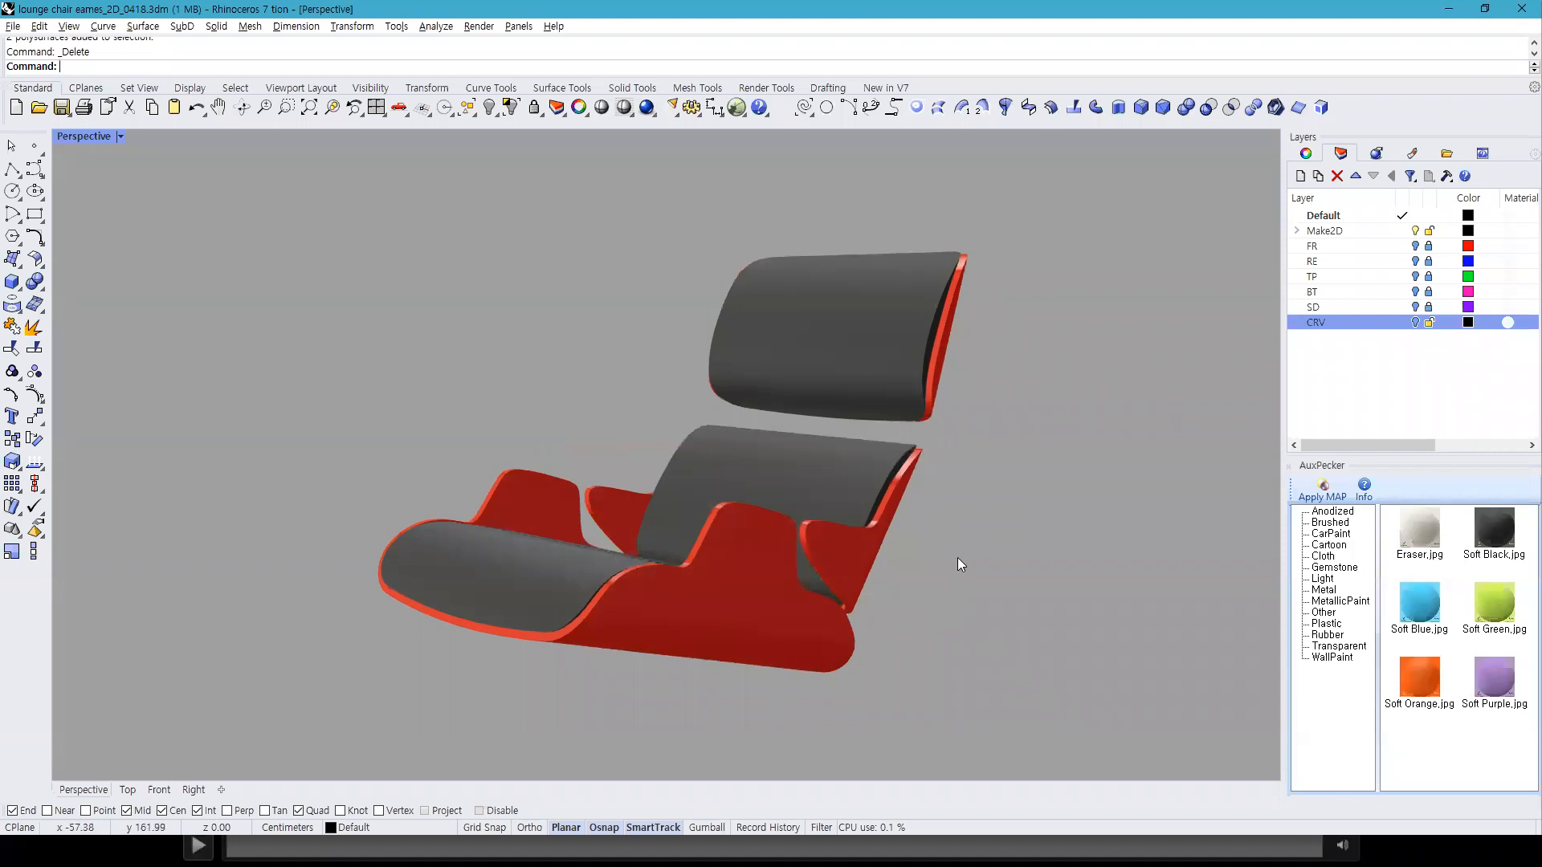
# Step: Switch to the four-viewport layout and turn on the RE layer's rear reference drawing
pyautogui.moveTo(948, 564); pyautogui.dragTo(875, 509, button='right')
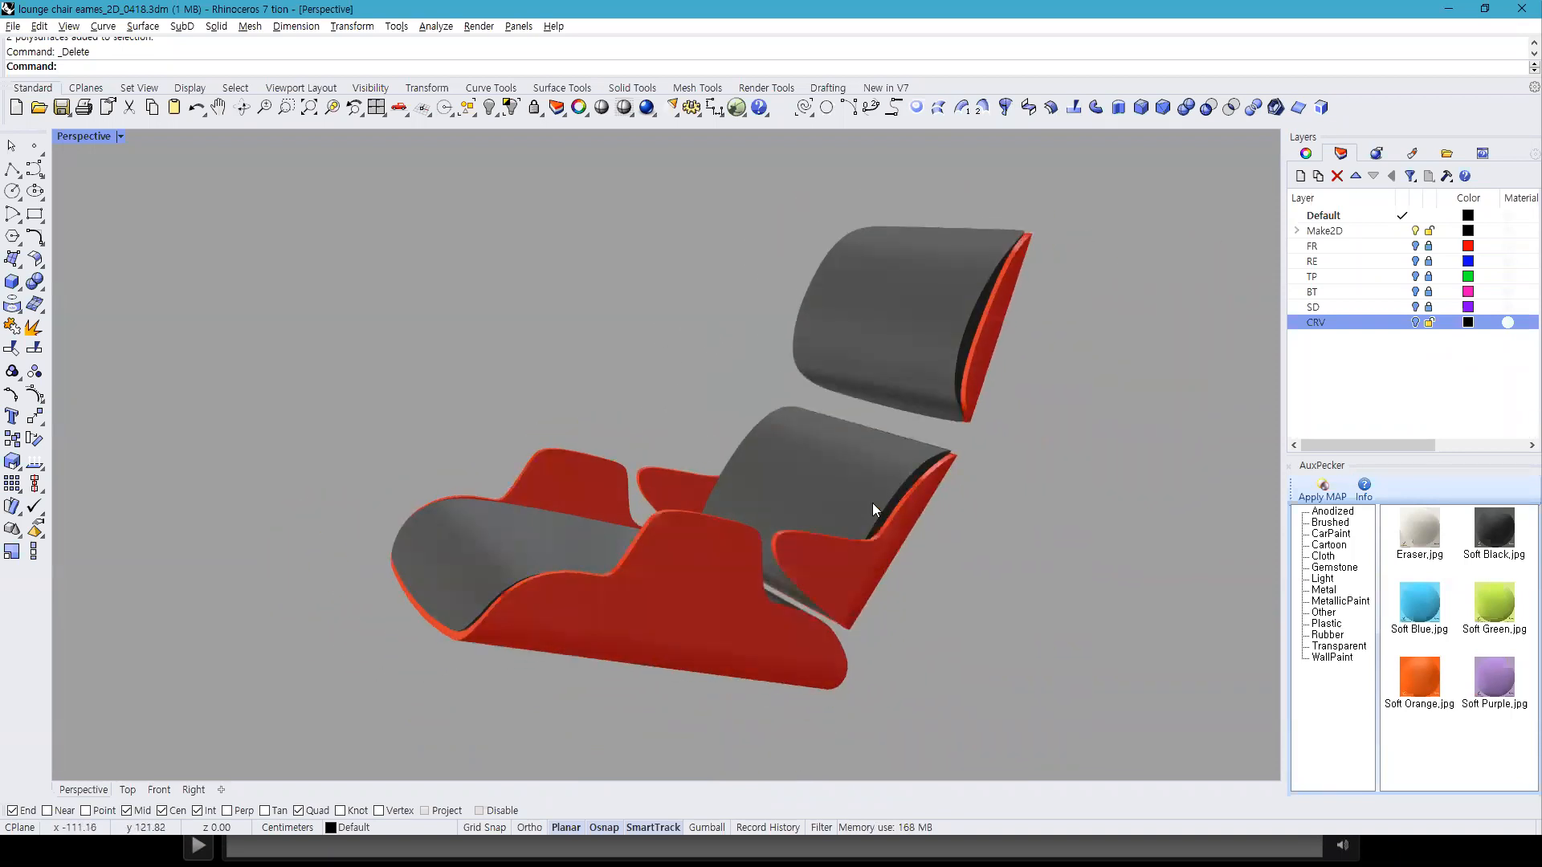
pyautogui.click(377, 107)
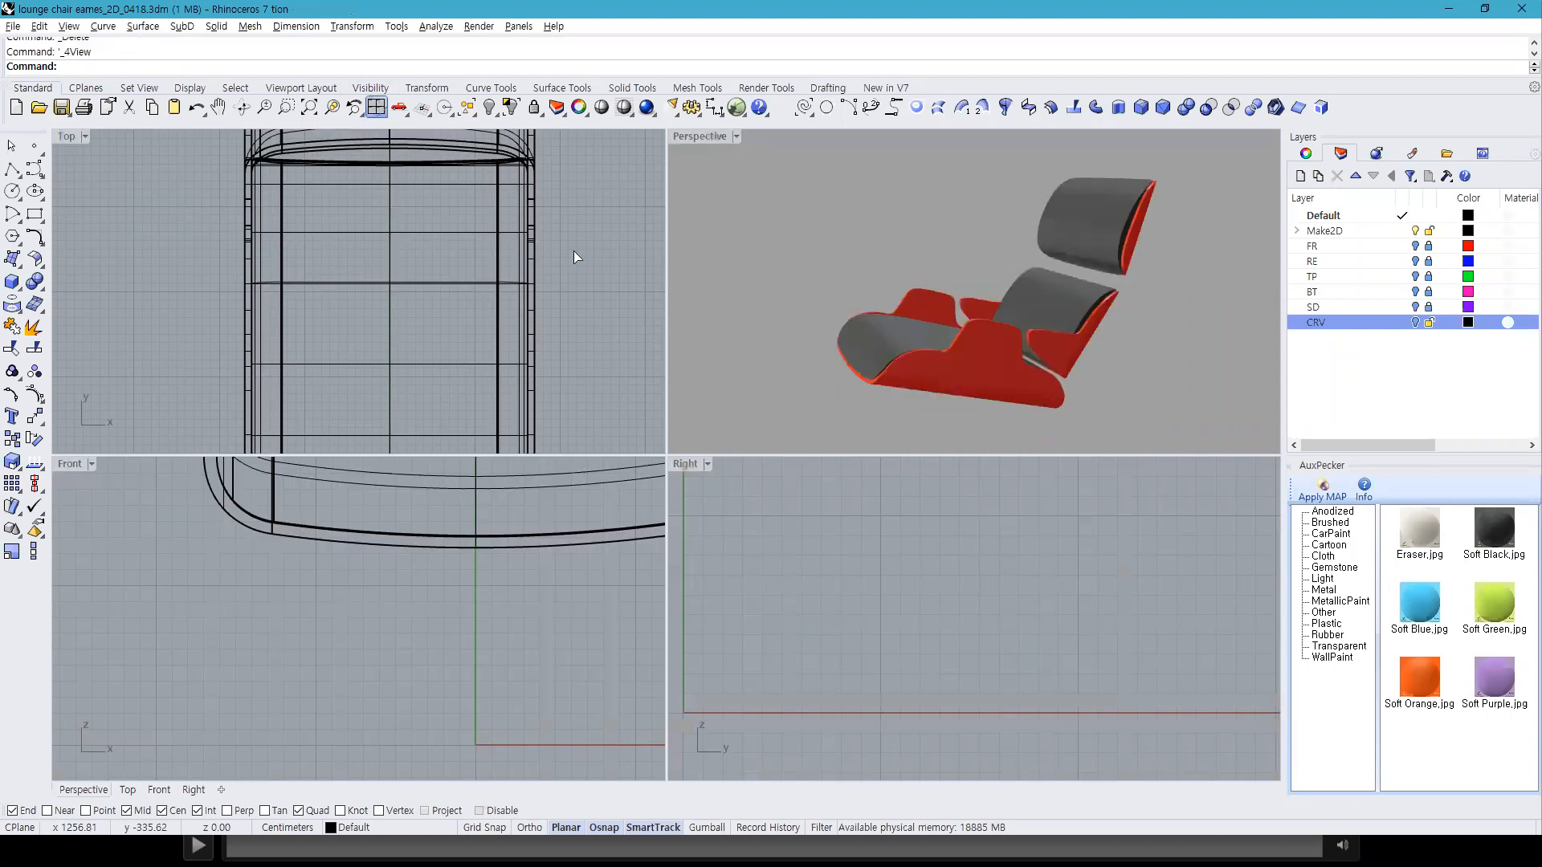
pyautogui.click(1415, 261)
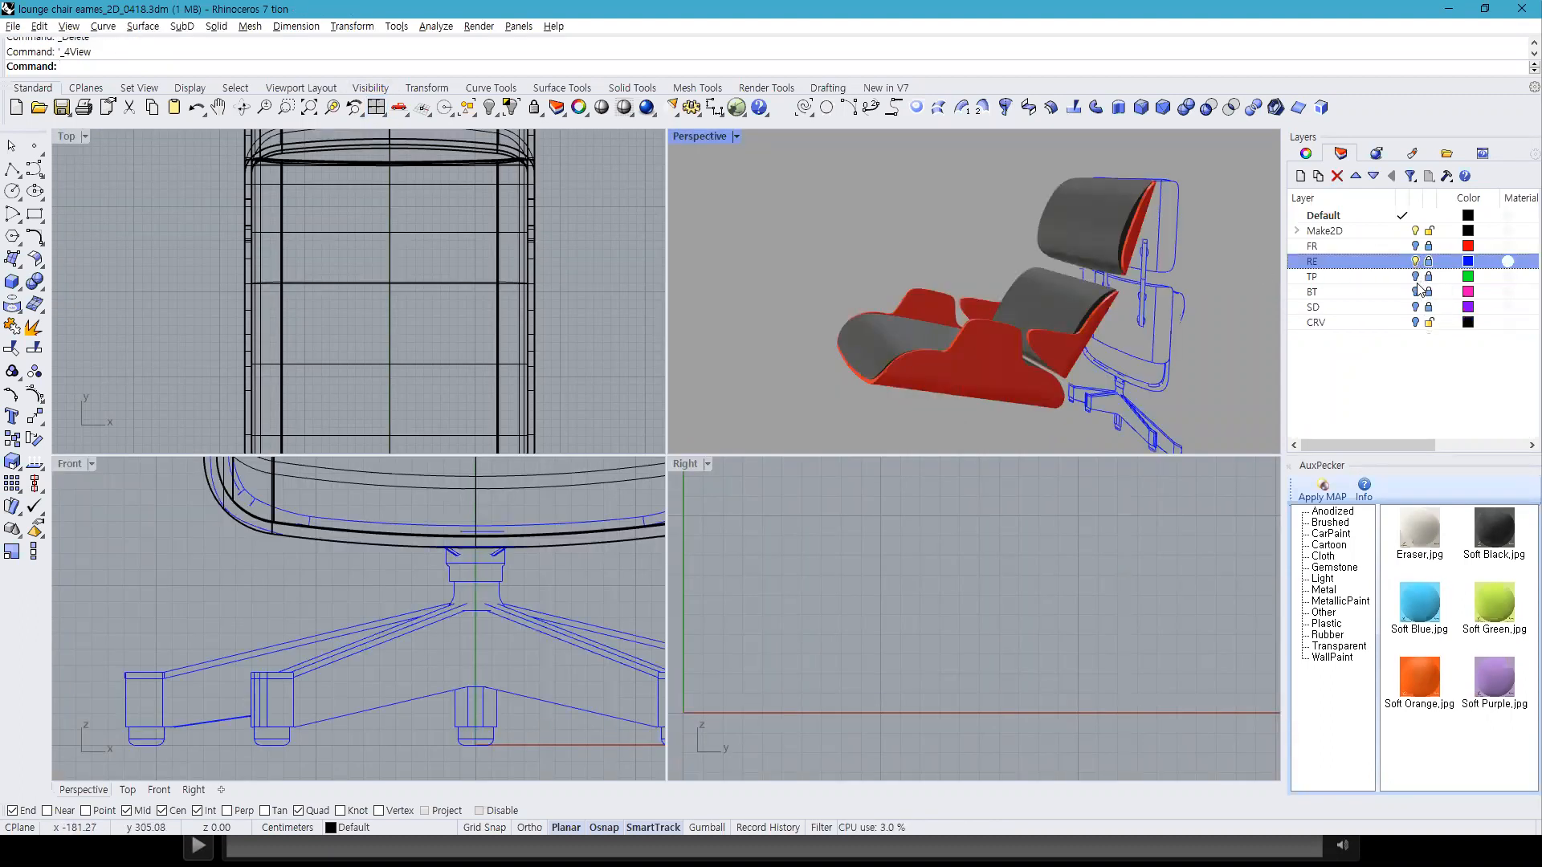
pyautogui.moveTo(1156, 384); pyautogui.dragTo(1134, 374, button='right')
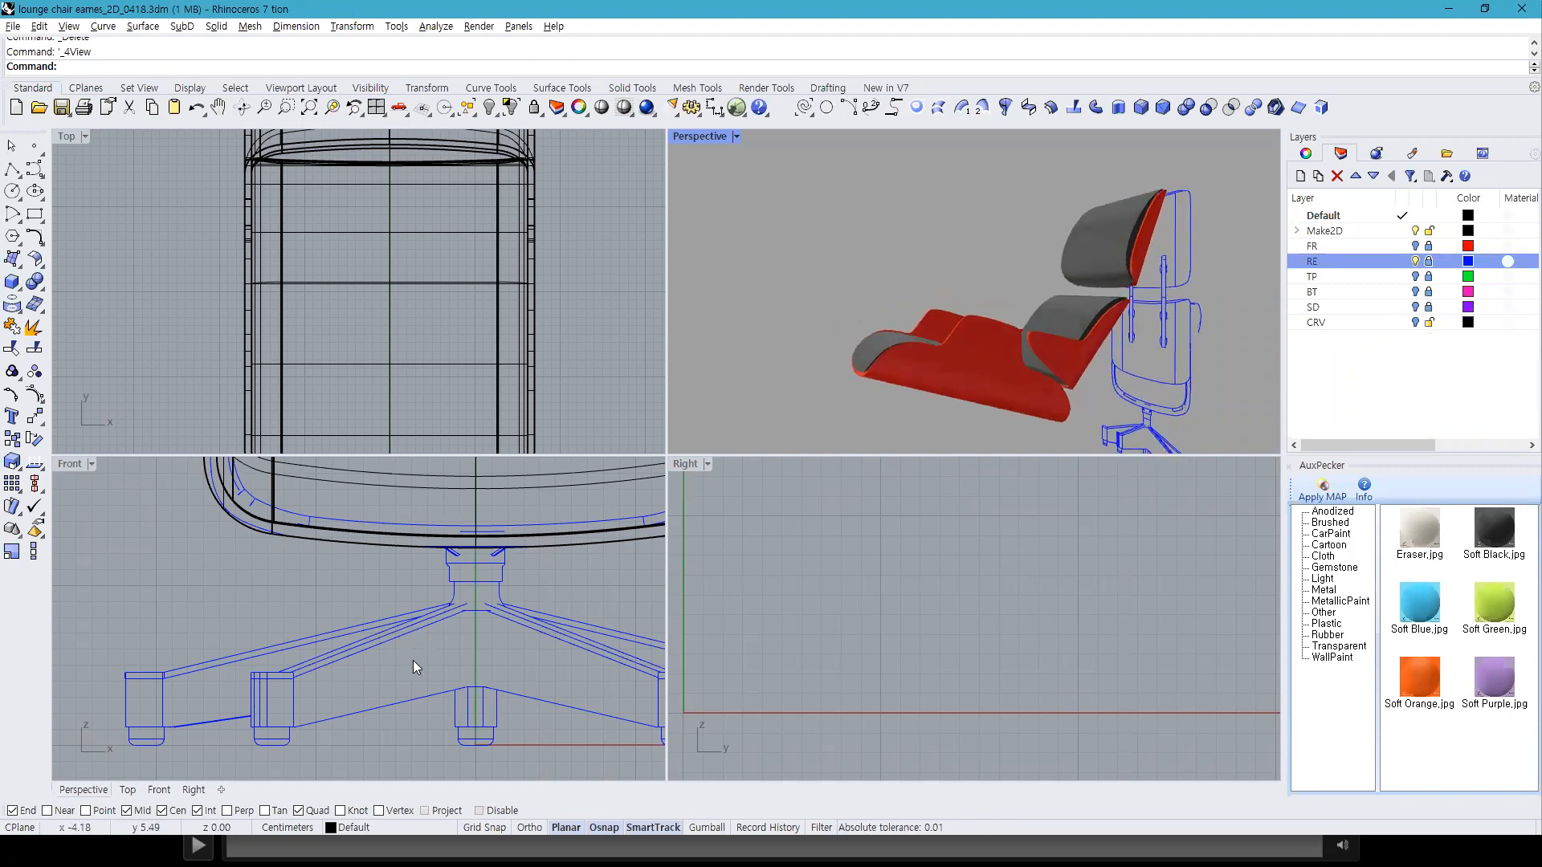
pyautogui.scroll(-5, 413, 661)
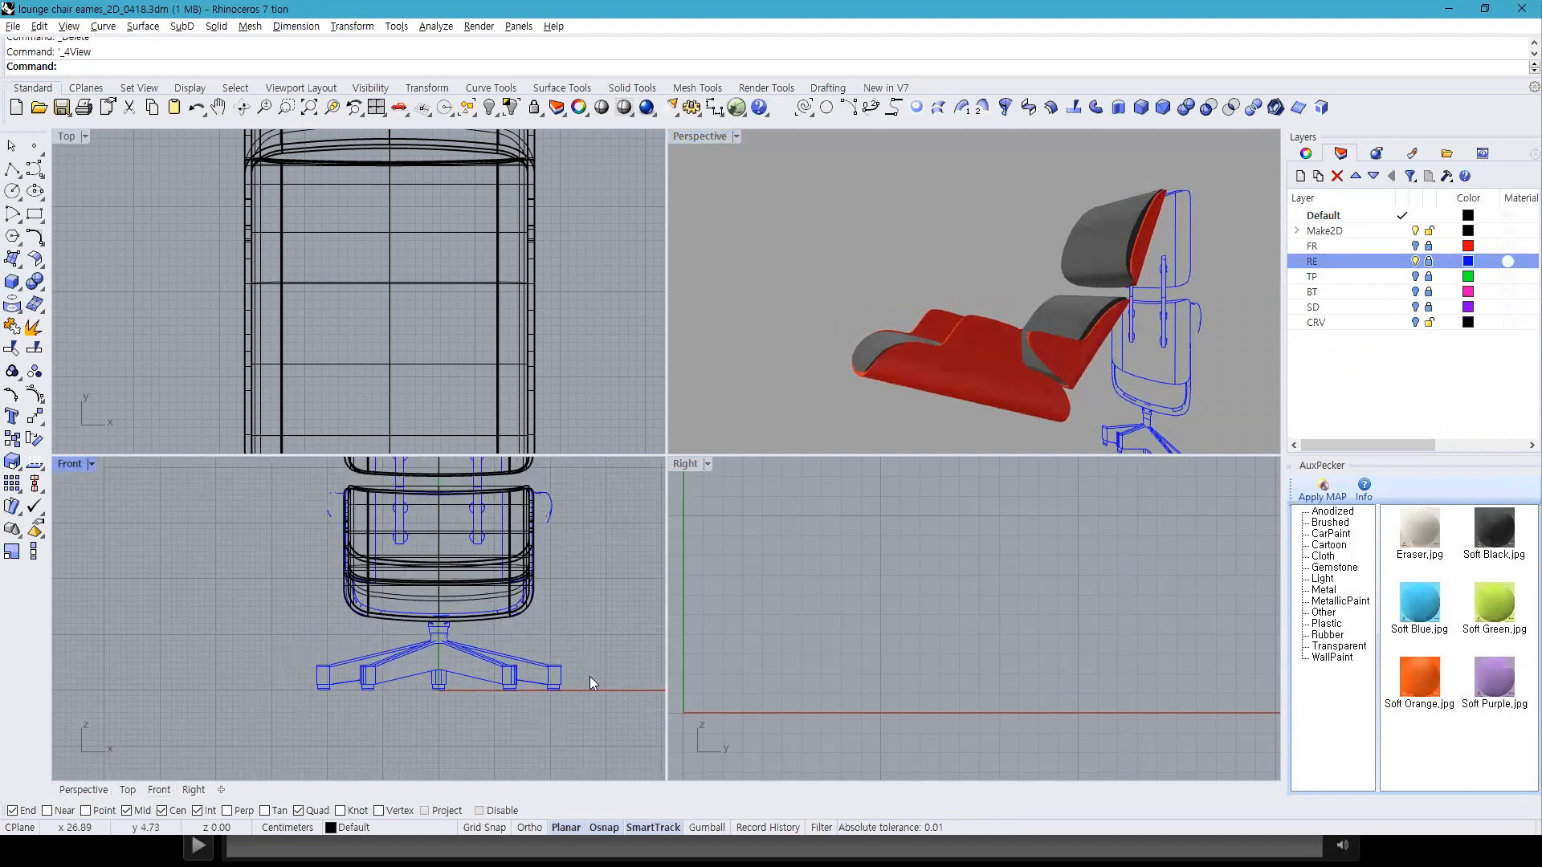
pyautogui.moveTo(445, 561); pyautogui.dragTo(403, 623, button='right')
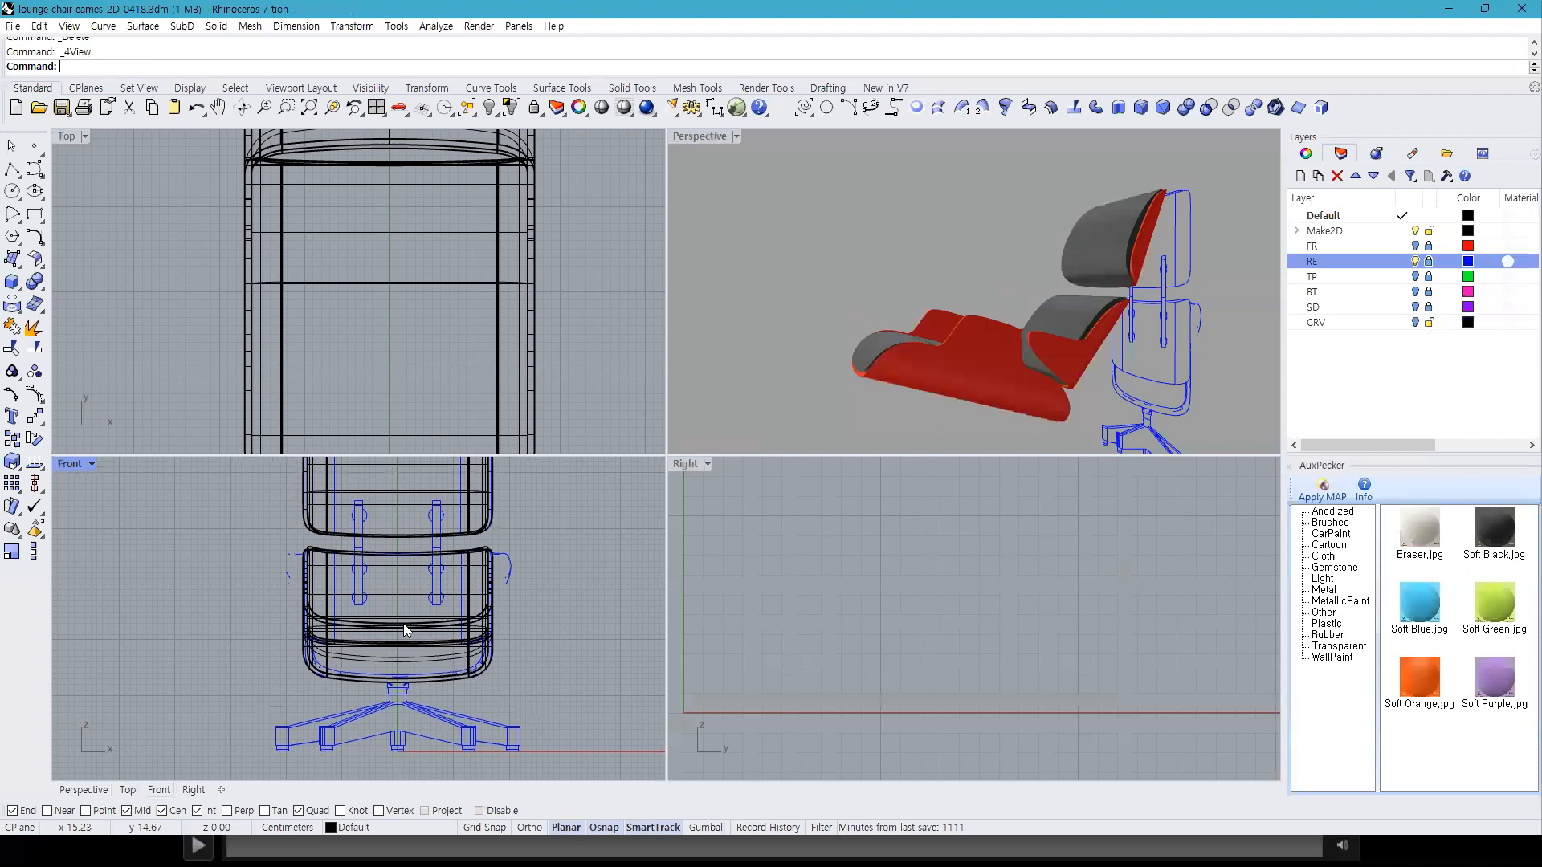
pyautogui.moveTo(490, 509); pyautogui.dragTo(502, 606, button='right')
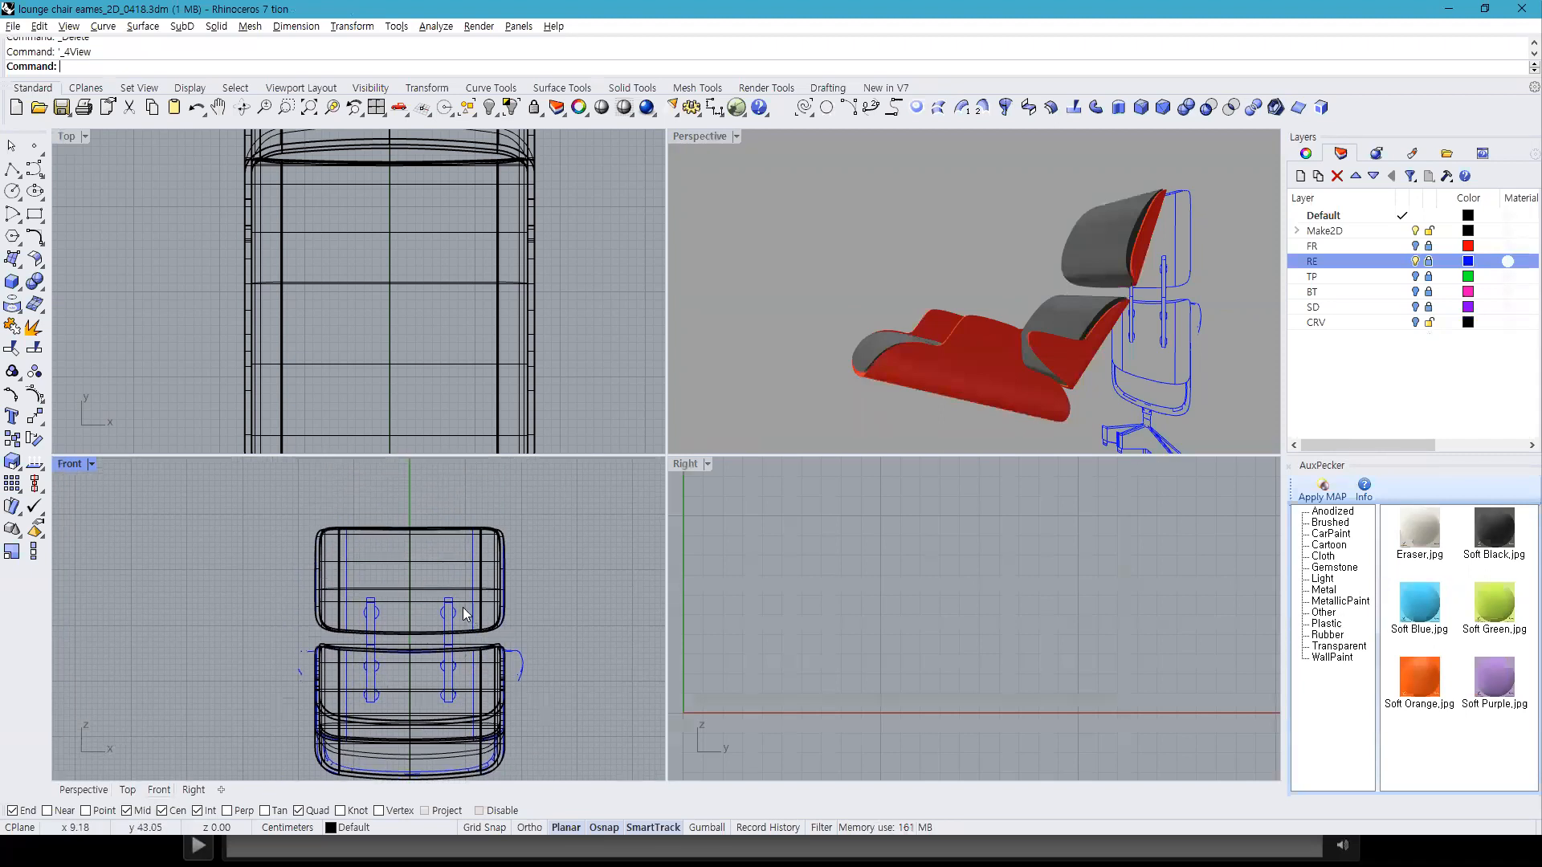
# Step: Turn on the SD layer to show the chair's side reference drawing
pyautogui.click(909, 647)
pyautogui.scroll(-10, 910, 649)
pyautogui.scroll(-4, 917, 657)
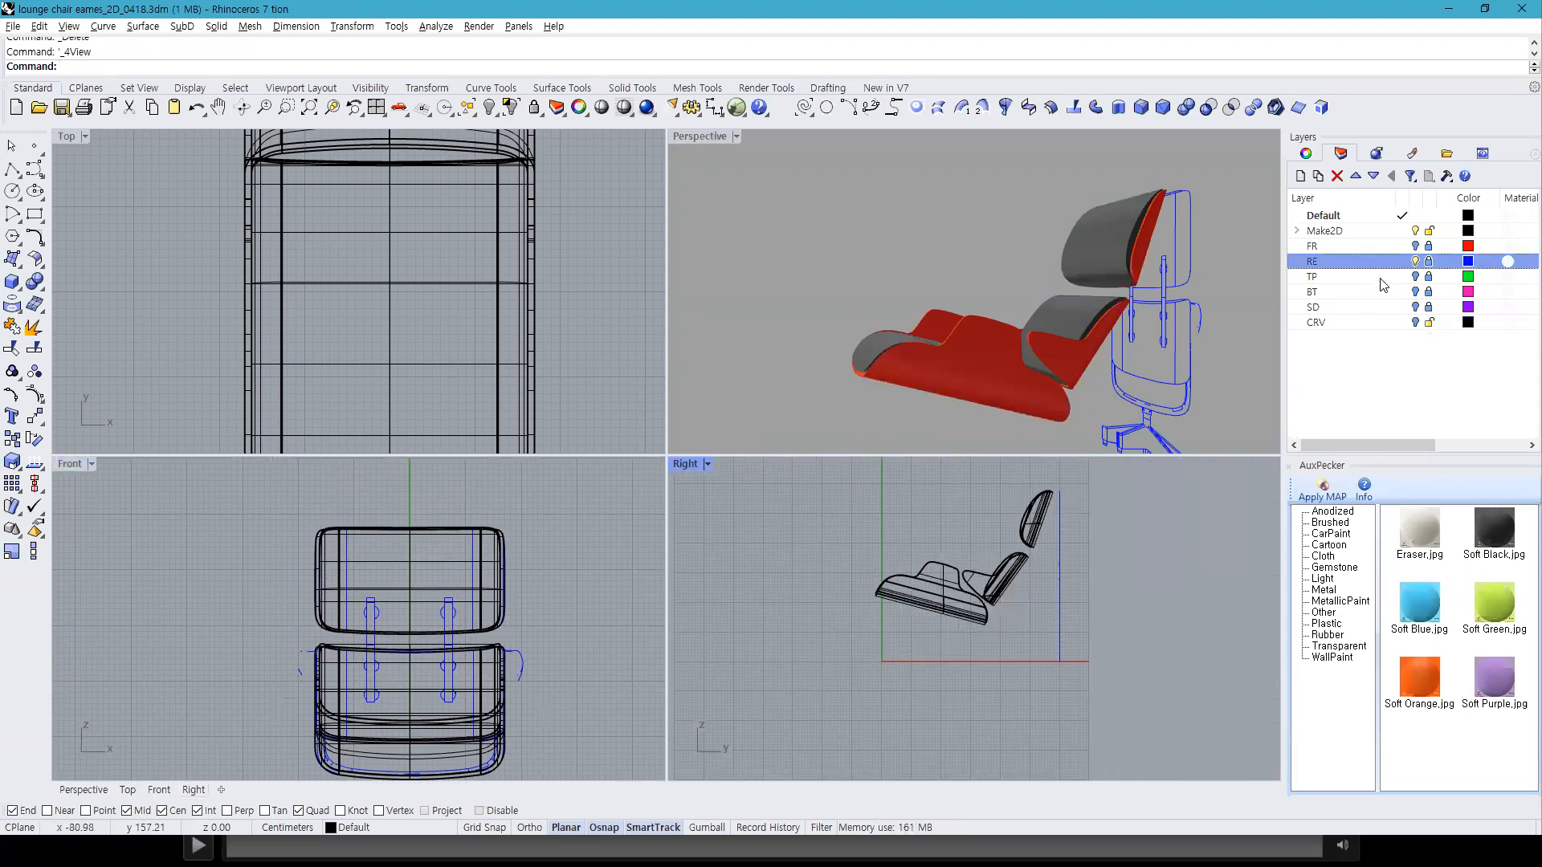
pyautogui.click(1415, 307)
pyautogui.scroll(6, 1032, 548)
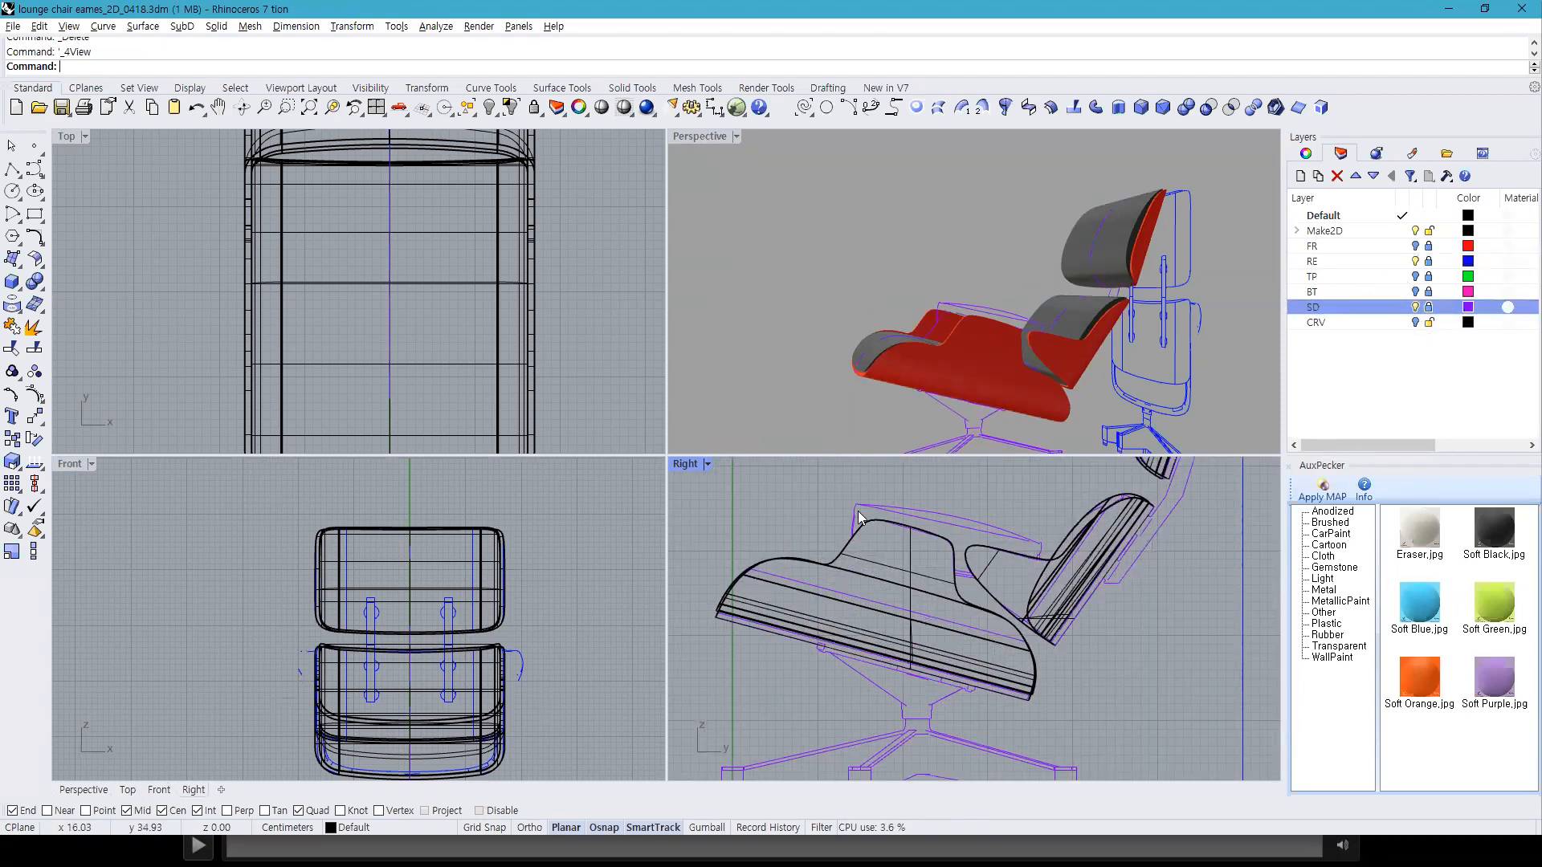
pyautogui.scroll(-4, 1000, 594)
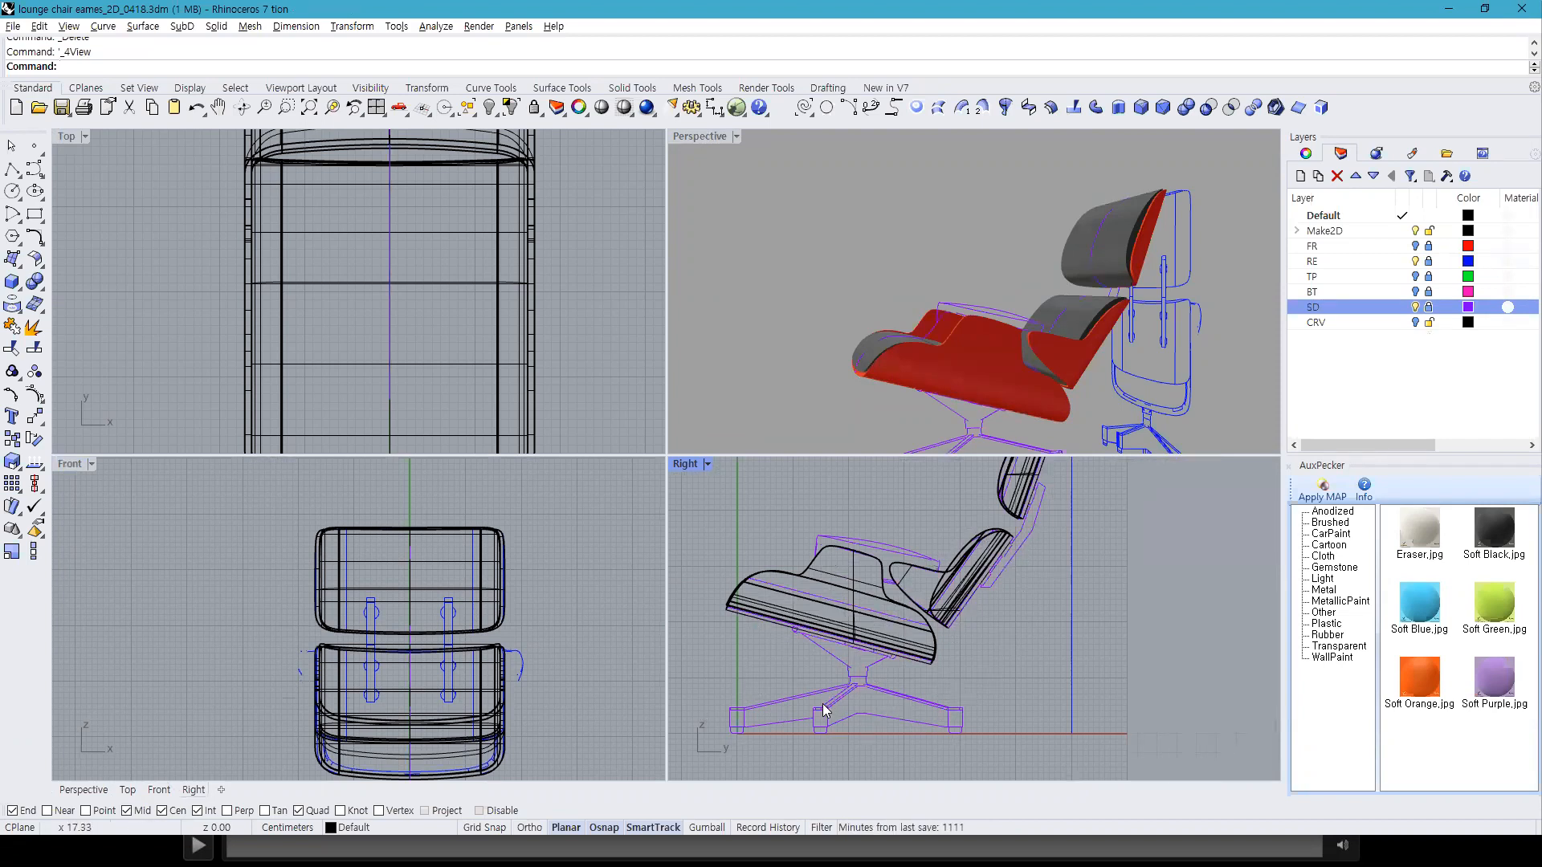
pyautogui.moveTo(1184, 620); pyautogui.dragTo(1145, 662, button='right')
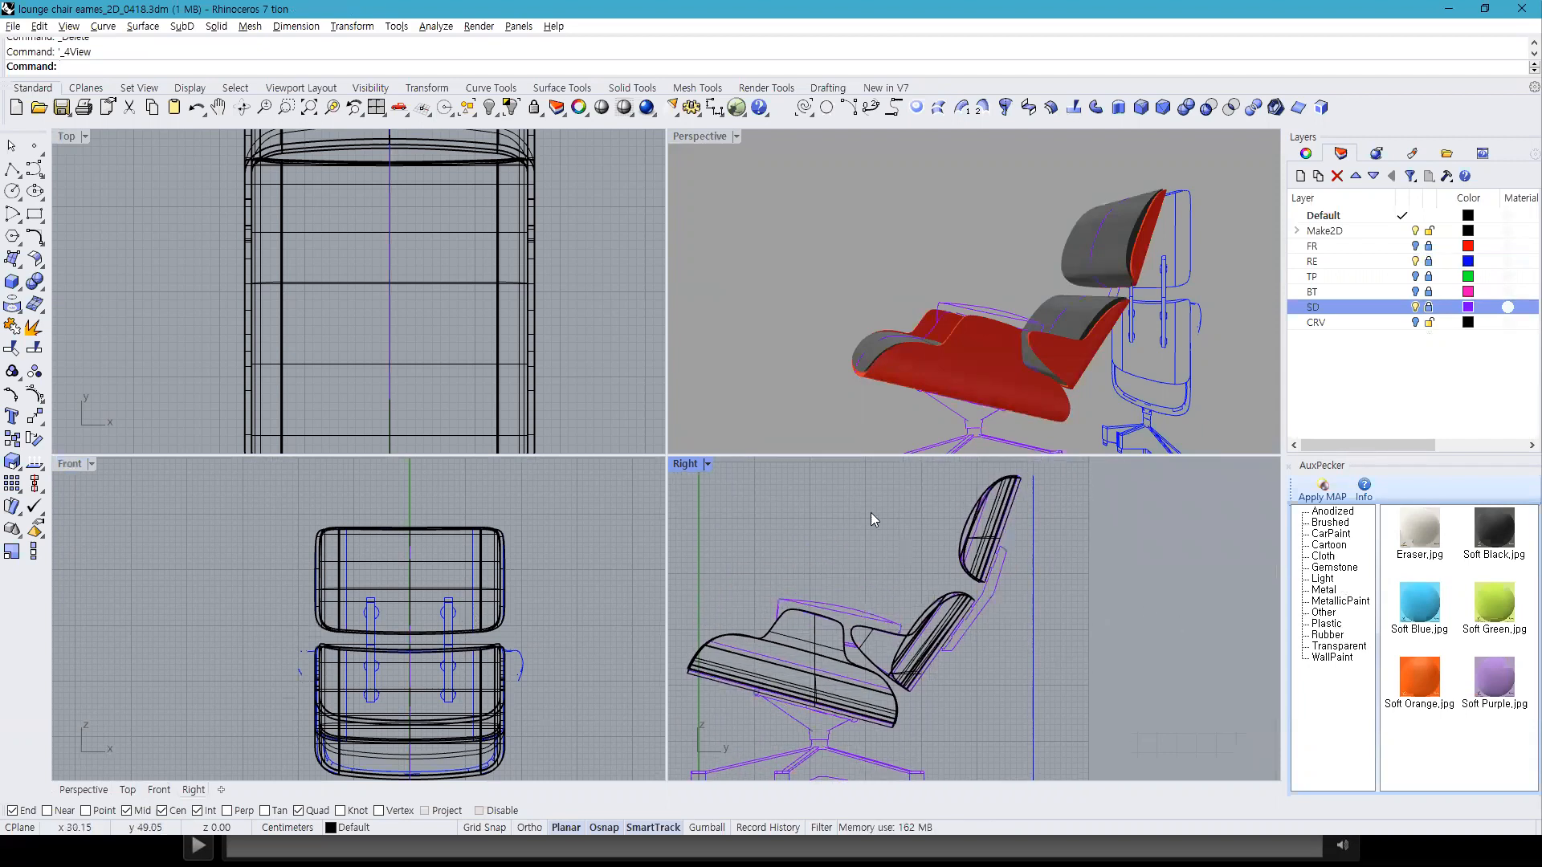
# Step: Maximize the Right view and turn off the RE layer
pyautogui.doubleClick(680, 466)
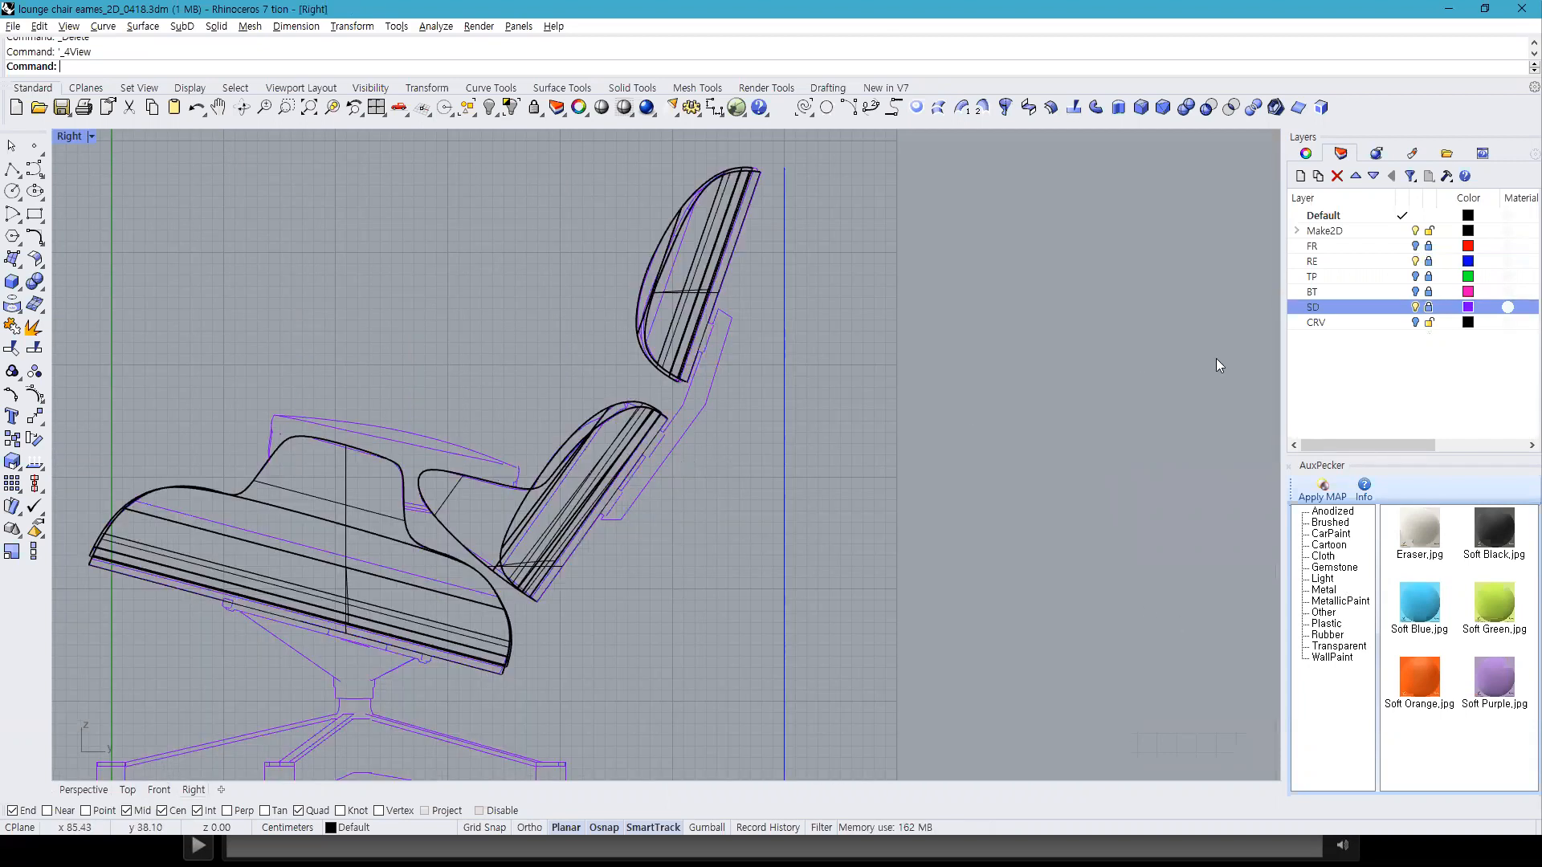
pyautogui.click(1418, 263)
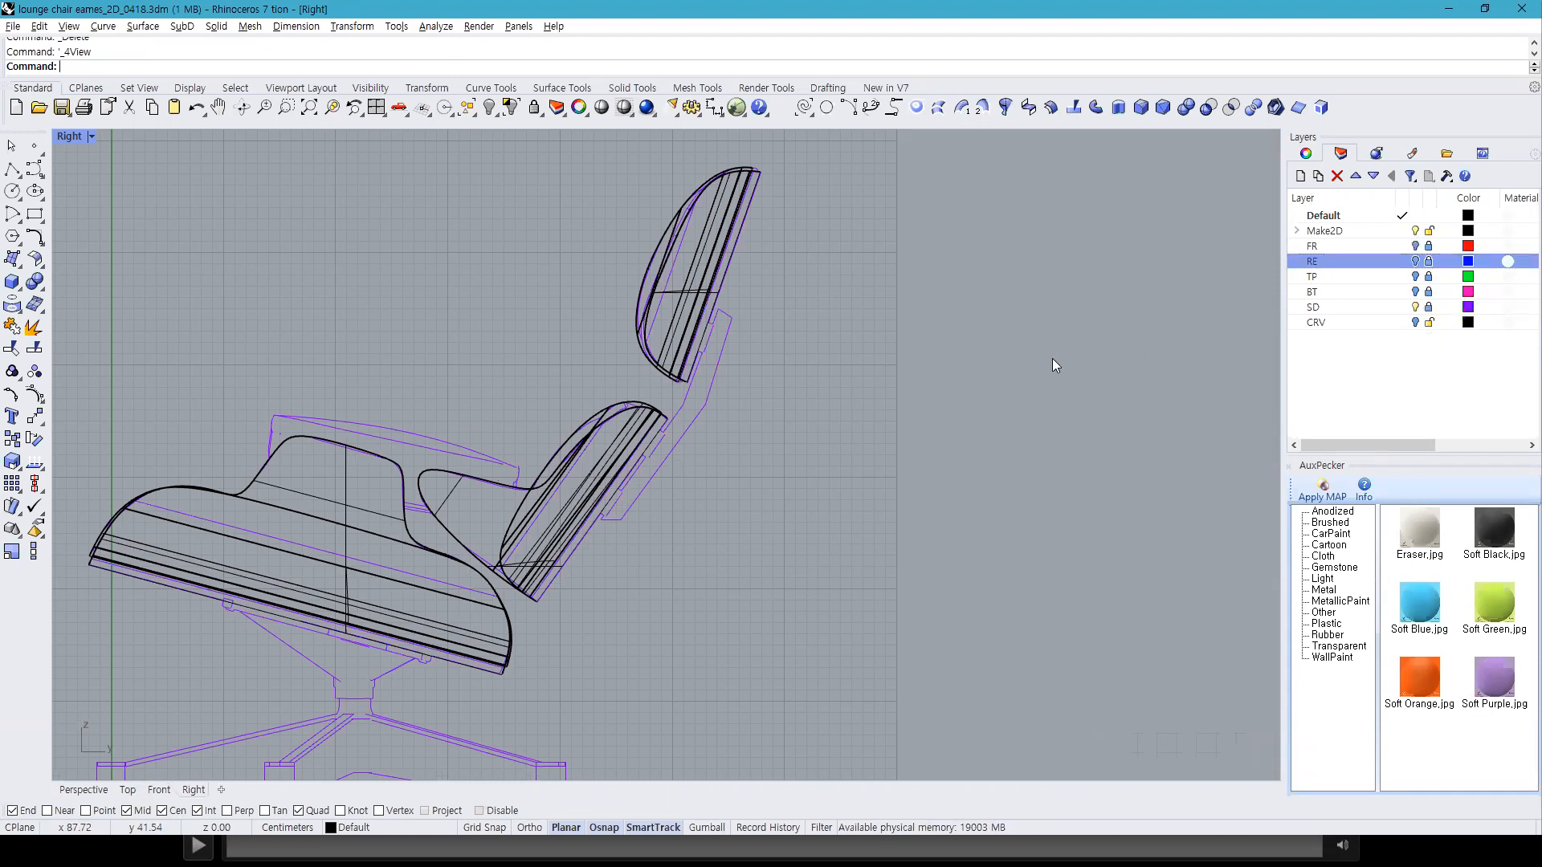
pyautogui.moveTo(654, 466); pyautogui.dragTo(776, 449, button='right')
pyautogui.scroll(4, 827, 369)
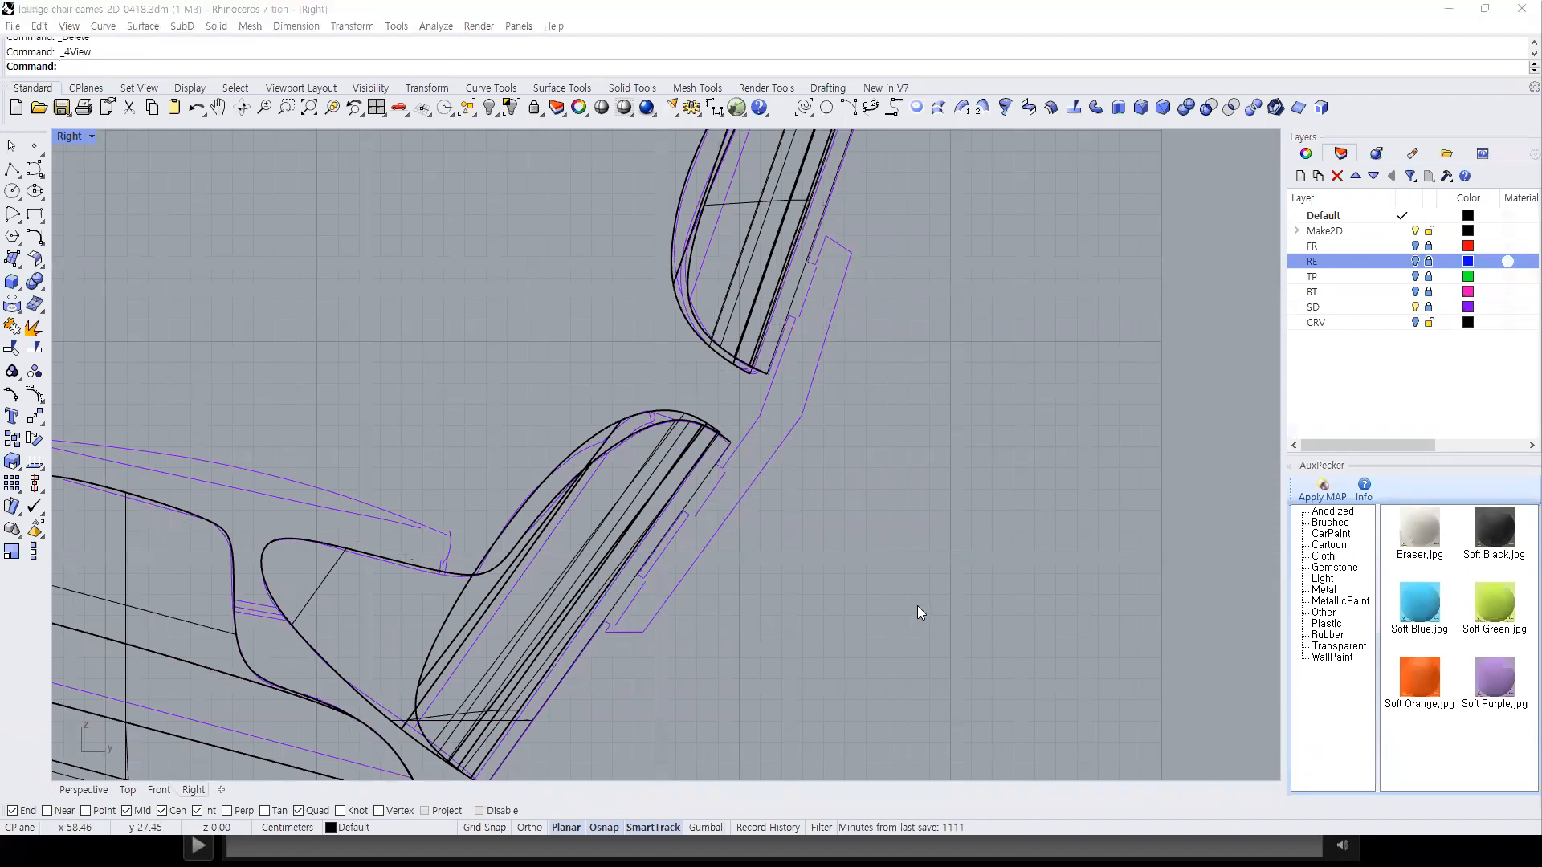
# Step: Switch to the browser and examine the back supports in the Eames lounge chair photo from behind, before returning to Rhino
pyautogui.hotkey('alt', 'Tab')
pyautogui.click(678, 14)
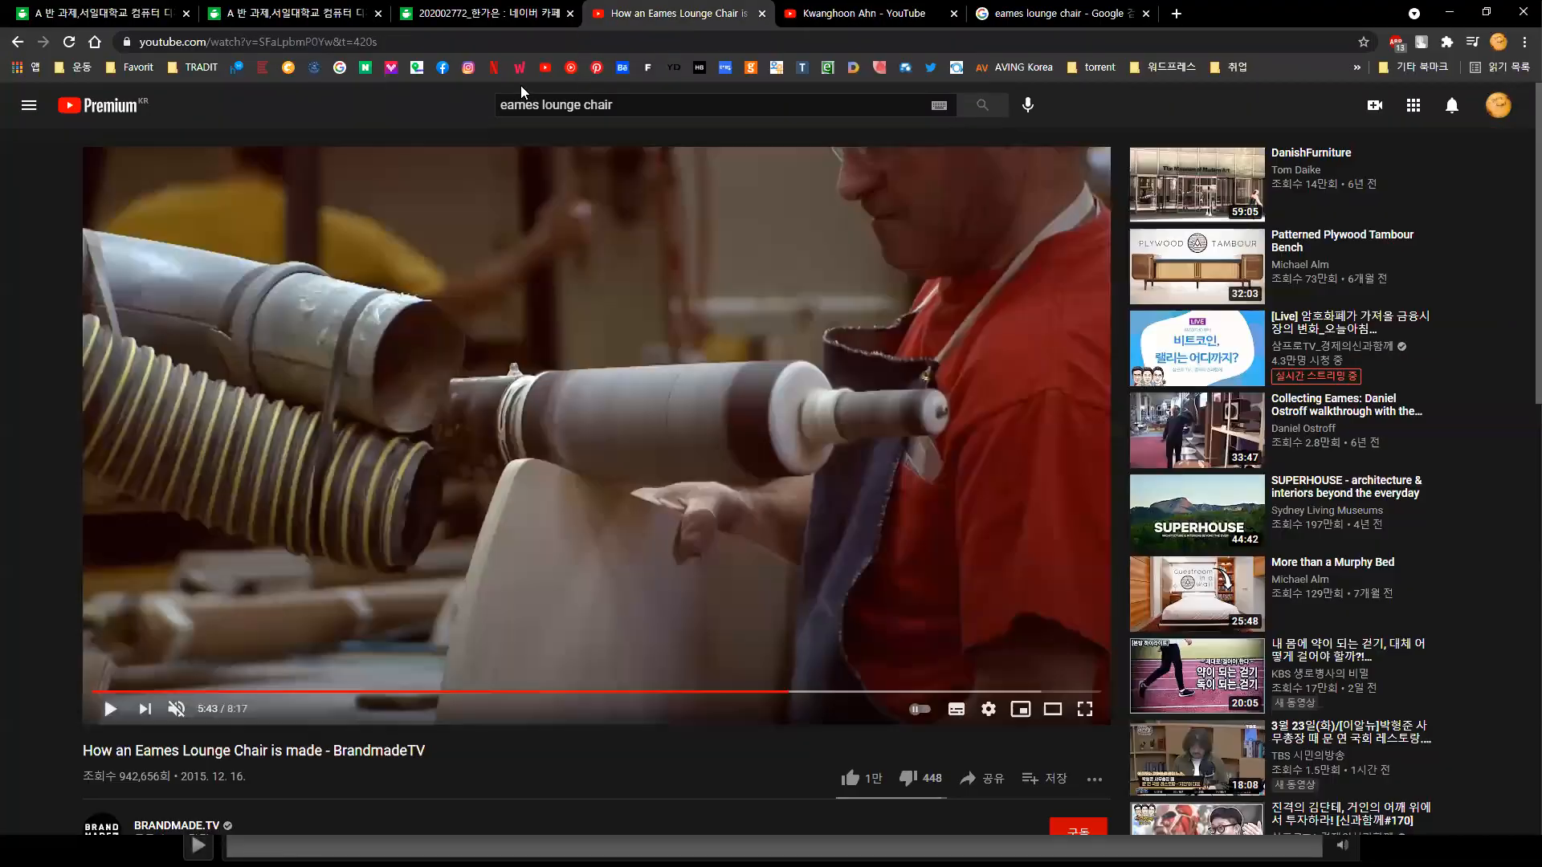
pyautogui.click(1056, 14)
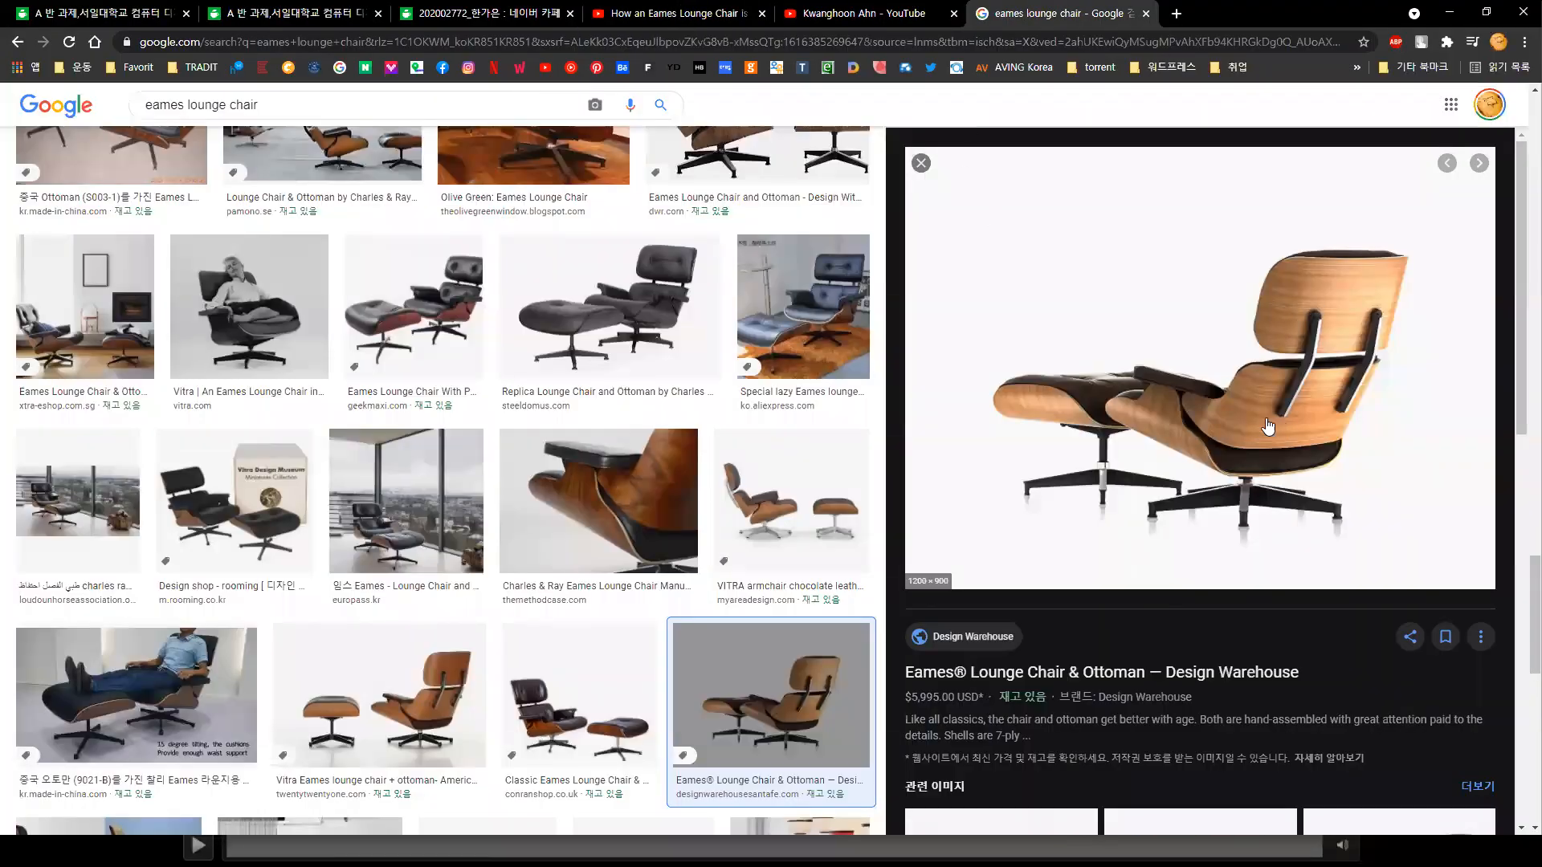
pyautogui.hotkey('alt', 'Tab')
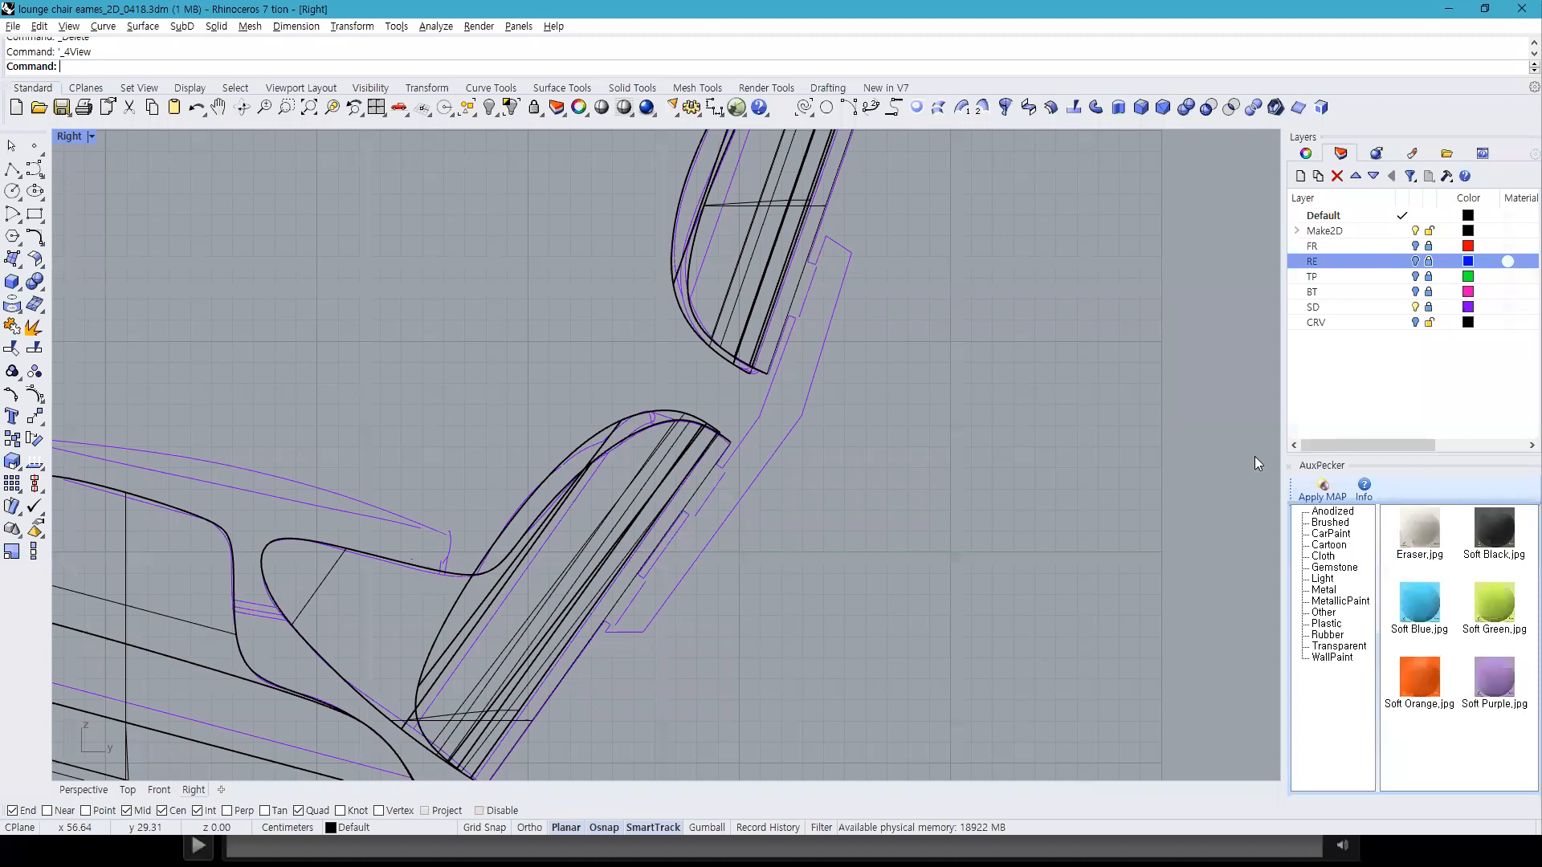
# Step: Draw a vertical trial line beside the backrests in the Right view, then delete it
pyautogui.scroll(2, 860, 384)
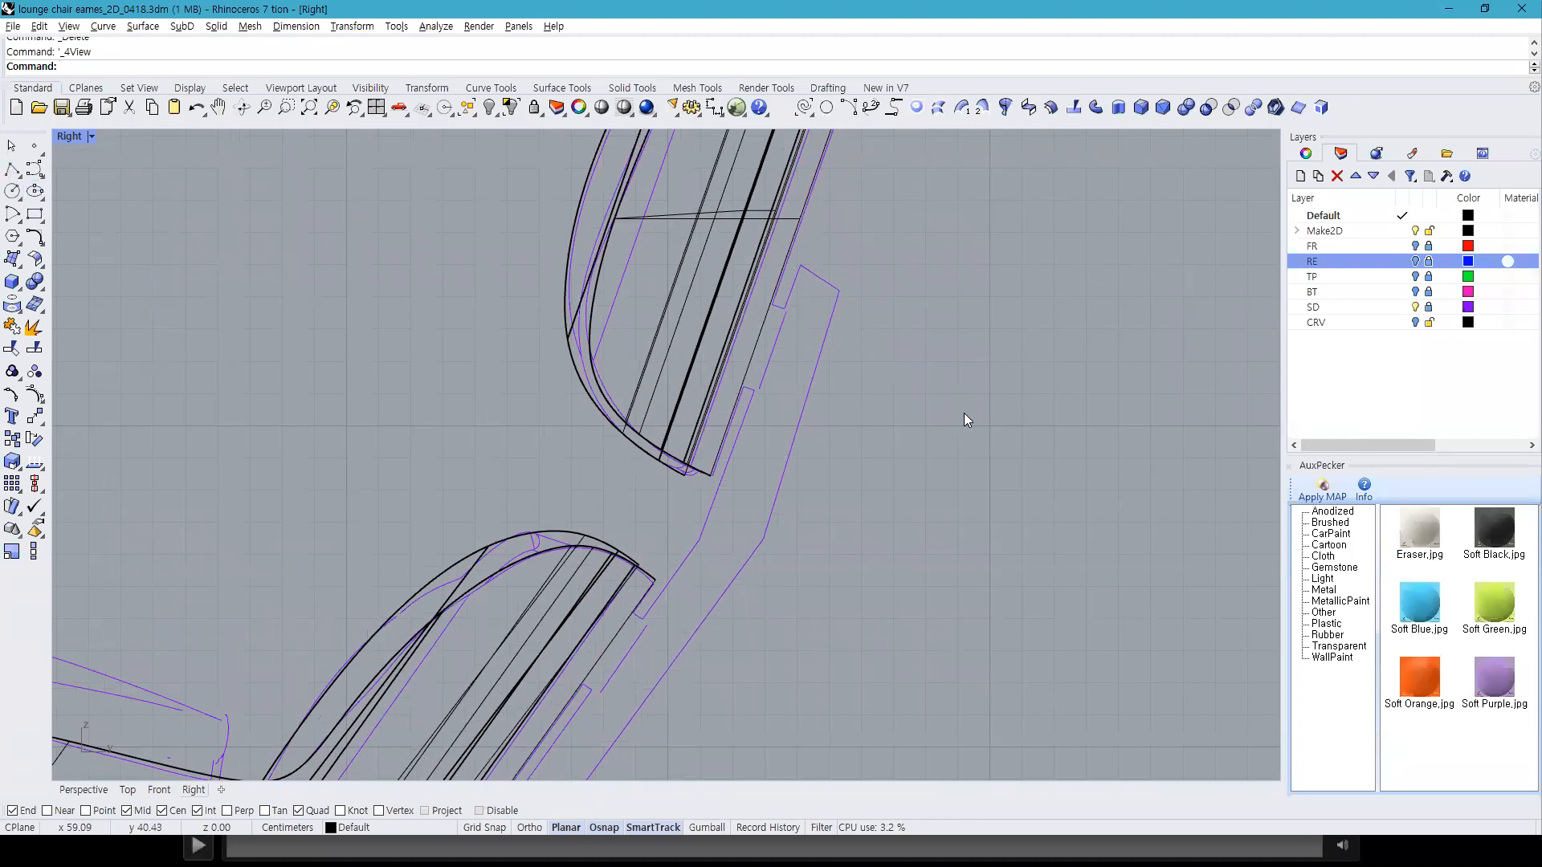
pyautogui.write('line')
pyautogui.press('Return')
pyautogui.click(994, 247)
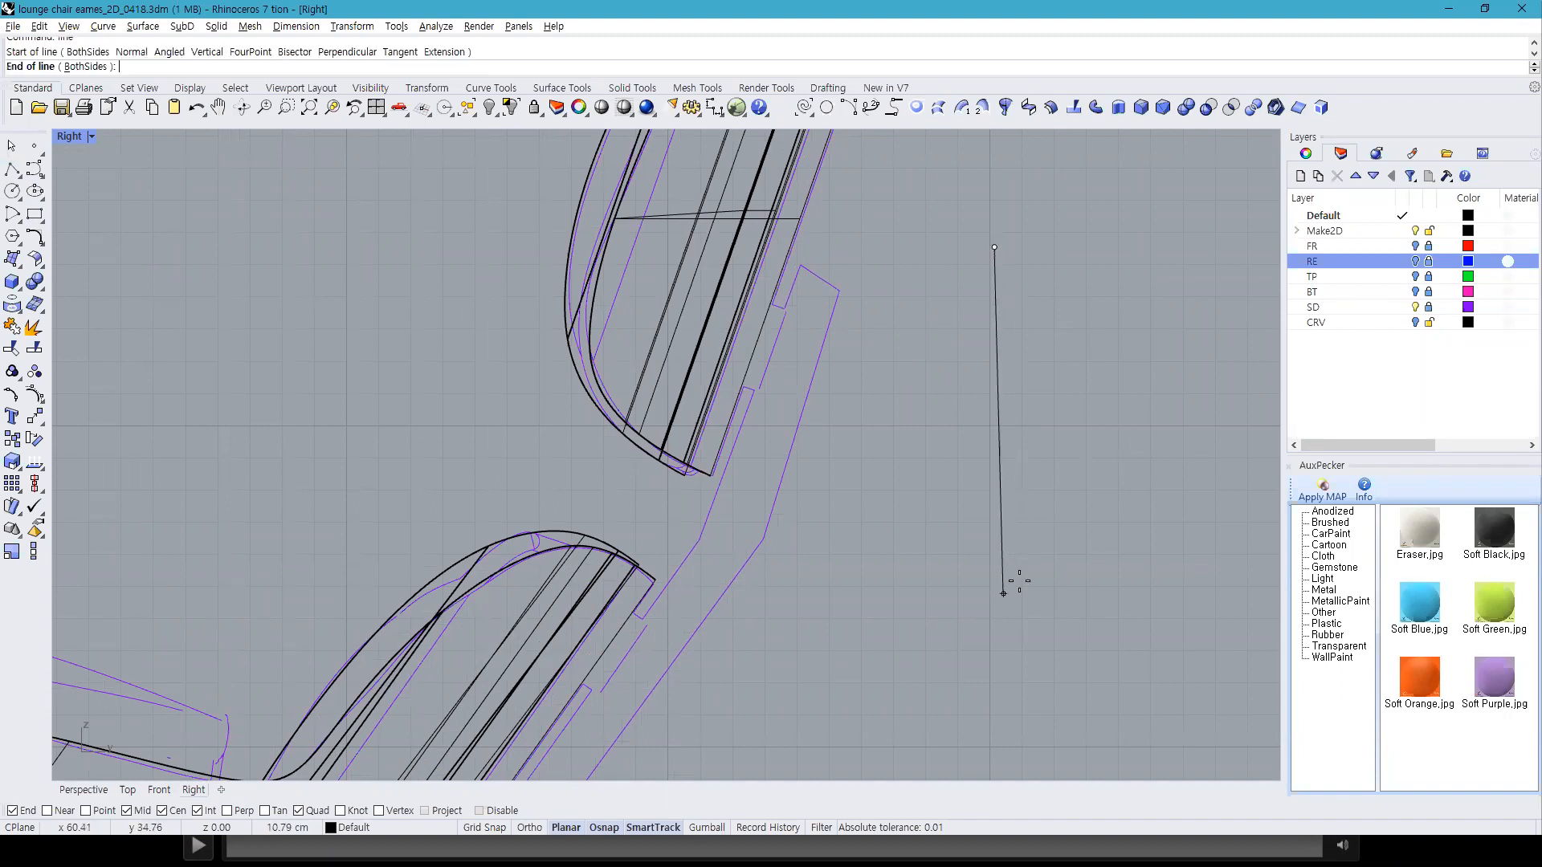
pyautogui.press('shift')
pyautogui.keyDown('shift'); pyautogui.click(1027, 573); pyautogui.keyUp('shift')
pyautogui.click(995, 404)
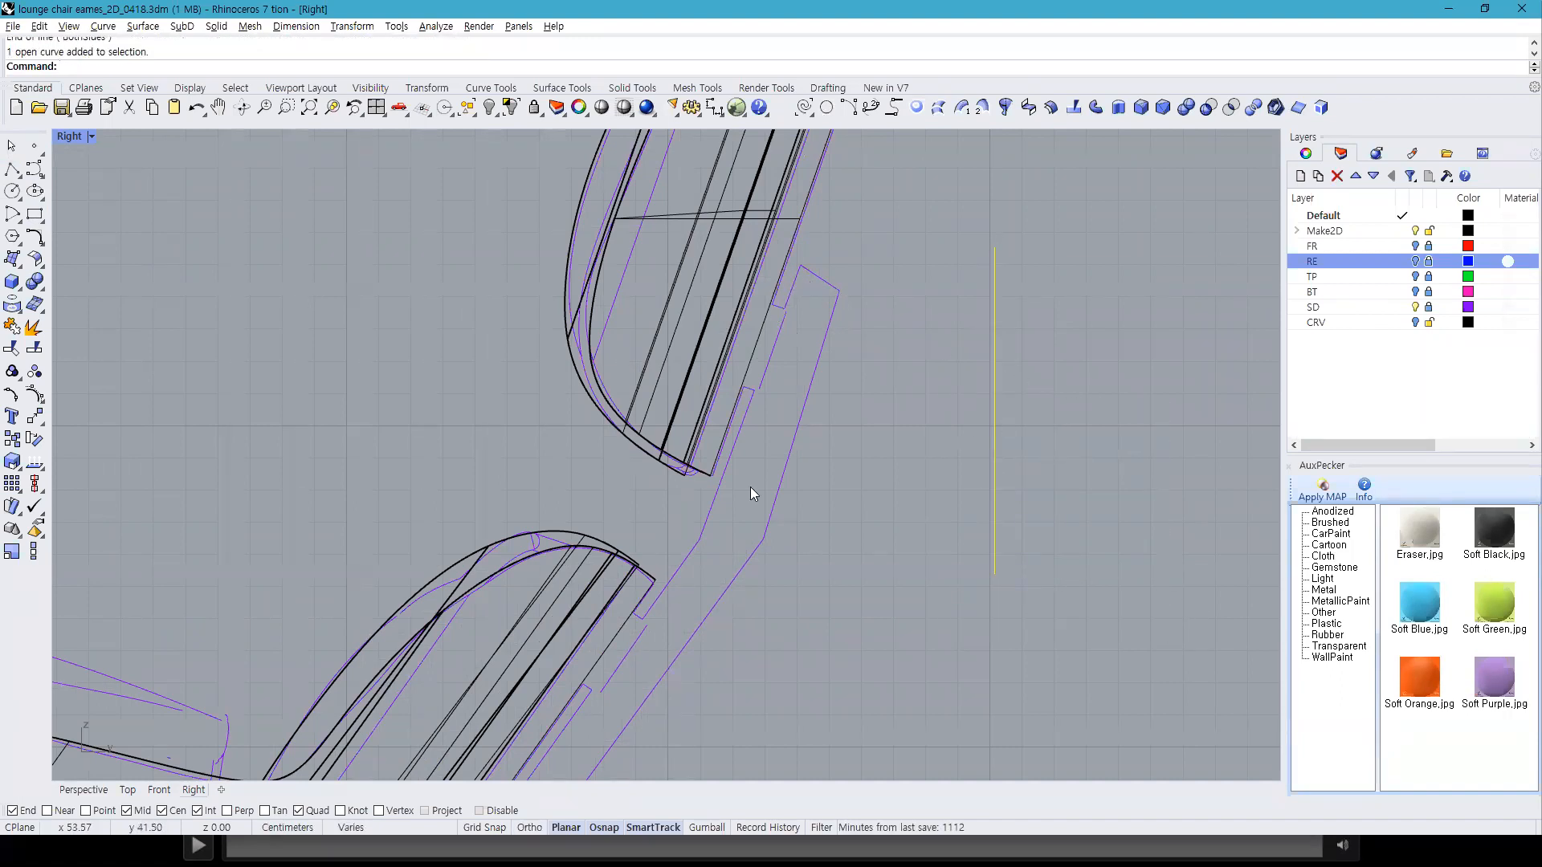
pyautogui.moveTo(670, 578); pyautogui.dragTo(737, 342, button='right')
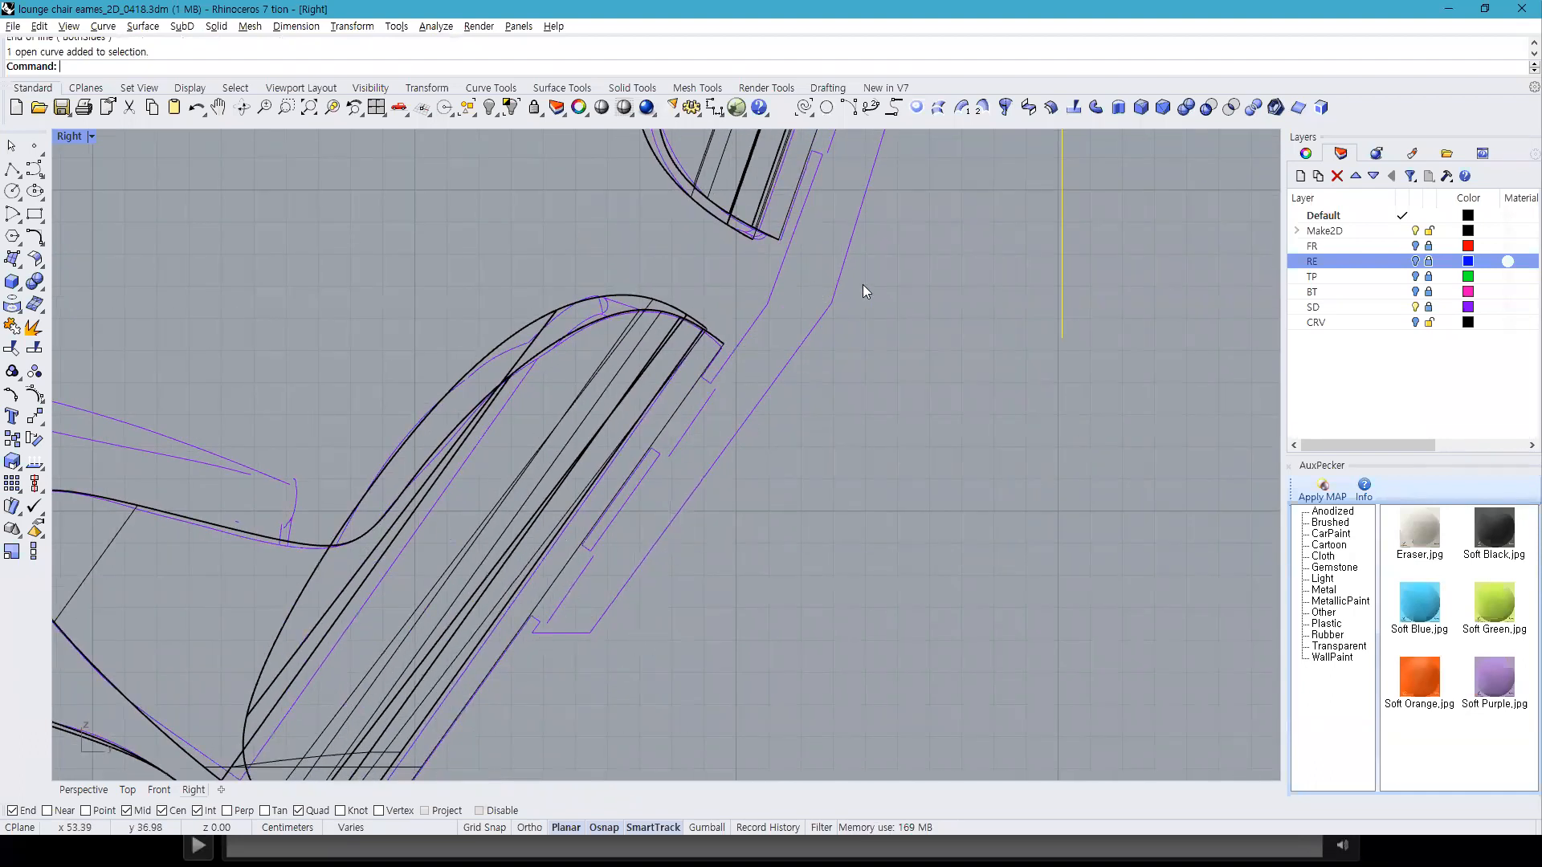
pyautogui.moveTo(862, 289); pyautogui.dragTo(901, 488, button='right')
pyautogui.press('Delete')
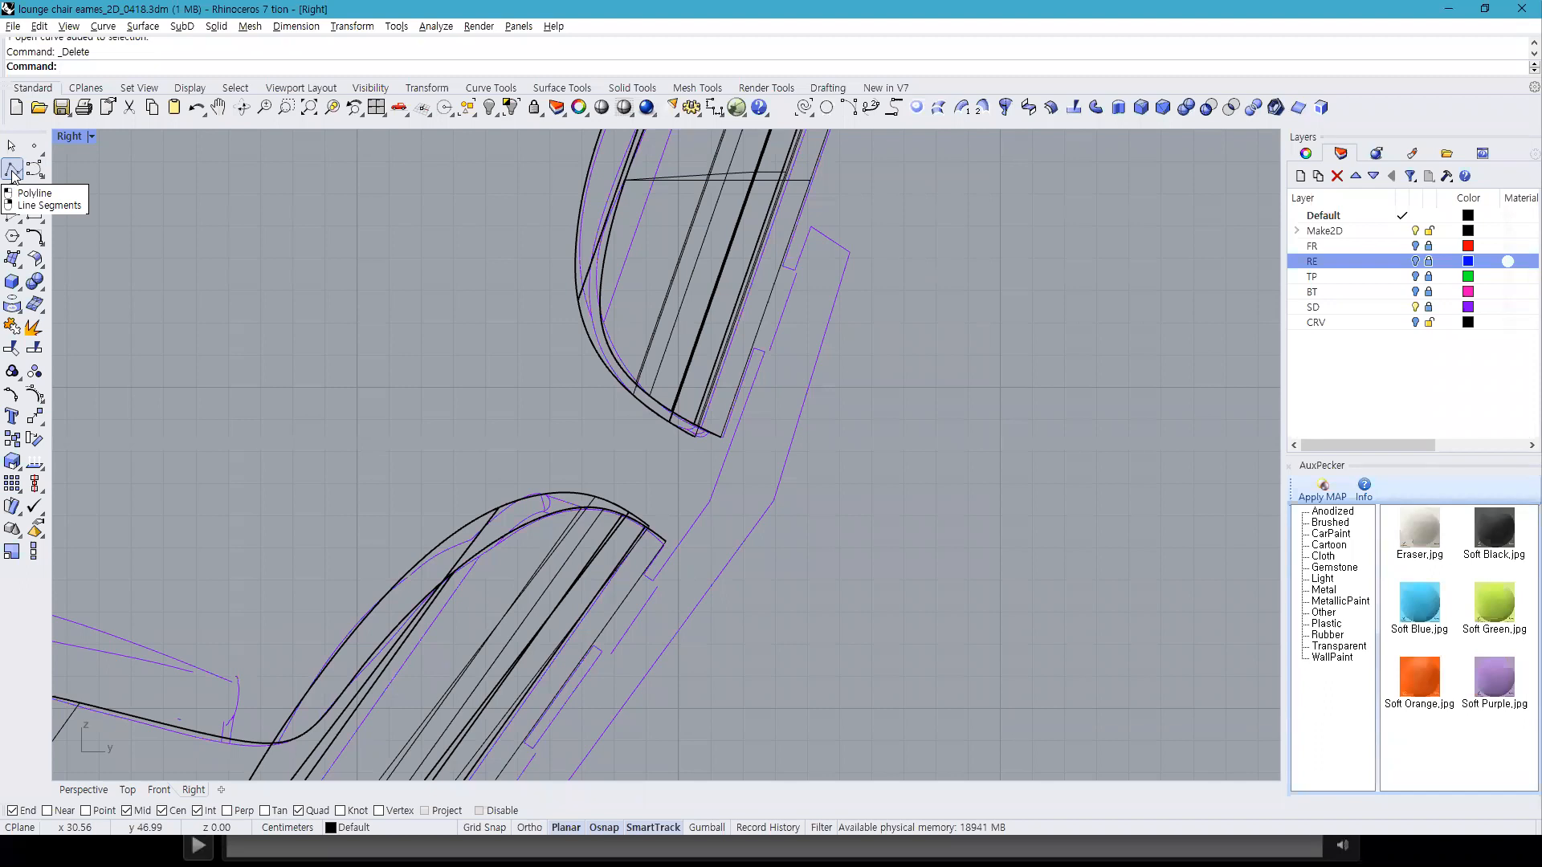
# Step: Draw a zigzag trial polyline in the empty area behind the backrests, then delete it
pyautogui.click(12, 169)
pyautogui.click(1087, 260)
pyautogui.click(909, 359)
pyautogui.click(1101, 524)
pyautogui.click(831, 601)
pyautogui.click(1132, 697)
pyautogui.click(817, 731)
pyautogui.click(1231, 769)
pyautogui.press('Return')
pyautogui.moveTo(1196, 722); pyautogui.dragTo(1132, 643, button='right')
pyautogui.moveTo(1066, 705); pyautogui.dragTo(883, 309)
pyautogui.press('Delete')
# Step: Trace the bent back support's outline from the SD drawing as a closed polyline in the Right view
pyautogui.click(12, 169)
pyautogui.moveTo(857, 243); pyautogui.dragTo(870, 313, button='right')
pyautogui.click(796, 235)
pyautogui.click(761, 206)
pyautogui.click(656, 485)
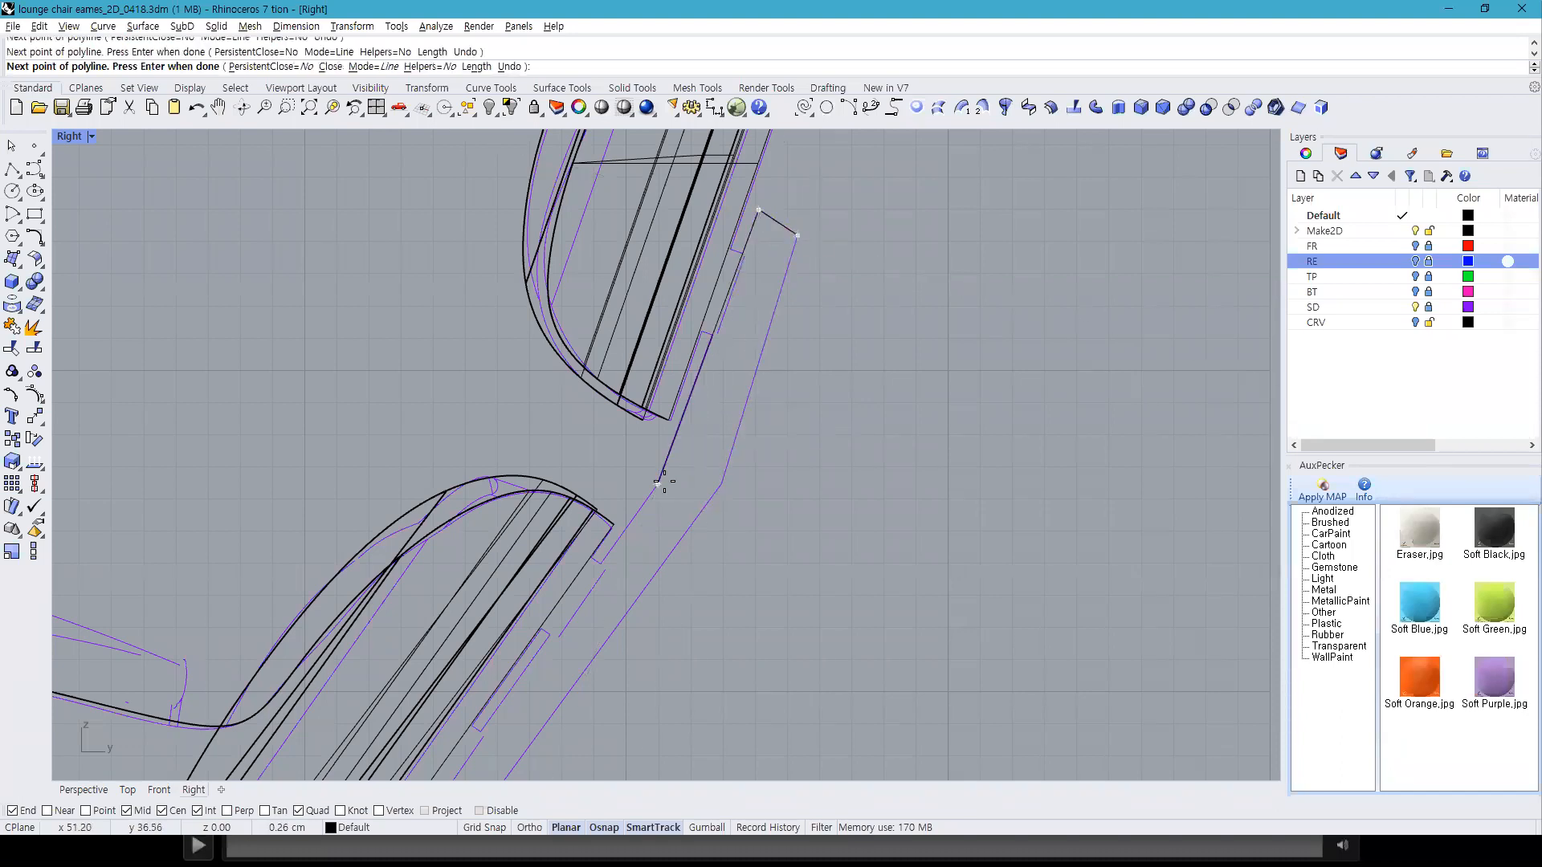
pyautogui.moveTo(658, 482); pyautogui.dragTo(873, 305, button='right')
pyautogui.click(639, 632)
pyautogui.click(695, 633)
pyautogui.click(938, 303)
pyautogui.moveTo(938, 303); pyautogui.dragTo(809, 554, button='right')
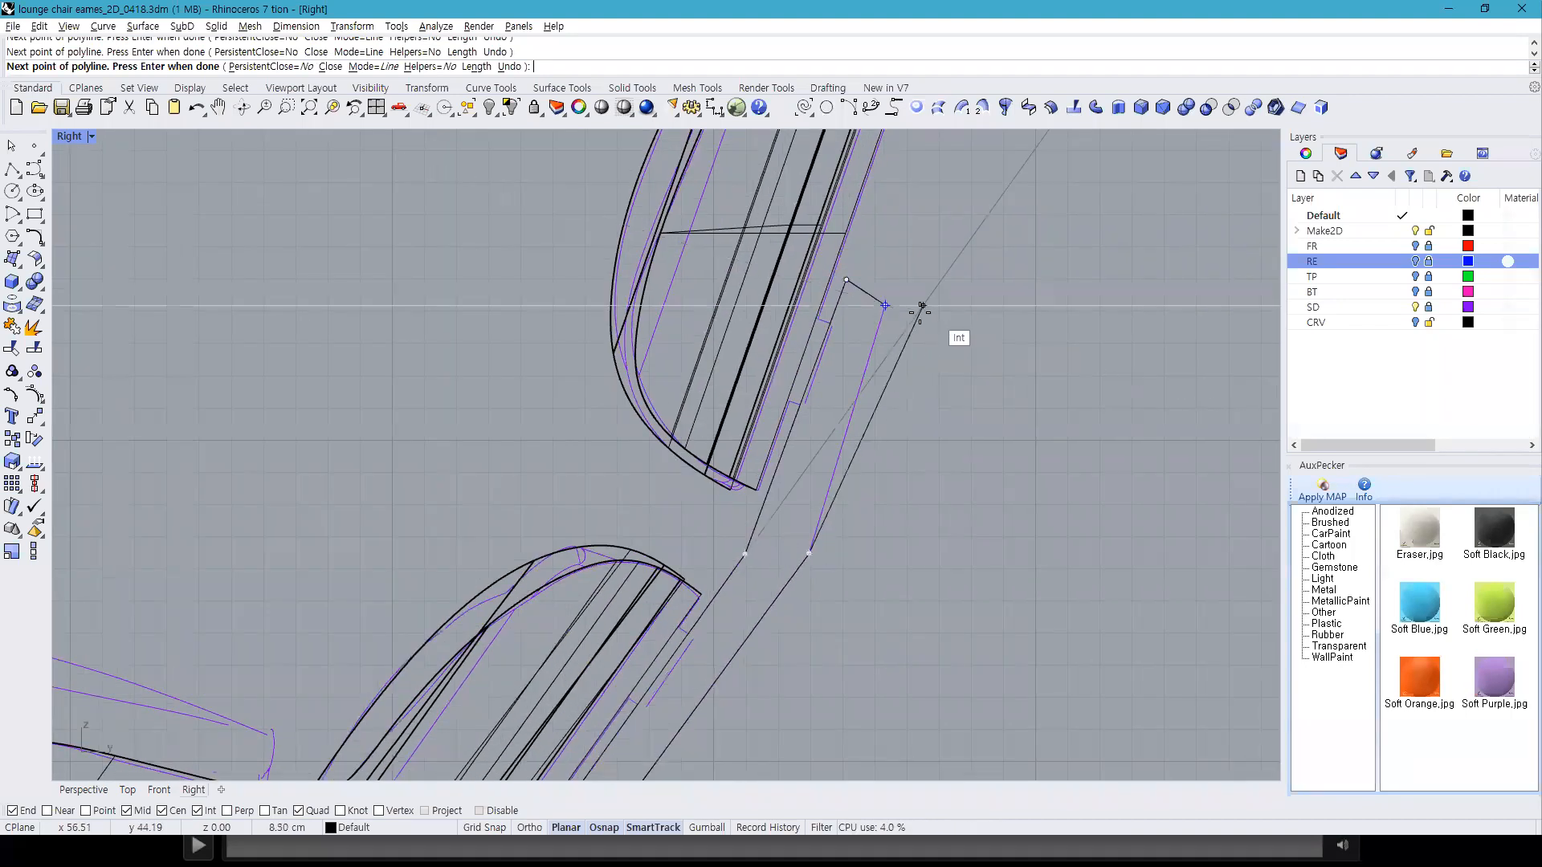
pyautogui.click(884, 305)
pyautogui.click(766, 497)
pyautogui.scroll(-3, 938, 589)
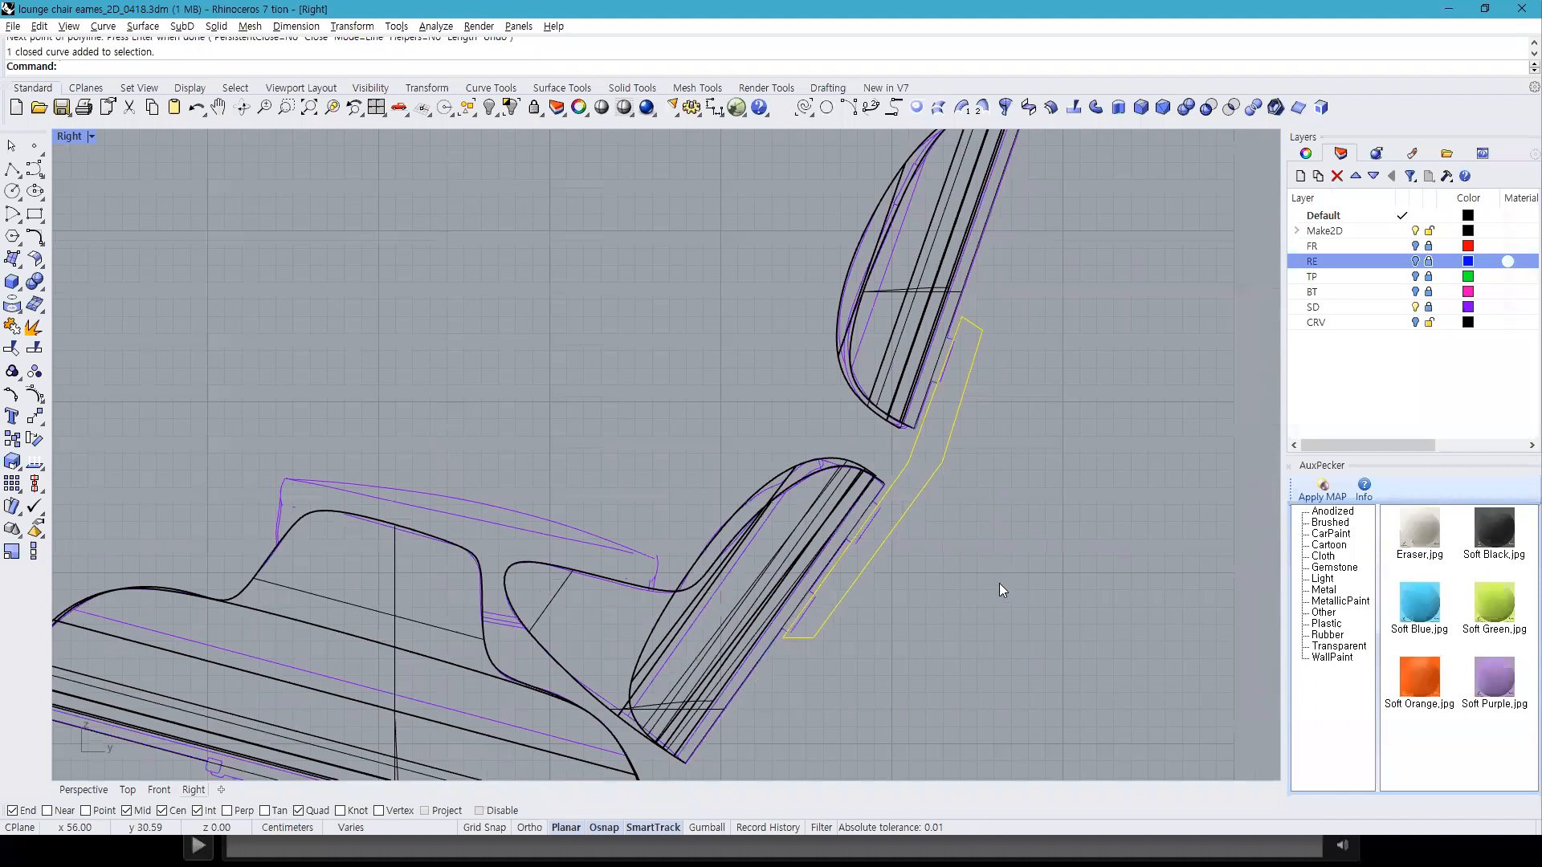
# Step: Turn the RE layer back on from the four-viewport layout and maximize the Front view
pyautogui.click(375, 110)
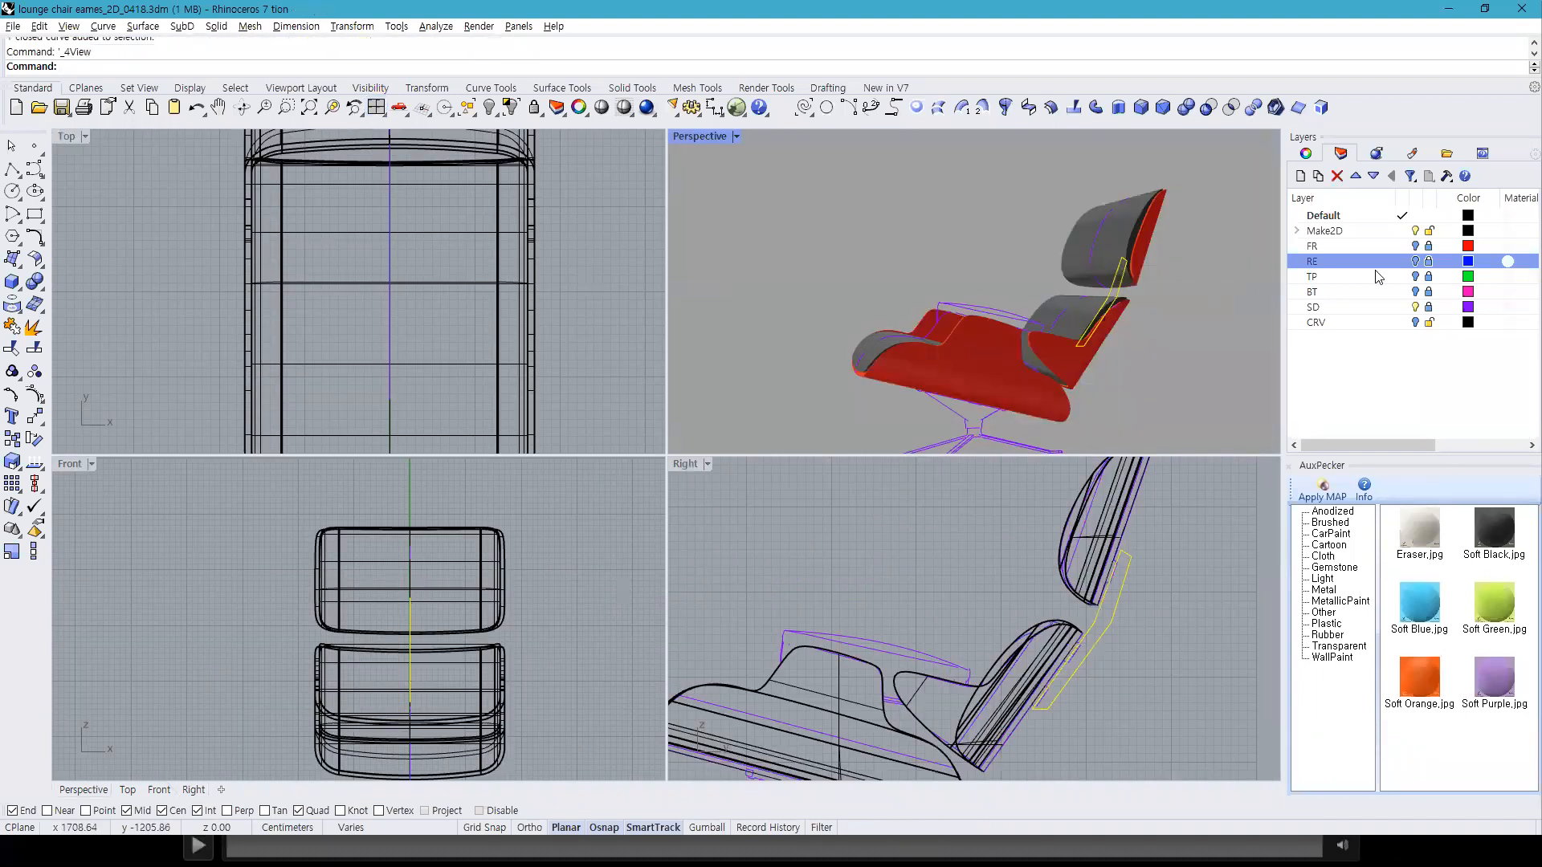
pyautogui.click(1415, 261)
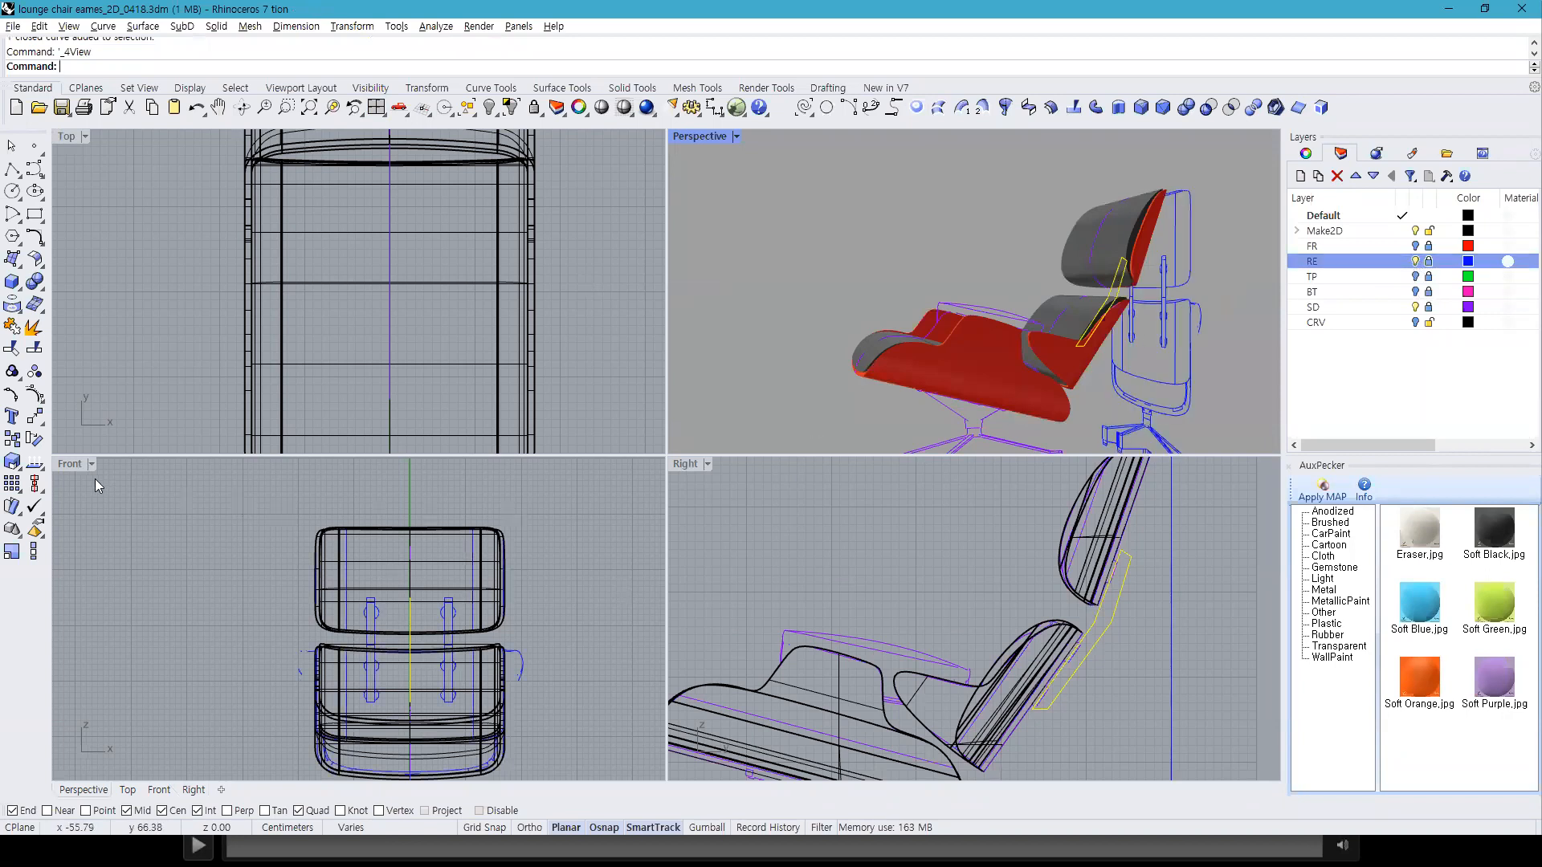
pyautogui.doubleClick(69, 463)
pyautogui.scroll(6, 782, 484)
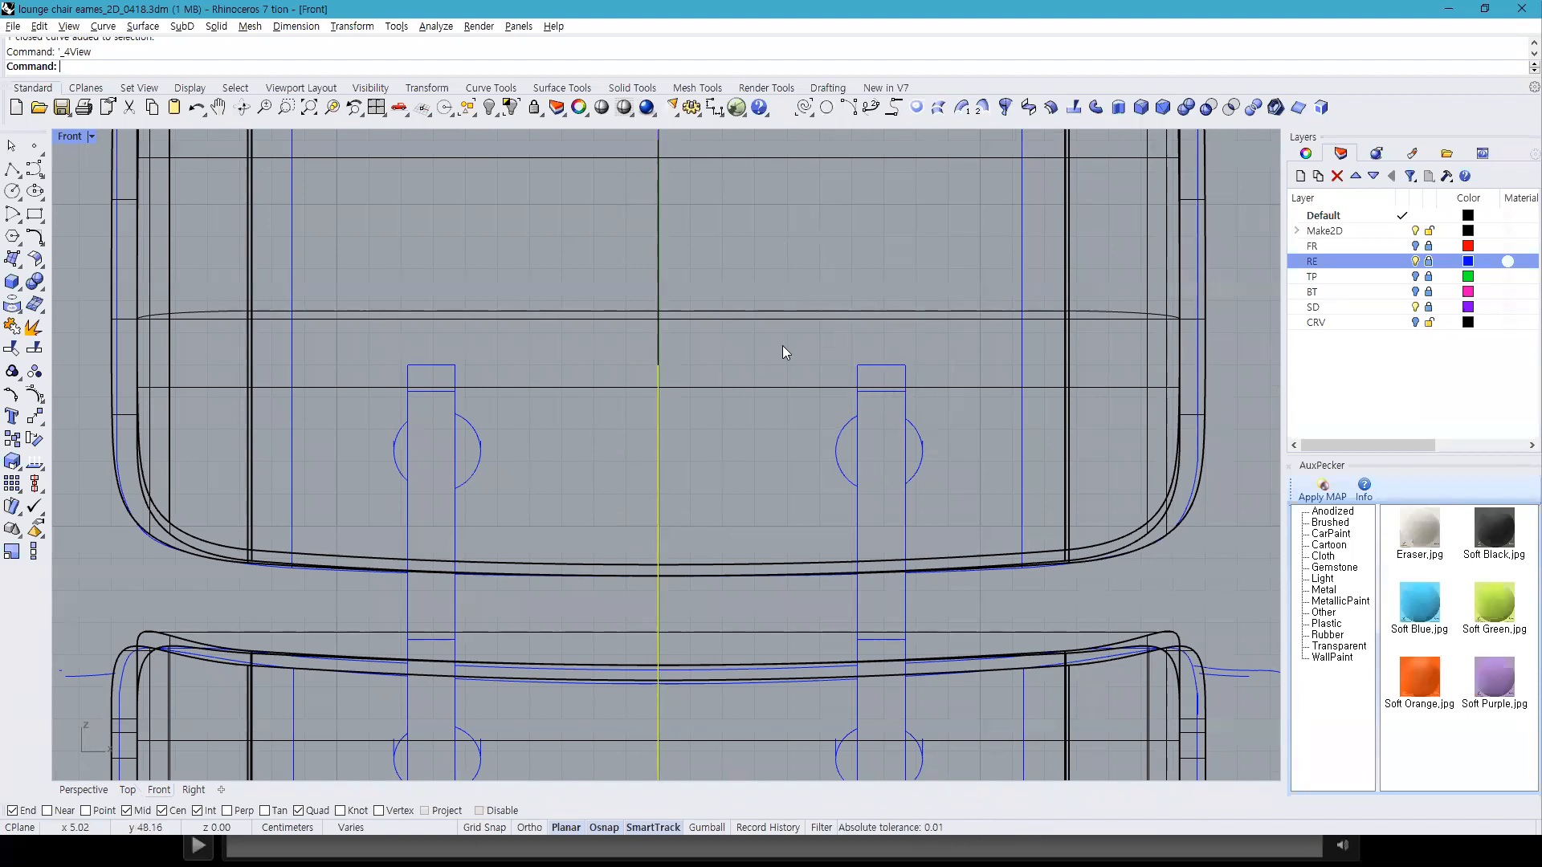
# Step: Try to shift the support profile from the centre line to the support's inner edge, then undo the shift
pyautogui.moveTo(660, 382); pyautogui.dragTo(857, 372)
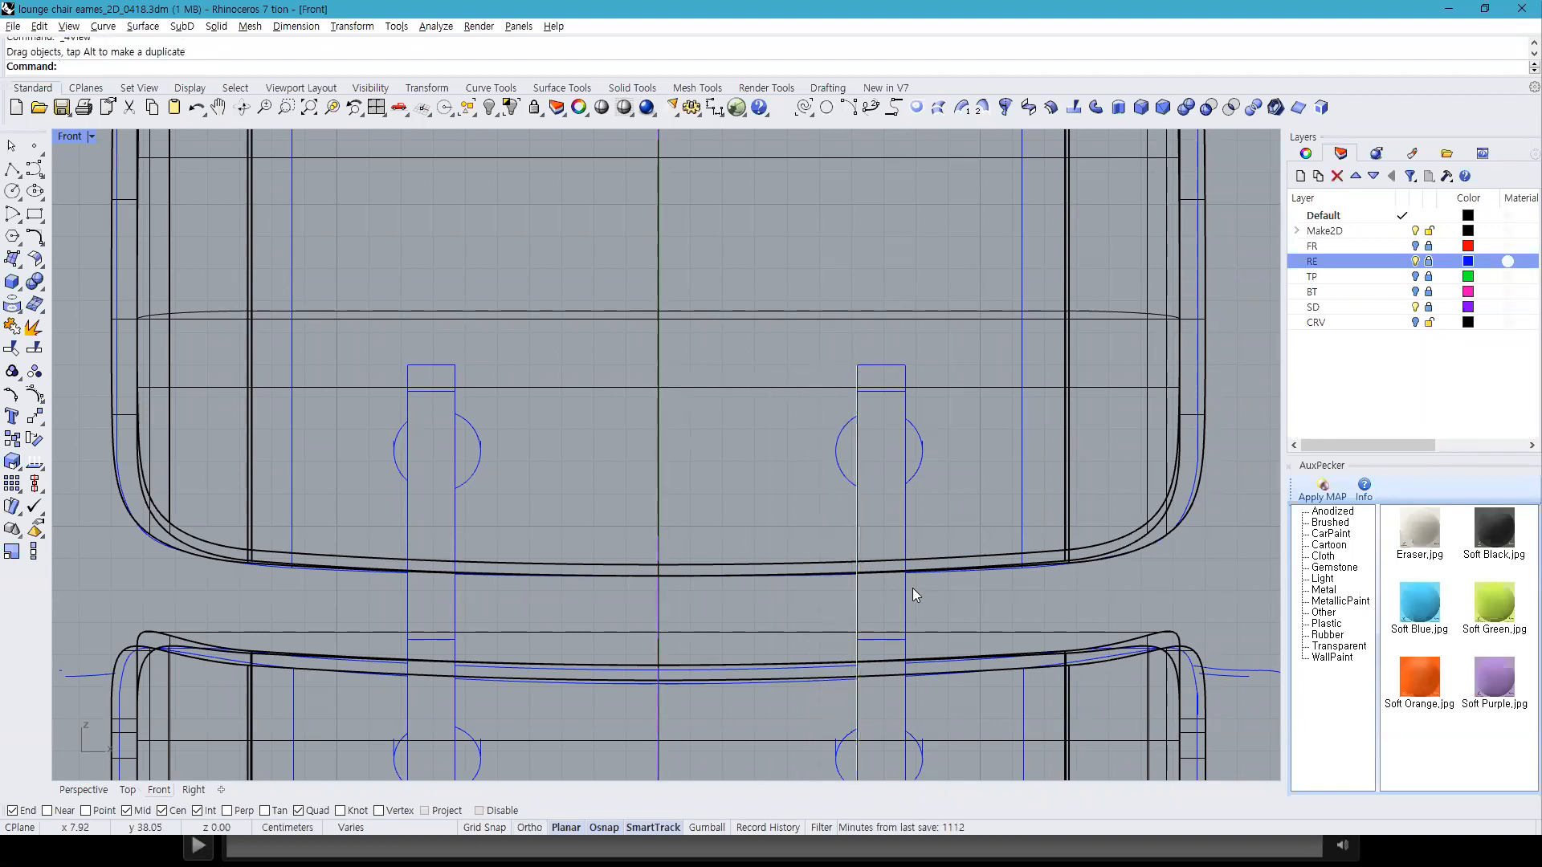
pyautogui.hotkey('ctrl', 'z')
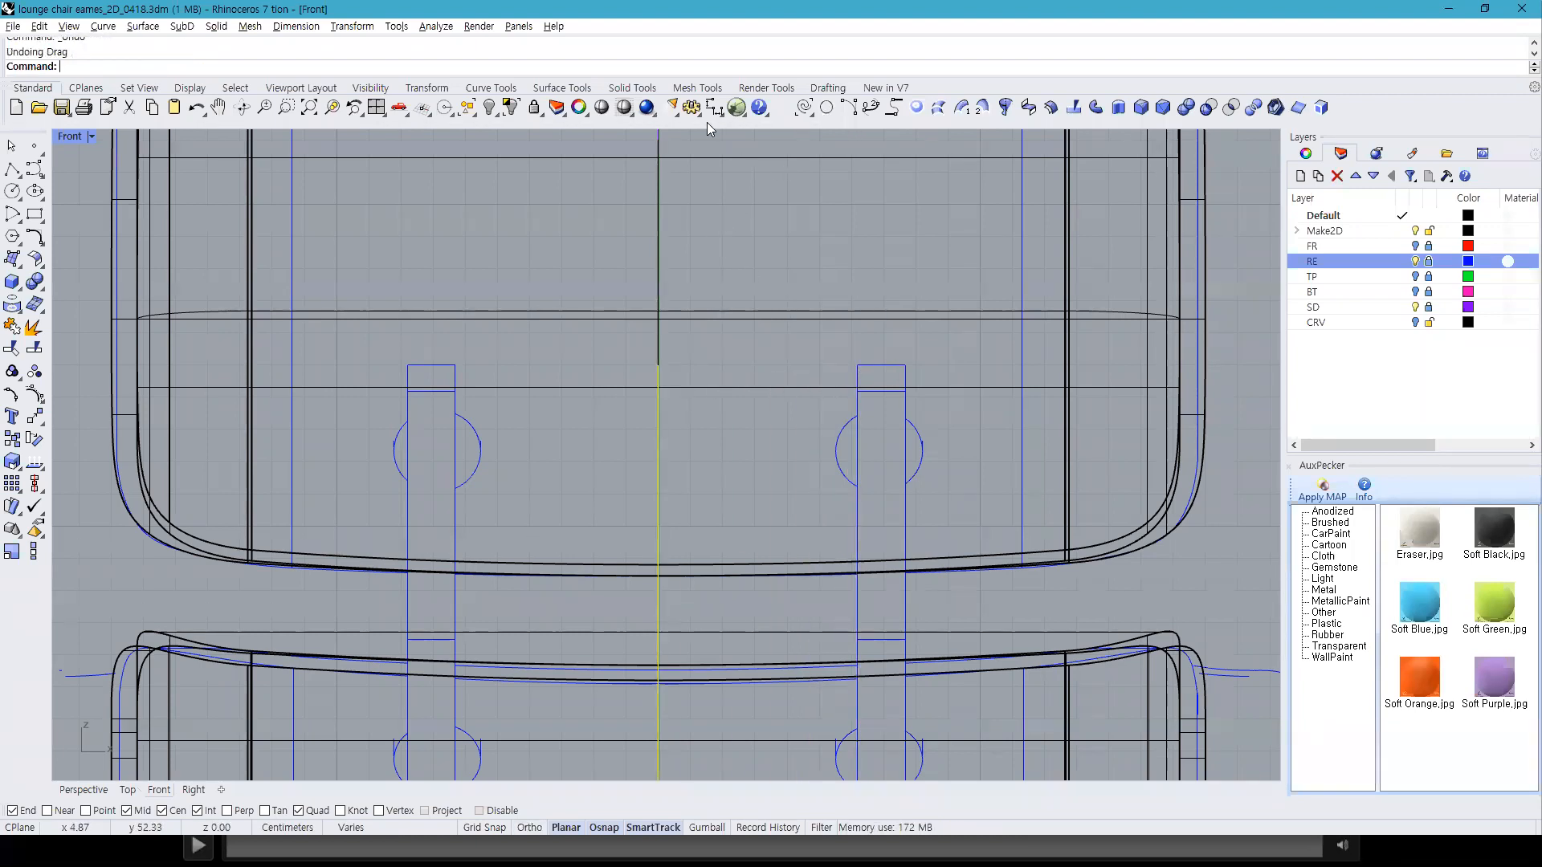
# Step: Dimension the horizontal distance from the centre line to the back support's inner edge, then delete the dimension
pyautogui.click(646, 361)
pyautogui.press('Escape')
pyautogui.press('Return')
pyautogui.click(659, 364)
pyautogui.click(856, 351)
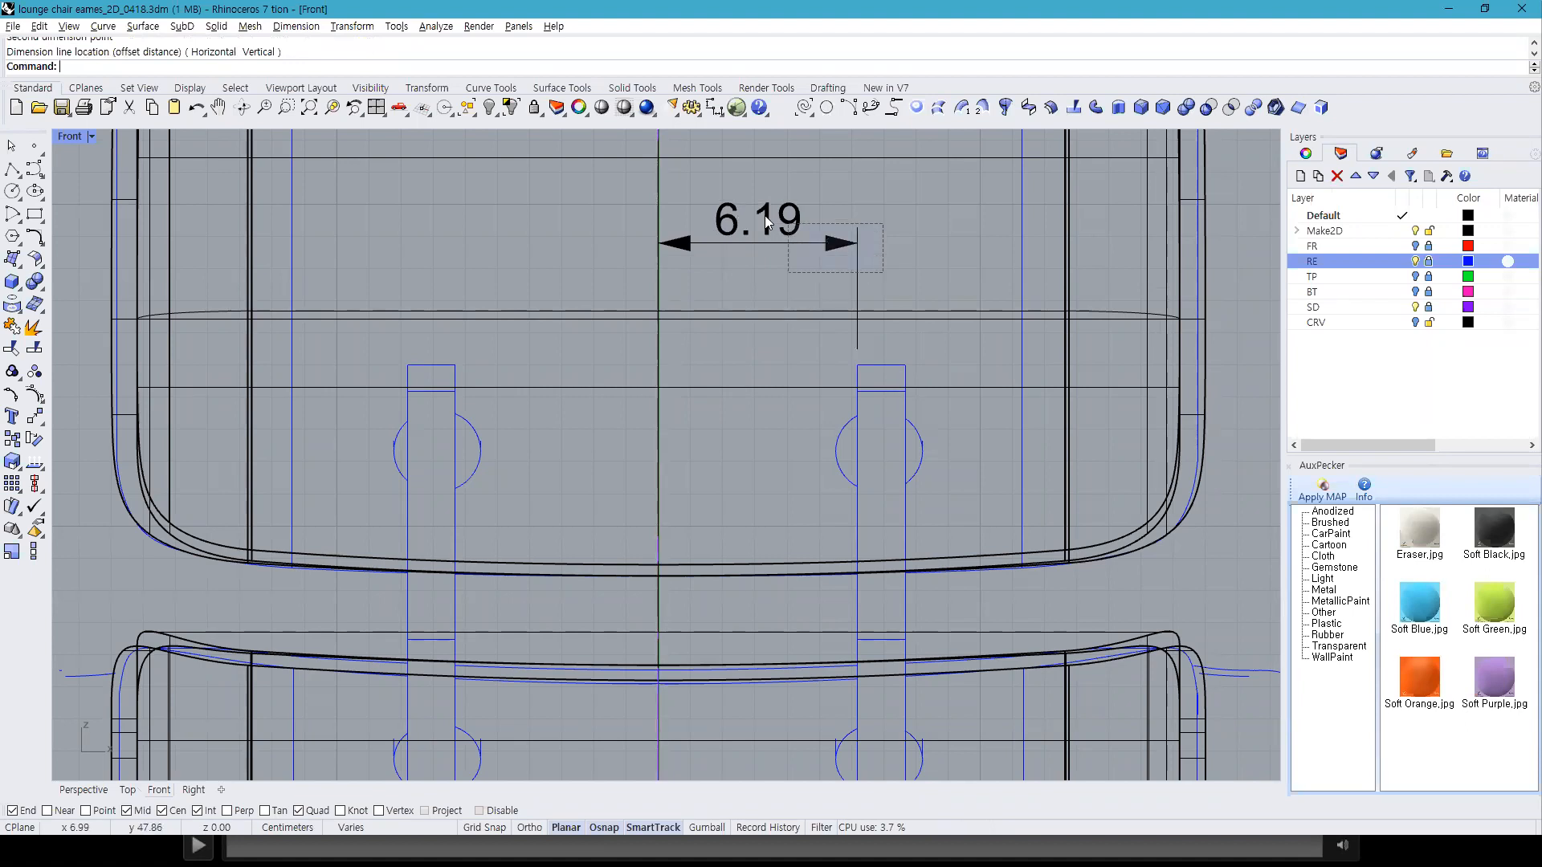
pyautogui.click(786, 243)
pyautogui.press('Delete')
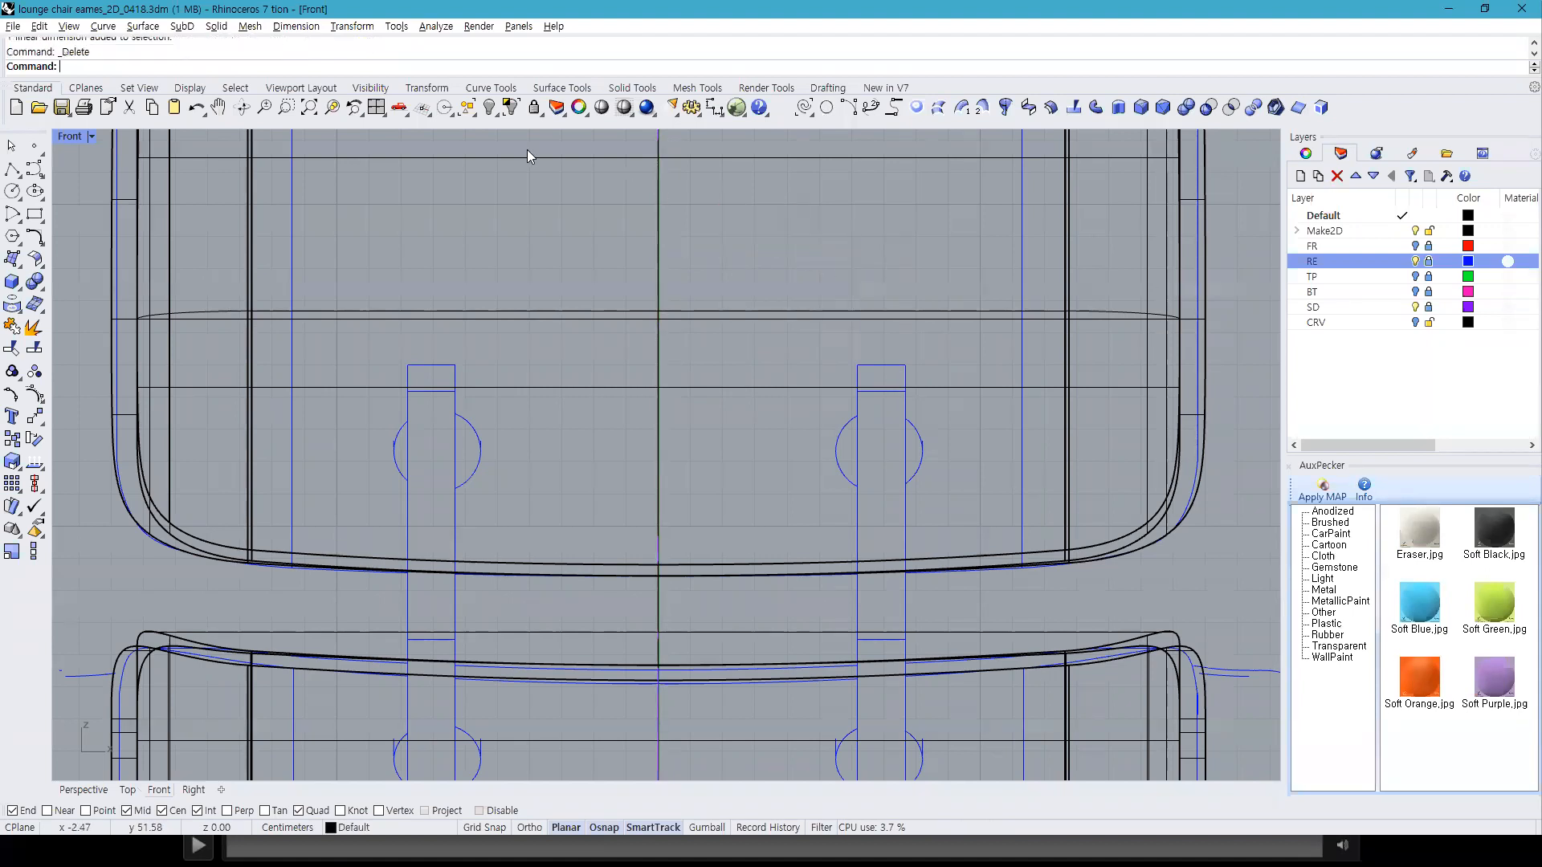
# Step: Restore the four-viewport layout and try to move the support profile in the Front view
pyautogui.click(489, 107)
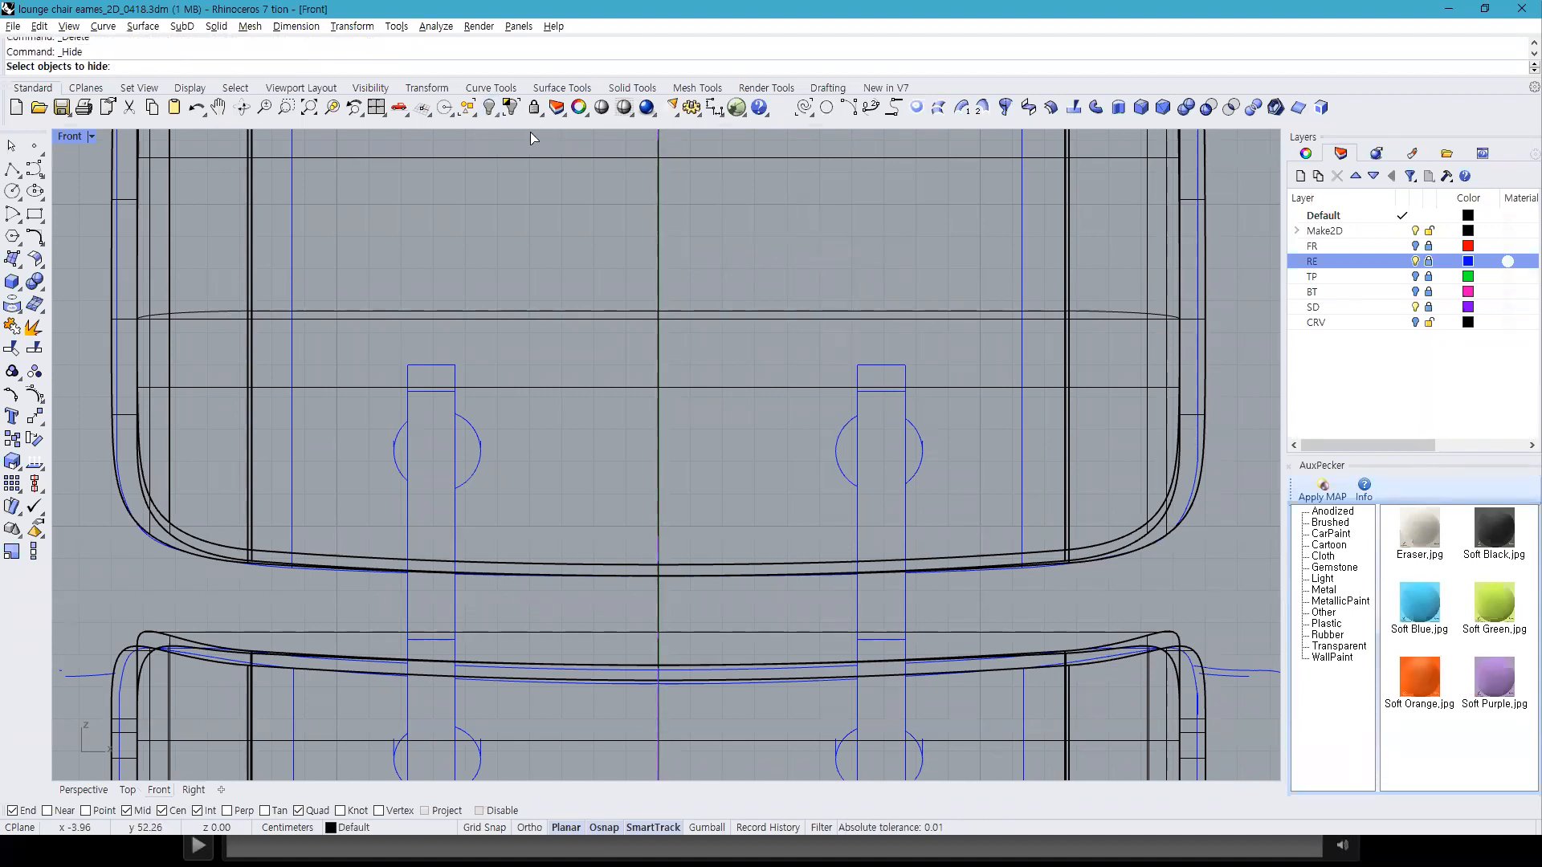
pyautogui.click(377, 106)
pyautogui.click(1123, 595)
pyautogui.moveTo(399, 648); pyautogui.dragTo(368, 595, button='right')
pyautogui.write('move')
pyautogui.press('Return')
pyautogui.moveTo(610, 614); pyautogui.dragTo(529, 602, button='right')
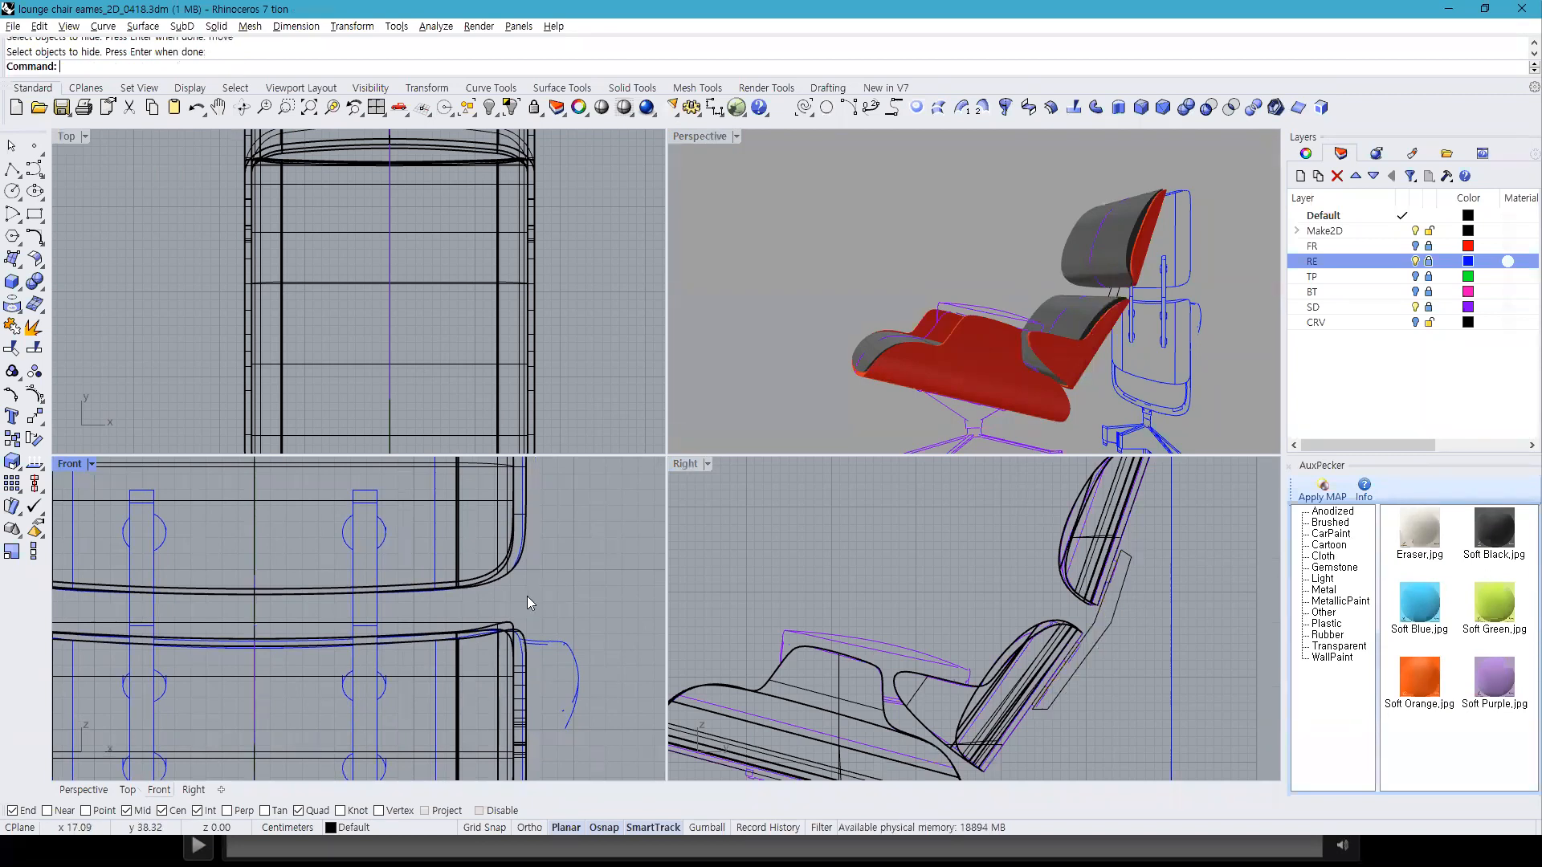
# Step: Move the support profile horizontally from the centre line to the inner edge of the right back bracket in the Front view
pyautogui.click(1116, 605)
pyautogui.moveTo(552, 619); pyautogui.dragTo(504, 607, button='right')
pyautogui.rightClick(504, 607)
pyautogui.click(499, 599)
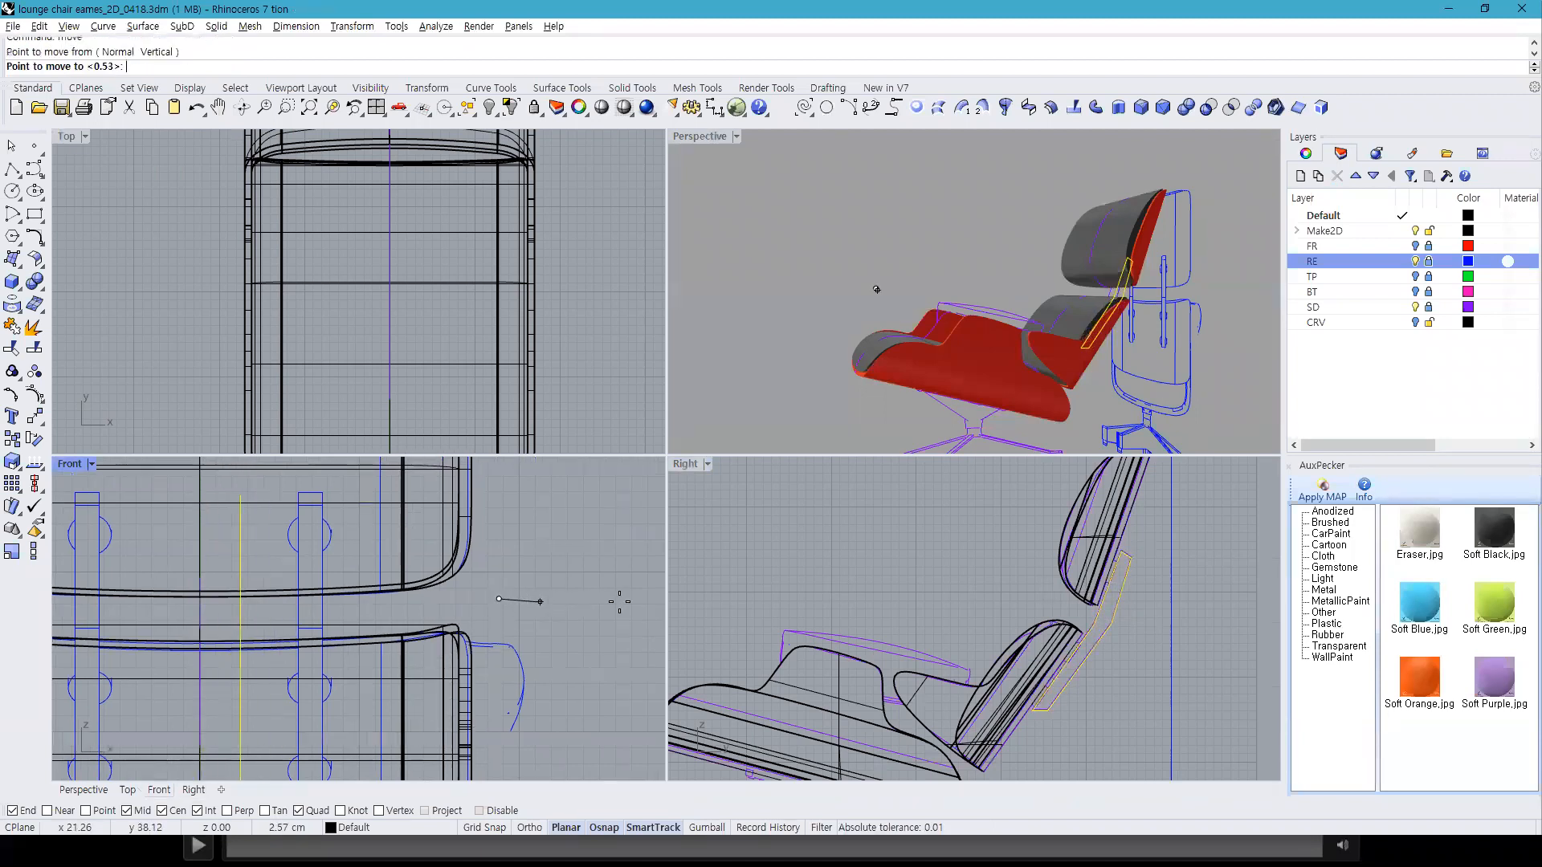
pyautogui.write('0.19')
pyautogui.press('Return')
pyautogui.press('Escape')
pyautogui.scroll(5, 315, 493)
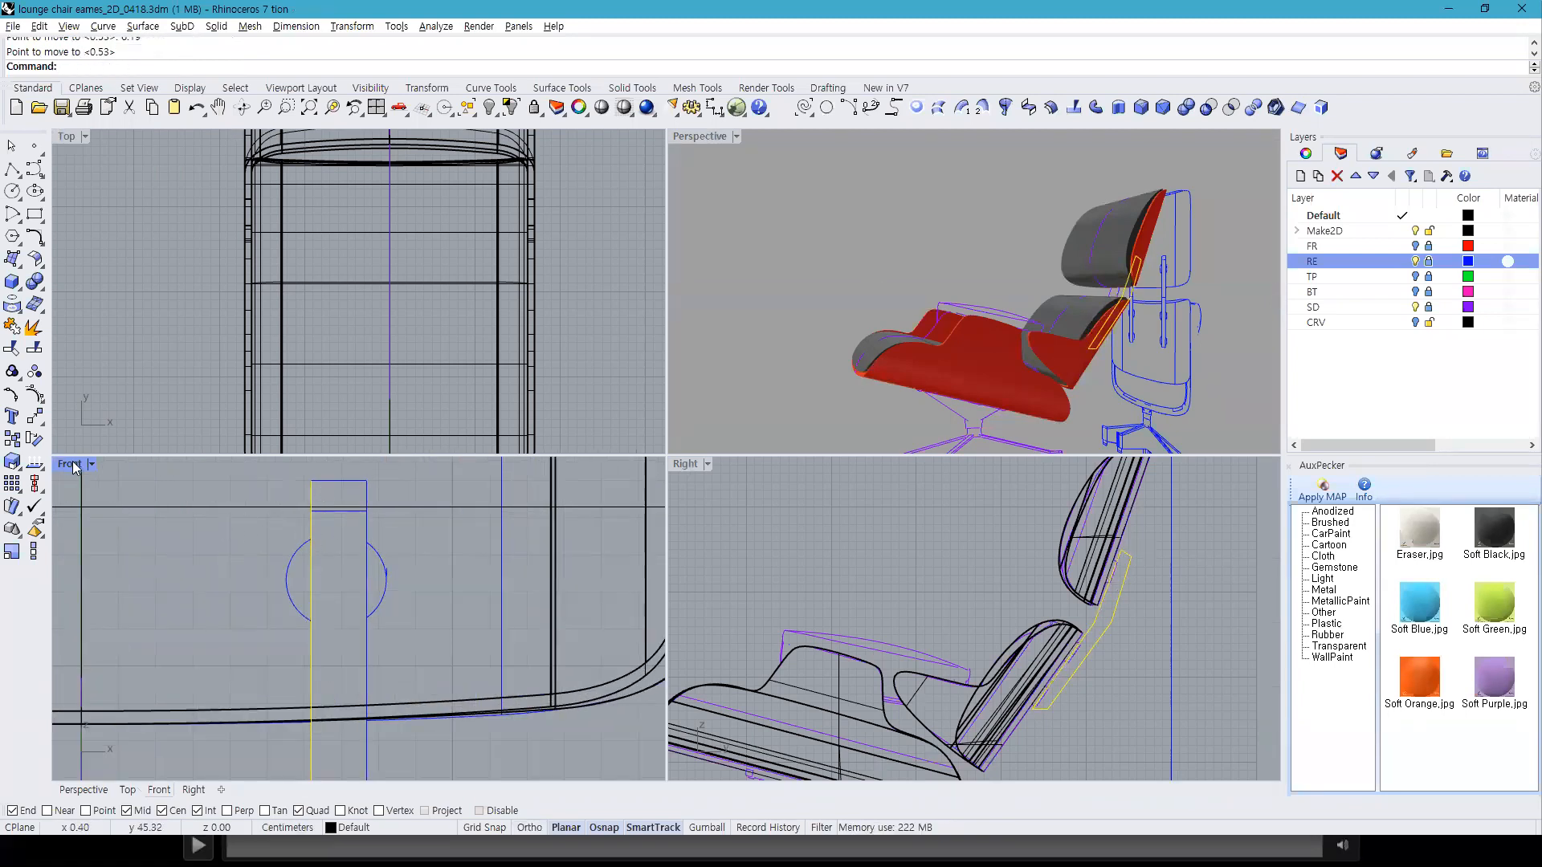
# Step: Extrude the support profile into a solid, ending at the bracket's outer edge in the rear drawing
pyautogui.moveTo(1076, 402); pyautogui.dragTo(1146, 265, button='right')
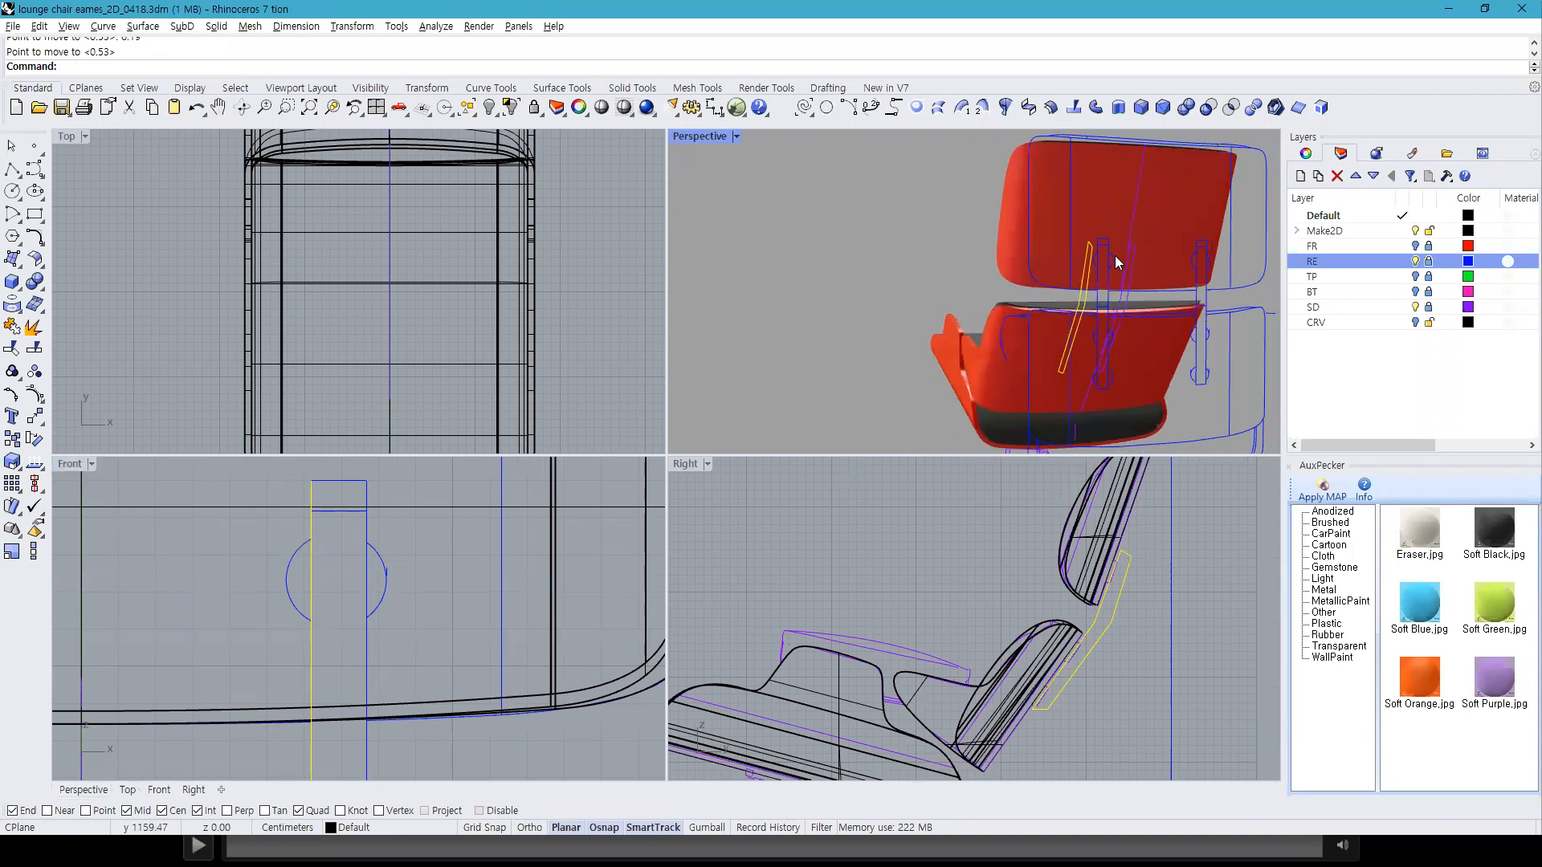
pyautogui.click(12, 282)
pyautogui.click(80, 335)
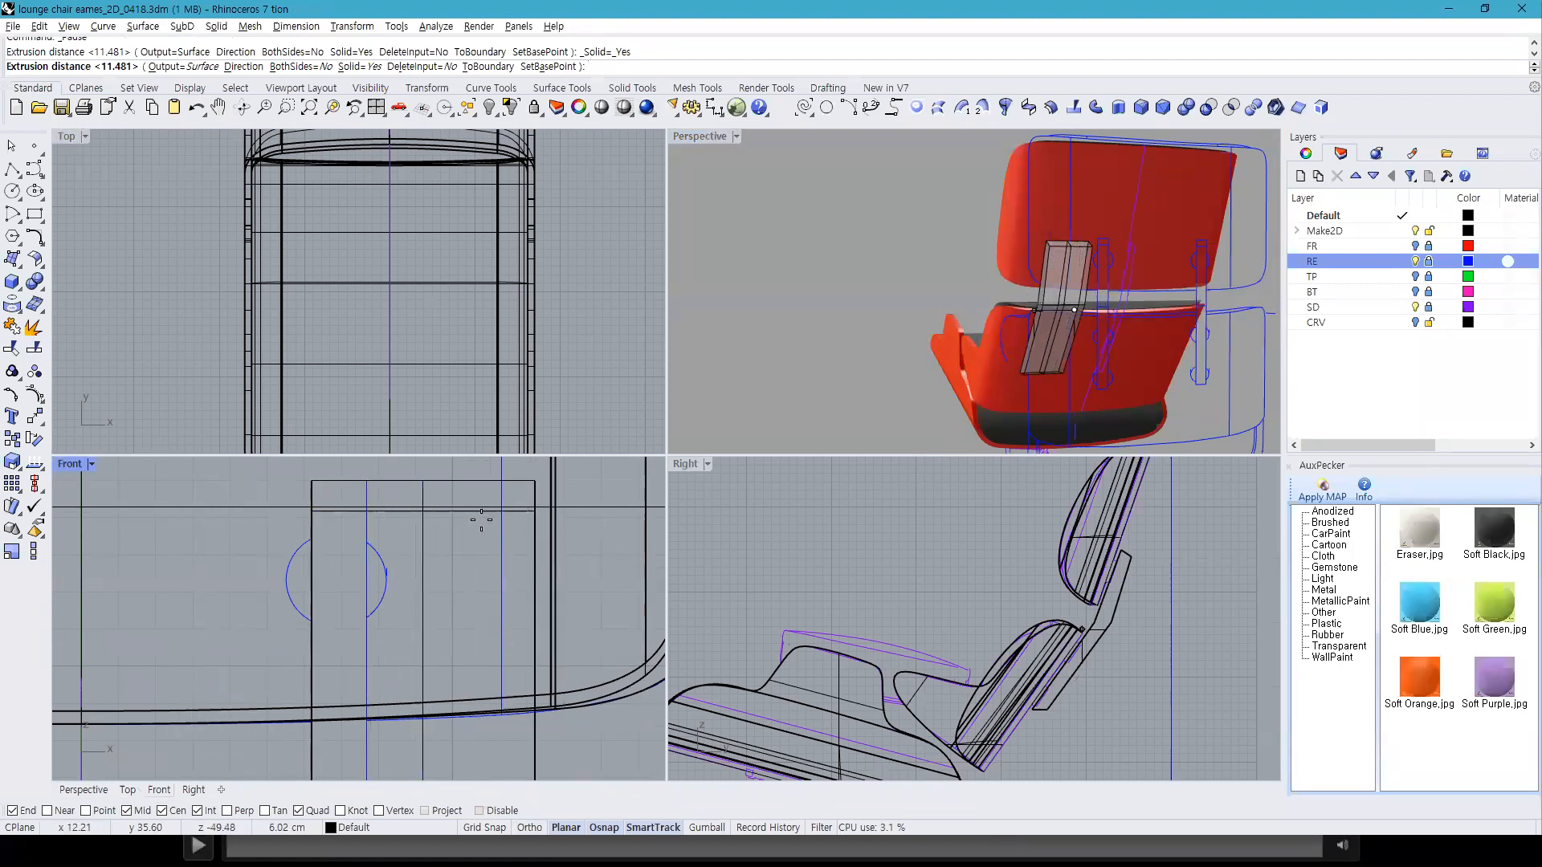
pyautogui.click(368, 480)
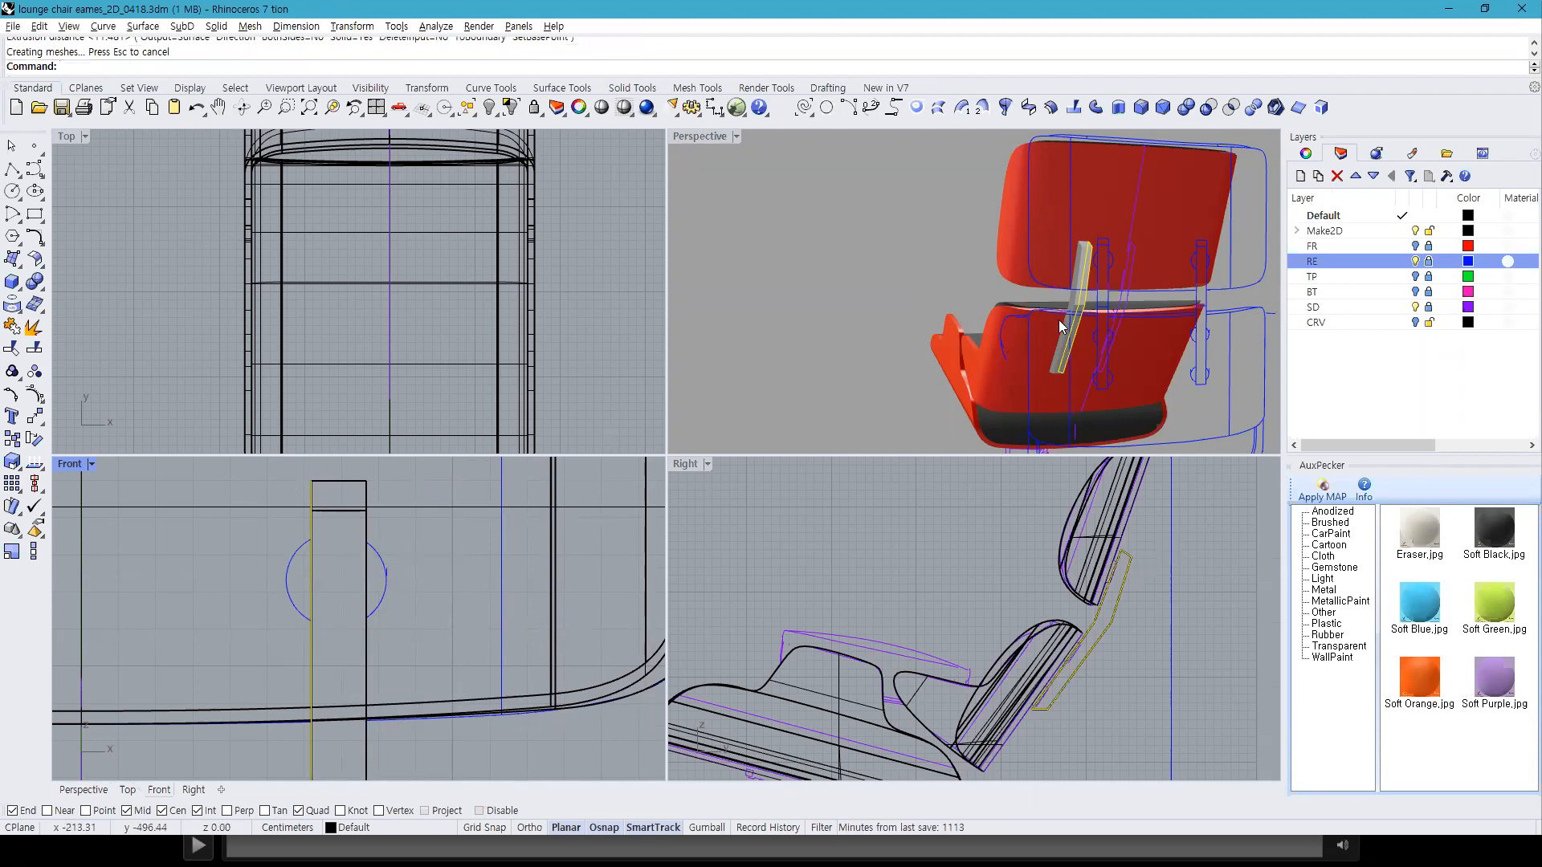
# Step: Examine the extruded bracket from the rear and side, comparing it with the seat shells and the reference drawings
pyautogui.moveTo(947, 329); pyautogui.dragTo(1014, 331, button='right')
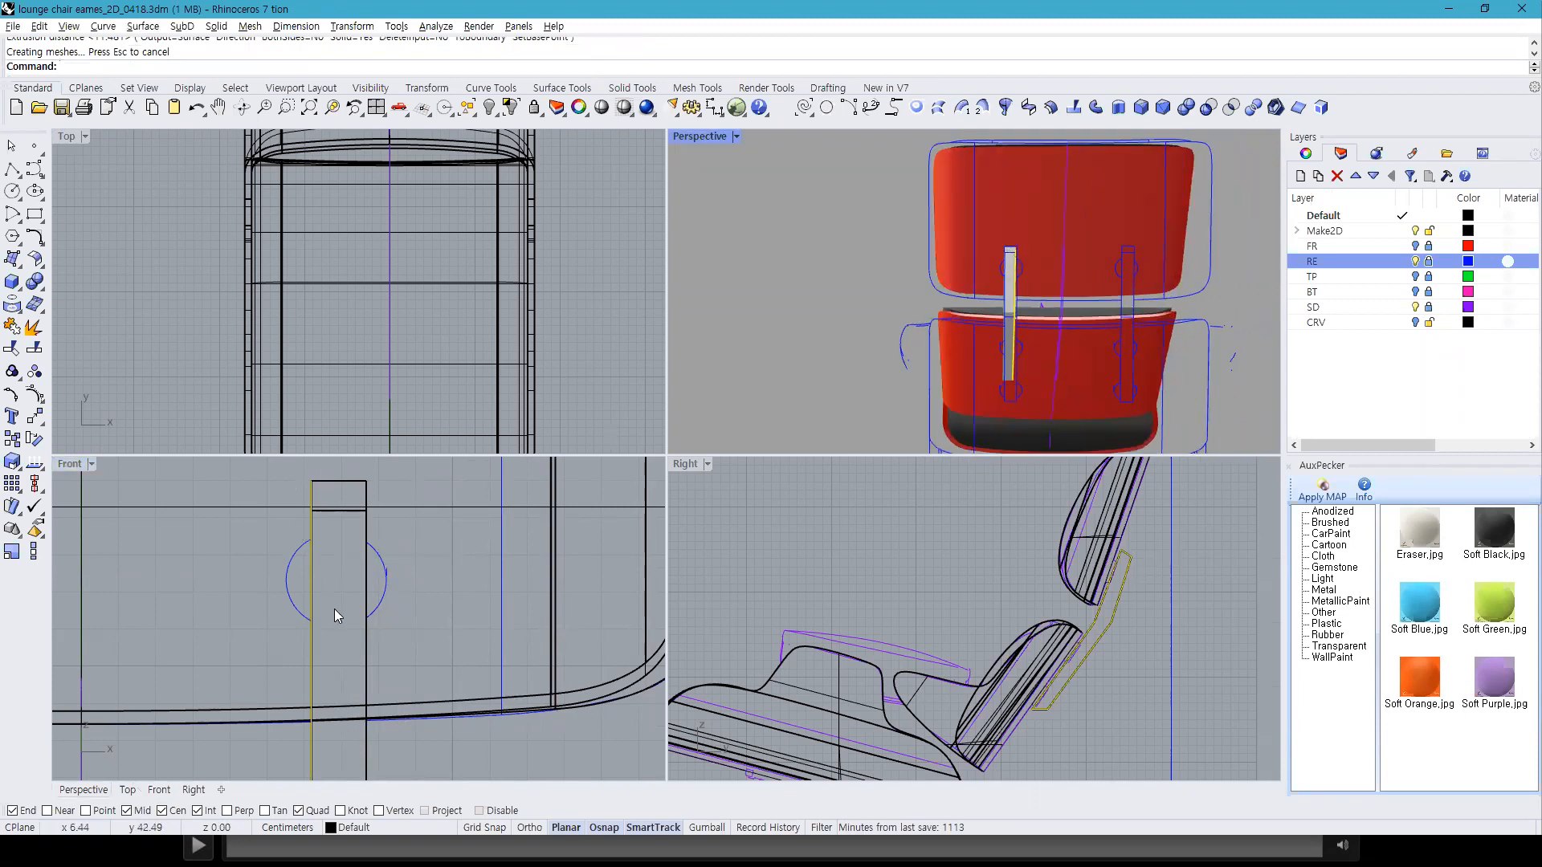
pyautogui.moveTo(1044, 281); pyautogui.dragTo(1143, 295, button='right')
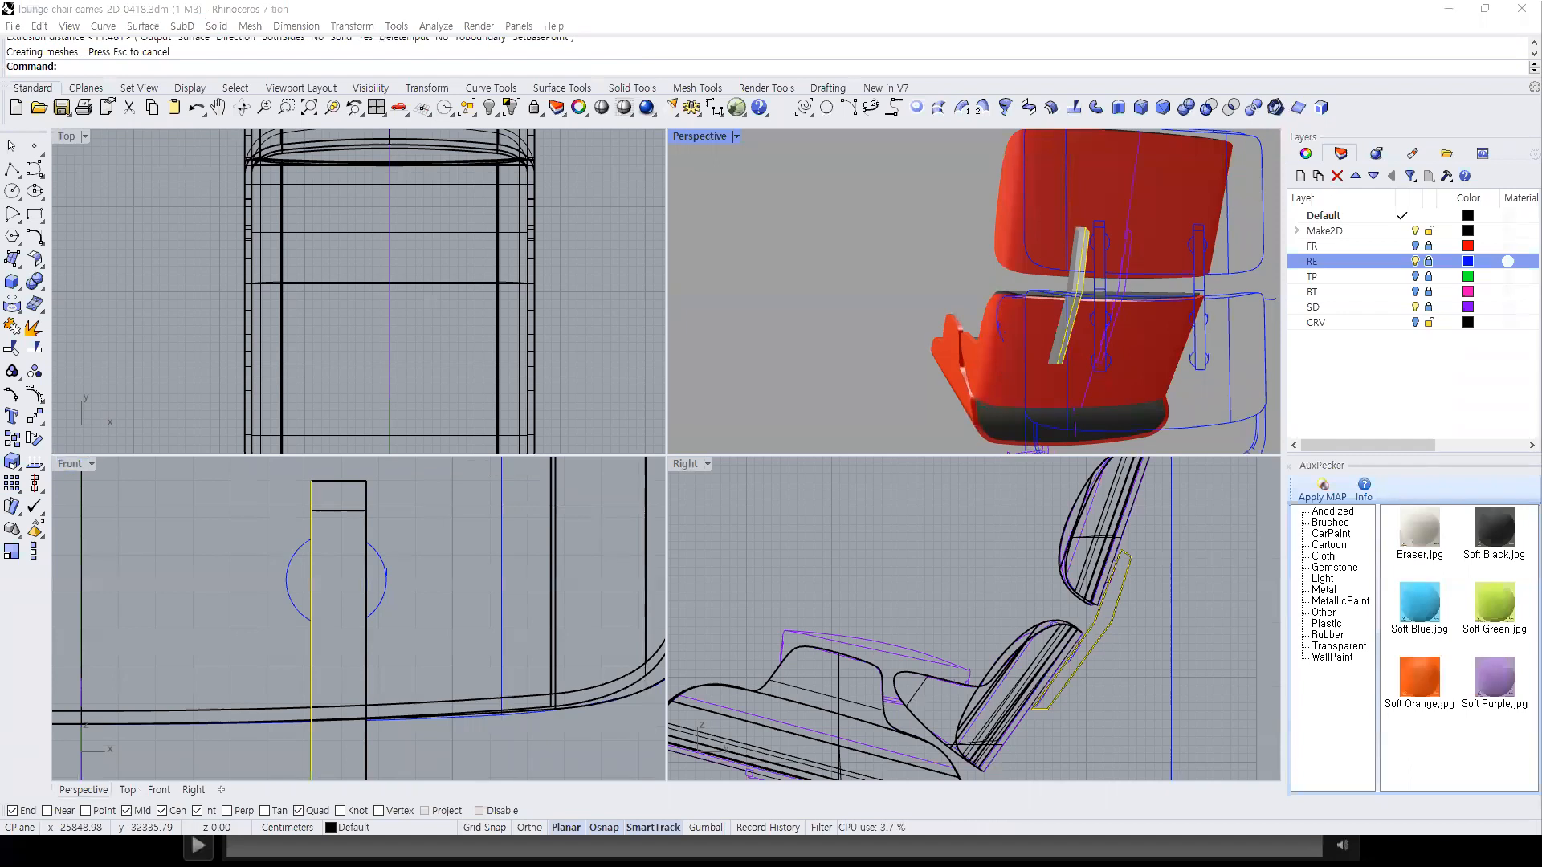
pyautogui.click(843, 598)
pyautogui.moveTo(1021, 327); pyautogui.dragTo(1177, 295, button='right')
pyautogui.scroll(3, 1176, 296)
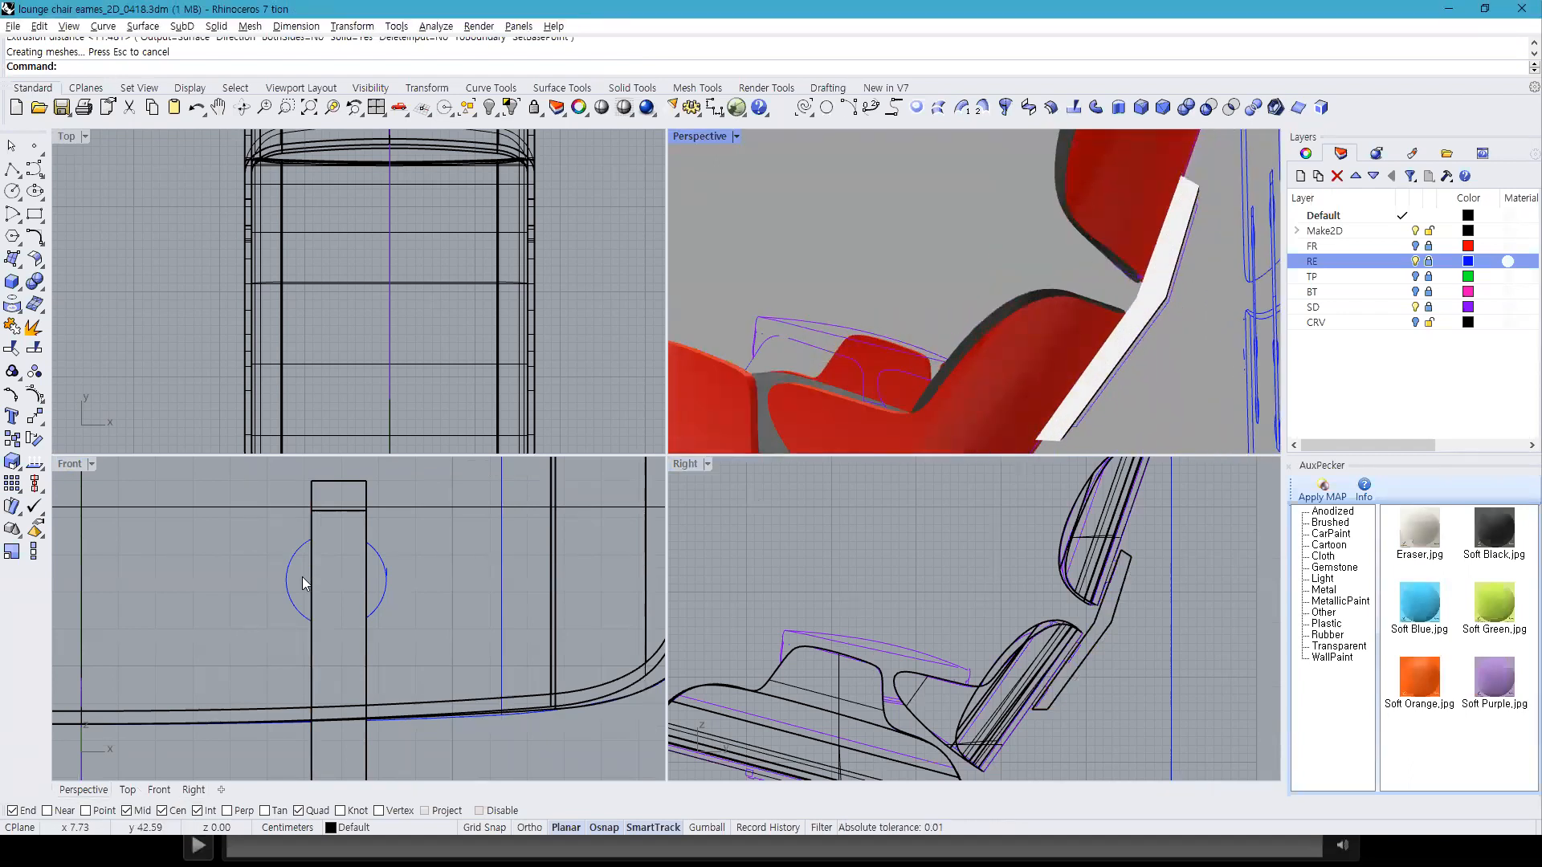
pyautogui.scroll(2, 330, 585)
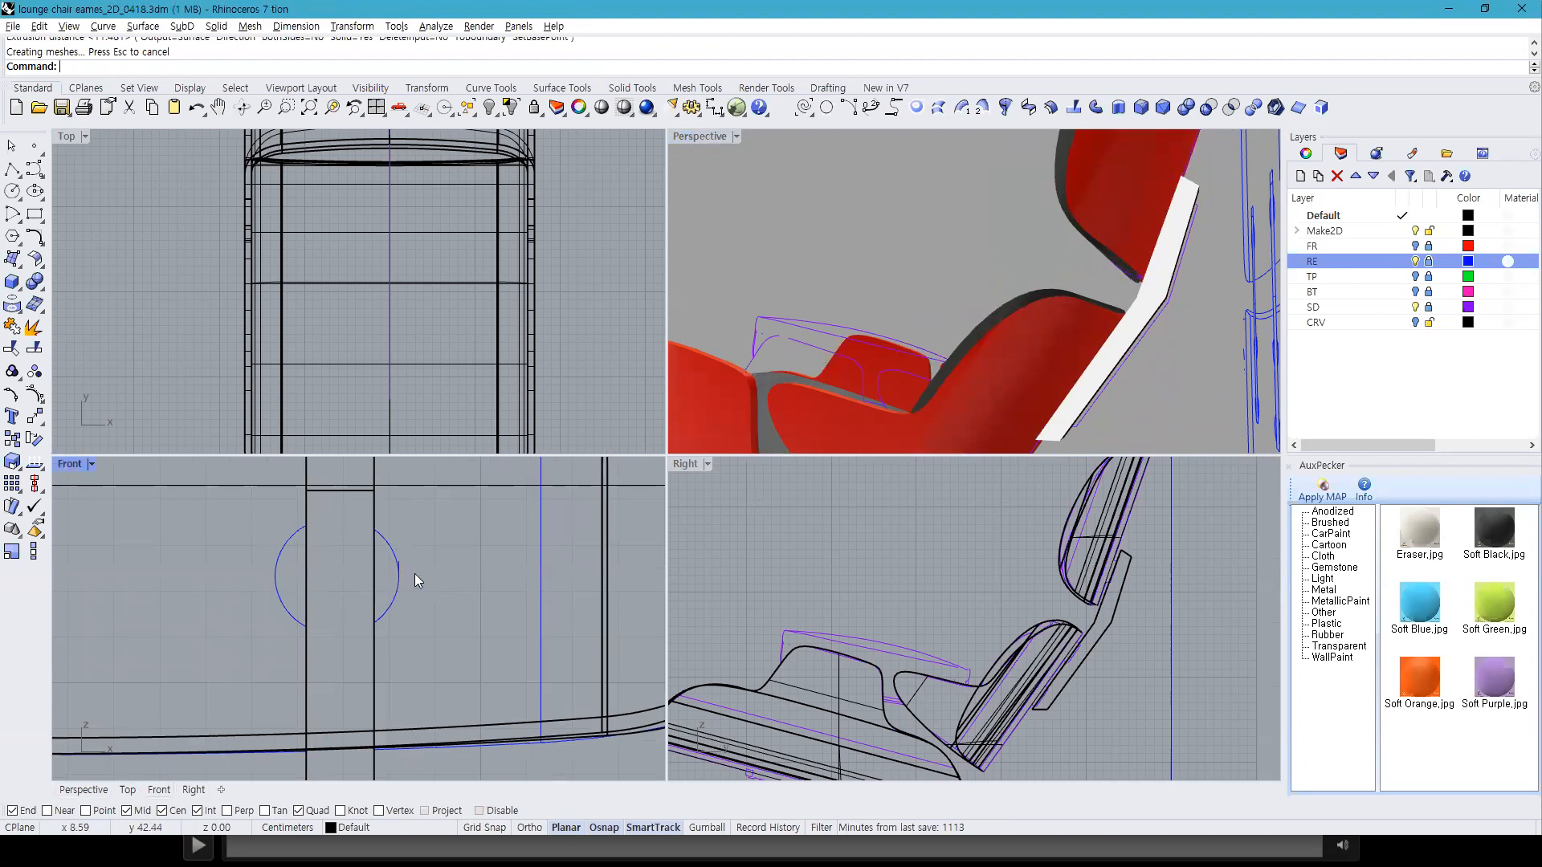
pyautogui.scroll(-4, 419, 576)
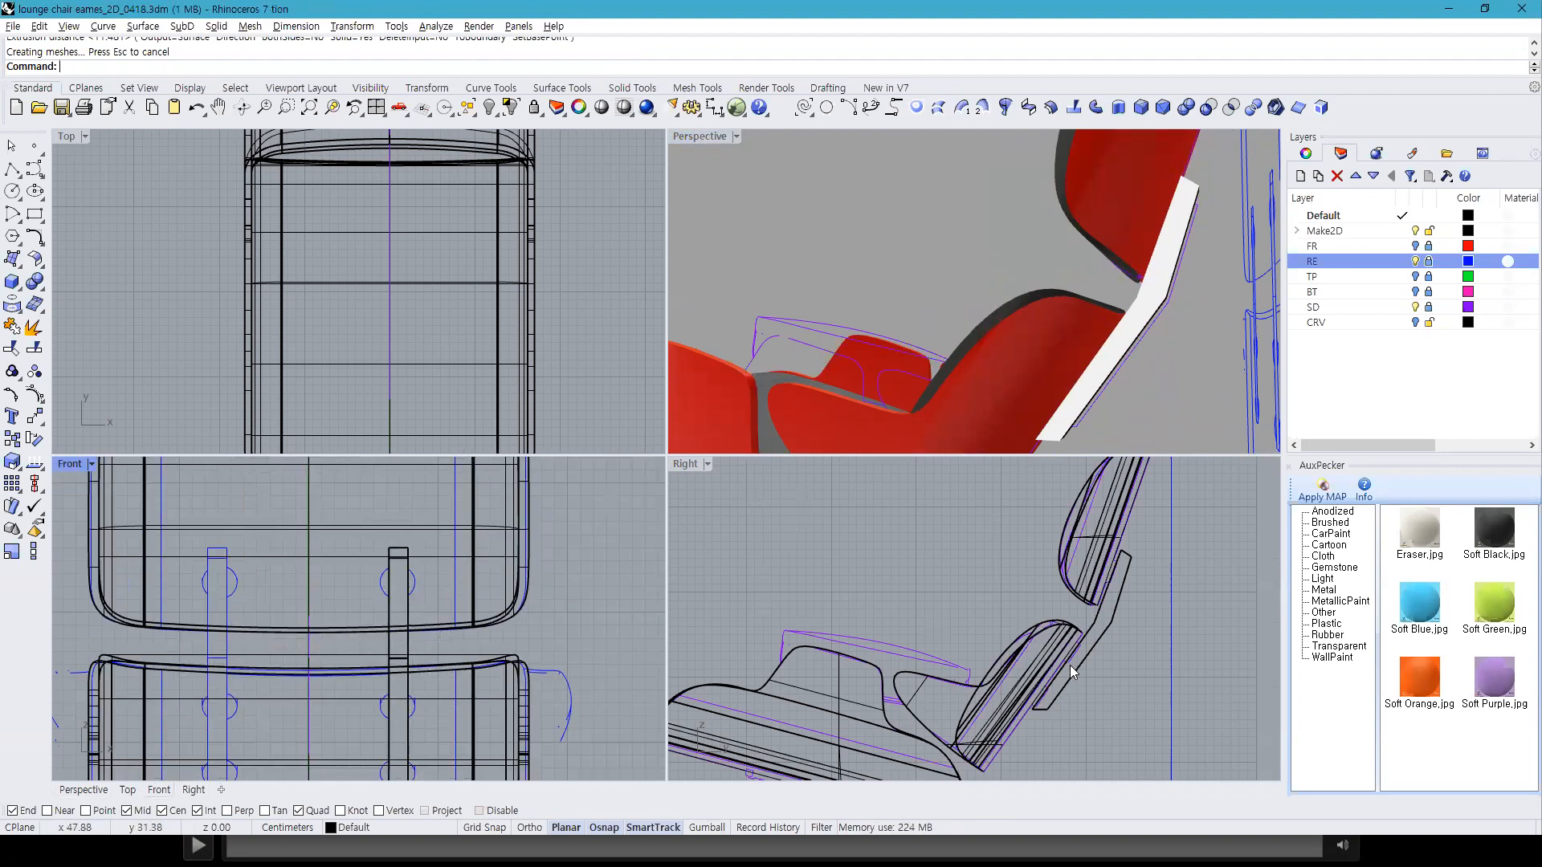
pyautogui.scroll(5, 1060, 647)
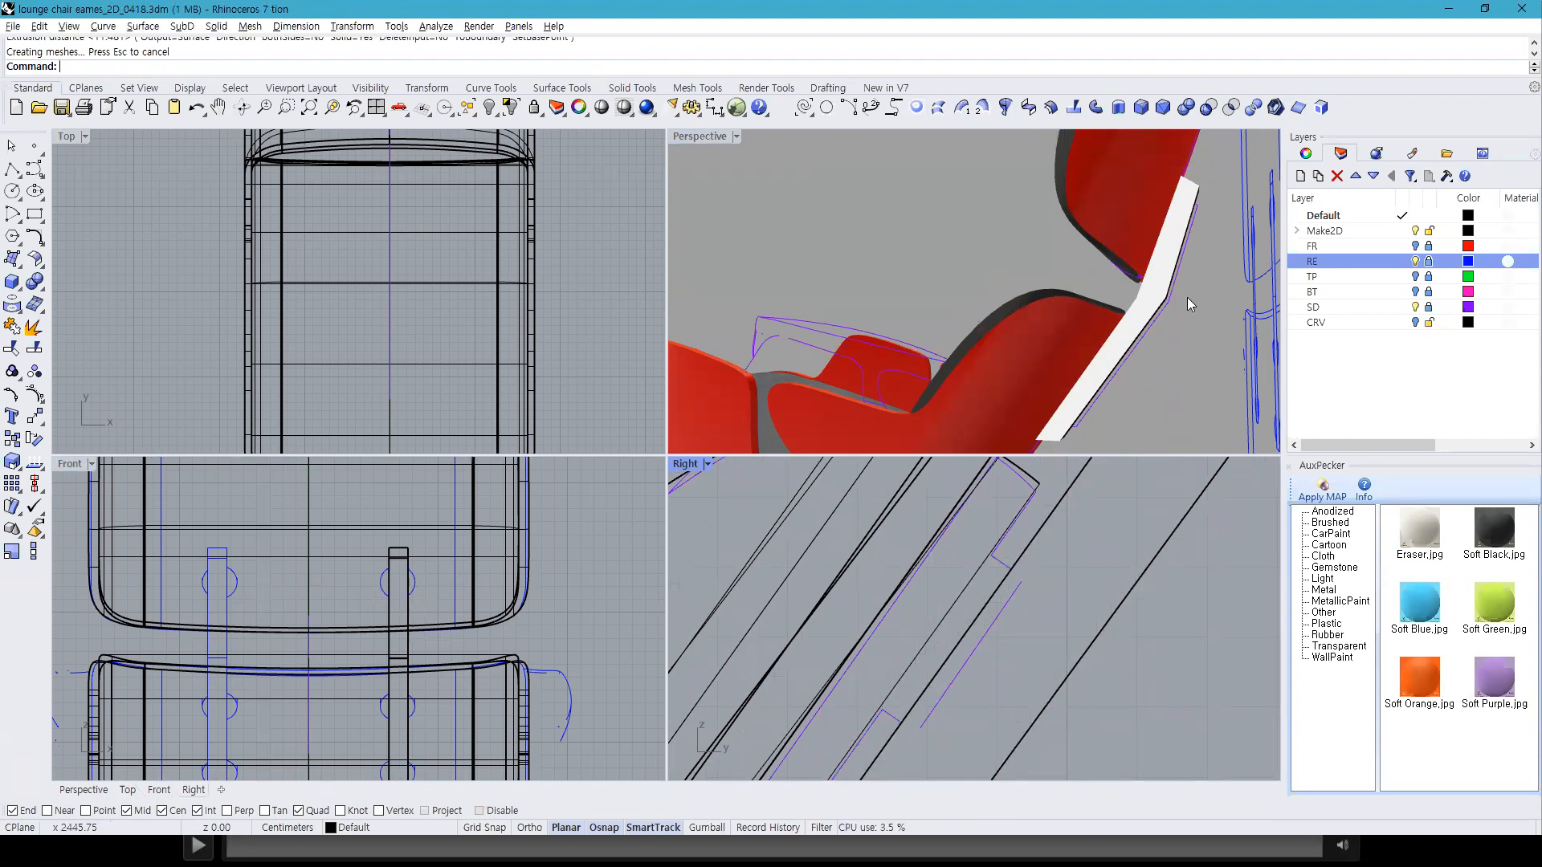
pyautogui.moveTo(1171, 312); pyautogui.dragTo(1158, 307, button='right')
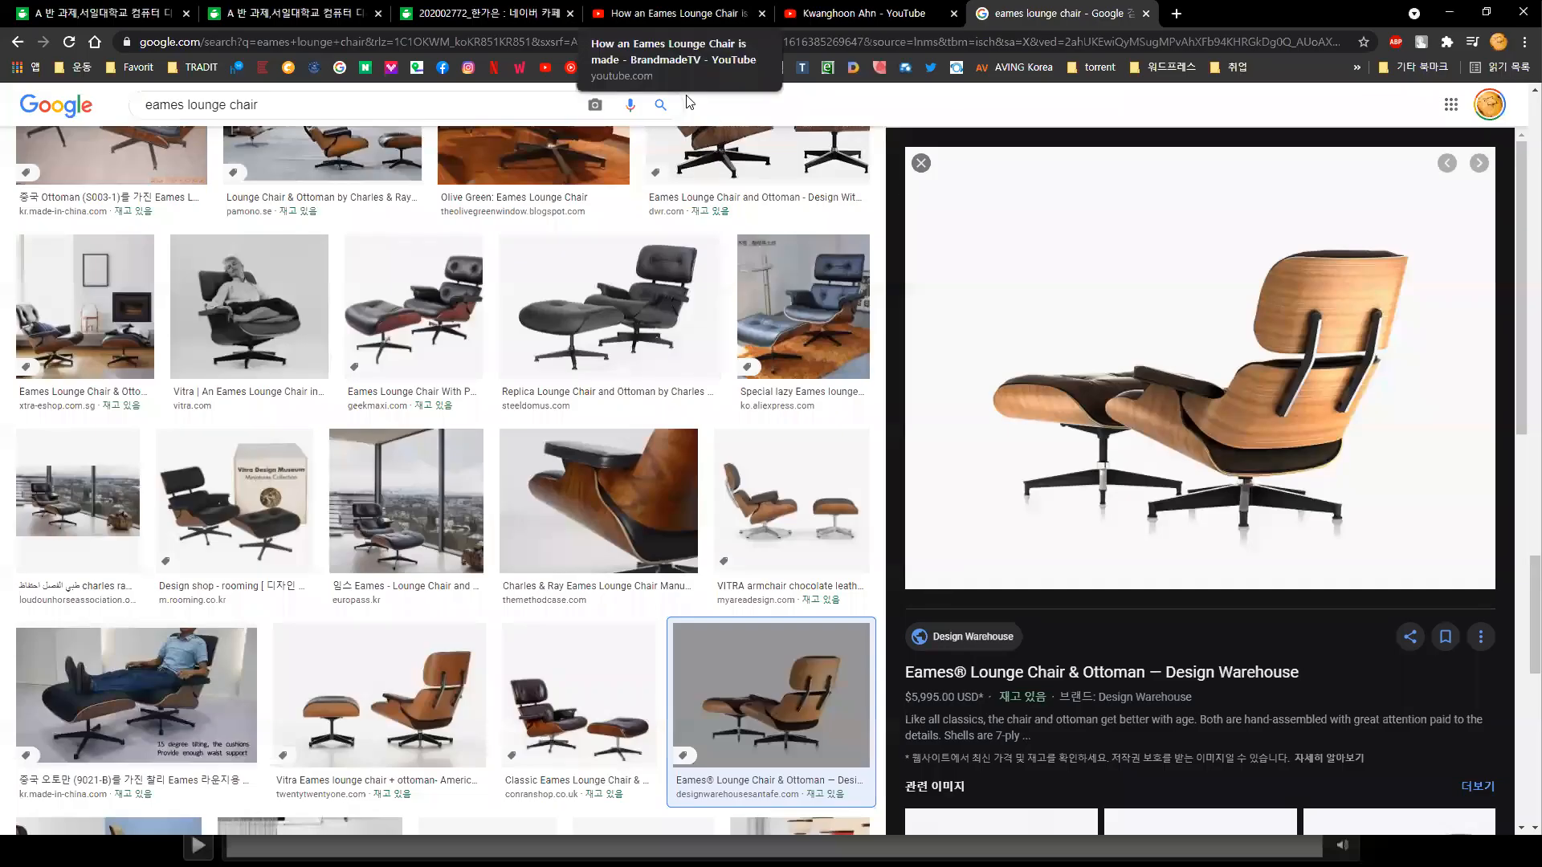
# Step: Skim the video "How an Eames Lounge Chair is made" in full screen for views of the bracket mounting, then exit full screen
pyautogui.click(666, 13)
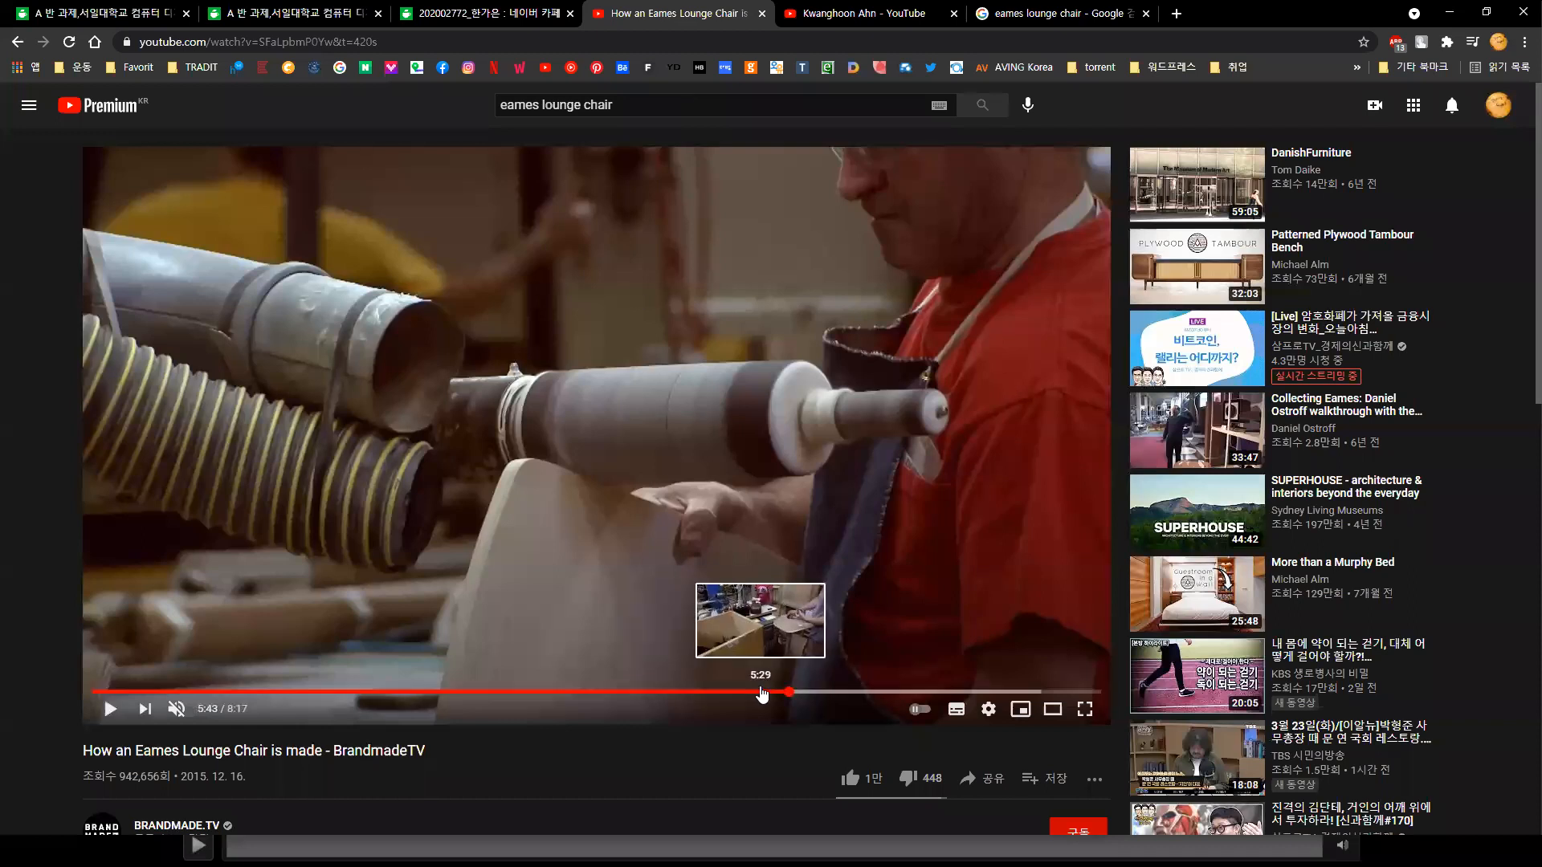
pyautogui.click(733, 692)
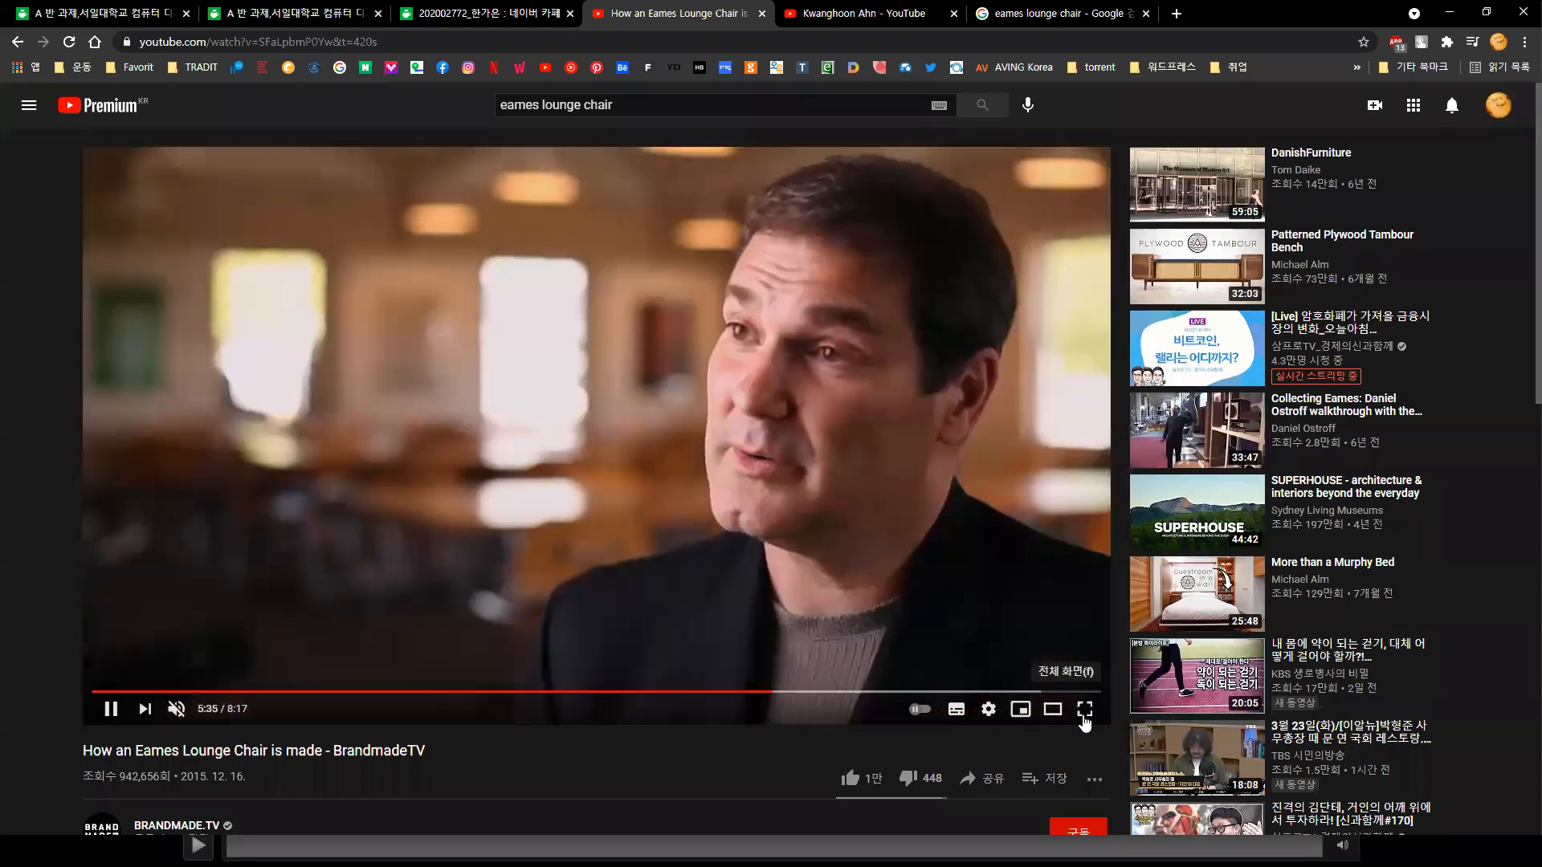
pyautogui.click(1084, 710)
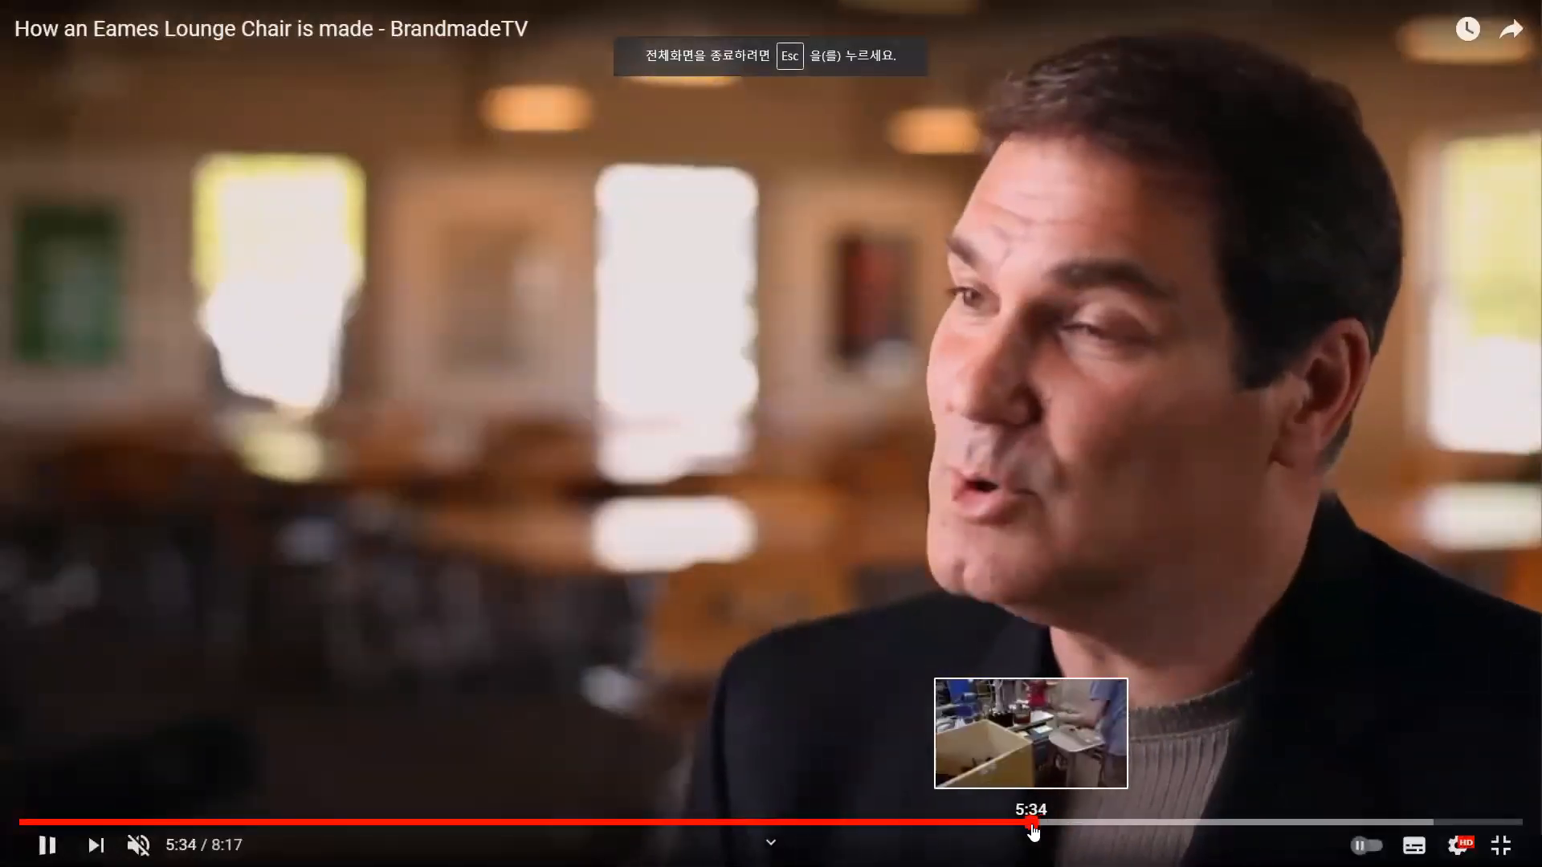
pyautogui.click(1034, 823)
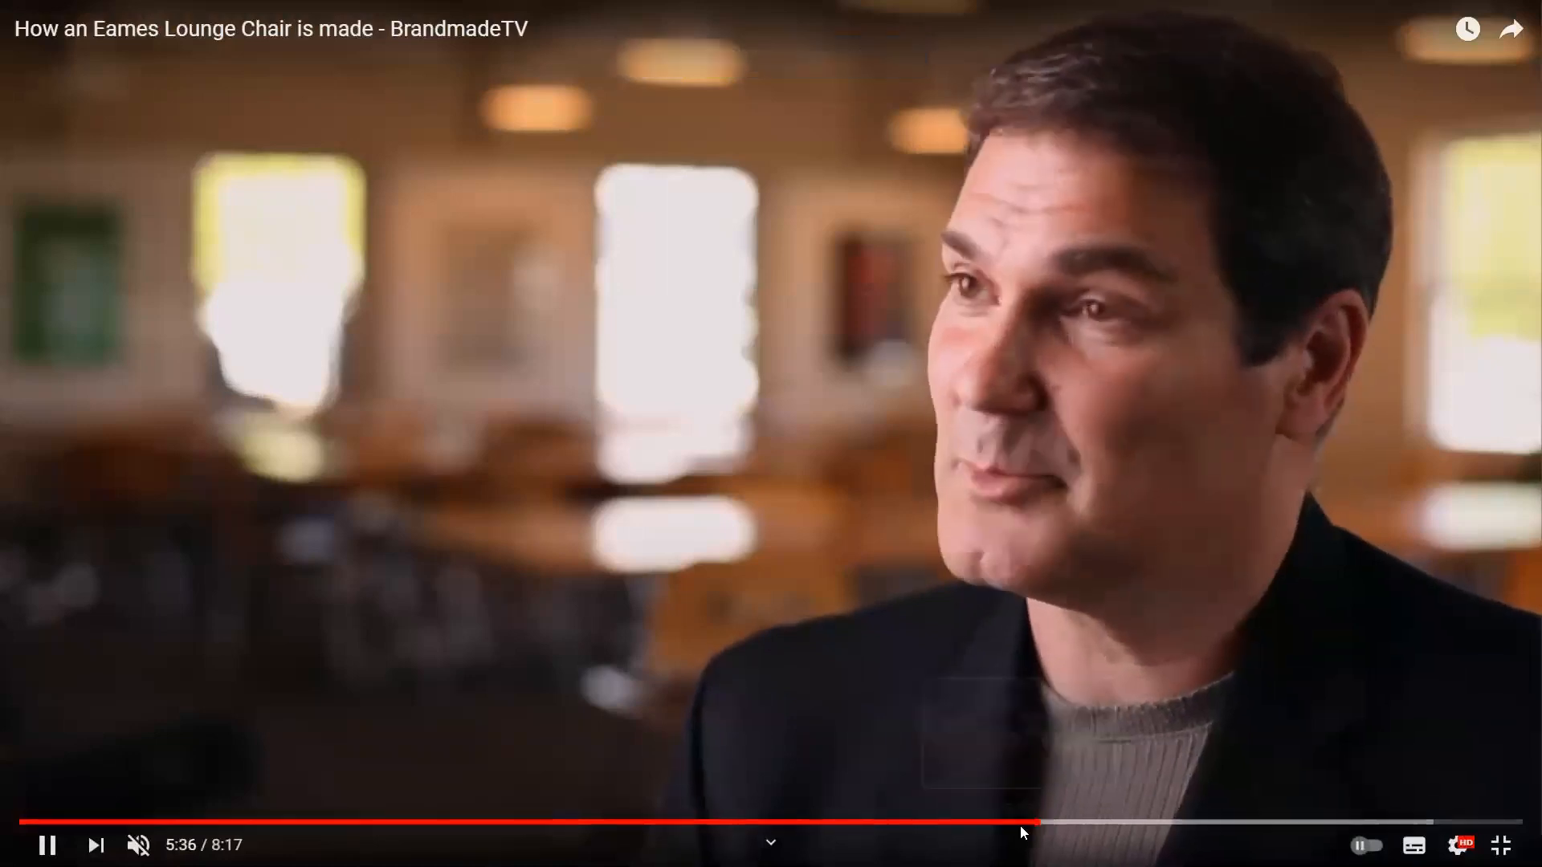
pyautogui.click(1016, 823)
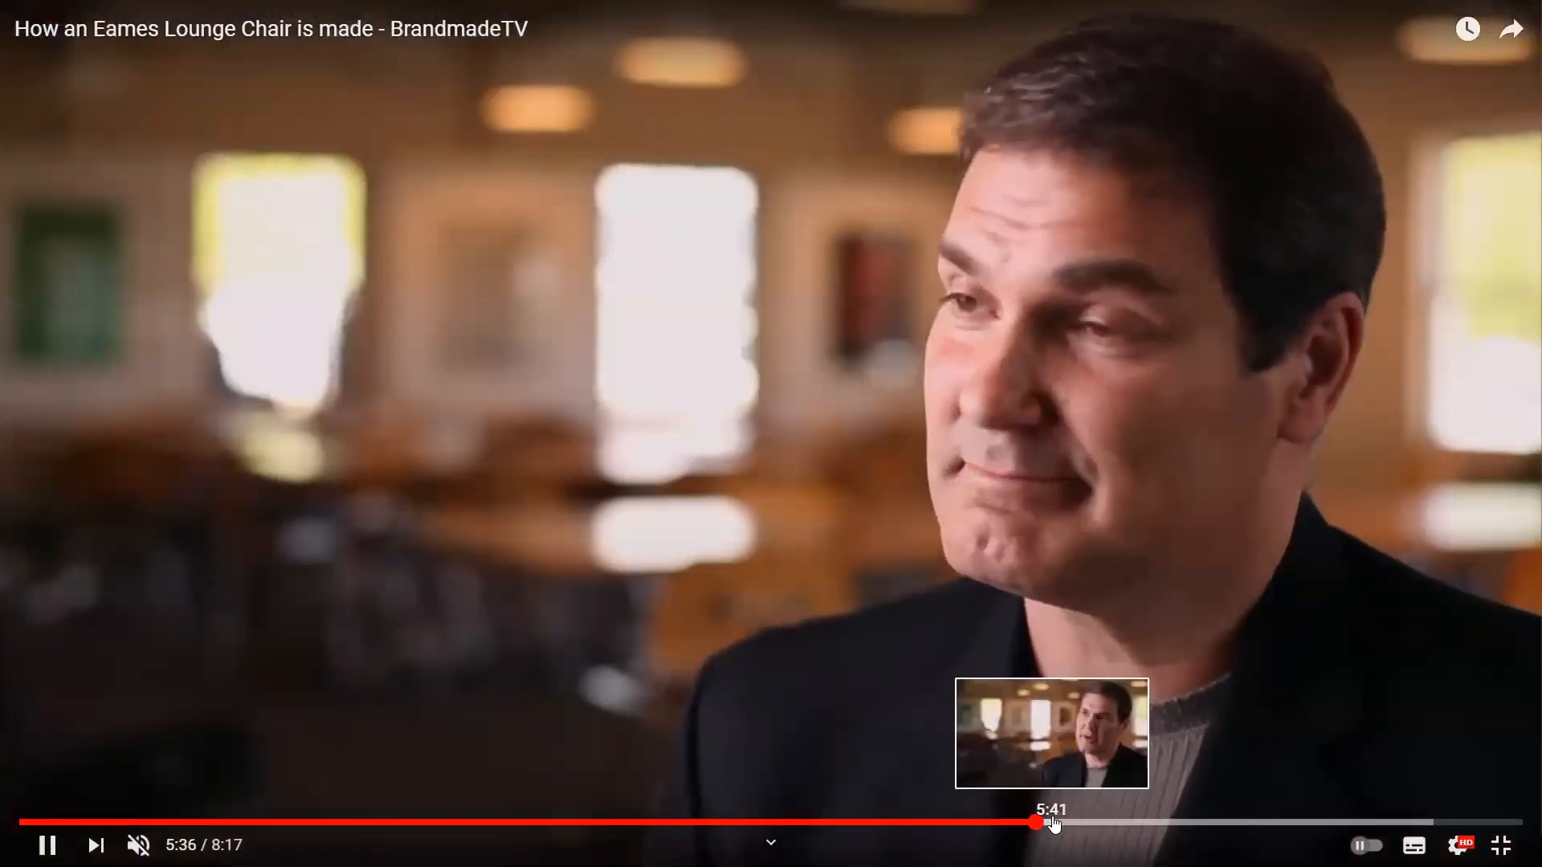
pyautogui.click(1054, 822)
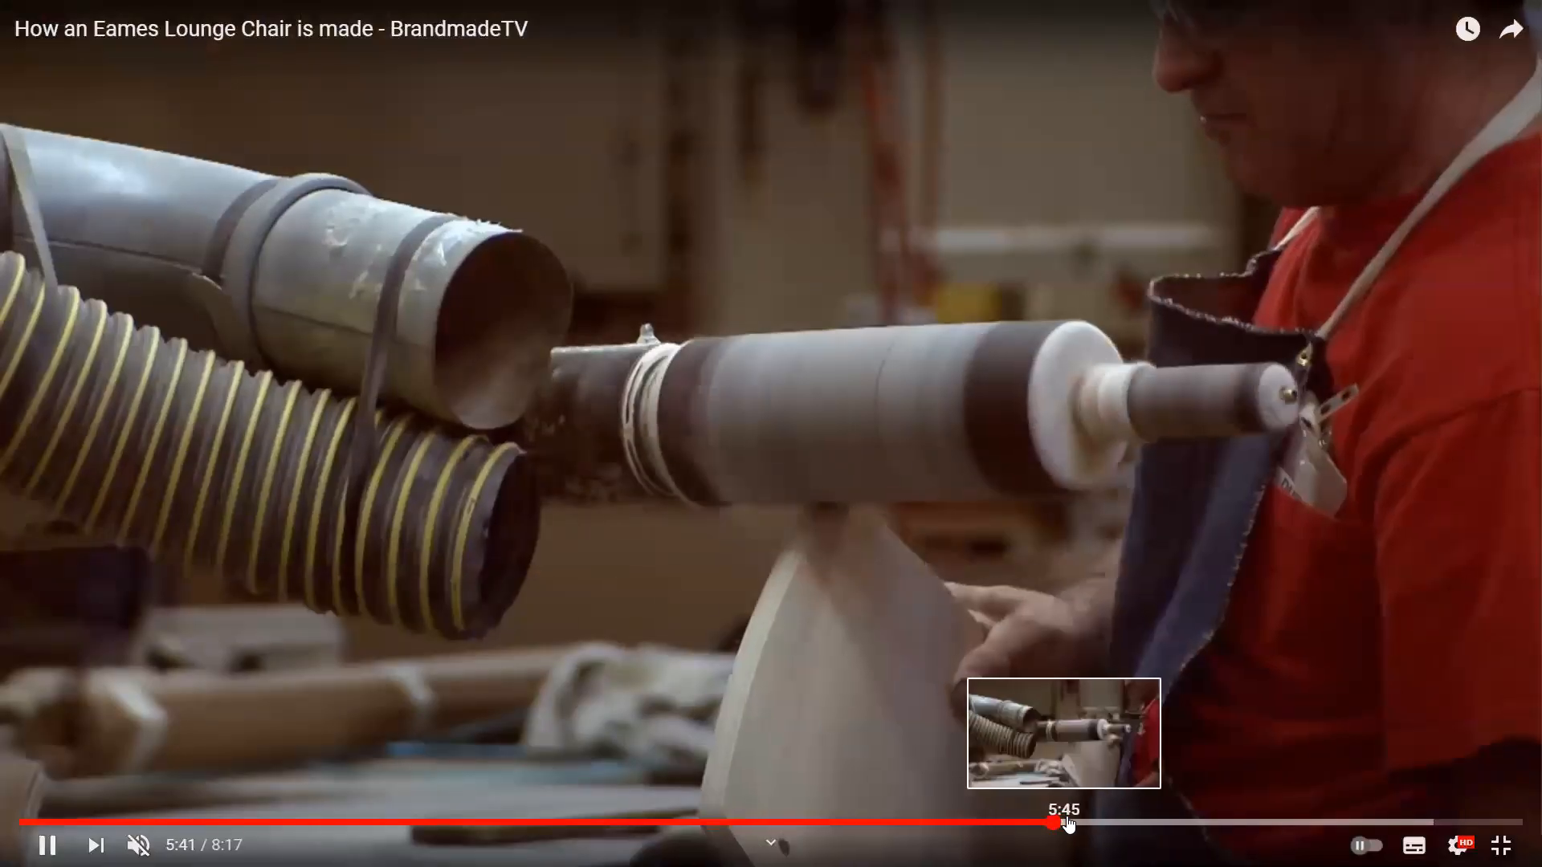
pyautogui.click(1096, 822)
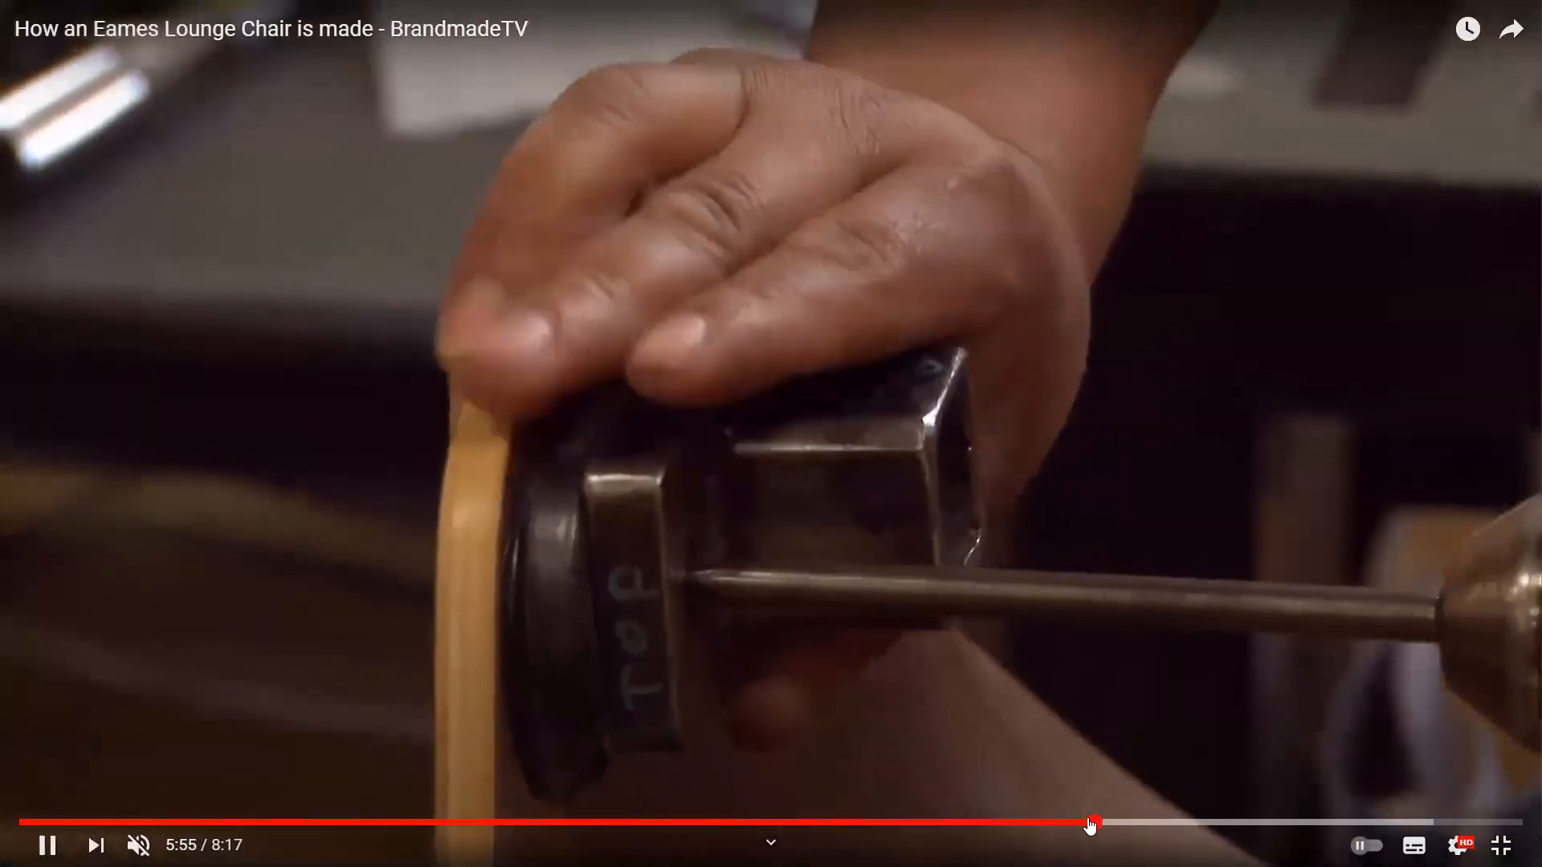
pyautogui.click(1127, 823)
pyautogui.click(1146, 822)
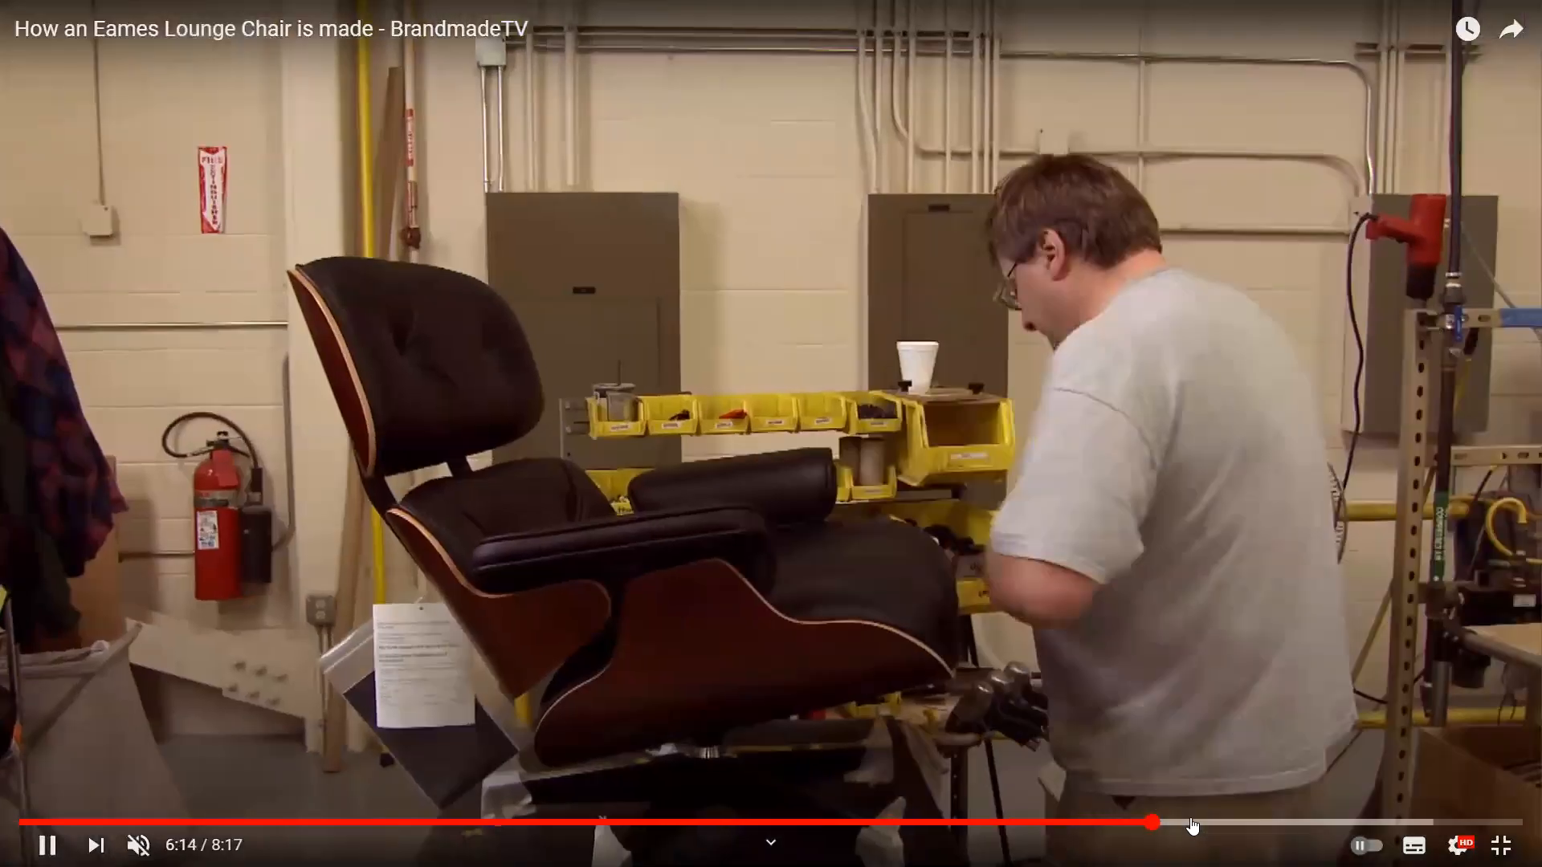
pyautogui.click(1189, 822)
pyautogui.click(1213, 822)
pyautogui.click(1236, 822)
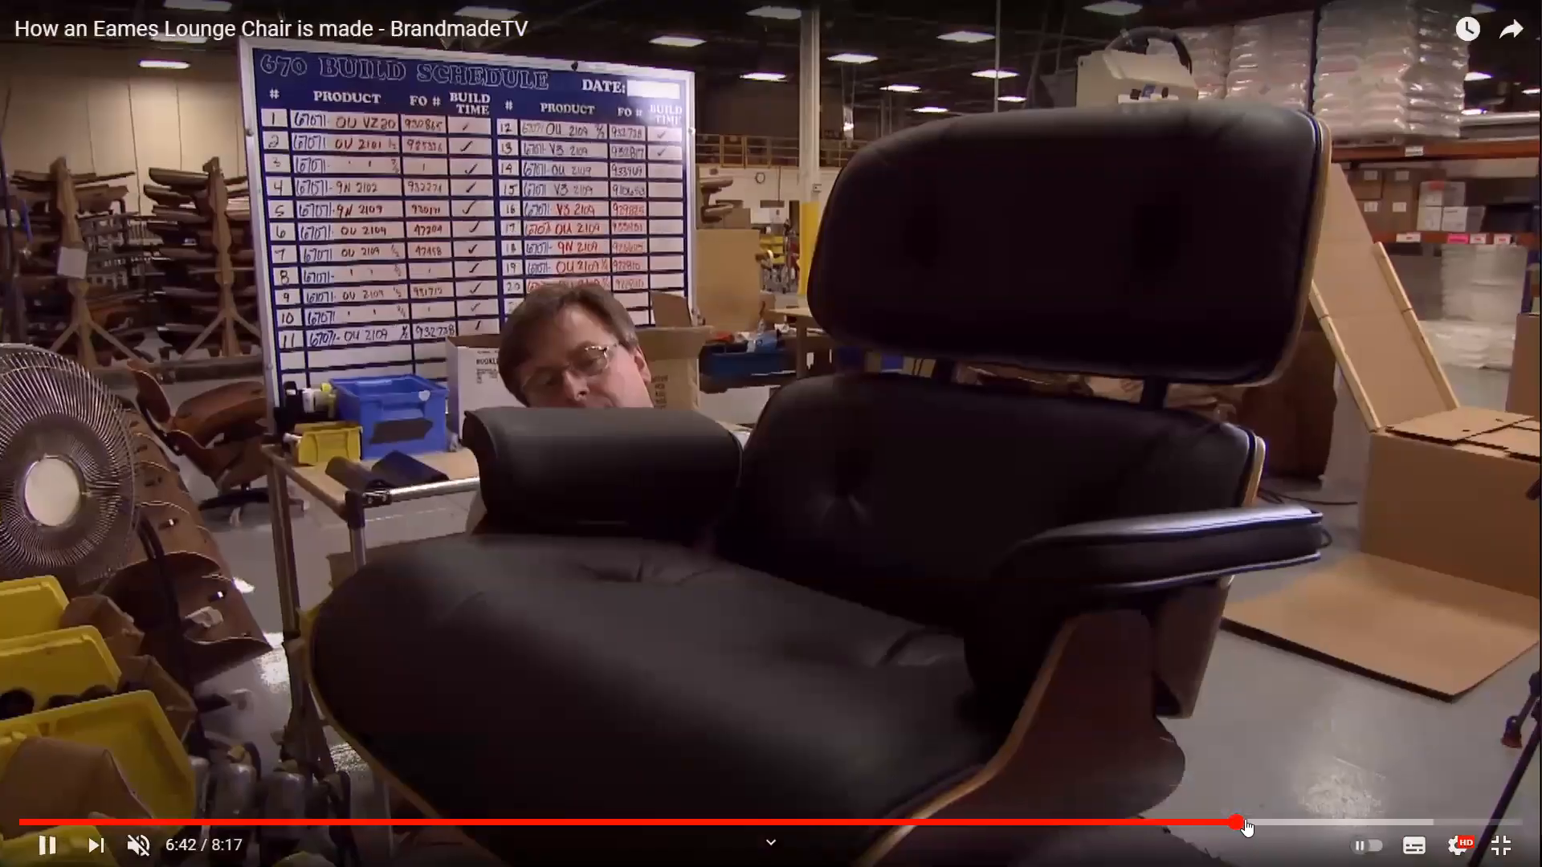
pyautogui.click(1257, 822)
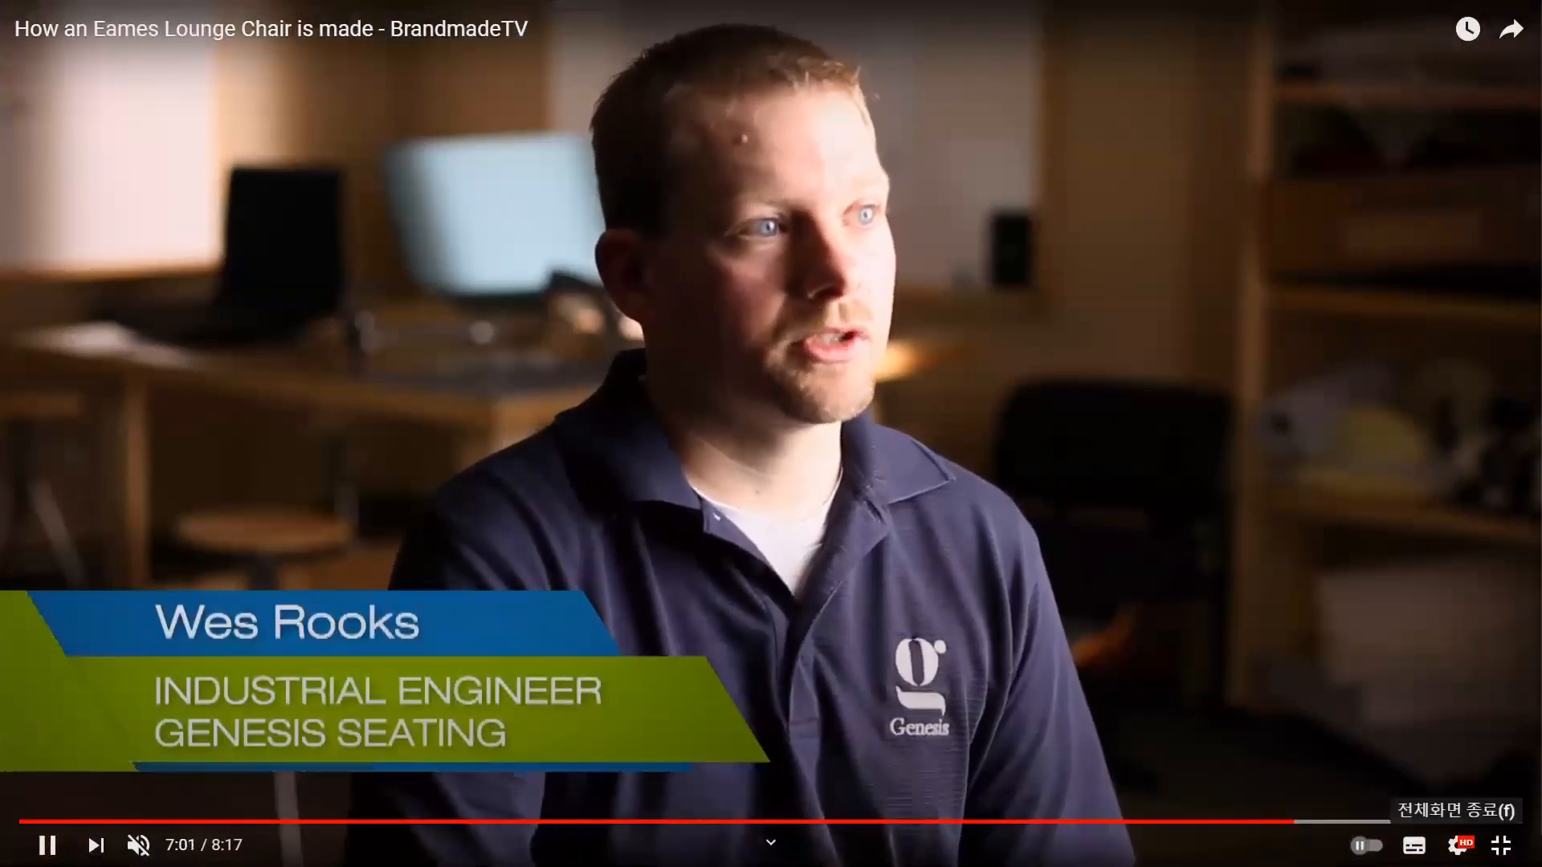
pyautogui.click(1500, 845)
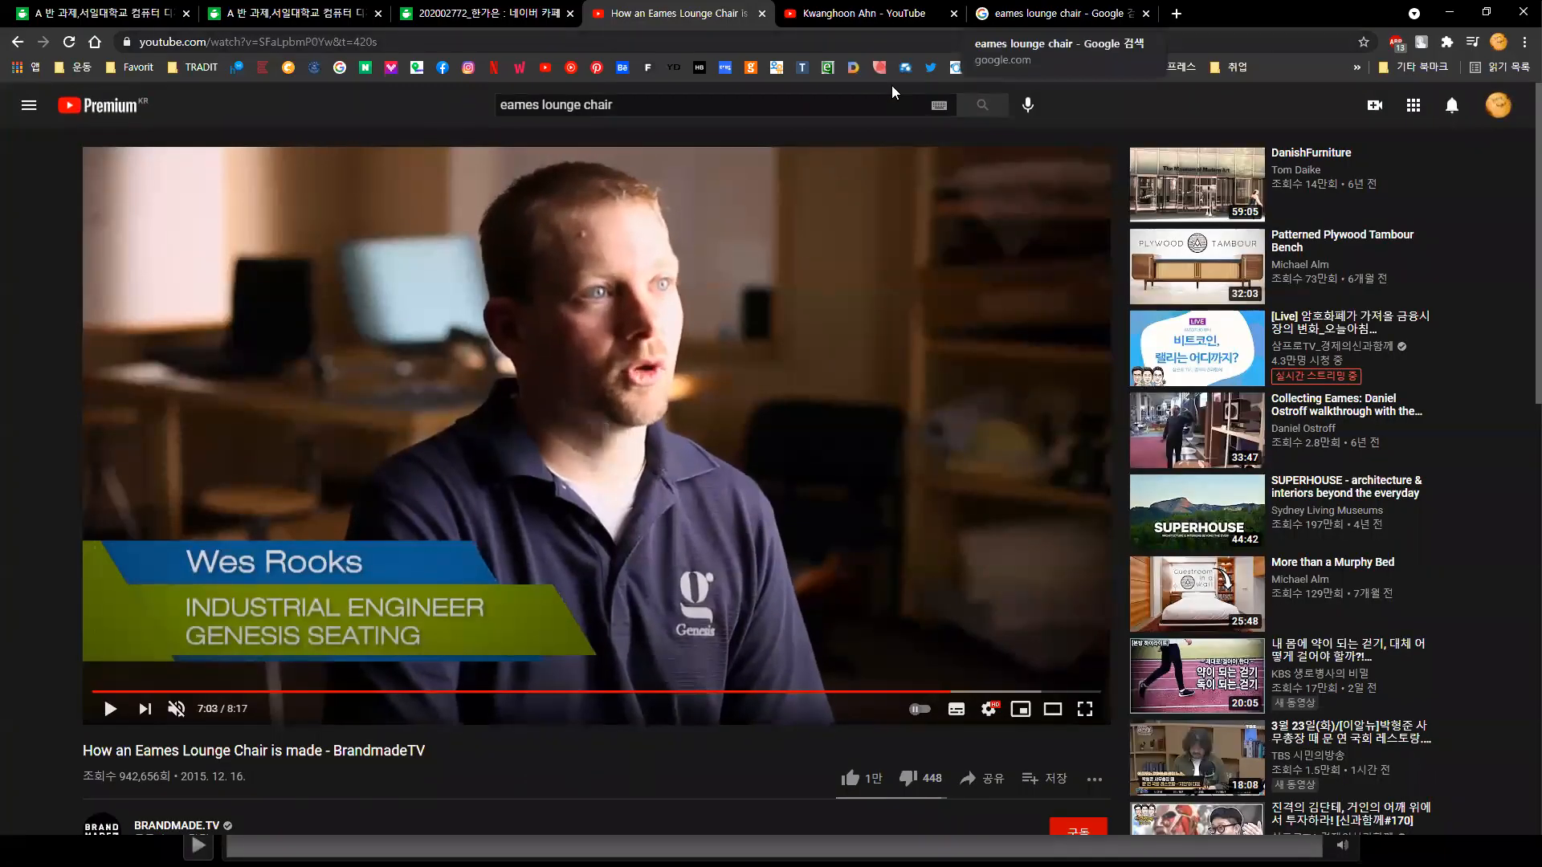
# Step: Enlarge the Vitra American cherry chair photo in the image results to study its rear brackets, then switch back to Rhino
pyautogui.click(1058, 13)
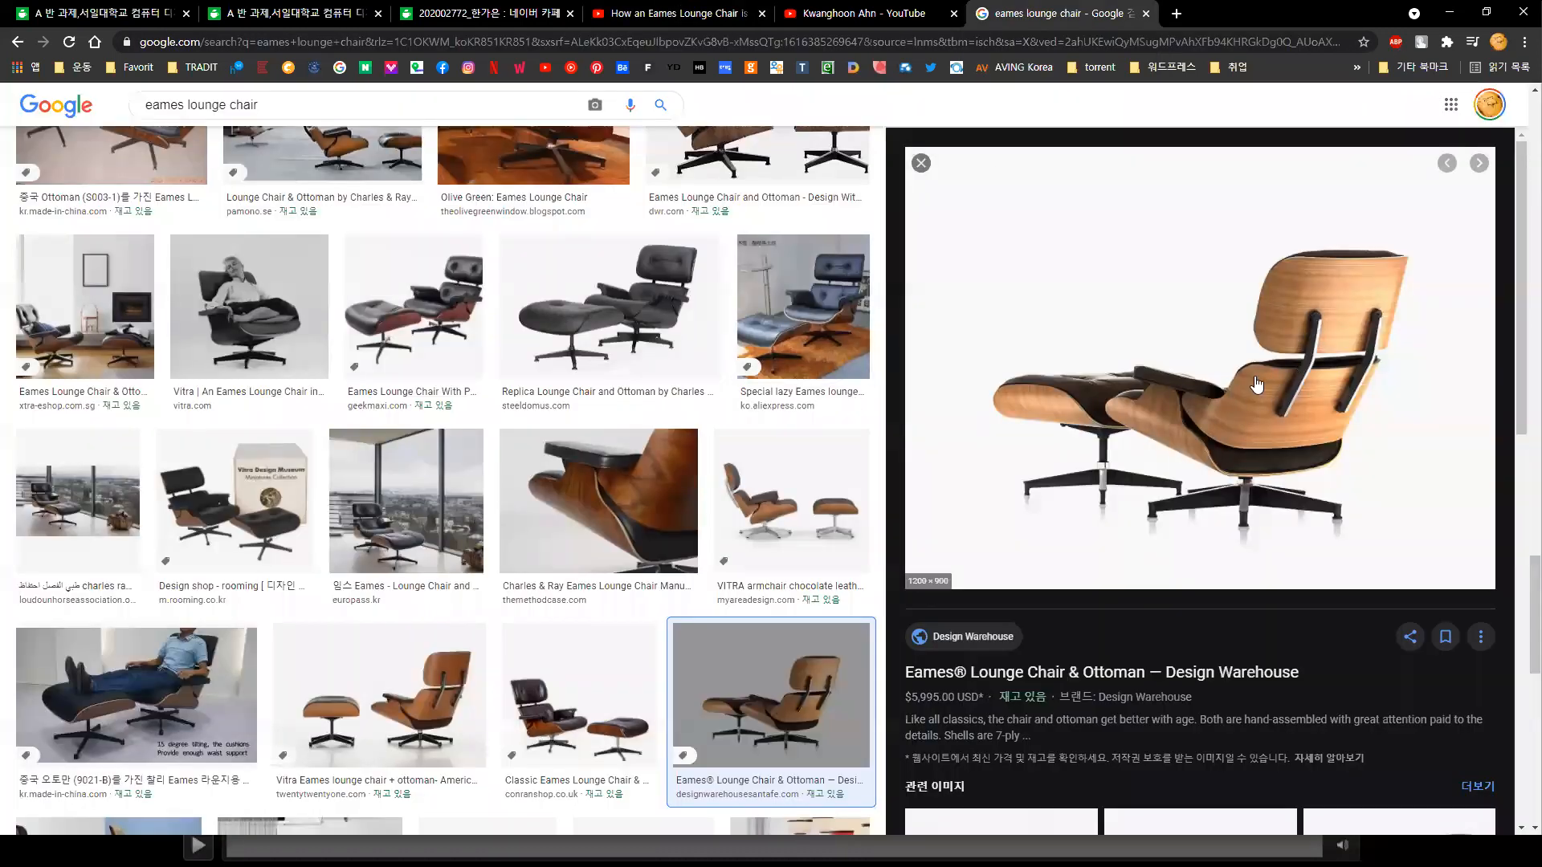
pyautogui.click(462, 700)
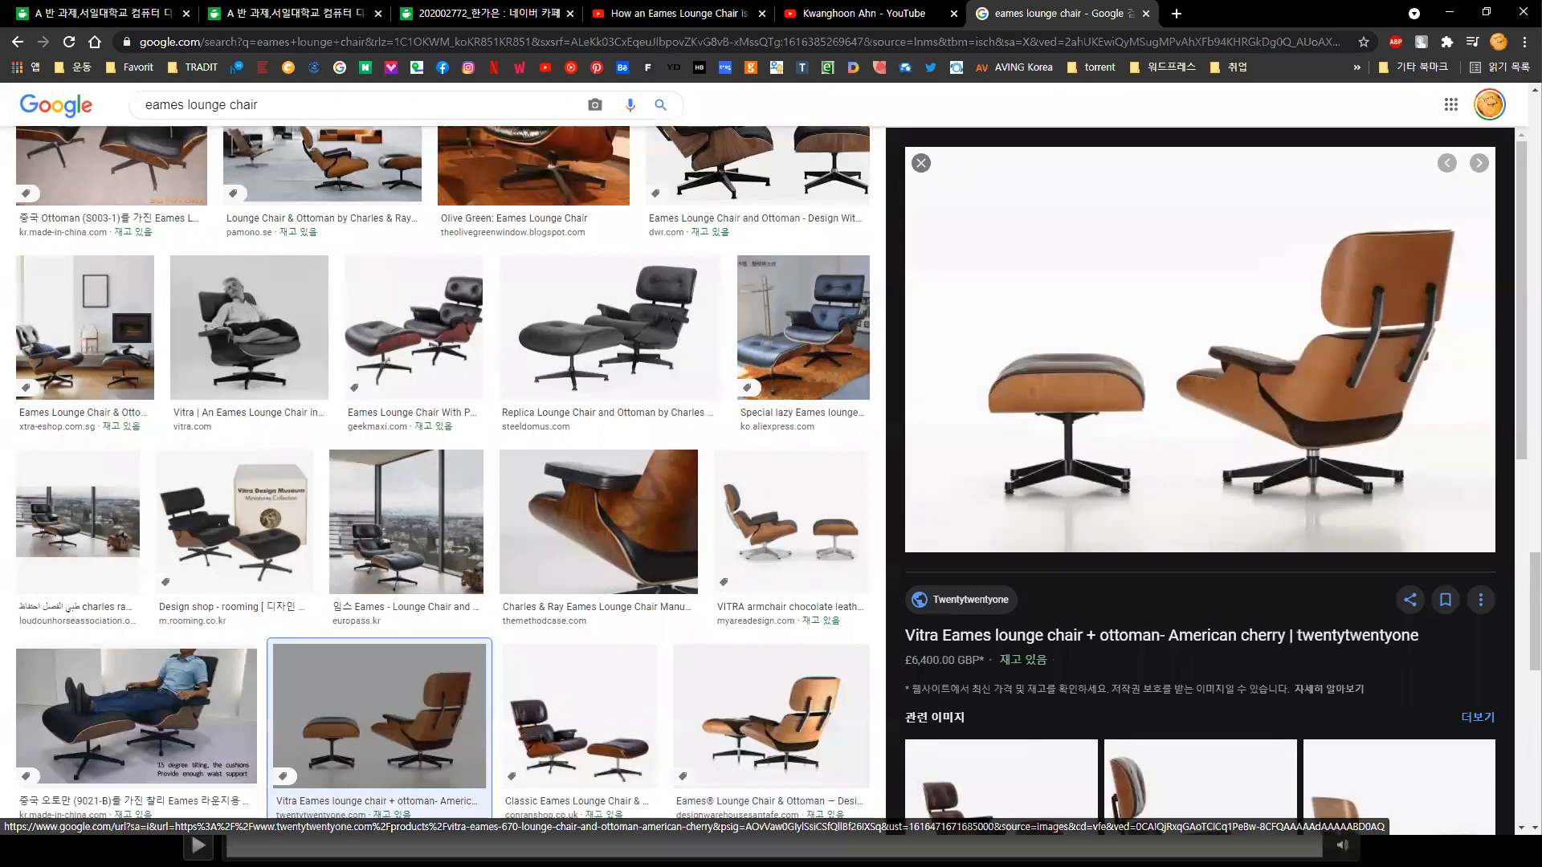
pyautogui.hotkey('alt', 'Tab')
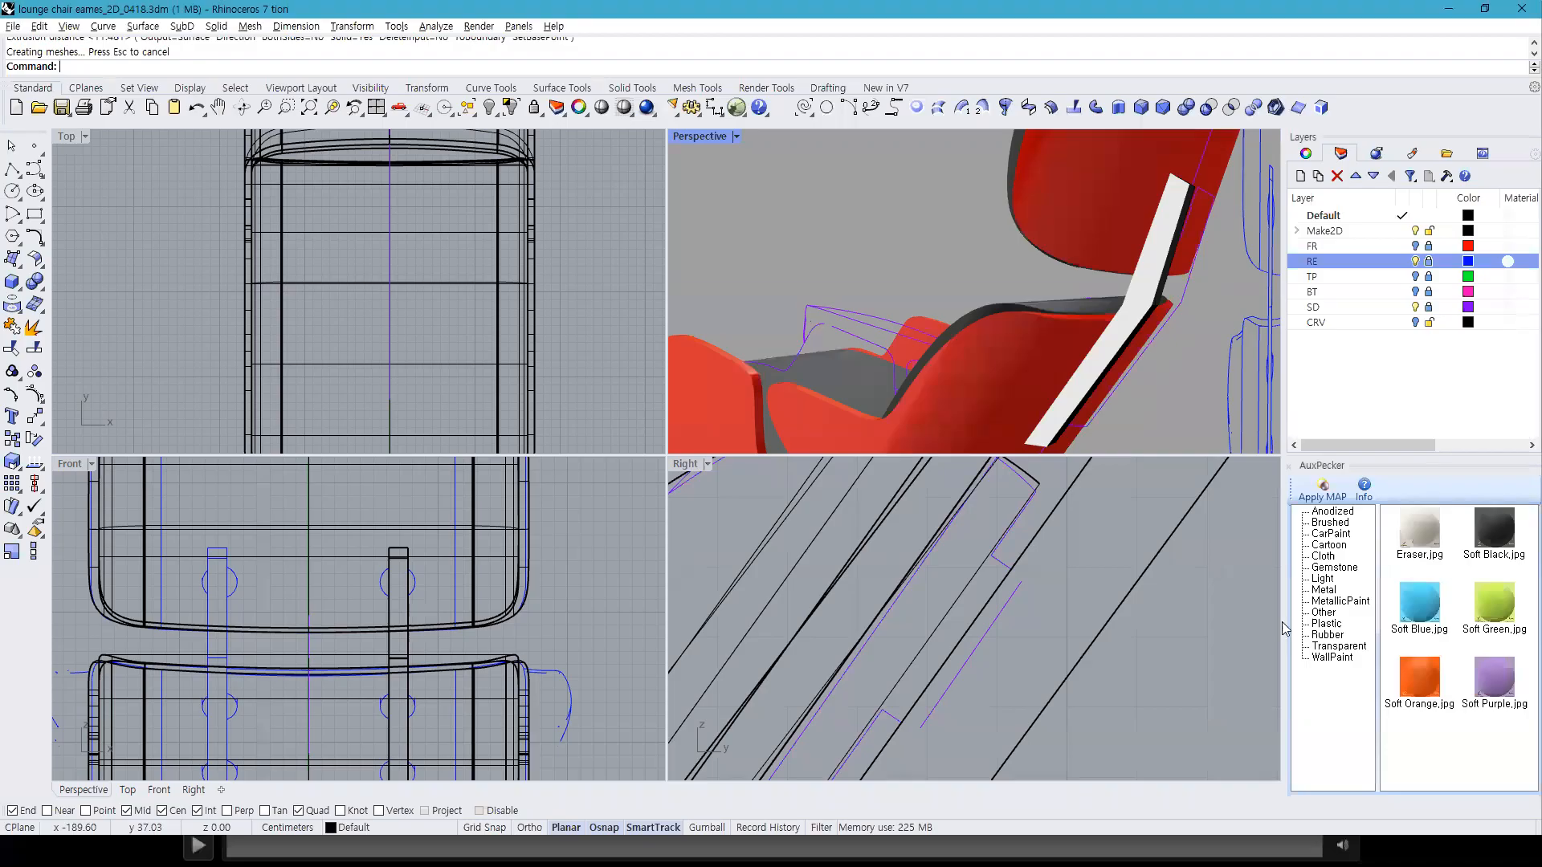
# Step: Compare the bracket with the round mounts in the maximized Front view, then inspect its side outline in the Right view of the four-viewport layout
pyautogui.moveTo(418, 595); pyautogui.dragTo(532, 599, button='right')
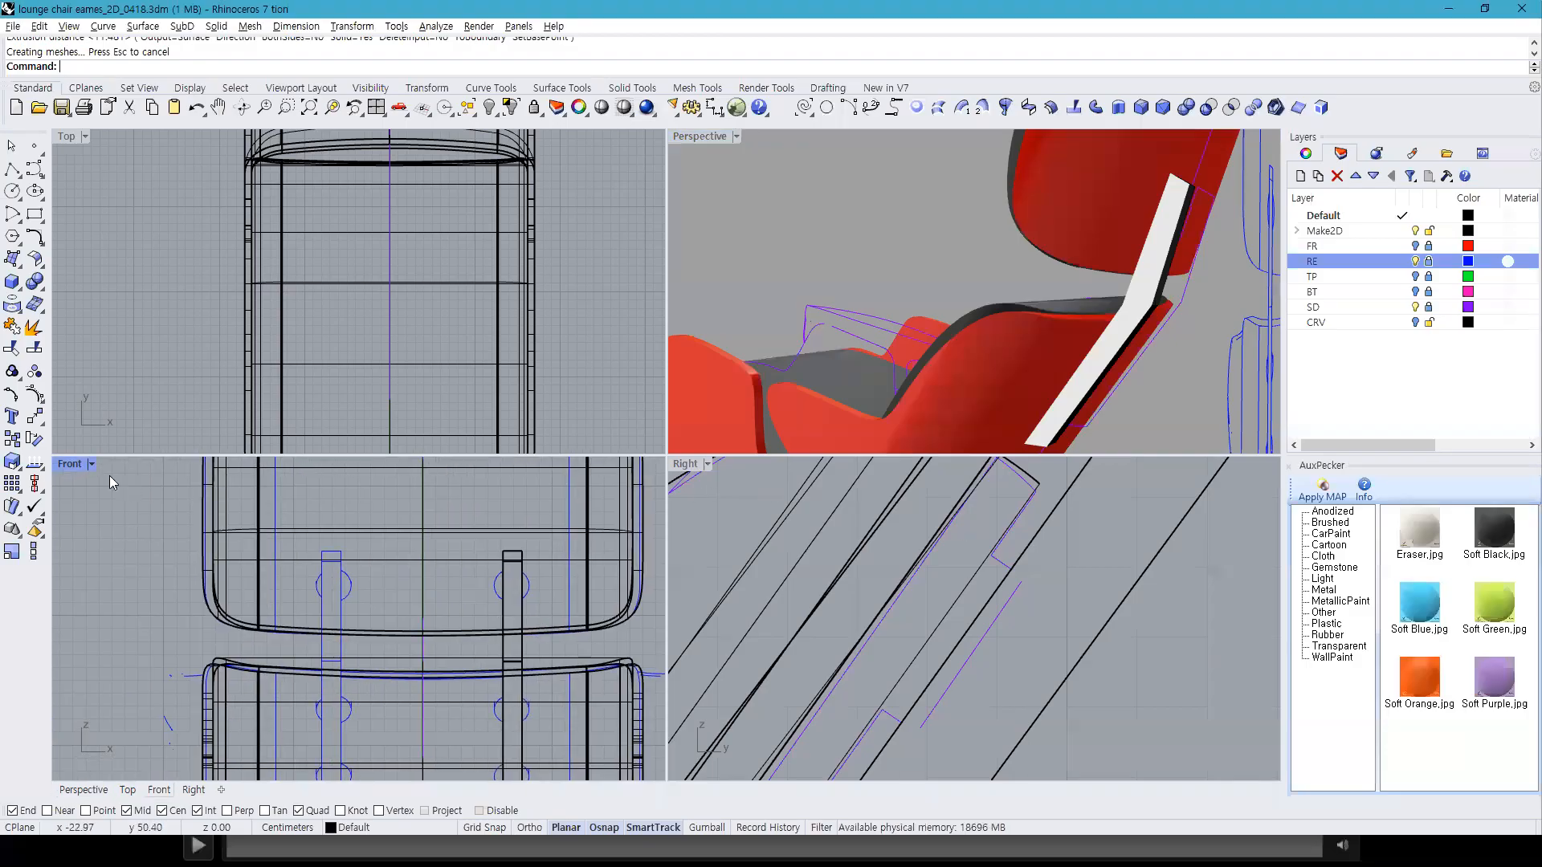
pyautogui.doubleClick(68, 470)
pyautogui.scroll(4, 939, 482)
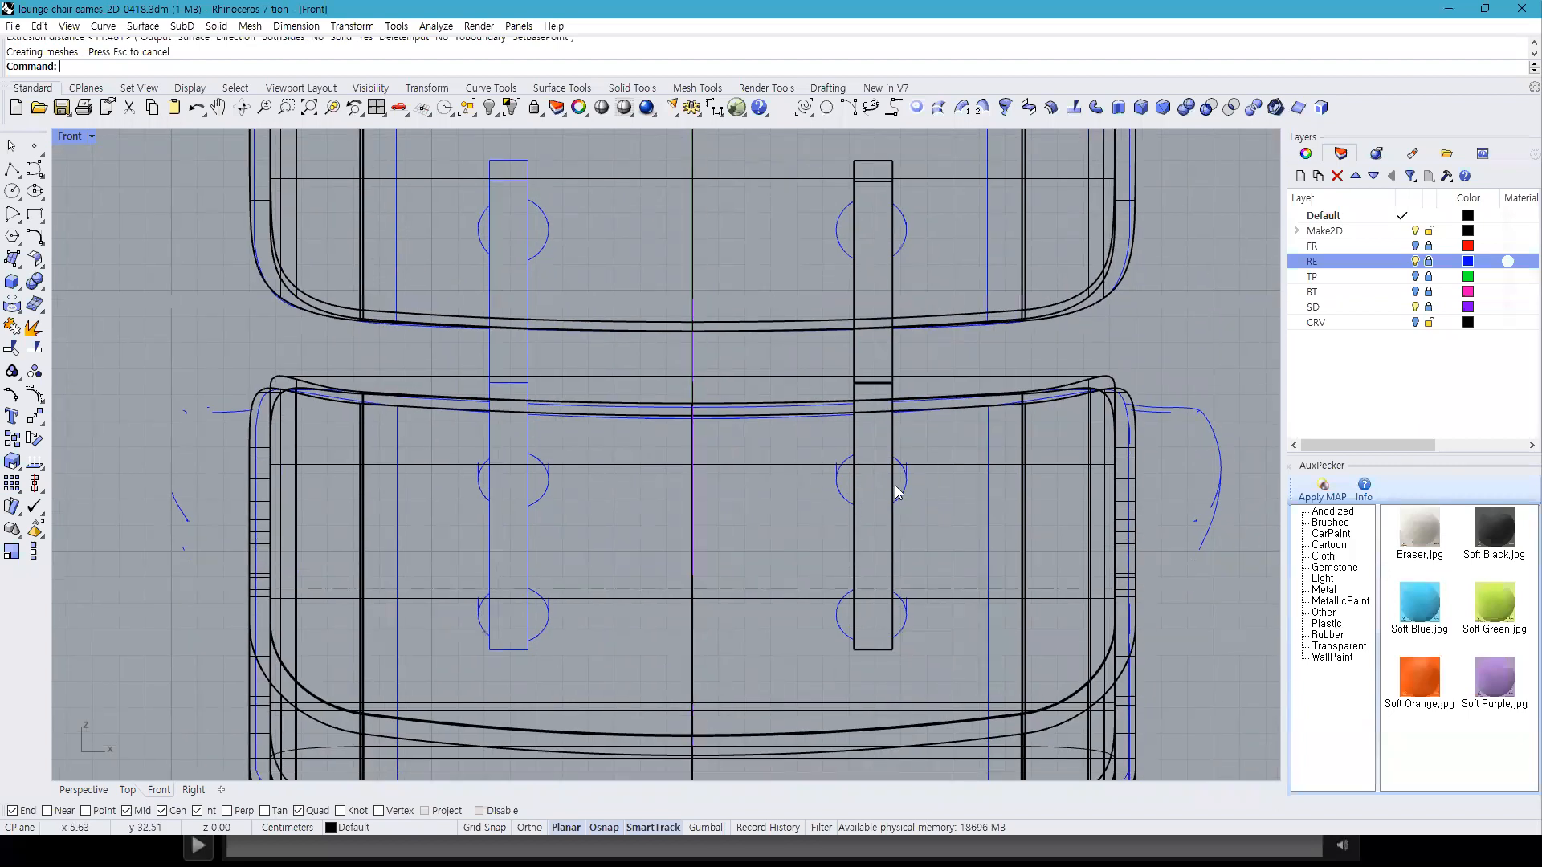
pyautogui.scroll(4, 884, 481)
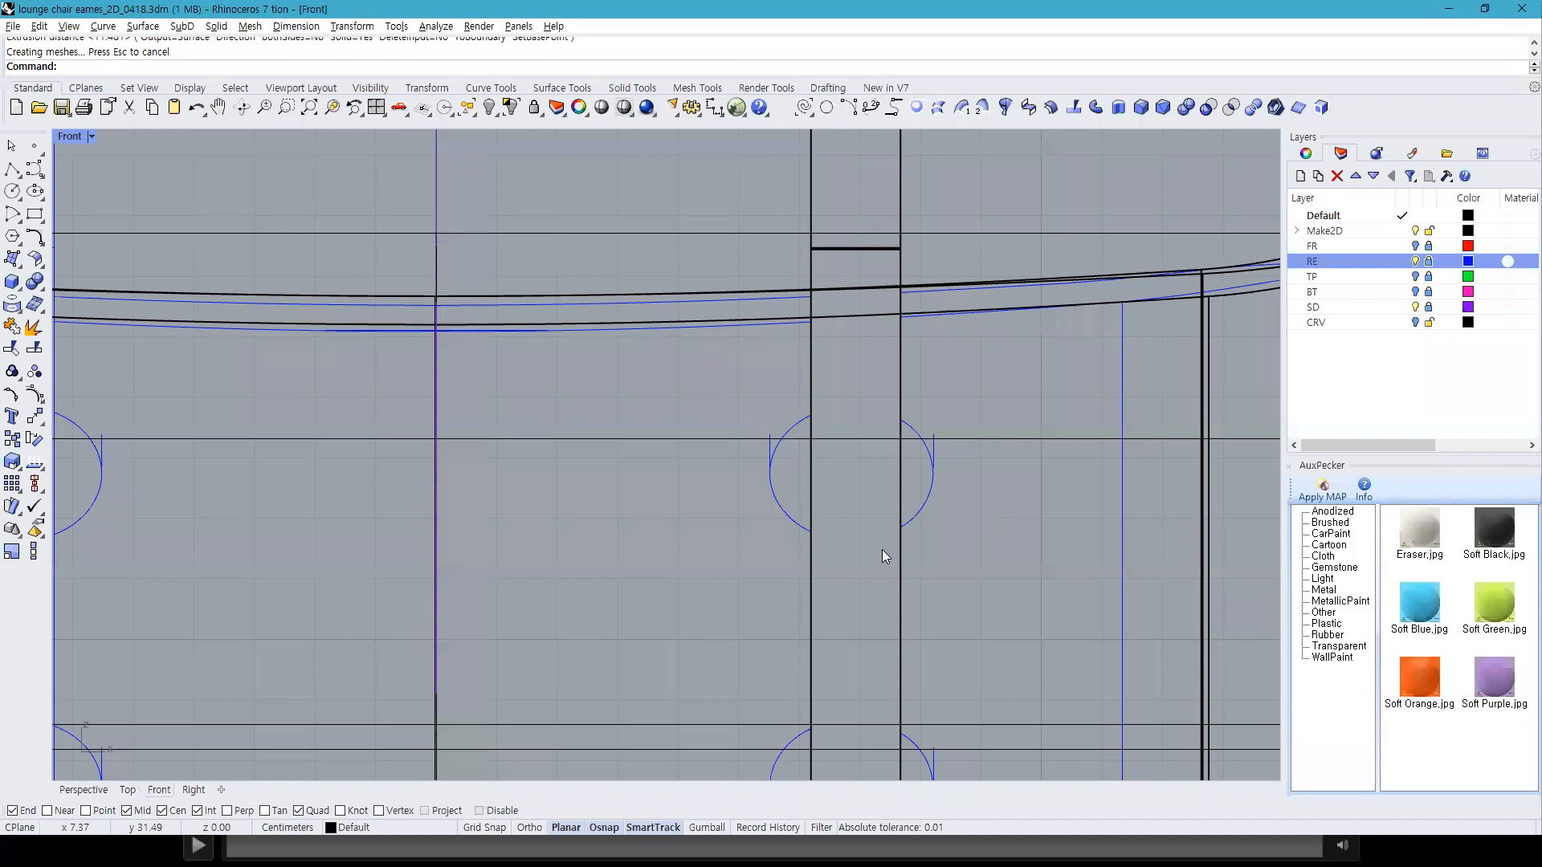
pyautogui.scroll(-8, 883, 543)
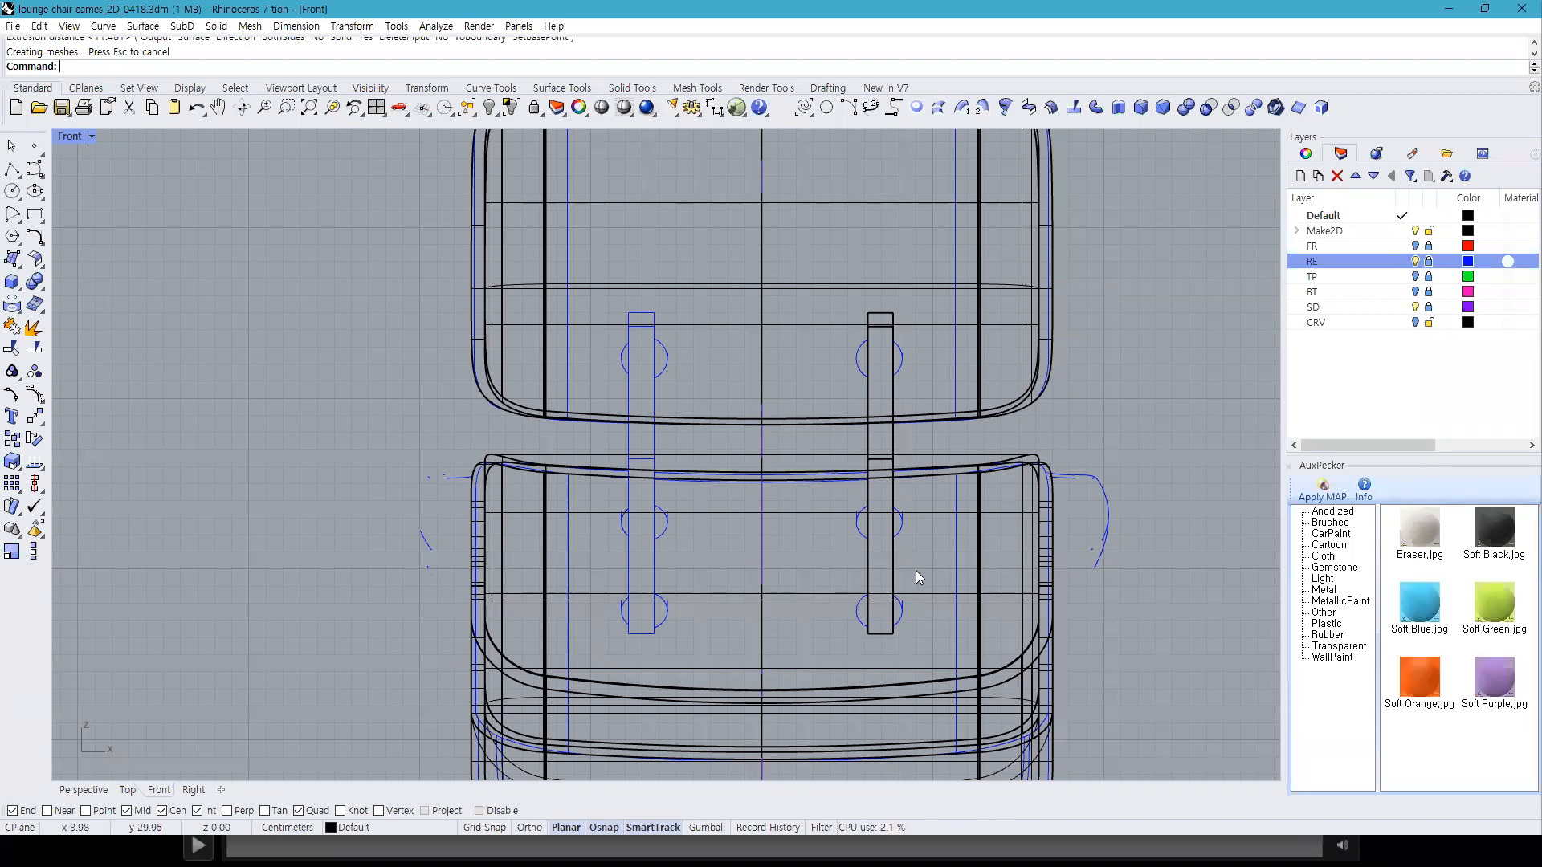
pyautogui.click(376, 107)
pyautogui.click(1126, 581)
pyautogui.scroll(-3, 1126, 562)
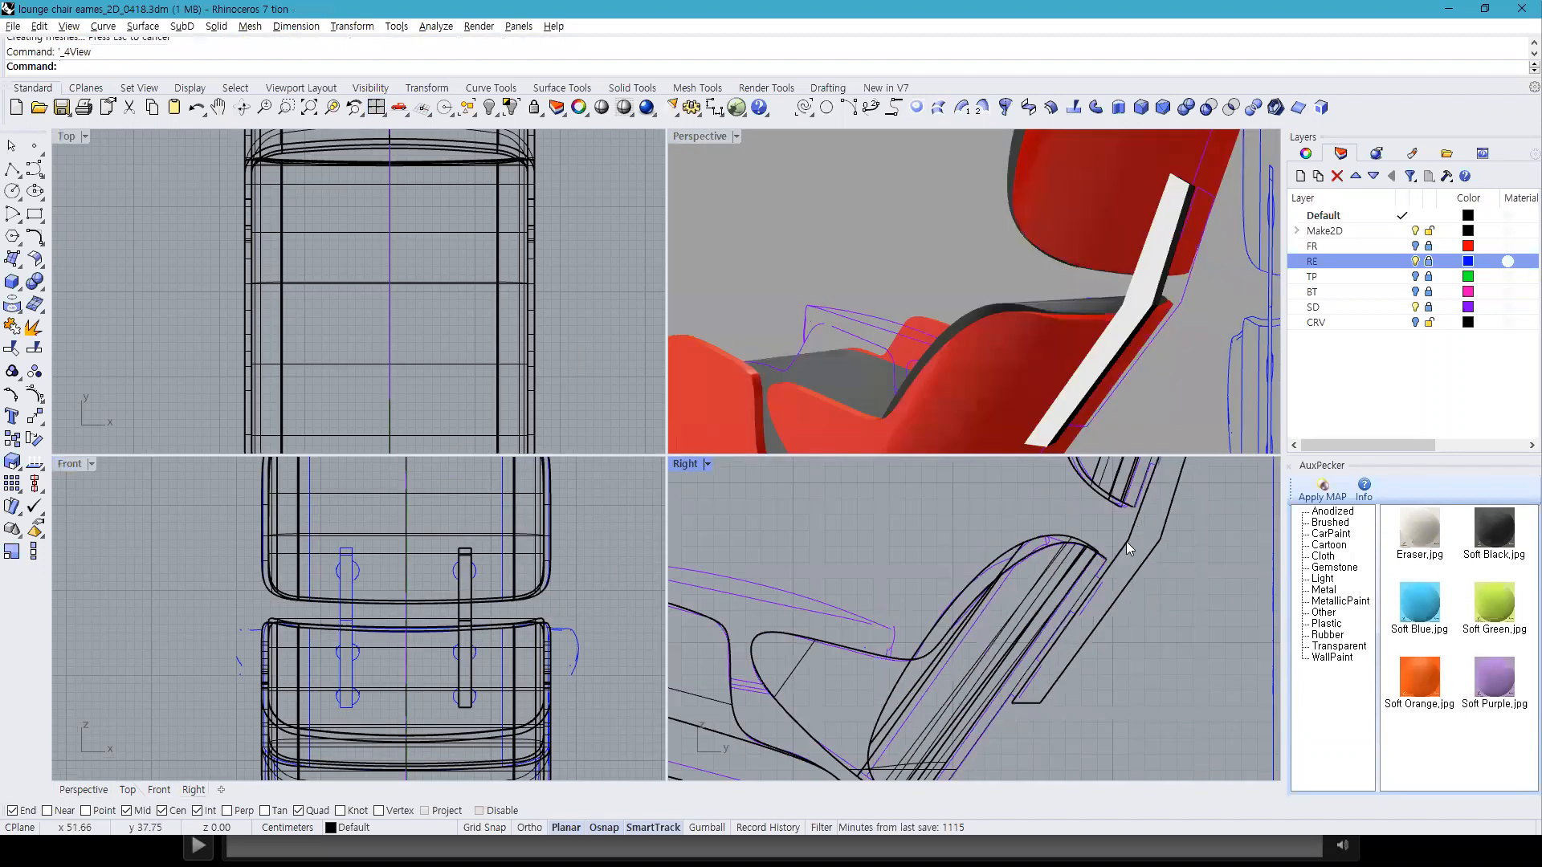
pyautogui.moveTo(1066, 575); pyautogui.dragTo(1141, 487, button='right')
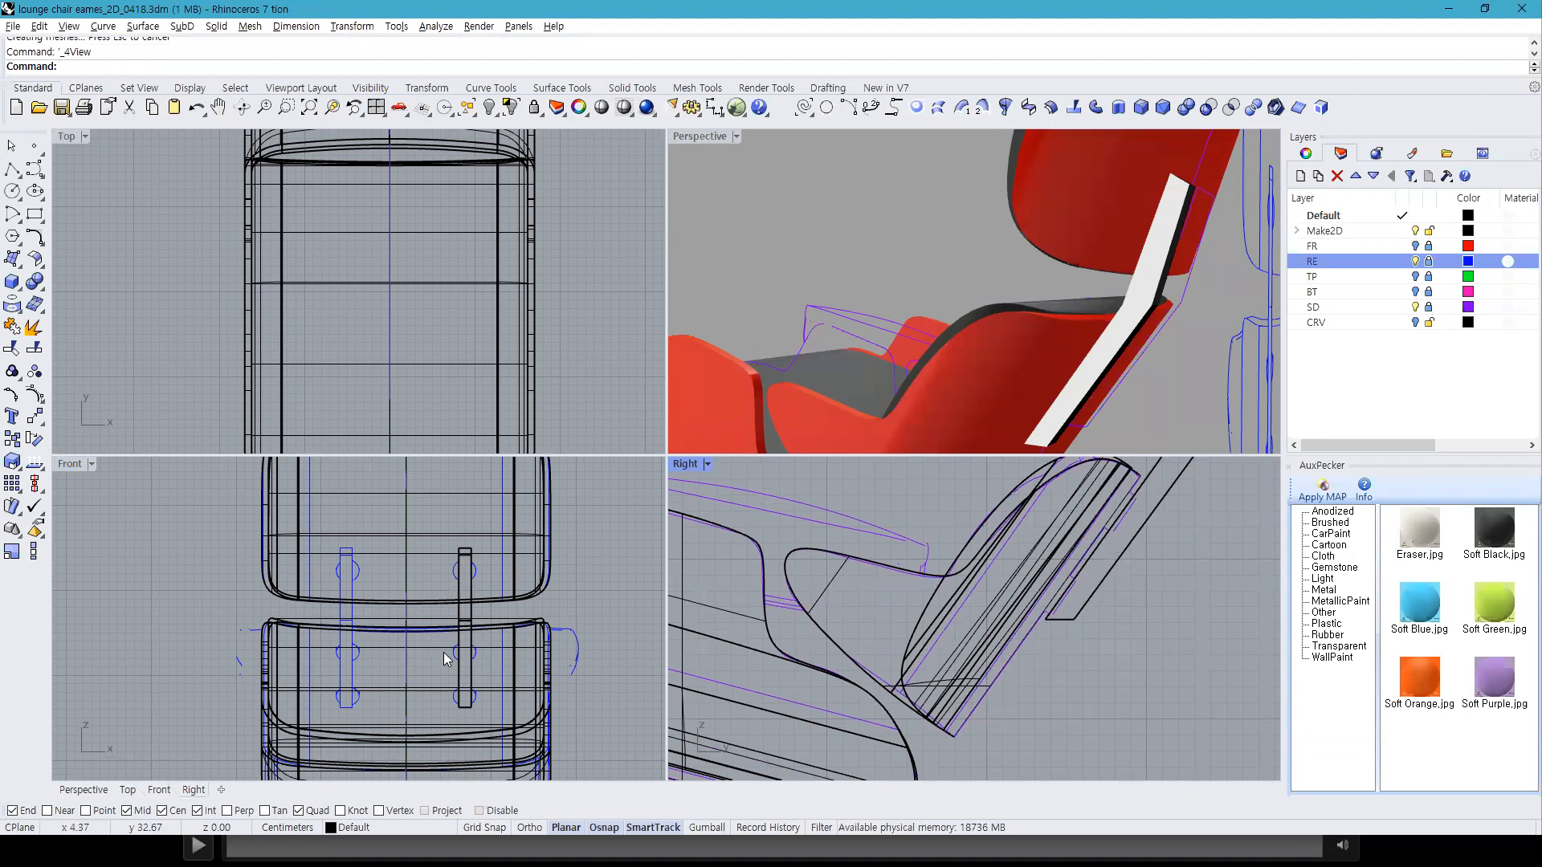
# Step: Maximize the Front view around the round mounts of the right back bracket
pyautogui.click(69, 472)
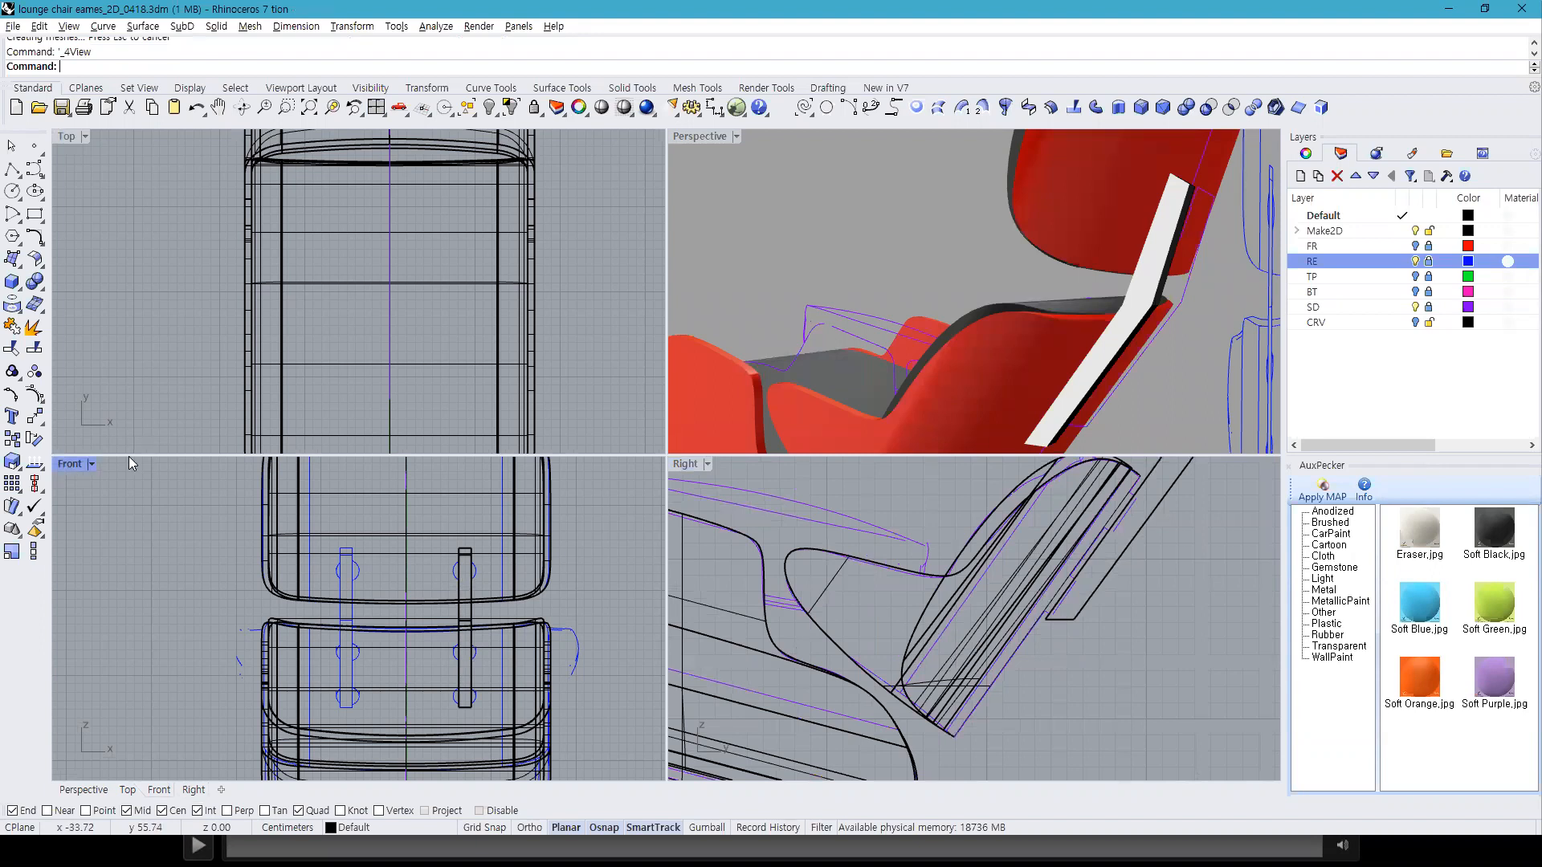
pyautogui.doubleClick(73, 465)
pyautogui.scroll(10, 879, 337)
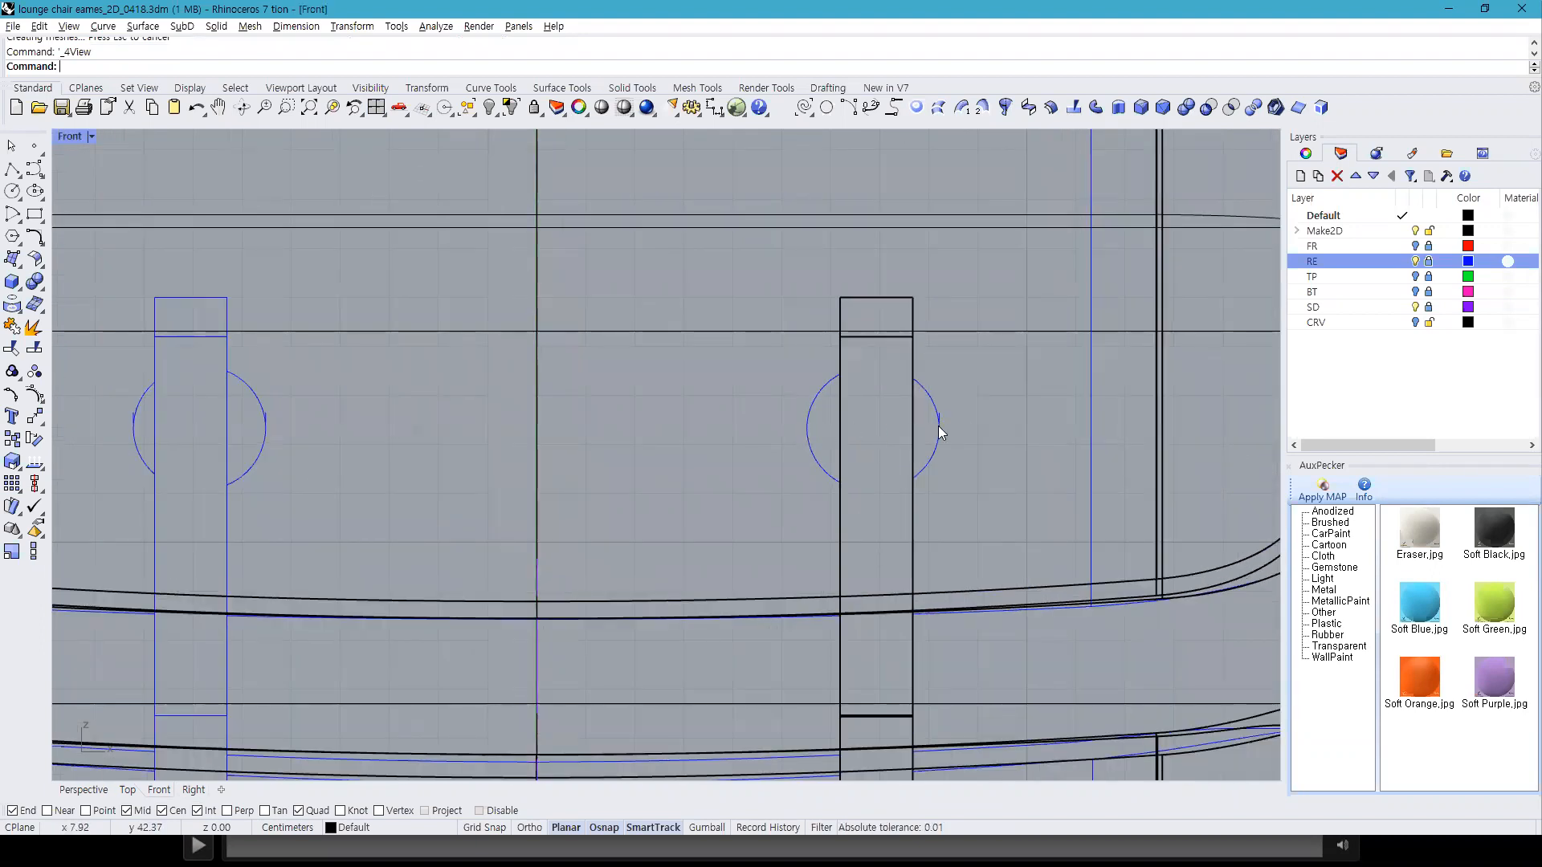
pyautogui.moveTo(890, 459); pyautogui.dragTo(808, 238, button='right')
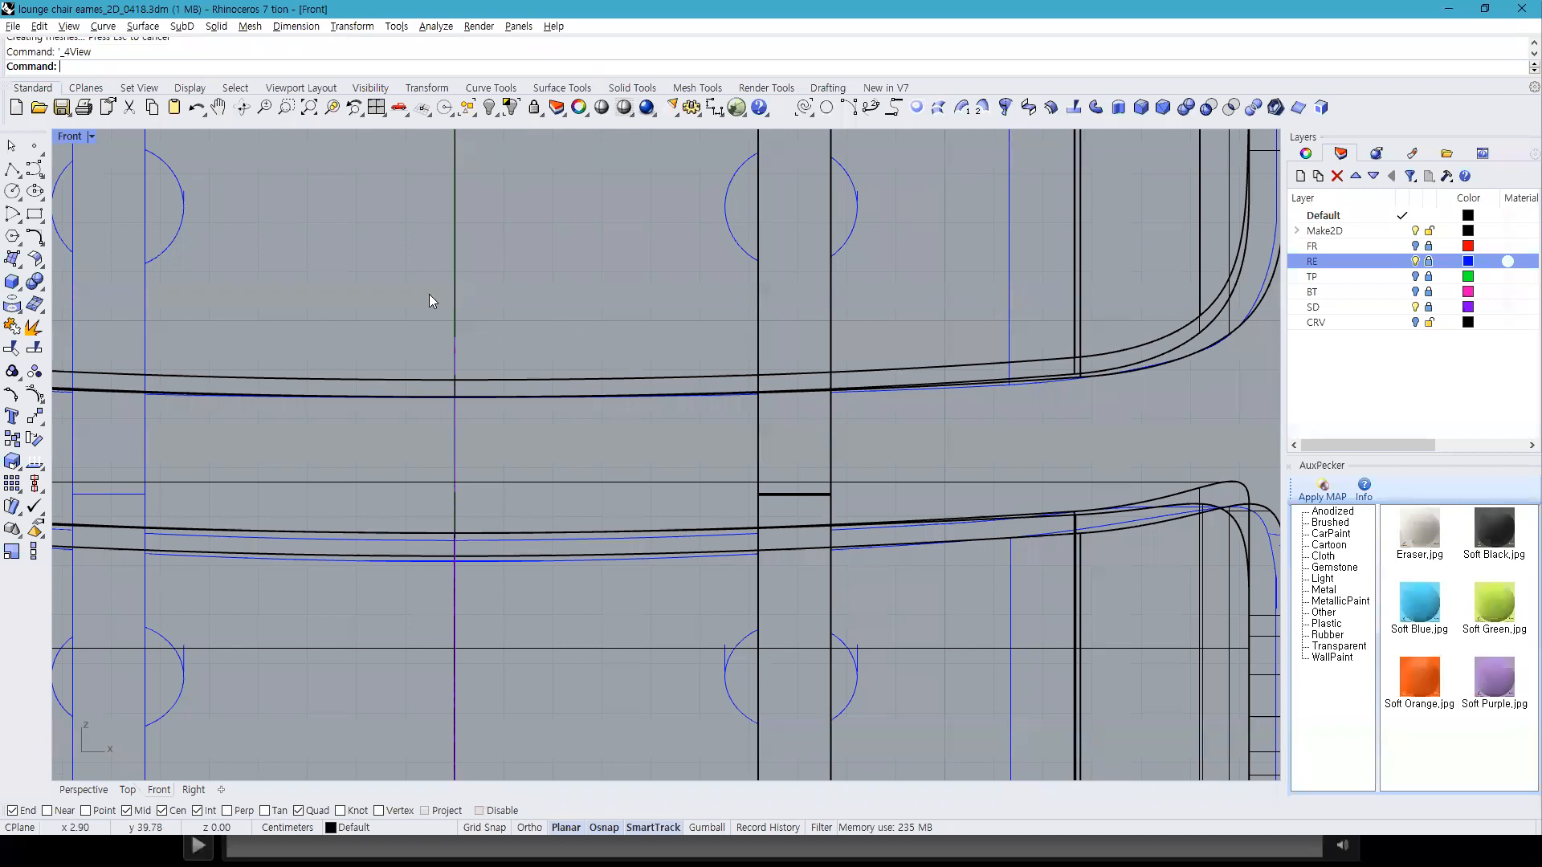
# Step: Draw a horizontal line about 2.70 cm long across the right bracket's uppermost round mount in the Front view
pyautogui.click(12, 168)
pyautogui.click(725, 207)
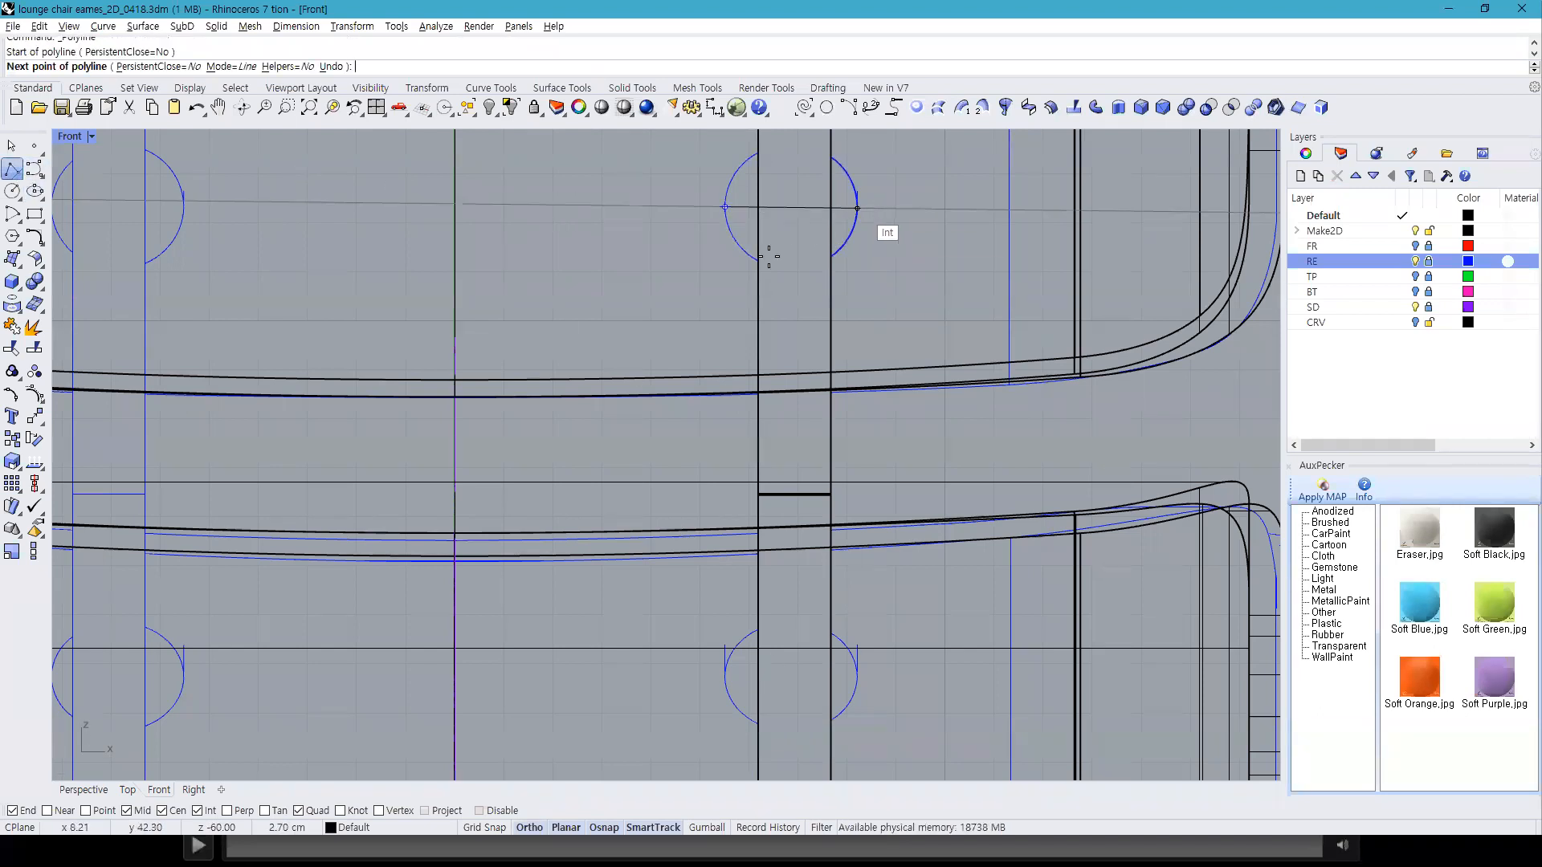
pyautogui.scroll(8, 821, 196)
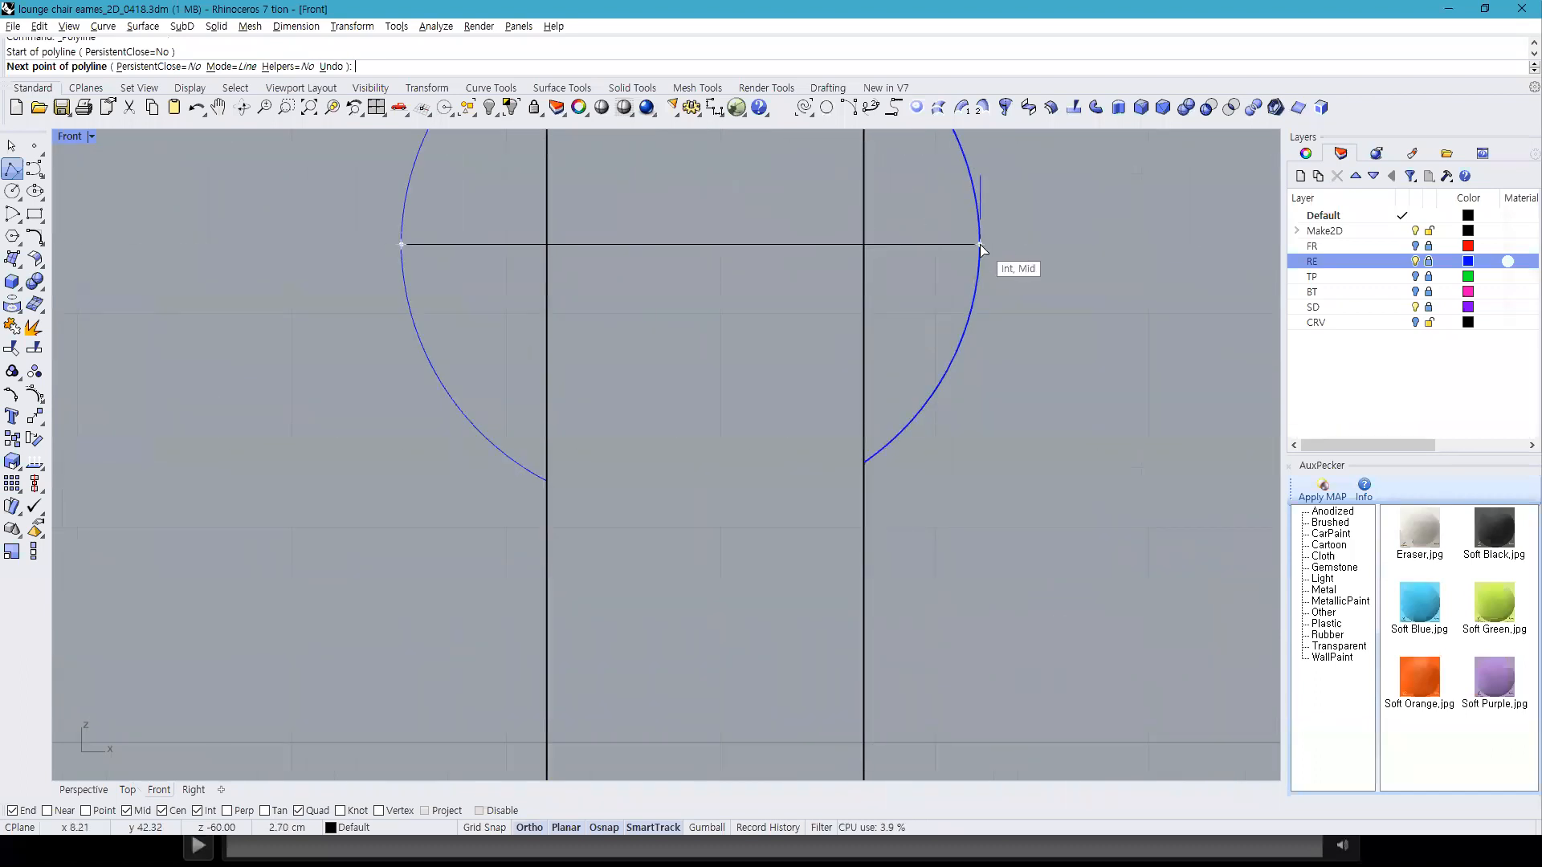
pyautogui.click(980, 245)
pyautogui.press('Return')
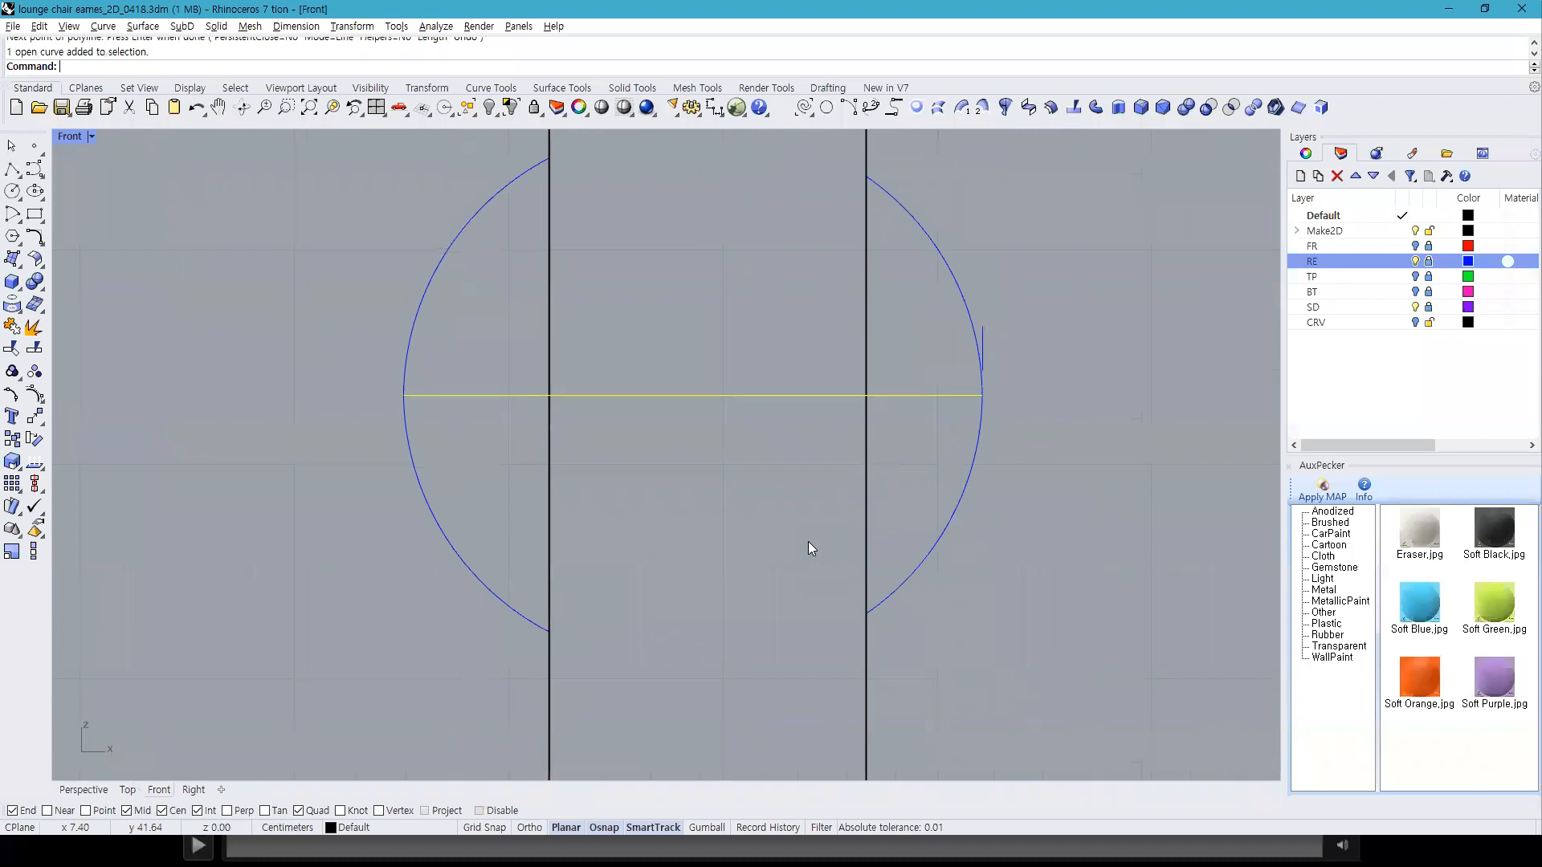
# Step: Draw a circle of about 1.35 cm radius centred on the line's midpoint, matching the uppermost round mount
pyautogui.click(12, 191)
pyautogui.click(692, 395)
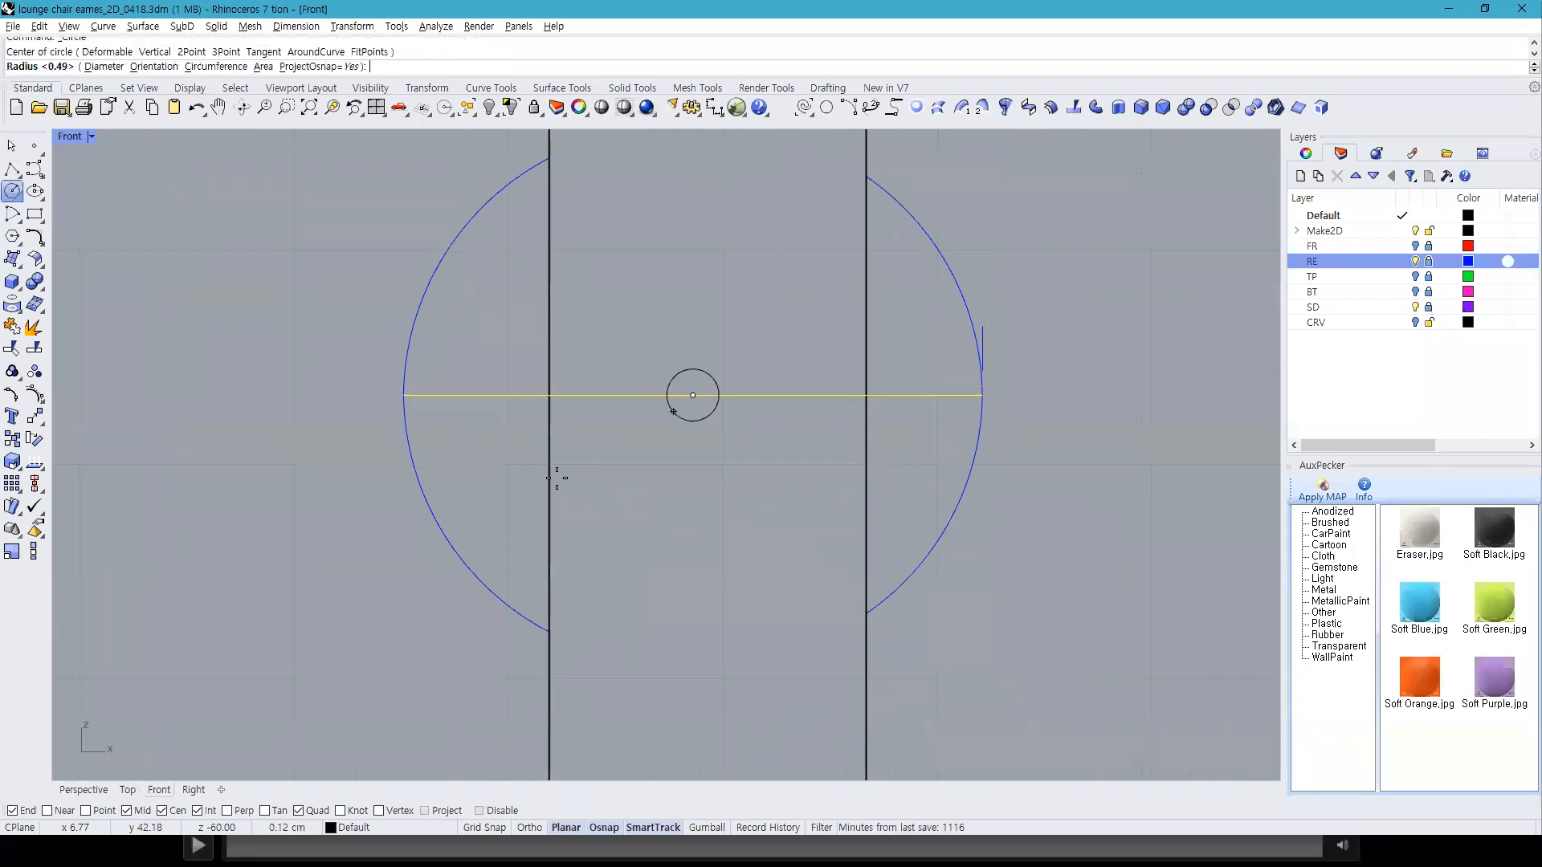
pyautogui.click(403, 395)
pyautogui.scroll(-5, 622, 577)
pyautogui.click(678, 623)
pyautogui.scroll(-8, 686, 626)
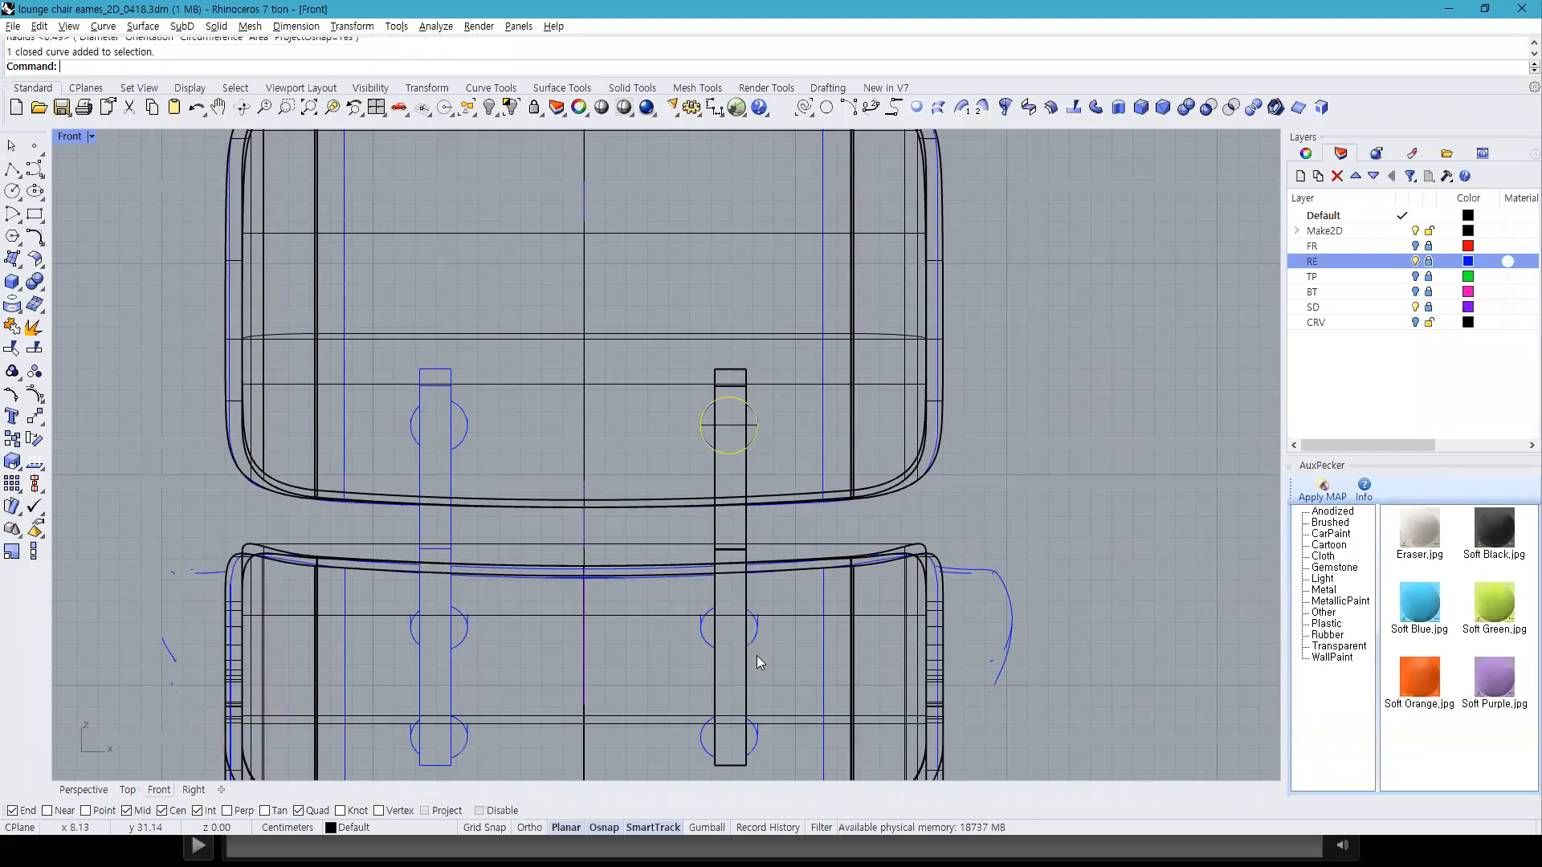
# Step: Draw a horizontal line across the full width of the right bracket's middle round mount
pyautogui.scroll(8, 759, 660)
pyautogui.write('line')
pyautogui.press('Return')
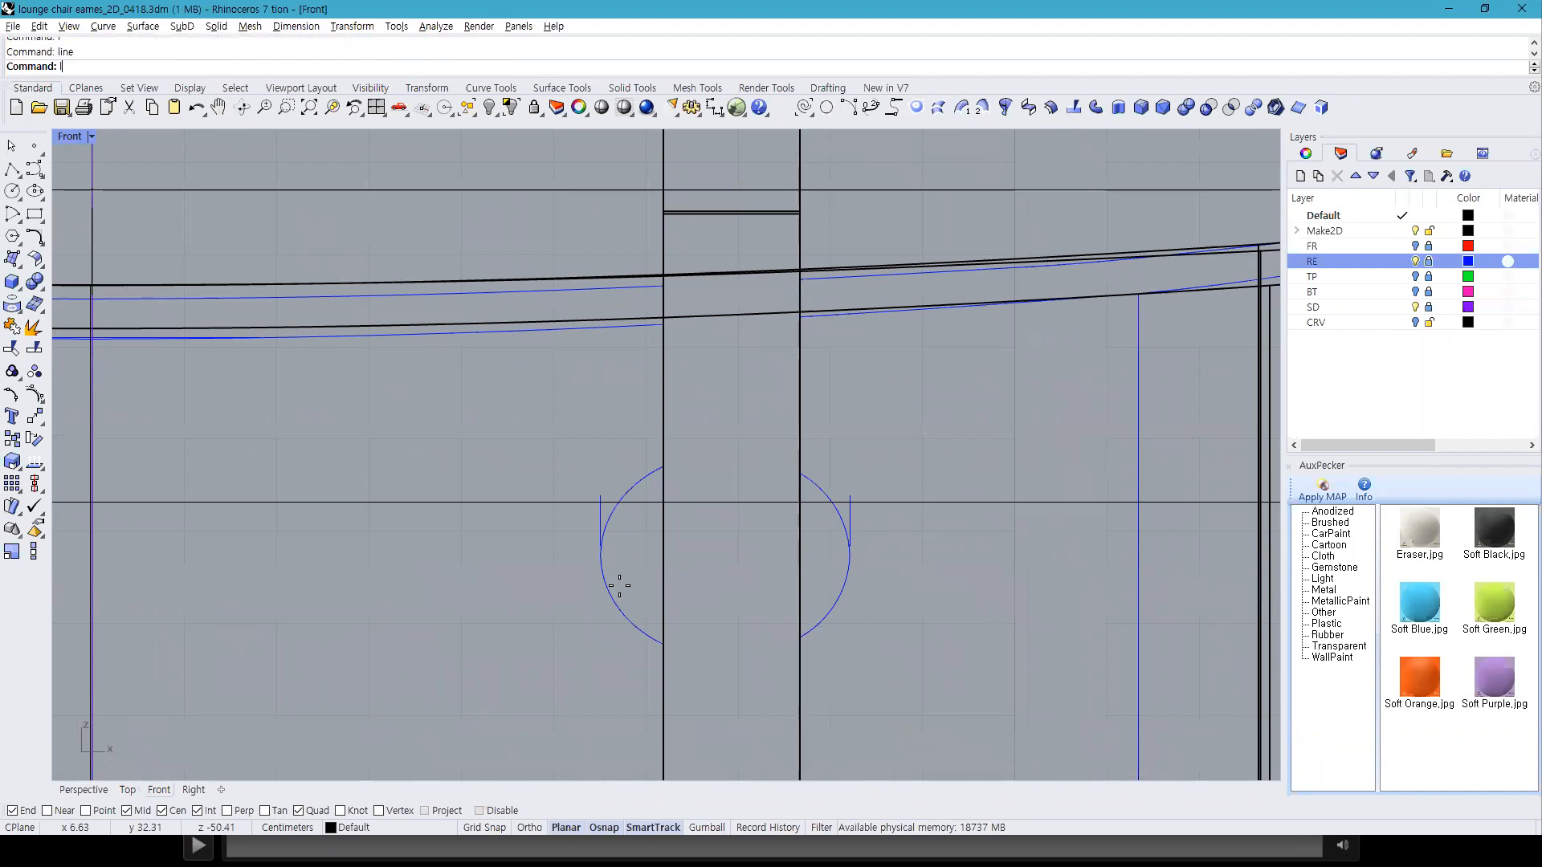
pyautogui.click(600, 554)
pyautogui.click(850, 554)
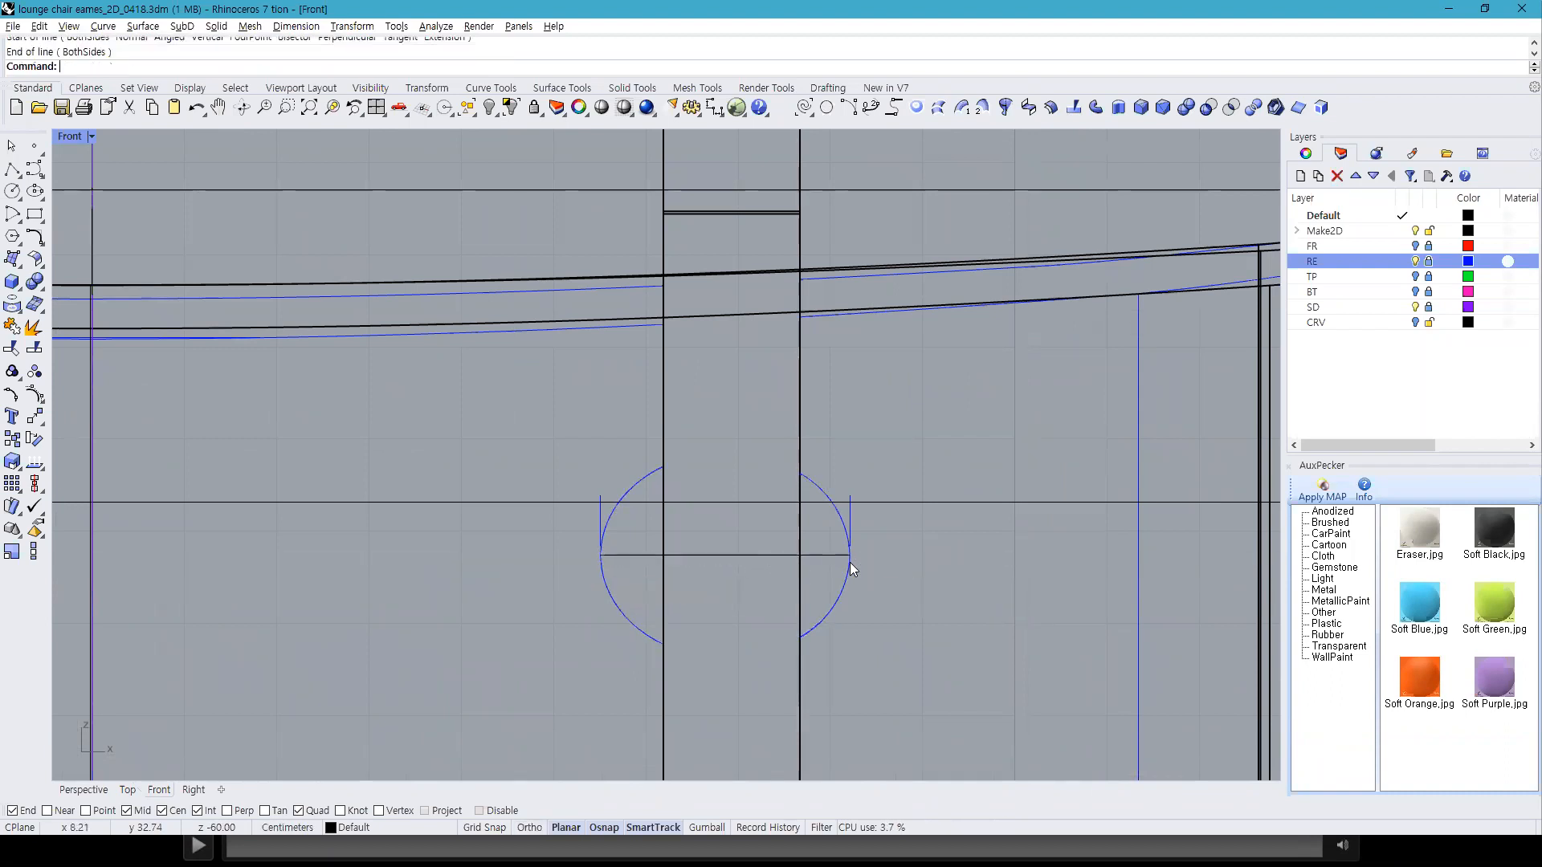
# Step: Draw a circle of about 1.35 cm radius from the midpoint of the middle mount's line out to its end
pyautogui.write('circle')
pyautogui.press('Return')
pyautogui.click(725, 554)
pyautogui.click(601, 554)
pyautogui.scroll(-3, 764, 601)
pyautogui.scroll(3, 690, 554)
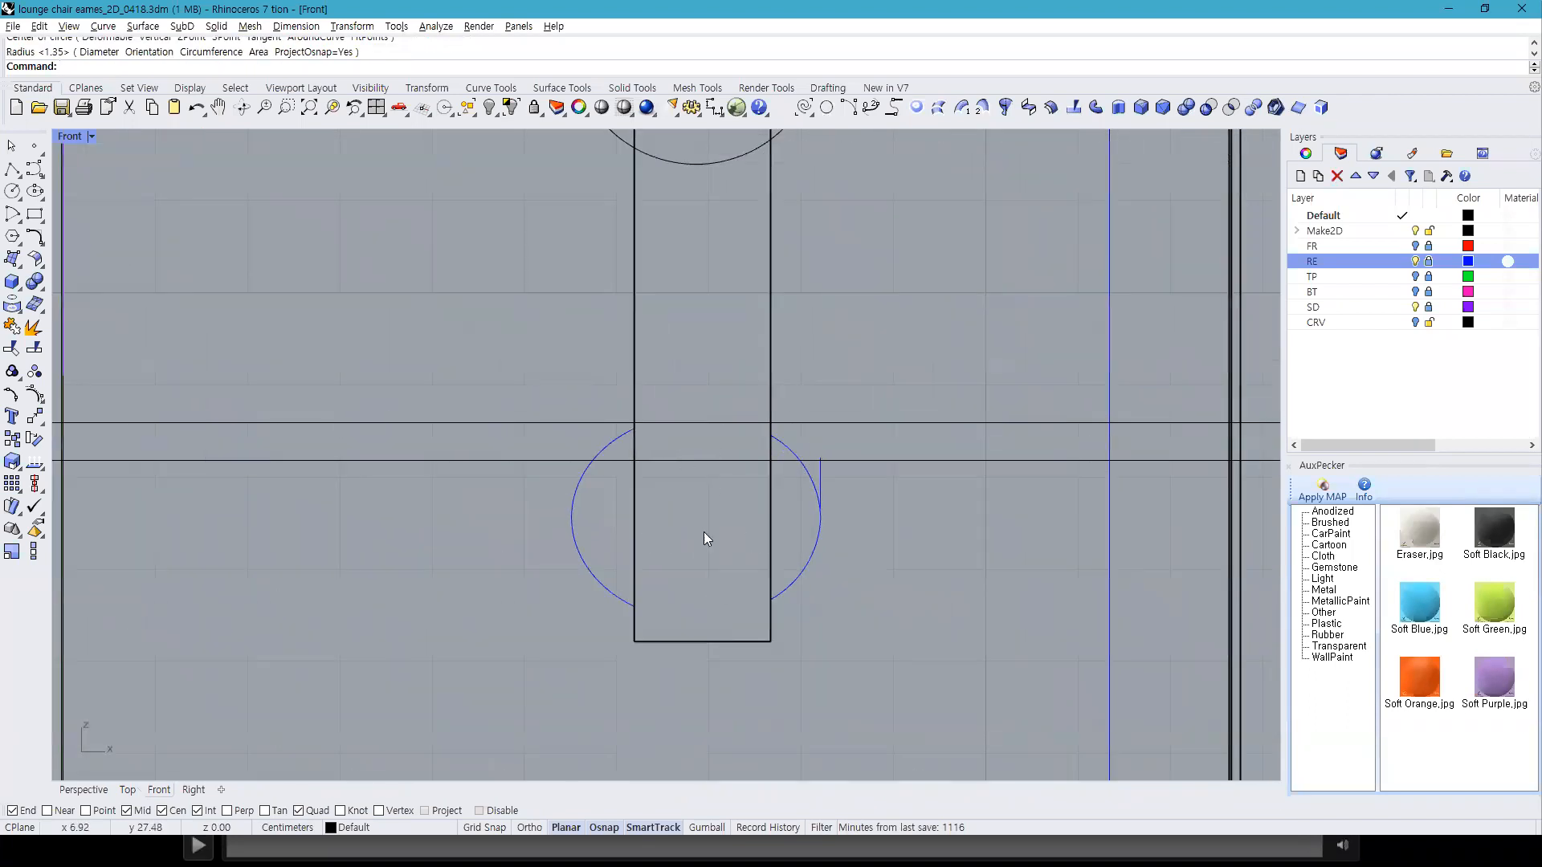
# Step: Draw a horizontal line across the full width of the right bracket's lowest round mount
pyautogui.write('line')
pyautogui.press('Return')
pyautogui.click(572, 517)
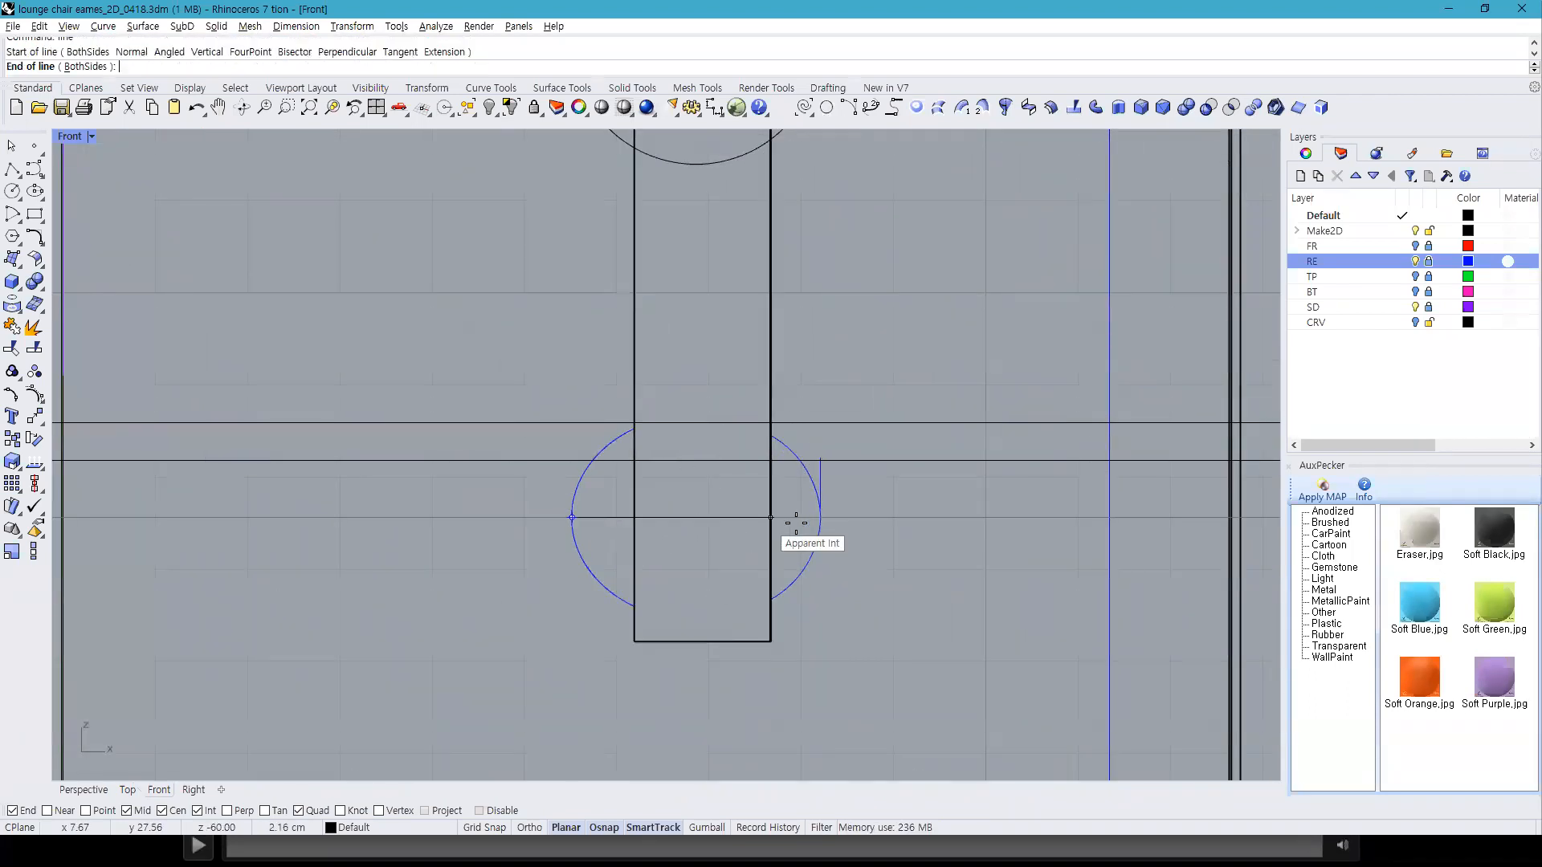
pyautogui.click(821, 517)
# Step: Draw a circle from the midpoint of the lowest mount's line out to its end
pyautogui.write('circle')
pyautogui.press('Return')
pyautogui.click(695, 517)
pyautogui.click(572, 517)
pyautogui.scroll(-3, 671, 509)
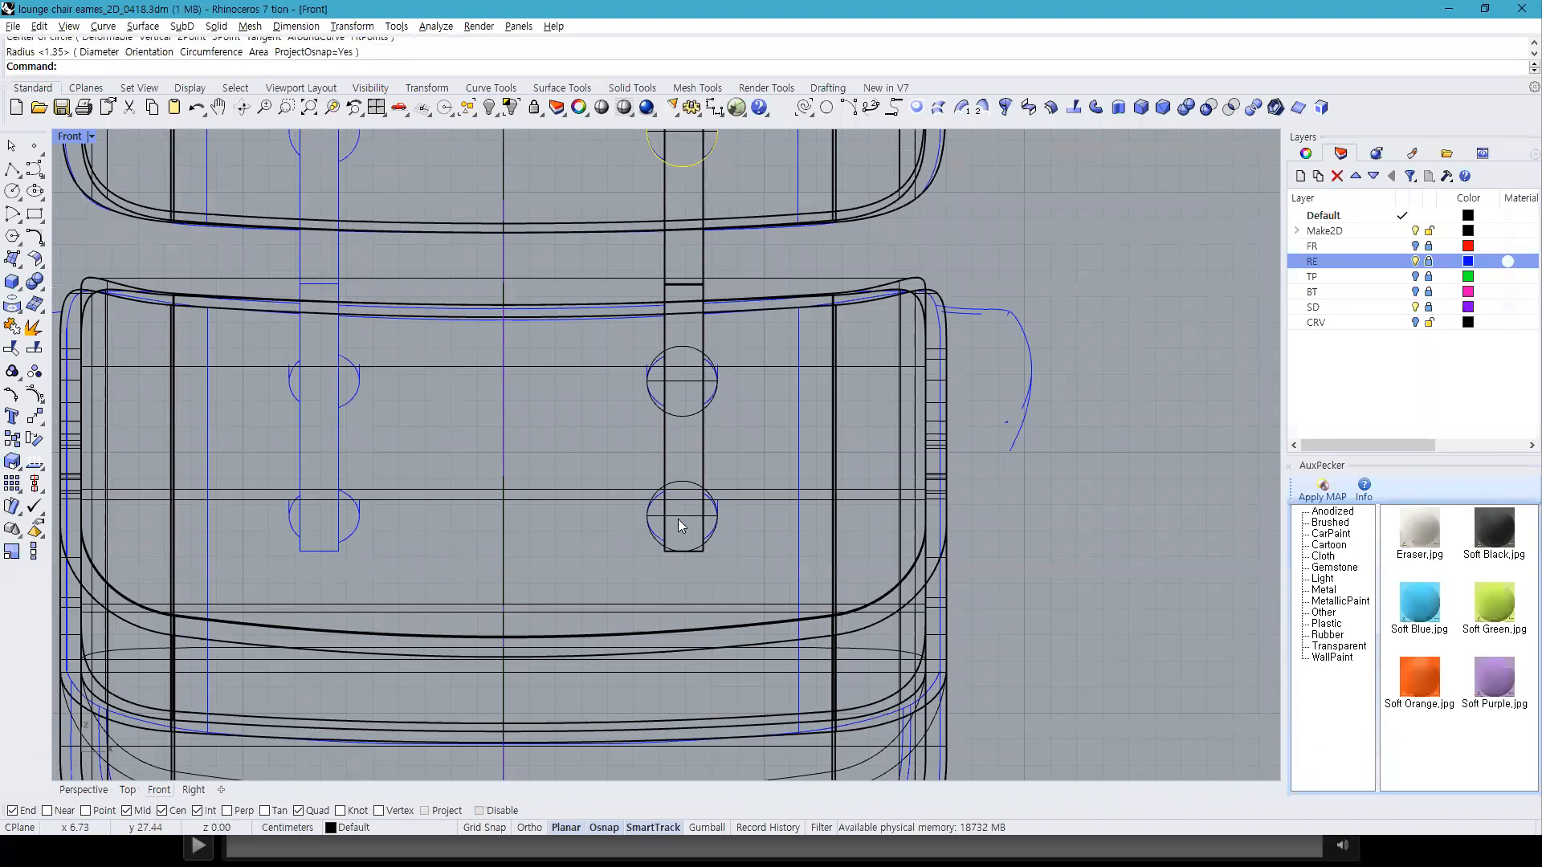
# Step: Add the middle and lowest mount circles to the selection and maximize the Right view
pyautogui.doubleClick(71, 136)
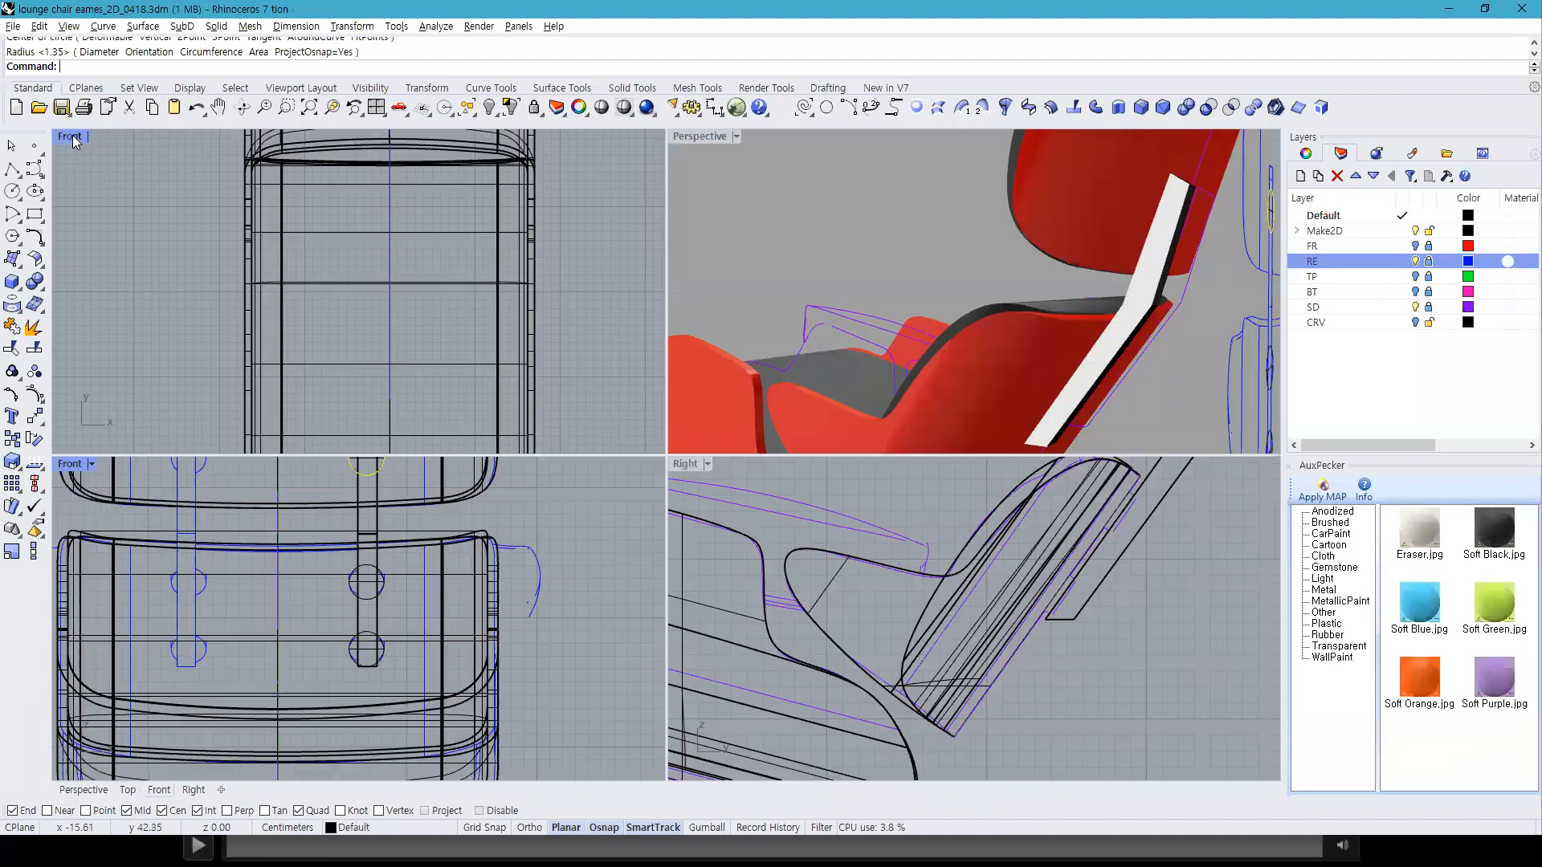
pyautogui.click(373, 573)
pyautogui.click(368, 637)
pyautogui.doubleClick(676, 464)
pyautogui.scroll(-3, 840, 647)
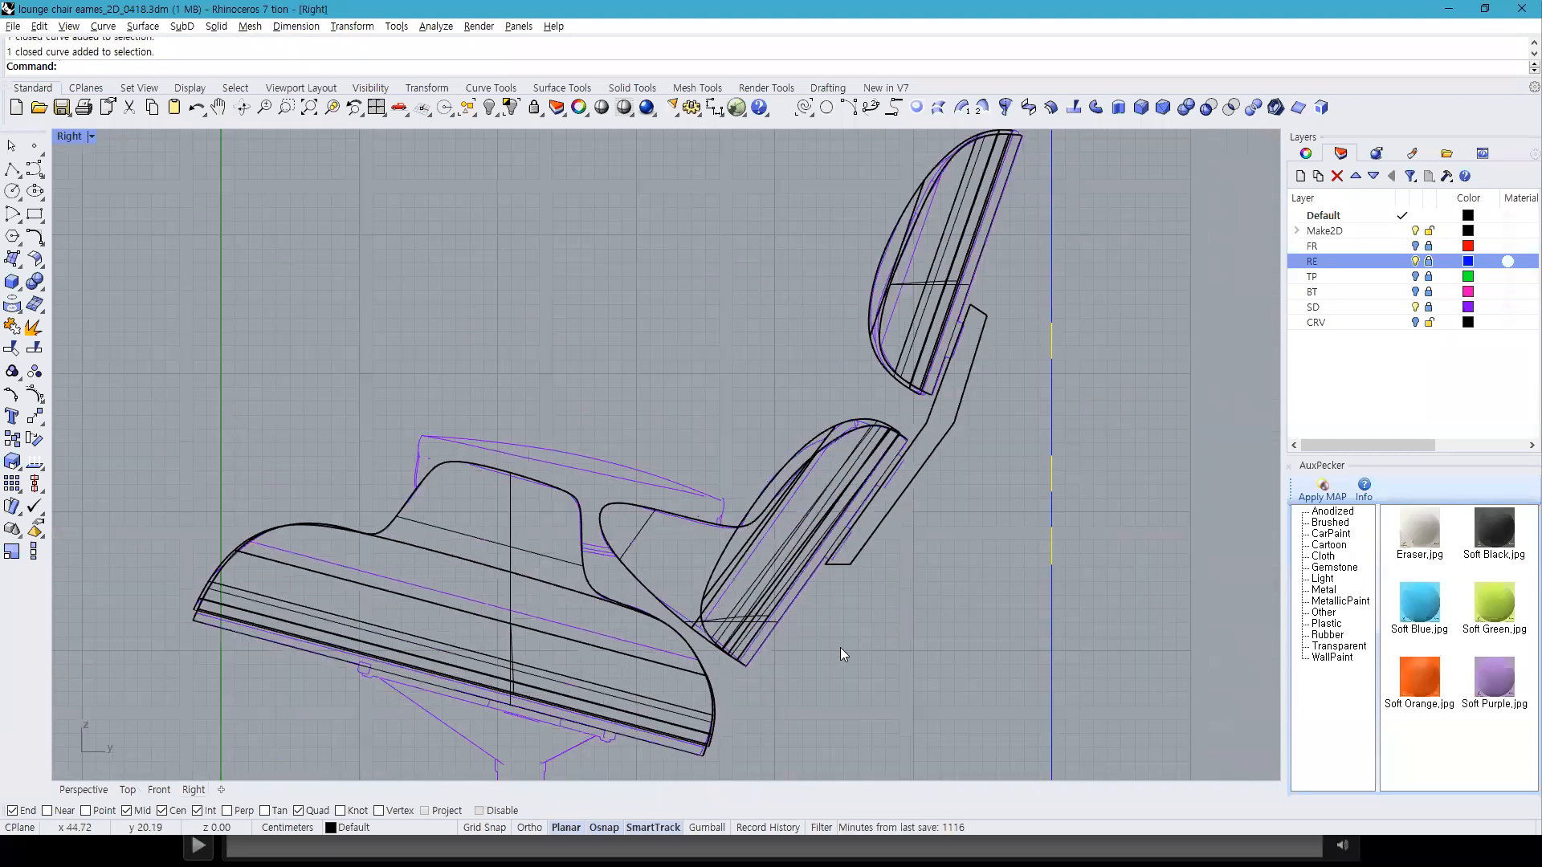
# Step: Move the three mount circles horizontally to the headrest bracket, aligning the uppermost one with the corner of the mount's side outline
pyautogui.scroll(5, 1061, 324)
pyautogui.keyDown('shift'); pyautogui.moveTo(1071, 331); pyautogui.dragTo(743, 333); pyautogui.keyUp('shift')
pyautogui.scroll(5, 745, 313)
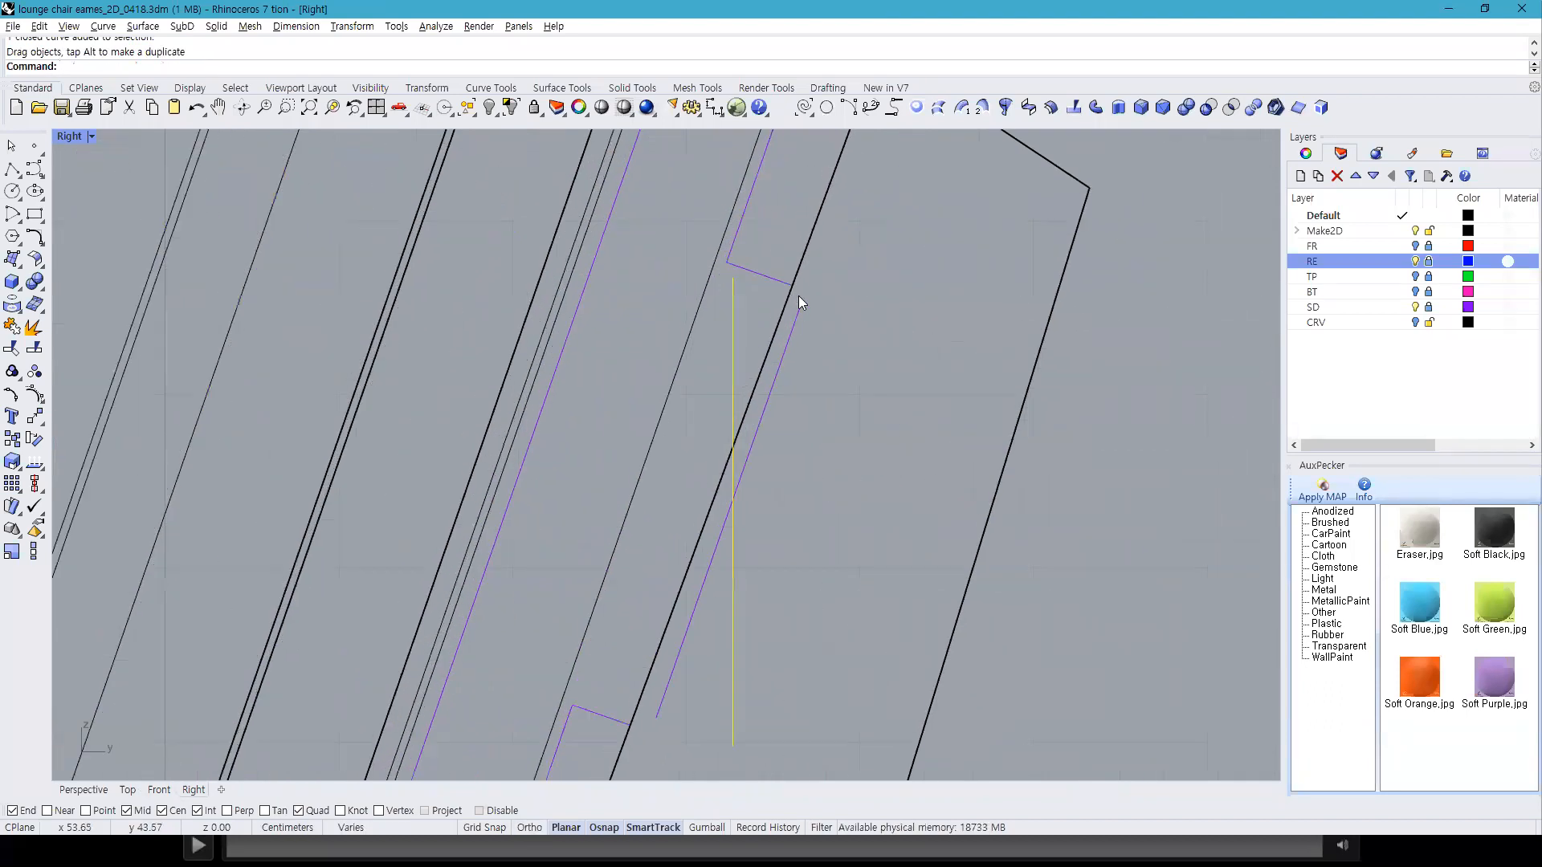
pyautogui.moveTo(732, 312); pyautogui.dragTo(723, 297)
pyautogui.scroll(-4, 779, 351)
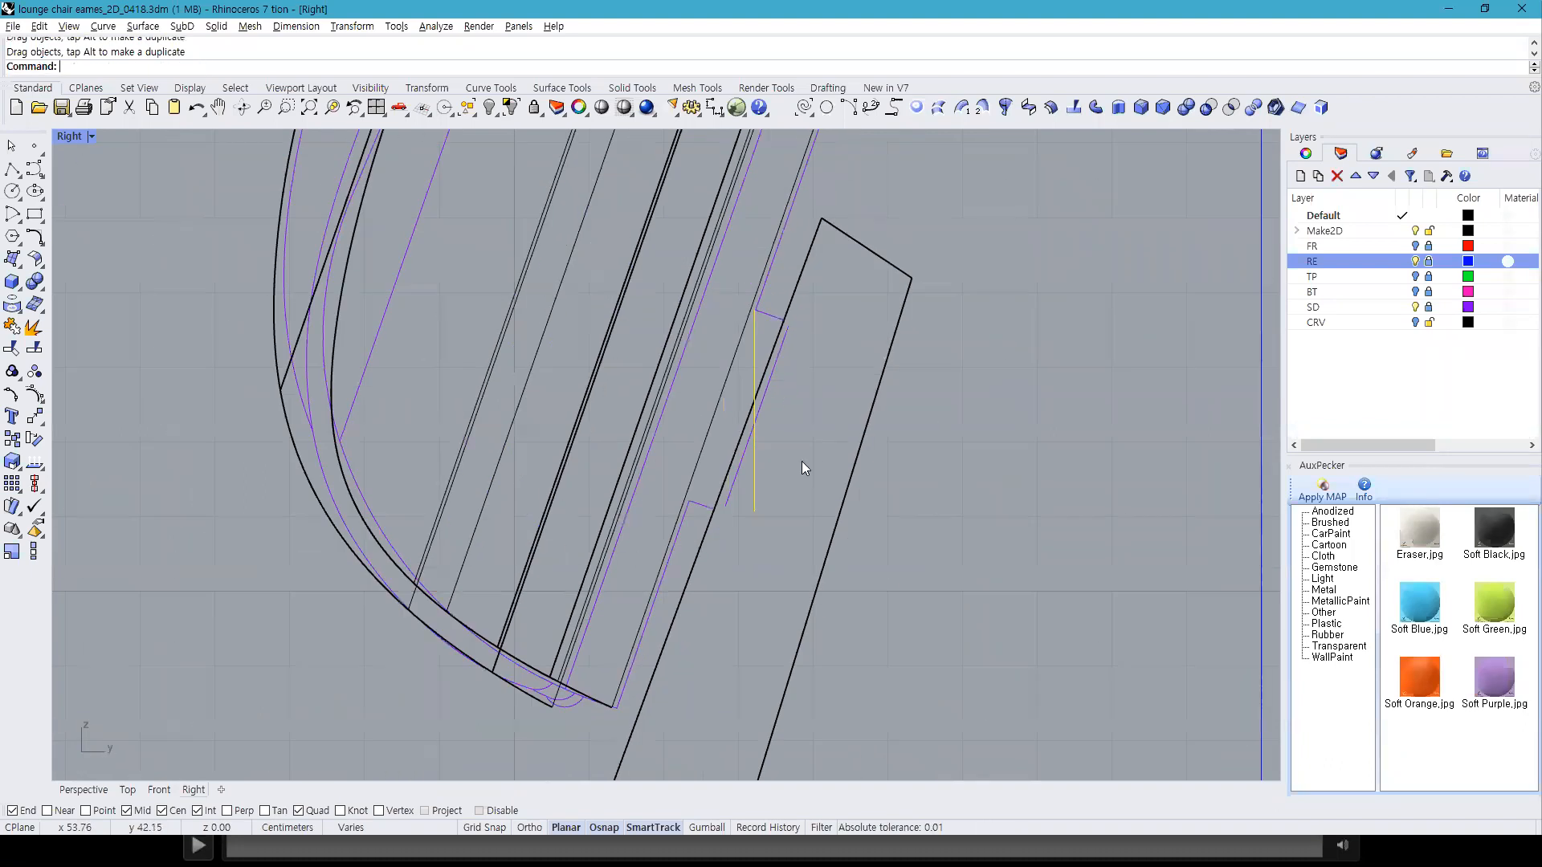
# Step: Select only the uppermost mount circle and unlock the SD layer
pyautogui.click(757, 480)
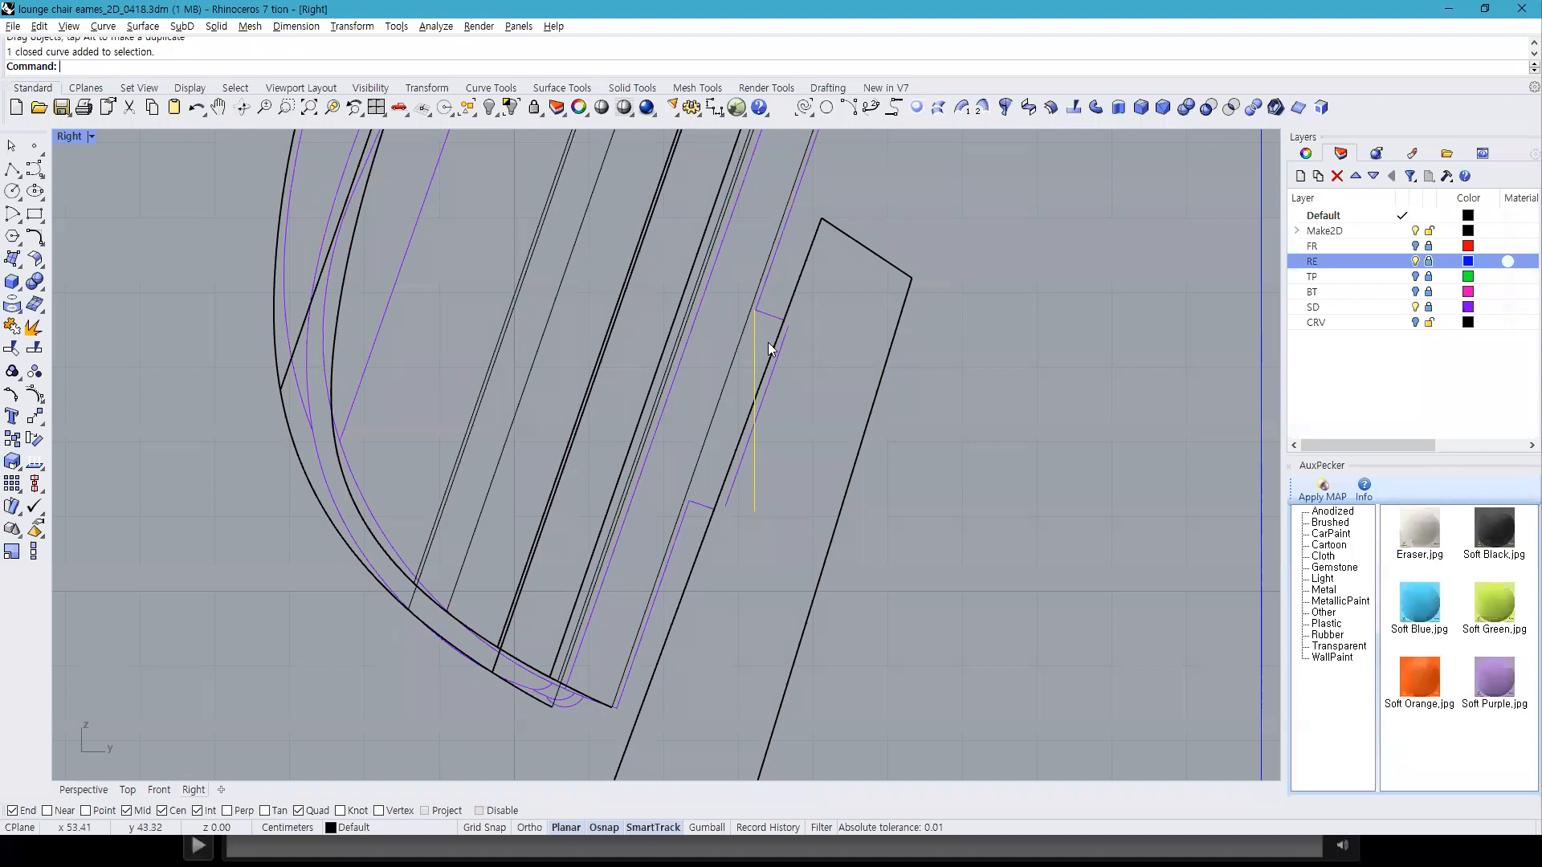
pyautogui.scroll(3, 782, 366)
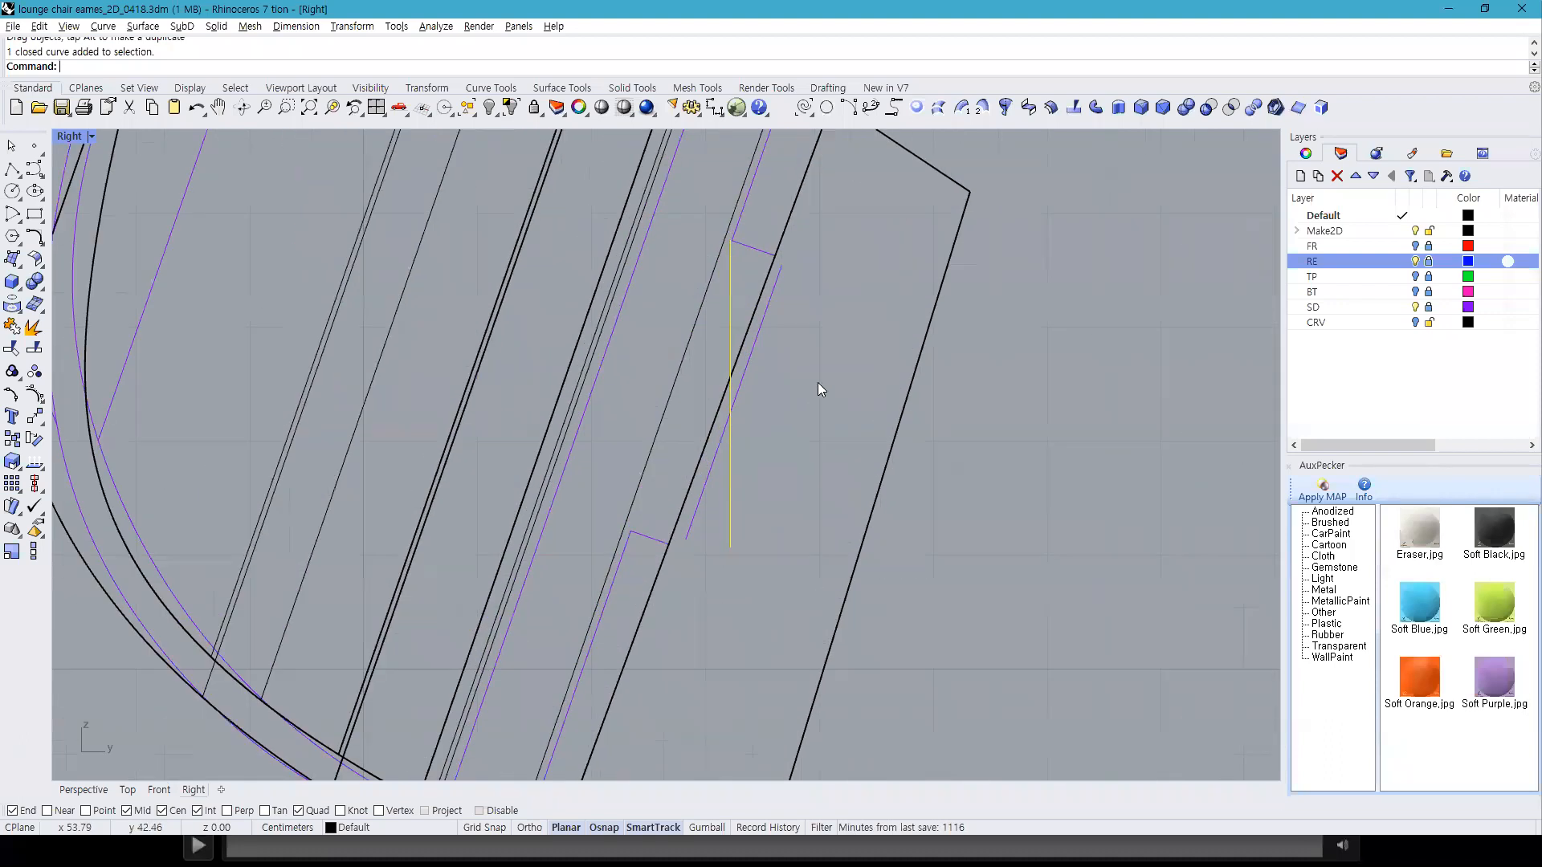
pyautogui.click(1428, 307)
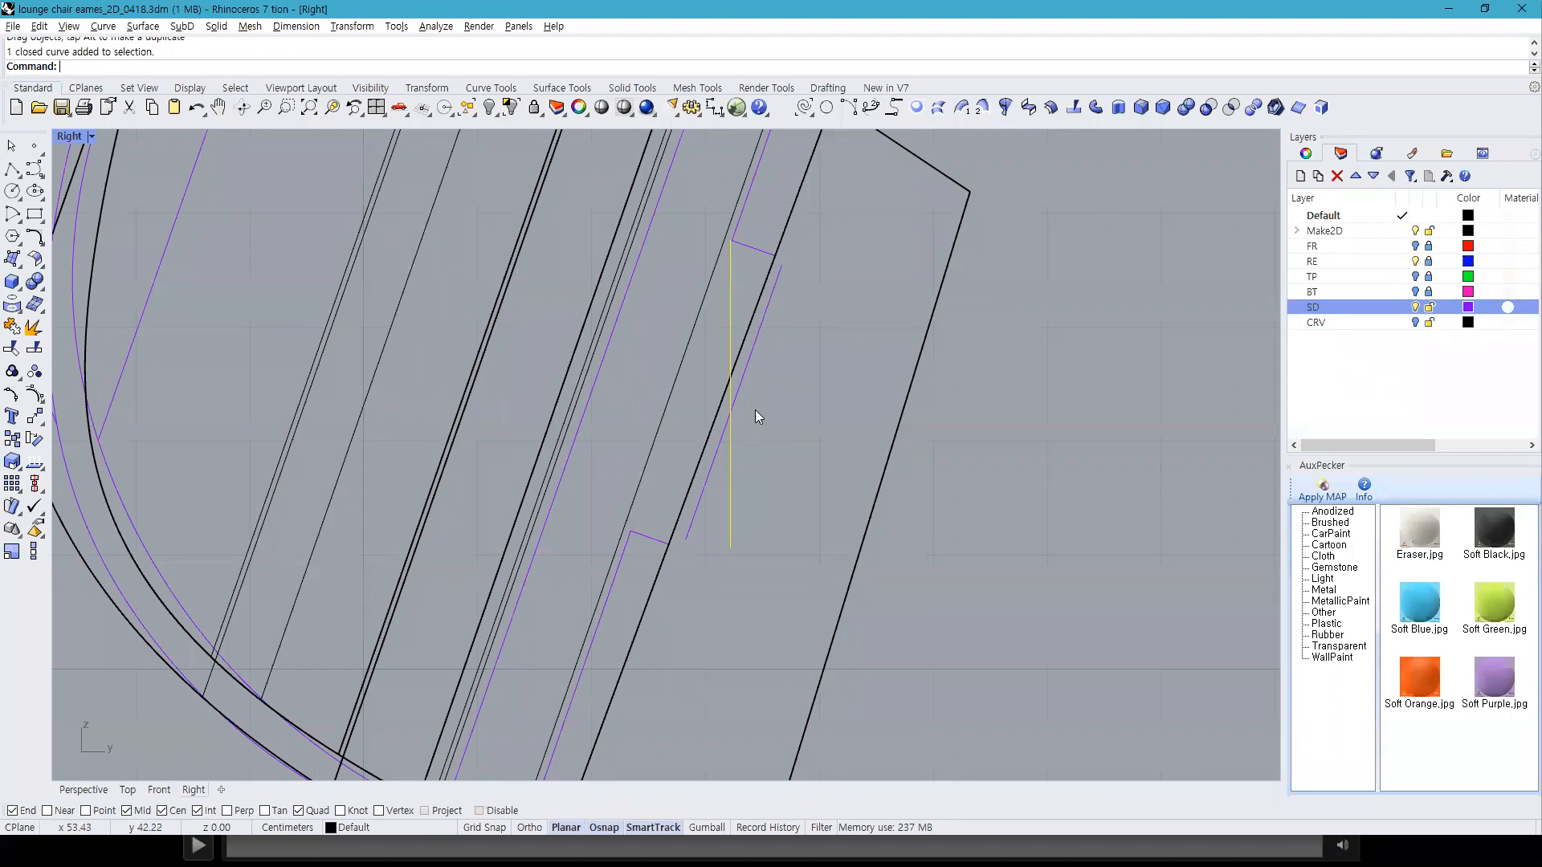
# Step: Try to rotate the uppermost mount circle about its top end by reference points to match the headrest's slope
pyautogui.press('Return')
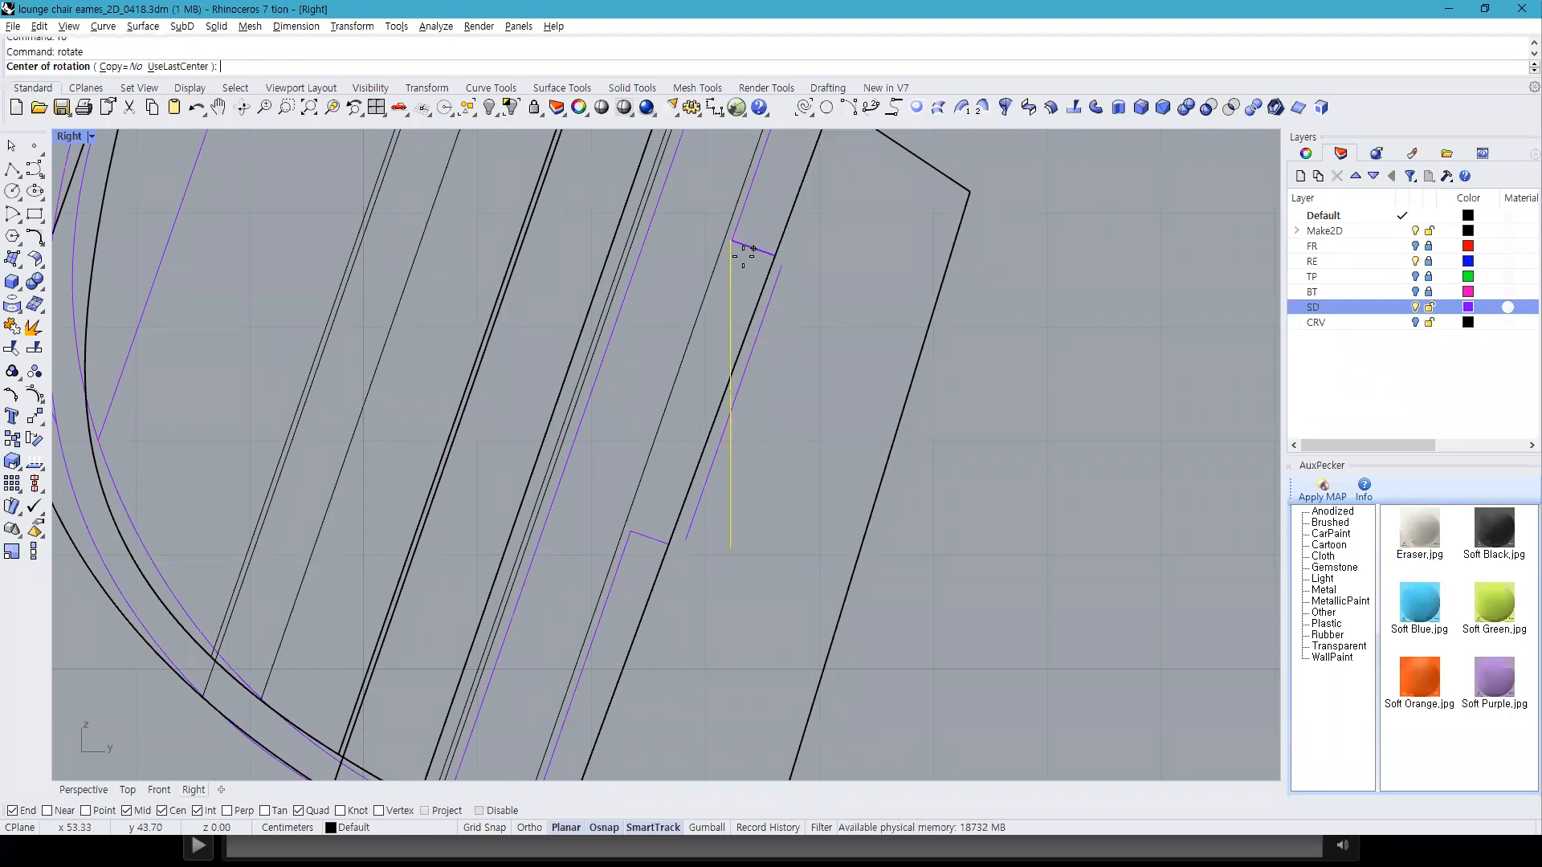
pyautogui.click(730, 240)
pyautogui.click(1178, 240)
pyautogui.press('F8')
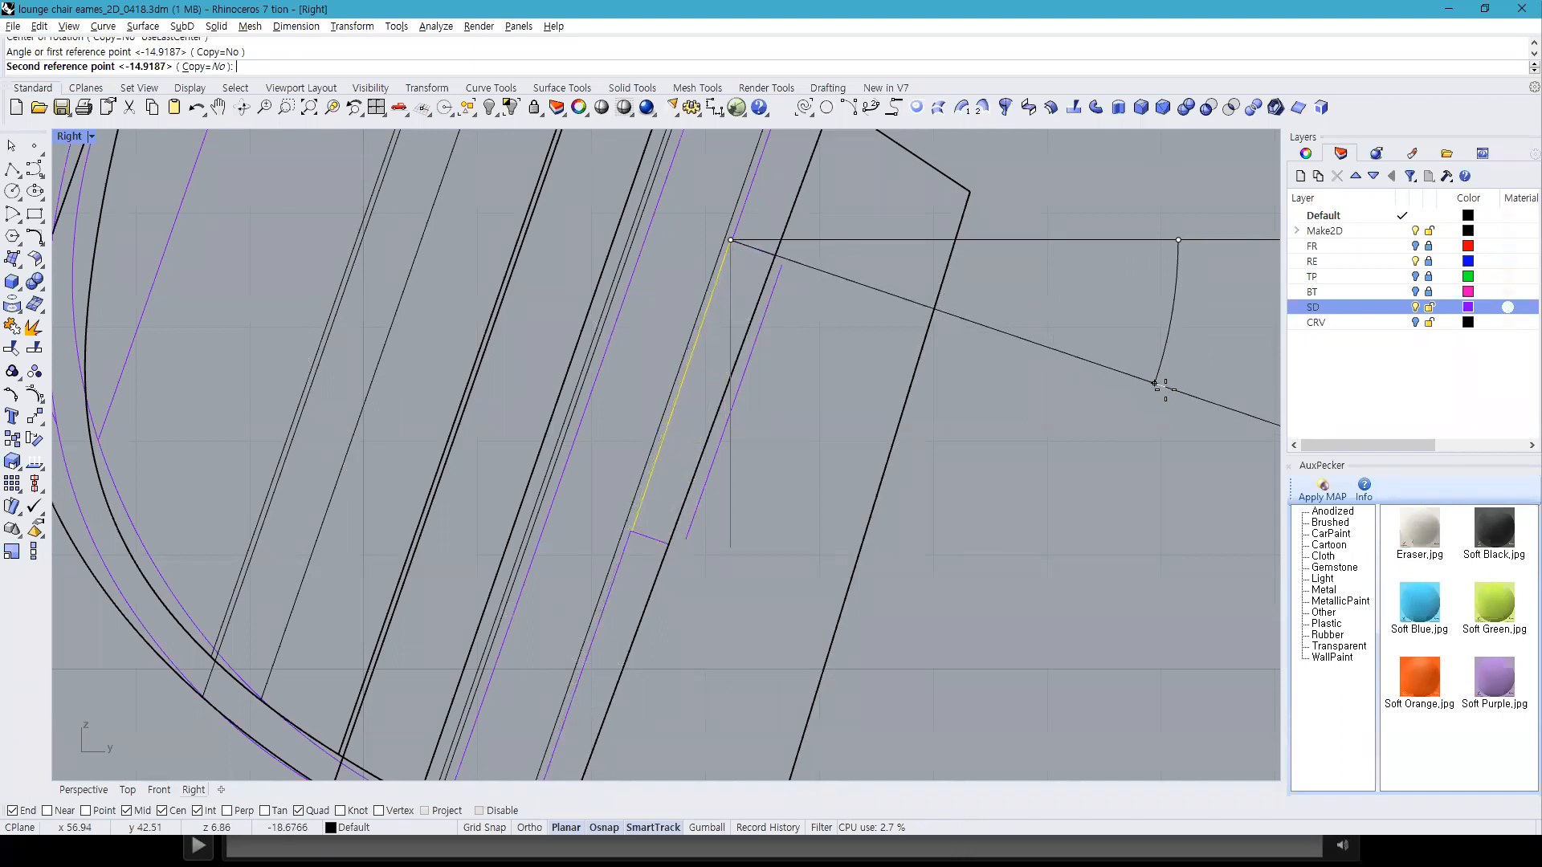
pyautogui.click(1159, 378)
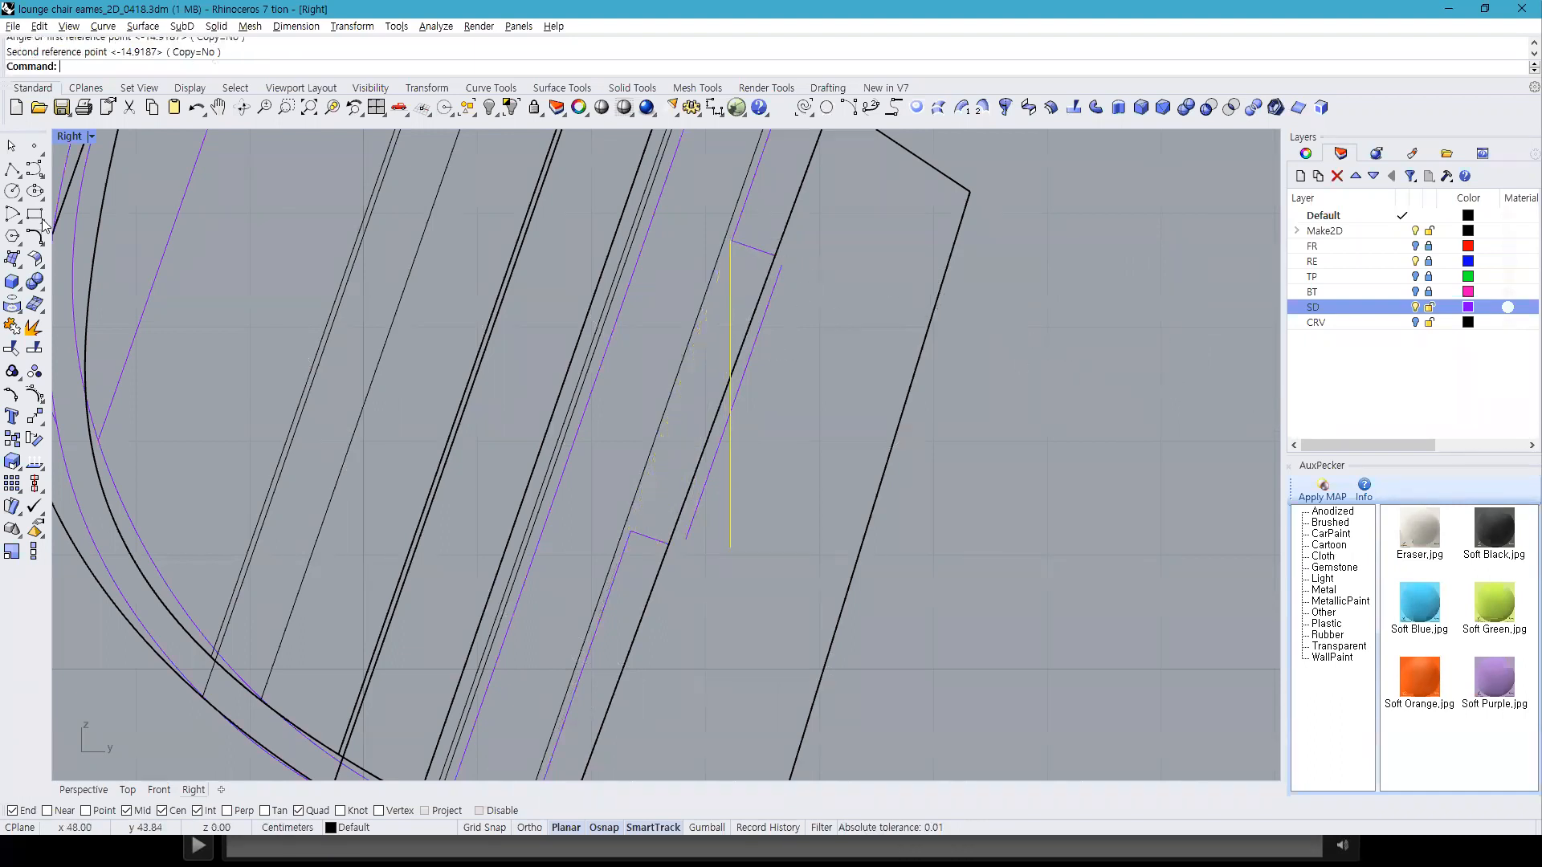
pyautogui.moveTo(843, 289); pyautogui.dragTo(859, 268, button='right')
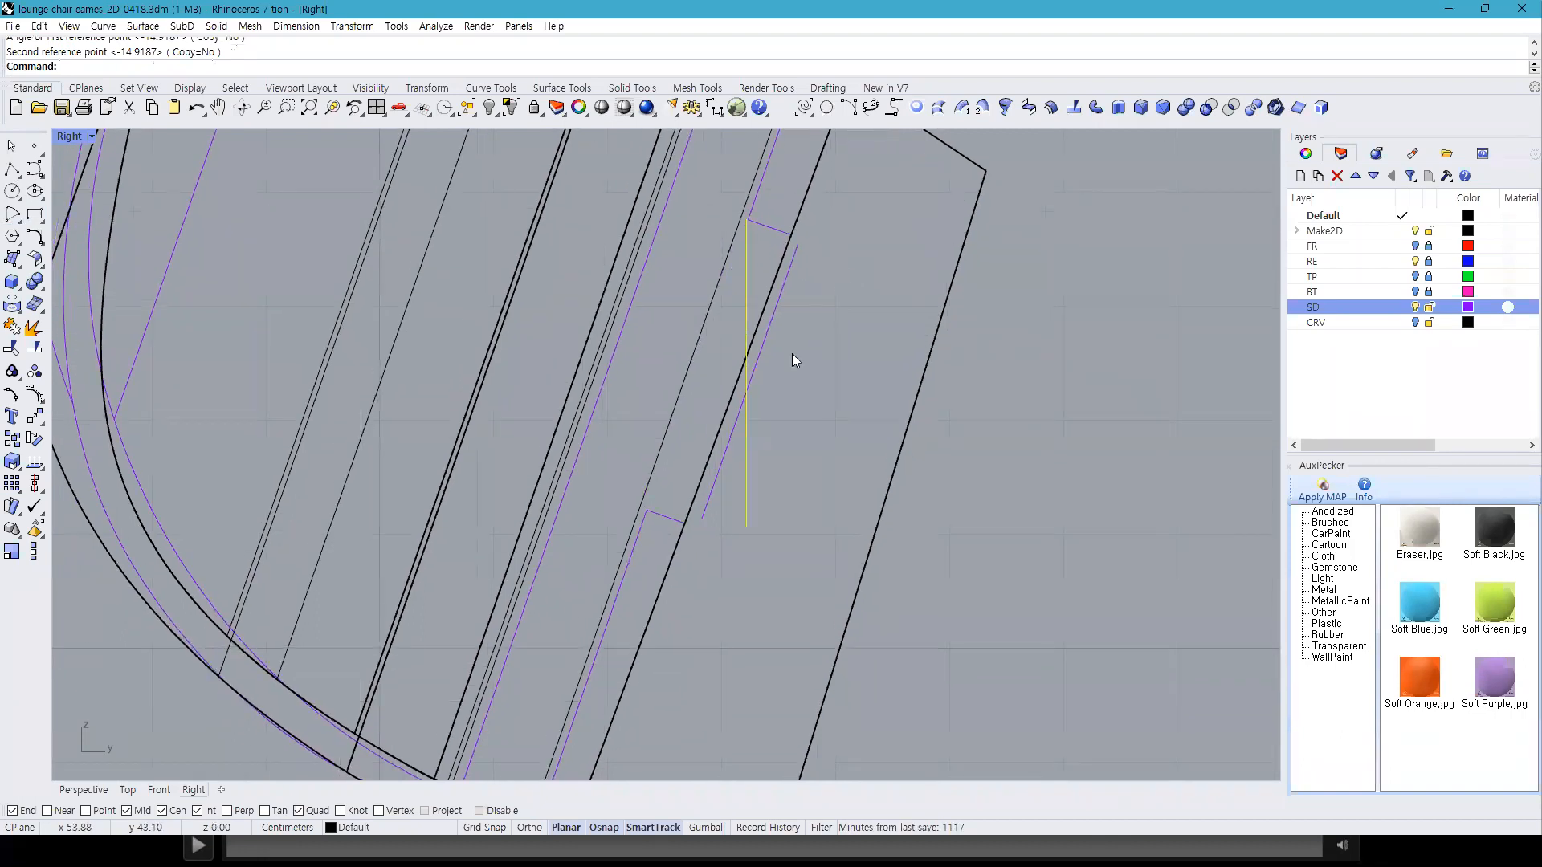
pyautogui.hotkey('ctrl', 'a')
pyautogui.press('Escape')
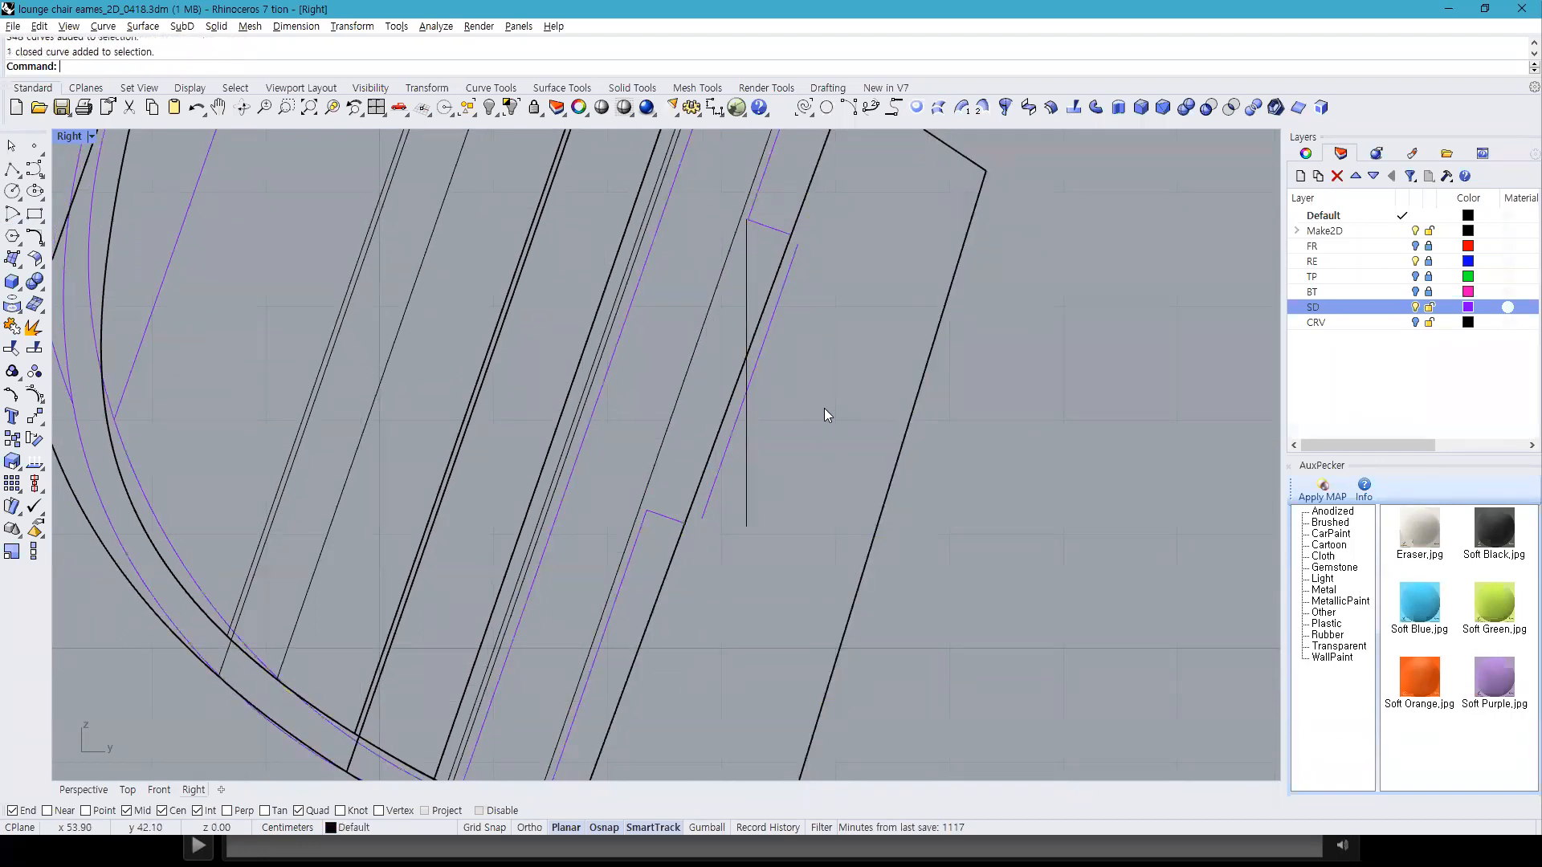
# Step: Draw a vertical reference line downward from the top end of the upper mount's slanted outline in the side drawing
pyautogui.write('line')
pyautogui.press('Return')
pyautogui.click(797, 245)
pyautogui.click(797, 464)
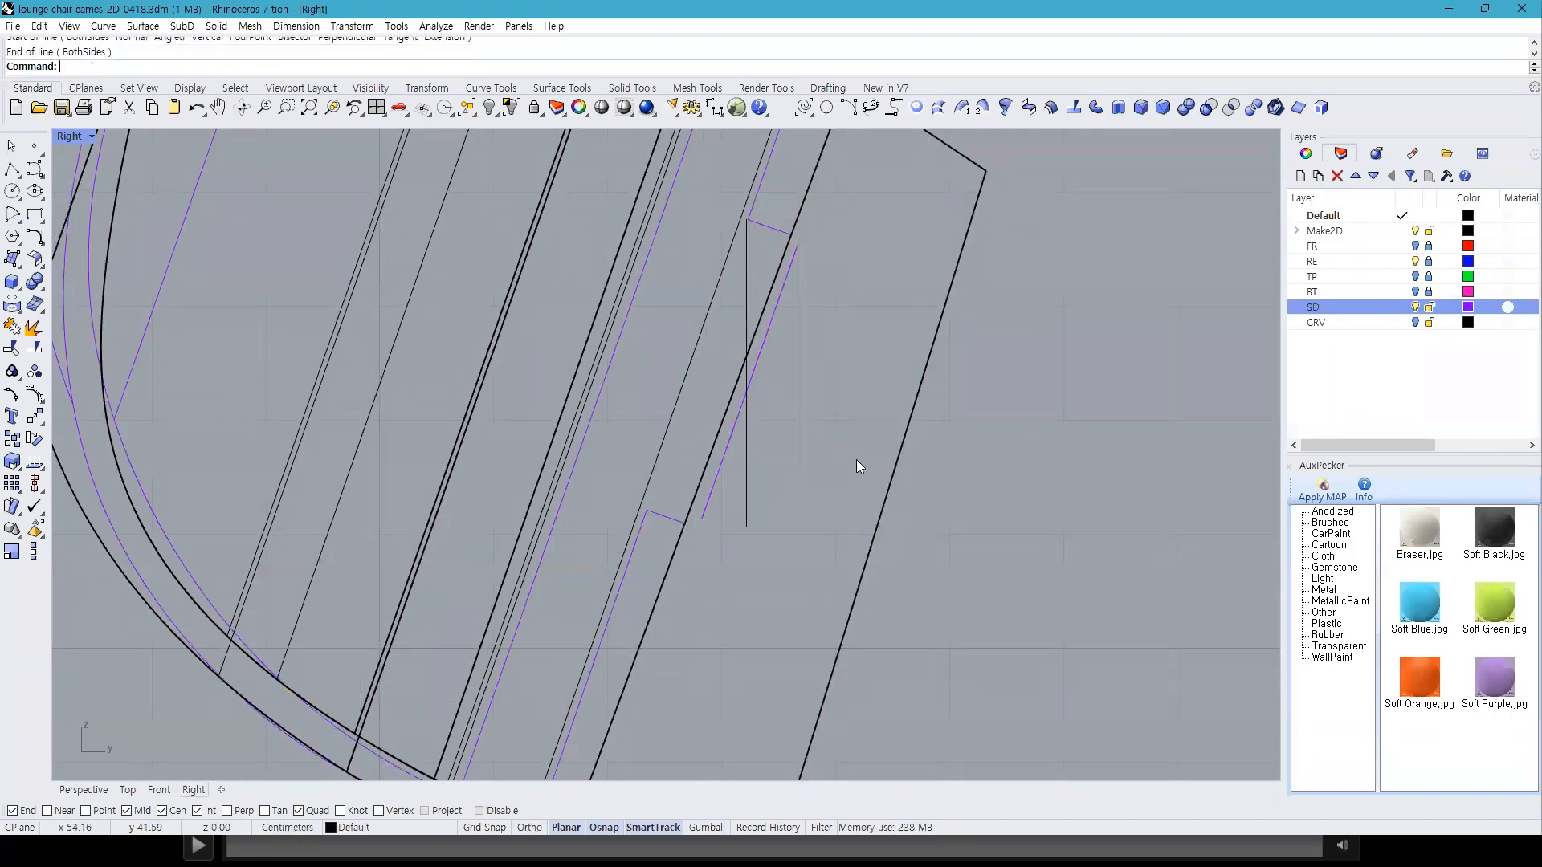
# Step: Measure the angle between the mount's slanted outline and the vertical reference line with an angle dimension
pyautogui.click(718, 113)
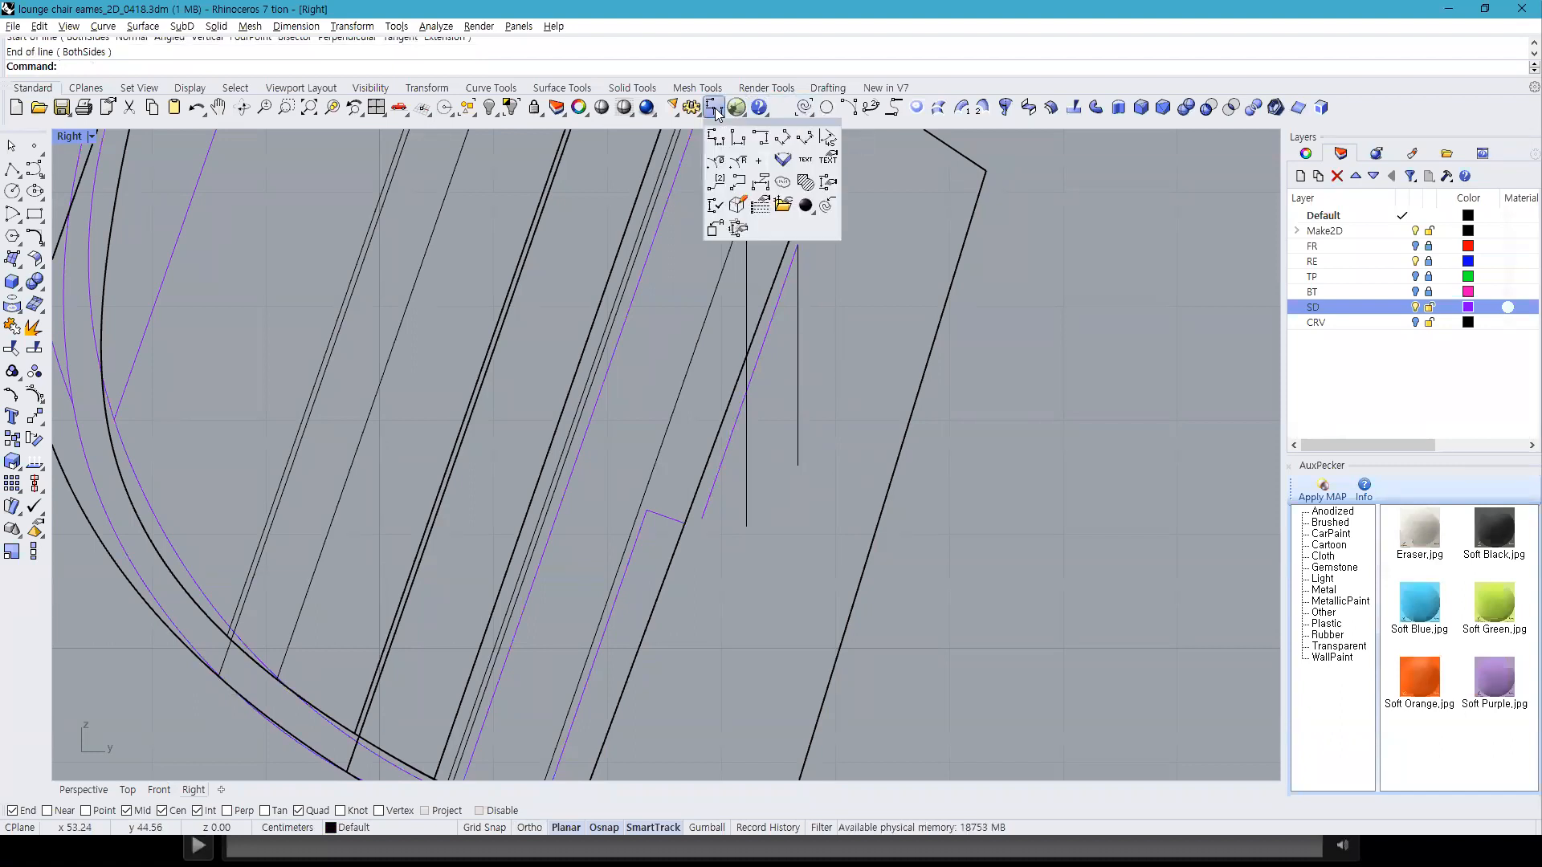
pyautogui.click(827, 138)
pyautogui.click(778, 307)
pyautogui.click(798, 315)
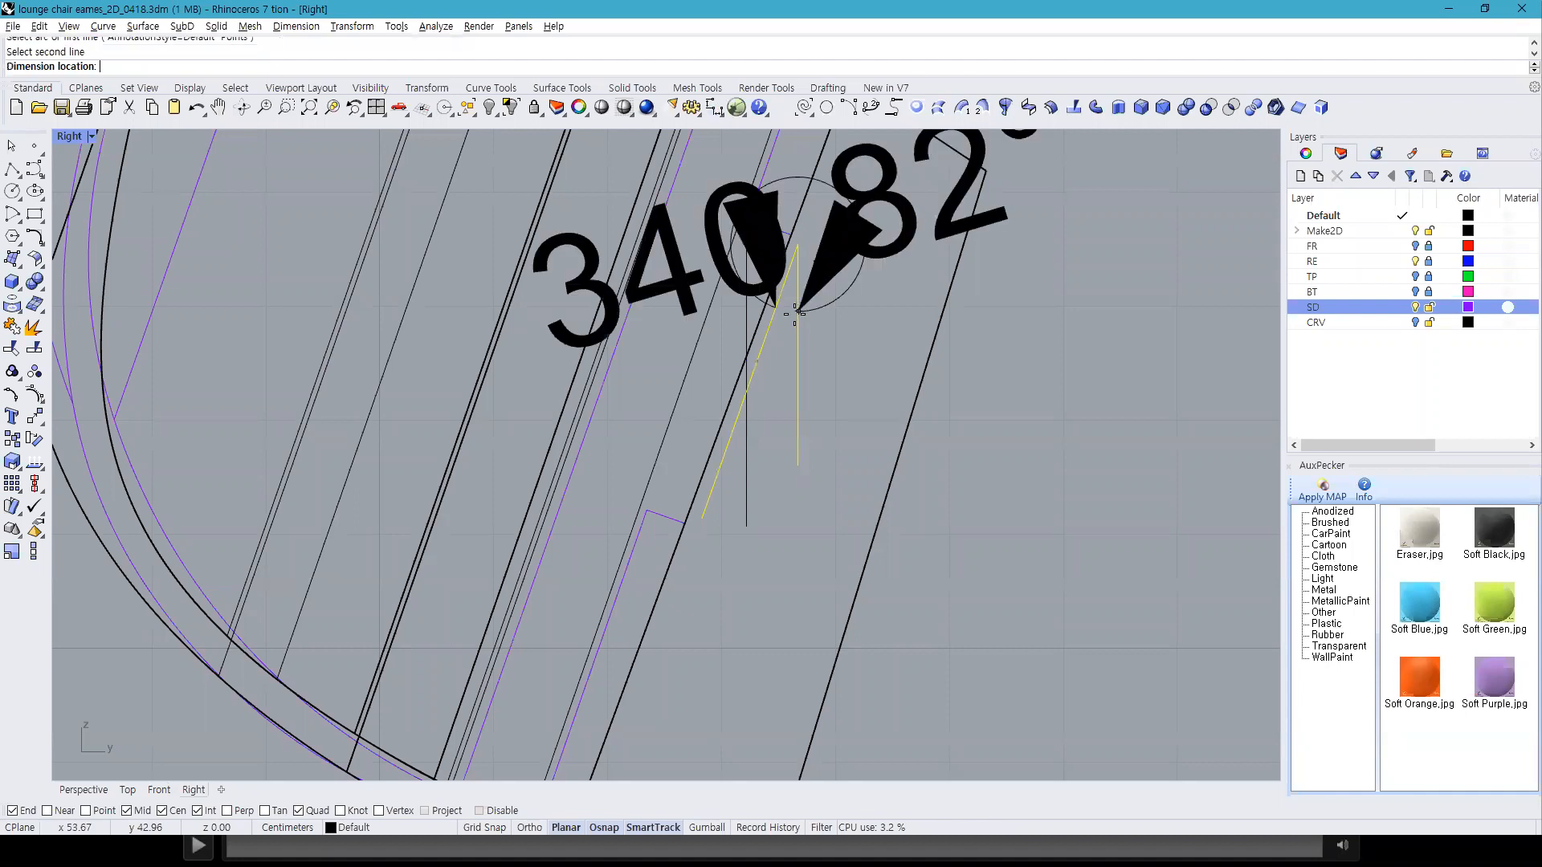
pyautogui.scroll(-3, 773, 423)
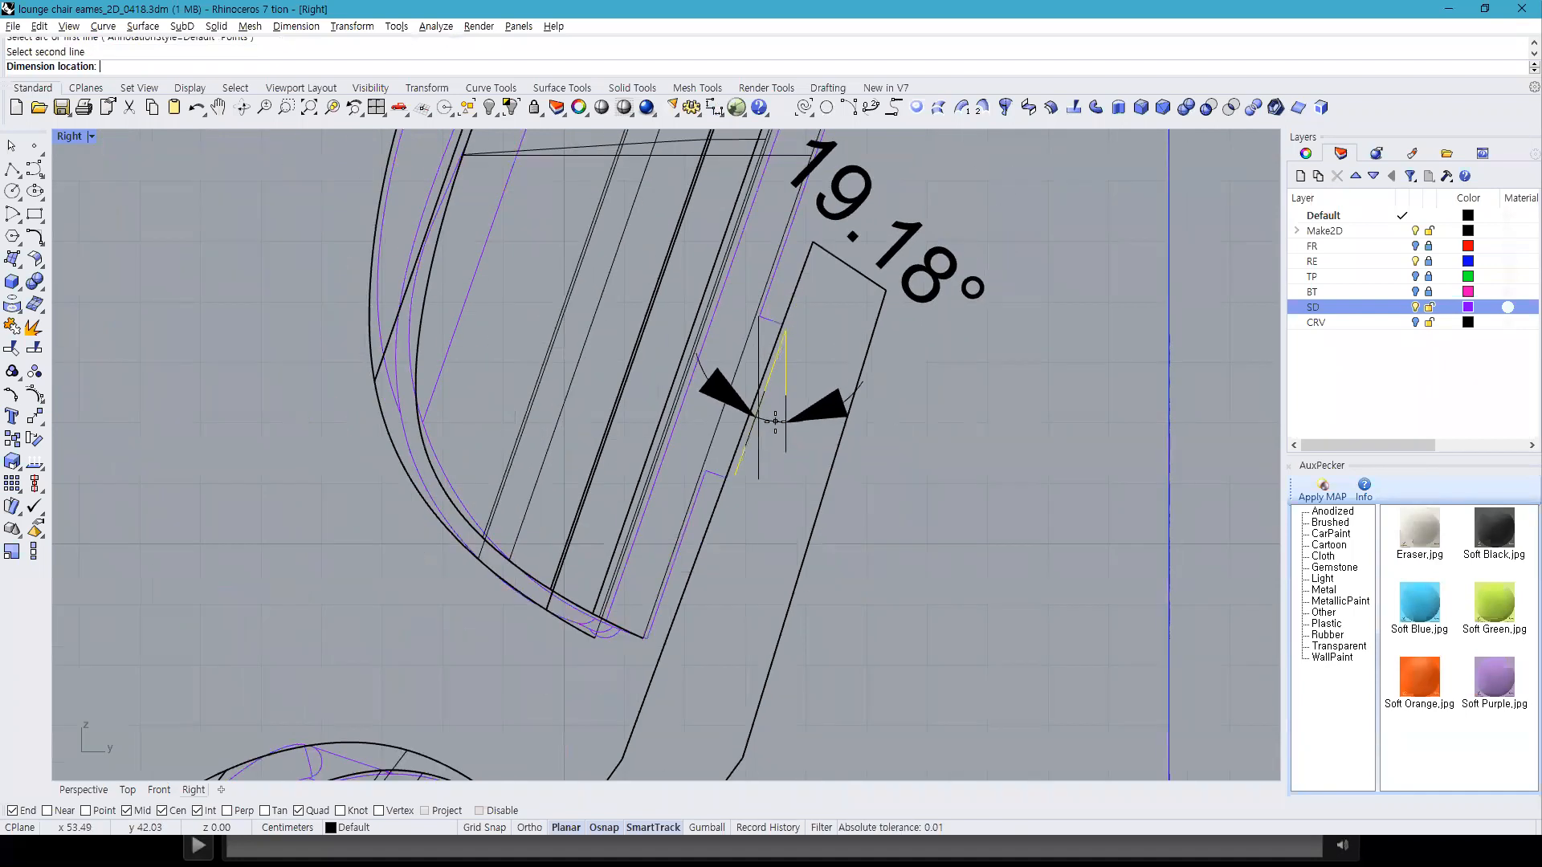
pyautogui.scroll(3, 774, 419)
pyautogui.scroll(3, 775, 418)
pyautogui.press('Escape')
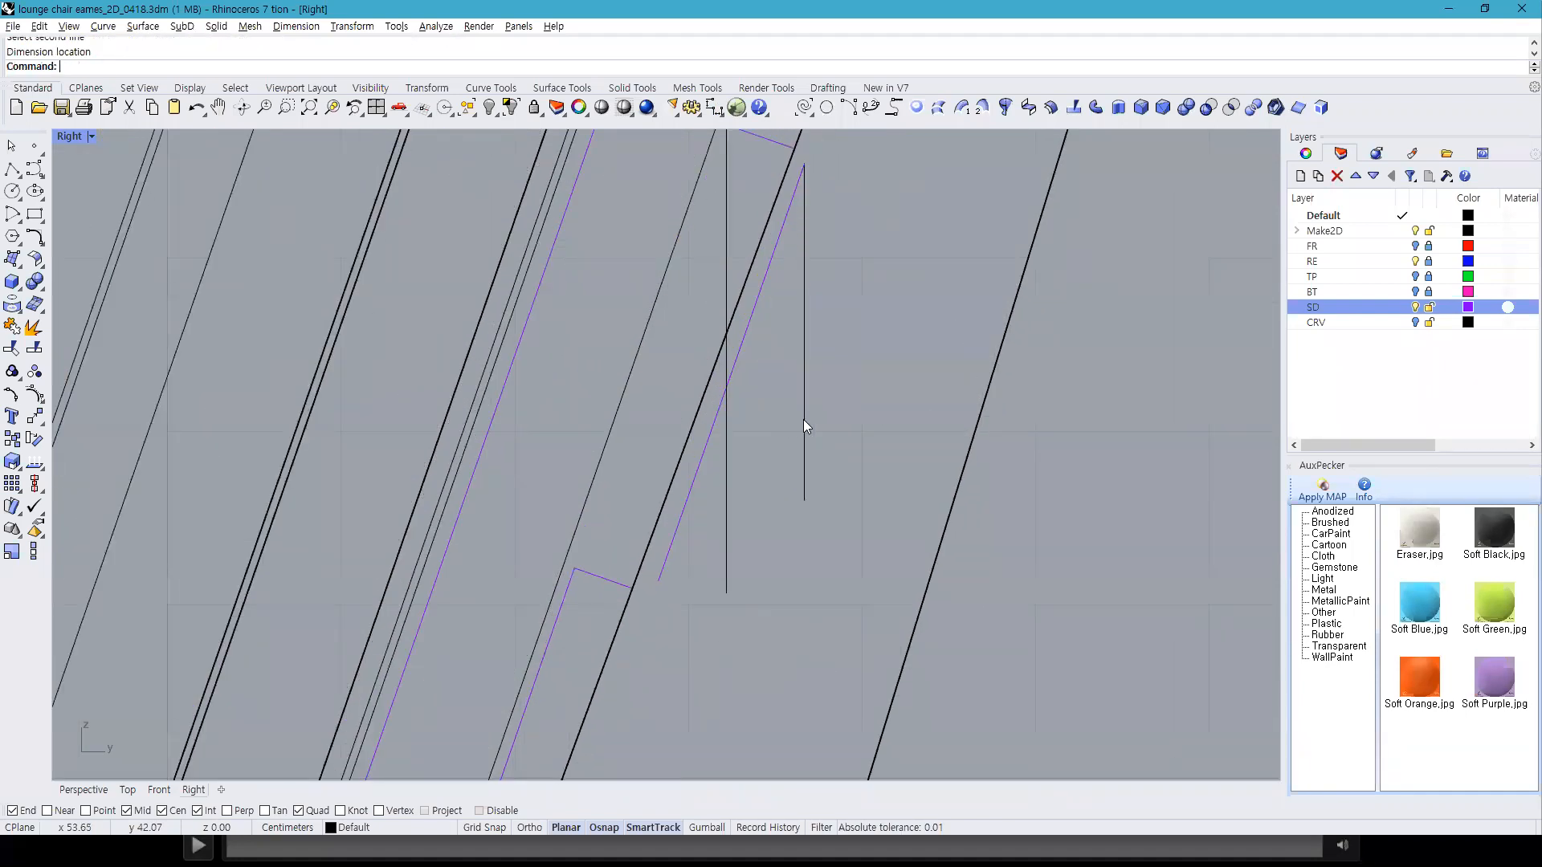
# Step: Delete the vertical reference line beside the upper mount
pyautogui.click(803, 468)
pyautogui.scroll(-2, 809, 478)
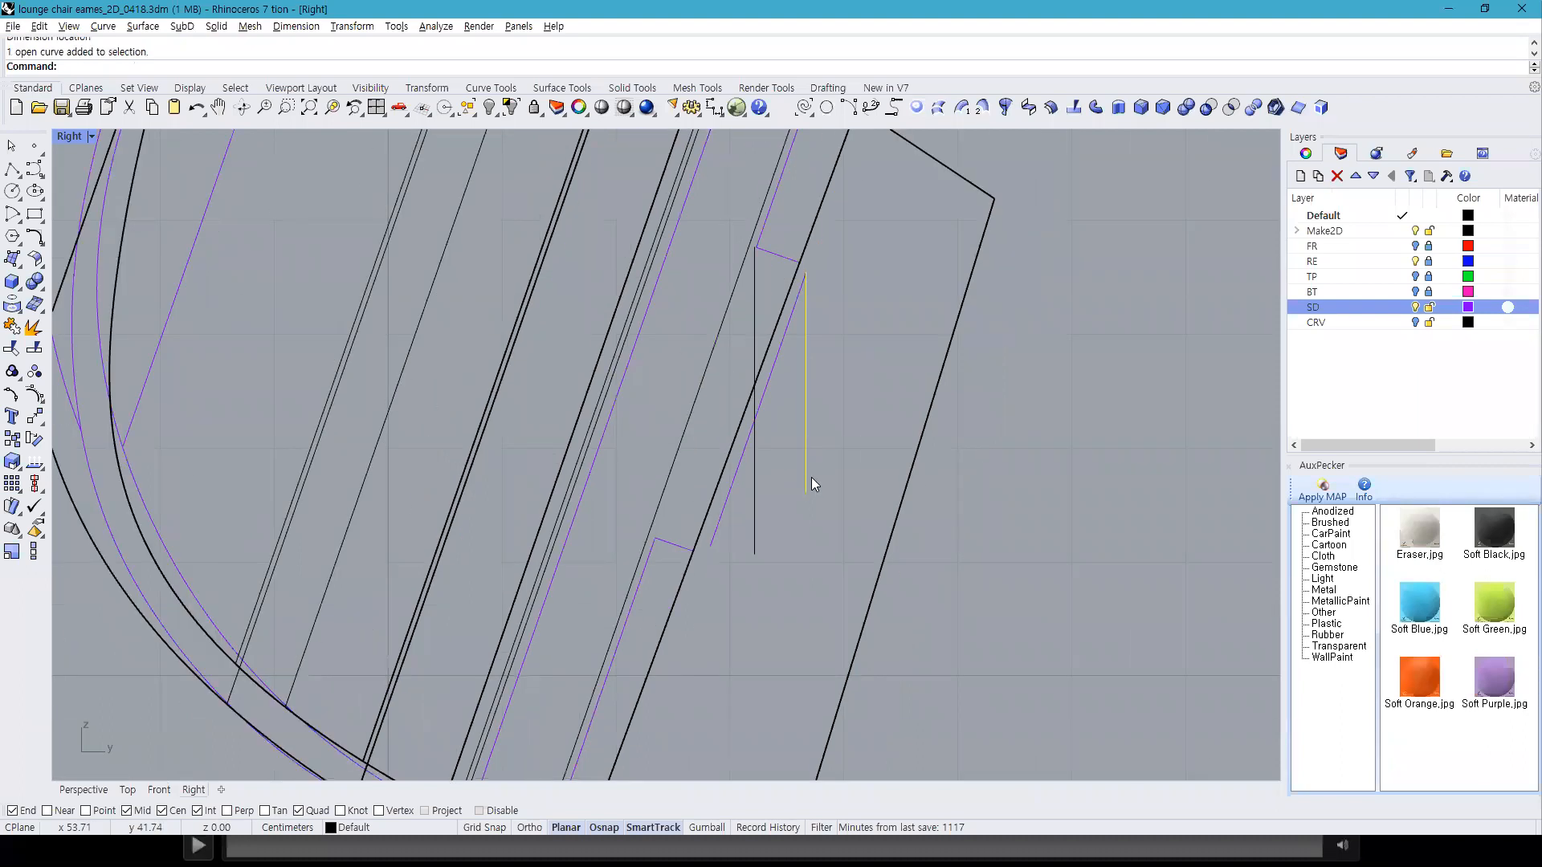
pyautogui.press('Delete')
# Step: Rotate the uppermost mount circle by -19.2 degrees about its top end
pyautogui.click(745, 374)
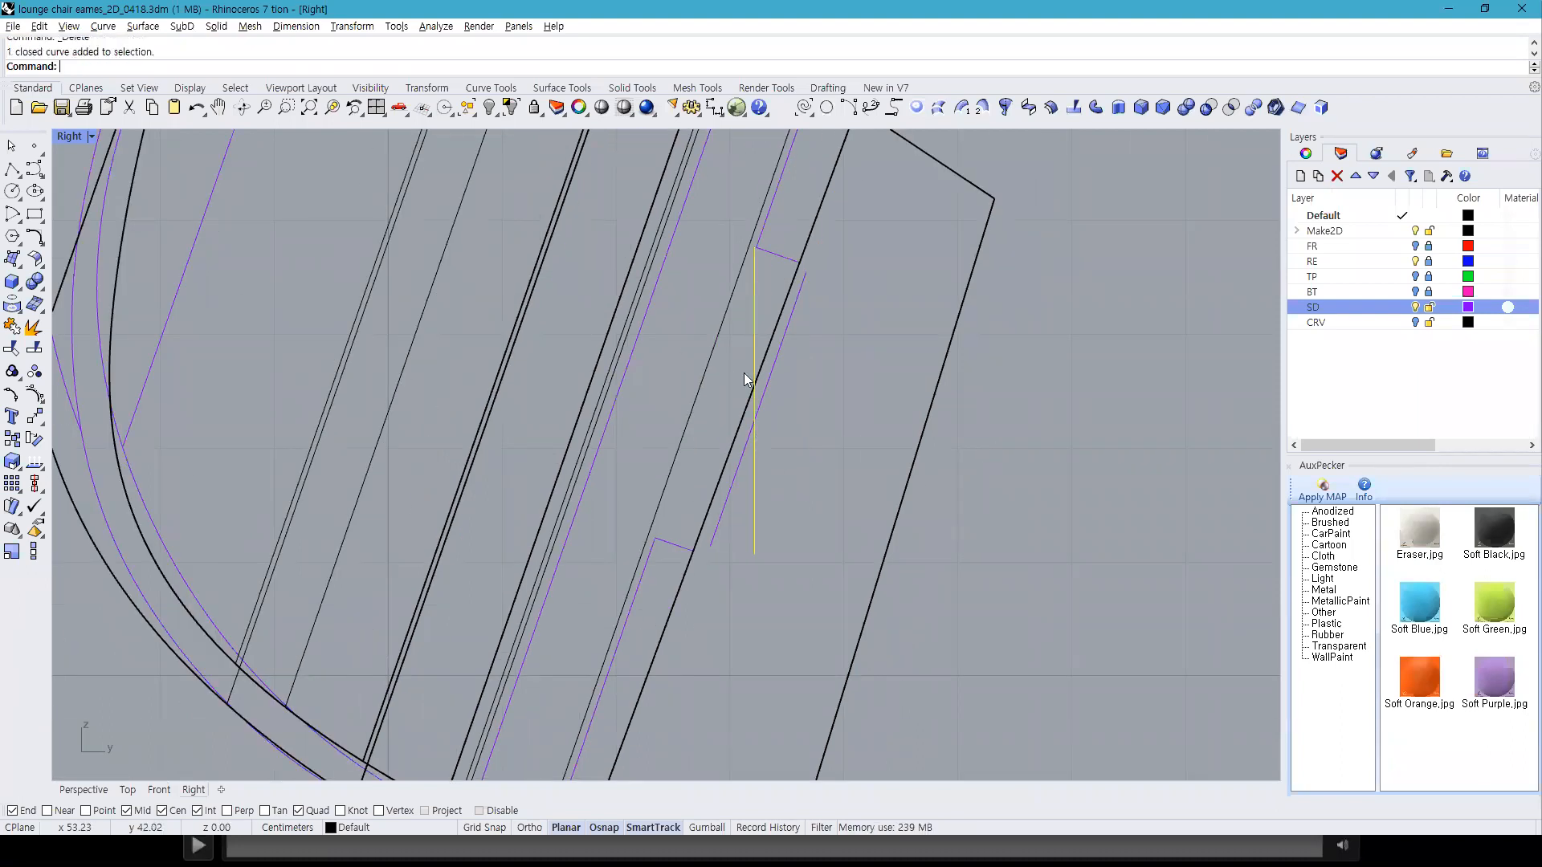
pyautogui.scroll(2, 751, 249)
pyautogui.press('Return')
pyautogui.click(765, 251)
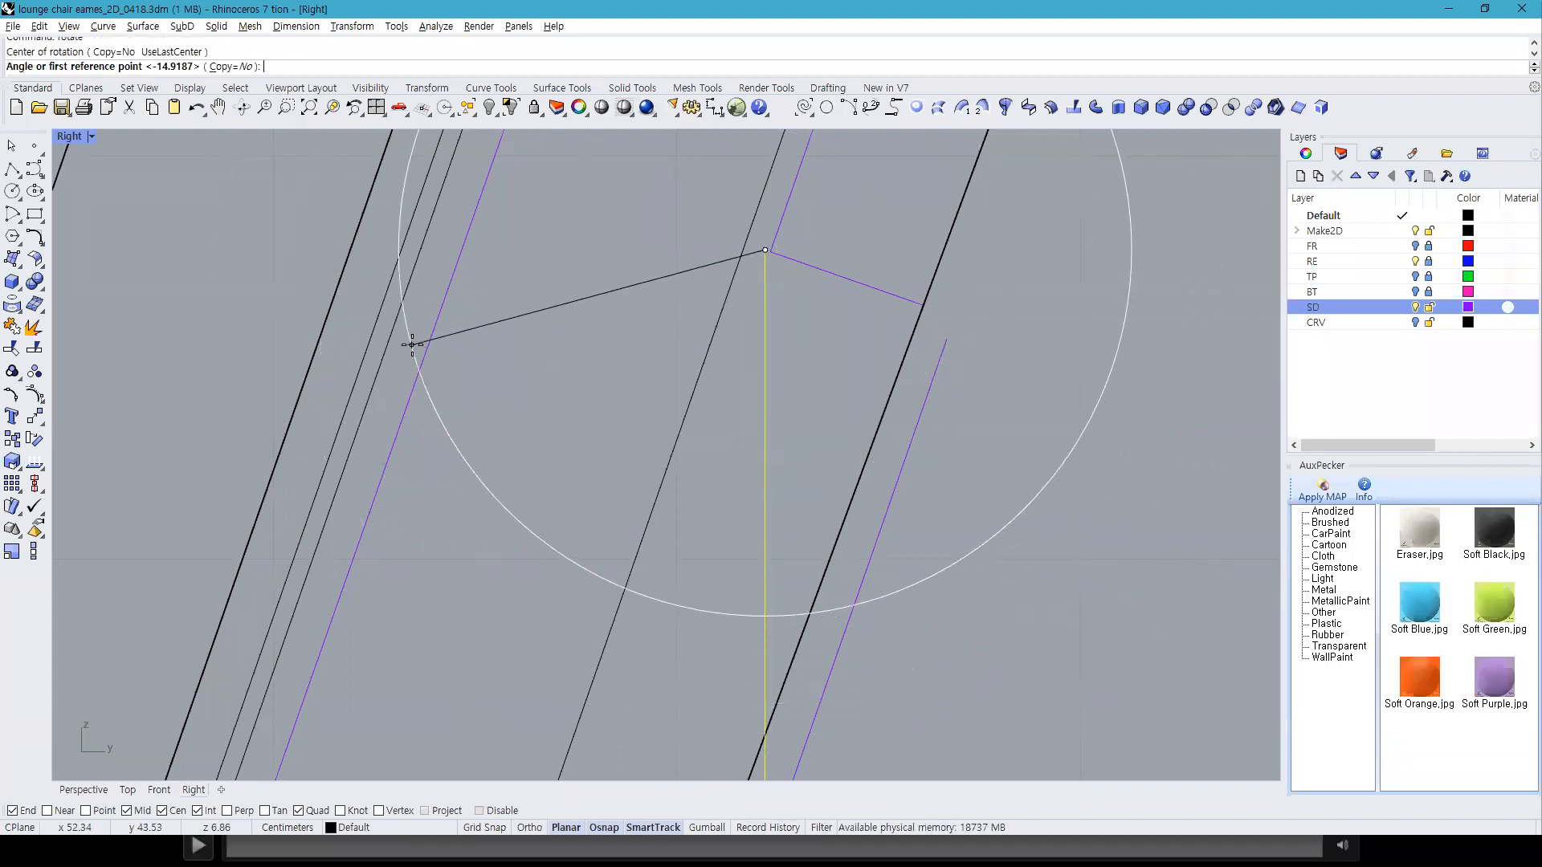
pyautogui.write('-19.2')
pyautogui.press('Return')
pyautogui.scroll(-5, 817, 366)
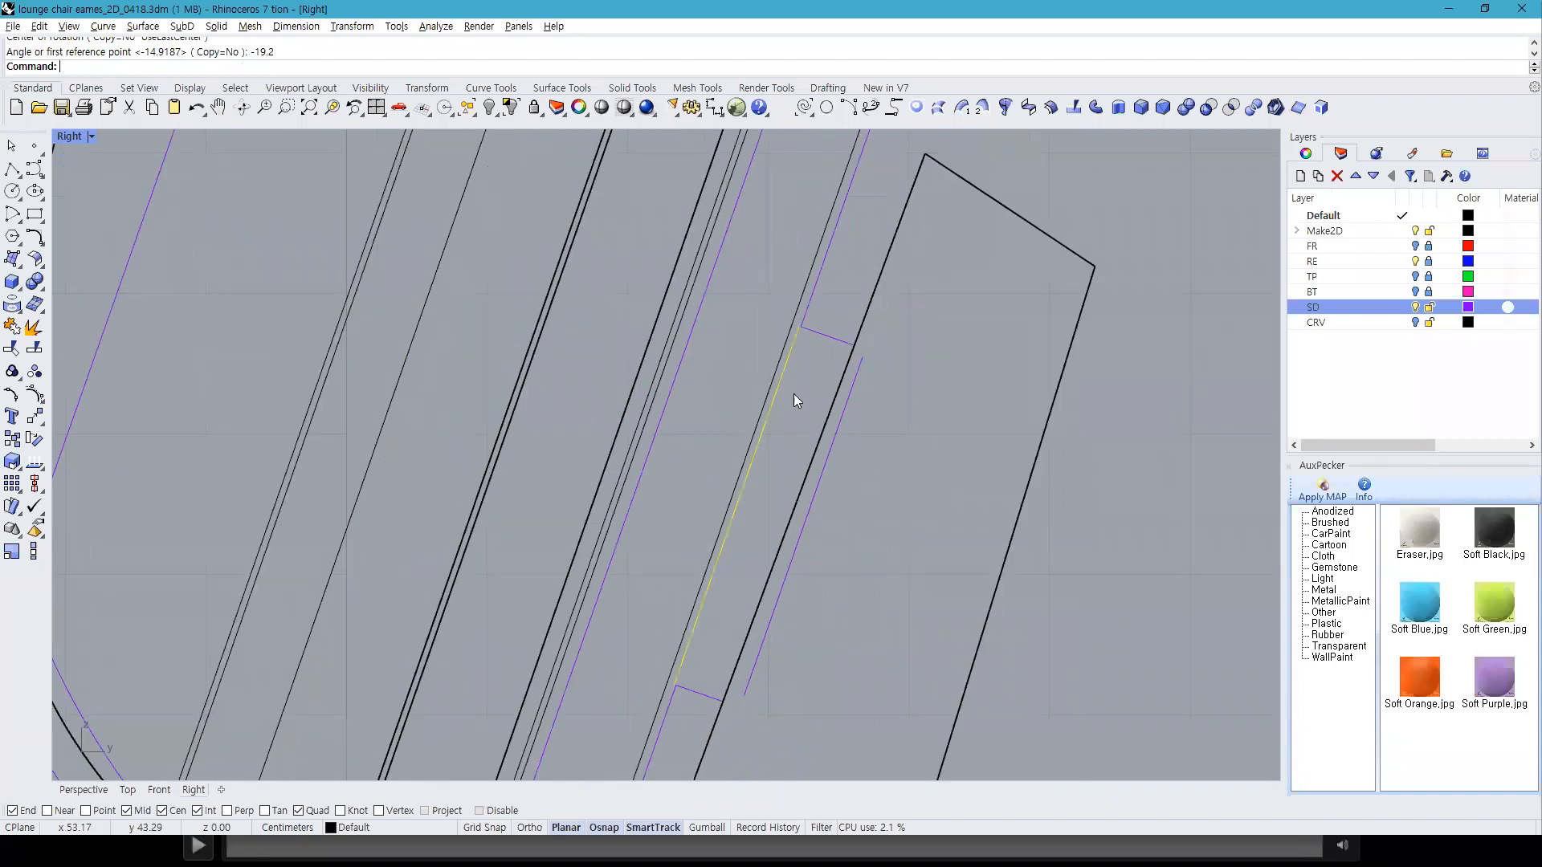
# Step: Extrude the tilted circle as a solid to the mount's outer outline in the side drawing, and check it in the Perspective view
pyautogui.click(1123, 114)
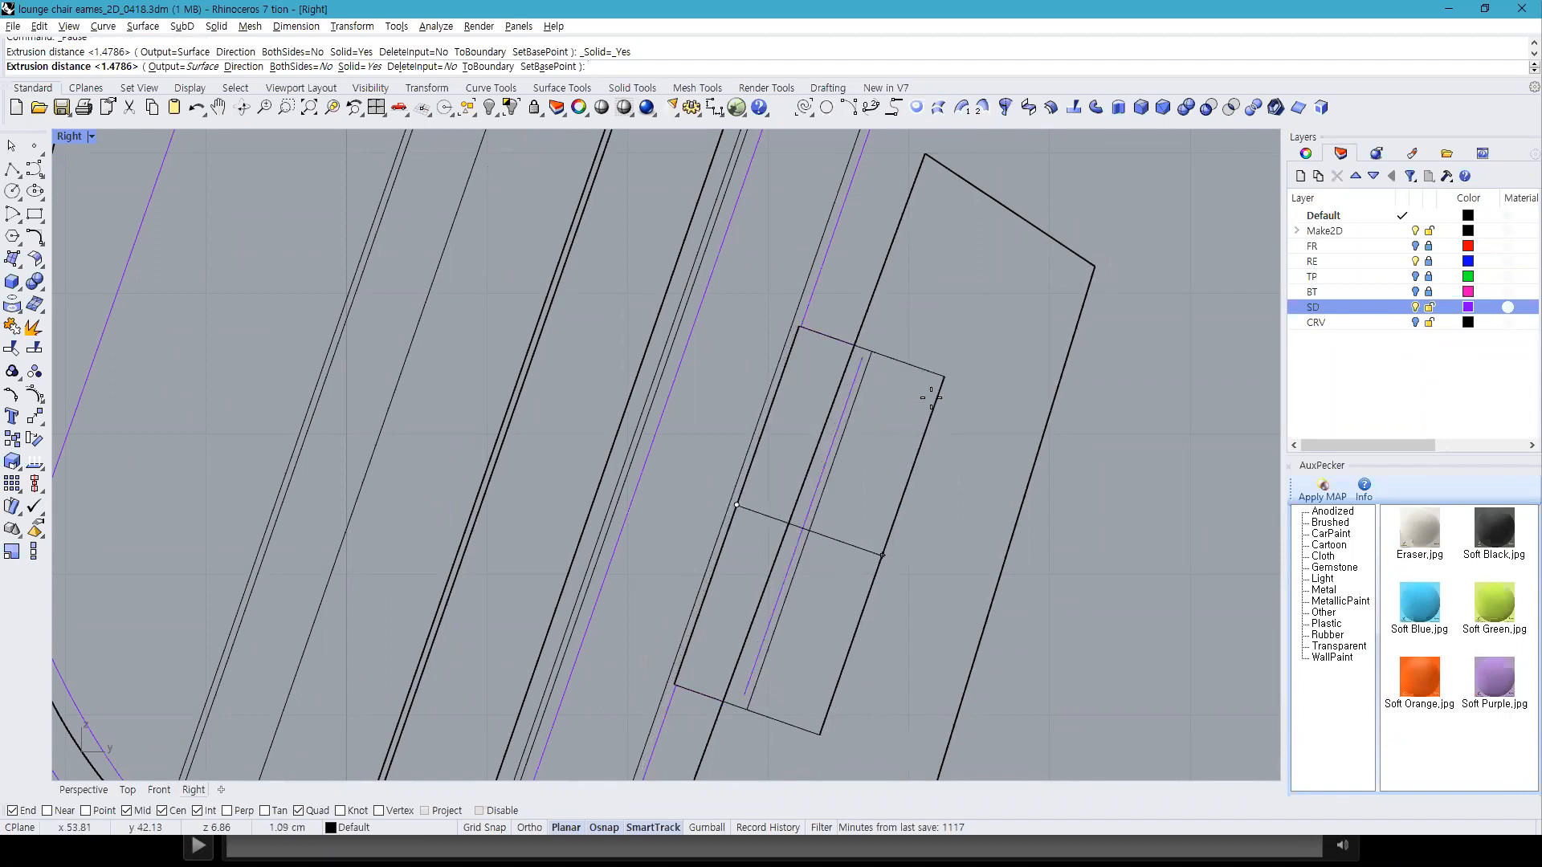
pyautogui.click(863, 361)
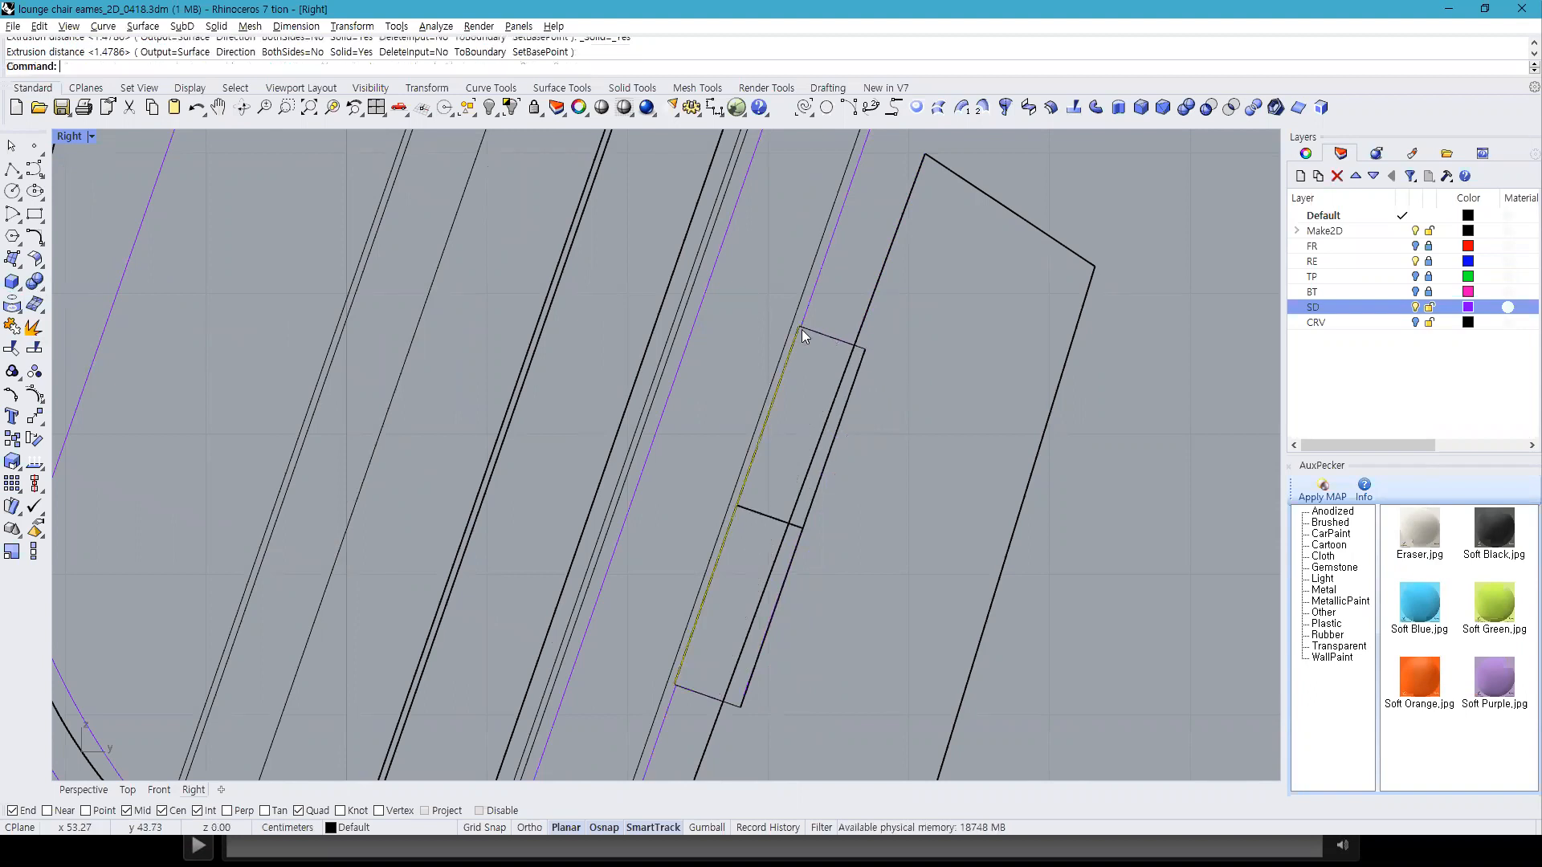
pyautogui.click(376, 107)
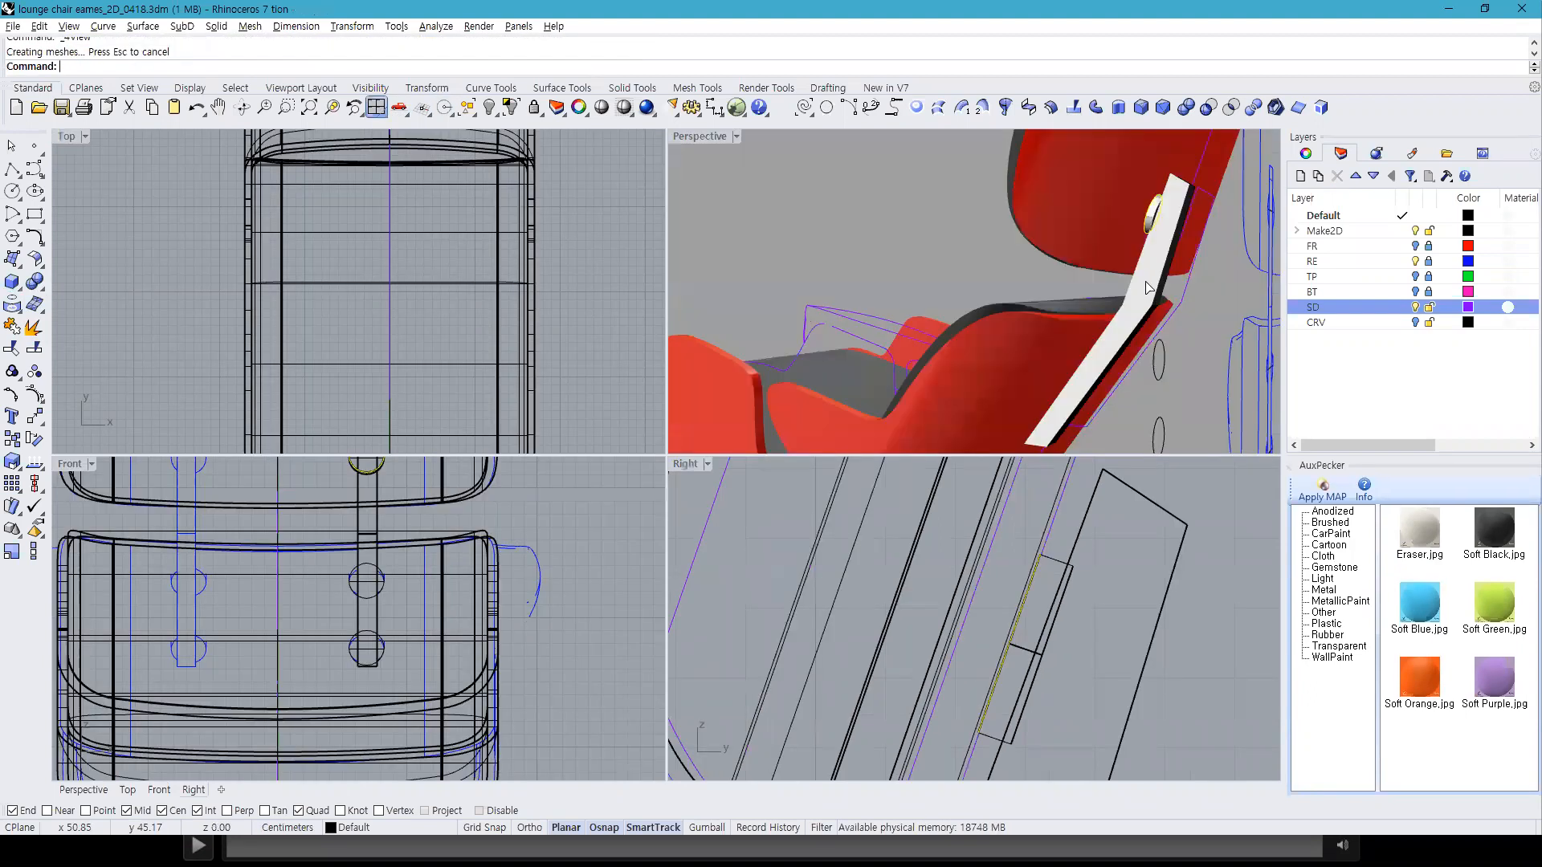
pyautogui.scroll(3, 1110, 226)
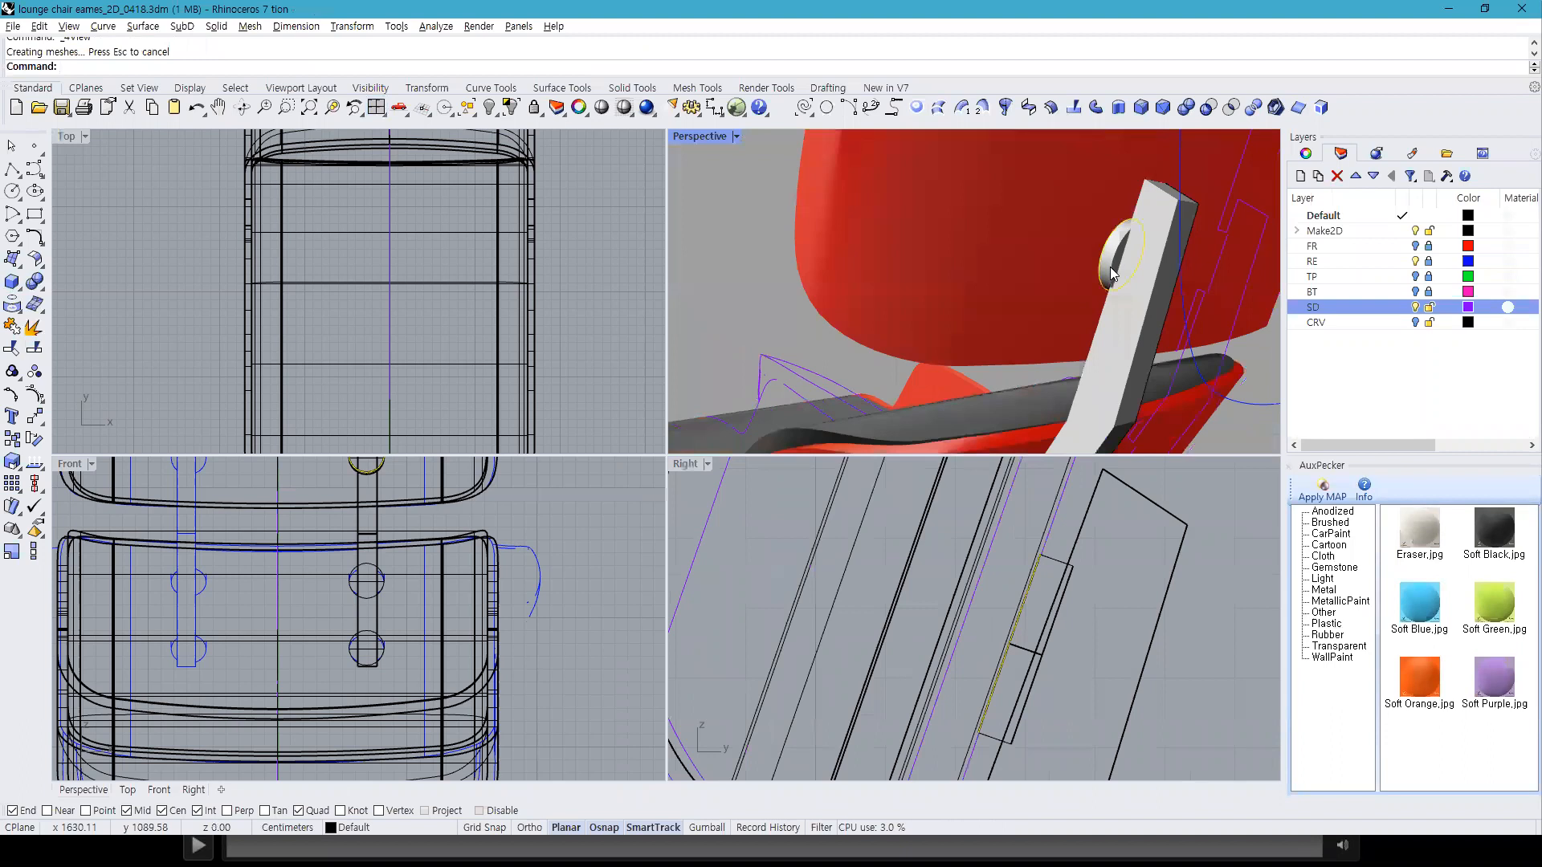
# Step: Move the two lower mount circles together in the Right view so the upper one's top end meets the middle mount outline's inner corner
pyautogui.moveTo(759, 263); pyautogui.dragTo(1145, 270, button='right')
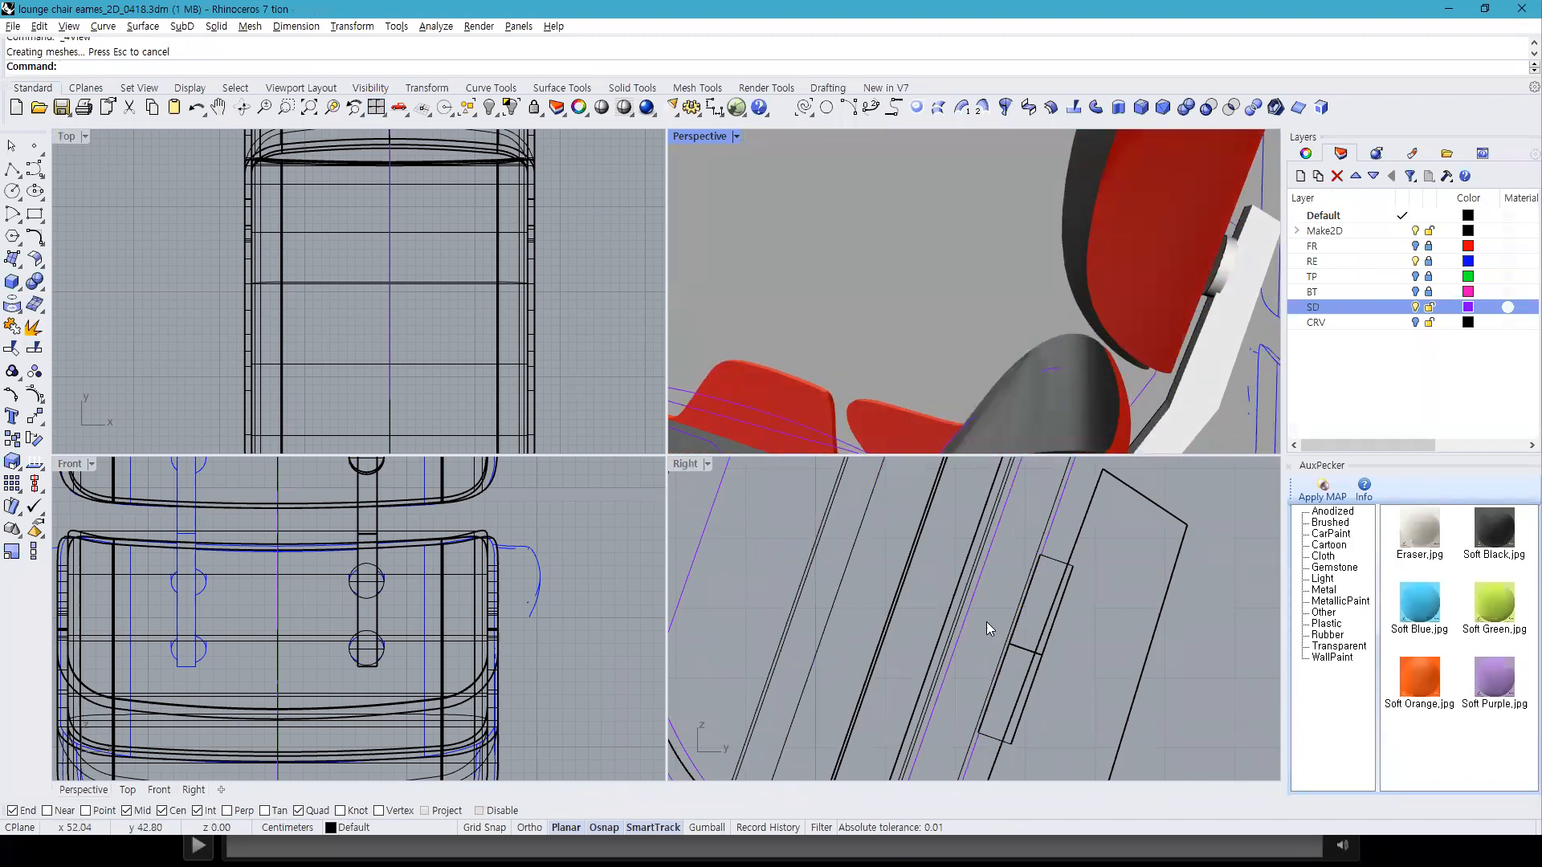
pyautogui.click(380, 568)
pyautogui.click(425, 608)
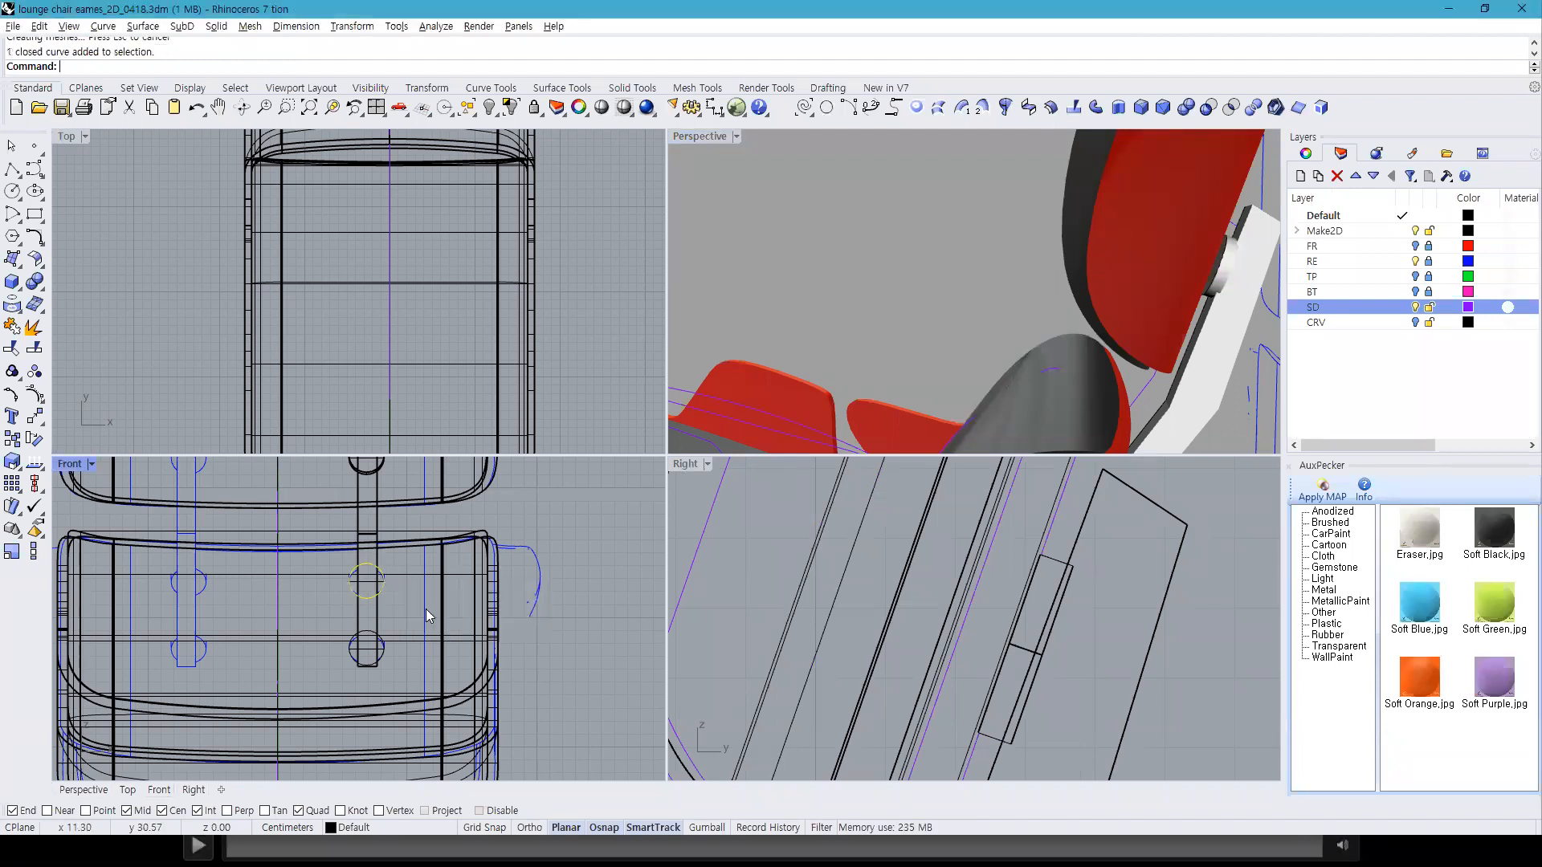
pyautogui.doubleClick(685, 464)
pyautogui.scroll(-6, 802, 551)
pyautogui.moveTo(814, 594); pyautogui.dragTo(823, 572, button='right')
pyautogui.scroll(5, 793, 573)
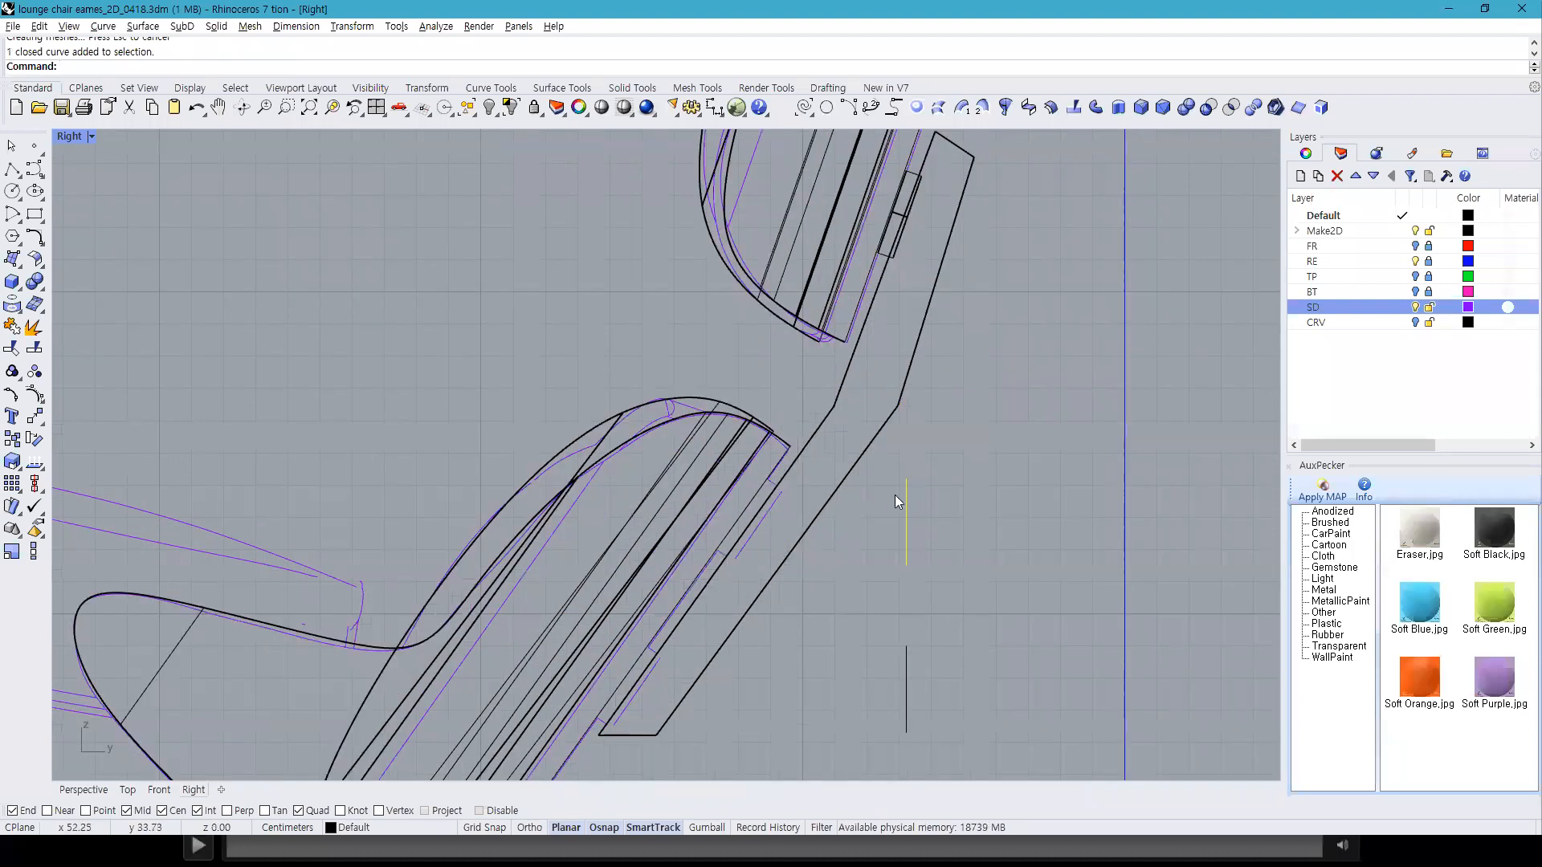
pyautogui.scroll(-2, 923, 522)
pyautogui.click(938, 657)
pyautogui.moveTo(939, 530); pyautogui.dragTo(814, 513)
pyautogui.scroll(6, 825, 522)
pyautogui.scroll(-4, 923, 519)
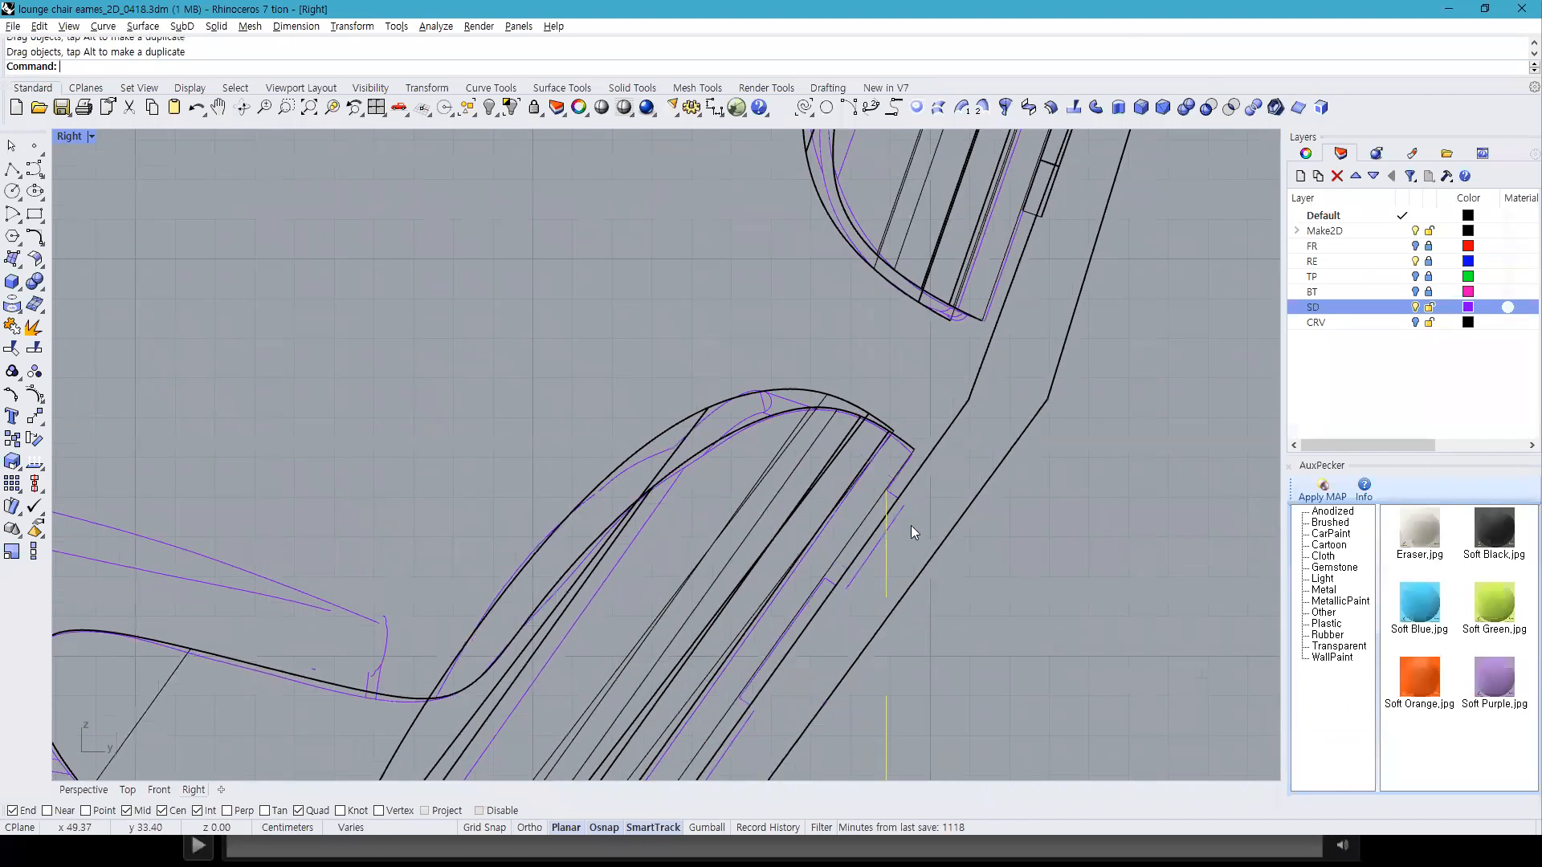
# Step: Draw a vertical reference line down from the upper end of the middle mount's slanted outline in the side drawing
pyautogui.scroll(3, 913, 525)
pyautogui.write('line')
pyautogui.press('Return')
pyautogui.click(896, 486)
pyautogui.keyDown('shift'); pyautogui.click(991, 696); pyautogui.keyUp('shift')
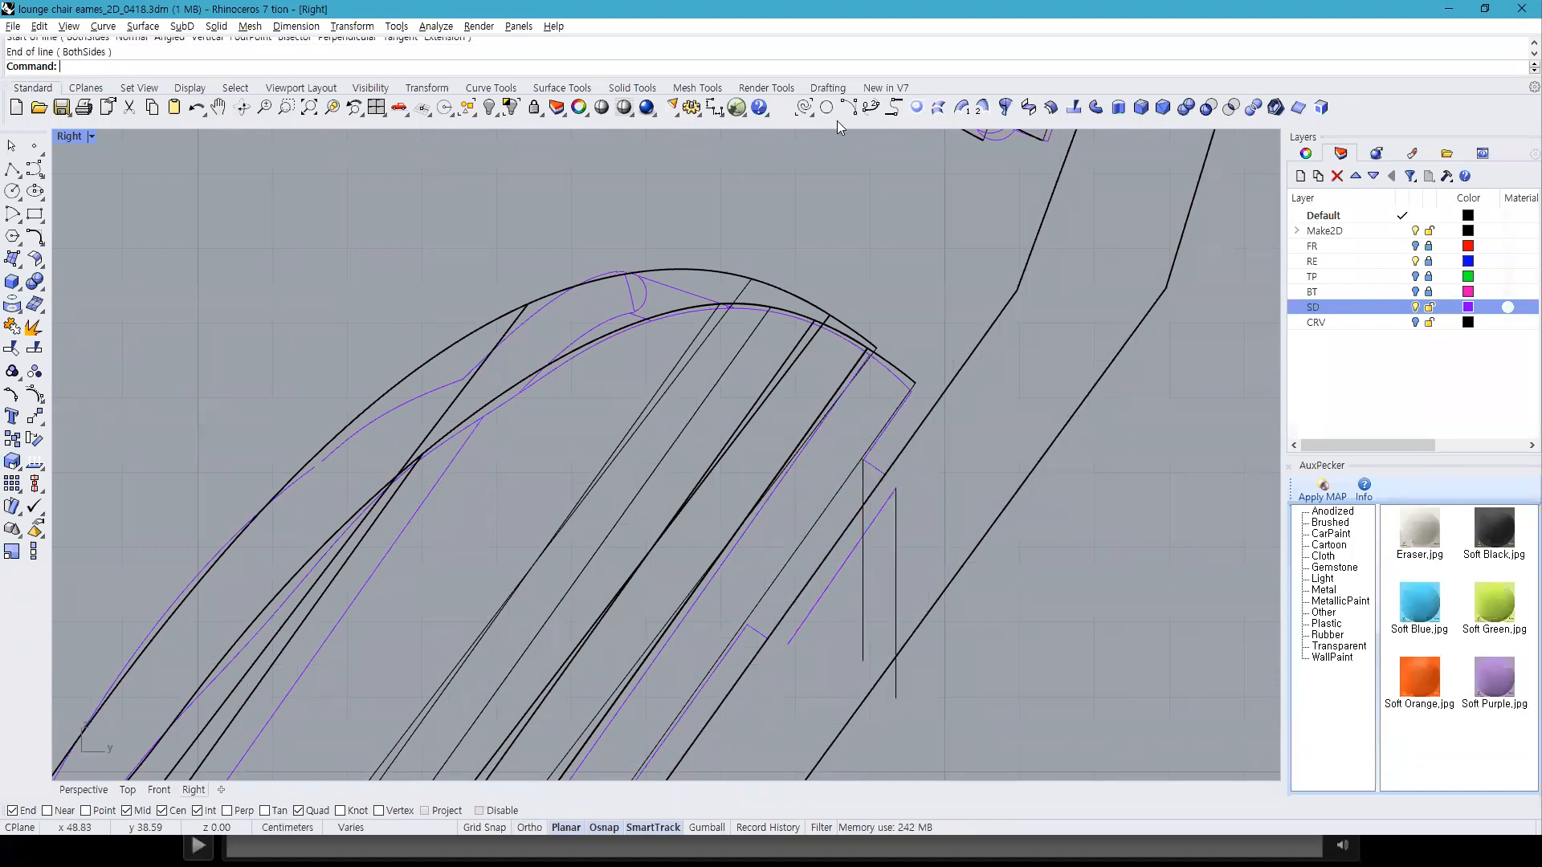
# Step: Measure the angle between the middle mount's slanted outline and the vertical reference line with an angle dimension
pyautogui.click(715, 109)
pyautogui.click(827, 149)
pyautogui.click(874, 520)
pyautogui.click(894, 530)
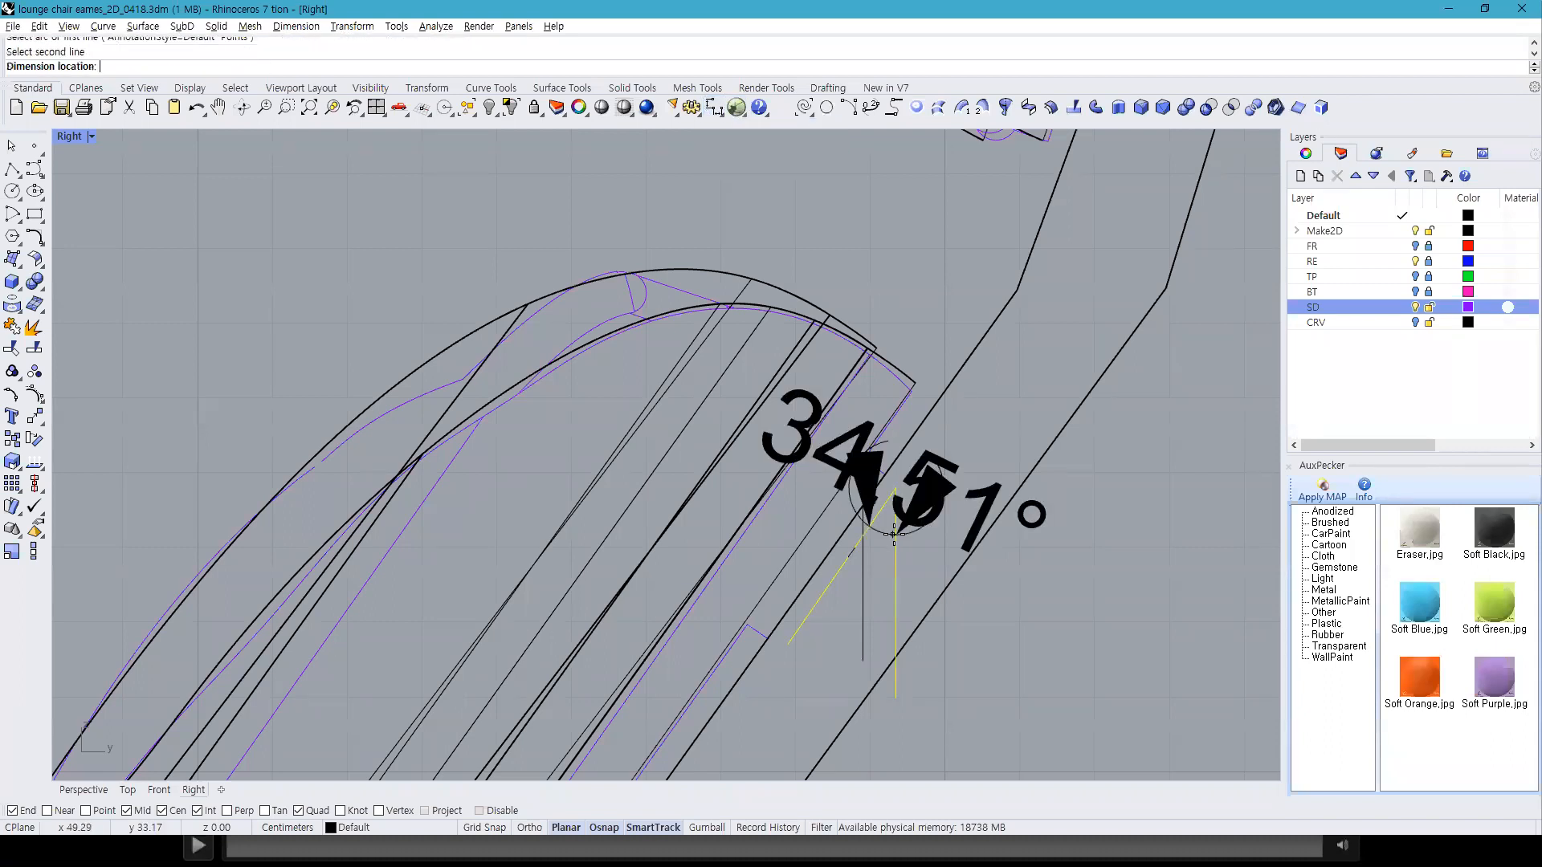
pyautogui.scroll(-3, 893, 534)
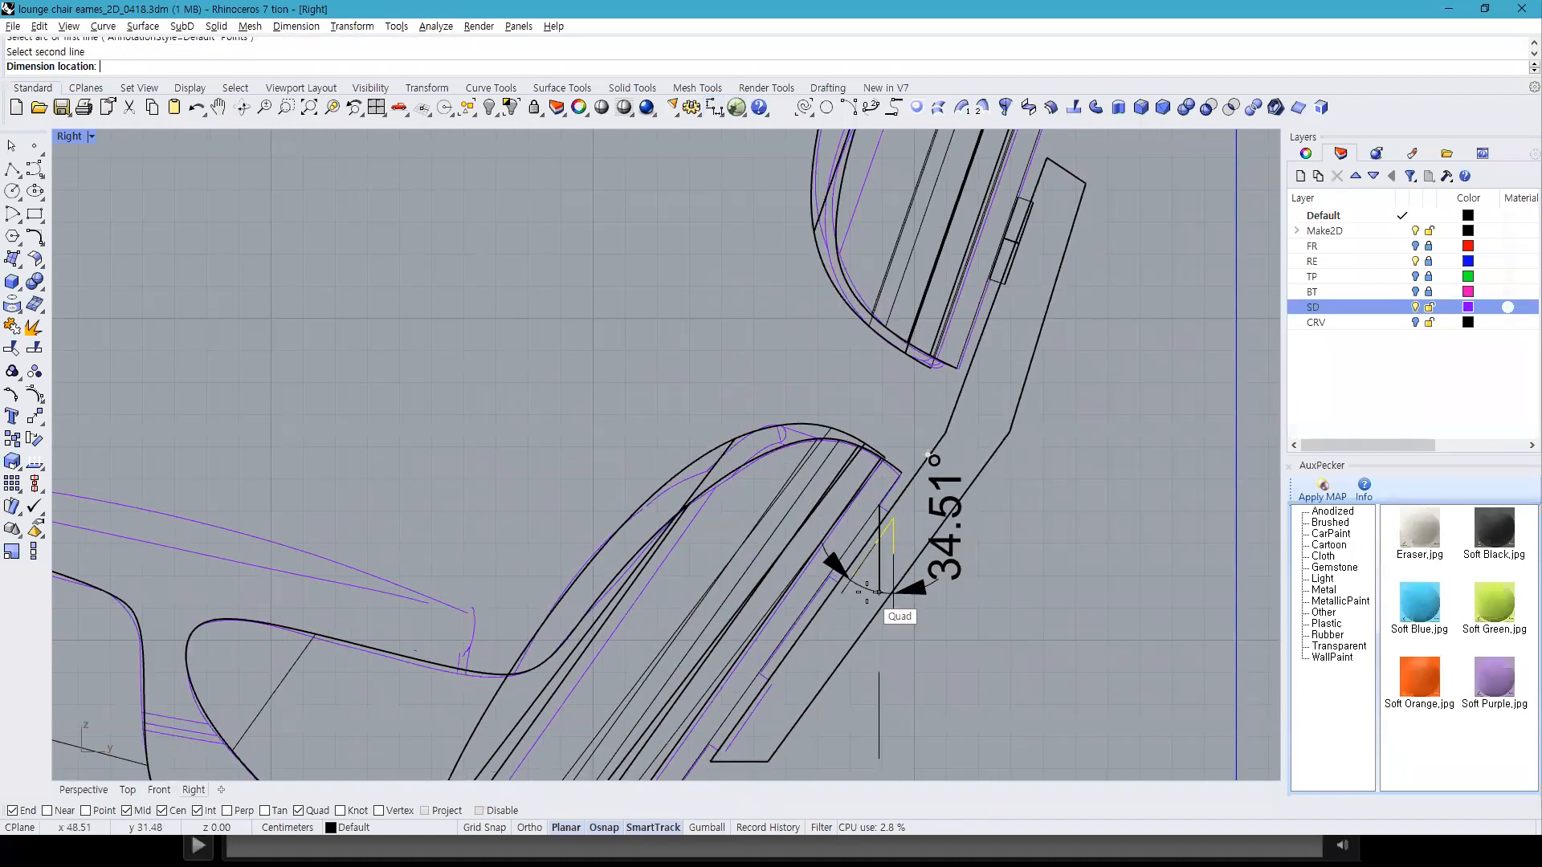
pyautogui.press('Escape')
# Step: Try to rotate the middle mount circle by 34.5 degrees about its top end
pyautogui.scroll(3, 893, 568)
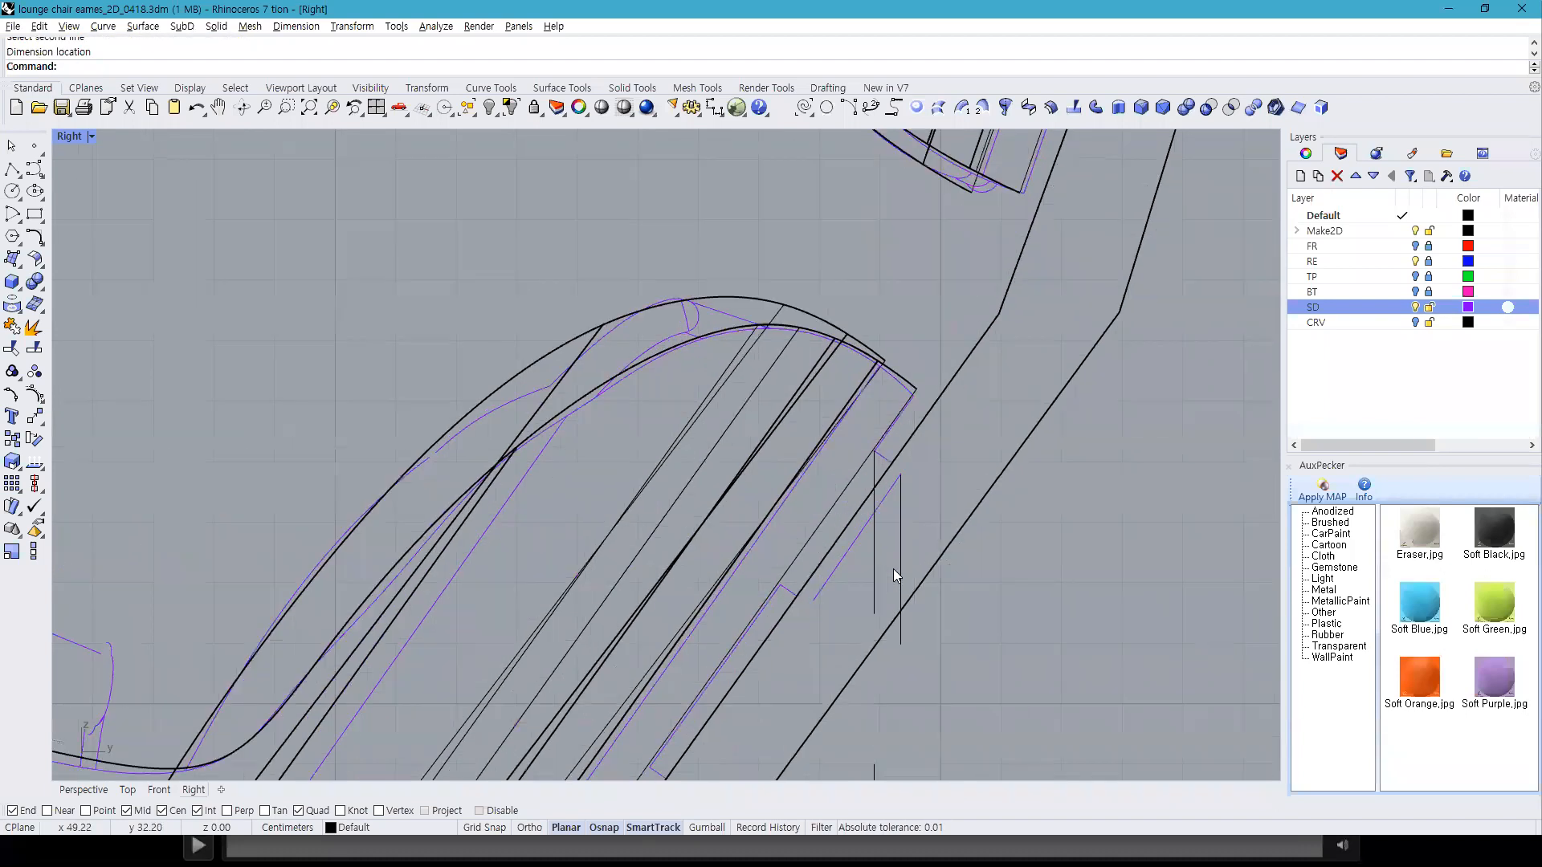
pyautogui.click(875, 454)
pyautogui.scroll(5, 875, 451)
pyautogui.write('Ro')
pyautogui.press('Return')
pyautogui.click(848, 433)
pyautogui.write('34.5')
pyautogui.press('Return')
# Step: Rotate the middle mount circle by -34.5 degrees about its top end
pyautogui.press('Return')
pyautogui.click(848, 432)
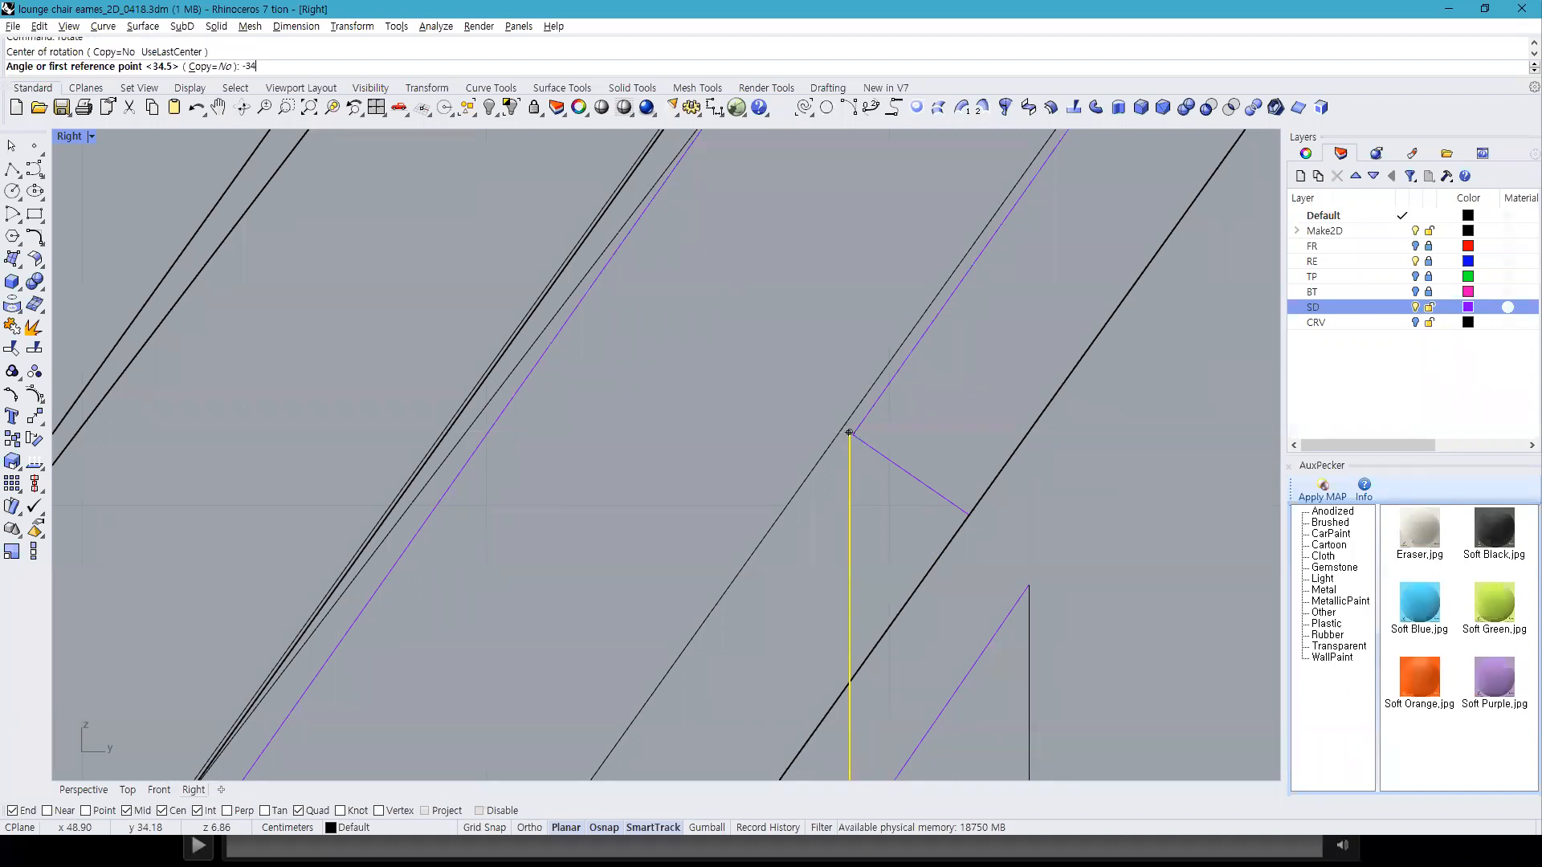
pyautogui.press('Return')
pyautogui.scroll(-6, 835, 357)
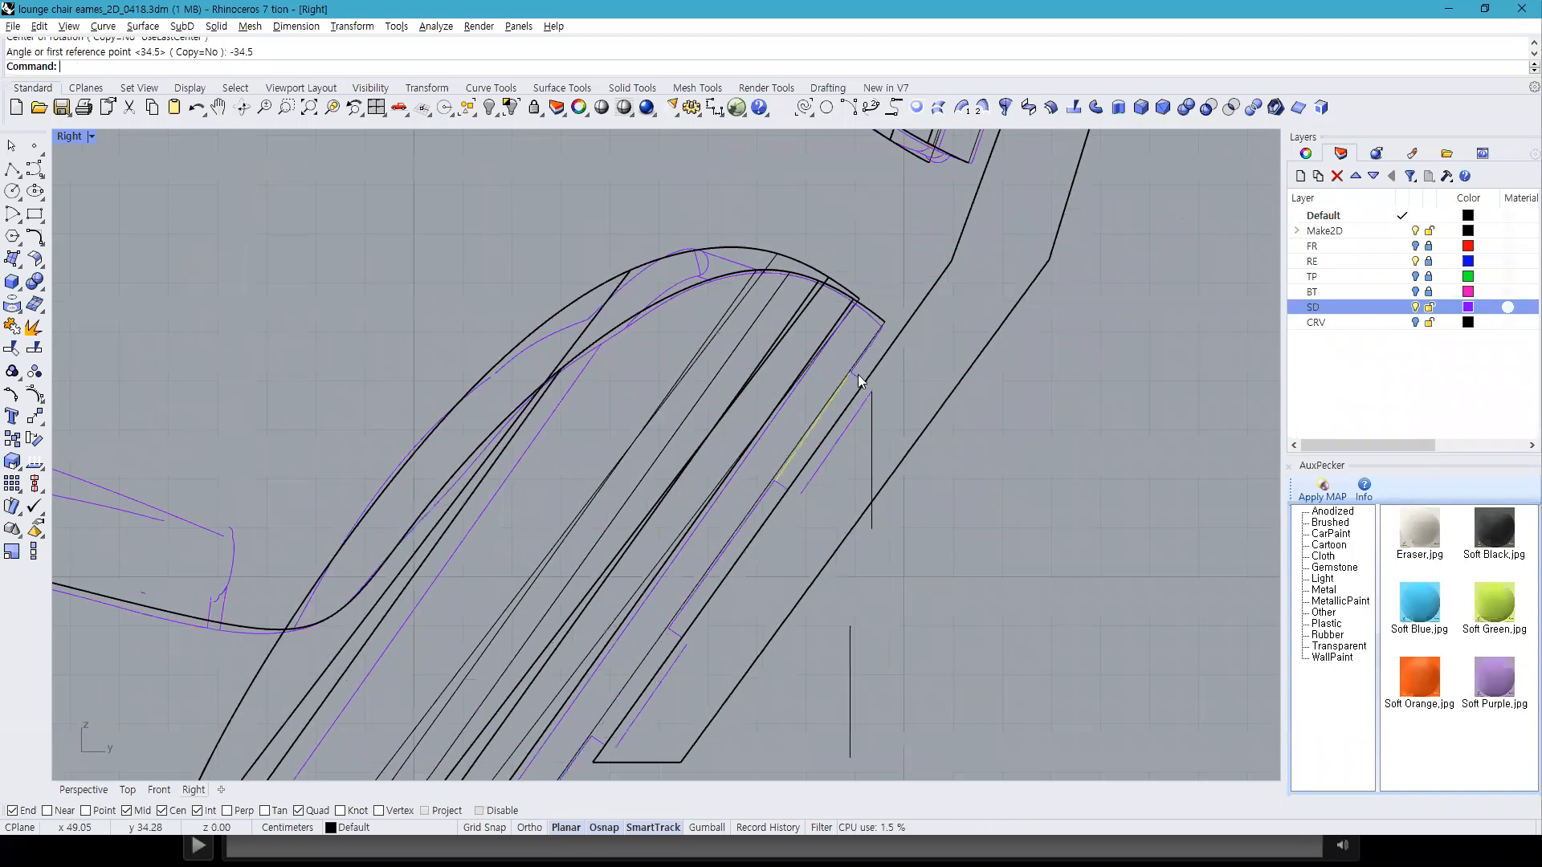
# Step: Move the lowest mount circle to the lowest mount outline's upper inner corner and rotate it by -34.5 degrees about its top end
pyautogui.click(913, 610)
pyautogui.moveTo(923, 615); pyautogui.dragTo(723, 614)
pyautogui.scroll(4, 733, 618)
pyautogui.scroll(2, 737, 566)
pyautogui.press('Return')
pyautogui.click(721, 560)
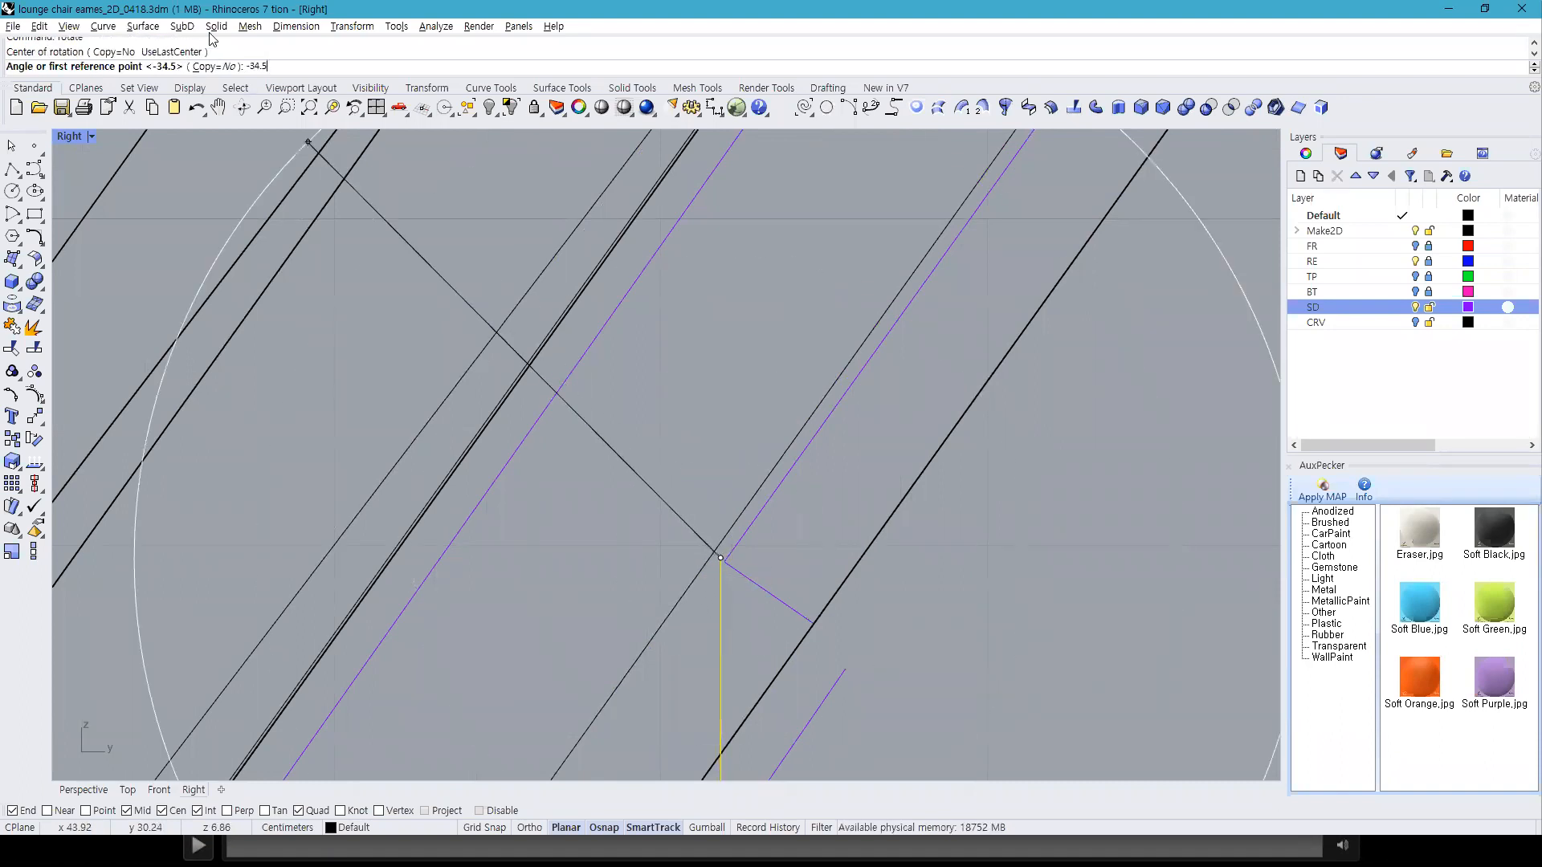
pyautogui.write('-34.5')
pyautogui.press('Return')
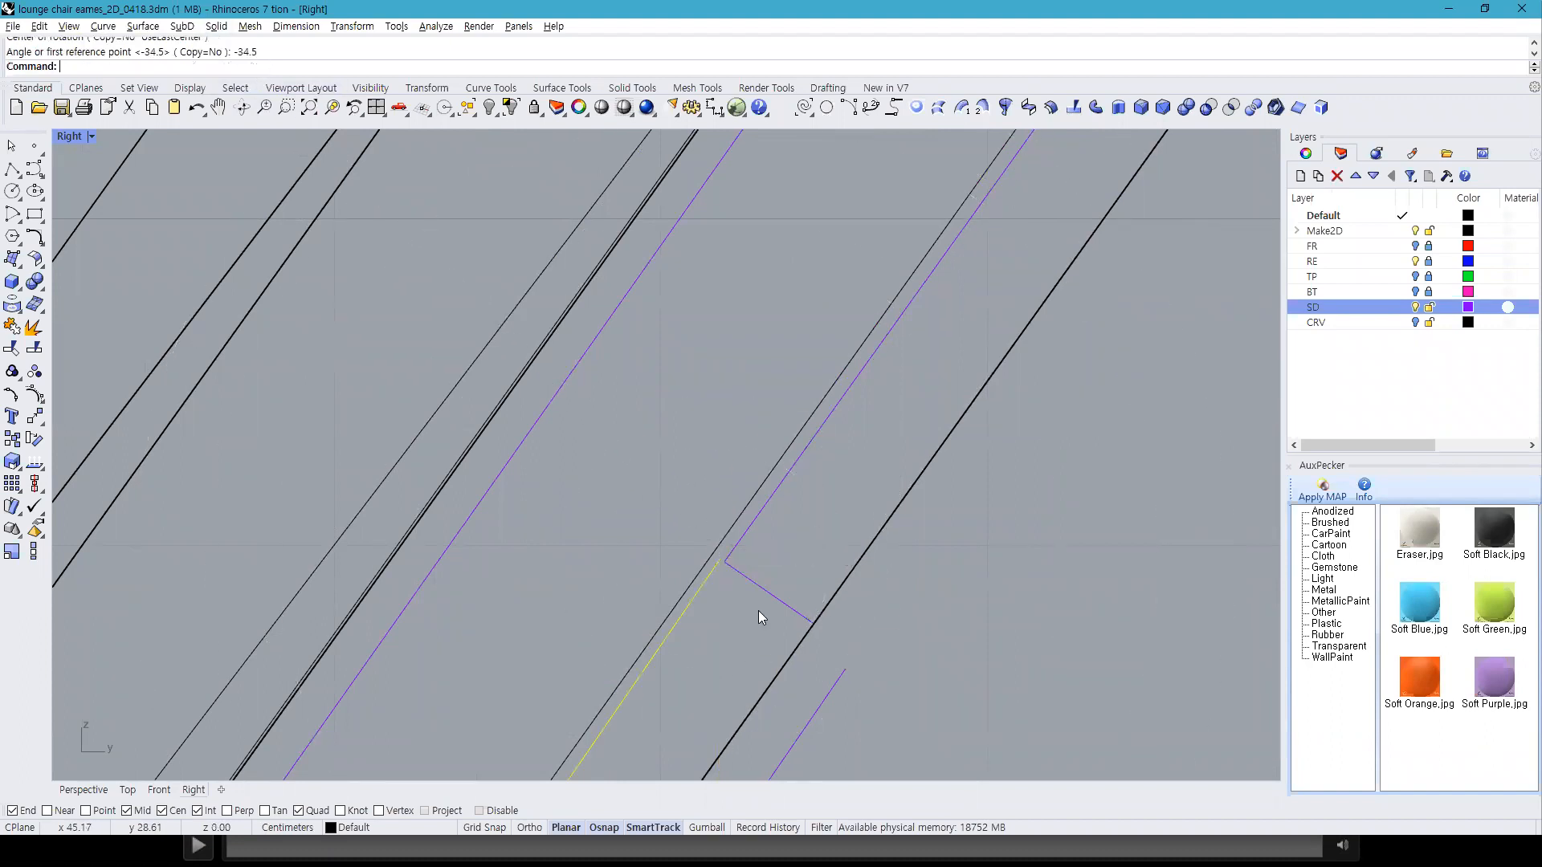
# Step: Extrude both tilted lower mount circles as solids to the mount's outer outline in the side drawing, and check them in the Perspective view
pyautogui.scroll(-3, 771, 594)
pyautogui.scroll(3, 850, 426)
pyautogui.click(884, 367)
pyautogui.click(374, 110)
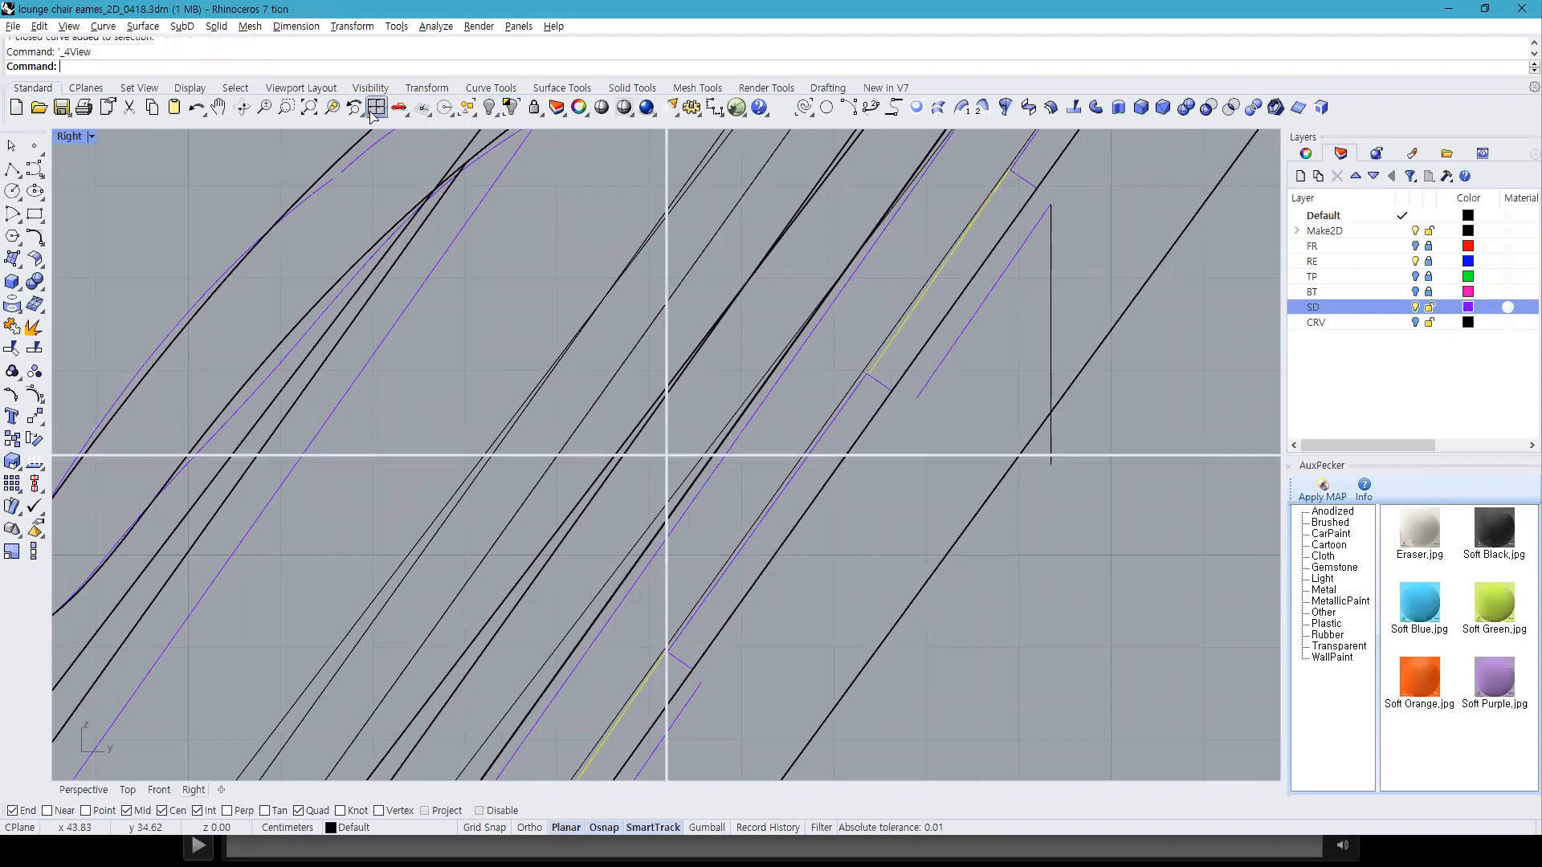
pyautogui.moveTo(1100, 384); pyautogui.dragTo(1093, 327, button='right')
pyautogui.scroll(5, 1153, 512)
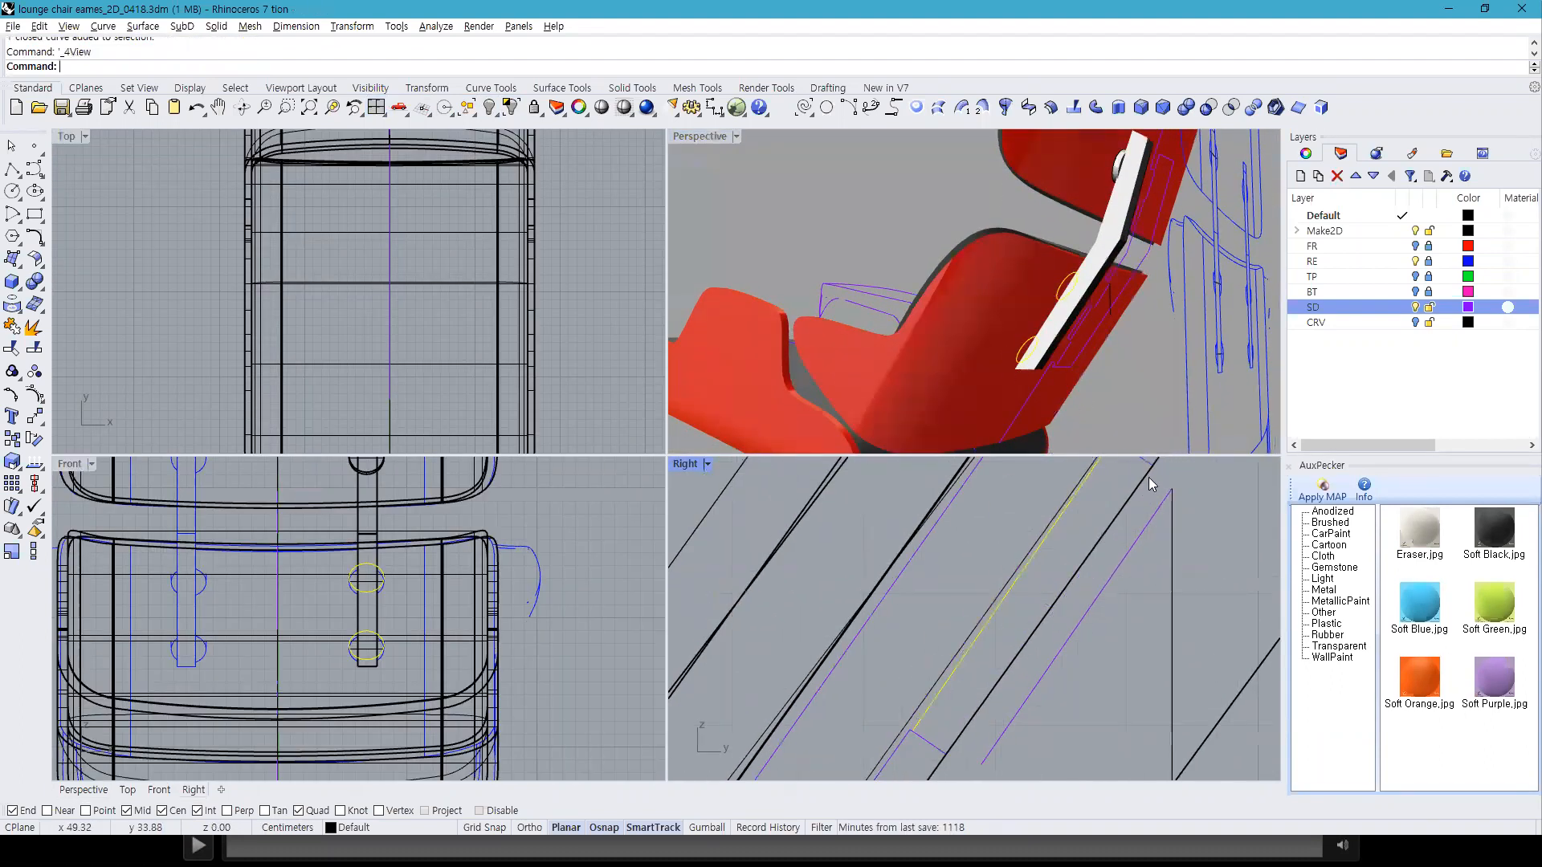
pyautogui.click(11, 285)
pyautogui.click(84, 332)
pyautogui.click(1073, 569)
pyautogui.moveTo(1112, 385); pyautogui.dragTo(755, 361, button='right')
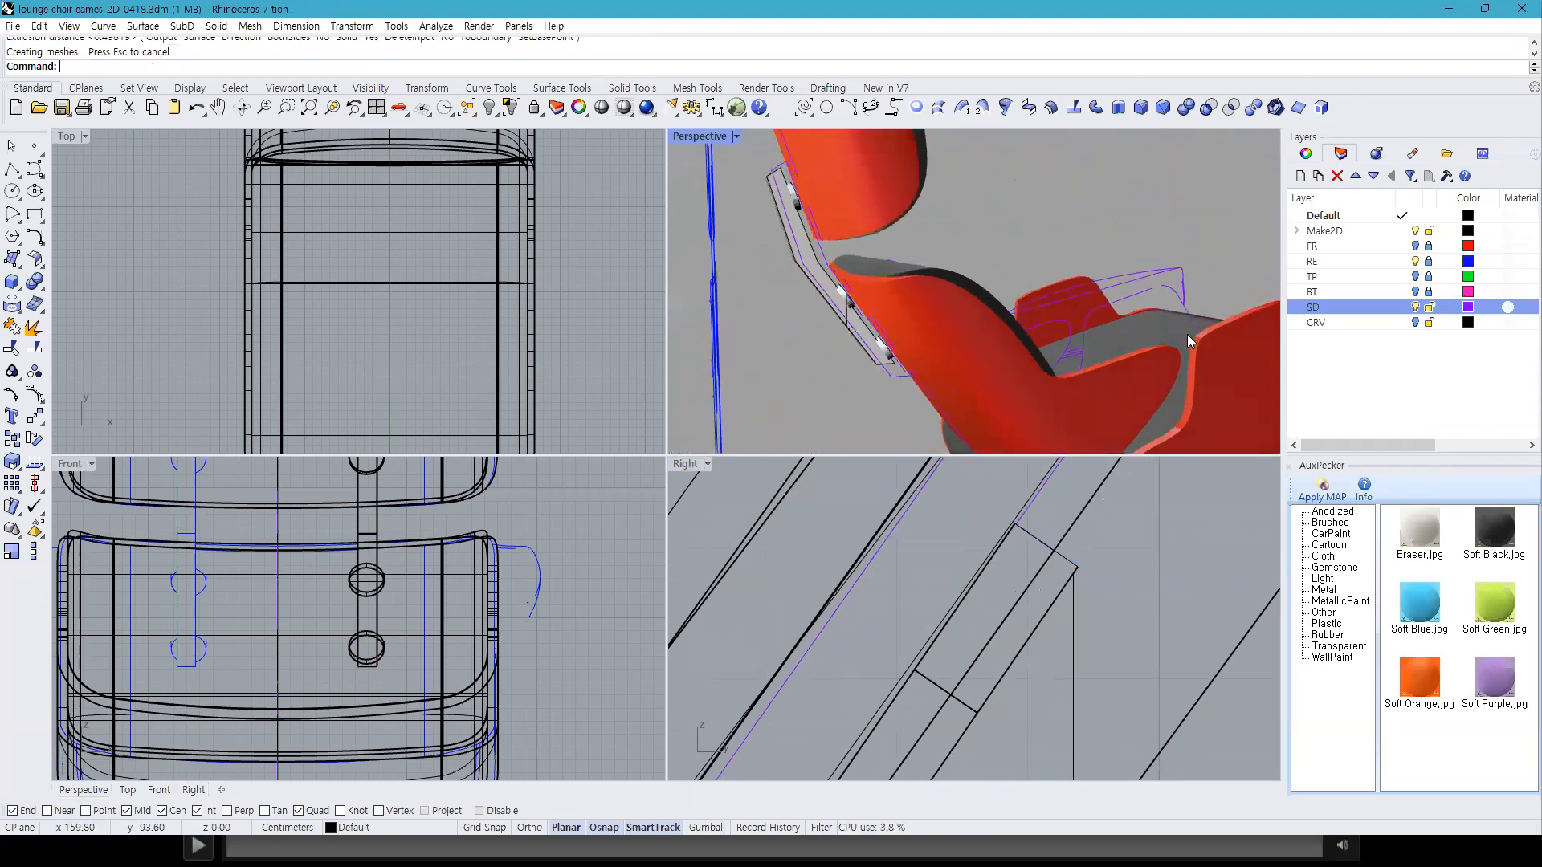
# Step: Turn off the RE and SD drawing layers and view the bracket from behind in the Perspective view
pyautogui.click(1414, 261)
pyautogui.click(1415, 307)
pyautogui.moveTo(1236, 321); pyautogui.dragTo(1127, 206, button='right')
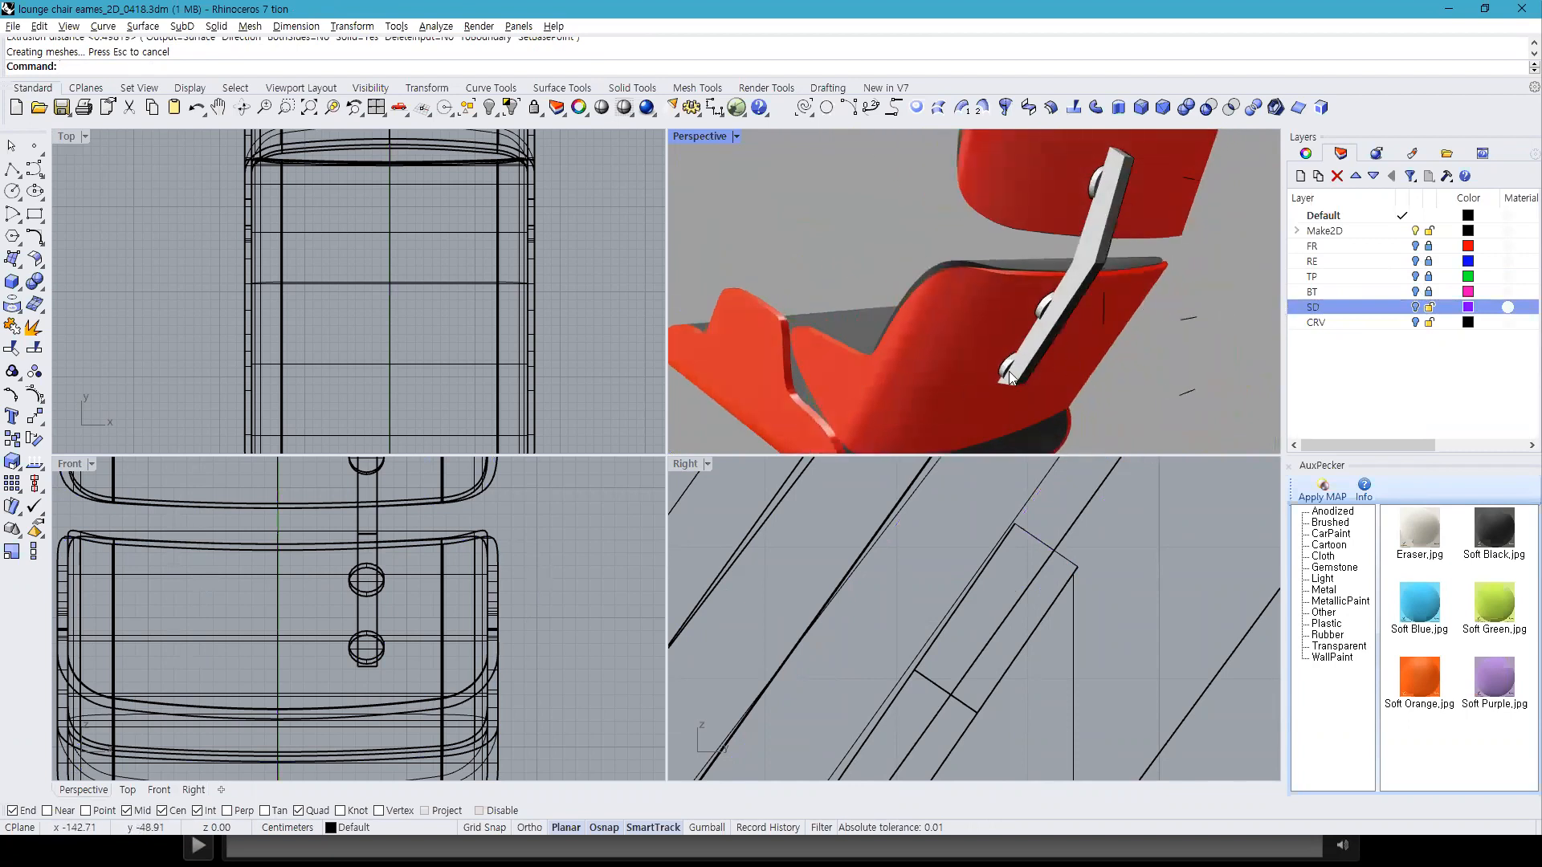
# Step: Group the three round mount solids on the bracket, leaving the bracket itself out of the group
pyautogui.click(1088, 253)
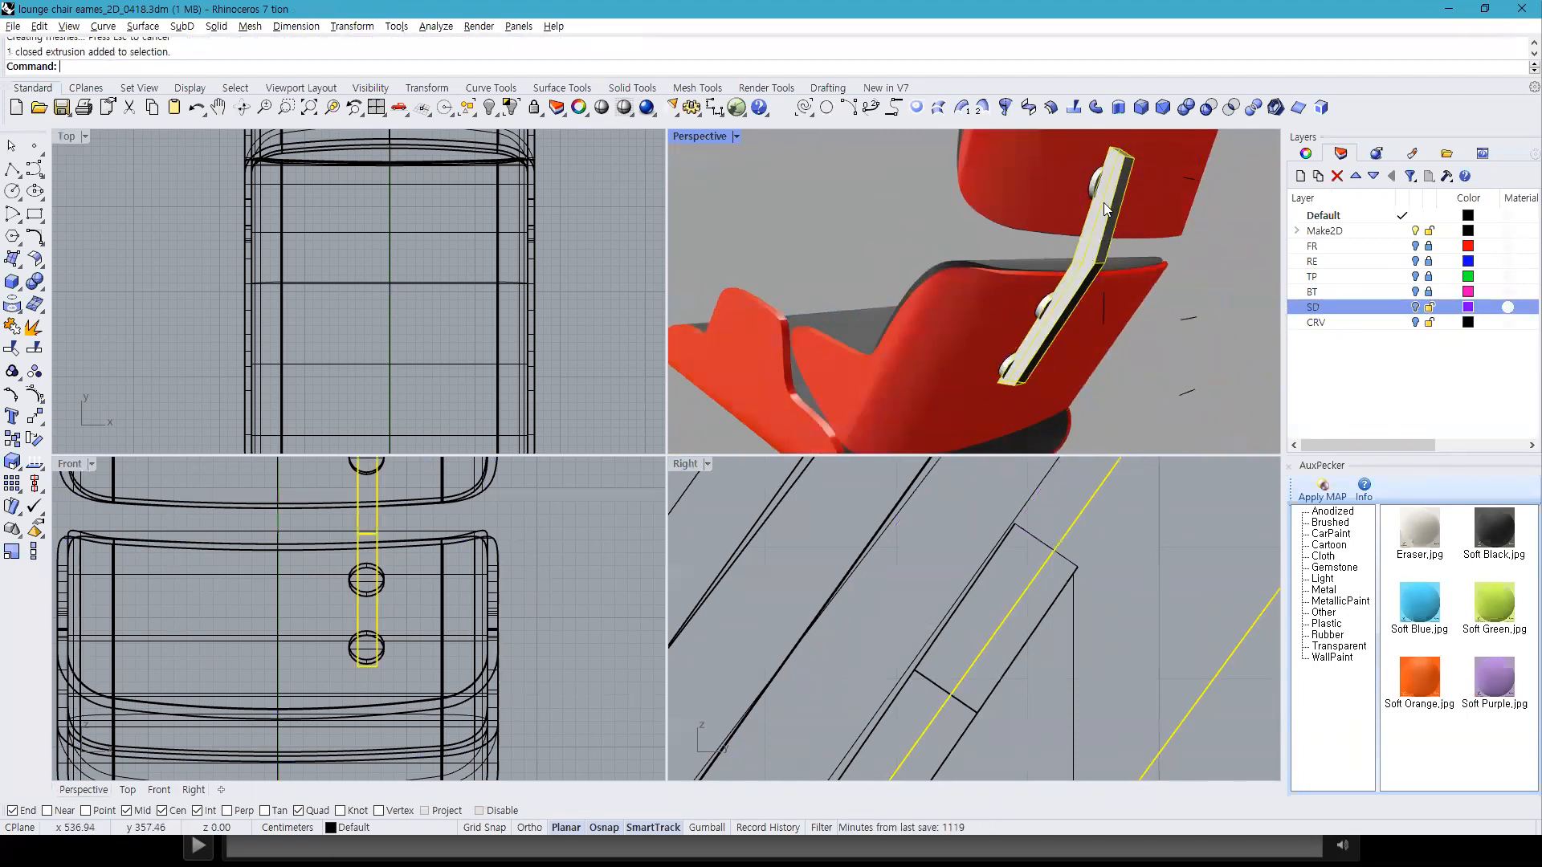
pyautogui.scroll(2, 1092, 195)
pyautogui.keyDown('shift'); pyautogui.click(1092, 169); pyautogui.keyUp('shift')
pyautogui.keyDown('shift'); pyautogui.click(1001, 381); pyautogui.keyUp('shift')
pyautogui.moveTo(1003, 377); pyautogui.dragTo(1043, 265, button='right')
pyautogui.keyDown('shift'); pyautogui.click(973, 353); pyautogui.keyUp('shift')
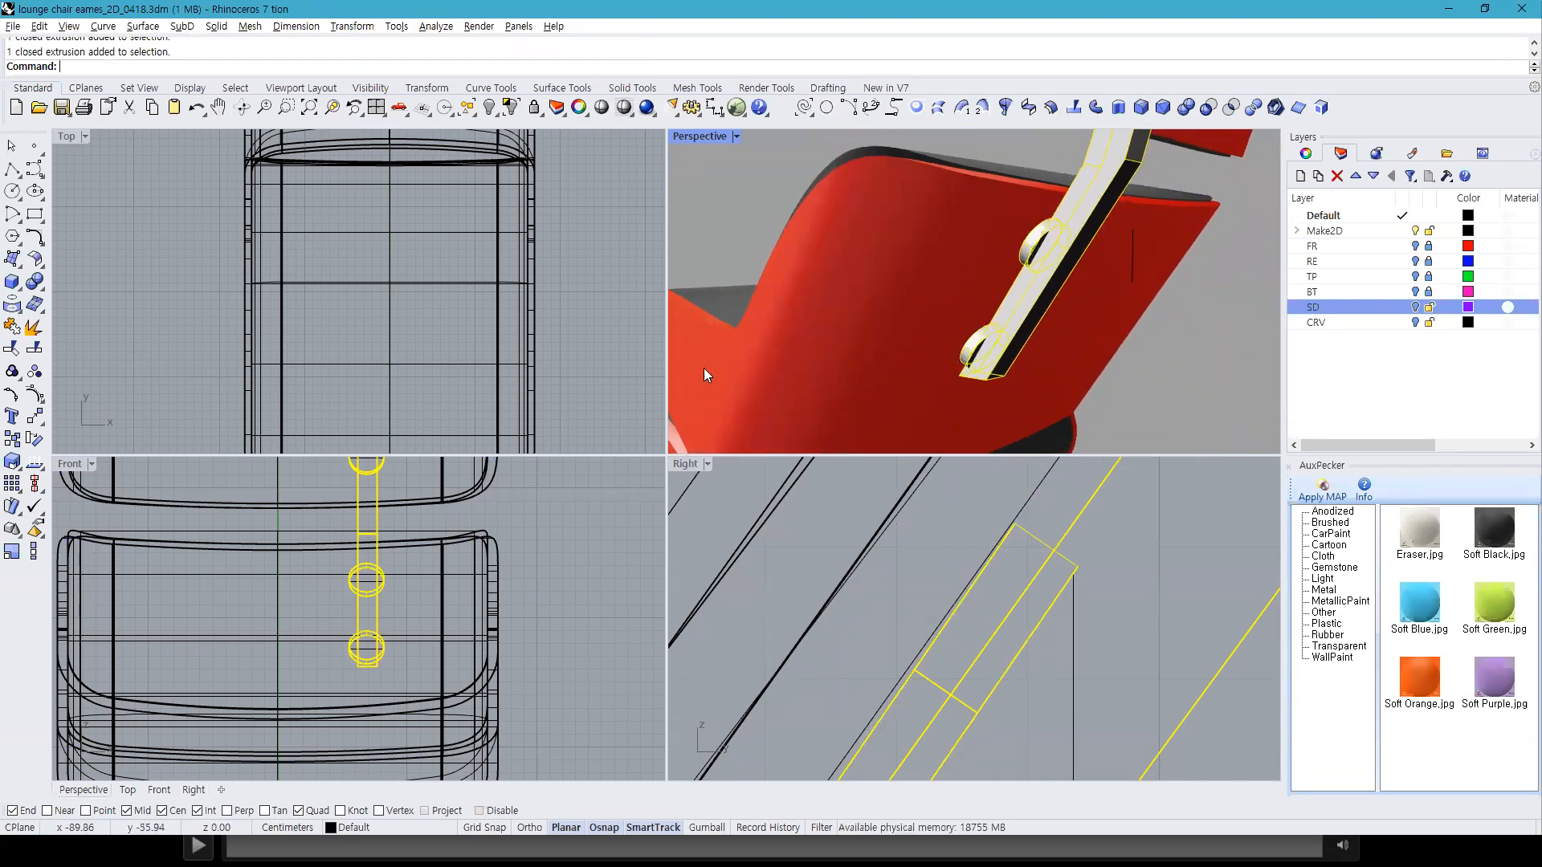
pyautogui.scroll(-5, 494, 319)
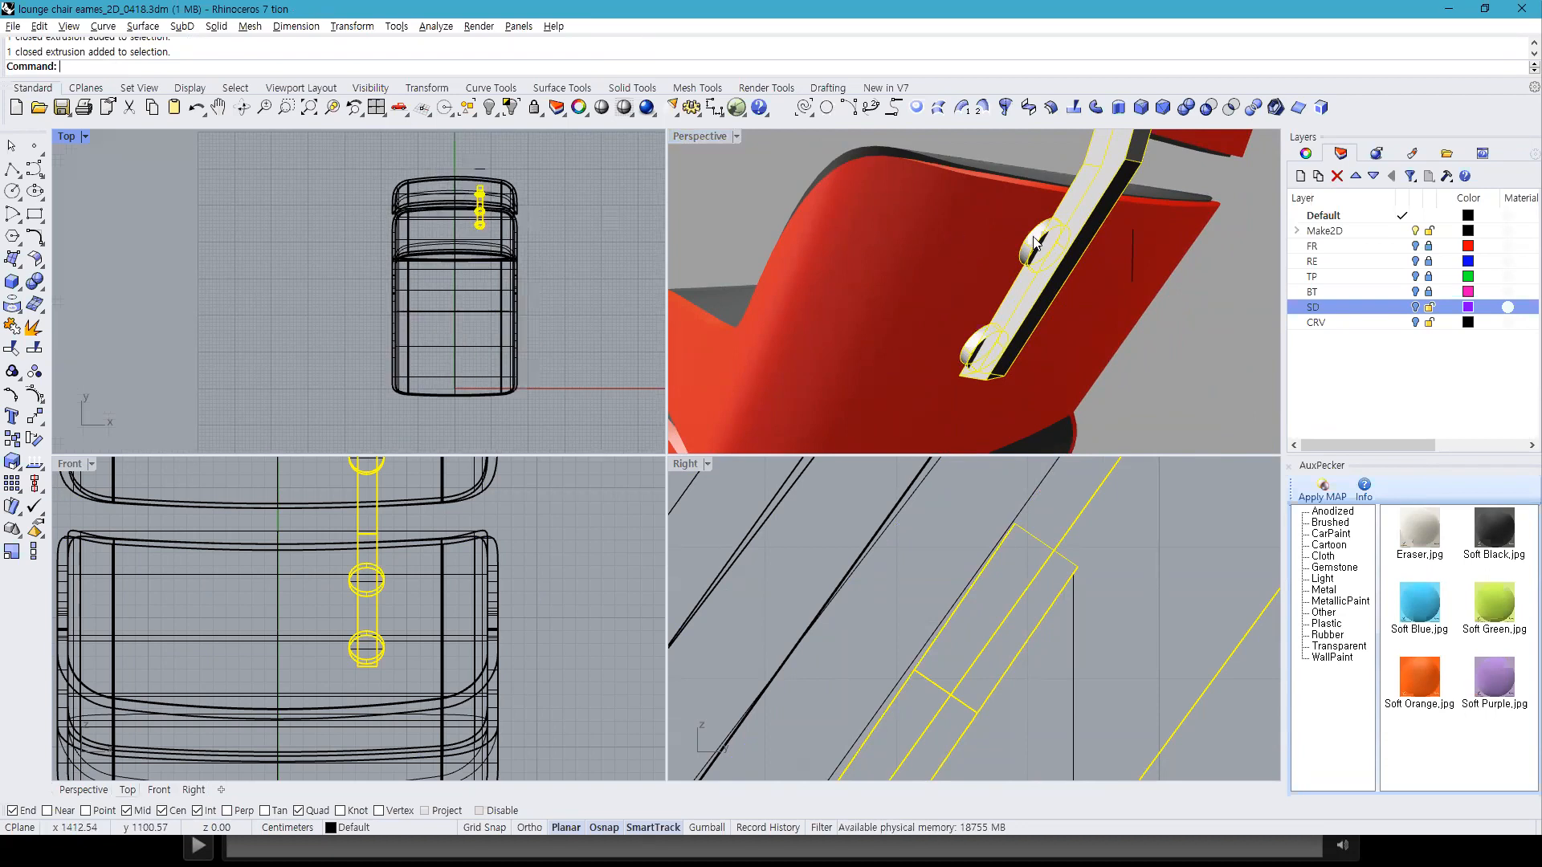
pyautogui.keyDown('ctrl'); pyautogui.click(1068, 210); pyautogui.keyUp('ctrl')
pyautogui.hotkey('ctrl', 'g')
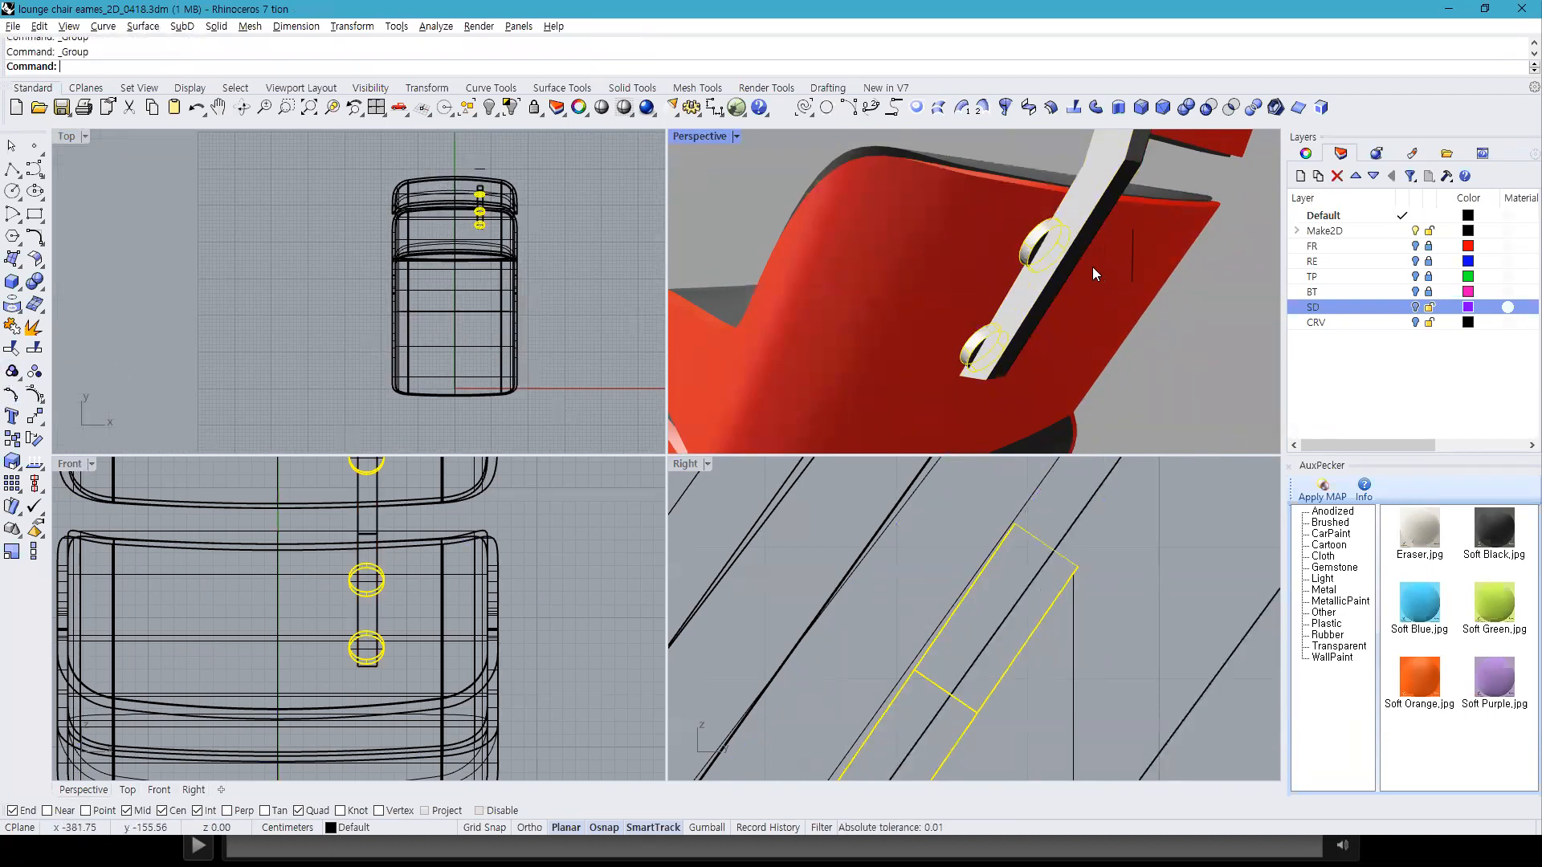
# Step: Turn on the RE layer and grid snap, and mirror the bracket with its mounts across the chair's vertical centreline in the Front view
pyautogui.click(1085, 186)
pyautogui.keyDown('shift'); pyautogui.click(1034, 252); pyautogui.keyUp('shift')
pyautogui.scroll(6, 474, 321)
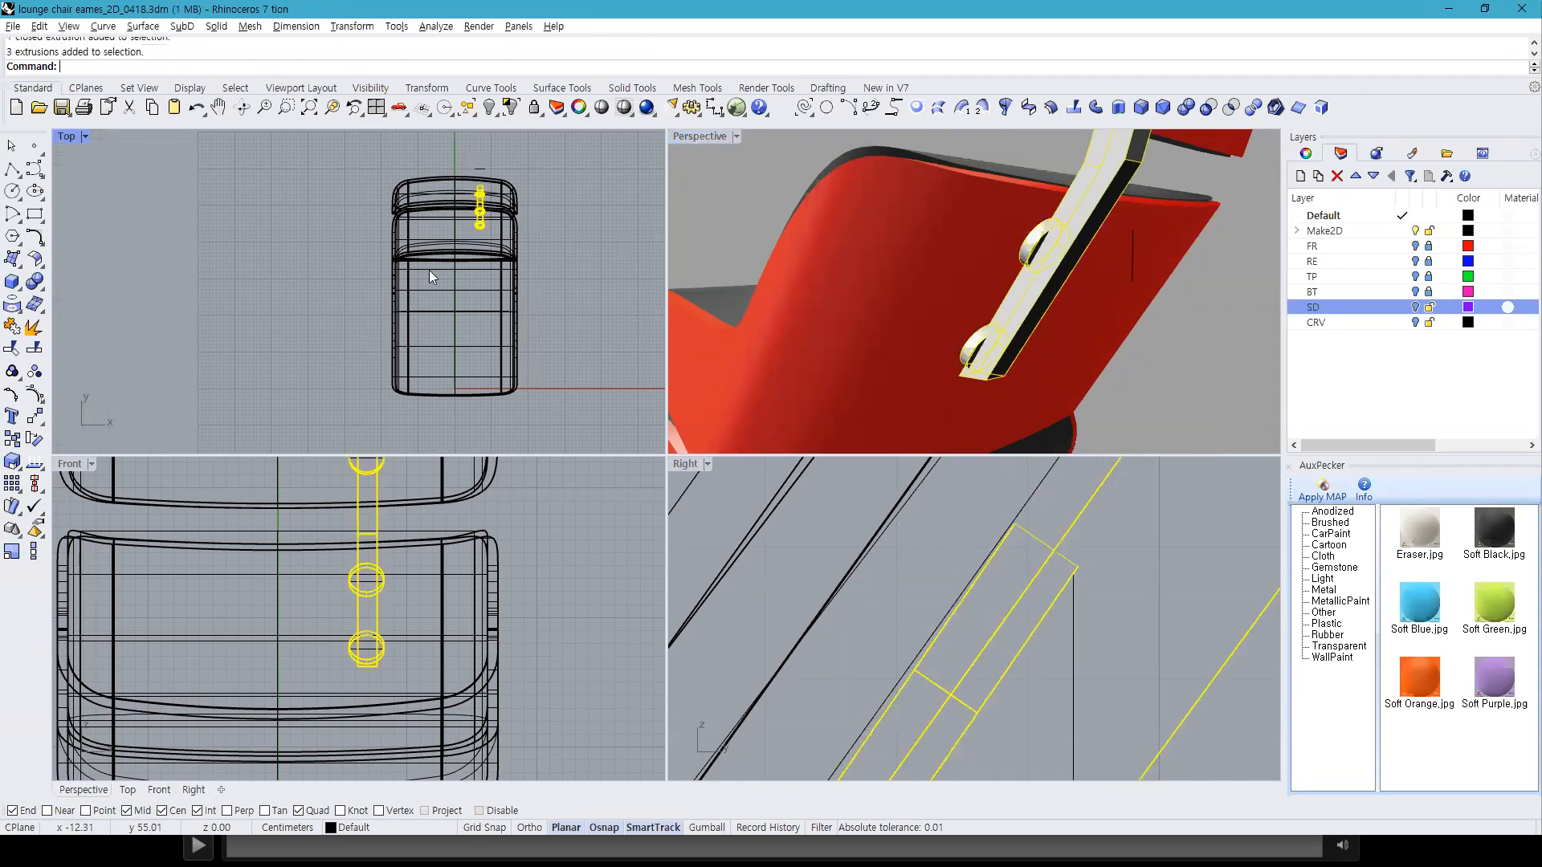
pyautogui.scroll(3, 473, 324)
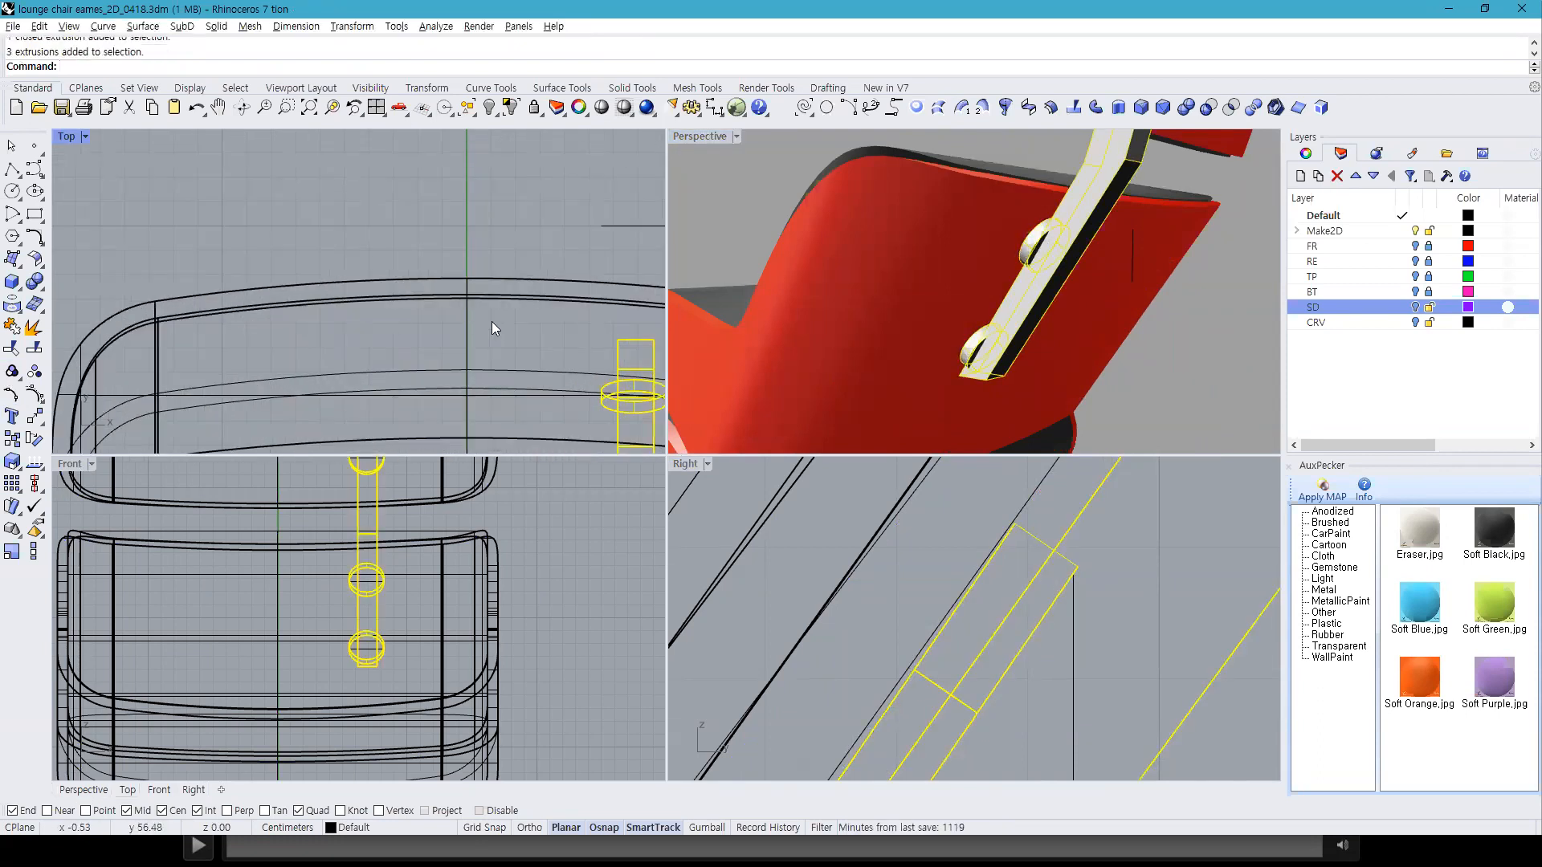
pyautogui.click(1414, 262)
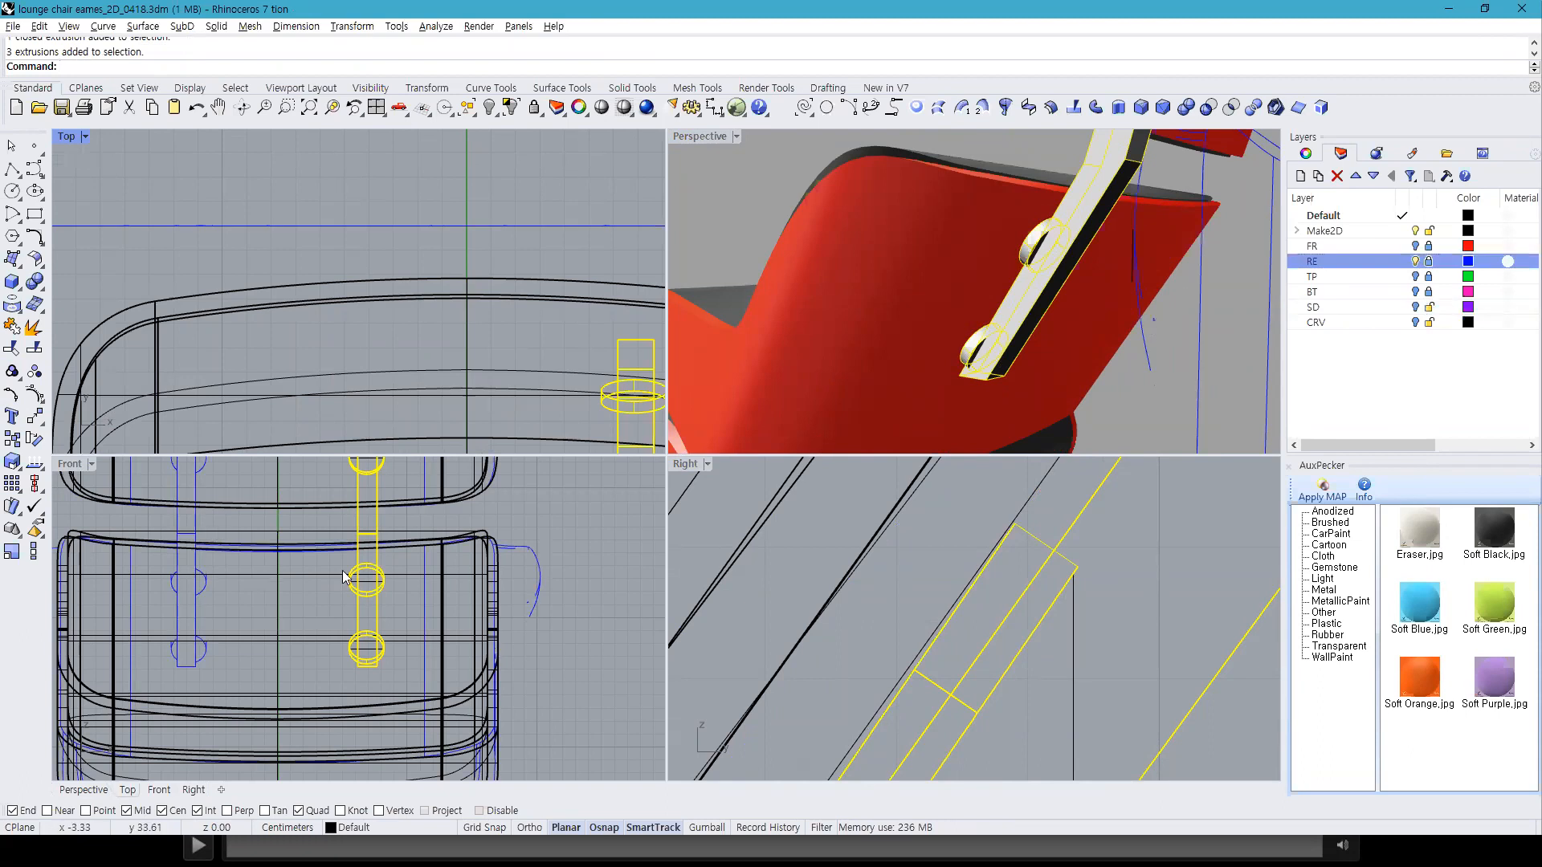
pyautogui.moveTo(344, 576); pyautogui.dragTo(451, 564, button='right')
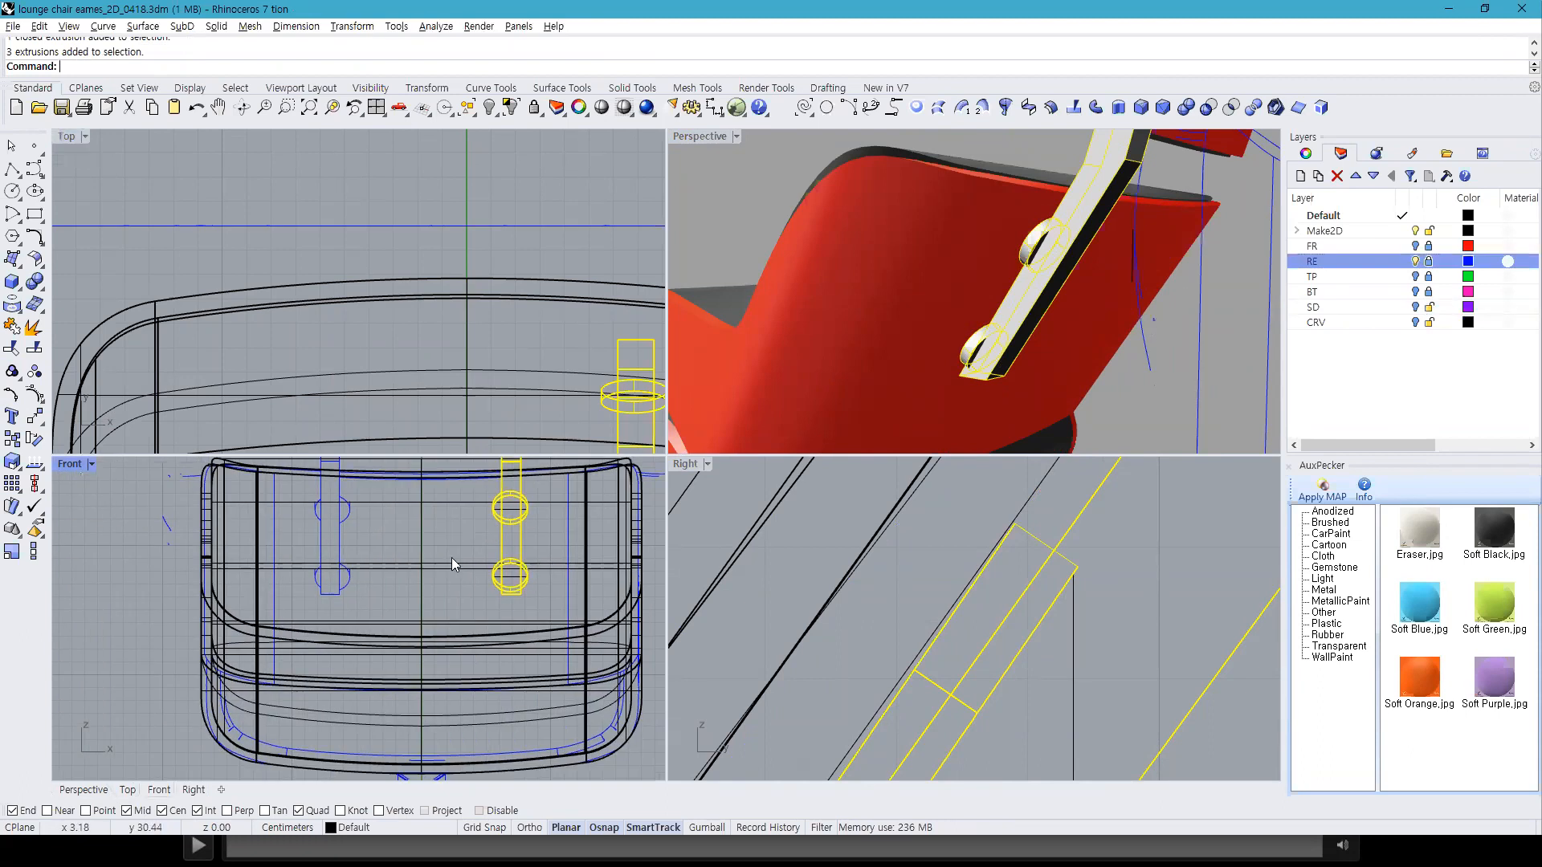
pyautogui.doubleClick(68, 465)
pyautogui.scroll(2, 819, 482)
pyautogui.write('mi')
pyautogui.press('Return')
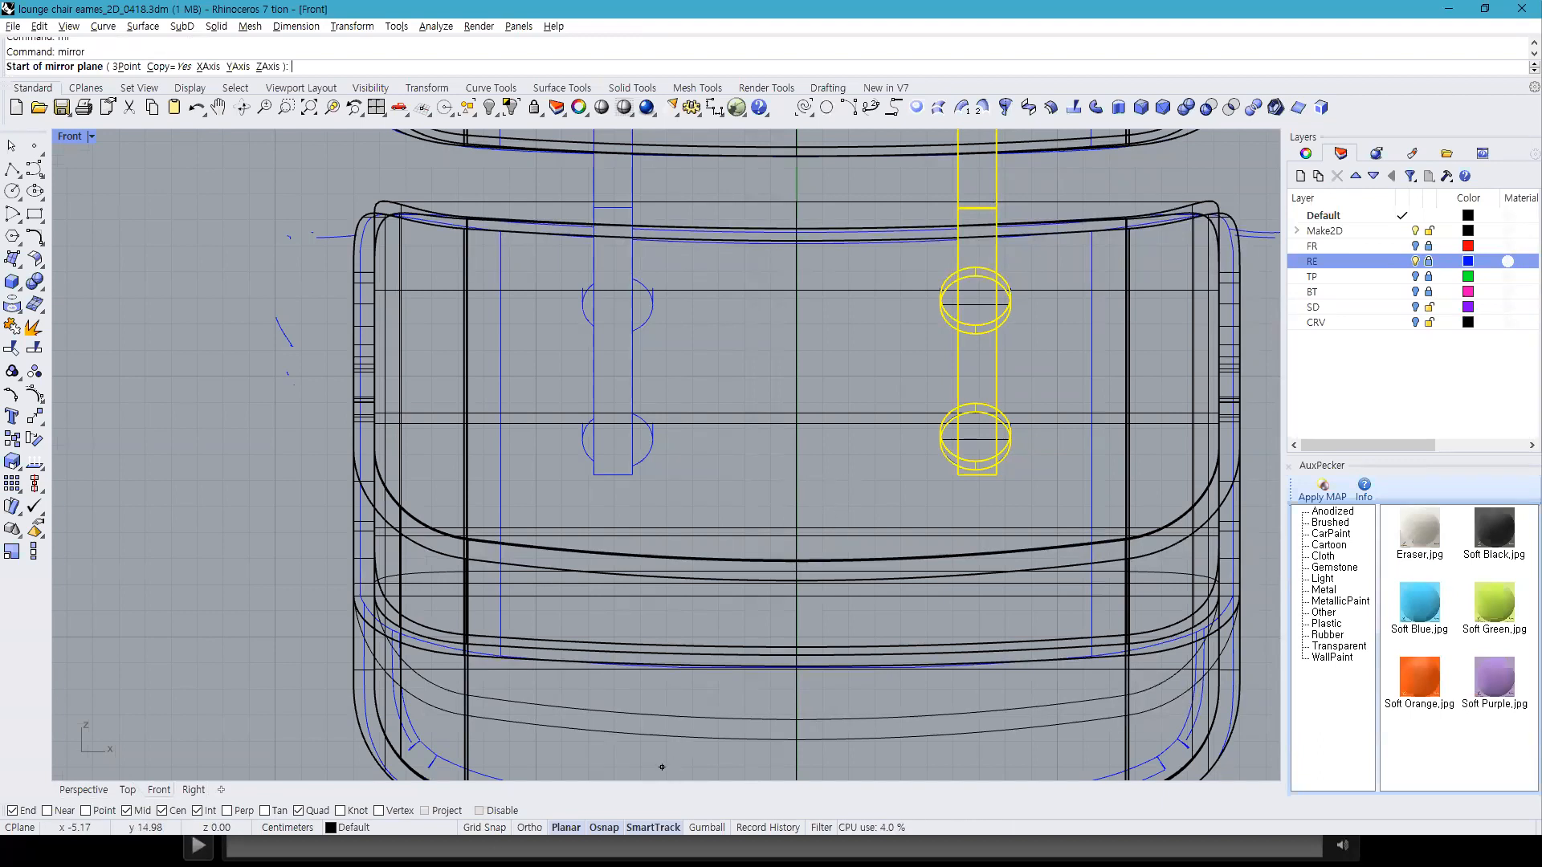
pyautogui.press('F9')
pyautogui.press('F9')
pyautogui.click(484, 828)
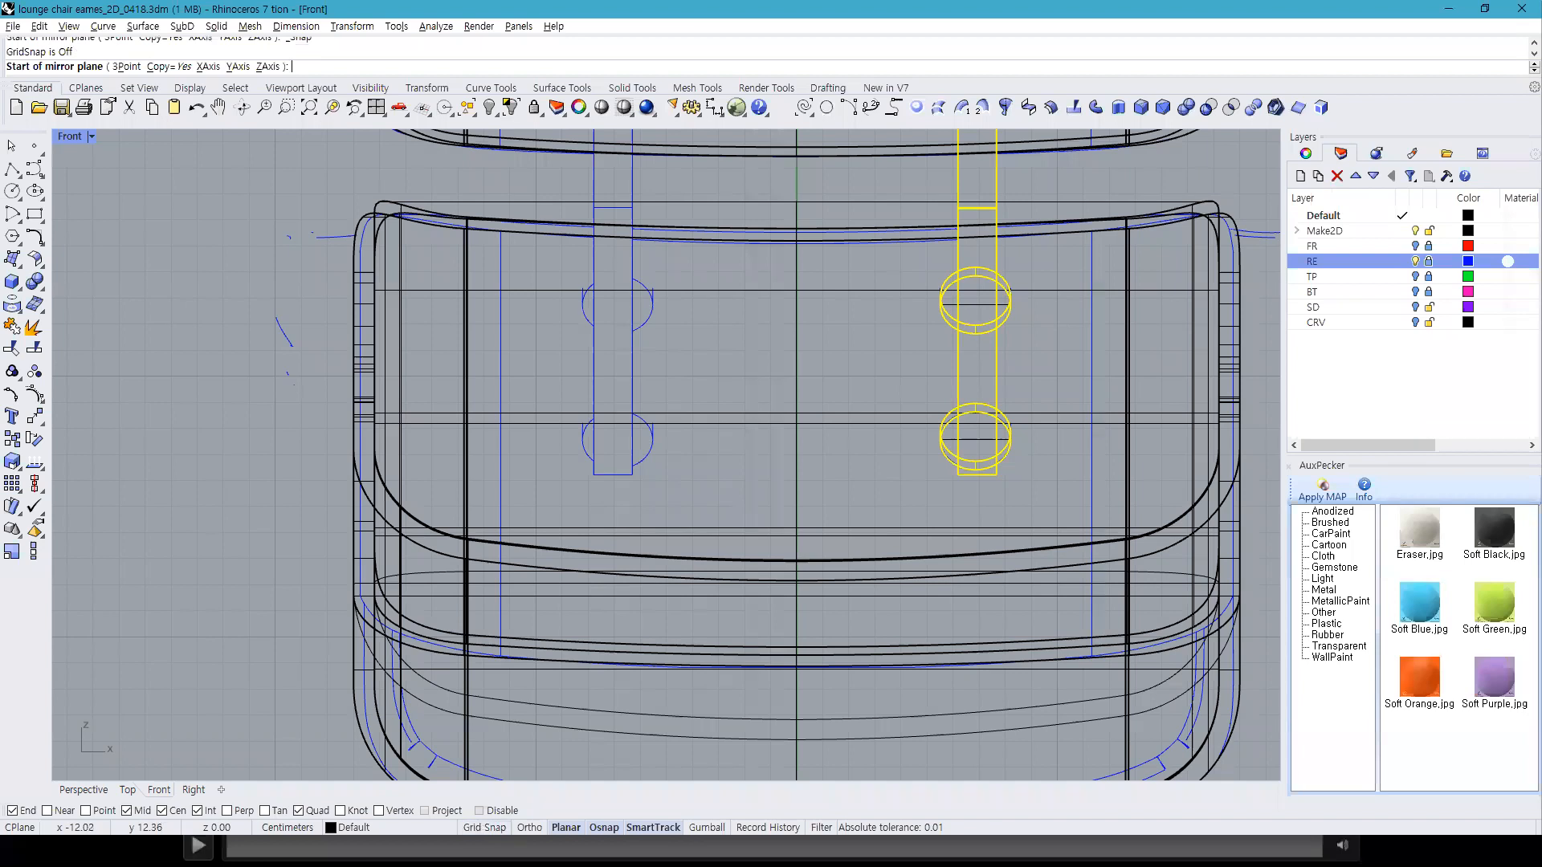
pyautogui.click(796, 479)
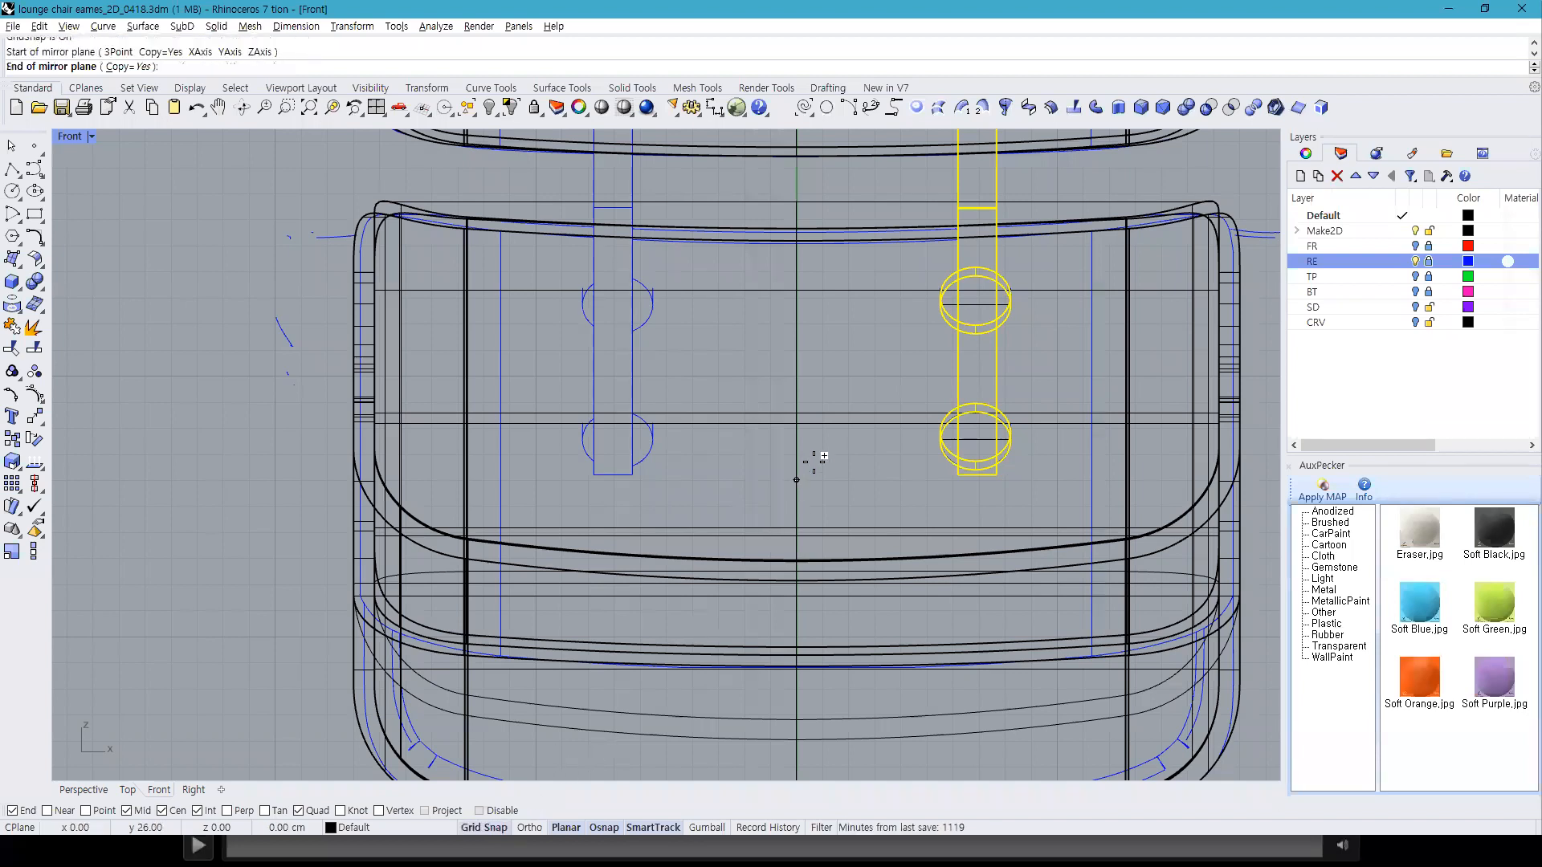
pyautogui.click(843, 353)
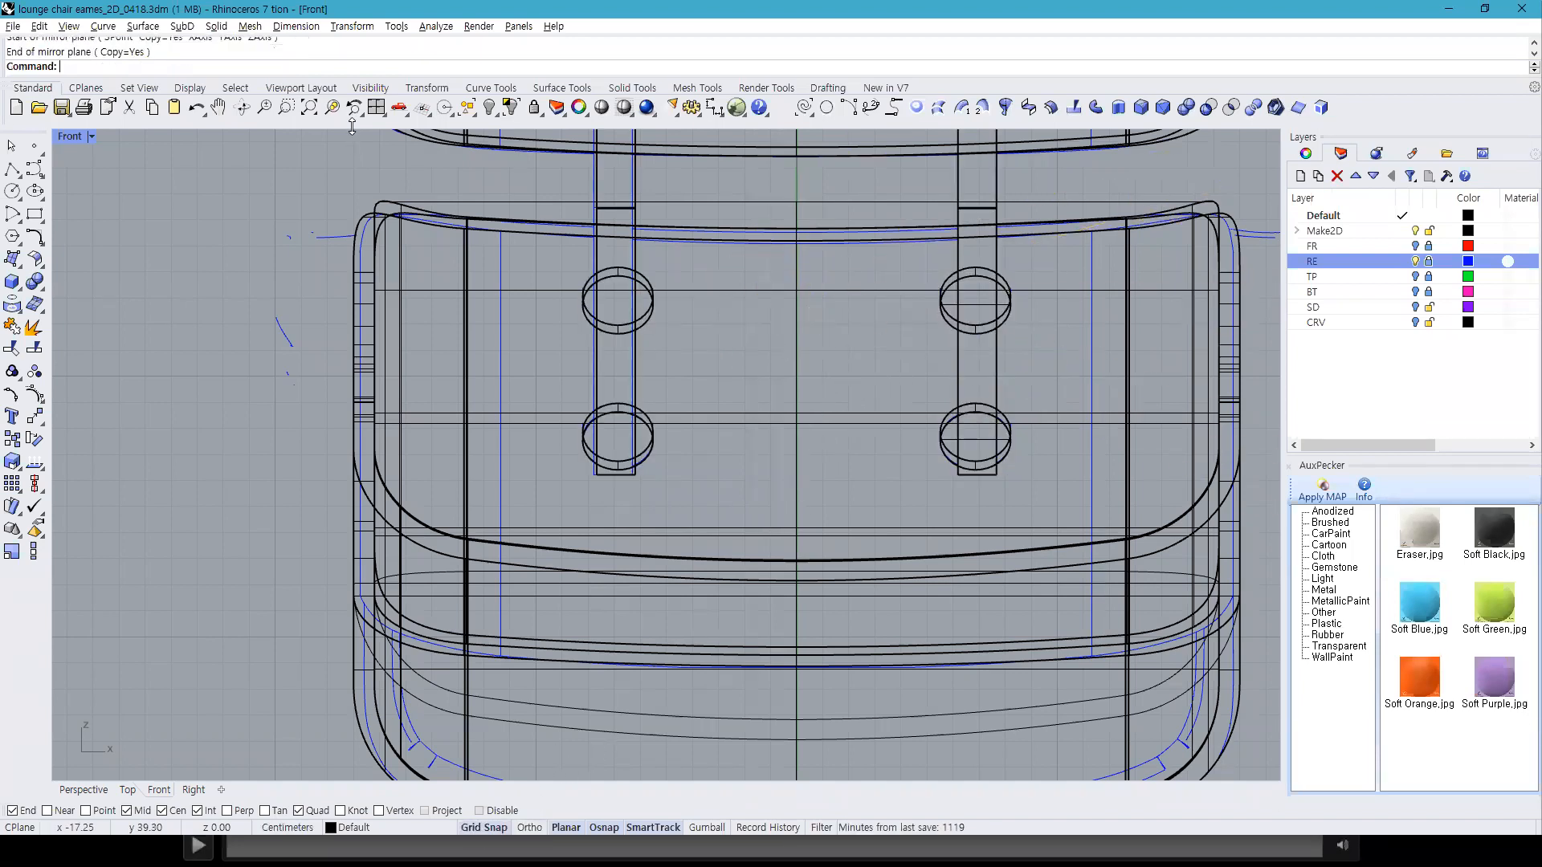
# Step: Apply the Soft Black material map to the round mounts of both brackets
pyautogui.click(376, 107)
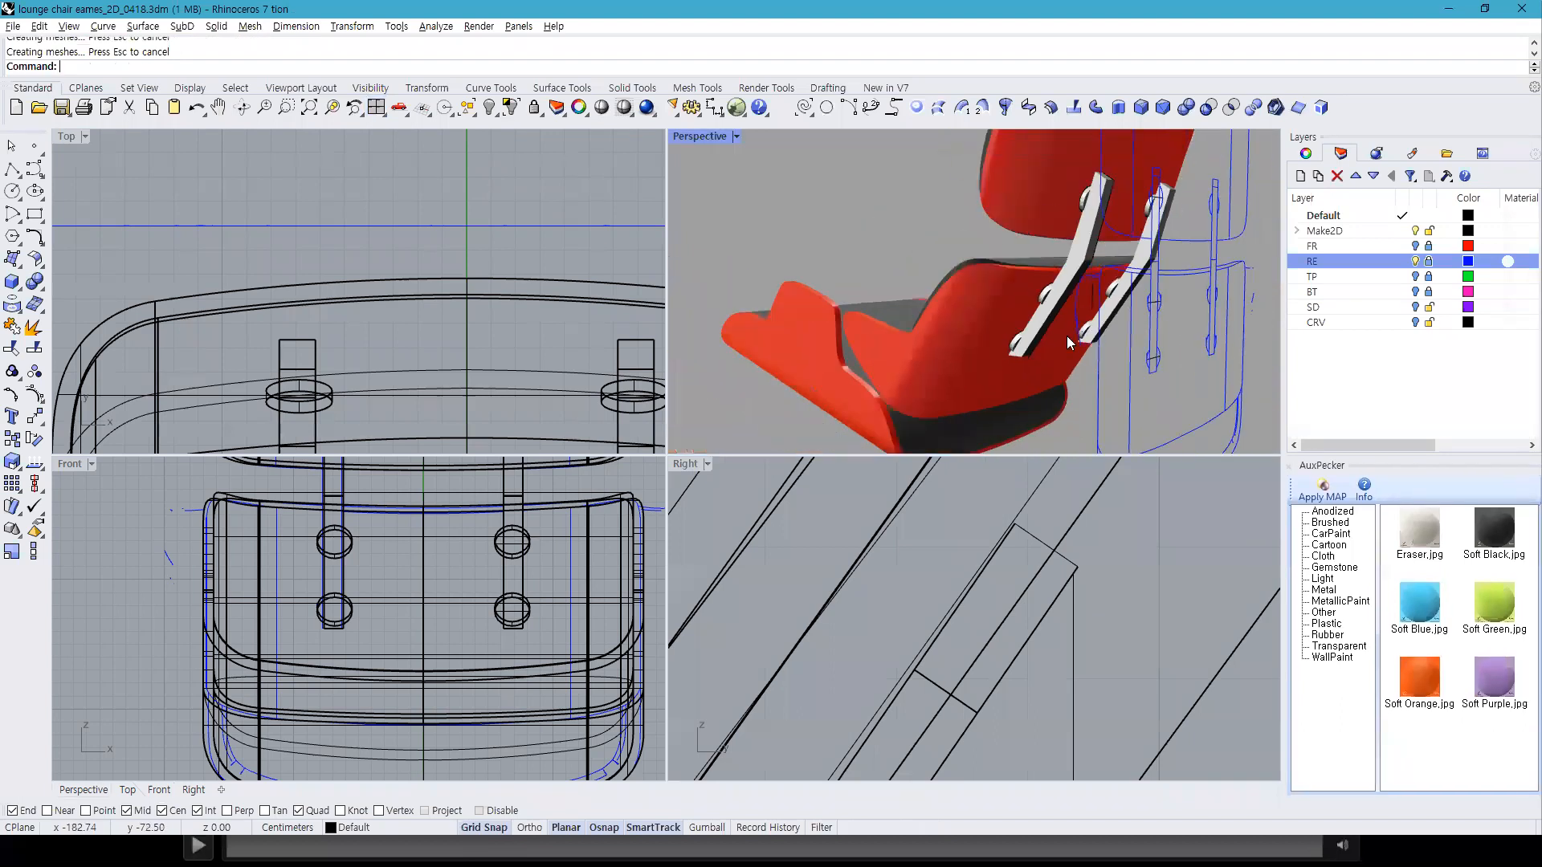
pyautogui.moveTo(1077, 251); pyautogui.dragTo(1096, 301, button='right')
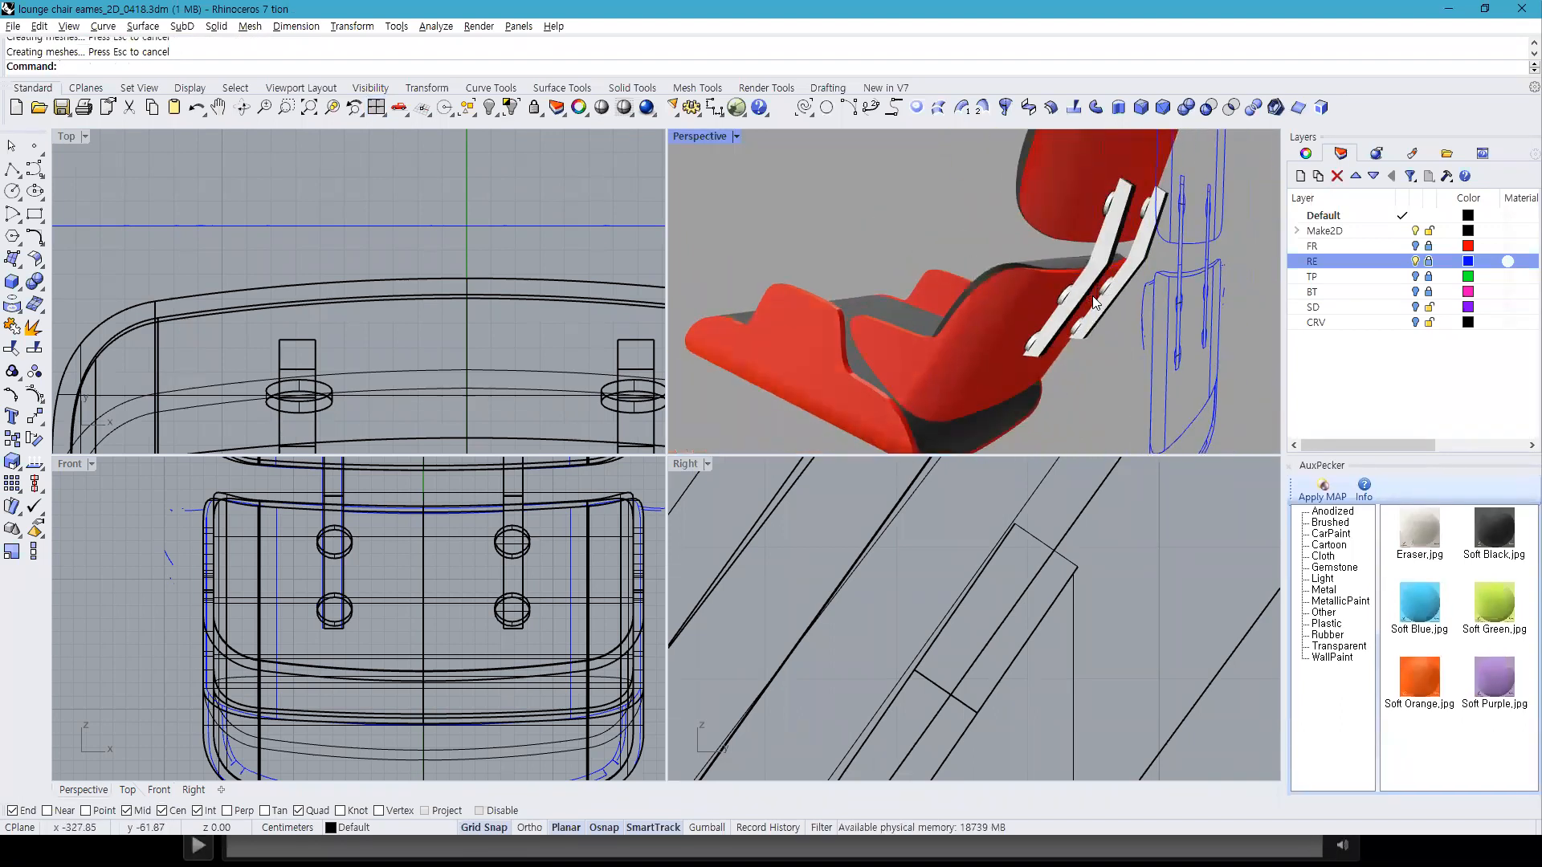
pyautogui.scroll(3, 1069, 299)
pyautogui.click(1059, 290)
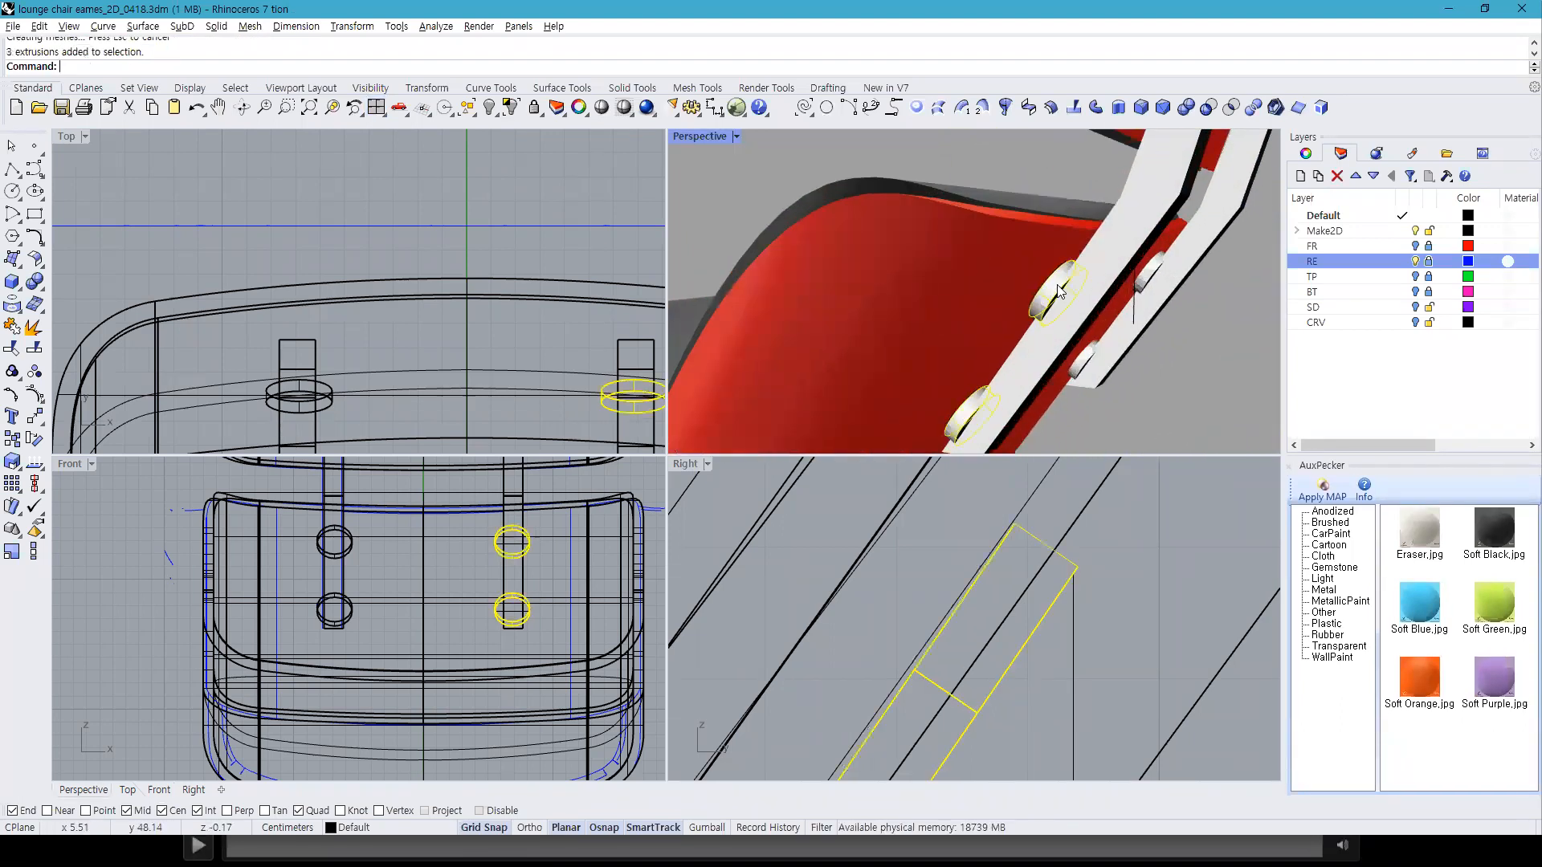
pyautogui.keyDown('shift'); pyautogui.click(1155, 267); pyautogui.keyUp('shift')
pyautogui.click(1493, 530)
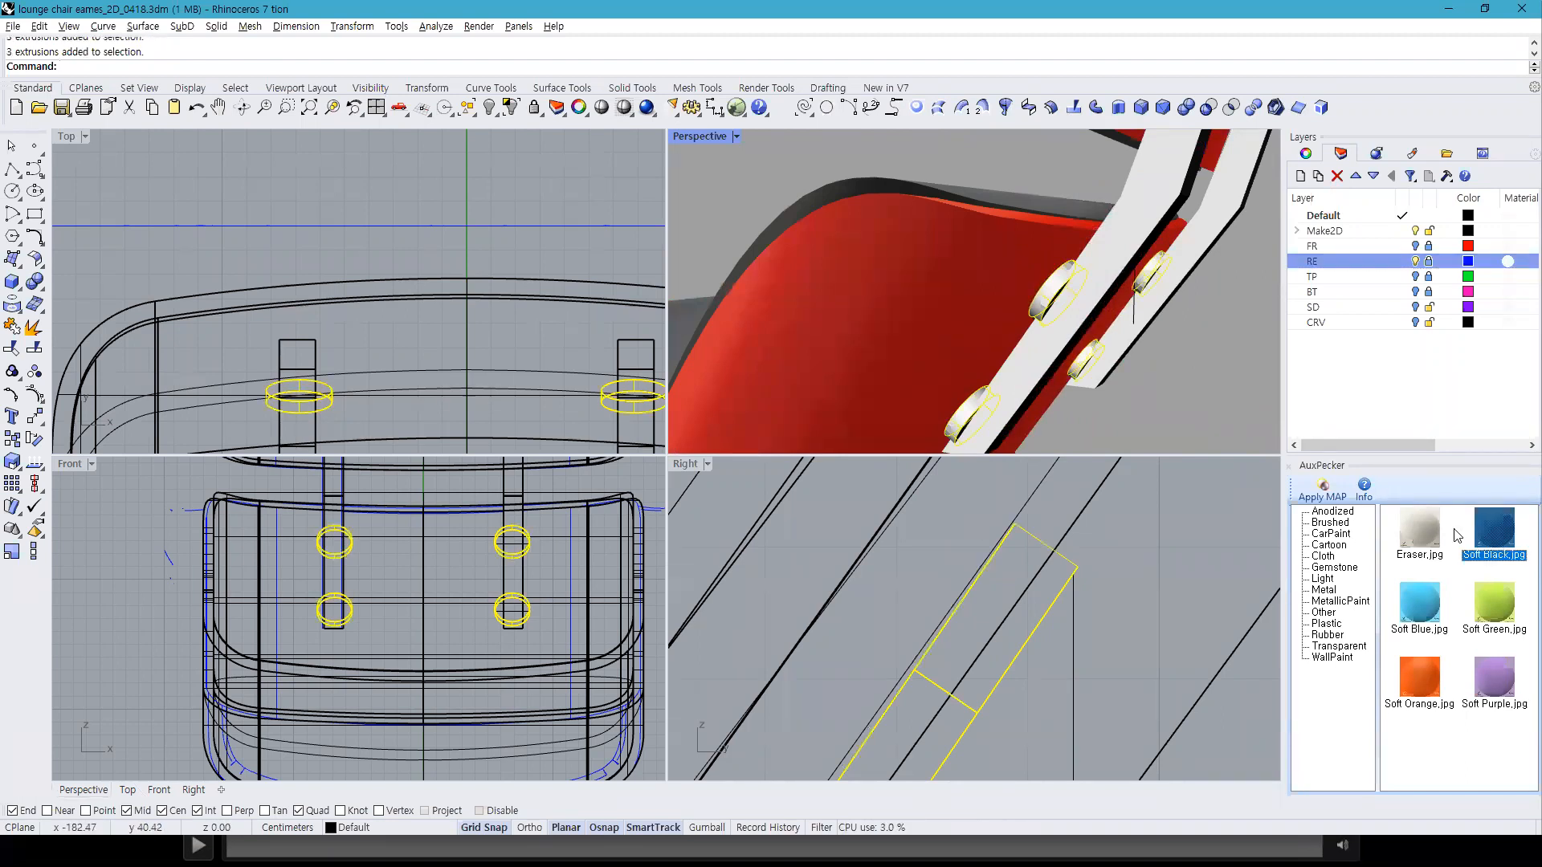
pyautogui.click(1323, 490)
# Step: Apply the Chrome Bygone metal map to both support brackets and inspect them in the Perspective view
pyautogui.click(1187, 213)
pyautogui.keyDown('shift'); pyautogui.click(1220, 237); pyautogui.keyUp('shift')
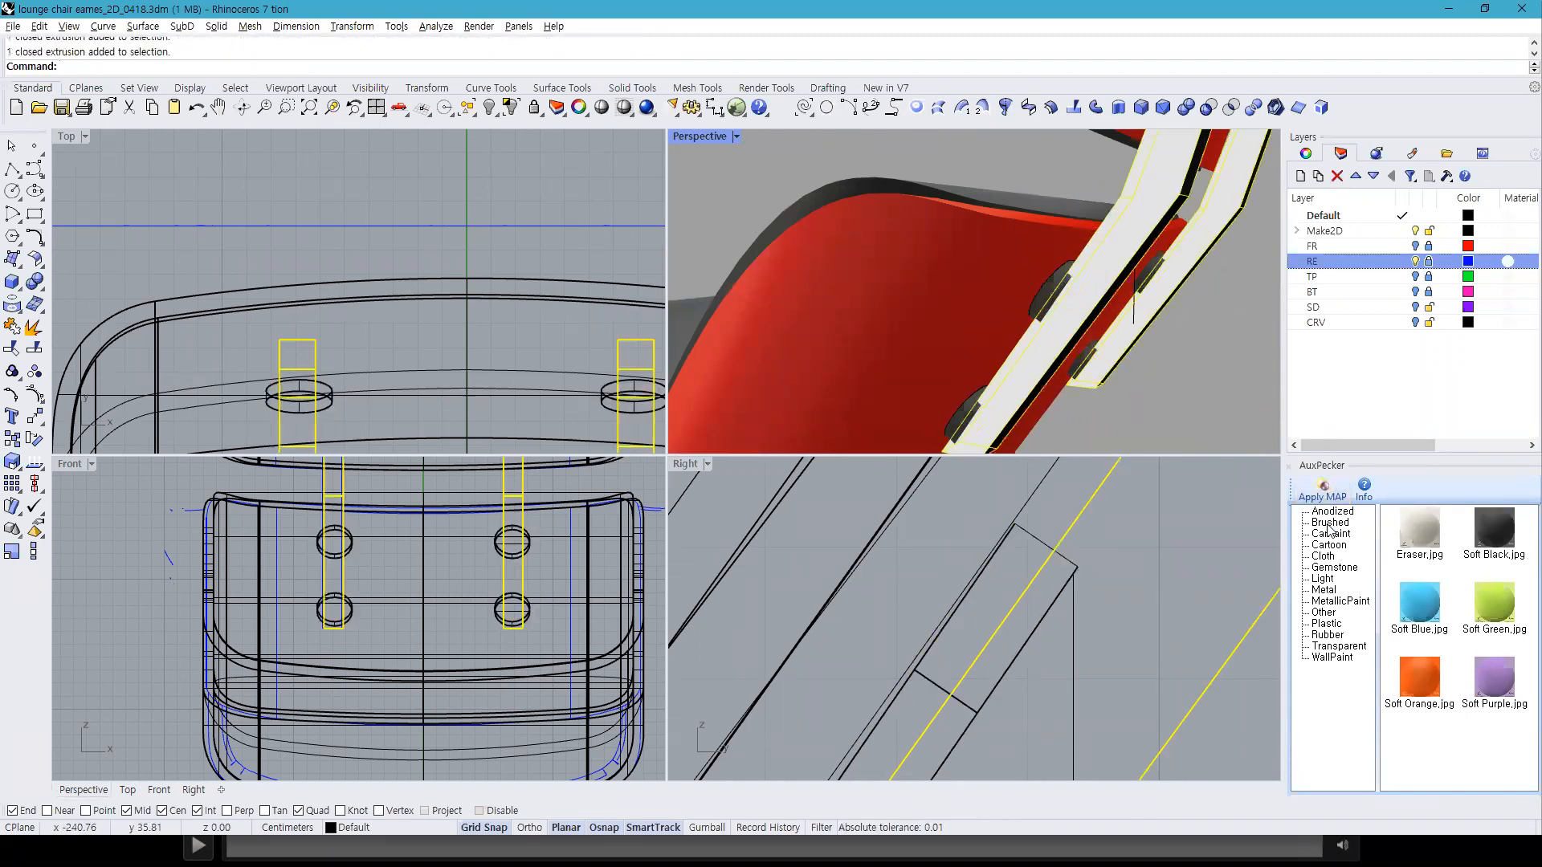
pyautogui.click(1324, 590)
pyautogui.click(1417, 530)
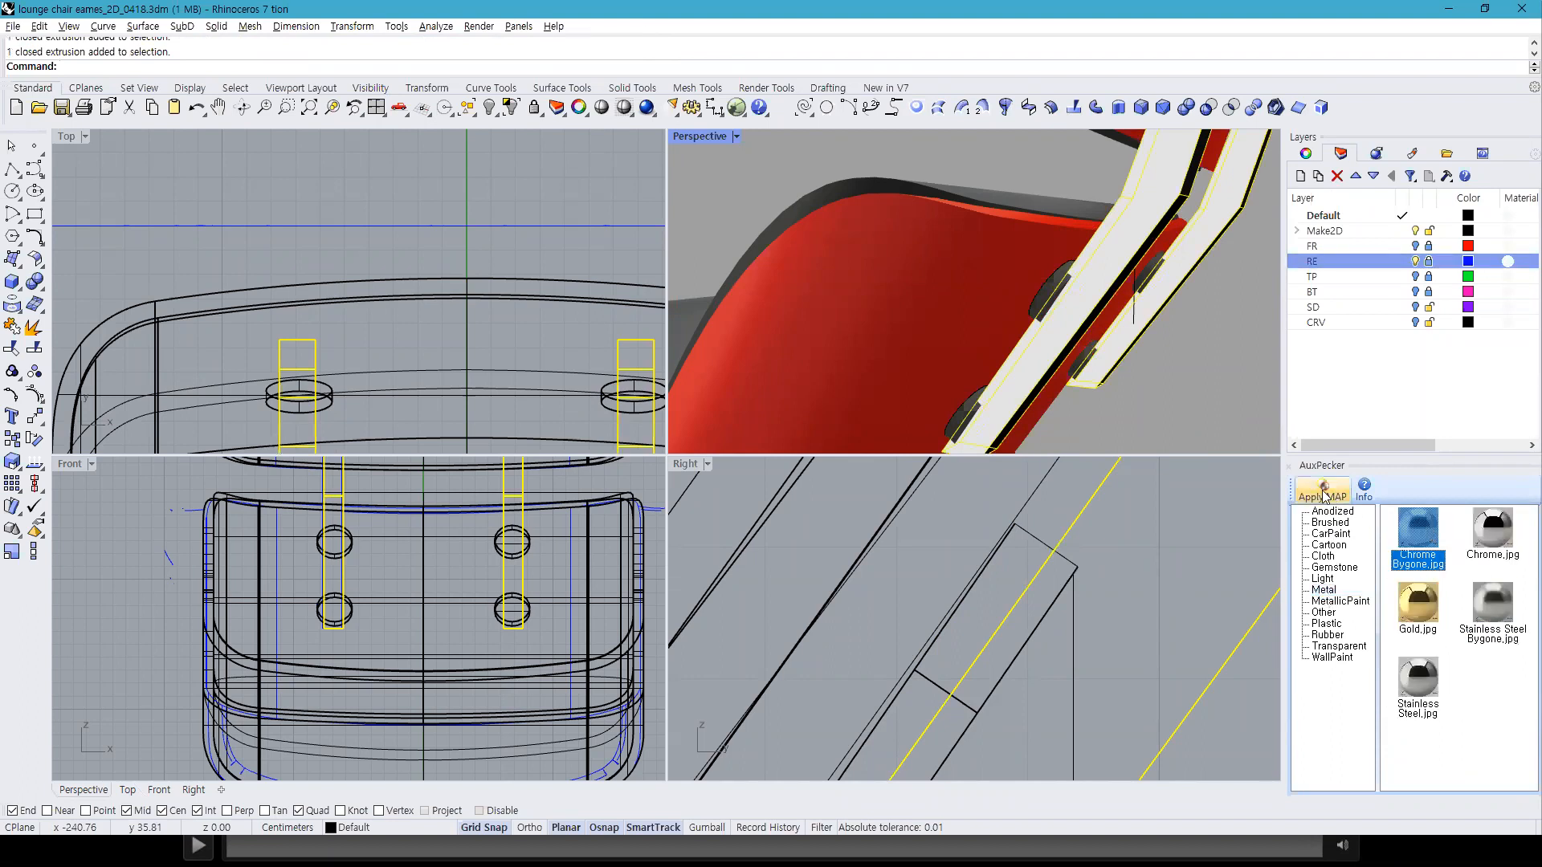
pyautogui.click(1322, 490)
pyautogui.scroll(-4, 1200, 395)
pyautogui.moveTo(1199, 395); pyautogui.dragTo(1135, 391, button='right')
pyautogui.scroll(-5, 1021, 630)
pyautogui.scroll(6, 1137, 353)
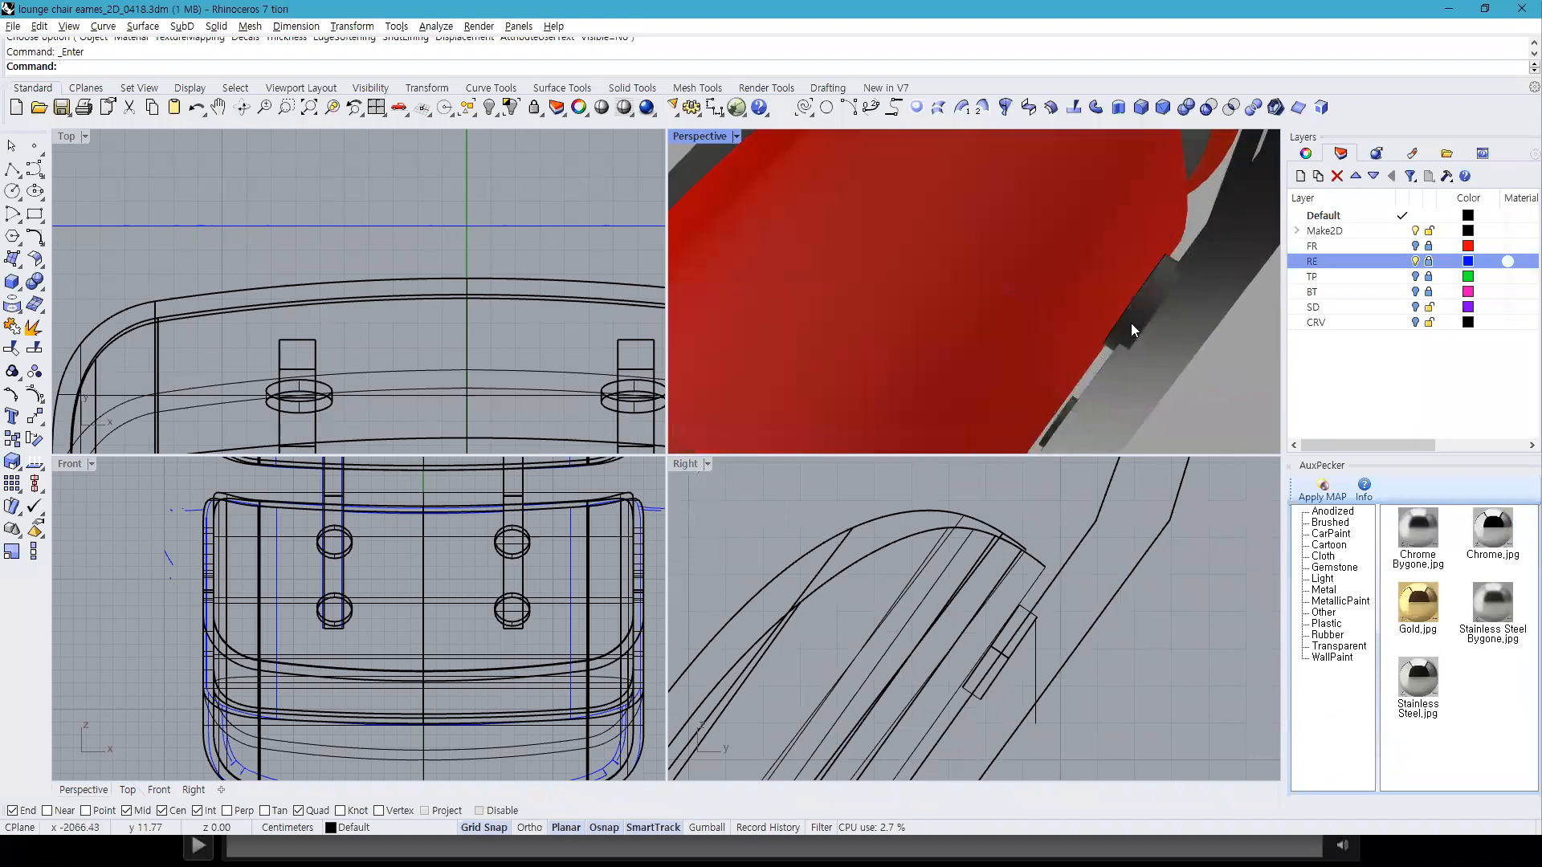
# Step: Try to stretch the grouped round mounts of the Front view's right-hand bracket toward the back shell with Scale 1-D in the Right view
pyautogui.moveTo(1132, 326); pyautogui.dragTo(1116, 356, button='right')
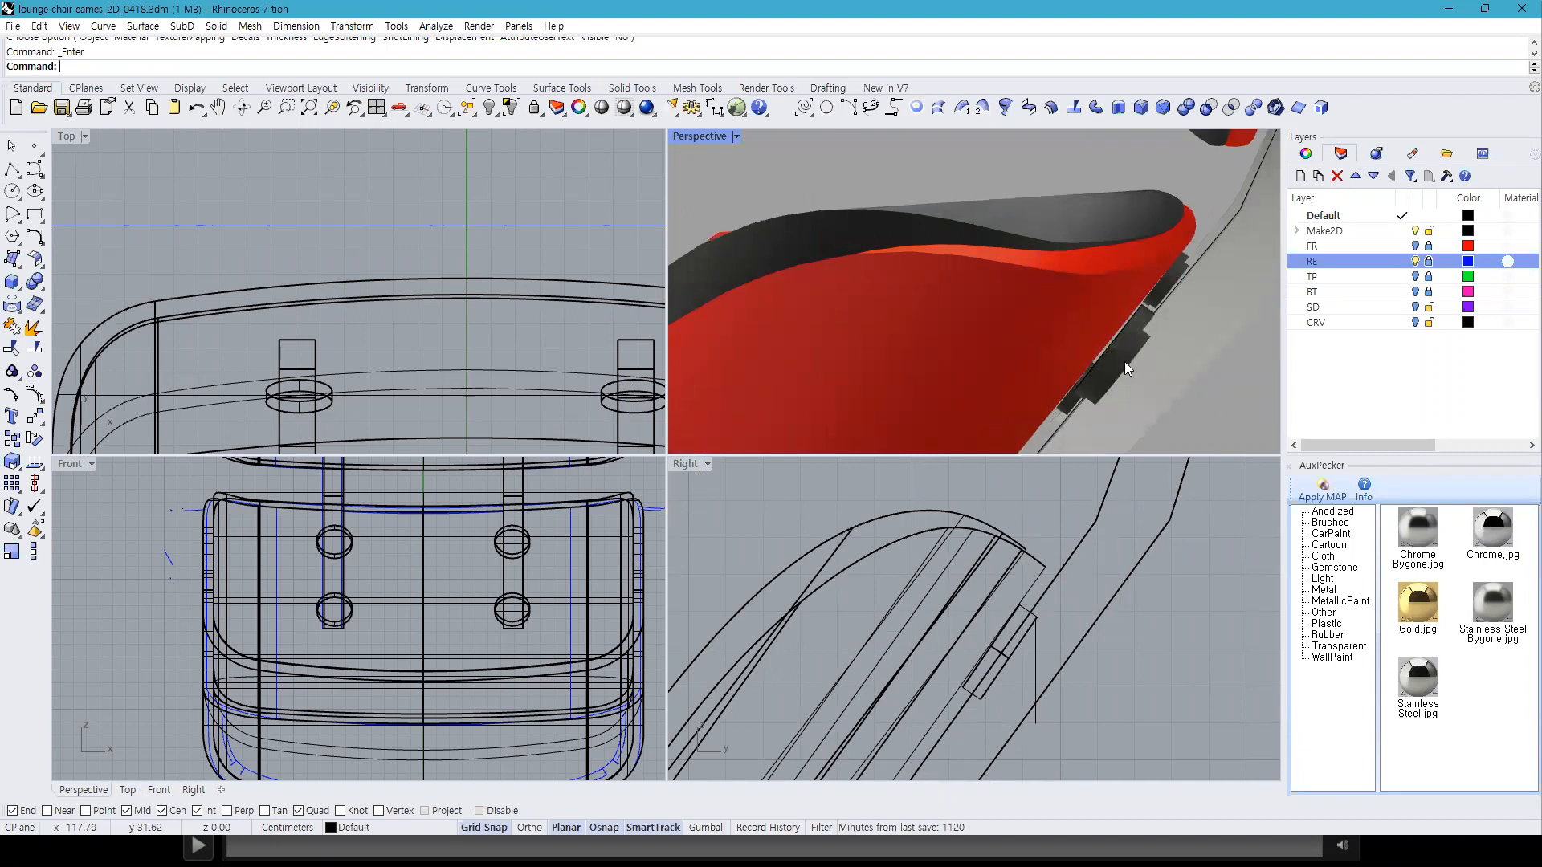
pyautogui.click(1126, 363)
pyautogui.scroll(-3, 1069, 612)
pyautogui.scroll(3, 1046, 664)
pyautogui.scroll(2, 963, 710)
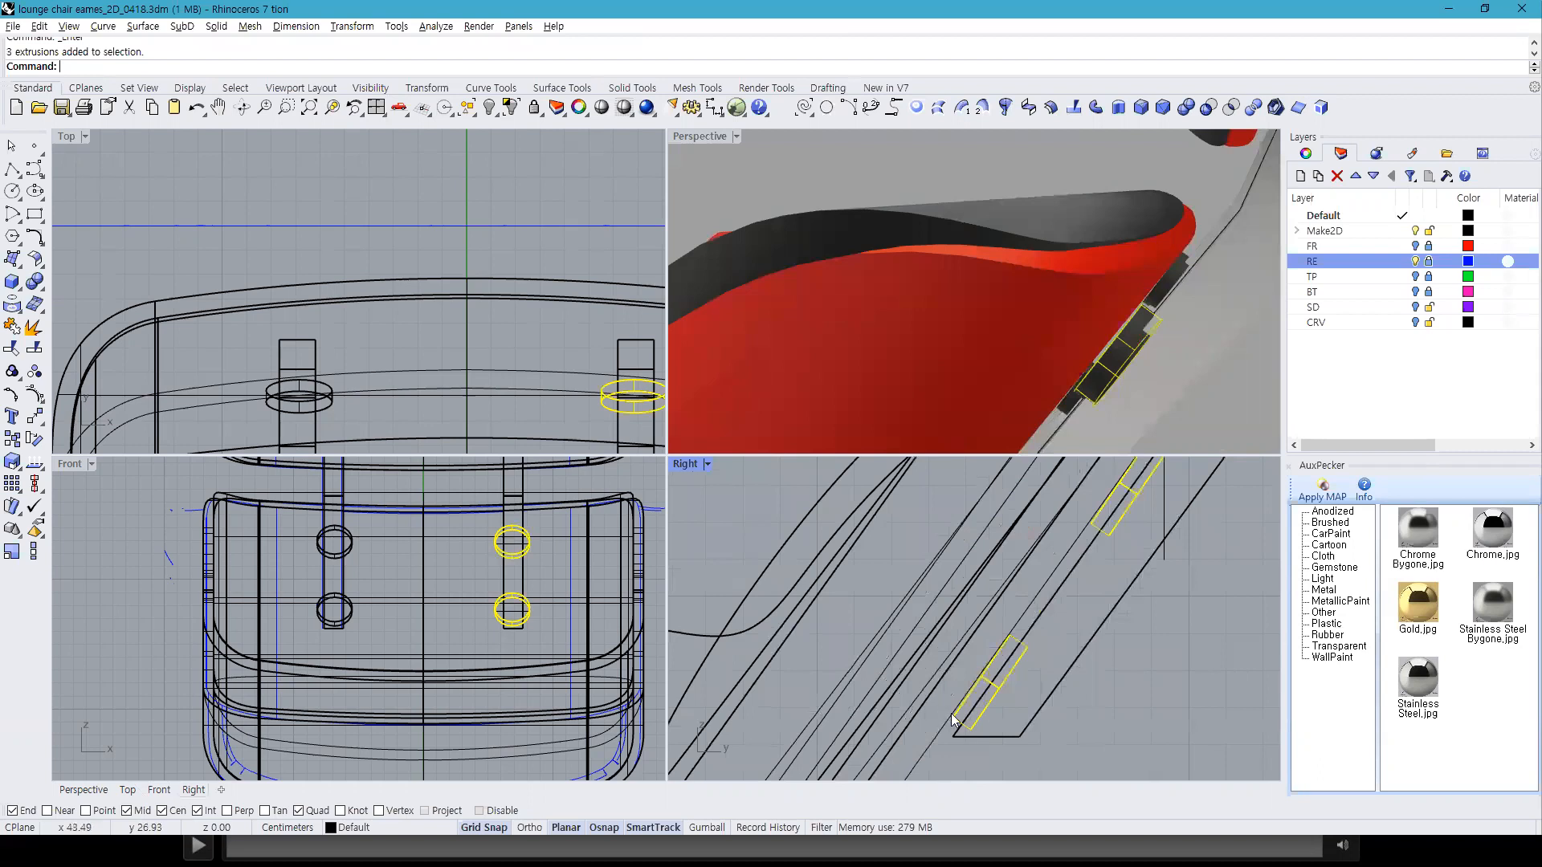
pyautogui.click(37, 556)
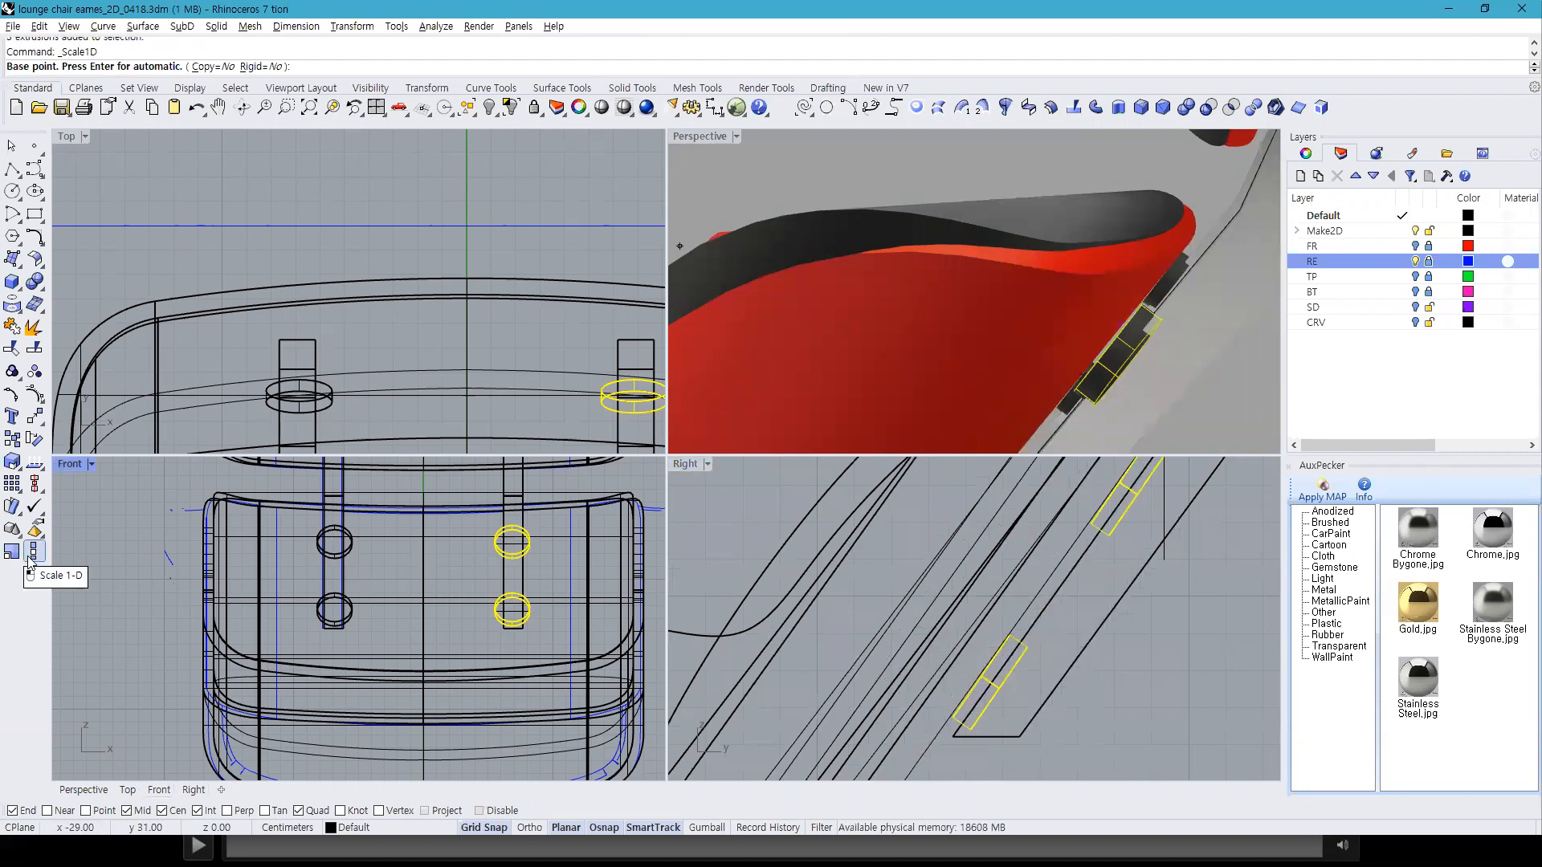
pyautogui.click(11, 464)
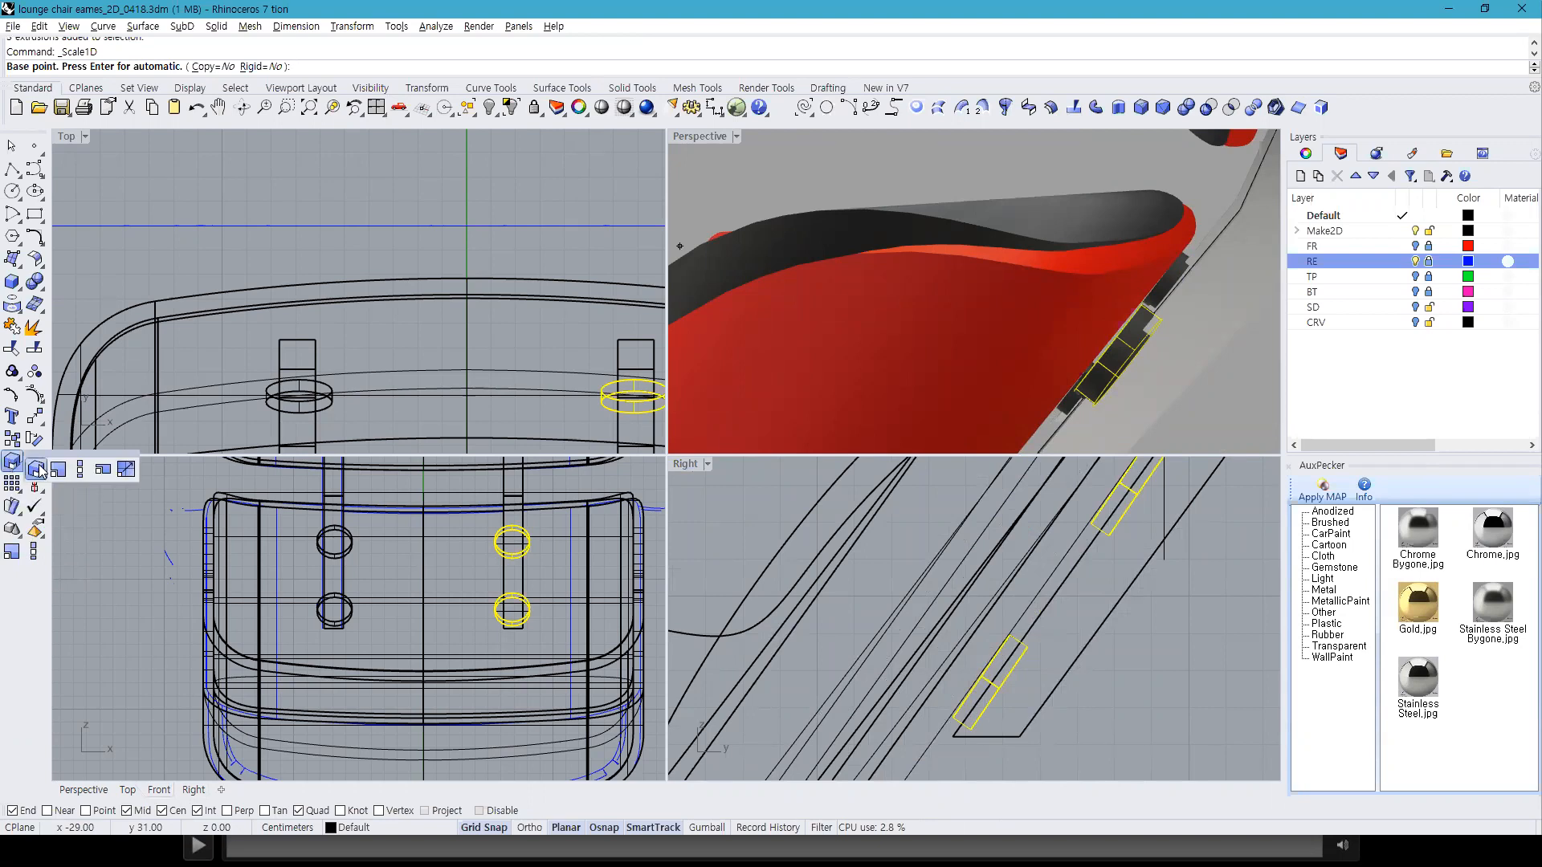
pyautogui.click(81, 469)
pyautogui.scroll(5, 960, 735)
pyautogui.click(1036, 740)
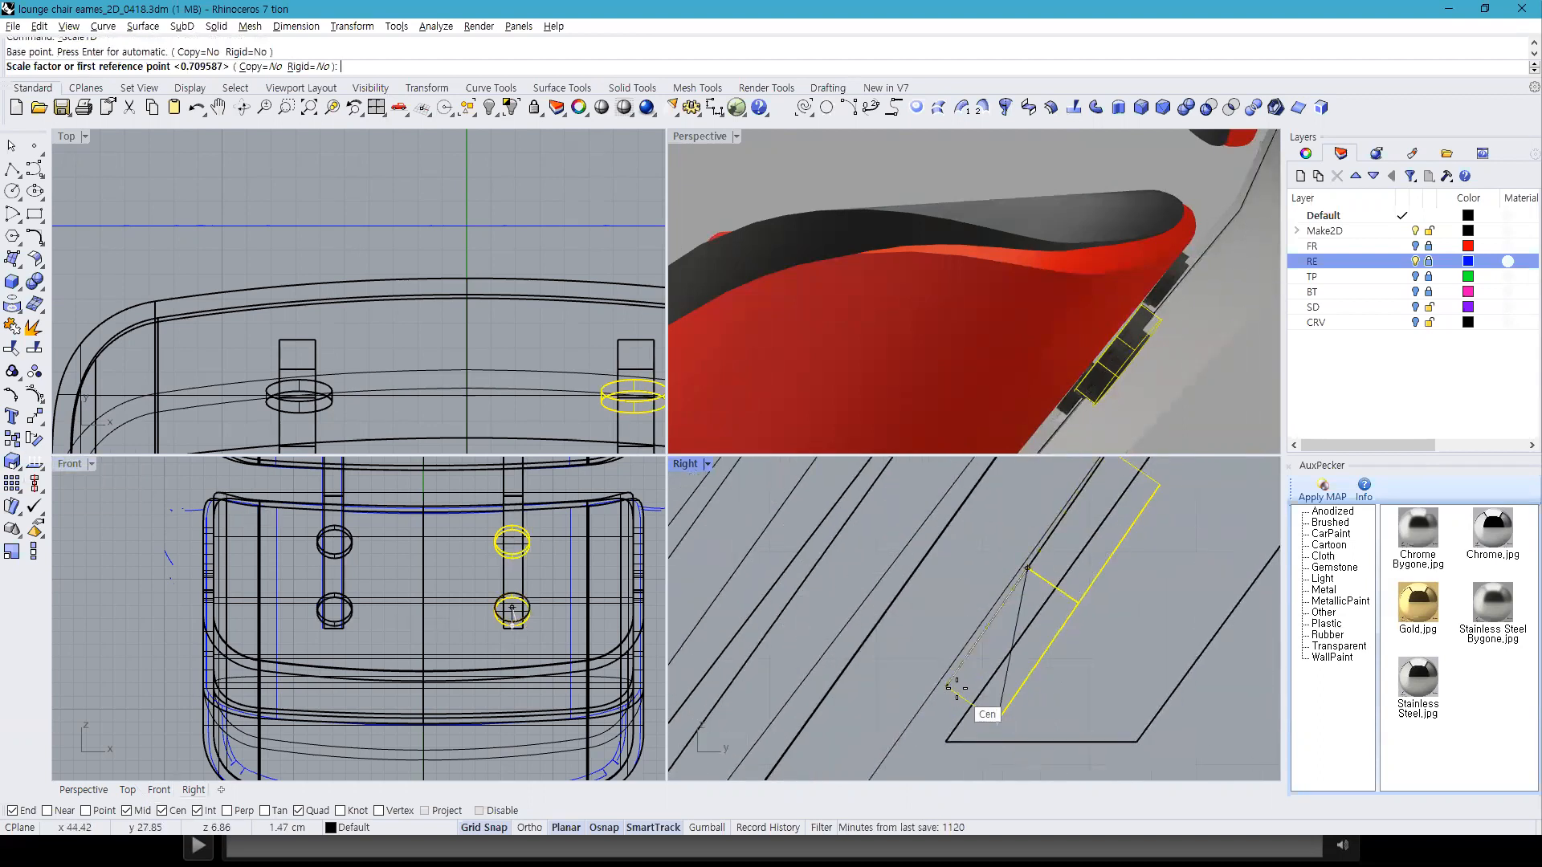
pyautogui.click(997, 720)
pyautogui.click(909, 662)
# Step: Try to stretch the other bracket's grouped round mounts by the same amount toward the back shell with Scale 1-D
pyautogui.click(1074, 195)
pyautogui.moveTo(1110, 321); pyautogui.dragTo(873, 317, button='right')
pyautogui.click(1027, 303)
pyautogui.click(954, 277)
pyautogui.press('Escape')
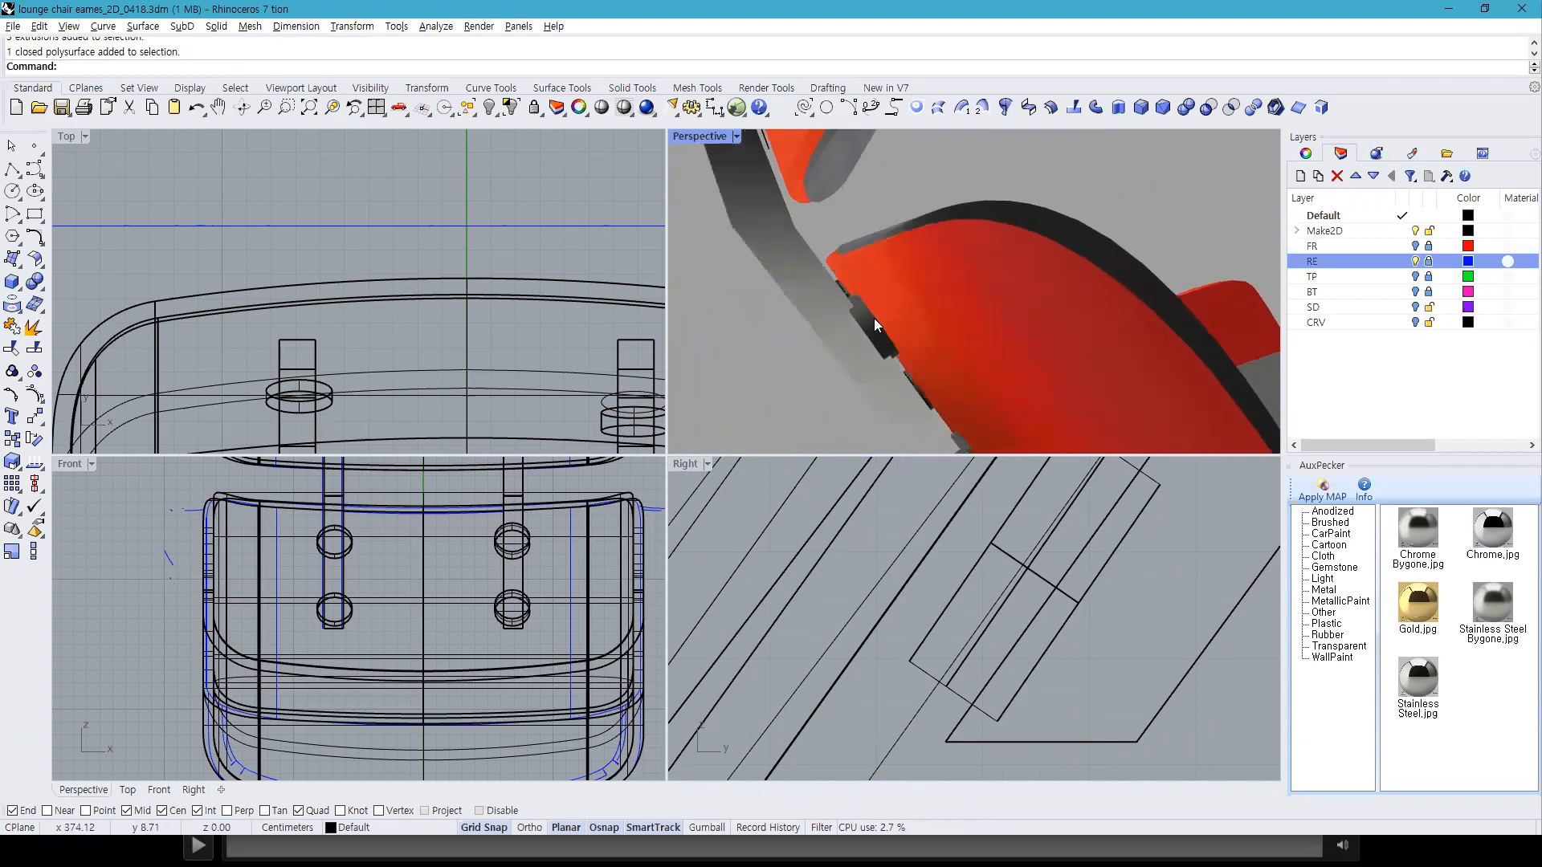
pyautogui.click(874, 321)
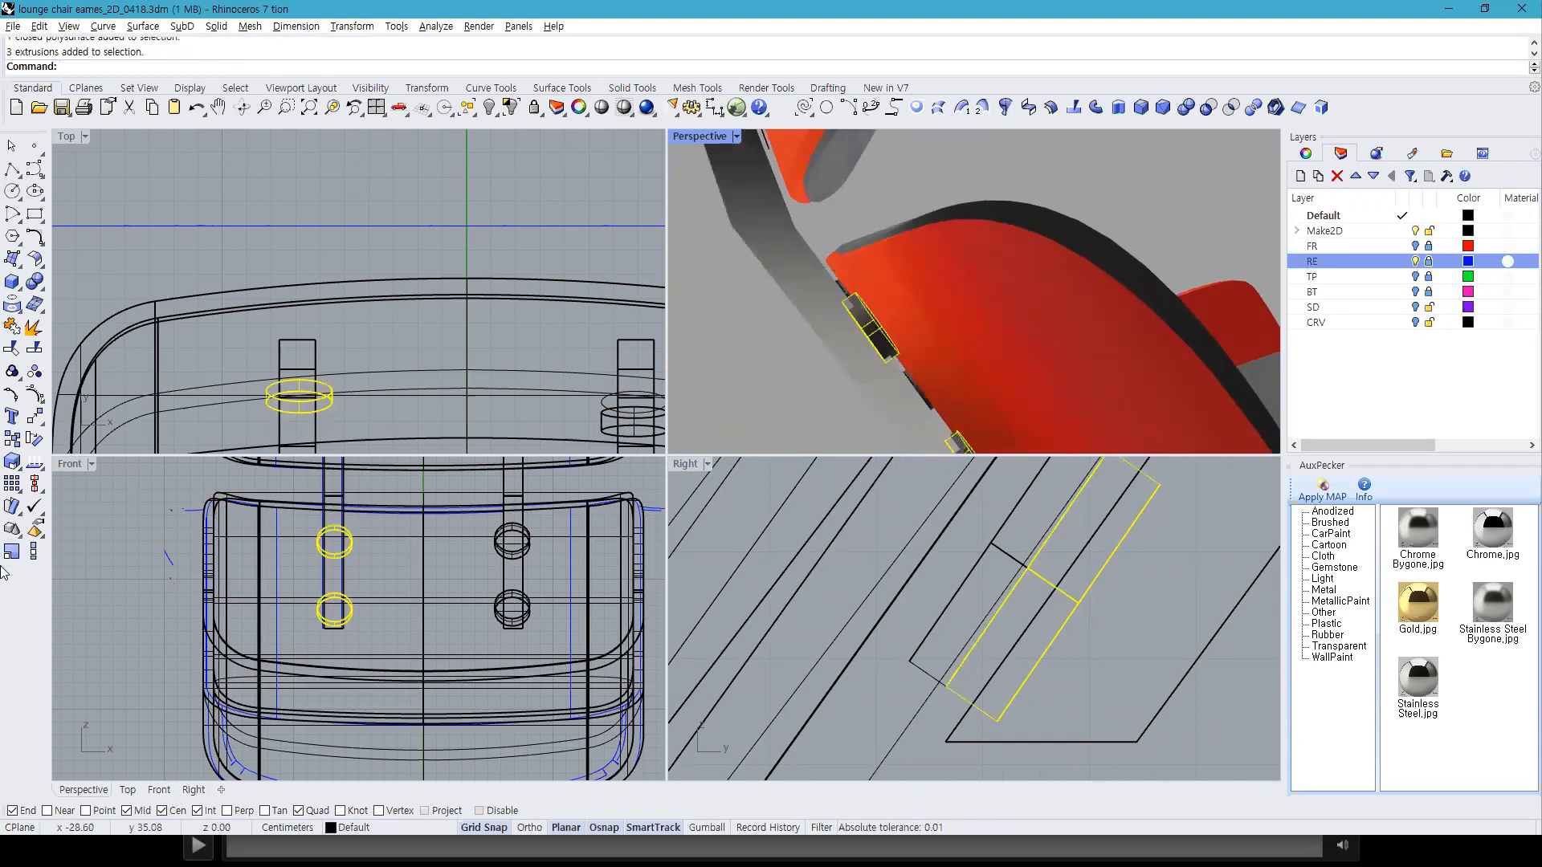
pyautogui.click(33, 551)
pyautogui.click(997, 721)
pyautogui.click(950, 687)
pyautogui.click(967, 683)
# Step: Undo the one-directional scaling of both groups of round mounts
pyautogui.moveTo(846, 391)
pyautogui.mouseDown(button='right')
pyautogui.moveTo(845, 412)
pyautogui.moveTo(856, 365)
pyautogui.mouseUp(button='right')
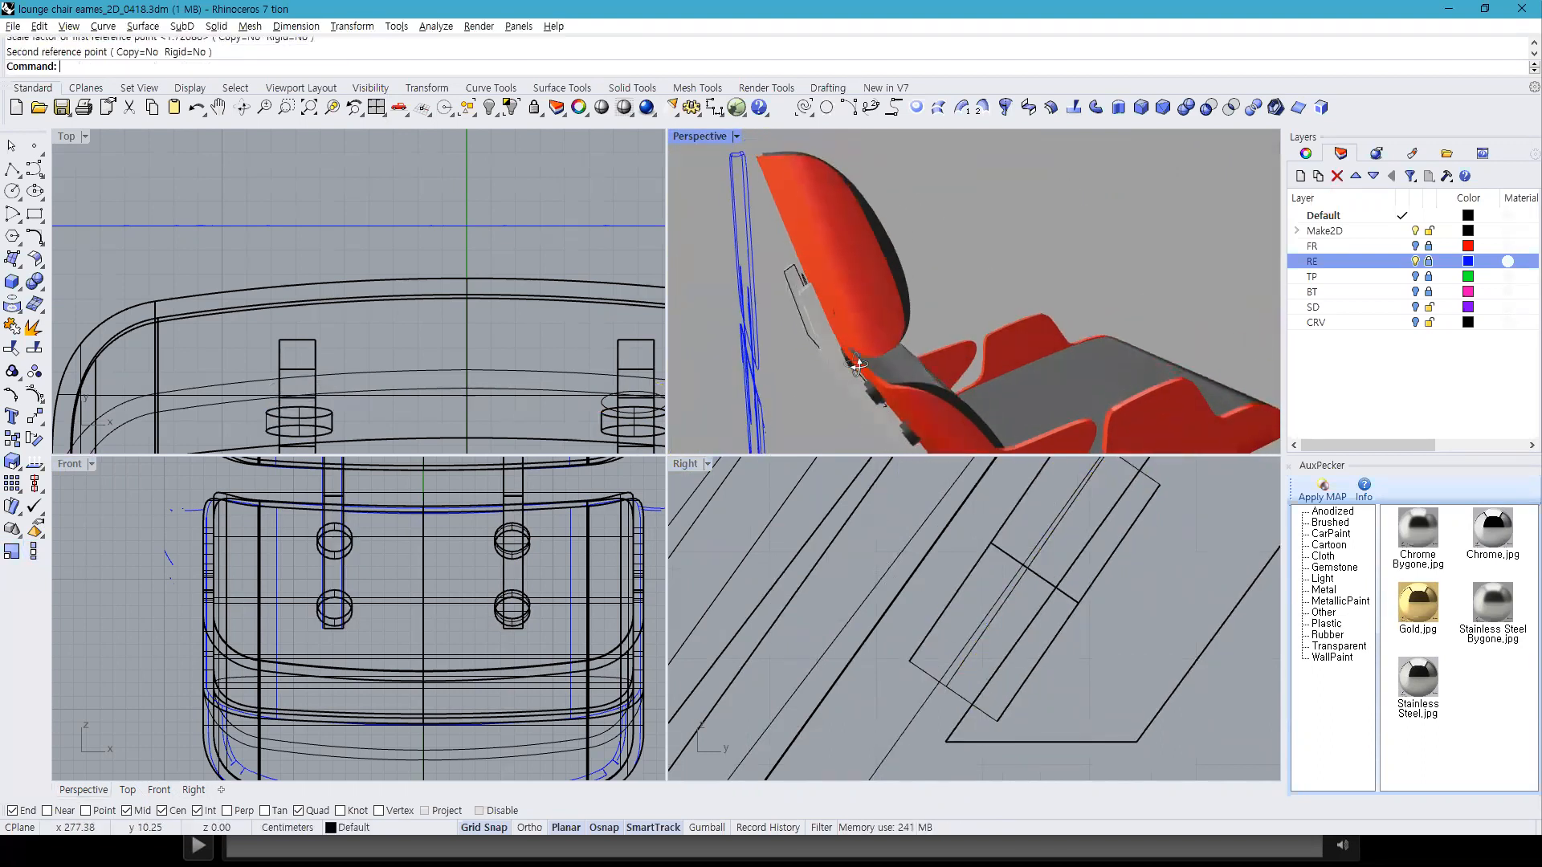
pyautogui.scroll(6, 835, 321)
pyautogui.hotkey('ctrl', 'z')
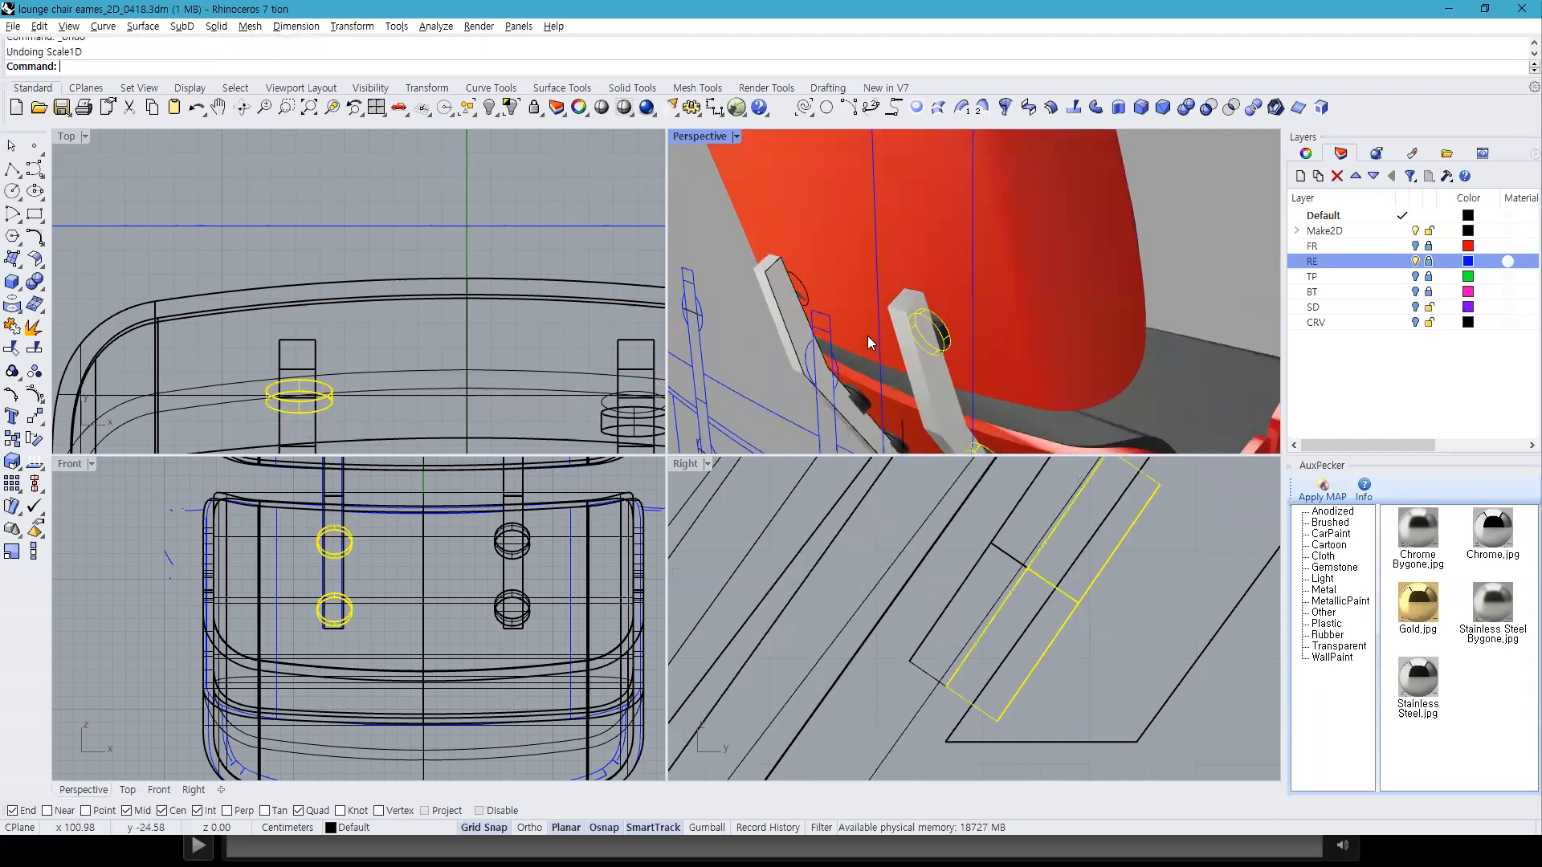
# Step: Select all six round mounts on both brackets and ungroup them
pyautogui.hotkey('ctrl', 'shift', 'g')
pyautogui.click(1076, 659)
pyautogui.moveTo(1081, 642); pyautogui.dragTo(1035, 674)
pyautogui.scroll(-5, 1063, 658)
pyautogui.moveTo(1105, 596); pyautogui.dragTo(1098, 597, button='right')
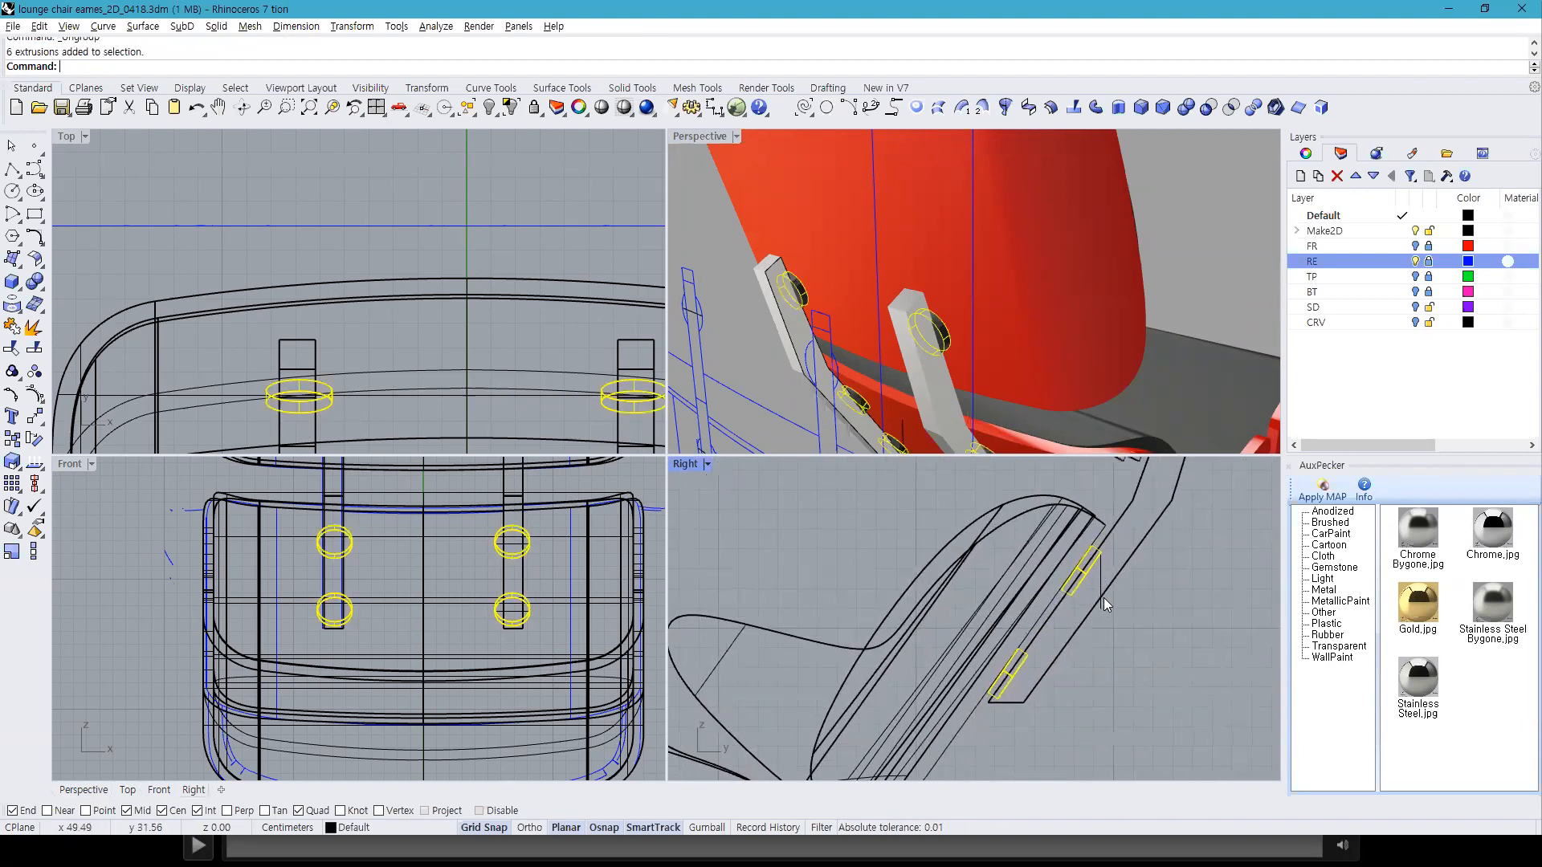
pyautogui.hotkey('ctrl', 'shift', 'g')
pyautogui.click(34, 371)
# Step: Leave out the two uppermost mounts and thicken the four lower mounts toward the back shell with Scale 1-D in the Right view
pyautogui.keyDown('ctrl'); pyautogui.click(950, 345); pyautogui.keyUp('ctrl')
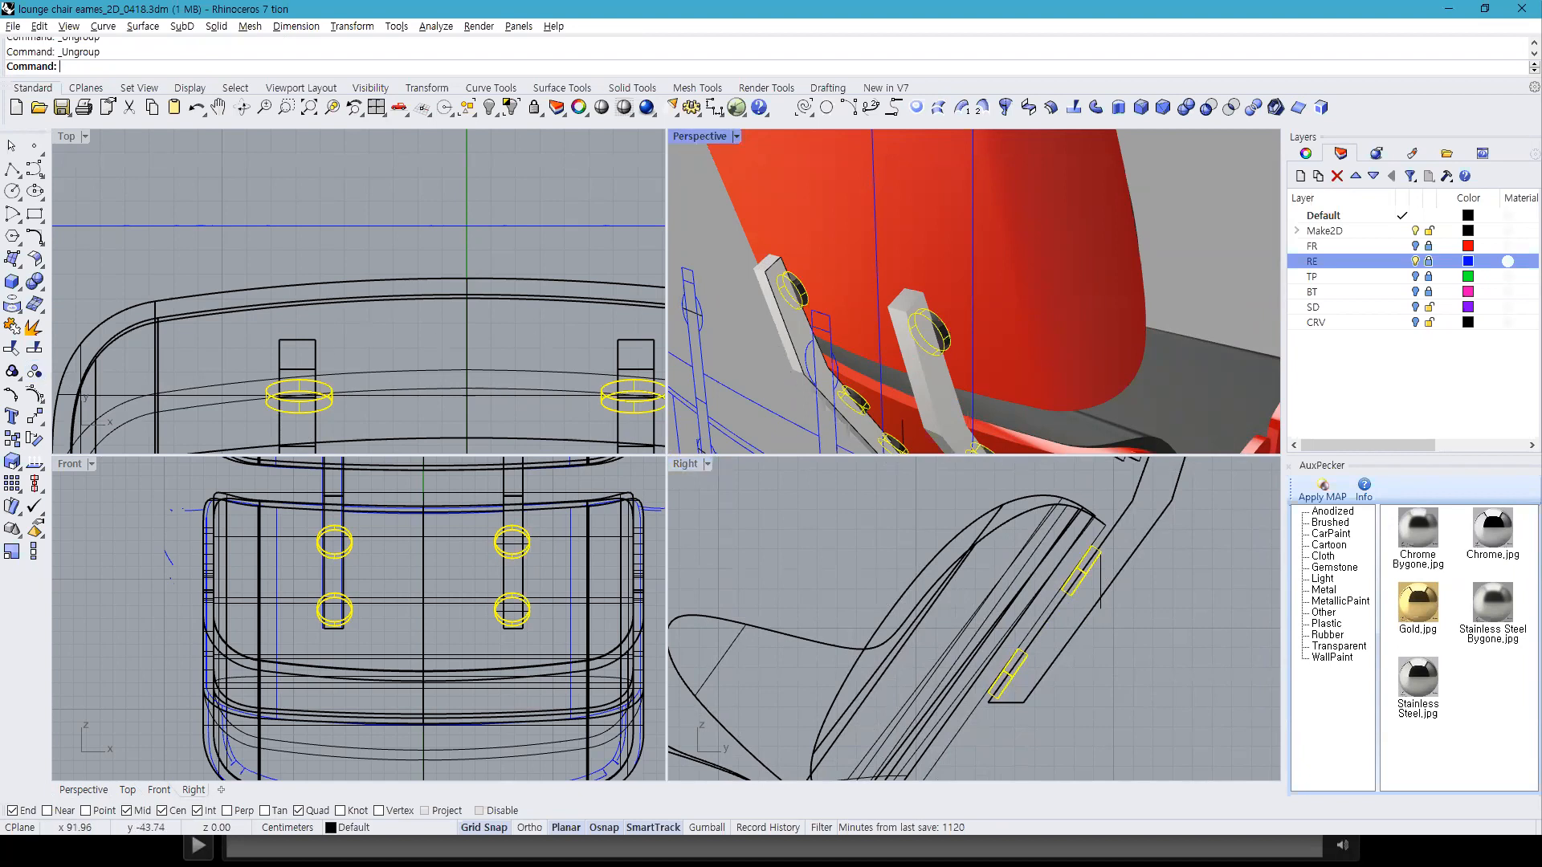
pyautogui.keyDown('ctrl'); pyautogui.click(807, 294); pyautogui.keyUp('ctrl')
pyautogui.scroll(5, 1067, 614)
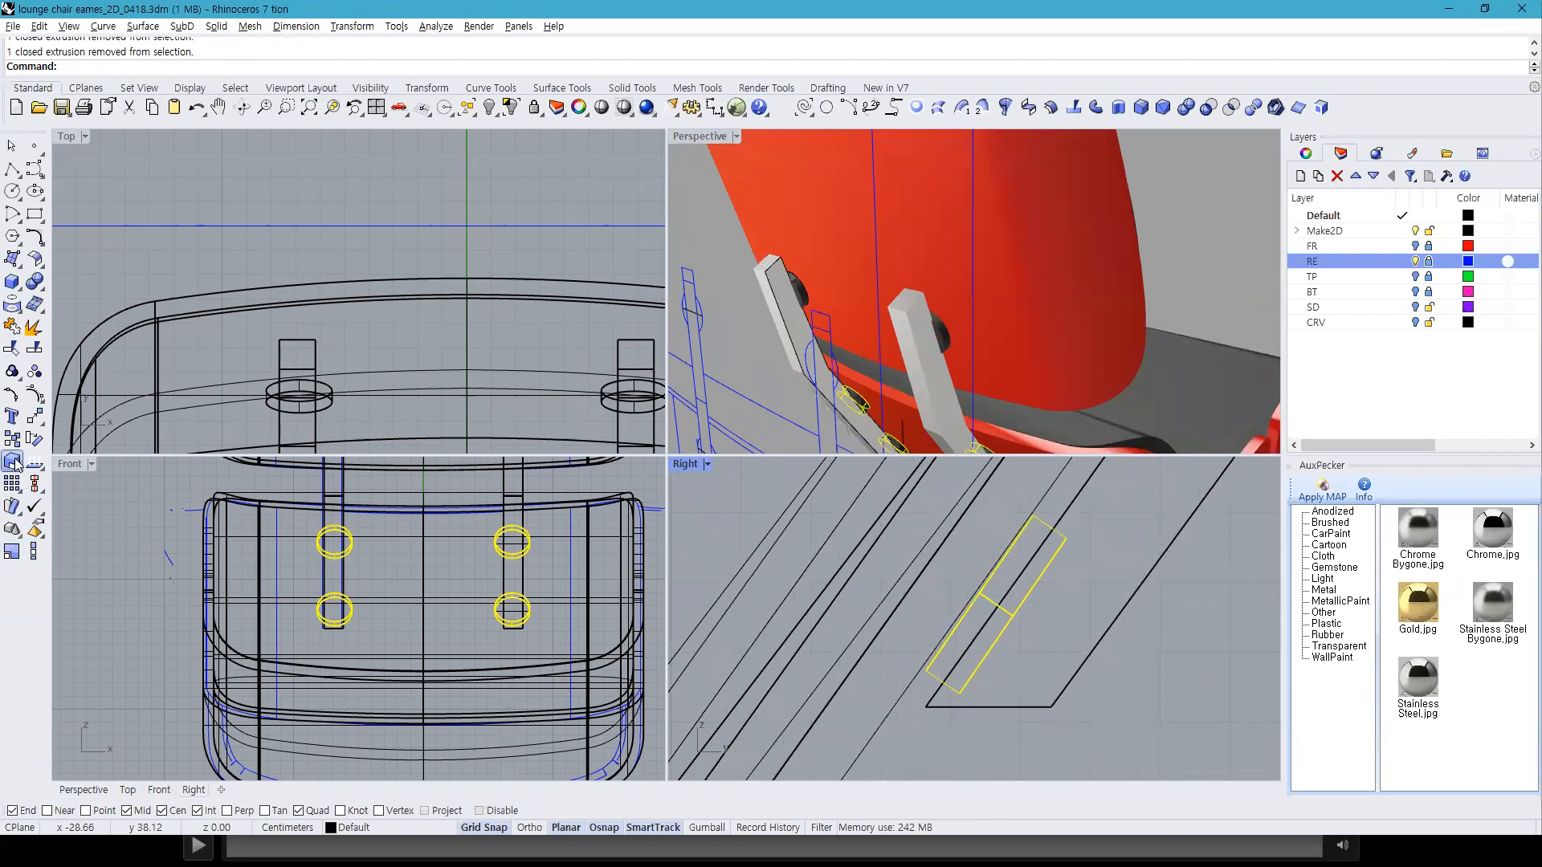
pyautogui.moveTo(15, 464)
pyautogui.click(80, 470)
pyautogui.click(961, 691)
pyautogui.click(929, 669)
pyautogui.click(910, 650)
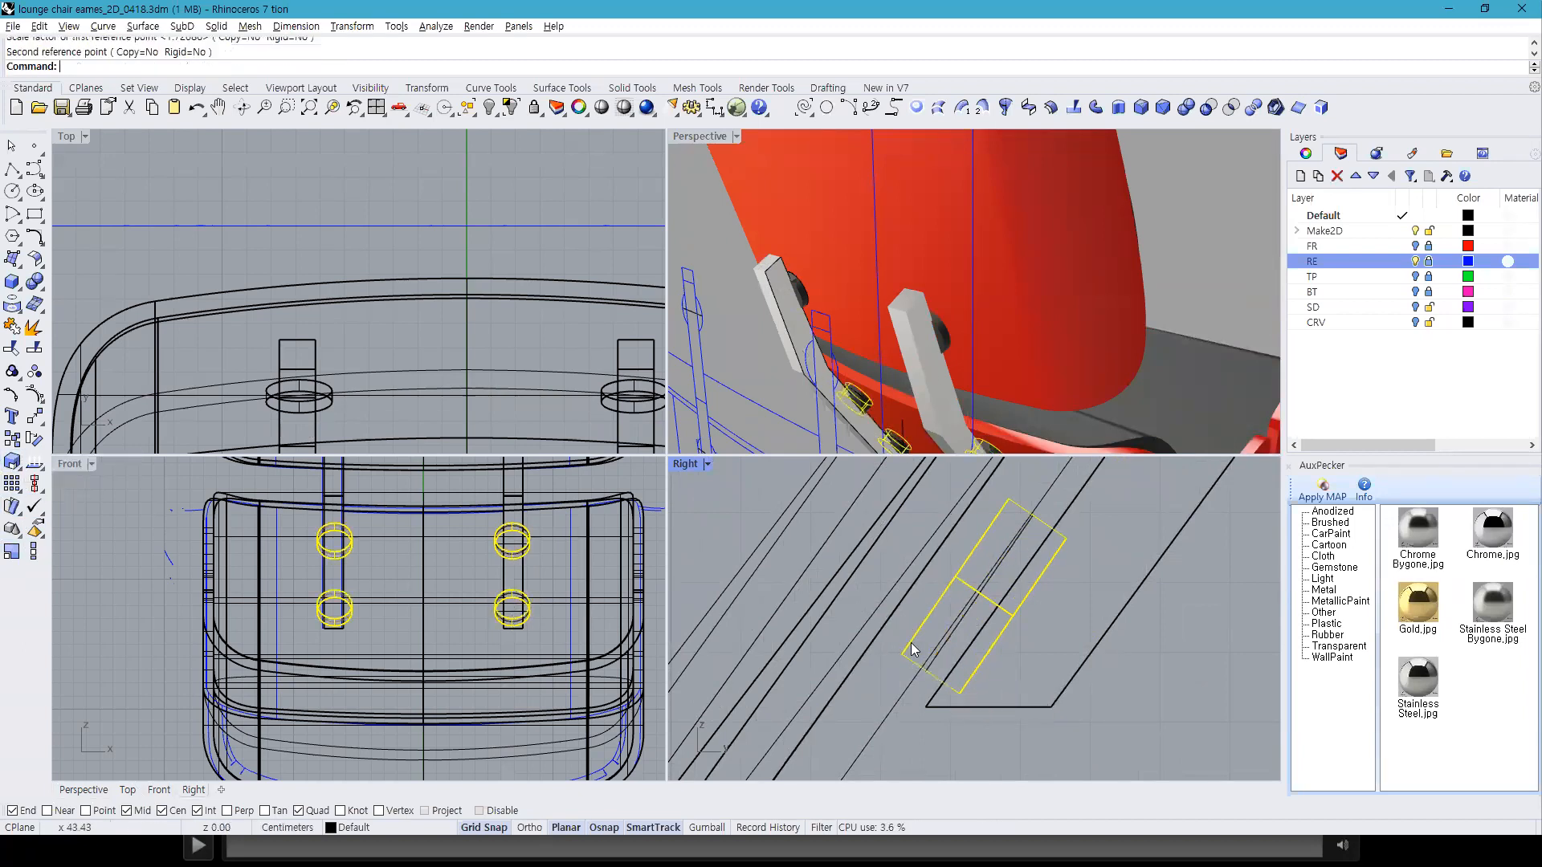
# Step: Thicken the two uppermost round mounts toward the upper back shell with Scale 1-D in the Right view
pyautogui.click(1182, 239)
pyautogui.moveTo(979, 371); pyautogui.dragTo(823, 329, button='right')
pyautogui.moveTo(858, 383); pyautogui.dragTo(803, 377, button='right')
pyautogui.moveTo(998, 281); pyautogui.dragTo(781, 296, button='right')
pyautogui.click(750, 294)
pyautogui.scroll(-3, 1021, 668)
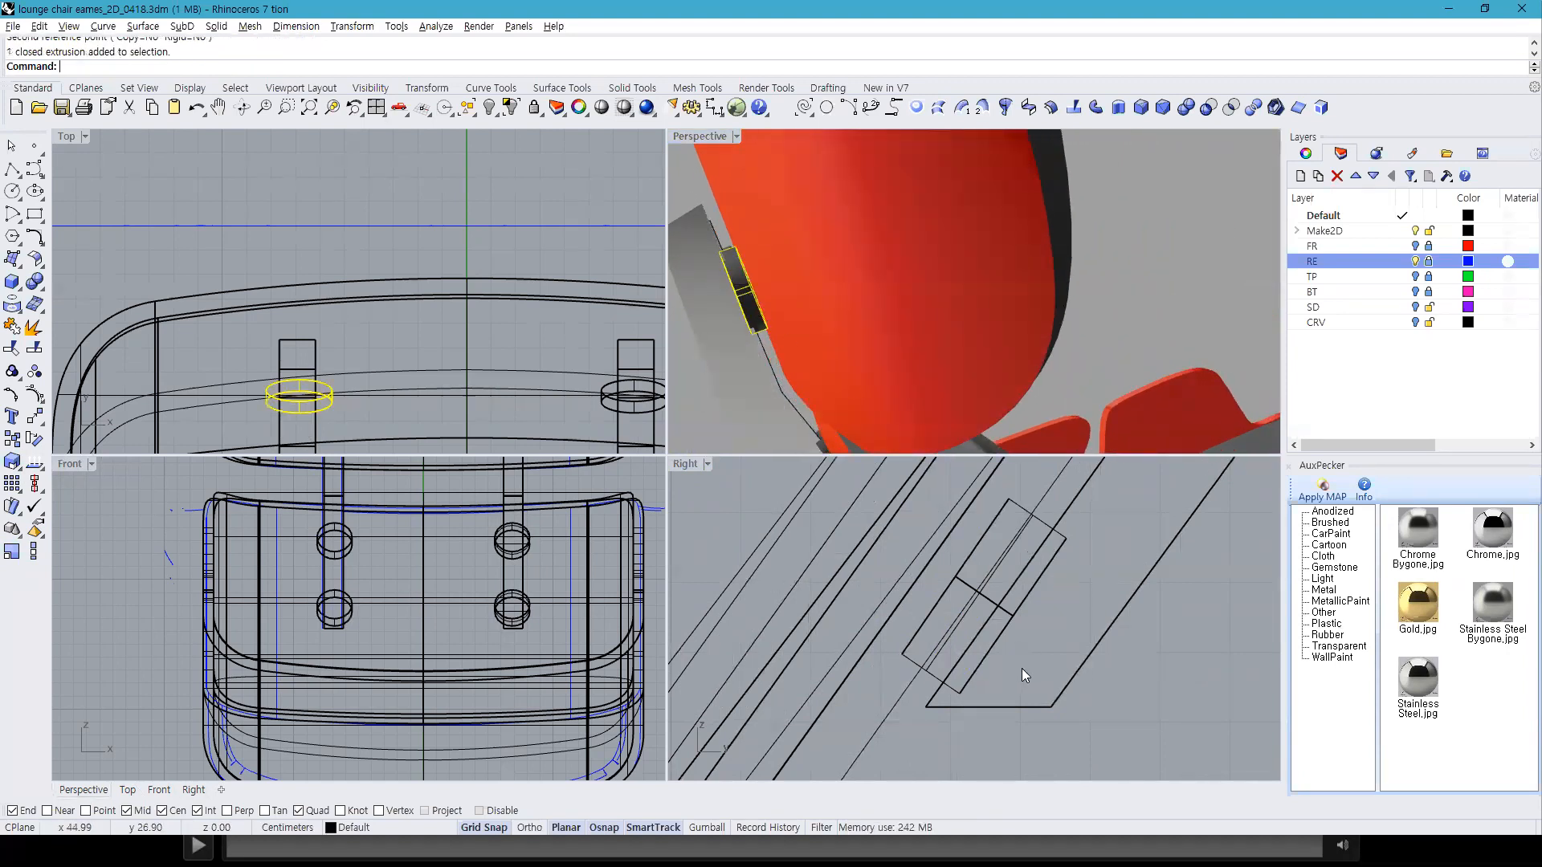
pyautogui.scroll(3, 939, 719)
pyautogui.scroll(5, 965, 610)
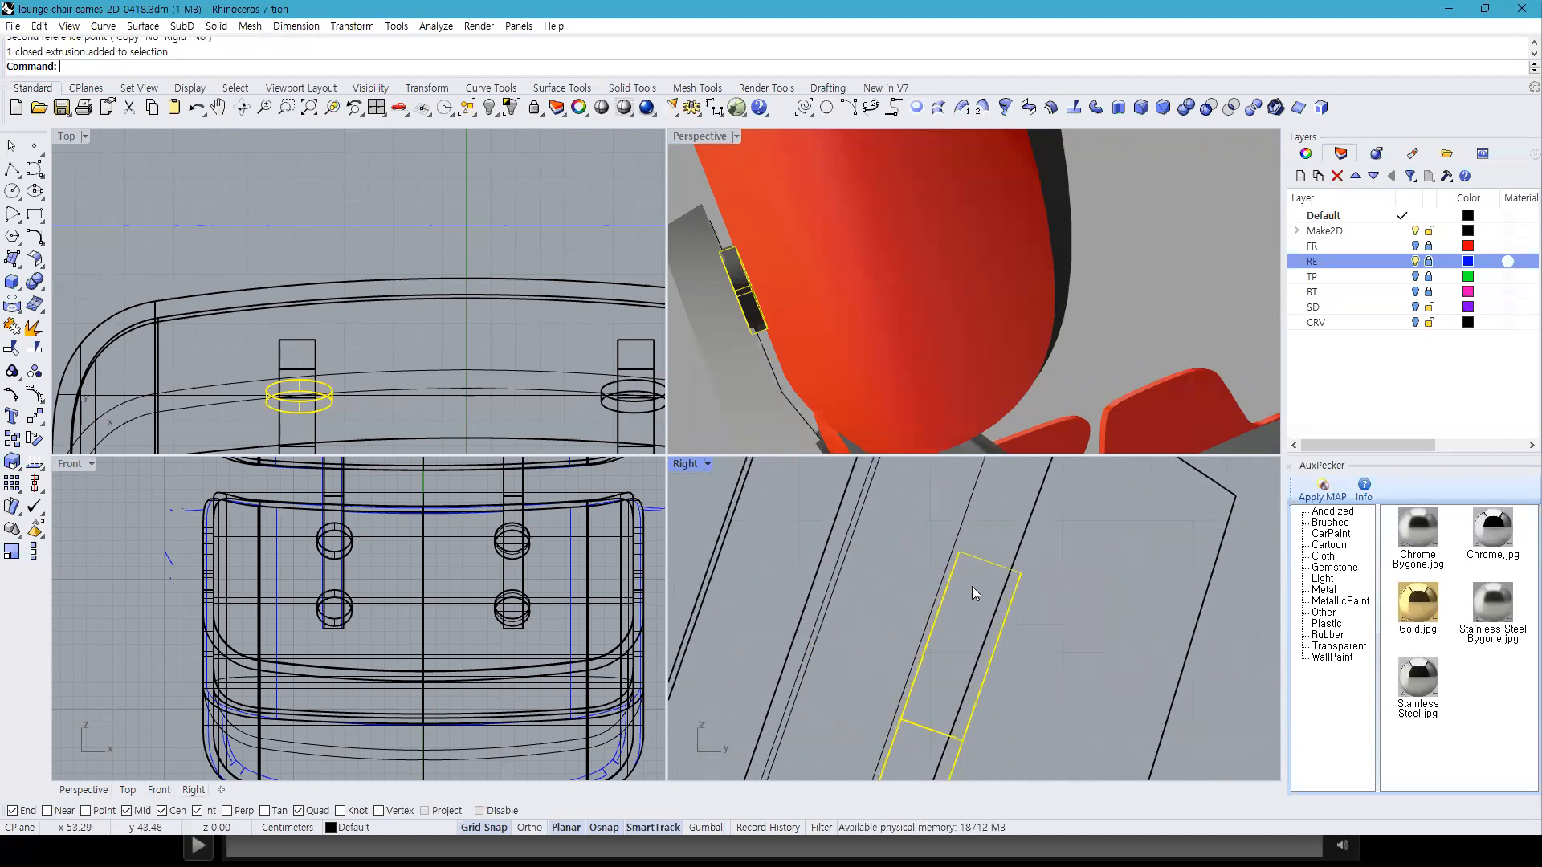
pyautogui.click(954, 566)
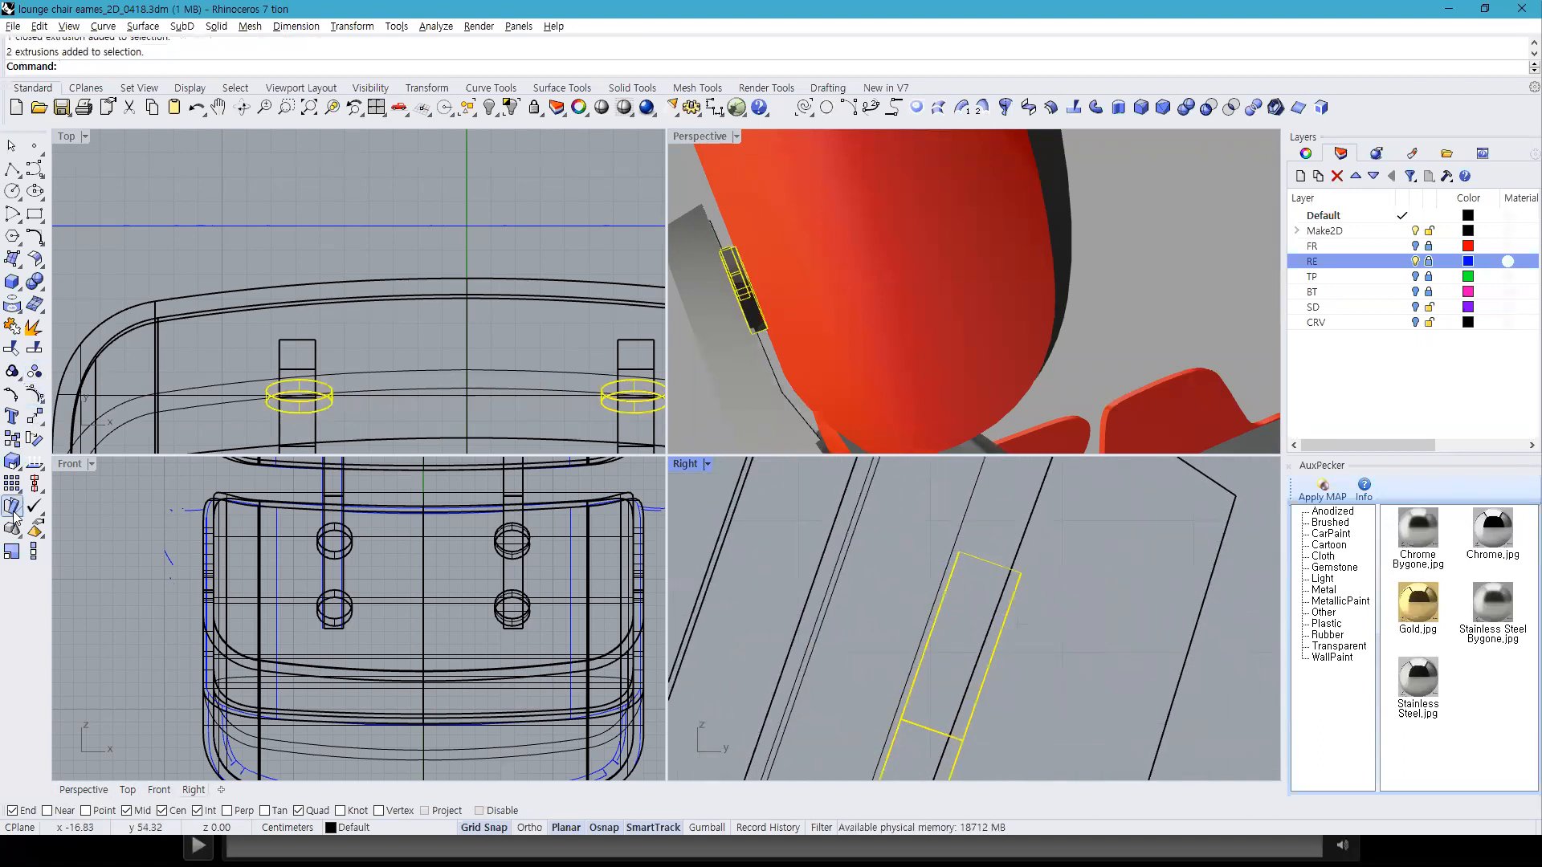
pyautogui.click(33, 551)
pyautogui.click(1022, 575)
pyautogui.click(959, 553)
pyautogui.click(898, 530)
pyautogui.click(919, 493)
# Step: Set the Perspective view to Ghosted display and examine how the thickened mounts meet the back shells
pyautogui.moveTo(740, 335); pyautogui.dragTo(770, 311, button='right')
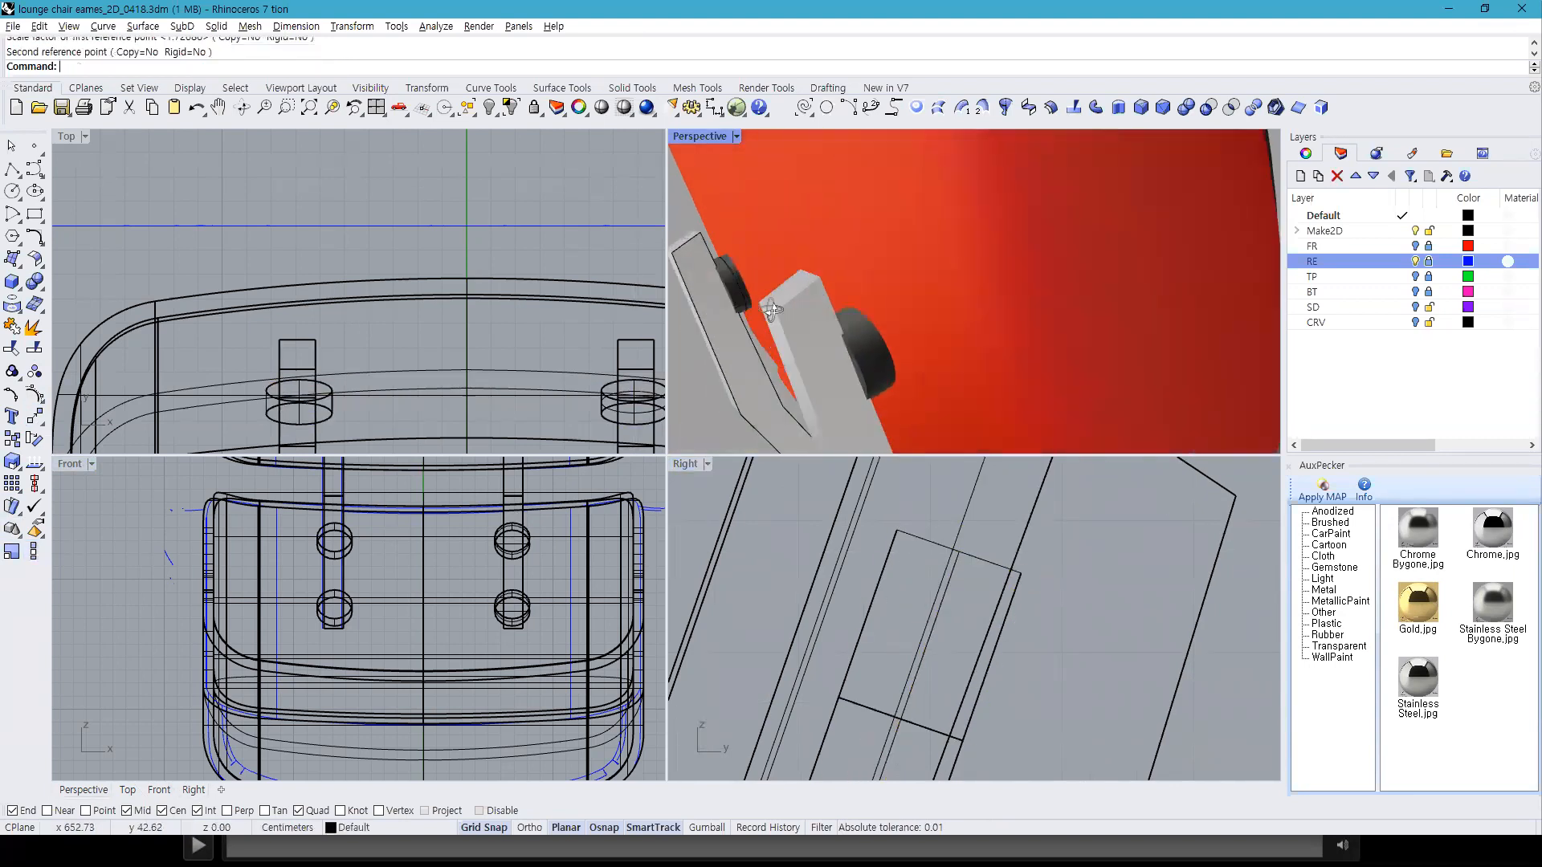
pyautogui.click(875, 343)
pyautogui.click(935, 346)
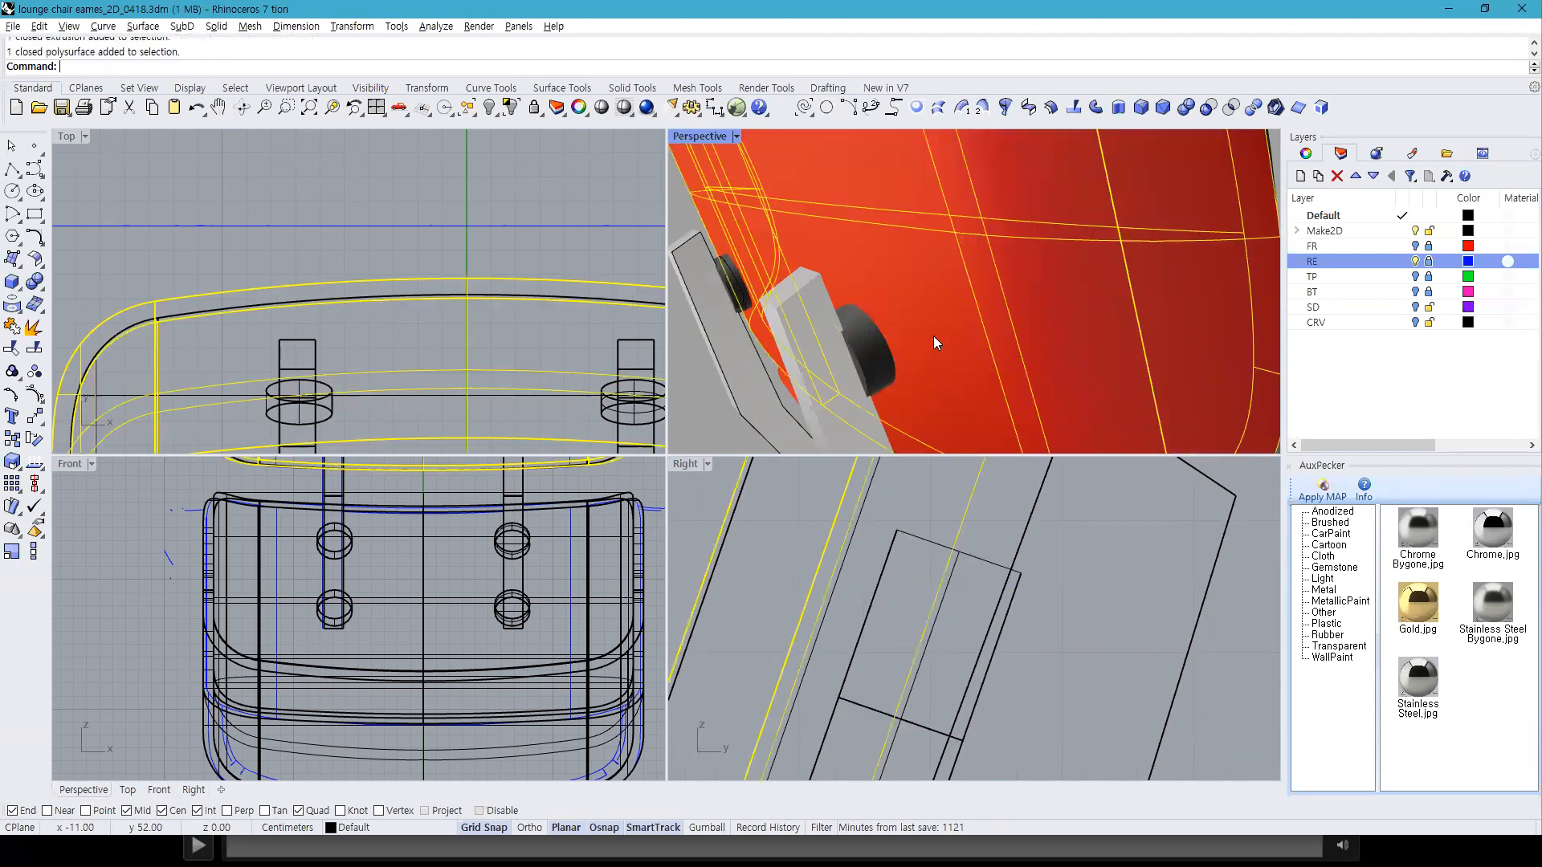
pyautogui.click(671, 140)
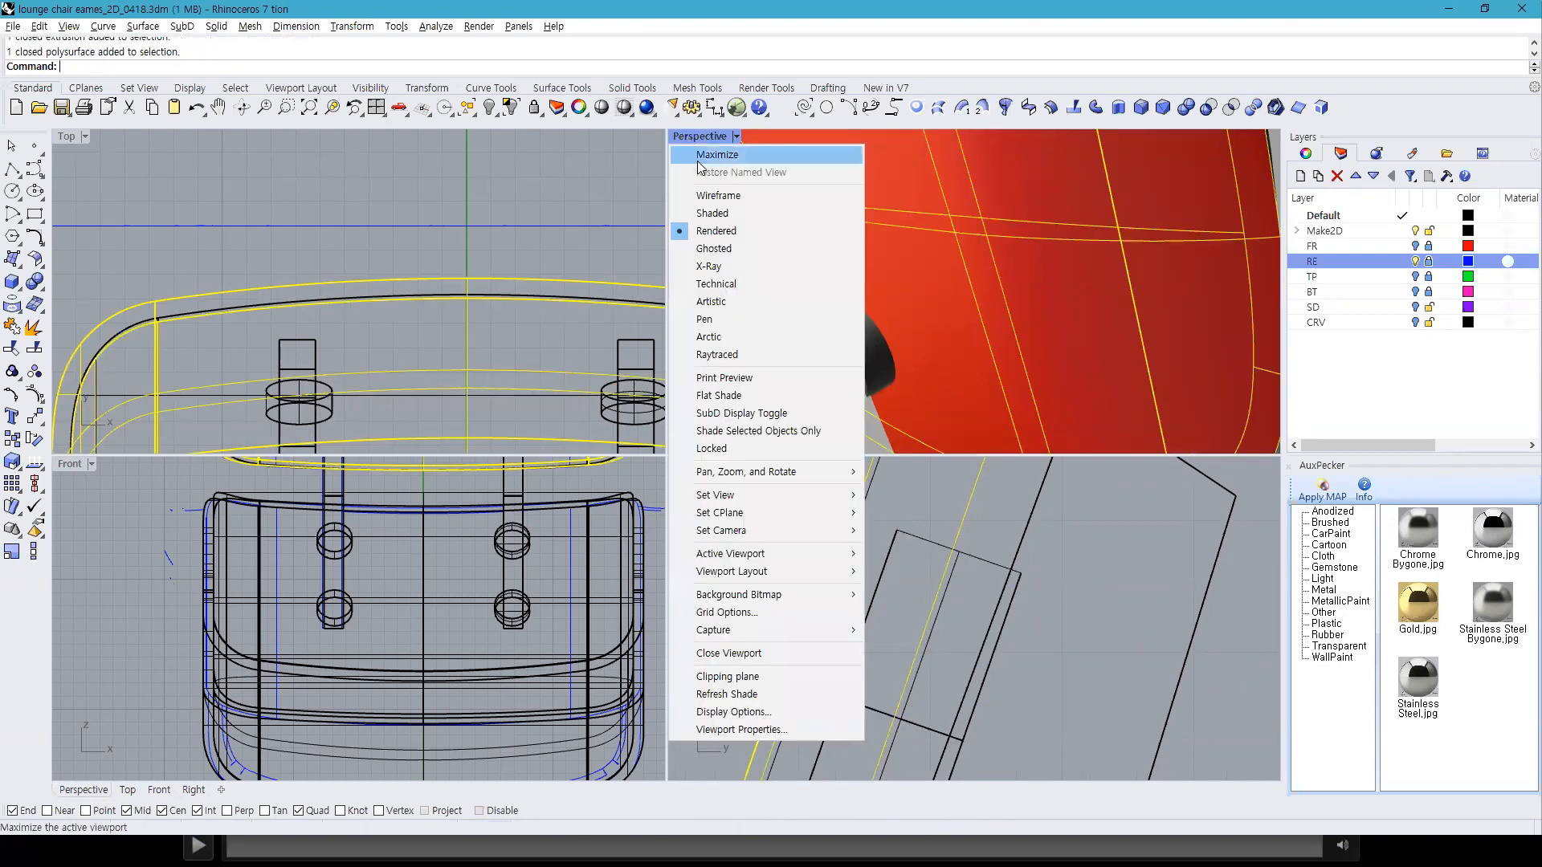
pyautogui.click(722, 248)
pyautogui.press('Escape')
pyautogui.moveTo(835, 364); pyautogui.dragTo(1180, 305, button='right')
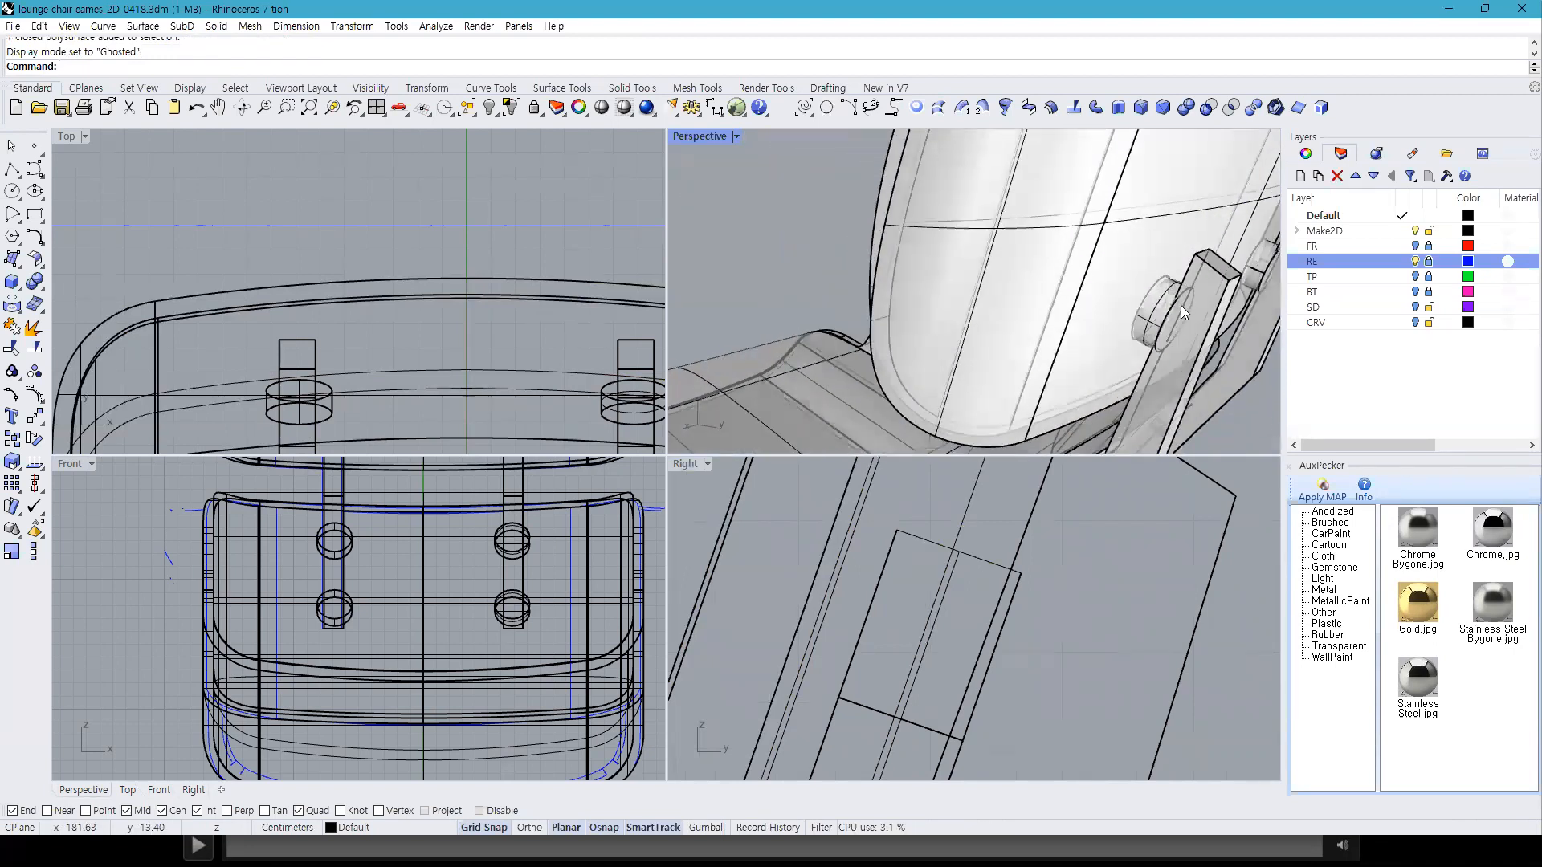
pyautogui.scroll(6, 1180, 300)
pyautogui.scroll(-6, 1184, 294)
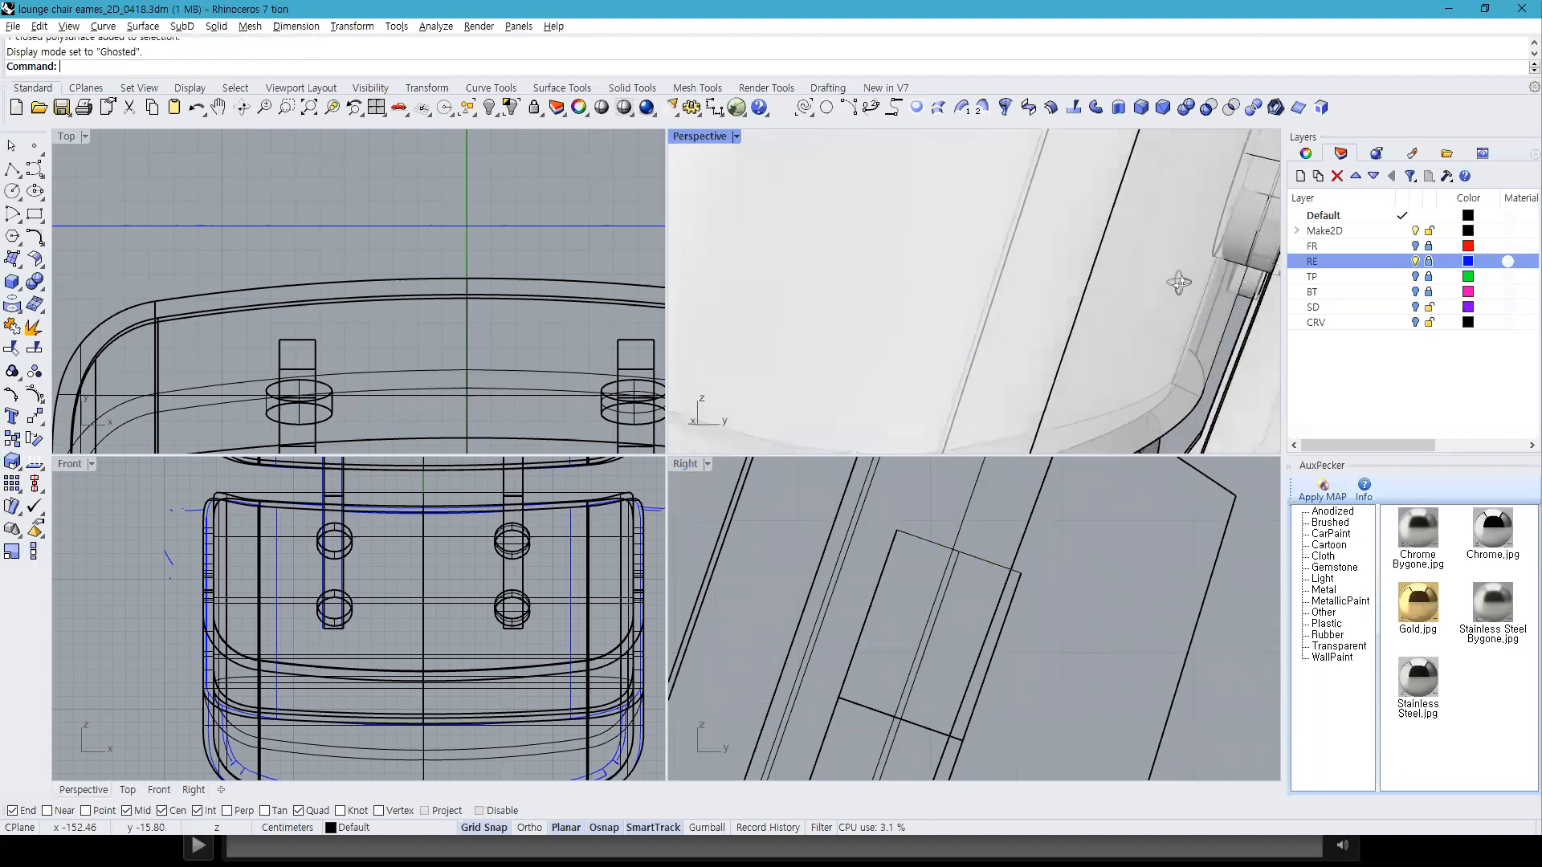
pyautogui.keyDown('shift'); pyautogui.moveTo(1095, 388); pyautogui.dragTo(1108, 261, button='right'); pyautogui.keyUp('shift')
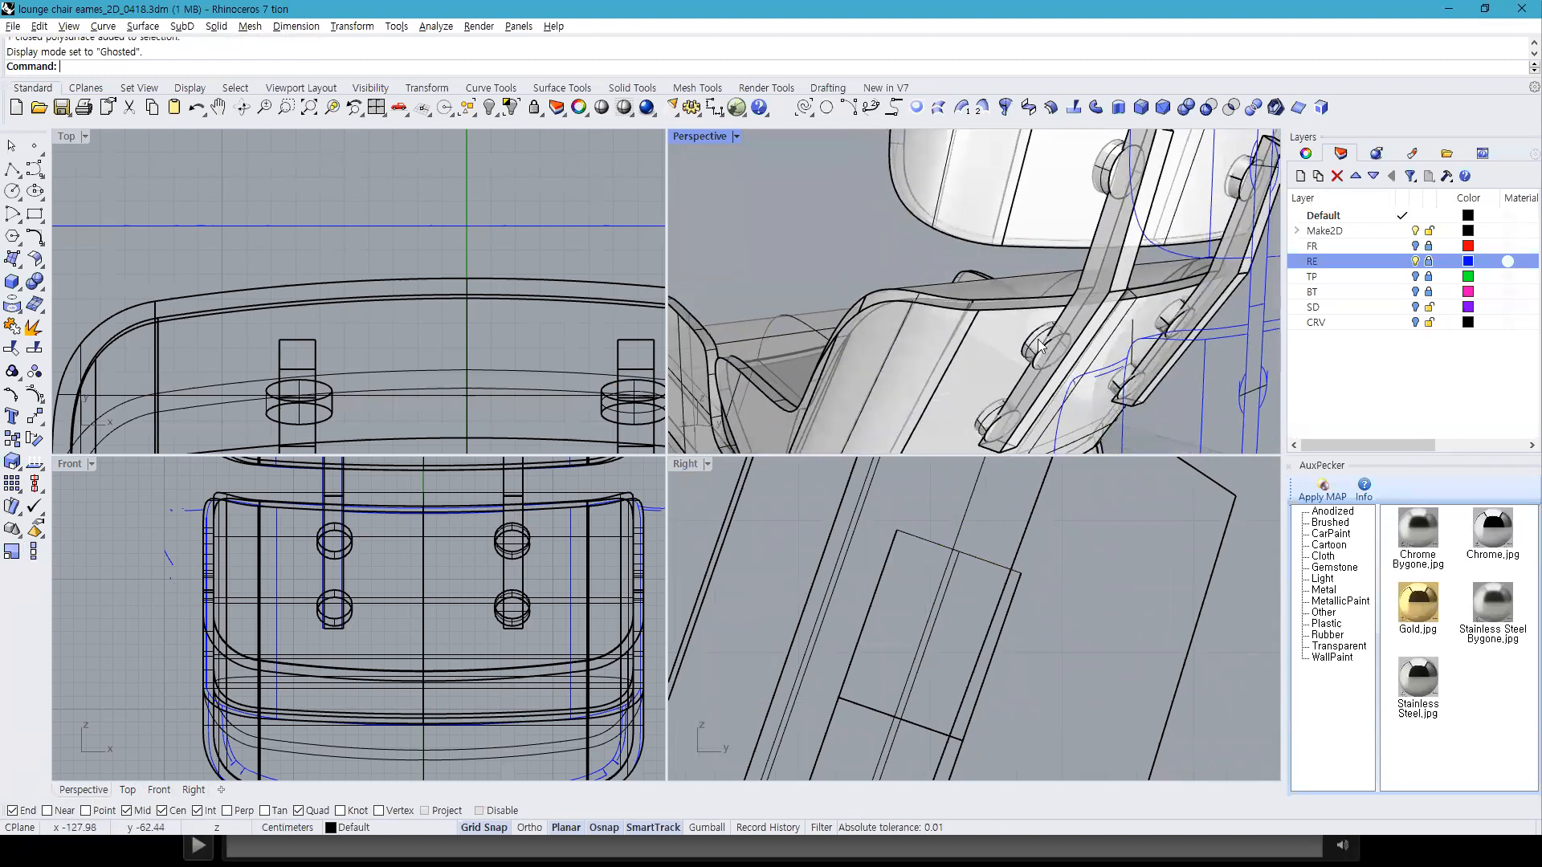
pyautogui.scroll(7, 1031, 337)
pyautogui.moveTo(1029, 345); pyautogui.dragTo(856, 491, button='right')
pyautogui.scroll(-6, 1119, 315)
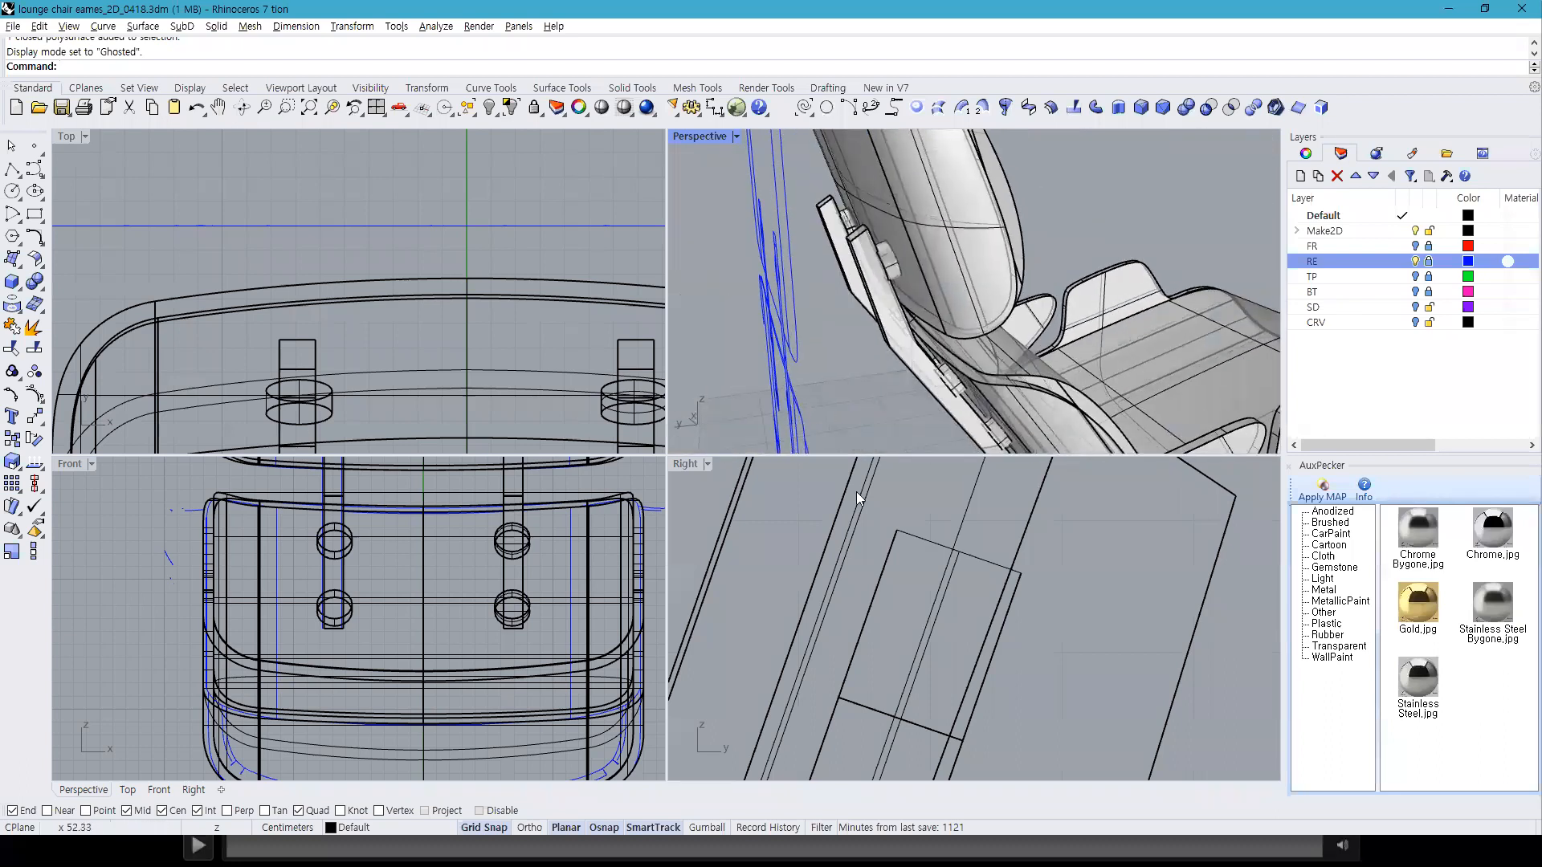
pyautogui.moveTo(959, 332); pyautogui.dragTo(898, 268, button='right')
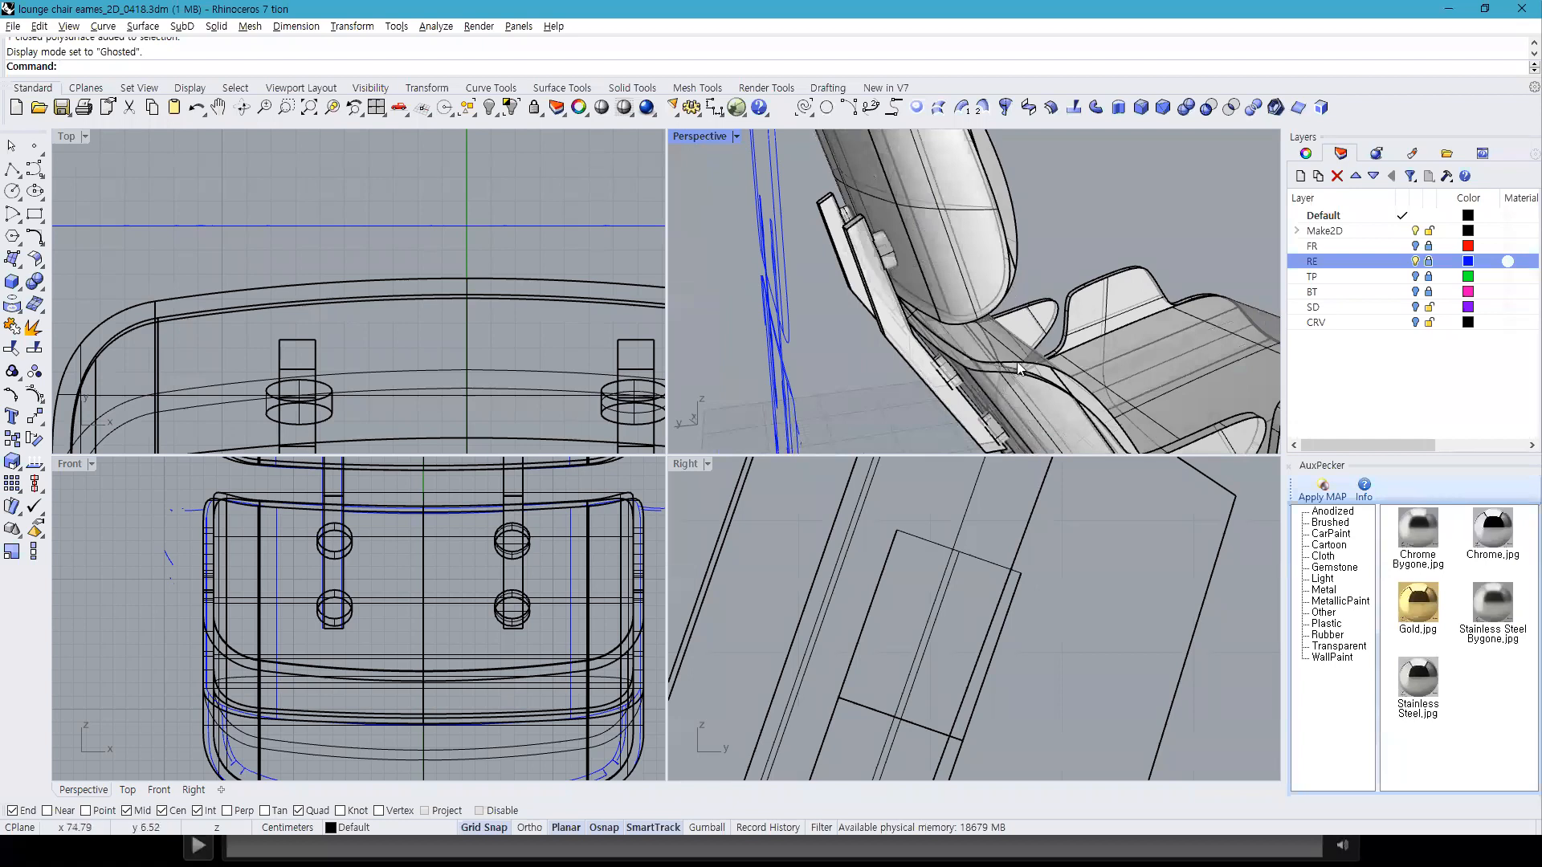
# Step: Return the Perspective view to Rendered display and bring the whole chair into view
pyautogui.click(698, 136)
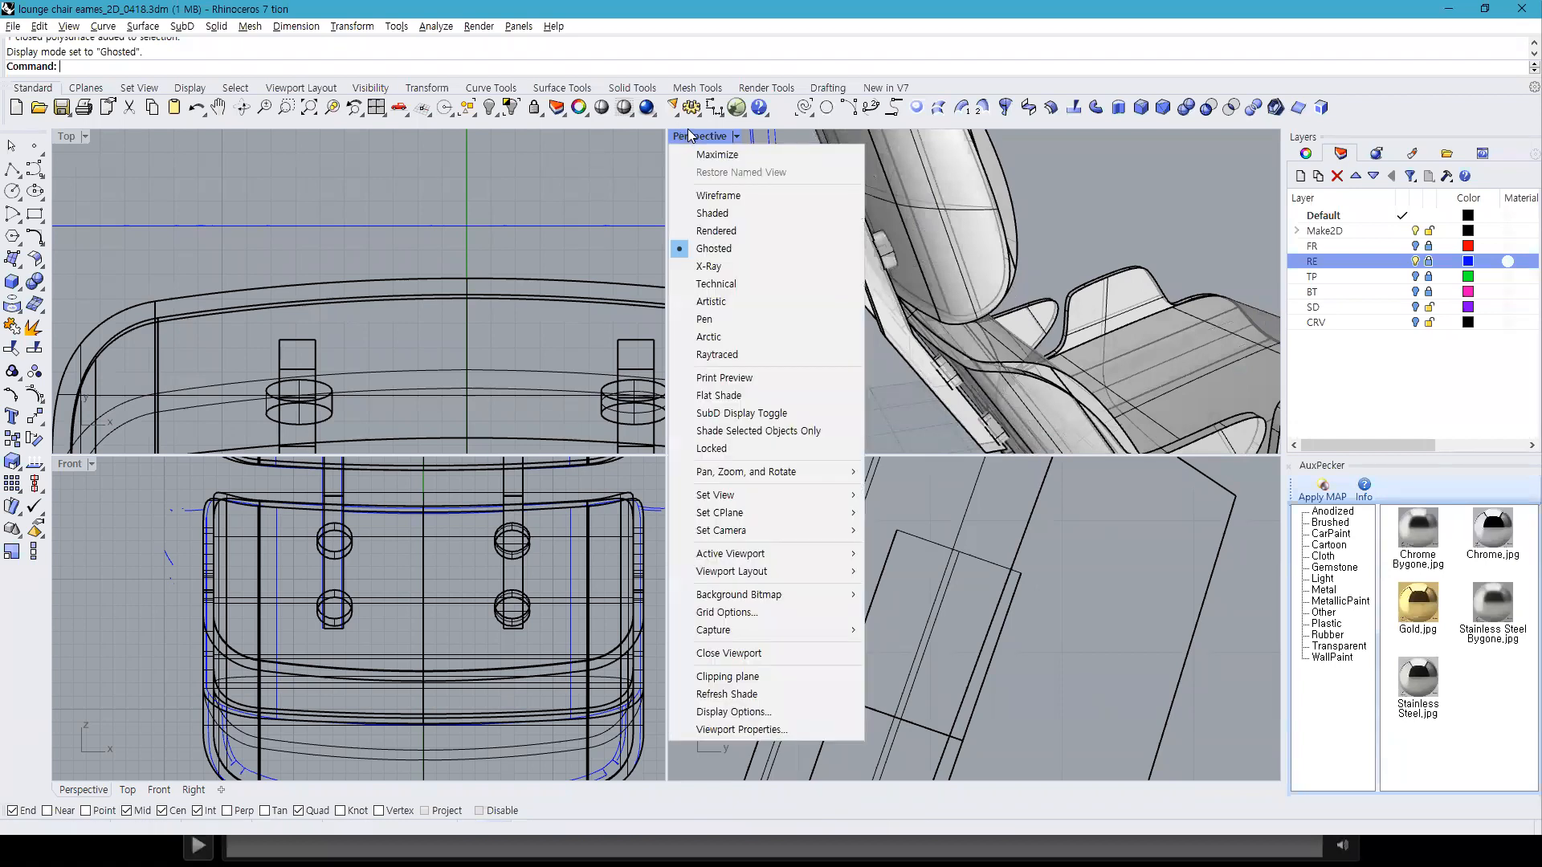
pyautogui.click(711, 238)
pyautogui.moveTo(935, 350); pyautogui.dragTo(1028, 321, button='right')
pyautogui.scroll(-5, 1031, 329)
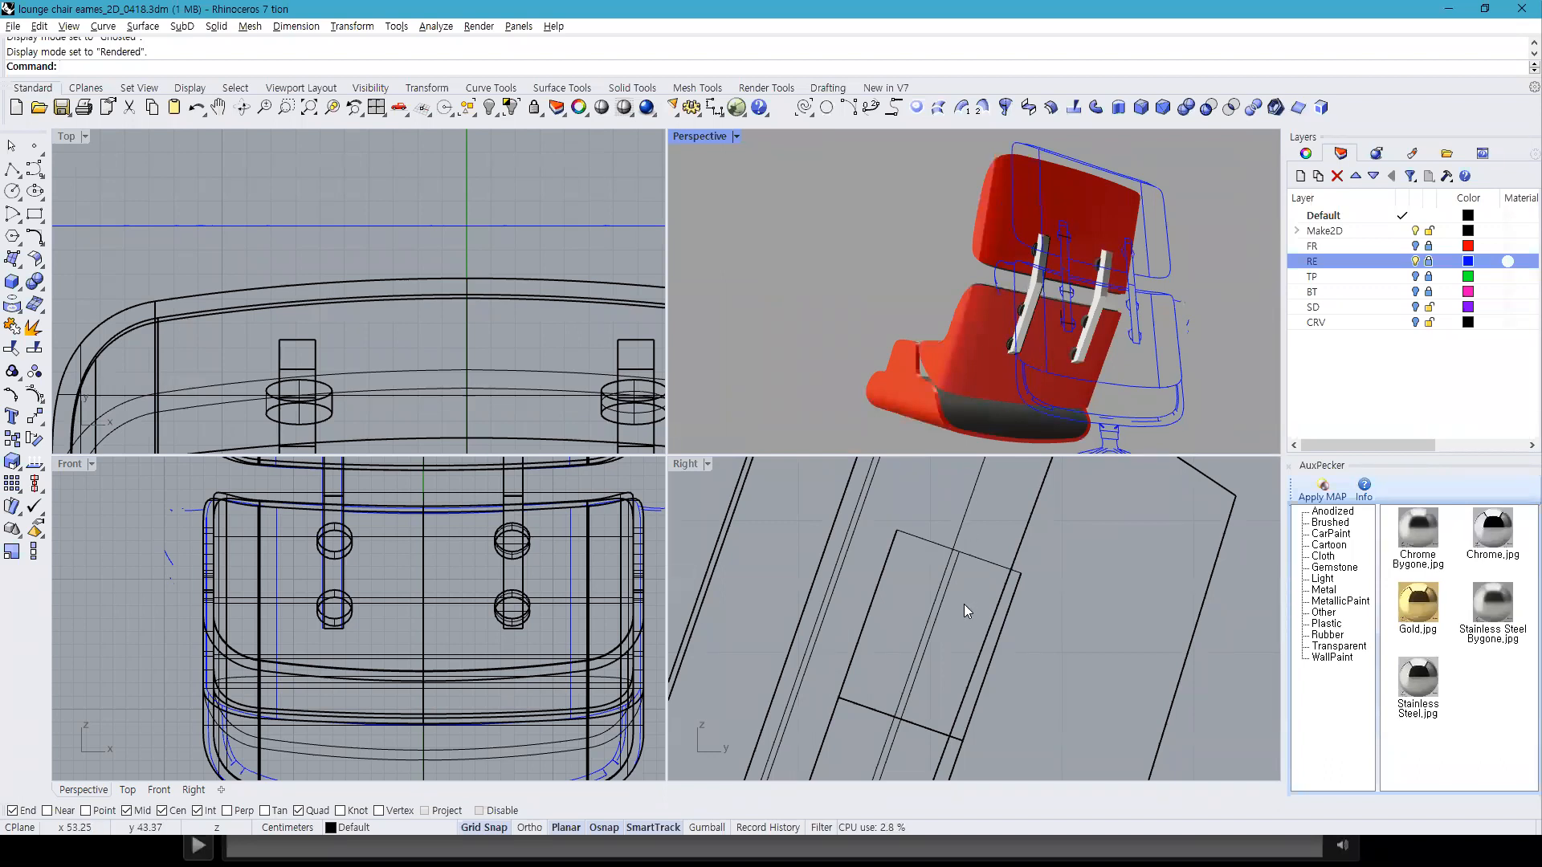
# Step: Hide the RE layer and show the SD layer to bring up the chair base's side drawing in the Right view
pyautogui.scroll(-6, 967, 604)
pyautogui.scroll(-4, 979, 615)
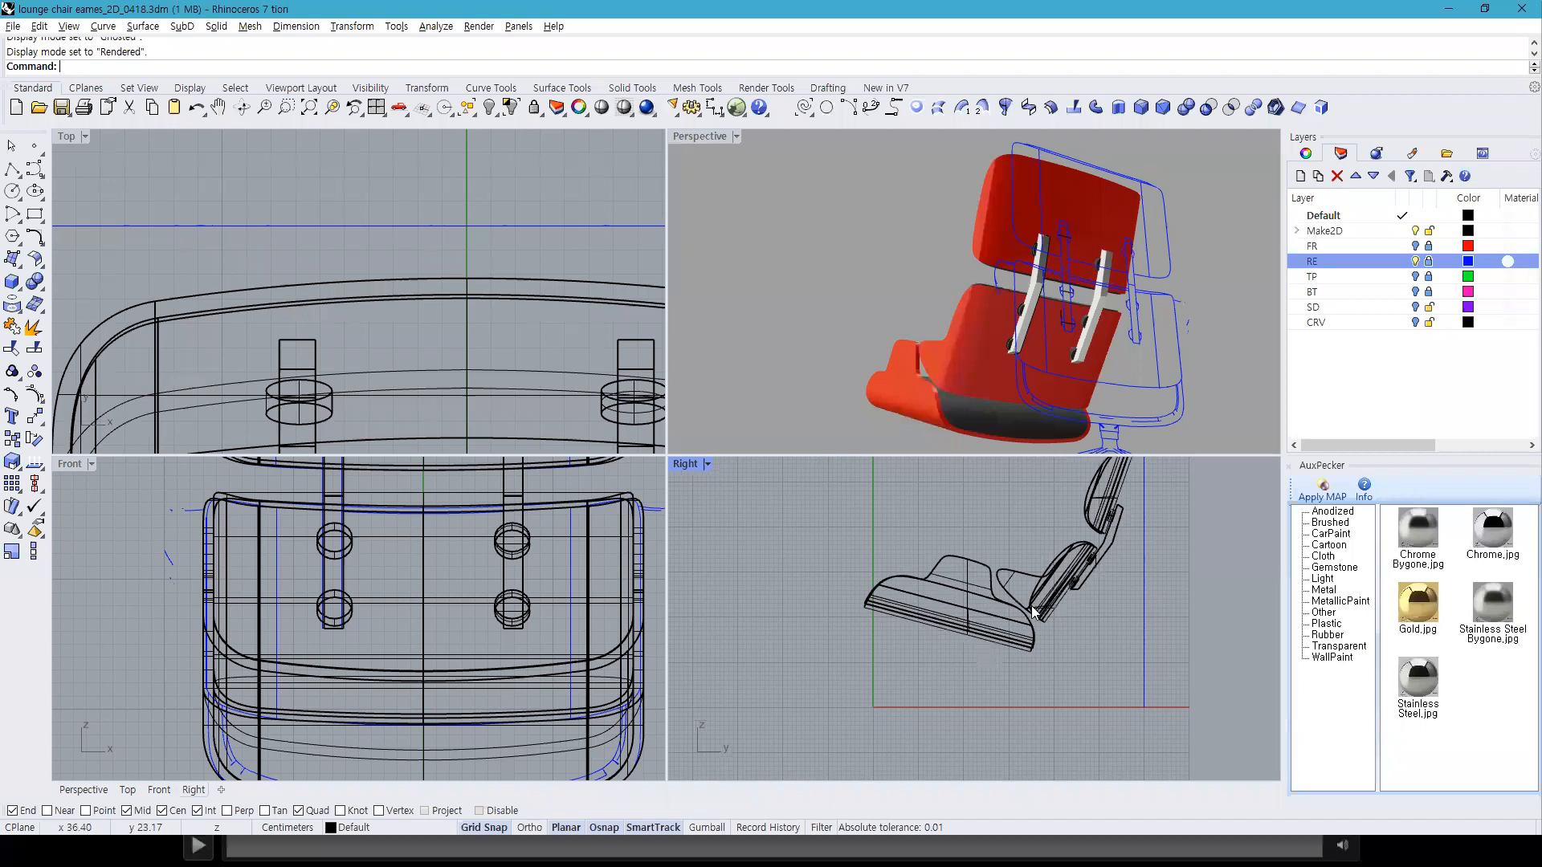
pyautogui.scroll(2, 1019, 631)
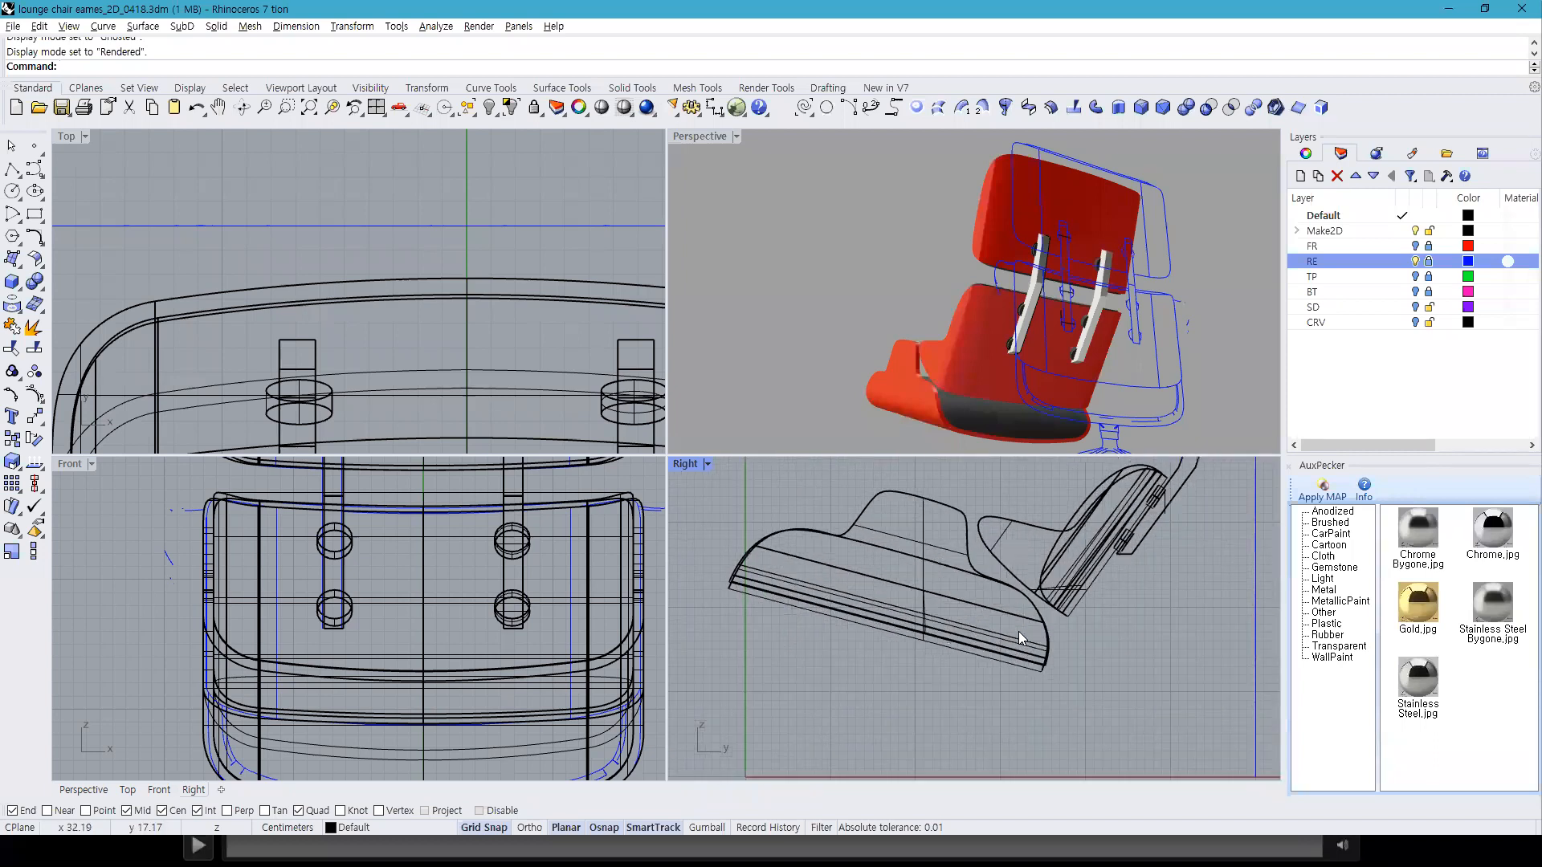
pyautogui.click(1416, 261)
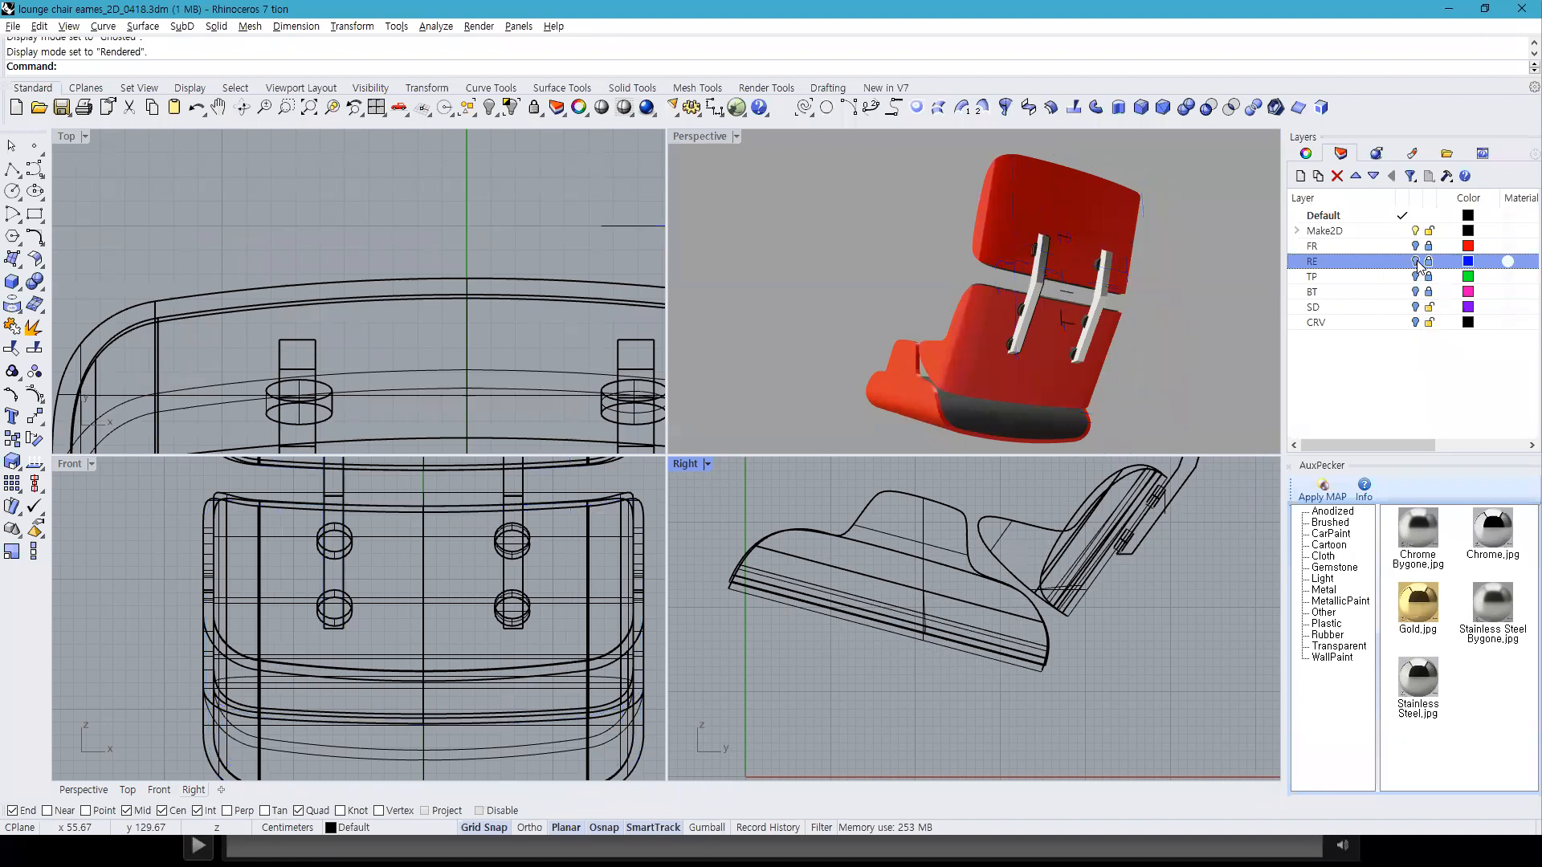
pyautogui.click(1415, 307)
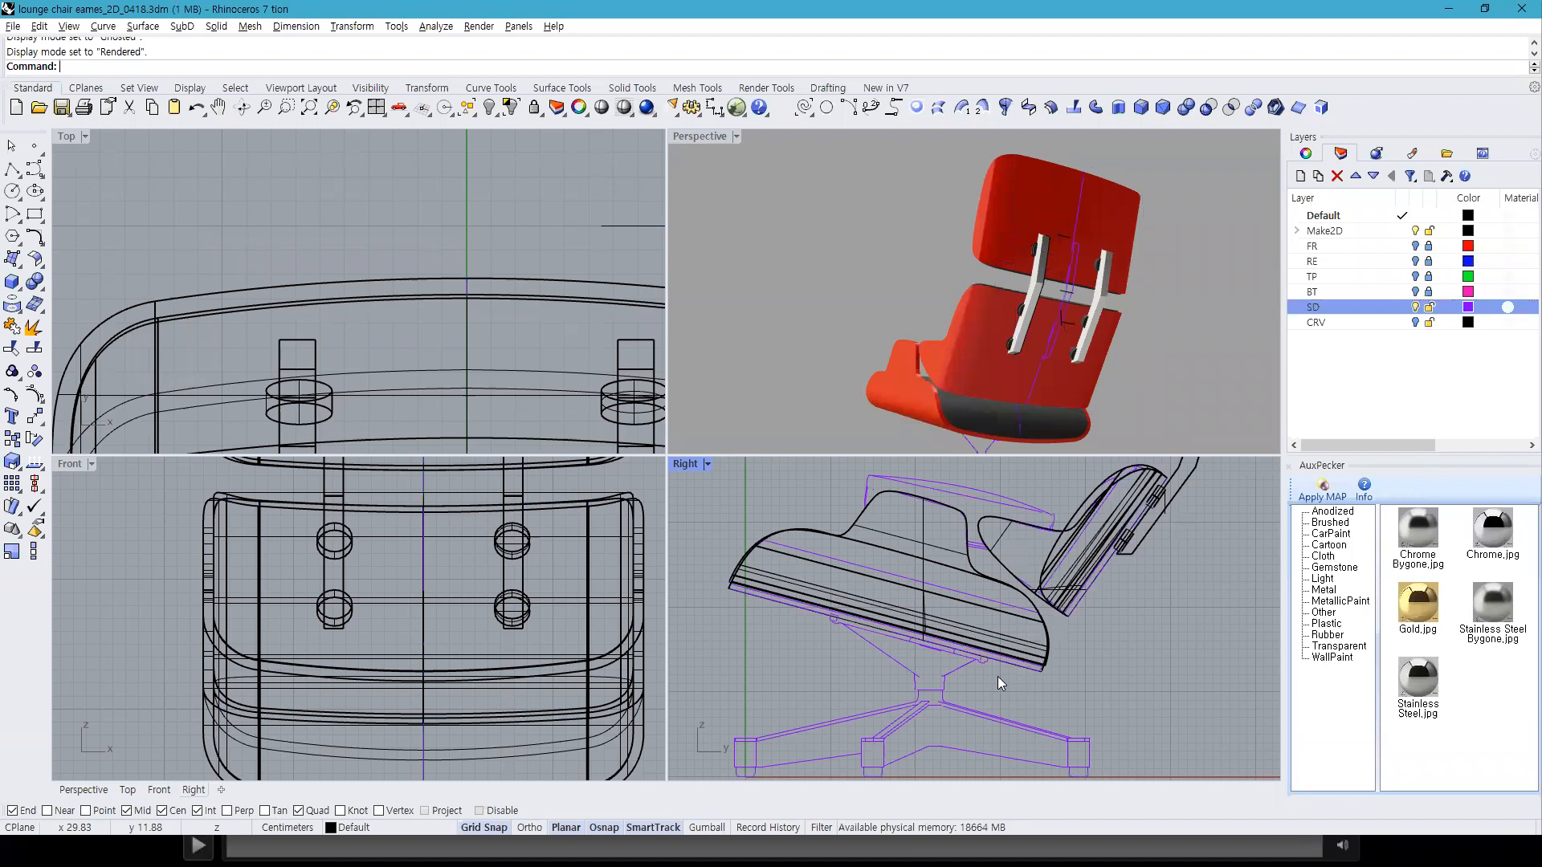
pyautogui.scroll(5, 997, 676)
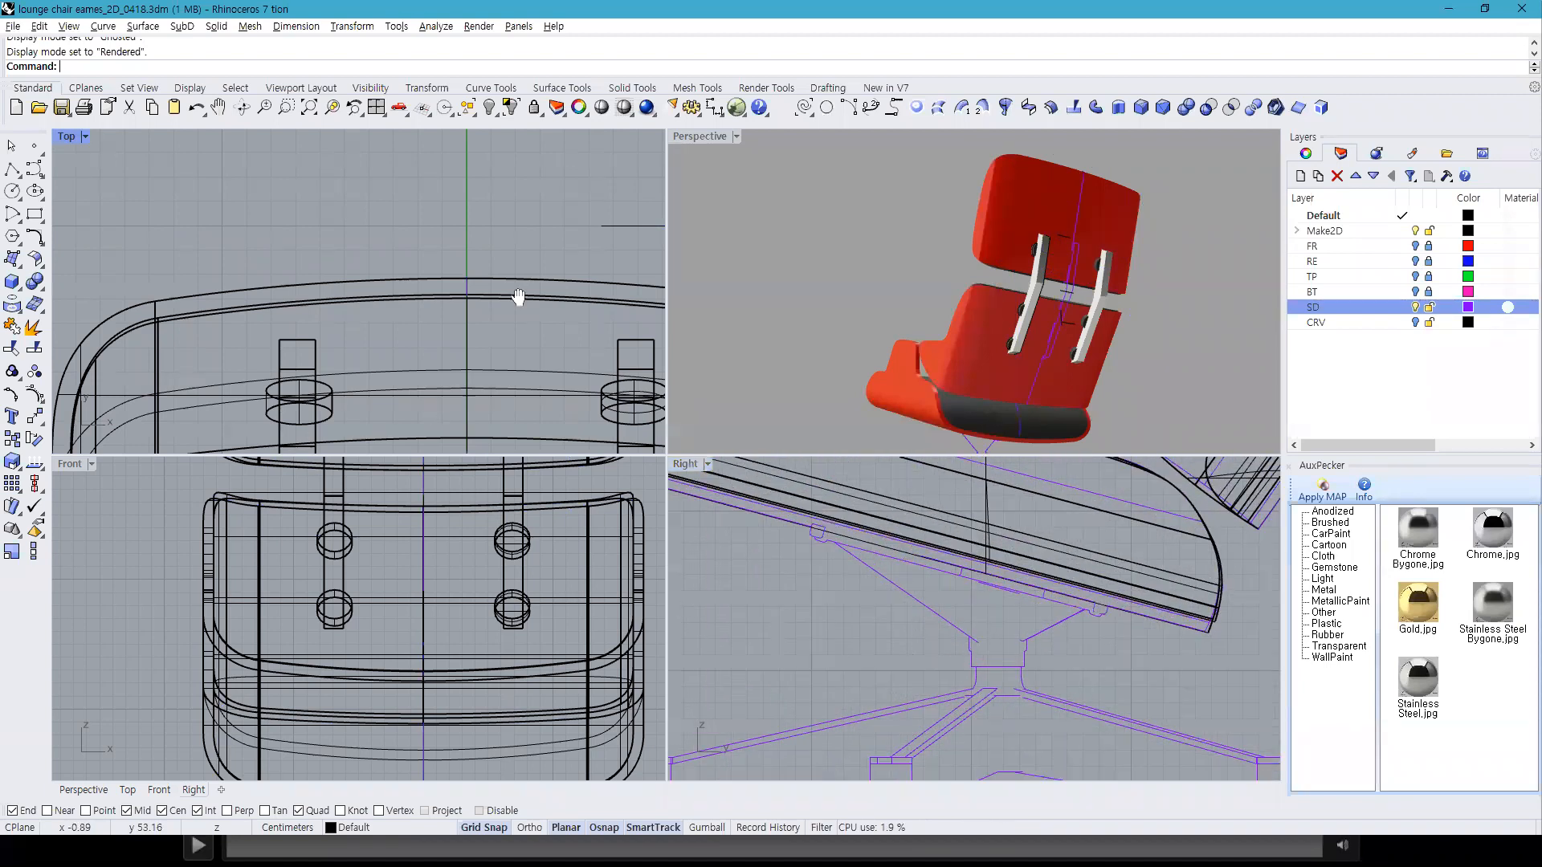
# Step: Show the BT layer and frame the star base drawing in the Top view
pyautogui.moveTo(518, 300); pyautogui.dragTo(607, 128, button='right')
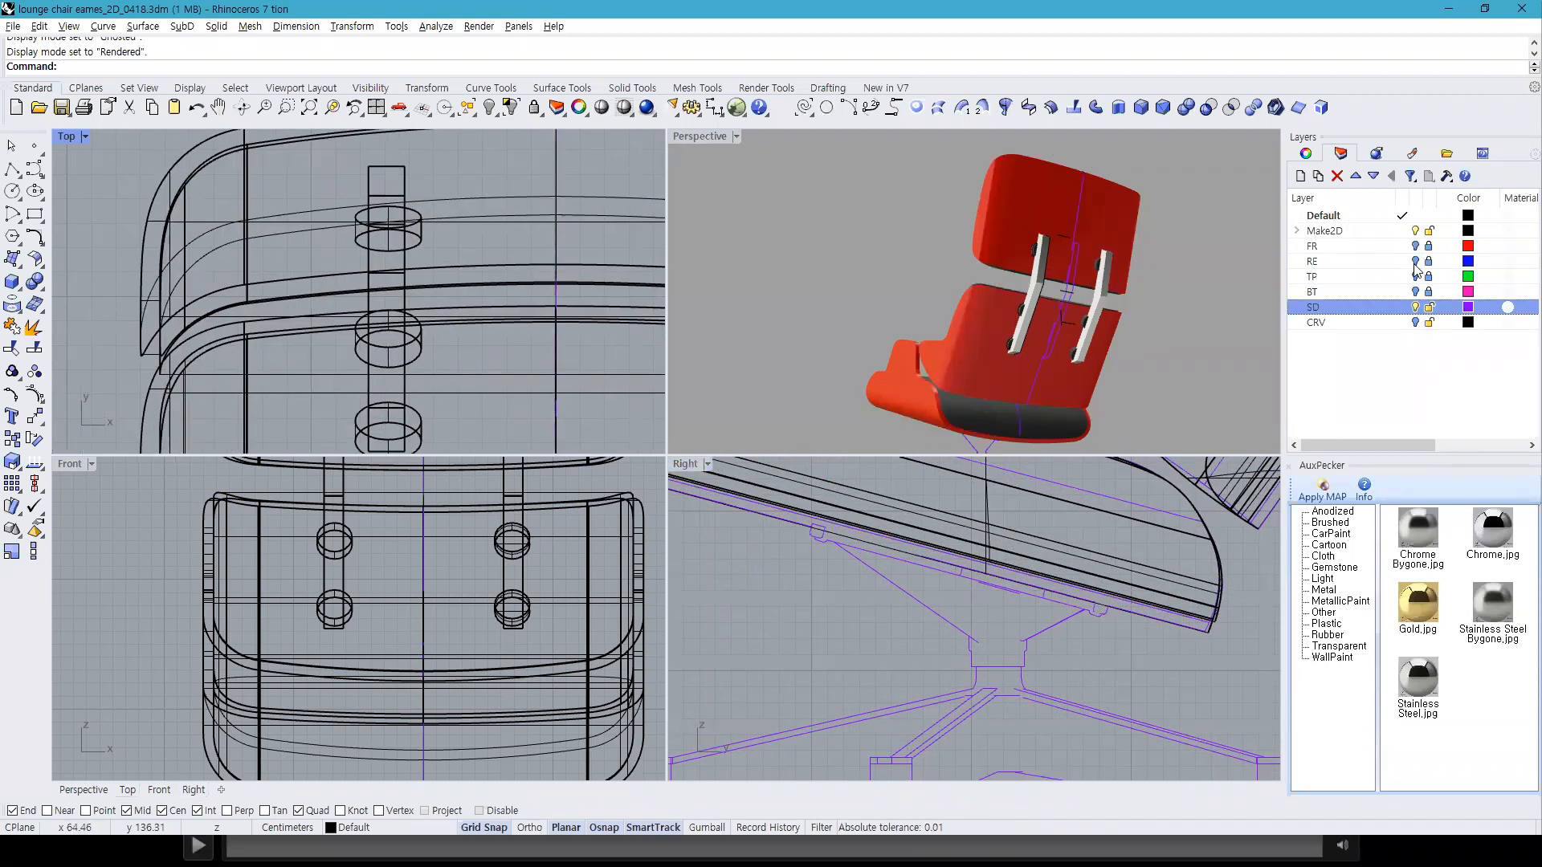
pyautogui.click(1414, 291)
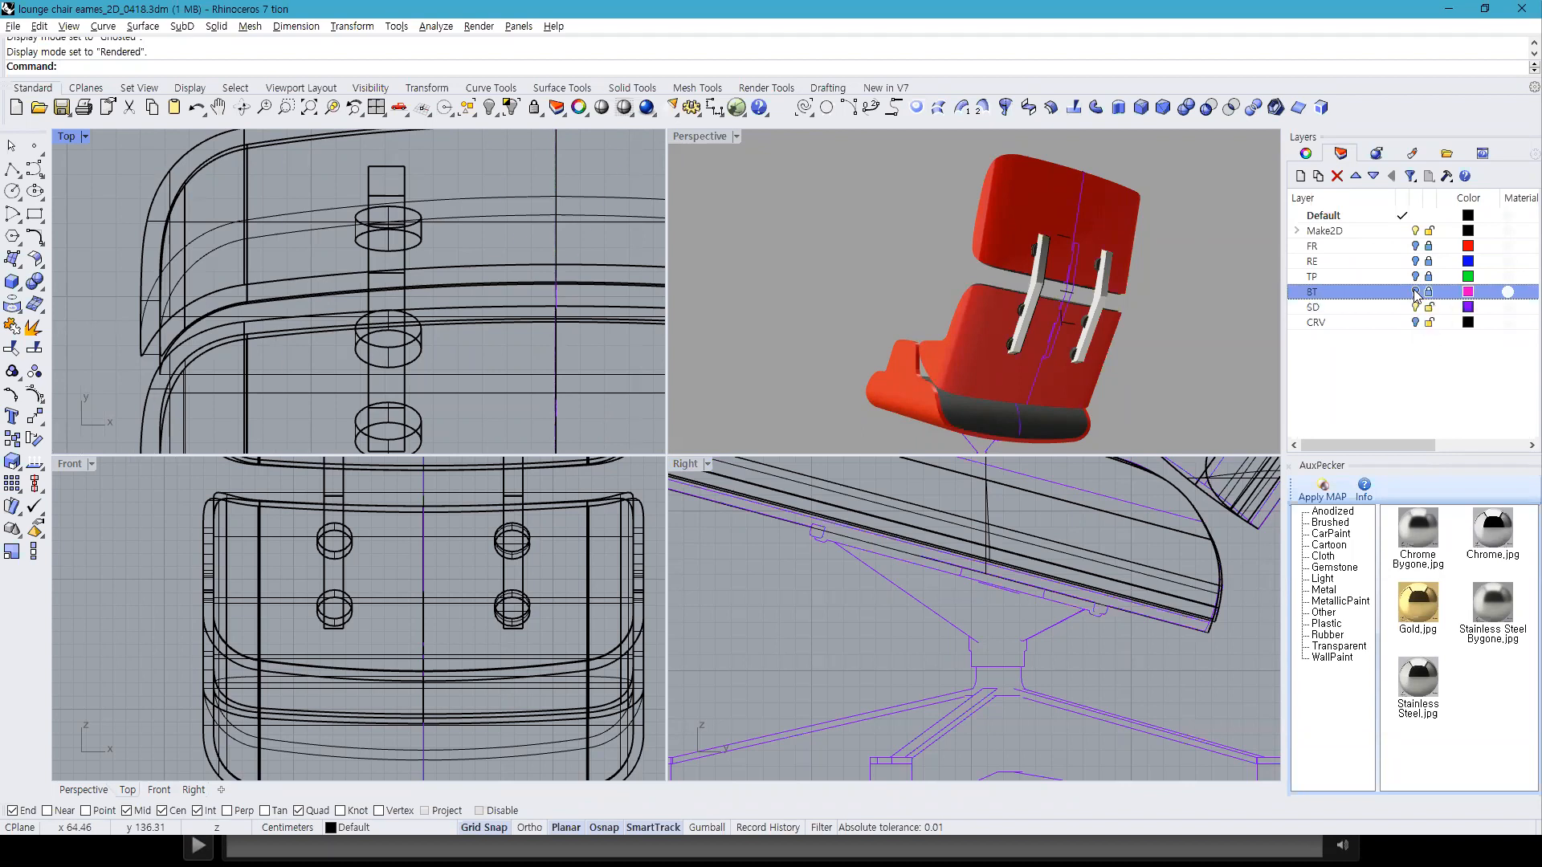
pyautogui.moveTo(343, 377); pyautogui.dragTo(318, 230, button='right')
pyautogui.scroll(-5, 318, 230)
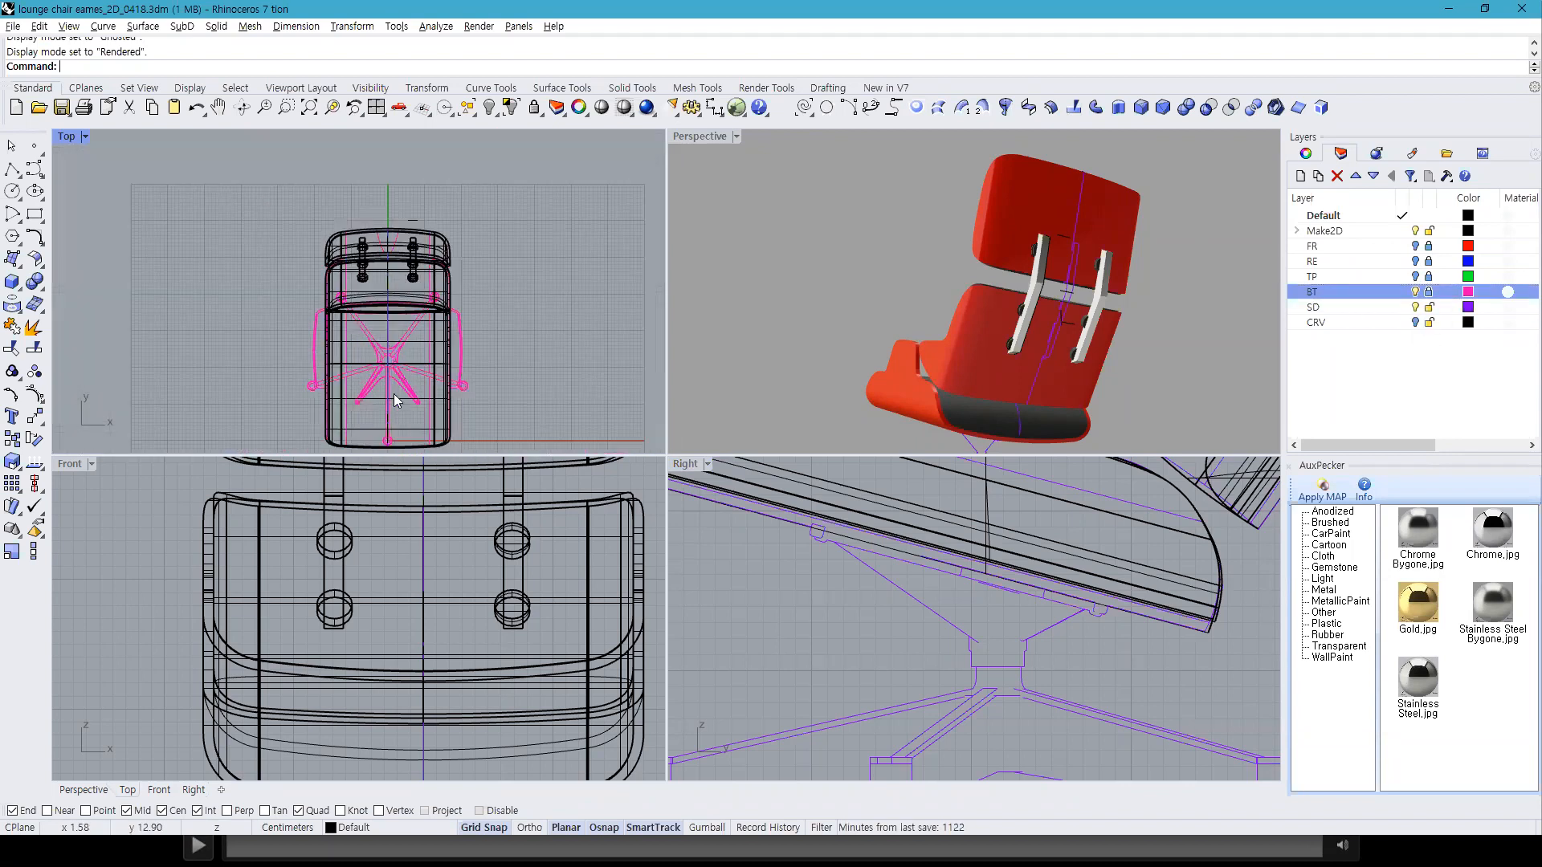
pyautogui.scroll(6, 386, 390)
pyautogui.scroll(-3, 387, 328)
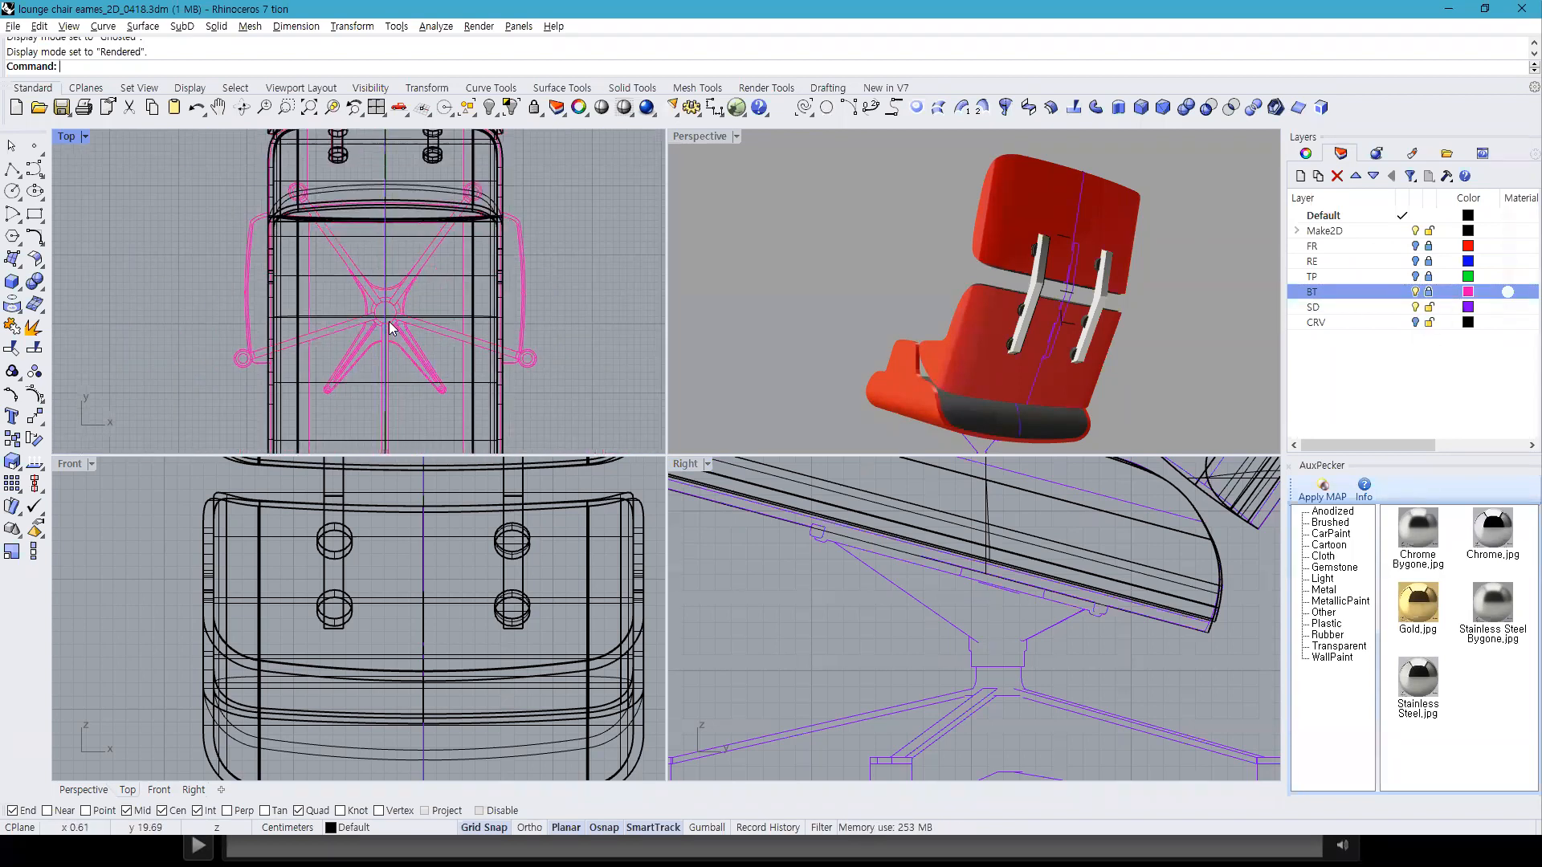
# Step: Examine the base drawings beneath the seat in Perspective and the support arms in the Top view
pyautogui.moveTo(943, 394); pyautogui.dragTo(1026, 303, button='right')
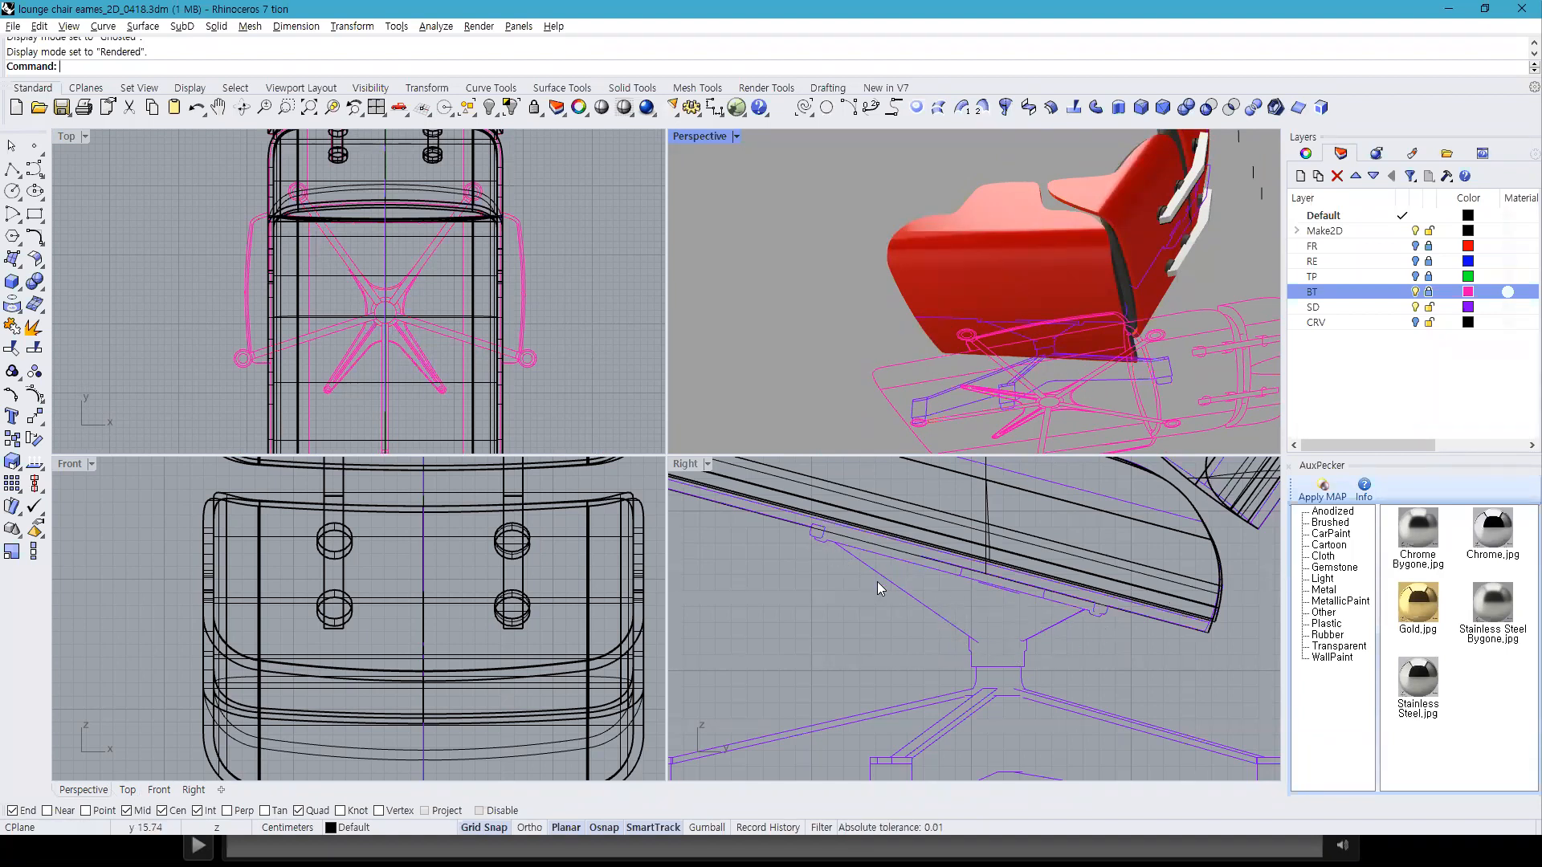
pyautogui.scroll(8, 393, 354)
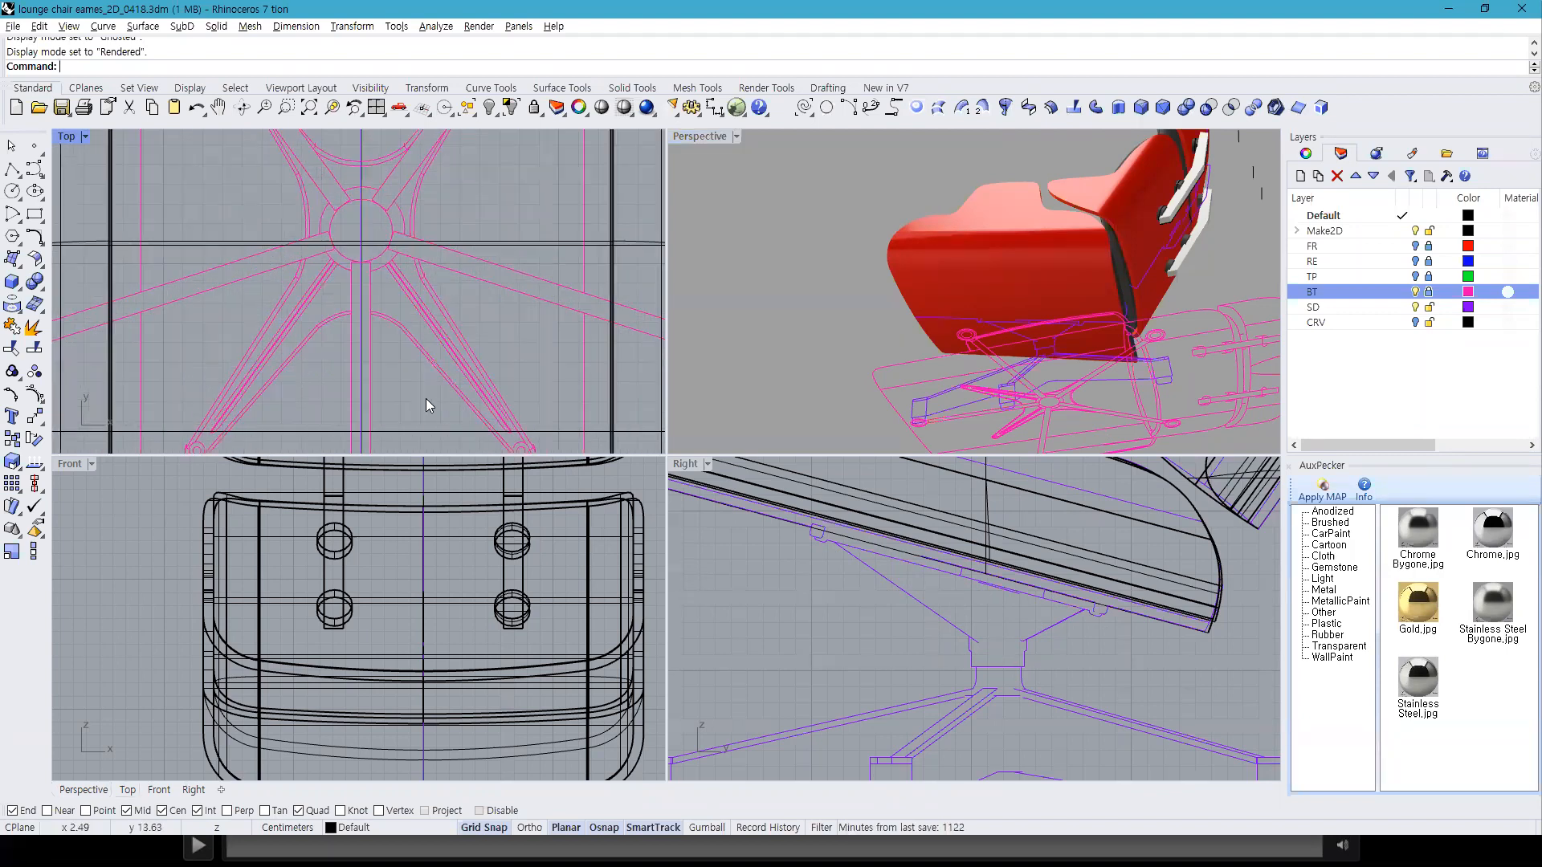
pyautogui.moveTo(459, 409); pyautogui.dragTo(498, 344, button='right')
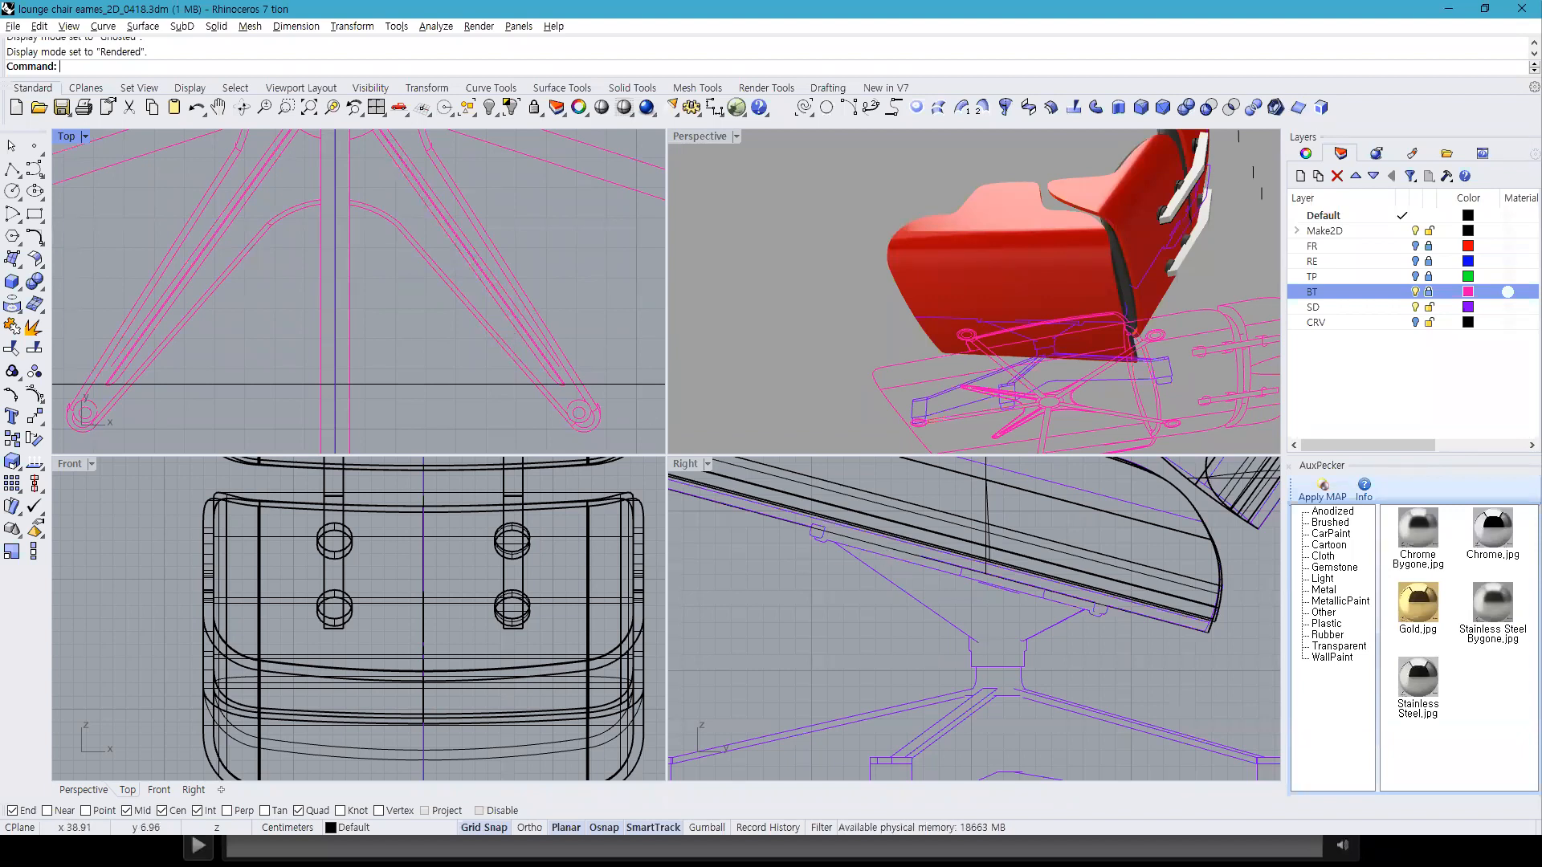
# Step: Switch to the browser's image results for eames lounge chair and enlarge the Design Within Reach front photo to study the base
pyautogui.hotkey('alt', 'Tab')
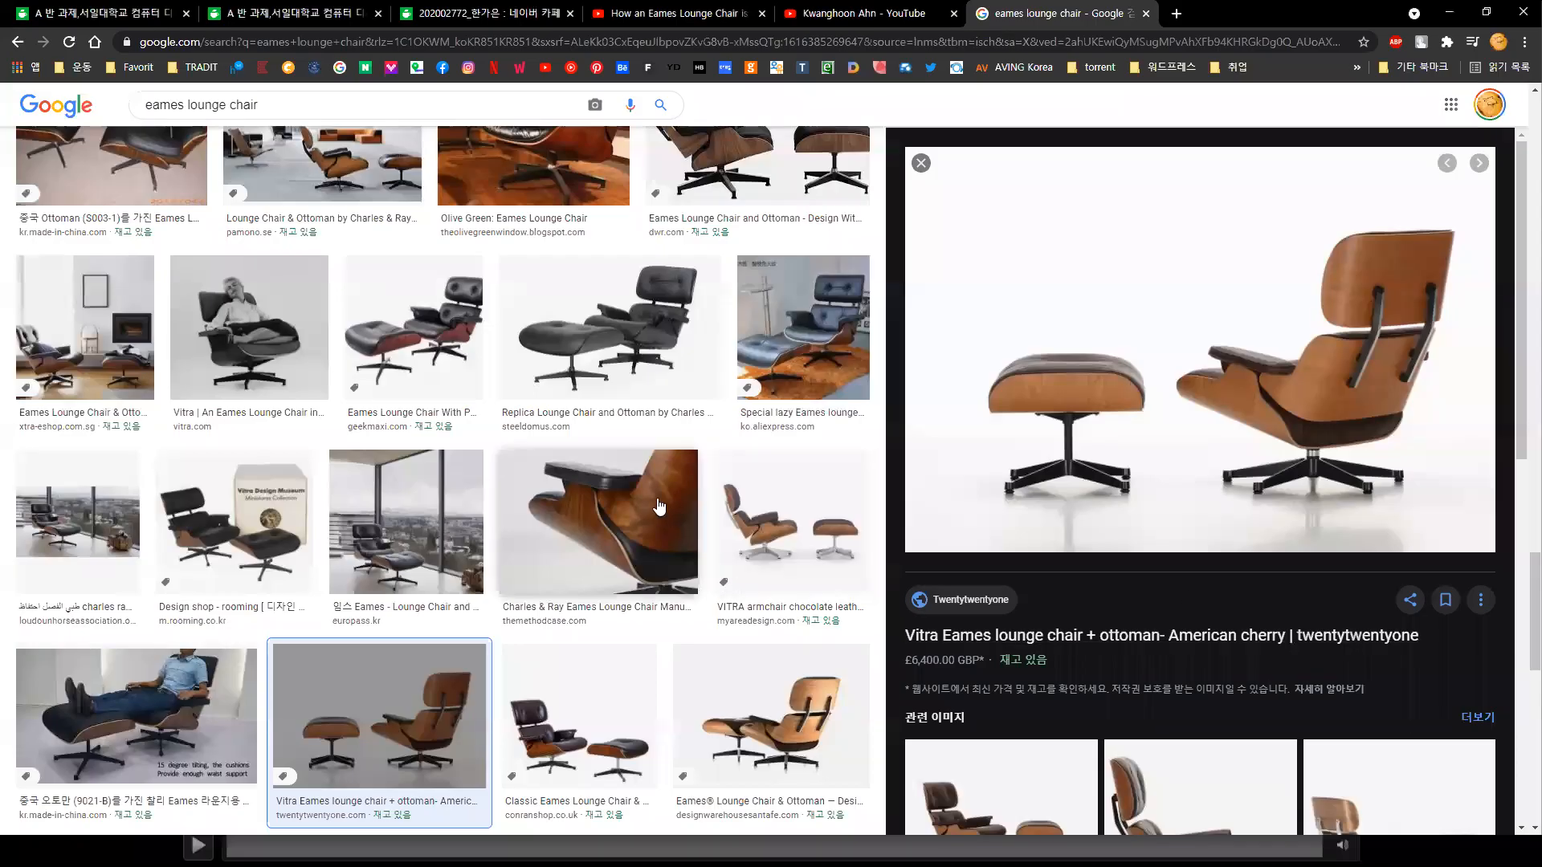
pyautogui.scroll(-6, 663, 508)
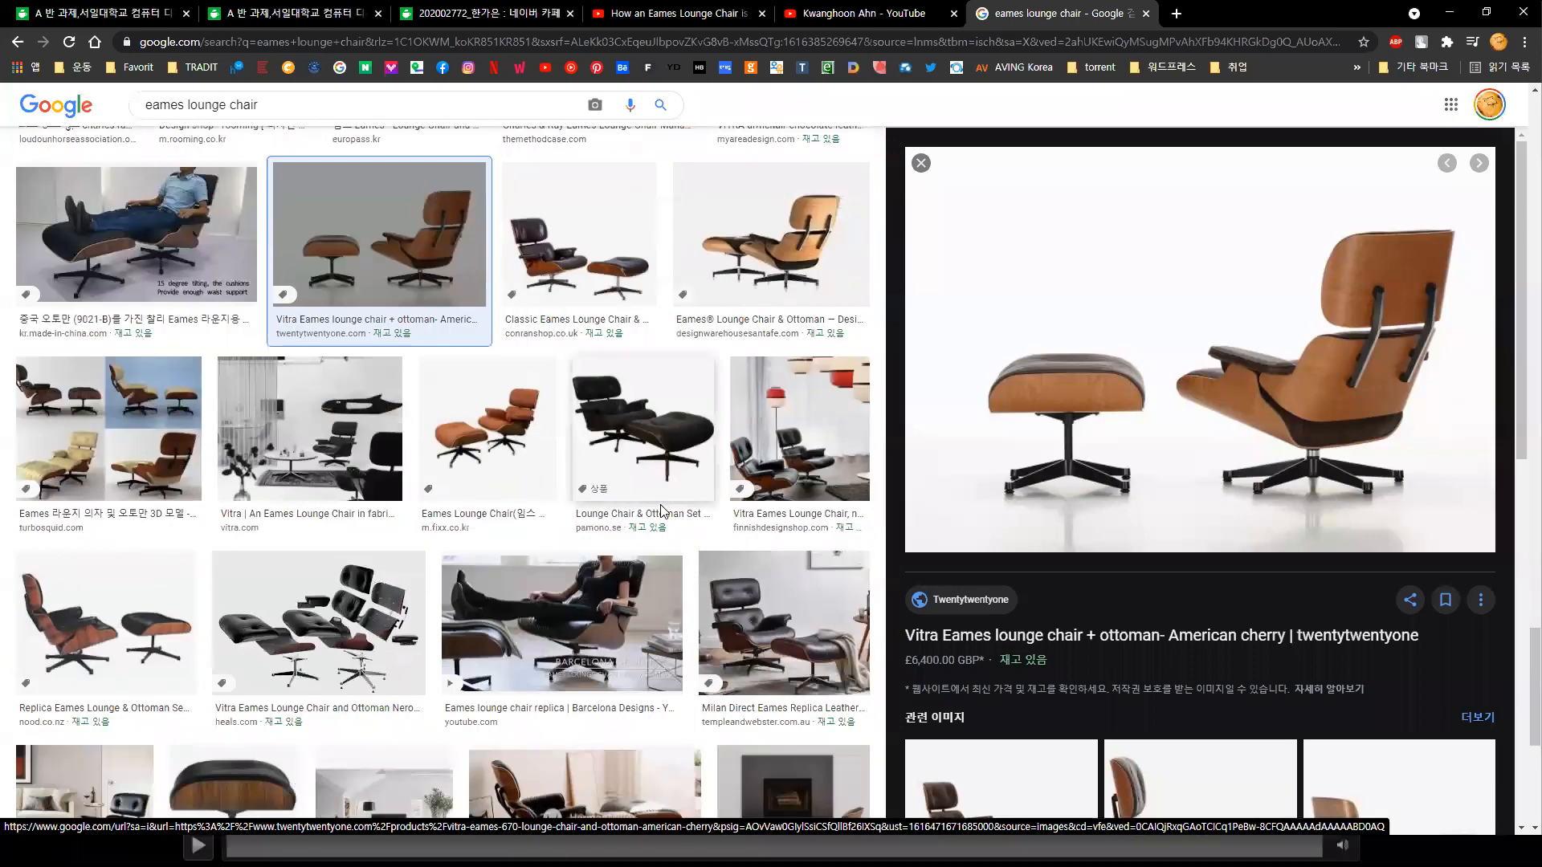
pyautogui.scroll(-2, 663, 511)
pyautogui.scroll(-15, 673, 539)
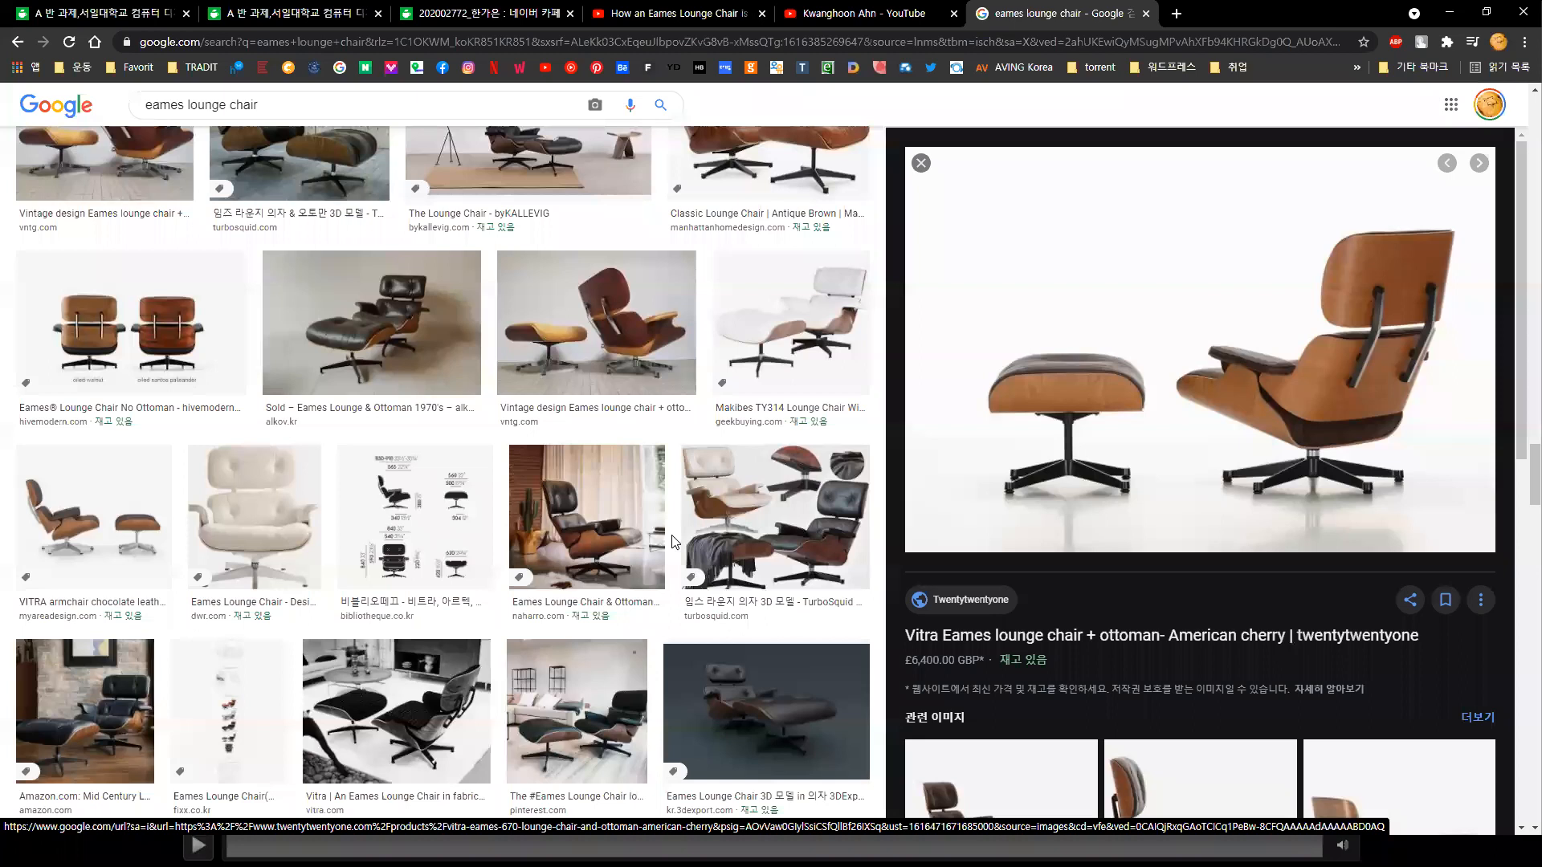
pyautogui.click(254, 518)
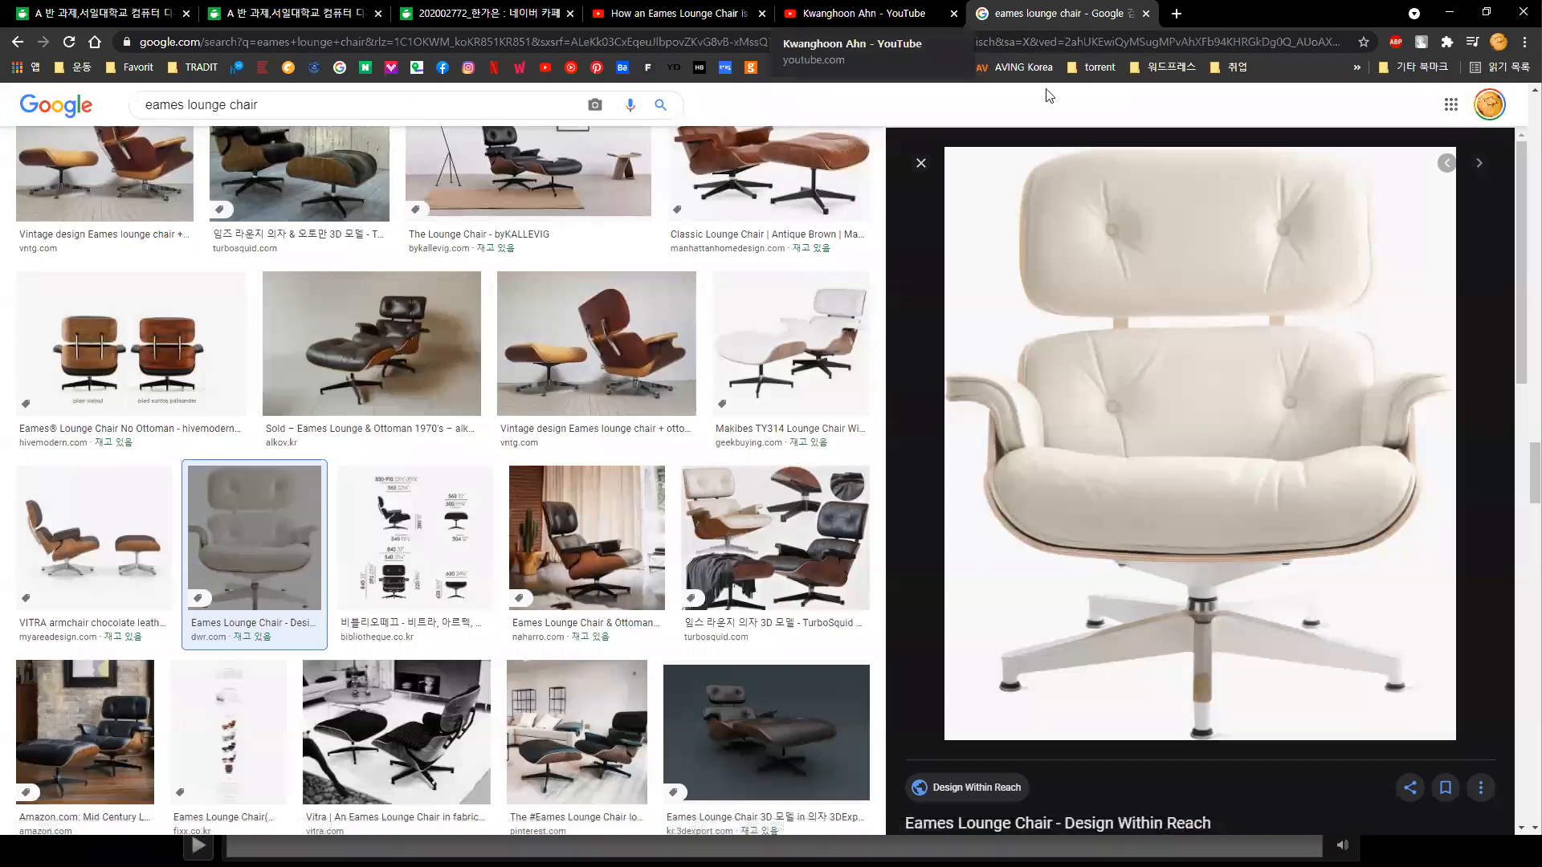
# Step: Find the scene at about 6:28 in the video How an Eames Lounge Chair is made and examine the support bracket under the seat
pyautogui.click(678, 13)
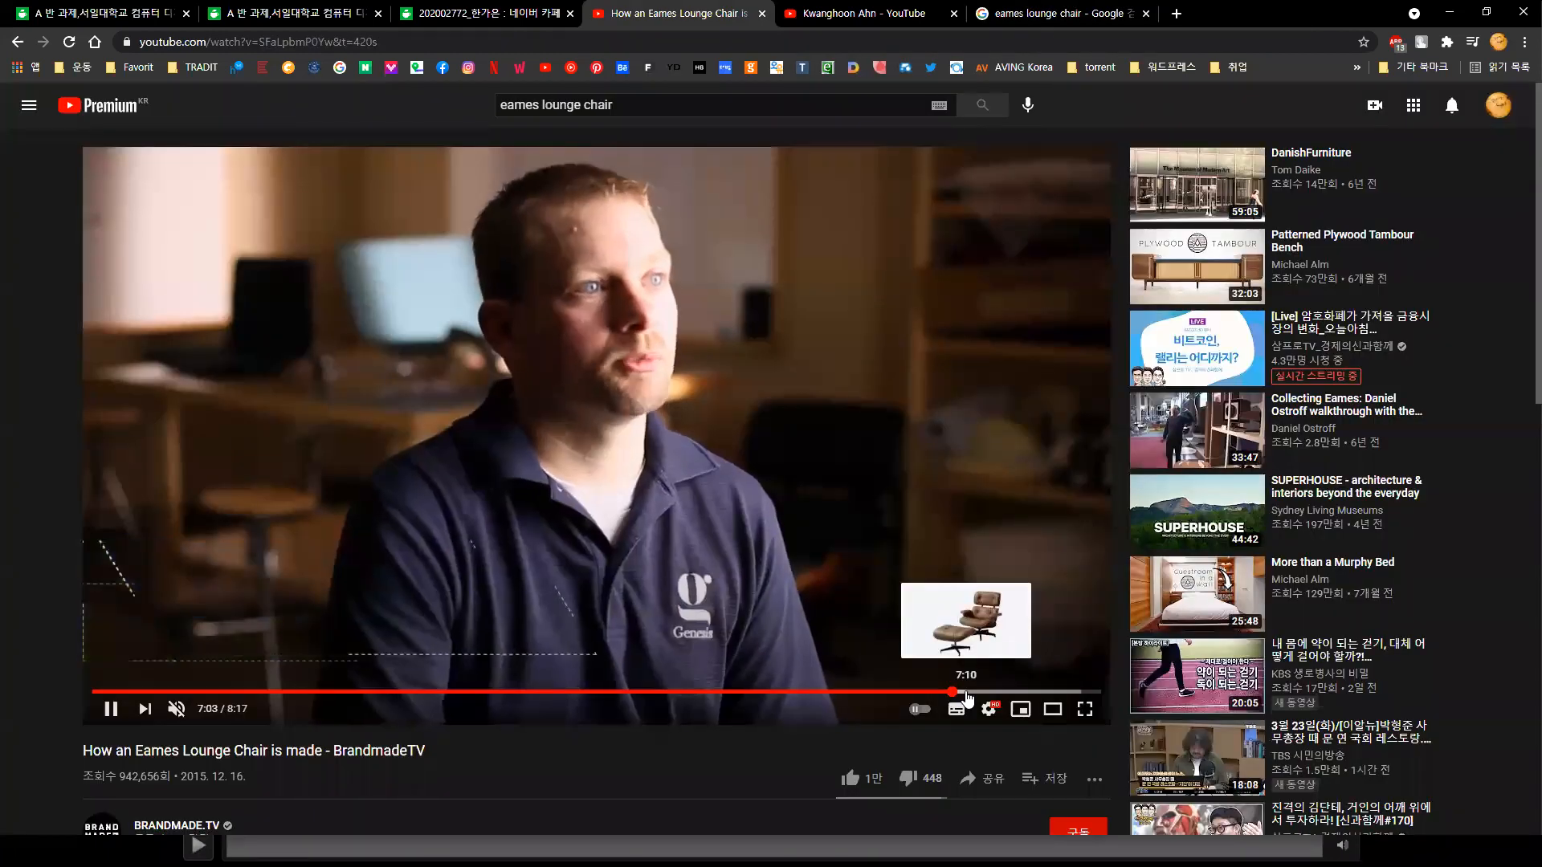
pyautogui.click(983, 691)
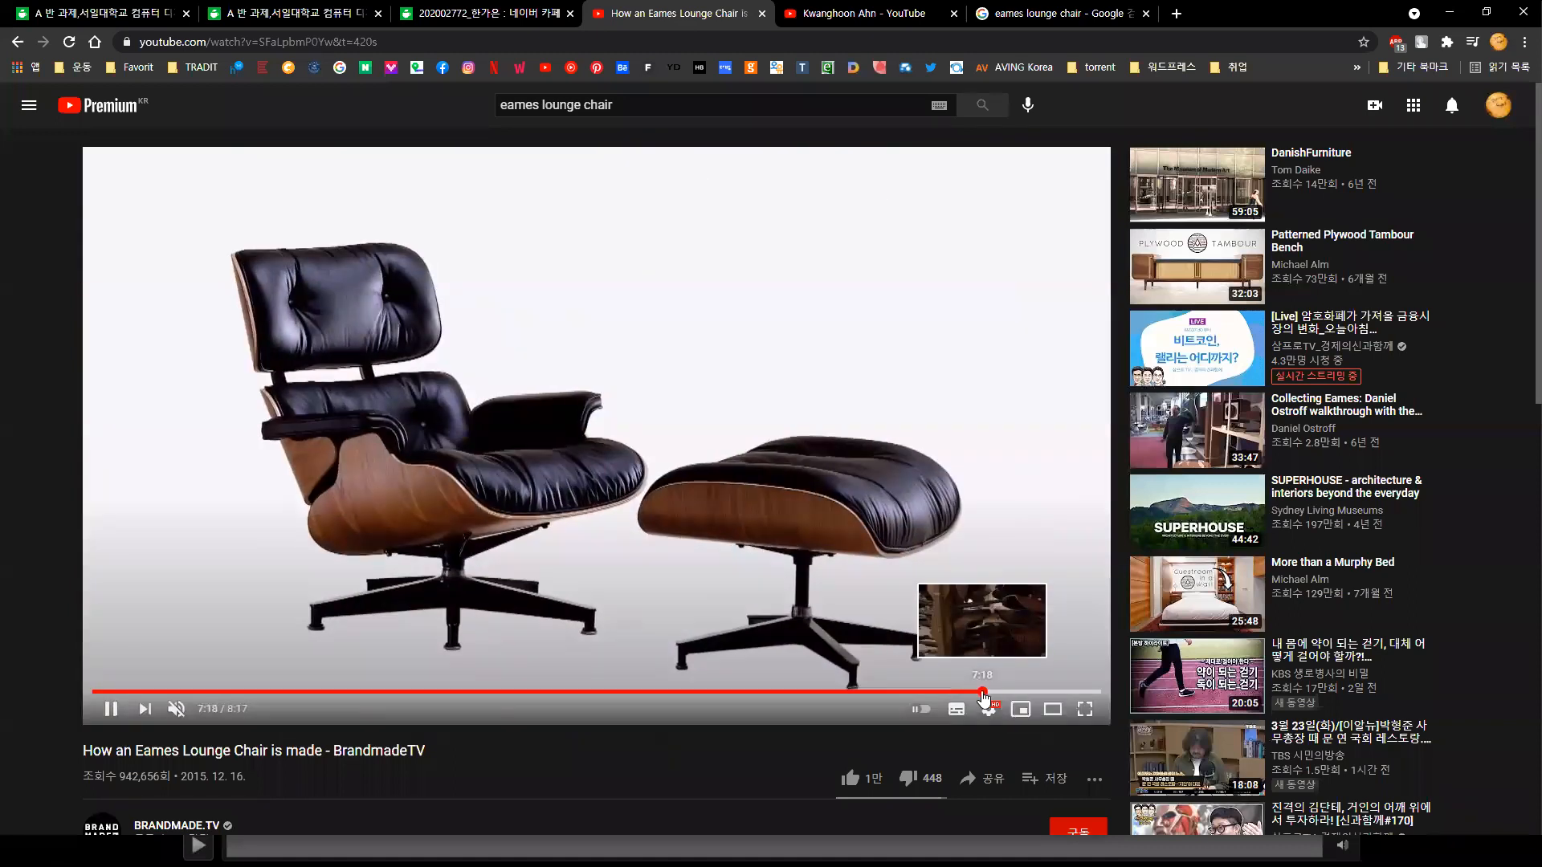
pyautogui.click(1012, 692)
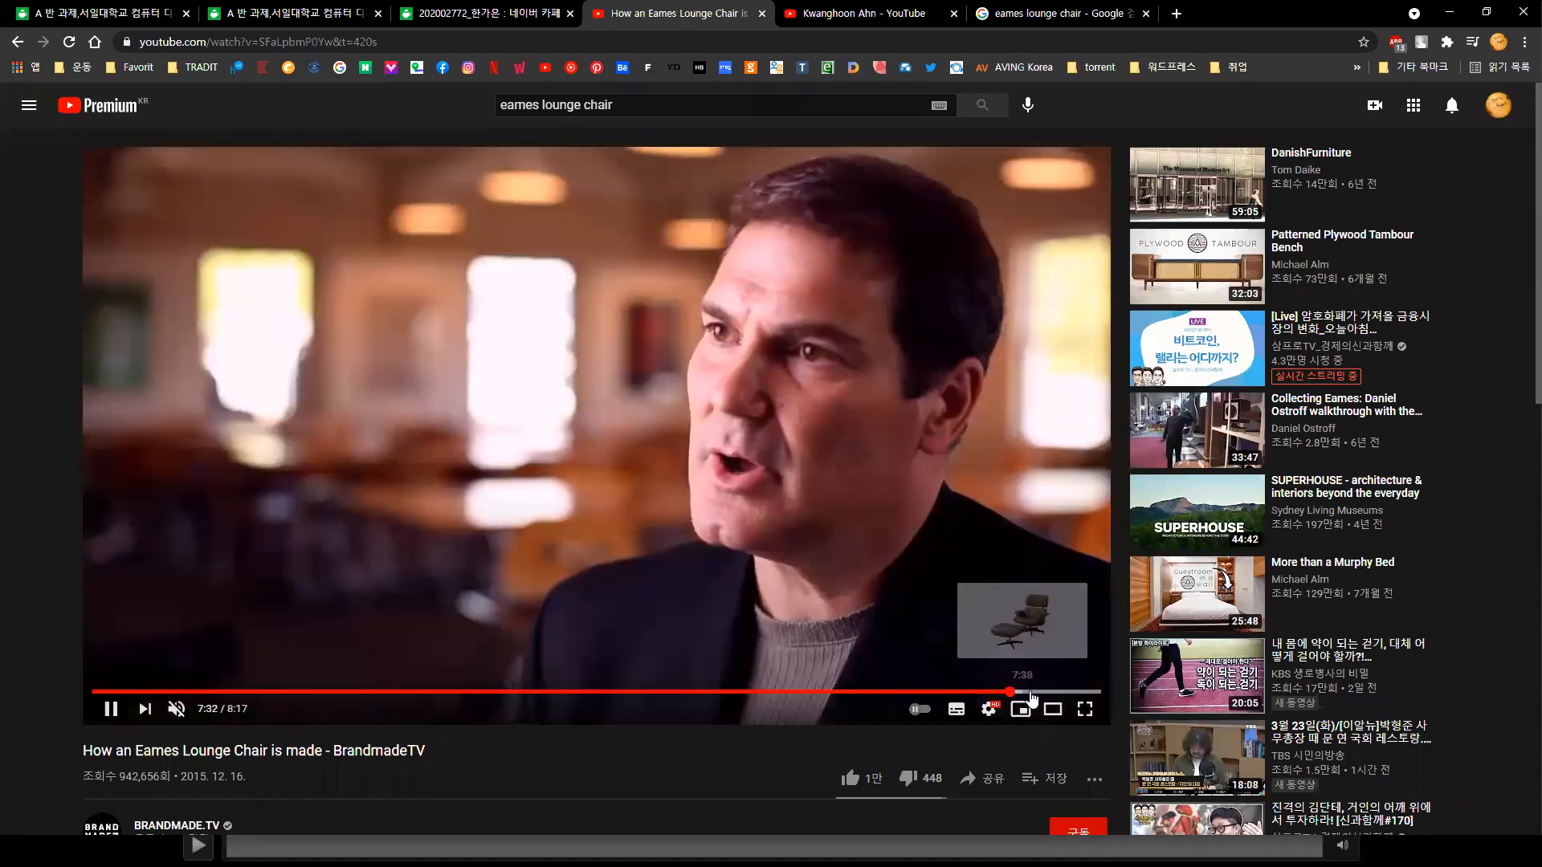
pyautogui.click(1037, 692)
pyautogui.click(1051, 692)
pyautogui.click(969, 692)
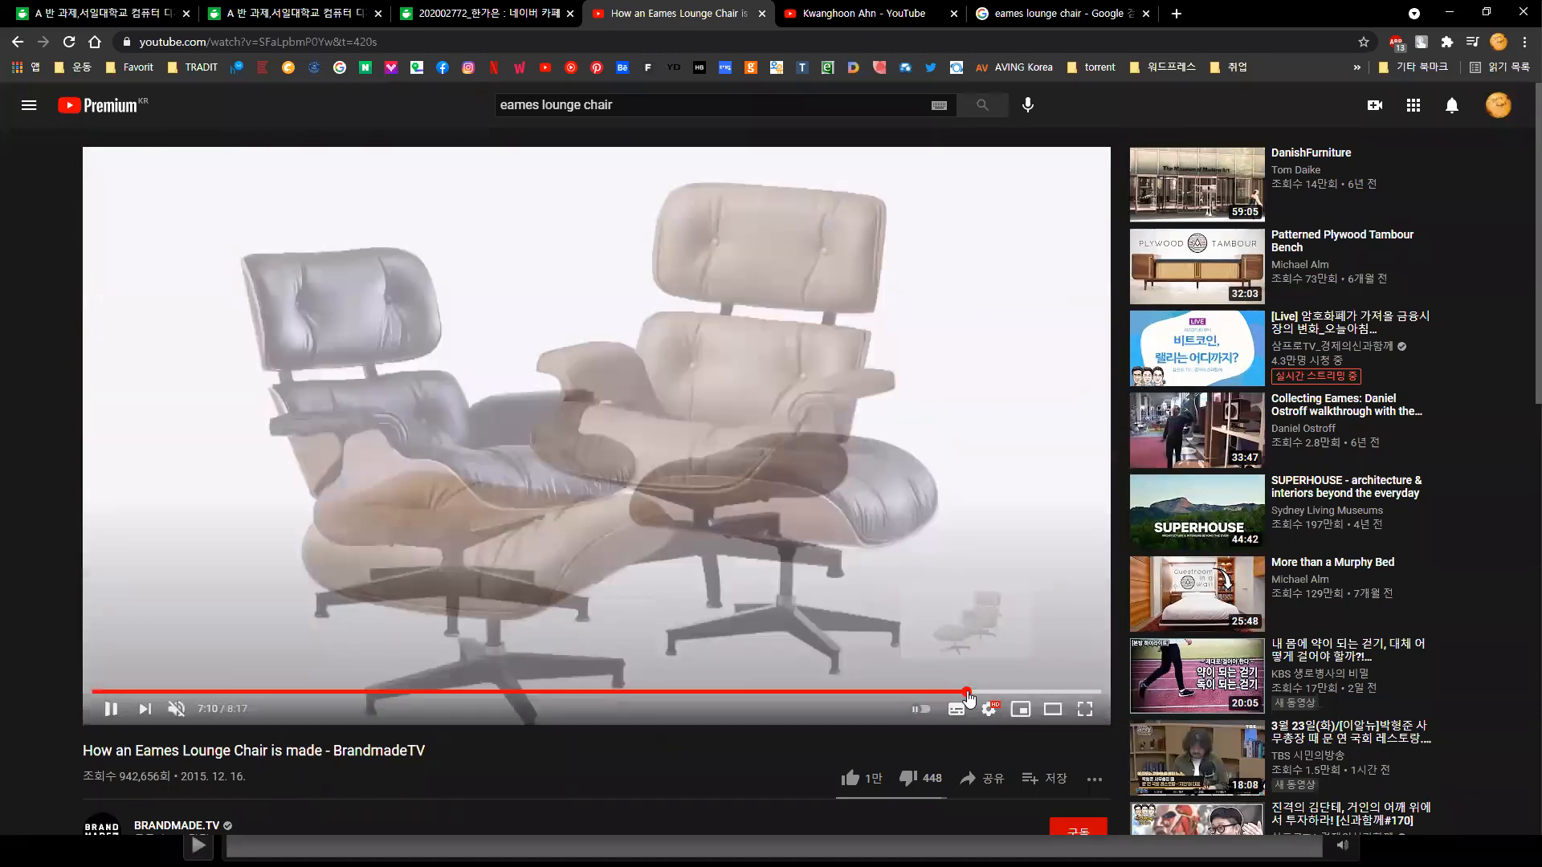
pyautogui.click(938, 691)
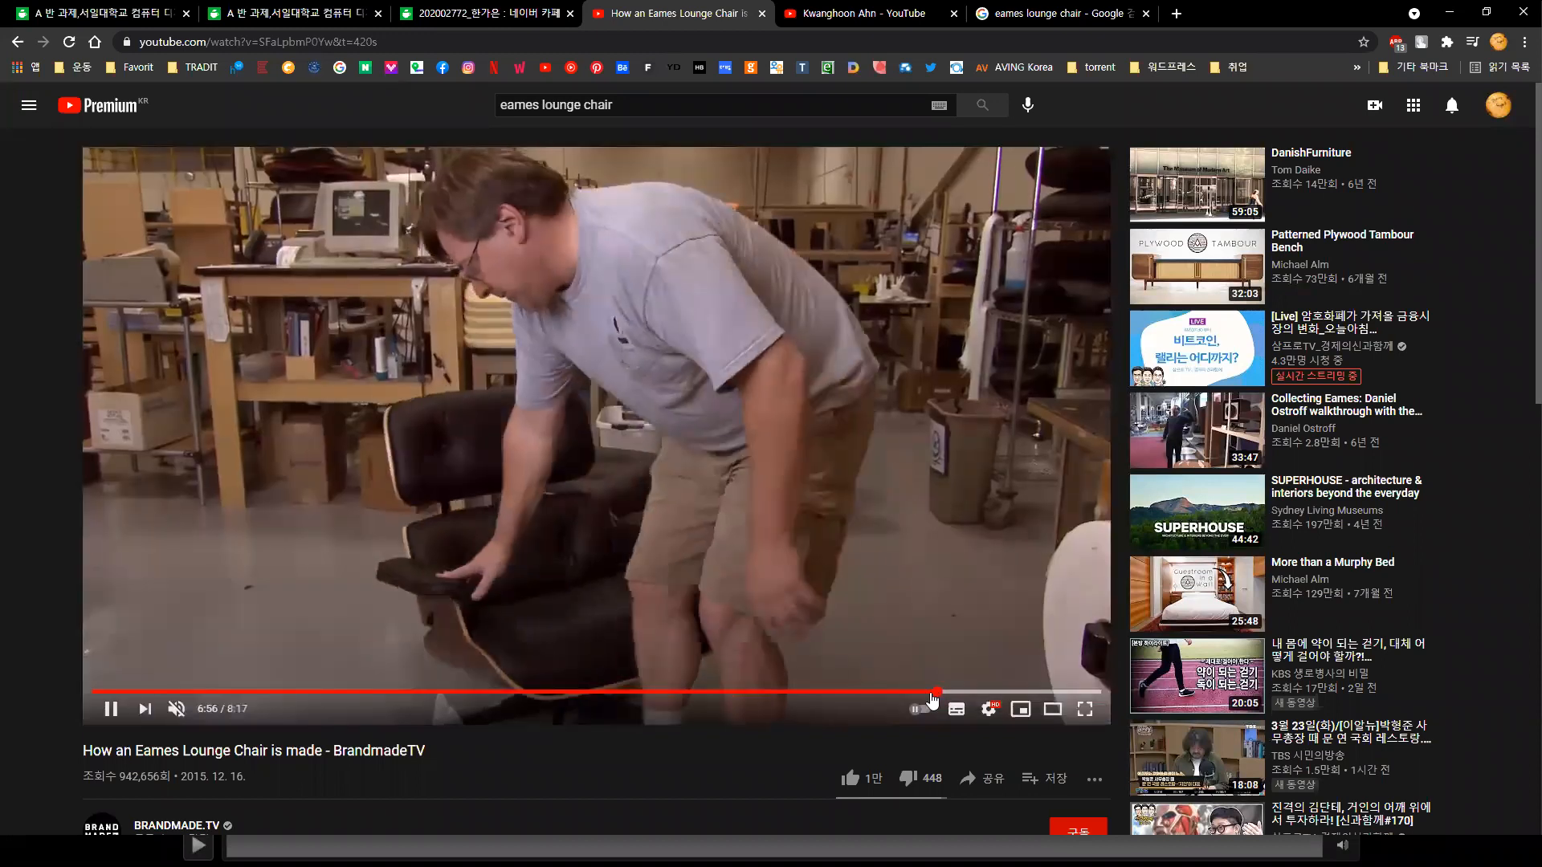
pyautogui.click(915, 691)
pyautogui.click(900, 691)
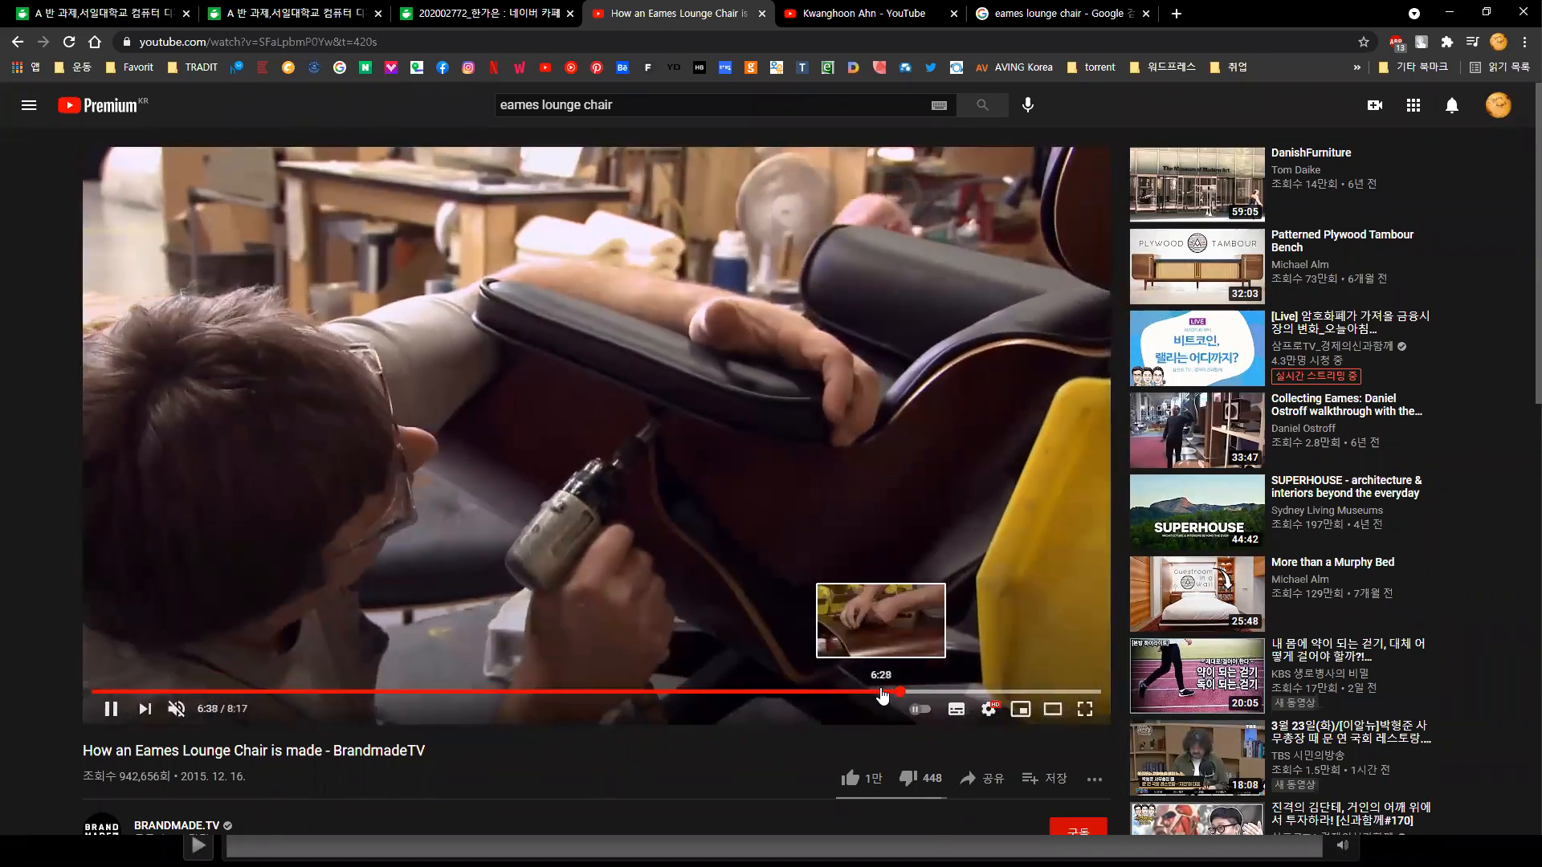
pyautogui.click(883, 691)
pyautogui.click(632, 613)
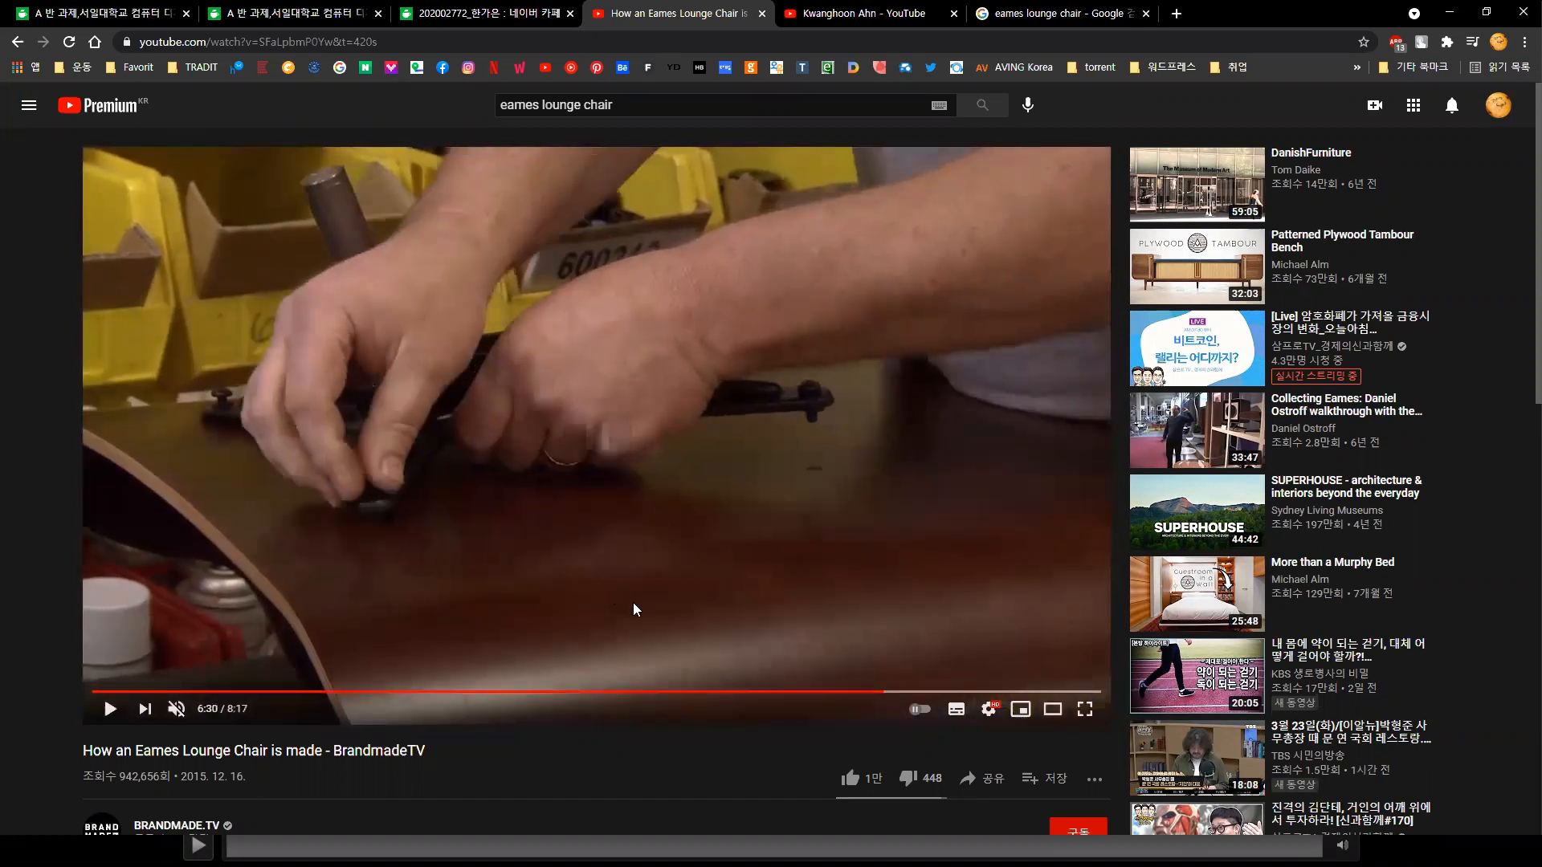
pyautogui.moveTo(876, 695); pyautogui.dragTo(883, 695)
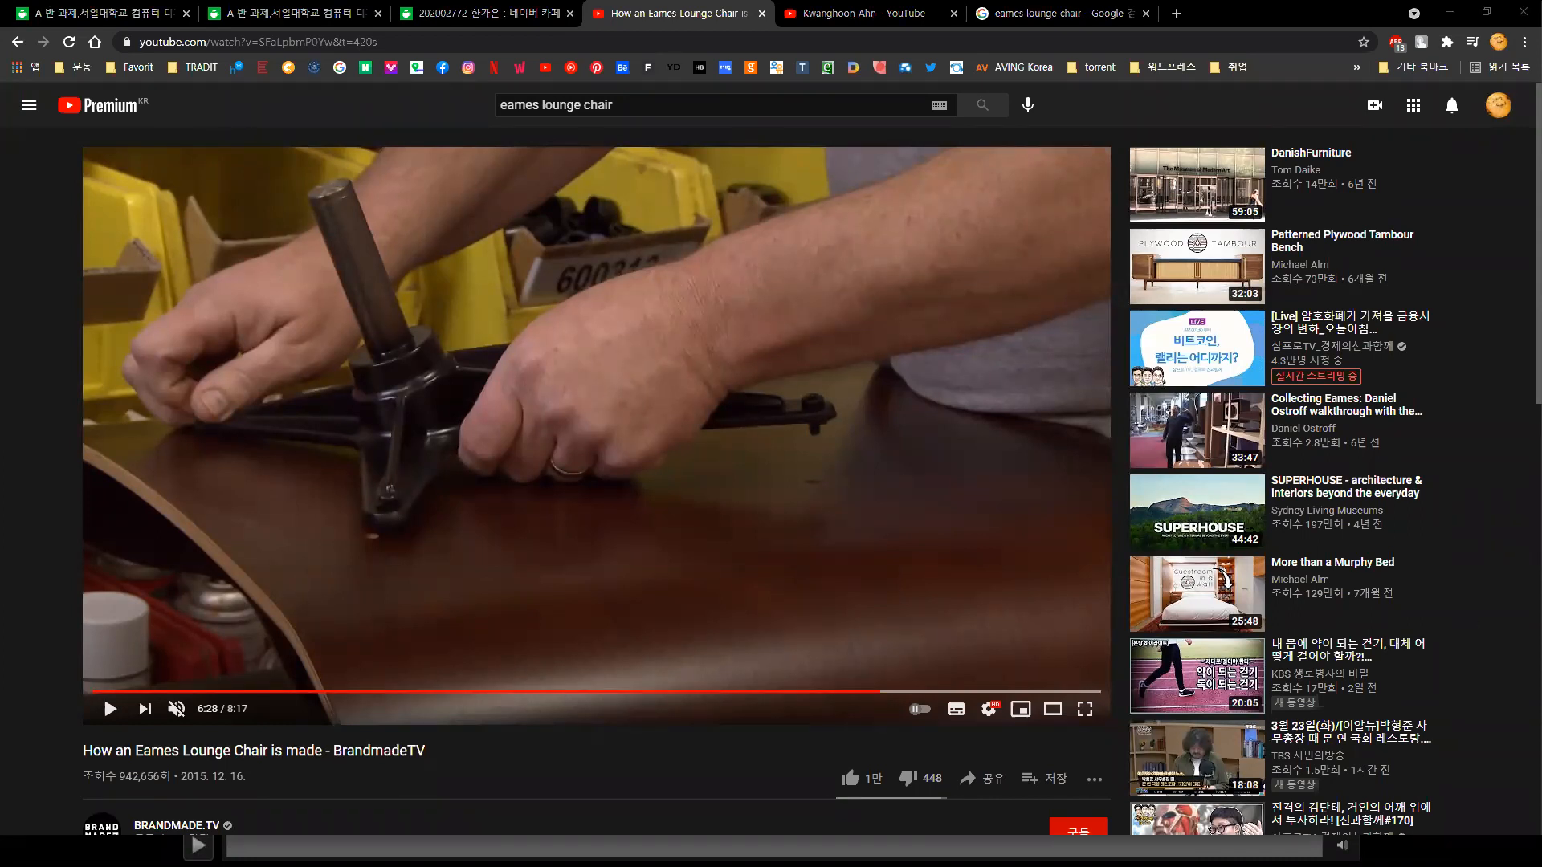
# Step: Return to Rhinoceros, lock the SD layer and hide all the modelled chair parts so only the drawings remain
pyautogui.hotkey('alt', 'Tab')
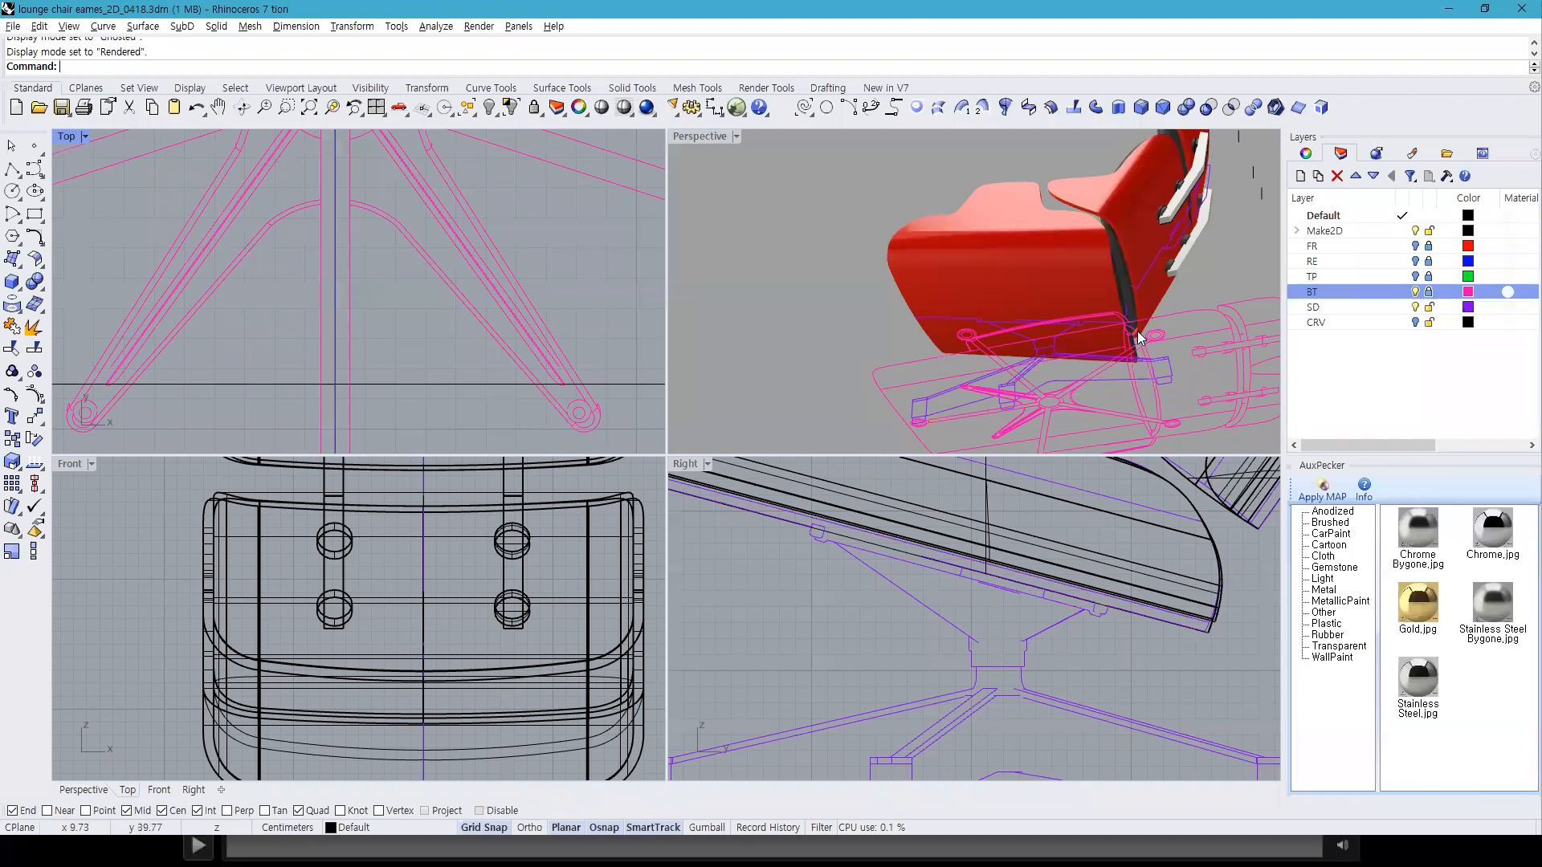
pyautogui.scroll(-6, 1137, 331)
pyautogui.moveTo(1182, 355); pyautogui.dragTo(1078, 293)
pyautogui.click(973, 218)
pyautogui.moveTo(939, 197); pyautogui.dragTo(1069, 285)
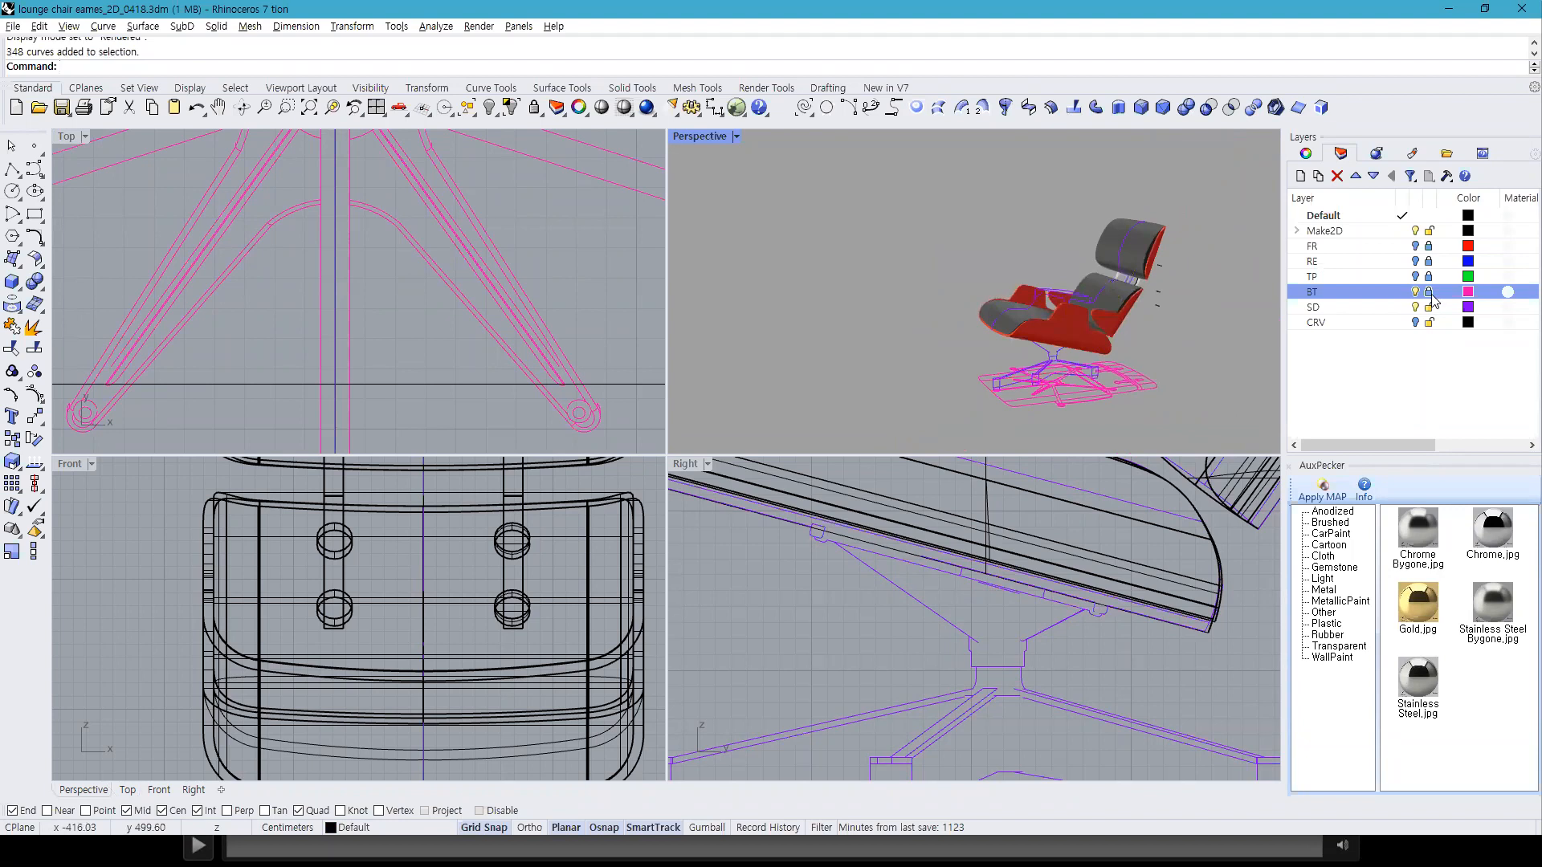
pyautogui.click(1429, 307)
pyautogui.moveTo(962, 186); pyautogui.dragTo(1233, 389)
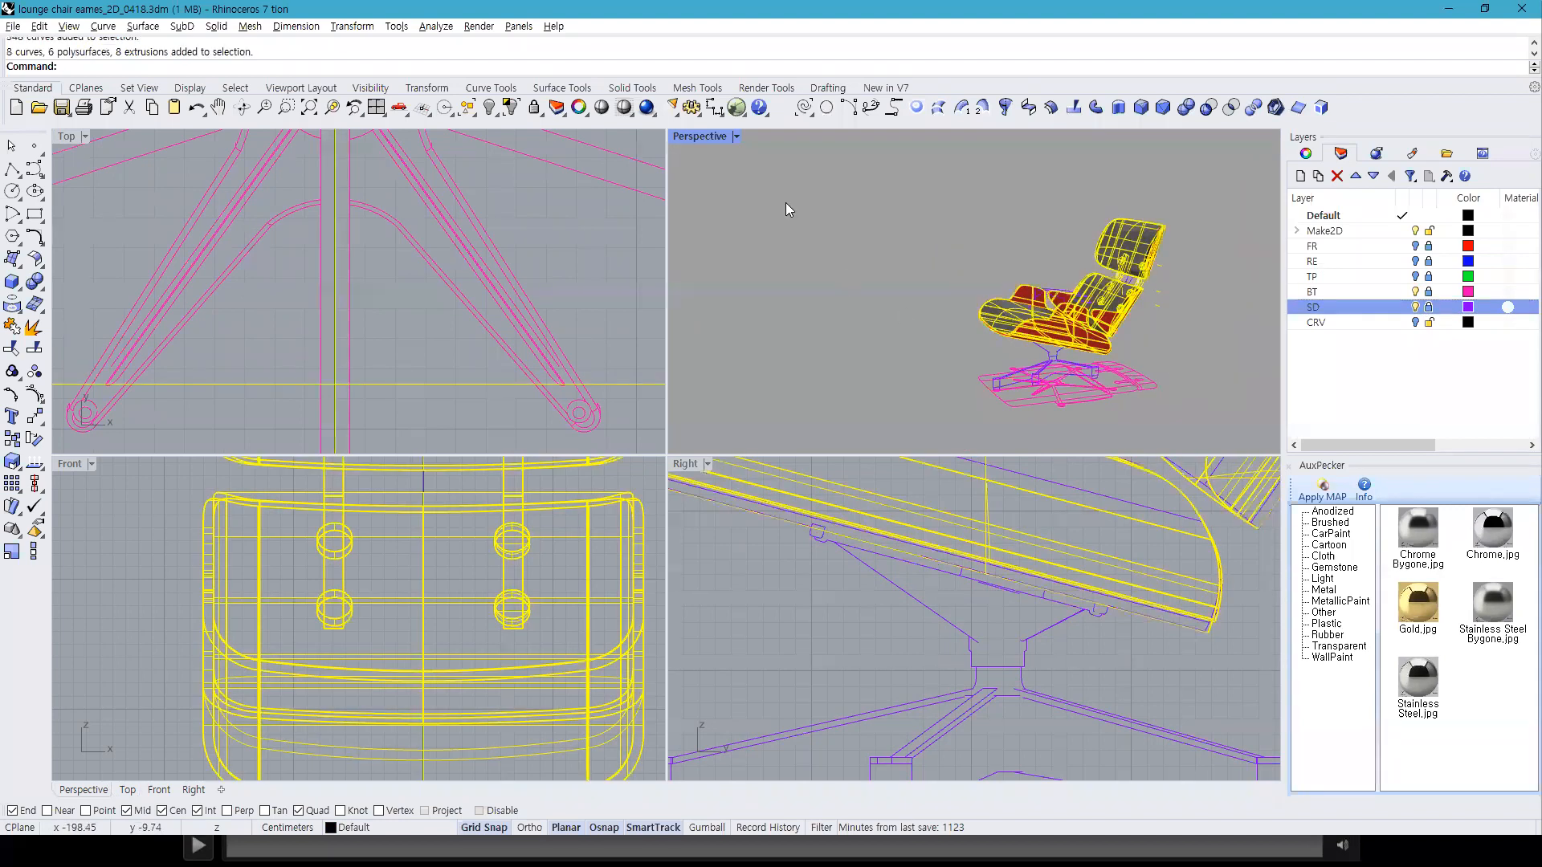
pyautogui.click(489, 106)
# Step: Maximize the Top view and frame the seat support's arms within the star base drawing
pyautogui.scroll(-4, 560, 261)
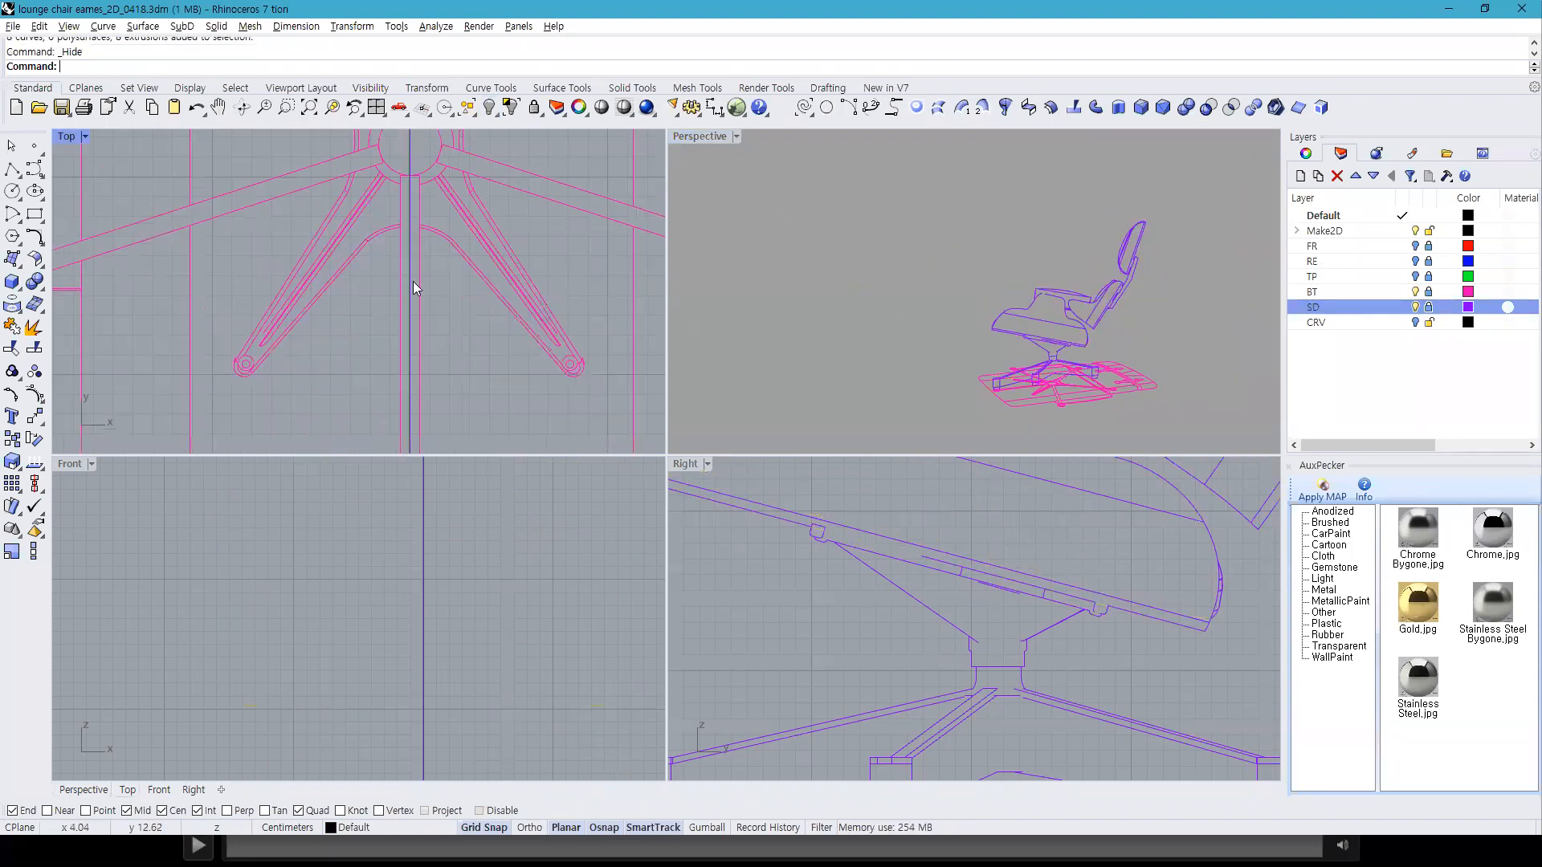
pyautogui.scroll(-3, 532, 341)
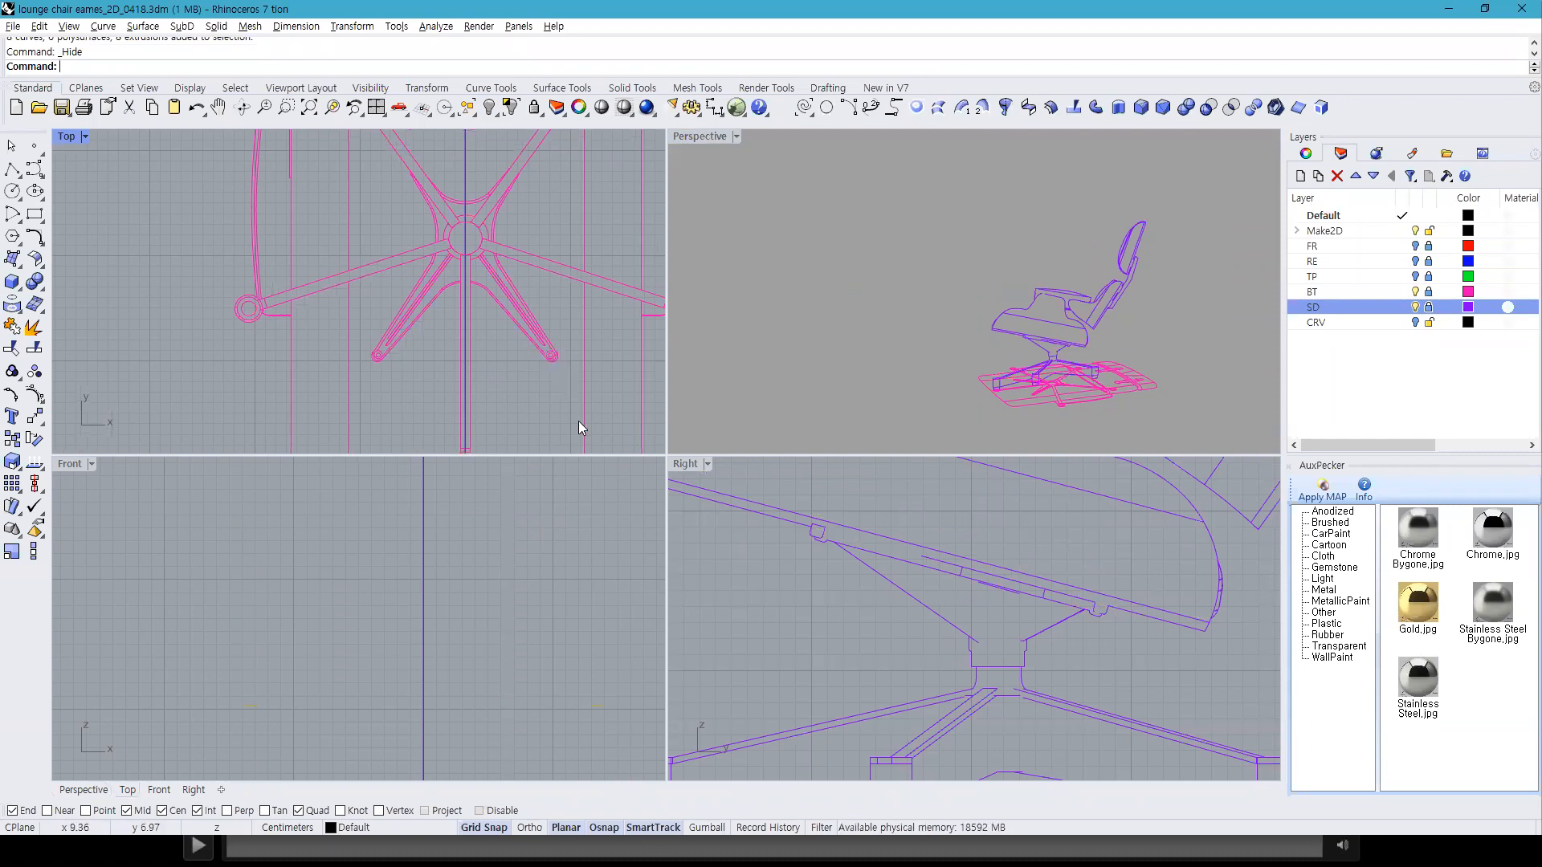
pyautogui.scroll(6, 558, 352)
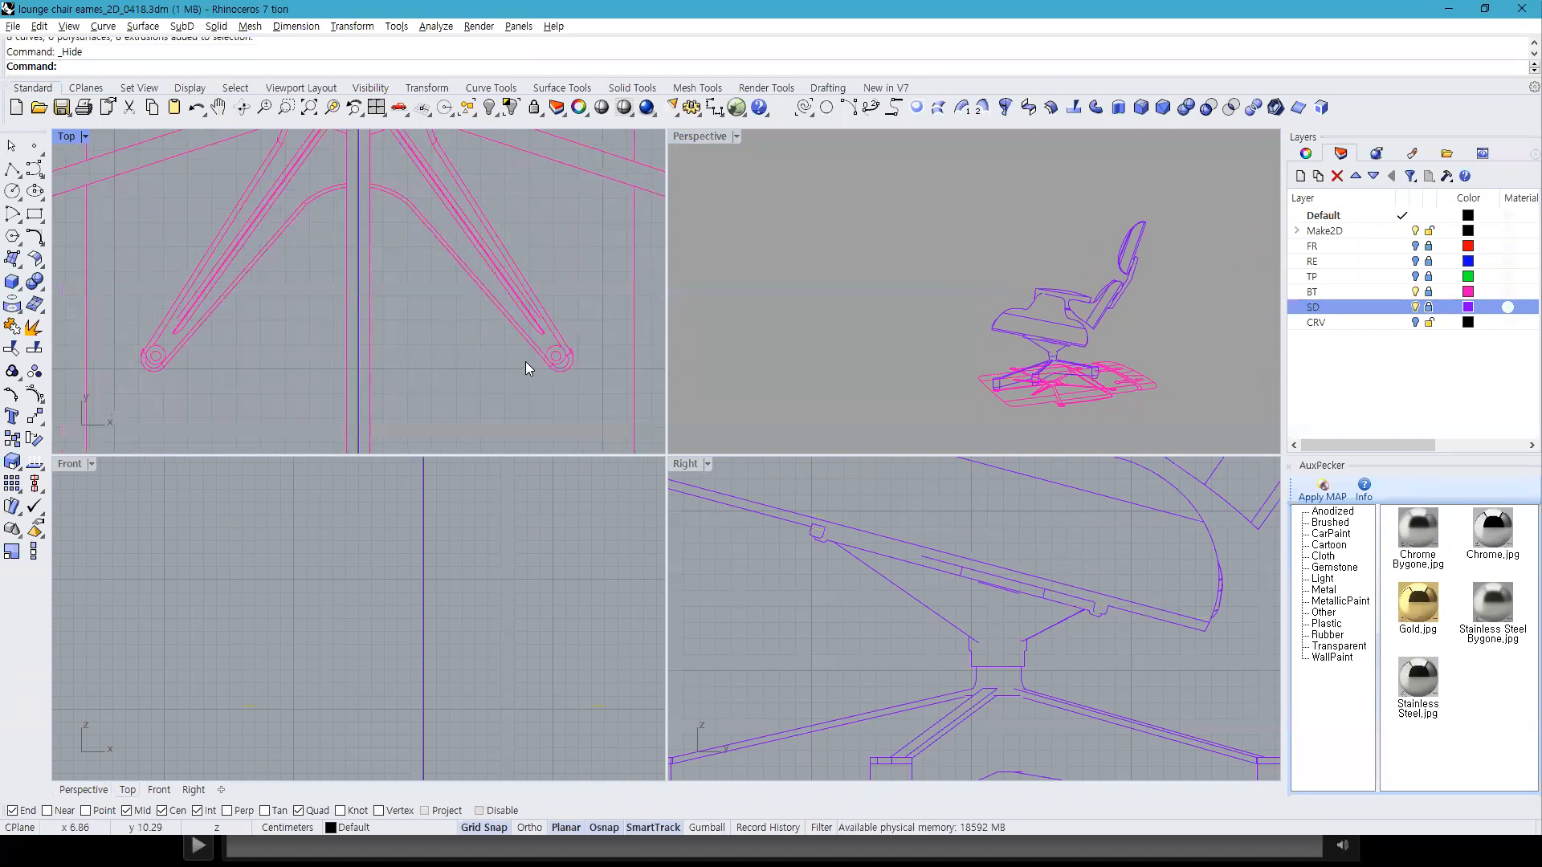
pyautogui.moveTo(535, 353); pyautogui.dragTo(535, 384, button='right')
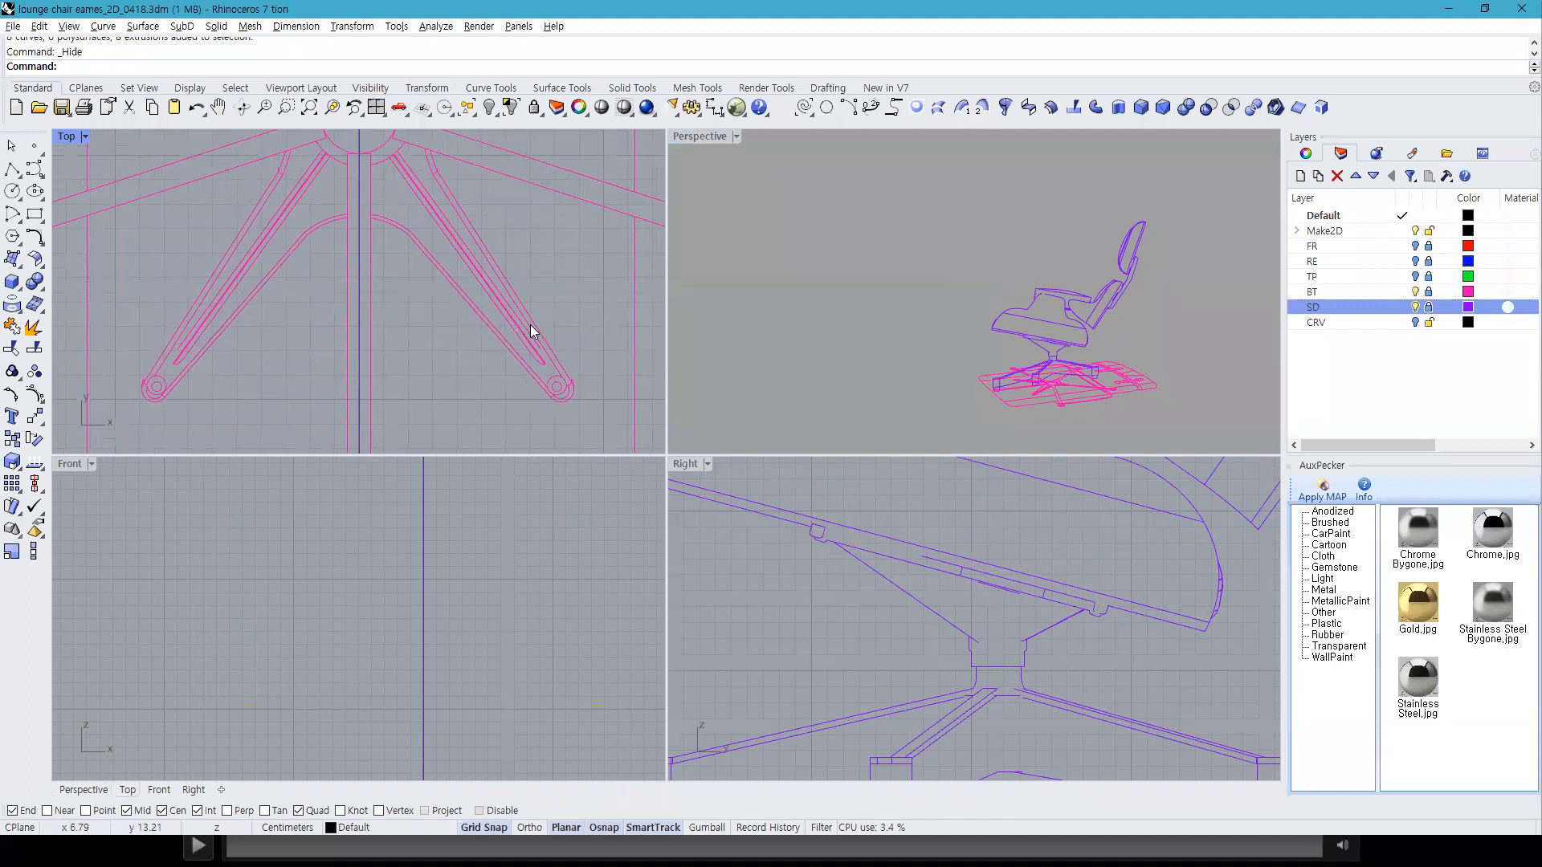
pyautogui.doubleClick(66, 136)
pyautogui.scroll(-2, 706, 414)
pyautogui.moveTo(741, 421); pyautogui.dragTo(875, 554, button='right')
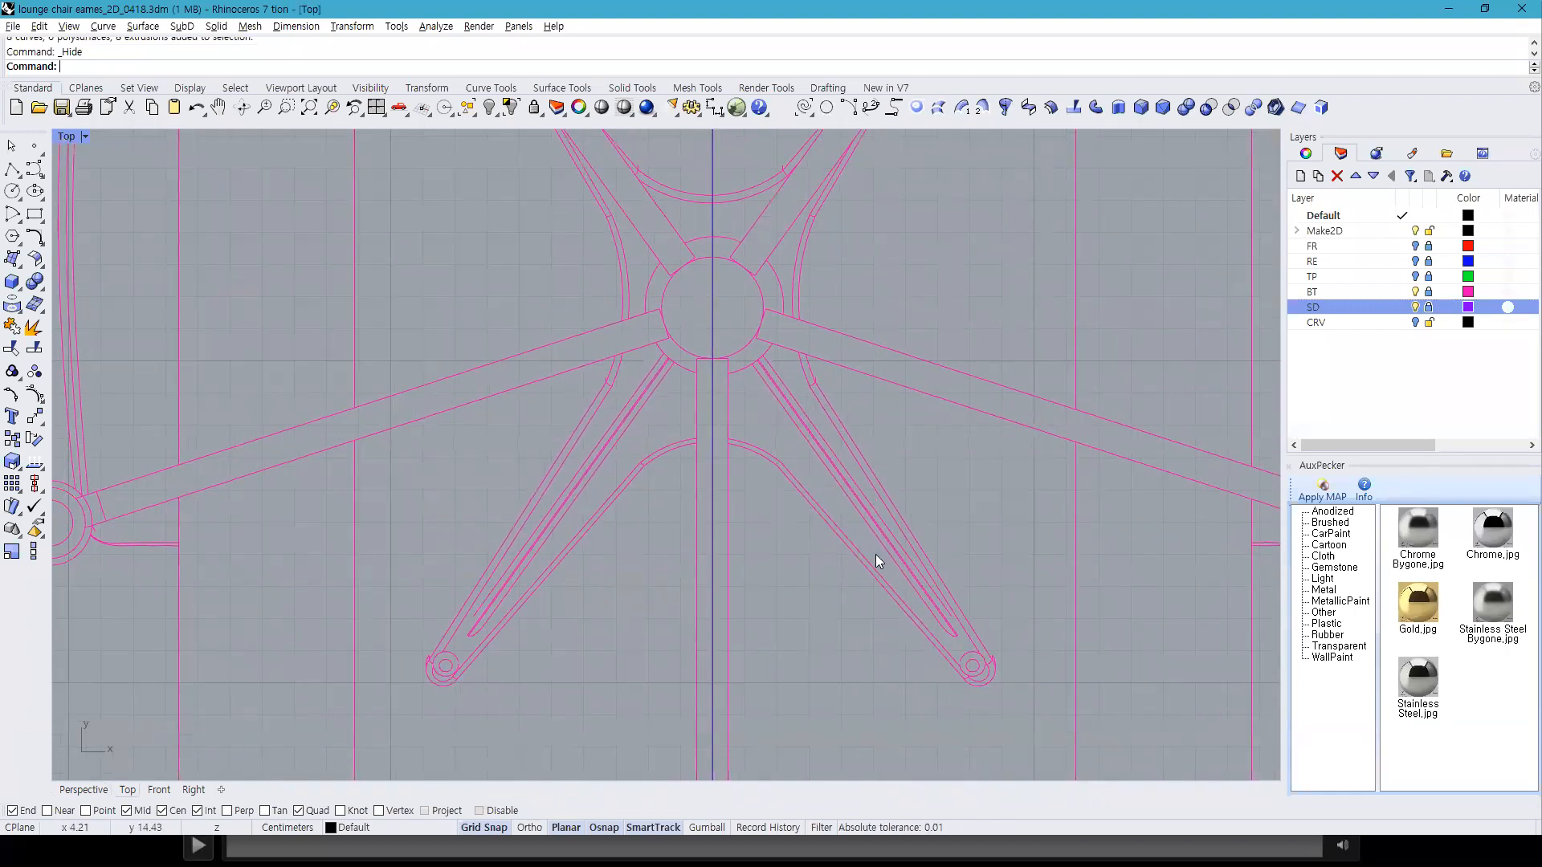
pyautogui.scroll(-2, 758, 450)
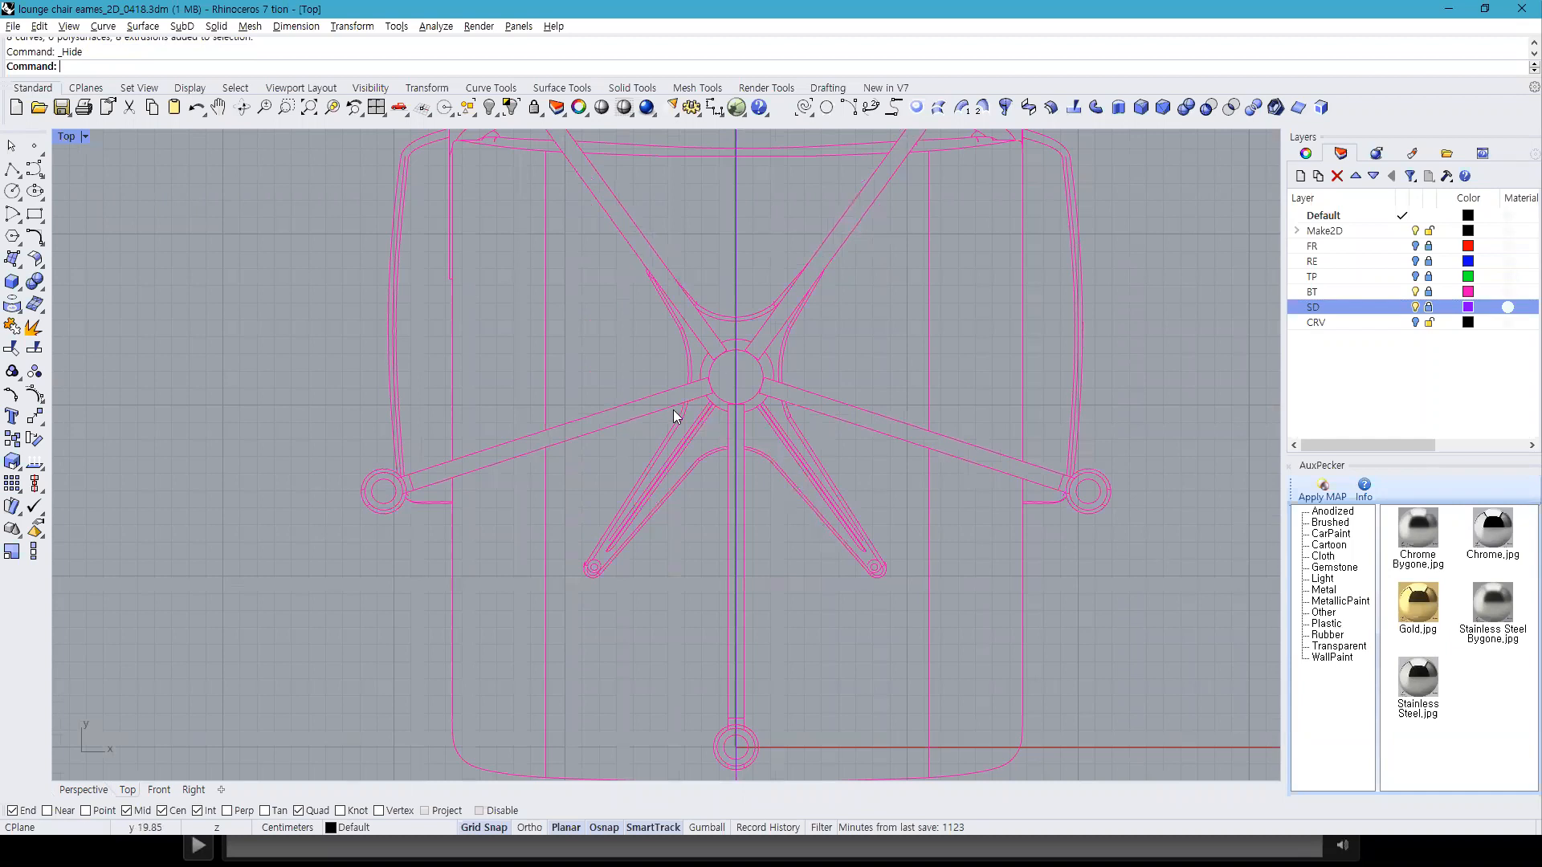
# Step: Try to draw a line along the inner edge of the seat support's lower-right arm, ending on the centre line
pyautogui.scroll(5, 788, 562)
pyautogui.write('line')
pyautogui.press('Return')
pyautogui.click(937, 613)
pyautogui.click(590, 224)
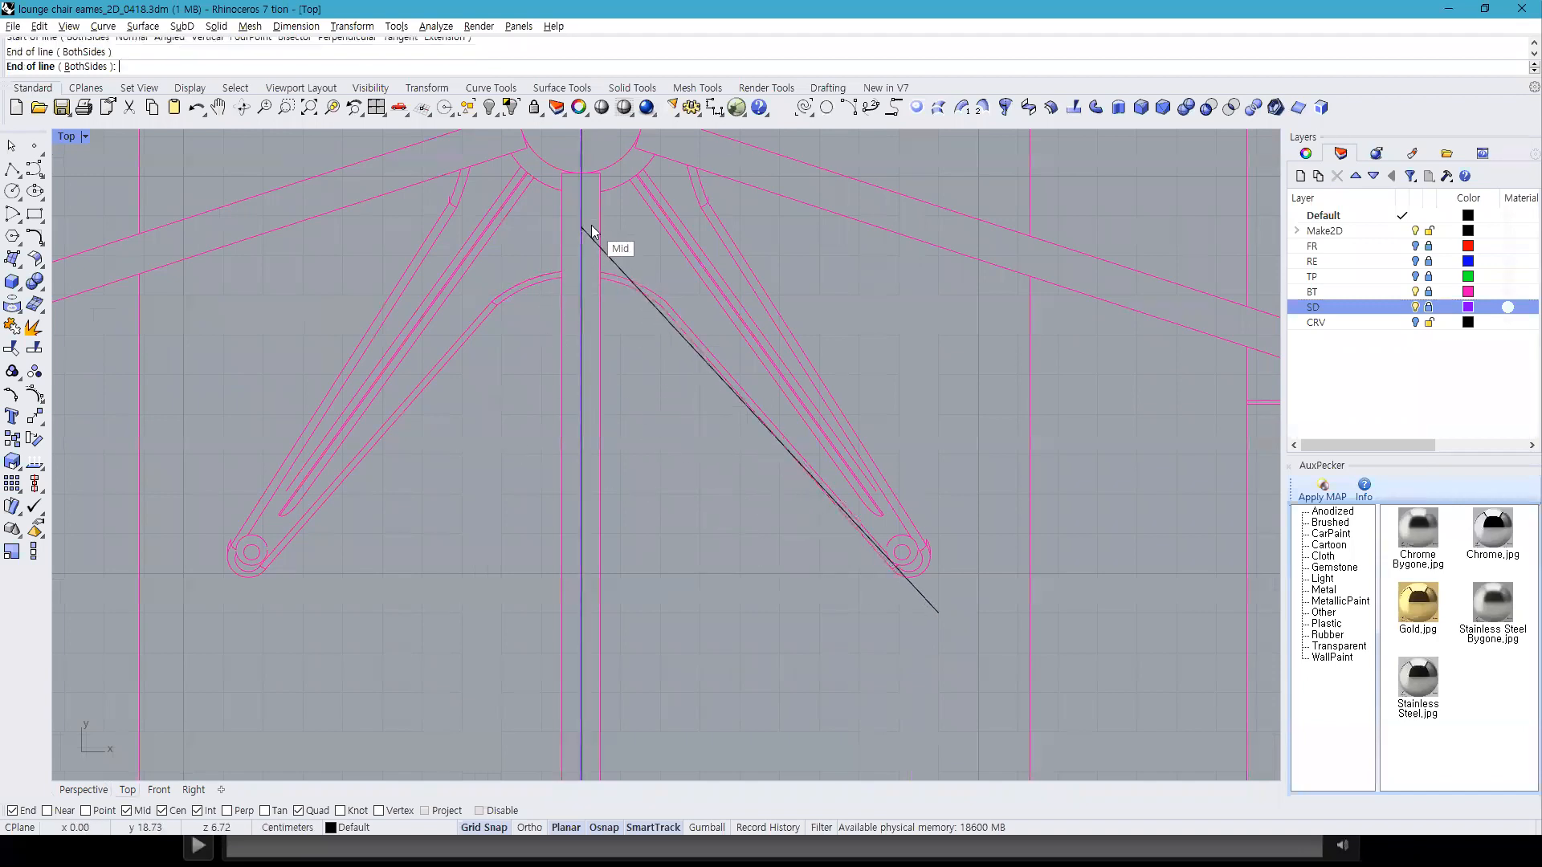
pyautogui.click(934, 612)
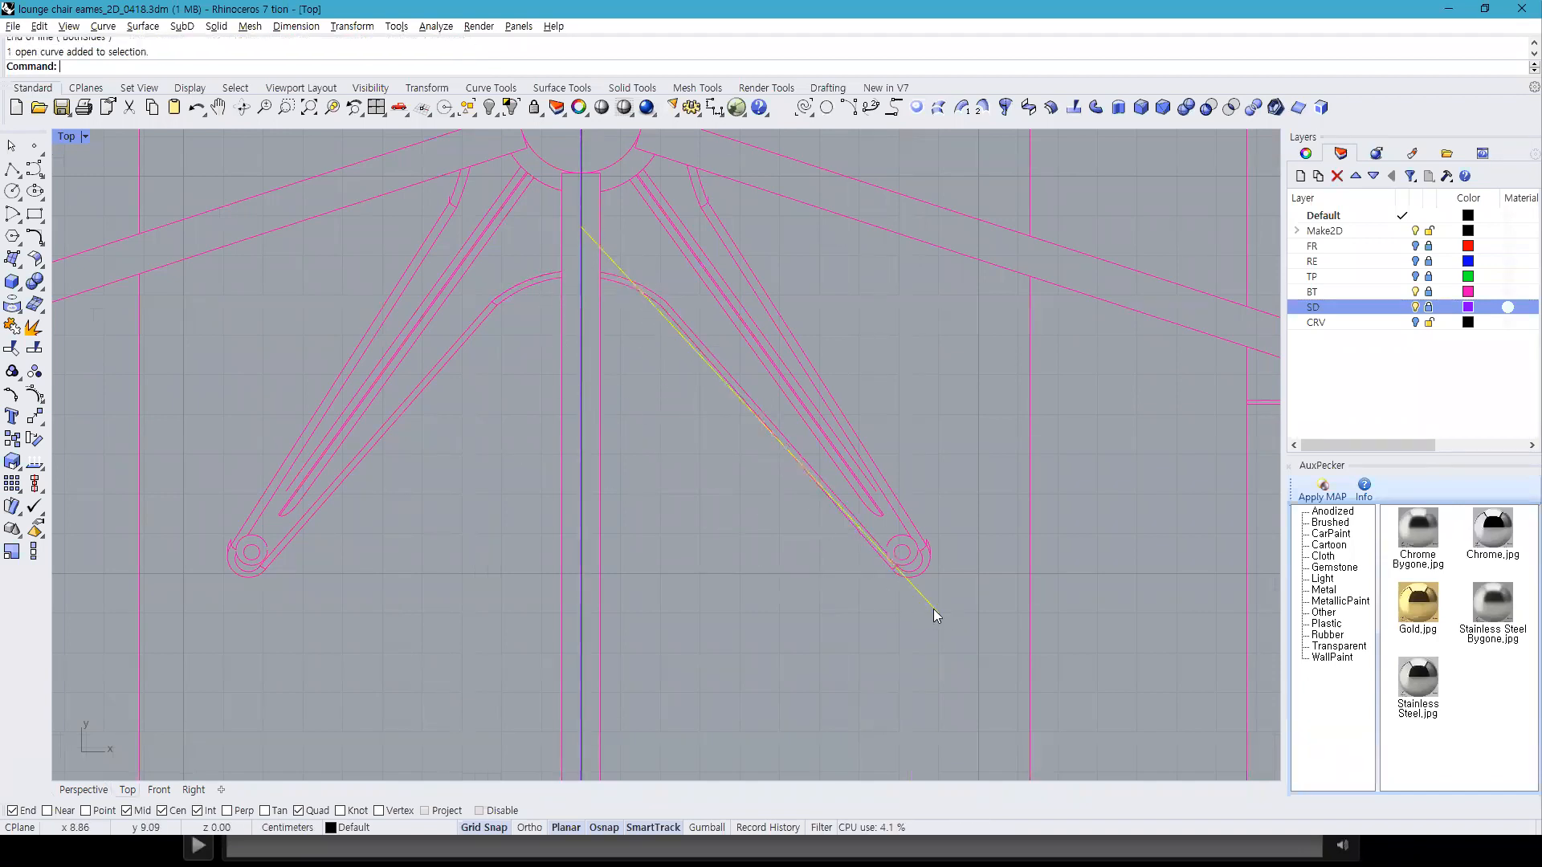
pyautogui.press('Delete')
# Step: Turn off grid snapping
pyautogui.press('F9')
pyautogui.write('line')
pyautogui.press('Return')
pyautogui.click(934, 625)
pyautogui.scroll(5, 582, 210)
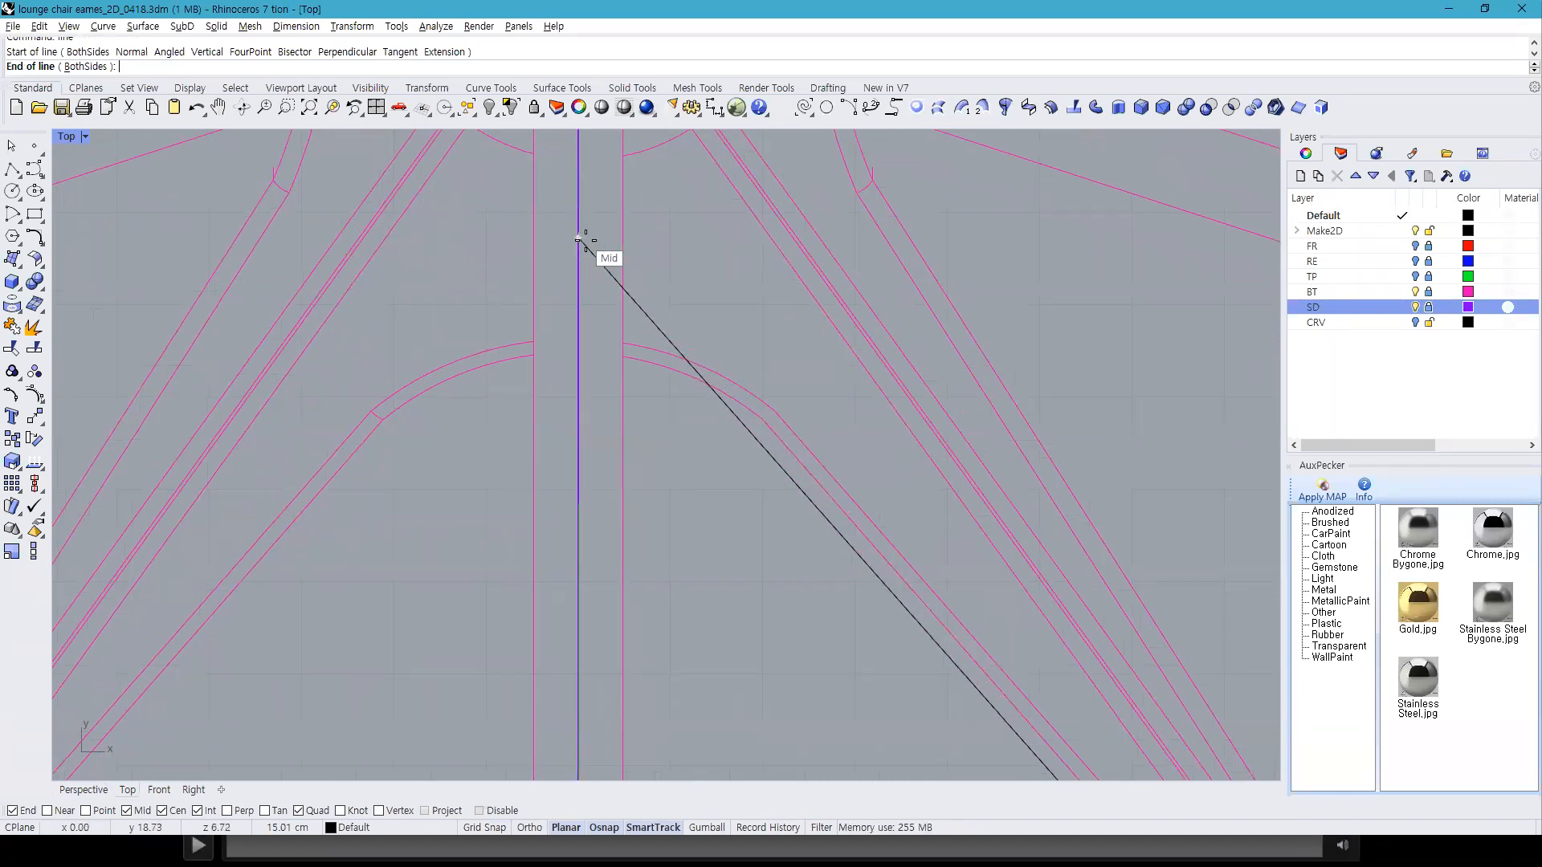
pyautogui.scroll(-3, 652, 285)
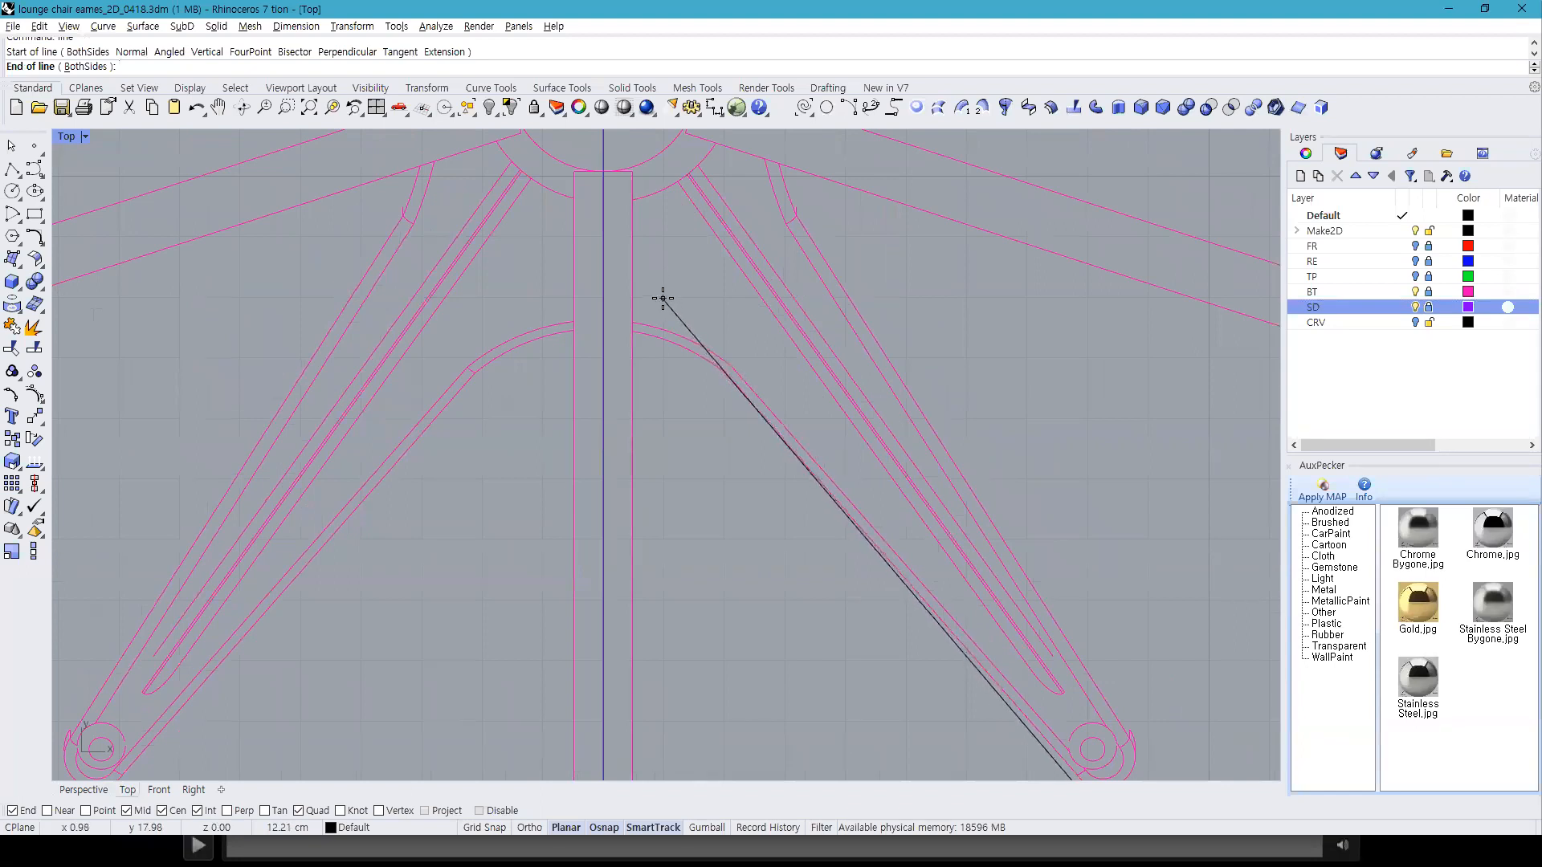
pyautogui.press('Escape')
# Step: Draw a line along the inner edge of the seat support's lower-right arm, extending past its round end
pyautogui.press('space')
pyautogui.click(662, 299)
pyautogui.moveTo(795, 516); pyautogui.dragTo(715, 292, button='right')
pyautogui.click(1061, 622)
# Step: Draw a line along the outer edge of the seat support's lower-right arm, from its curved root to beyond its round end
pyautogui.scroll(-5, 1045, 623)
pyautogui.scroll(3, 928, 395)
pyautogui.scroll(3, 896, 313)
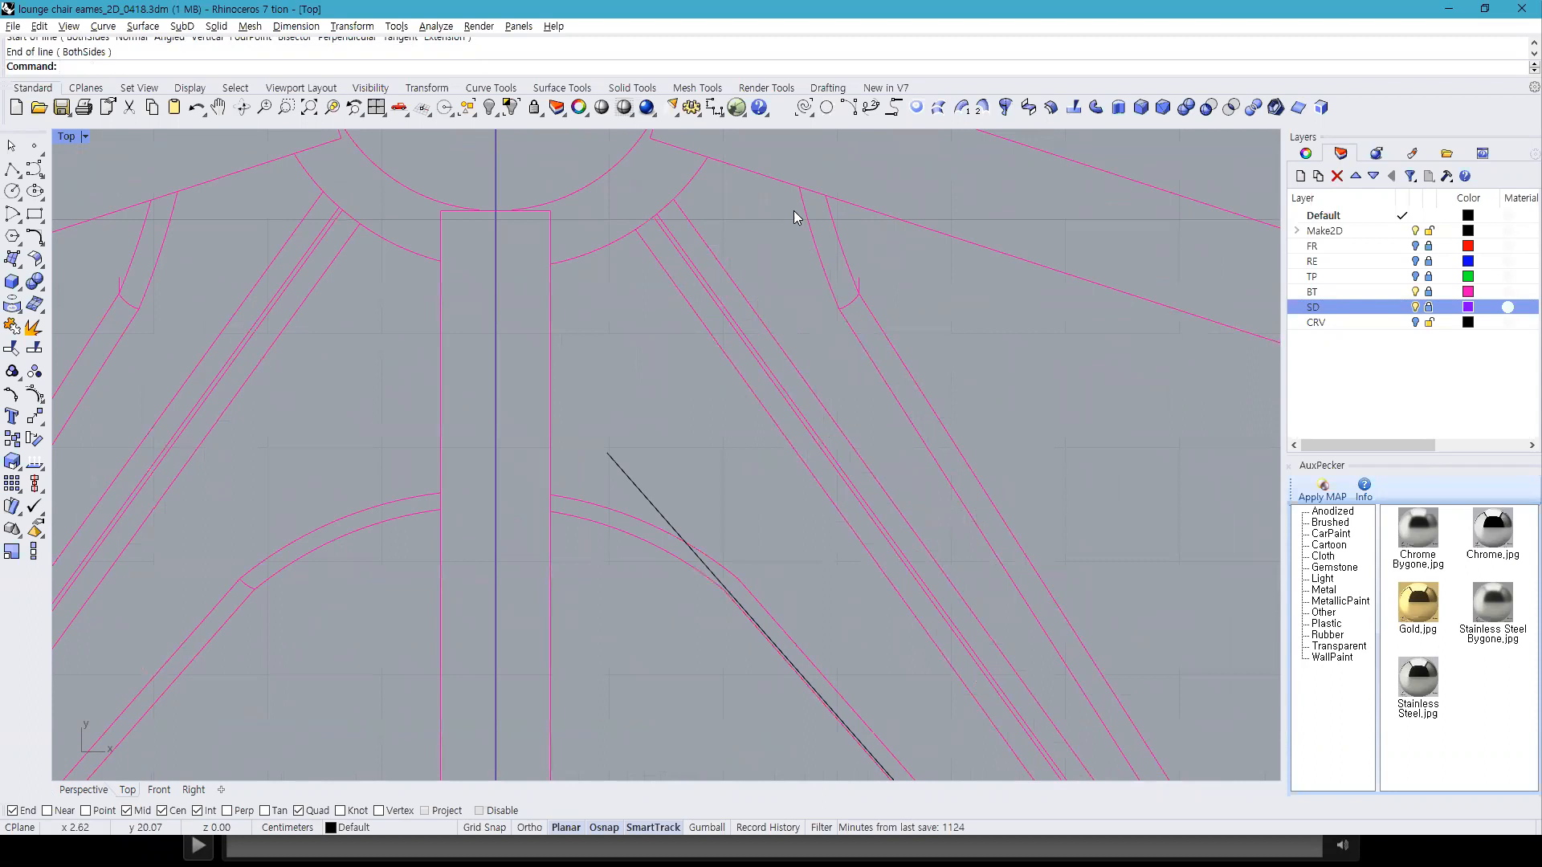
pyautogui.press('Return')
pyautogui.click(850, 293)
pyautogui.scroll(-2, 888, 300)
pyautogui.scroll(-2, 889, 300)
pyautogui.scroll(-2, 925, 528)
pyautogui.scroll(3, 926, 527)
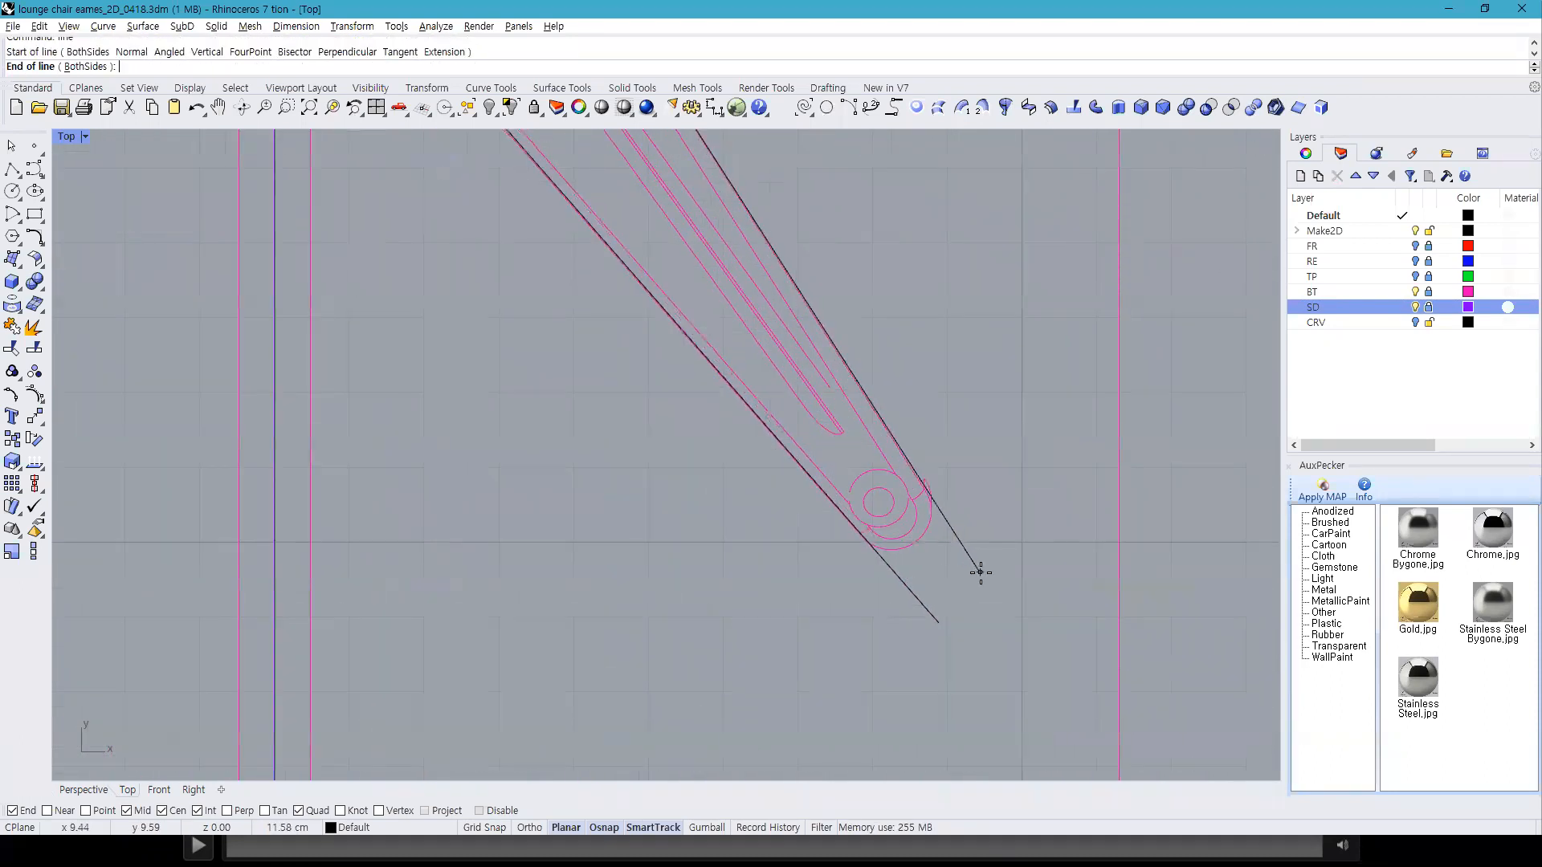
pyautogui.click(983, 568)
pyautogui.scroll(-4, 976, 576)
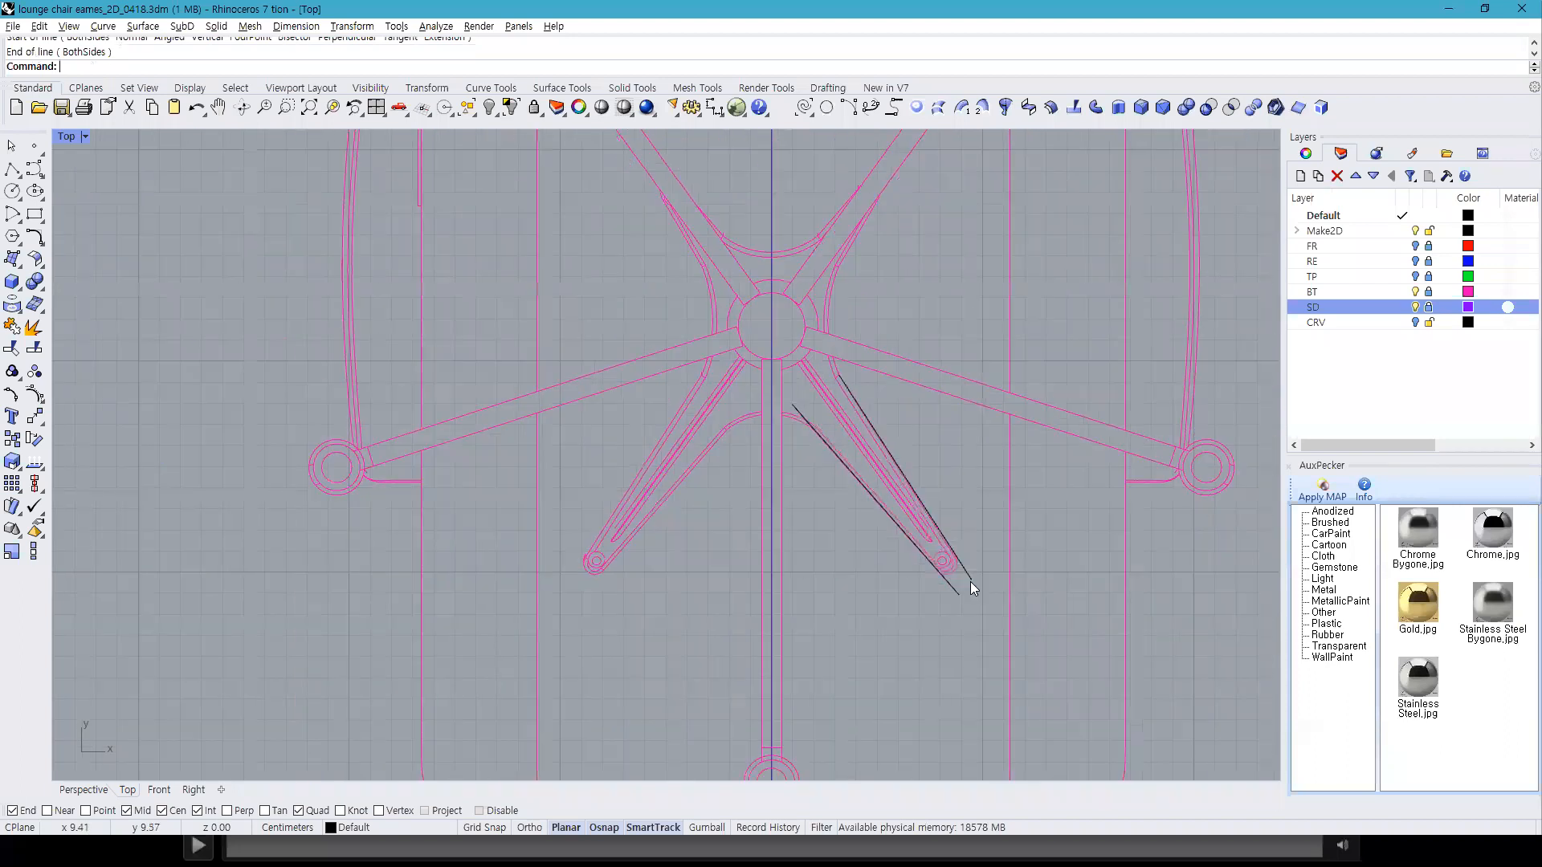
pyautogui.moveTo(871, 243); pyautogui.dragTo(914, 366, button='right')
pyautogui.scroll(4, 886, 390)
pyautogui.rightClick(880, 400)
pyautogui.click(878, 385)
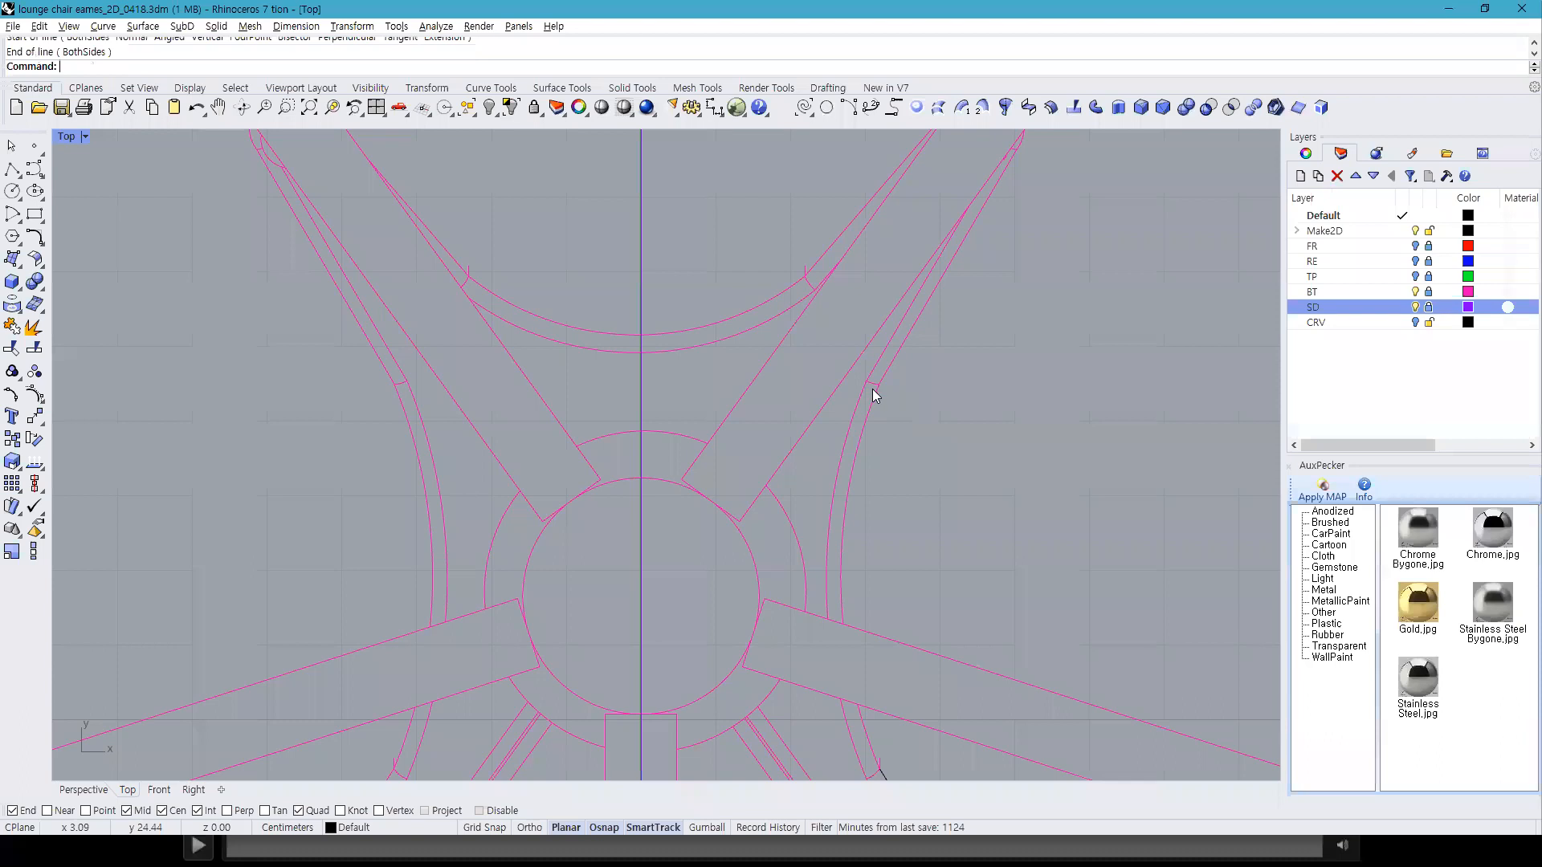
# Step: Restore the four-view layout and frame the base leg's foot at the origin in the Right view
pyautogui.click(376, 107)
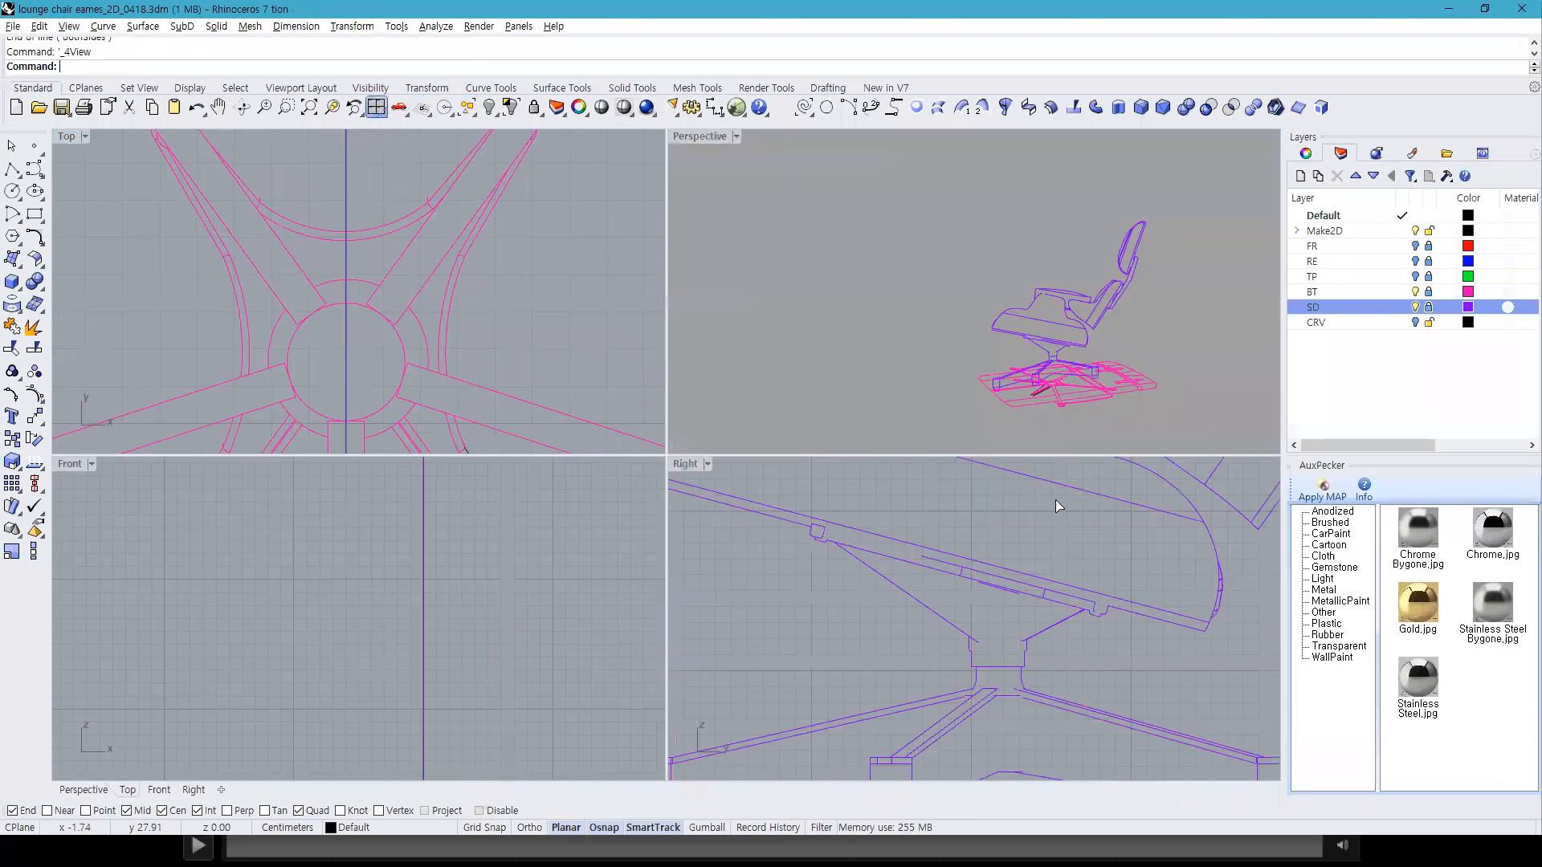
pyautogui.moveTo(1109, 396); pyautogui.dragTo(1074, 403, button='right')
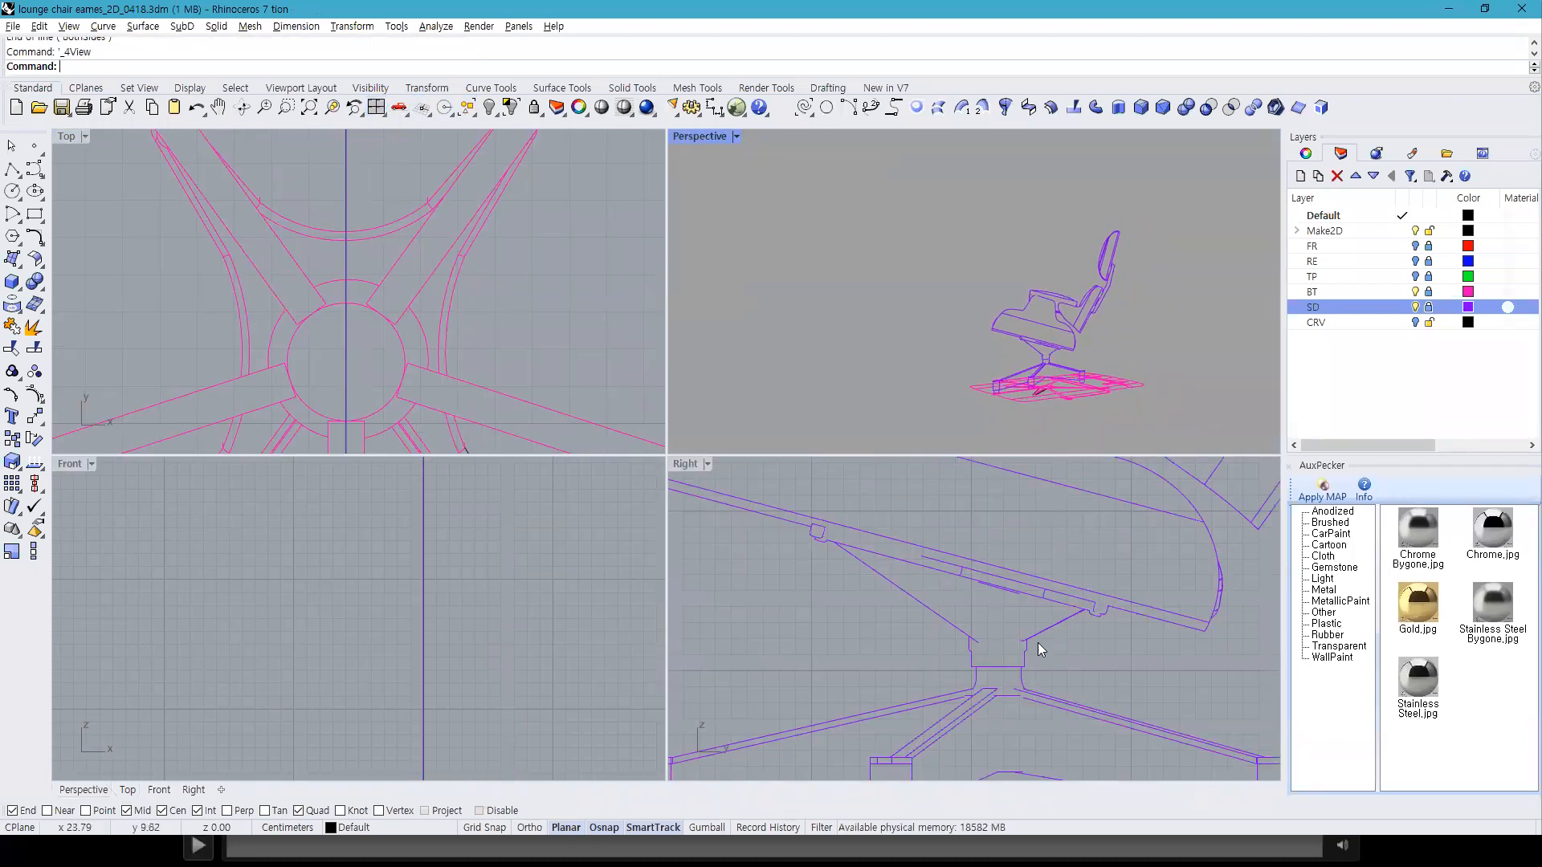
pyautogui.scroll(-5, 1037, 643)
pyautogui.scroll(5, 811, 734)
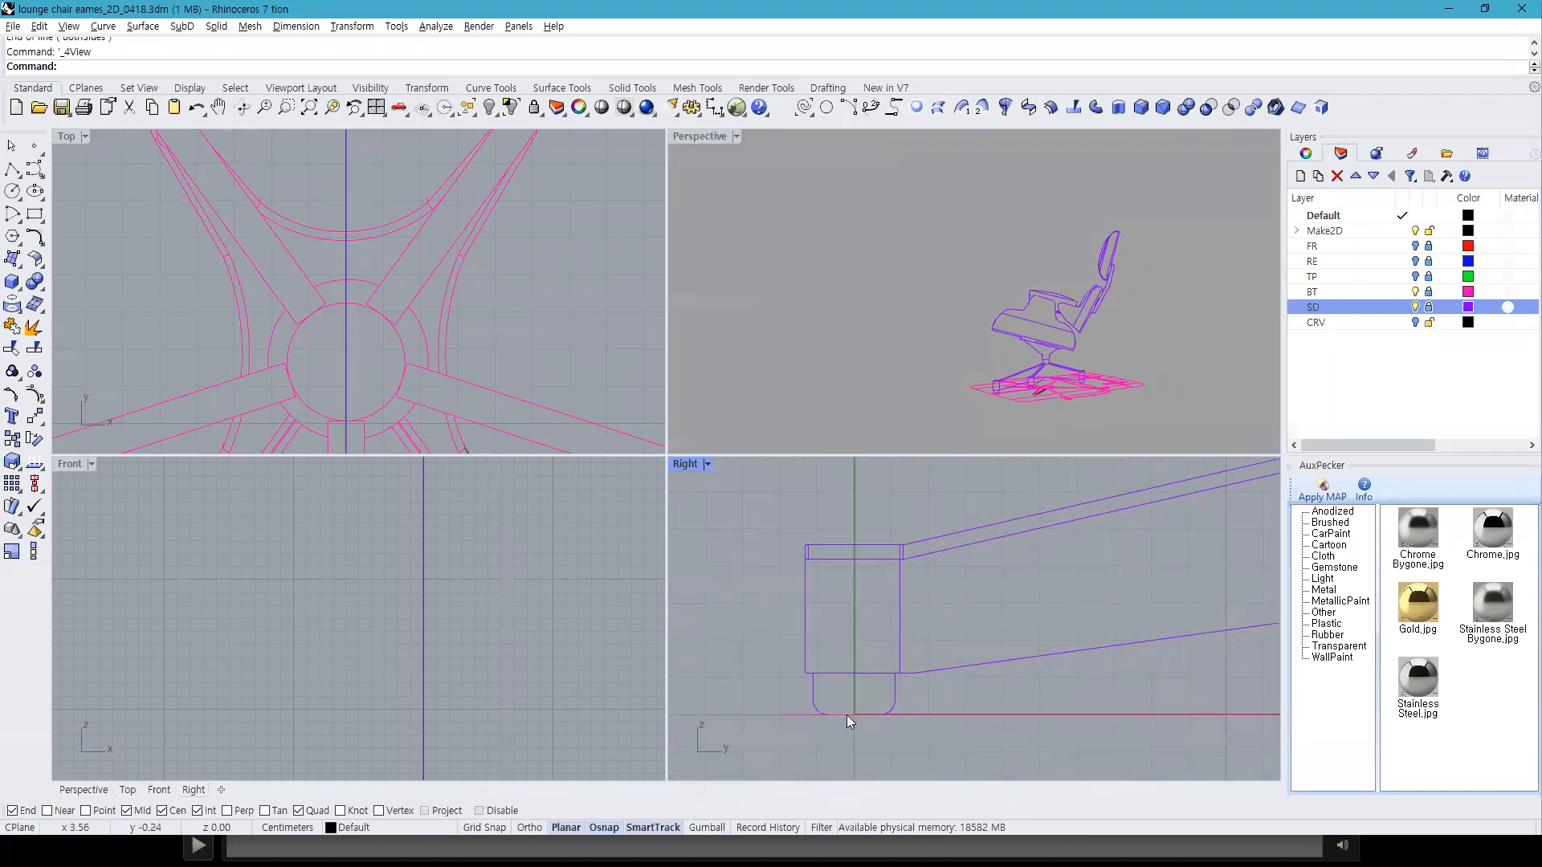
# Step: Try to draw a polyline from the seat support's upper-right arm to the vertical centre axis in the Top view
pyautogui.moveTo(1096, 393); pyautogui.dragTo(1086, 409, button='right')
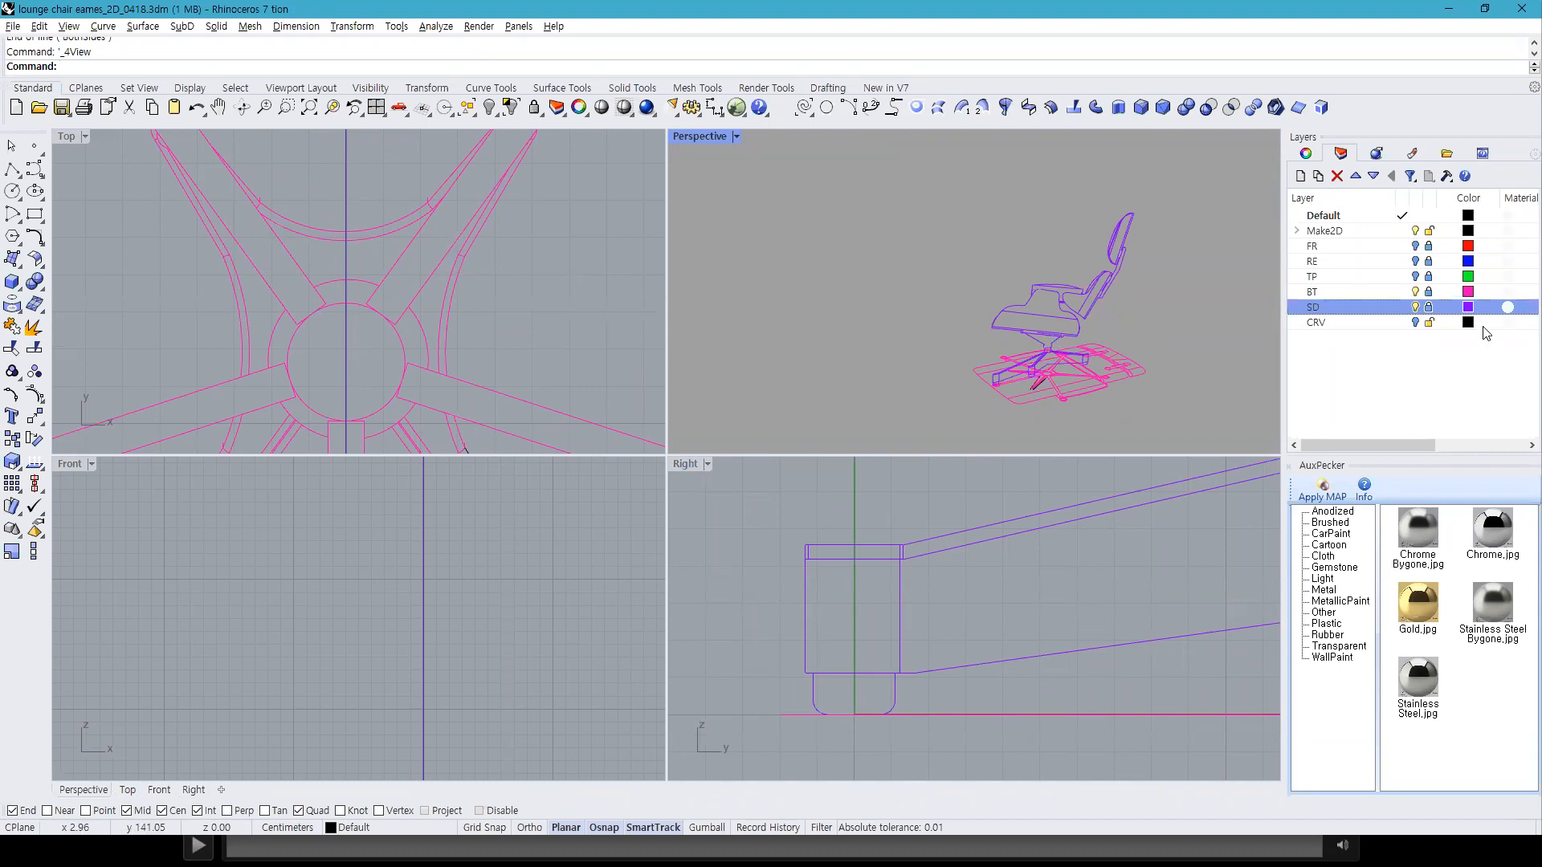
pyautogui.scroll(-2, 340, 359)
pyautogui.click(12, 168)
pyautogui.click(462, 199)
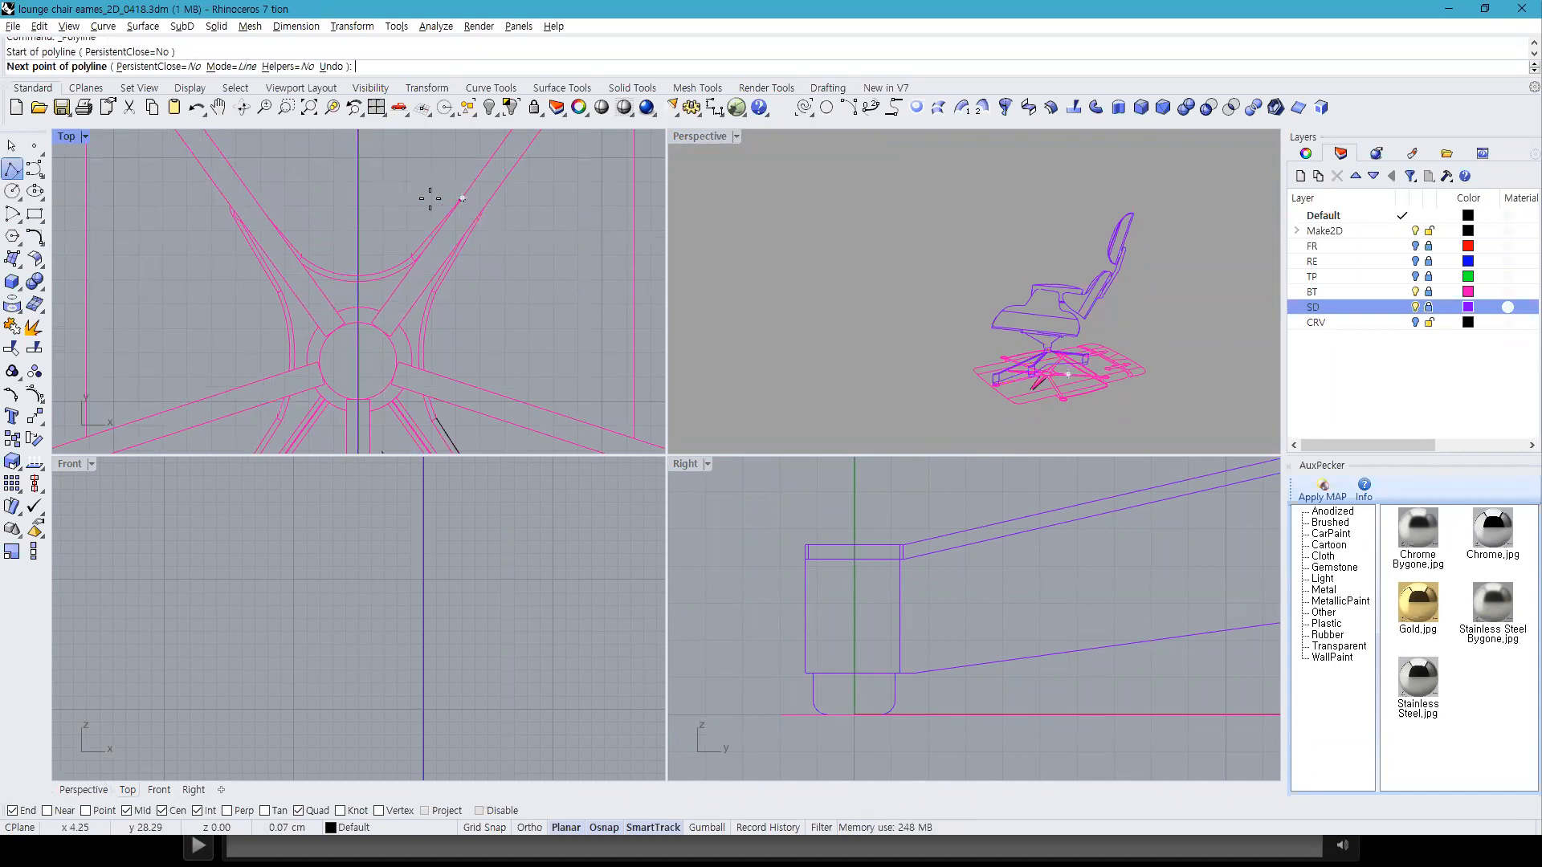
pyautogui.click(360, 193)
pyautogui.moveTo(1043, 337); pyautogui.dragTo(1100, 303, button='right')
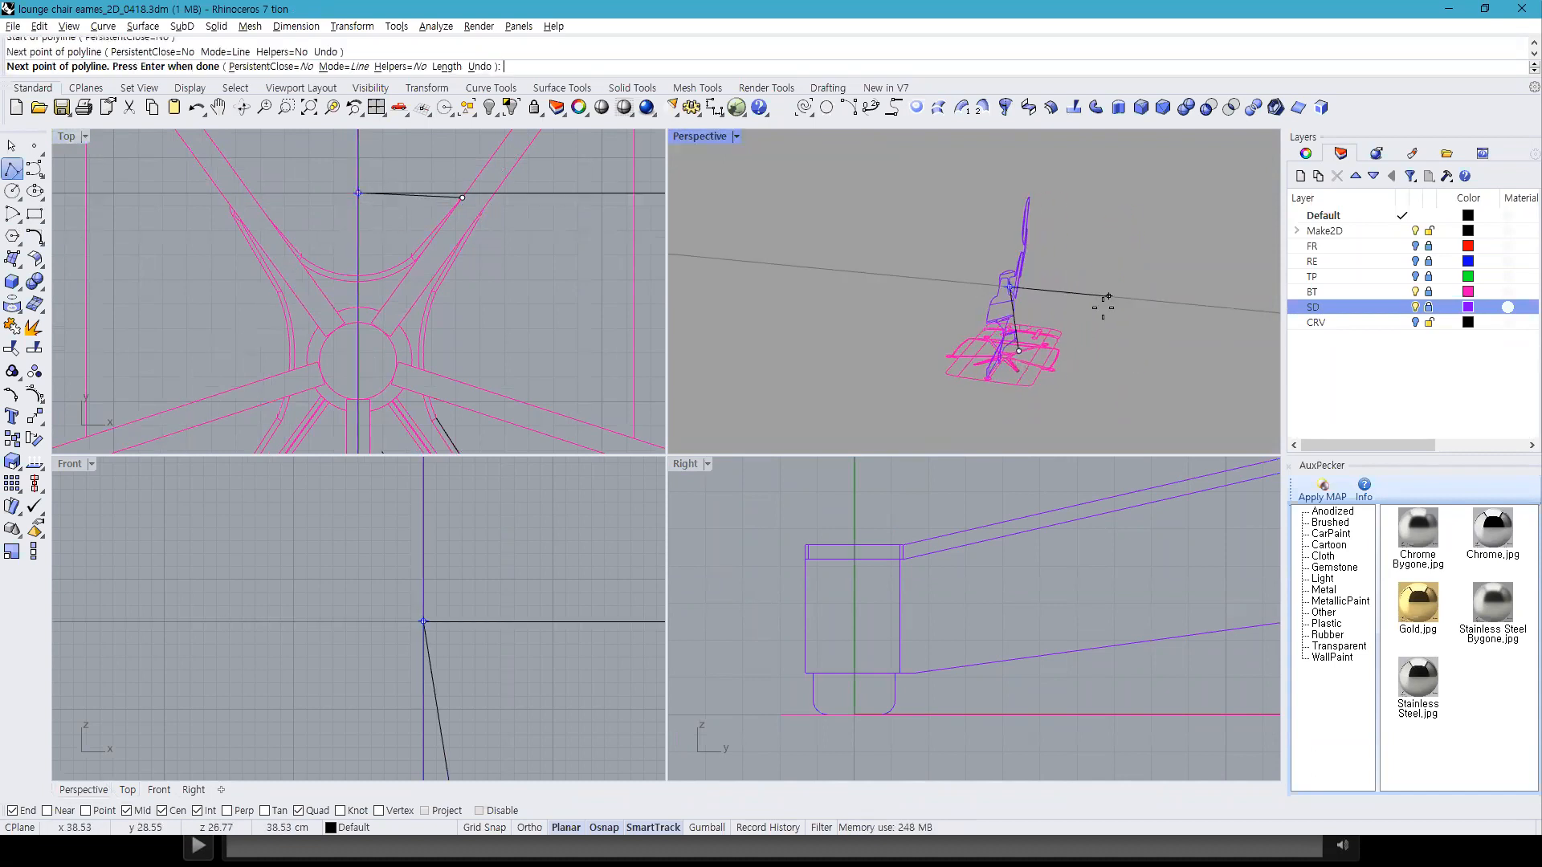
pyautogui.scroll(5, 1012, 321)
pyautogui.press('Return')
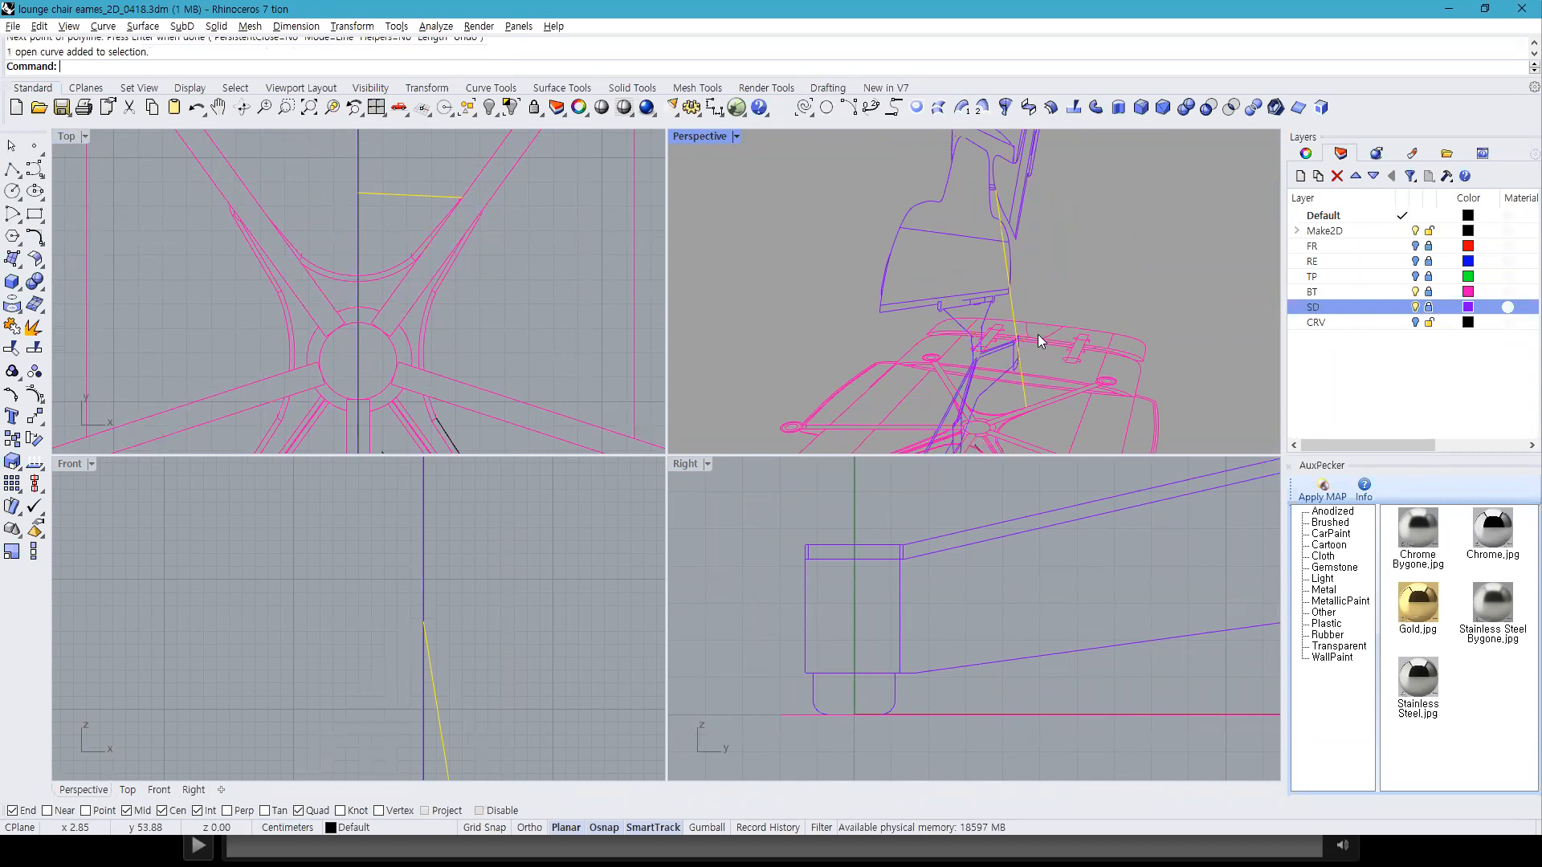
pyautogui.scroll(3, 1037, 334)
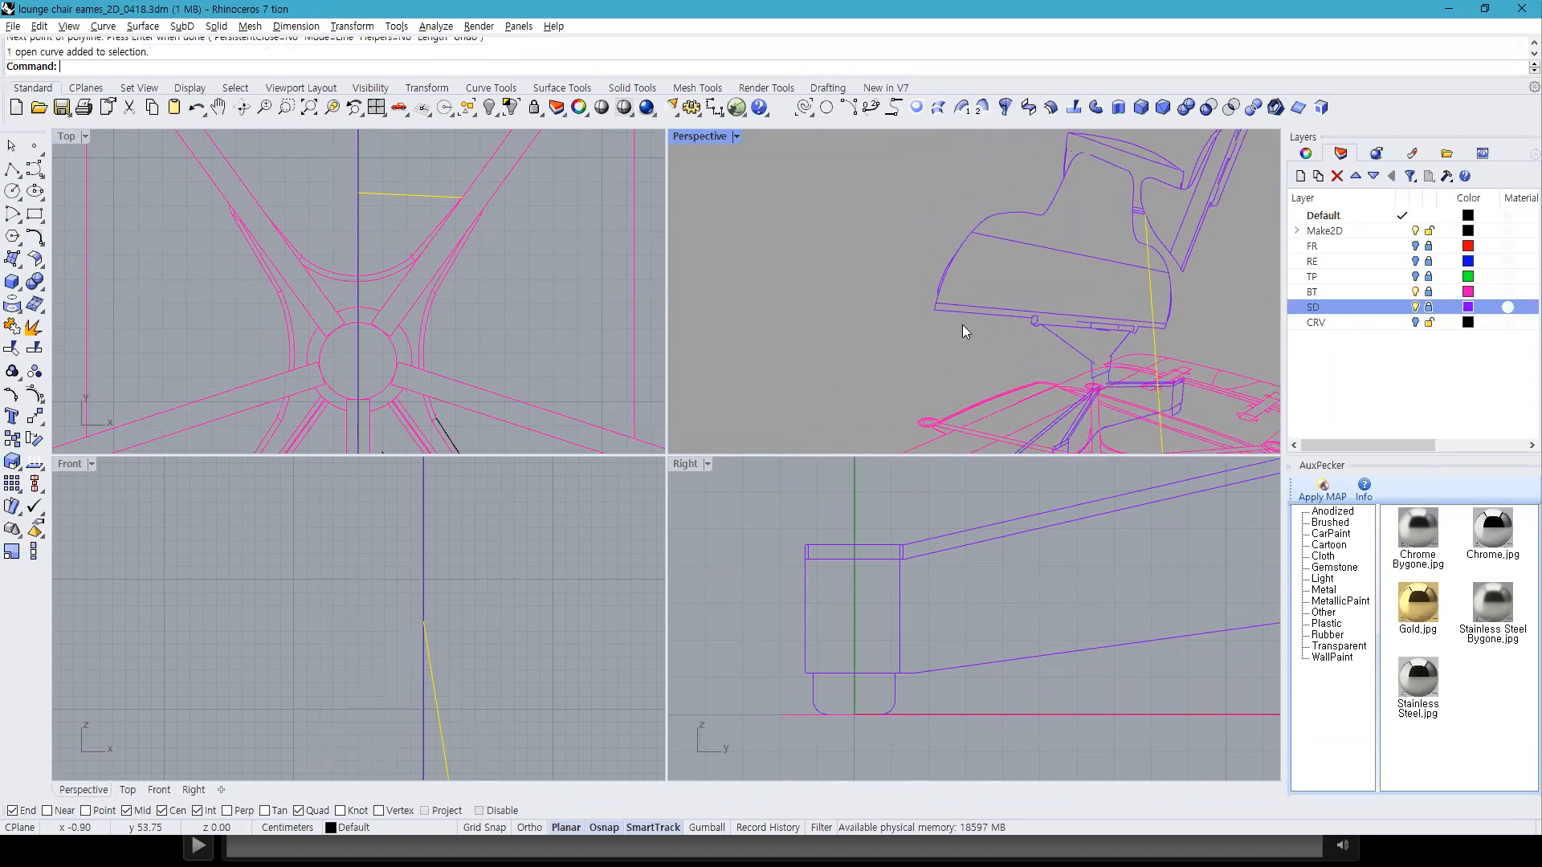
# Step: Hide the SD layer and delete the stray polyline
pyautogui.click(1416, 307)
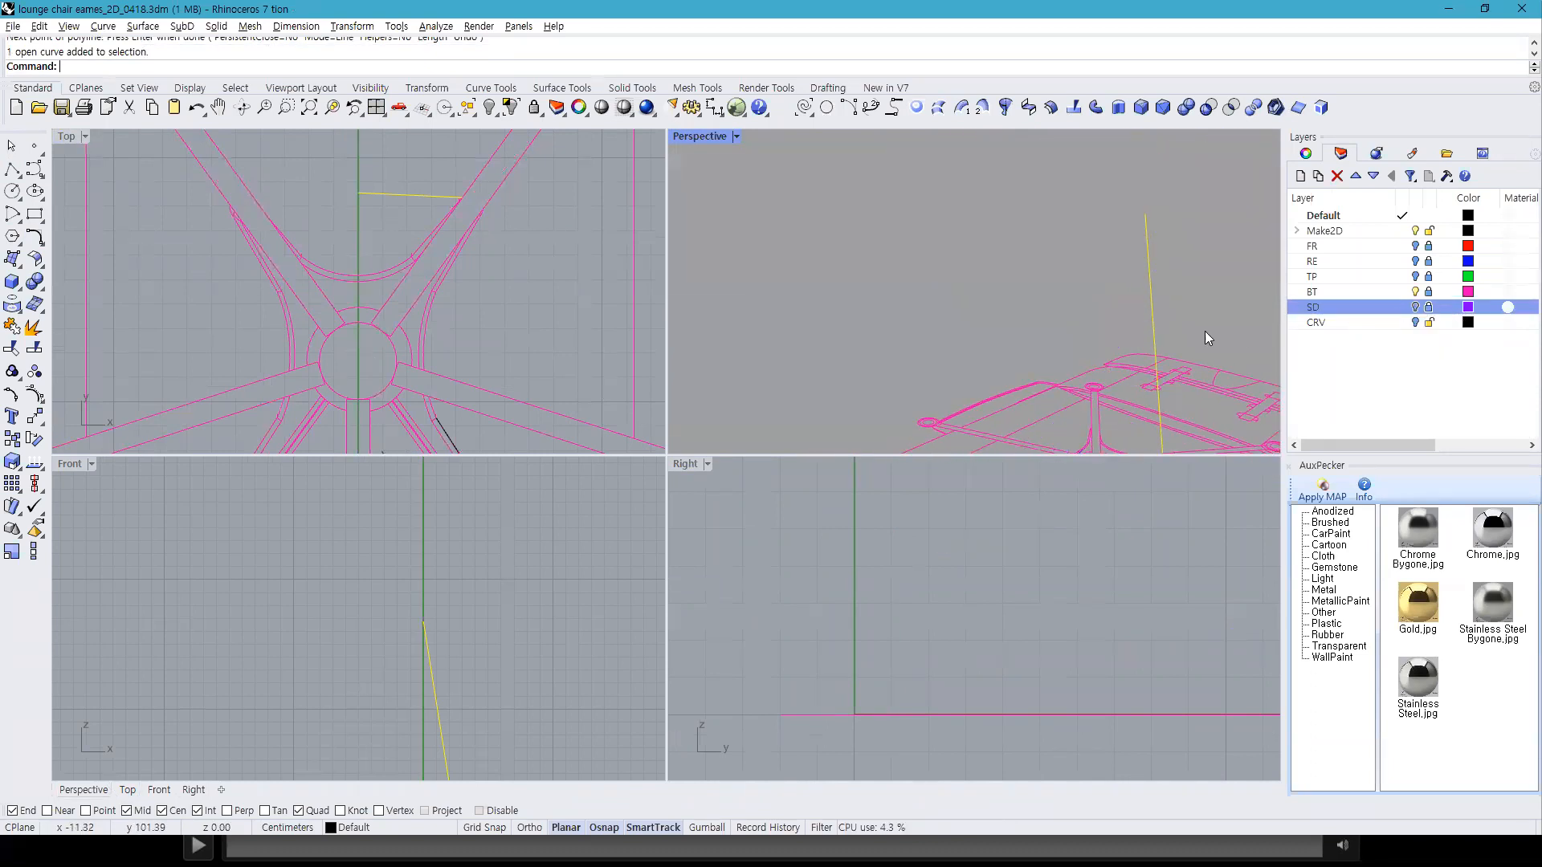
pyautogui.press('Delete')
# Step: Draw a line along the outer edge of the seat support's upper-right arm, starting at its curved root
pyautogui.moveTo(345, 263); pyautogui.dragTo(397, 336, button='right')
pyautogui.write('line')
pyautogui.press('Return')
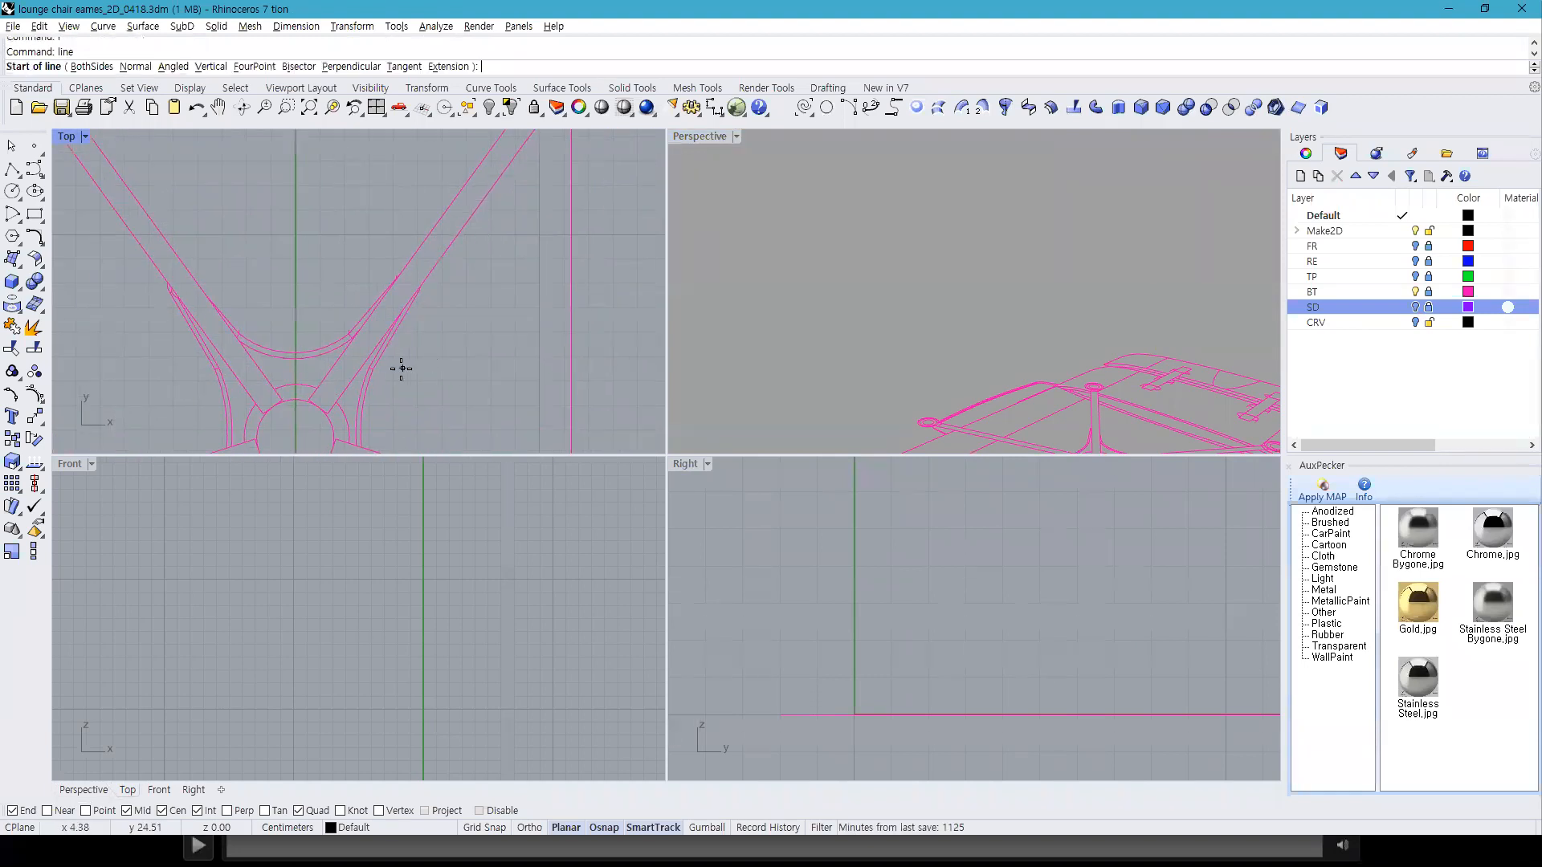
pyautogui.click(378, 363)
pyautogui.scroll(-3, 402, 425)
pyautogui.scroll(4, 458, 303)
pyautogui.scroll(2, 434, 273)
pyautogui.scroll(2, 402, 265)
pyautogui.click(434, 256)
pyautogui.scroll(-3, 422, 297)
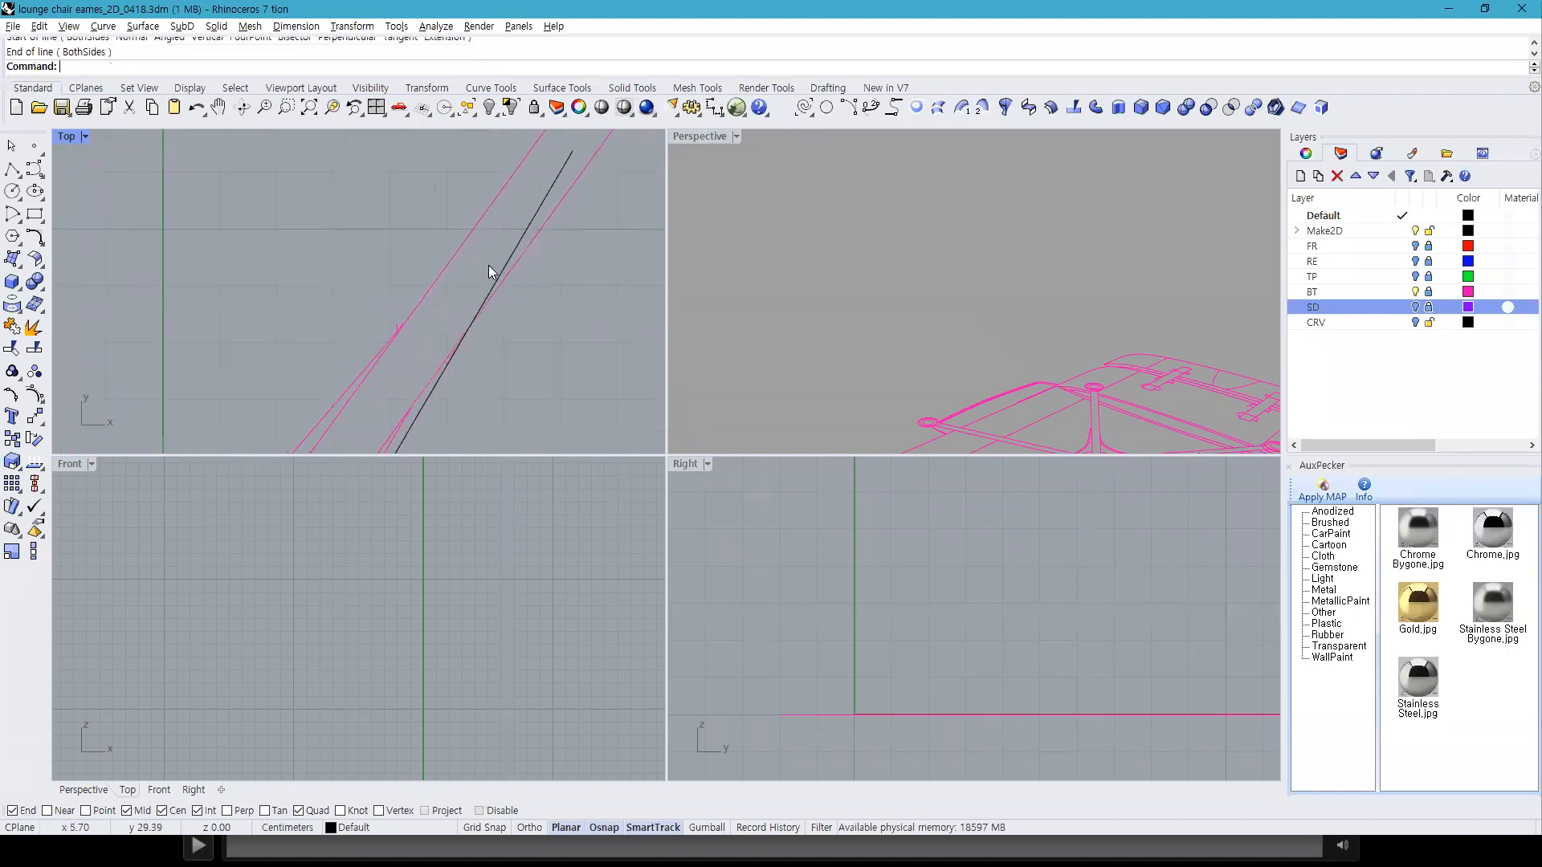
# Step: Draw a line along the inner edge of the seat support's upper-right arm, starting at its curved root
pyautogui.press('Return')
pyautogui.click(397, 369)
pyautogui.scroll(-2, 401, 378)
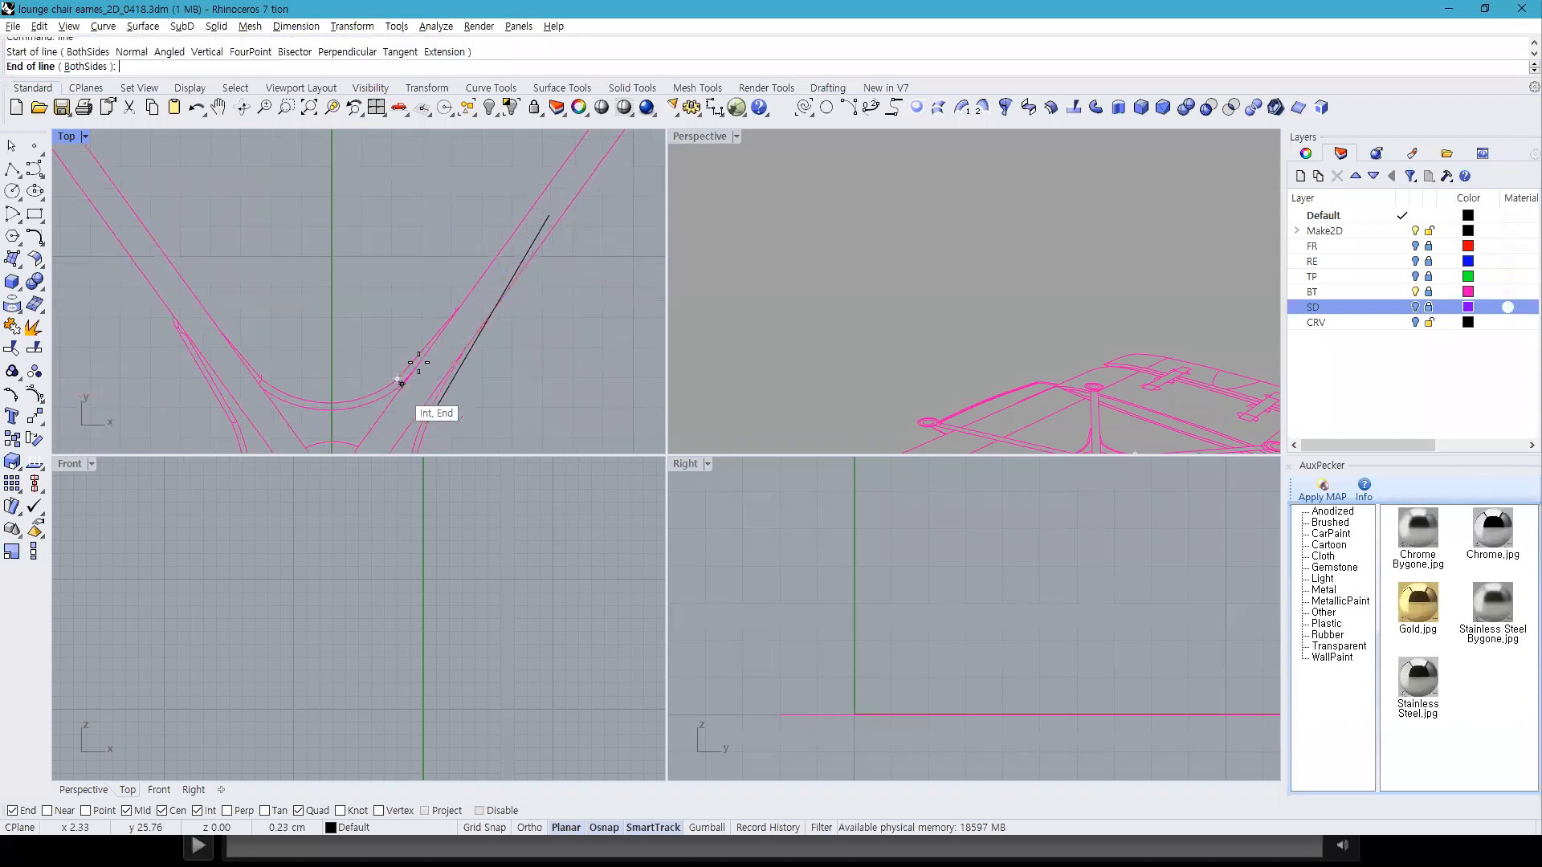
pyautogui.click(489, 276)
pyautogui.scroll(-3, 485, 313)
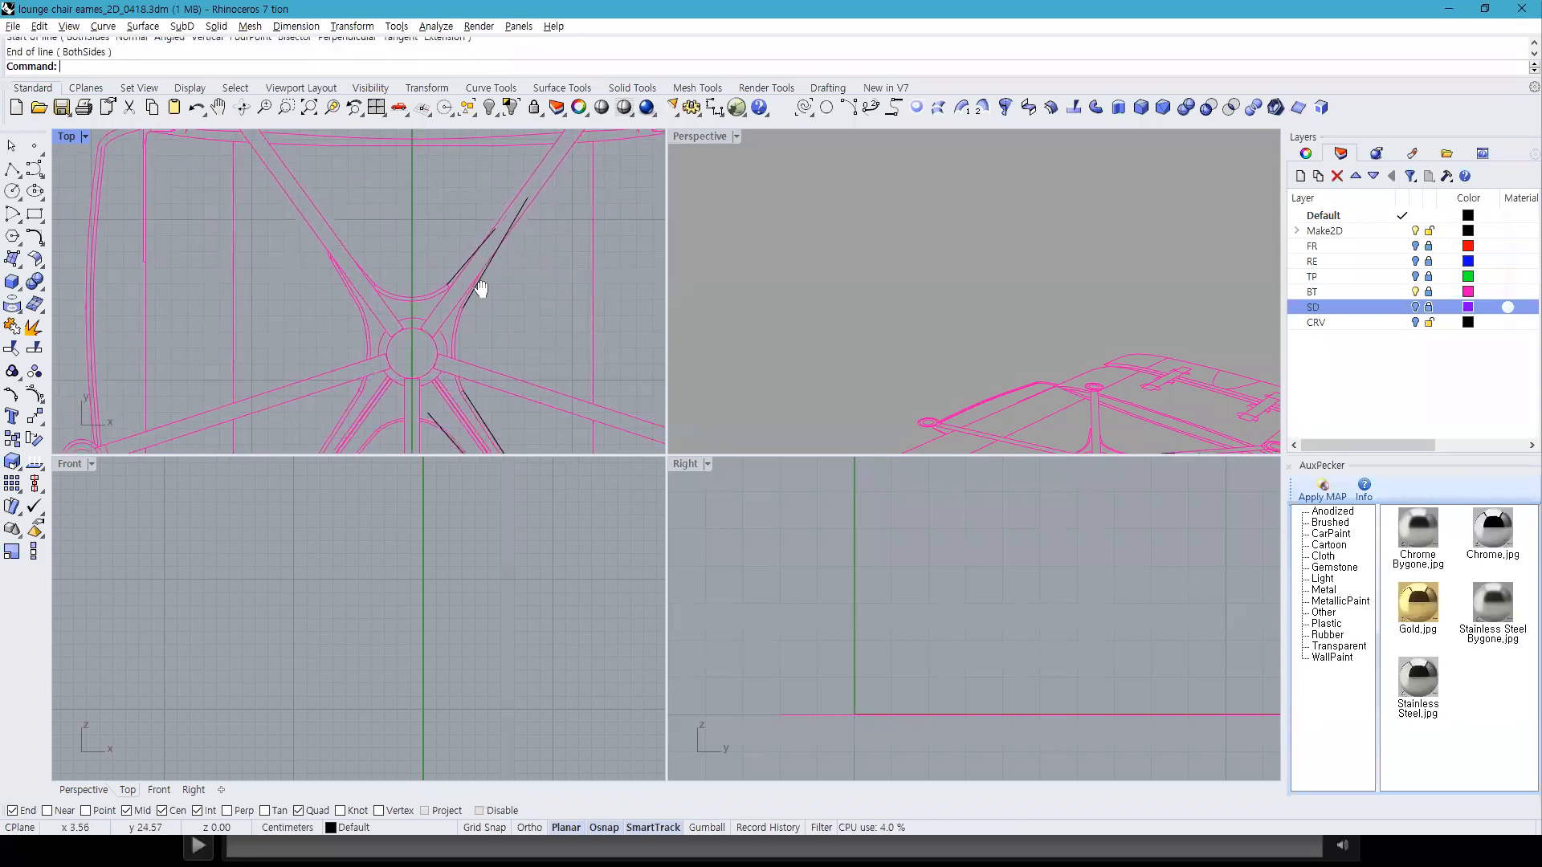
# Step: Maximize the Top view around the seat support's hub and clear the selection
pyautogui.click(481, 266)
pyautogui.click(480, 389)
pyautogui.scroll(3, 463, 337)
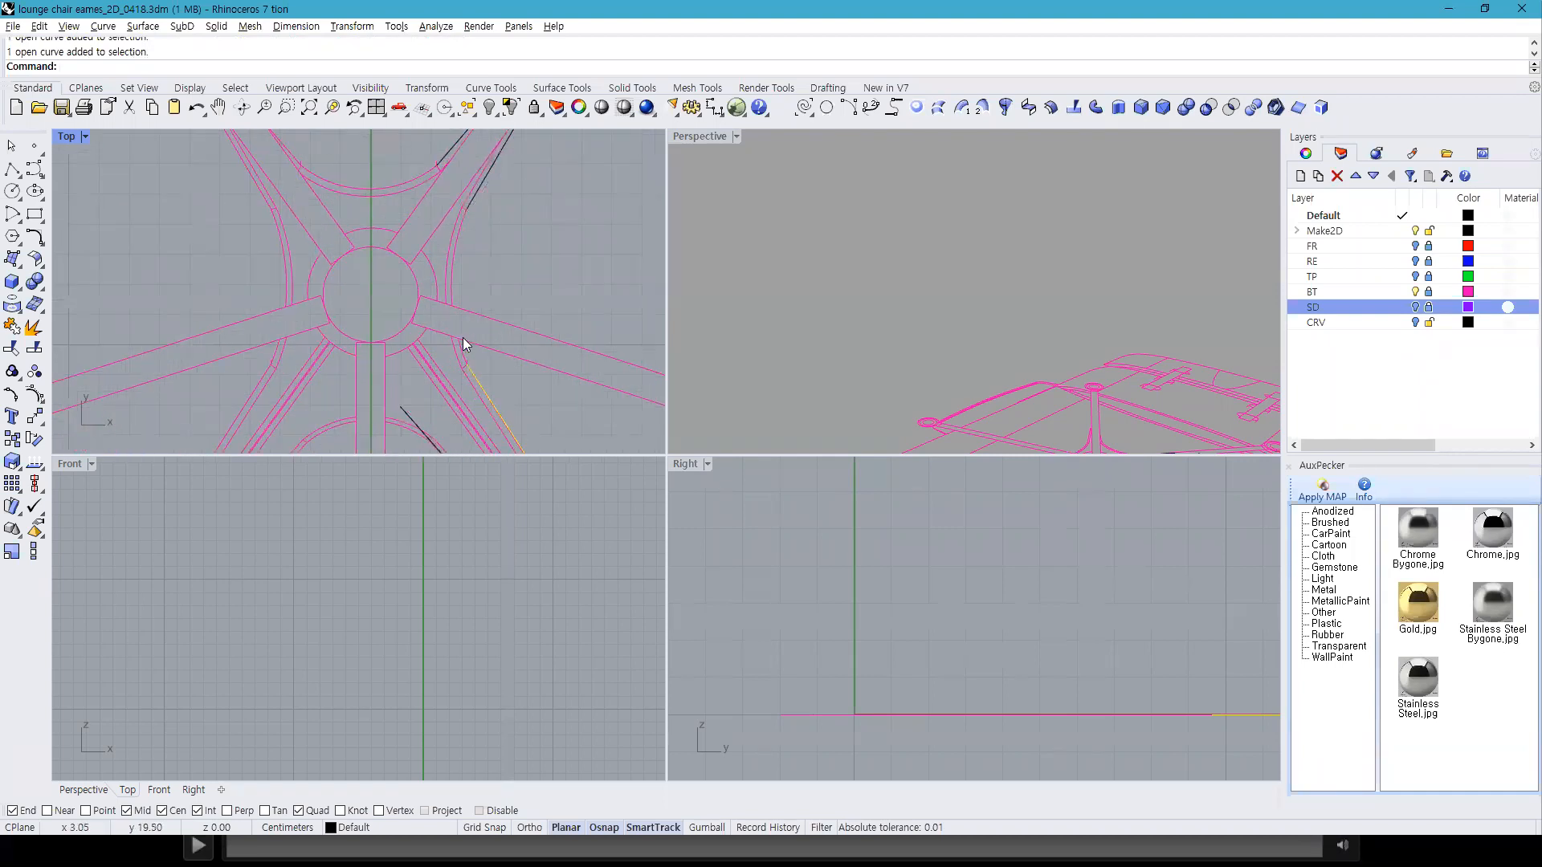
pyautogui.doubleClick(66, 138)
pyautogui.click(882, 350)
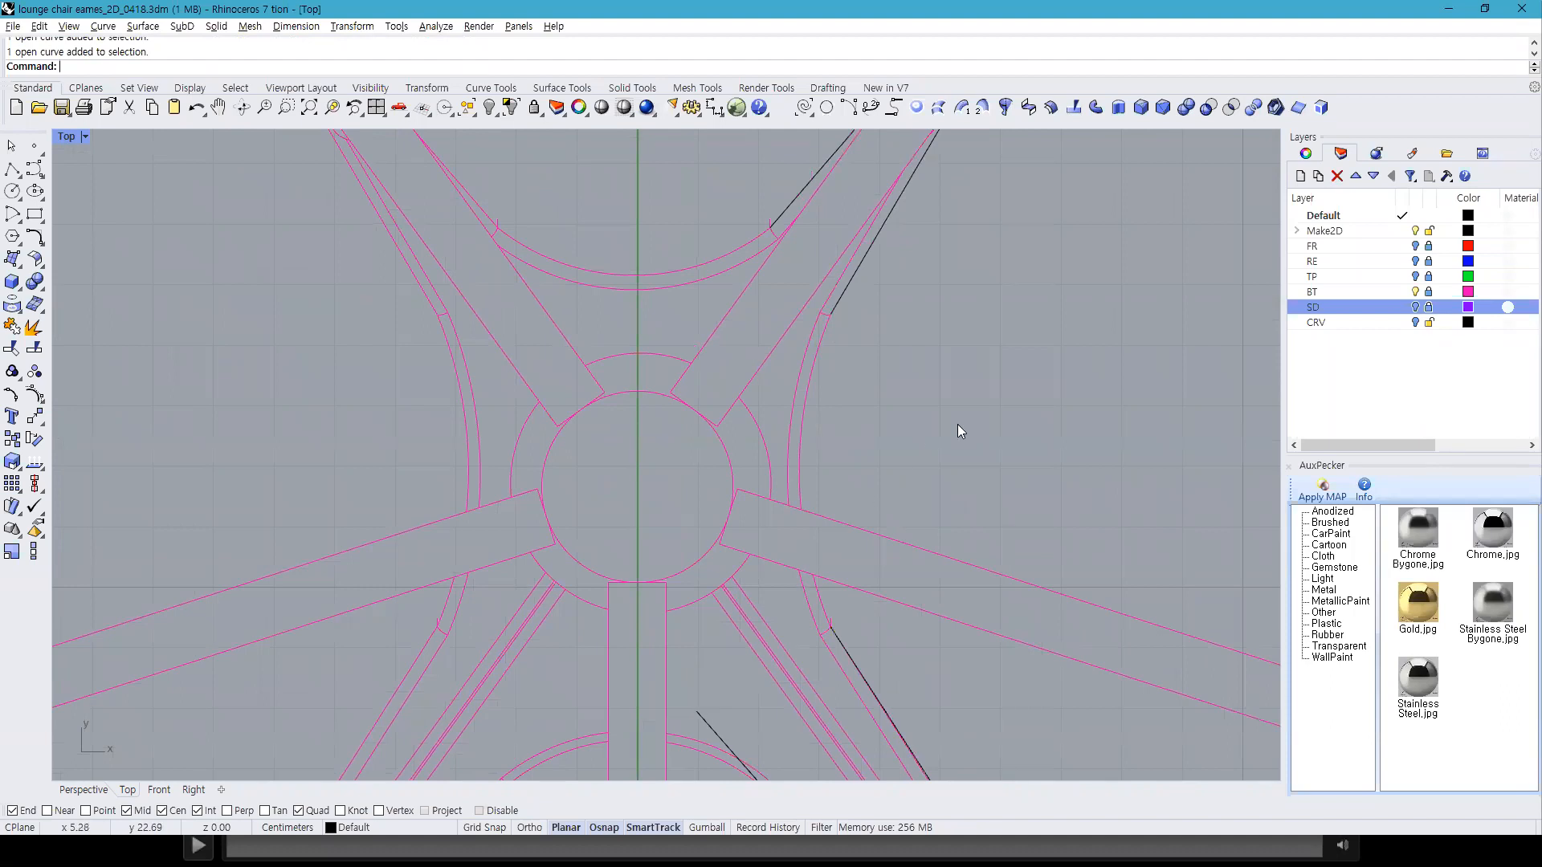
# Step: Try to fillet the outer lines of the two right arms with a 5 cm radius, and undo it
pyautogui.write('fillet')
pyautogui.press('Return')
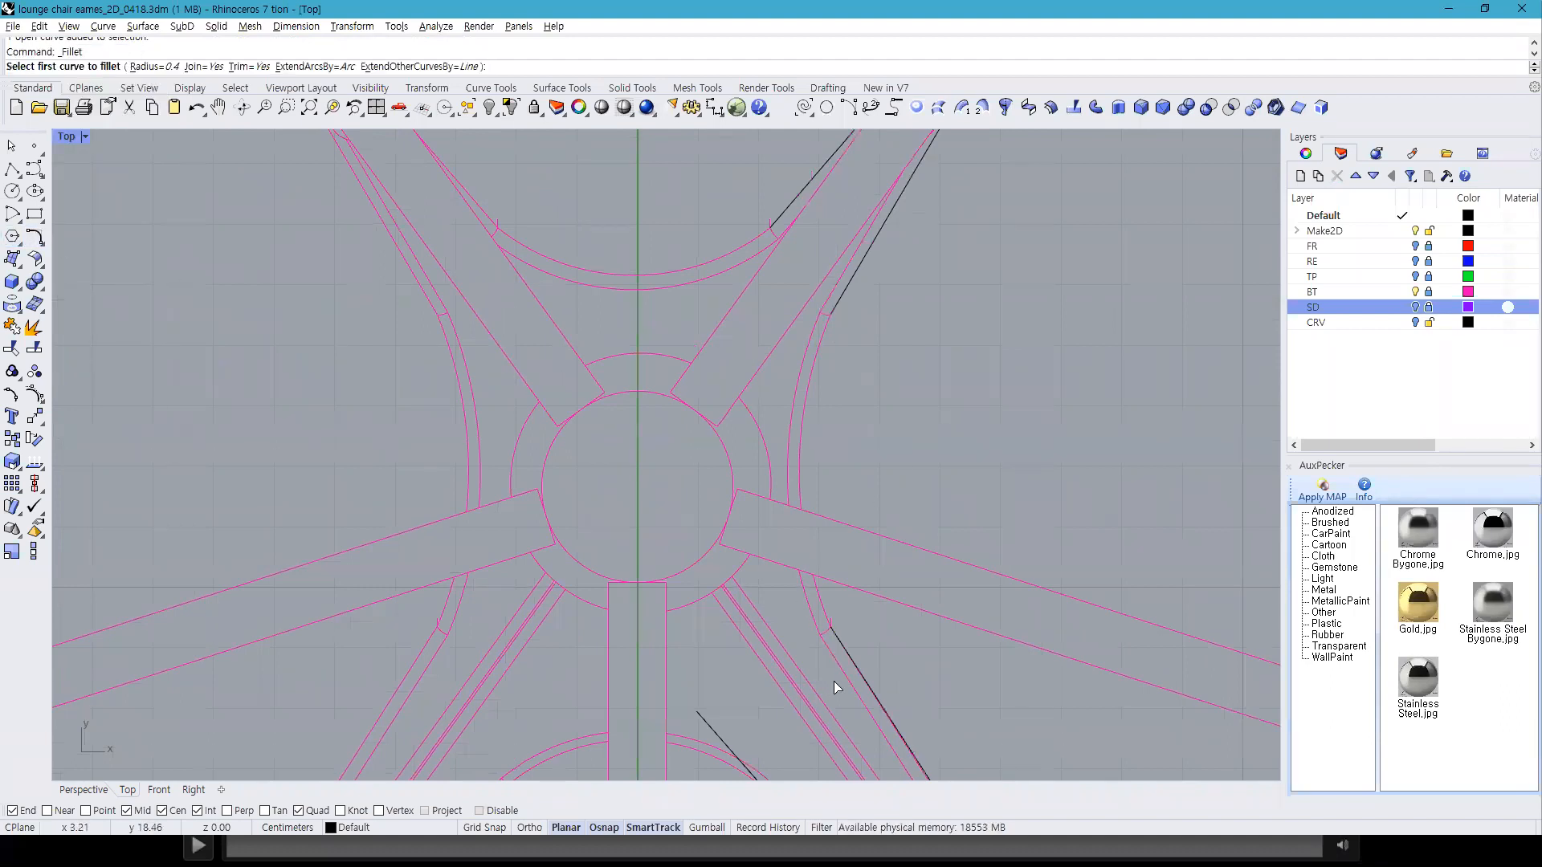
pyautogui.write('5')
pyautogui.press('Return')
pyautogui.click(875, 686)
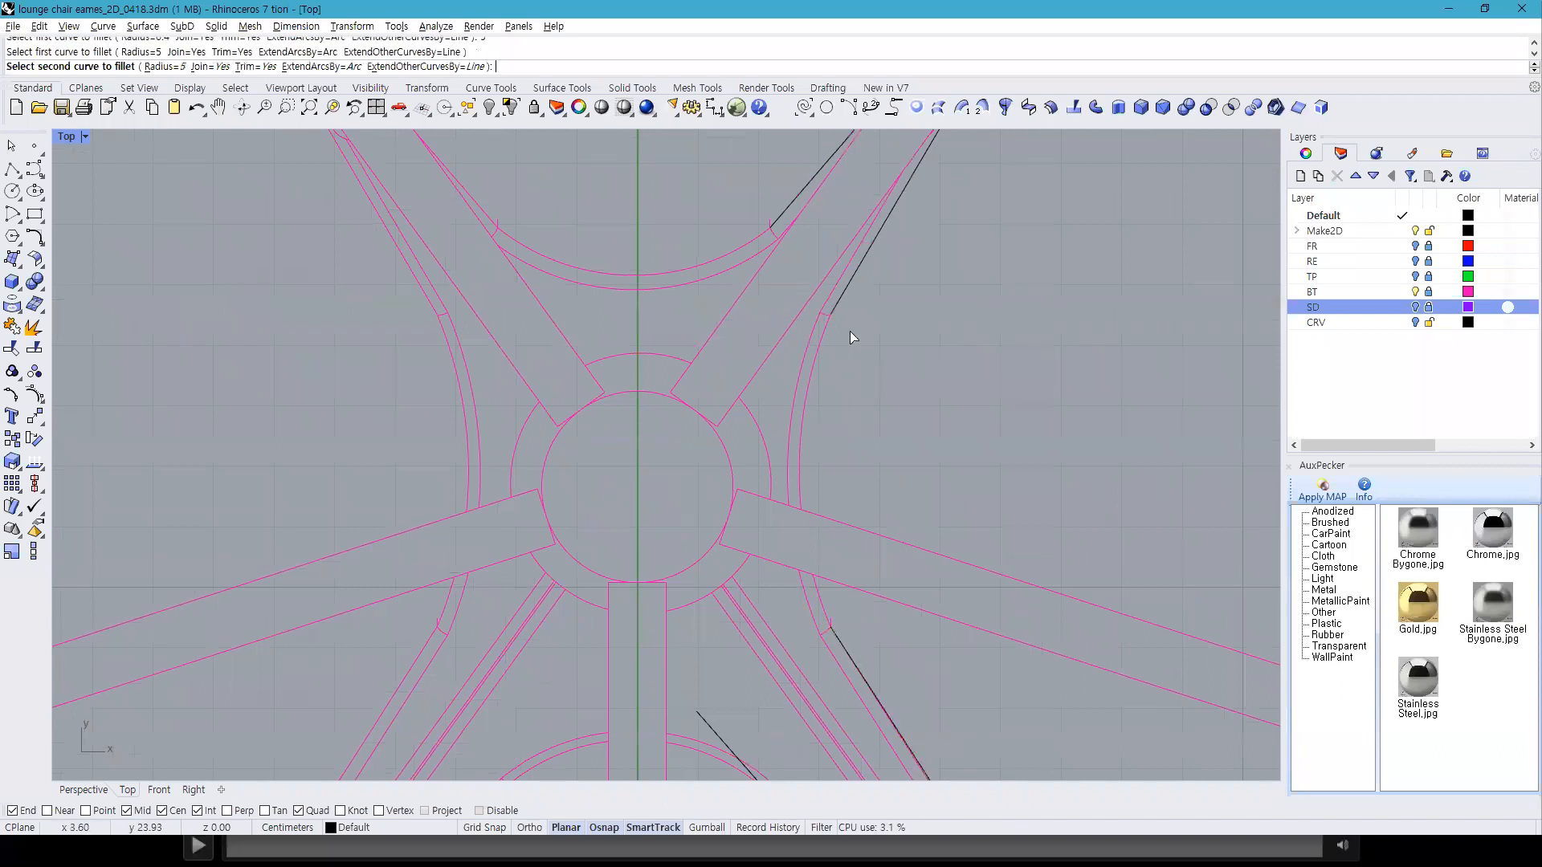
pyautogui.click(850, 289)
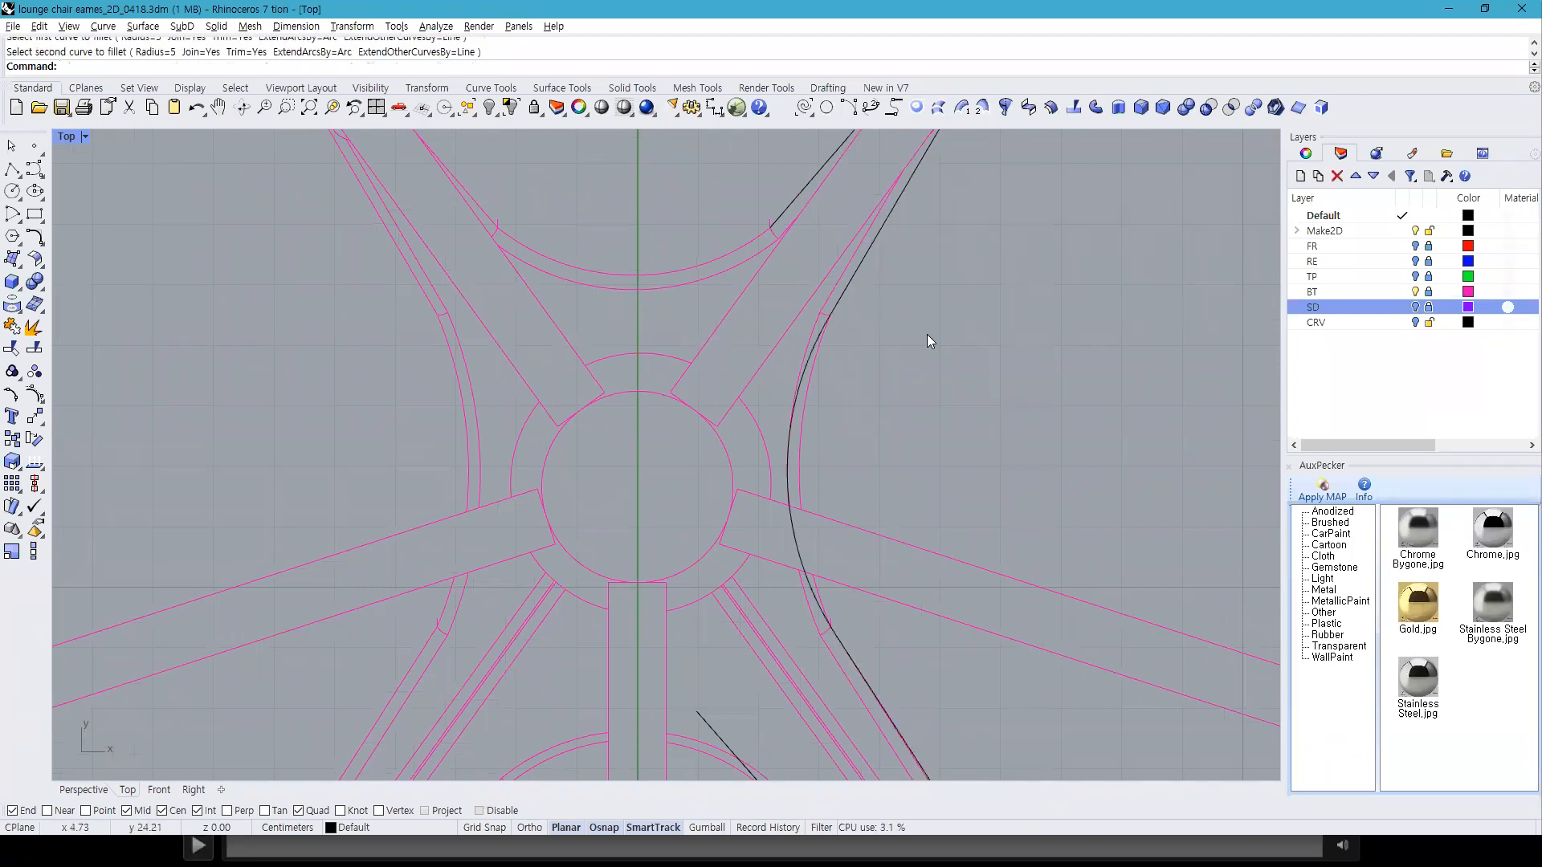
pyautogui.hotkey('ctrl', 'z')
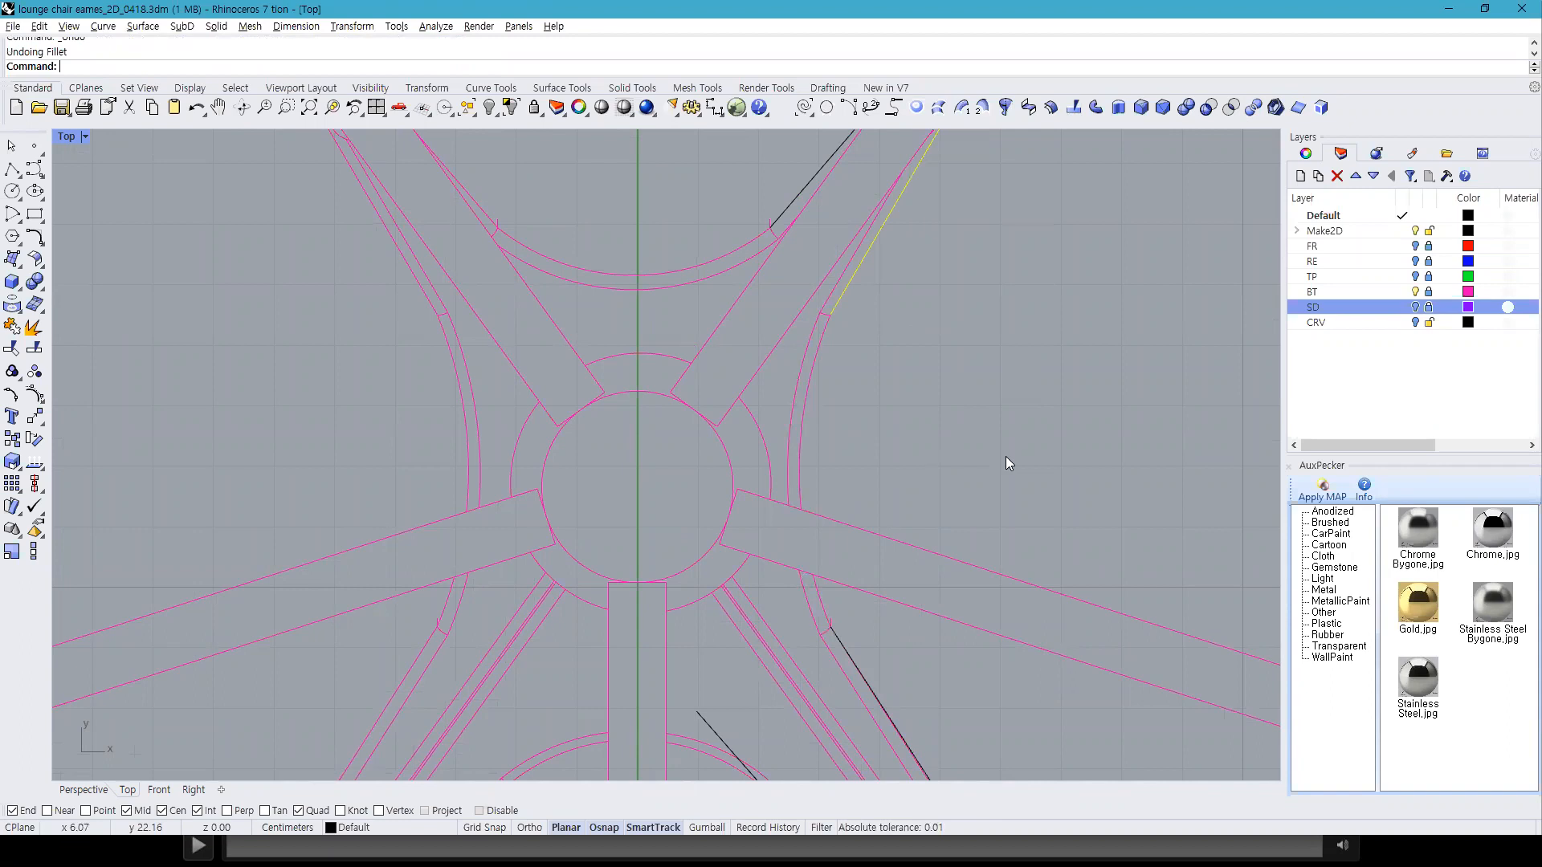
# Step: Fillet the outer lines of the upper-right and lower-right arms with a 6 cm radius
pyautogui.press('Return')
pyautogui.write('6')
pyautogui.press('Return')
pyautogui.click(843, 303)
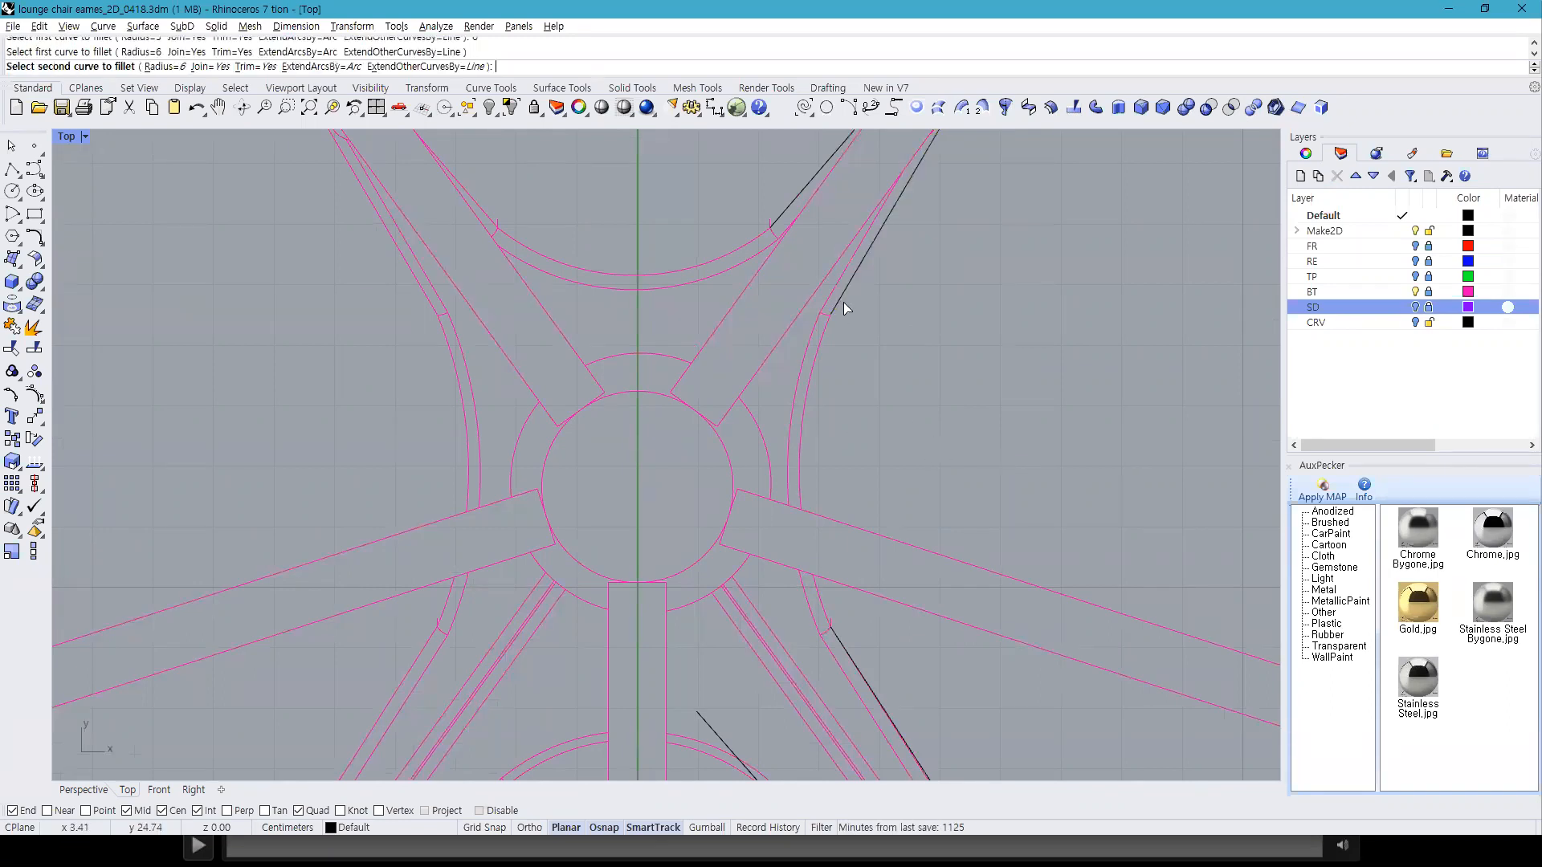
pyautogui.click(851, 650)
# Step: Turn on grid snapping and mirror the two inner arm lines across the vertical centre axis
pyautogui.scroll(-5, 820, 605)
pyautogui.click(828, 357)
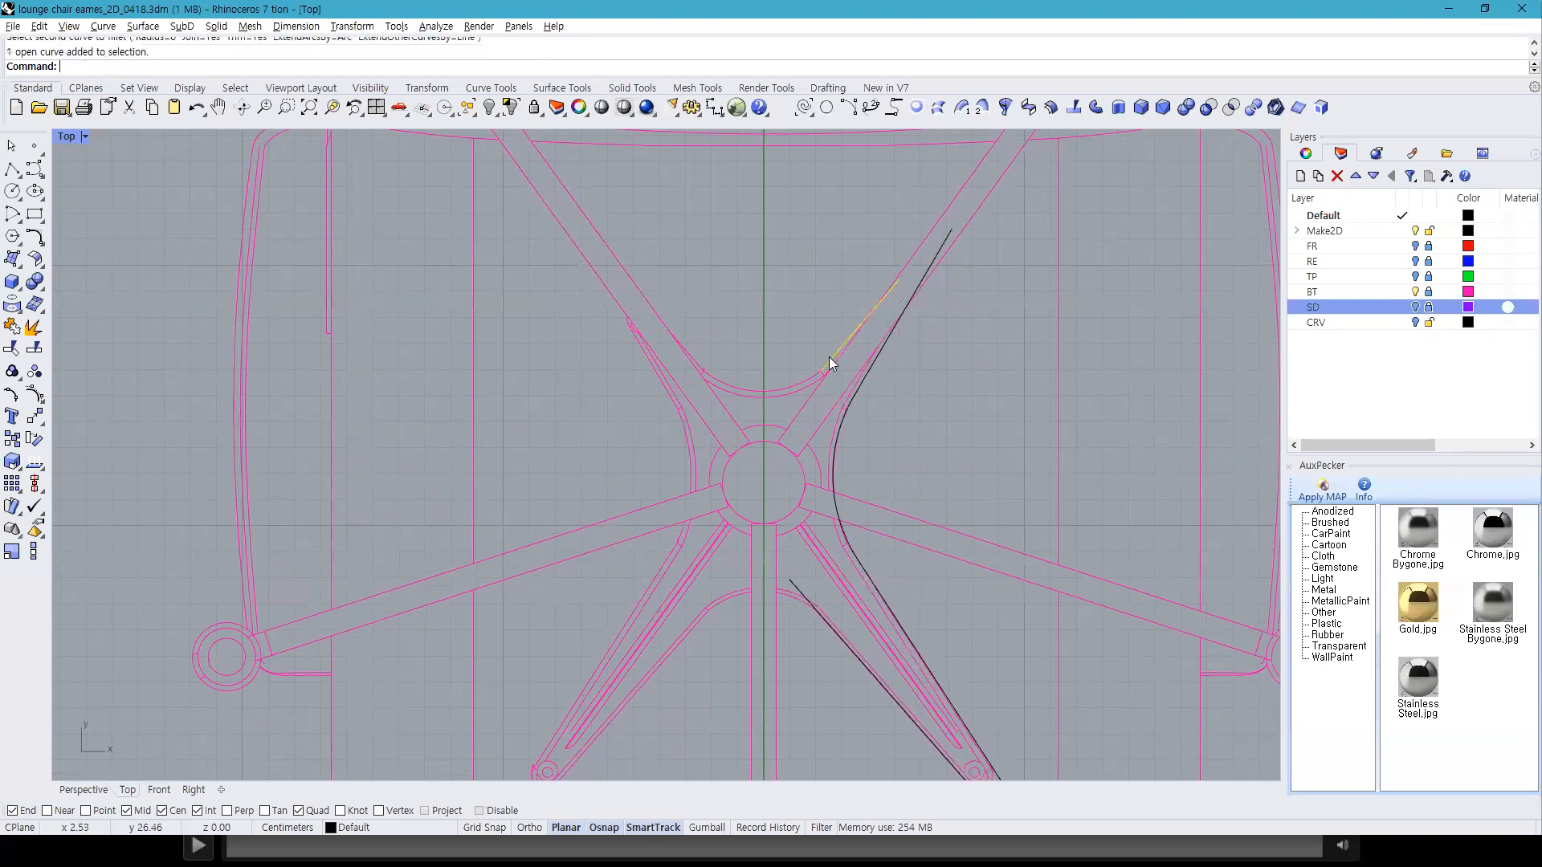
pyautogui.keyDown('shift'); pyautogui.click(797, 584); pyautogui.keyUp('shift')
pyautogui.write('mirror')
pyautogui.press('Return')
pyautogui.press('F9')
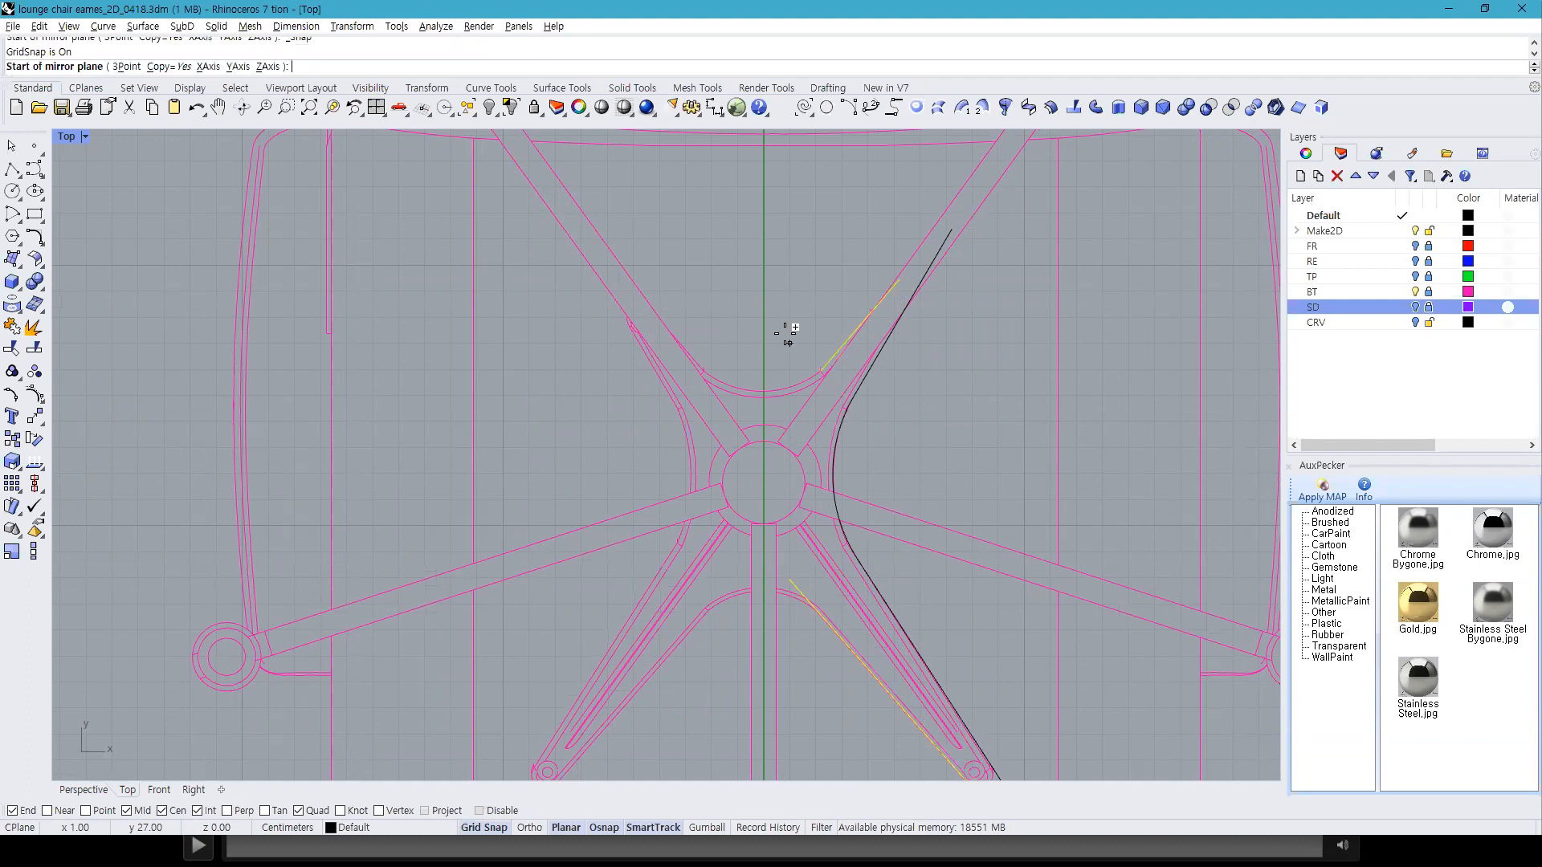
pyautogui.click(772, 337)
pyautogui.click(791, 290)
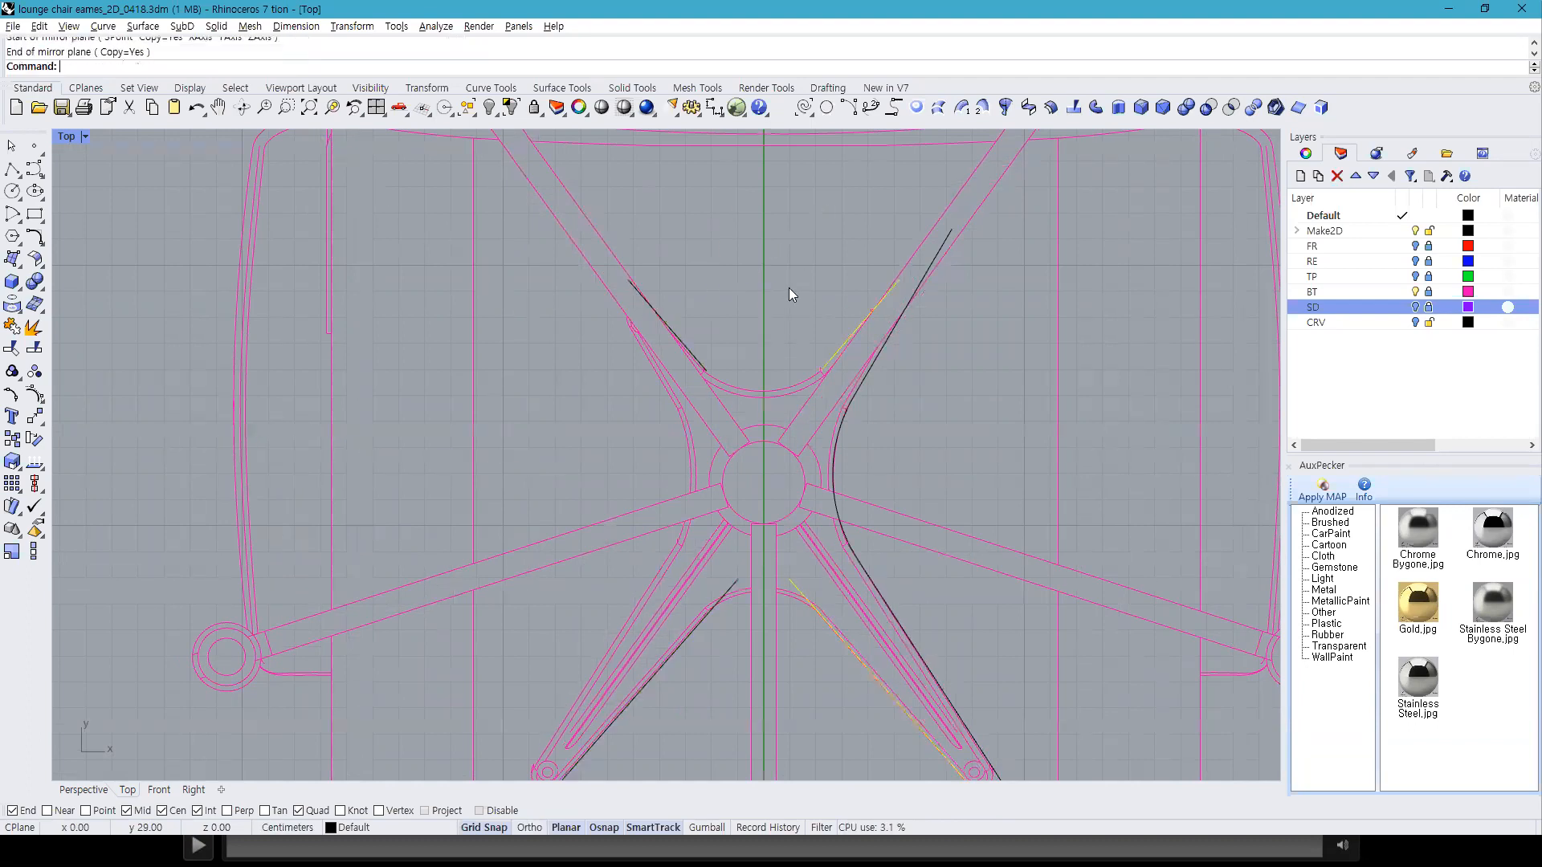
pyautogui.scroll(5, 747, 606)
pyautogui.press('Escape')
# Step: Try to fillet the inner lines of the two lower arms, and undo it
pyautogui.write('fillet')
pyautogui.press('Return')
pyautogui.click(697, 559)
pyautogui.click(888, 553)
pyautogui.hotkey('ctrl', 'z')
# Step: Fillet the inner lines of the two lower arms with a 3 cm radius
pyautogui.press('Return')
pyautogui.click(707, 546)
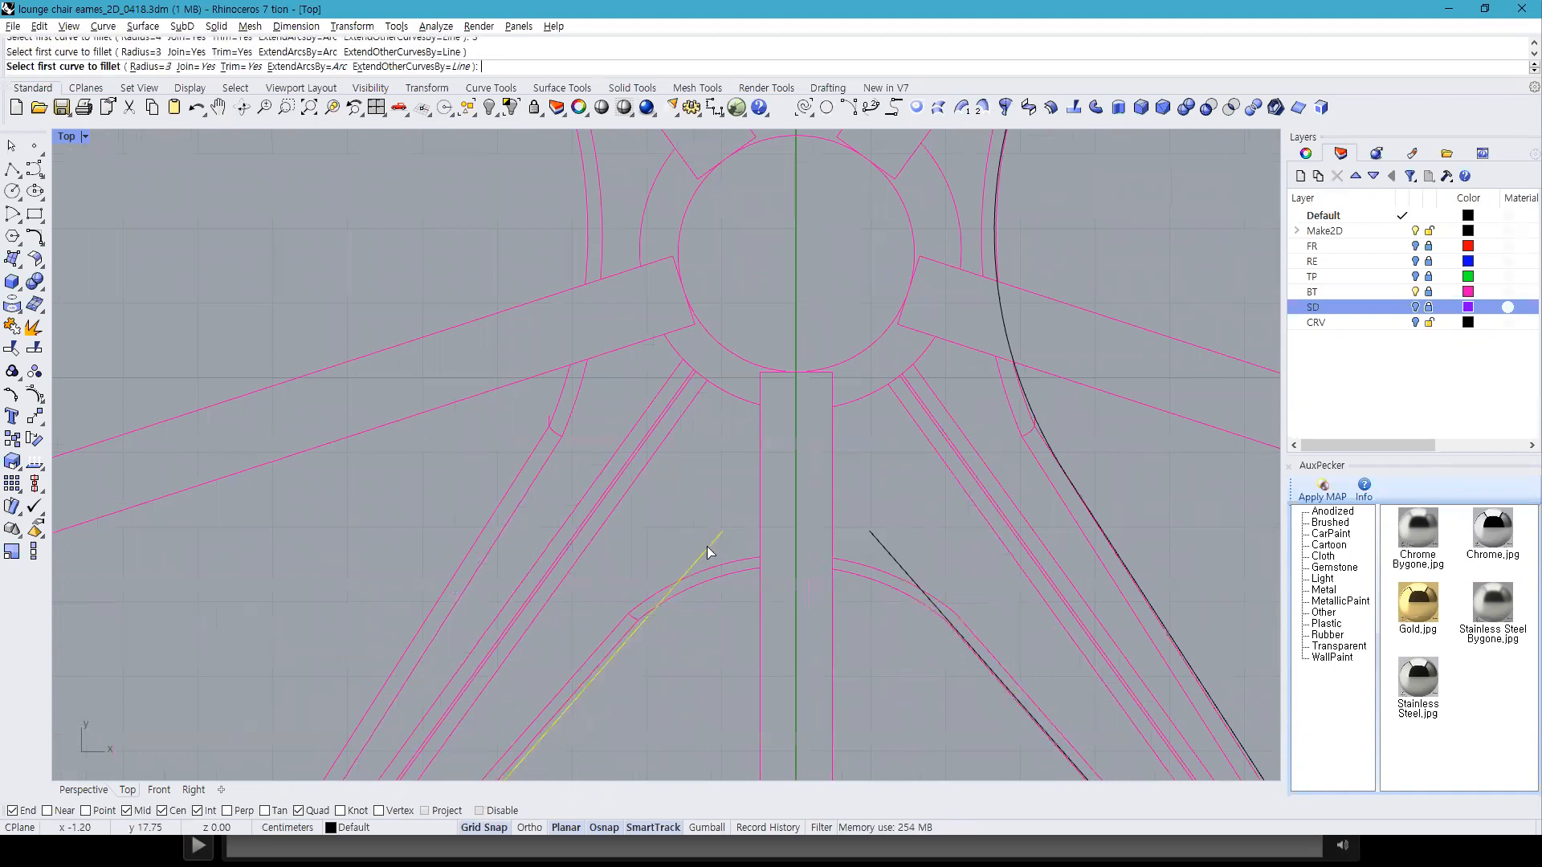
pyautogui.click(884, 548)
# Step: Try to fillet the inner lines of the two upper arms with a 3 cm radius, and undo it
pyautogui.scroll(-3, 883, 548)
pyautogui.scroll(1, 755, 340)
pyautogui.press('Return')
pyautogui.click(758, 310)
pyautogui.click(944, 304)
pyautogui.hotkey('ctrl', 'z')
# Step: Fillet the inner lines of the two upper arms with a 3.5 cm radius
pyautogui.write('fillet')
pyautogui.press('Return')
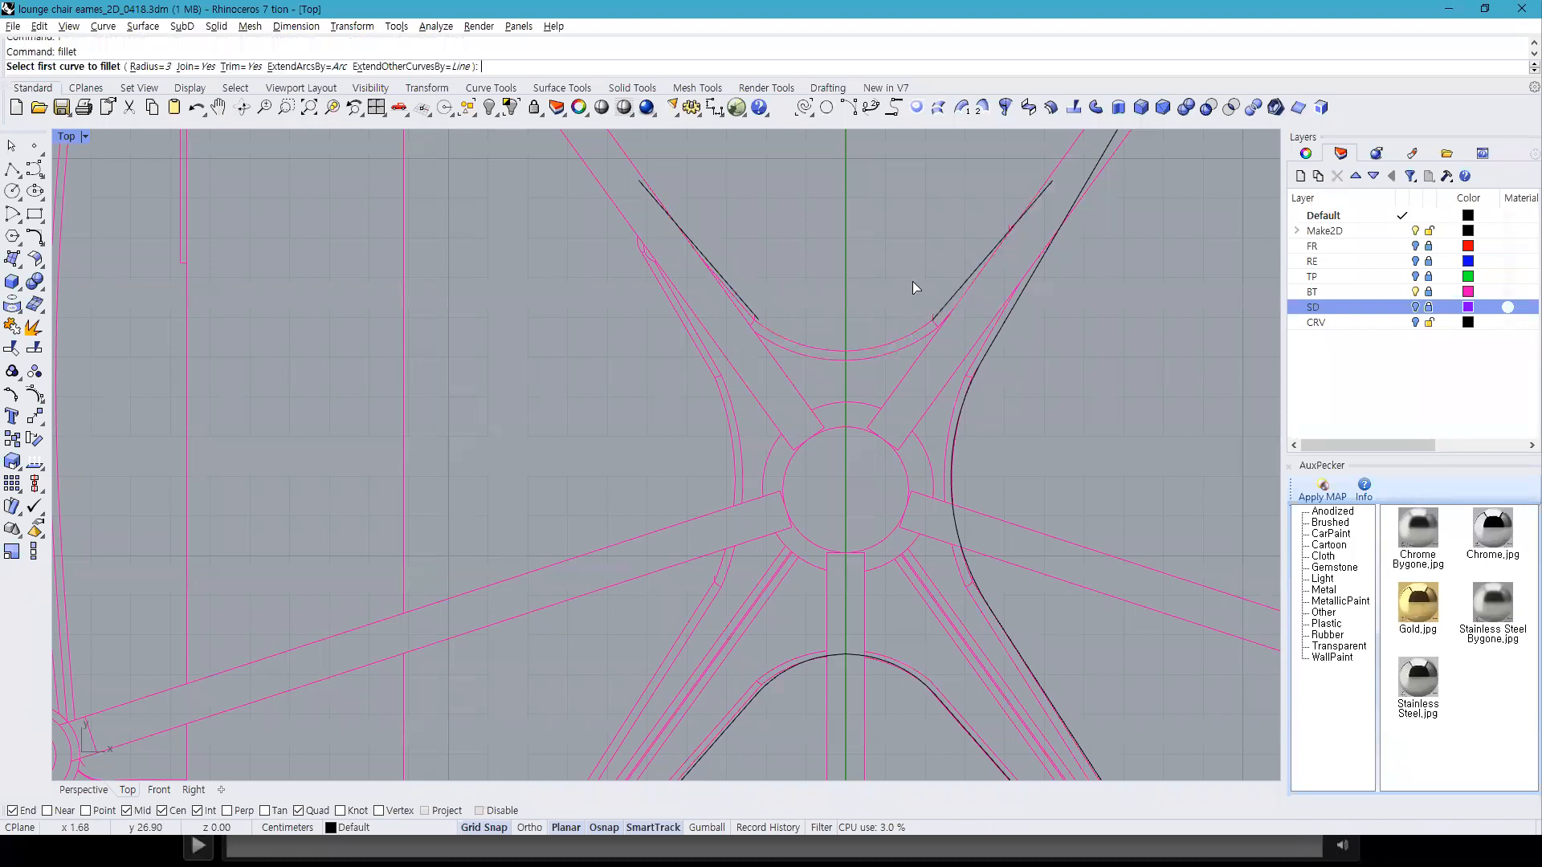
pyautogui.write('3.5')
pyautogui.press('Return')
pyautogui.click(750, 311)
pyautogui.click(942, 308)
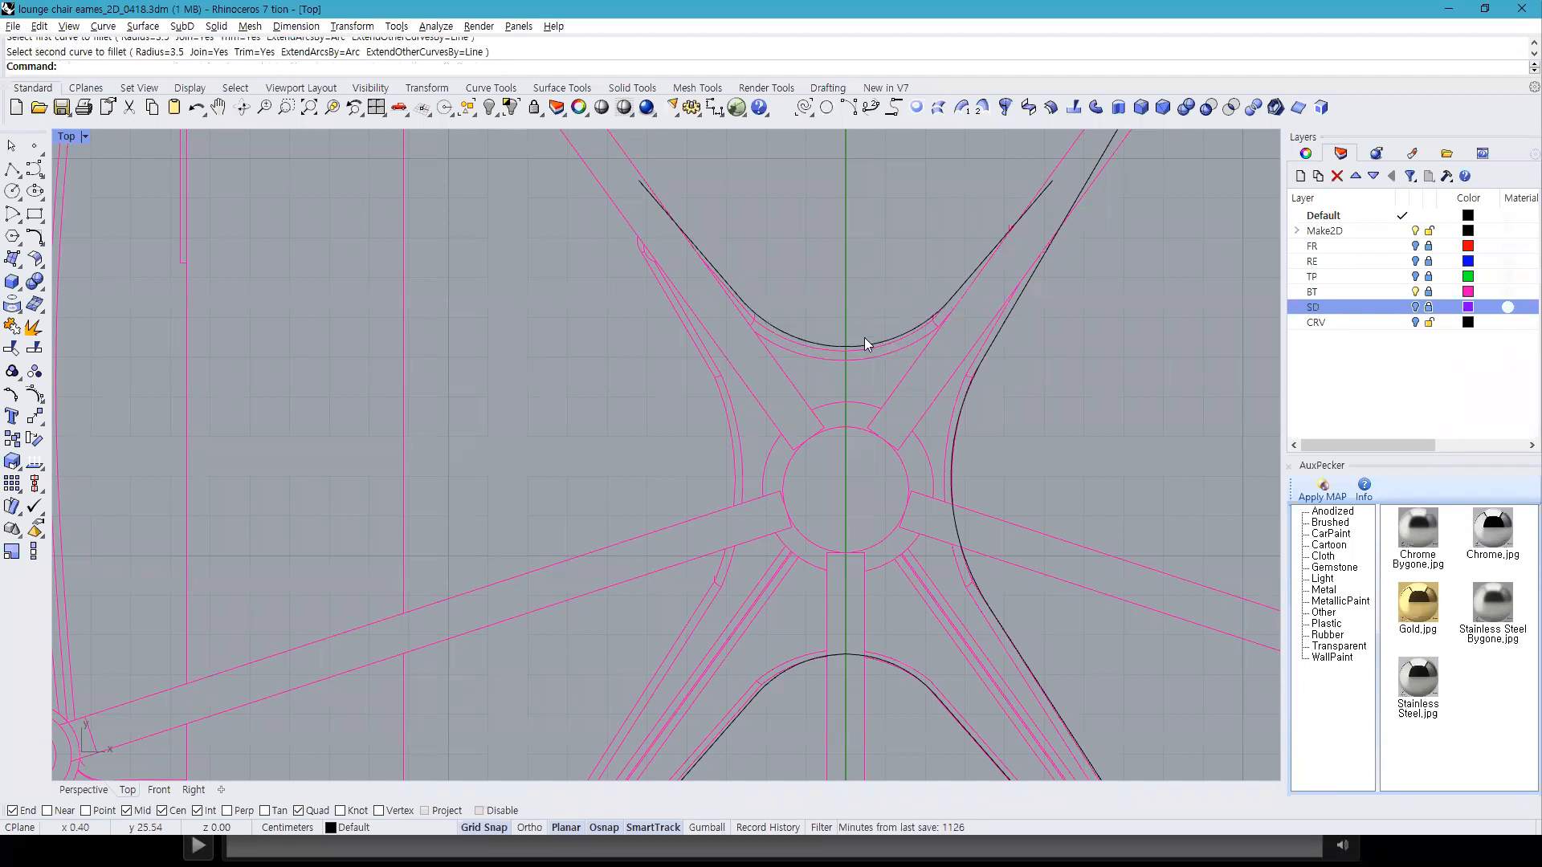
# Step: Mirror the filleted outer curve of the right arms across the vertical centre axis
pyautogui.click(869, 341)
pyautogui.click(973, 380)
pyautogui.scroll(-3, 872, 480)
pyautogui.write('mirror')
pyautogui.press('Return')
pyautogui.click(853, 357)
pyautogui.click(856, 326)
# Step: Compare the traced edges with the drawing at the lower-left arm's round end, and hide the BT layer
pyautogui.scroll(3, 667, 750)
pyautogui.scroll(5, 666, 750)
pyautogui.moveTo(689, 750); pyautogui.dragTo(715, 610, button='right')
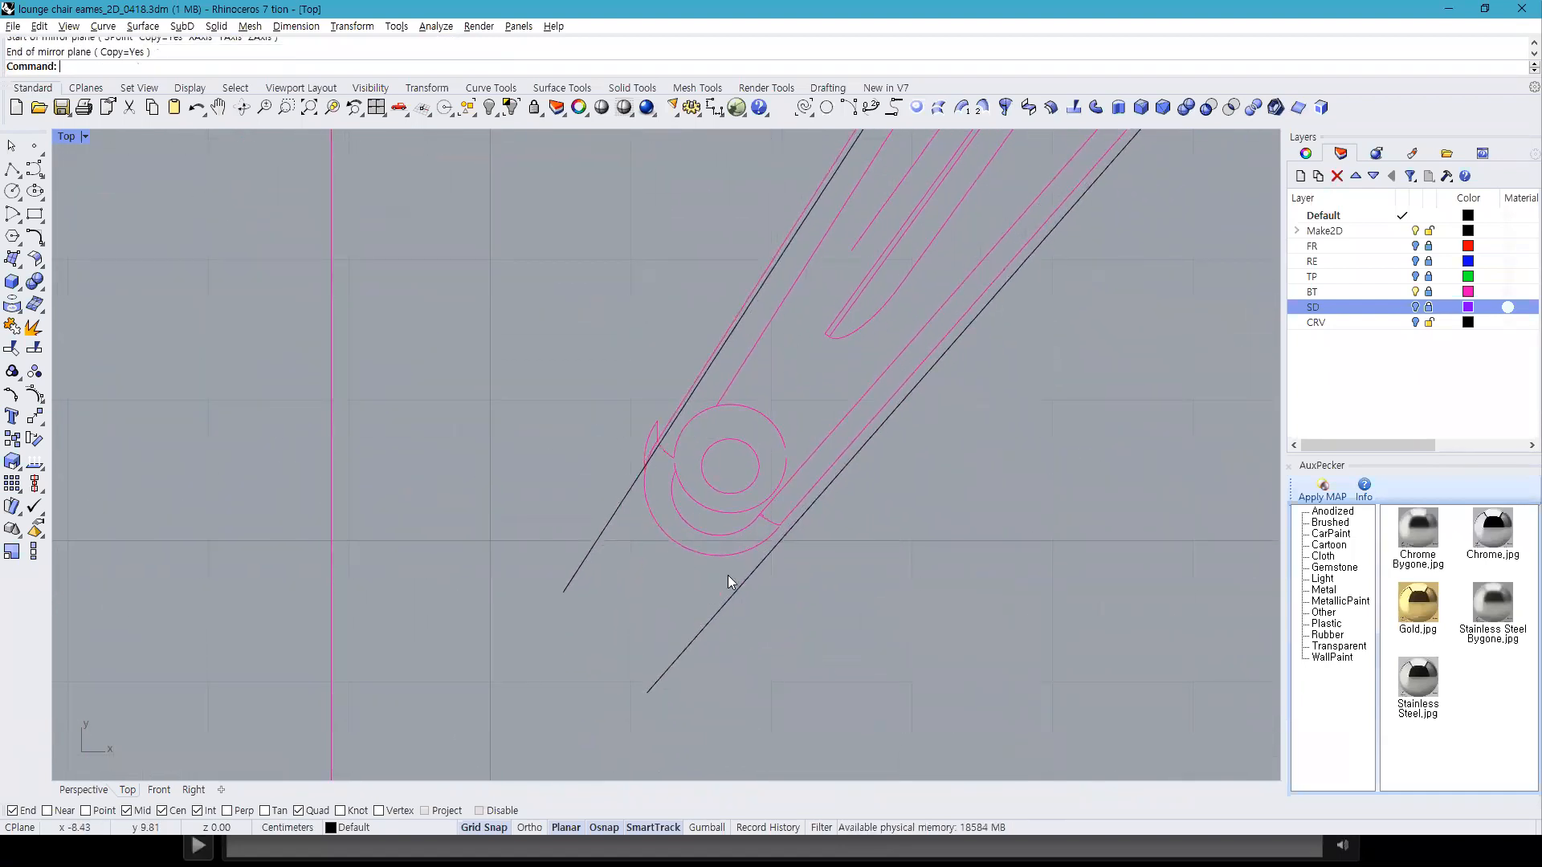
pyautogui.click(766, 559)
pyautogui.press('Escape')
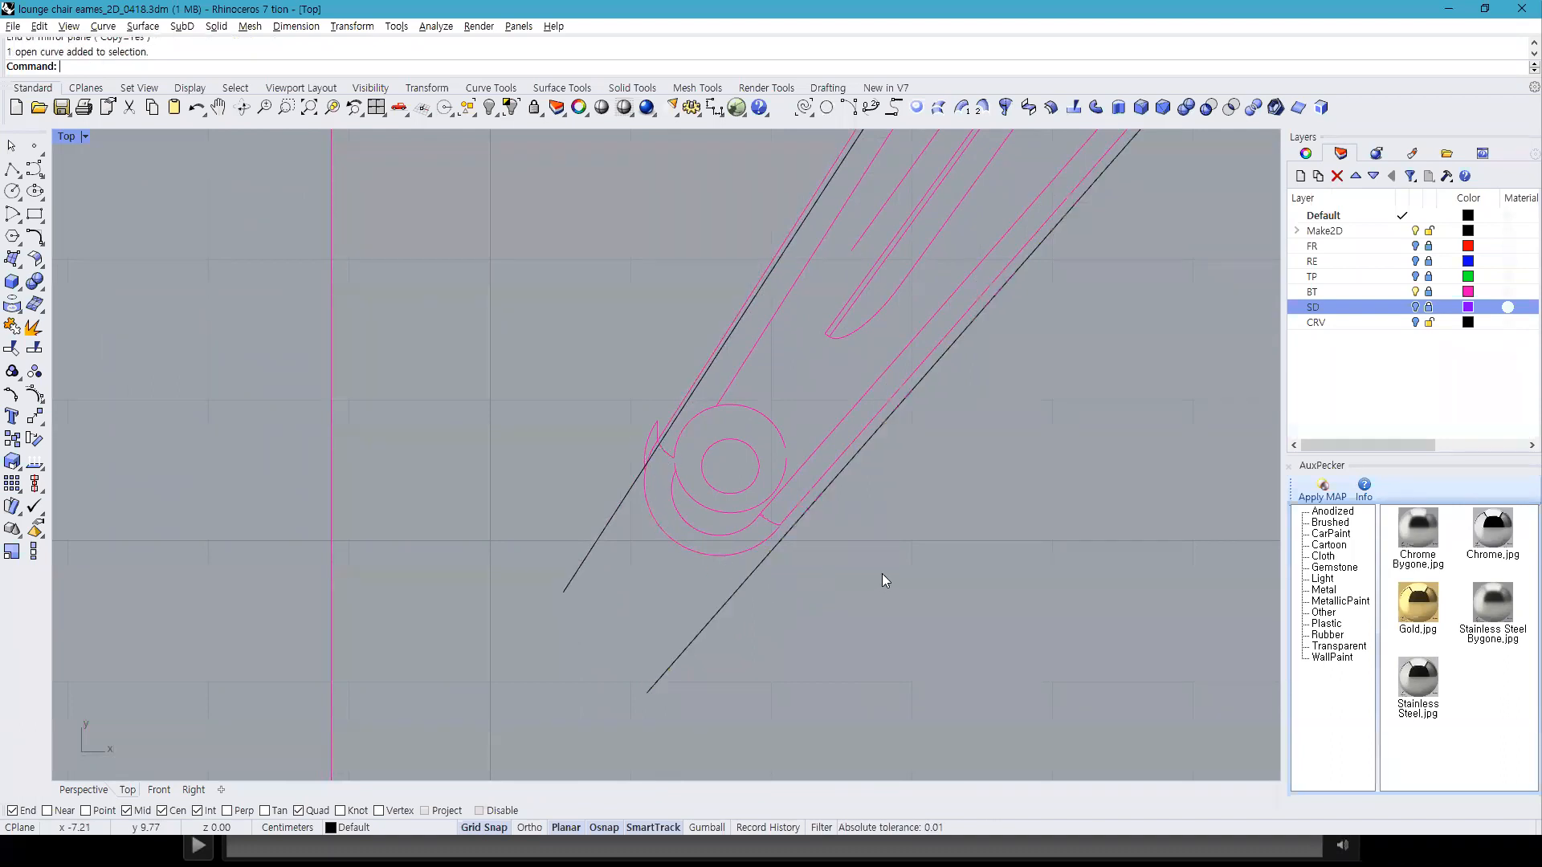
pyautogui.click(1415, 292)
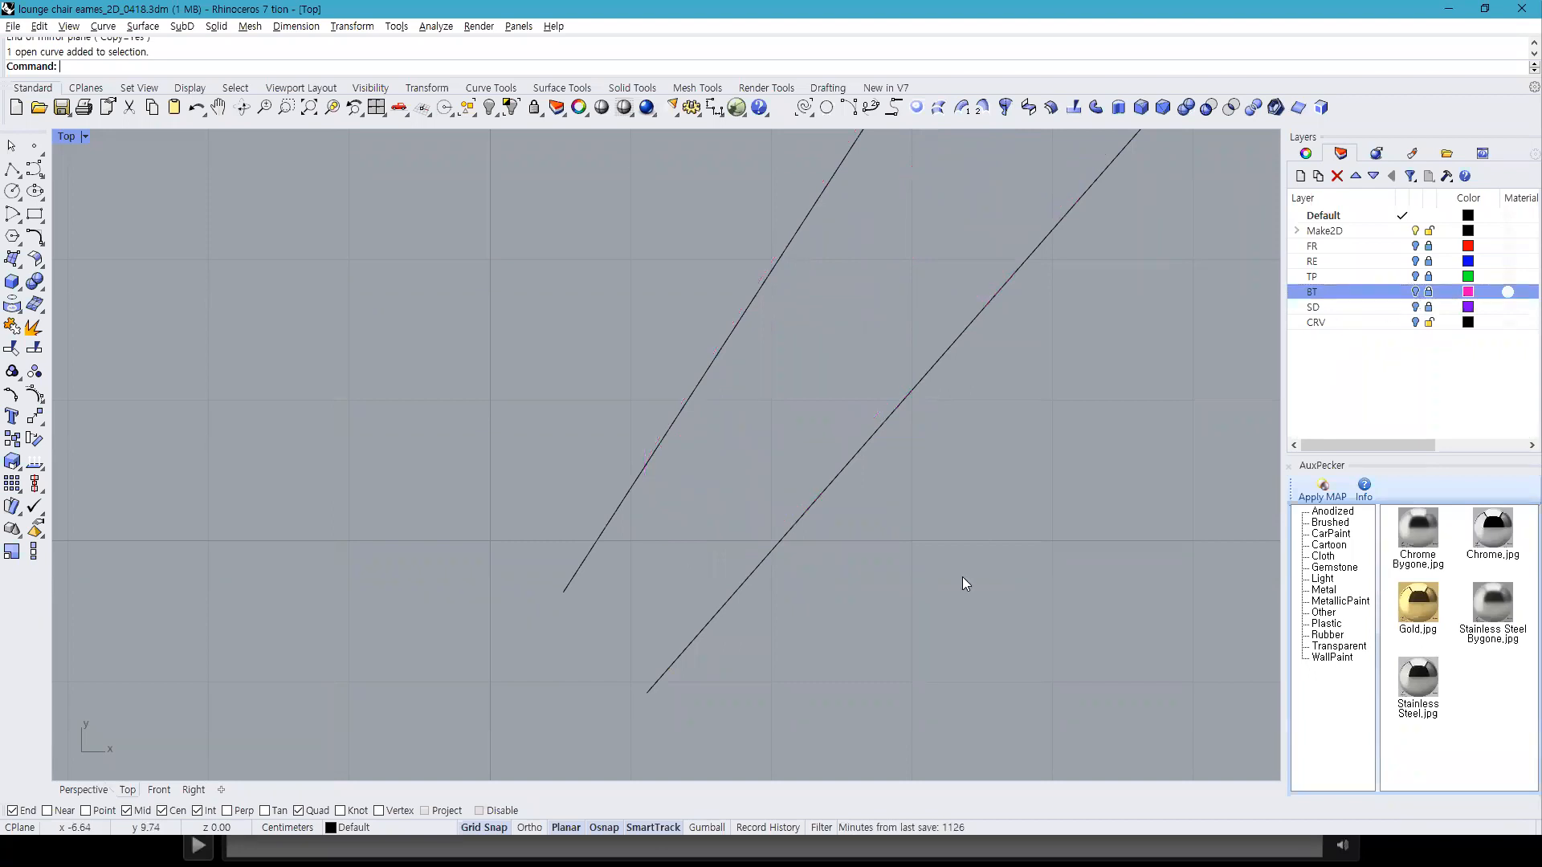
pyautogui.click(1416, 293)
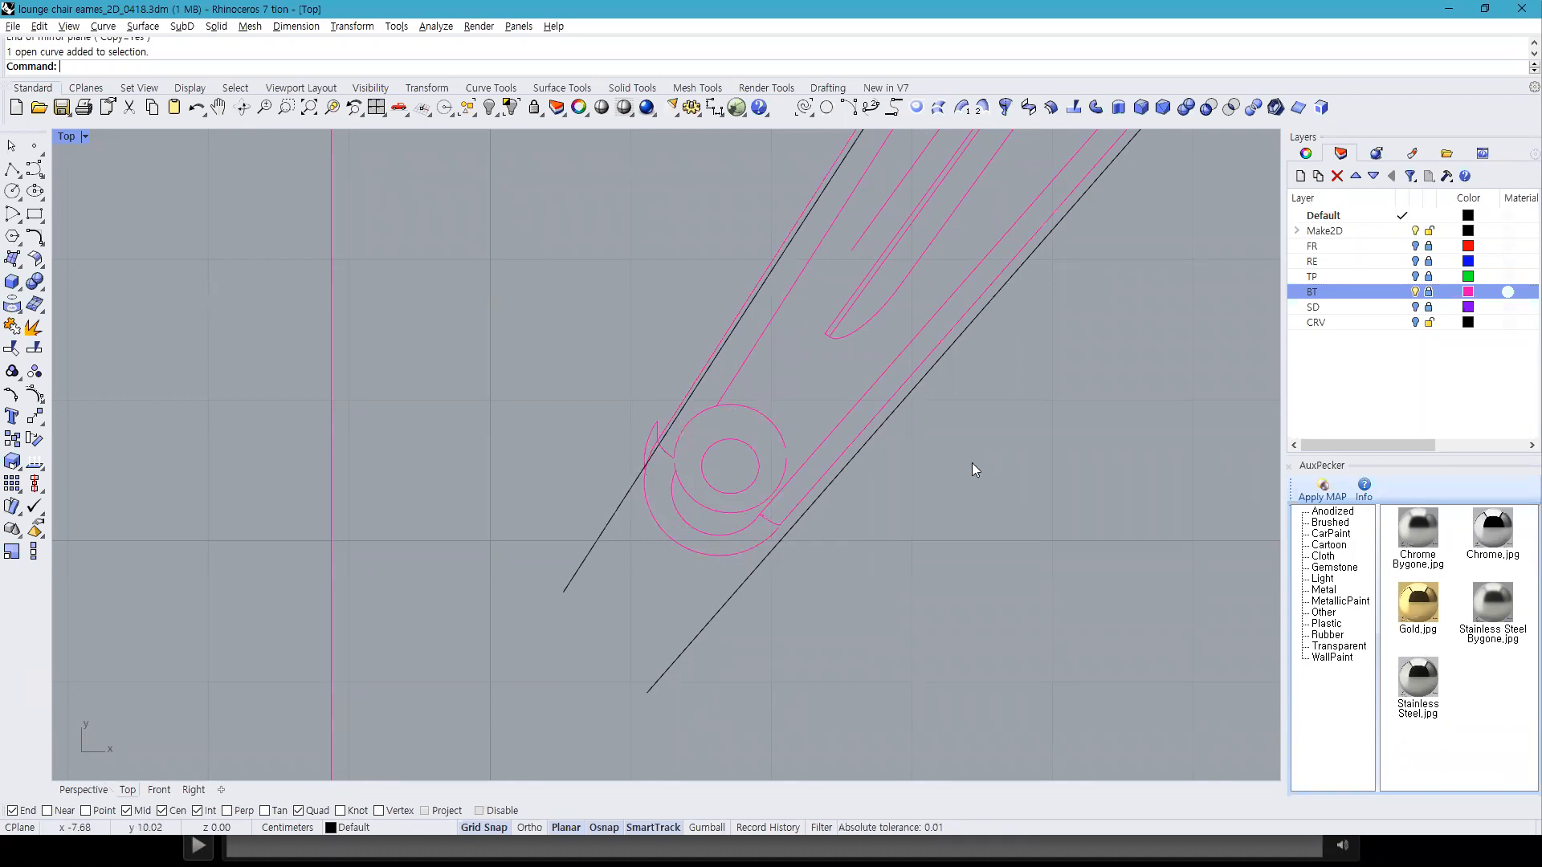
pyautogui.click(1415, 292)
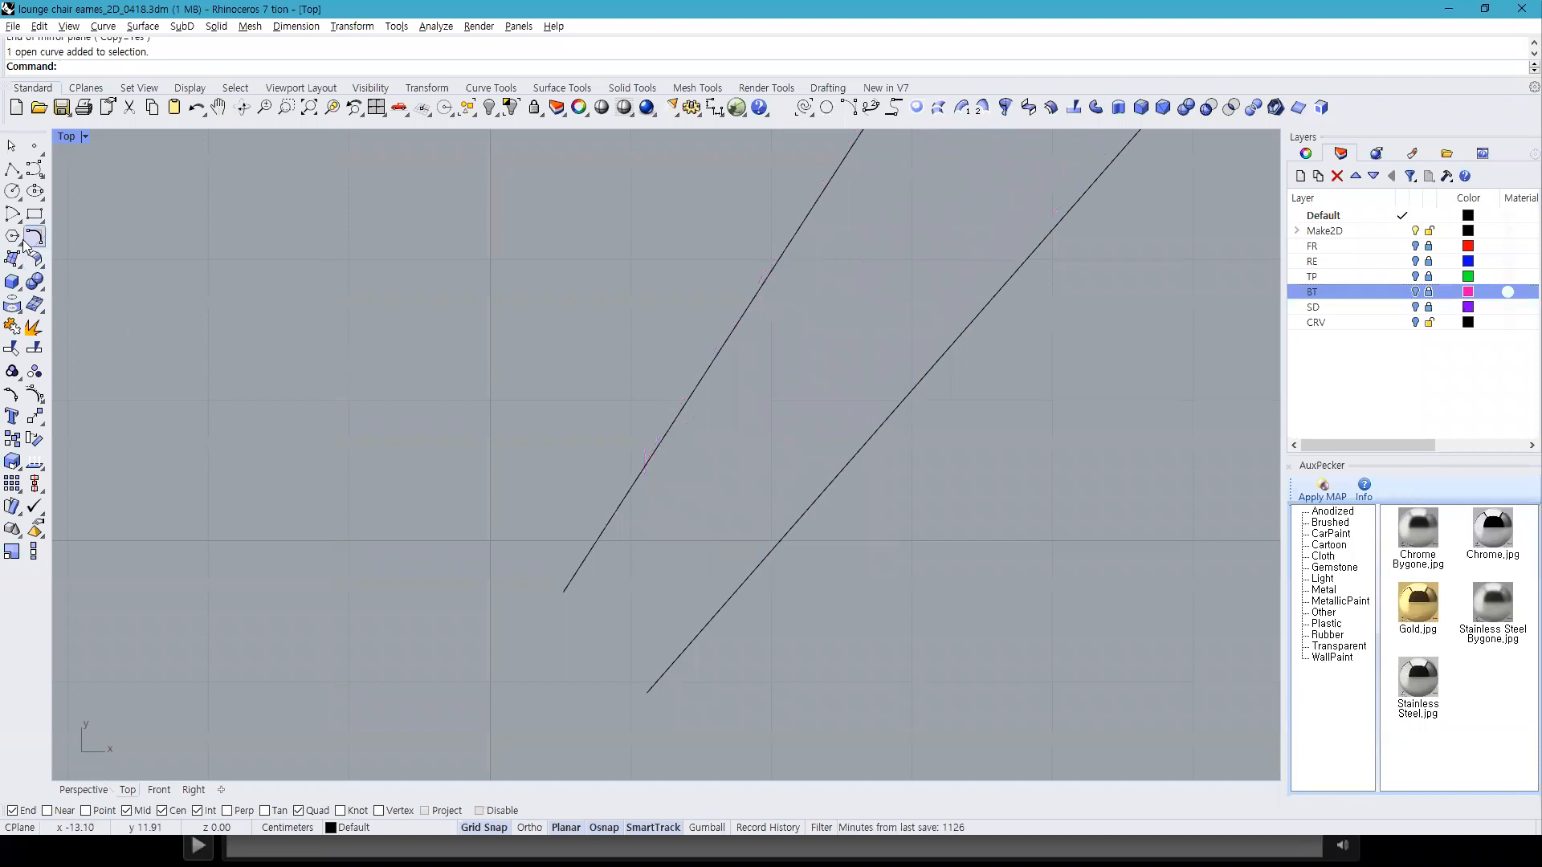
# Step: Draw a circle of radius 0.5 cm tangent to both edge lines at the lower-left arm's end
pyautogui.click(12, 192)
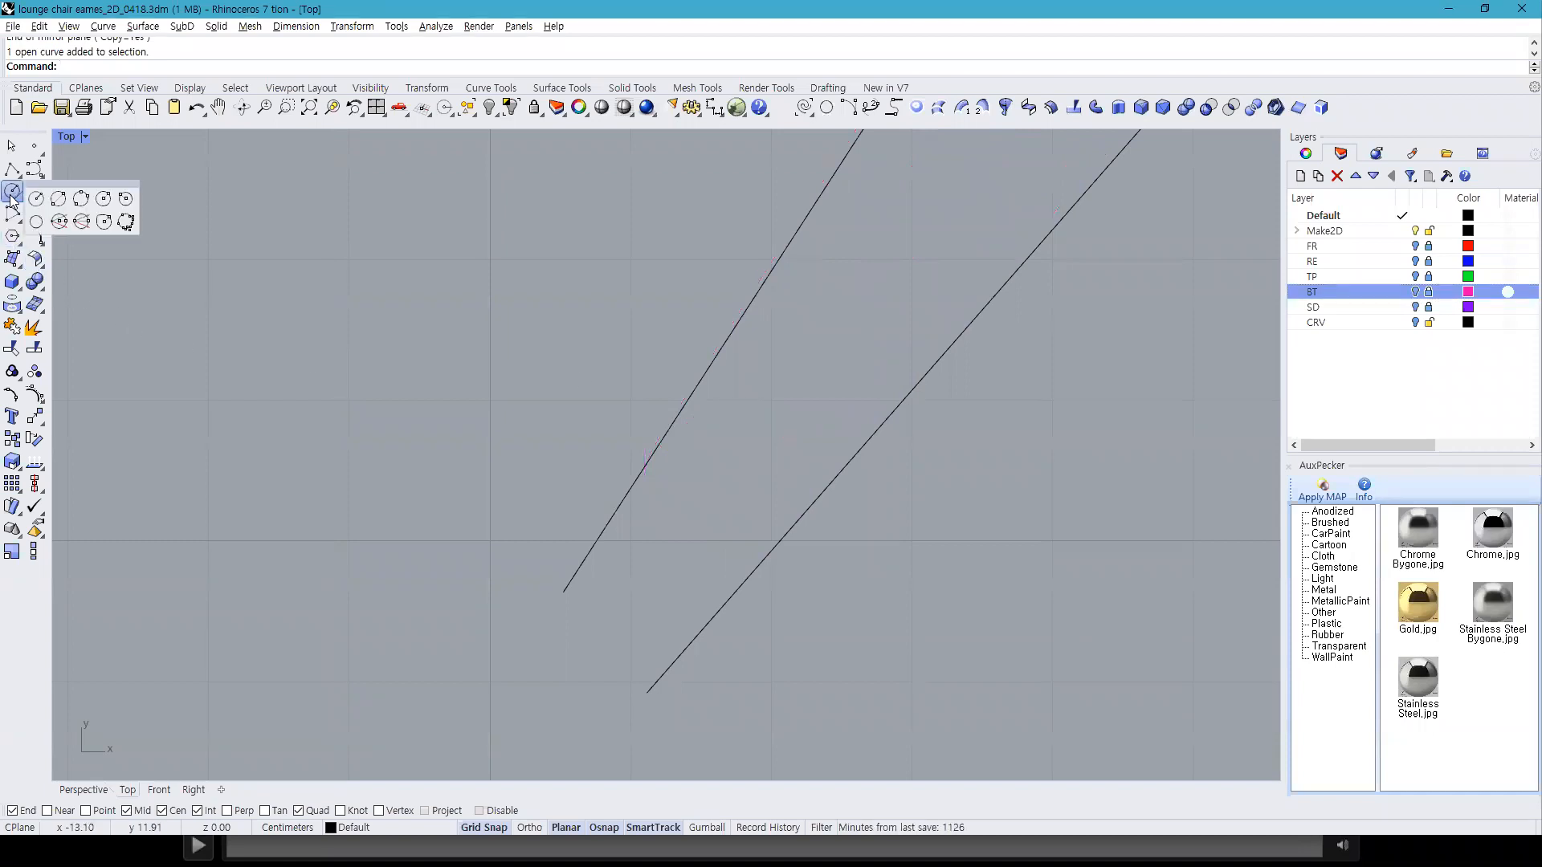
pyautogui.click(125, 202)
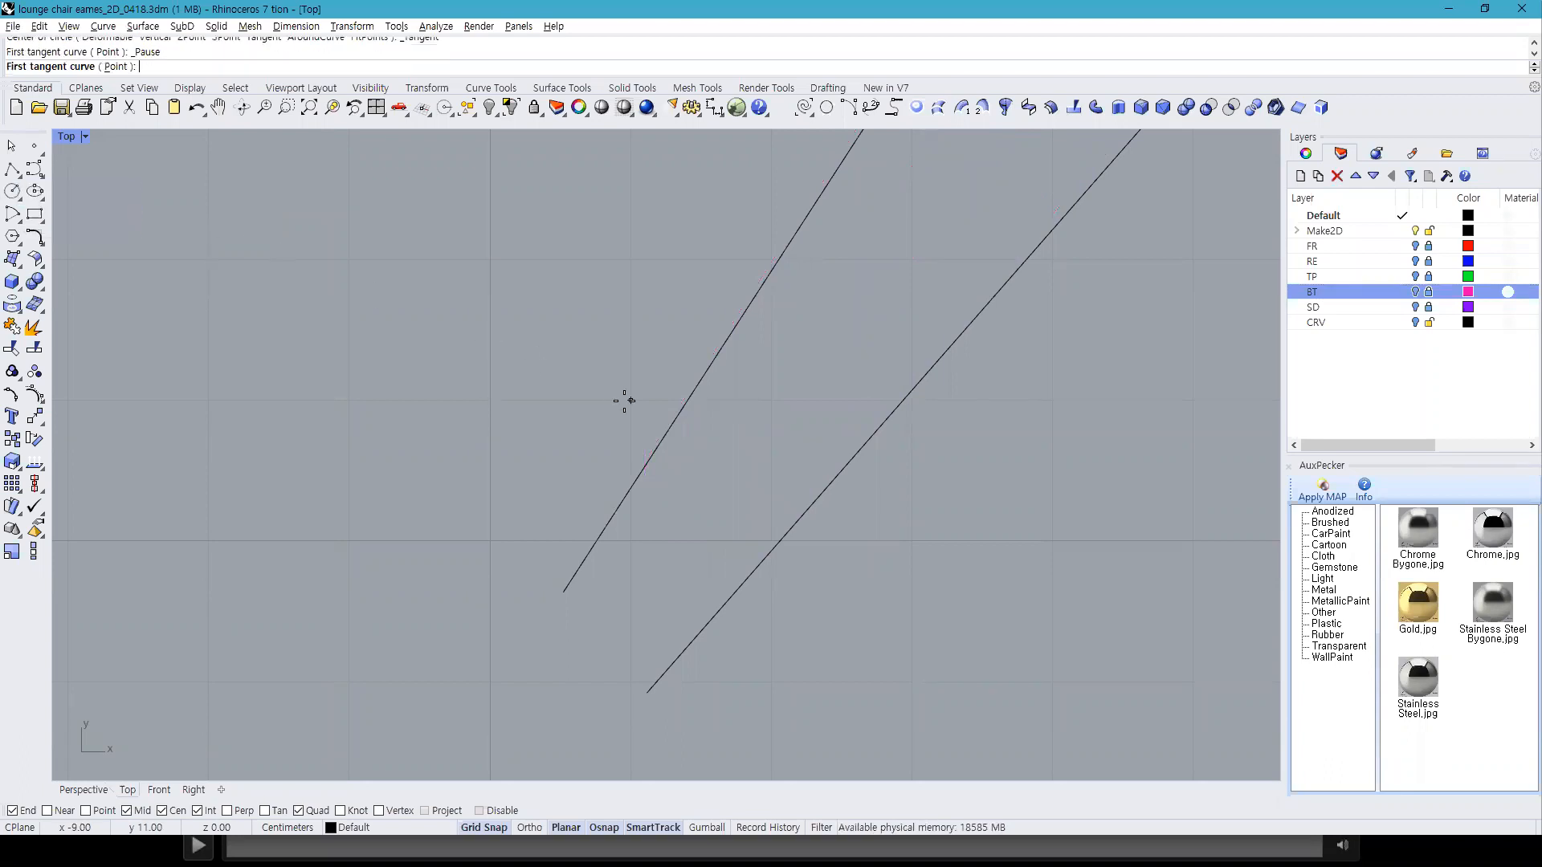
pyautogui.click(686, 401)
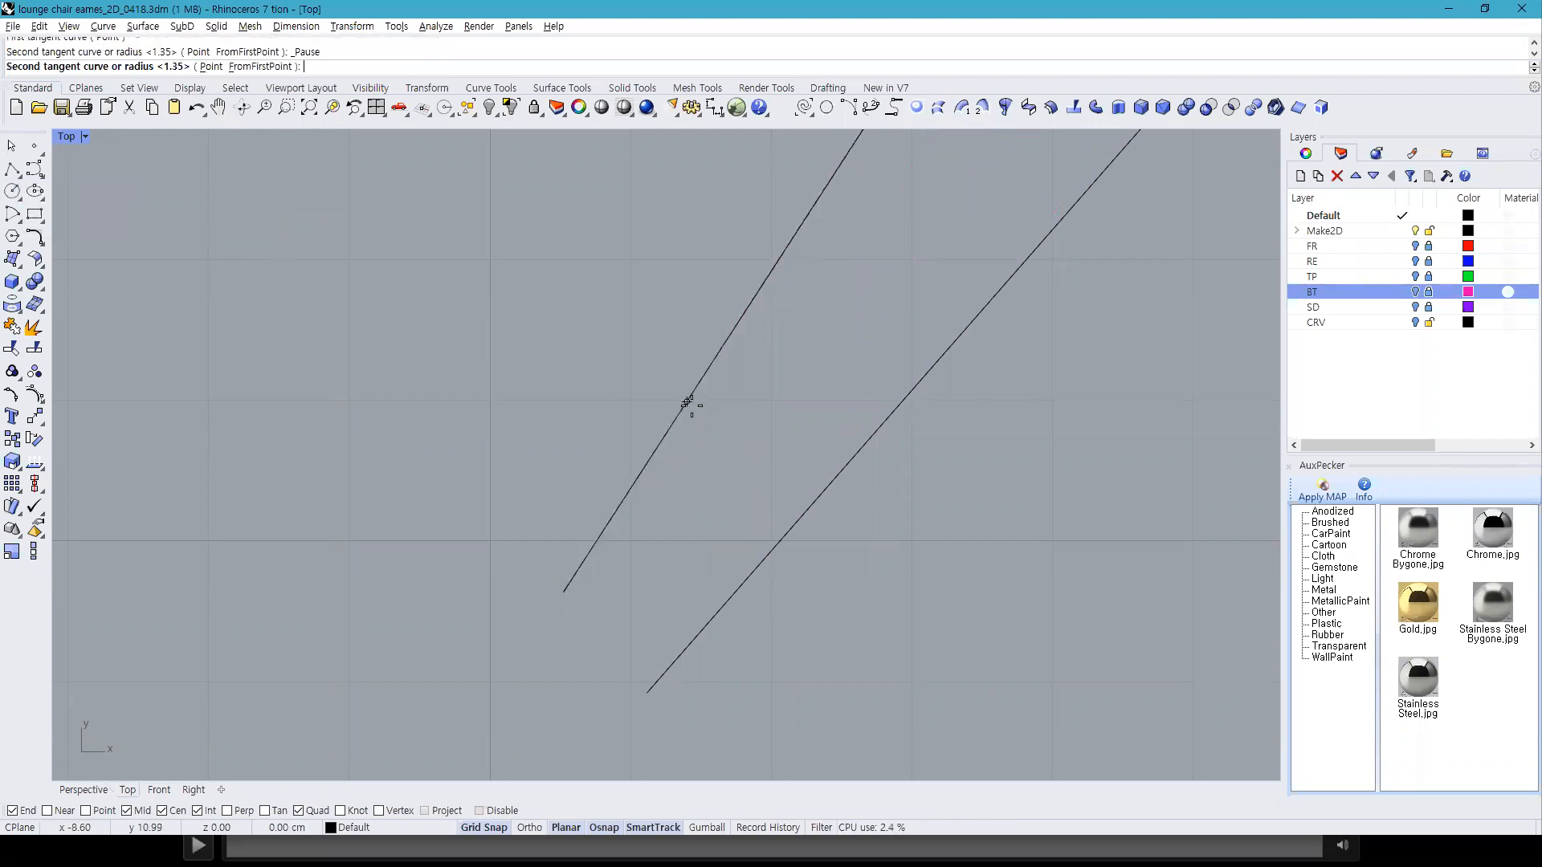
pyautogui.click(773, 538)
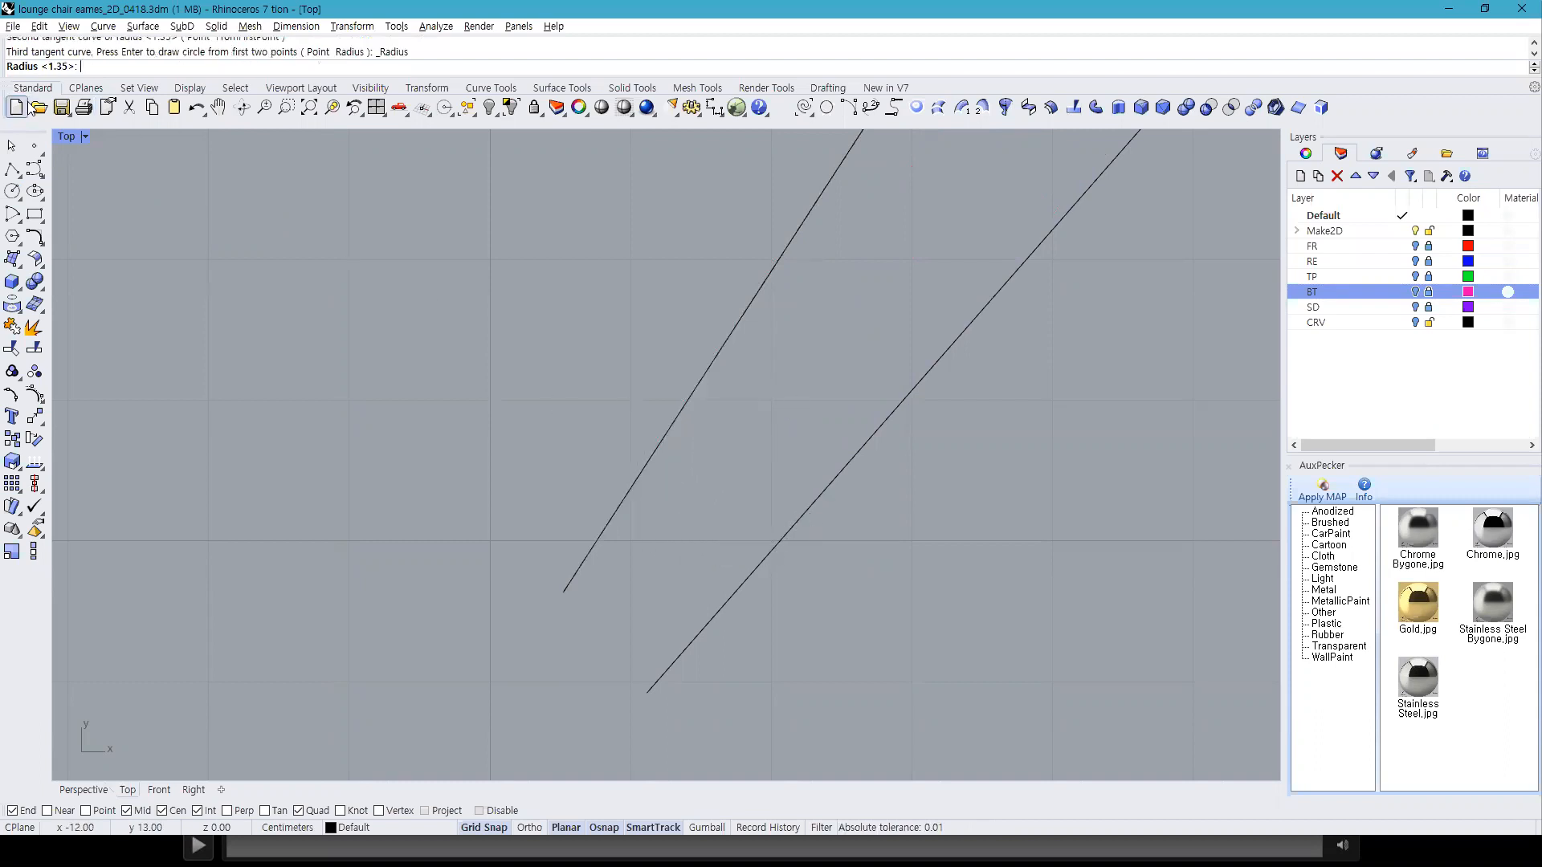
pyautogui.write('.5')
pyautogui.press('Return')
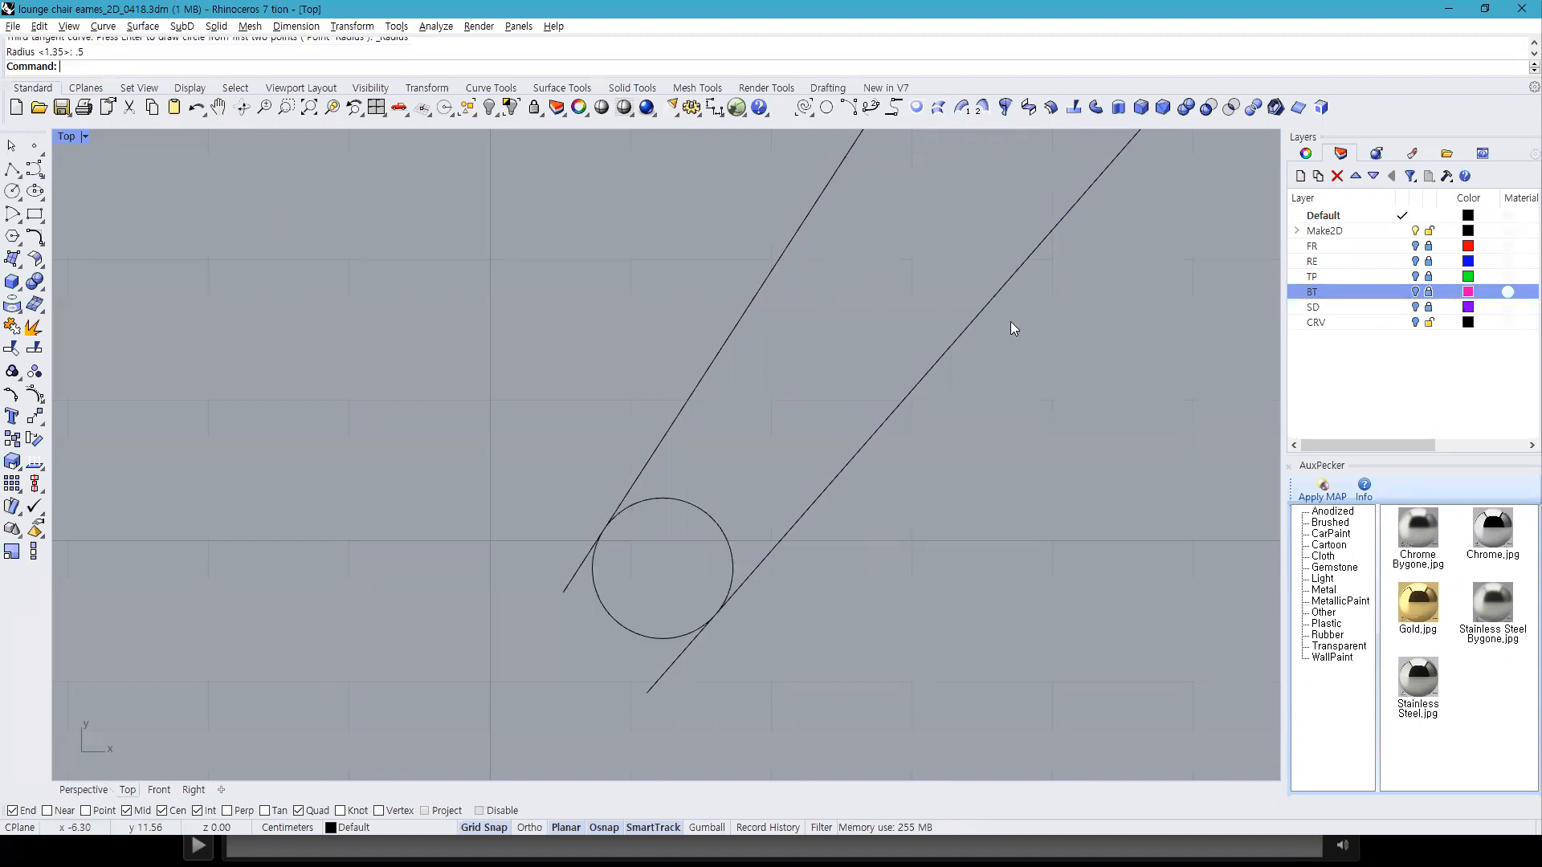
# Step: Show the BT drawing to compare the tangent circle with the arm's round end, and hide the layer again
pyautogui.click(1415, 291)
pyautogui.click(1416, 292)
pyautogui.click(1416, 292)
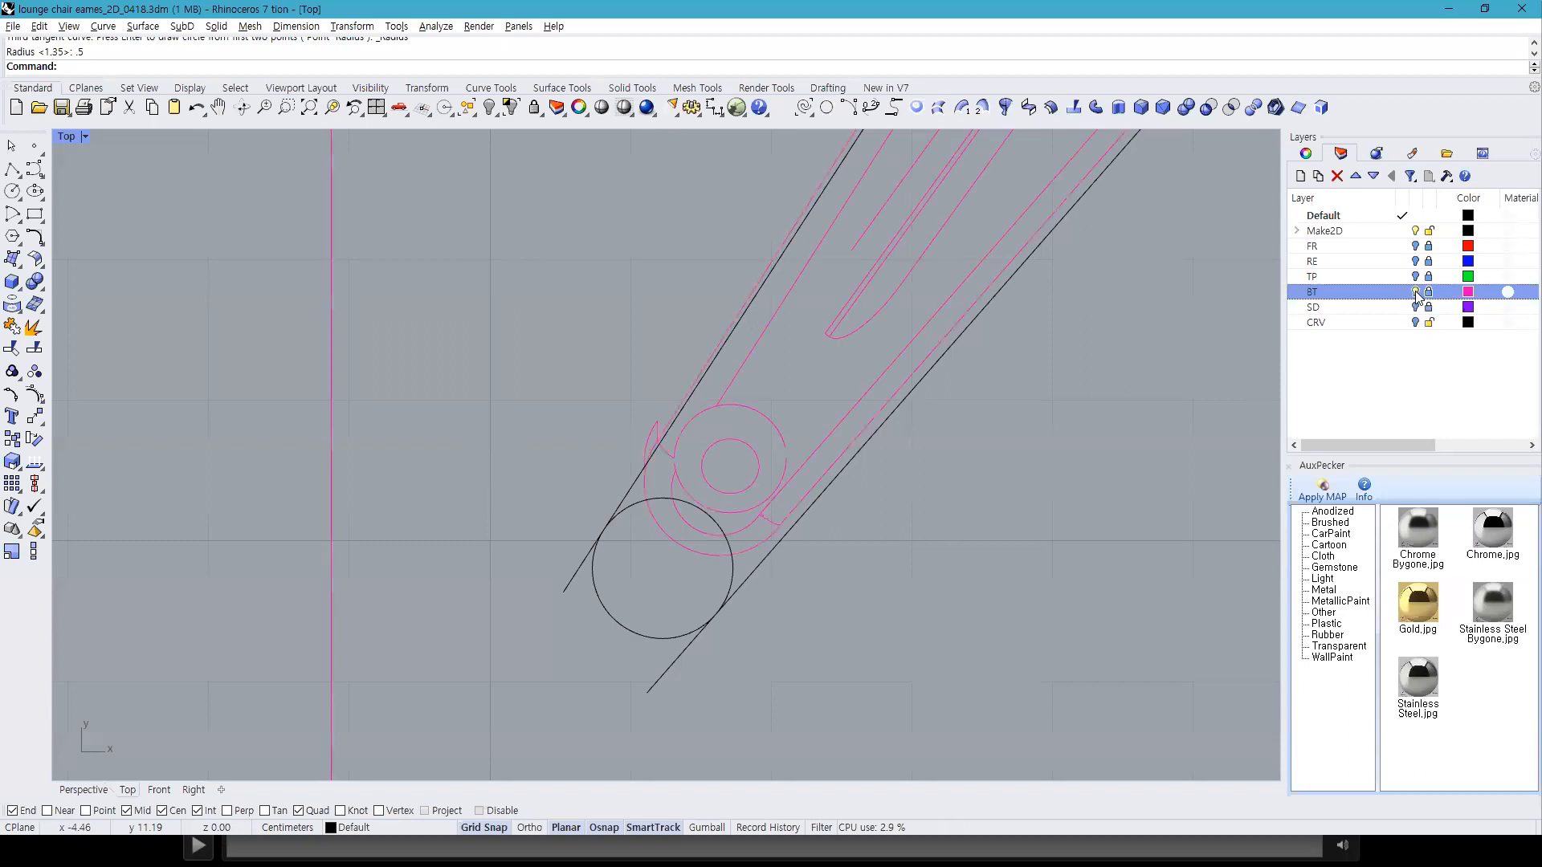
pyautogui.click(1415, 293)
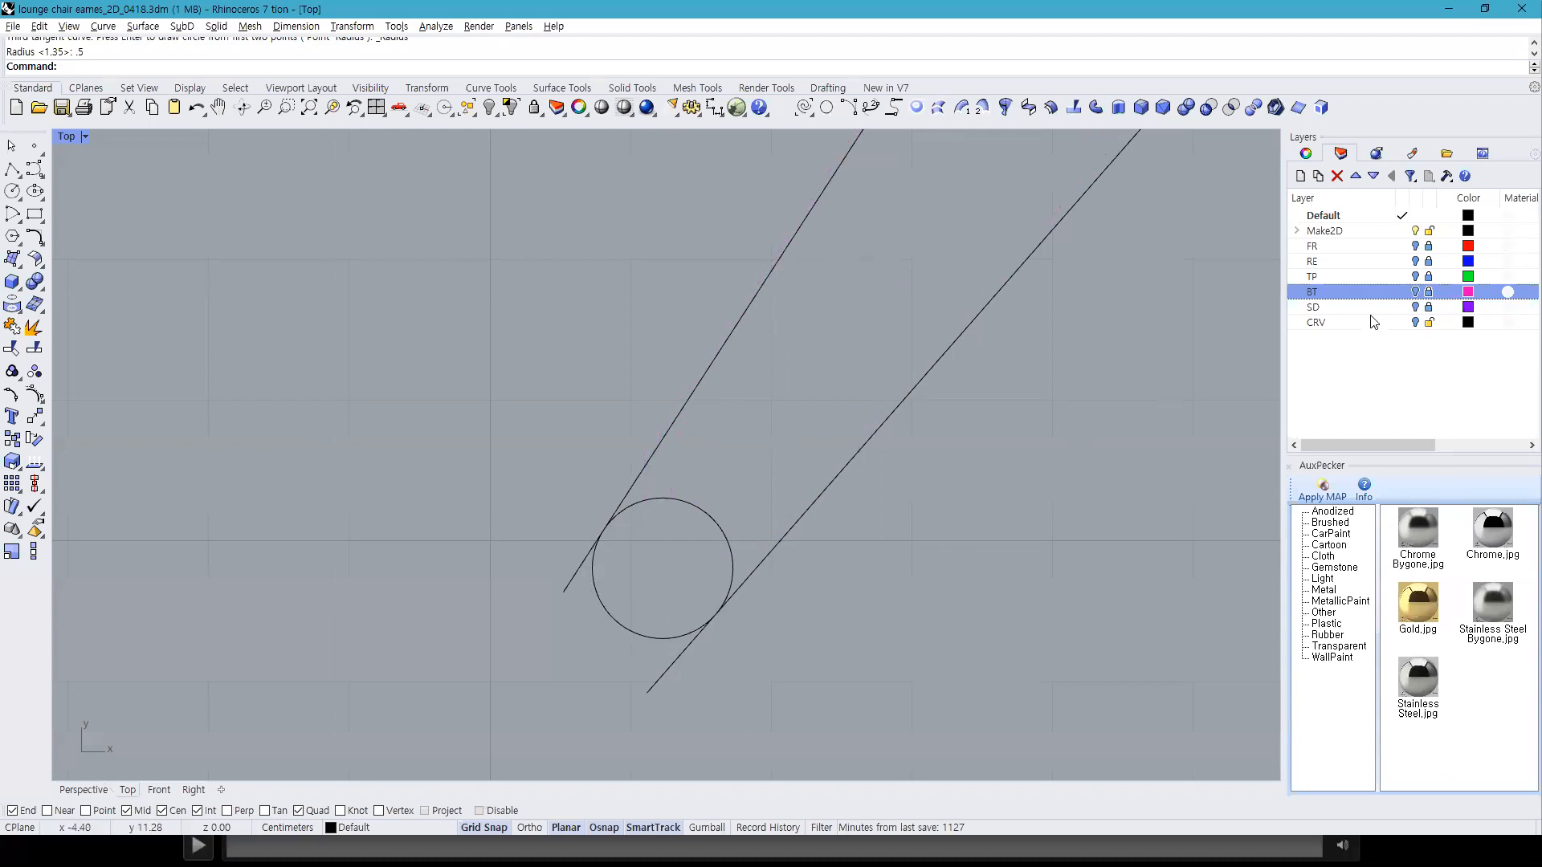
# Step: Draw a tangent circle about 0.55 cm in radius matching the BT drawing's lower-left arm end, and delete the earlier 0.5 cm circle
pyautogui.click(1415, 293)
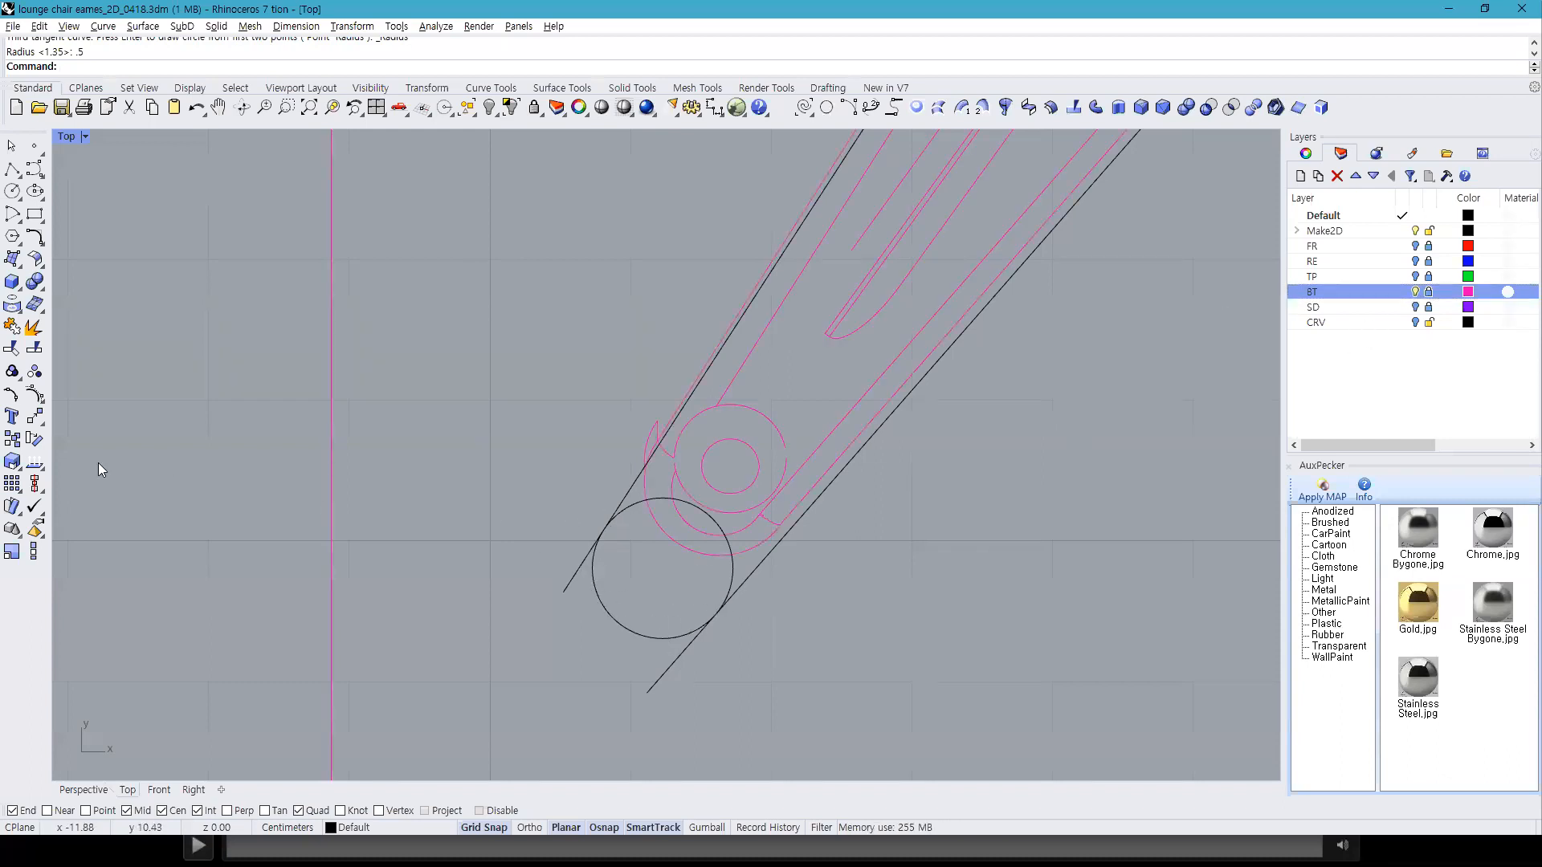
pyautogui.click(12, 193)
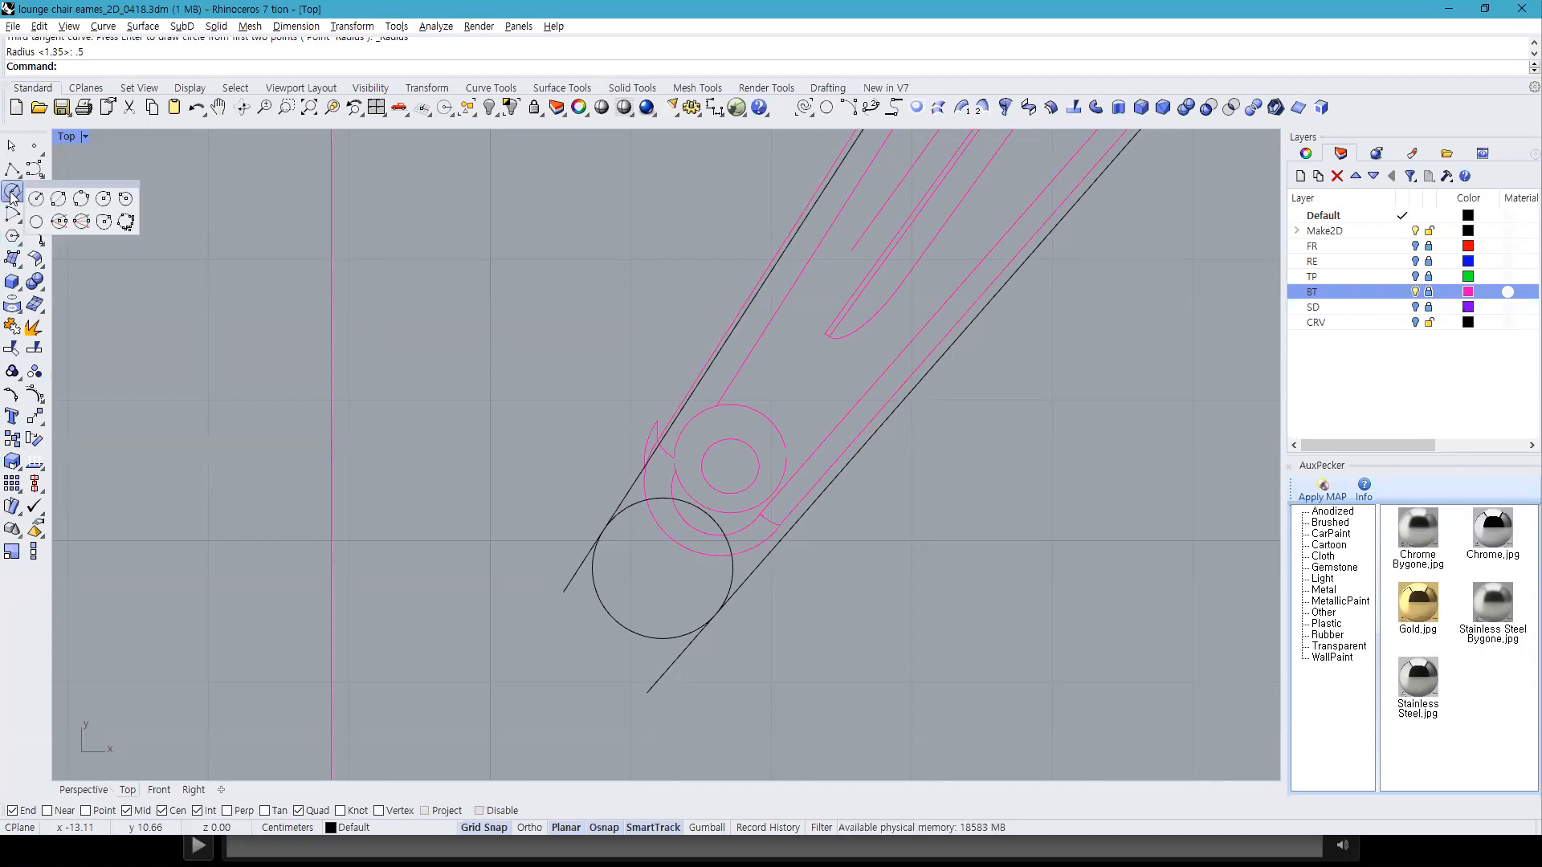
pyautogui.click(36, 225)
pyautogui.scroll(4, 711, 371)
pyautogui.click(701, 378)
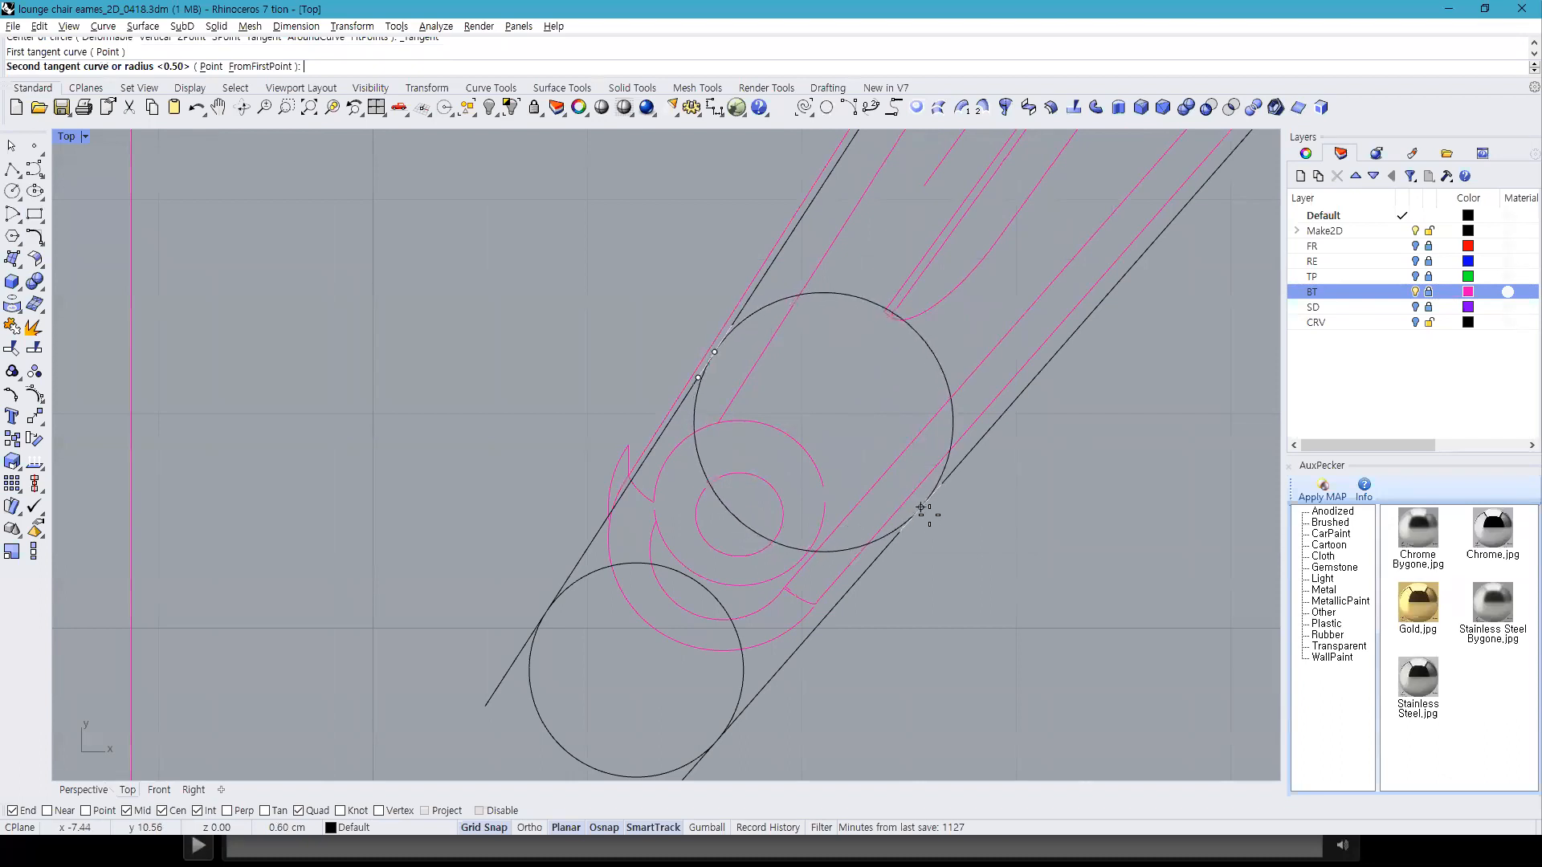
pyautogui.click(825, 619)
pyautogui.press('Return')
pyautogui.click(843, 583)
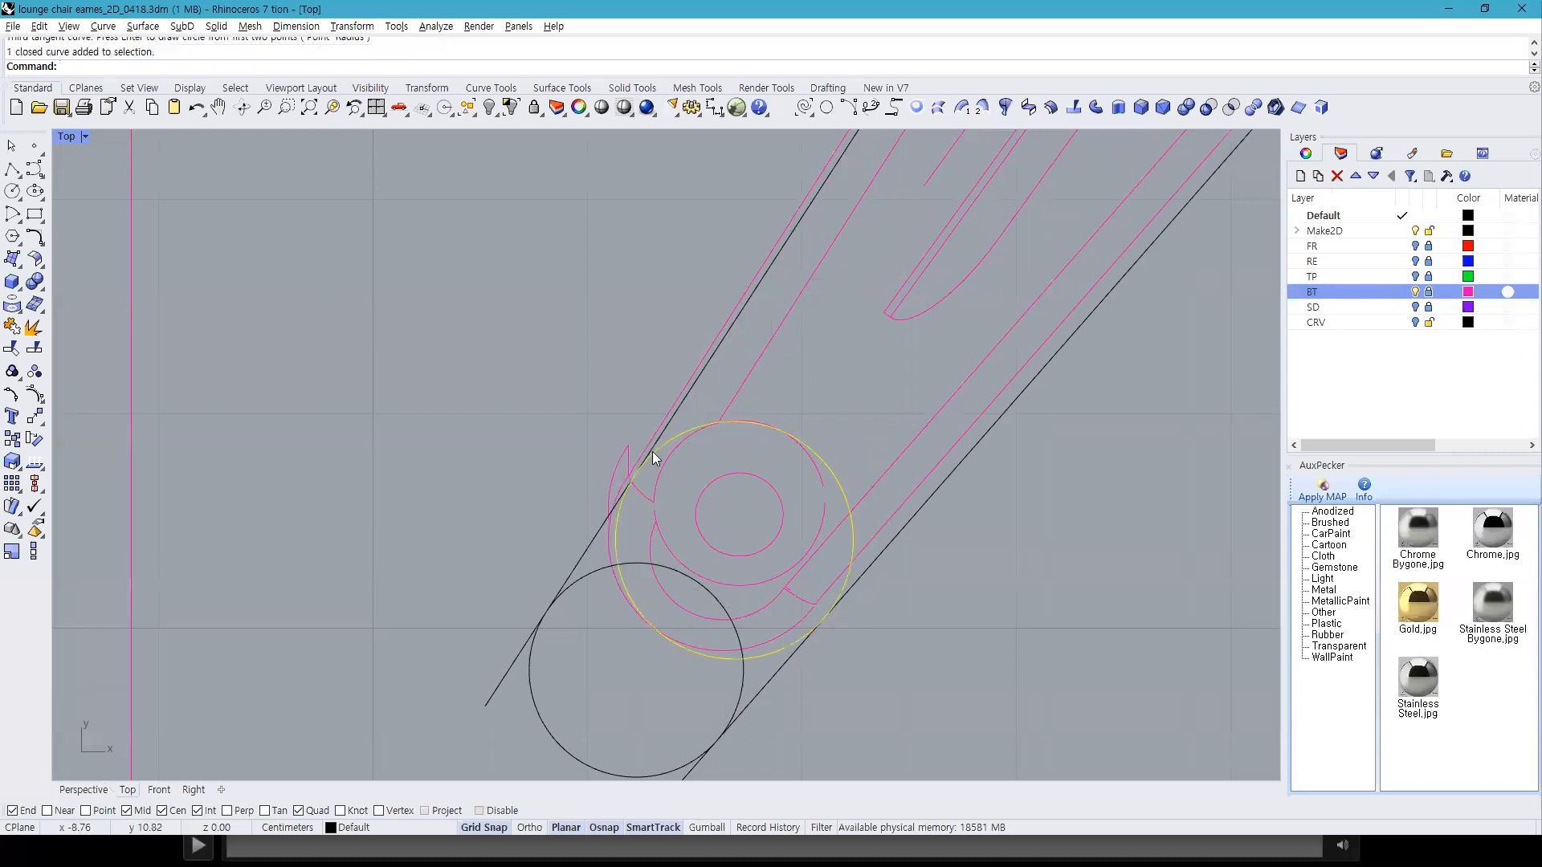
pyautogui.click(743, 689)
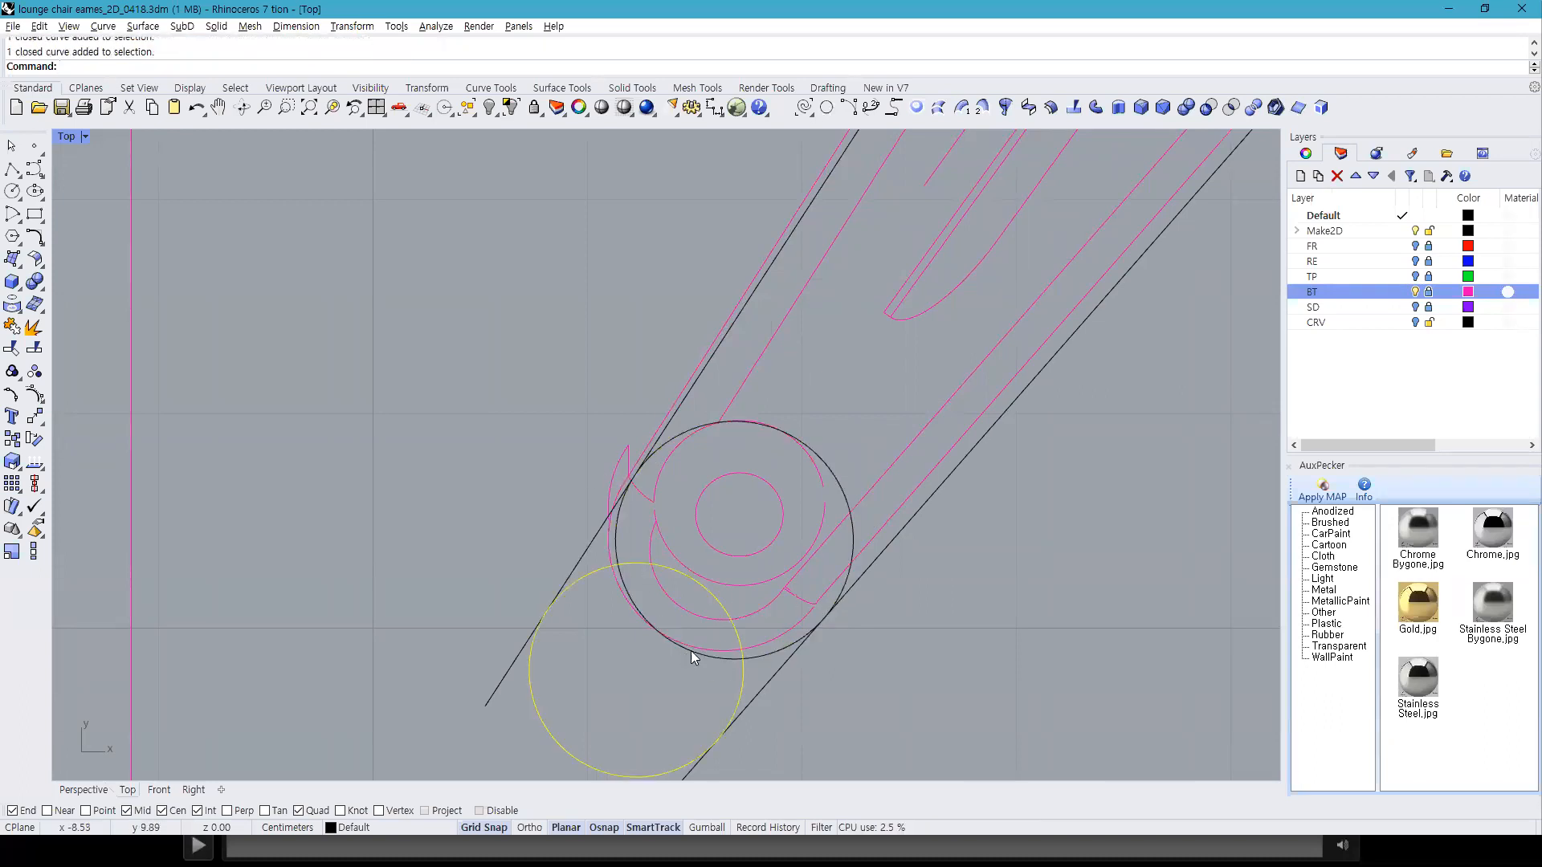
pyautogui.press('Delete')
# Step: Mirror the new tangent circle across the vertical centre axis to the lower-right arm
pyautogui.scroll(-6, 769, 655)
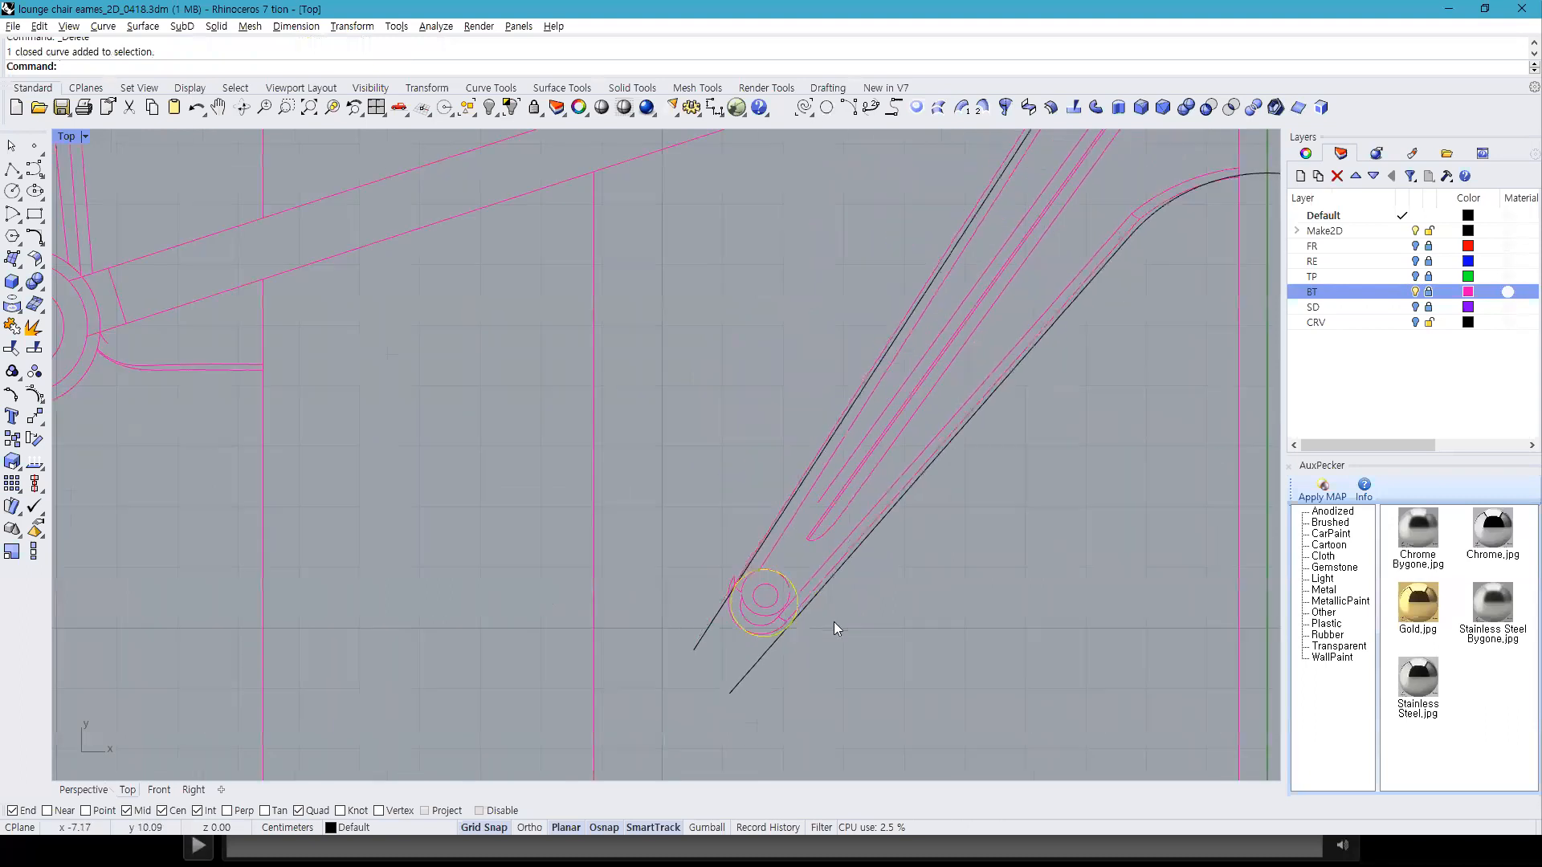
pyautogui.scroll(8, 843, 633)
pyautogui.write('mirror')
pyautogui.press('Return')
pyautogui.click(943, 575)
pyautogui.click(943, 533)
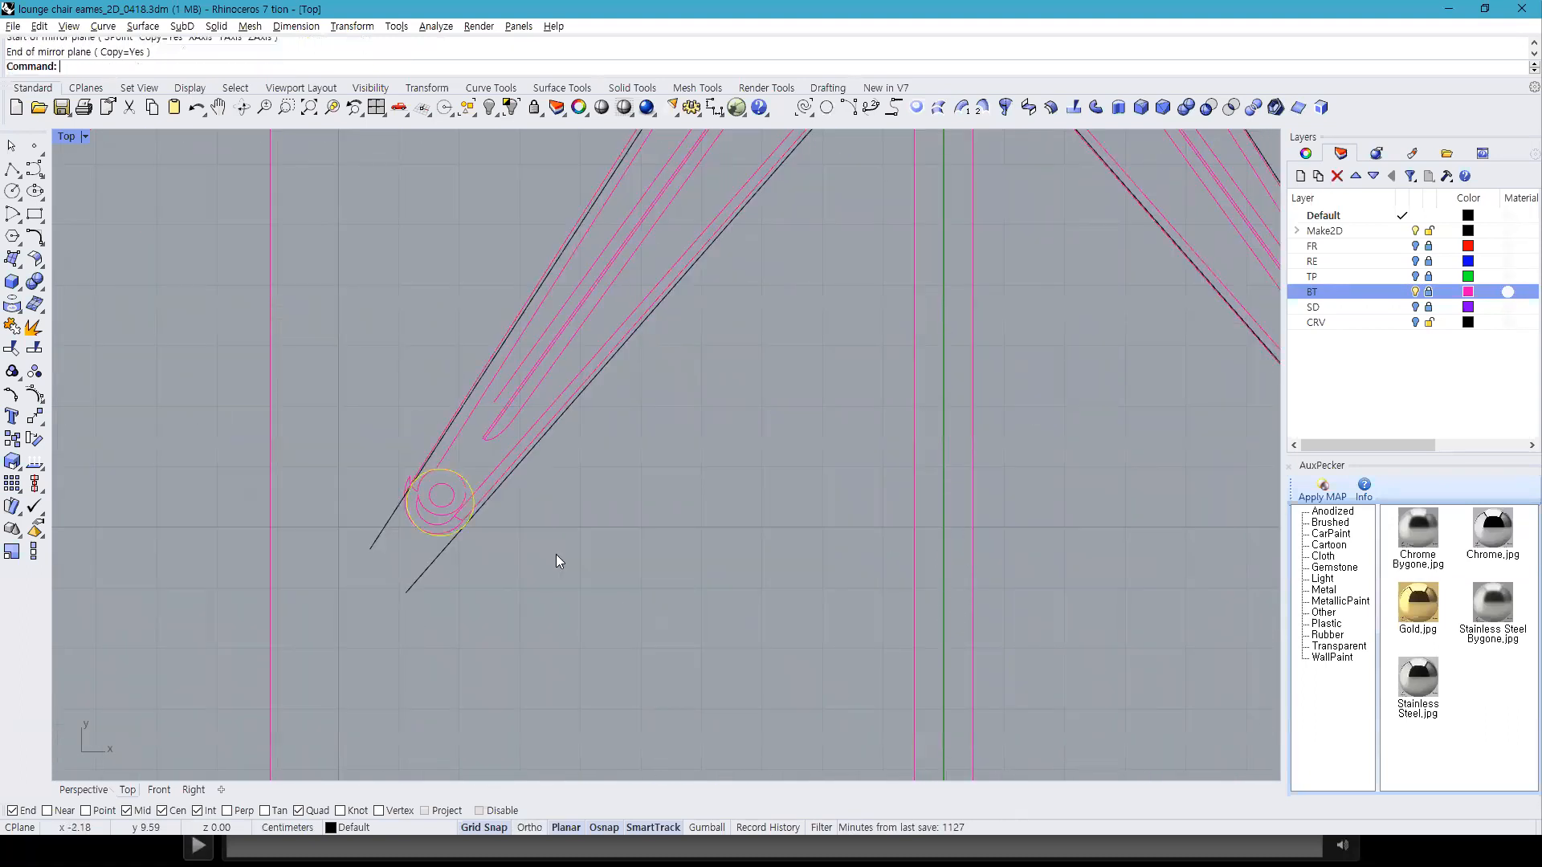
# Step: Hide the BT layer and trim the overhanging edge lines and inner circle parts at both lower arm ends
pyautogui.click(429, 569)
pyautogui.click(387, 522)
pyautogui.scroll(-4, 514, 554)
pyautogui.click(1088, 555)
pyautogui.click(1086, 548)
pyautogui.click(1415, 292)
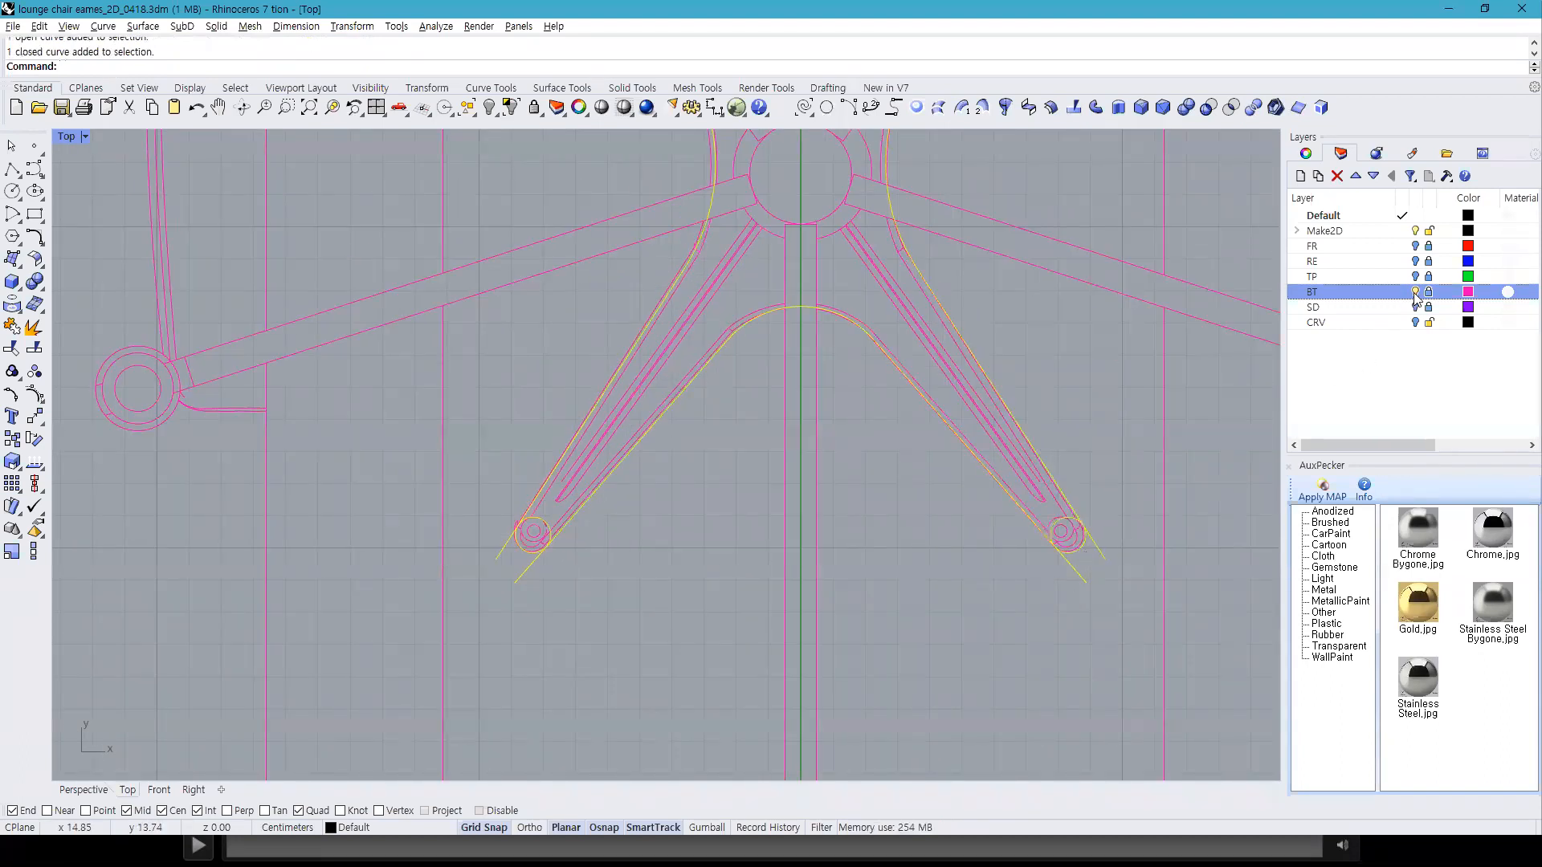
pyautogui.write('trim')
pyautogui.press('Return')
pyautogui.click(1076, 575)
pyautogui.click(1100, 552)
pyautogui.click(1066, 523)
pyautogui.click(545, 524)
pyautogui.click(503, 546)
pyautogui.press('Return')
# Step: Join the trimmed edge curves and lower end arcs into one open outline
pyautogui.write('j')
pyautogui.press('Return')
pyautogui.click(596, 490)
pyautogui.scroll(-5, 608, 643)
pyautogui.press('Escape')
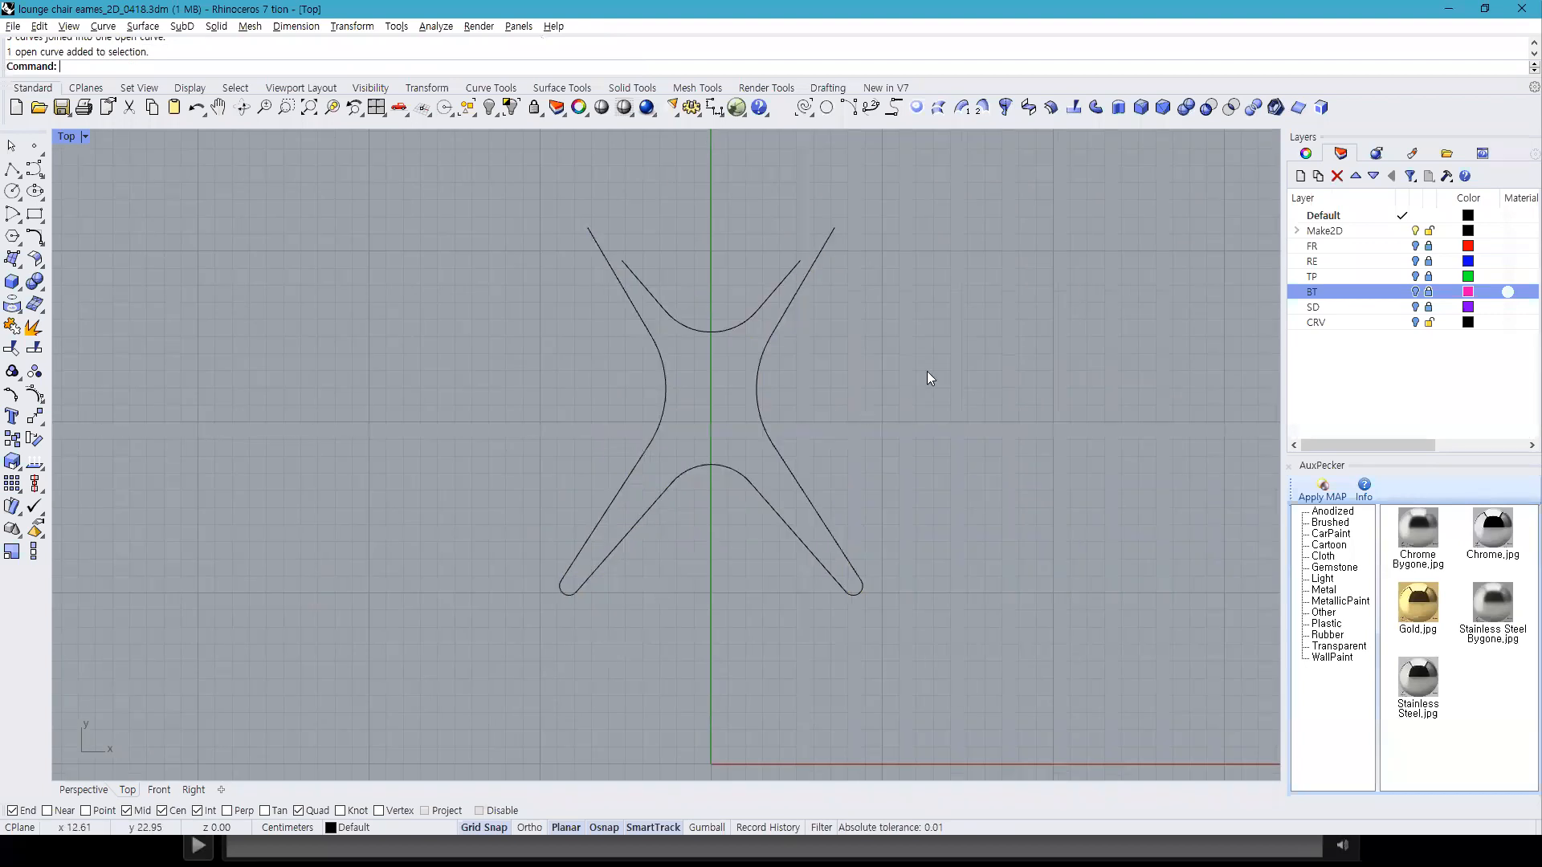
# Step: Show the BT drawing for comparison and measure the radius of the lower-right arm's round end
pyautogui.click(1415, 292)
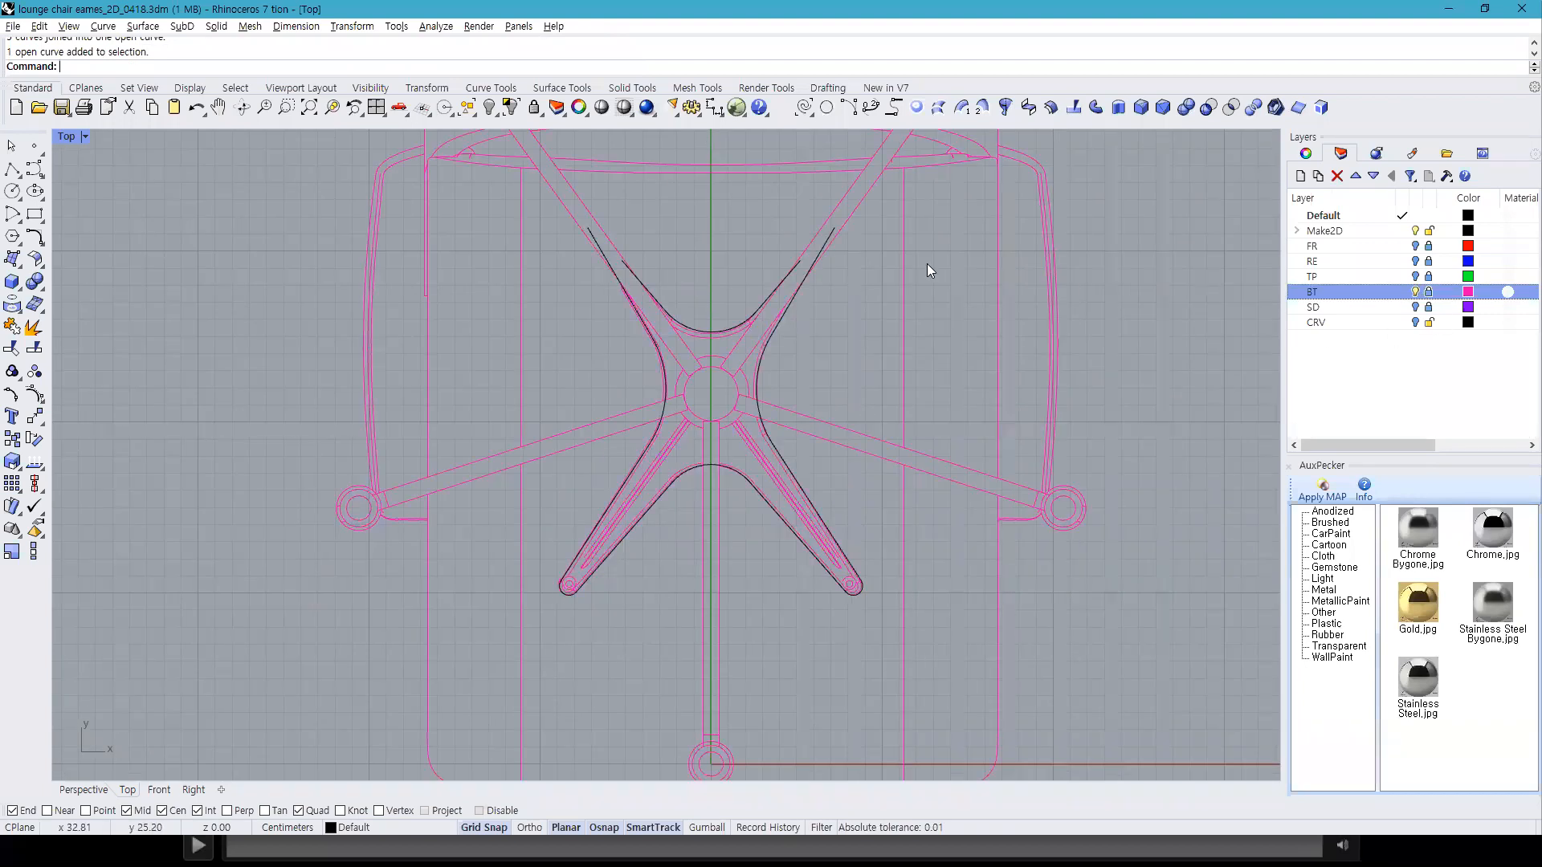
pyautogui.moveTo(863, 175); pyautogui.dragTo(861, 295, button='right')
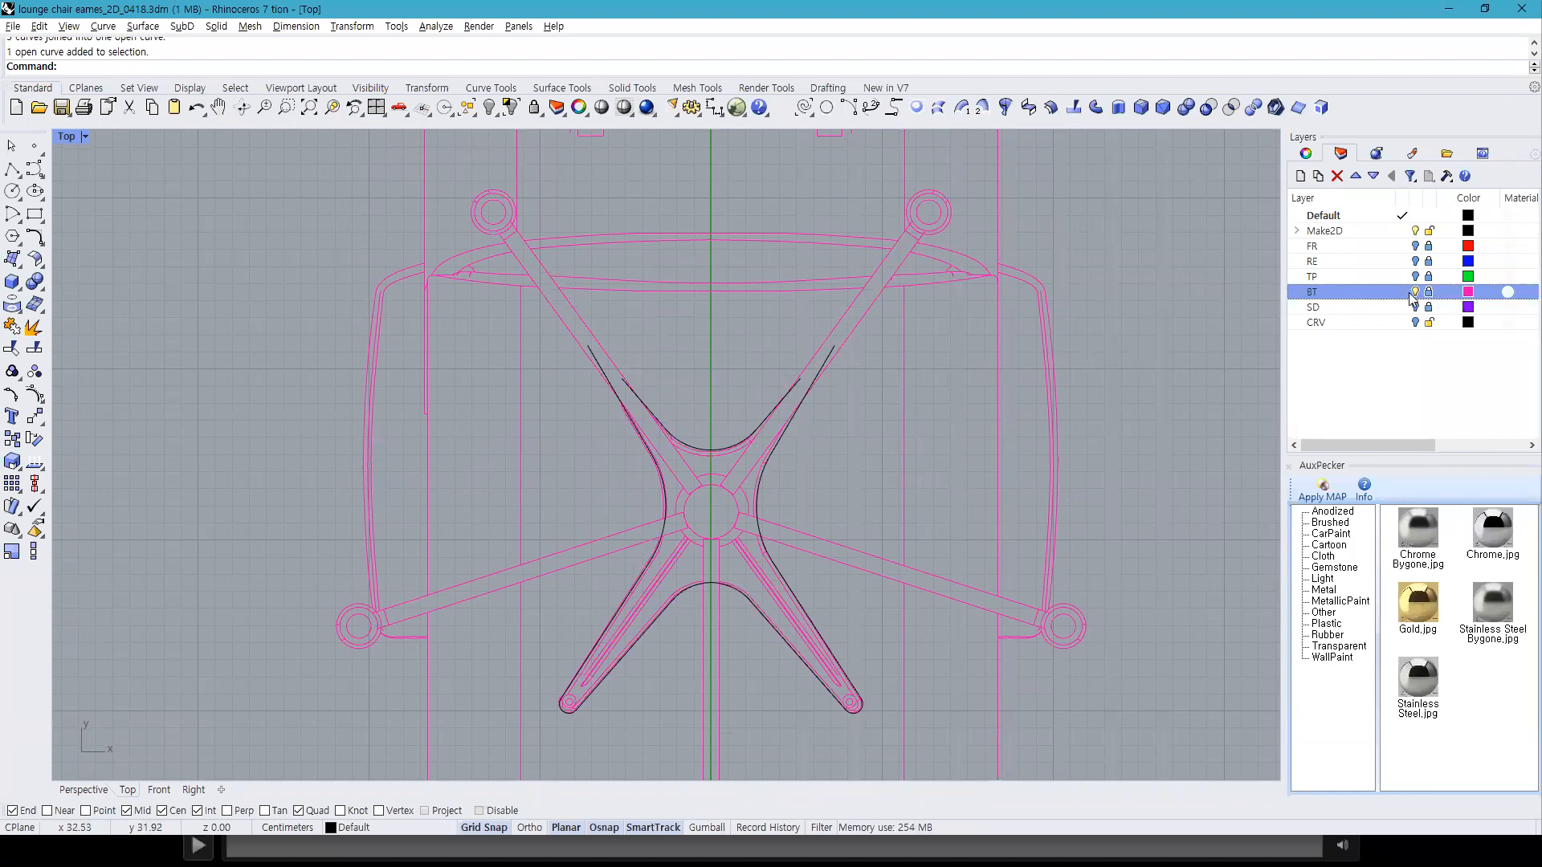
pyautogui.scroll(6, 868, 711)
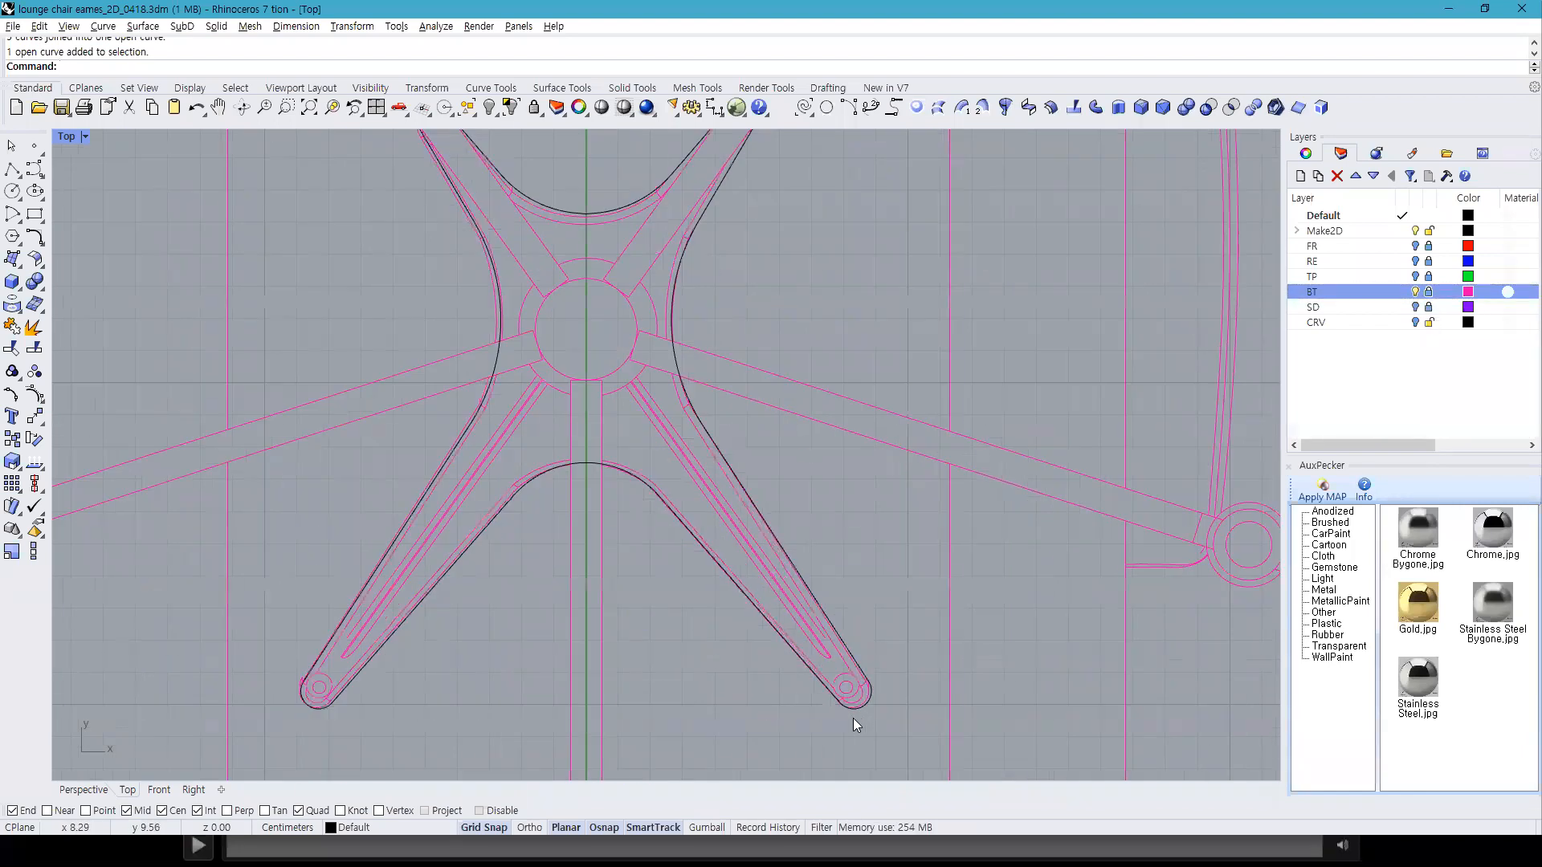
pyautogui.scroll(2, 876, 705)
pyautogui.click(879, 686)
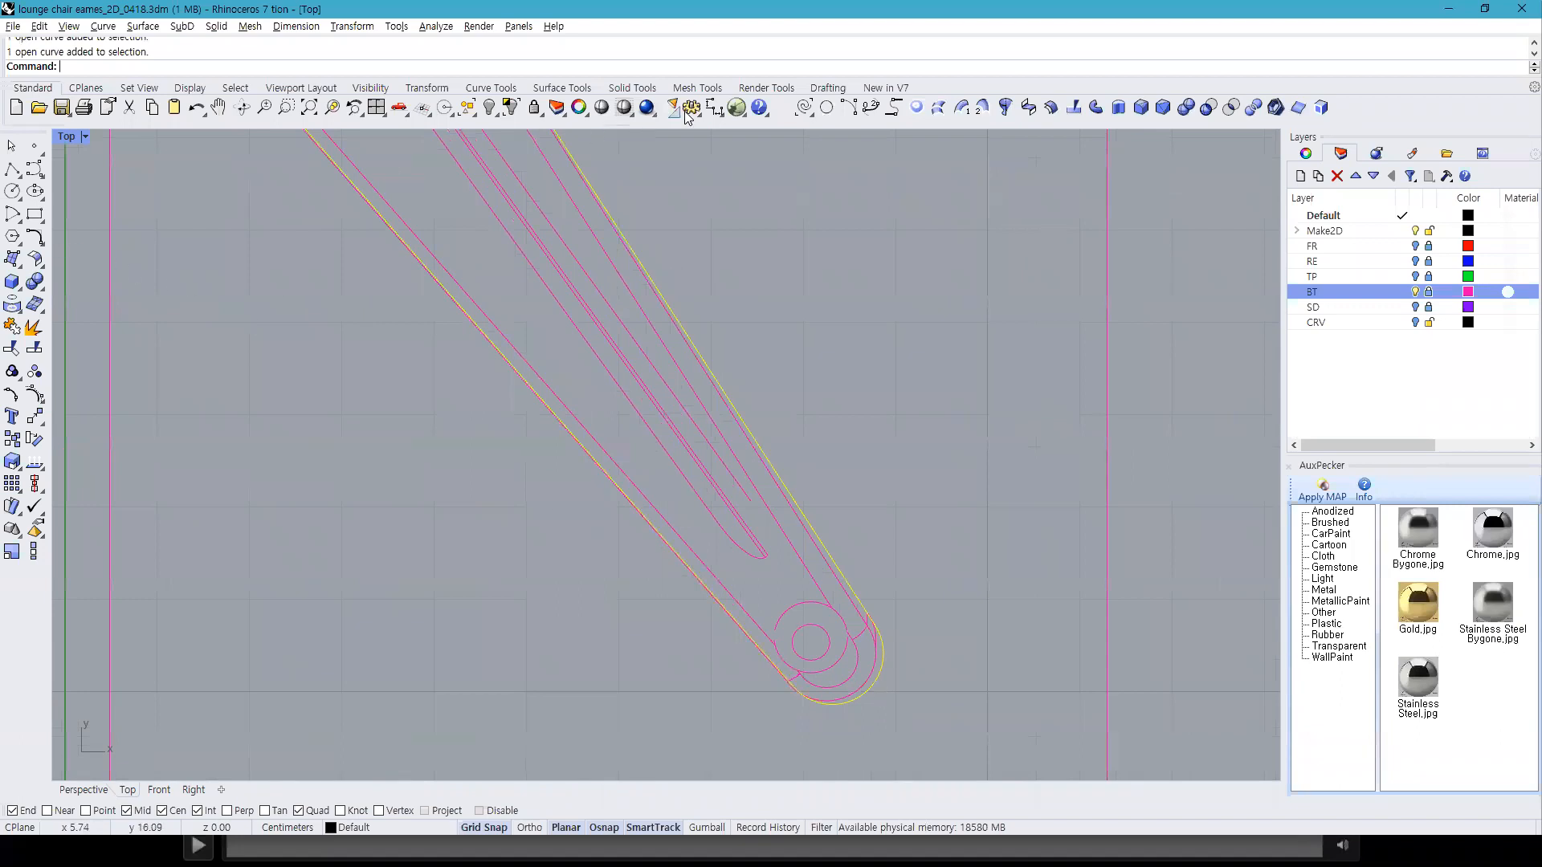
pyautogui.click(716, 110)
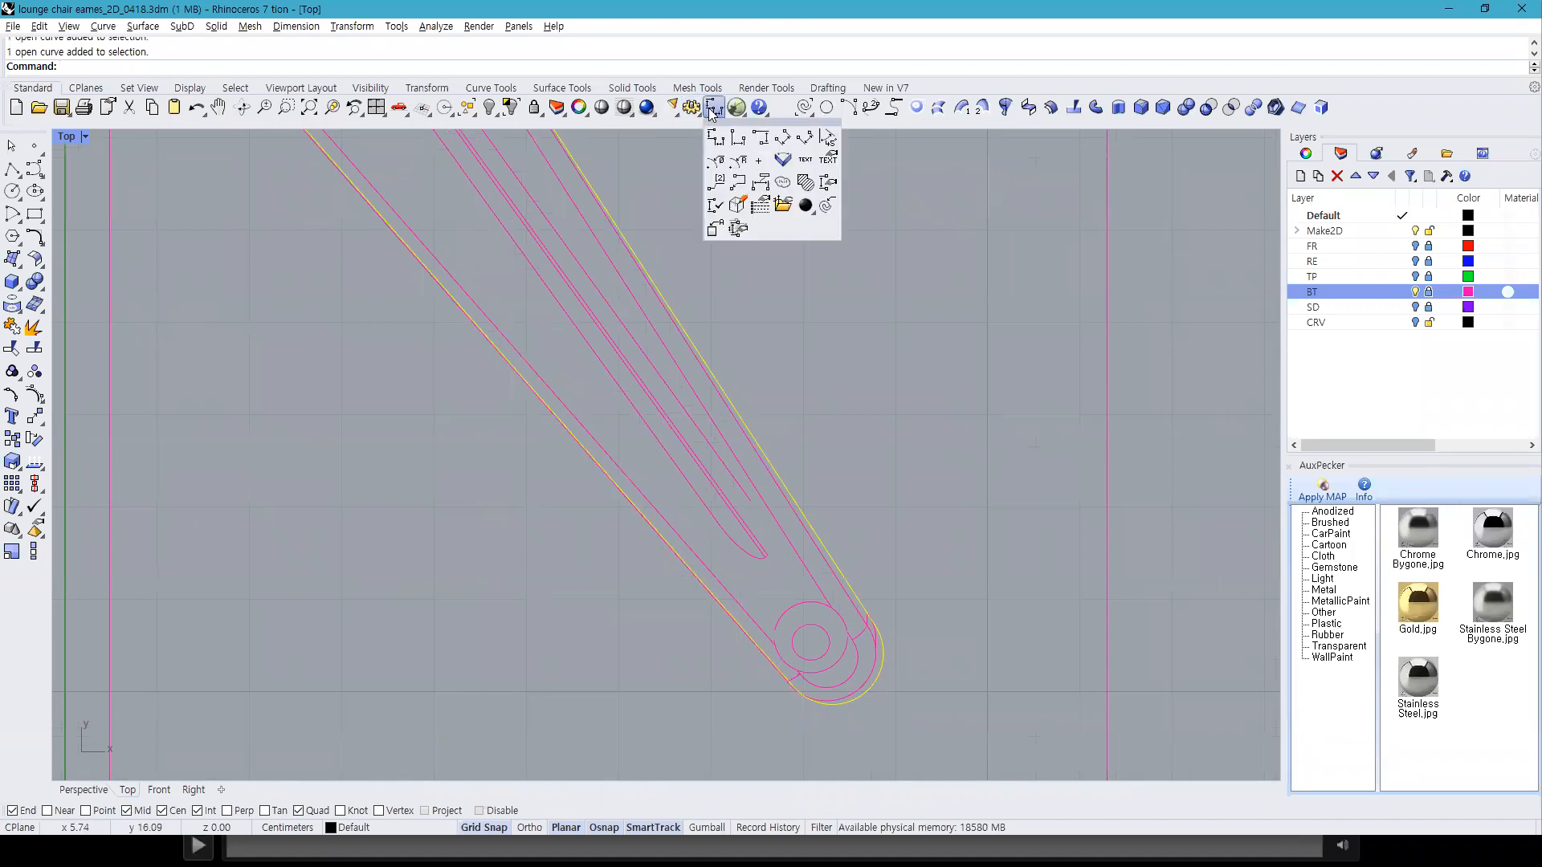
pyautogui.click(737, 160)
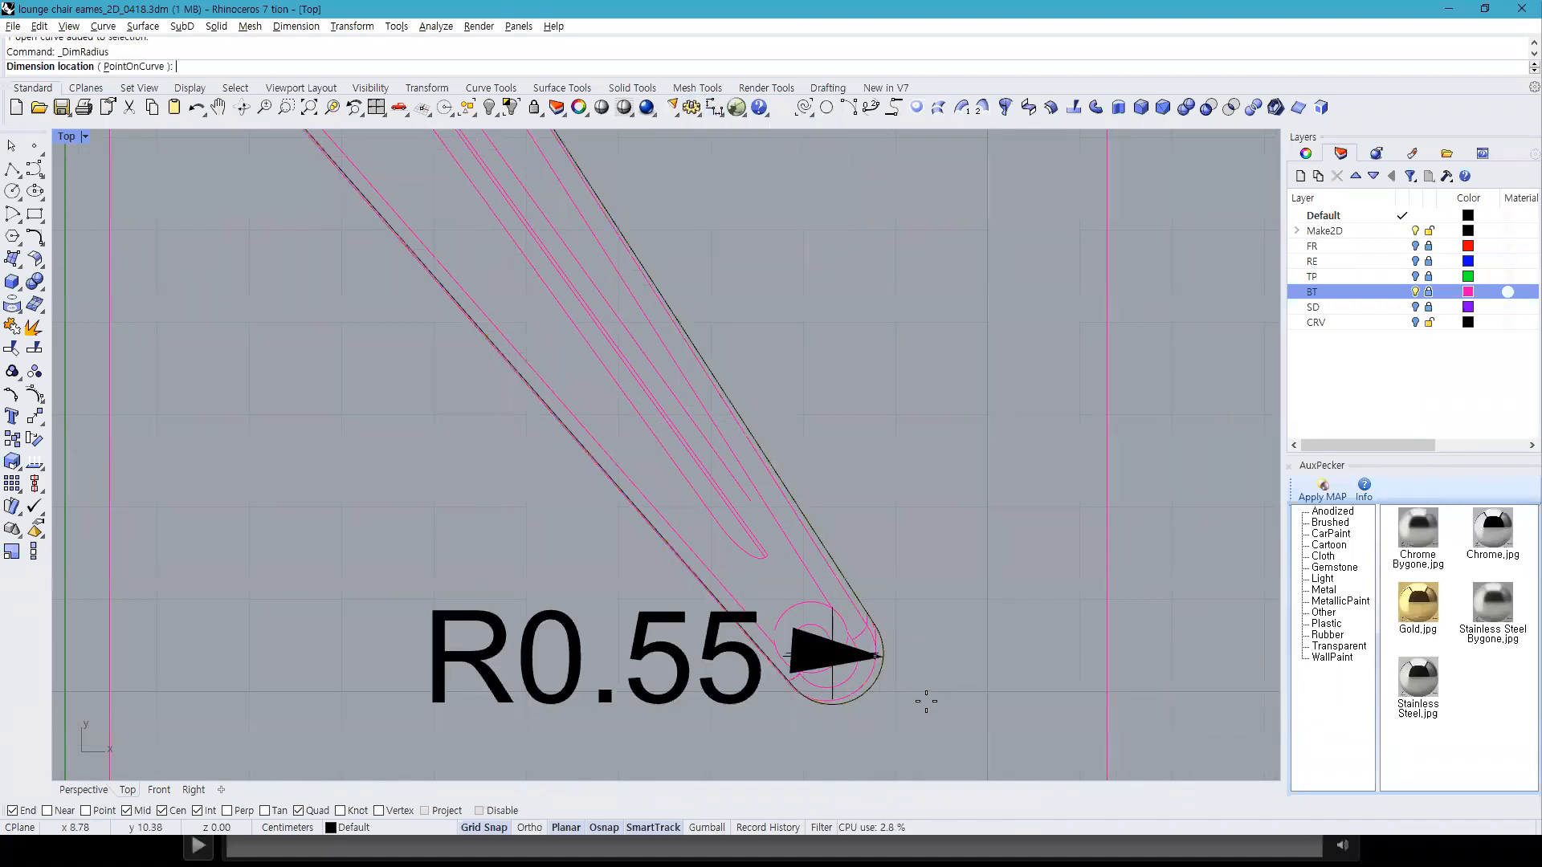
pyautogui.scroll(-2, 924, 684)
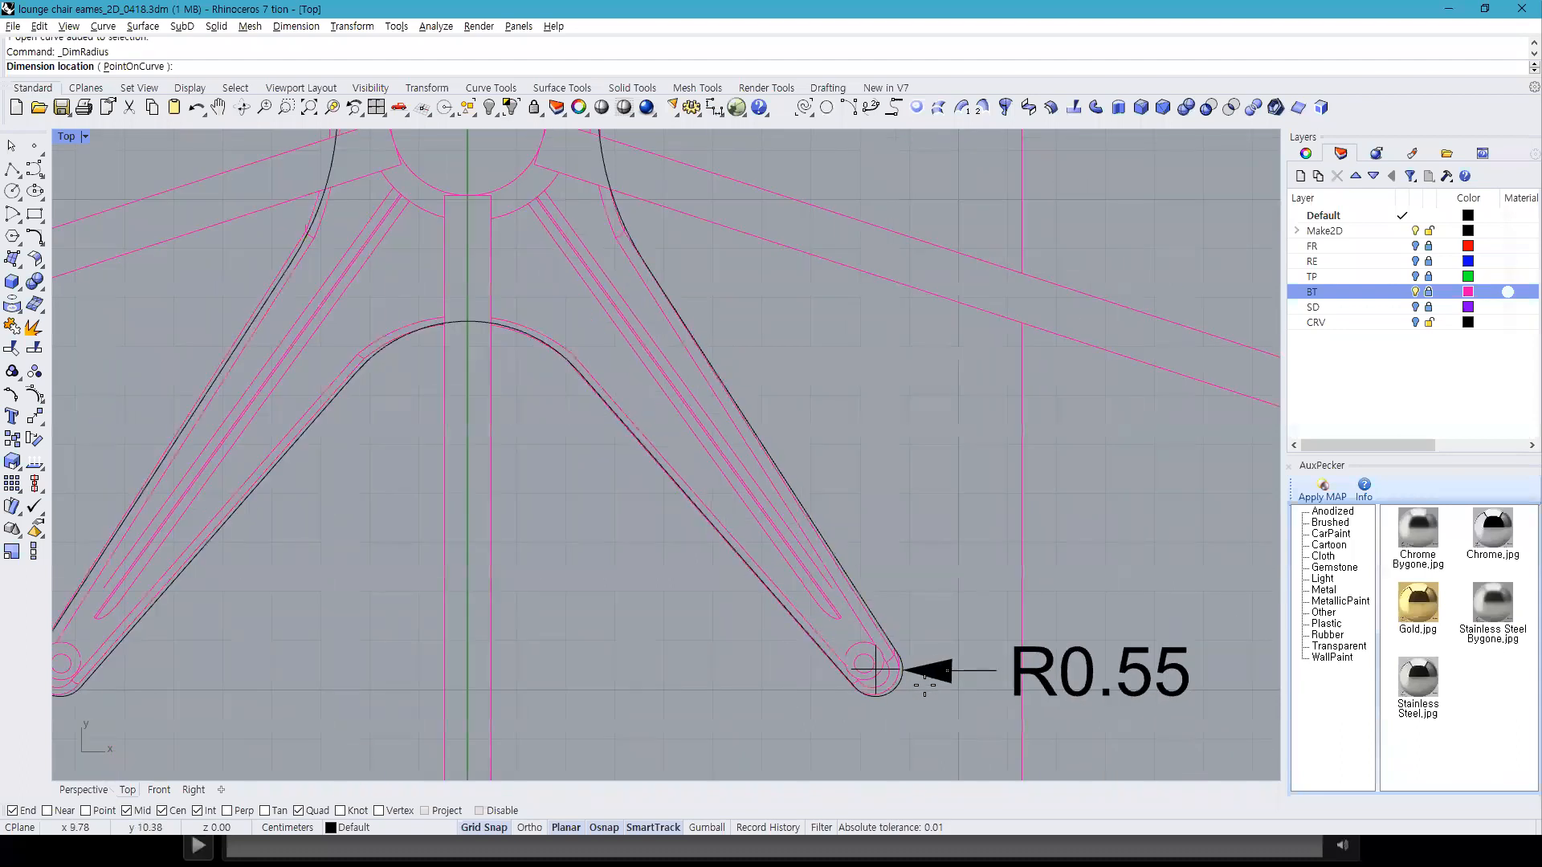
pyautogui.scroll(-4, 924, 684)
pyautogui.press('Escape')
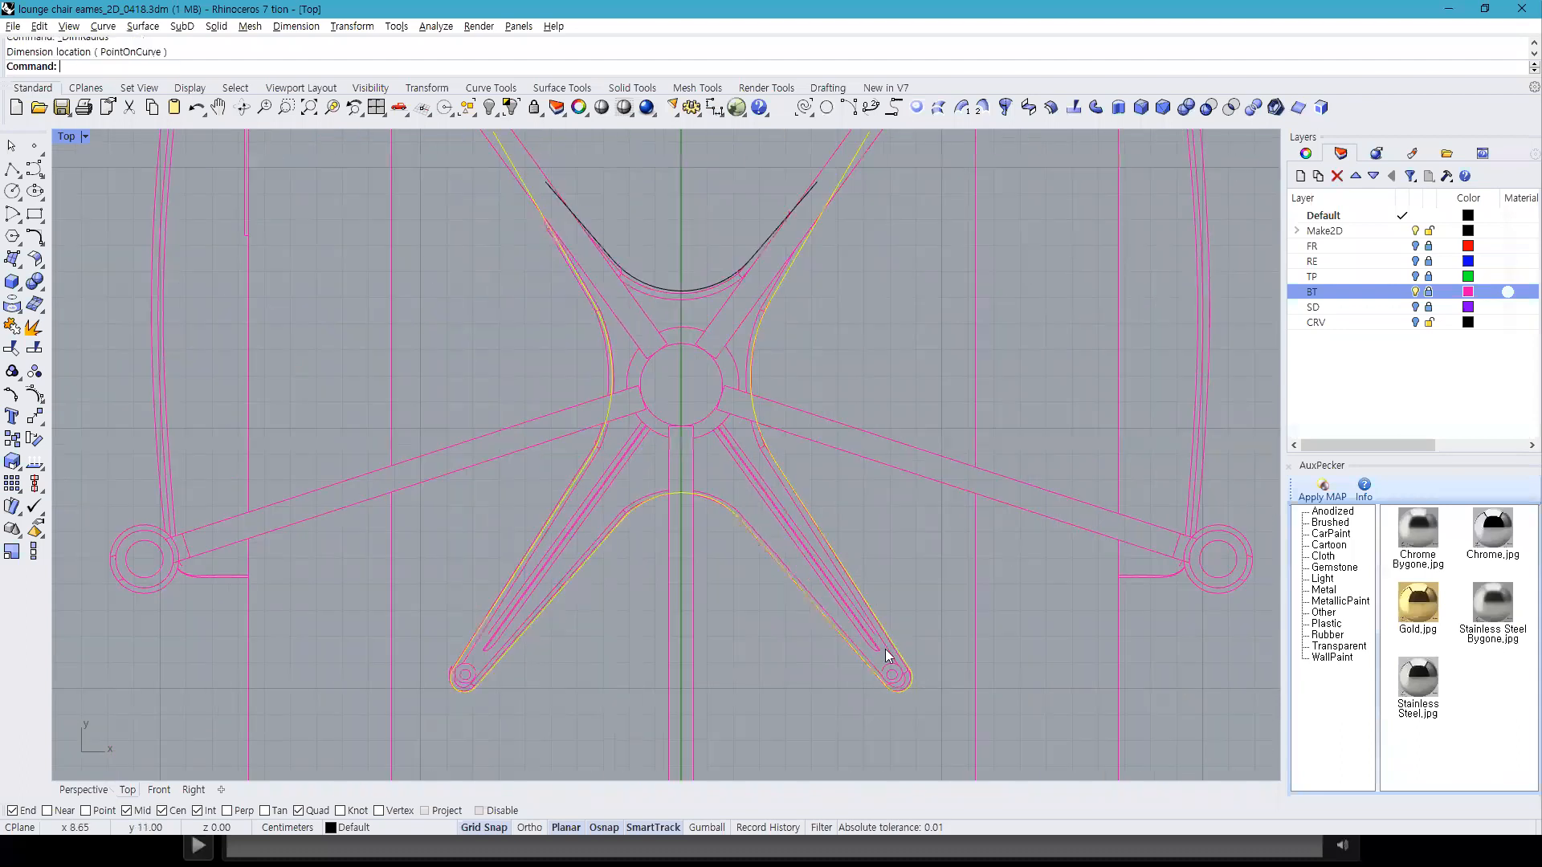
# Step: Hide the BT layer, draw a 0.55 cm radius circle tangent to both upper-right arm edges, and compare it with the BT drawing
pyautogui.click(1414, 292)
pyautogui.scroll(5, 911, 379)
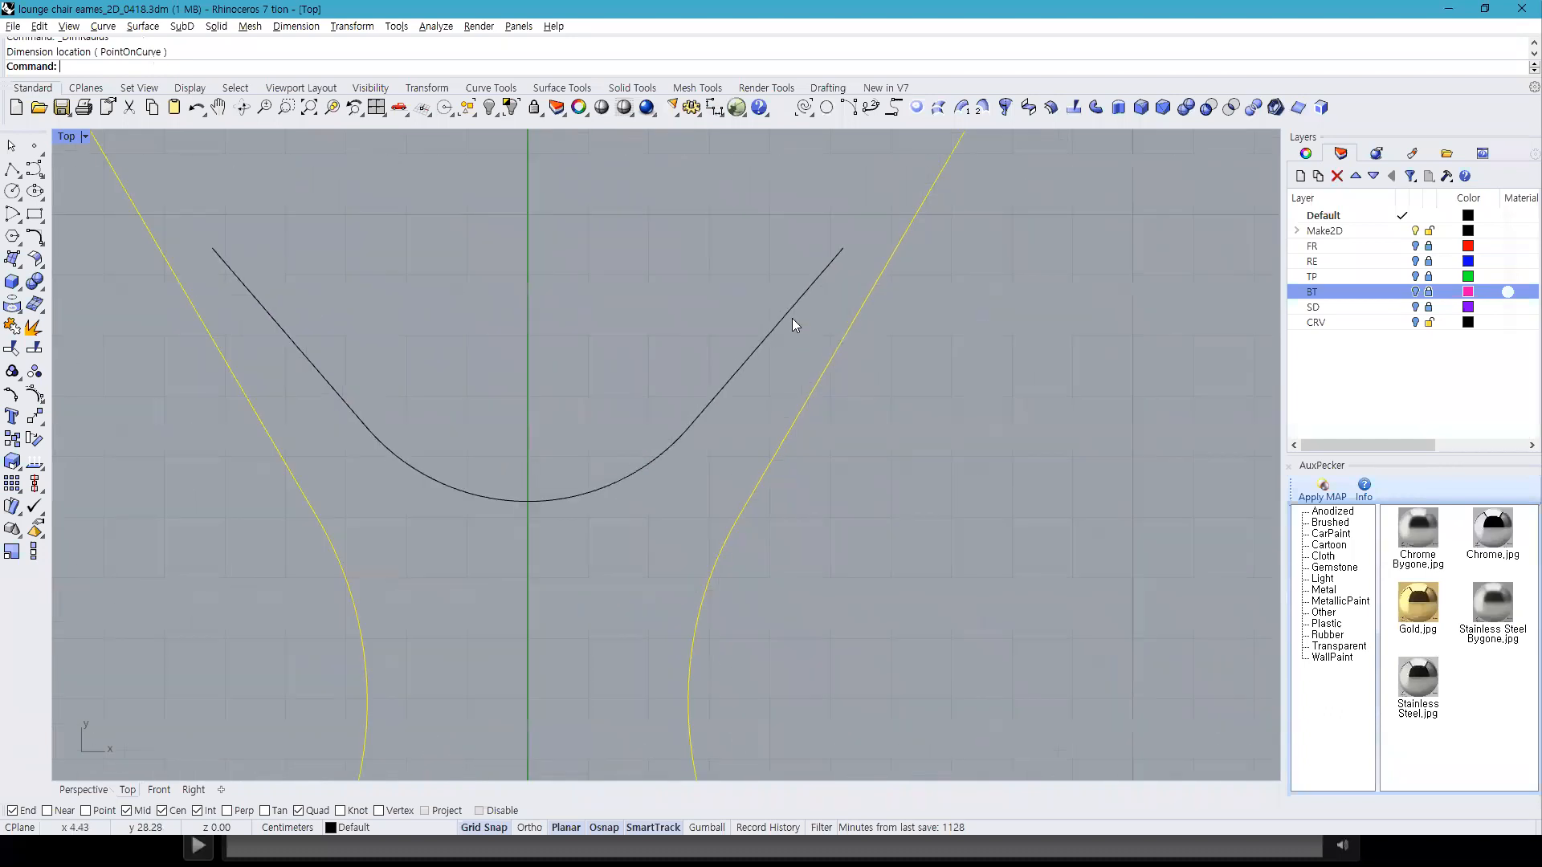
pyautogui.click(13, 192)
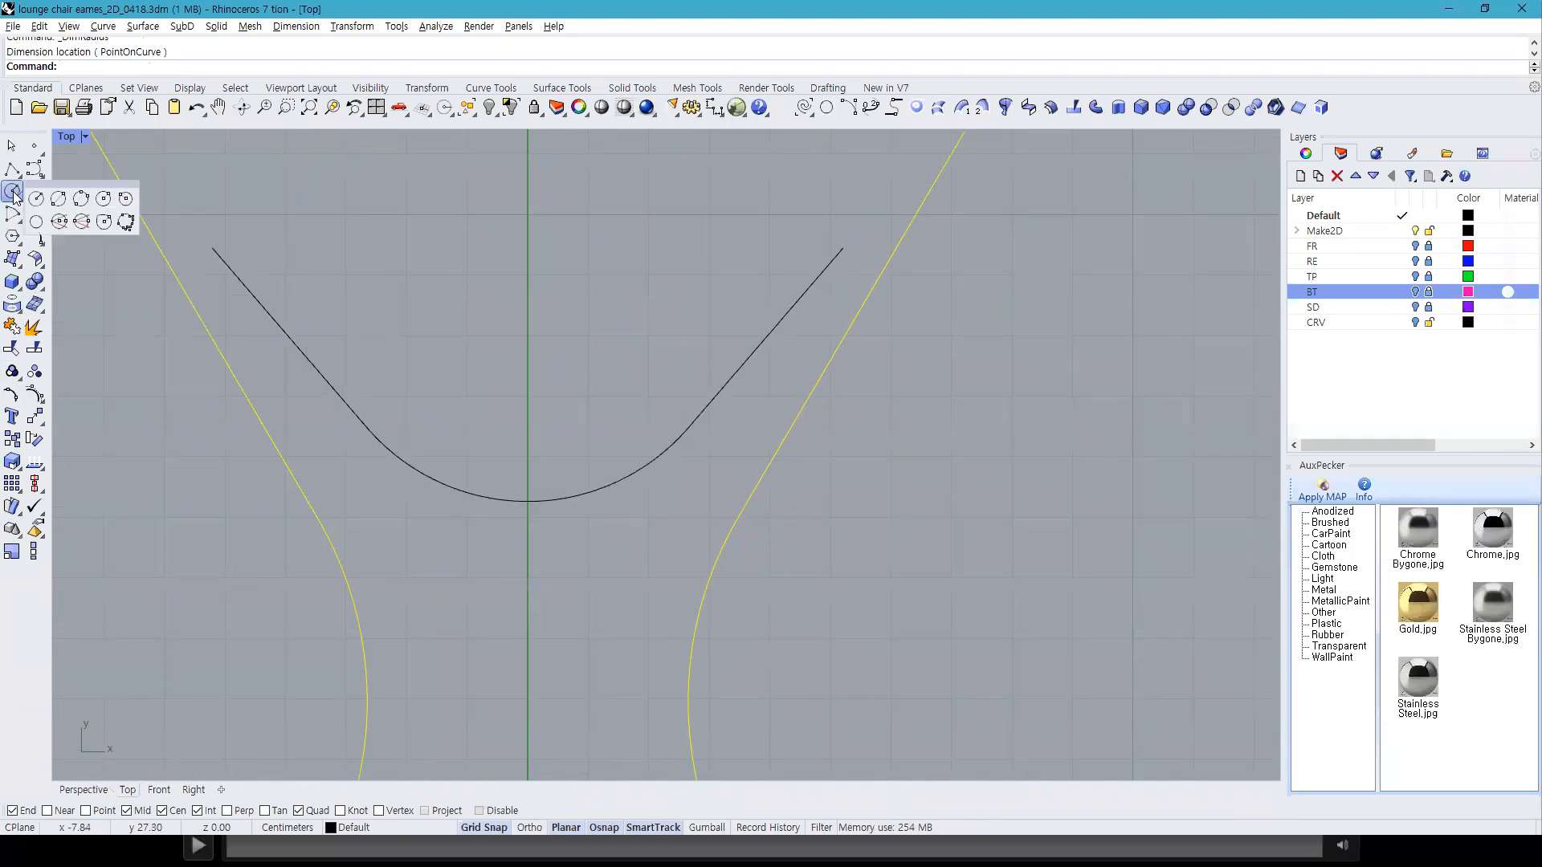
pyautogui.click(124, 201)
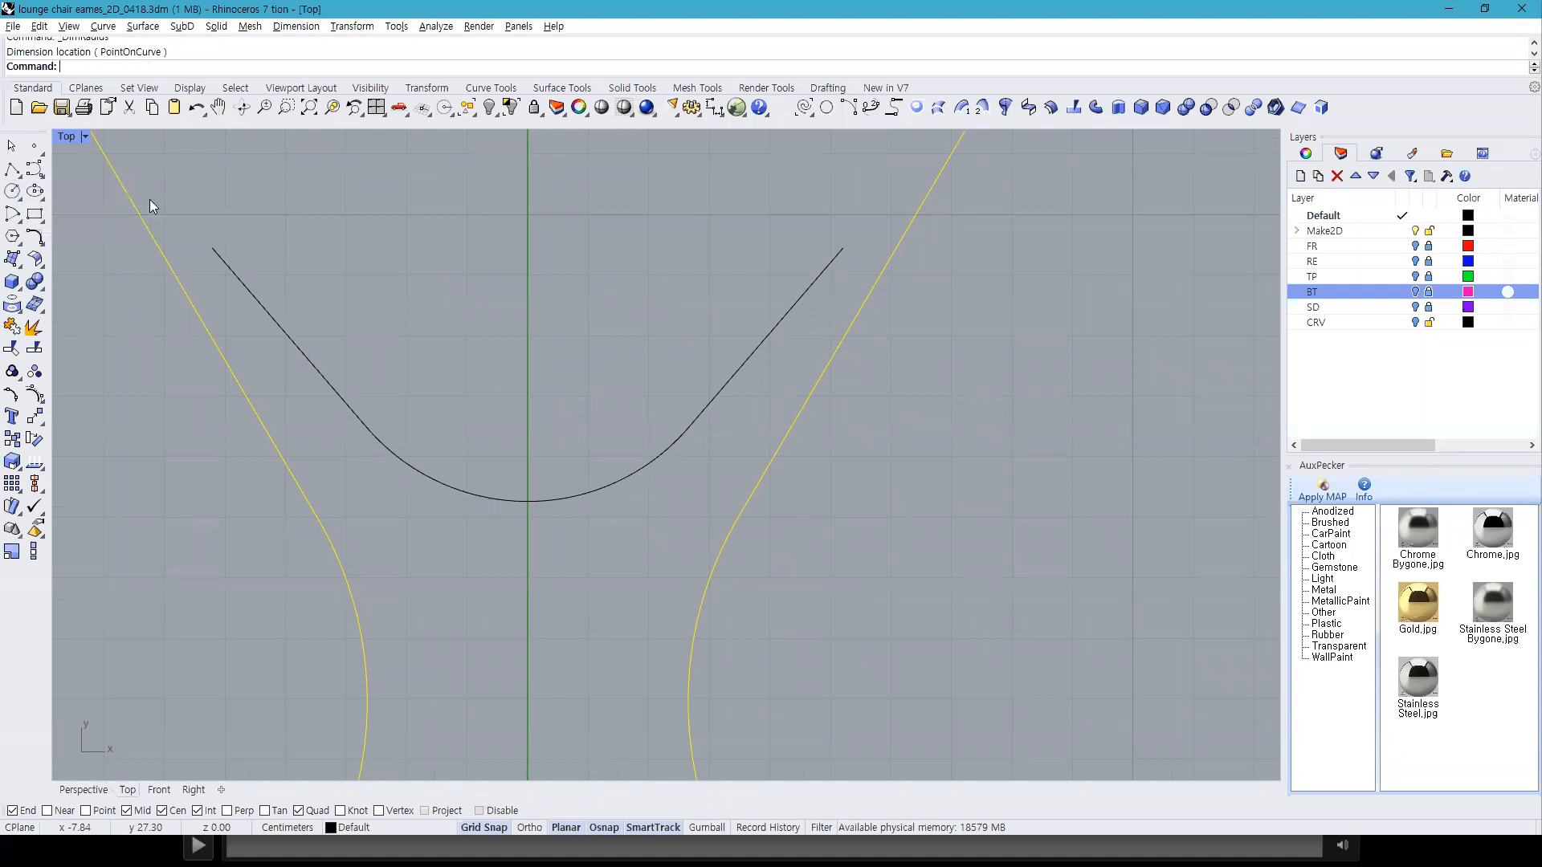
pyautogui.click(784, 316)
pyautogui.click(851, 326)
pyautogui.press('Return')
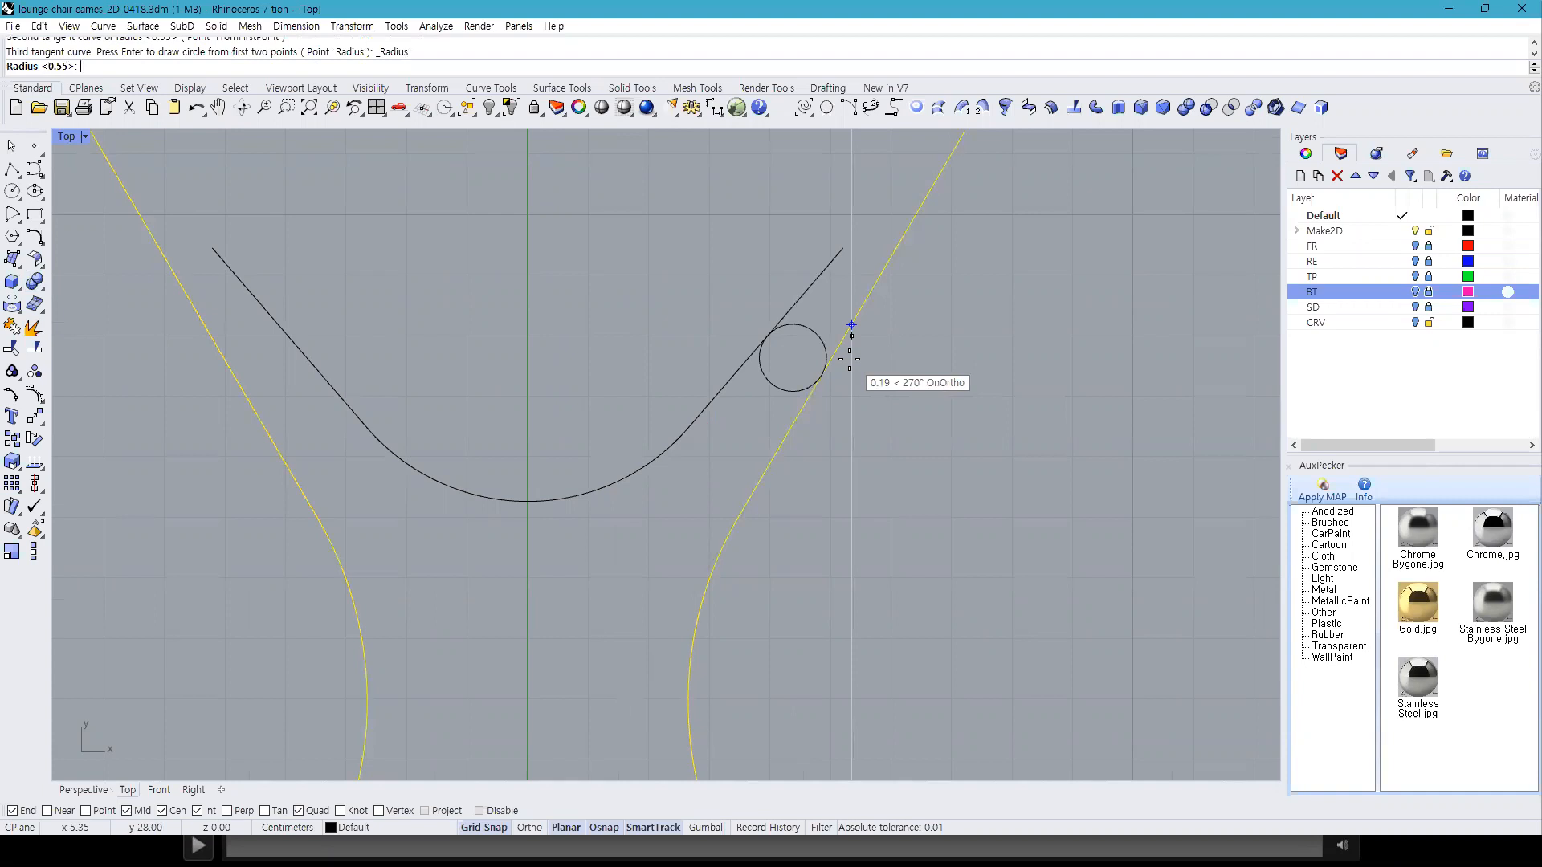
pyautogui.write('.55')
pyautogui.press('Return')
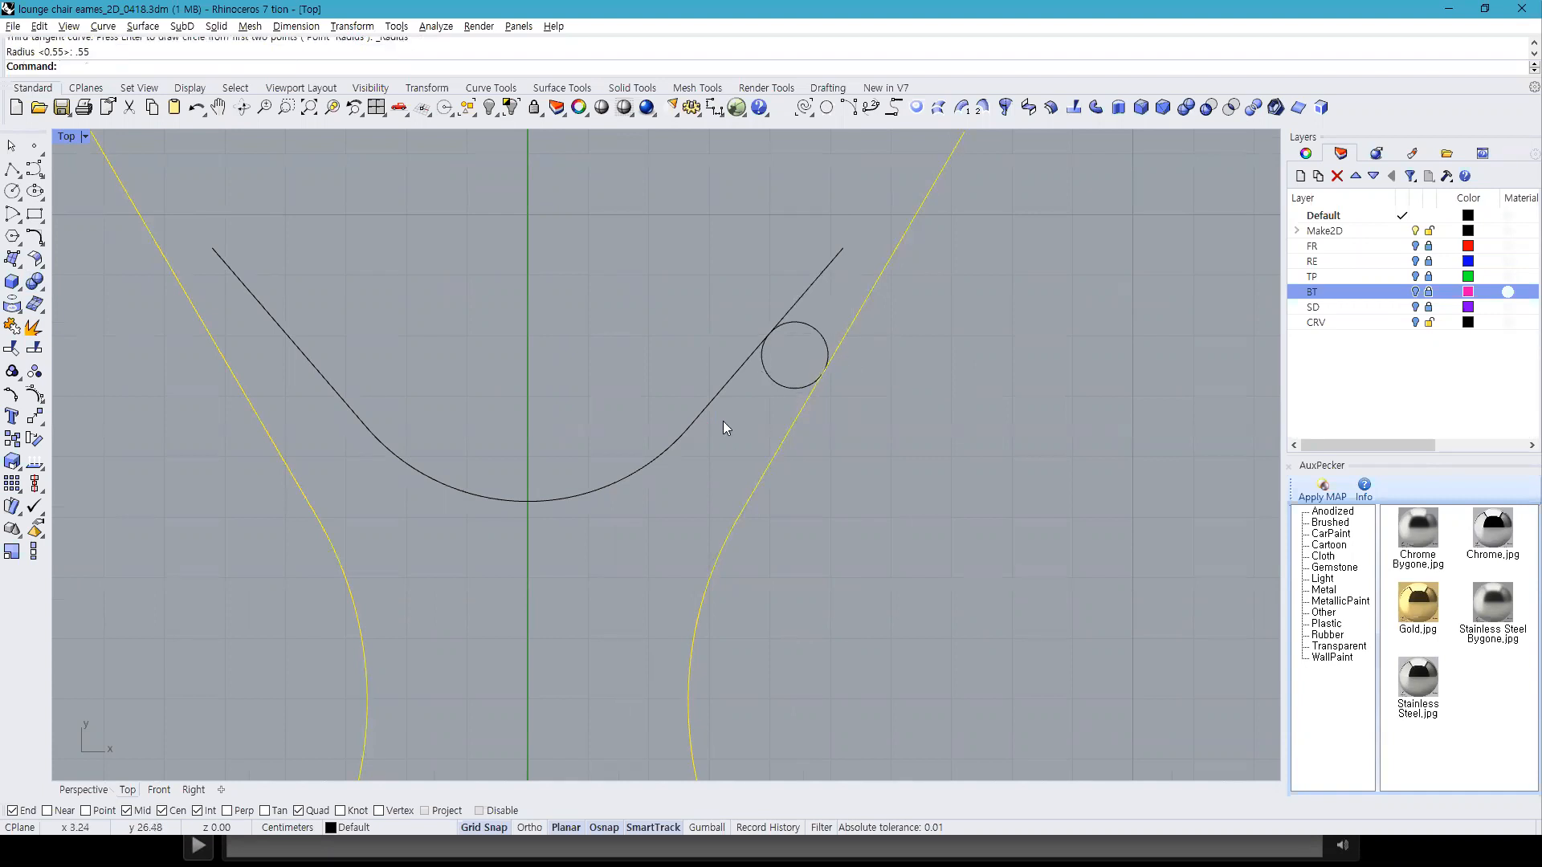
pyautogui.click(1415, 293)
pyautogui.click(1415, 293)
pyautogui.press('Escape')
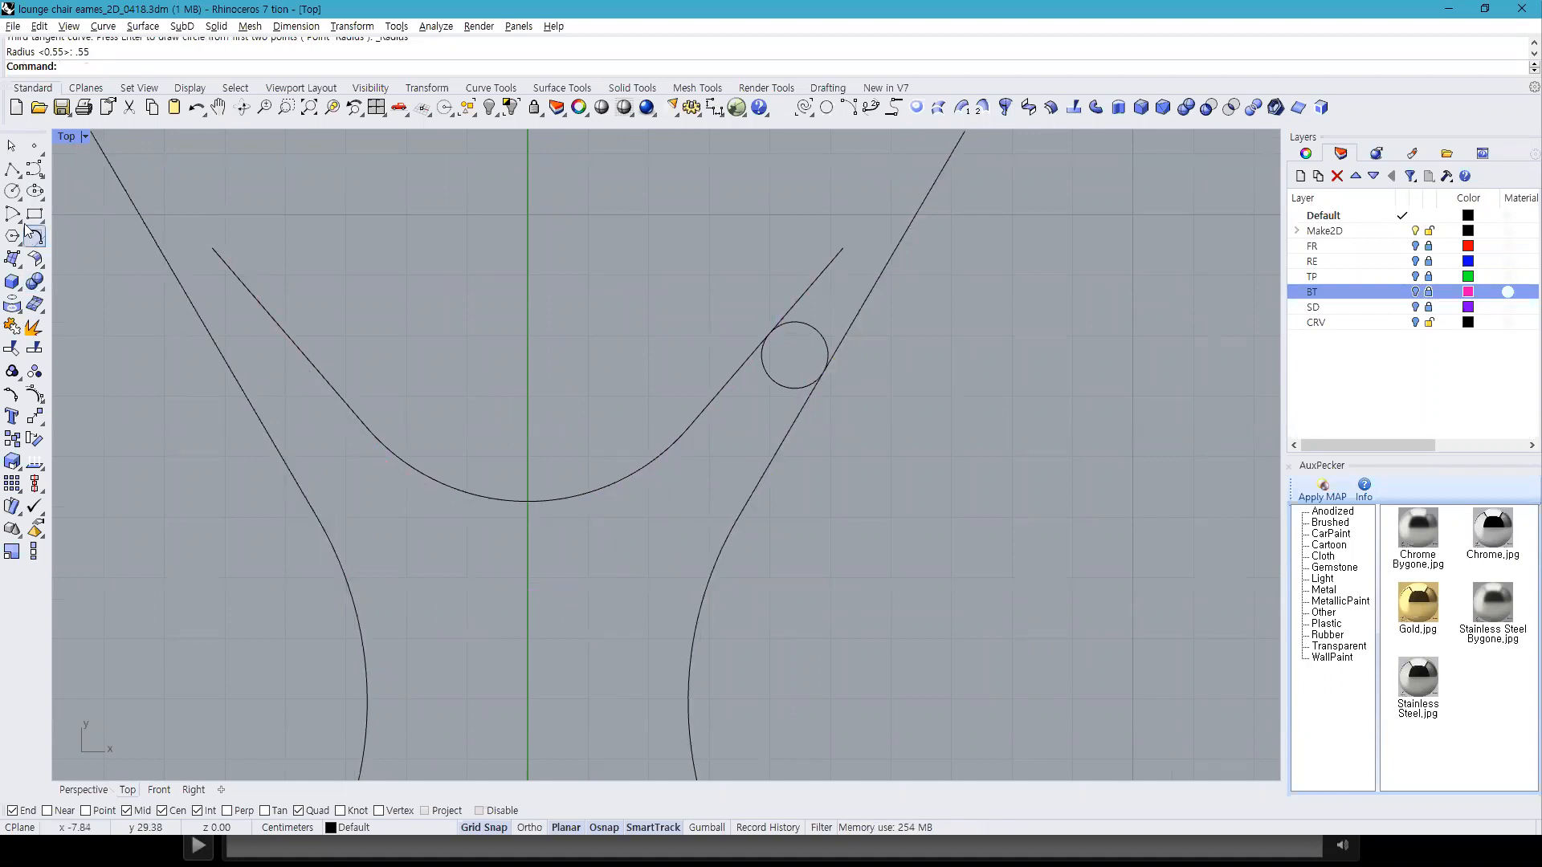
# Step: Draw a circle of radius 0.55 cm tangent to both edge lines of the upper-left arm
pyautogui.click(18, 196)
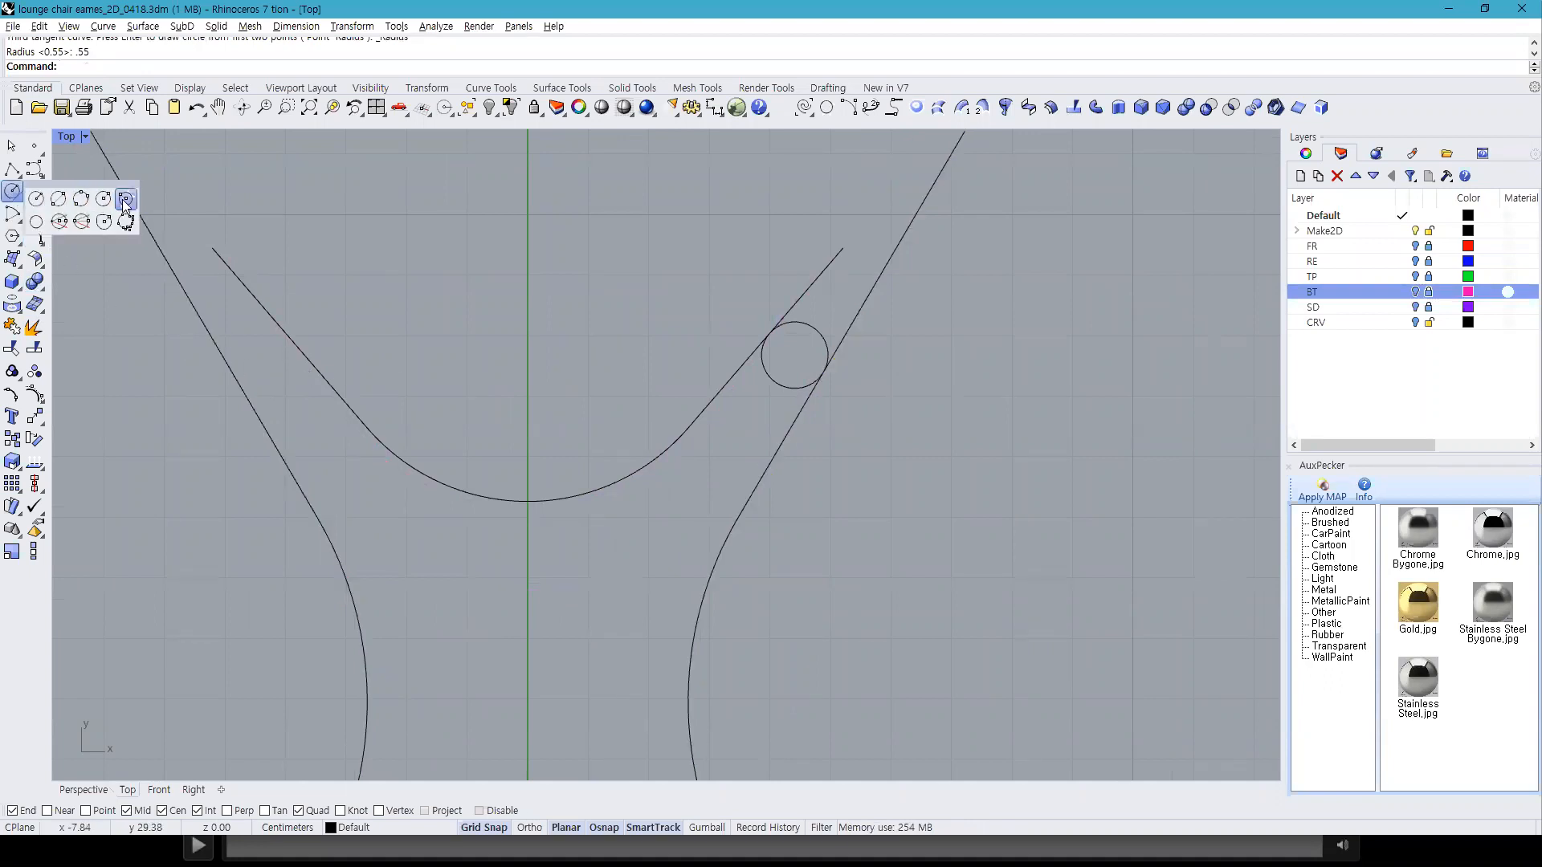
pyautogui.click(124, 201)
pyautogui.click(234, 369)
pyautogui.click(299, 350)
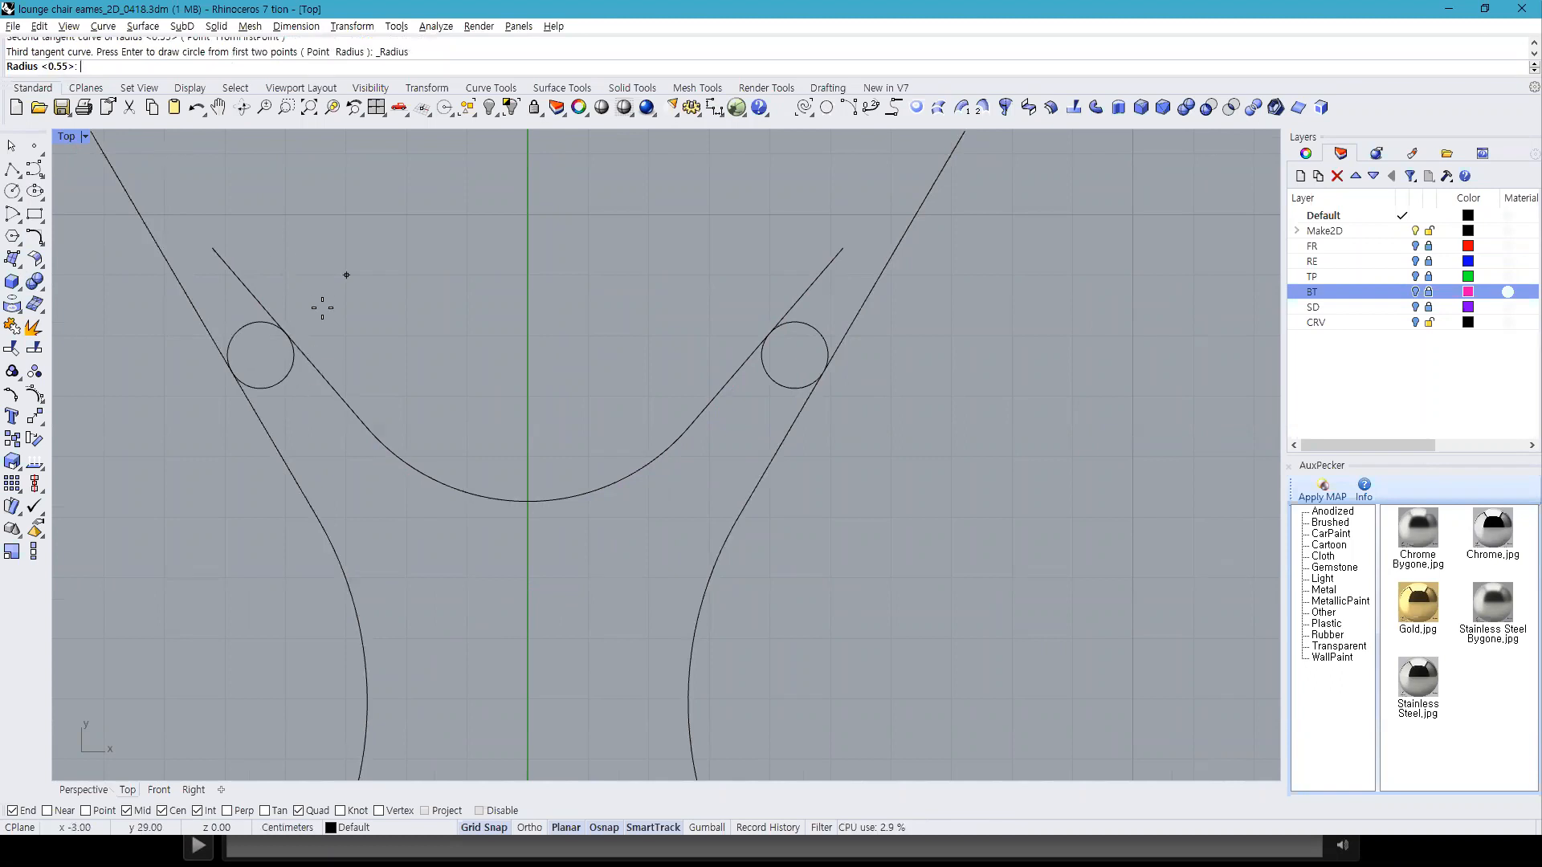
pyautogui.press('Return')
# Step: Trim the overhanging lines and inner circle parts at both upper arm ends, and join everything into one closed outline
pyautogui.moveTo(862, 444); pyautogui.dragTo(516, 385)
pyautogui.keyDown('shift'); pyautogui.moveTo(406, 386); pyautogui.dragTo(142, 310); pyautogui.keyUp('shift')
pyautogui.write('trim')
pyautogui.press('Return')
pyautogui.click(847, 331)
pyautogui.click(789, 311)
pyautogui.click(762, 351)
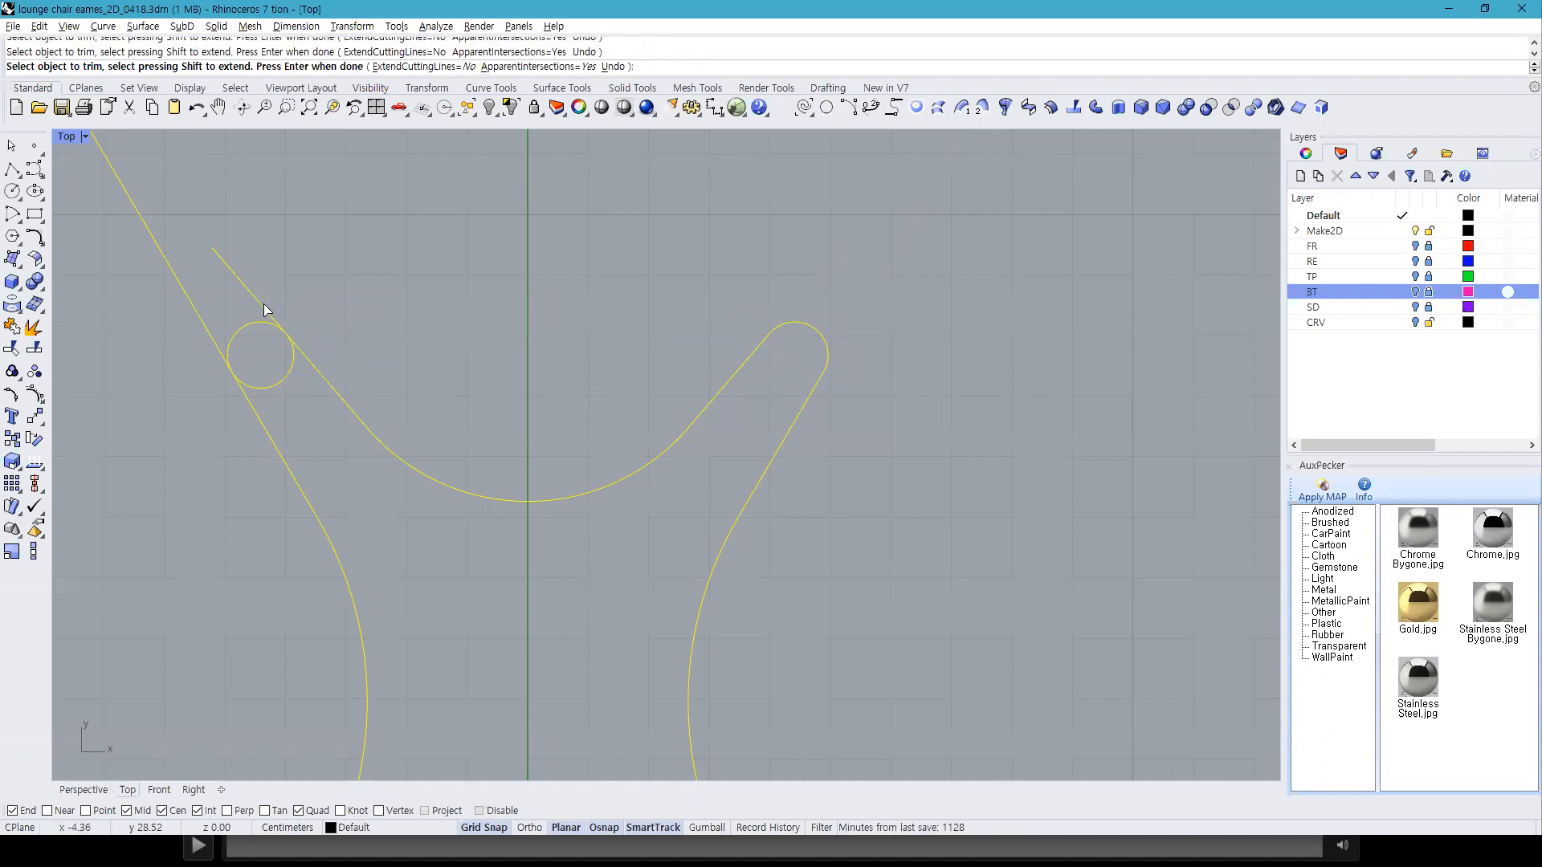
pyautogui.click(206, 324)
pyautogui.press('Return')
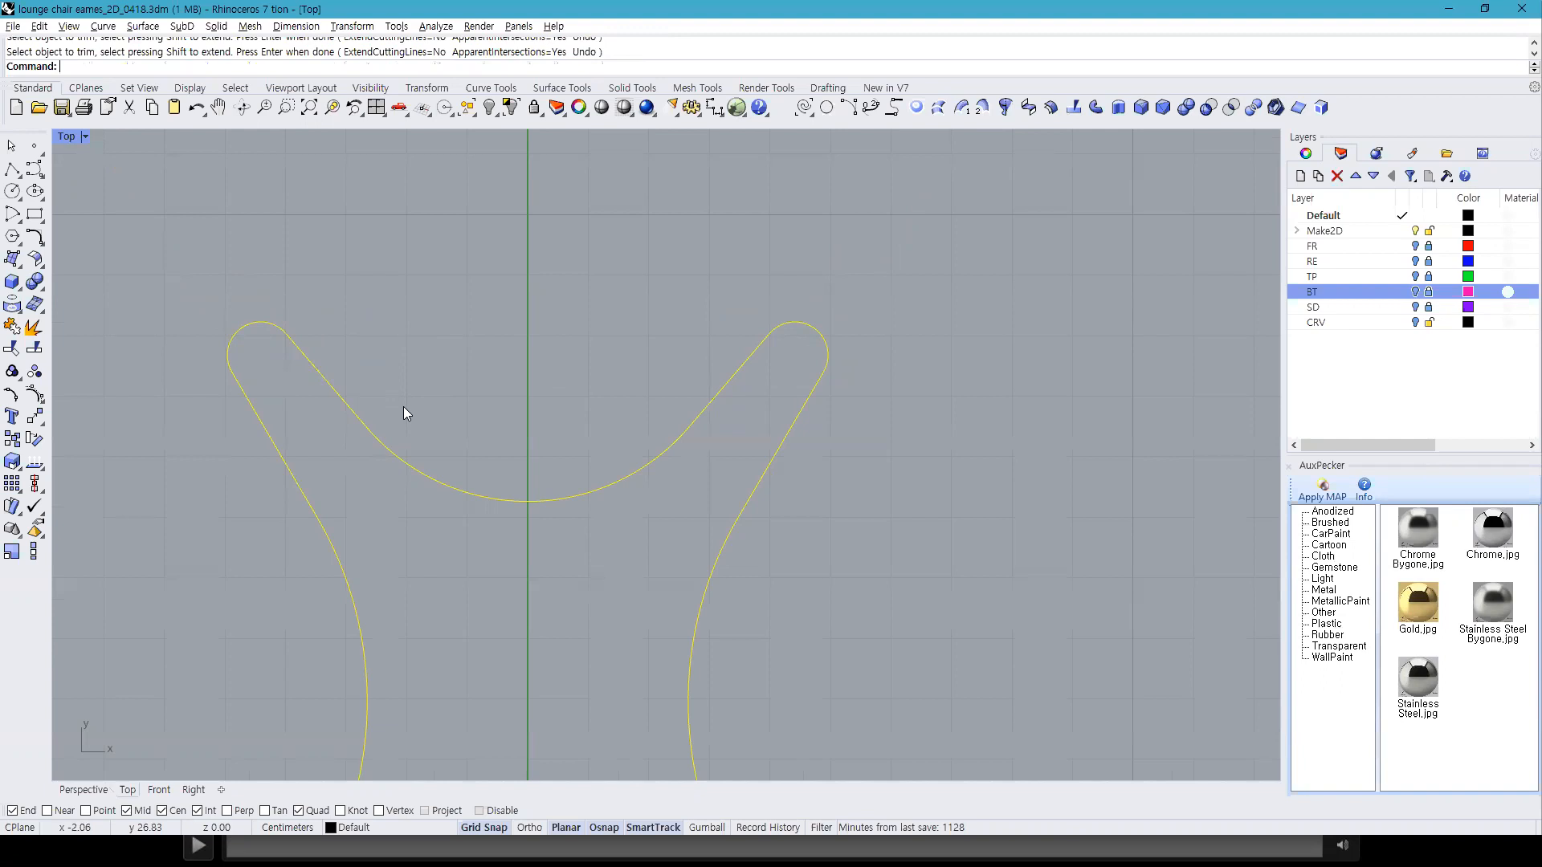
pyautogui.hotkey('ctrl', 'j')
pyautogui.scroll(-5, 466, 457)
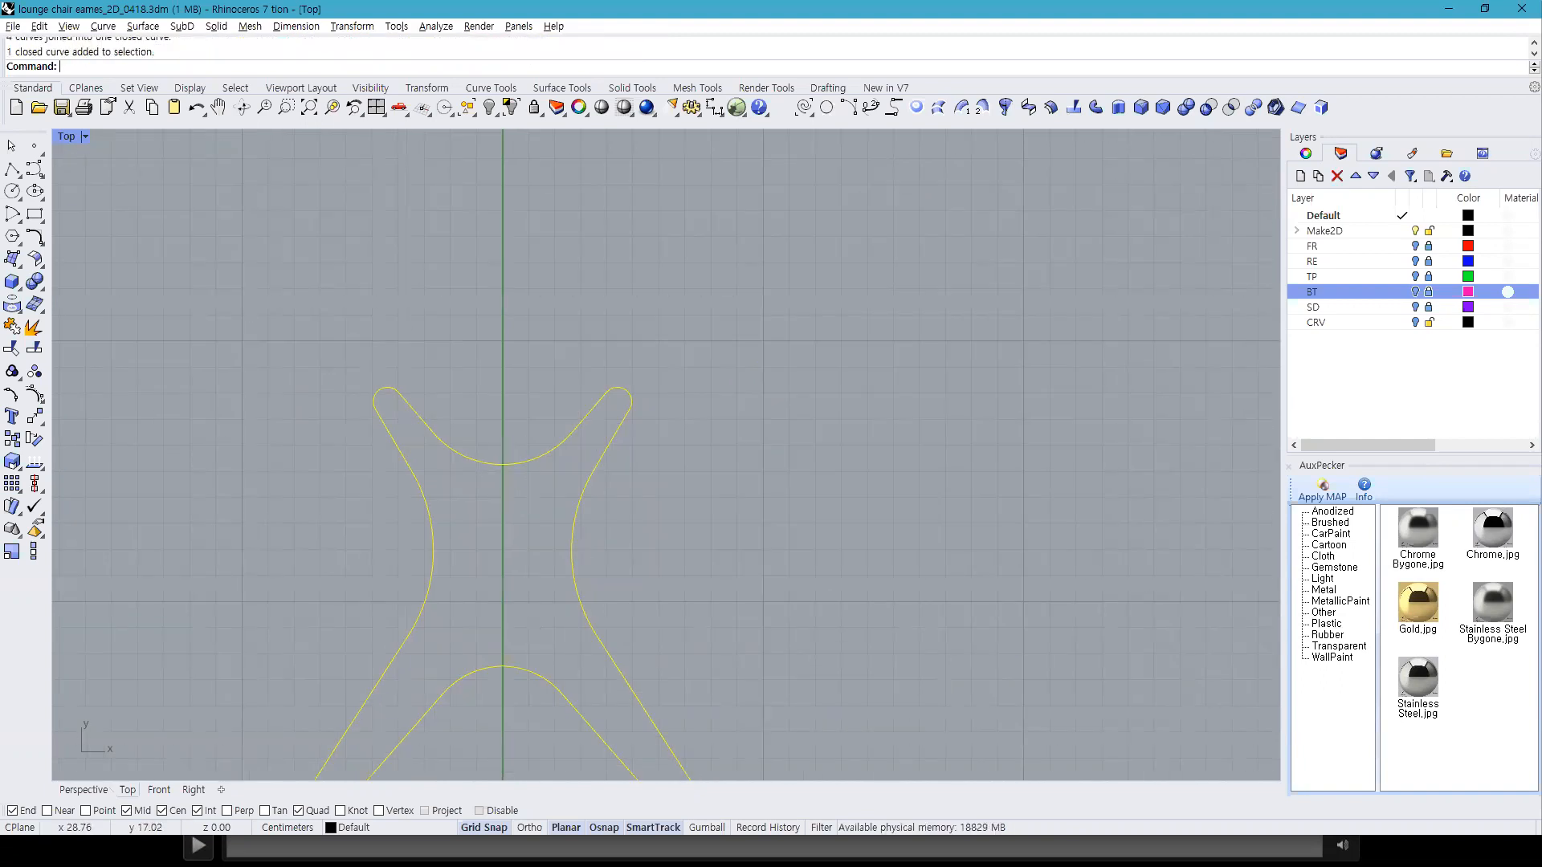
# Step: Check the seat support in the browser's Eames lounge chair video, and show the BT drawing behind the closed outline
pyautogui.hotkey('alt', 'Tab')
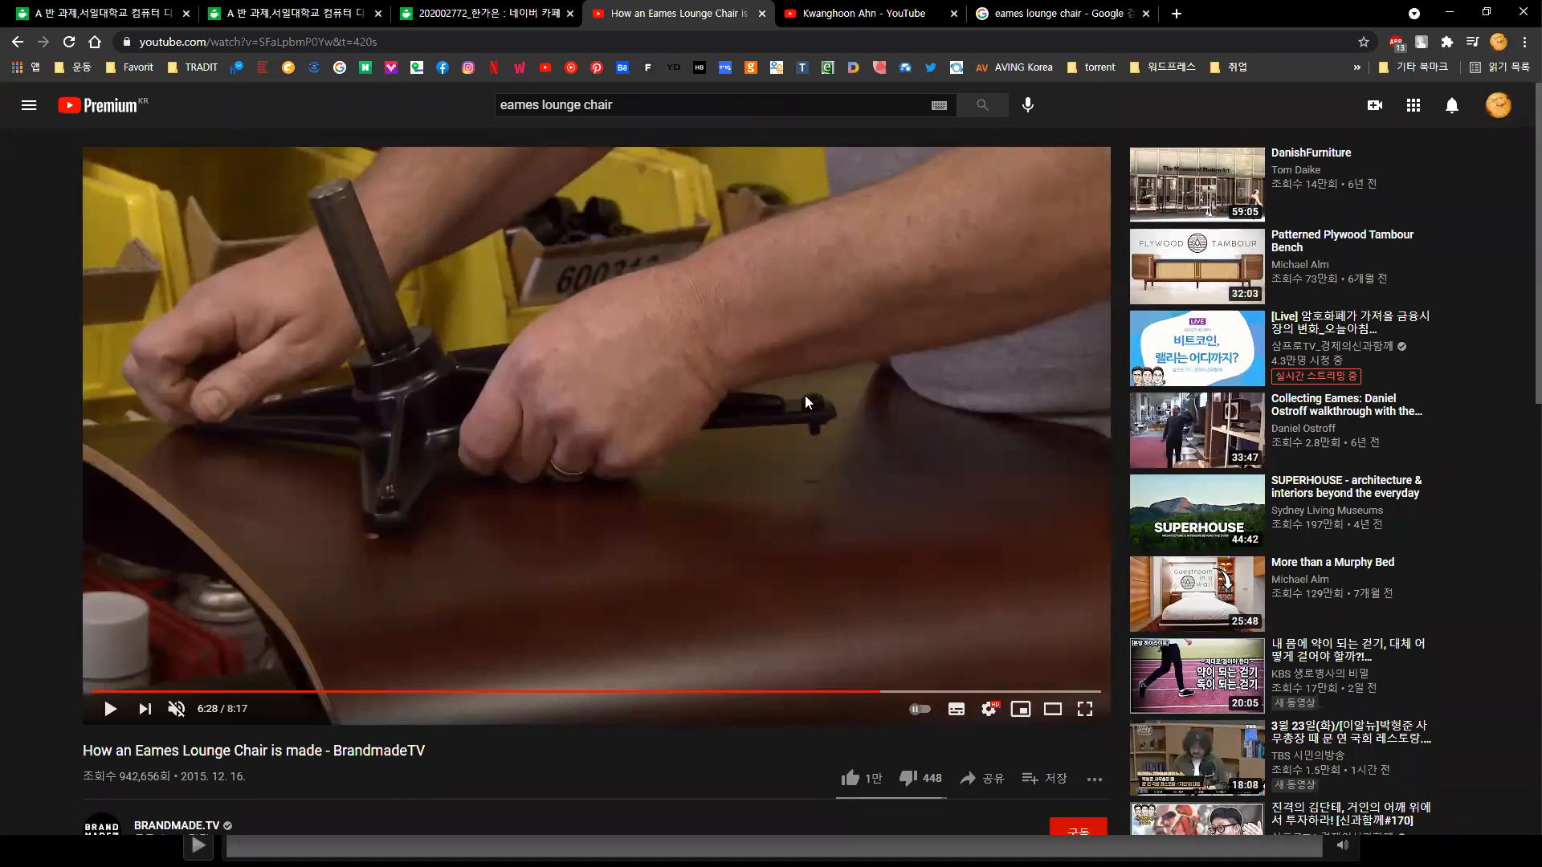
pyautogui.hotkey('alt', 'Tab')
pyautogui.moveTo(715, 516); pyautogui.dragTo(887, 365, button='right')
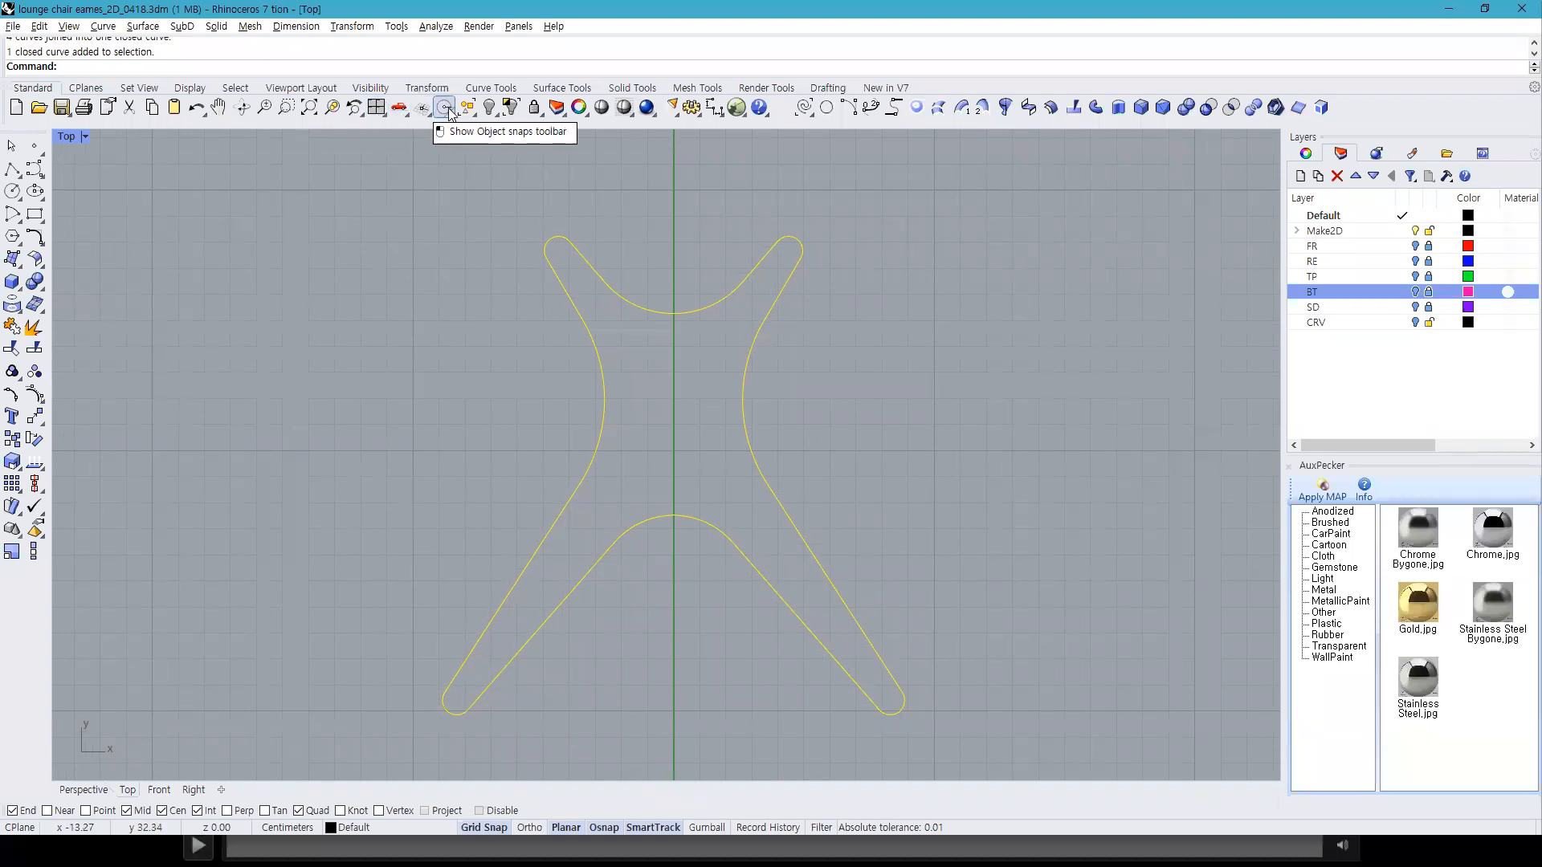
pyautogui.click(1415, 292)
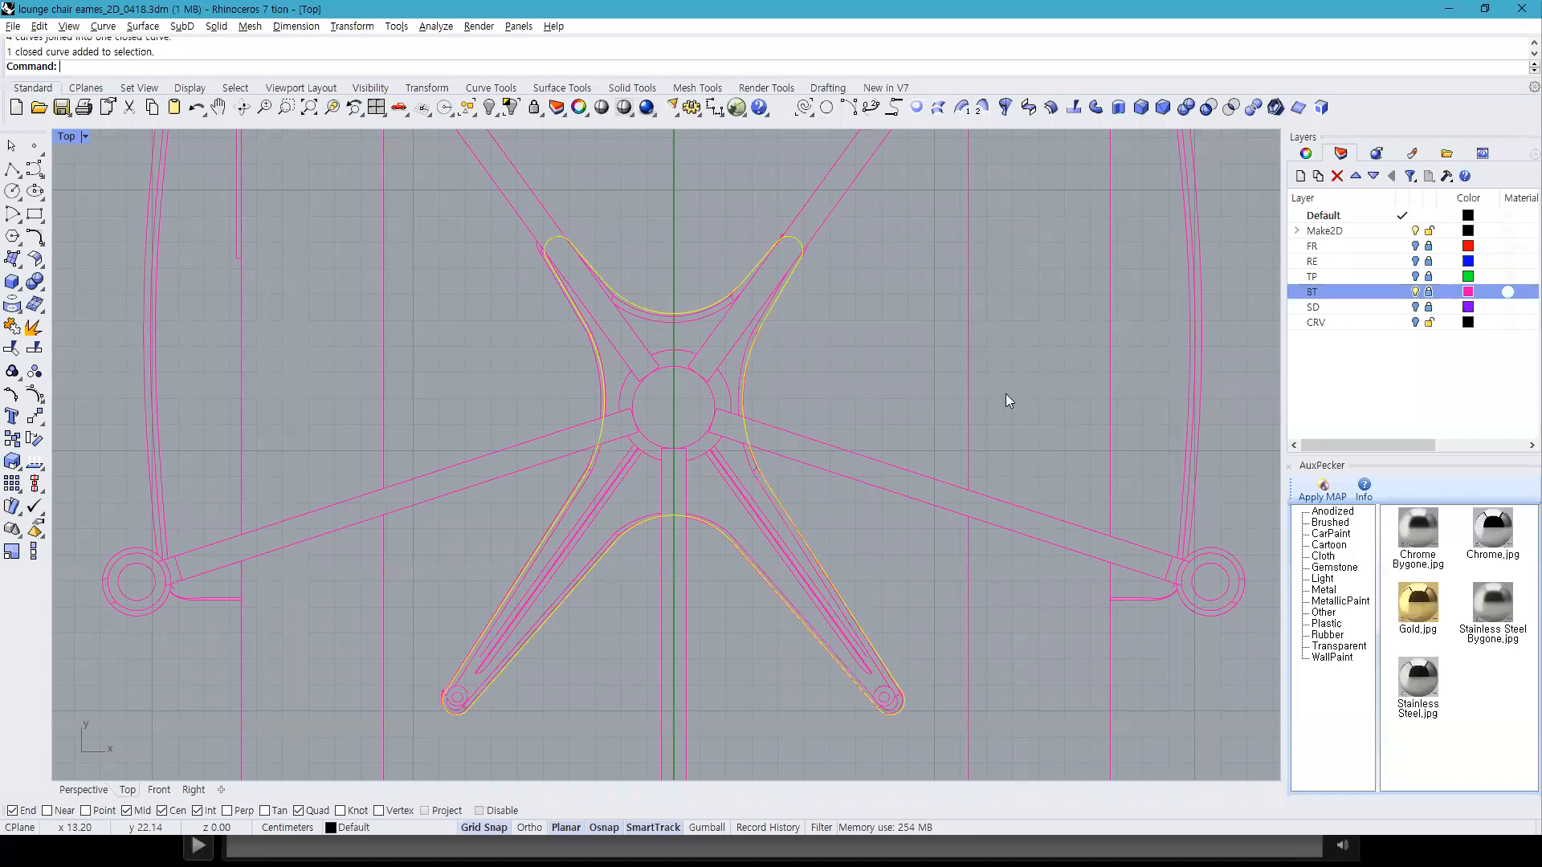
# Step: Show the SD side drawing alongside the BT layer and maximise the Right view around the chair's base
pyautogui.click(375, 107)
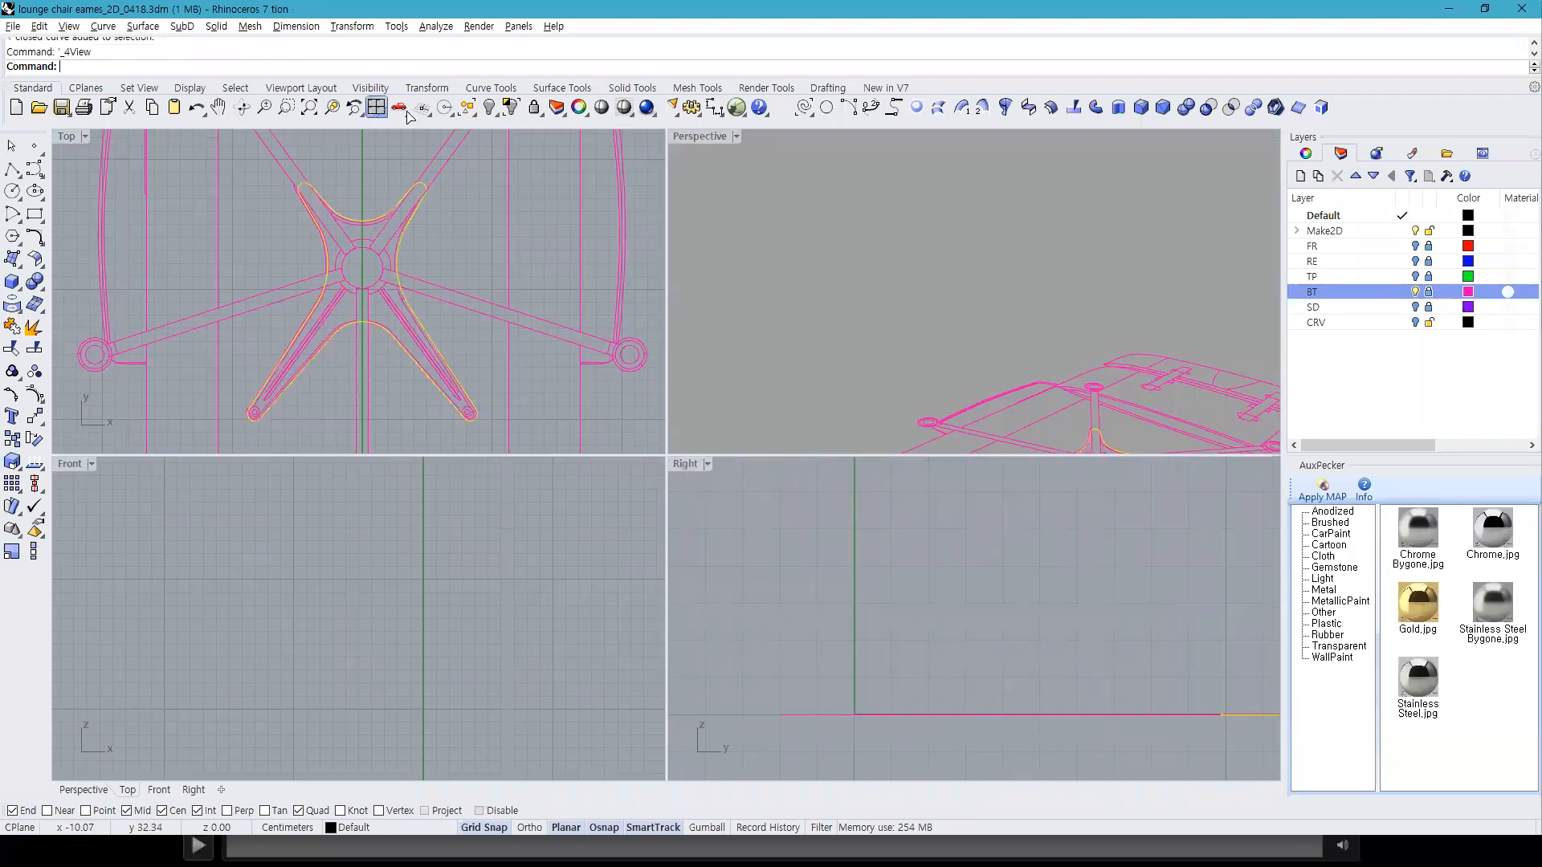
pyautogui.click(1415, 308)
pyautogui.click(1415, 306)
pyautogui.scroll(-3, 1064, 658)
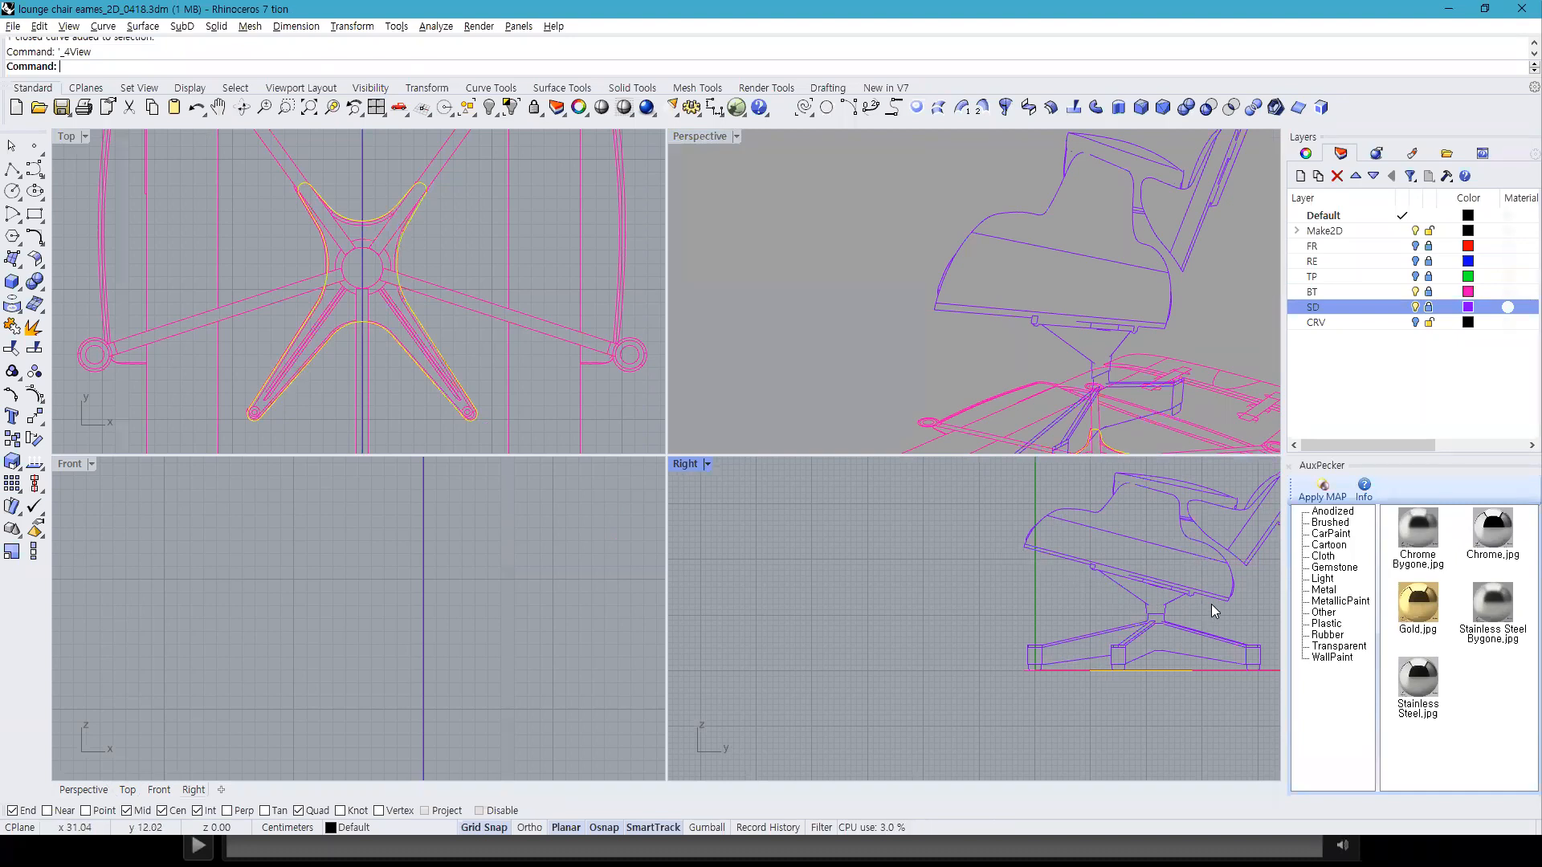
pyautogui.doubleClick(682, 464)
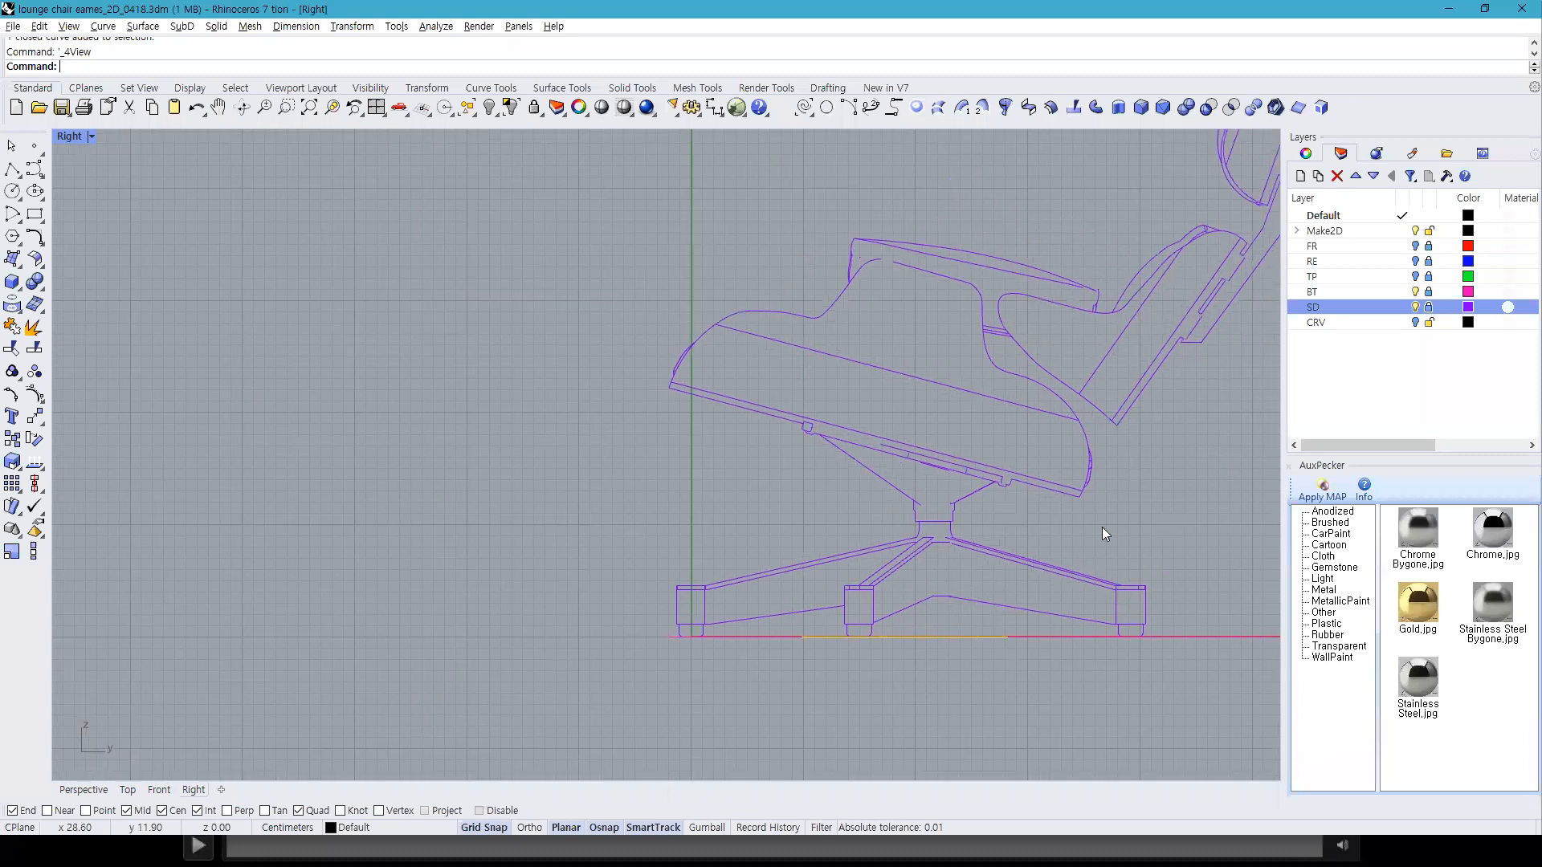
pyautogui.scroll(5, 1093, 496)
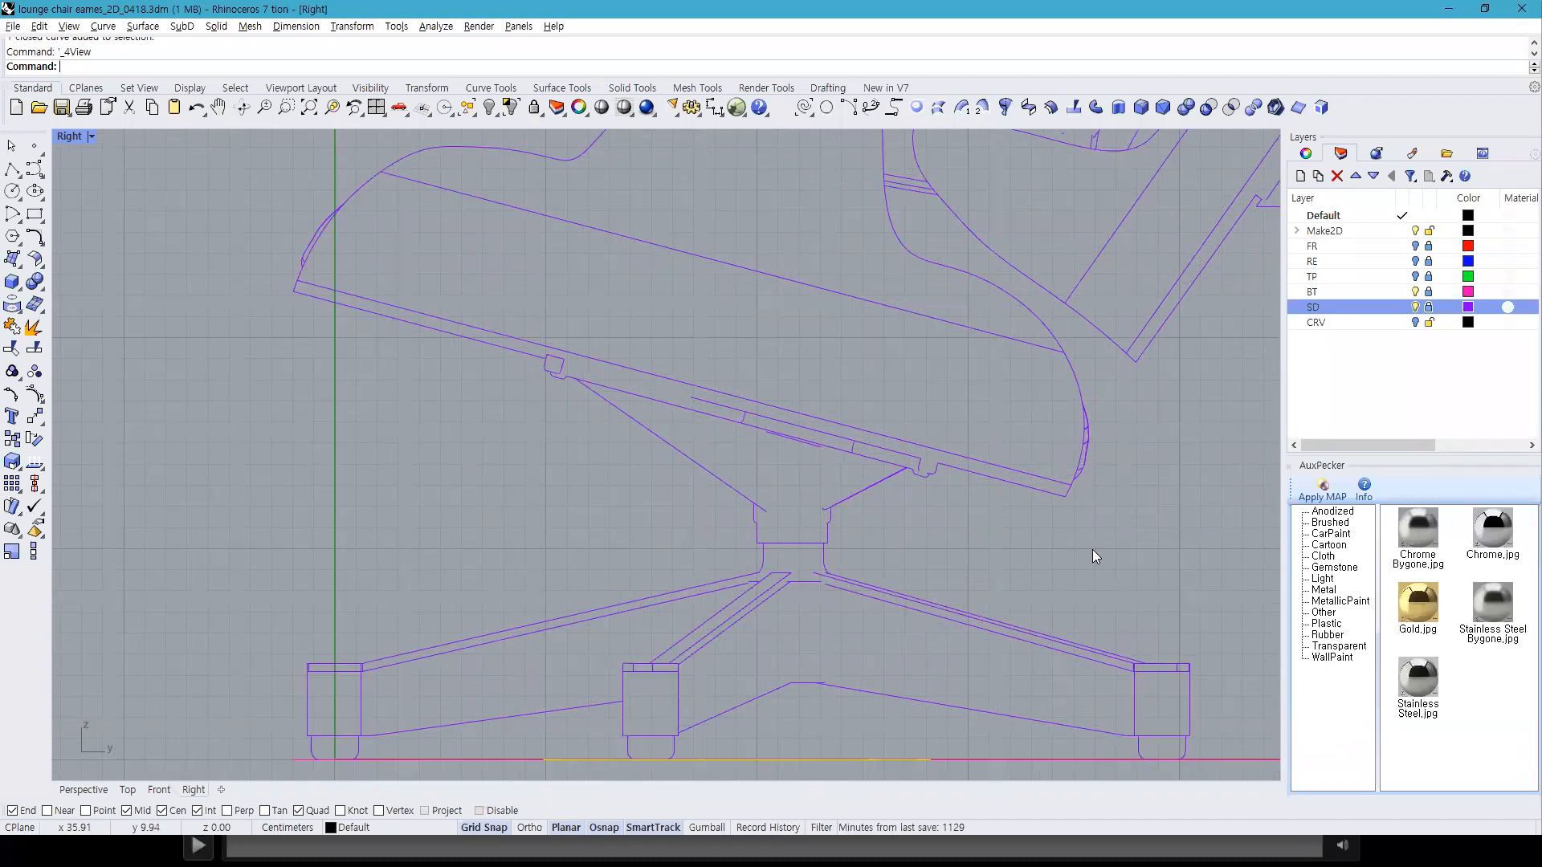
# Step: Draw a line along the seat's slanted underside in Right view, between its two lower corners, and select it
pyautogui.write('line')
pyautogui.press('Return')
pyautogui.click(1065, 496)
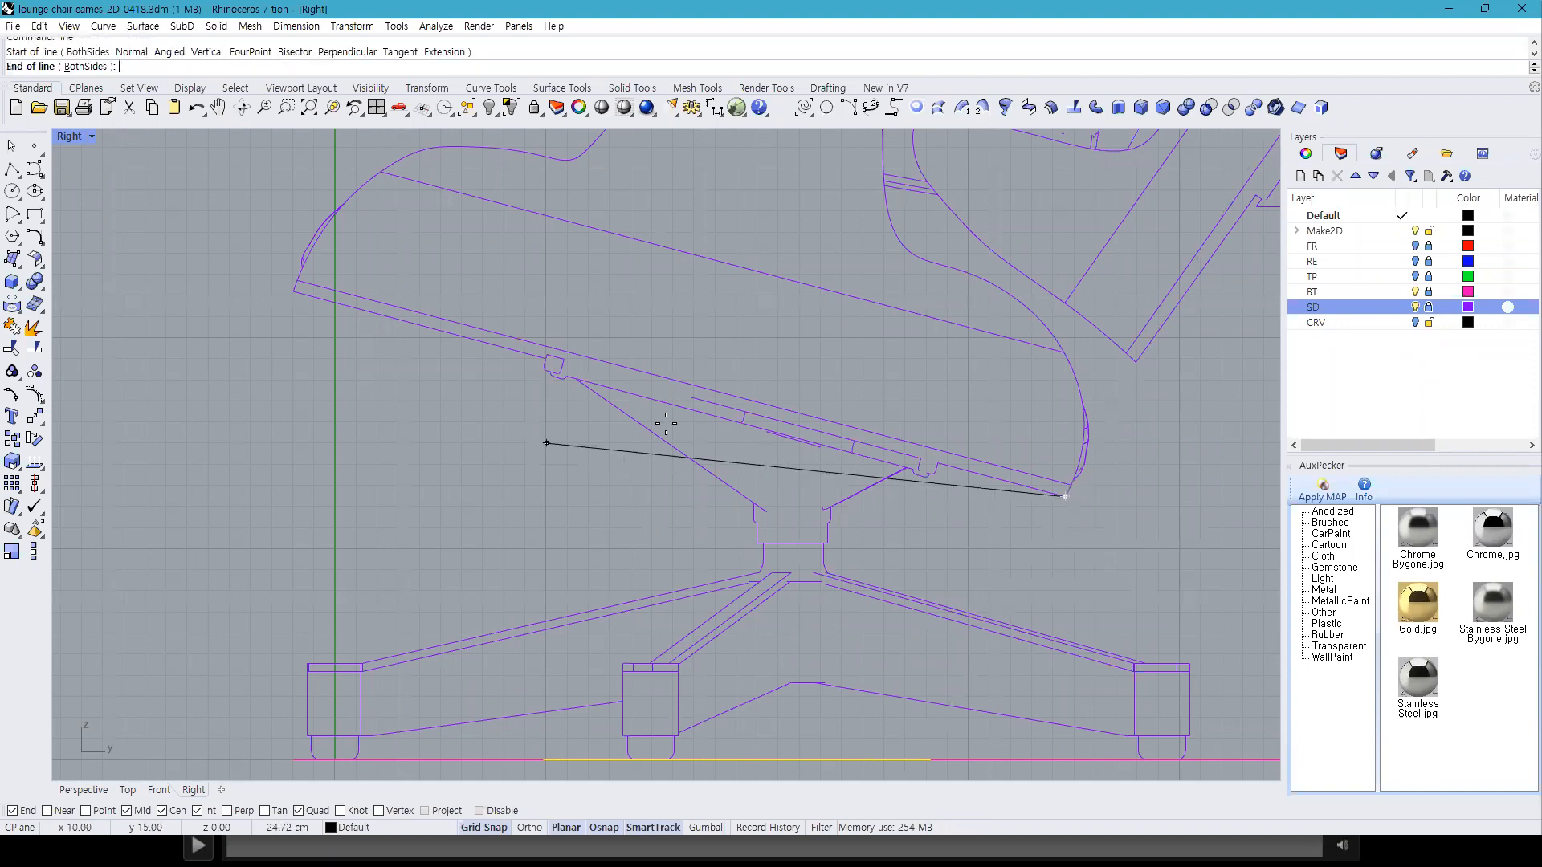
pyautogui.click(294, 292)
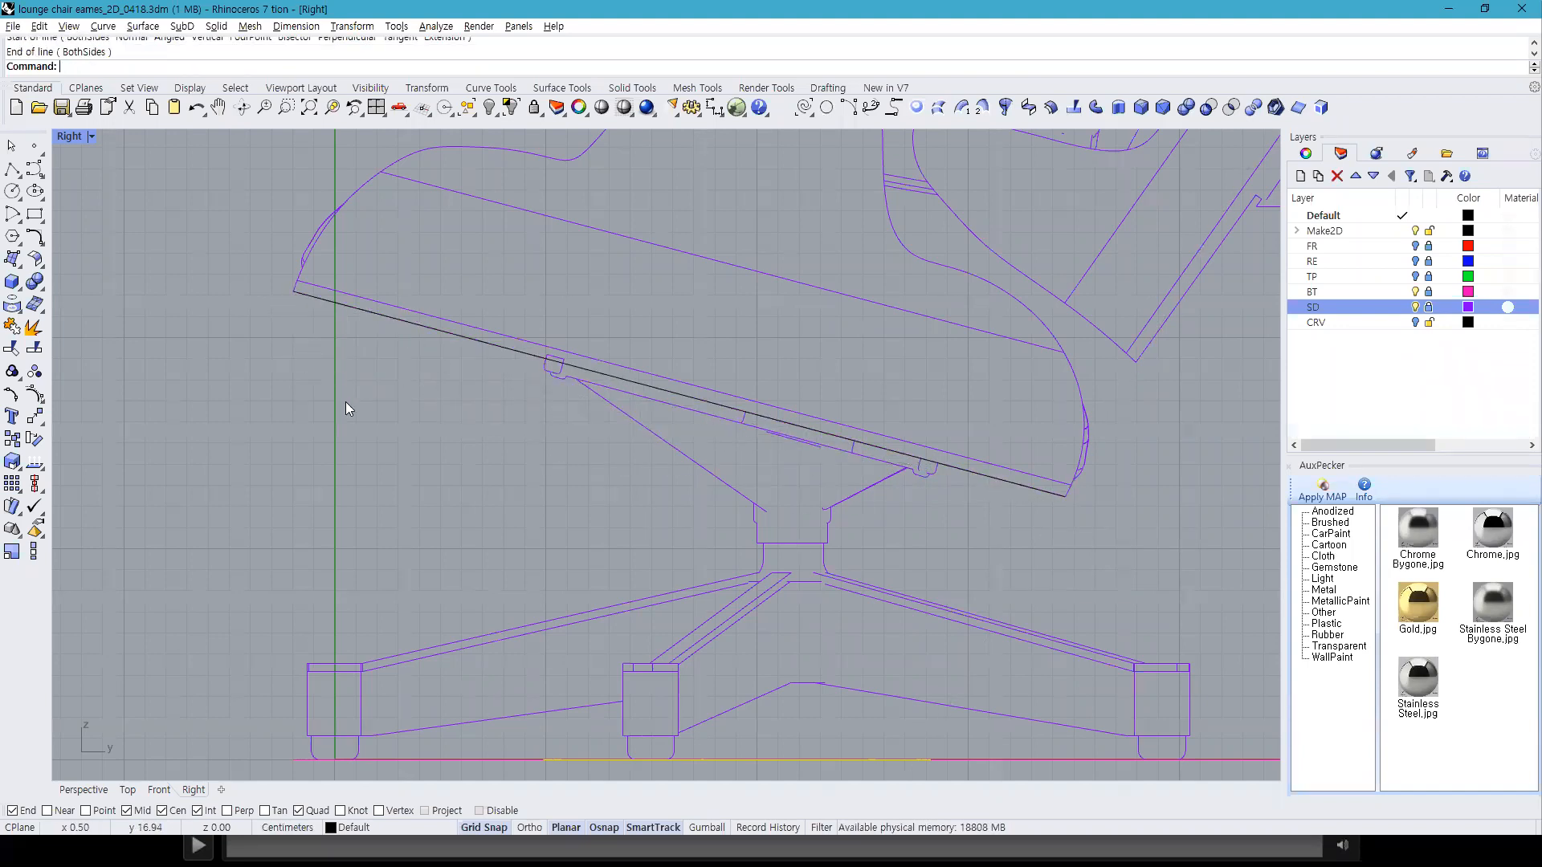
pyautogui.click(412, 324)
pyautogui.click(490, 112)
pyautogui.hotkey('ctrl', 'z')
pyautogui.click(490, 346)
# Step: Start extruding the slanted line as a surface and set the extrusion direction horizontally across the chair in Top view
pyautogui.click(377, 108)
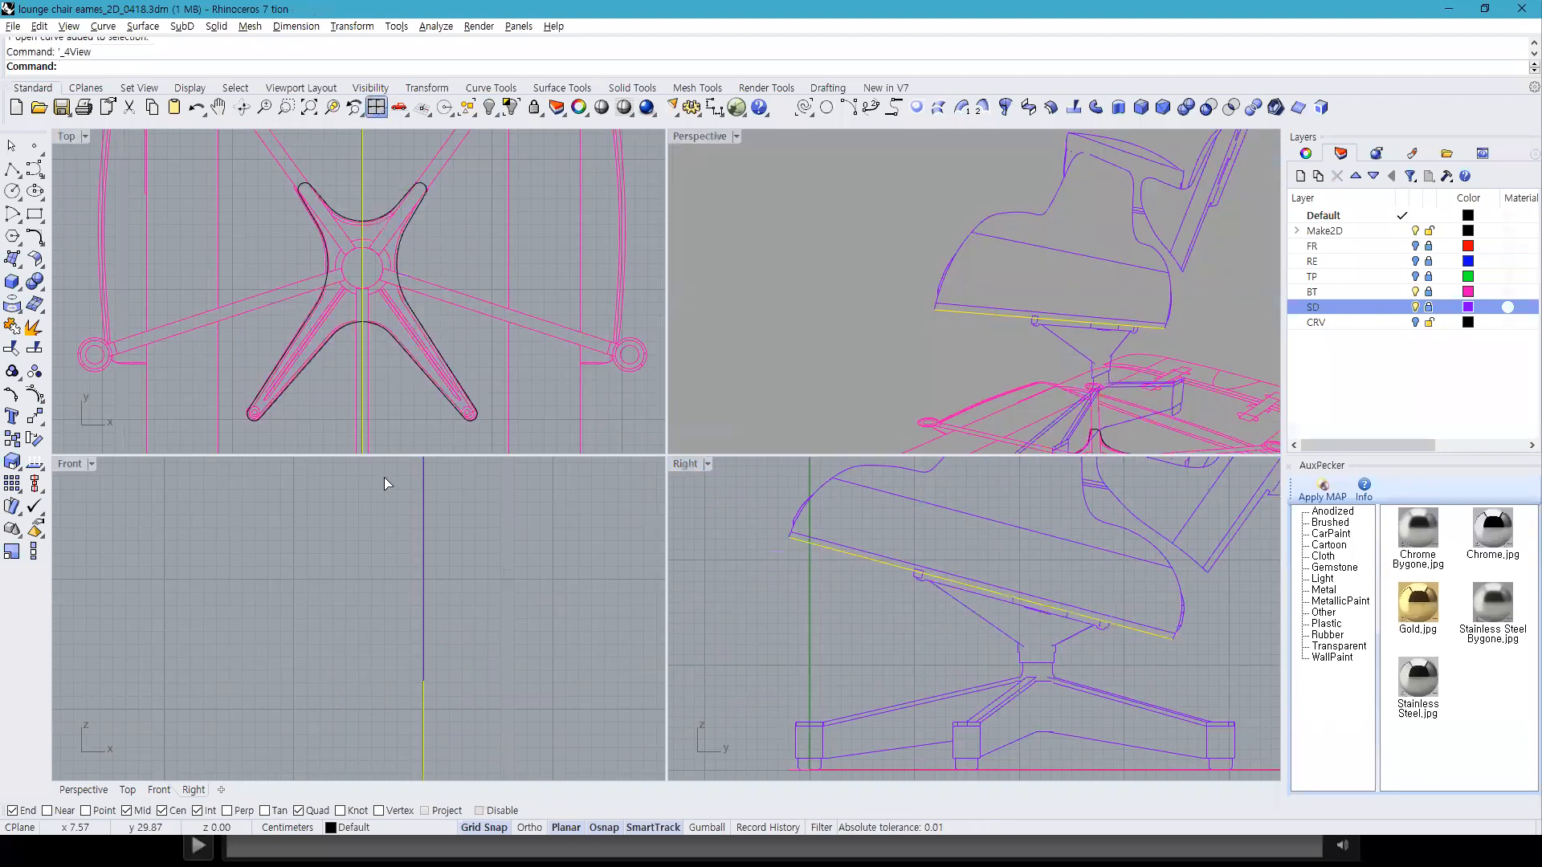
pyautogui.scroll(-4, 463, 324)
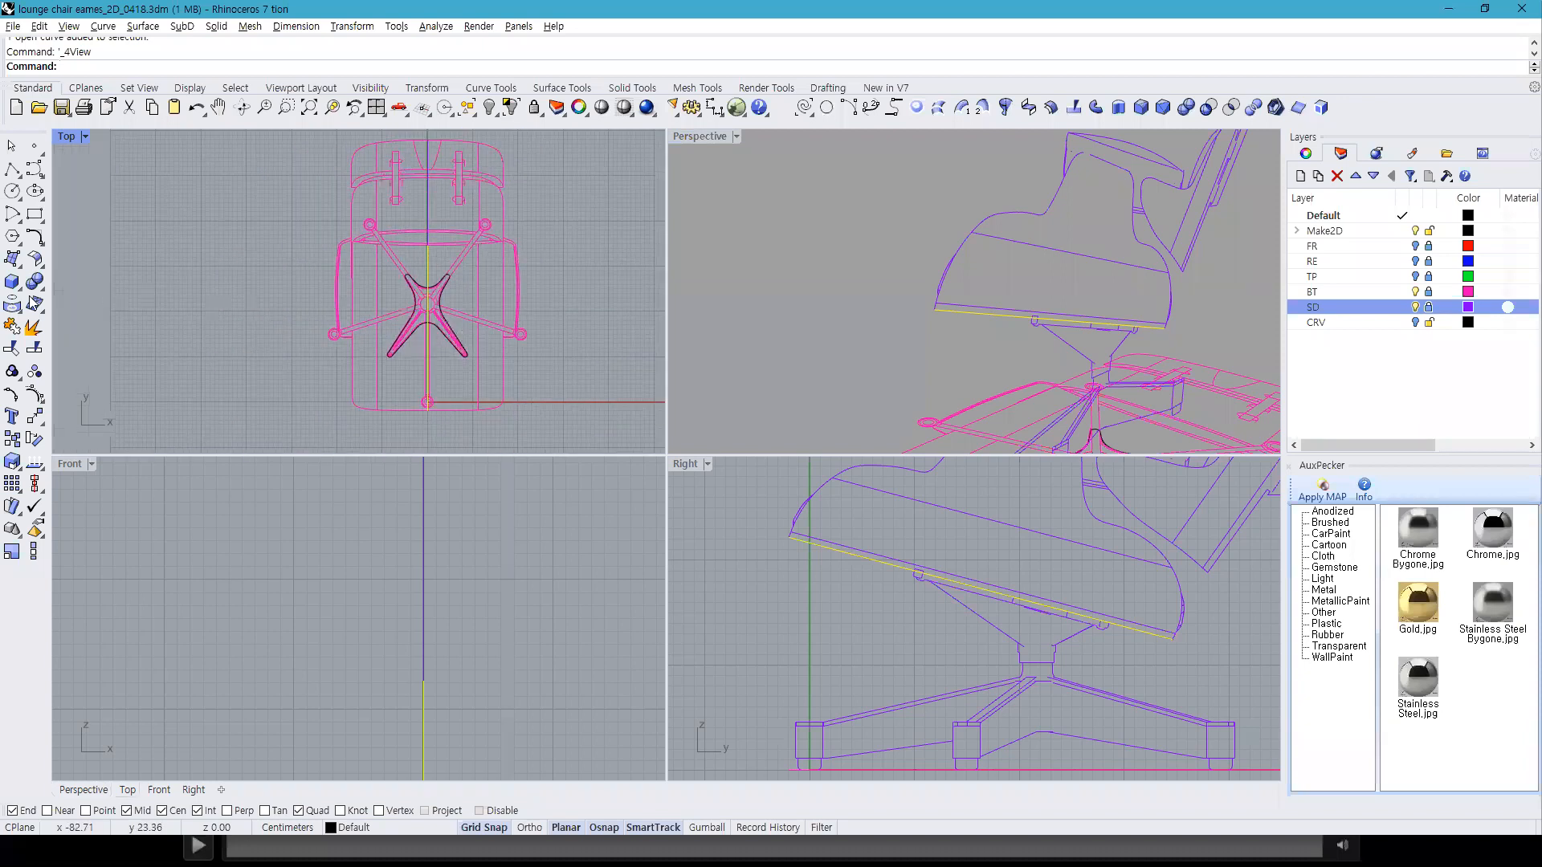
pyautogui.click(12, 283)
pyautogui.click(80, 333)
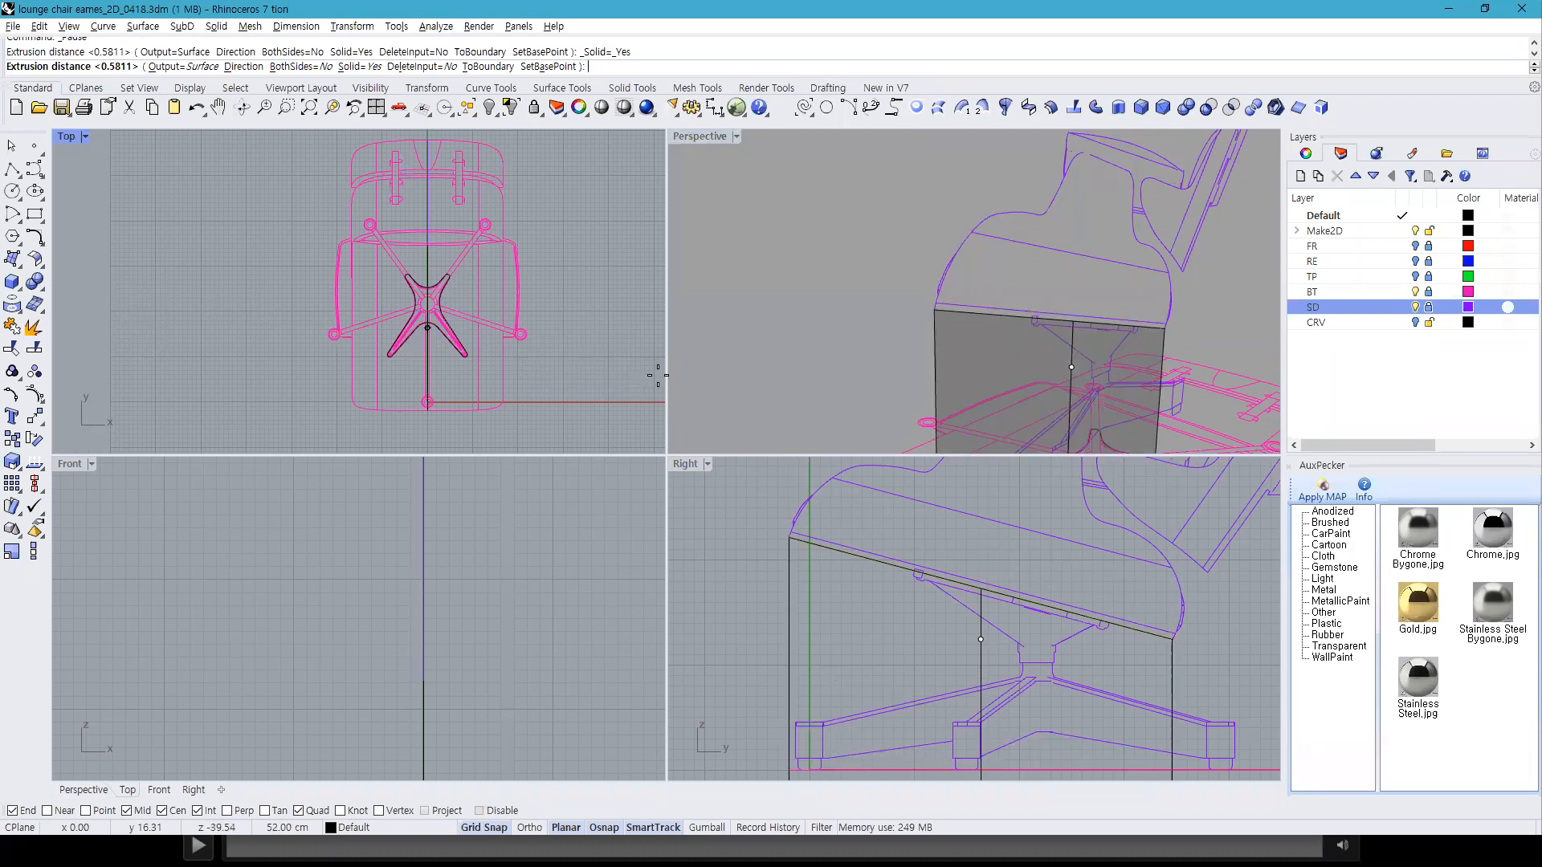
pyautogui.write('d')
pyautogui.press('Return')
pyautogui.click(554, 370)
pyautogui.press('F8')
pyautogui.moveTo(608, 372); pyautogui.dragTo(479, 308, button='right')
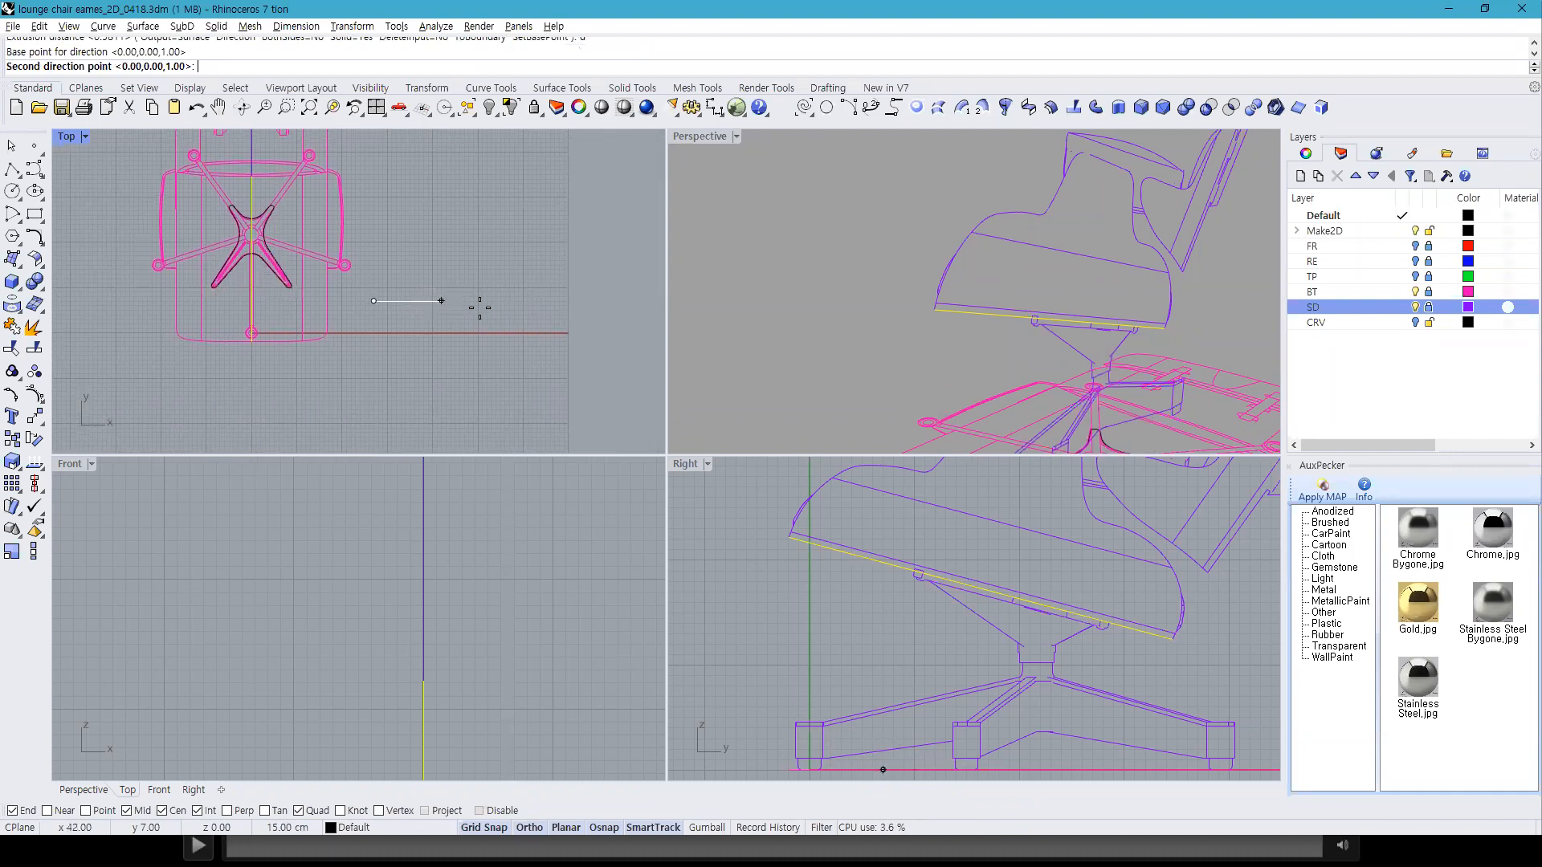
pyautogui.click(450, 301)
pyautogui.press('F8')
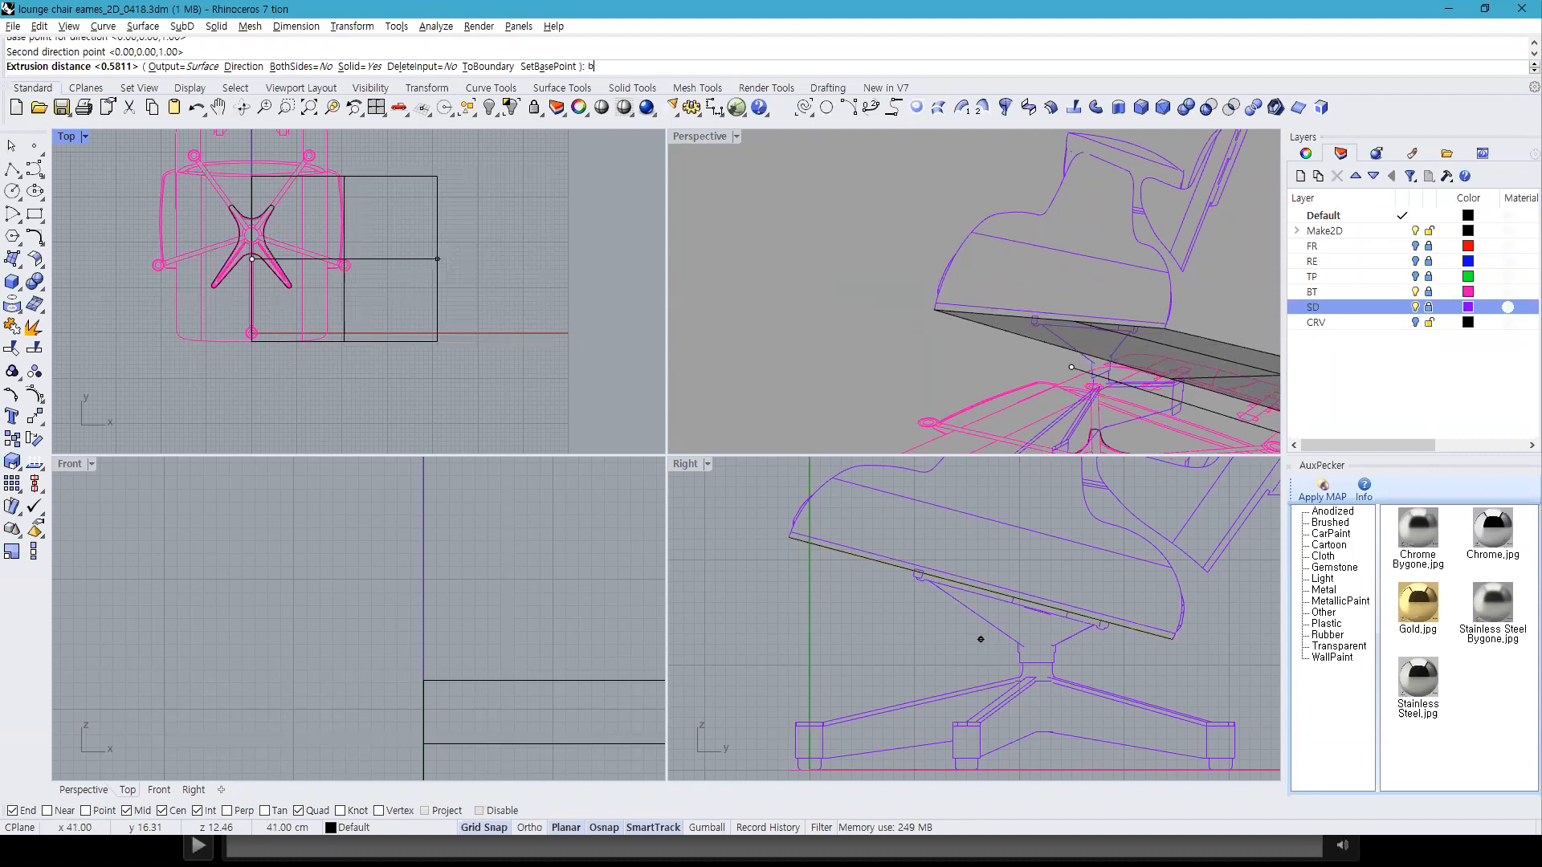
# Step: Extrude the slanted line to both sides by about 43 cm, forming an inclined surface wider than the chair
pyautogui.press('Return')
pyautogui.click(447, 306)
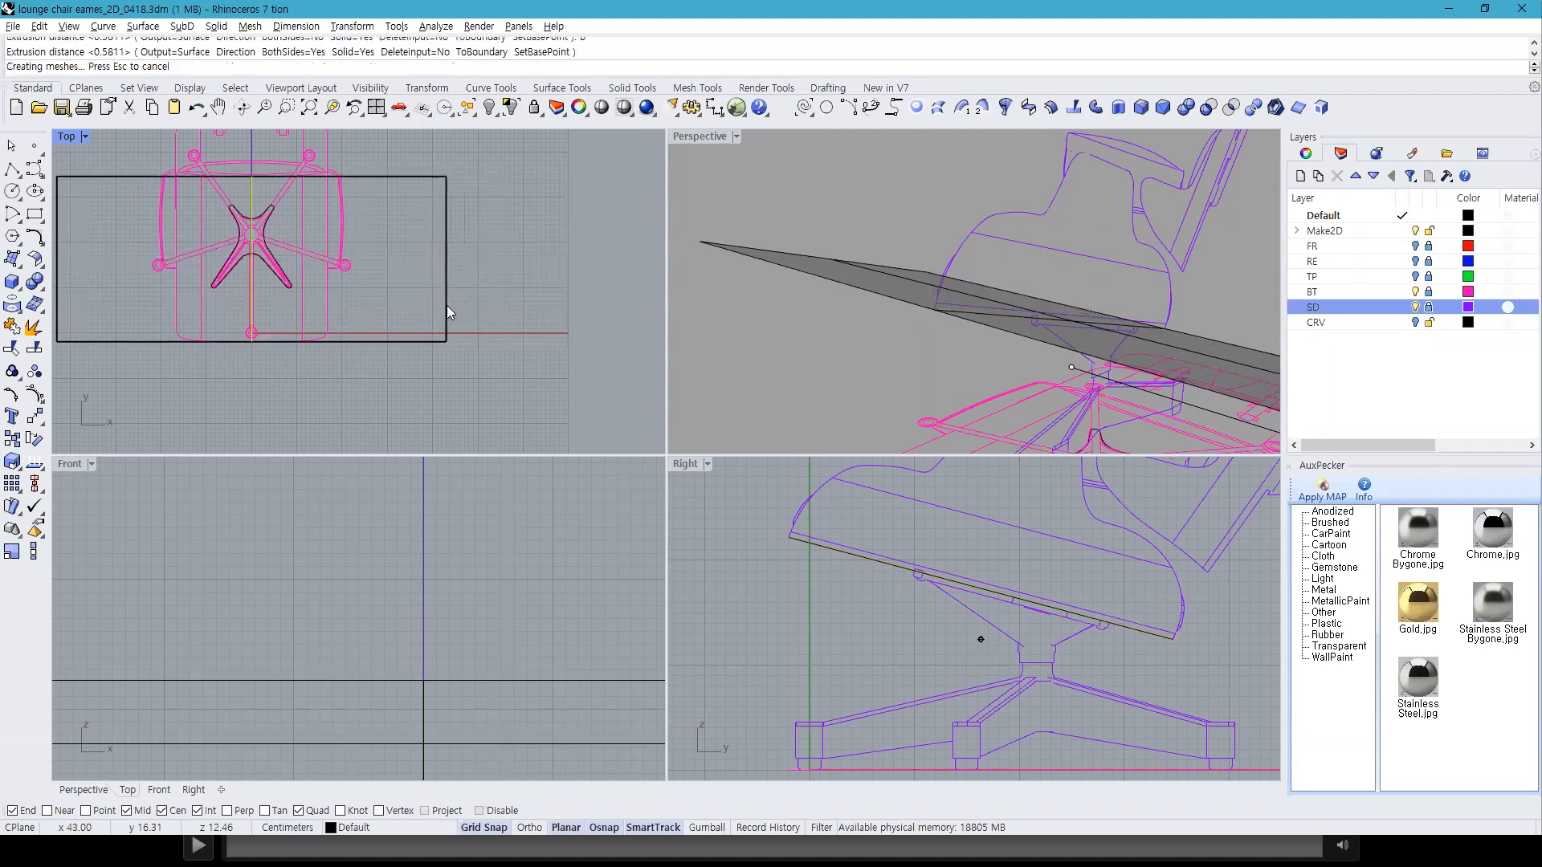
pyautogui.click(874, 297)
pyautogui.moveTo(874, 296); pyautogui.dragTo(789, 290, button='right')
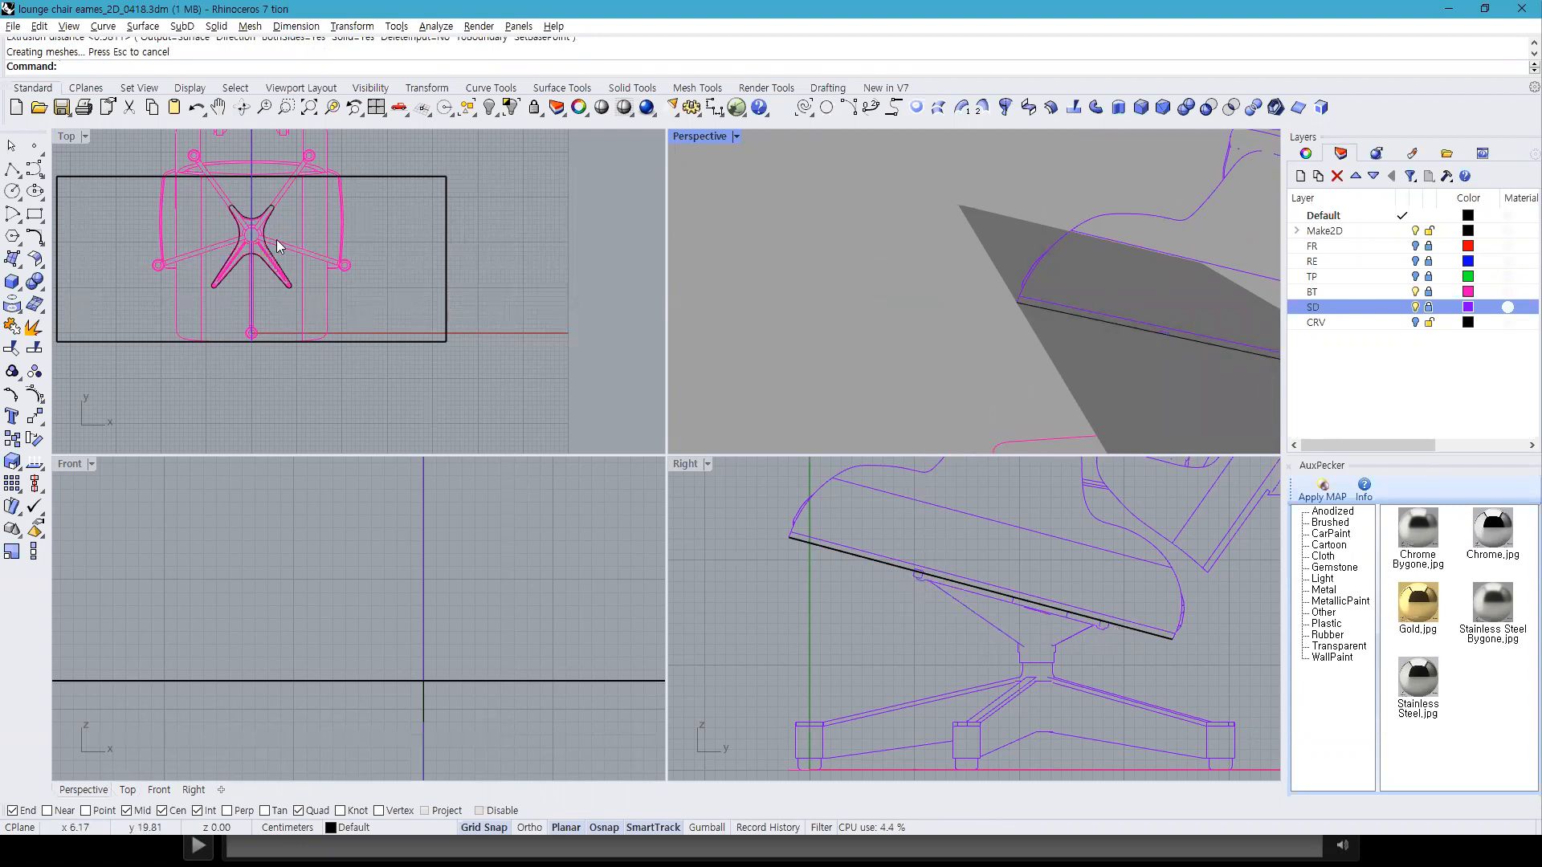
# Step: Split the inclined surface with the closed seat support outline in Top view
pyautogui.click(1097, 363)
pyautogui.scroll(5, 425, 256)
pyautogui.moveTo(450, 273); pyautogui.dragTo(422, 349, button='right')
pyautogui.moveTo(994, 299); pyautogui.dragTo(716, 316, button='right')
pyautogui.moveTo(406, 289); pyautogui.dragTo(321, 222, button='right')
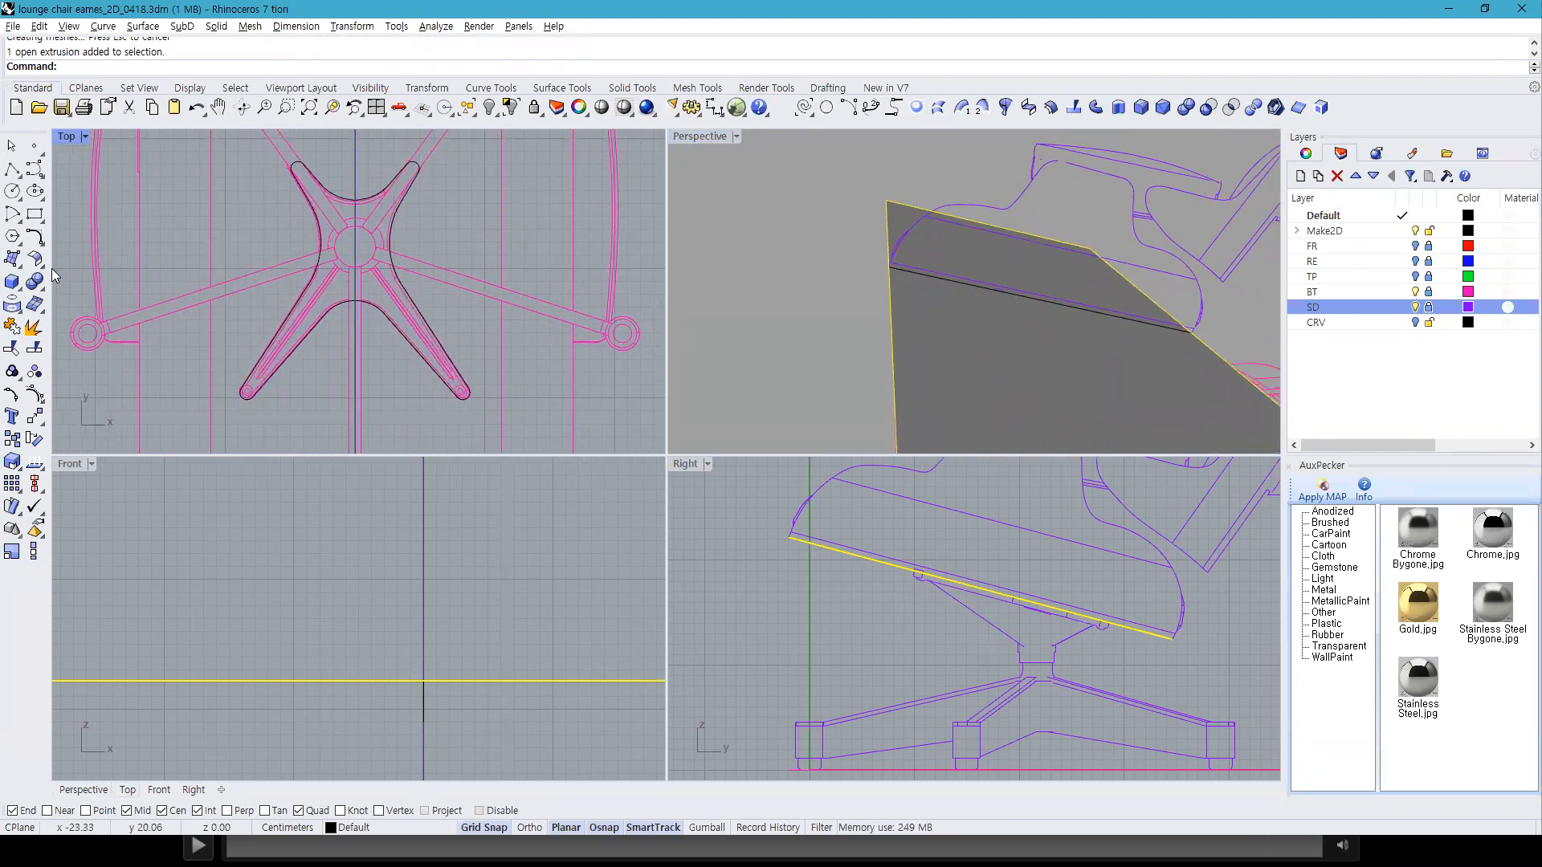
pyautogui.click(34, 347)
pyautogui.click(263, 386)
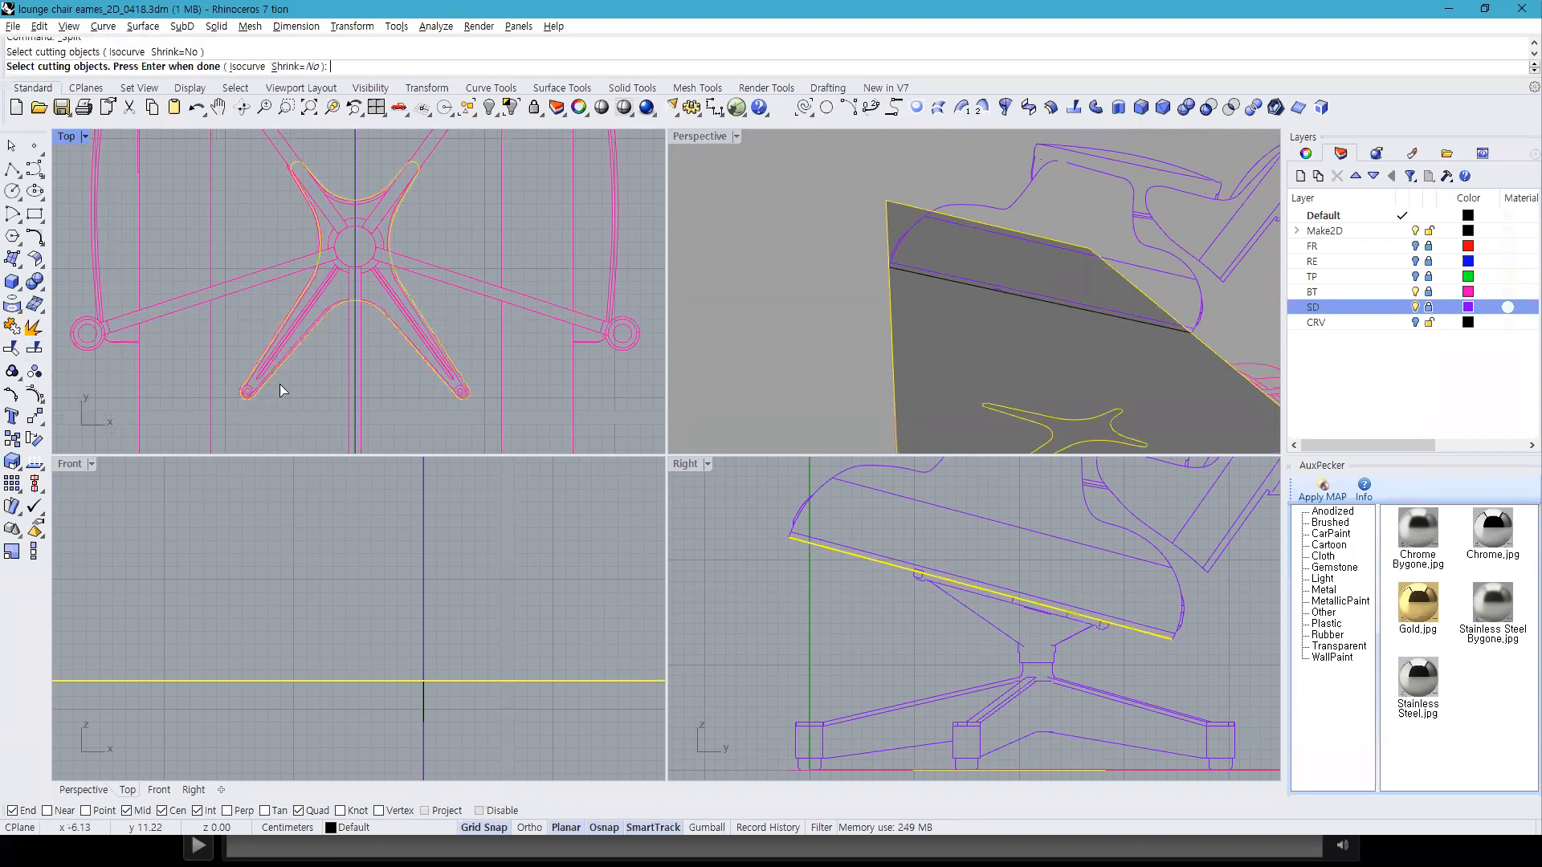
pyautogui.press('Return')
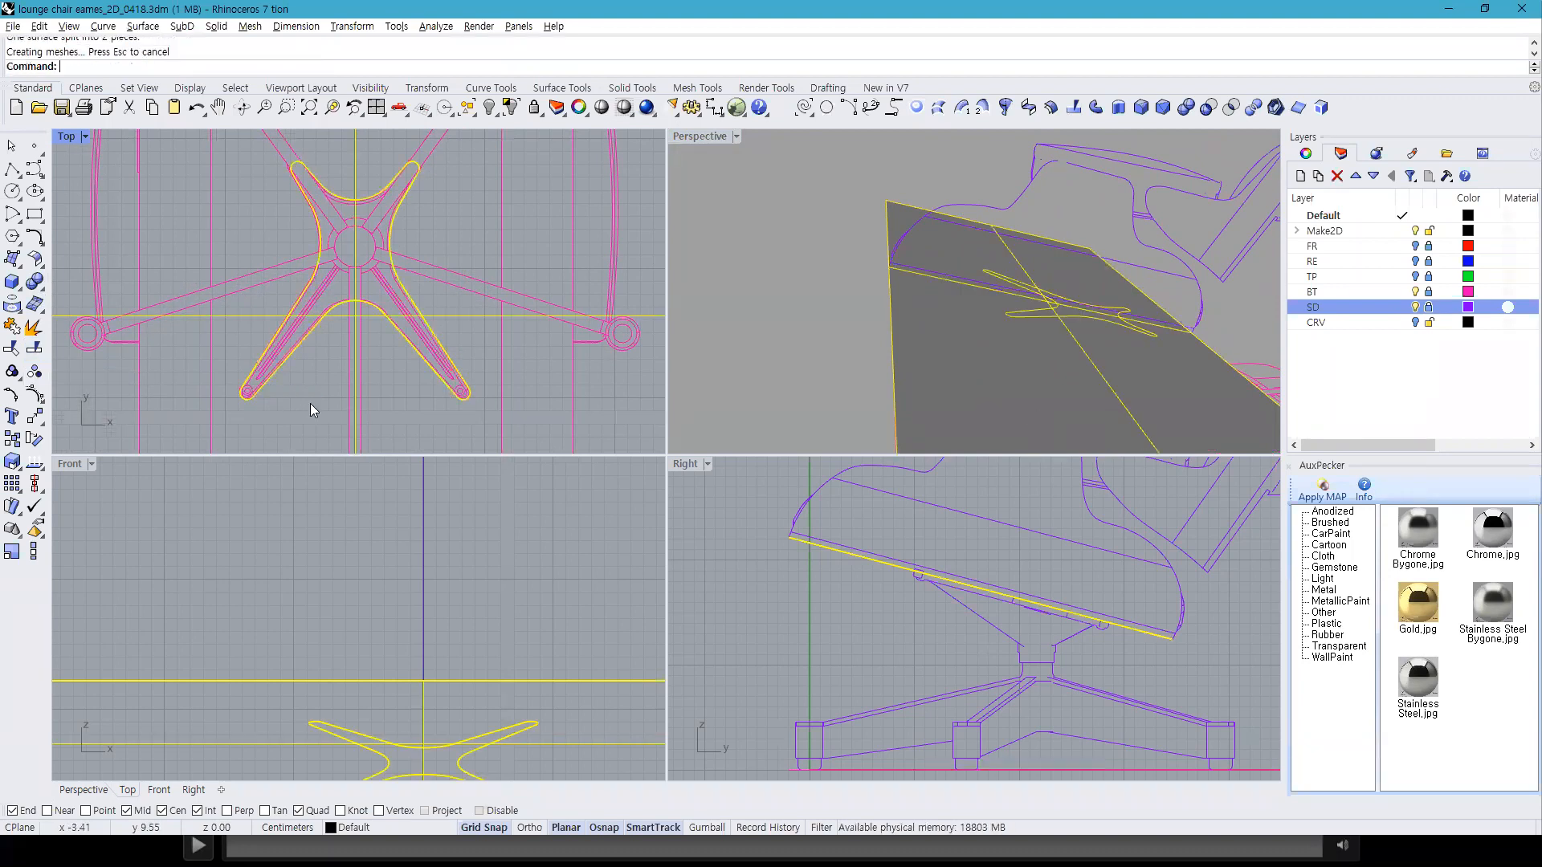
# Step: Delete the surface outside the support outline, shade the Perspective view and select the remaining X-shaped surface
pyautogui.click(1010, 374)
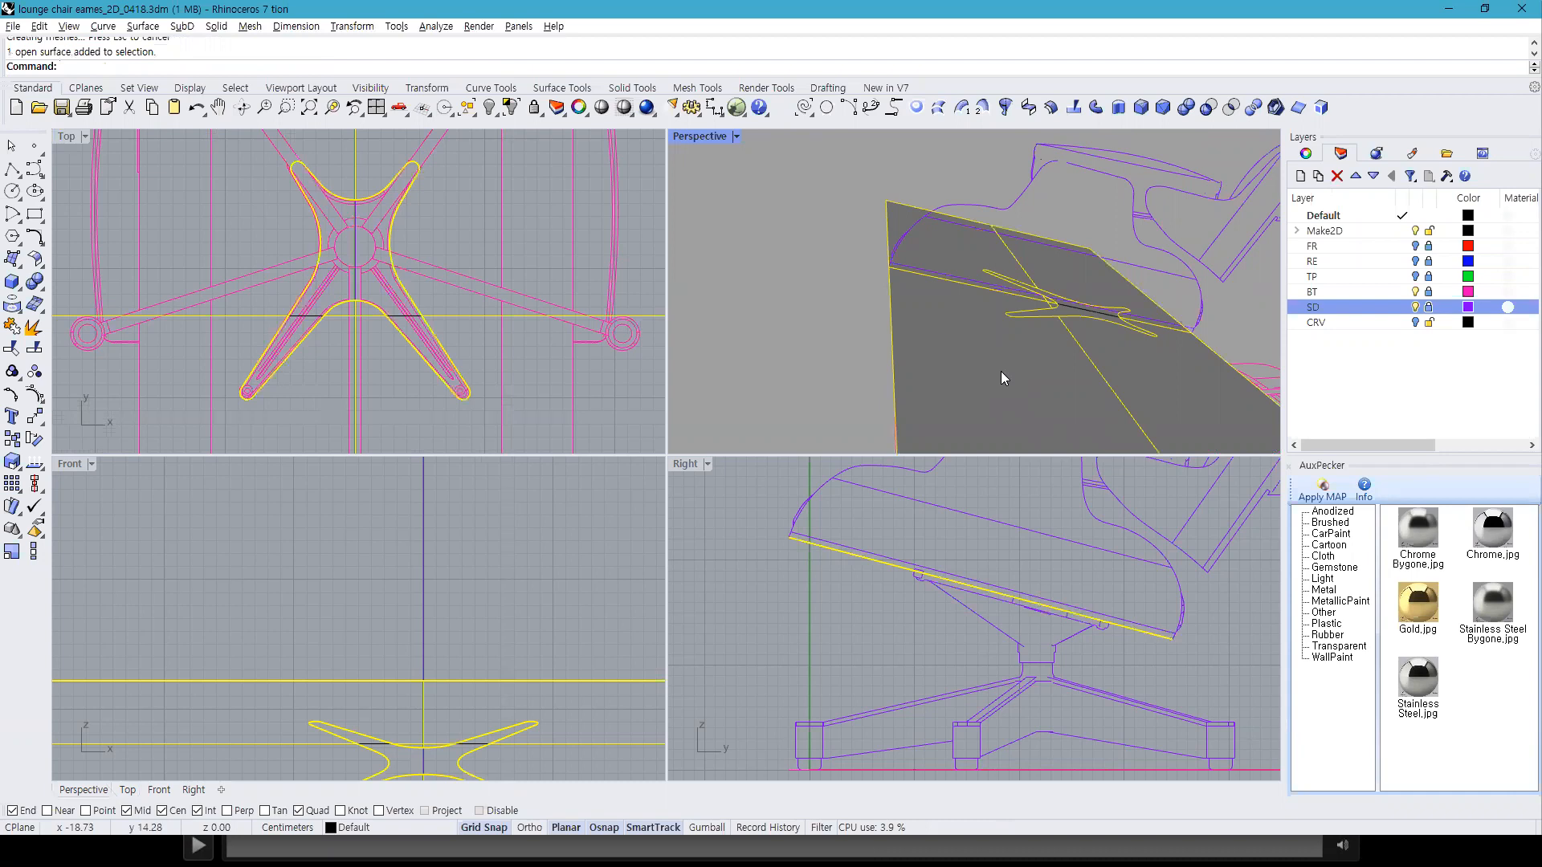
pyautogui.press('Delete')
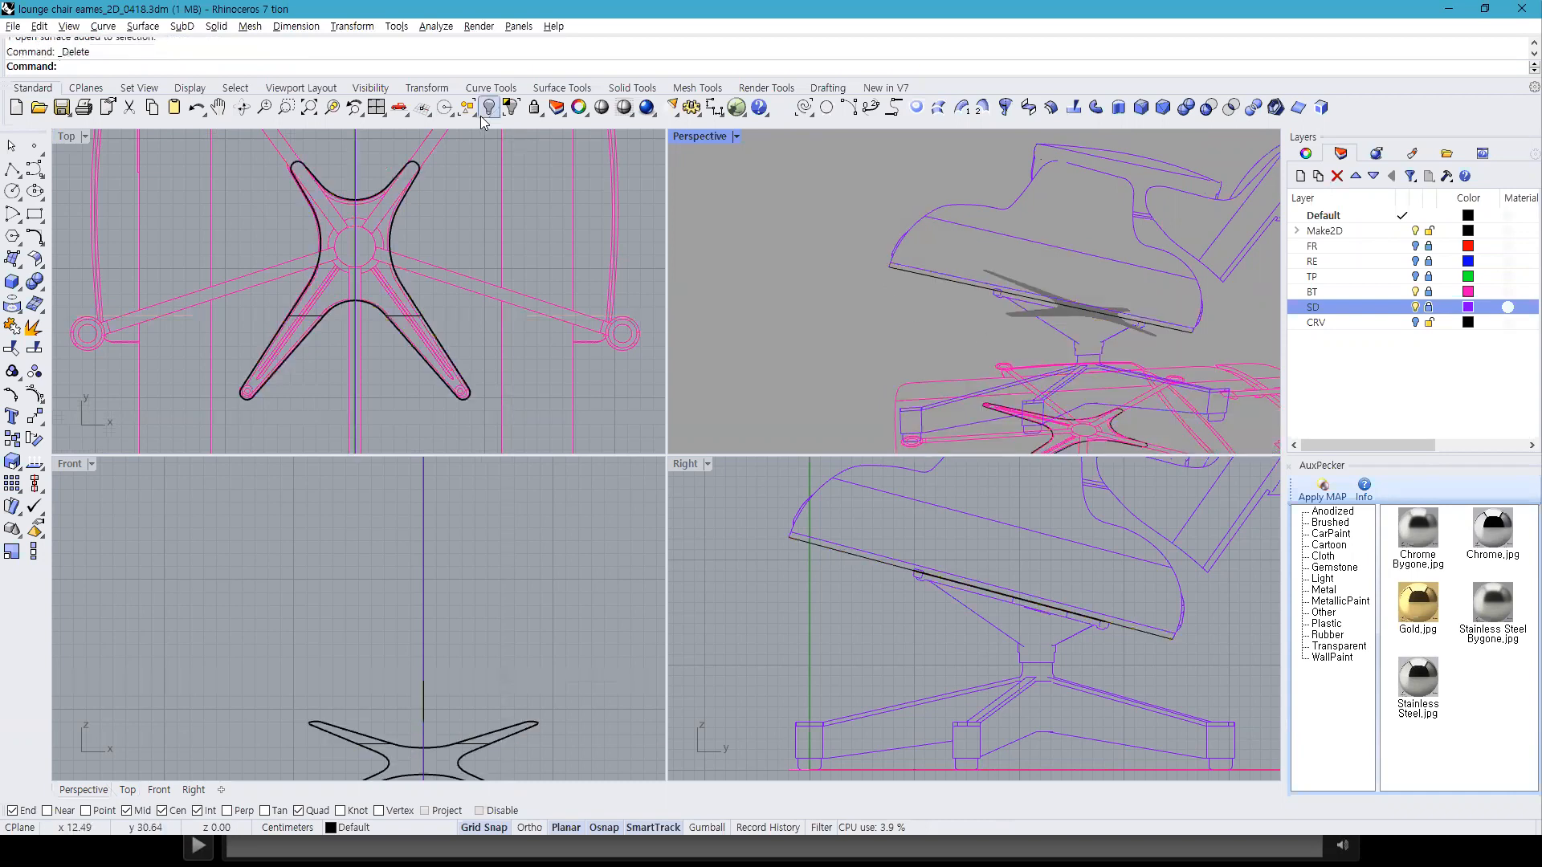
pyautogui.click(624, 108)
pyautogui.moveTo(1075, 294)
pyautogui.mouseDown(button='right')
pyautogui.moveTo(1108, 328)
pyautogui.moveTo(1119, 310)
pyautogui.mouseUp(button='right')
pyautogui.click(1117, 310)
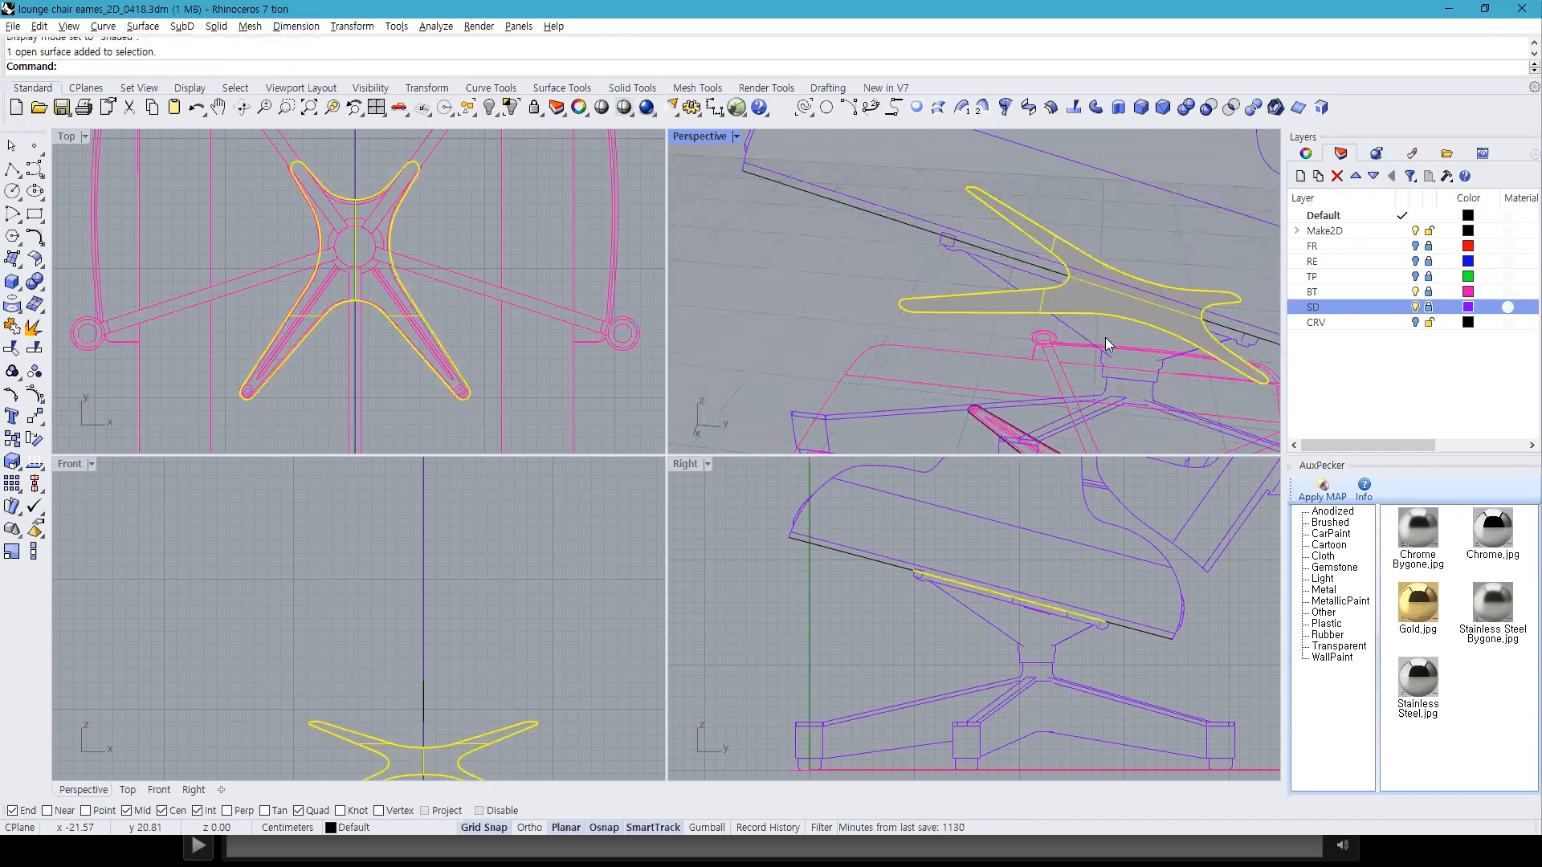
# Step: Check the support in the browser's chair video, and measure the depth of the front mounting lug in Right view with an aligned dimension
pyautogui.hotkey('alt', 'Tab')
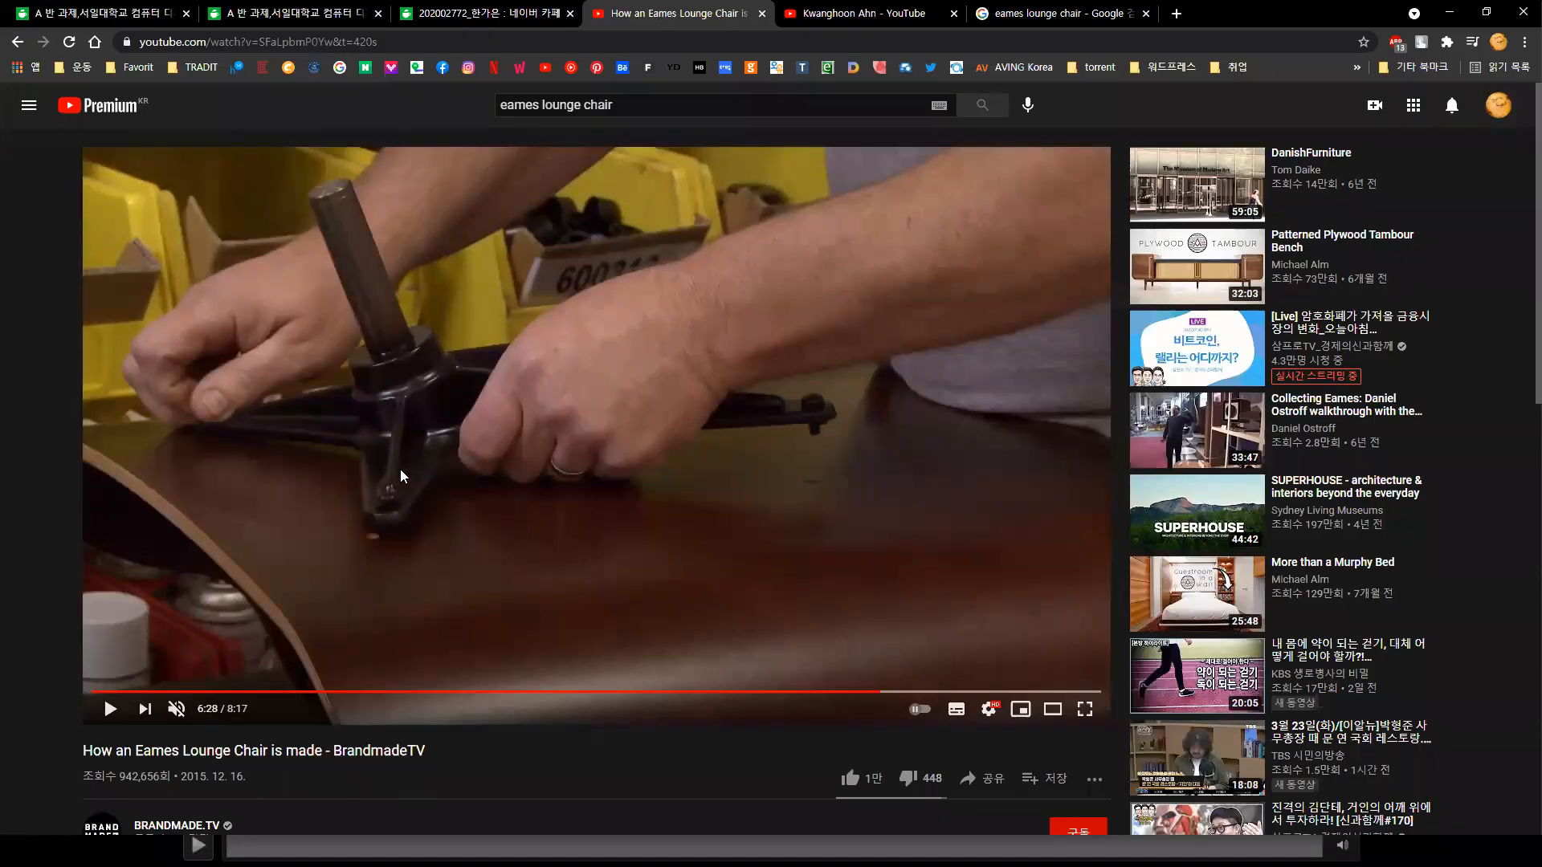
pyautogui.hotkey('alt', 'Tab')
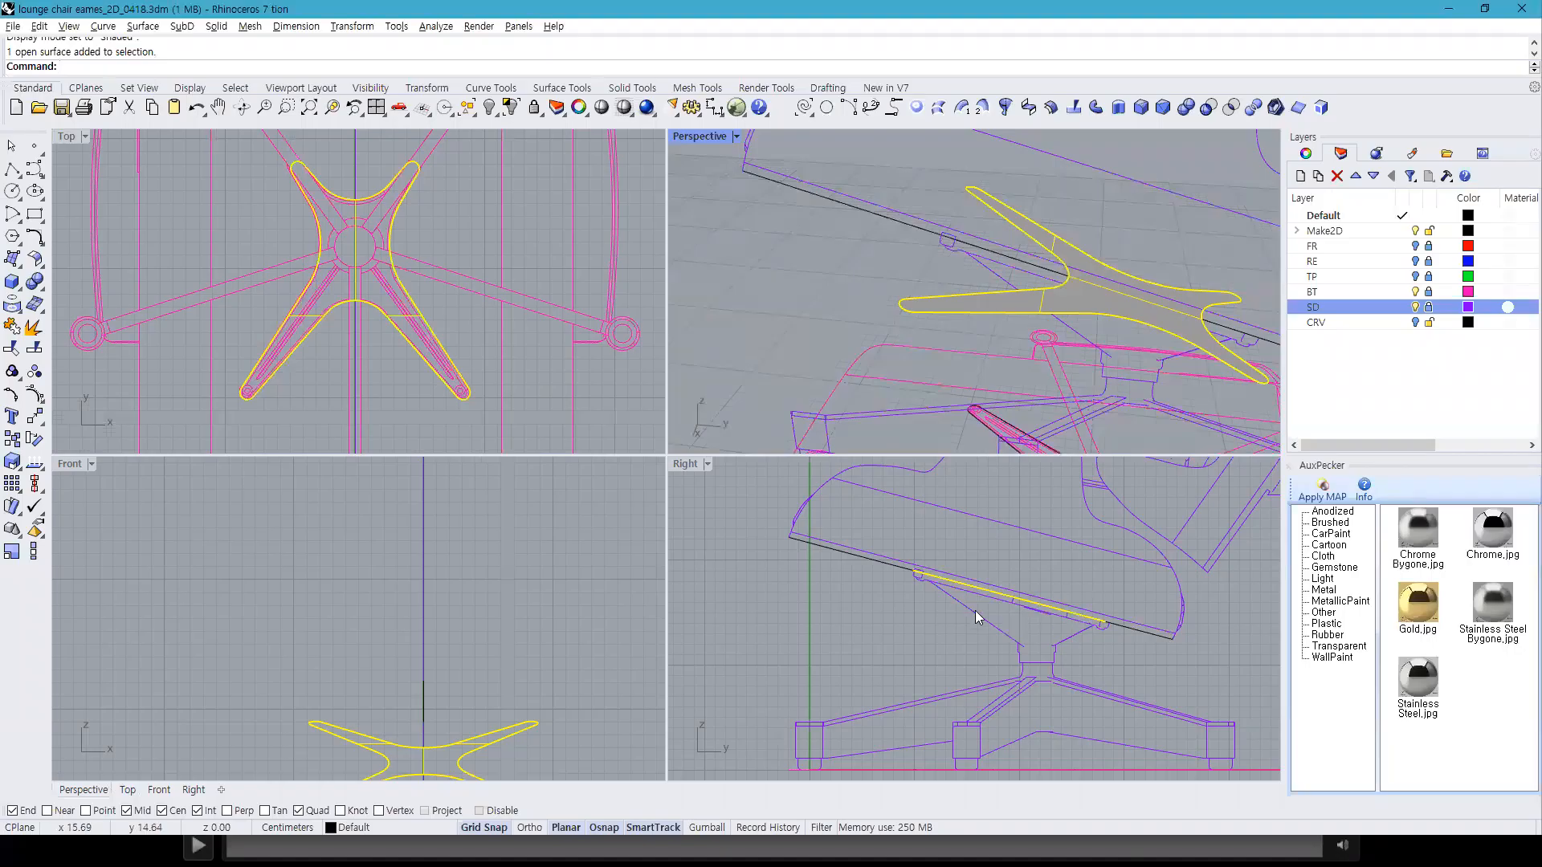
pyautogui.scroll(5, 974, 610)
pyautogui.scroll(-1, 1007, 600)
pyautogui.moveTo(1118, 663); pyautogui.dragTo(859, 595, button='right')
pyautogui.scroll(9, 1072, 628)
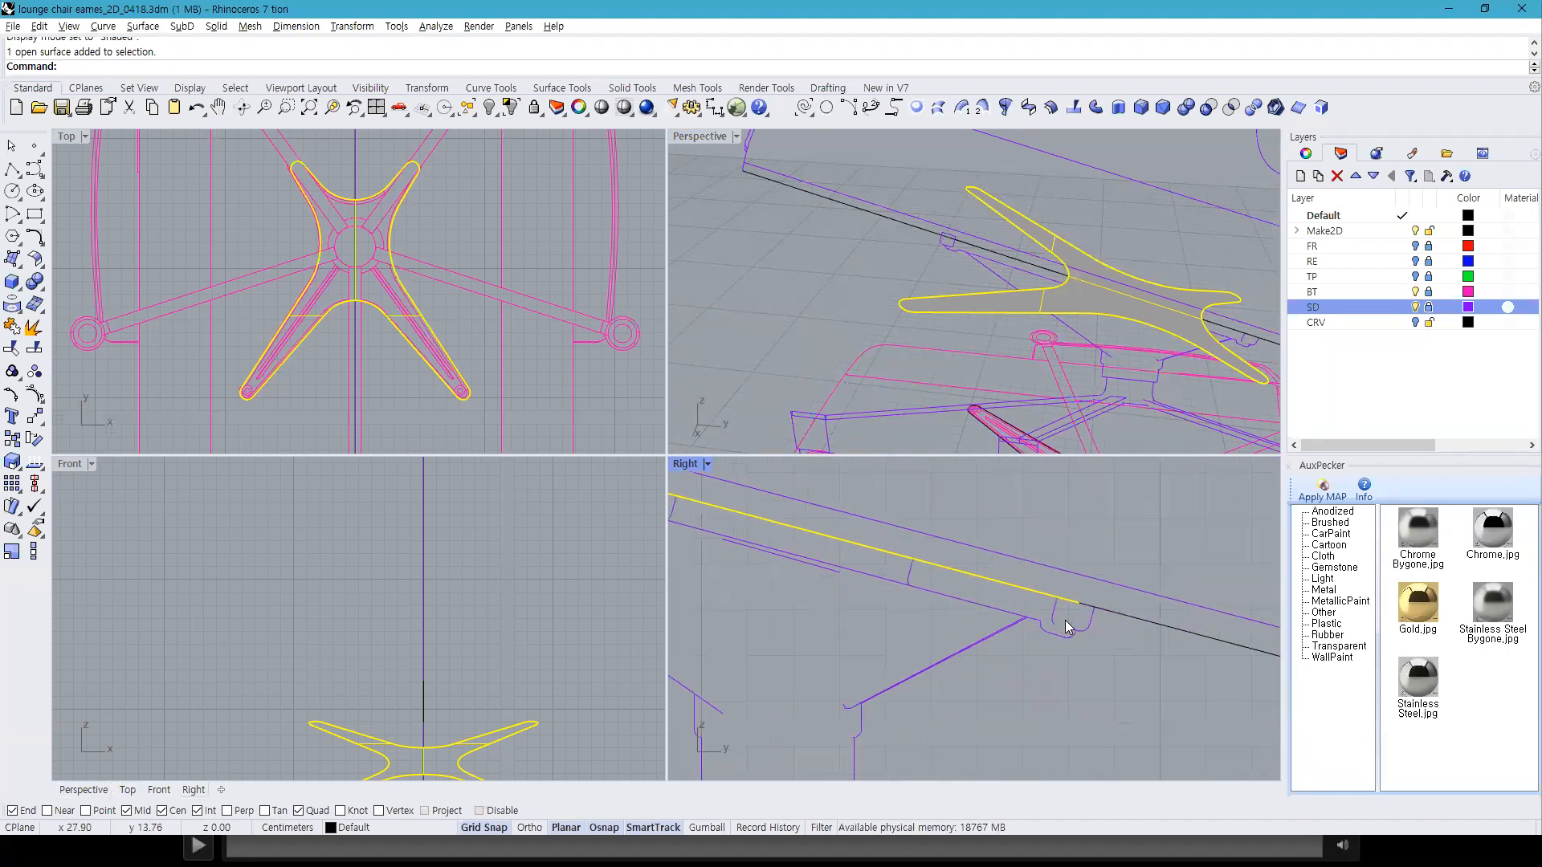
pyautogui.click(712, 110)
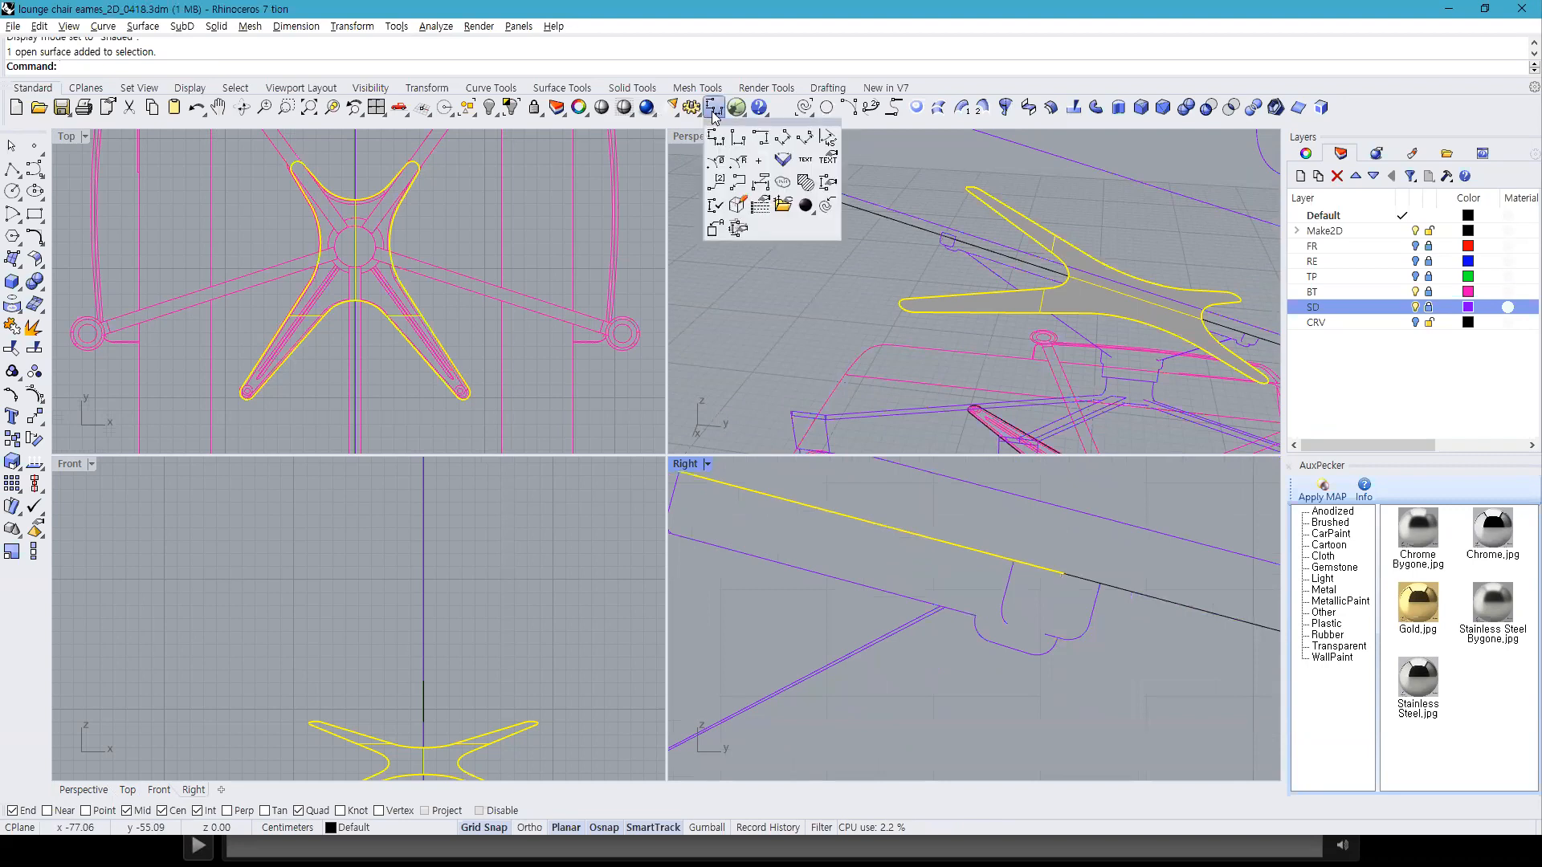
pyautogui.click(783, 139)
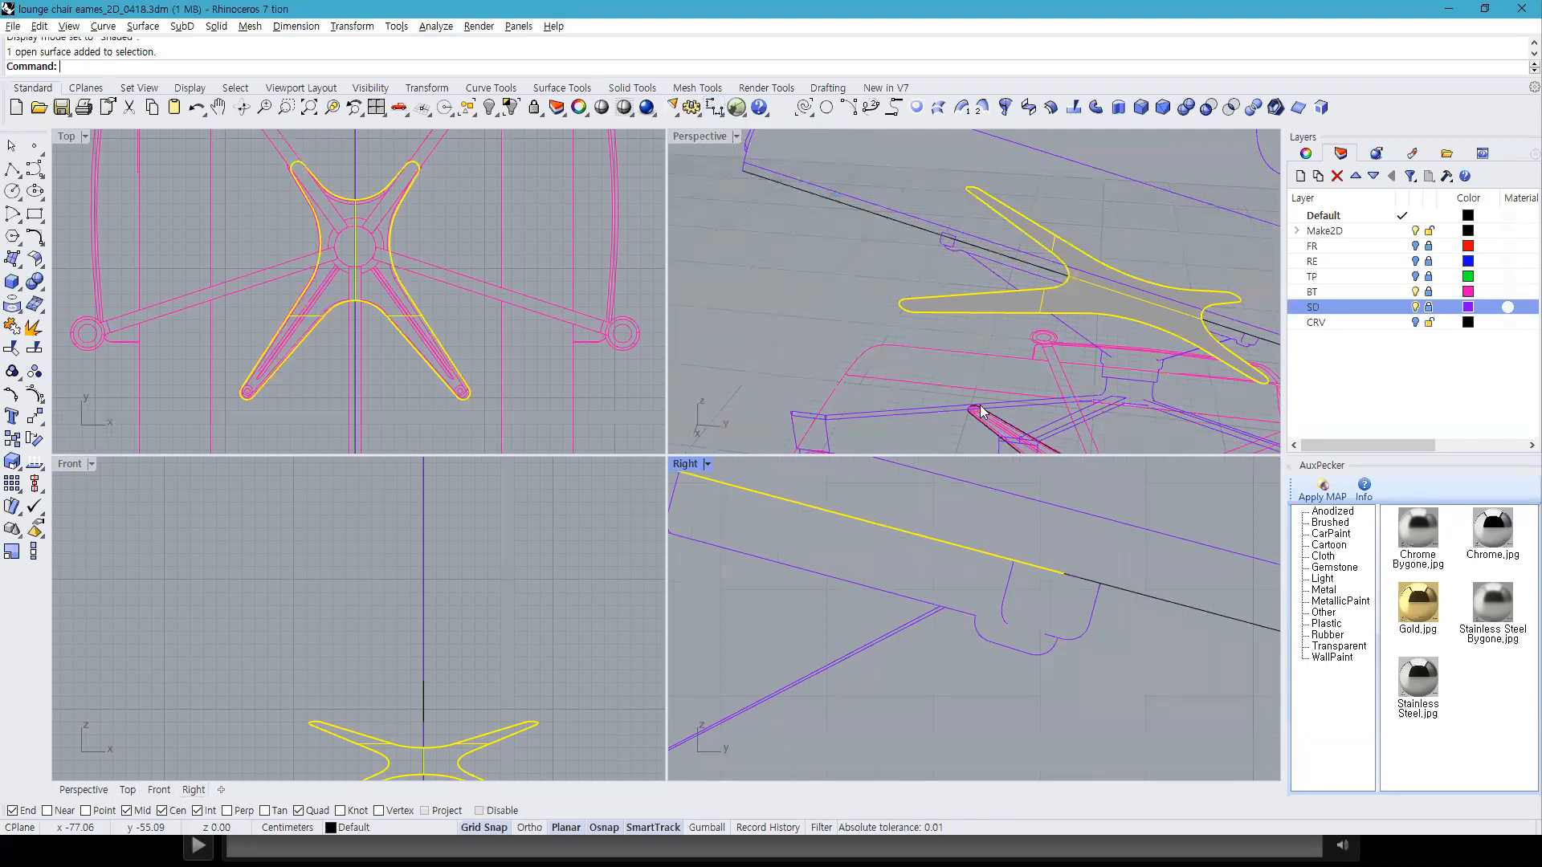
pyautogui.click(1077, 638)
pyautogui.click(1100, 584)
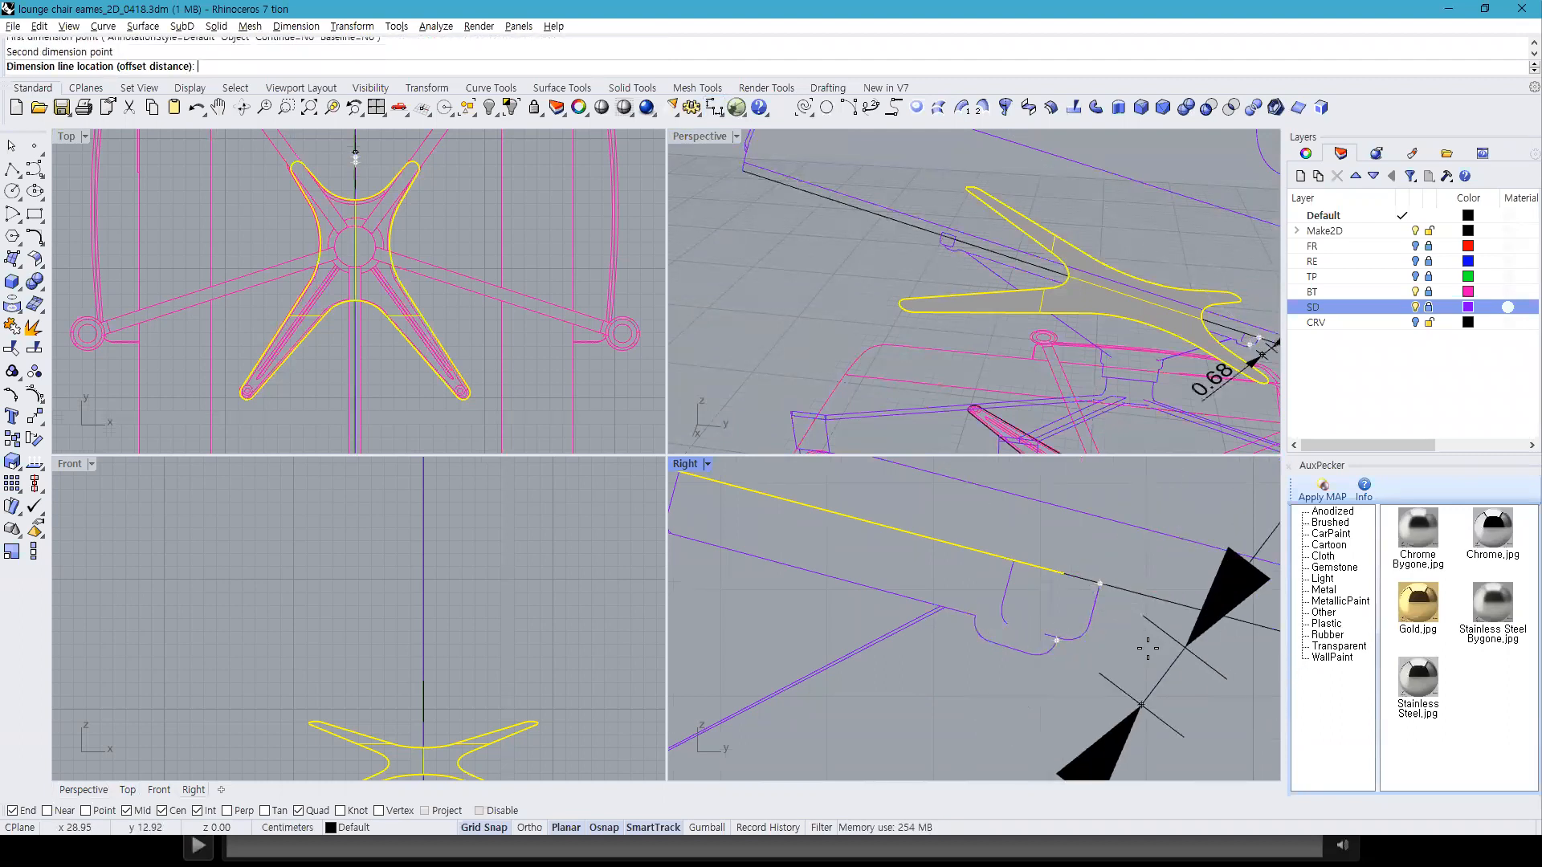
pyautogui.press('Escape')
# Step: Remeasure the mounting lug from its intersection with the slanted line down to its rounded lower edge
pyautogui.click(714, 110)
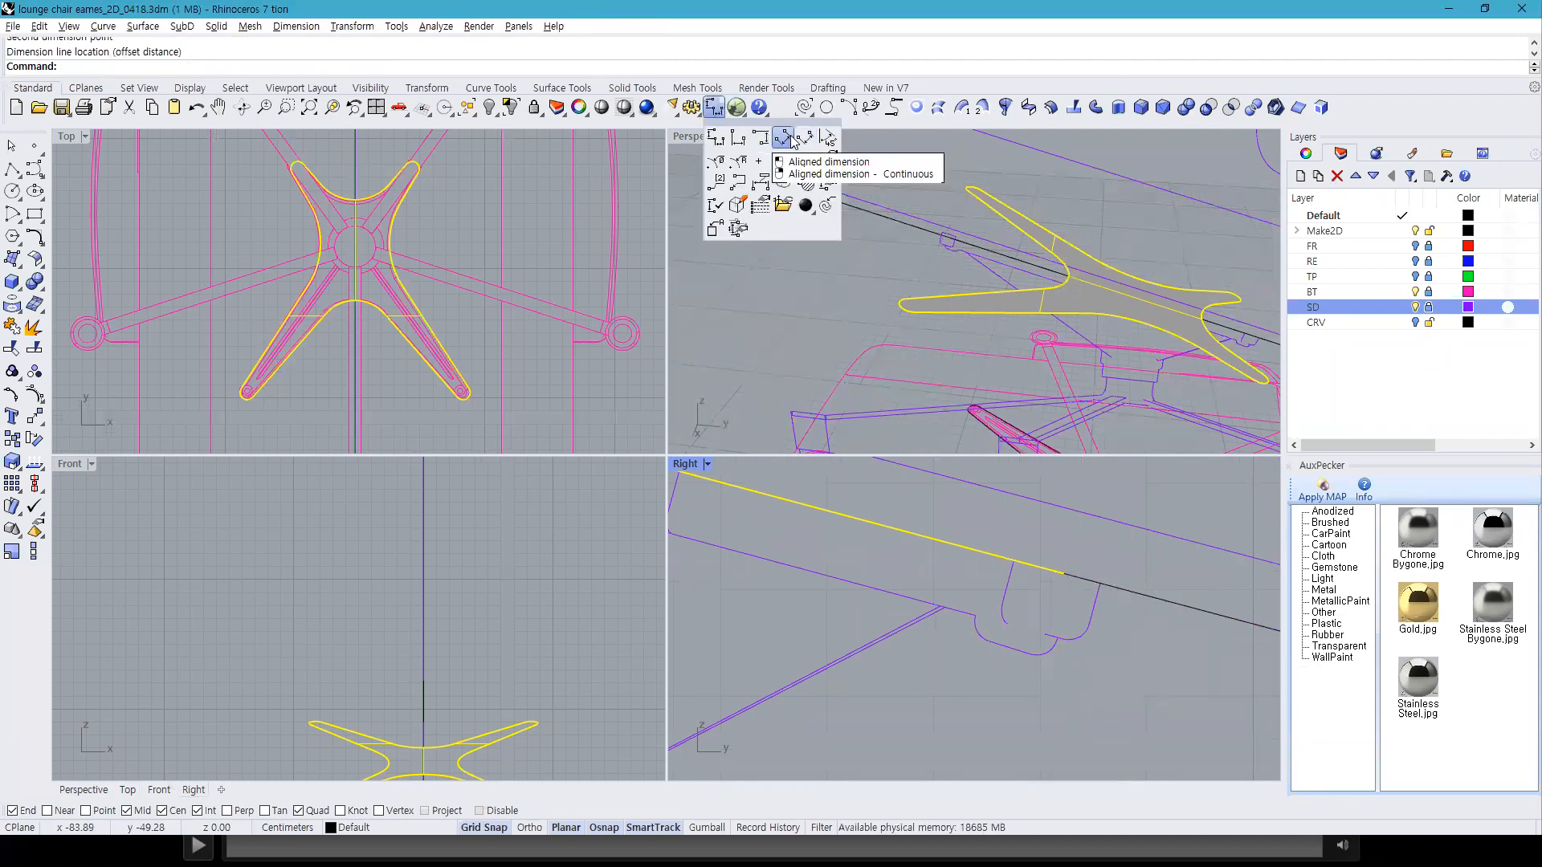
pyautogui.click(806, 139)
pyautogui.press('Return')
pyautogui.click(1099, 584)
pyautogui.click(1069, 639)
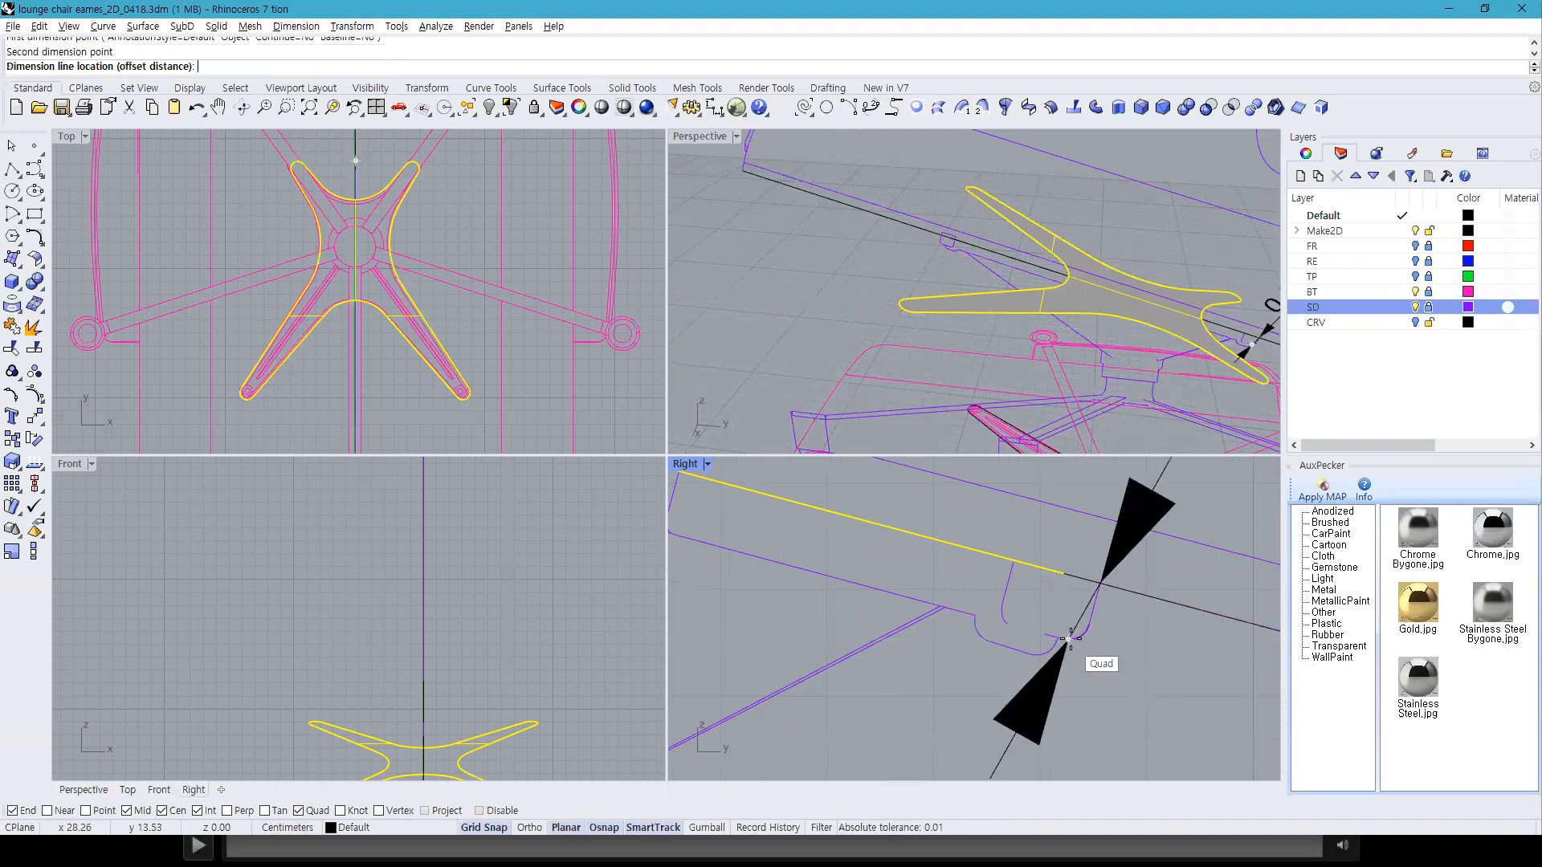
pyautogui.press('Escape')
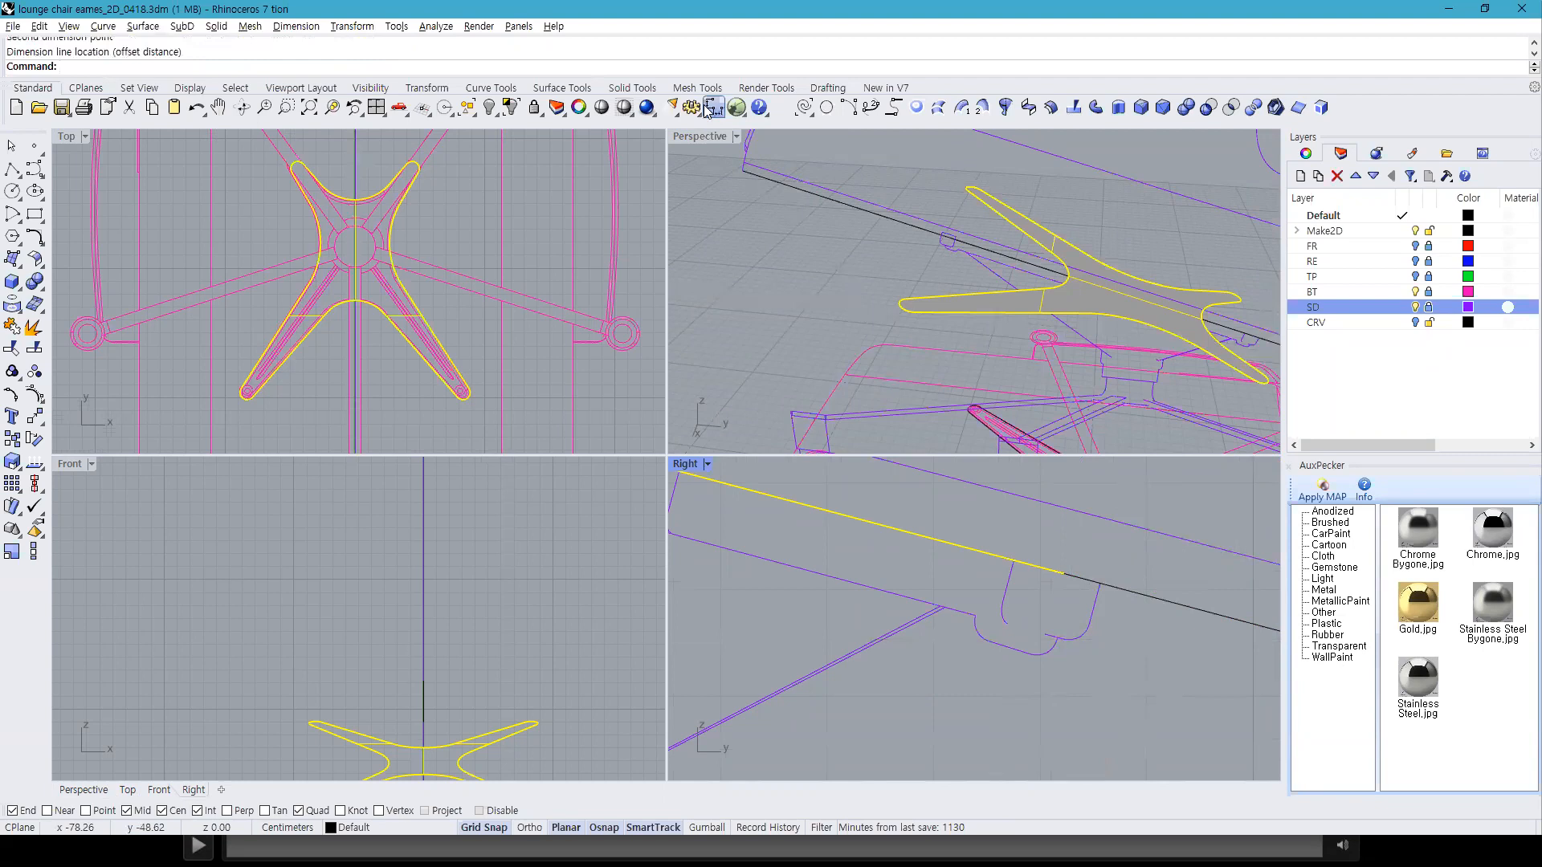
# Step: Measure from the mounting lug's lower edge up to the end of the X-shaped surface with an aligned dimension
pyautogui.click(714, 107)
pyautogui.click(783, 148)
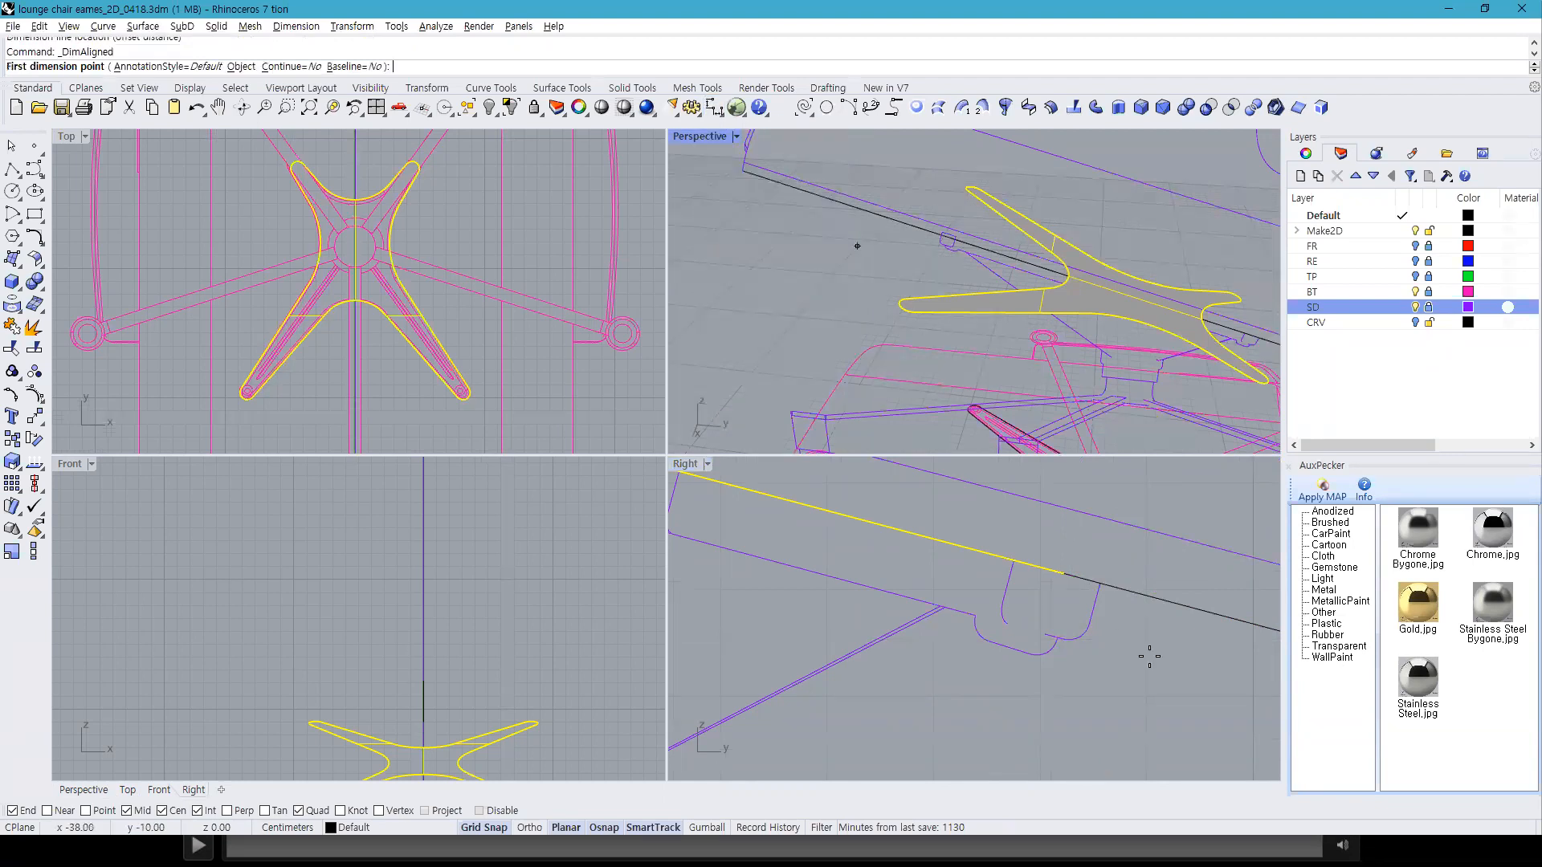
pyautogui.click(1050, 637)
pyautogui.click(1061, 576)
pyautogui.scroll(-4, 1190, 659)
pyautogui.moveTo(1190, 658); pyautogui.dragTo(1110, 592, button='right')
pyautogui.press('Escape')
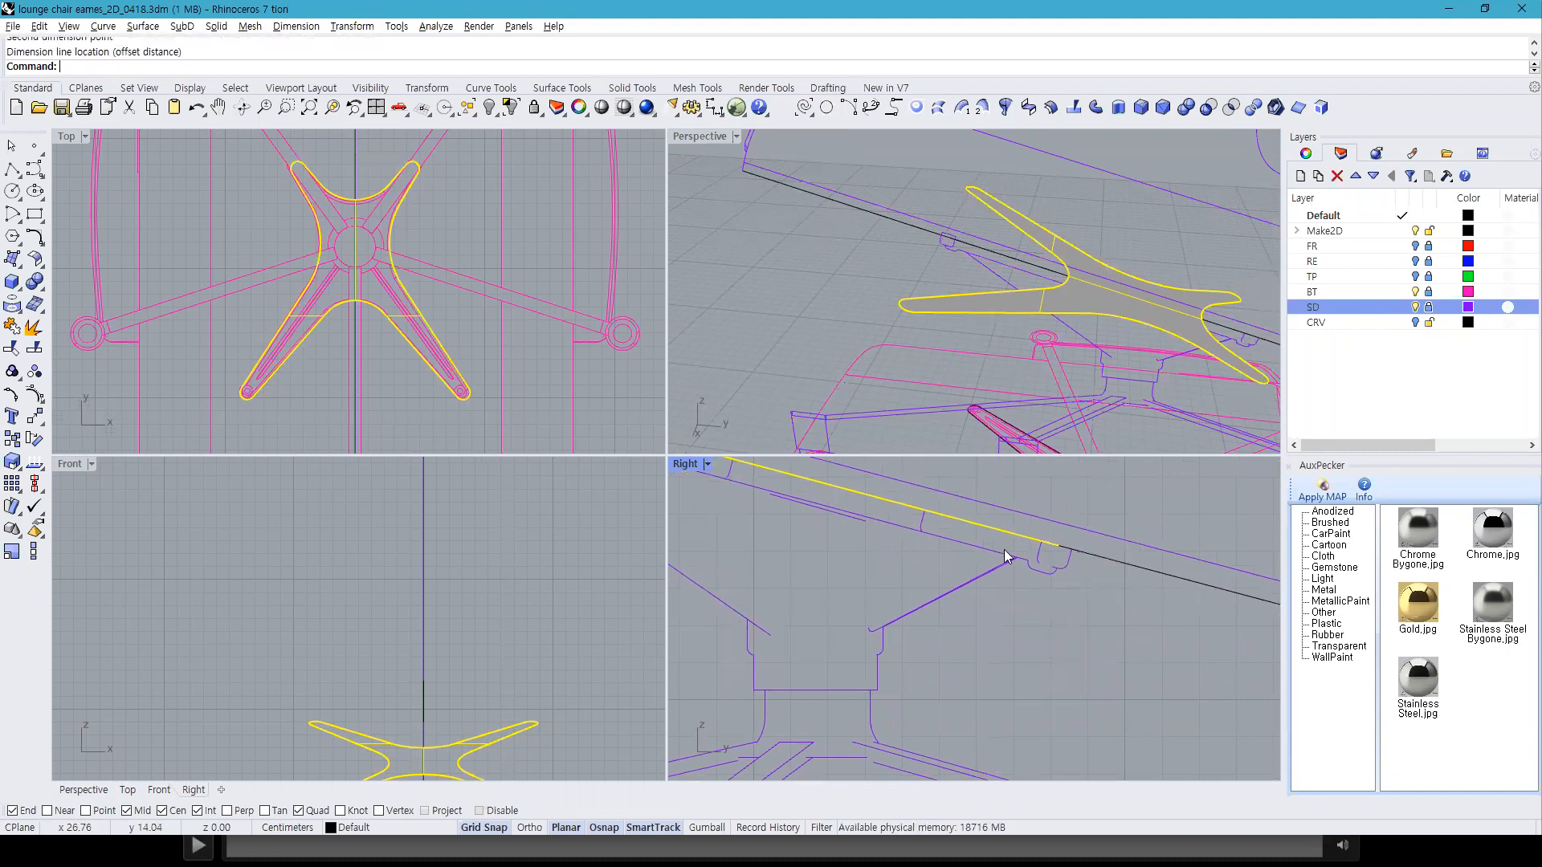
# Step: Offset the X-shaped surface downwards by 0.6 cm as a solid, with the offset direction flipped and sharp corners
pyautogui.moveTo(1148, 375)
pyautogui.mouseDown(button='right')
pyautogui.moveTo(1190, 293)
pyautogui.moveTo(1014, 338)
pyautogui.moveTo(1007, 357)
pyautogui.mouseUp(button='right')
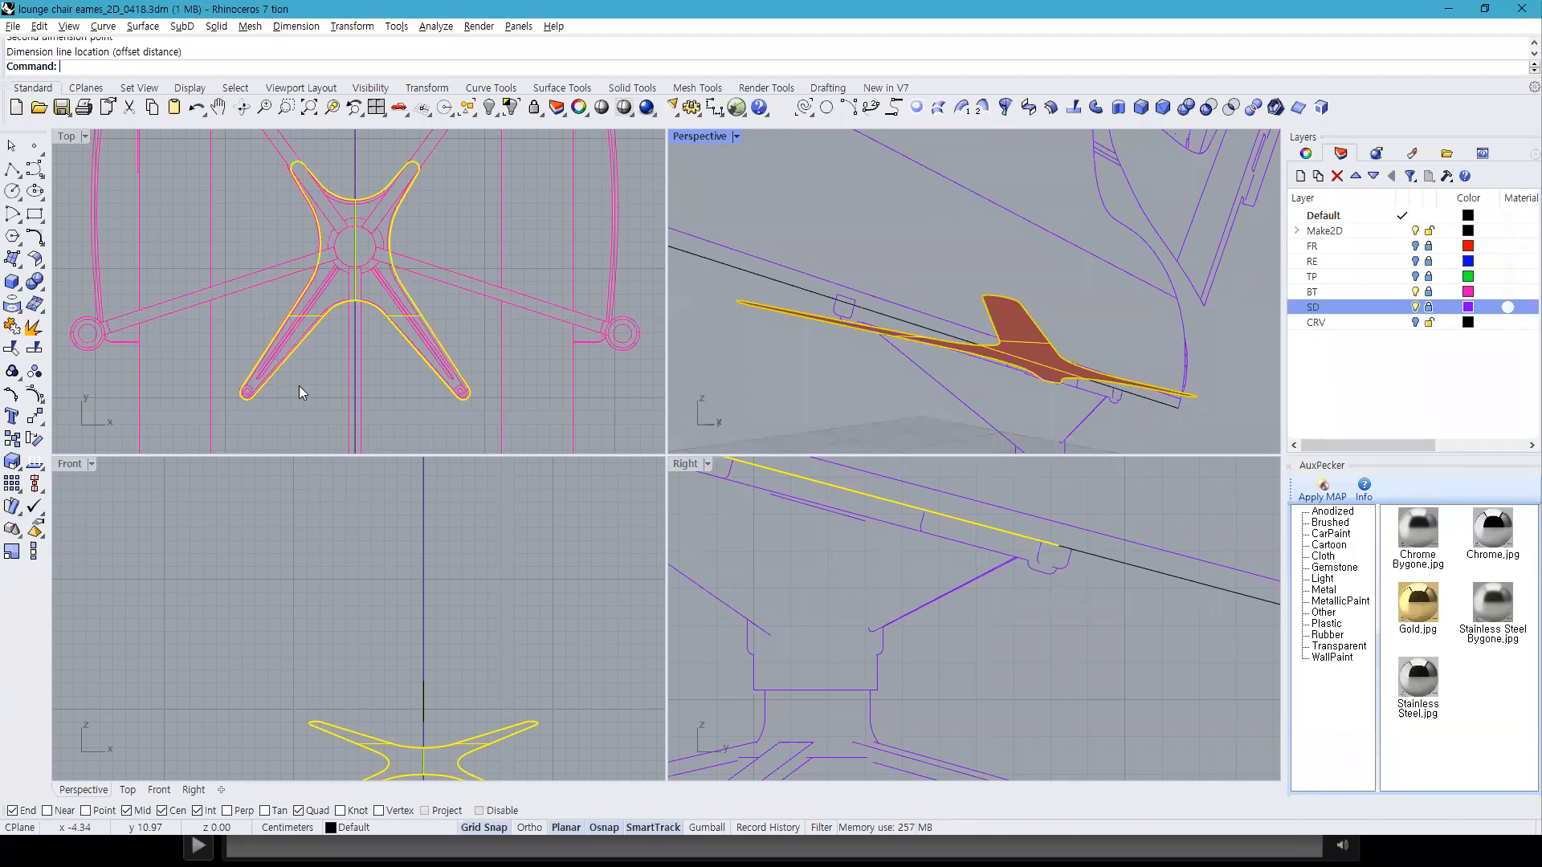
pyautogui.click(35, 260)
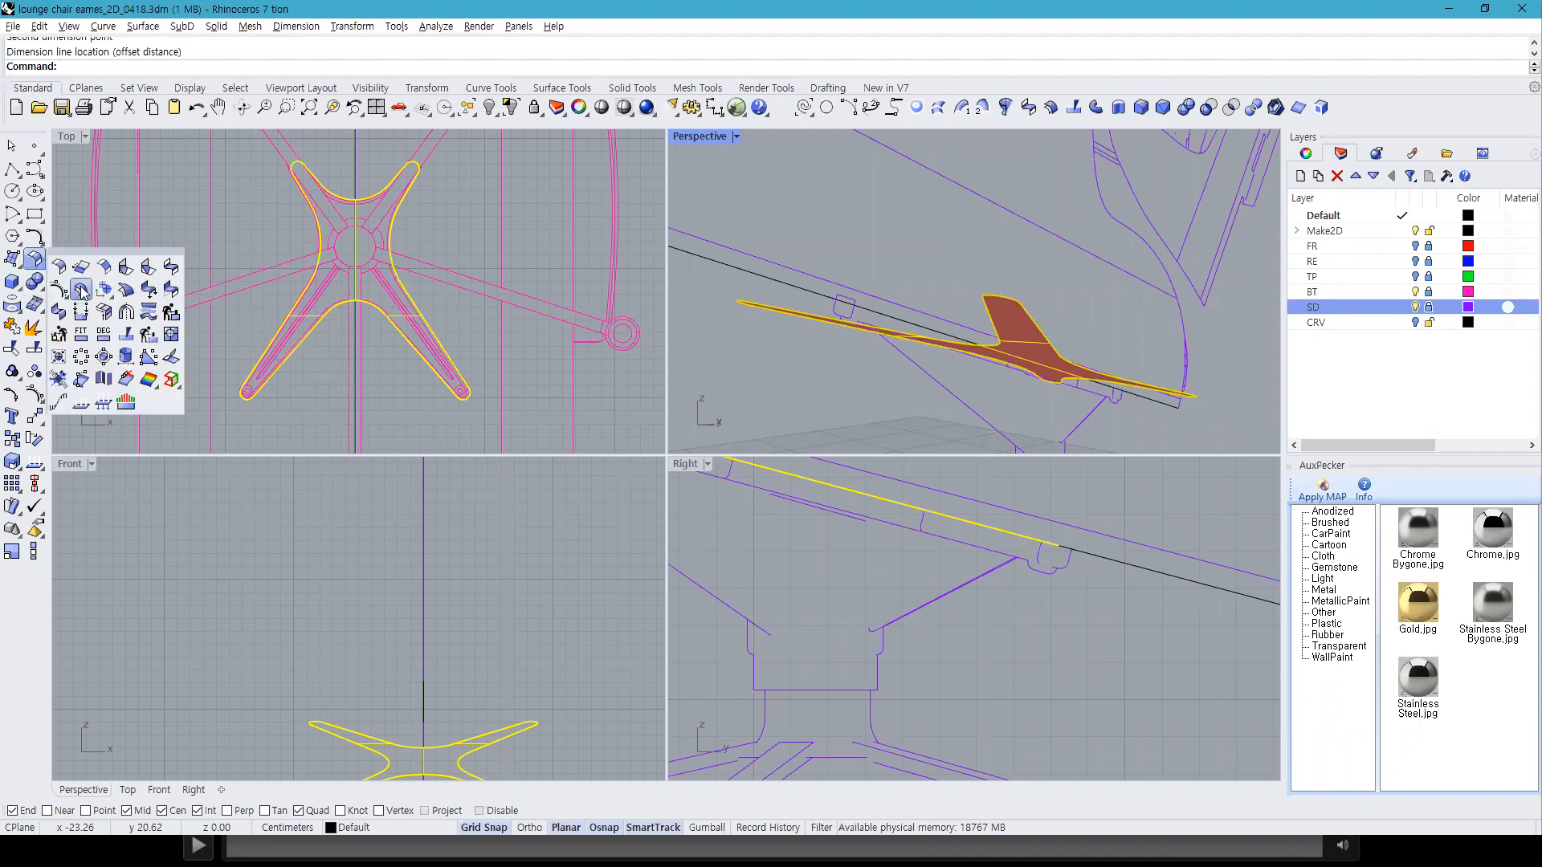
pyautogui.click(82, 290)
pyautogui.moveTo(1018, 429); pyautogui.dragTo(954, 450, button='right')
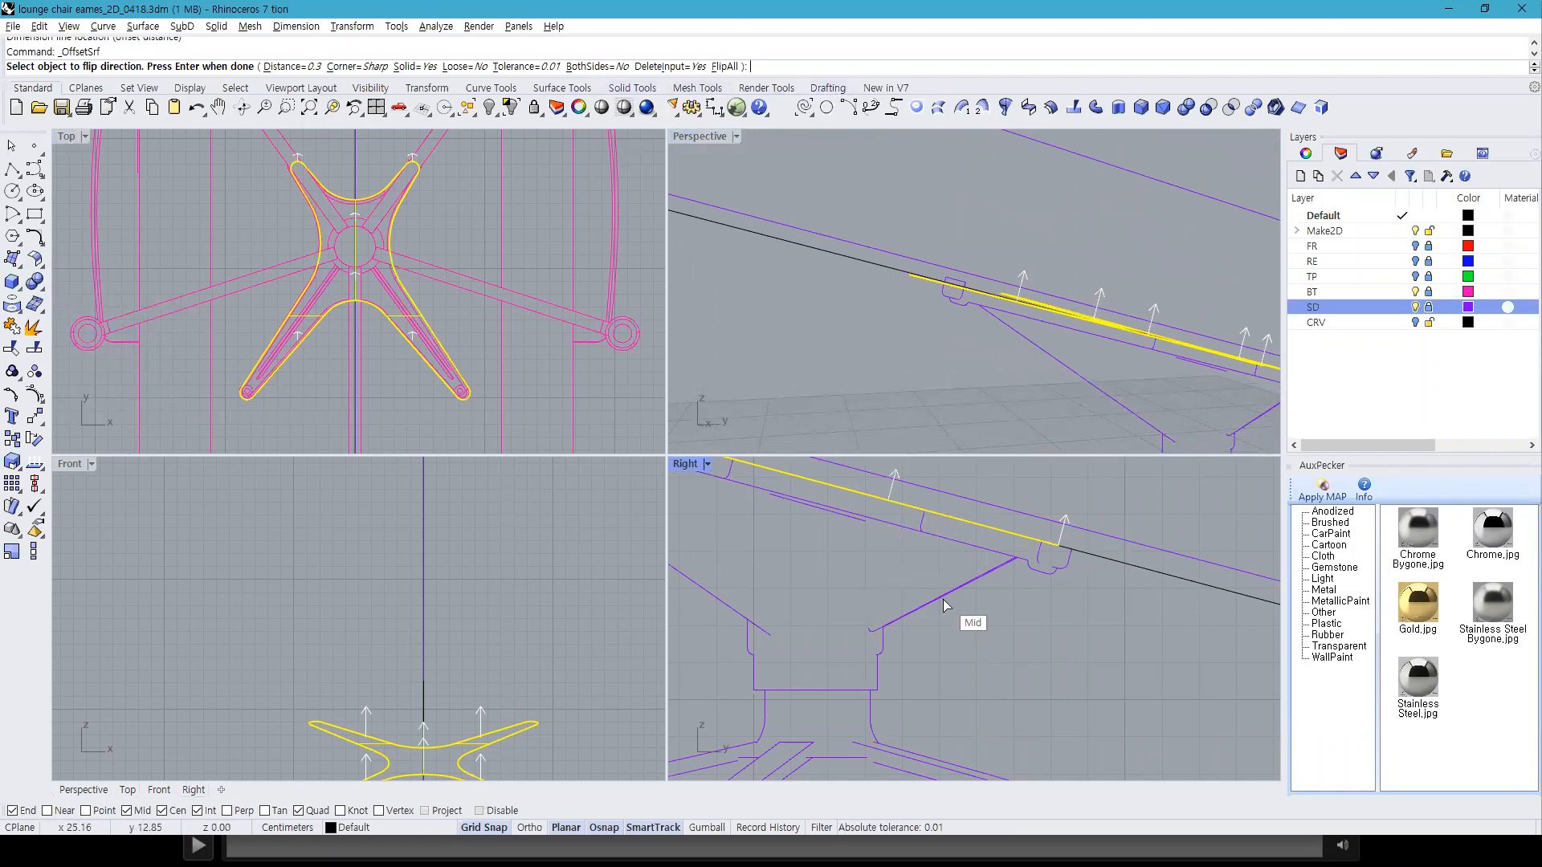
pyautogui.press('Return')
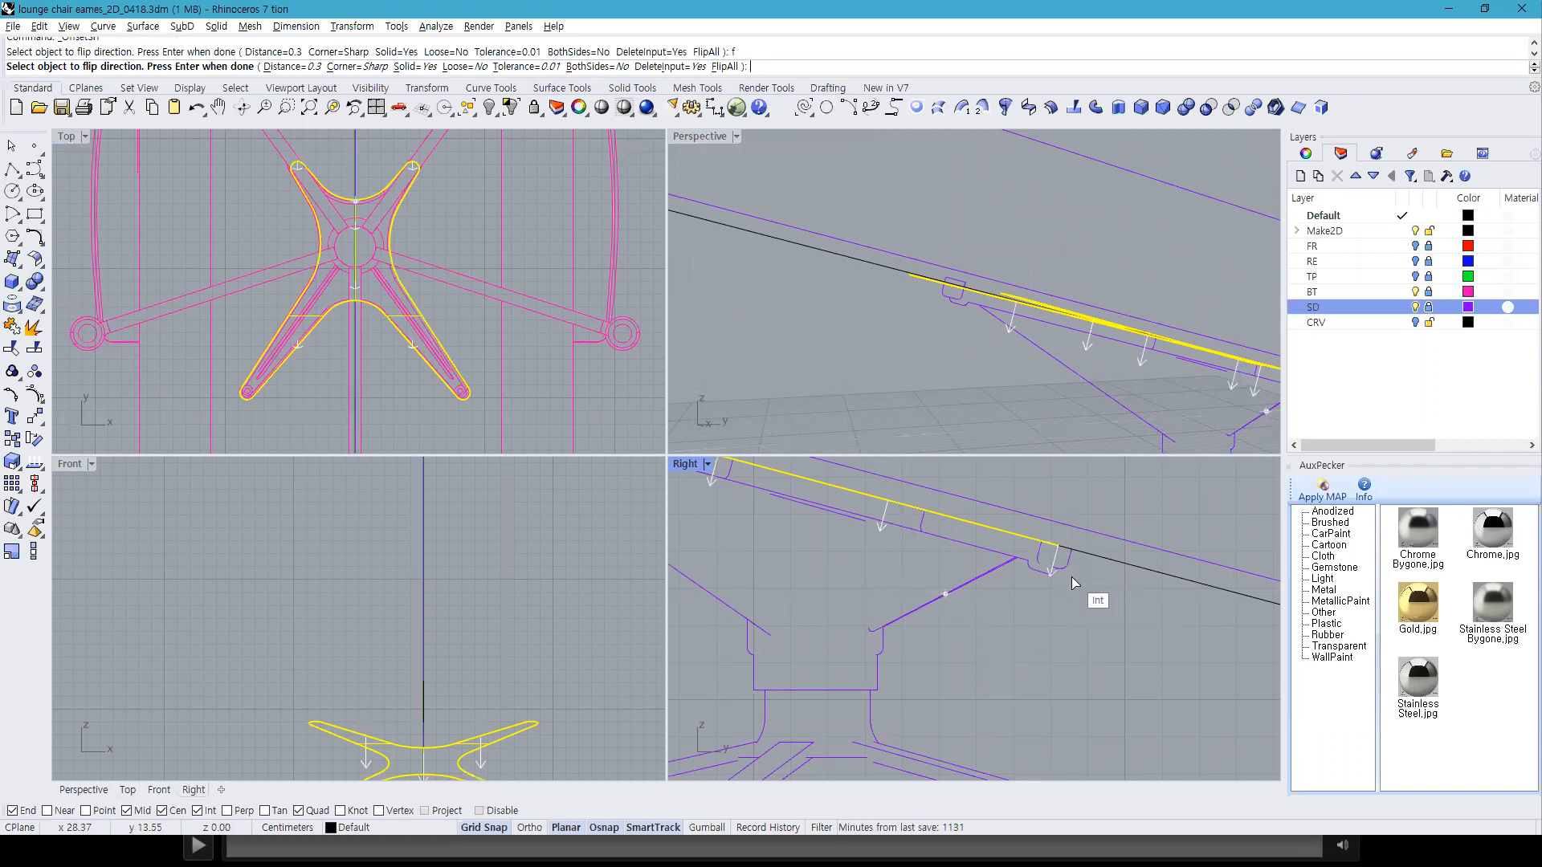
pyautogui.write('.6')
pyautogui.press('Return')
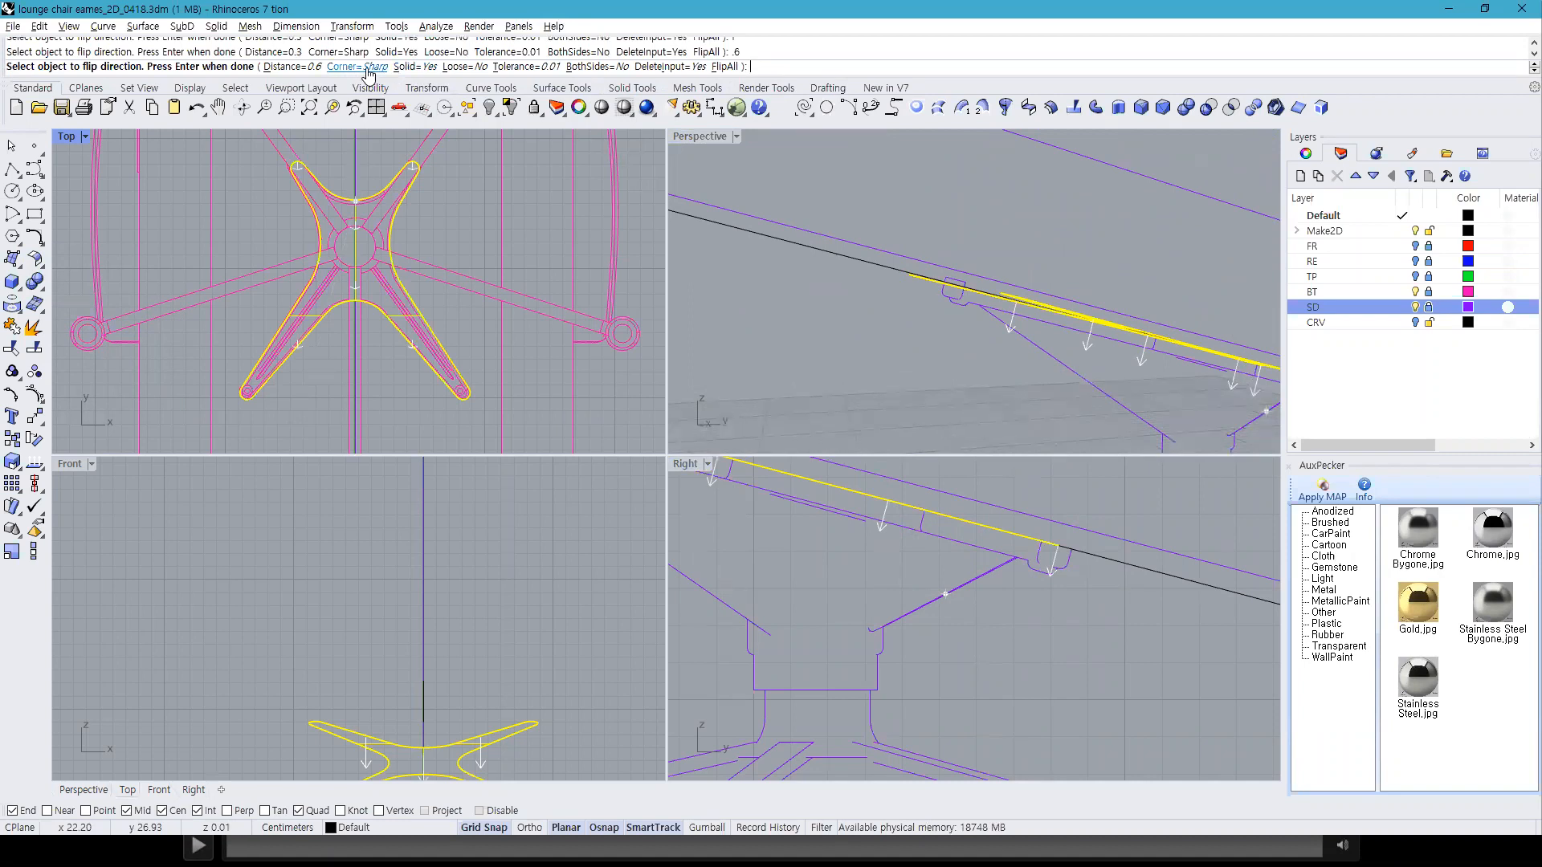
pyautogui.rightClick(1134, 653)
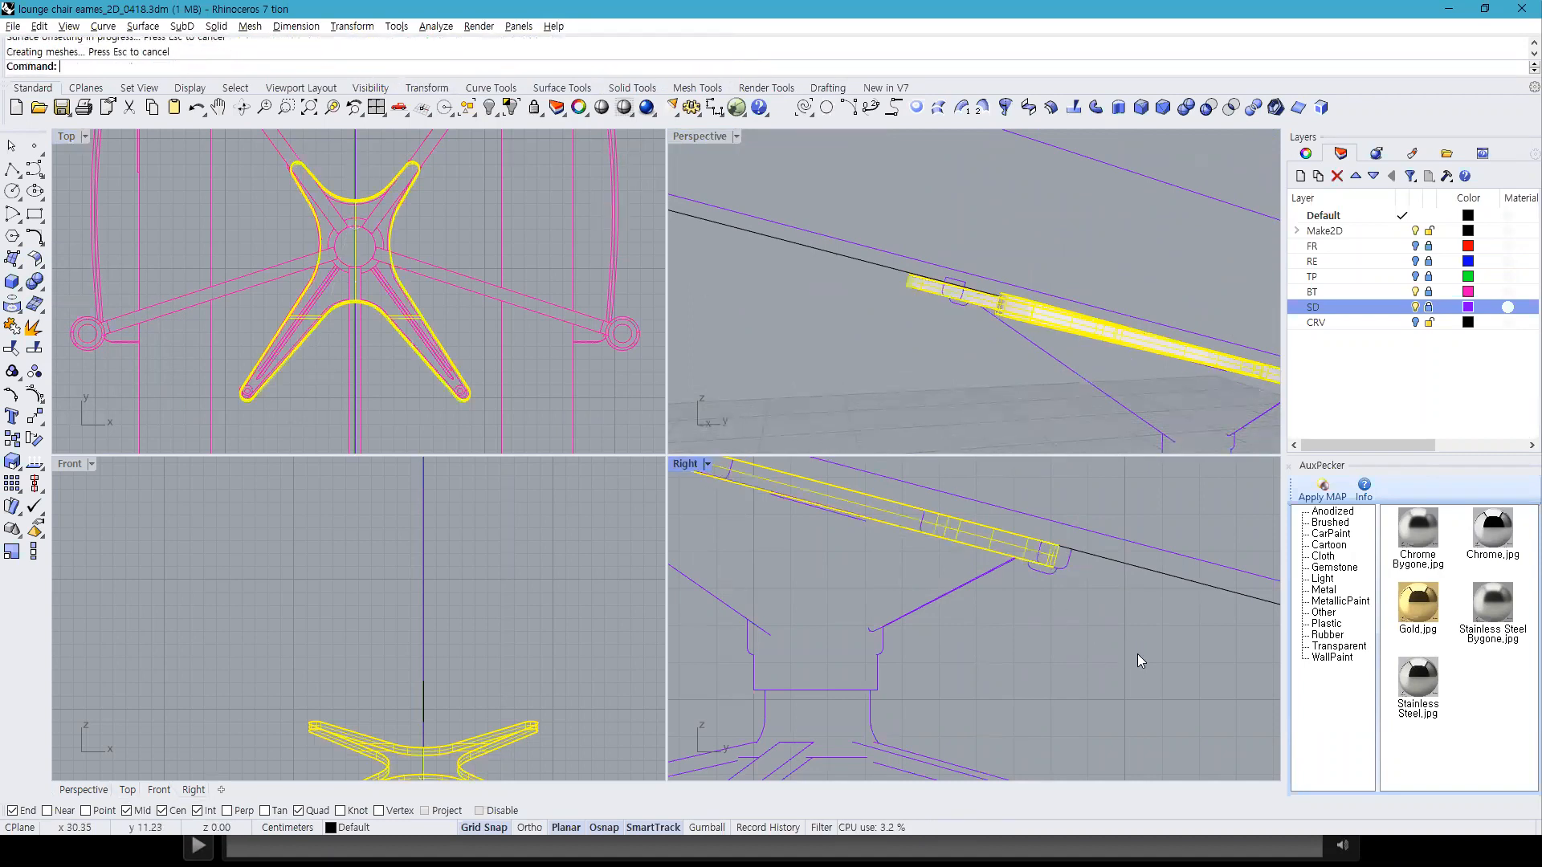
# Step: Inspect the thickened seat support in Perspective and compare it with the real part in the browser's chair video
pyautogui.click(1020, 401)
pyautogui.moveTo(1024, 400); pyautogui.dragTo(944, 345, button='right')
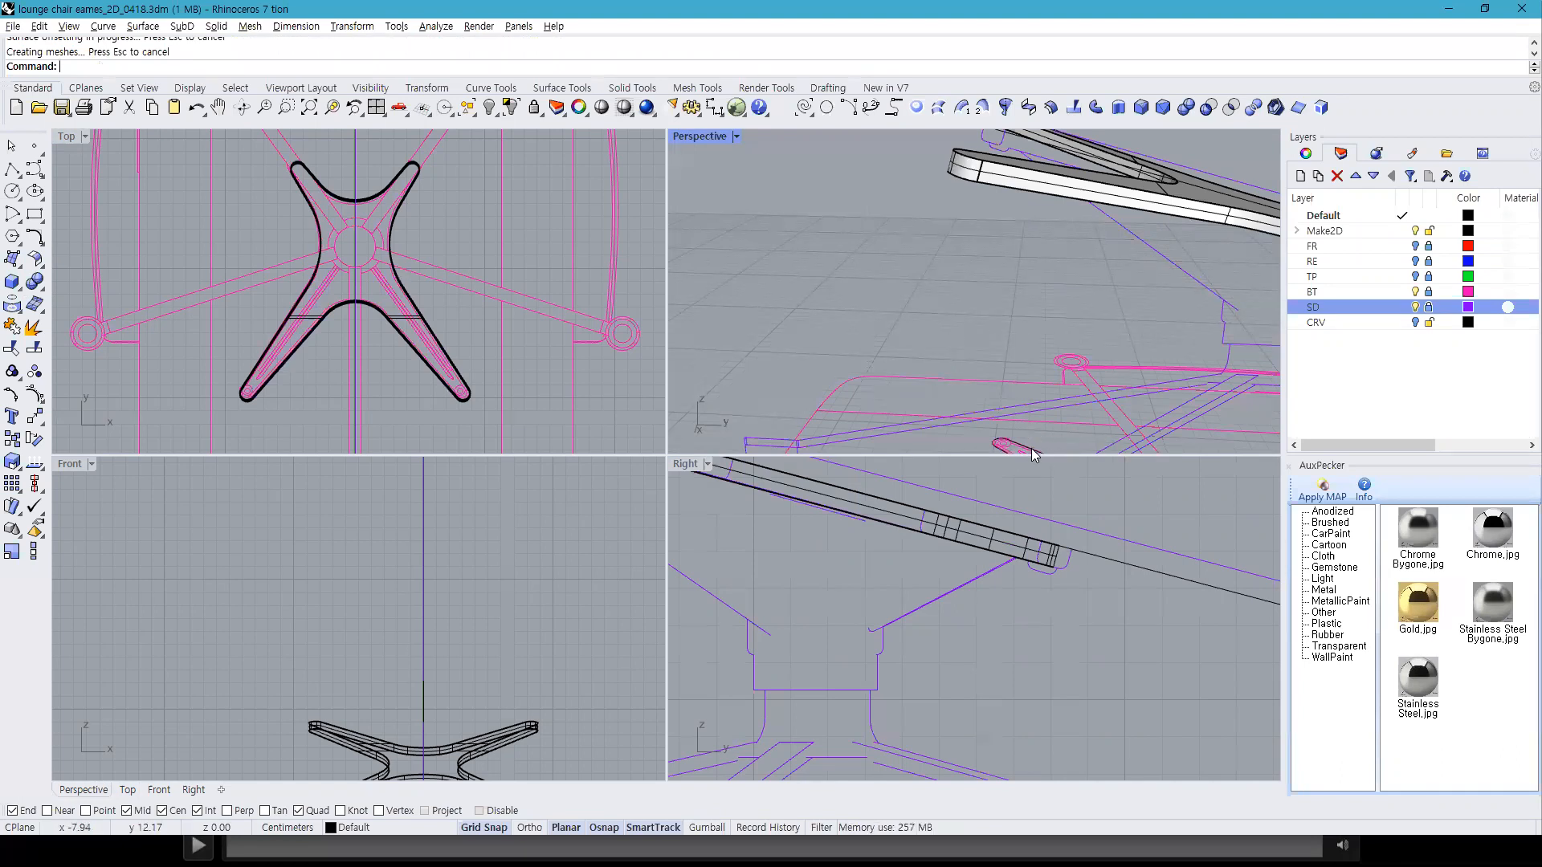
pyautogui.moveTo(1078, 294); pyautogui.dragTo(1036, 286, button='right')
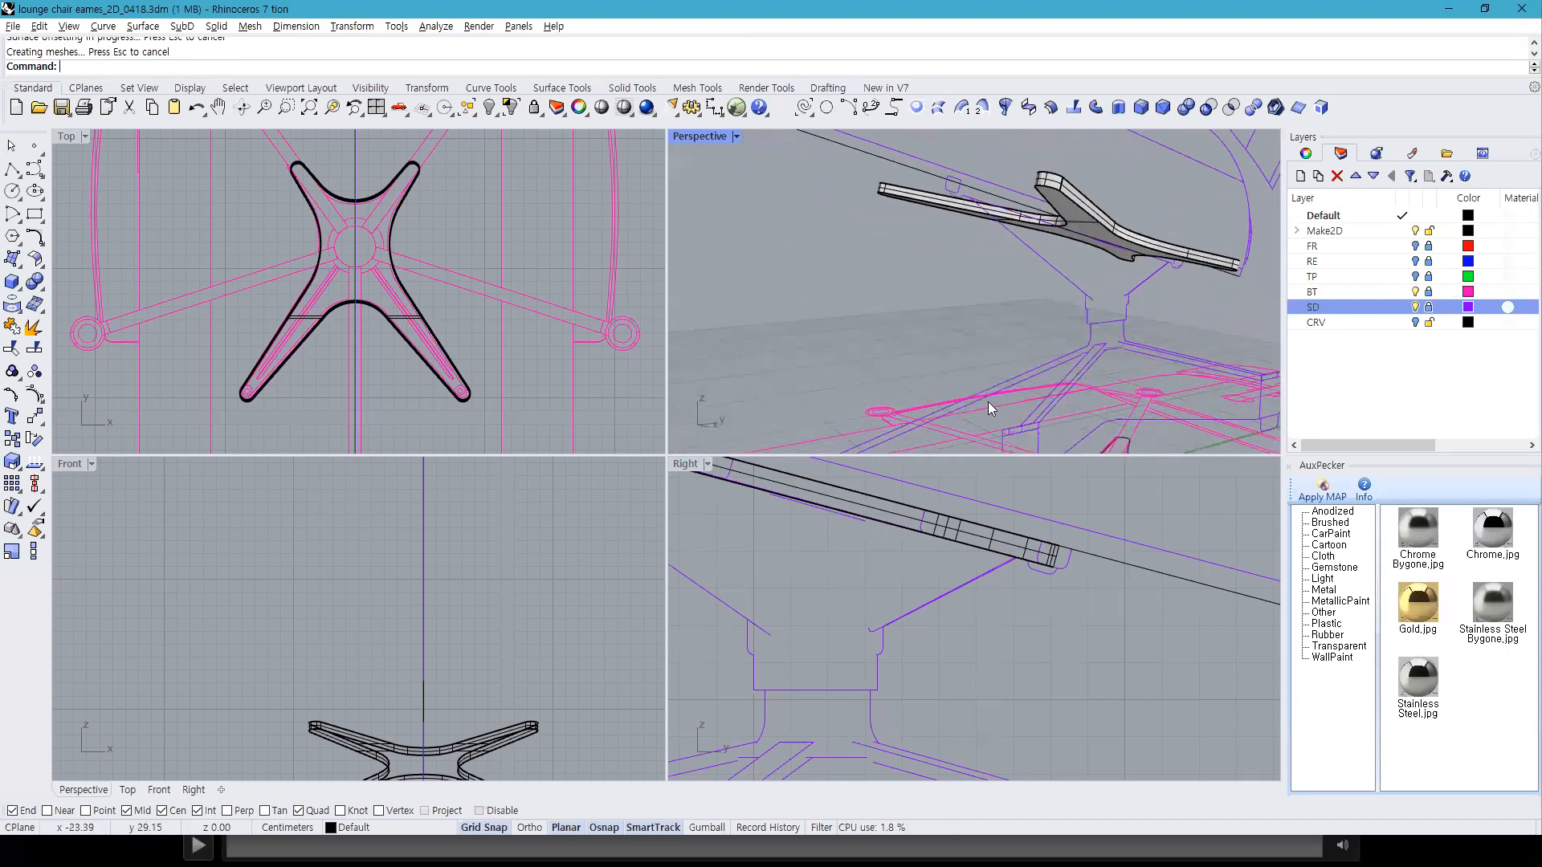
pyautogui.hotkey('alt', 'Tab')
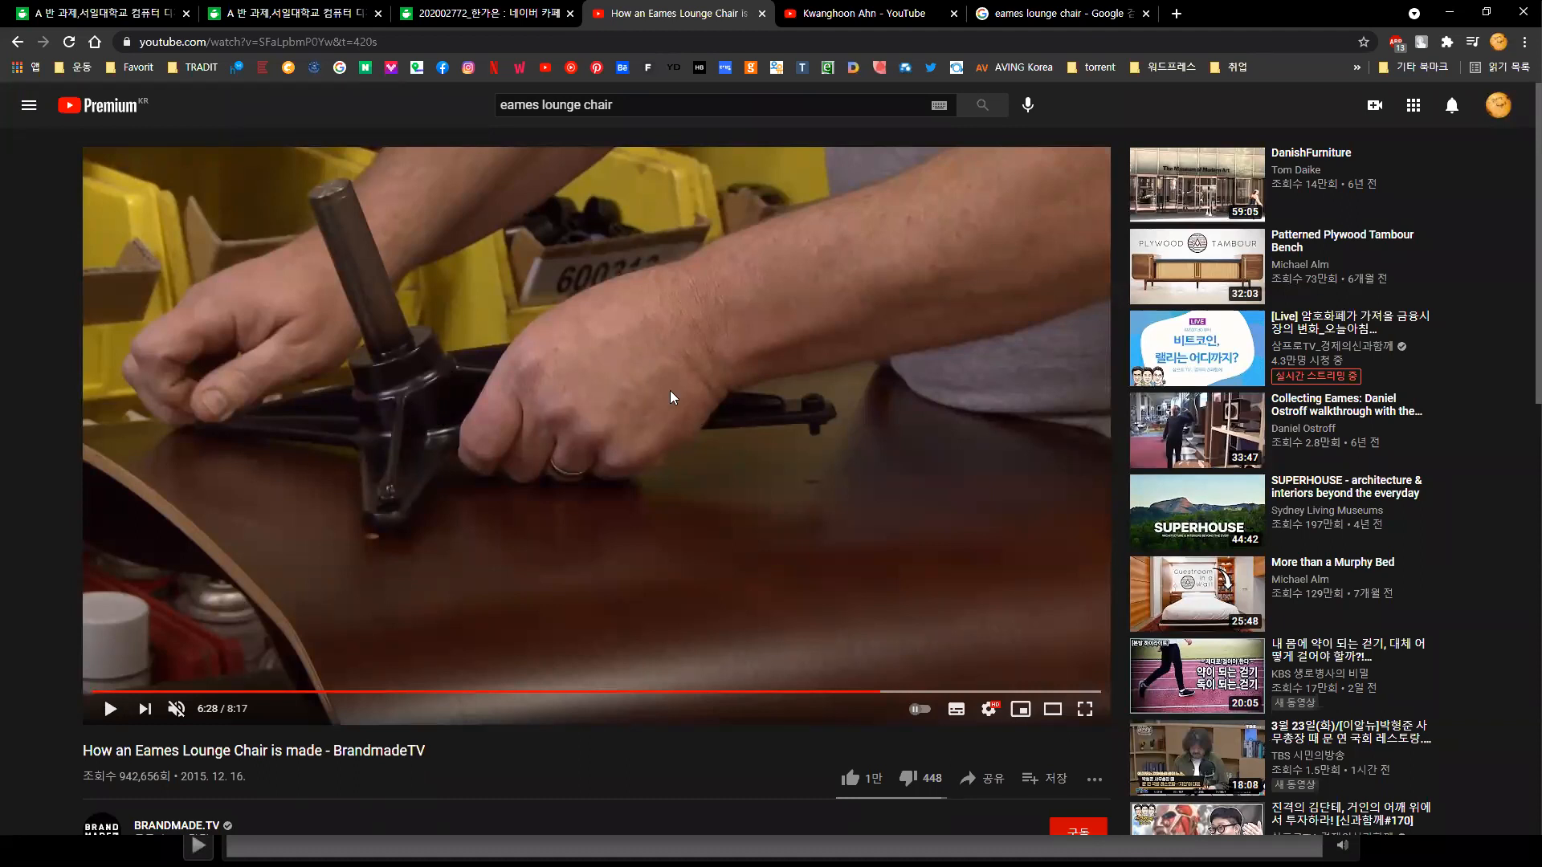
# Step: Return to Rhino and draw a straight line in Top along the lower-left arm's rib, from the hub's edge past the arm's tip
pyautogui.hotkey('alt', 'Tab')
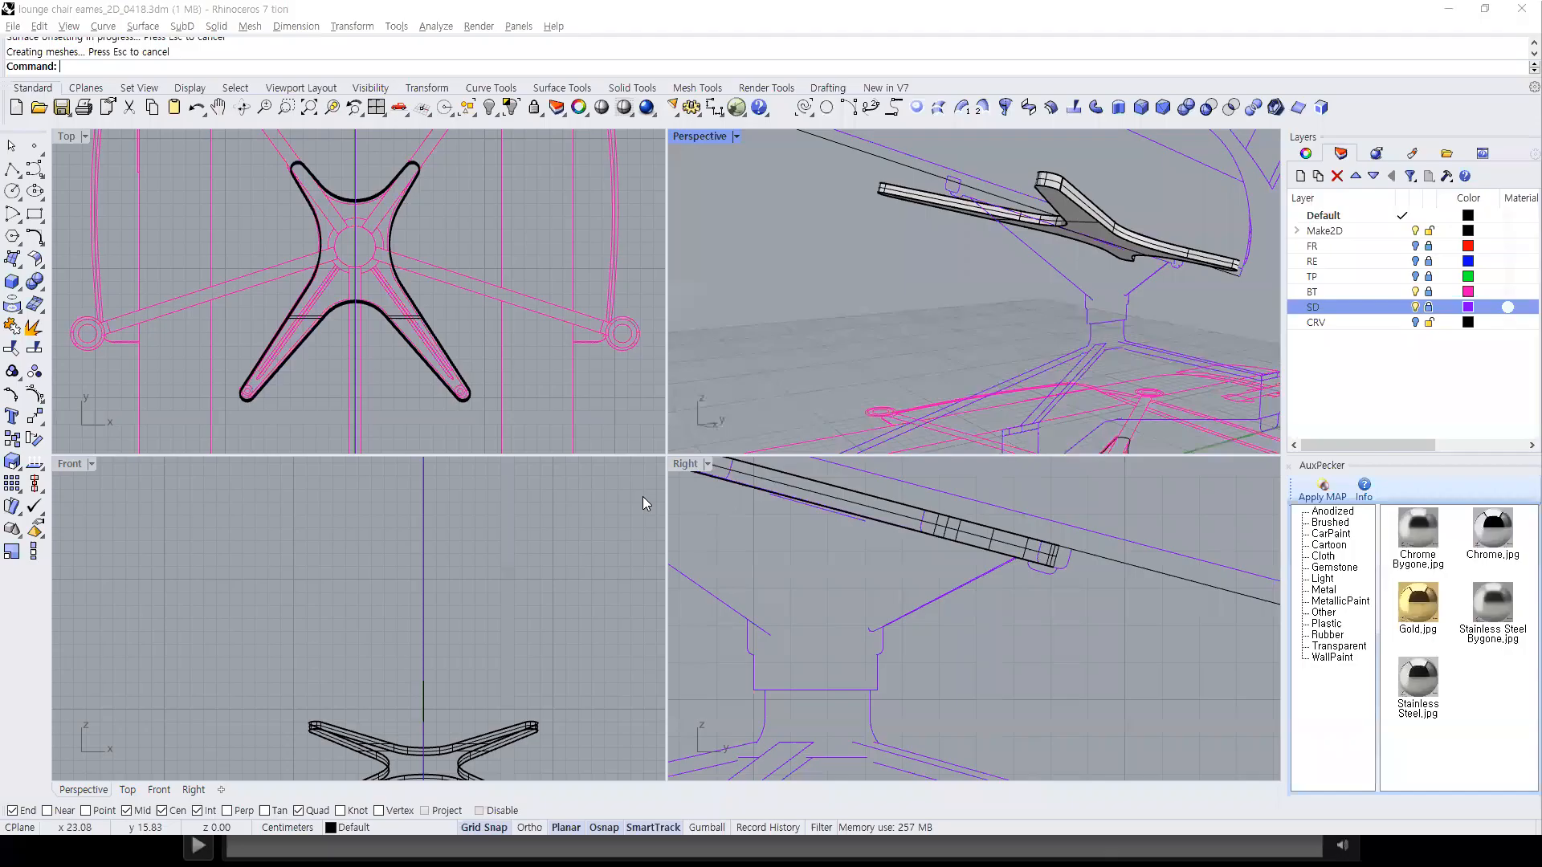
pyautogui.scroll(5, 1043, 603)
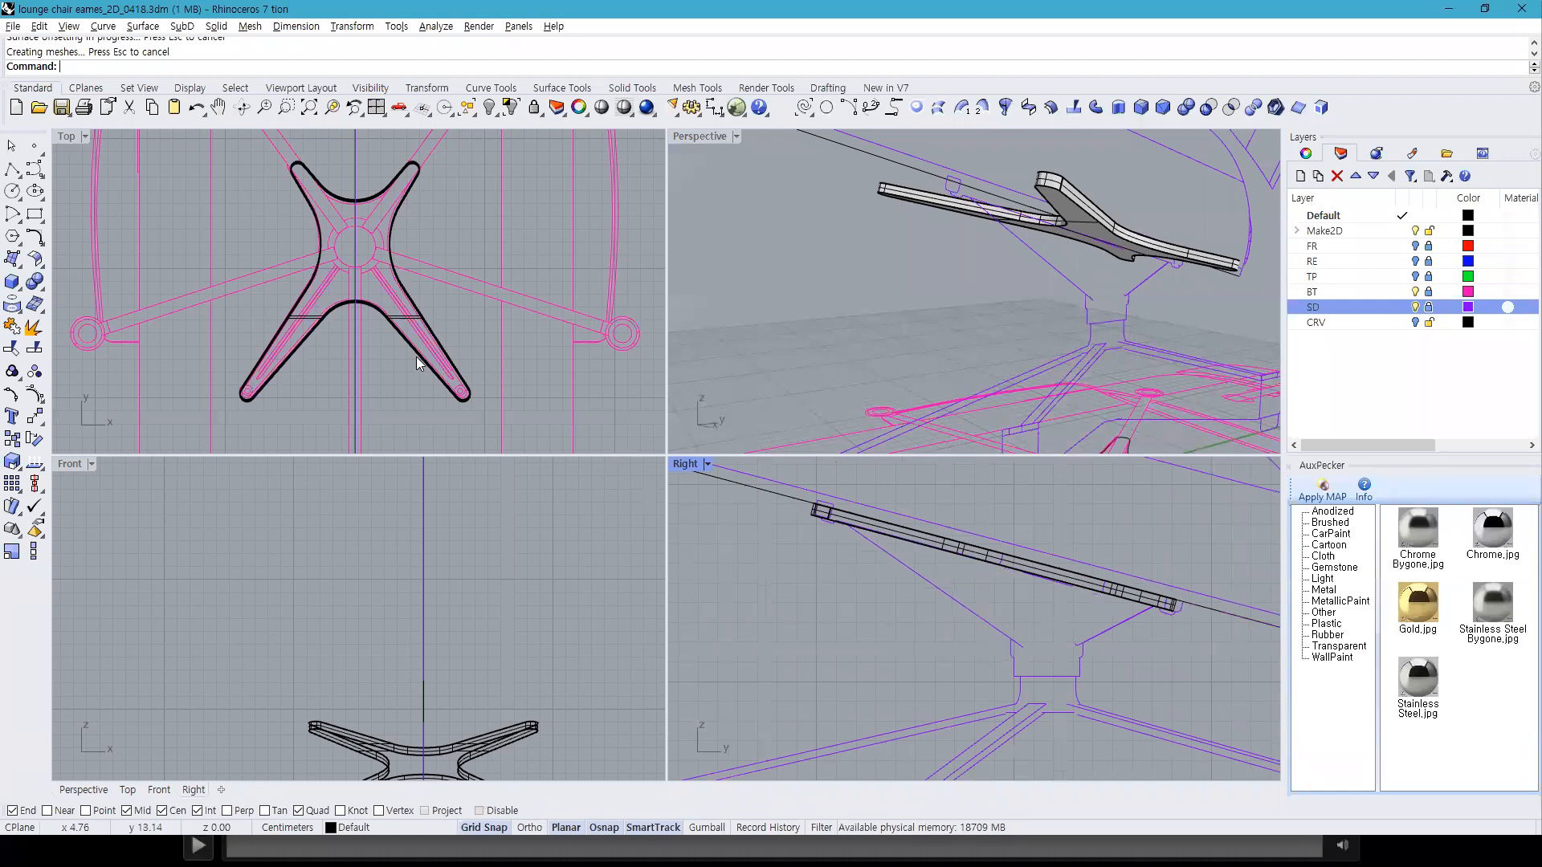
pyautogui.scroll(5, 416, 356)
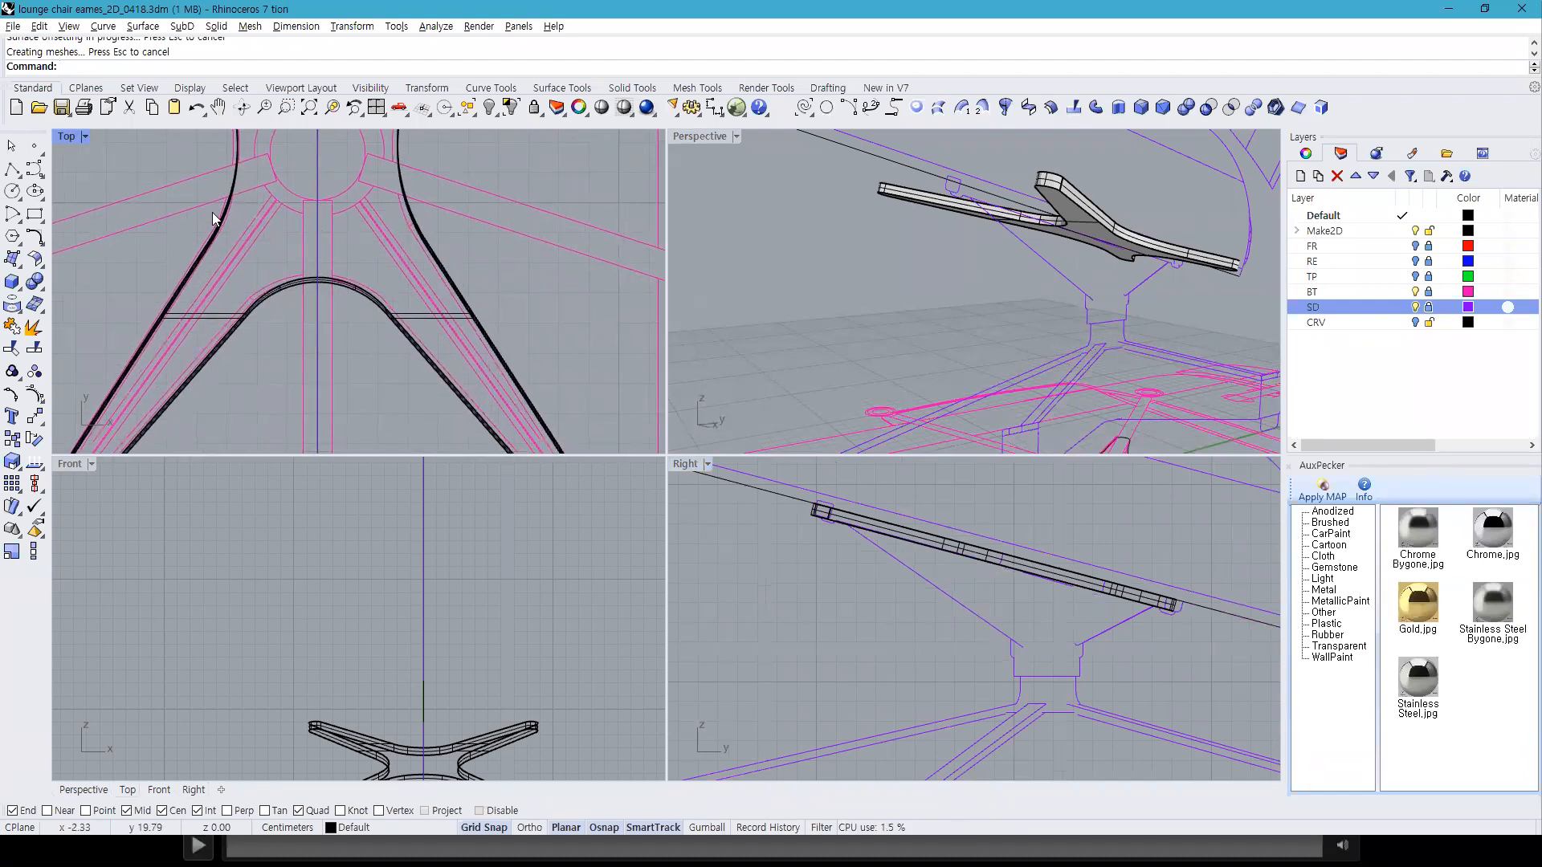
pyautogui.doubleClick(66, 137)
pyautogui.scroll(-4, 791, 489)
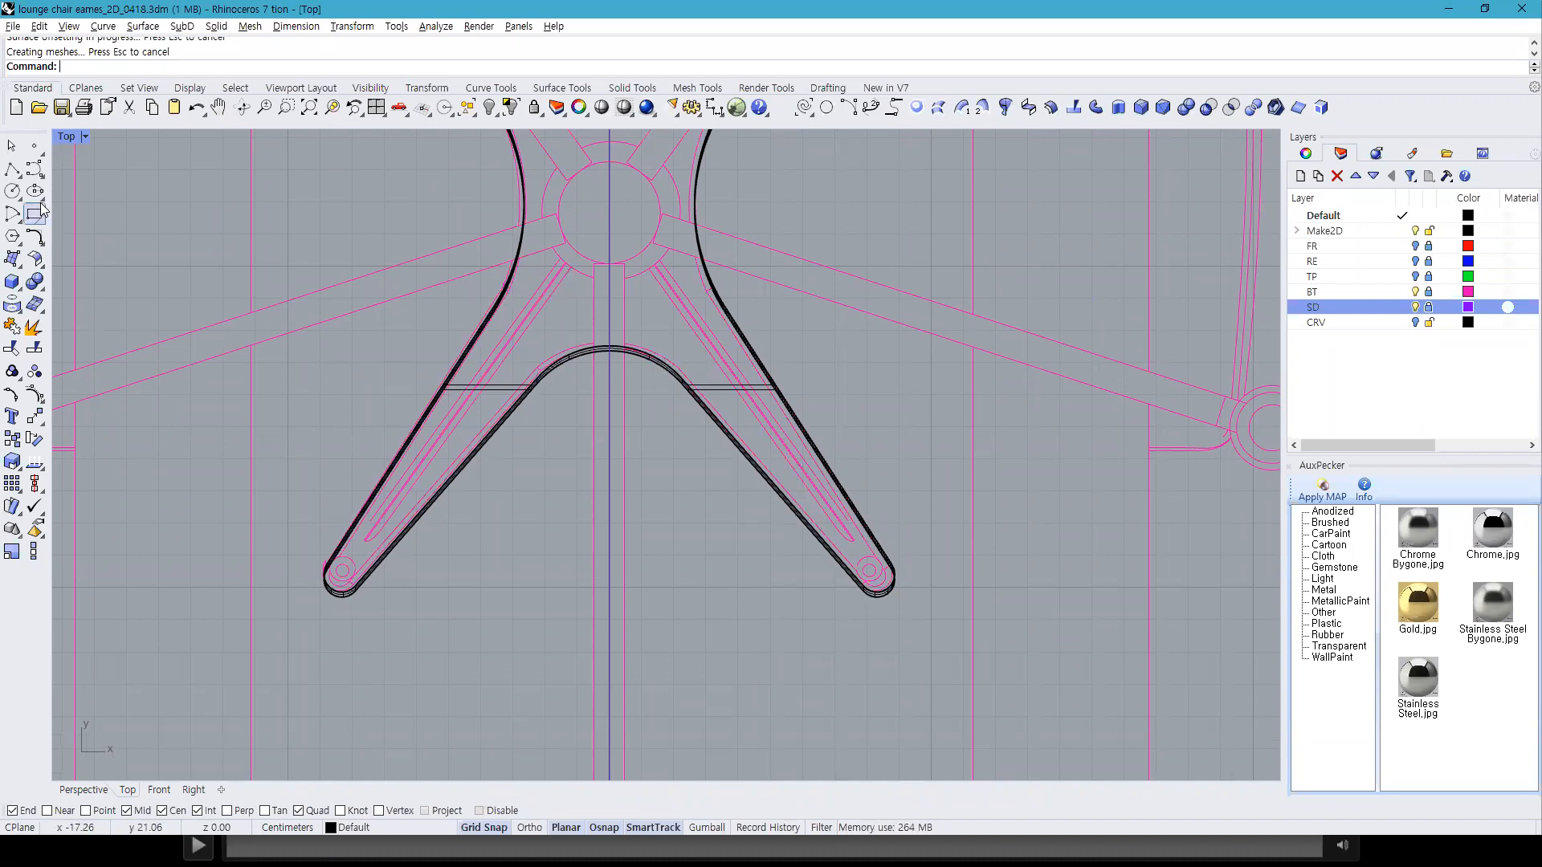
pyautogui.click(16, 170)
pyautogui.click(569, 269)
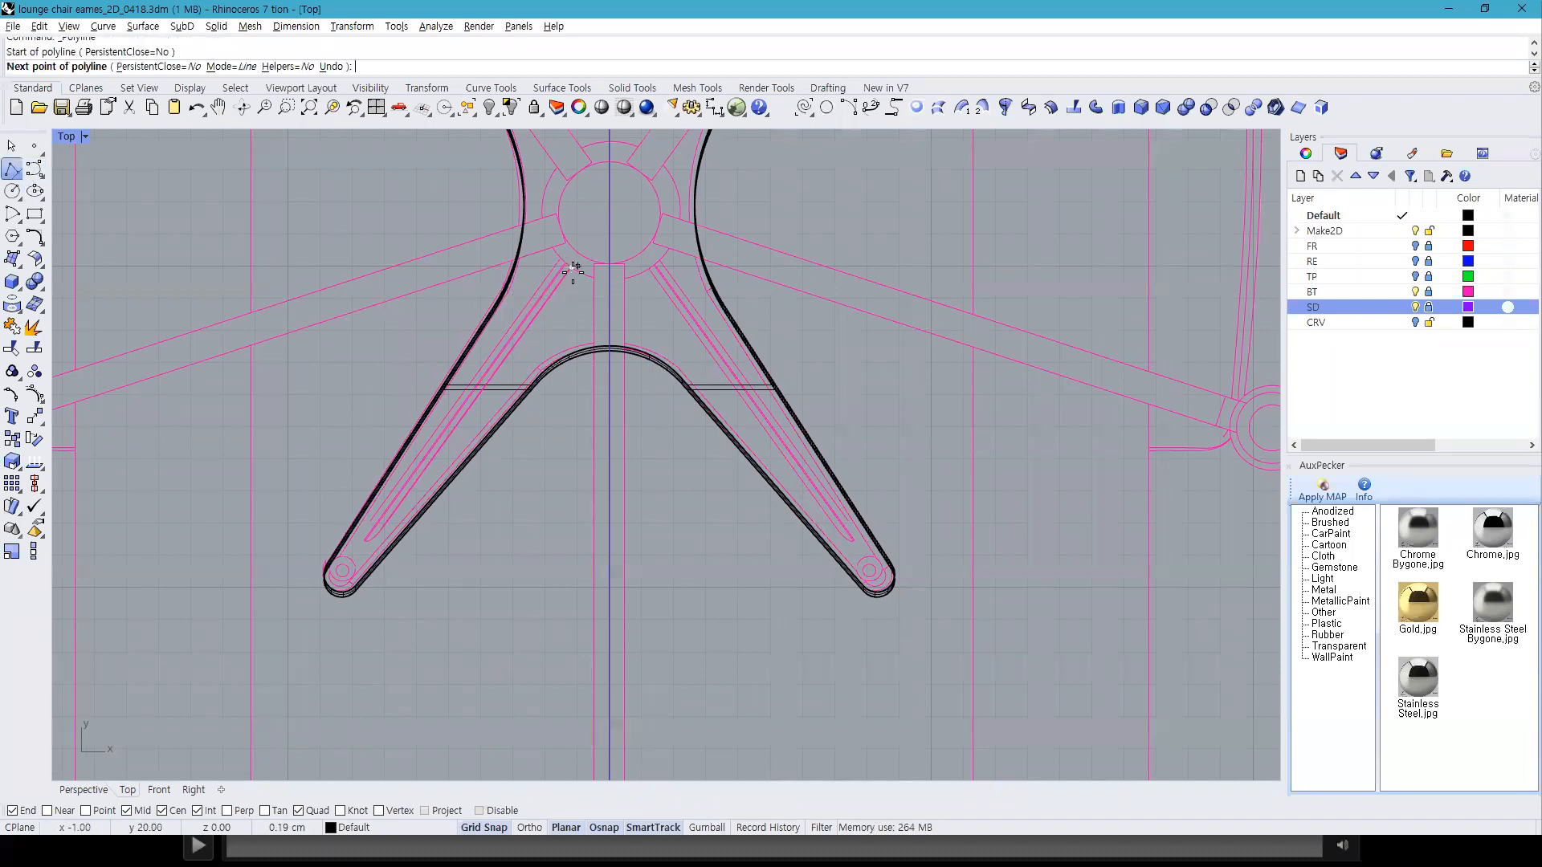
pyautogui.scroll(2, 402, 546)
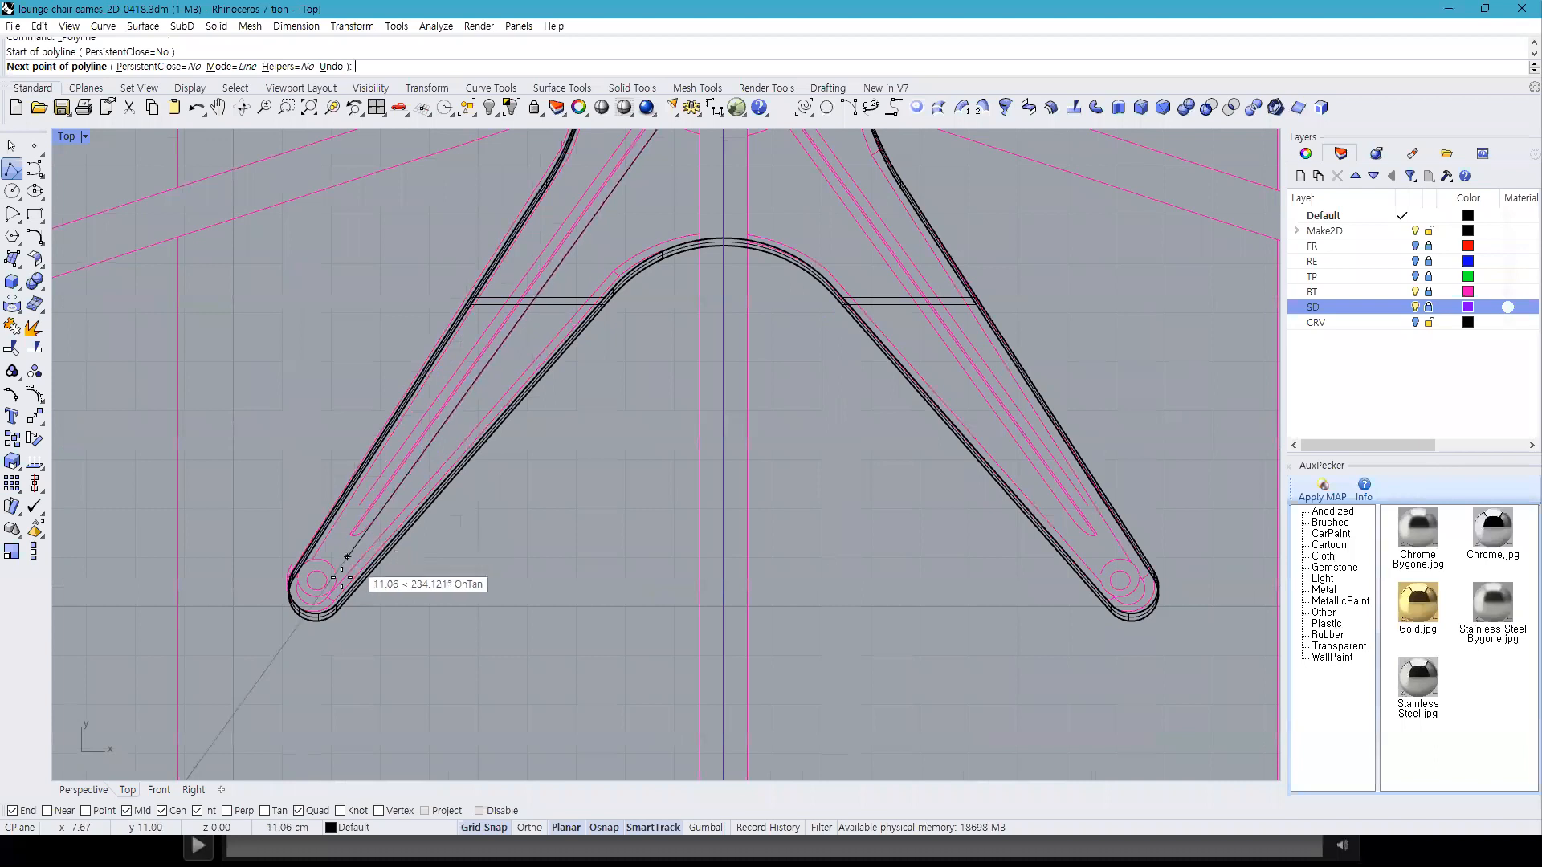
pyautogui.scroll(-2, 414, 615)
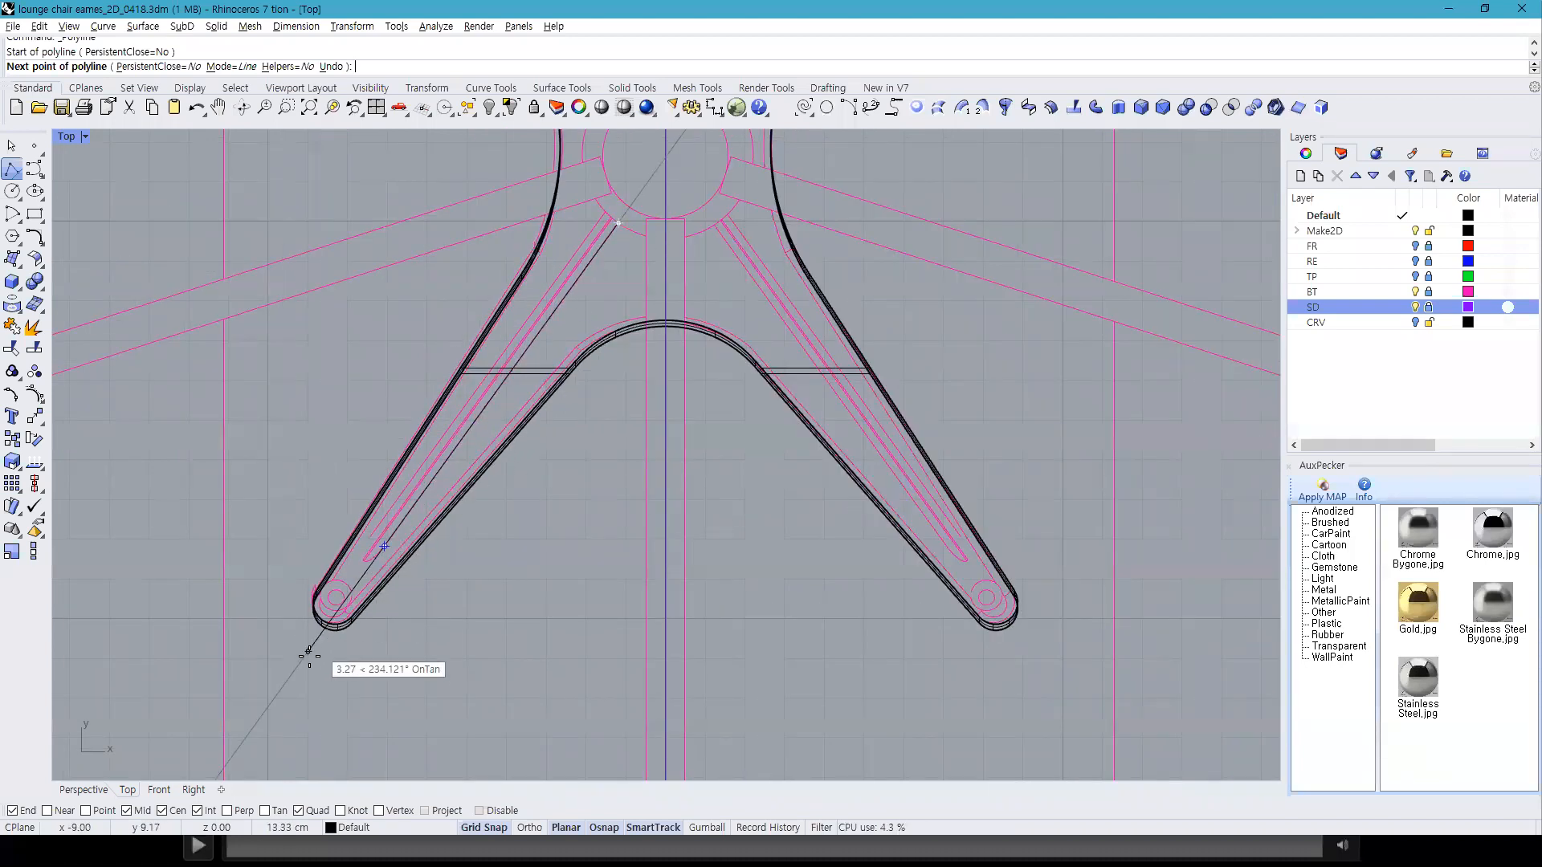
pyautogui.click(275, 698)
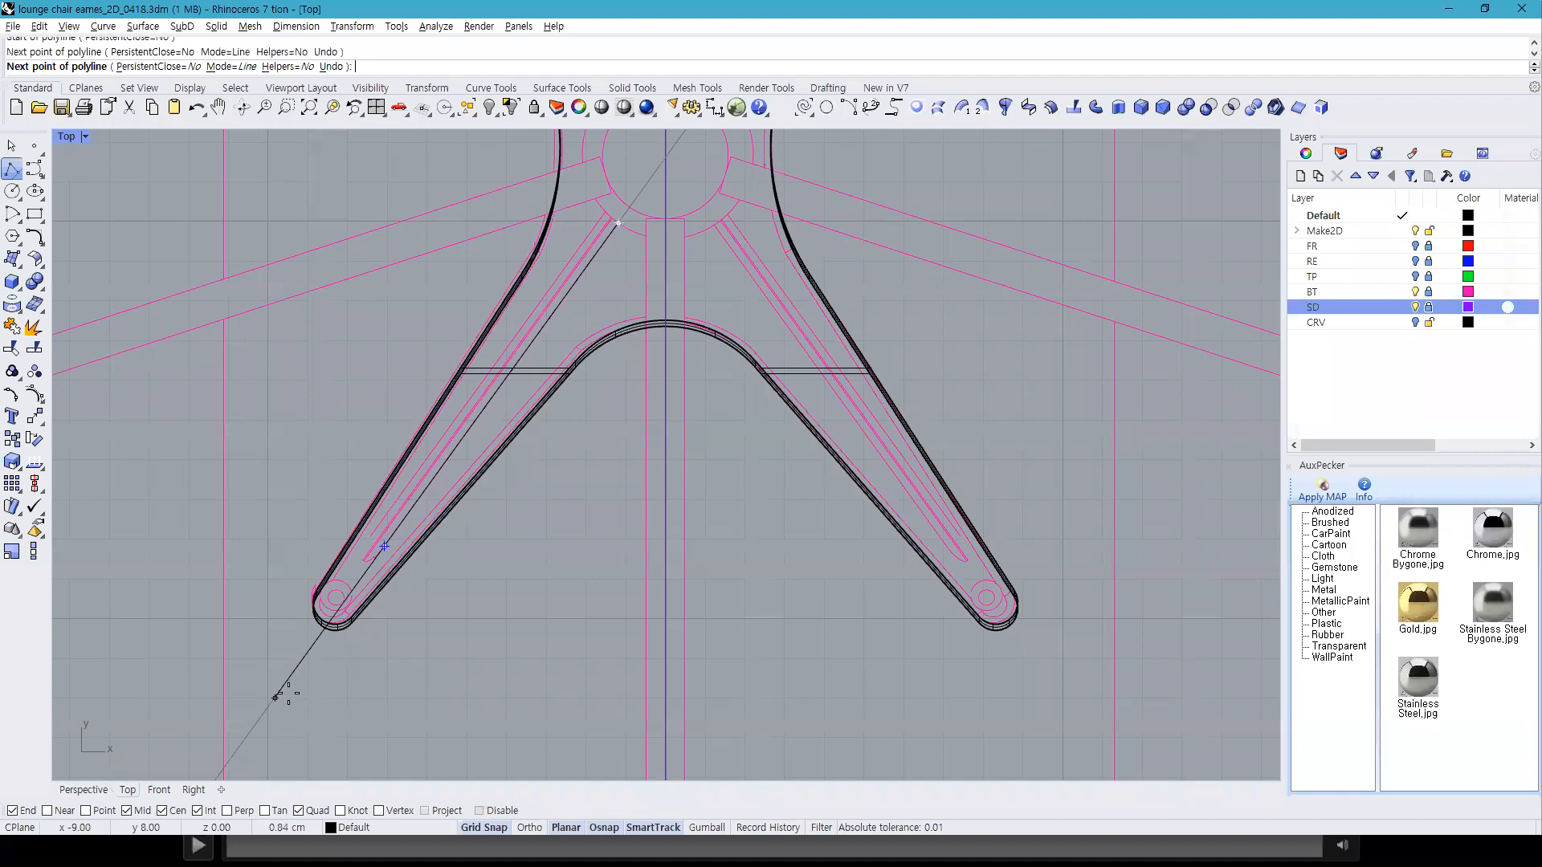
pyautogui.press('Return')
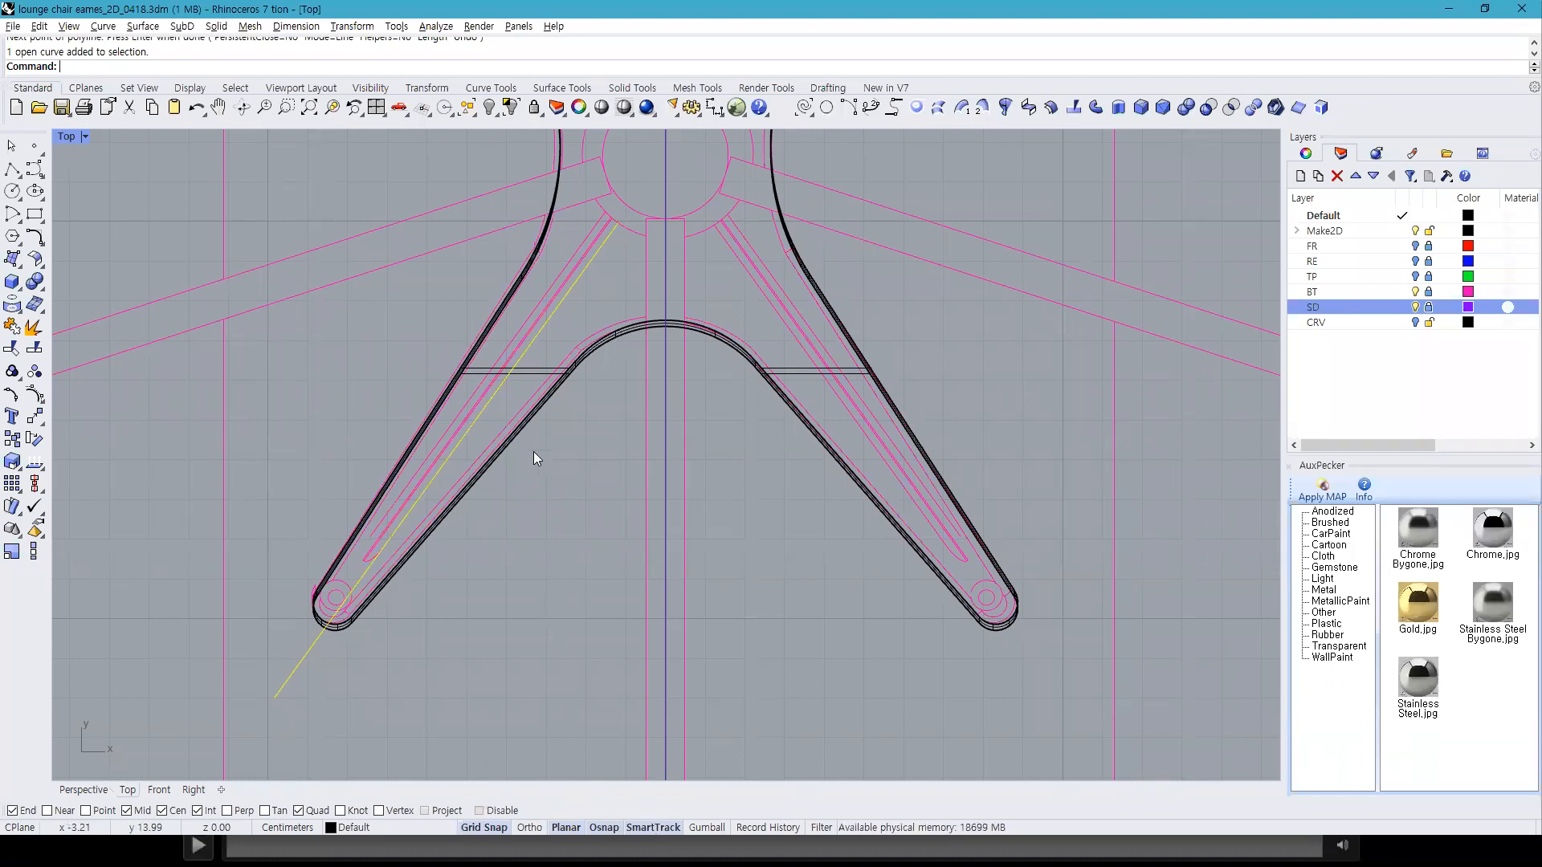
# Step: Lengthen the arm line with Scale1D about its midpoint until its upper end reaches inside the hub circle
pyautogui.click(32, 552)
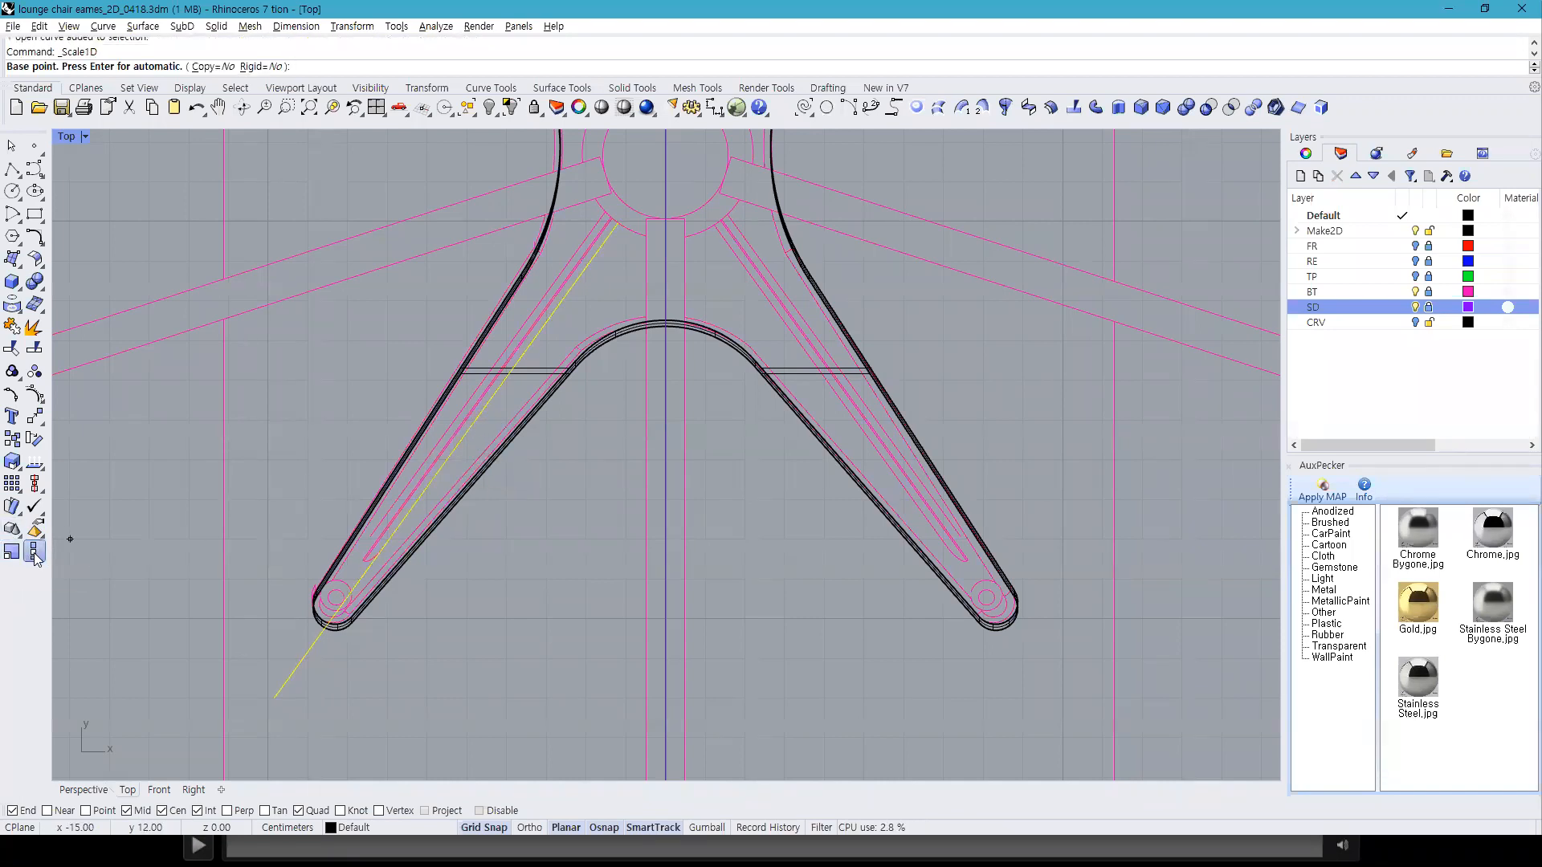
pyautogui.click(446, 460)
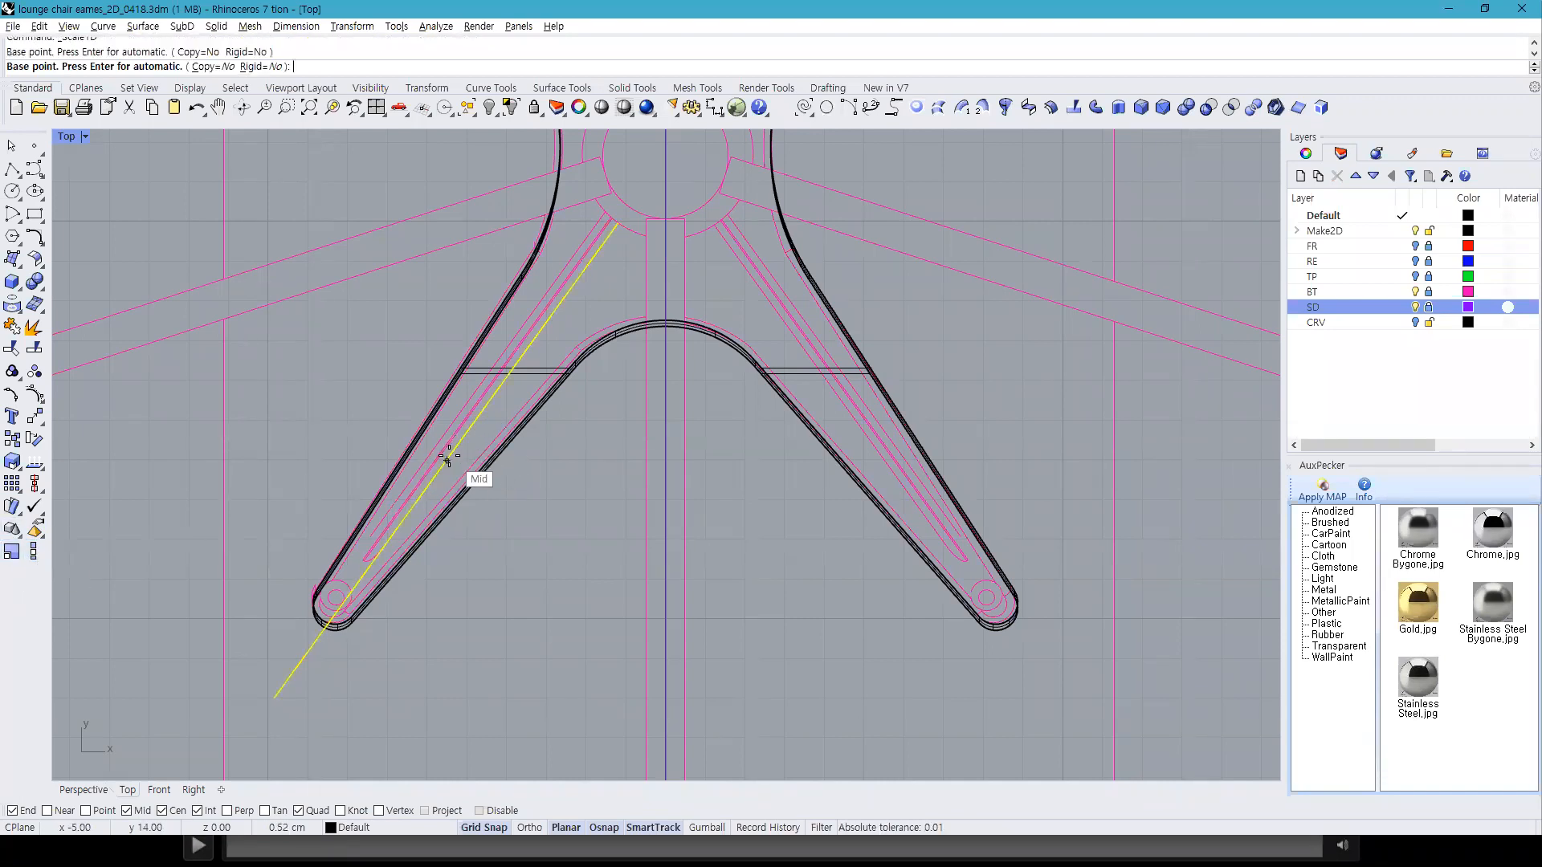
pyautogui.click(615, 223)
pyautogui.click(616, 223)
pyautogui.press('Return')
pyautogui.click(448, 466)
pyautogui.scroll(3, 622, 233)
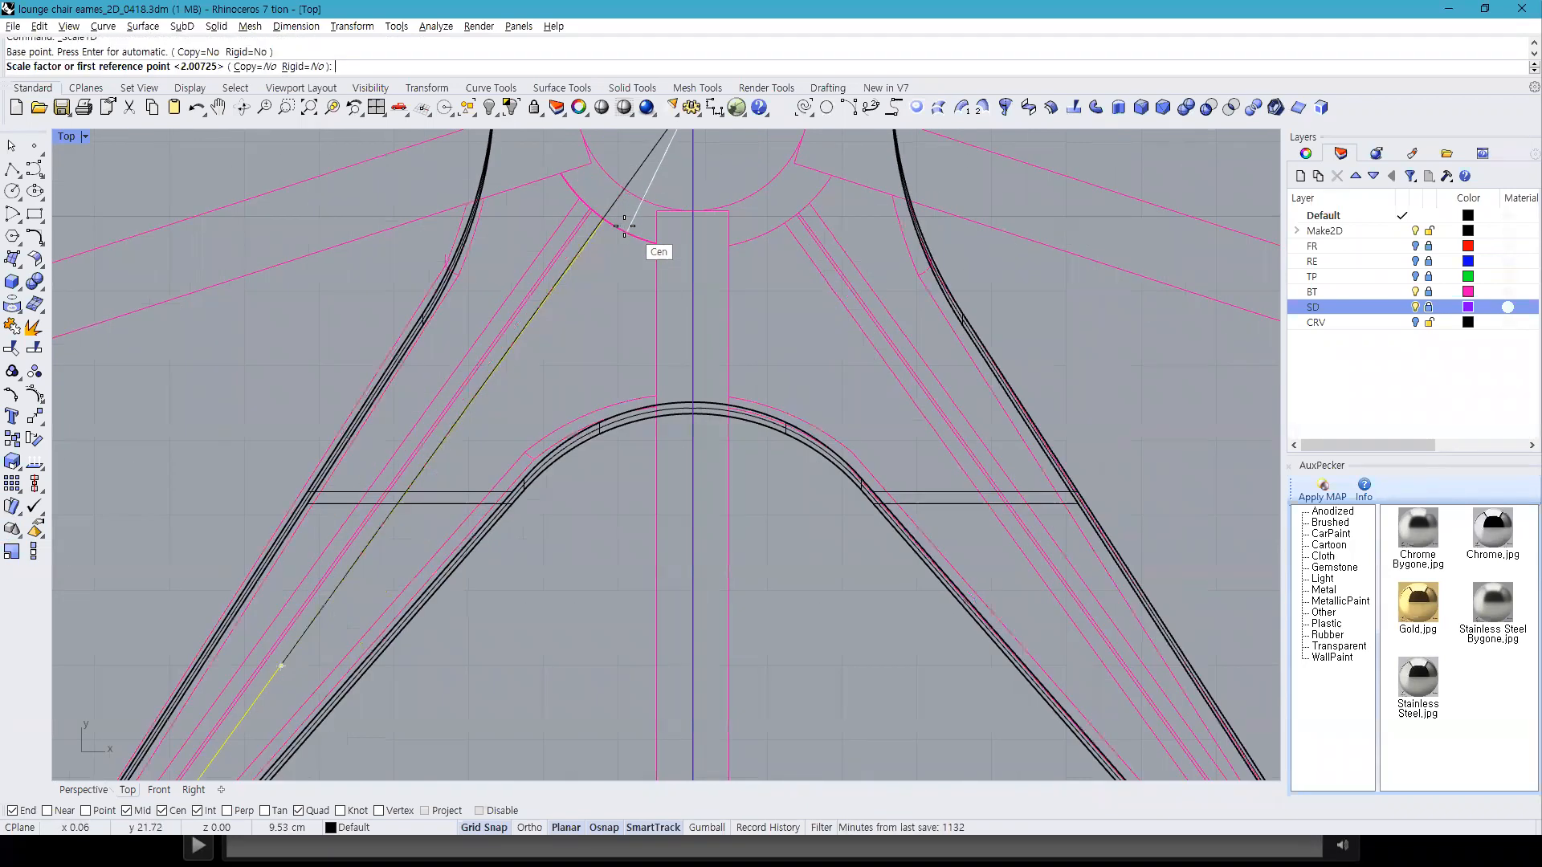
pyautogui.click(618, 228)
pyautogui.scroll(-4, 604, 240)
pyautogui.click(638, 190)
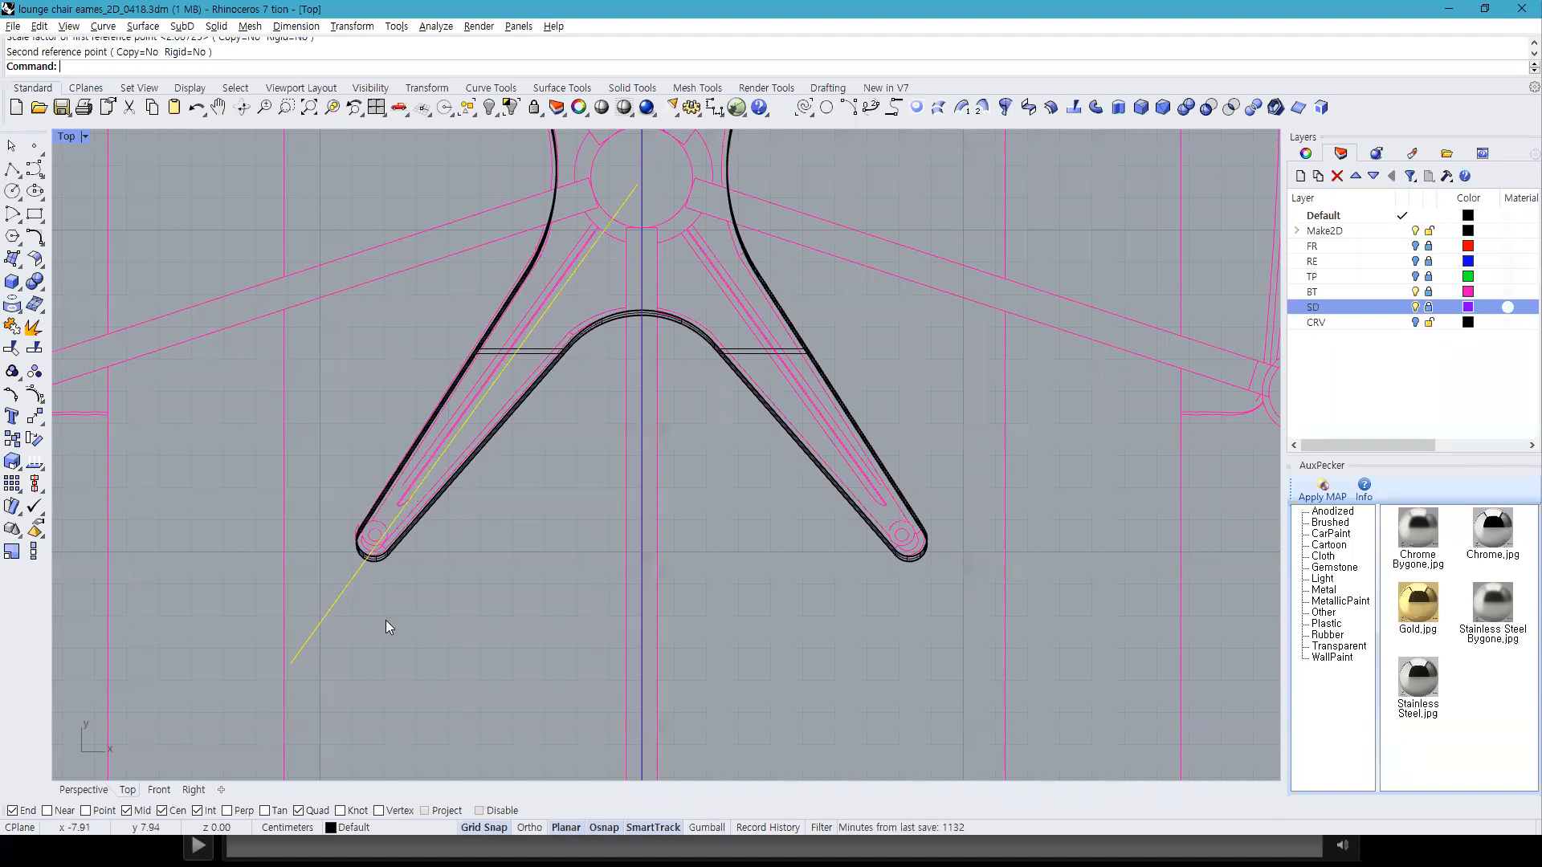
# Step: Extrude the arm line 43 cm to both sides into a vertical surface
pyautogui.click(376, 107)
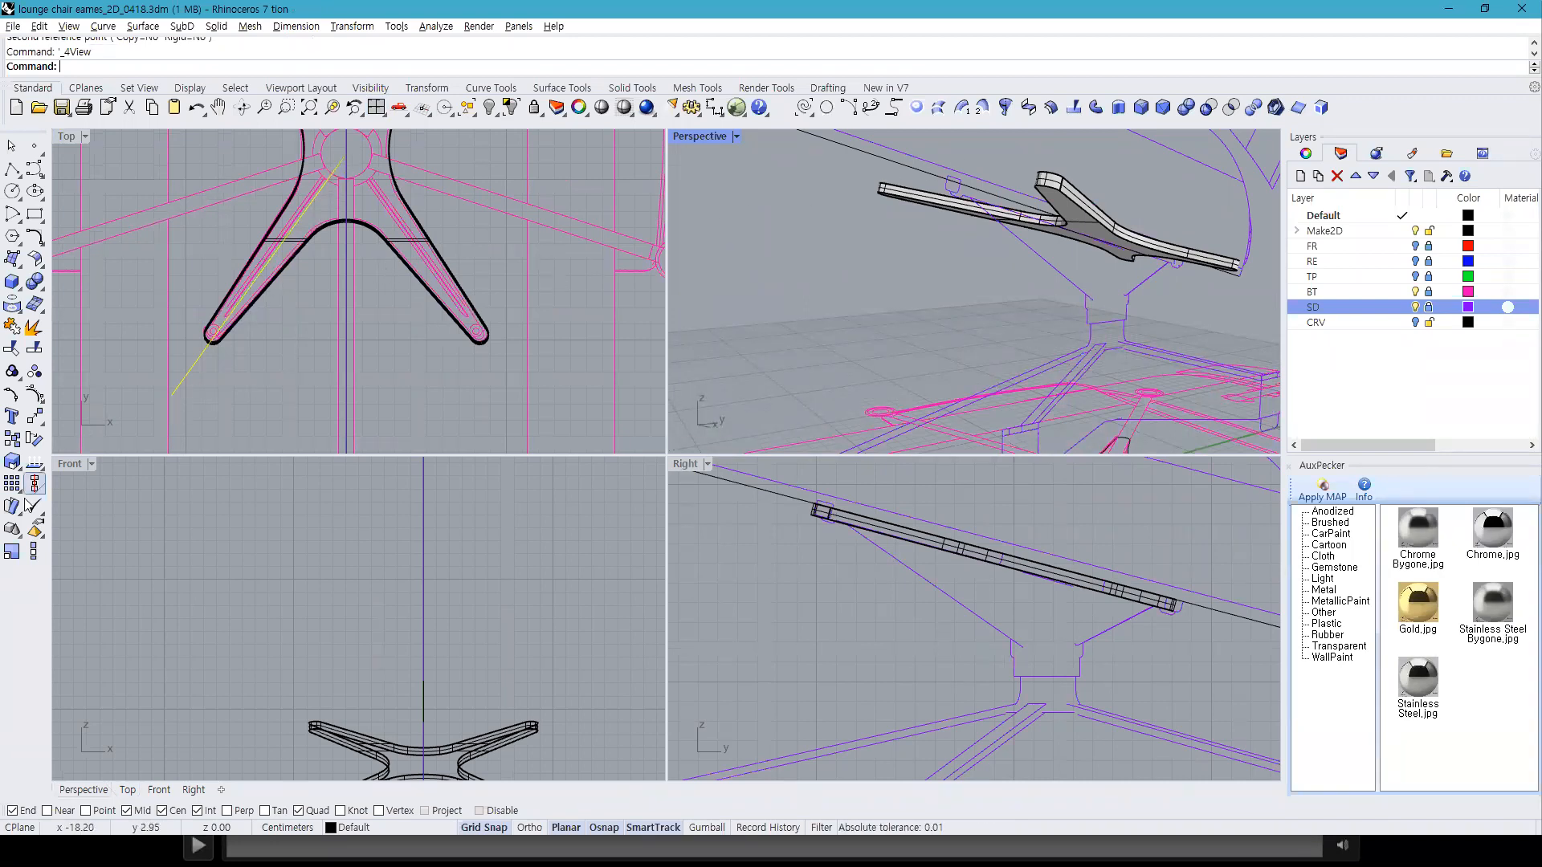
pyautogui.click(1118, 107)
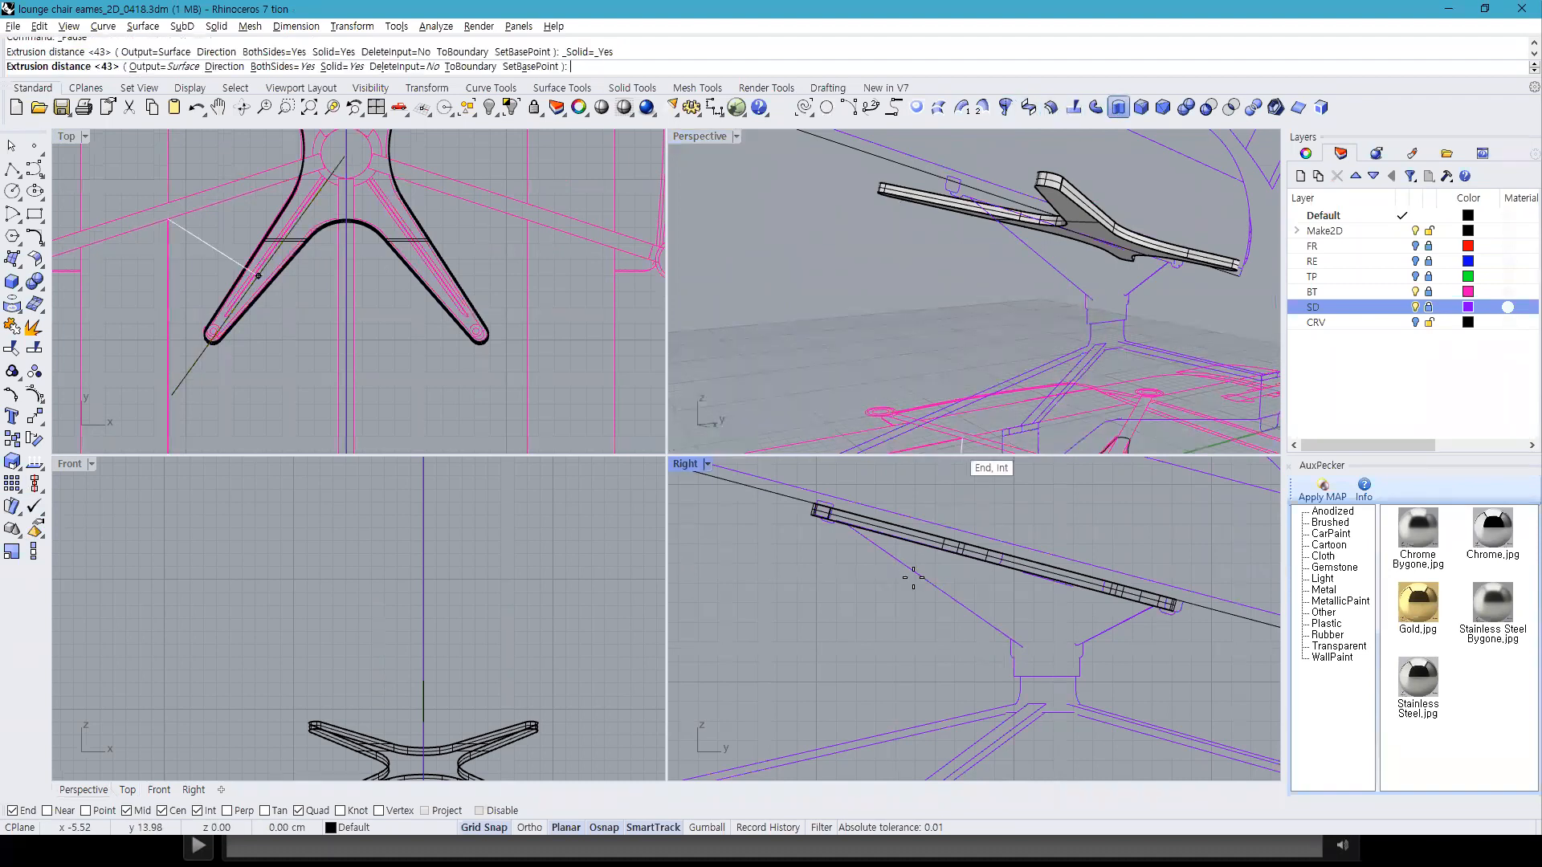
pyautogui.press('Return')
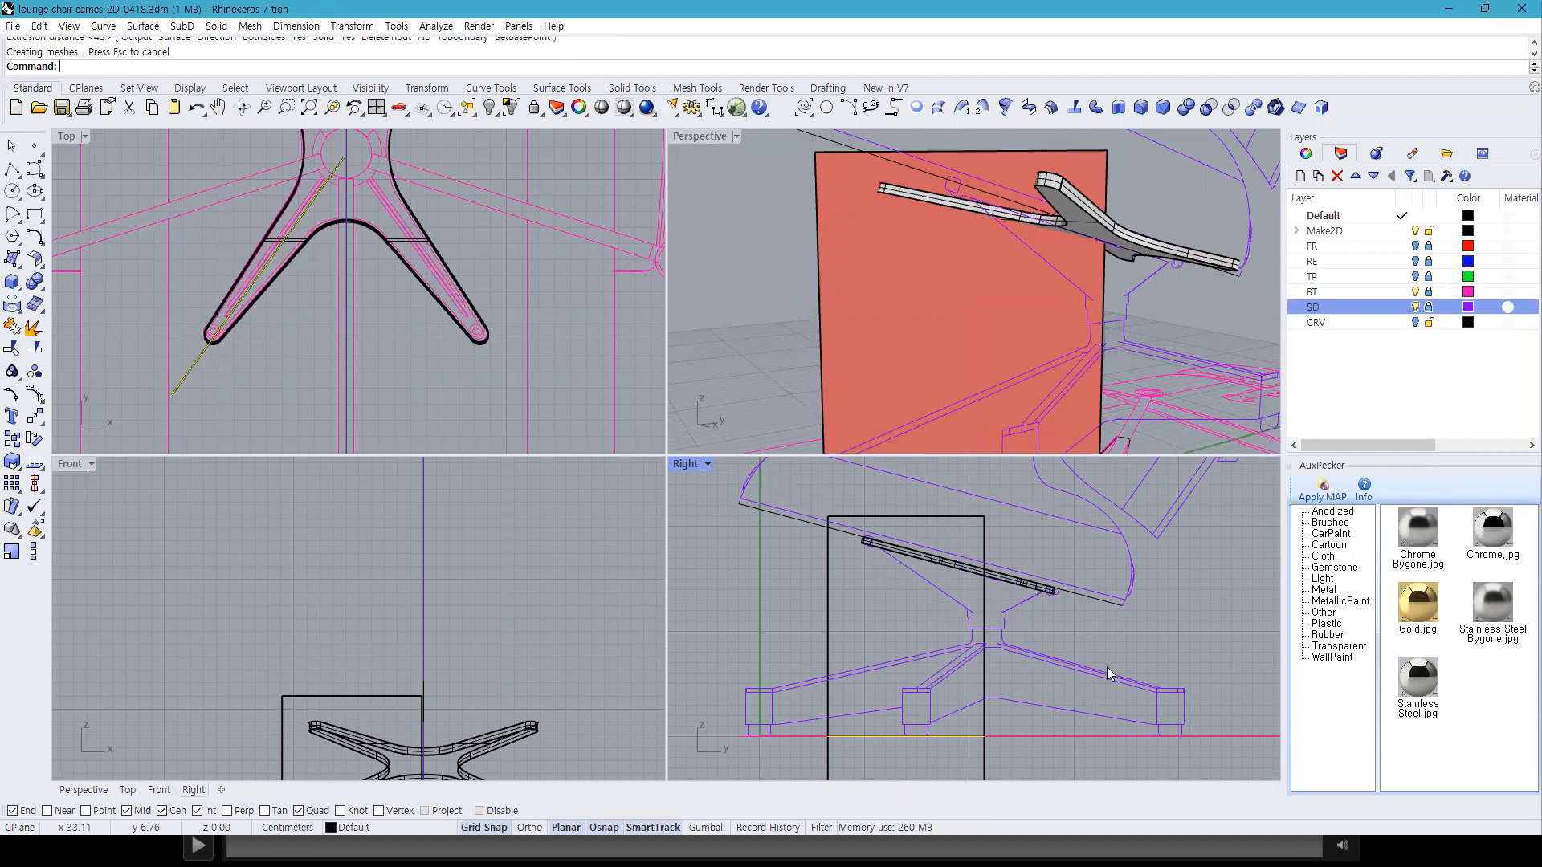
# Step: Trace the bracket's slanted lower edge in Right with a straight line from the neck up to the seat support
pyautogui.scroll(5, 937, 615)
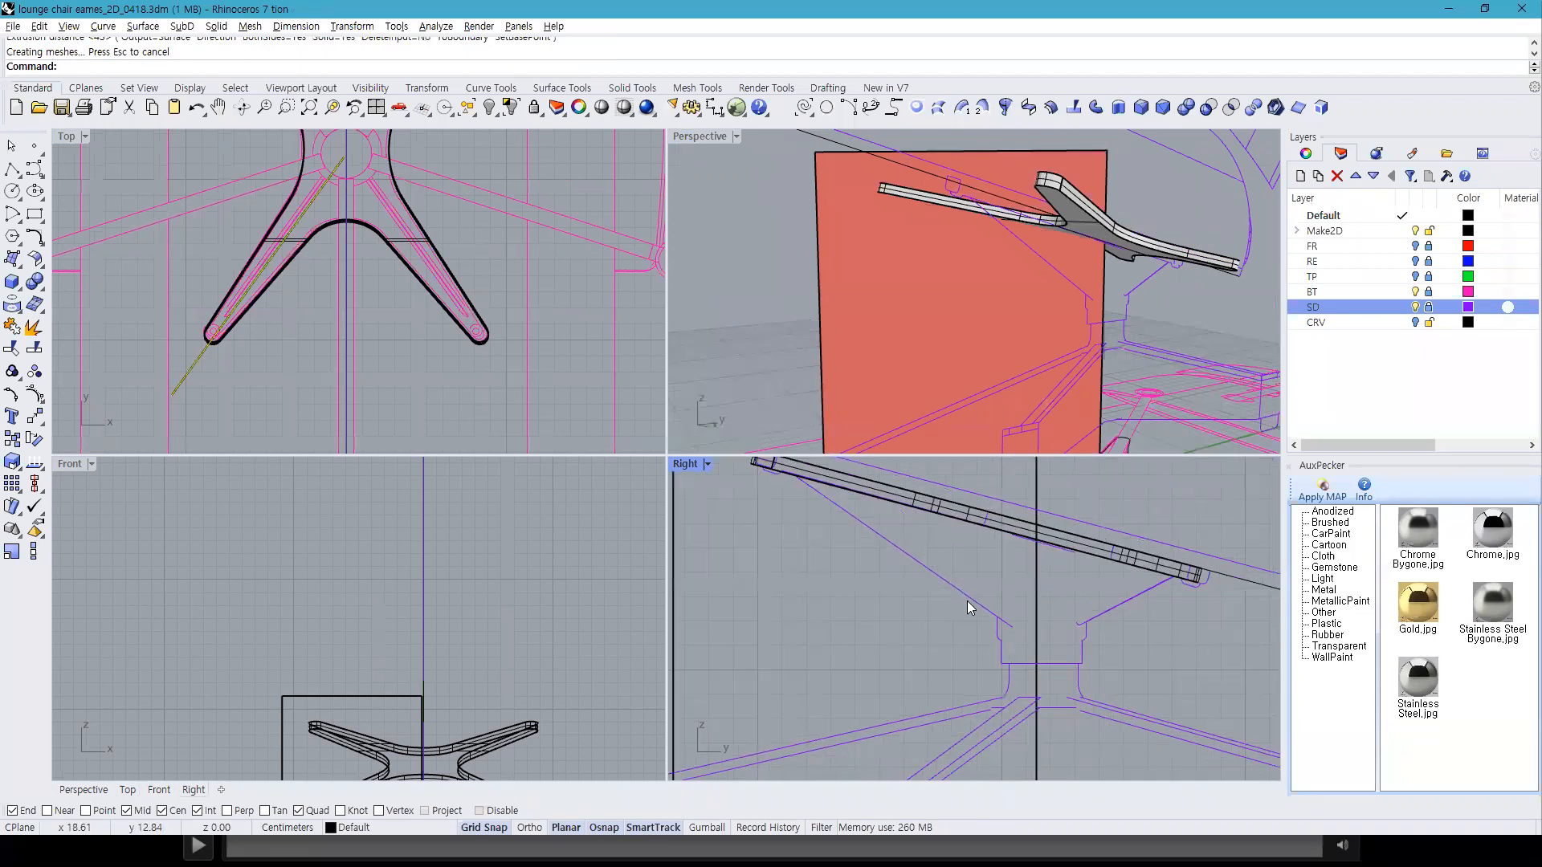
pyautogui.click(12, 169)
pyautogui.click(1021, 631)
pyautogui.moveTo(906, 633); pyautogui.dragTo(1053, 747, button='right')
pyautogui.click(915, 570)
pyautogui.press('Return')
# Step: Lengthen the slanted line with Scale1D about its midpoint so both ends pass beyond the vertical surface
pyautogui.click(941, 591)
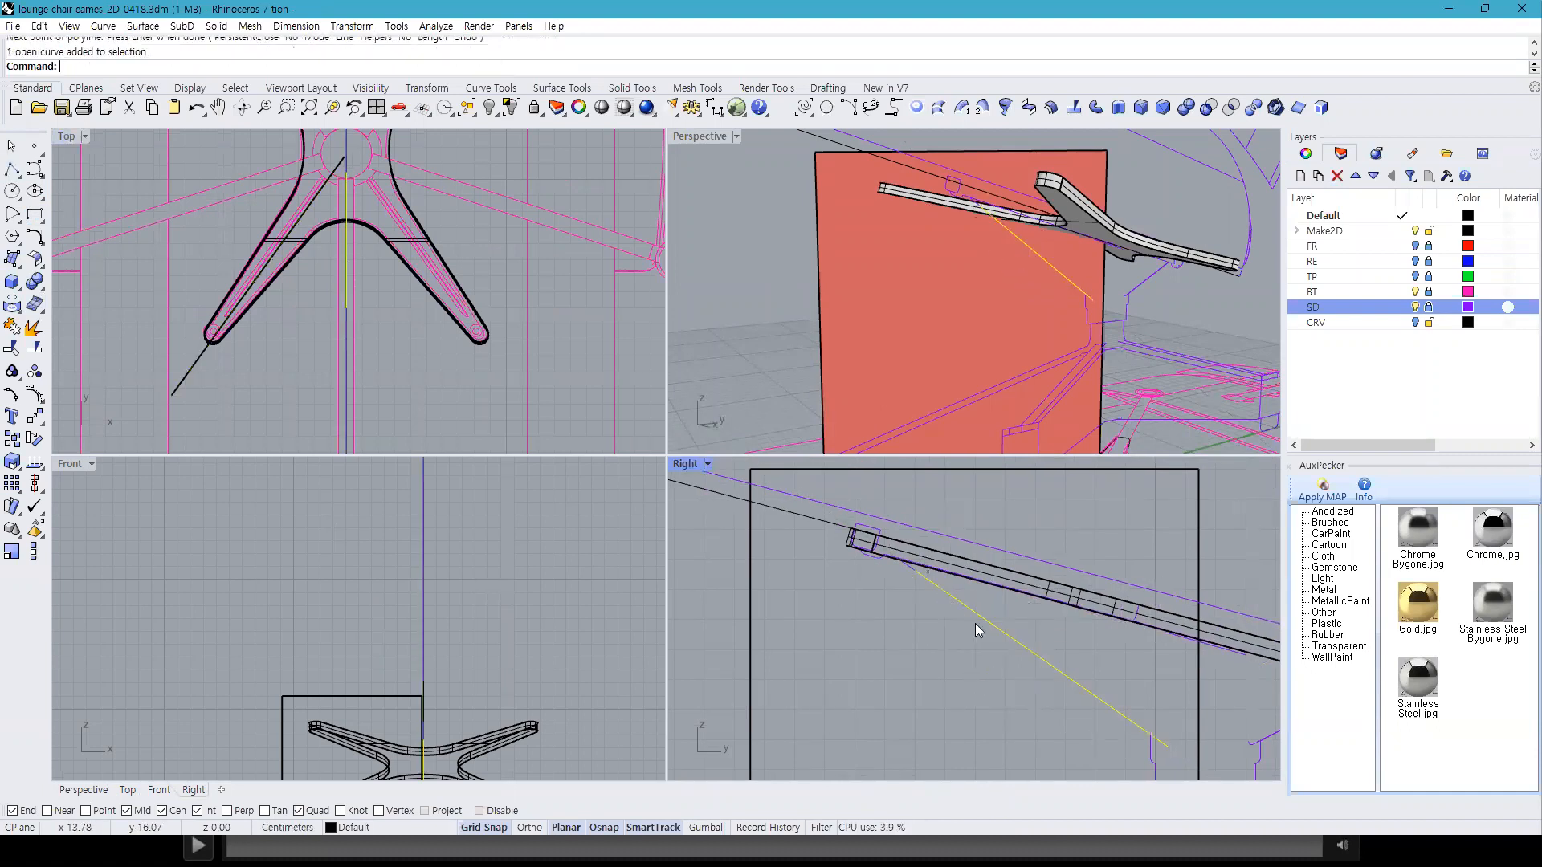
pyautogui.click(1201, 695)
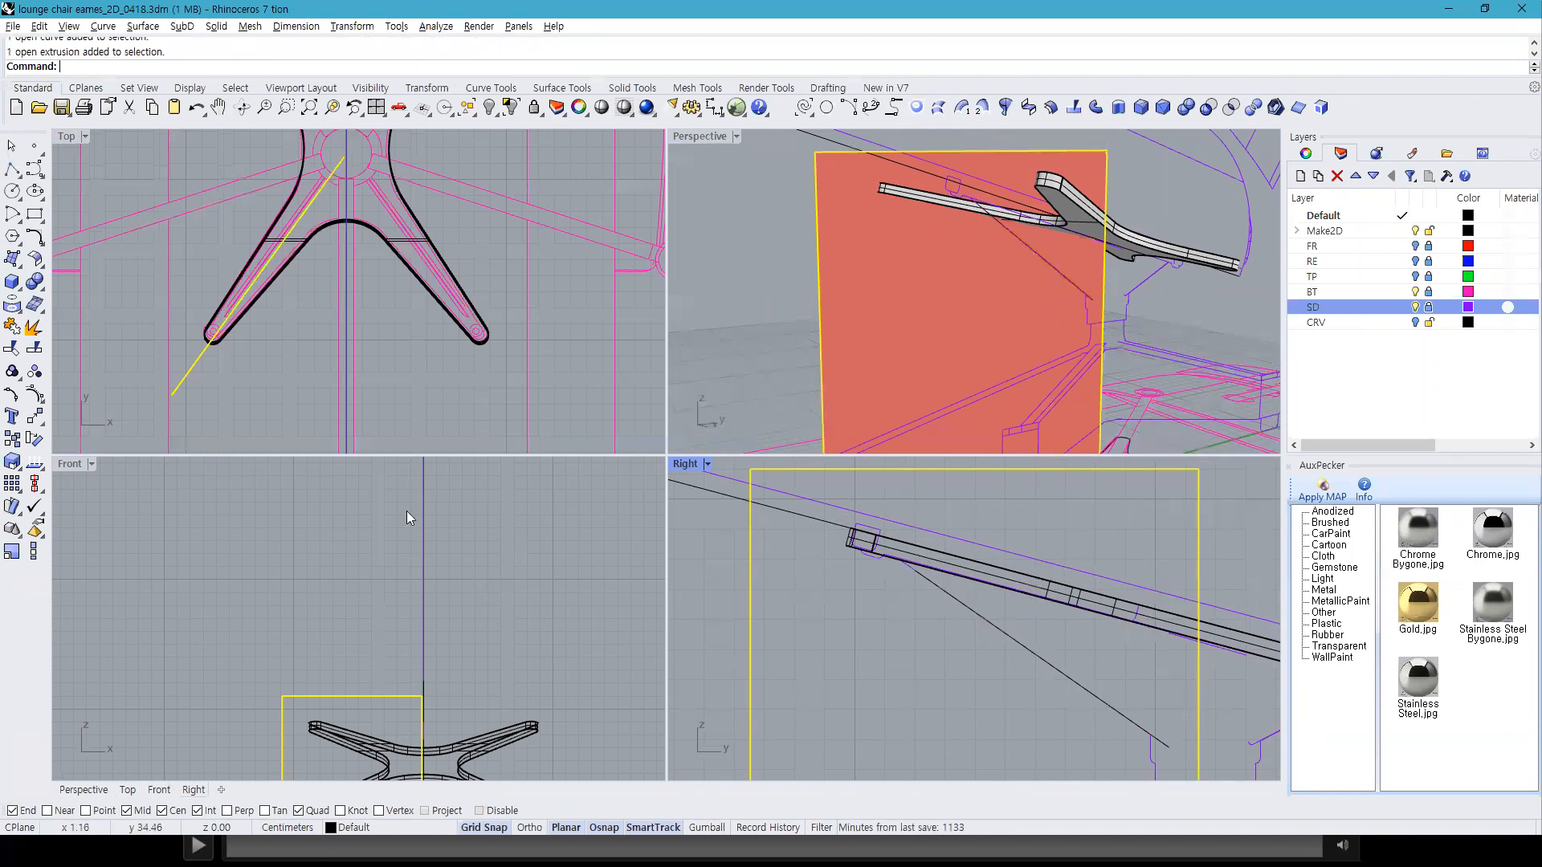
pyautogui.click(975, 613)
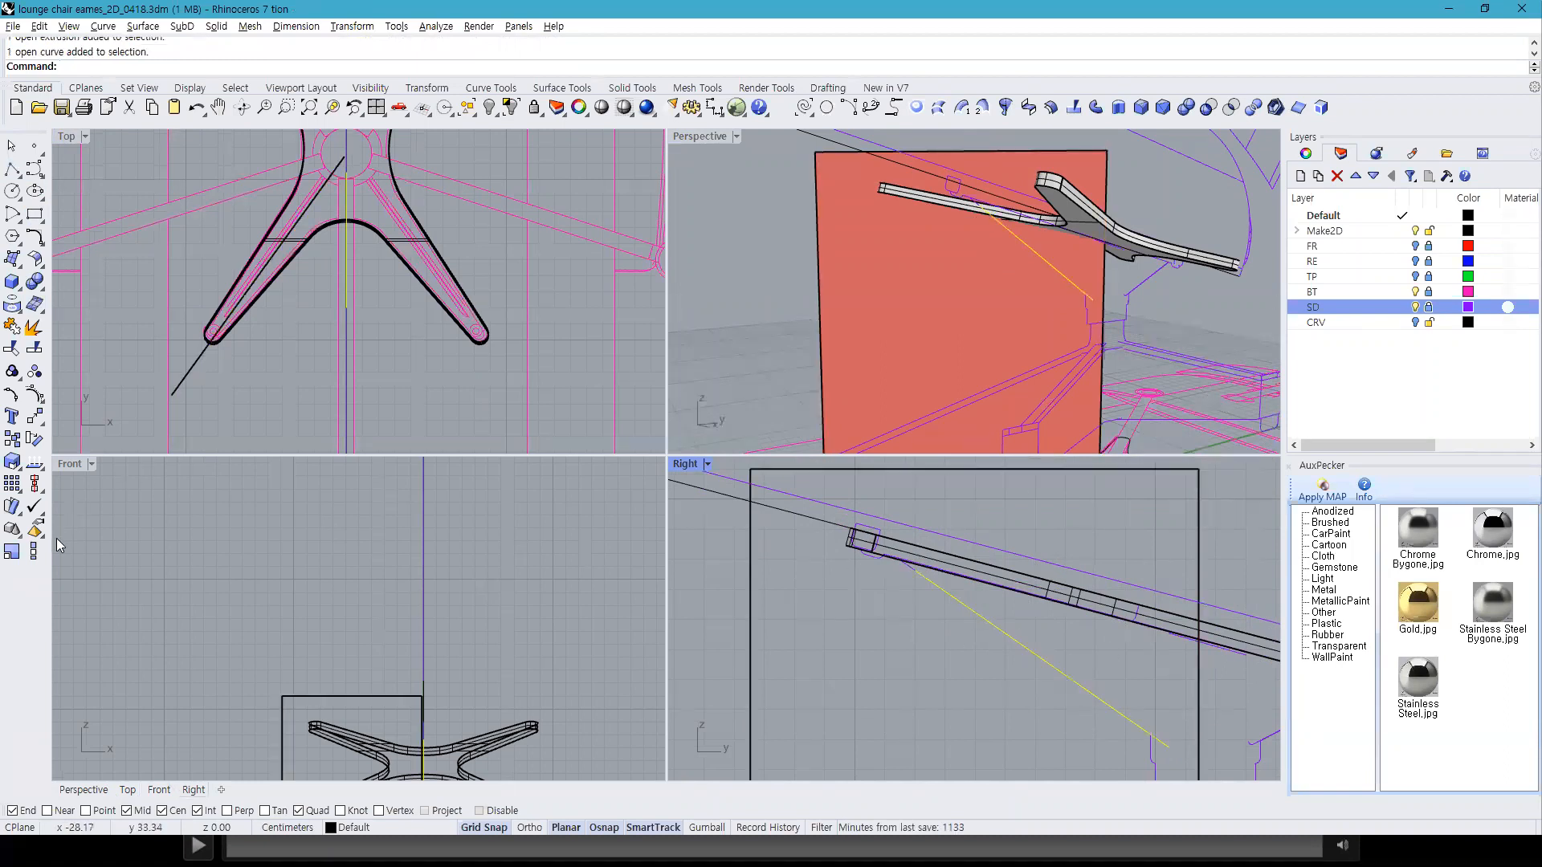
pyautogui.click(33, 551)
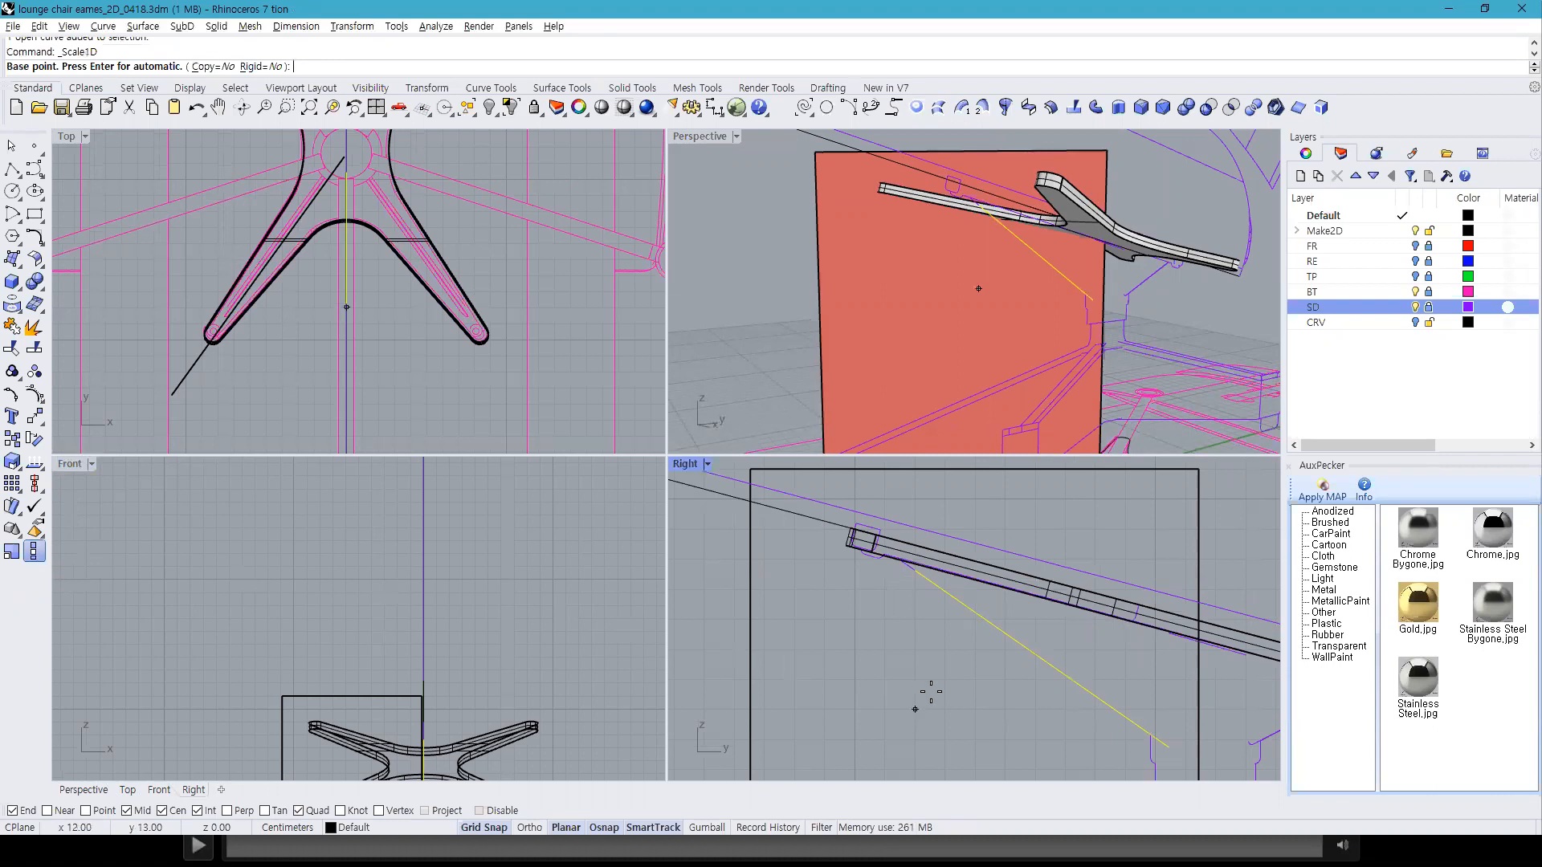
pyautogui.click(1033, 653)
pyautogui.click(1170, 746)
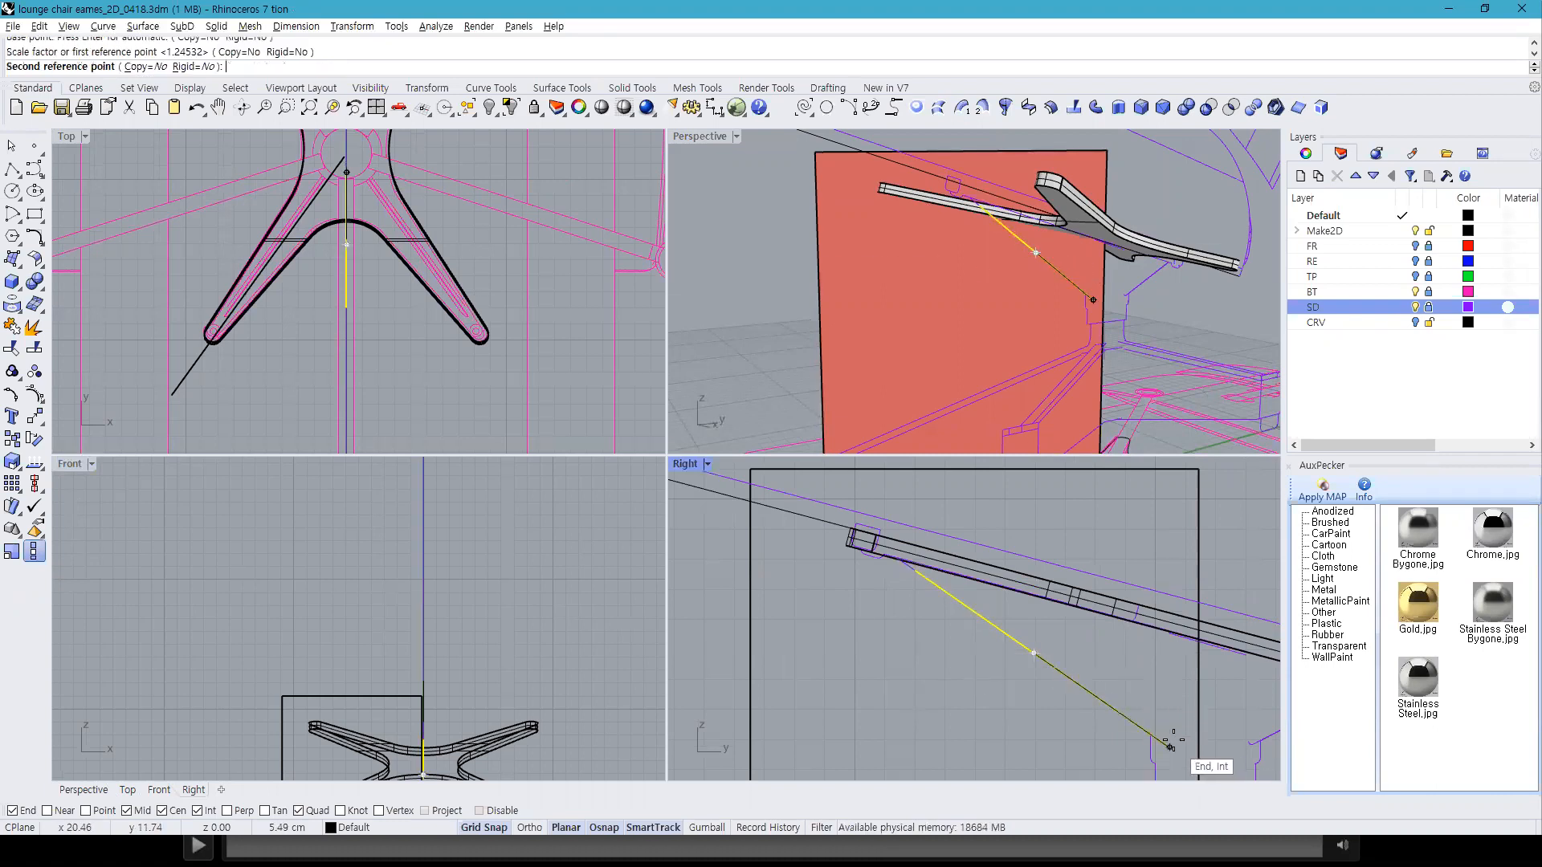
pyautogui.scroll(-3, 1039, 619)
pyautogui.click(1178, 705)
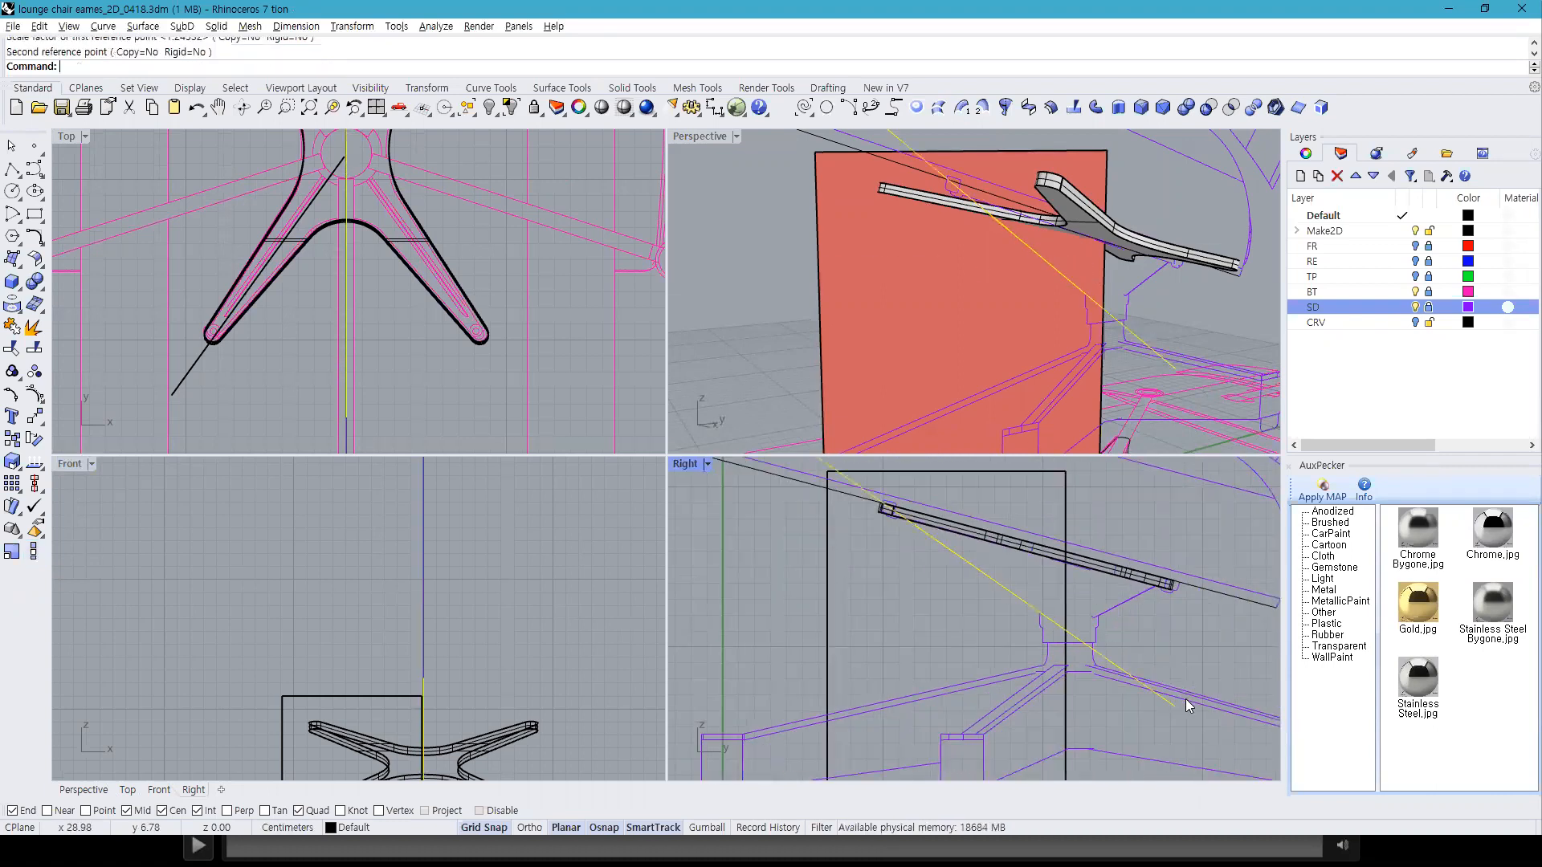
# Step: Split the vertical surface with the slanted line in Right and delete the part below it
pyautogui.scroll(-3, 1189, 705)
pyautogui.moveTo(1115, 644); pyautogui.dragTo(1036, 624, button='right')
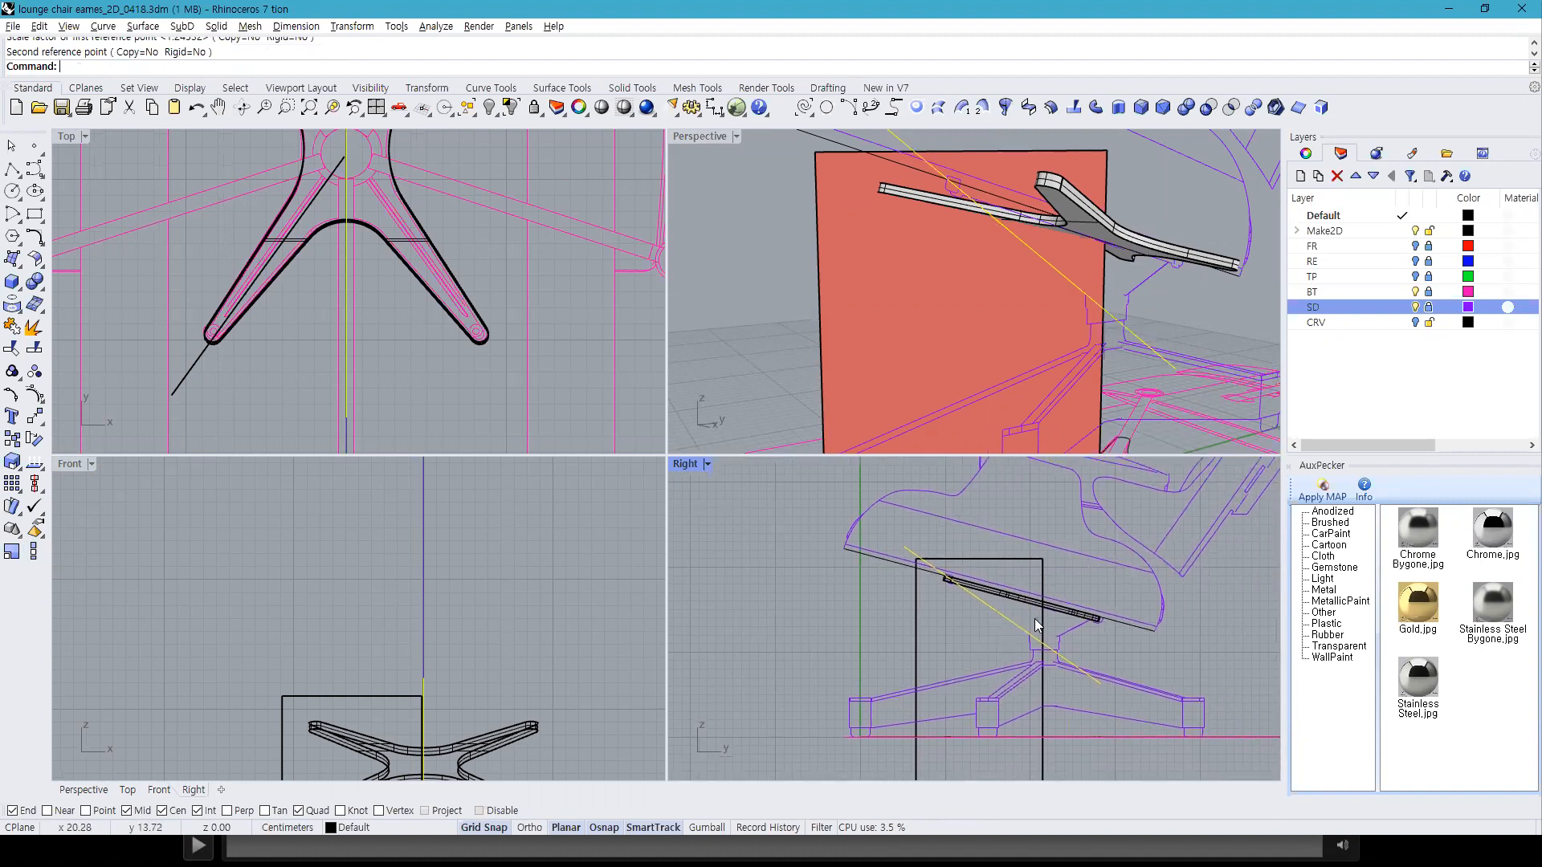
pyautogui.click(1036, 559)
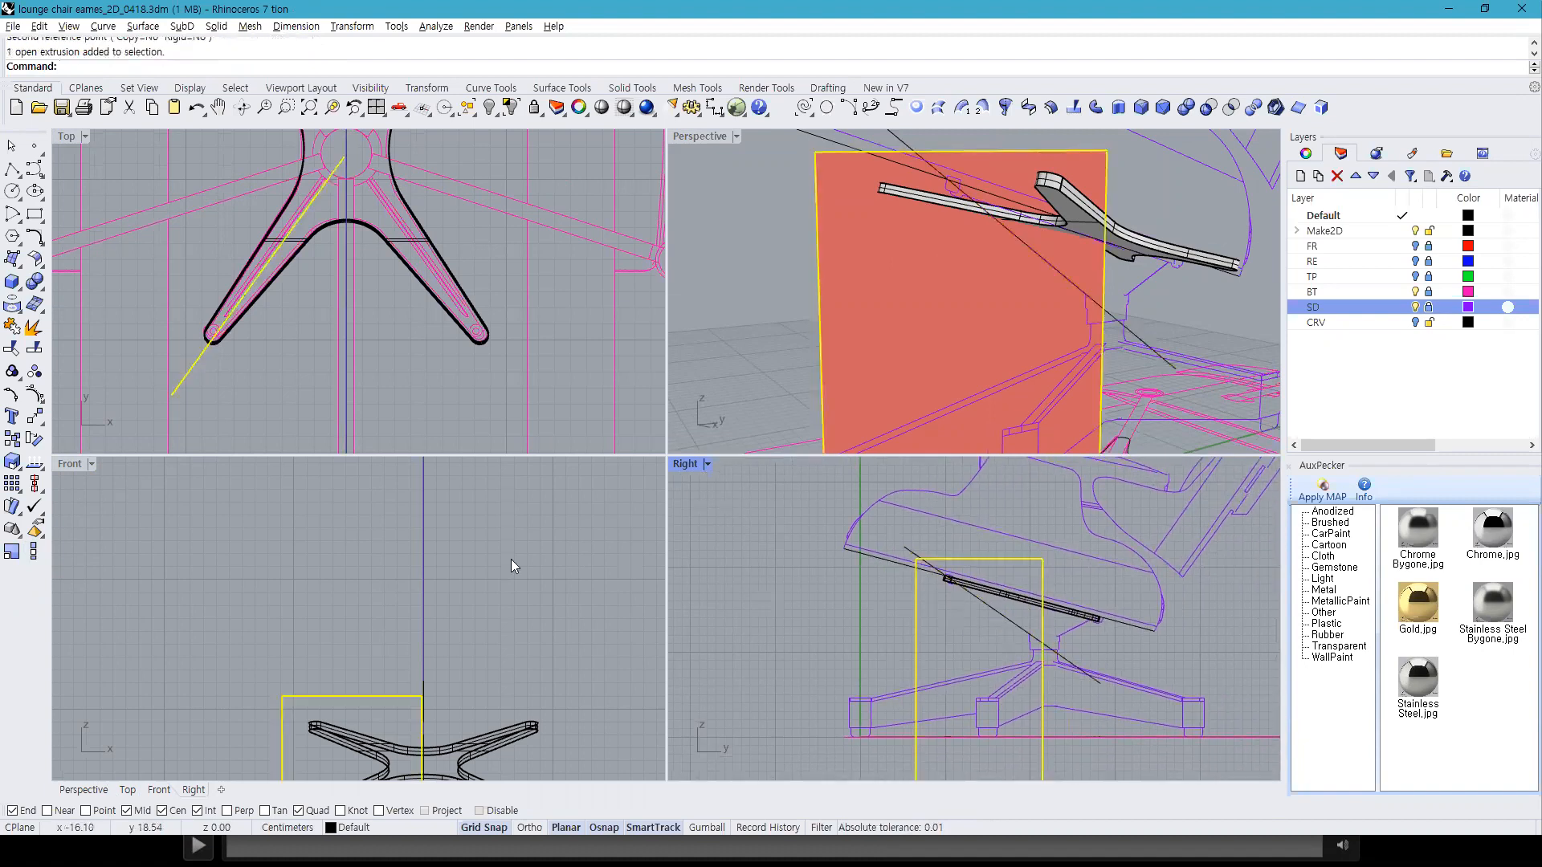
pyautogui.click(33, 347)
pyautogui.click(908, 556)
pyautogui.press('Return')
pyautogui.click(915, 605)
pyautogui.press('Delete')
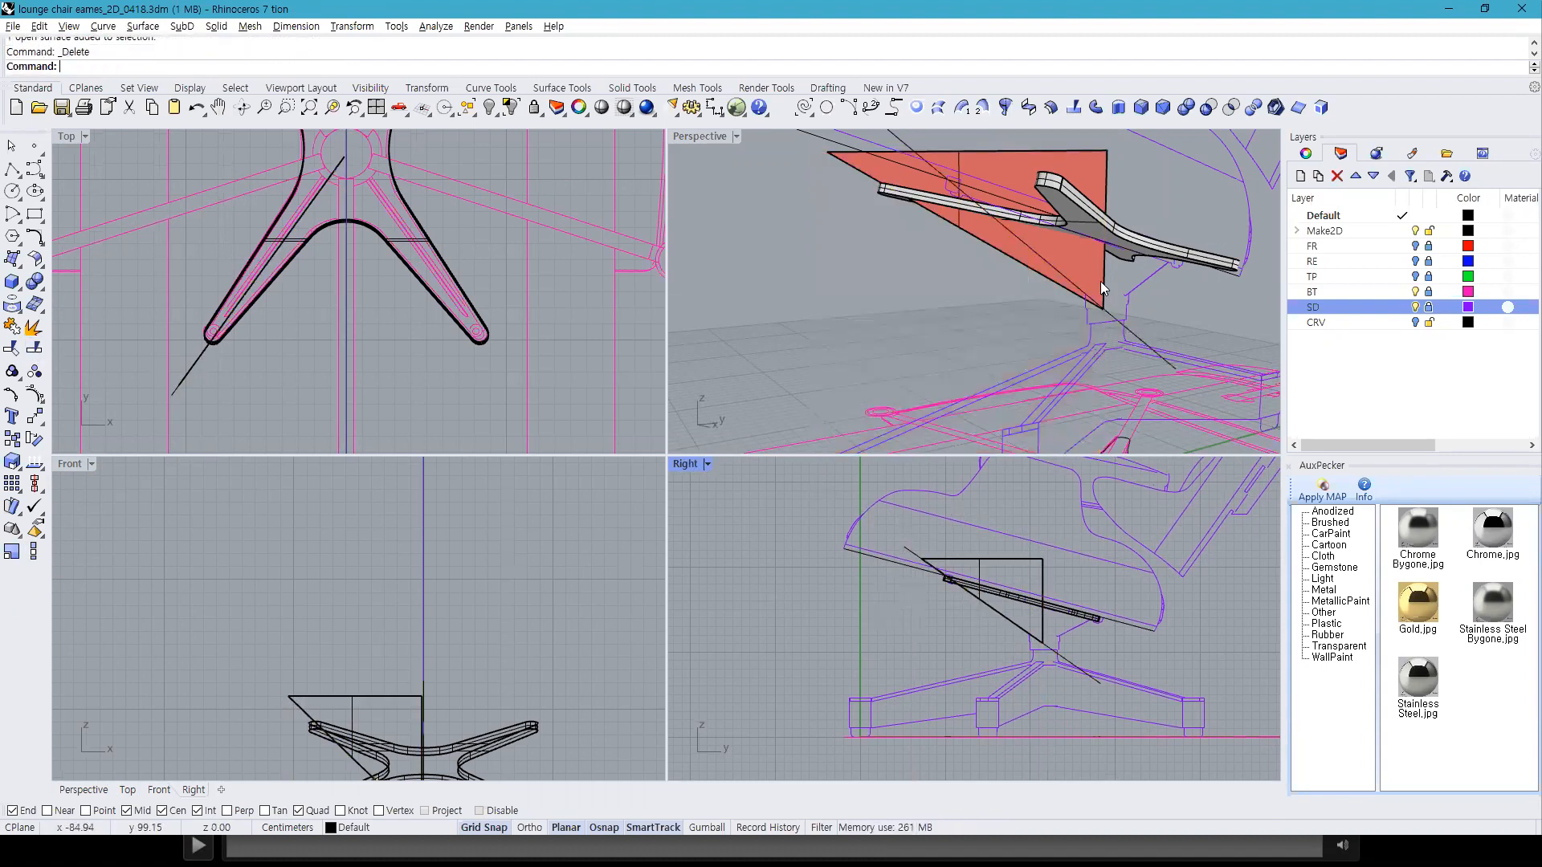
# Step: Select the remaining triangular surface, check its position on the arm, and measure from it to the rib outline in Top with a rotated dimension
pyautogui.click(1099, 281)
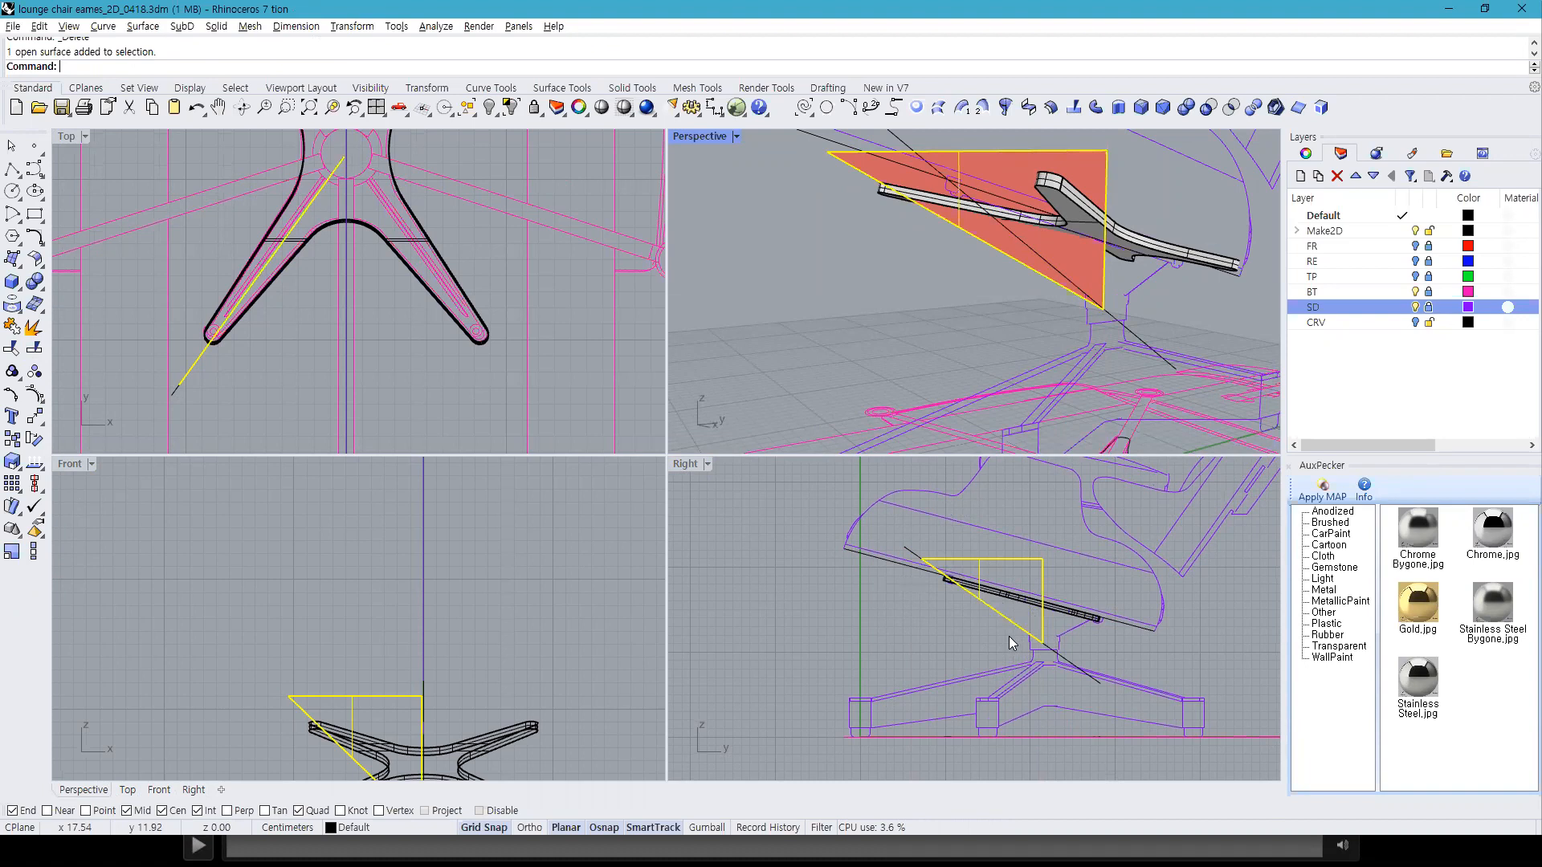
pyautogui.moveTo(1043, 255); pyautogui.dragTo(1102, 276, button='right')
pyautogui.scroll(-5, 1102, 276)
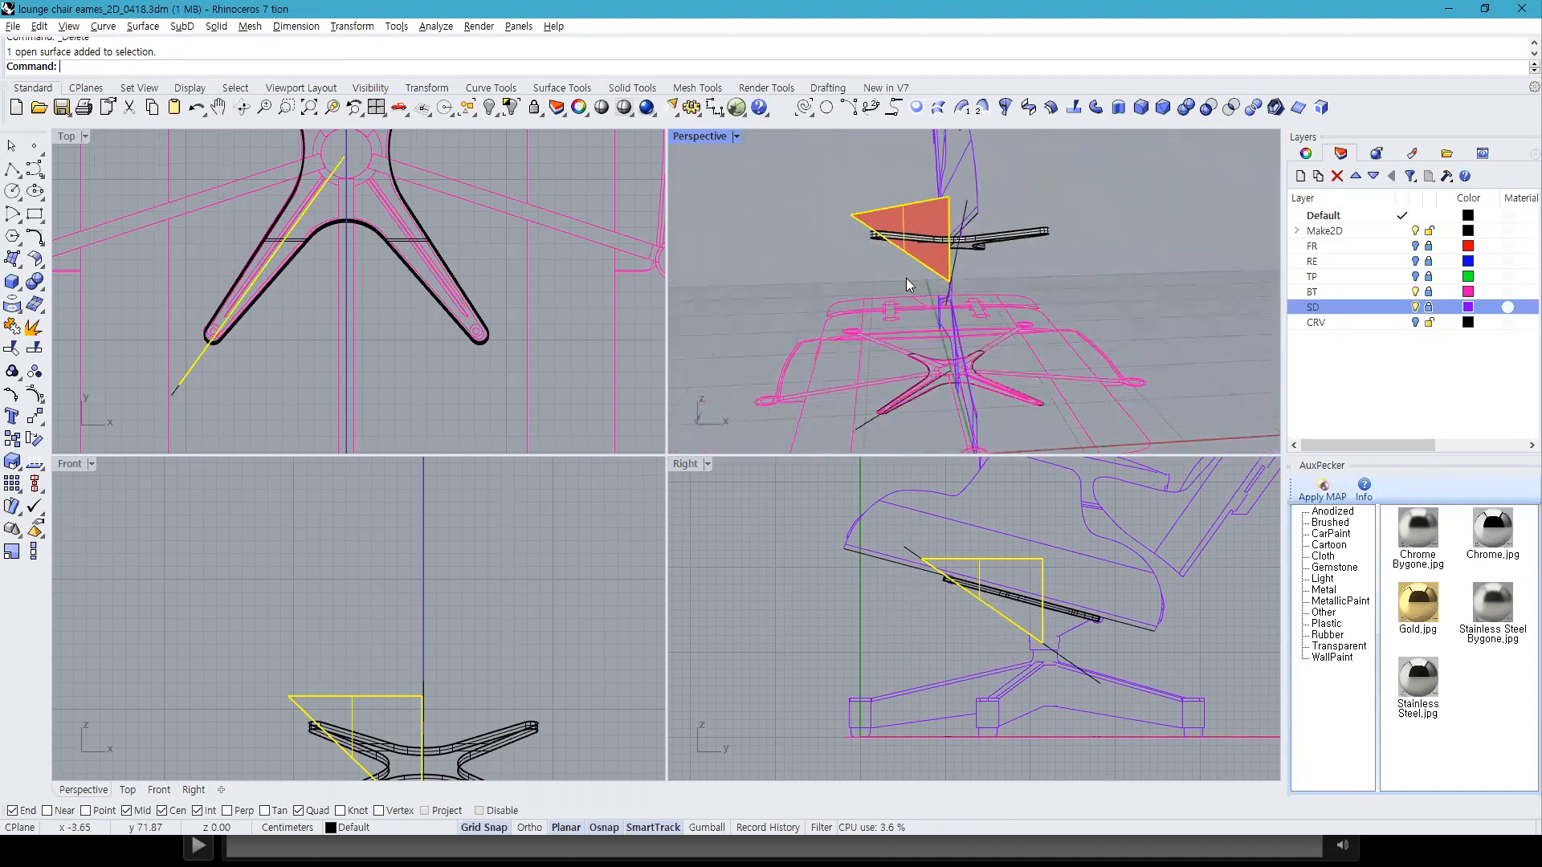
pyautogui.moveTo(821, 273); pyautogui.dragTo(956, 291, button='right')
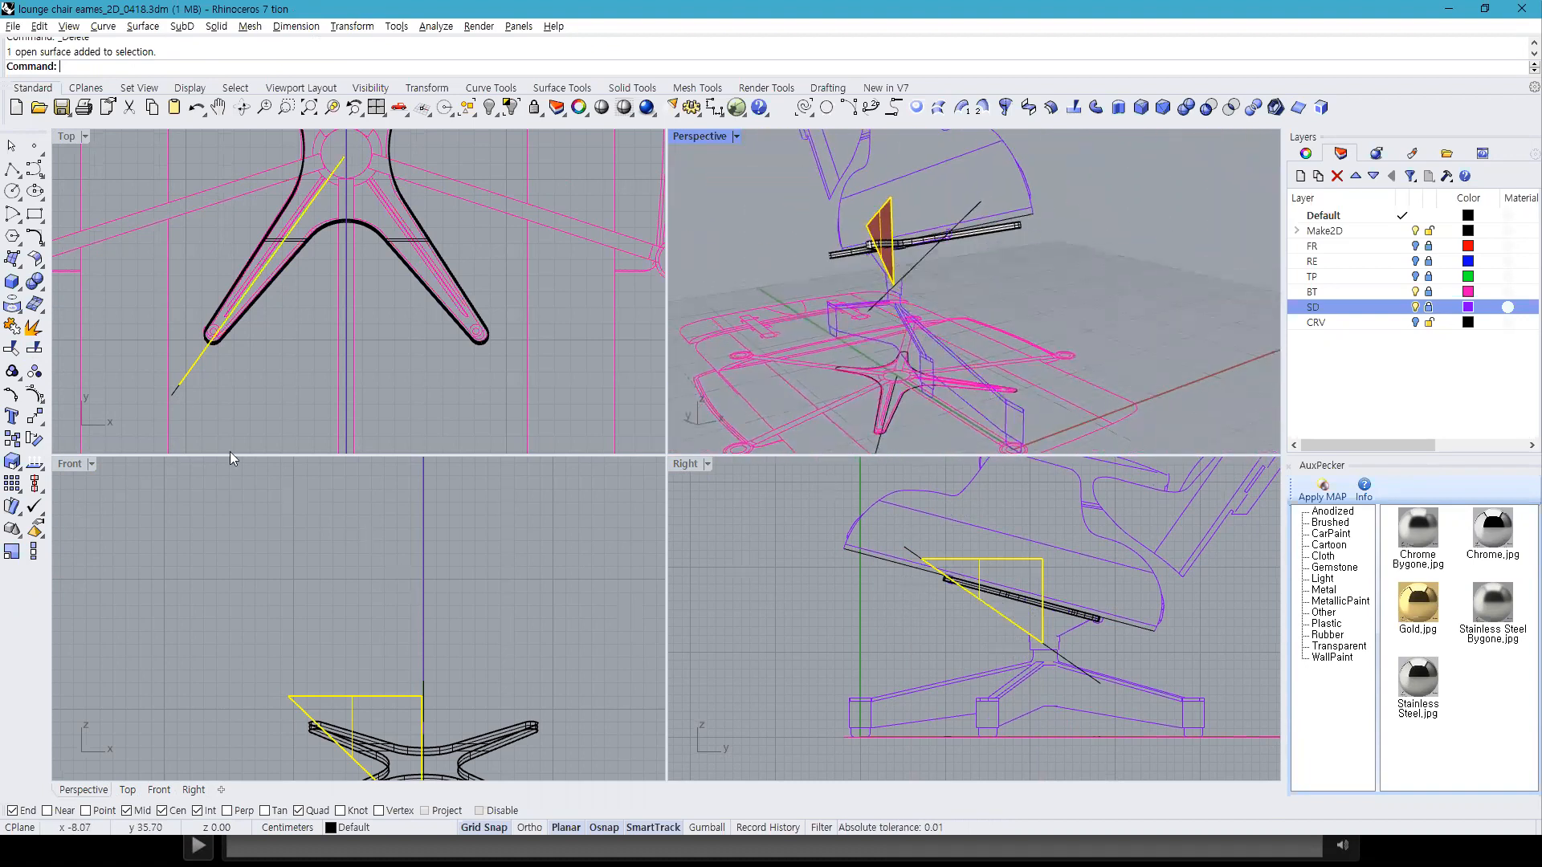
pyautogui.scroll(8, 246, 275)
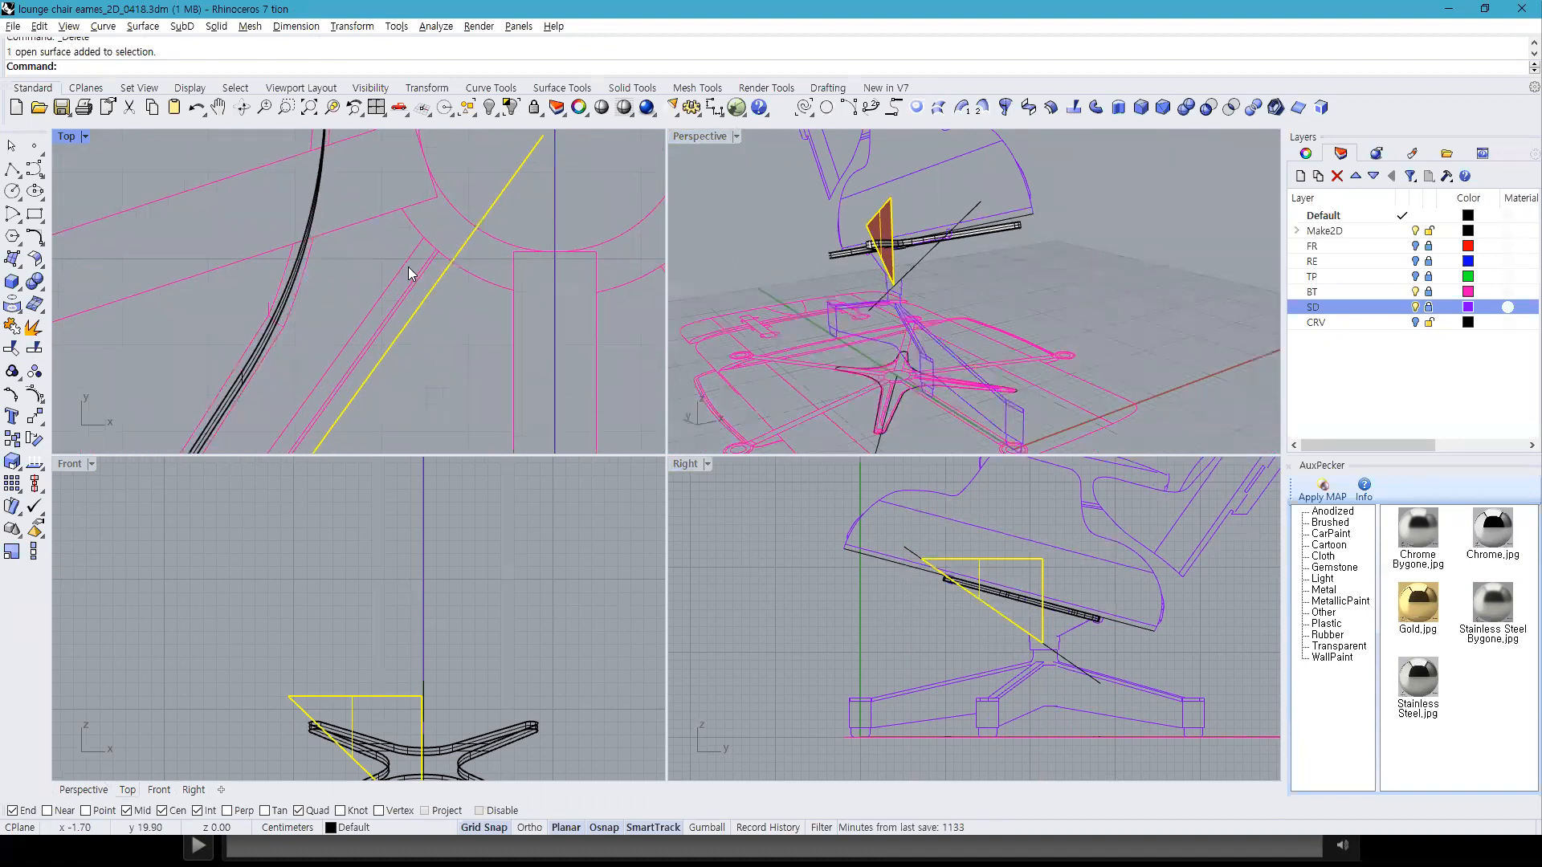
pyautogui.scroll(2, 417, 249)
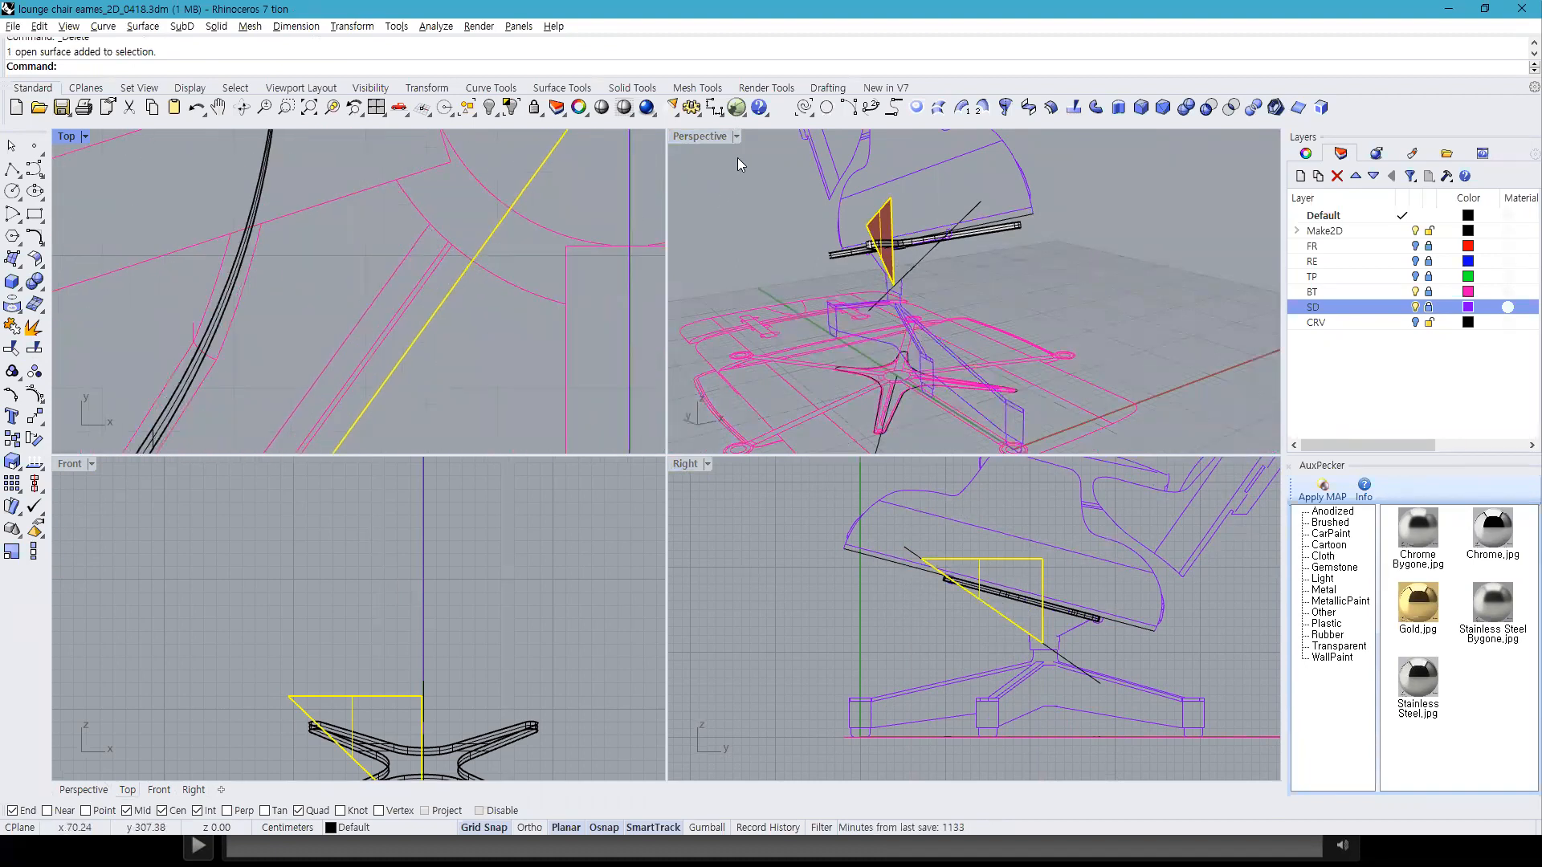
pyautogui.click(714, 107)
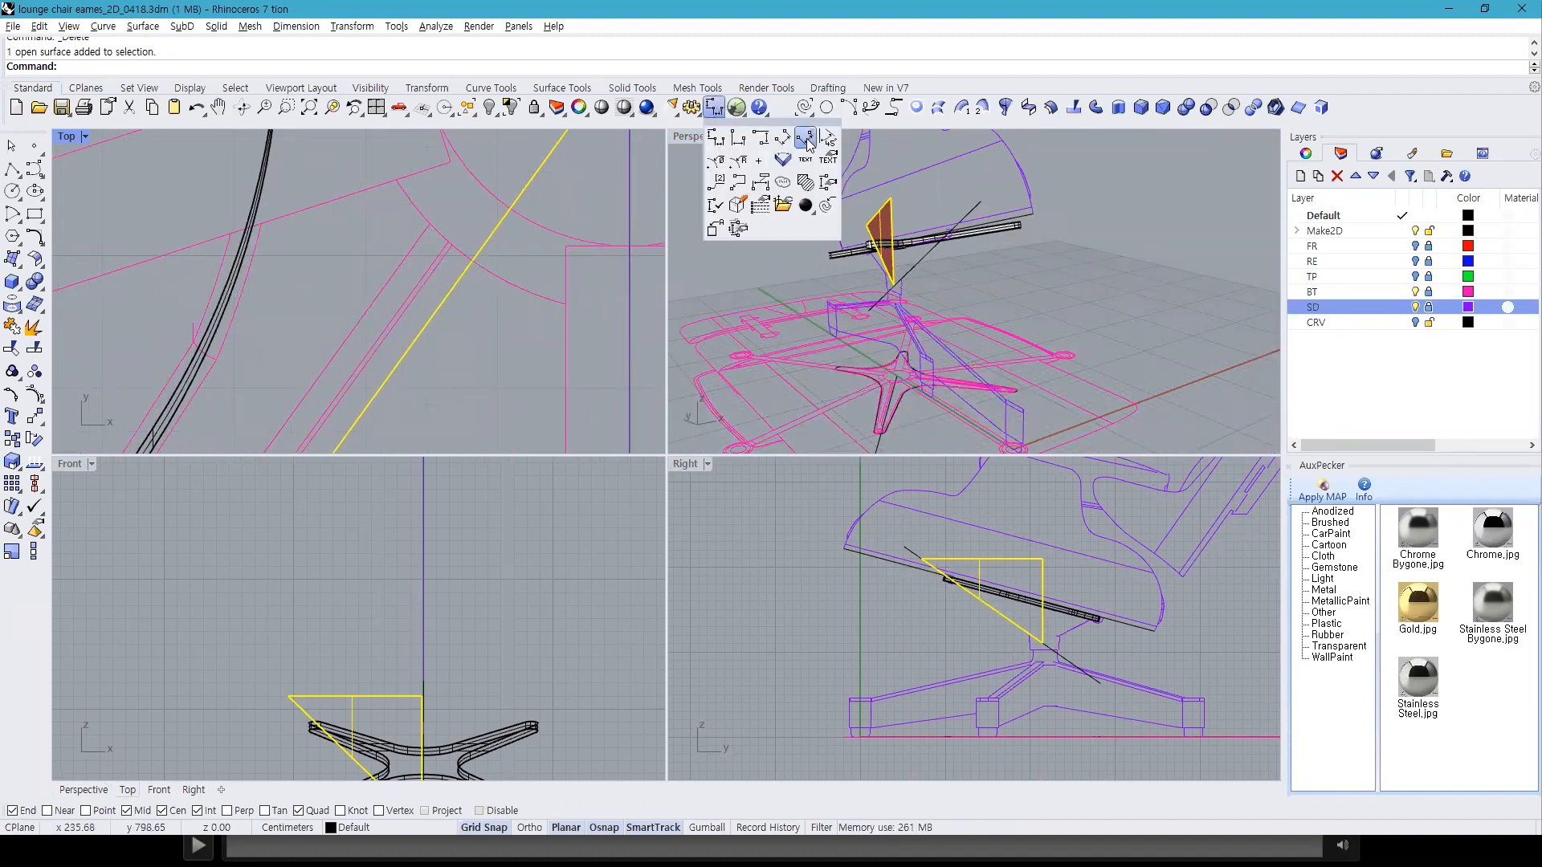
pyautogui.click(806, 140)
pyautogui.press('Return')
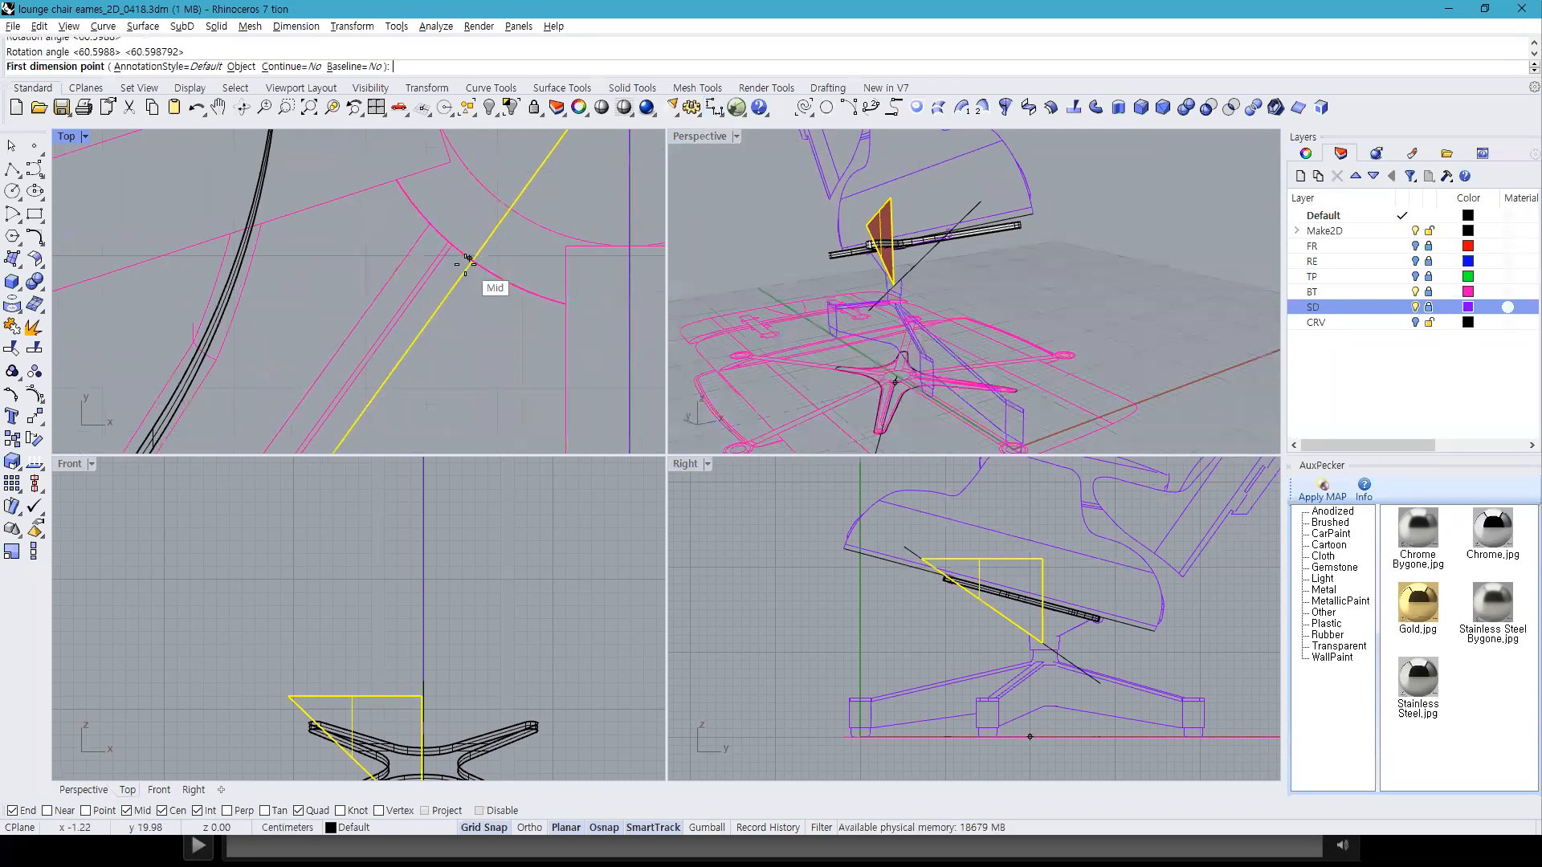
pyautogui.scroll(-2, 468, 261)
pyautogui.click(451, 247)
pyautogui.click(470, 261)
pyautogui.scroll(3, 461, 241)
pyautogui.press('Escape')
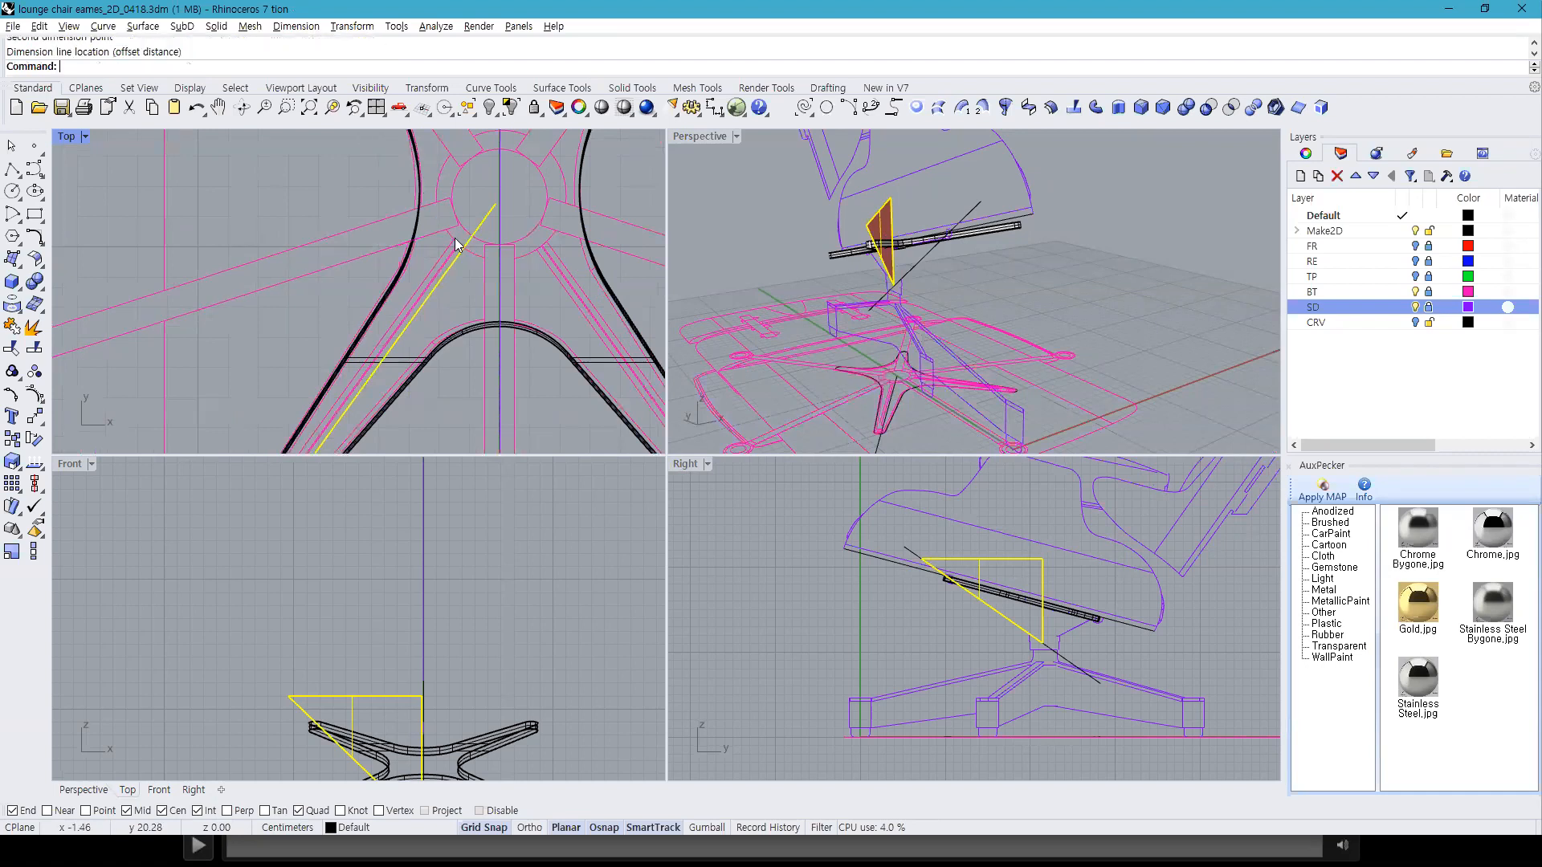
pyautogui.scroll(2, 454, 241)
pyautogui.scroll(3, 883, 297)
pyautogui.moveTo(923, 300); pyautogui.dragTo(883, 345, button='right')
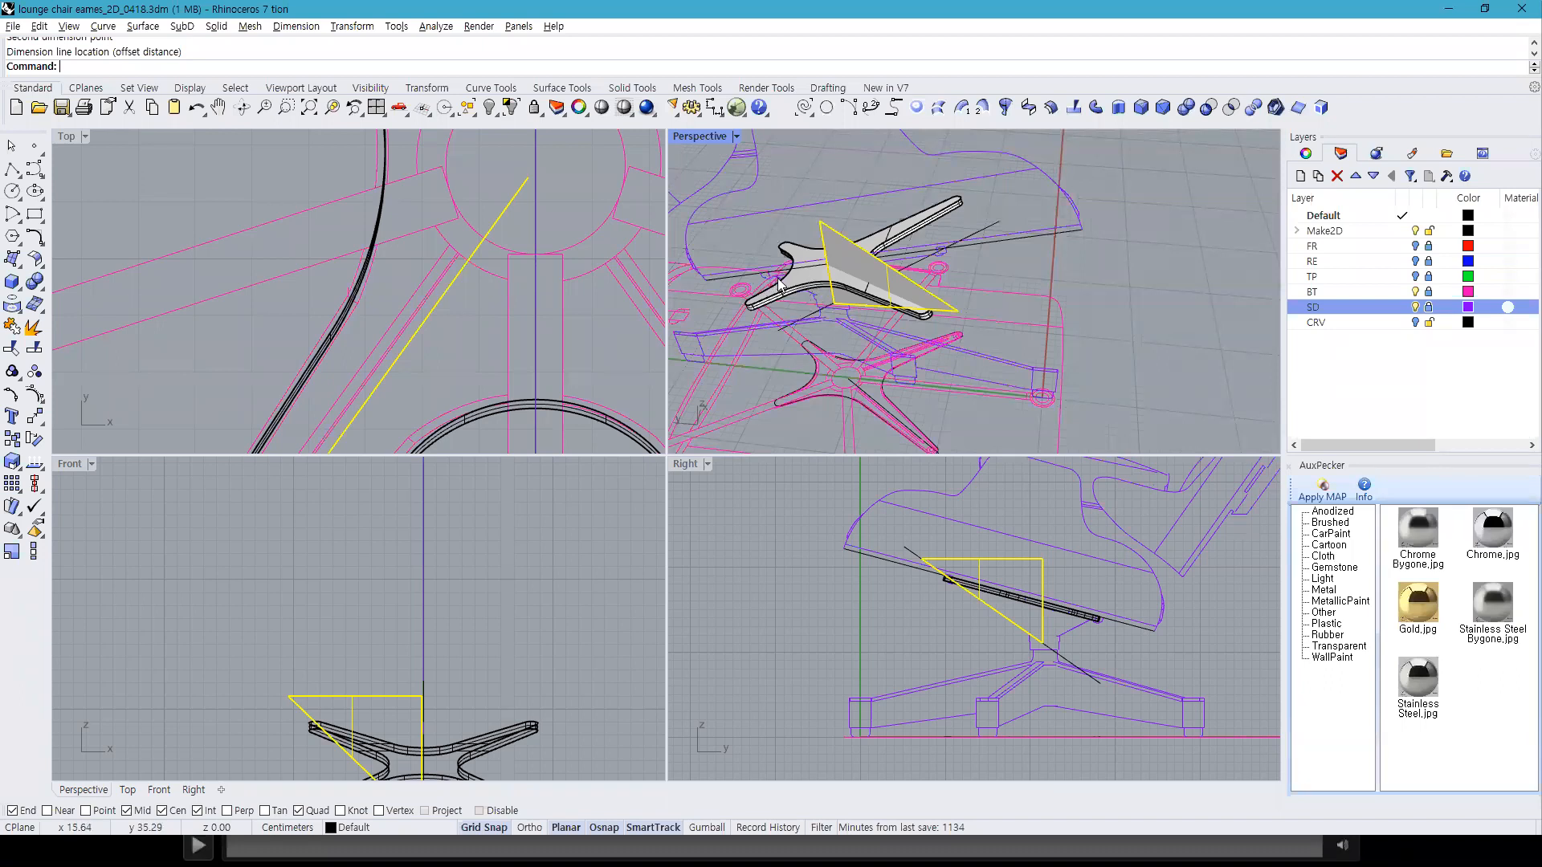
# Step: Try to offset the triangular surface into a solid at a distance of 3, and undo the result
pyautogui.click(38, 265)
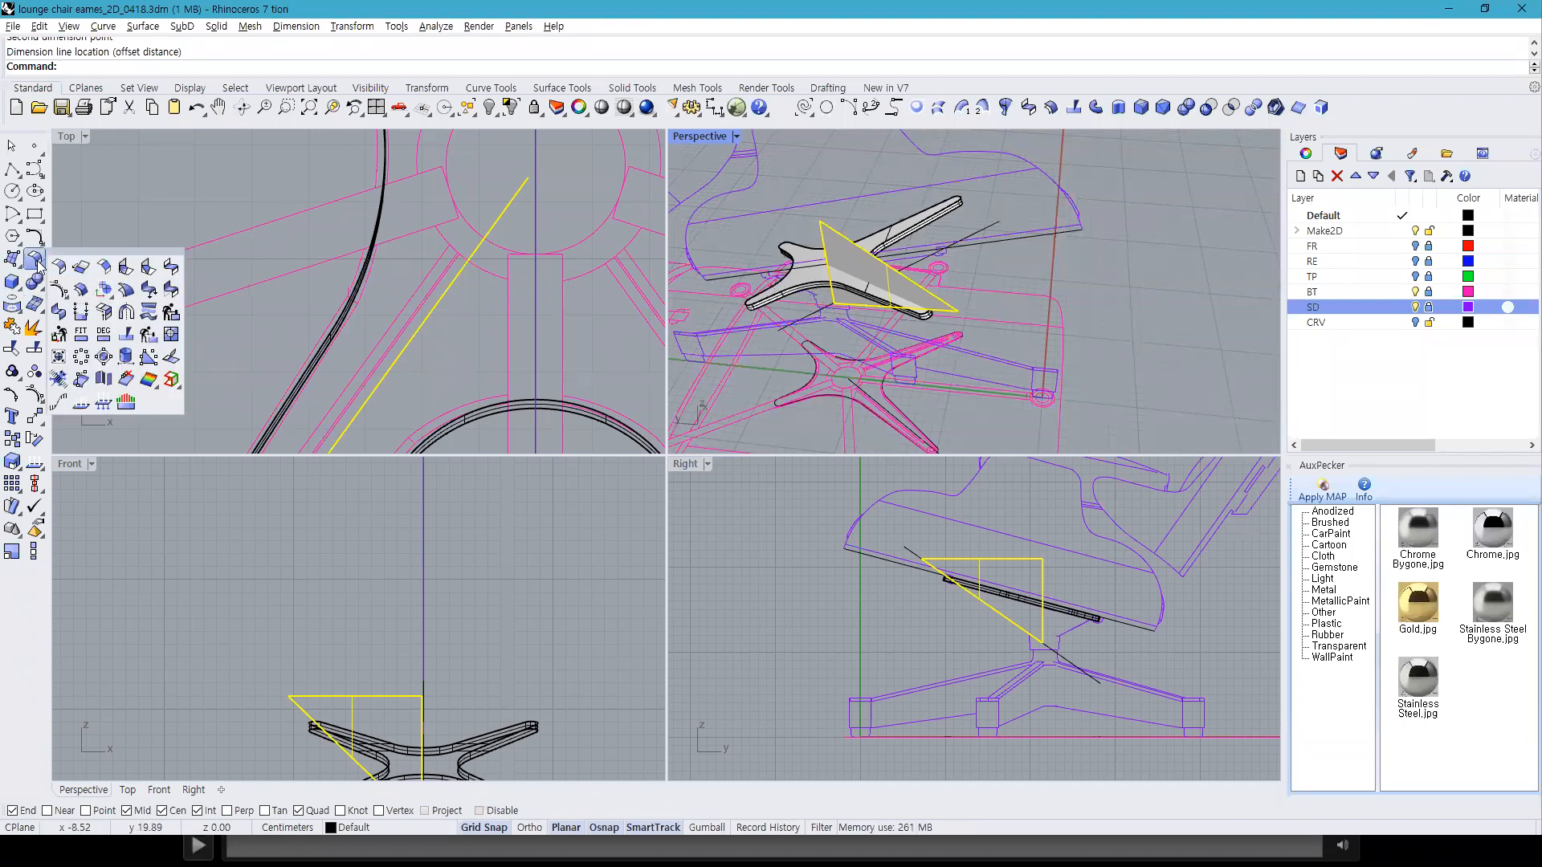
pyautogui.click(80, 290)
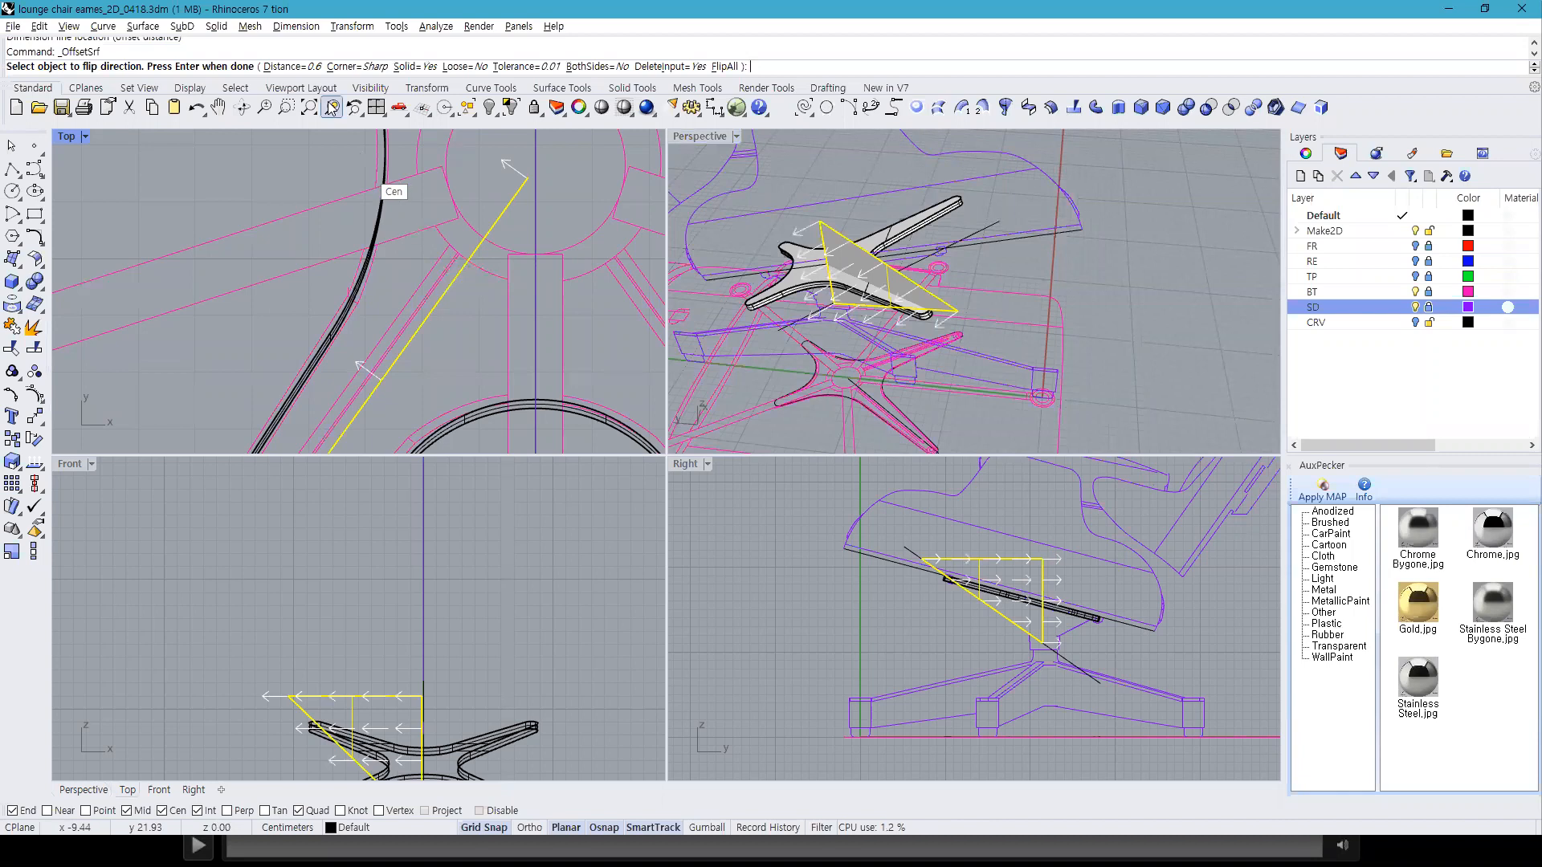
pyautogui.click(314, 71)
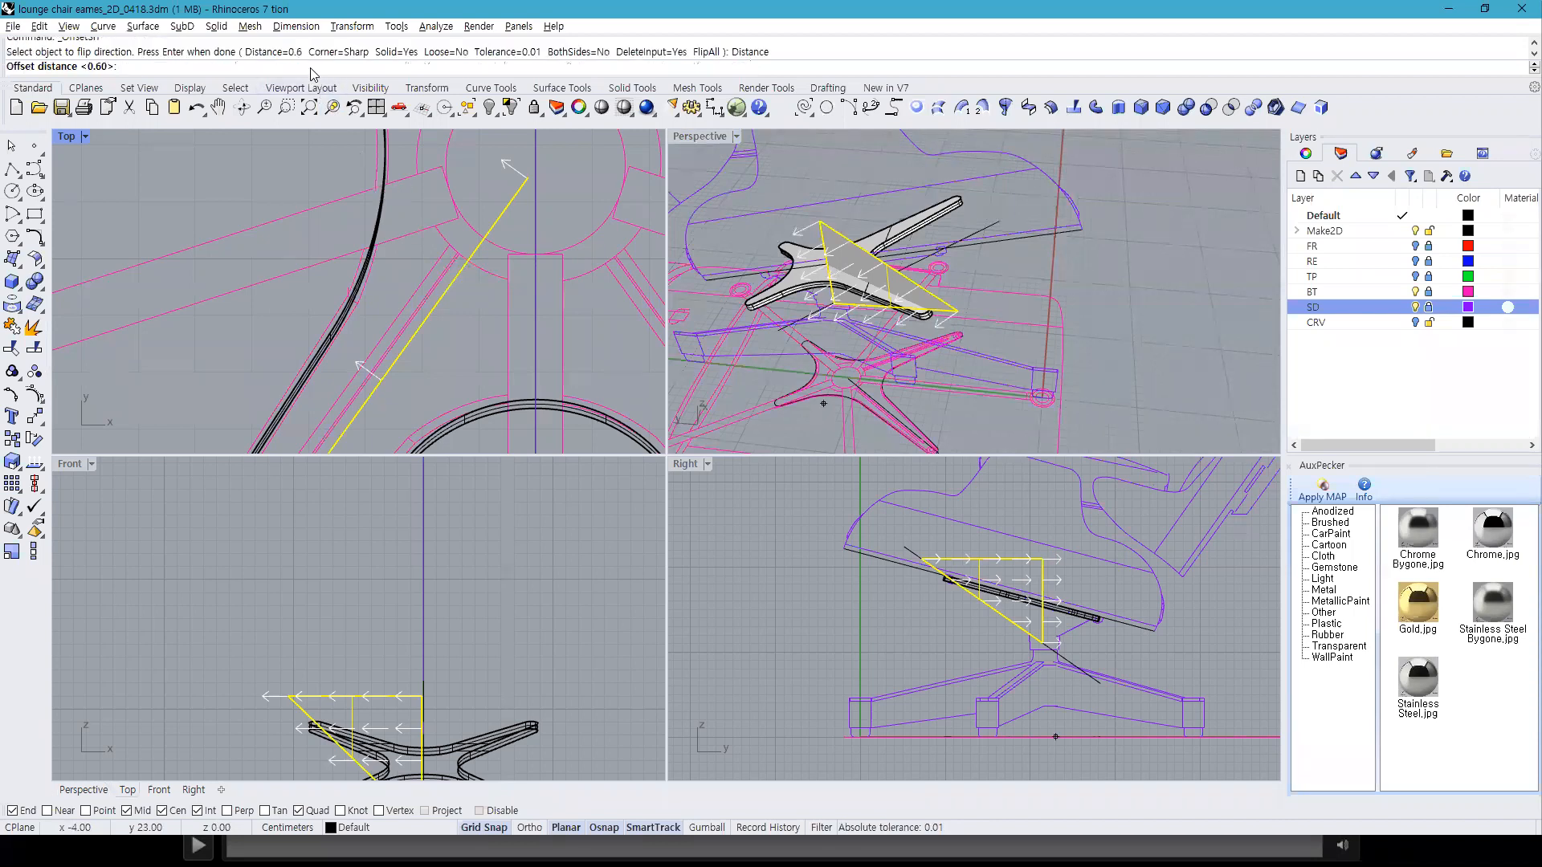
pyautogui.write('.4')
pyautogui.press('Return')
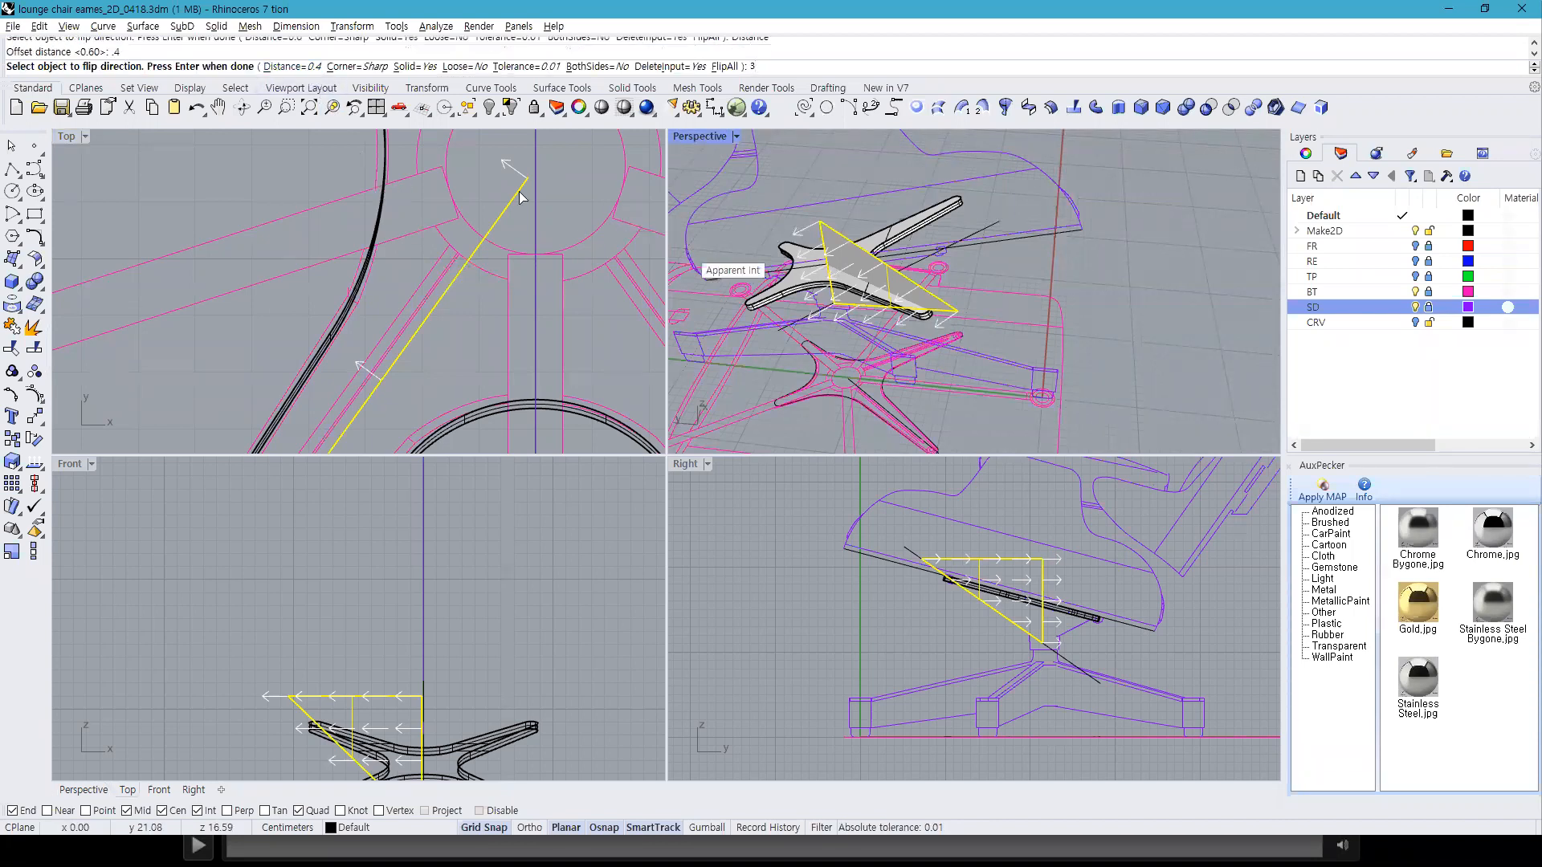
pyautogui.write('3')
pyautogui.press('Return')
pyautogui.press('Return')
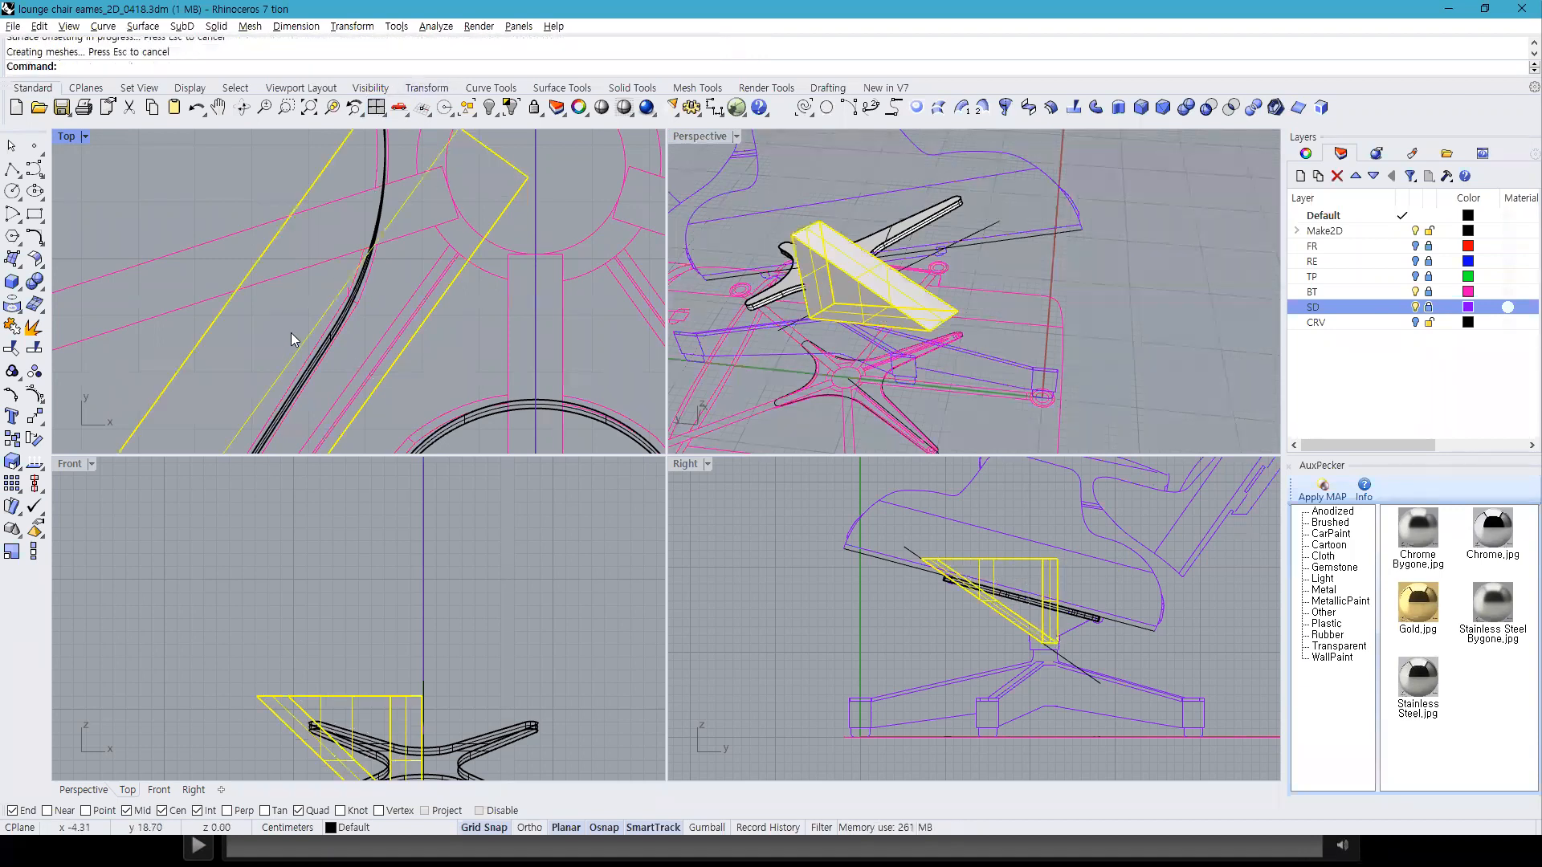
pyautogui.hotkey('ctrl', 'z')
# Step: Offset the triangular surface with OffsetSrf into a thin solid rib along the seat support's arm
pyautogui.press('Return')
pyautogui.press('Return')
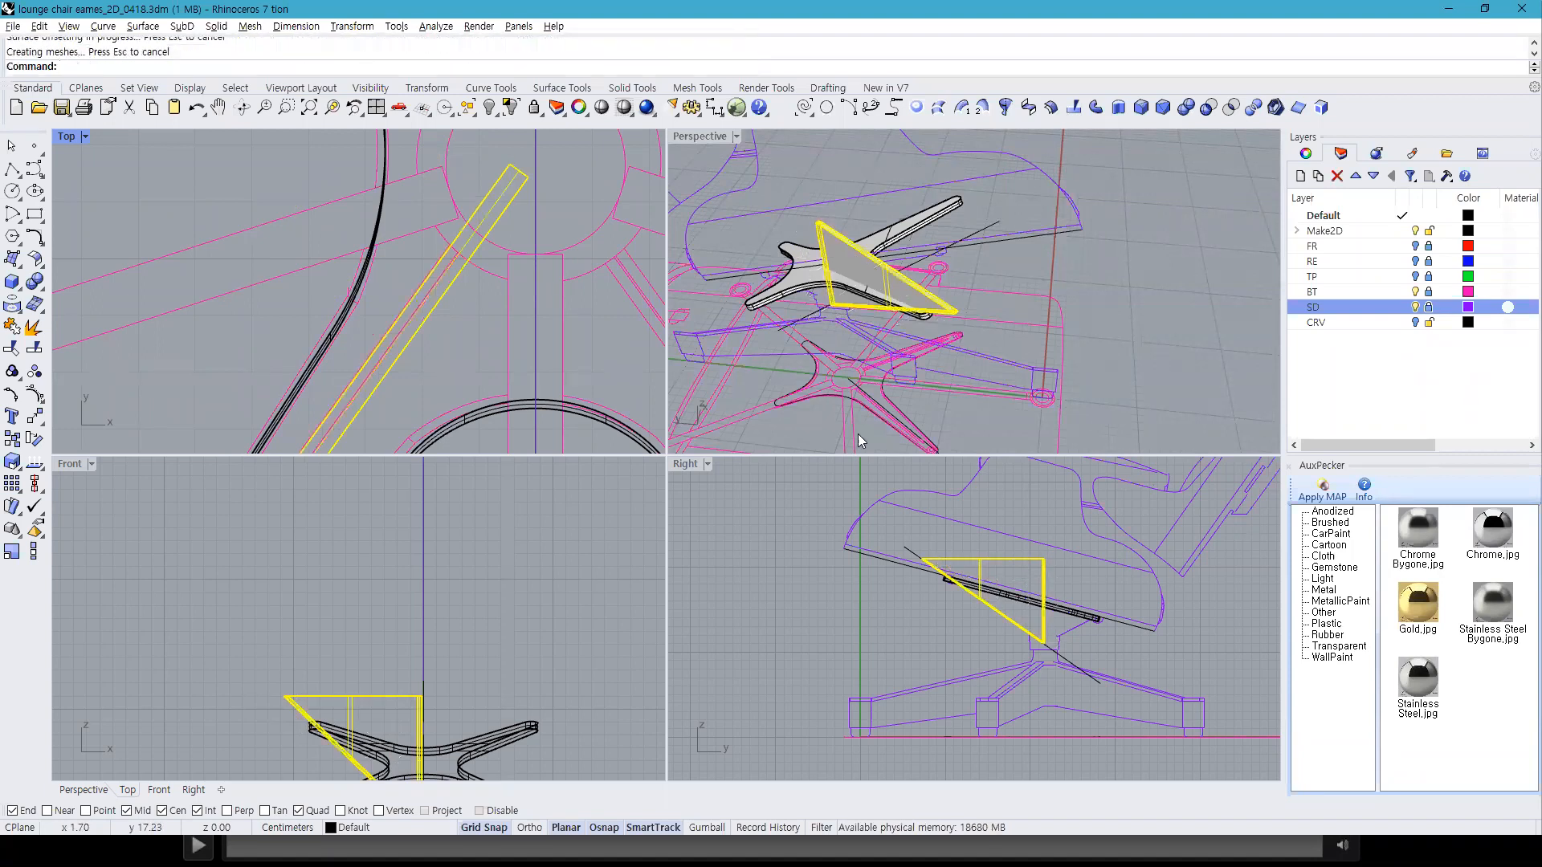
pyautogui.click(1193, 386)
# Step: Examine the solid rib against the seat support in an enlarged Perspective view and compare it with the Eames lounge chair video in the browser
pyautogui.moveTo(932, 316); pyautogui.dragTo(771, 267, button='right')
pyautogui.moveTo(1000, 281); pyautogui.dragTo(909, 174, button='right')
pyautogui.click(909, 173)
pyautogui.moveTo(880, 223); pyautogui.dragTo(1013, 180, button='right')
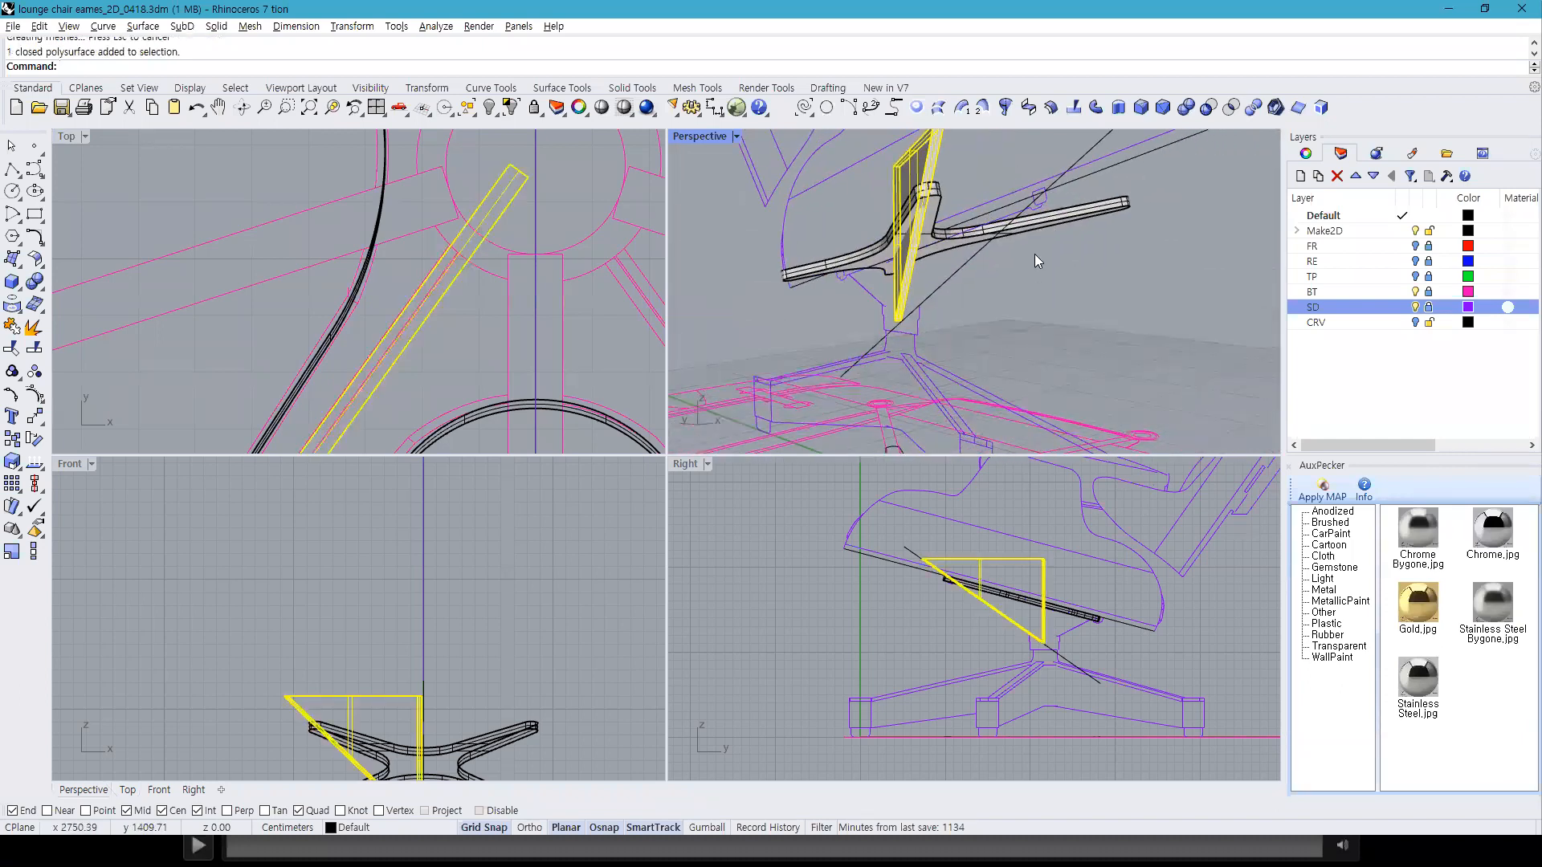
pyautogui.moveTo(987, 294); pyautogui.dragTo(777, 174, button='right')
pyautogui.doubleClick(703, 141)
pyautogui.moveTo(715, 265); pyautogui.dragTo(733, 271, button='right')
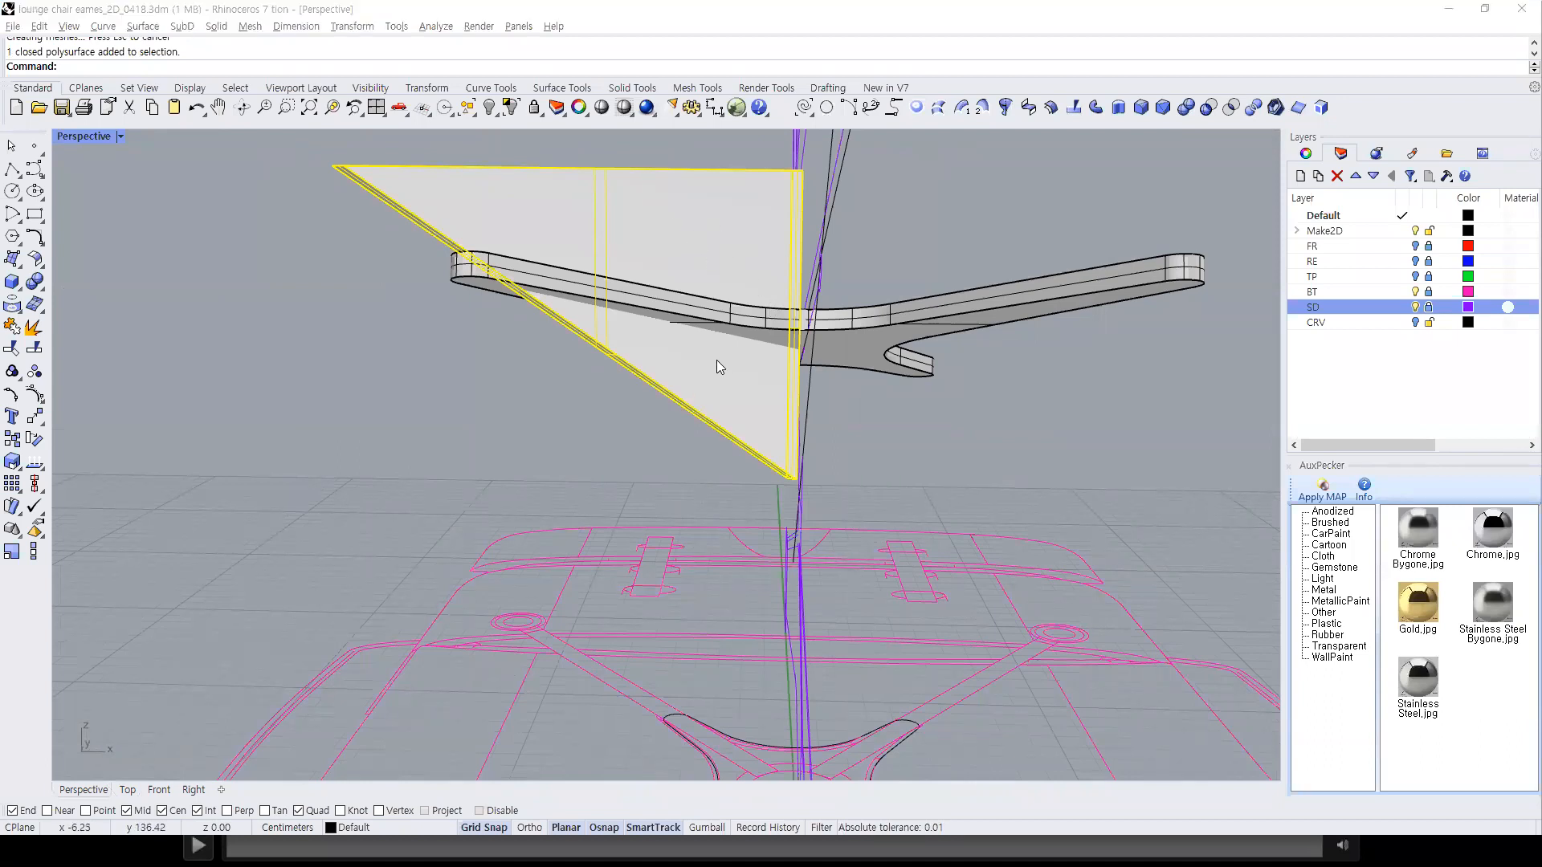
pyautogui.hotkey('alt', 'Tab')
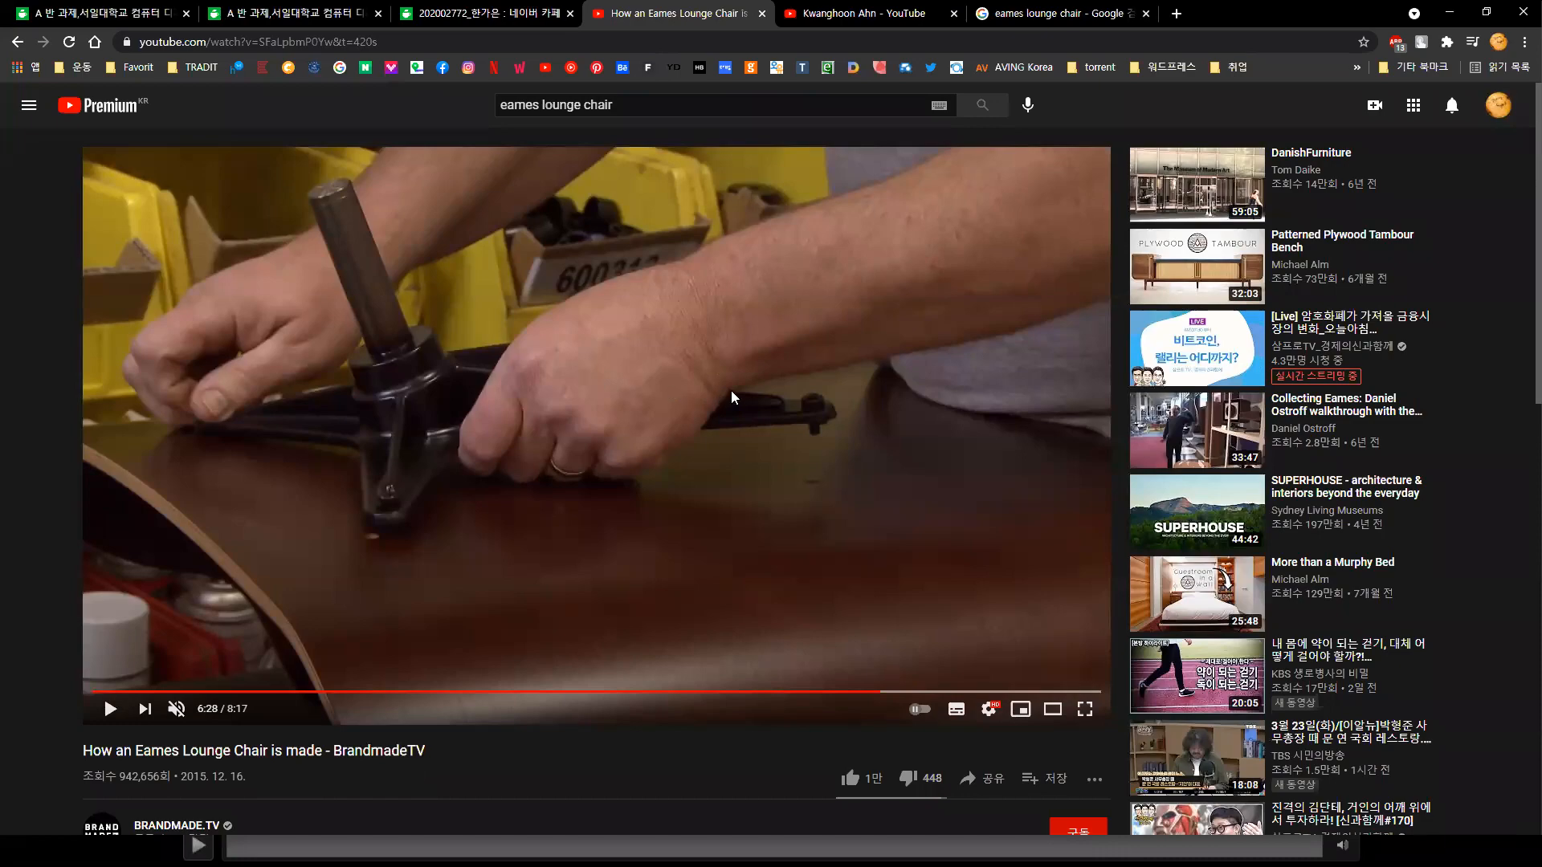
pyautogui.hotkey('alt', 'Tab')
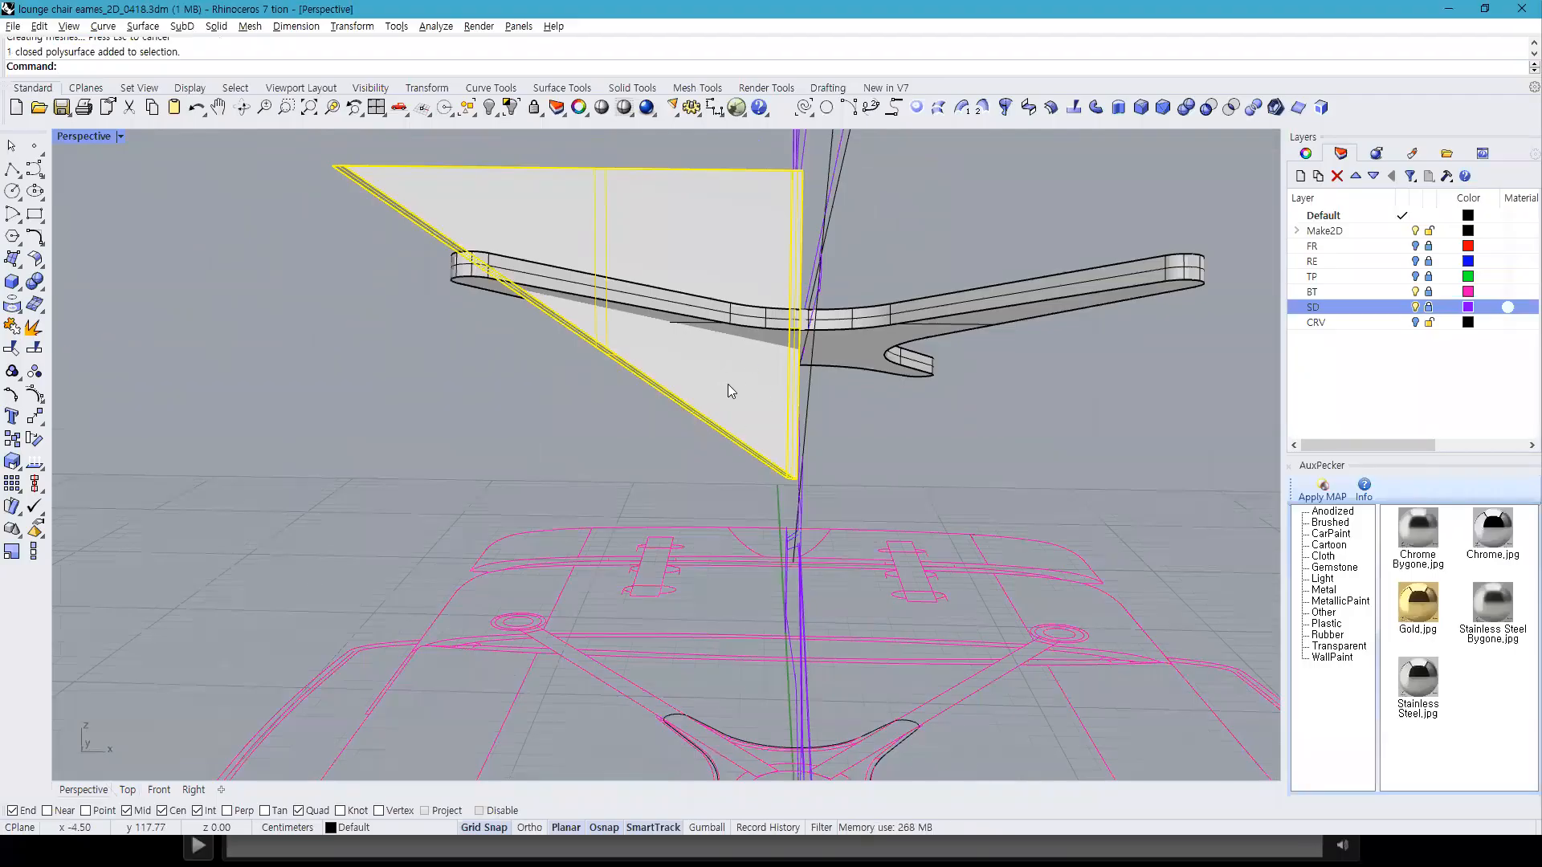
# Step: Split the triangular solid rib with BooleanSplit, using the inclined seat support as the cutting polysurface
pyautogui.click(895, 322)
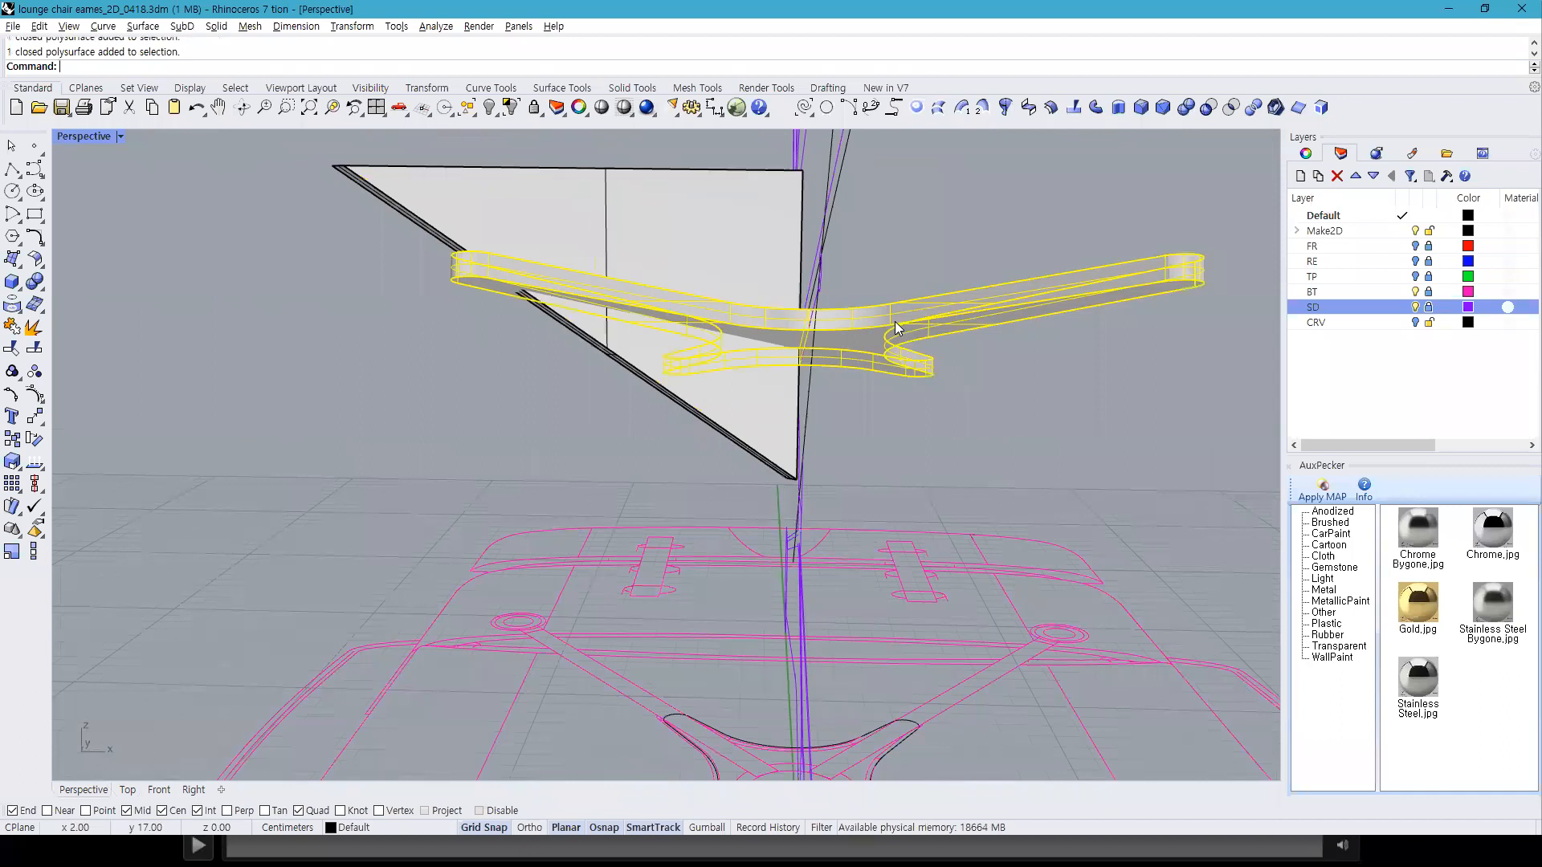
pyautogui.click(758, 391)
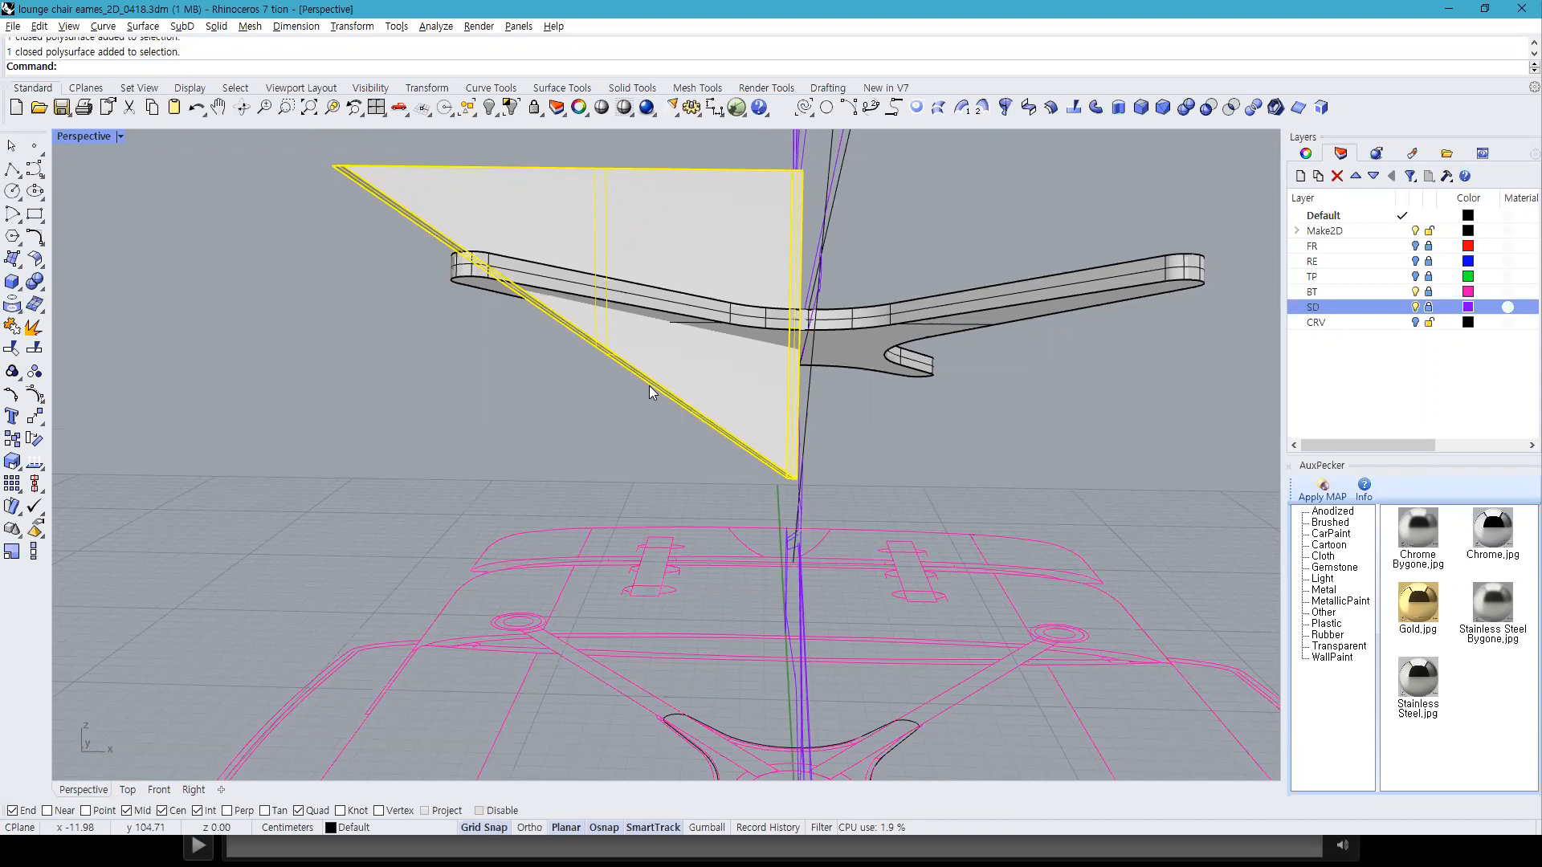
pyautogui.click(36, 284)
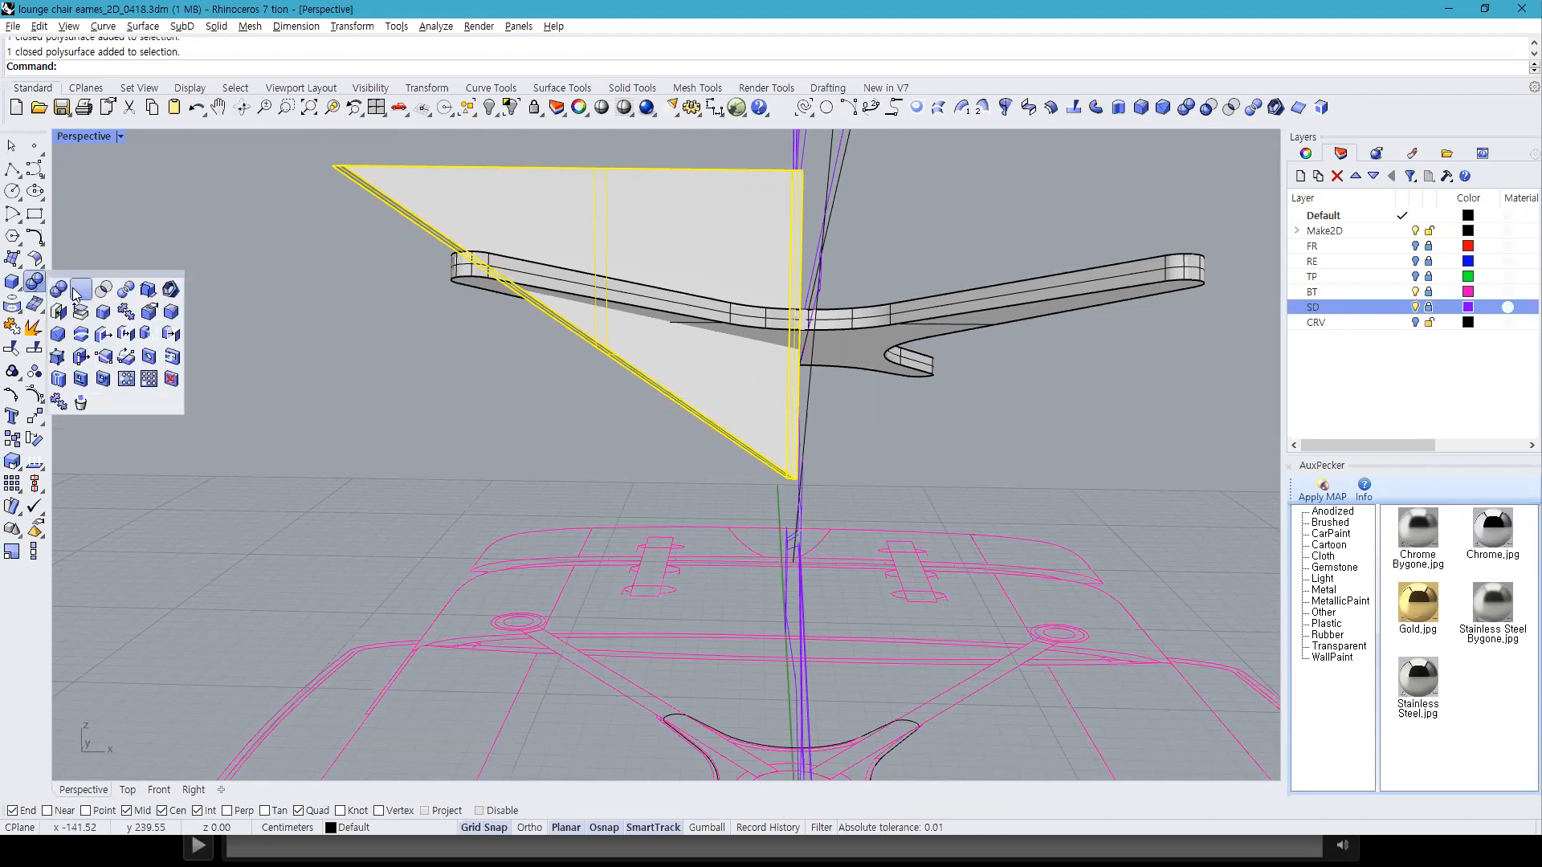
pyautogui.click(126, 290)
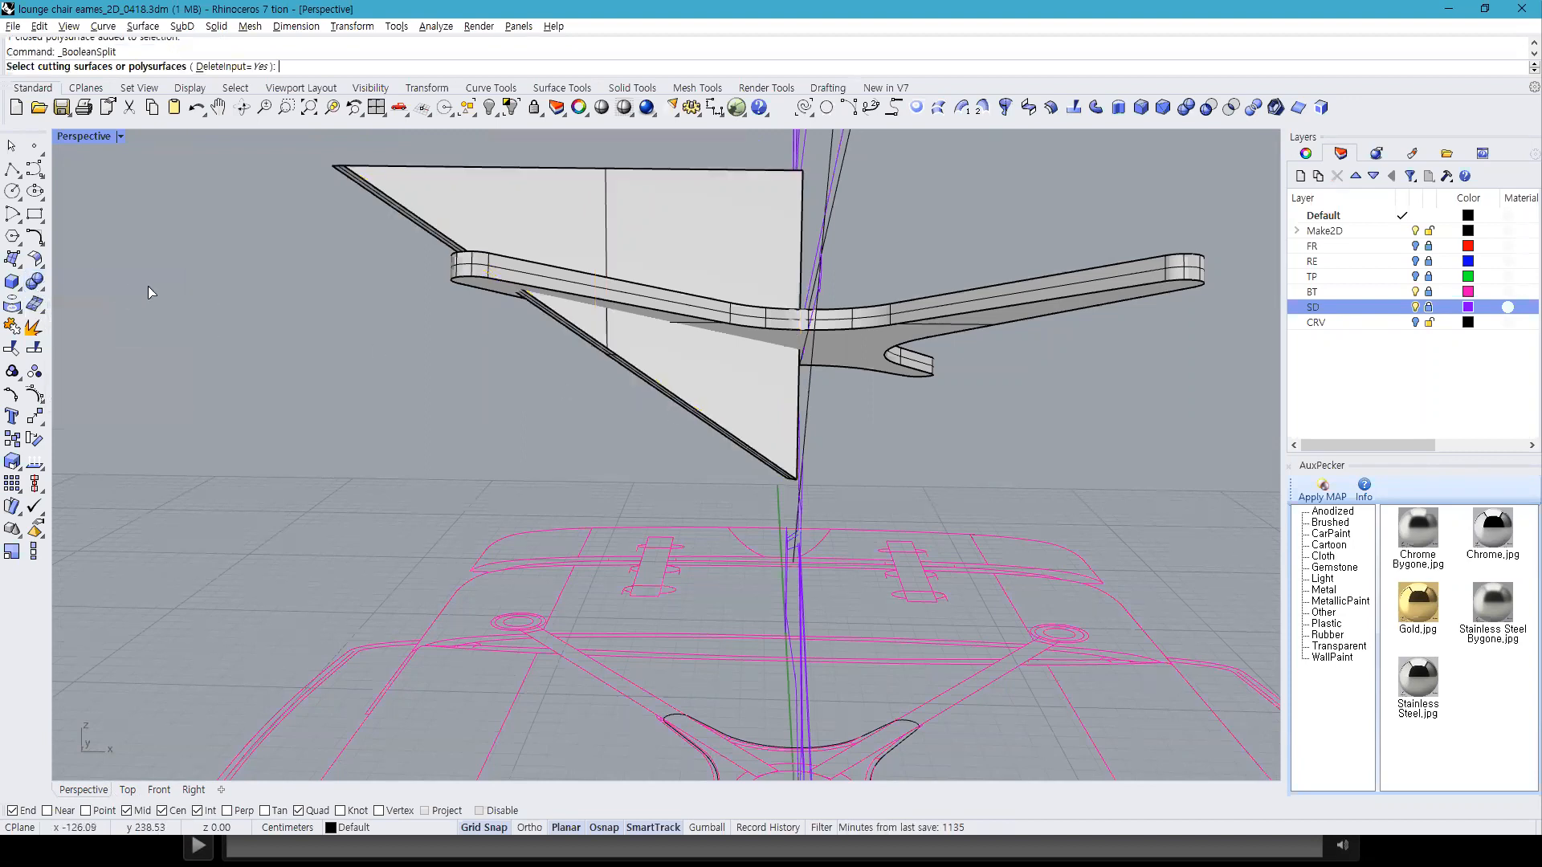
pyautogui.click(1023, 301)
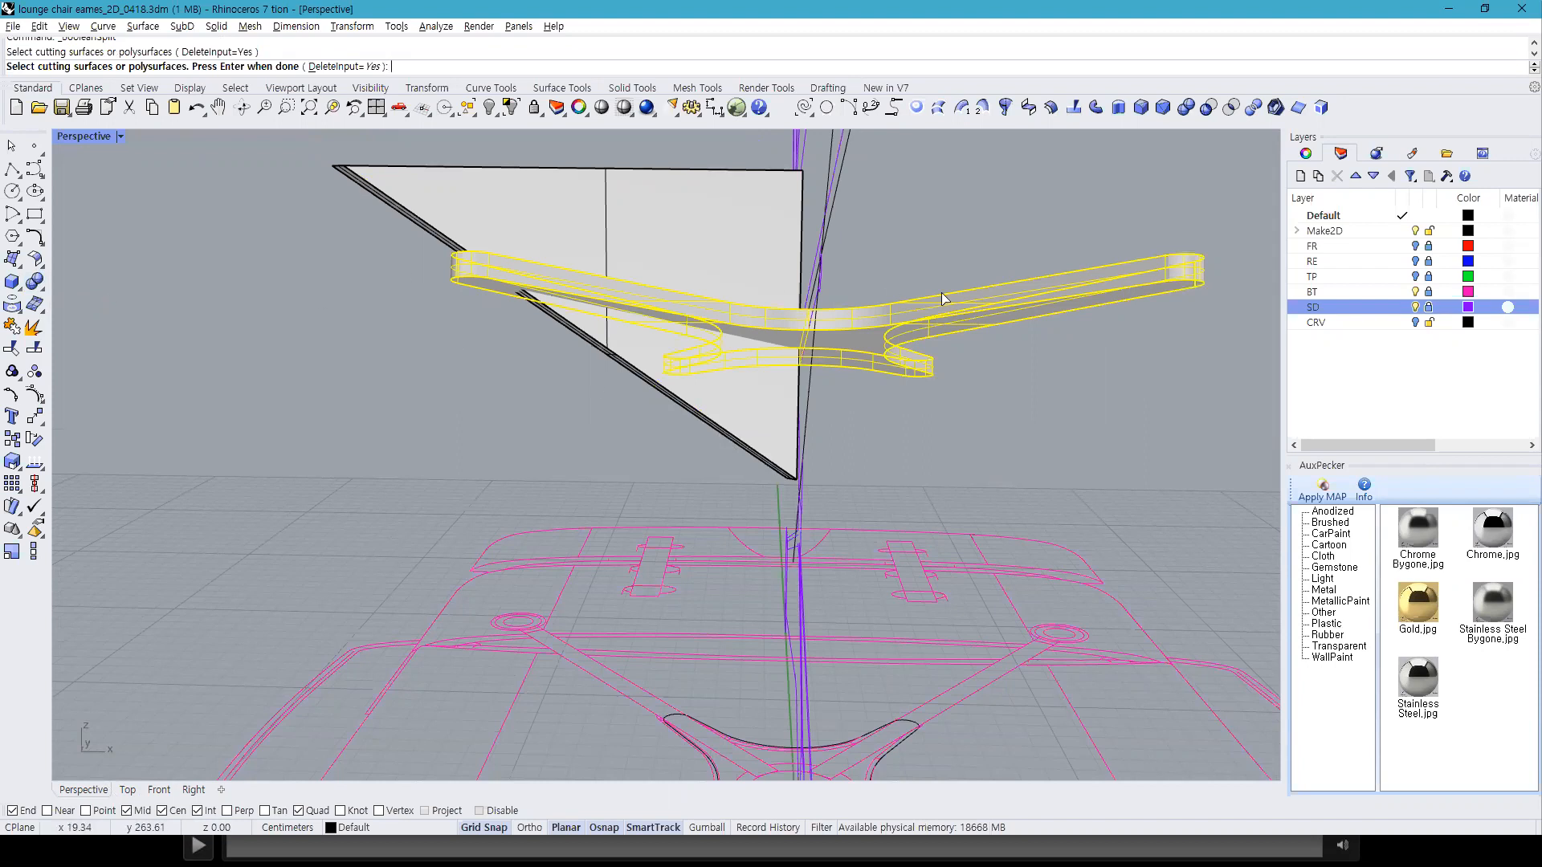
pyautogui.press('Return')
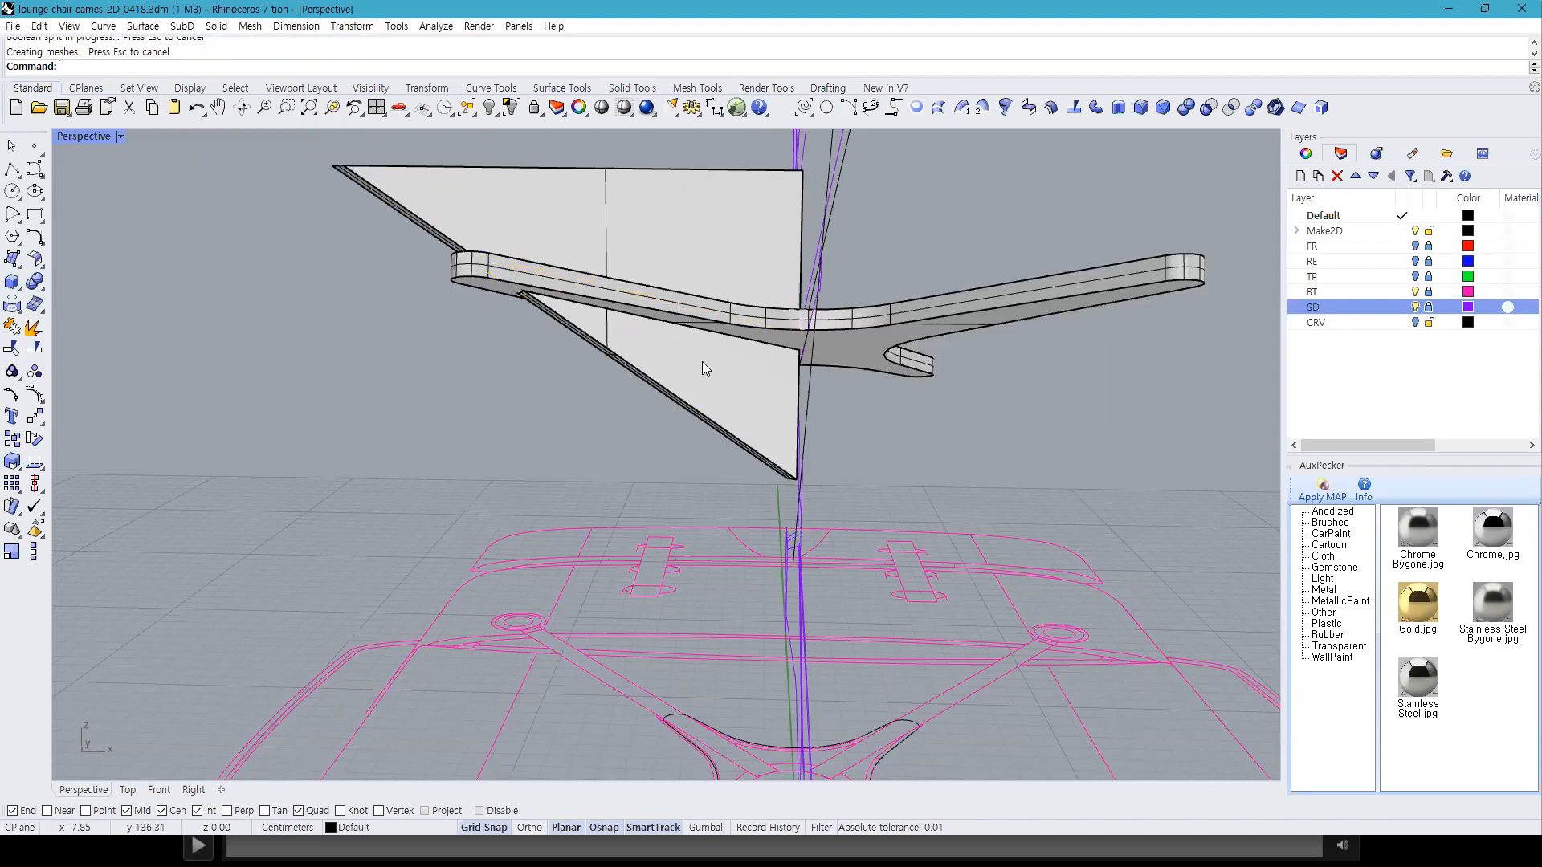
# Step: Delete the rib pieces inside and above the seat support, keeping only the part beneath the arm
pyautogui.click(702, 369)
pyautogui.click(538, 310)
pyautogui.moveTo(556, 412); pyautogui.dragTo(533, 292)
pyautogui.keyDown('ctrl'); pyautogui.click(617, 347); pyautogui.keyUp('ctrl')
pyautogui.keyDown('ctrl'); pyautogui.click(811, 326); pyautogui.keyUp('ctrl')
pyautogui.moveTo(764, 333); pyautogui.dragTo(656, 231, button='right')
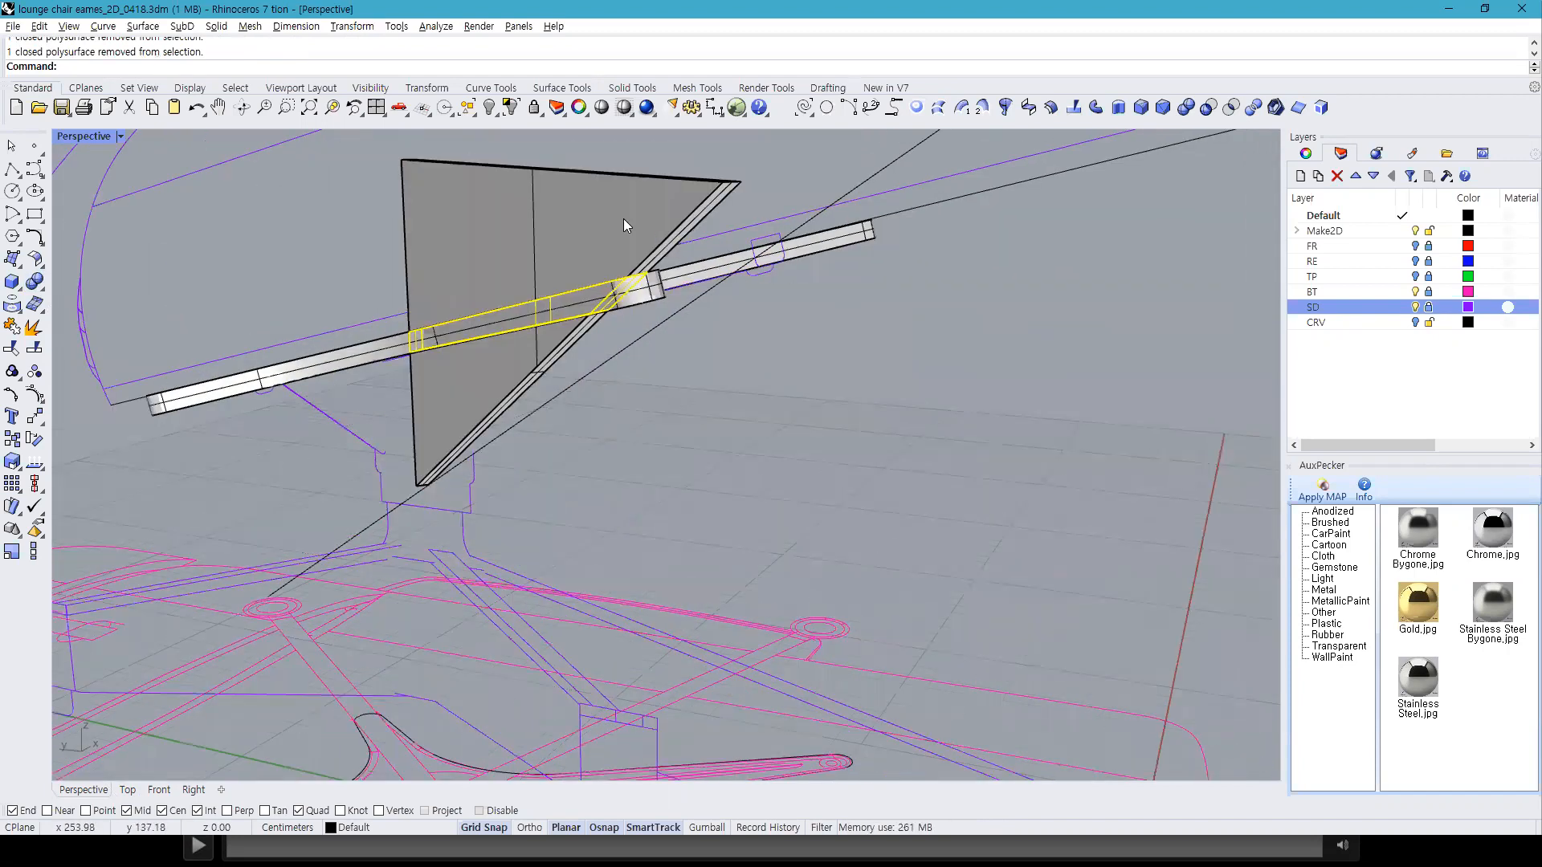
pyautogui.keyDown('shift'); pyautogui.click(623, 218); pyautogui.keyUp('shift')
pyautogui.press('Delete')
# Step: Mirror the remaining rib across the vertical centre line in Top to make a copy beneath the opposite arm
pyautogui.moveTo(632, 255); pyautogui.dragTo(630, 408, button='right')
pyautogui.click(631, 409)
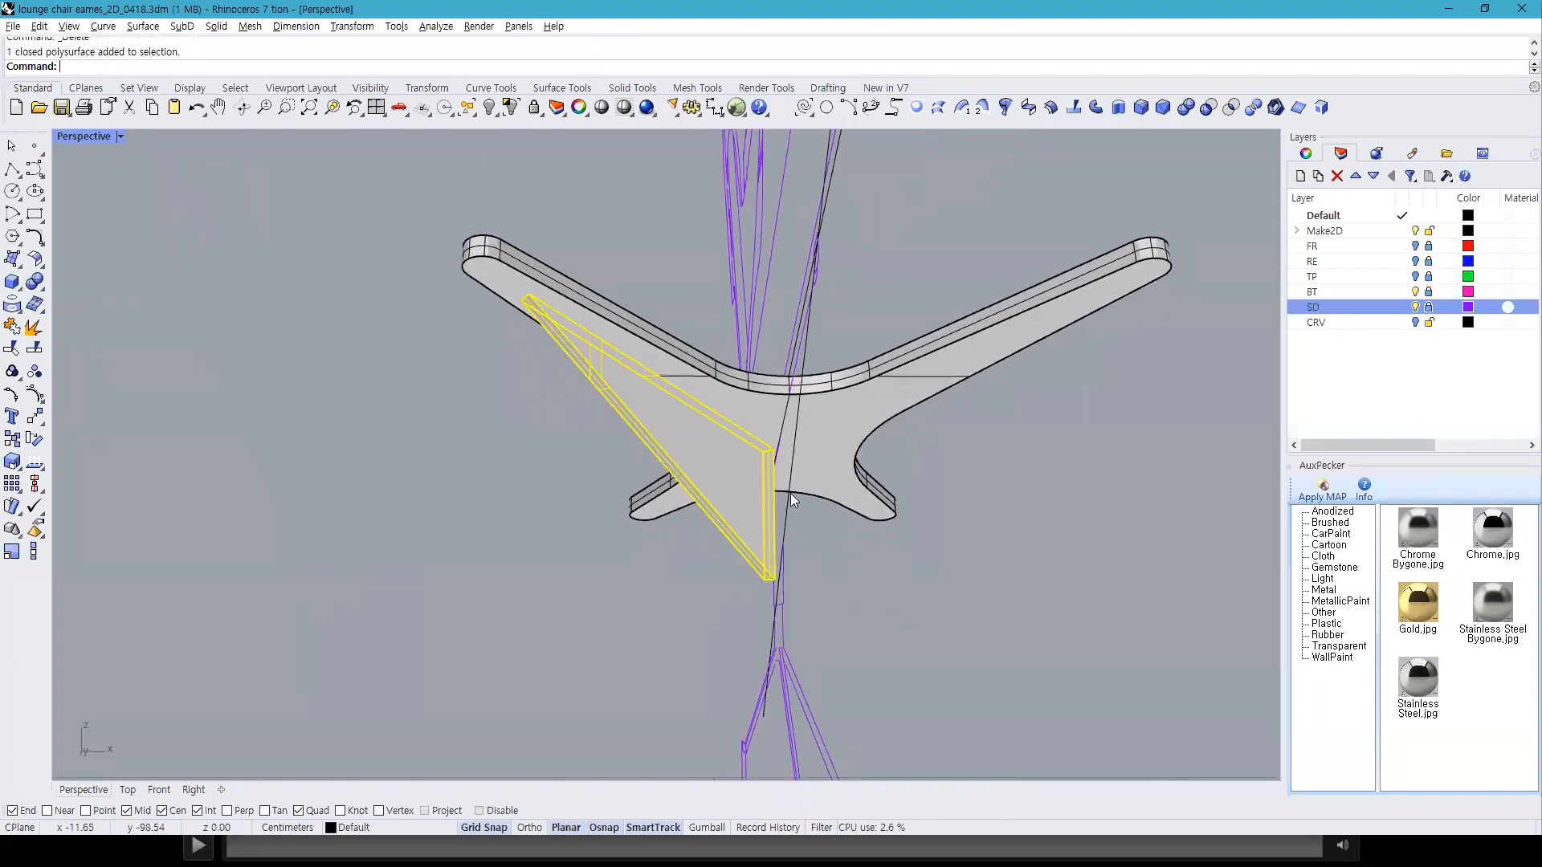
pyautogui.click(376, 107)
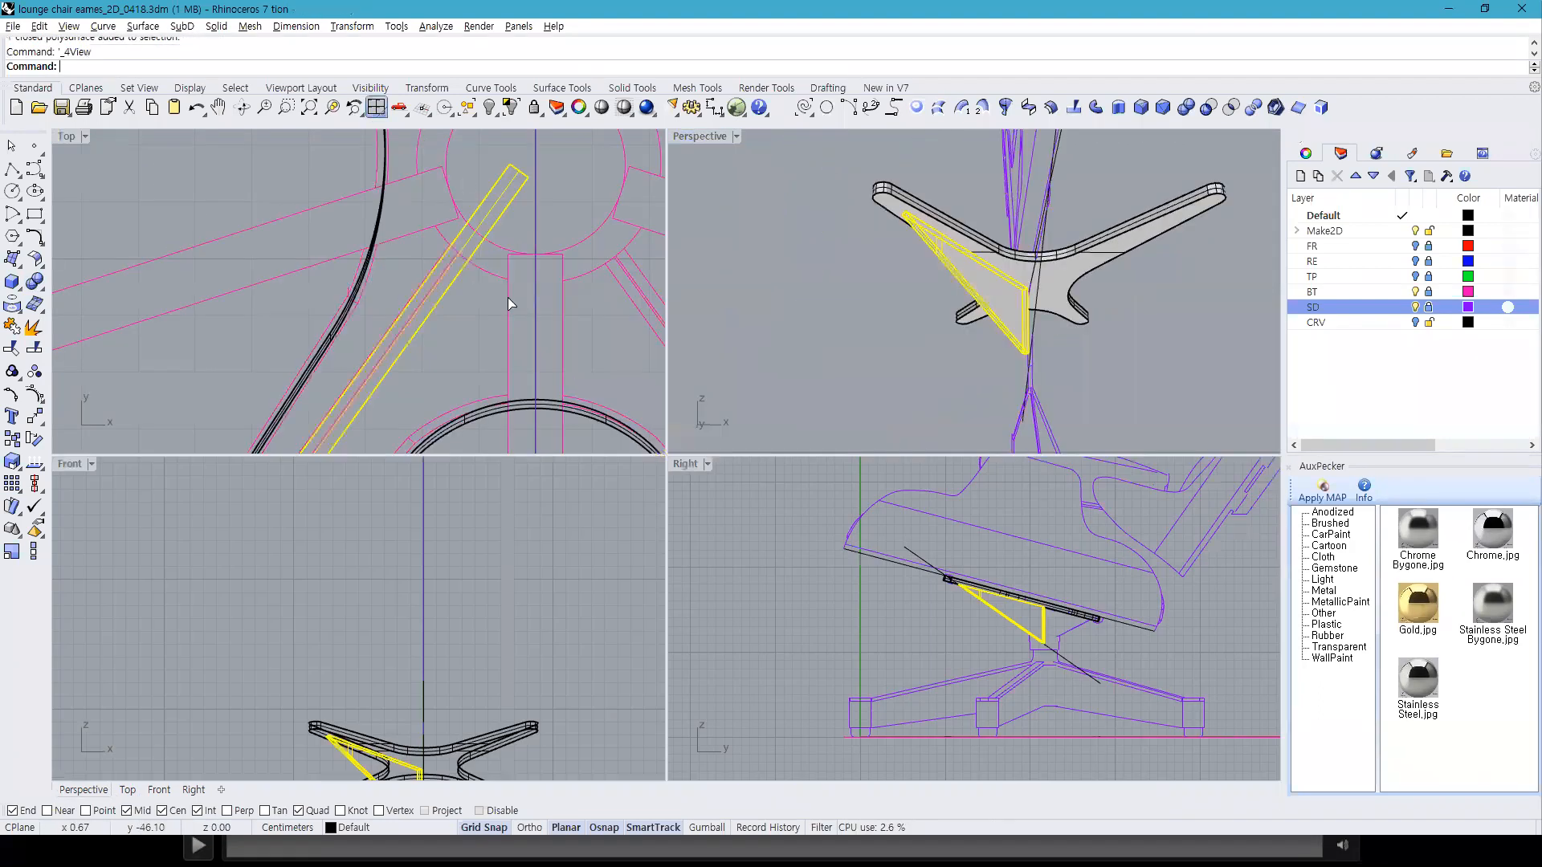
pyautogui.write('mirror')
pyautogui.press('Return')
pyautogui.scroll(5, 522, 297)
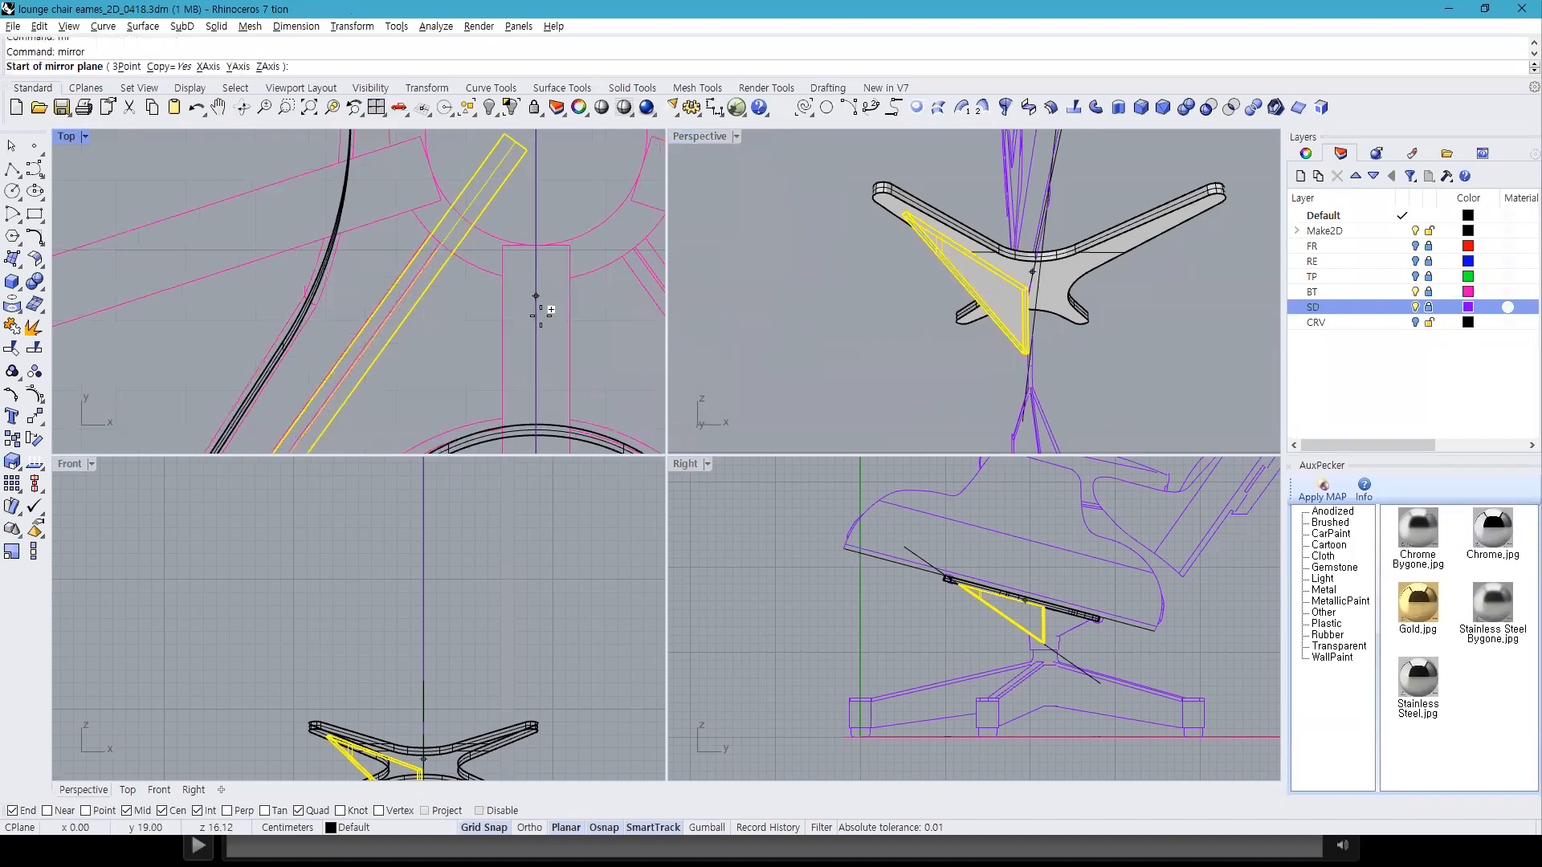
pyautogui.click(532, 327)
pyautogui.click(556, 267)
pyautogui.moveTo(923, 240); pyautogui.dragTo(877, 231, button='right')
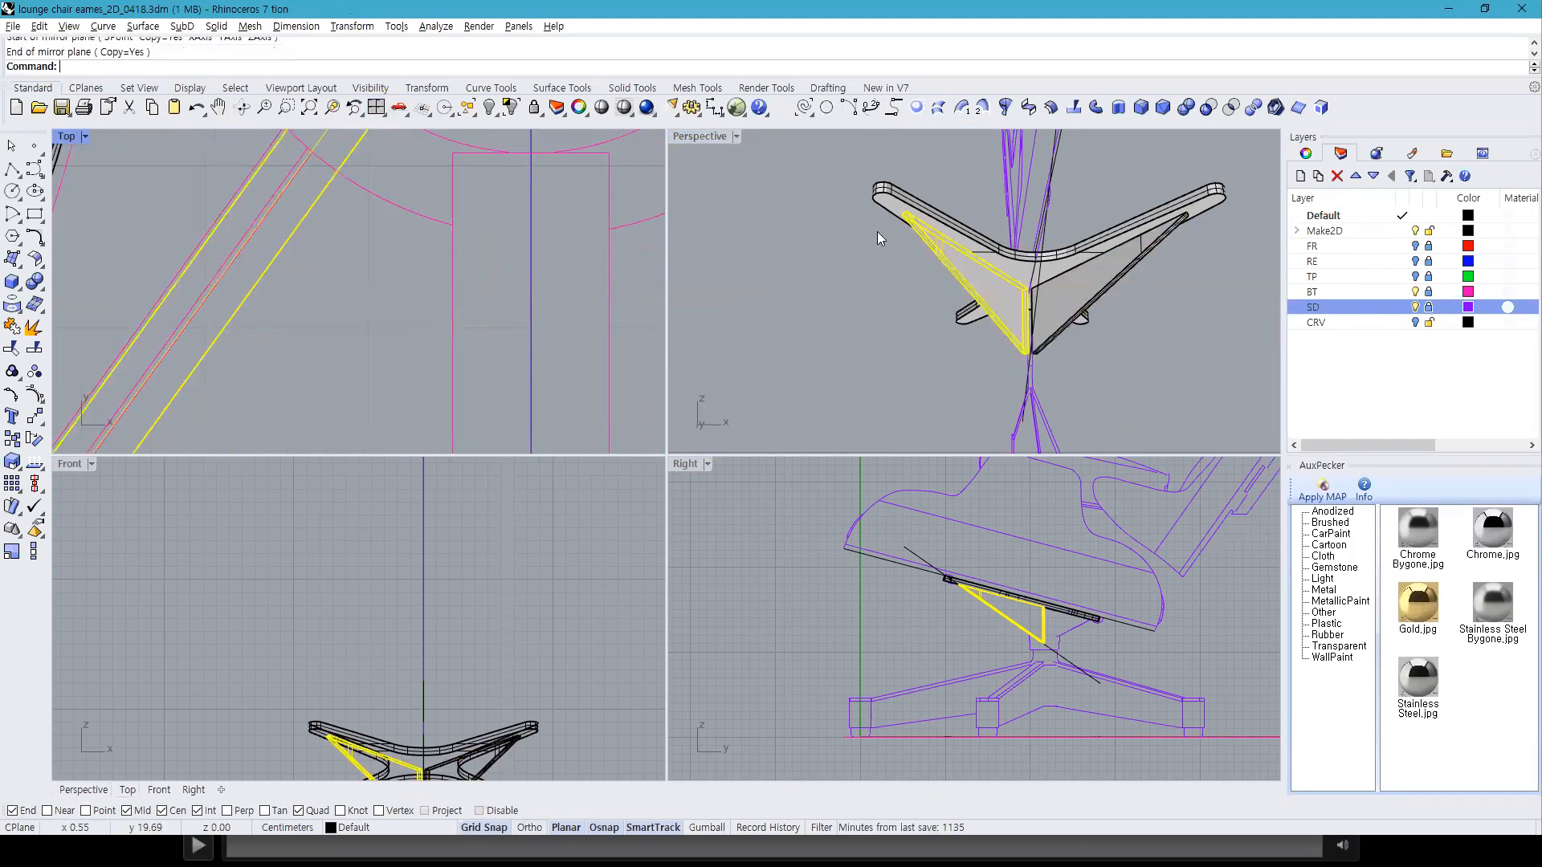
pyautogui.scroll(5, 931, 329)
pyautogui.press('Escape')
# Step: Check both ribs beneath the seat support in Perspective, and examine the two arms without ribs in an enlarged Top view
pyautogui.scroll(3, 931, 323)
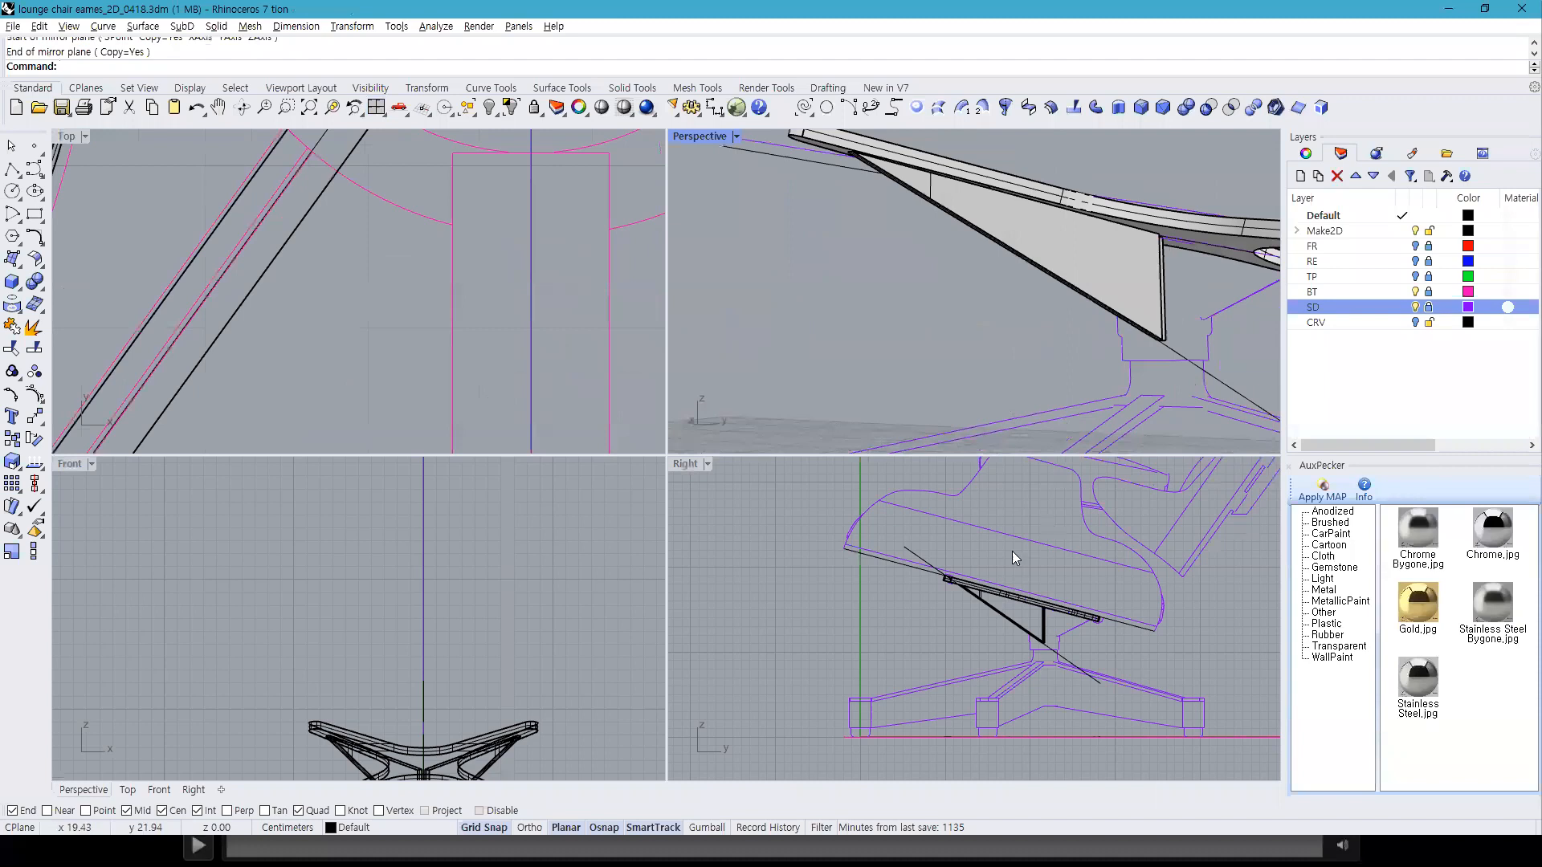
pyautogui.moveTo(1050, 299); pyautogui.dragTo(998, 314, button='right')
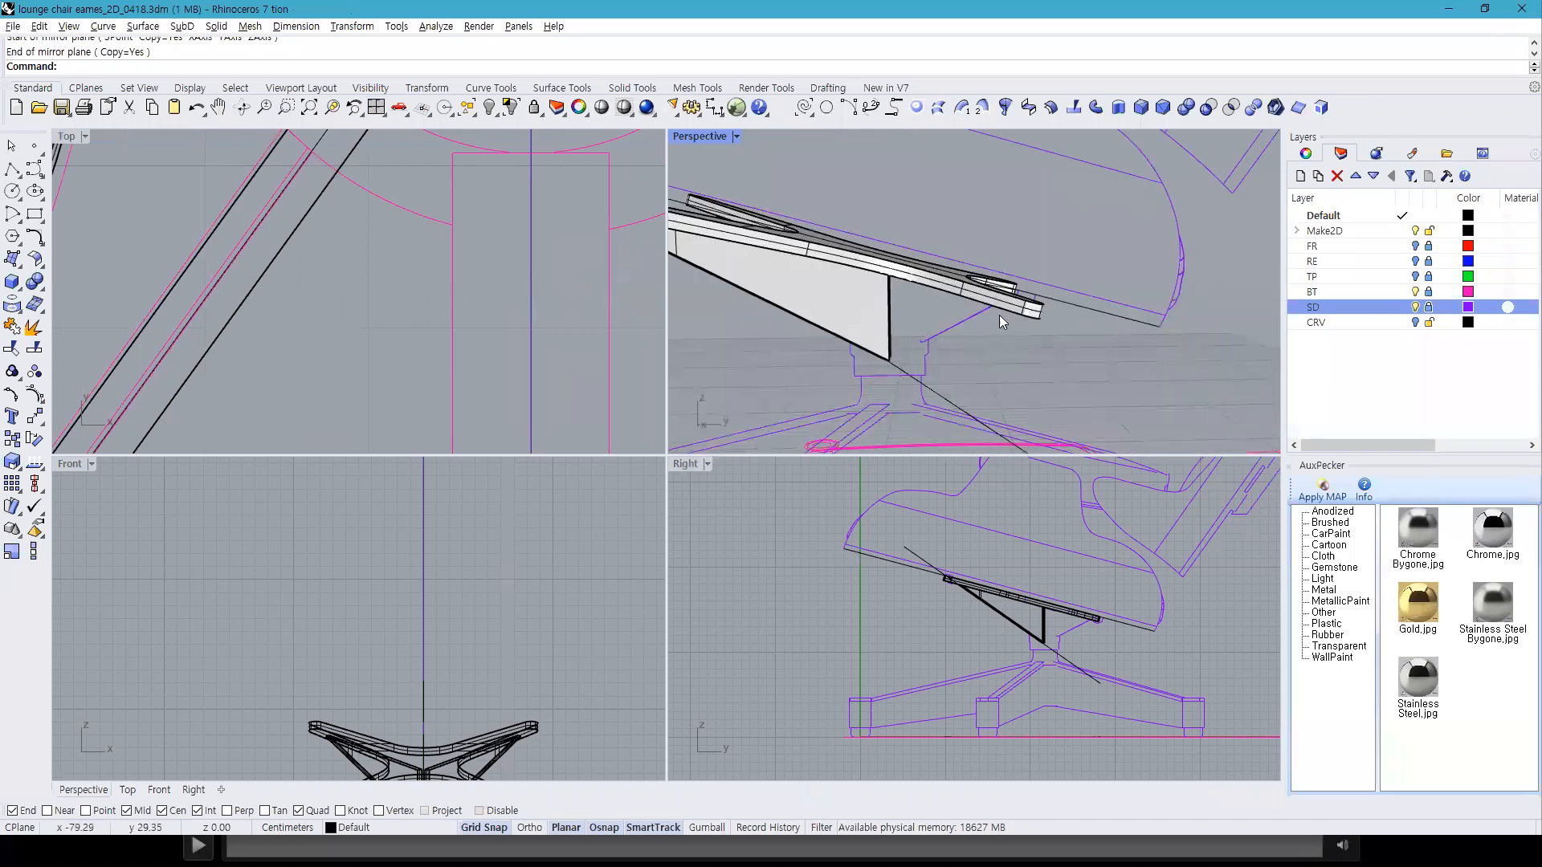
pyautogui.scroll(-4, 446, 359)
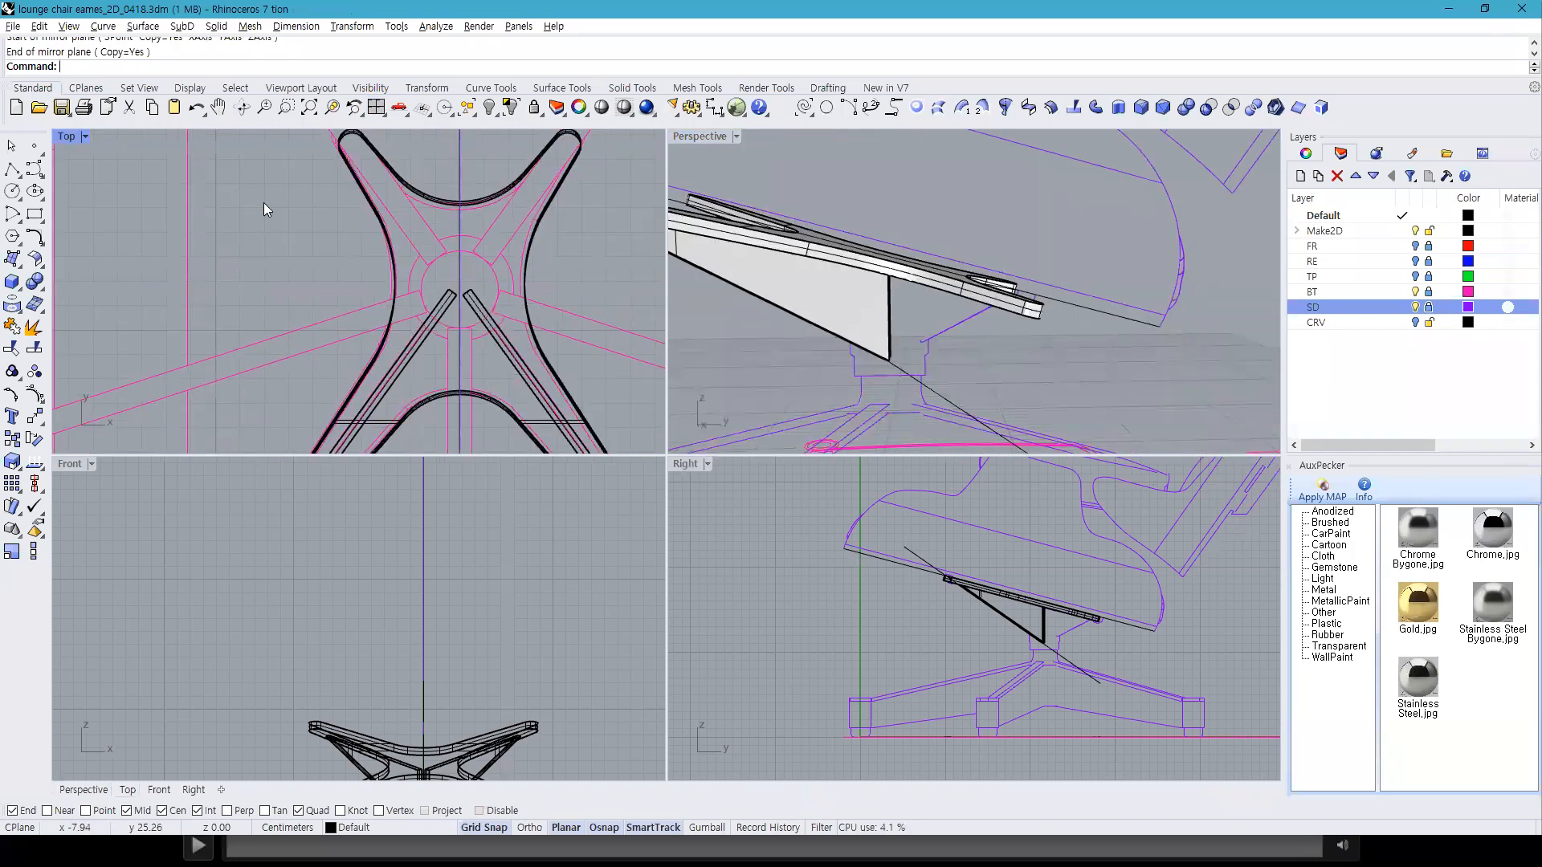
pyautogui.doubleClick(64, 137)
pyautogui.scroll(3, 619, 413)
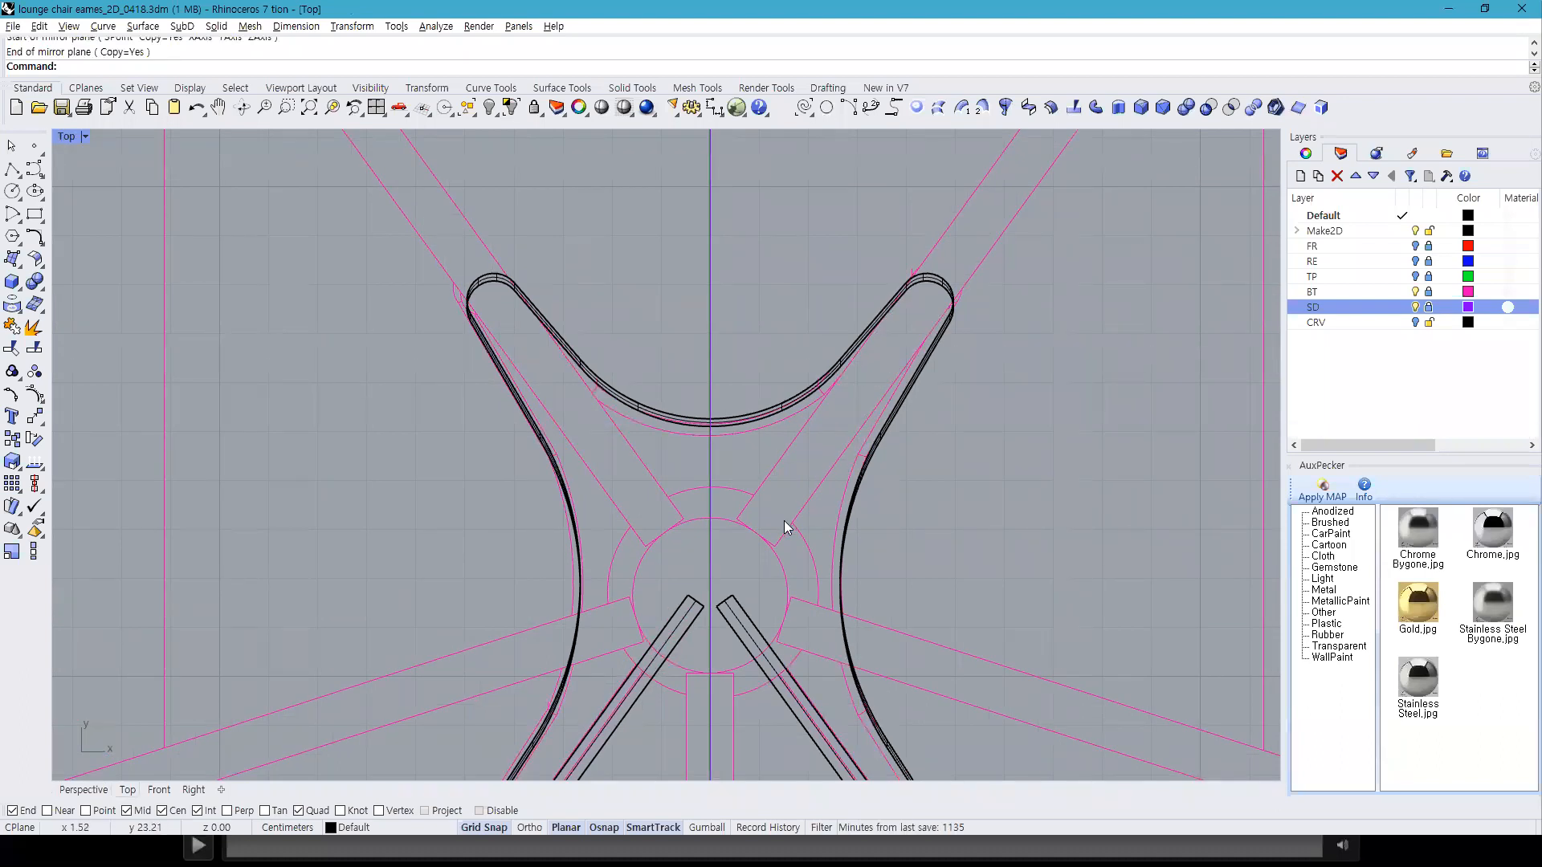
# Step: Draw a line along the upper-right arm's guide edge in the Top view and move it to the inner end of the existing rib
pyautogui.scroll(2, 740, 566)
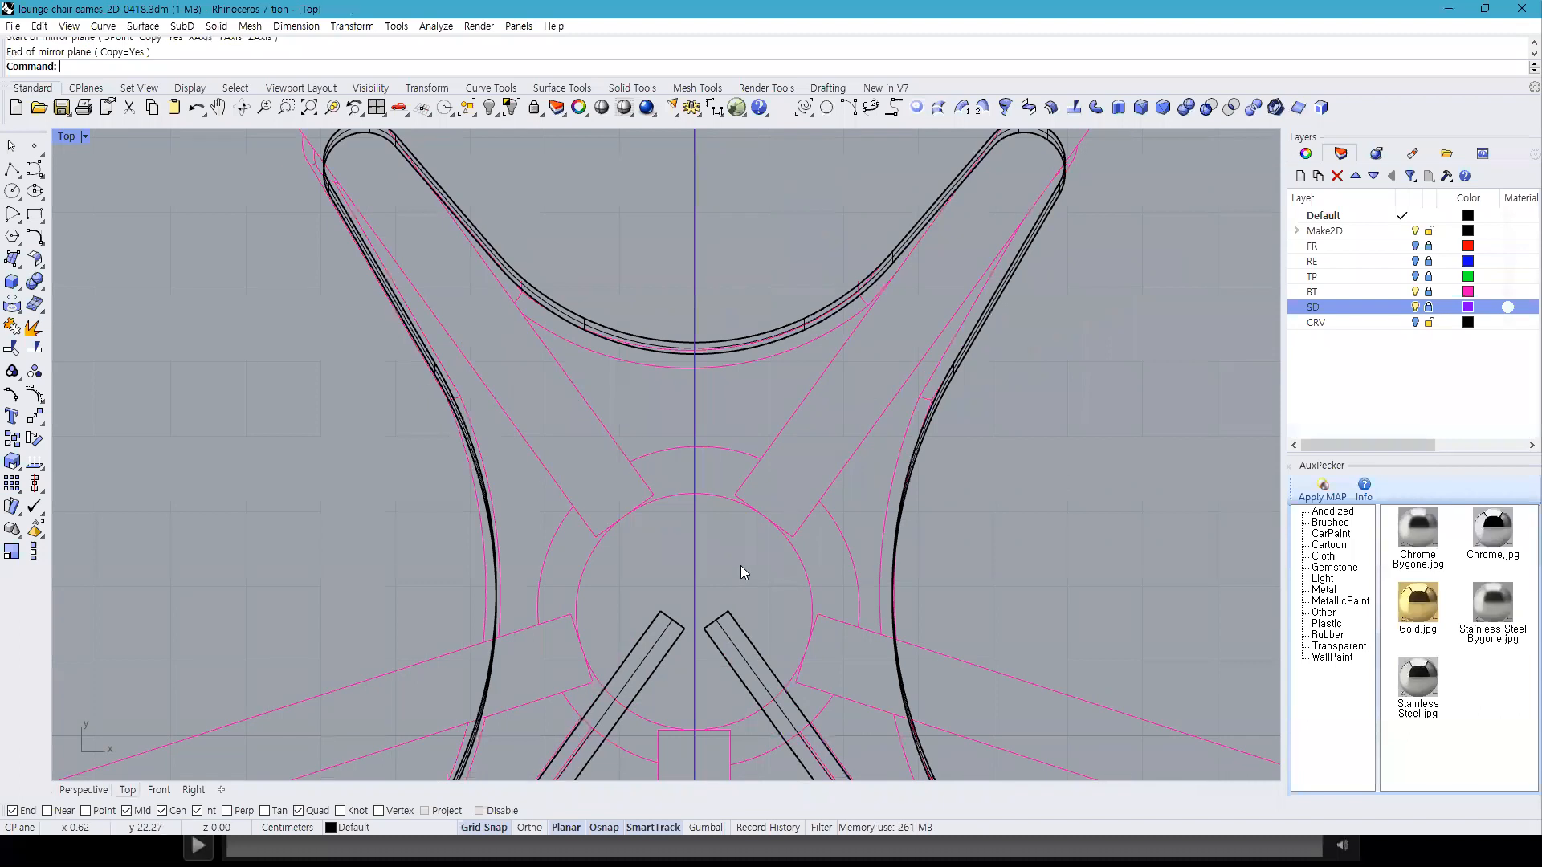
pyautogui.write('line')
pyautogui.press('Return')
pyautogui.click(792, 534)
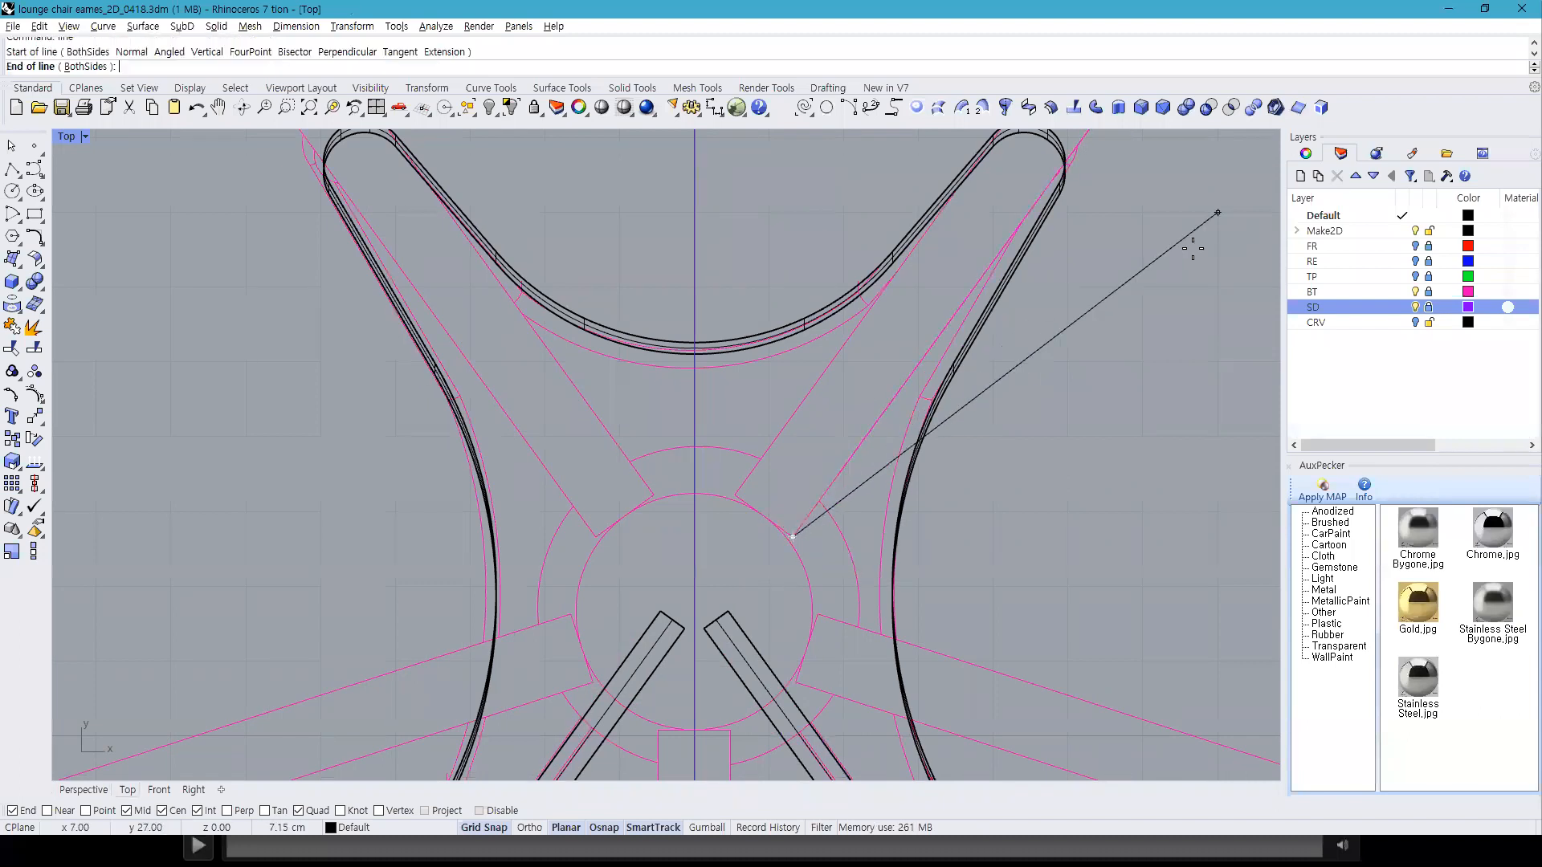
pyautogui.moveTo(1197, 241); pyautogui.dragTo(1163, 305, button='right')
pyautogui.click(1133, 146)
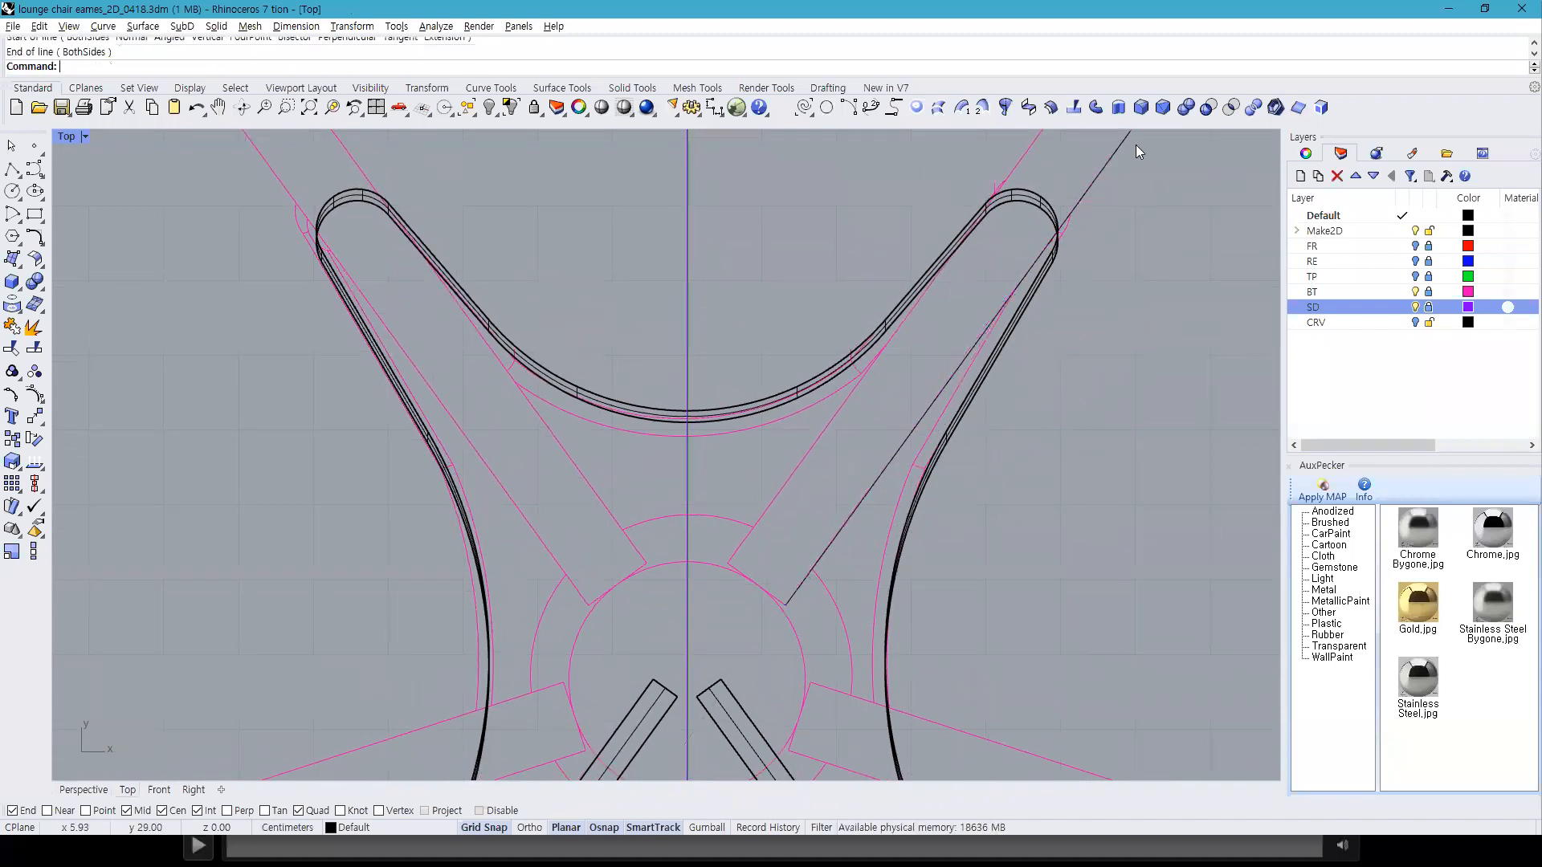
pyautogui.click(1100, 168)
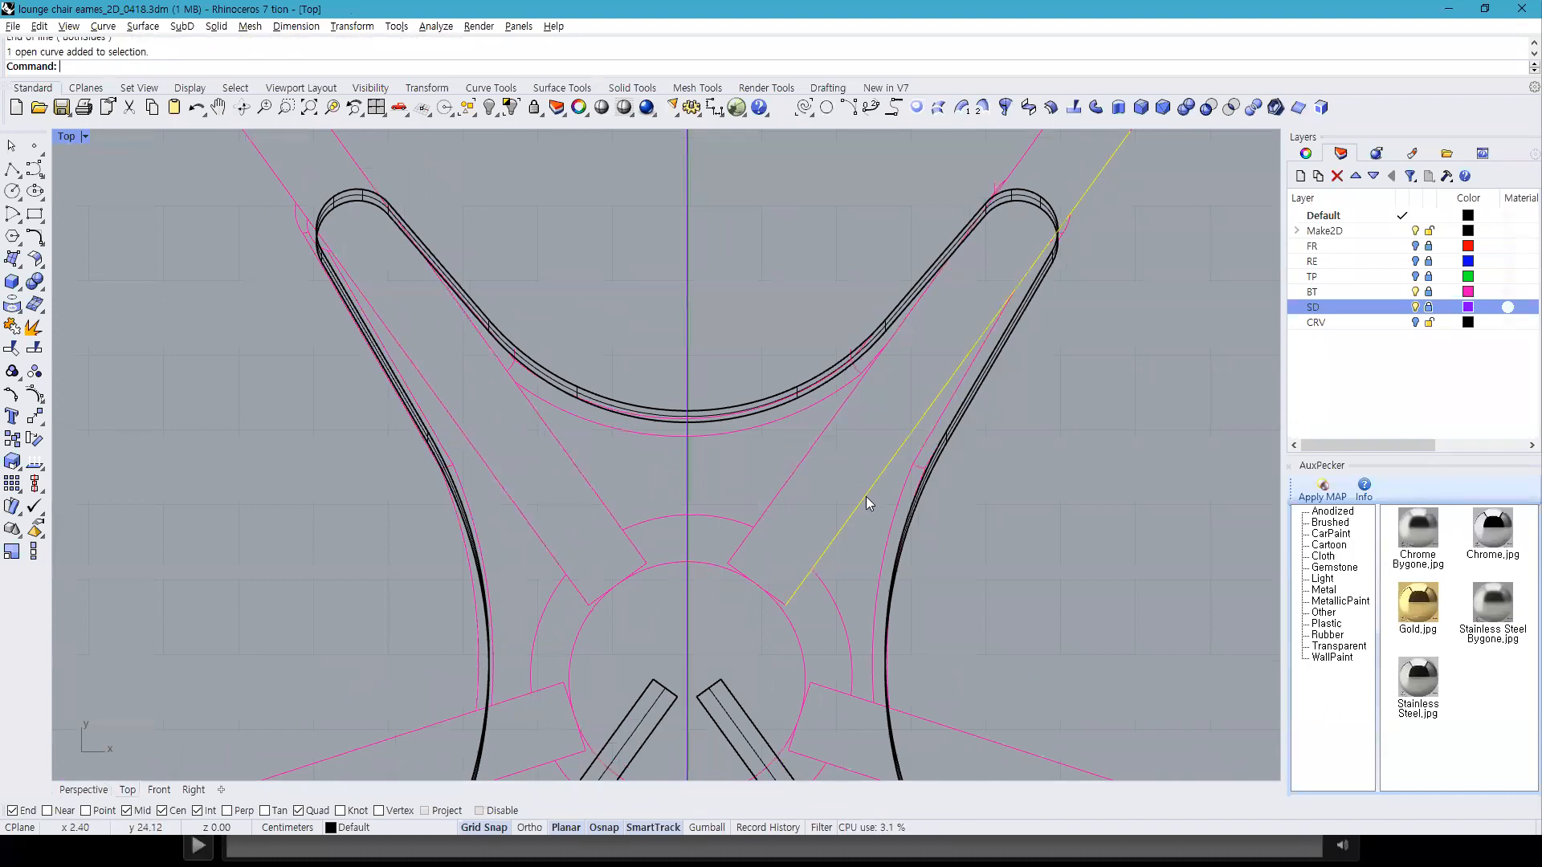
pyautogui.moveTo(911, 431); pyautogui.dragTo(859, 498)
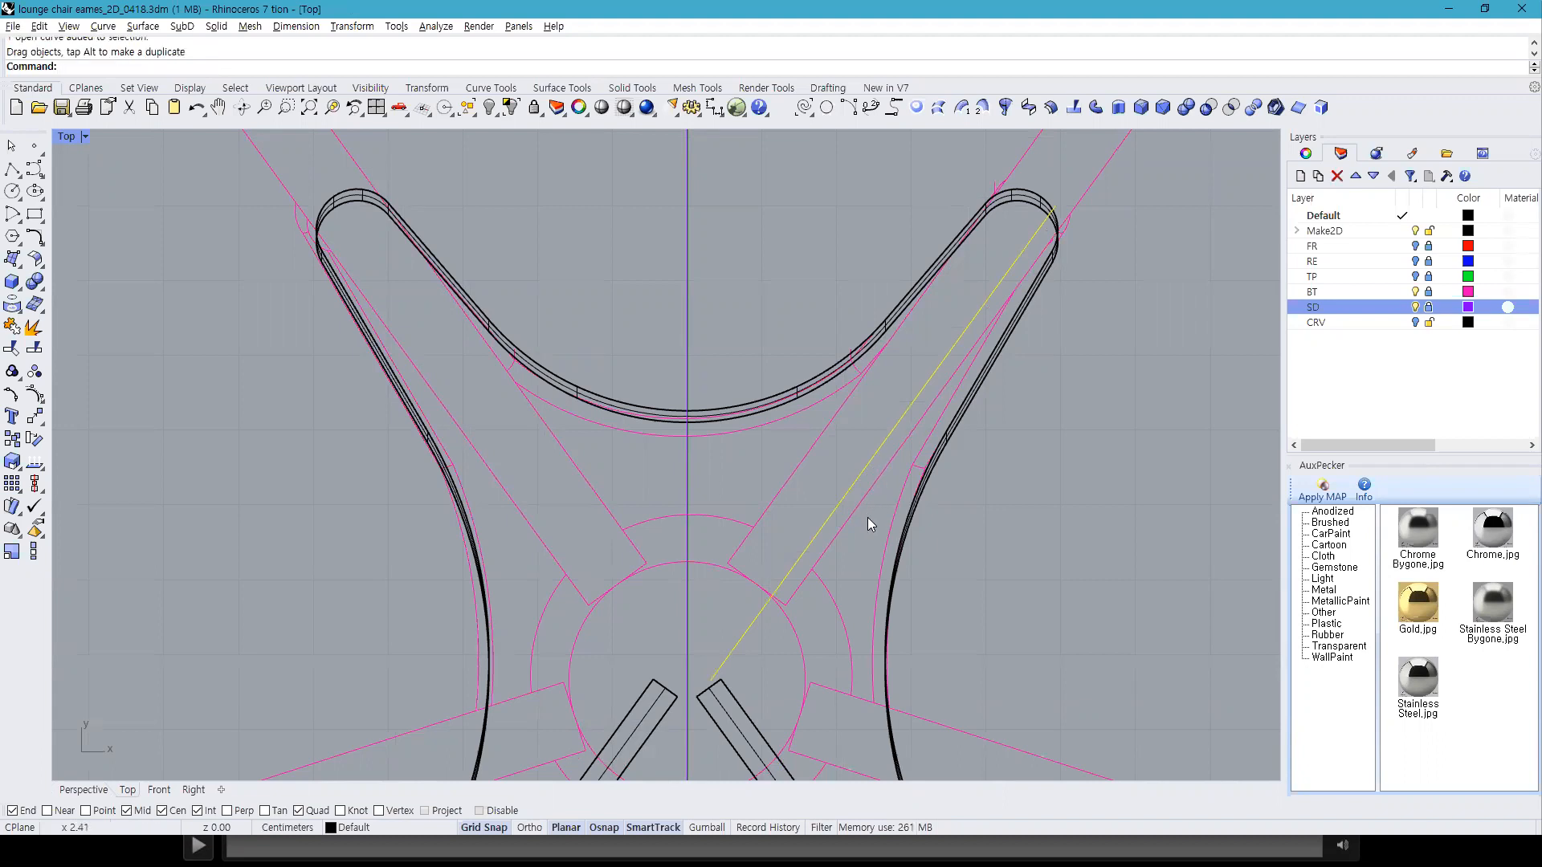
# Step: Extrude the moved line vertically into a surface tall enough to pass through the star-shaped plate
pyautogui.click(375, 108)
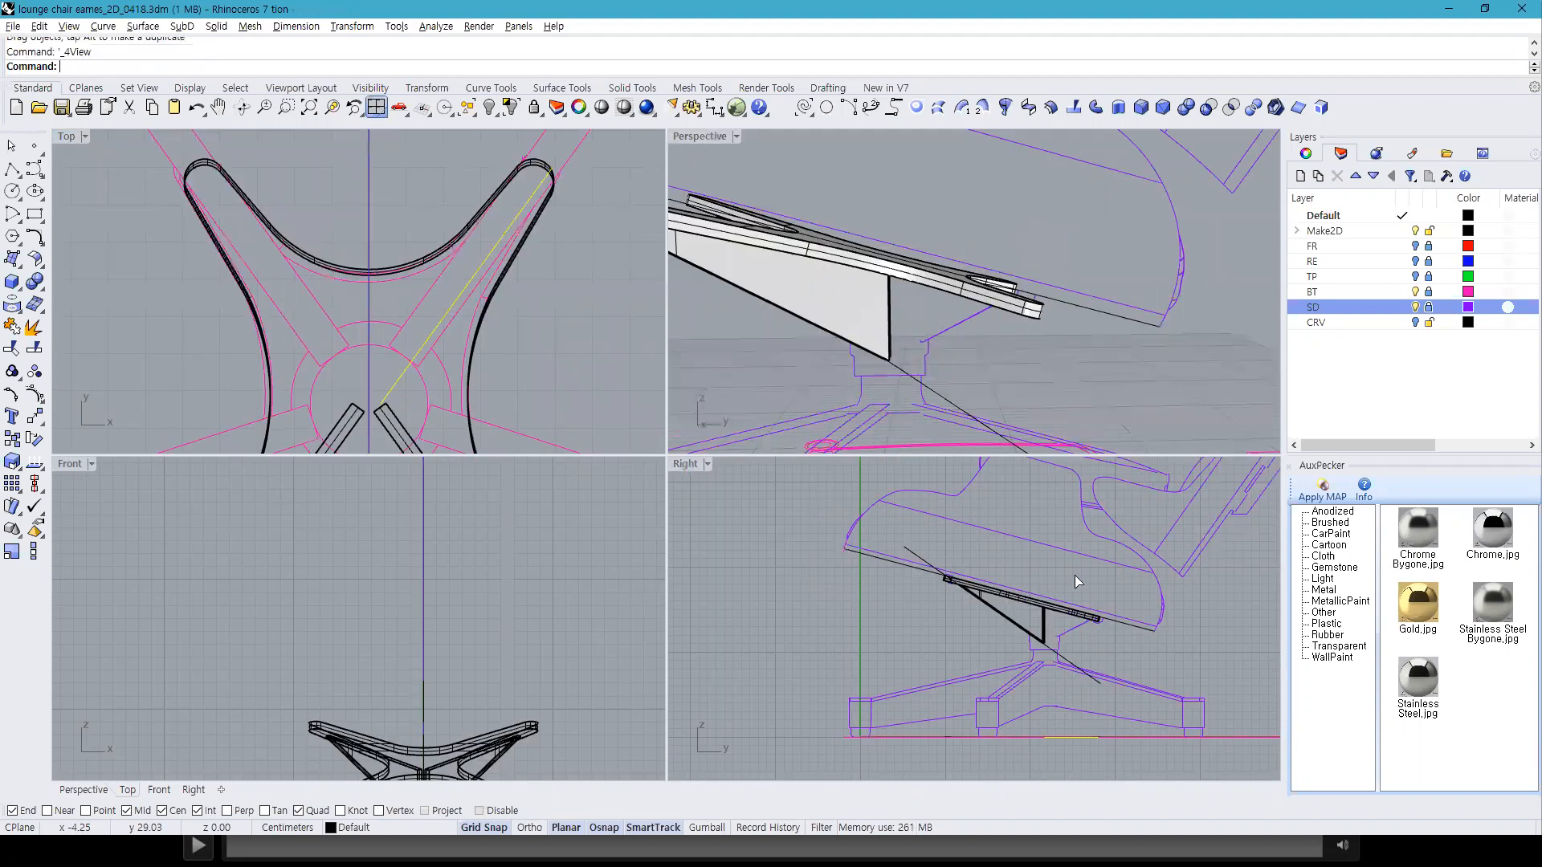
pyautogui.click(1118, 107)
pyautogui.click(1082, 626)
# Step: Draw a line in the Right view along the slanted reference edge from the hub up past the plate's end
pyautogui.scroll(5, 1081, 631)
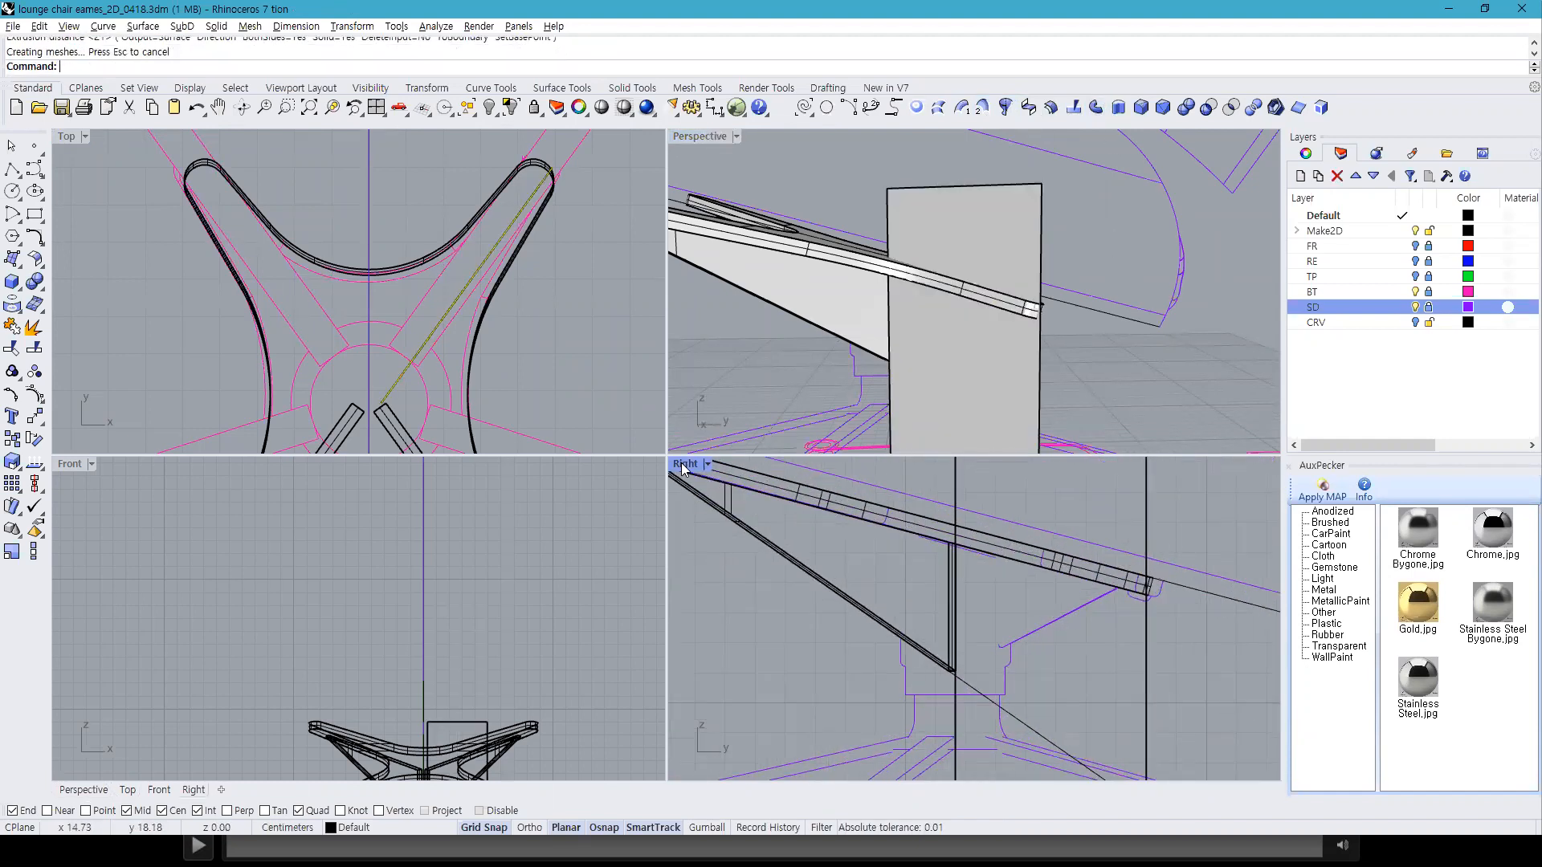
pyautogui.hotkey('ctrl', 'm')
pyautogui.write('line')
pyautogui.press('Return')
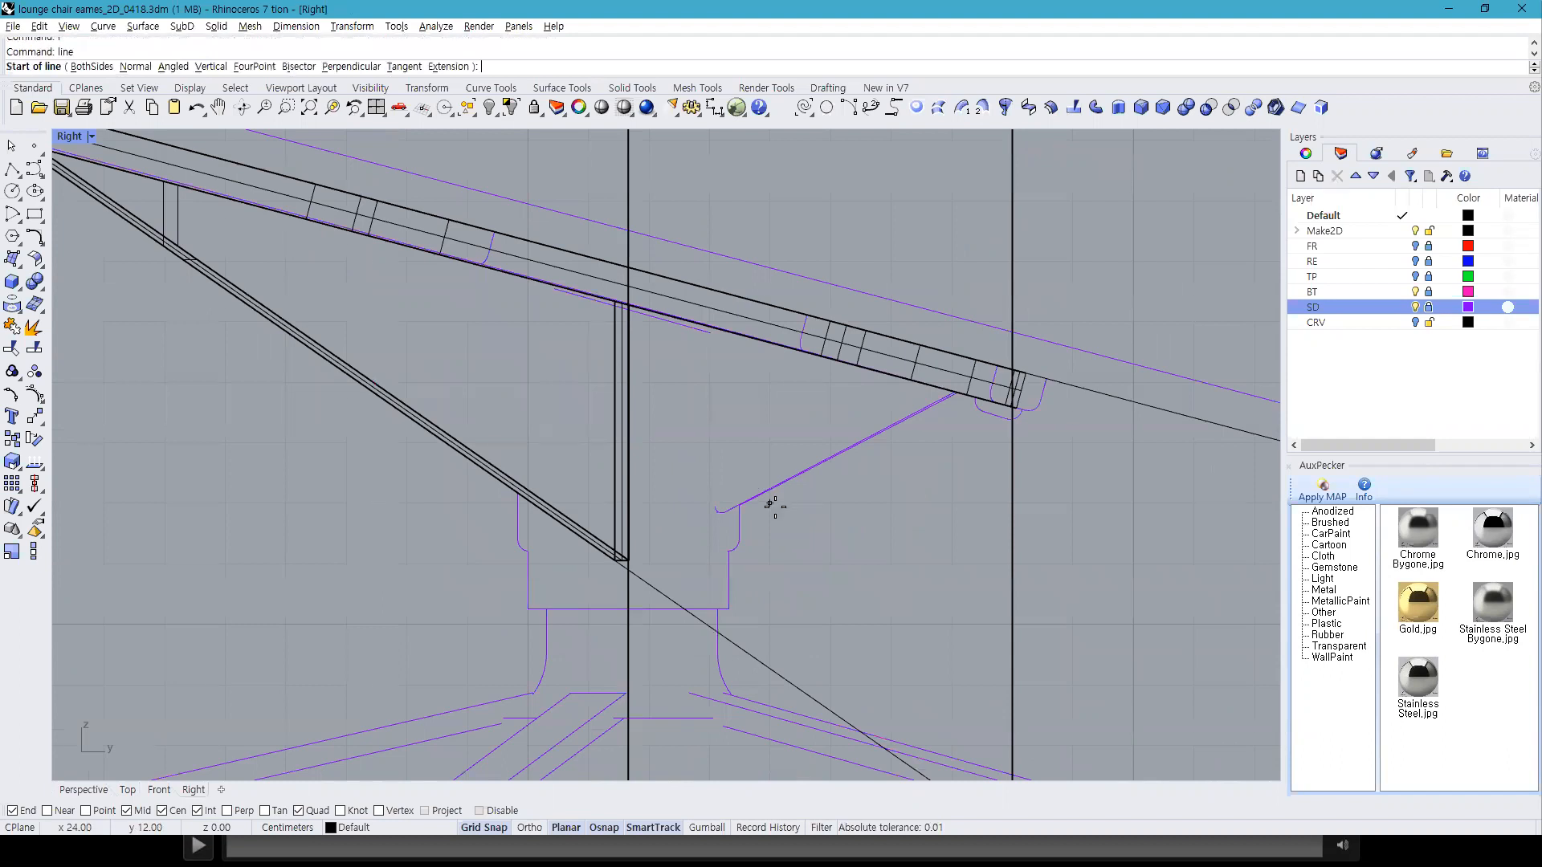
pyautogui.click(738, 505)
pyautogui.click(1193, 271)
# Step: Stretch the slanted line with Scale1D from its upper end so it extends beyond the hub's centre
pyautogui.click(1159, 291)
pyautogui.click(34, 550)
pyautogui.click(1194, 269)
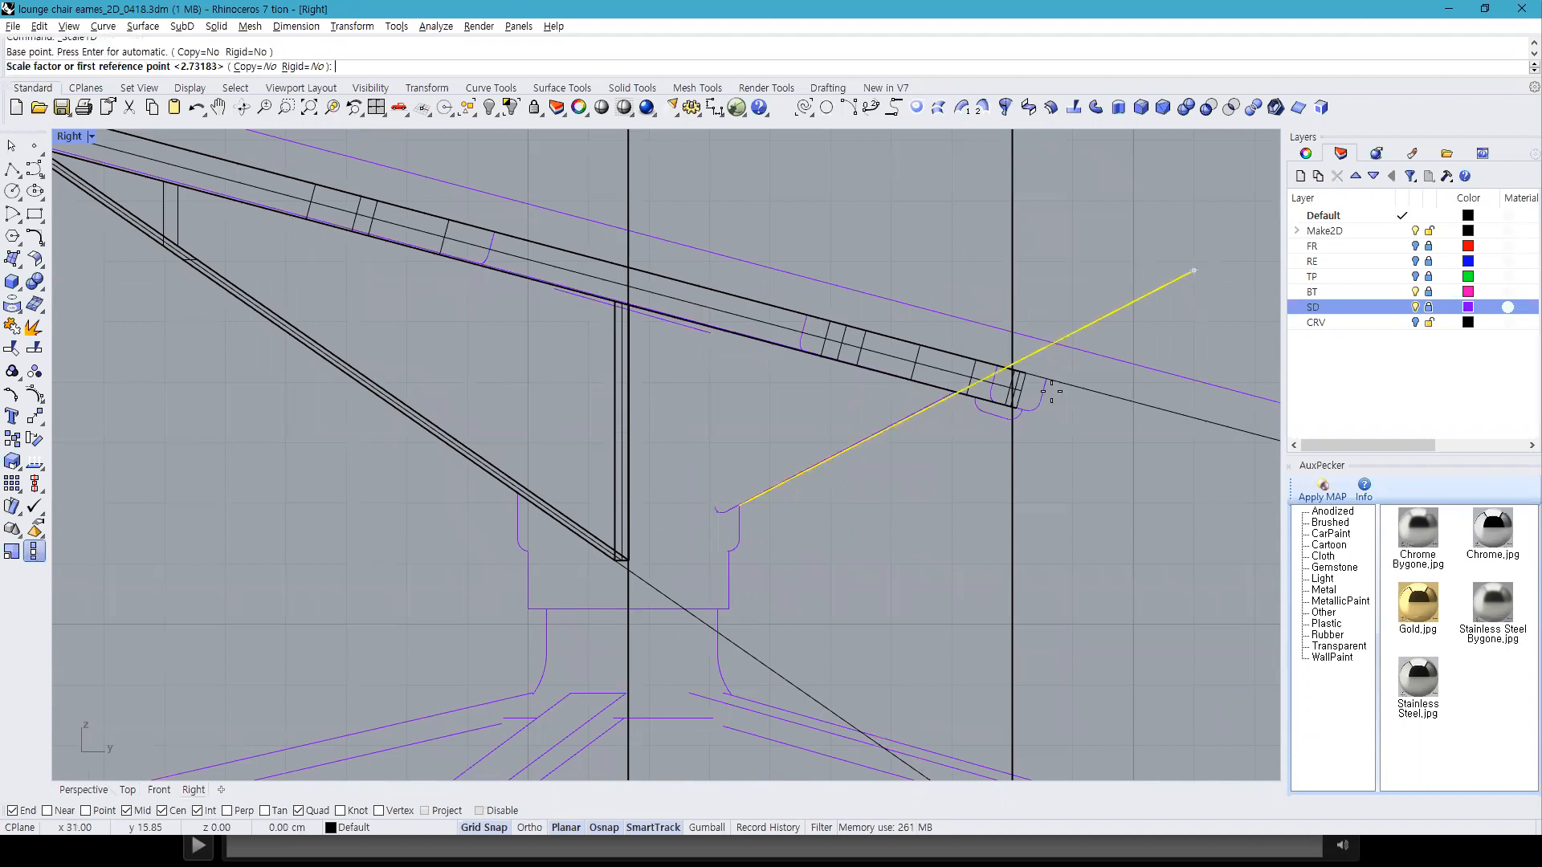
pyautogui.click(743, 503)
pyautogui.click(486, 592)
pyautogui.press('Escape')
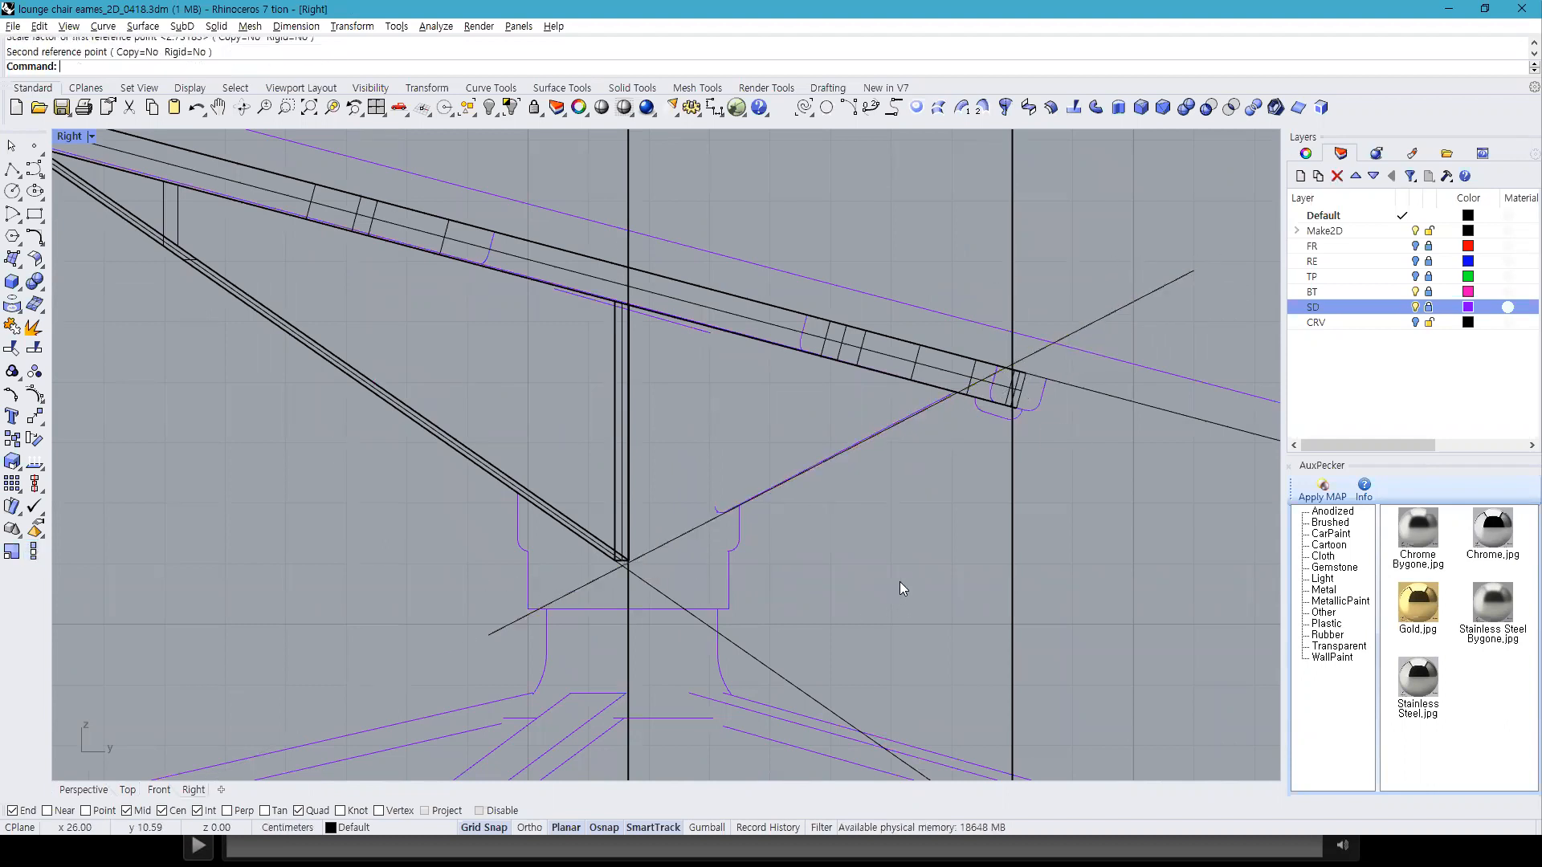
# Step: Split the vertical surface with the slanted line and delete the piece below it
pyautogui.scroll(-3, 899, 581)
pyautogui.click(977, 376)
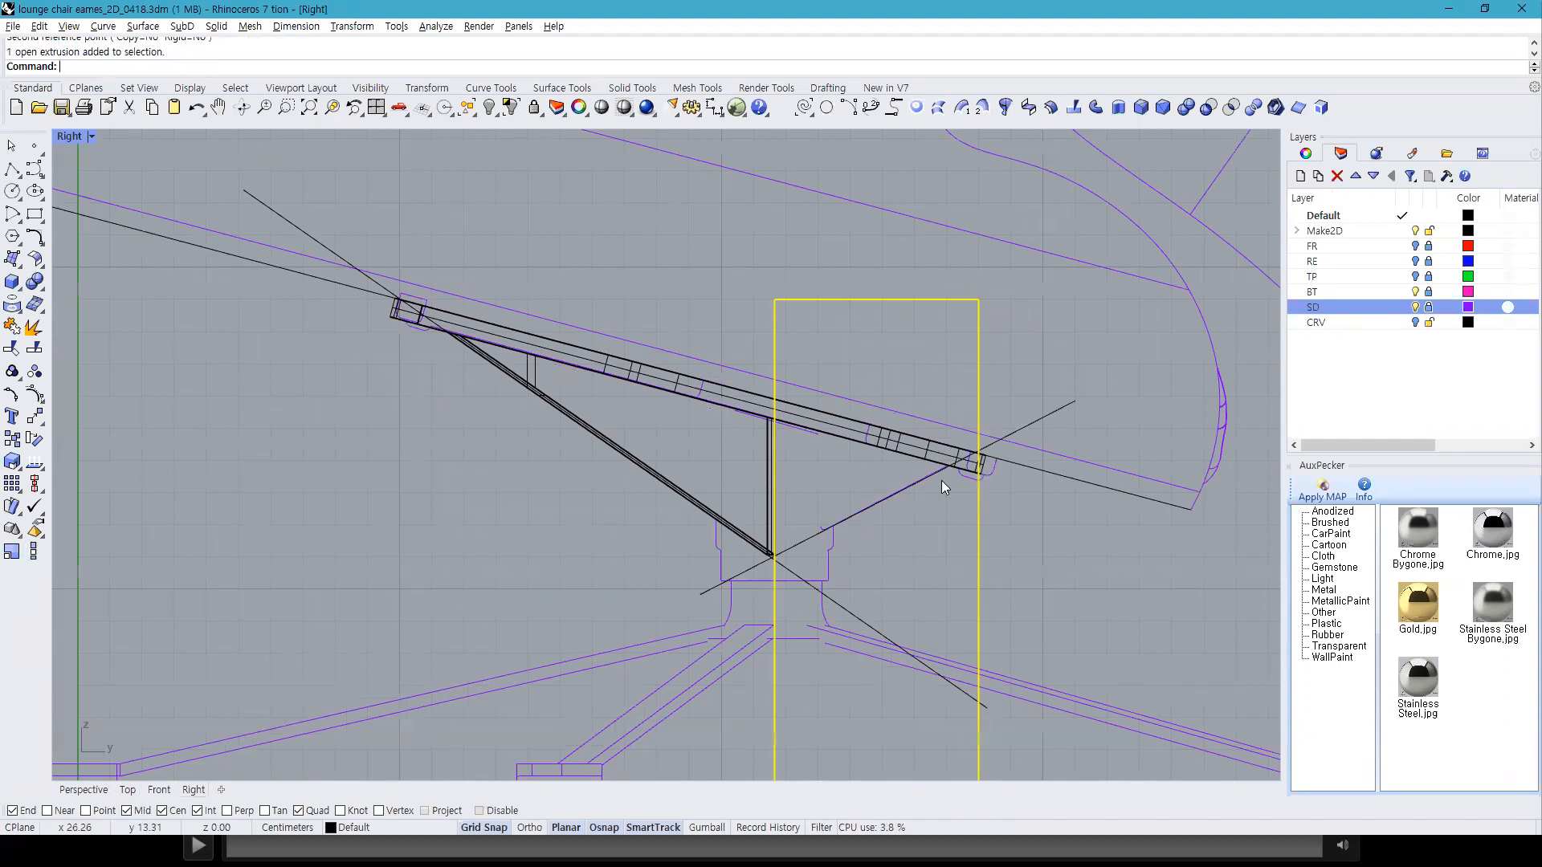
pyautogui.click(377, 106)
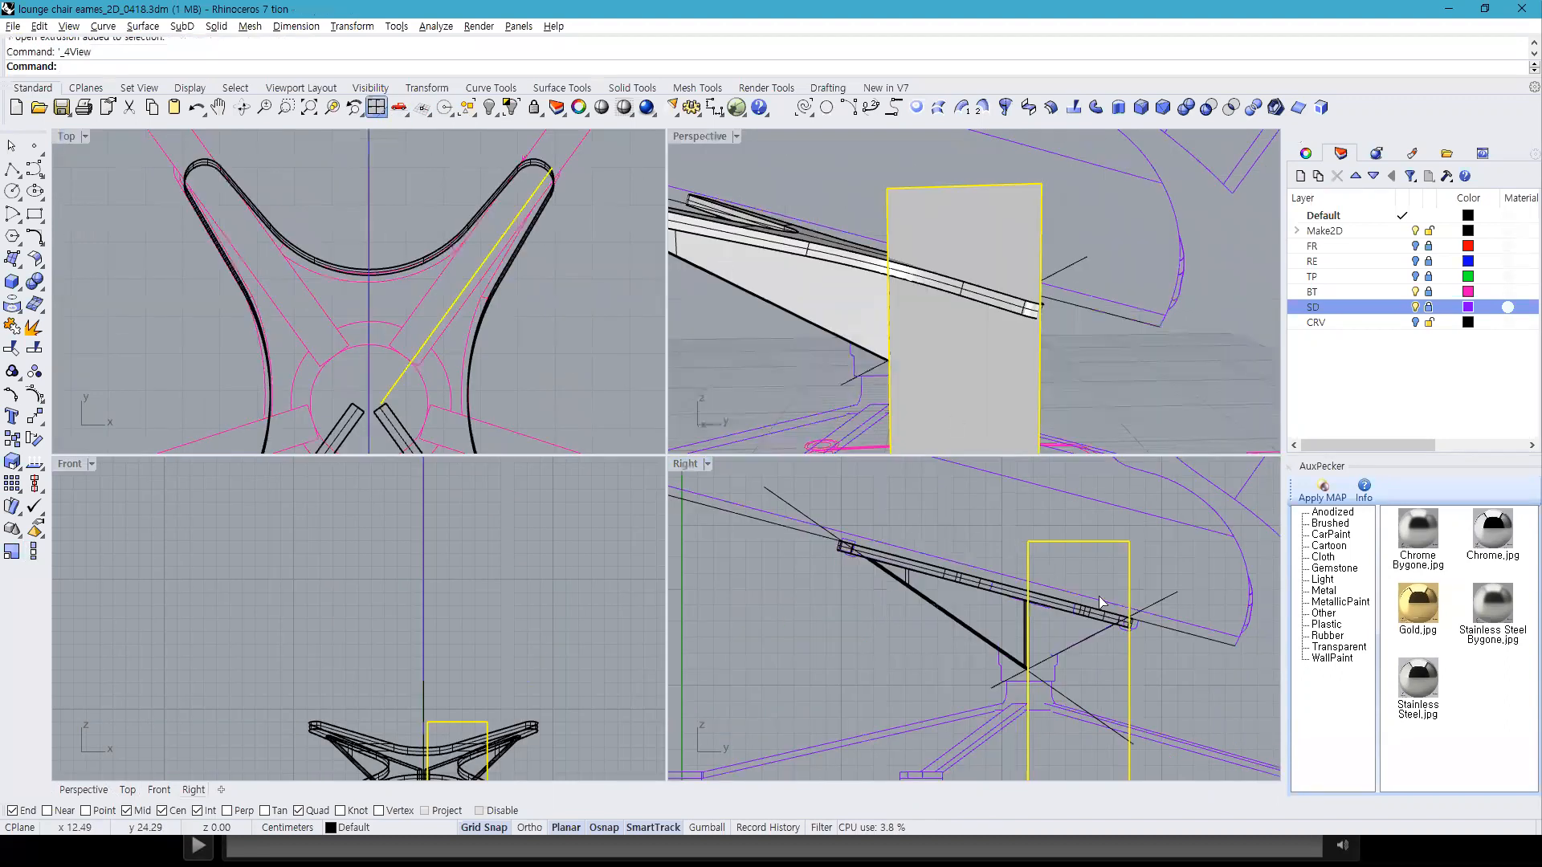
pyautogui.click(34, 348)
pyautogui.click(1160, 608)
pyautogui.press('Return')
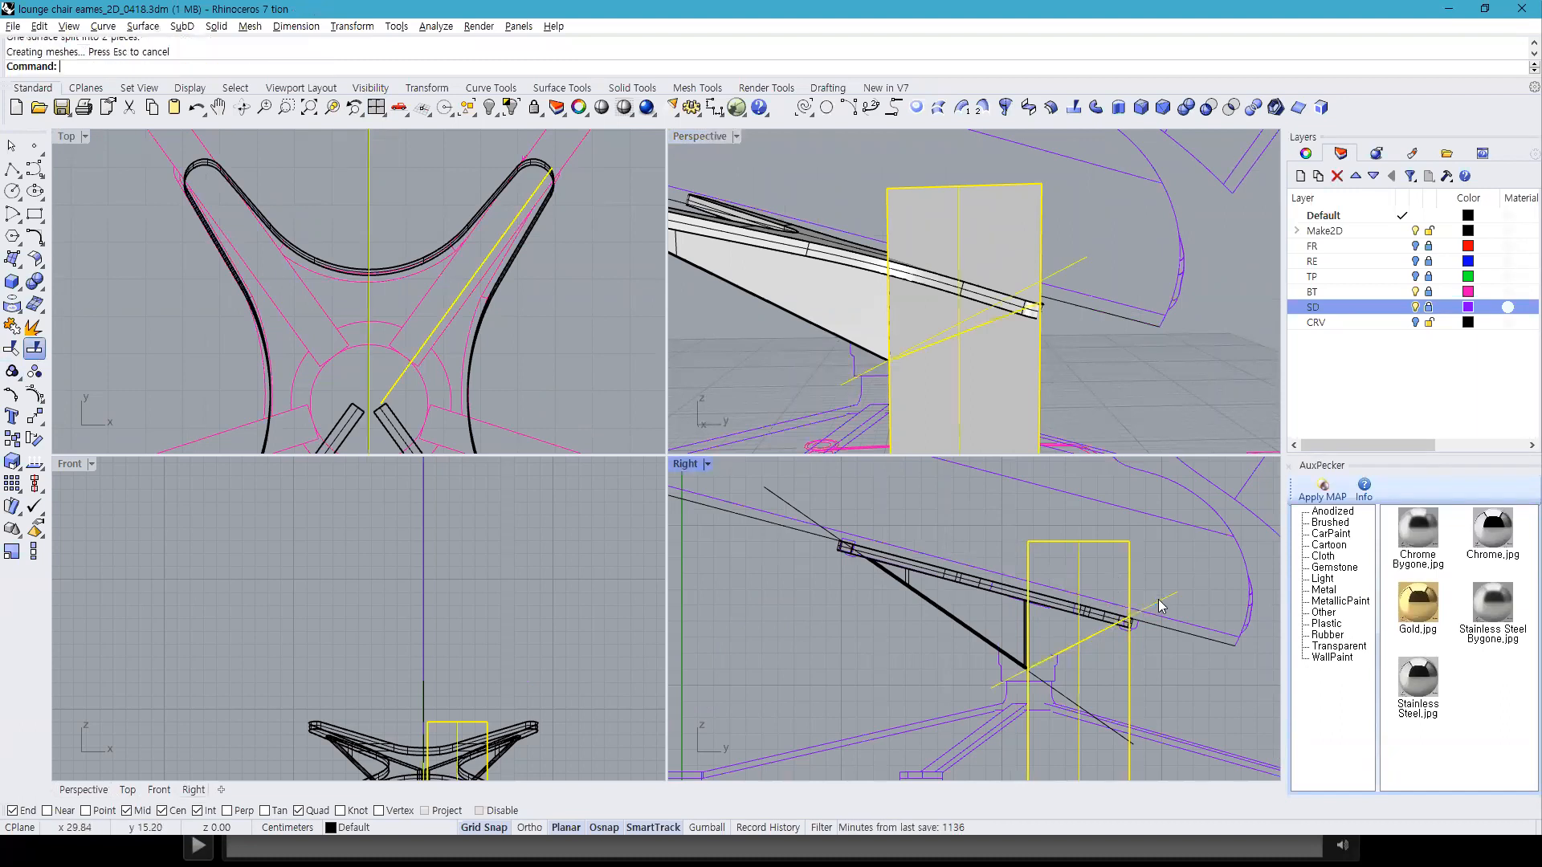
pyautogui.click(1132, 668)
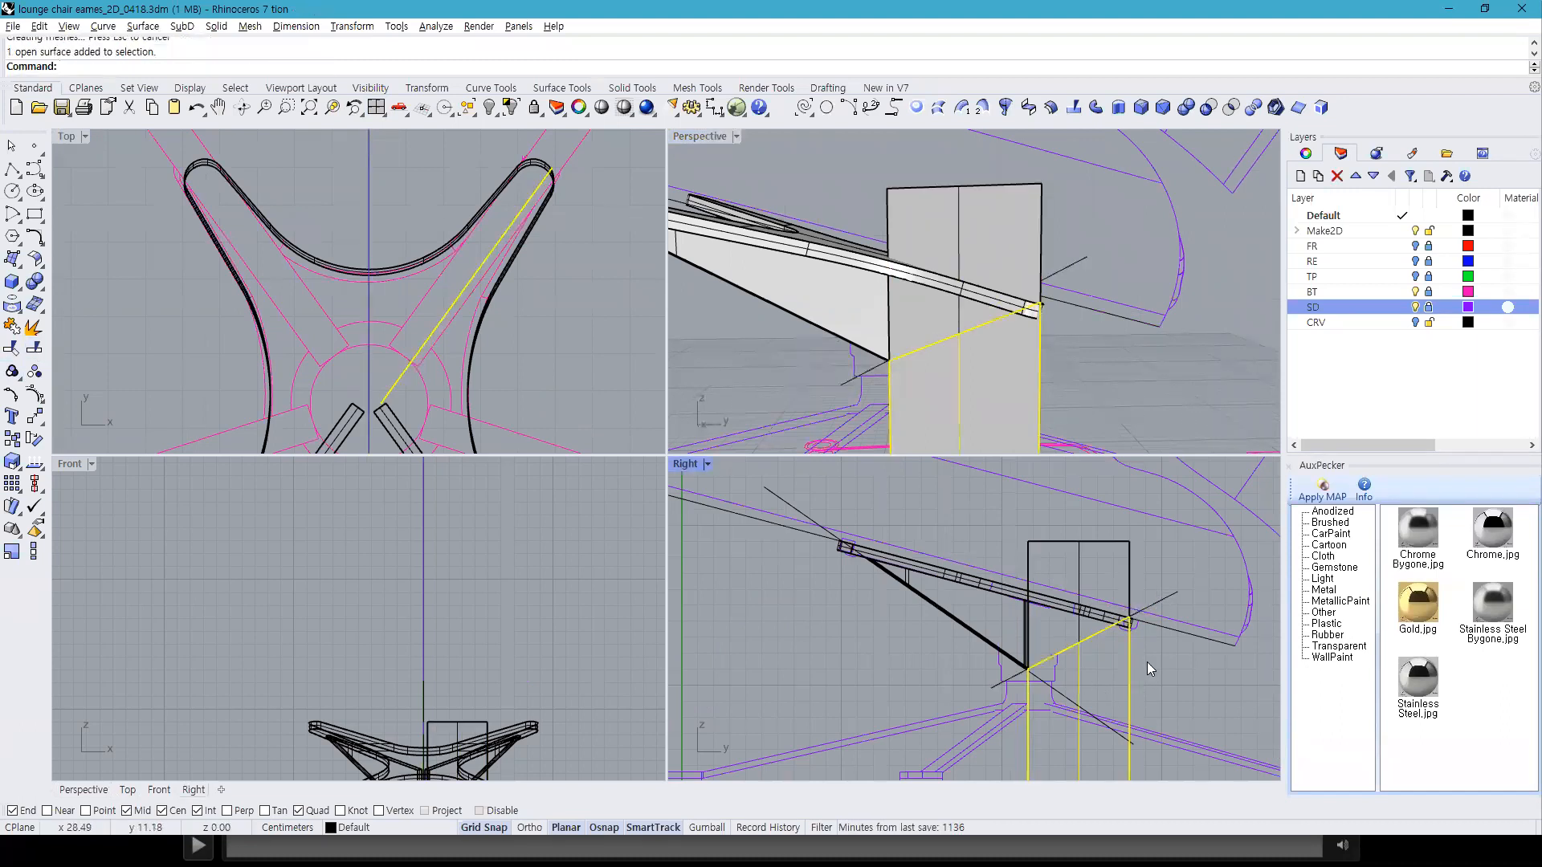
pyautogui.press('Delete')
# Step: Offset the remaining vertical surface into a solid 0.4 cm thick, with the offset direction flipped
pyautogui.click(960, 235)
pyautogui.moveTo(1012, 232); pyautogui.dragTo(835, 271, button='right')
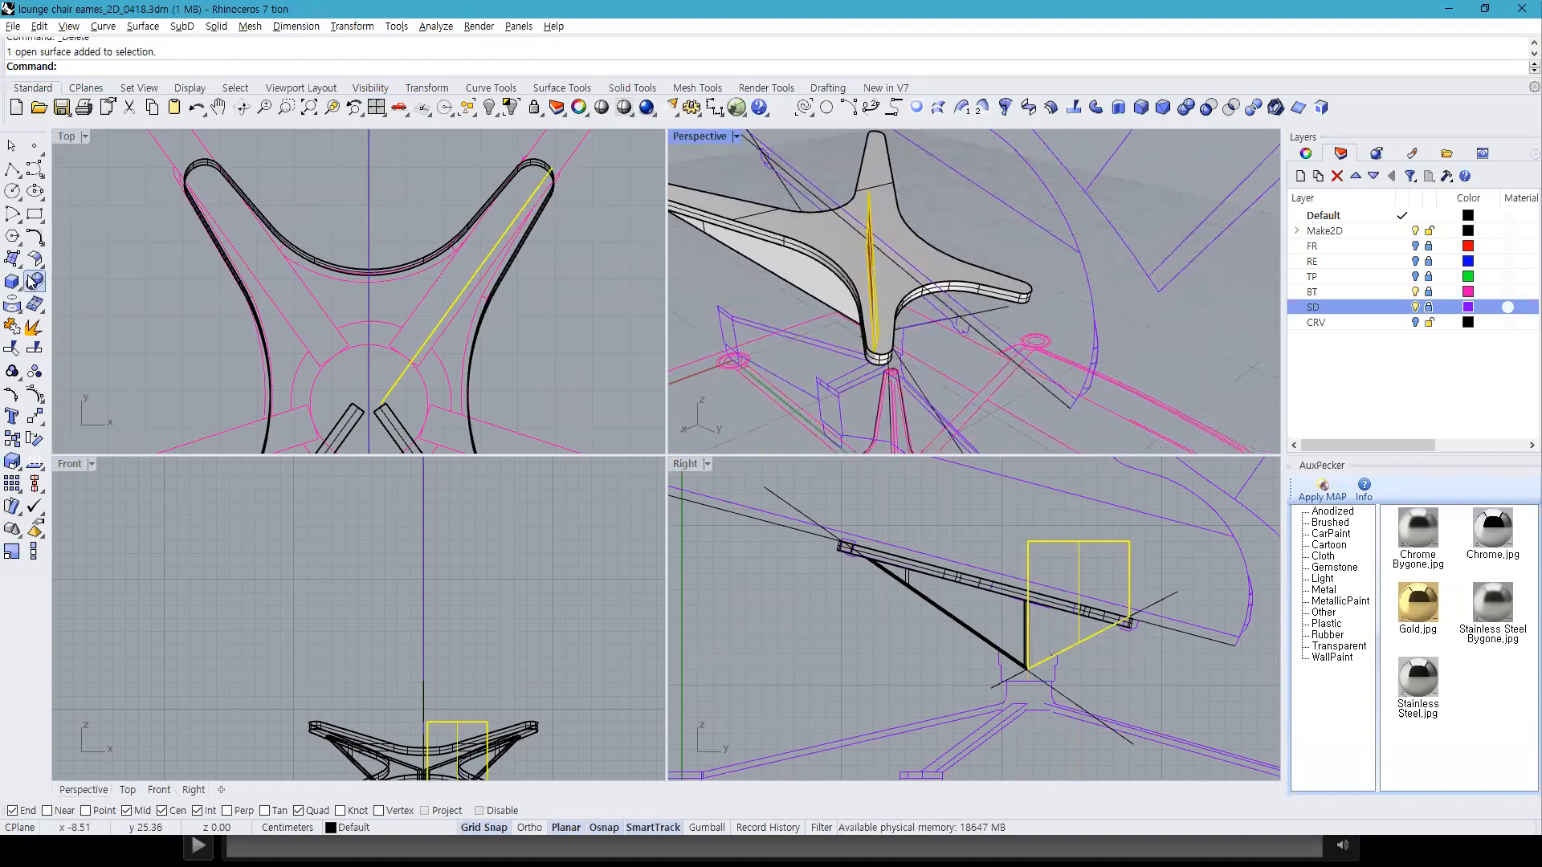
pyautogui.click(30, 265)
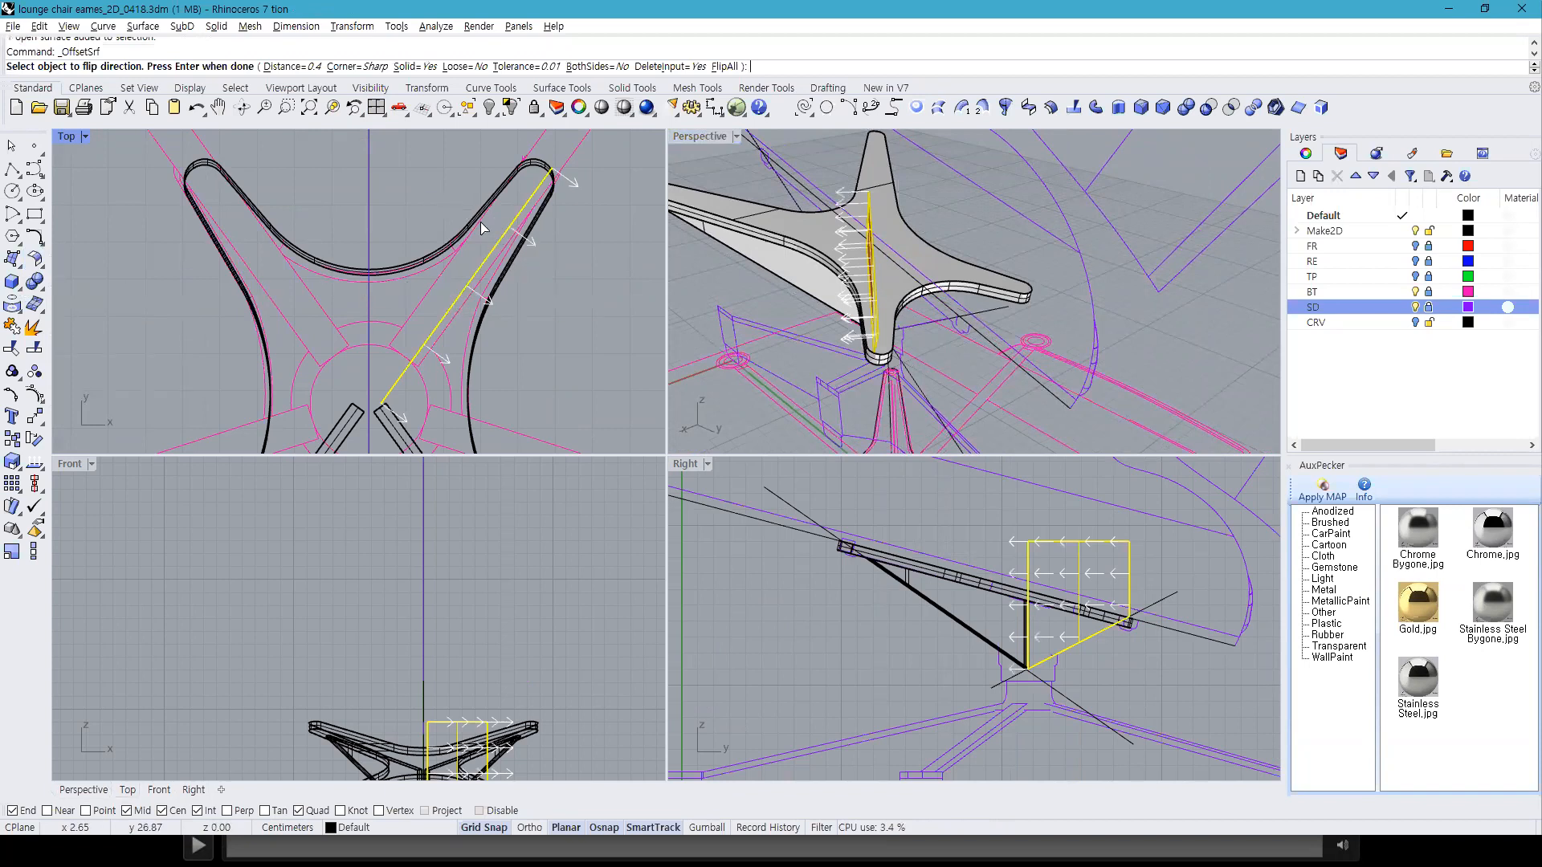
pyautogui.write('f')
pyautogui.press('Return')
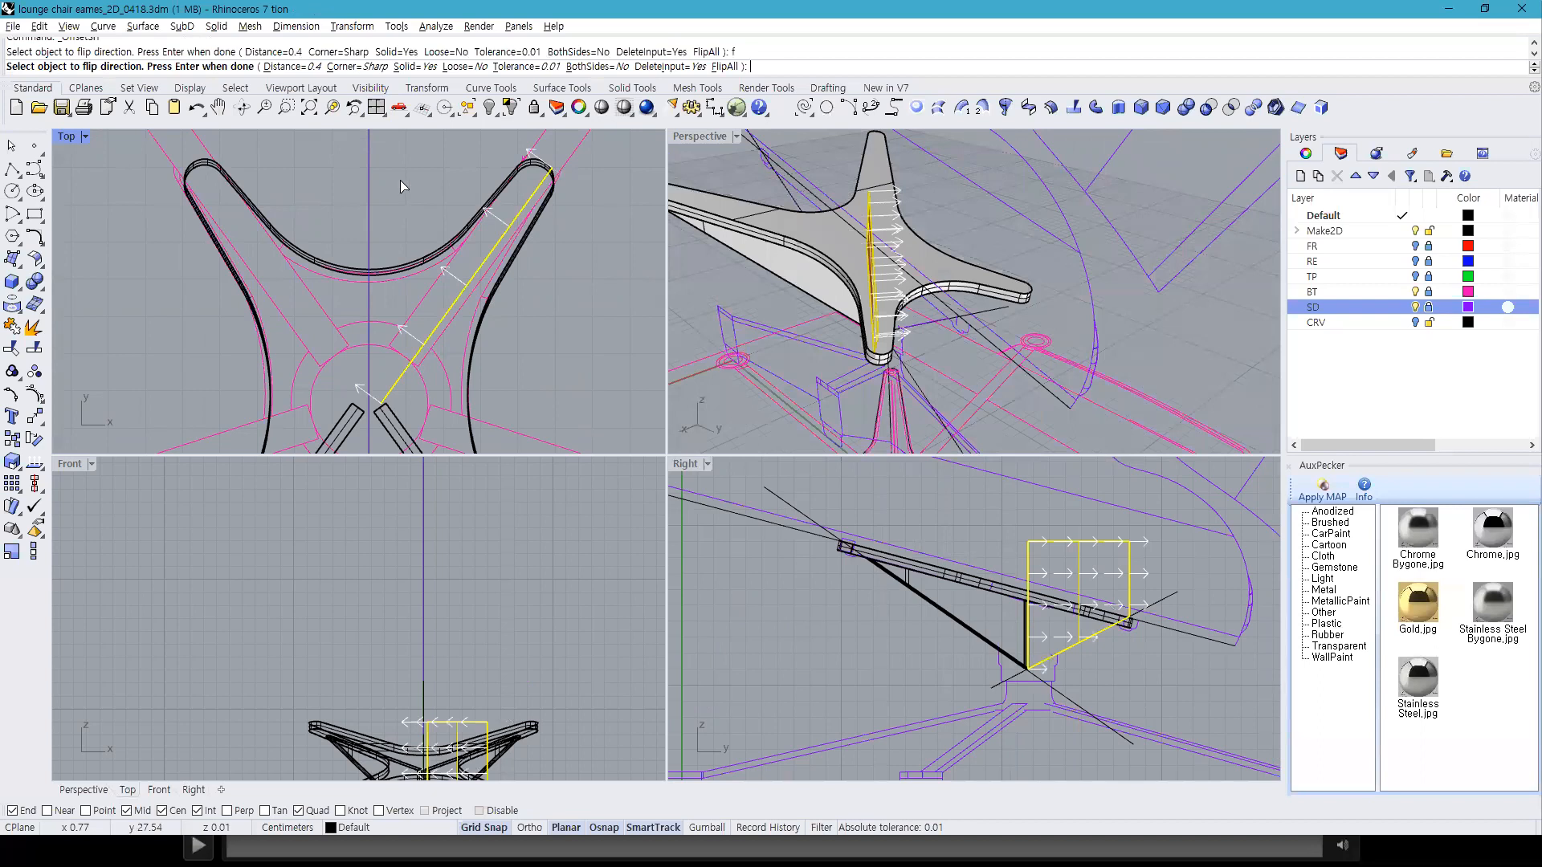
pyautogui.press('Return')
pyautogui.click(427, 189)
pyautogui.moveTo(947, 241); pyautogui.dragTo(987, 258, button='right')
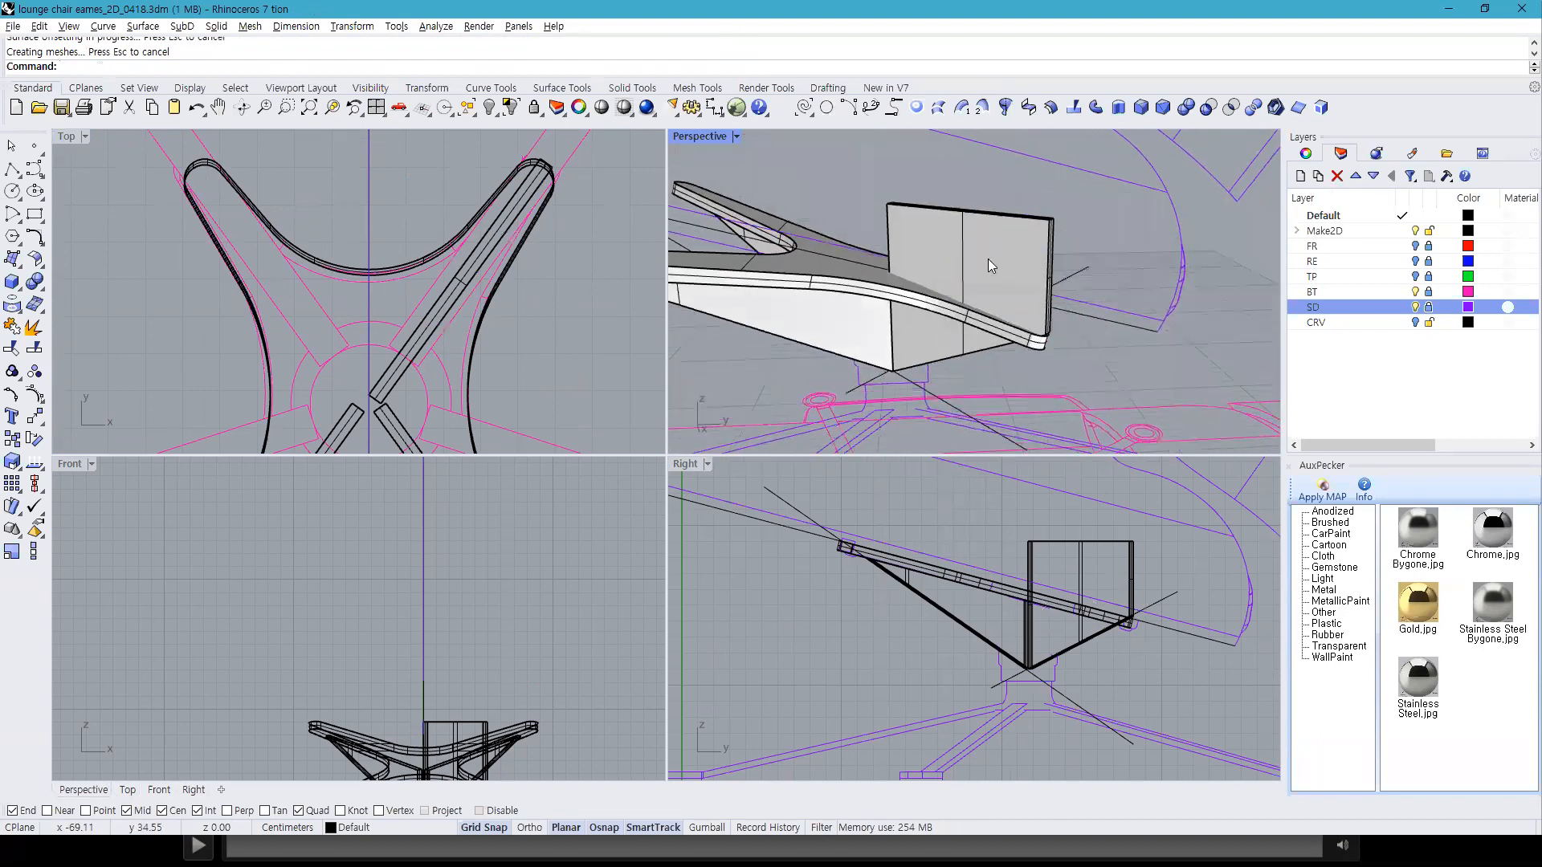
# Step: Try a Boolean split of the new solid with the star-shaped plate, and undo it
pyautogui.click(996, 250)
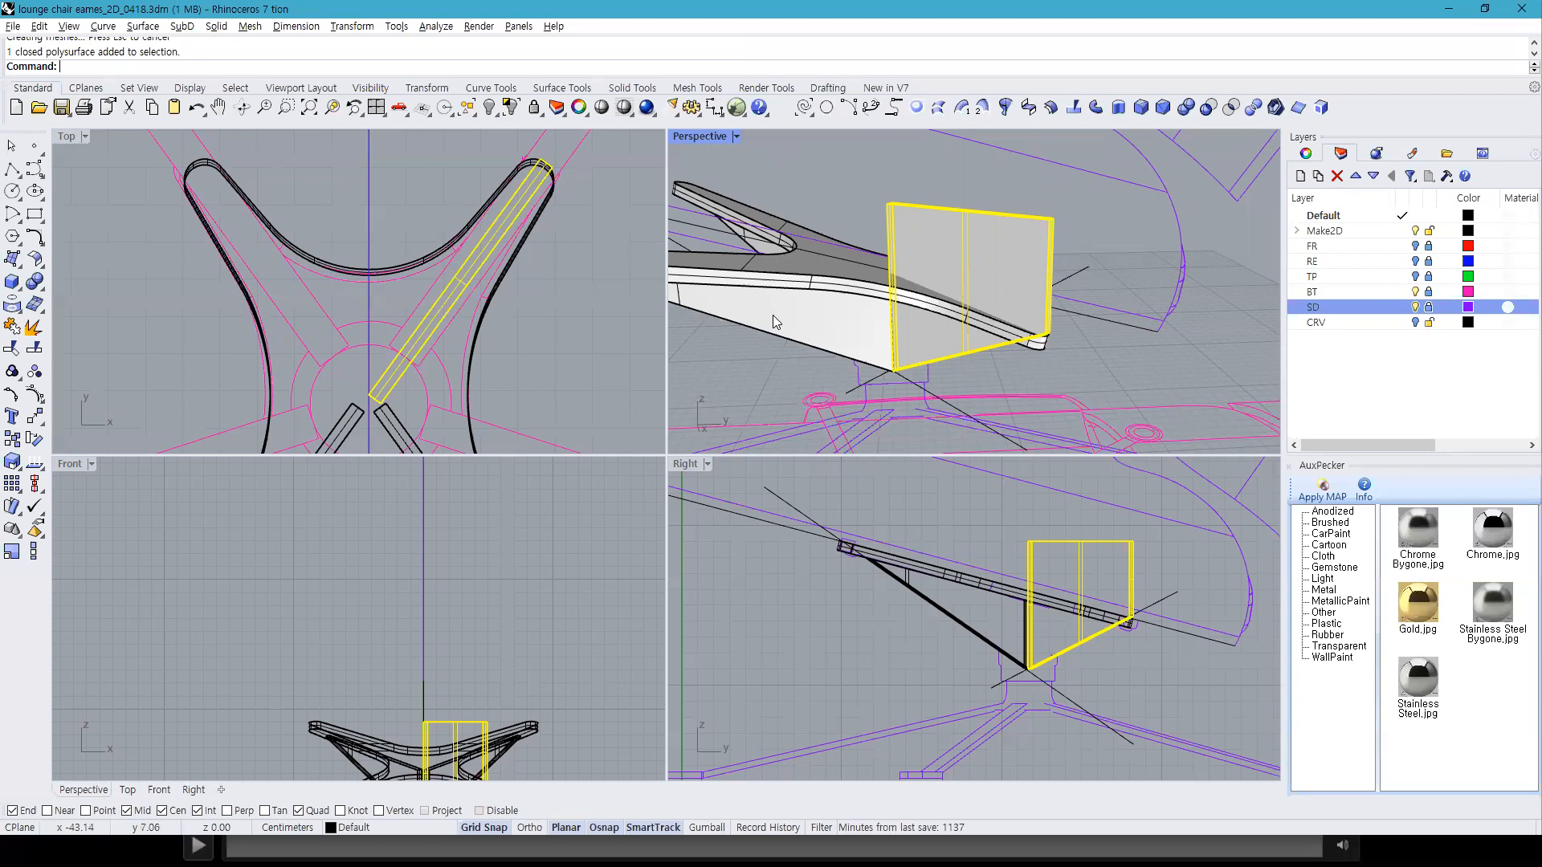
pyautogui.click(882, 185)
pyautogui.click(936, 242)
pyautogui.click(44, 290)
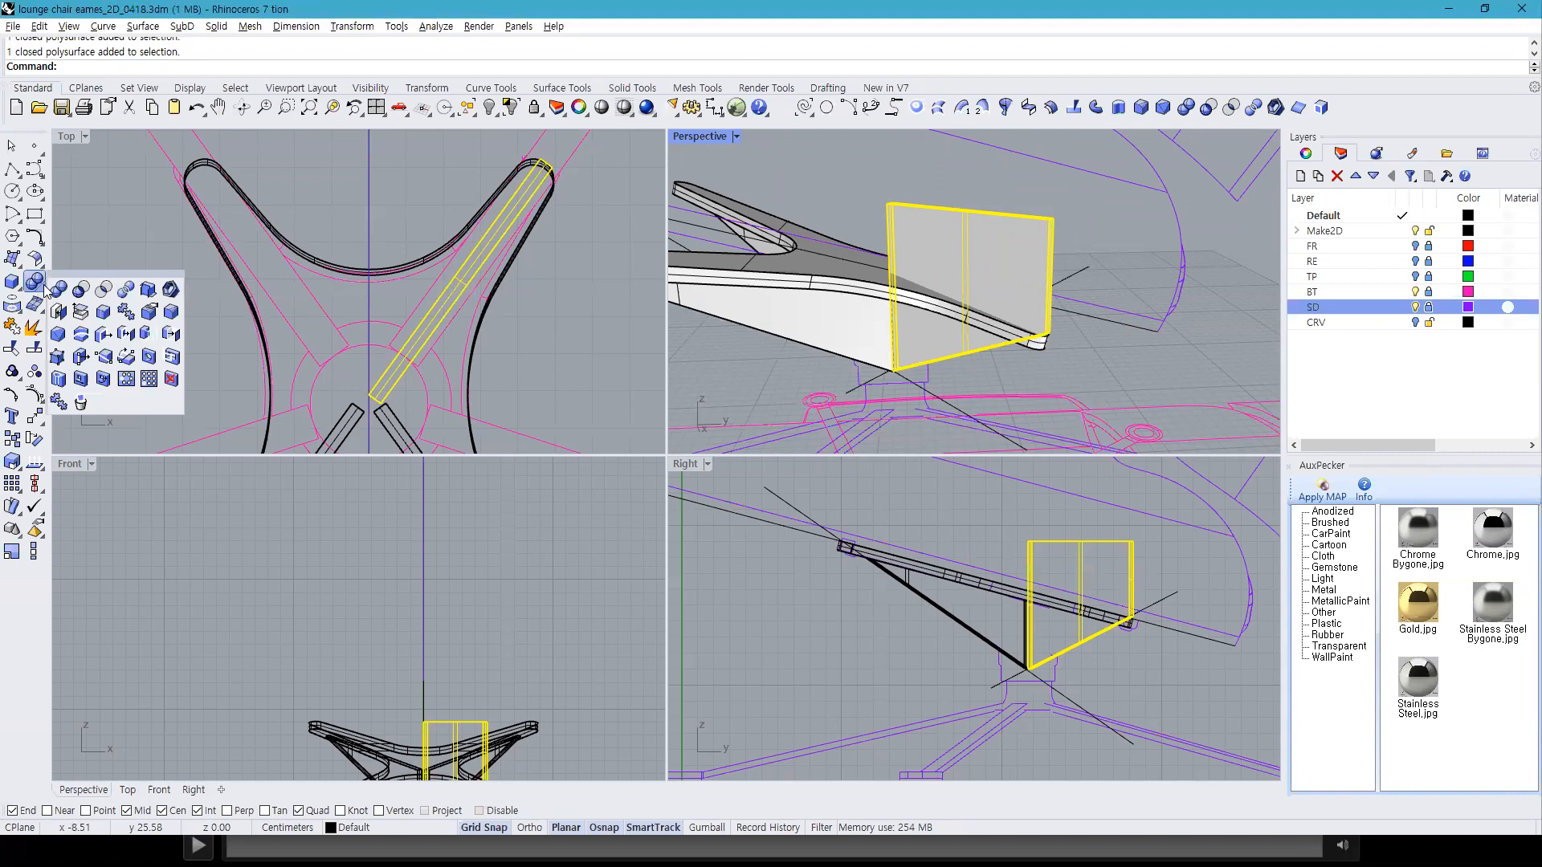
pyautogui.click(127, 291)
pyautogui.click(872, 287)
pyautogui.click(1013, 278)
pyautogui.press('Return')
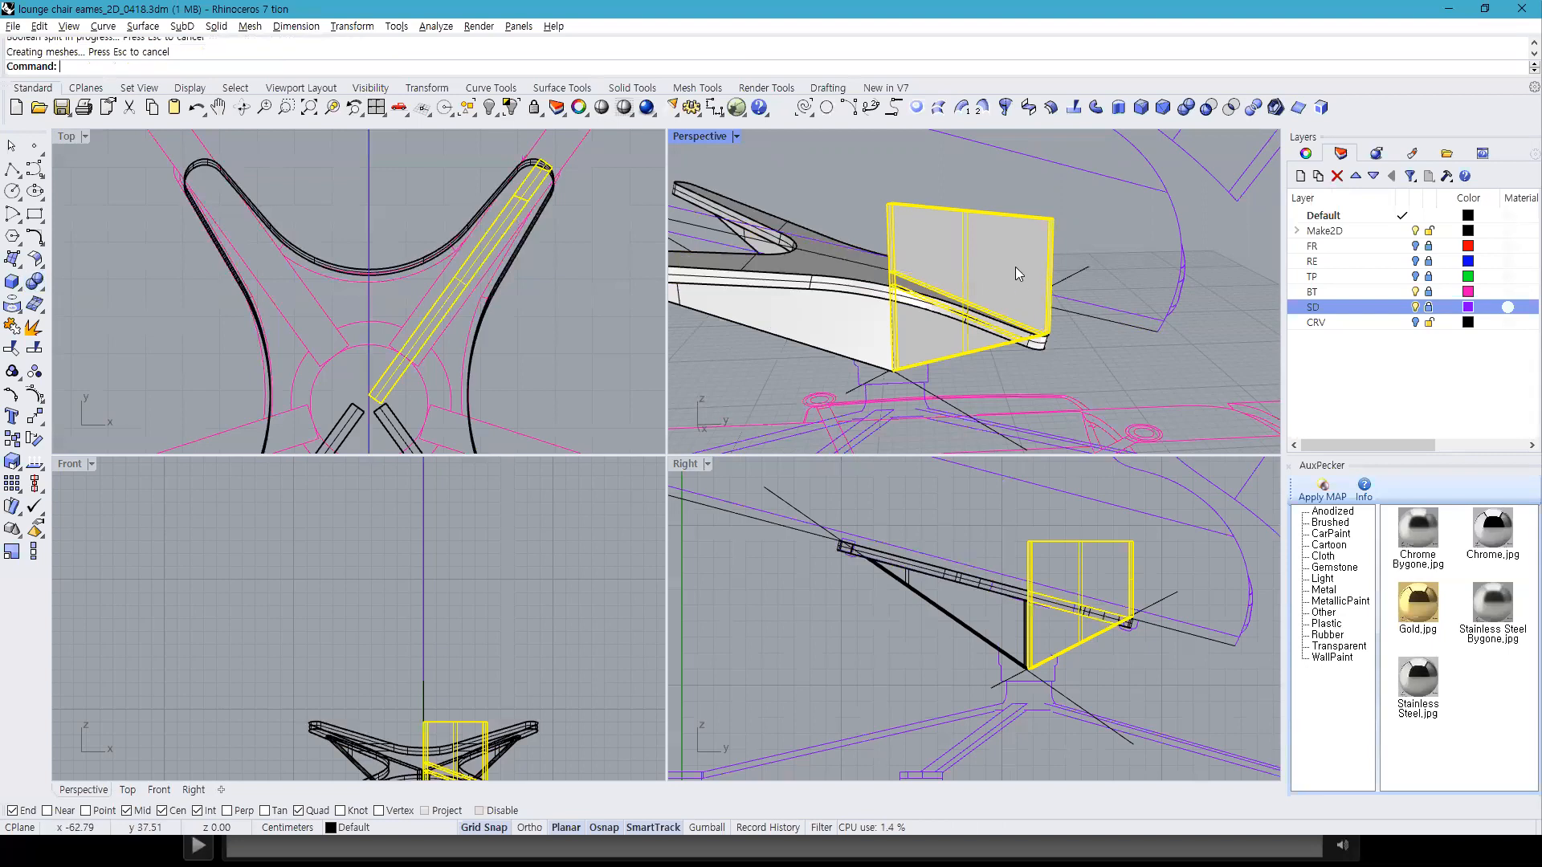
pyautogui.hotkey('ctrl', 'z')
# Step: Boolean split the offset solid with the star-shaped plate and delete the portion above the triangular rib
pyautogui.click(994, 265)
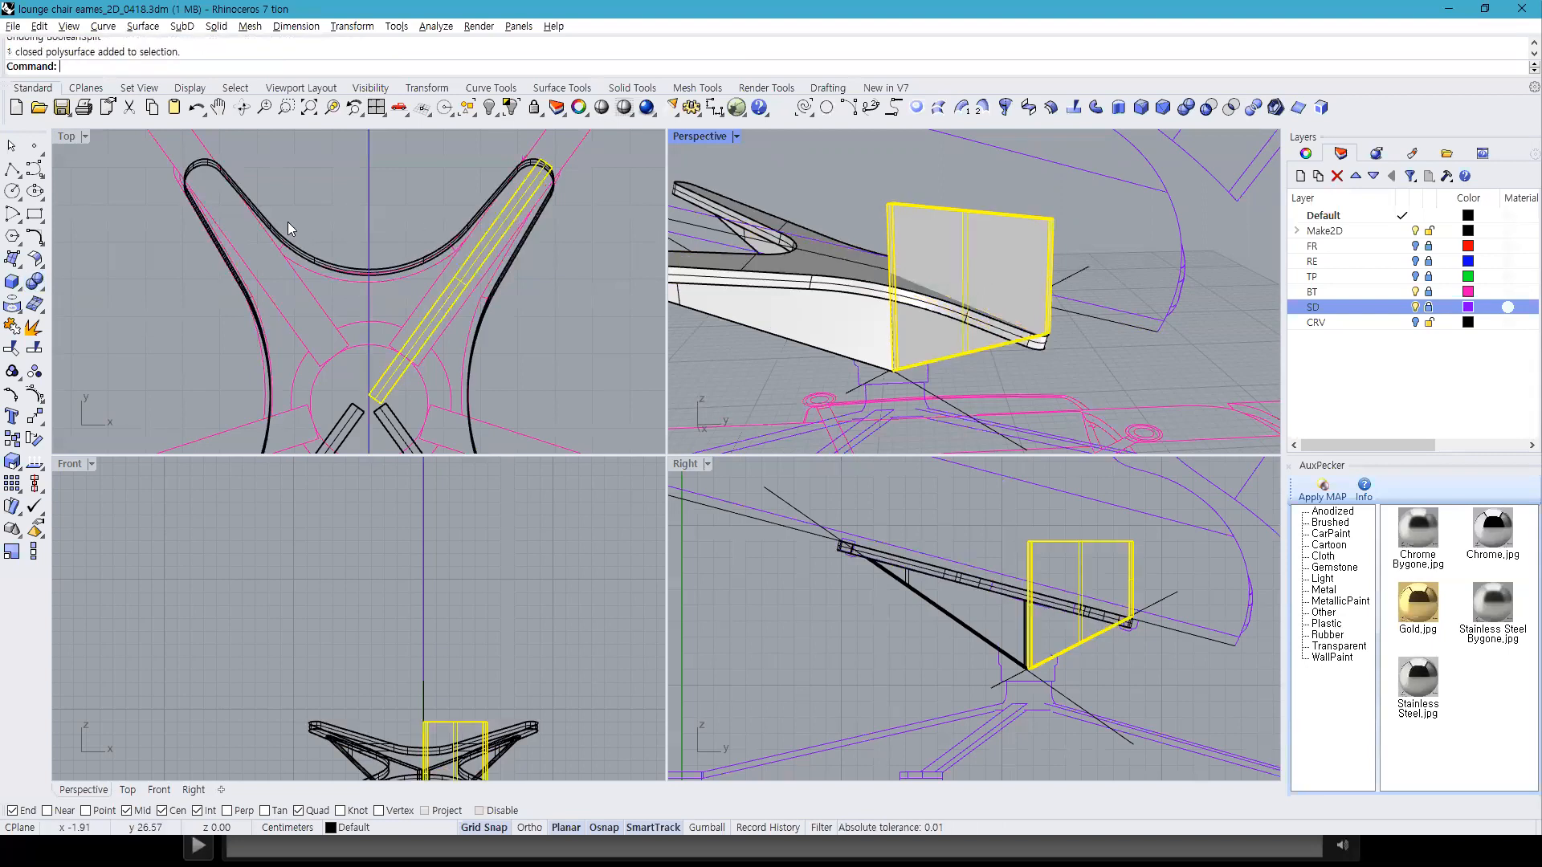
pyautogui.click(36, 285)
pyautogui.click(104, 287)
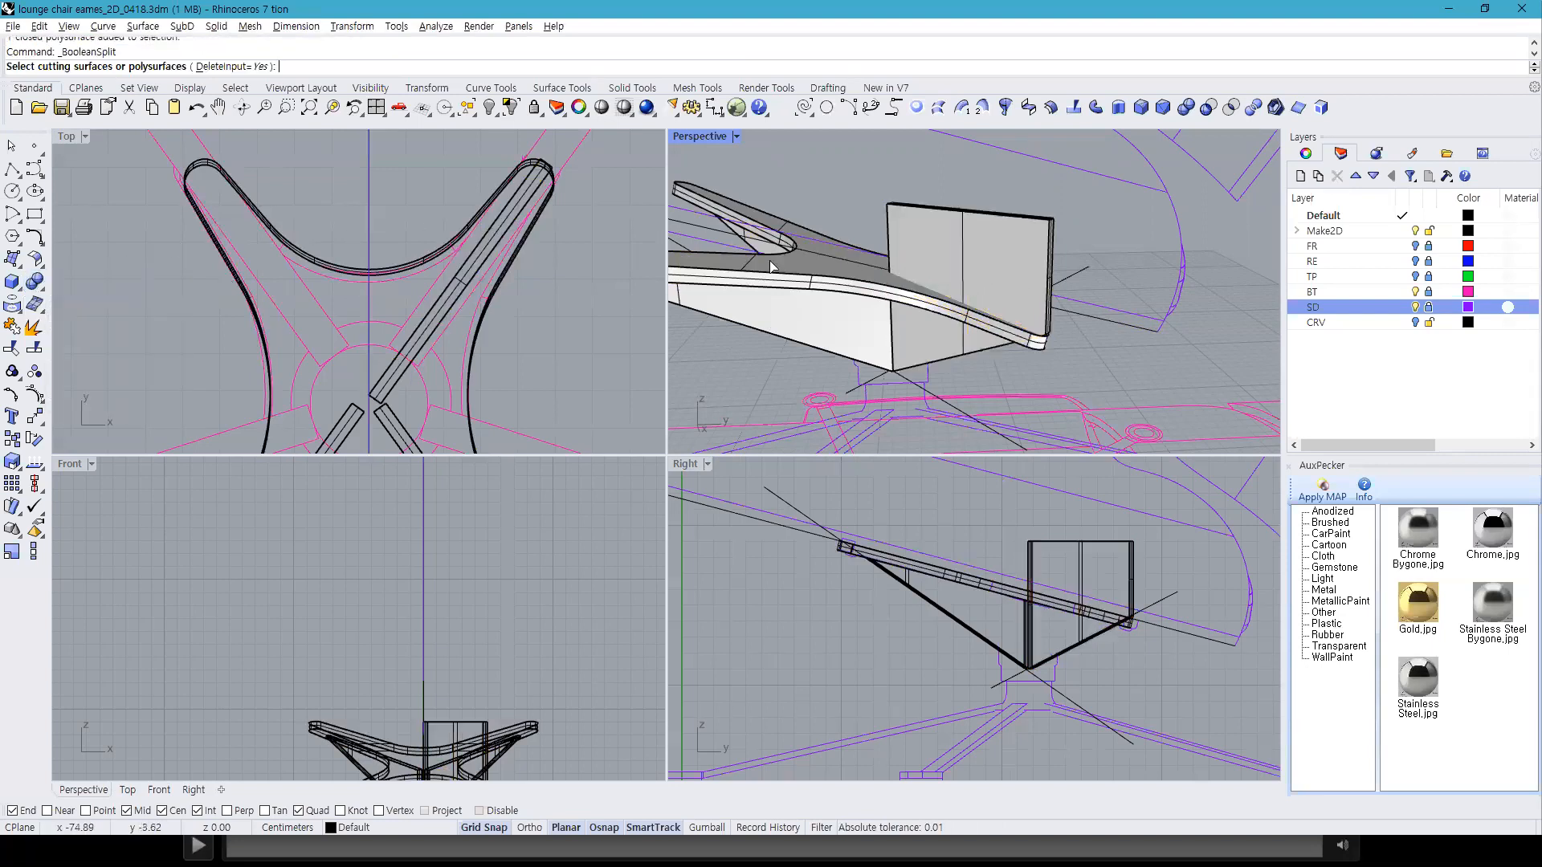
pyautogui.click(800, 277)
pyautogui.press('Return')
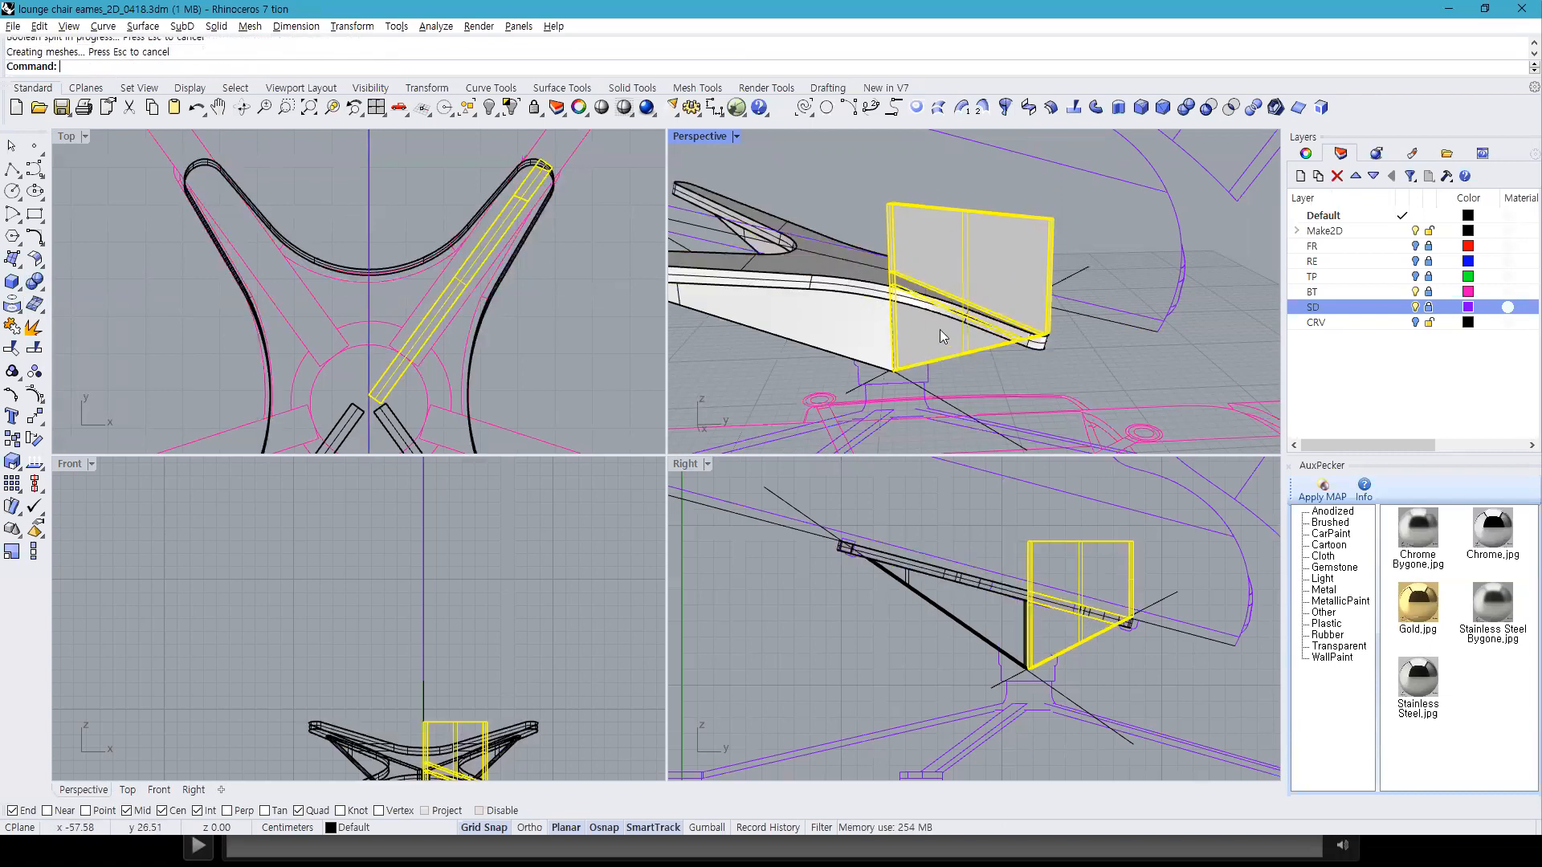
pyautogui.keyDown('ctrl'); pyautogui.click(927, 341); pyautogui.keyUp('ctrl')
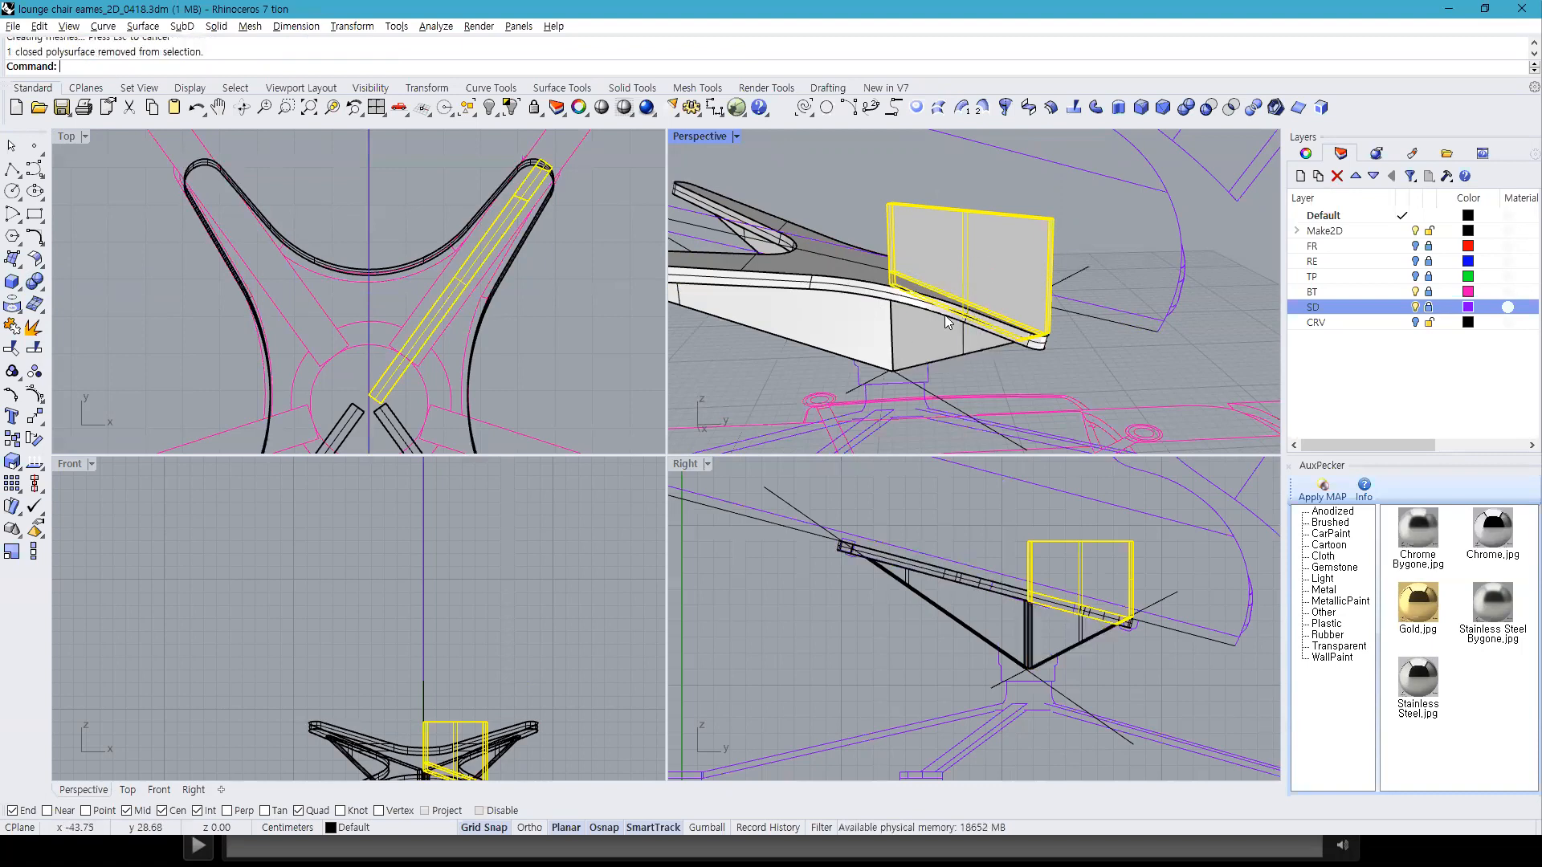
pyautogui.press('Delete')
# Step: Mirror the triangular rib across the vertical centre axis in the Top view, keeping the original
pyautogui.moveTo(970, 285); pyautogui.dragTo(936, 232, button='right')
pyautogui.click(936, 232)
pyautogui.moveTo(411, 249); pyautogui.dragTo(435, 293, button='right')
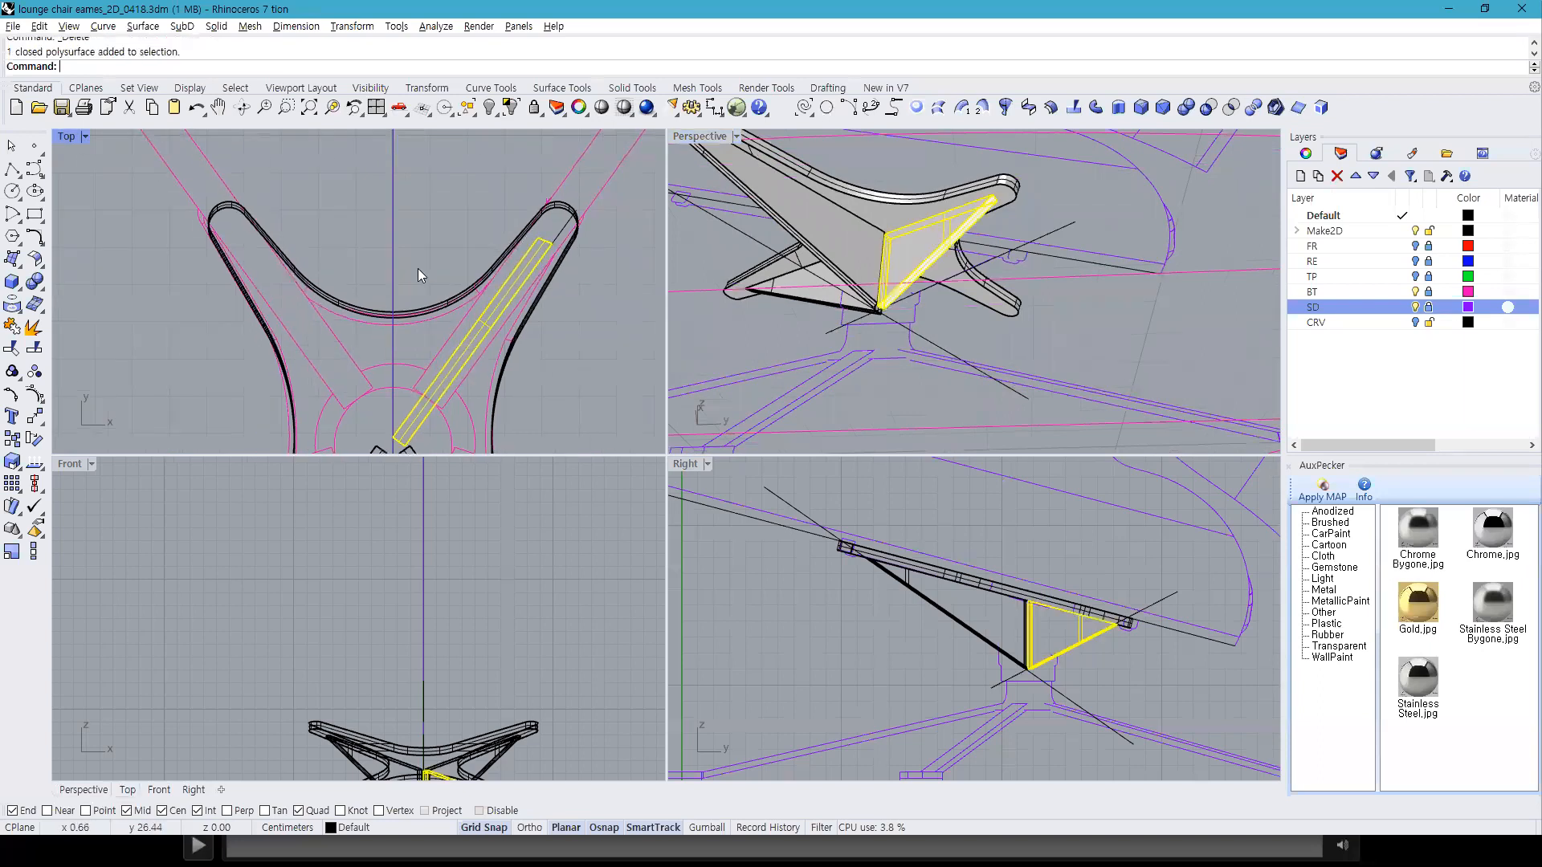
pyautogui.write('mi')
pyautogui.press('Return')
pyautogui.click(406, 299)
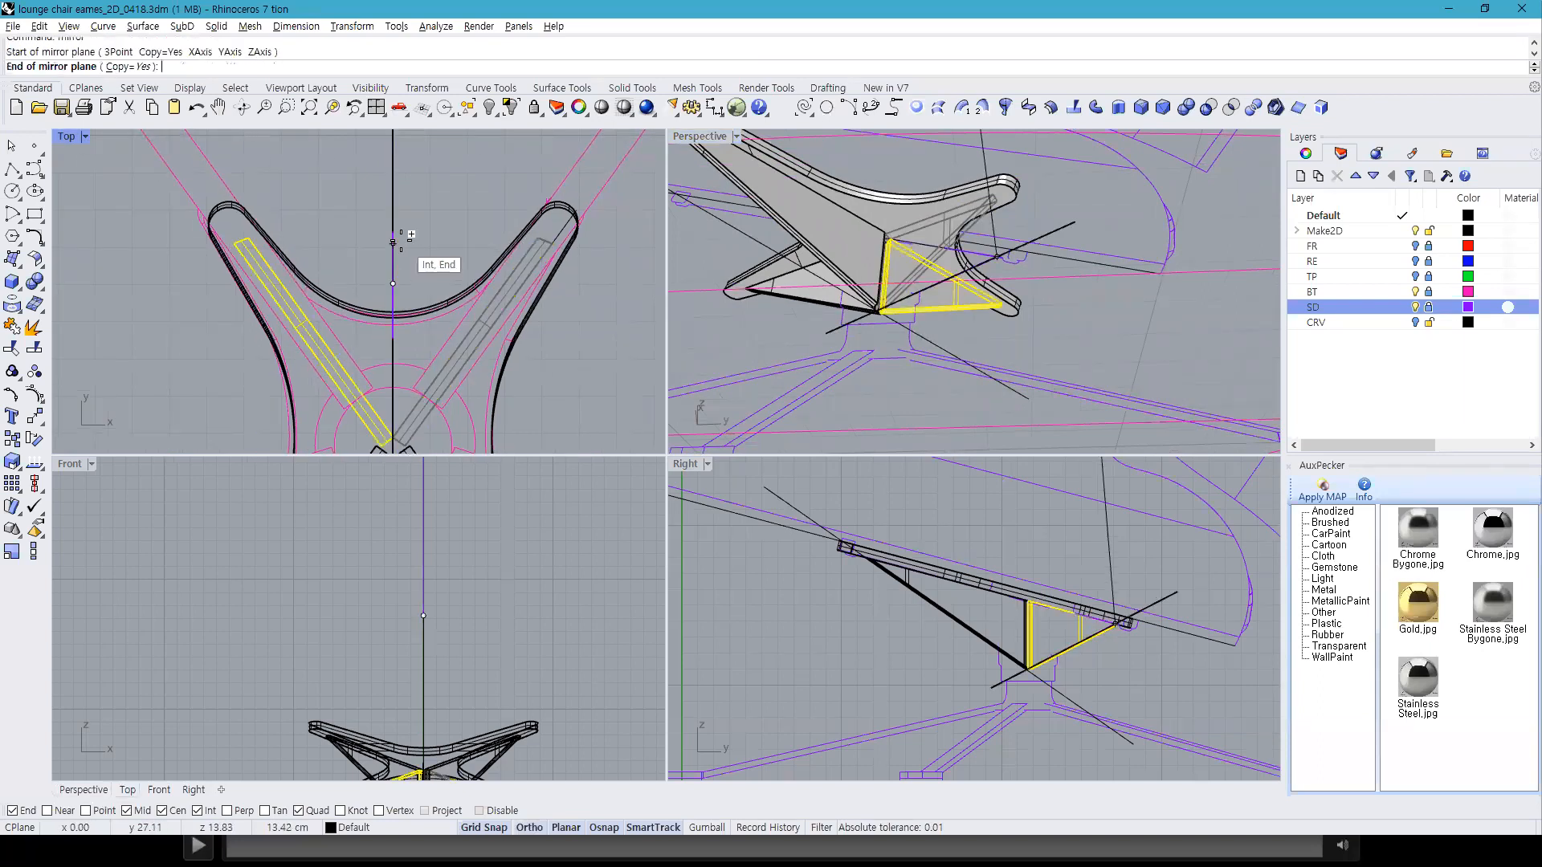
pyautogui.click(416, 236)
pyautogui.moveTo(872, 265); pyautogui.dragTo(978, 418, button='right')
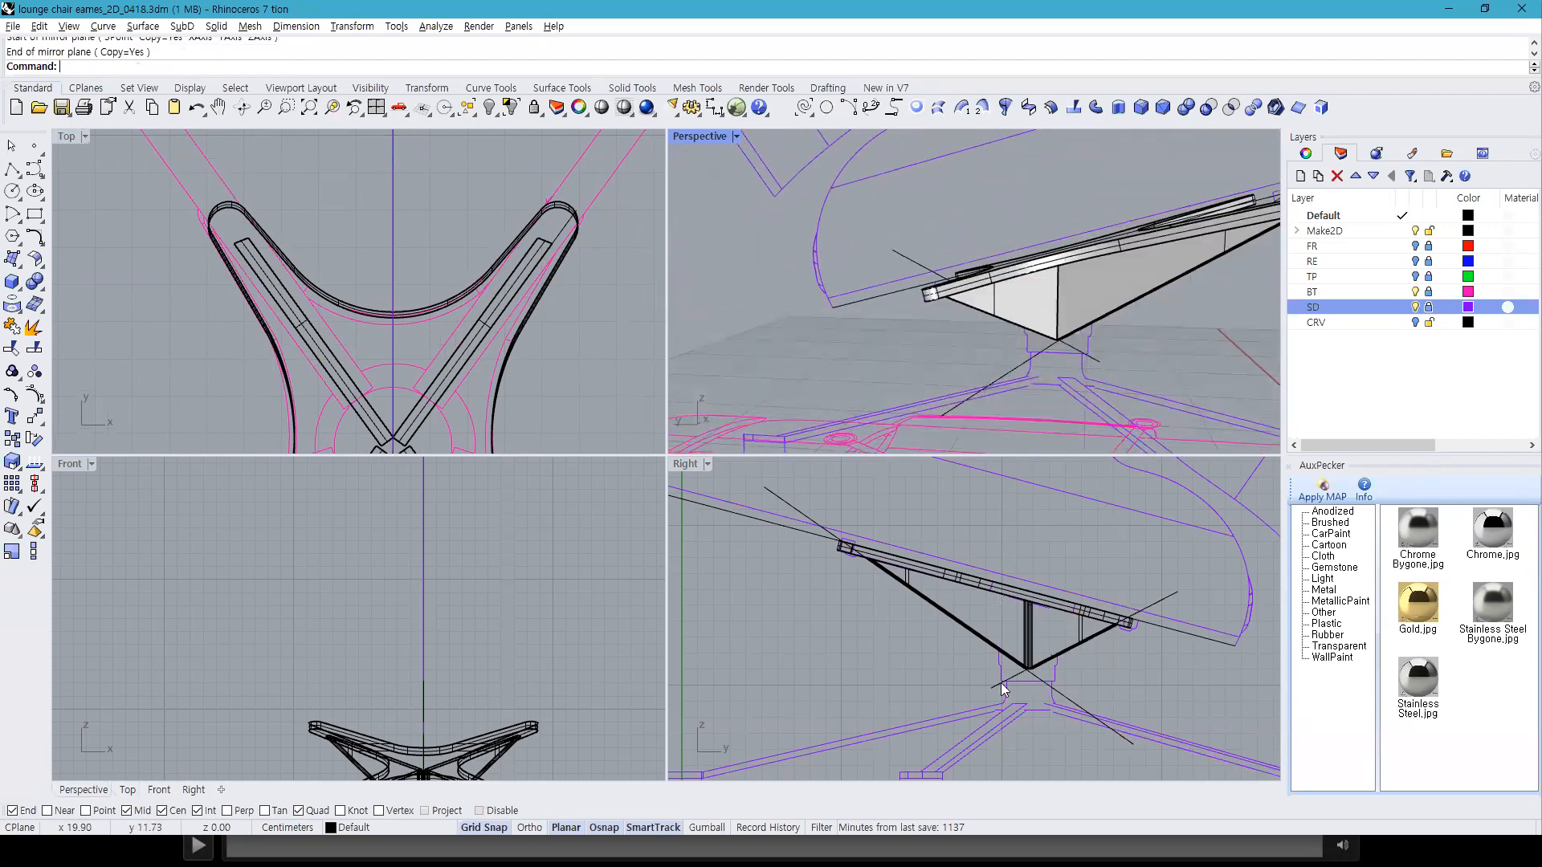
# Step: Switch to the browser to examine the bracket in the Eames lounge chair video, and return to Rhino's full-size Right view
pyautogui.hotkey('alt', 'Tab')
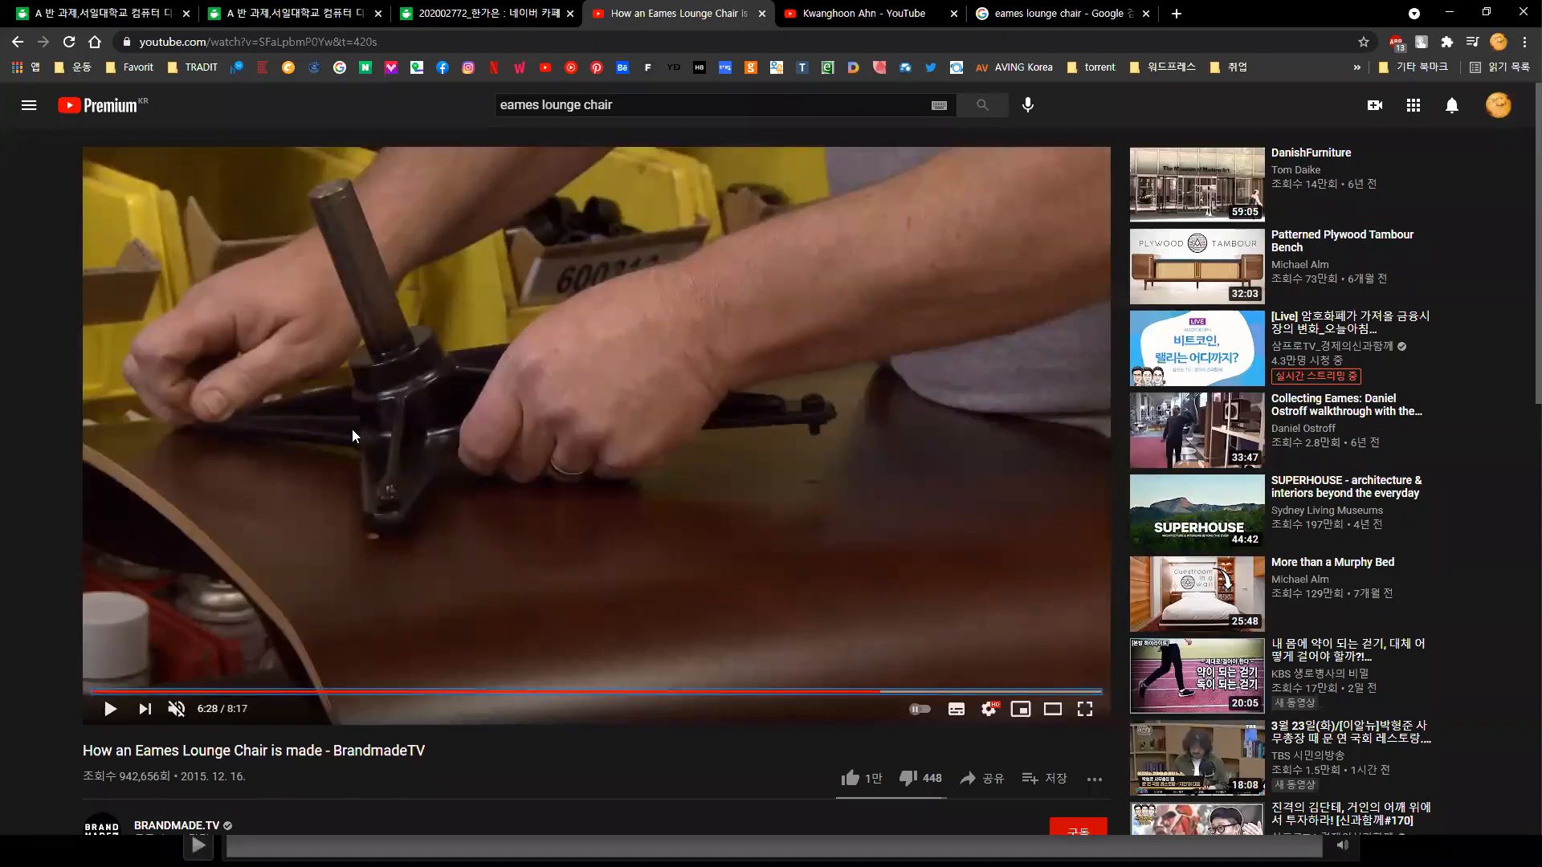
pyautogui.hotkey('alt', 'Tab')
pyautogui.scroll(5, 980, 652)
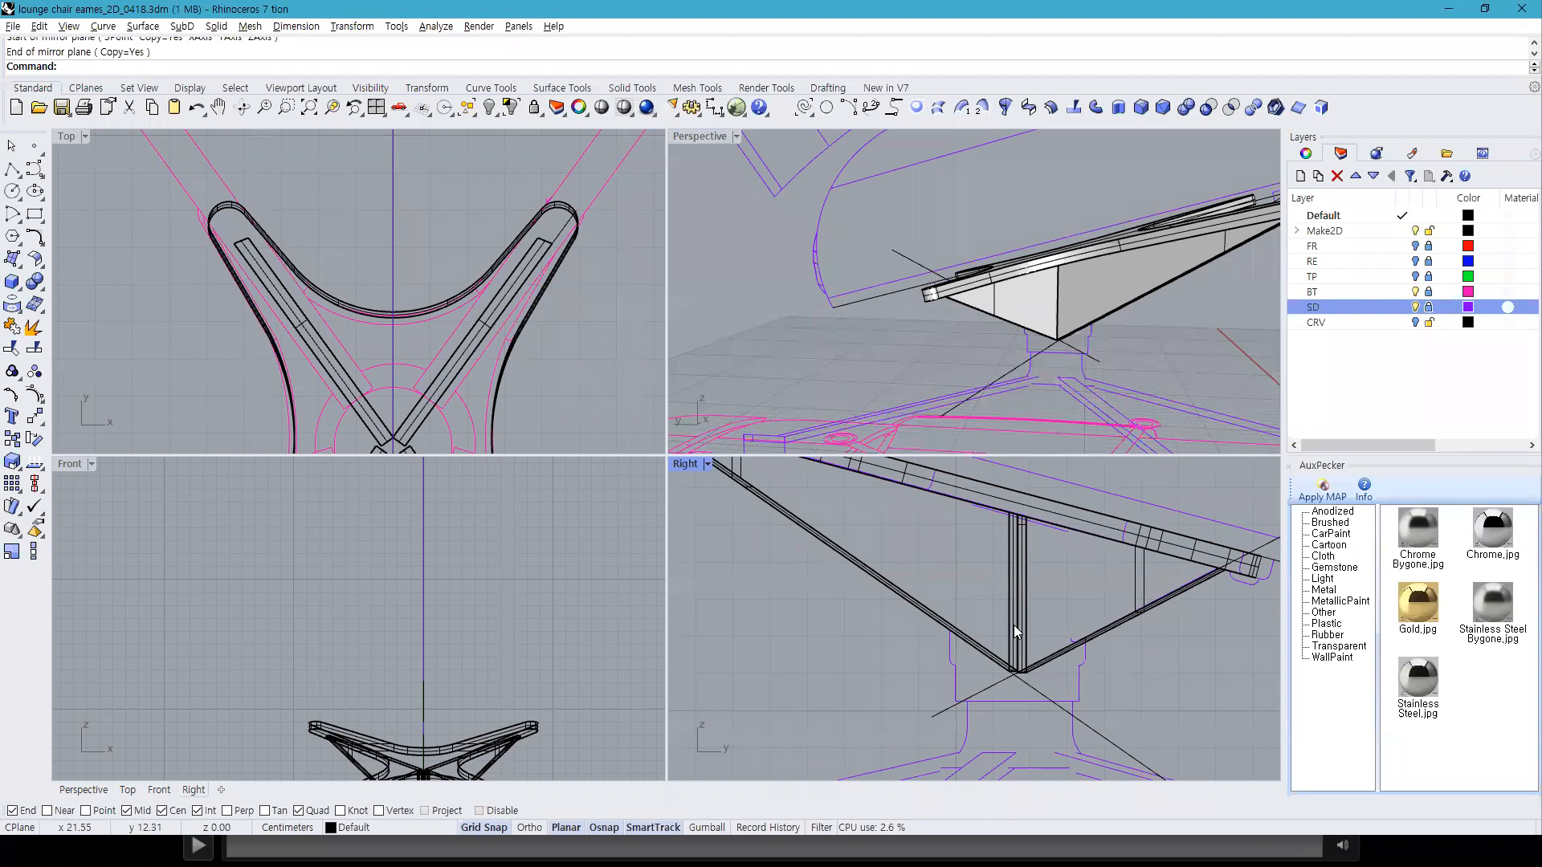
pyautogui.doubleClick(682, 469)
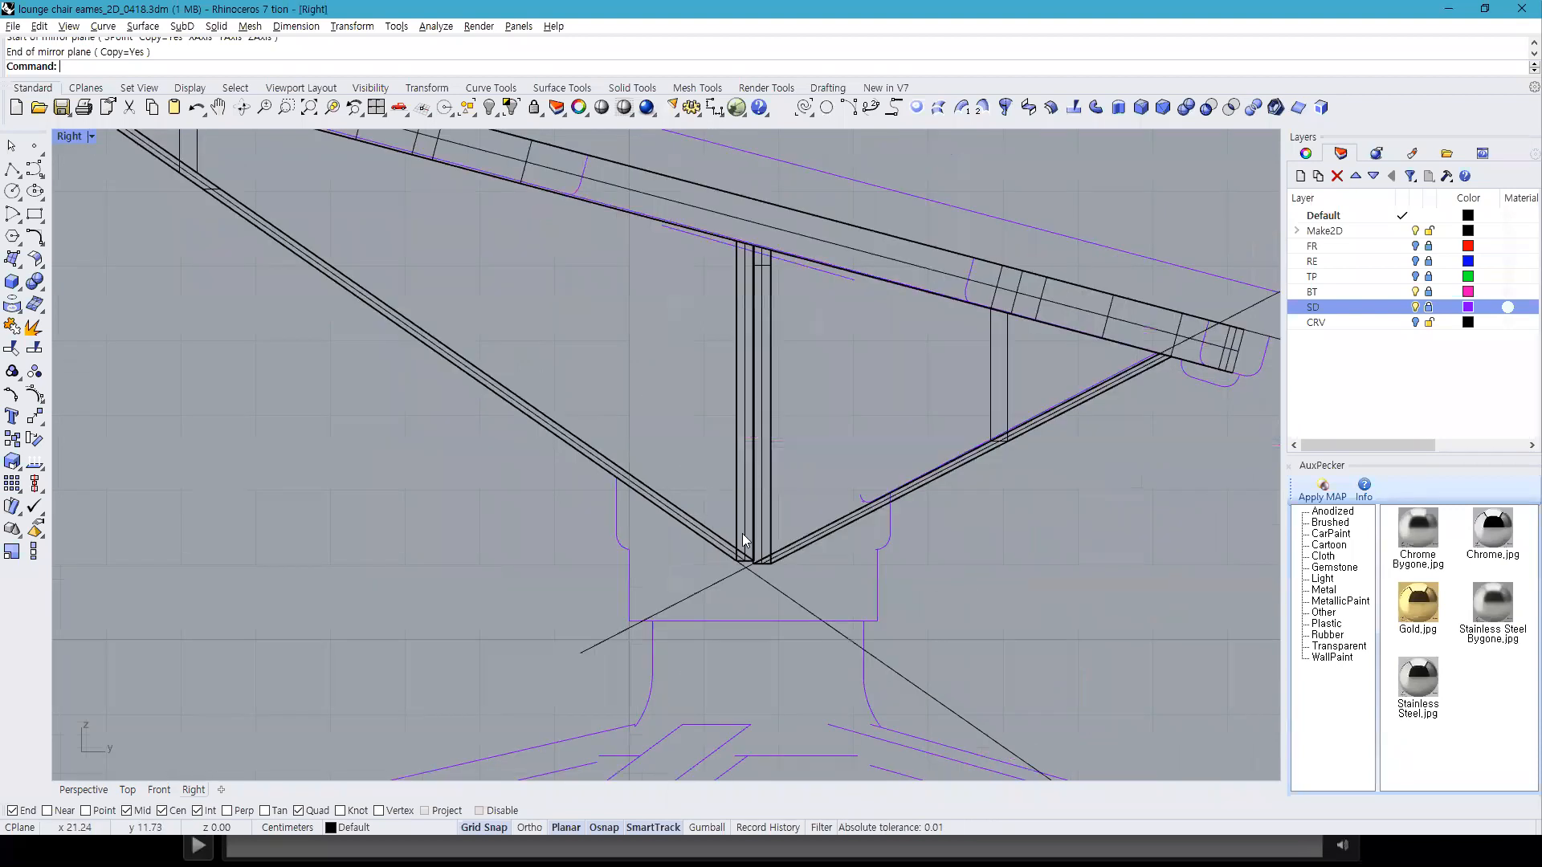
pyautogui.click(12, 170)
pyautogui.click(749, 625)
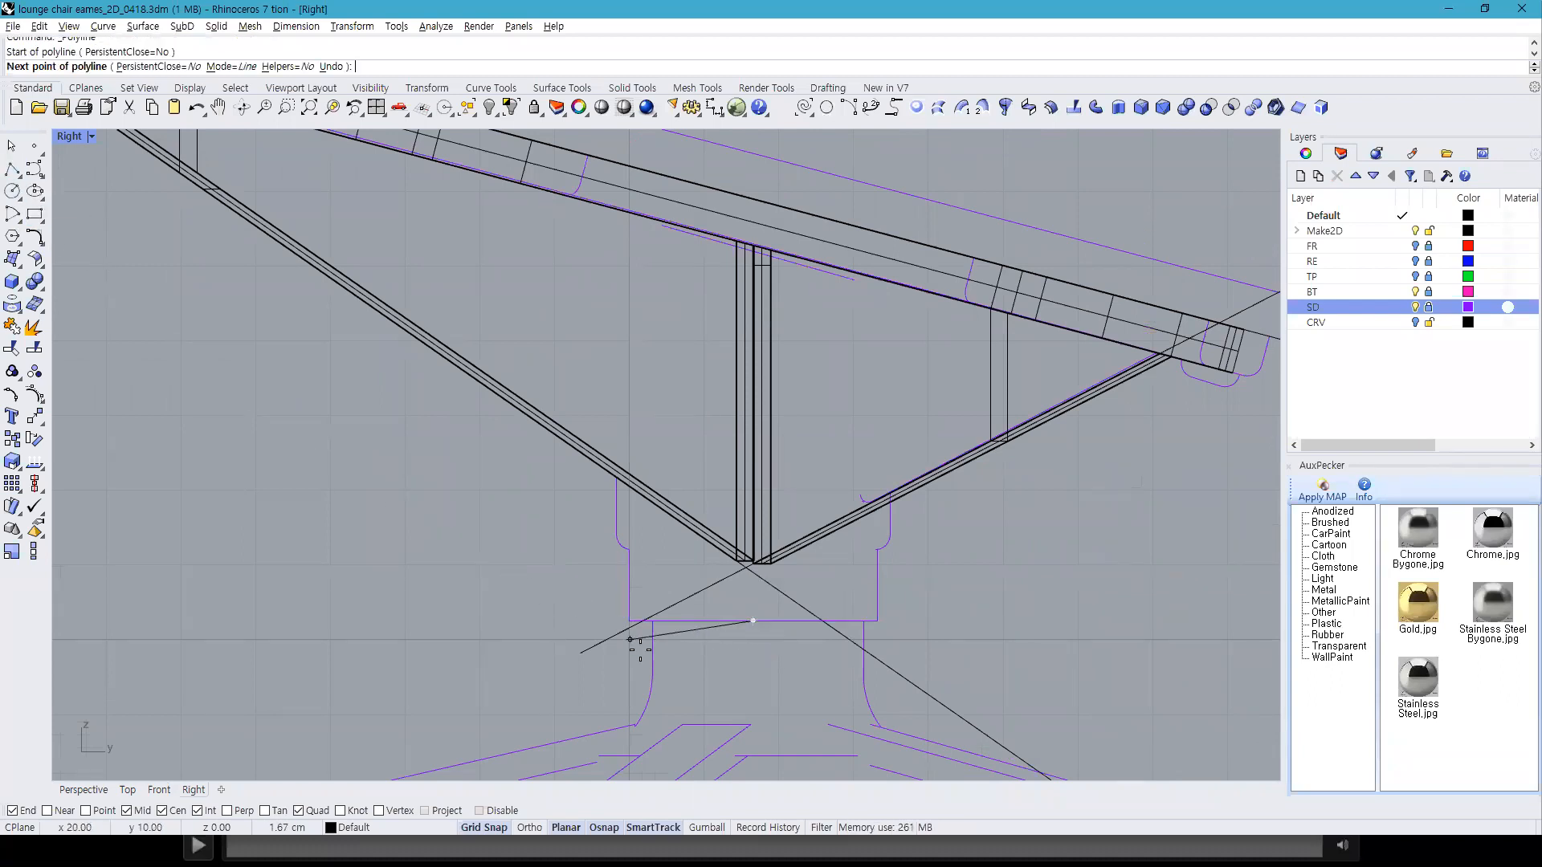
pyautogui.click(629, 623)
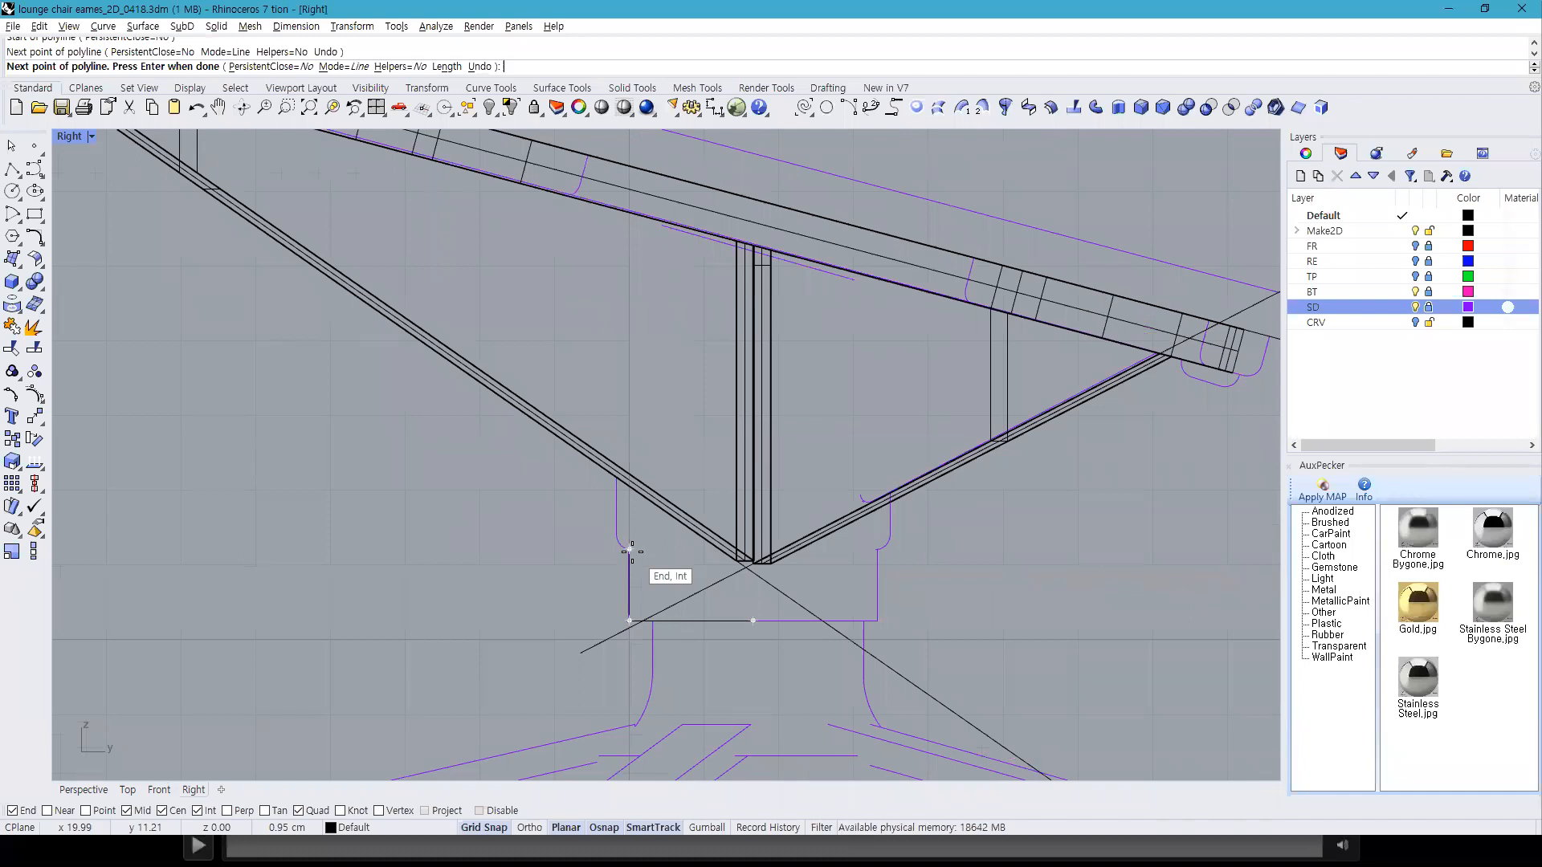
pyautogui.press('Return')
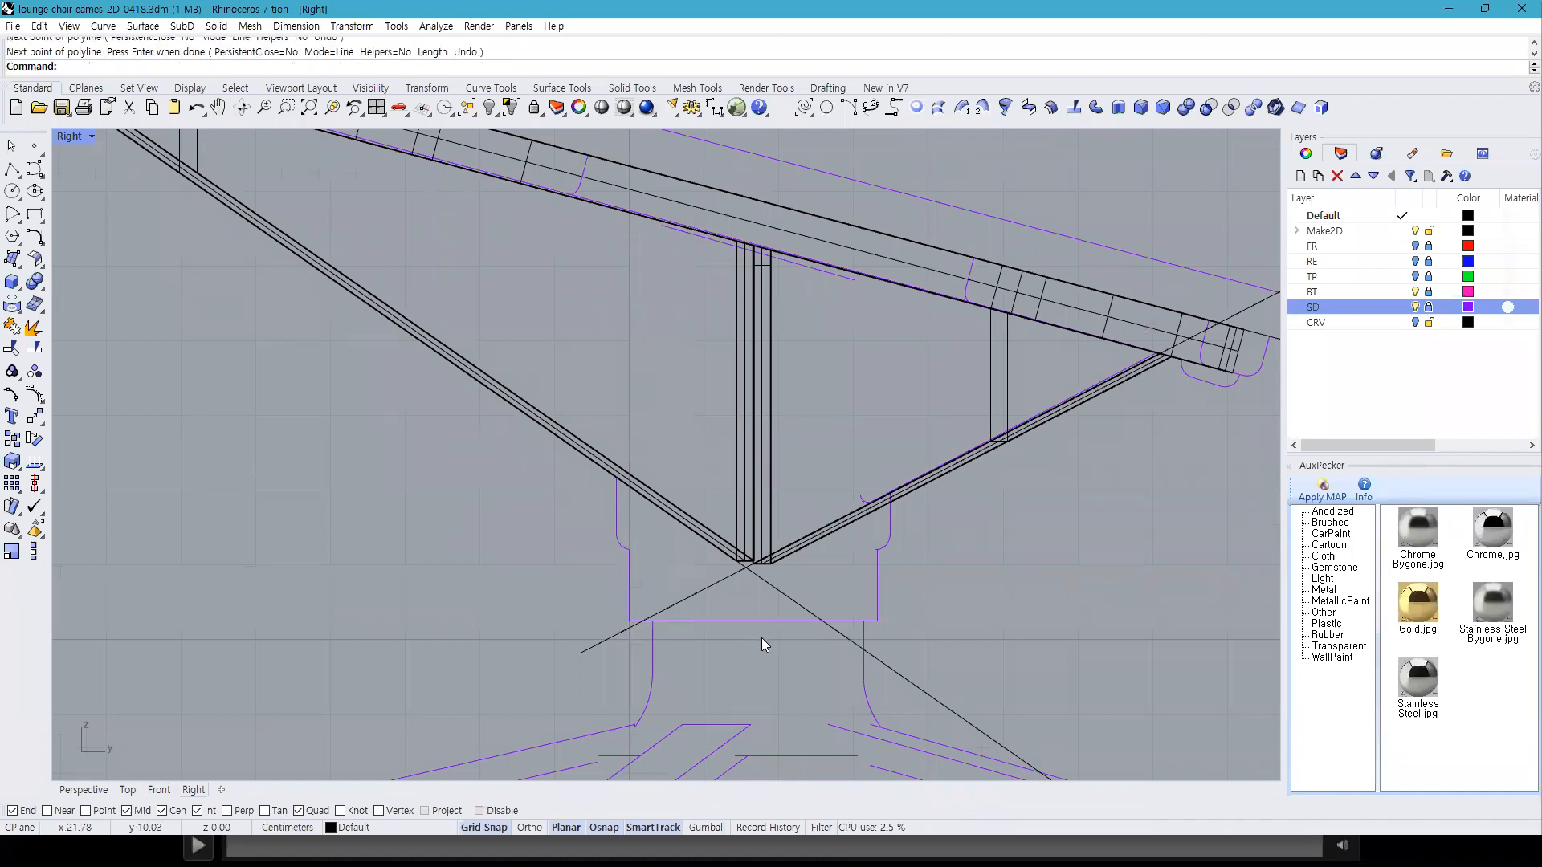
# Step: Start the hub's half-profile polyline in the Right view, tracing the reference from the base's midpoint along its side and stepped shoulder
pyautogui.press('Return')
pyautogui.click(752, 623)
pyautogui.click(630, 622)
pyautogui.scroll(5, 637, 561)
pyautogui.click(623, 542)
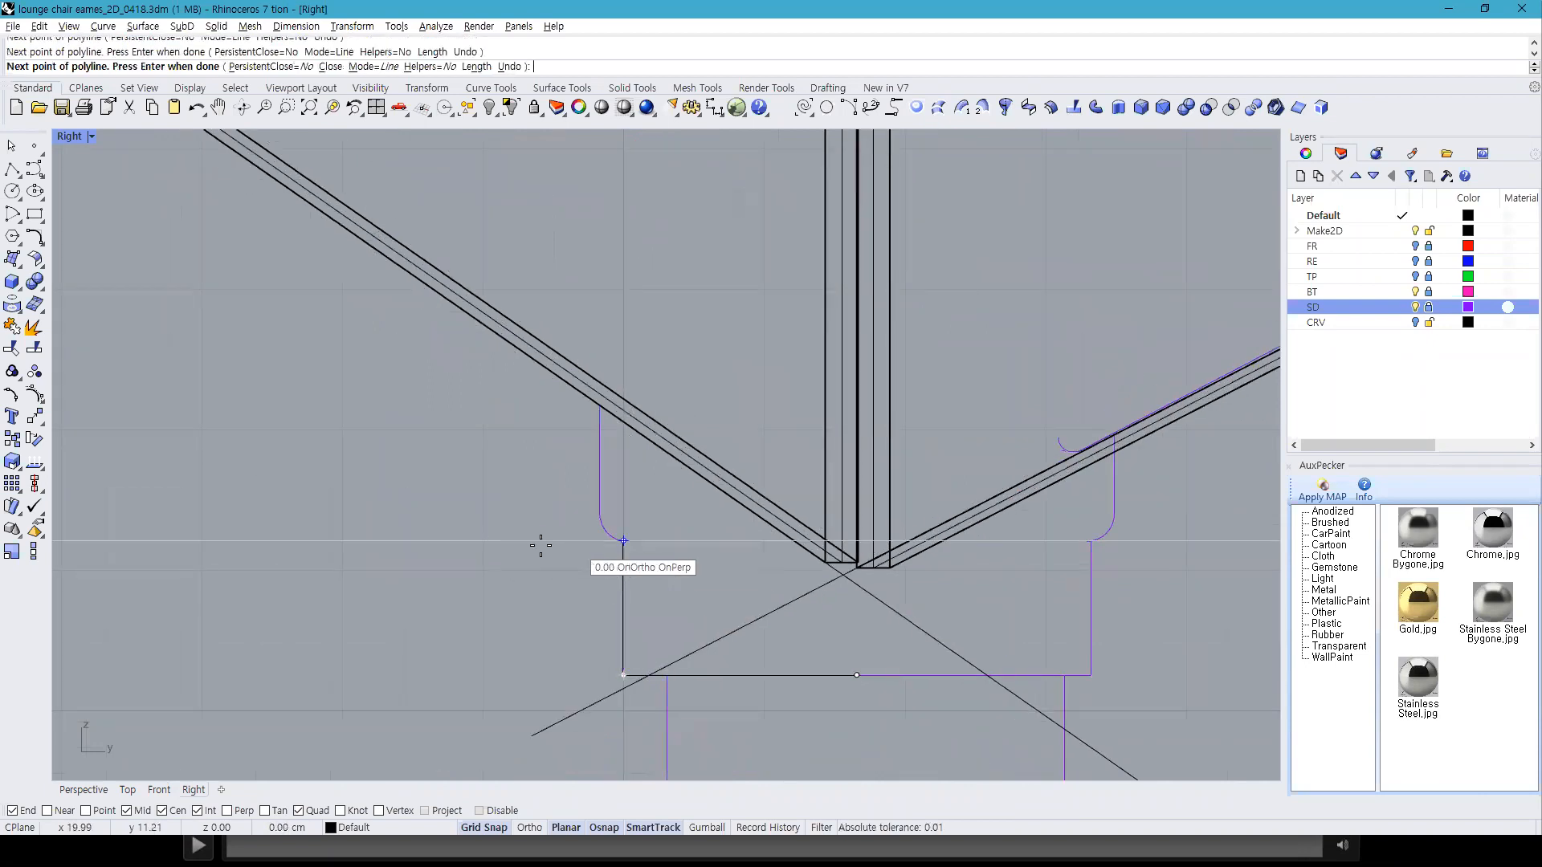
pyautogui.scroll(5, 597, 546)
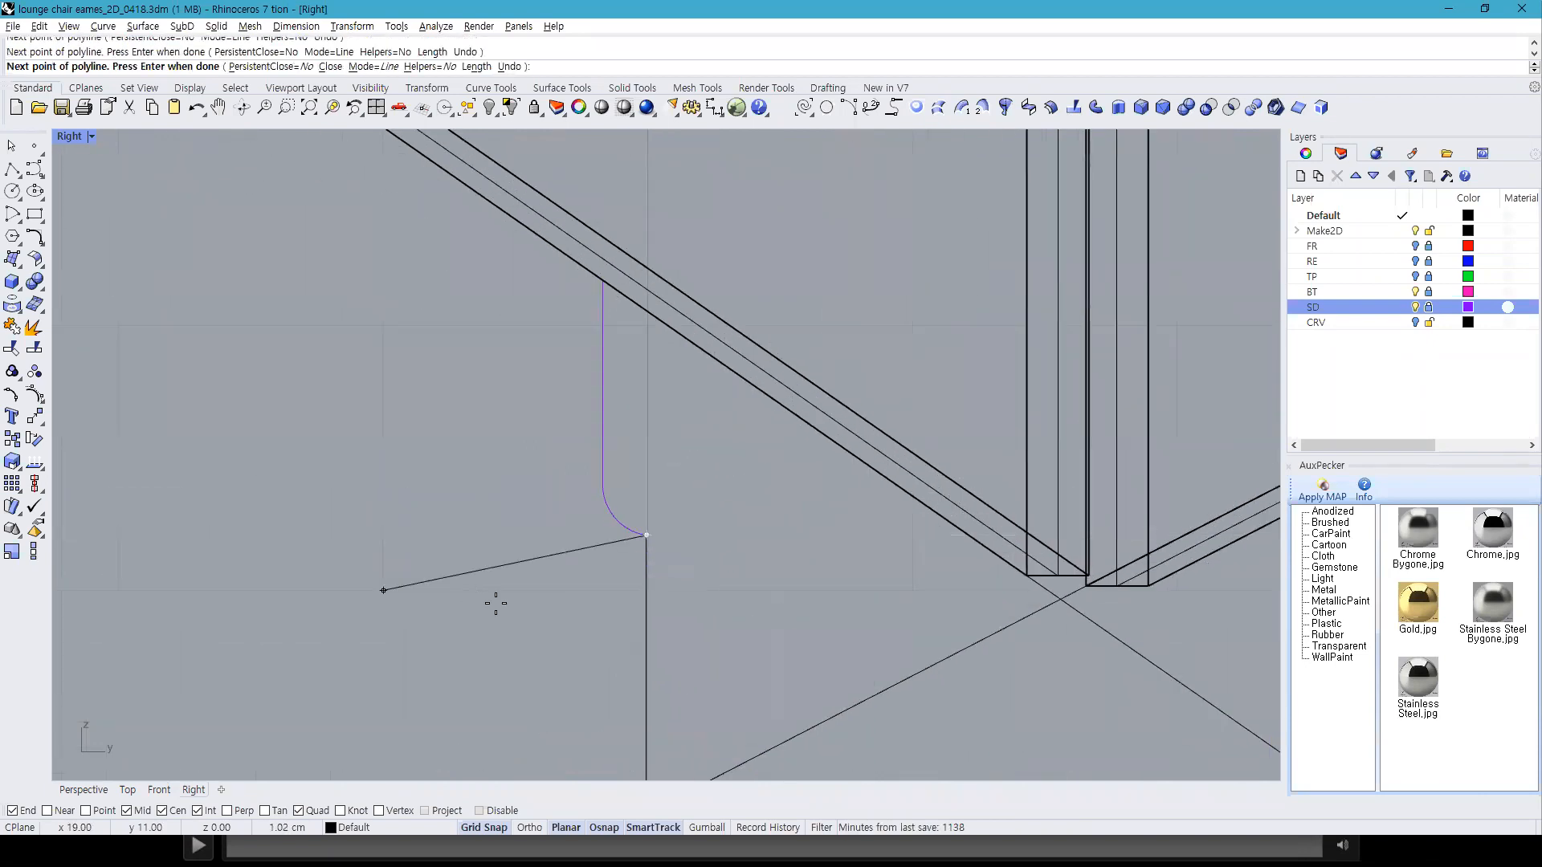
pyautogui.press('F9')
pyautogui.keyDown('shift'); pyautogui.click(602, 550); pyautogui.keyUp('shift')
# Step: Continue the hub profile straight up past the star-shaped plate and end it horizontally on the hub's centre axis
pyautogui.scroll(-8, 595, 562)
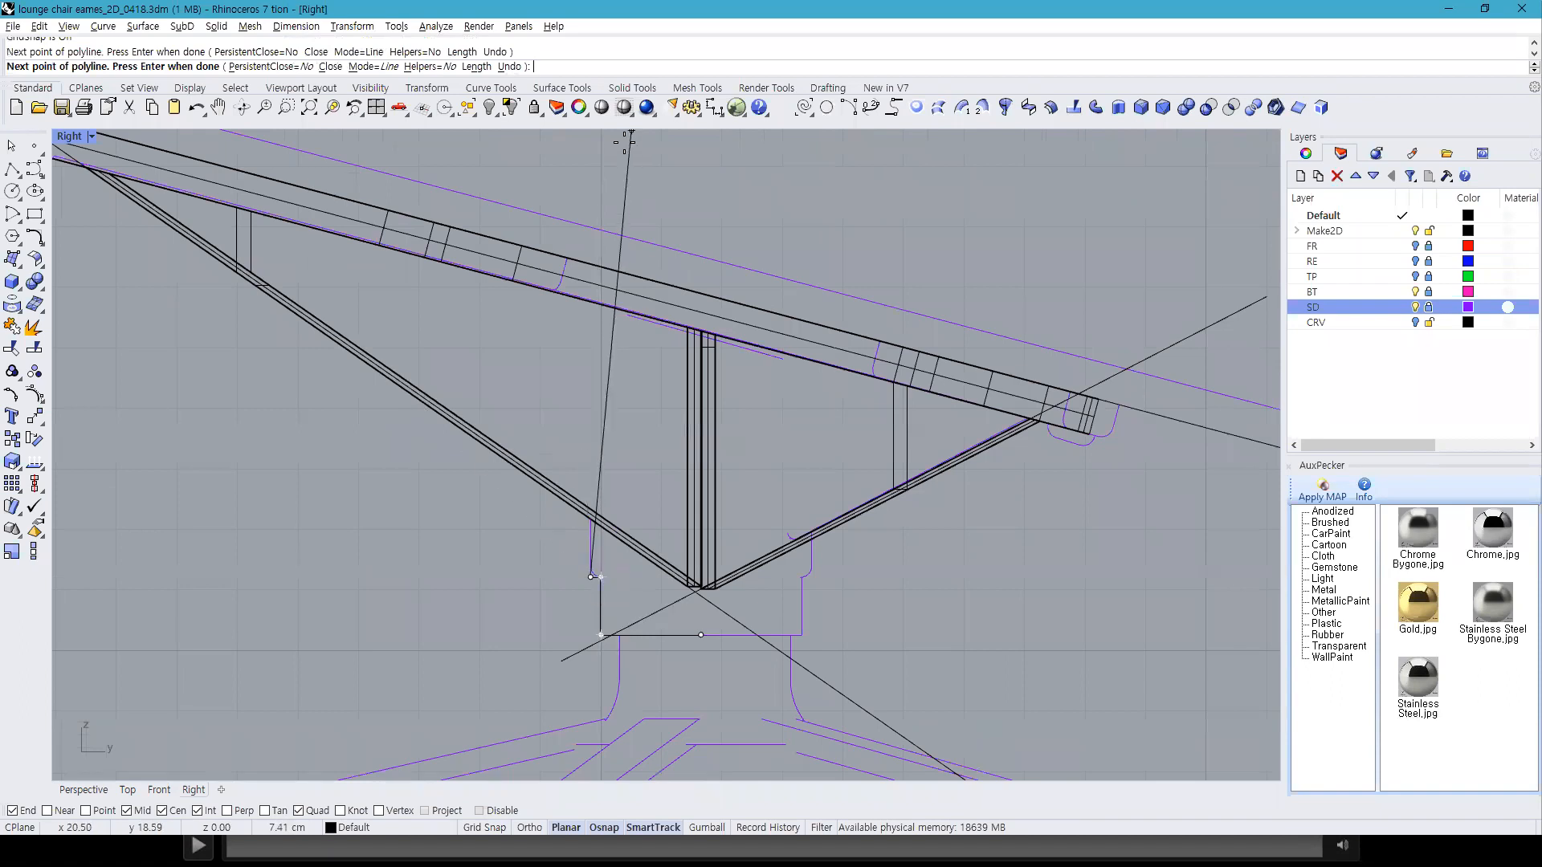
pyautogui.keyDown('shift'); pyautogui.click(573, 160); pyautogui.keyUp('shift')
pyautogui.click(713, 171)
pyautogui.write('u')
pyautogui.press('Return')
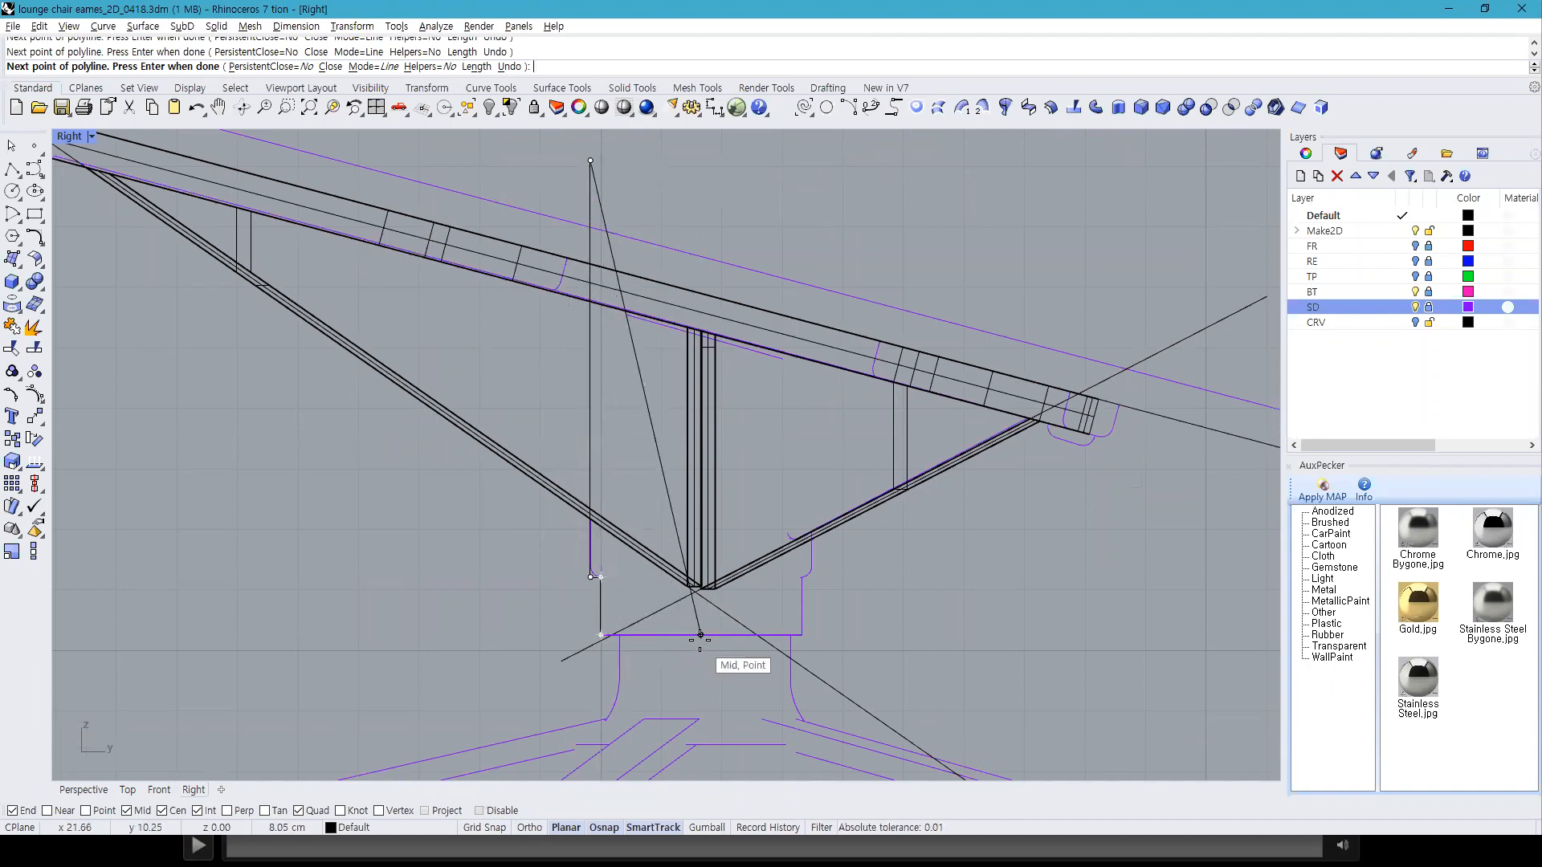
pyautogui.moveTo(696, 634)
pyautogui.press('F8')
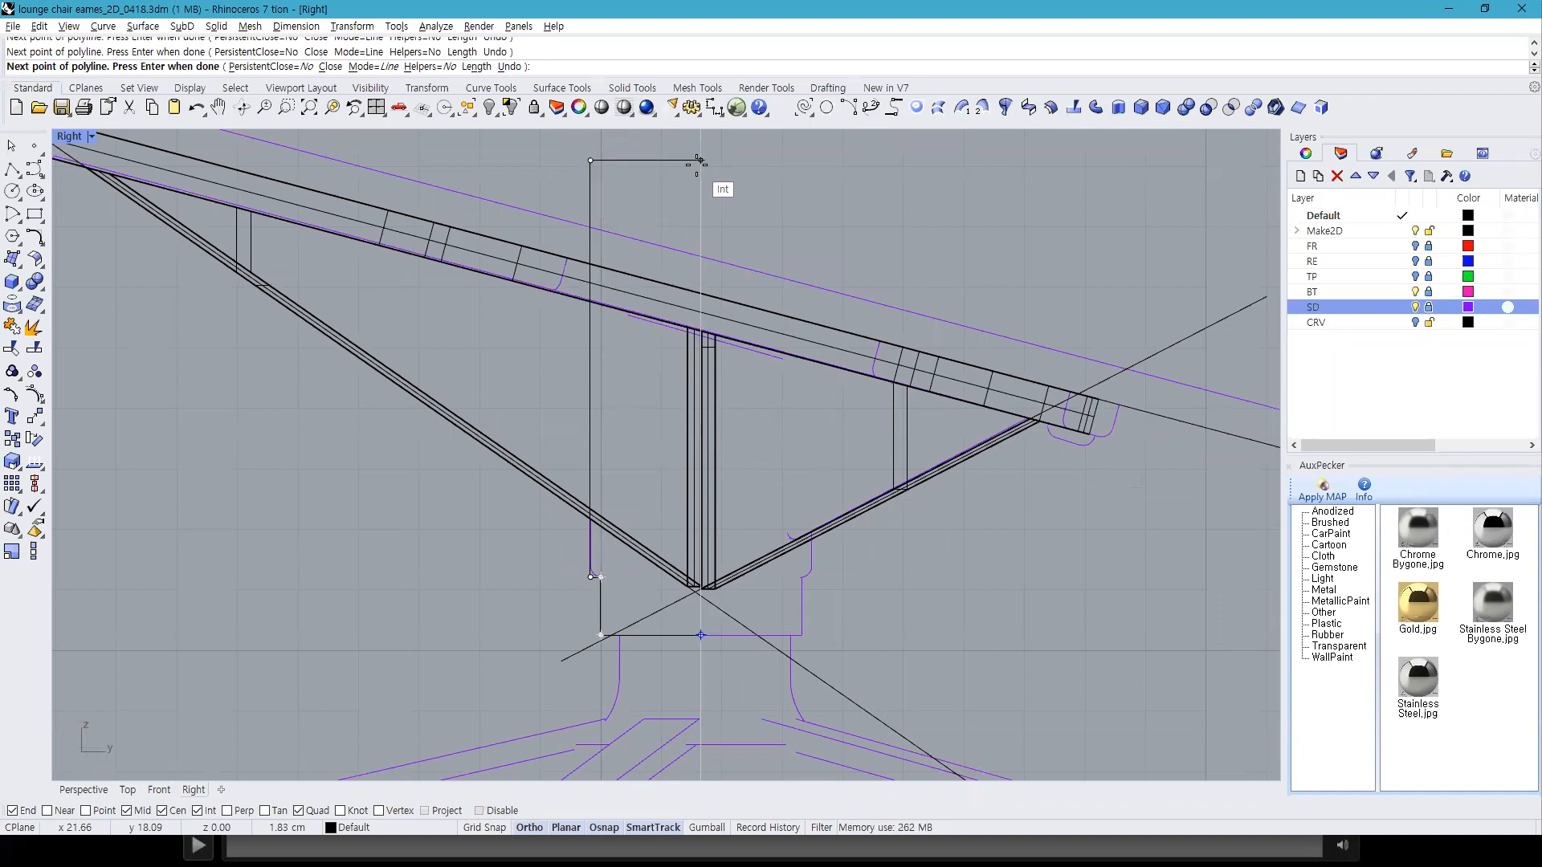
pyautogui.press('F8')
pyautogui.click(697, 161)
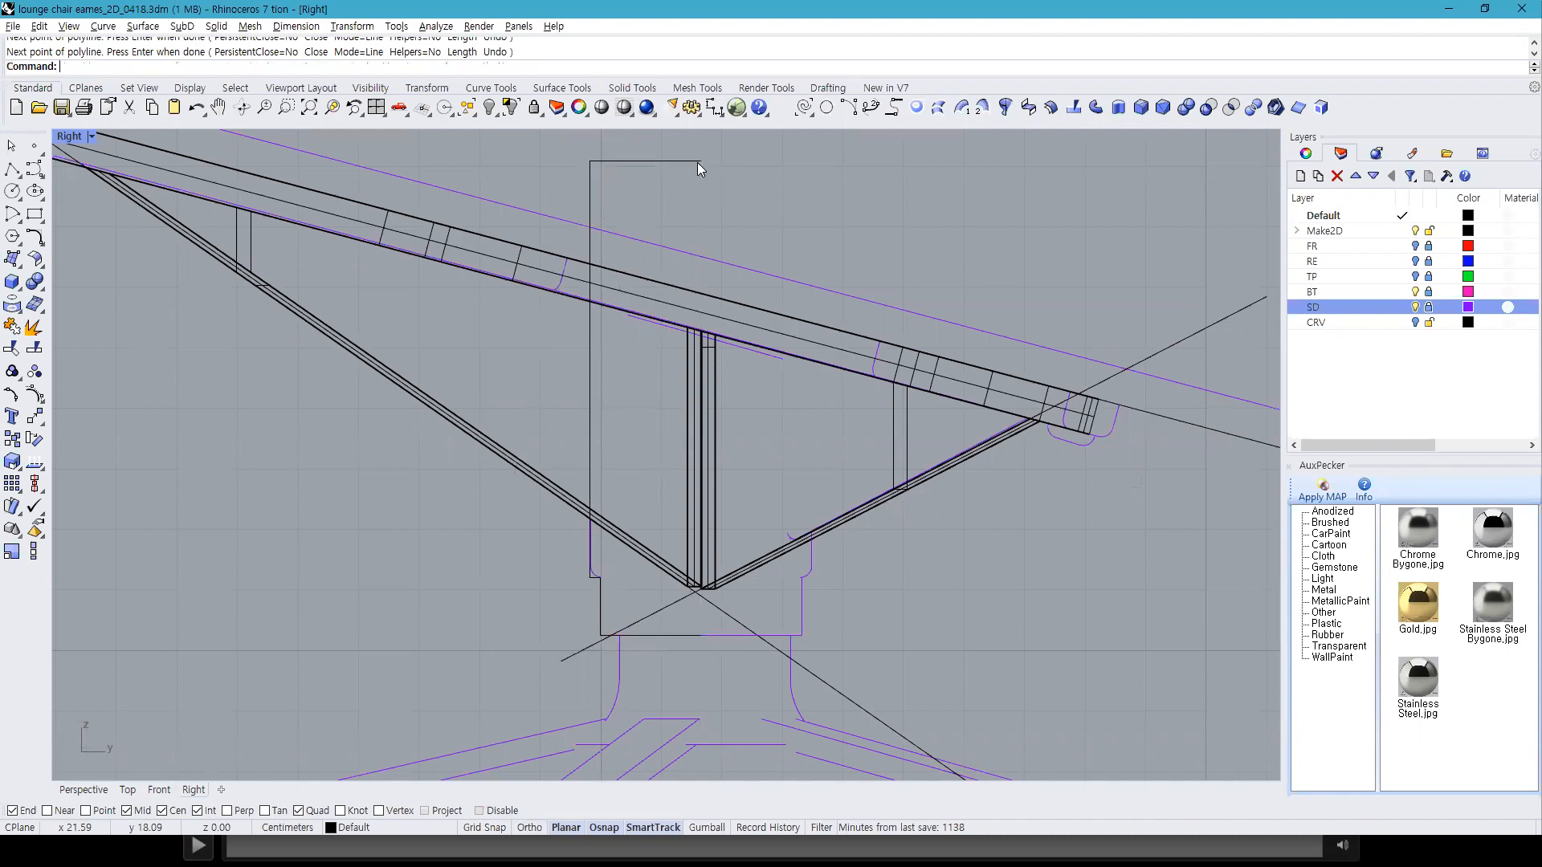
pyautogui.press('Return')
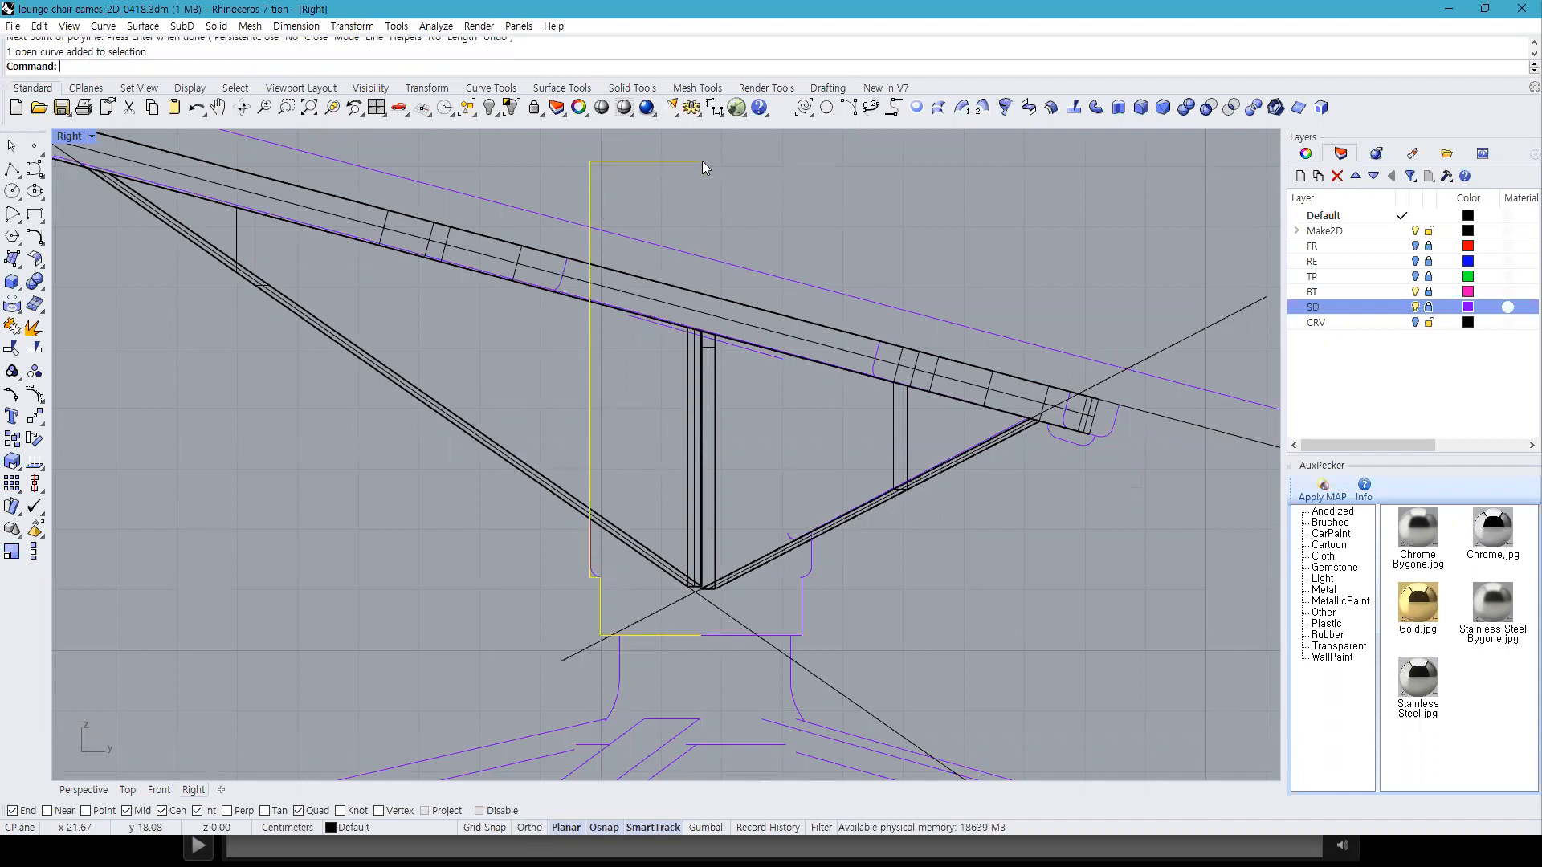
# Step: Try to fillet the shoulder corner of the hub profile with a 0.2 cm radius
pyautogui.scroll(5, 579, 571)
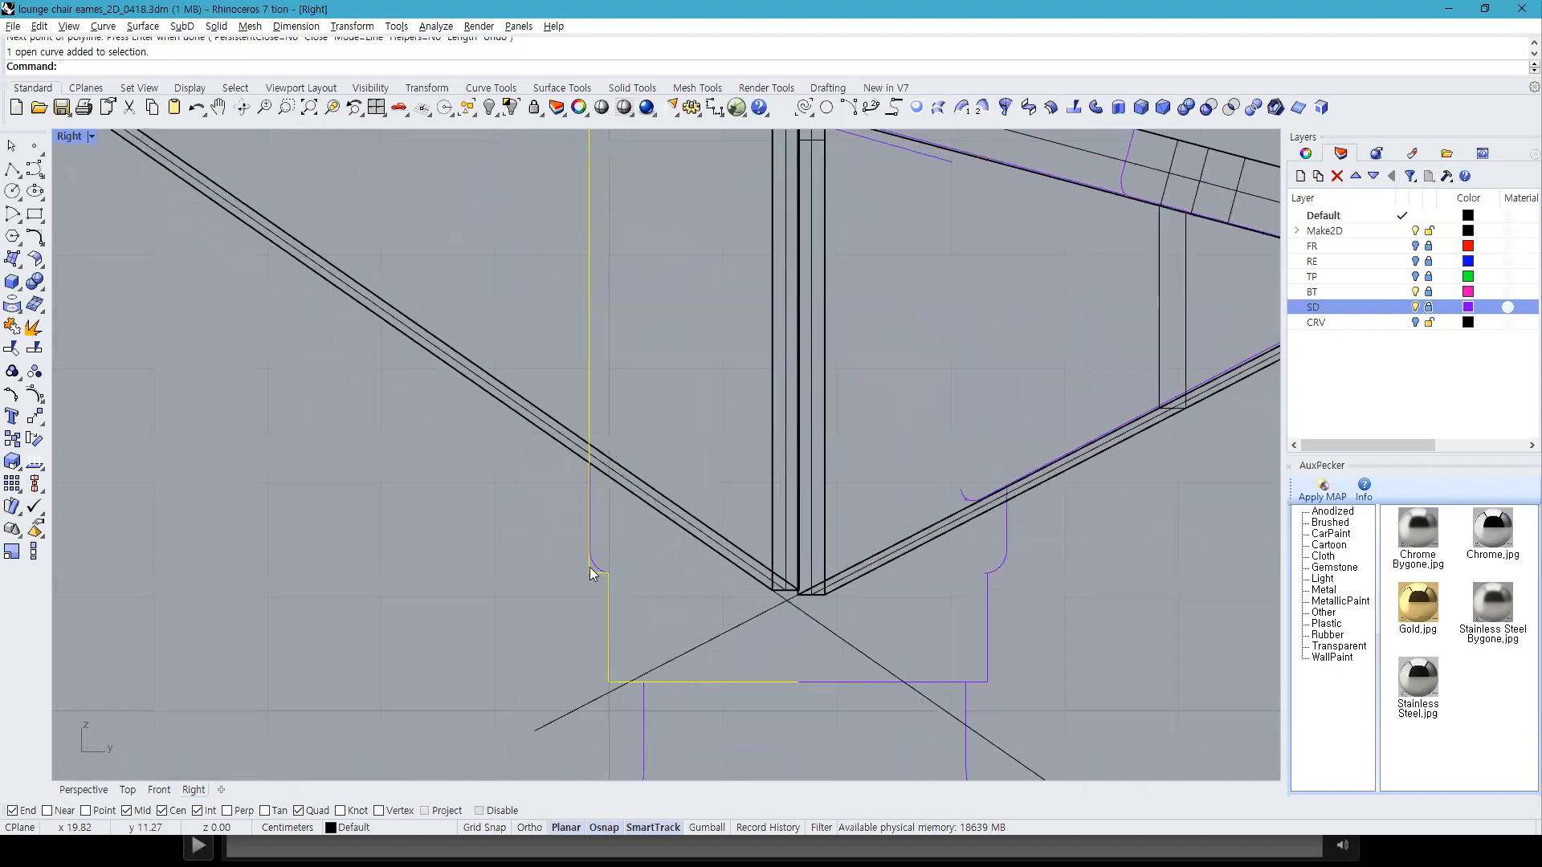
pyautogui.press('Escape')
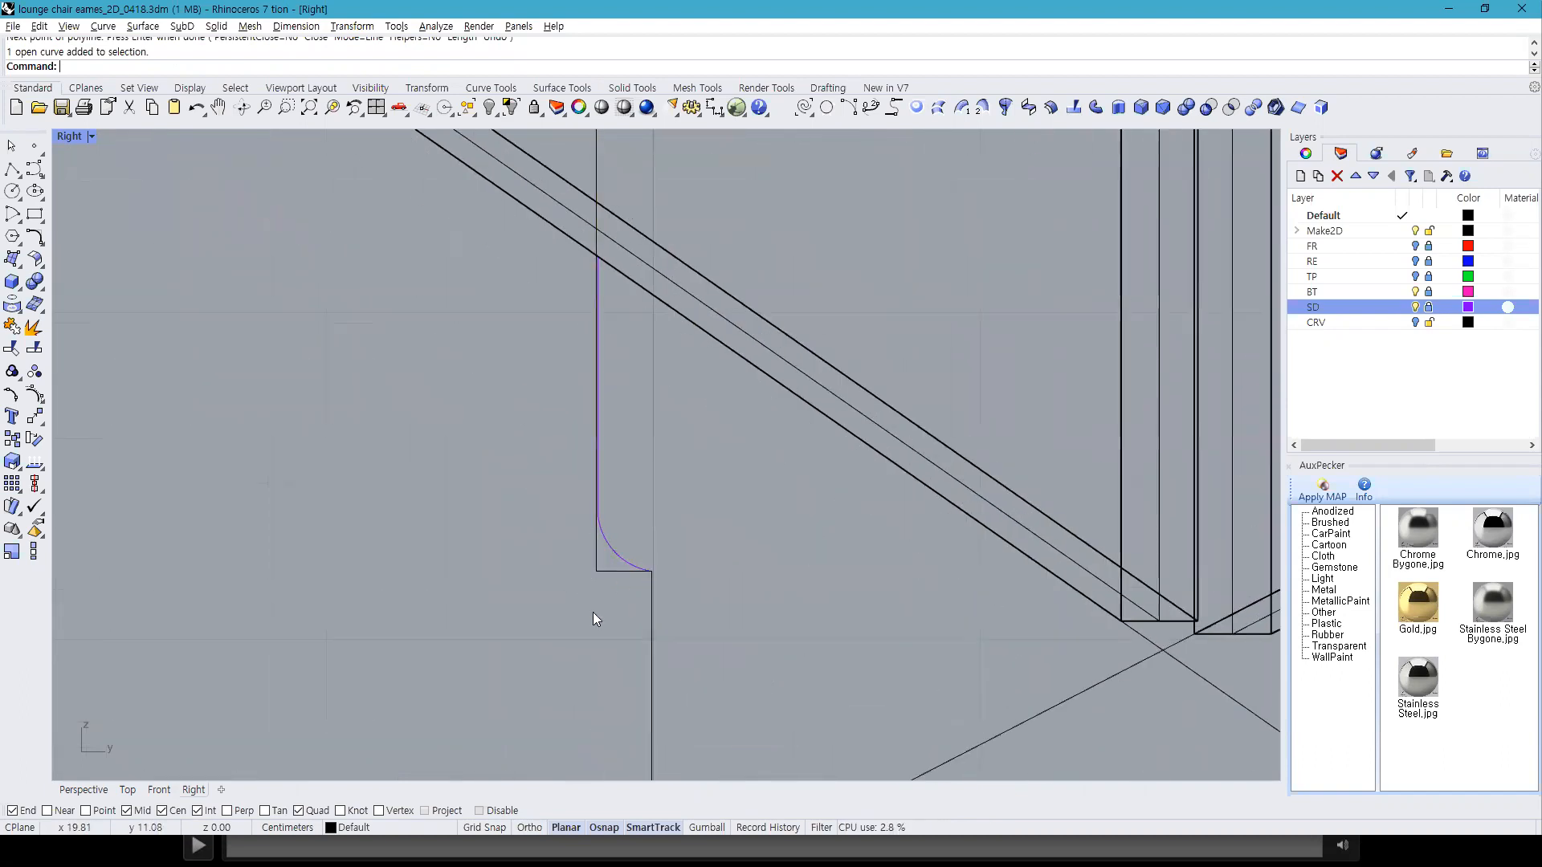
pyautogui.write('fillet')
pyautogui.press('Return')
pyautogui.write('.2')
pyautogui.press('Return')
pyautogui.click(596, 559)
pyautogui.click(613, 571)
pyautogui.press('Return')
pyautogui.click(595, 551)
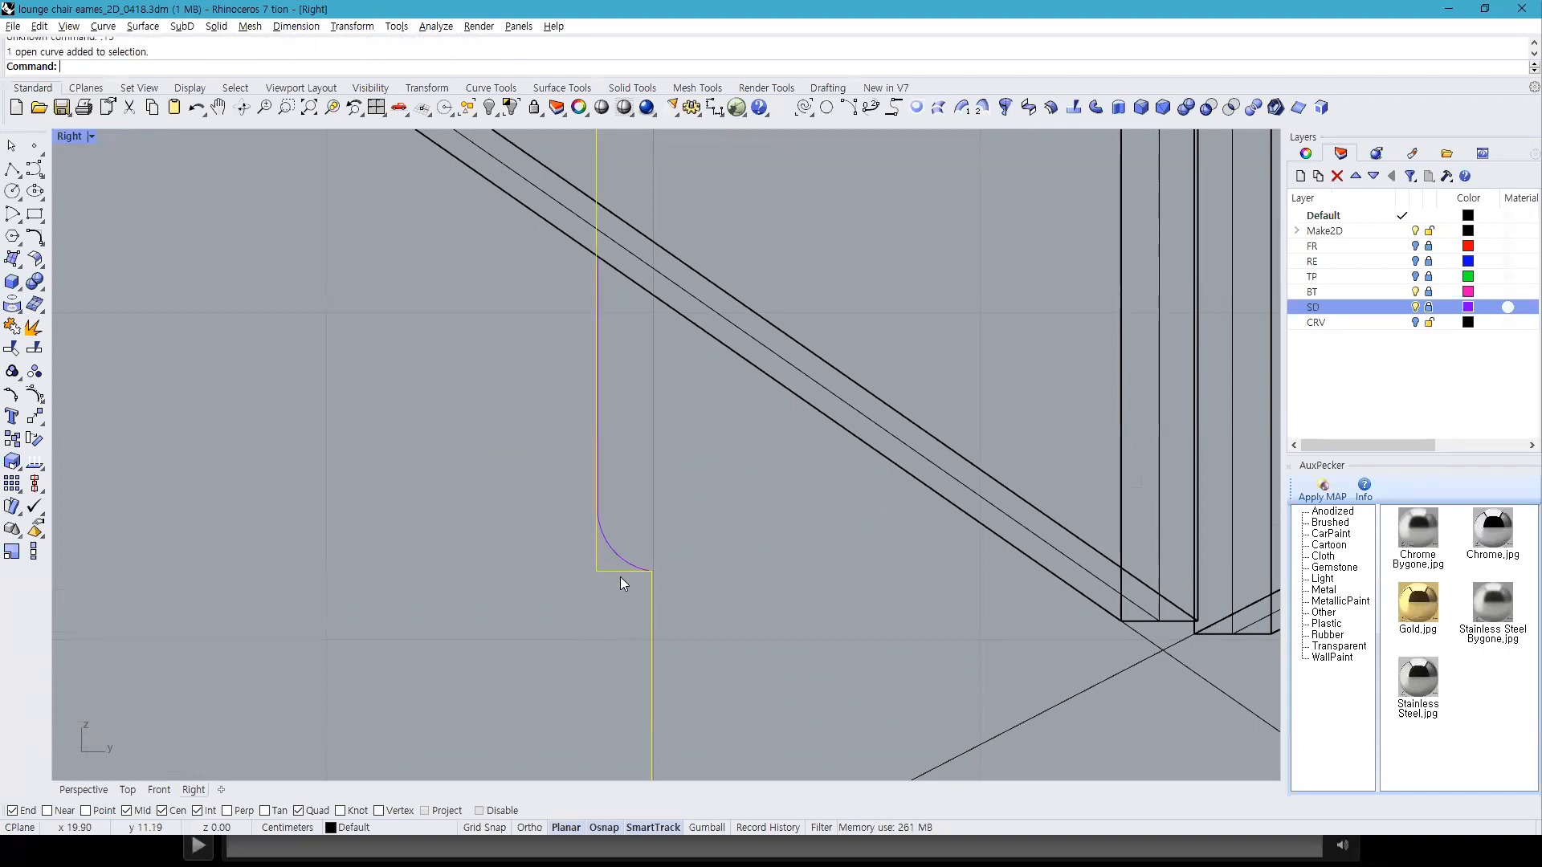
# Step: Fillet the shoulder corner of the hub profile with a 0.15 cm radius to follow the reference curve
pyautogui.press('Escape')
pyautogui.press('Return')
pyautogui.write('.15')
pyautogui.press('Return')
pyautogui.click(598, 542)
pyautogui.click(611, 577)
pyautogui.click(623, 570)
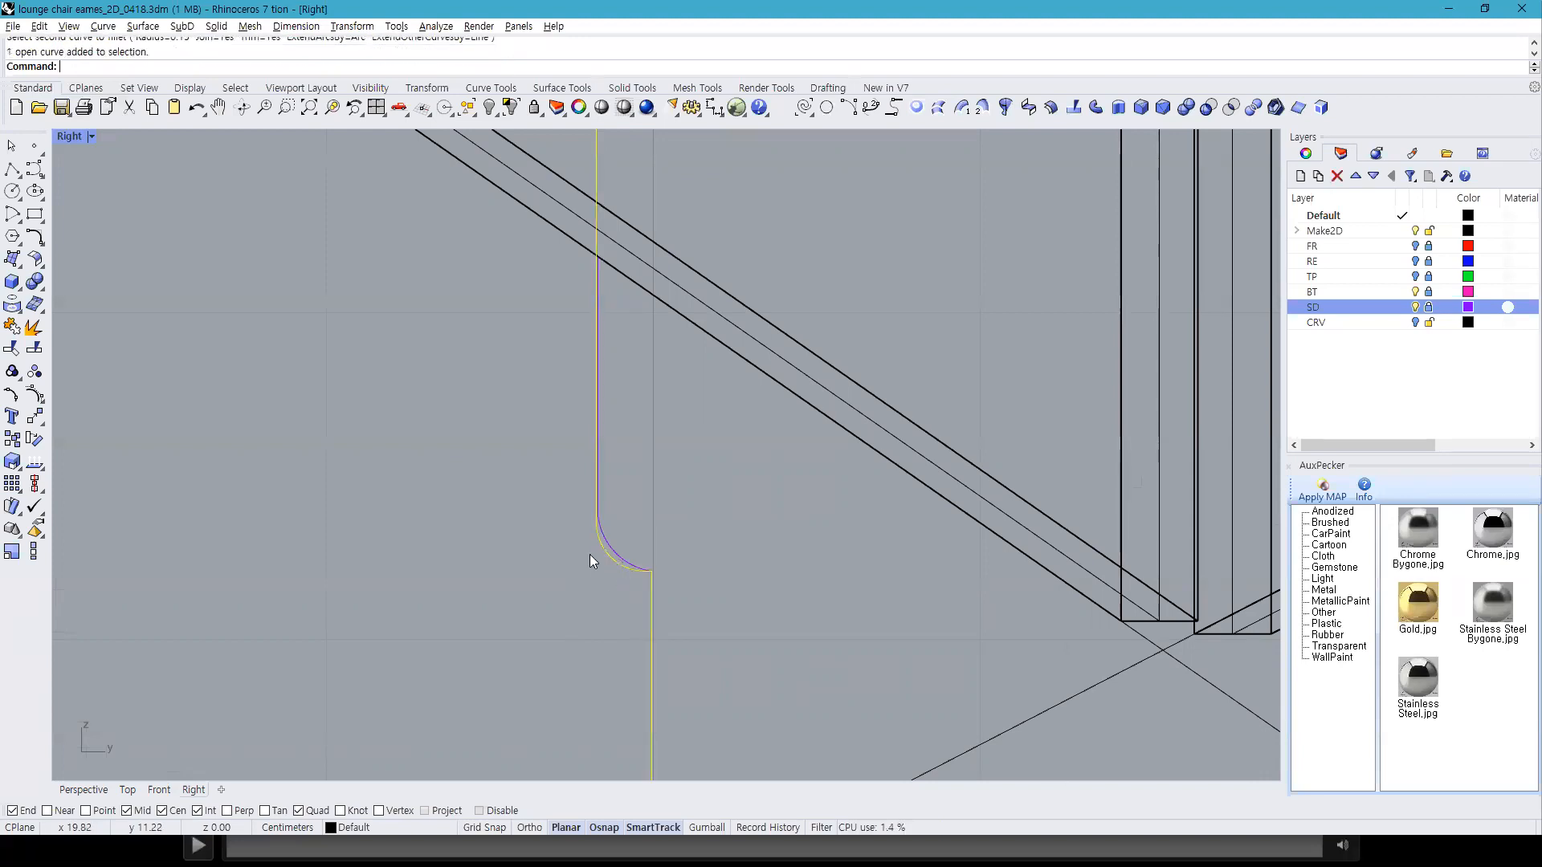
# Step: Revolve the hub profile 360 degrees about its vertical centre axis
pyautogui.scroll(-5, 599, 556)
pyautogui.scroll(-4, 733, 526)
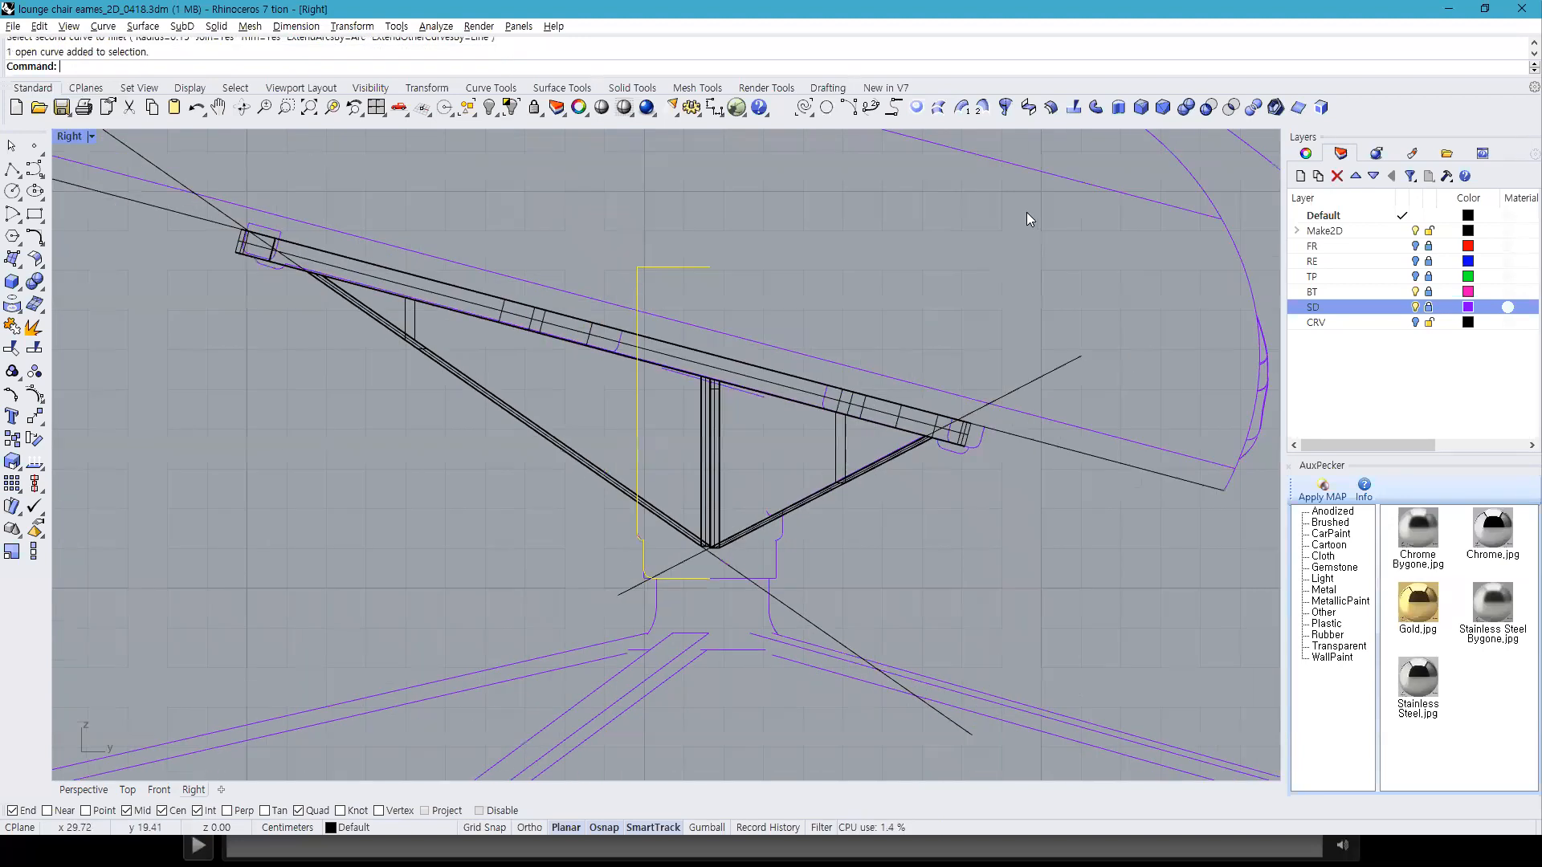
pyautogui.click(7, 262)
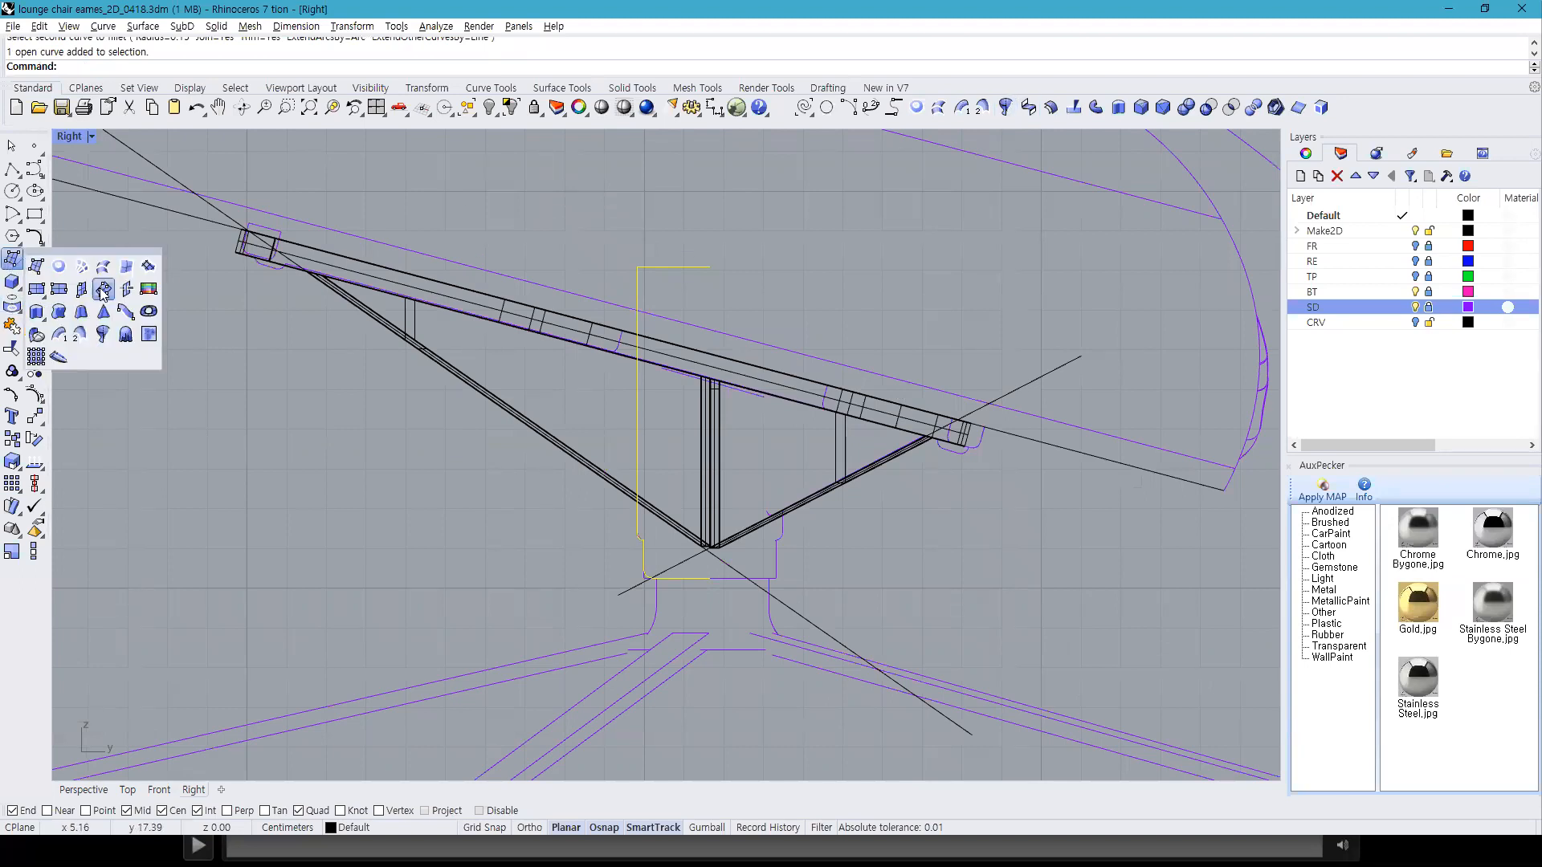
pyautogui.click(104, 335)
pyautogui.click(709, 266)
pyautogui.click(712, 215)
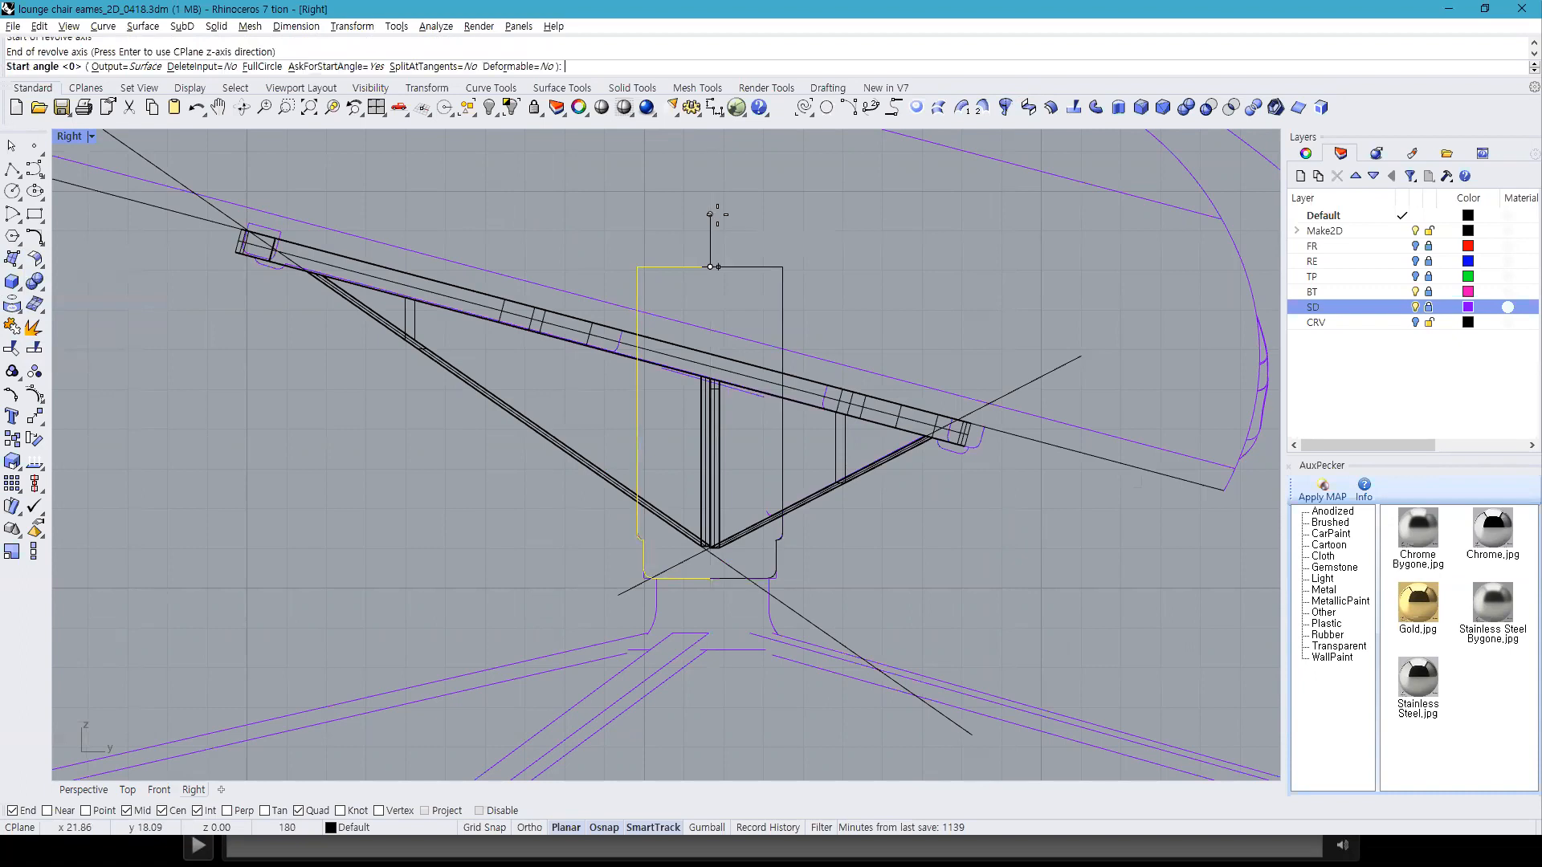
pyautogui.press('Return')
pyautogui.press('Return')
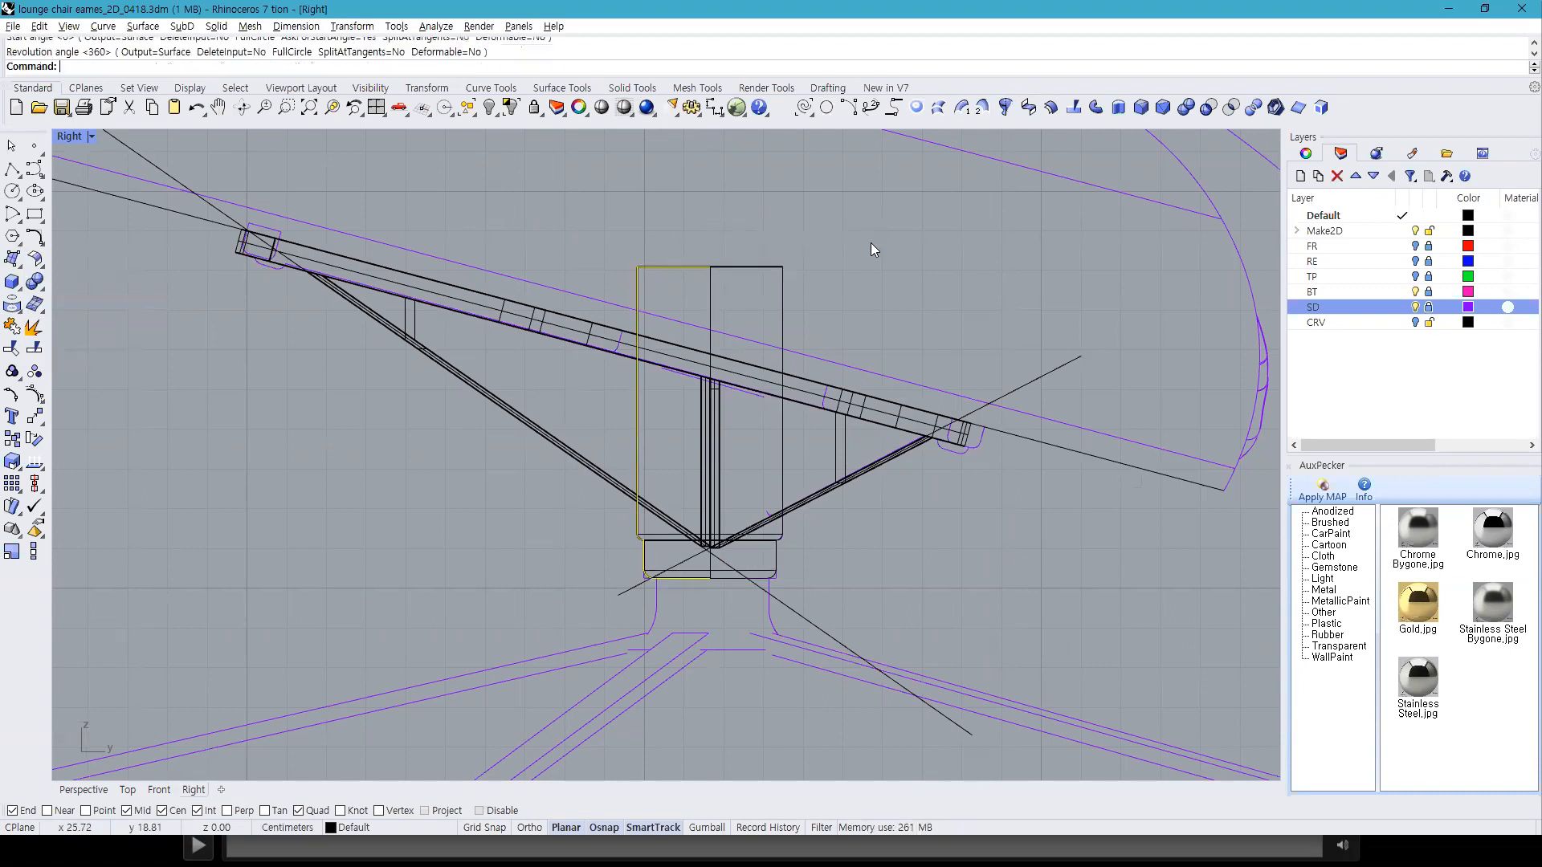
# Step: Boolean split the revolved hub with the star-shaped plate and delete the hub portions above the plate's underside
pyautogui.click(376, 107)
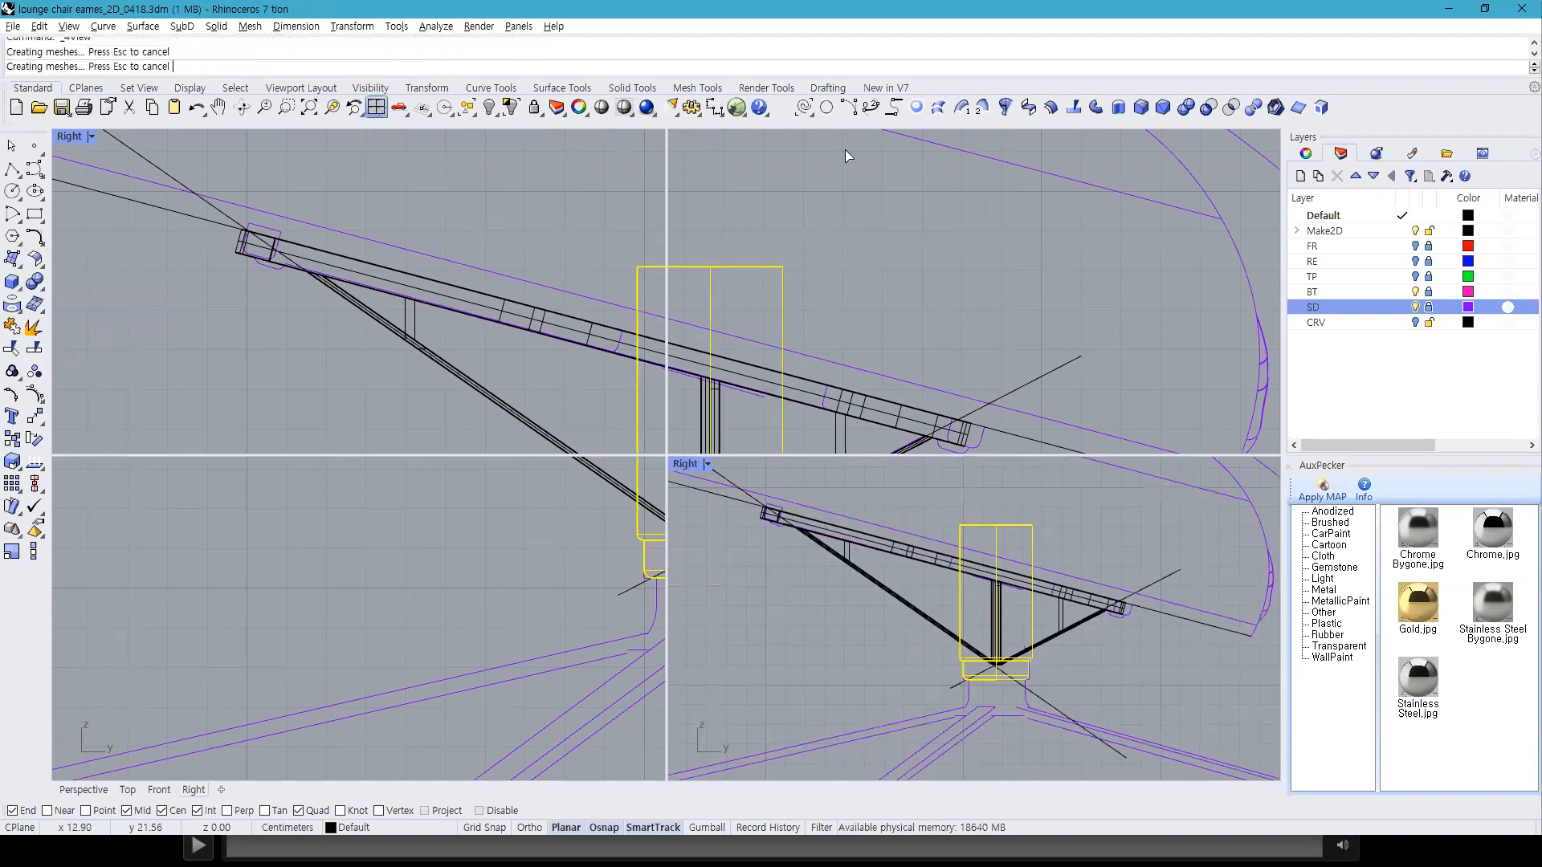
pyautogui.moveTo(1039, 289); pyautogui.dragTo(1108, 261, button='right')
pyautogui.click(1116, 243)
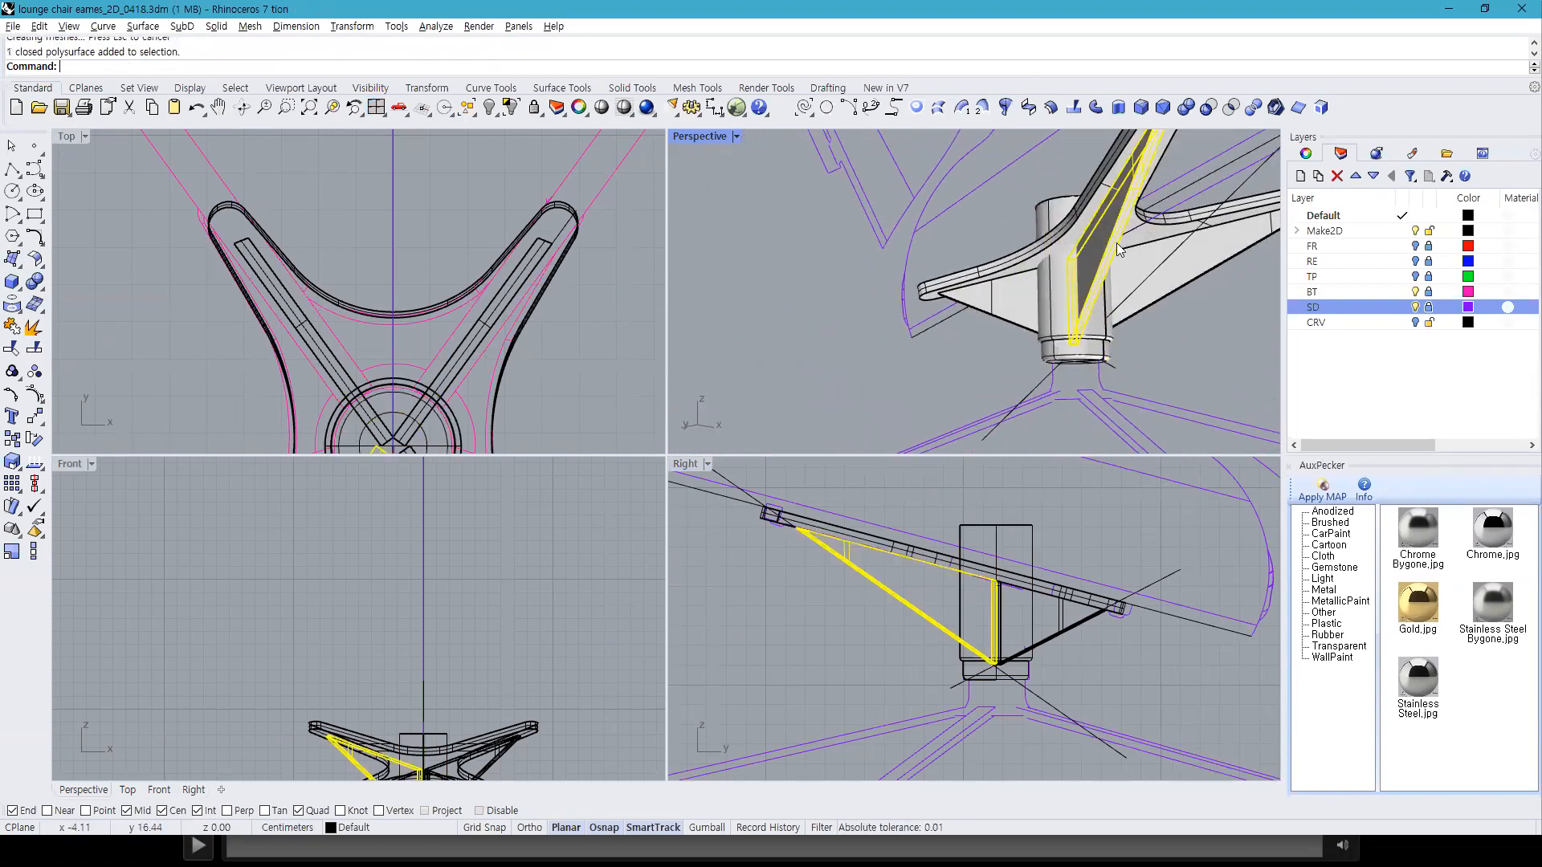
pyautogui.keyDown('shift'); pyautogui.click(1188, 280); pyautogui.keyUp('shift')
pyautogui.moveTo(1021, 311); pyautogui.dragTo(1029, 220, button='right')
pyautogui.click(1029, 220)
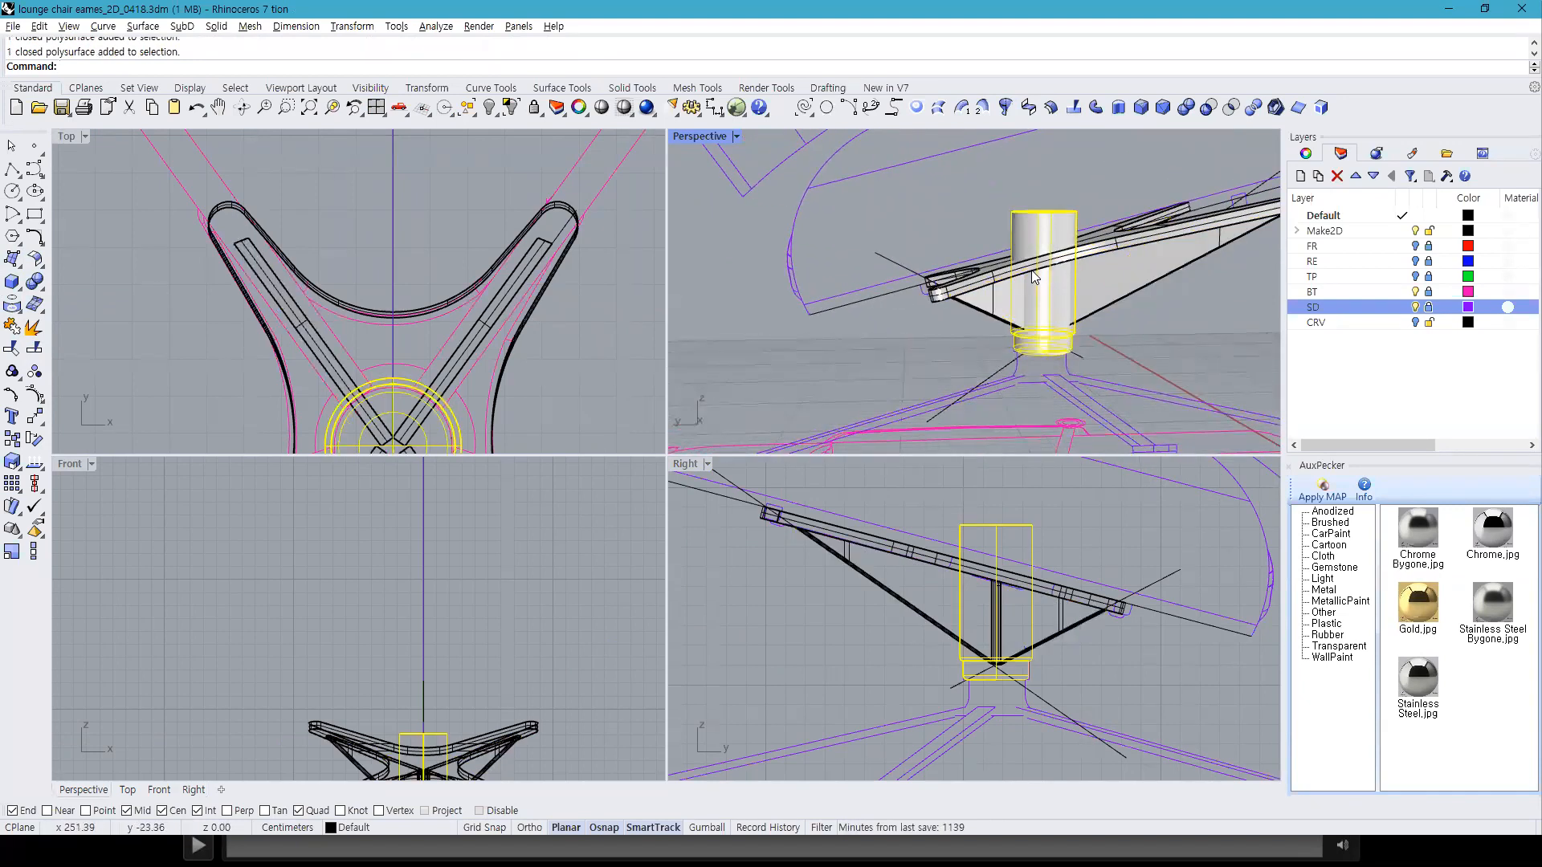
pyautogui.click(34, 281)
pyautogui.click(128, 292)
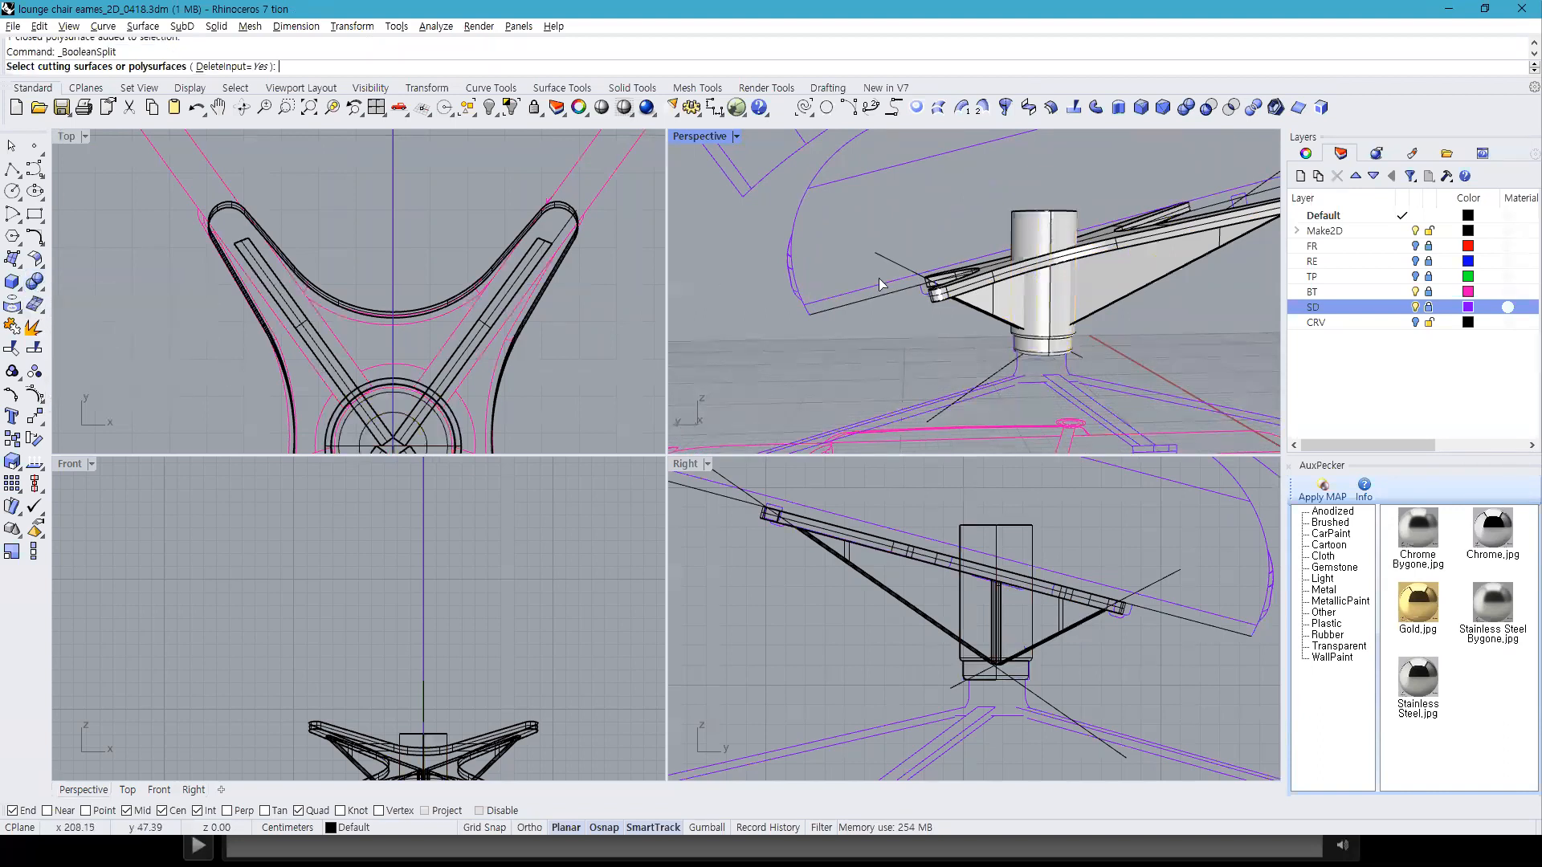
pyautogui.click(994, 291)
pyautogui.click(1000, 274)
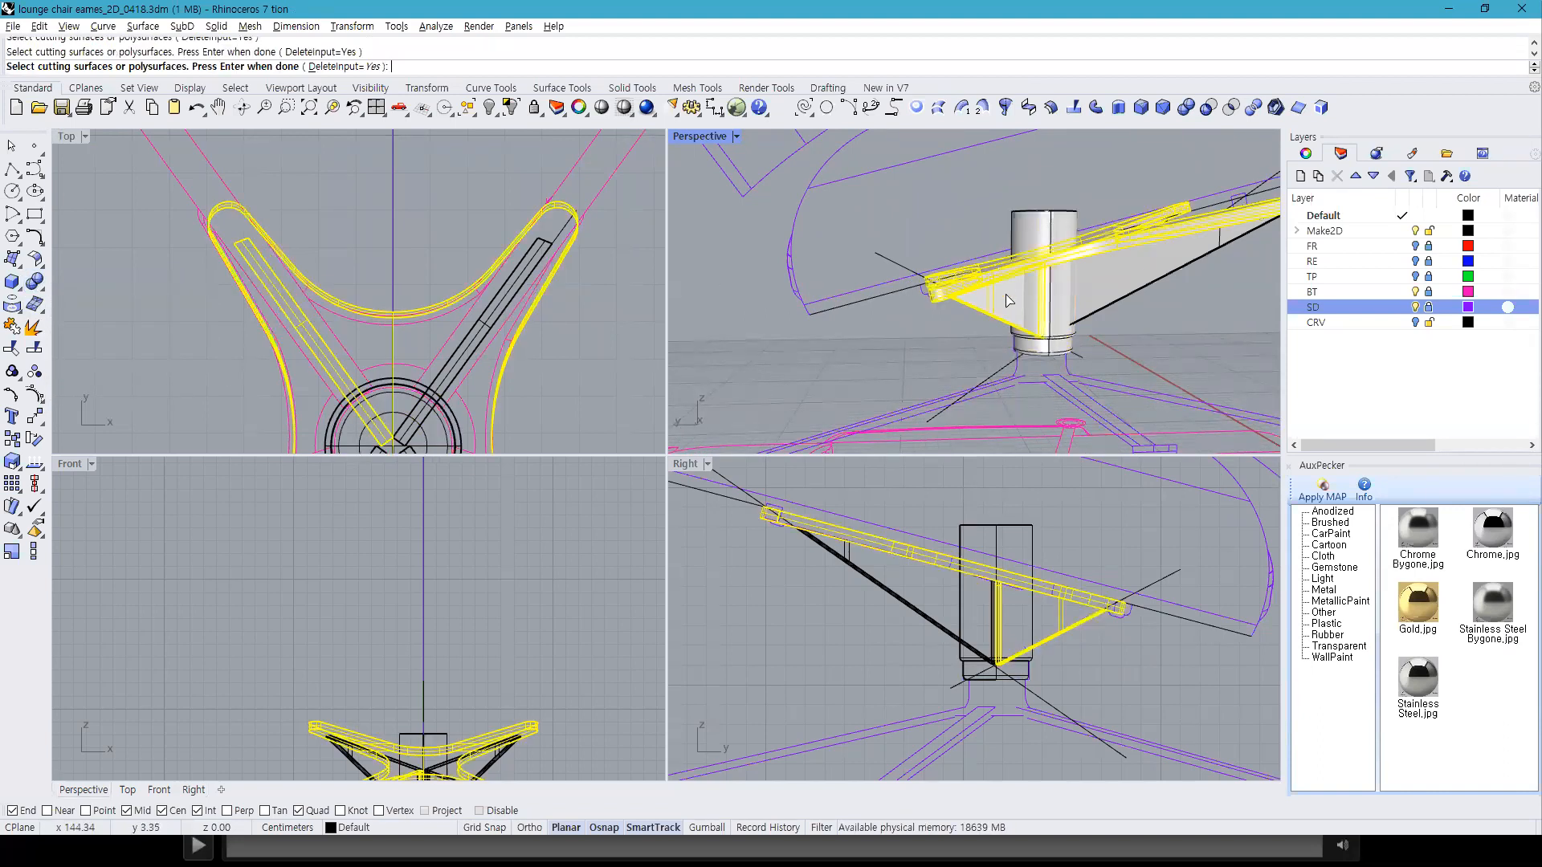
pyautogui.press('Return')
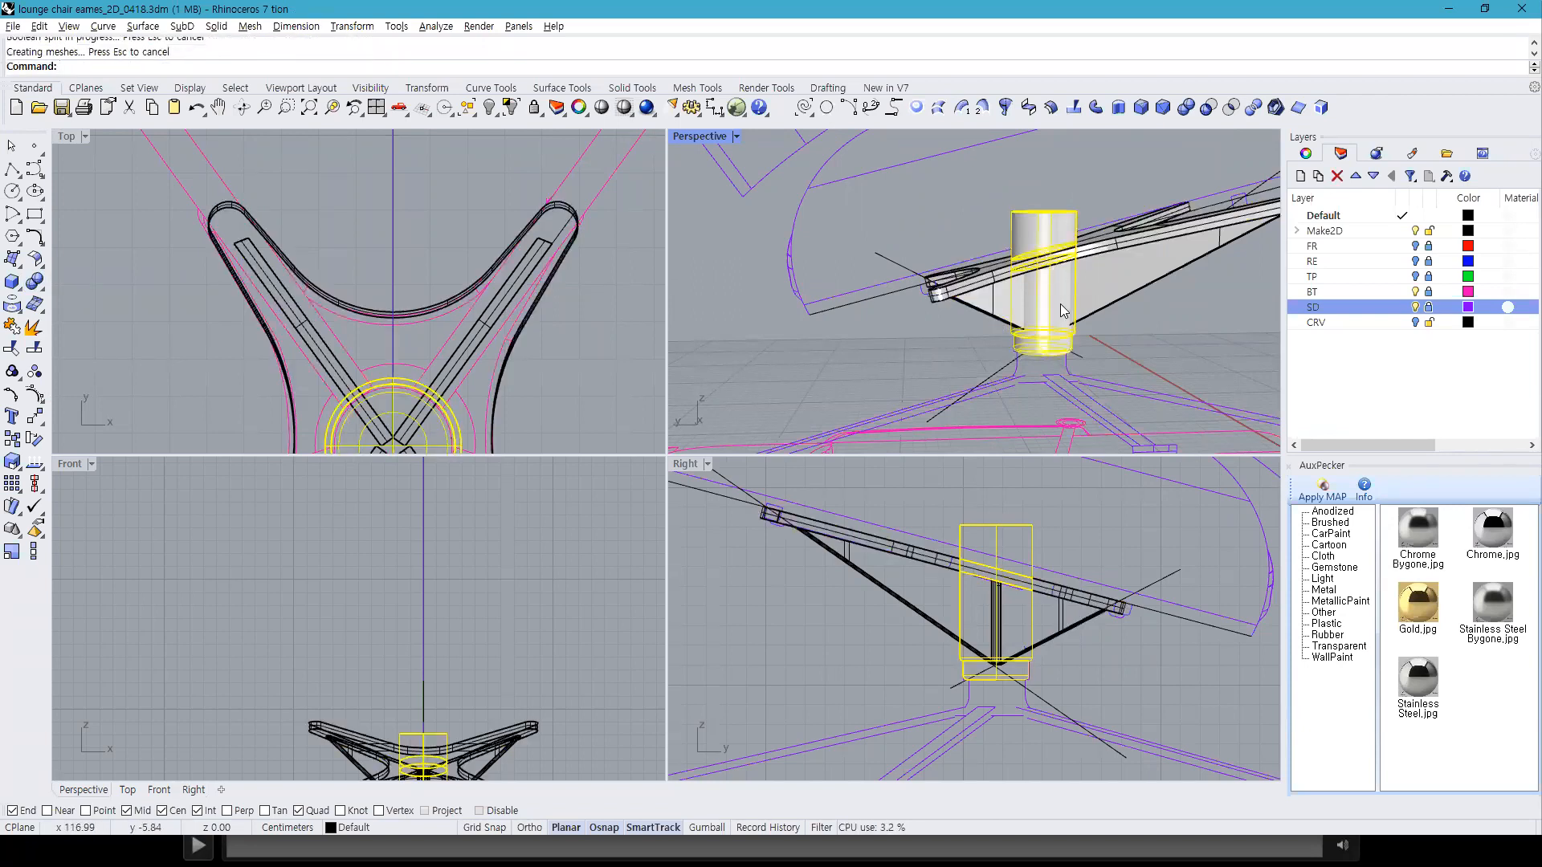
pyautogui.keyDown('ctrl'); pyautogui.click(1016, 312); pyautogui.keyUp('ctrl')
pyautogui.press('Delete')
# Step: Boolean union the trimmed hub, the triangular ribs and the star-shaped plate
pyautogui.moveTo(1094, 276); pyautogui.dragTo(1061, 297, button='right')
pyautogui.click(1061, 297)
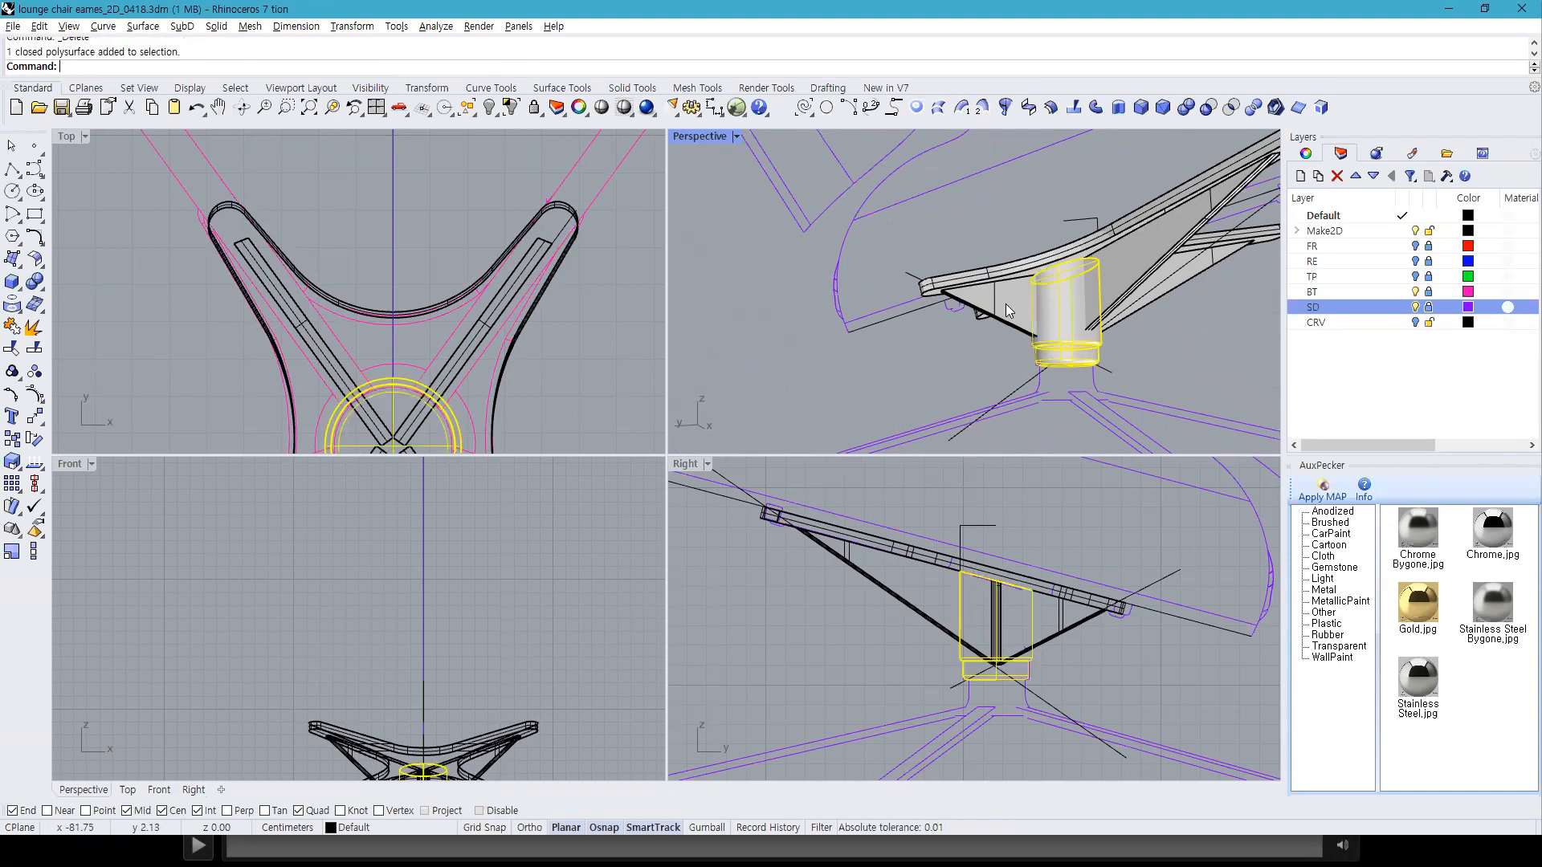
pyautogui.keyDown('shift'); pyautogui.click(1137, 281); pyautogui.keyUp('shift')
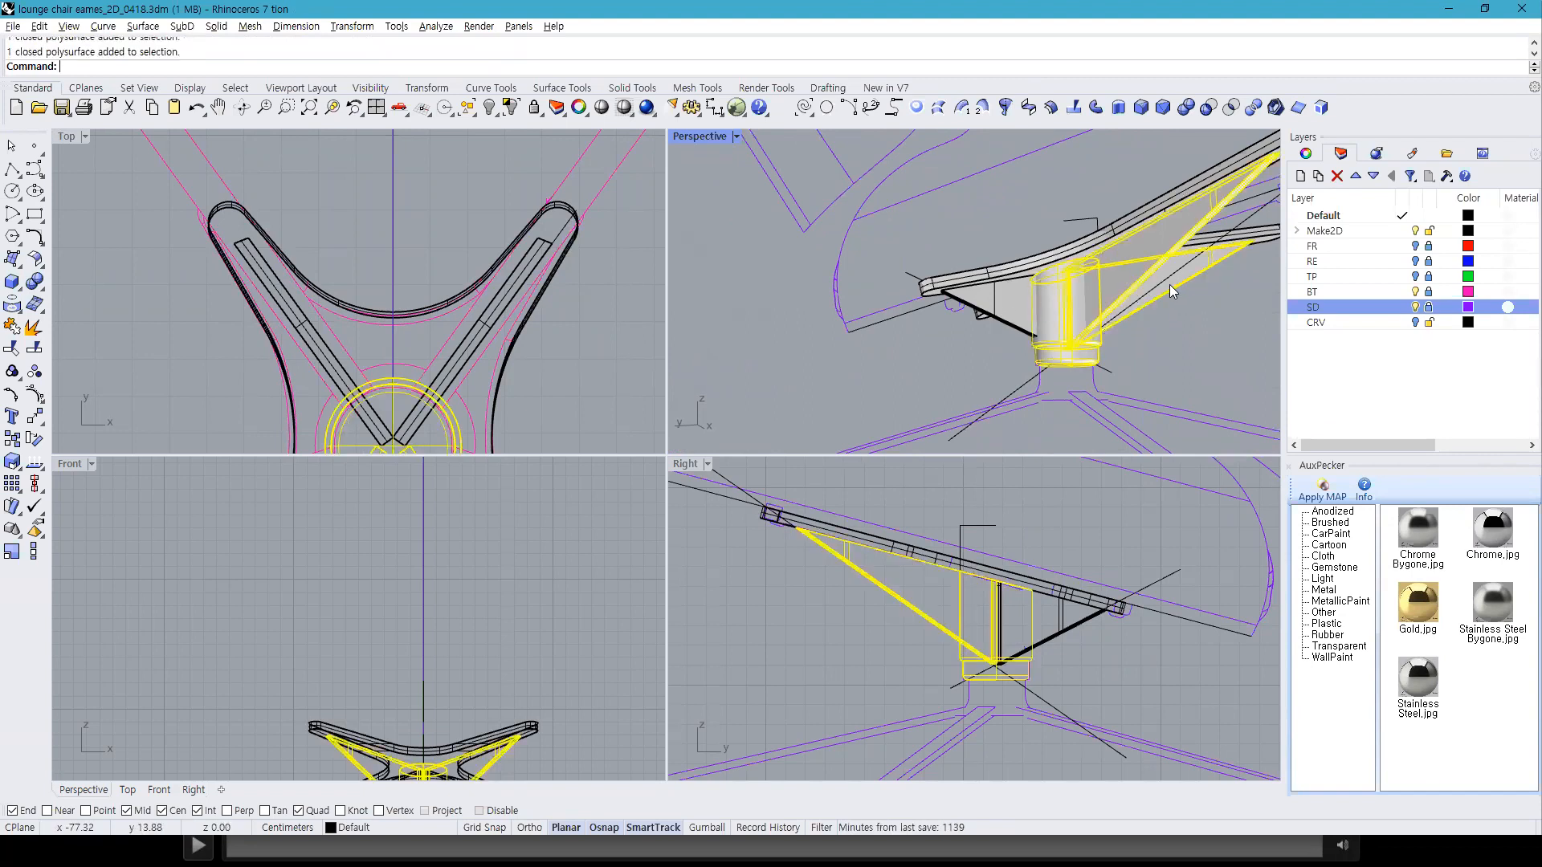
pyautogui.keyDown('shift'); pyautogui.click(1169, 285); pyautogui.keyUp('shift')
pyautogui.moveTo(1169, 284); pyautogui.dragTo(1228, 281, button='right')
pyautogui.keyDown('shift'); pyautogui.click(865, 306); pyautogui.keyUp('shift')
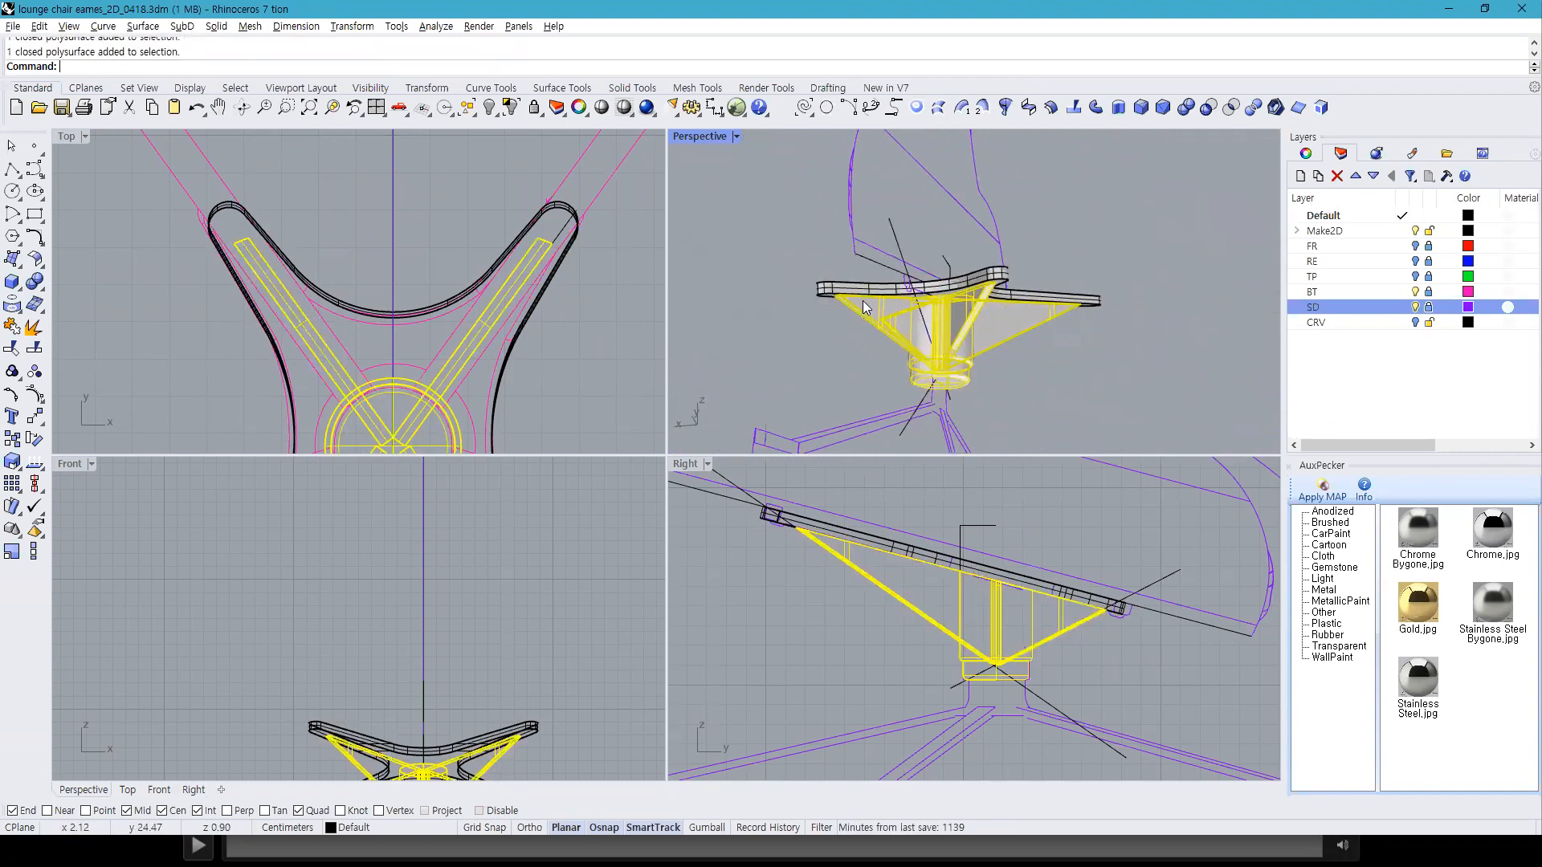
pyautogui.keyDown('shift'); pyautogui.click(859, 292); pyautogui.keyUp('shift')
pyautogui.moveTo(861, 296); pyautogui.dragTo(948, 371, button='right')
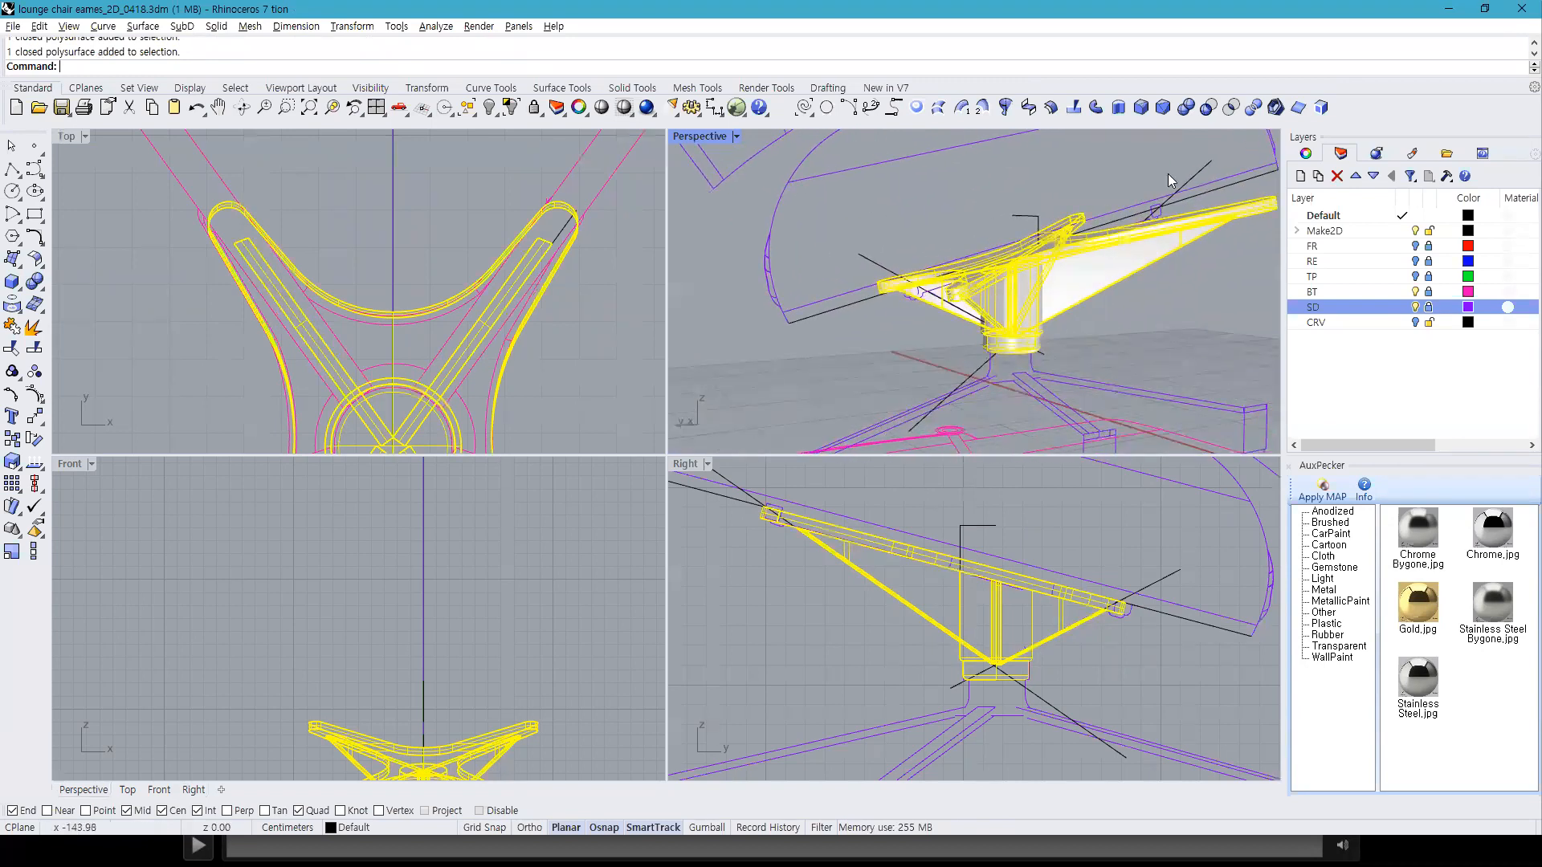
pyautogui.click(1186, 107)
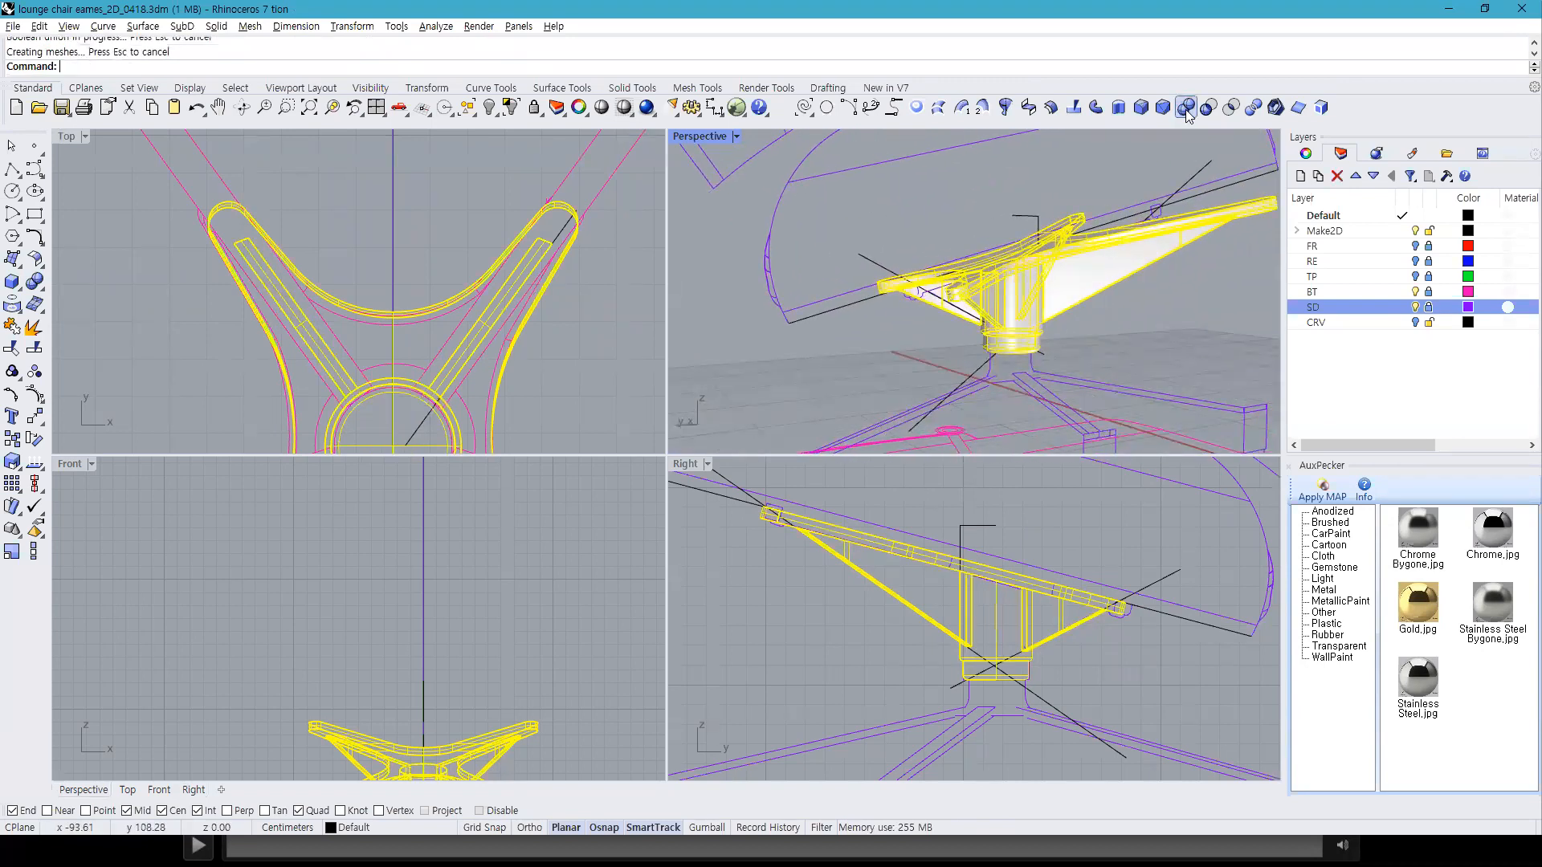
# Step: Examine the united bracket and its arm tip, check the Eames lounge chair video in the browser, and return to Rhino
pyautogui.moveTo(1113, 183); pyautogui.dragTo(1051, 252, button='right')
pyautogui.click(1146, 297)
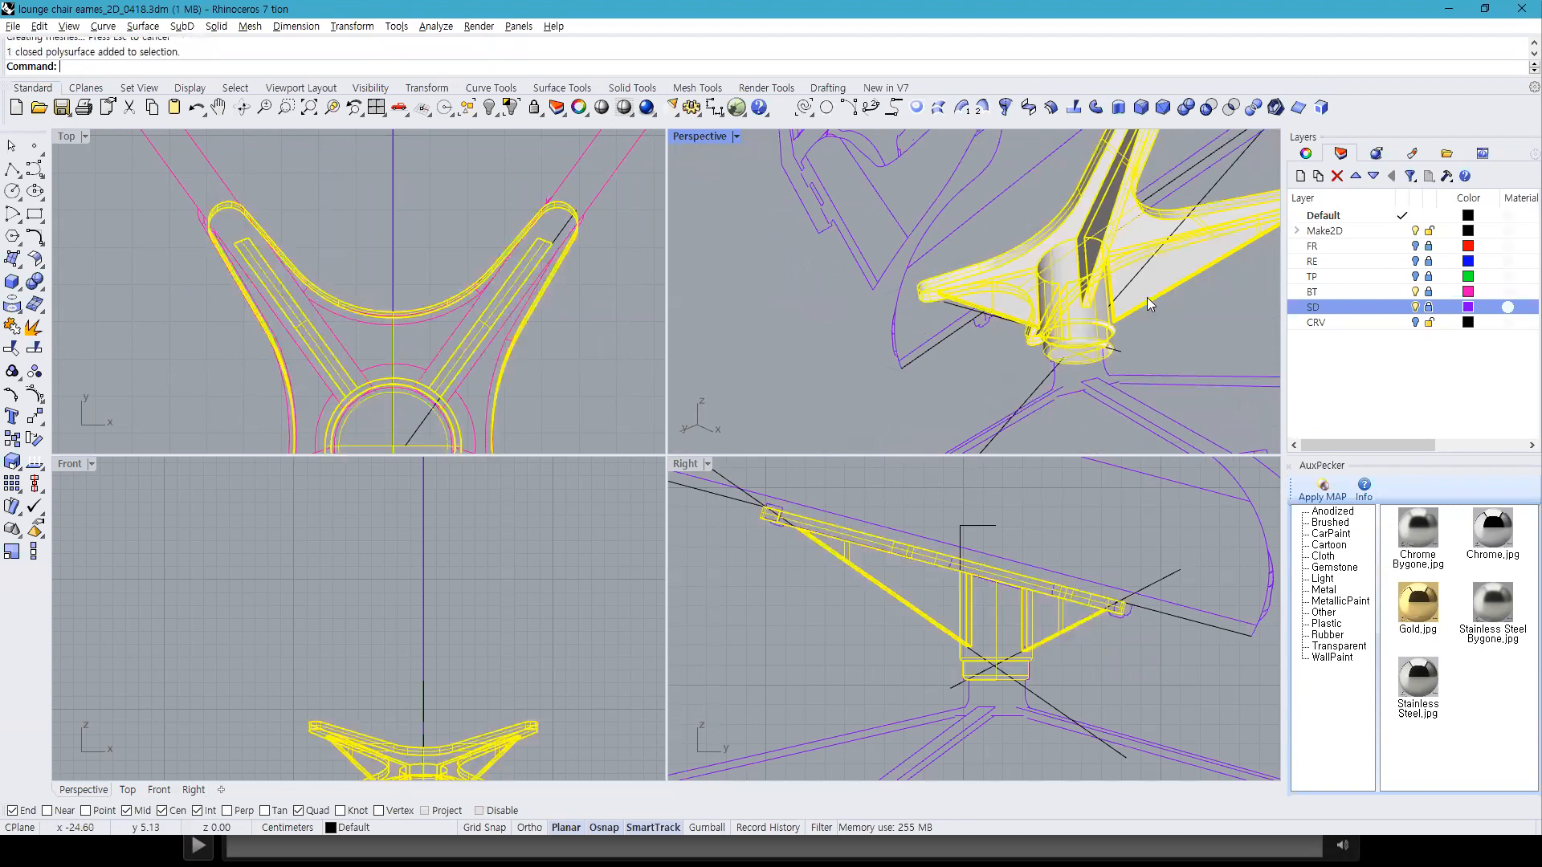
pyautogui.moveTo(1146, 297); pyautogui.dragTo(893, 306, button='right')
pyautogui.press('Escape')
pyautogui.scroll(5, 933, 219)
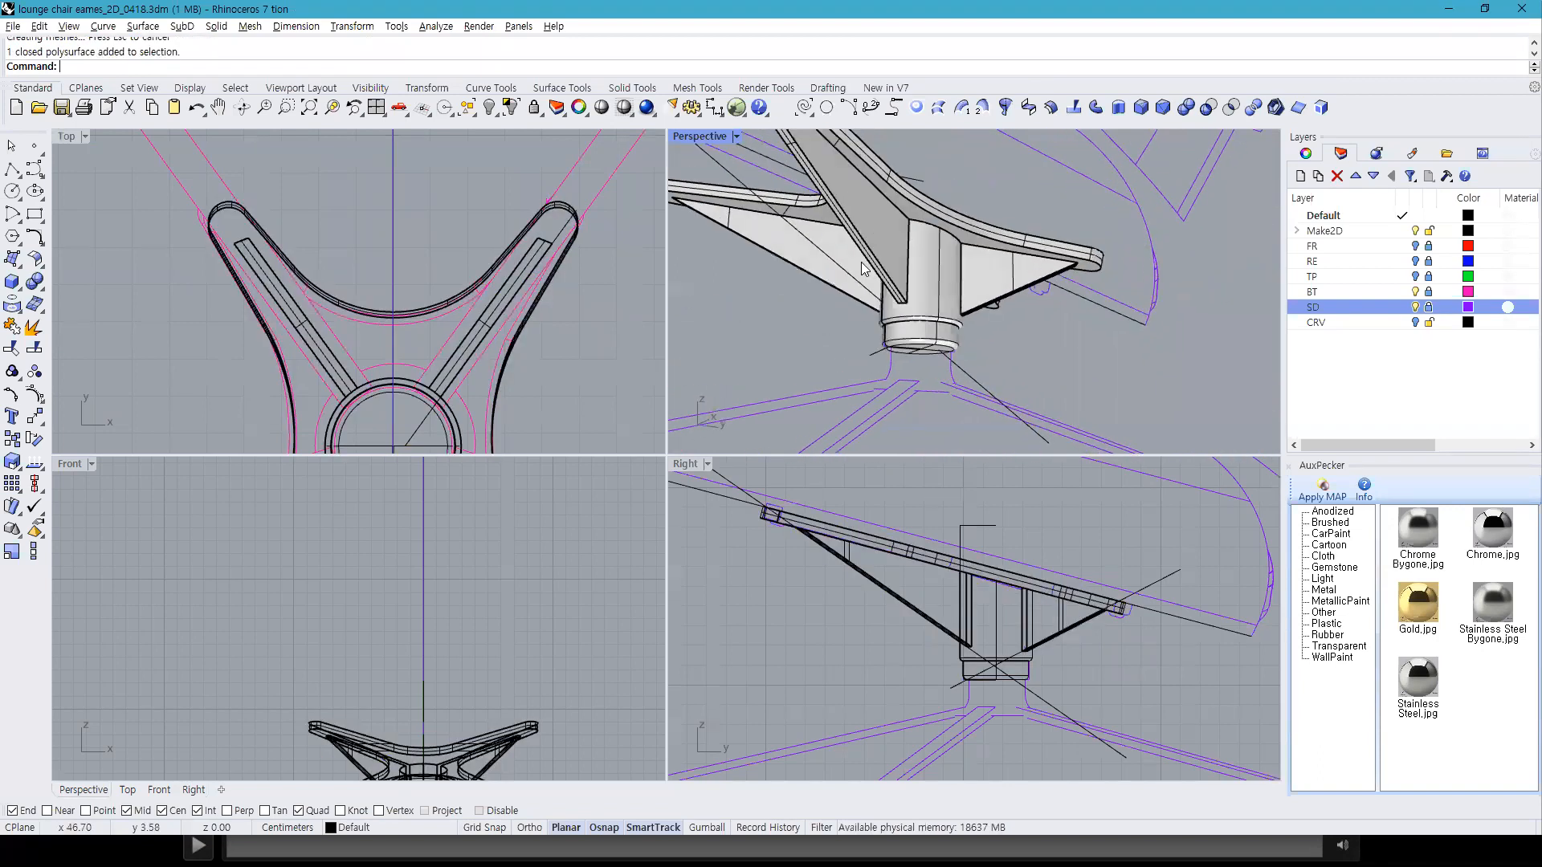
pyautogui.moveTo(859, 305); pyautogui.dragTo(962, 344, button='right')
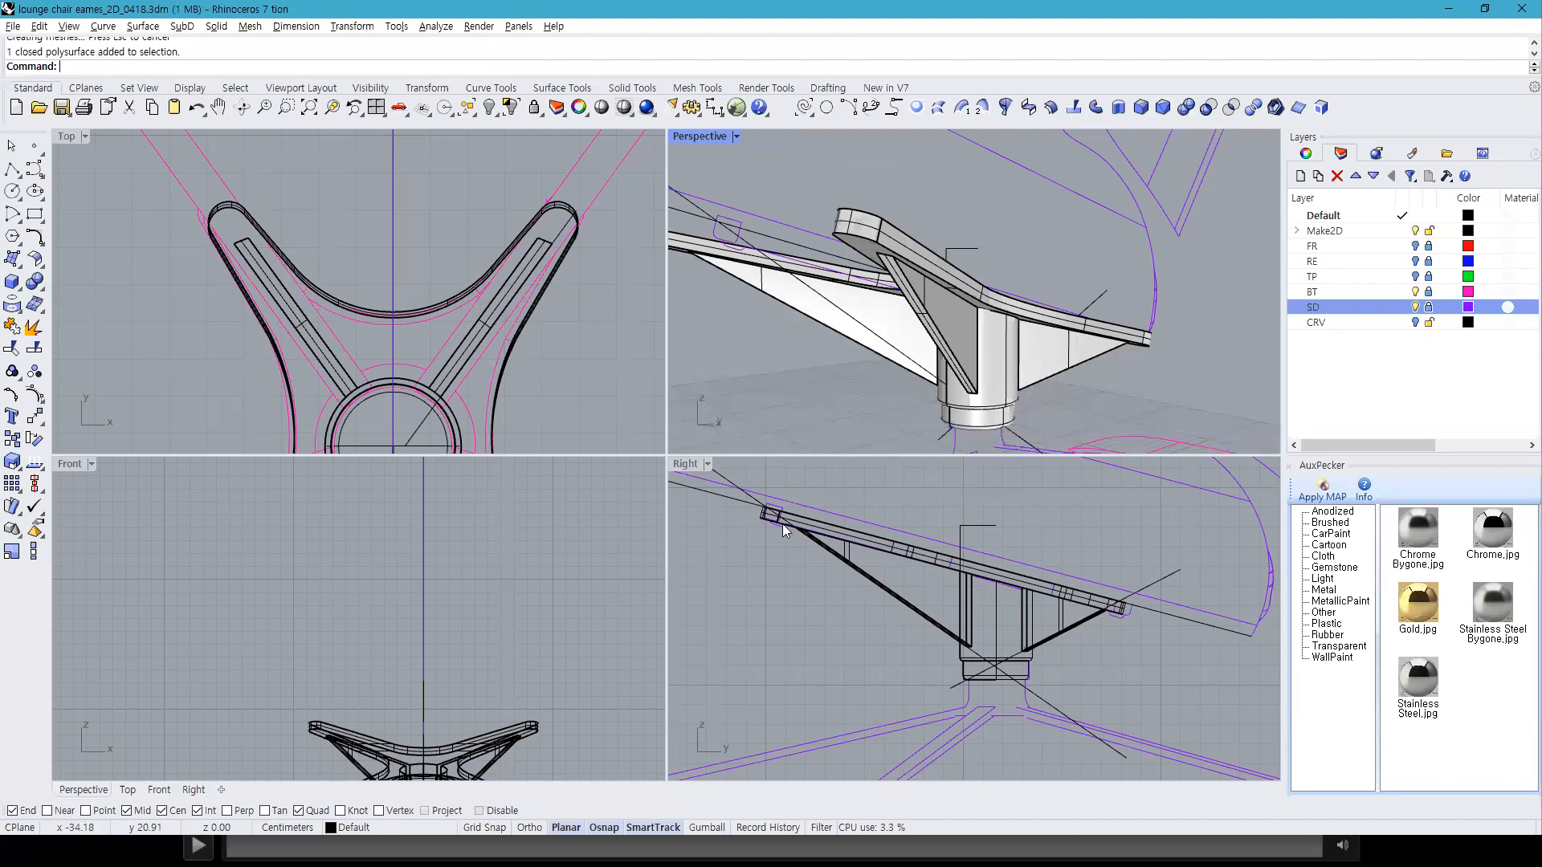
pyautogui.scroll(8, 778, 527)
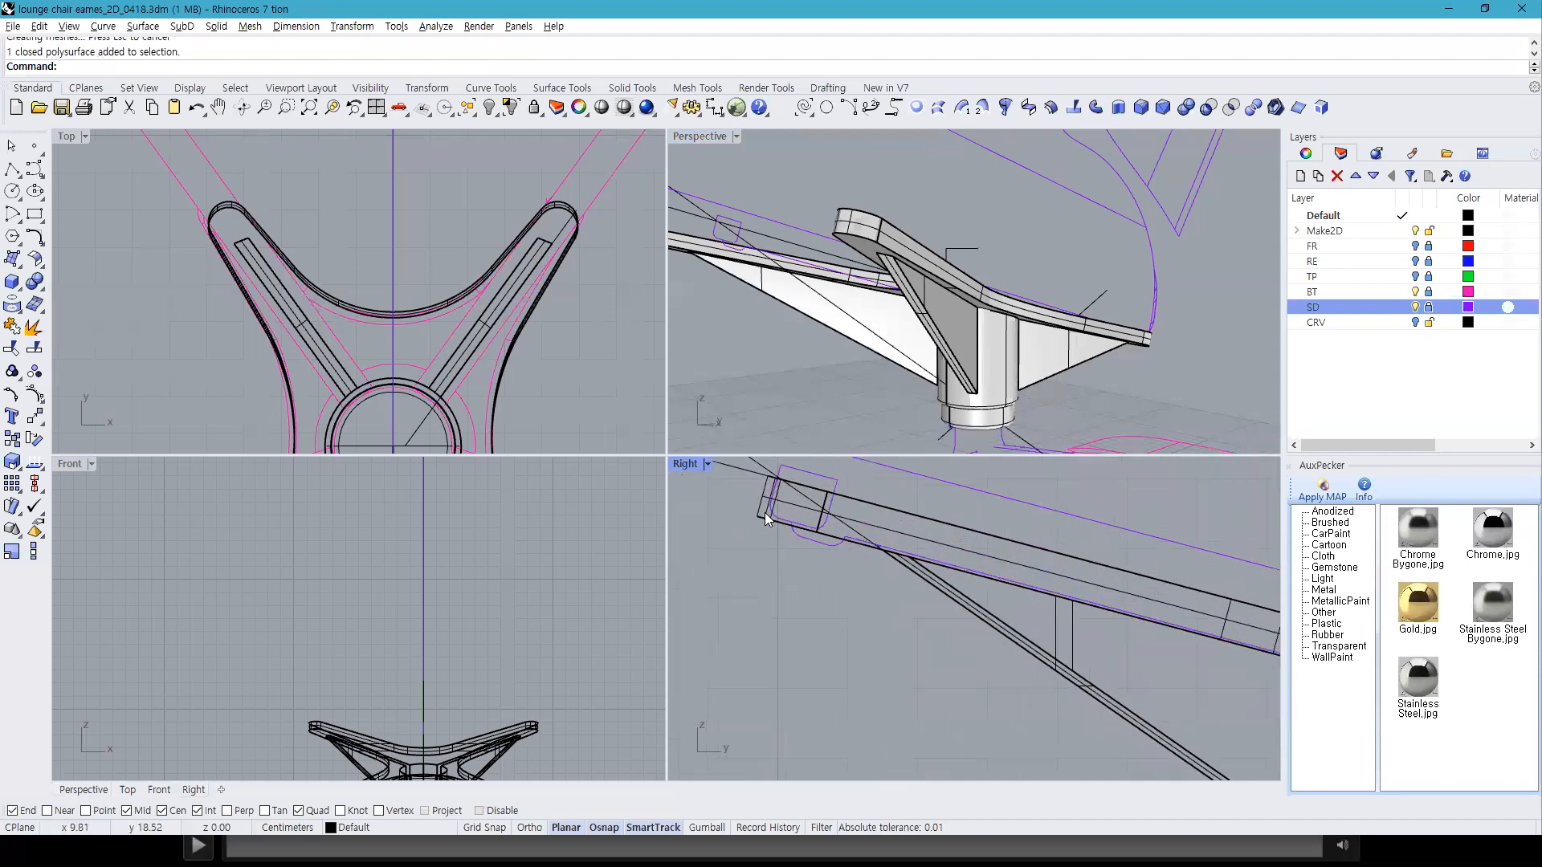
pyautogui.hotkey('alt', 'Tab')
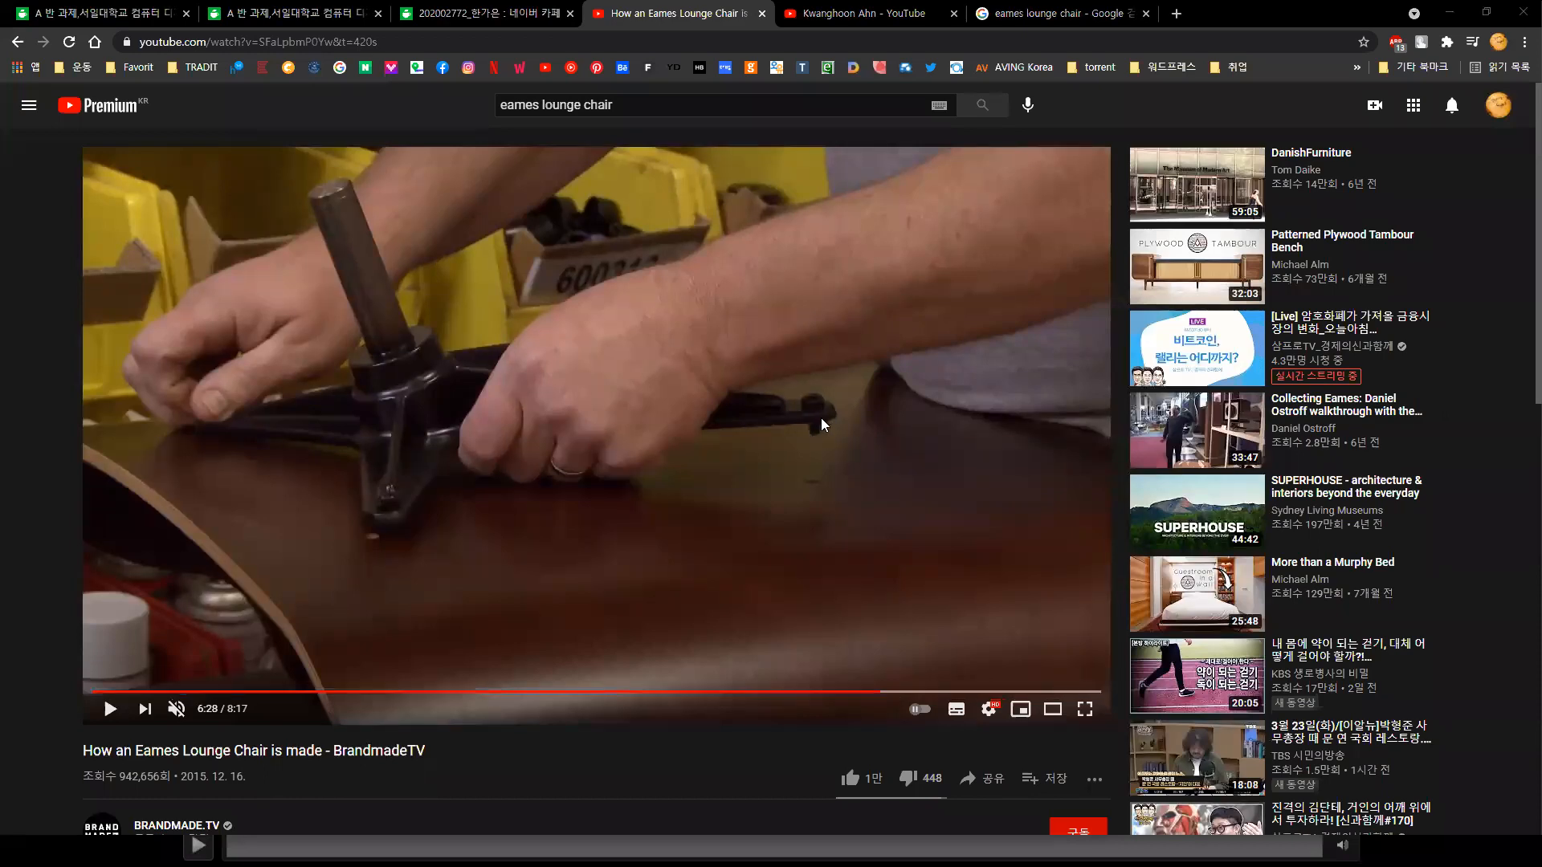
pyautogui.hotkey('alt', 'Tab')
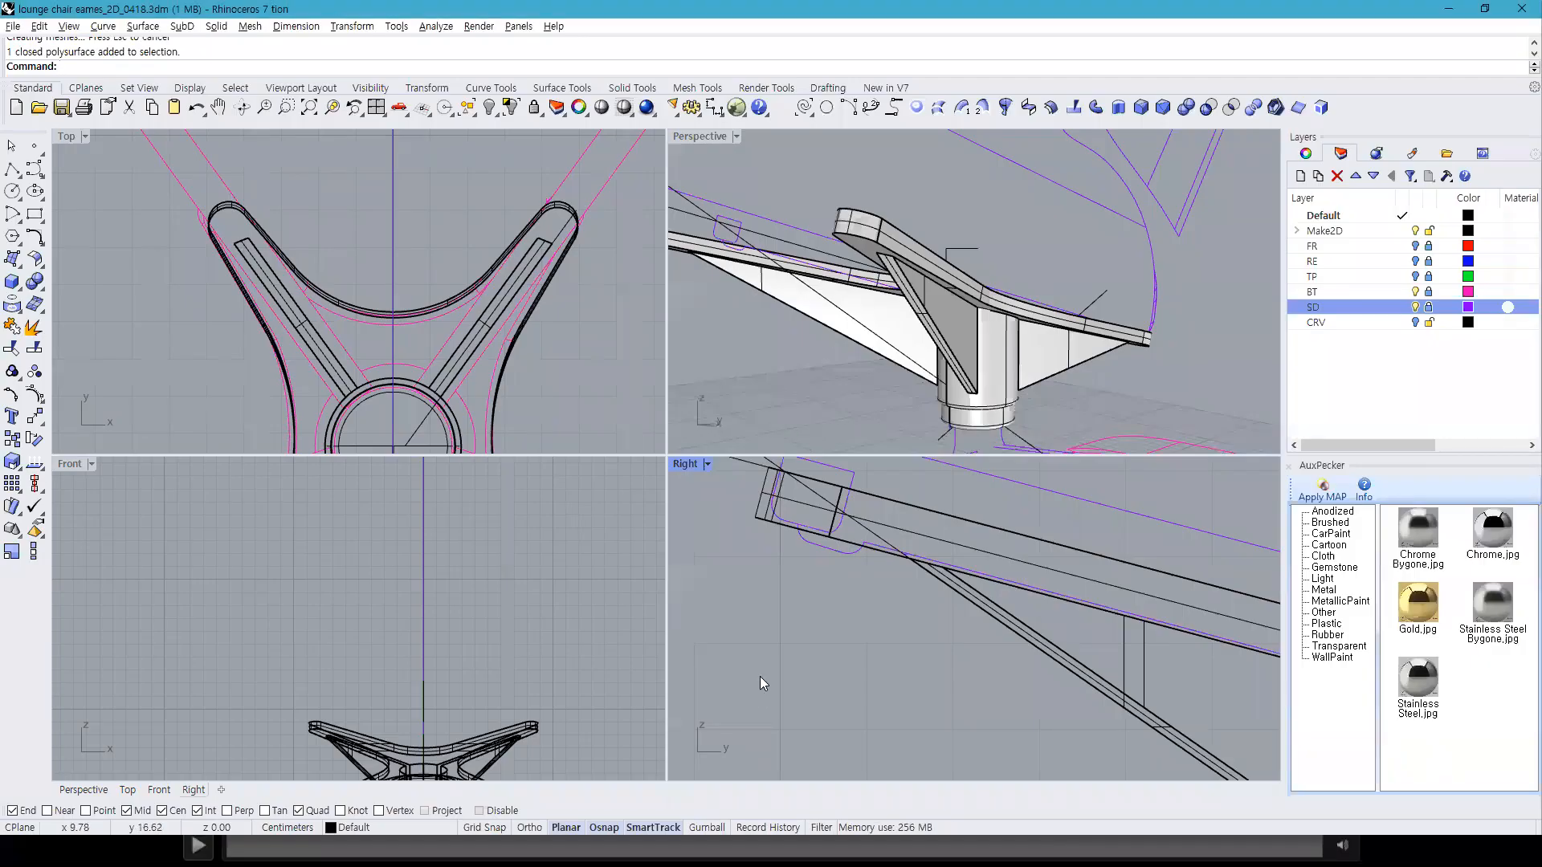
# Step: Create a solid cylinder about 0.37 cm high at the lower-right arm end, centred on the round mount outline in the plan view
pyautogui.moveTo(145, 368); pyautogui.dragTo(191, 303, button='right')
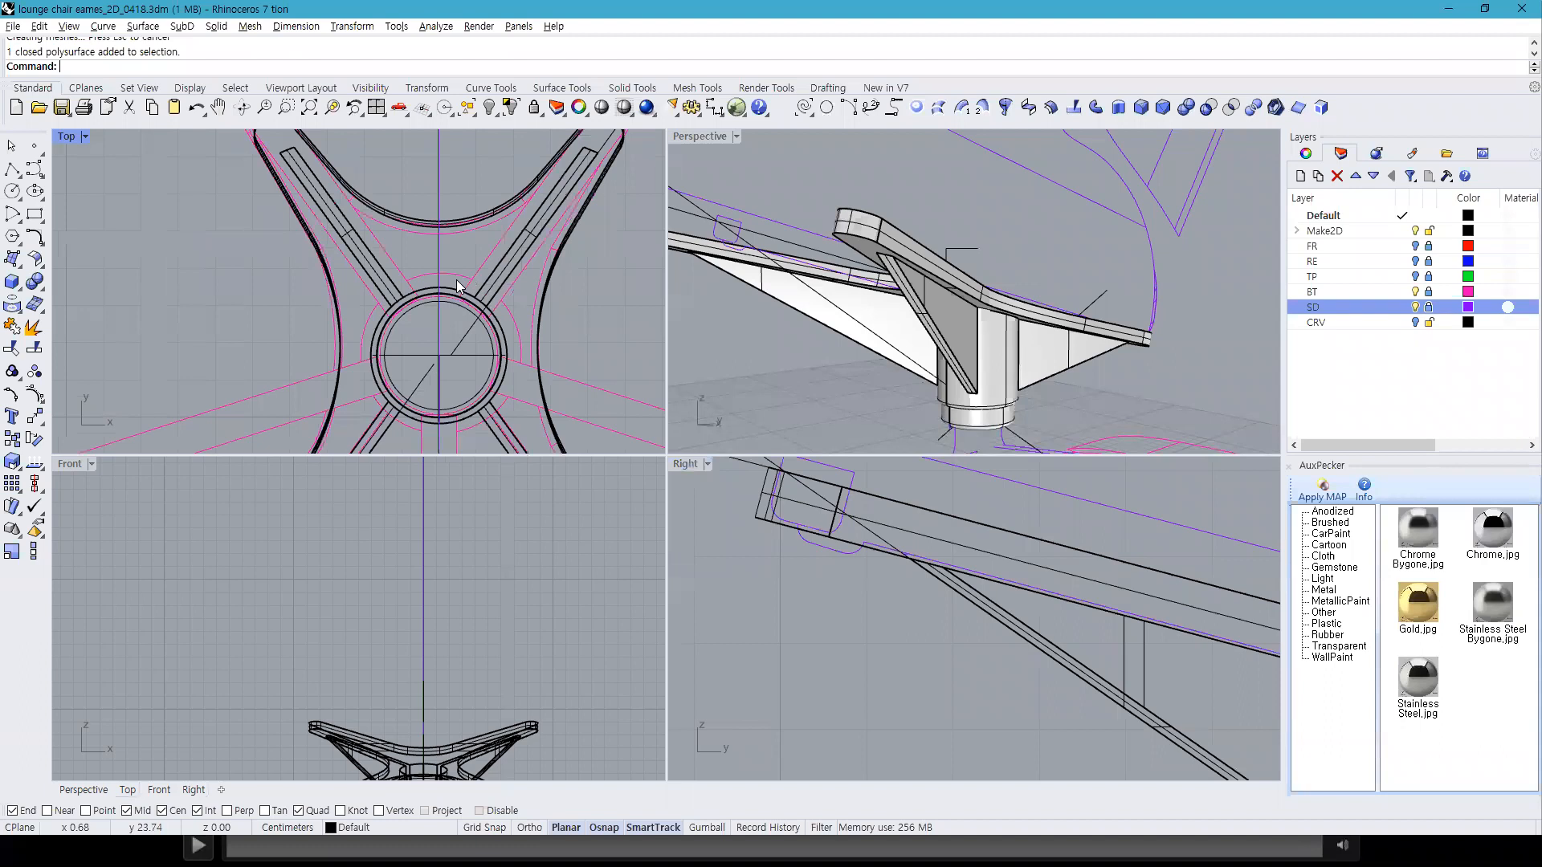
pyautogui.click(11, 278)
pyautogui.click(59, 294)
pyautogui.moveTo(428, 344); pyautogui.dragTo(310, 132, button='right')
pyautogui.moveTo(591, 333); pyautogui.dragTo(417, 173, button='right')
pyautogui.scroll(12, 514, 393)
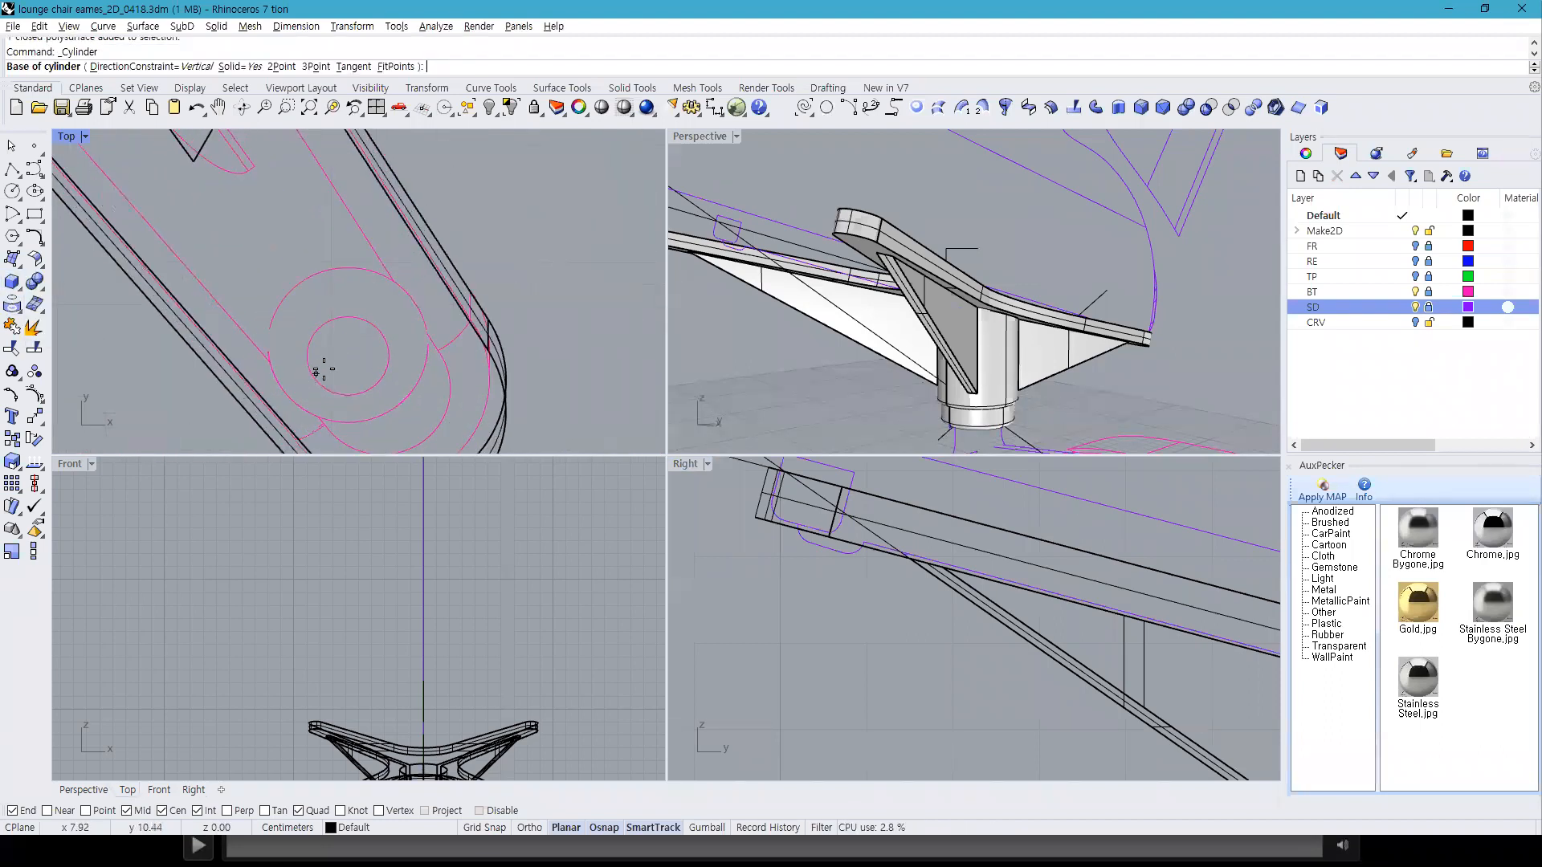
pyautogui.scroll(5, 325, 366)
pyautogui.click(366, 346)
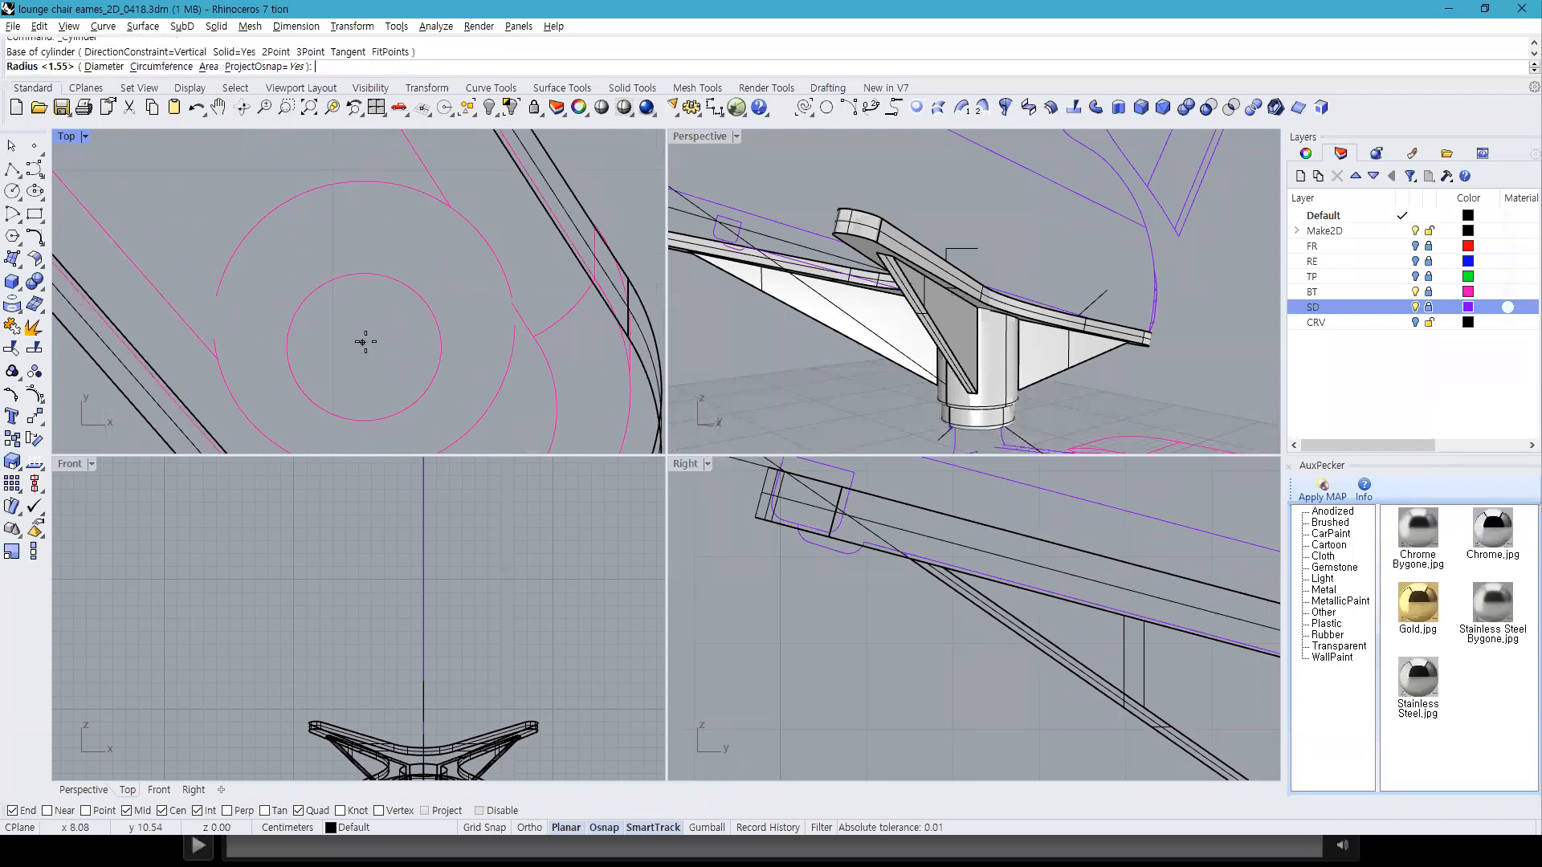
pyautogui.click(516, 345)
pyautogui.scroll(-2, 542, 385)
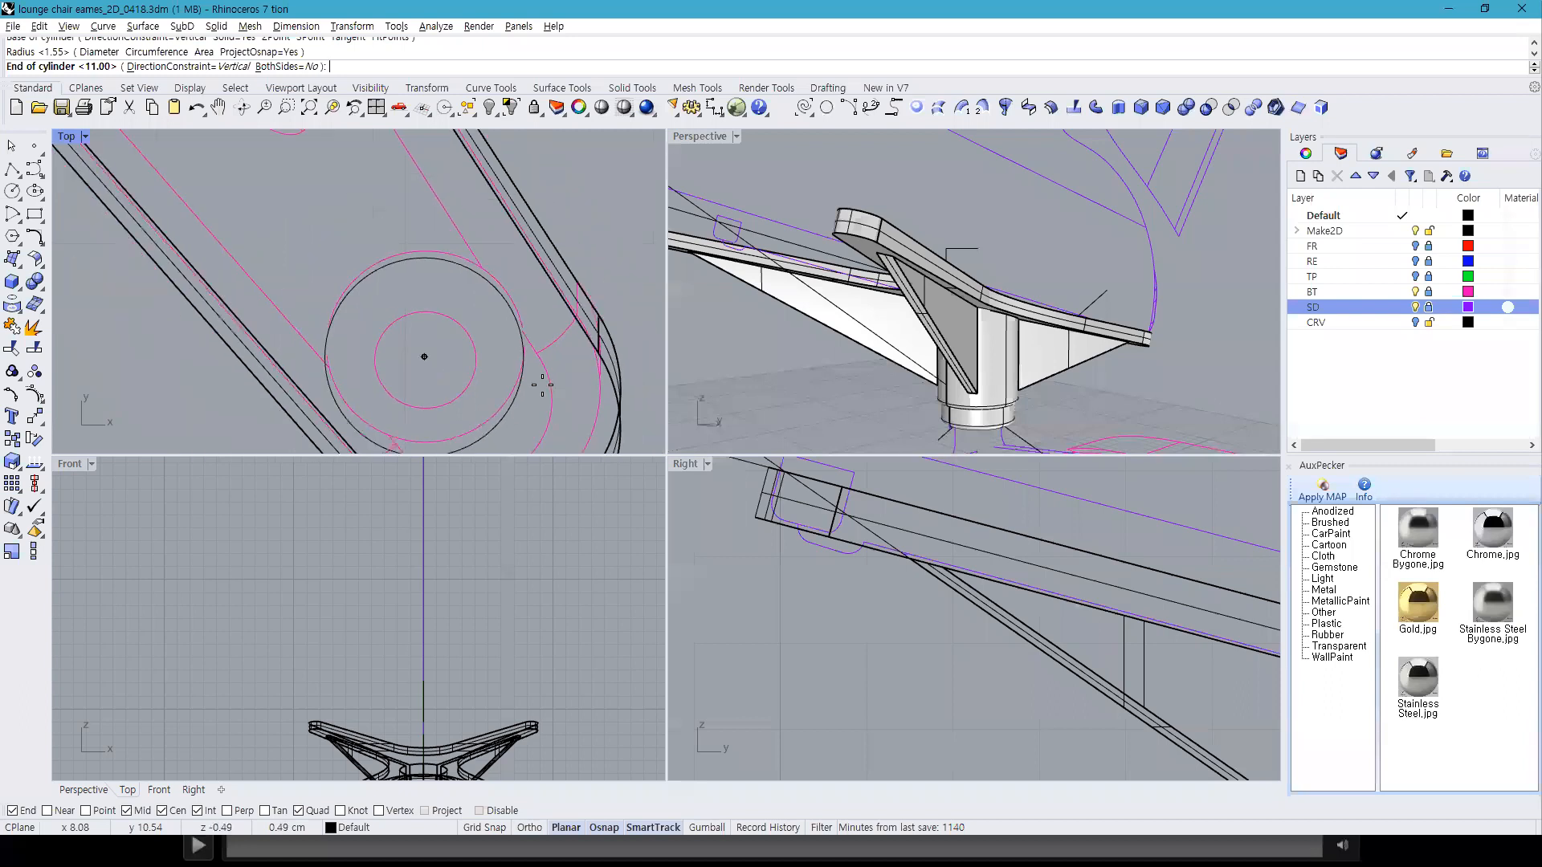
pyautogui.scroll(-2, 542, 386)
pyautogui.scroll(-20, 863, 614)
pyautogui.moveTo(840, 690); pyautogui.dragTo(828, 588, button='right')
pyautogui.scroll(10, 851, 666)
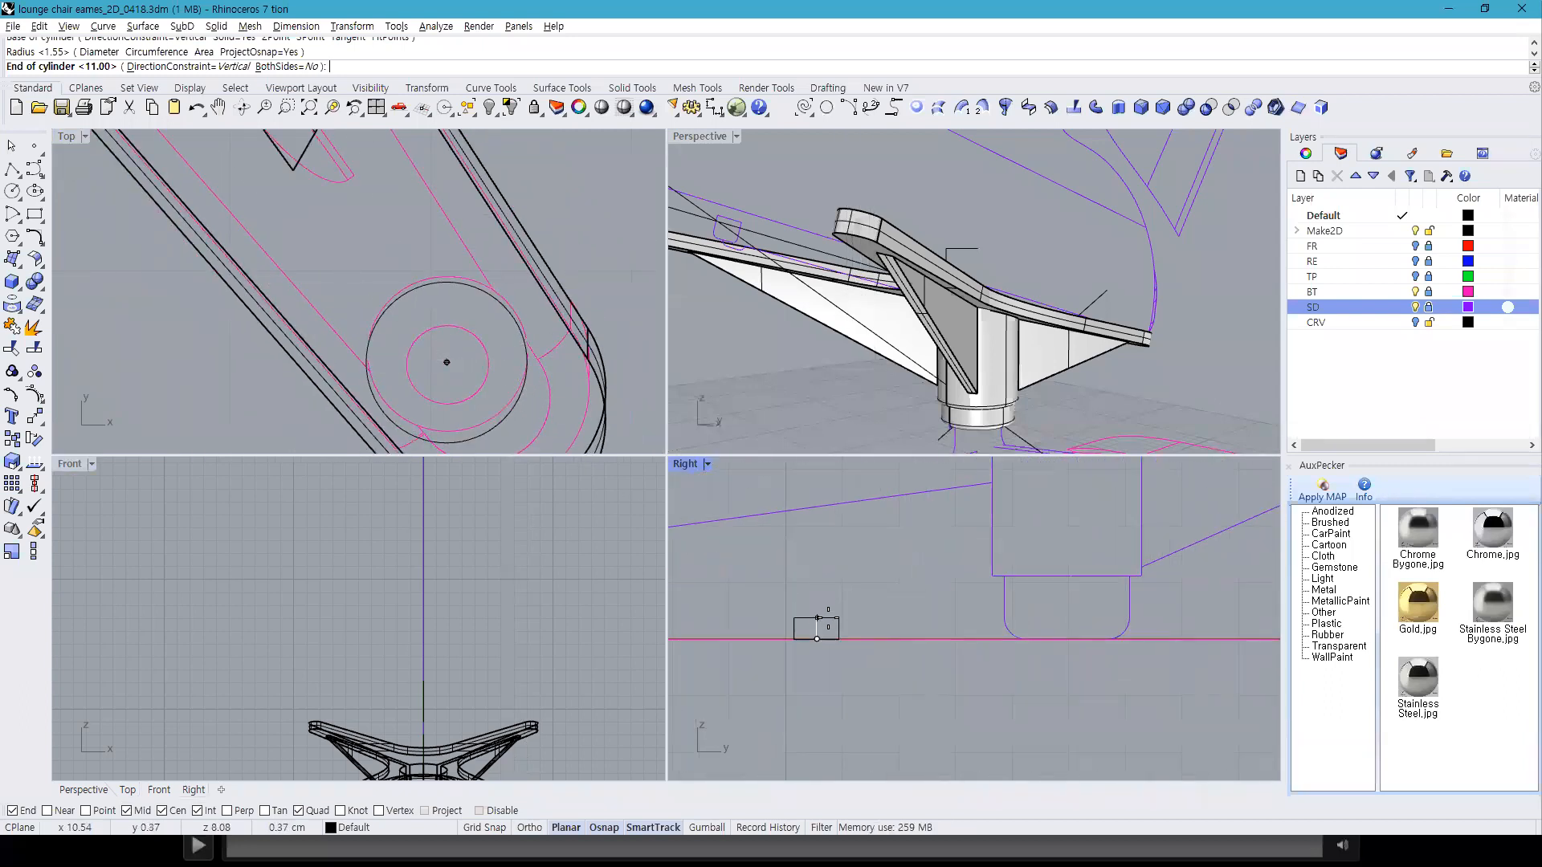
pyautogui.click(816, 618)
pyautogui.click(835, 626)
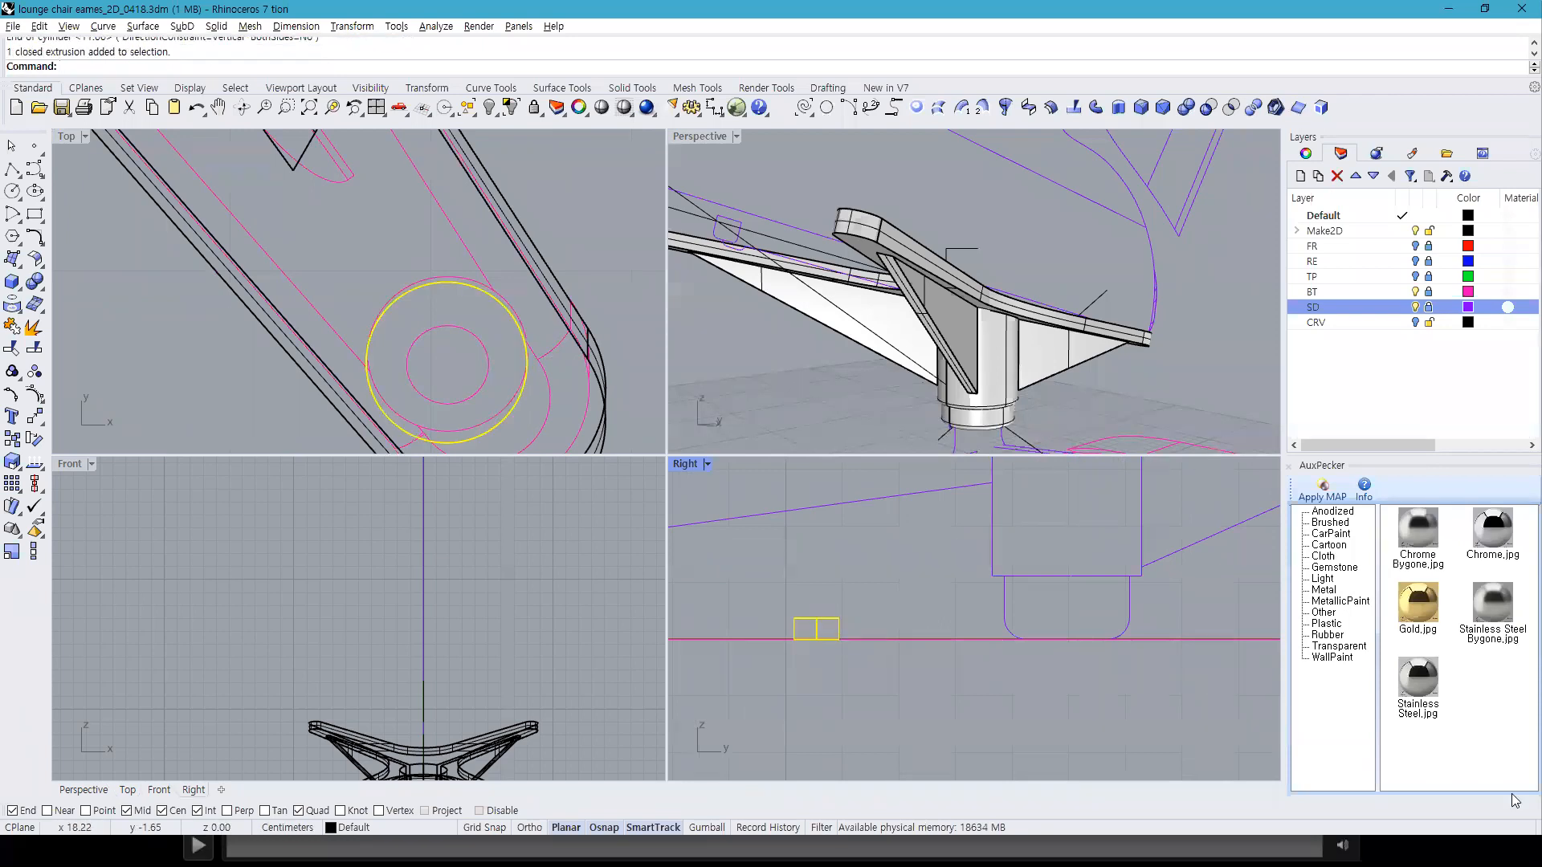
# Step: Switch to the browser, open grabcad.com in a new tab and search its model library for "bolt nut"
pyautogui.hotkey('alt', 'Tab')
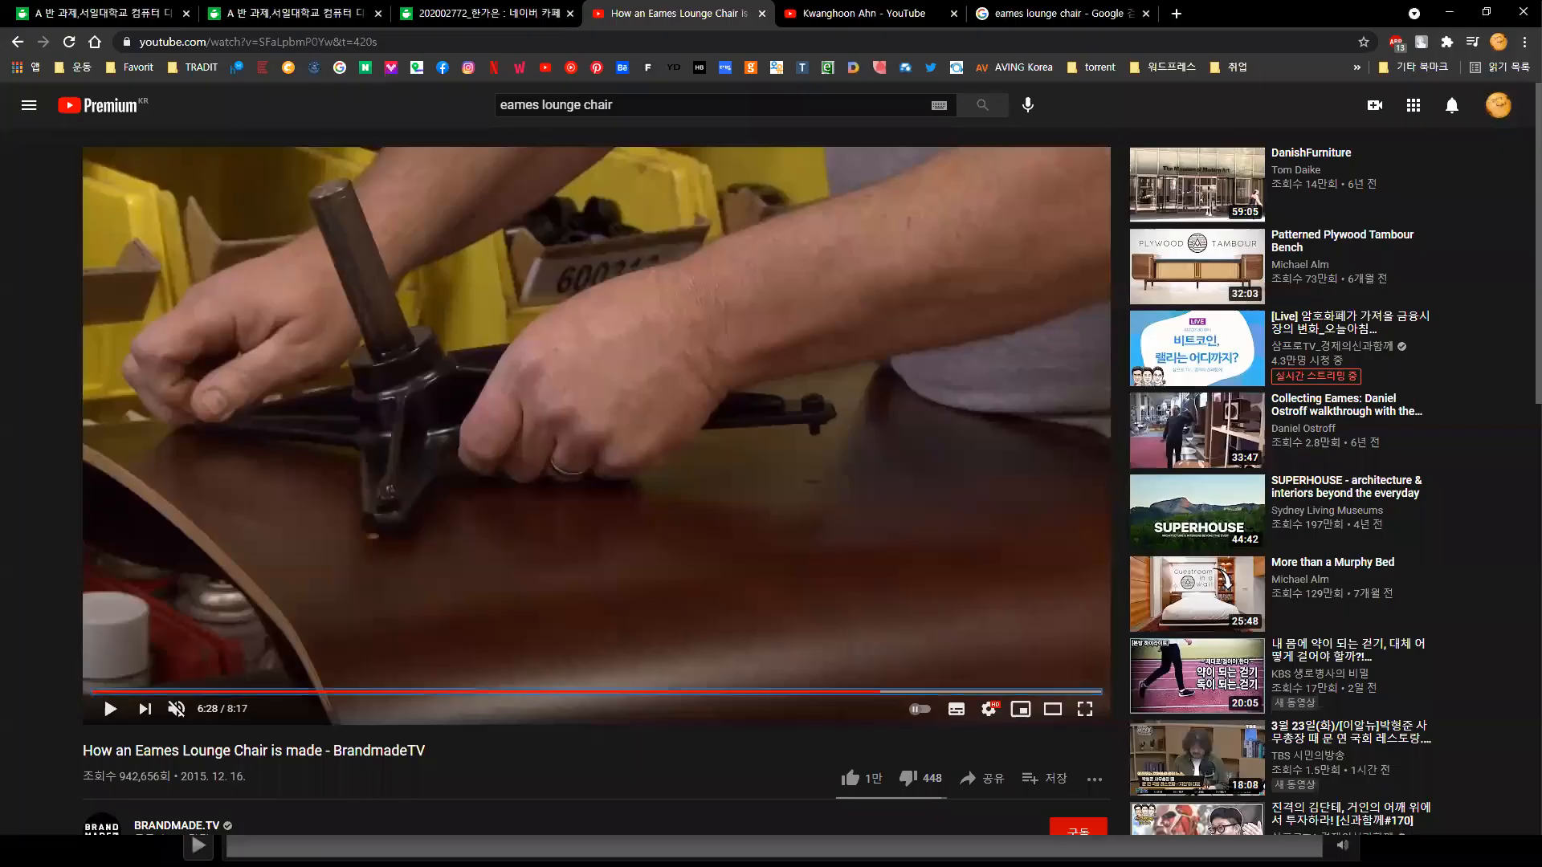
pyautogui.click(1177, 14)
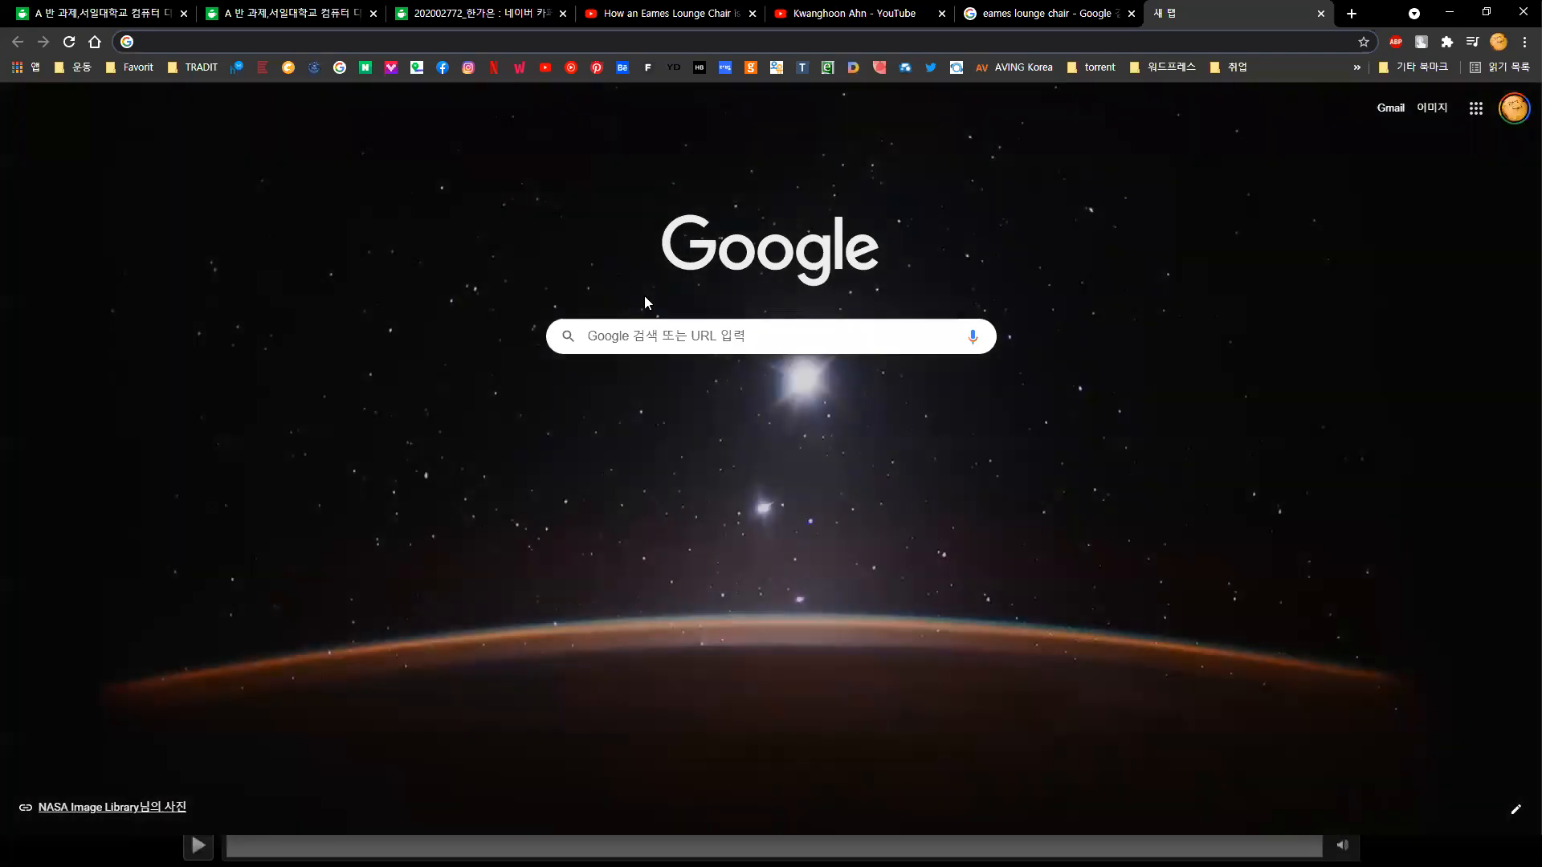
pyautogui.write('grabcad.com')
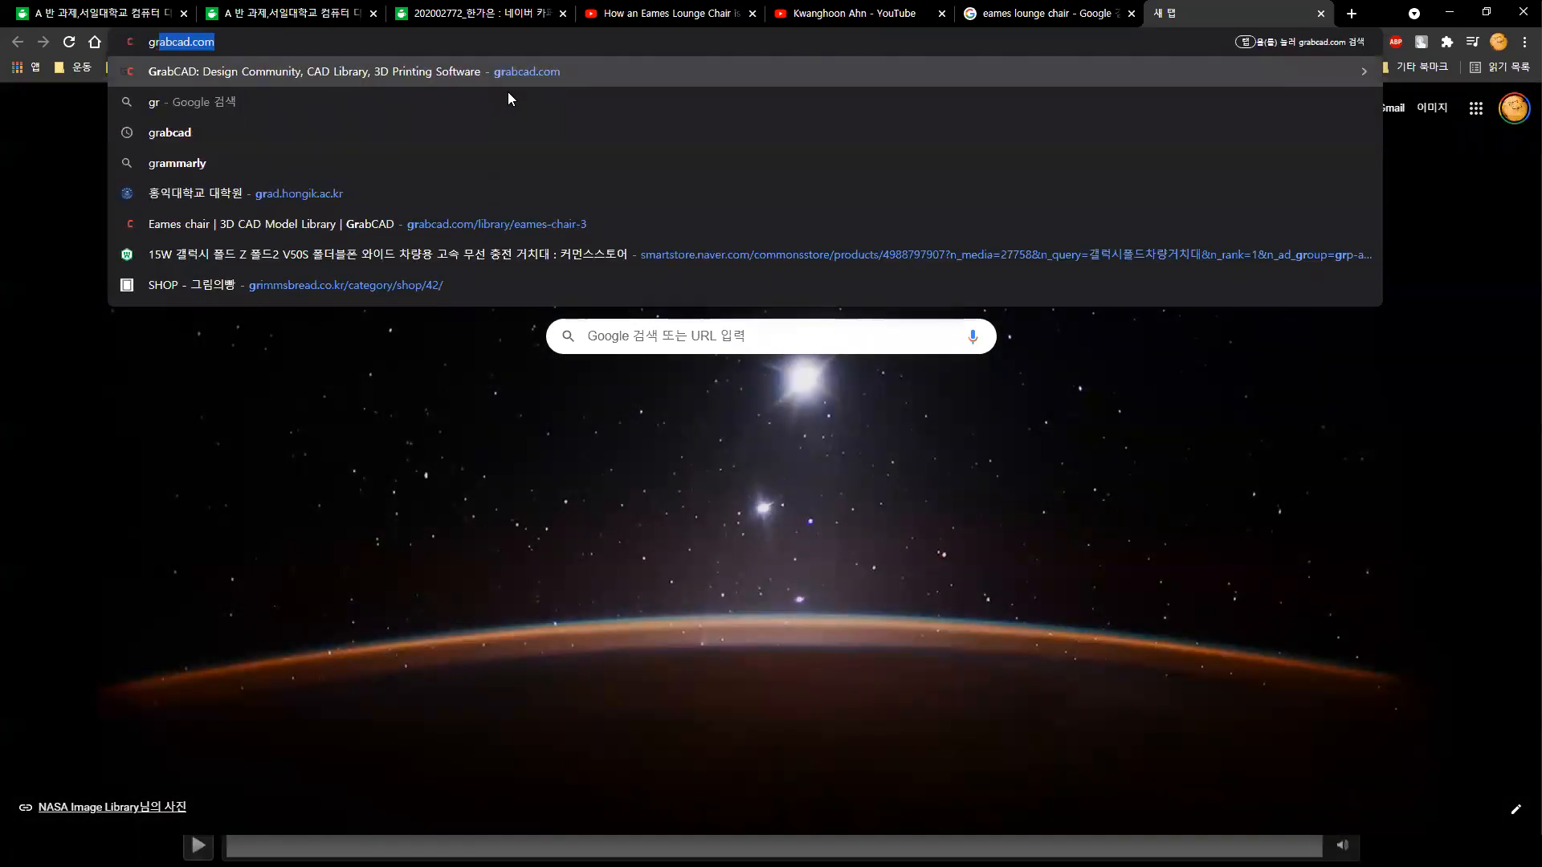
pyautogui.press('Return')
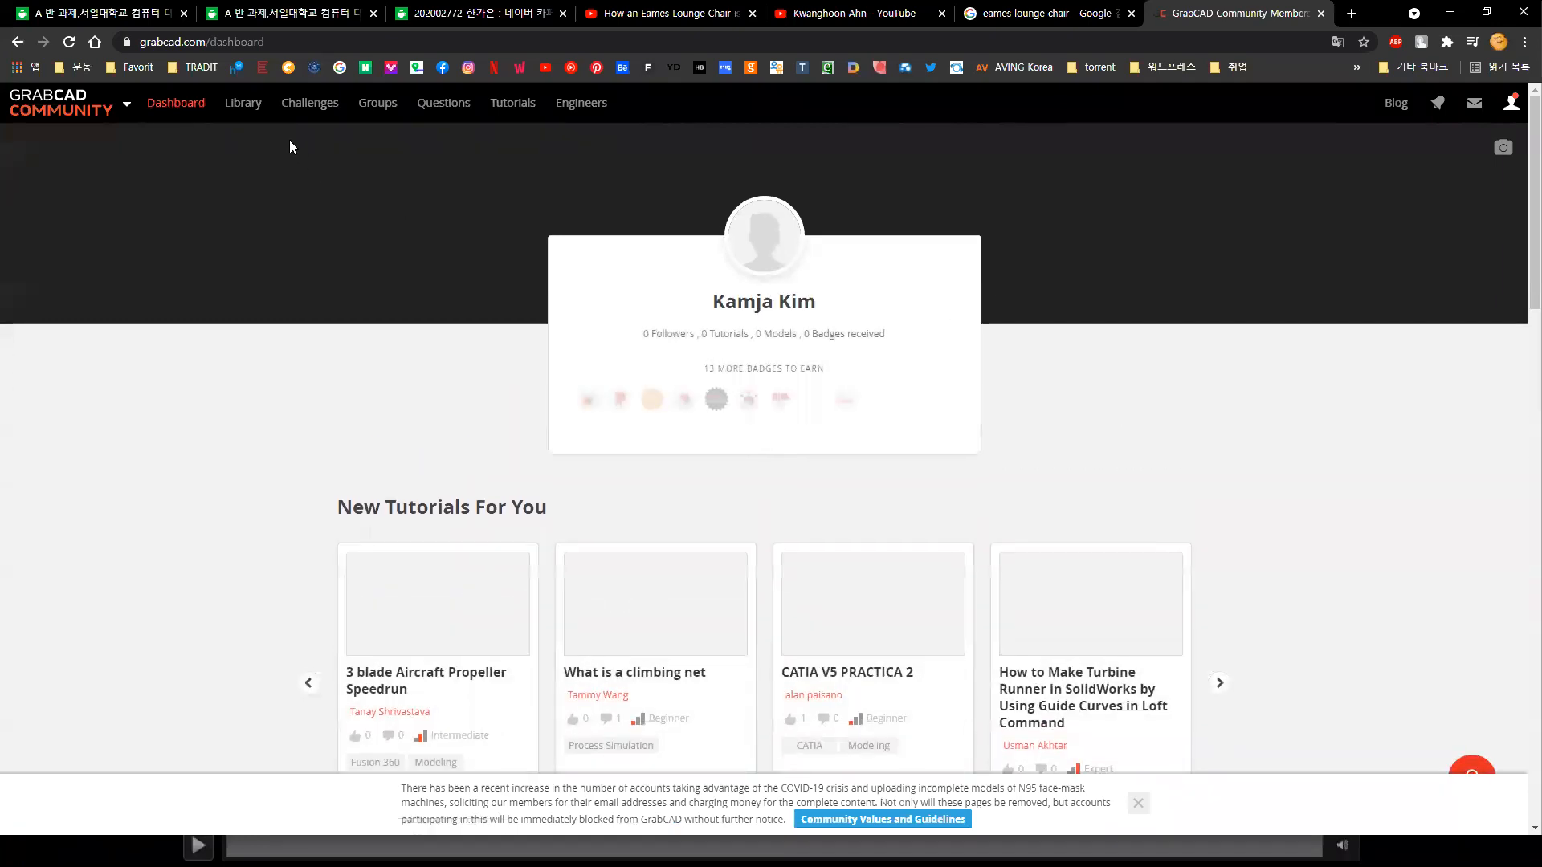
pyautogui.click(252, 109)
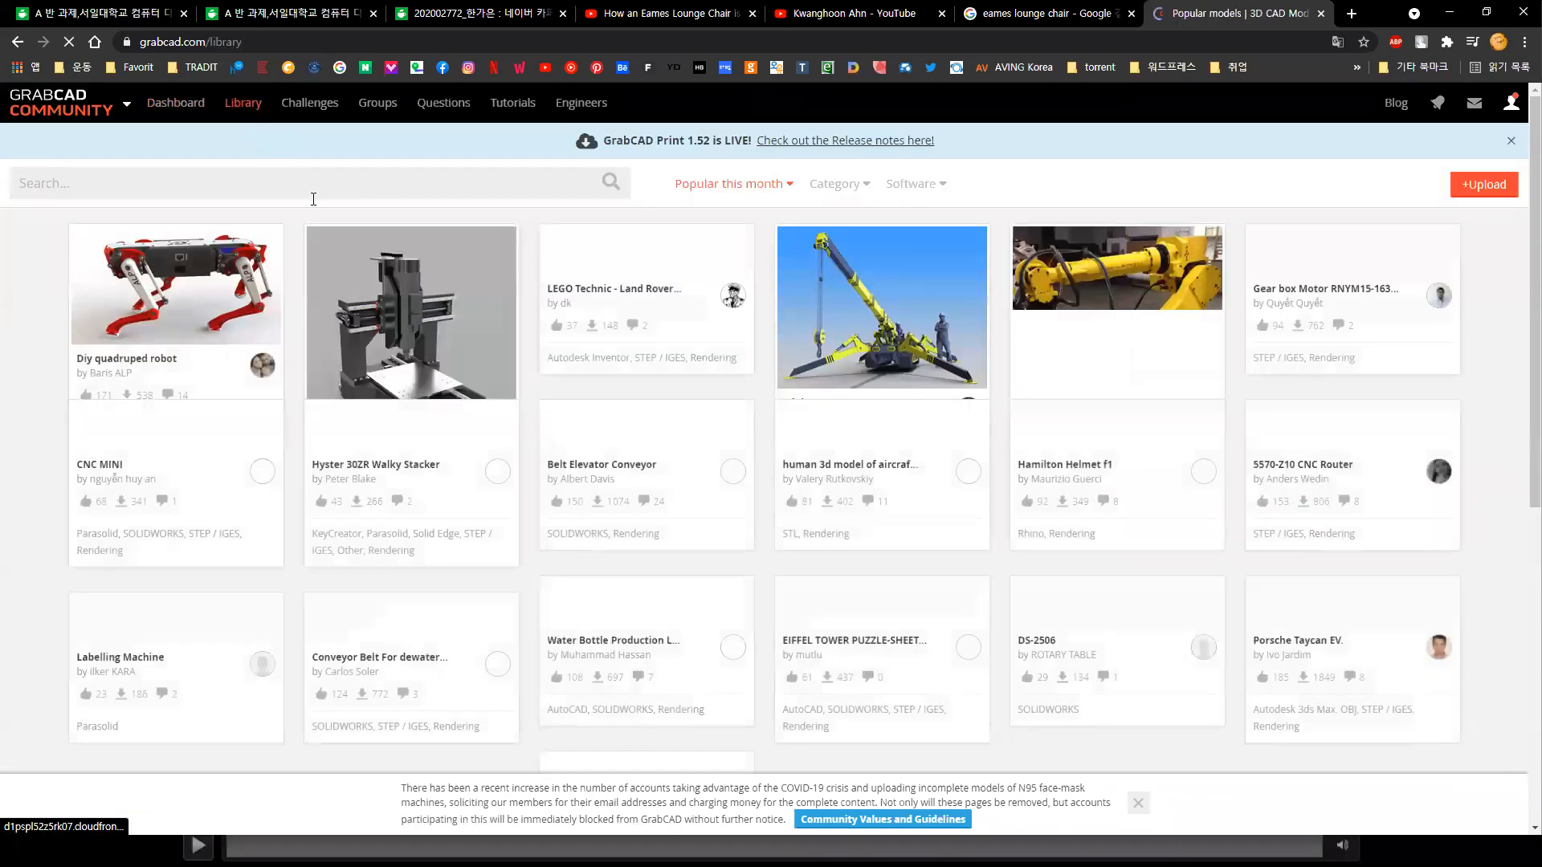
pyautogui.click(315, 184)
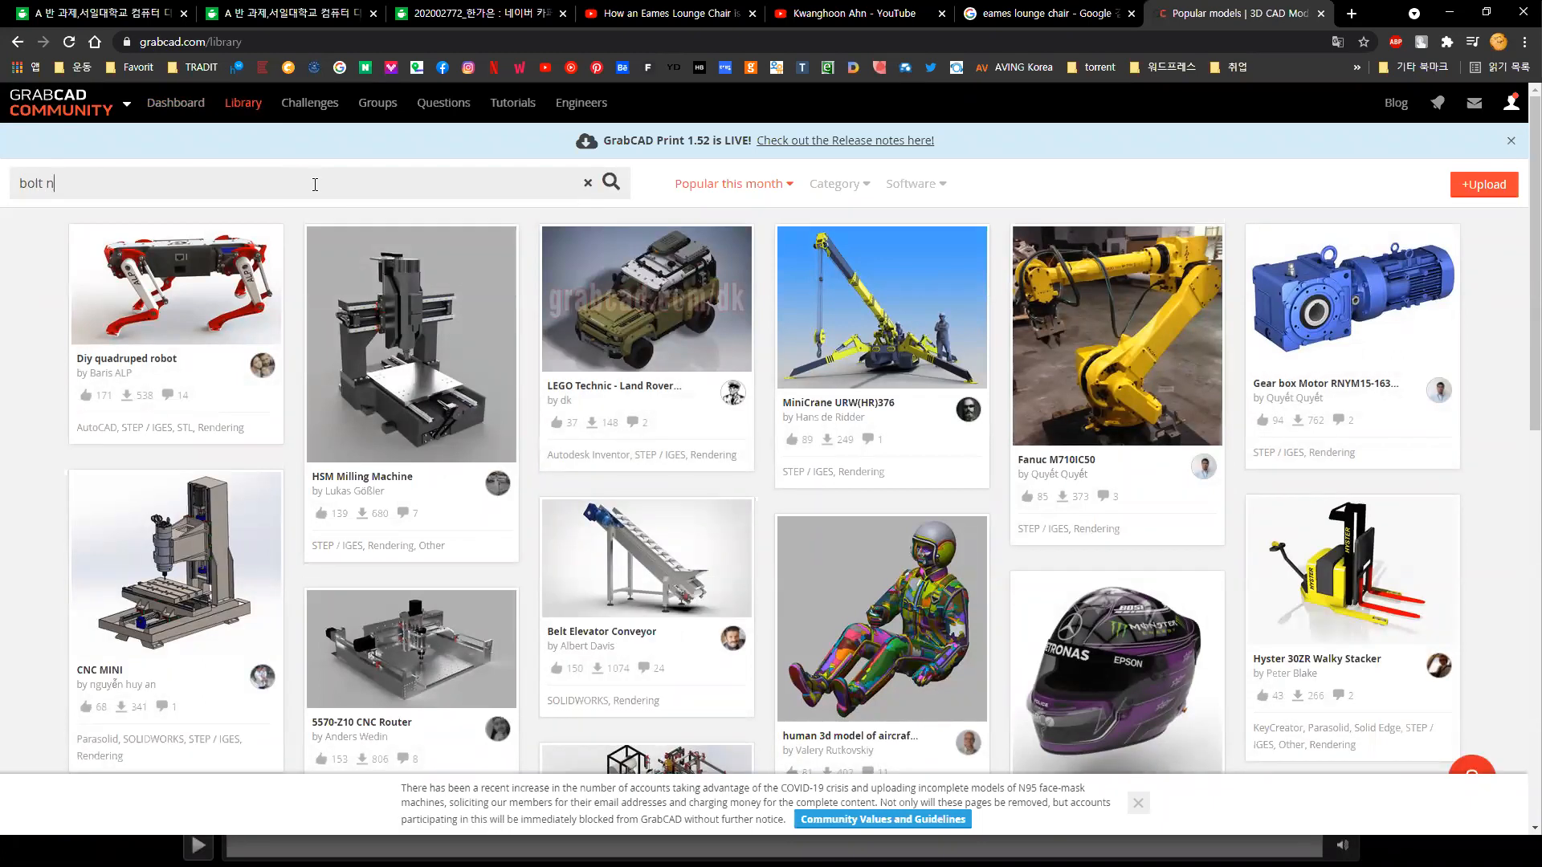
pyautogui.press('Return')
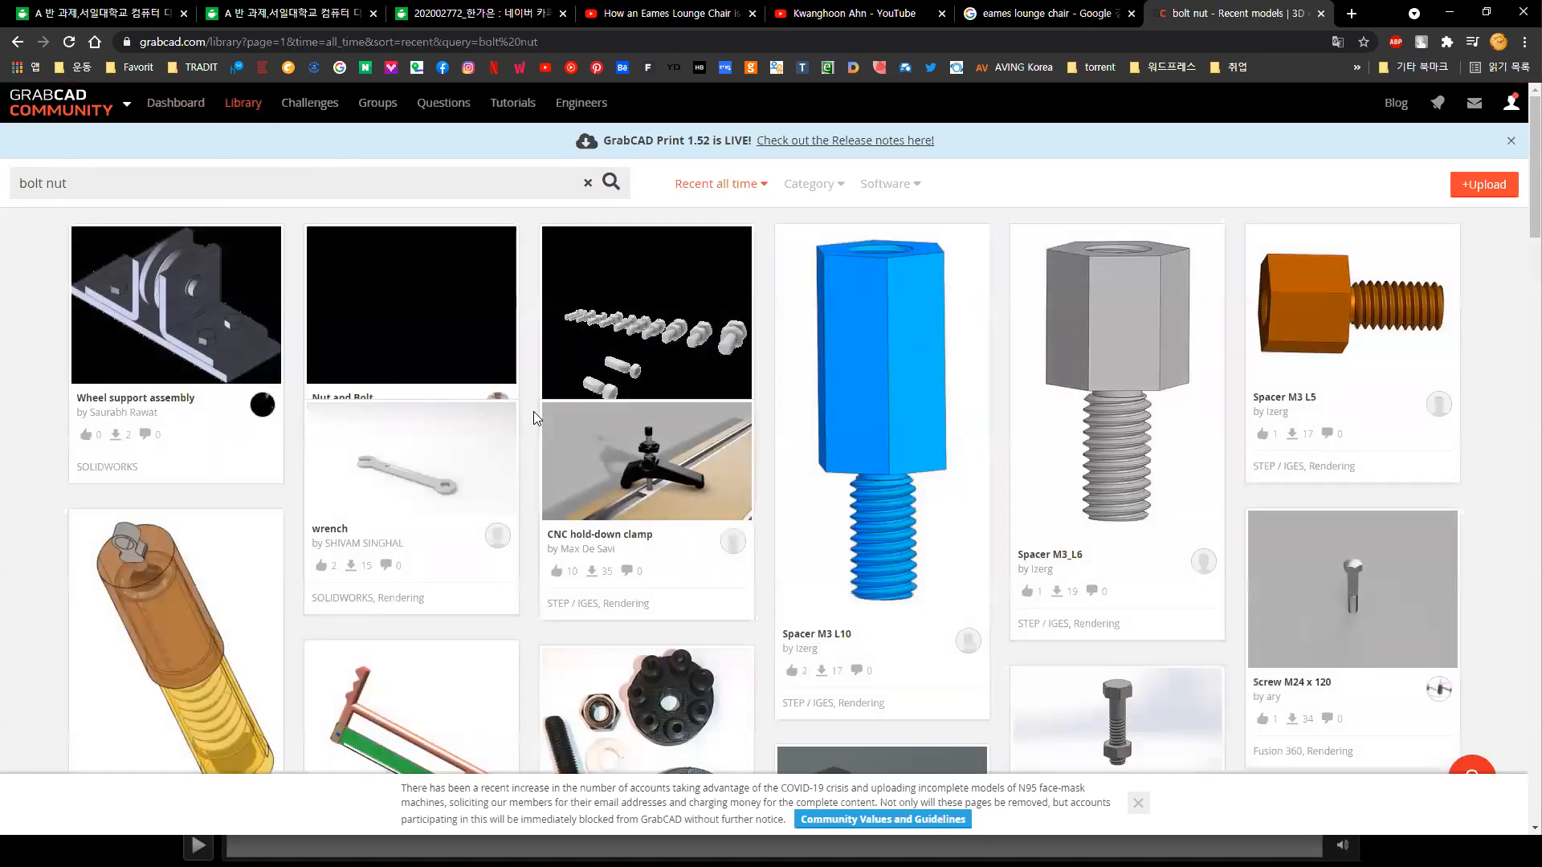
# Step: Sort the results by most downloaded of all time, check the "Screws, nuts & washers" model and look through the other fasteners
pyautogui.click(761, 191)
pyautogui.click(759, 193)
pyautogui.click(758, 195)
pyautogui.click(737, 304)
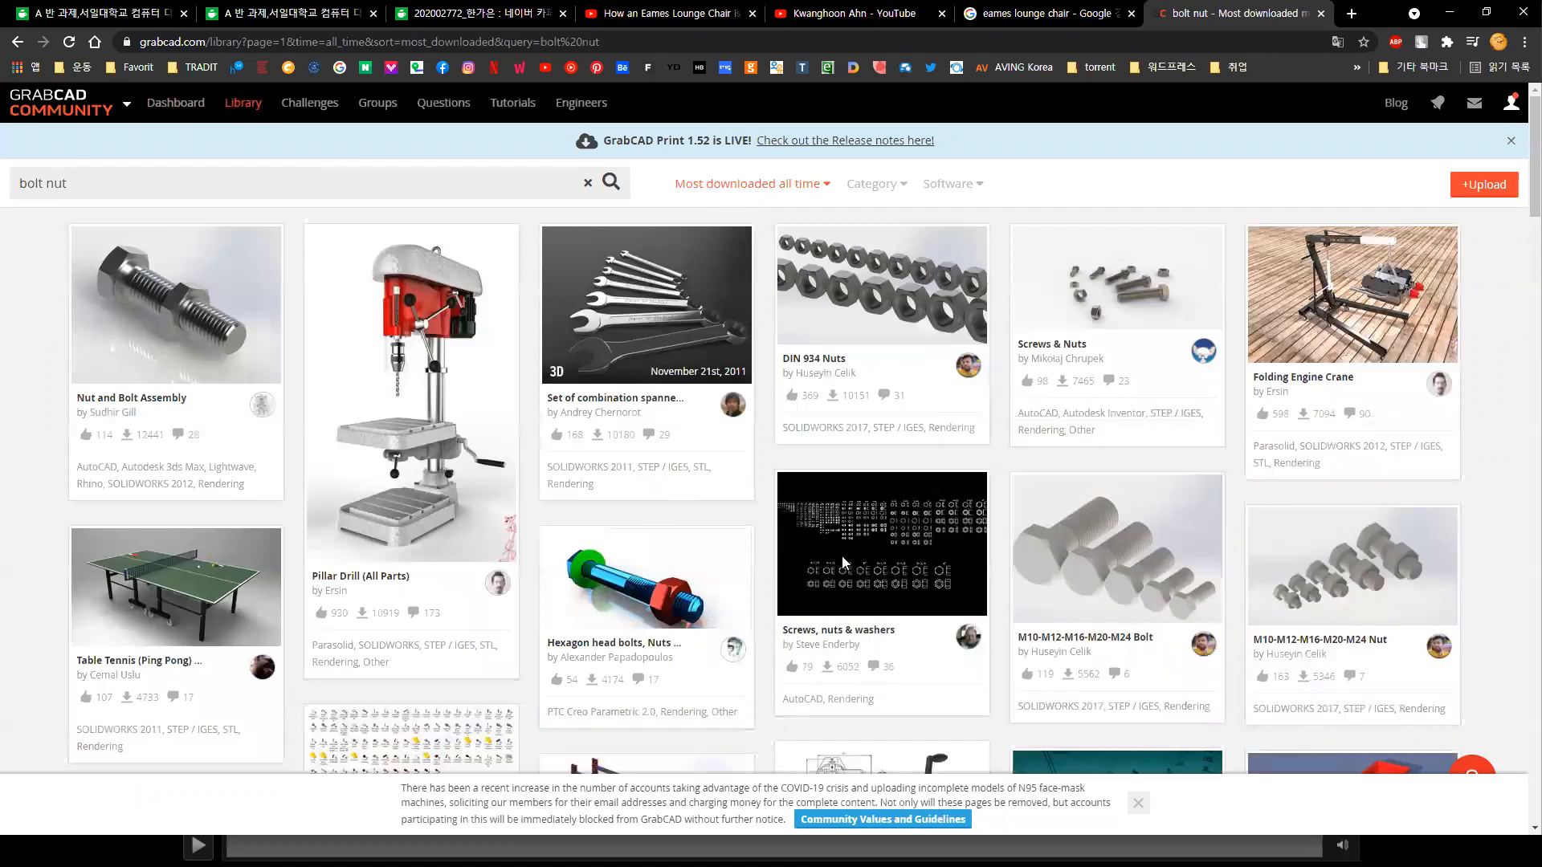
pyautogui.click(877, 592)
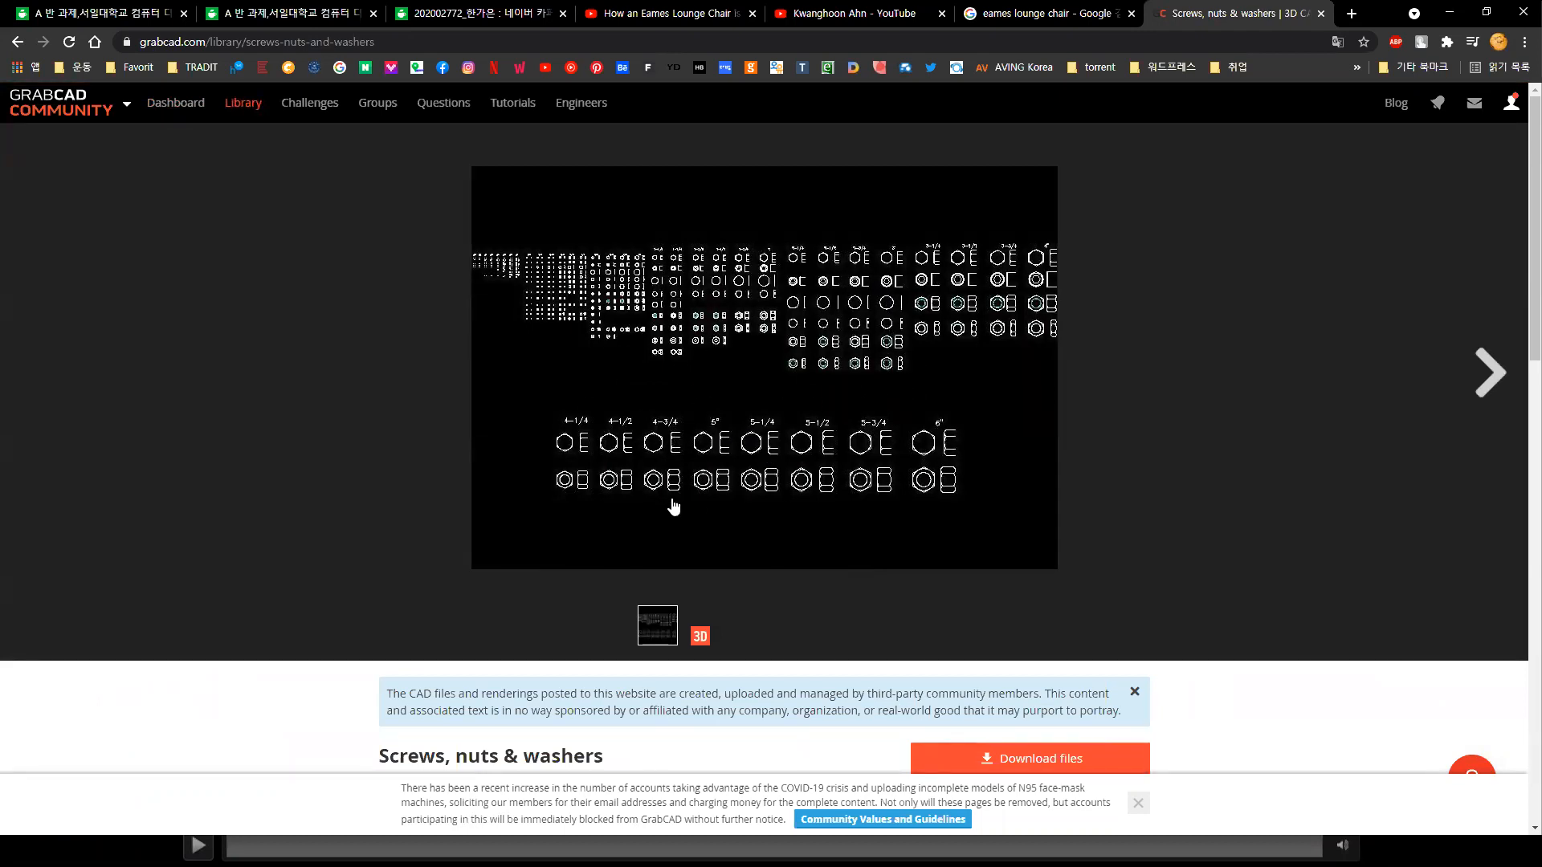
pyautogui.hotkey('alt', 'Left')
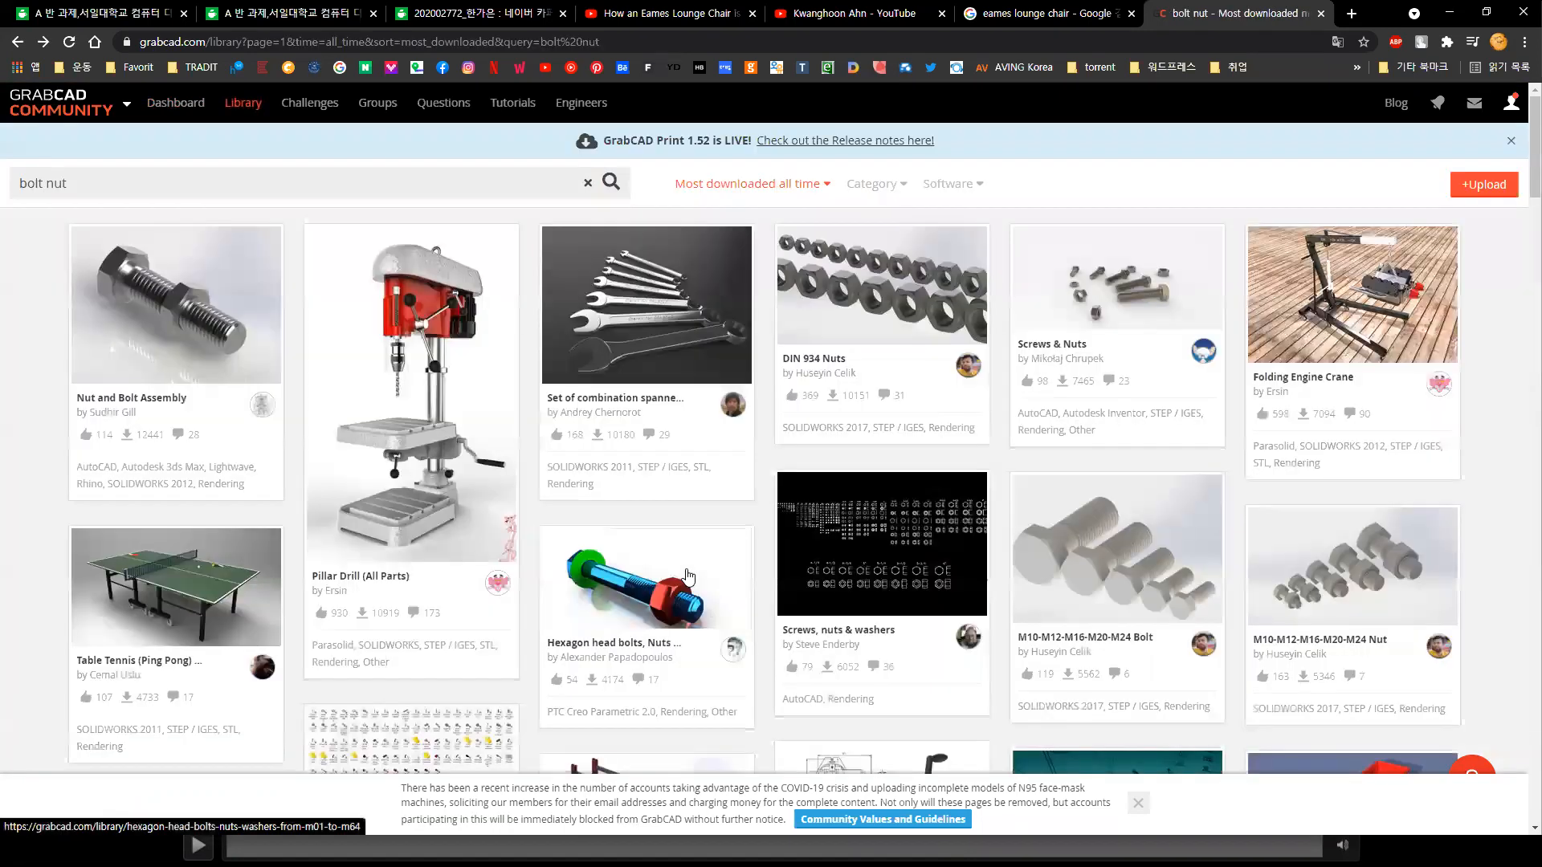
pyautogui.scroll(-2, 687, 575)
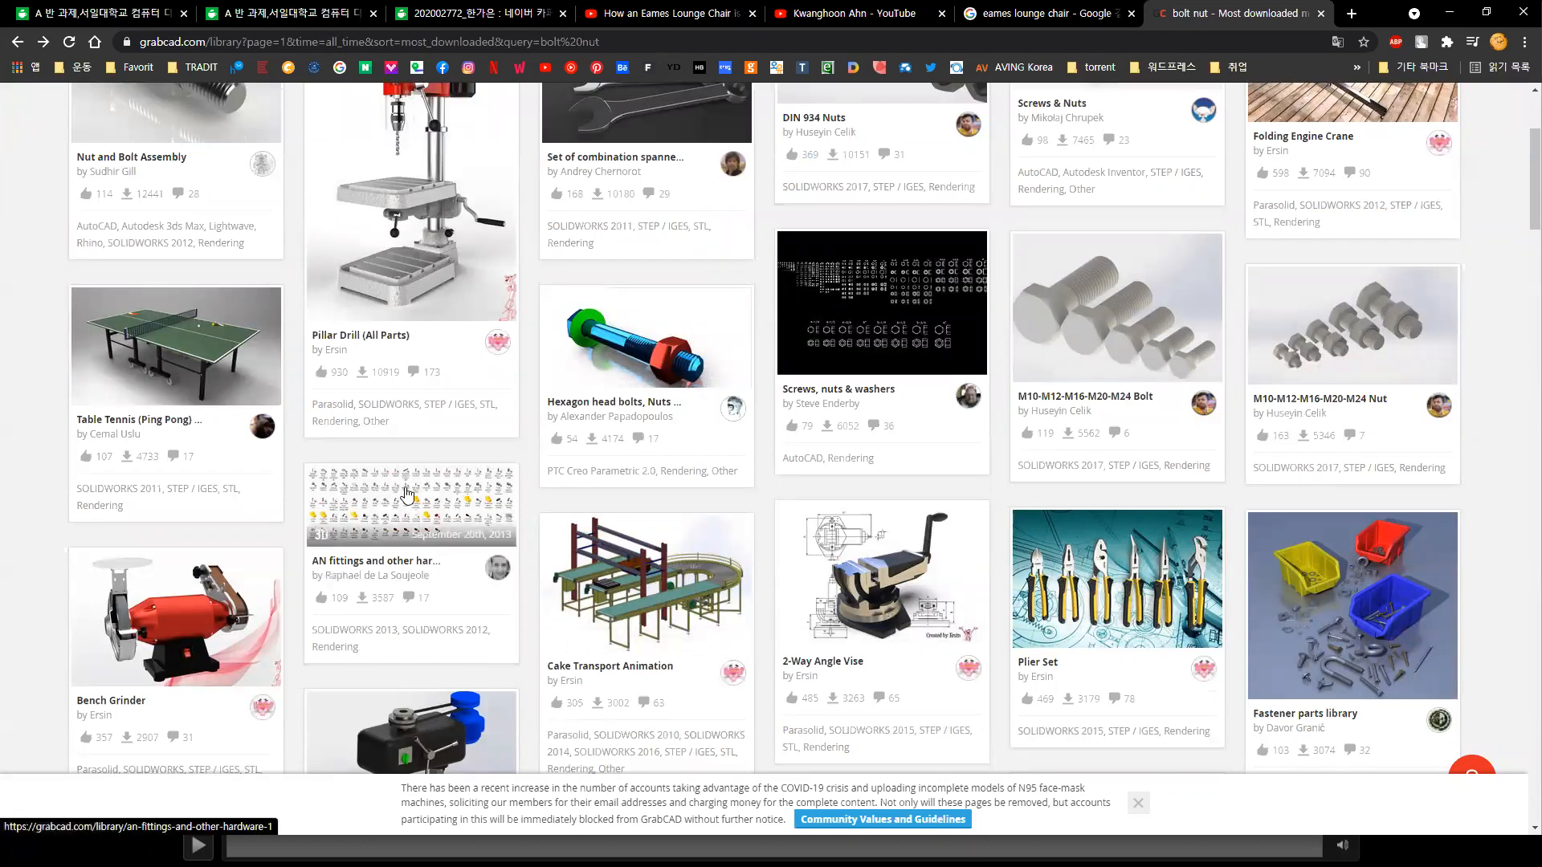
pyautogui.scroll(-2, 374, 664)
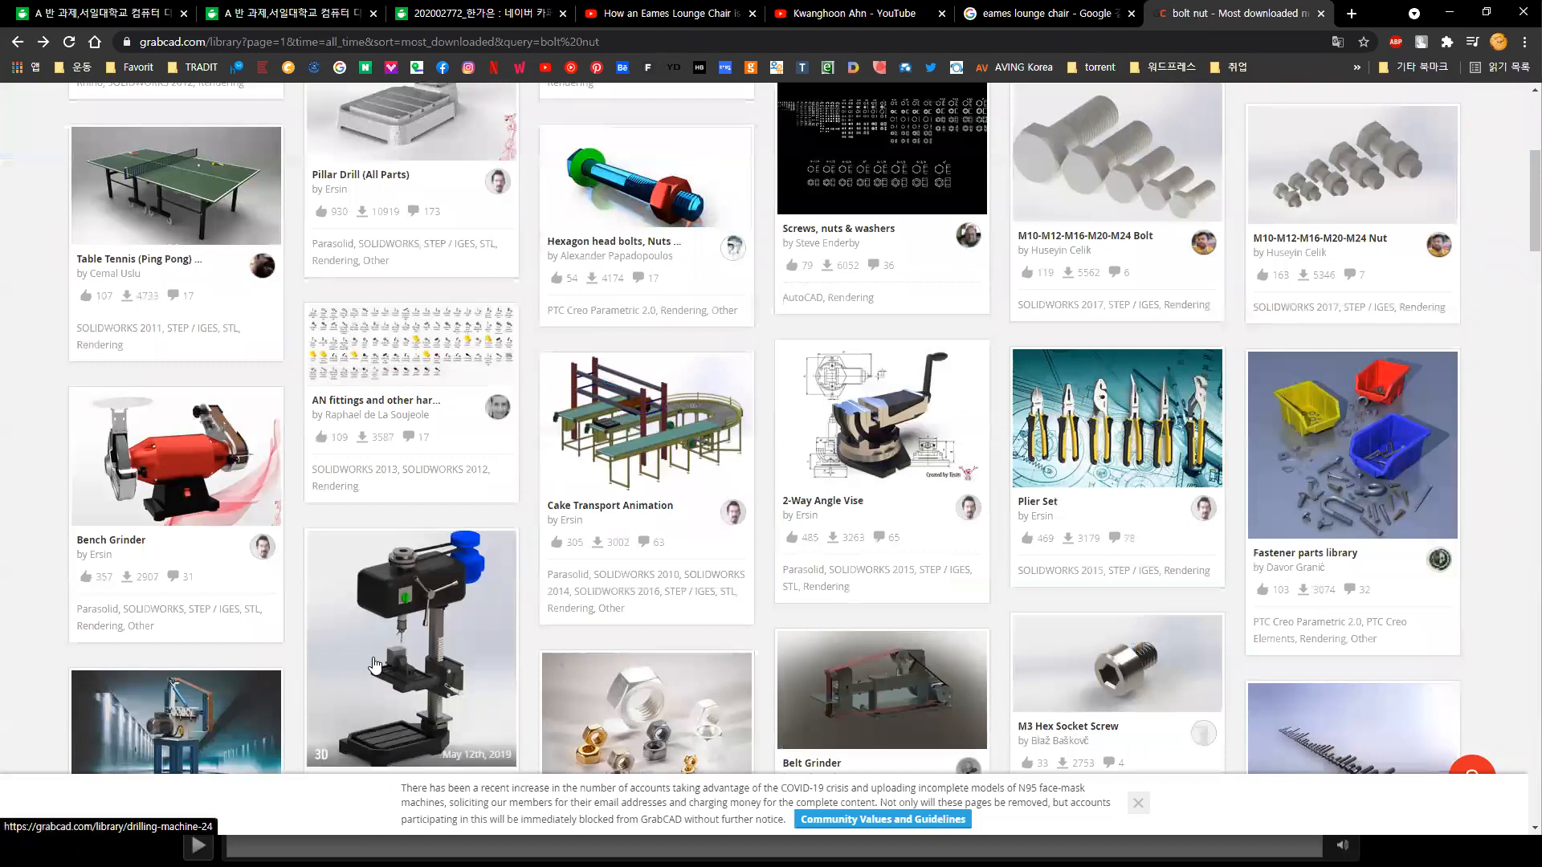
pyautogui.scroll(-3, 375, 664)
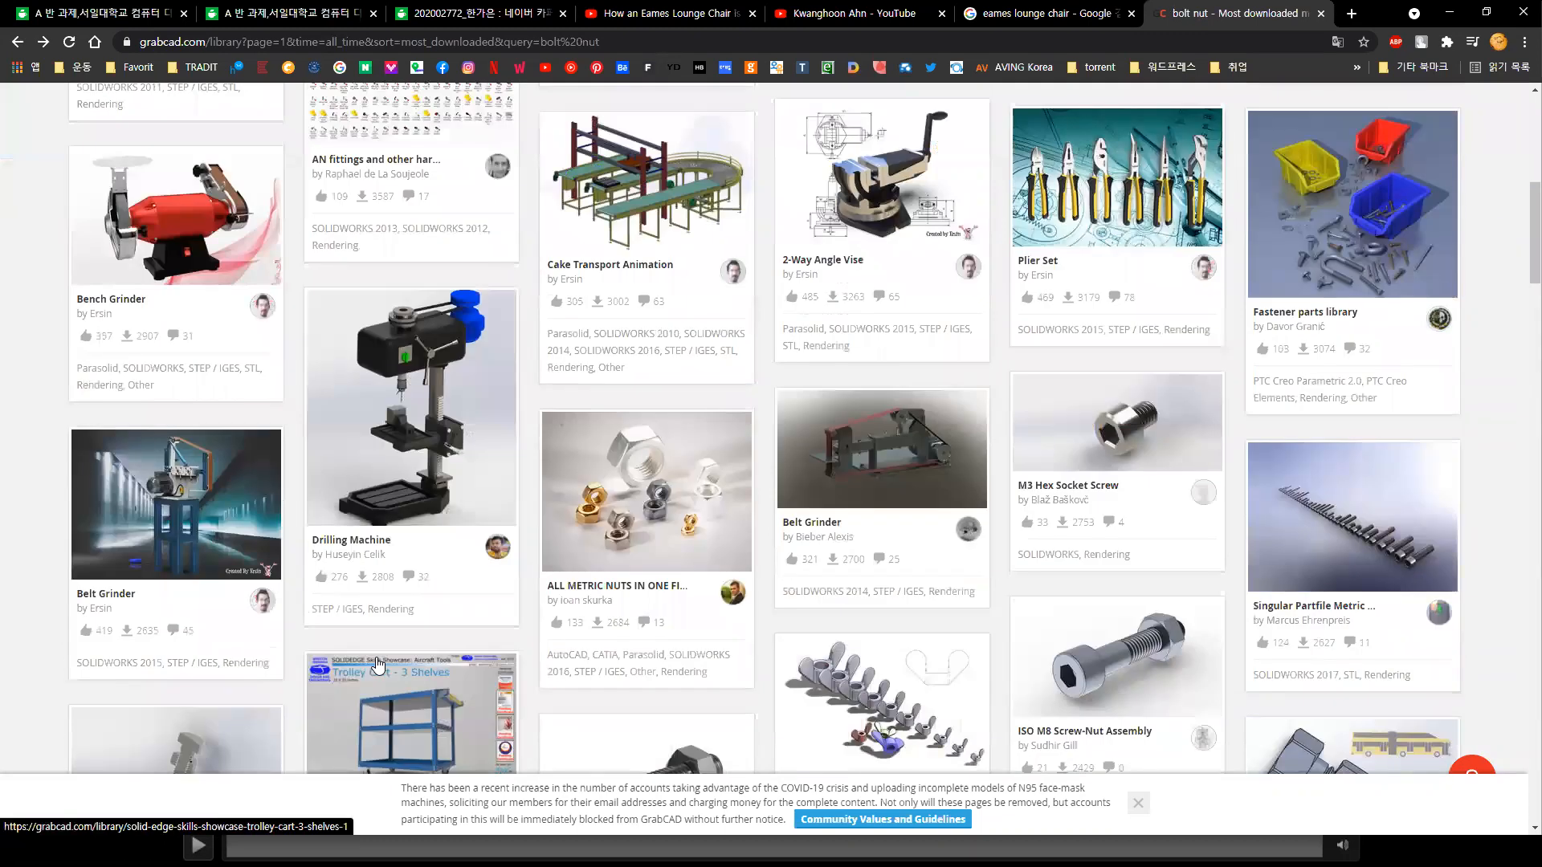
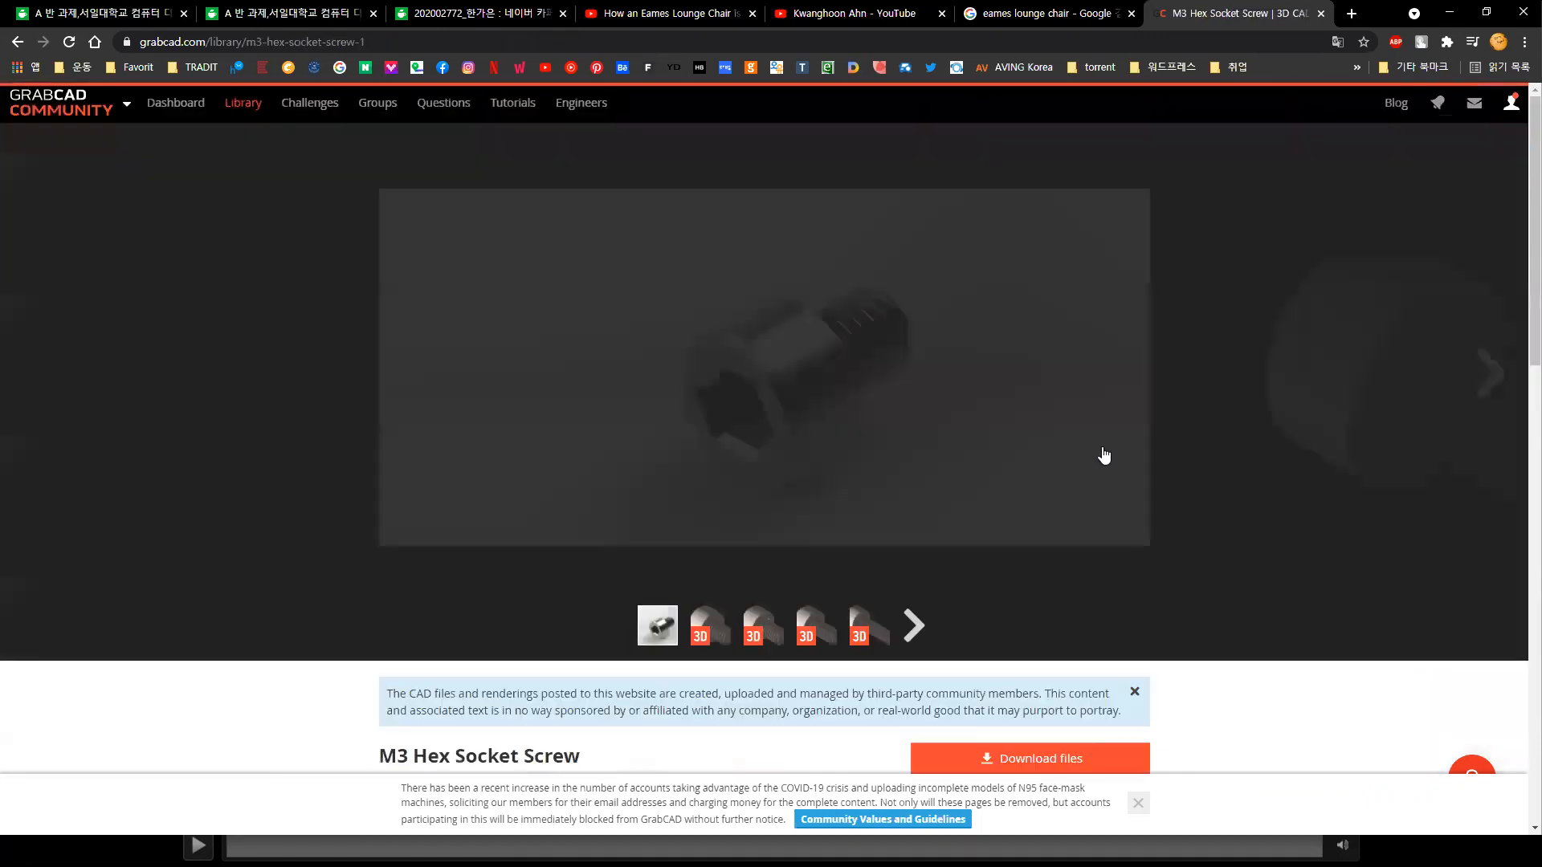
# Step: Examine the M3 Hex Socket Screw's description and file list, go back to the results, and return to Rhino
pyautogui.scroll(-6, 1101, 454)
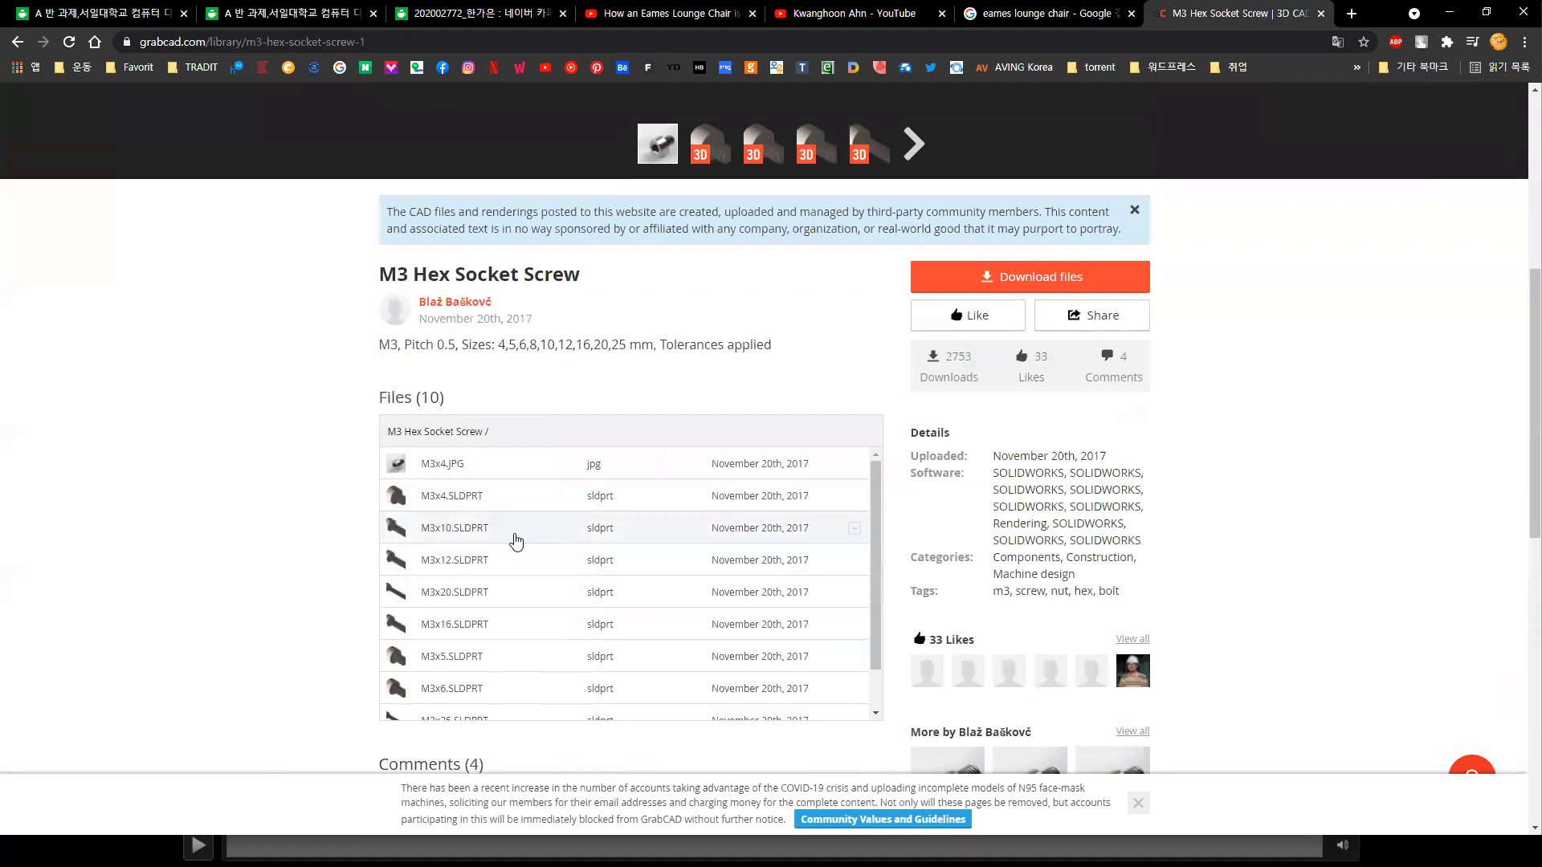
pyautogui.scroll(-3, 510, 578)
pyautogui.hotkey('alt', 'Left')
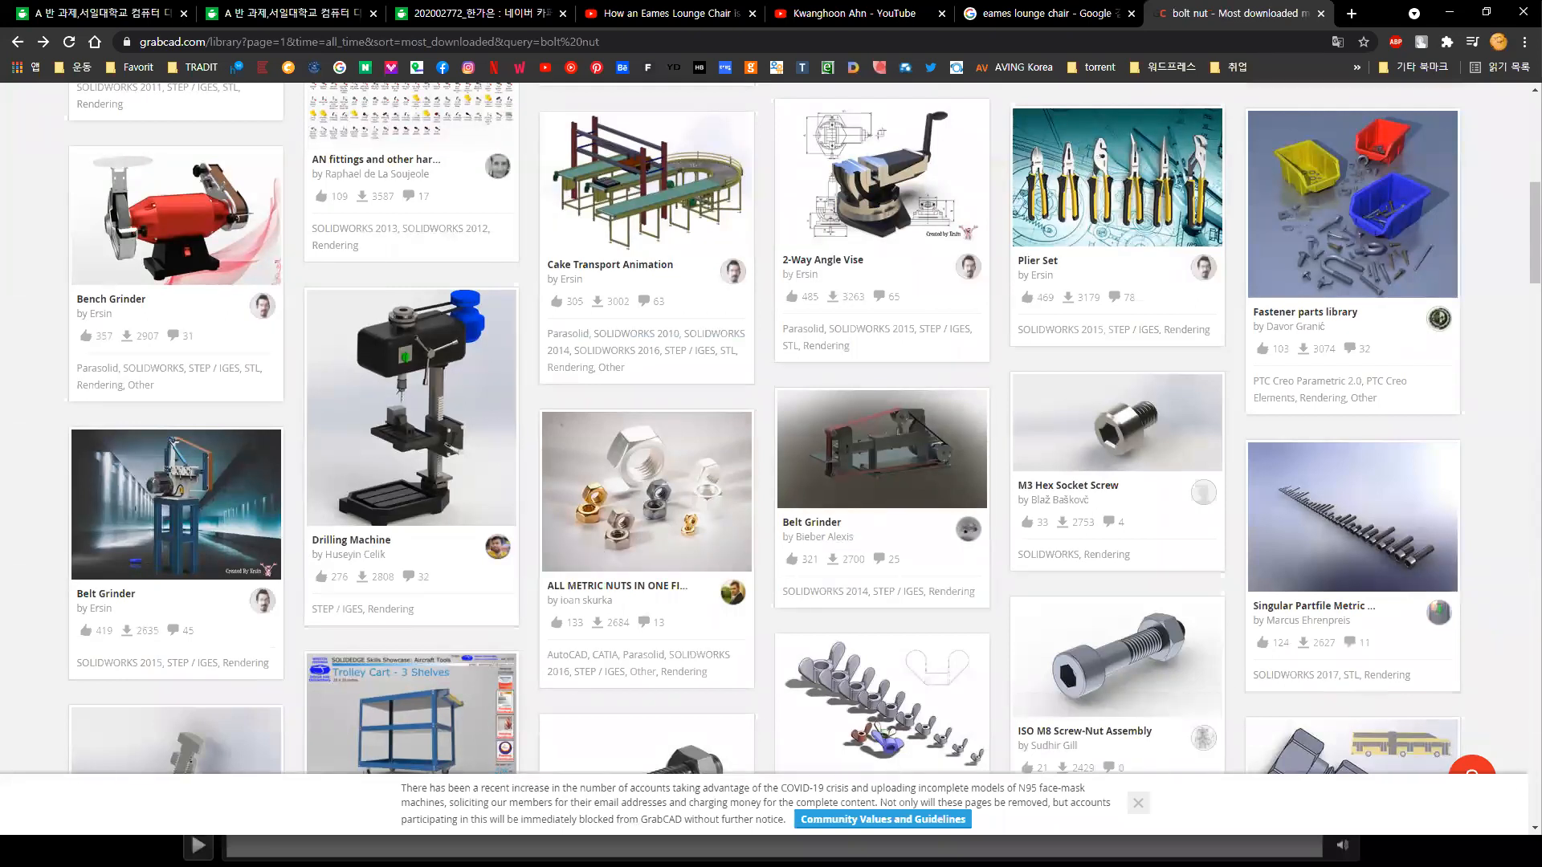
pyautogui.hotkey('alt', 'Tab')
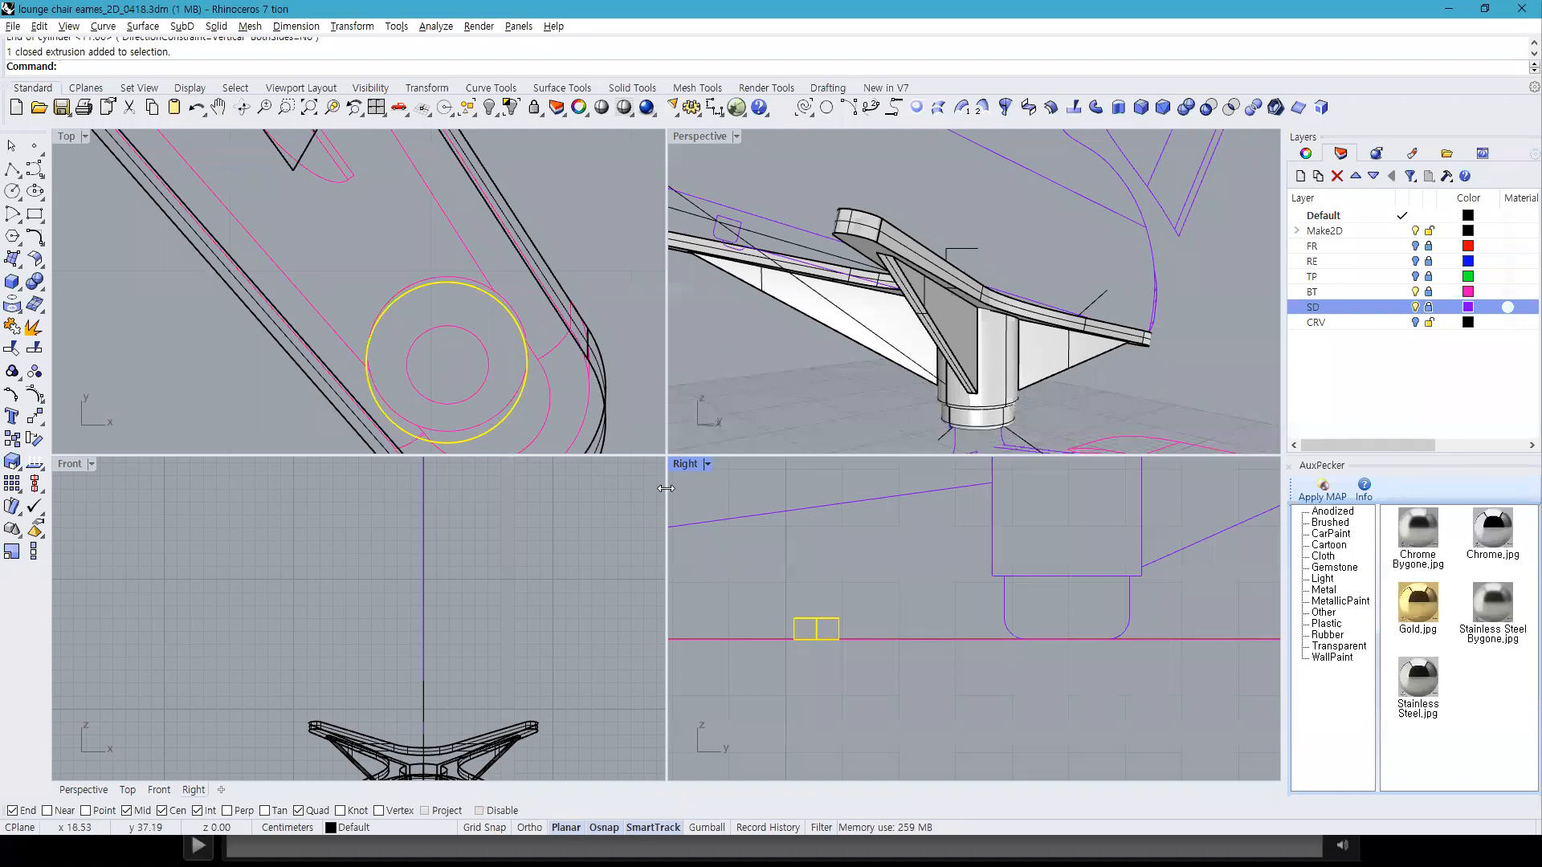
# Step: Draw a six-sided inscribed polygon centred on the cylinder's top face, just inside the small inner circle
pyautogui.click(12, 238)
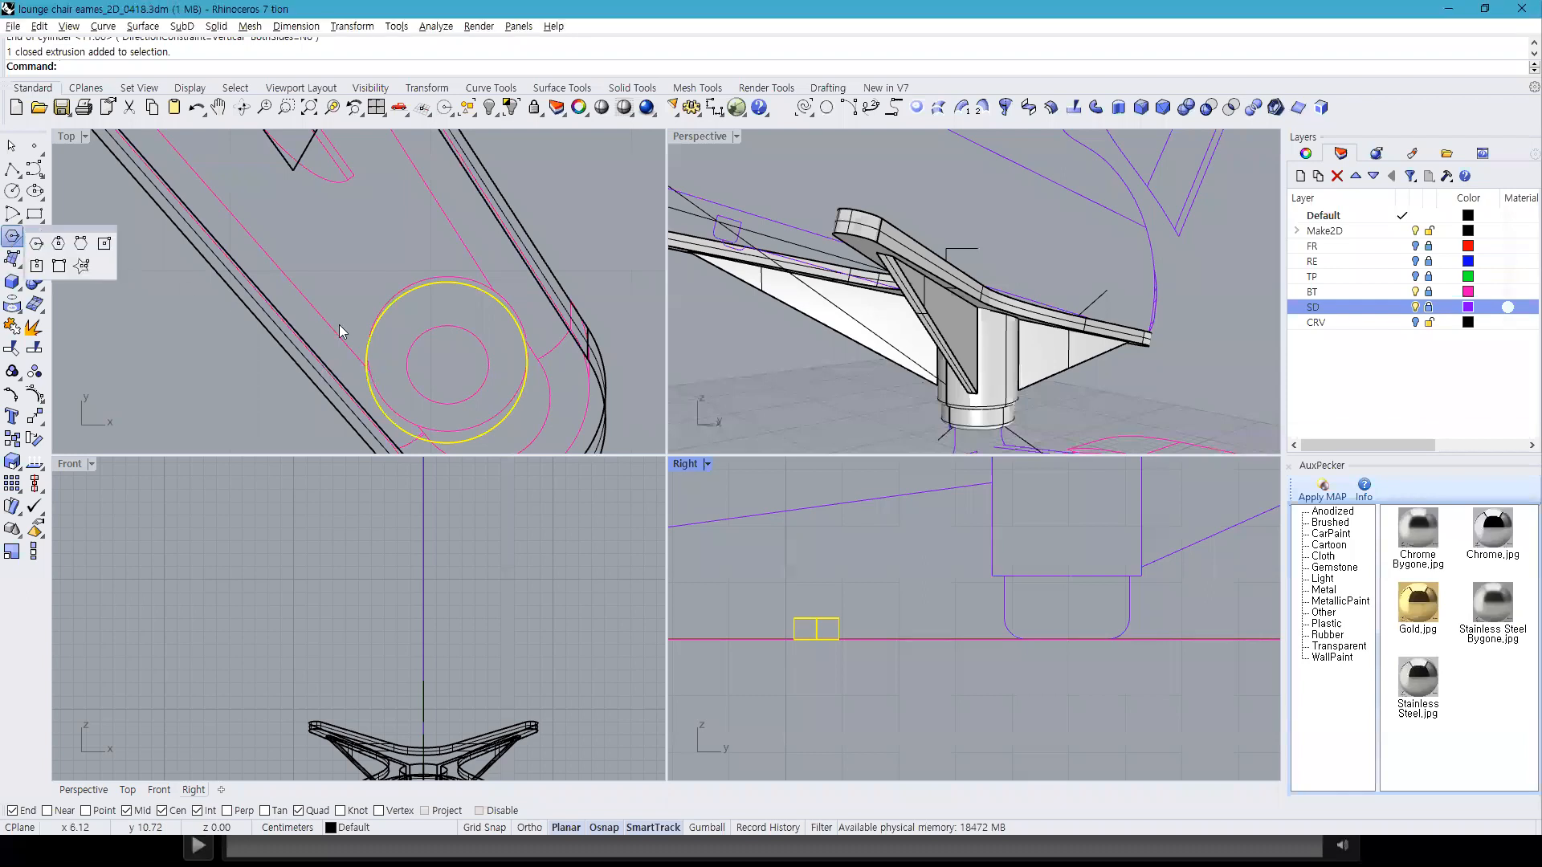
pyautogui.click(35, 246)
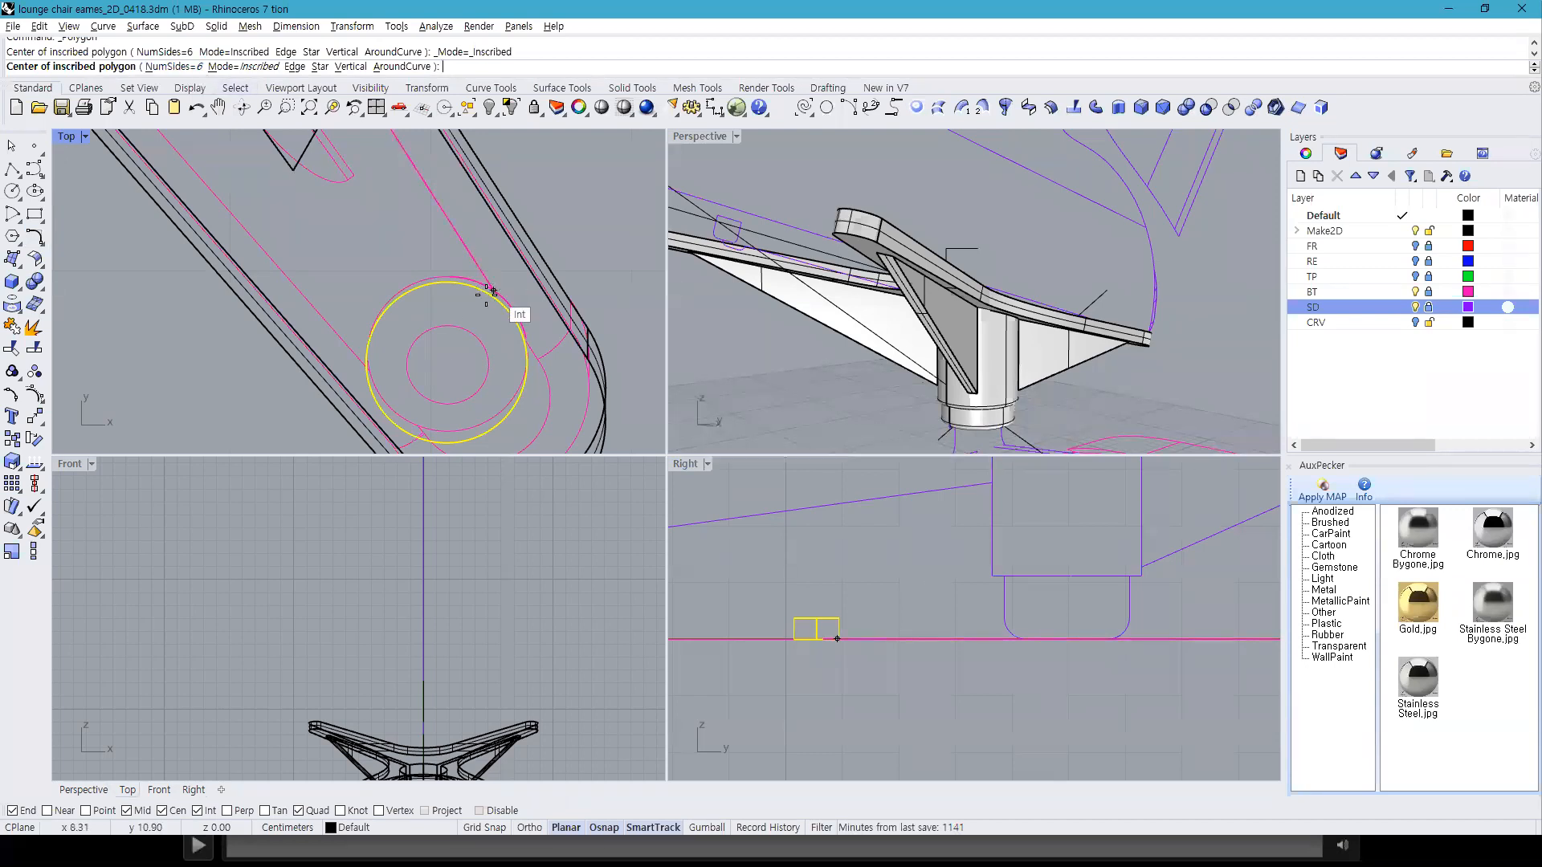
pyautogui.write('6')
pyautogui.press('Return')
pyautogui.scroll(2, 428, 402)
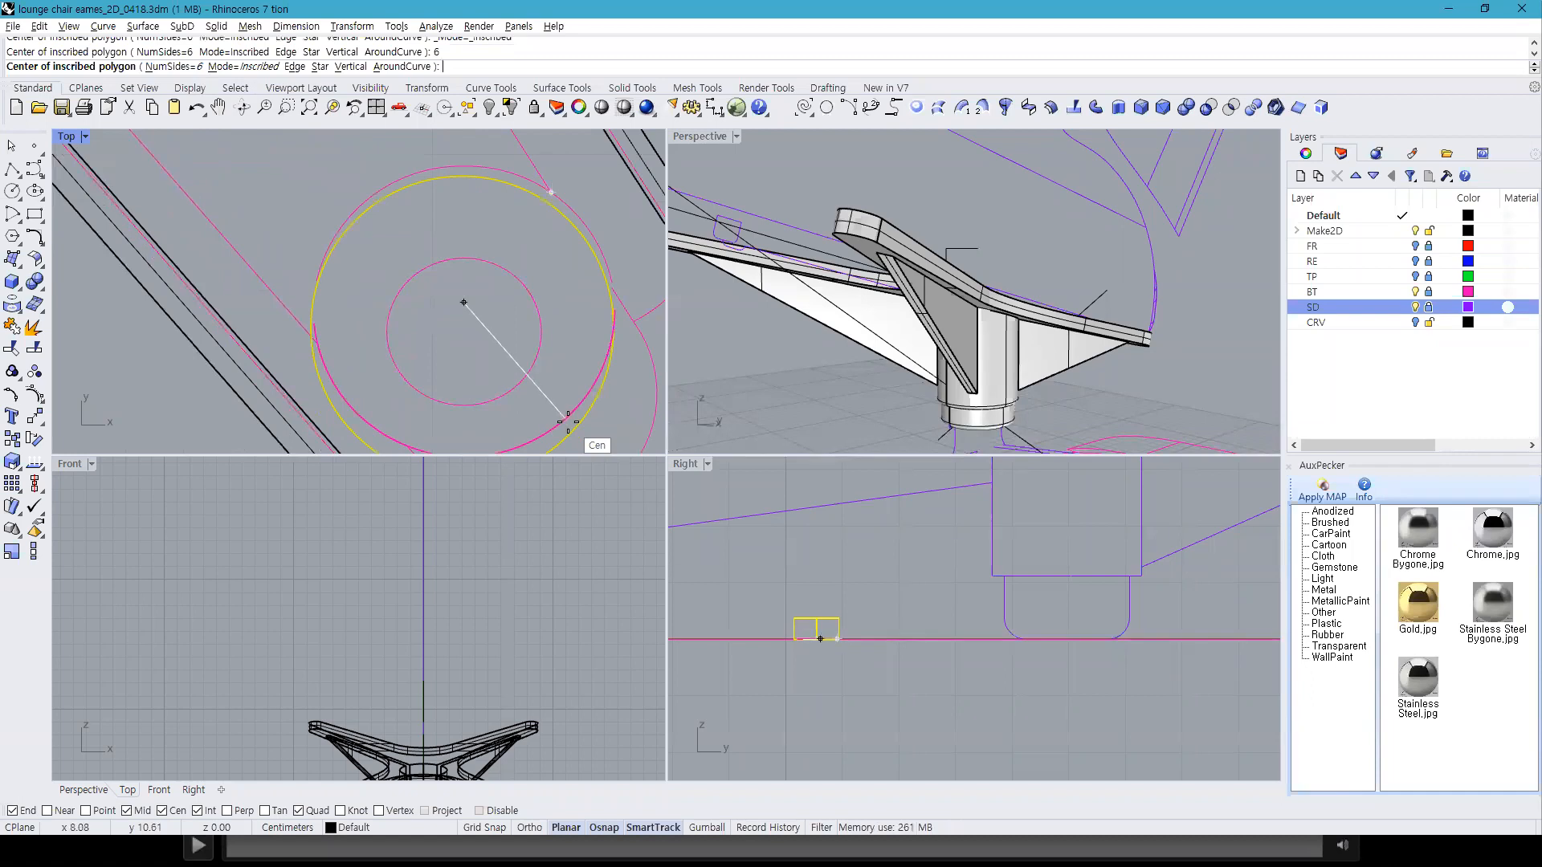
pyautogui.click(566, 431)
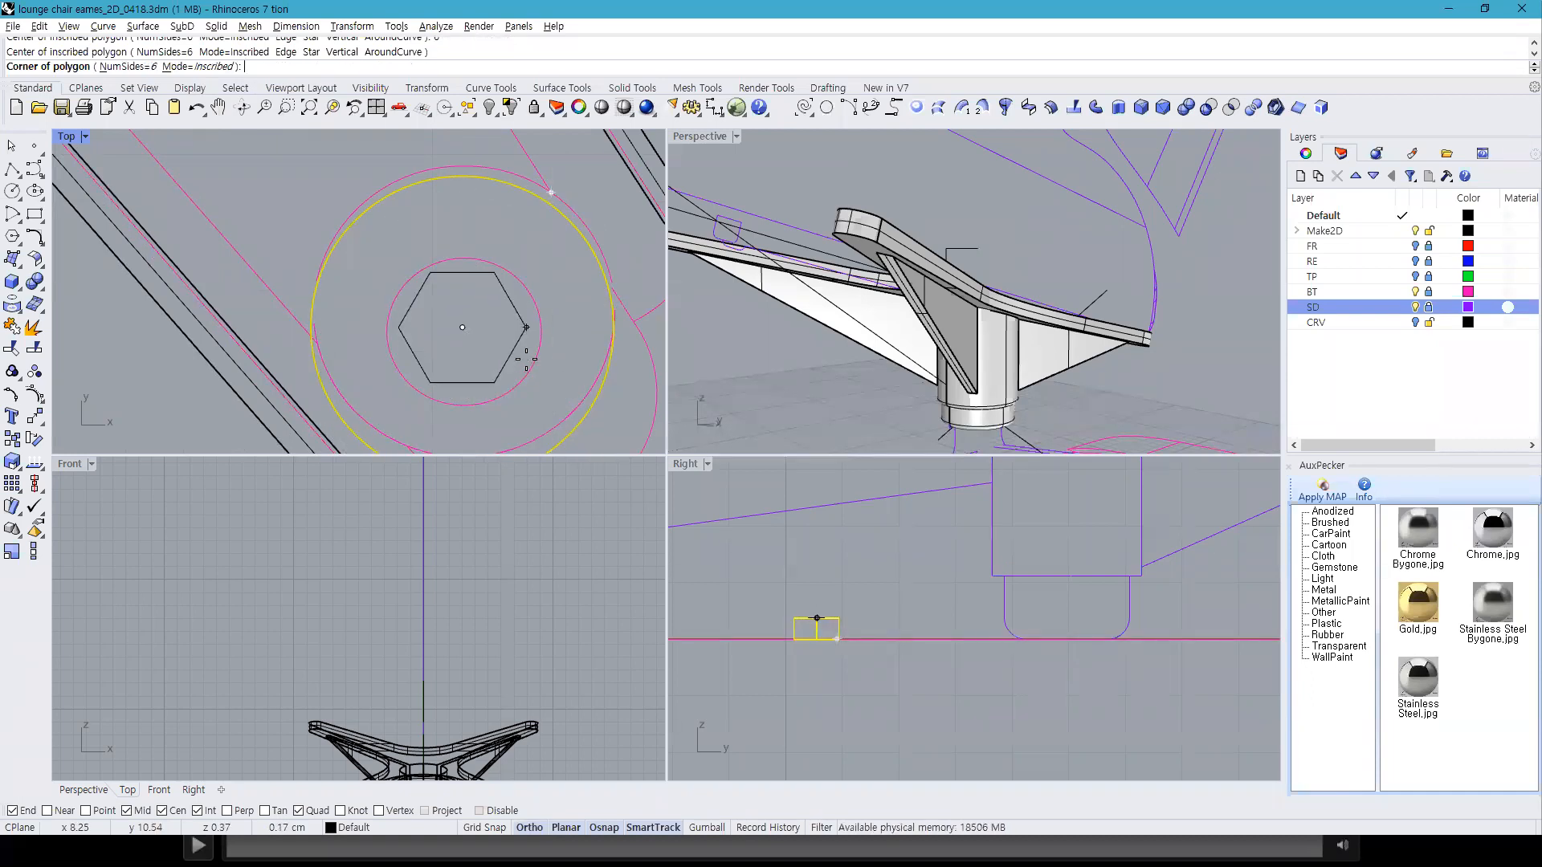
pyautogui.keyDown('shift'); pyautogui.click(533, 358); pyautogui.keyUp('shift')
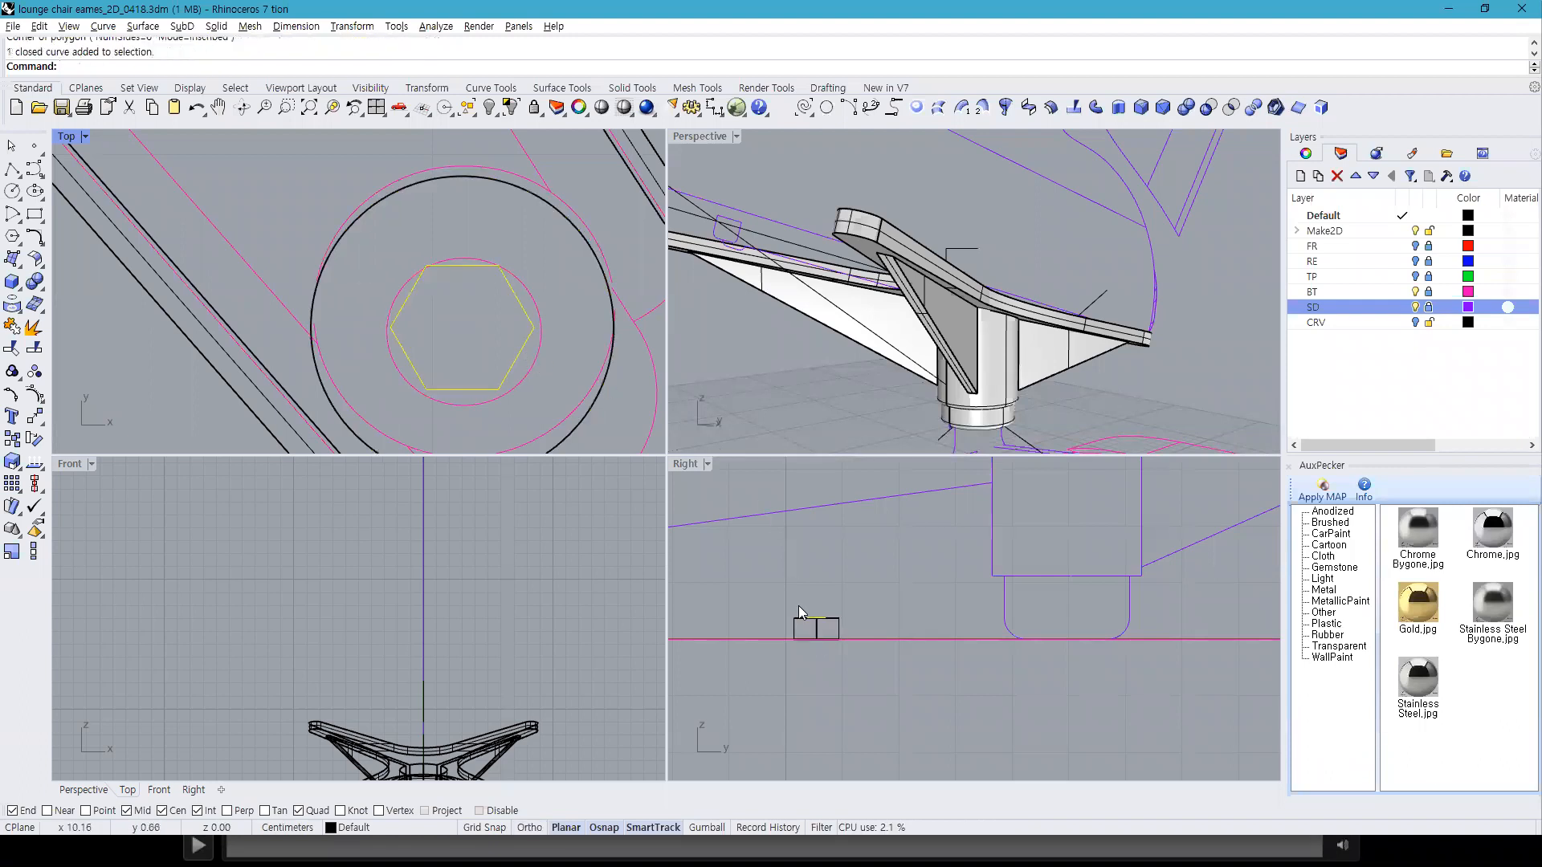
# Step: Lower the hexagon to the cylinder's mid-height and extrude it downward to one side as a solid, about 0.77 cm, past the underside
pyautogui.scroll(3, 803, 610)
pyautogui.moveTo(827, 601); pyautogui.dragTo(839, 625)
pyautogui.click(1118, 107)
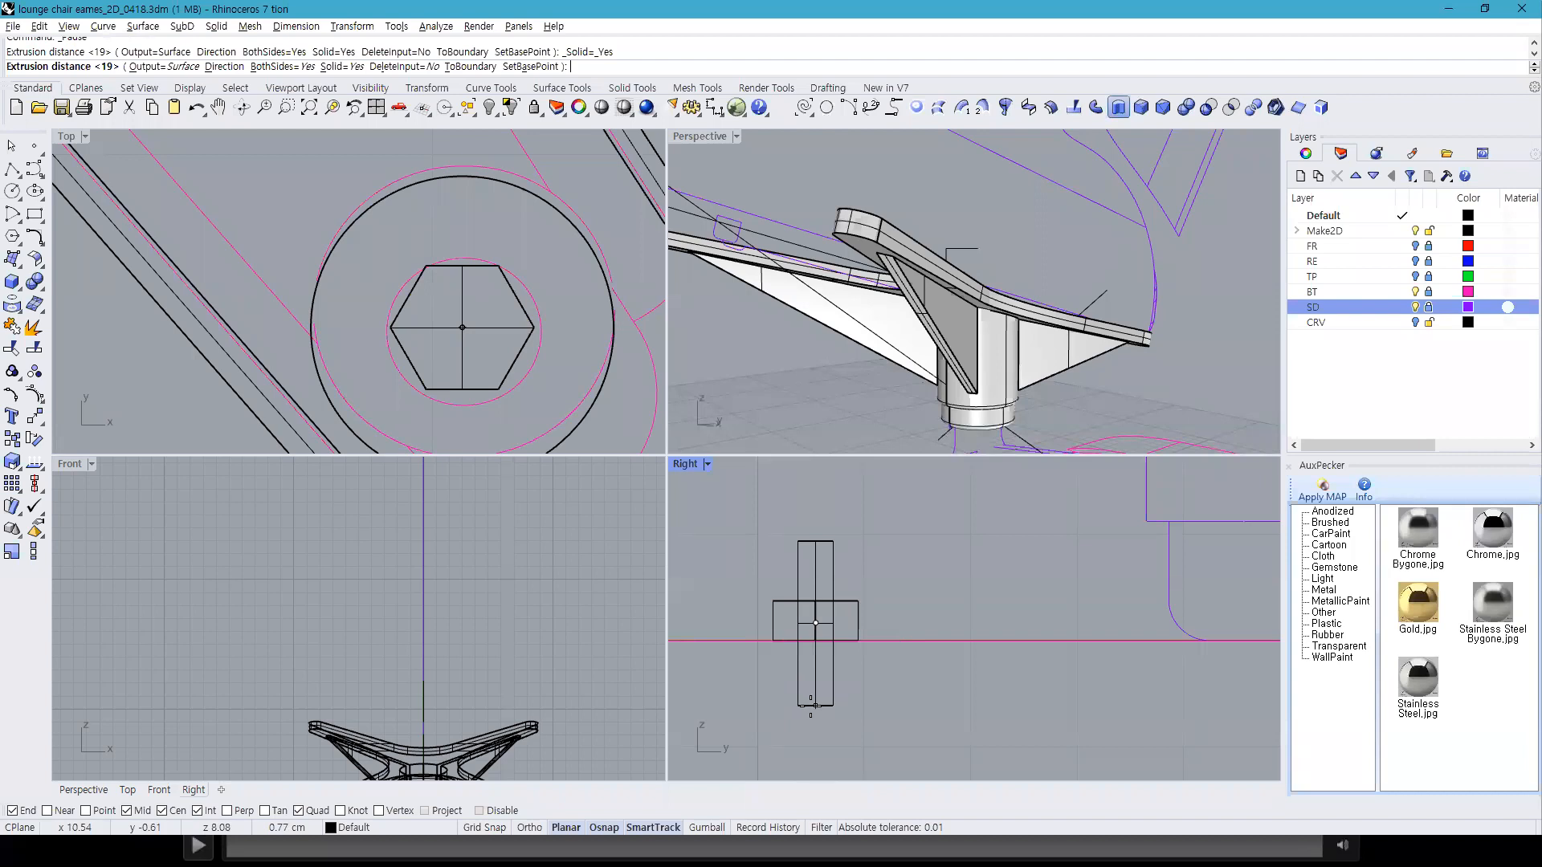
pyautogui.write('b')
pyautogui.press('Return')
# Step: Boolean subtract the hexagonal solid from the cylinder to cut a hex socket in its underside
pyautogui.click(853, 624)
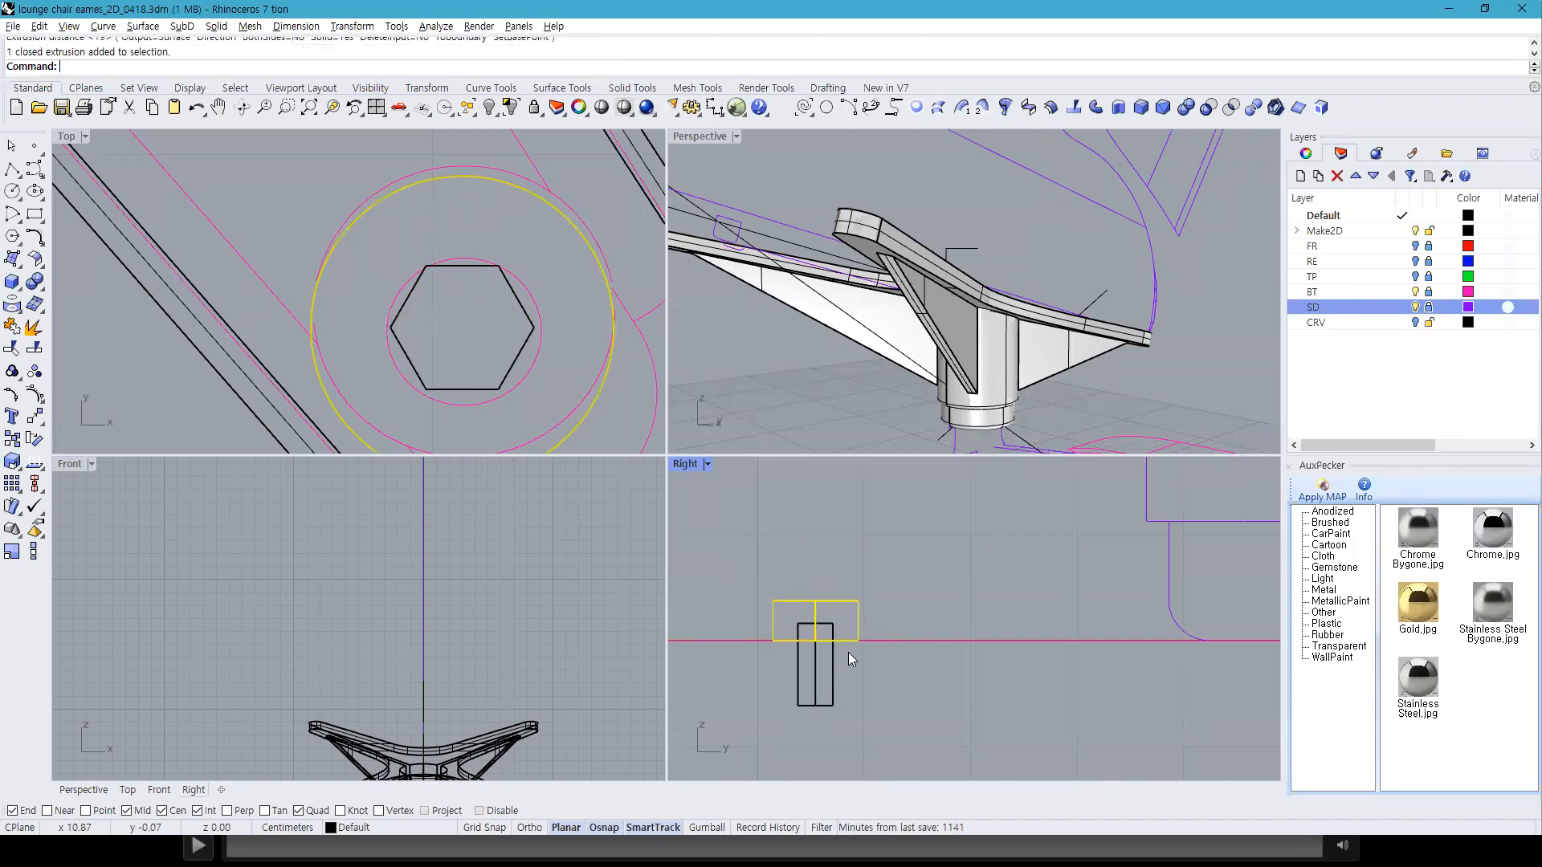
pyautogui.click(857, 620)
pyautogui.click(1206, 107)
pyautogui.click(830, 685)
pyautogui.press('Return')
# Step: Raise the bolt head straight up in the side view to just below the long arm's end
pyautogui.scroll(-3, 849, 698)
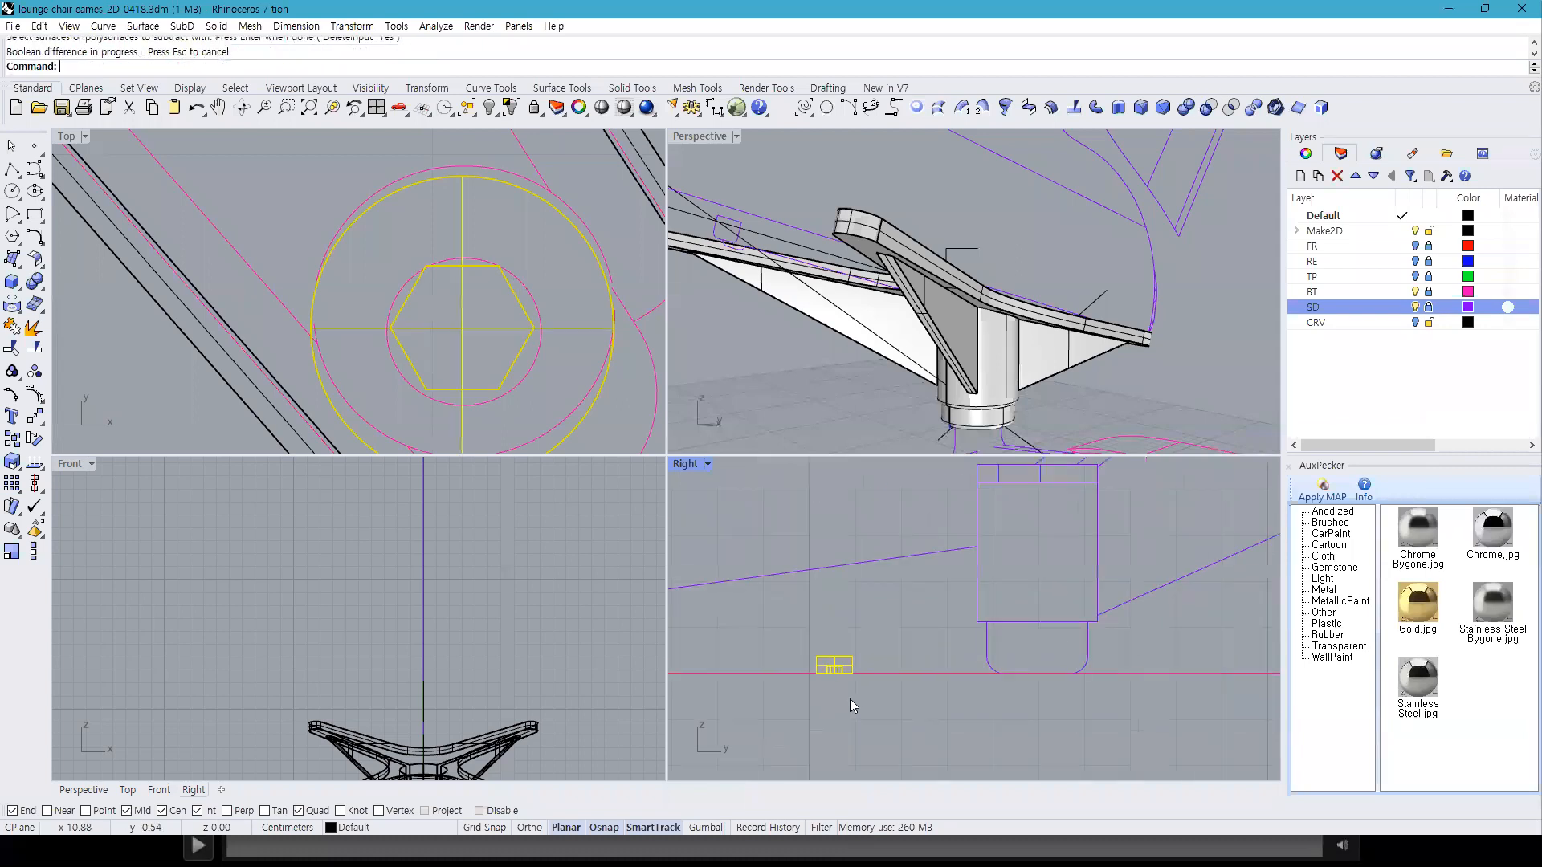
pyautogui.scroll(-4, 906, 704)
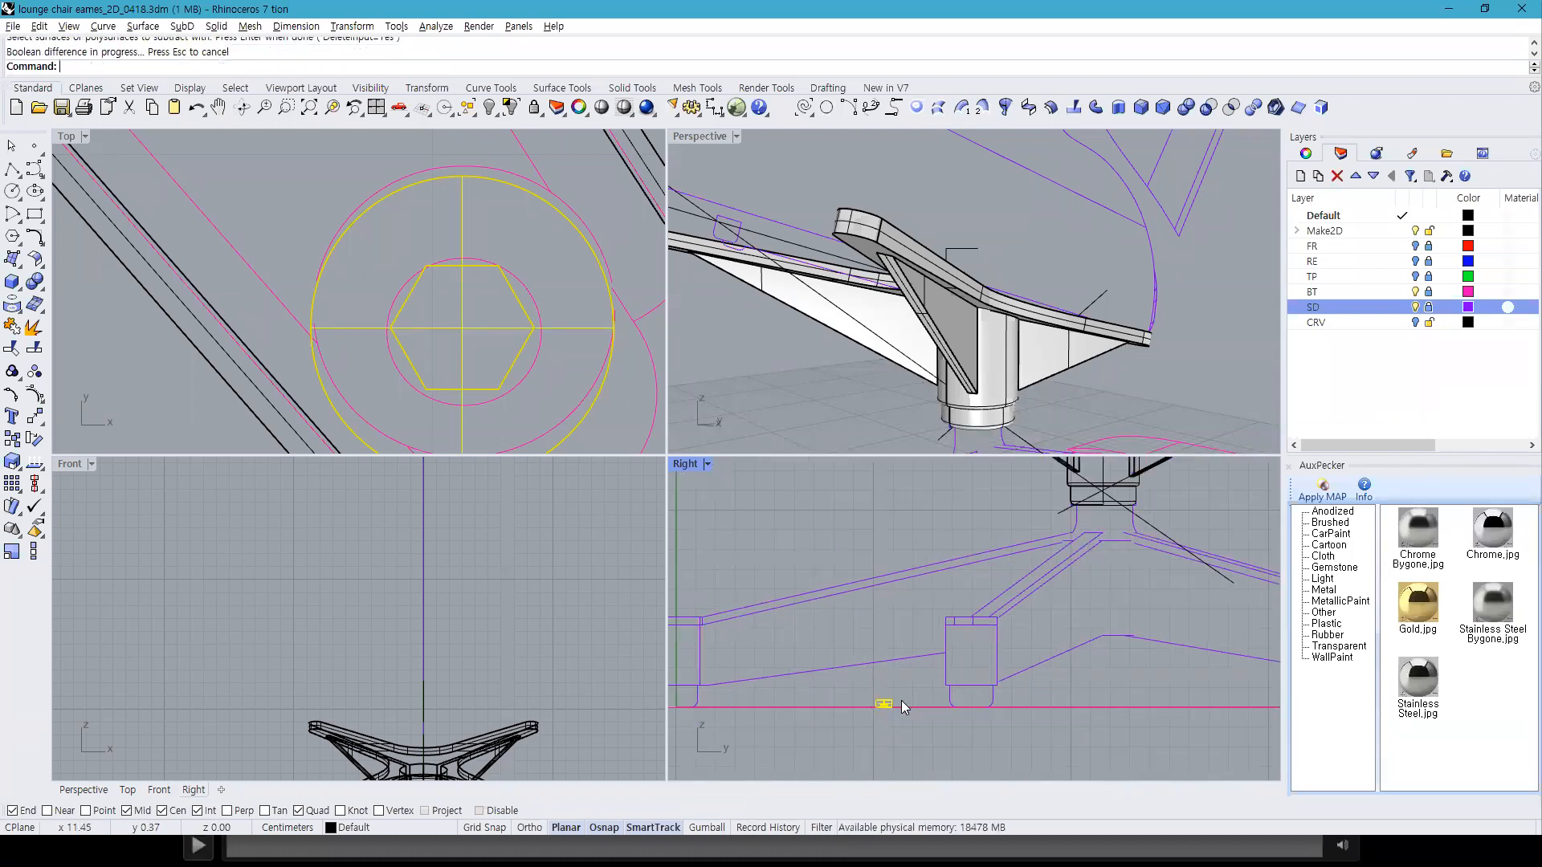
pyautogui.moveTo(890, 707); pyautogui.dragTo(909, 524)
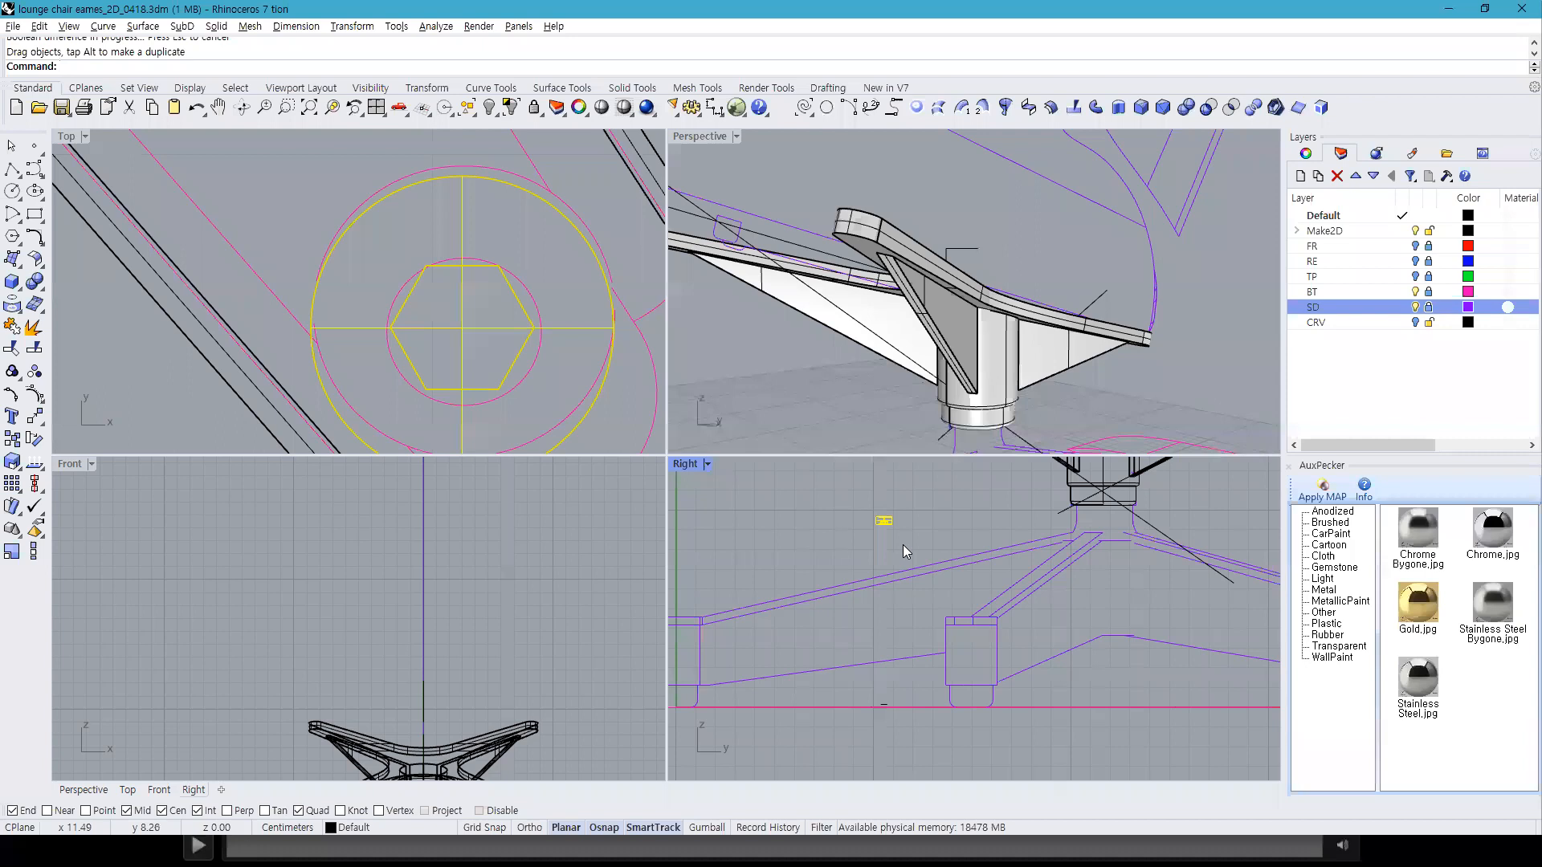
pyautogui.moveTo(902, 544); pyautogui.dragTo(927, 662, button='right')
pyautogui.keyDown('shift'); pyautogui.moveTo(925, 664); pyautogui.dragTo(922, 500); pyautogui.keyUp('shift')
pyautogui.scroll(5, 899, 498)
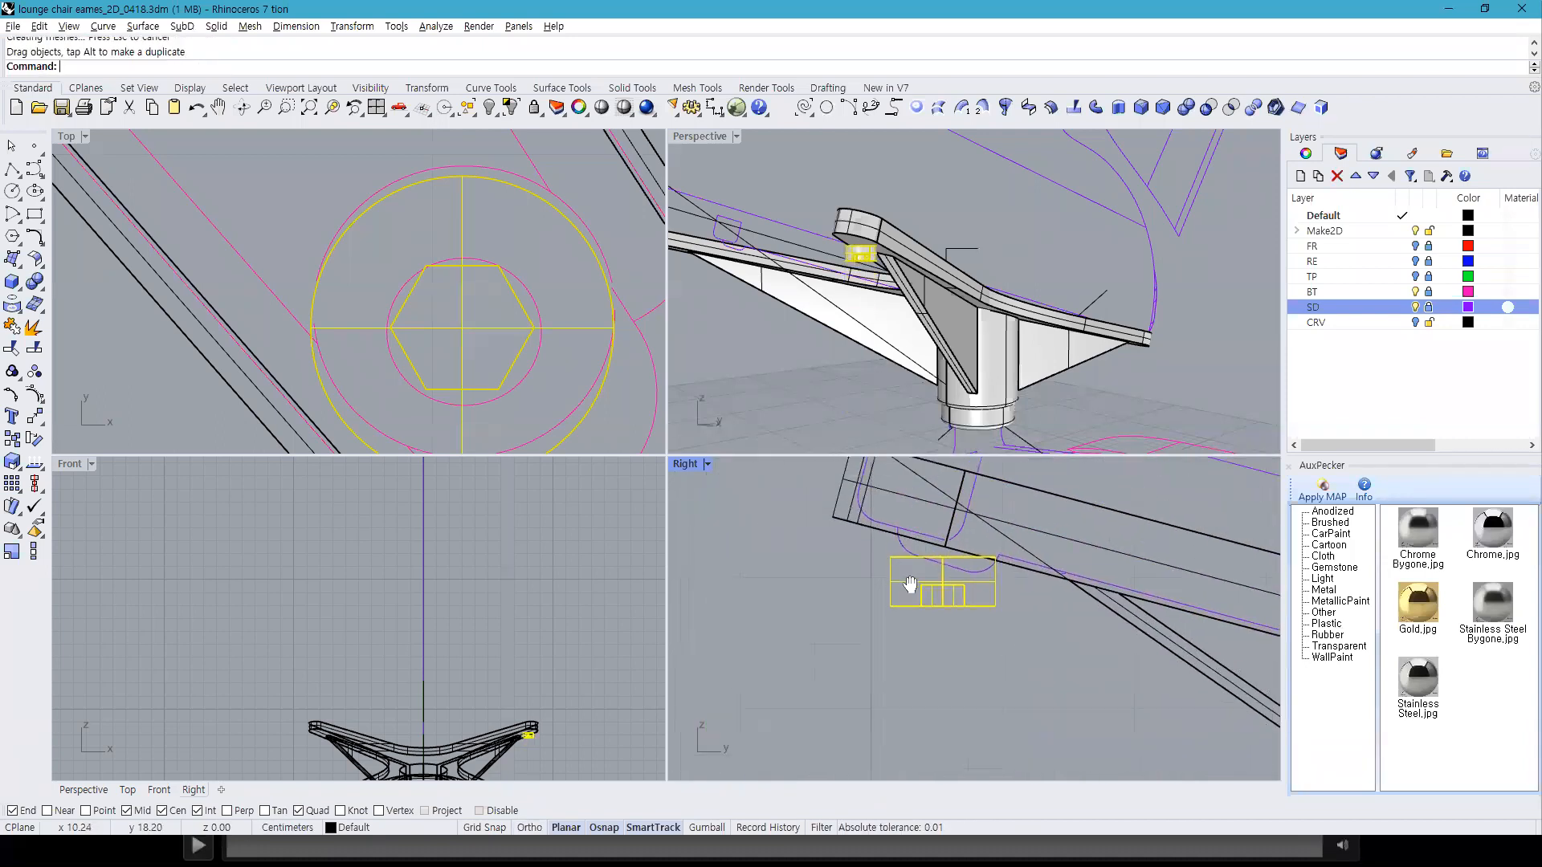
# Step: Move the bolt head by its upper inner corner onto the intersection with the long arm's underside in the side view
pyautogui.scroll(6, 994, 614)
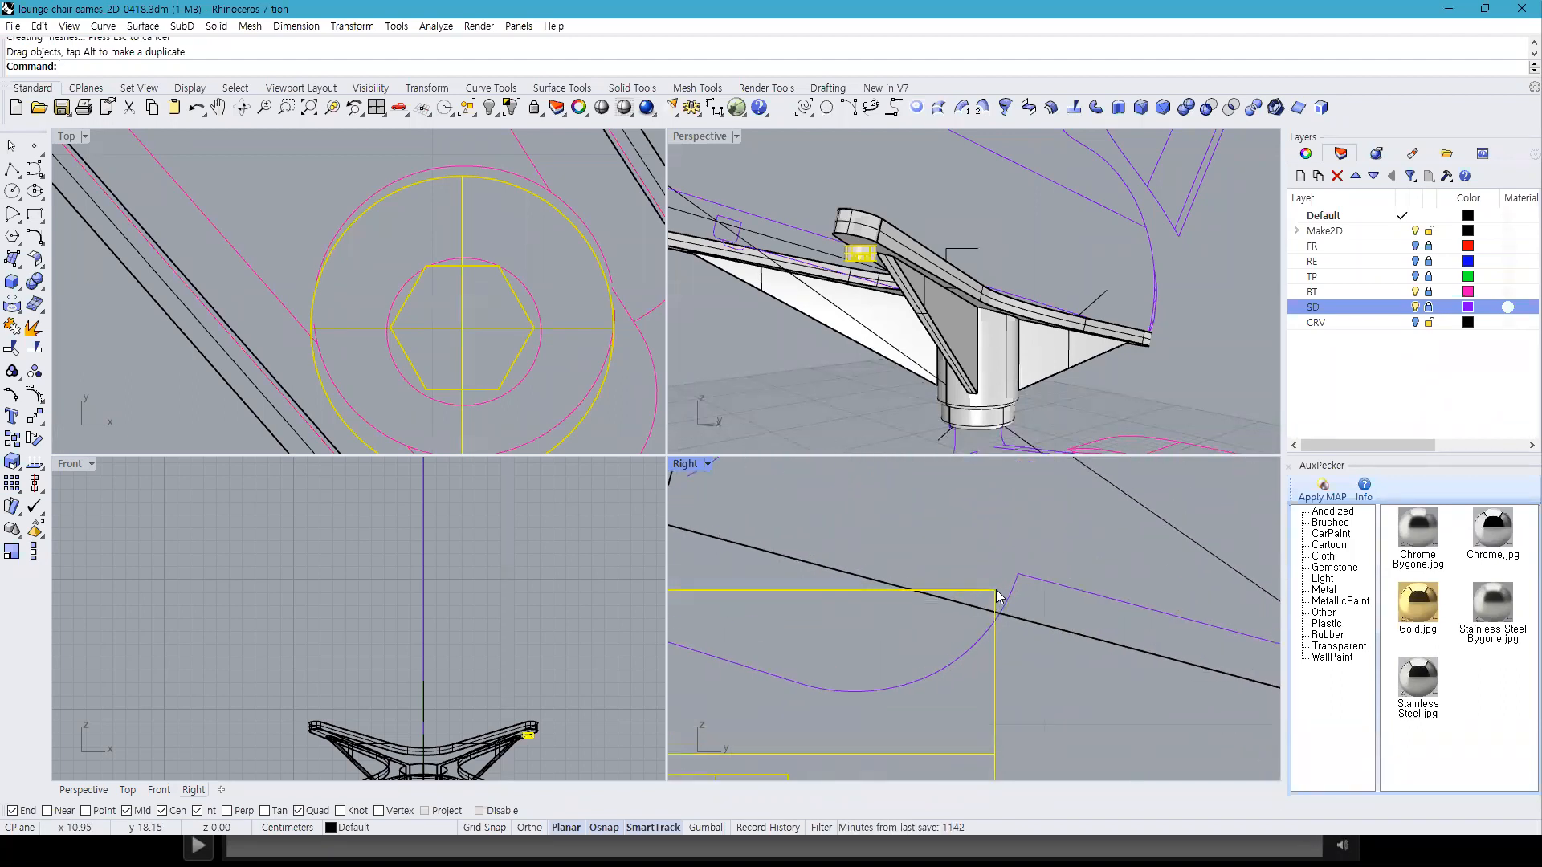
pyautogui.write('move')
pyautogui.press('Return')
pyautogui.click(994, 590)
pyautogui.scroll(6, 996, 614)
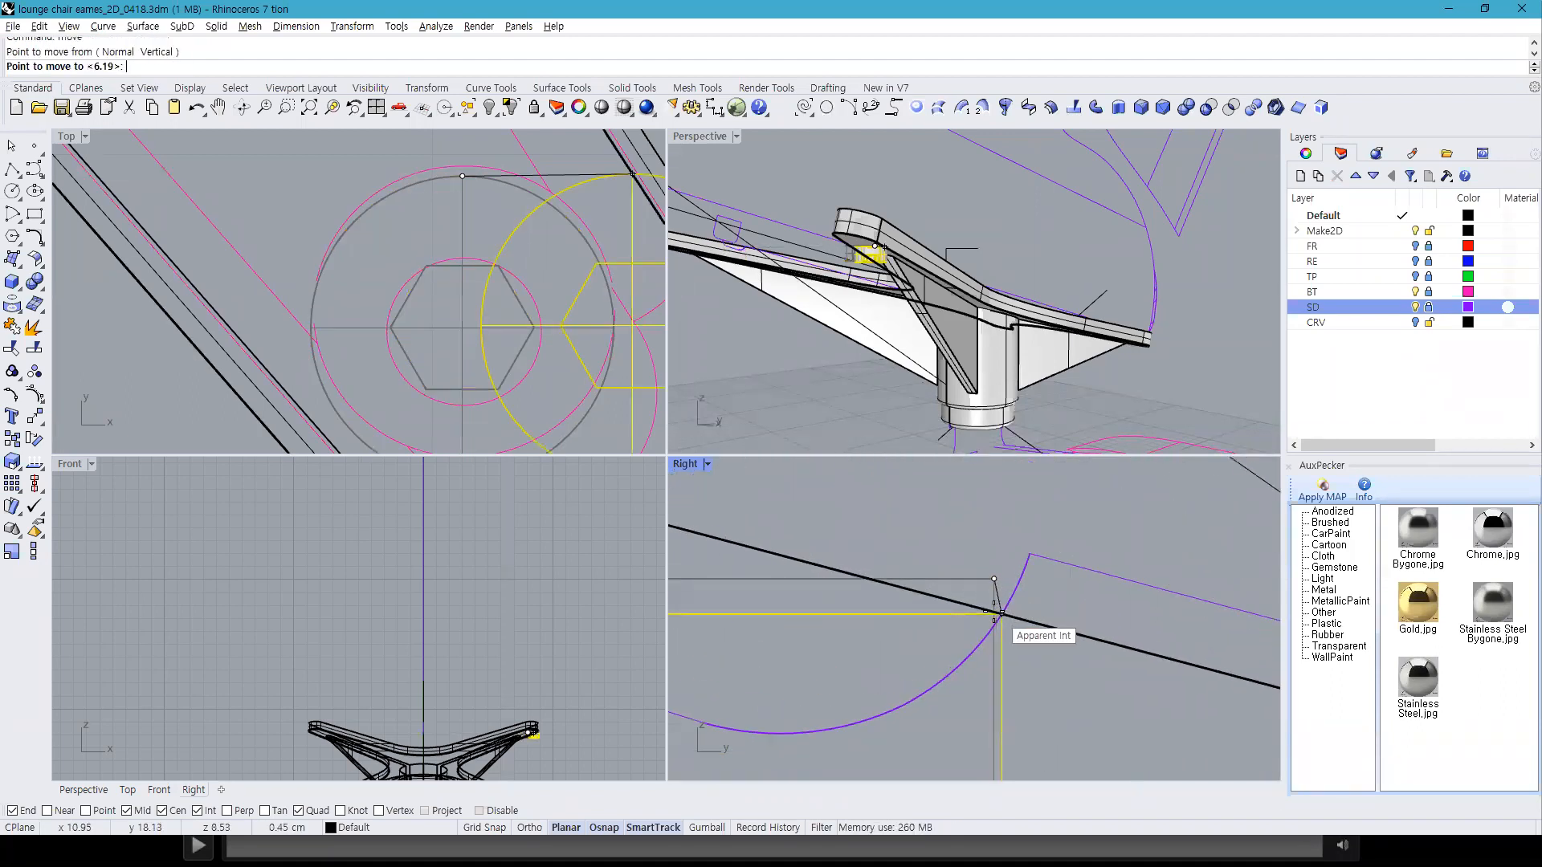
pyautogui.click(996, 612)
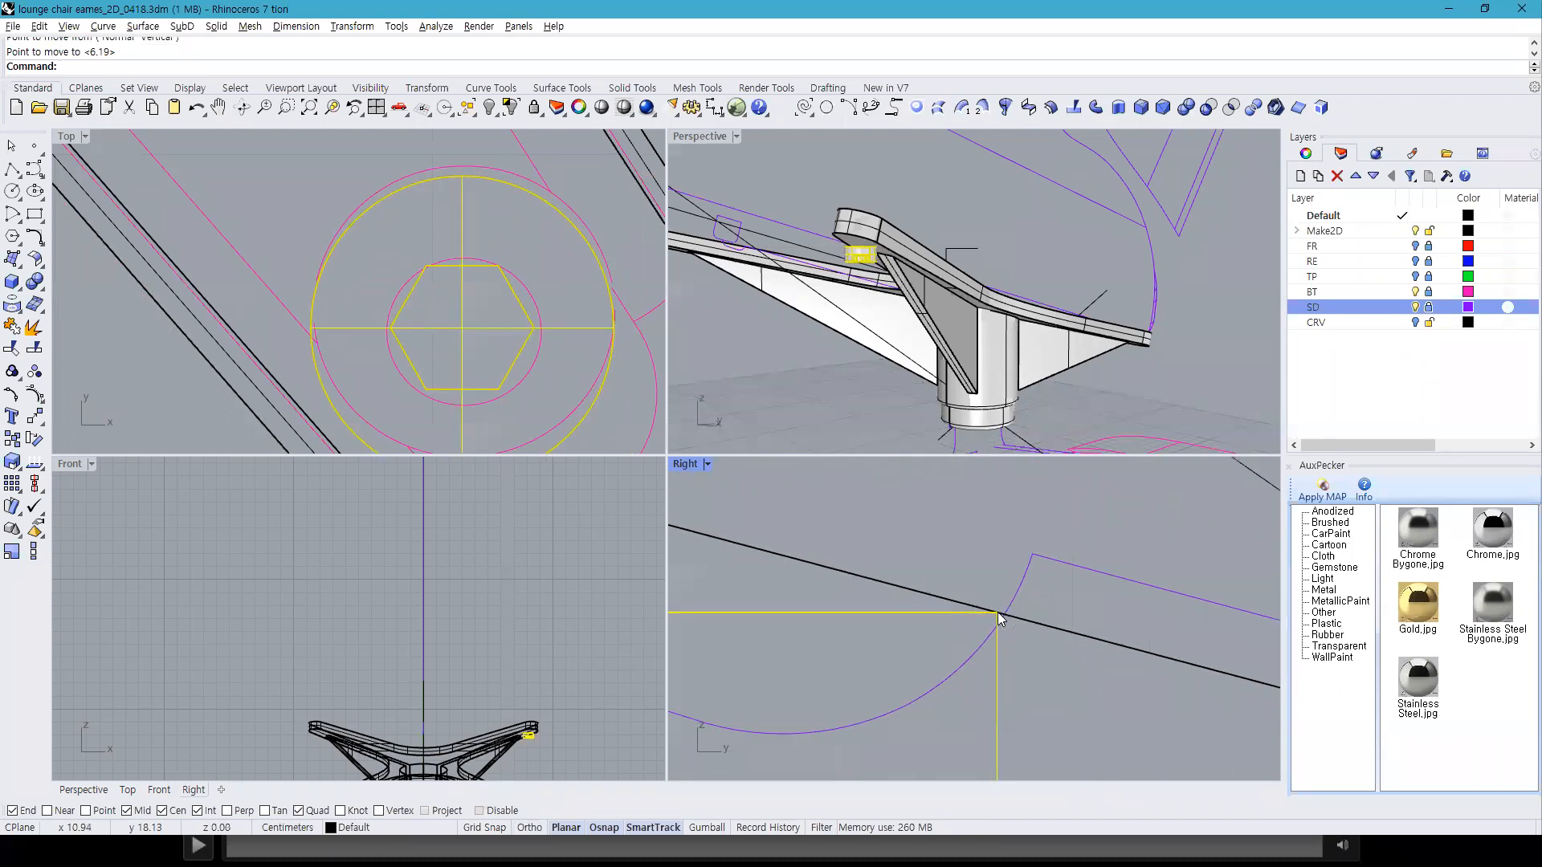
# Step: Rotate the bolt head about its upper inner corner so that its top face lies flush along the long arm's sloping underside
pyautogui.write('r')
pyautogui.press('Return')
pyautogui.click(997, 612)
pyautogui.scroll(-3, 997, 614)
pyautogui.click(931, 623)
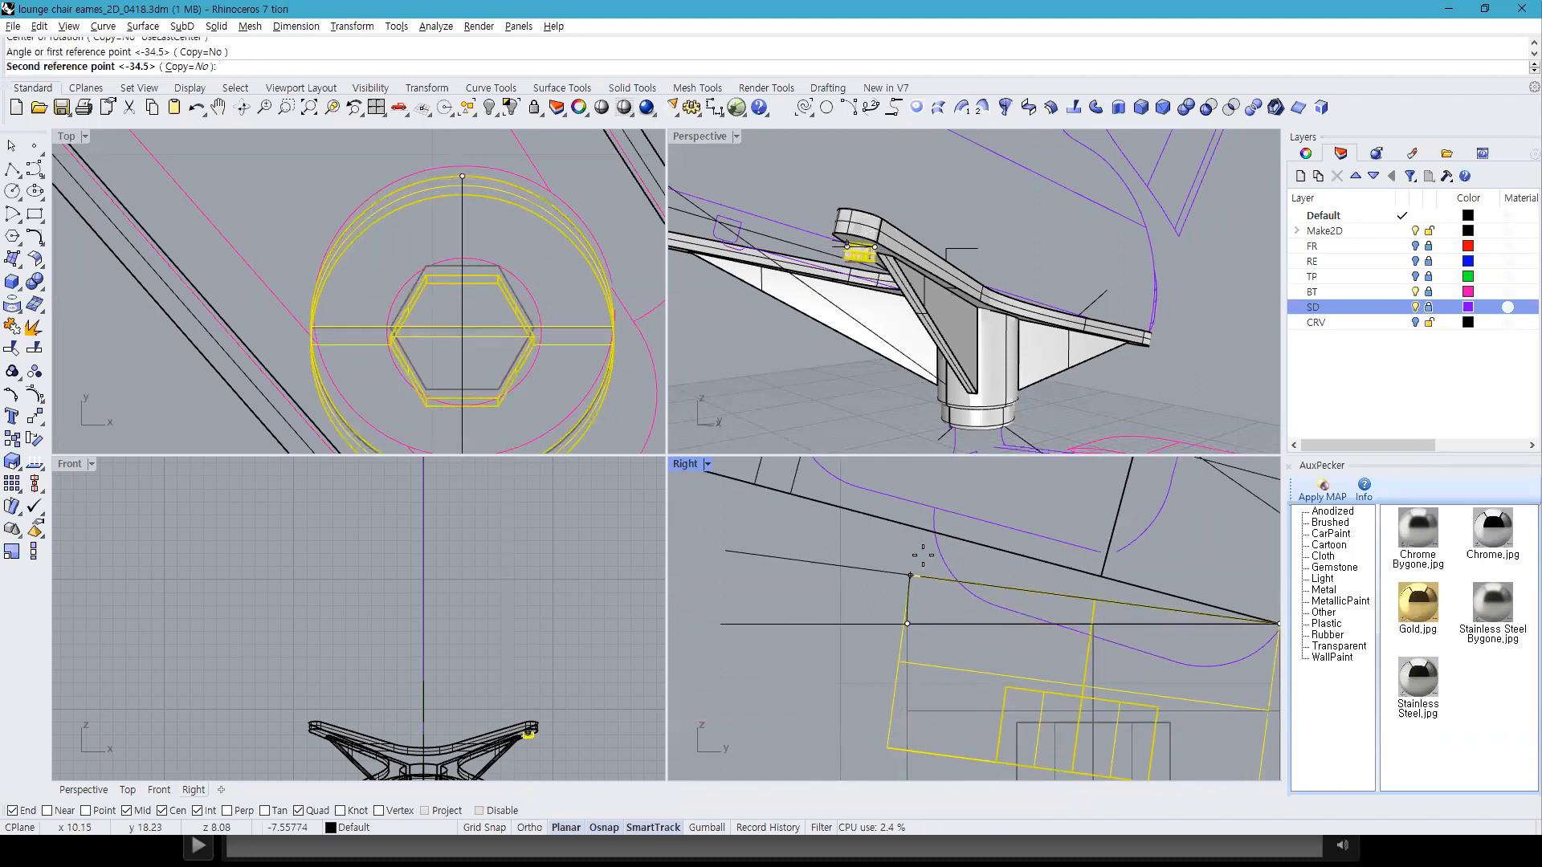
pyautogui.click(922, 530)
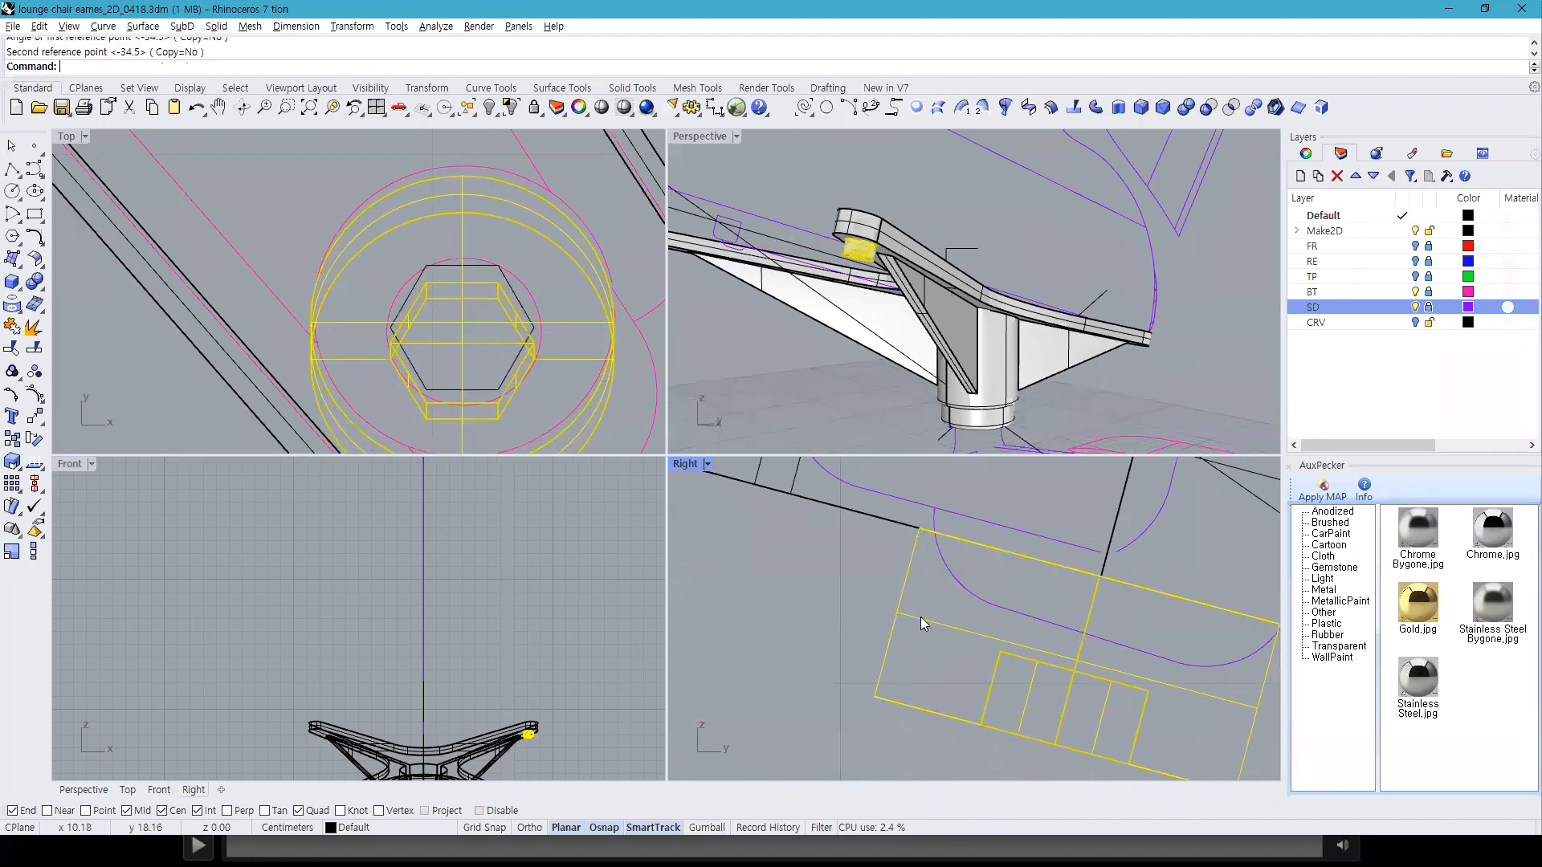
# Step: Fillet the outer circular edge of the bolt head's socket face using chained edge selection
pyautogui.scroll(-2, 930, 522)
pyautogui.click(823, 396)
pyautogui.moveTo(824, 397); pyautogui.dragTo(998, 315, button='right')
pyautogui.scroll(2, 998, 315)
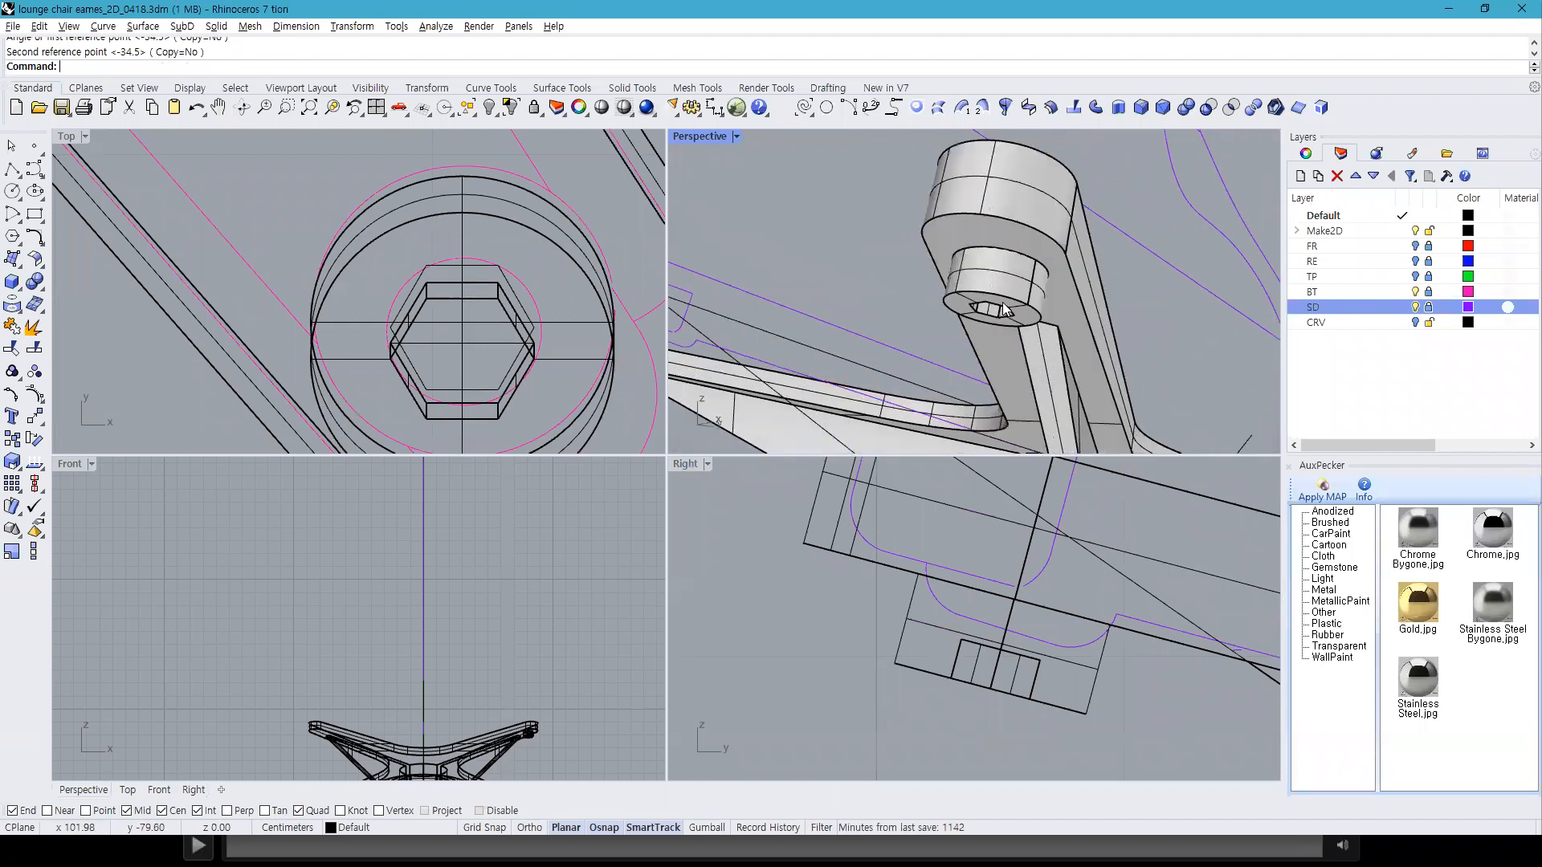
pyautogui.click(1141, 107)
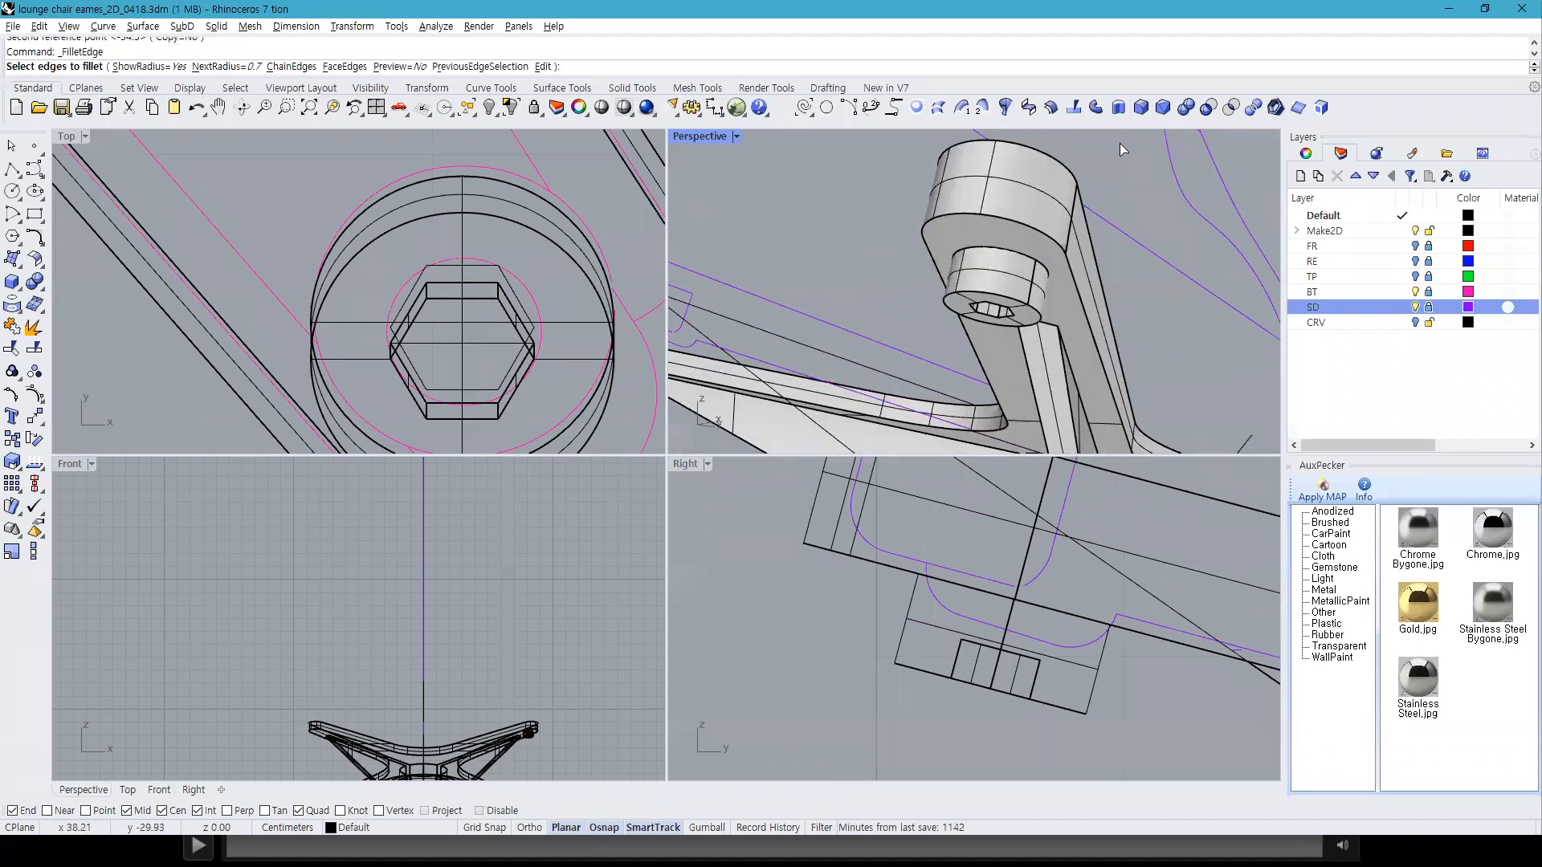
pyautogui.write('c')
pyautogui.press('Return')
pyautogui.click(994, 301)
pyautogui.press('Return')
pyautogui.press('Return')
pyautogui.press('Return')
pyautogui.press('Return')
pyautogui.write('c')
pyautogui.press('Return')
pyautogui.click(994, 302)
pyautogui.press('Return')
pyautogui.press('Return')
pyautogui.press('Return')
pyautogui.moveTo(993, 301); pyautogui.dragTo(752, 154, button='right')
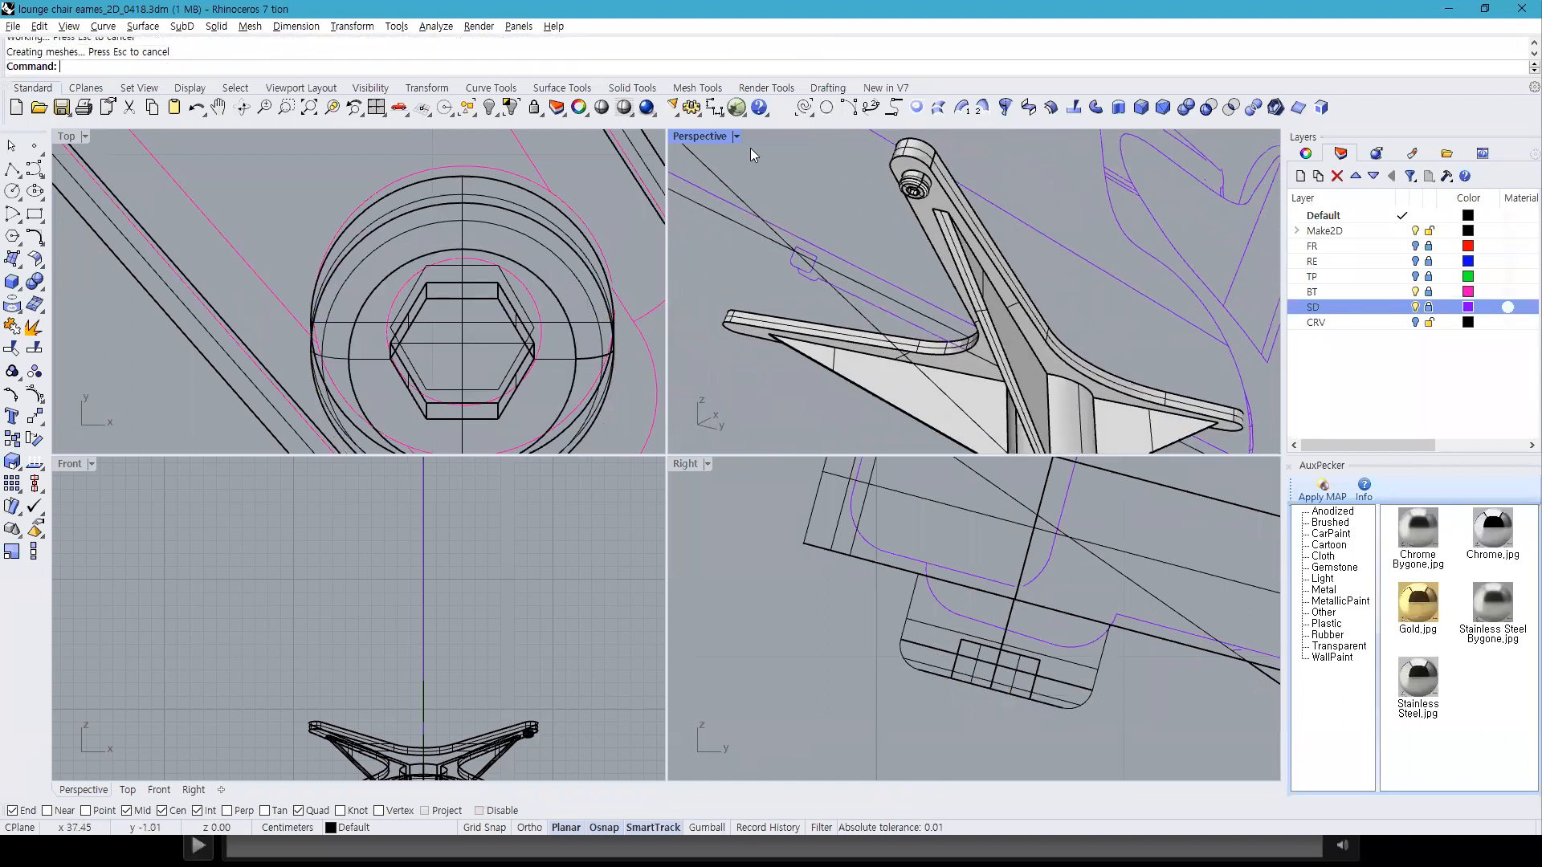
# Step: Mirror a copy of the filleted bolt head across the chair's vertical centre line in the top view, onto the other long arm
pyautogui.doubleClick(693, 138)
pyautogui.scroll(5, 558, 269)
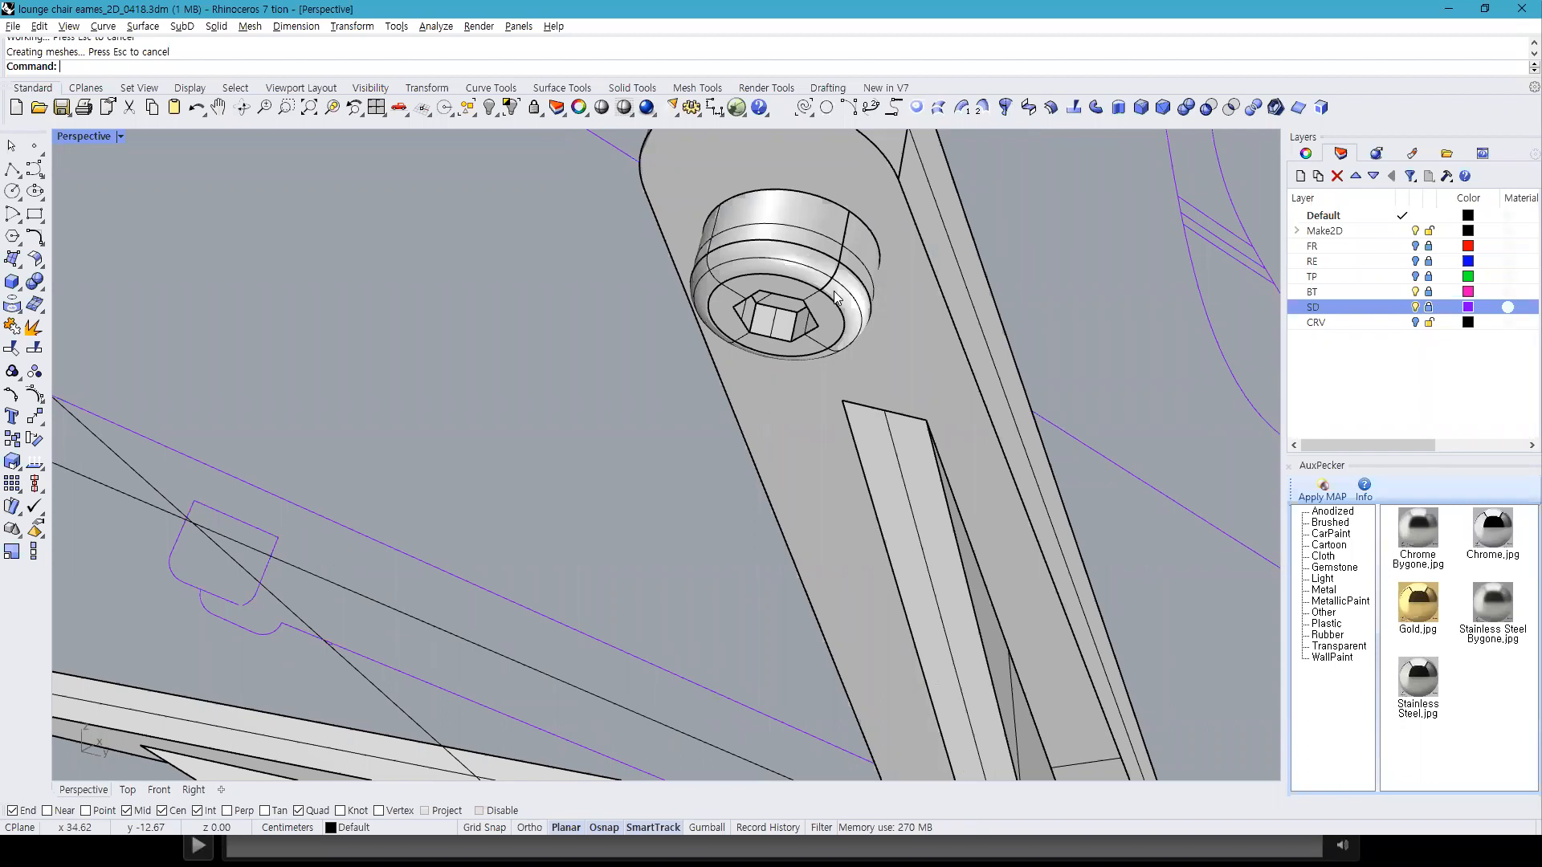
pyautogui.click(830, 273)
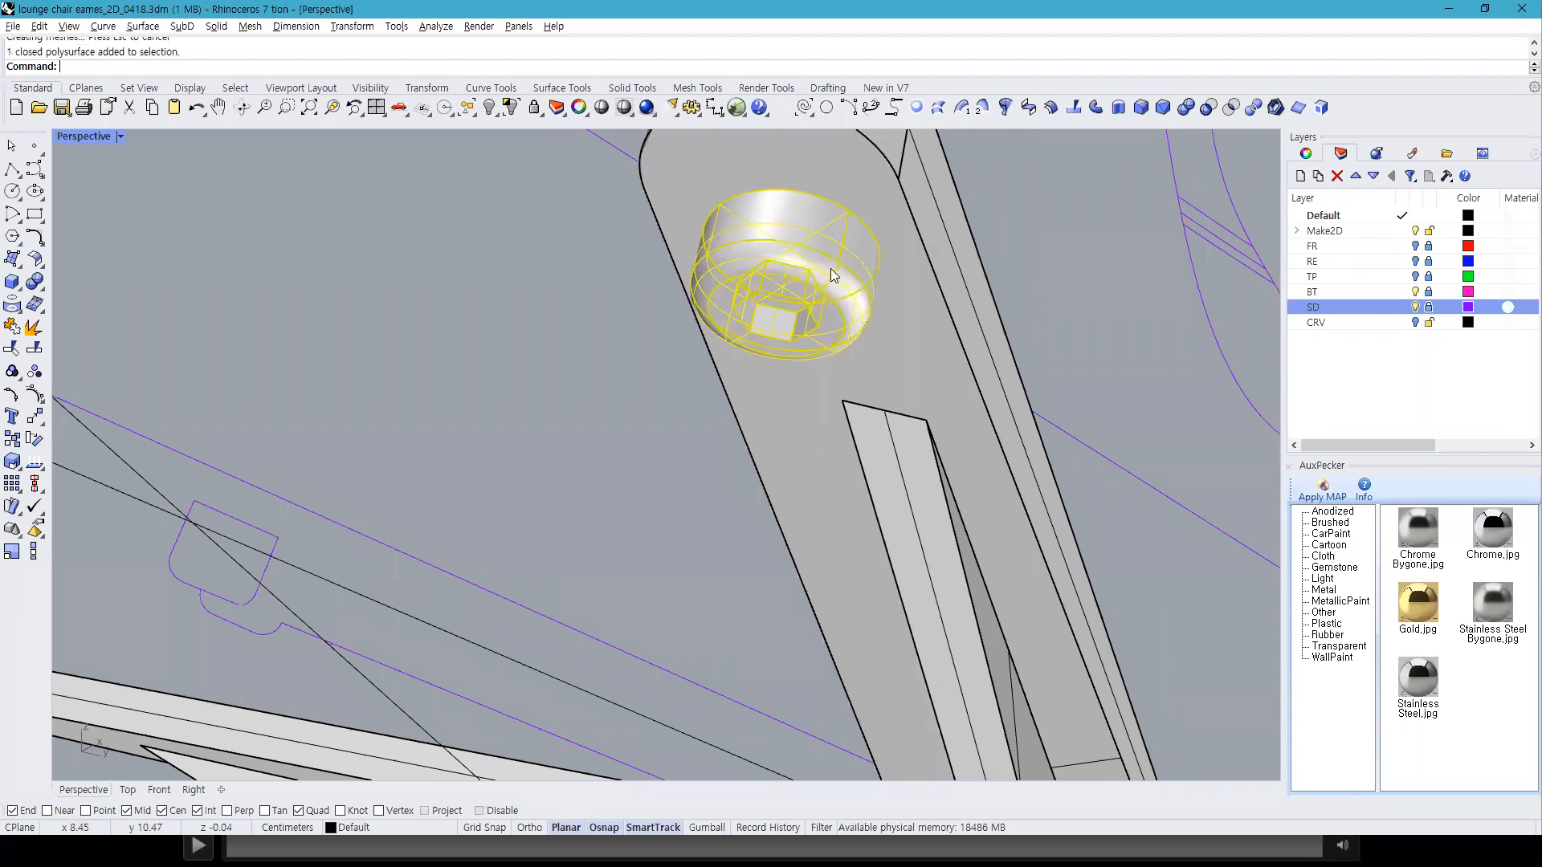
pyautogui.click(377, 110)
pyautogui.scroll(-6, 522, 337)
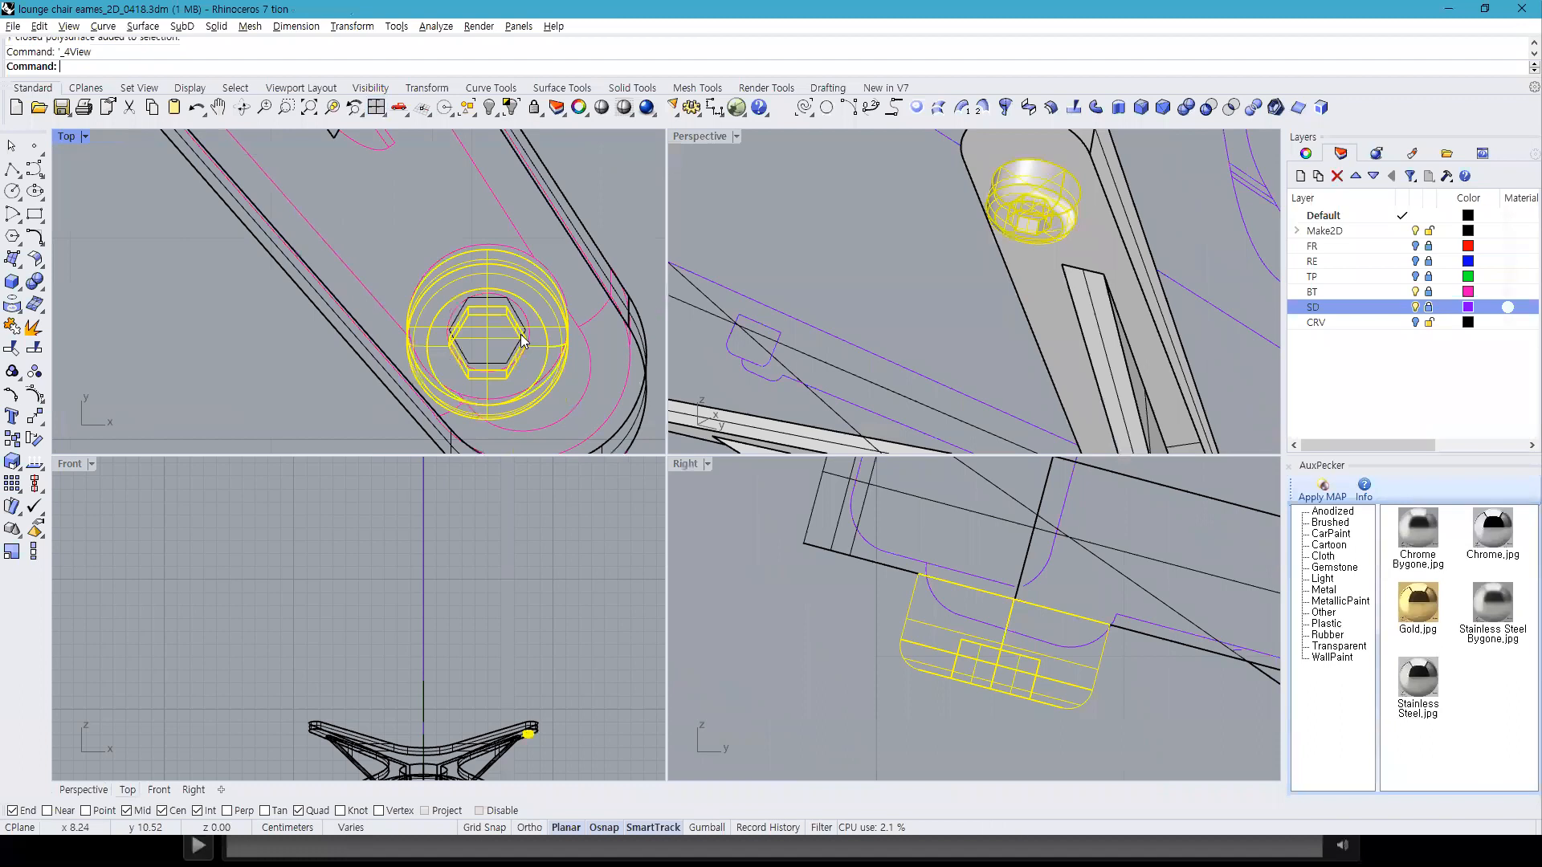
pyautogui.scroll(-6, 467, 358)
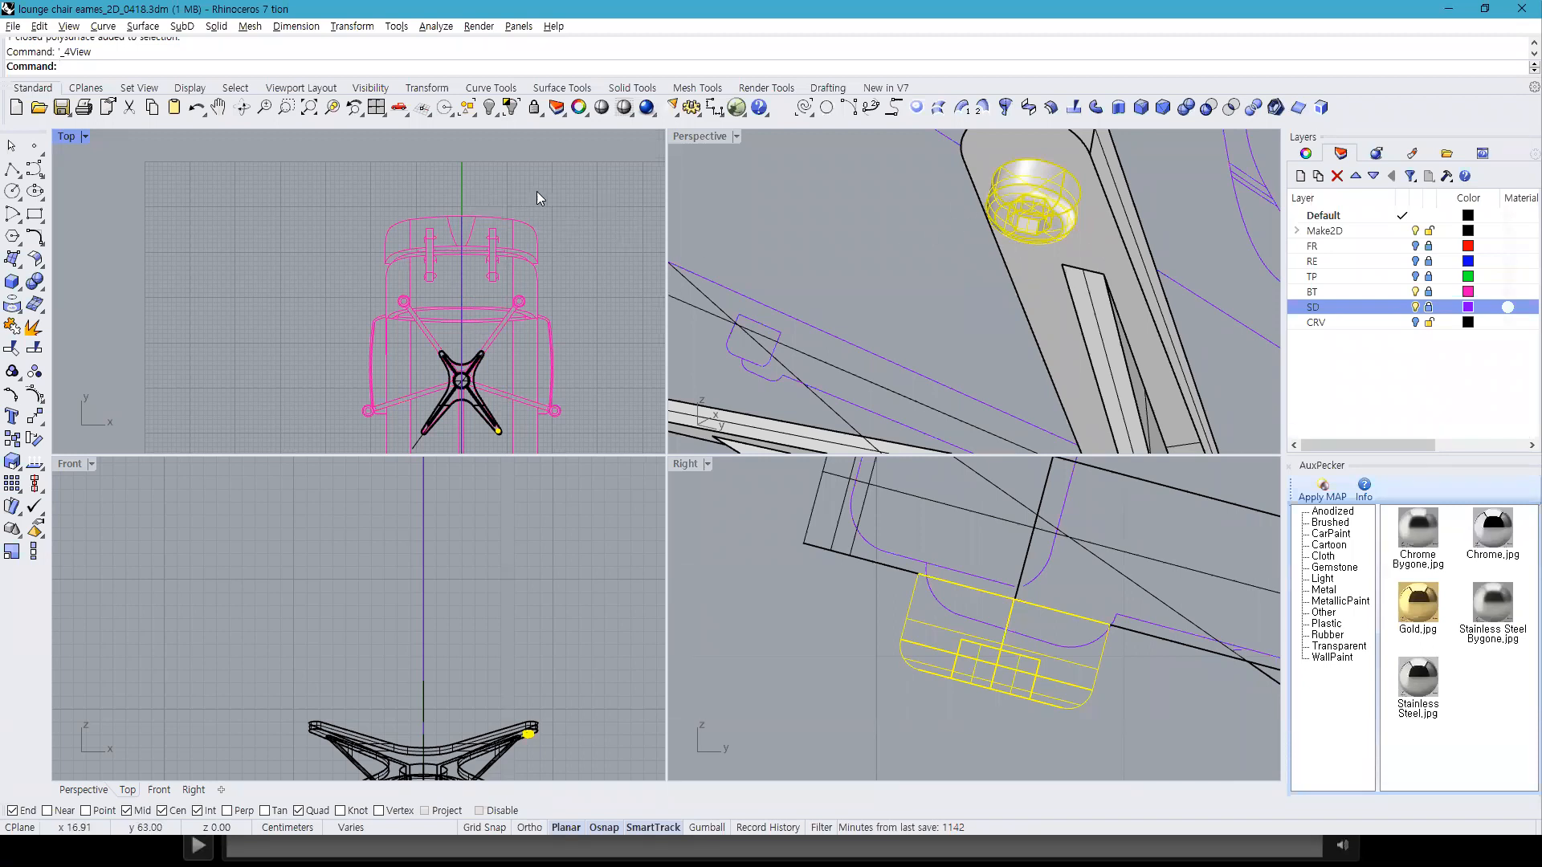
pyautogui.write('irror')
pyautogui.press('Return')
pyautogui.scroll(5, 522, 200)
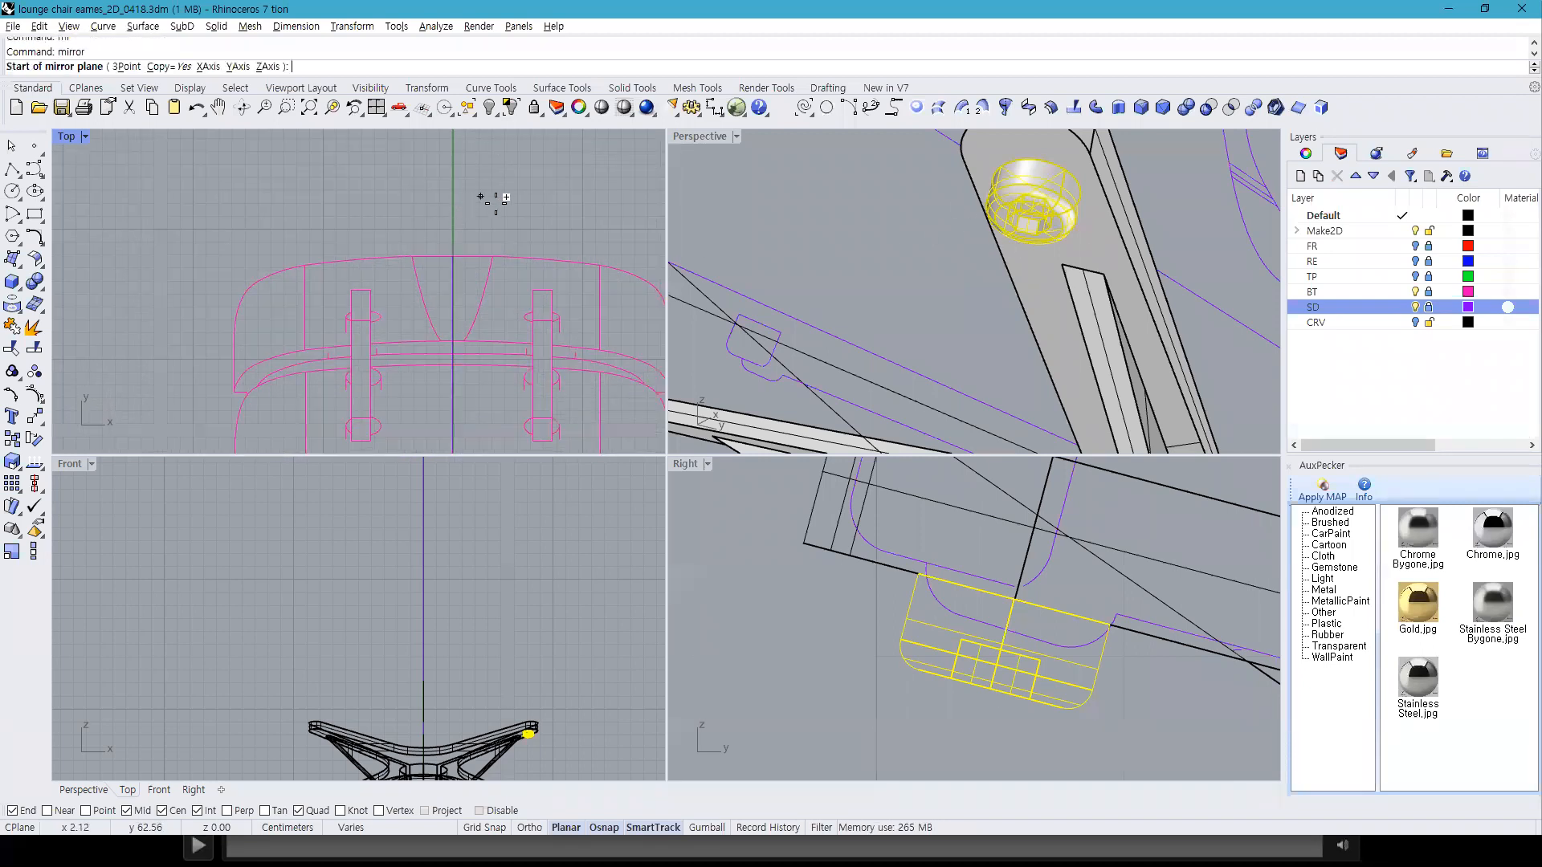
pyautogui.press('F9')
pyautogui.click(453, 202)
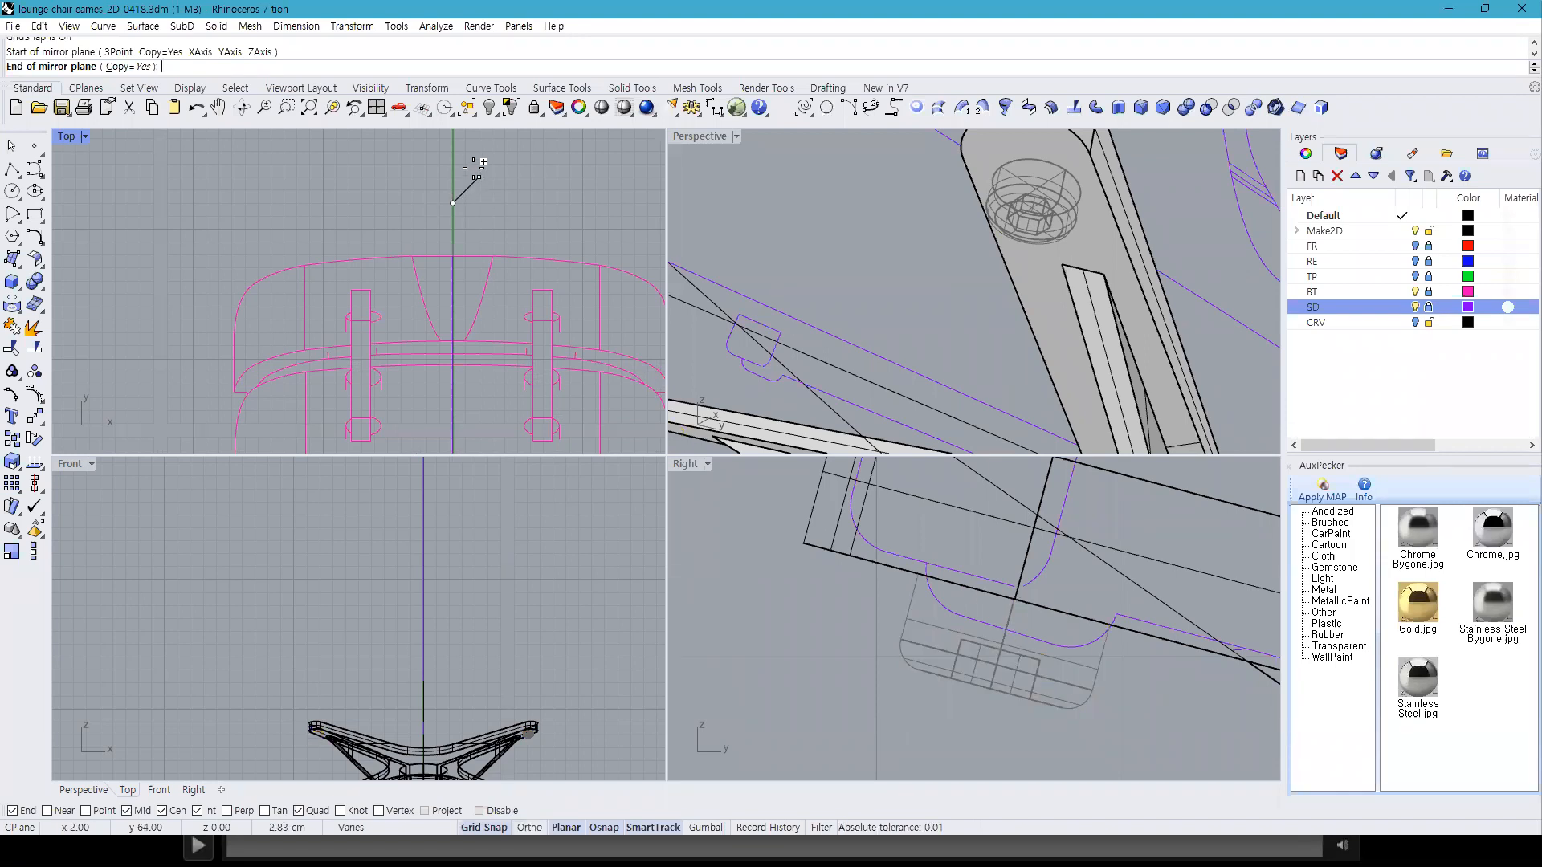
pyautogui.keyDown('shift'); pyautogui.click(474, 166); pyautogui.keyUp('shift')
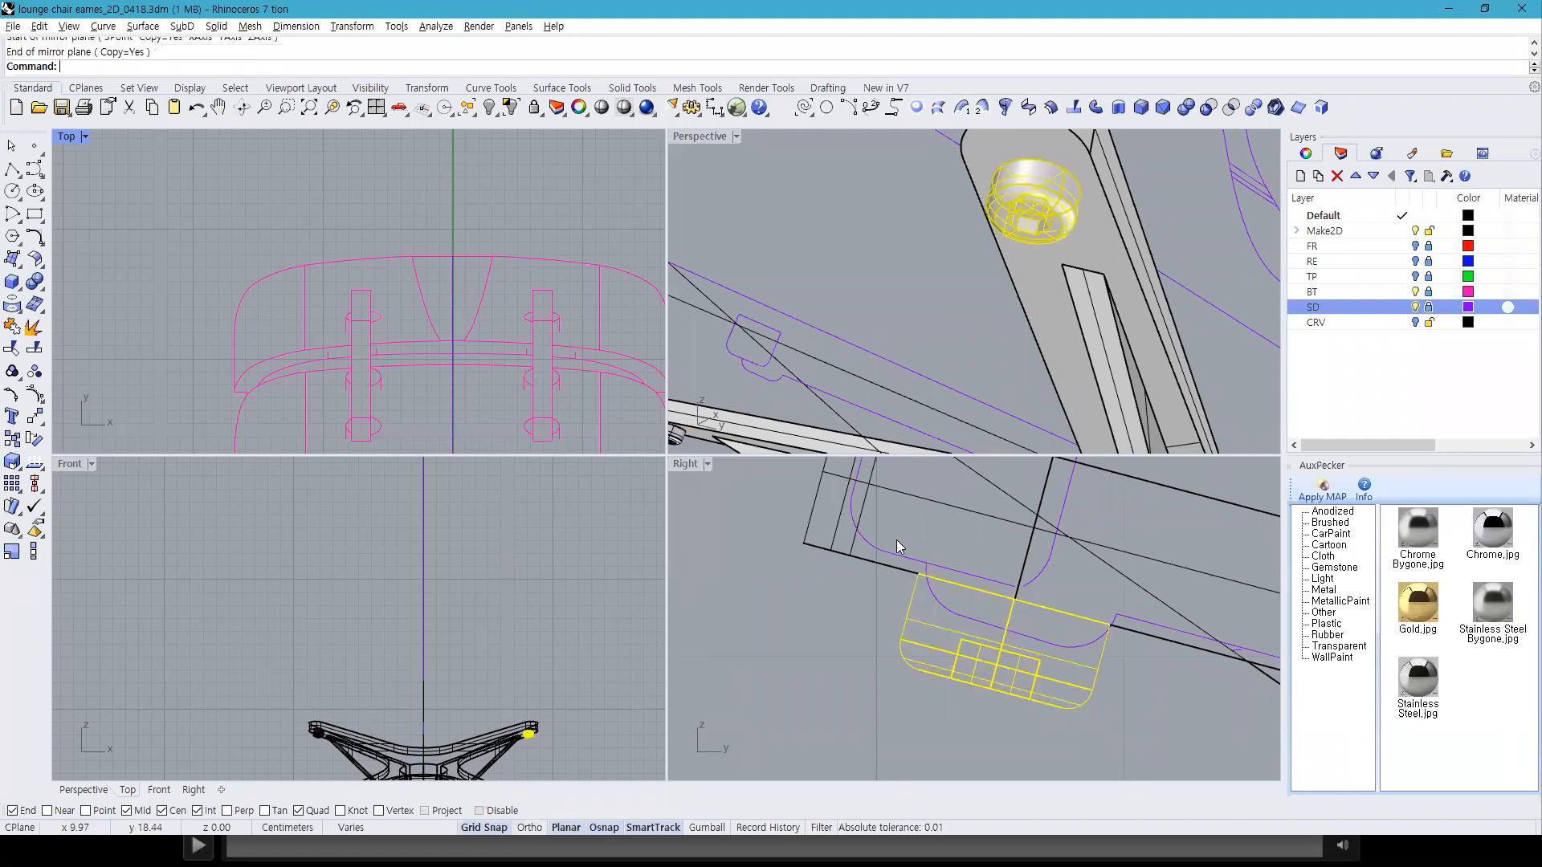
# Step: Mirror a copy of the bolt head across a vertical line through the bracket's post in the side view, towards the short arms
pyautogui.scroll(-6, 914, 294)
pyautogui.moveTo(914, 294); pyautogui.dragTo(909, 288, button='right')
pyautogui.moveTo(1103, 327); pyautogui.dragTo(1048, 277, button='right')
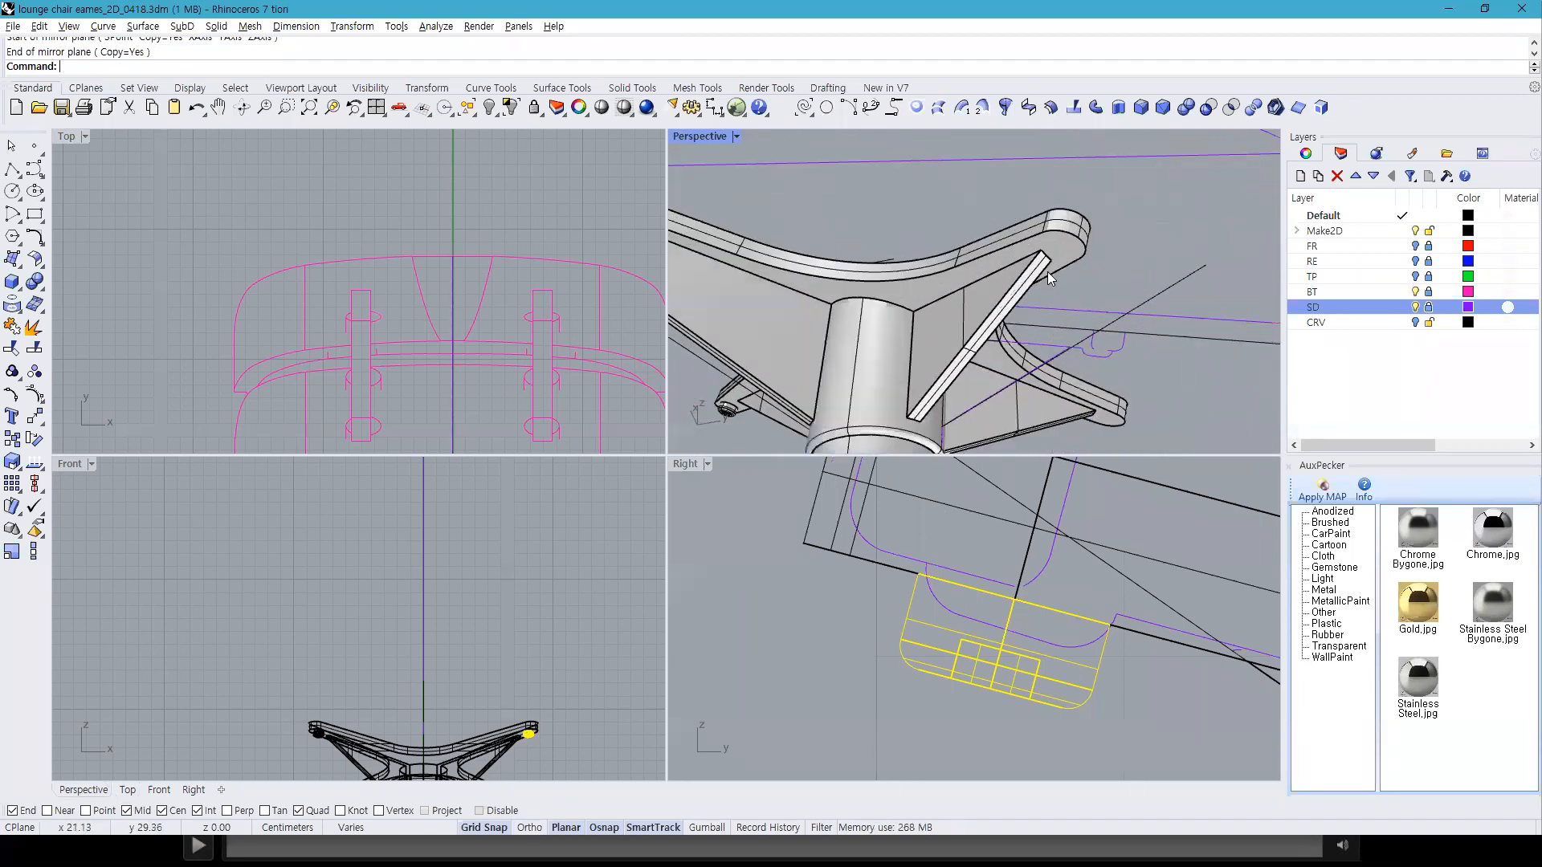
pyautogui.scroll(-5, 1047, 271)
pyautogui.scroll(-5, 1026, 589)
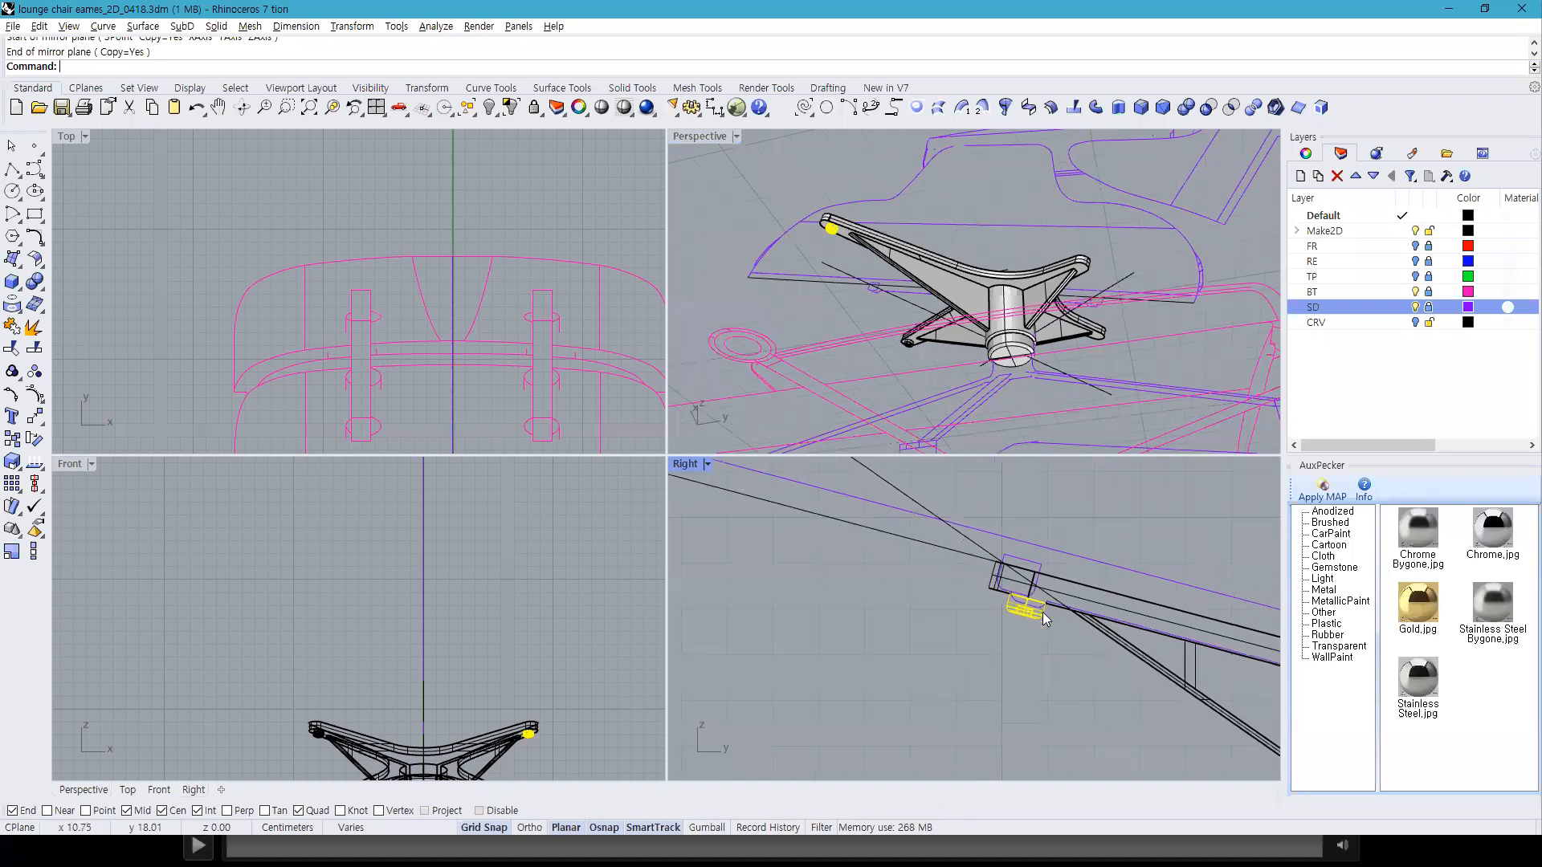
pyautogui.scroll(5, 857, 614)
pyautogui.moveTo(882, 546); pyautogui.dragTo(897, 582, button='right')
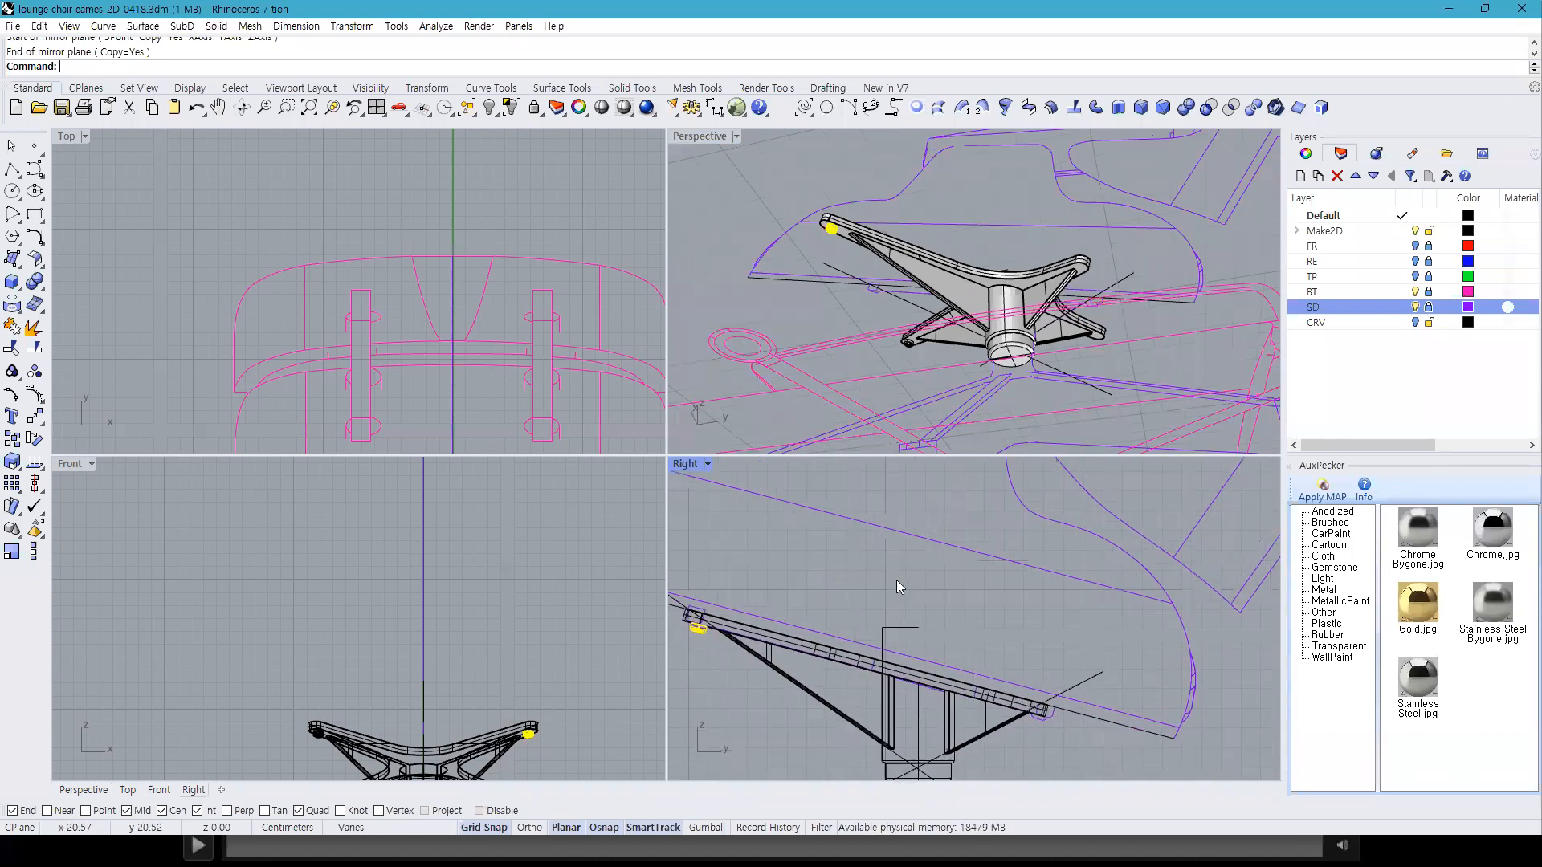
pyautogui.write('irror')
pyautogui.press('Return')
pyautogui.click(903, 585)
pyautogui.click(902, 567)
pyautogui.click(1112, 628)
# Step: Move the new bolt head copy in the top view onto the rounded end of the short arm
pyautogui.scroll(-3, 506, 357)
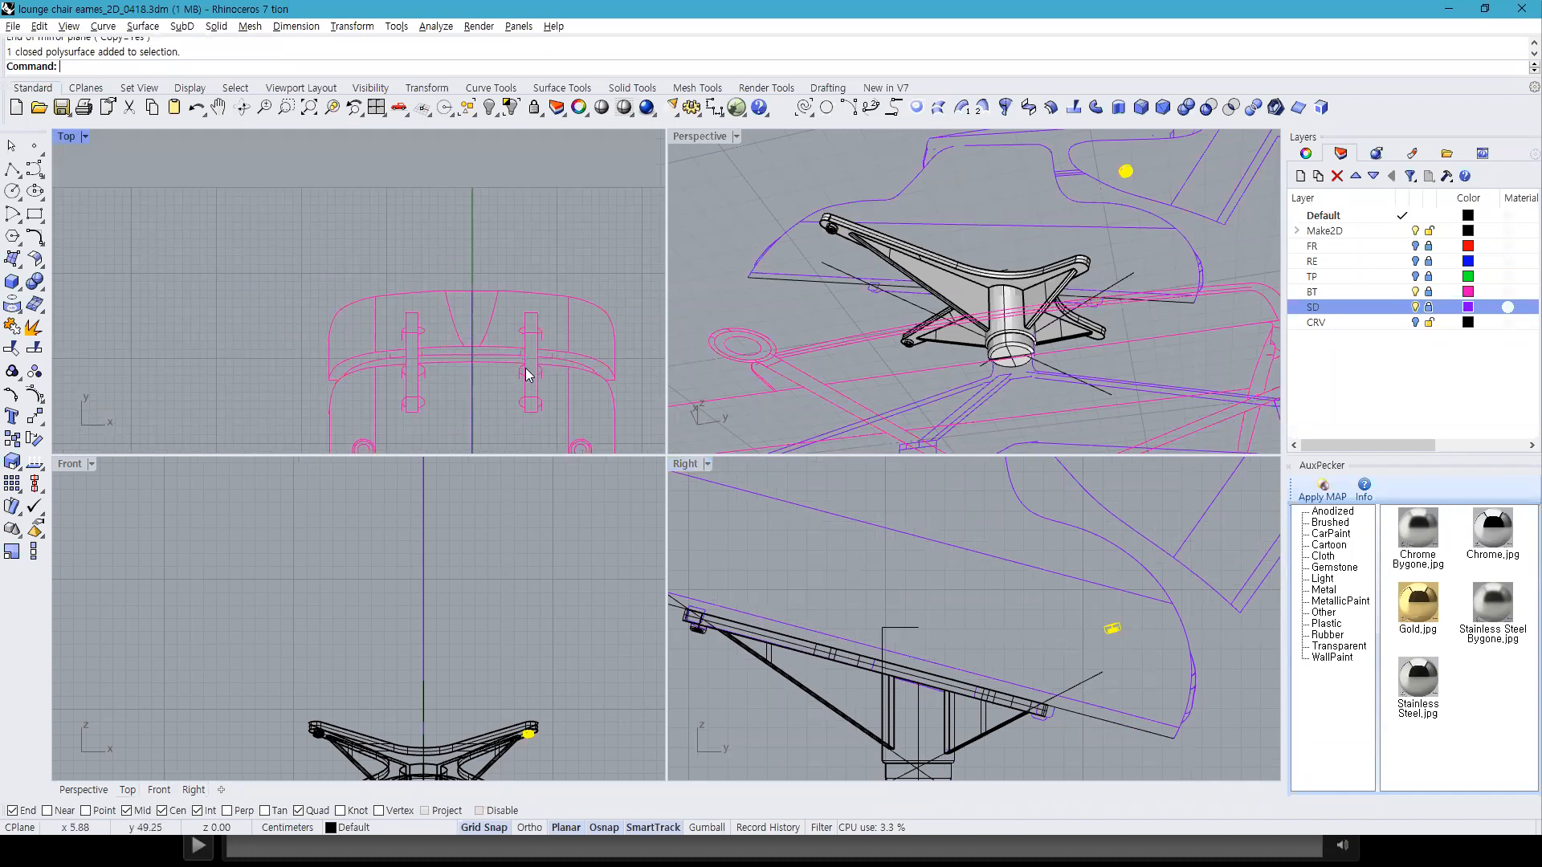
pyautogui.scroll(6, 519, 367)
pyautogui.moveTo(526, 377)
pyautogui.mouseDown()
pyautogui.moveTo(570, 297)
pyautogui.moveTo(514, 390)
pyautogui.mouseUp()
pyautogui.scroll(3, 514, 390)
pyautogui.scroll(6, 577, 308)
pyautogui.moveTo(637, 258); pyautogui.dragTo(626, 200, button='right')
pyautogui.moveTo(582, 239); pyautogui.dragTo(438, 416)
pyautogui.press('F9')
pyautogui.scroll(6, 1052, 660)
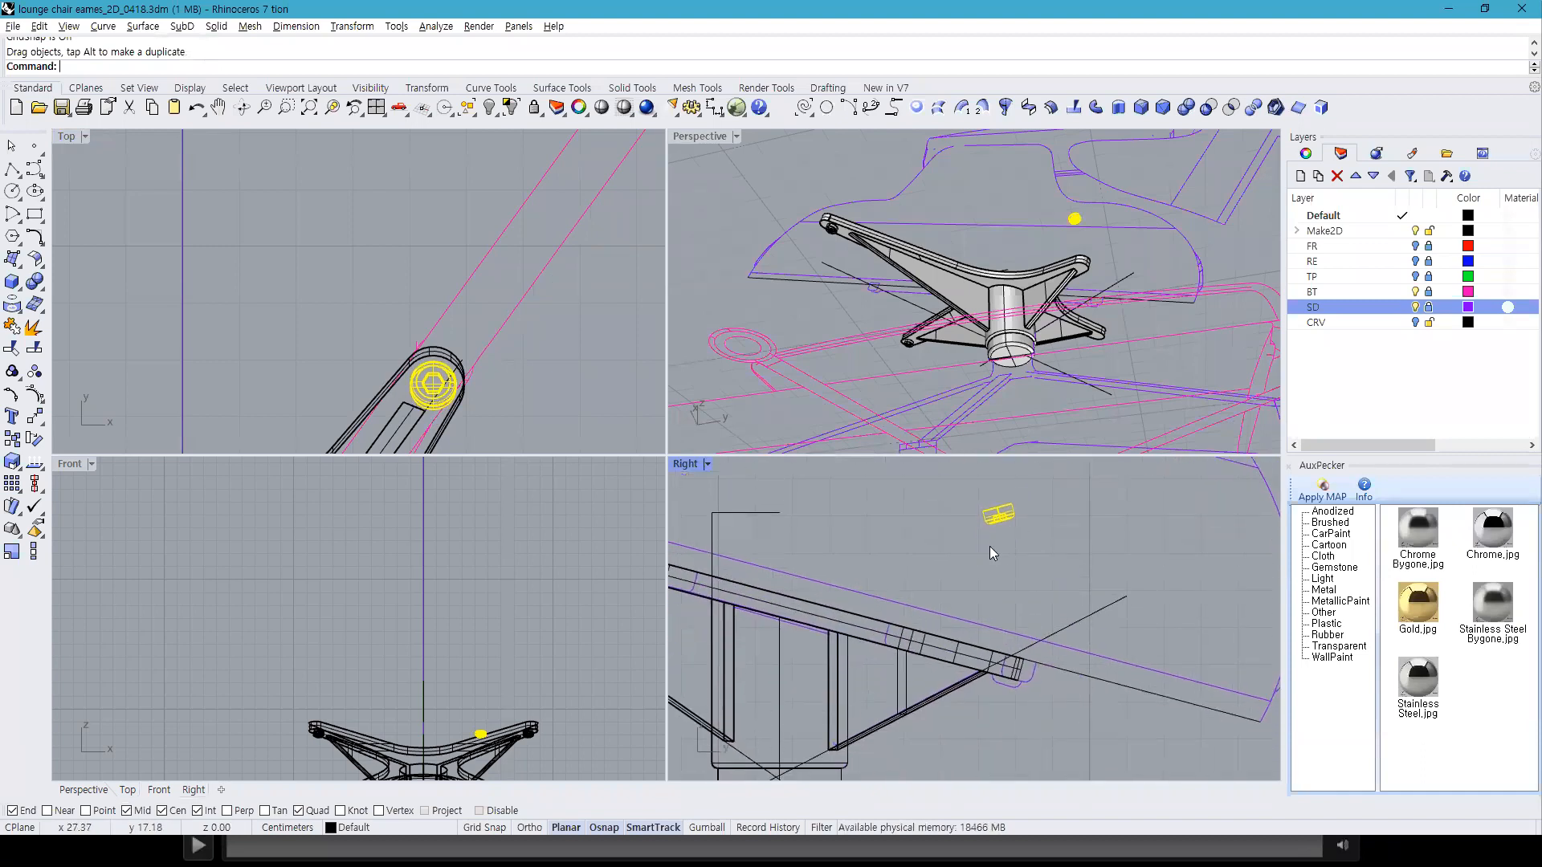
# Step: Move the new bolt head vertically by its upper corner in the side view, down to the intersection with the short arm's underside
pyautogui.doubleClick(686, 465)
pyautogui.write('ove')
pyautogui.press('Return')
pyautogui.click(686, 259)
pyautogui.scroll(-3, 671, 541)
pyautogui.scroll(4, 774, 546)
pyautogui.scroll(3, 725, 643)
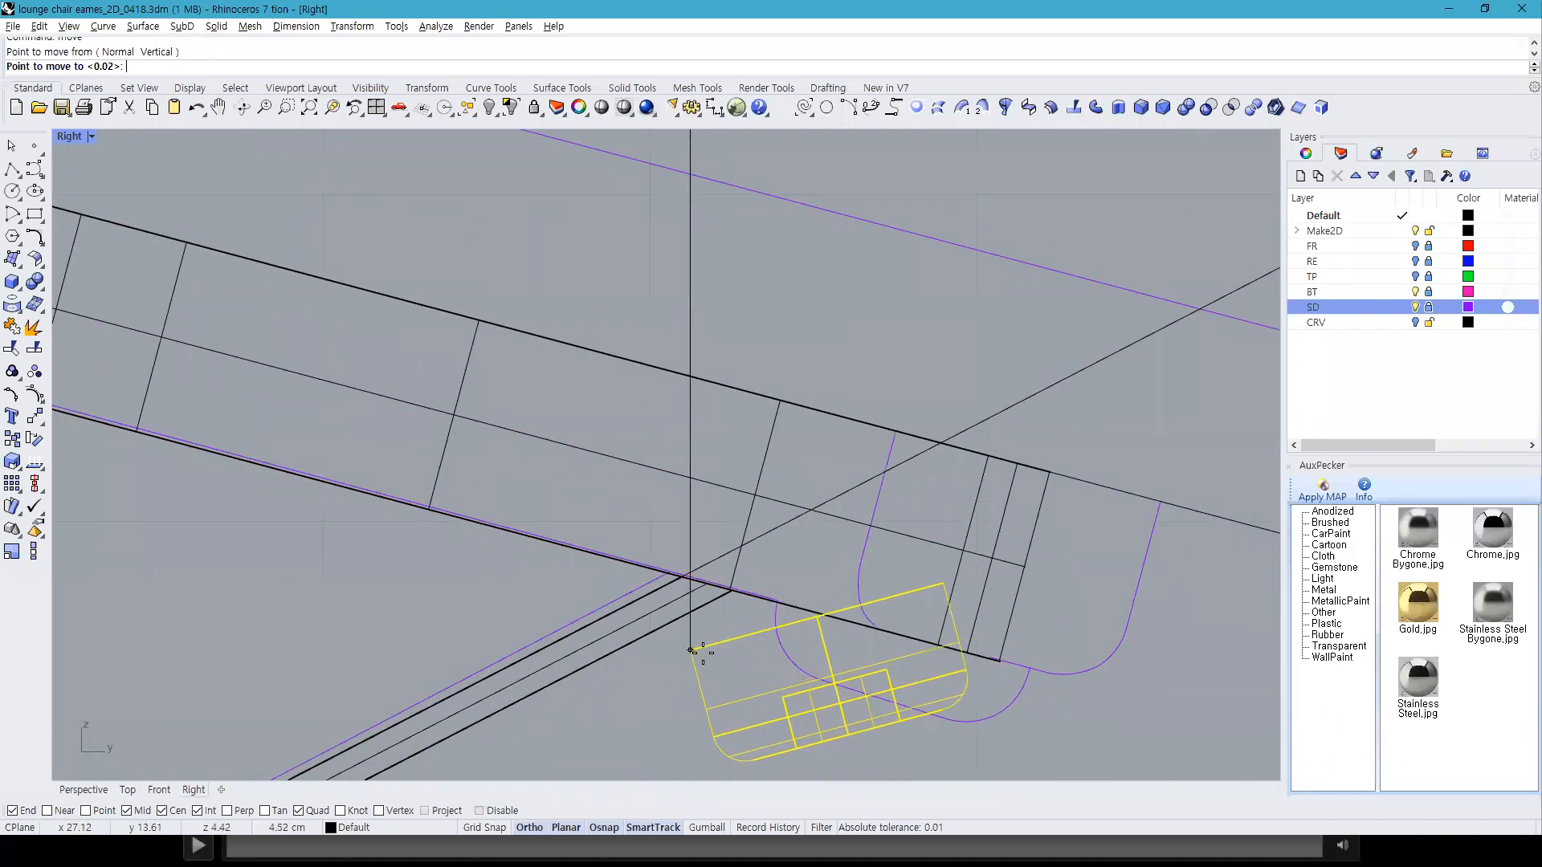
pyautogui.scroll(4, 722, 562)
pyautogui.press('F8')
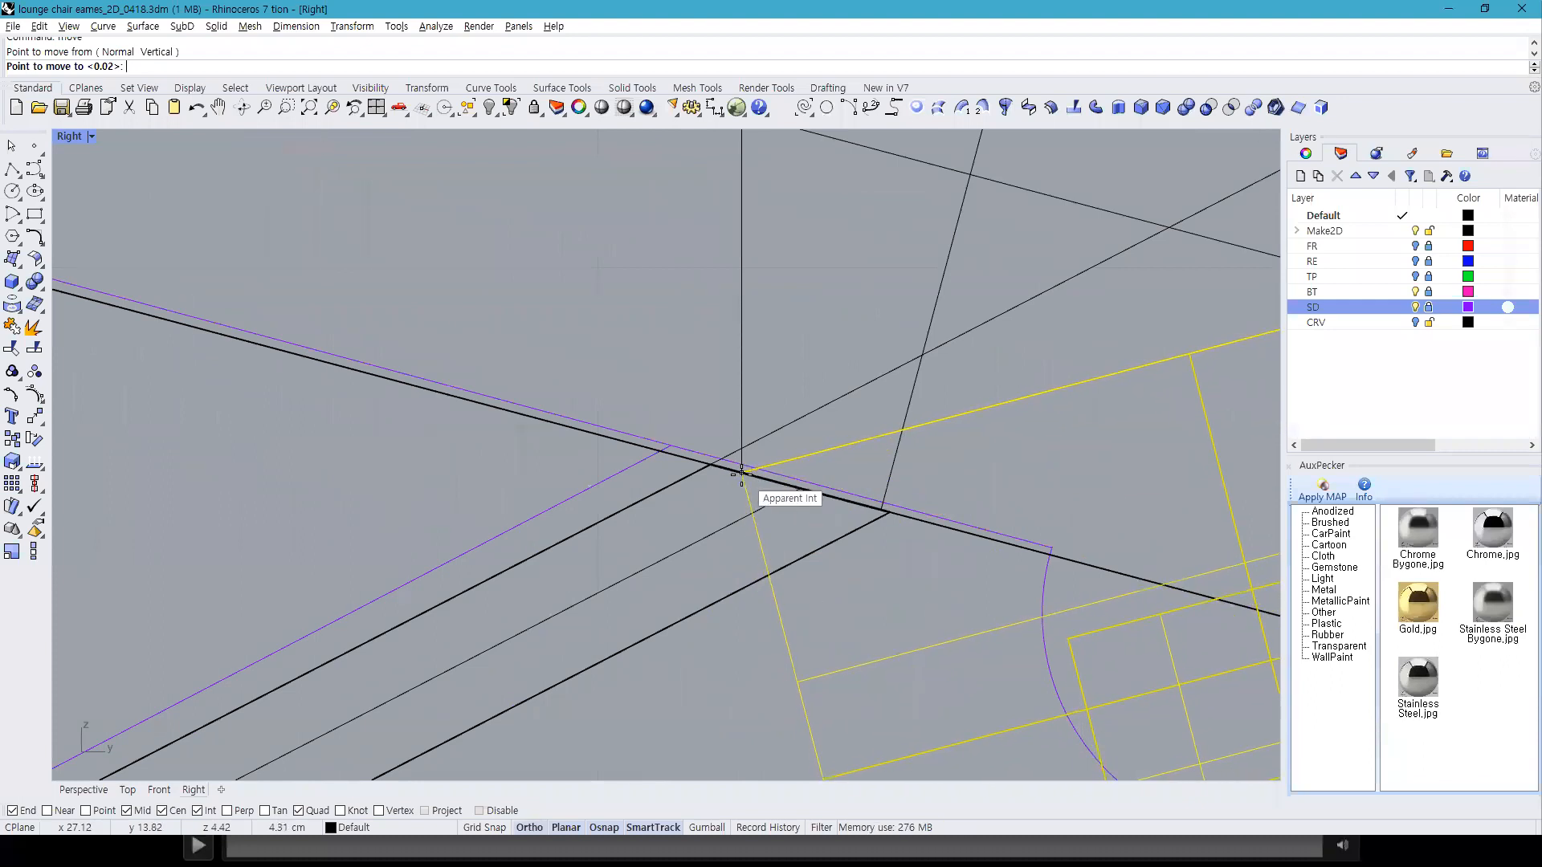
pyautogui.click(741, 474)
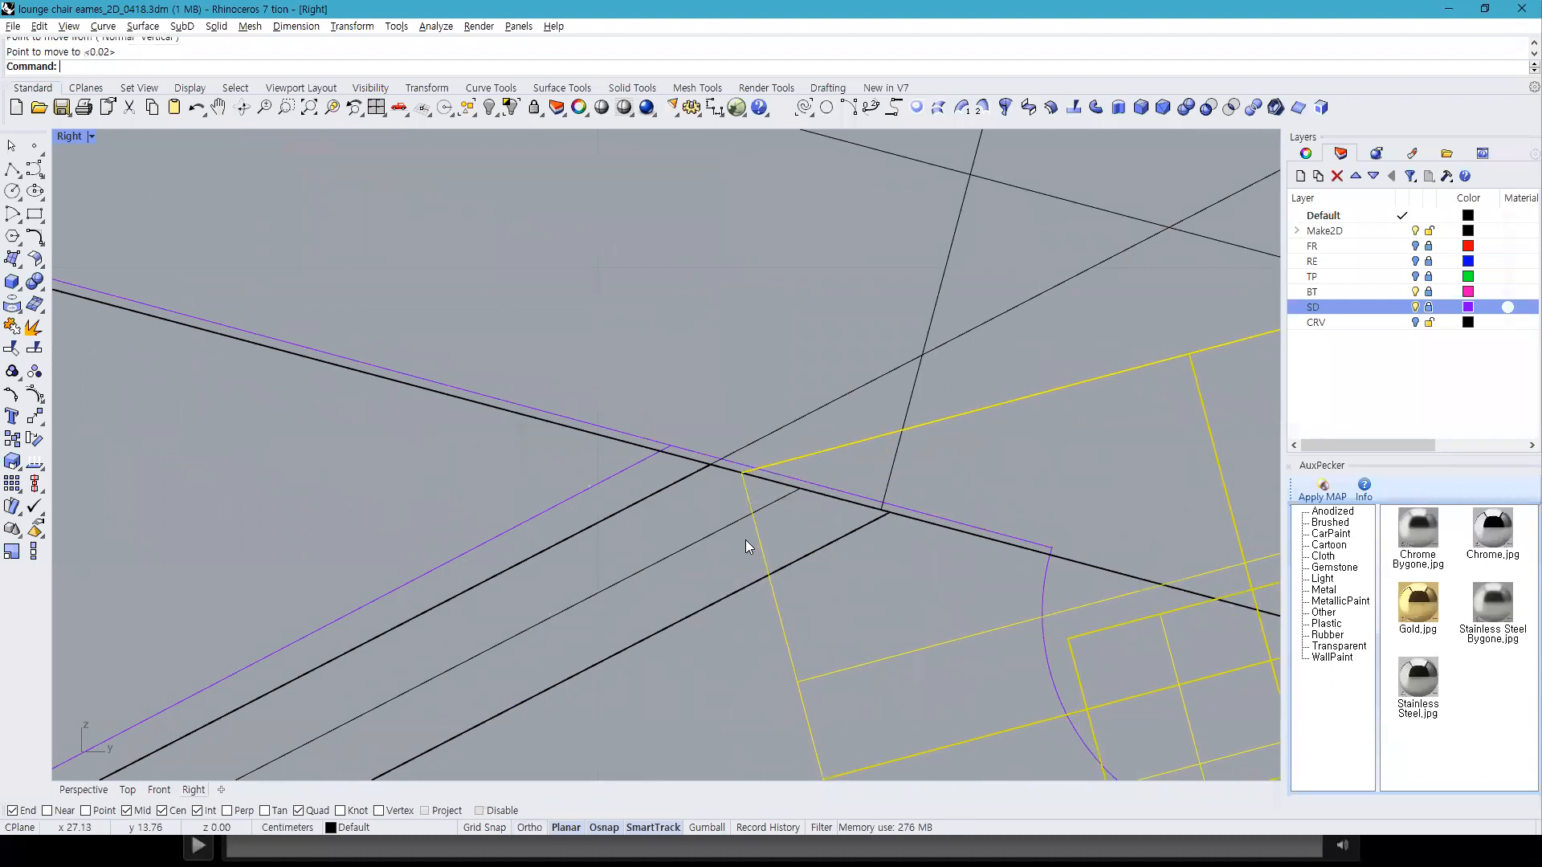
# Step: Rotate the new bolt head about its upper corner so that its top face lies flush with the short arm's underside
pyautogui.scroll(-5, 749, 536)
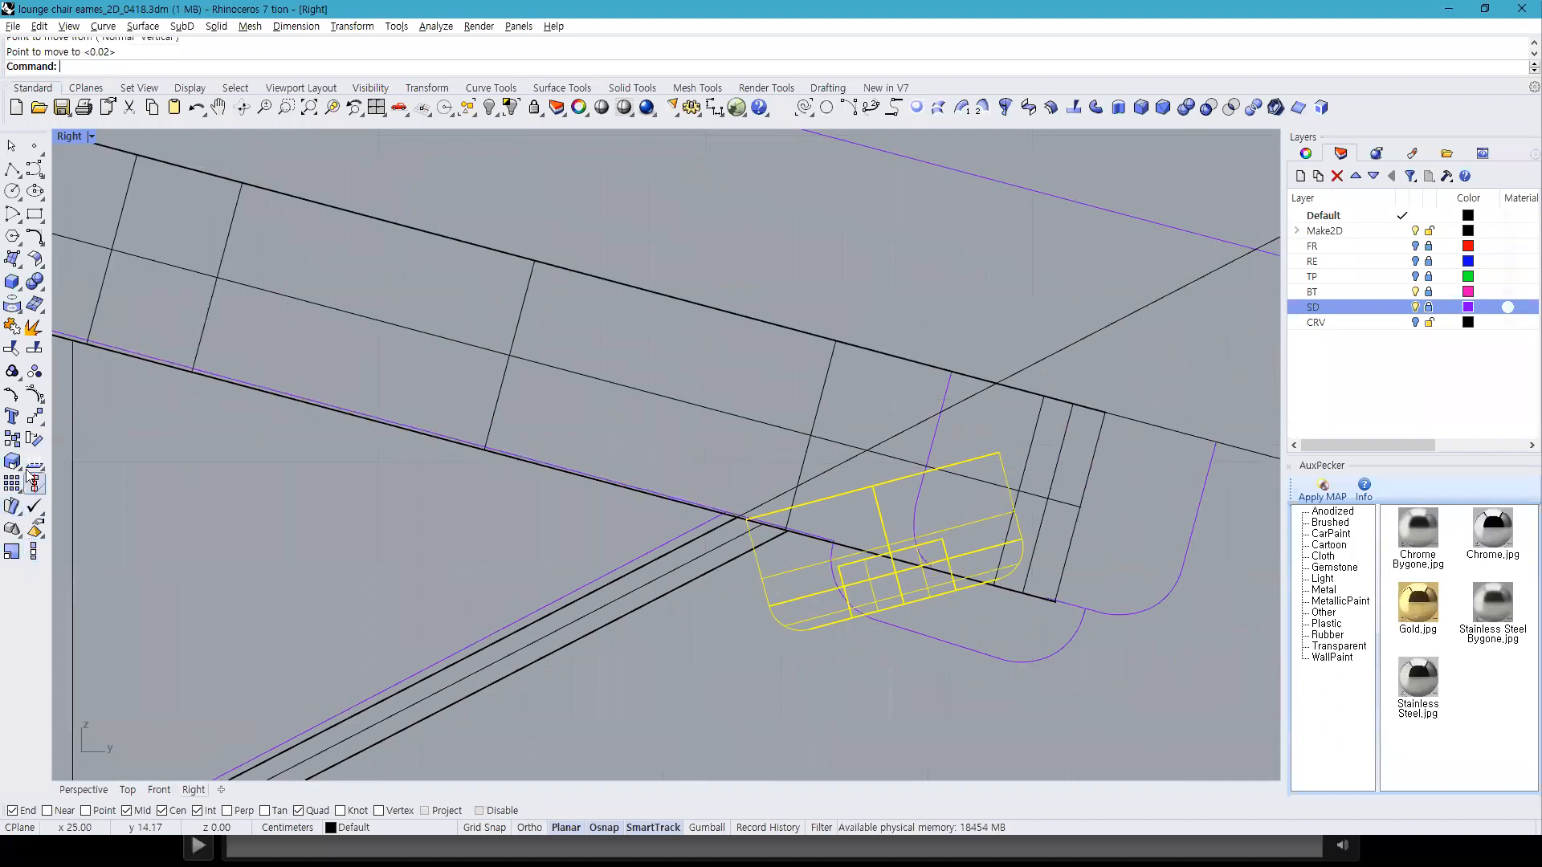
pyautogui.click(33, 439)
pyautogui.click(739, 518)
pyautogui.scroll(3, 733, 512)
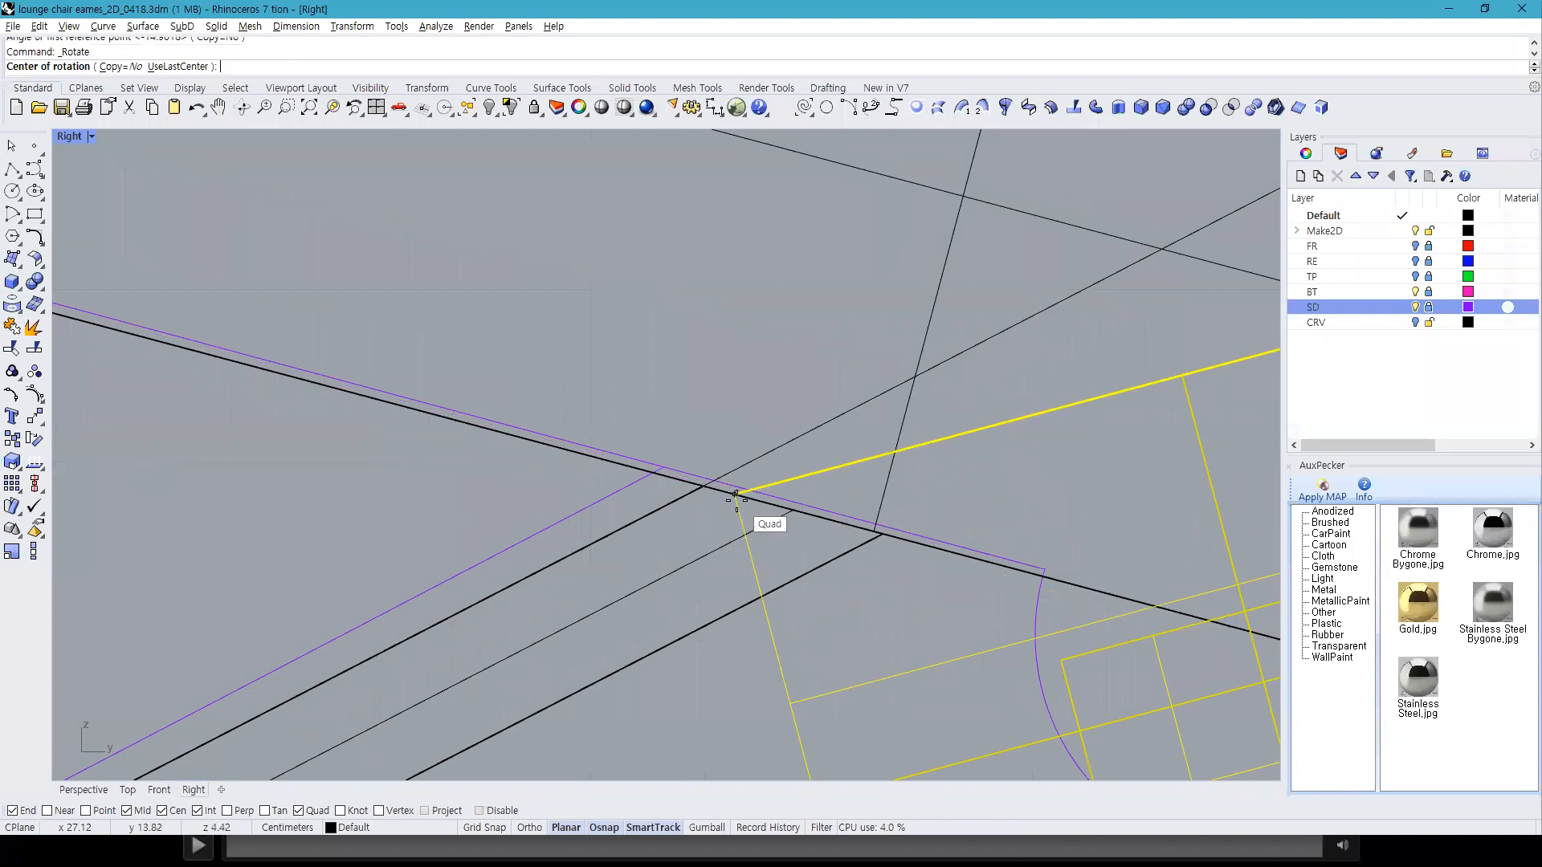
pyautogui.scroll(-5, 733, 518)
pyautogui.click(977, 443)
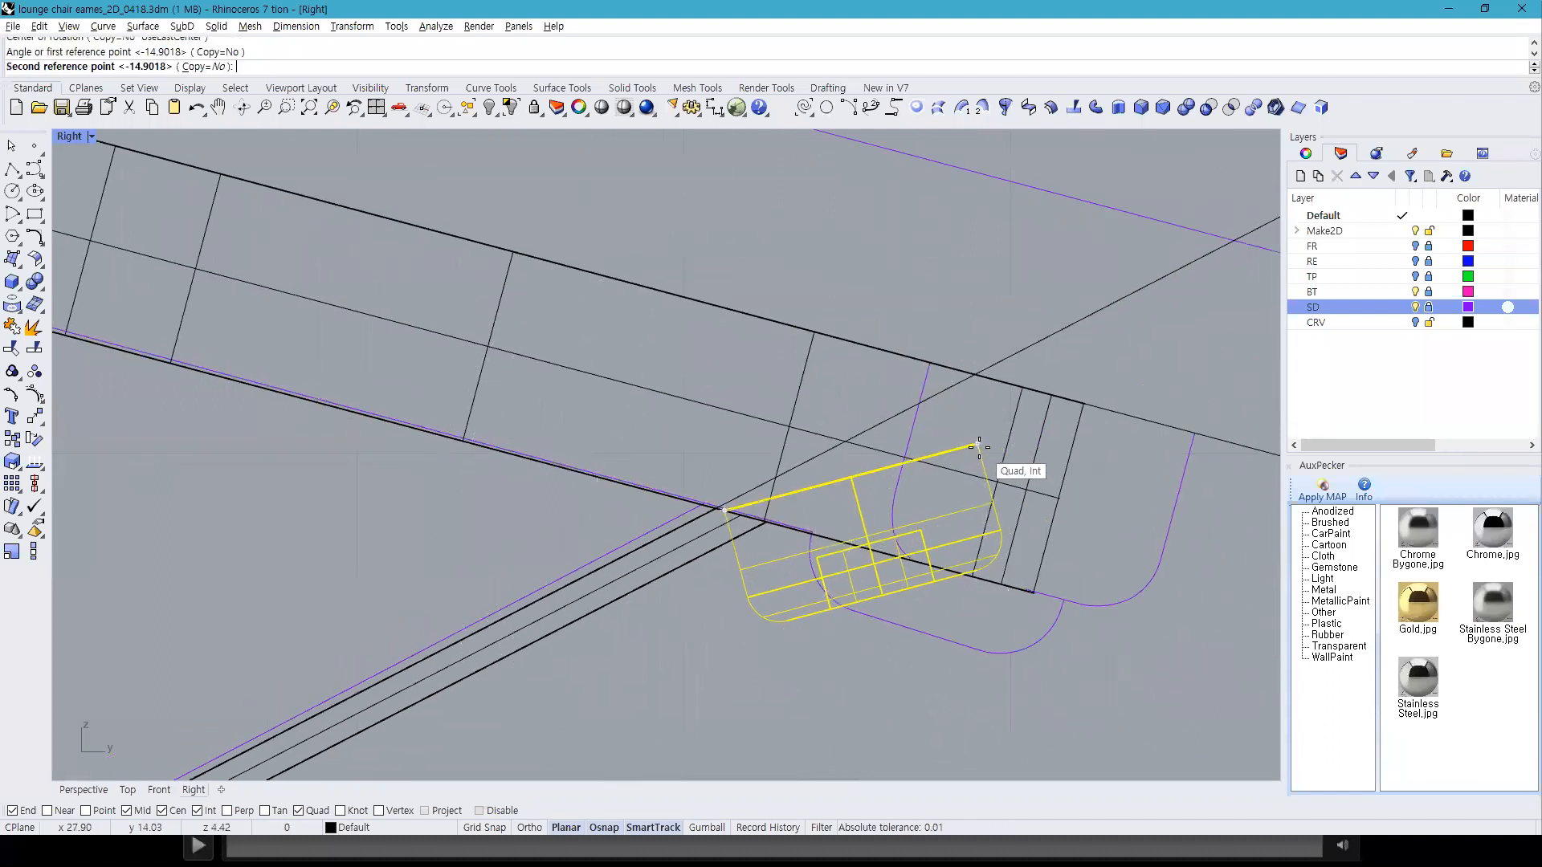
pyautogui.click(1025, 596)
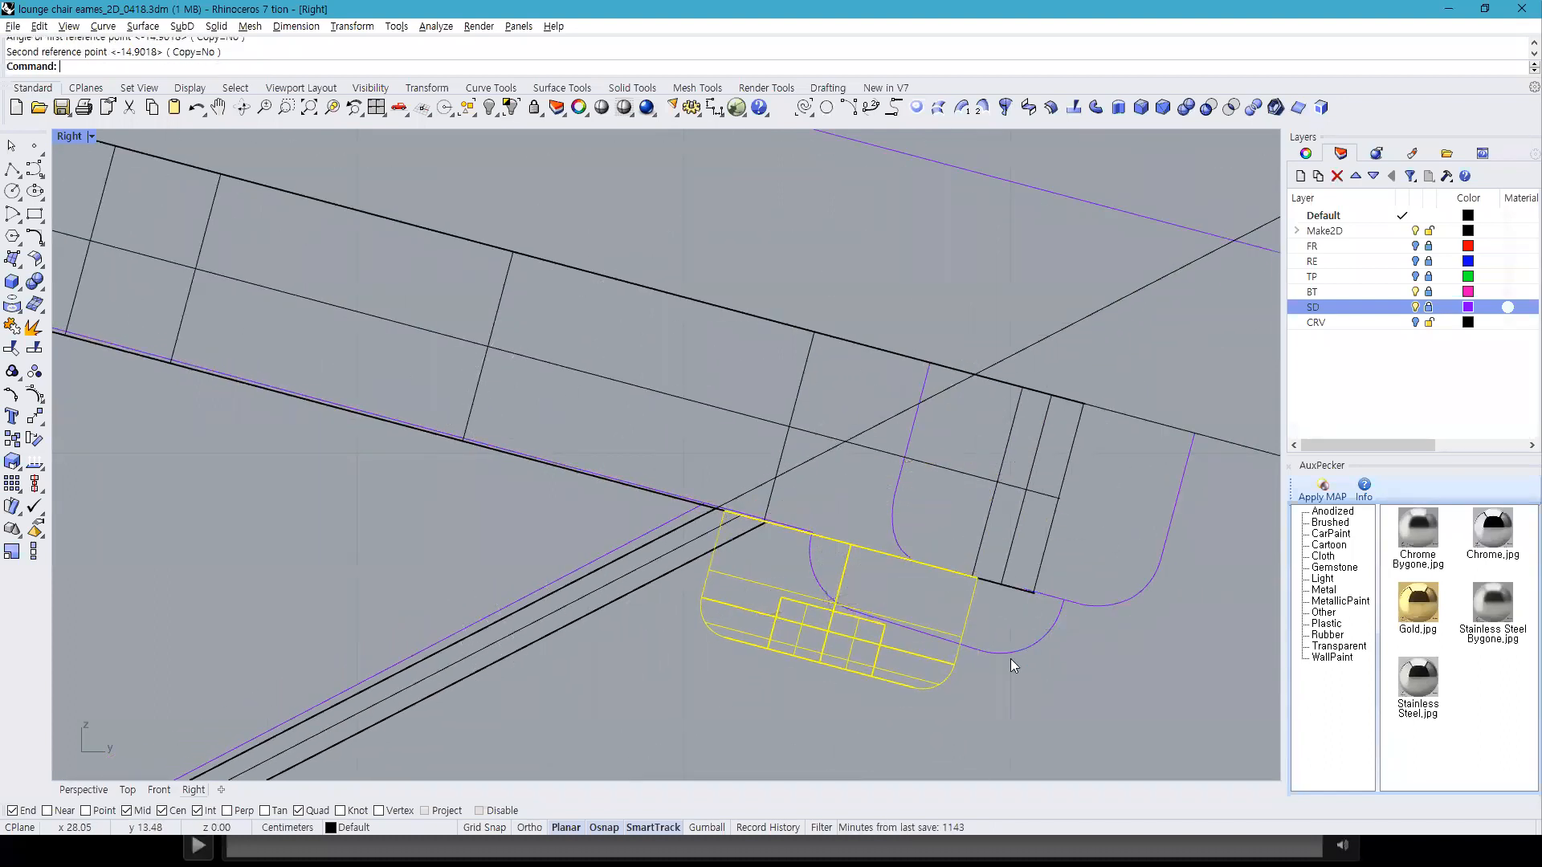
# Step: Shift the bolt heads on the short and long arms slightly upward so that they sink partly into the undersides
pyautogui.moveTo(937, 681); pyautogui.dragTo(951, 643)
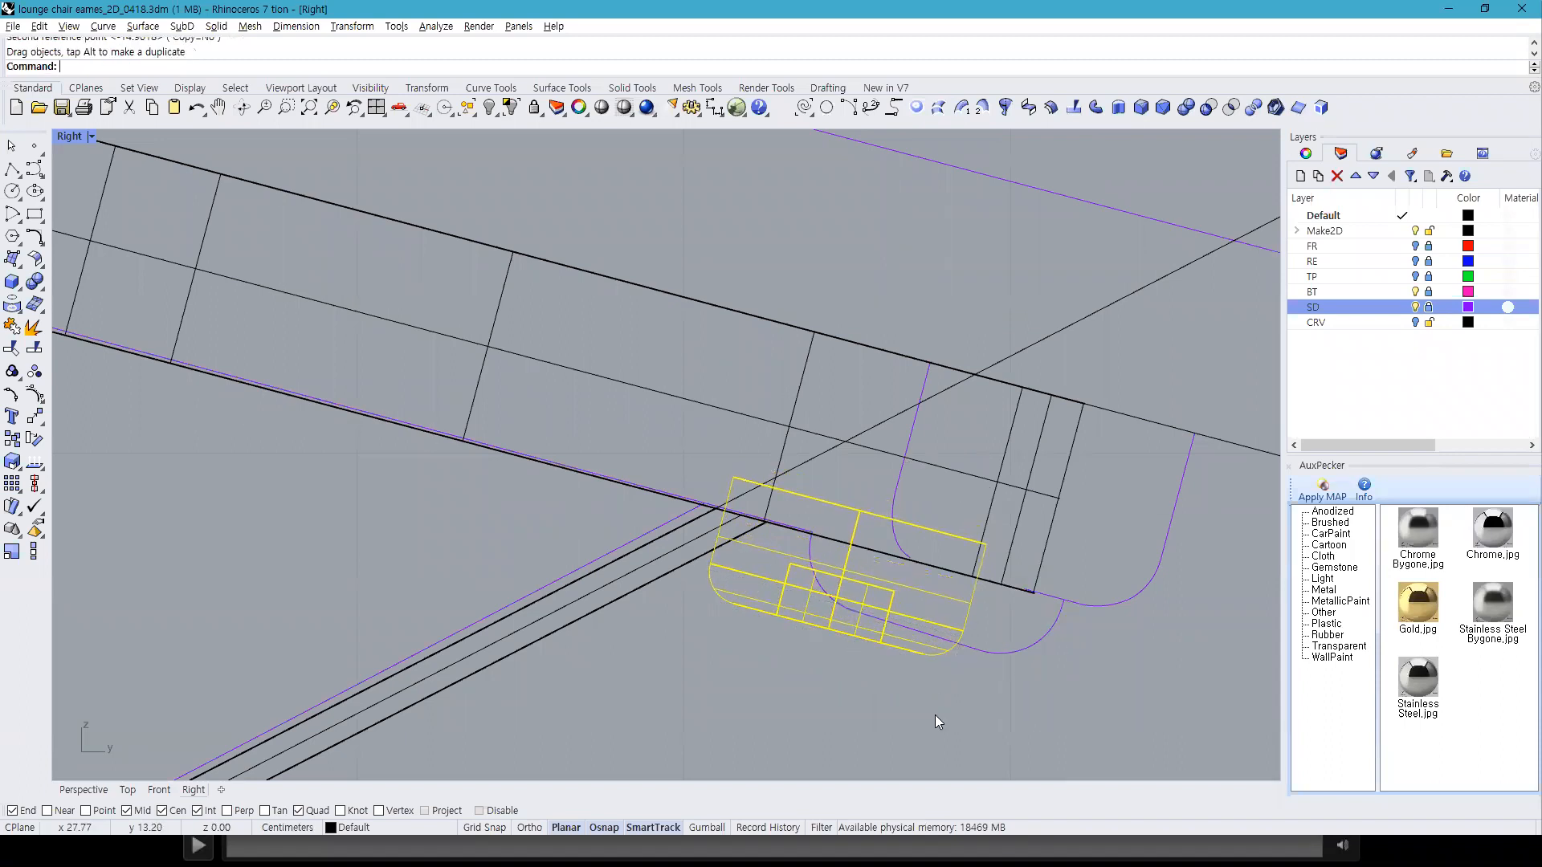
pyautogui.scroll(-8, 884, 643)
pyautogui.scroll(3, 827, 554)
pyautogui.scroll(5, 828, 556)
pyautogui.click(864, 566)
pyautogui.moveTo(867, 565); pyautogui.dragTo(878, 538)
pyautogui.click(929, 591)
# Step: Mirror a copy of the short arm's bolt head across the vertical centre line in the top view, onto the other short arm
pyautogui.click(376, 106)
pyautogui.moveTo(964, 305); pyautogui.dragTo(999, 273, button='right')
pyautogui.scroll(5, 994, 181)
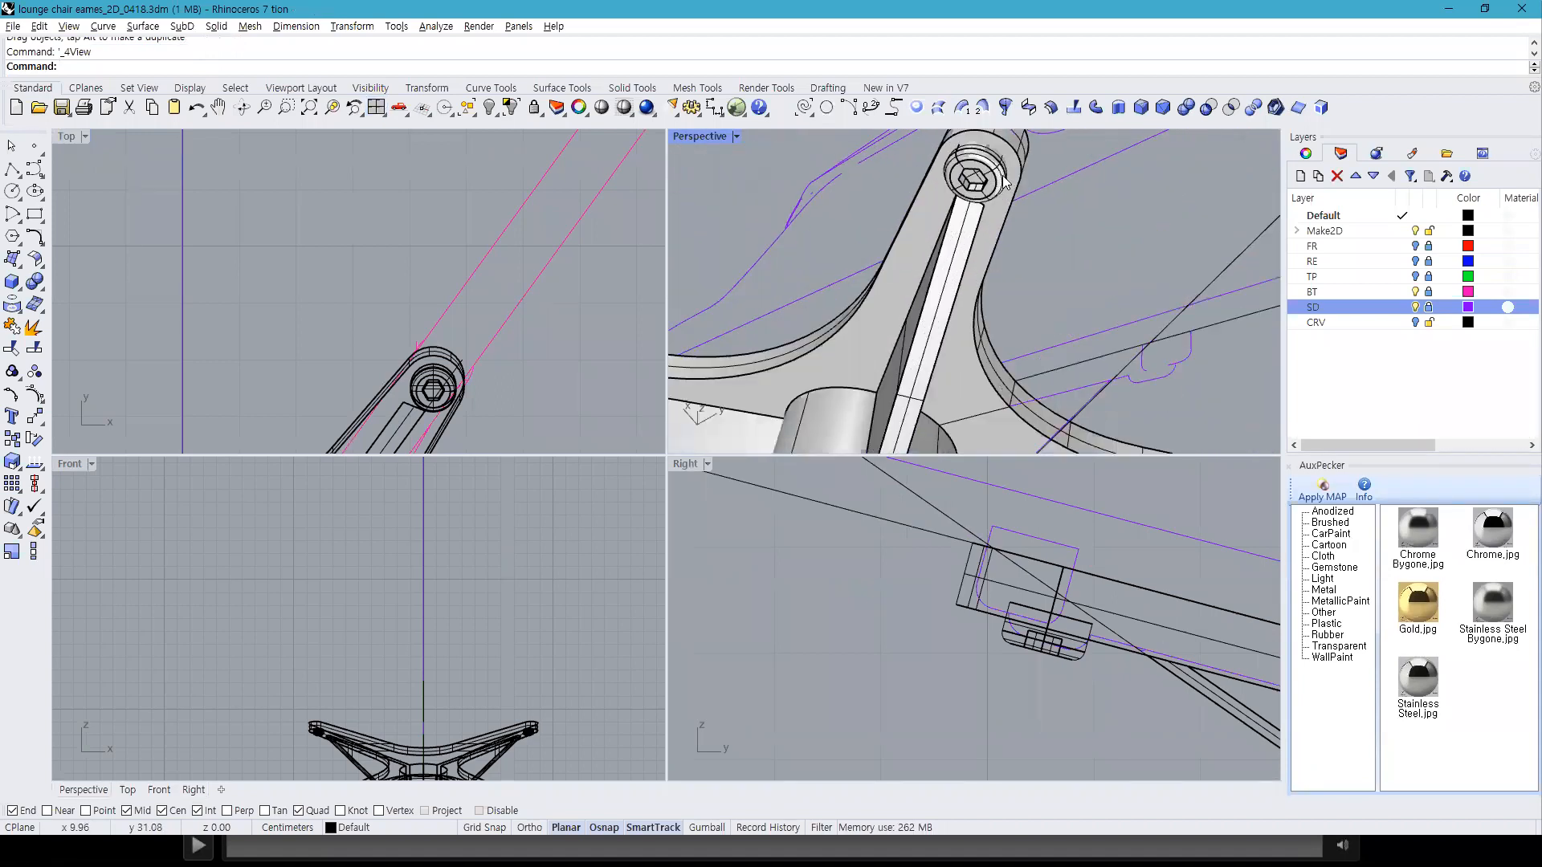
pyautogui.click(1001, 179)
pyautogui.scroll(-5, 983, 217)
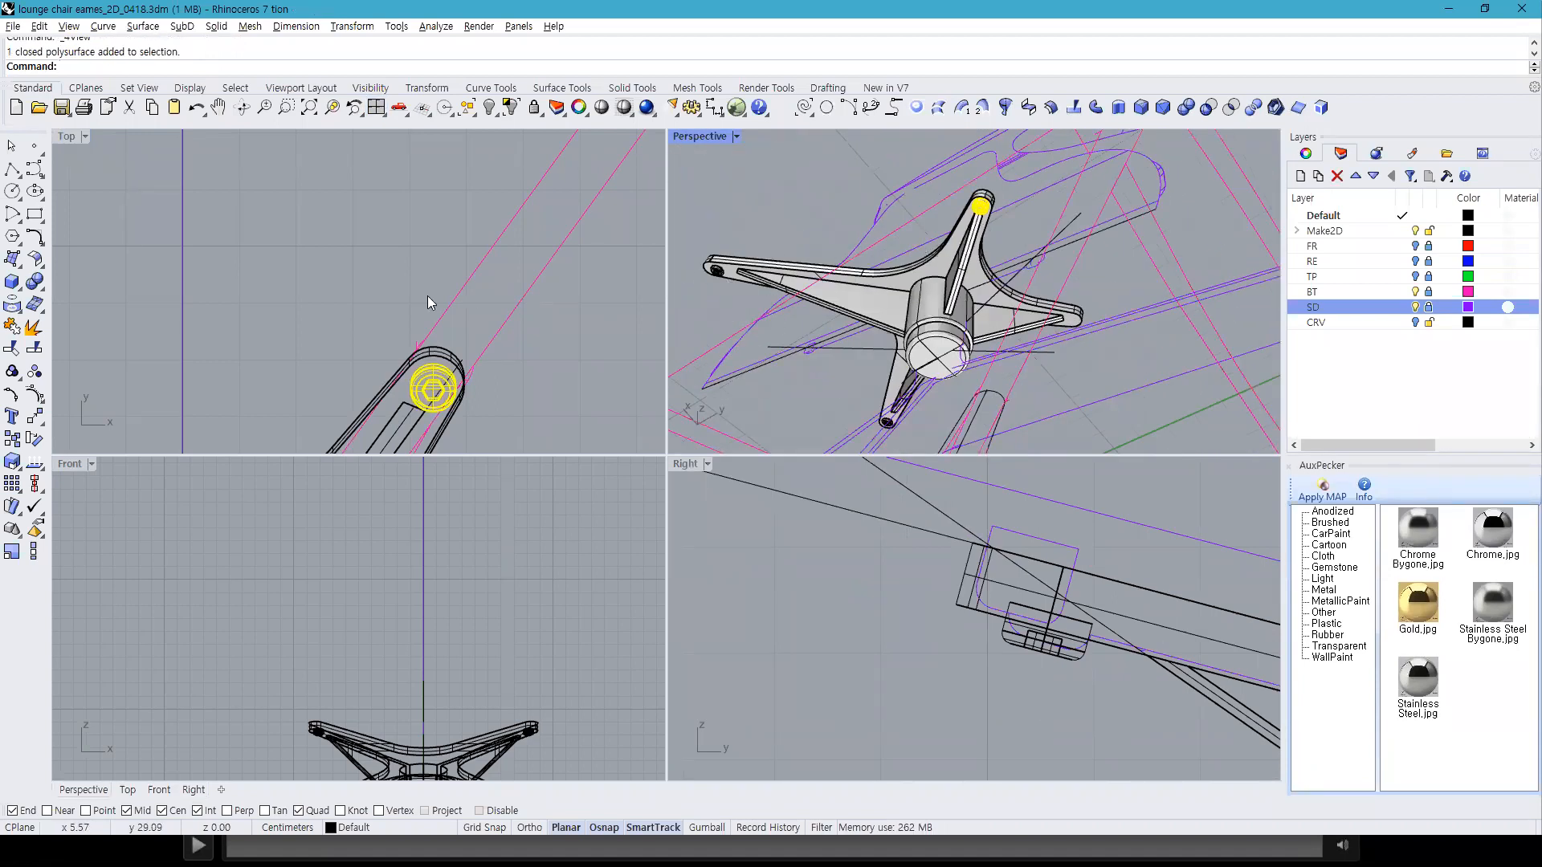
pyautogui.scroll(-3, 427, 301)
pyautogui.write('mi')
pyautogui.press('Return')
pyautogui.click(277, 347)
pyautogui.keyDown('shift'); pyautogui.click(297, 277); pyautogui.keyUp('shift')
pyautogui.click(361, 282)
# Step: Hide the SD and BT reference layers
pyautogui.moveTo(921, 295); pyautogui.dragTo(1188, 360, button='right')
pyautogui.click(1415, 308)
pyautogui.click(1414, 293)
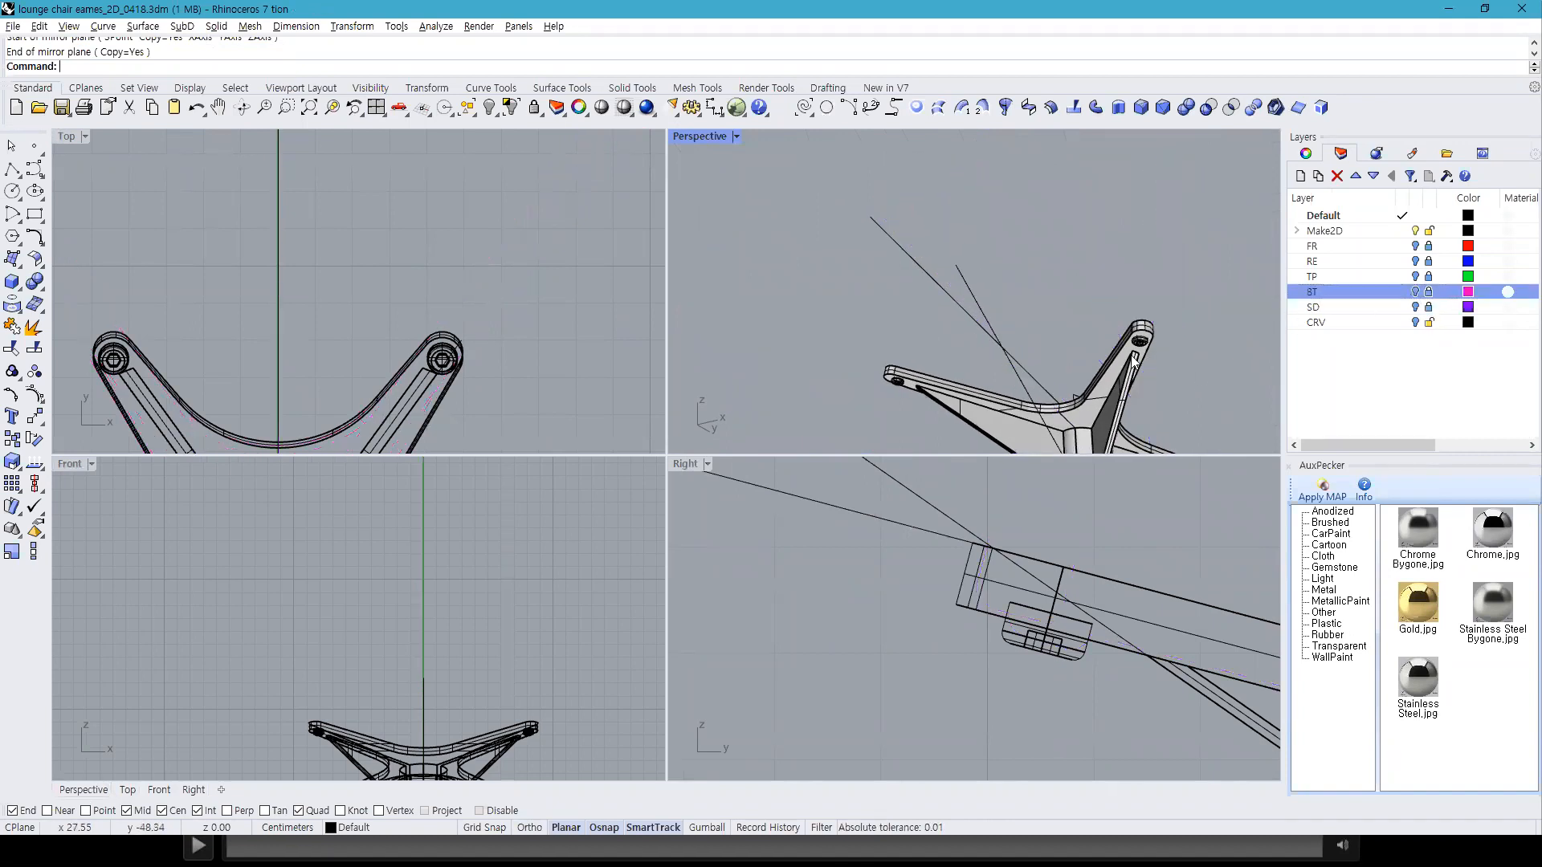
# Step: Select all the curves and move them to the CRV layer
pyautogui.moveTo(1236, 265); pyautogui.dragTo(1193, 202, button='right')
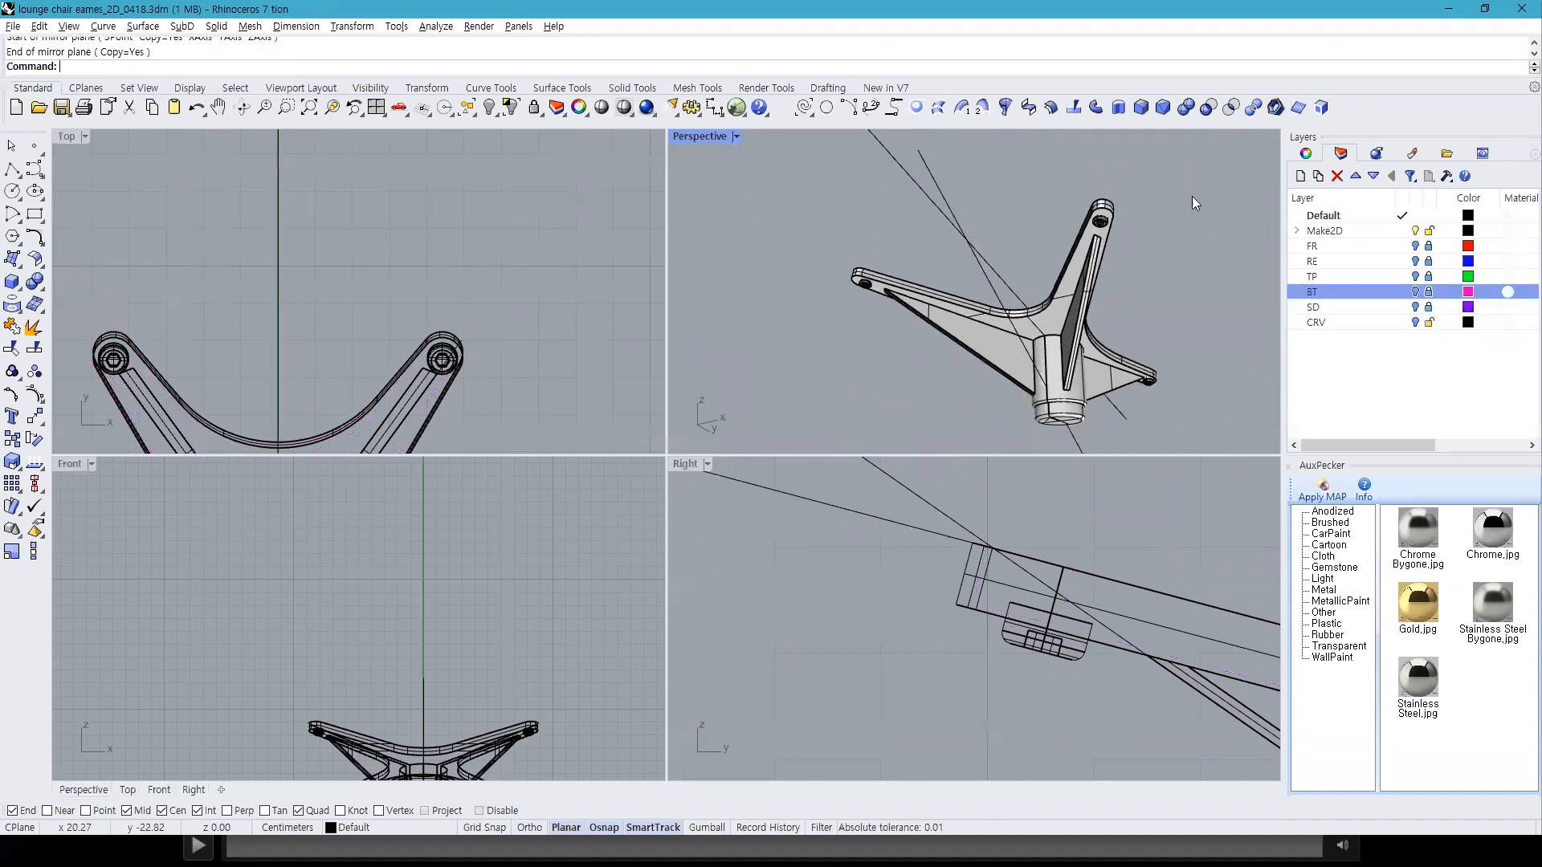
pyautogui.click(806, 108)
pyautogui.click(550, 205)
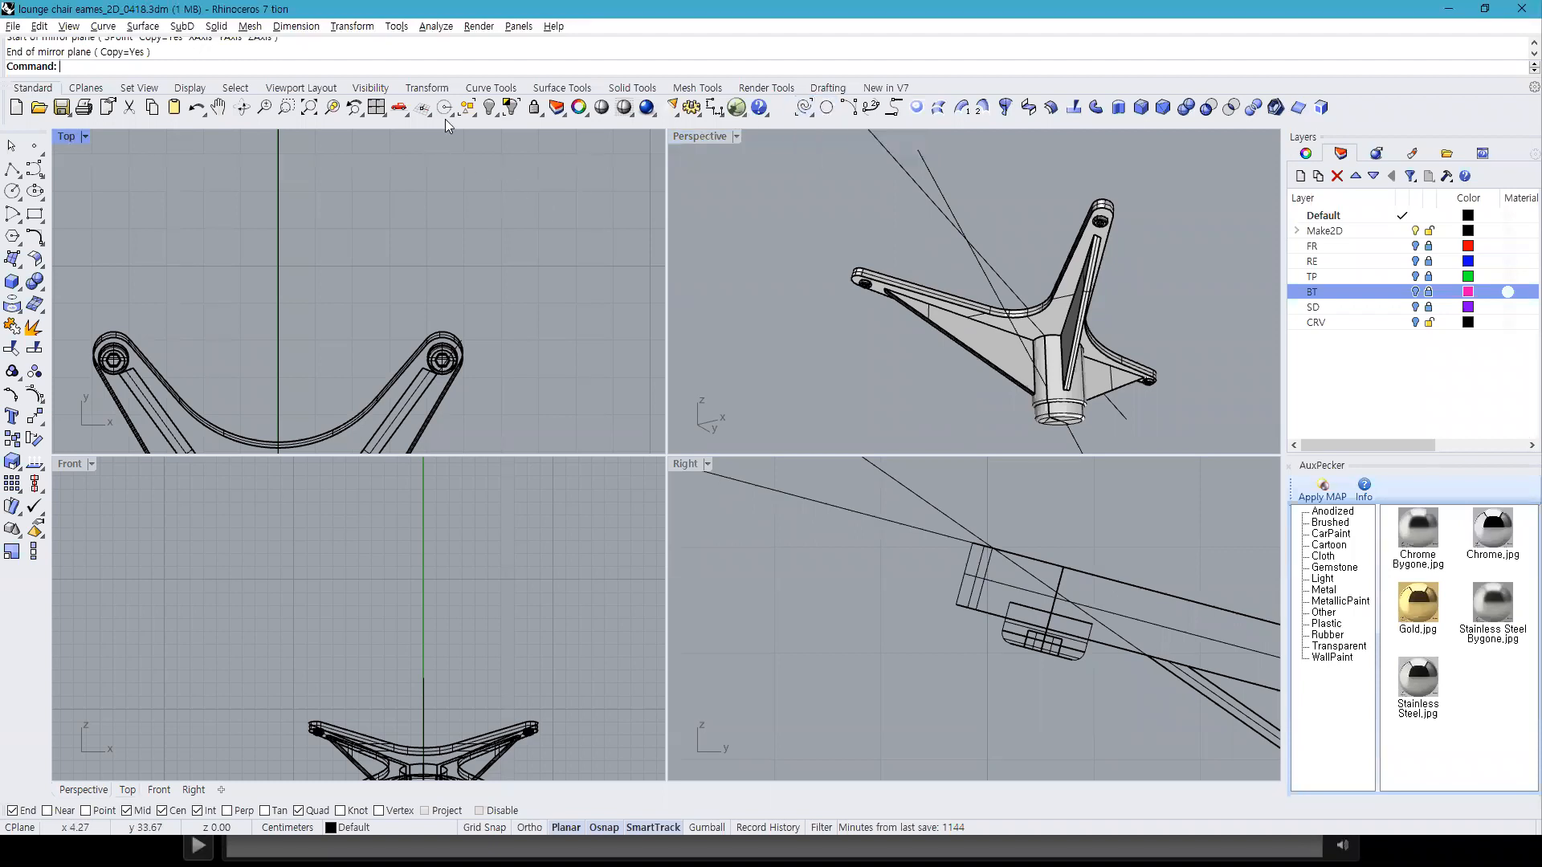
pyautogui.click(464, 113)
pyautogui.click(469, 113)
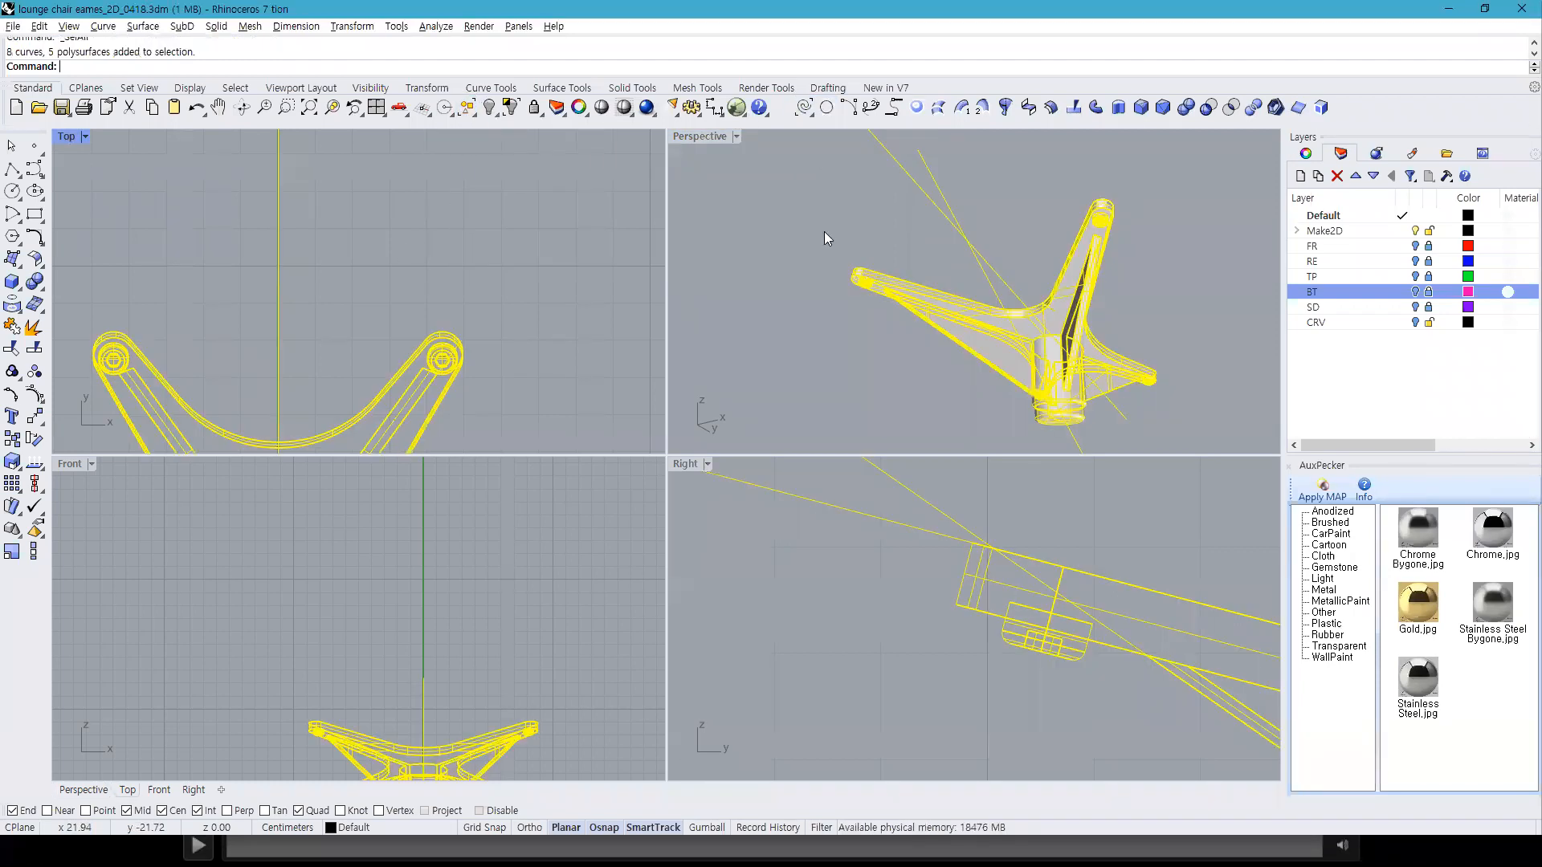
pyautogui.click(473, 167)
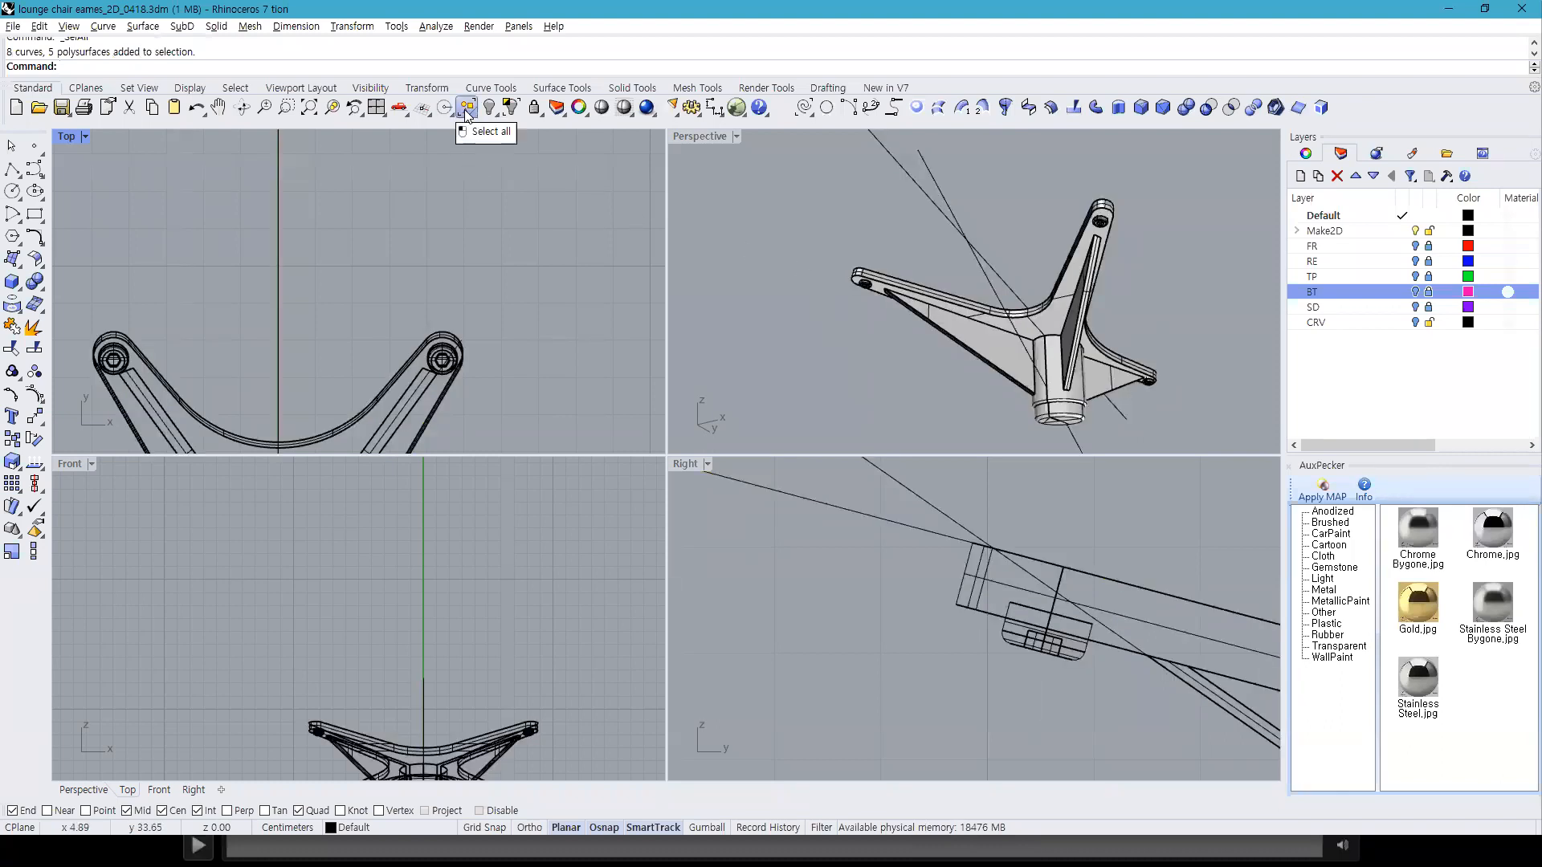
pyautogui.click(468, 109)
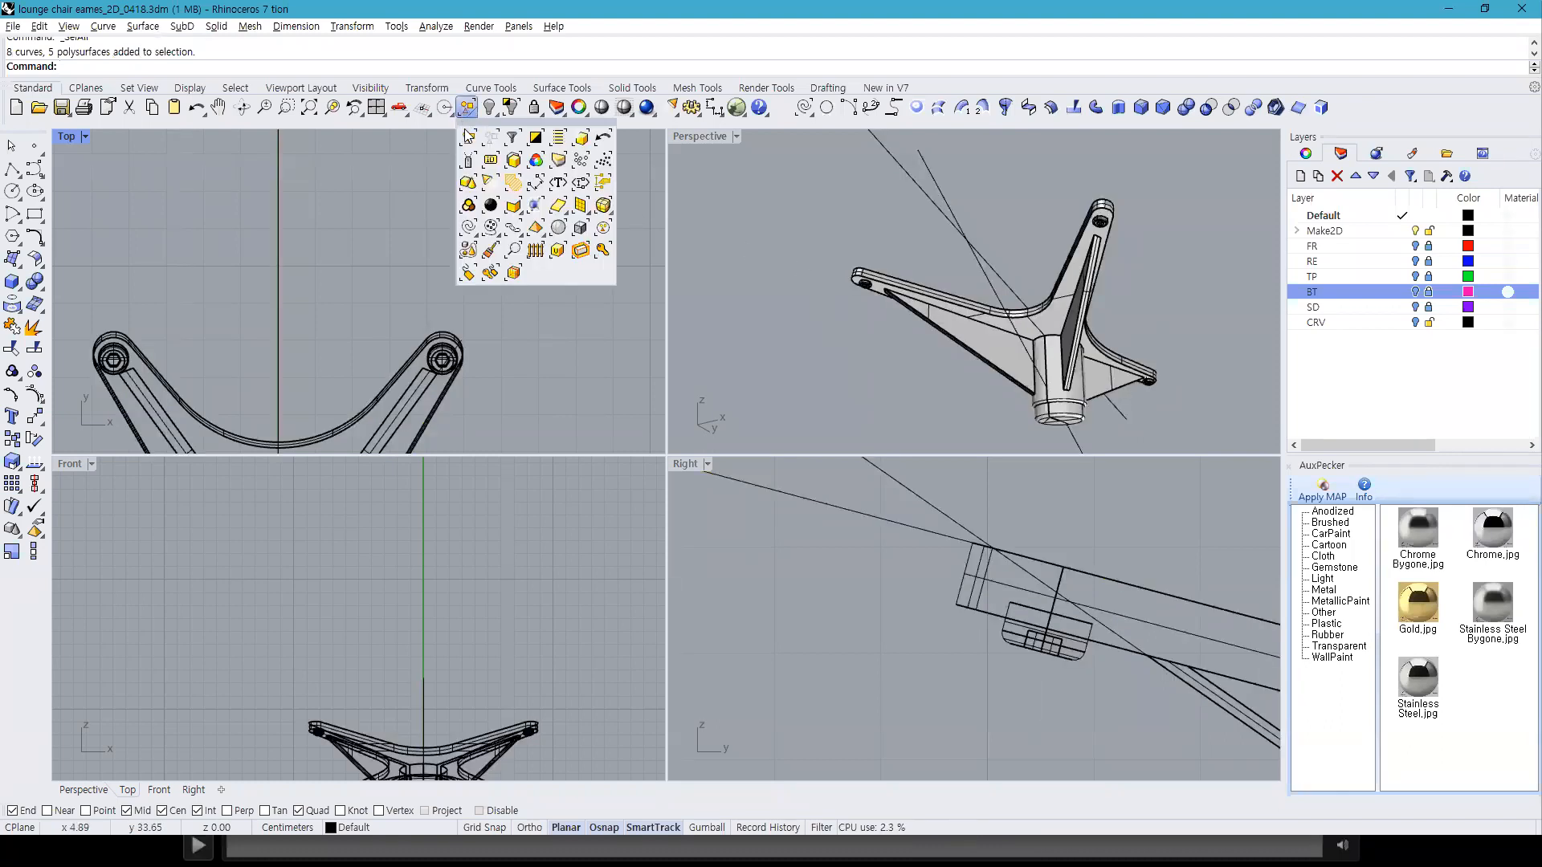
pyautogui.click(466, 229)
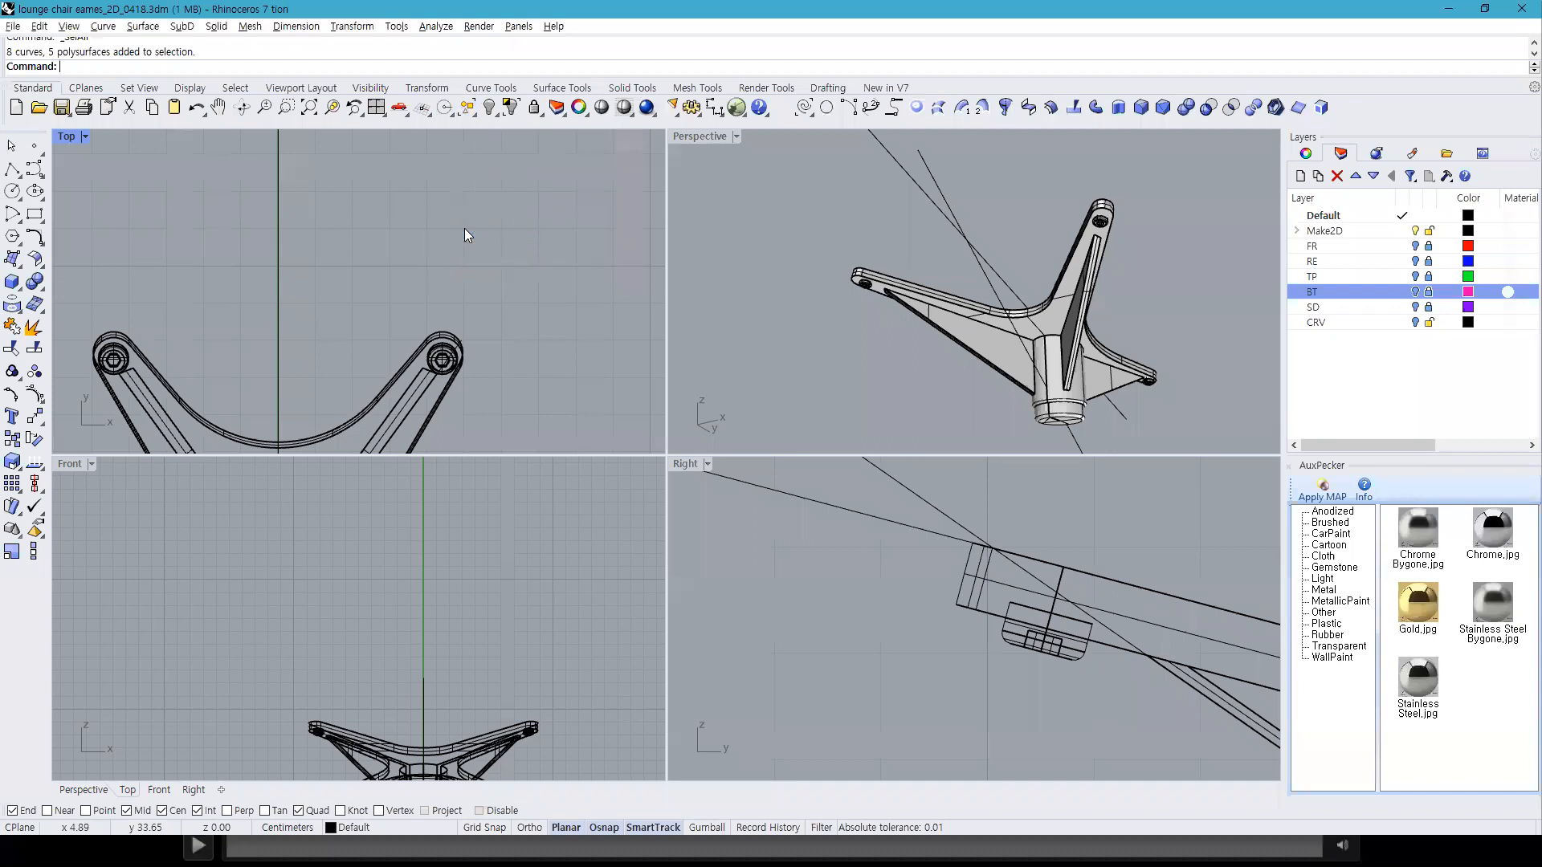
pyautogui.rightClick(1350, 325)
pyautogui.click(1417, 610)
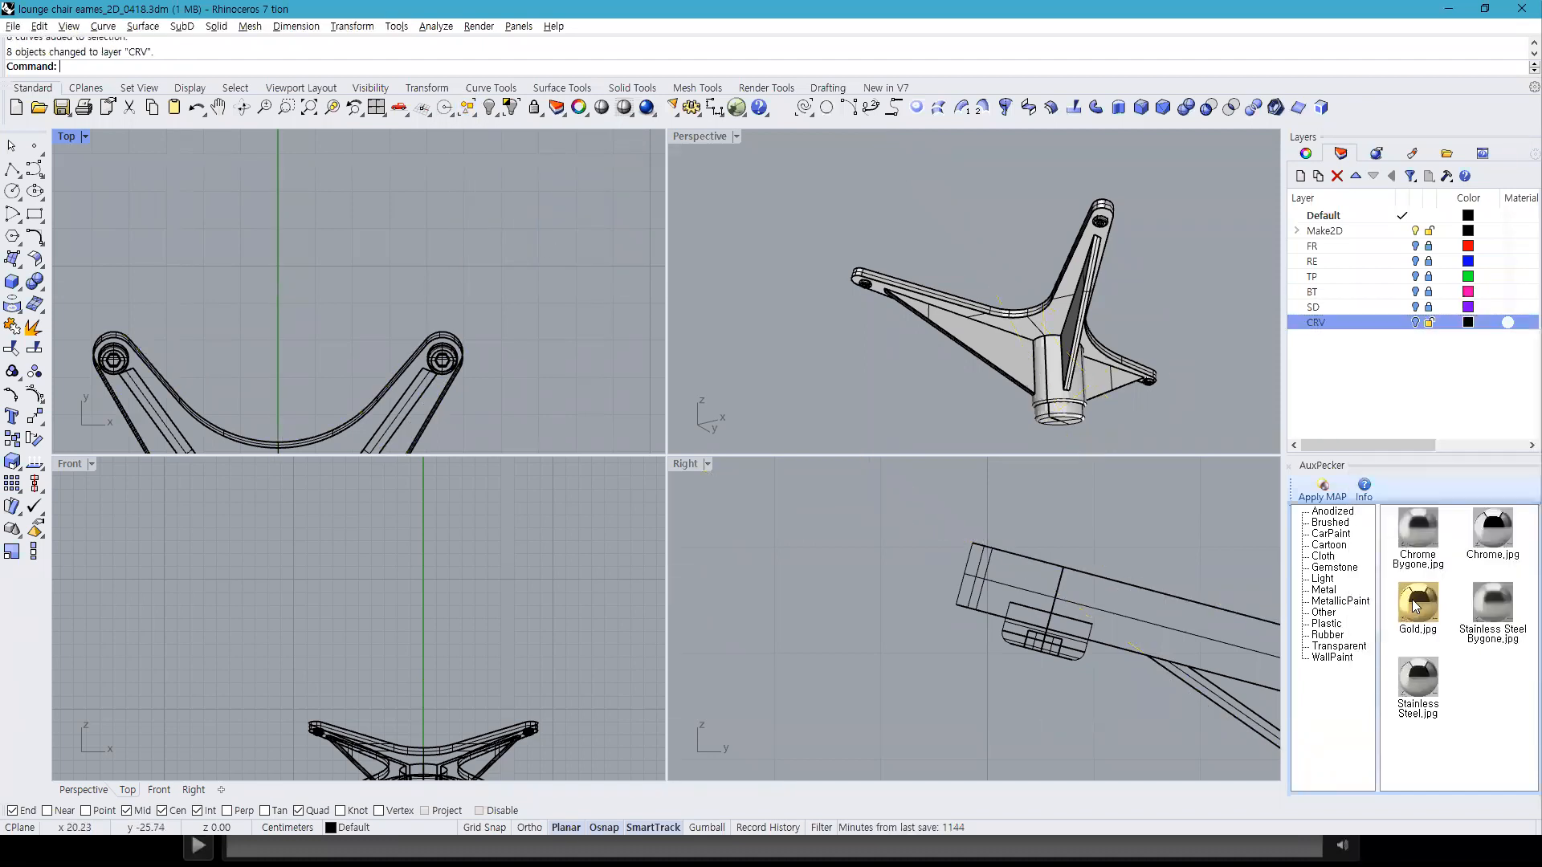
# Step: Show all the hidden chair parts again around the bracket
pyautogui.moveTo(1216, 353); pyautogui.dragTo(1124, 310, button='right')
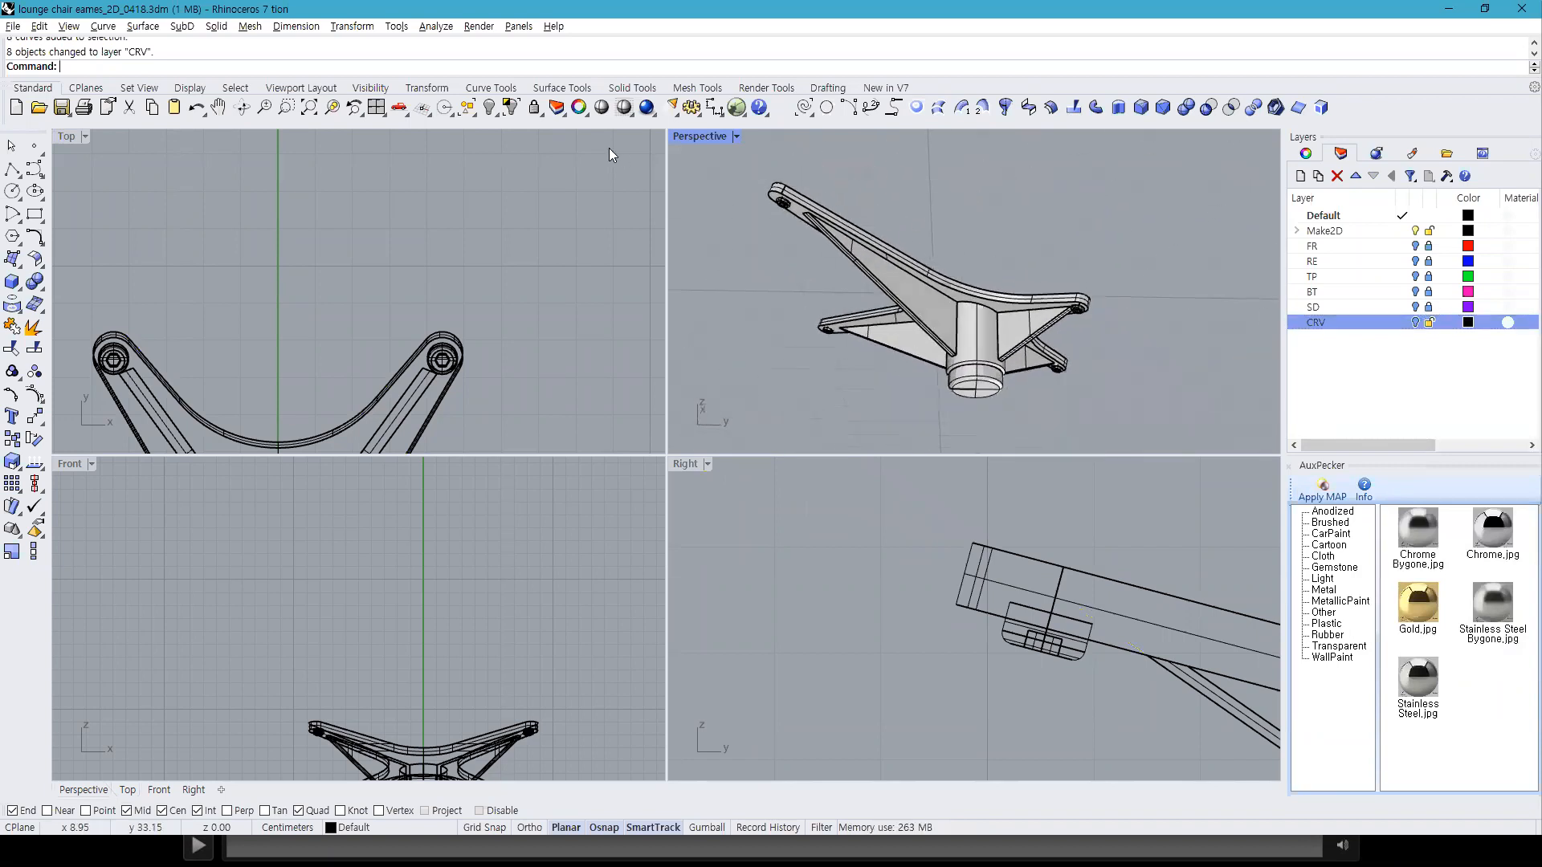
pyautogui.rightClick(497, 110)
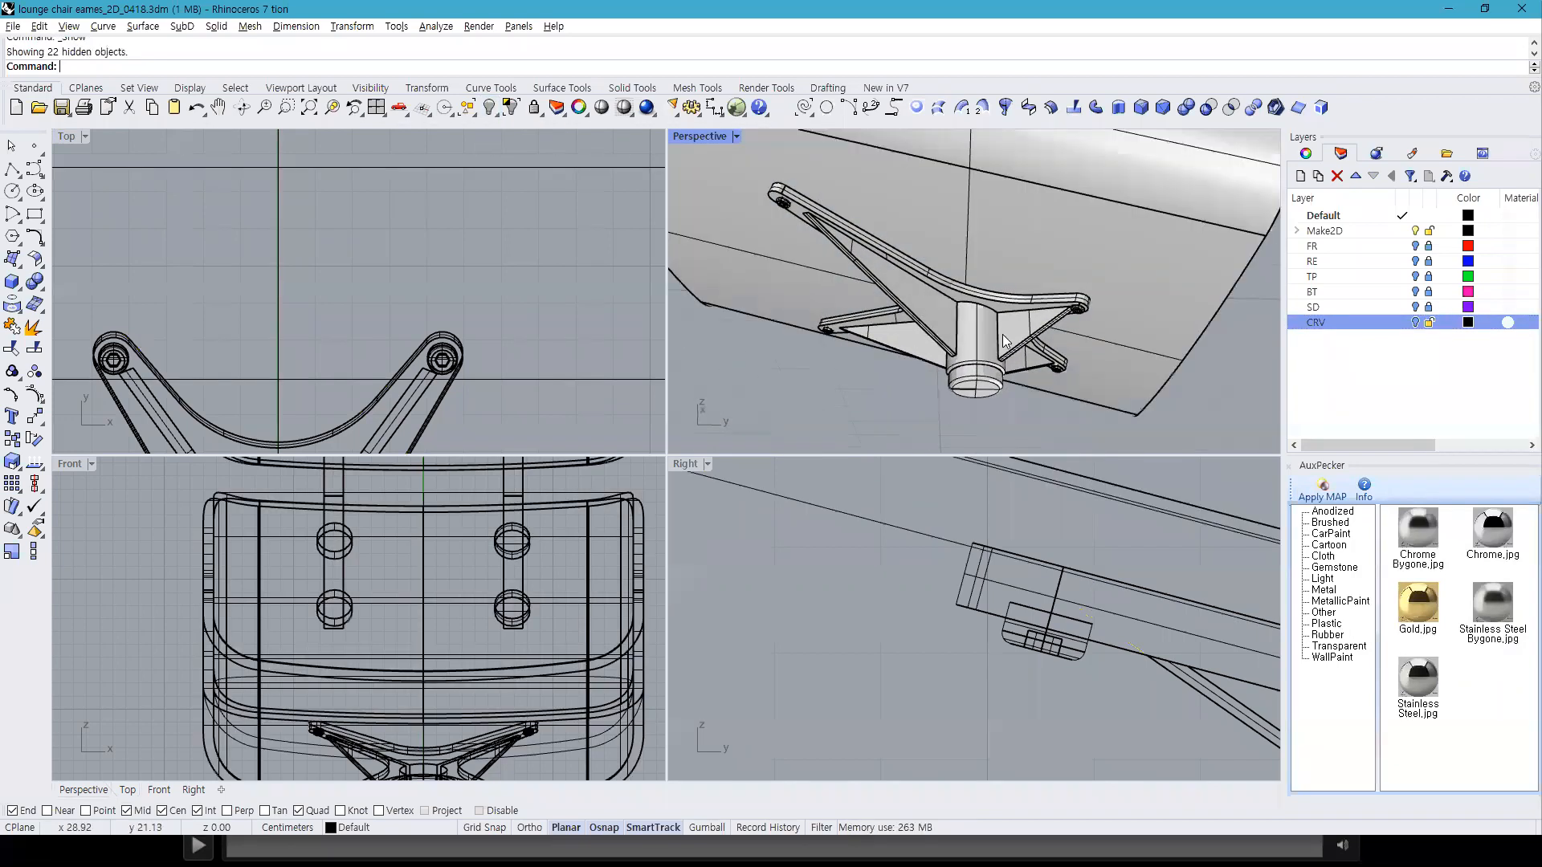
pyautogui.moveTo(998, 370); pyautogui.dragTo(1016, 338, button='right')
pyautogui.moveTo(955, 281); pyautogui.dragTo(1066, 310, button='right')
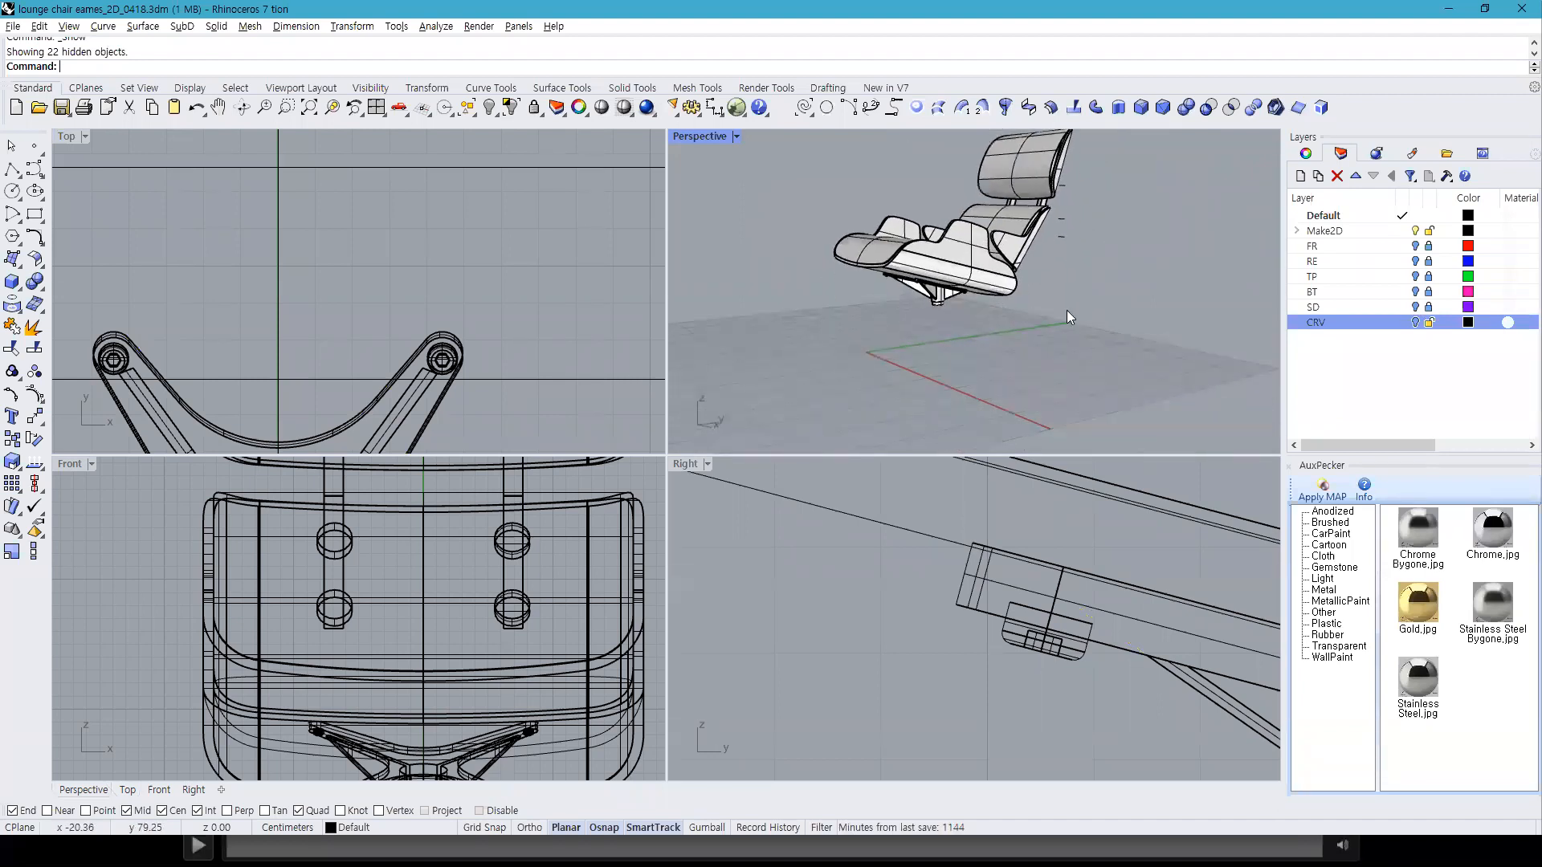
# Step: Turn on the SD reference layer and maximise the Right view on the area below the bracket's collar
pyautogui.click(1414, 307)
pyautogui.doubleClick(686, 465)
pyautogui.scroll(-5, 771, 520)
pyautogui.scroll(10, 824, 536)
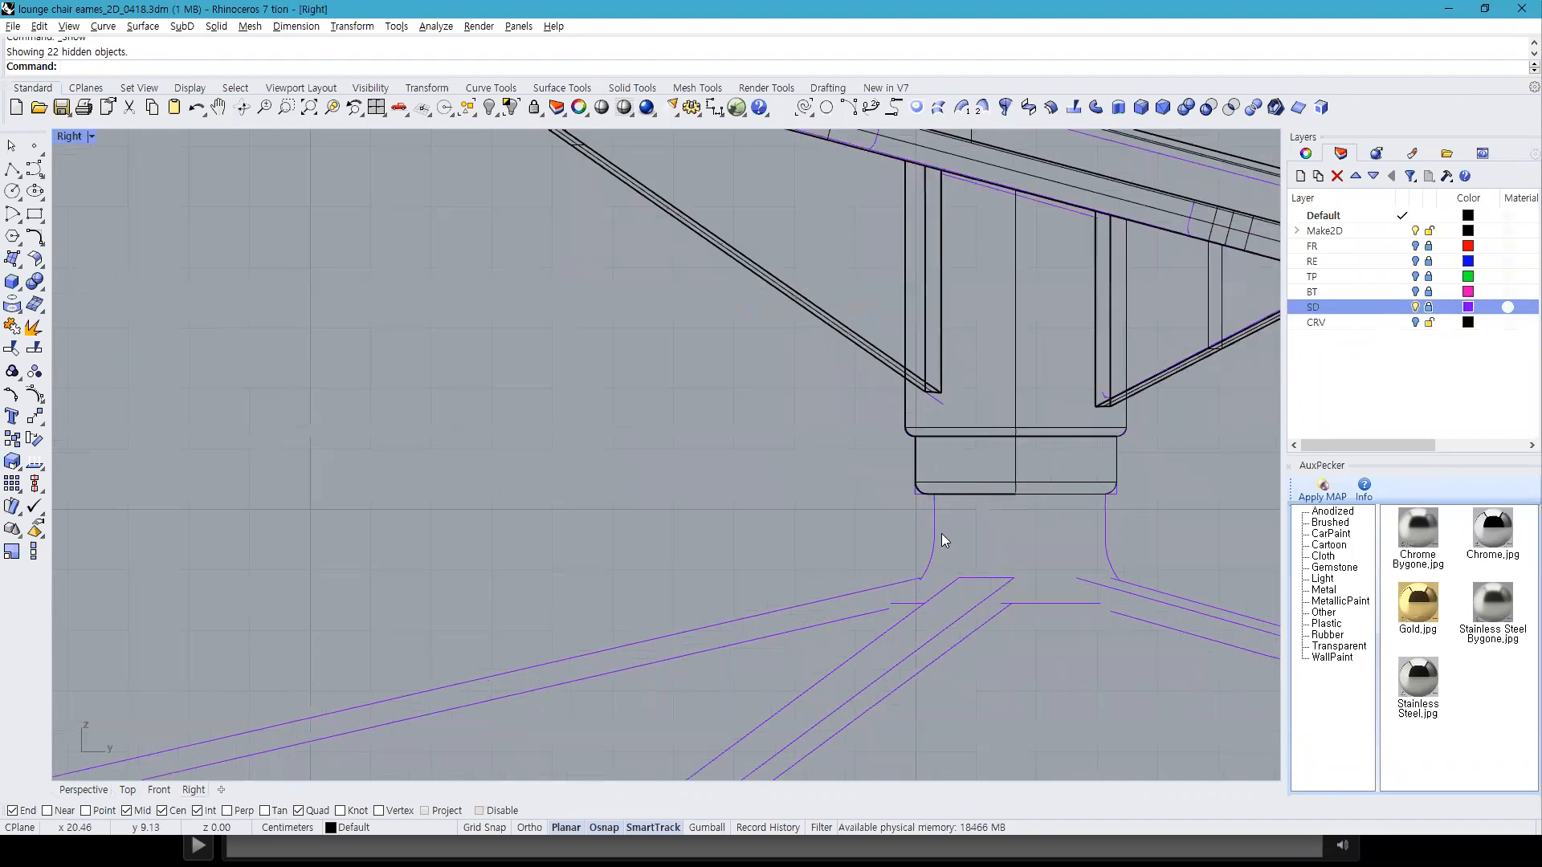
pyautogui.moveTo(886, 598); pyautogui.dragTo(906, 395, button='right')
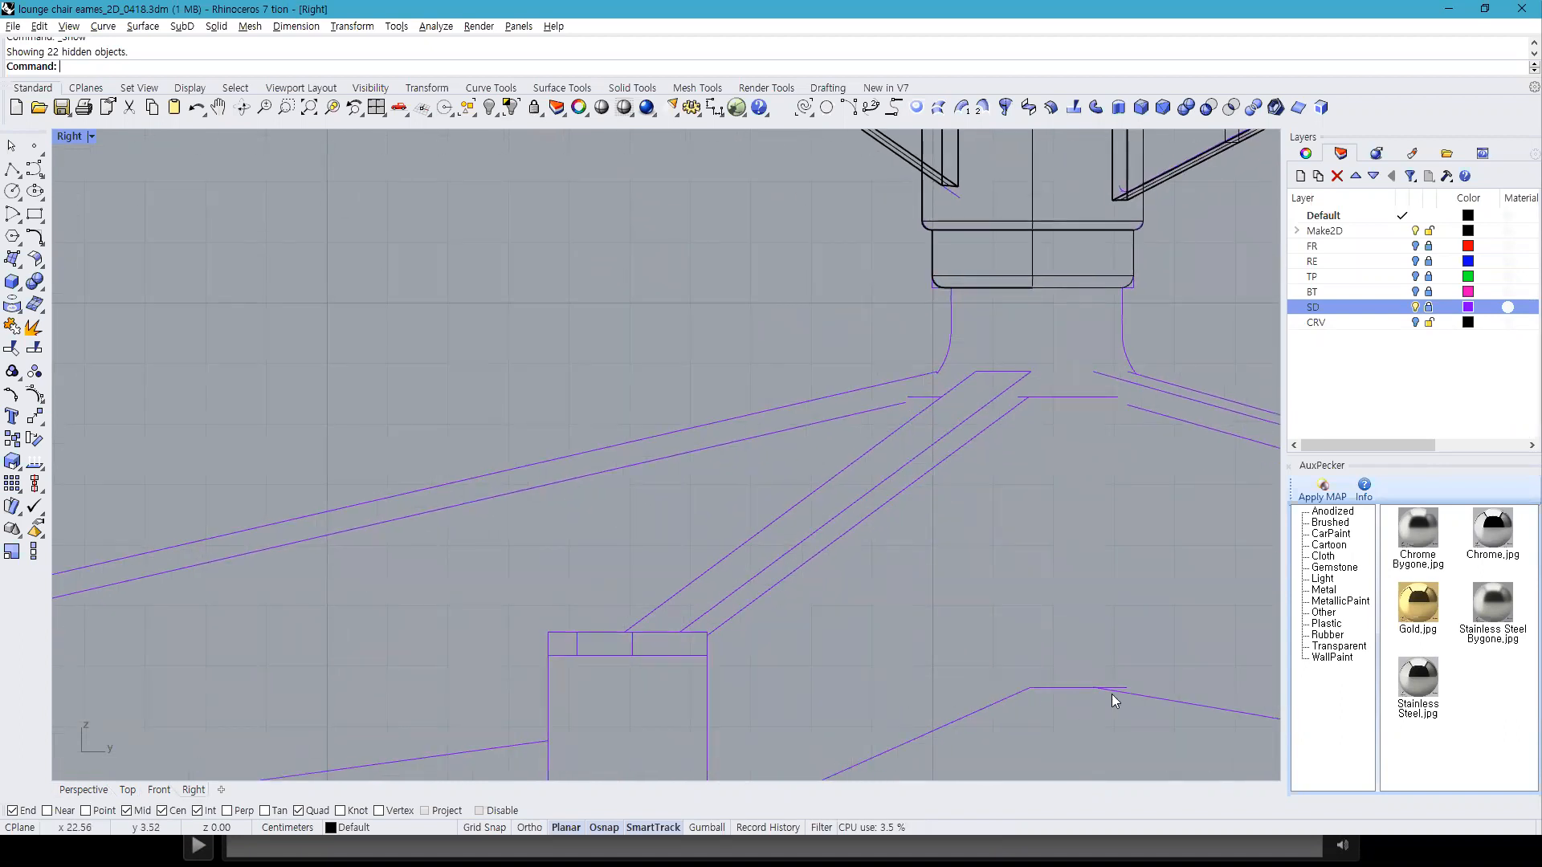
# Step: Switch to the browser, check the bracket and shaft in the "How an Eames Lounge Chair is made" video, and return to Rhino
pyautogui.hotkey('alt', 'Tab')
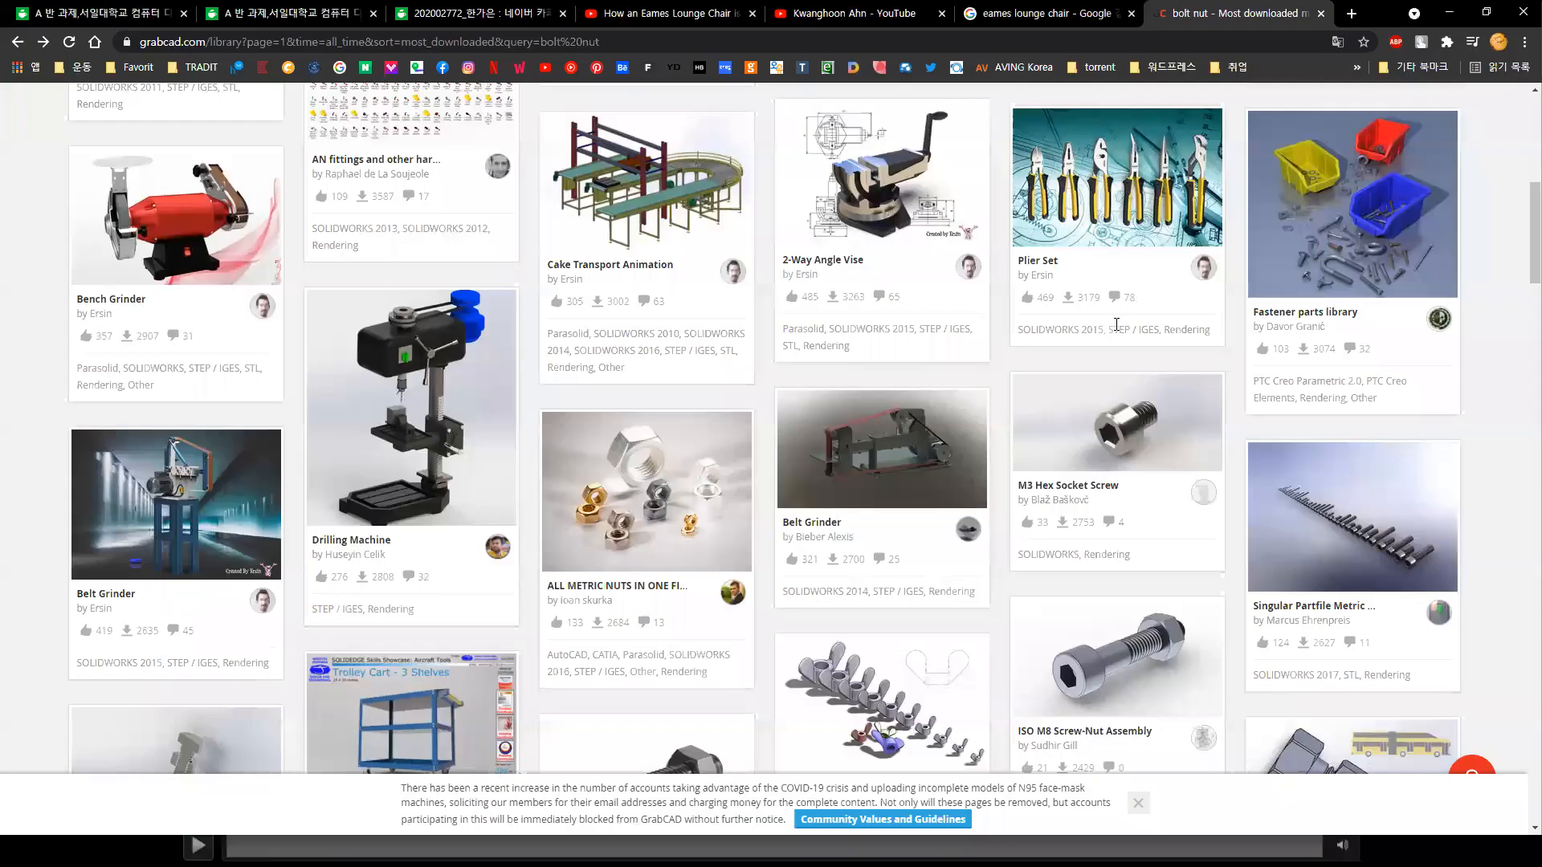
pyautogui.click(666, 13)
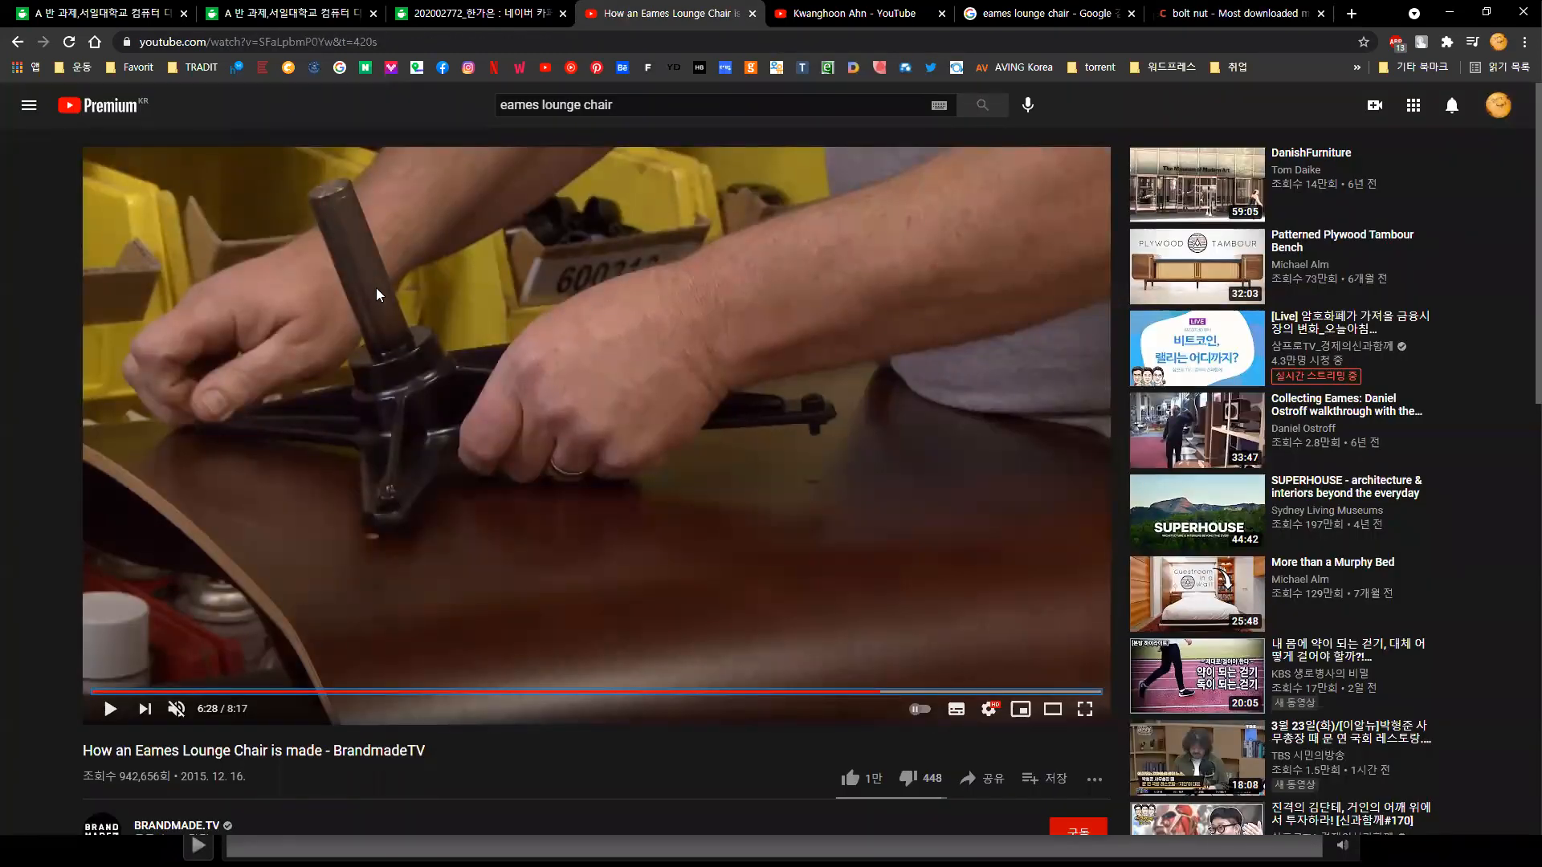
pyautogui.hotkey('alt', 'Tab')
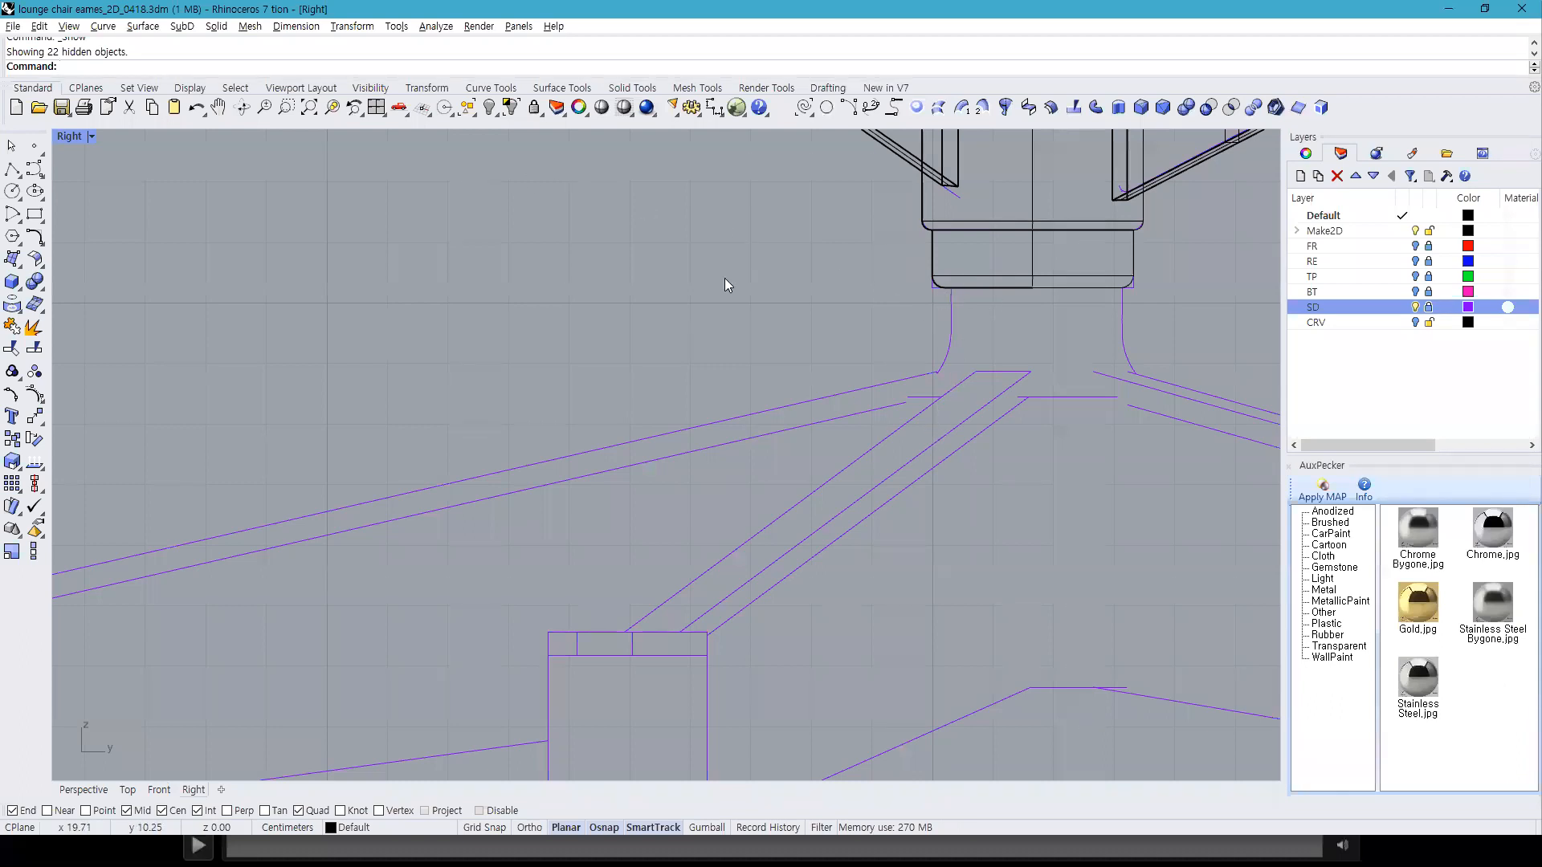
# Step: Start the base column's half profile as a polyline from the collar's bottom centre to the neck edge, down the neck and out to the shoulder
pyautogui.click(12, 168)
pyautogui.scroll(3, 919, 290)
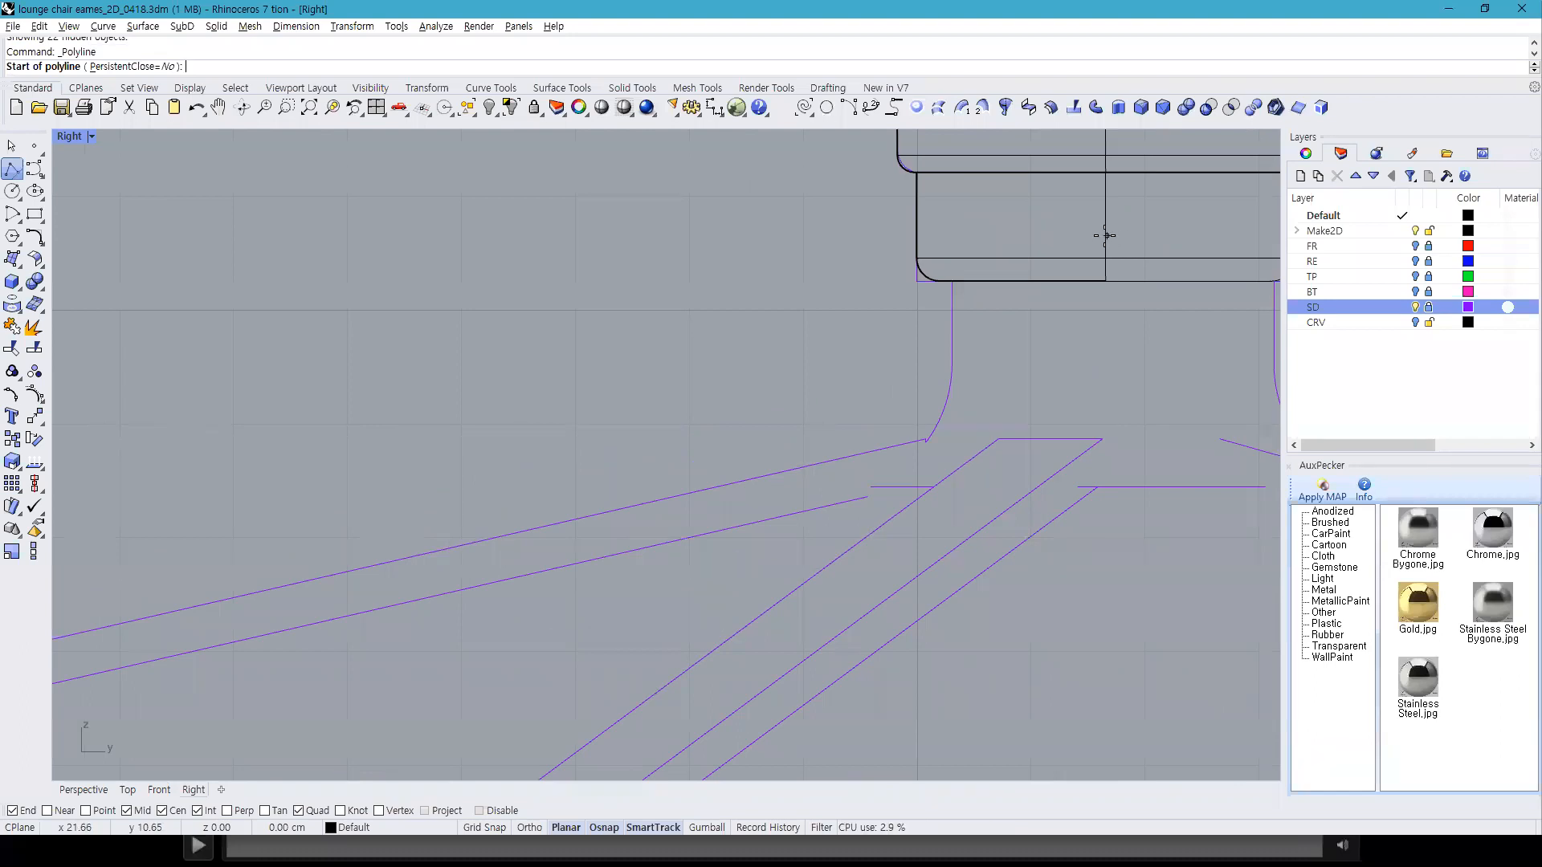
pyautogui.scroll(-2, 1096, 345)
pyautogui.scroll(-2, 1115, 388)
pyautogui.scroll(5, 1100, 369)
pyautogui.click(1080, 318)
pyautogui.scroll(3, 987, 371)
pyautogui.press('F8')
pyautogui.click(873, 378)
pyautogui.press('F8')
pyautogui.scroll(-4, 888, 430)
pyautogui.press('F8')
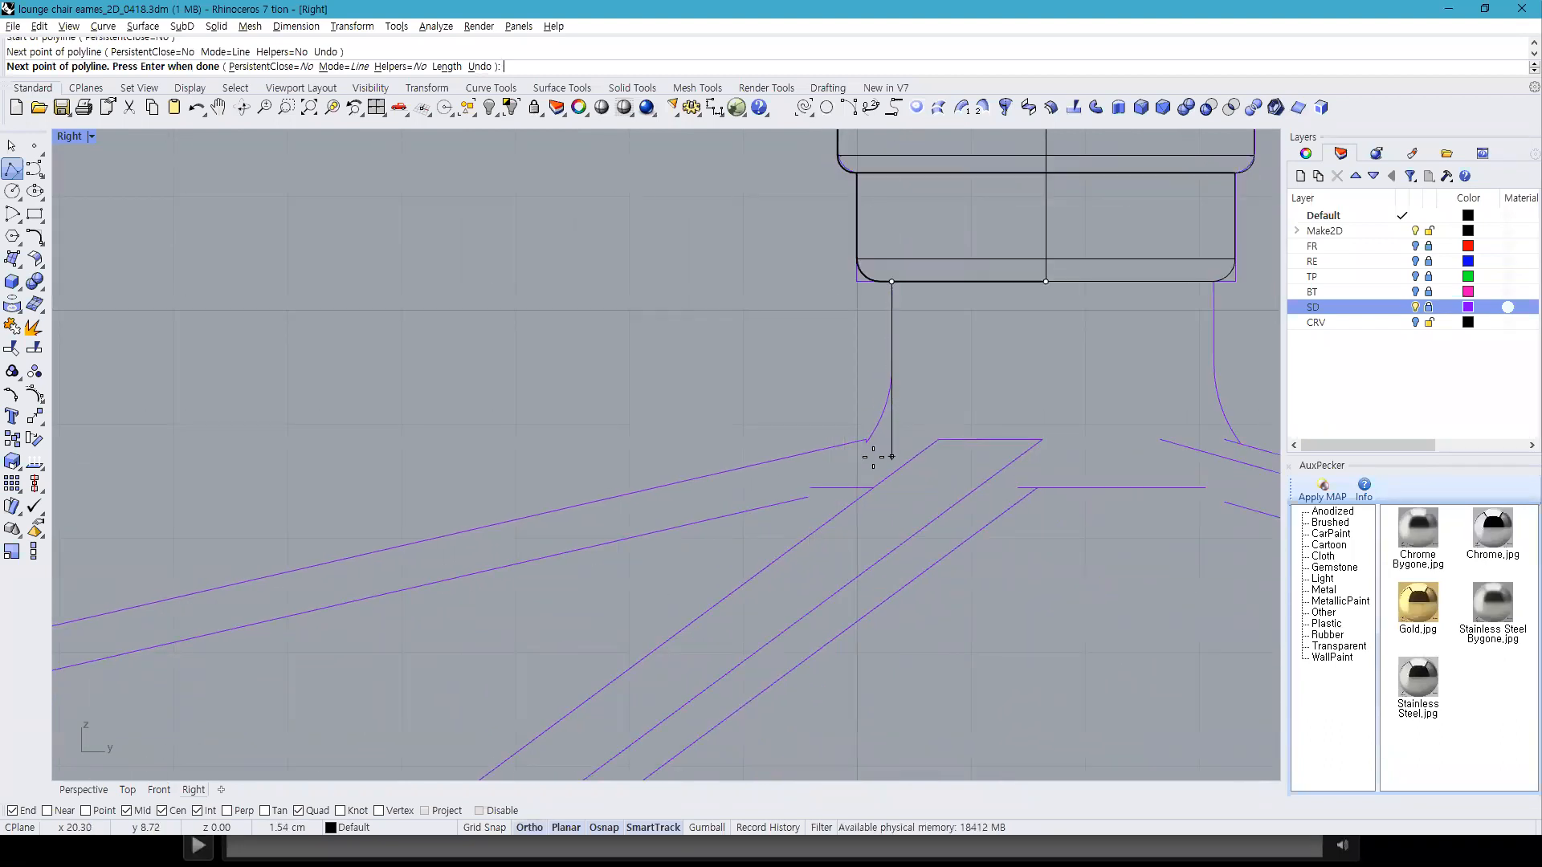
pyautogui.click(873, 459)
pyautogui.press('F8')
pyautogui.click(812, 460)
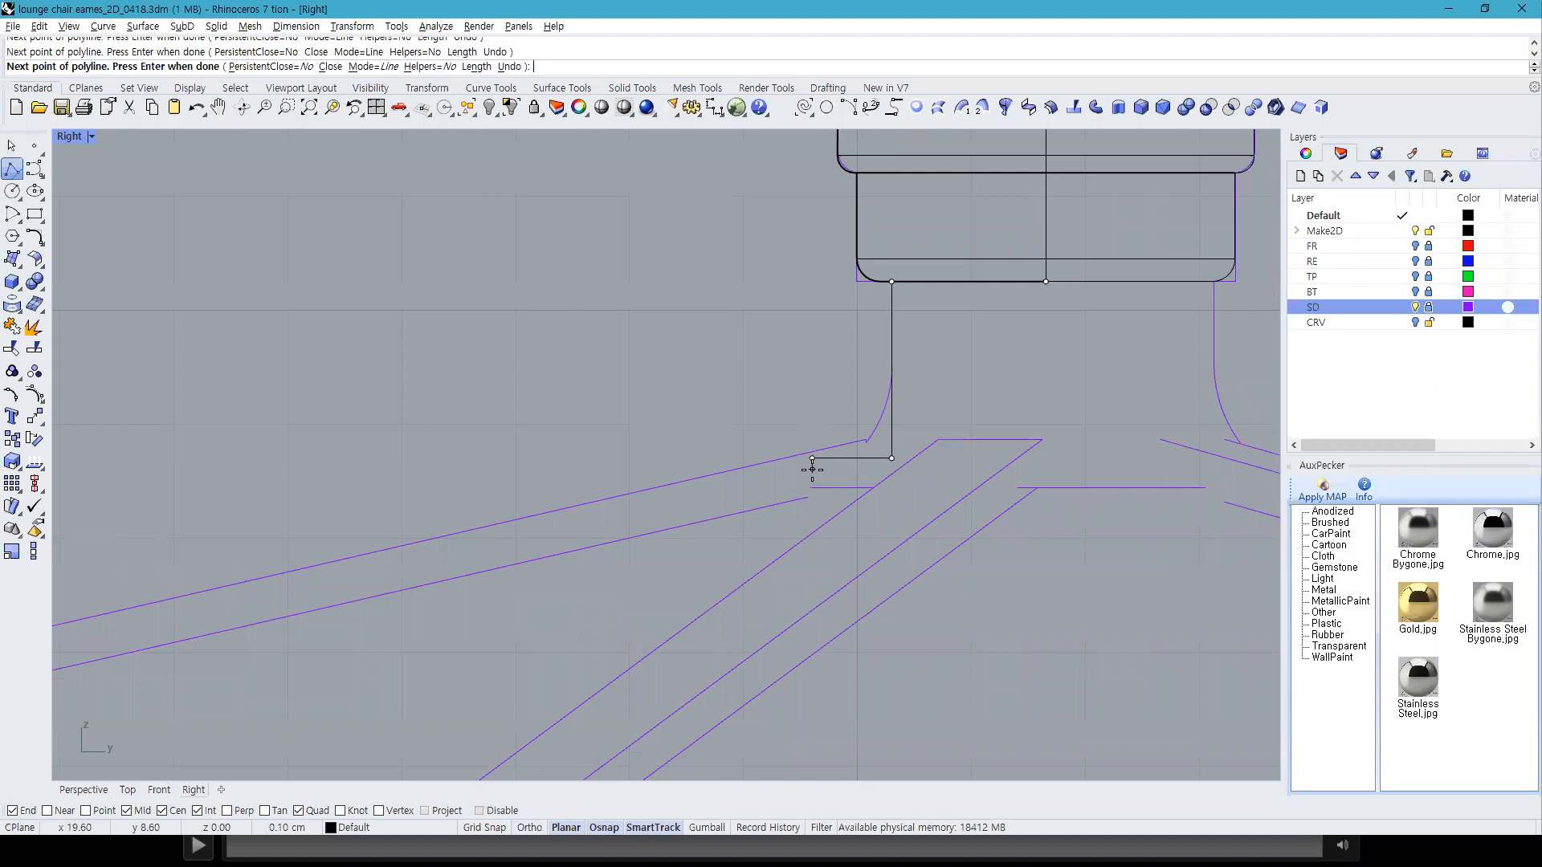
# Step: Continue the column profile straight down from the shoulder to the leg sketch's lower line level, and end it on the centre axis
pyautogui.scroll(-4, 809, 718)
pyautogui.press('F8')
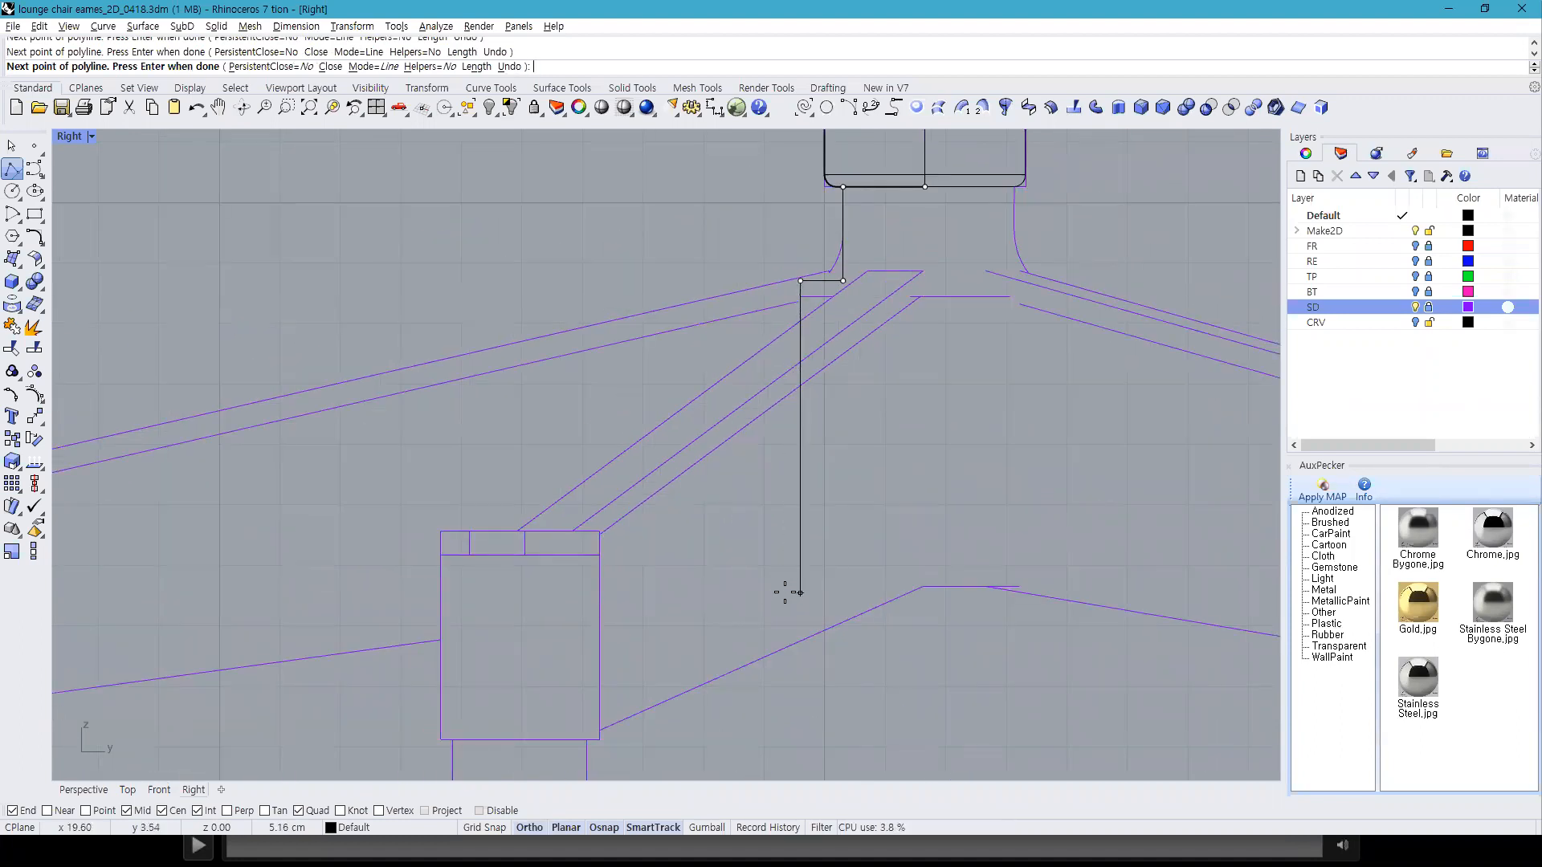
pyautogui.moveTo(923, 586)
pyautogui.press('F8')
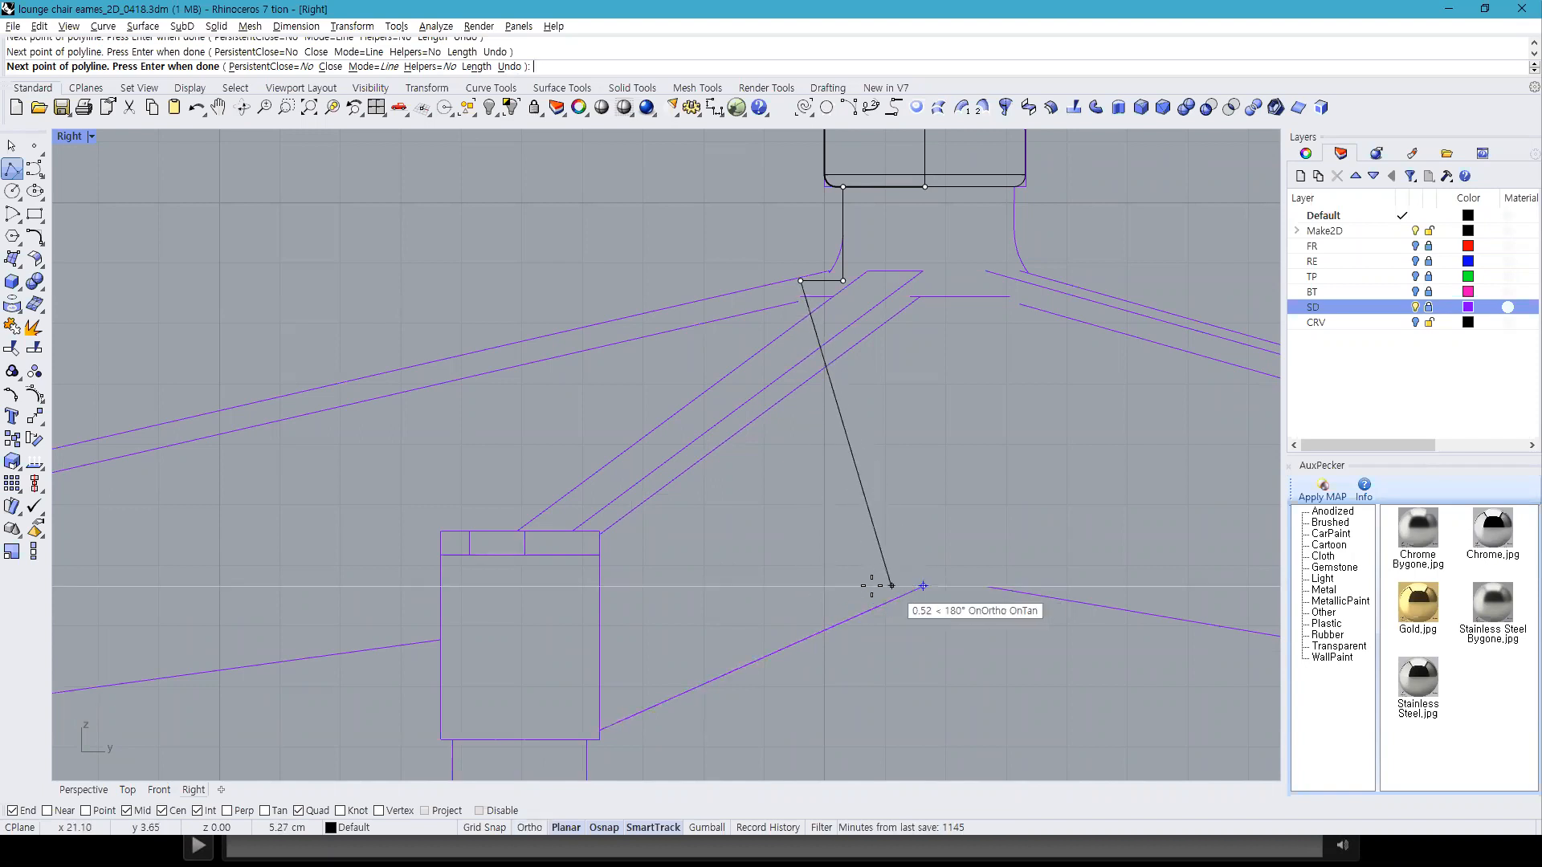
pyautogui.press('F8')
pyautogui.click(800, 586)
pyautogui.press('F8')
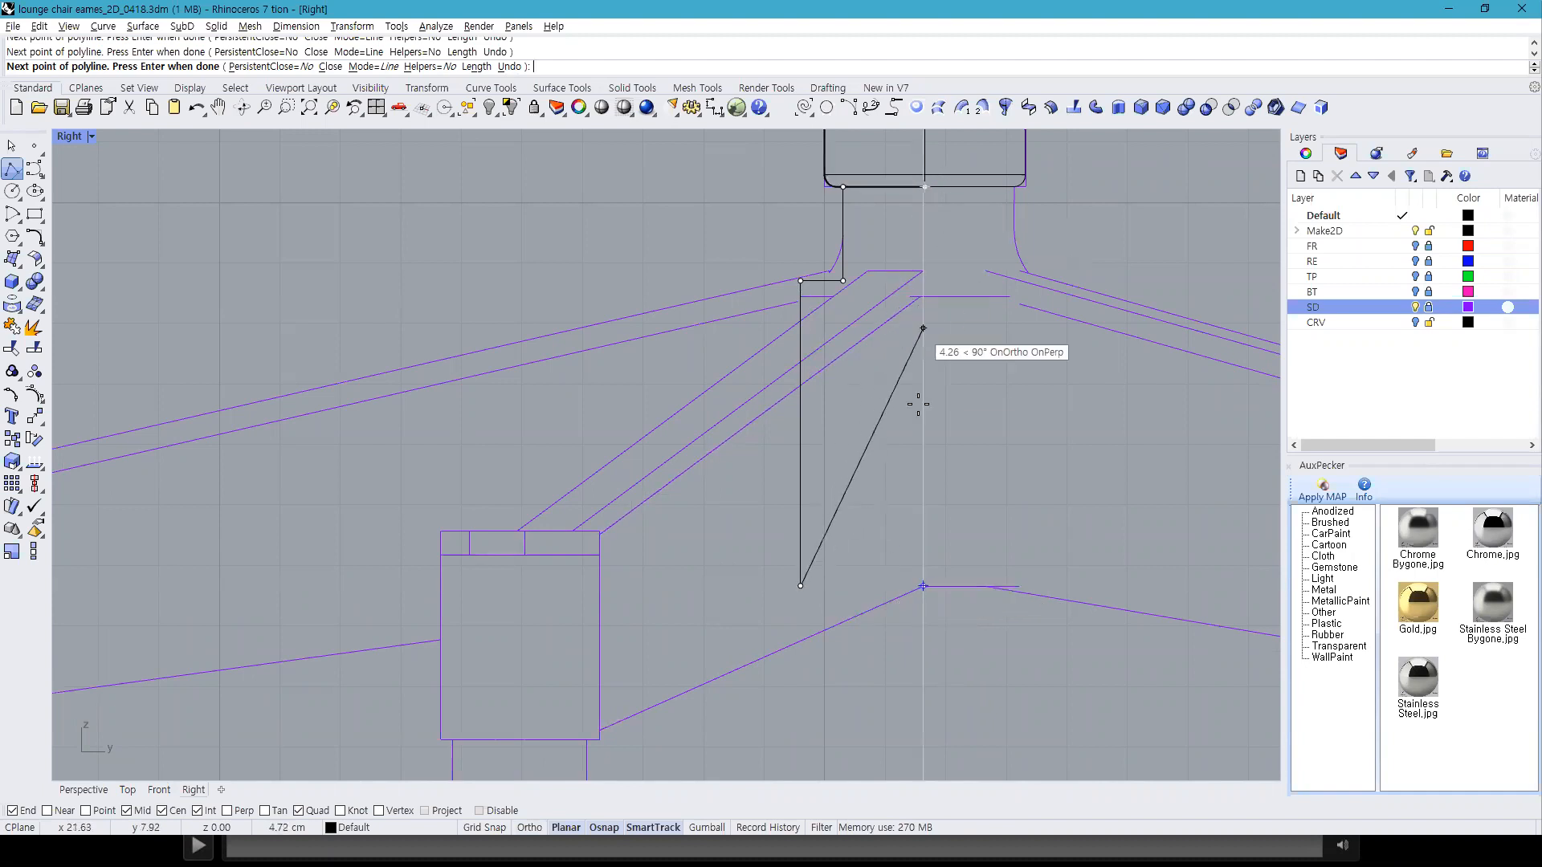
pyautogui.press('F8')
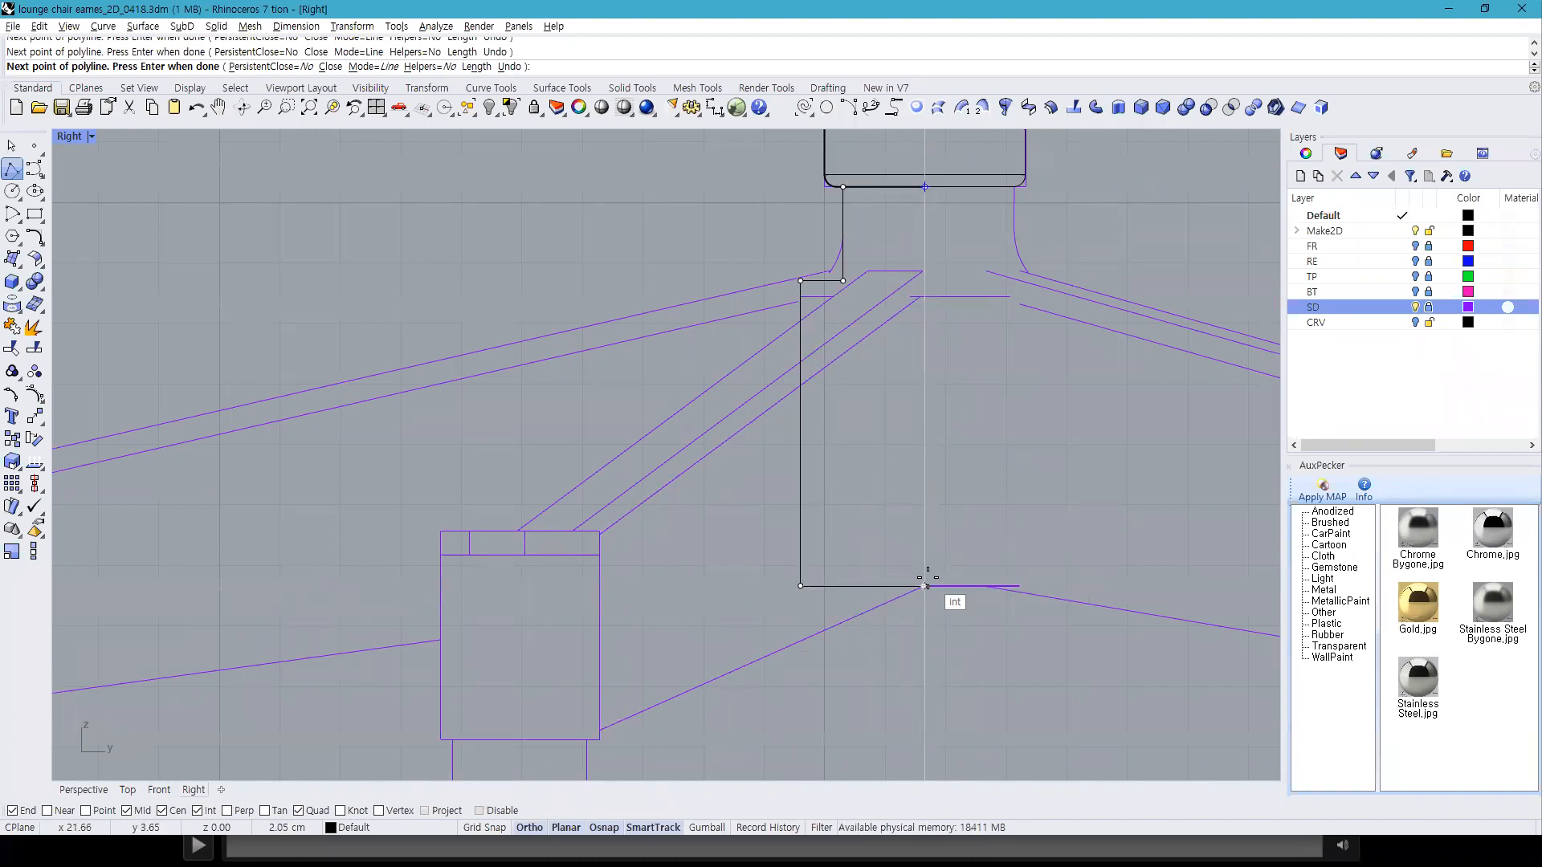
pyautogui.click(926, 577)
pyautogui.press('Return')
# Step: Revolve the column profile a full 360 degrees about the collar's vertical centre axis
pyautogui.click(867, 587)
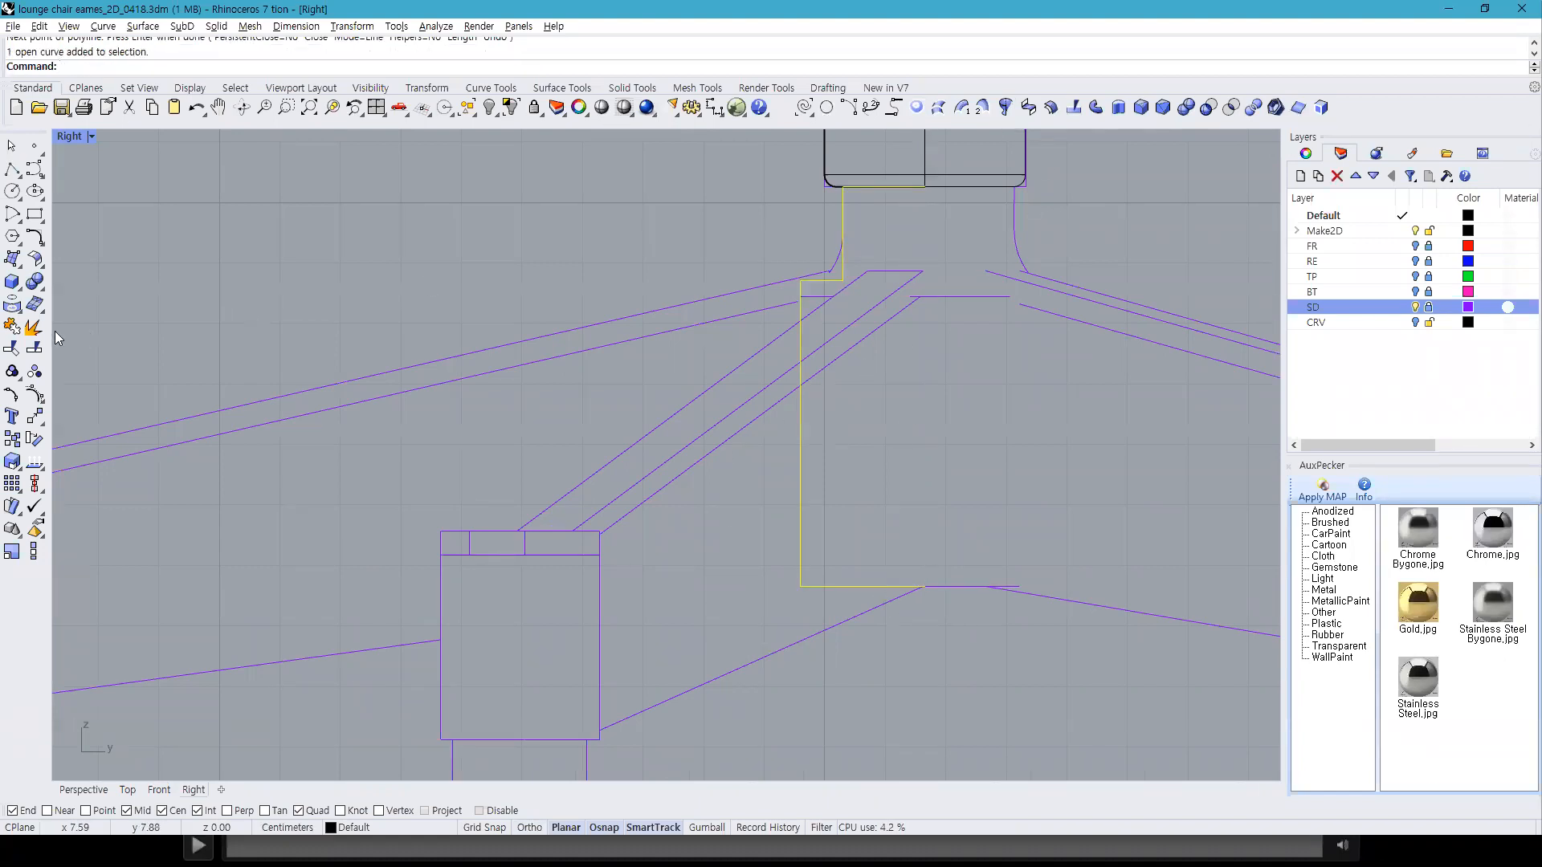
pyautogui.click(11, 262)
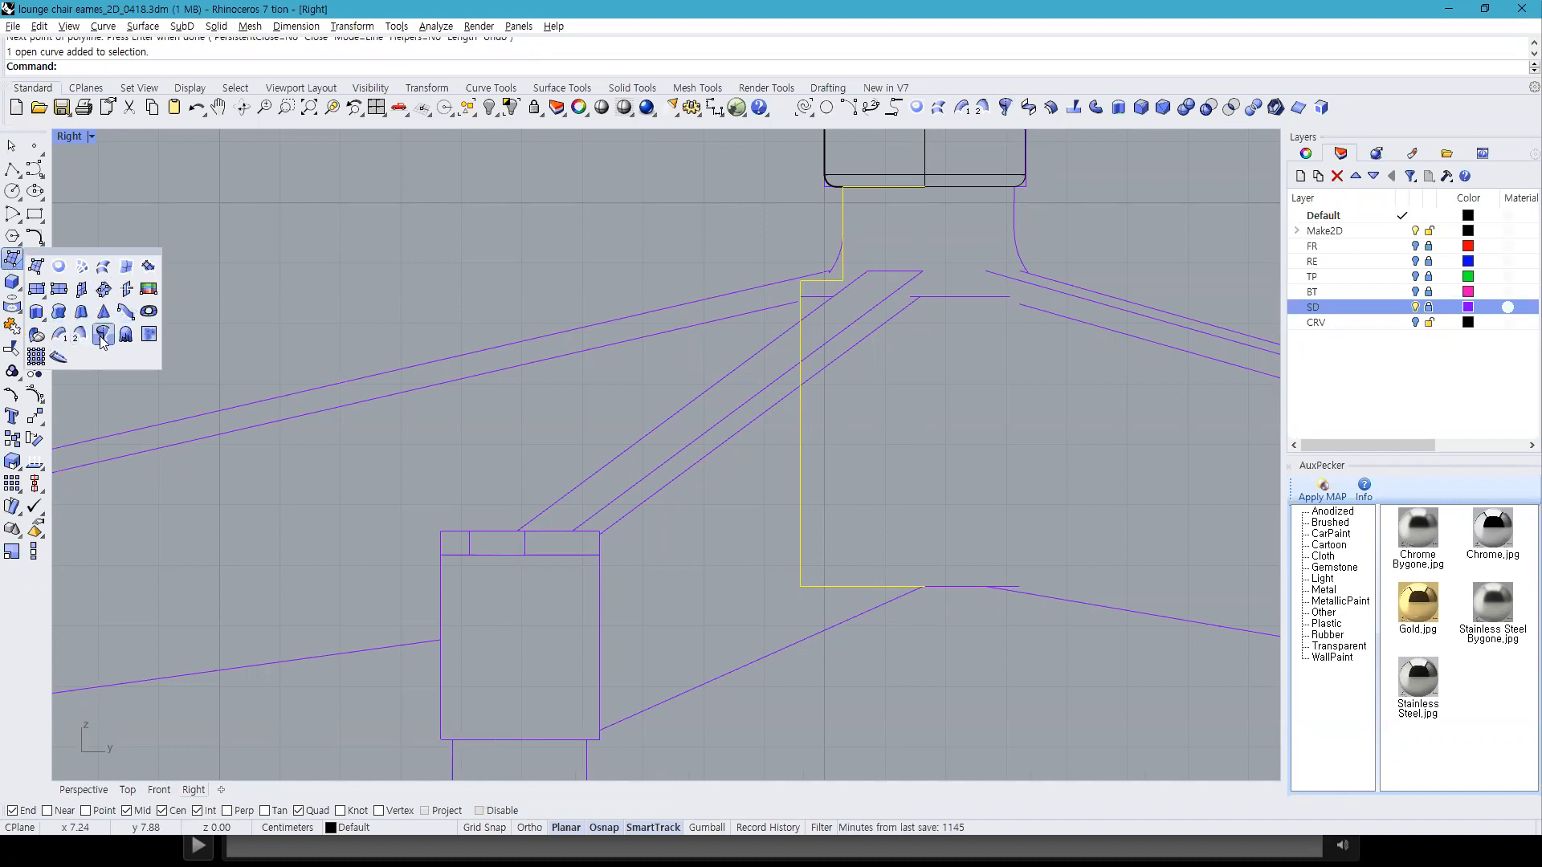
pyautogui.click(103, 313)
pyautogui.click(924, 187)
pyautogui.click(910, 434)
pyautogui.press('Return')
pyautogui.press('Return')
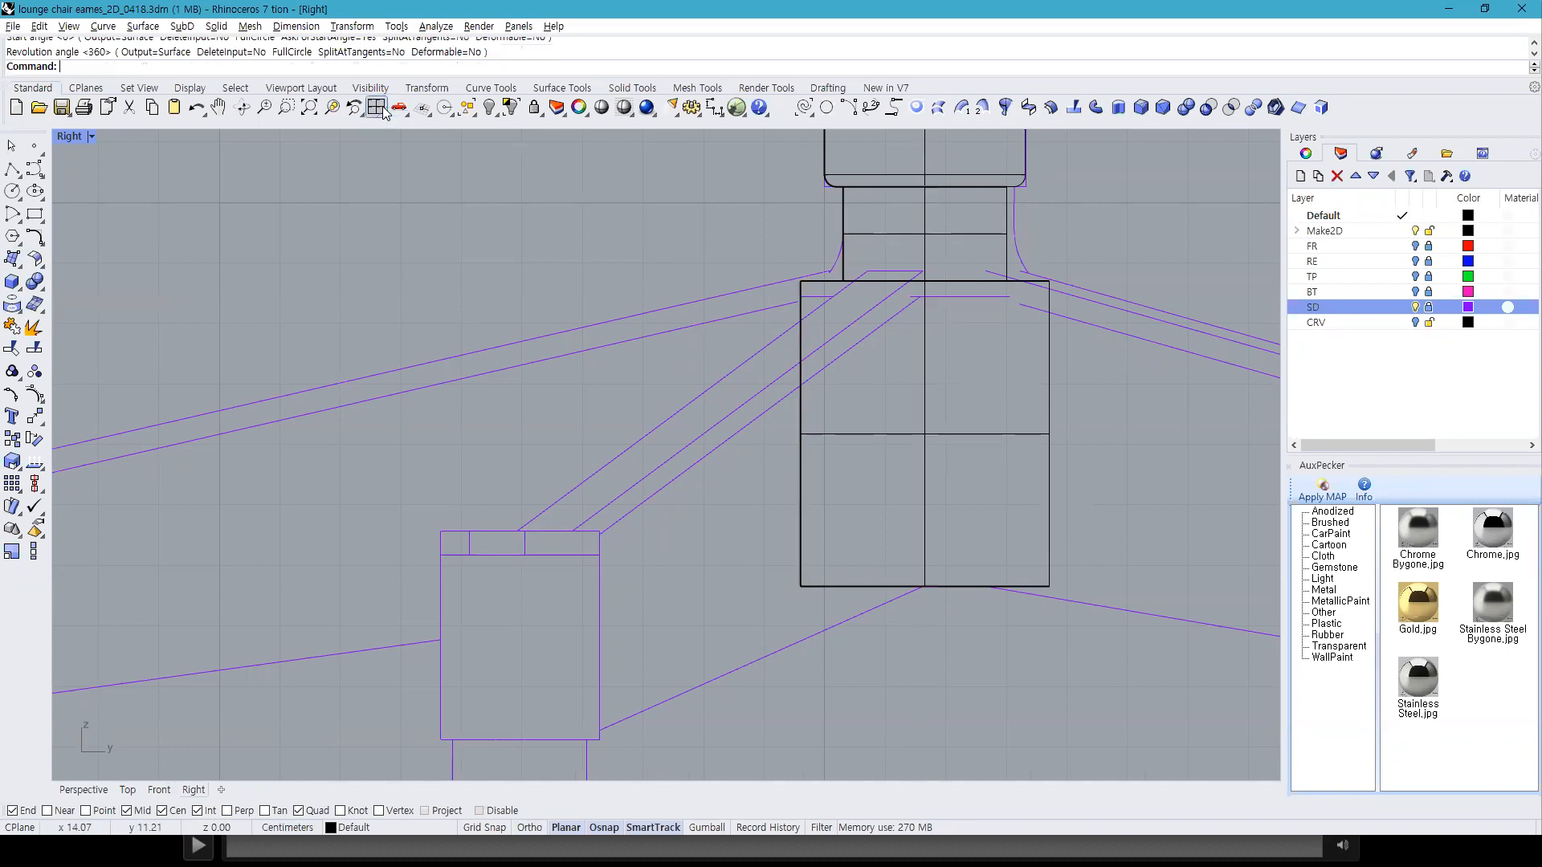
# Step: Return to the four-view layout and examine the revolved column beneath the bracket in the perspective view
pyautogui.click(377, 107)
pyautogui.scroll(5, 925, 300)
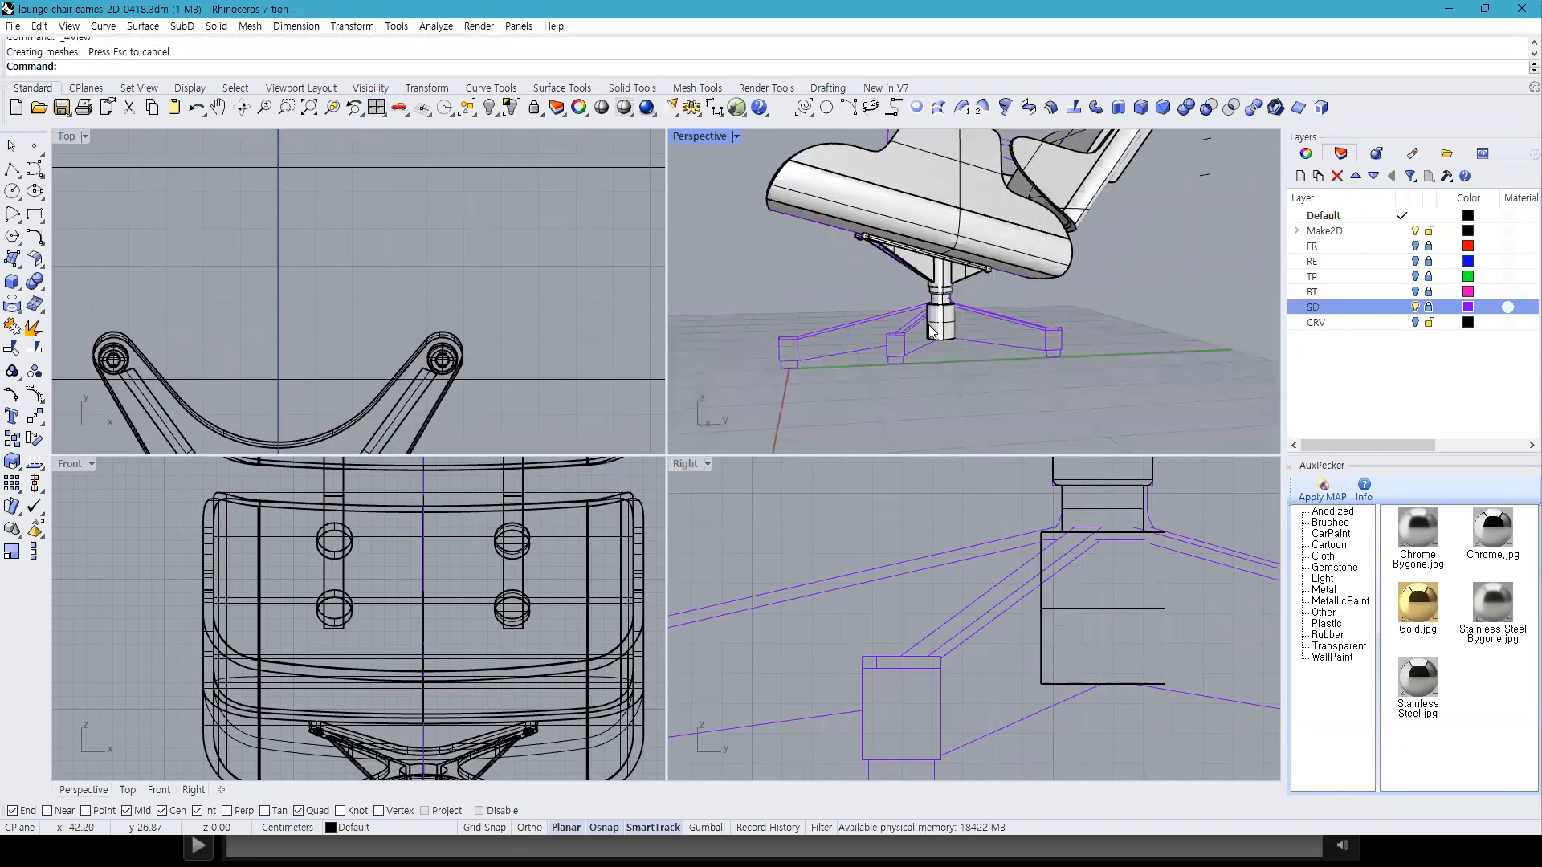
pyautogui.click(959, 329)
pyautogui.scroll(1, 1054, 343)
pyautogui.moveTo(1055, 342); pyautogui.dragTo(943, 314, button='right')
pyautogui.click(1034, 403)
pyautogui.moveTo(1033, 403); pyautogui.dragTo(872, 364, button='right')
pyautogui.scroll(-12, 484, 334)
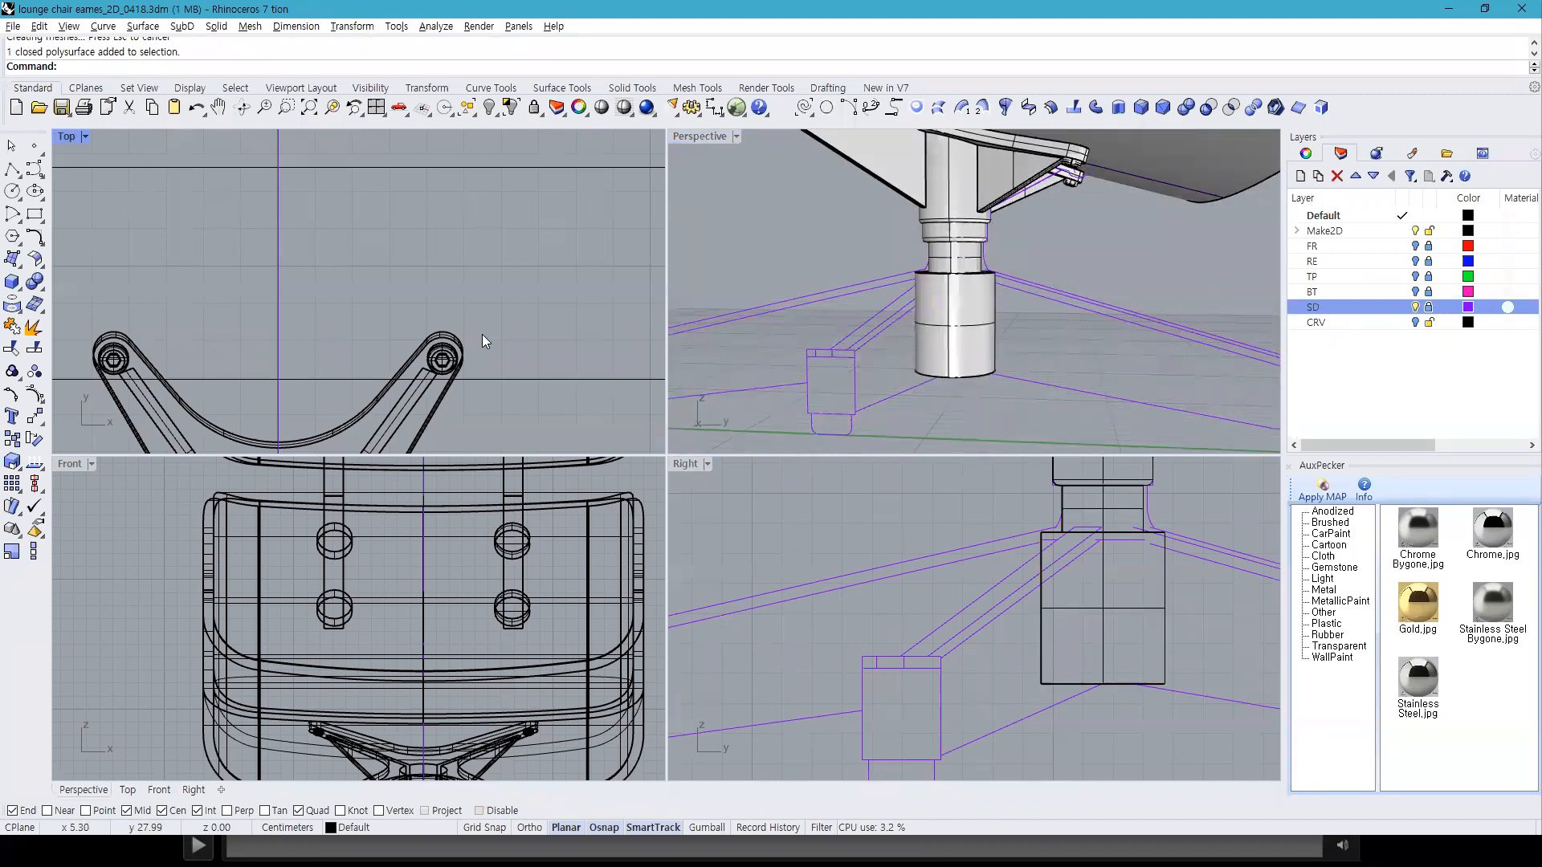
# Step: Turn on the BT reference layer and maximise the Right view on the leg foot at the origin
pyautogui.click(1415, 291)
pyautogui.scroll(3, 472, 331)
pyautogui.moveTo(472, 331); pyautogui.dragTo(492, 203, button='right')
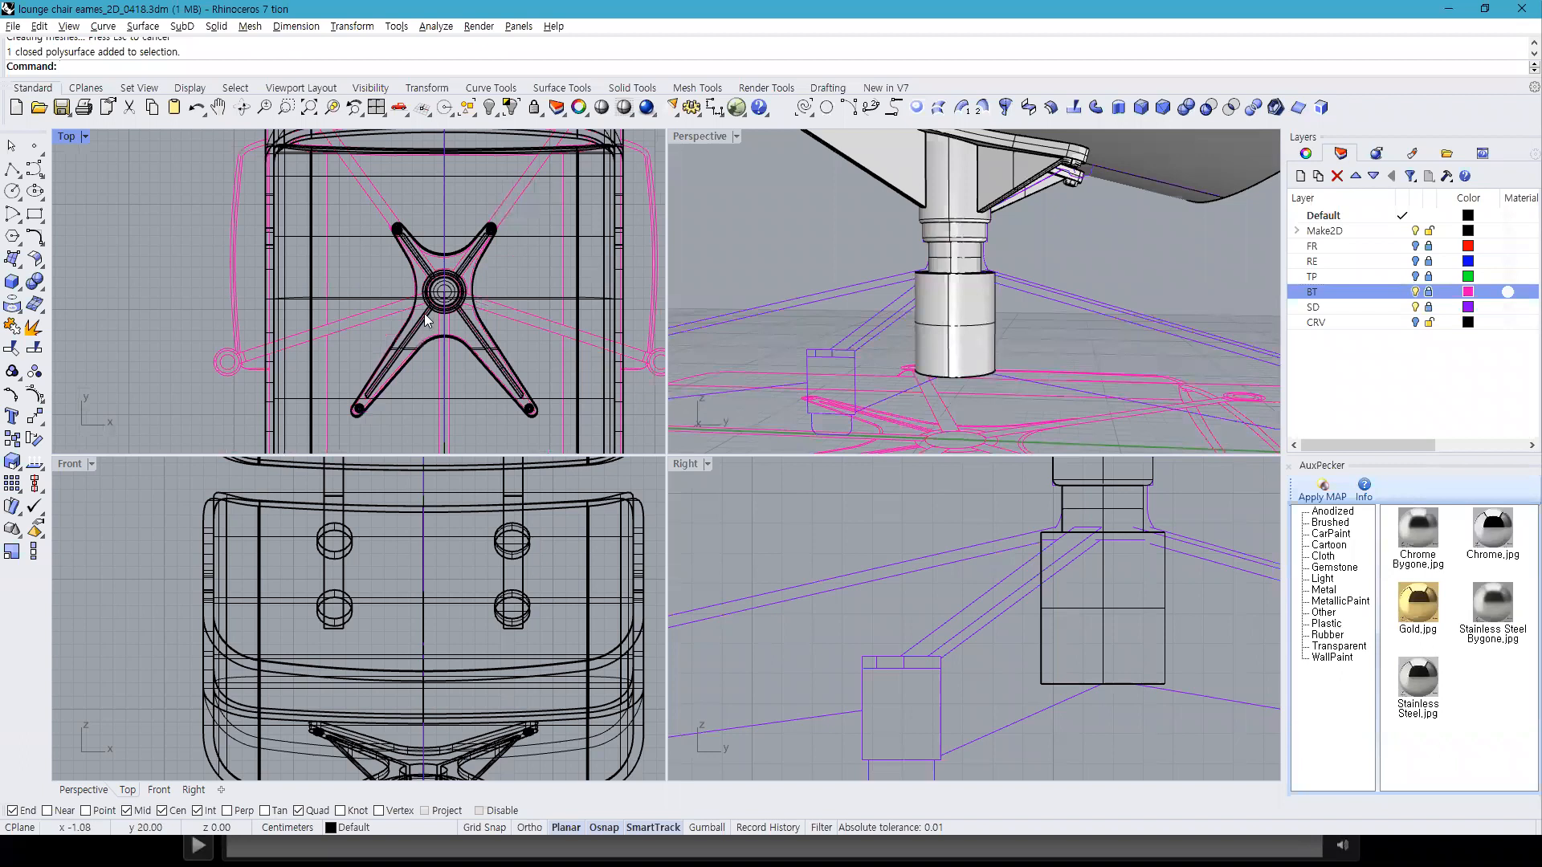
pyautogui.scroll(-4, 376, 315)
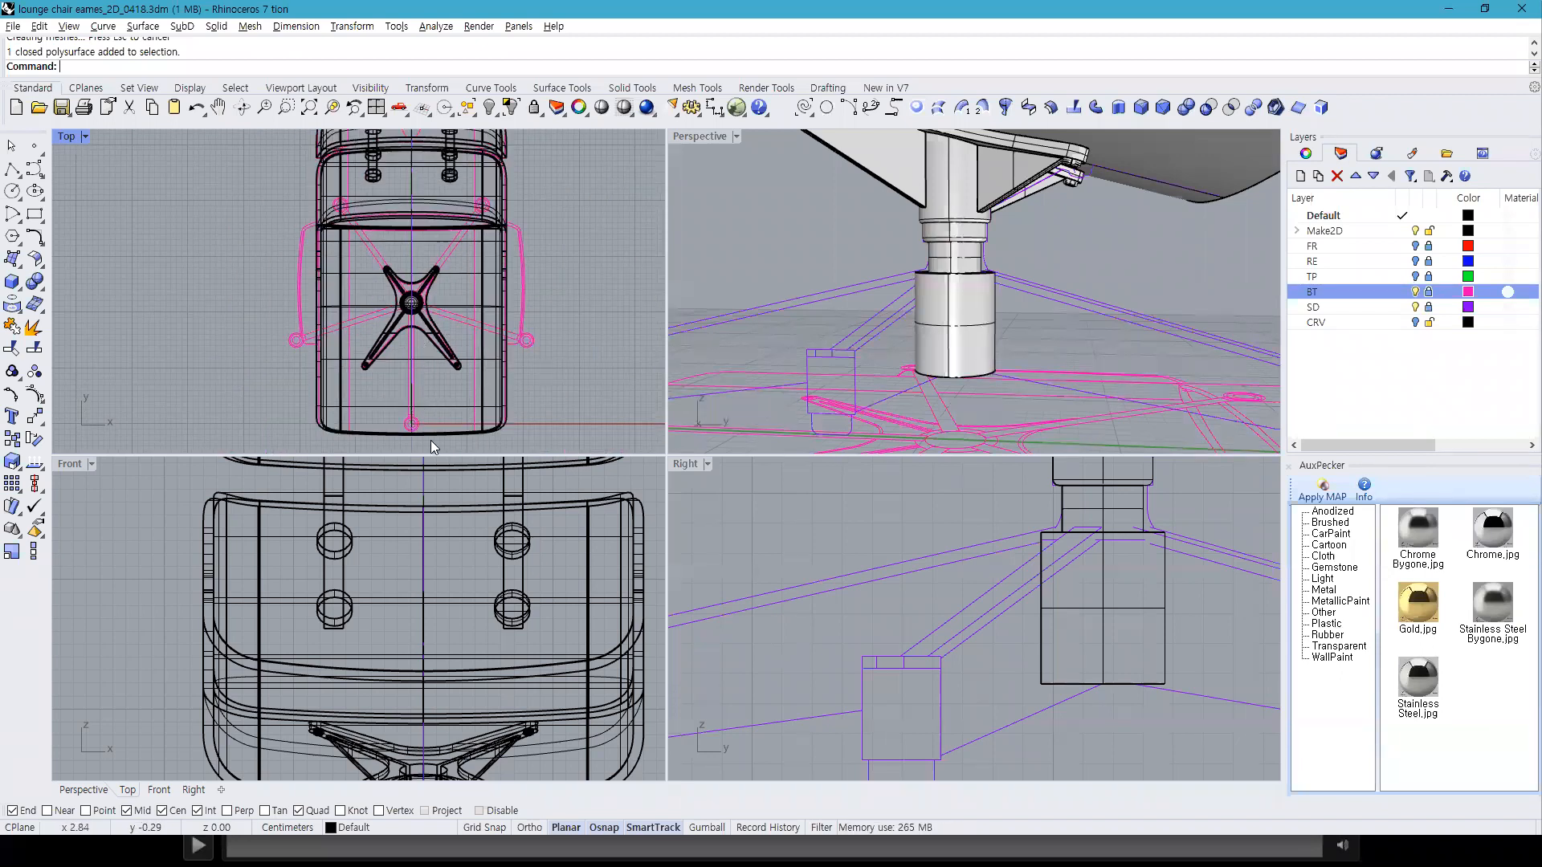
pyautogui.scroll(-3, 1127, 590)
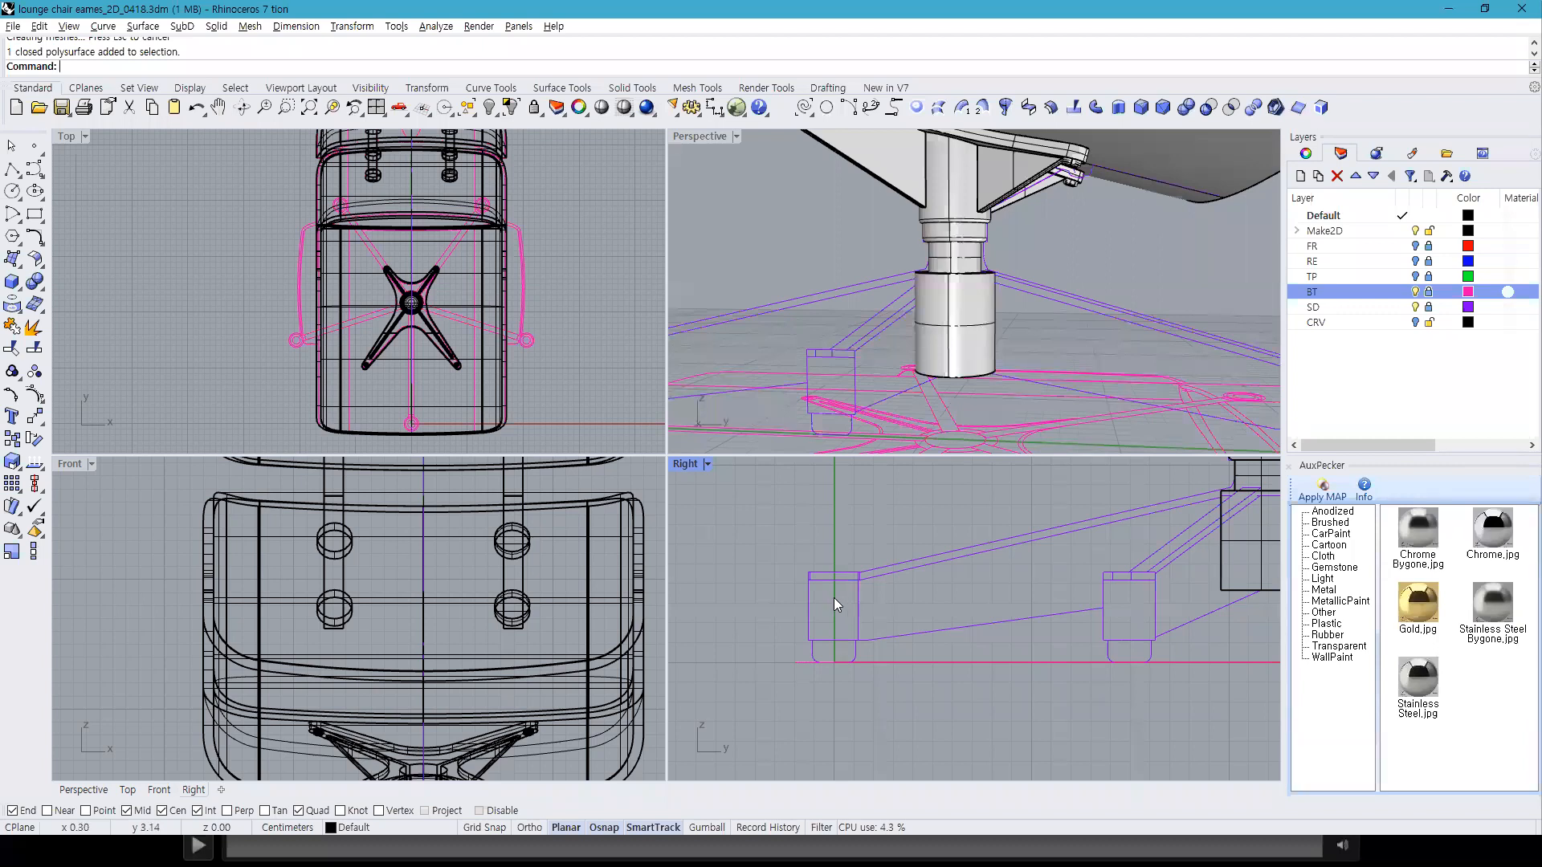
pyautogui.scroll(5, 850, 594)
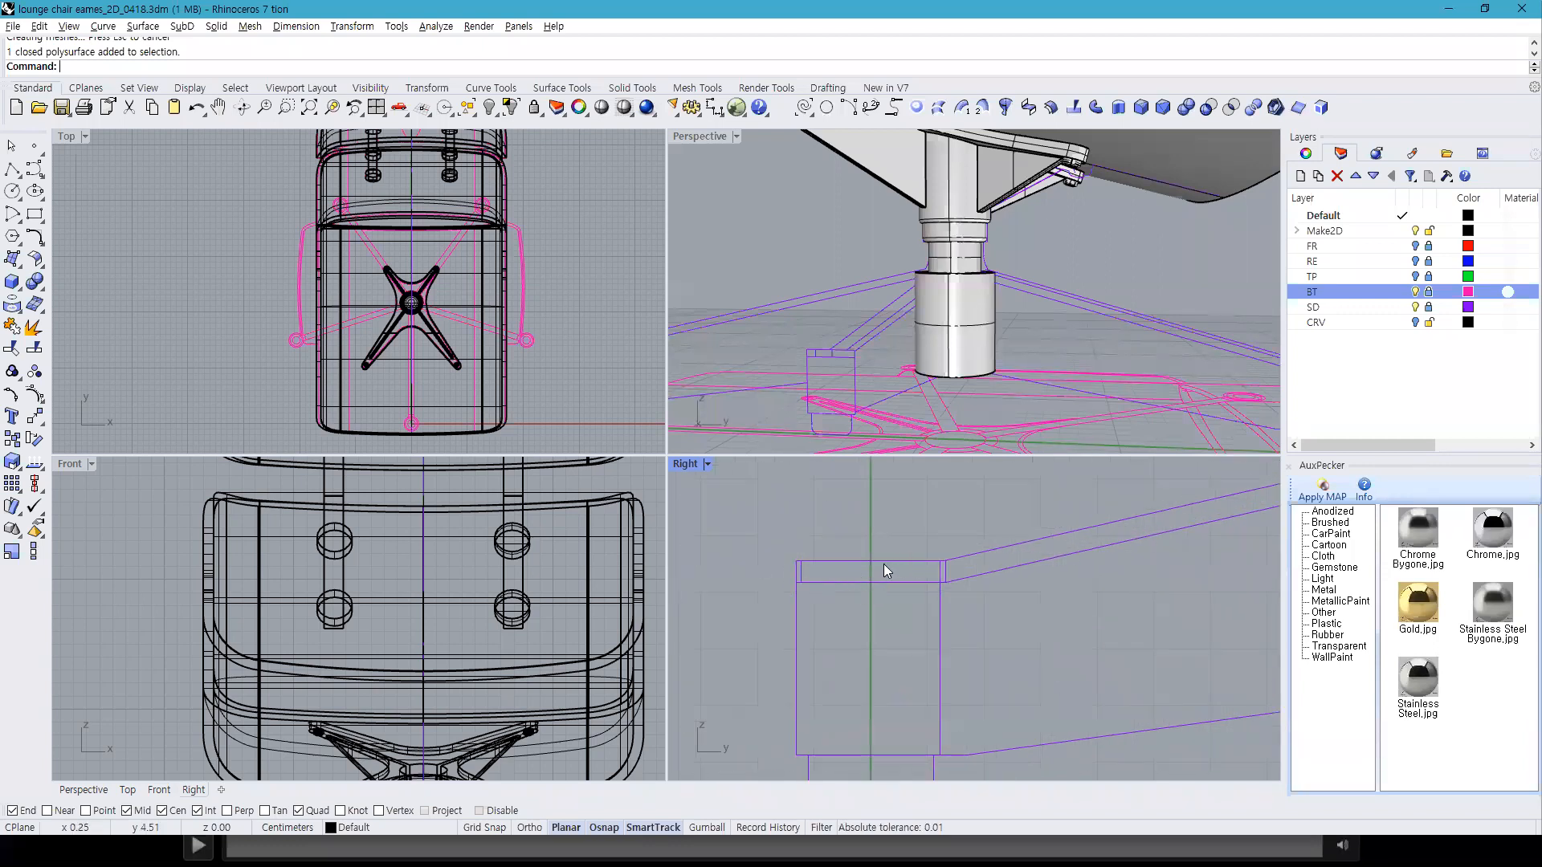
pyautogui.doubleClick(678, 464)
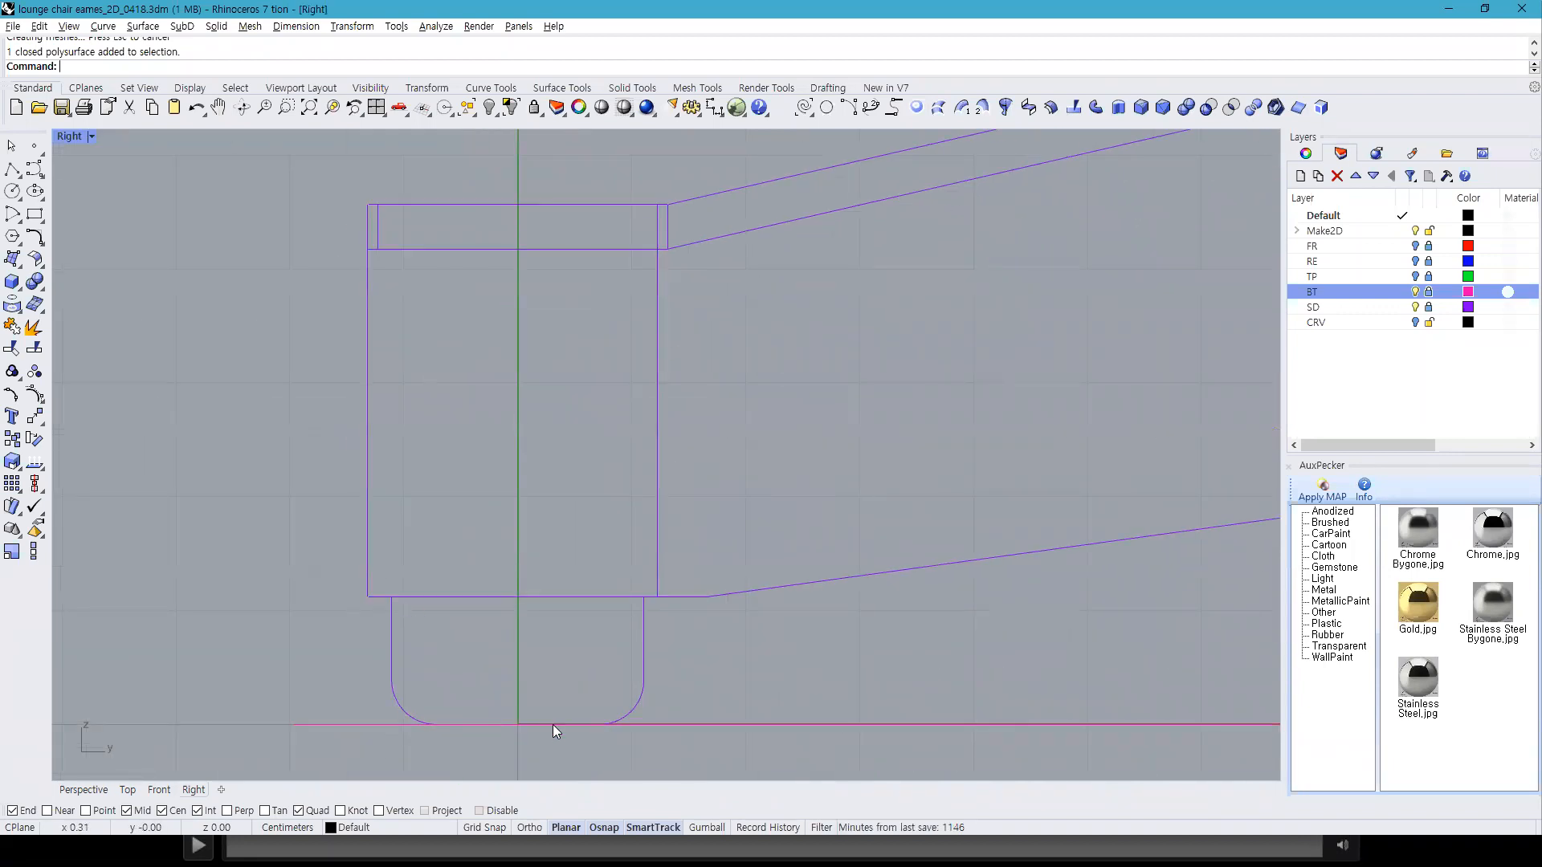
# Step: Trace the foot's stepped half-profile as a polyline from its upper edge on the centre axis, down the outer outline to the ground and back to the axis
pyautogui.click(12, 168)
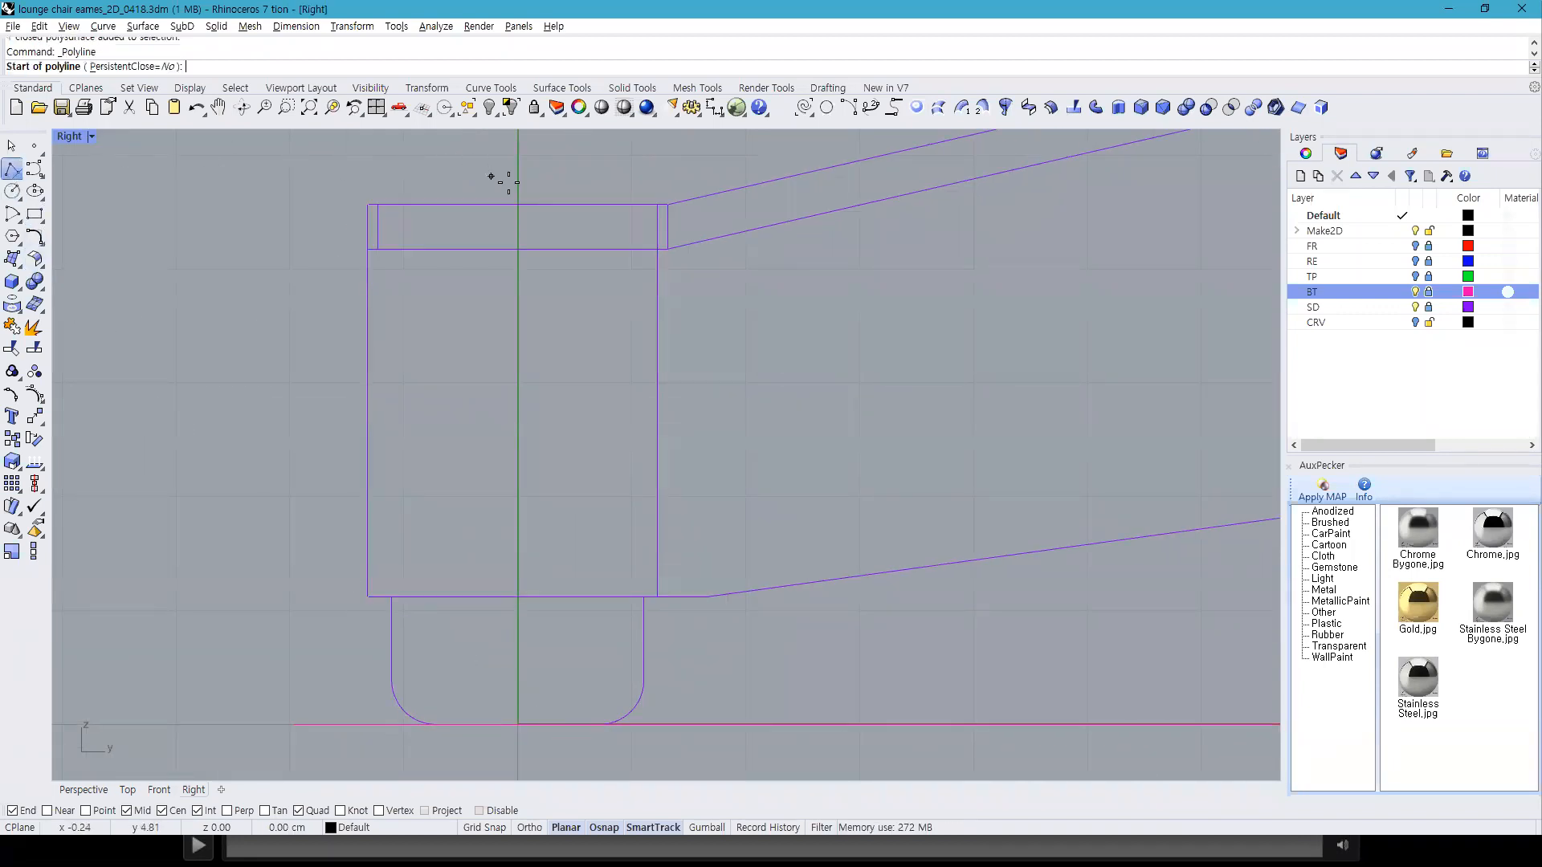
pyautogui.click(517, 204)
pyautogui.click(368, 204)
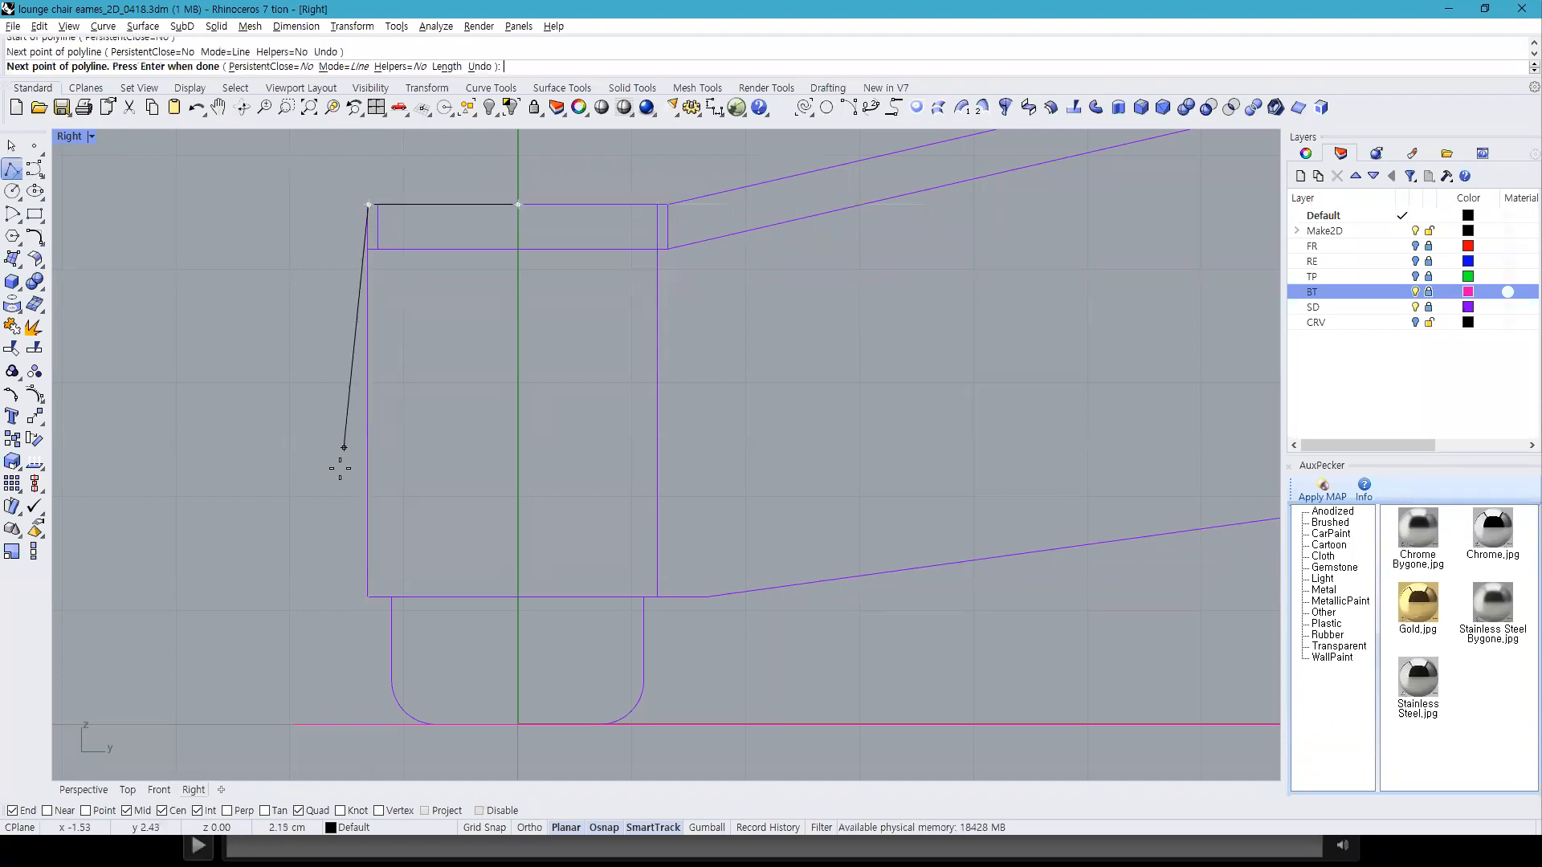
pyautogui.click(368, 596)
pyautogui.click(392, 596)
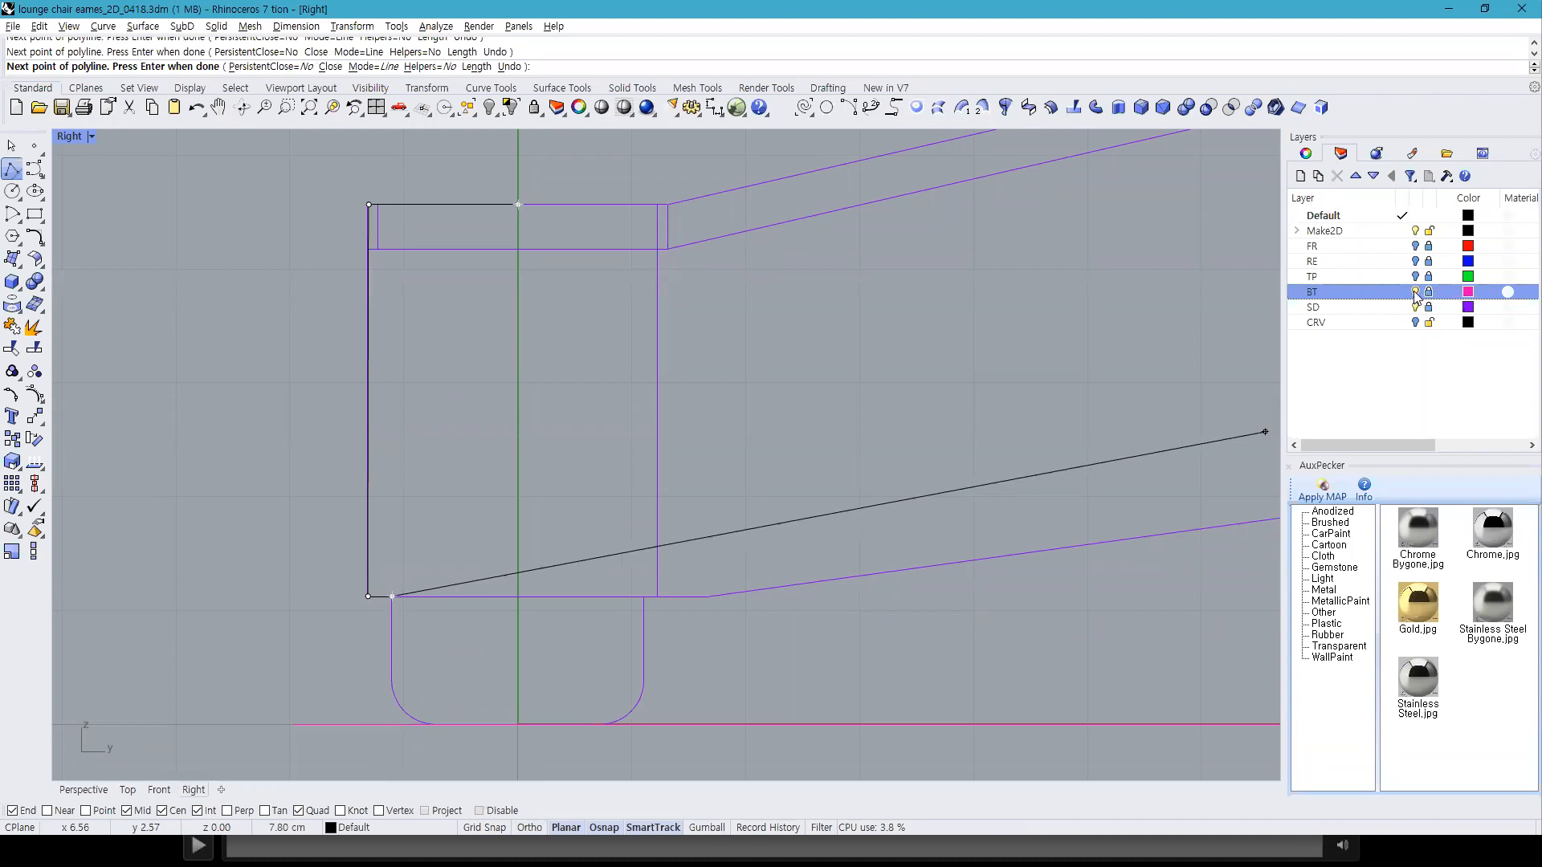
pyautogui.scroll(5, 377, 734)
pyautogui.click(399, 710)
pyautogui.click(647, 710)
pyautogui.press('Return')
# Step: Fillet the foot profile's lower outer corner with a 0.4 radius
pyautogui.click(411, 700)
pyautogui.scroll(-3, 527, 668)
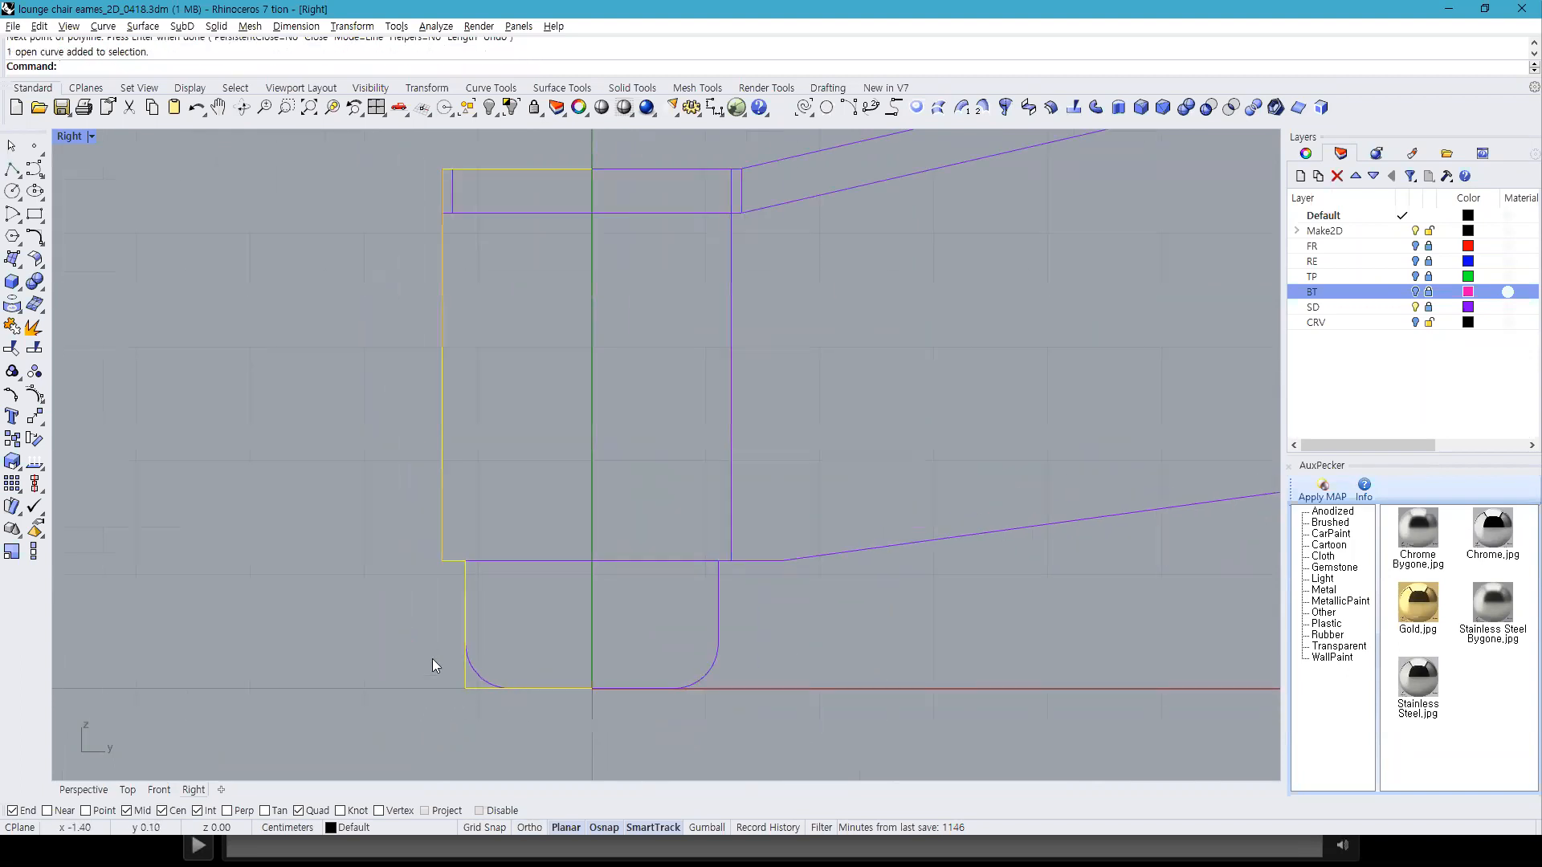
pyautogui.press('Escape')
pyautogui.write('fillet')
pyautogui.press('Return')
pyautogui.write('.4')
pyautogui.press('Return')
pyautogui.click(467, 676)
pyautogui.click(480, 689)
# Step: Revolve the filleted foot profile a full 360 degrees about the vertical centre axis
pyautogui.click(496, 688)
pyautogui.scroll(-3, 546, 702)
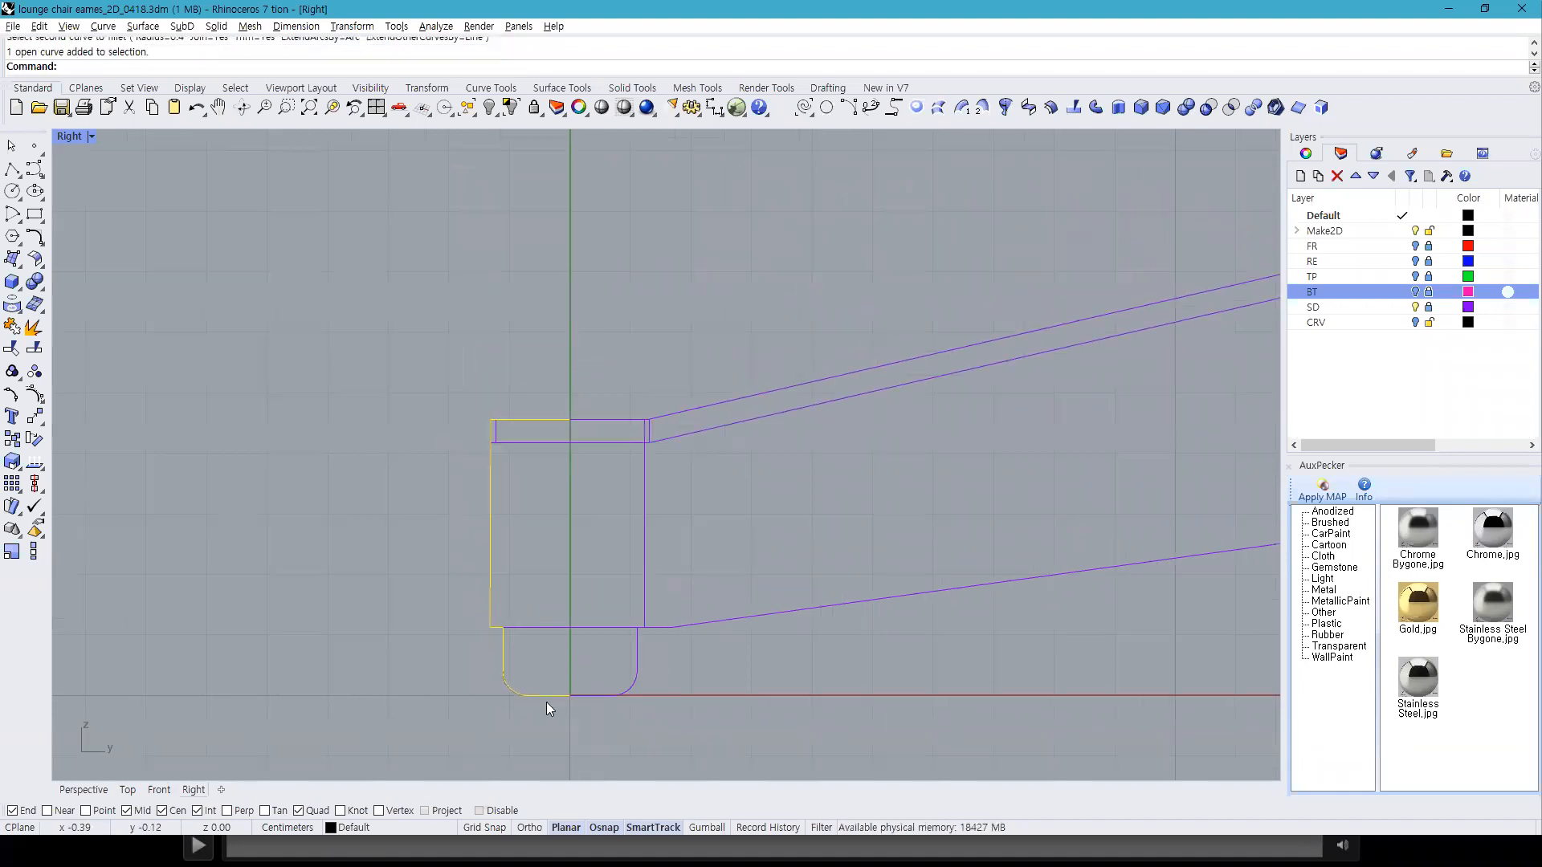
pyautogui.click(12, 261)
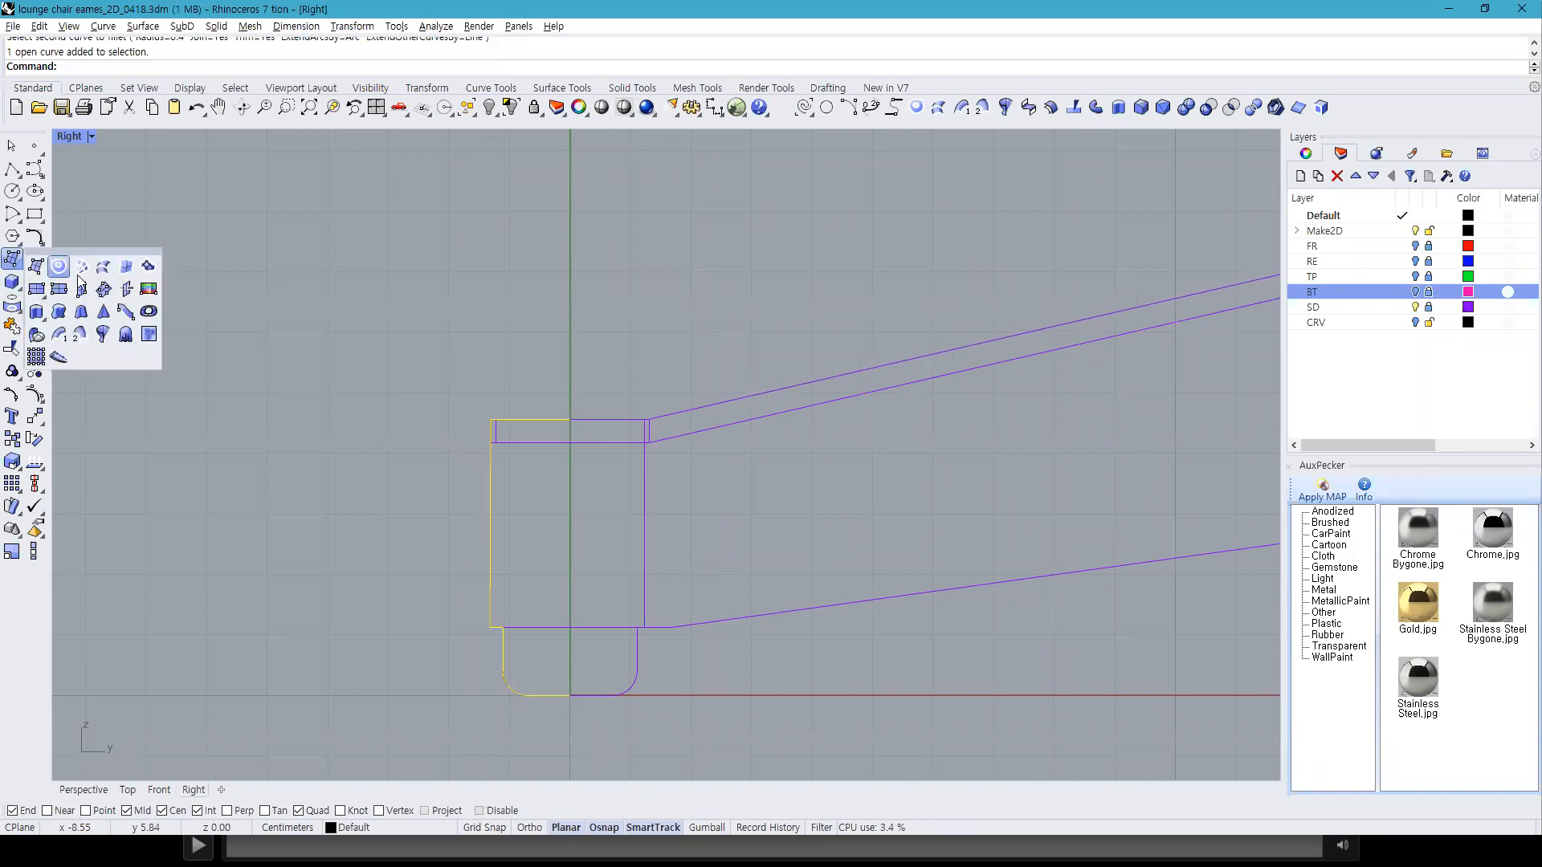
pyautogui.click(104, 336)
pyautogui.click(574, 419)
pyautogui.click(570, 334)
pyautogui.press('Return')
pyautogui.press('Return')
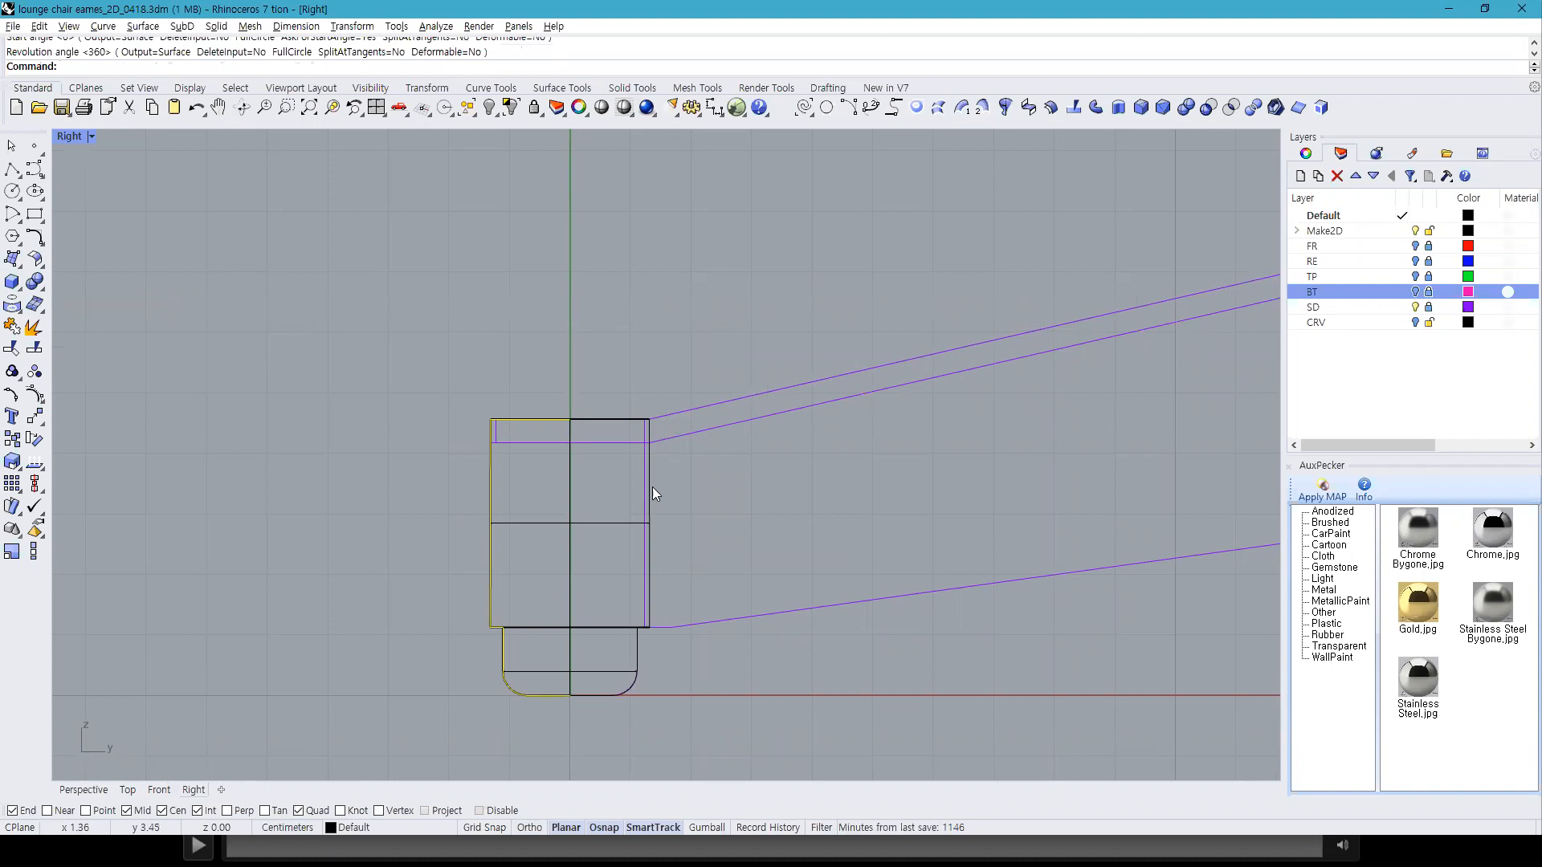
# Step: Return to the four-view layout and examine the revolved leg foot beside the base column in the perspective view
pyautogui.click(613, 523)
pyautogui.click(383, 112)
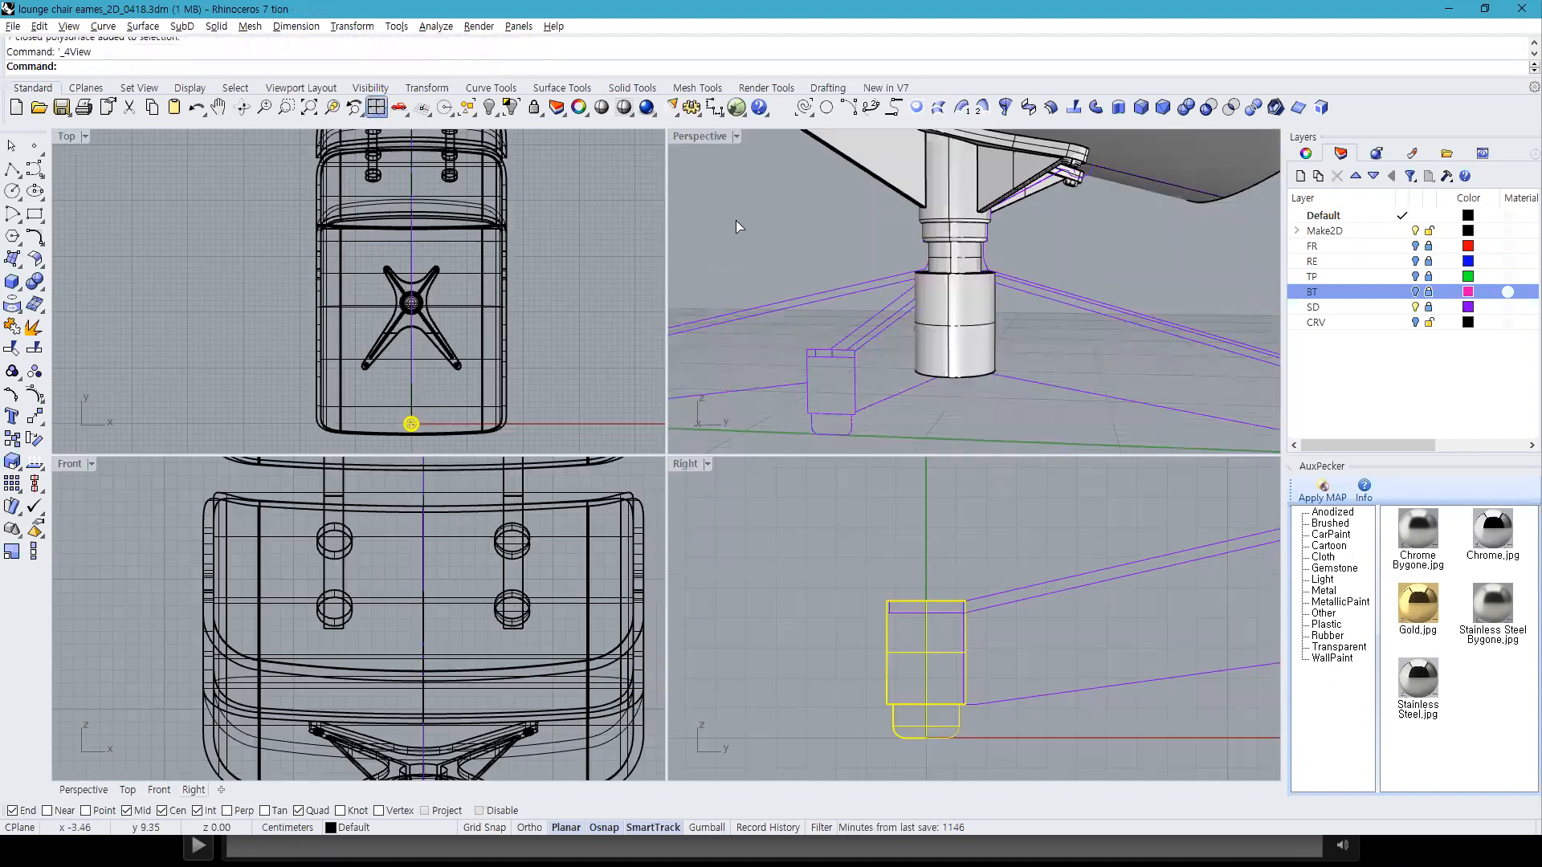
pyautogui.moveTo(845, 269); pyautogui.dragTo(817, 354, button='right')
pyautogui.press('Escape')
pyautogui.moveTo(793, 243); pyautogui.dragTo(782, 254, button='right')
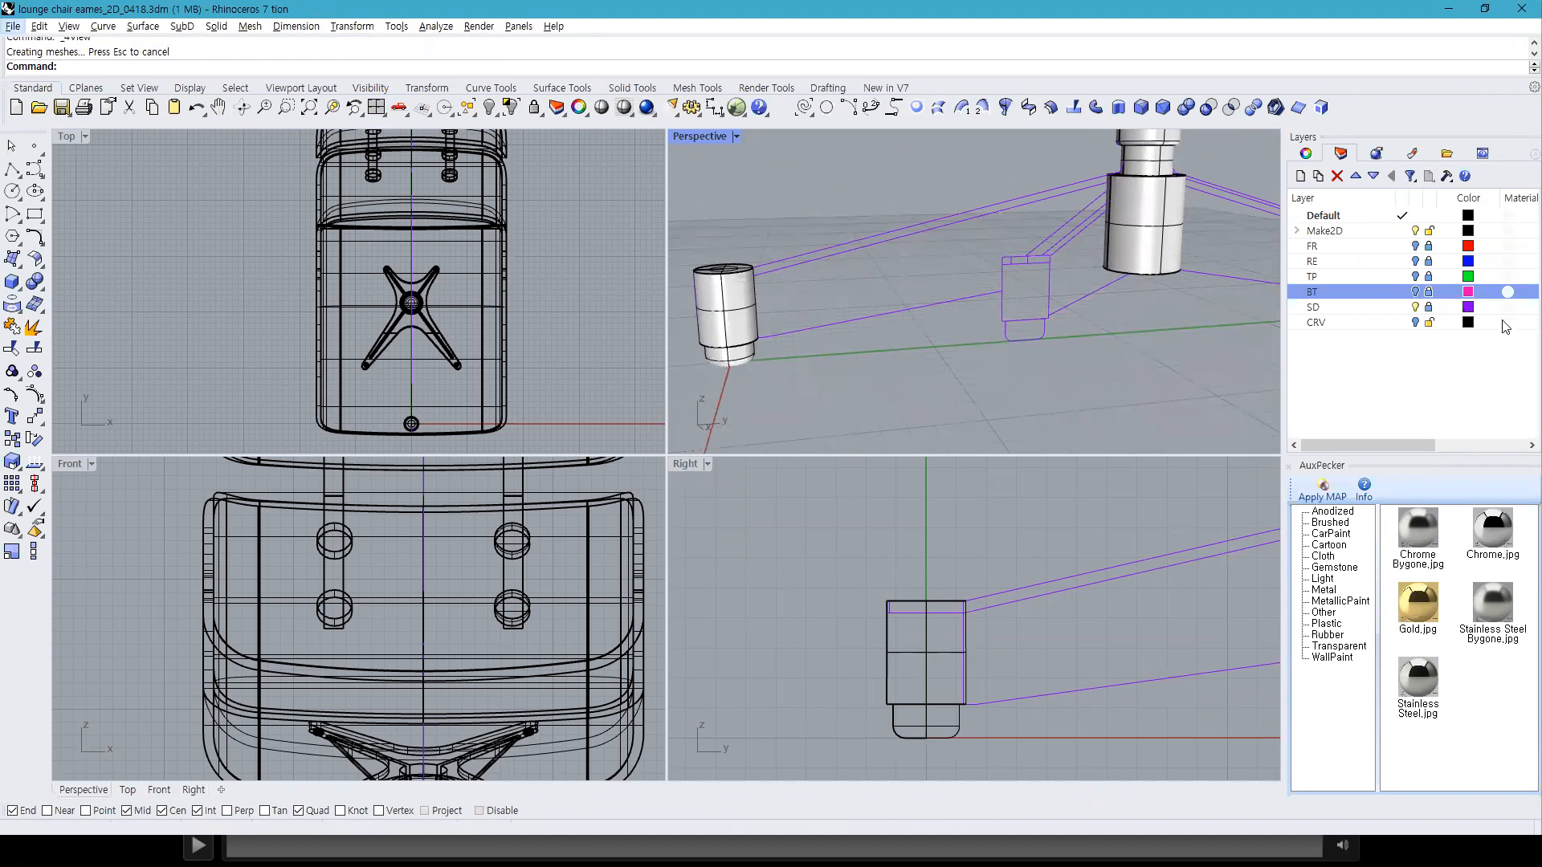
# Step: Turn on the BT reference layer and hide the chair's modelled parts, leaving only the new foot and the reference sketches
pyautogui.click(1415, 292)
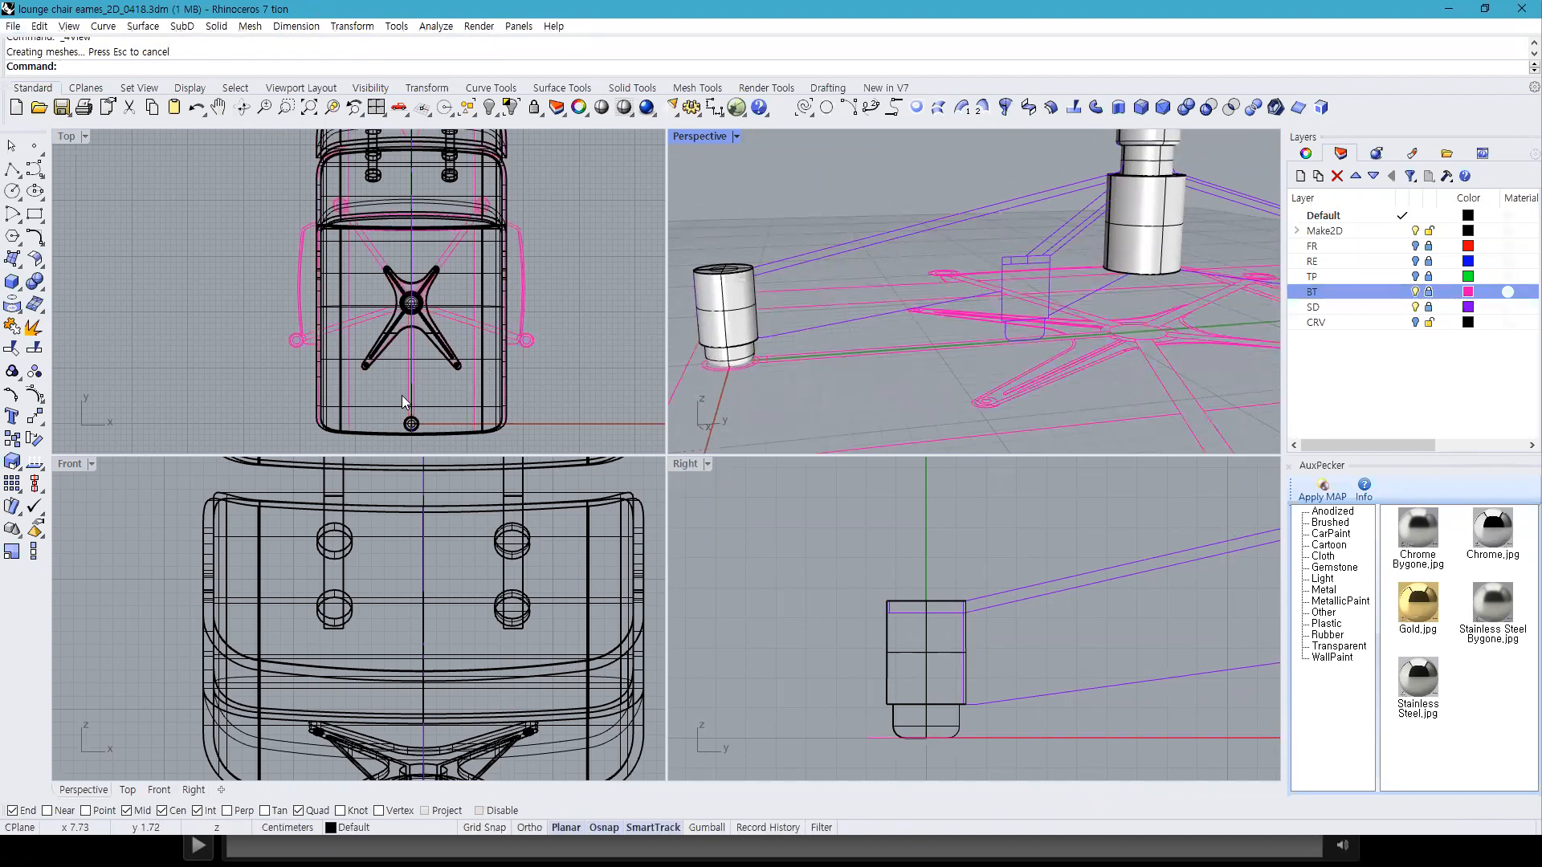
pyautogui.scroll(2, 401, 395)
pyautogui.scroll(-5, 991, 416)
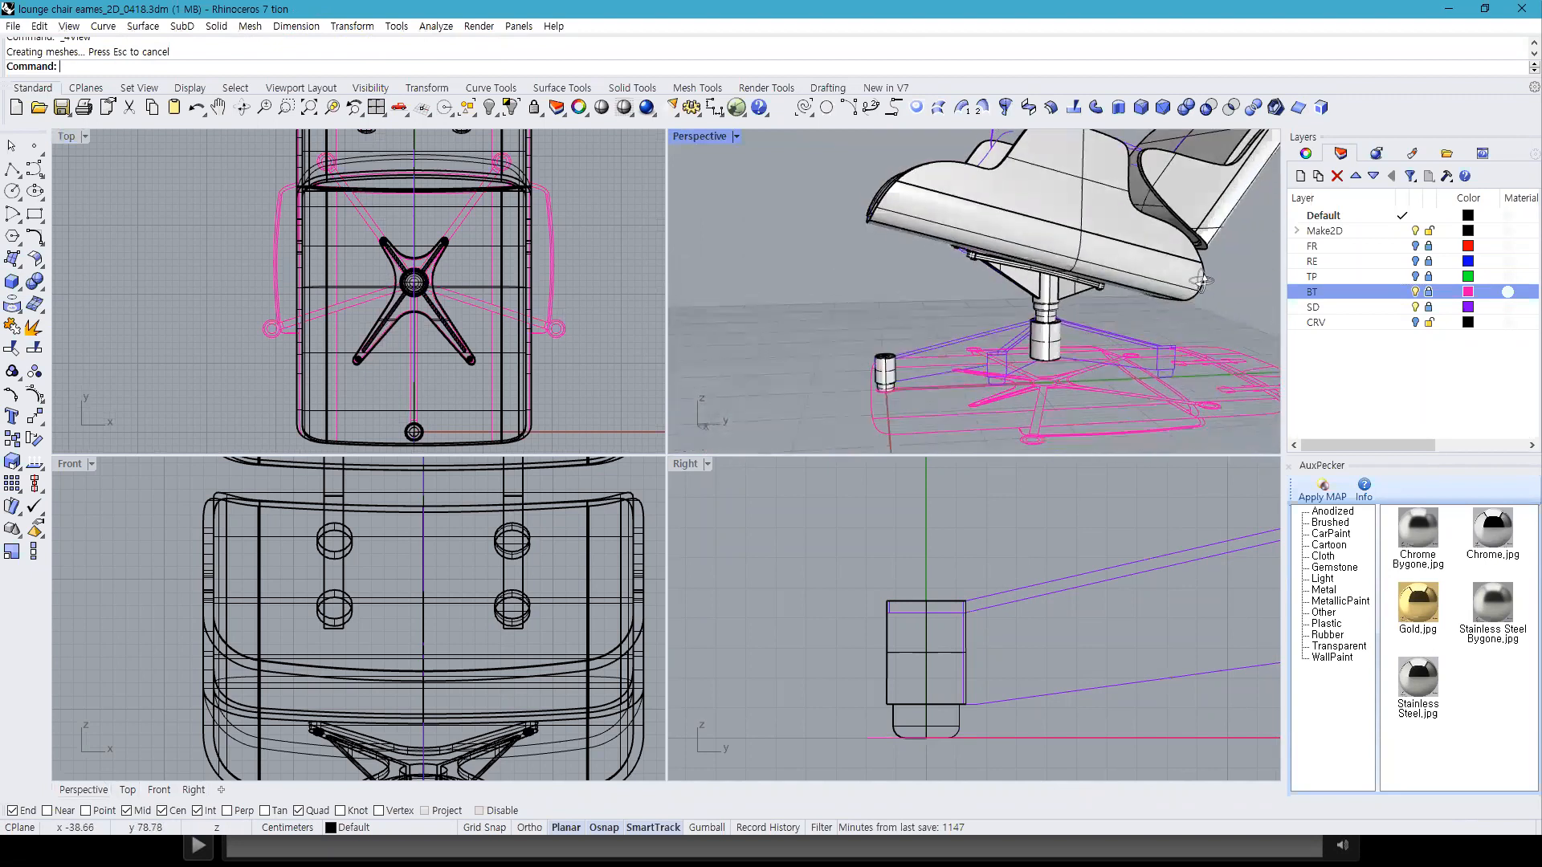
pyautogui.scroll(-3, 1202, 281)
pyautogui.scroll(-2, 1060, 361)
pyautogui.moveTo(921, 150); pyautogui.dragTo(1235, 365)
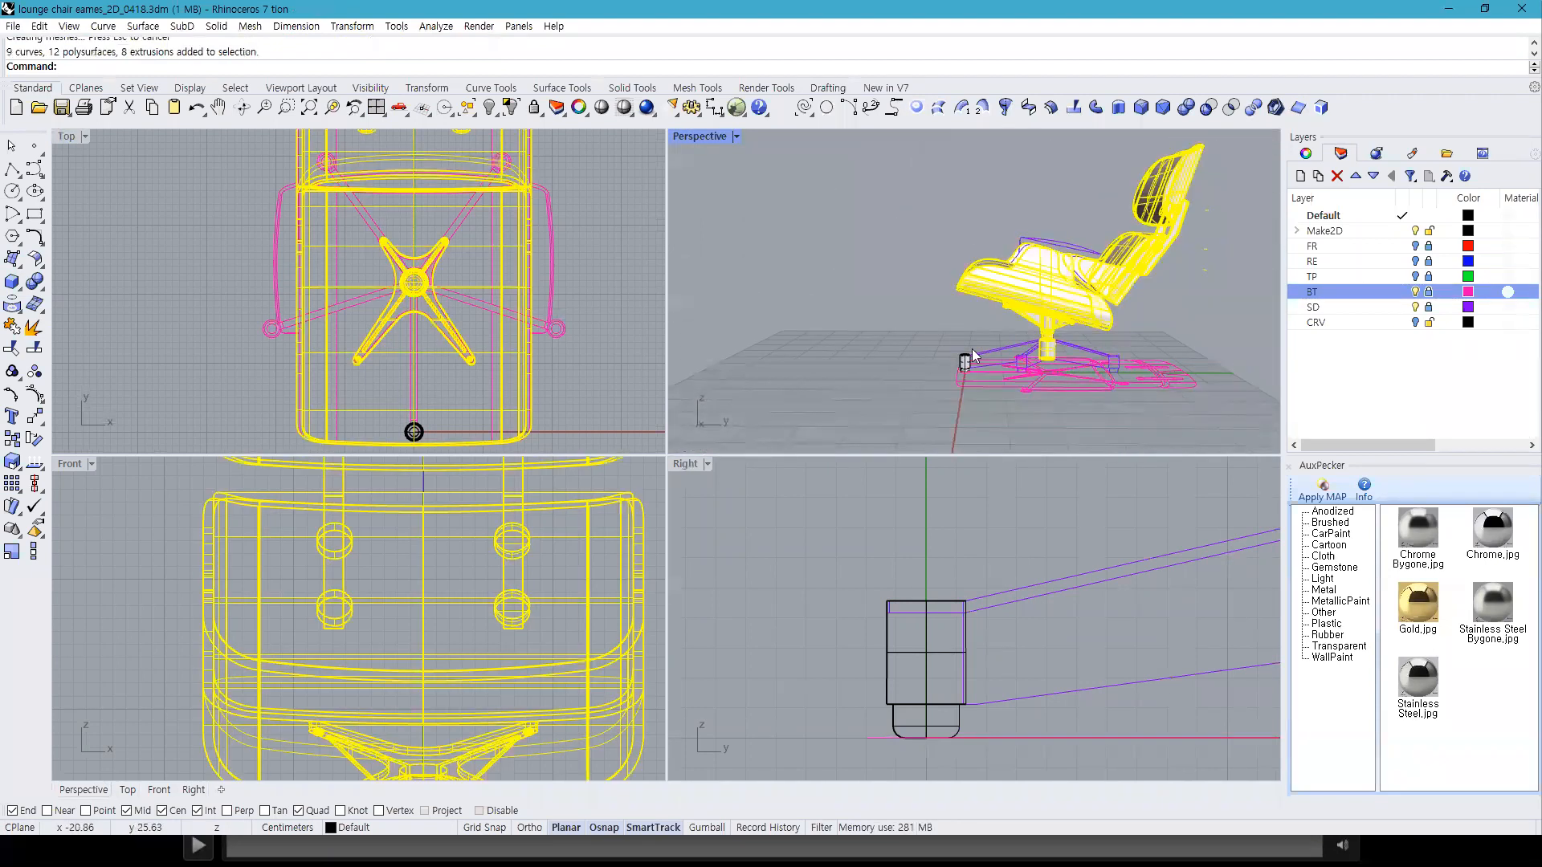
pyautogui.click(489, 107)
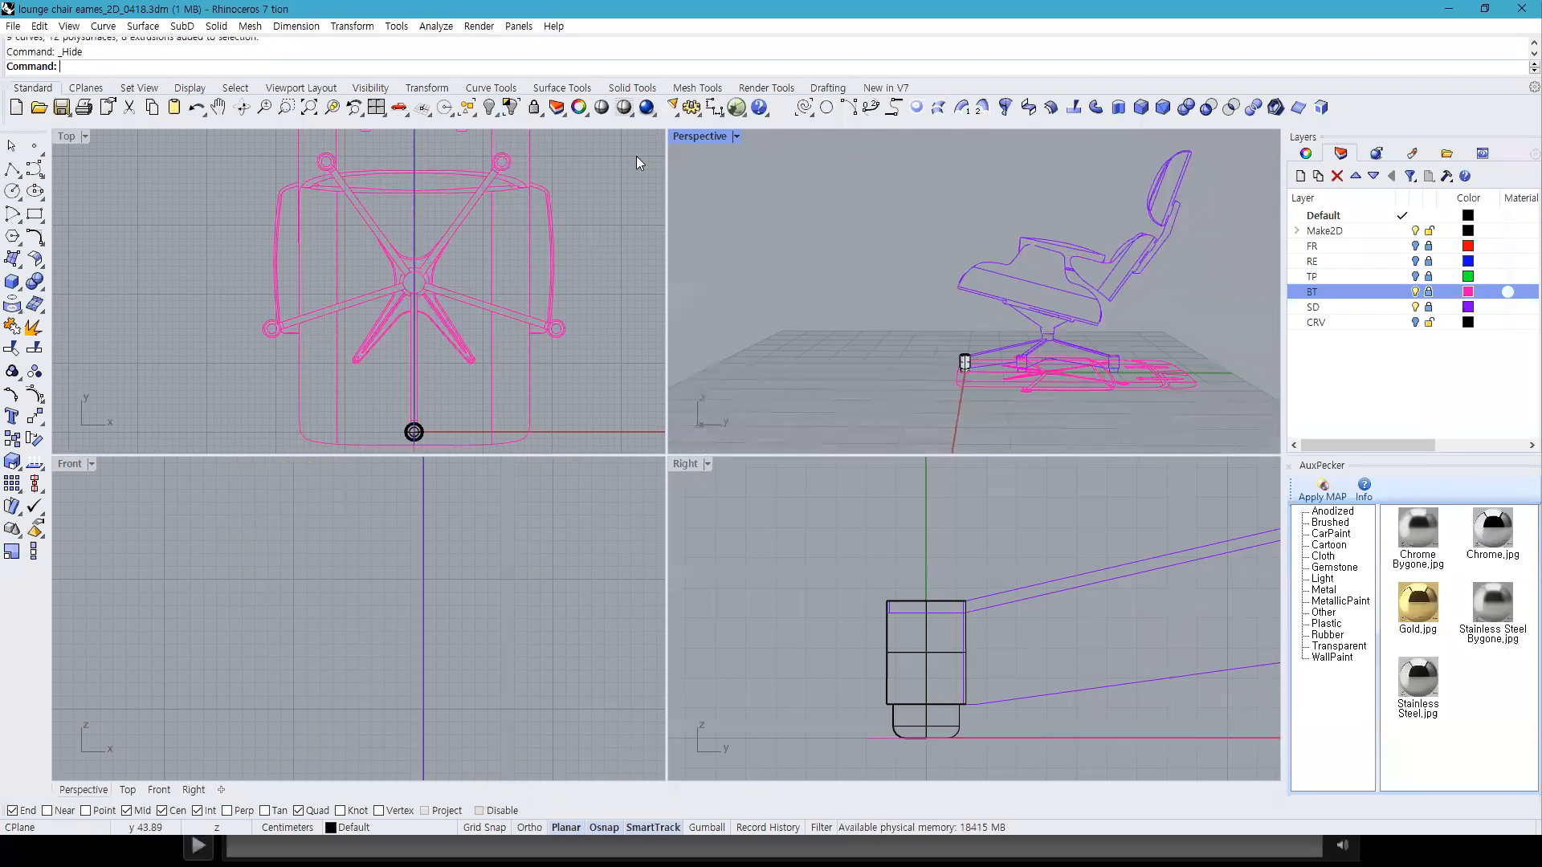
# Step: Examine the leg outlines of the base in the Top, Right and Perspective views to compare their shape and slope
pyautogui.moveTo(949, 319); pyautogui.dragTo(1048, 347, button='right')
pyautogui.scroll(8, 385, 319)
pyautogui.moveTo(476, 337); pyautogui.dragTo(450, 298, button='right')
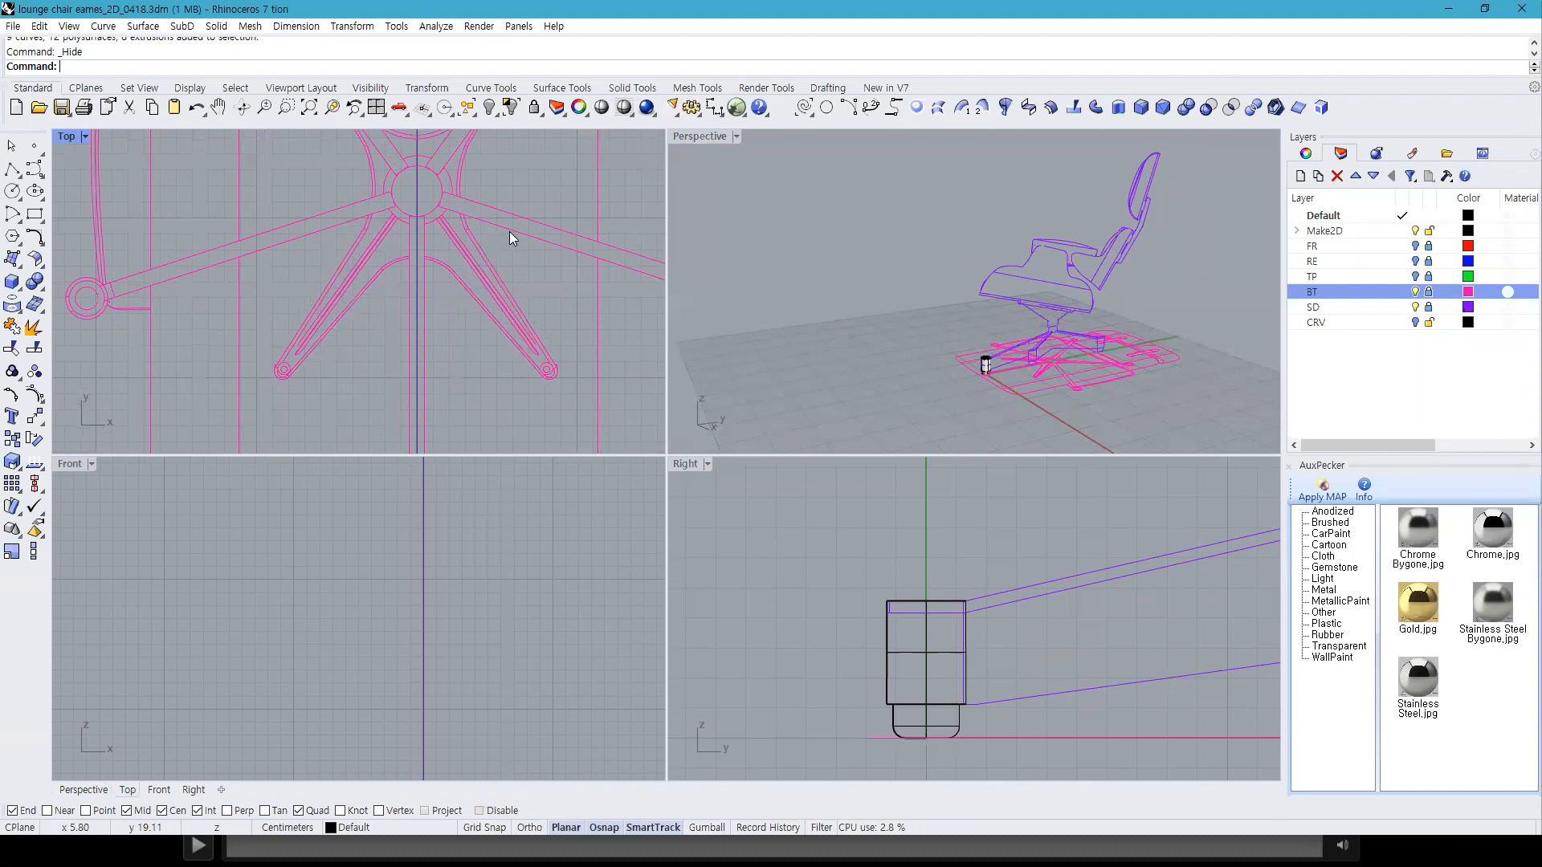
pyautogui.moveTo(1011, 634); pyautogui.dragTo(925, 608, button='right')
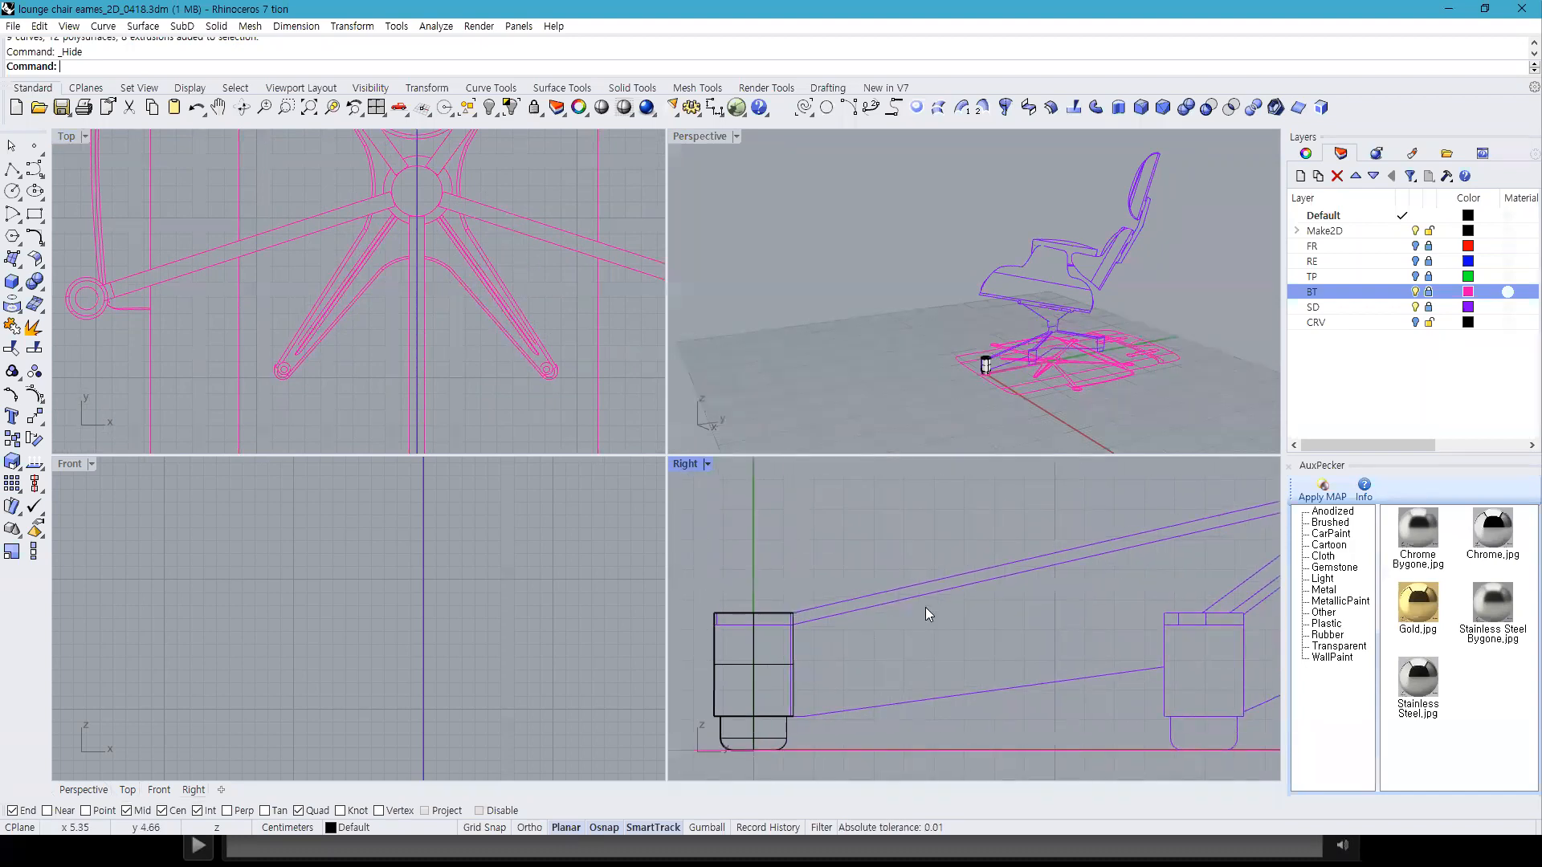
pyautogui.scroll(-3, 965, 644)
pyautogui.scroll(2, 1132, 611)
pyautogui.scroll(3, 1129, 611)
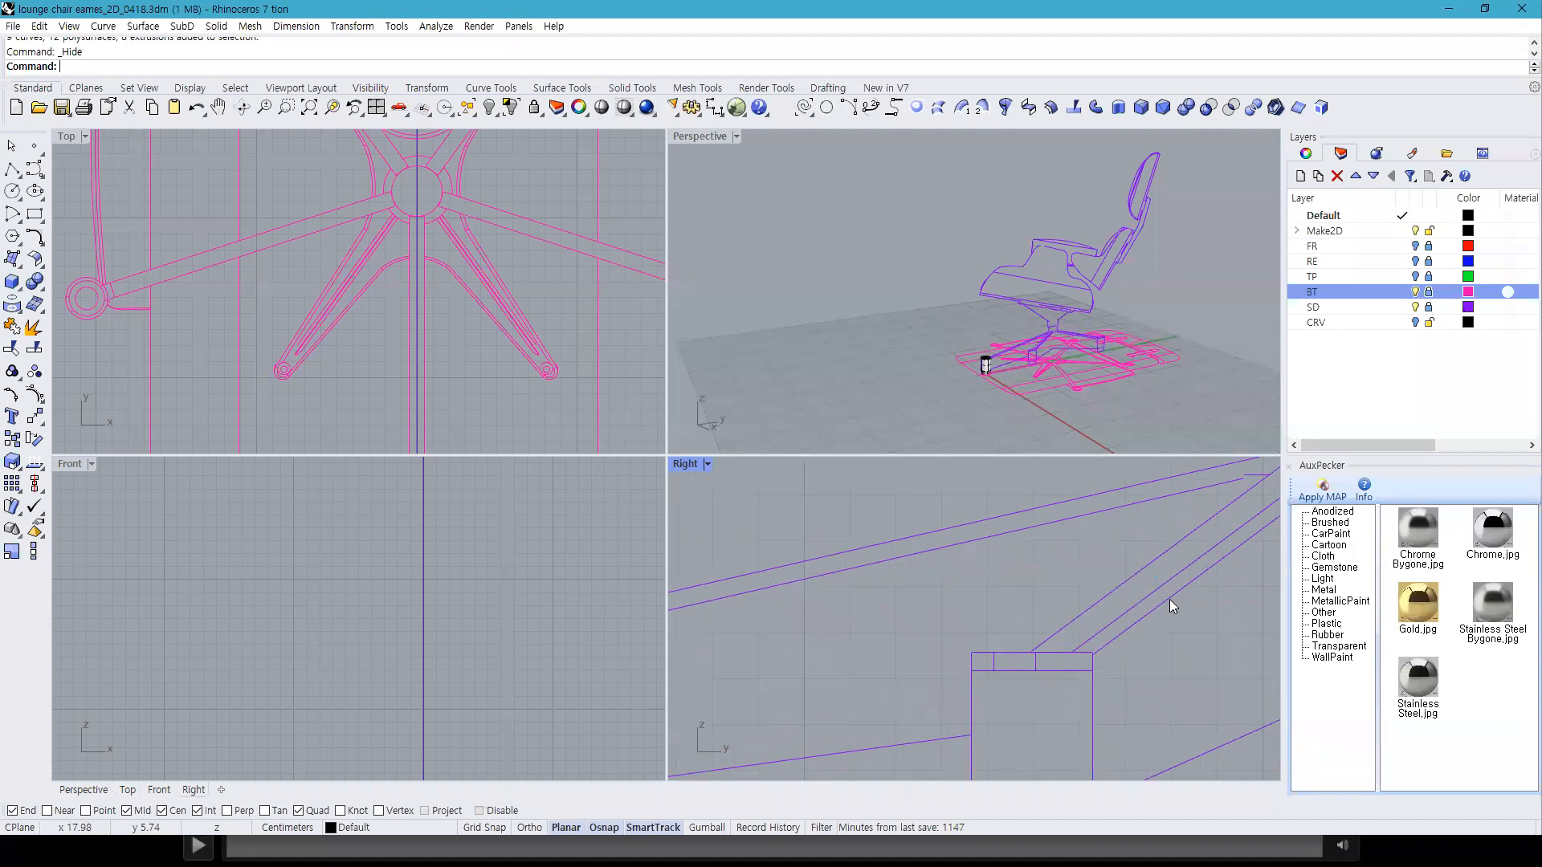
pyautogui.moveTo(1068, 386); pyautogui.dragTo(1098, 363, button='right')
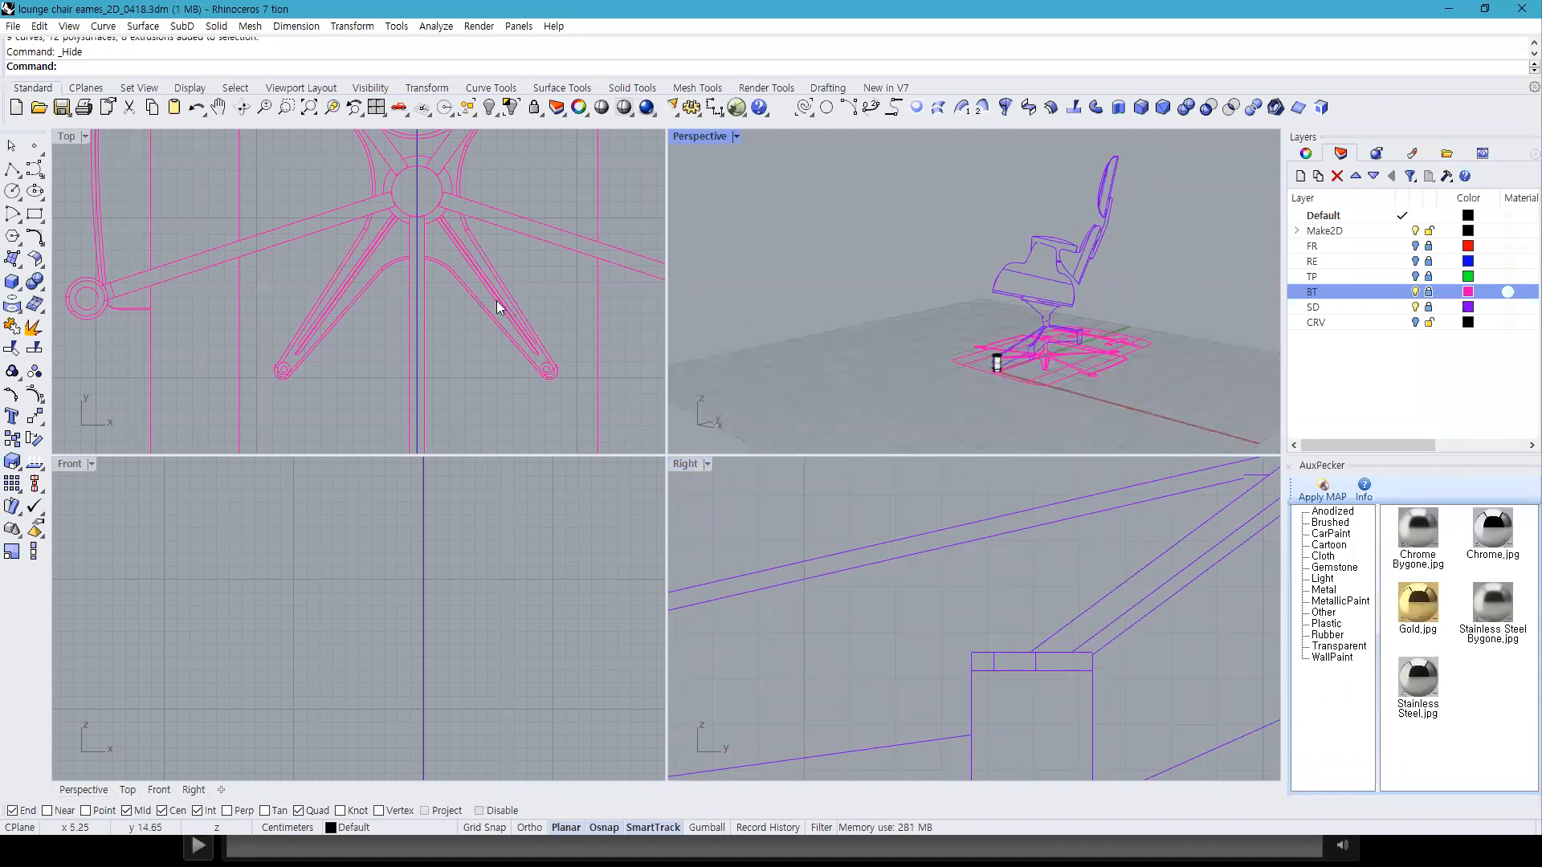
# Step: Switch to the browser and study the chair's base and legs in the BrandmadeTV video and the Google image results
pyautogui.hotkey('alt', 'Tab')
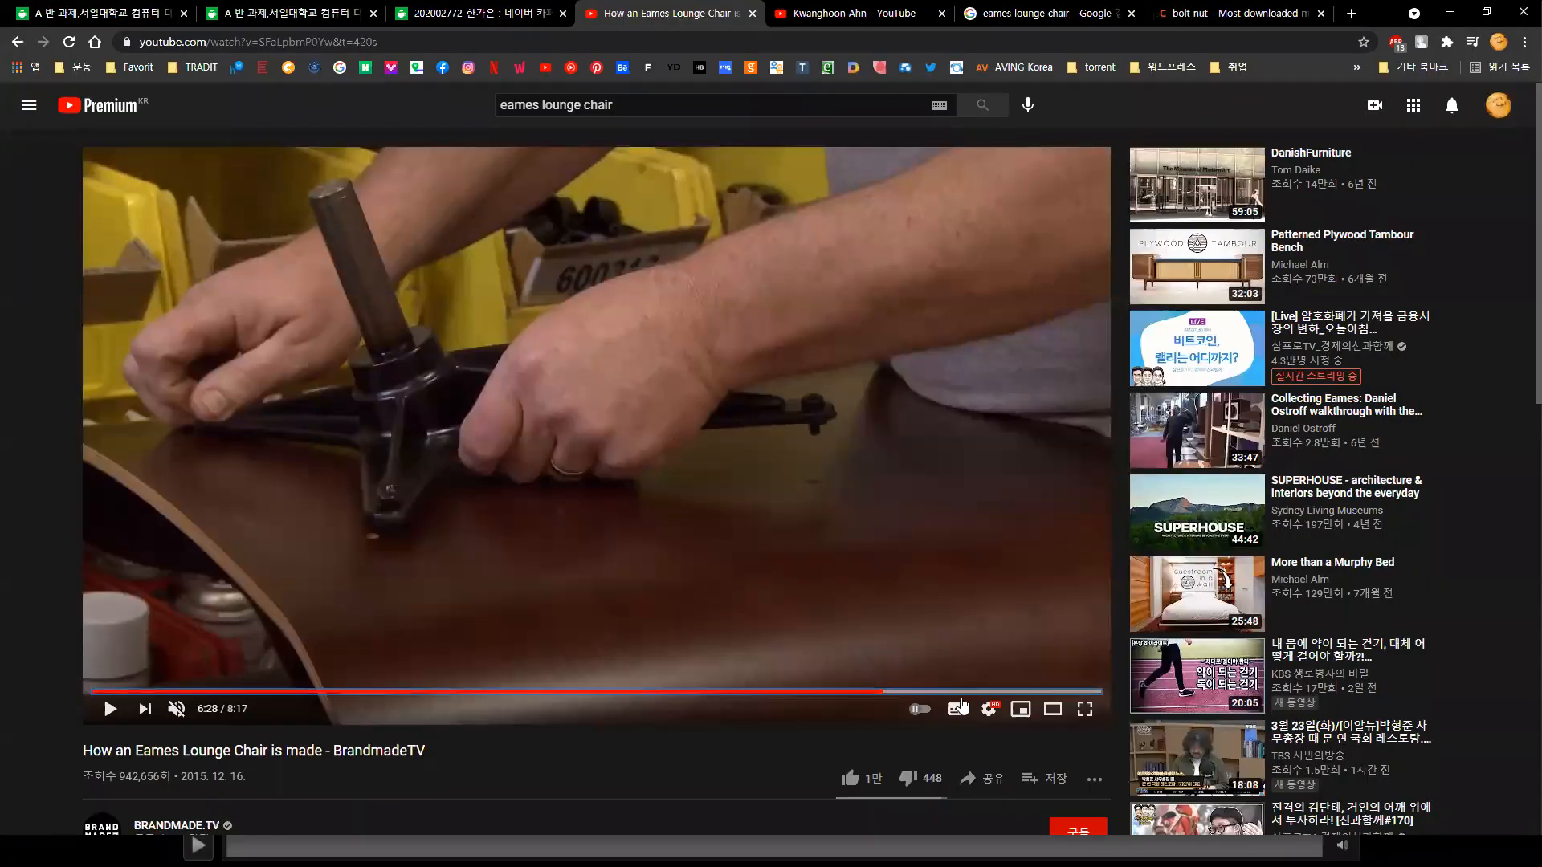
pyautogui.click(905, 691)
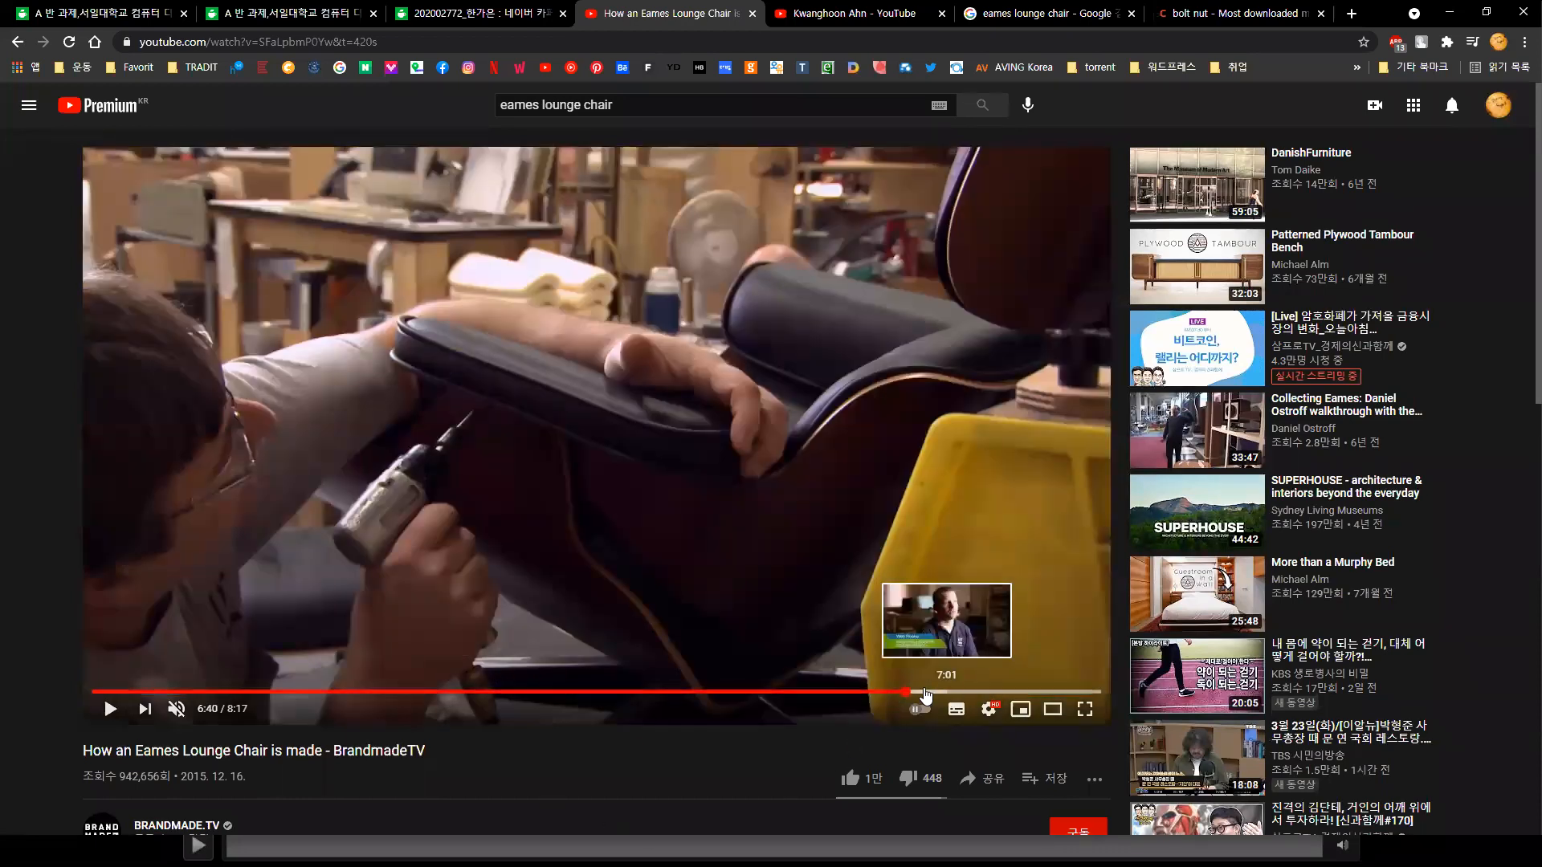
pyautogui.click(921, 692)
pyautogui.click(943, 692)
pyautogui.click(963, 692)
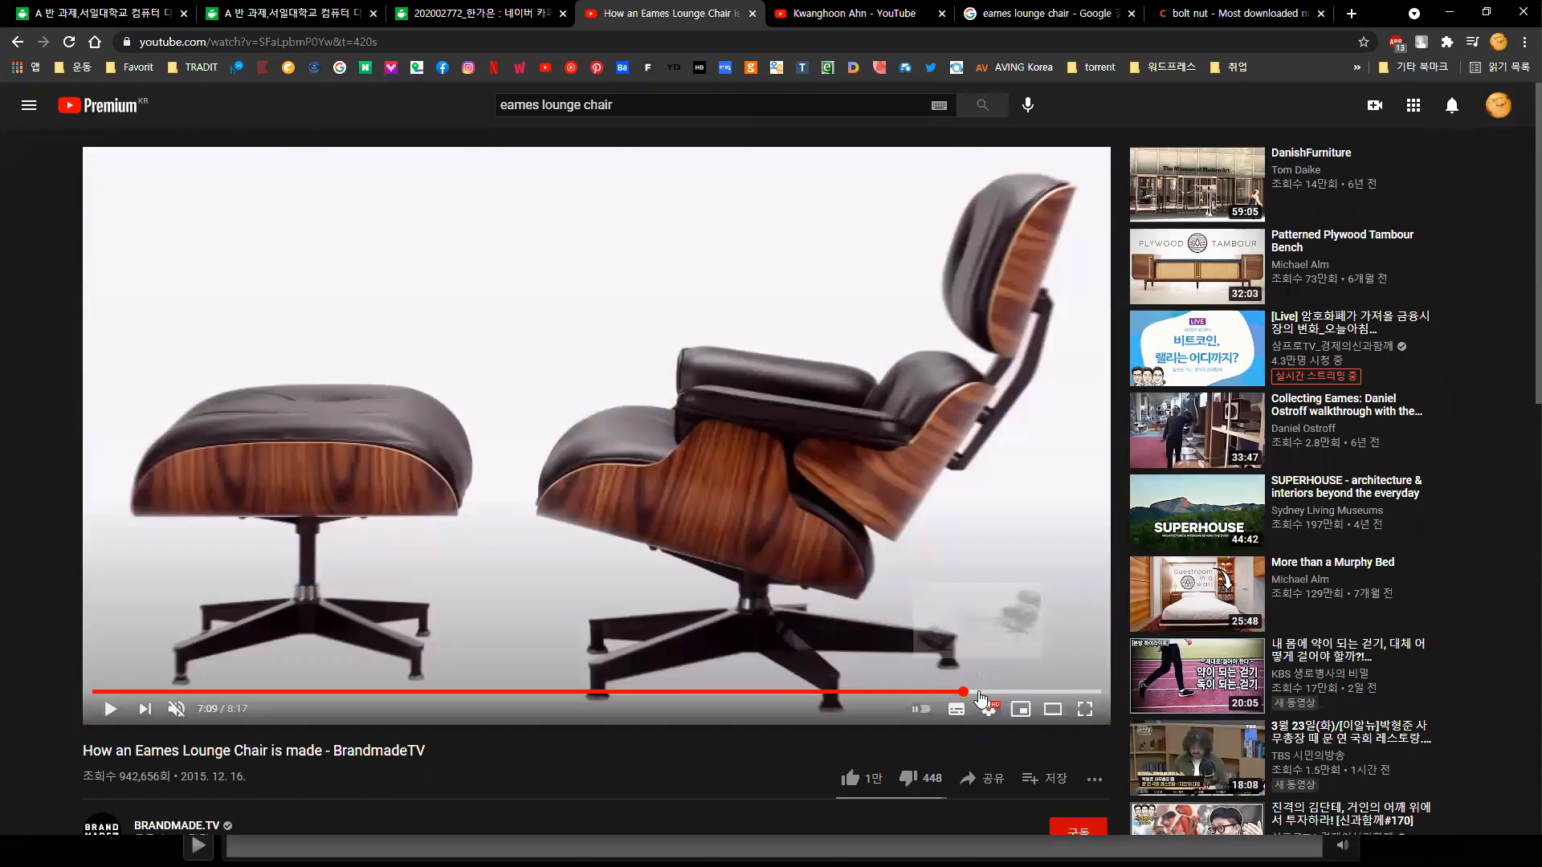
pyautogui.click(996, 692)
pyautogui.click(1060, 692)
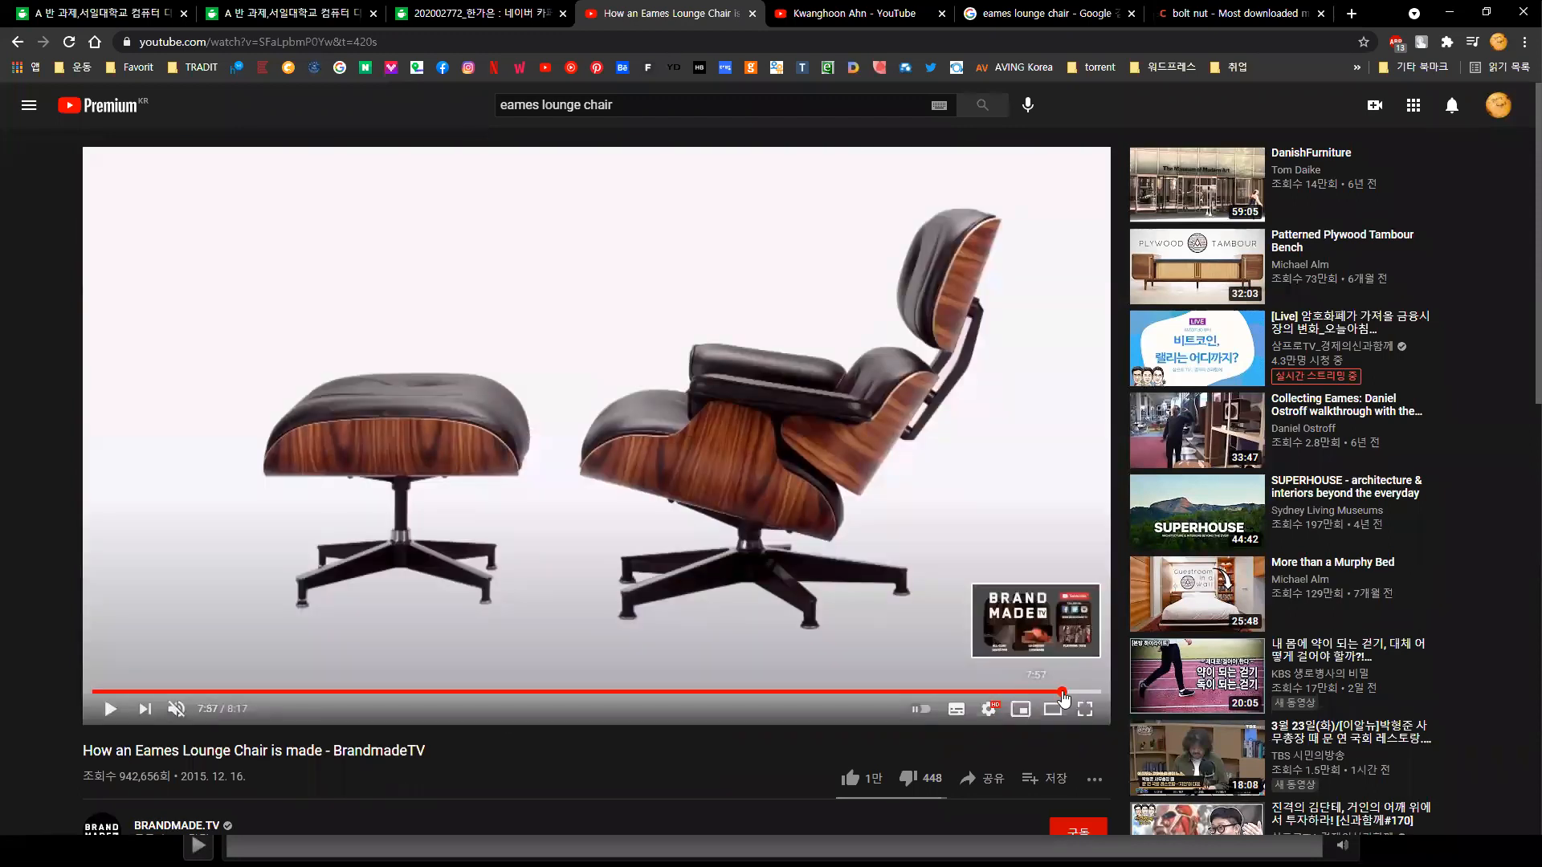
pyautogui.click(1074, 694)
pyautogui.hotkey('alt', 'Left')
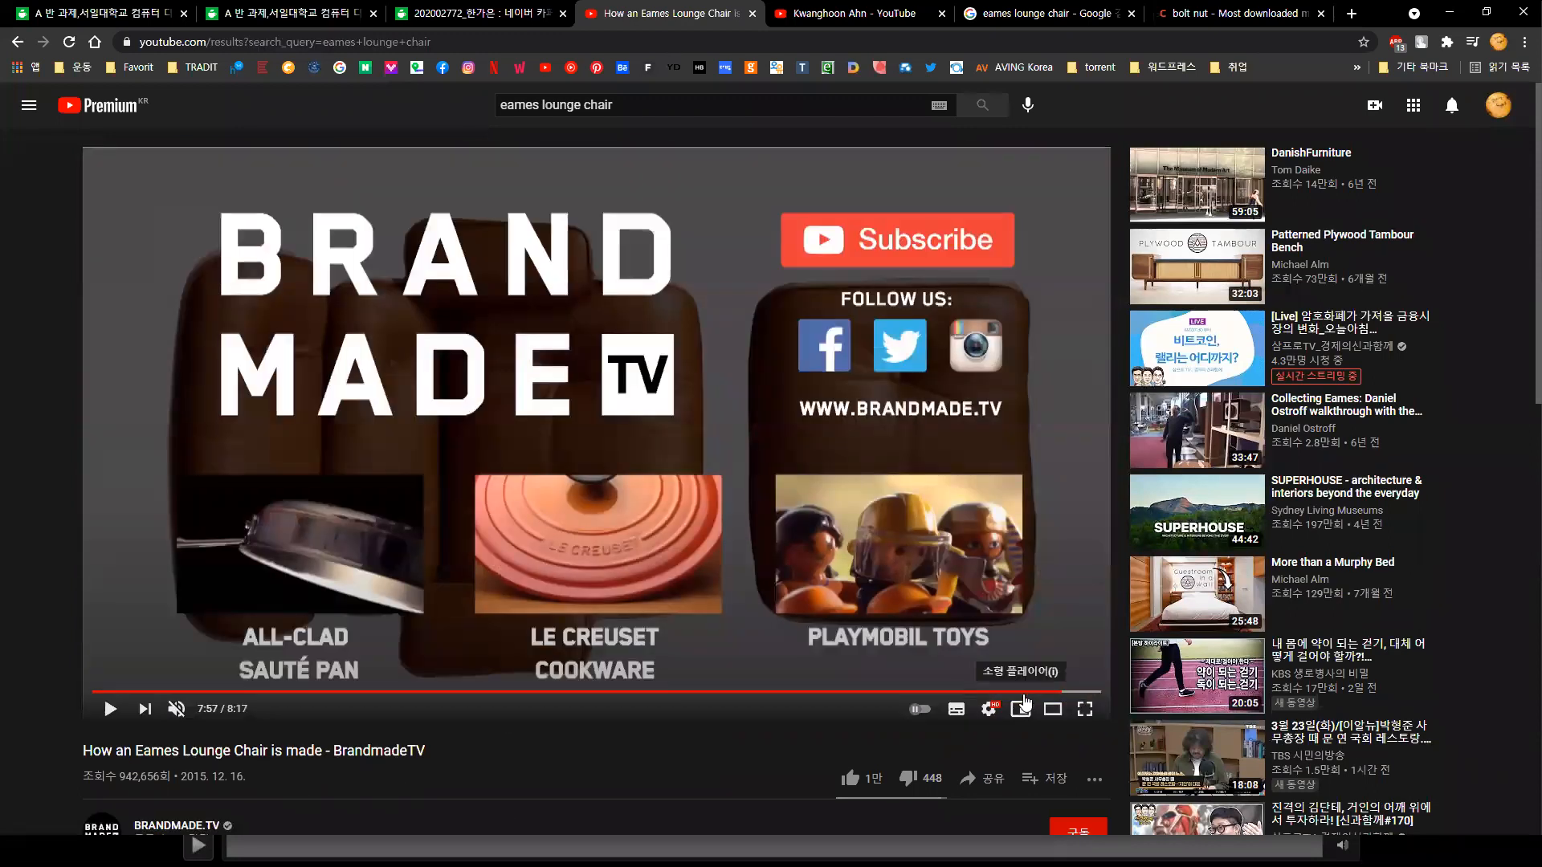
pyautogui.moveTo(1473, 643)
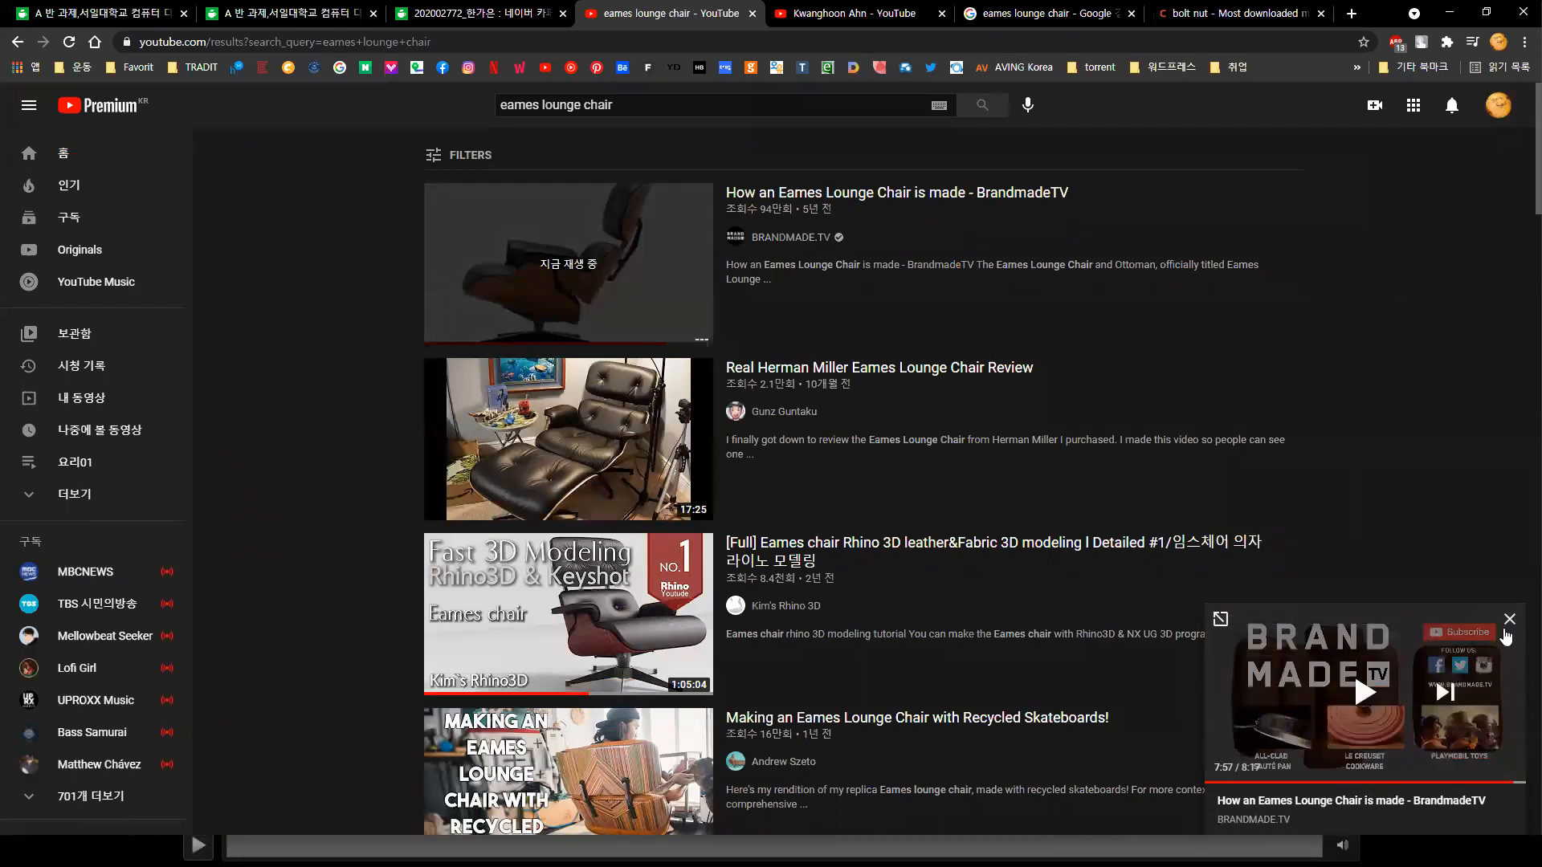
pyautogui.click(1220, 620)
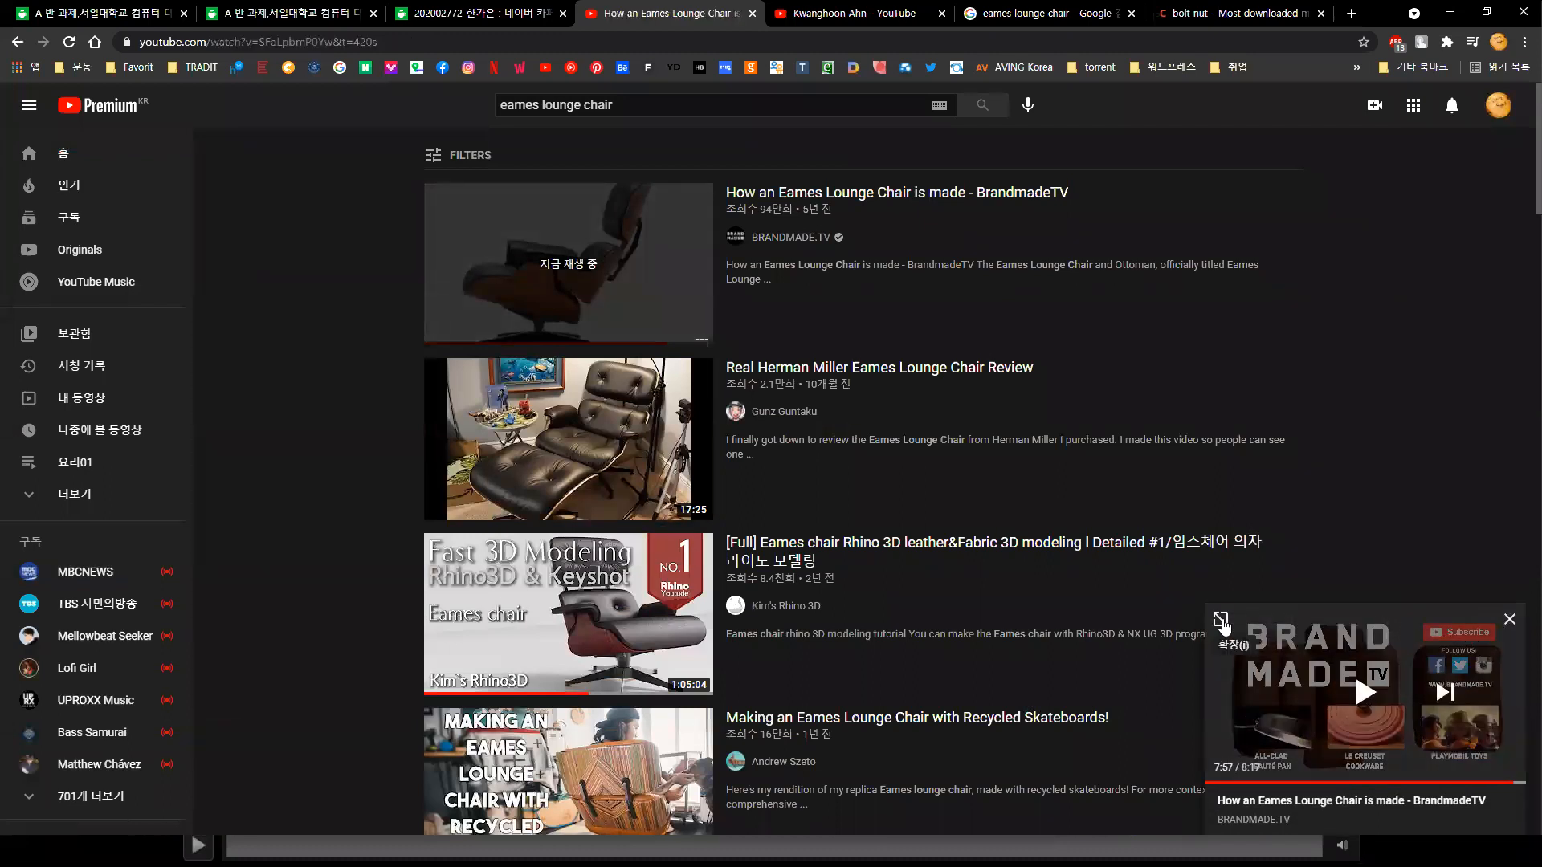
pyautogui.click(1044, 12)
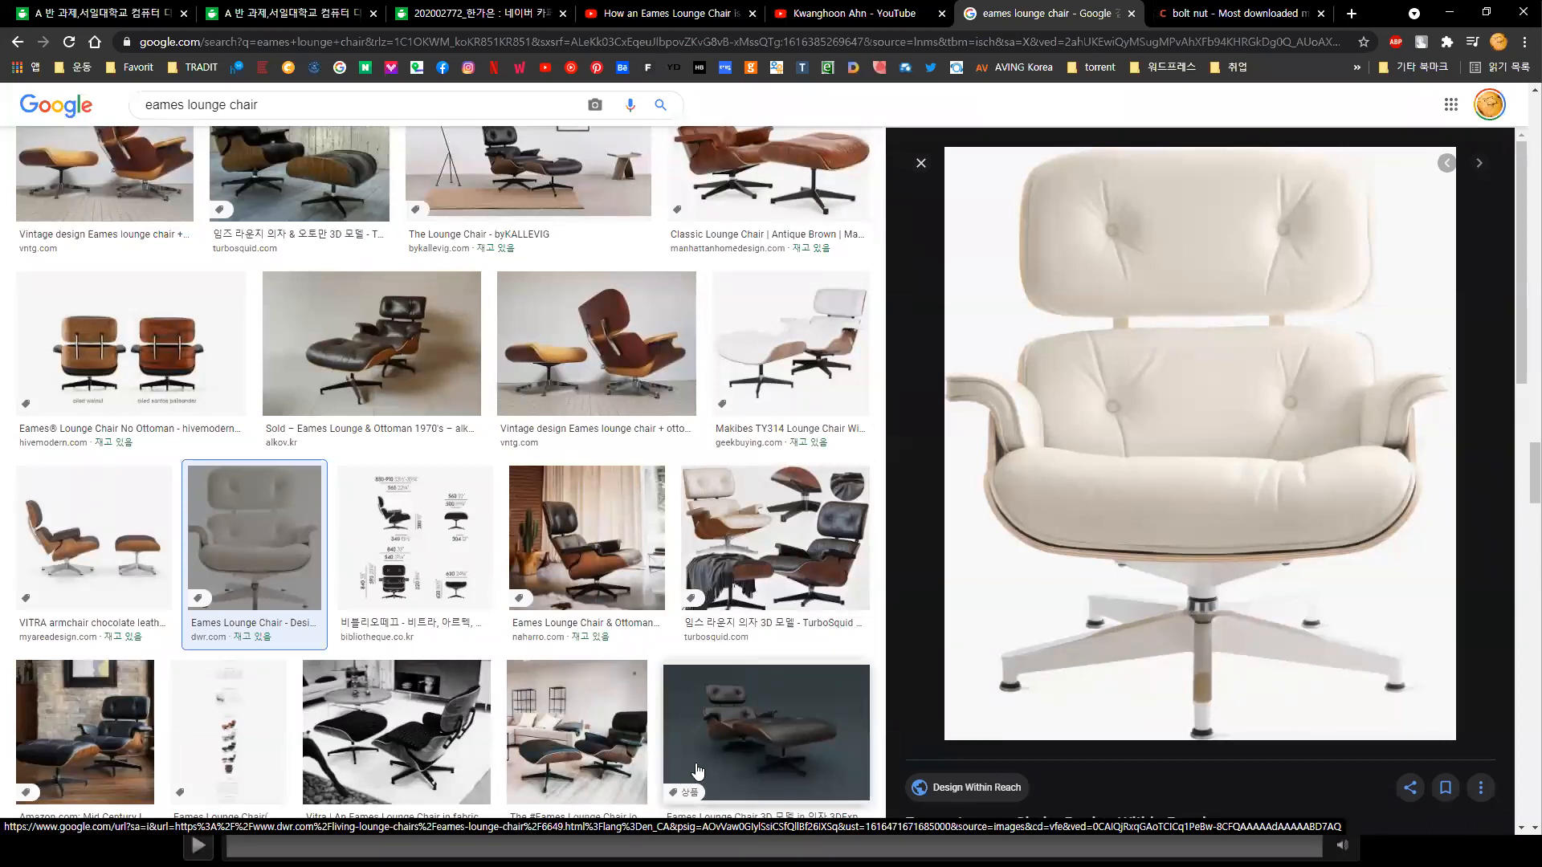
# Step: Return to Rhino, maximise the Top view, and draw a rectangle over the straight leg outline from the hub to the foot's reference circle
pyautogui.hotkey('alt', 'Tab')
pyautogui.scroll(-2, 462, 300)
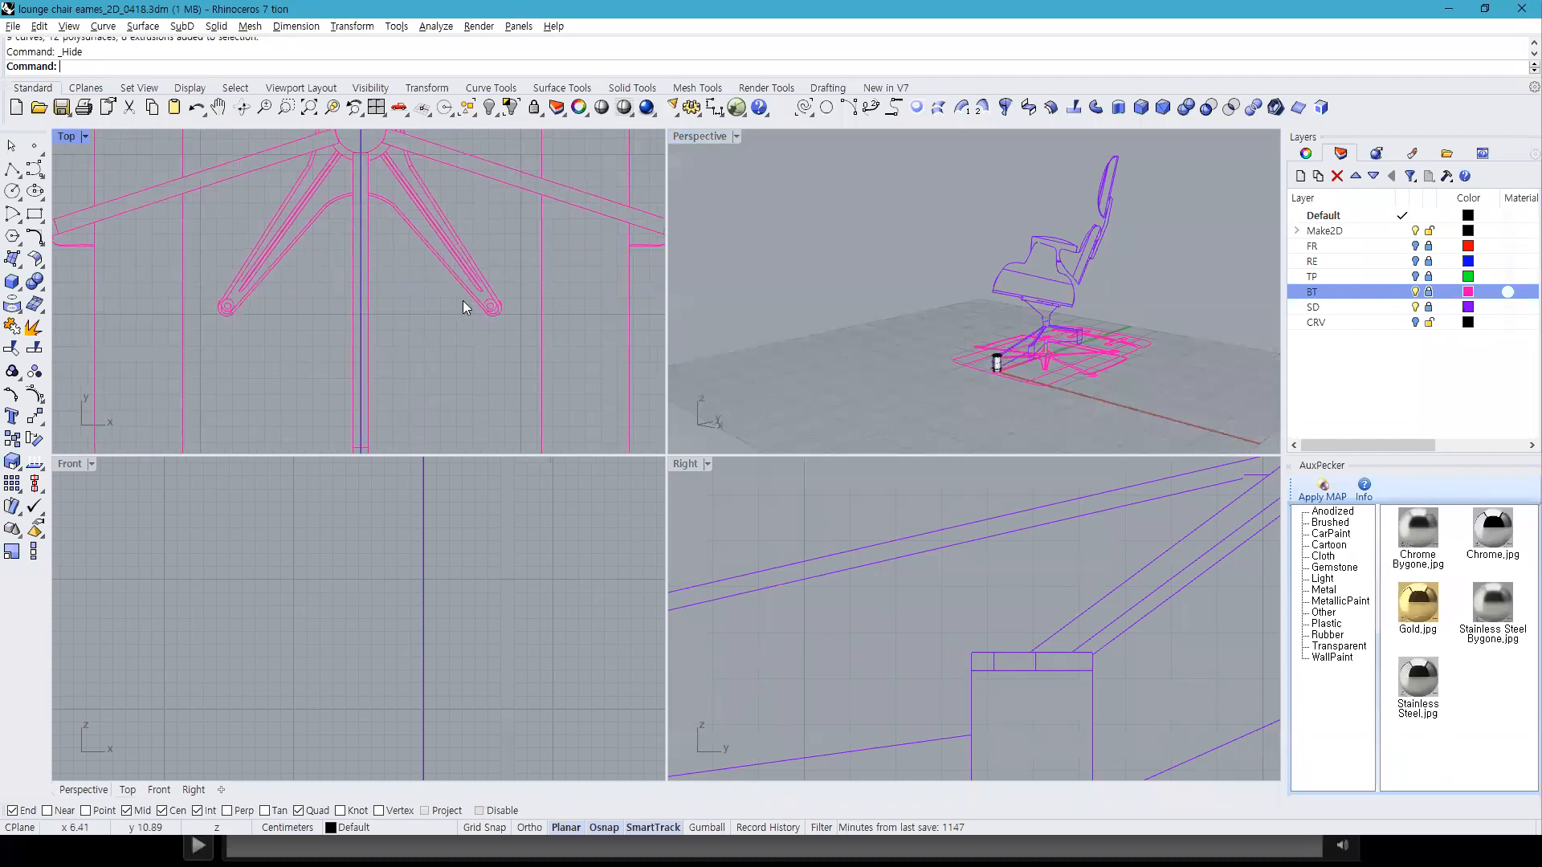
pyautogui.scroll(-3, 430, 381)
pyautogui.scroll(-2, 998, 633)
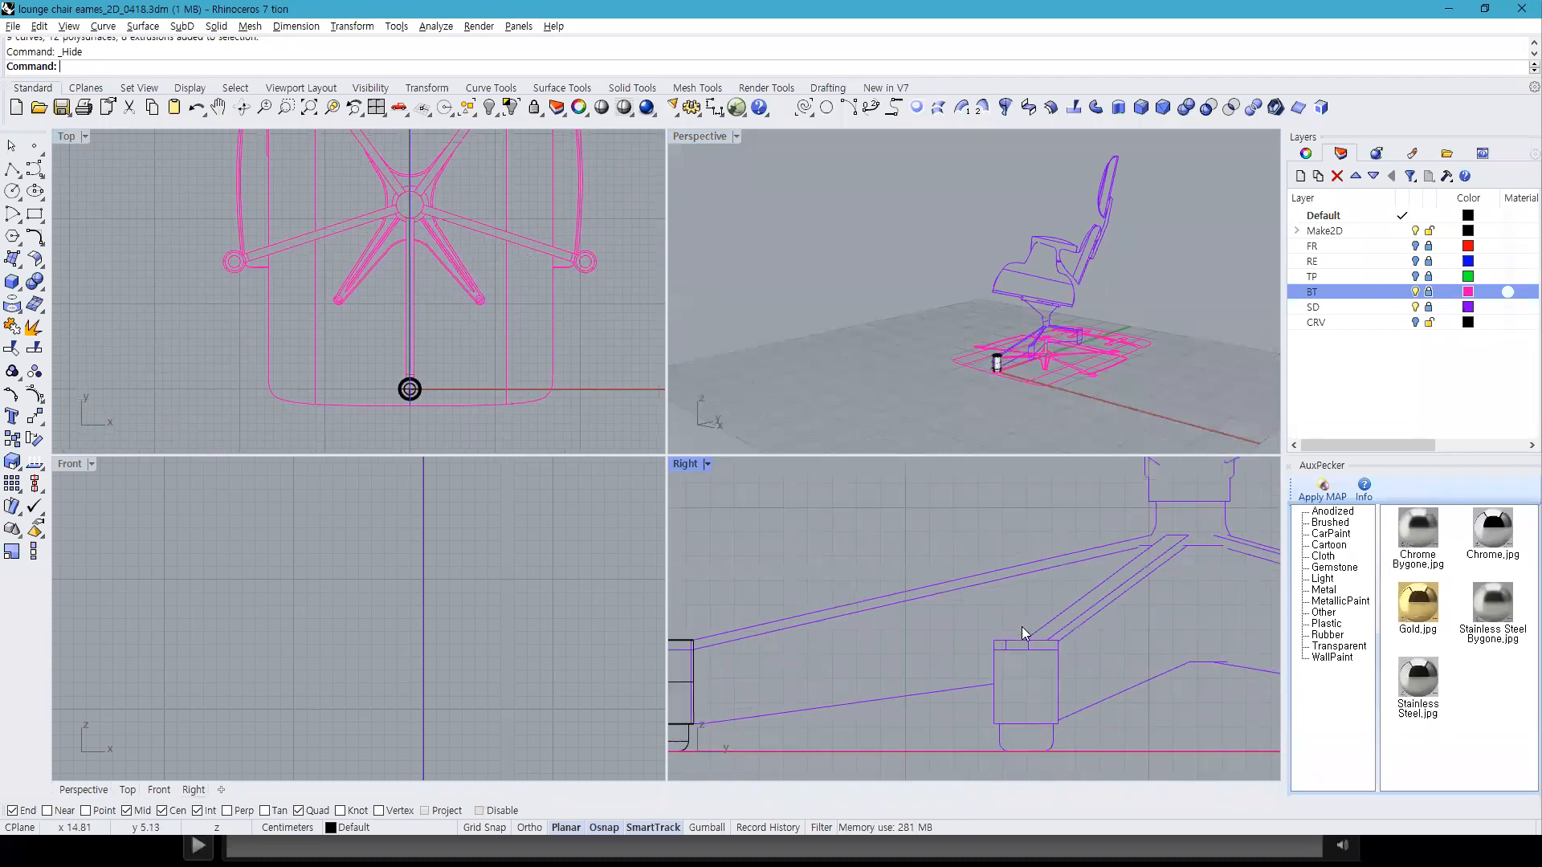
pyautogui.scroll(5, 405, 406)
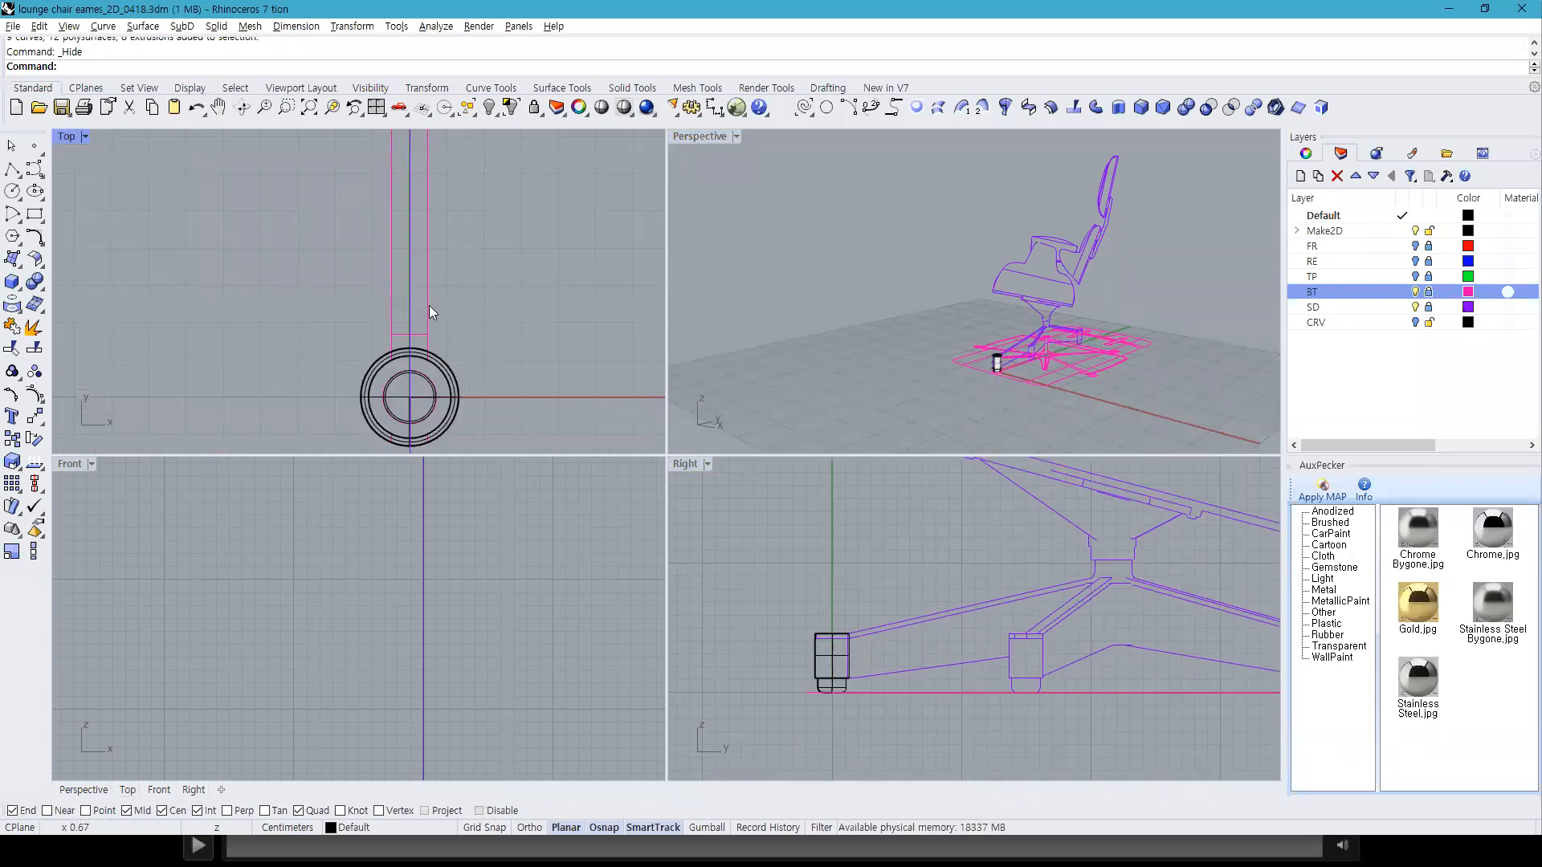
pyautogui.doubleClick(66, 137)
pyautogui.scroll(-3, 771, 567)
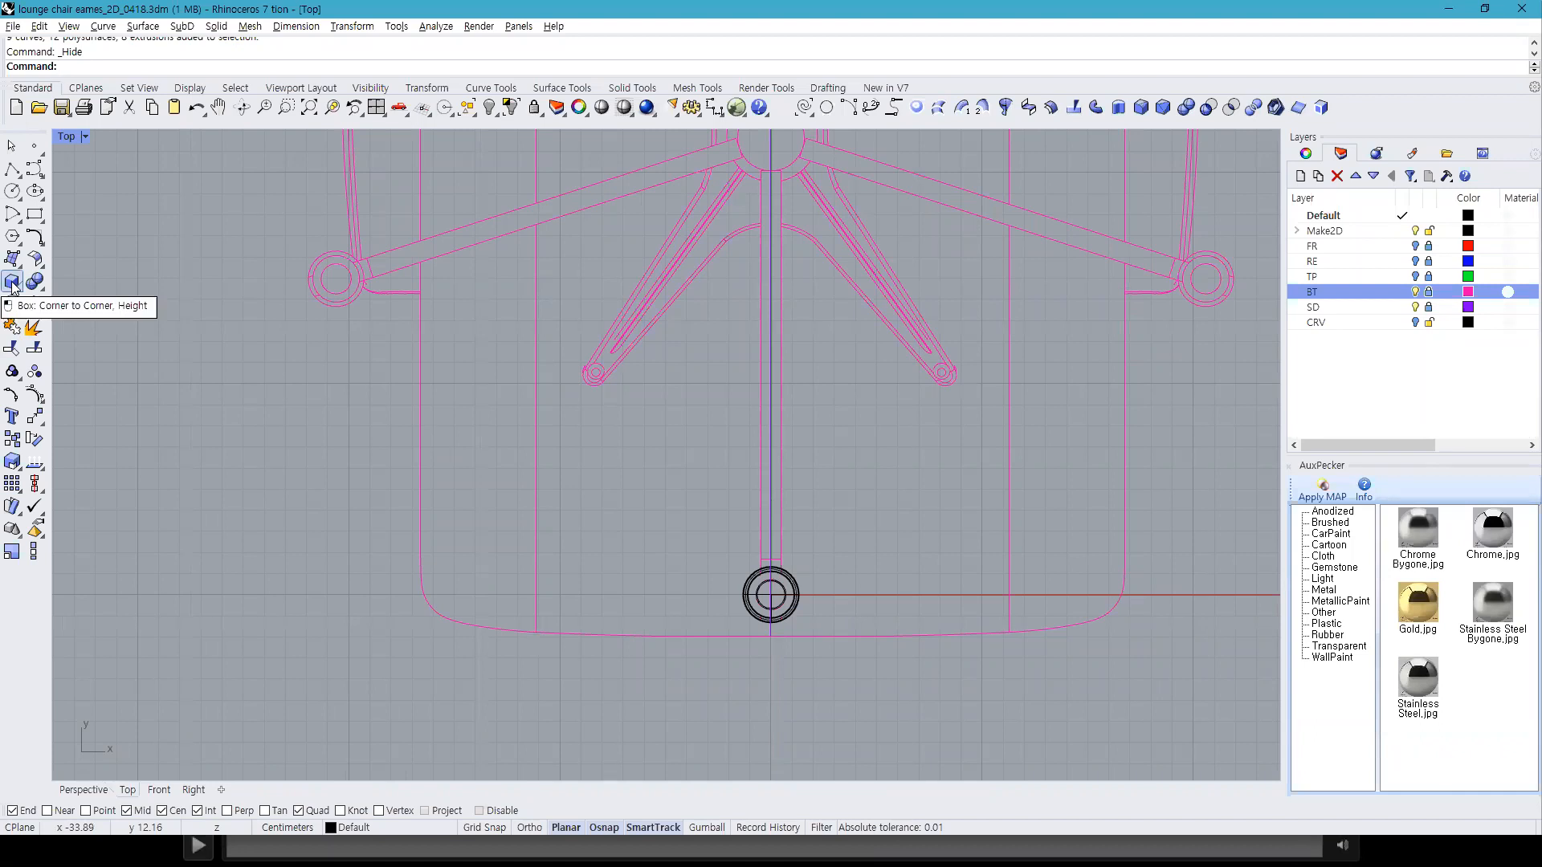
pyautogui.click(35, 214)
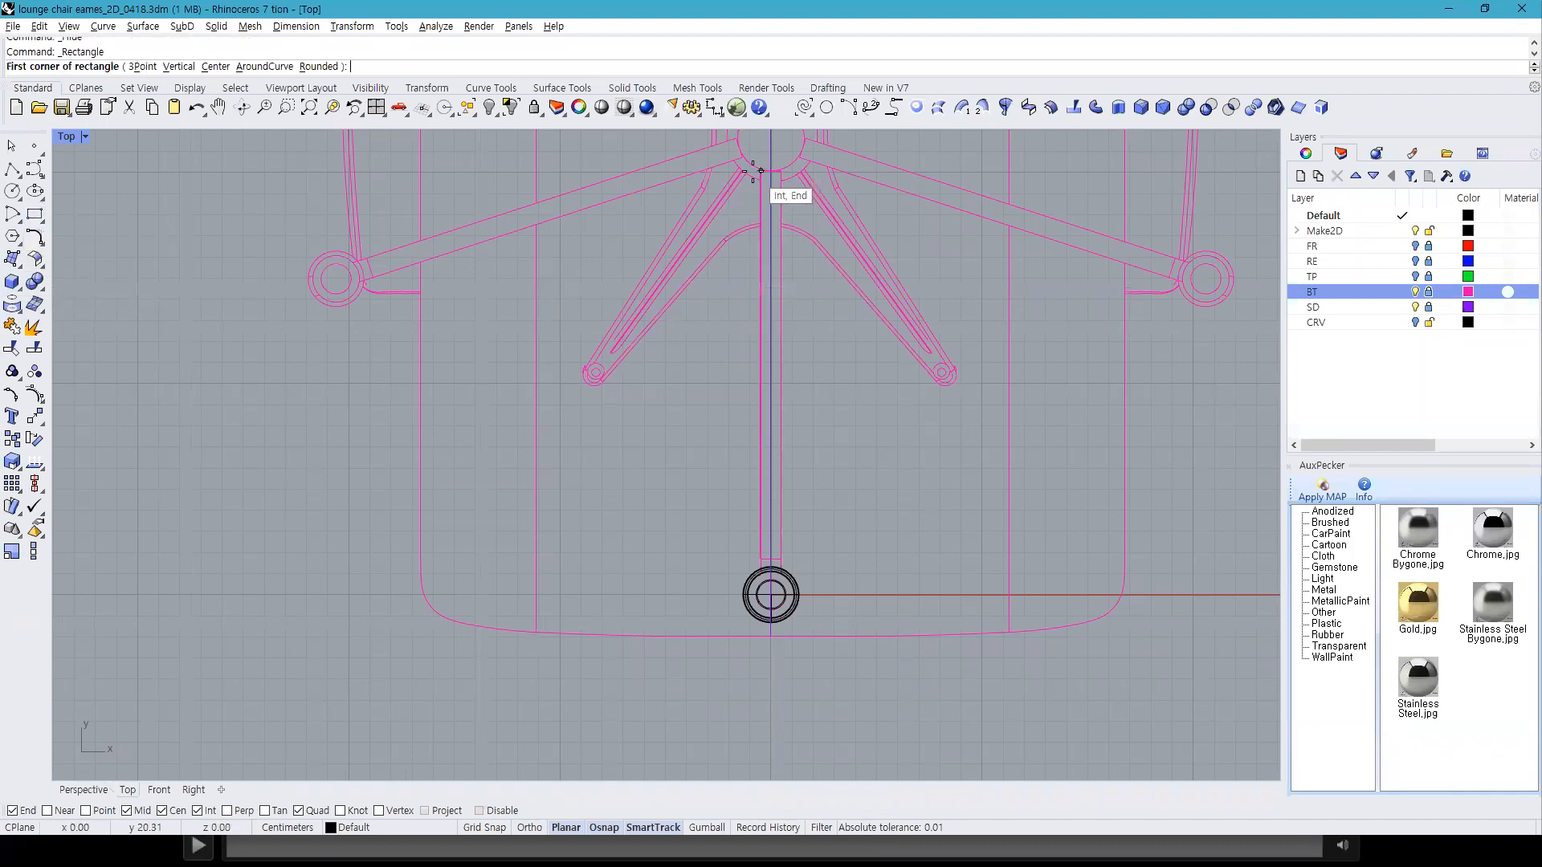
pyautogui.click(757, 172)
pyautogui.scroll(8, 785, 576)
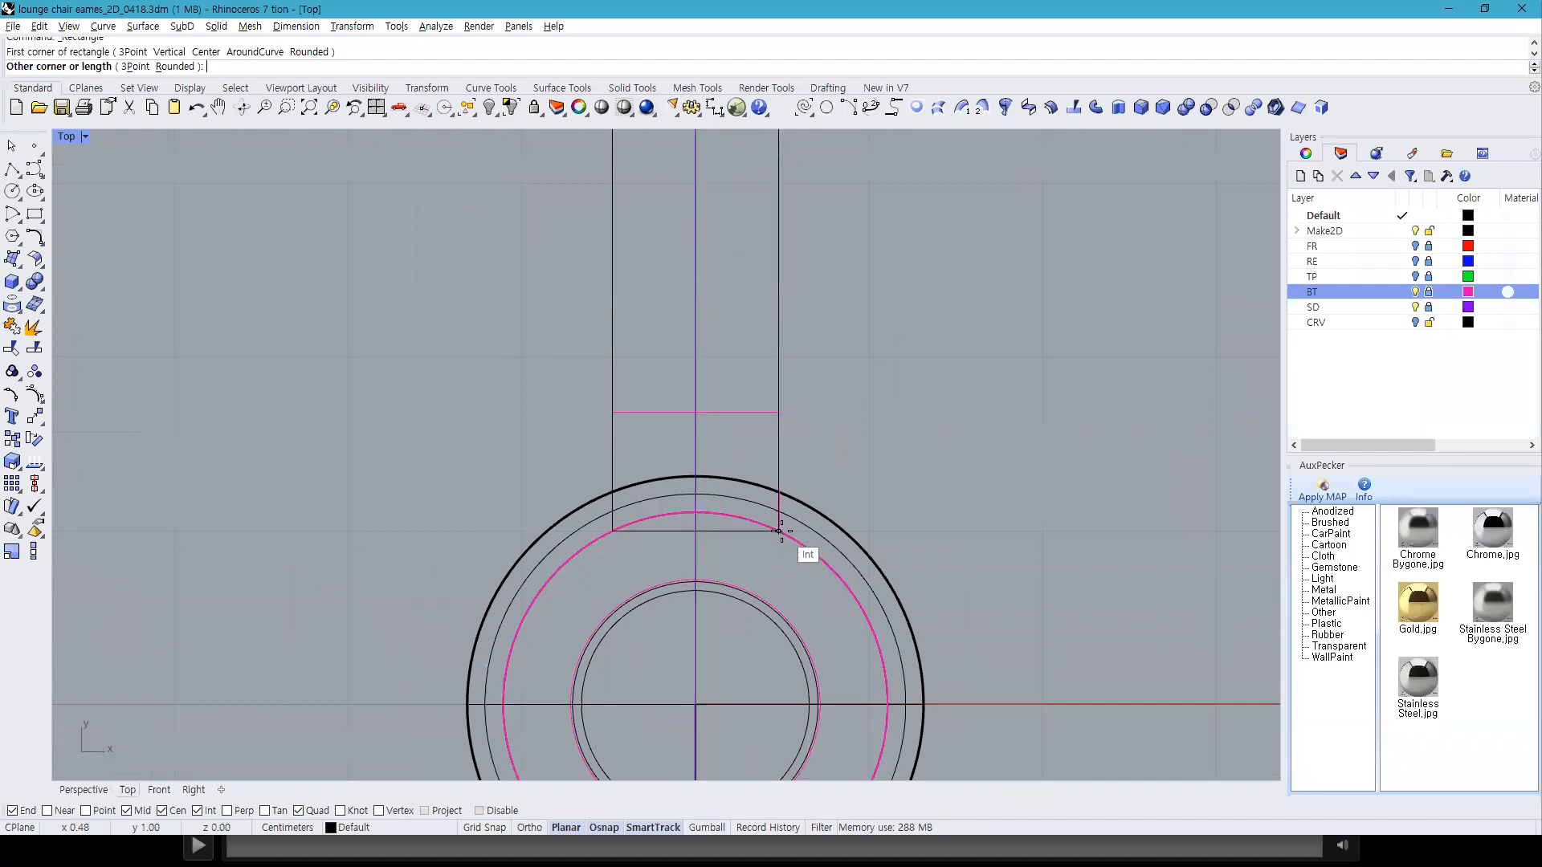
pyautogui.click(779, 531)
# Step: Finish the leg rectangle and stretch it lengthwise with Scale1D from its long edge's midpoint so its ends overlap the hub and the foot
pyautogui.click(754, 534)
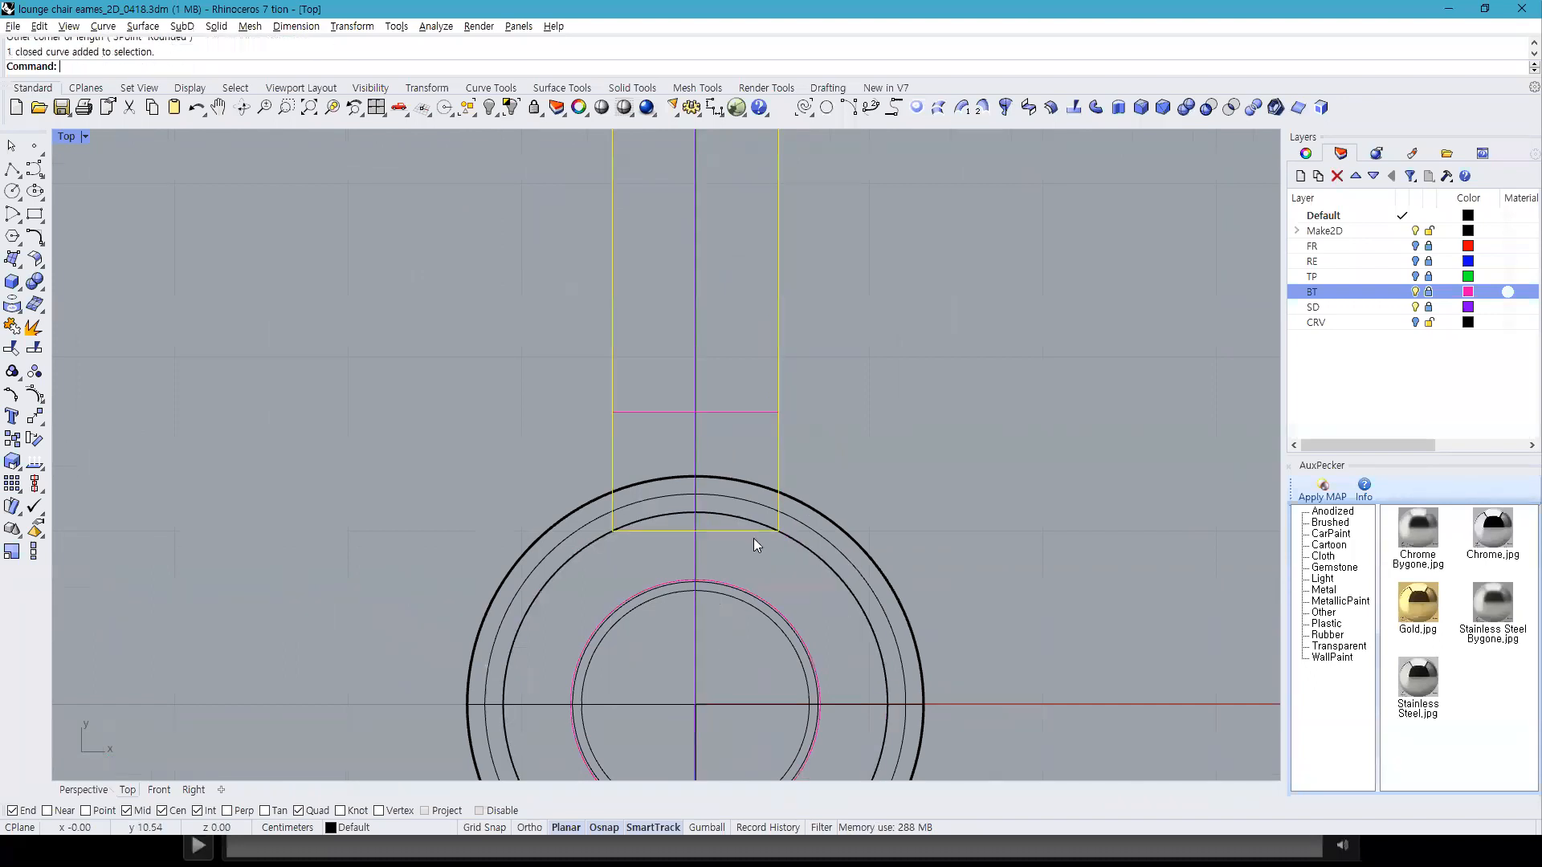
pyautogui.scroll(-5, 753, 538)
pyautogui.scroll(-3, 760, 612)
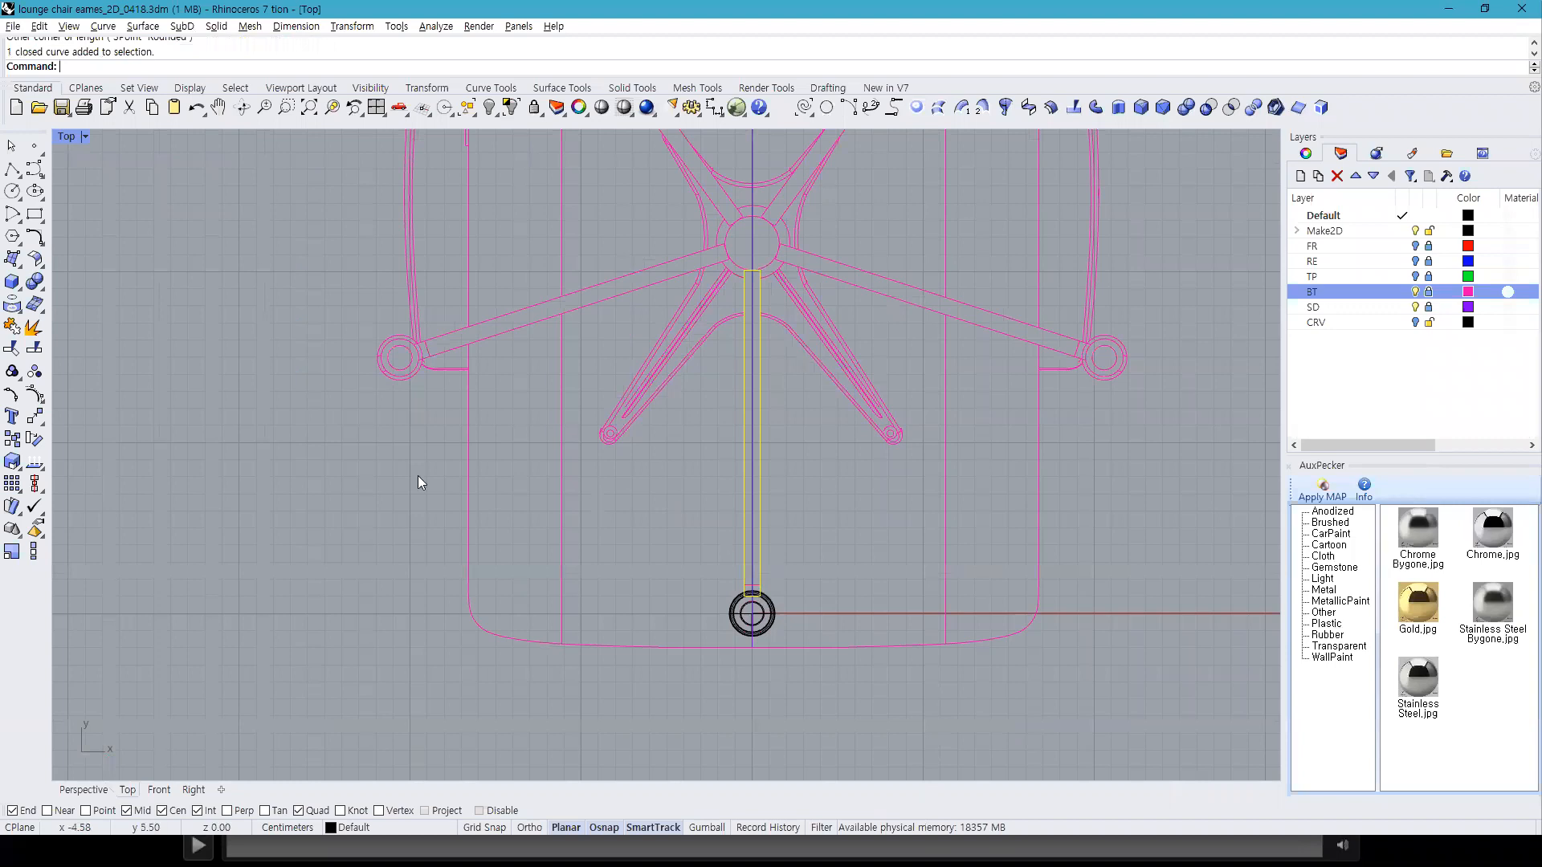
pyautogui.click(34, 552)
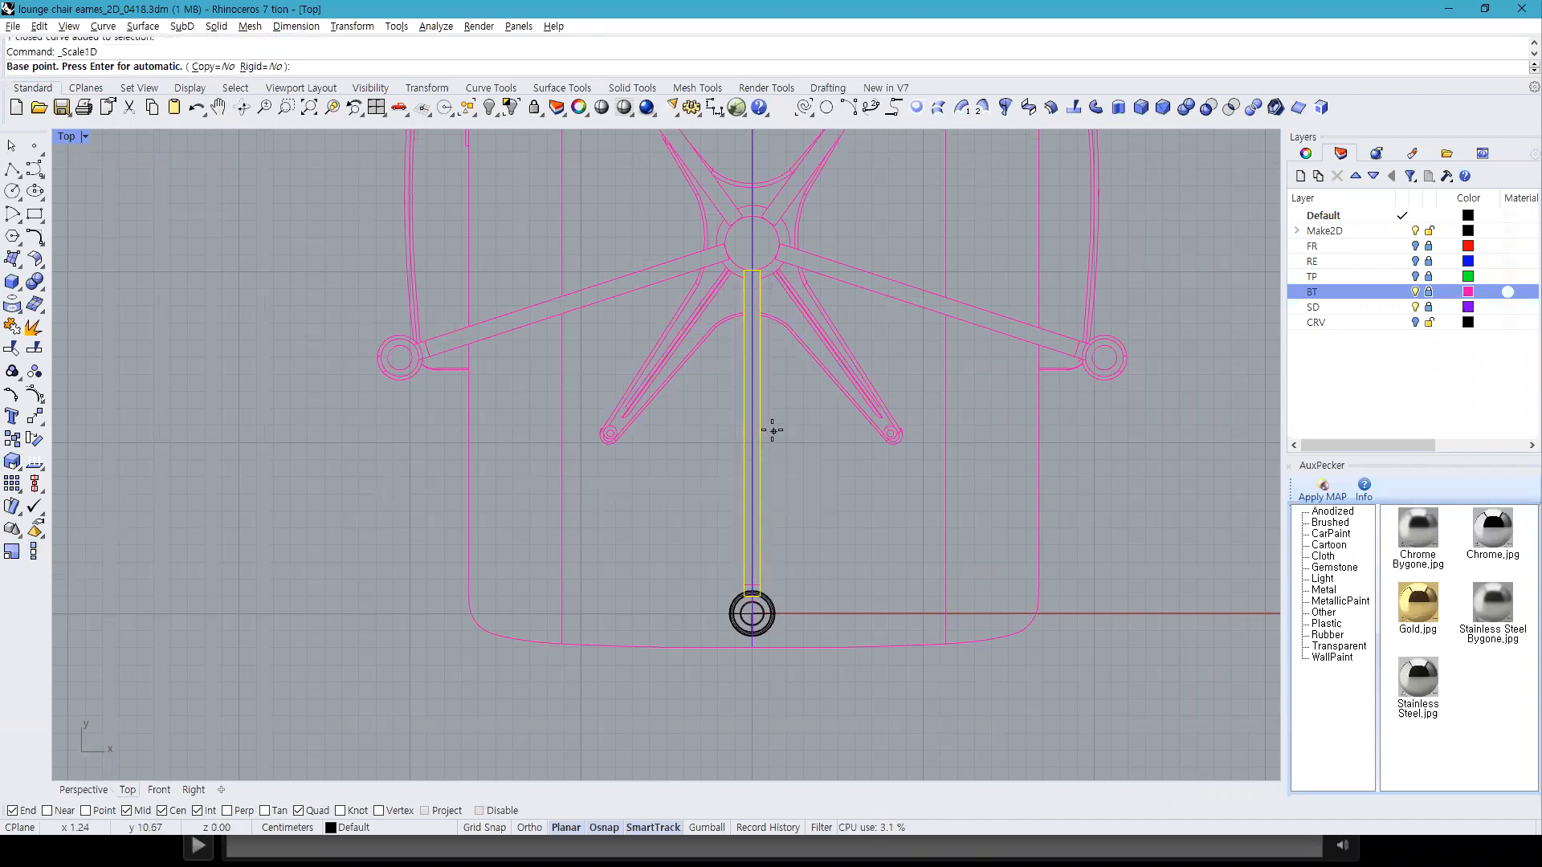
pyautogui.click(761, 427)
pyautogui.keyDown('shift'); pyautogui.click(786, 527); pyautogui.keyUp('shift')
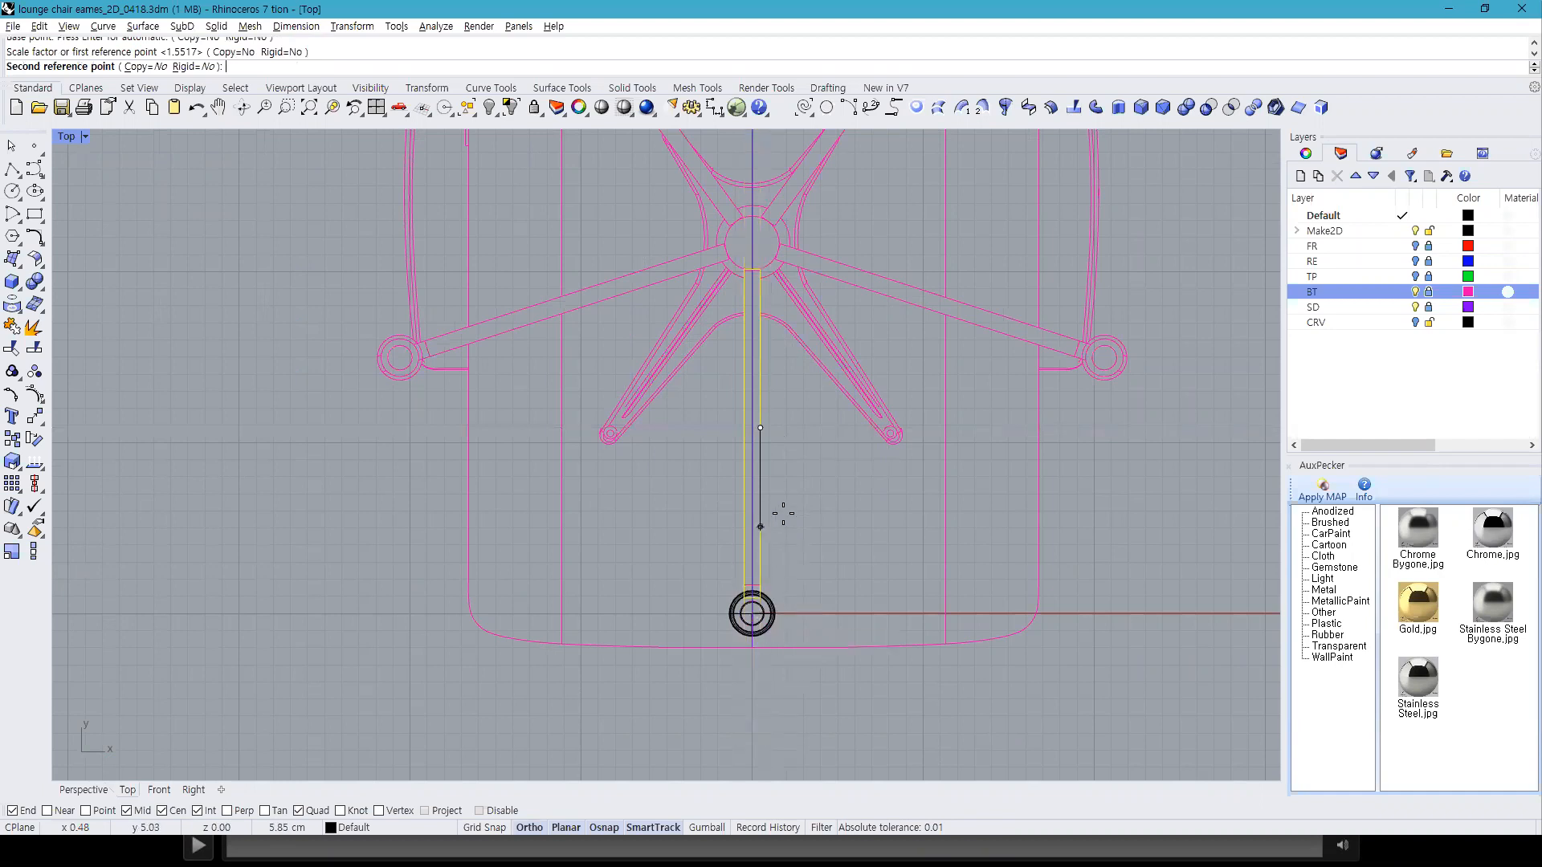
pyautogui.keyDown('shift'); pyautogui.click(788, 534); pyautogui.keyUp('shift')
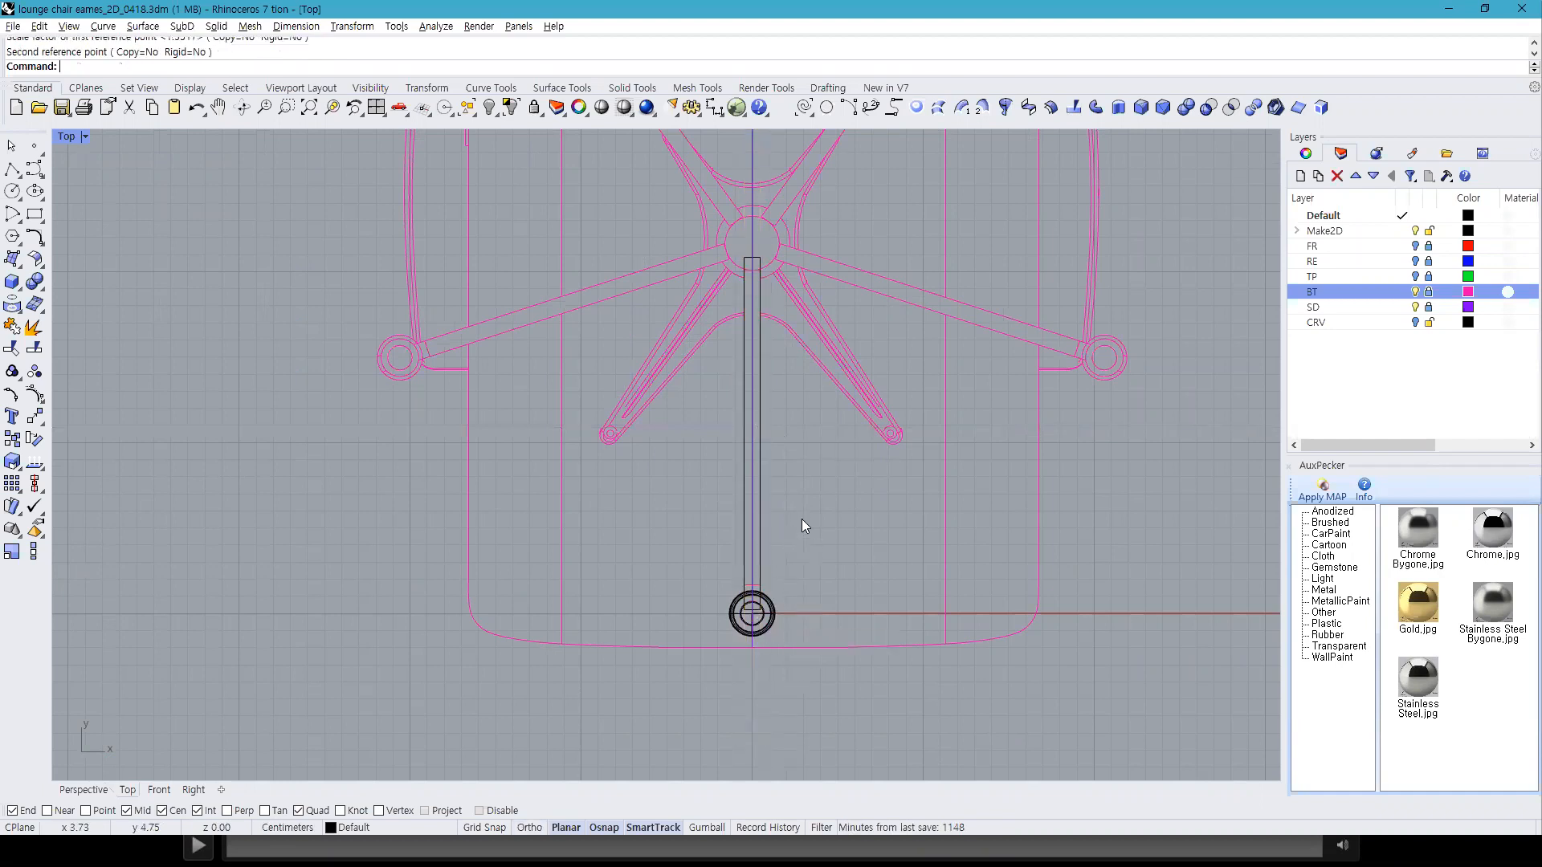
# Step: Extrude the leg rectangle upward as a solid, high enough in the Right view to rise above the leg's side outline
pyautogui.click(761, 487)
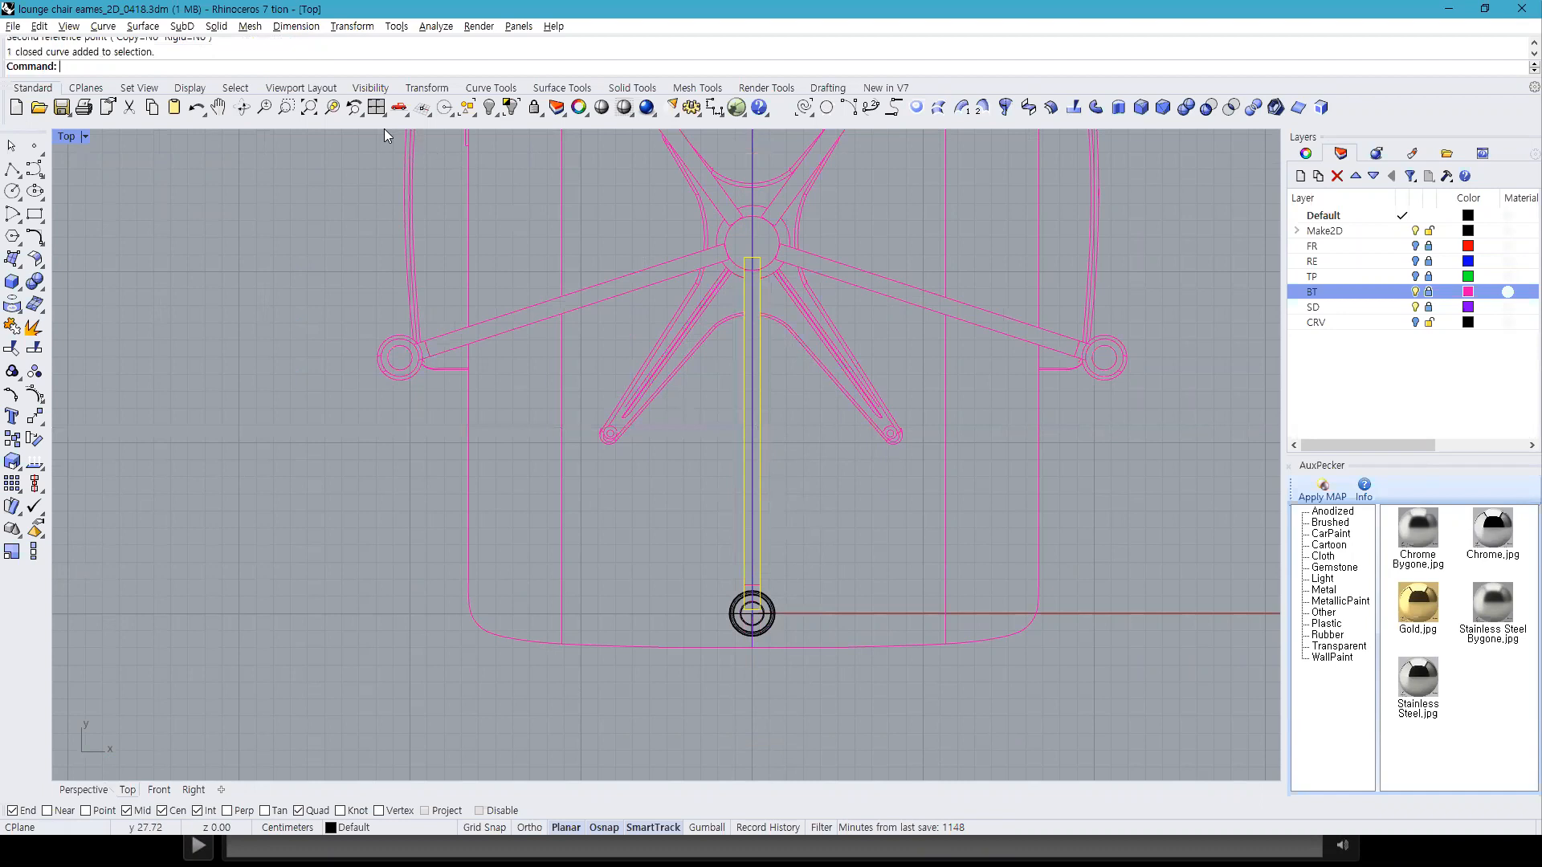
pyautogui.click(376, 107)
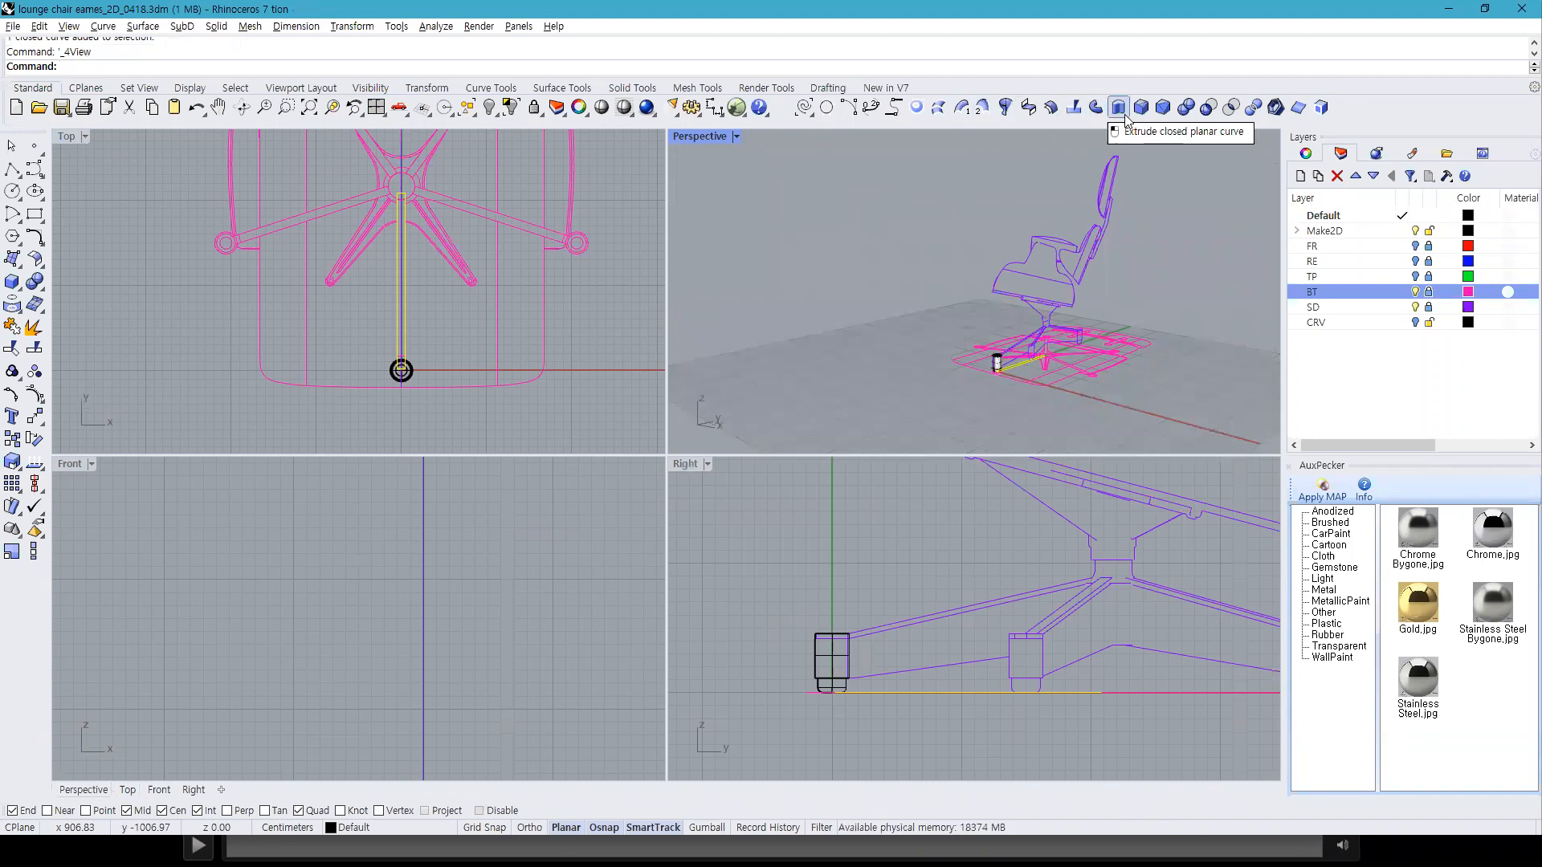
pyautogui.click(12, 282)
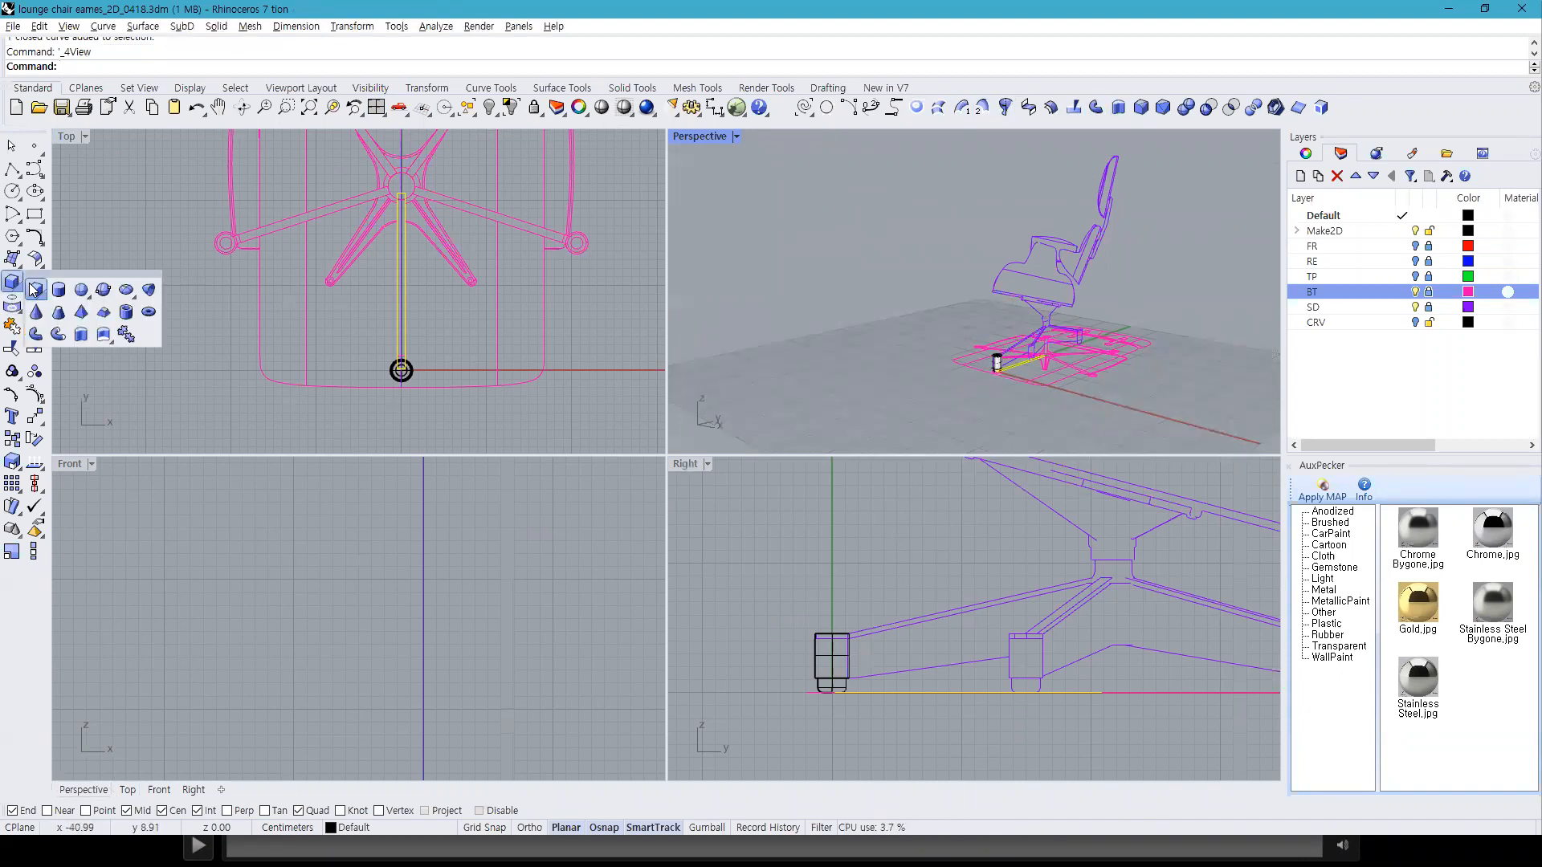
pyautogui.click(82, 336)
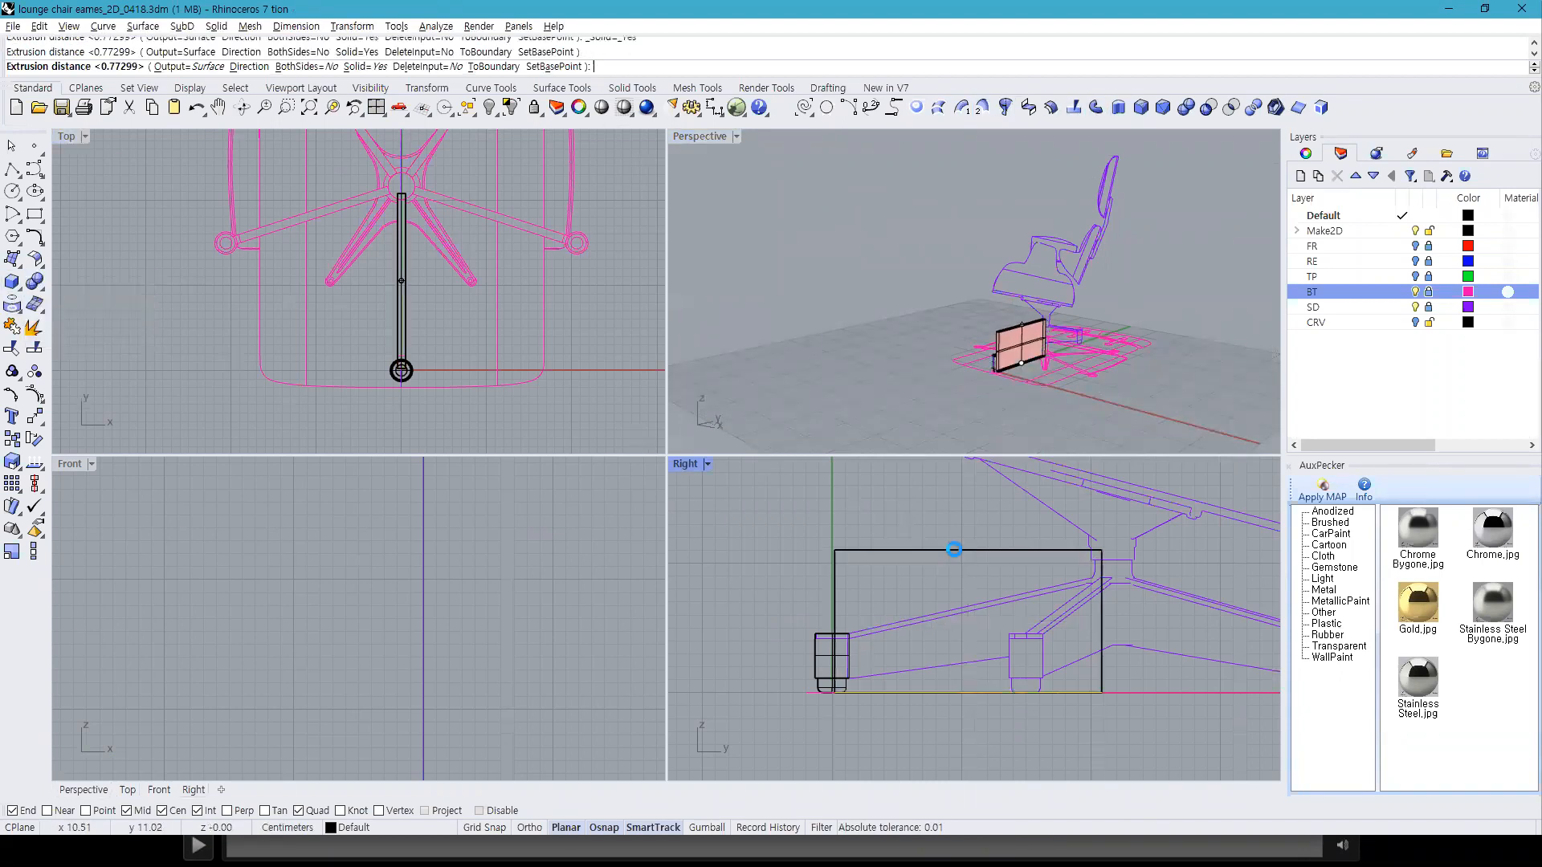
pyautogui.click(944, 550)
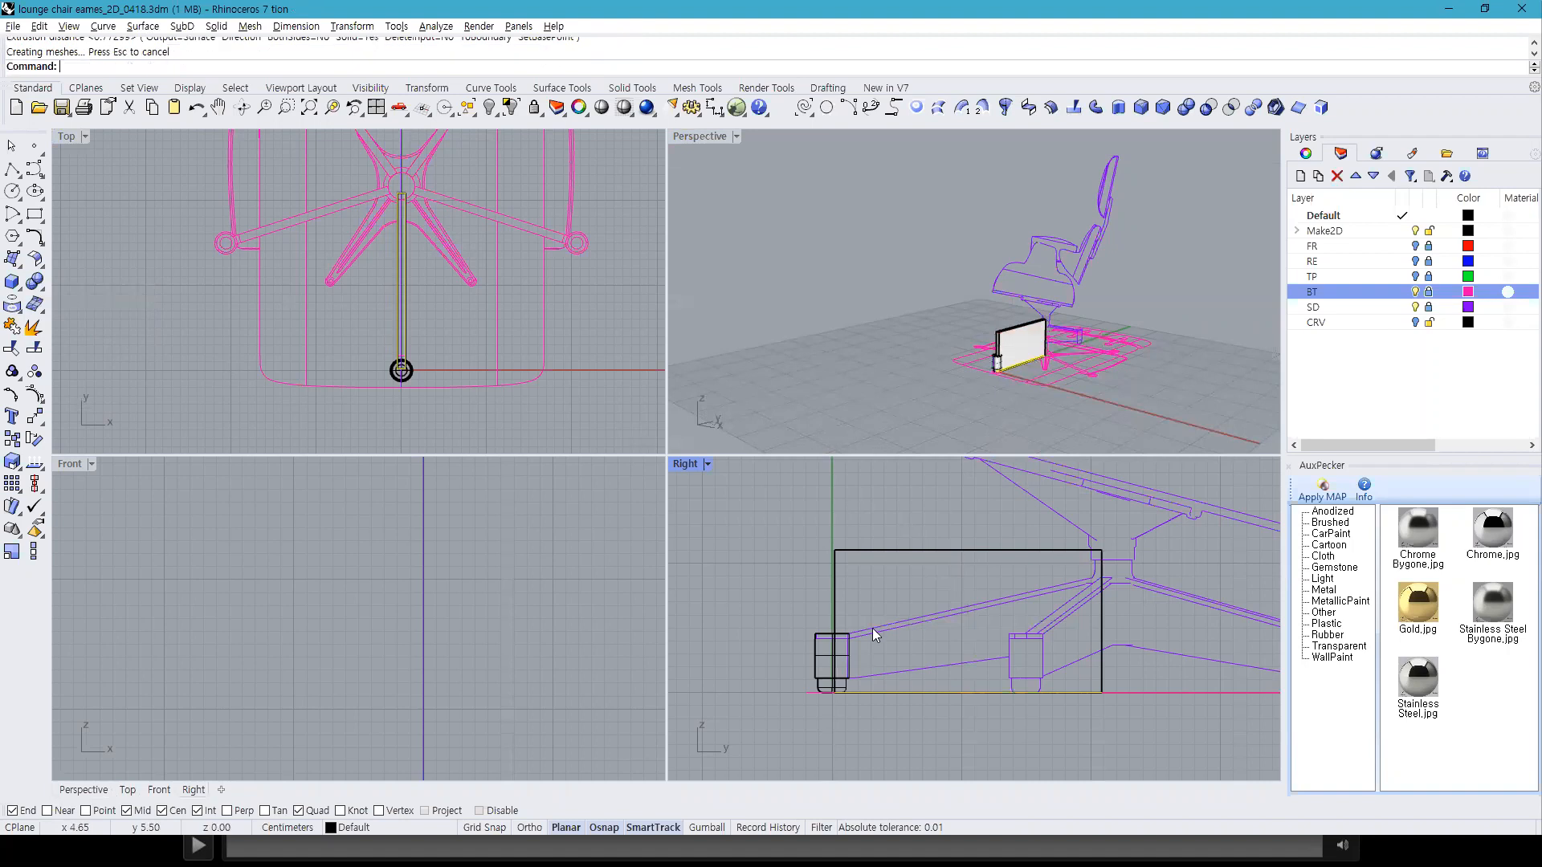
# Step: In the maximised Right view, draw a line along the leg's upper edge from the foot's top corner to the hub
pyautogui.doubleClick(685, 466)
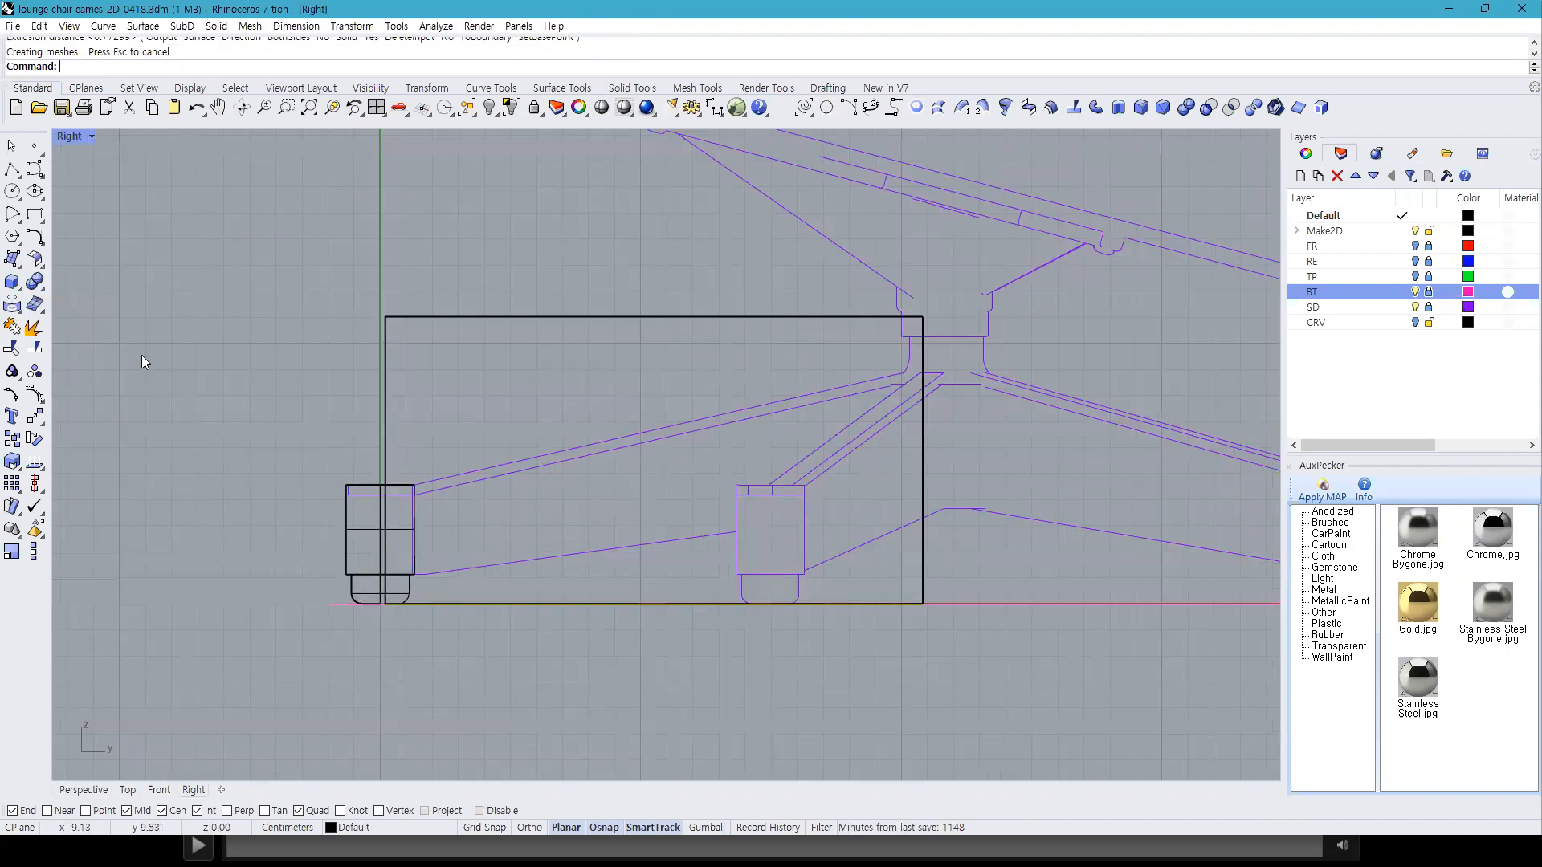
pyautogui.click(12, 169)
pyautogui.click(415, 483)
pyautogui.click(888, 373)
pyautogui.press('Return')
# Step: Stretch the upper line along its own slope with Scale1D from its midpoint so it extends past both ends of the leg block
pyautogui.click(862, 380)
pyautogui.click(922, 371)
pyautogui.click(858, 381)
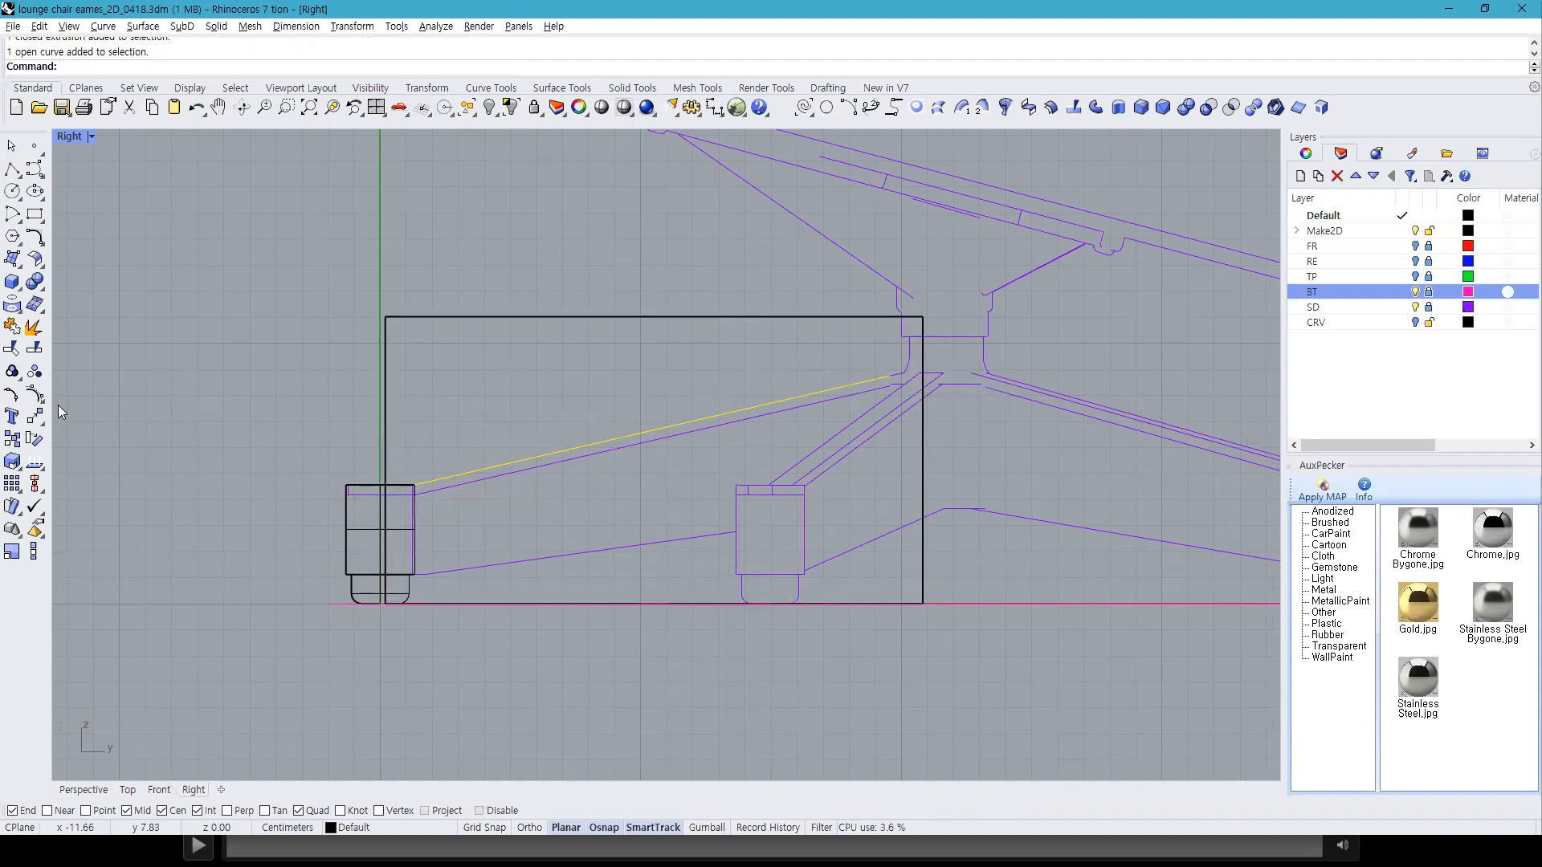
pyautogui.click(33, 551)
pyautogui.click(652, 430)
pyautogui.click(889, 376)
pyautogui.click(1084, 330)
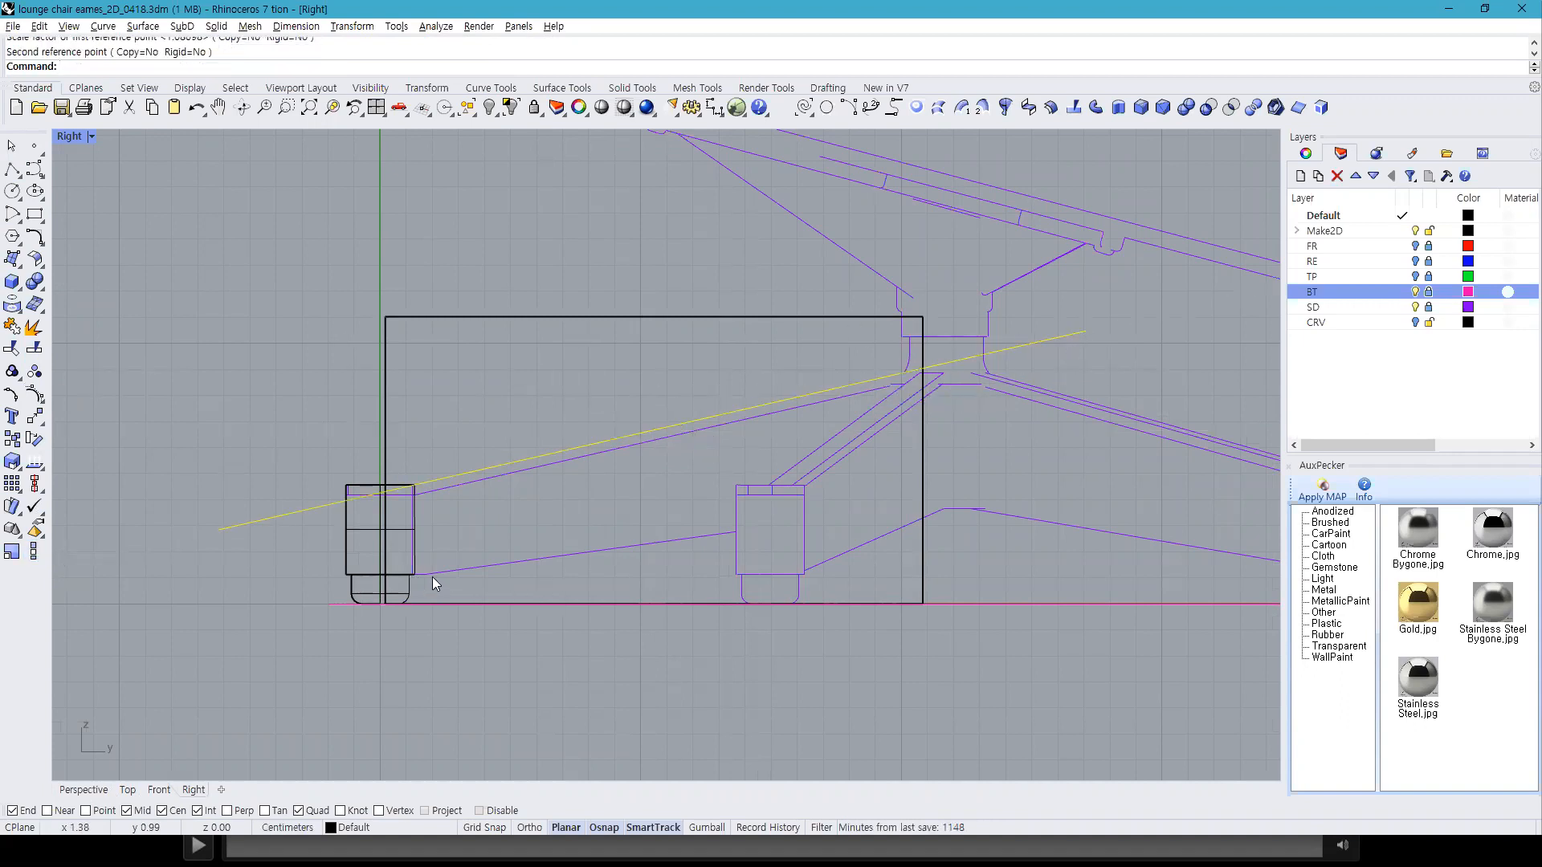
pyautogui.click(12, 168)
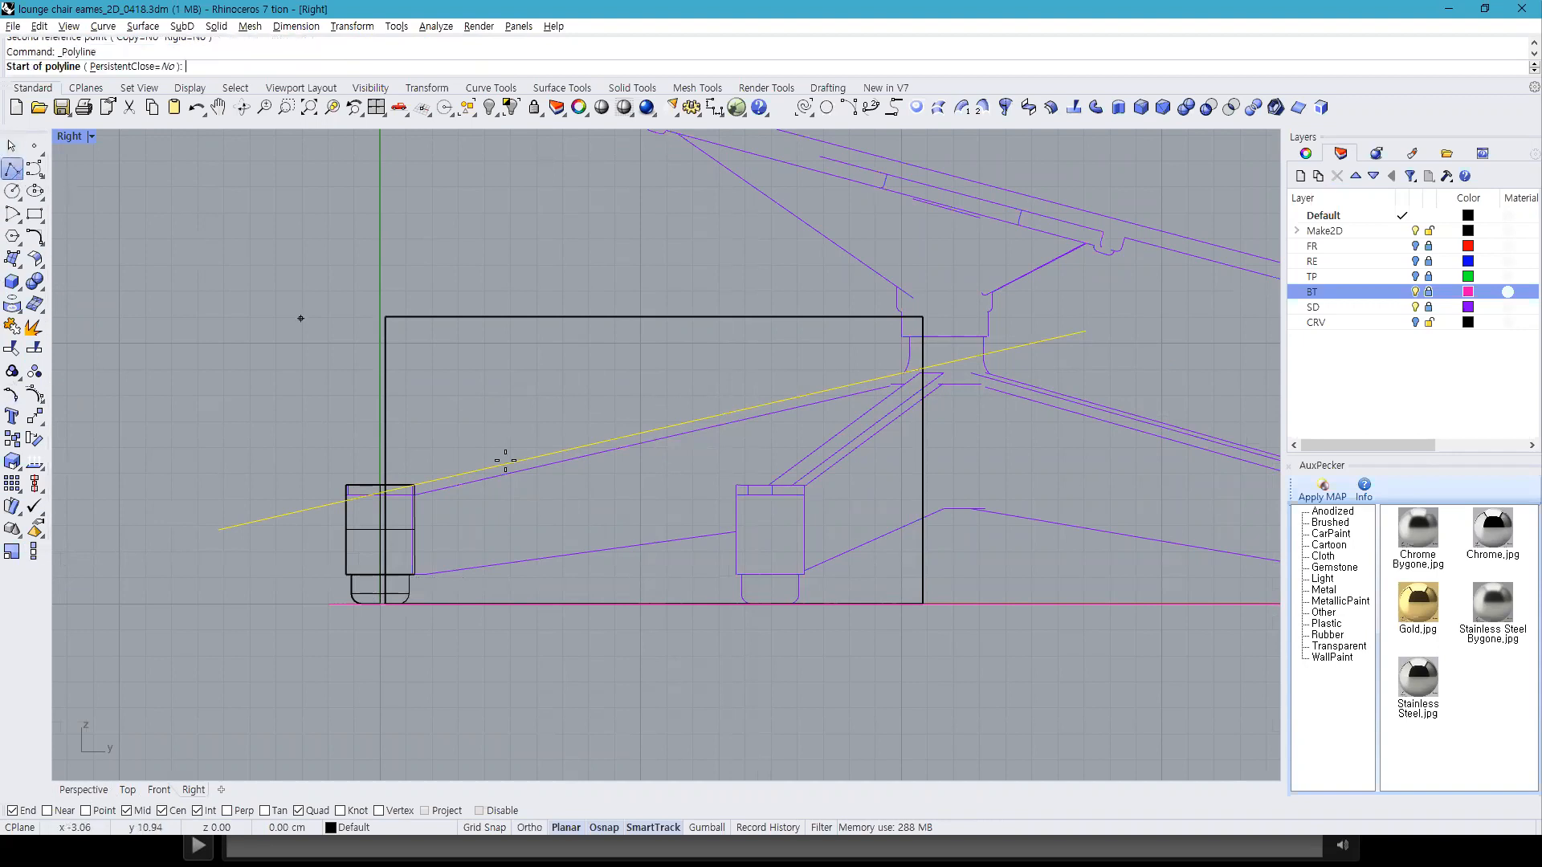
pyautogui.click(416, 575)
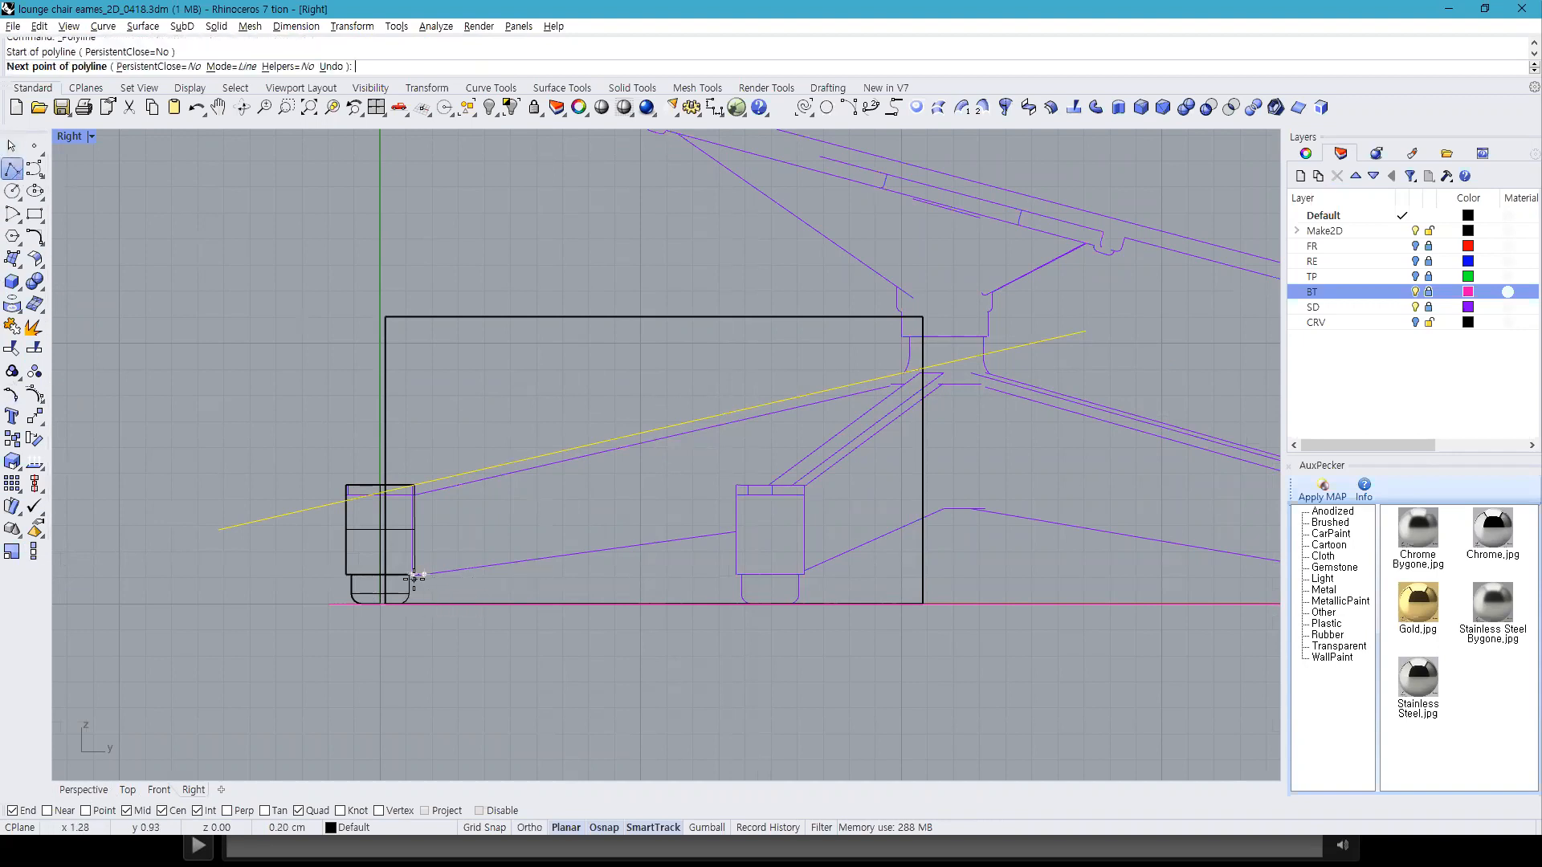
pyautogui.click(735, 533)
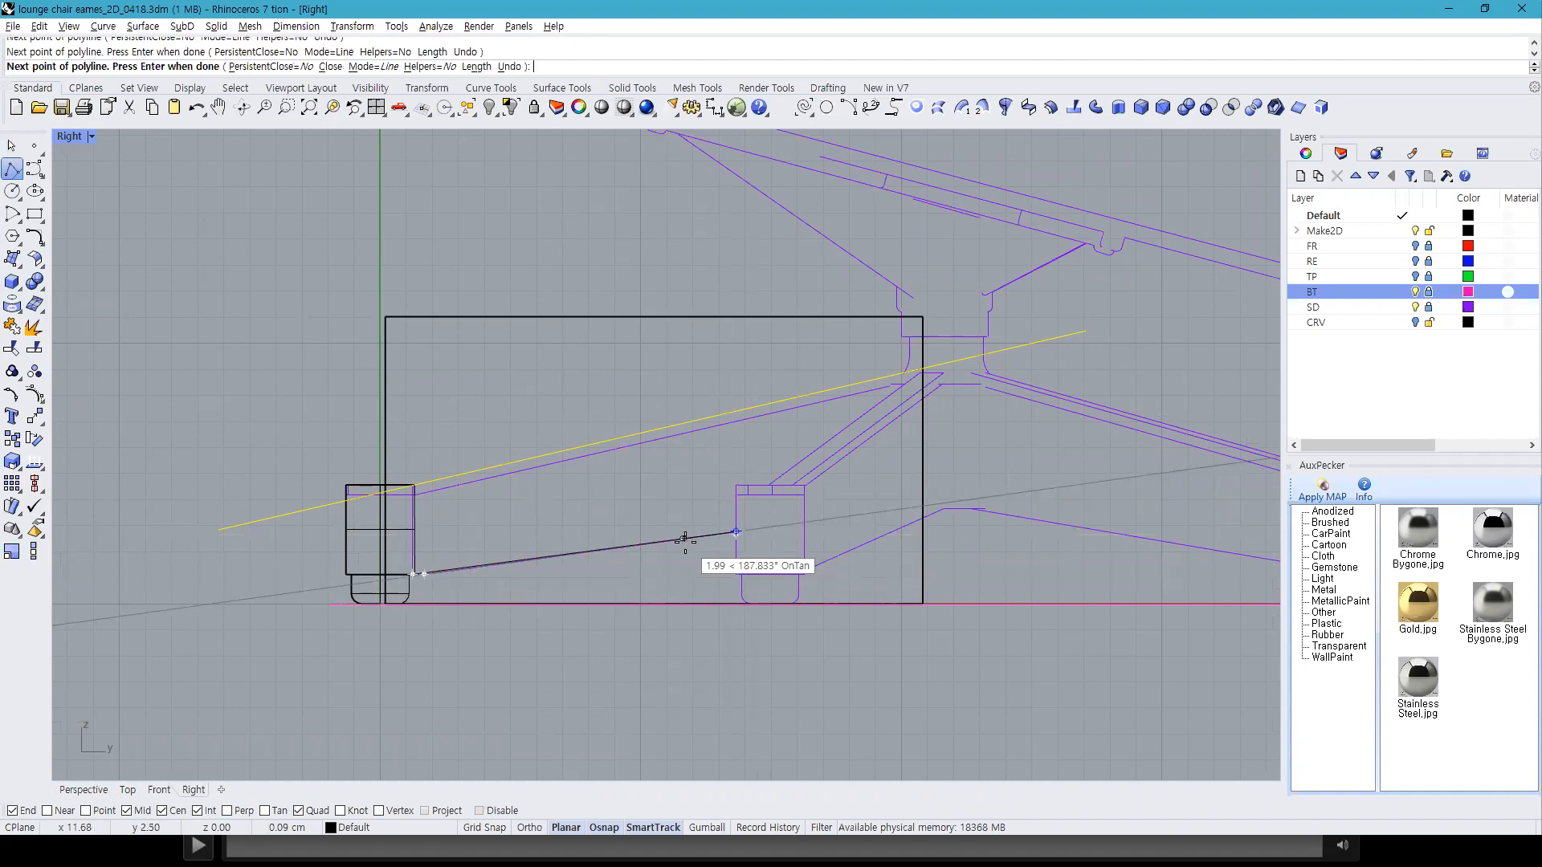
pyautogui.press('Return')
# Step: Draw a line along the leg's sloping lower edge, from the reference corner beside the front foot to the side of the neighbouring foot
pyautogui.press('Return')
pyautogui.scroll(5, 411, 572)
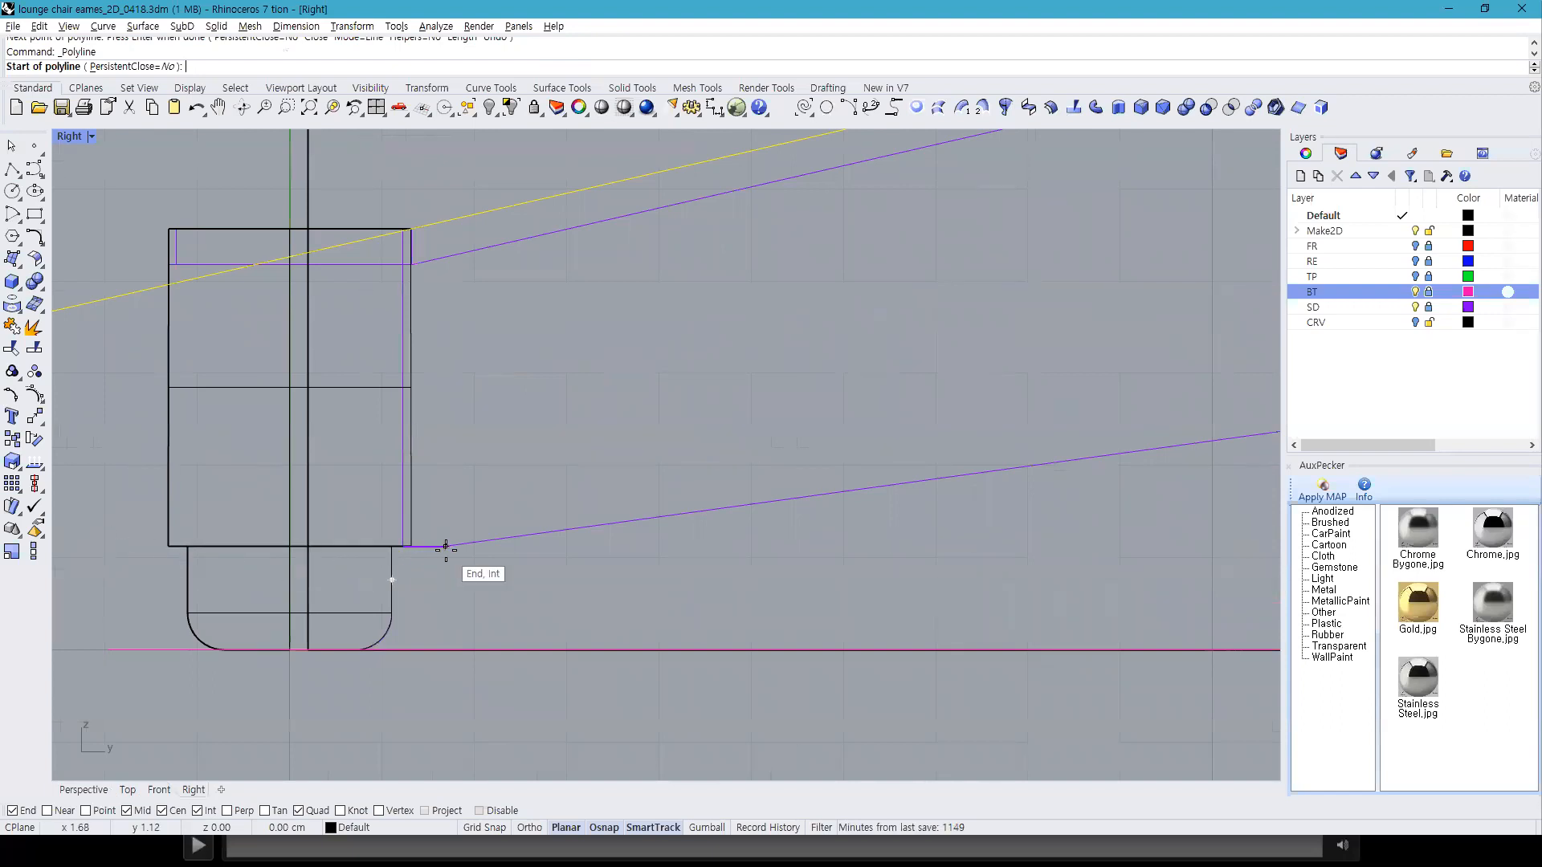
pyautogui.click(442, 547)
pyautogui.scroll(-4, 437, 550)
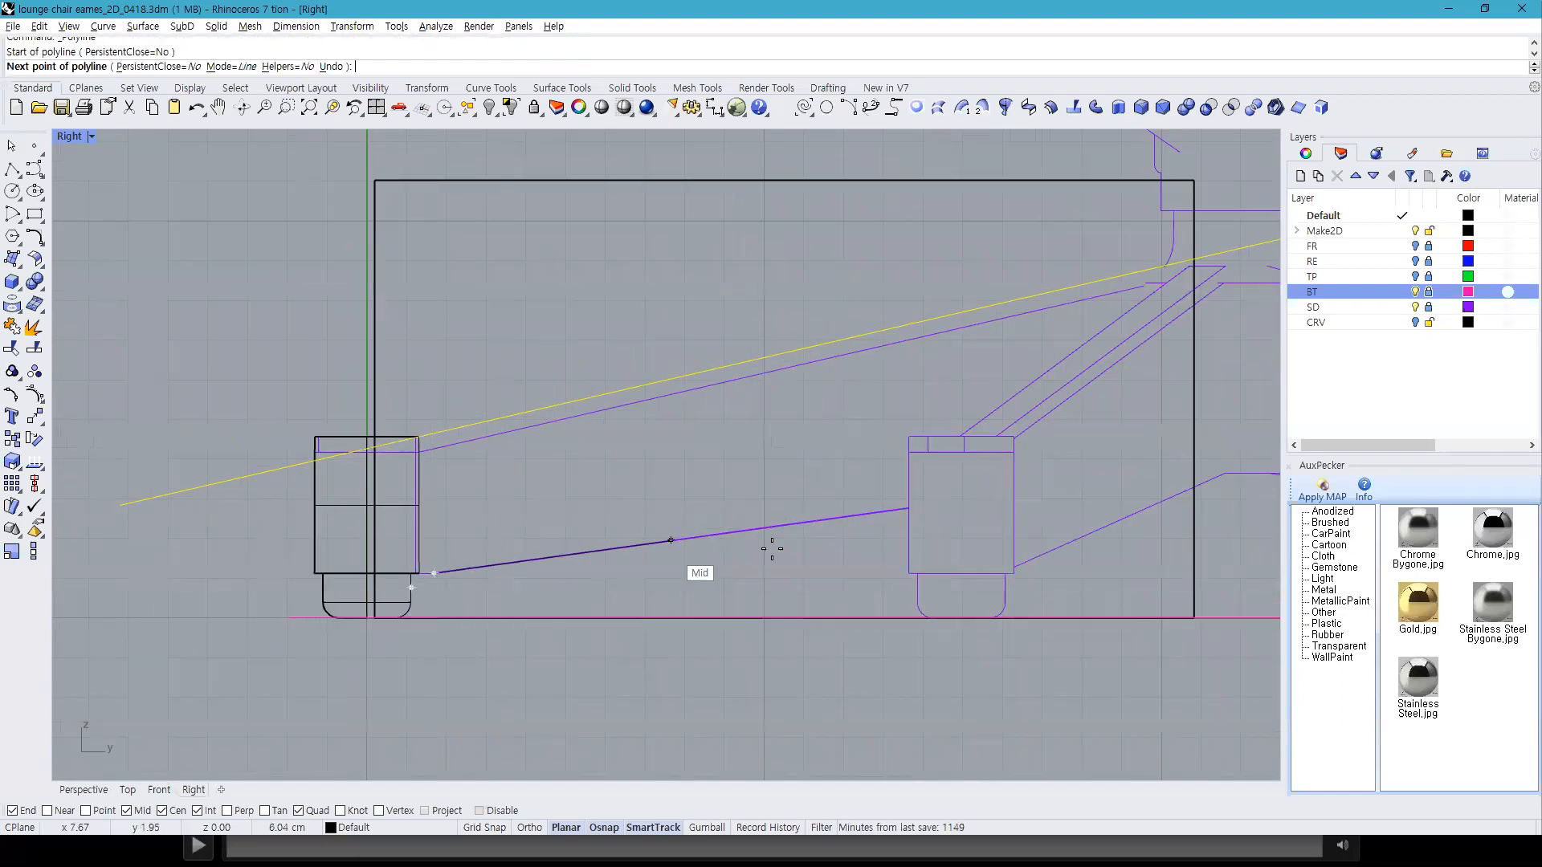
pyautogui.click(911, 510)
pyautogui.press('Return')
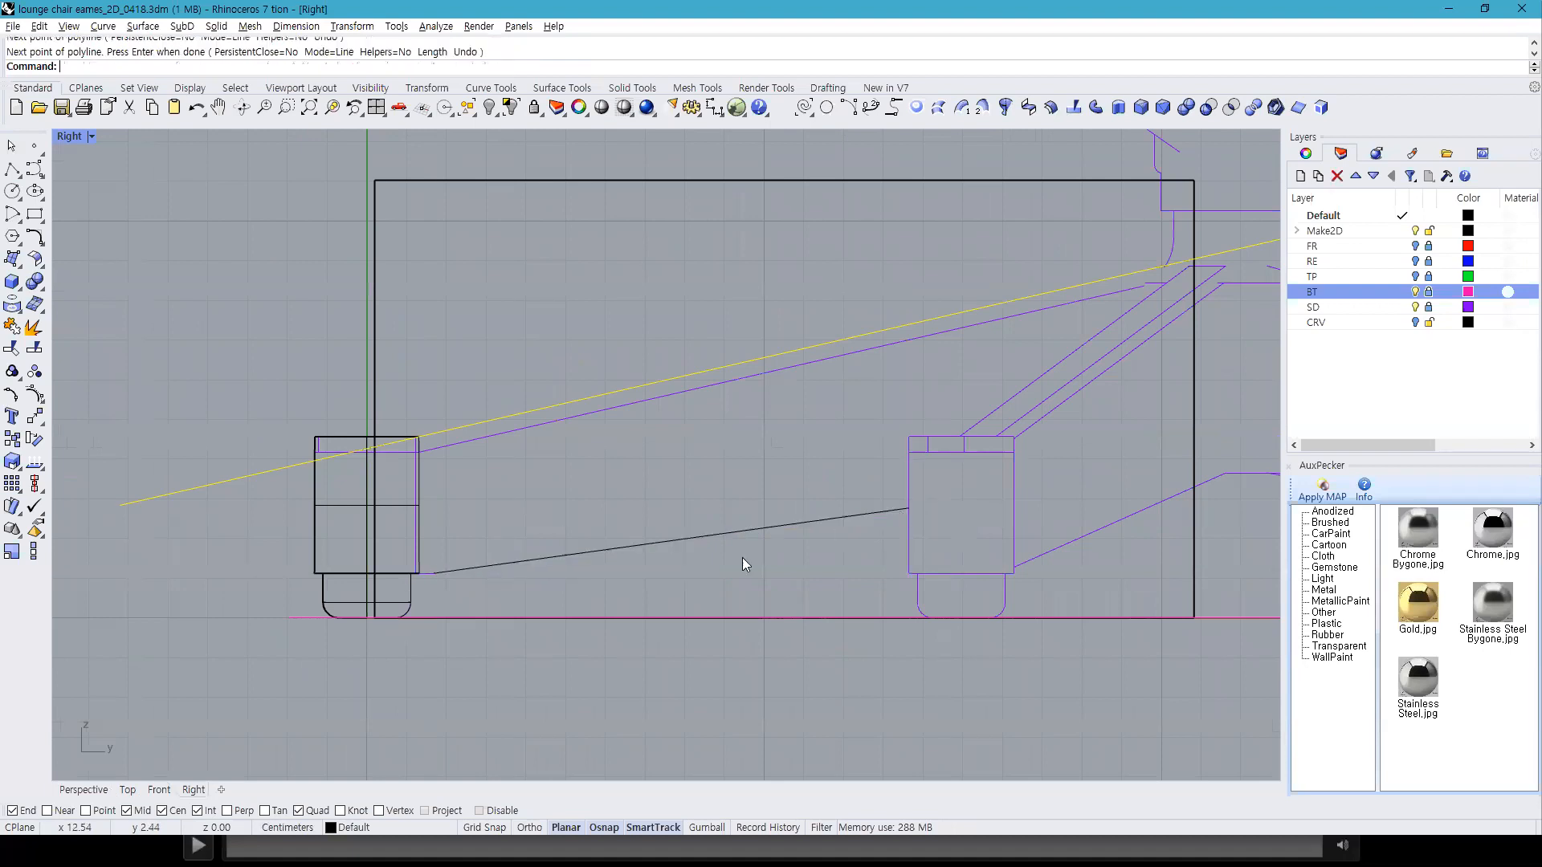
# Step: Draw a horizontal line from the lower line's start point through the foot to beyond its outer side
pyautogui.scroll(6, 425, 574)
pyautogui.press('Return')
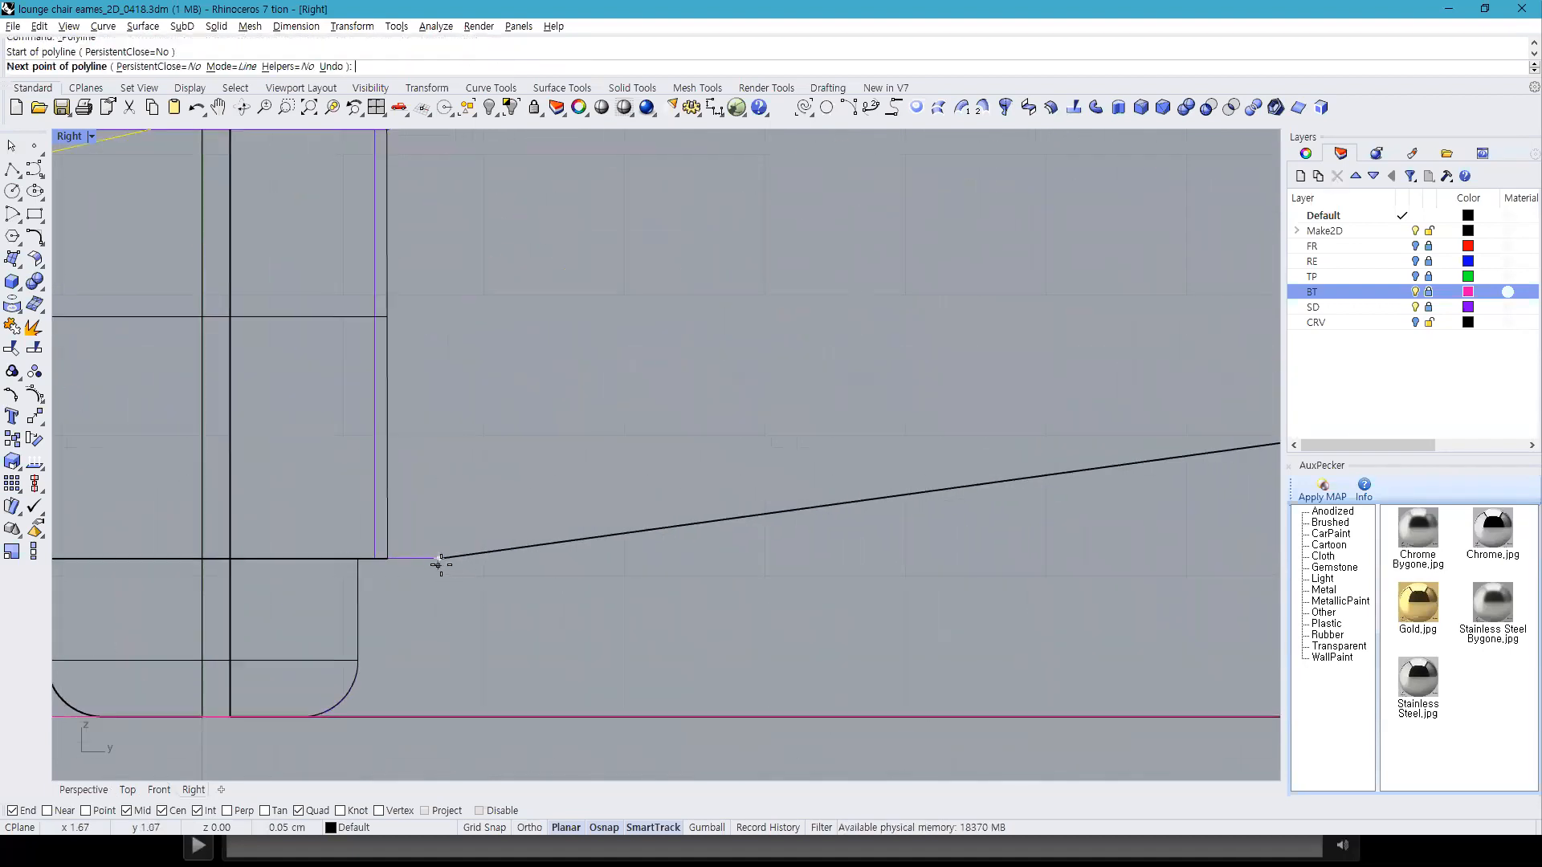
pyautogui.click(438, 559)
pyautogui.scroll(-5, 437, 560)
pyautogui.click(407, 589)
pyautogui.click(300, 589)
pyautogui.press('Return')
pyautogui.click(329, 590)
pyautogui.keyDown('shift'); pyautogui.click(567, 580); pyautogui.keyUp('shift')
pyautogui.click(627, 589)
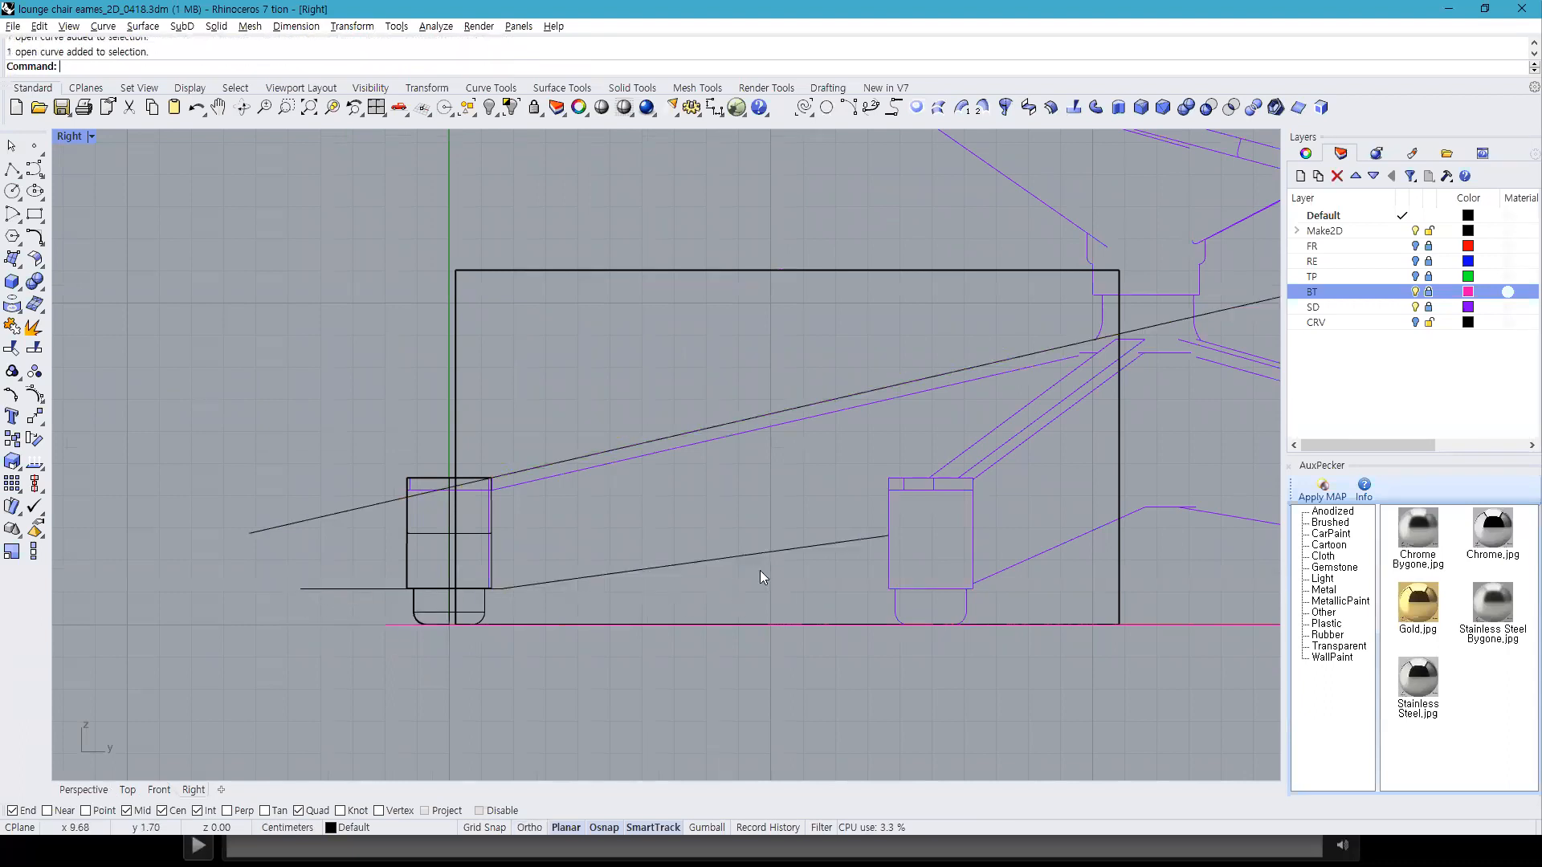
# Step: Stretch the sloping lower line with Scale1D from its foot-side end so it passes beyond the hub end of the leg block
pyautogui.click(811, 545)
pyautogui.moveTo(1018, 520); pyautogui.dragTo(874, 509, button='right')
pyautogui.click(976, 434)
pyautogui.click(692, 533)
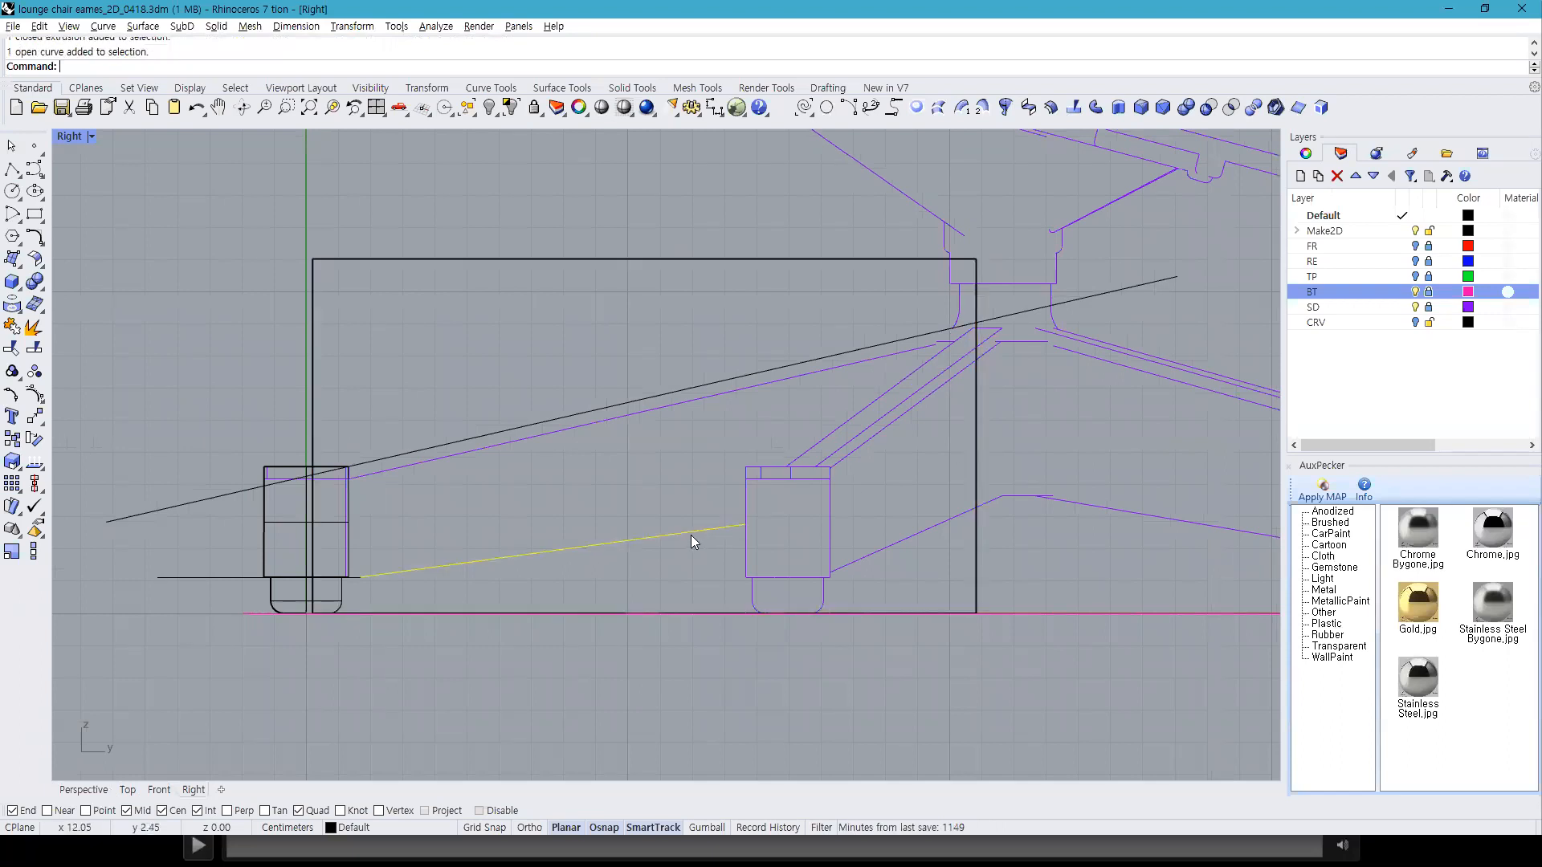
pyautogui.click(34, 552)
pyautogui.click(361, 577)
pyautogui.click(739, 524)
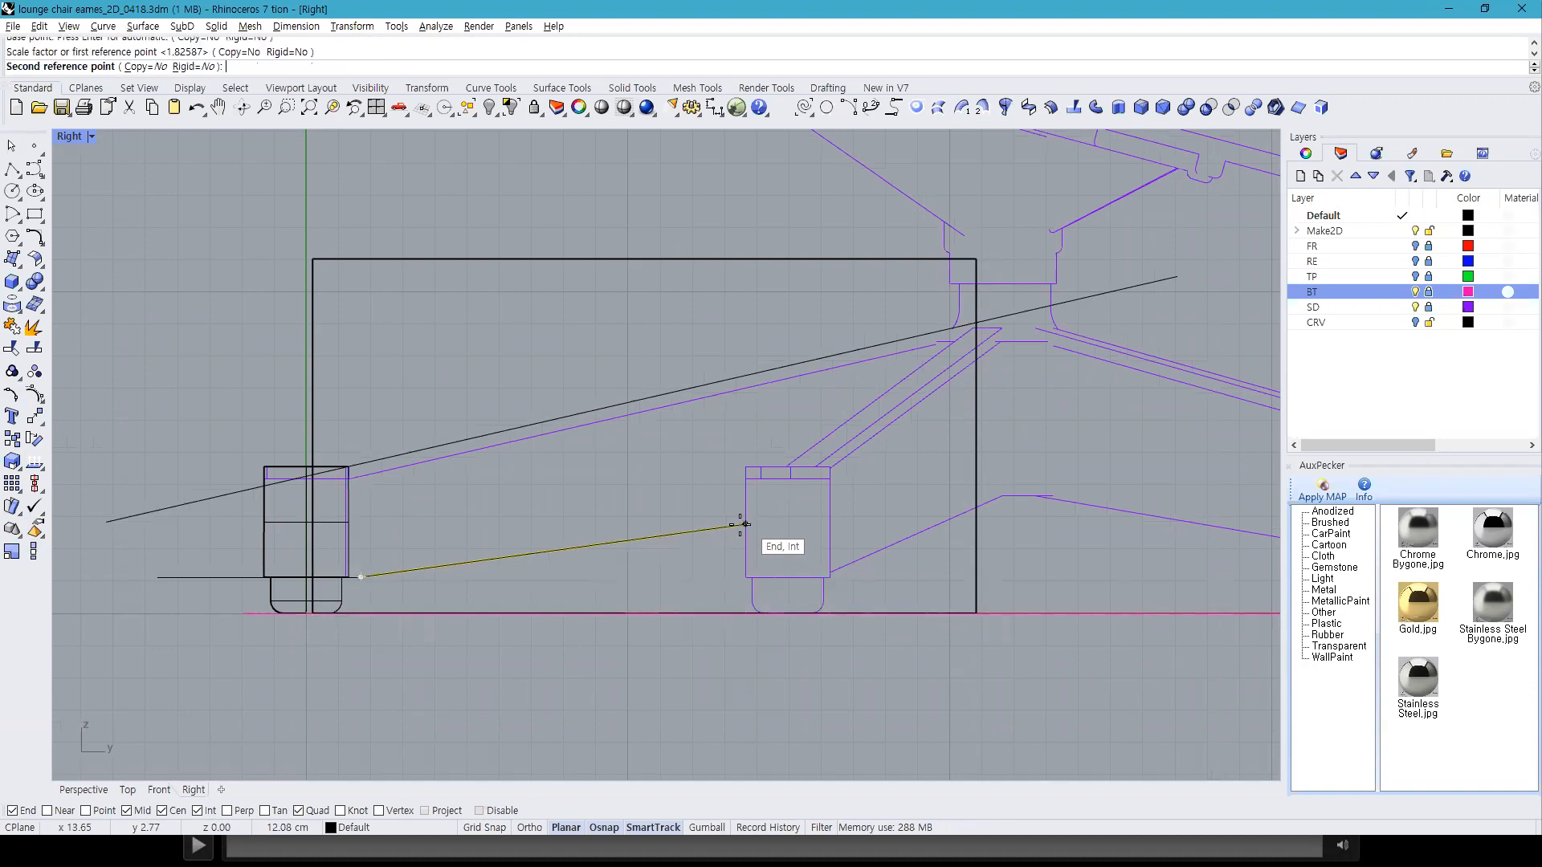
pyautogui.click(1100, 434)
# Step: Join the horizontal and sloping lower lines into one profile curve, with the upper line included in the selection
pyautogui.click(562, 417)
pyautogui.click(192, 577)
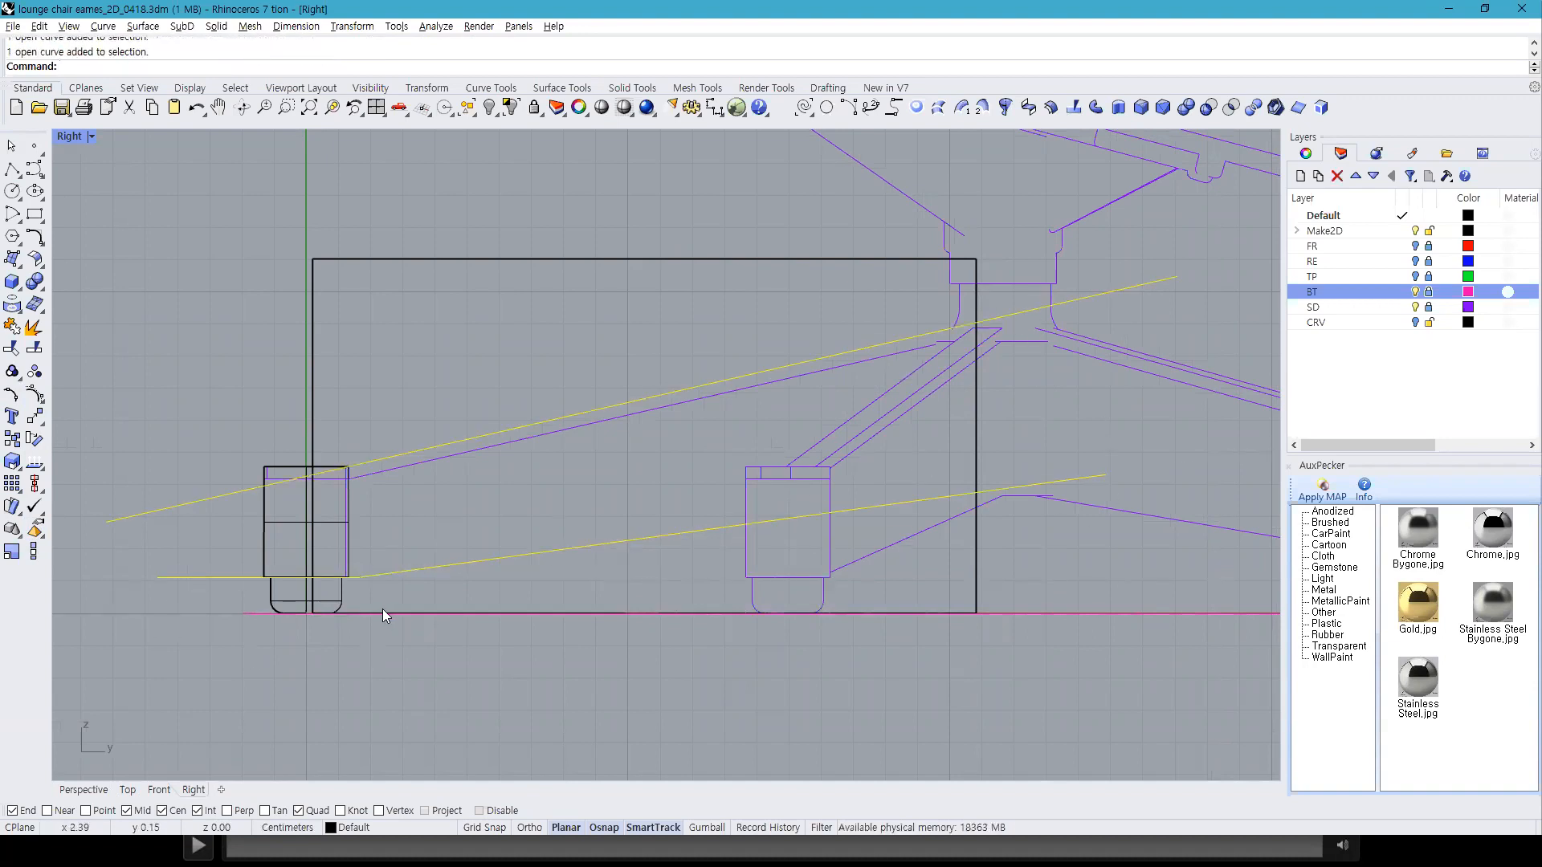
pyautogui.hotkey('ctrl', 'j')
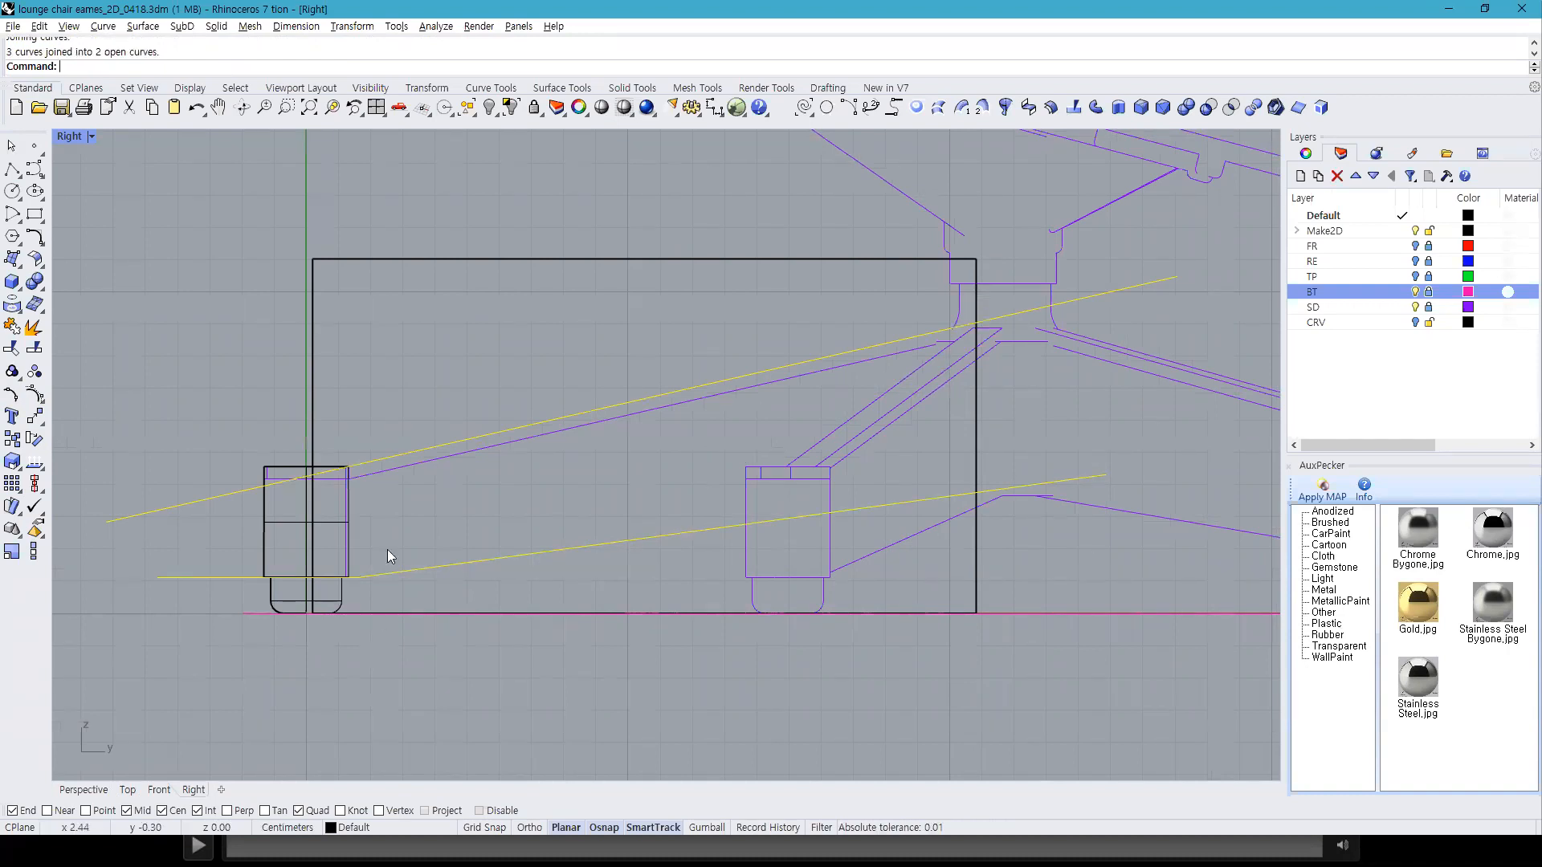
# Step: Extrude the upper line and the lower profile curve about 12 cm to both sides, forming cutting surfaces wider than the leg block
pyautogui.click(313, 399)
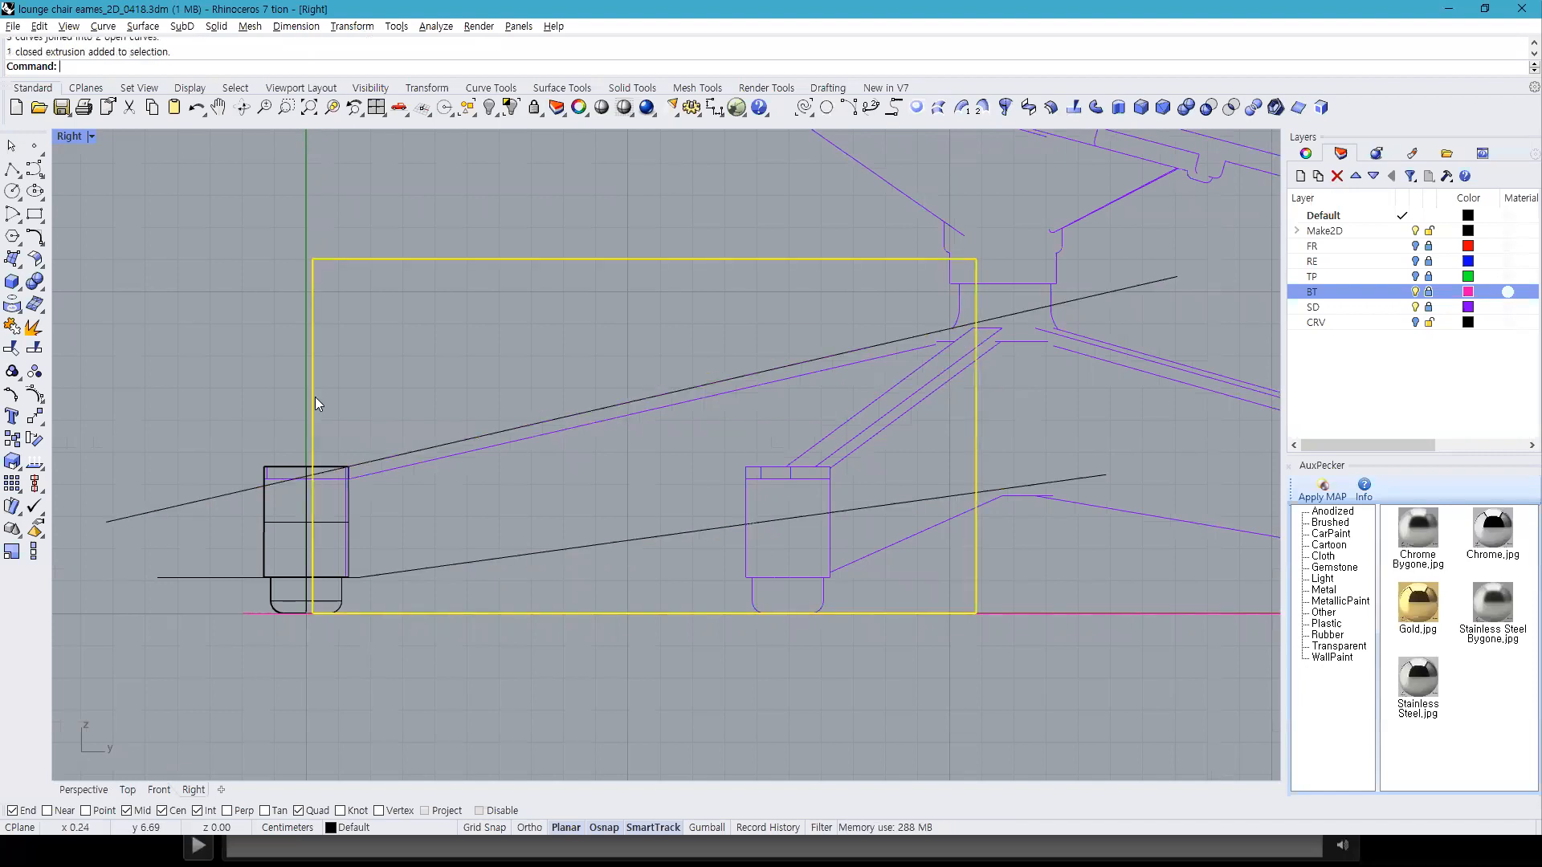
pyautogui.click(188, 509)
pyautogui.keyDown('shift'); pyautogui.click(201, 576); pyautogui.keyUp('shift')
pyautogui.click(376, 109)
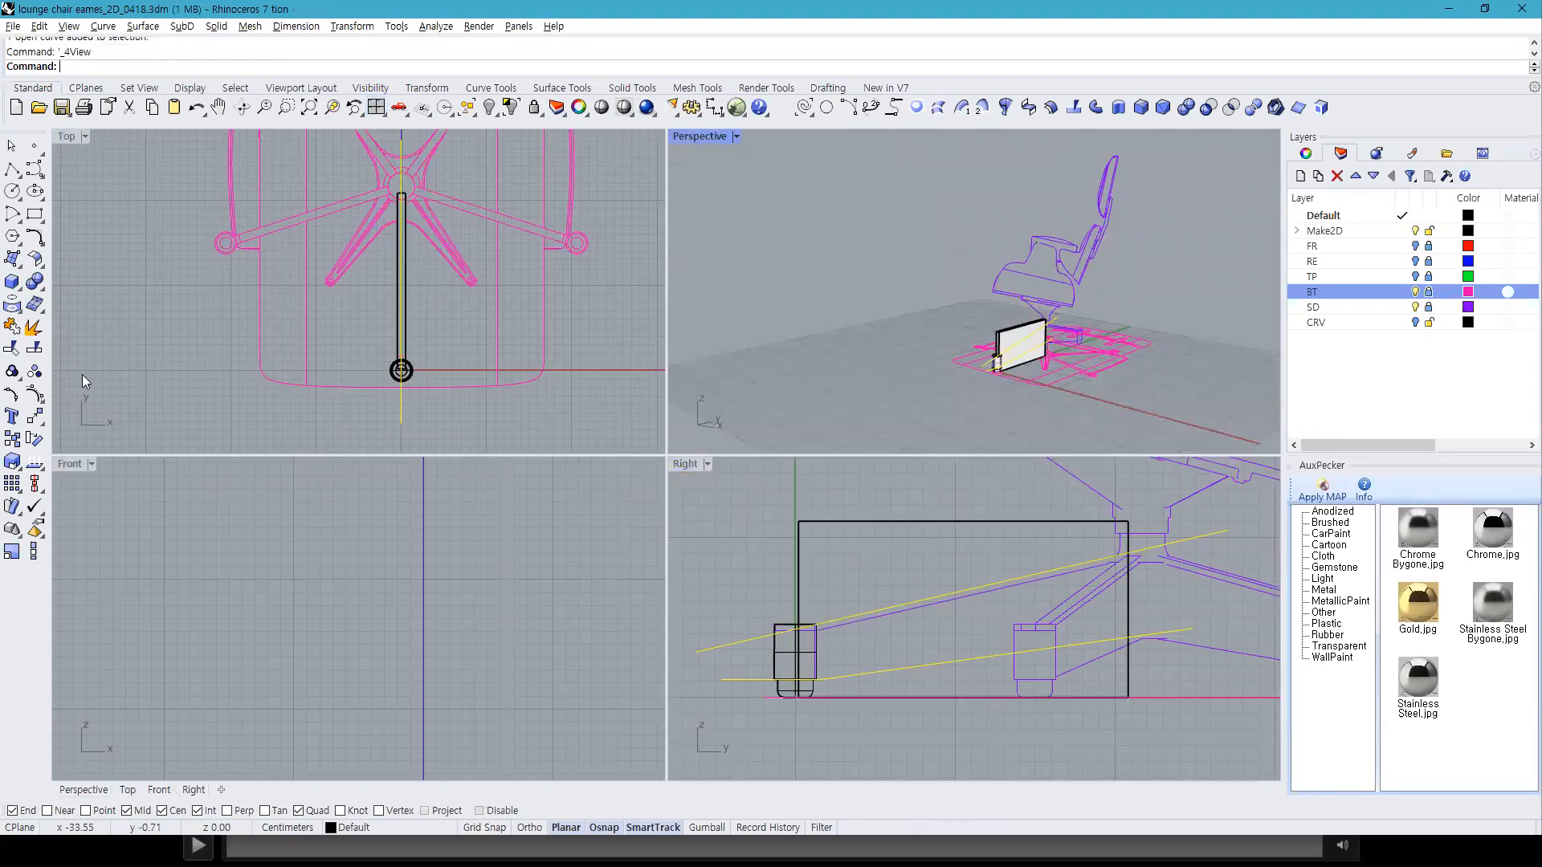
pyautogui.click(12, 283)
pyautogui.click(81, 335)
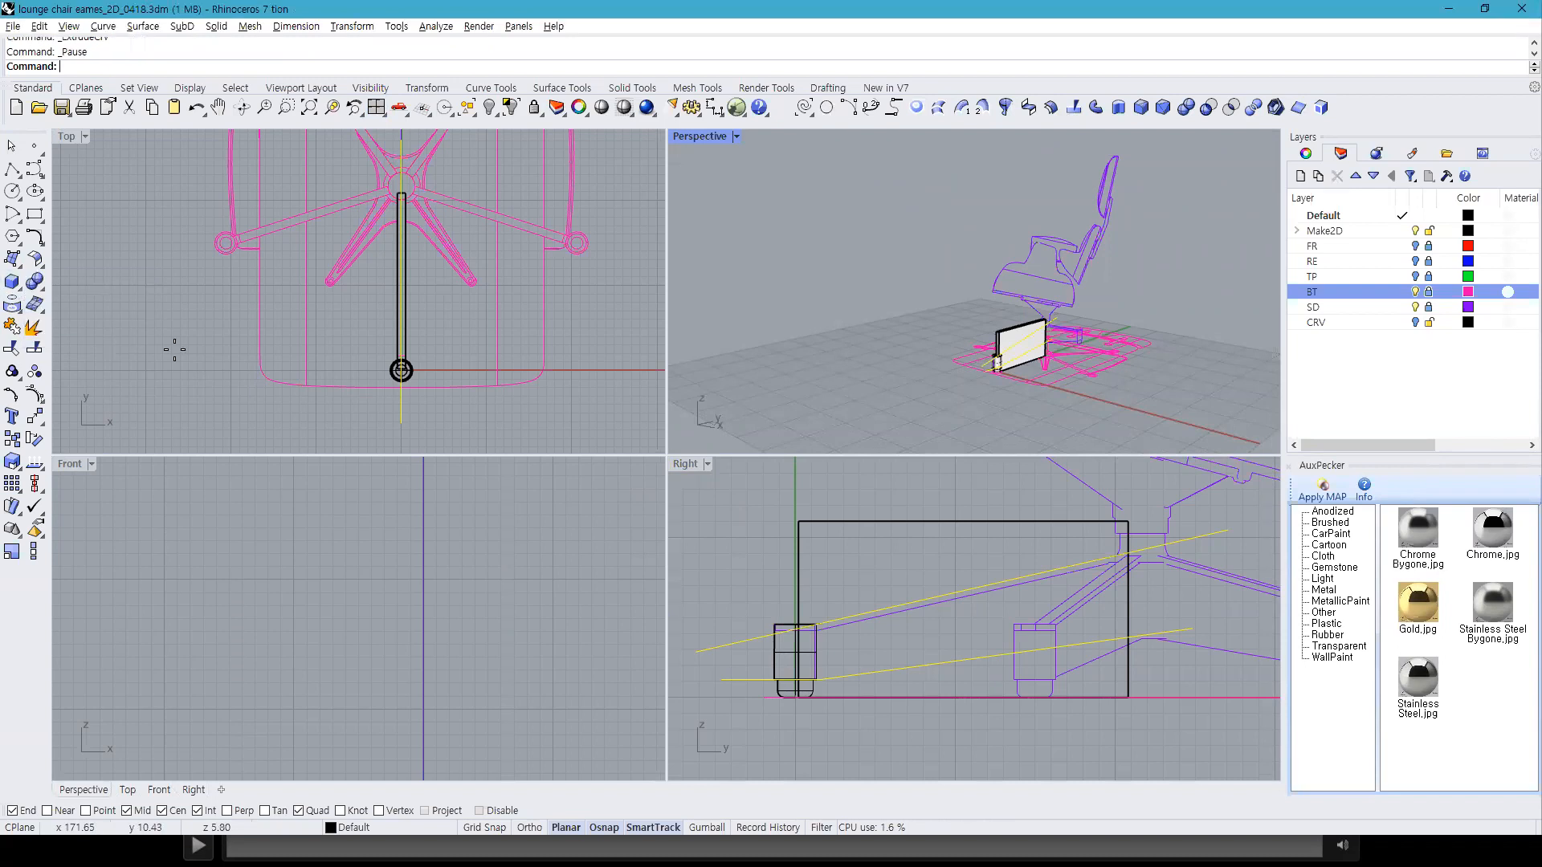
pyautogui.write('b')
pyautogui.press('Return')
pyautogui.click(506, 419)
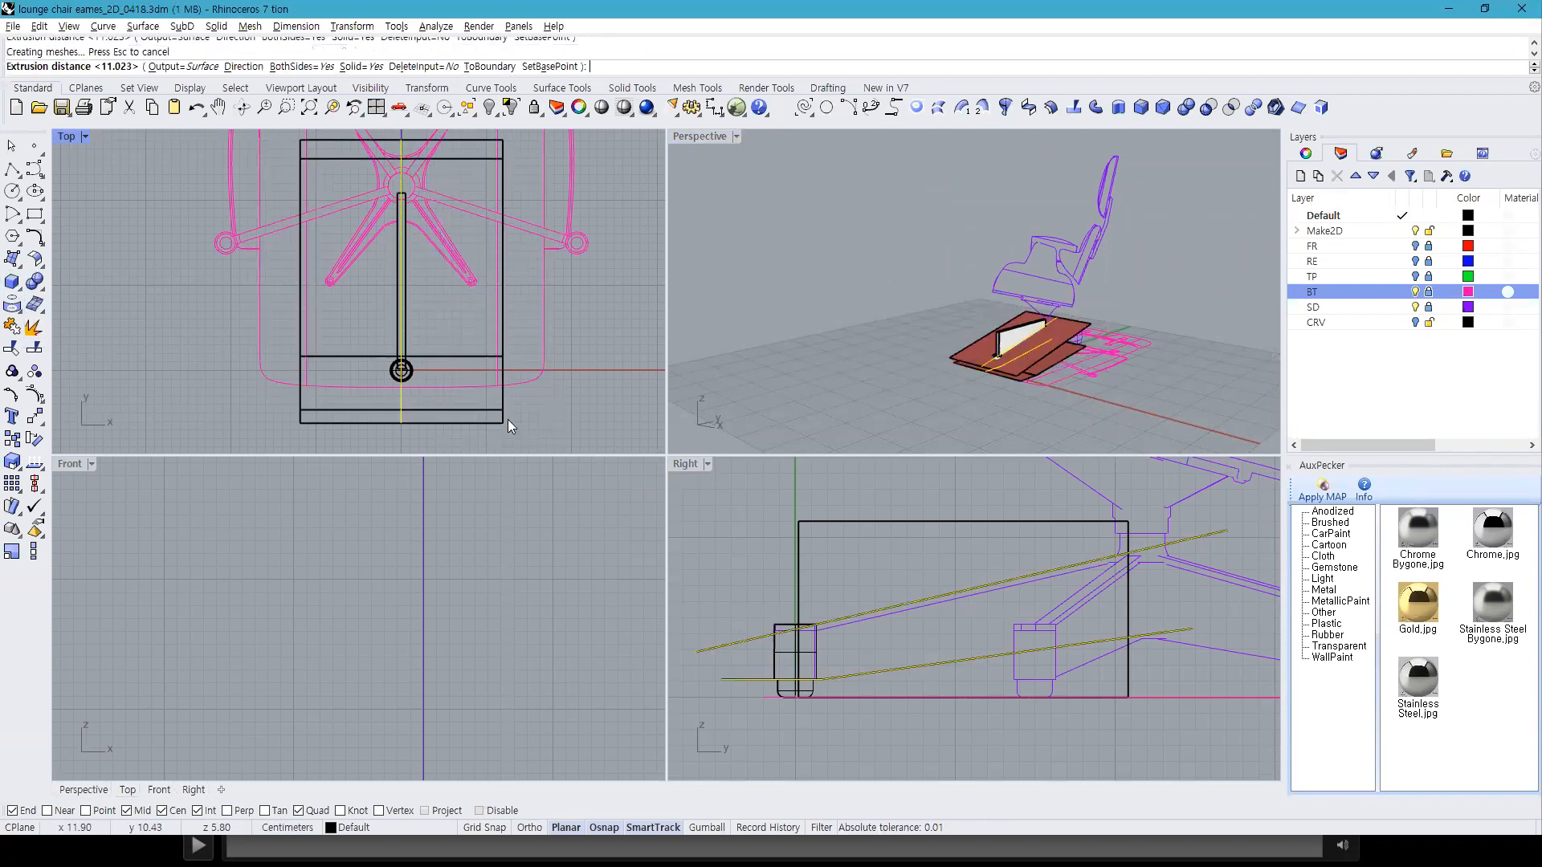
# Step: Boolean-split the tall leg block with the upper and lower extruded cutting surfaces
pyautogui.moveTo(899, 377); pyautogui.dragTo(925, 373, button='right')
pyautogui.scroll(5, 1010, 355)
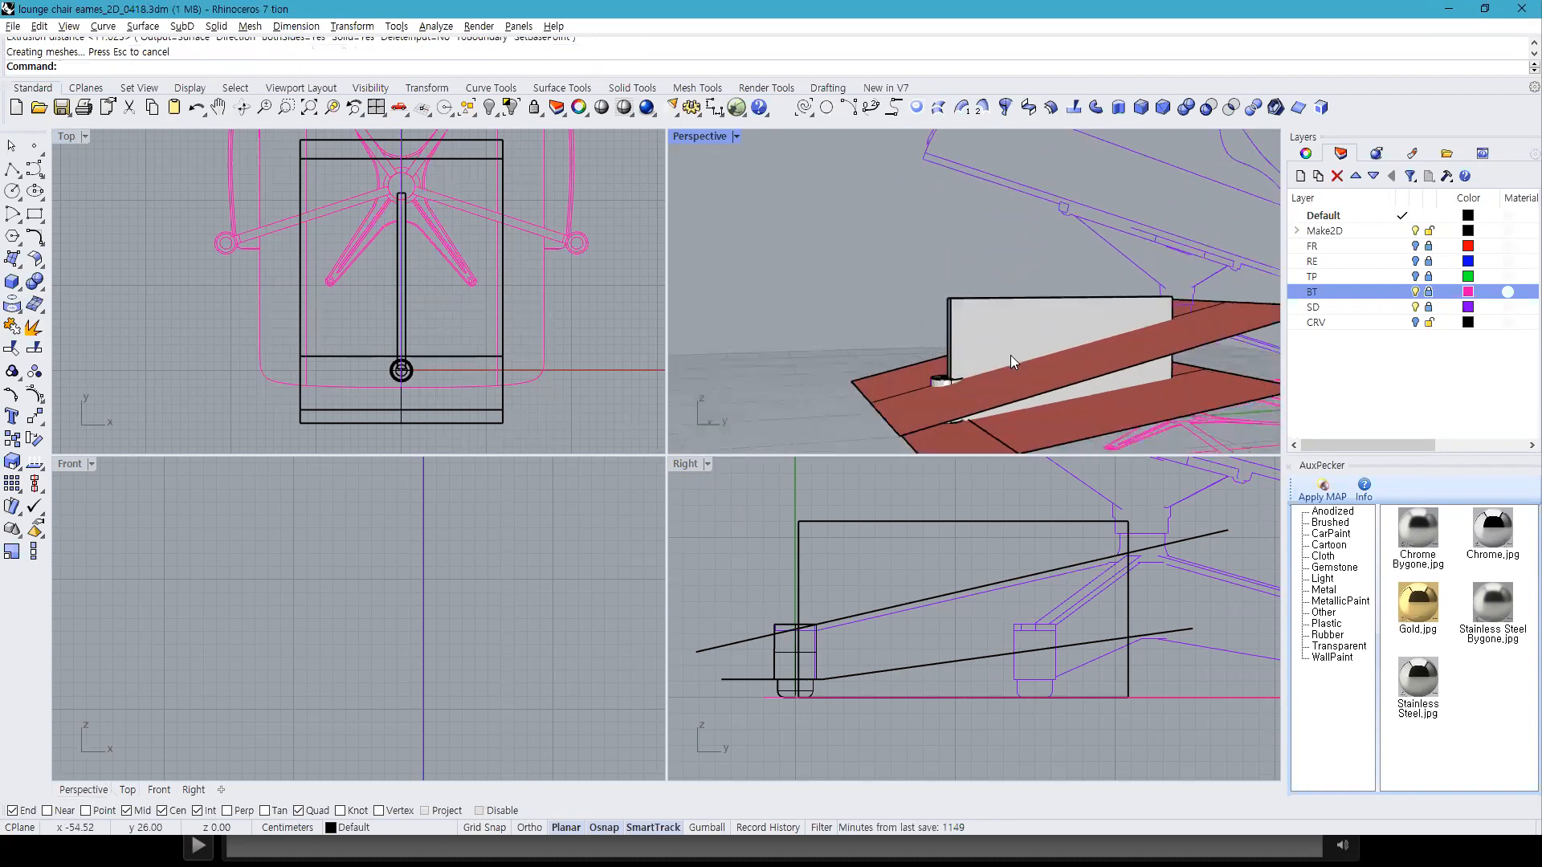
pyautogui.click(1022, 421)
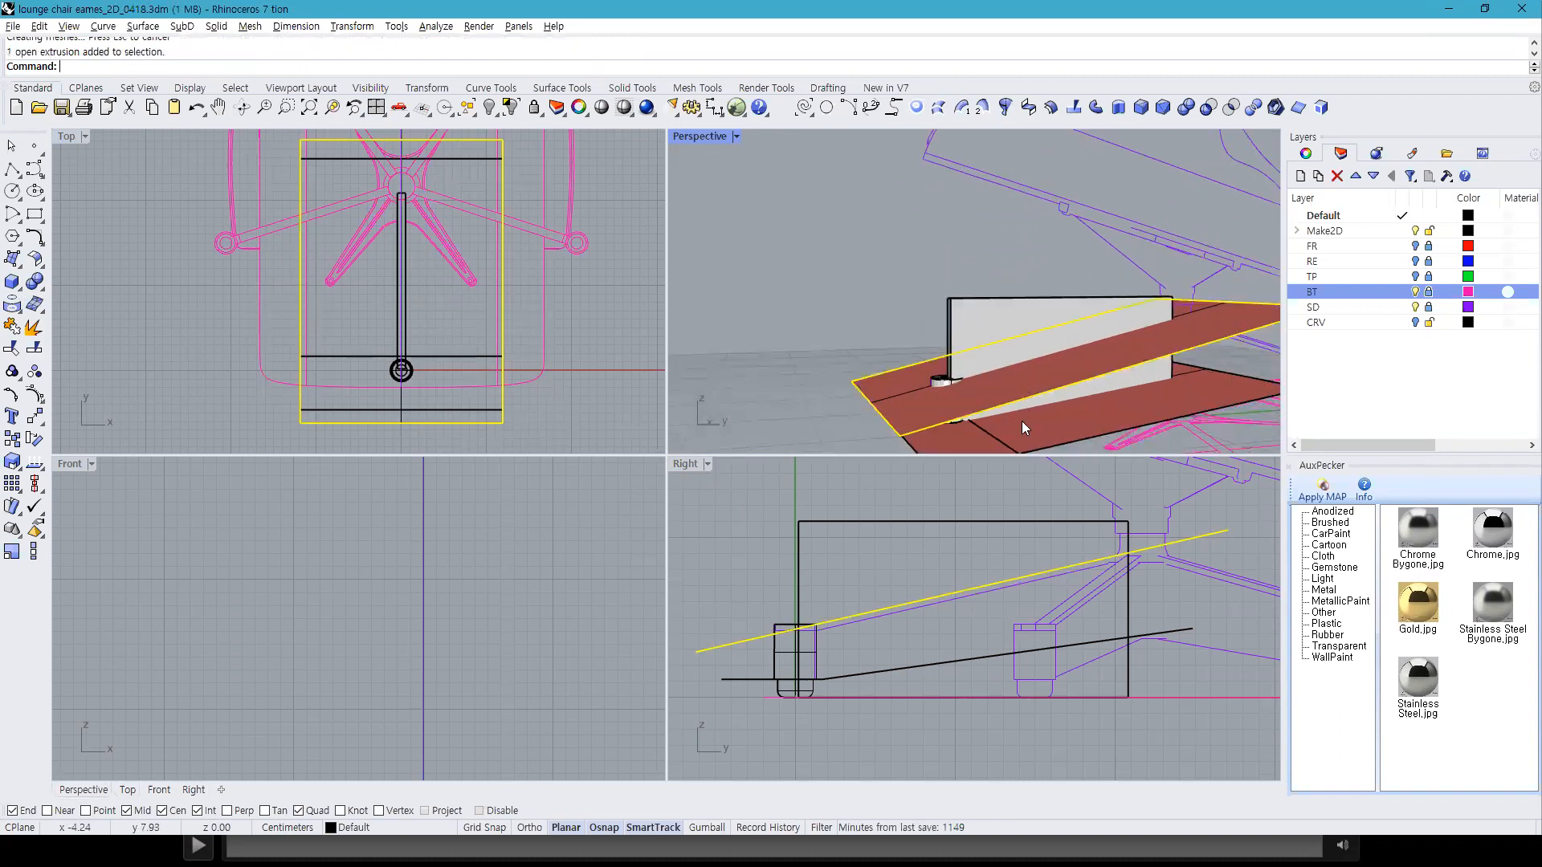
pyautogui.click(995, 331)
pyautogui.moveTo(1033, 400); pyautogui.dragTo(915, 341, button='right')
pyautogui.scroll(4, 919, 382)
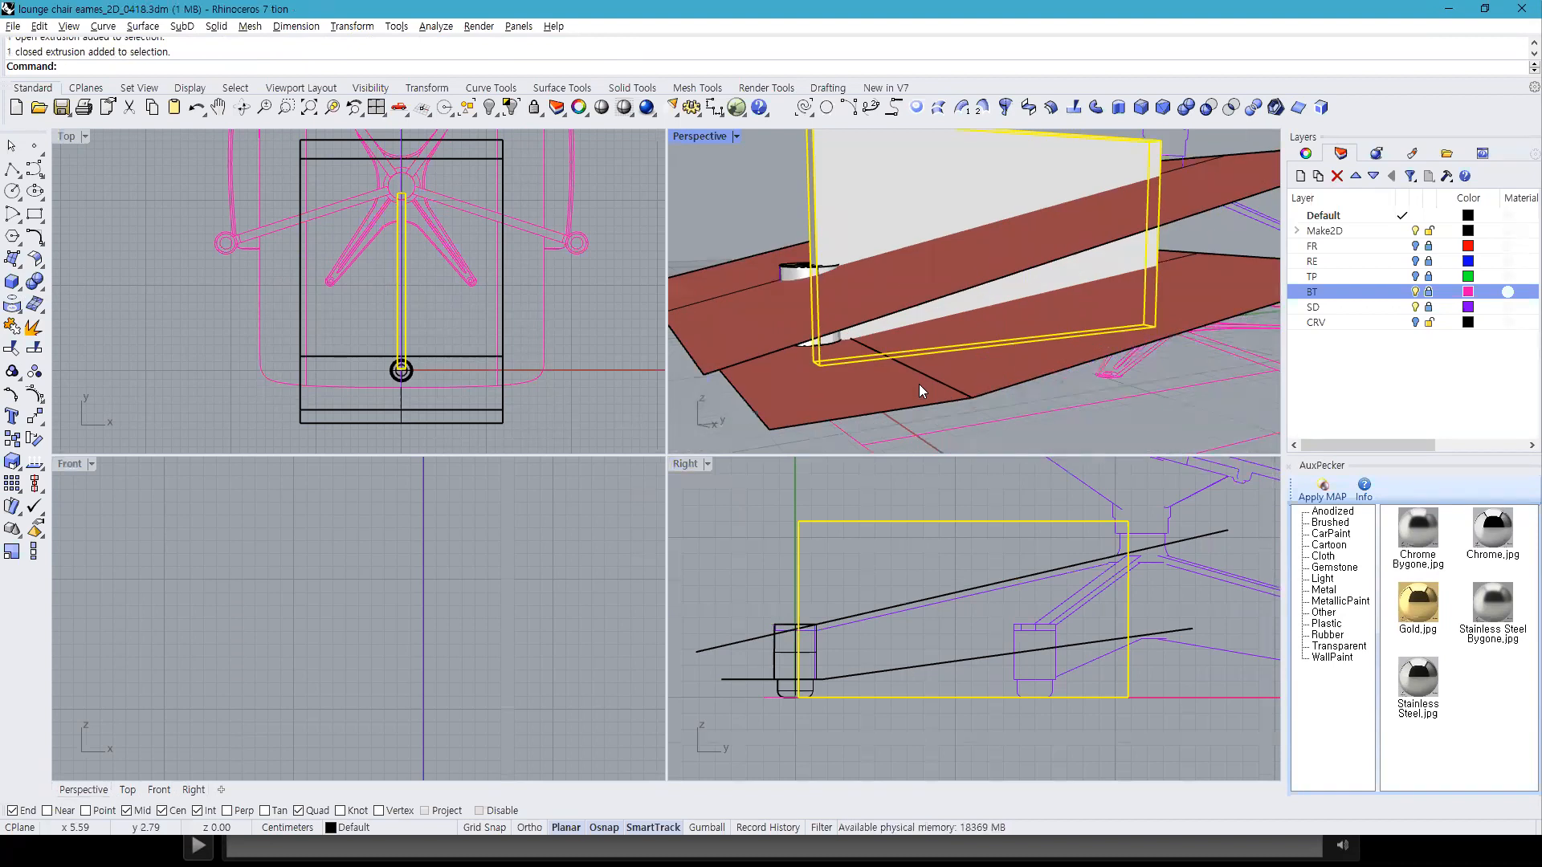
pyautogui.click(64, 314)
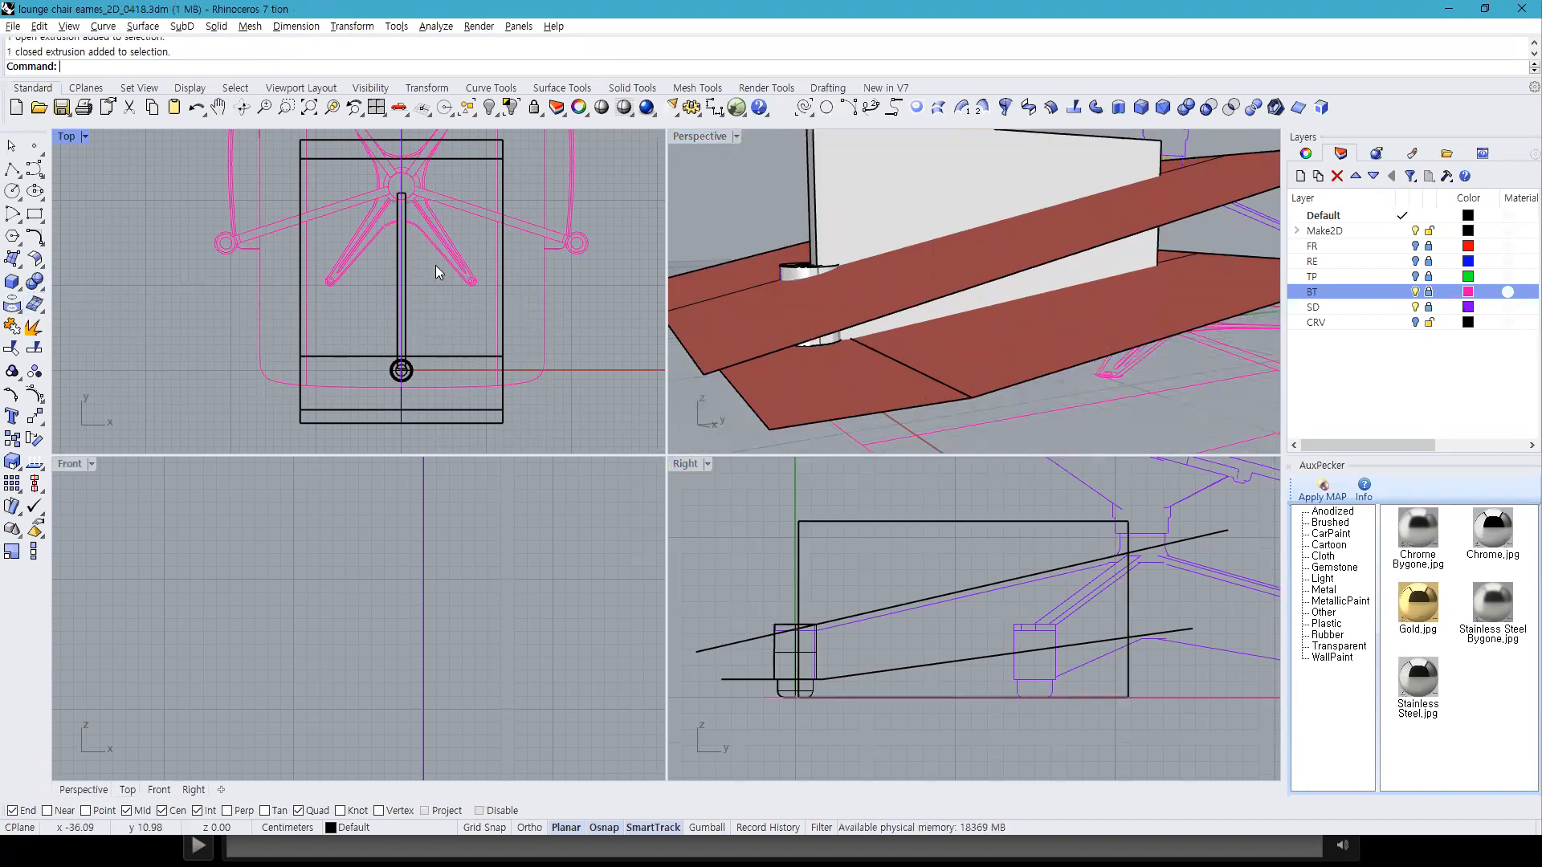
pyautogui.click(884, 215)
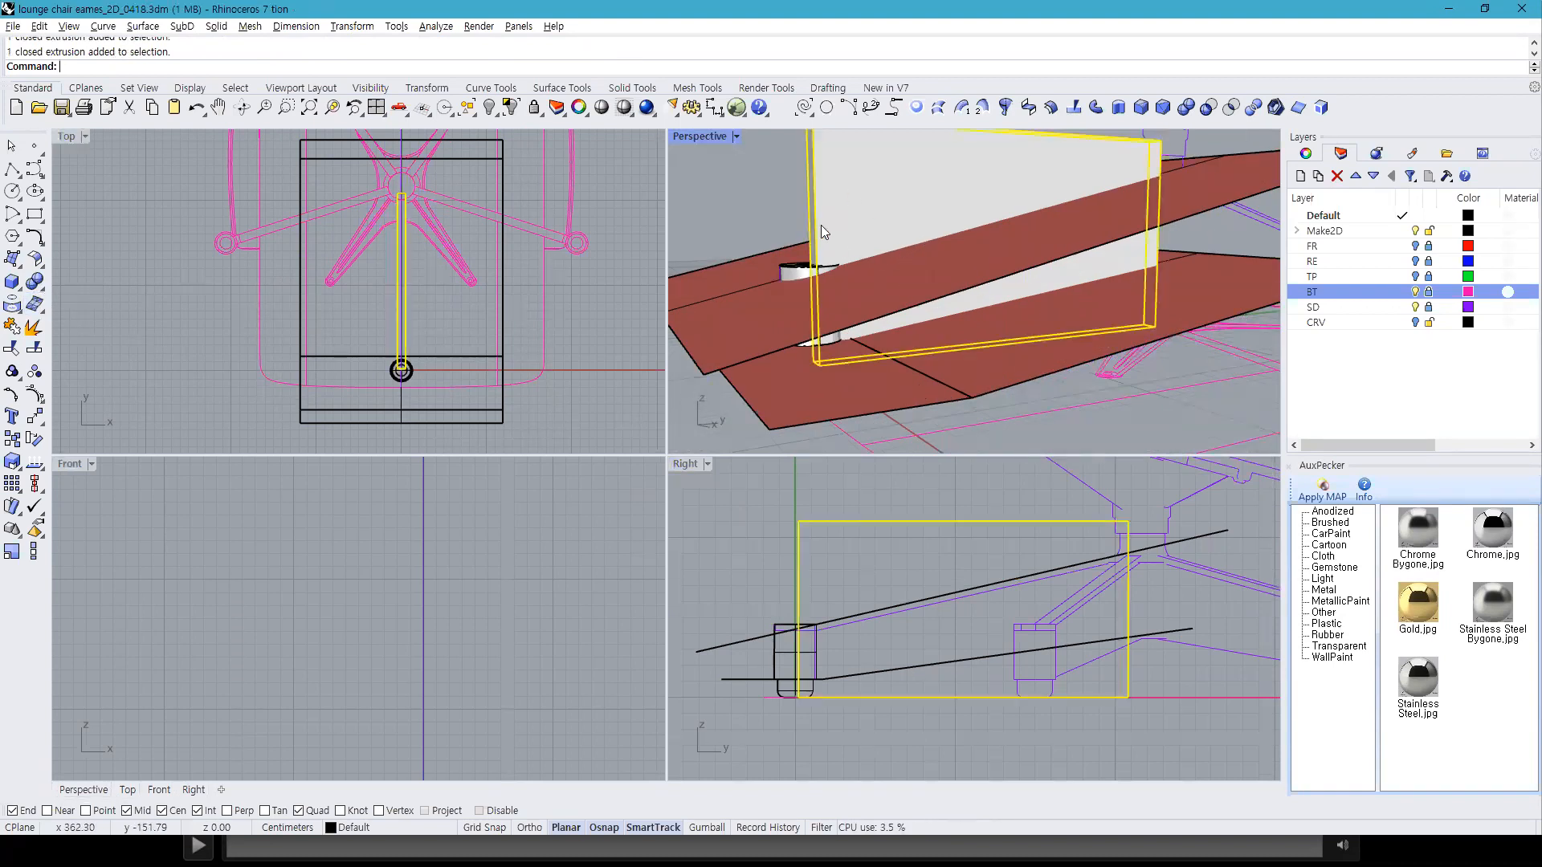
pyautogui.click(36, 282)
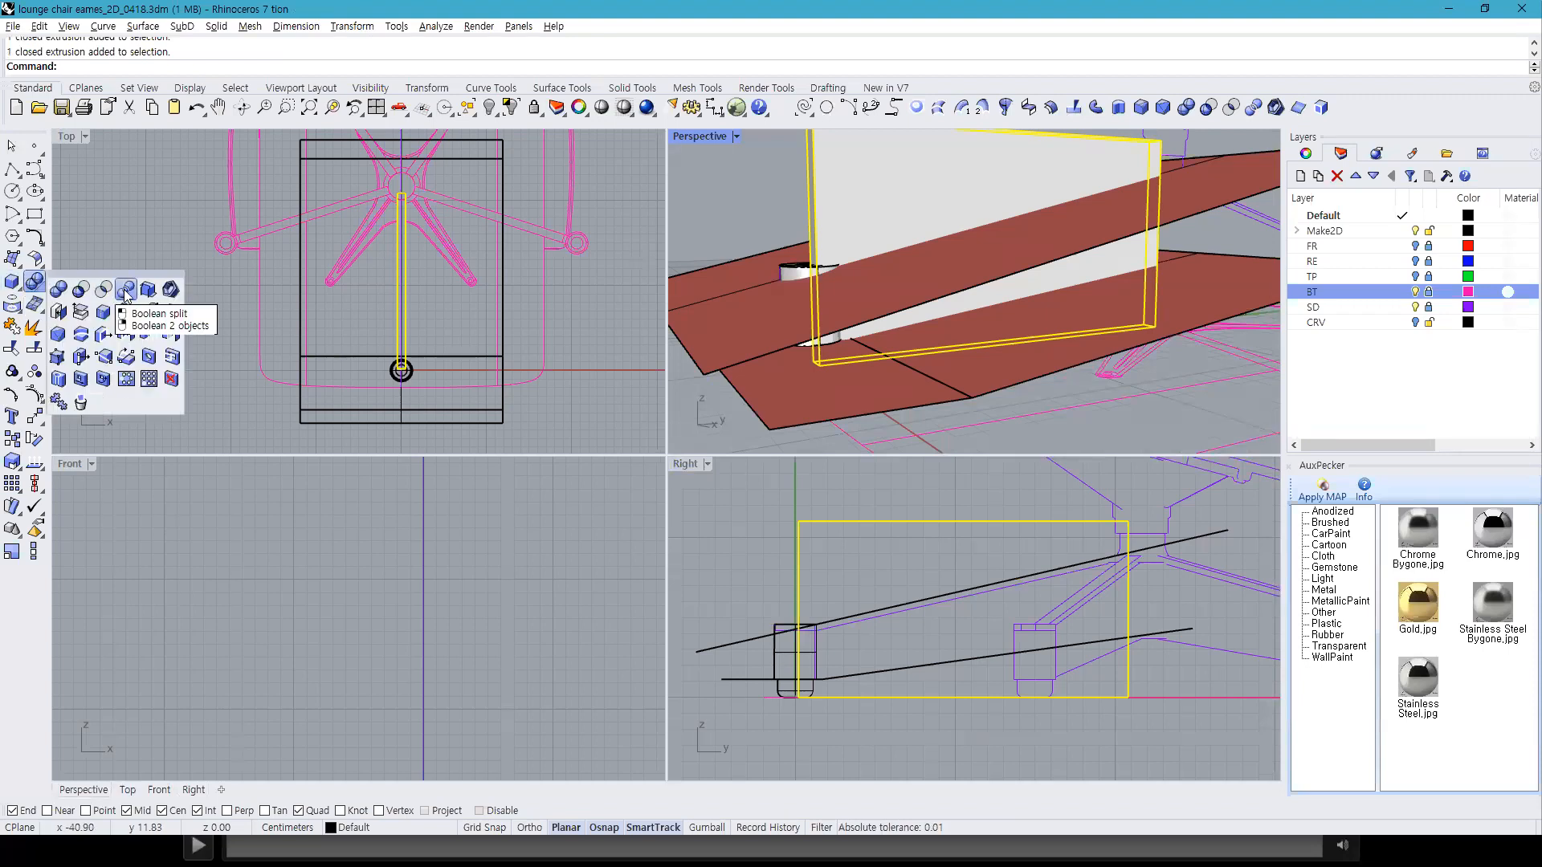
pyautogui.click(125, 290)
pyautogui.click(957, 268)
pyautogui.click(999, 357)
pyautogui.press('Return')
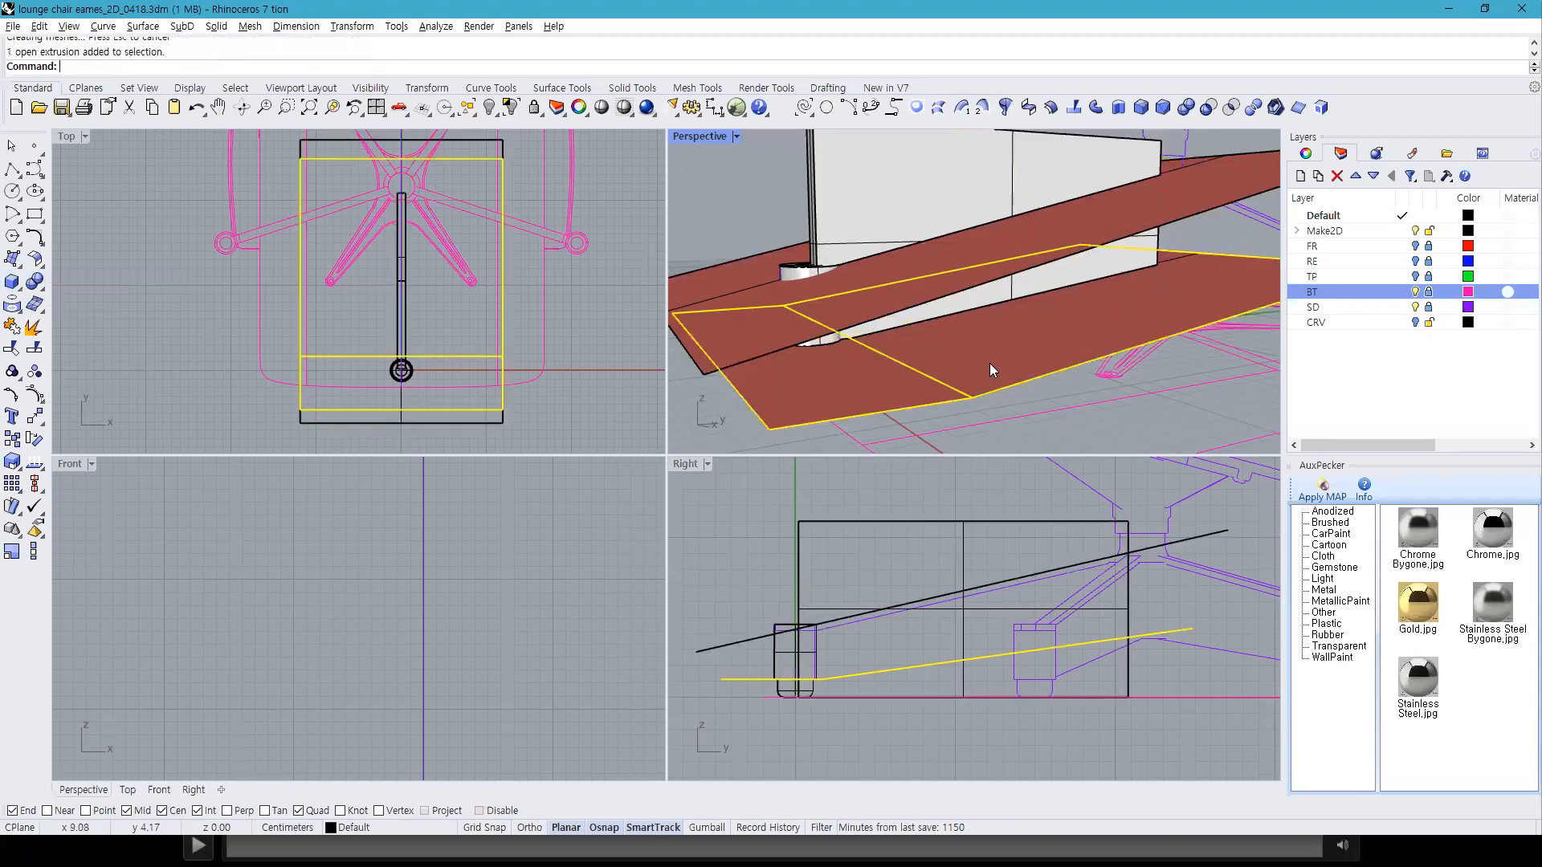
# Step: Delete both cutting surfaces and the waste pieces of the block above and below the sloping leg
pyautogui.press('Delete')
pyautogui.click(936, 261)
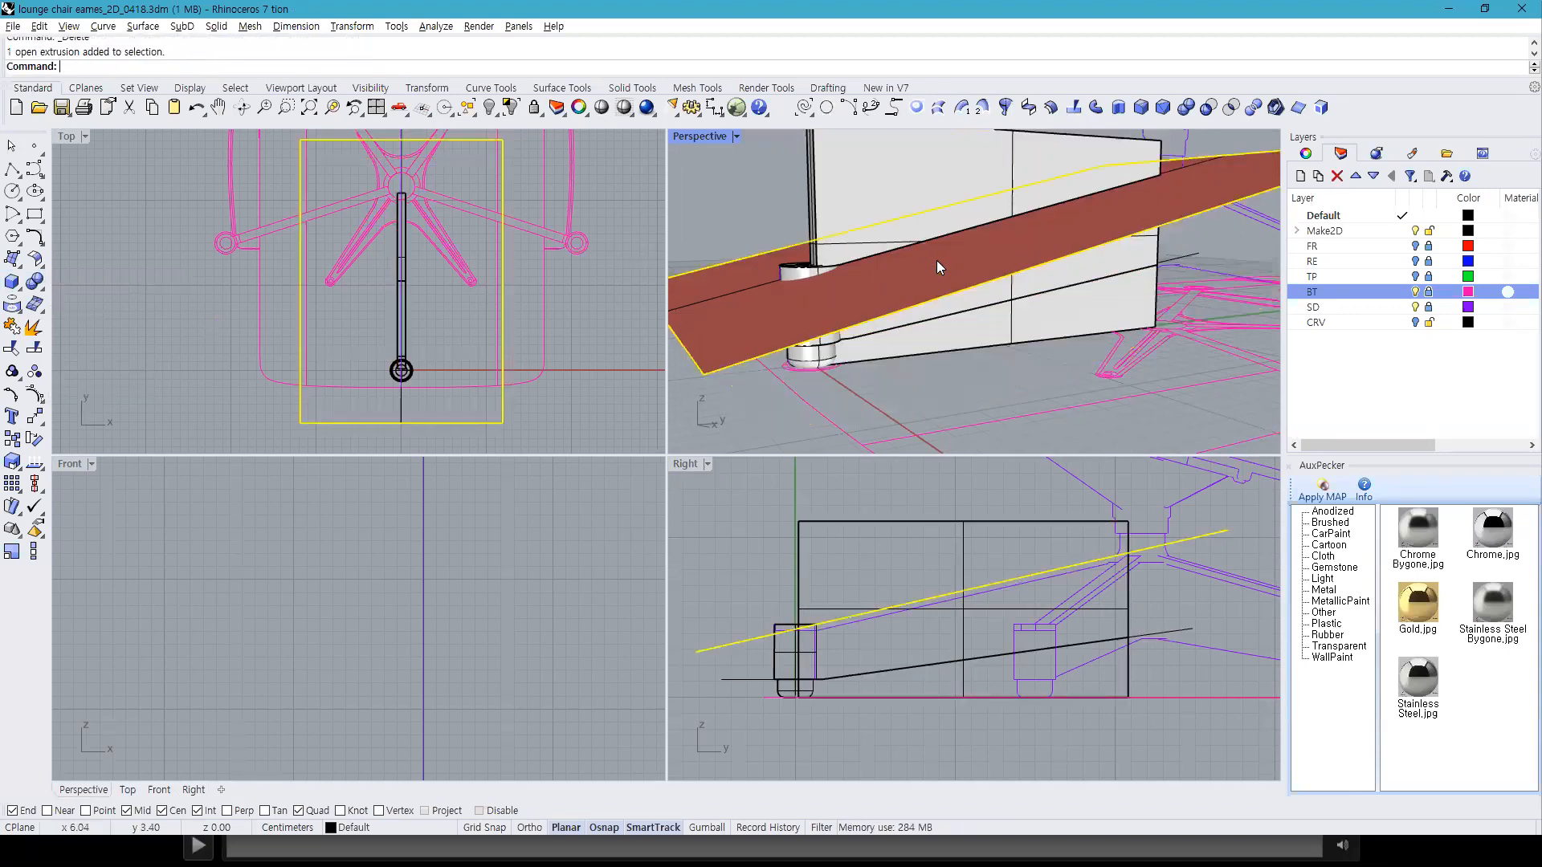
pyautogui.press('Delete')
pyautogui.click(962, 279)
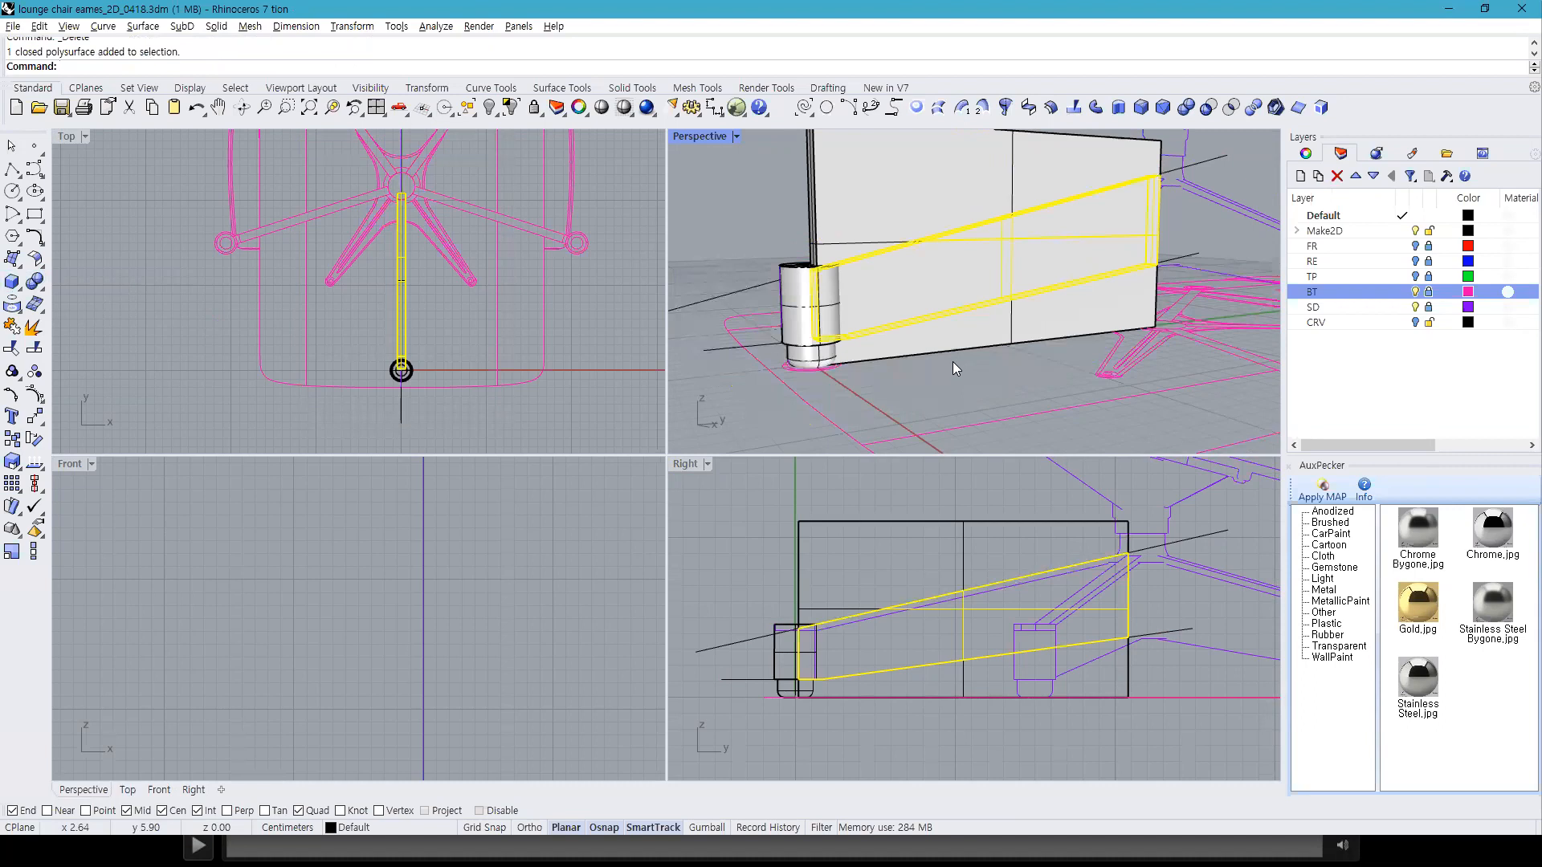
pyautogui.click(915, 201)
pyautogui.press('Delete')
pyautogui.click(957, 337)
pyautogui.press('Delete')
pyautogui.moveTo(958, 332); pyautogui.dragTo(1007, 362, button='right')
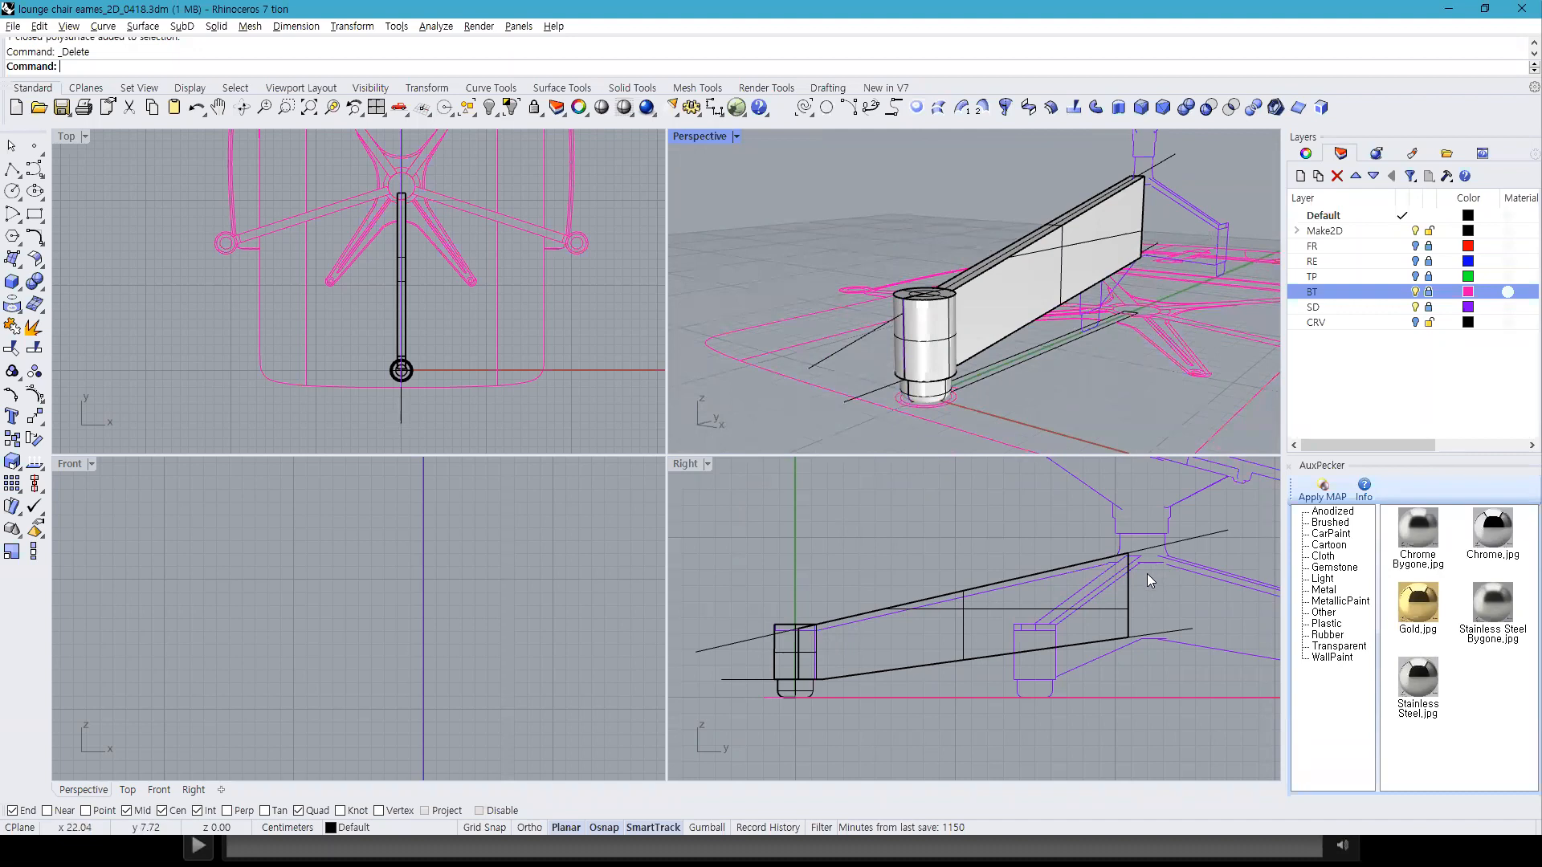
# Step: Check the base in the browser's reference photo and duplicate the leg solid in place
pyautogui.hotkey('alt', 'Tab')
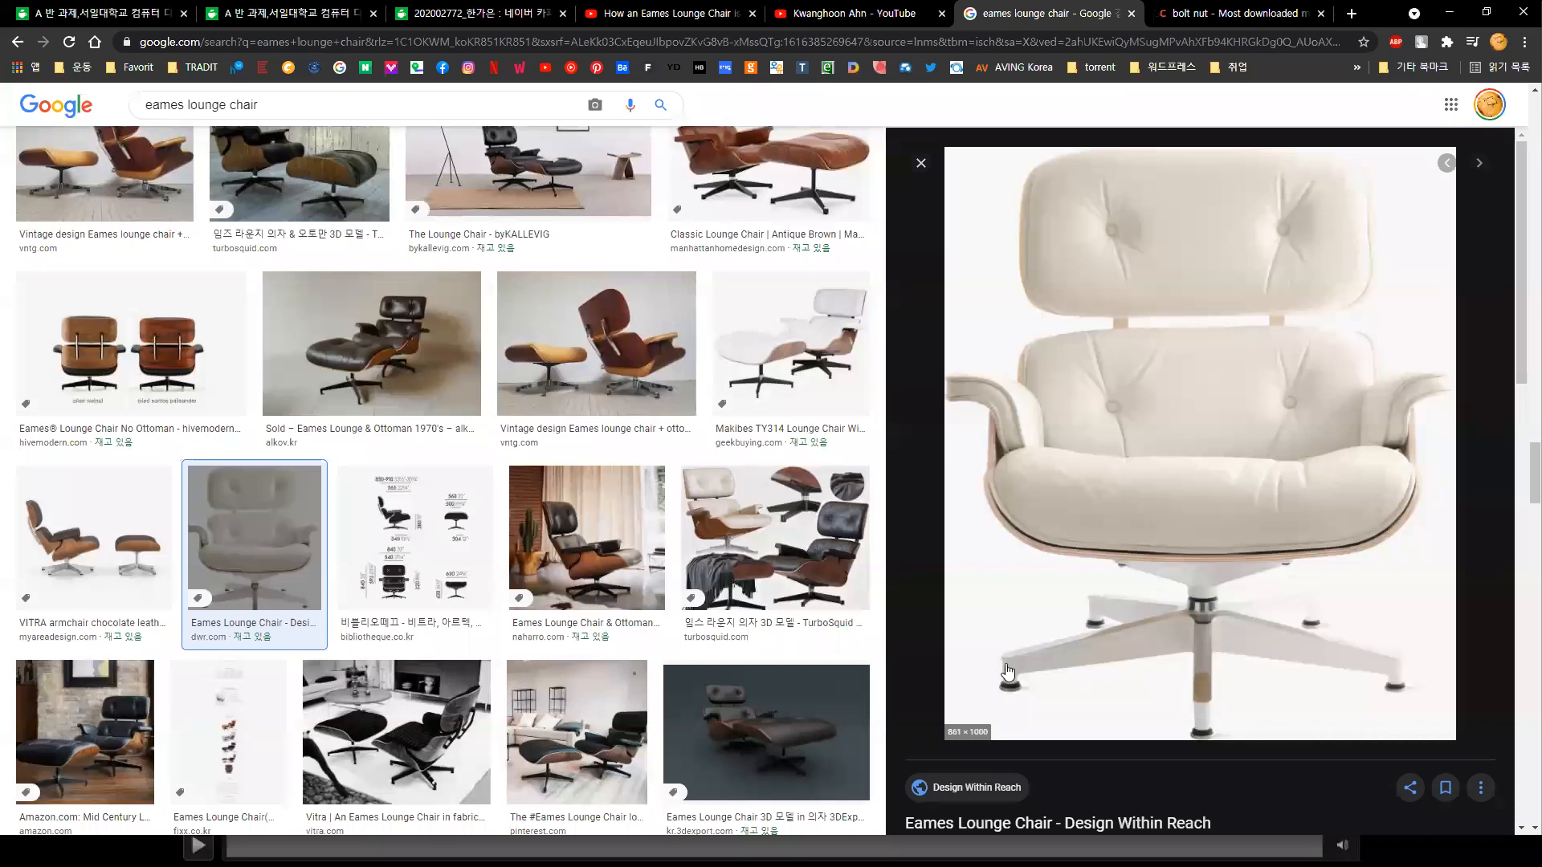
pyautogui.hotkey('alt', 'Tab')
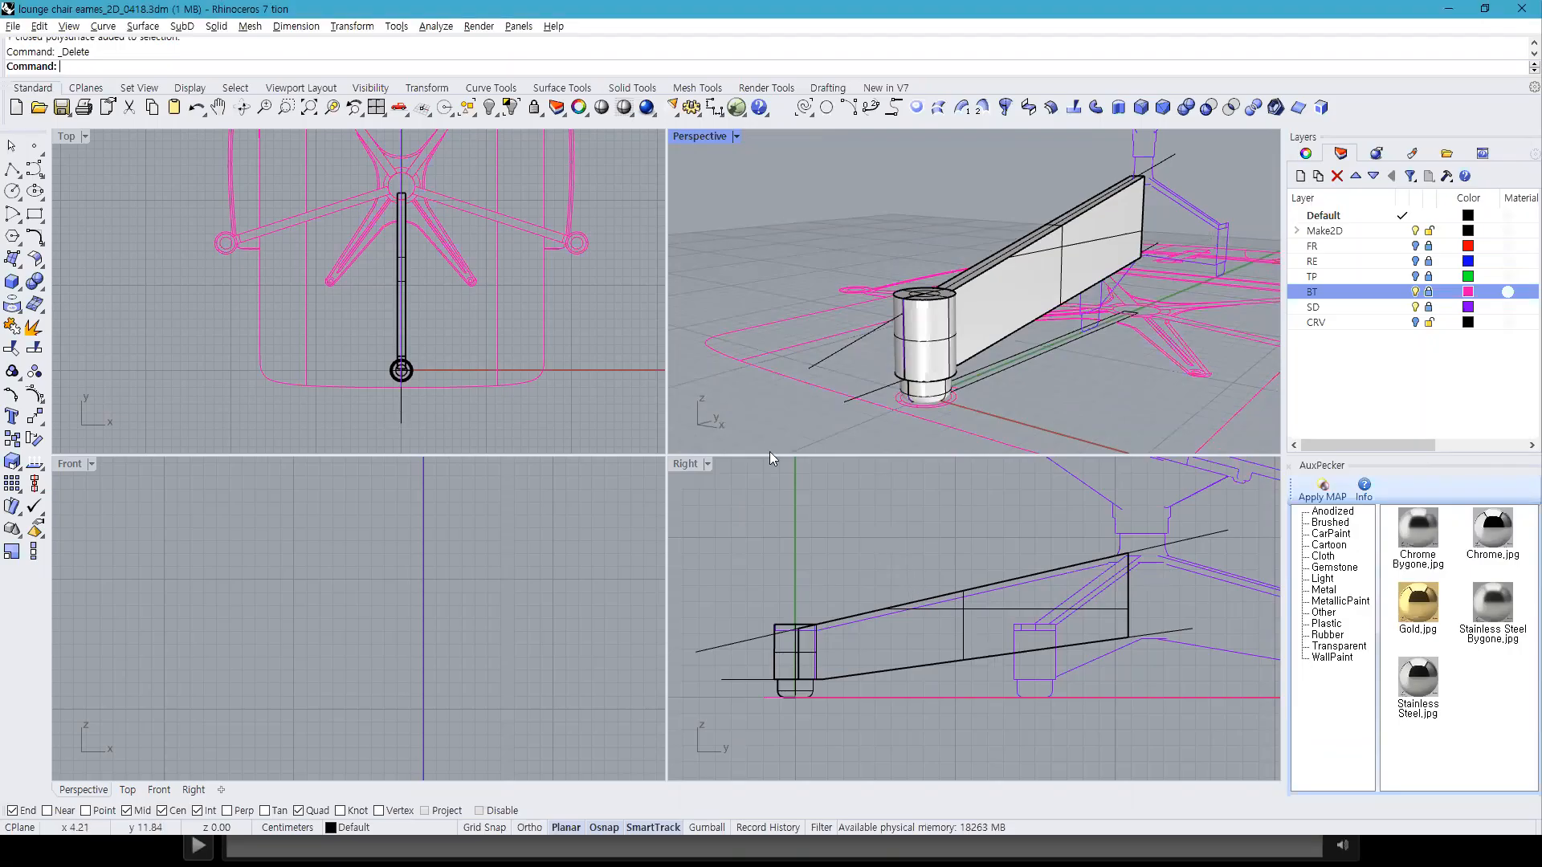
pyautogui.click(1027, 293)
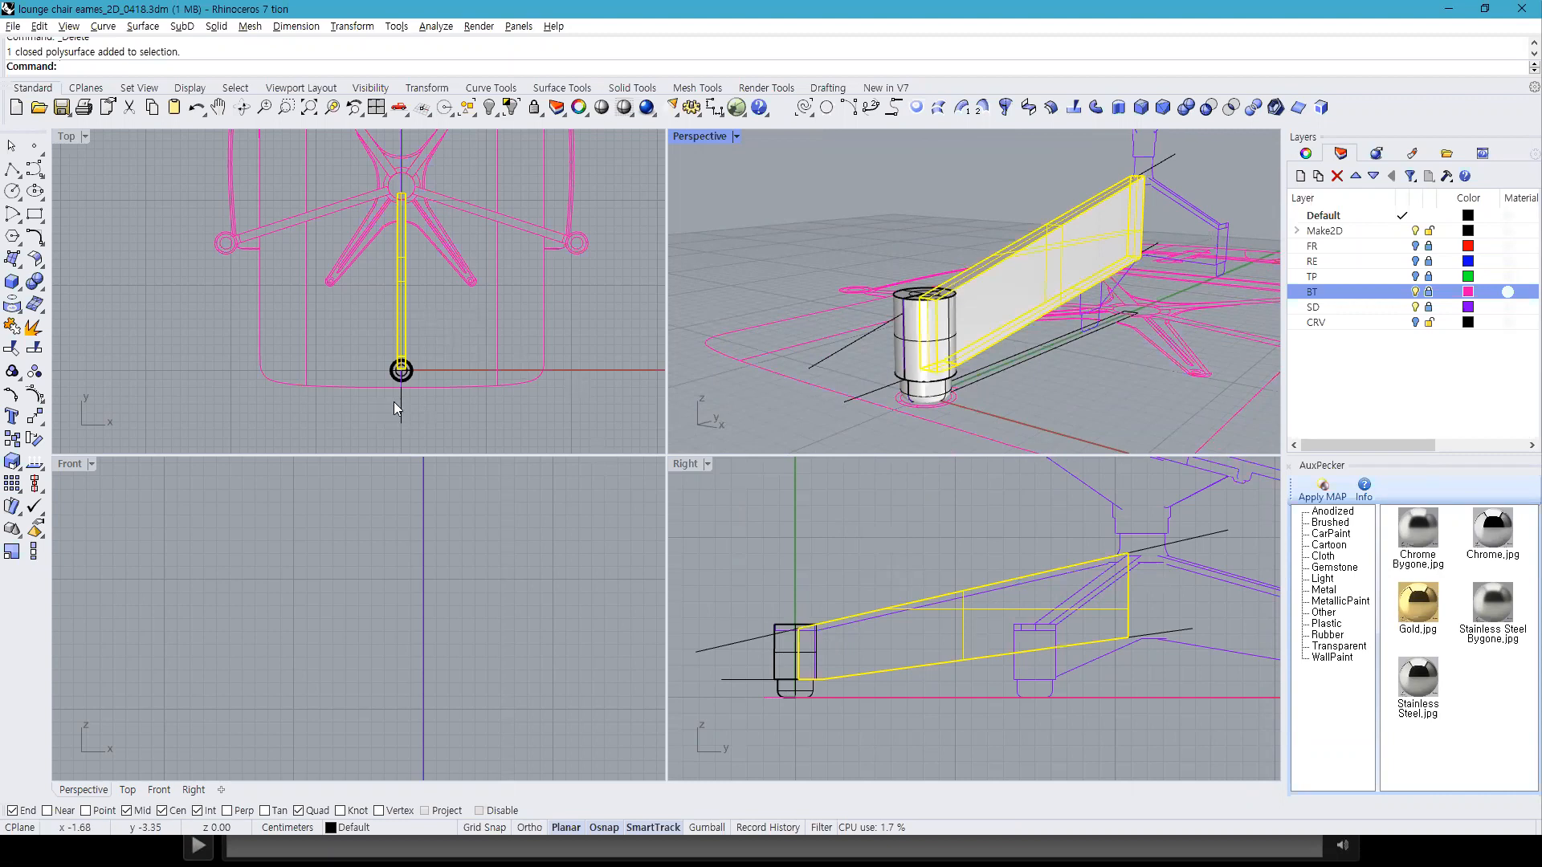
pyautogui.hotkey('ctrl', 'c')
pyautogui.hotkey('ctrl', 'v')
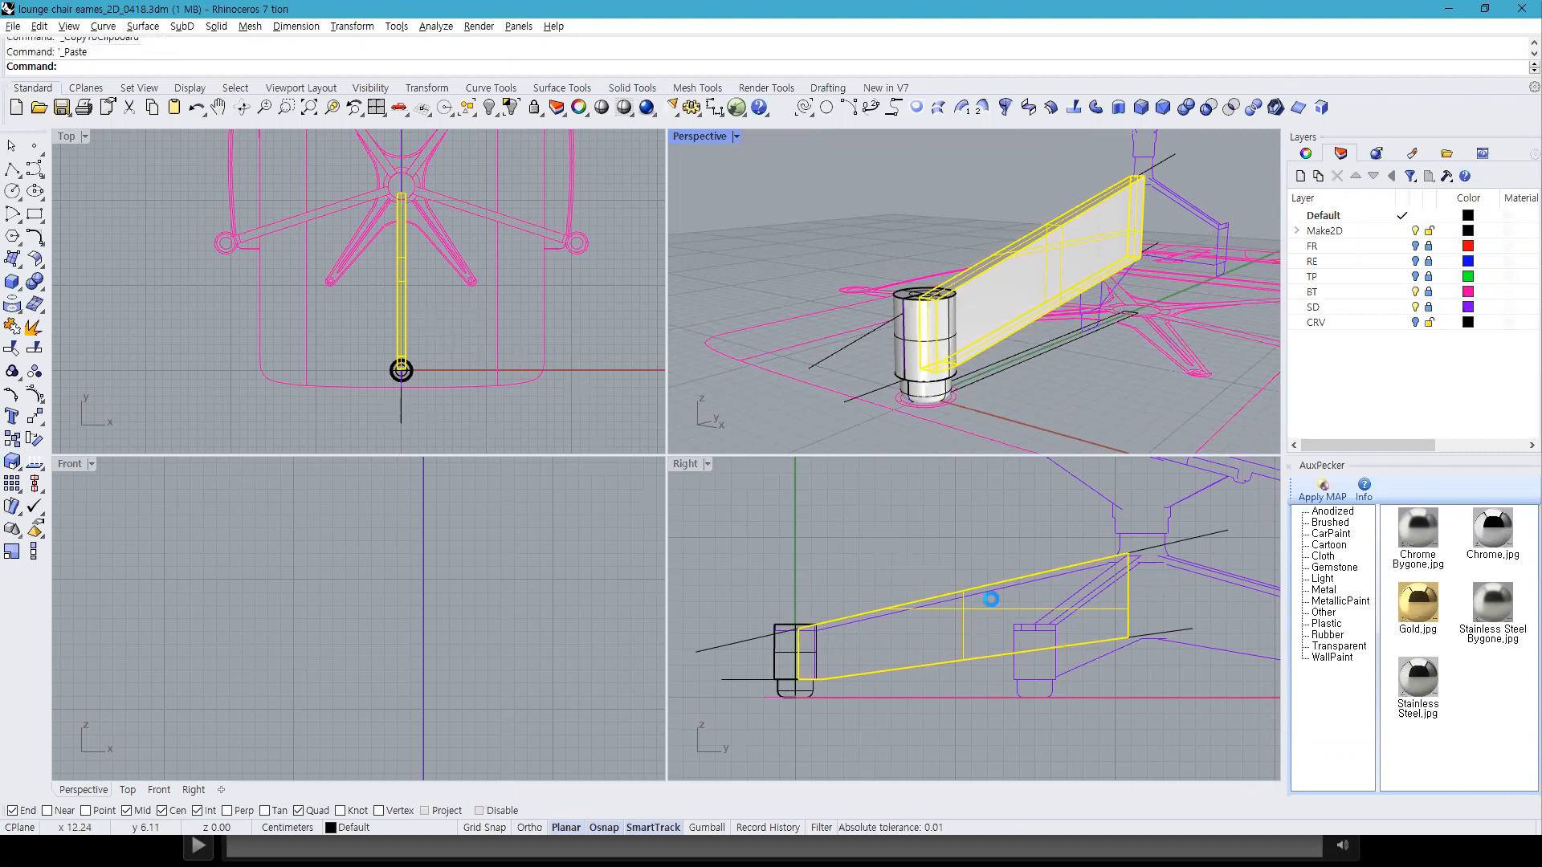
# Step: Move the duplicated leg solid 0.3 cm straight down in the Right view
pyautogui.scroll(2, 996, 600)
pyautogui.scroll(3, 1024, 578)
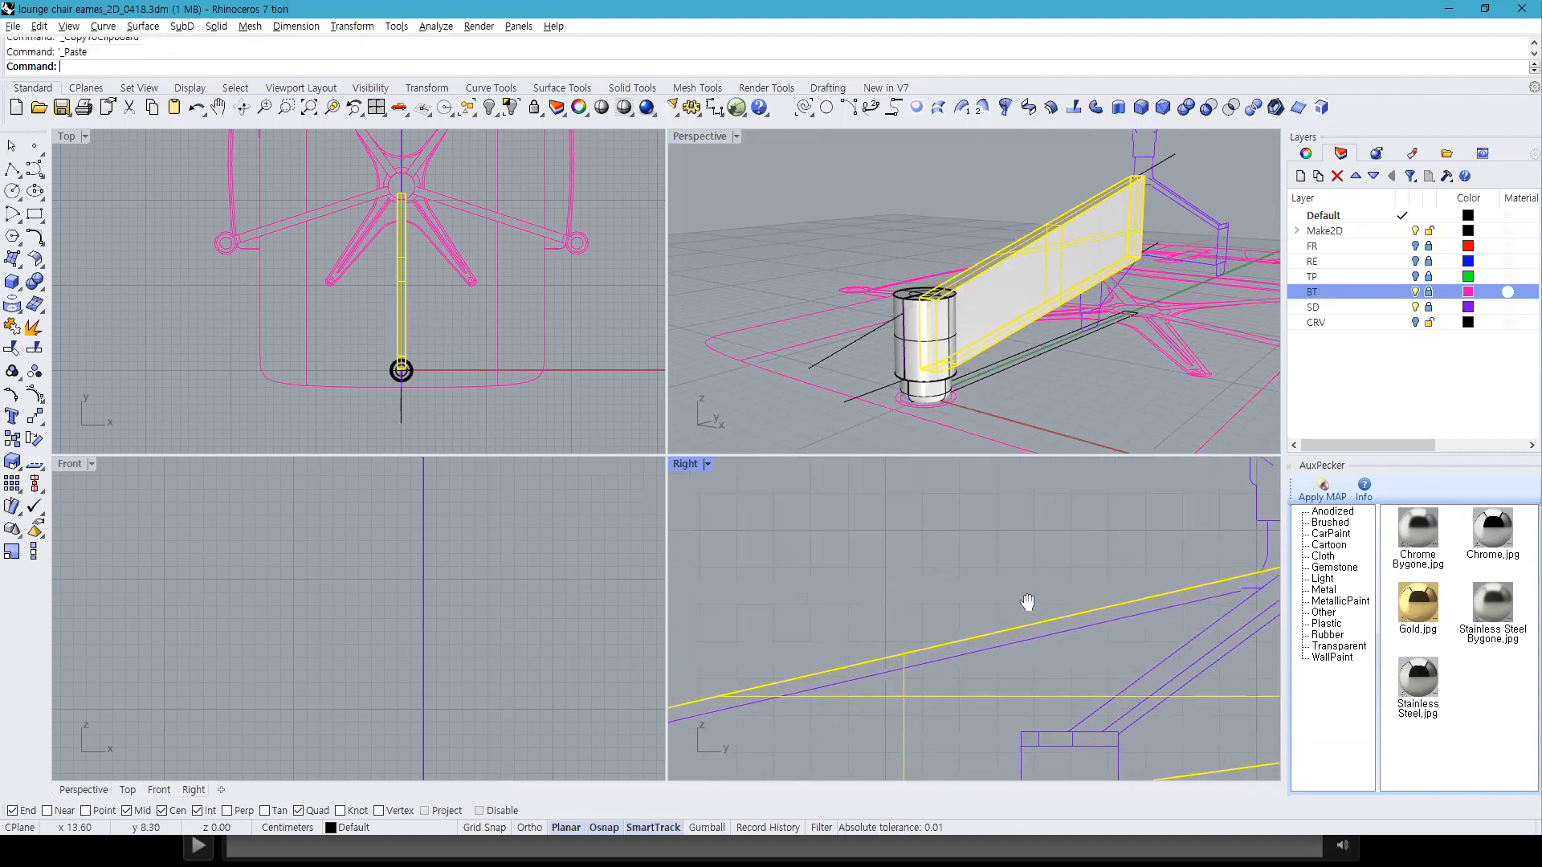
pyautogui.write('m')
pyautogui.press('Return')
pyautogui.click(1012, 501)
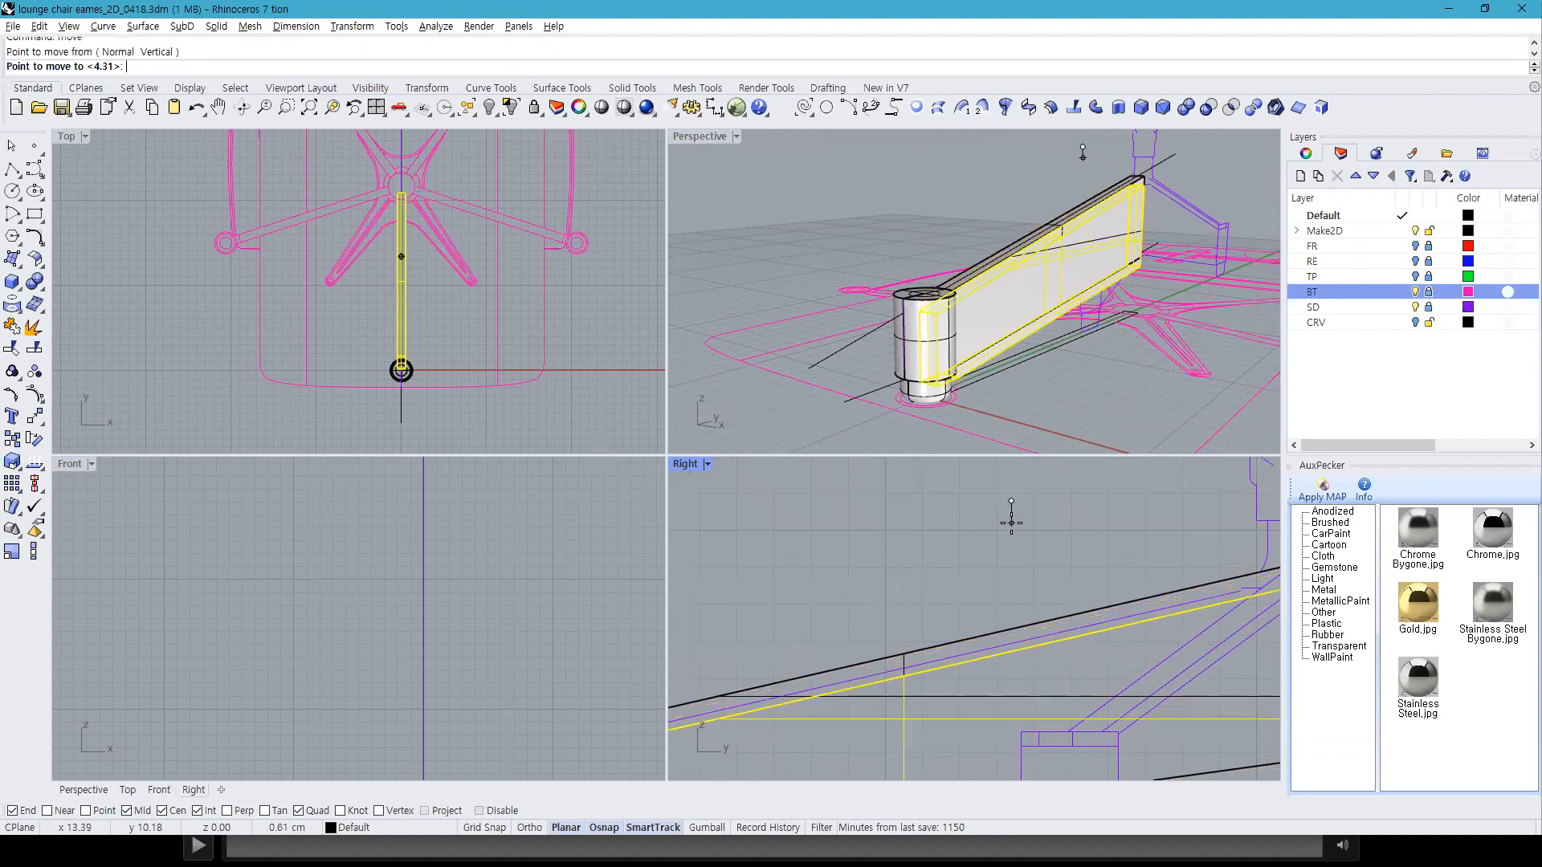
pyautogui.write('.2')
pyautogui.press('Return')
pyautogui.press('F8')
pyautogui.write('.3')
pyautogui.press('Return')
pyautogui.click(1006, 555)
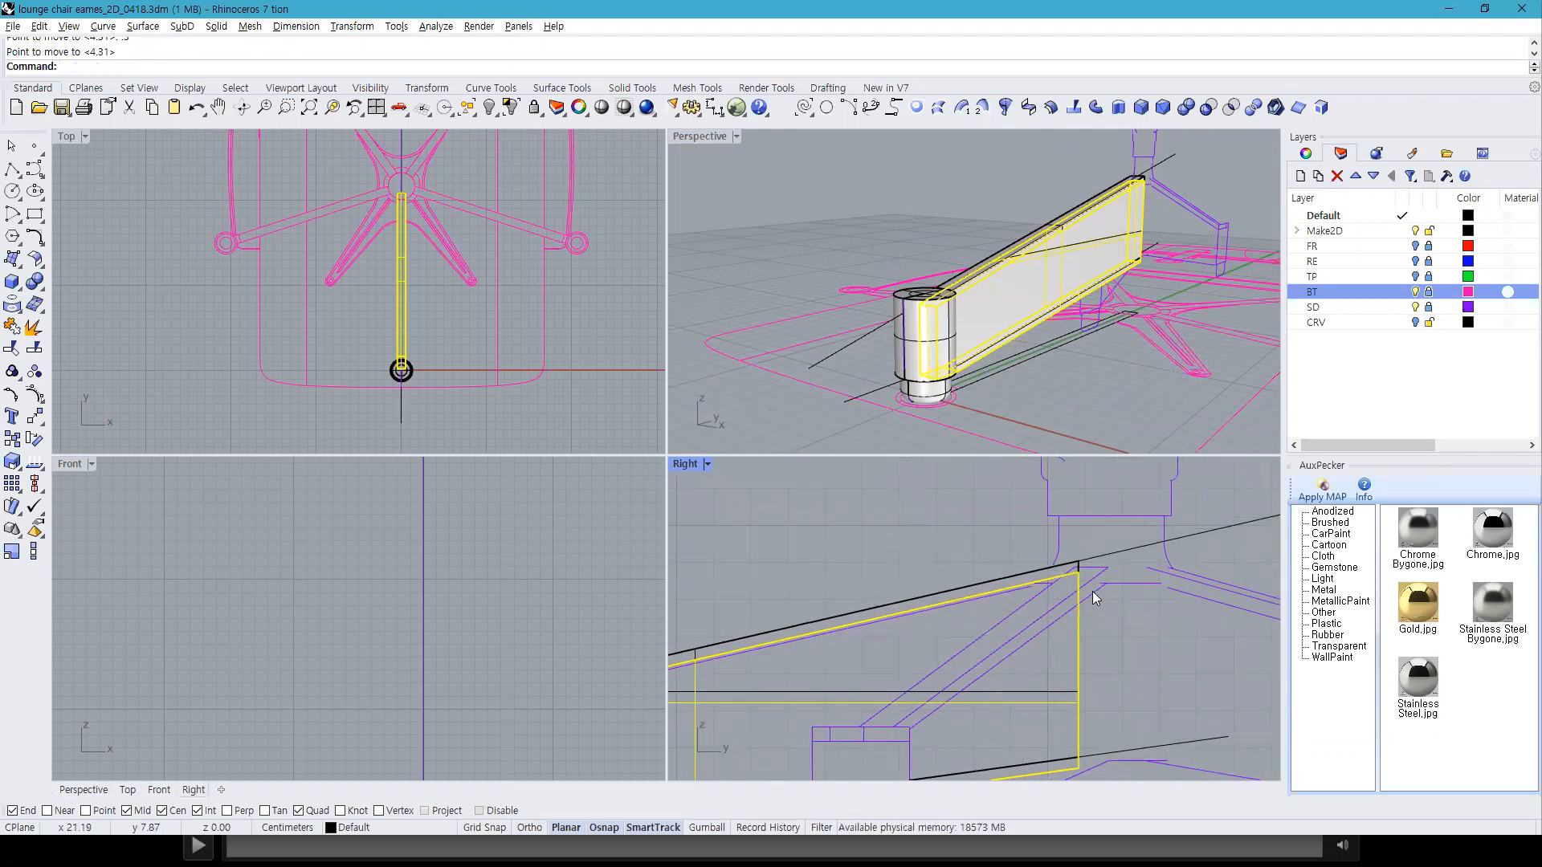
# Step: Move the lowered copy 0.8 cm sideways along positive X in the Top view, overlapping one side of the leg
pyautogui.scroll(5, 374, 342)
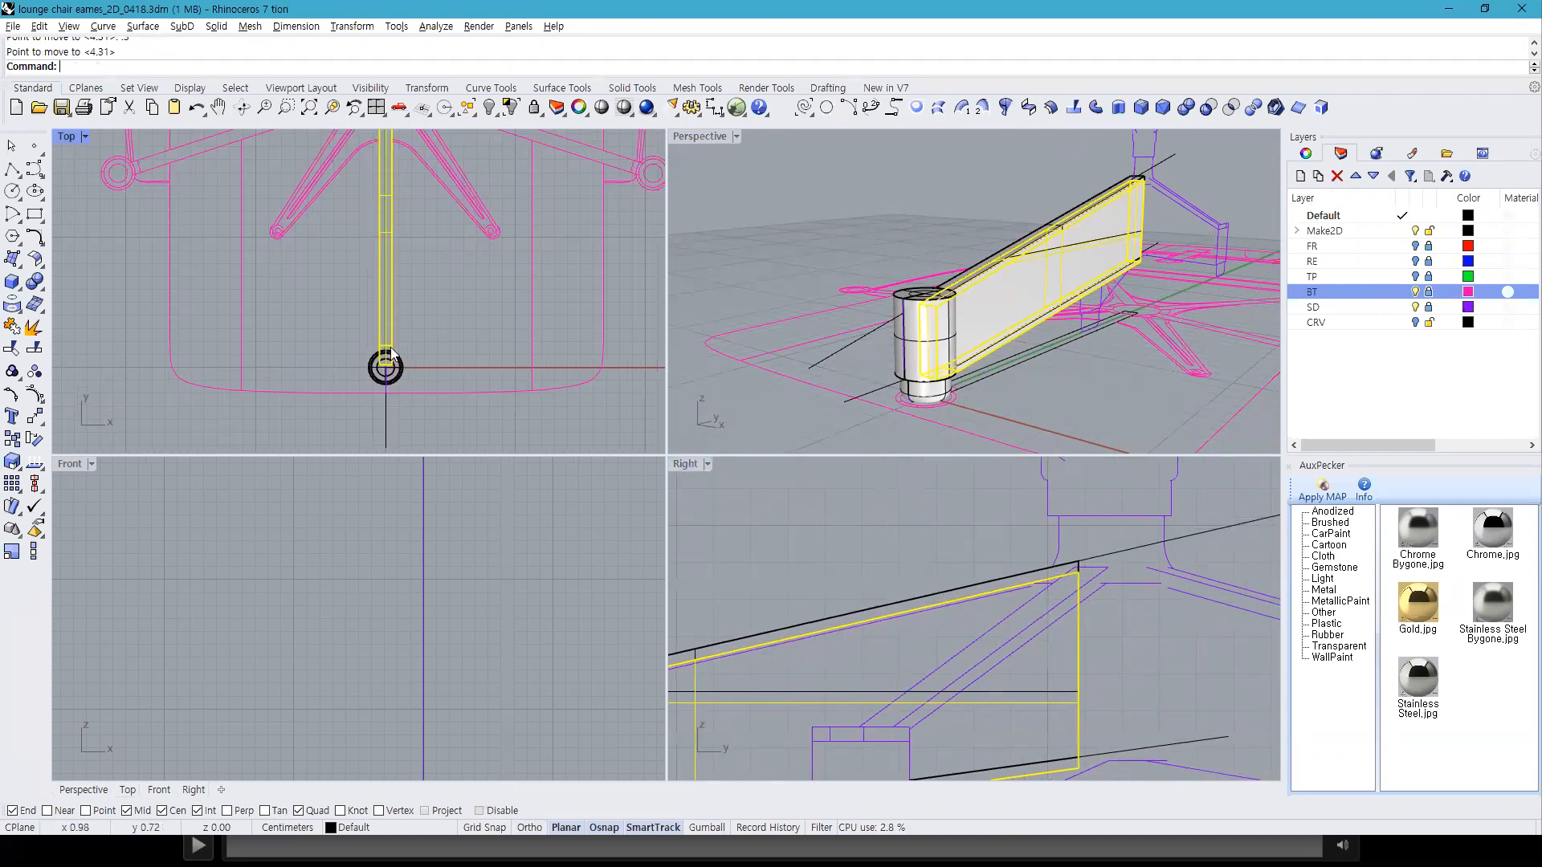
pyautogui.scroll(4, 380, 340)
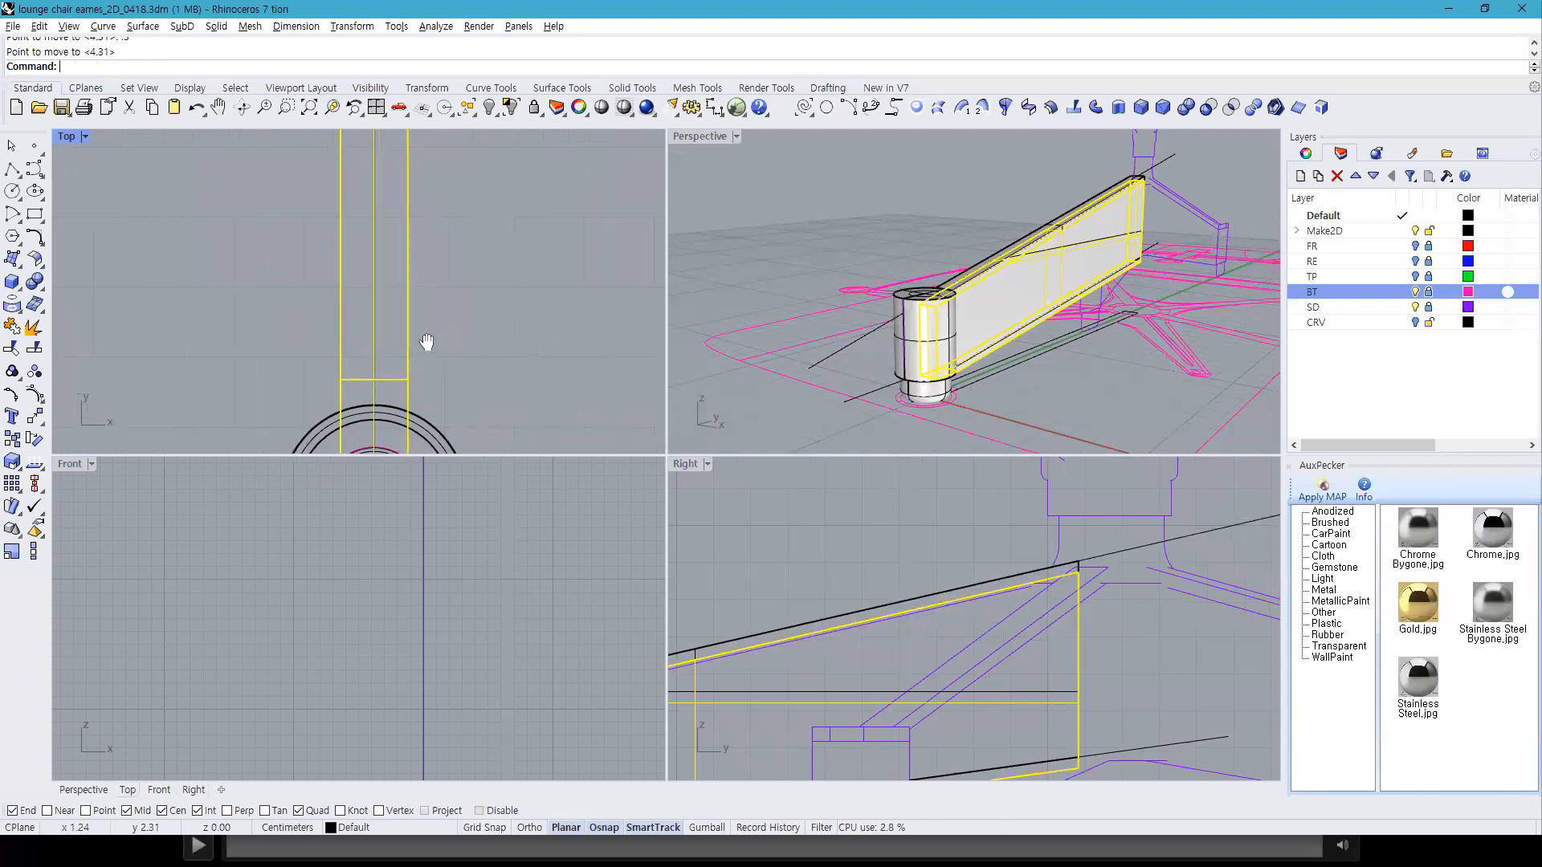
pyautogui.press('Return')
pyautogui.click(448, 326)
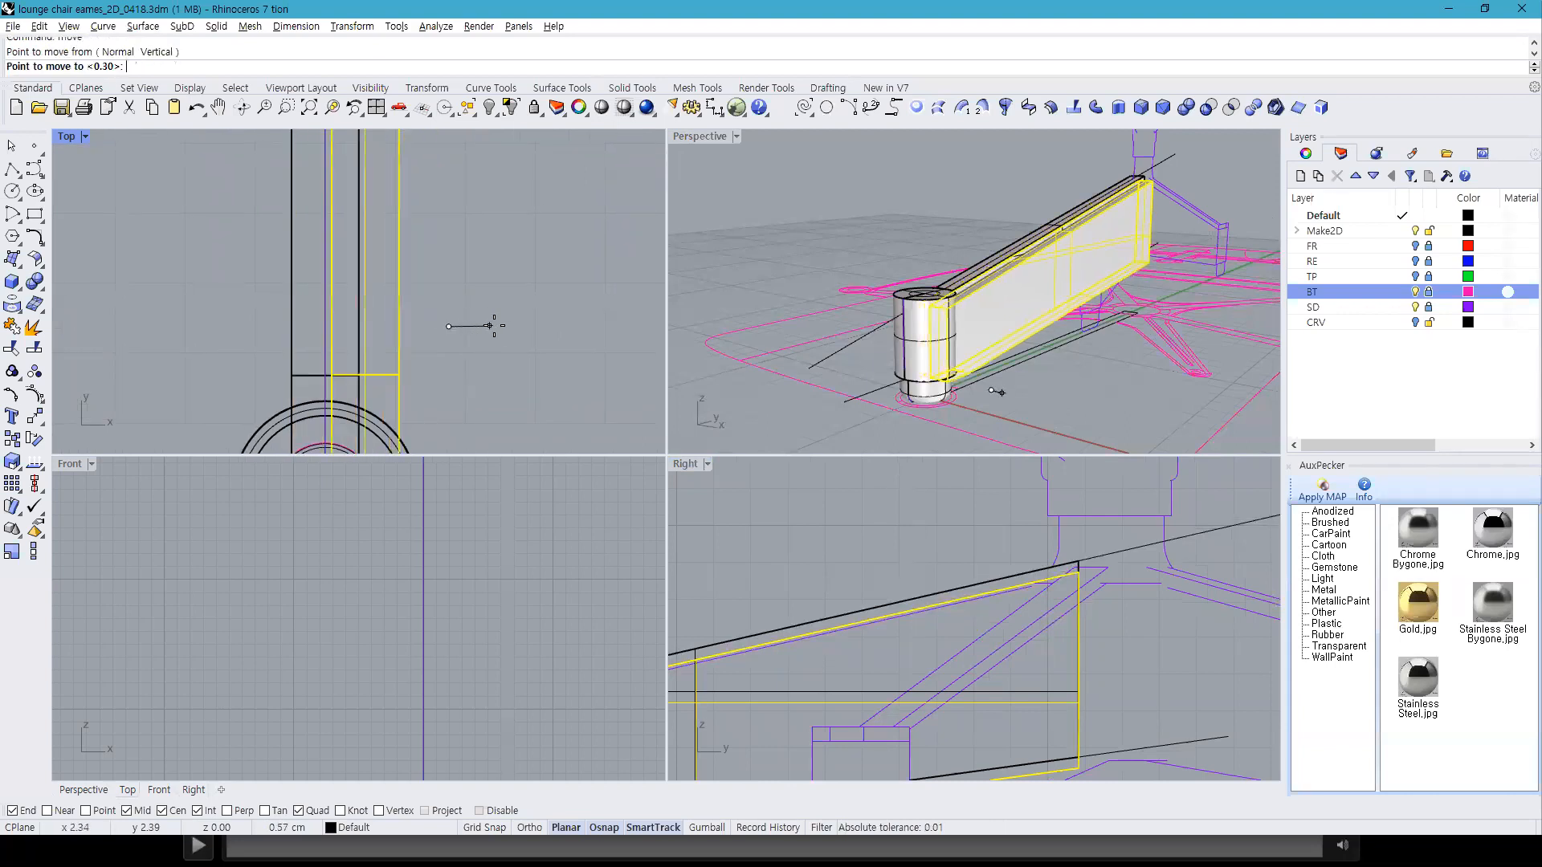
pyautogui.press('F8')
pyautogui.write('.6')
pyautogui.press('Return')
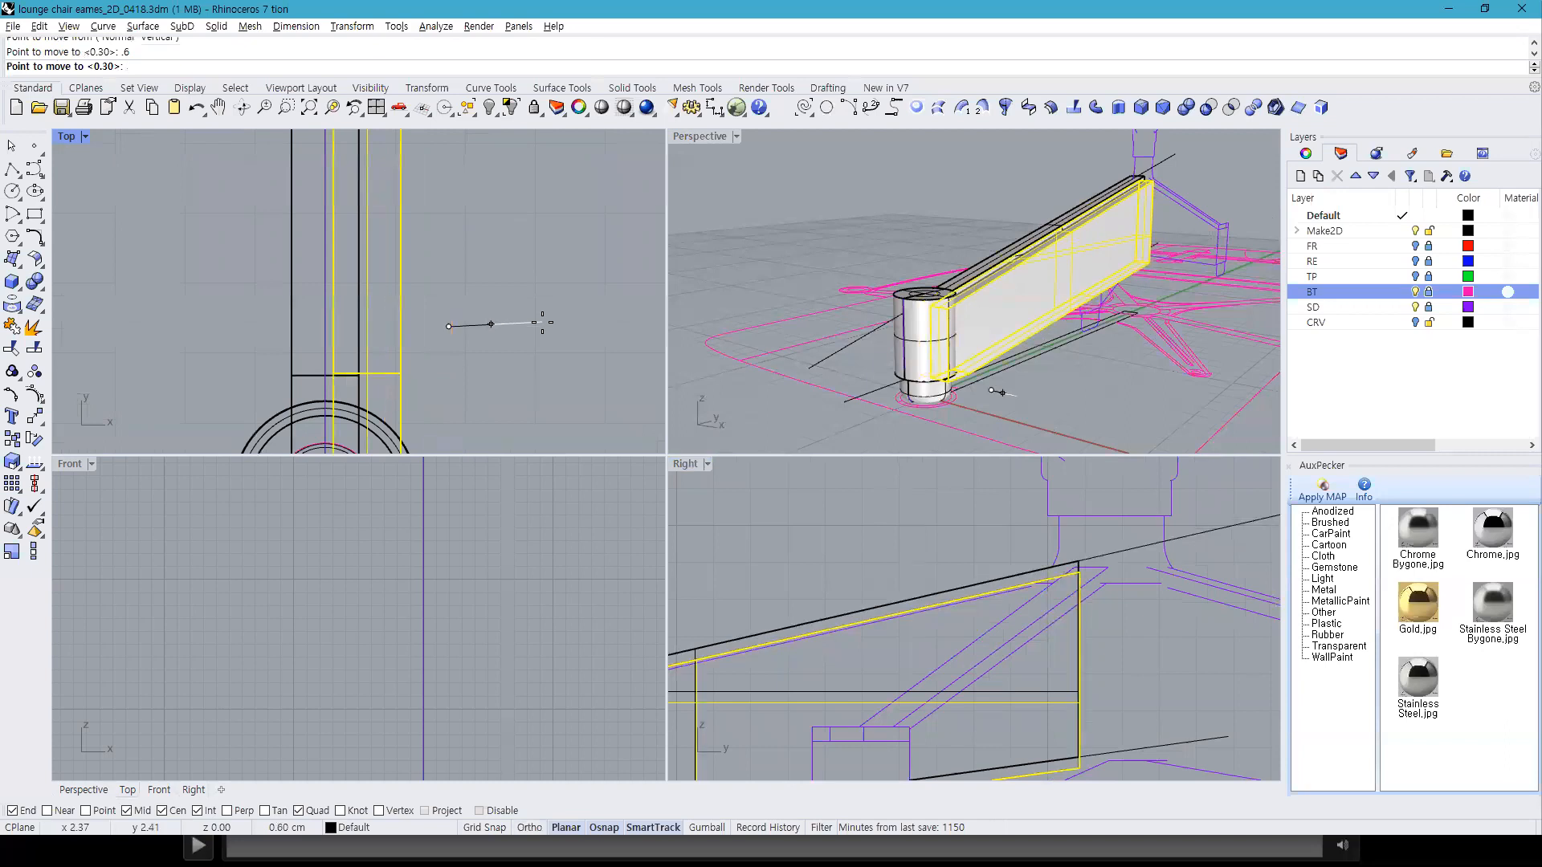
pyautogui.write('.')
pyautogui.press('F8')
pyautogui.write('8')
pyautogui.press('Return')
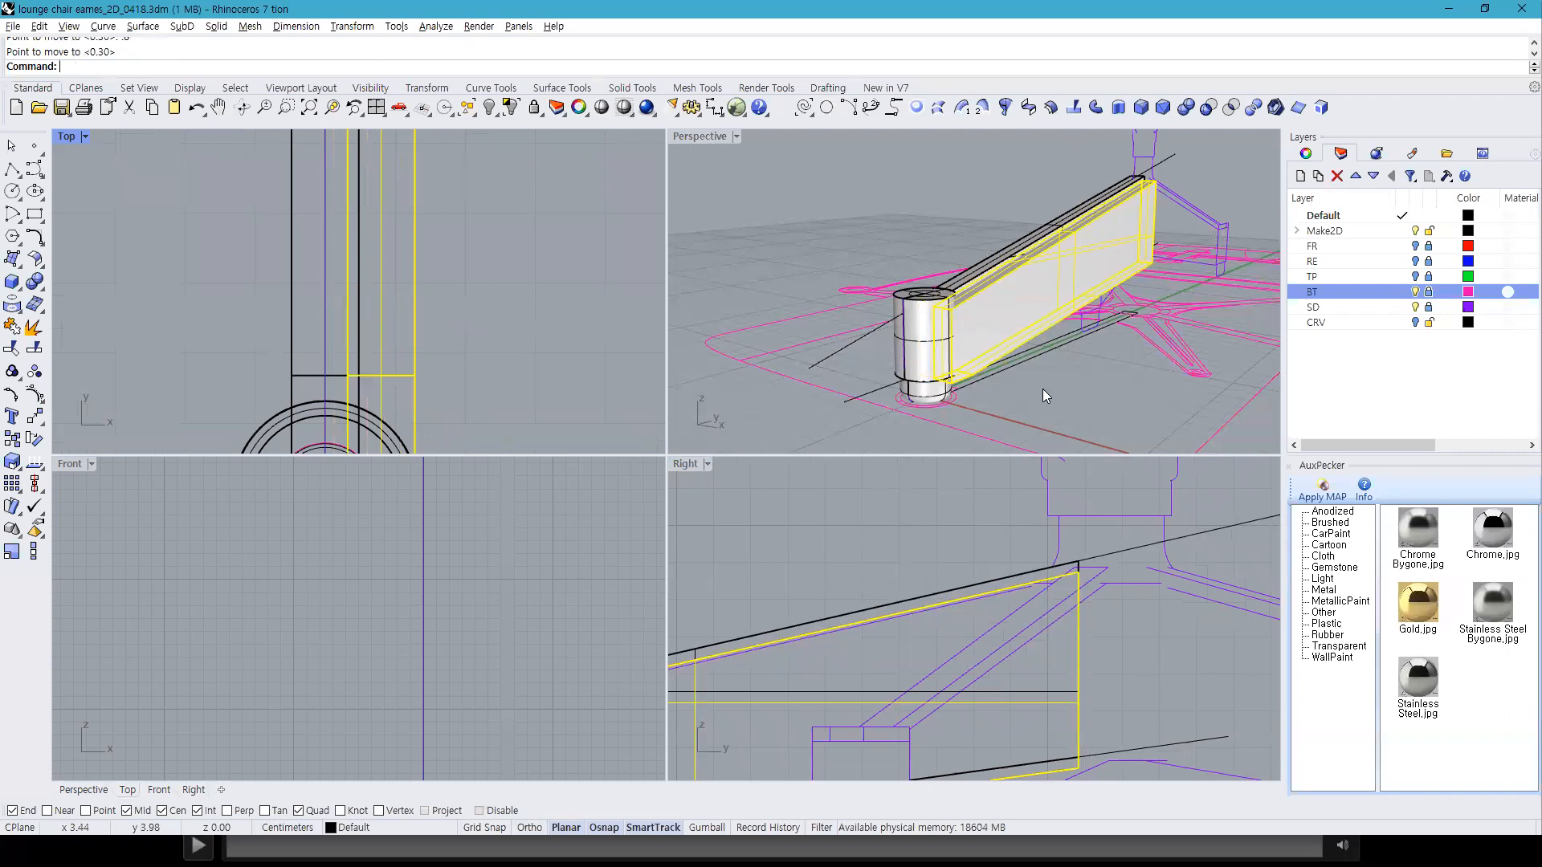
# Step: Mirror the offset copy across the leg's vertical centre line to the opposite side in the Top view
pyautogui.click(1042, 389)
pyautogui.click(997, 326)
pyautogui.moveTo(367, 351); pyautogui.dragTo(468, 219, button='right')
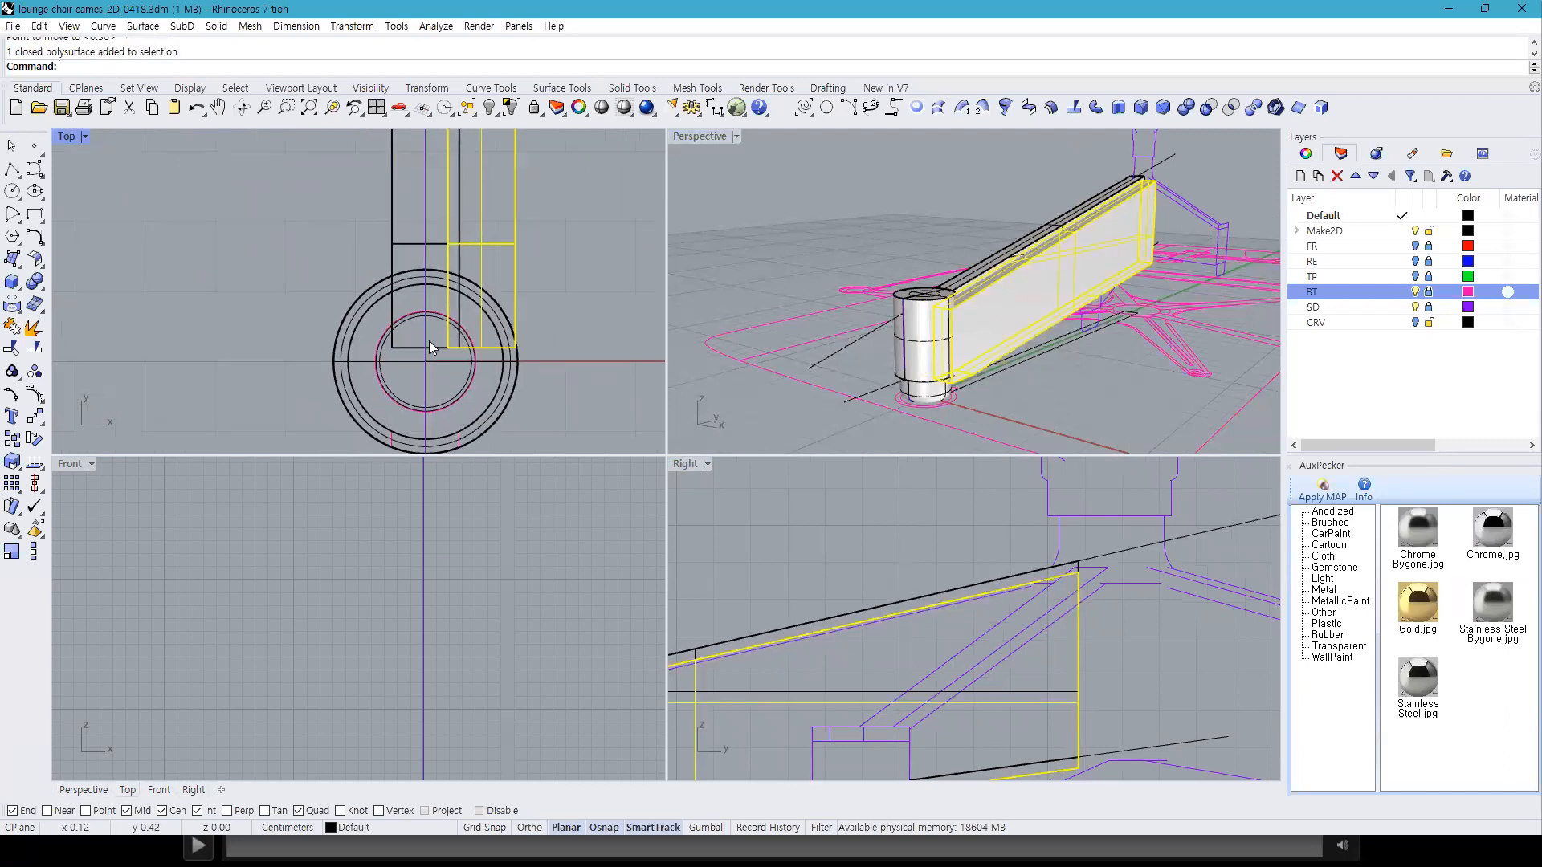
pyautogui.moveTo(432, 349); pyautogui.dragTo(448, 270, button='right')
pyautogui.write('mirror')
pyautogui.press('Return')
pyautogui.press('F8')
pyautogui.click(445, 381)
pyautogui.click(446, 420)
pyautogui.click(865, 368)
# Step: Try to subtract the offset side copy from the leg with Boolean Difference in an enlarged Perspective view
pyautogui.moveTo(866, 368); pyautogui.dragTo(706, 142, button='right')
pyautogui.doubleClick(703, 138)
pyautogui.scroll(3, 731, 548)
pyautogui.click(737, 477)
pyautogui.moveTo(632, 433); pyautogui.dragTo(798, 432)
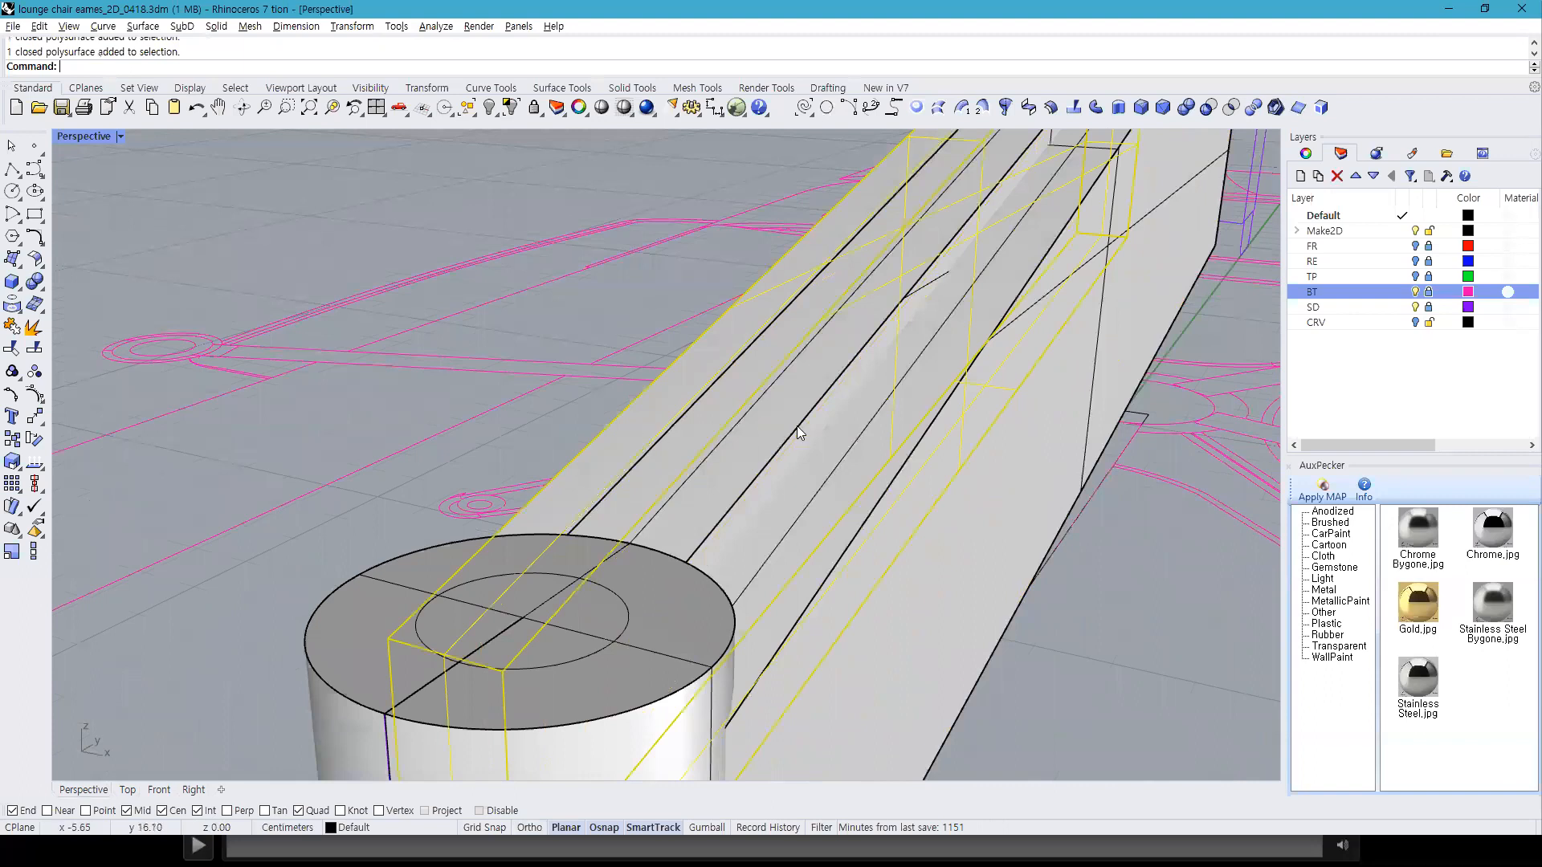
pyautogui.press('Escape')
pyautogui.click(1208, 107)
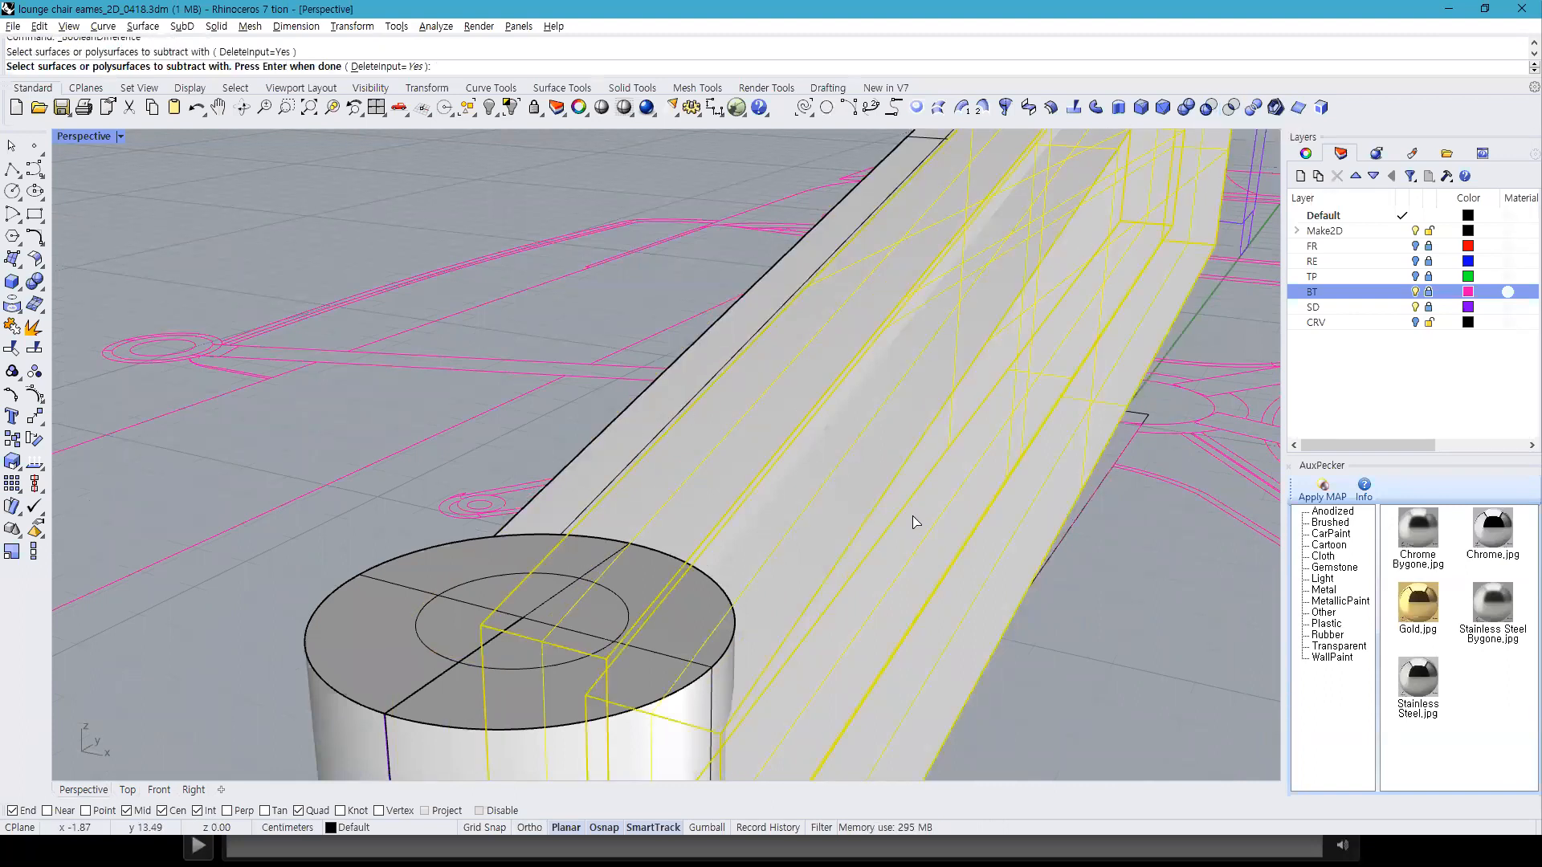
pyautogui.press('Return')
# Step: Check the overlapping solids in Ghosted display, return to Shaded, and subtract one side copy from the leg
pyautogui.click(90, 144)
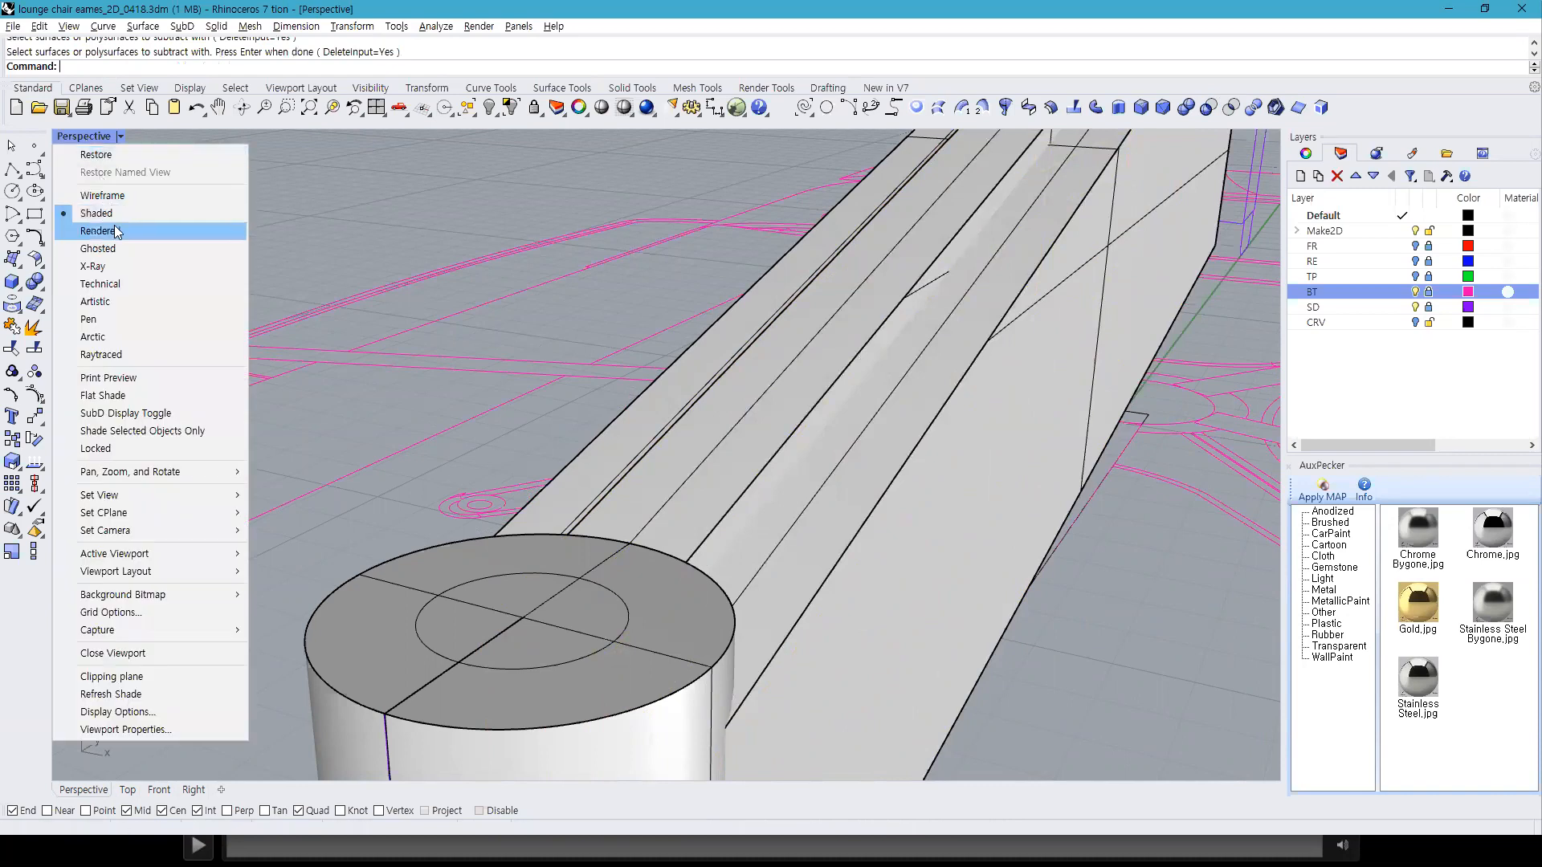
pyautogui.click(105, 249)
pyautogui.moveTo(635, 359); pyautogui.dragTo(713, 257, button='right')
pyautogui.click(840, 382)
pyautogui.moveTo(700, 350); pyautogui.dragTo(492, 218, button='right')
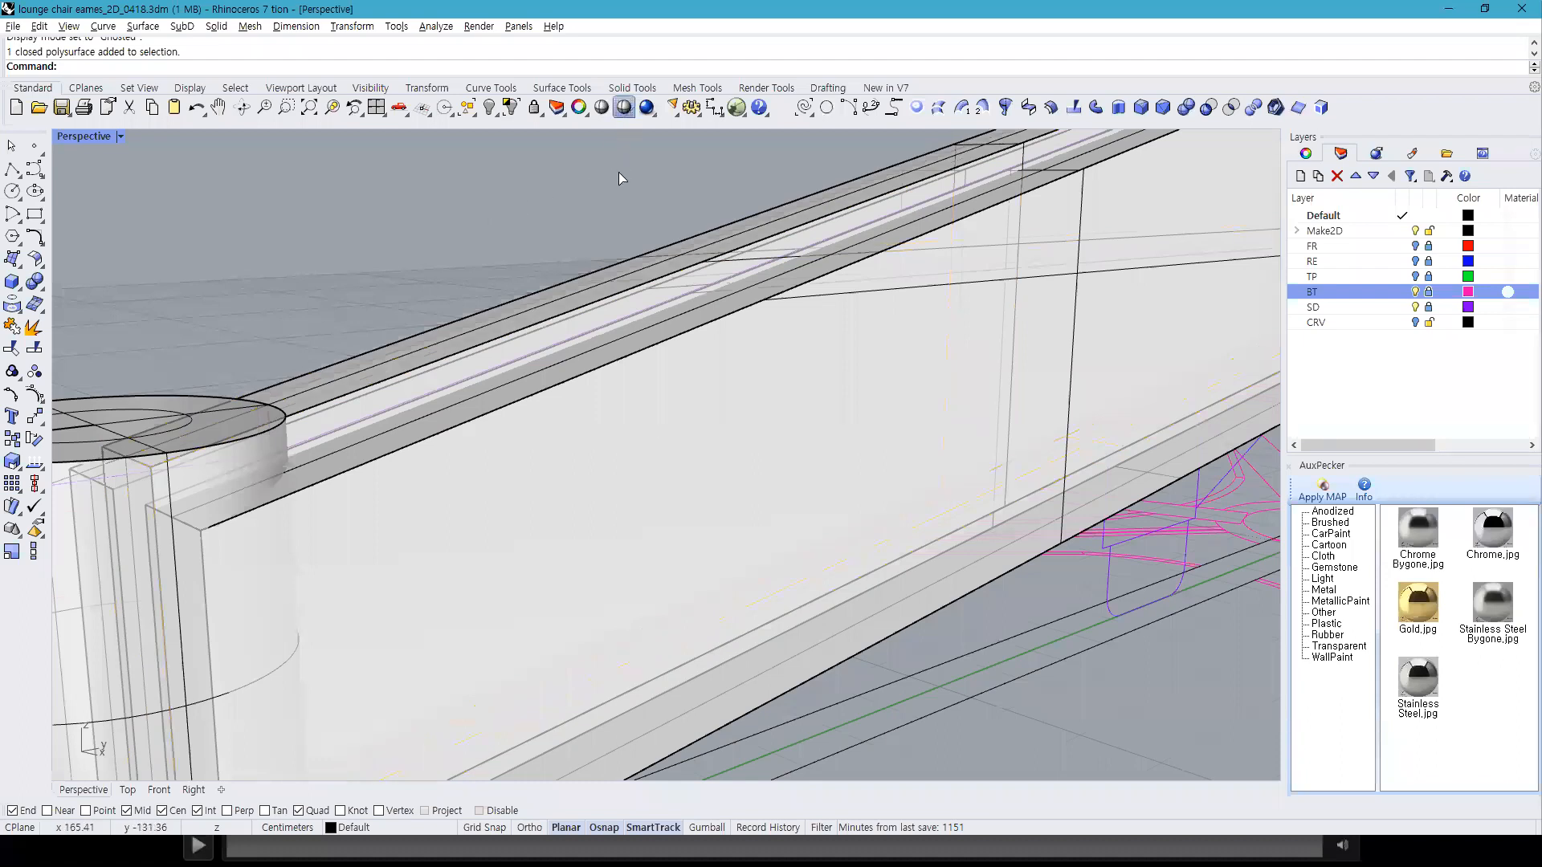
pyautogui.click(624, 106)
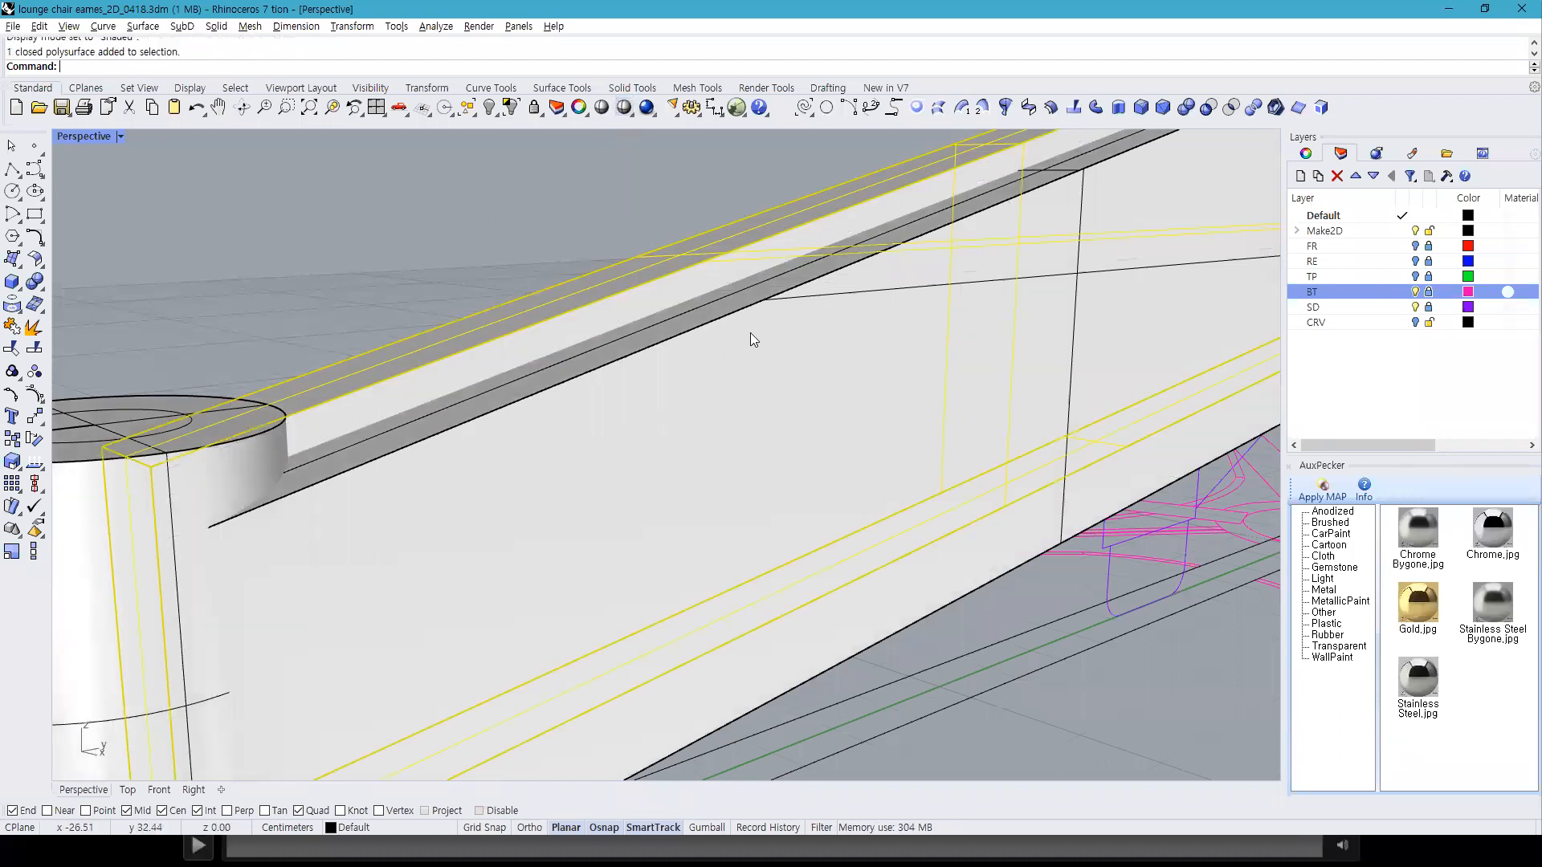
pyautogui.click(1207, 107)
pyautogui.click(819, 385)
pyautogui.press('Return')
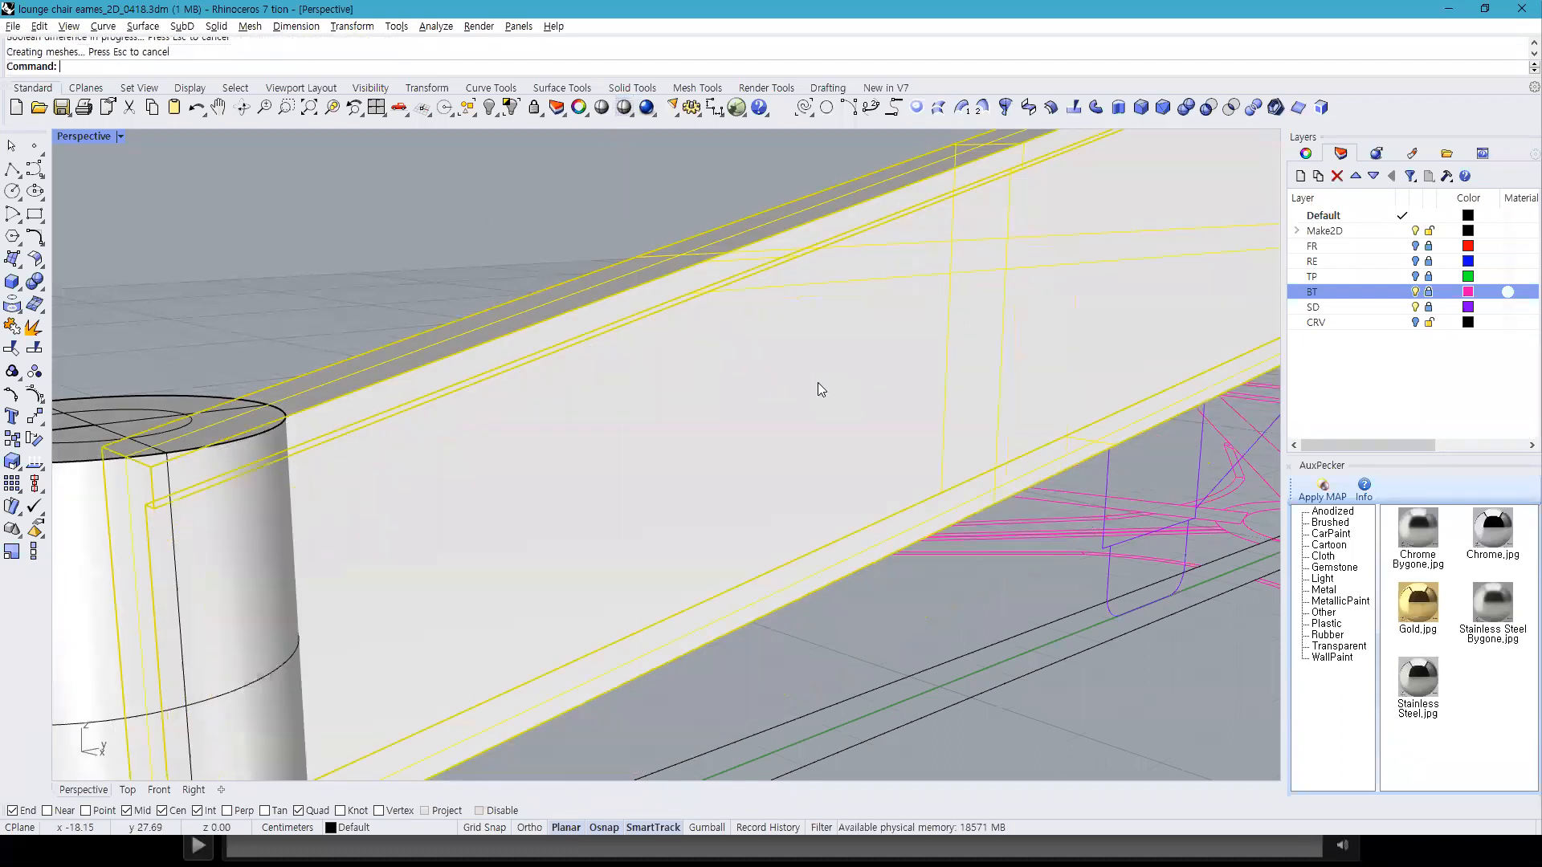
# Step: Subtract the mirrored copy from the leg's other side to complete its T-shaped section
pyautogui.moveTo(519, 274); pyautogui.dragTo(218, 379, button='right')
pyautogui.moveTo(359, 369); pyautogui.dragTo(293, 406, button='right')
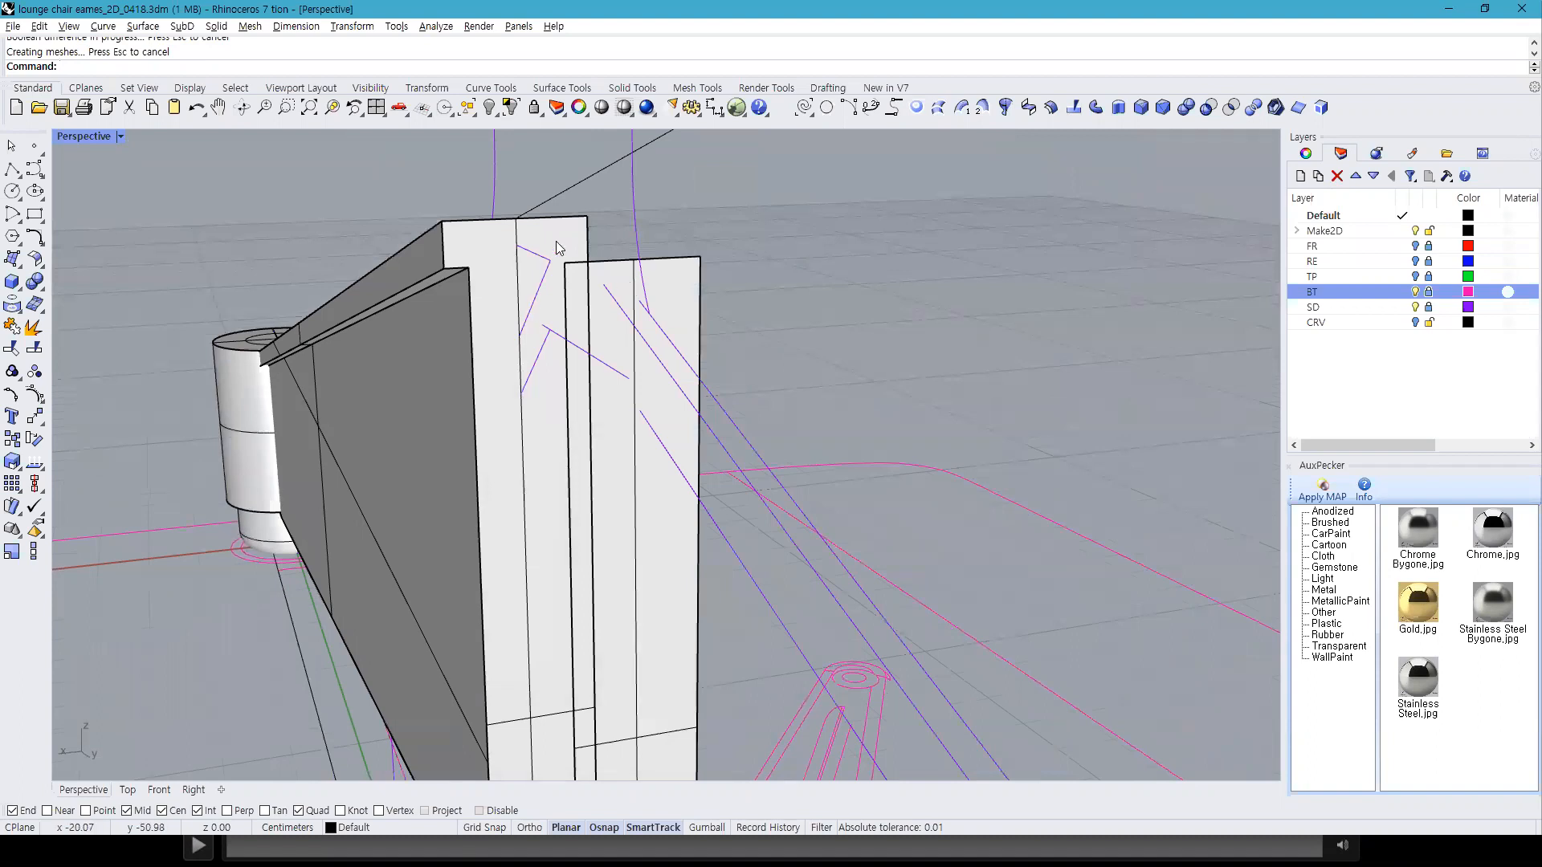
pyautogui.click(558, 249)
pyautogui.click(1207, 106)
pyautogui.press('Return')
# Step: Boolean-union the recessed leg with its cylindrical foot
pyautogui.moveTo(801, 270); pyautogui.dragTo(1140, 387, button='right')
pyautogui.click(1111, 390)
pyautogui.keyDown('shift'); pyautogui.click(1215, 427); pyautogui.keyUp('shift')
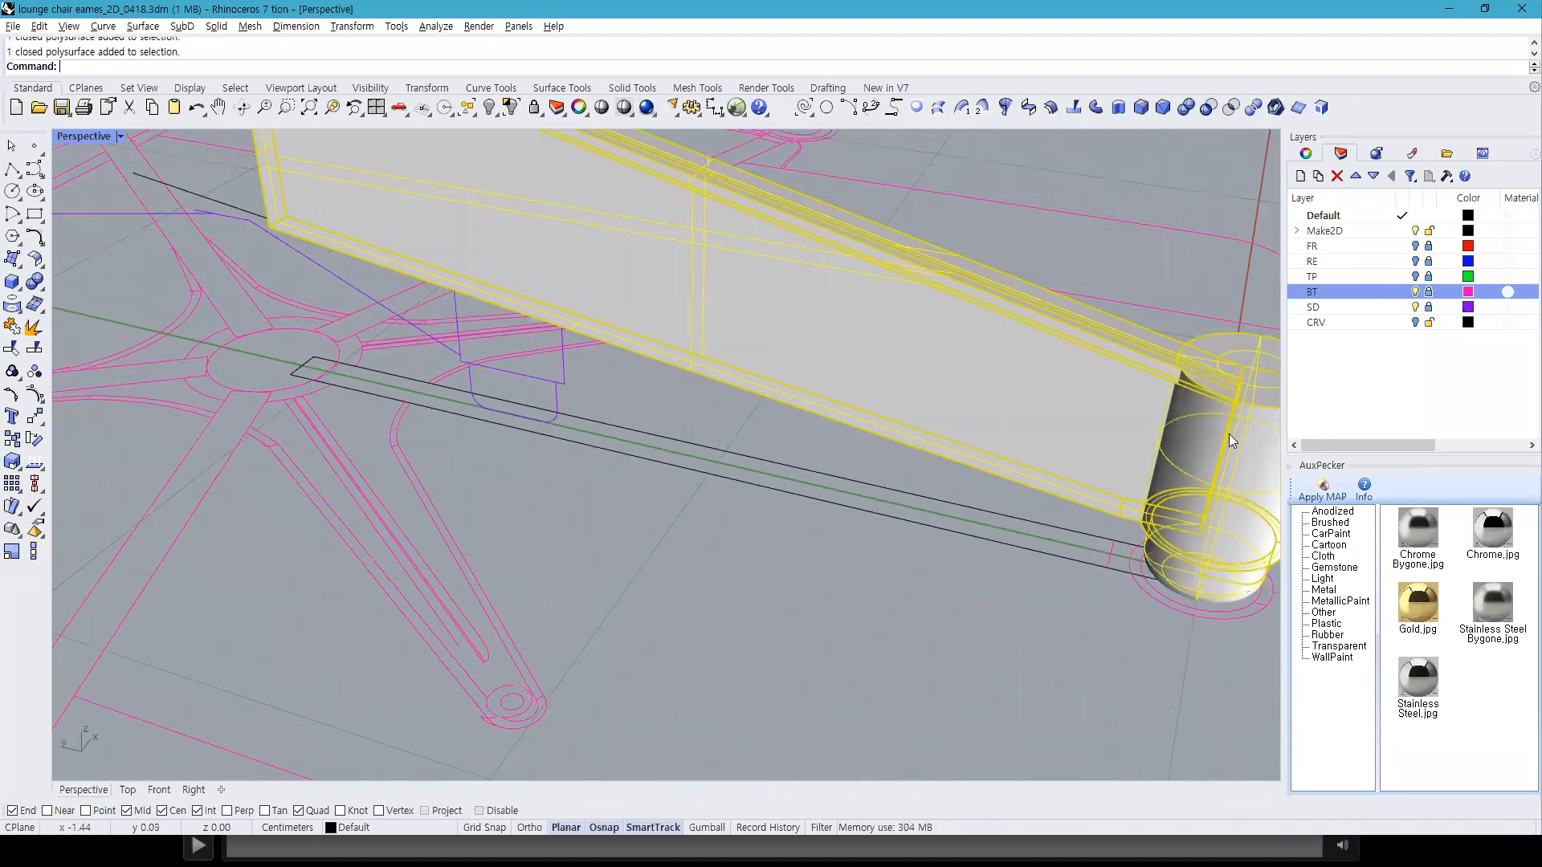
pyautogui.click(1185, 108)
pyautogui.scroll(-3, 1051, 399)
# Step: Examine the finished leg in Perspective and compare it with the base plan in an enlarged Top view
pyautogui.click(1023, 516)
pyautogui.moveTo(1022, 516); pyautogui.dragTo(840, 464, button='right')
pyautogui.click(840, 464)
pyautogui.click(846, 437)
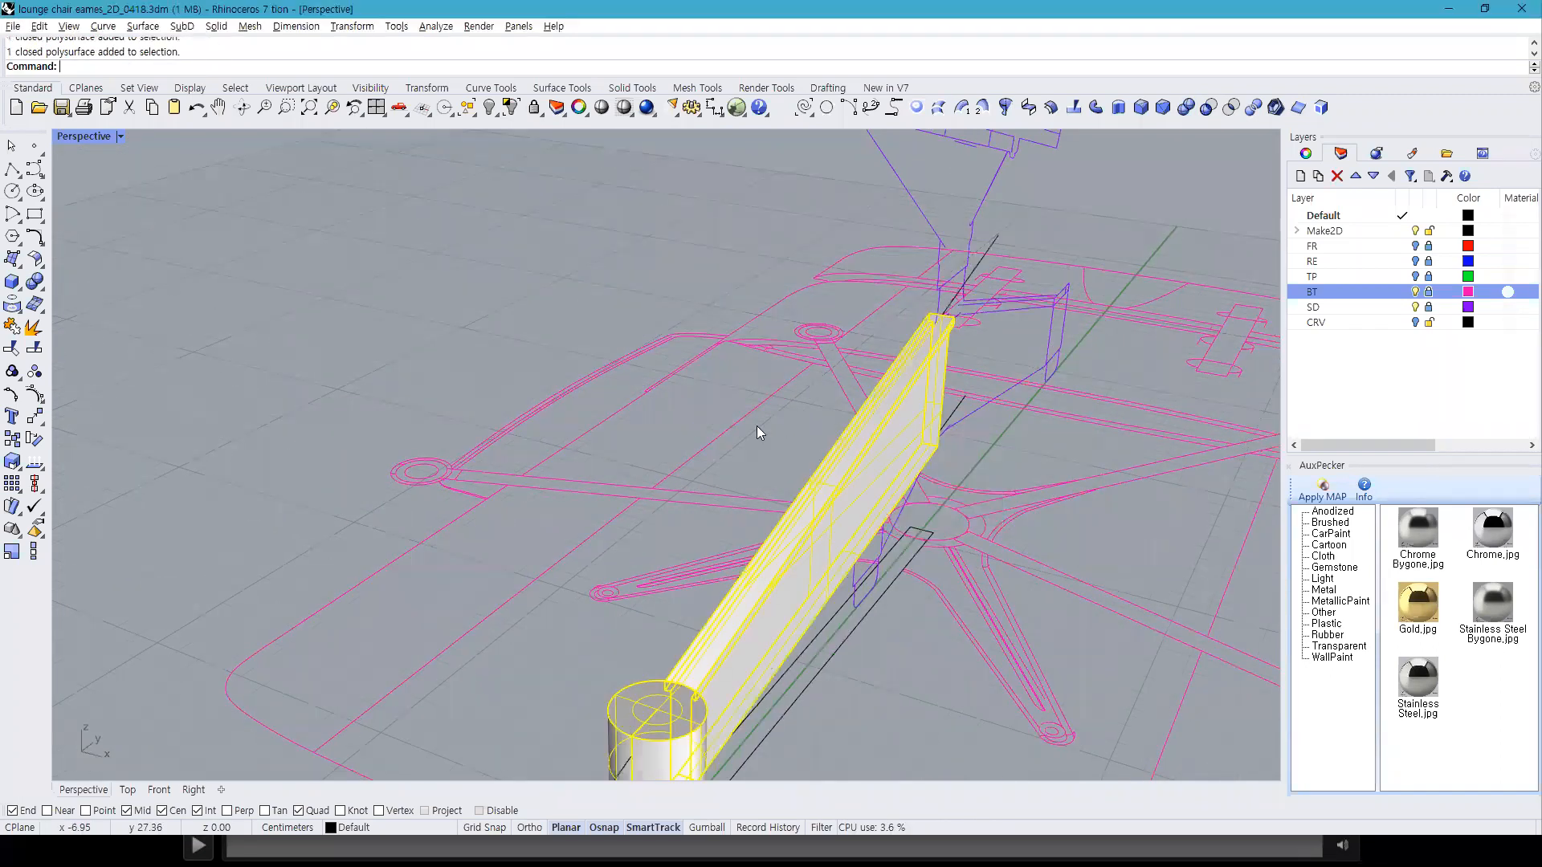
pyautogui.click(376, 108)
pyautogui.scroll(-10, 525, 335)
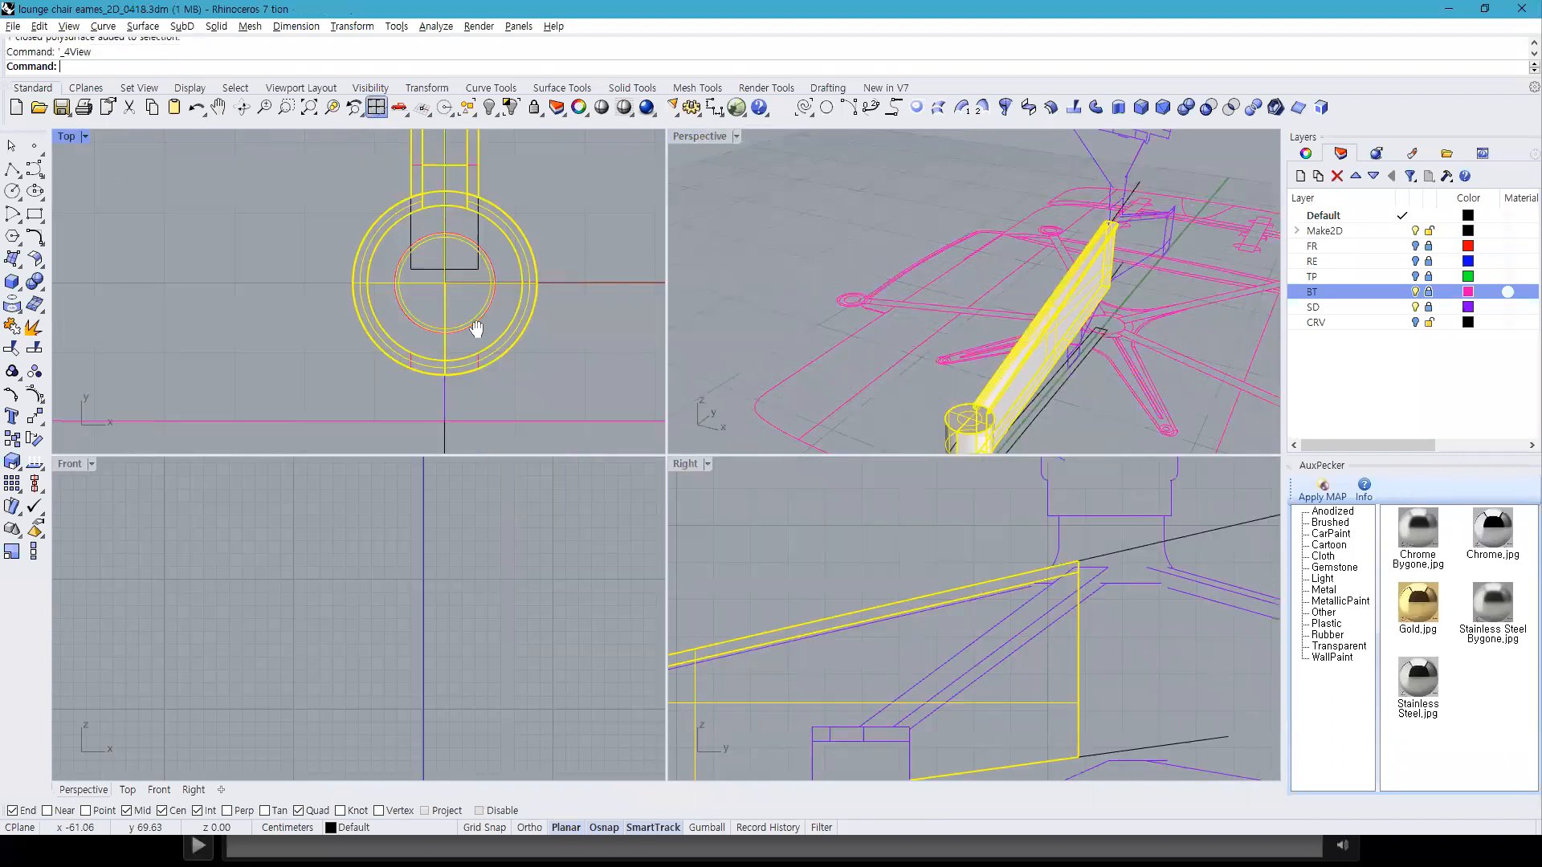
pyautogui.moveTo(517, 221); pyautogui.dragTo(452, 318, button='right')
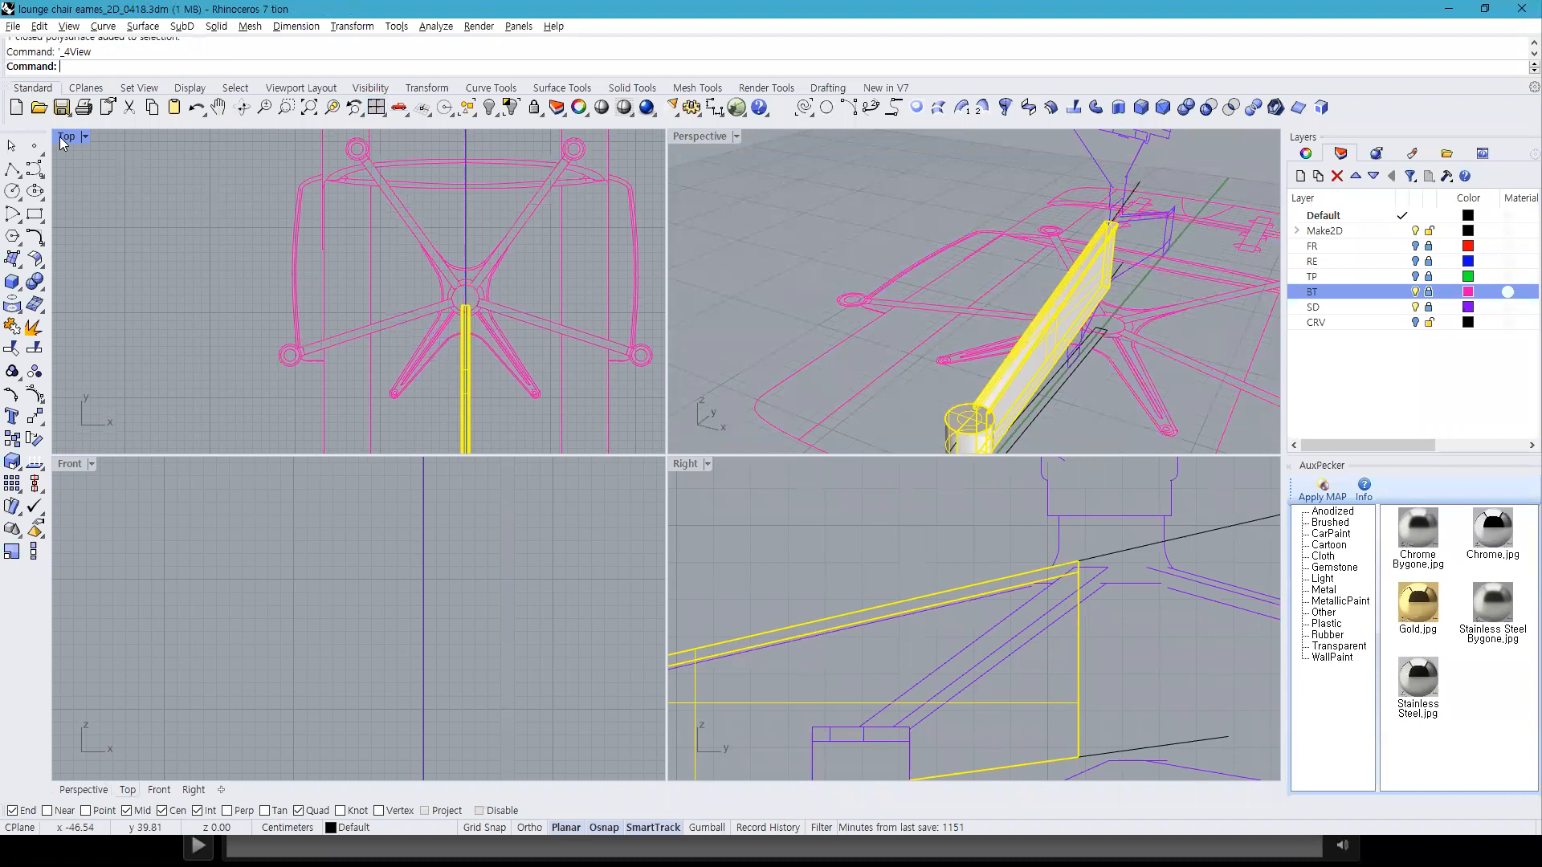
pyautogui.doubleClick(64, 137)
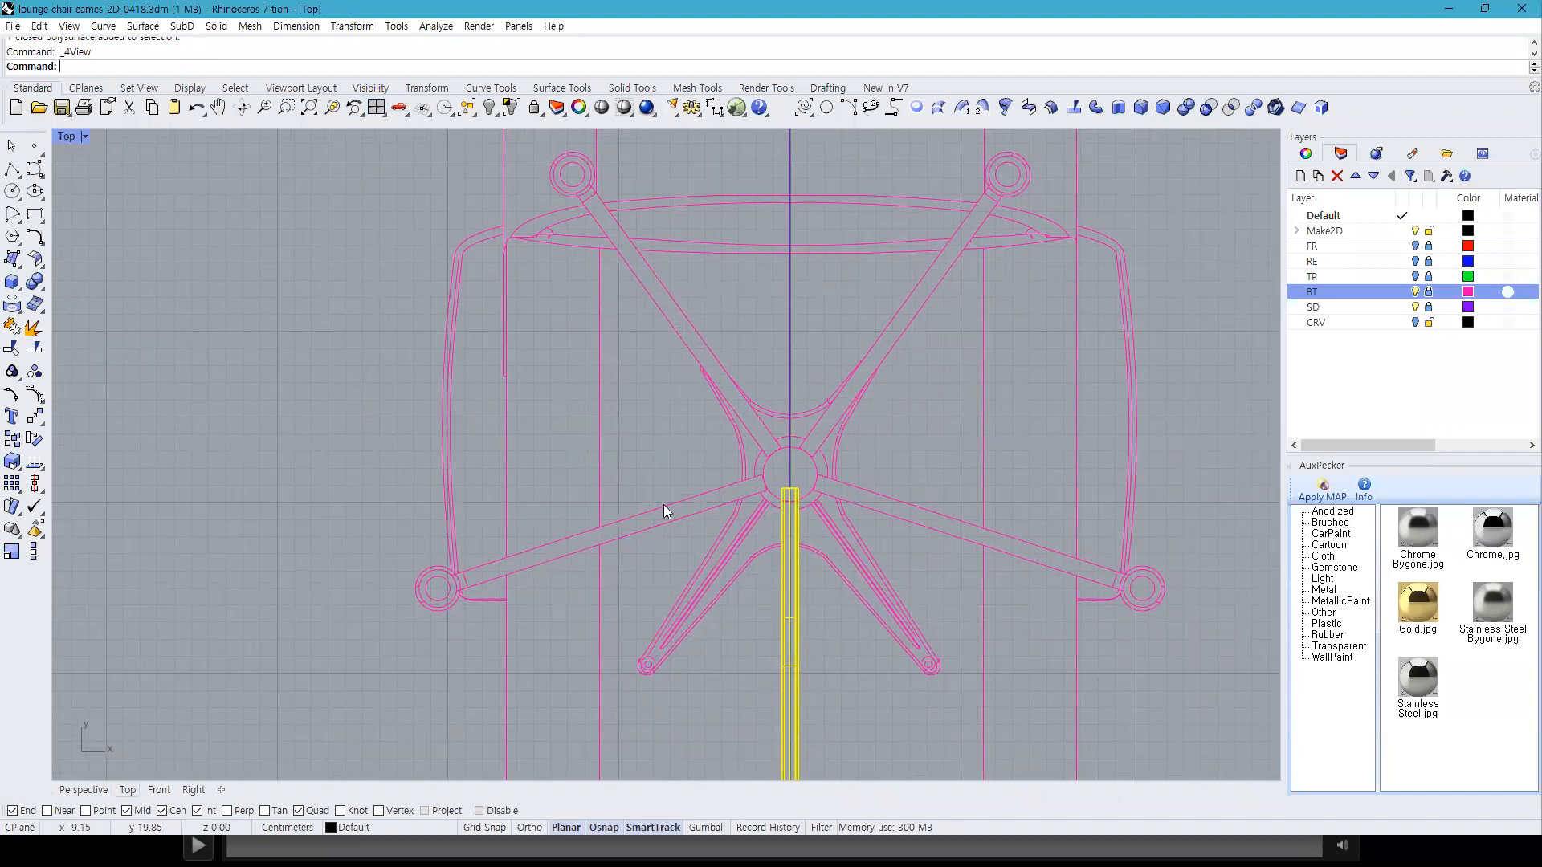
pyautogui.scroll(3, 786, 490)
pyautogui.scroll(-2, 803, 474)
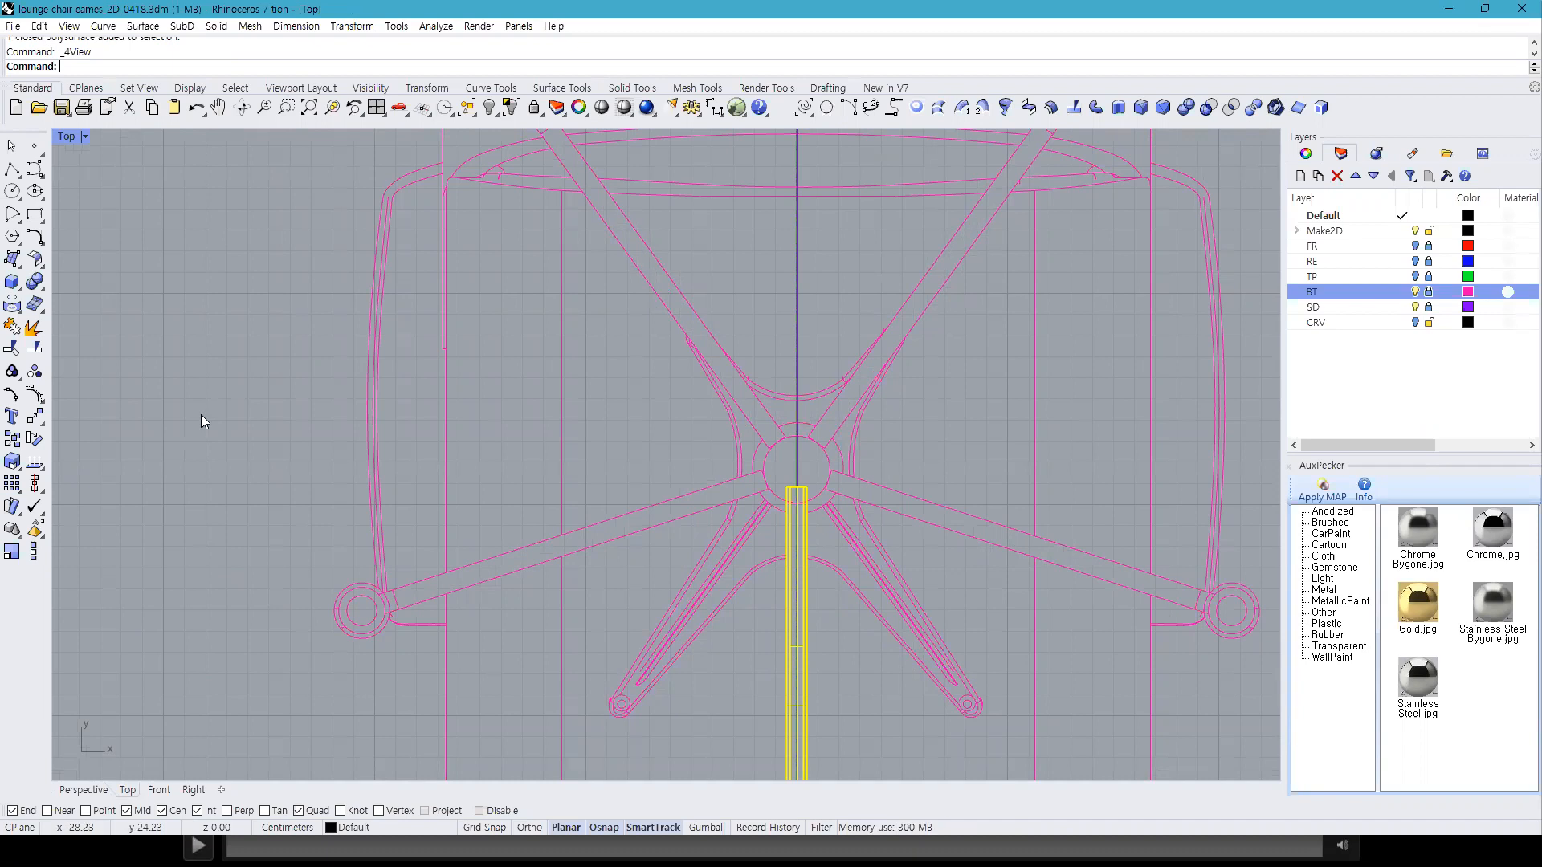
# Step: Start a Polar Array of the selected leg with its centre at the centre of the plan's hub circle
pyautogui.click(352, 26)
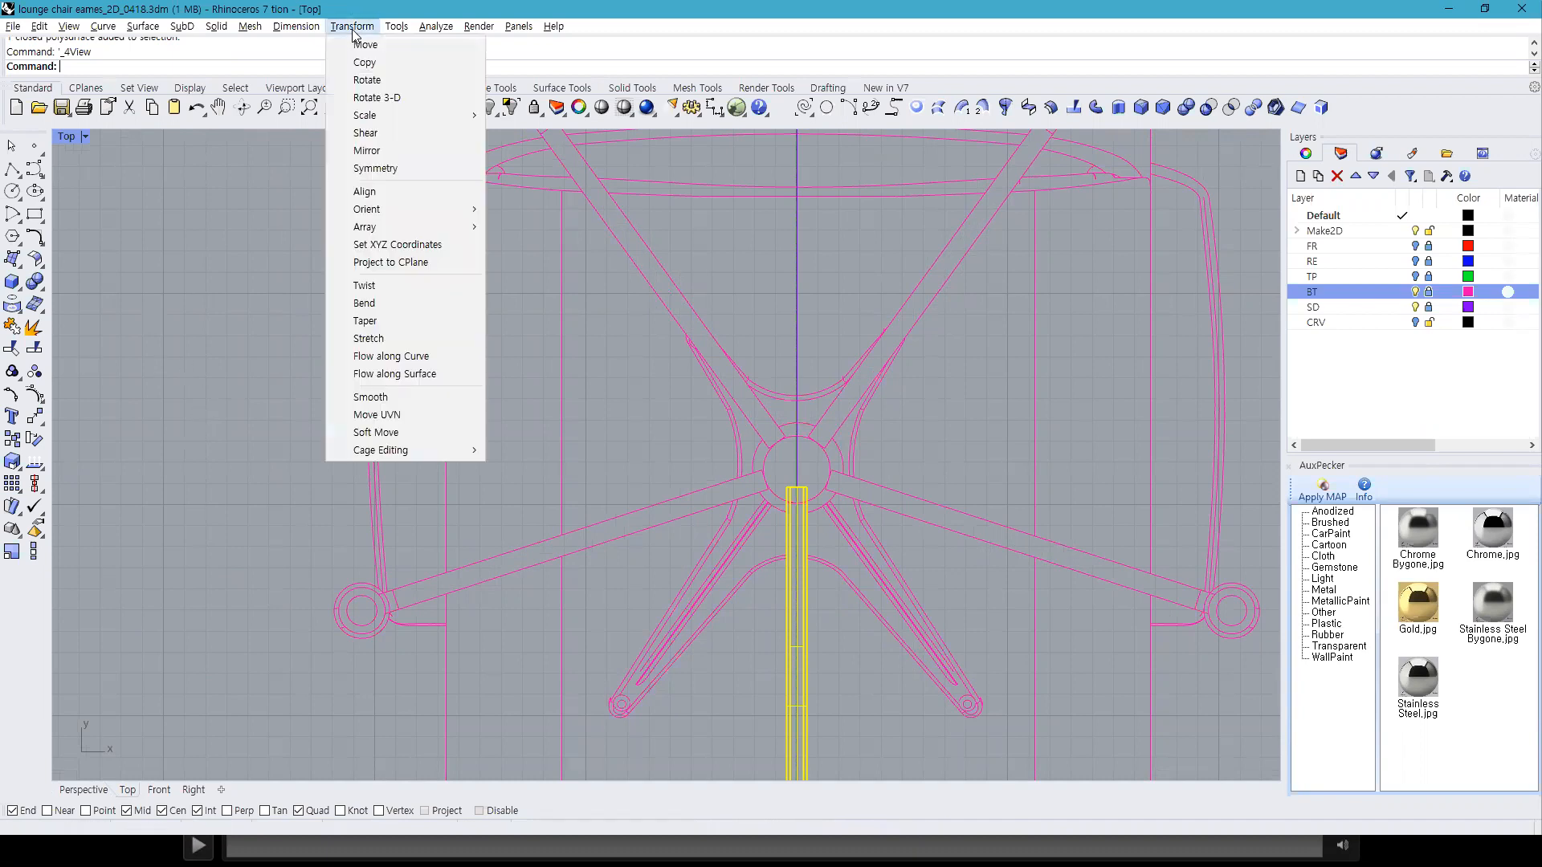
pyautogui.moveTo(360, 233)
pyautogui.click(36, 485)
pyautogui.click(35, 486)
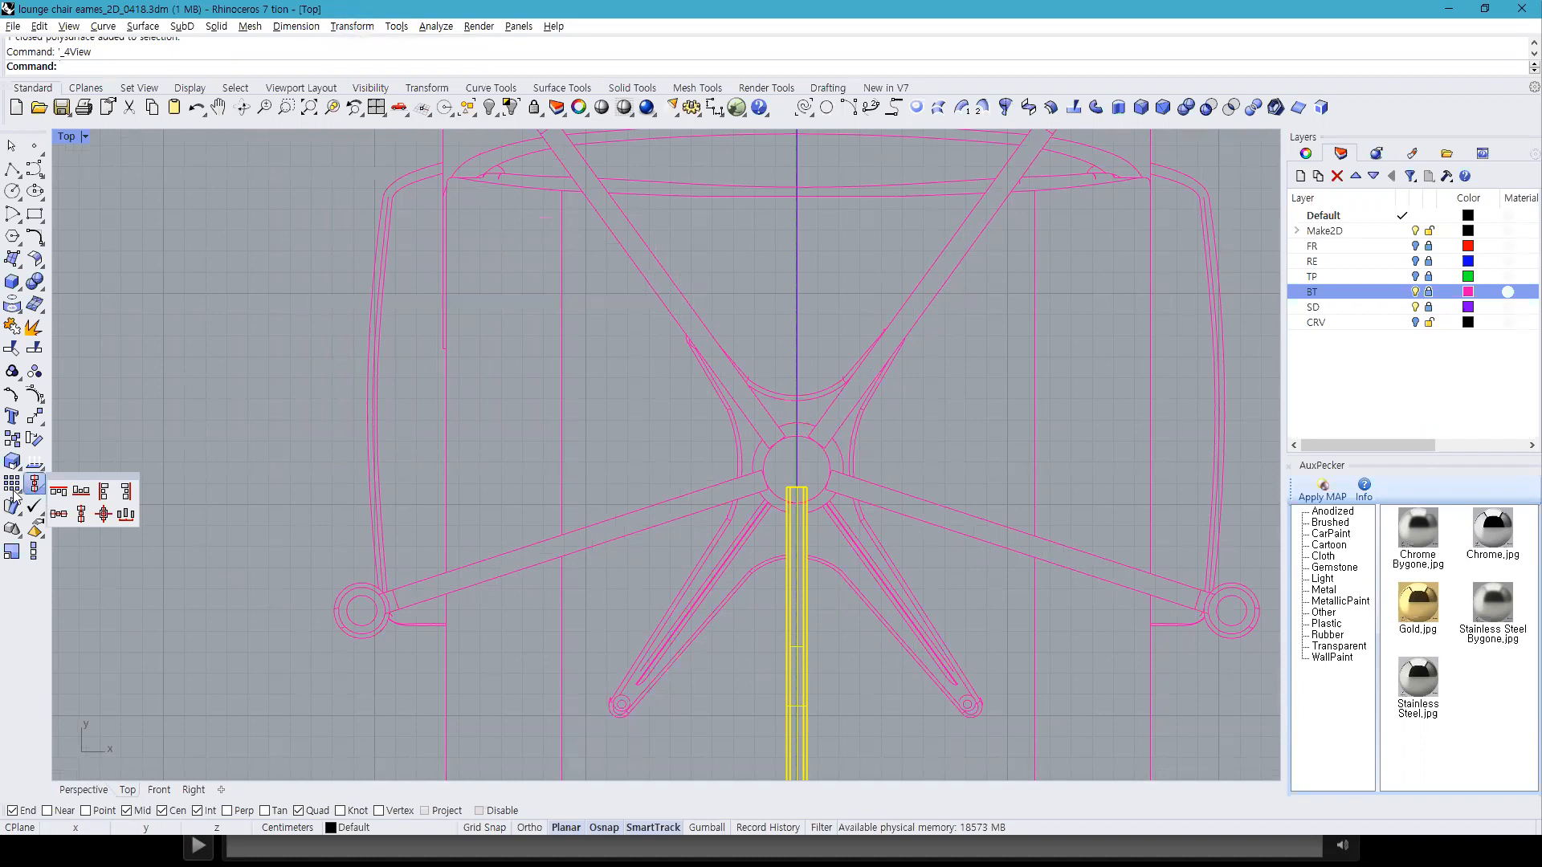
pyautogui.click(14, 492)
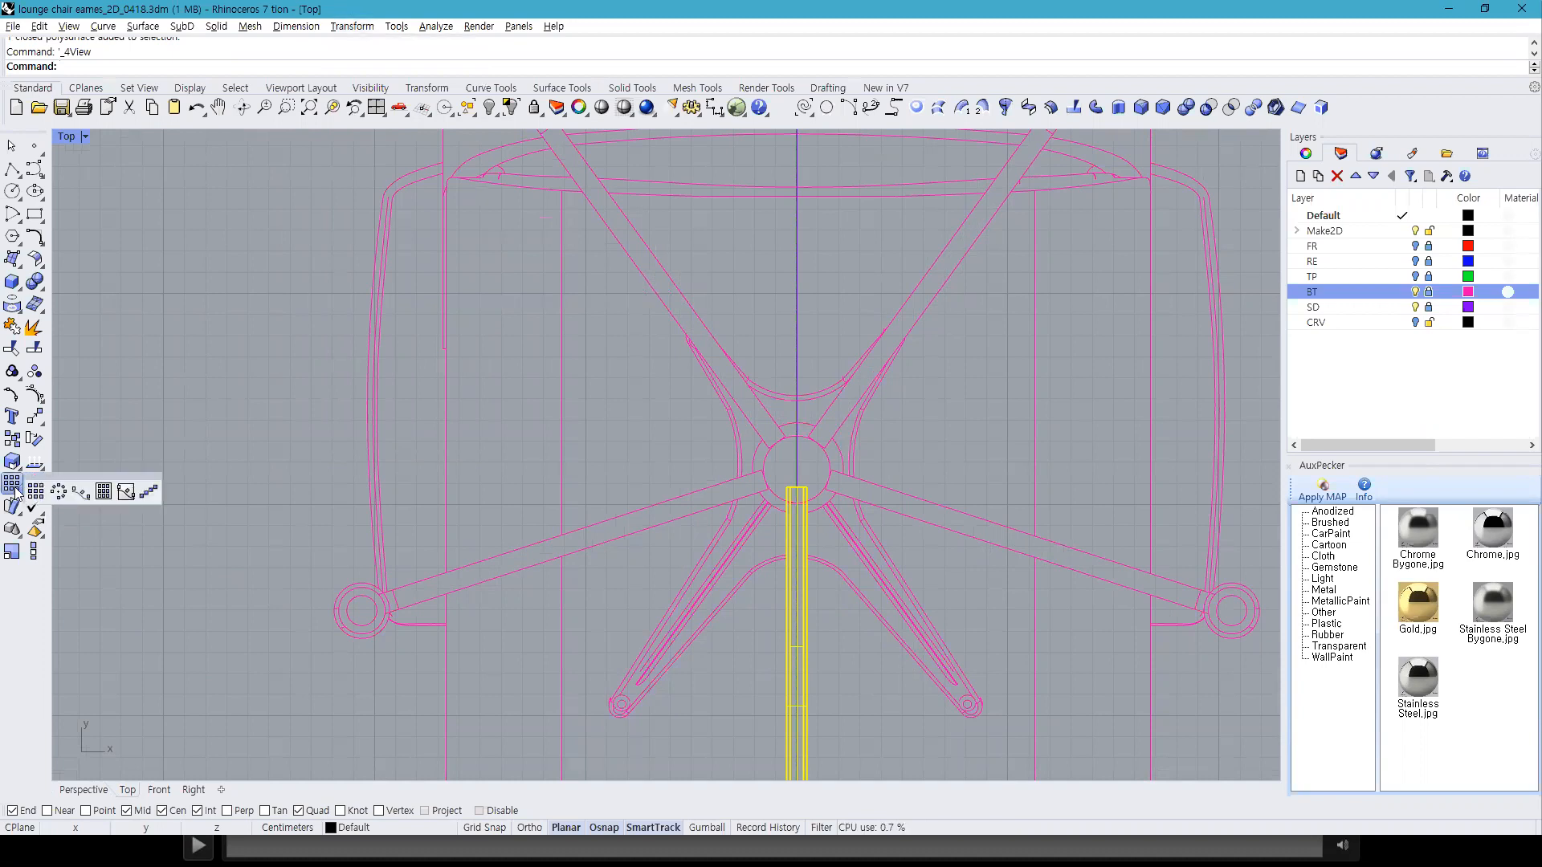
pyautogui.click(79, 499)
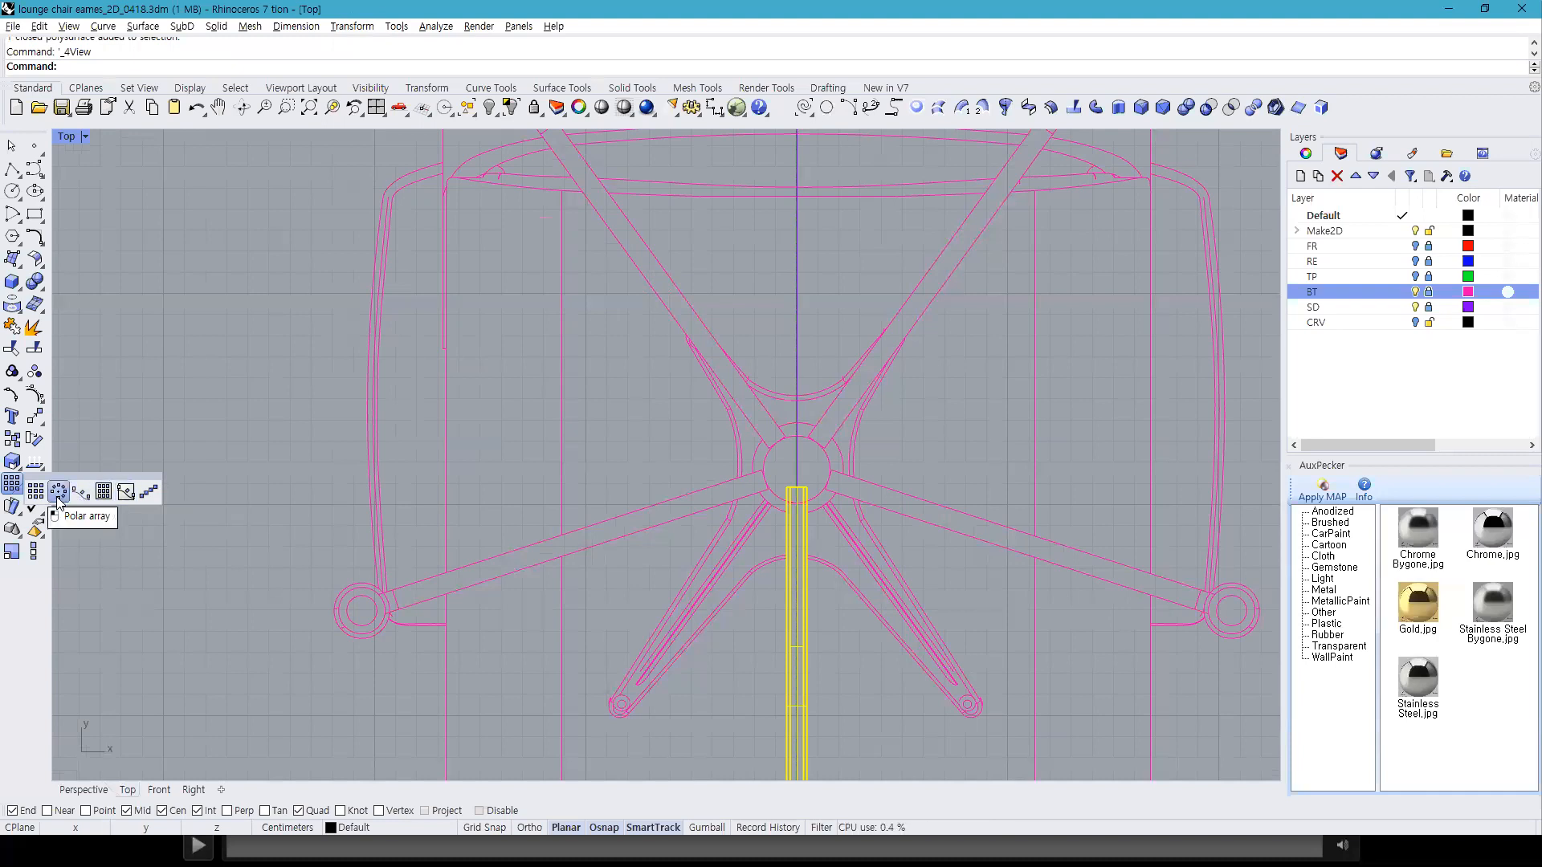
pyautogui.click(59, 492)
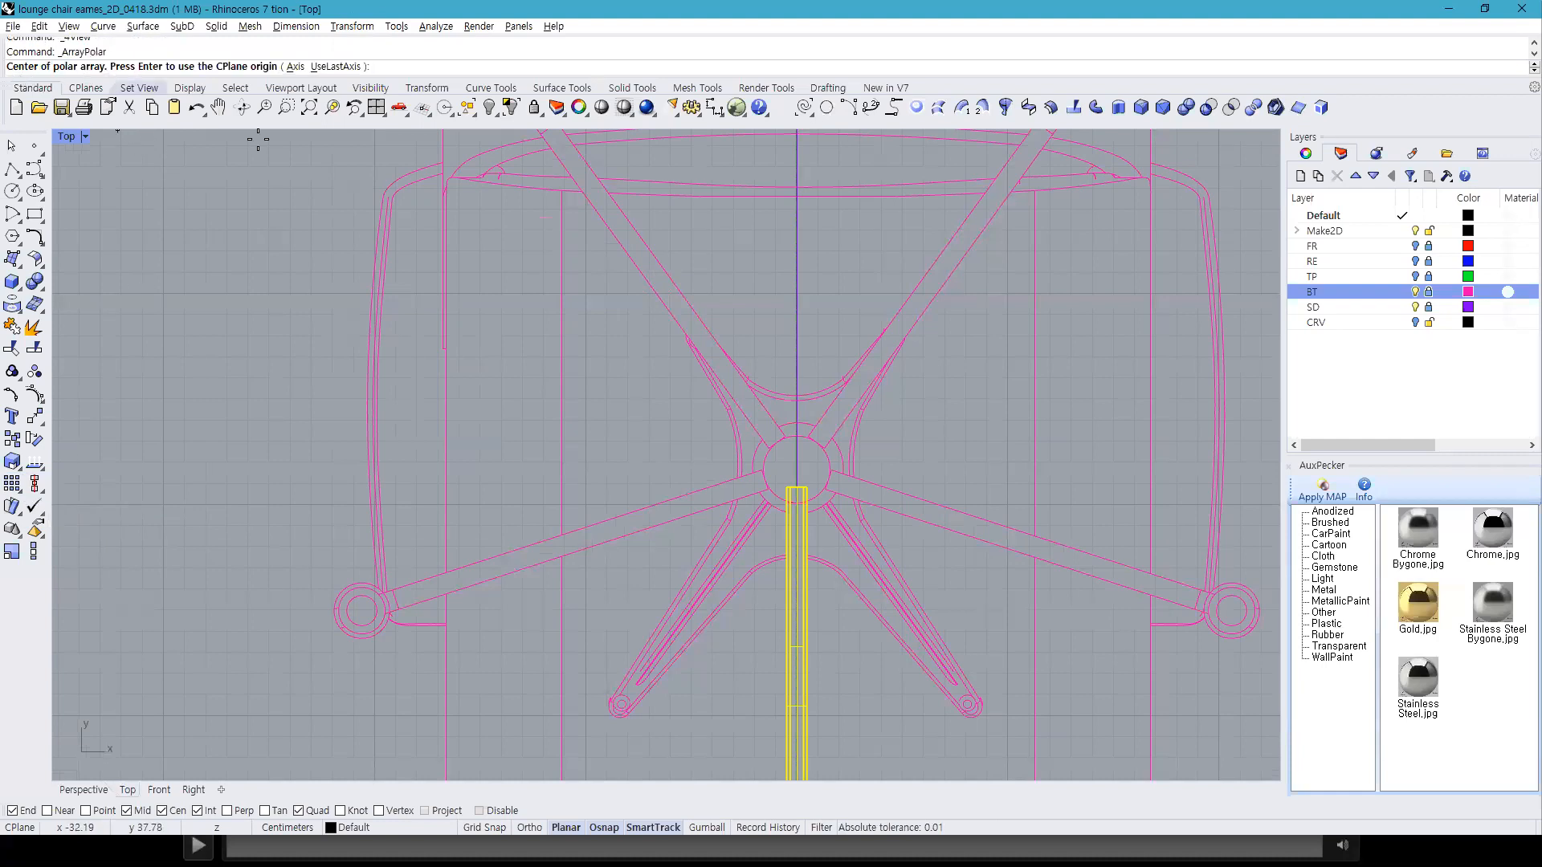
pyautogui.scroll(5, 835, 498)
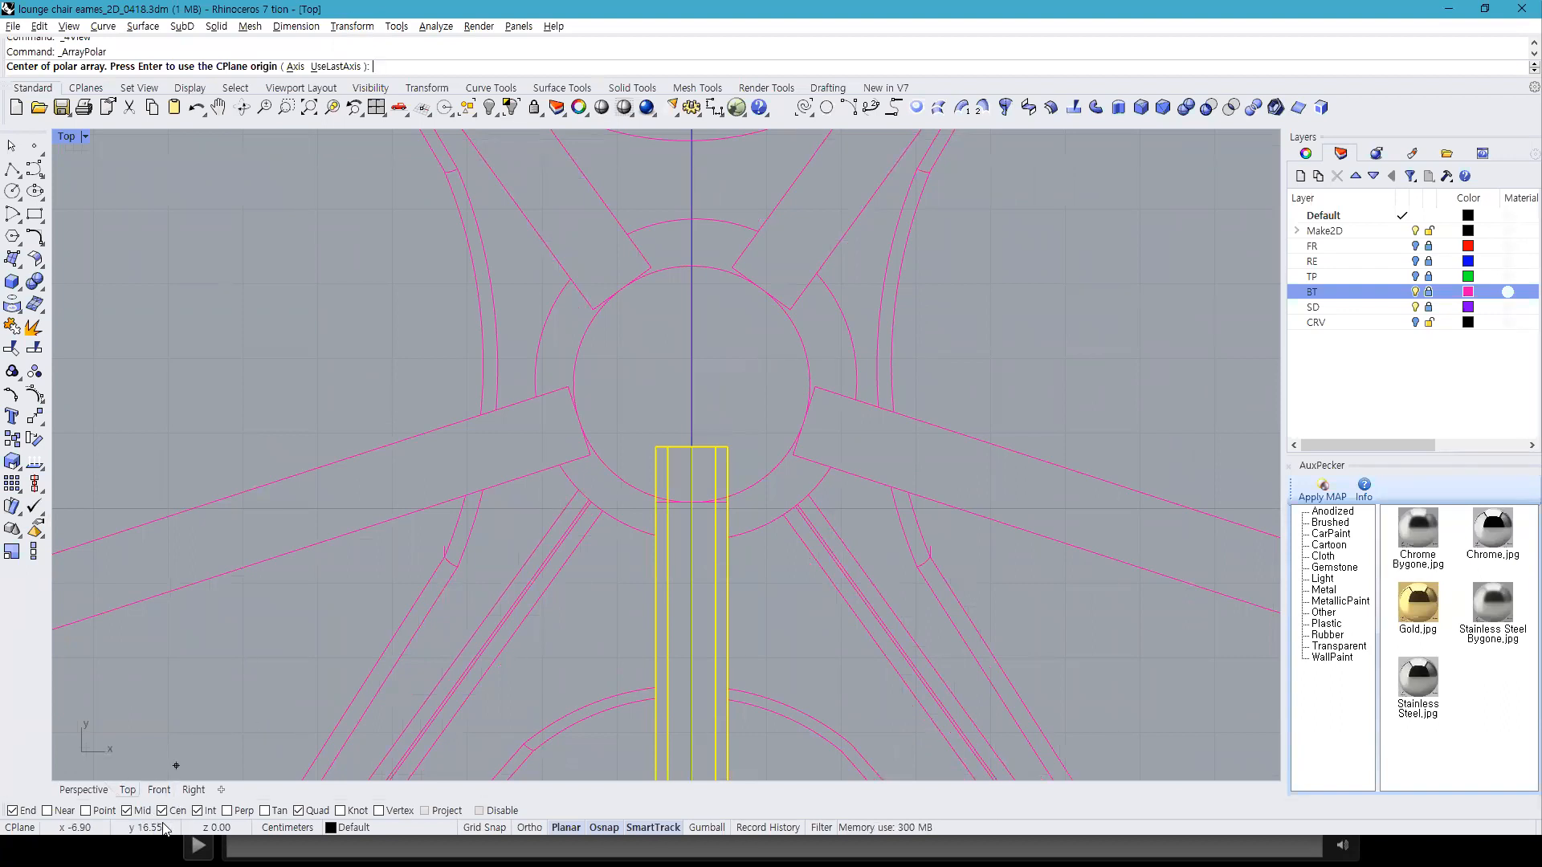
pyautogui.click(807, 364)
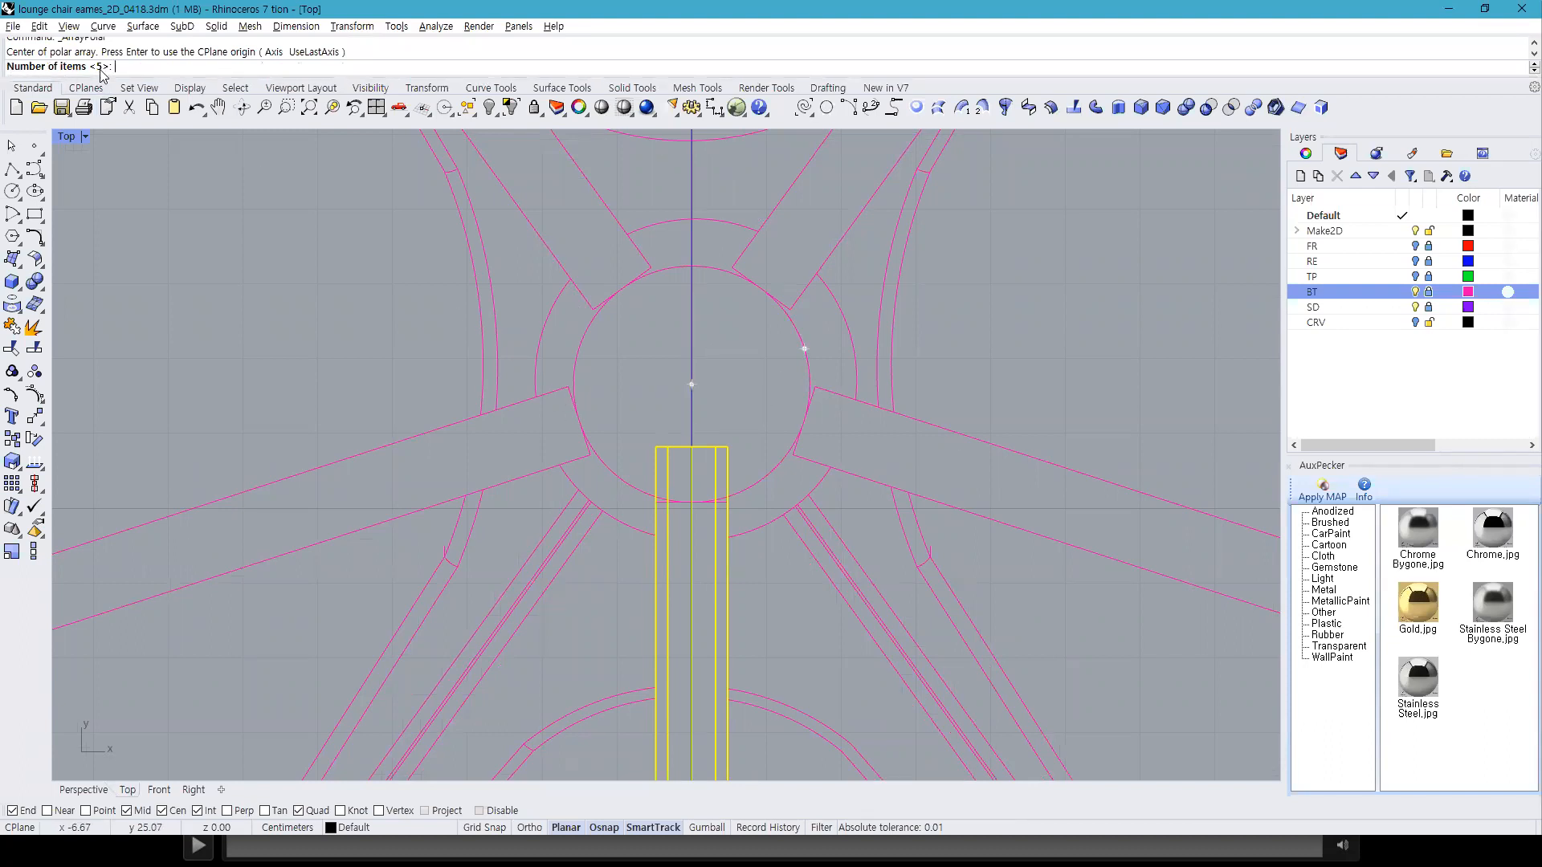
# Step: Array the leg as 5 items over a 360-degree fill angle, checking the preview in Perspective before accepting
pyautogui.scroll(-3, 586, 531)
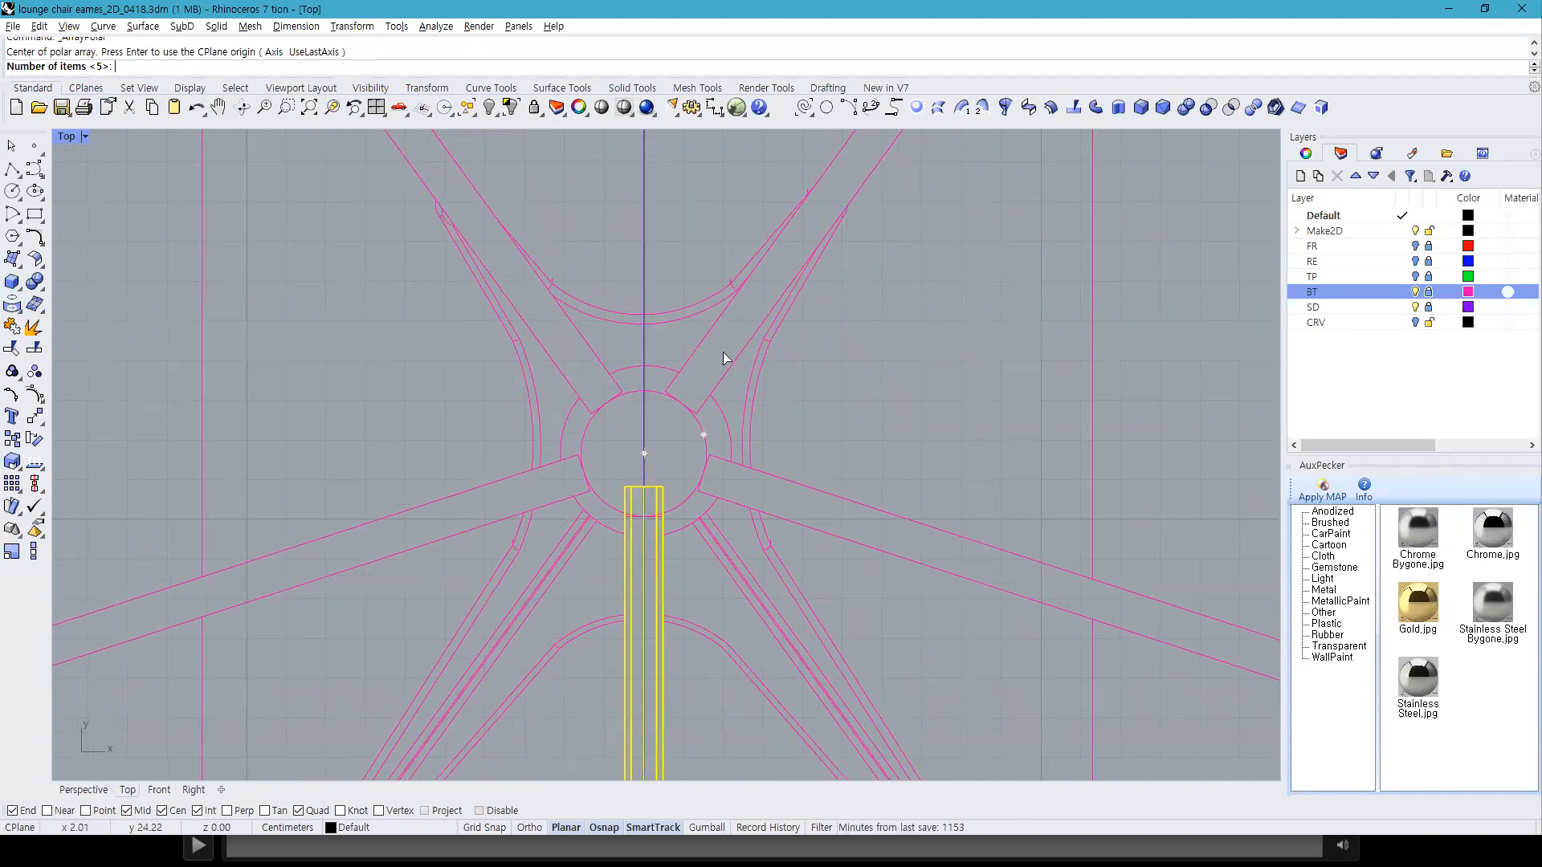
pyautogui.press('Return')
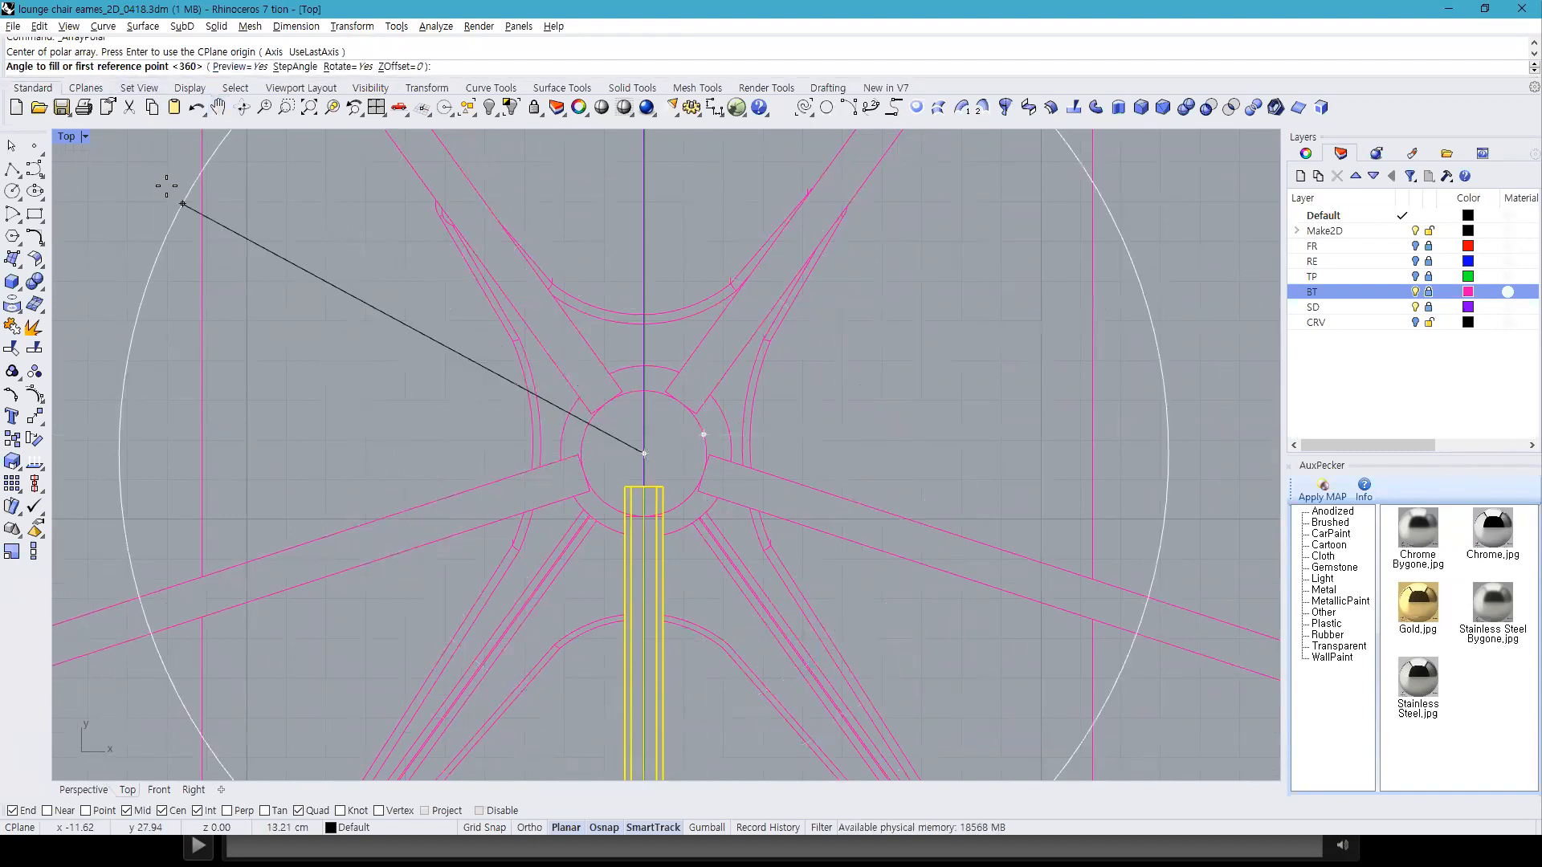
pyautogui.press('Return')
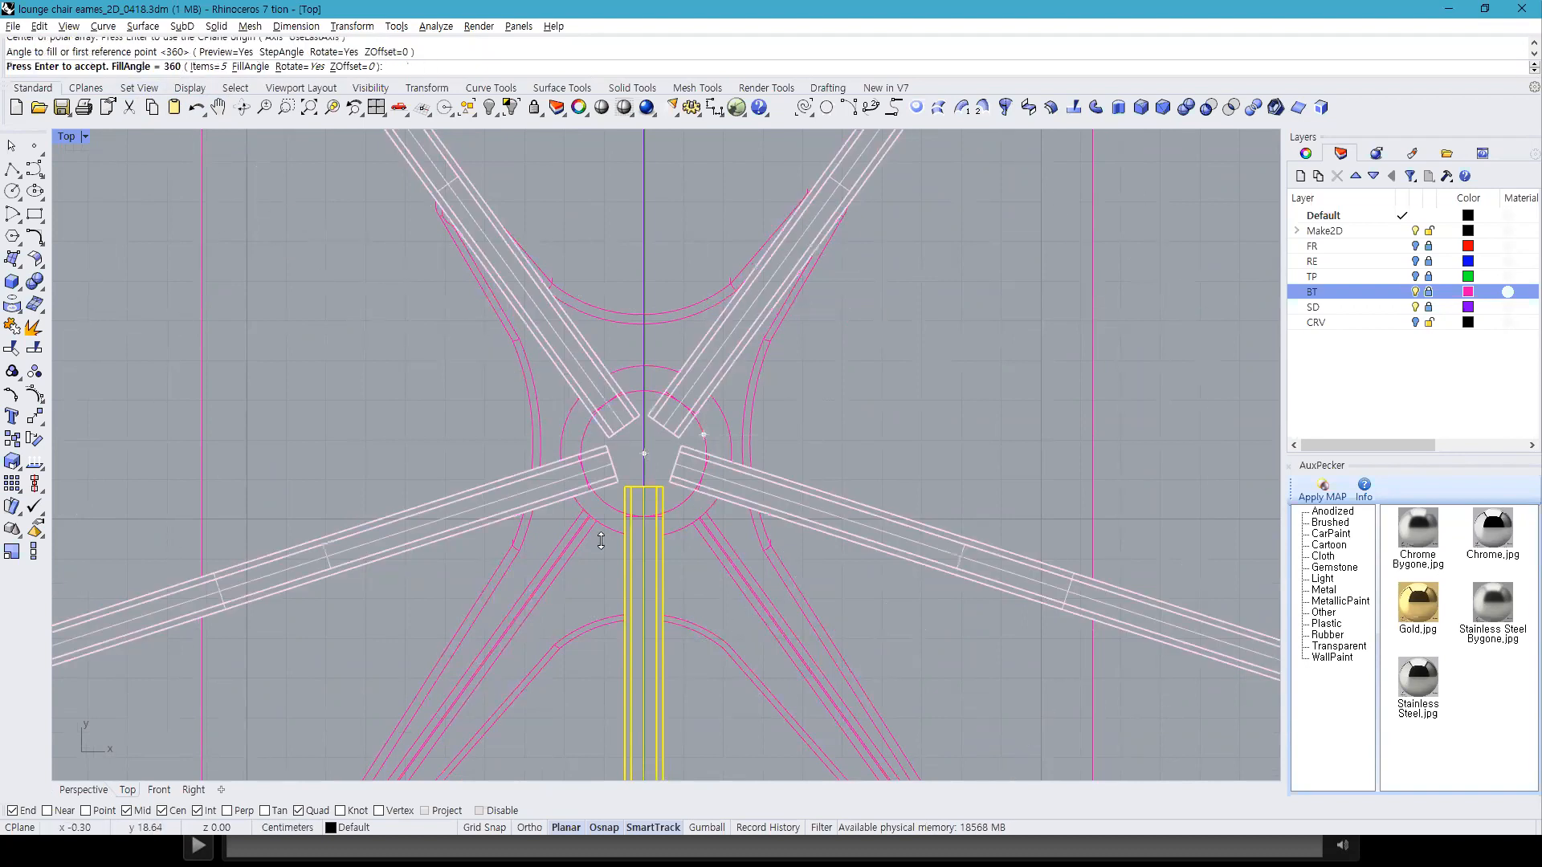
pyautogui.click(376, 107)
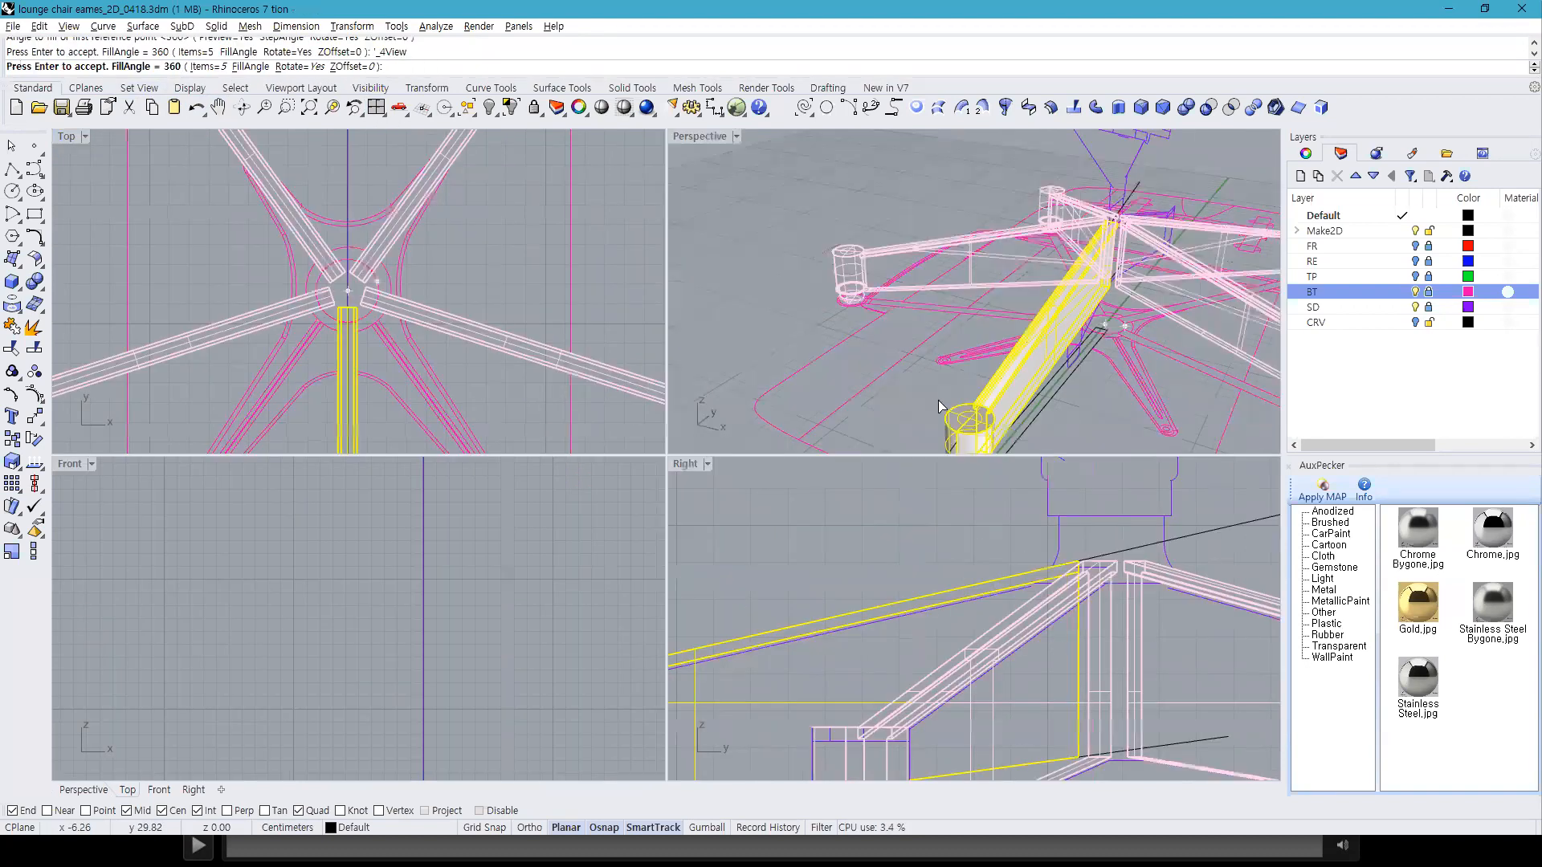
pyautogui.moveTo(1036, 337); pyautogui.dragTo(839, 285, button='right')
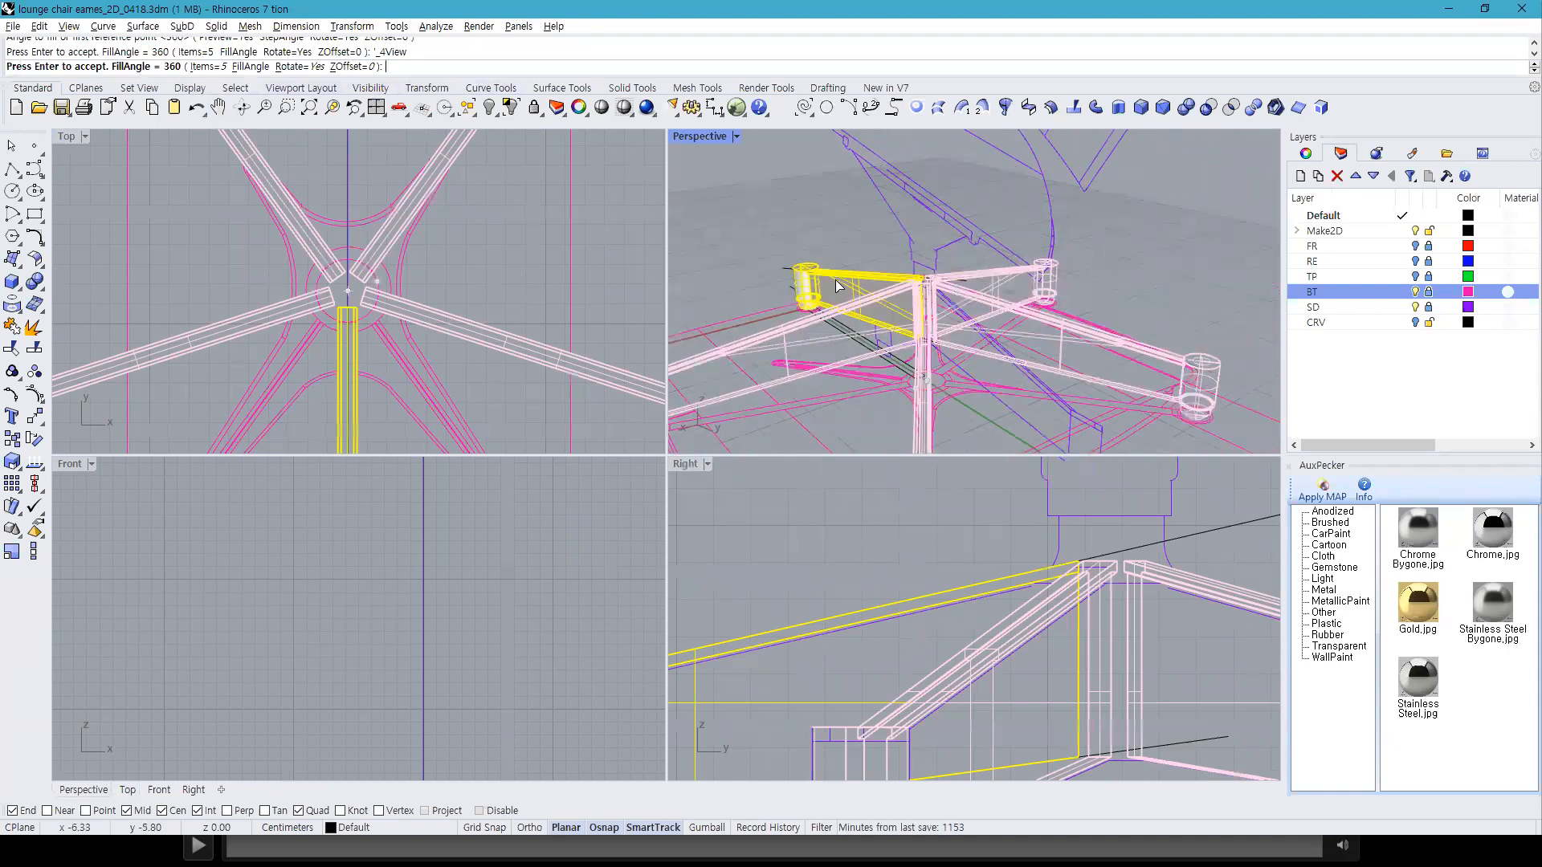
pyautogui.press('Return')
# Step: Inspect the five arrayed legs from several angles in an enlarged Perspective view
pyautogui.click(857, 220)
pyautogui.moveTo(857, 220); pyautogui.dragTo(1043, 321, button='right')
pyautogui.doubleClick(707, 137)
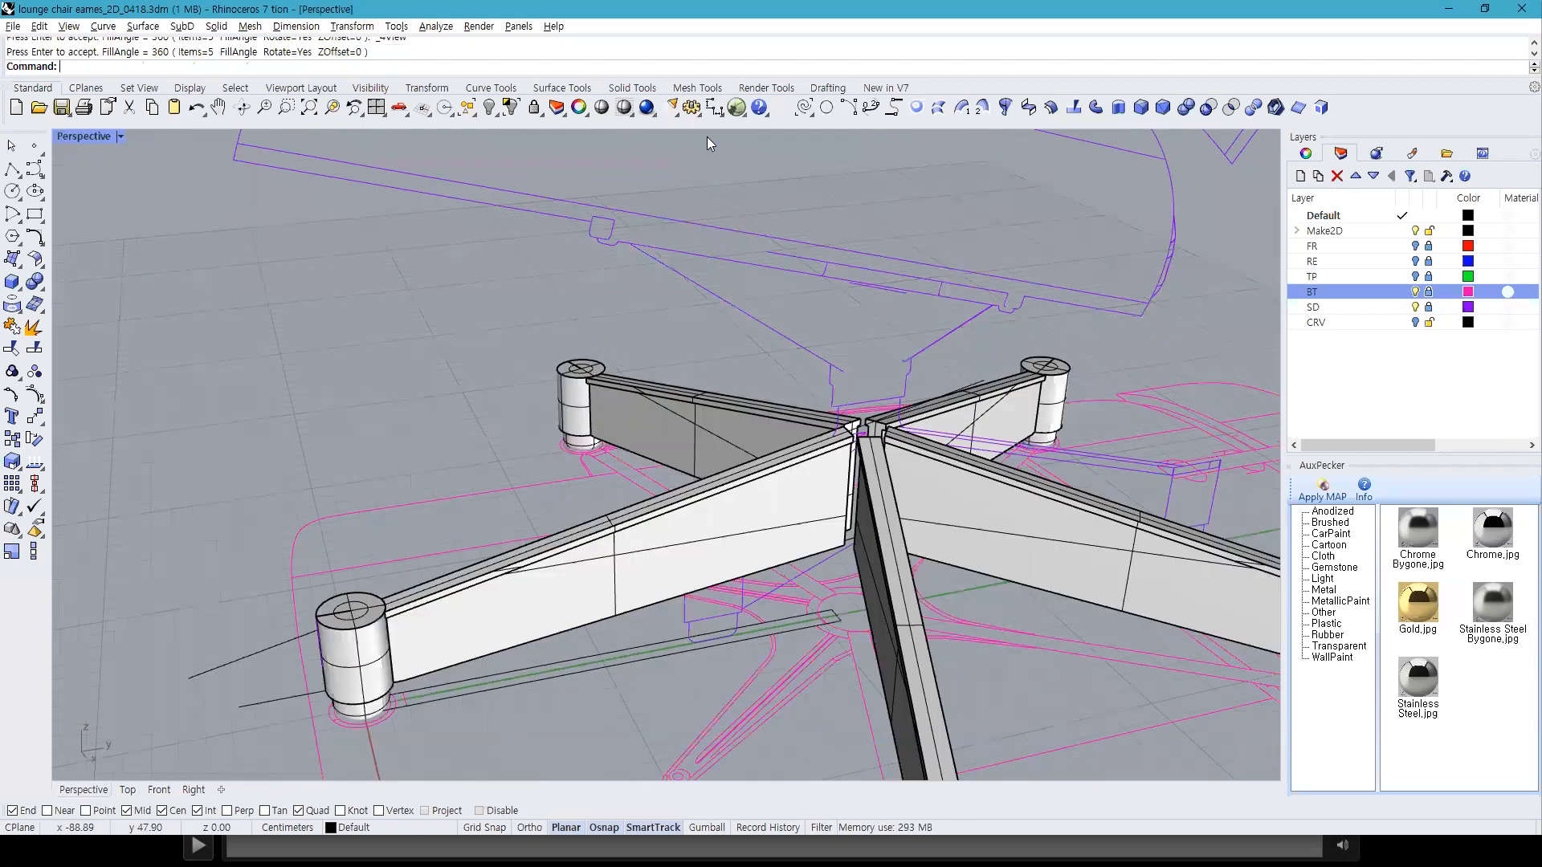
pyautogui.moveTo(722, 281); pyautogui.dragTo(830, 345, button='right')
pyautogui.moveTo(958, 378); pyautogui.dragTo(538, 319, button='right')
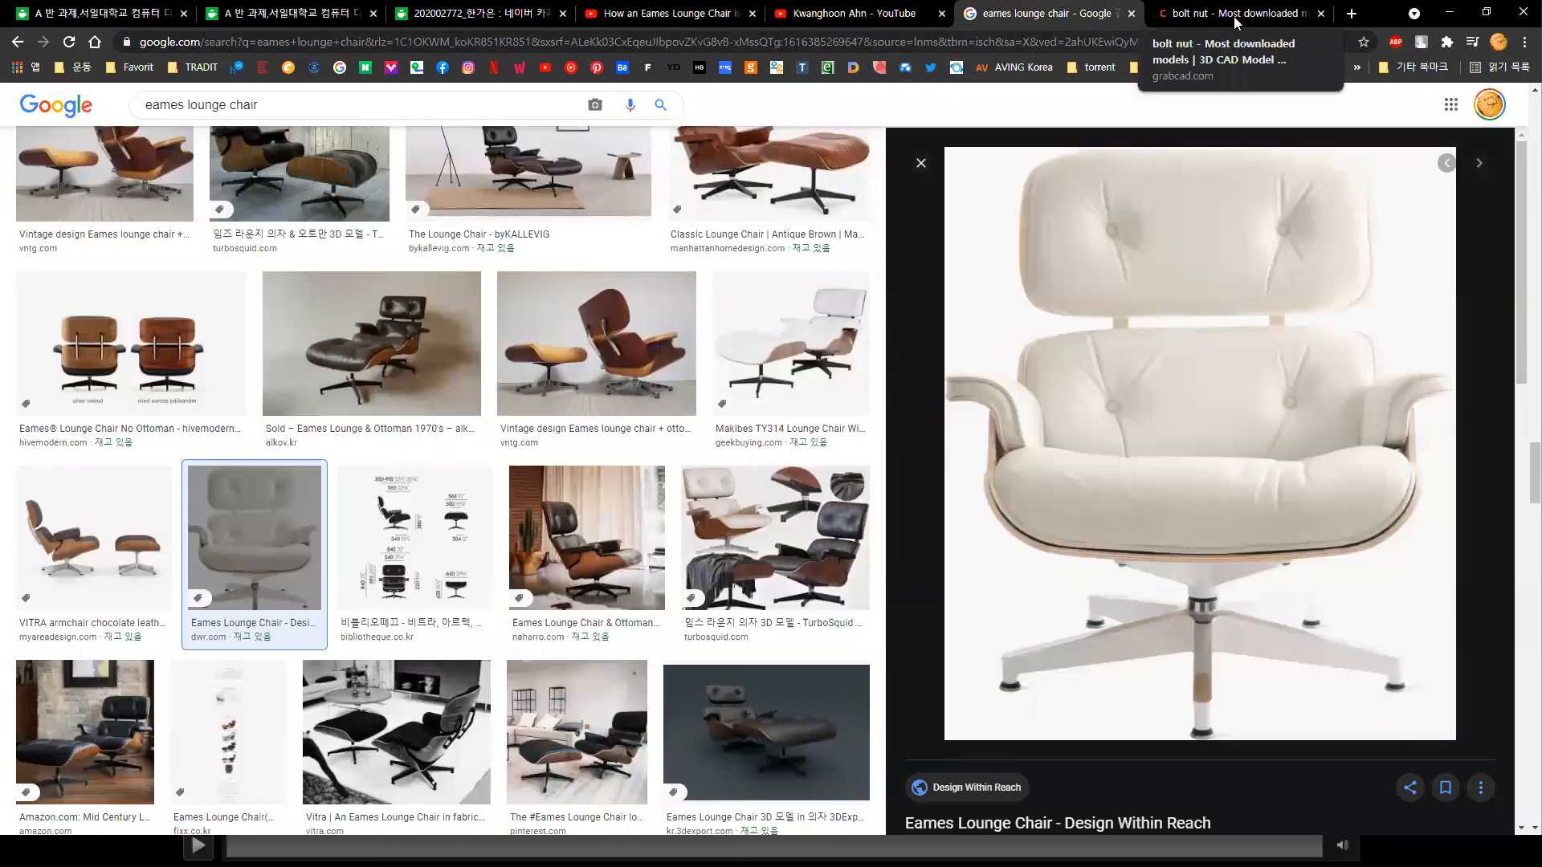
# Step: Switch to the YouTube channel in the browser and look through its list of uploaded videos
pyautogui.click(851, 13)
pyautogui.click(453, 445)
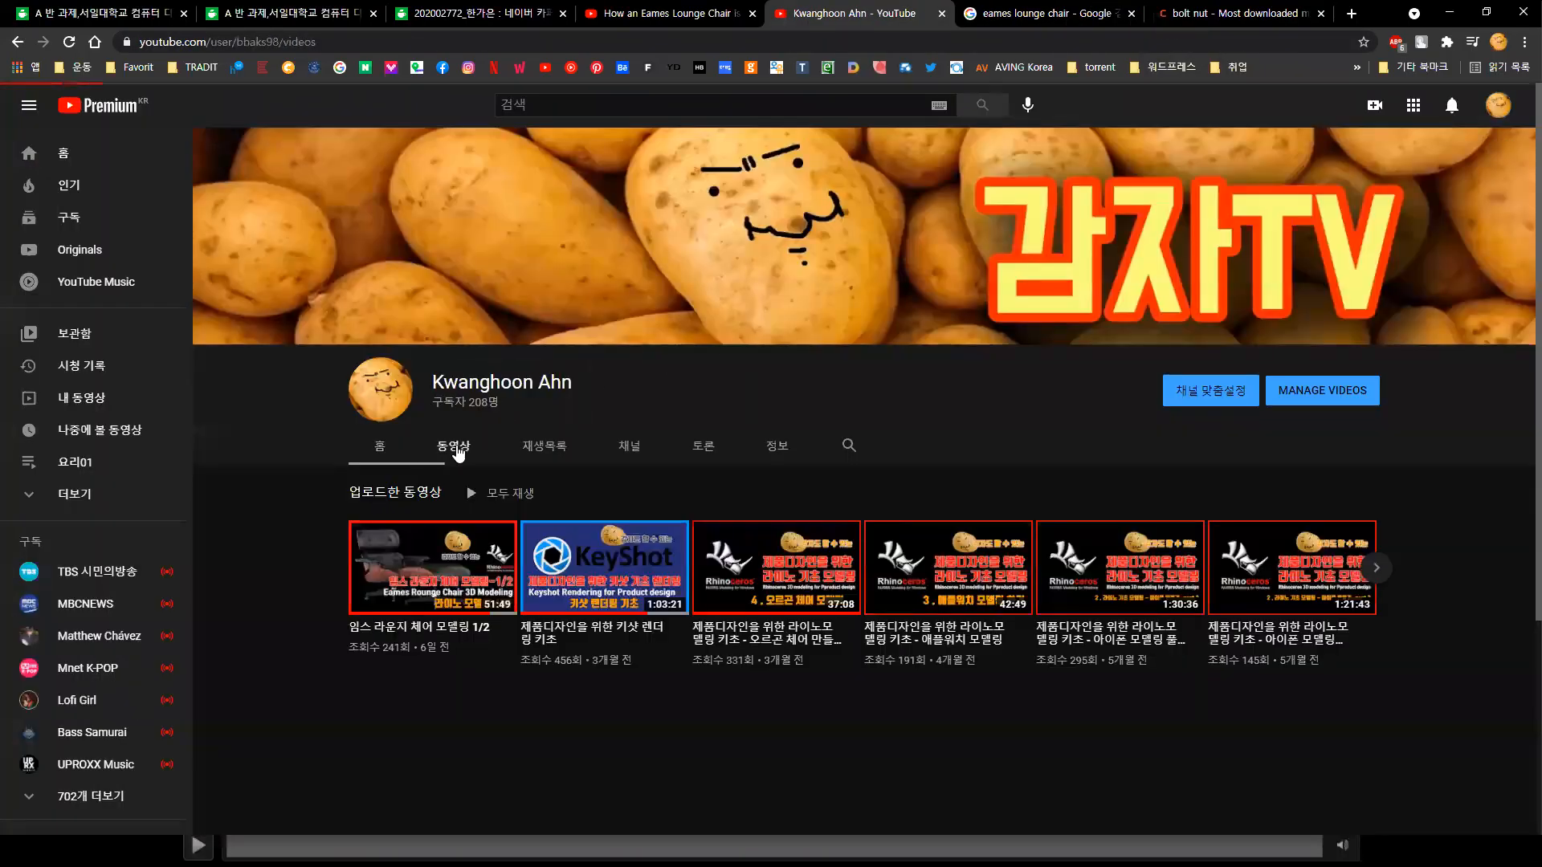
pyautogui.scroll(-2, 459, 450)
pyautogui.scroll(-1, 459, 445)
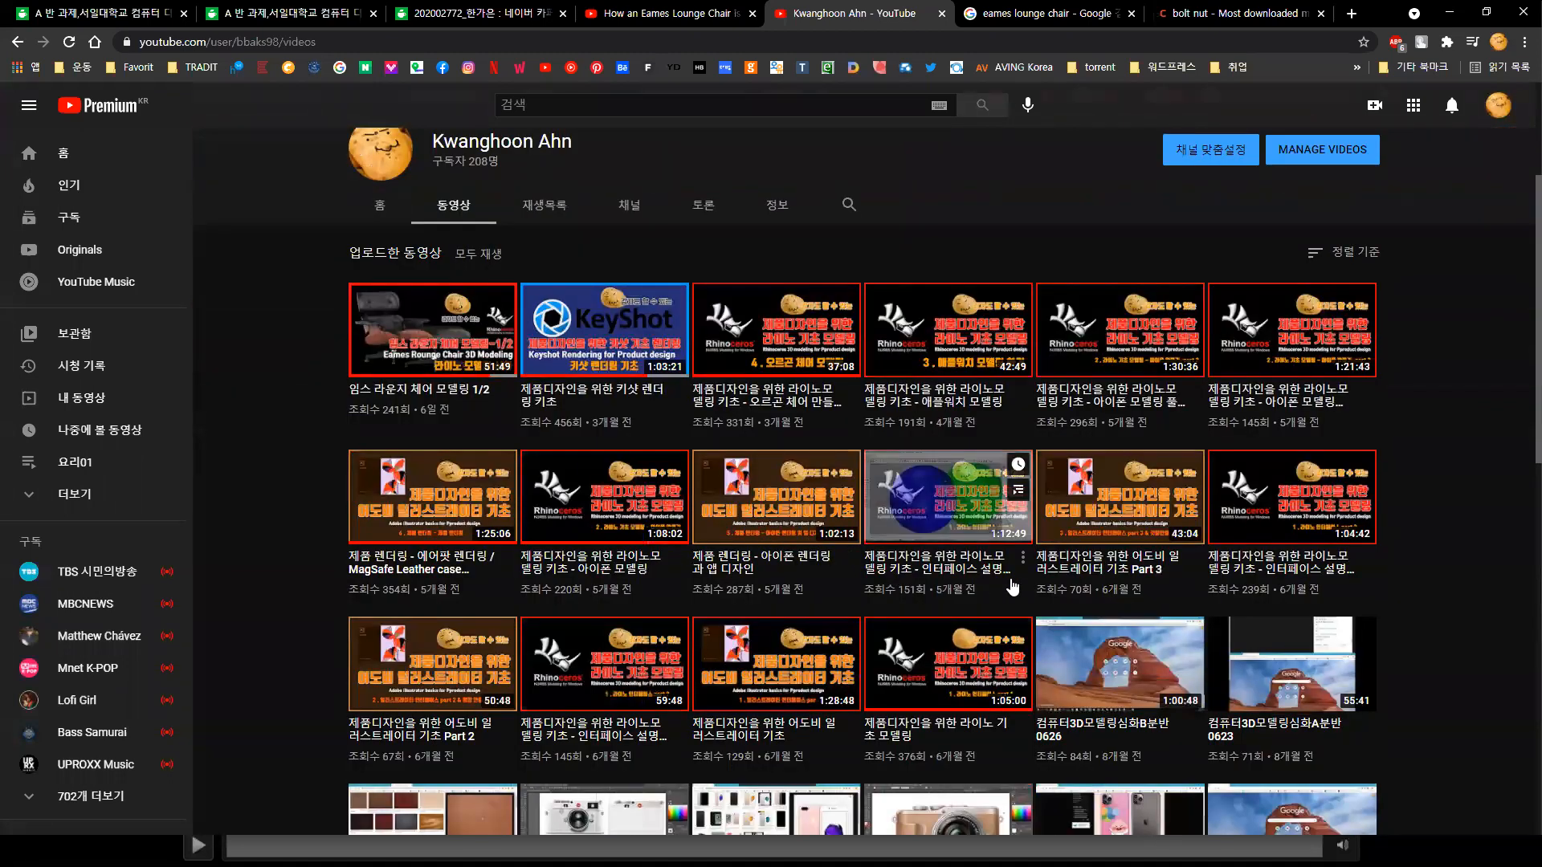
pyautogui.scroll(-2, 891, 562)
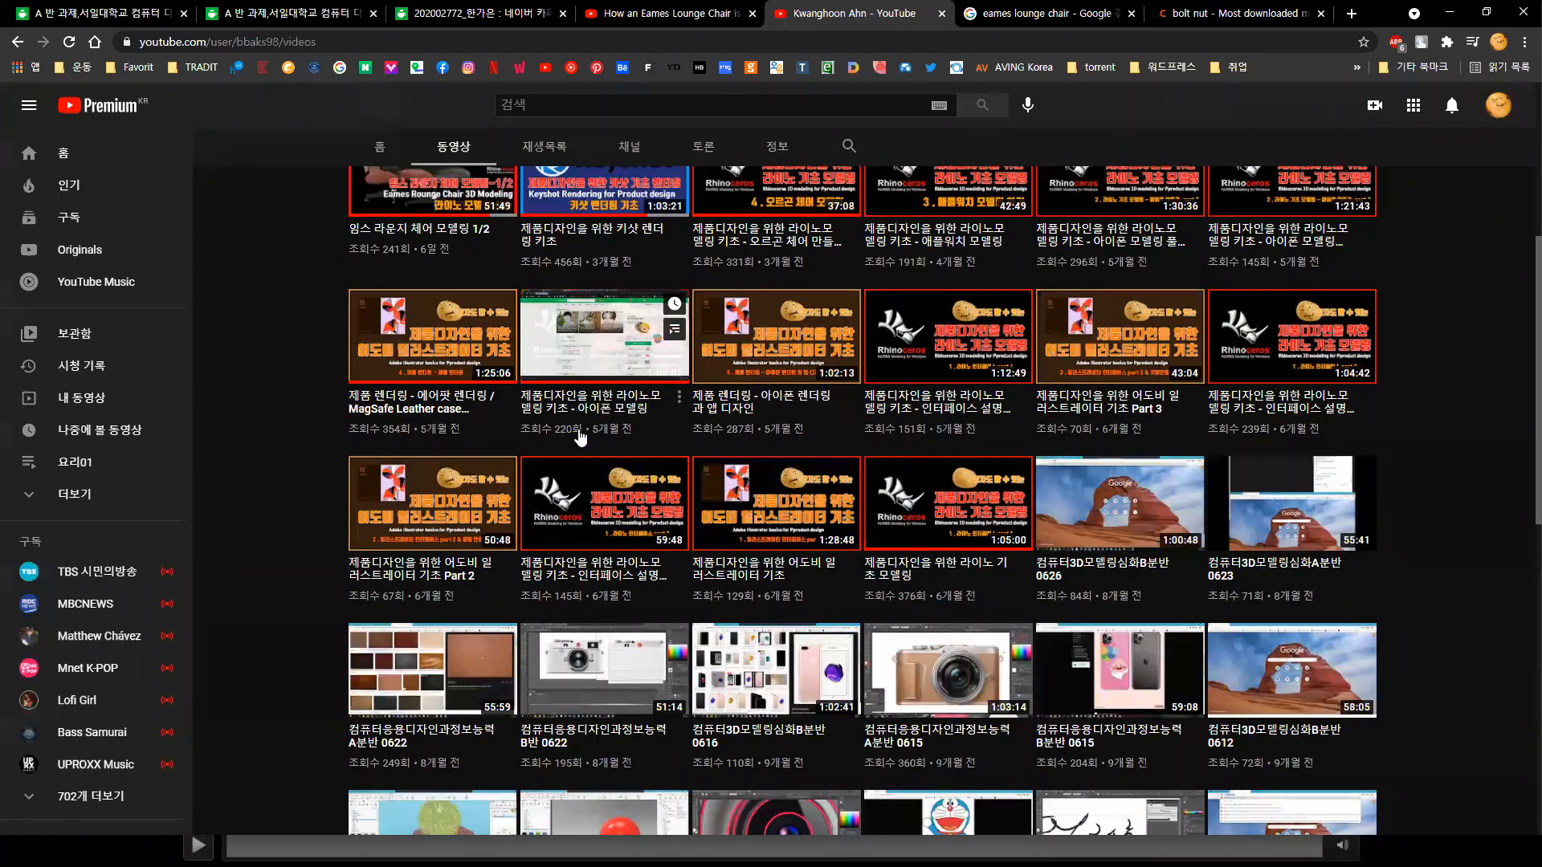
pyautogui.scroll(1, 583, 439)
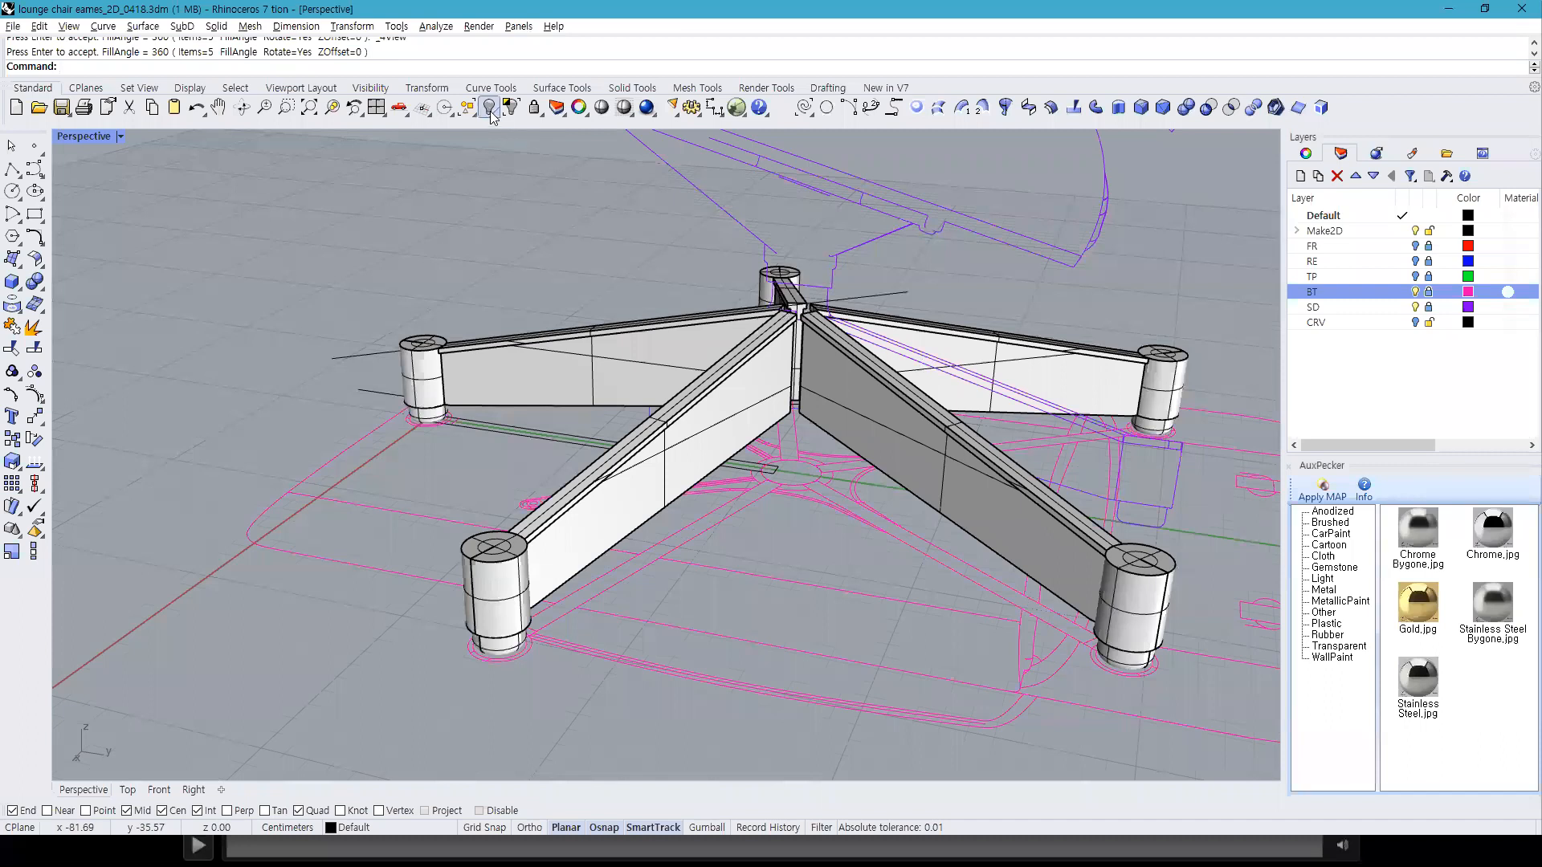
# Step: Show all hidden objects in Rhino and select the central hub, checking closely where the legs meet it
pyautogui.click(489, 110)
pyautogui.moveTo(772, 442); pyautogui.dragTo(867, 434, button='right')
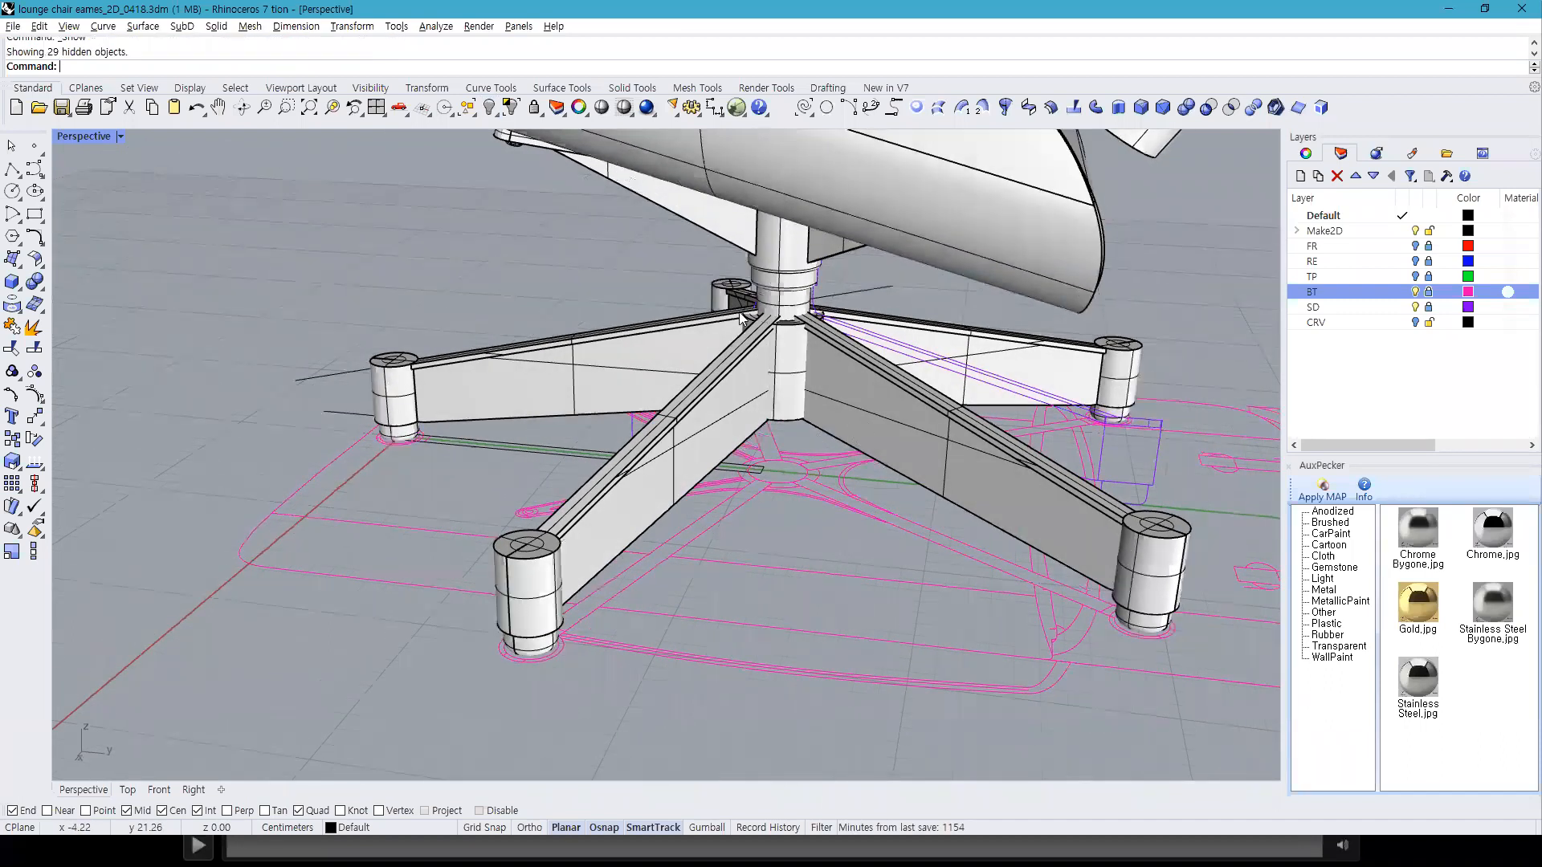
pyautogui.scroll(4, 740, 318)
pyautogui.click(786, 378)
pyautogui.scroll(4, 785, 379)
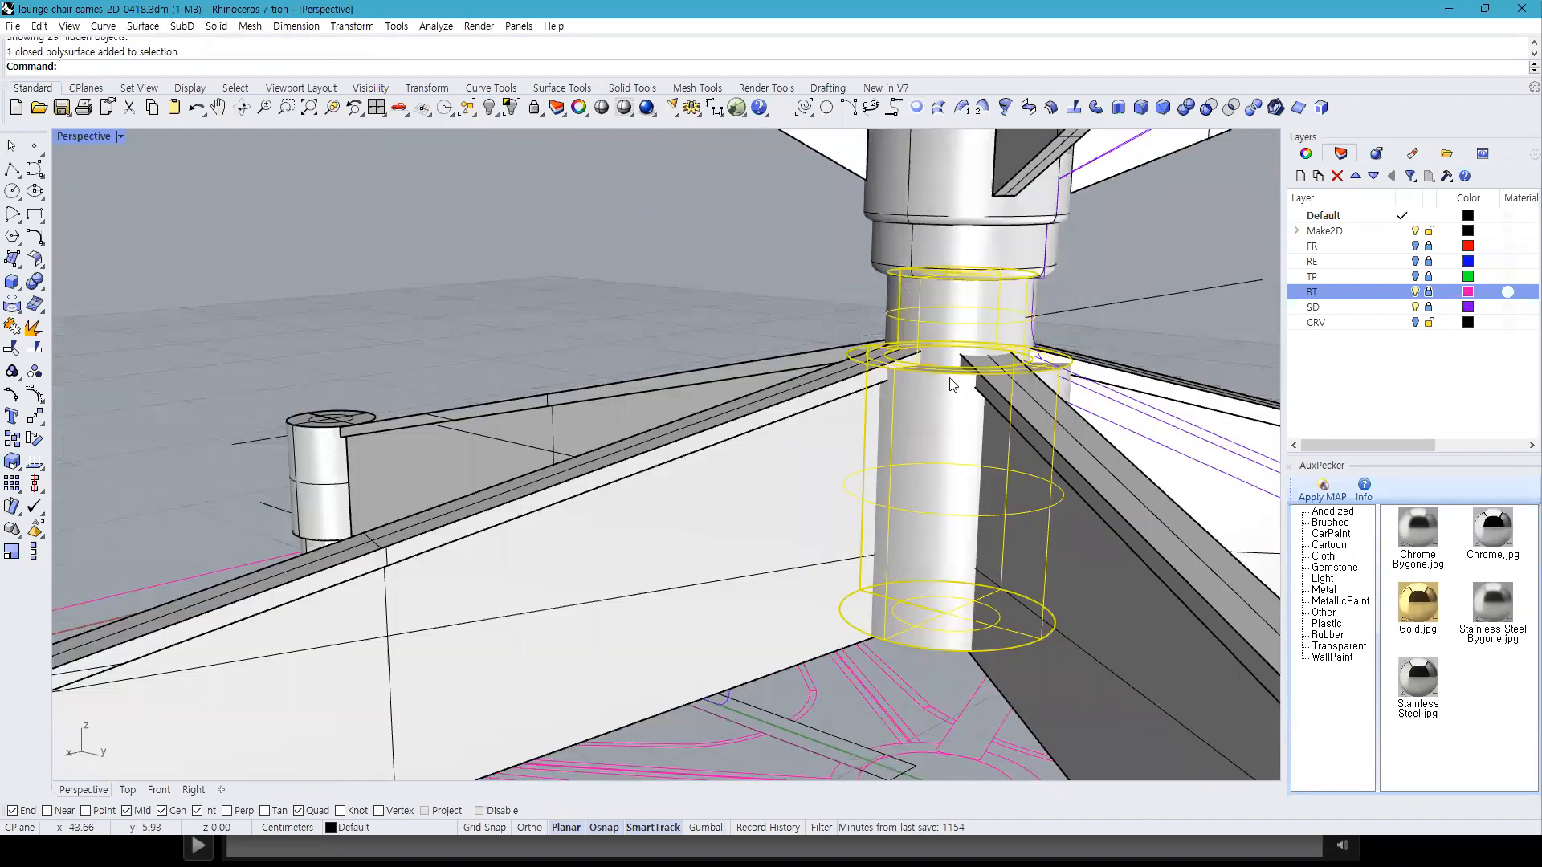
pyautogui.scroll(2, 993, 387)
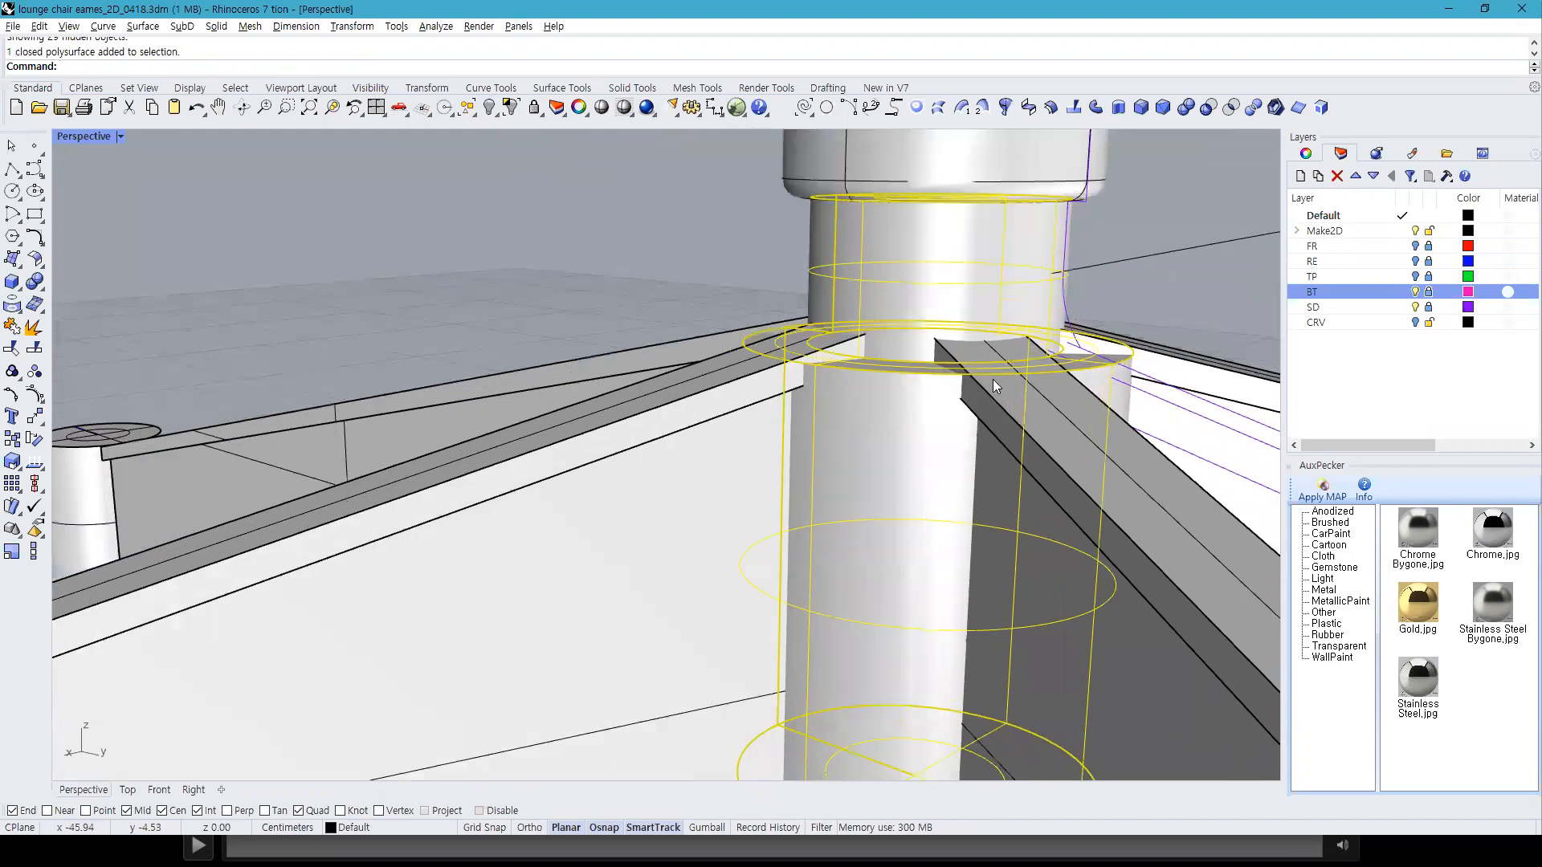
pyautogui.moveTo(993, 379); pyautogui.dragTo(792, 389, button='right')
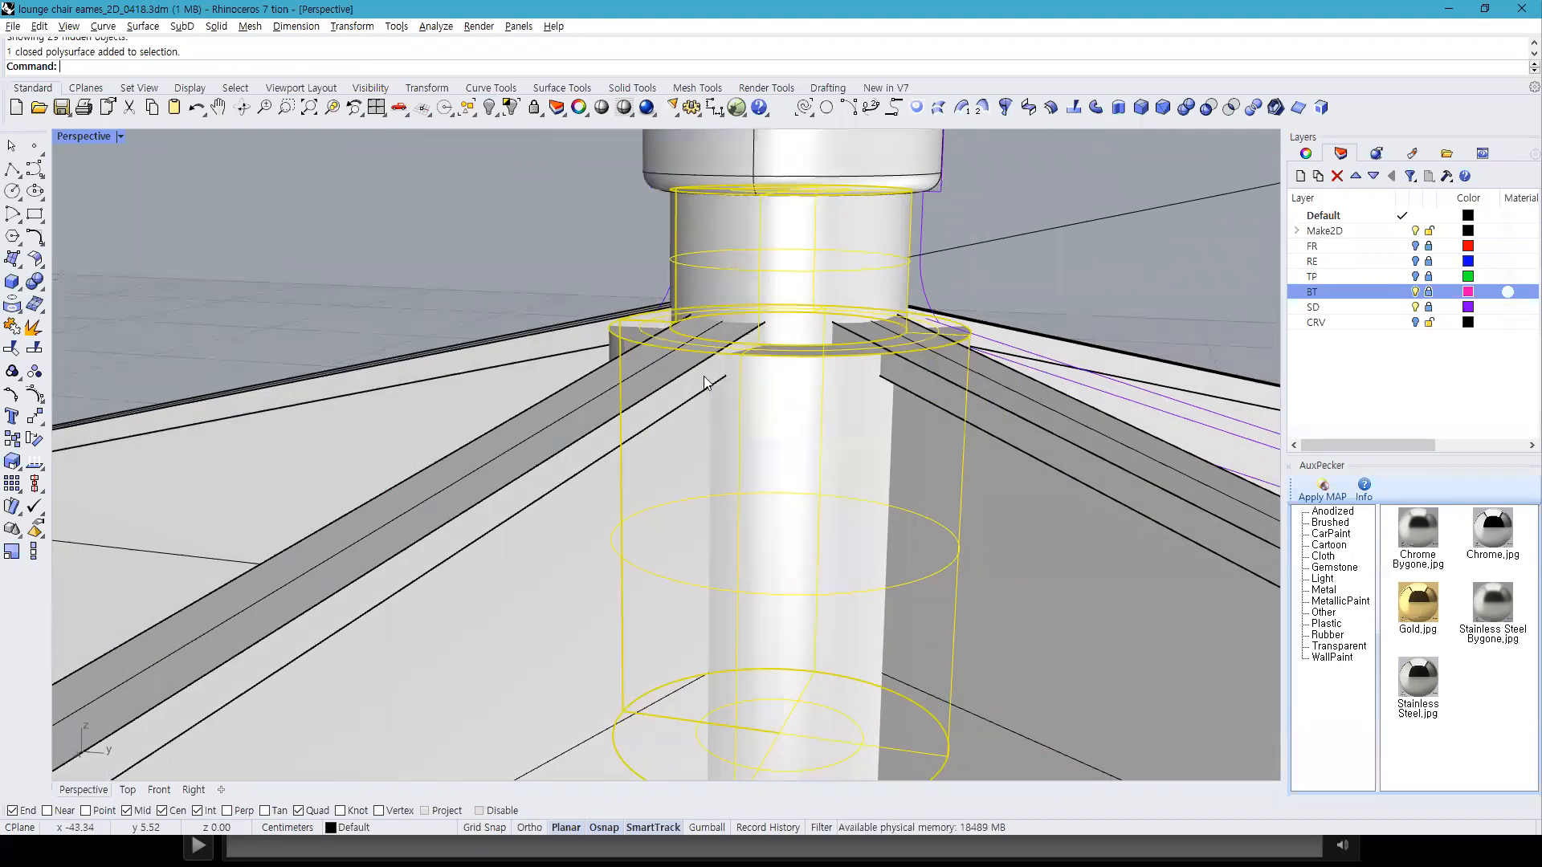
pyautogui.scroll(-6, 776, 413)
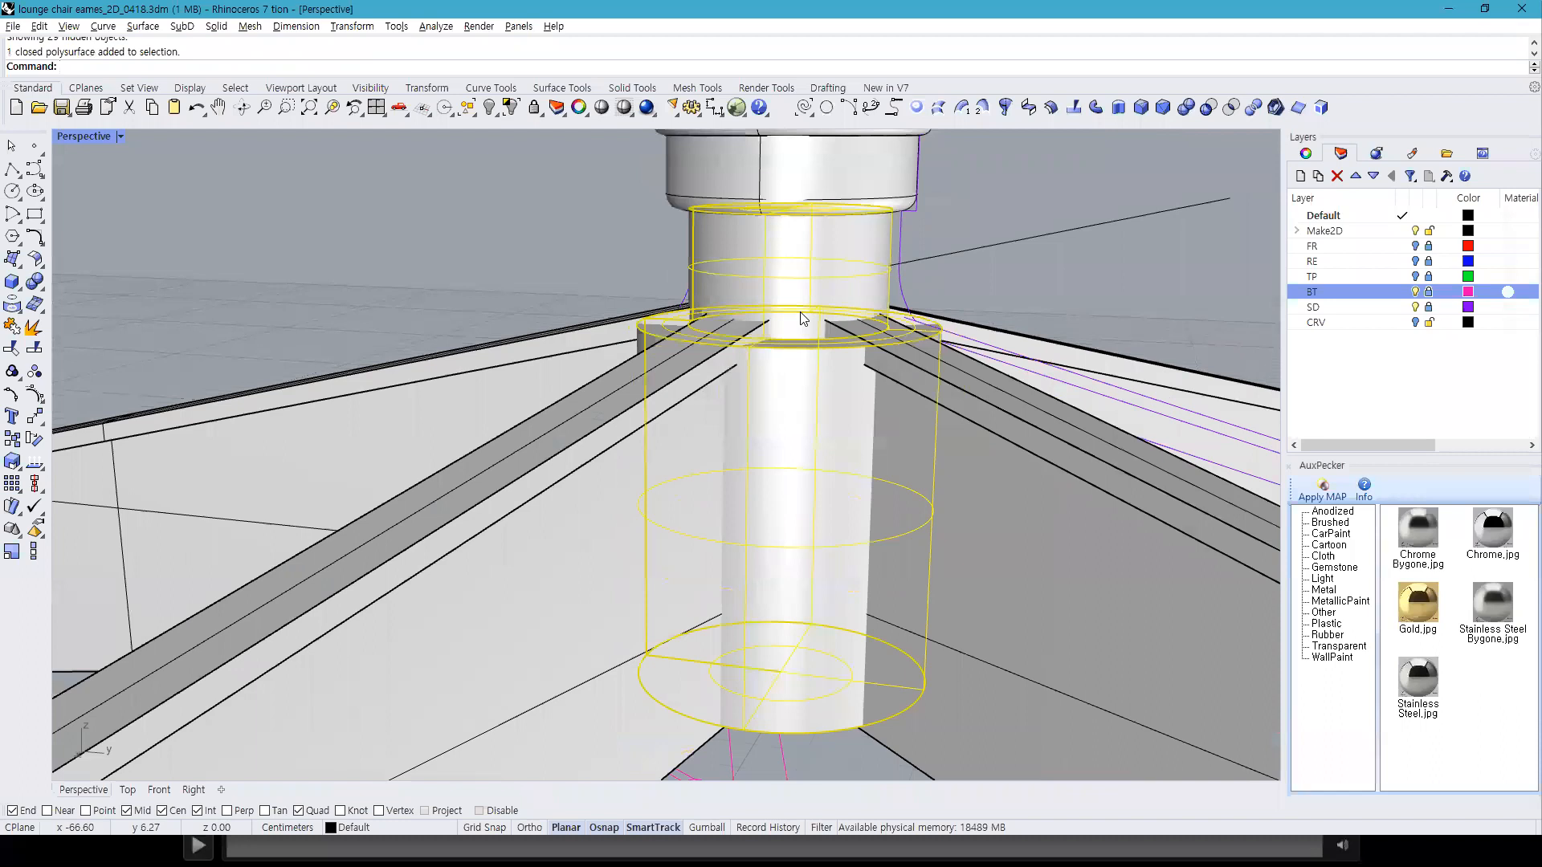
# Step: Add the five legs to the hub selection and isolate the base from the rest of the chair
pyautogui.moveTo(955, 664); pyautogui.dragTo(663, 420)
pyautogui.moveTo(771, 441); pyautogui.dragTo(510, 130, button='right')
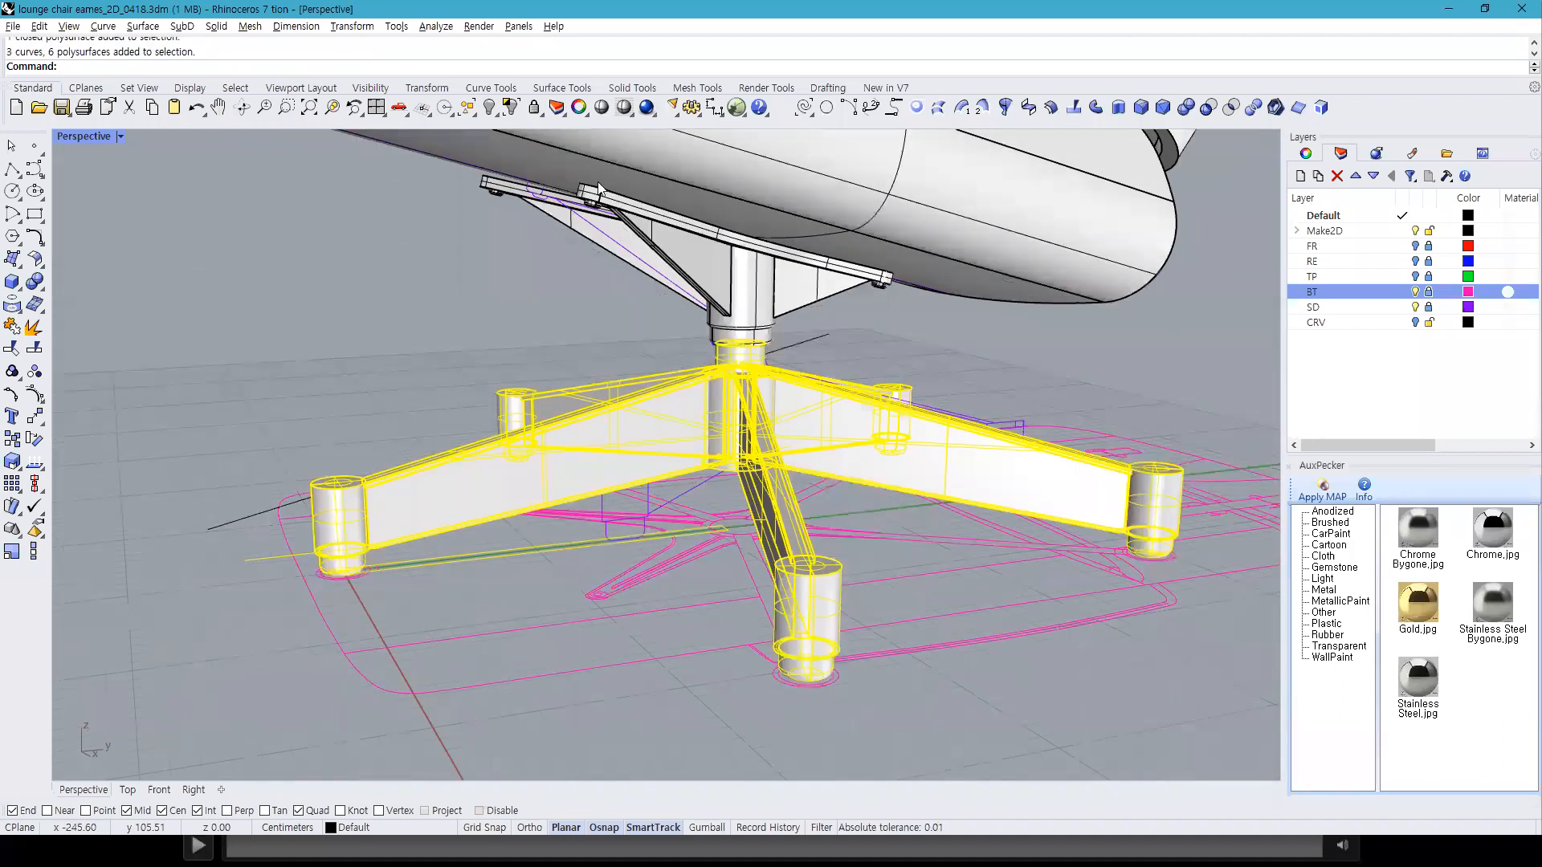
pyautogui.click(488, 106)
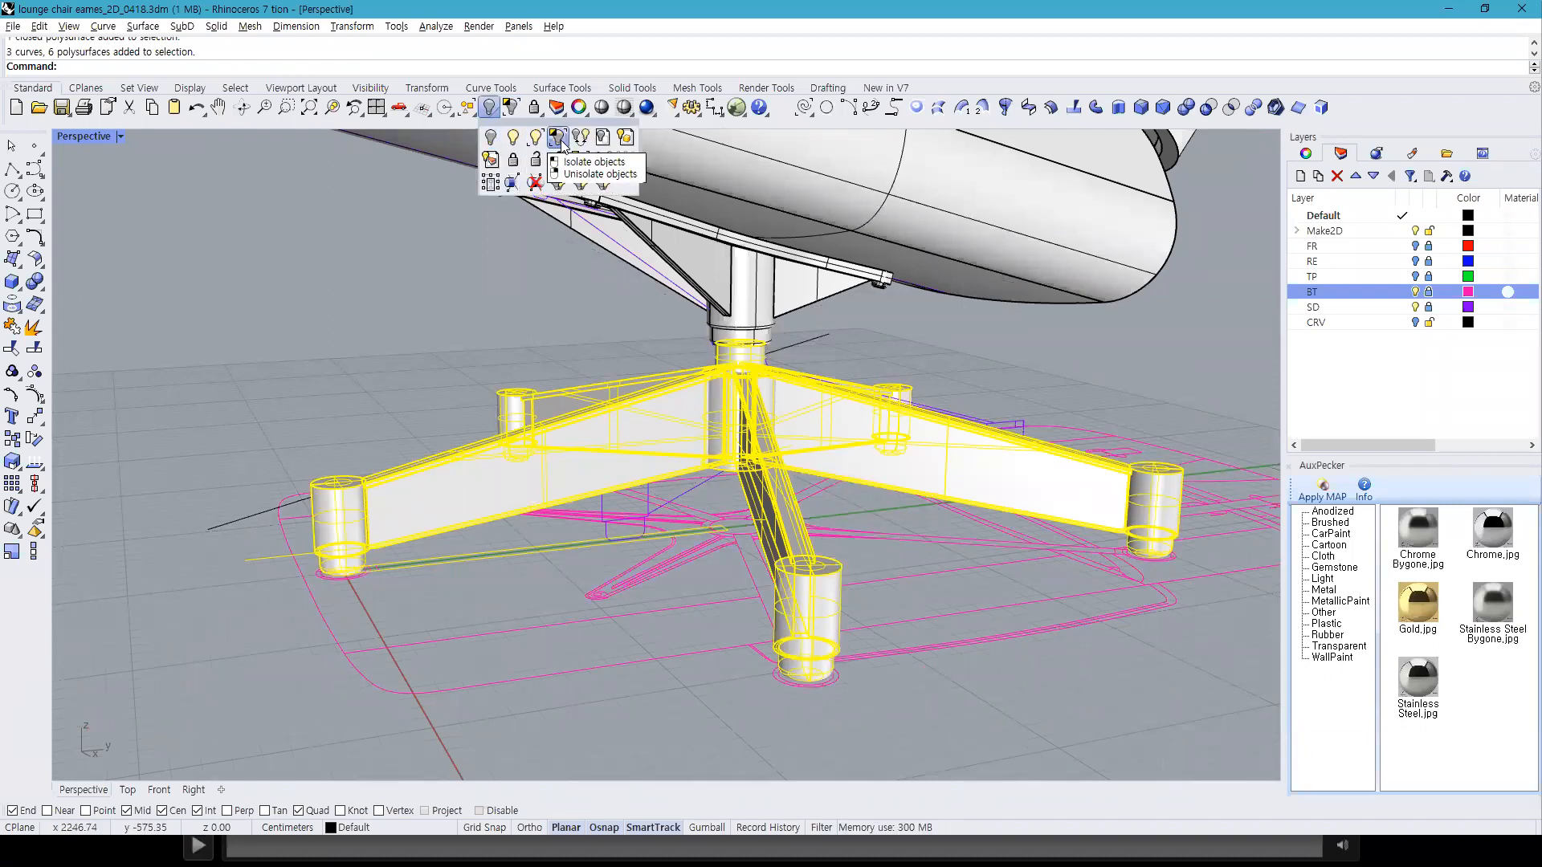
pyautogui.click(558, 136)
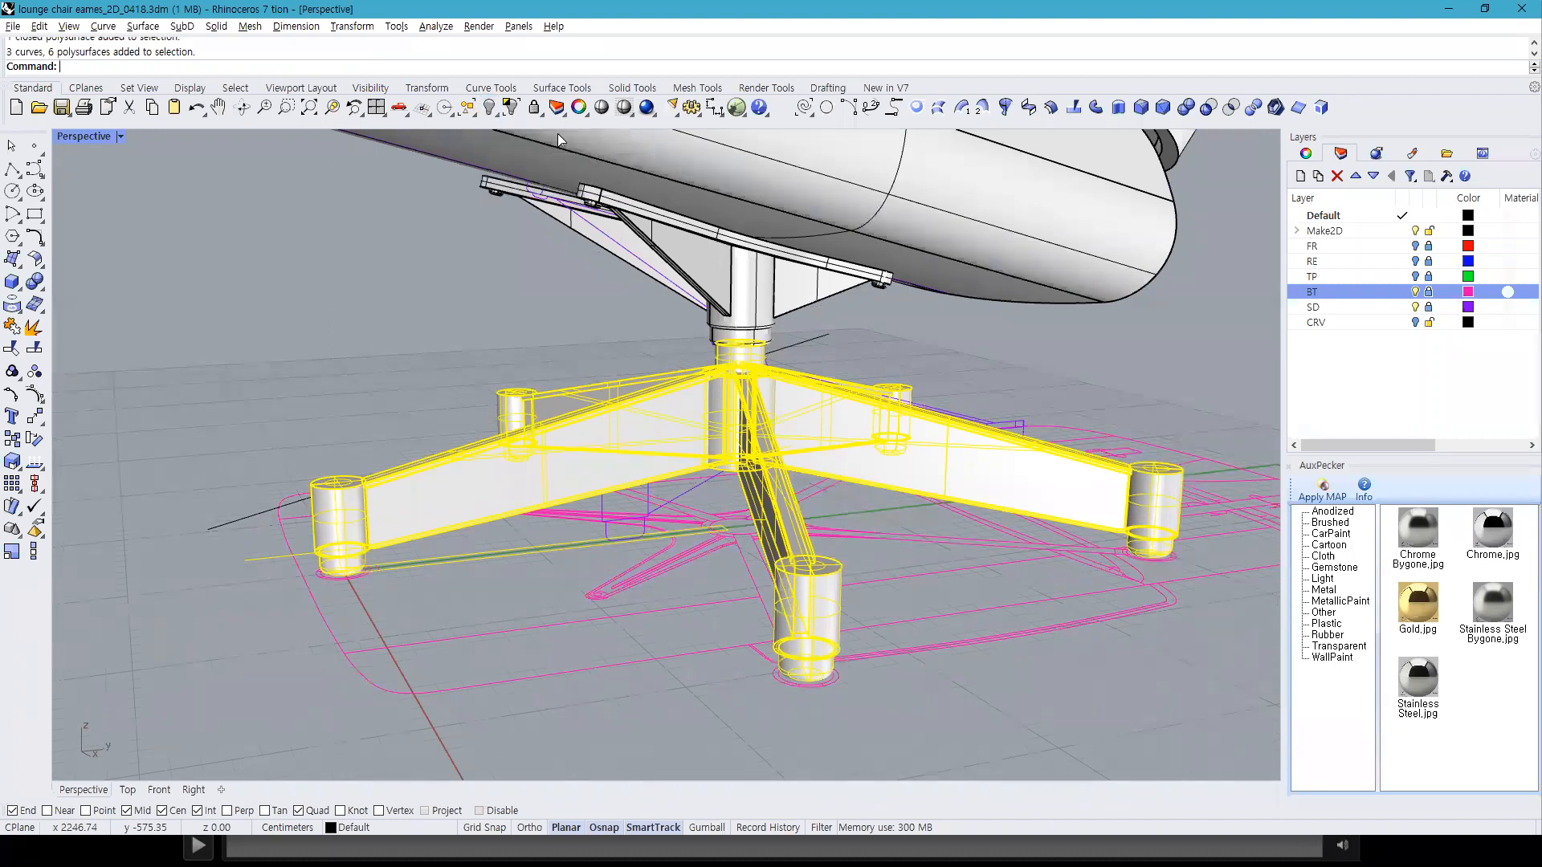
pyautogui.click(1023, 358)
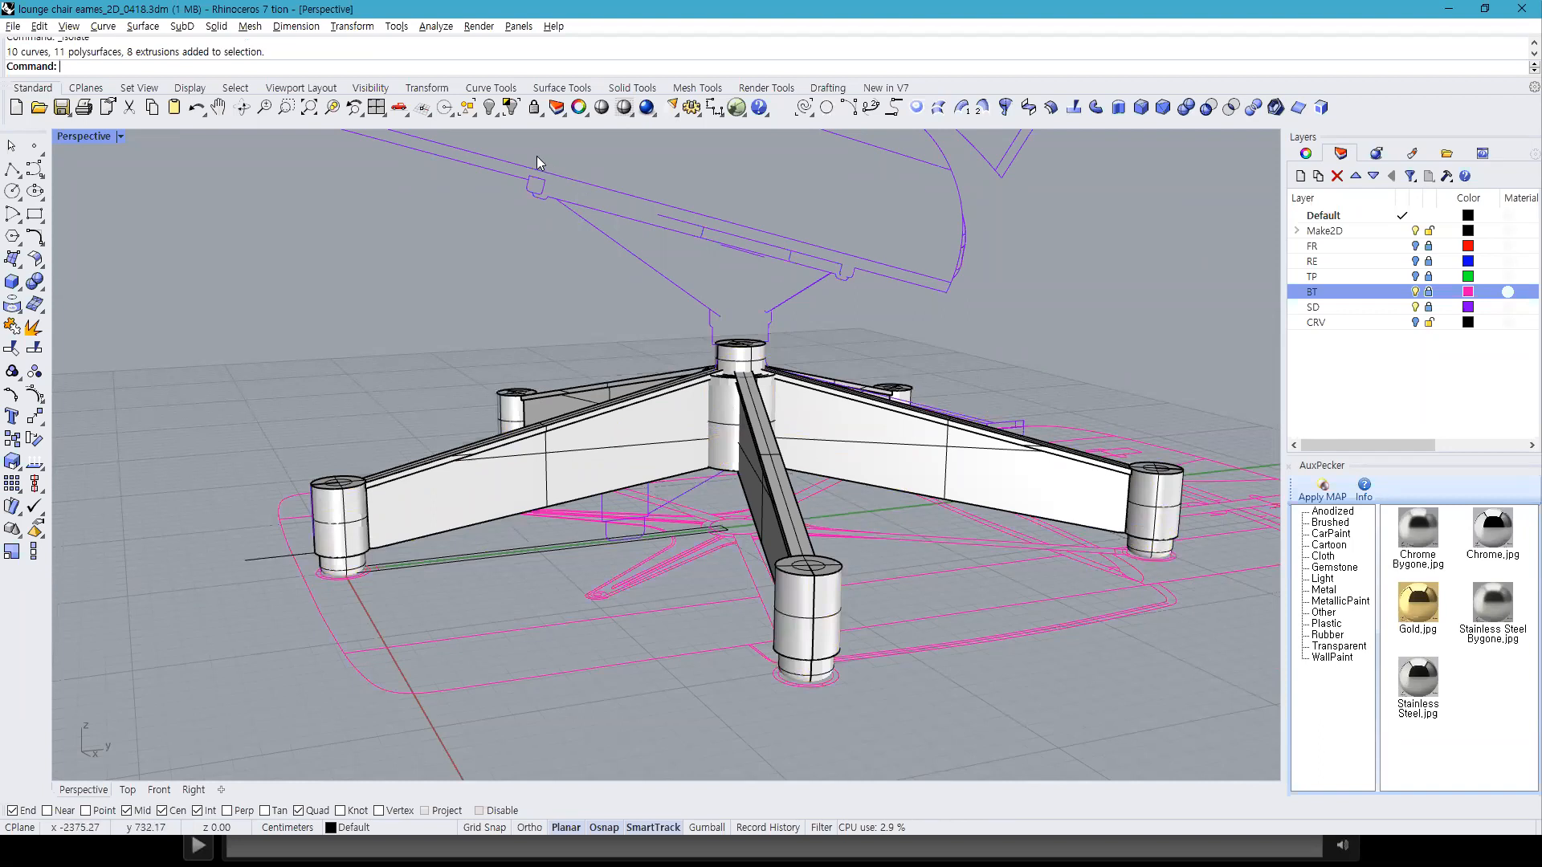
pyautogui.click(489, 107)
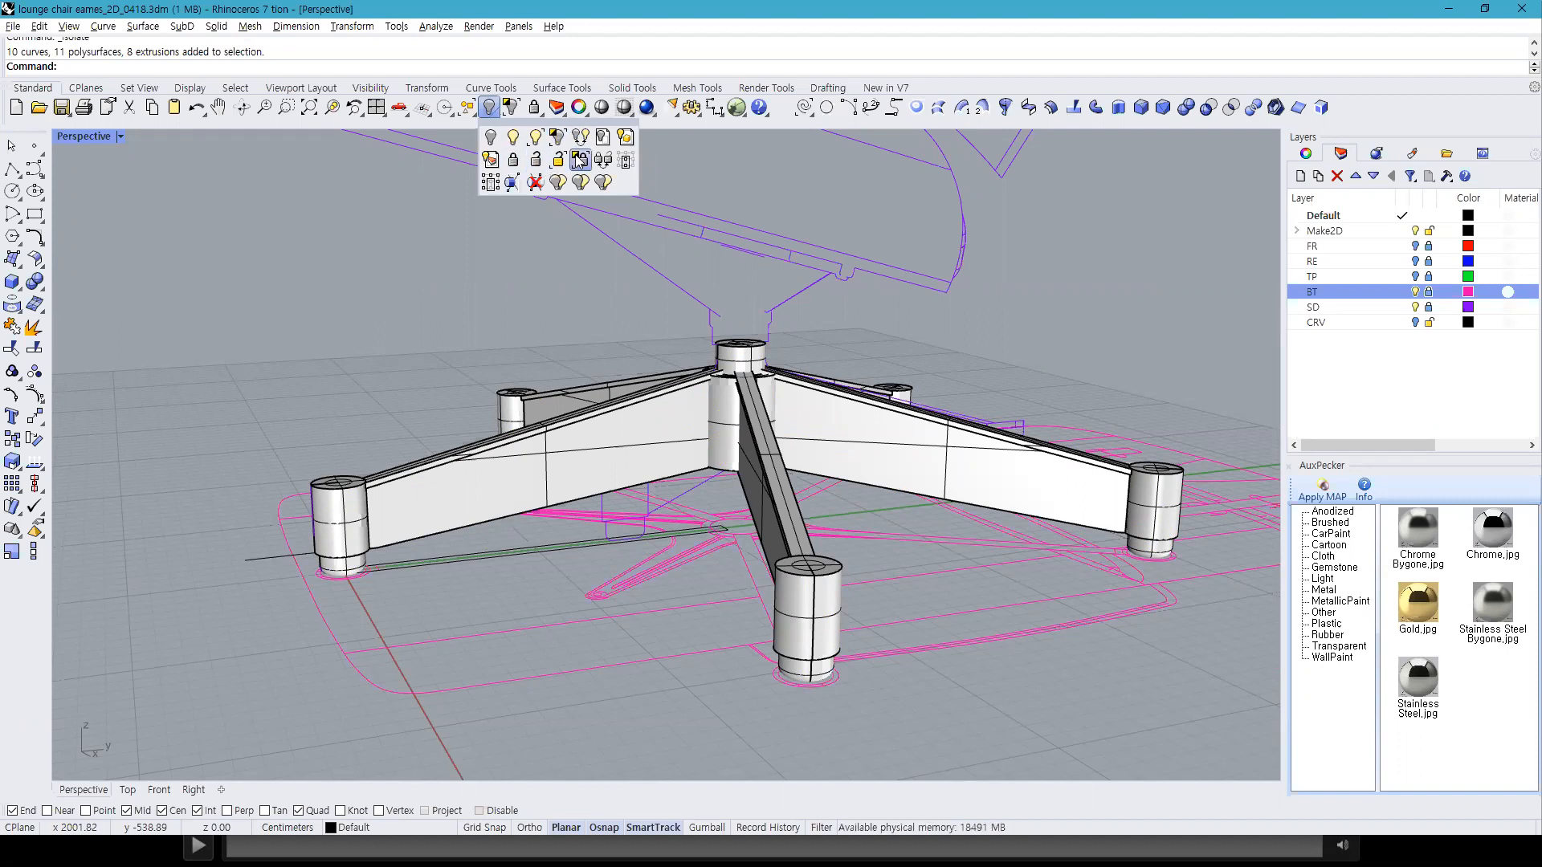
pyautogui.click(405, 315)
pyautogui.scroll(5, 682, 372)
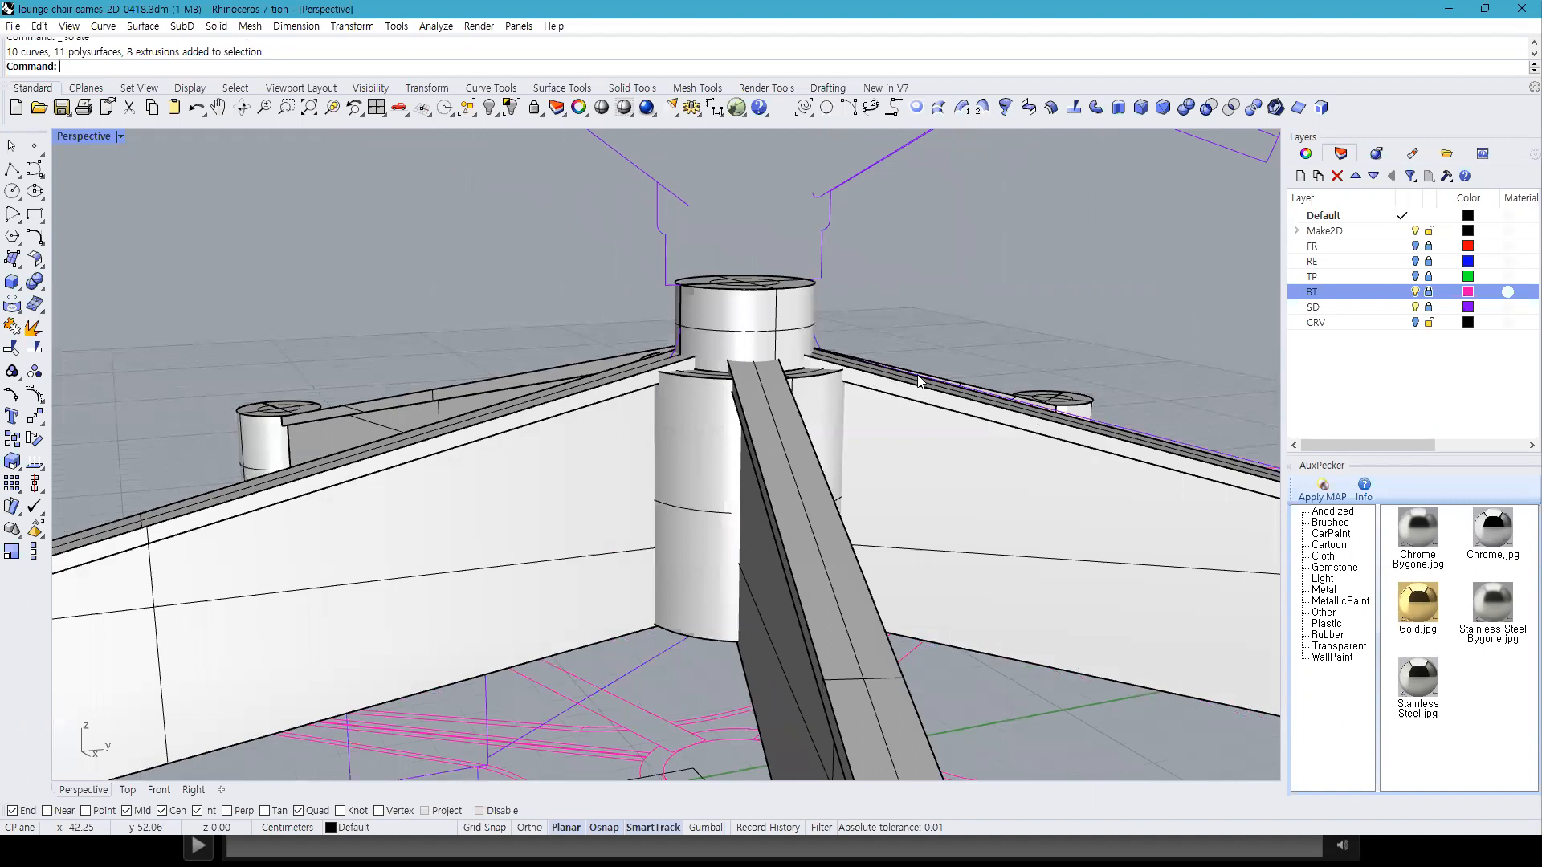
# Step: Draw a horizontal line in the Right view at the height of the hub's shoulder, and shift it so it extends across both sides of the hub
pyautogui.click(375, 107)
pyautogui.scroll(6, 895, 635)
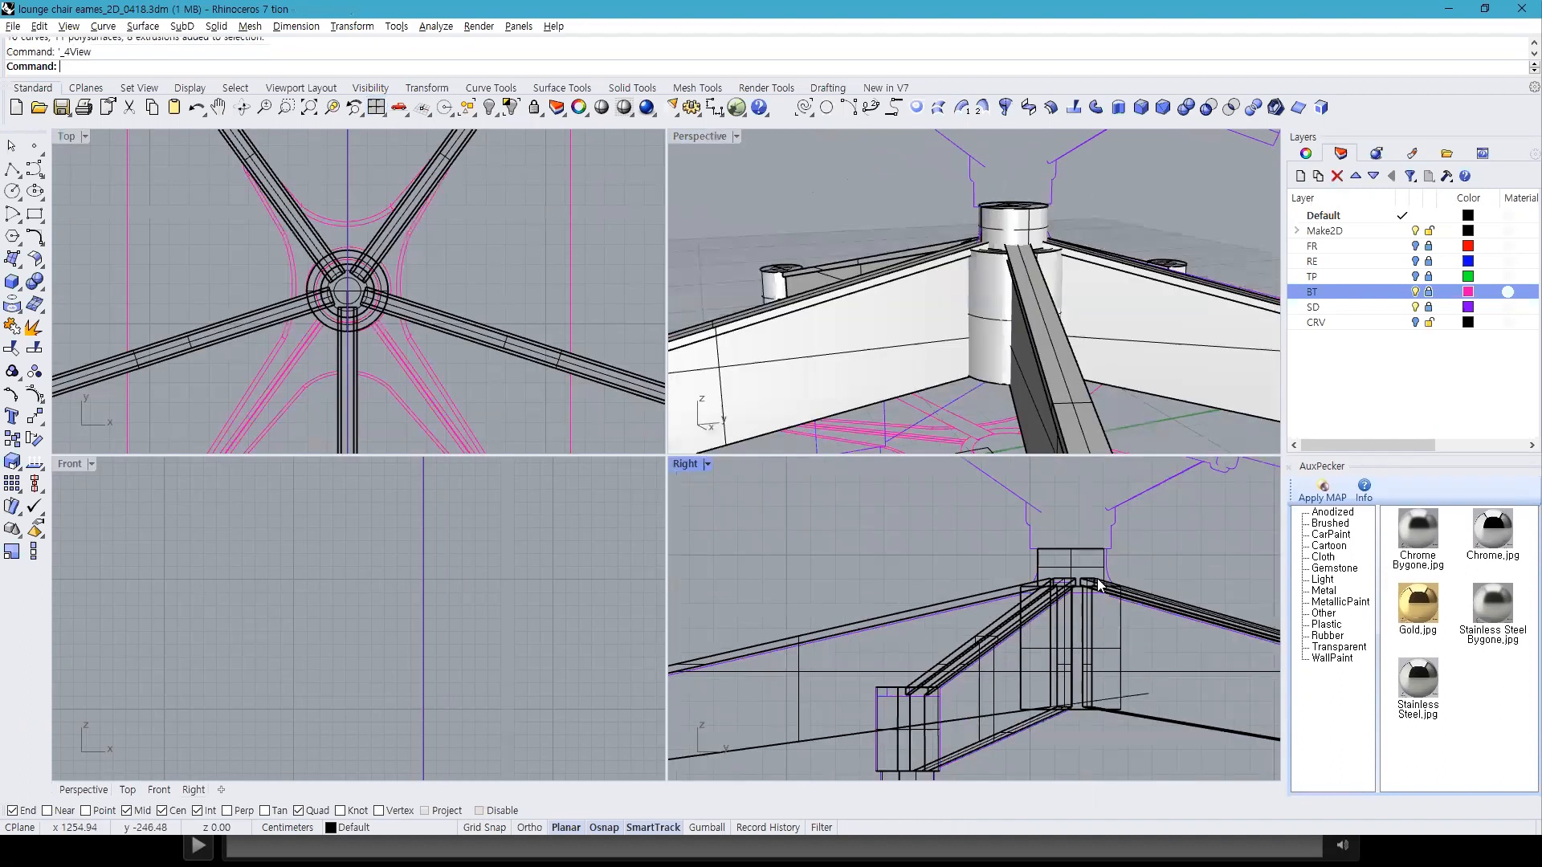
pyautogui.write('line')
pyautogui.press('Return')
pyautogui.click(931, 610)
pyautogui.scroll(-3, 883, 603)
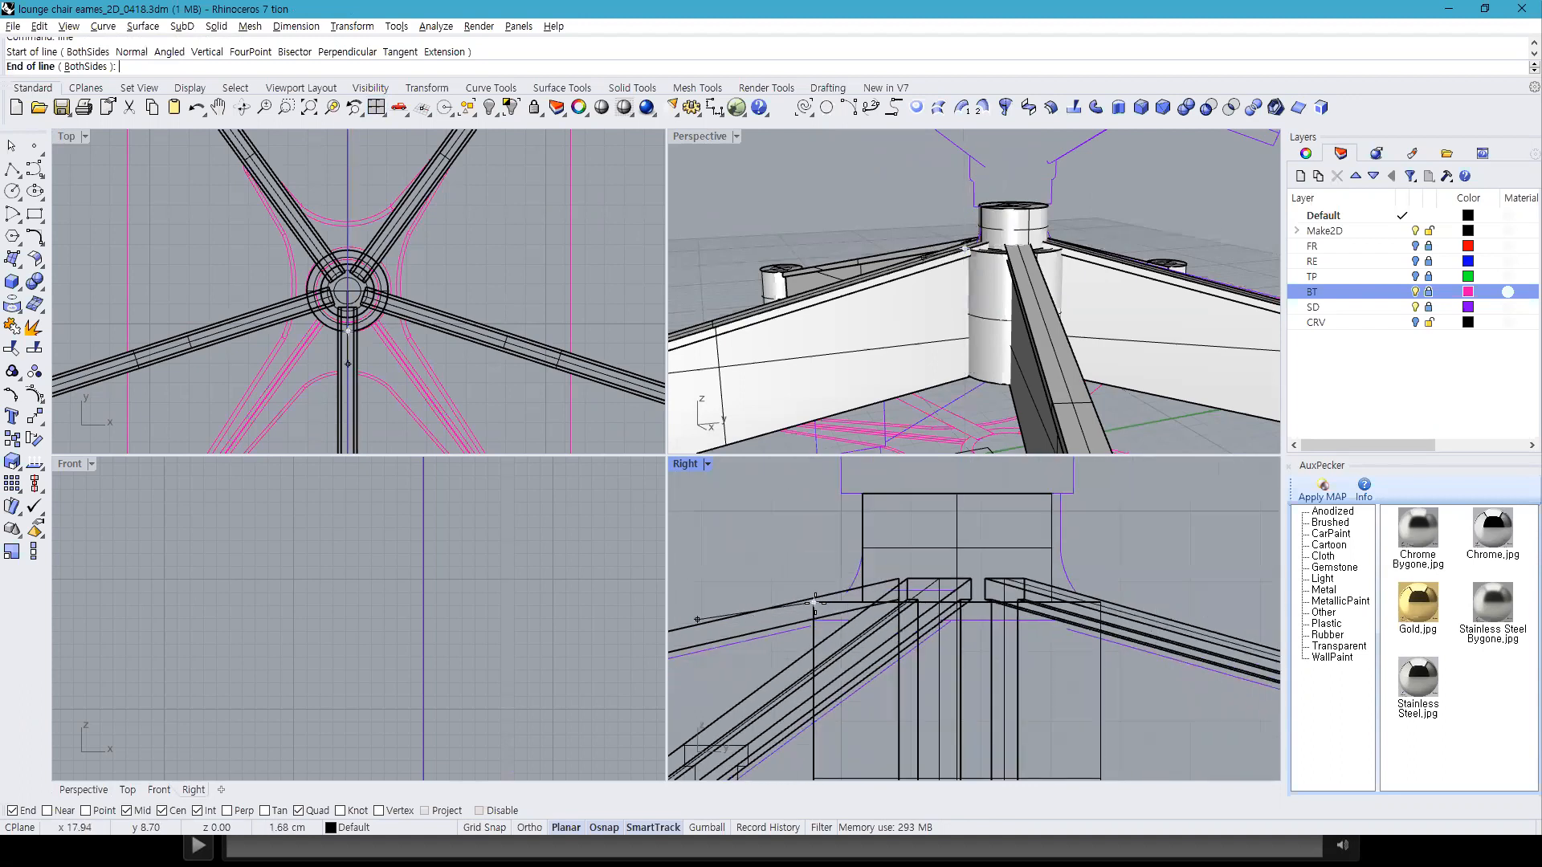
pyautogui.scroll(-3, 815, 600)
pyautogui.click(1217, 607)
pyautogui.keyDown('shift'); pyautogui.moveTo(1217, 606); pyautogui.dragTo(1120, 613); pyautogui.keyUp('shift')
# Step: Extrude the horizontal line to both sides into a flat cutting surface that crosses the inner ends of all the legs
pyautogui.moveTo(945, 326); pyautogui.dragTo(994, 332, button='right')
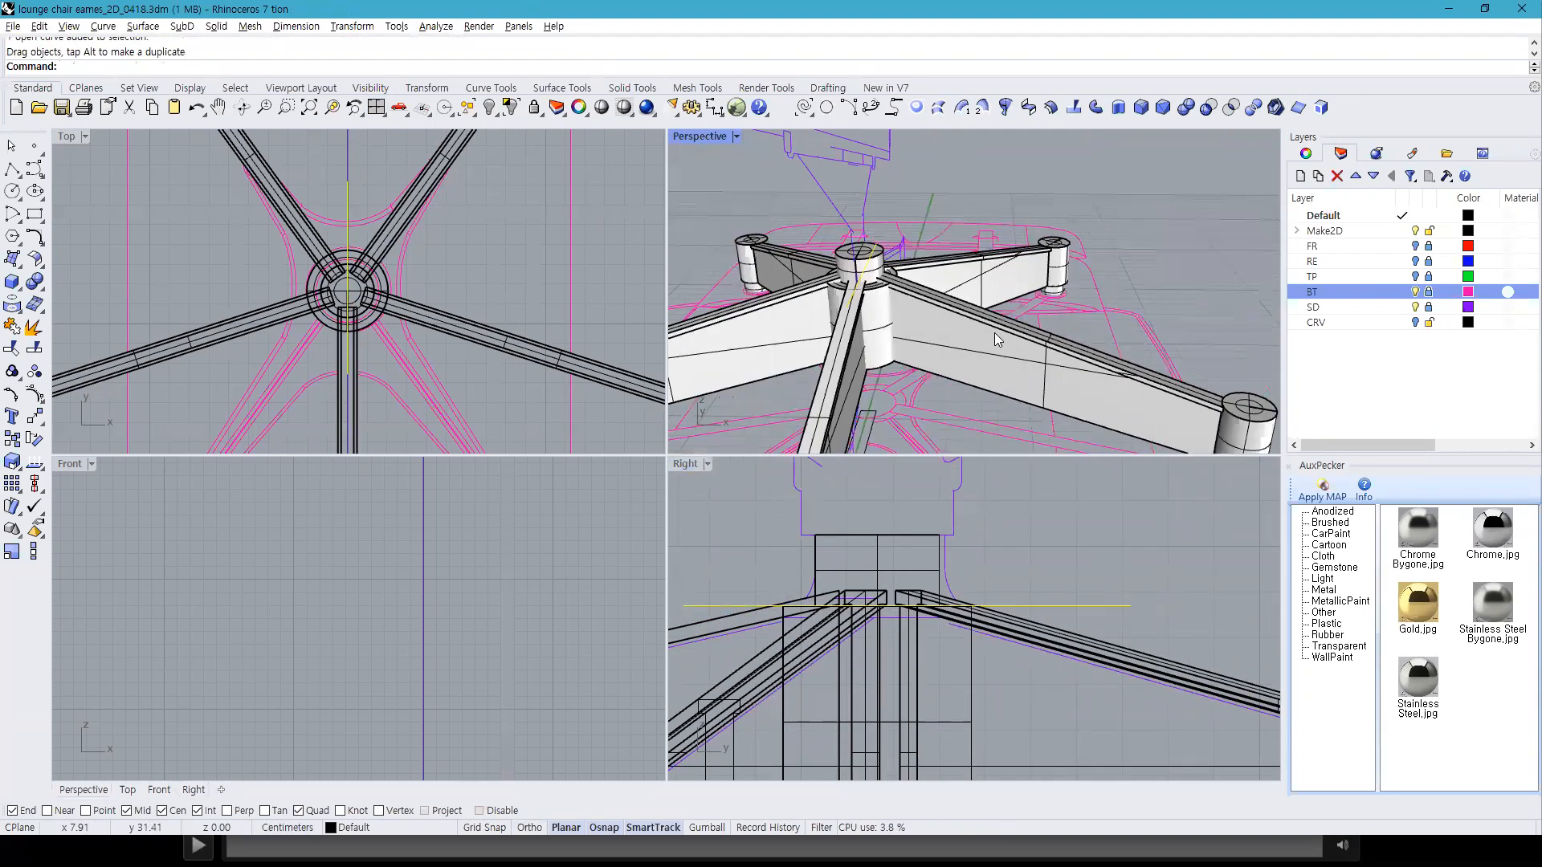
pyautogui.click(12, 281)
pyautogui.click(81, 335)
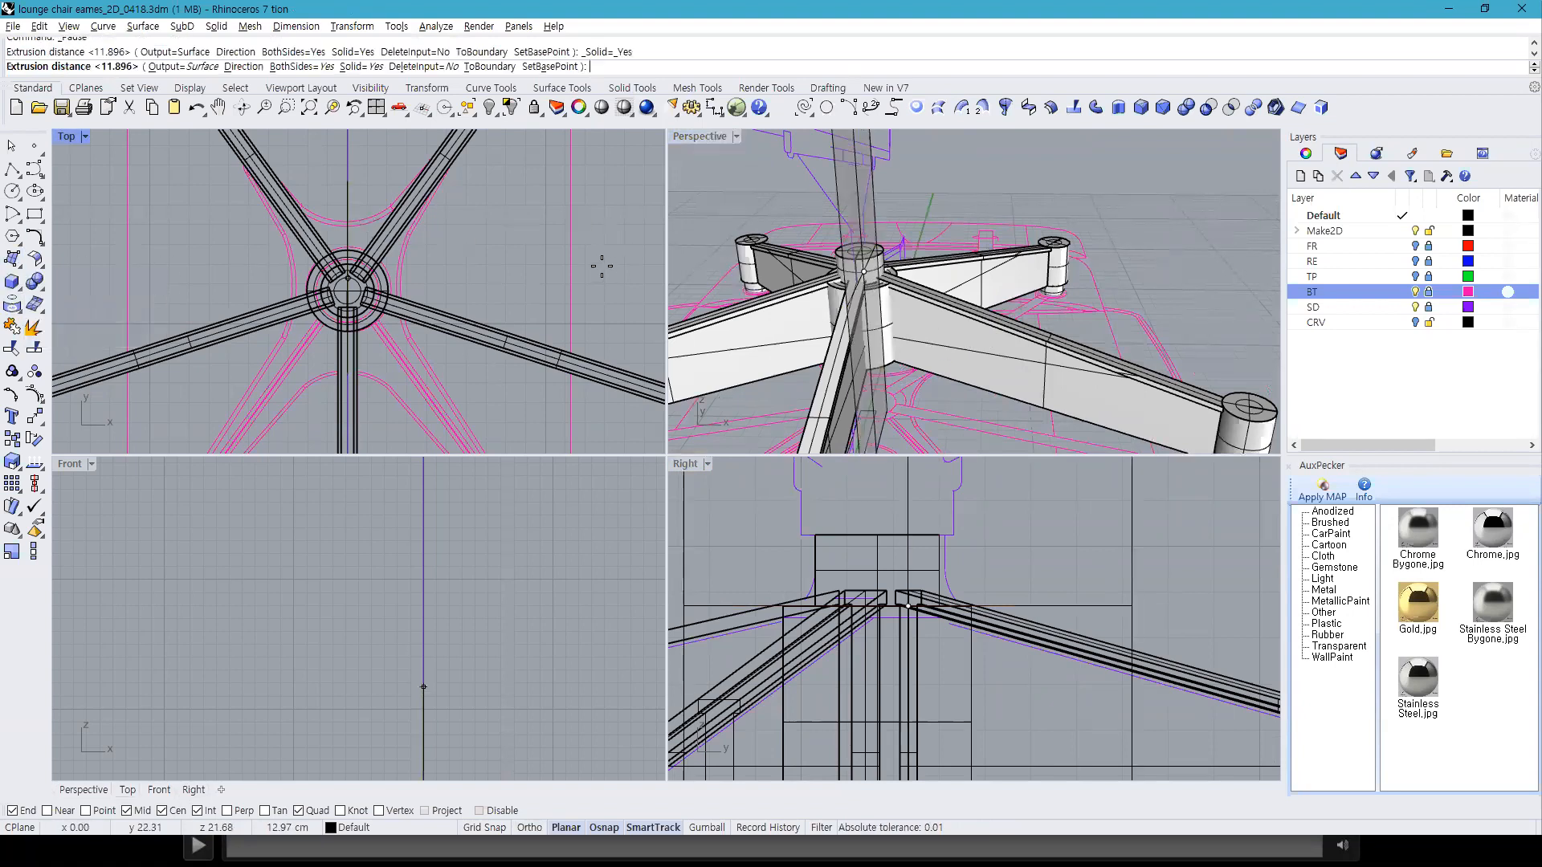
pyautogui.click(617, 243)
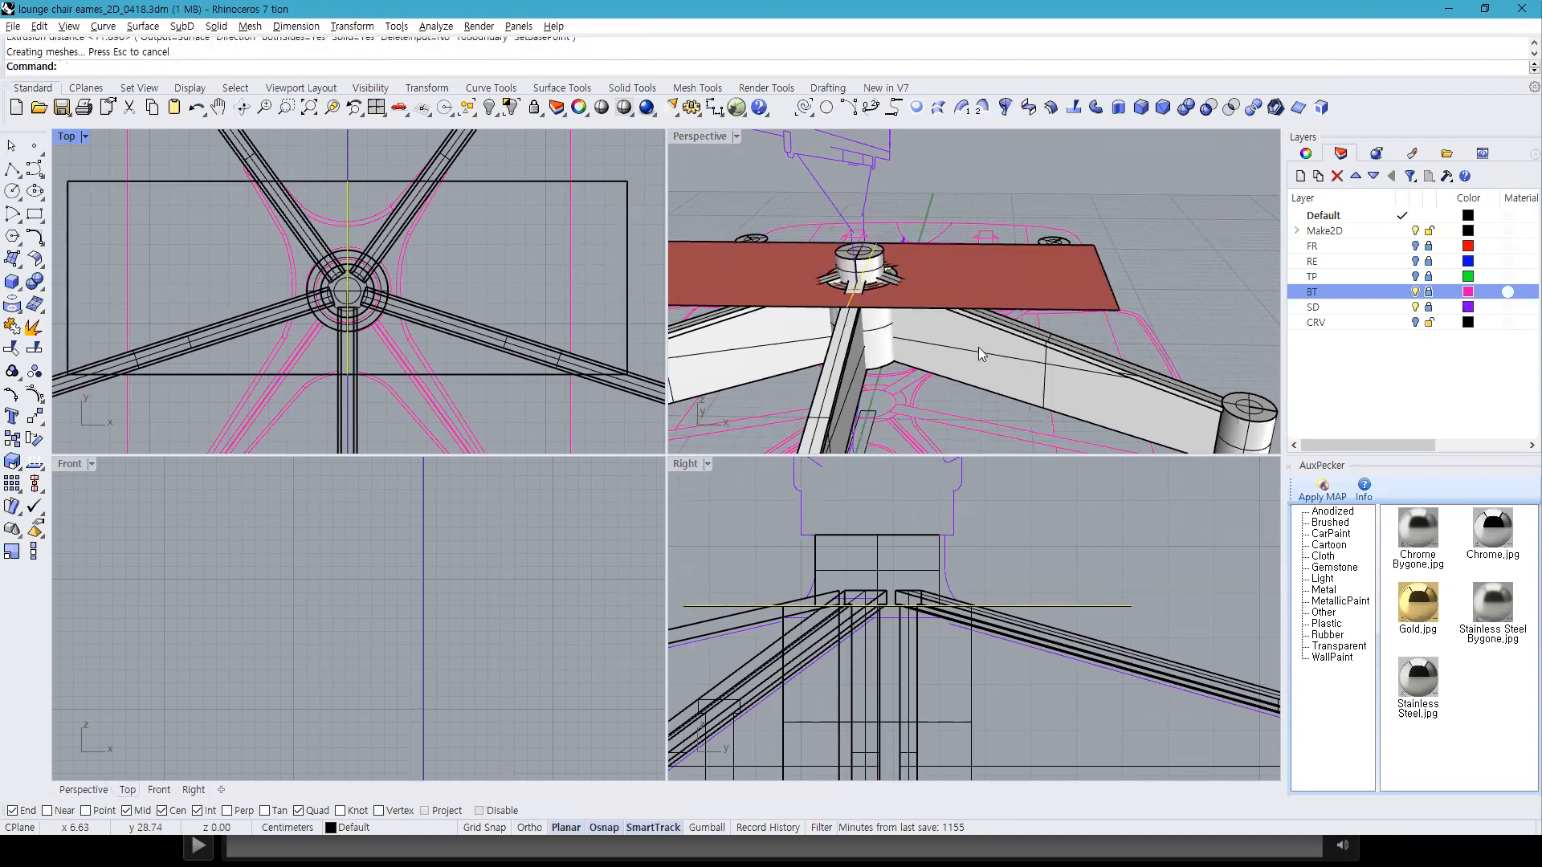
# Step: Boolean split the five legs with the flat cutting surface
pyautogui.click(937, 353)
pyautogui.keyDown('shift'); pyautogui.click(831, 384); pyautogui.keyUp('shift')
pyautogui.moveTo(759, 339); pyautogui.dragTo(1439, 382, button='right')
pyautogui.keyDown('shift'); pyautogui.click(1194, 413); pyautogui.keyUp('shift')
pyautogui.keyDown('shift'); pyautogui.click(1217, 321); pyautogui.keyUp('shift')
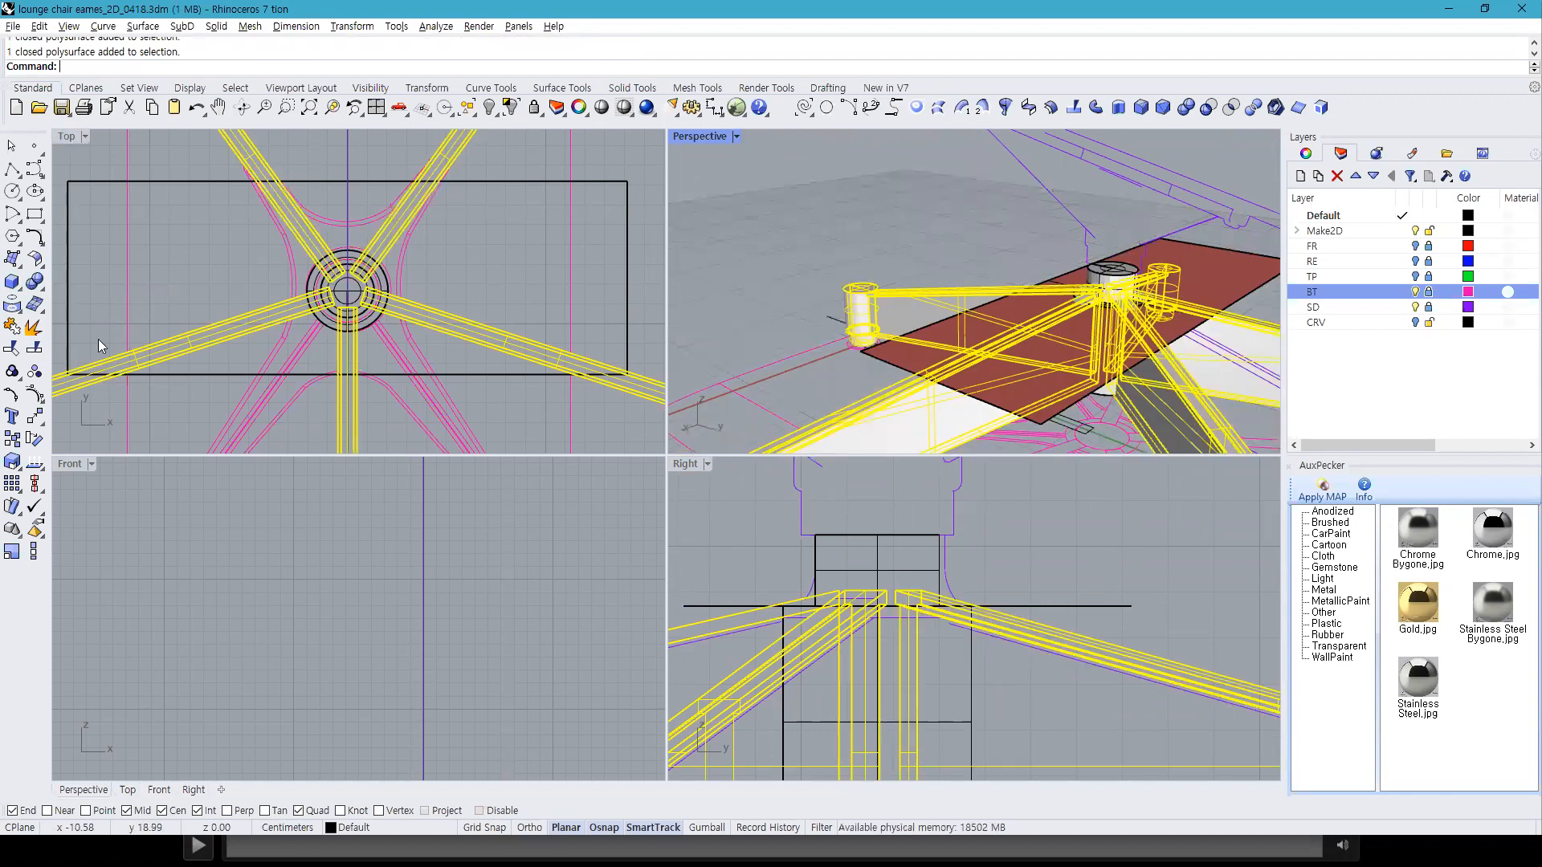
pyautogui.click(36, 288)
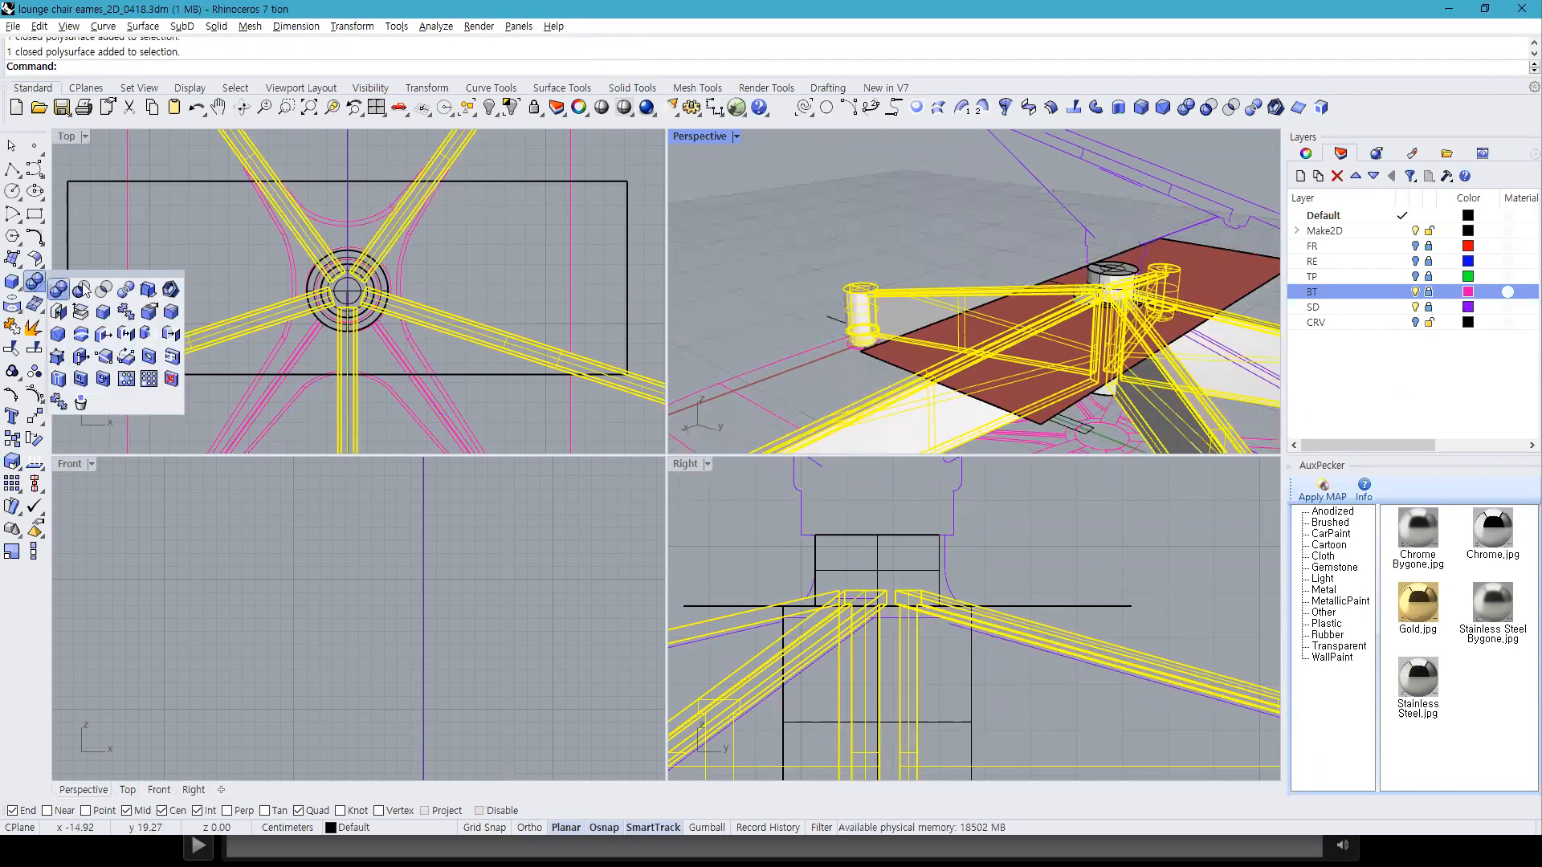
pyautogui.click(126, 291)
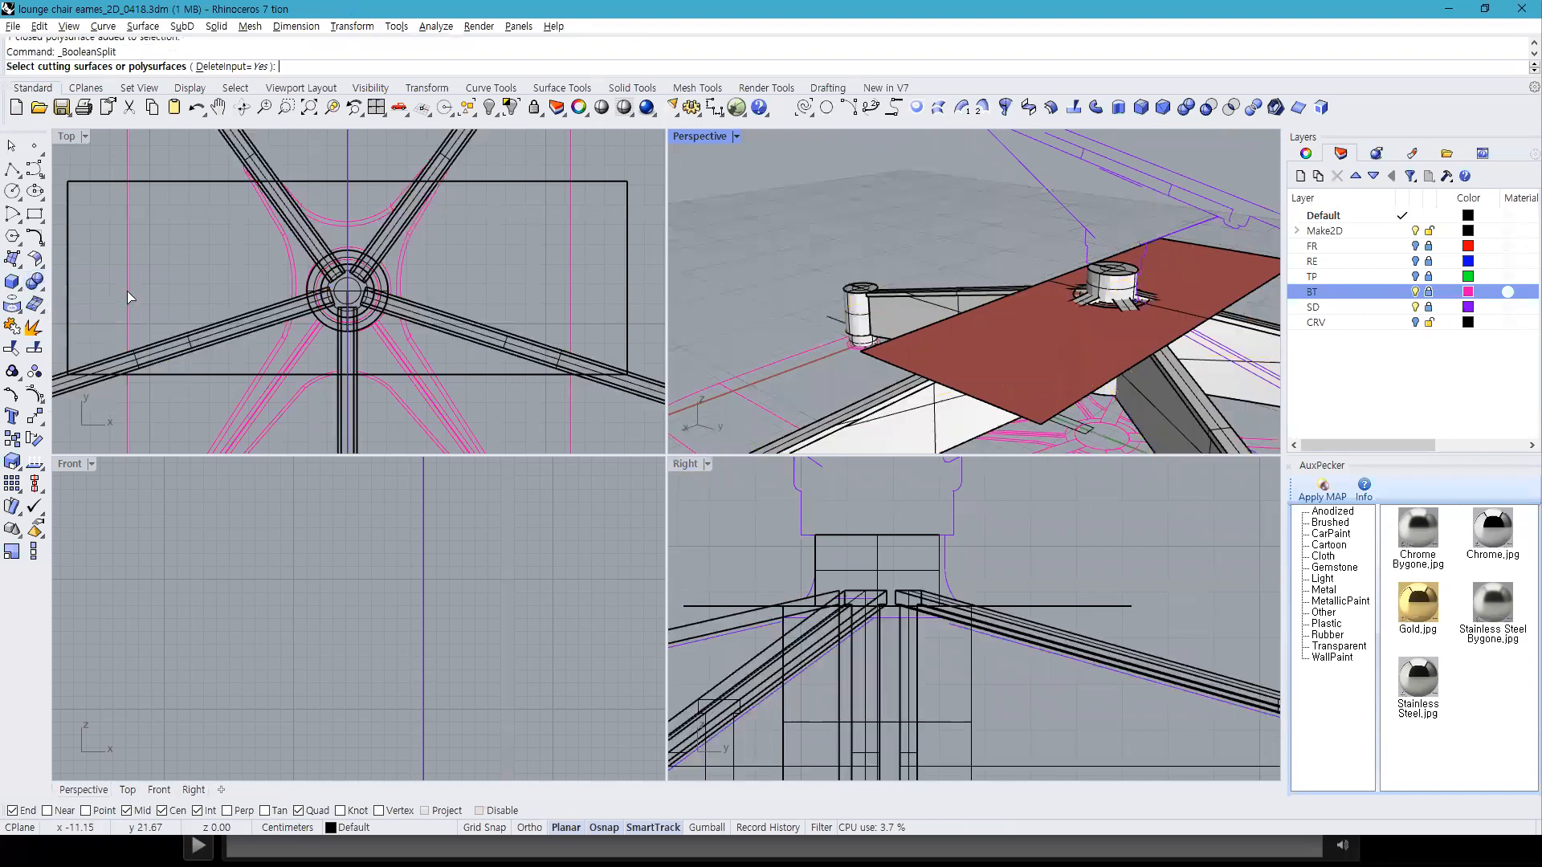
pyautogui.click(890, 347)
pyautogui.press('Return')
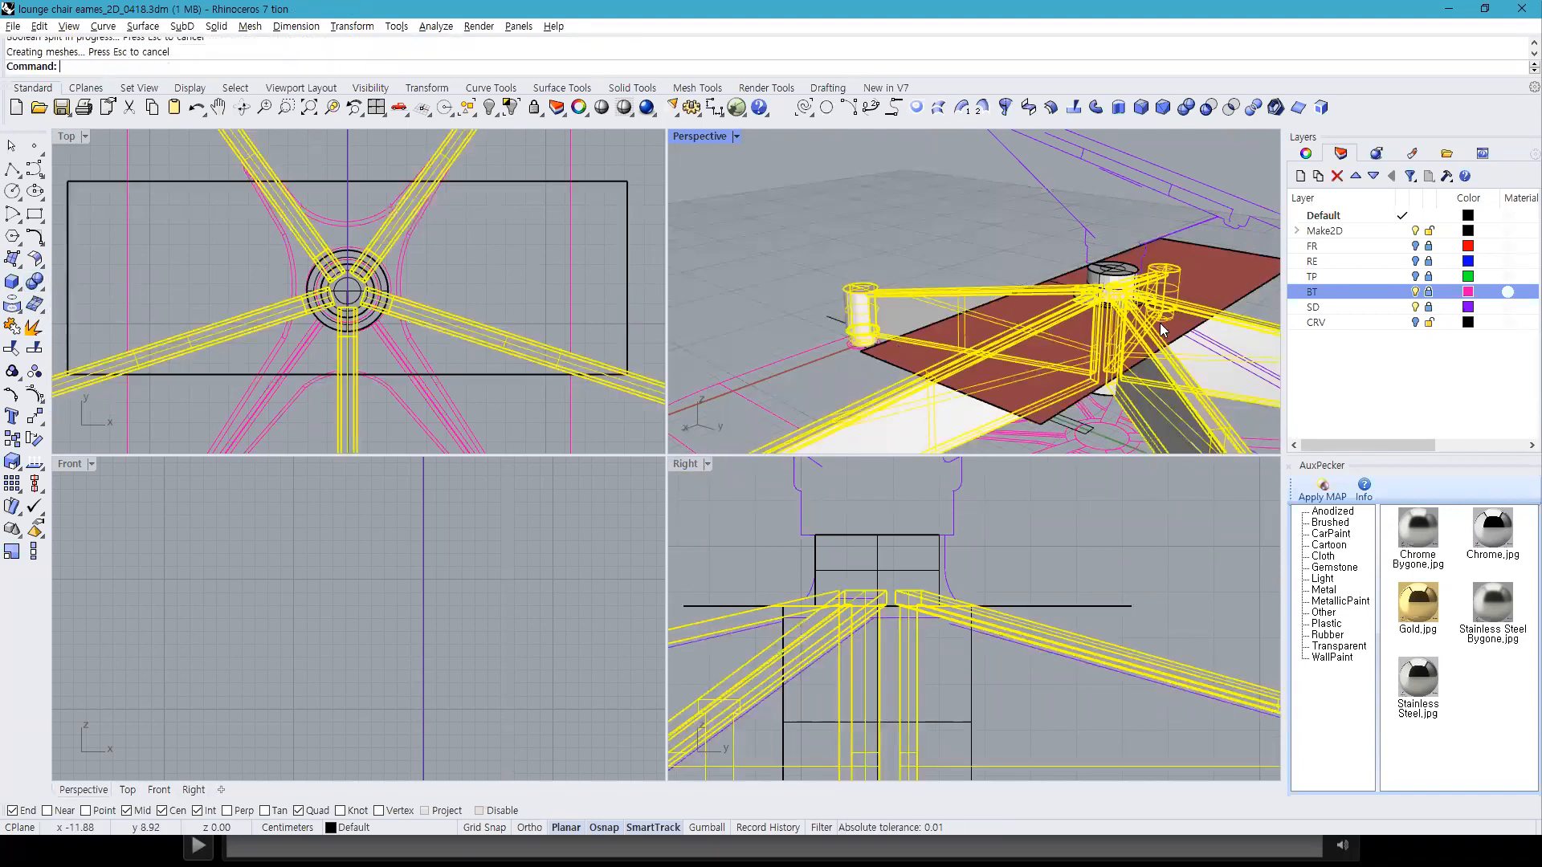
# Step: Delete the five leg pieces above the cutting surface, along with the cutting surface itself
pyautogui.scroll(-2, 1069, 707)
pyautogui.keyDown('ctrl'); pyautogui.moveTo(886, 702); pyautogui.dragTo(719, 664); pyautogui.keyUp('ctrl')
pyautogui.moveTo(1137, 387); pyautogui.dragTo(1012, 351, button='right')
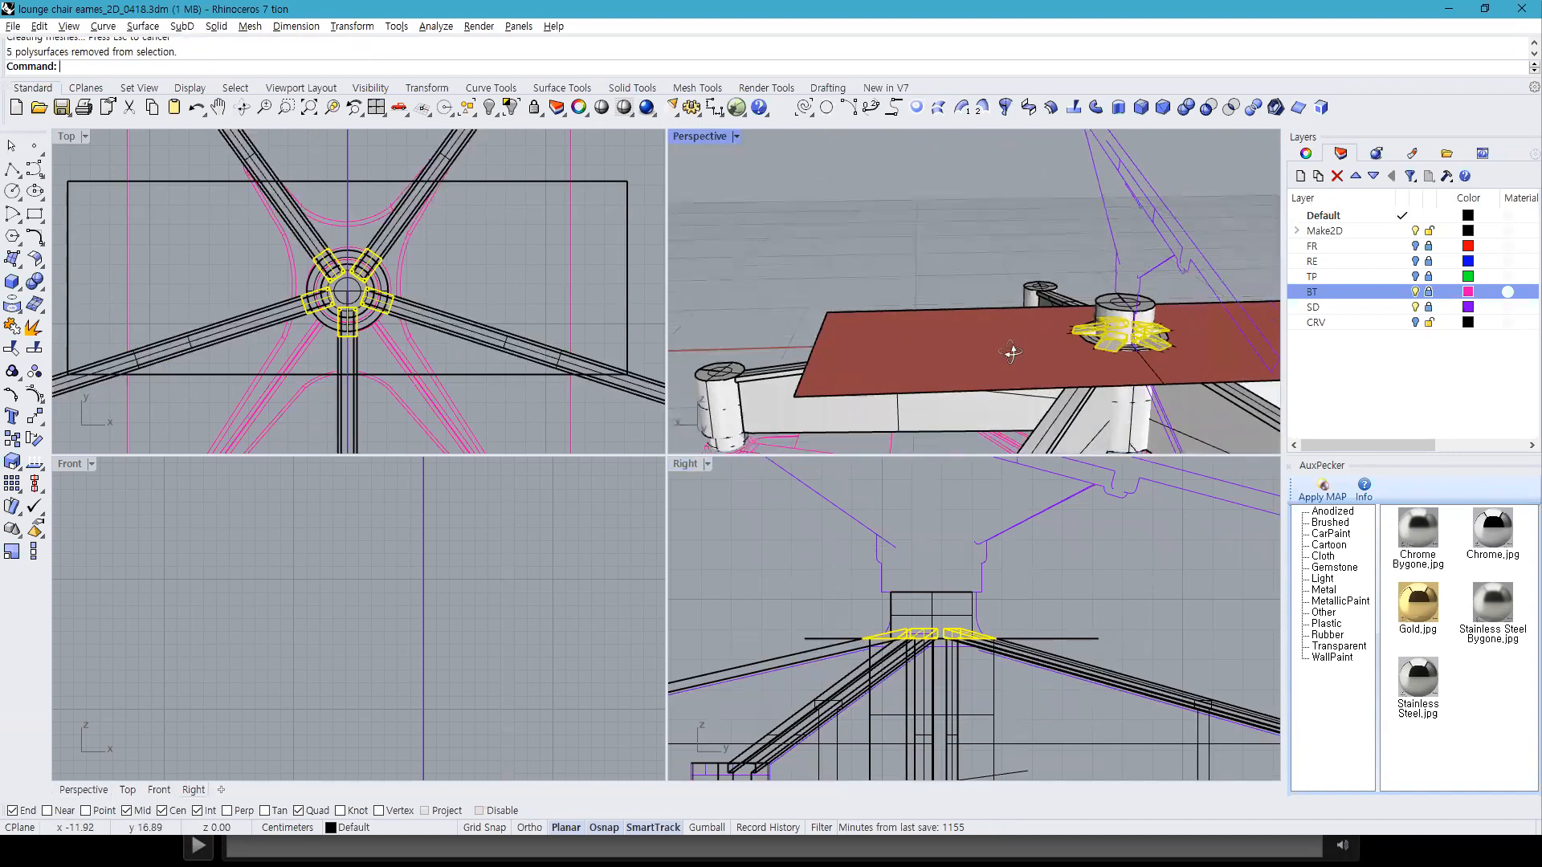
pyautogui.scroll(5, 1112, 333)
pyautogui.press('Delete')
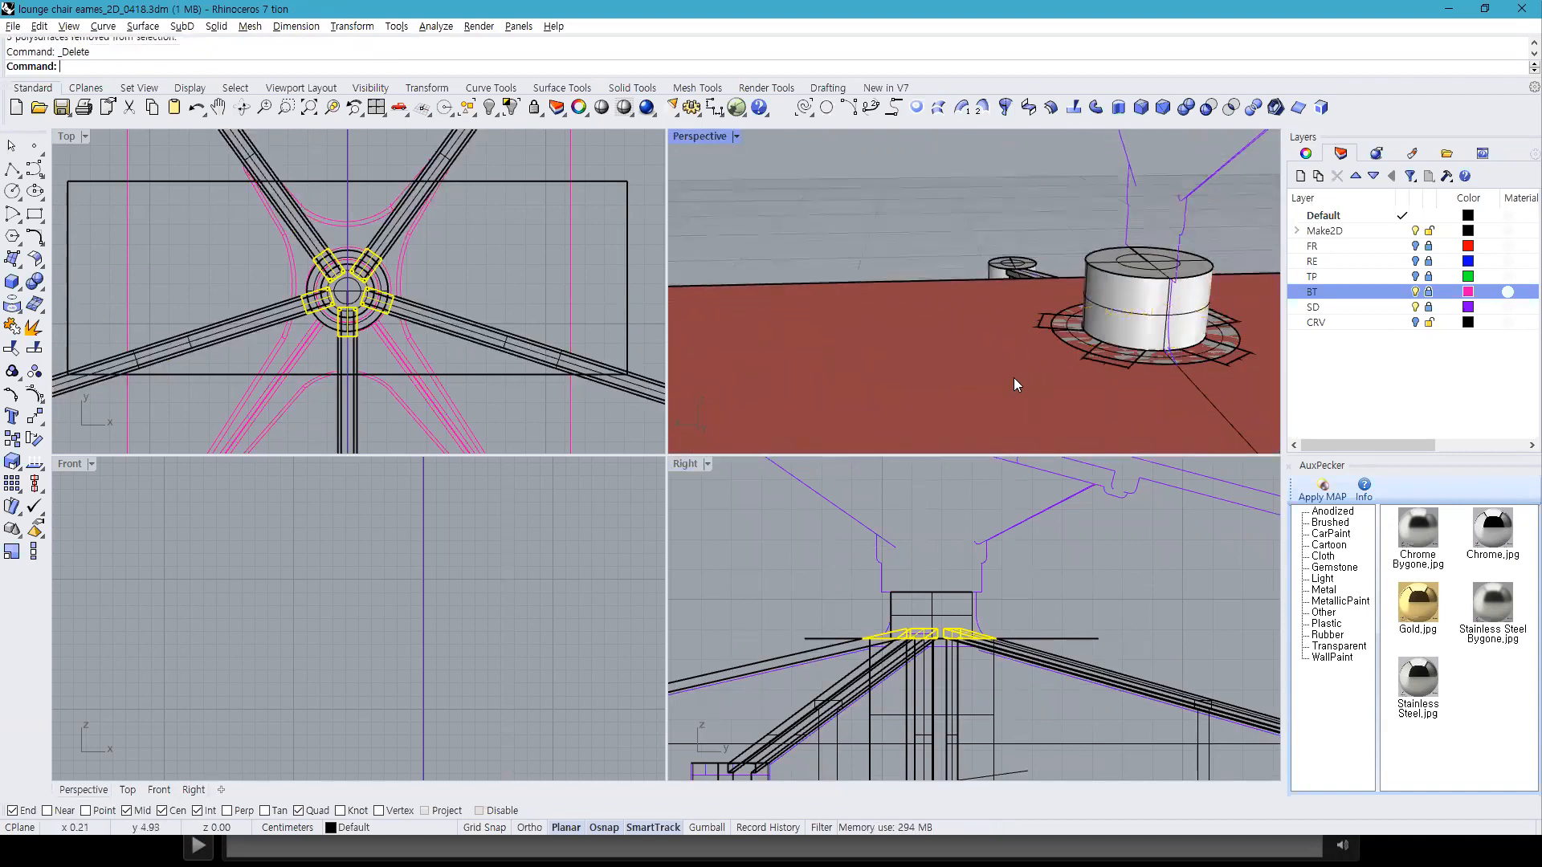
pyautogui.click(967, 371)
pyautogui.press('Delete')
pyautogui.moveTo(1028, 371); pyautogui.dragTo(1089, 372, button='right')
pyautogui.scroll(4, 1114, 284)
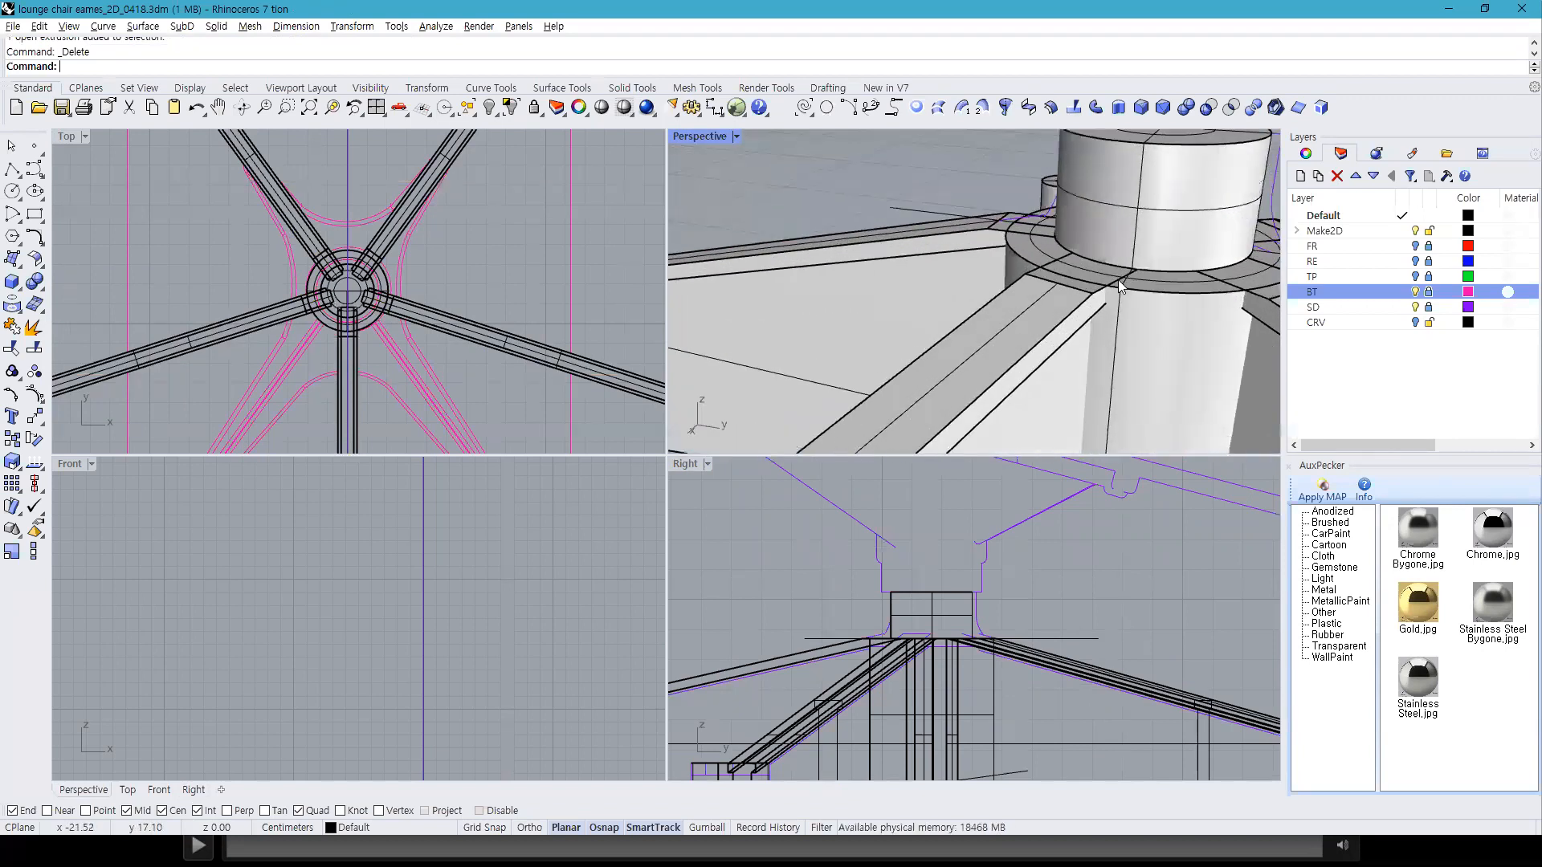
# Step: Try to merge the five legs and the central hub with Boolean Union, and undo it
pyautogui.scroll(-4, 1116, 289)
pyautogui.click(1034, 350)
pyautogui.keyDown('shift'); pyautogui.click(1221, 364); pyautogui.keyUp('shift')
pyautogui.keyDown('shift'); pyautogui.click(955, 309); pyautogui.keyUp('shift')
pyautogui.moveTo(1020, 268); pyautogui.dragTo(880, 301, button='right')
pyautogui.keyDown('shift'); pyautogui.click(1227, 382); pyautogui.keyUp('shift')
pyautogui.keyDown('shift'); pyautogui.click(1147, 440); pyautogui.keyUp('shift')
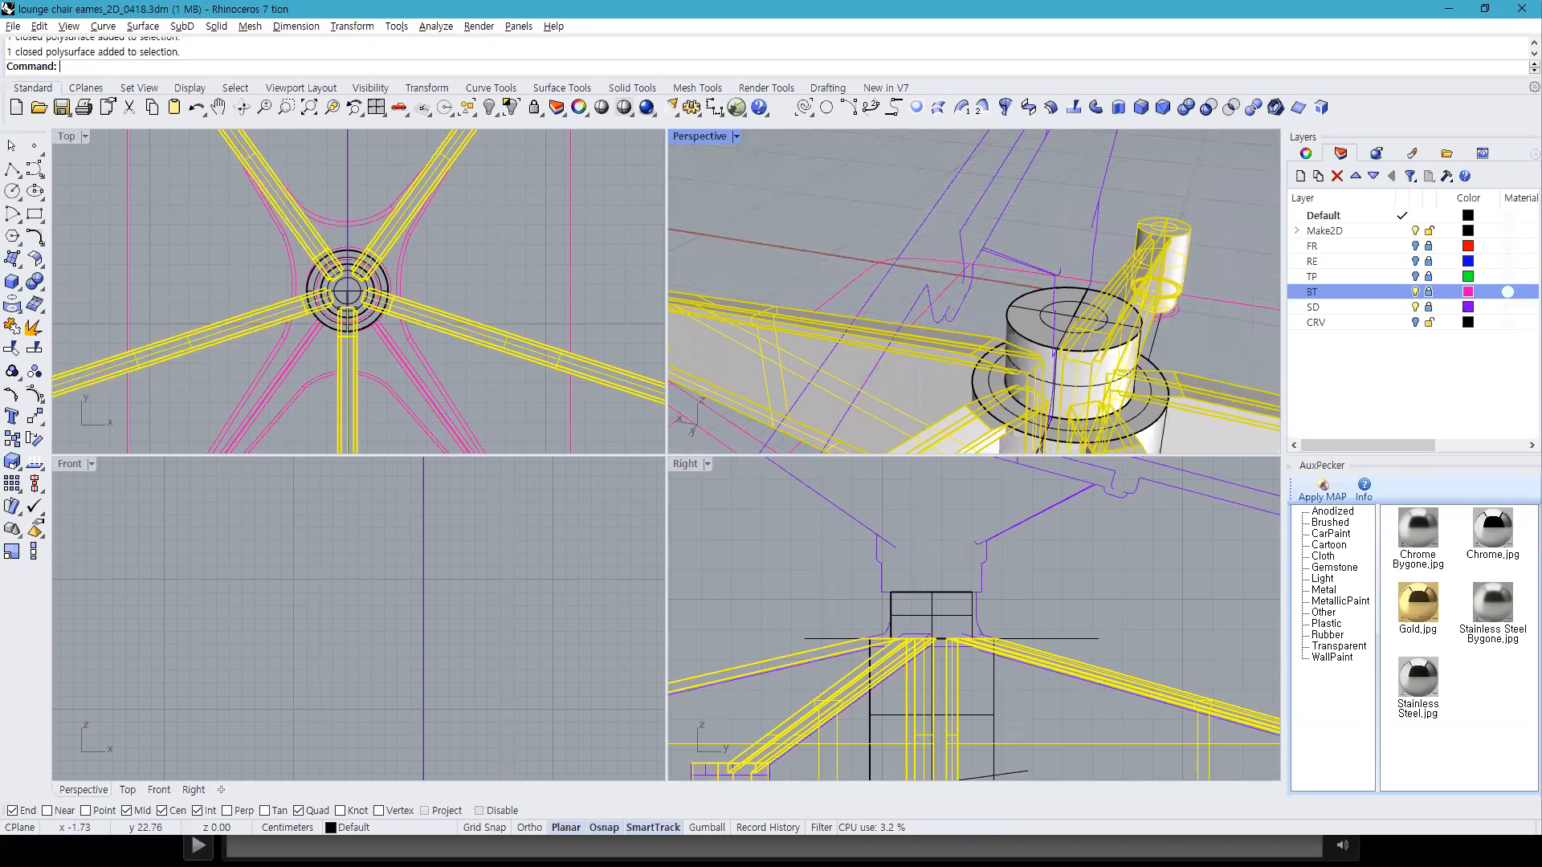
pyautogui.scroll(-6, 790, 199)
pyautogui.moveTo(954, 306); pyautogui.dragTo(901, 244, button='right')
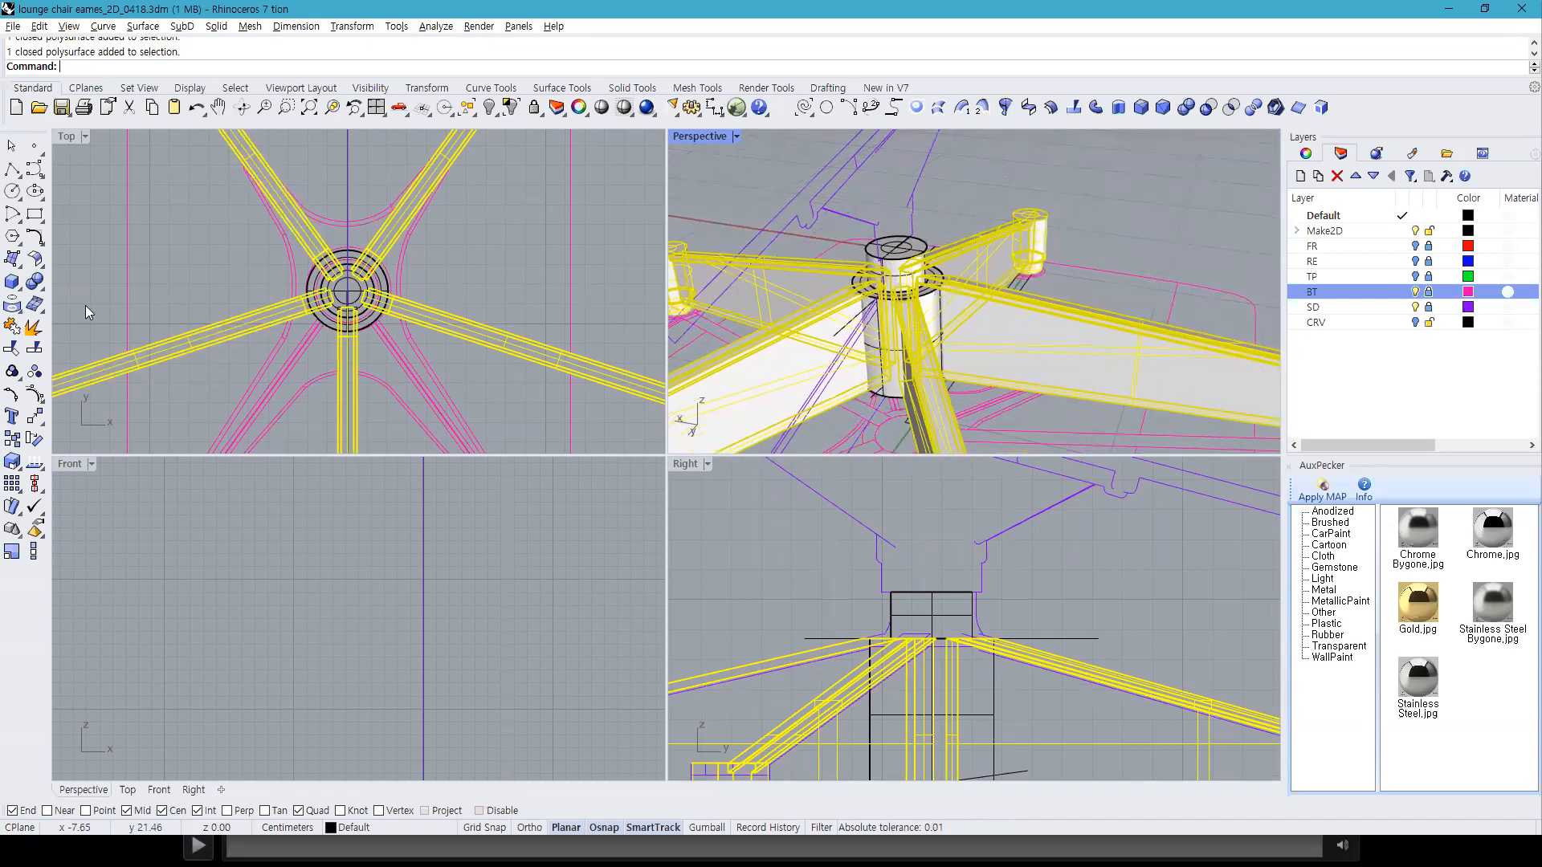
pyautogui.click(37, 283)
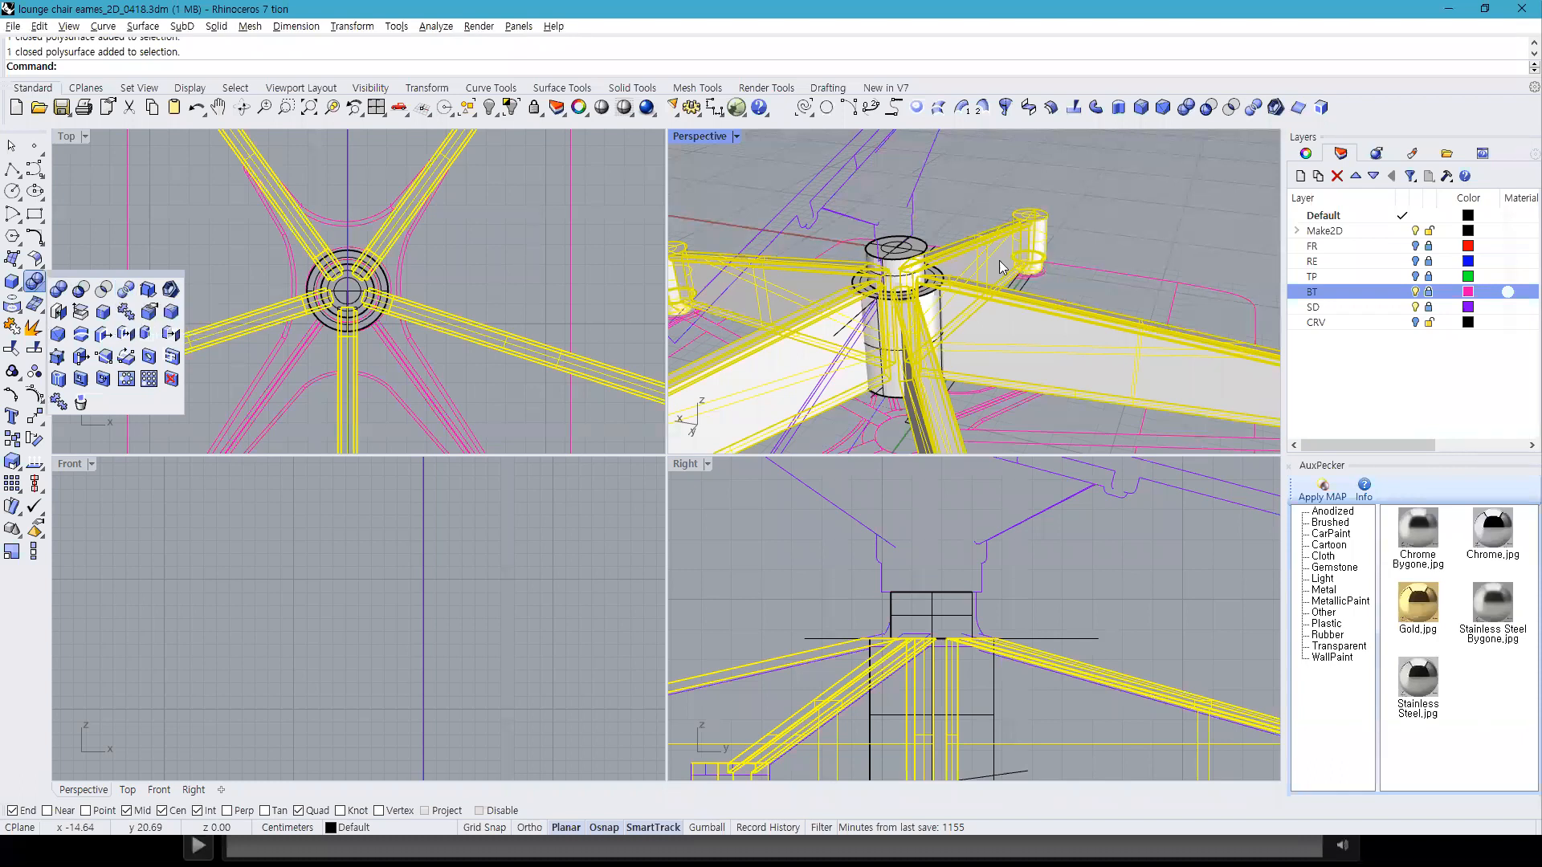
pyautogui.scroll(3, 906, 265)
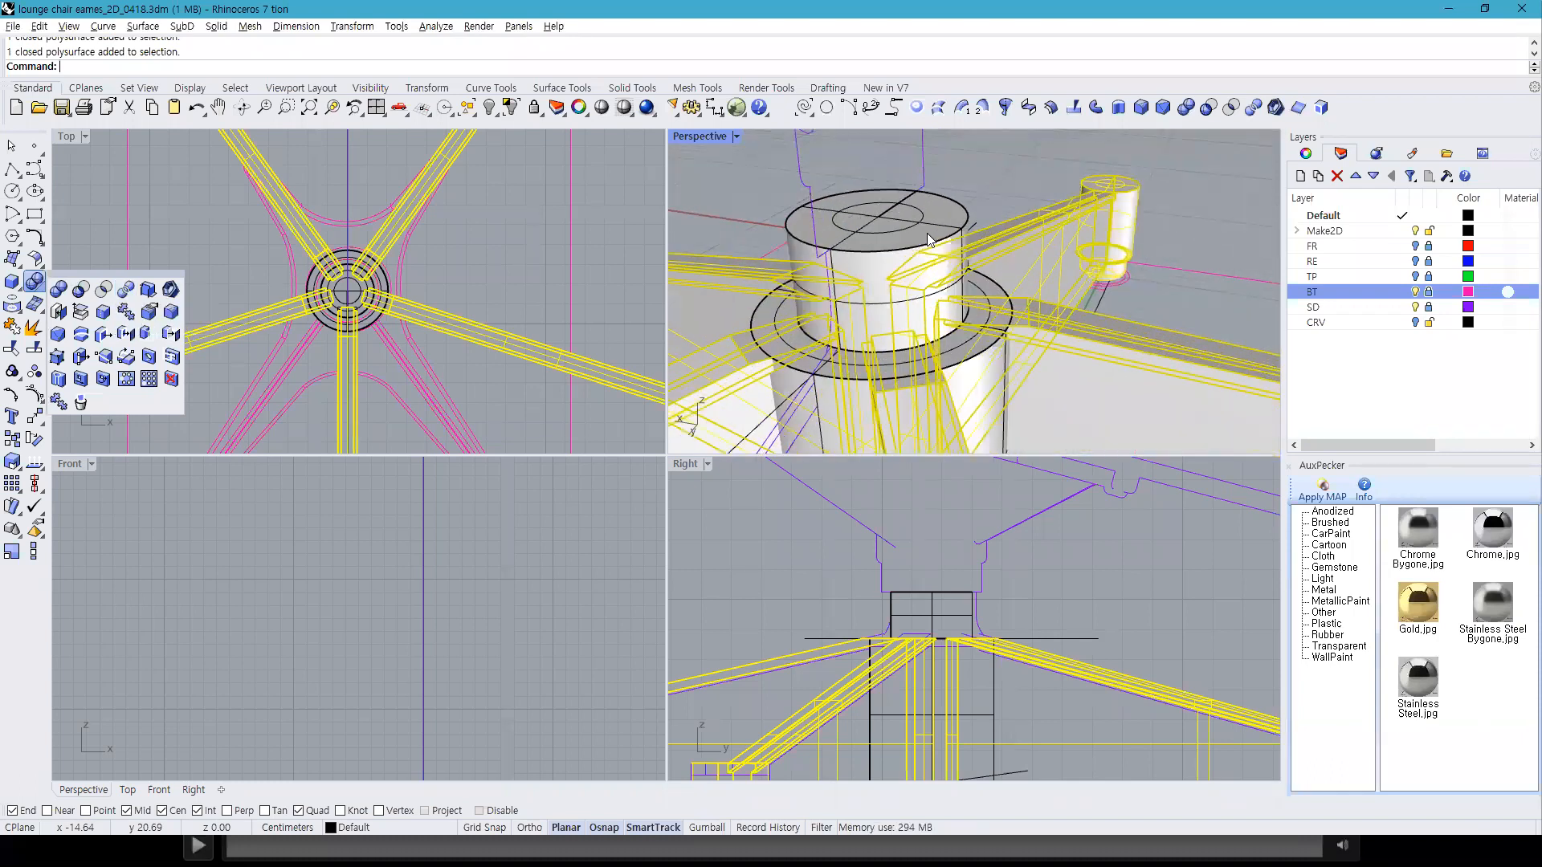
pyautogui.click(926, 233)
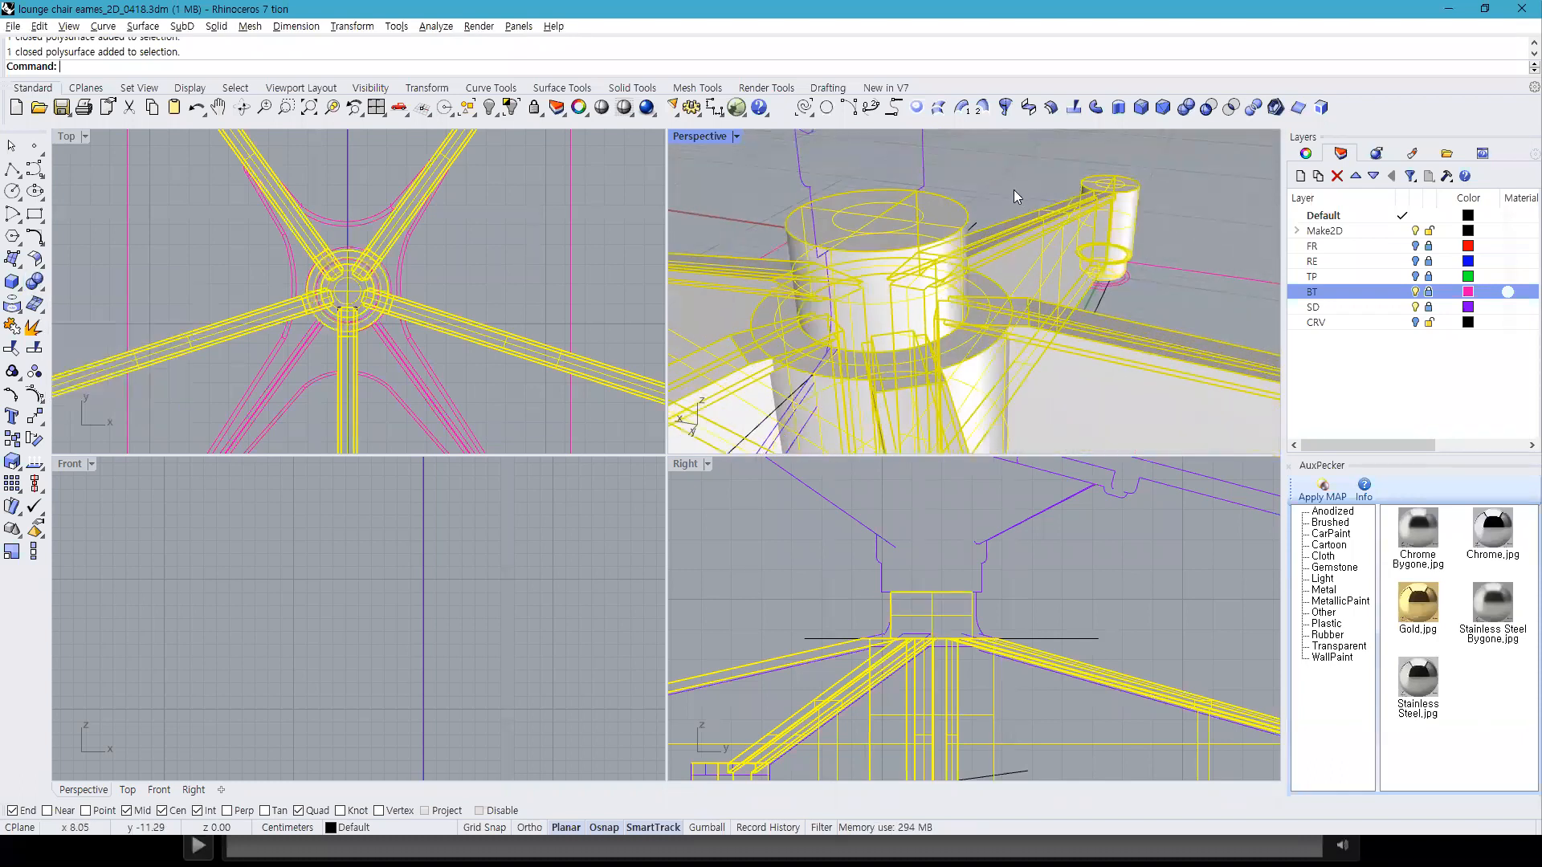
pyautogui.click(1187, 108)
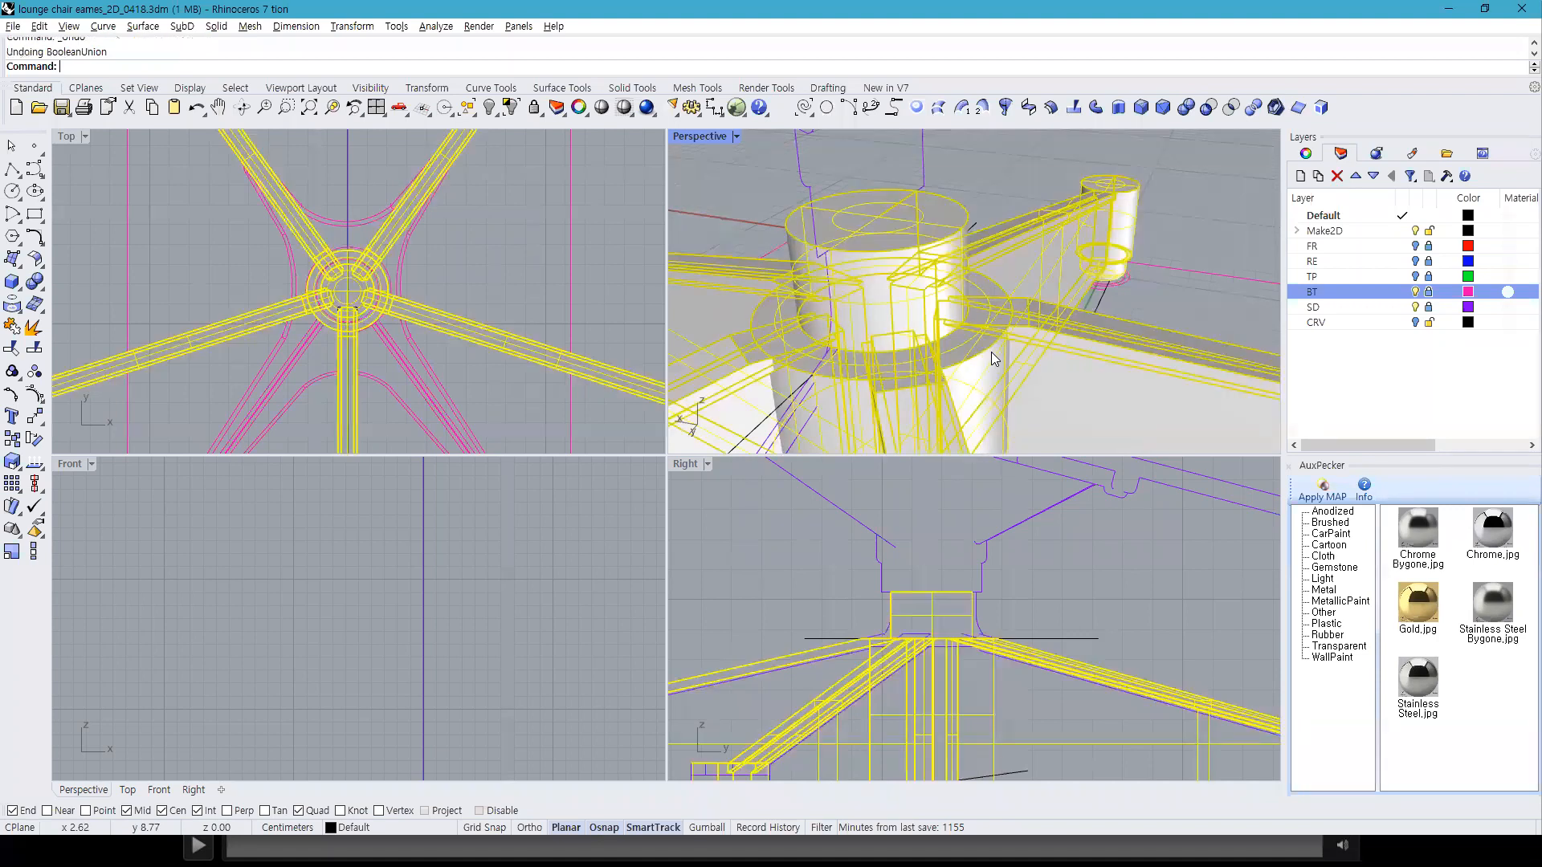
pyautogui.hotkey('ctrl', 'z')
# Step: Boolean split the five legs, using the central hub as the cutting object
pyautogui.click(1095, 339)
pyautogui.keyDown('shift'); pyautogui.click(1028, 231); pyautogui.keyUp('shift')
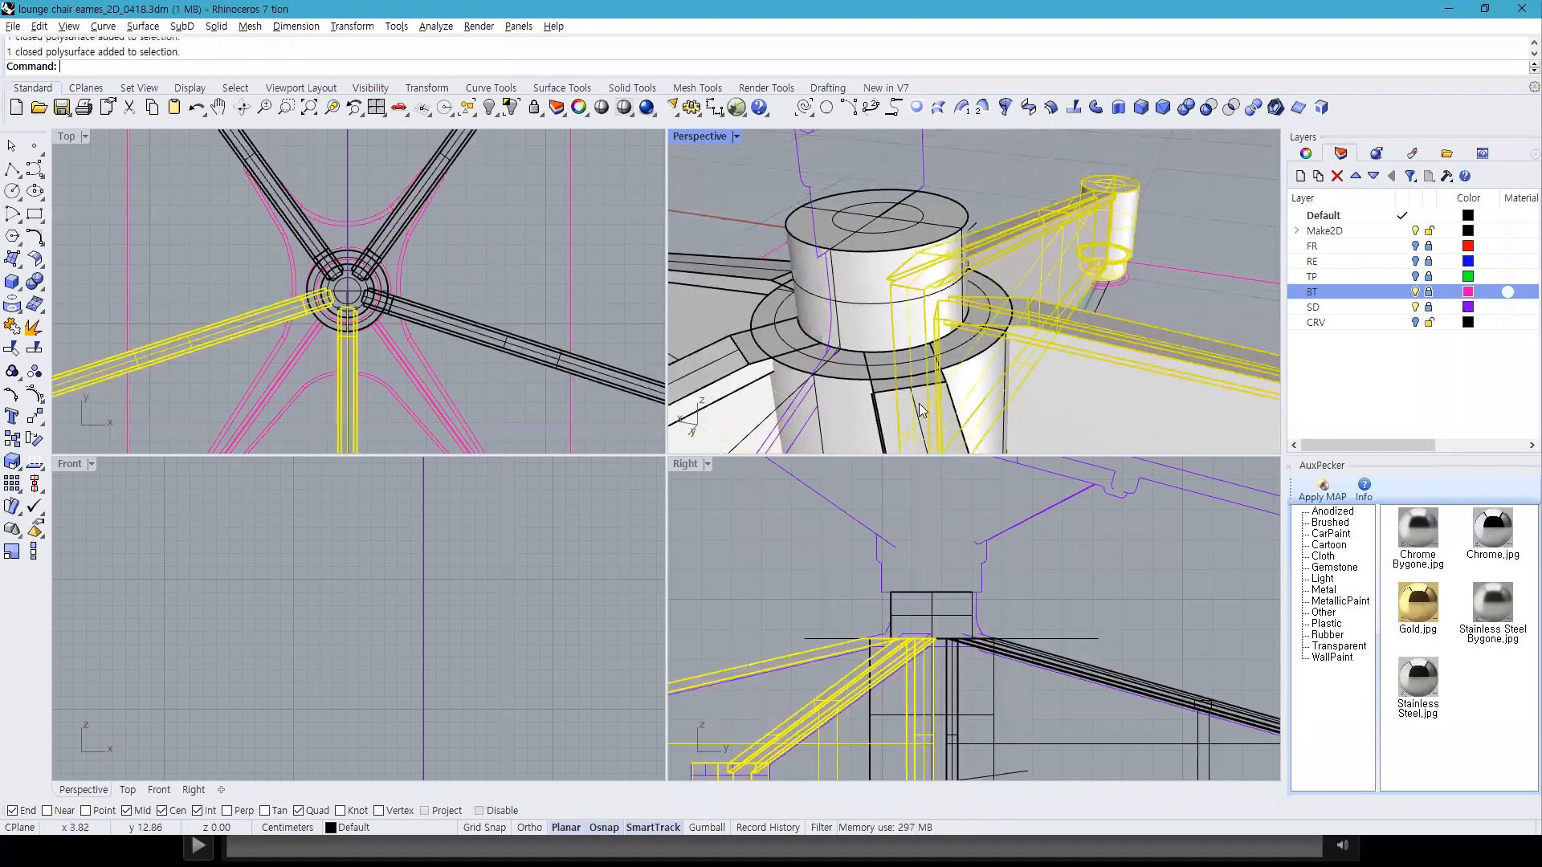
pyautogui.keyDown('shift'); pyautogui.click(919, 403); pyautogui.keyUp('shift')
pyautogui.keyDown('shift'); pyautogui.click(728, 367); pyautogui.keyUp('shift')
pyautogui.keyDown('shift'); pyautogui.click(739, 291); pyautogui.keyUp('shift')
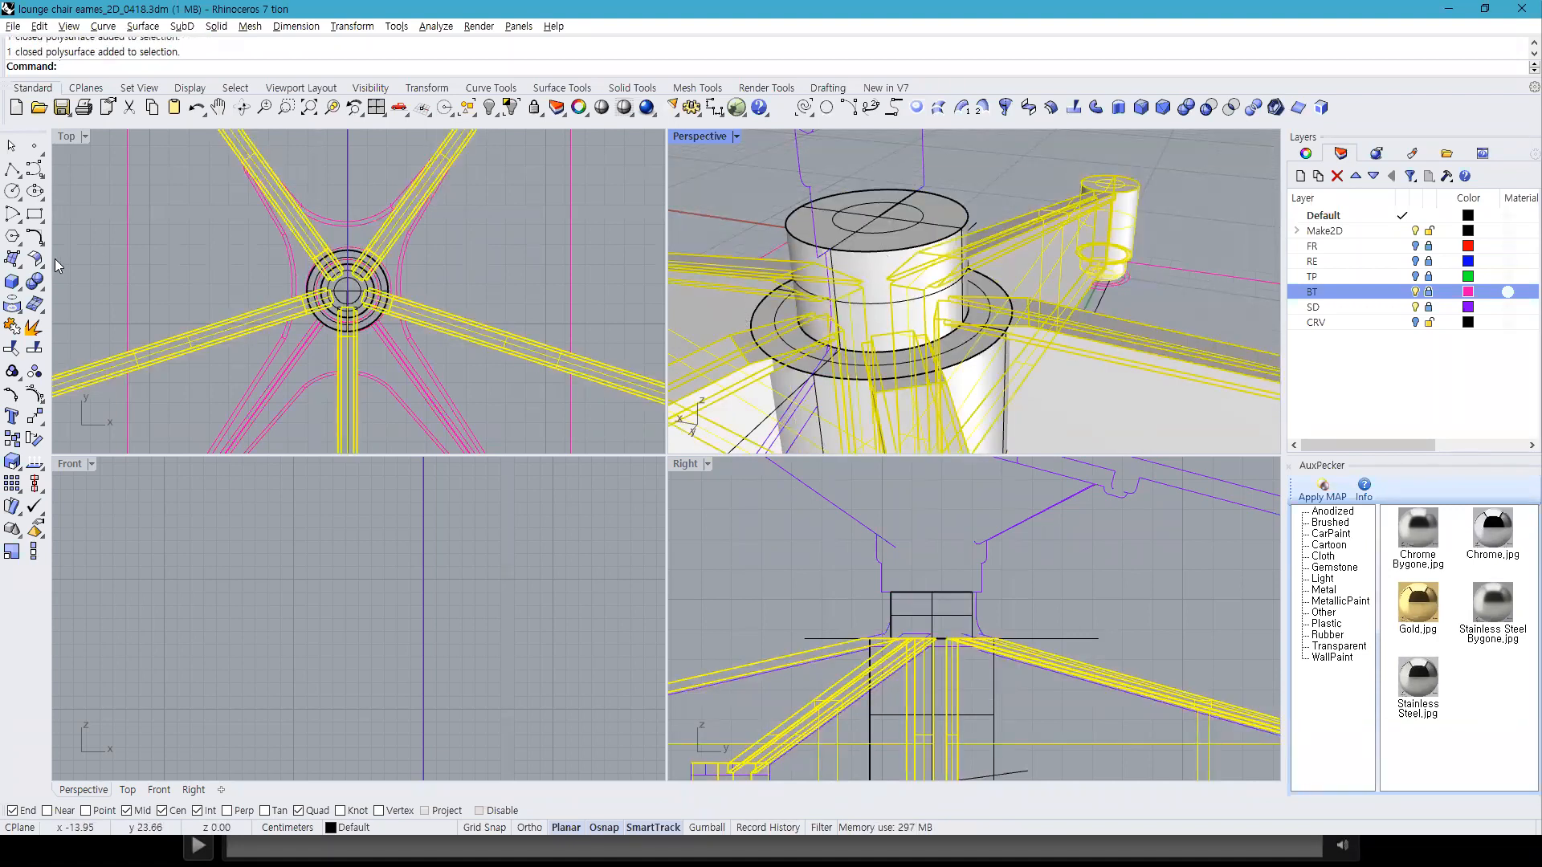
pyautogui.click(34, 281)
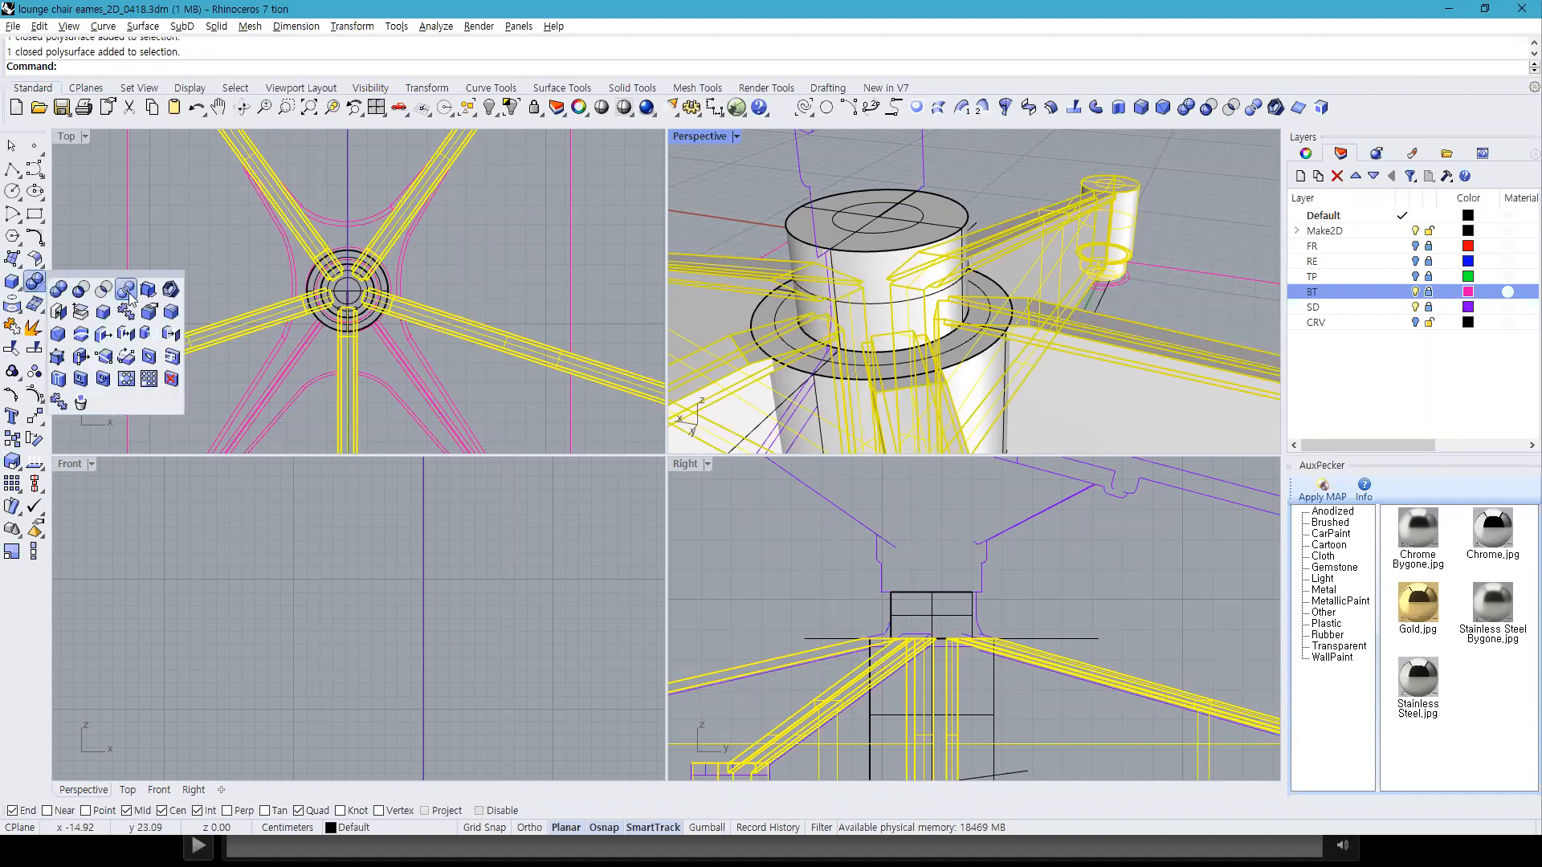
pyautogui.click(126, 289)
pyautogui.click(868, 255)
pyautogui.press('Return')
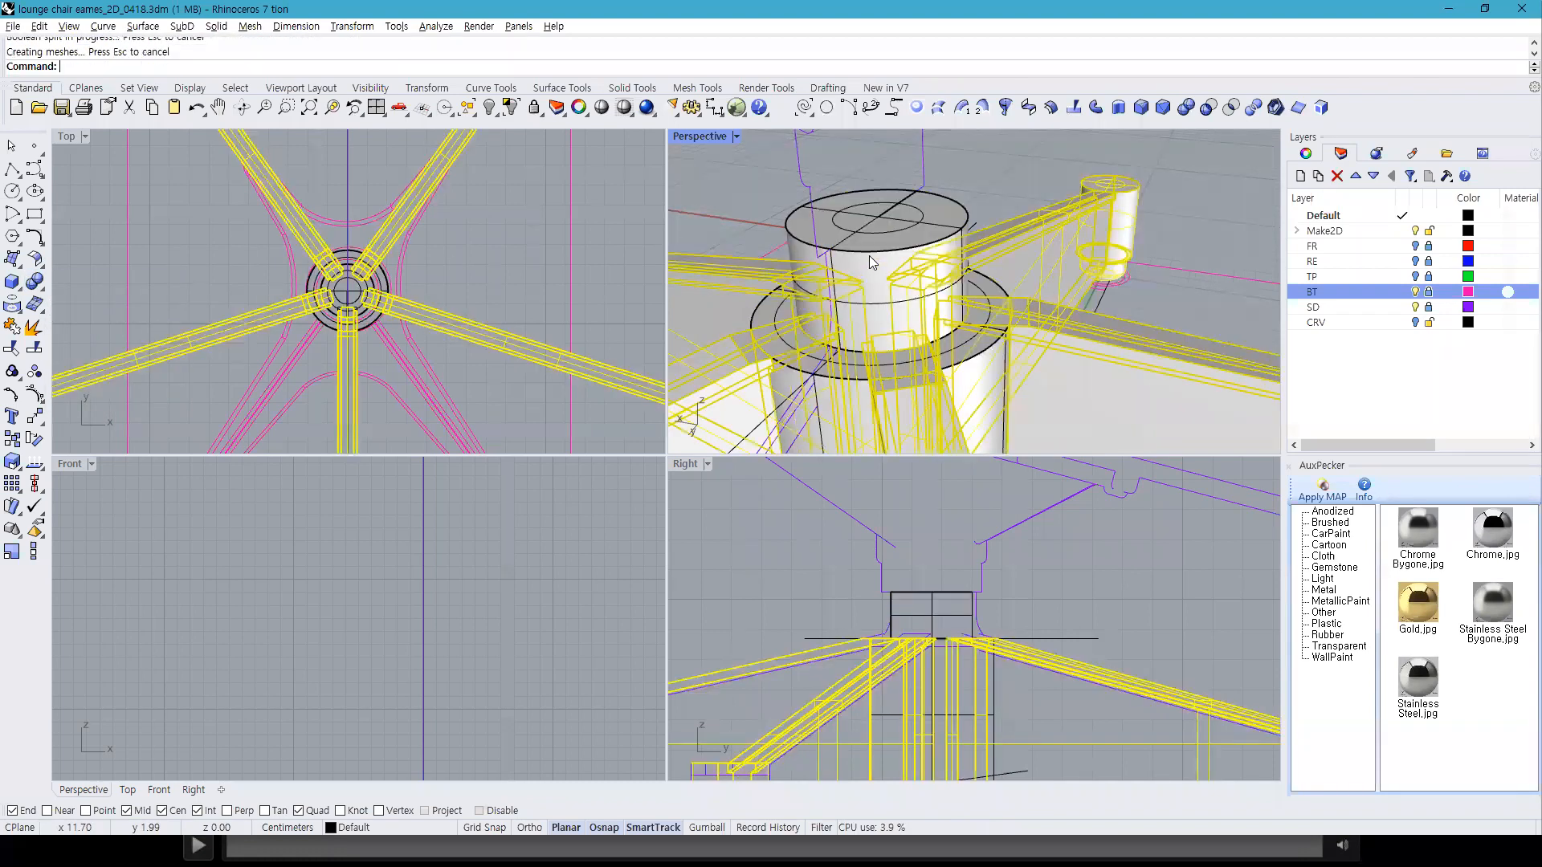
# Step: Exclude the five outer leg parts from the selection and delete the leg pieces inside the hub
pyautogui.keyDown('ctrl'); pyautogui.click(1064, 267); pyautogui.keyUp('ctrl')
pyautogui.keyDown('ctrl'); pyautogui.click(1027, 370); pyautogui.keyUp('ctrl')
pyautogui.keyDown('ctrl'); pyautogui.click(920, 413); pyautogui.keyUp('ctrl')
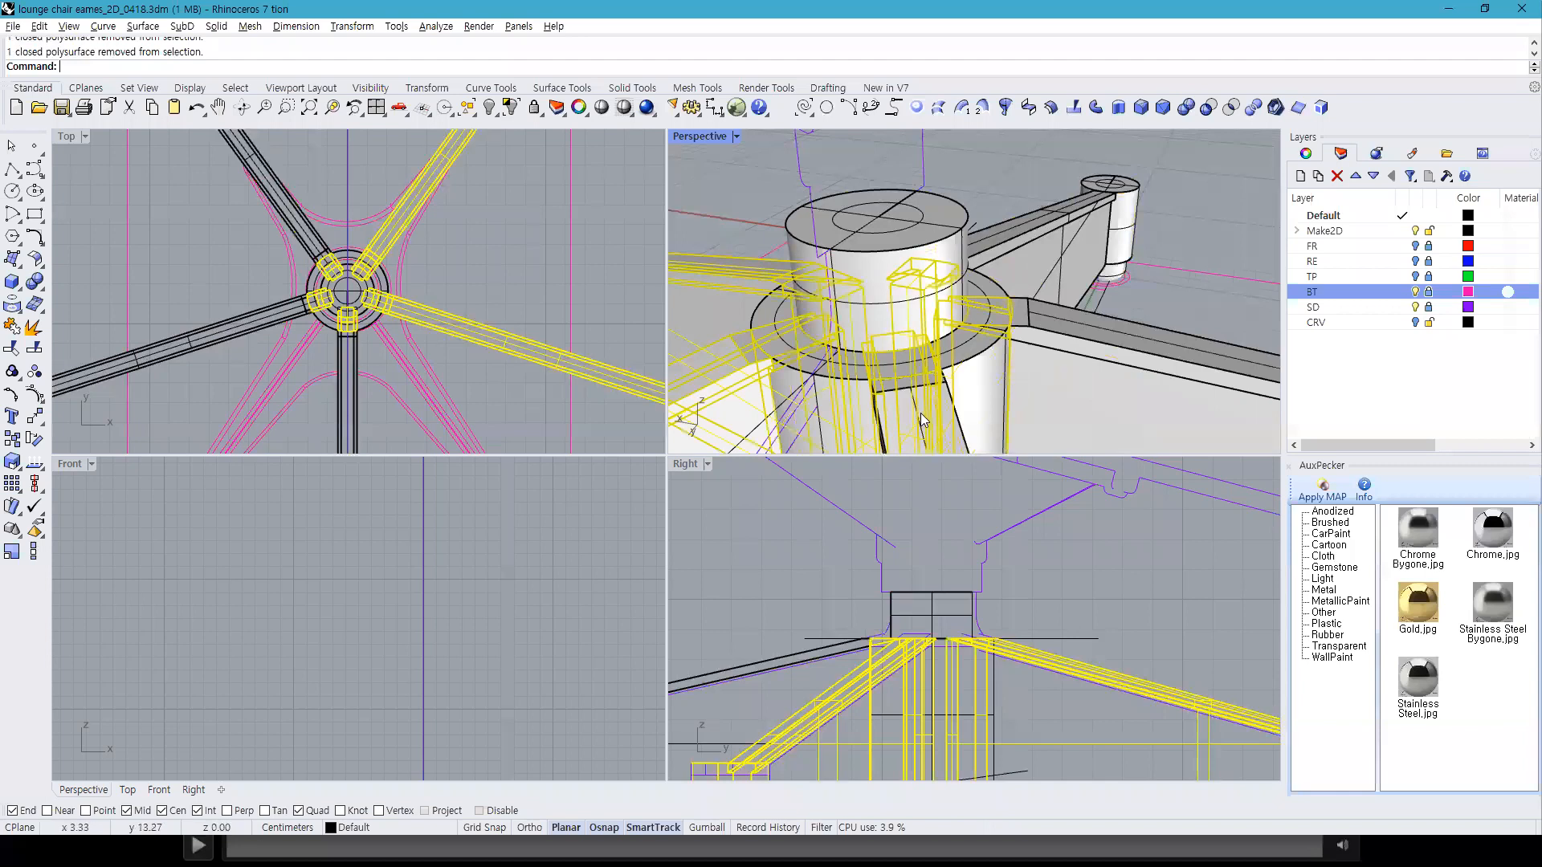
pyautogui.keyDown('ctrl'); pyautogui.click(734, 371); pyautogui.keyUp('ctrl')
pyautogui.keyDown('ctrl'); pyautogui.click(729, 378); pyautogui.keyUp('ctrl')
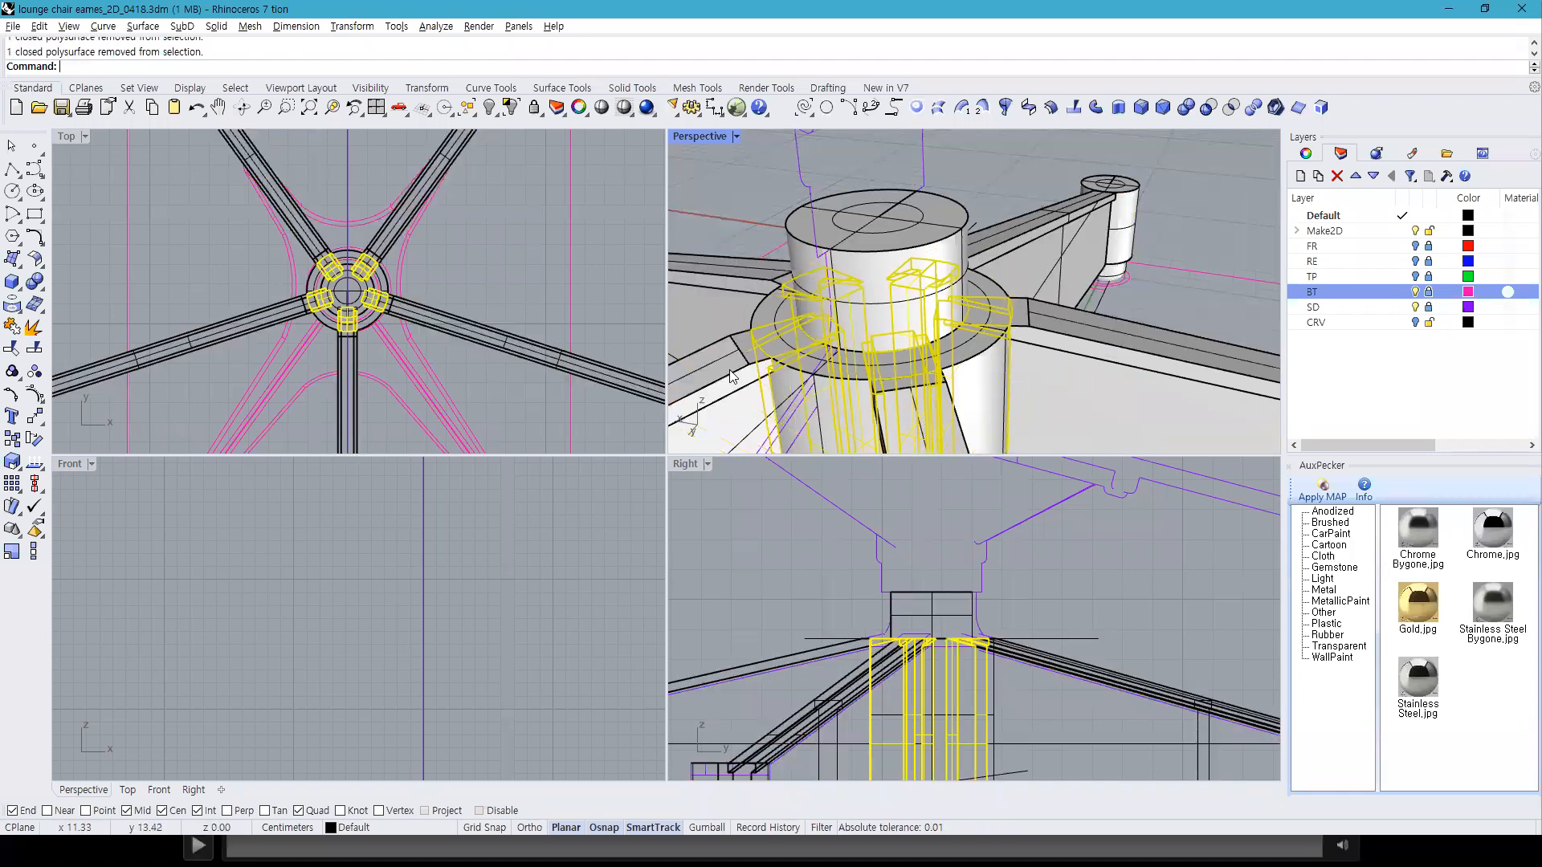
pyautogui.moveTo(970, 398); pyautogui.dragTo(1004, 387, button='right')
pyautogui.press('Delete')
# Step: Merge the central hub and the five trimmed legs into one solid with Boolean Union
pyautogui.moveTo(1056, 333); pyautogui.dragTo(996, 335, button='right')
pyautogui.click(990, 315)
pyautogui.keyDown('shift'); pyautogui.click(1008, 277); pyautogui.keyUp('shift')
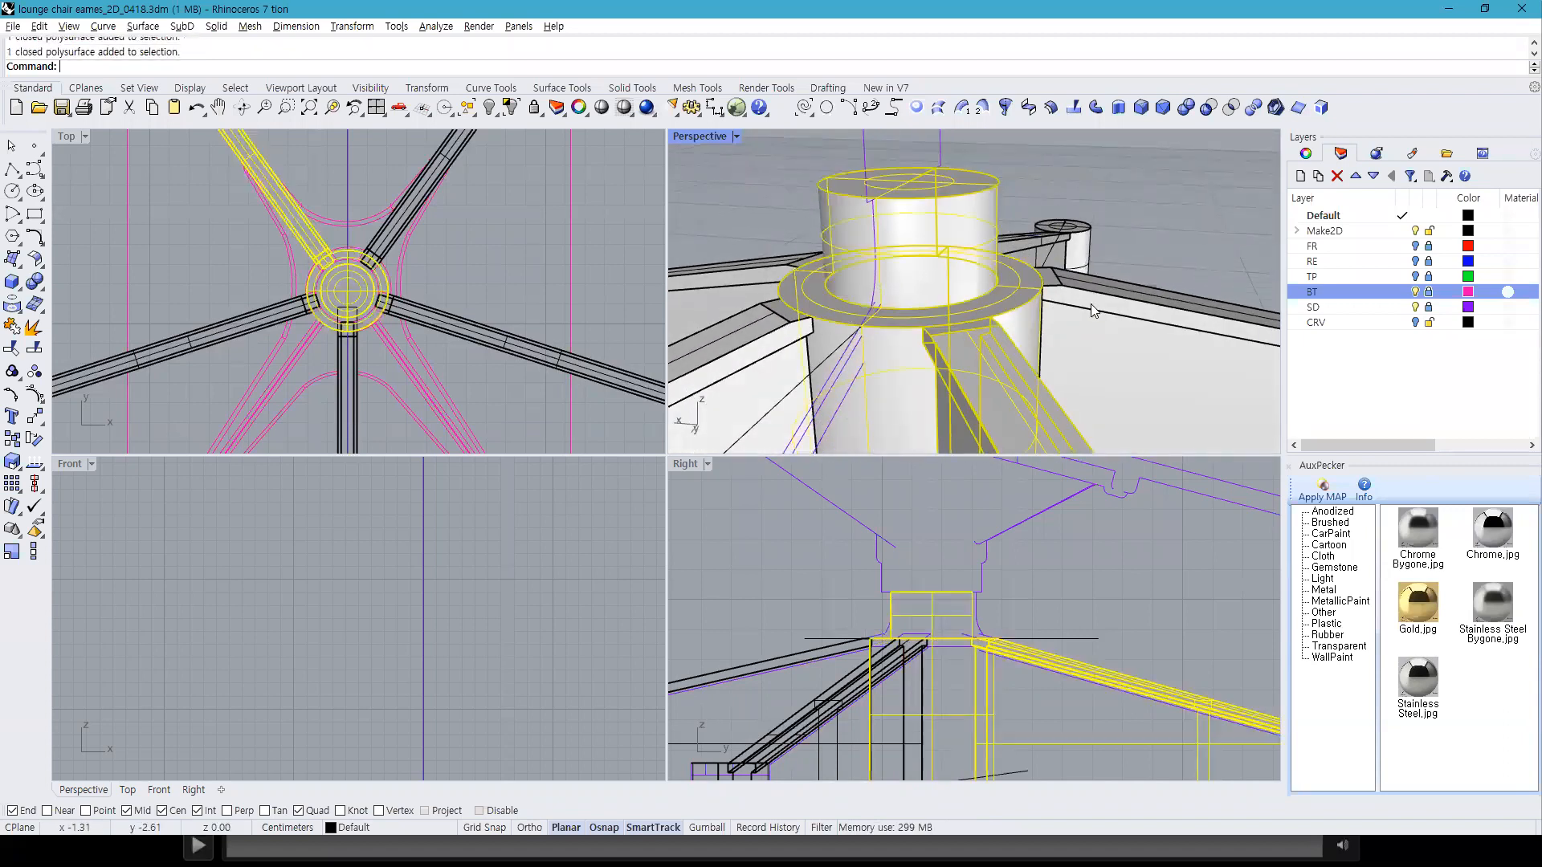
pyautogui.keyDown('shift'); pyautogui.click(1165, 305); pyautogui.keyUp('shift')
pyautogui.keyDown('shift'); pyautogui.click(1060, 240); pyautogui.keyUp('shift')
pyautogui.keyDown('shift'); pyautogui.click(747, 361); pyautogui.keyUp('shift')
pyautogui.keyDown('shift'); pyautogui.click(790, 269); pyautogui.keyUp('shift')
pyautogui.moveTo(791, 270); pyautogui.dragTo(1022, 282, button='right')
pyautogui.click(1185, 106)
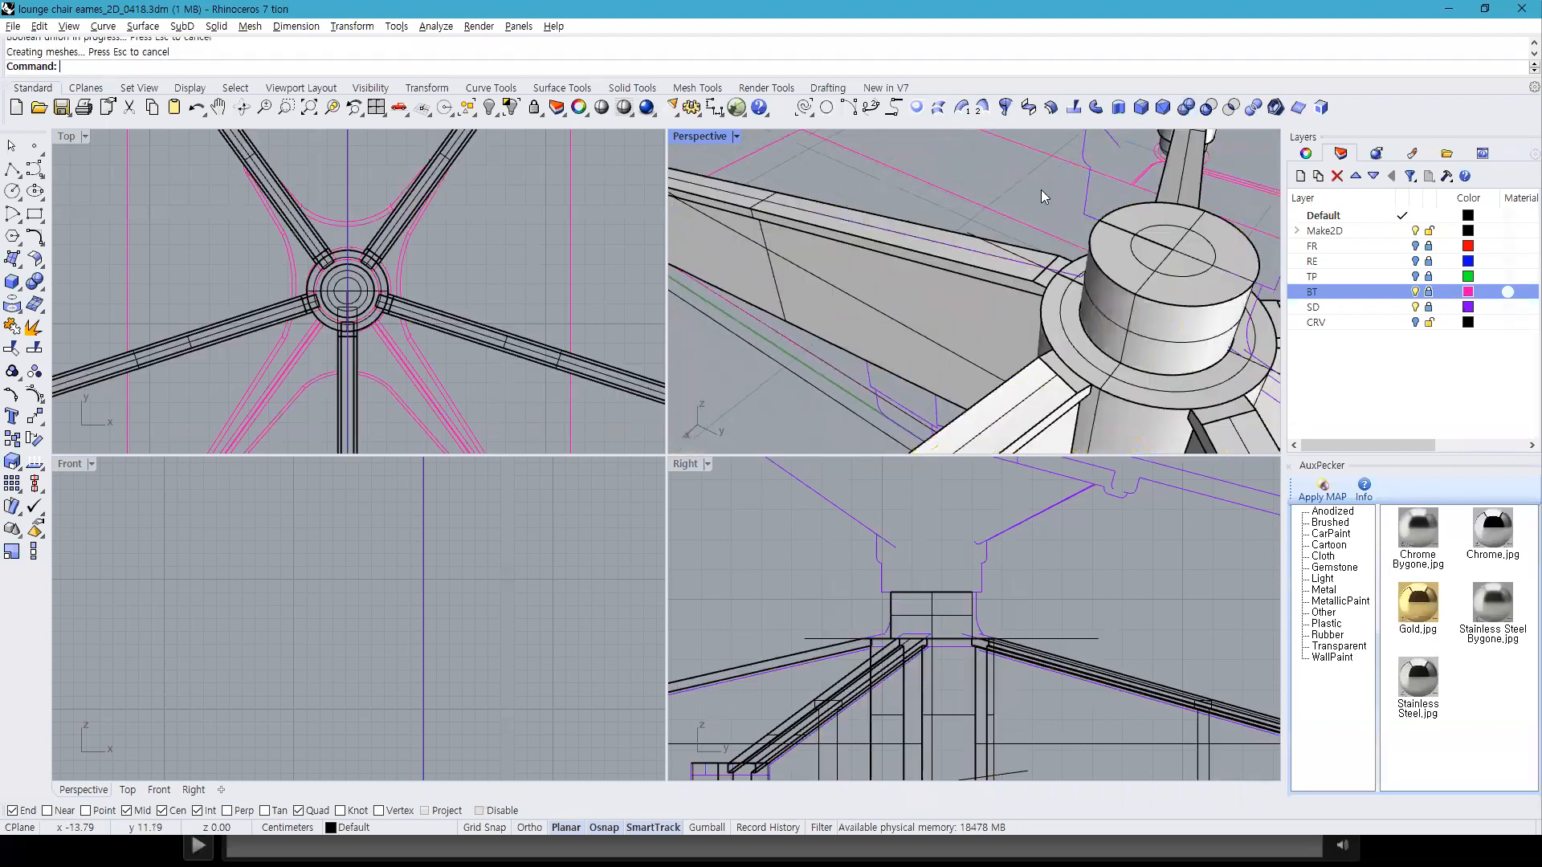
# Step: Show all hidden chair parts again and turn off the BT and SD reference layers
pyautogui.moveTo(1190, 400); pyautogui.dragTo(1037, 288, button='right')
pyautogui.scroll(-5, 1020, 314)
pyautogui.moveTo(1003, 339); pyautogui.dragTo(947, 321, button='right')
pyautogui.click(488, 111)
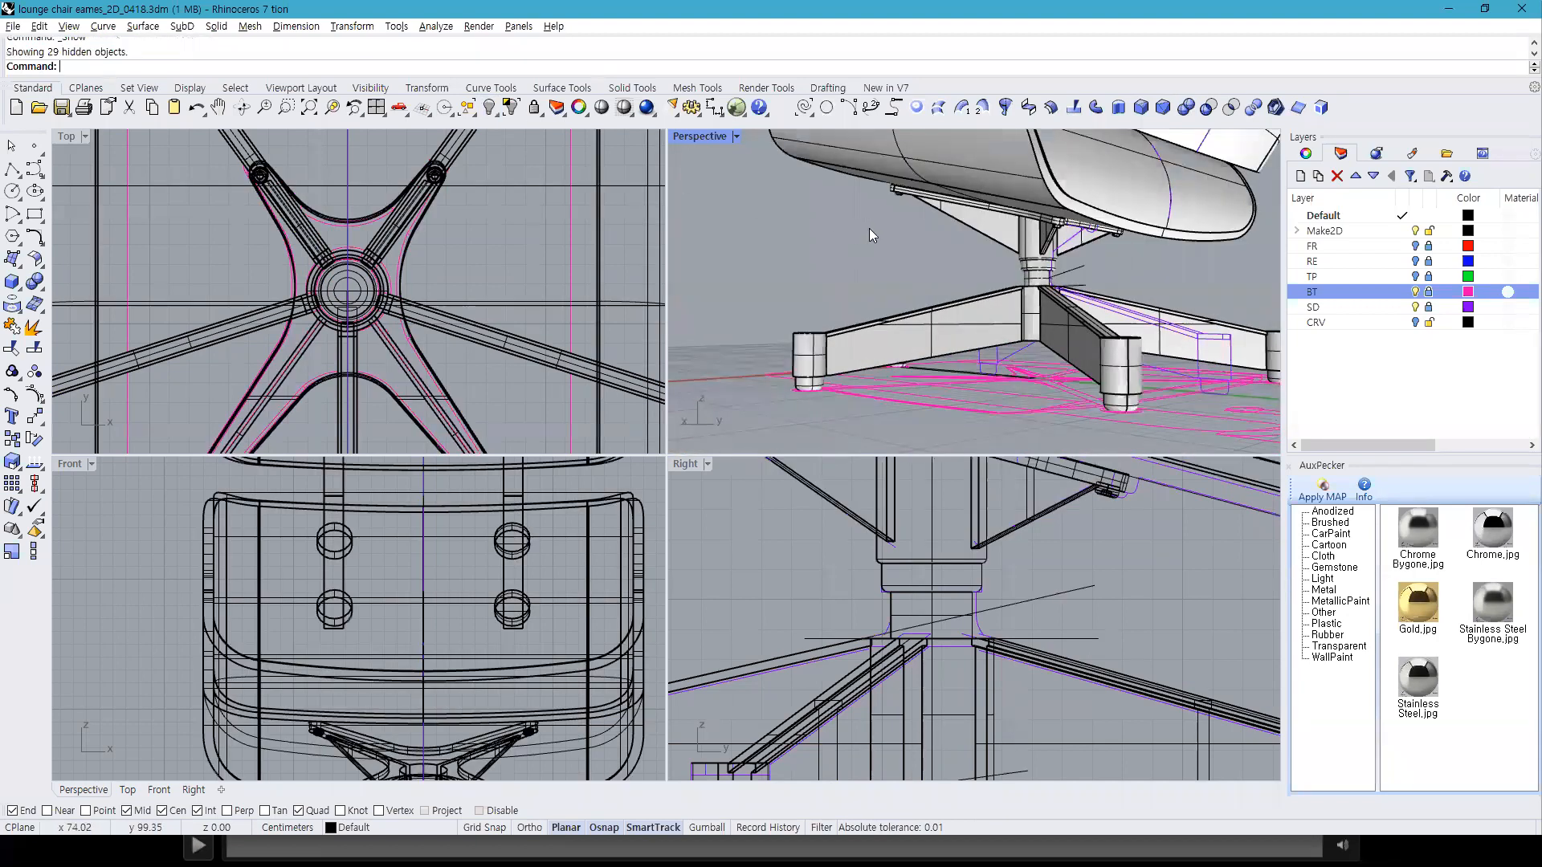
pyautogui.moveTo(869, 228); pyautogui.dragTo(947, 241, button='right')
pyautogui.click(1415, 291)
pyautogui.click(1415, 307)
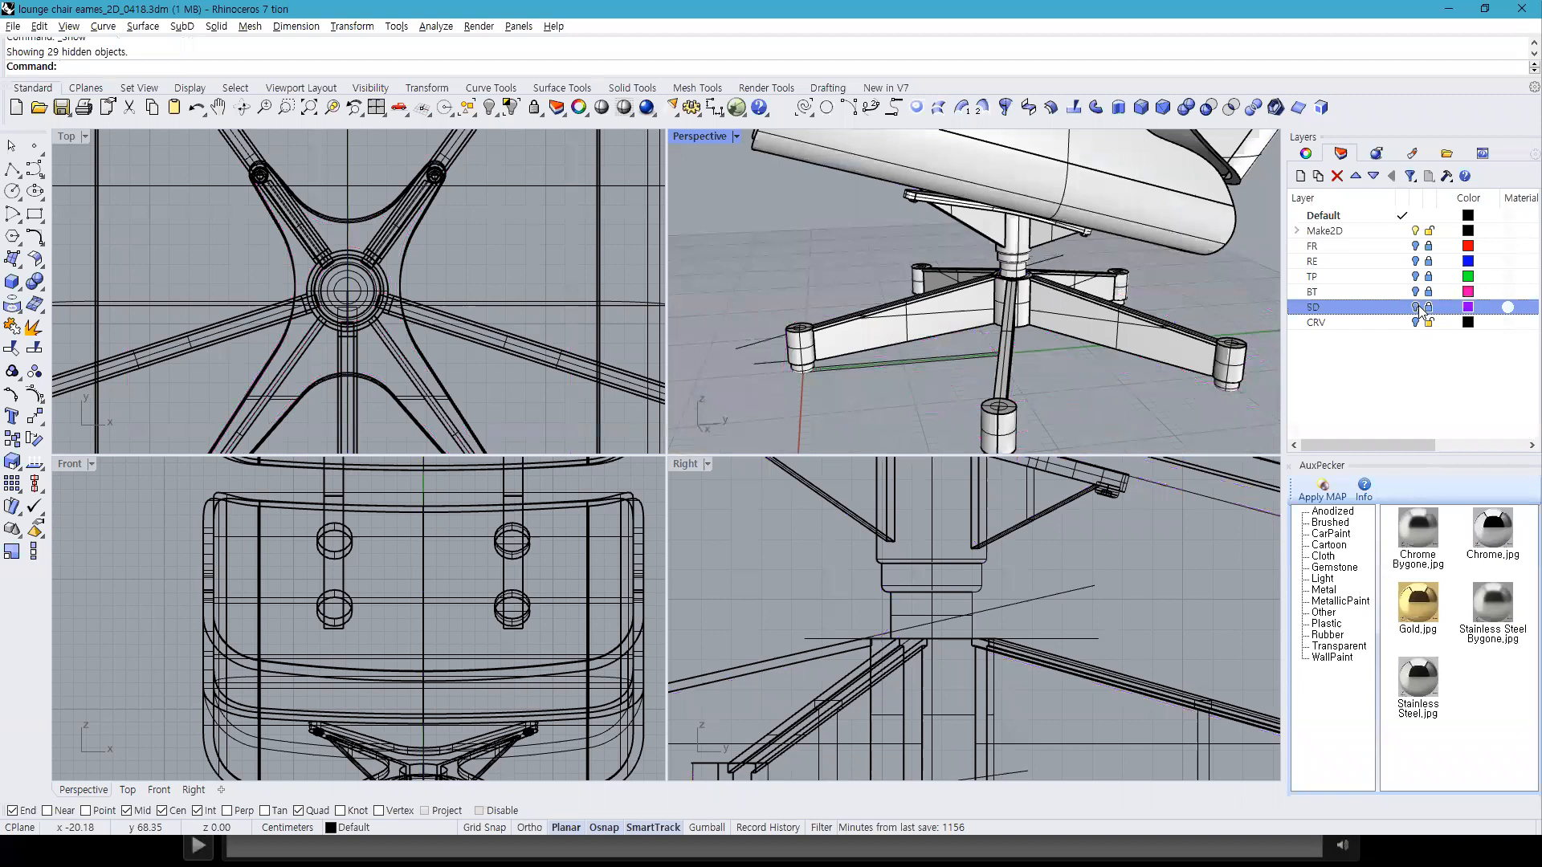
# Step: Select all remaining construction curves and move them to the CRV layer
pyautogui.click(803, 108)
pyautogui.rightClick(1369, 321)
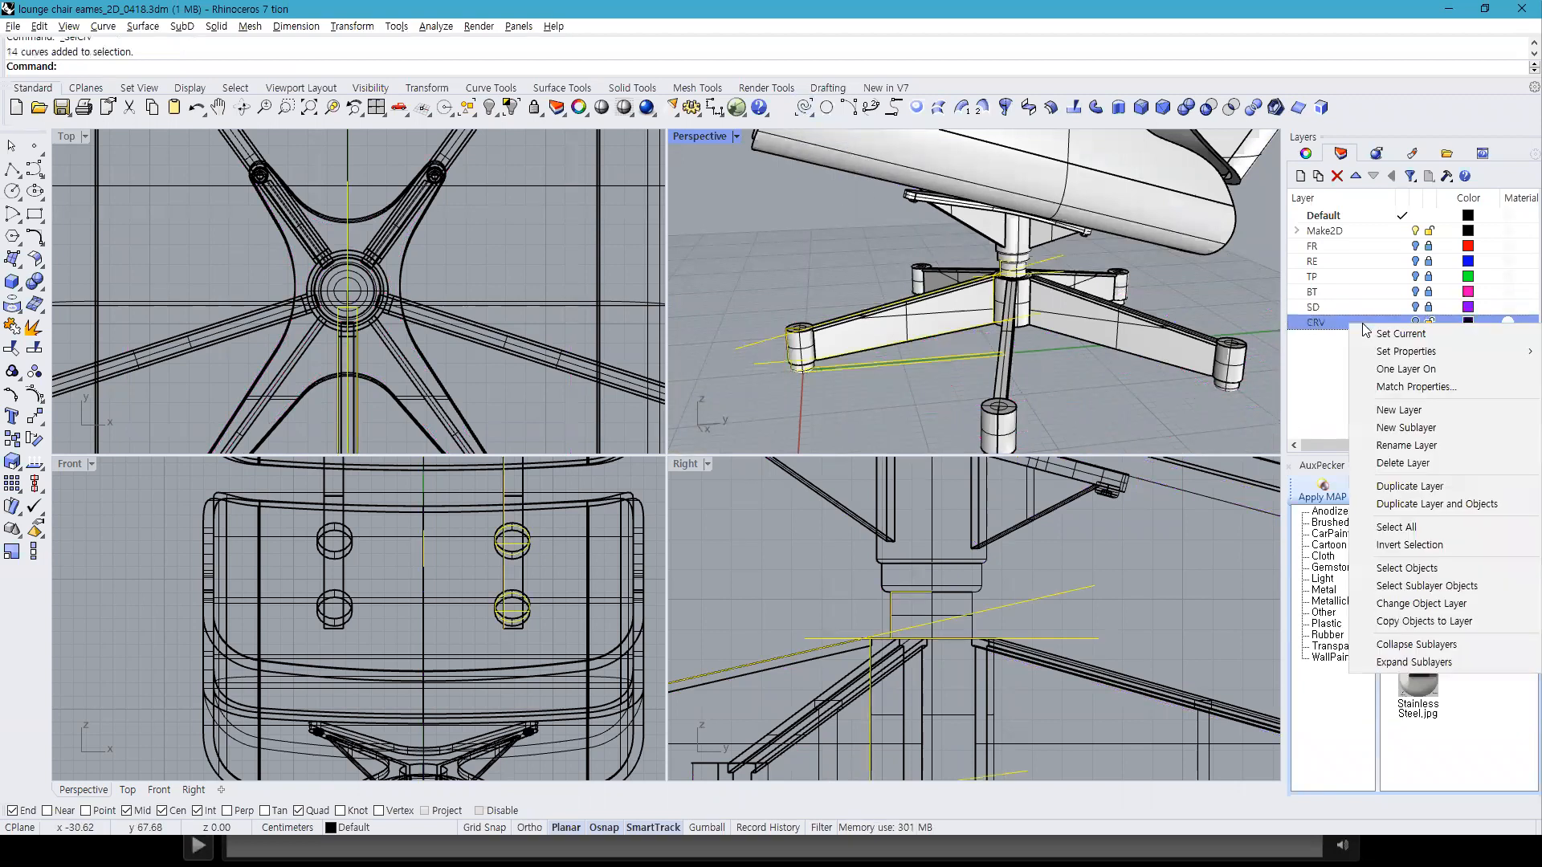
pyautogui.click(1413, 593)
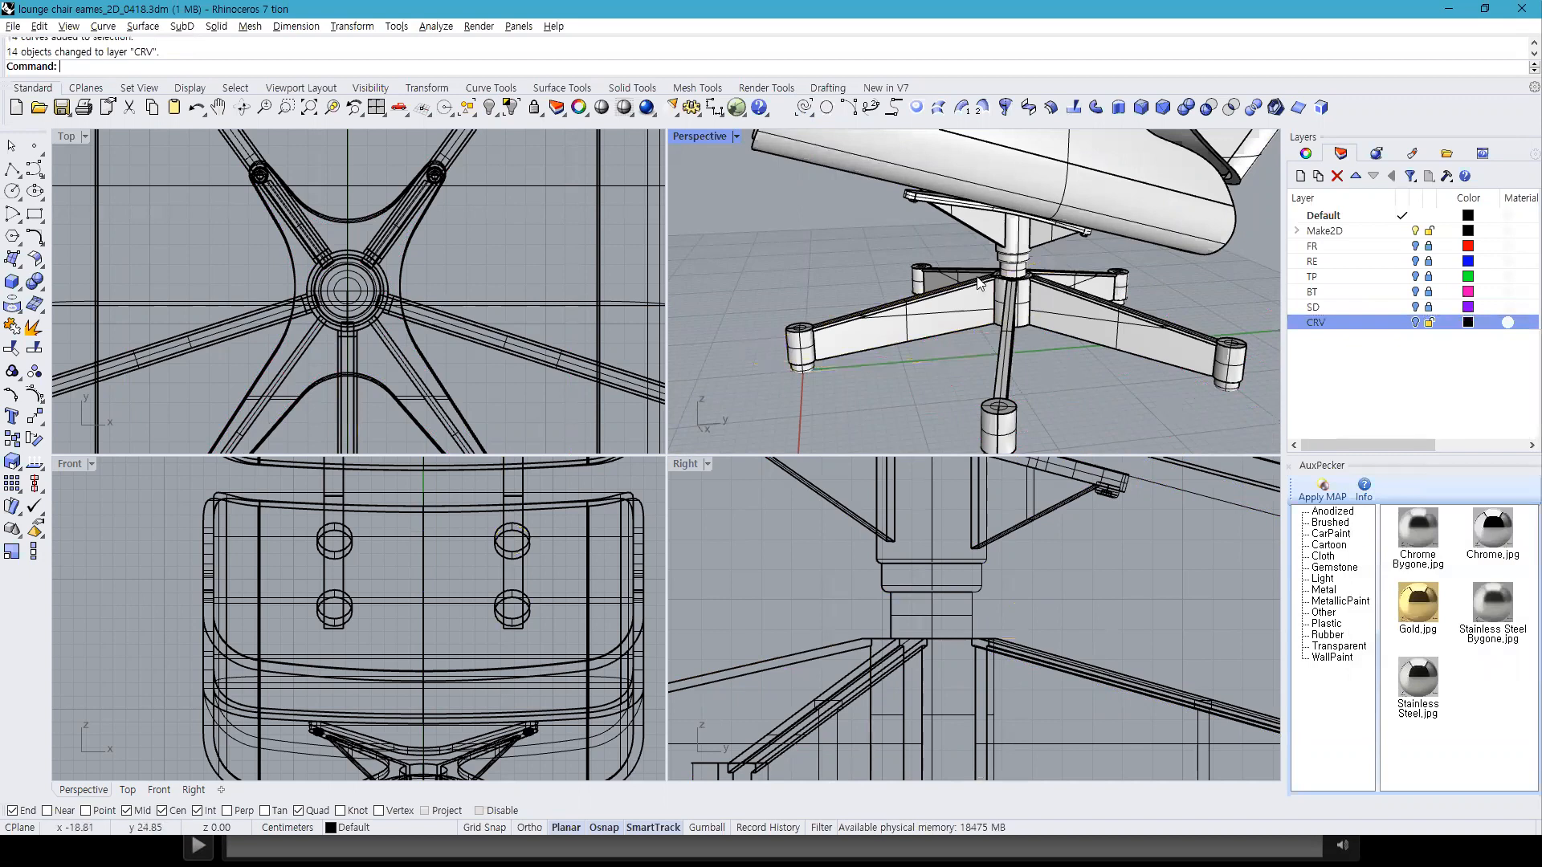
# Step: Select the five-leg base with its mounting bracket, exclude the seat parts, and assign a black plastic material to it
pyautogui.doubleClick(697, 136)
pyautogui.moveTo(751, 389); pyautogui.dragTo(618, 430, button='right')
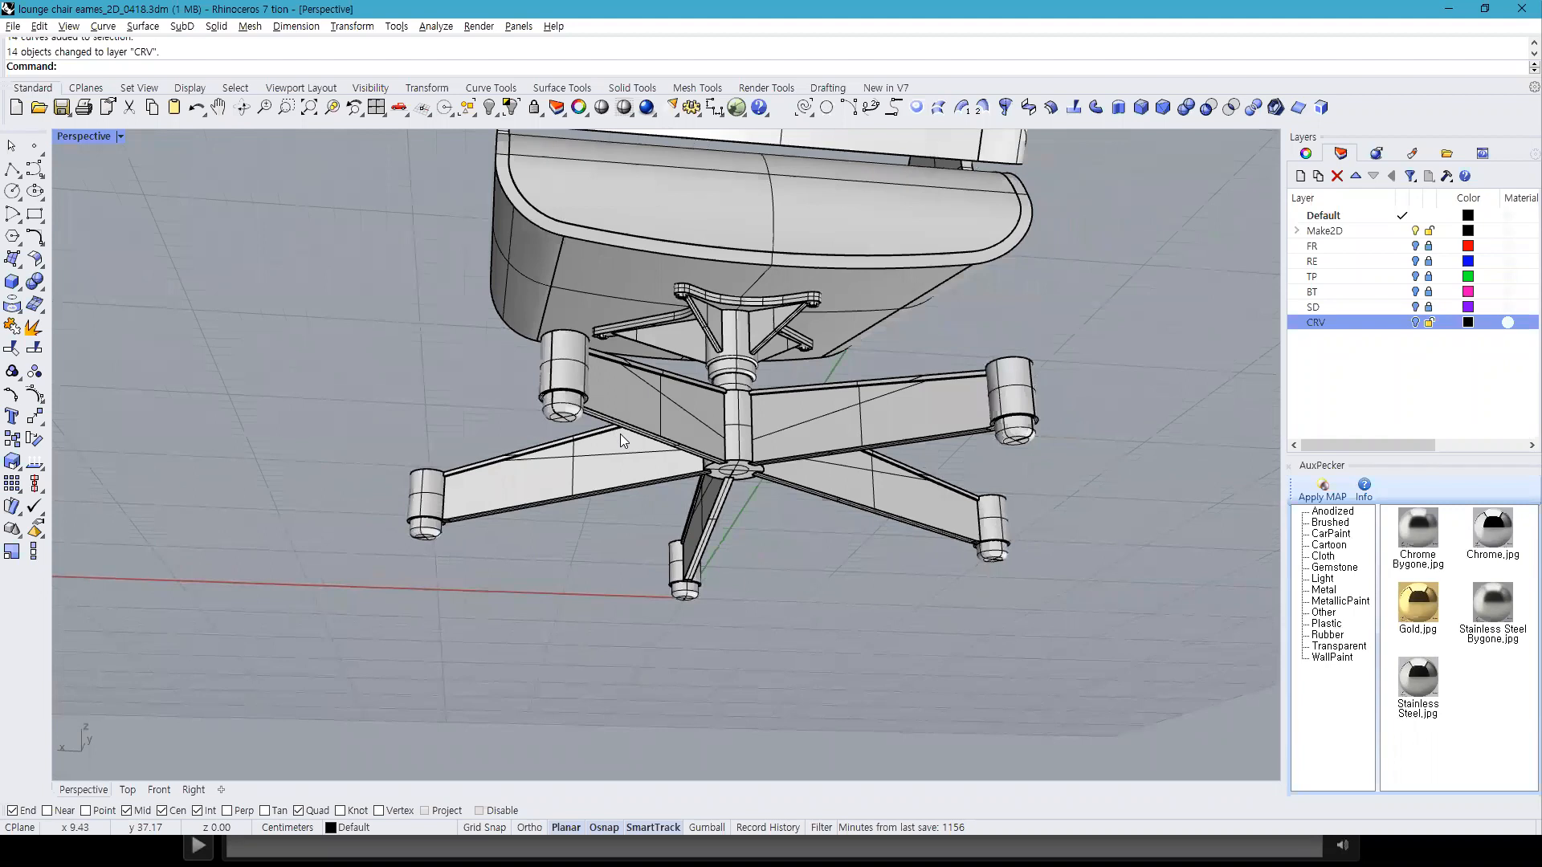
pyautogui.scroll(-8, 646, 451)
pyautogui.moveTo(943, 582); pyautogui.dragTo(413, 376)
pyautogui.keyDown('ctrl'); pyautogui.click(627, 383); pyautogui.keyUp('ctrl')
pyautogui.keyDown('ctrl'); pyautogui.click(635, 377); pyautogui.keyUp('ctrl')
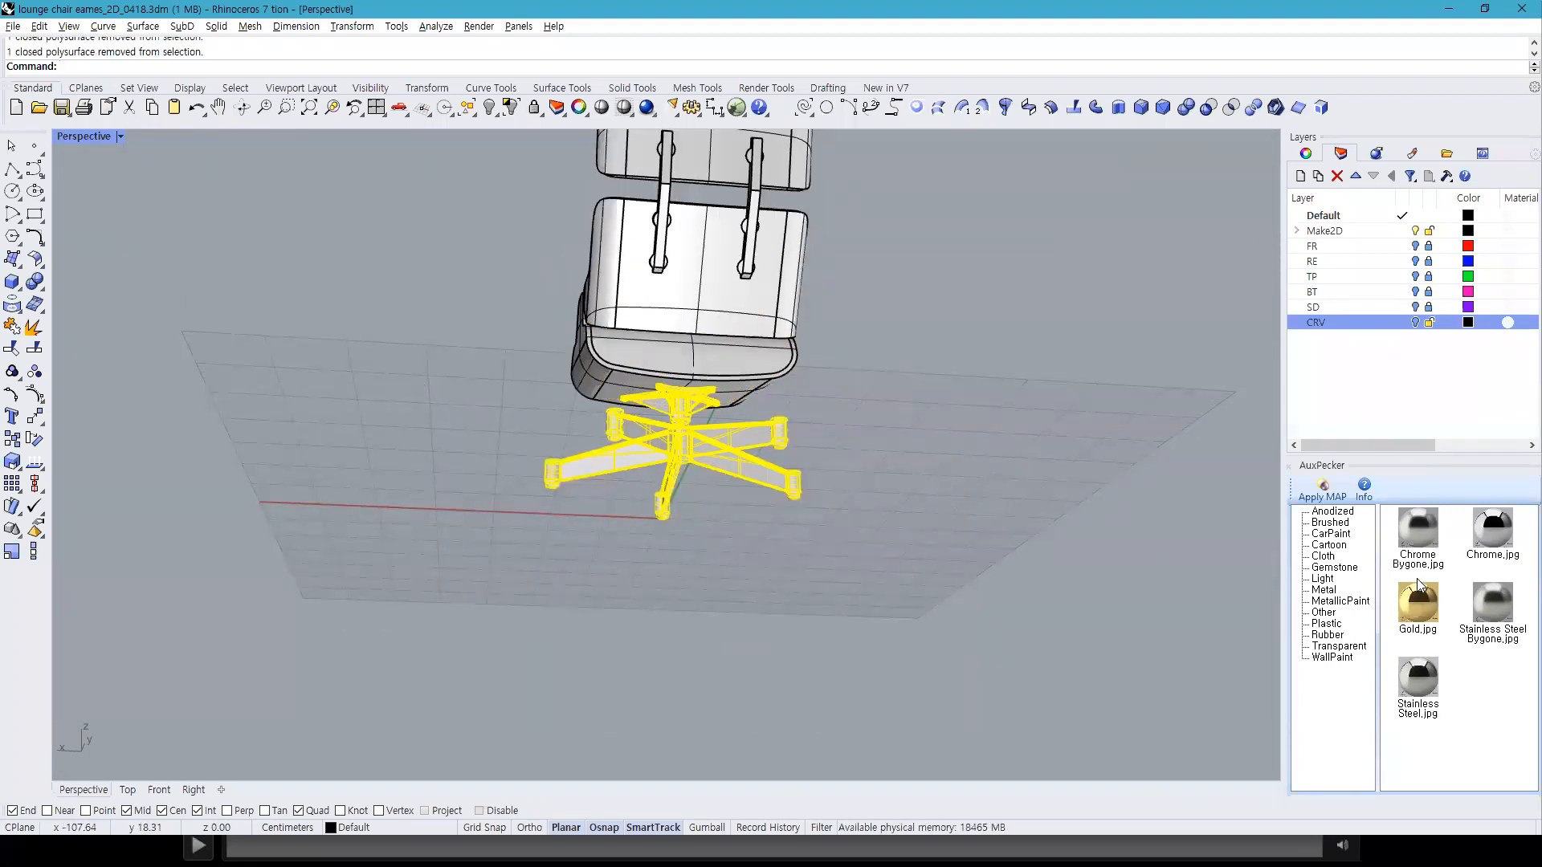
pyautogui.click(1329, 635)
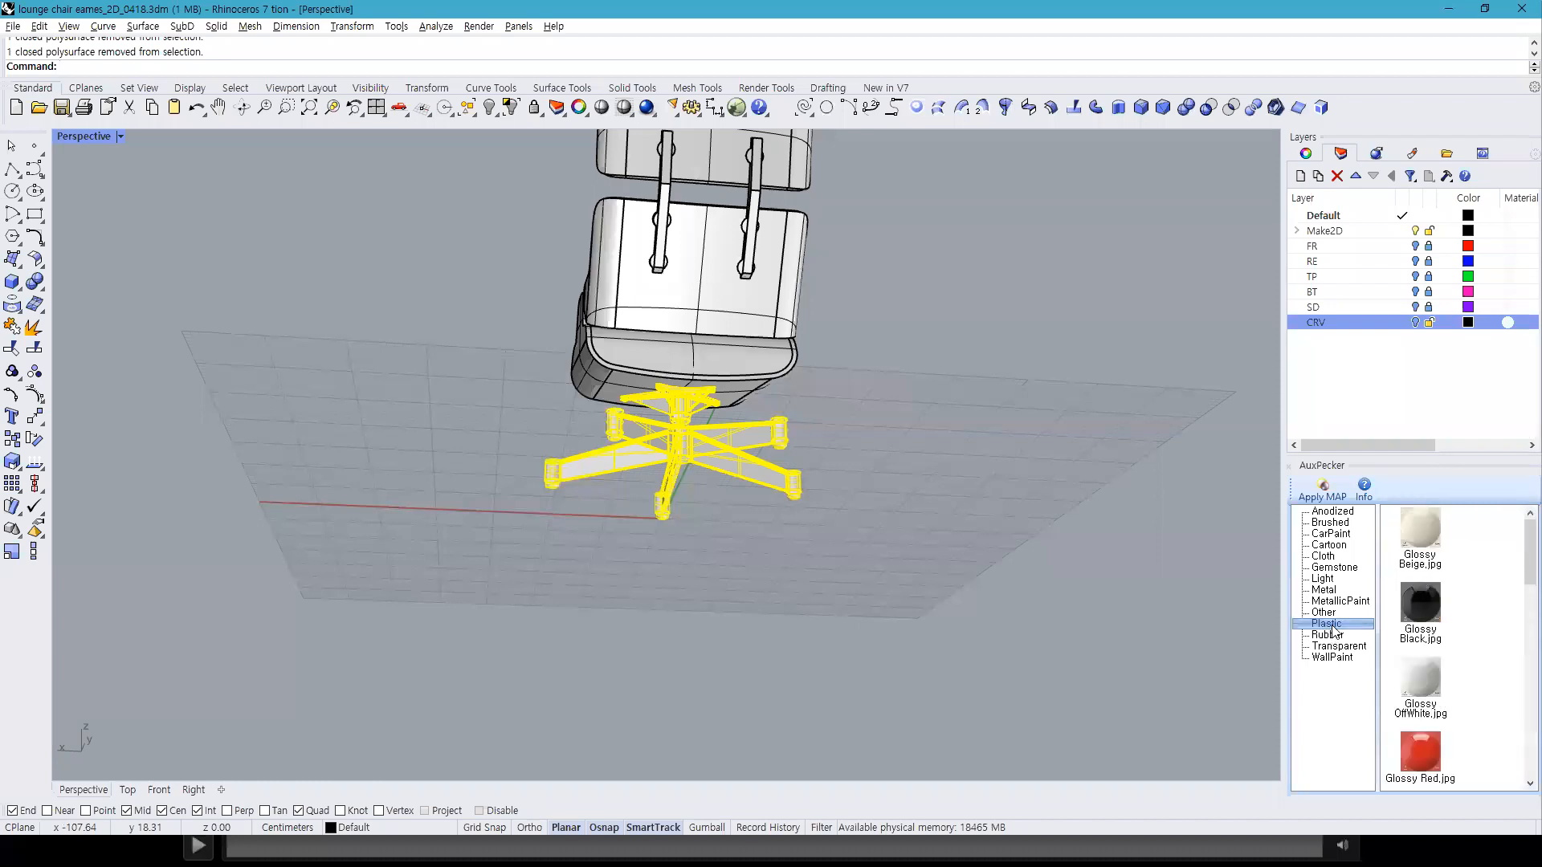
pyautogui.click(1322, 489)
# Step: Switch the perspective view to Rendered display and examine the chair's materials from several sides
pyautogui.click(83, 137)
pyautogui.click(96, 218)
pyautogui.moveTo(428, 283); pyautogui.dragTo(935, 248, button='right')
pyautogui.scroll(5, 968, 273)
pyautogui.scroll(2, 868, 283)
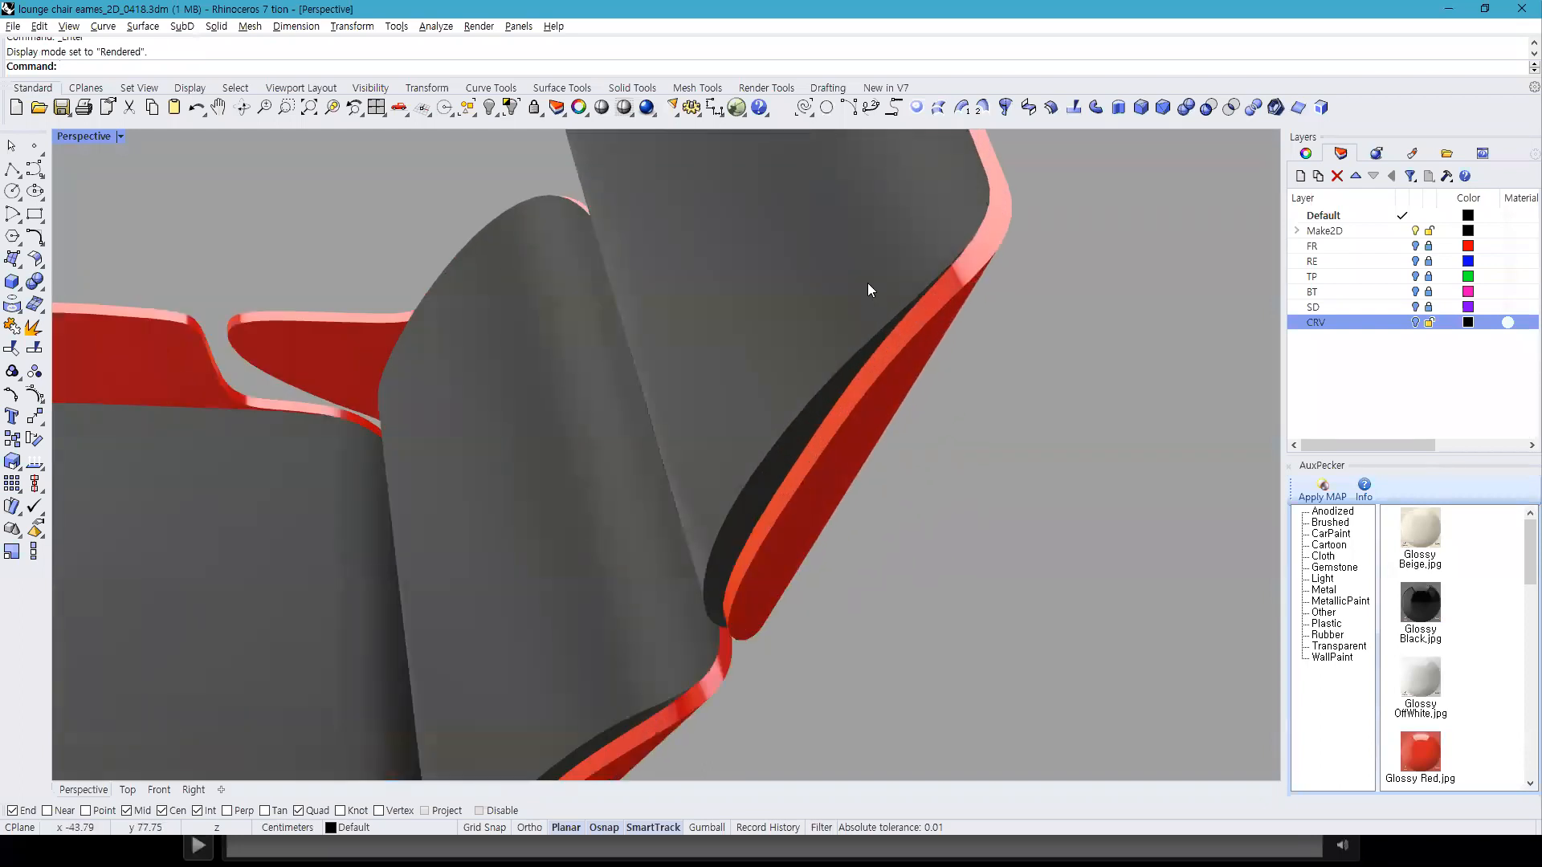
pyautogui.scroll(-6, 902, 313)
pyautogui.moveTo(902, 314); pyautogui.dragTo(847, 255, button='right')
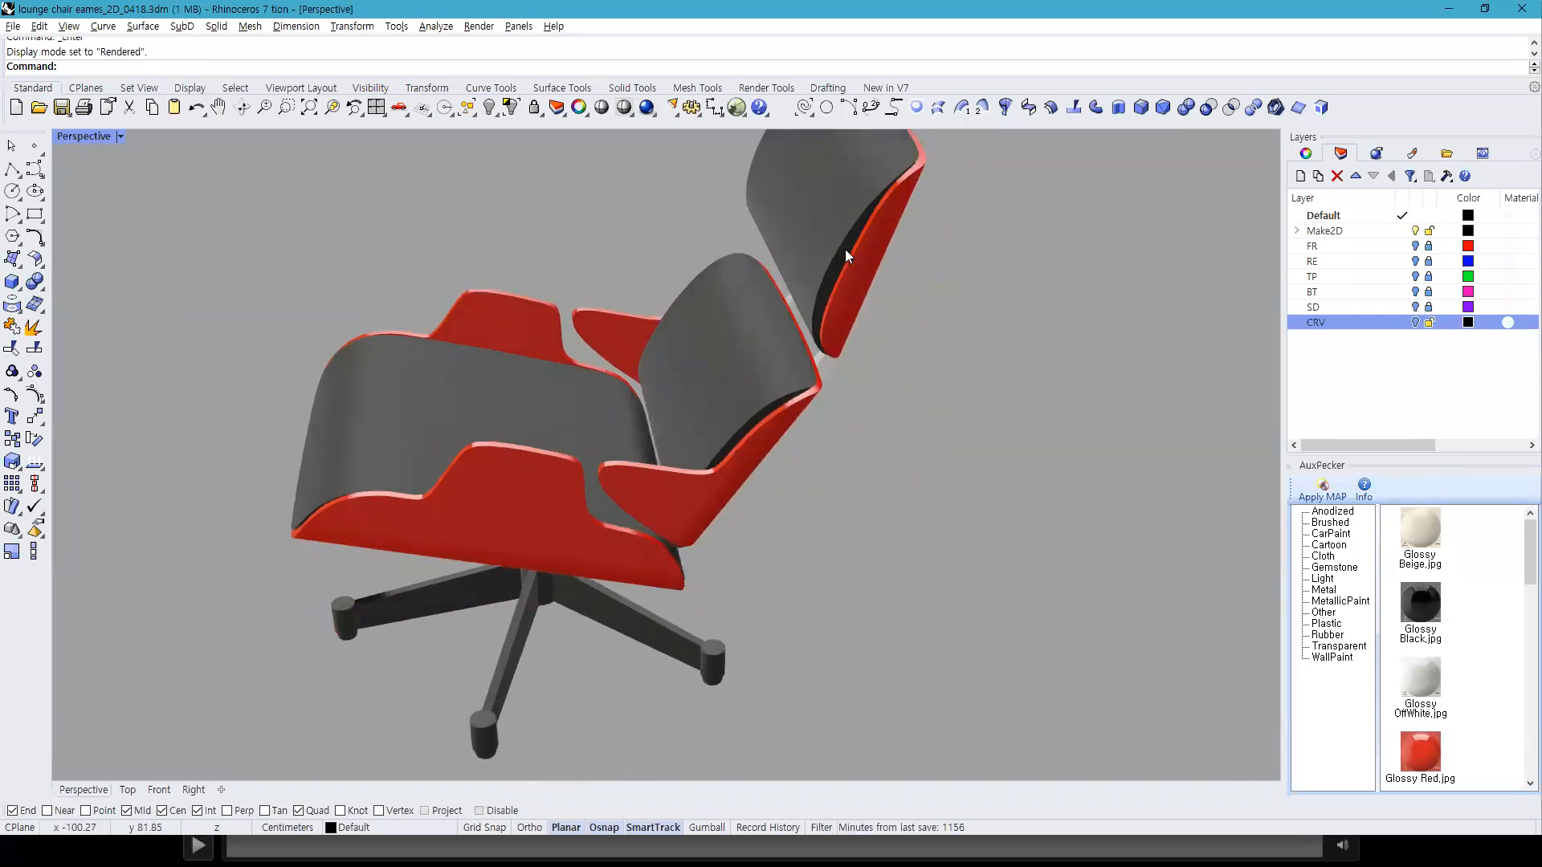
pyautogui.moveTo(833, 313); pyautogui.dragTo(636, 407, button='right')
pyautogui.moveTo(747, 293); pyautogui.dragTo(847, 289, button='right')
# Step: Isolate the headrest cushion by hiding all other parts and switch the view to Shaded display
pyautogui.click(846, 289)
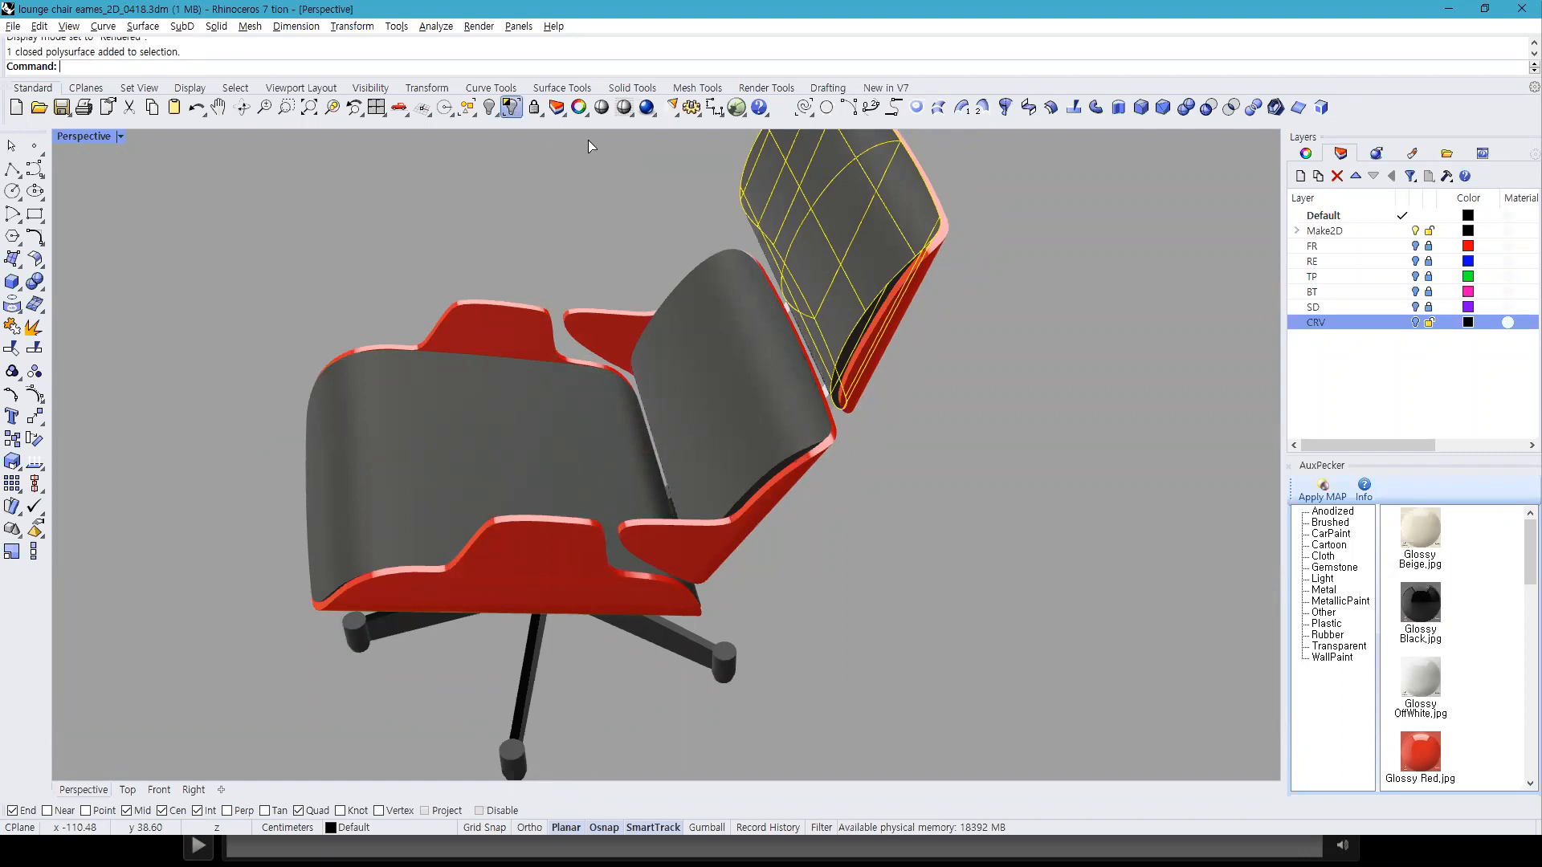
pyautogui.hotkey('ctrl', 'shift', 'h')
pyautogui.hotkey('ctrl', 'alt', 's')
pyautogui.keyDown('shift'); pyautogui.moveTo(667, 166); pyautogui.dragTo(659, 382, button='right'); pyautogui.keyUp('shift')
pyautogui.click(867, 386)
pyautogui.moveTo(868, 385); pyautogui.dragTo(498, 594, button='right')
pyautogui.moveTo(426, 630); pyautogui.dragTo(405, 548, button='right')
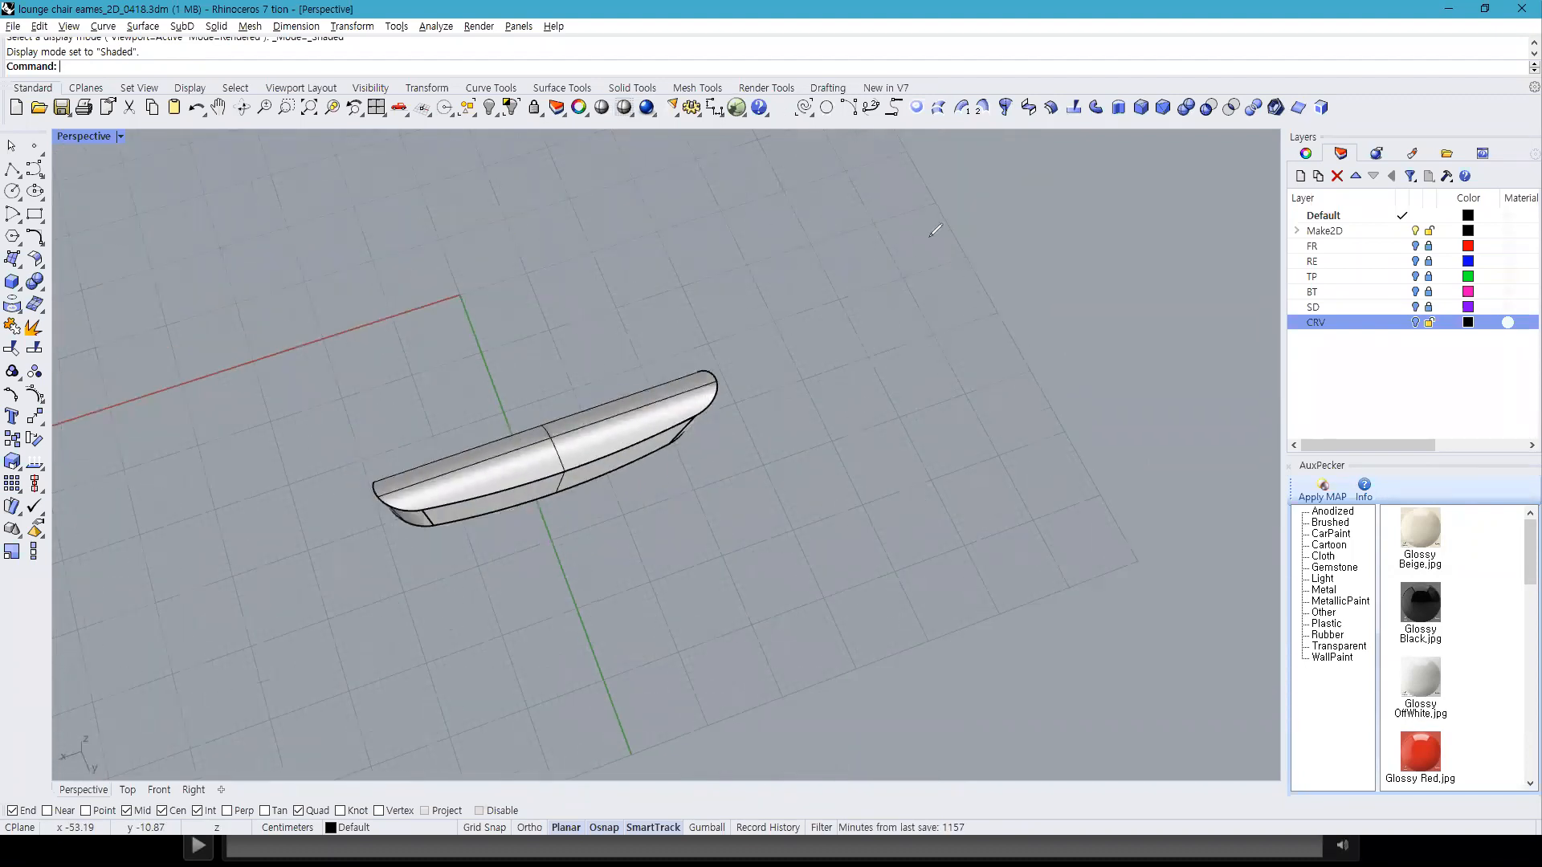
pyautogui.moveTo(1021, 227); pyautogui.dragTo(854, 258)
pyautogui.moveTo(872, 333); pyautogui.dragTo(989, 246)
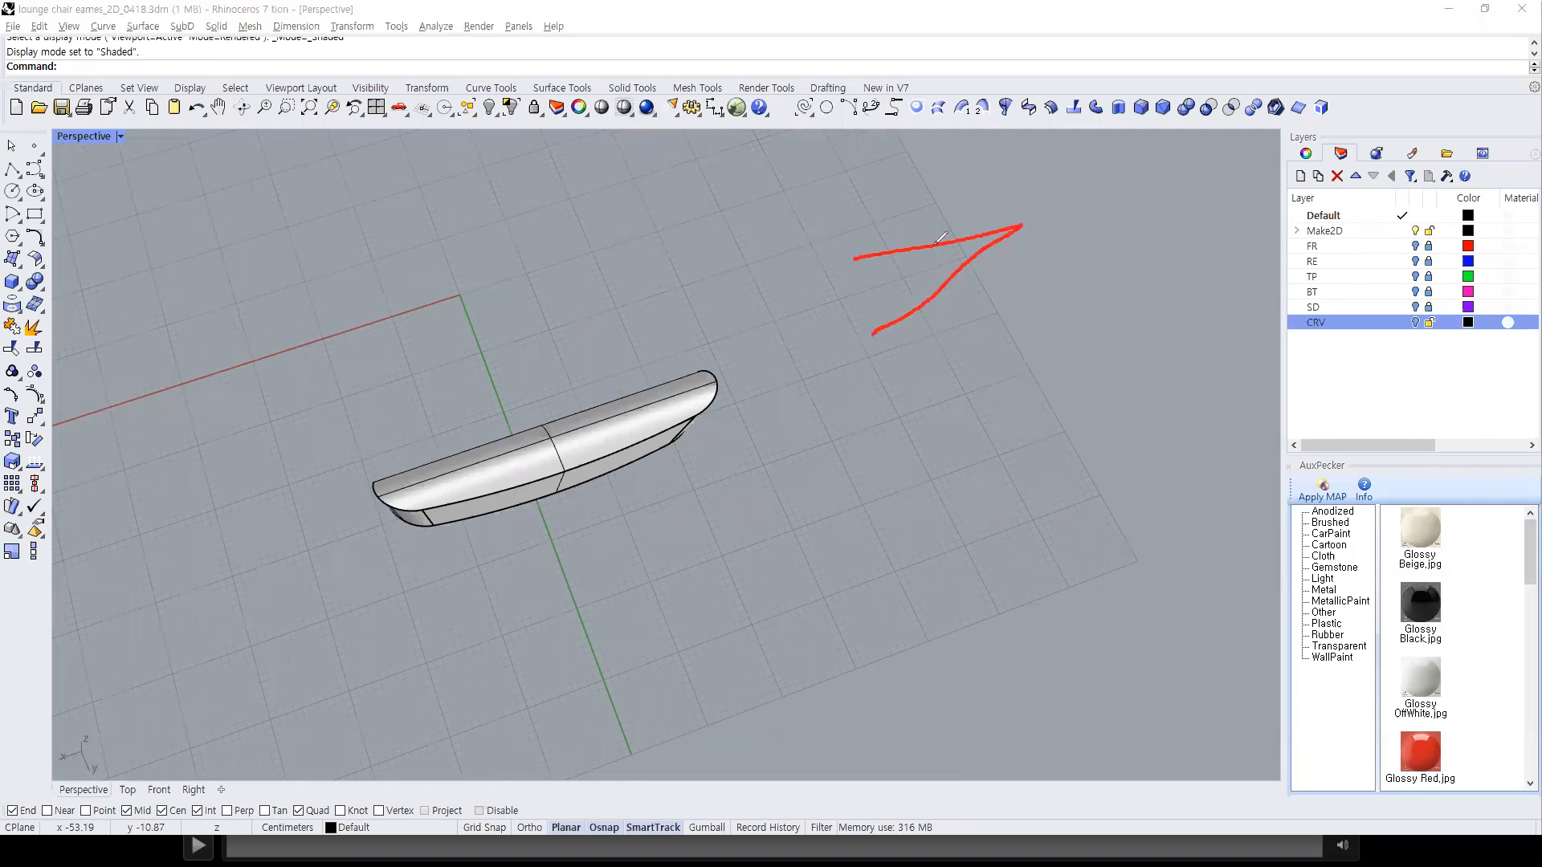
pyautogui.moveTo(862, 404)
pyautogui.mouseDown()
pyautogui.moveTo(1027, 394)
pyautogui.moveTo(1118, 502)
pyautogui.mouseUp()
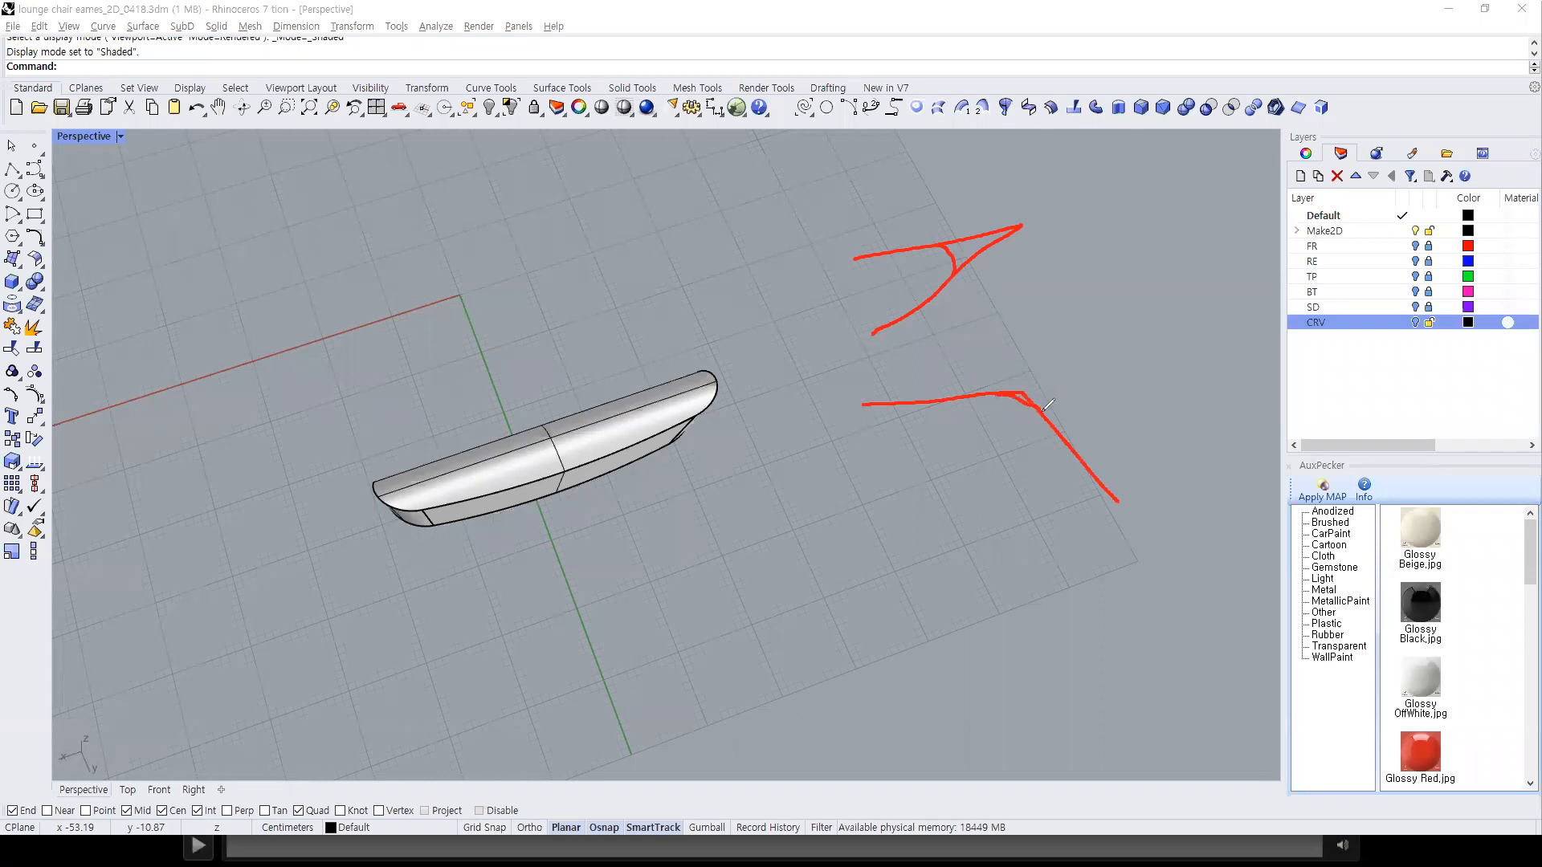
pyautogui.moveTo(1041, 249)
pyautogui.mouseDown()
pyautogui.moveTo(956, 304)
pyautogui.moveTo(1000, 305)
pyautogui.mouseUp()
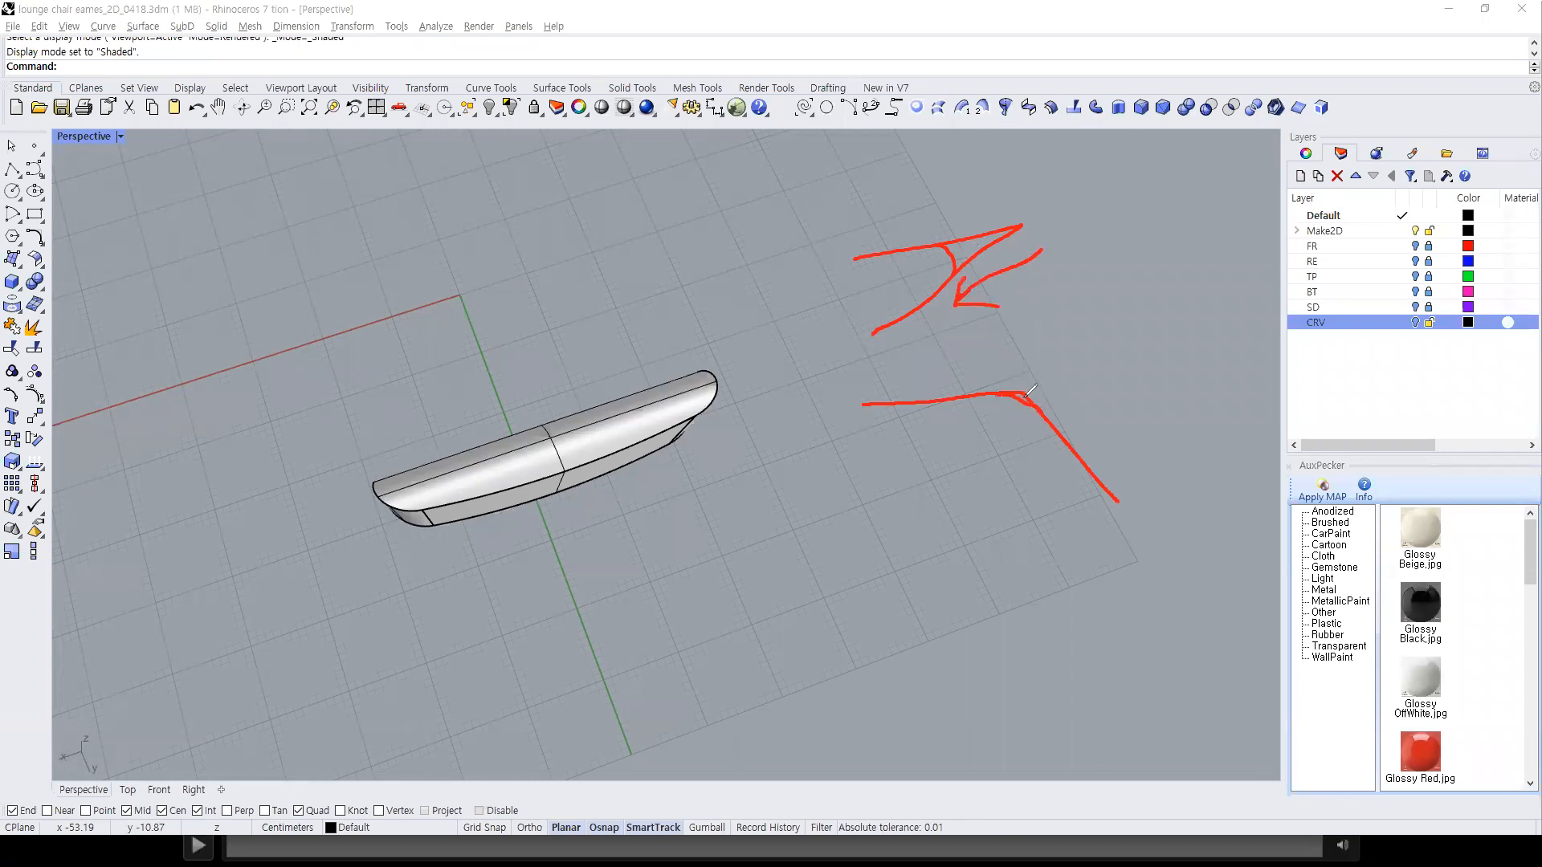
pyautogui.moveTo(890, 455)
pyautogui.mouseDown()
pyautogui.moveTo(1031, 459)
pyautogui.moveTo(1155, 554)
pyautogui.mouseUp()
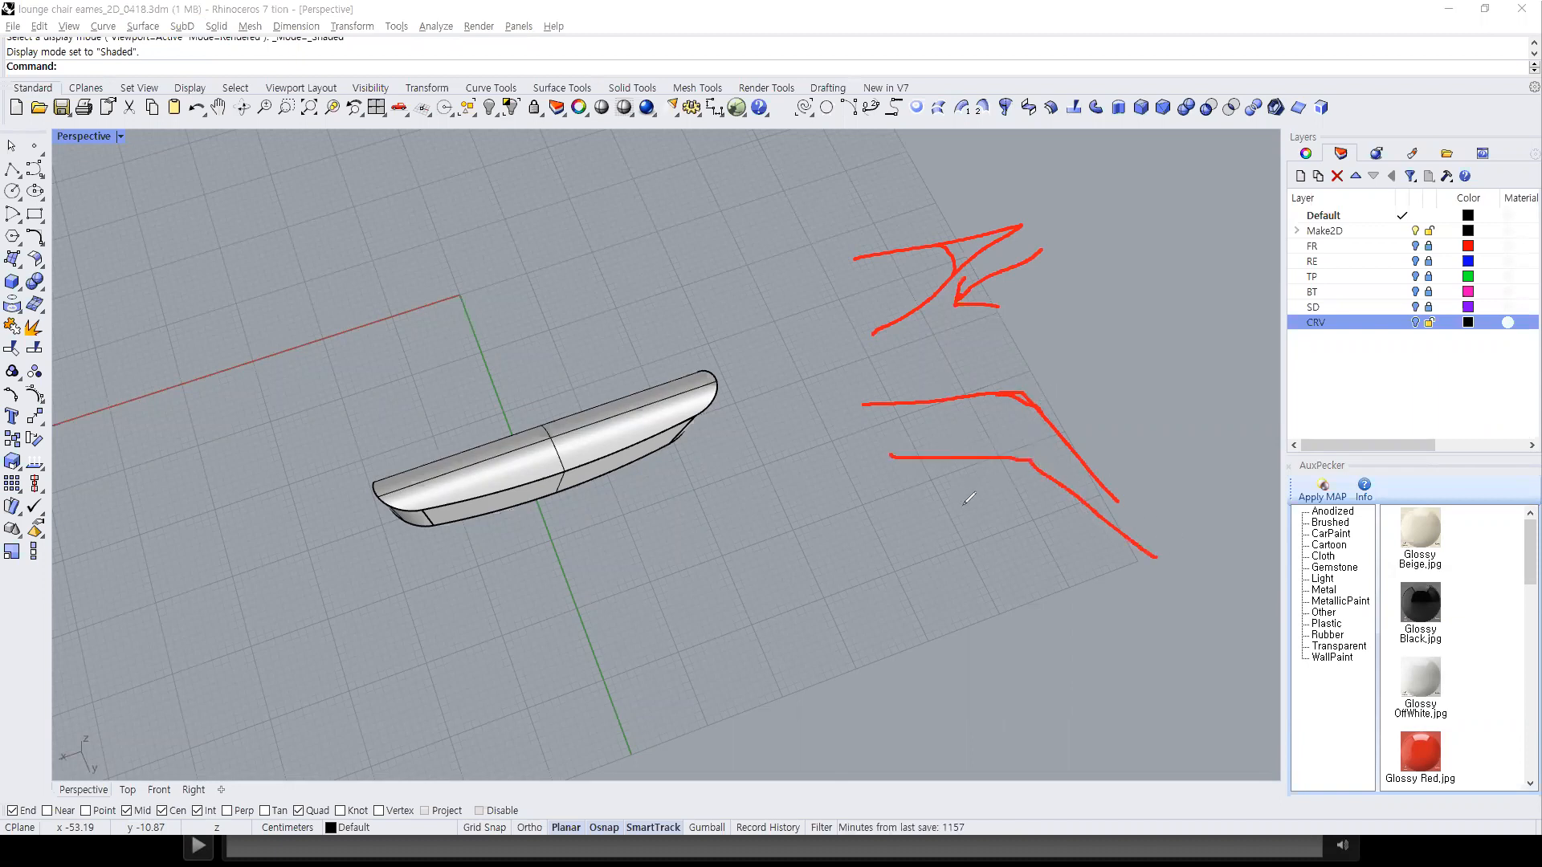
pyautogui.moveTo(960, 546); pyautogui.dragTo(1030, 569)
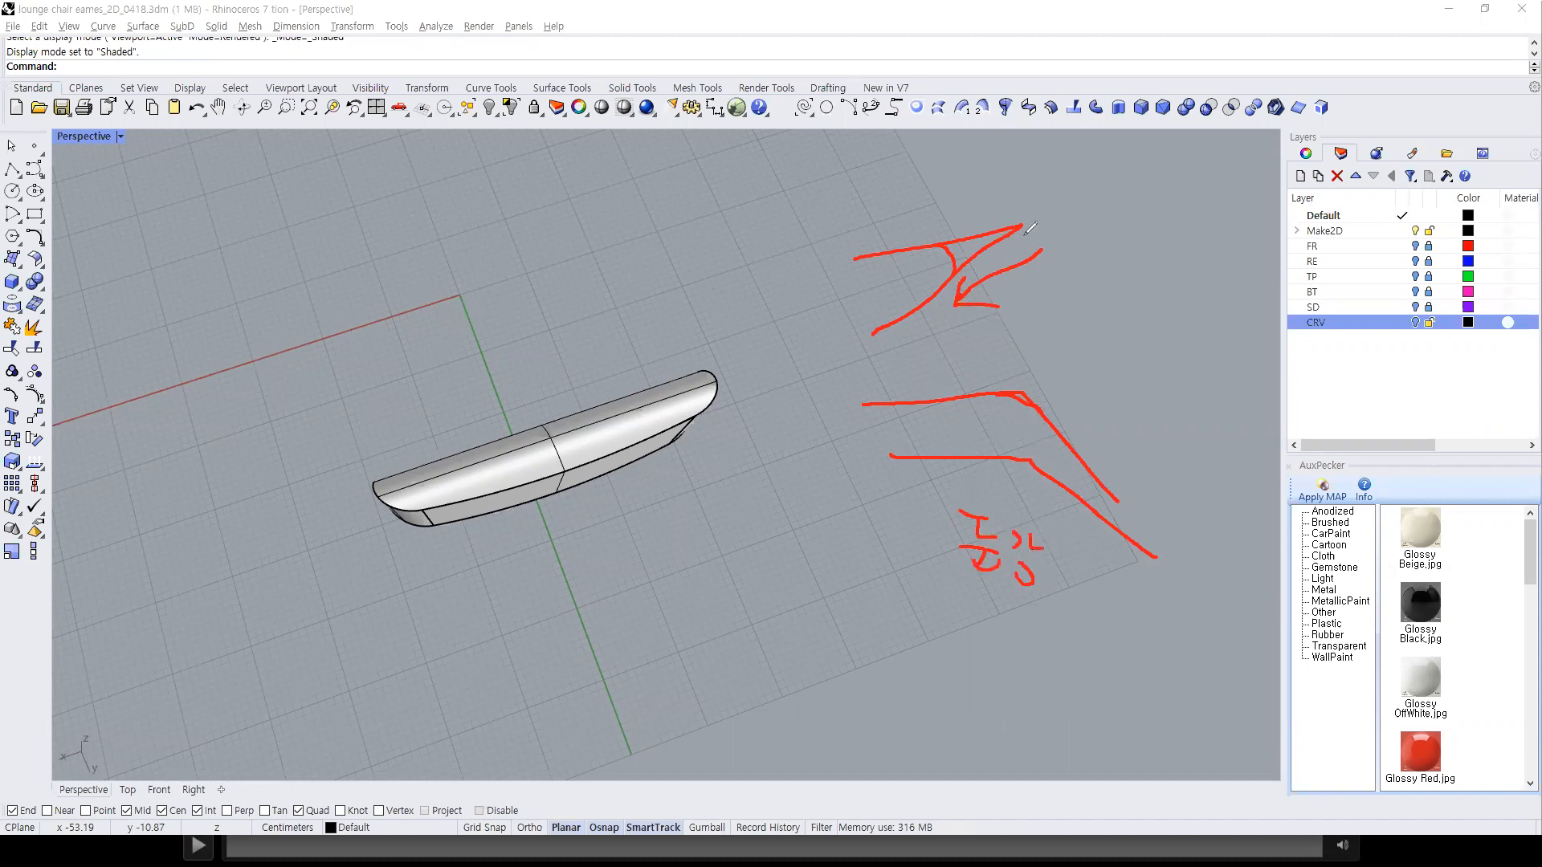
pyautogui.moveTo(1088, 288); pyautogui.dragTo(1112, 290)
pyautogui.moveTo(1112, 277)
pyautogui.mouseDown()
pyautogui.moveTo(1131, 330)
pyautogui.moveTo(1185, 320)
pyautogui.mouseUp()
pyautogui.moveTo(1189, 301); pyautogui.dragTo(1209, 301)
pyautogui.moveTo(1170, 326)
pyautogui.mouseDown()
pyautogui.moveTo(1195, 337)
pyautogui.moveTo(1182, 360)
pyautogui.mouseUp()
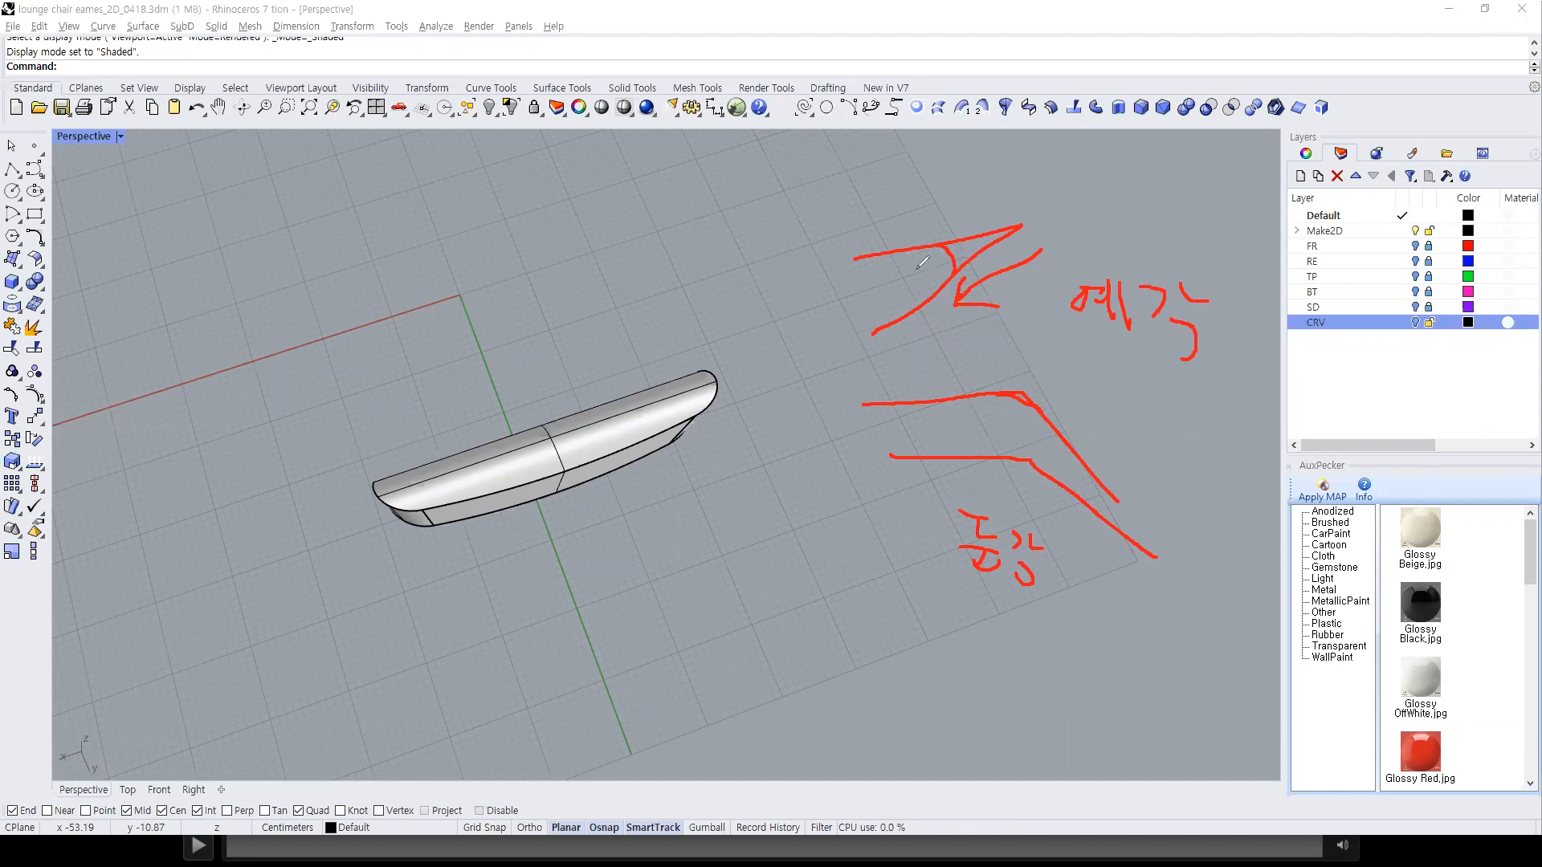
pyautogui.moveTo(937, 265)
pyautogui.mouseDown()
pyautogui.moveTo(971, 286)
pyautogui.moveTo(981, 263)
pyautogui.moveTo(1012, 321)
pyautogui.mouseUp()
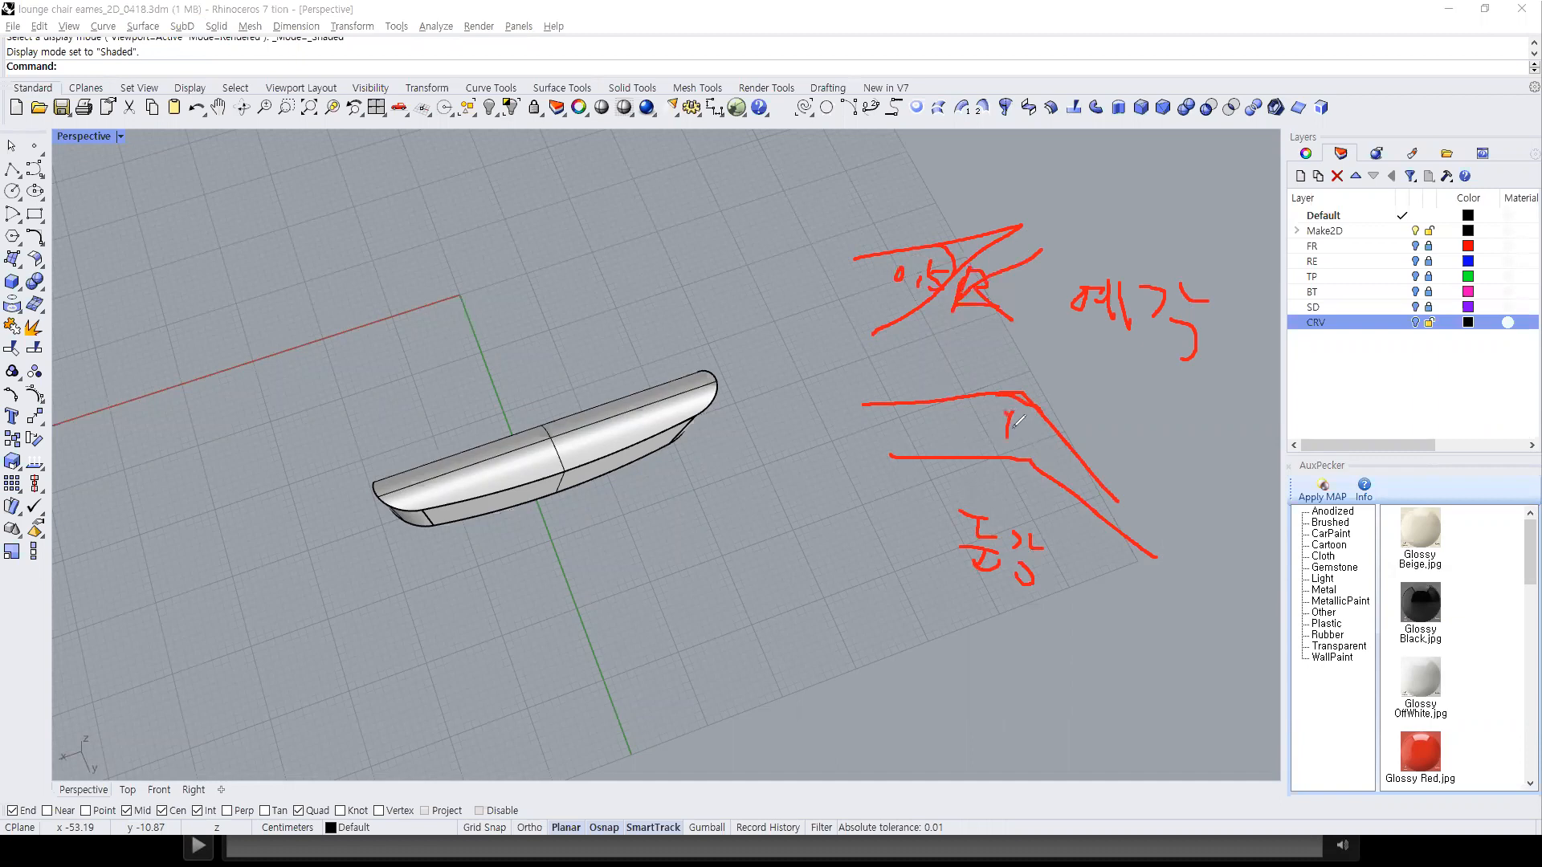
pyautogui.moveTo(1017, 454); pyautogui.dragTo(1048, 479)
pyautogui.moveTo(883, 319); pyautogui.dragTo(940, 275)
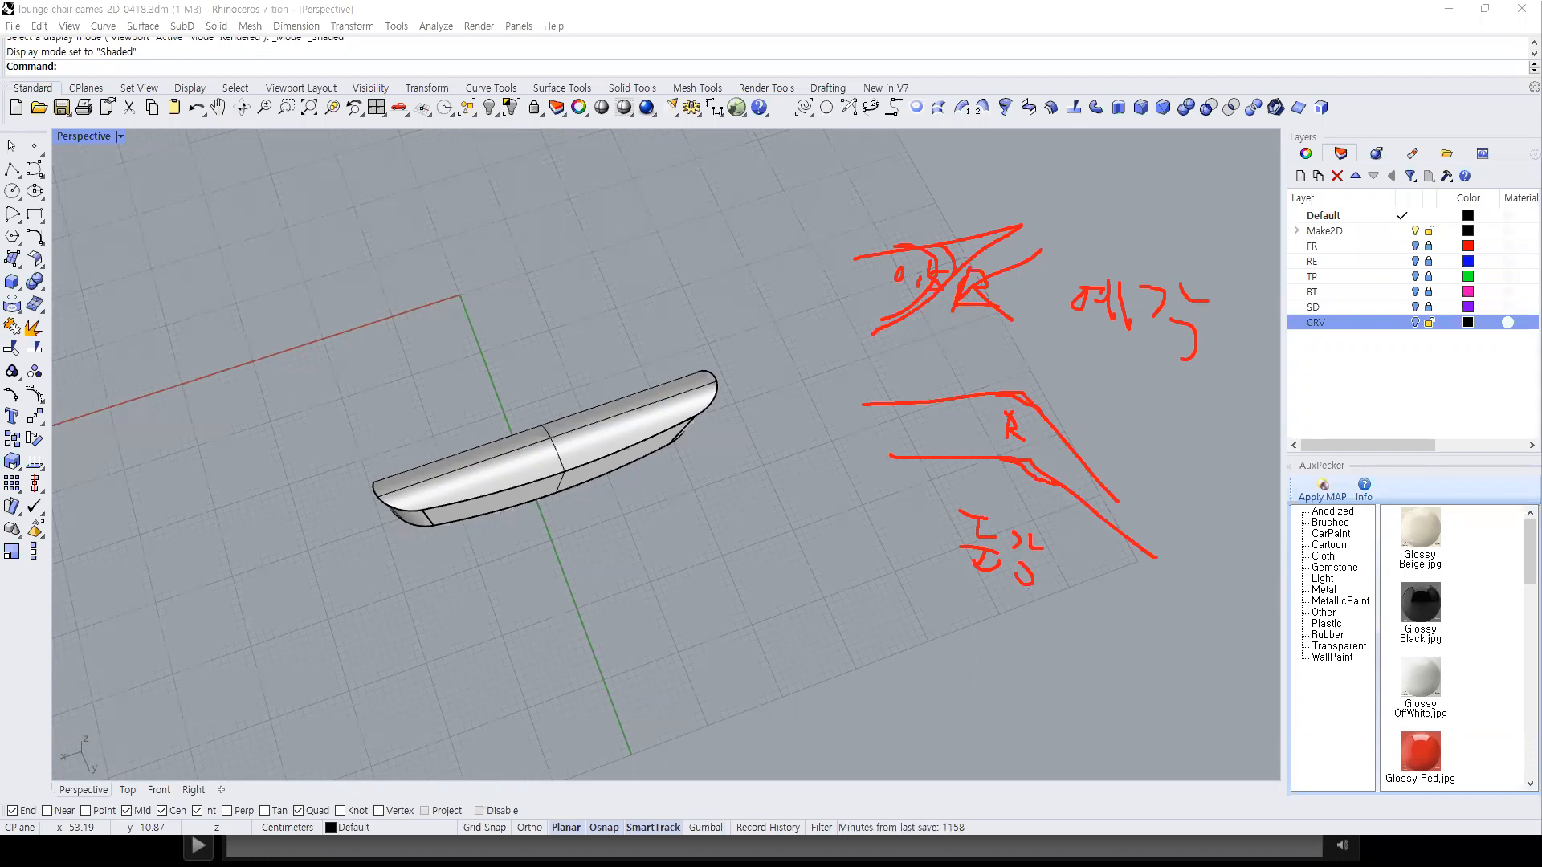
pyautogui.press('e')
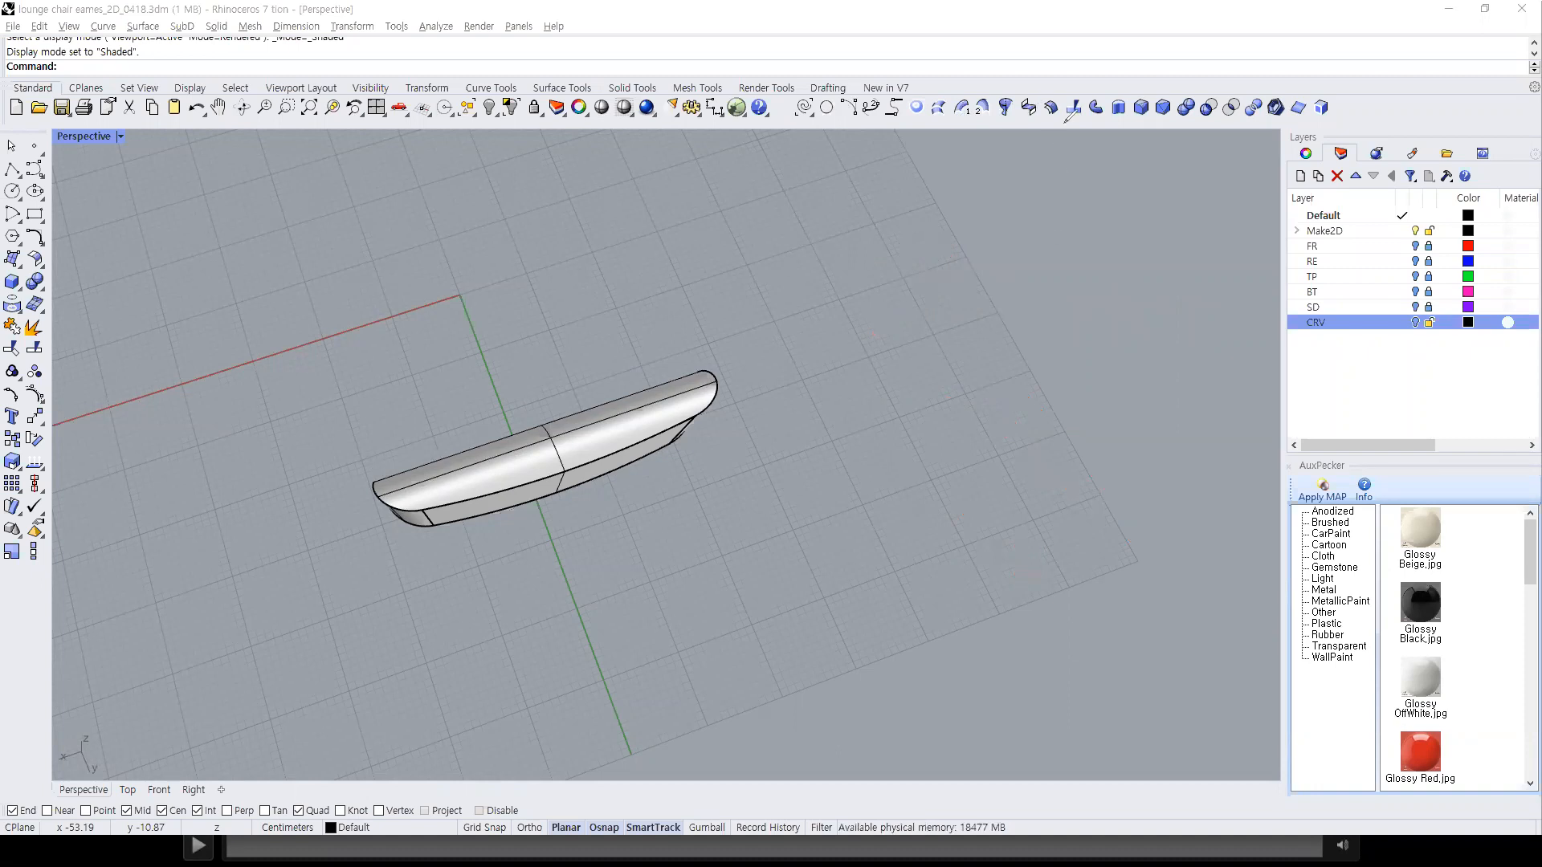
pyautogui.moveTo(650, 550); pyautogui.dragTo(793, 339, button='right')
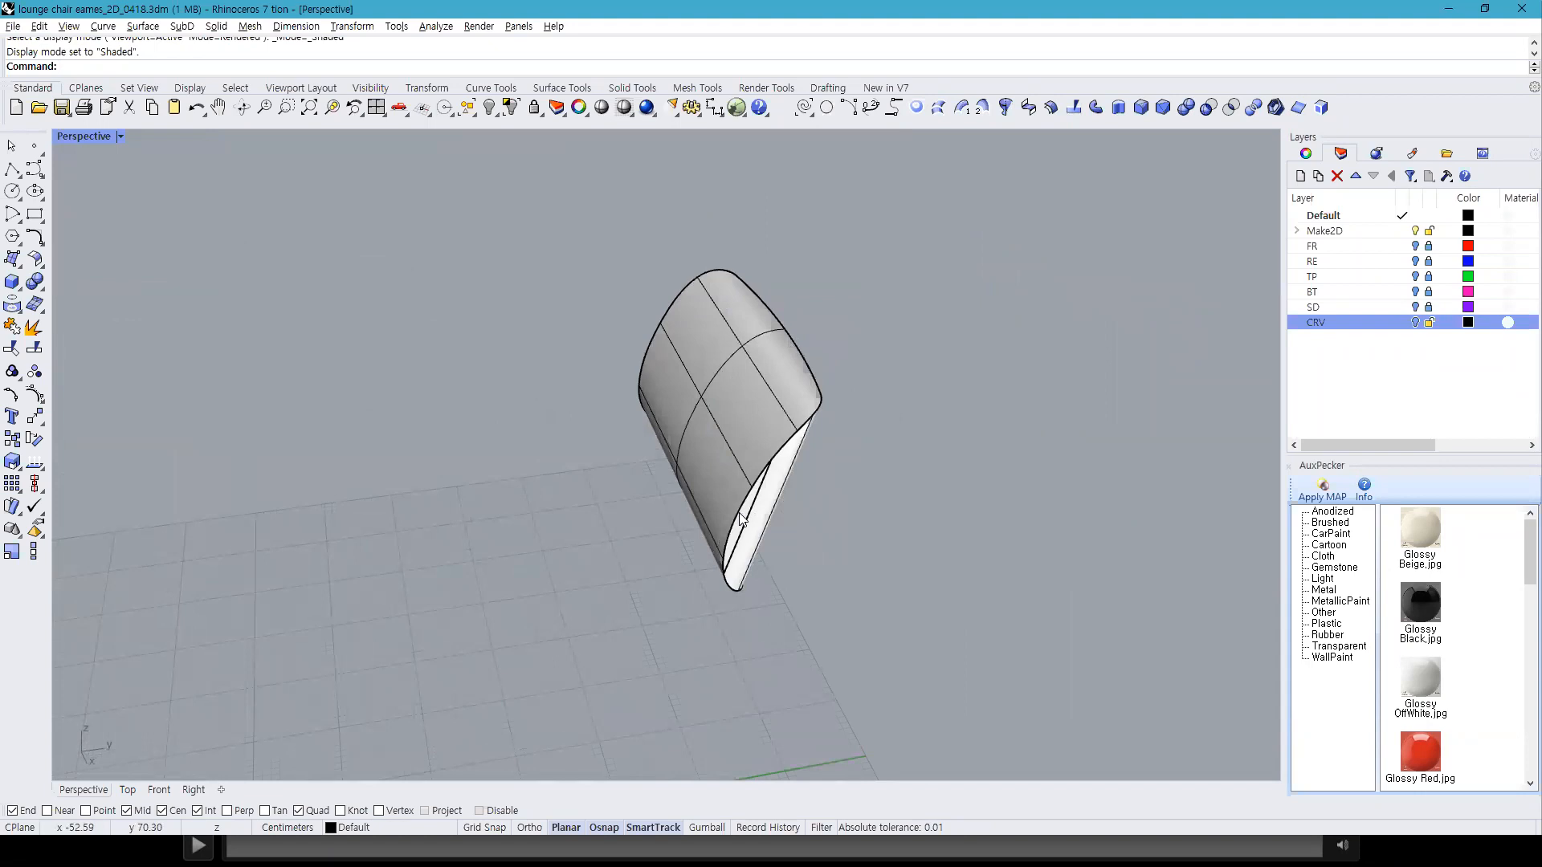
pyautogui.scroll(3, 707, 380)
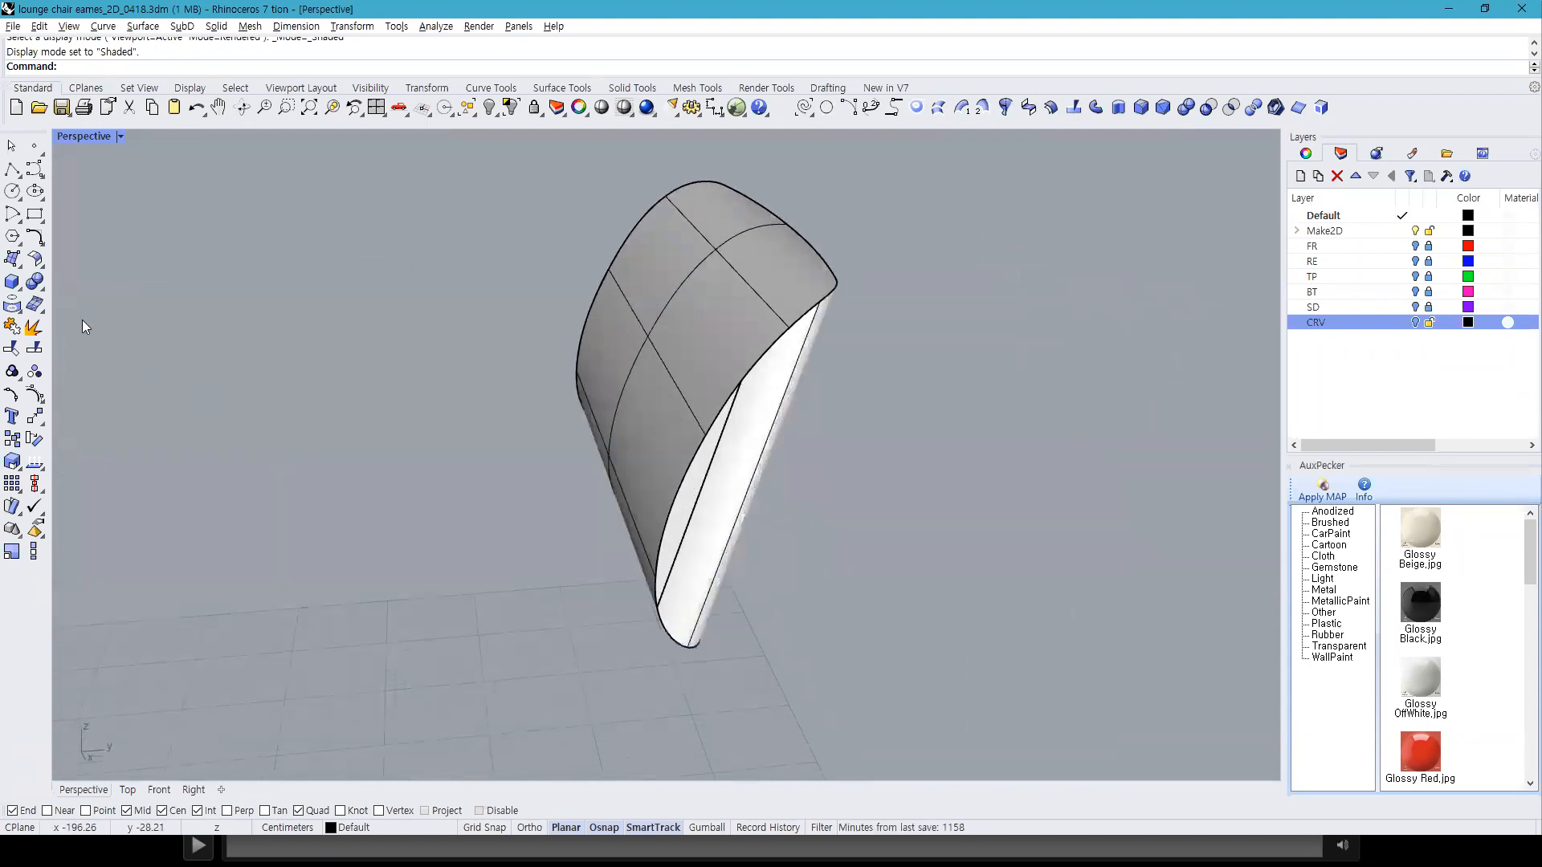
pyautogui.click(41, 287)
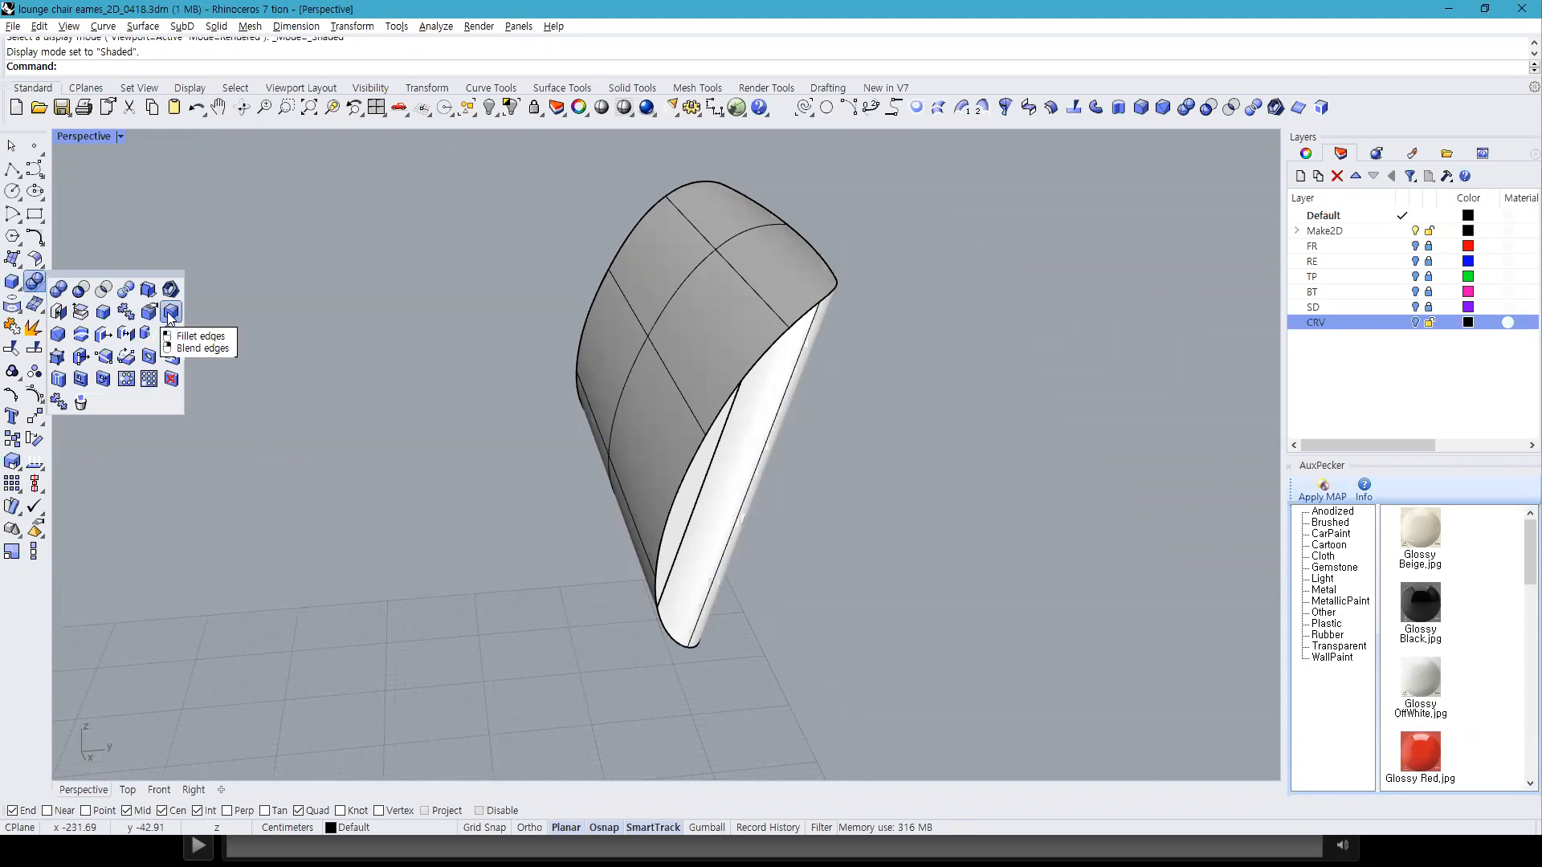
pyautogui.click(171, 314)
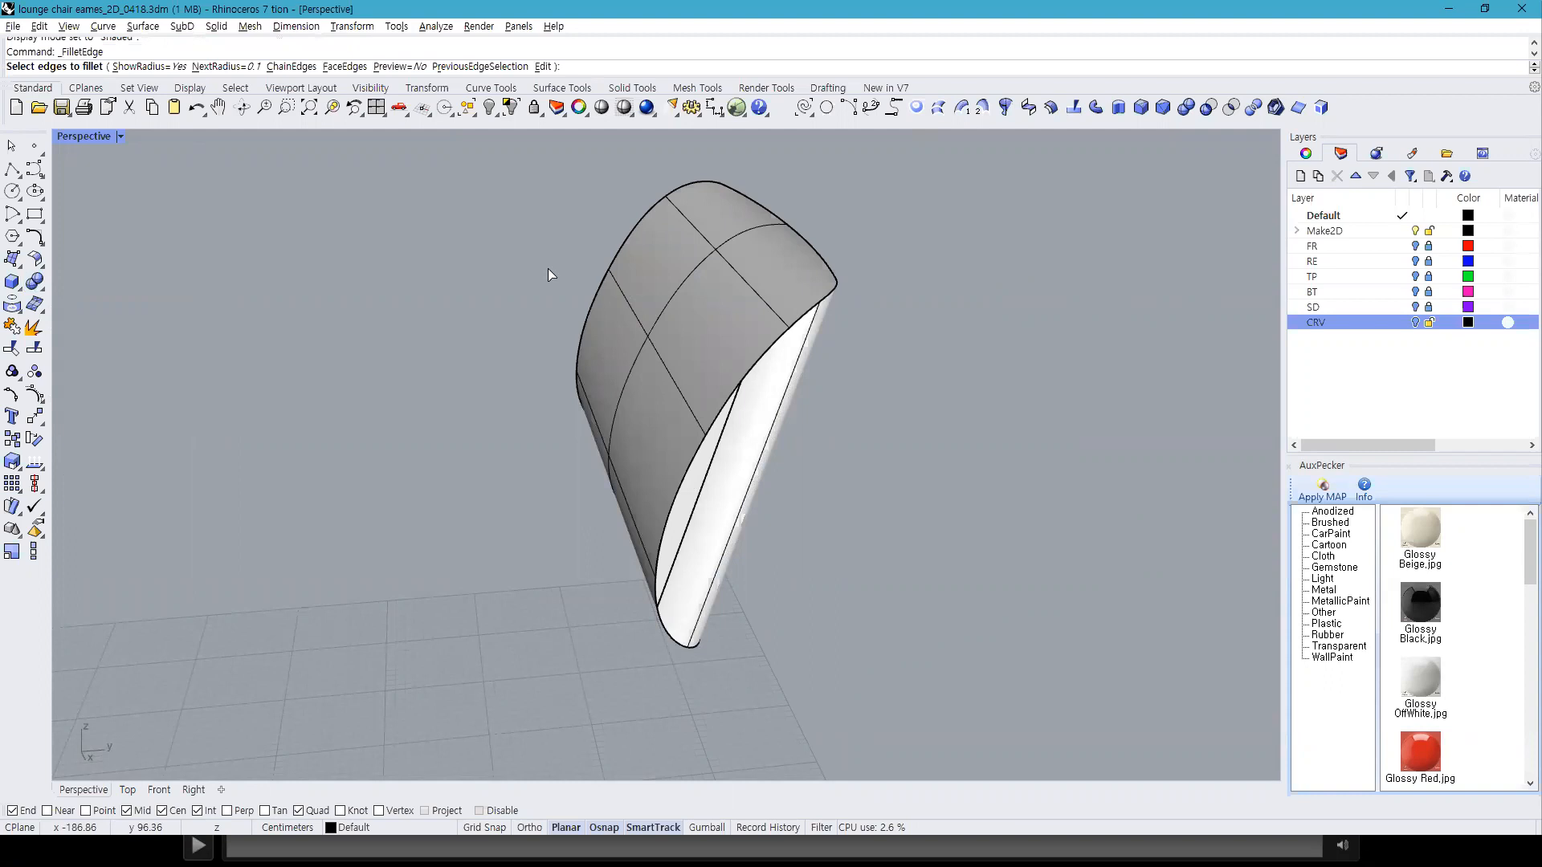
pyautogui.click(807, 315)
pyautogui.click(721, 422)
pyautogui.click(822, 259)
pyautogui.press('Return')
pyautogui.press('Return')
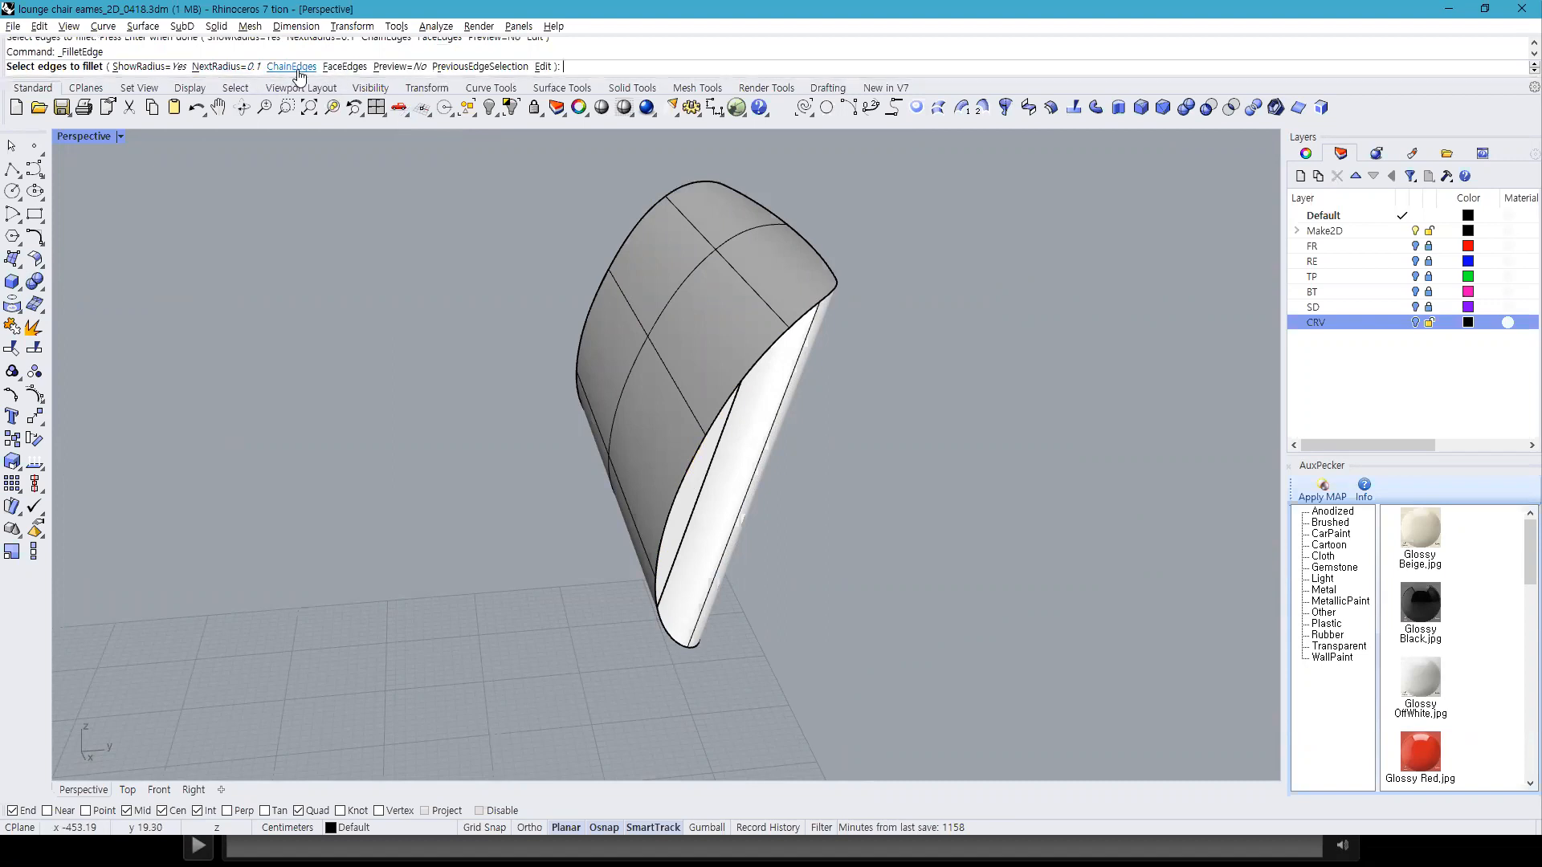
pyautogui.write('c')
pyautogui.press('Return')
pyautogui.click(775, 335)
pyautogui.moveTo(788, 561); pyautogui.dragTo(598, 283, button='right')
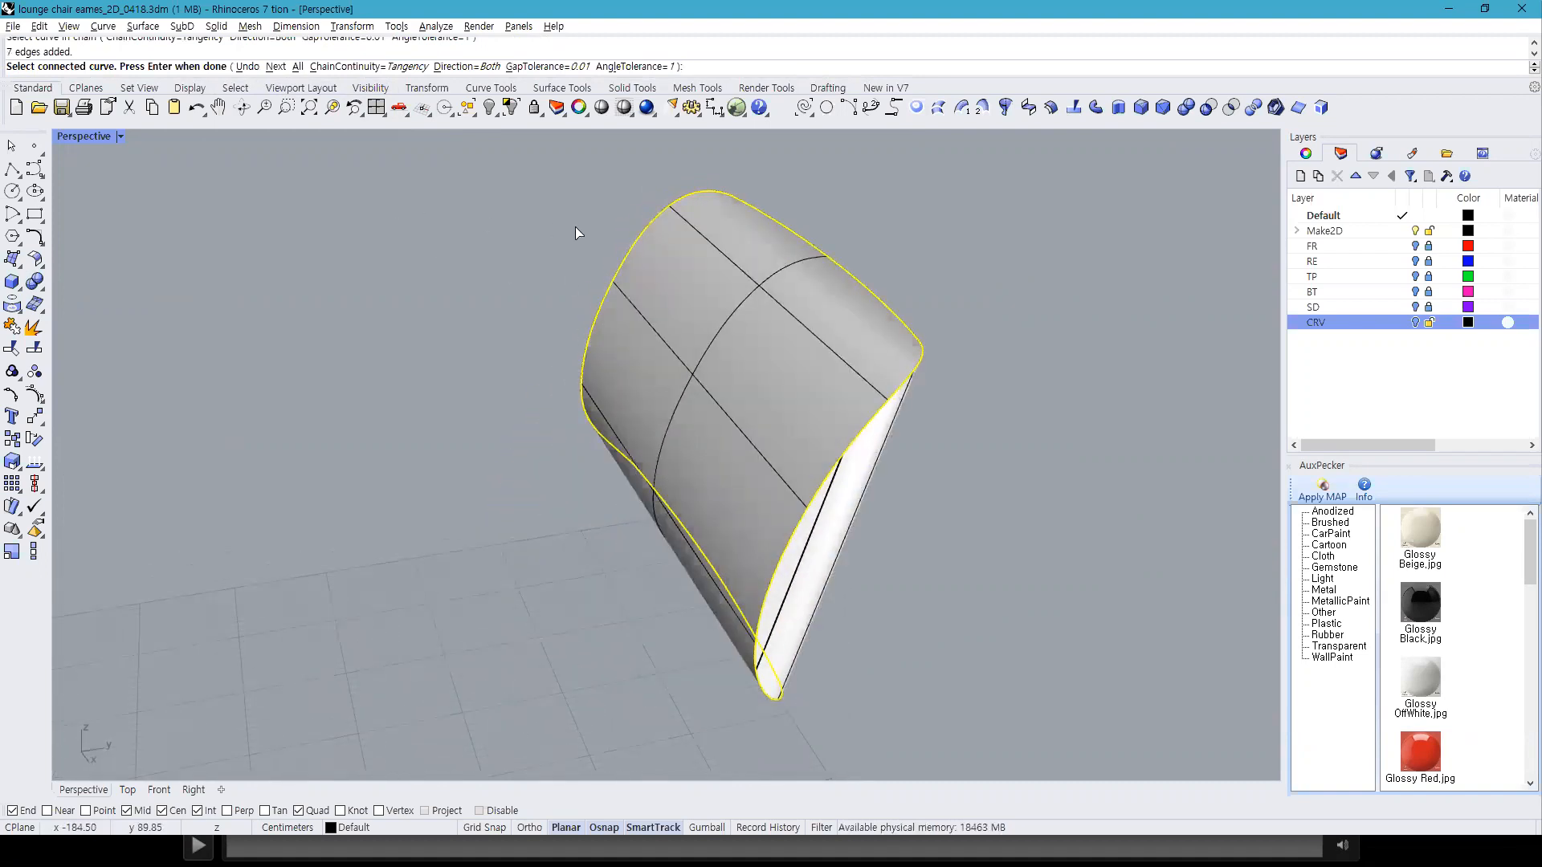
pyautogui.press('Return')
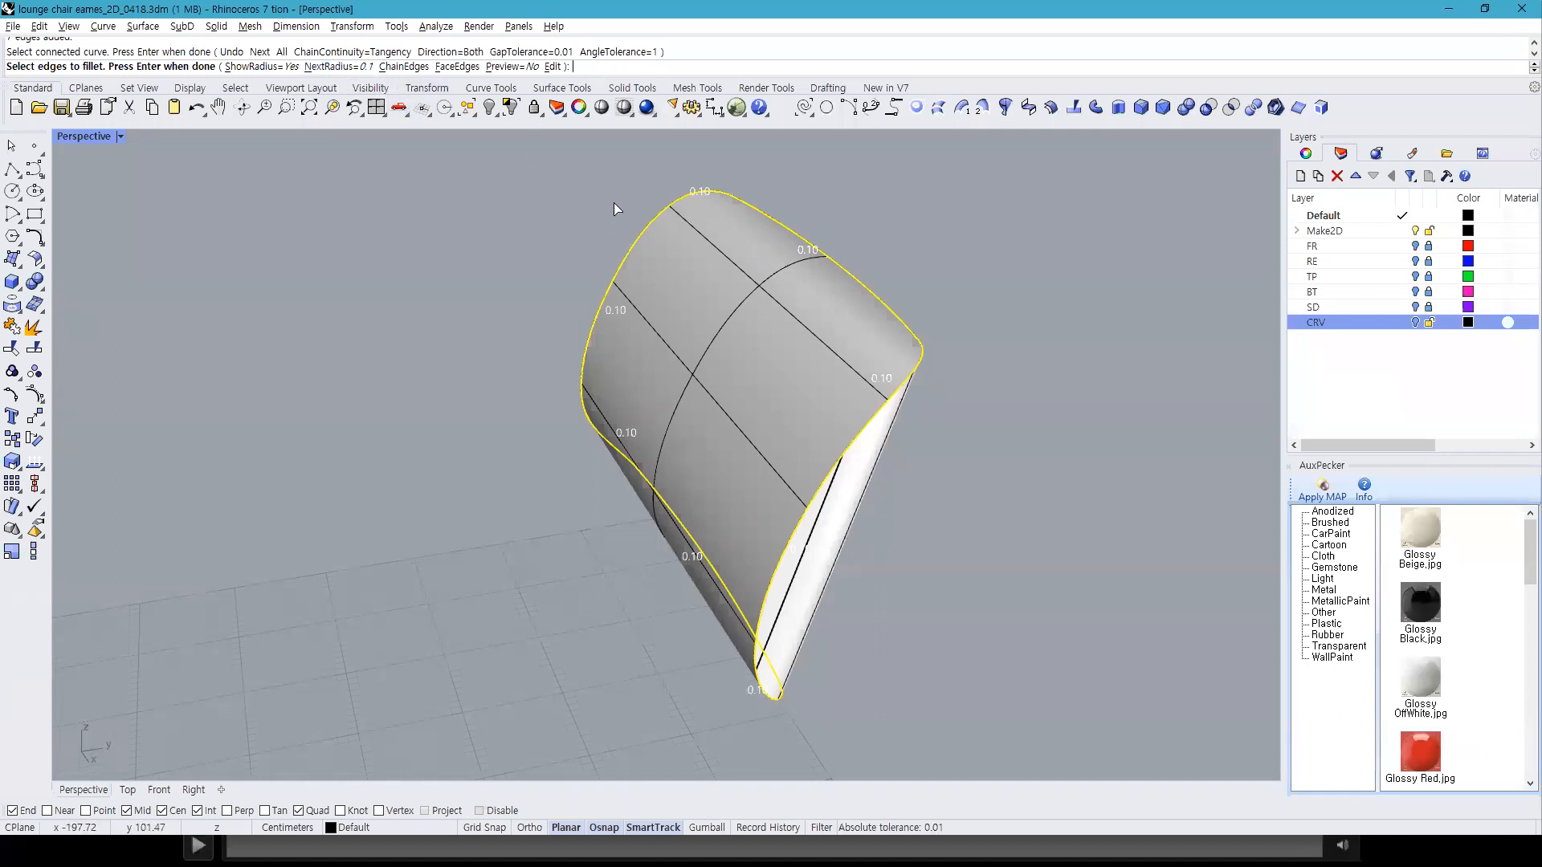
pyautogui.press('Return')
# Step: Set up an edge fillet with radius 0.3 on the tangent edge chain around the headrest cushion's front face
pyautogui.press('Return')
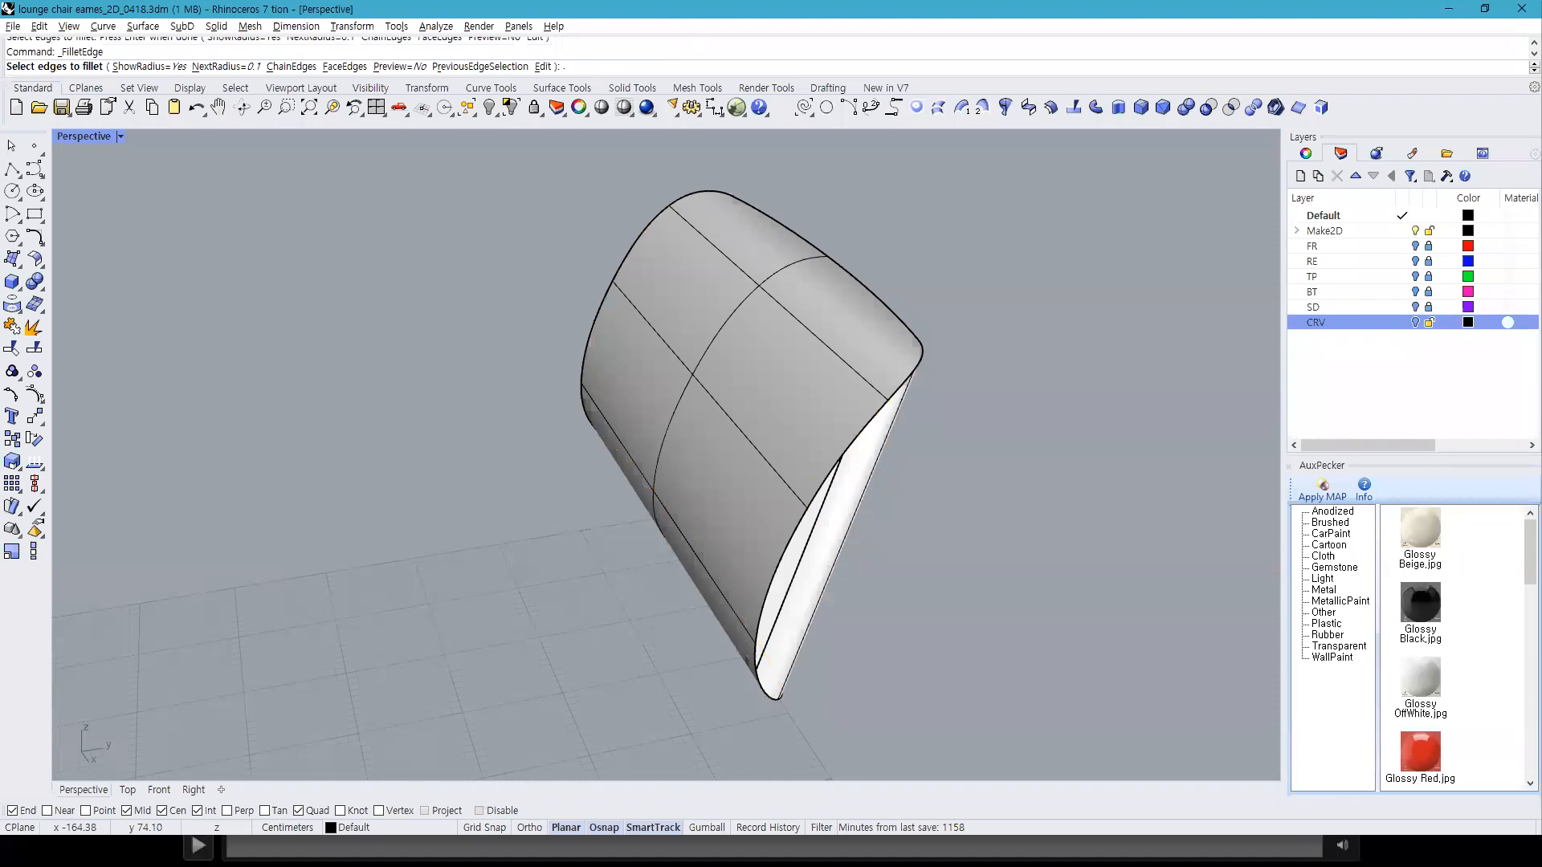
pyautogui.press('Return')
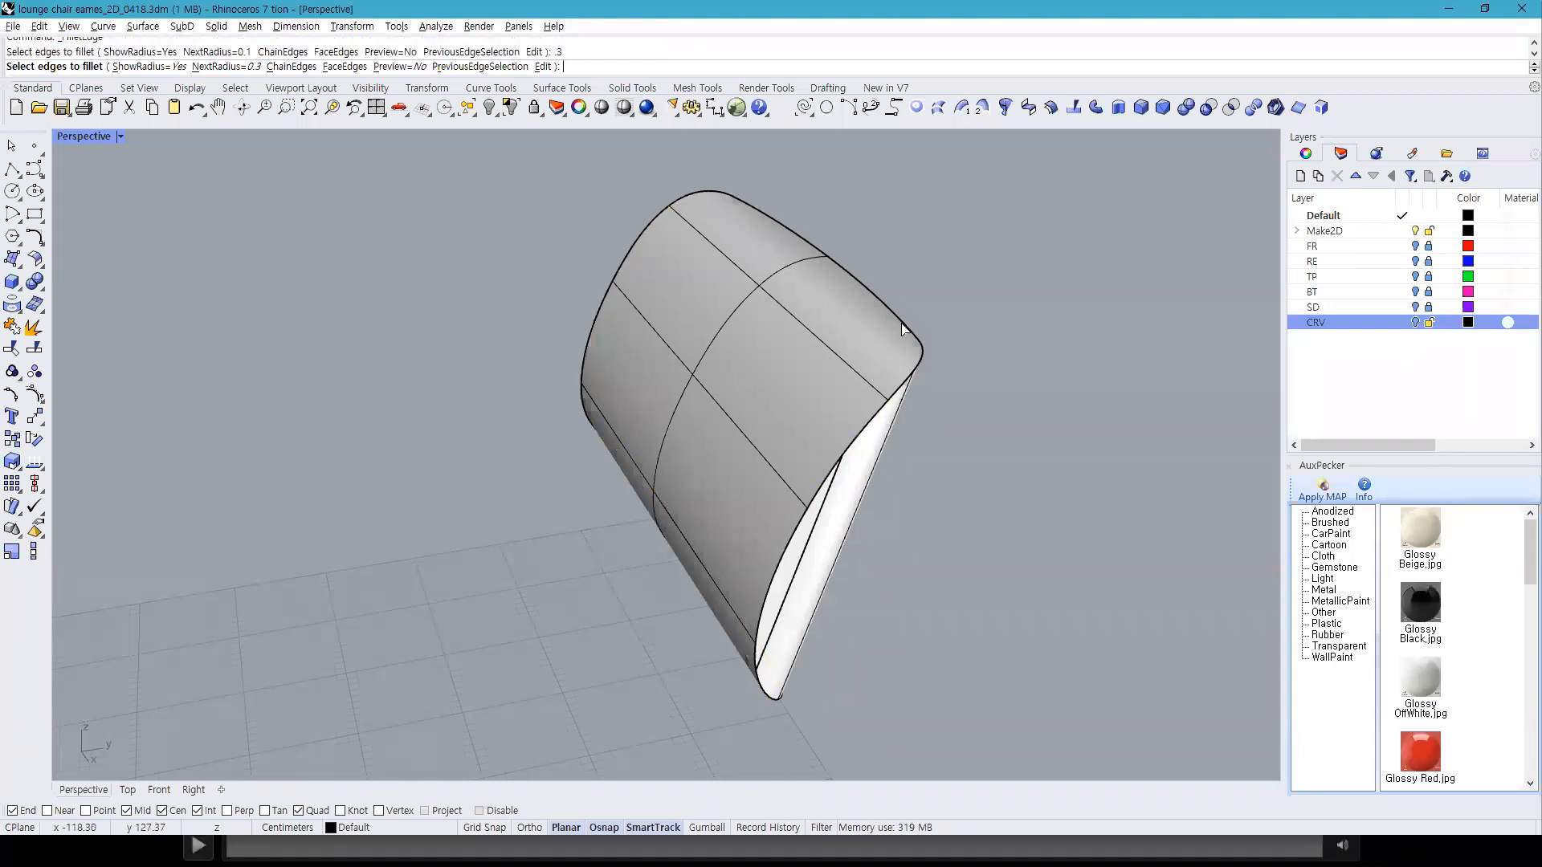
pyautogui.click(296, 67)
pyautogui.click(914, 337)
pyautogui.moveTo(958, 422); pyautogui.dragTo(802, 230, button='right')
pyautogui.press('Return')
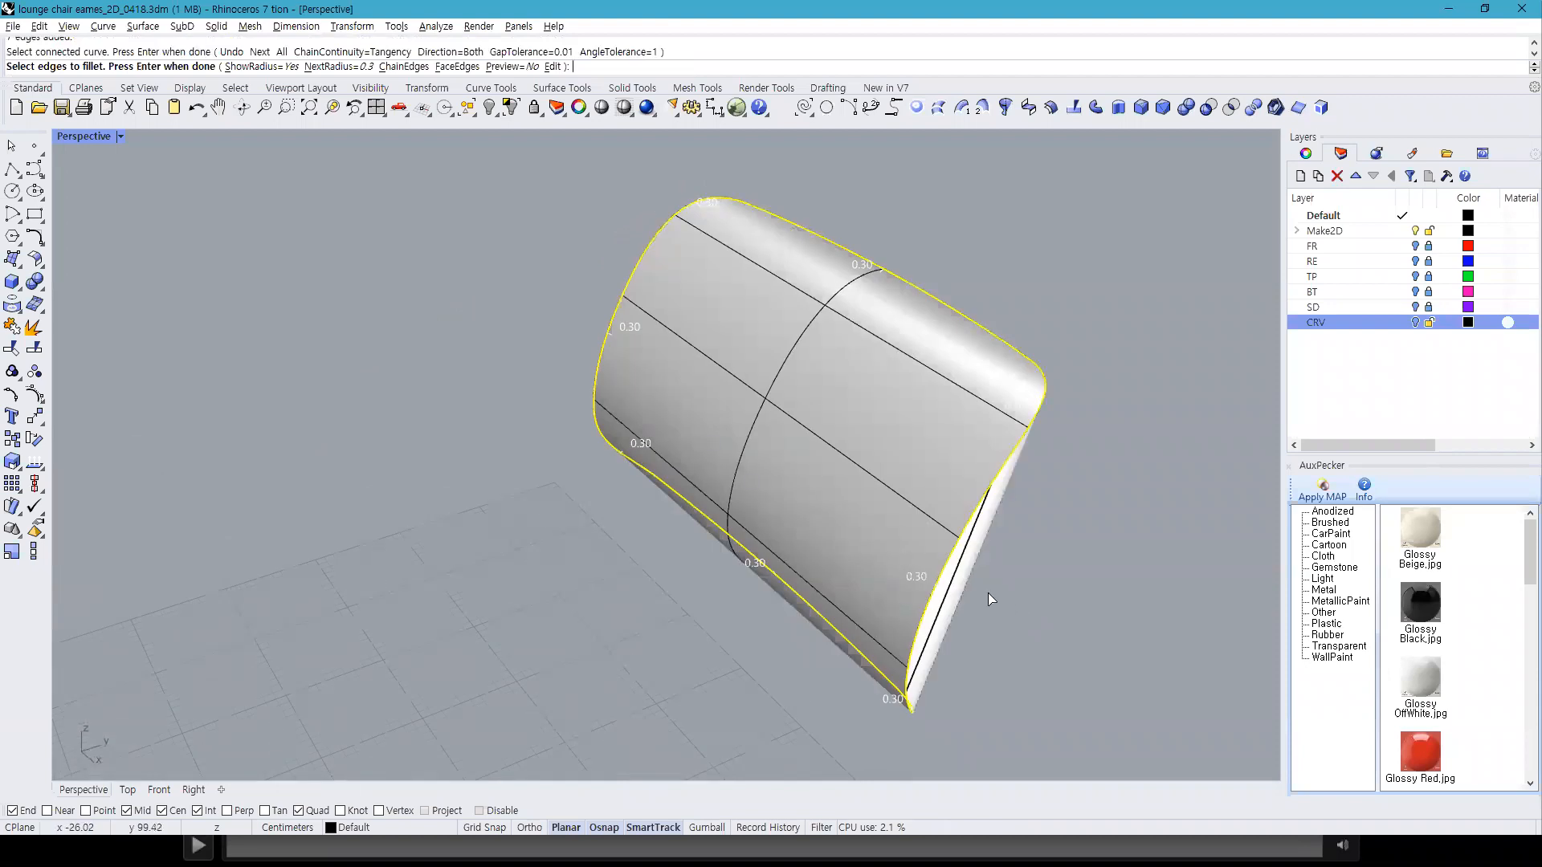
pyautogui.press('Return')
# Step: Add fillet handles with radius 0.3 around both upper corners of the headrest cushion's front edge
pyautogui.moveTo(1050, 588); pyautogui.dragTo(1009, 571, button='right')
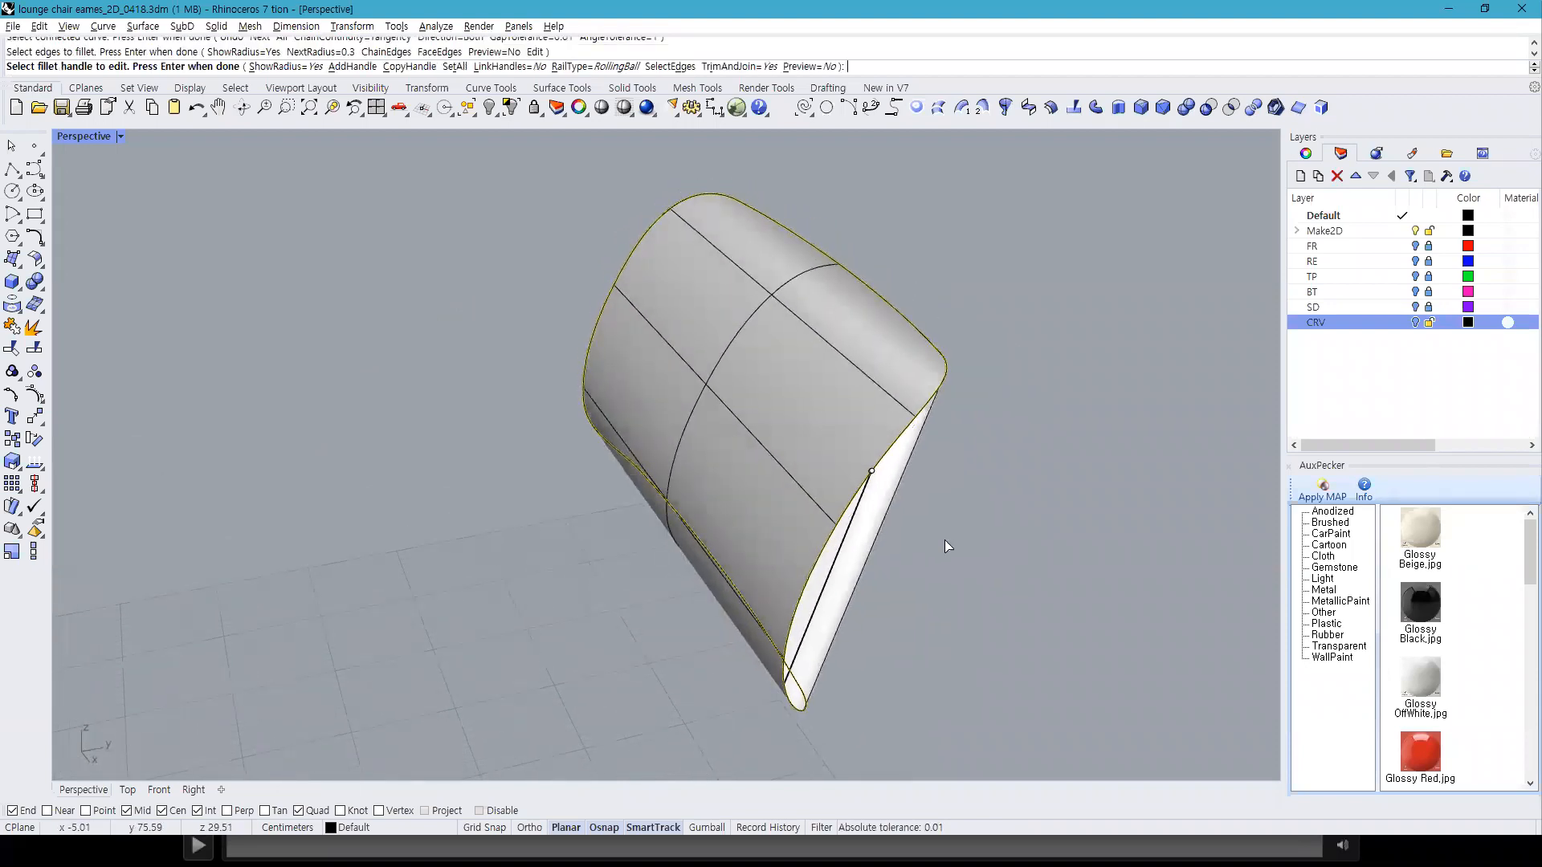
pyautogui.scroll(5, 891, 493)
pyautogui.moveTo(892, 493); pyautogui.dragTo(1010, 459, button='right')
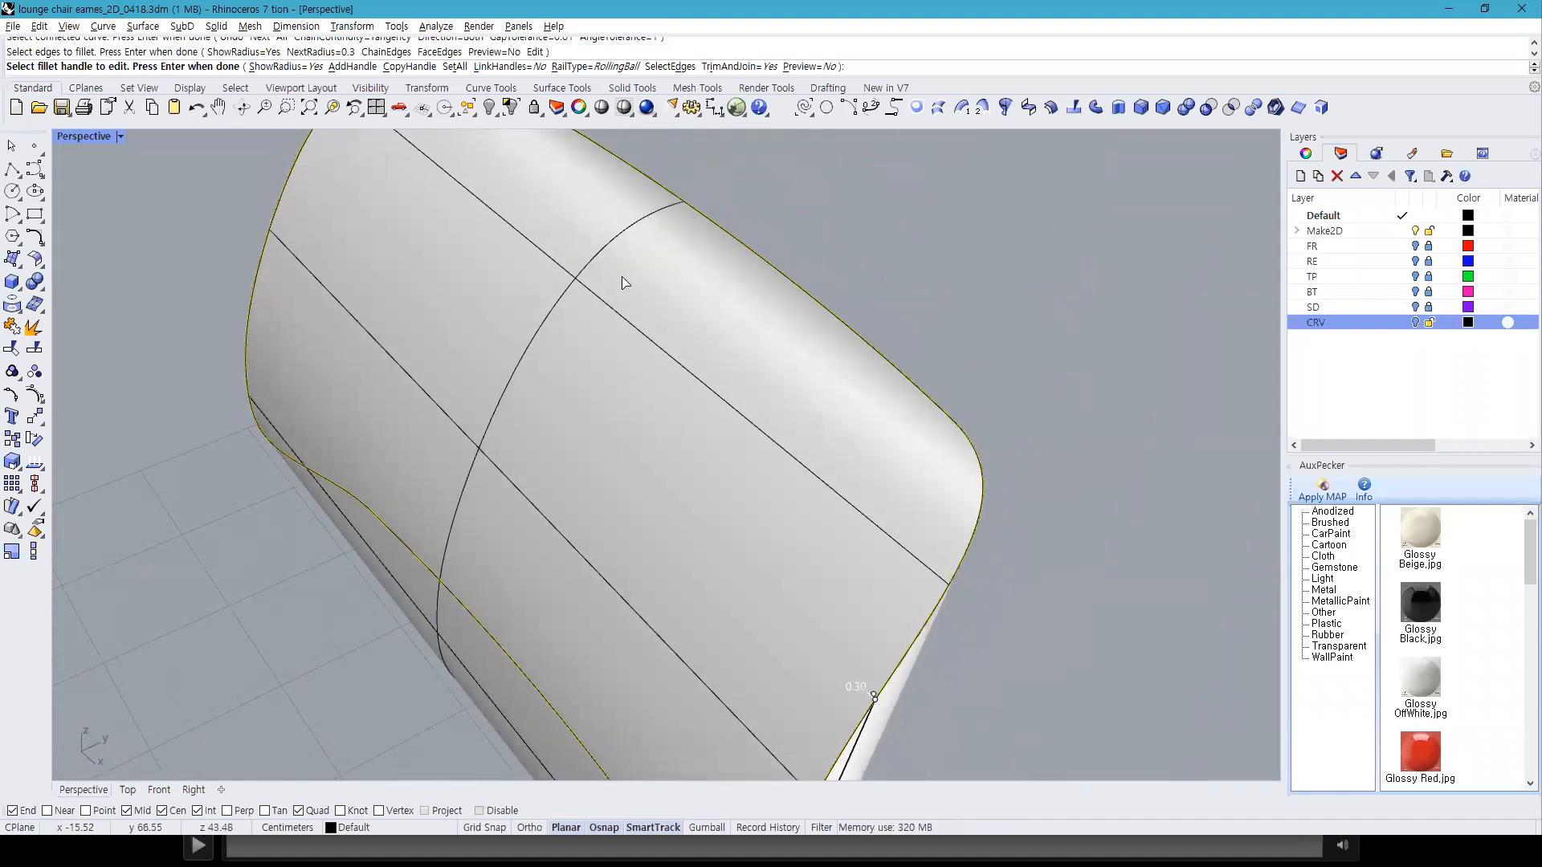
pyautogui.moveTo(750, 447); pyautogui.dragTo(726, 437, button='right')
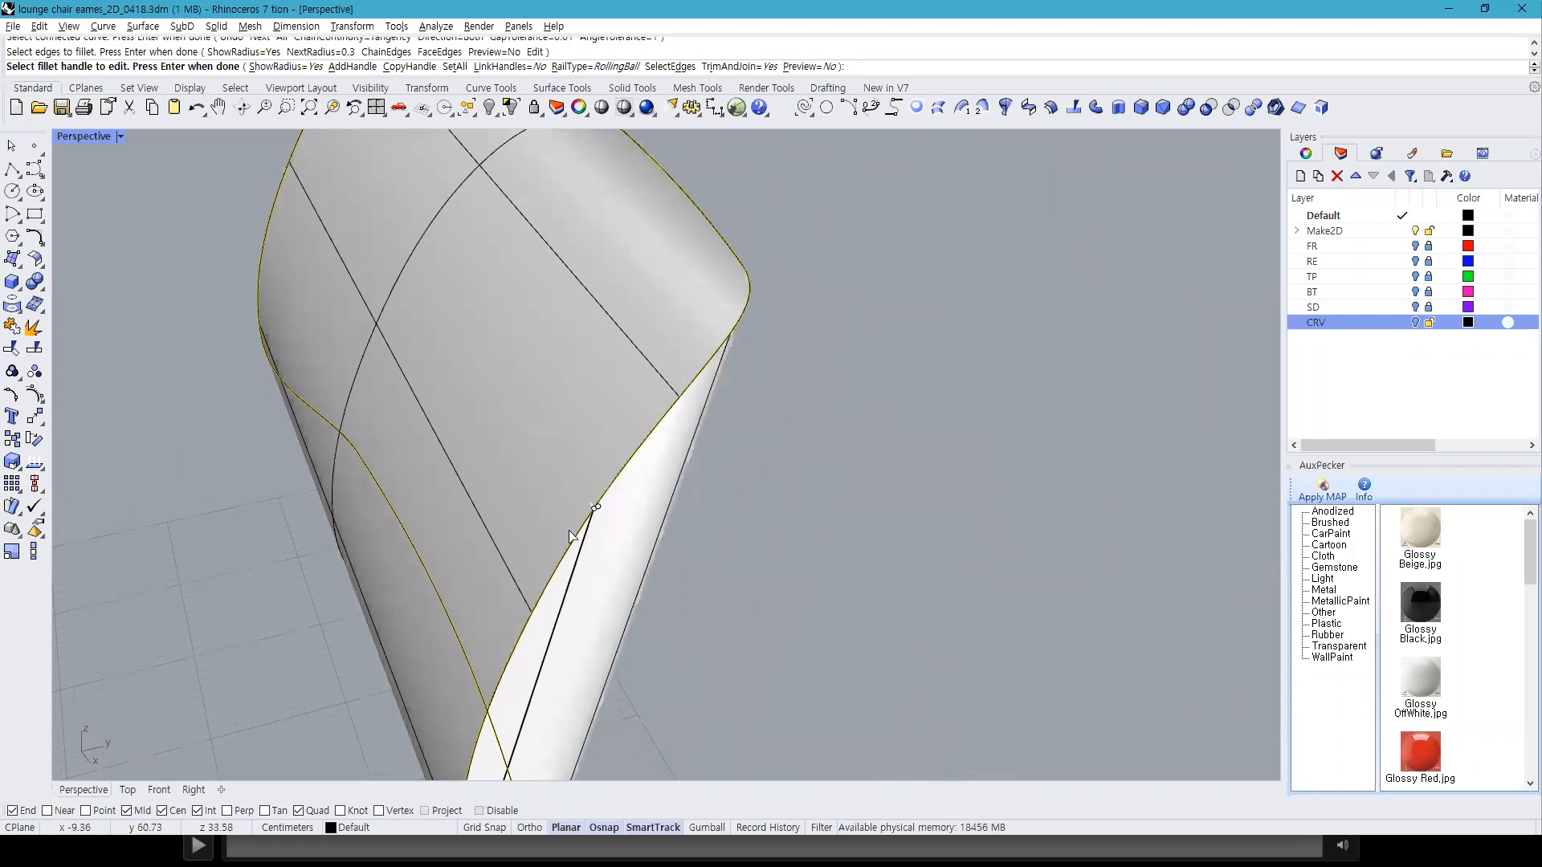
pyautogui.click(352, 66)
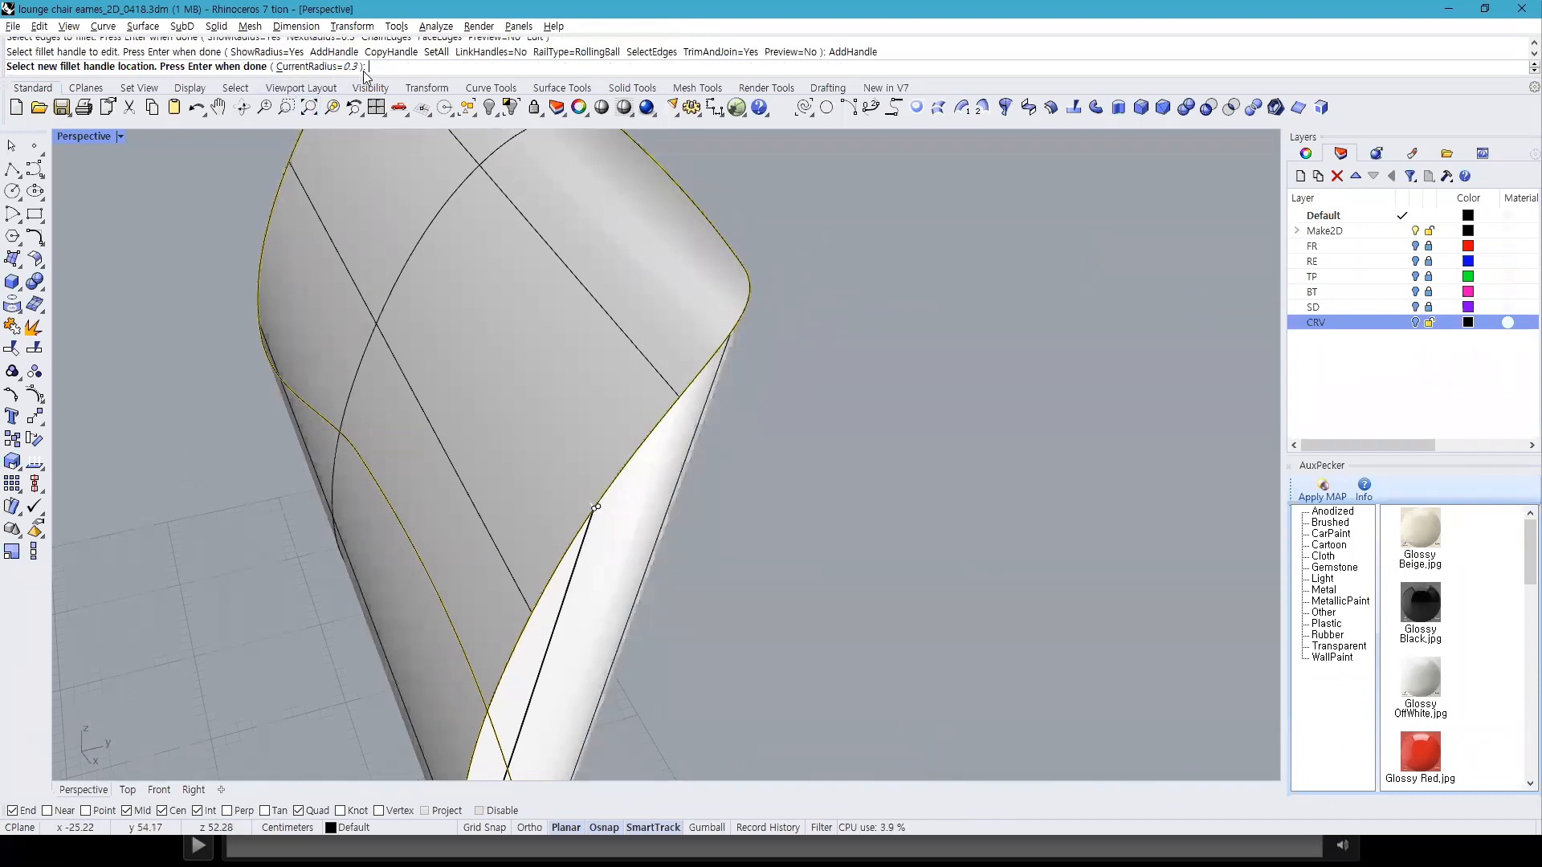
pyautogui.moveTo(792, 355); pyautogui.dragTo(778, 361, button='right')
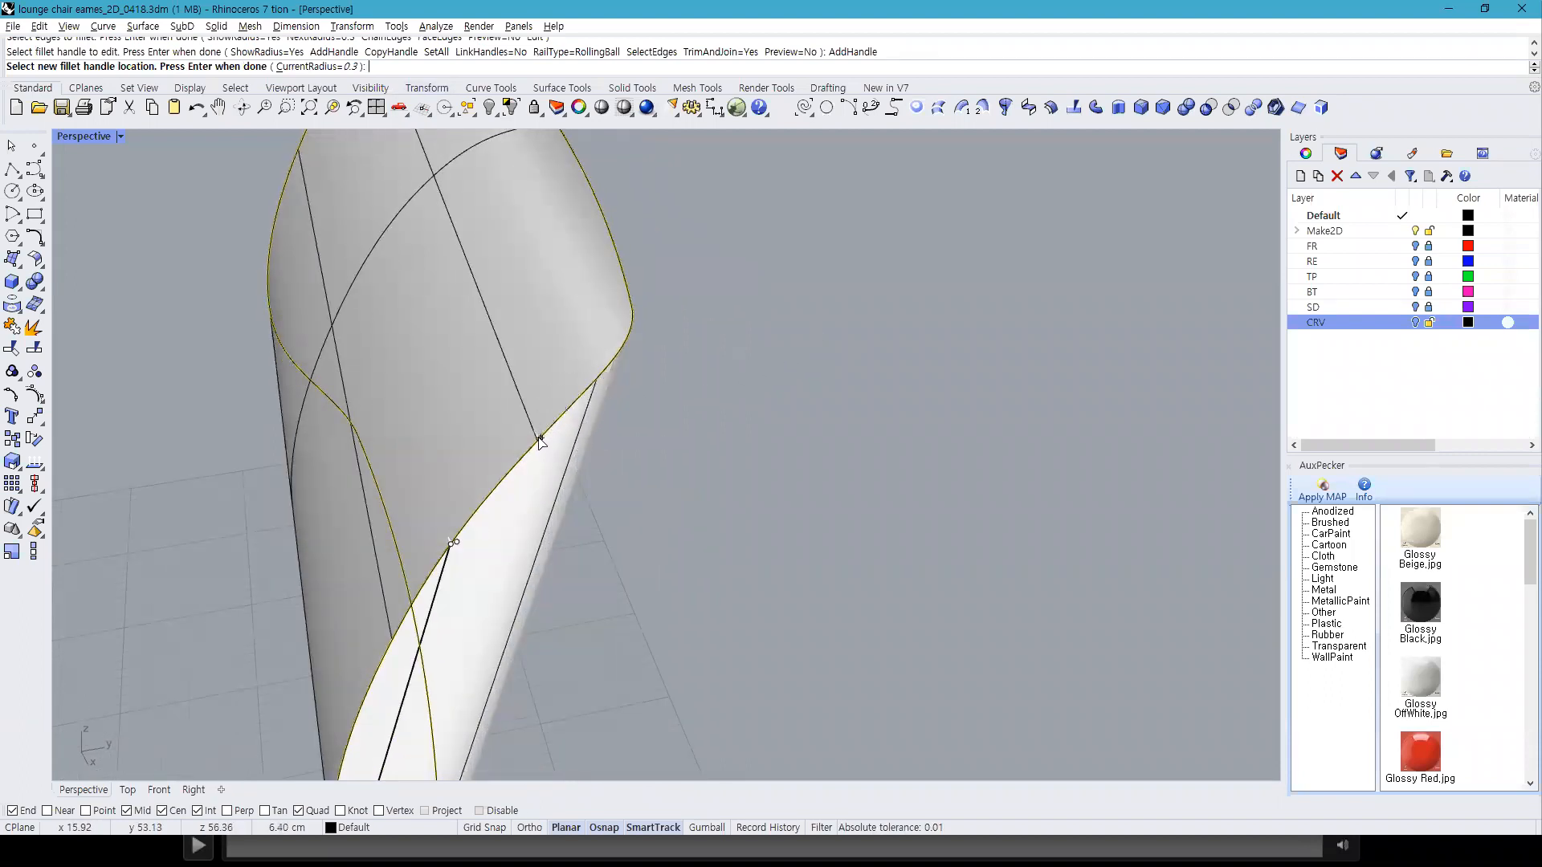
pyautogui.click(631, 305)
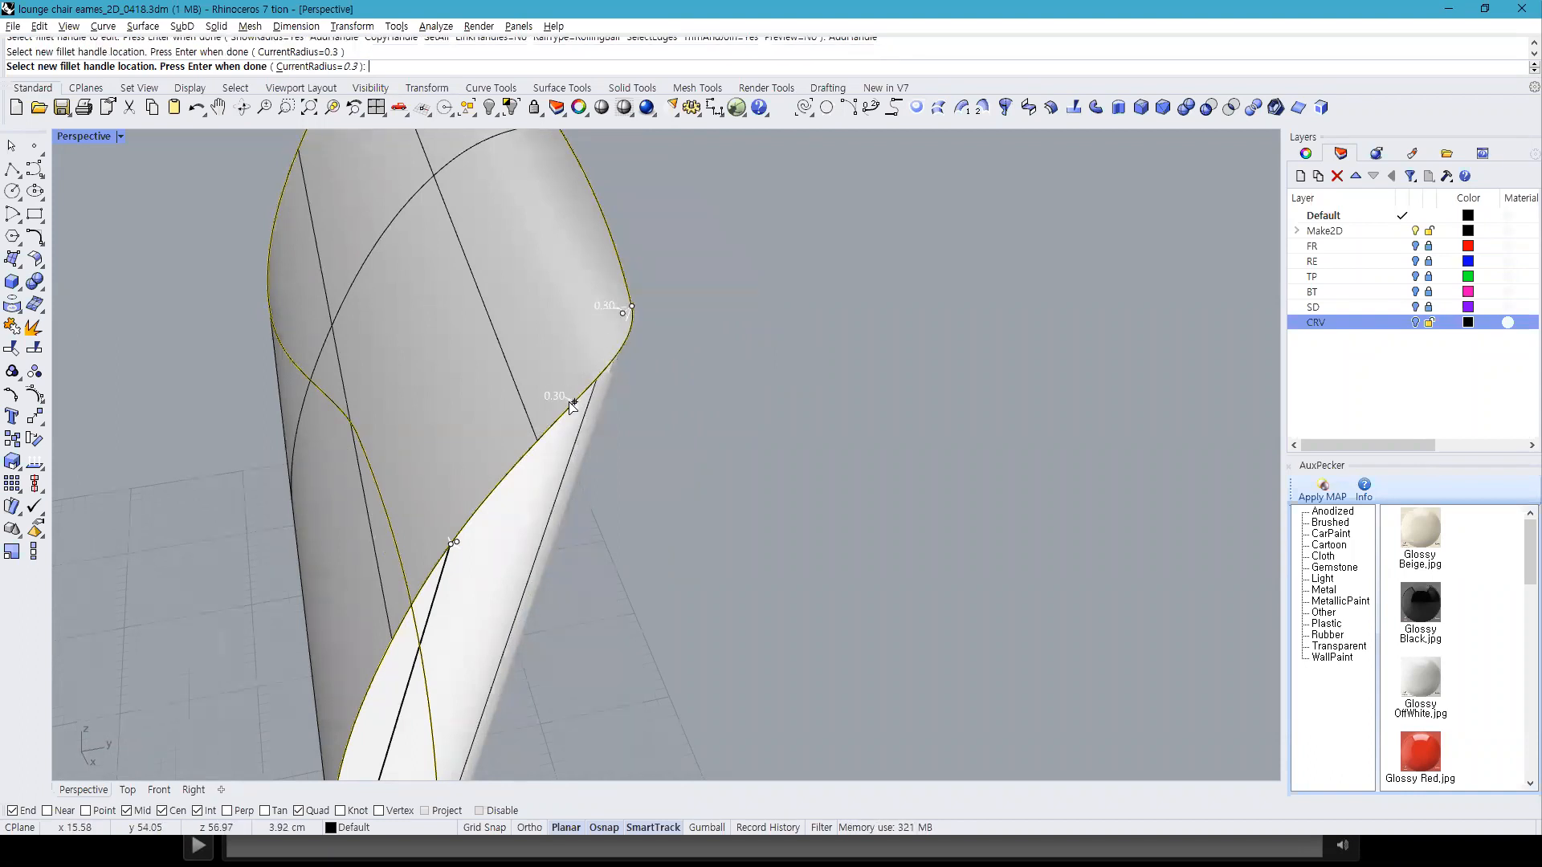
pyautogui.moveTo(616, 386); pyautogui.dragTo(664, 292, button='right')
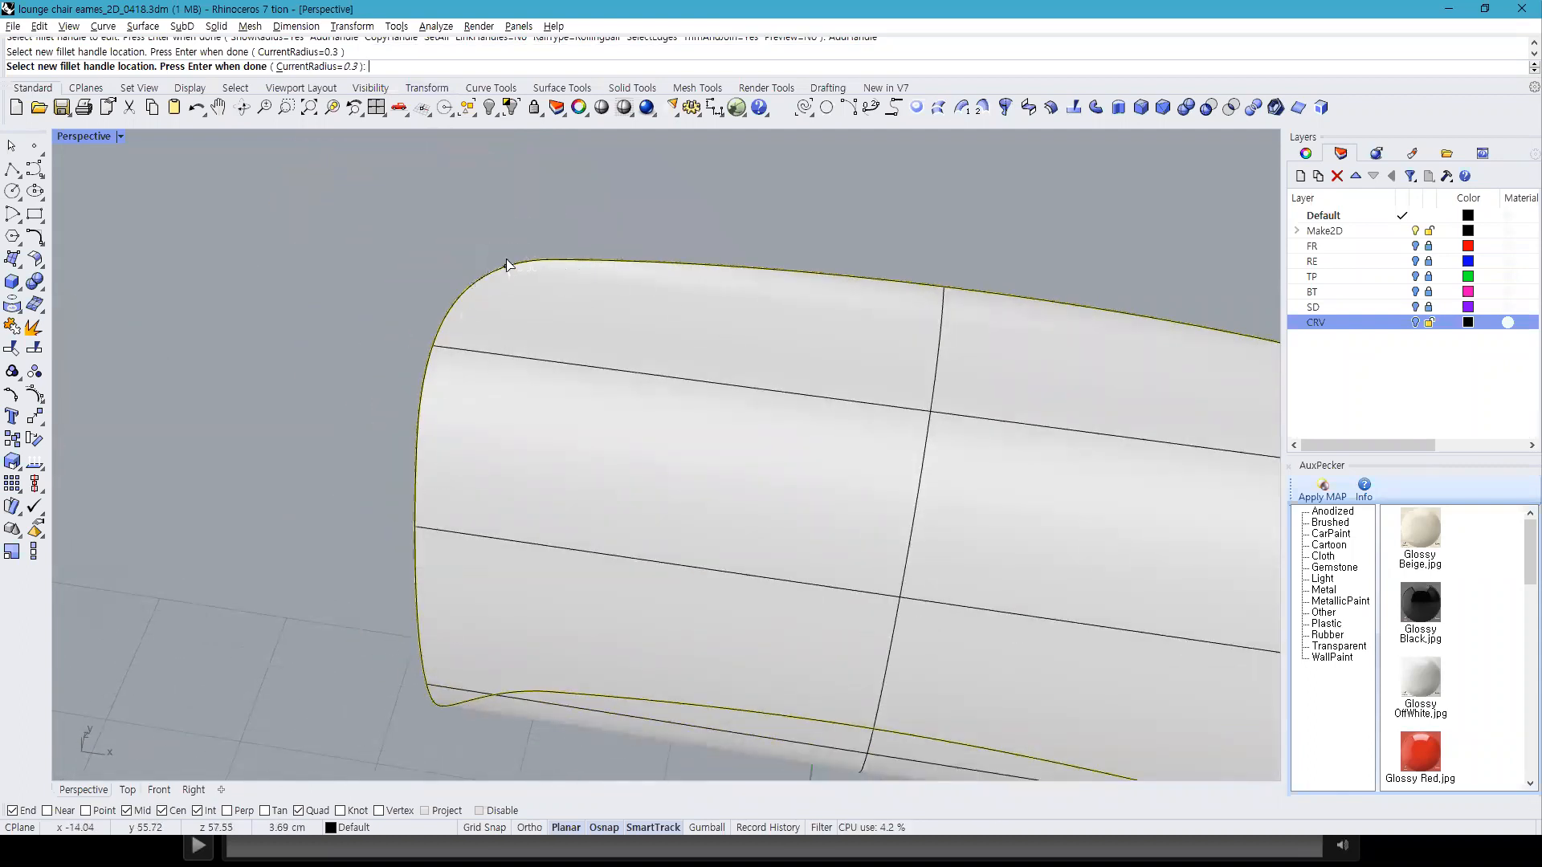
pyautogui.click(551, 261)
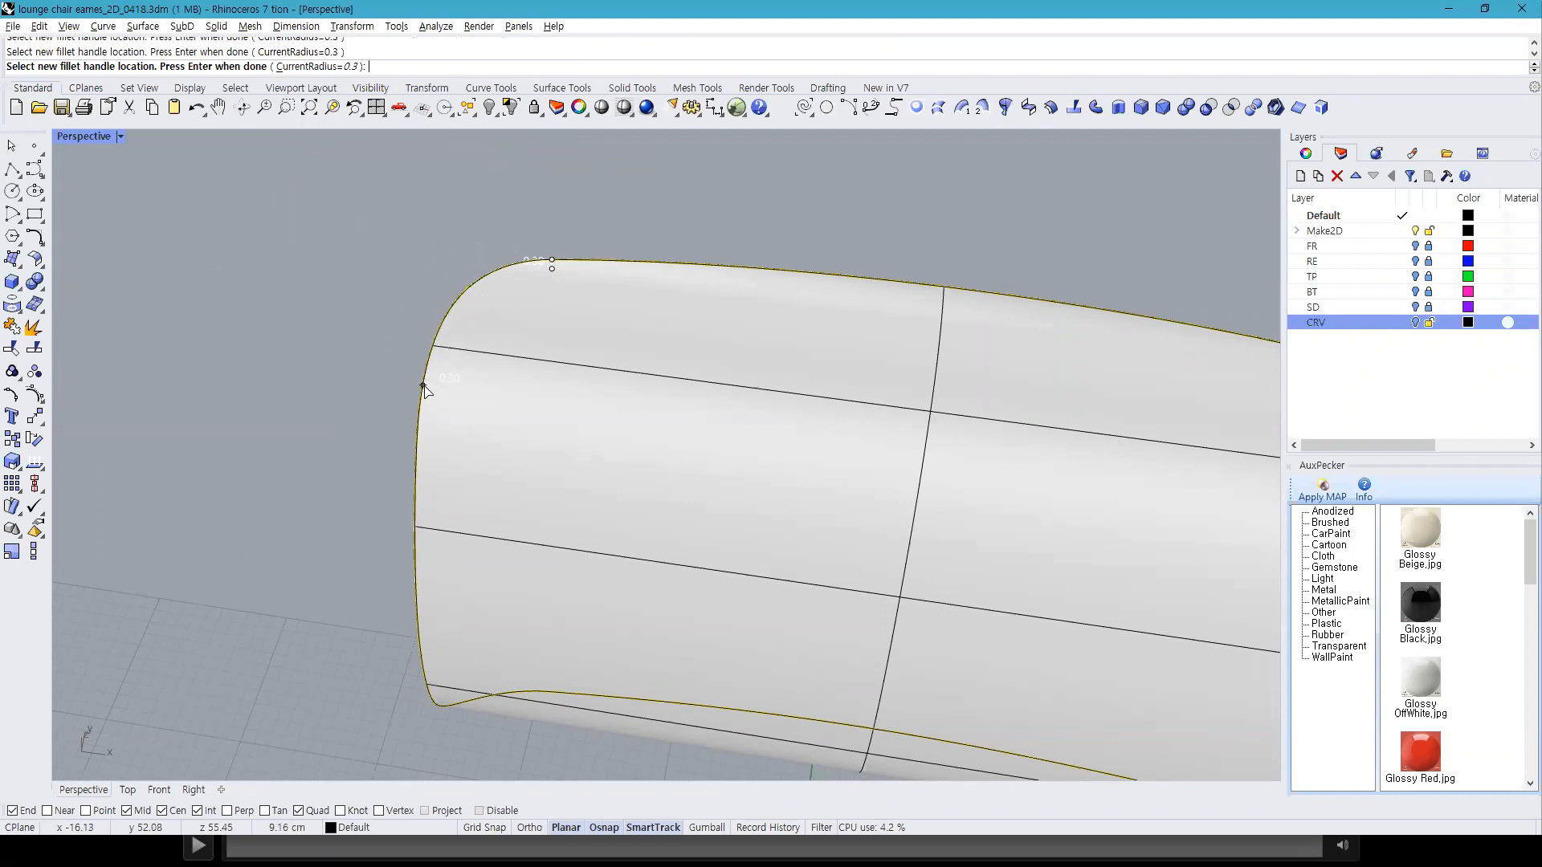
# Step: Add fillet handles with radius 0.3 around both lower corners of the headrest cushion's front edge and finish placing handles
pyautogui.moveTo(420, 441); pyautogui.dragTo(521, 386, button='right')
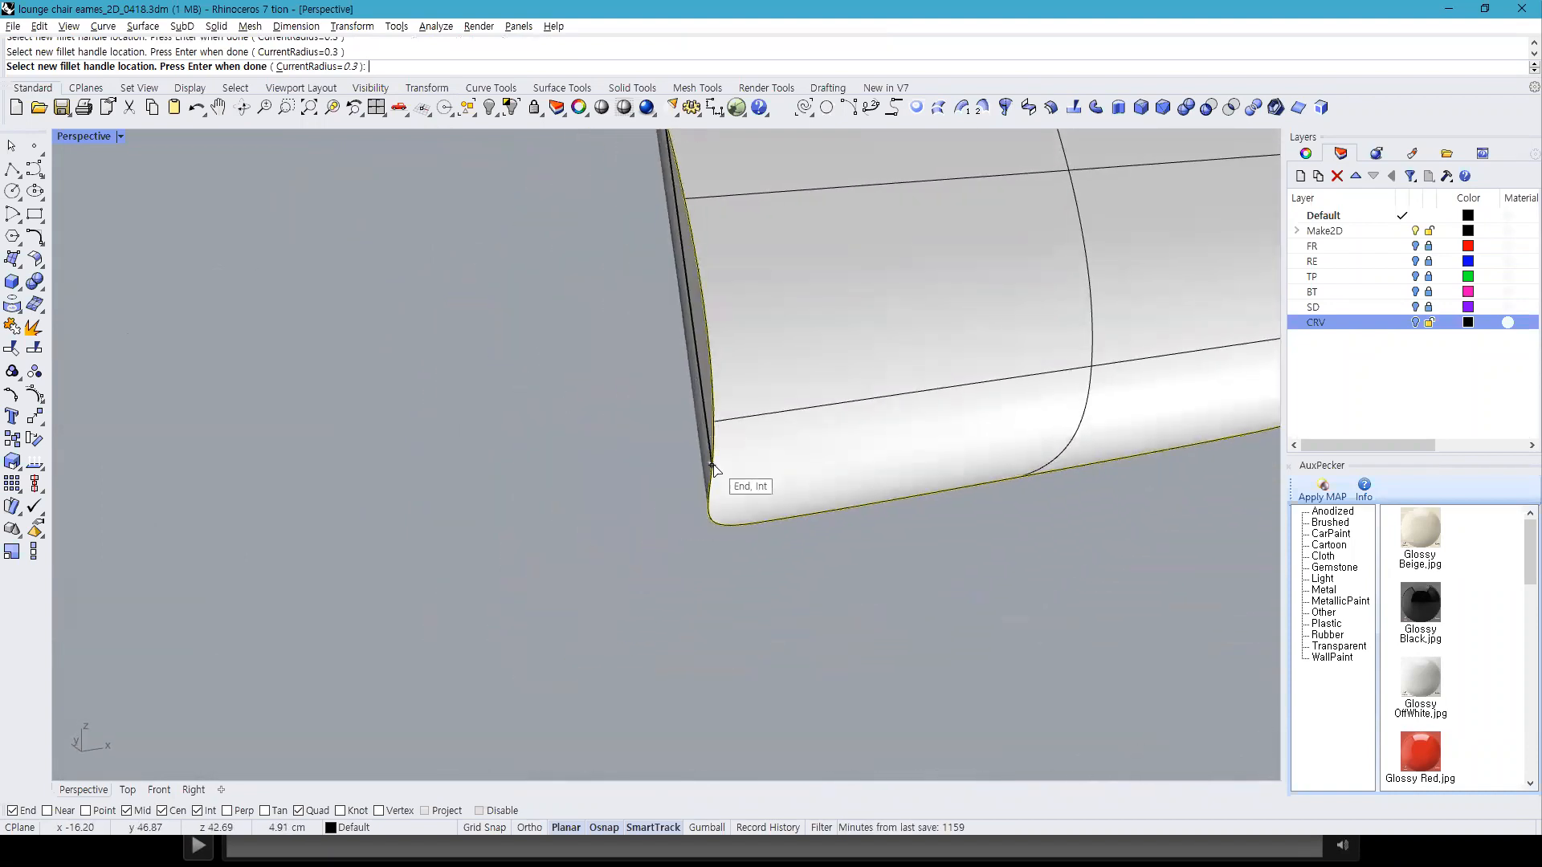
pyautogui.click(763, 522)
pyautogui.moveTo(764, 522); pyautogui.dragTo(849, 493, button='right')
pyautogui.click(843, 421)
pyautogui.click(852, 264)
pyautogui.moveTo(922, 452); pyautogui.dragTo(938, 488, button='right')
pyautogui.press('Return')
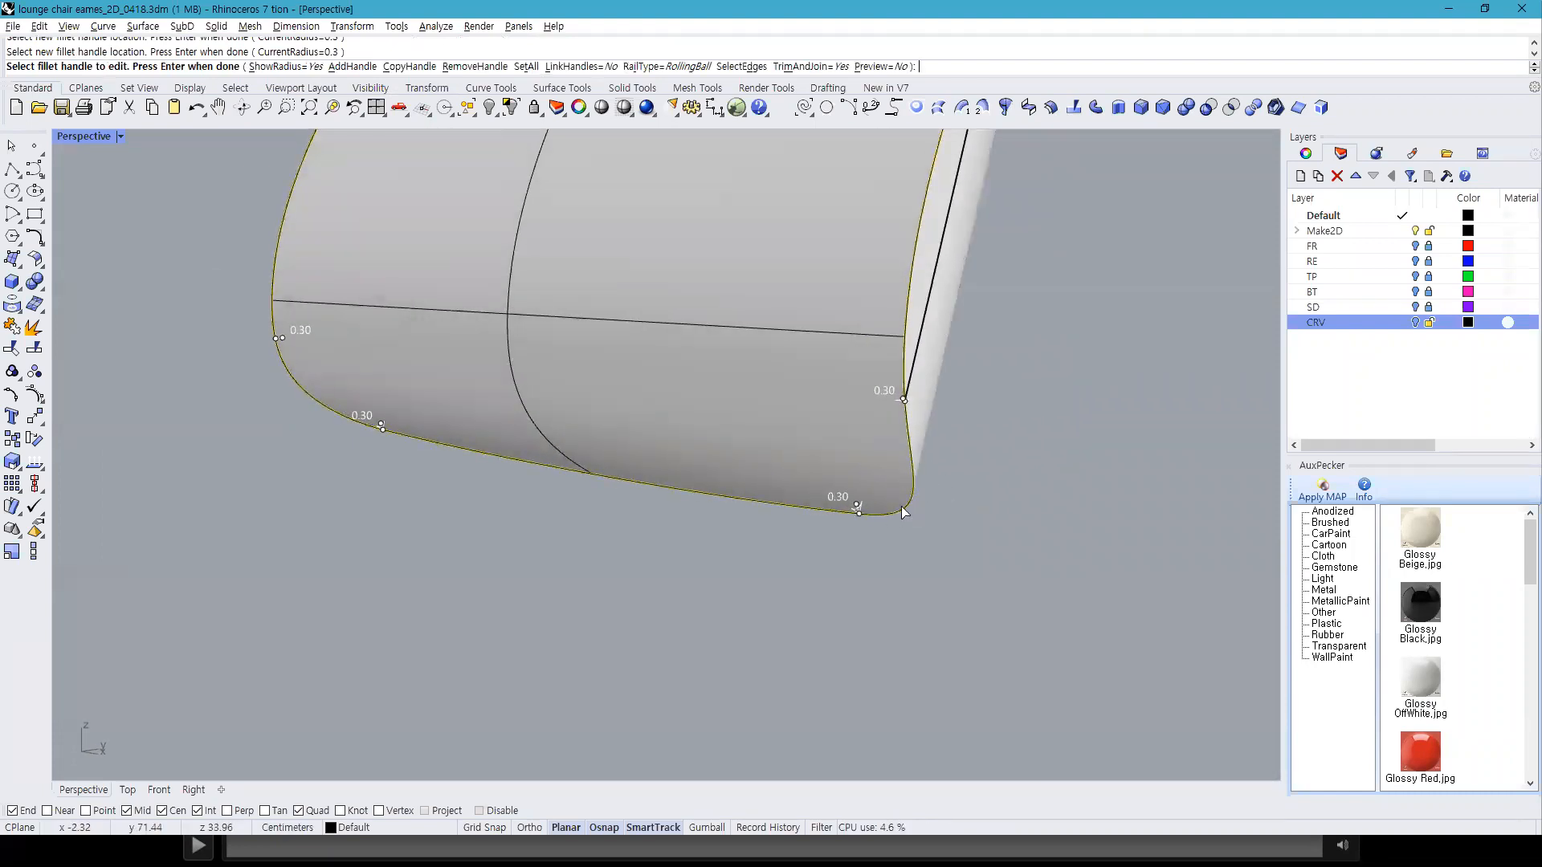
# Step: Set the lower and upper fillet handles on one side edge of the headrest cushion to radius 0.5
pyautogui.click(902, 399)
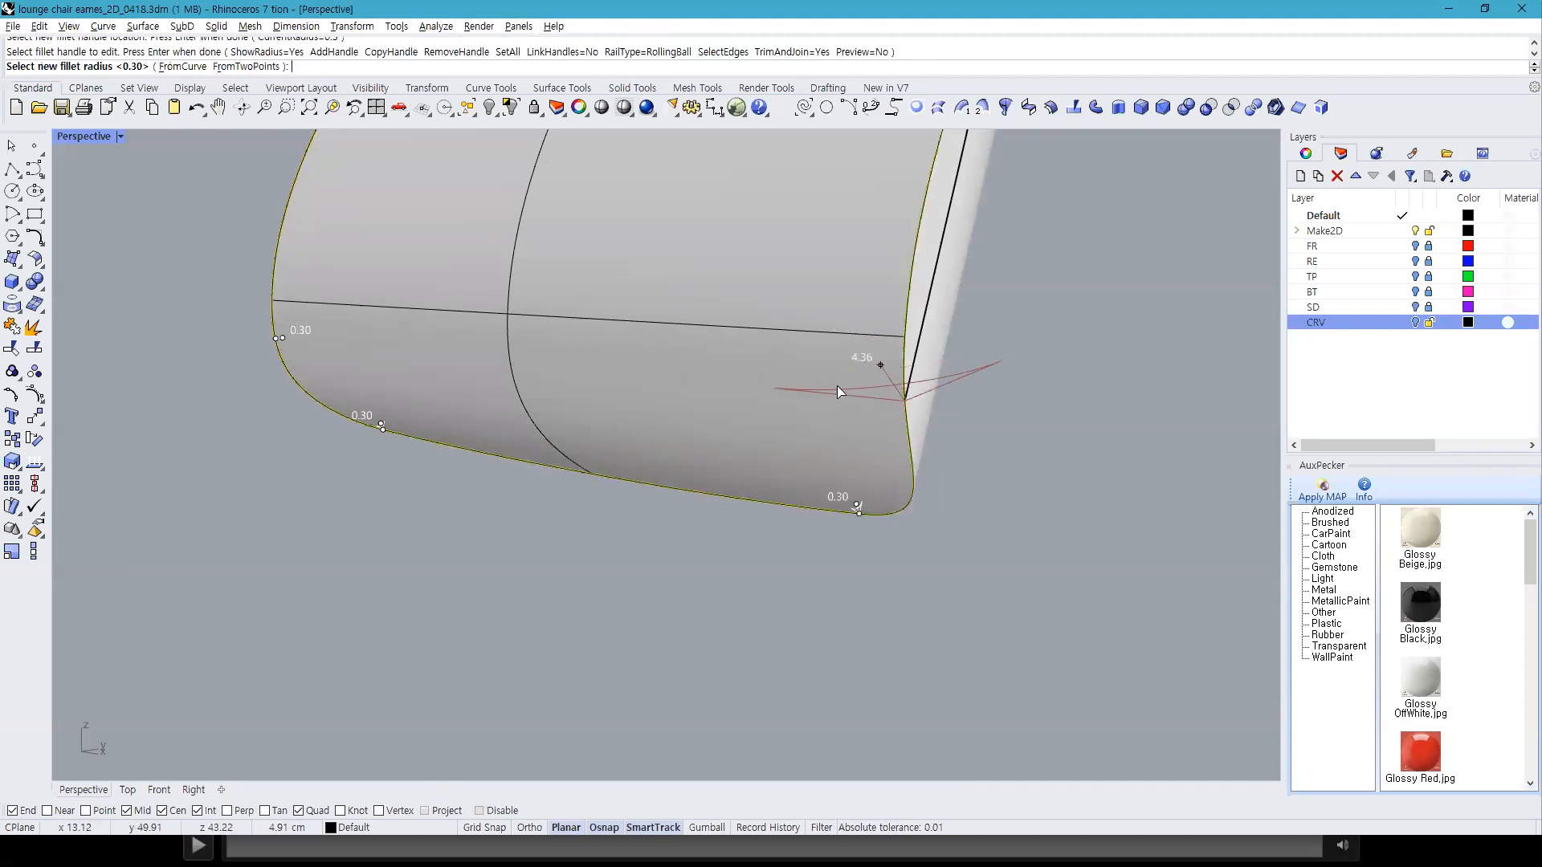
pyautogui.write('.5')
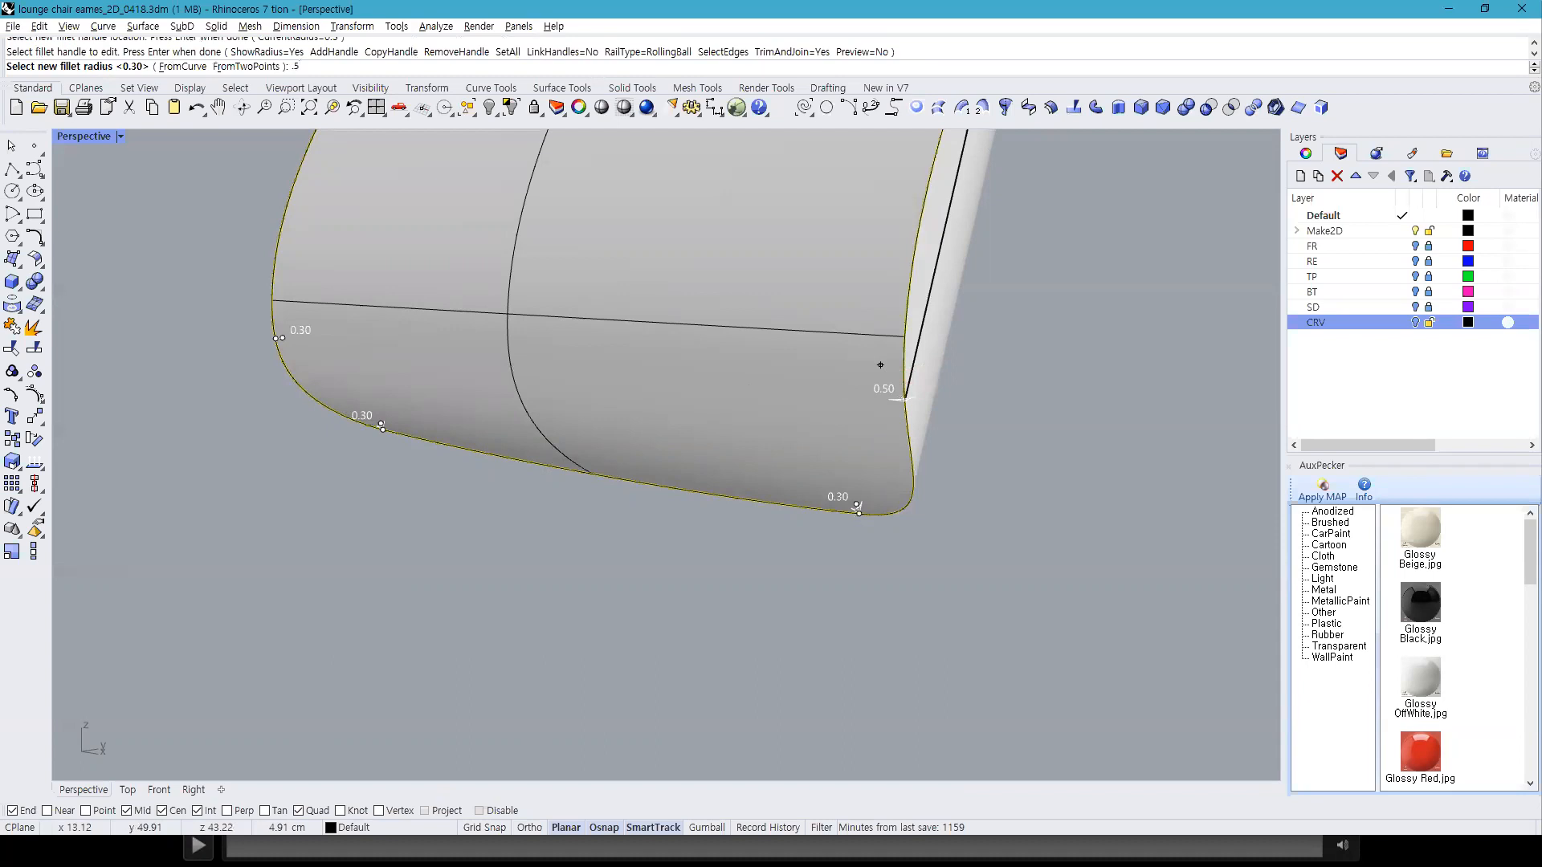
pyautogui.press('Return')
pyautogui.moveTo(890, 426); pyautogui.dragTo(923, 297, button='right')
pyautogui.click(917, 289)
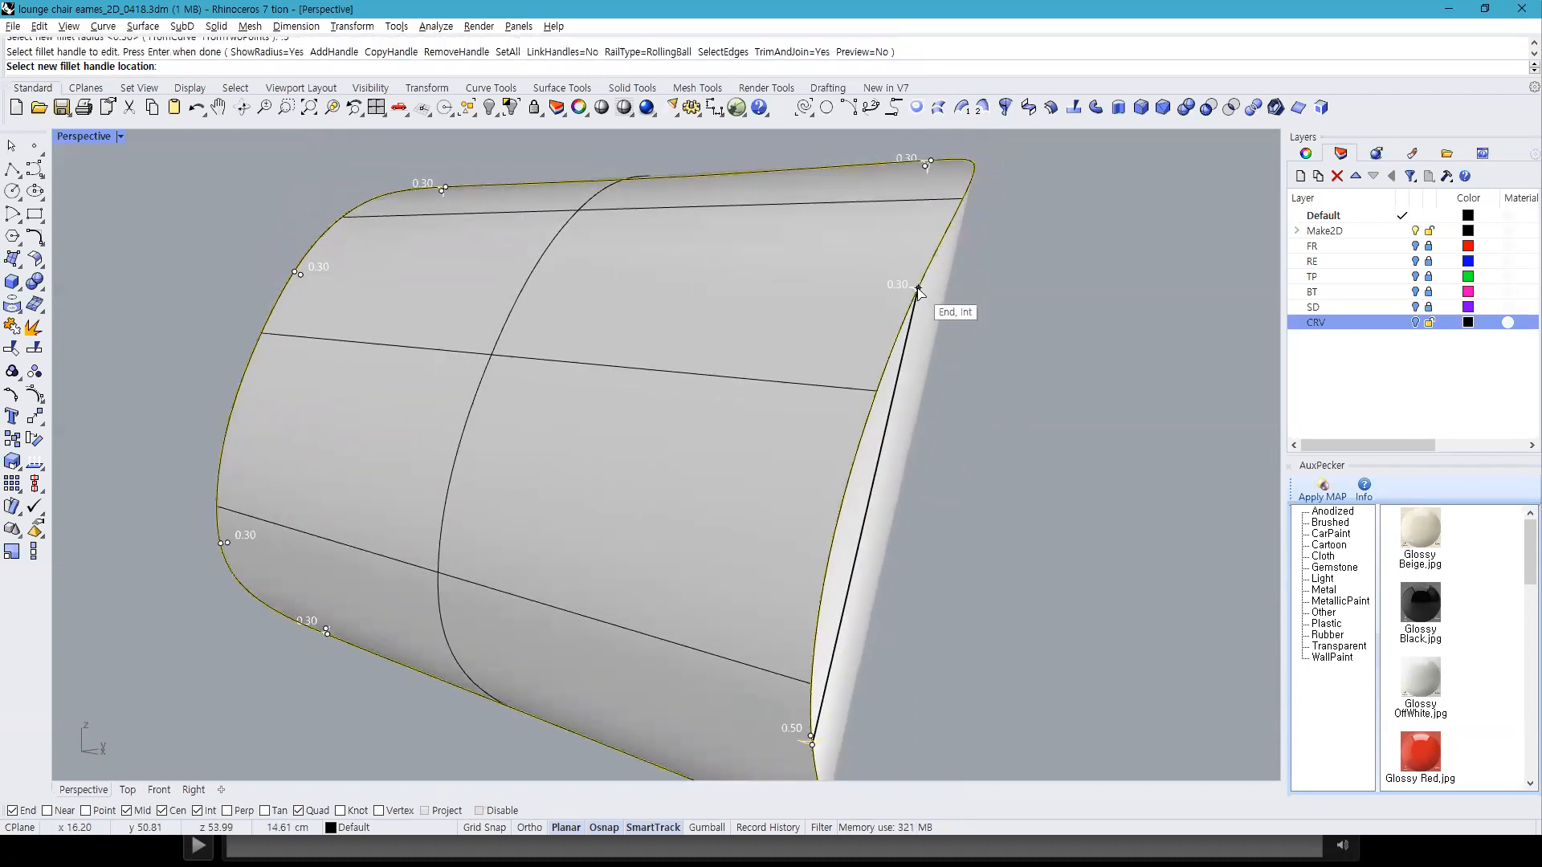
pyautogui.write('.5')
pyautogui.press('Return')
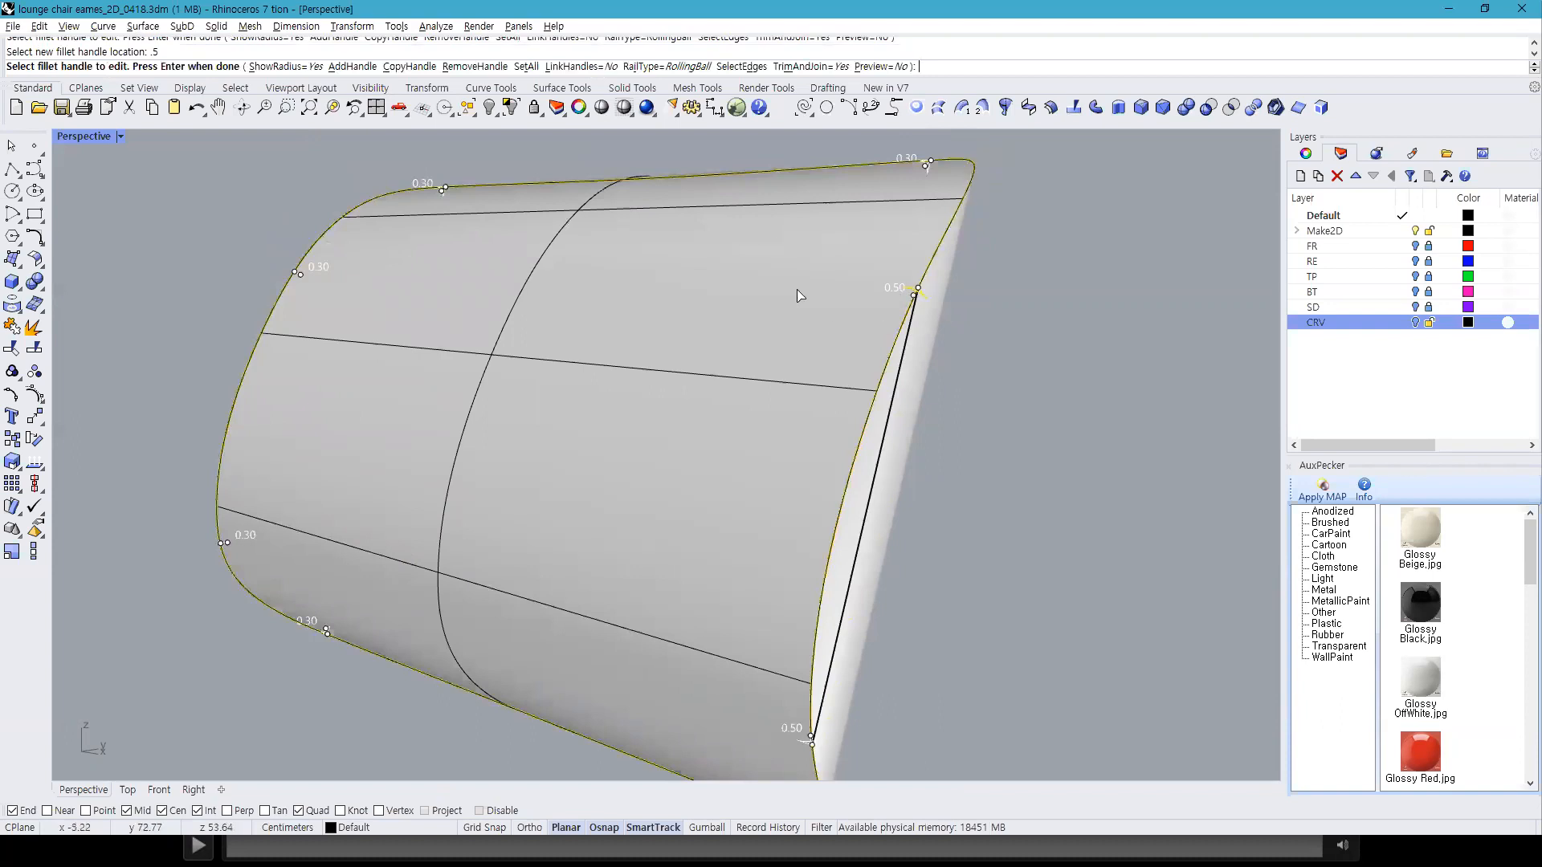
# Step: Set the two fillet handles on the opposite side edge of the headrest cushion to radius 0.5 and create the fillet
pyautogui.click(296, 276)
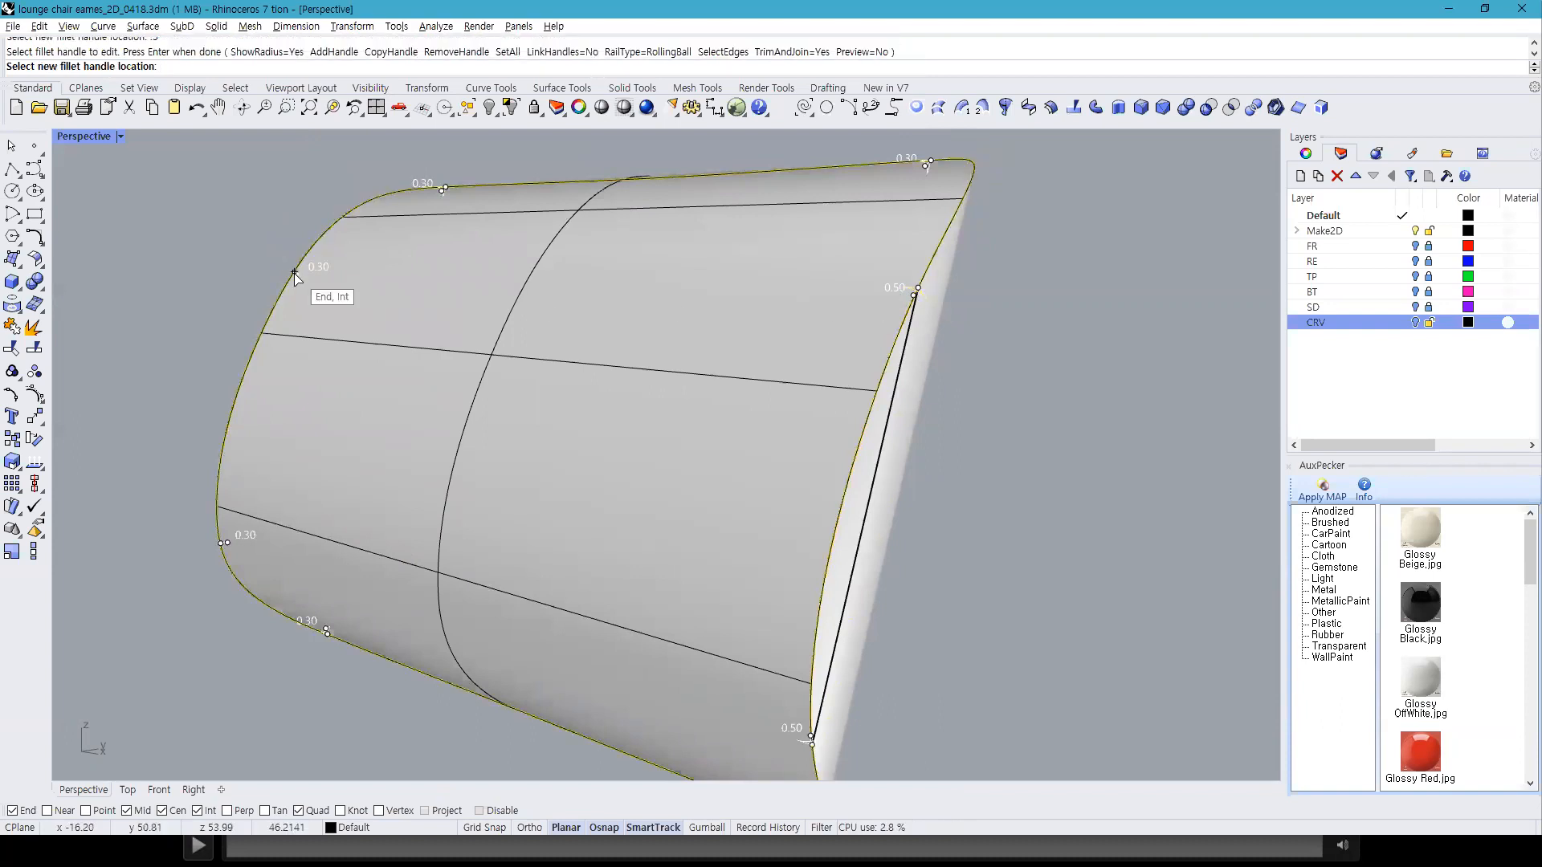
pyautogui.press('Return')
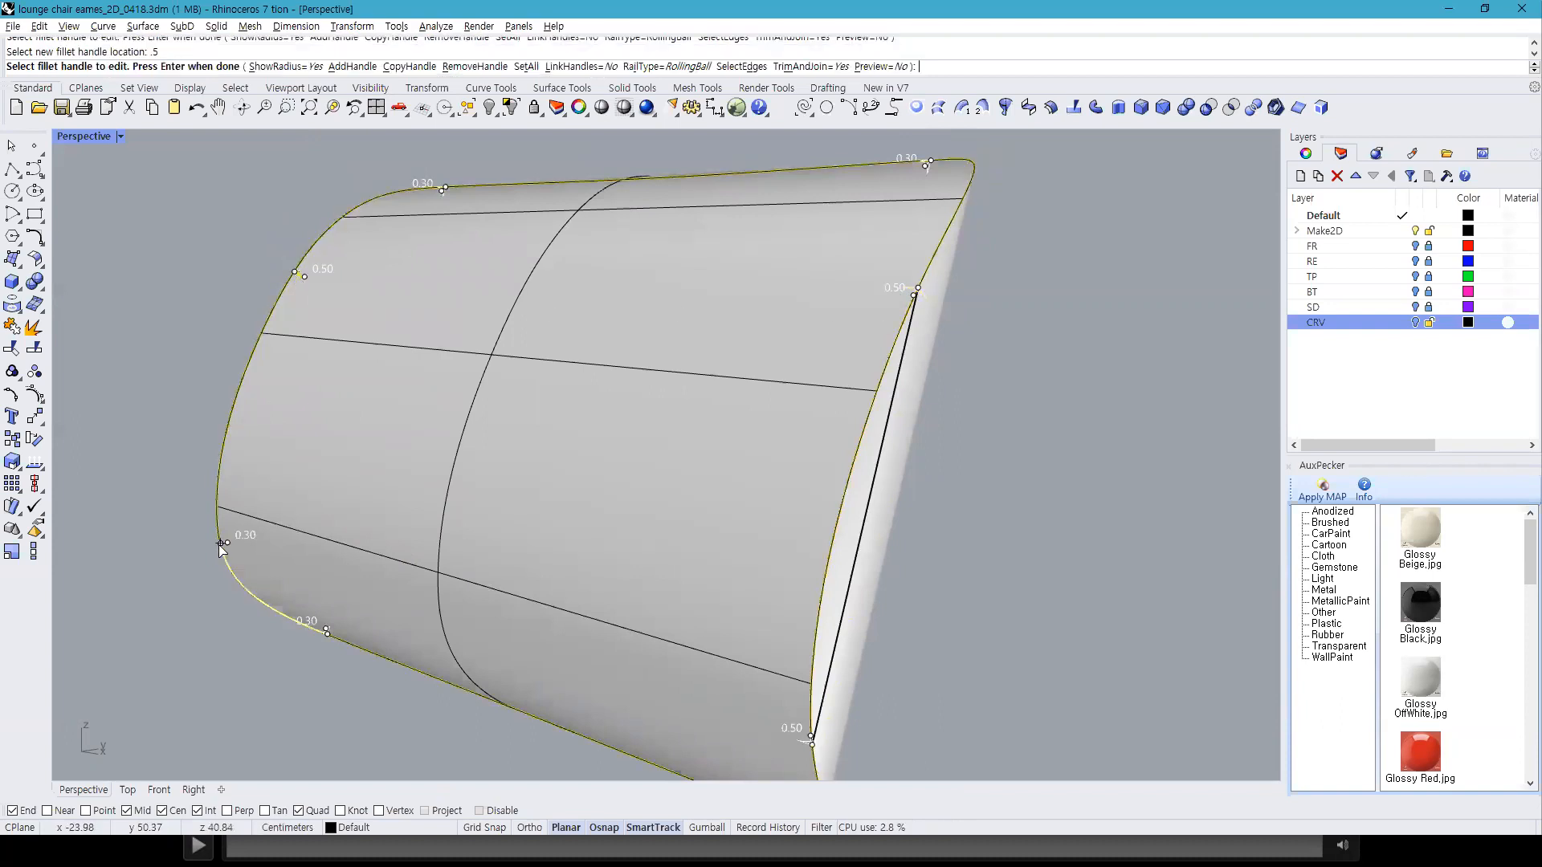
pyautogui.click(222, 544)
pyautogui.write('.5')
pyautogui.press('Return')
pyautogui.moveTo(547, 598); pyautogui.dragTo(916, 376, button='right')
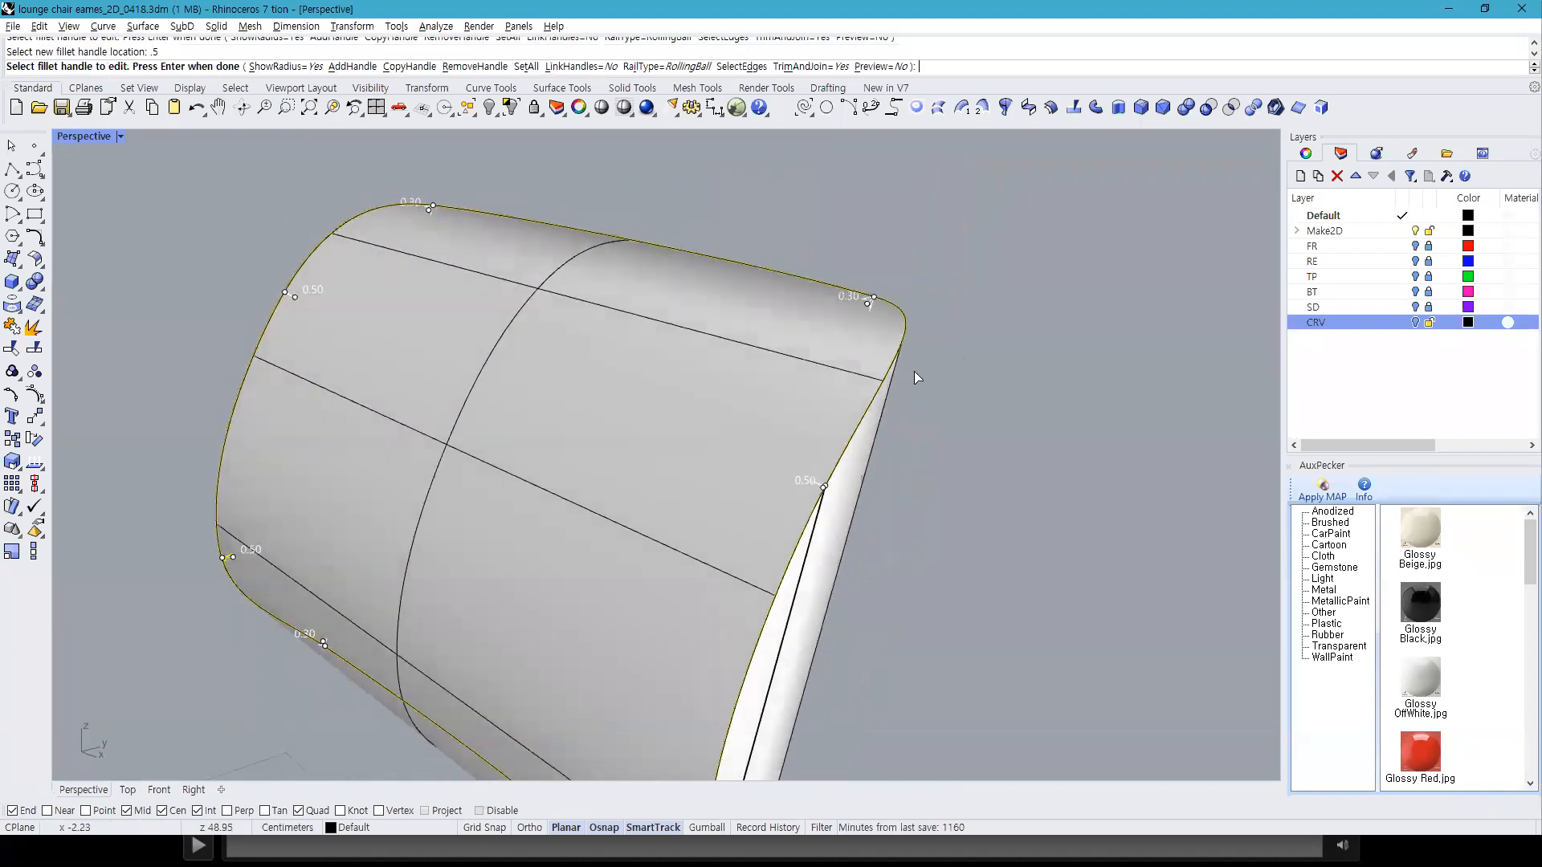
pyautogui.press('Return')
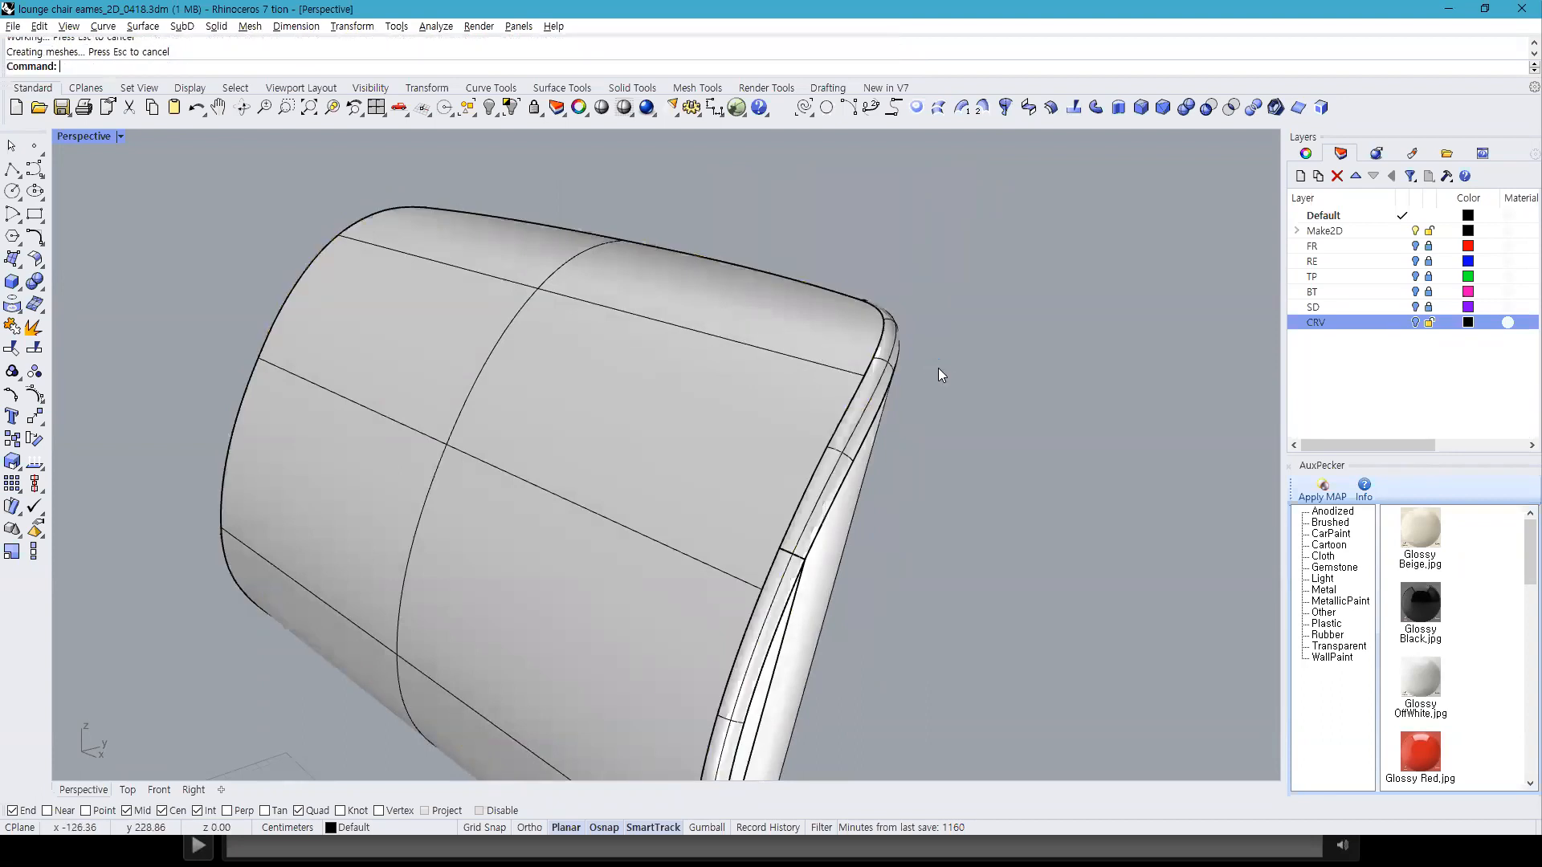
# Step: Return to the four-viewport layout and show all the hidden chair parts
pyautogui.moveTo(919, 388); pyautogui.dragTo(854, 382, button='right')
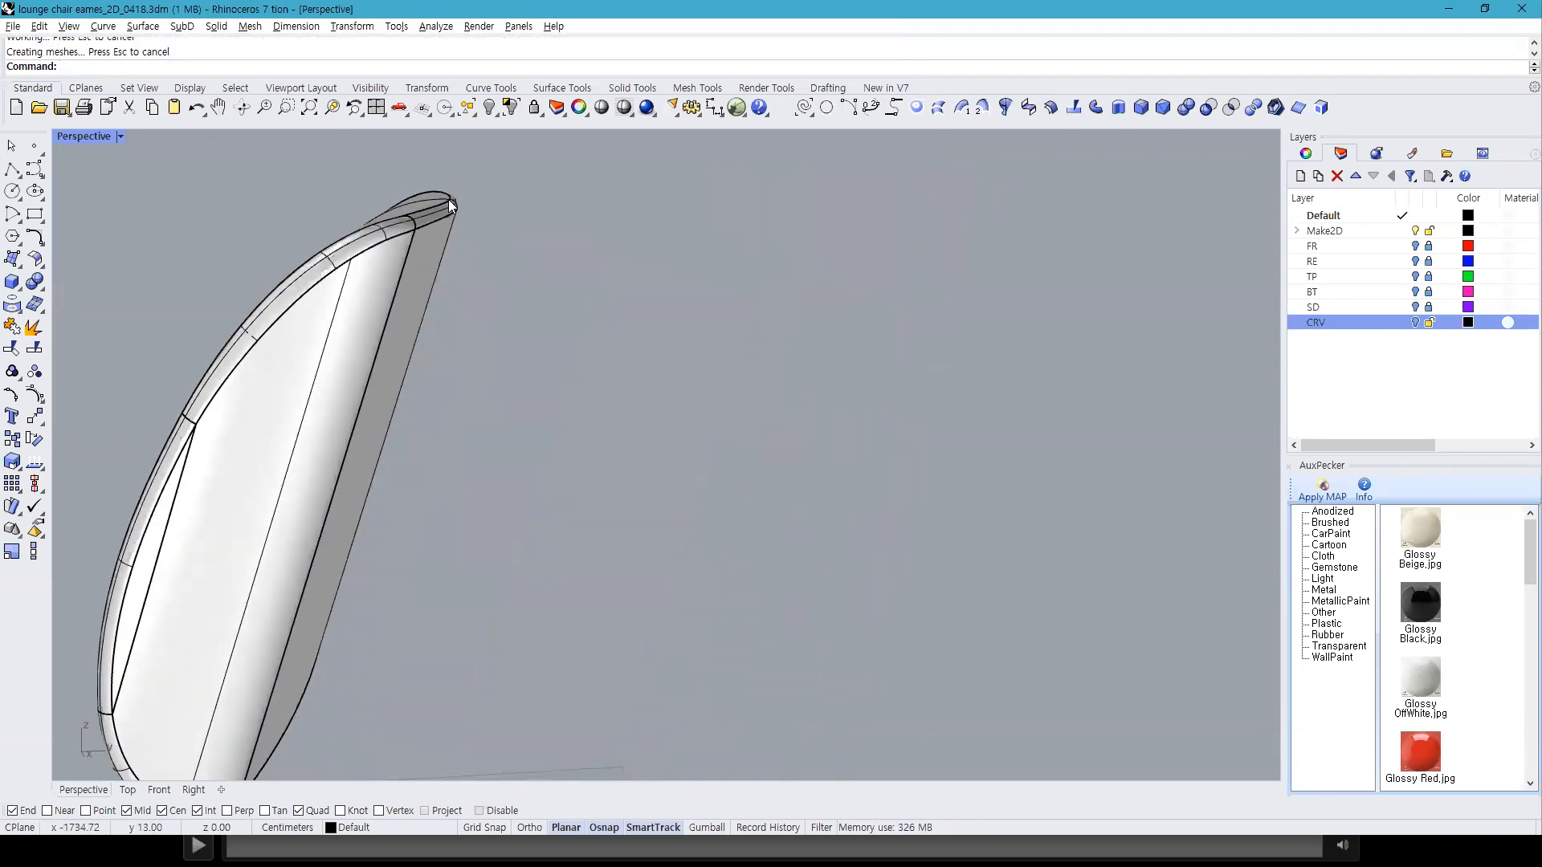
pyautogui.moveTo(296, 352); pyautogui.dragTo(635, 481, button='right')
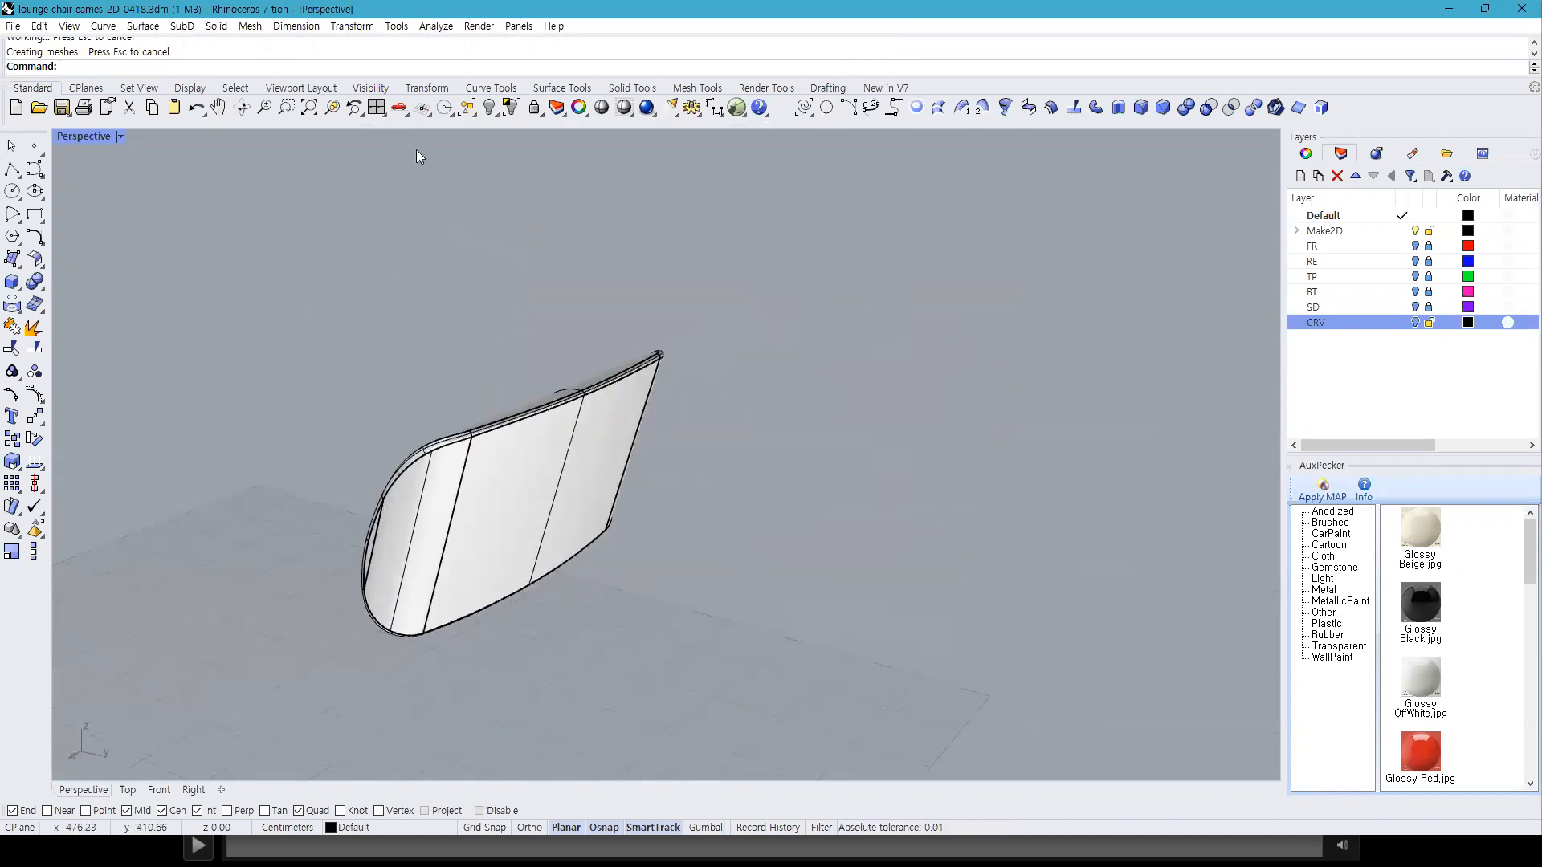
pyautogui.moveTo(846, 400); pyautogui.dragTo(143, 370, button='right')
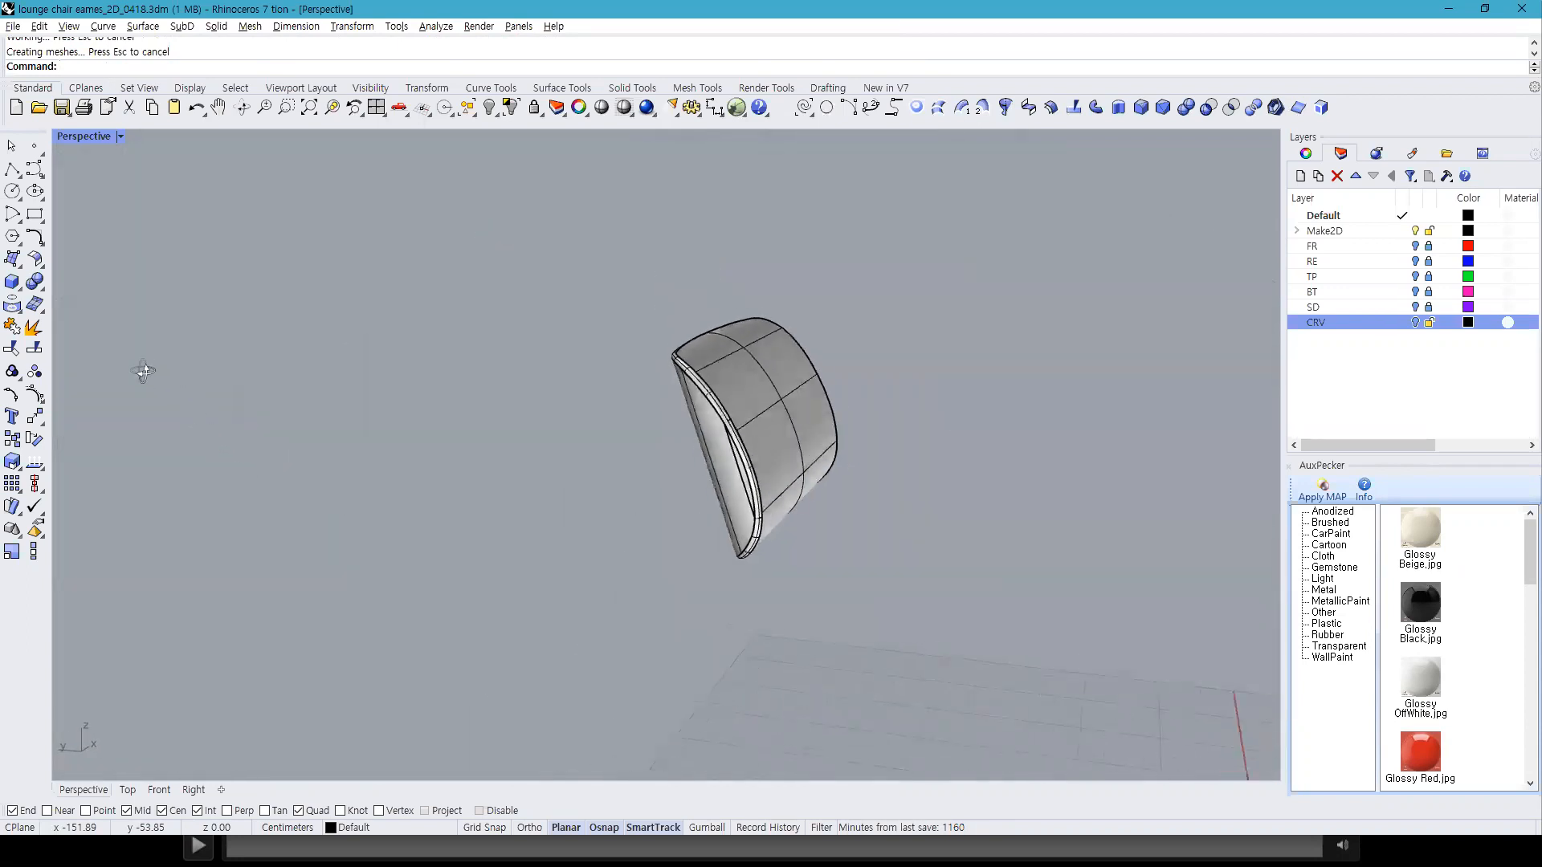
pyautogui.click(376, 107)
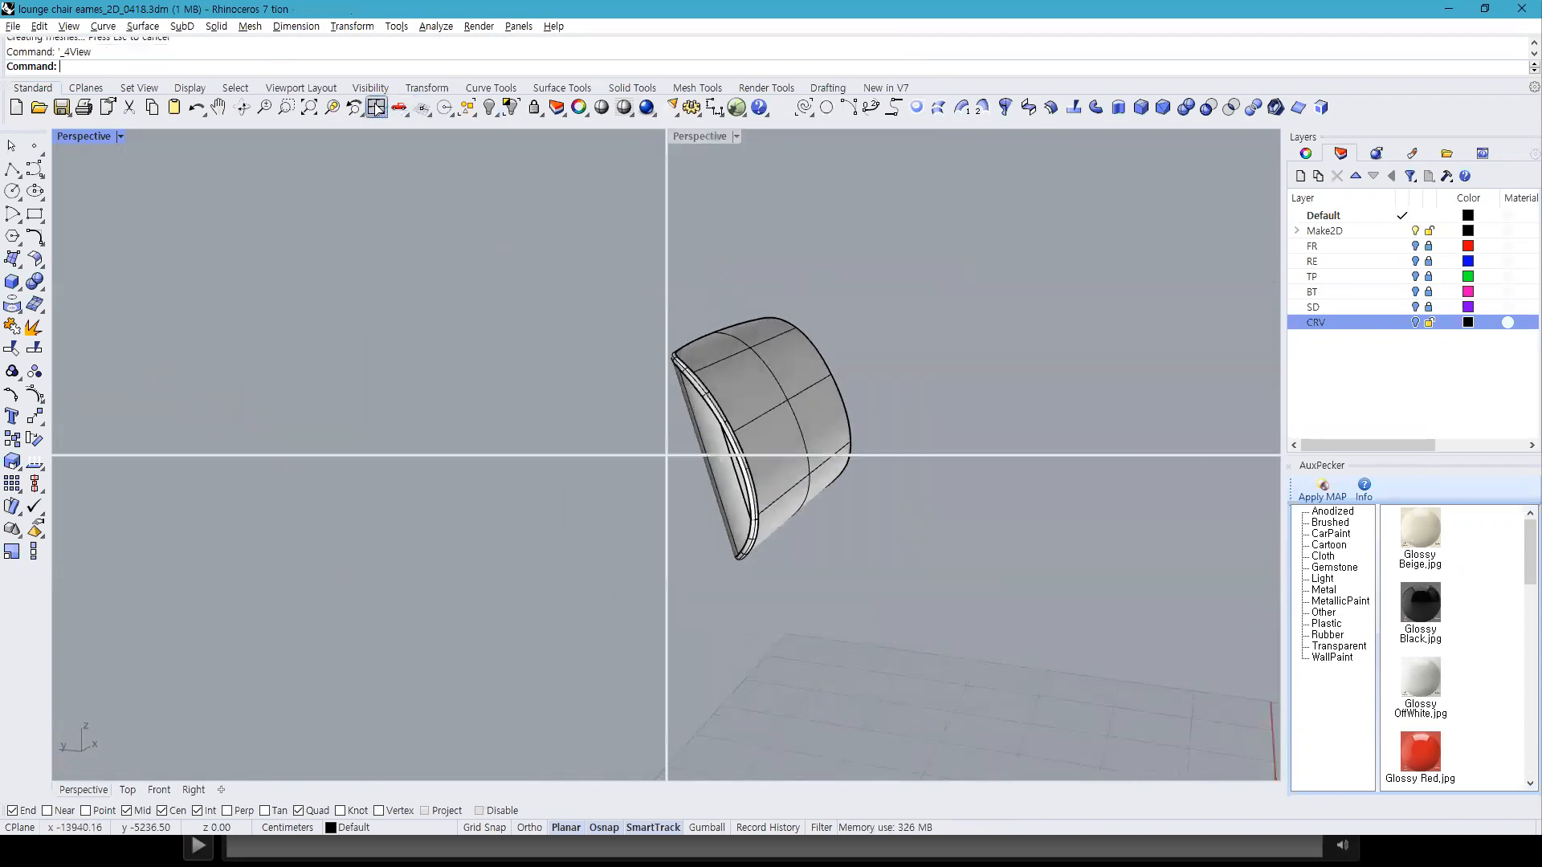
pyautogui.rightClick(489, 107)
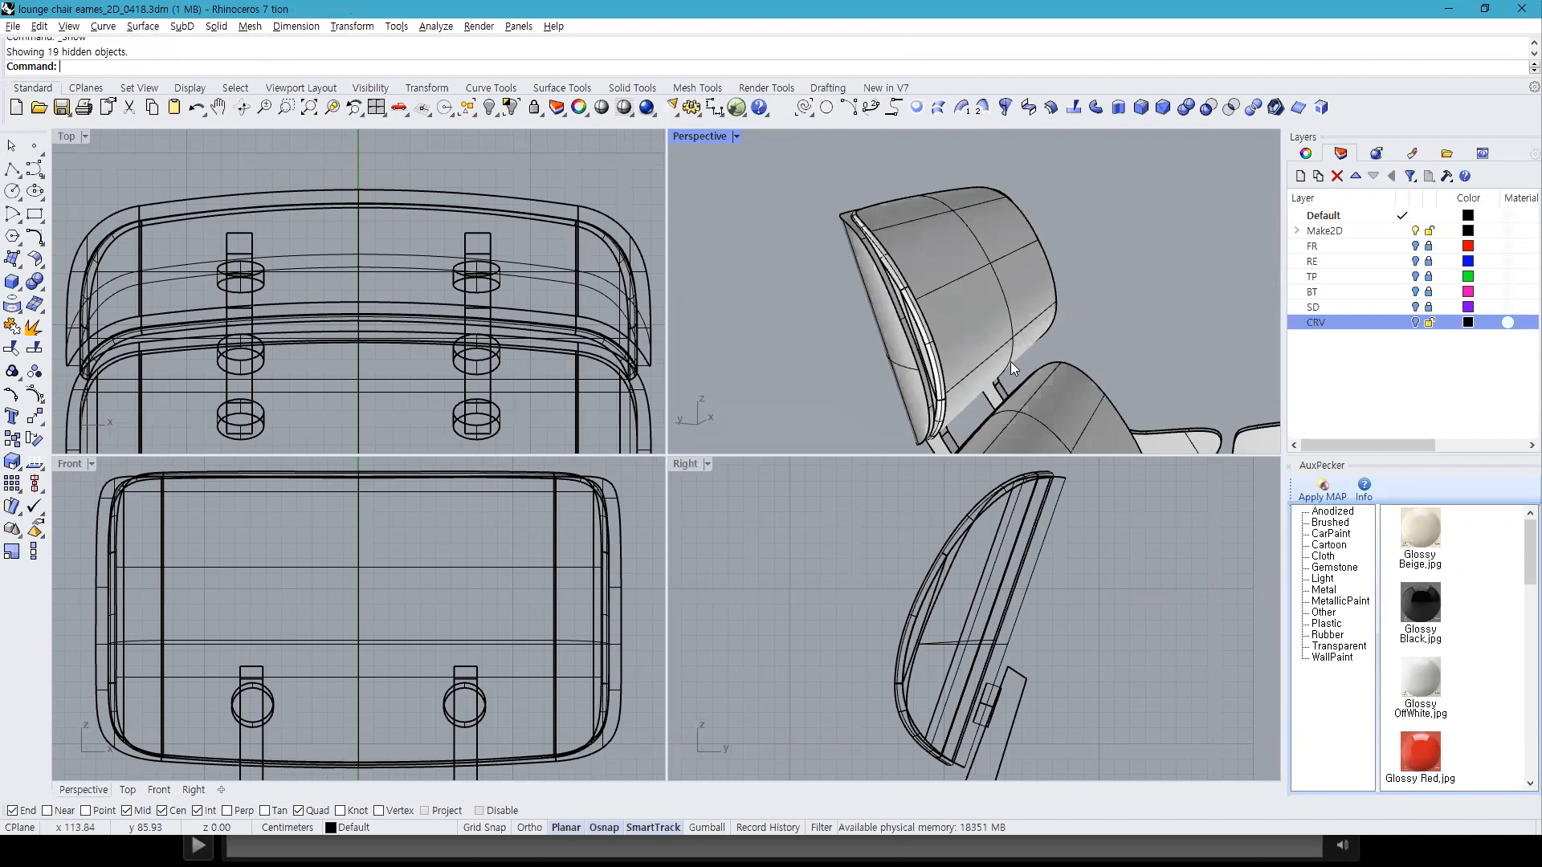
# Step: Isolate the backrest cushion below the headrest, maximize the perspective view, and clear the selection
pyautogui.keyDown('shift'); pyautogui.moveTo(1010, 361); pyautogui.dragTo(1015, 229, button='right'); pyautogui.keyUp('shift')
pyautogui.click(880, 277)
pyautogui.click(529, 113)
pyautogui.doubleClick(694, 135)
pyautogui.scroll(2, 815, 387)
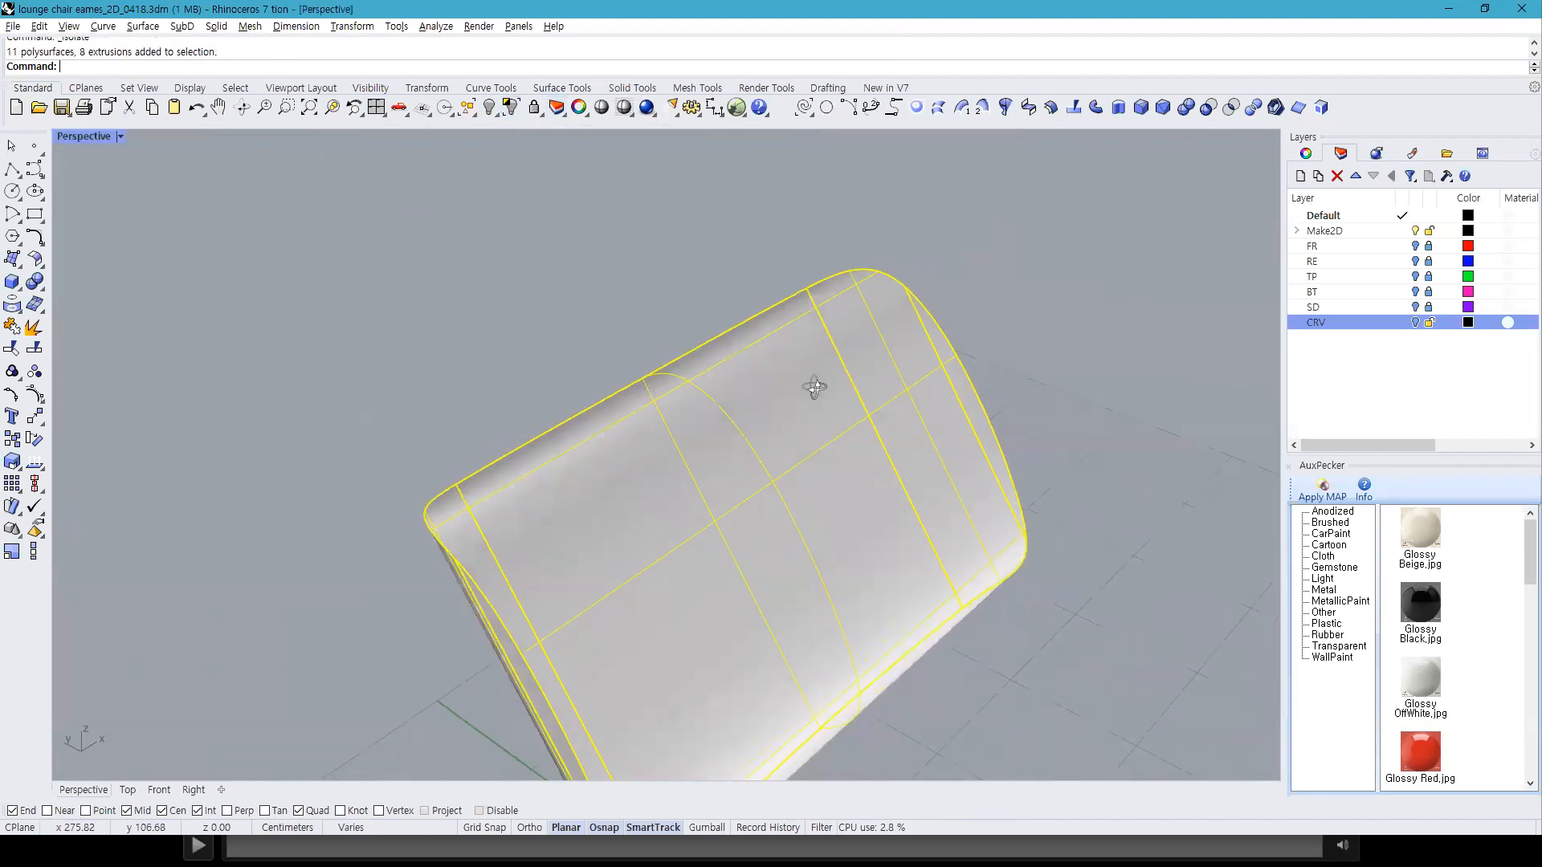
pyautogui.moveTo(814, 387); pyautogui.dragTo(465, 330, button='right')
pyautogui.press('Escape')
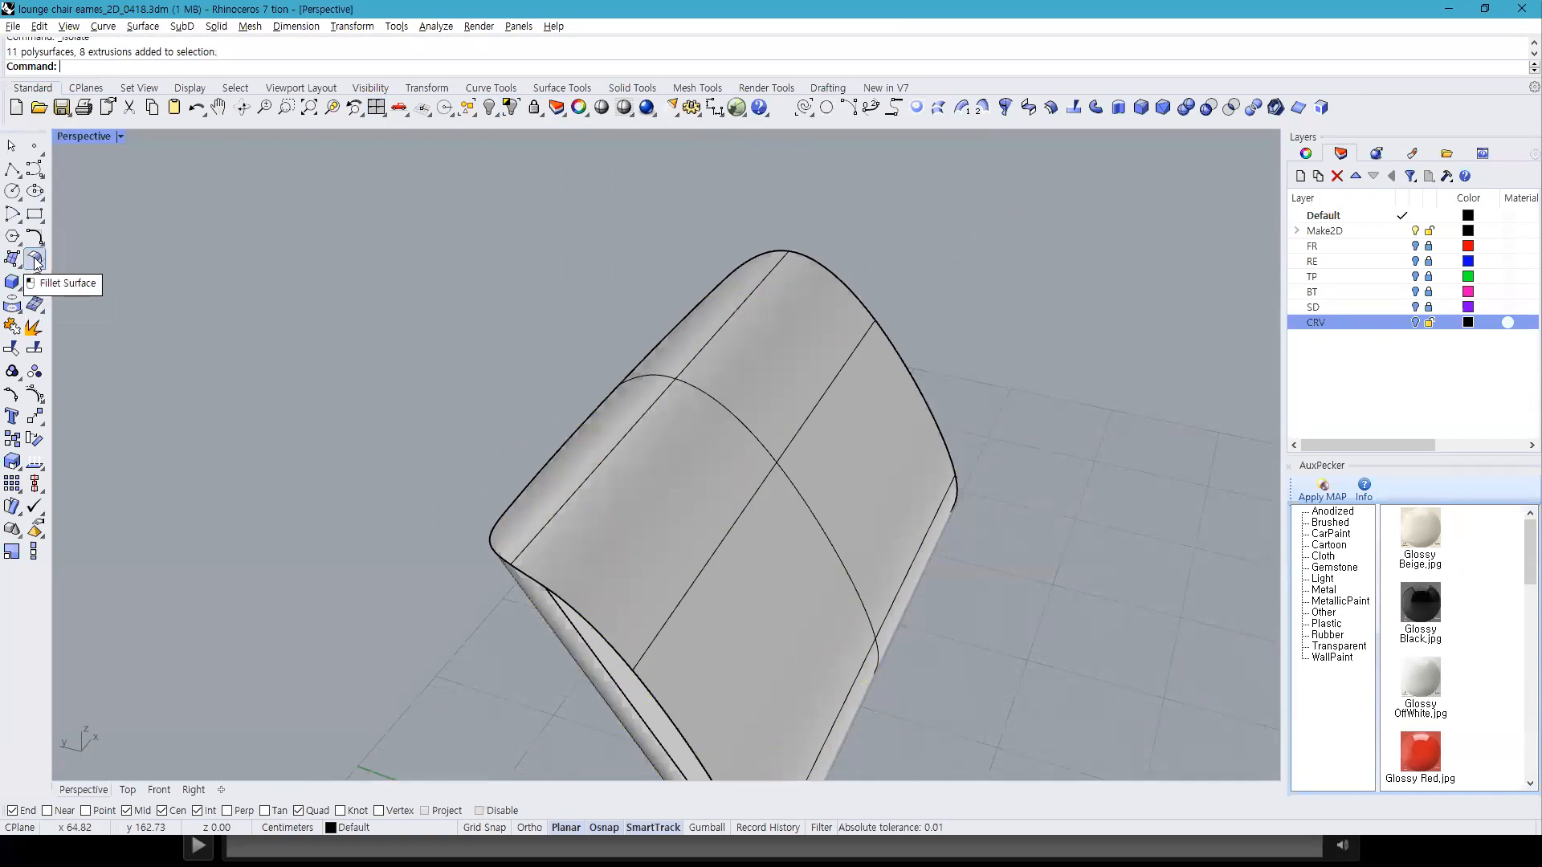
# Step: Set up an edge fillet with radius 0.3 on the tangent edge chain around the backrest cushion's front face
pyautogui.click(19, 286)
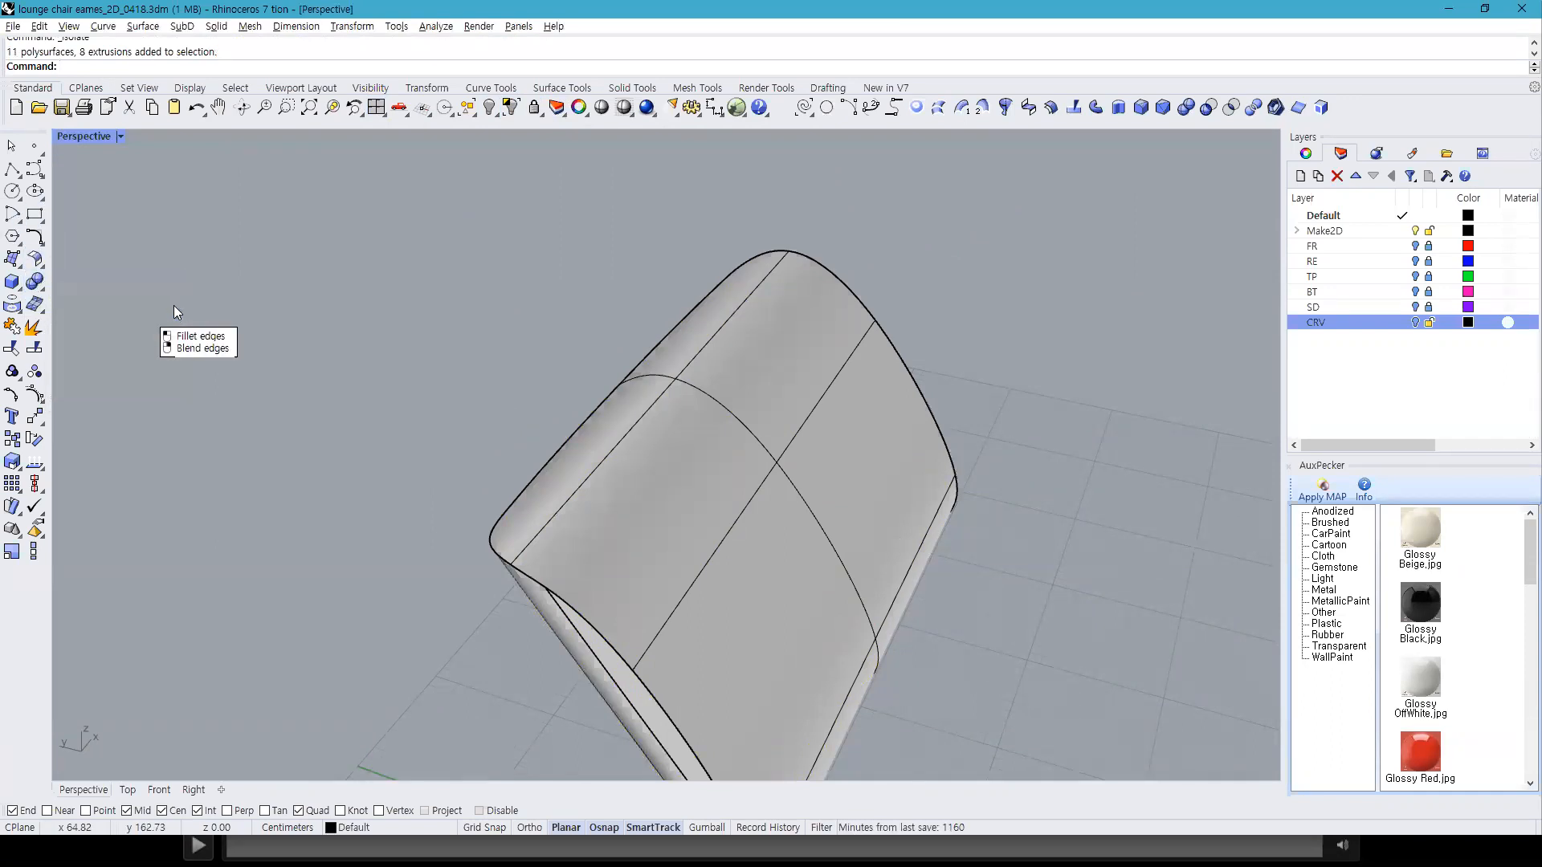
pyautogui.write('c')
pyautogui.press('Return')
pyautogui.click(602, 634)
pyautogui.press('Return')
pyautogui.press('Return')
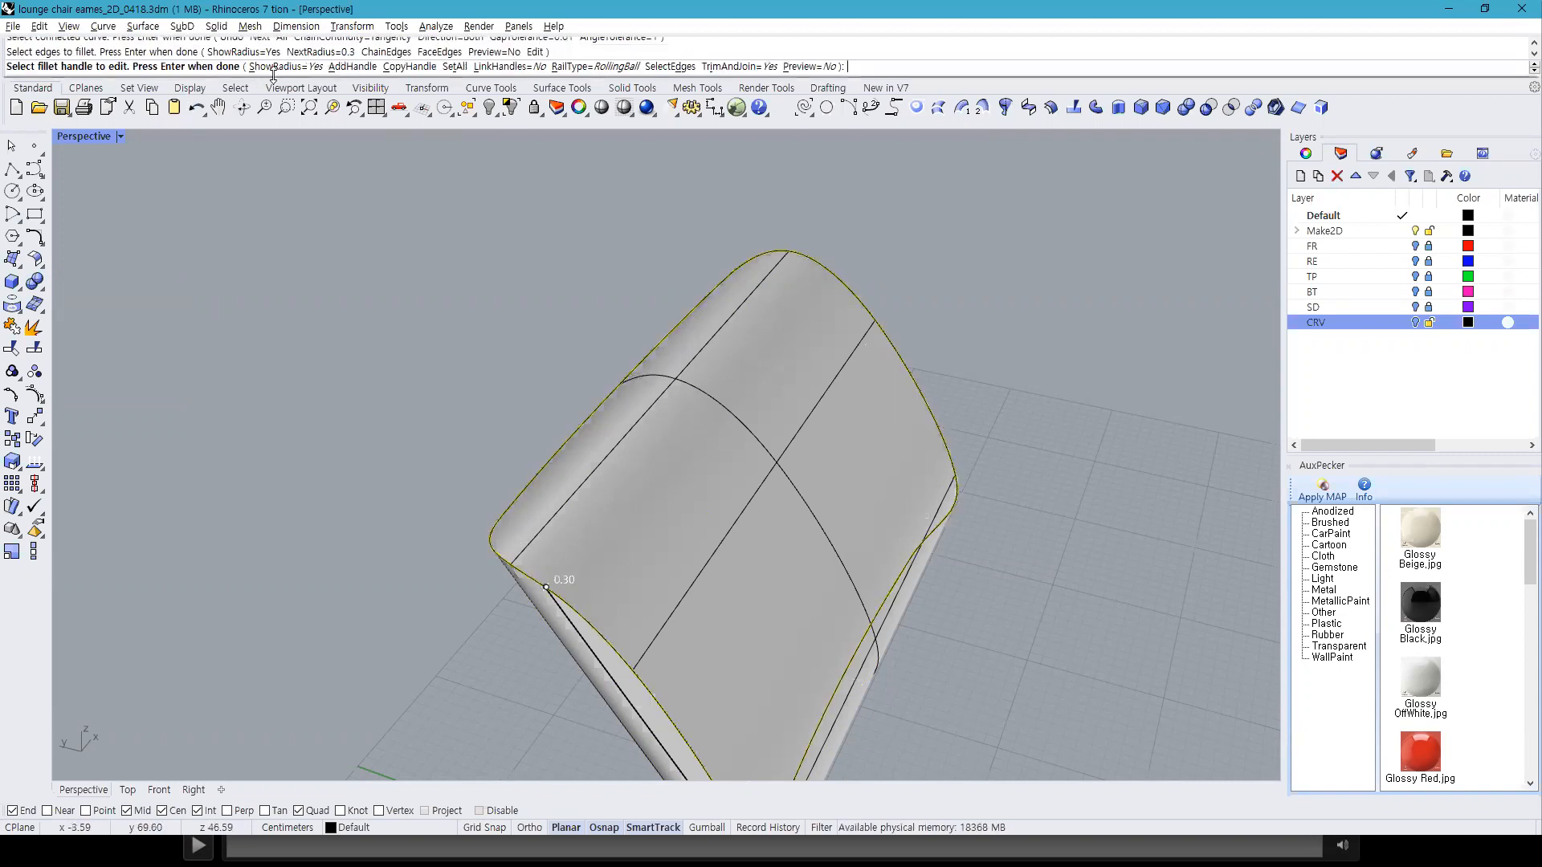
# Step: Add fillet handles with radius 0.3 around the corners of the backrest cushion's front edge
pyautogui.click(353, 67)
pyautogui.moveTo(482, 229); pyautogui.dragTo(618, 569, button='right')
pyautogui.click(617, 571)
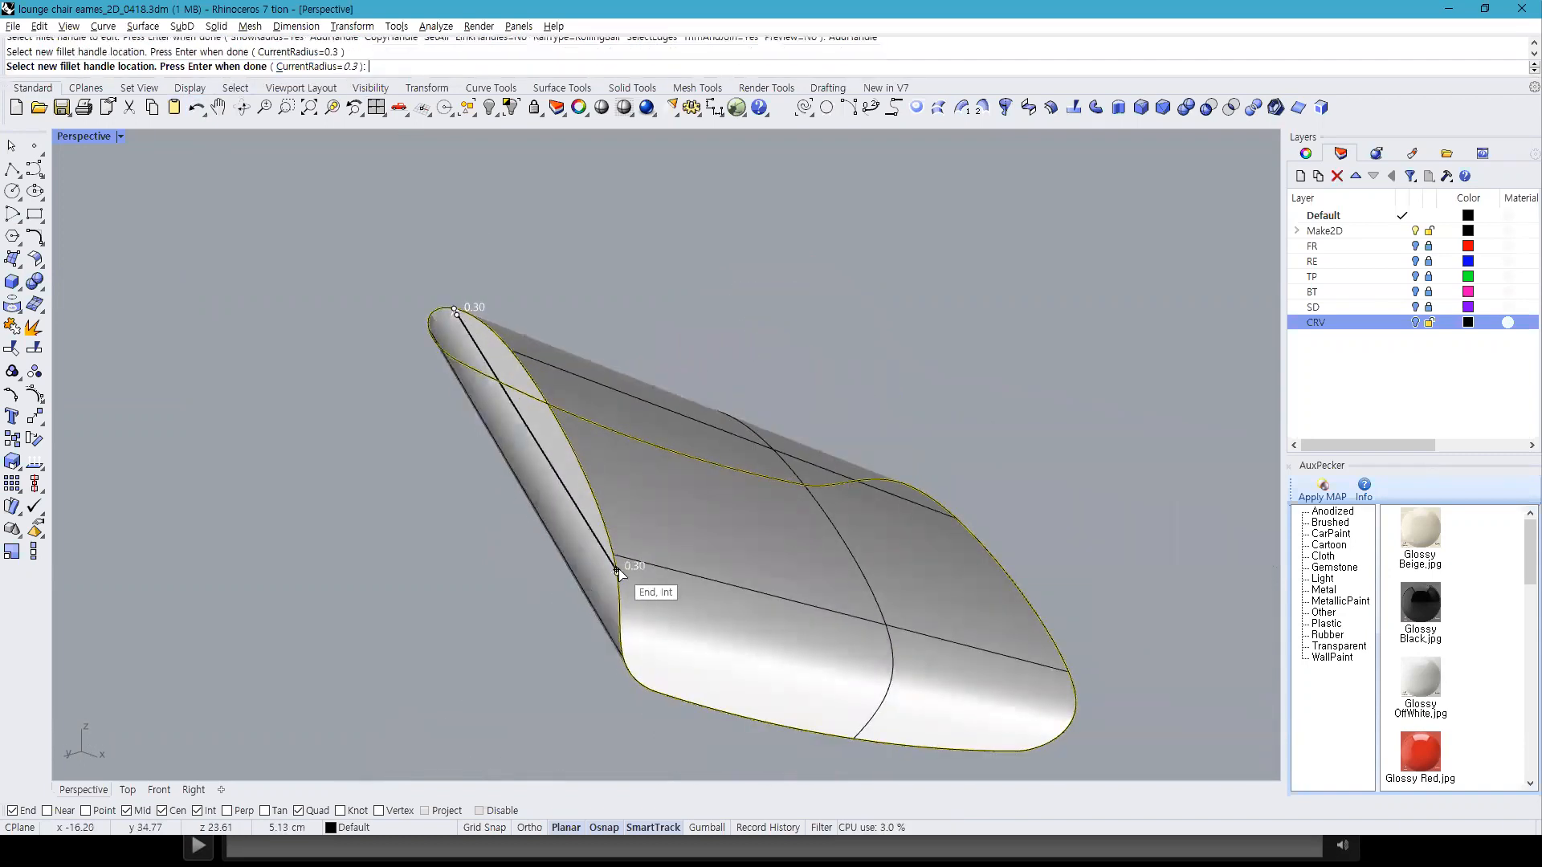
pyautogui.click(654, 692)
pyautogui.moveTo(654, 692); pyautogui.dragTo(807, 618, button='right')
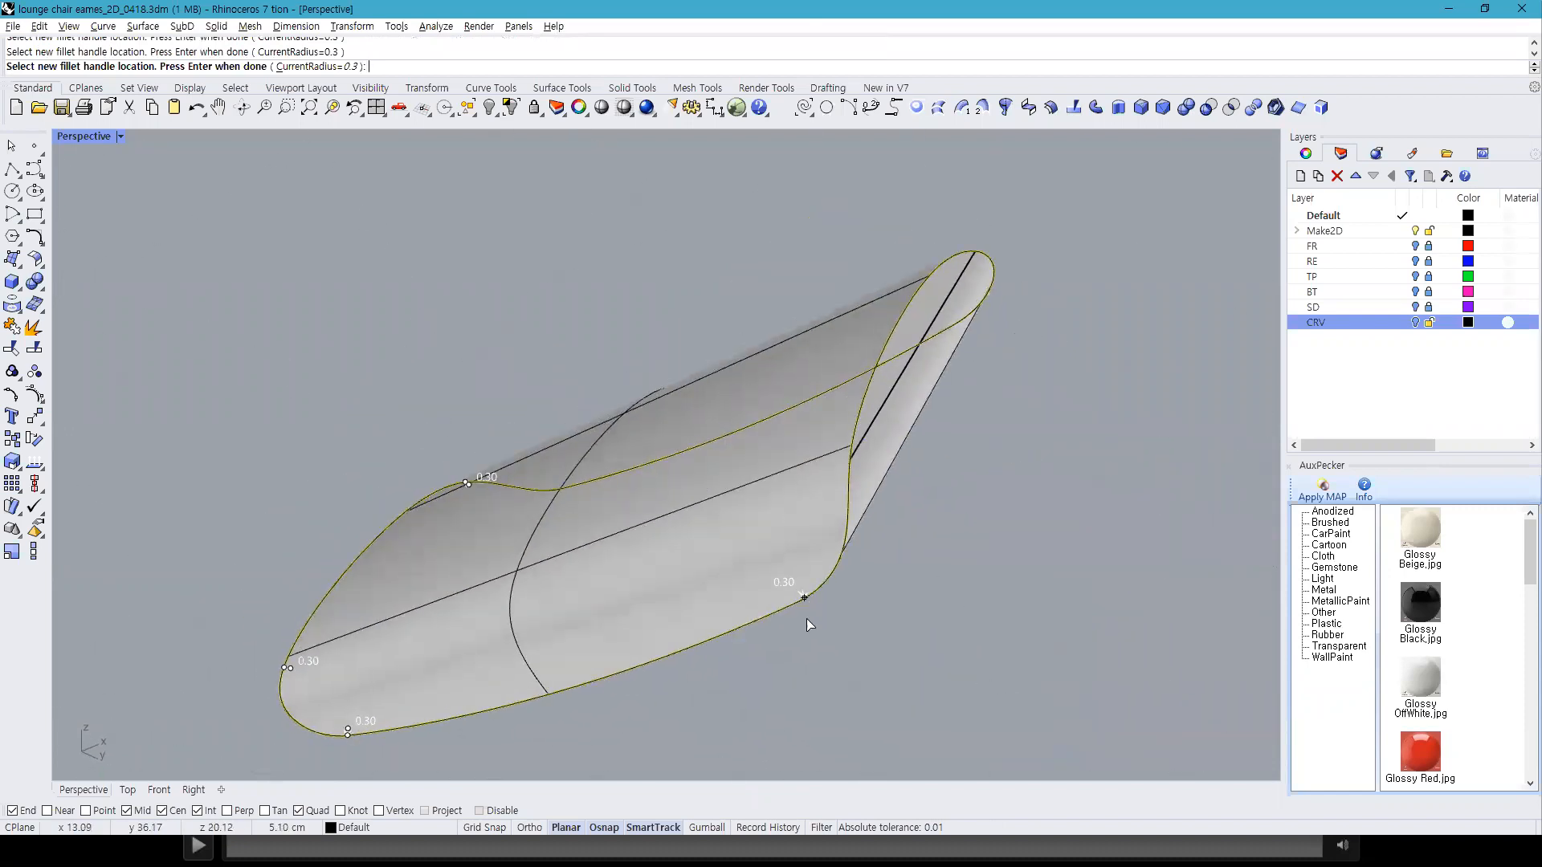
pyautogui.moveTo(856, 467); pyautogui.dragTo(673, 565, button='right')
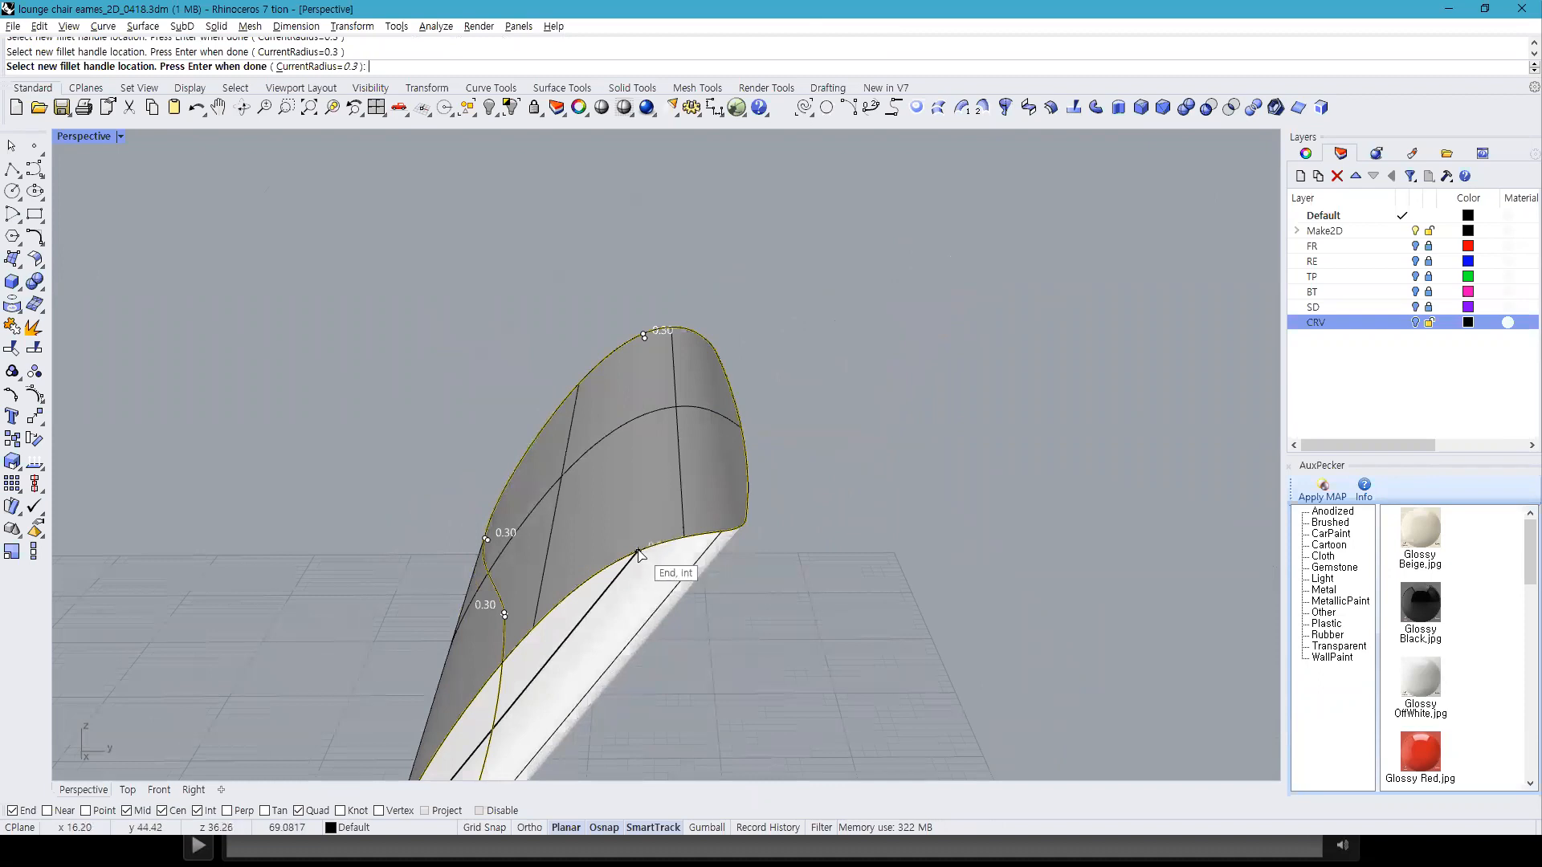
pyautogui.click(715, 350)
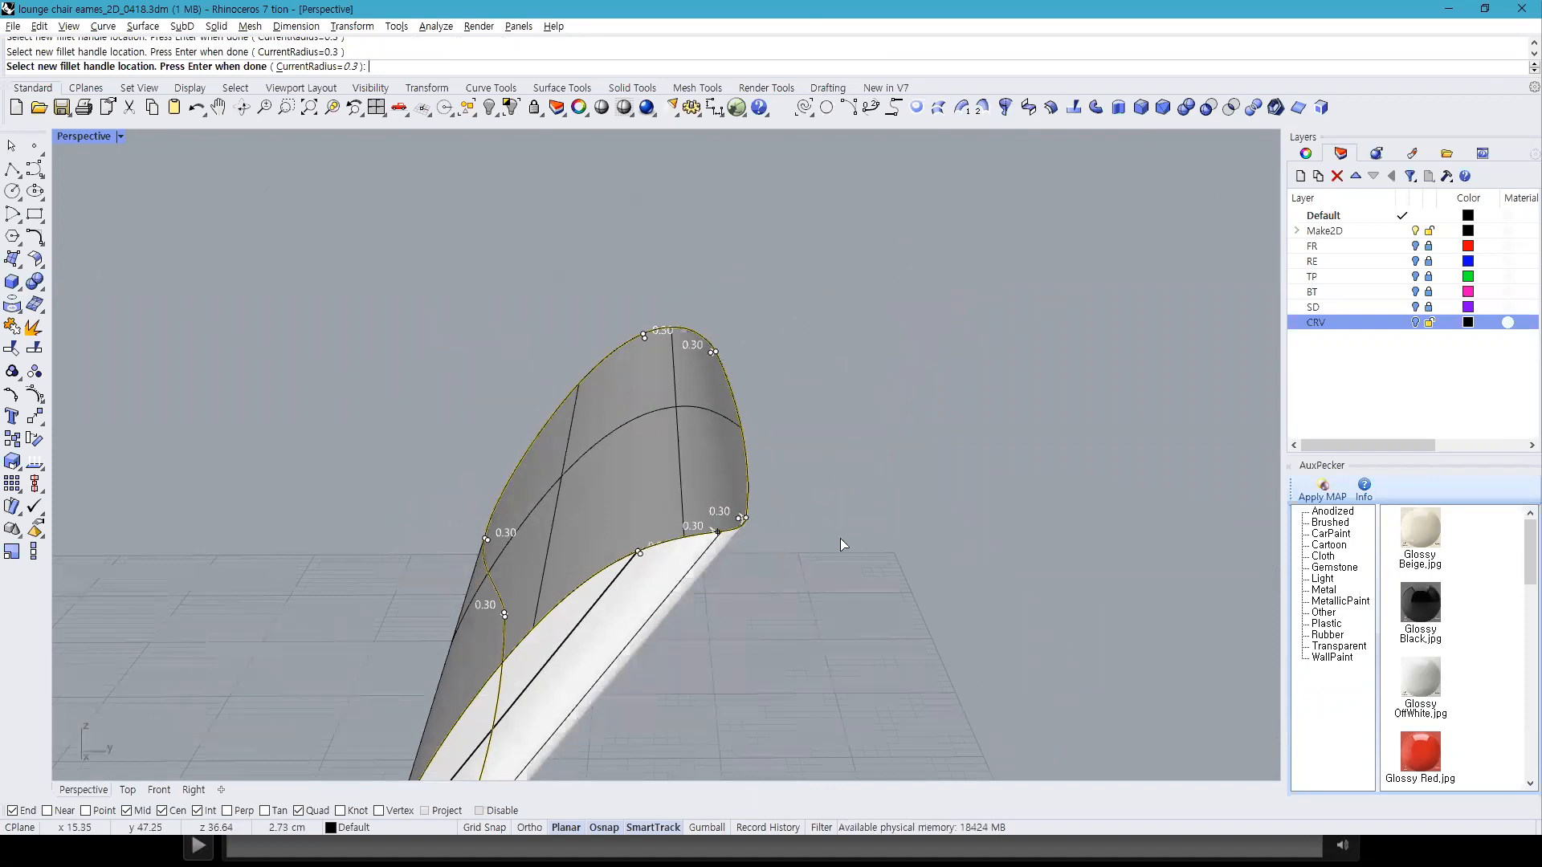
# Step: Set the two fillet handles at the open side end of the cushion to a radius of 0.6
pyautogui.press('Return')
pyautogui.moveTo(854, 536); pyautogui.dragTo(746, 544, button='right')
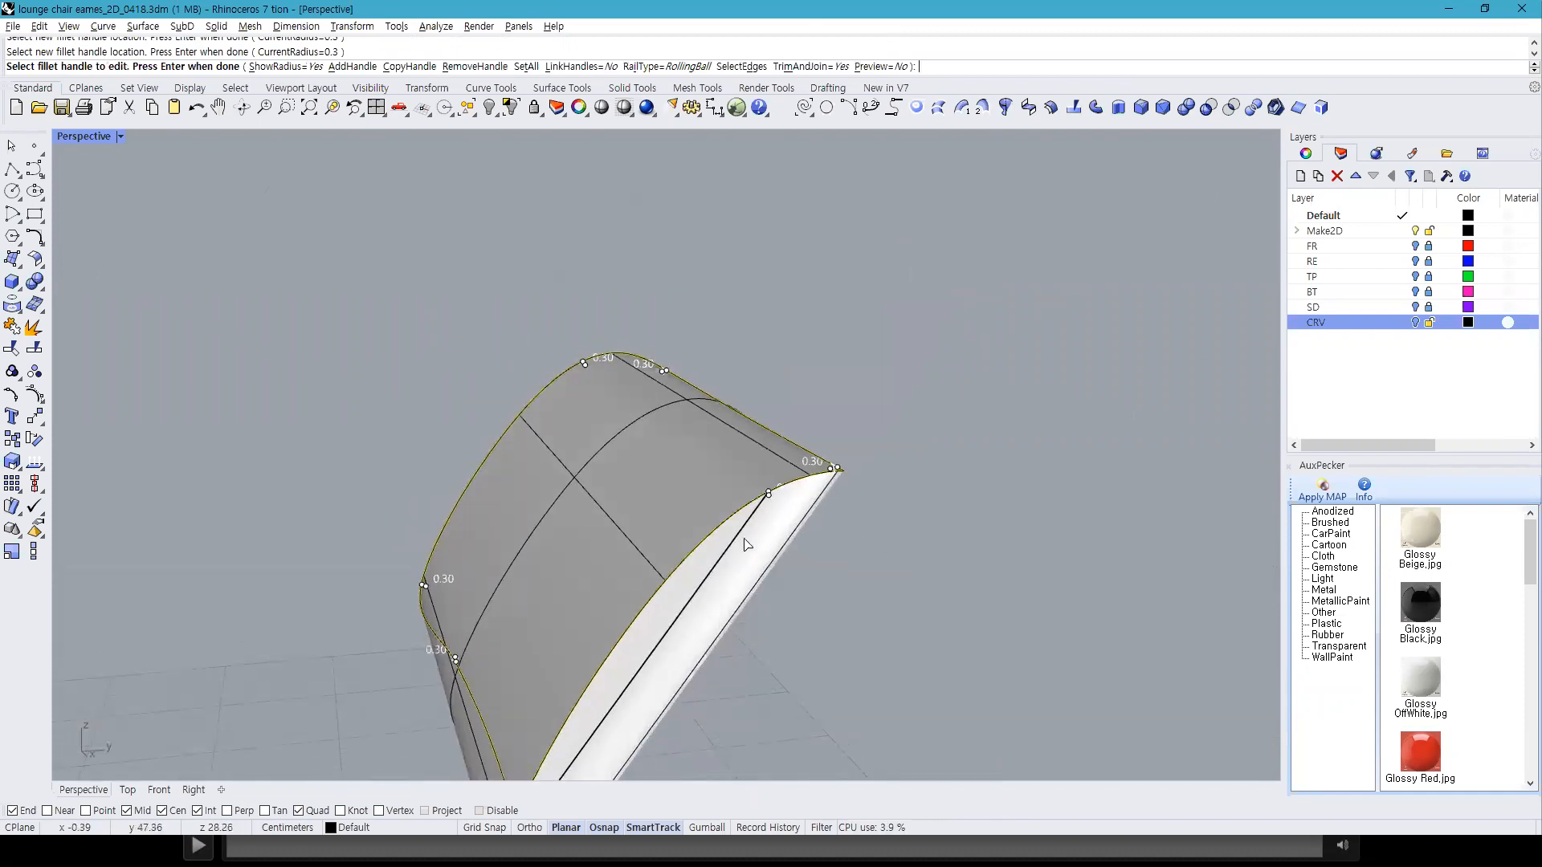
pyautogui.click(770, 493)
pyautogui.write('.6')
pyautogui.press('Return')
pyautogui.moveTo(878, 584); pyautogui.dragTo(938, 515, button='right')
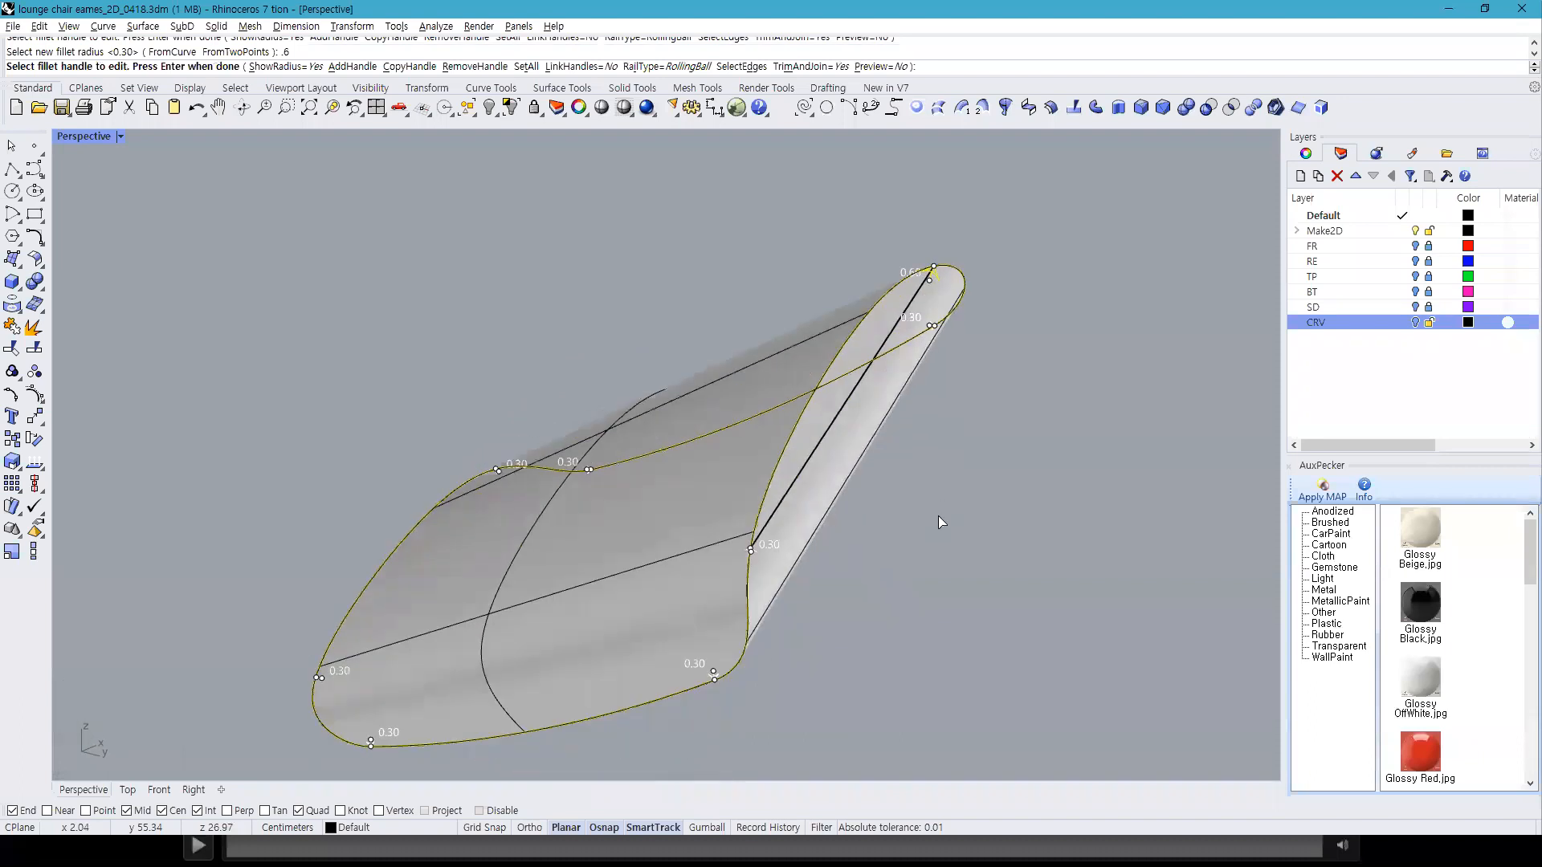
pyautogui.click(752, 547)
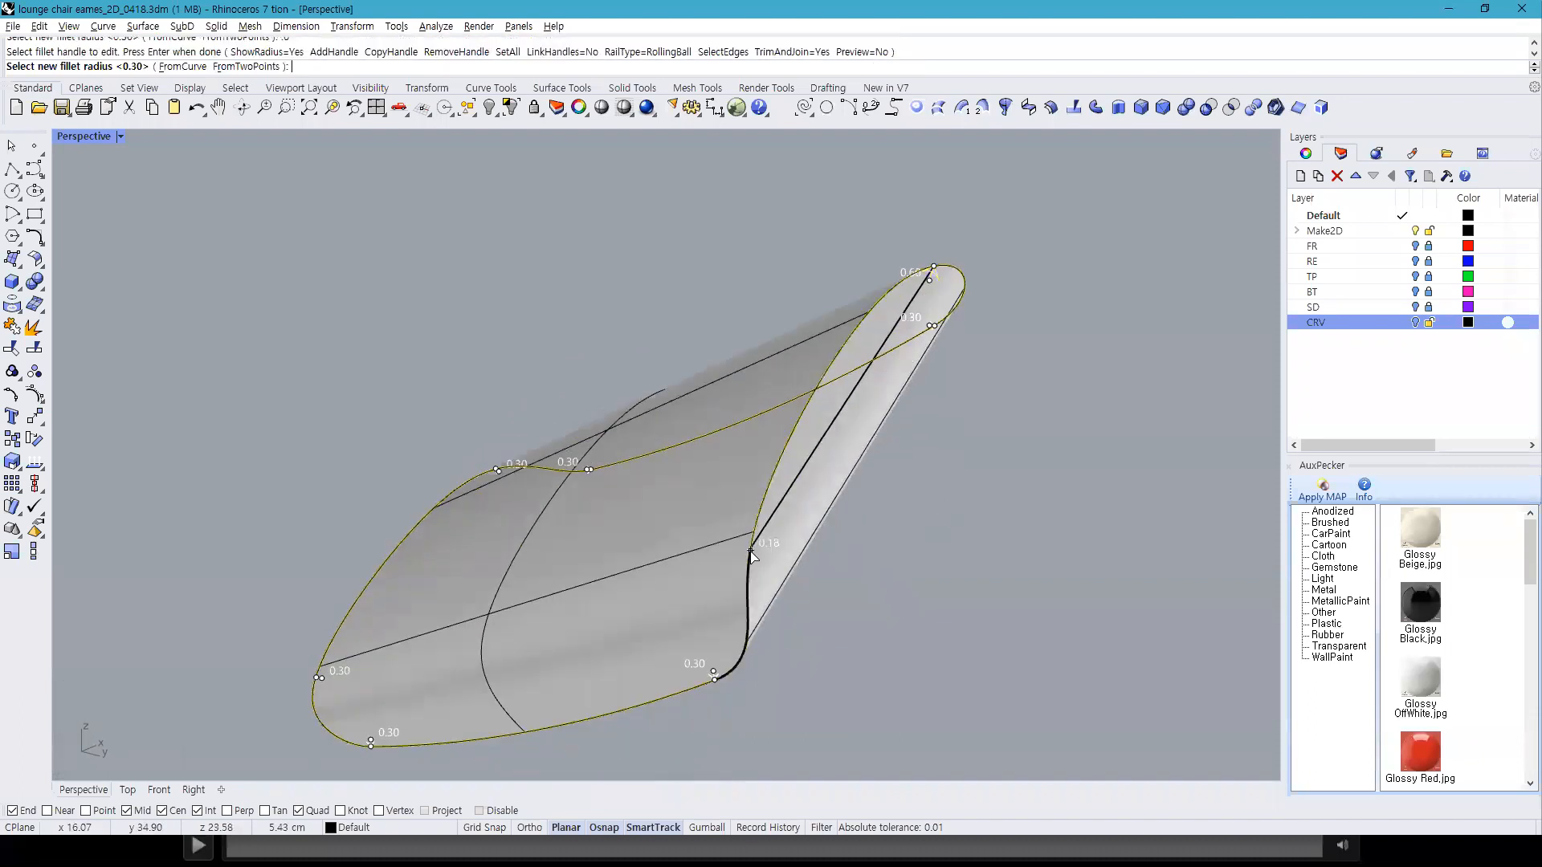
pyautogui.write('.6')
pyautogui.press('Return')
# Step: Set the two fillet handles at the cushion's opposite side end to radius 0.6 and apply the edge fillet
pyautogui.click(318, 678)
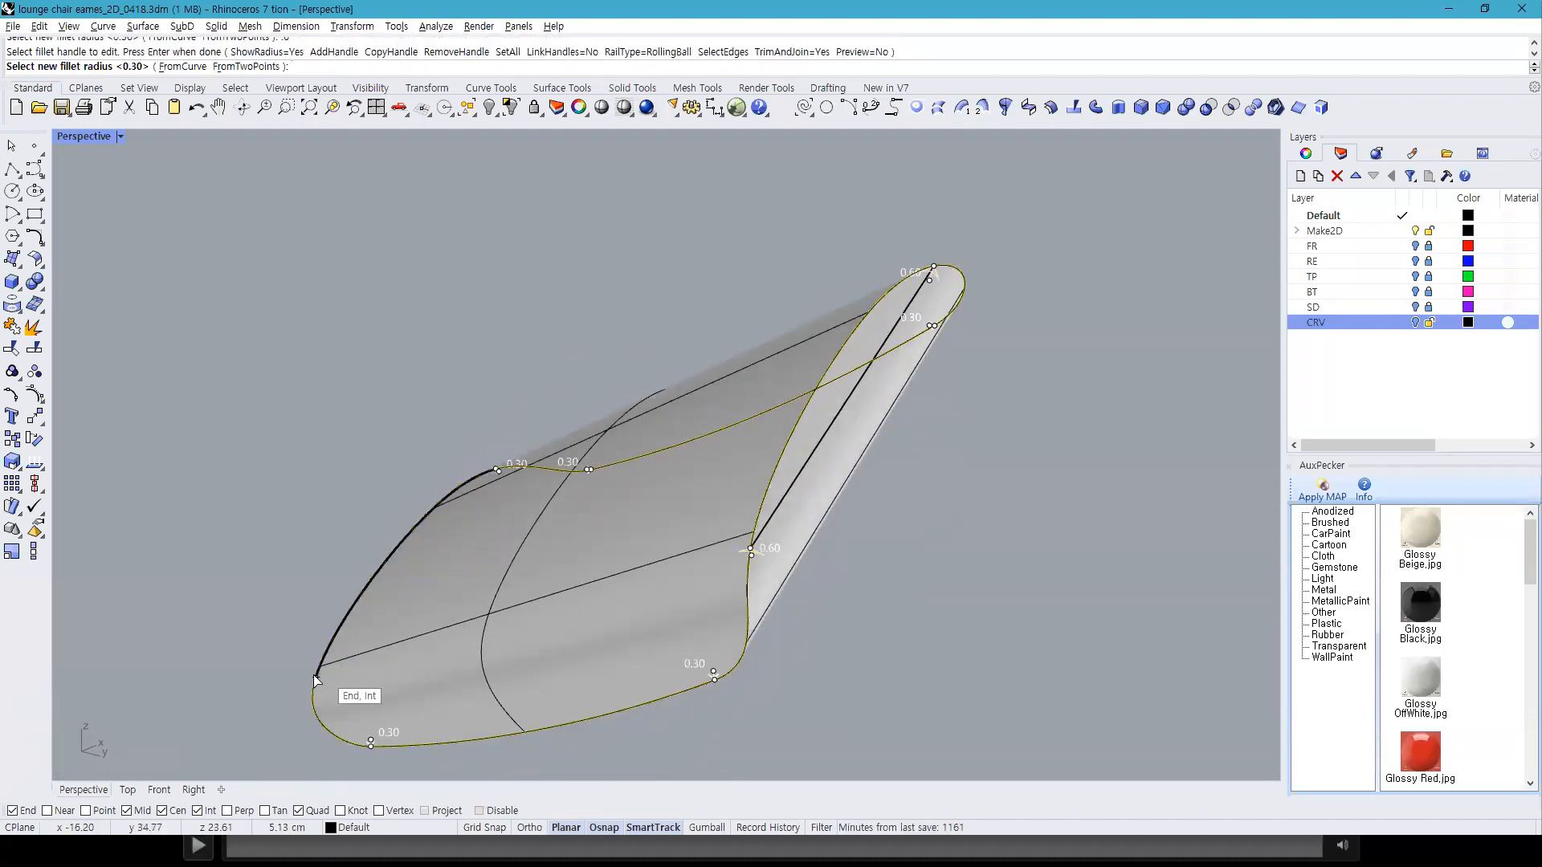
pyautogui.write('.6')
pyautogui.press('Return')
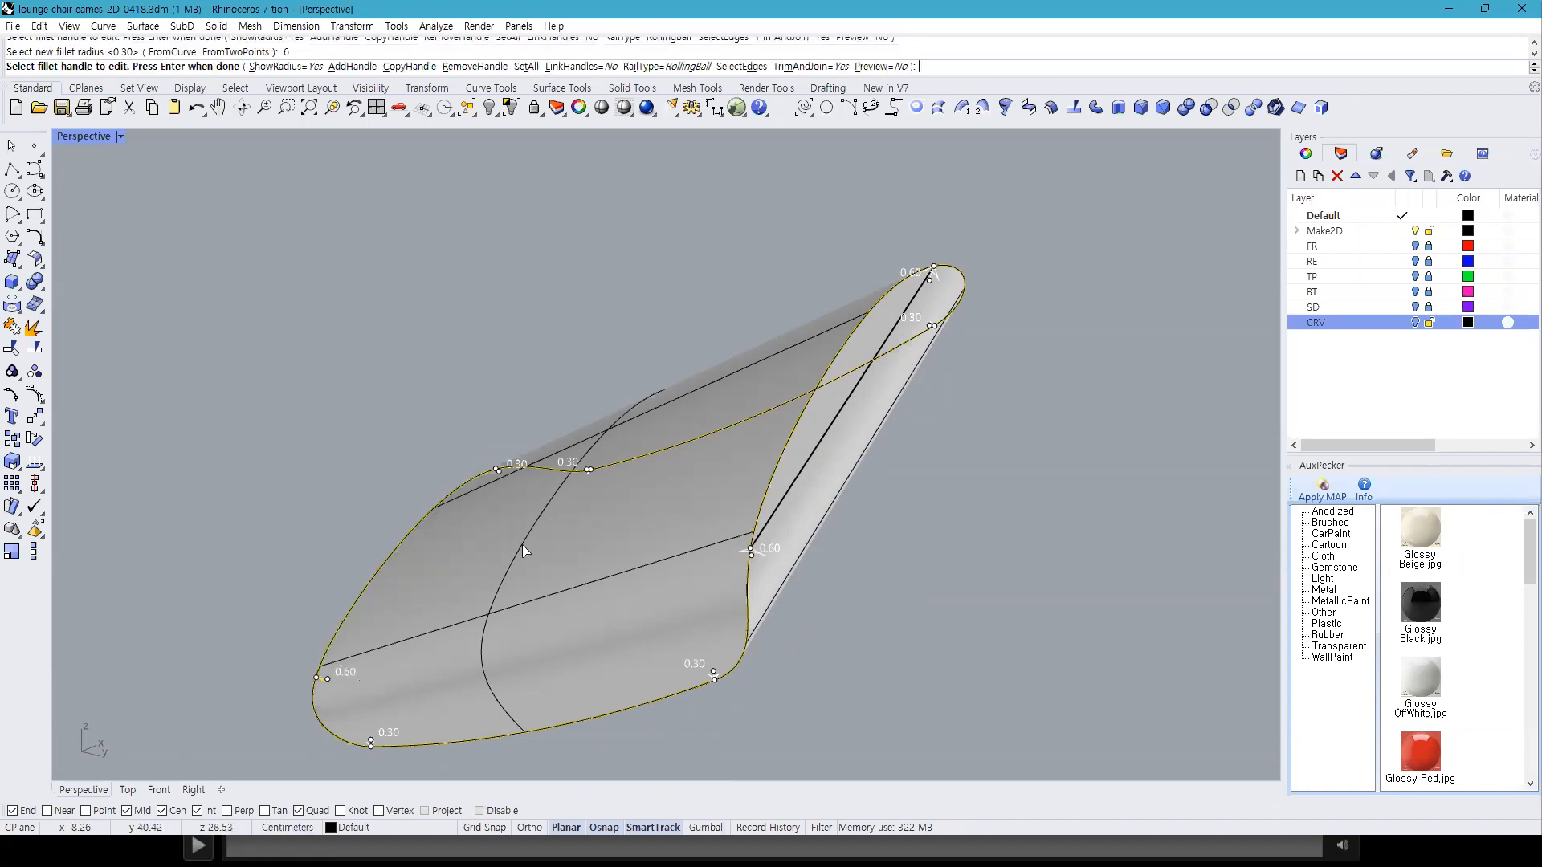
pyautogui.click(498, 471)
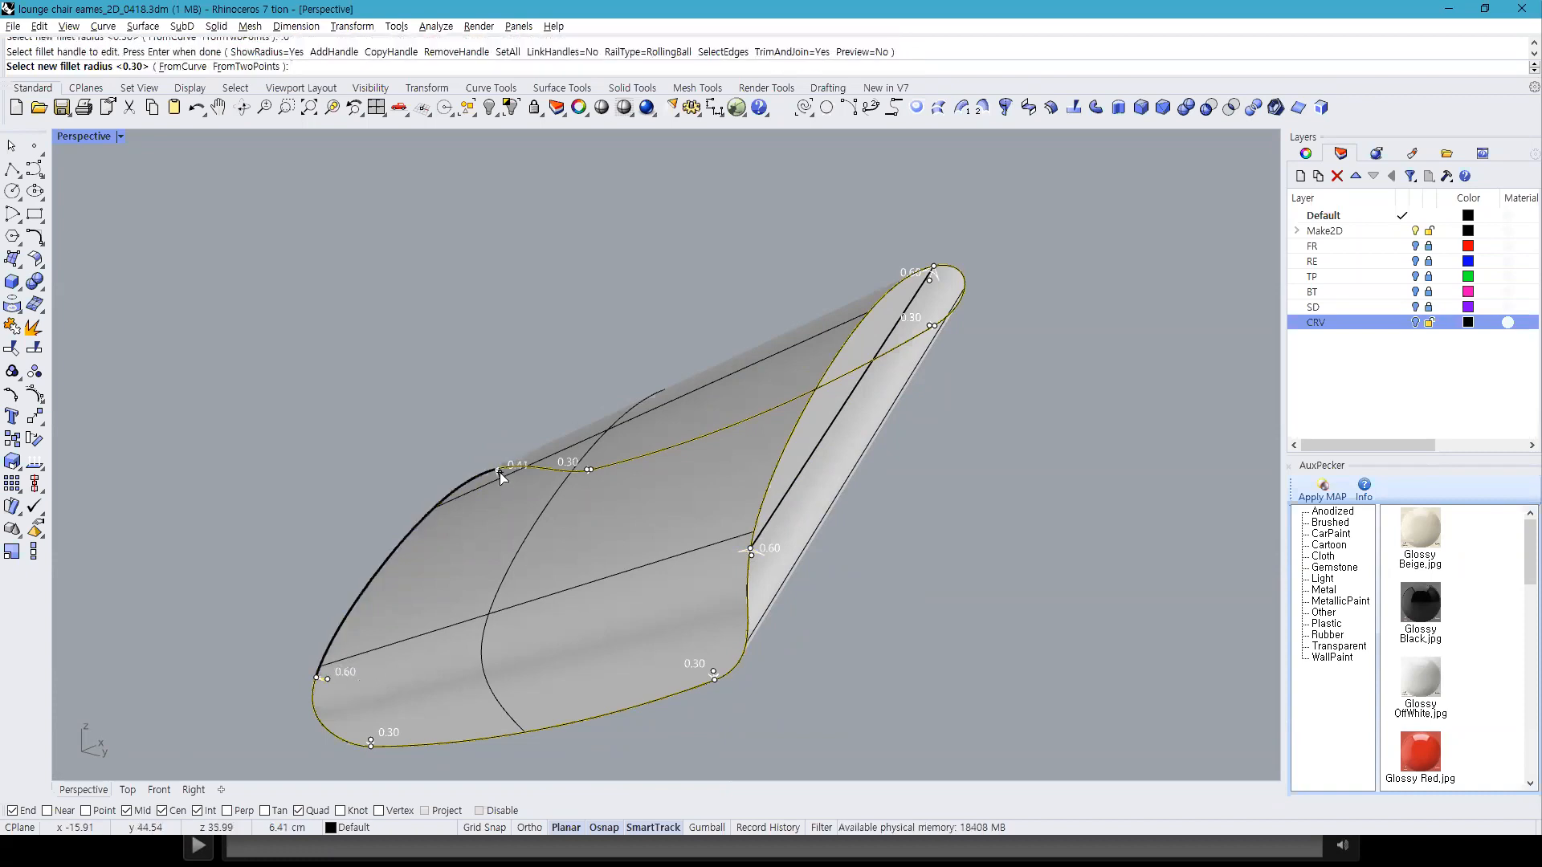
pyautogui.press('Return')
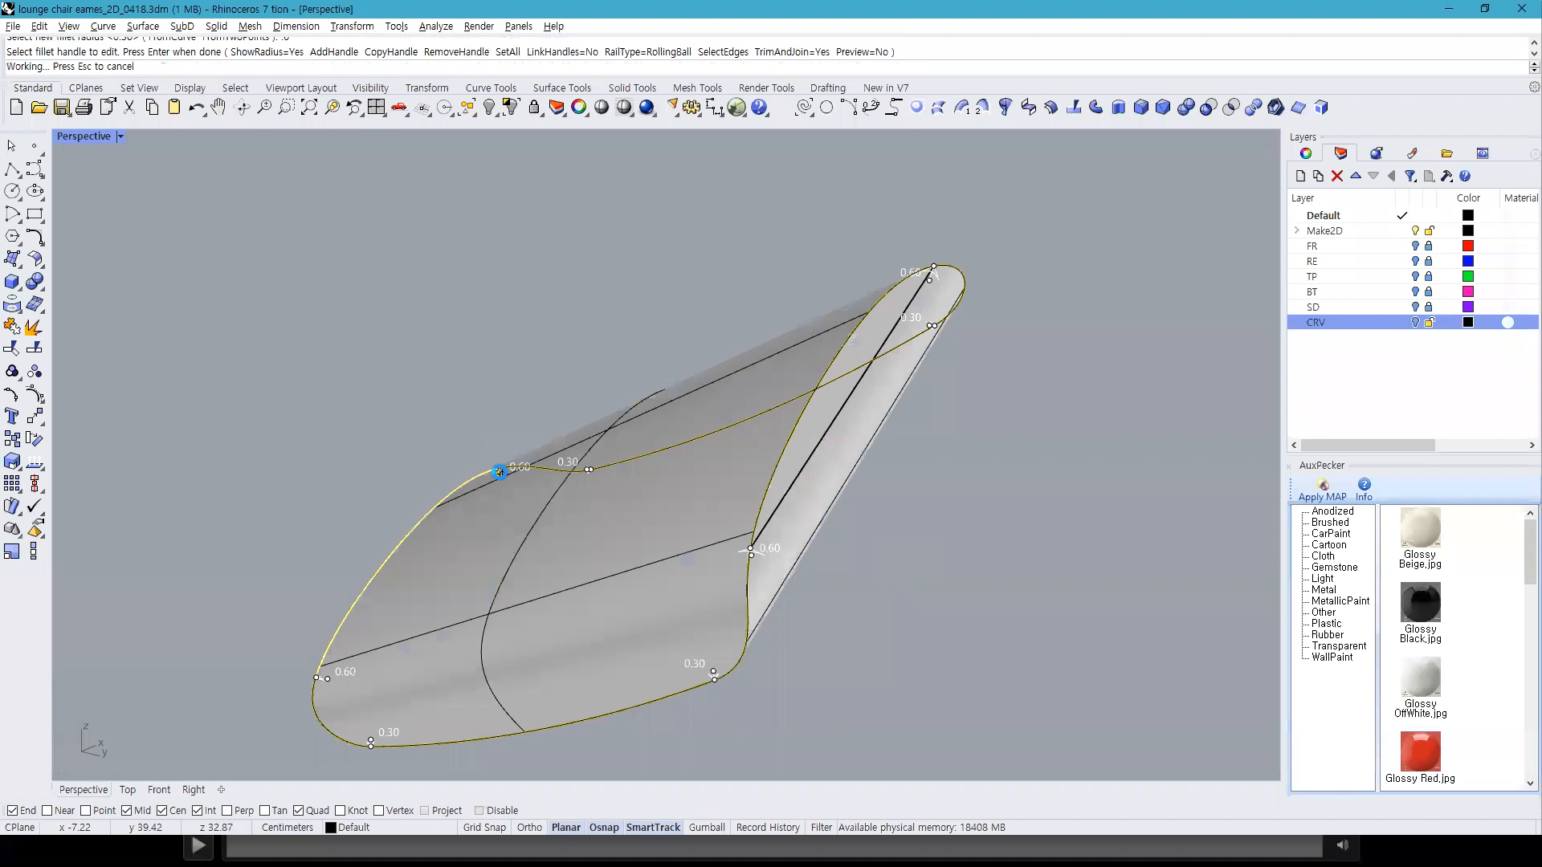
pyautogui.press('Return')
pyautogui.moveTo(805, 464); pyautogui.dragTo(594, 504, button='right')
pyautogui.moveTo(609, 431); pyautogui.dragTo(716, 474, button='right')
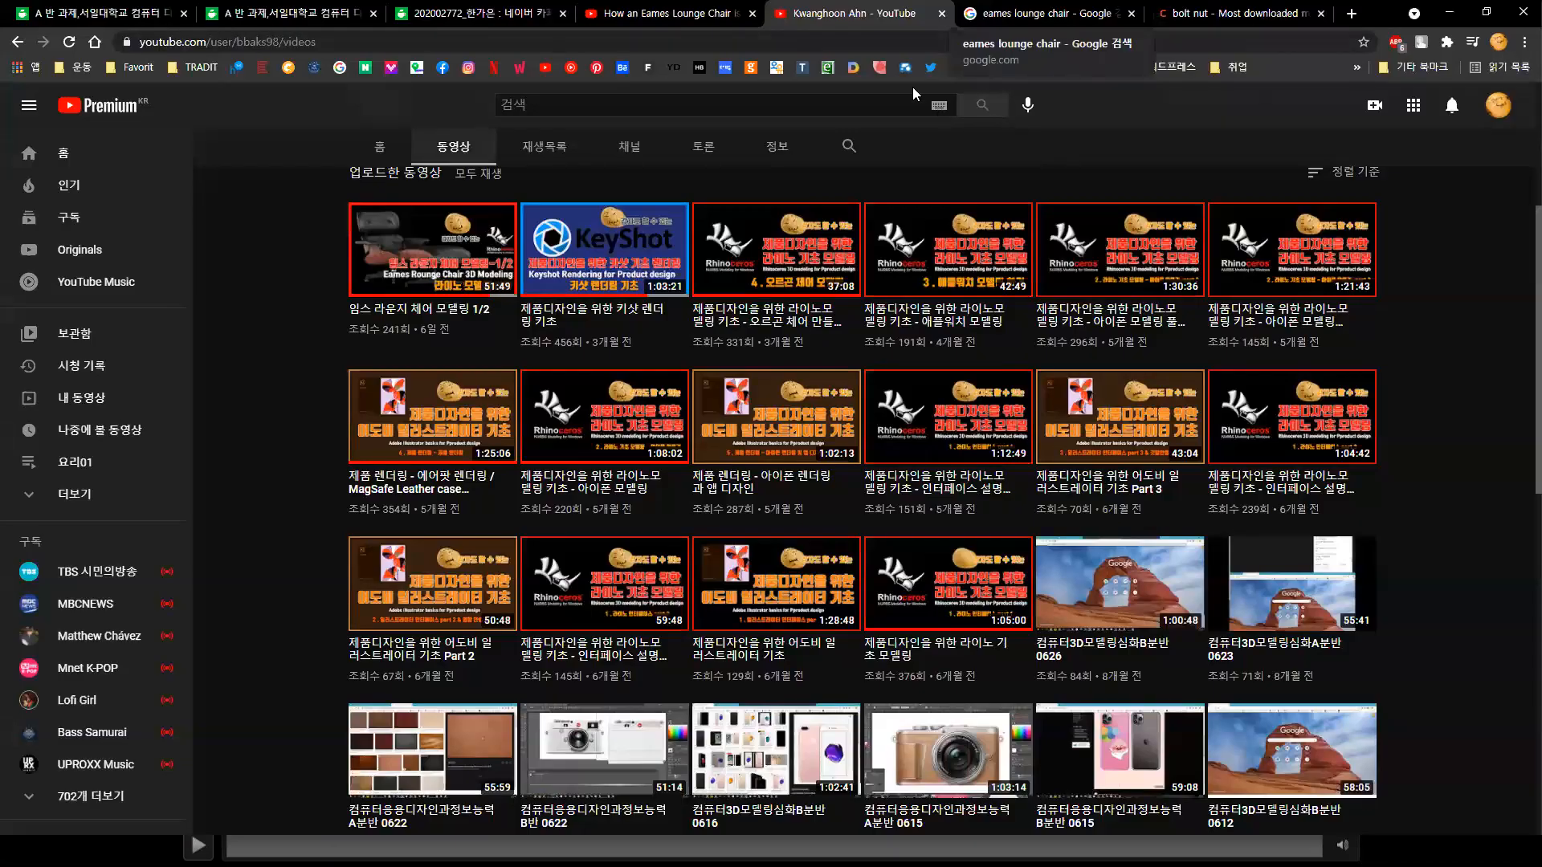
# Step: Check the white Eames lounge chair reference photo in the browser, and return to the Rhino model
pyautogui.click(1044, 13)
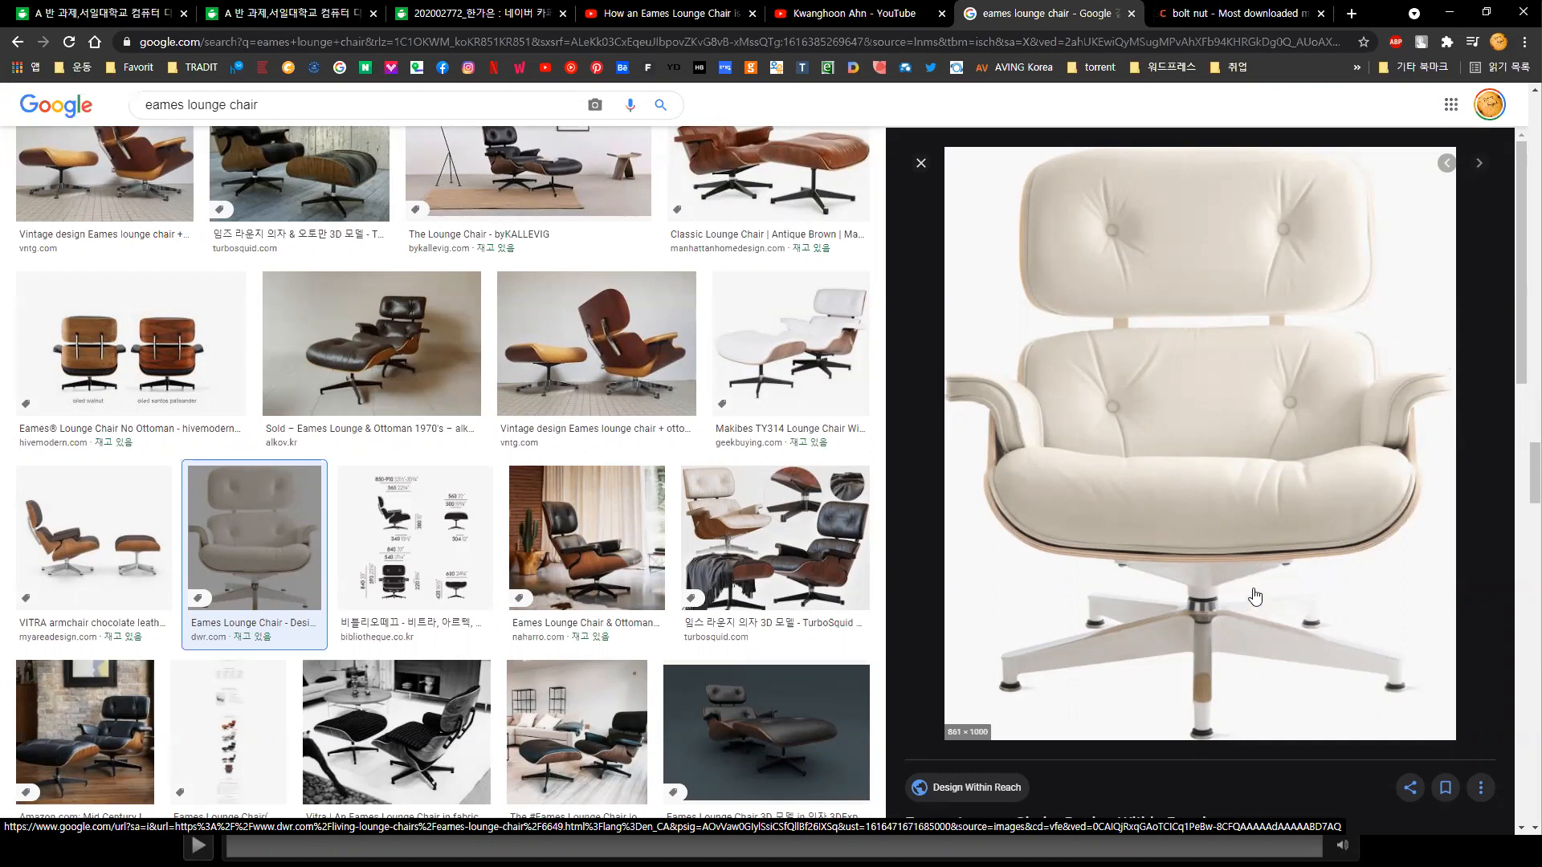
pyautogui.hotkey('alt', 'Tab')
pyautogui.moveTo(1170, 592); pyautogui.dragTo(888, 489, button='right')
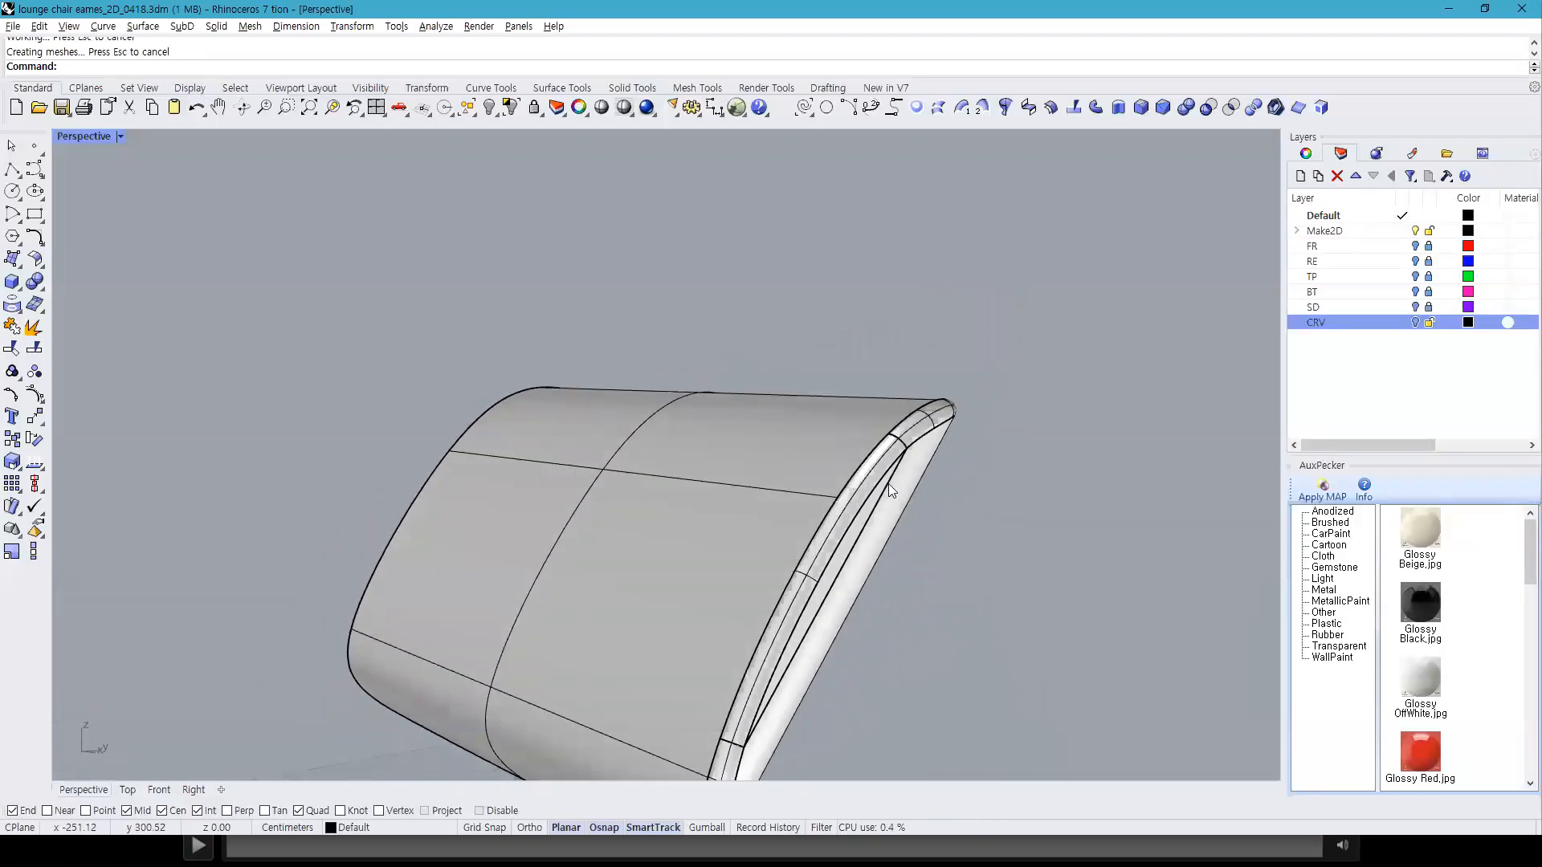
# Step: Show all hidden chair parts and isolate the seat cushion
pyautogui.click(489, 107)
pyautogui.scroll(-5, 1074, 437)
pyautogui.moveTo(1074, 437); pyautogui.dragTo(994, 649, button='right')
pyautogui.click(994, 648)
pyautogui.click(512, 107)
pyautogui.moveTo(1119, 552); pyautogui.dragTo(265, 567, button='right')
pyautogui.moveTo(531, 473); pyautogui.dragTo(636, 495, button='right')
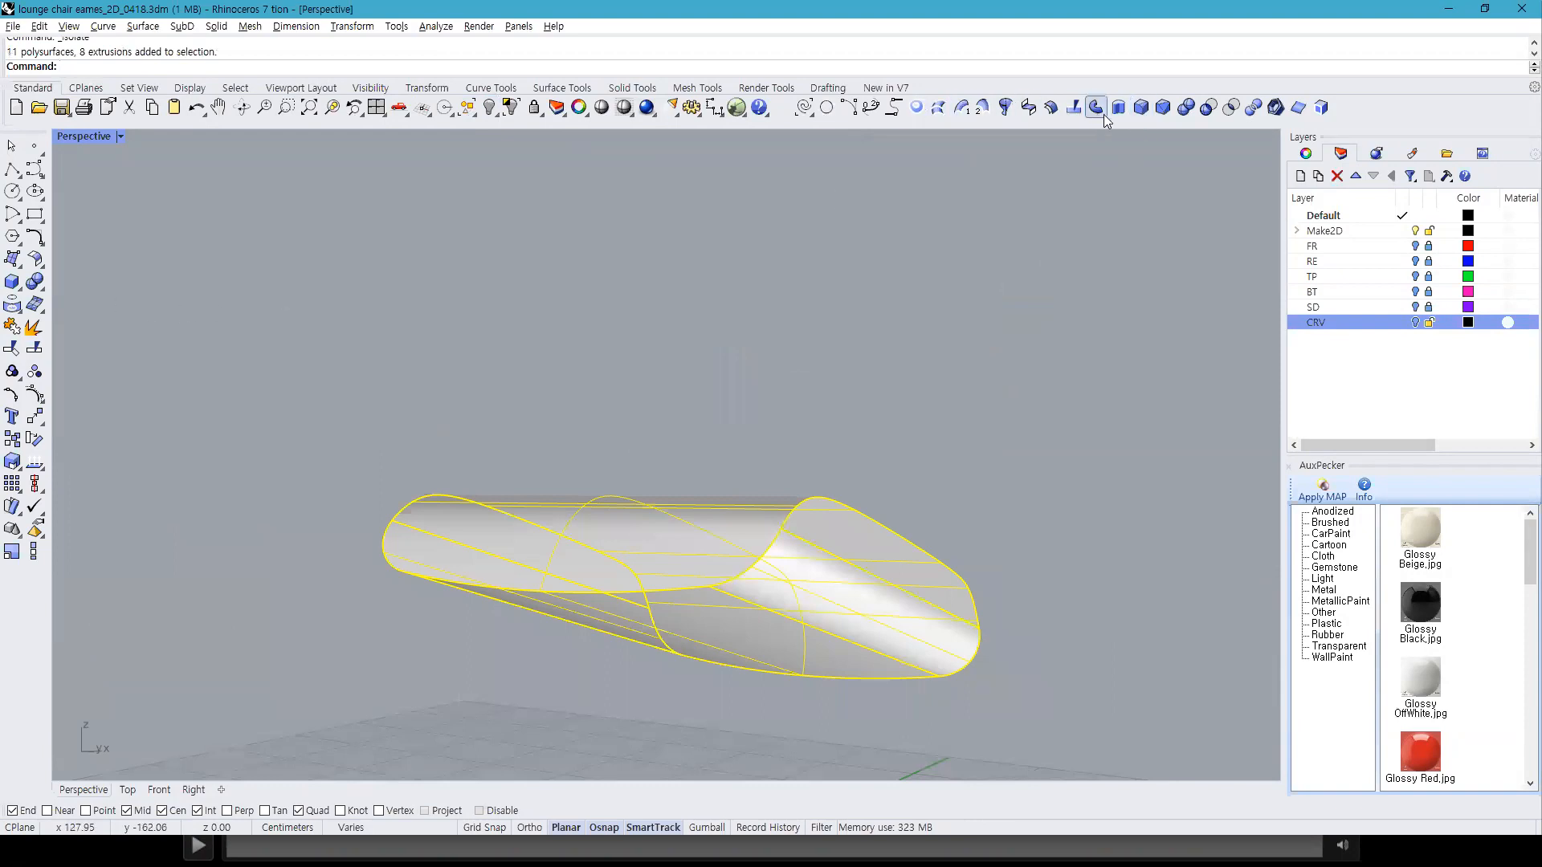
pyautogui.click(1141, 107)
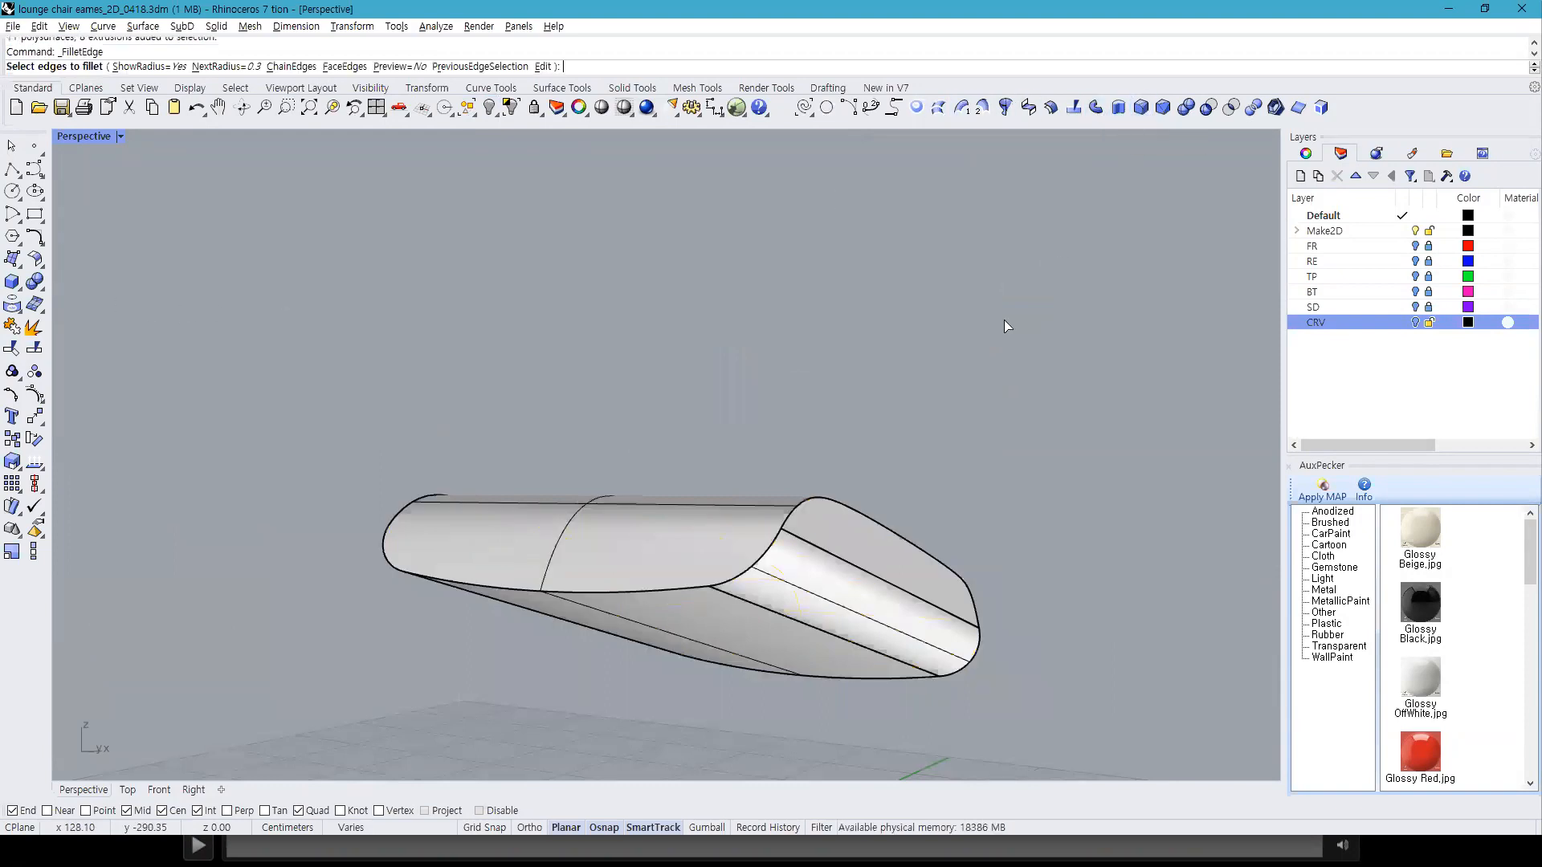
pyautogui.write('c')
pyautogui.press('Return')
pyautogui.click(833, 500)
pyautogui.press('Return')
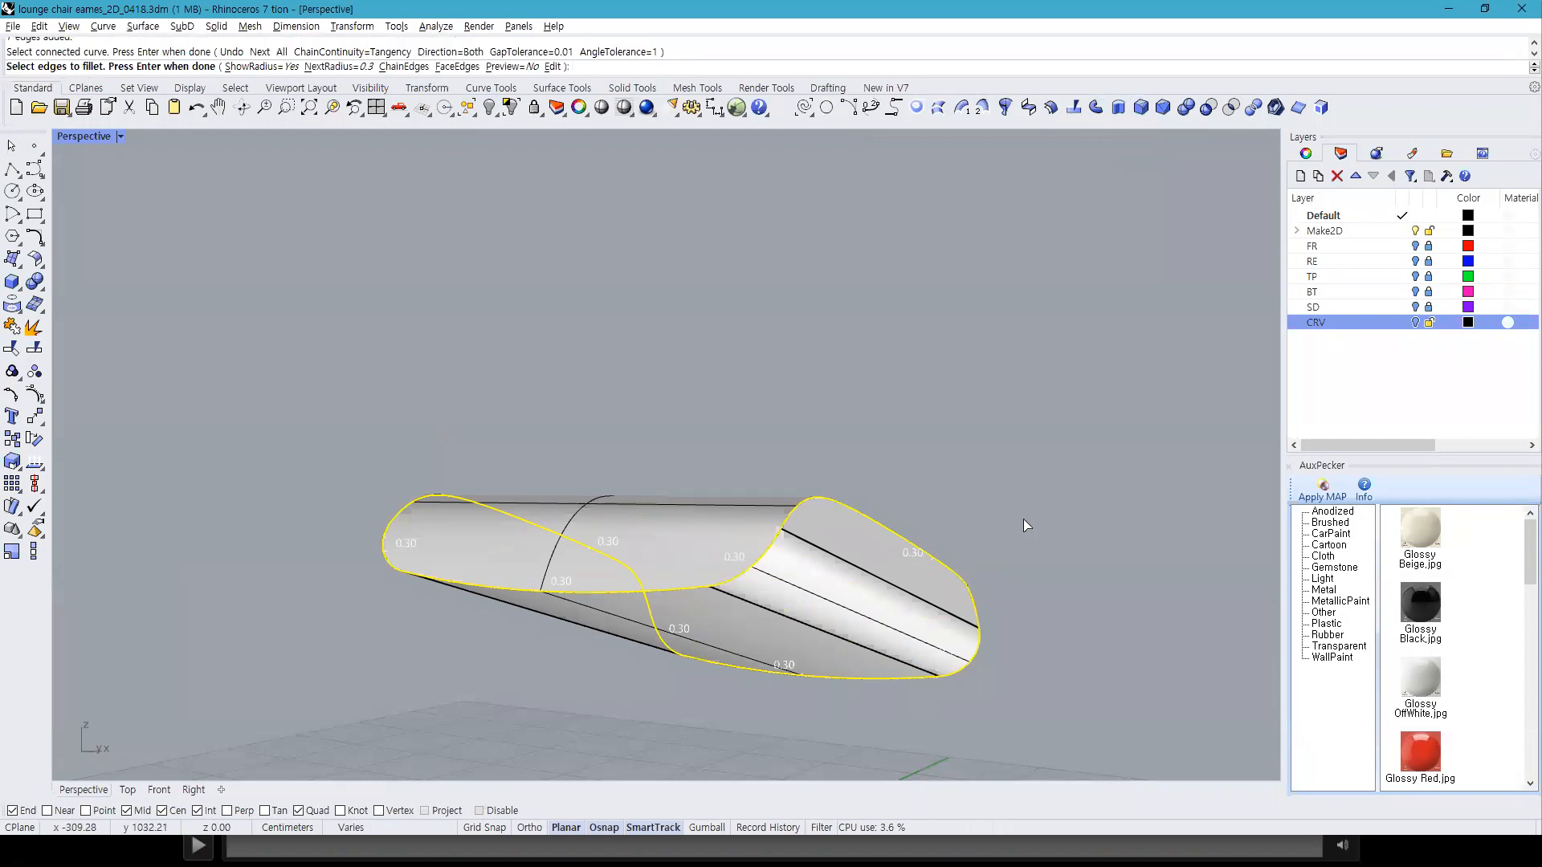
pyautogui.press('Return')
# Step: Fillet the seat cushion's tangent rim edges as a chain with a 0.5 radius
pyautogui.press('Return')
pyautogui.write('.5')
pyautogui.press('Return')
pyautogui.write('c')
pyautogui.press('Return')
pyautogui.click(881, 532)
pyautogui.press('Return')
pyautogui.press('Return')
pyautogui.press('Return')
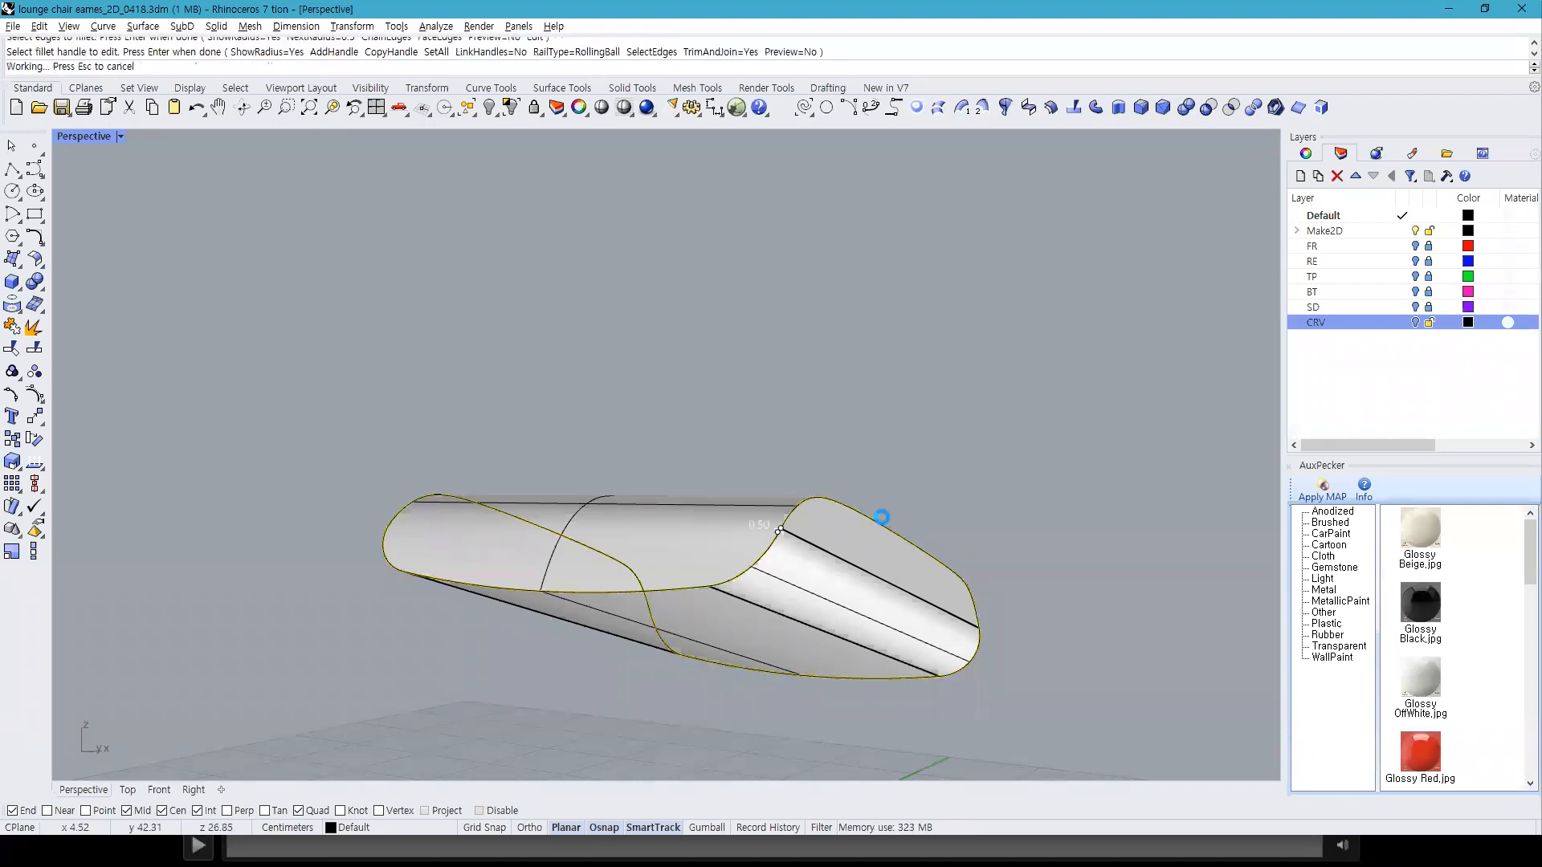
# Step: Undo and restore the seat cushion's edge fillet to compare the cushion with and without it
pyautogui.moveTo(969, 464); pyautogui.dragTo(917, 479, button='right')
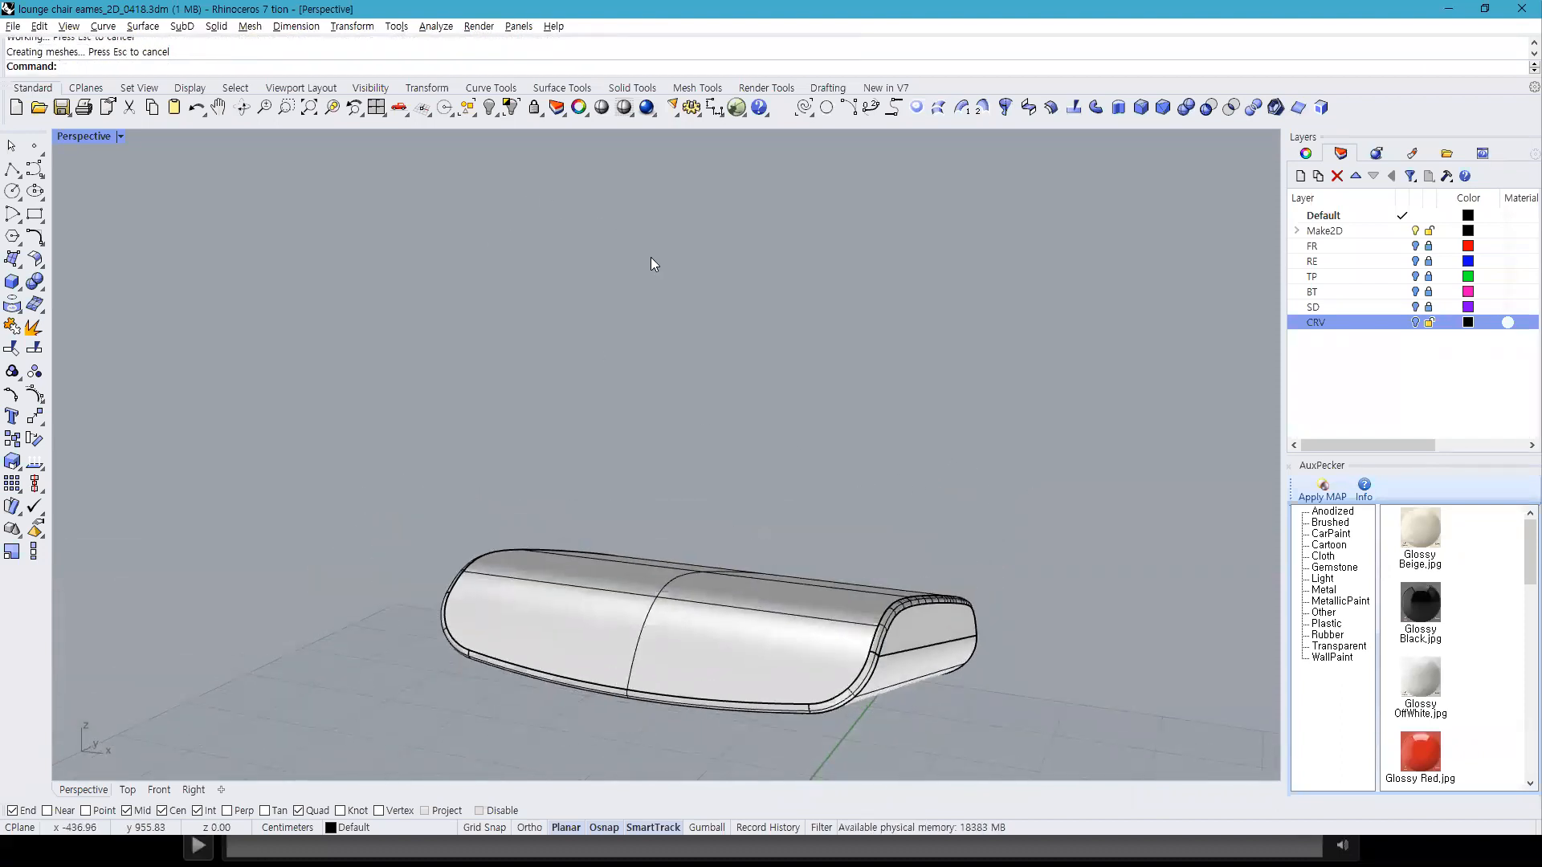
pyautogui.hotkey('ctrl', 'z')
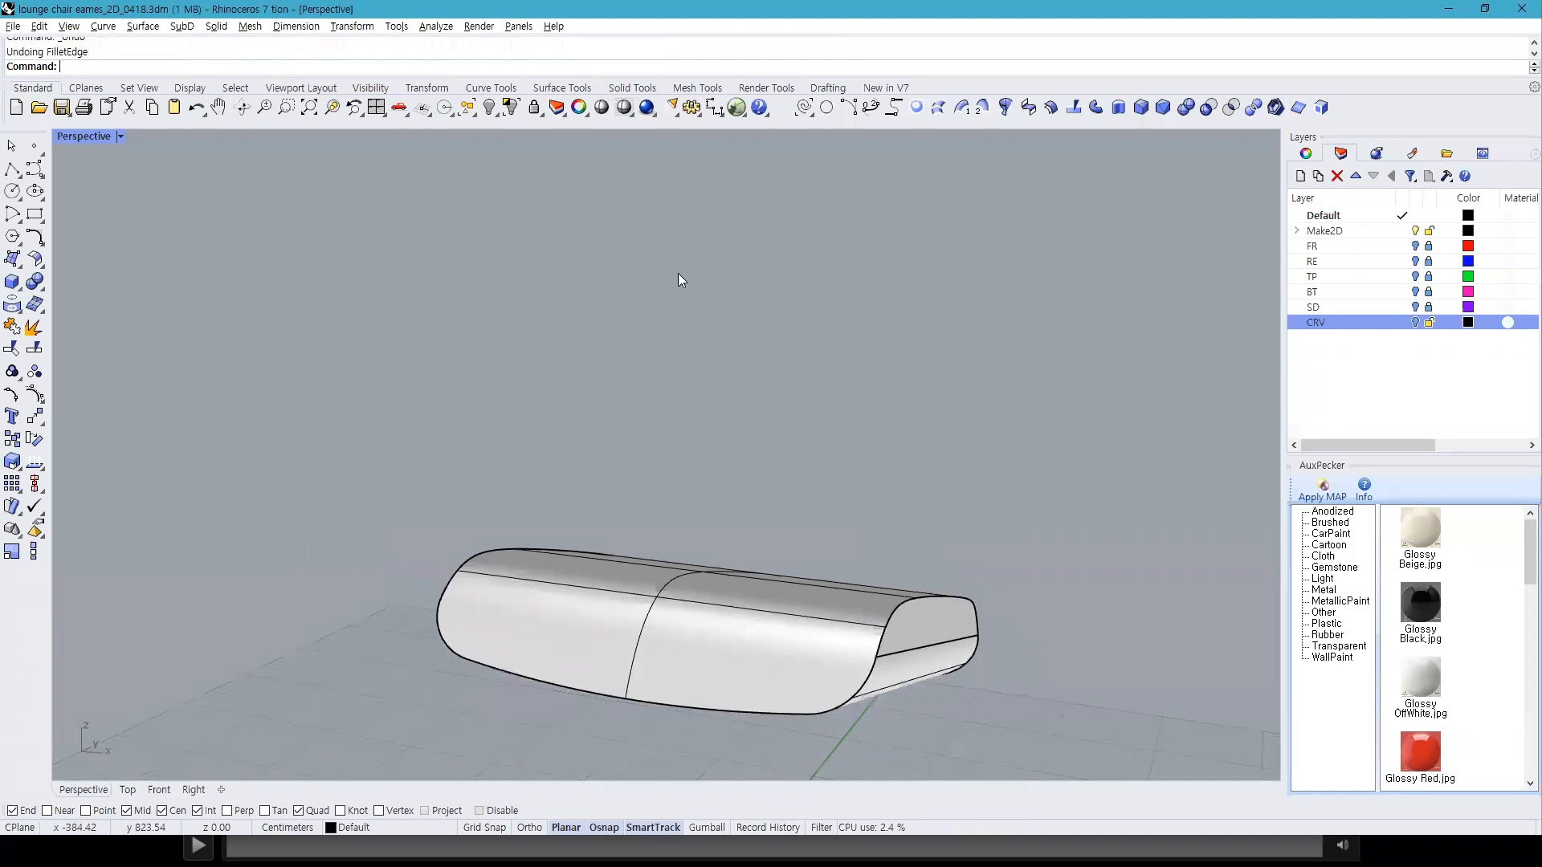
pyautogui.moveTo(816, 642); pyautogui.dragTo(768, 654, button='right')
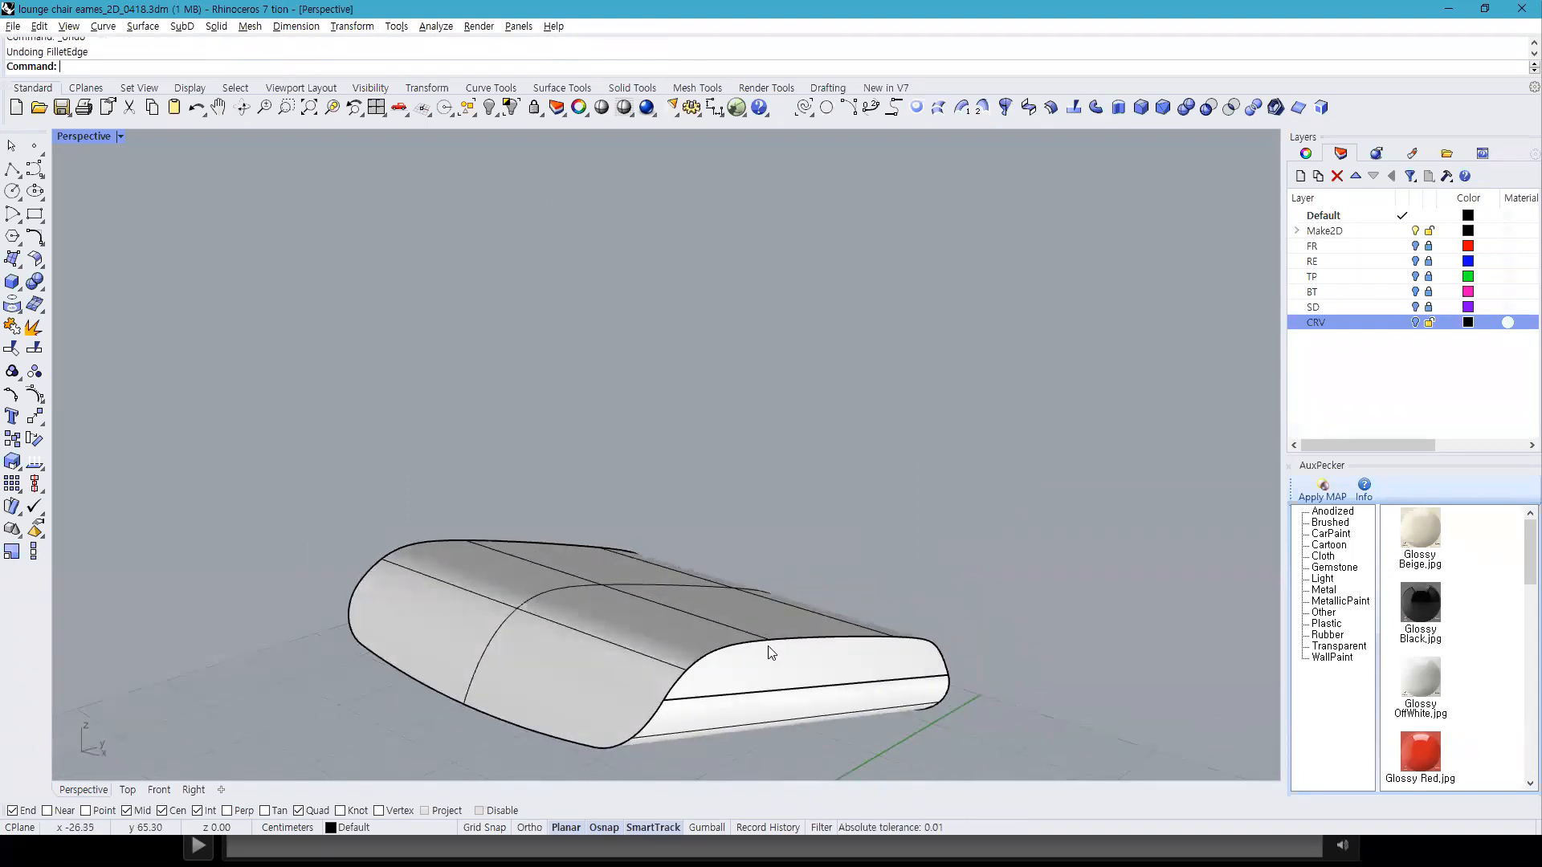
pyautogui.hotkey('ctrl', 'y')
pyautogui.moveTo(880, 562)
pyautogui.mouseDown(button='right')
pyautogui.moveTo(908, 561)
pyautogui.moveTo(875, 563)
pyautogui.mouseUp(button='right')
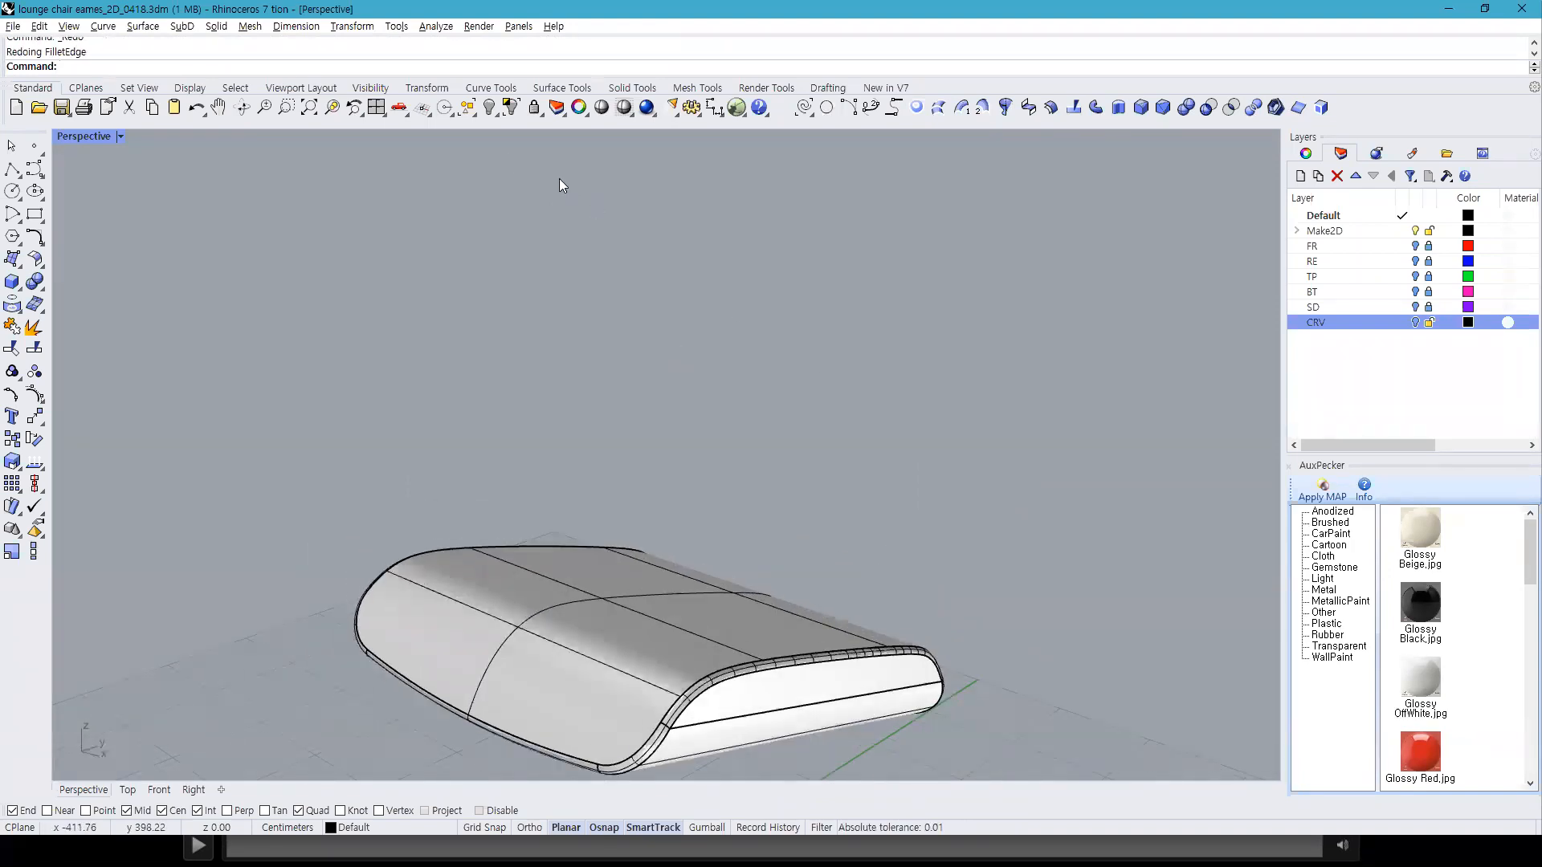
# Step: Switch to the four-viewport layout and show all hidden chair parts
pyautogui.click(376, 107)
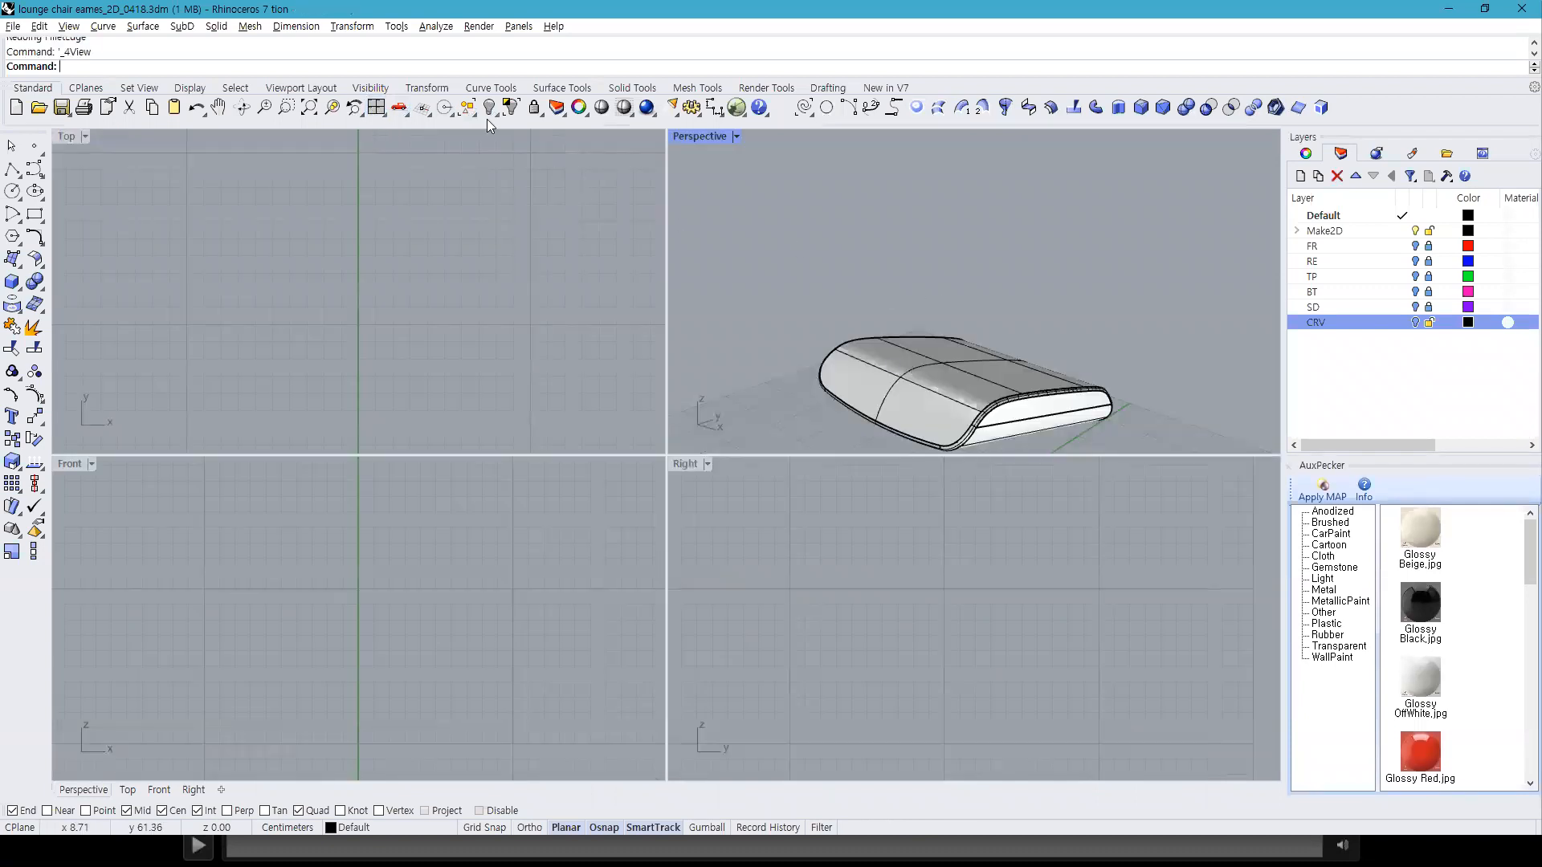
pyautogui.click(489, 106)
pyautogui.moveTo(1013, 367); pyautogui.dragTo(1016, 526, button='right')
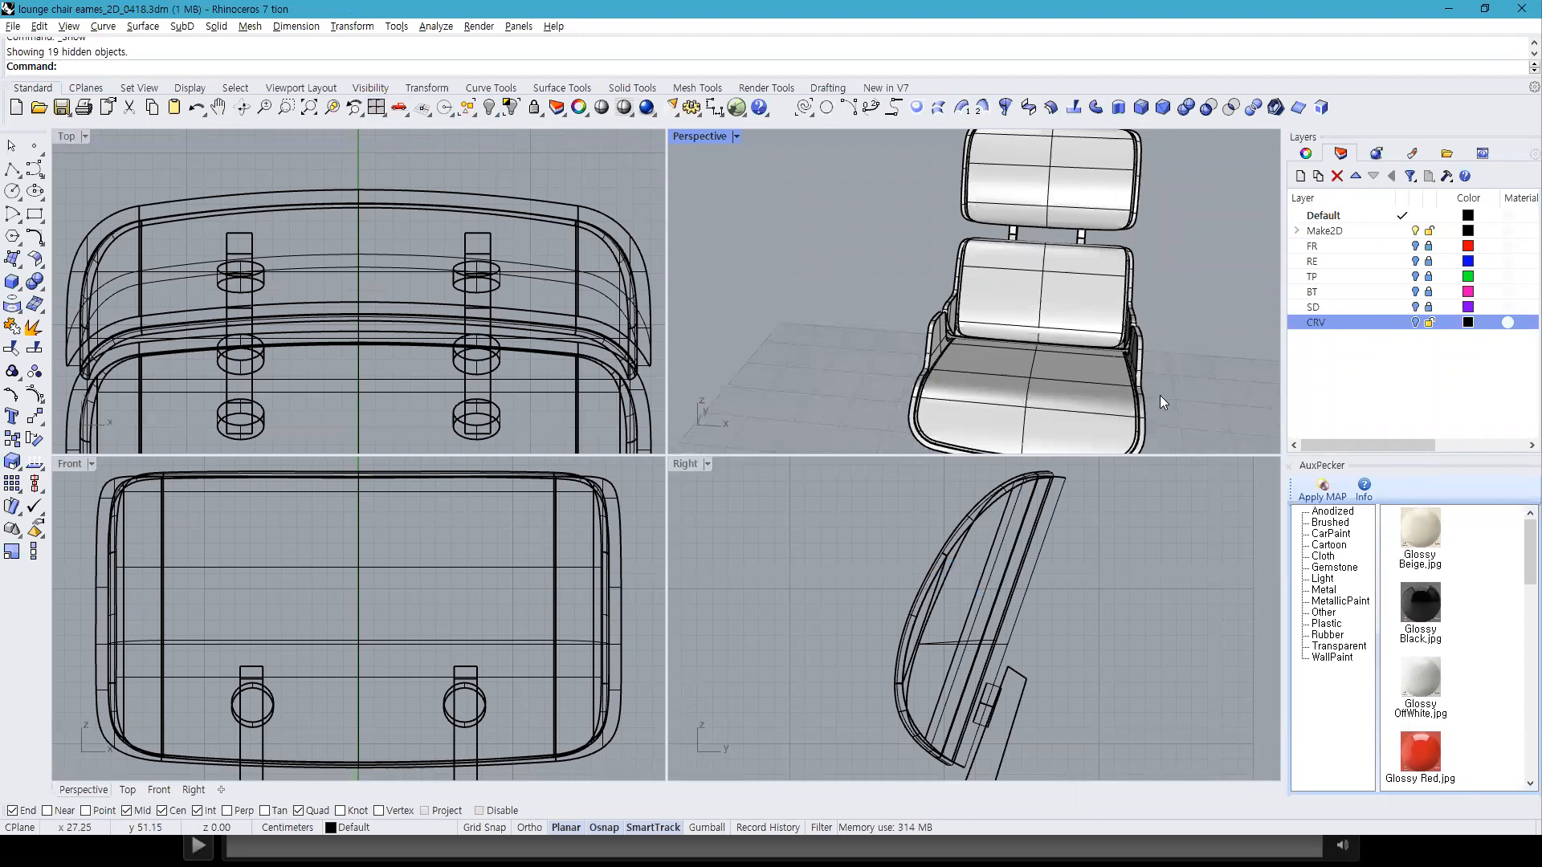
pyautogui.moveTo(1159, 399); pyautogui.dragTo(1076, 333, button='right')
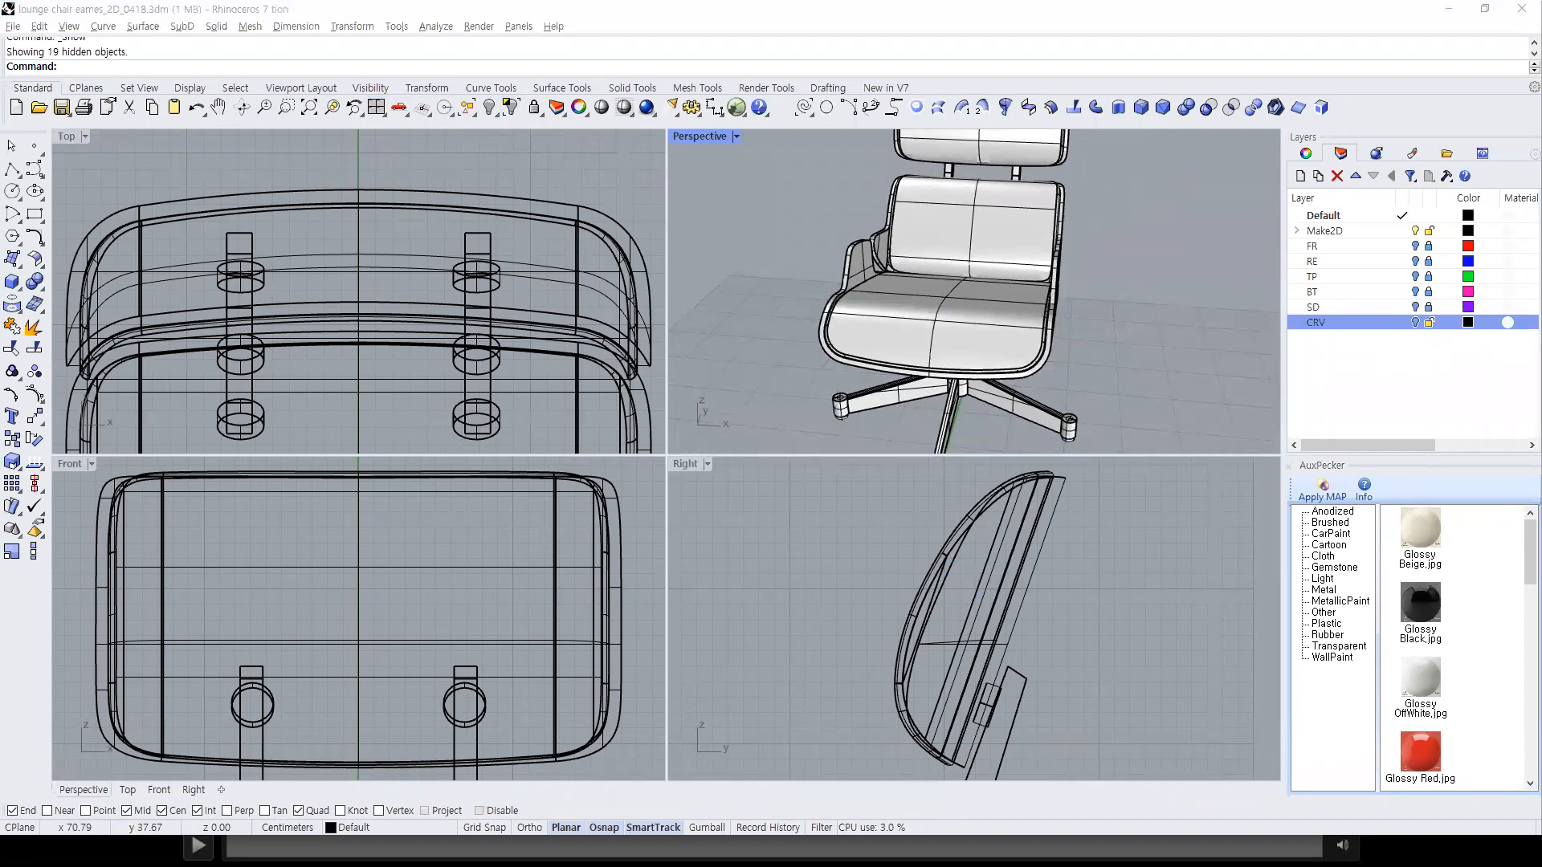
# Step: Examine the chair's armrests in the brown leather Vitra and Conran Shop reference images in the browser, and return to Rhino
pyautogui.hotkey('alt', 'Tab')
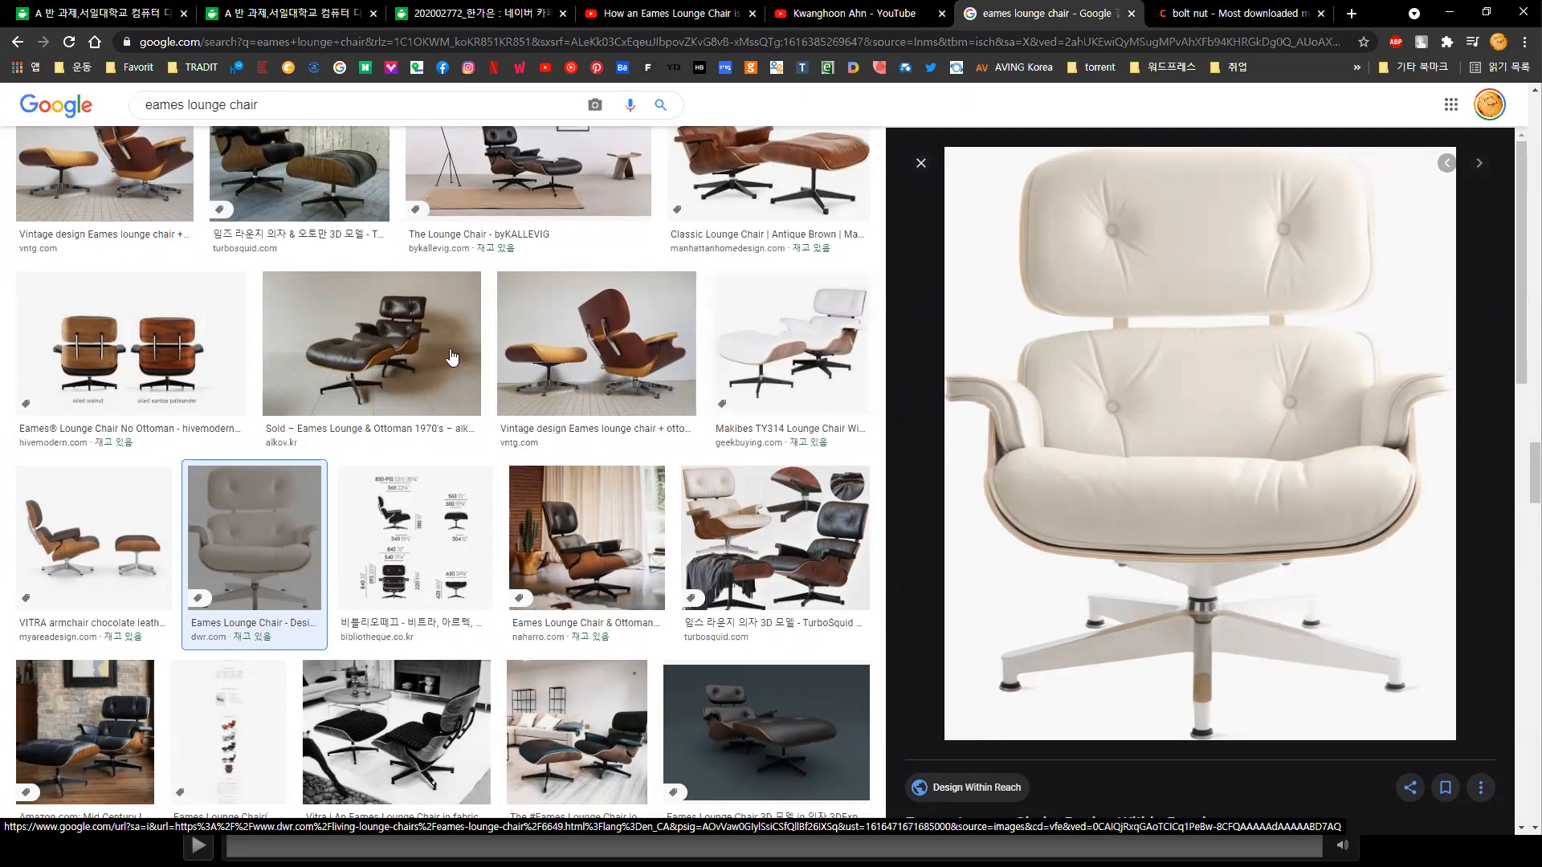
pyautogui.click(155, 548)
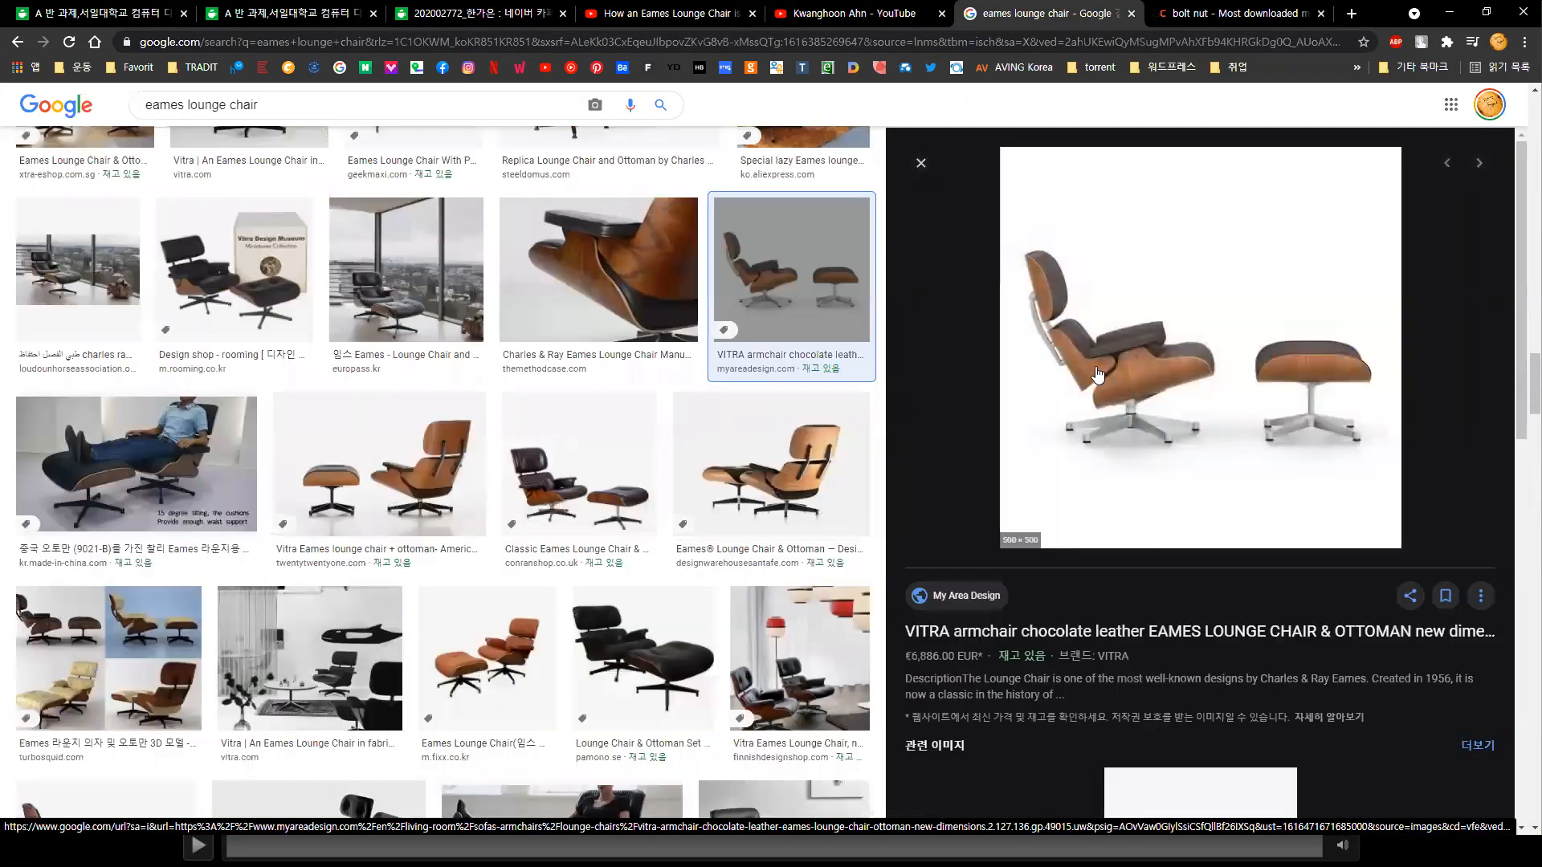
pyautogui.scroll(-4, 1083, 618)
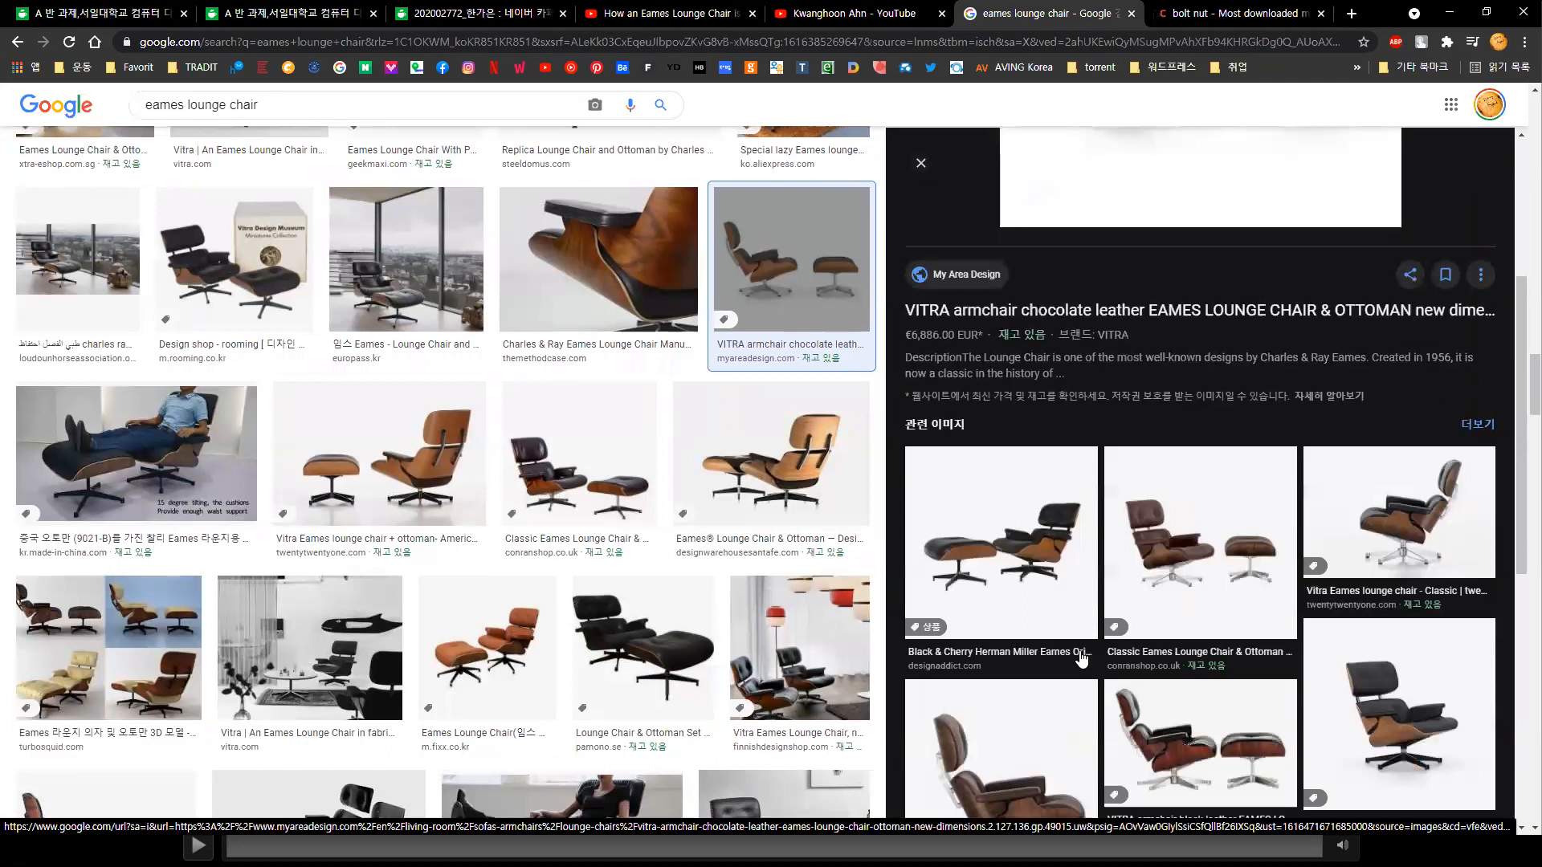
pyautogui.click(1140, 603)
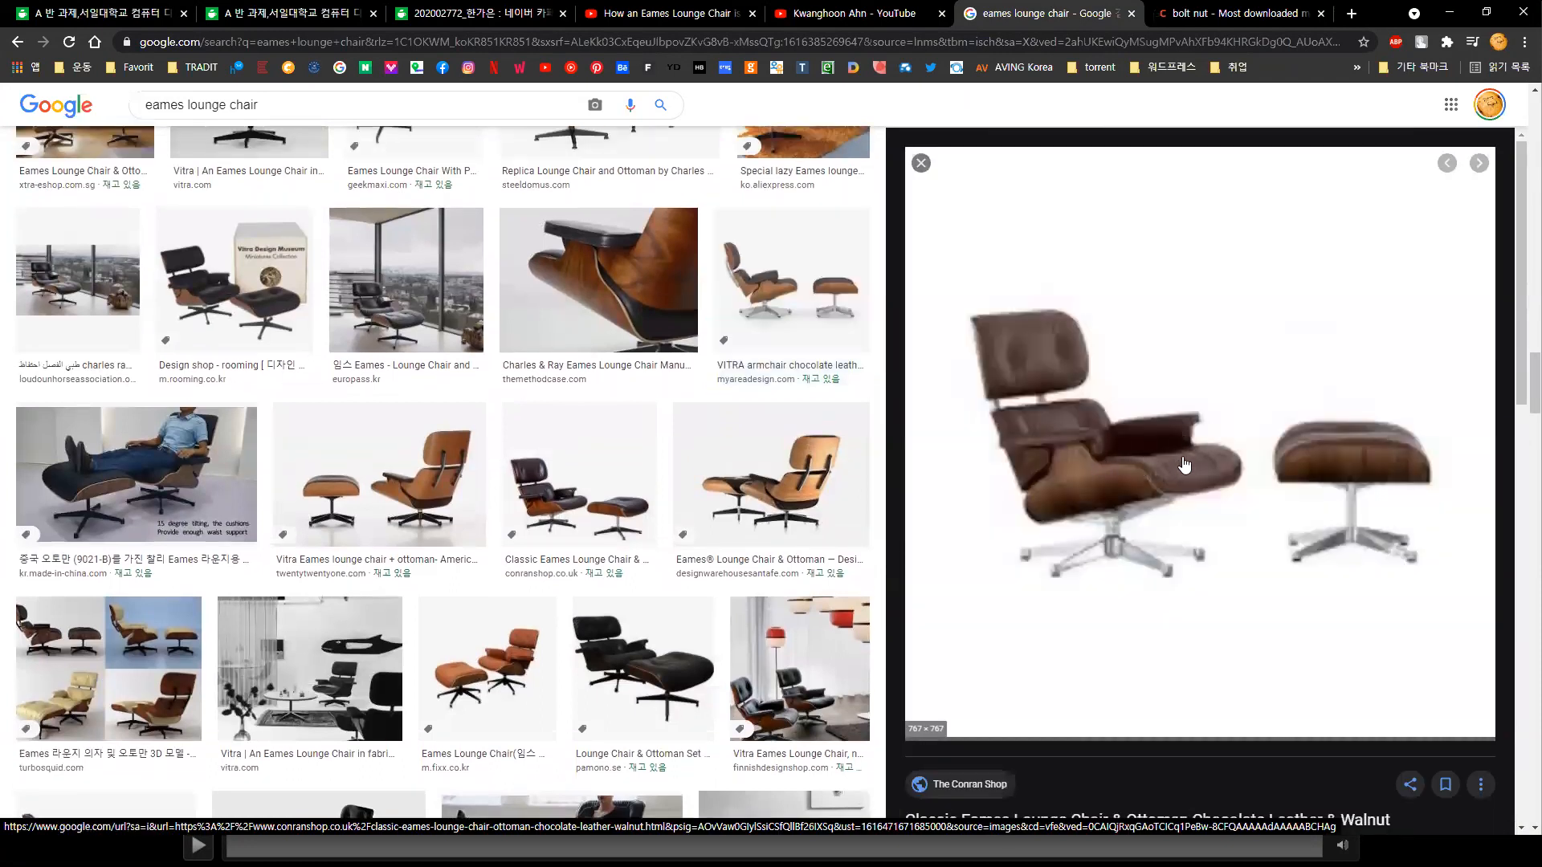
pyautogui.hotkey('alt', 'Tab')
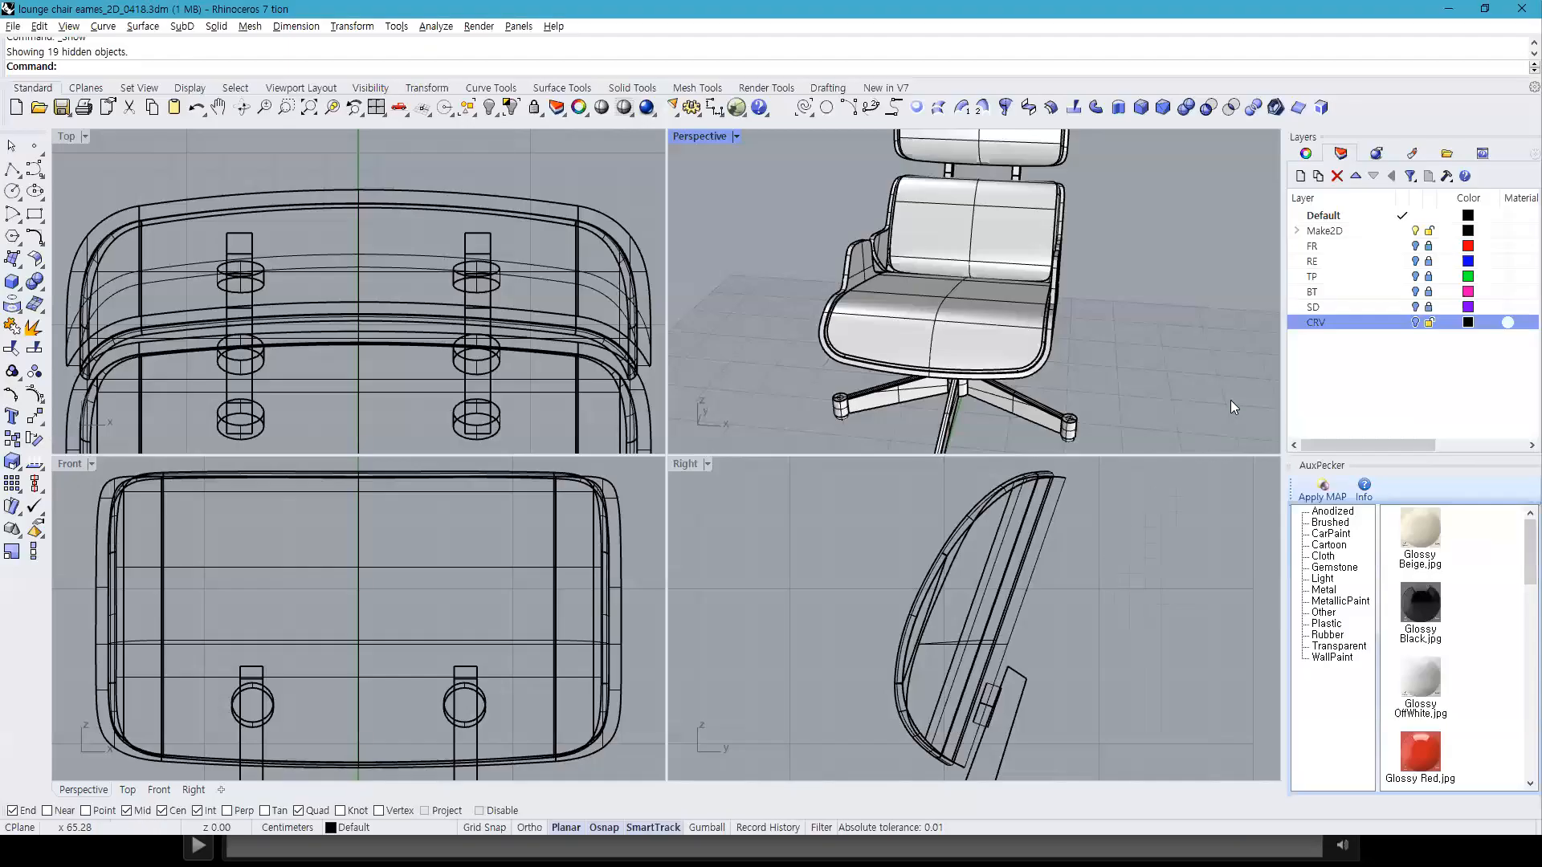
# Step: Try to isolate the seat and lower backrest parts, and undo the hiding
pyautogui.scroll(-4, 1033, 365)
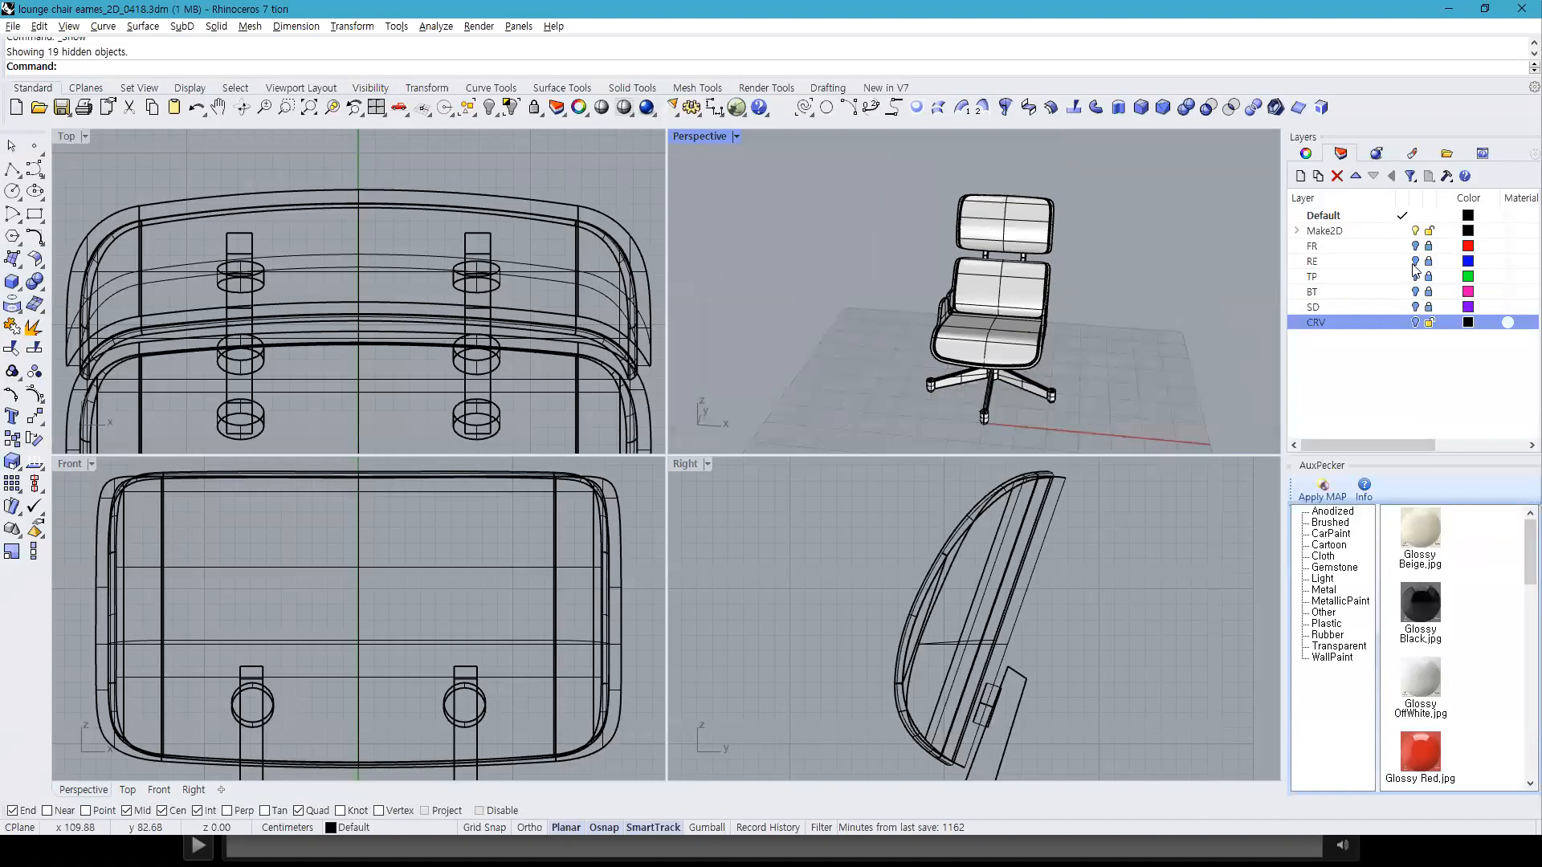
pyautogui.click(1018, 333)
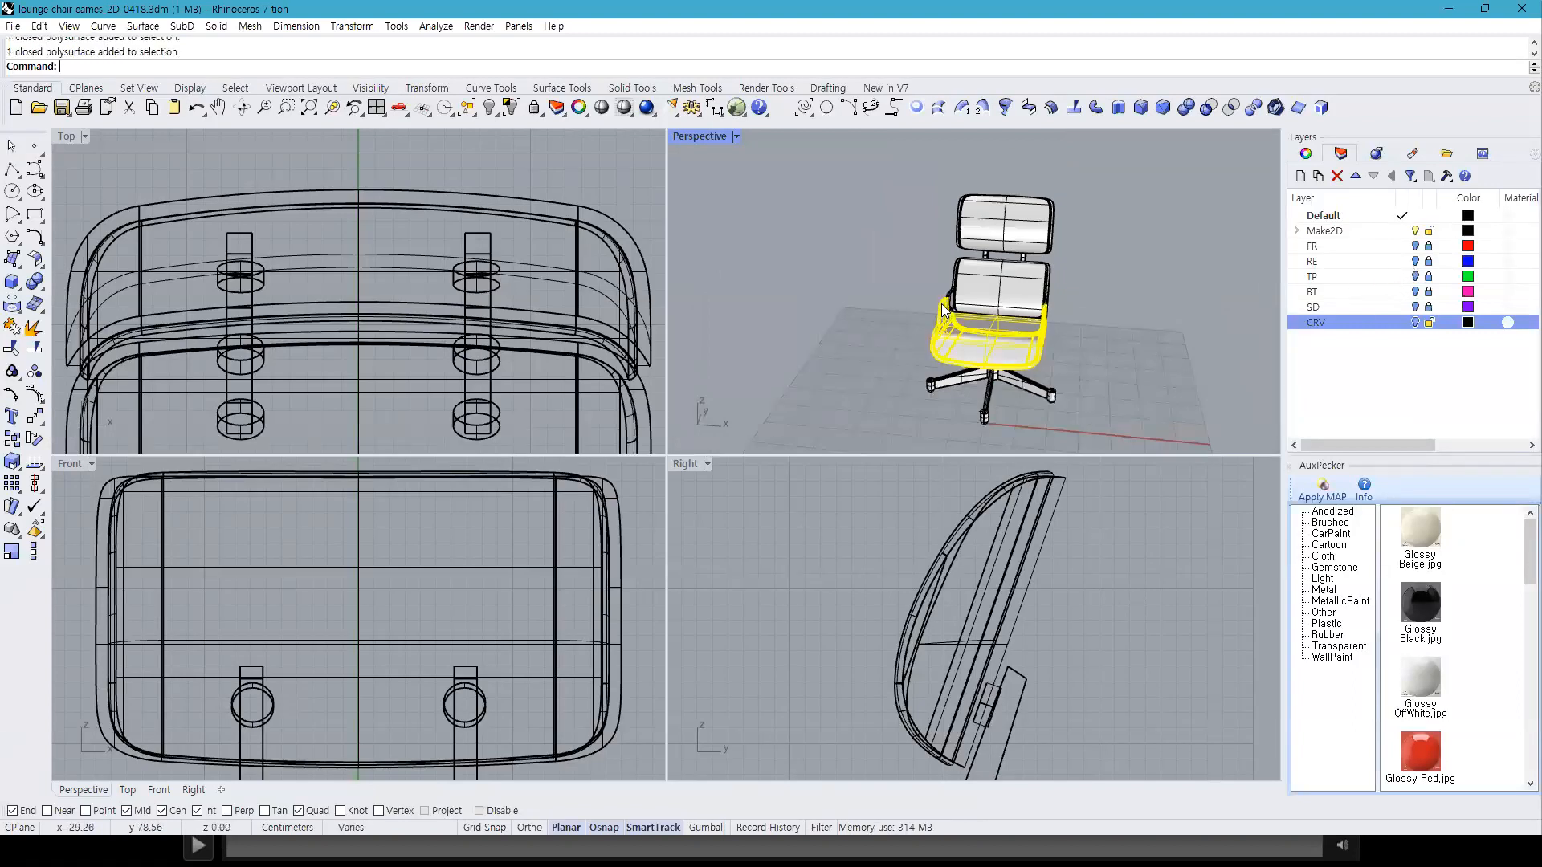
pyautogui.keyDown('shift'); pyautogui.click(1015, 290); pyautogui.keyUp('shift')
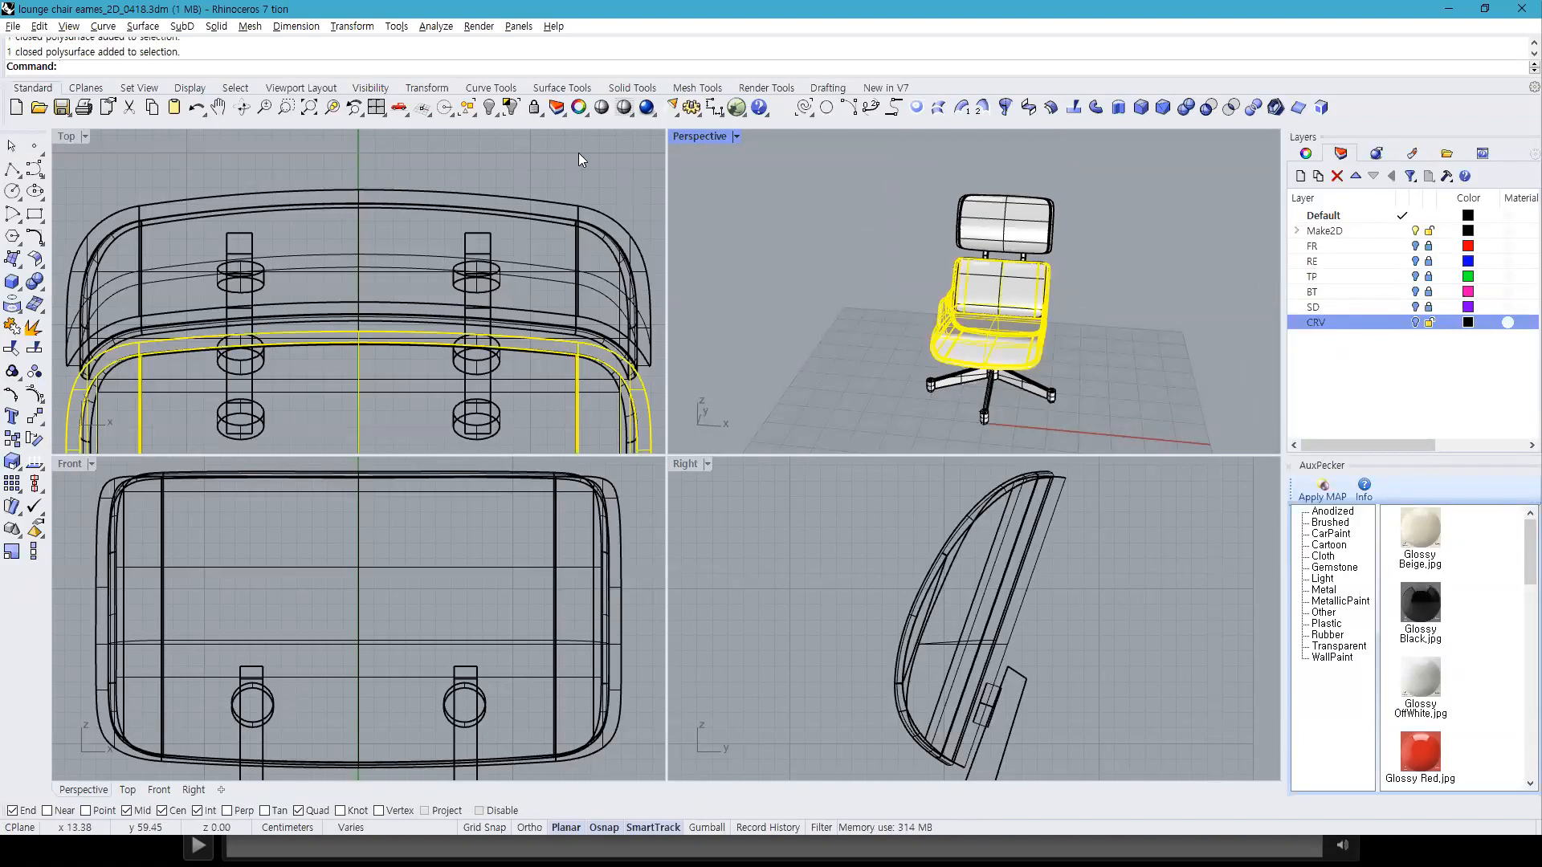
pyautogui.click(510, 107)
pyautogui.press('Escape')
pyautogui.hotkey('ctrl', 'alt', 'h')
# Step: Isolate the seat and lower backrest parts, including their cushions and shells
pyautogui.click(975, 337)
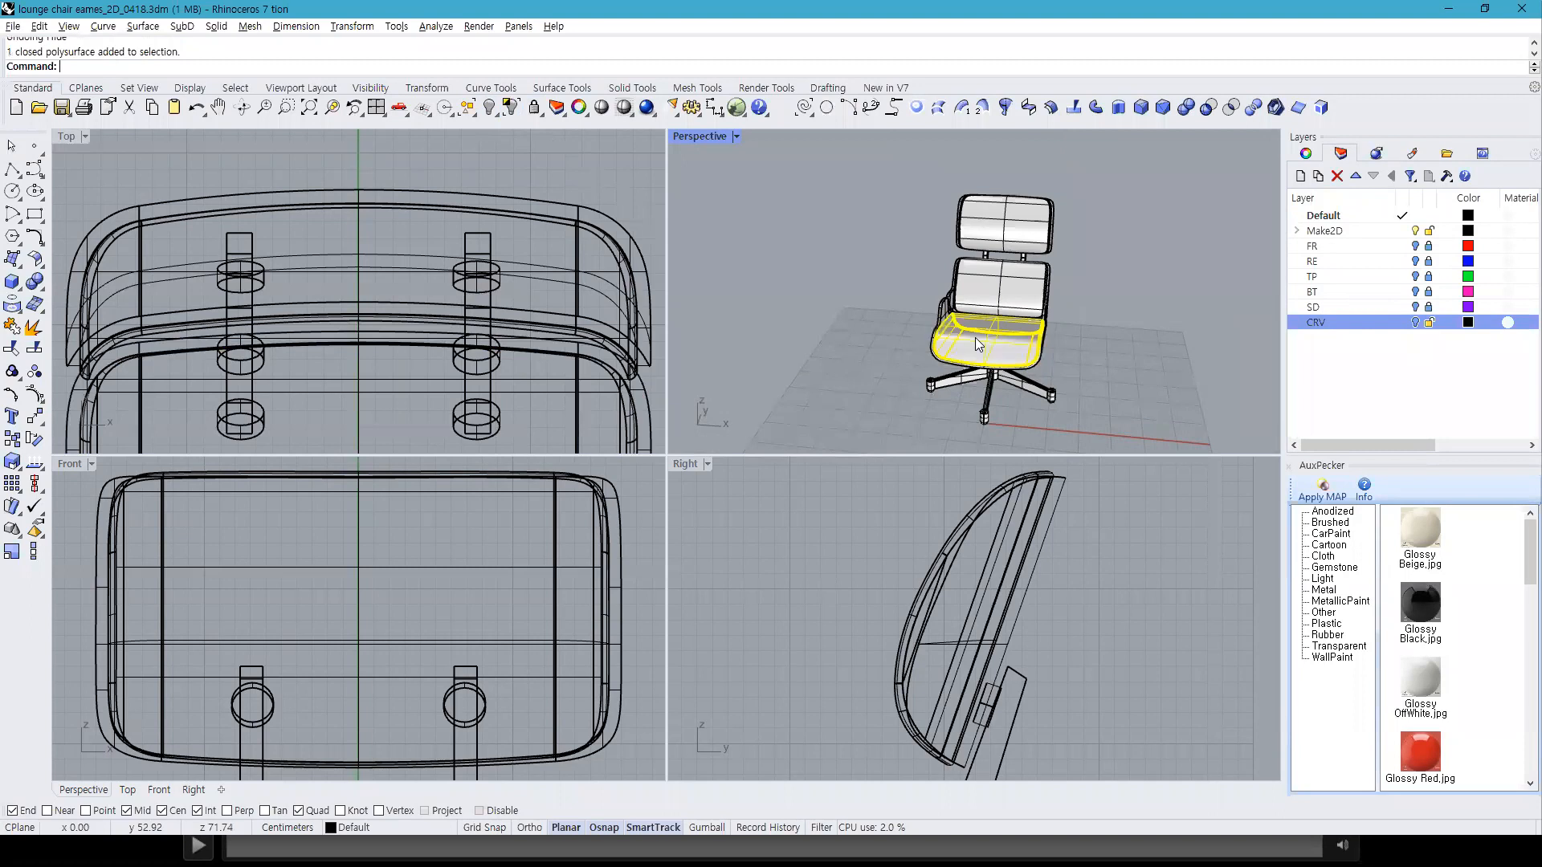
pyautogui.keyDown('shift'); pyautogui.click(939, 291); pyautogui.keyUp('shift')
pyautogui.click(509, 109)
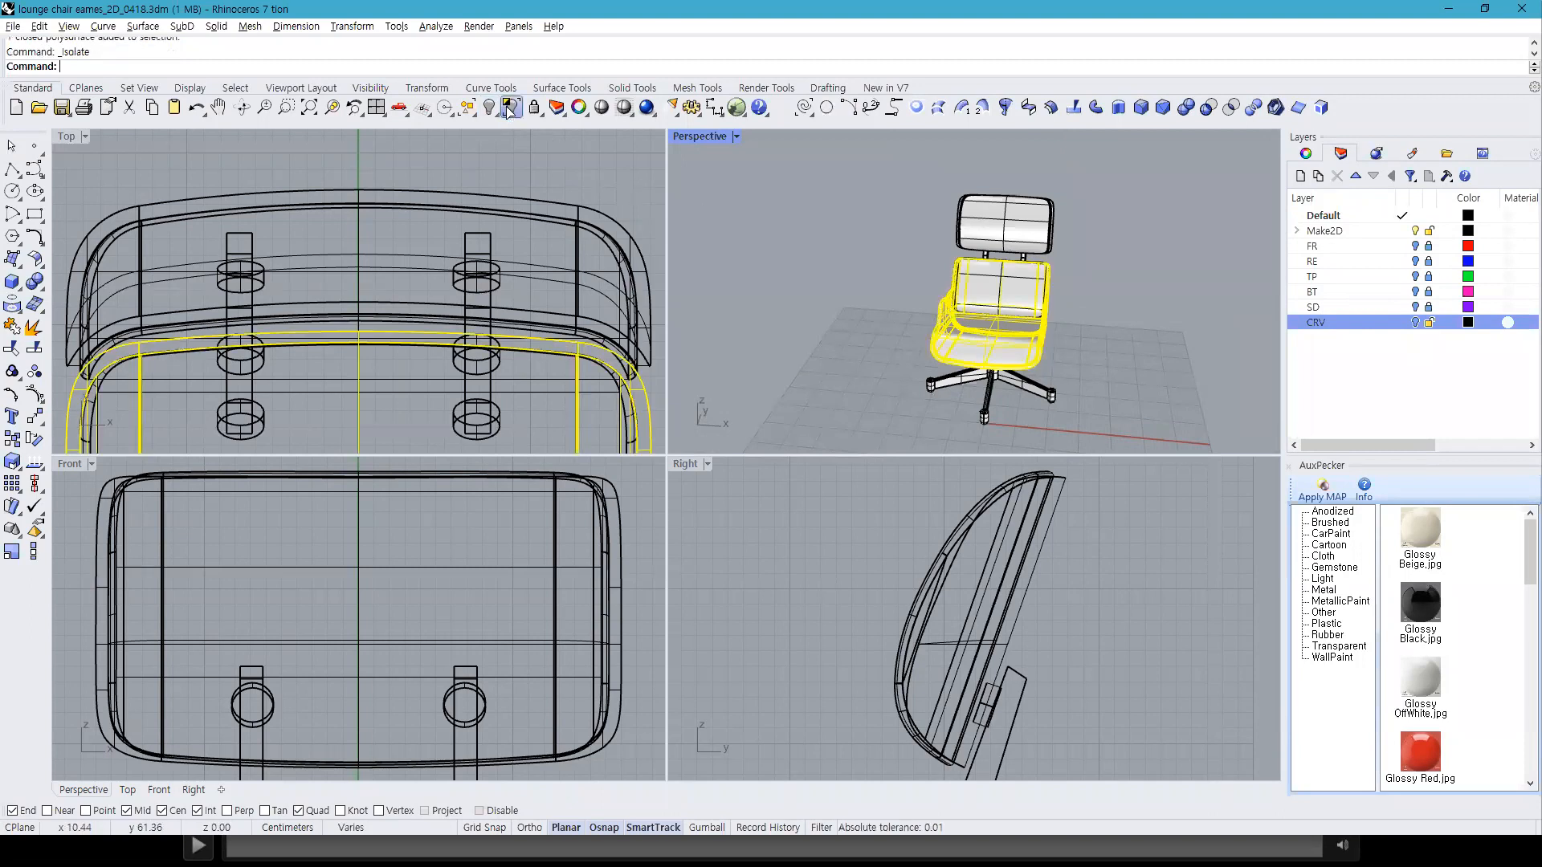
pyautogui.click(1108, 350)
pyautogui.moveTo(1126, 372); pyautogui.dragTo(1044, 368, button='right')
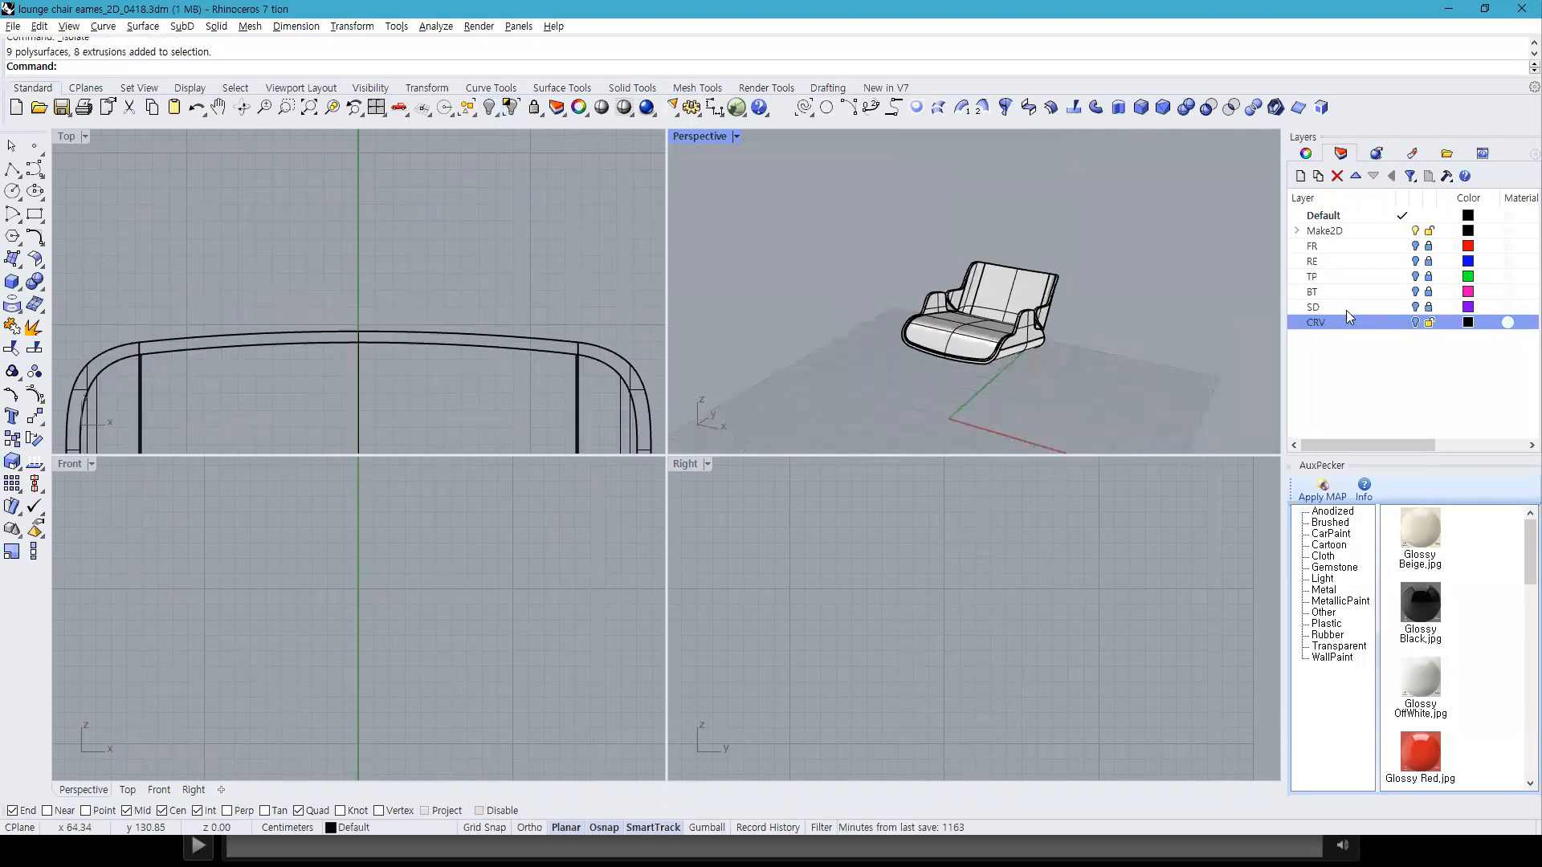
# Step: Turn on the FR layer's reference curves and maximize the Front view around the armrest outline
pyautogui.click(1415, 246)
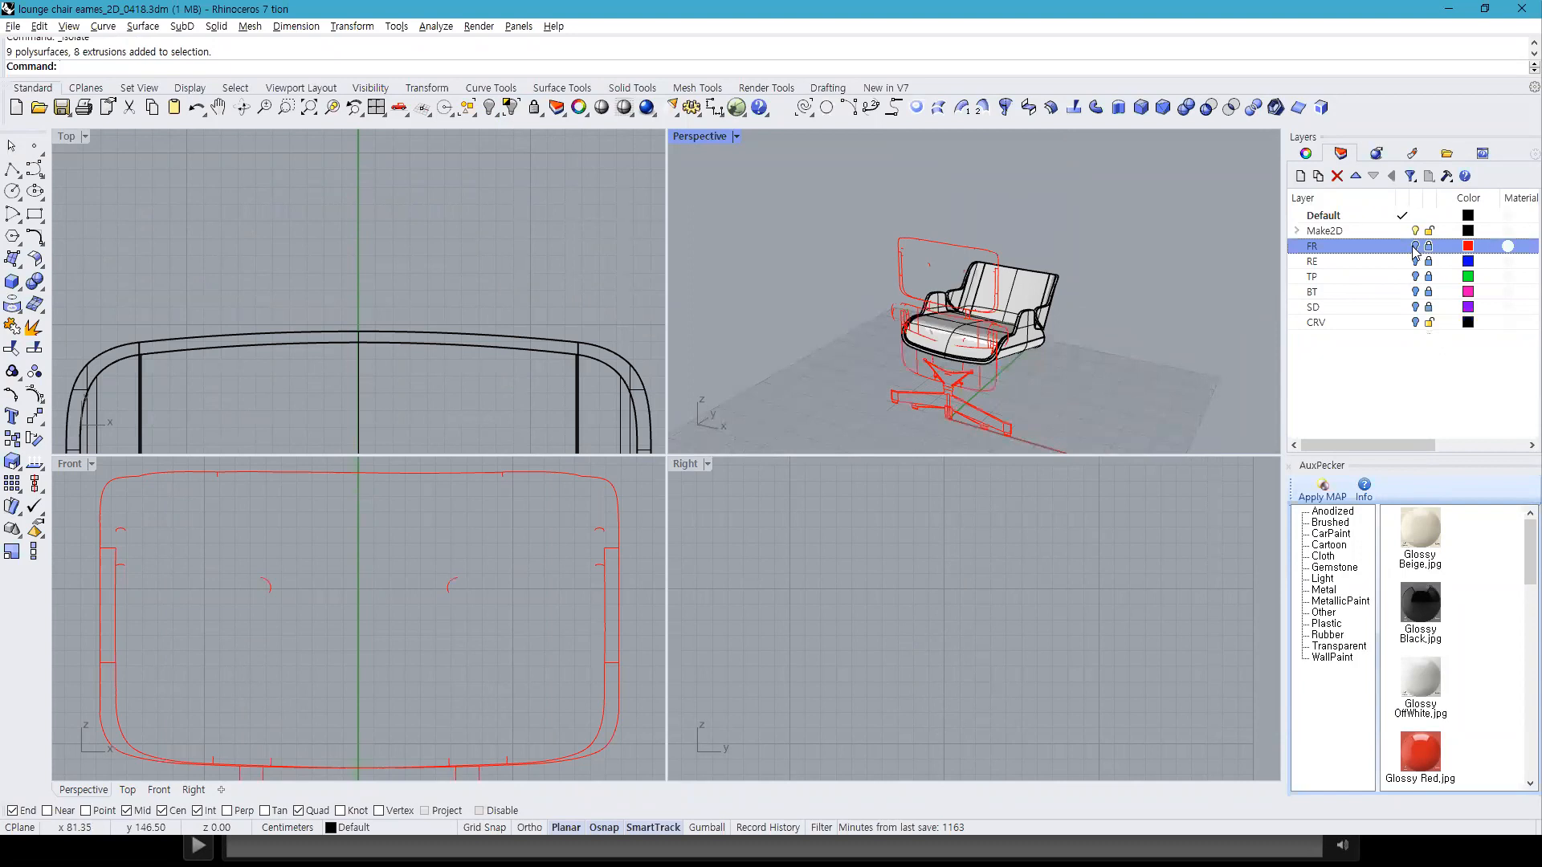
pyautogui.doubleClick(74, 466)
pyautogui.scroll(-5, 650, 526)
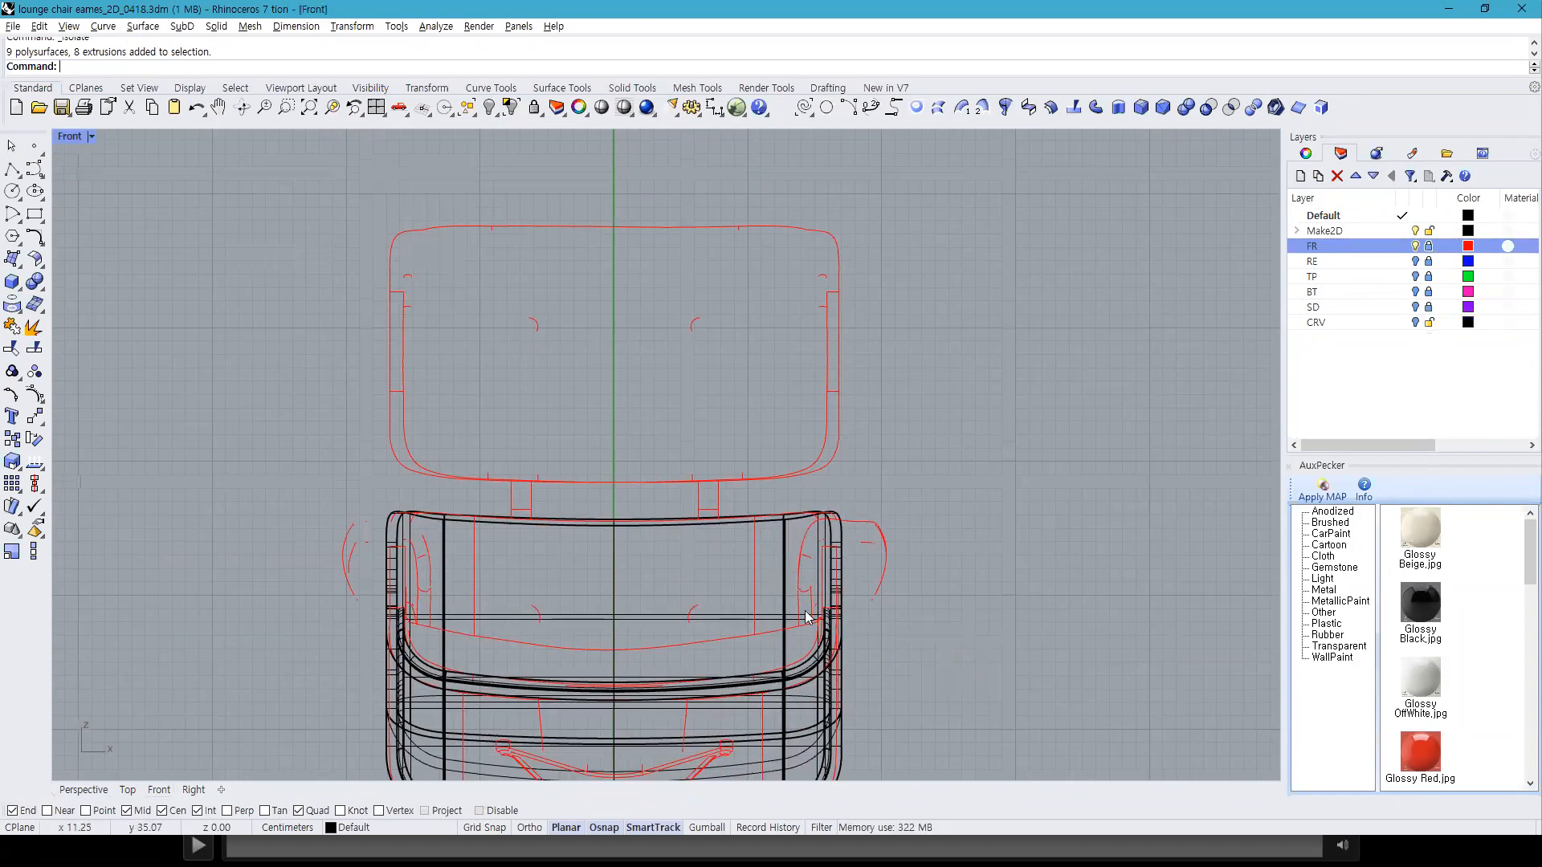
pyautogui.scroll(4, 763, 635)
pyautogui.moveTo(751, 680)
pyautogui.mouseDown(button='right')
pyautogui.moveTo(802, 585)
pyautogui.moveTo(781, 554)
pyautogui.mouseUp(button='right')
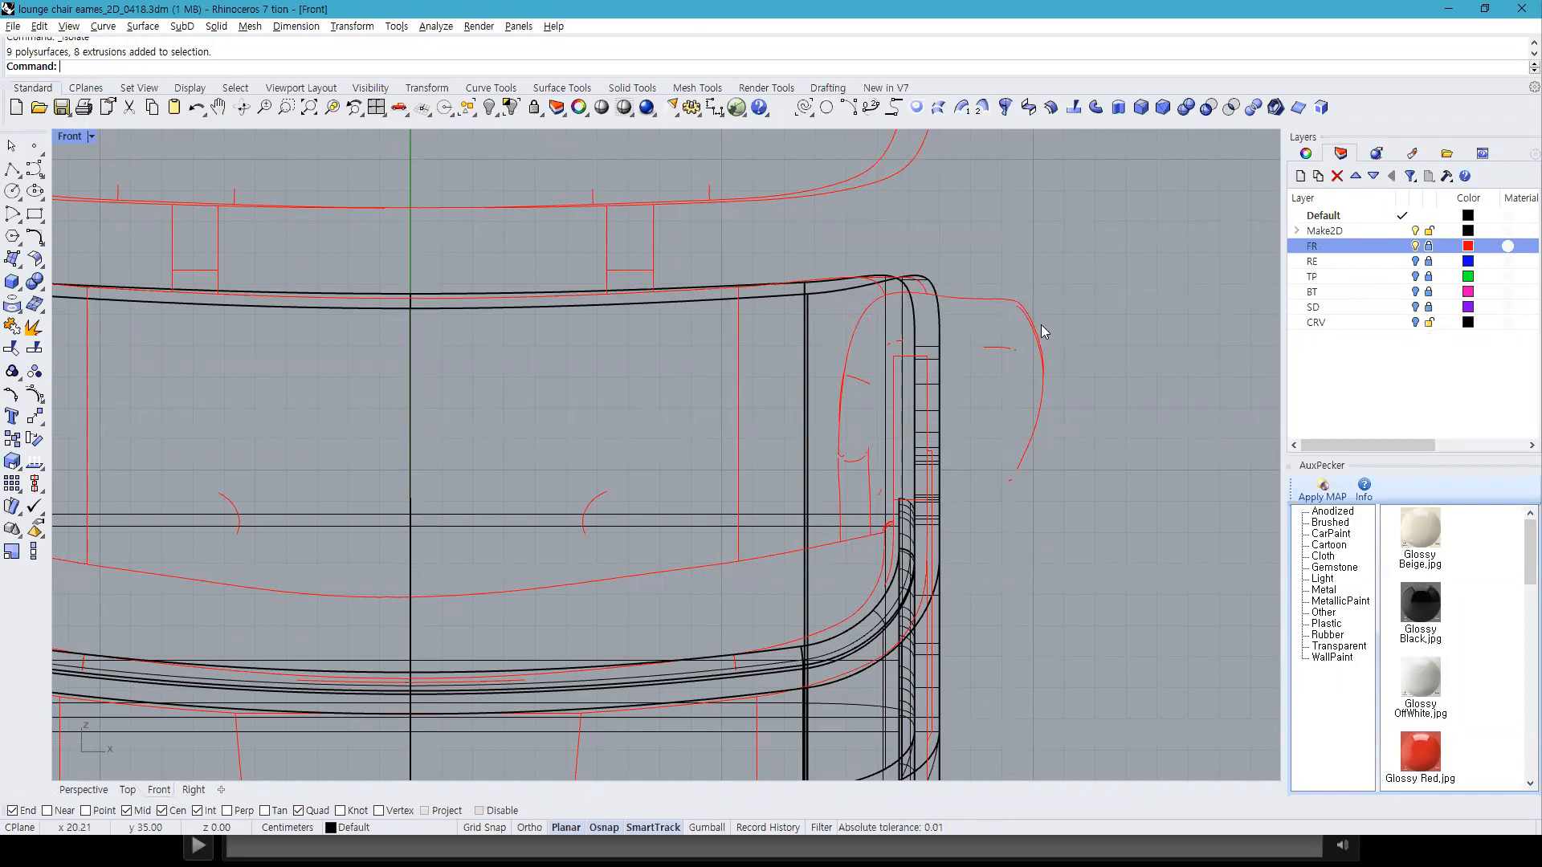
# Step: Find the white chair's front view from Design Within Reach in the browser image results, examine its armrests, and return to Rhino
pyautogui.scroll(-3, 1033, 535)
pyautogui.scroll(3, 1032, 535)
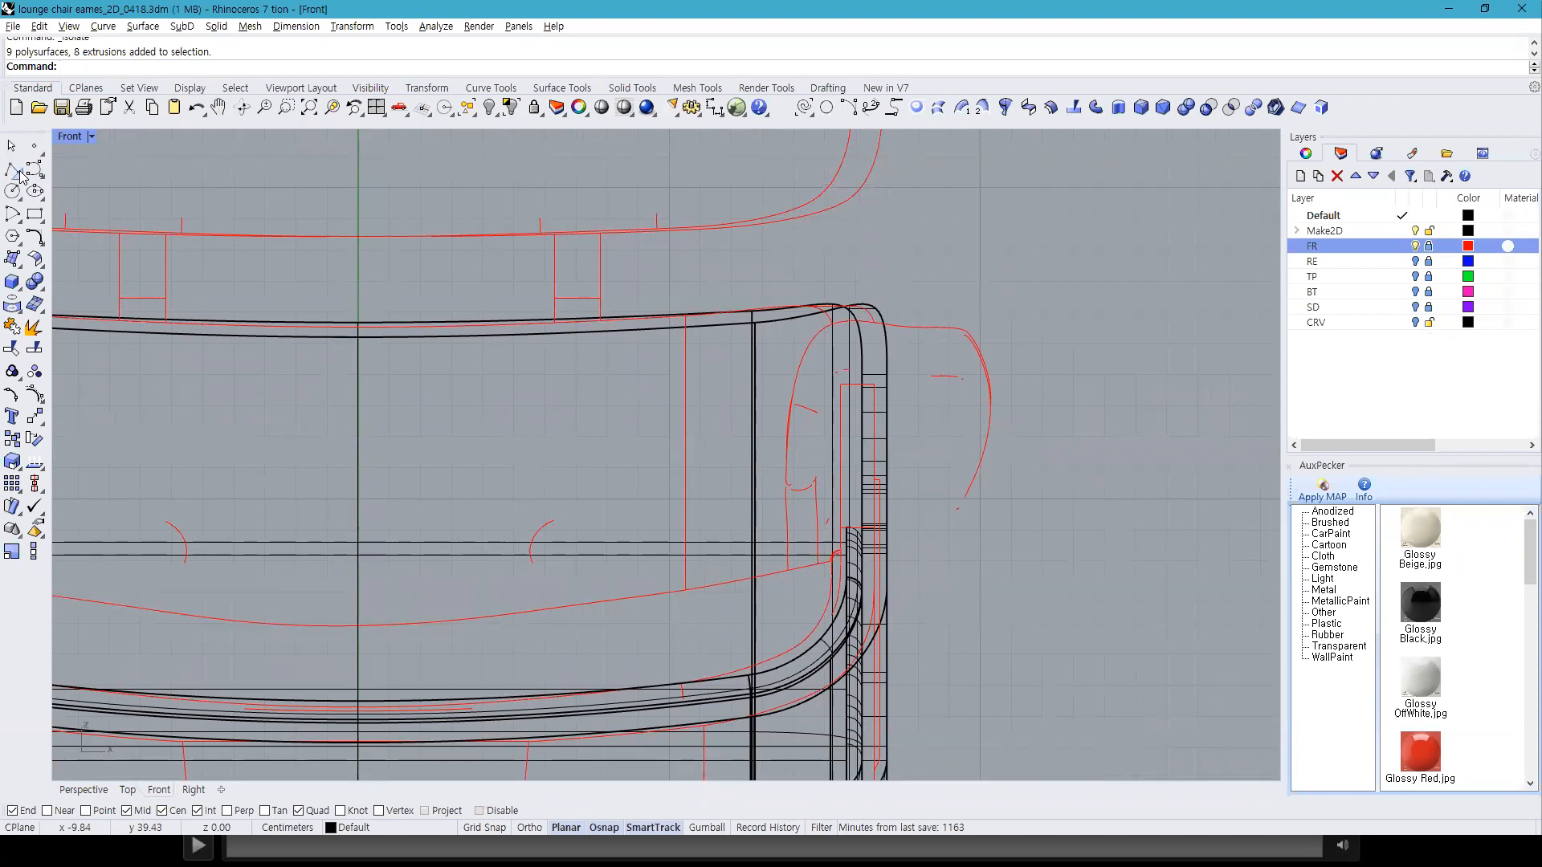
pyautogui.hotkey('alt', 'Tab')
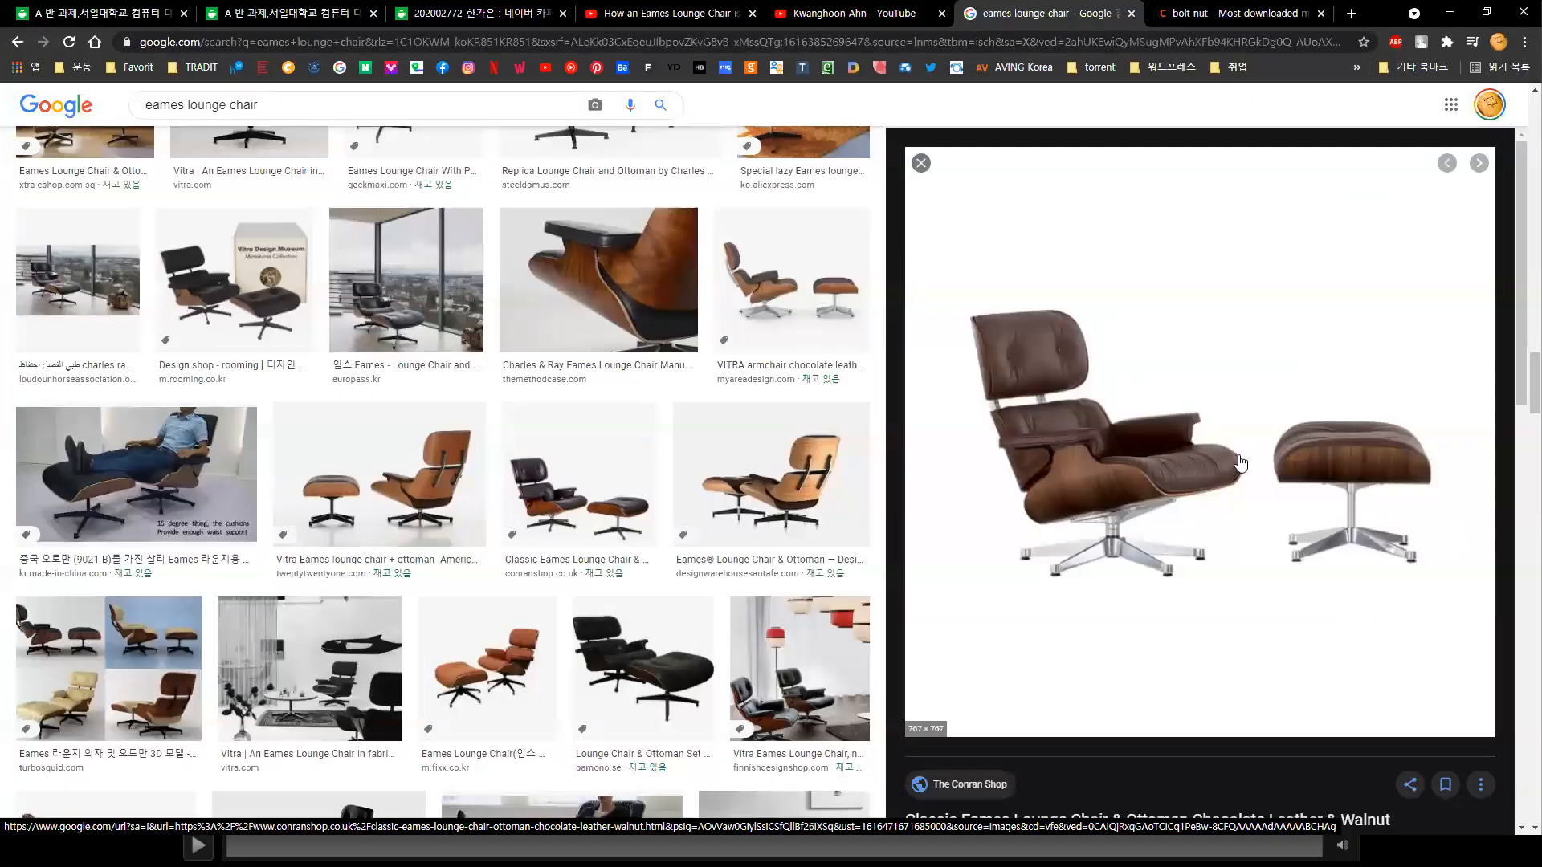
pyautogui.scroll(7, 775, 522)
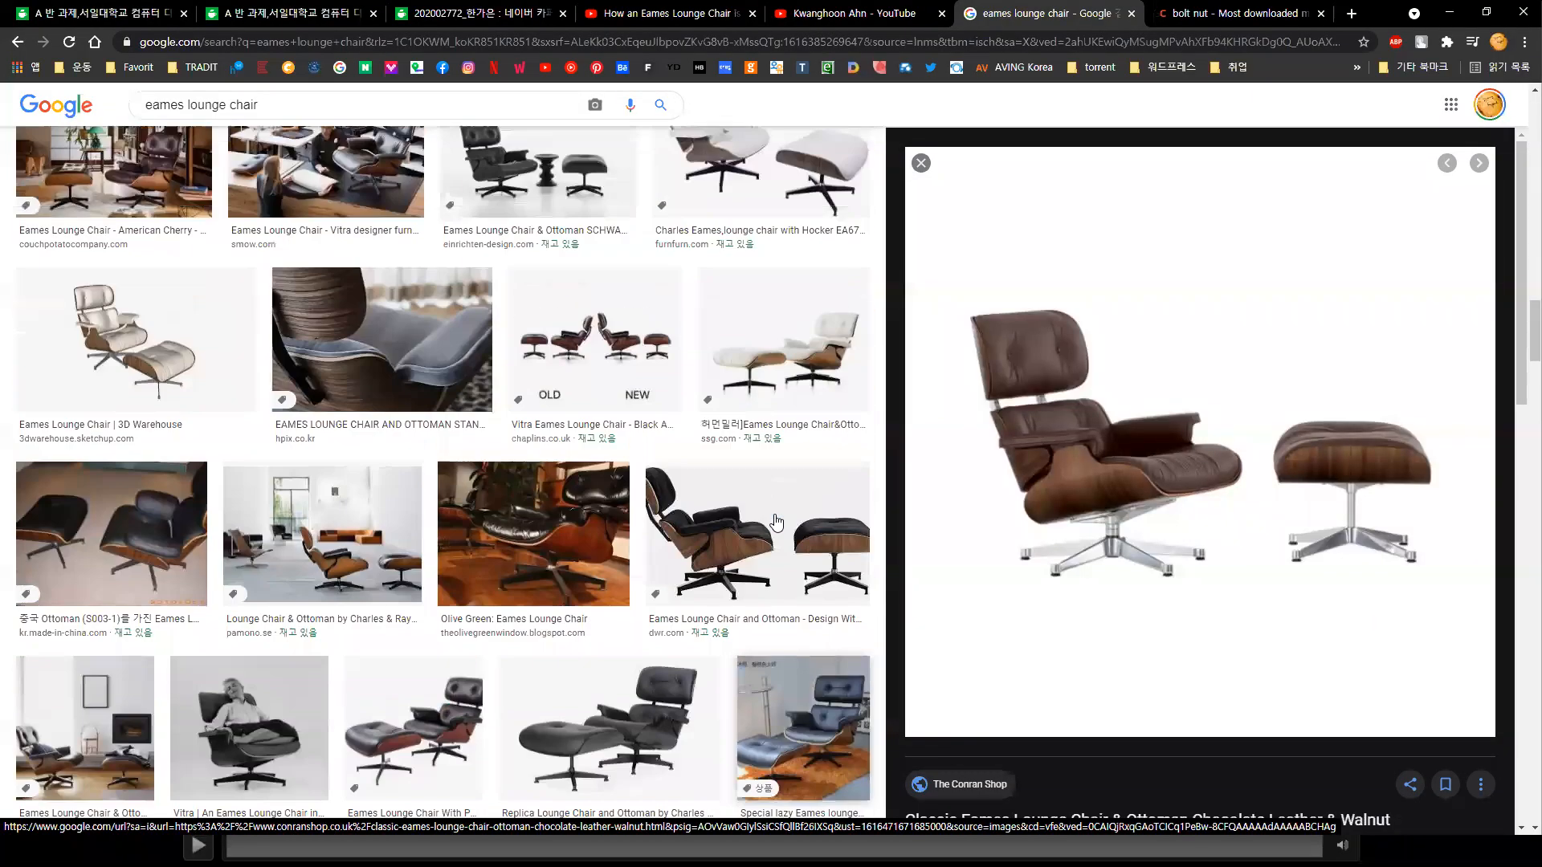
pyautogui.scroll(-15, 775, 522)
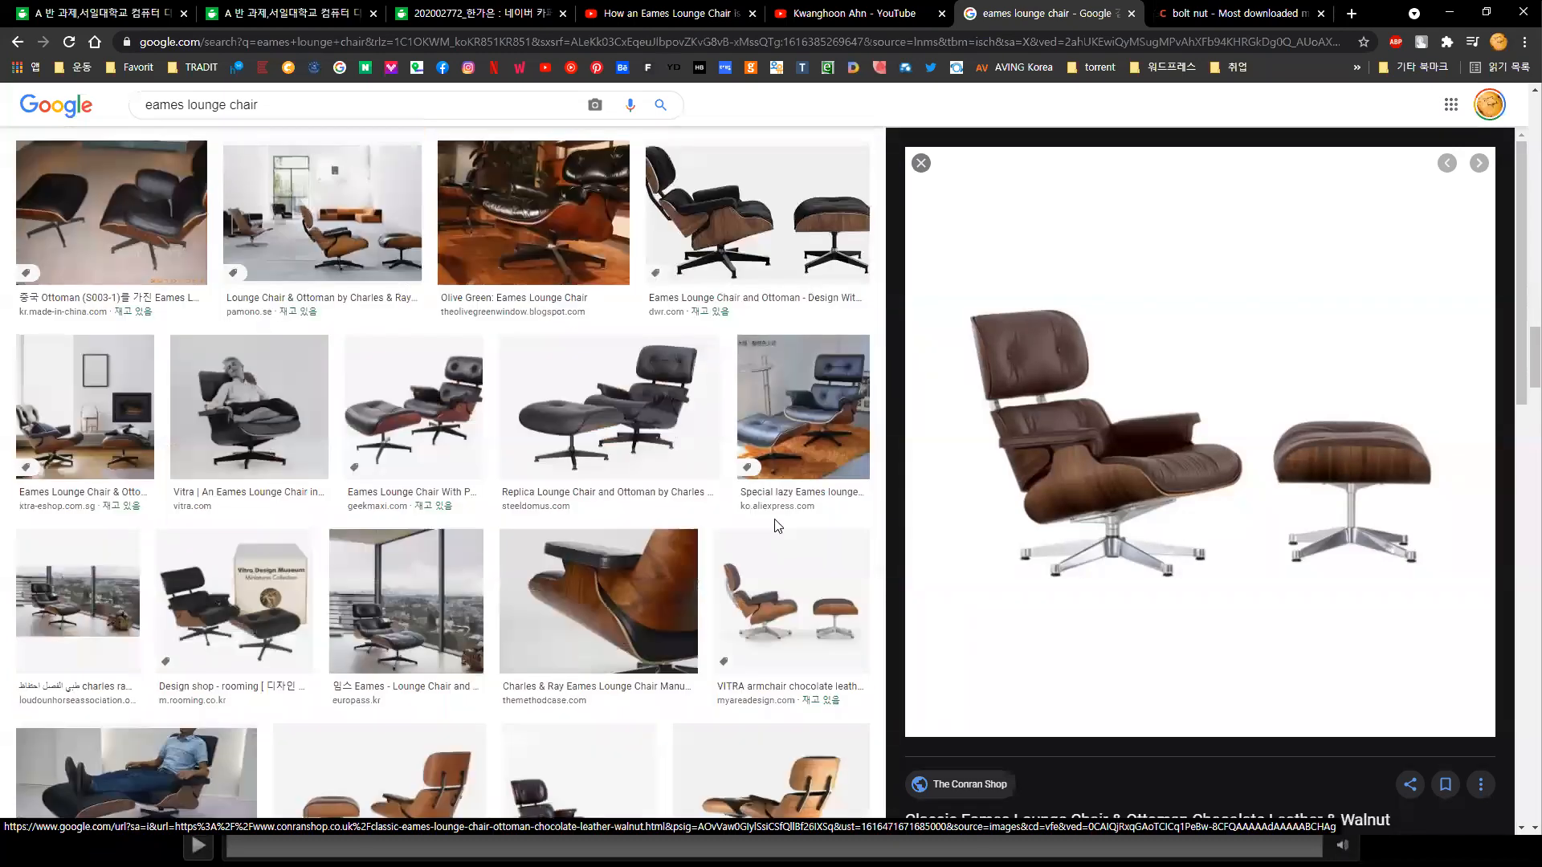
pyautogui.scroll(-10, 773, 528)
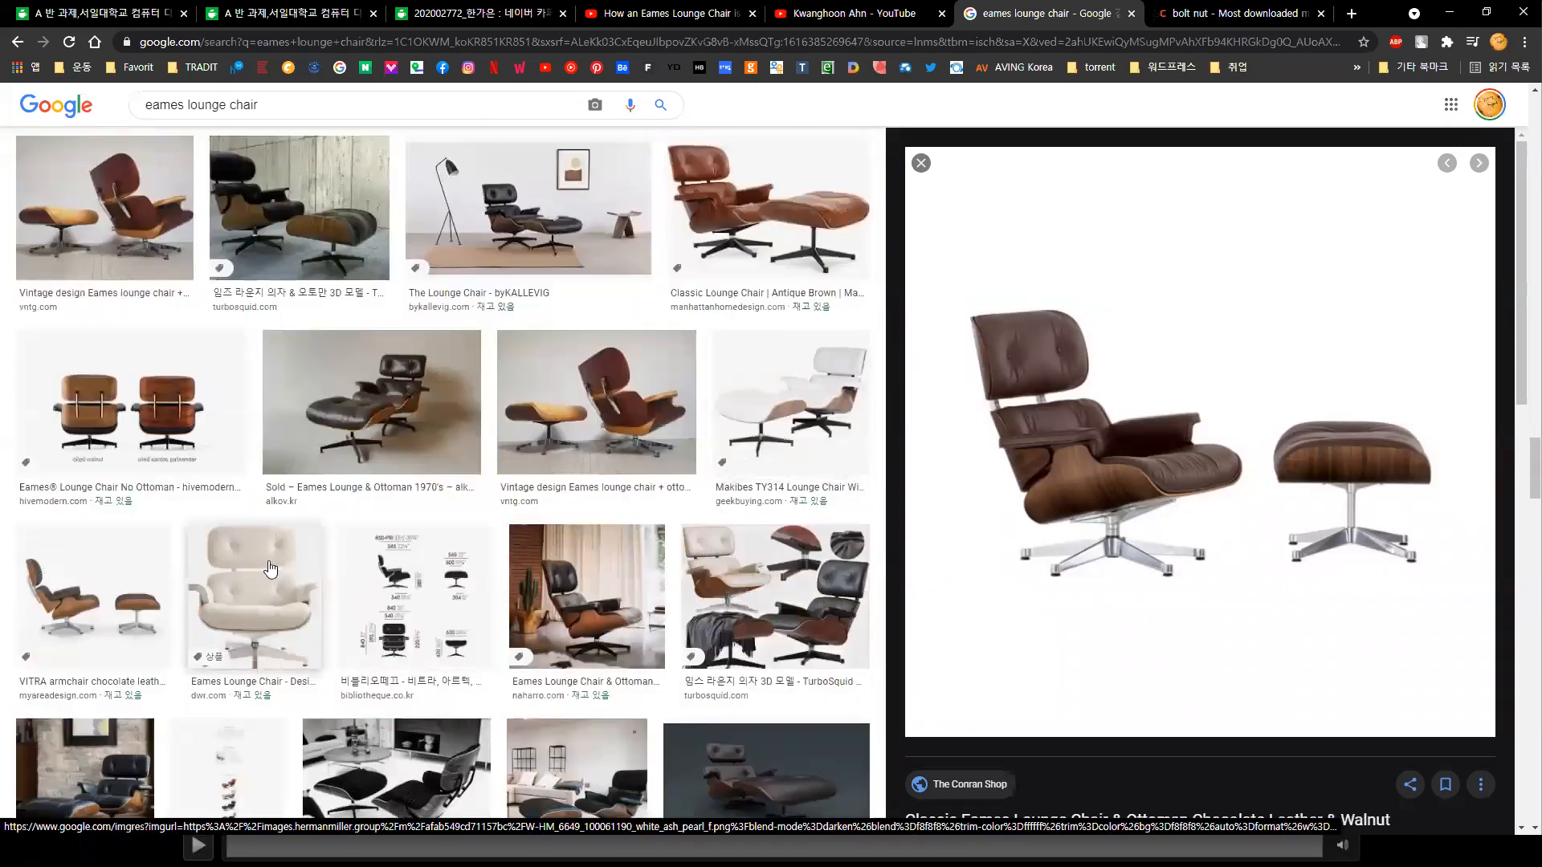
pyautogui.click(270, 569)
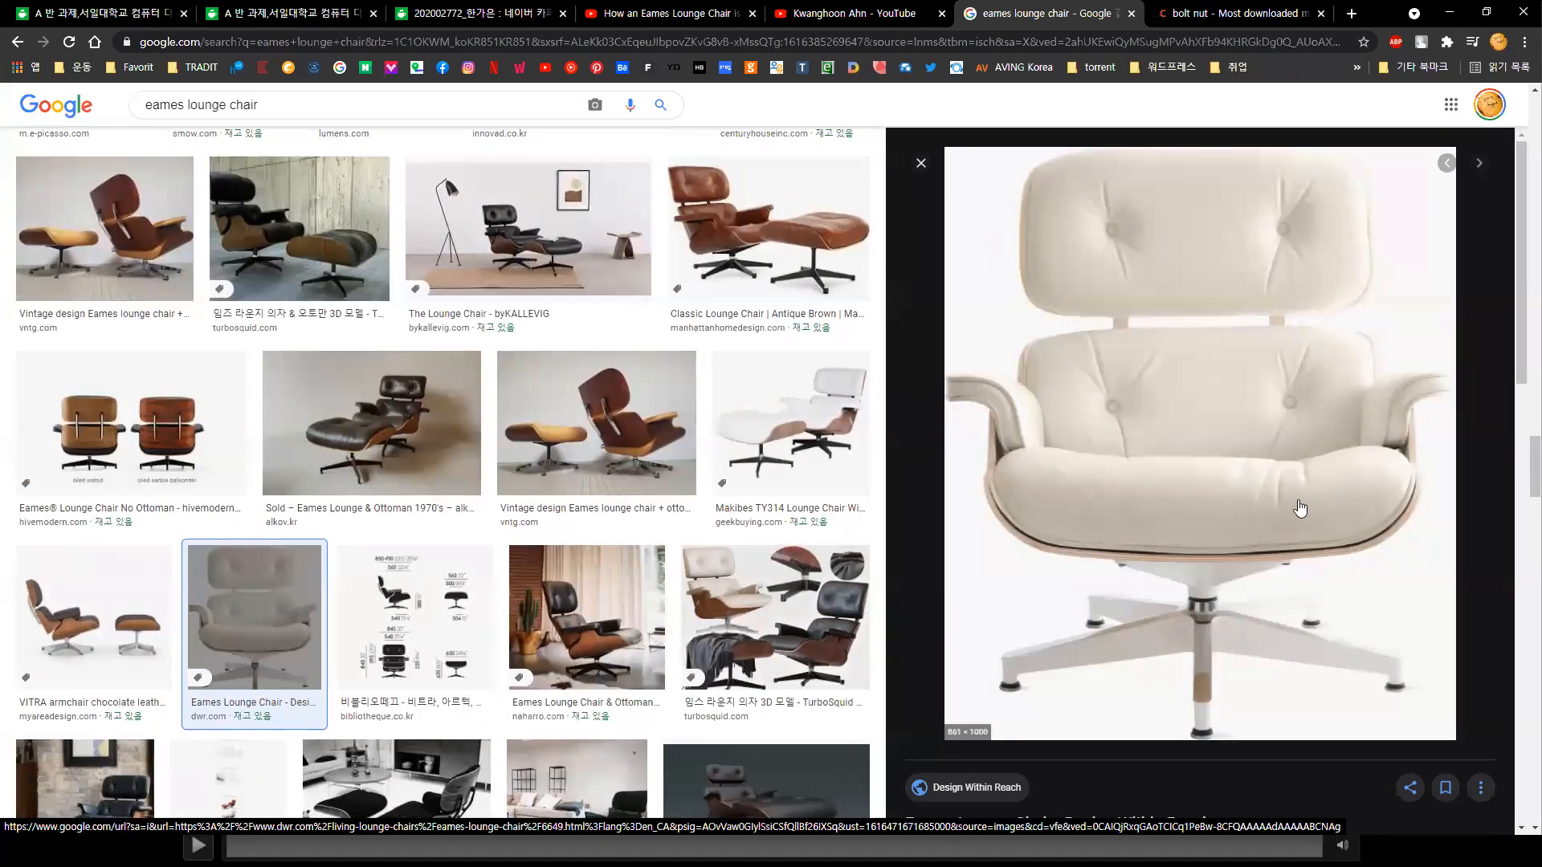
pyautogui.hotkey('alt', 'Tab')
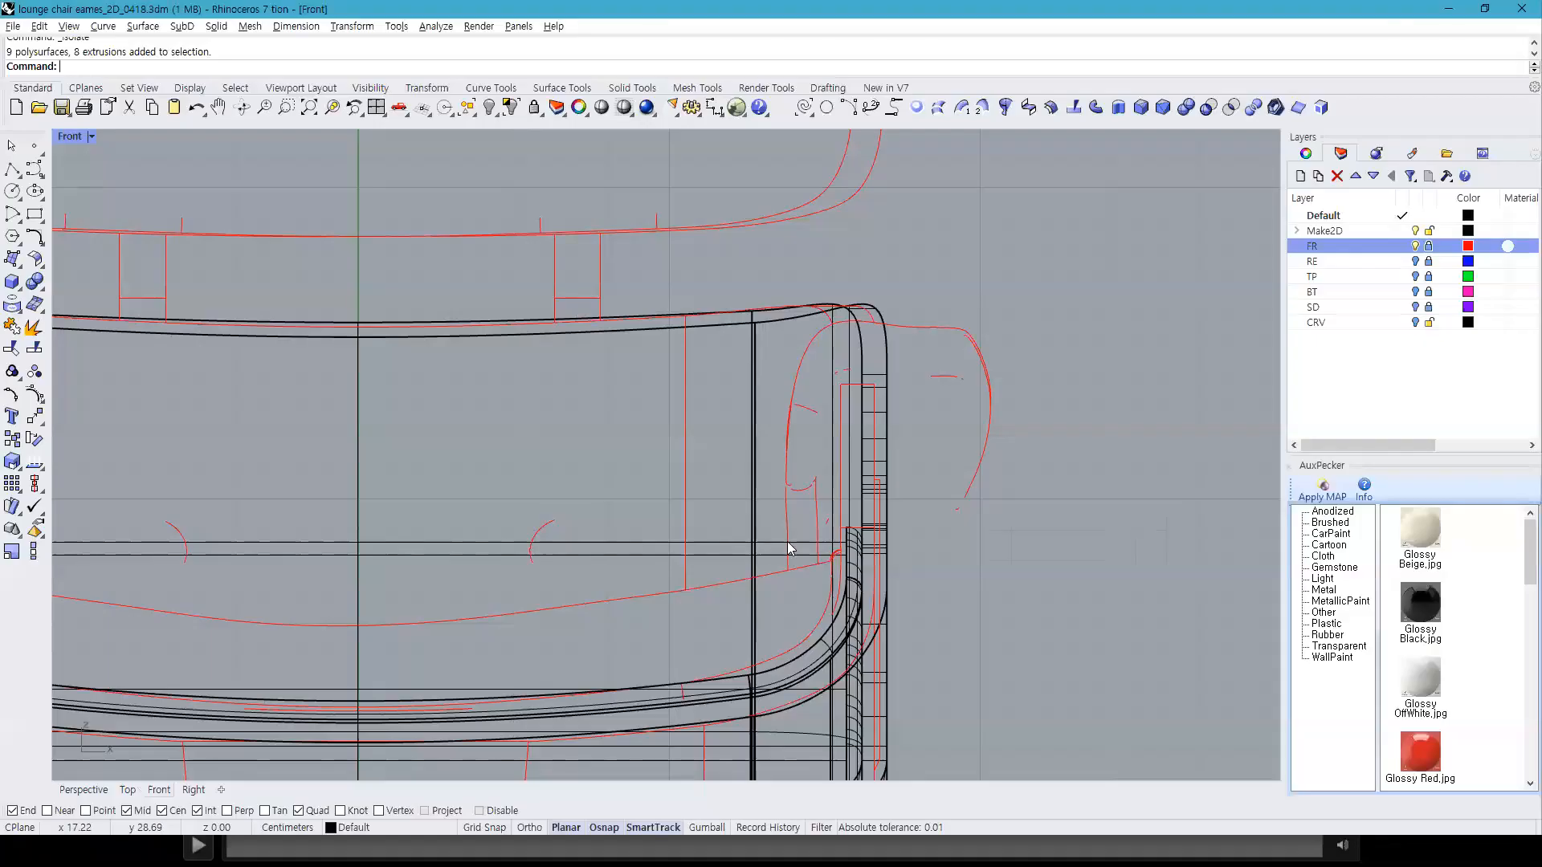
pyautogui.click(31, 170)
pyautogui.scroll(2, 1007, 323)
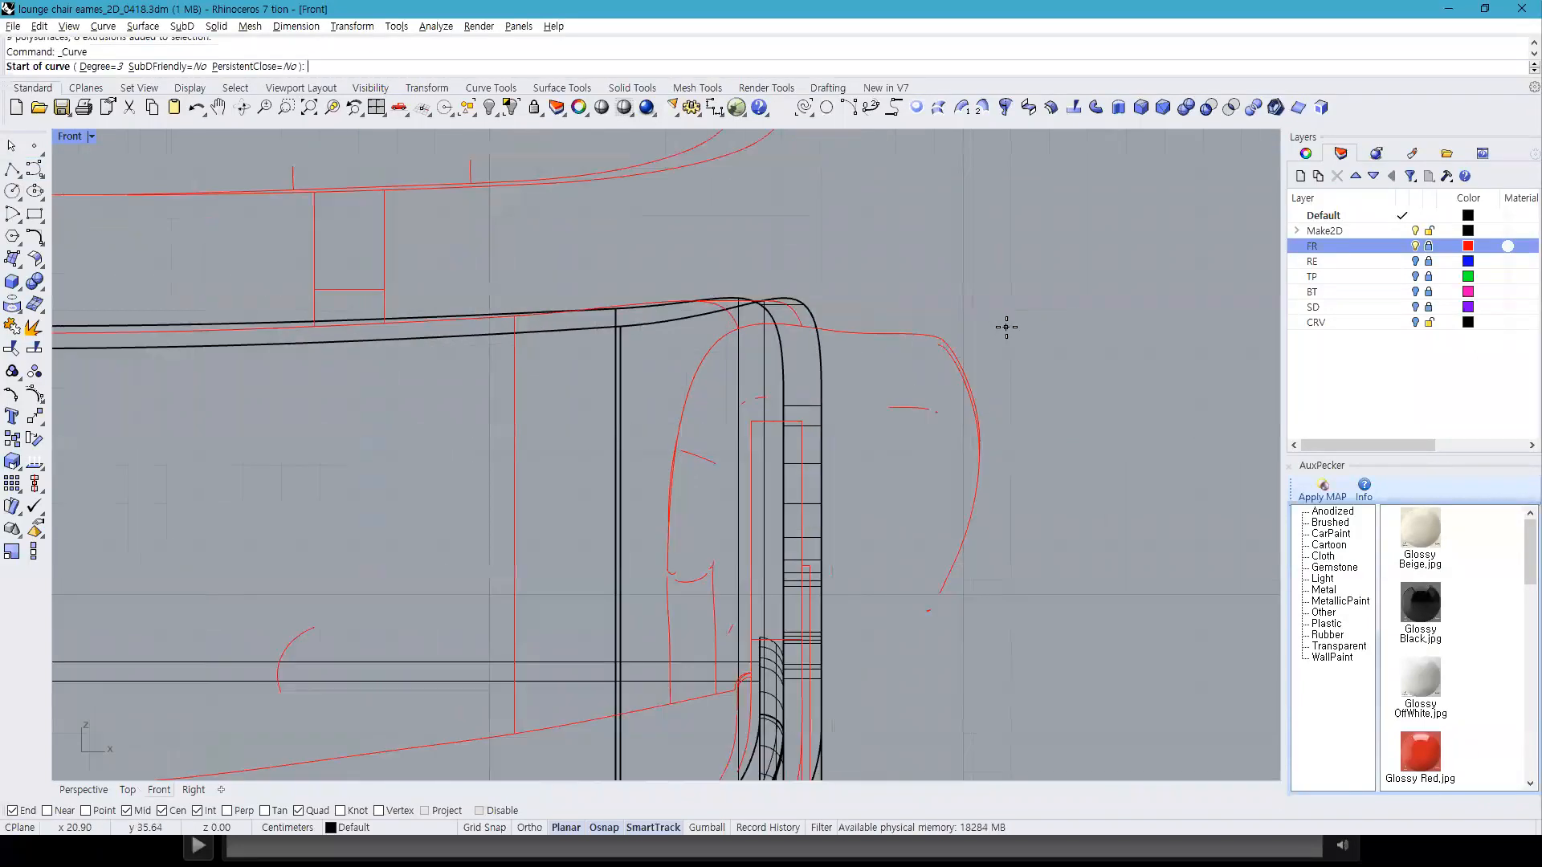
pyautogui.click(1024, 336)
pyautogui.click(904, 319)
pyautogui.click(716, 276)
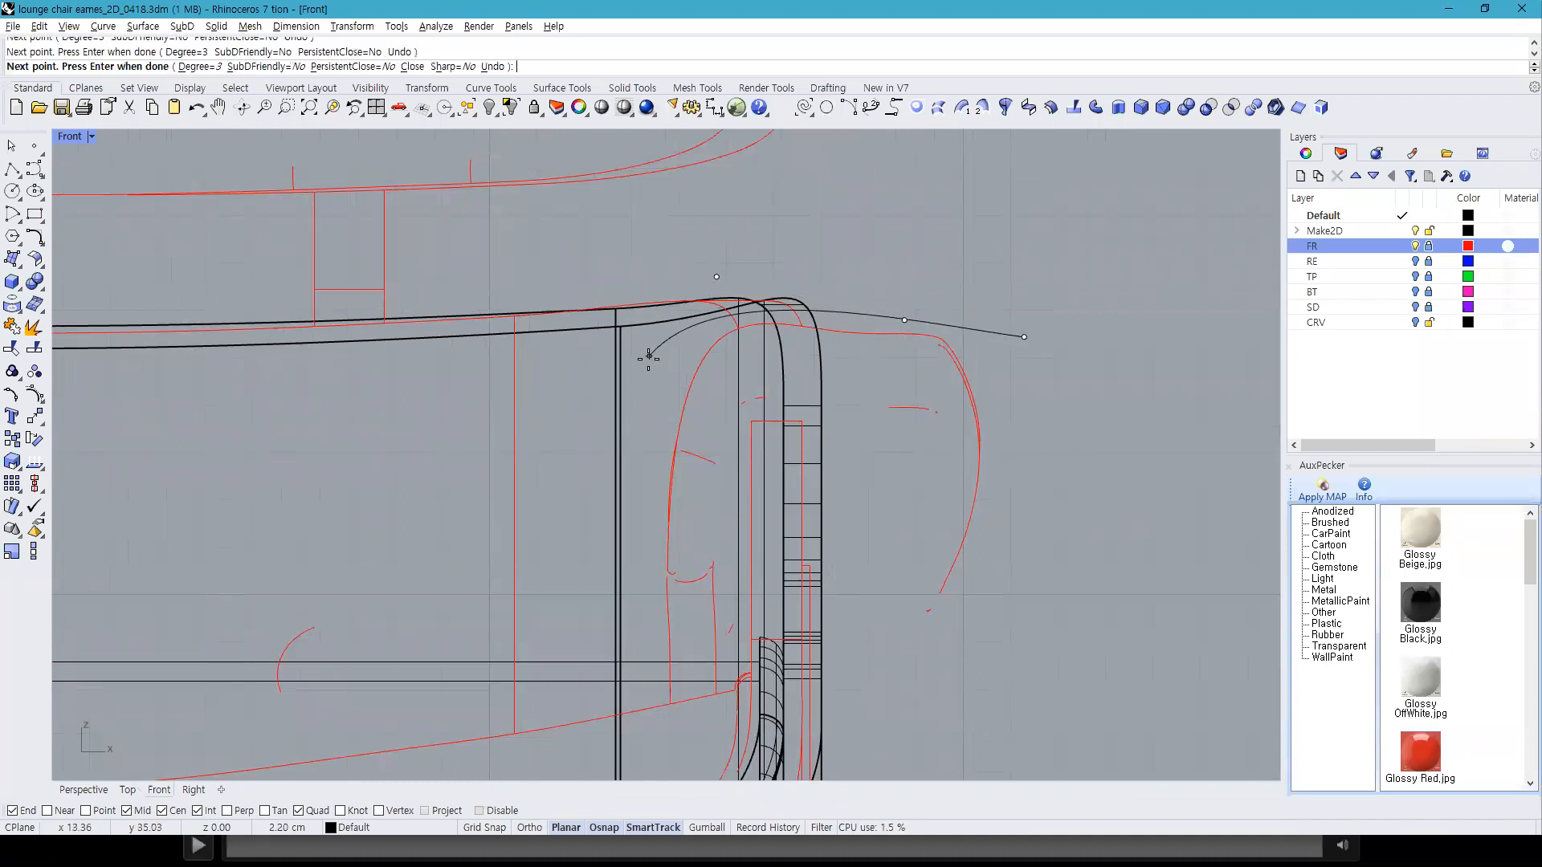
pyautogui.click(650, 366)
pyautogui.click(642, 518)
pyautogui.moveTo(642, 519); pyautogui.dragTo(725, 242, button='right')
pyautogui.click(705, 531)
pyautogui.click(704, 742)
pyautogui.click(776, 743)
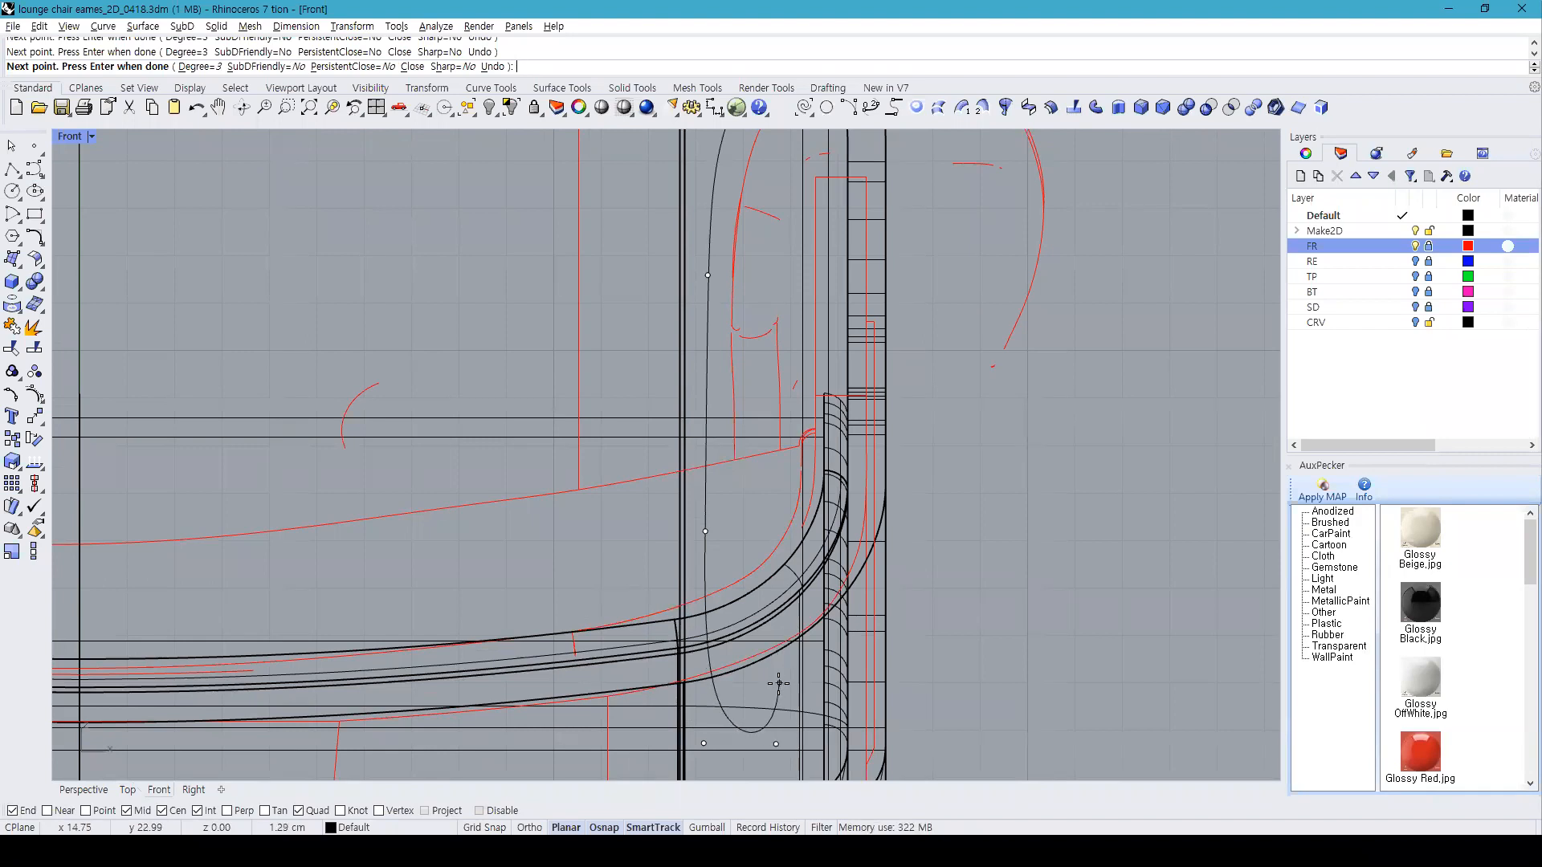
pyautogui.moveTo(785, 661); pyautogui.dragTo(801, 719, button='right')
pyautogui.moveTo(919, 423); pyautogui.dragTo(923, 530, button='right')
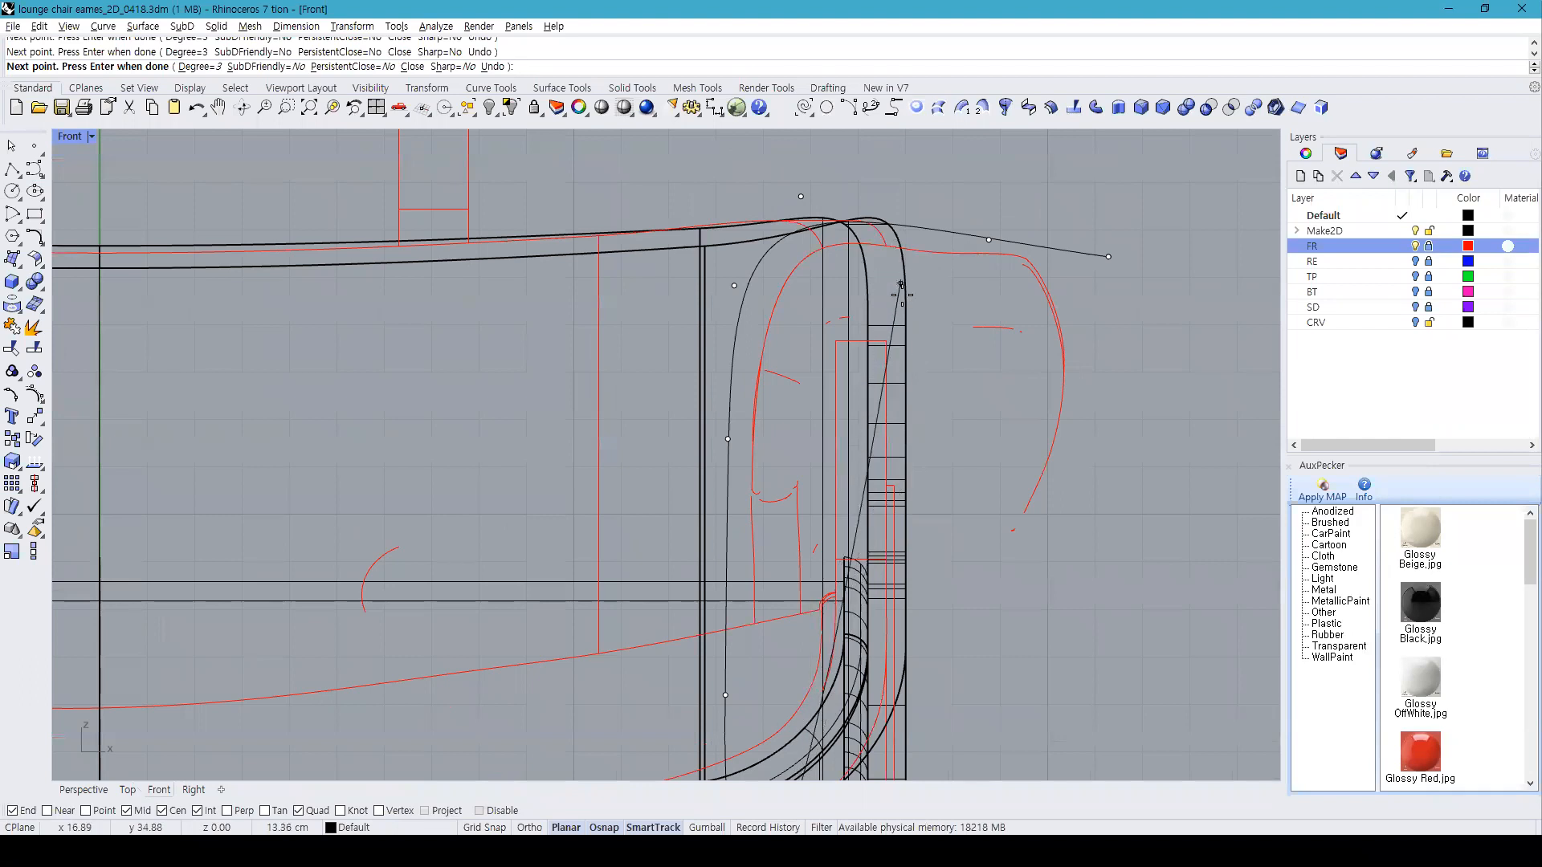
pyautogui.scroll(-5, 922, 433)
pyautogui.scroll(6, 919, 540)
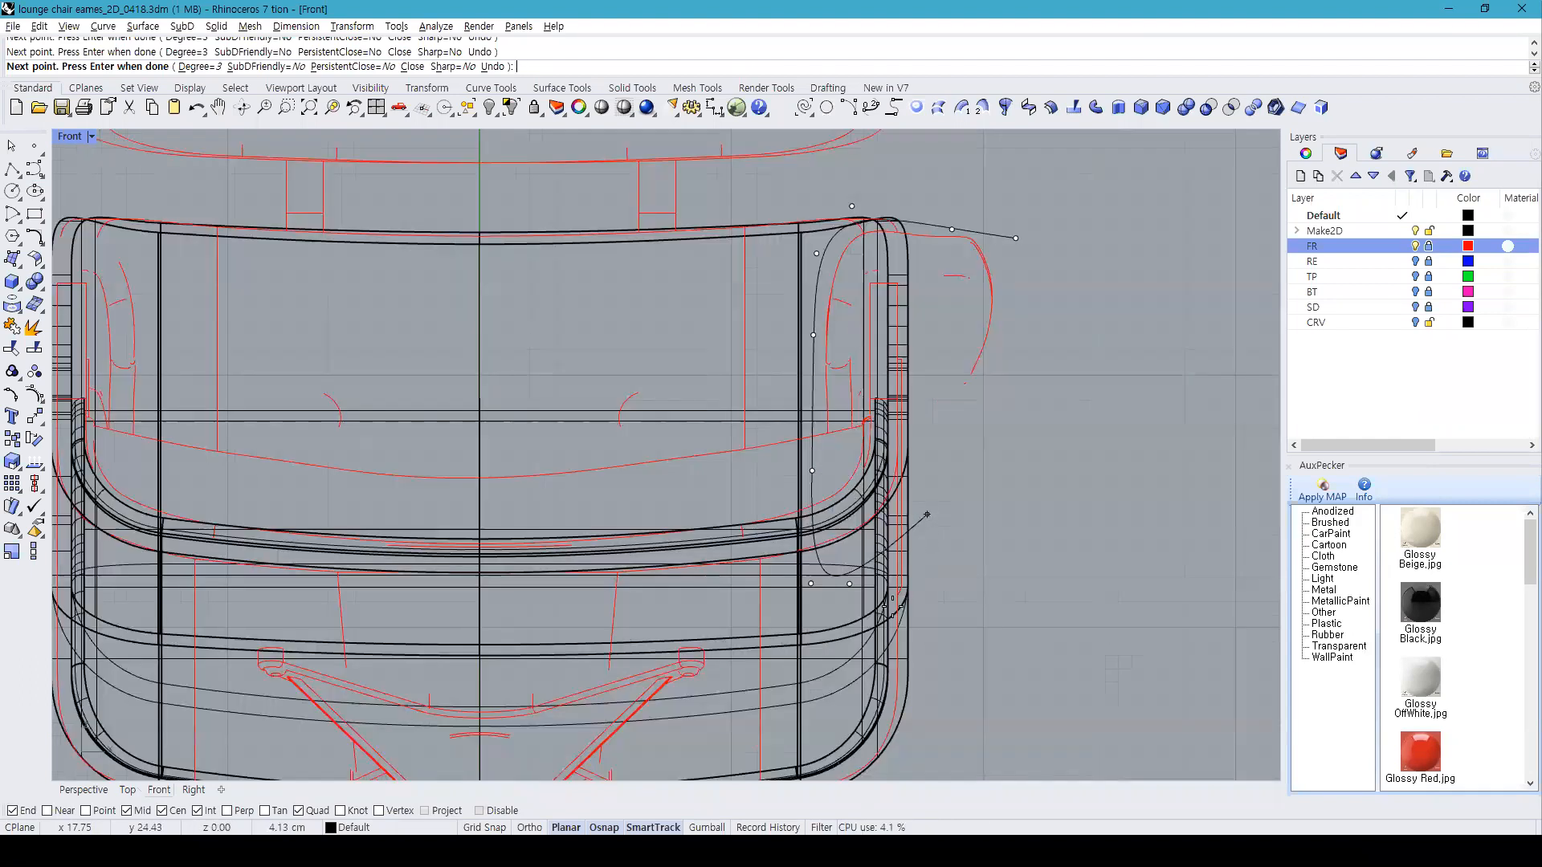
pyautogui.scroll(2, 828, 611)
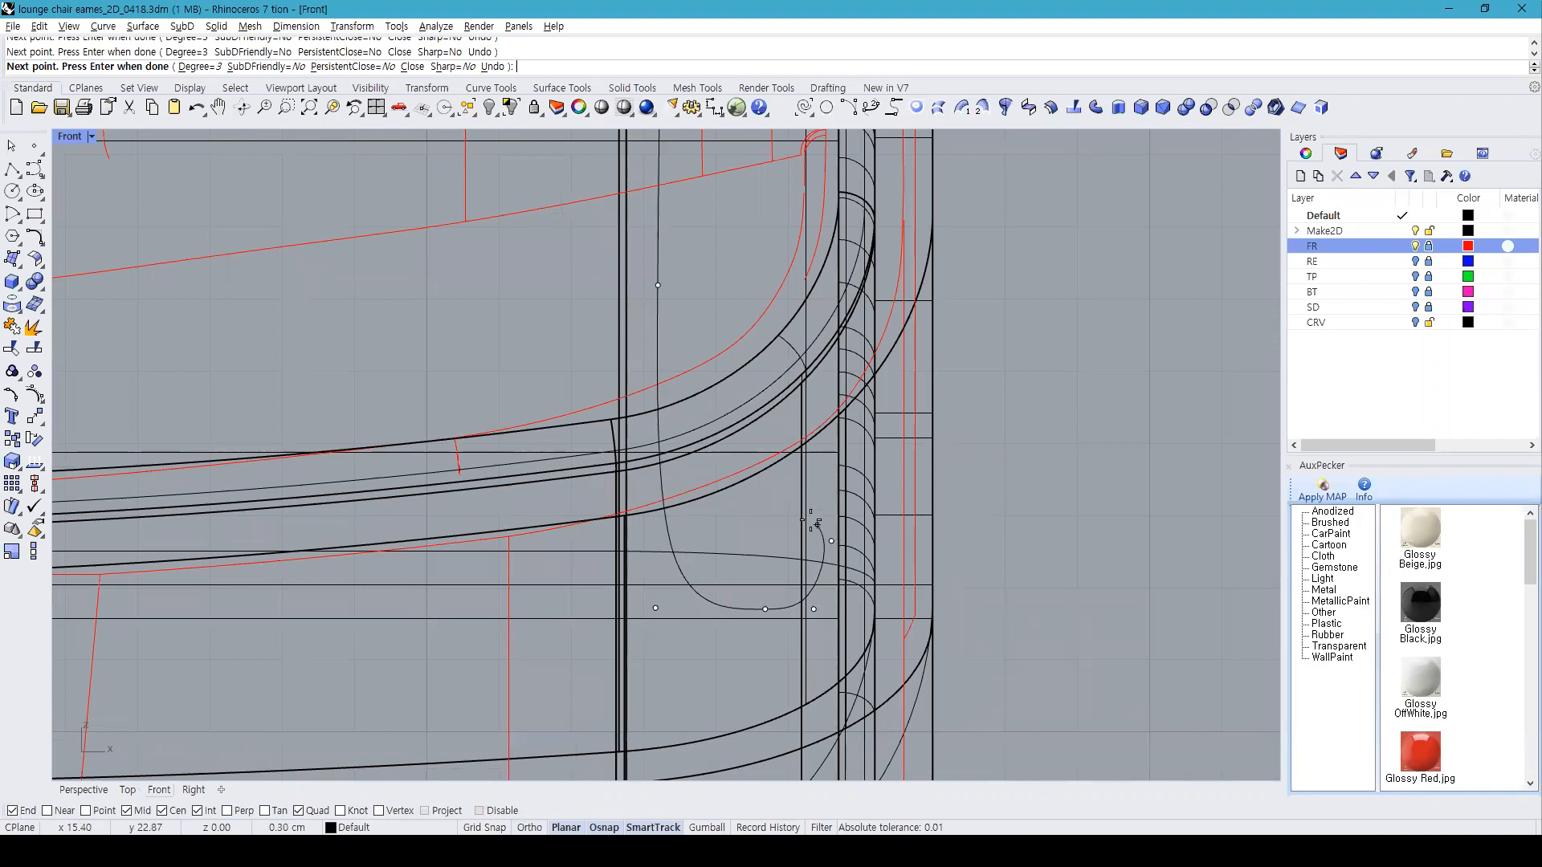
pyautogui.scroll(5, 819, 321)
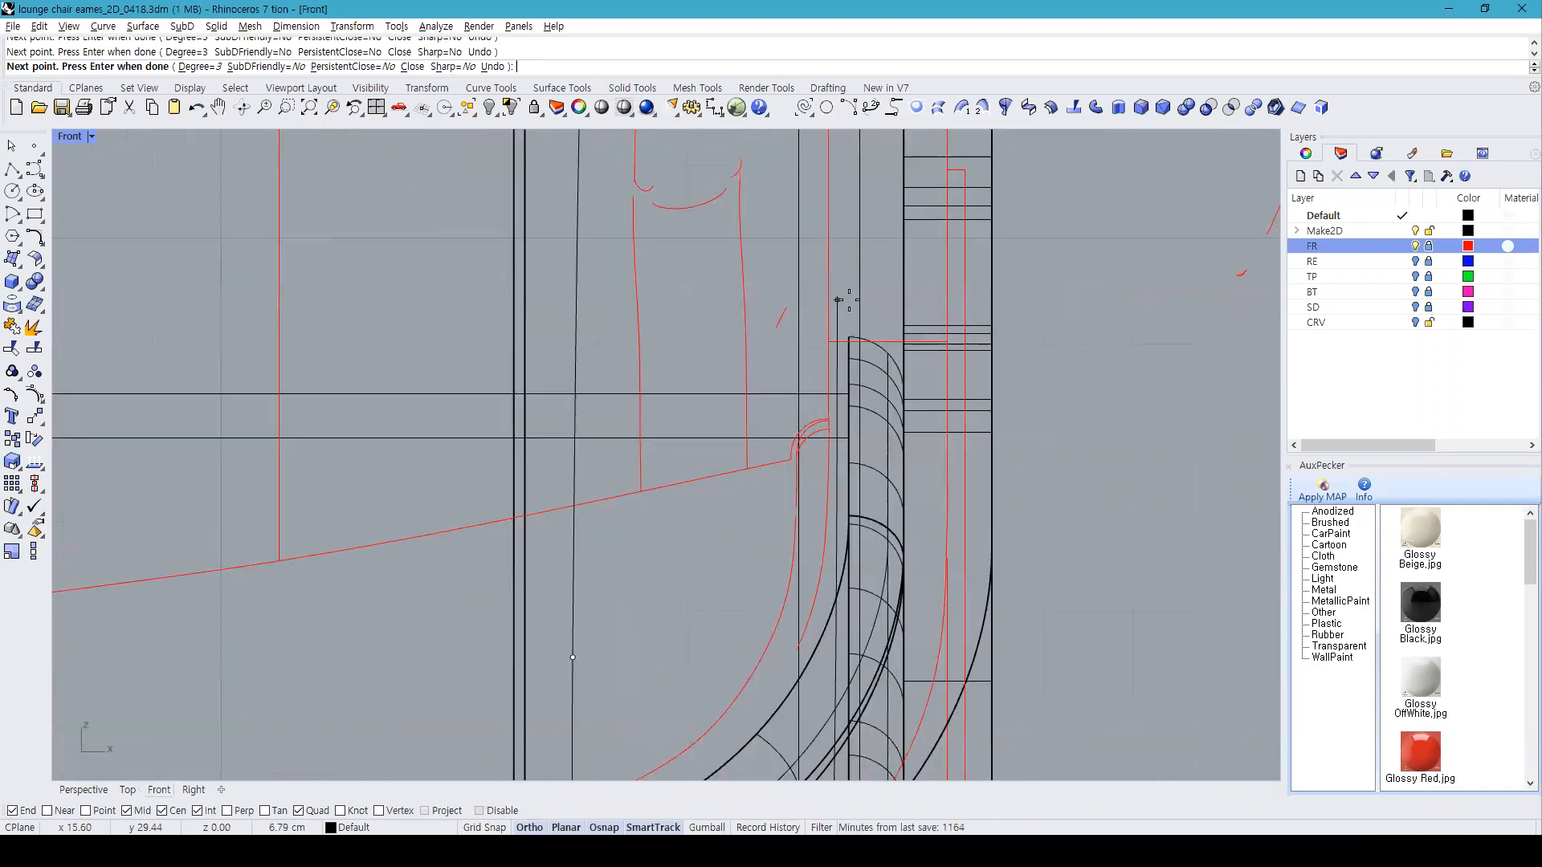
pyautogui.scroll(-3, 843, 302)
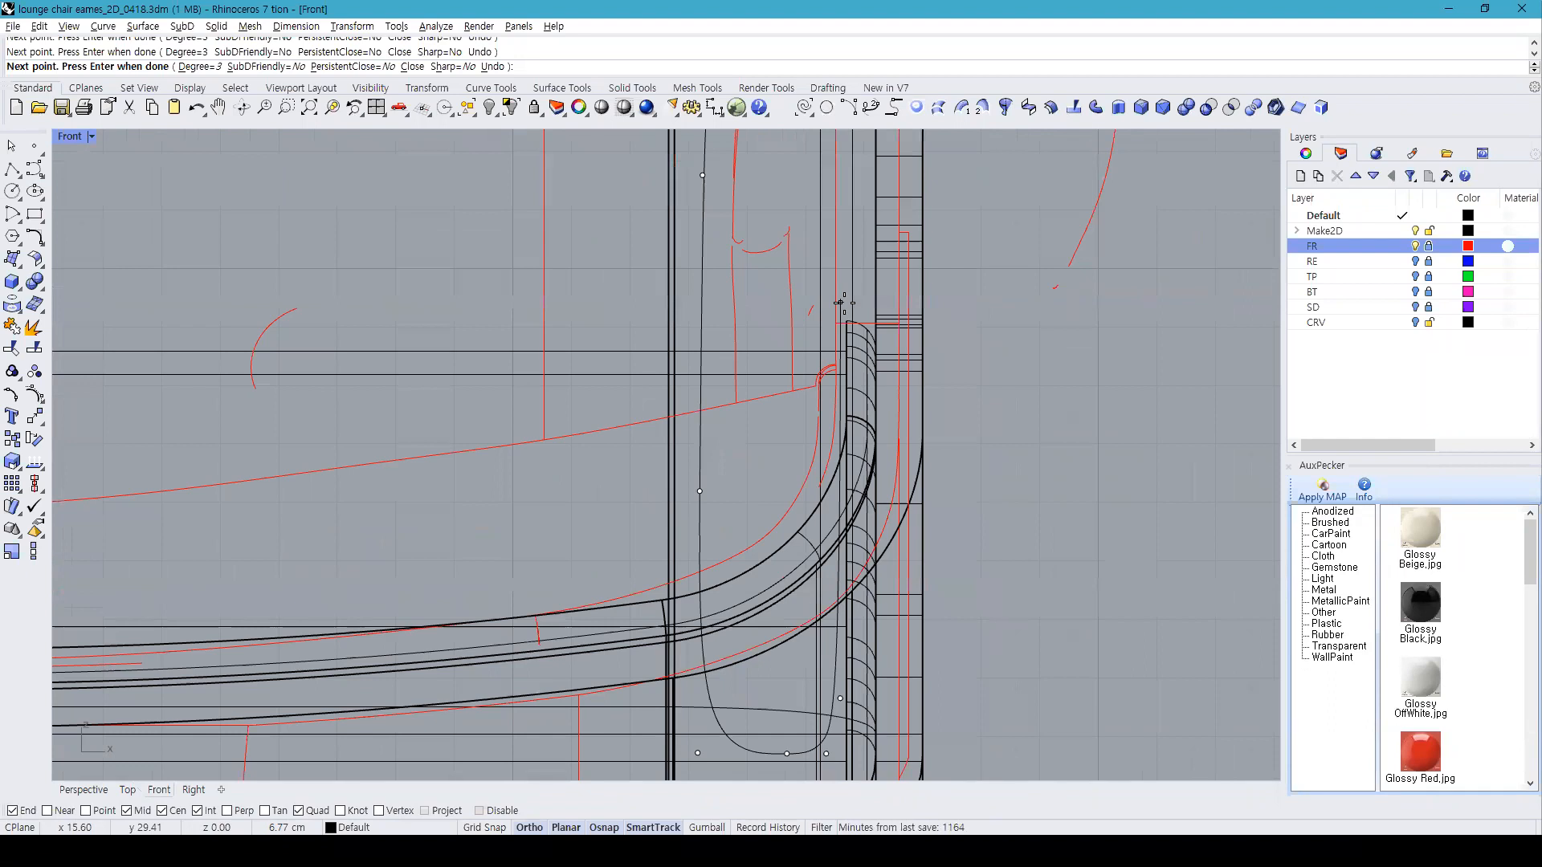
pyautogui.moveTo(869, 443); pyautogui.dragTo(890, 261, button='right')
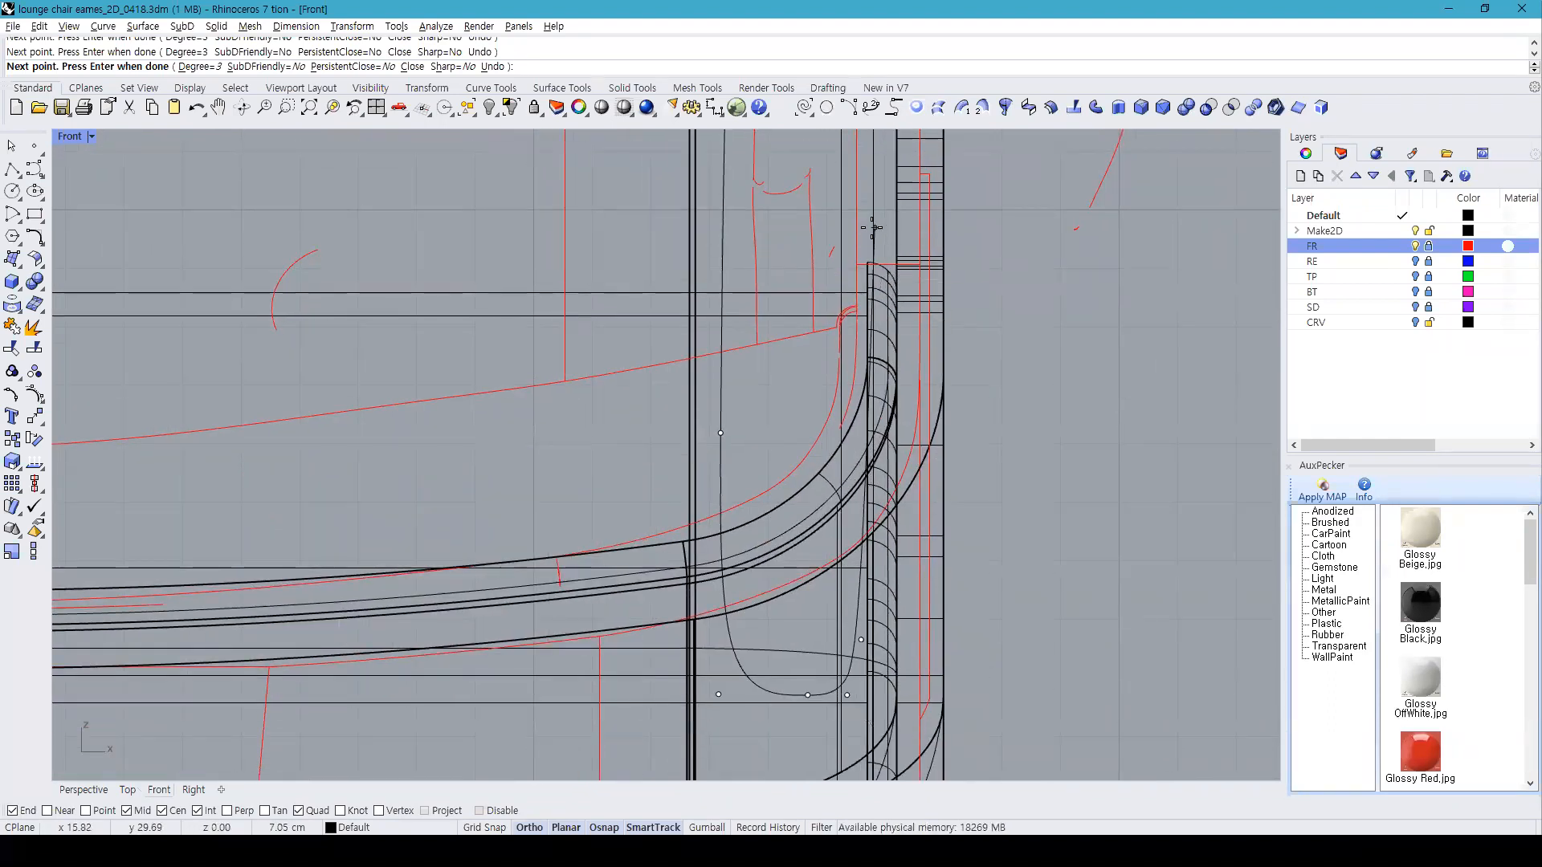
pyautogui.scroll(3, 891, 265)
pyautogui.moveTo(920, 305); pyautogui.dragTo(860, 465, button='right')
pyautogui.scroll(-5, 843, 561)
pyautogui.press('F8')
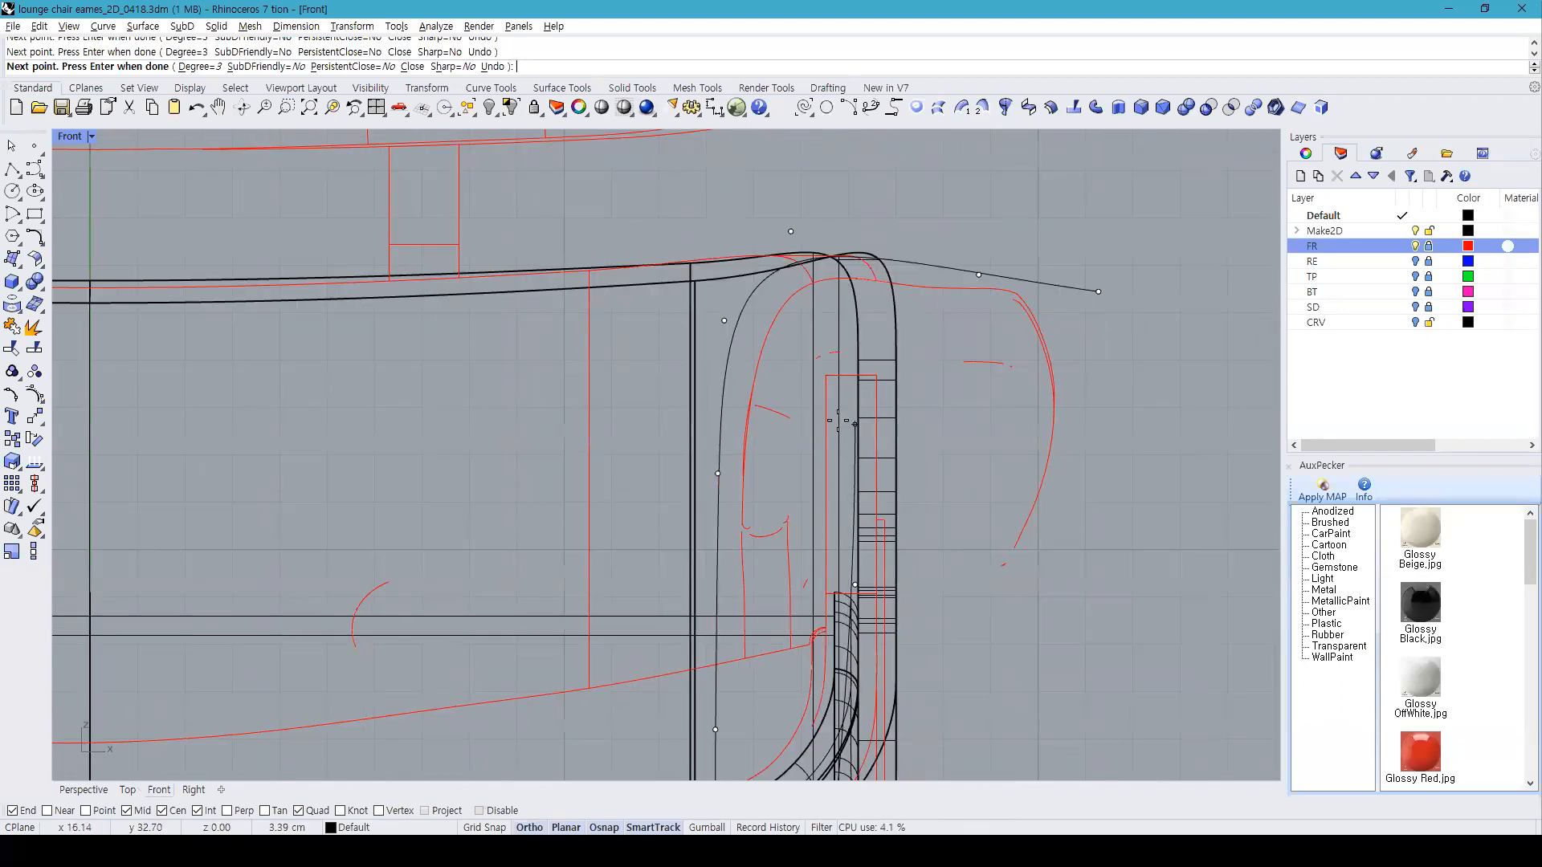
pyautogui.scroll(5, 843, 394)
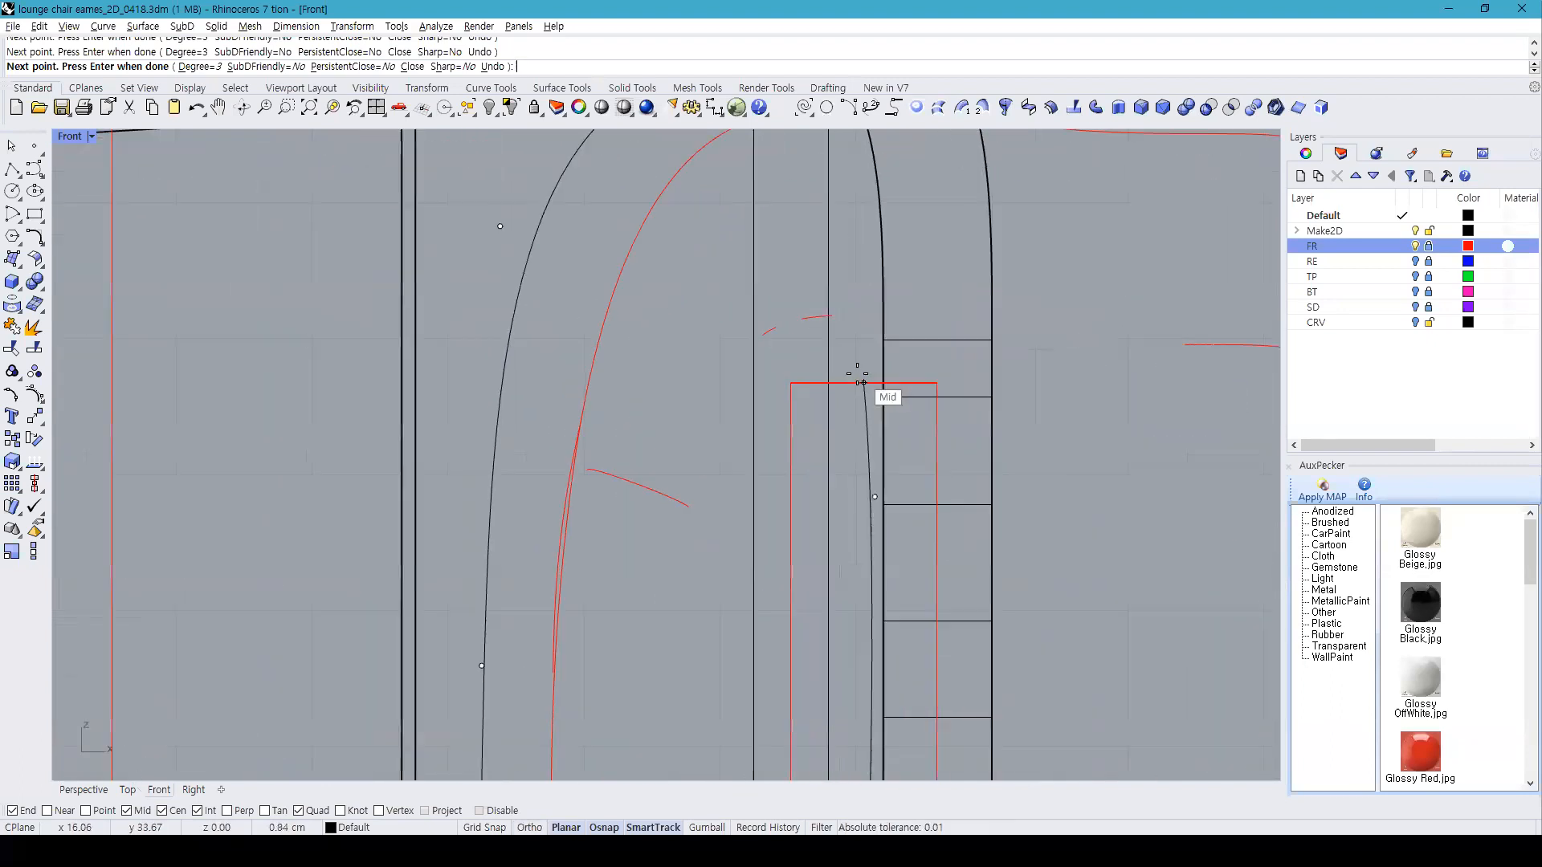
pyautogui.keyDown('shift'); pyautogui.click(864, 355); pyautogui.keyUp('shift')
pyautogui.press('Escape')
pyautogui.scroll(-3, 939, 425)
pyautogui.hotkey('ctrl', 'z')
pyautogui.hotkey('ctrl', 'y')
pyautogui.hotkey('ctrl', 'y')
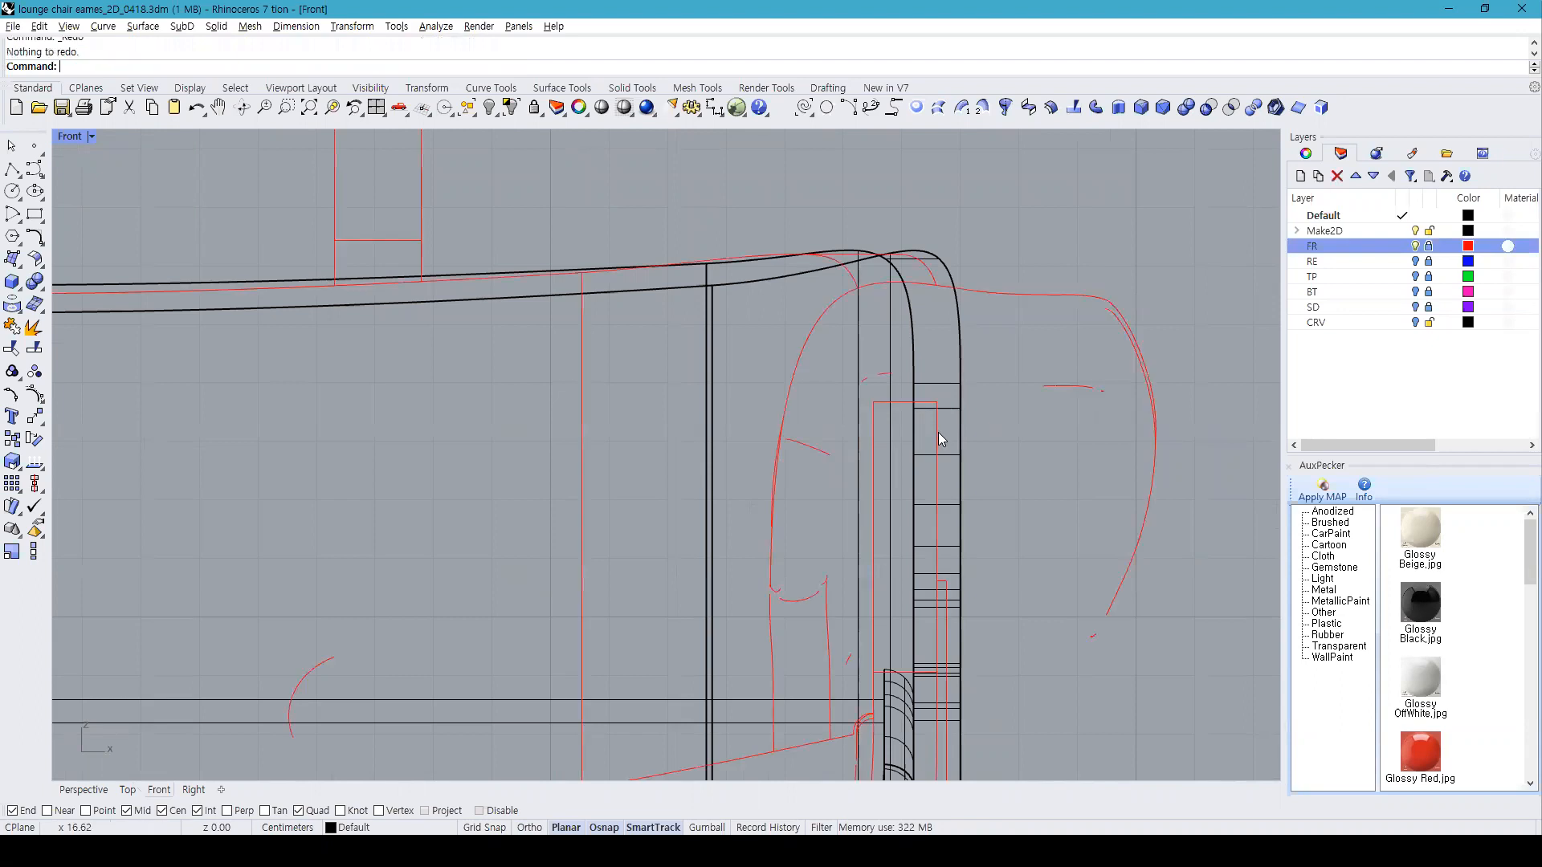
# Step: Start a degree 3 control-point curve beyond the armrest outline's outer top corner, running over its top and down its inner side below the seat line
pyautogui.click(34, 169)
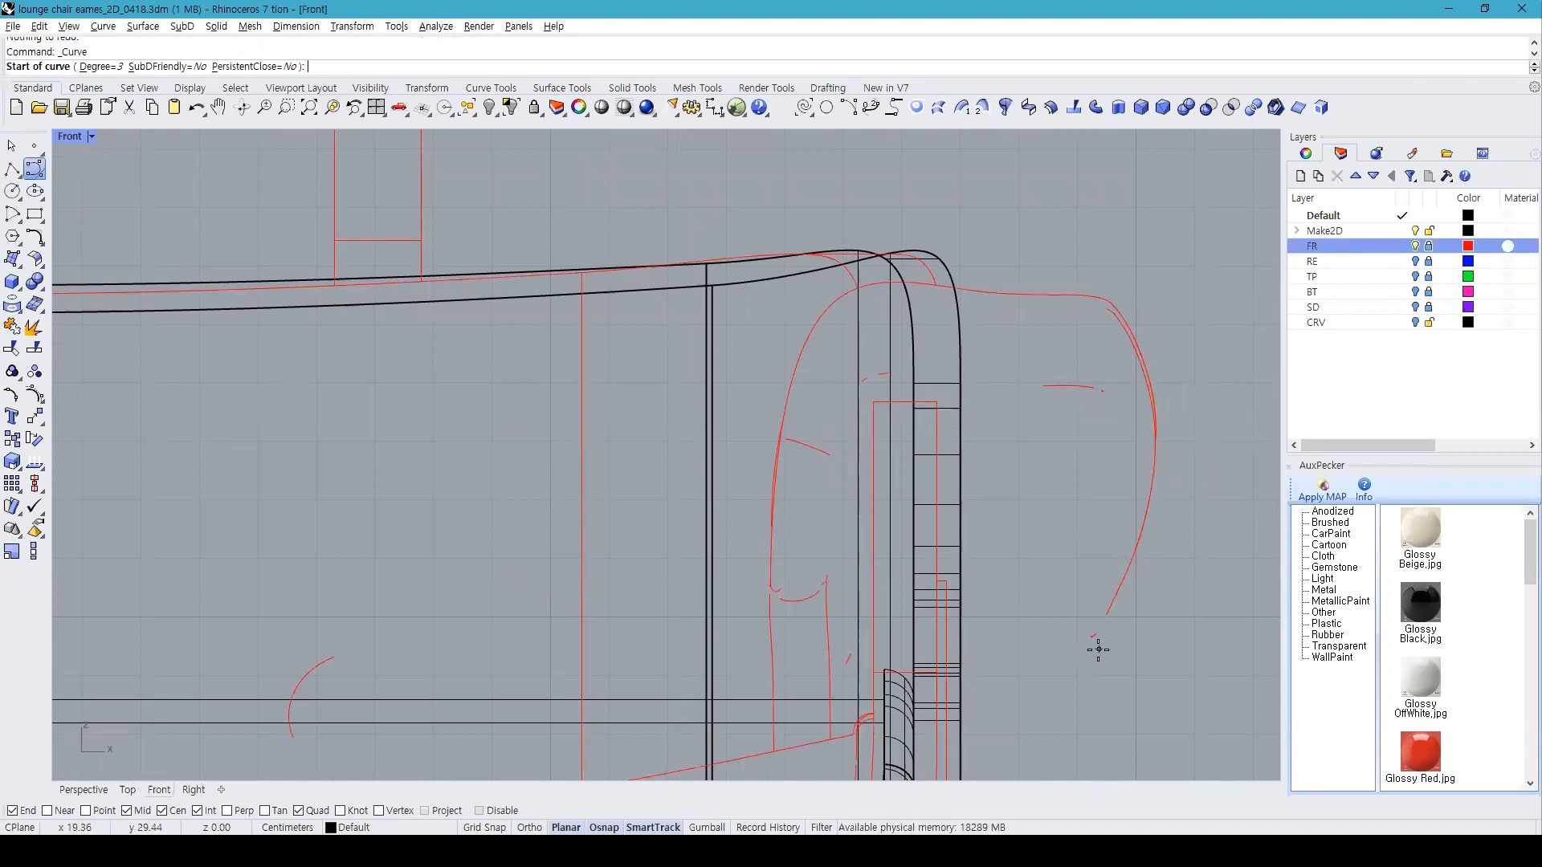
pyautogui.scroll(-5, 1134, 652)
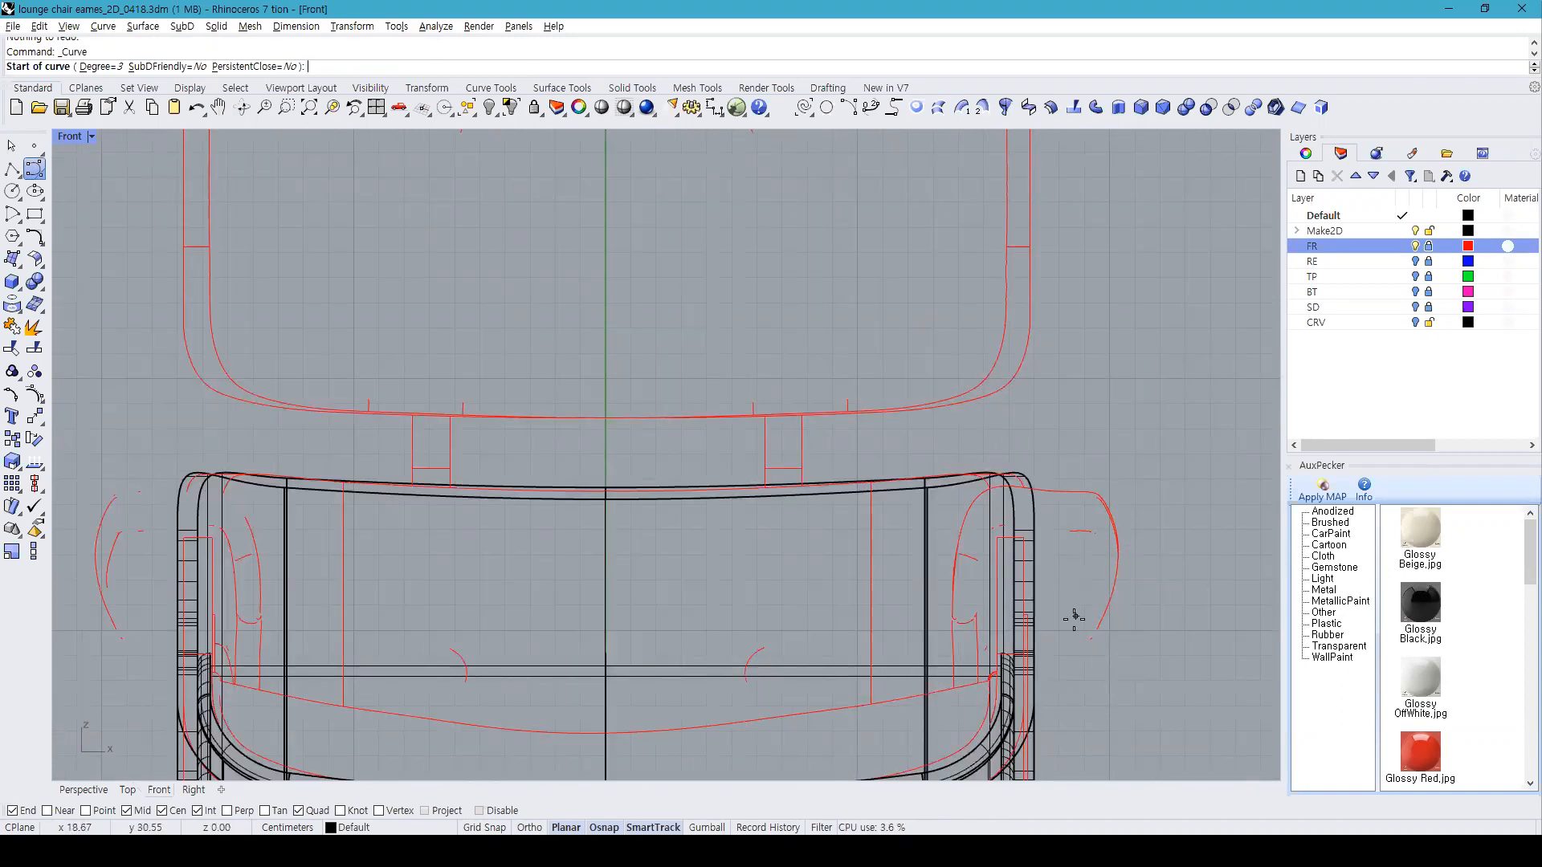
pyautogui.scroll(3, 1073, 618)
pyautogui.scroll(2, 1142, 438)
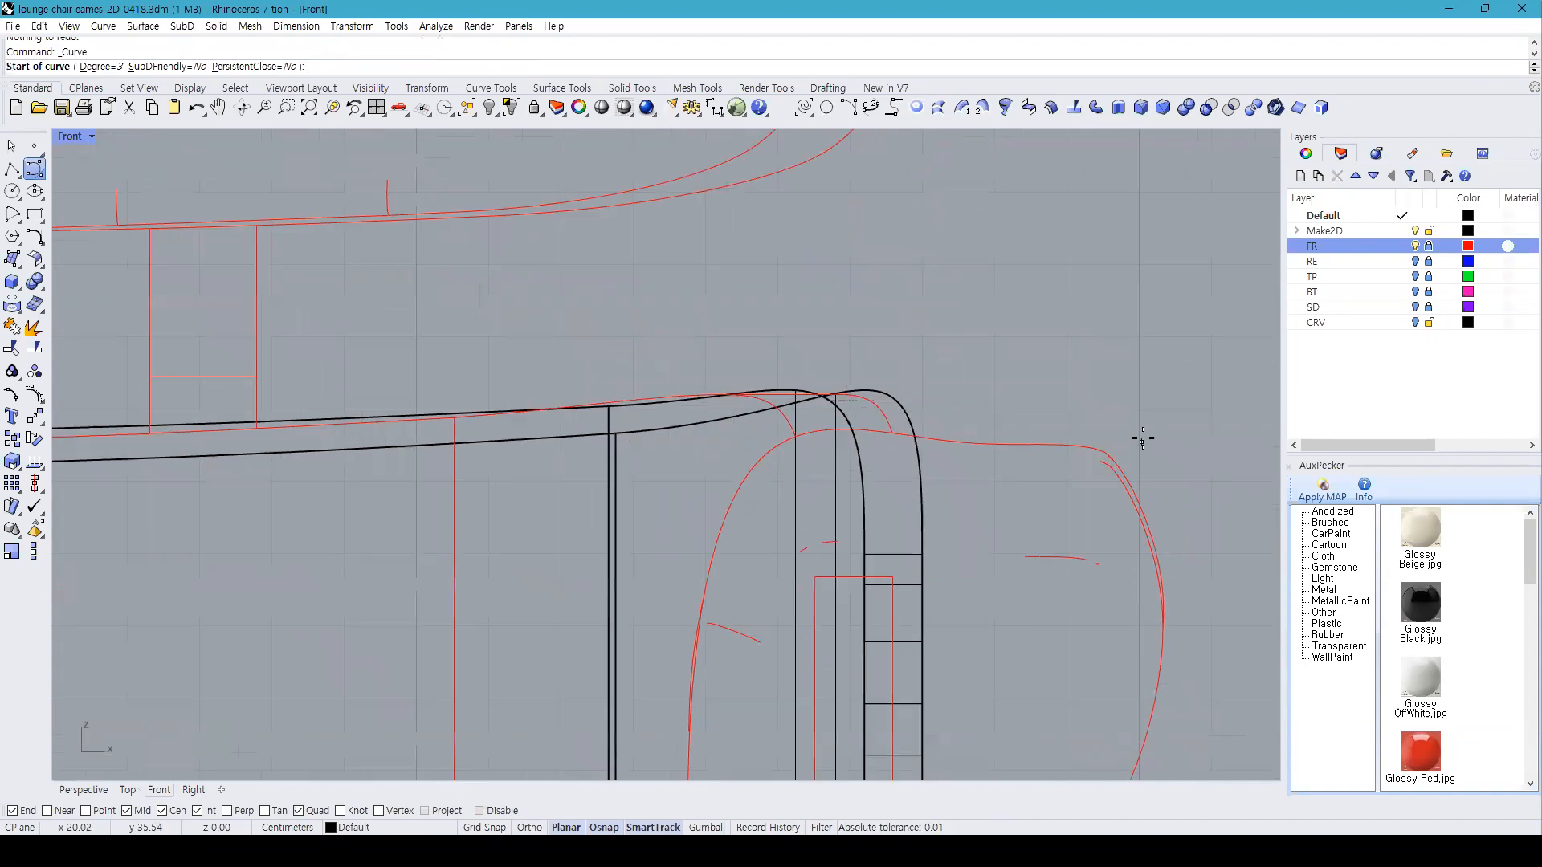
pyautogui.click(1156, 442)
pyautogui.click(1067, 421)
pyautogui.click(977, 416)
pyautogui.scroll(2, 698, 452)
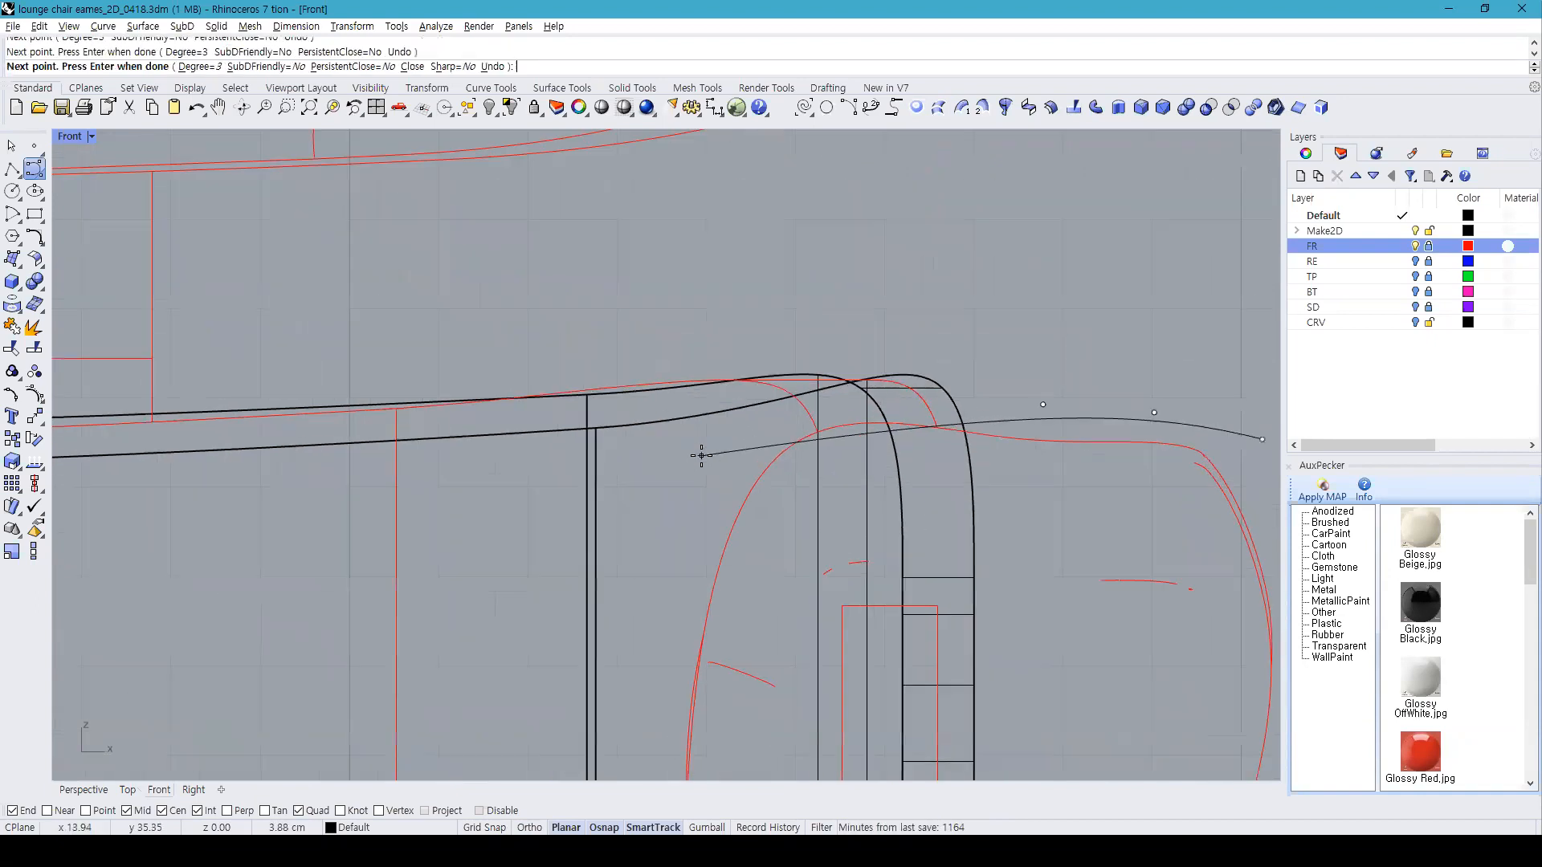
pyautogui.scroll(6, 716, 492)
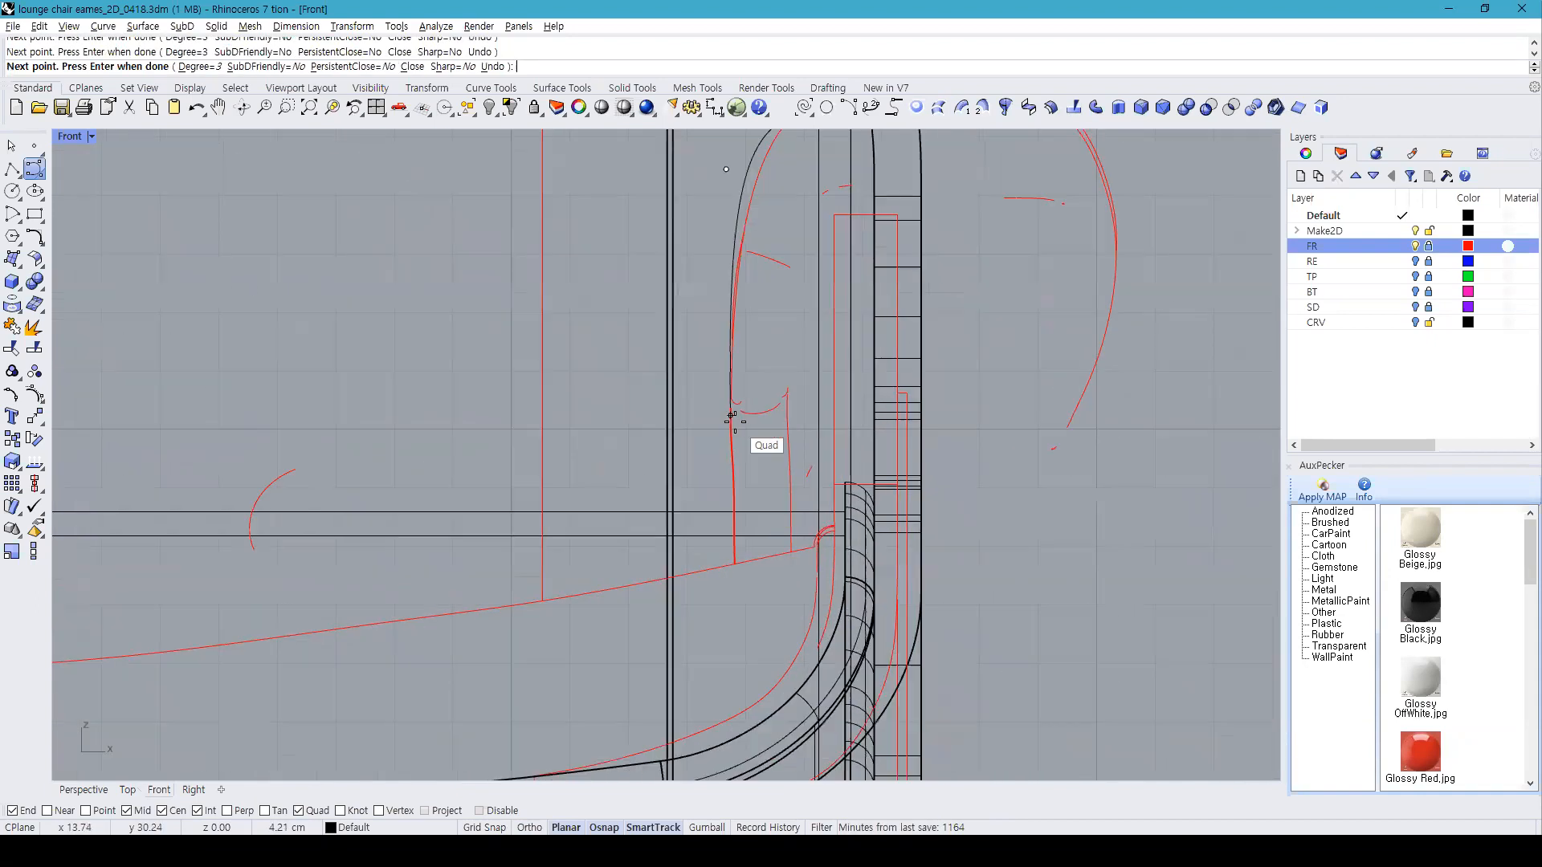
pyautogui.click(697, 323)
pyautogui.moveTo(724, 678); pyautogui.dragTo(757, 523, button='right')
pyautogui.click(759, 527)
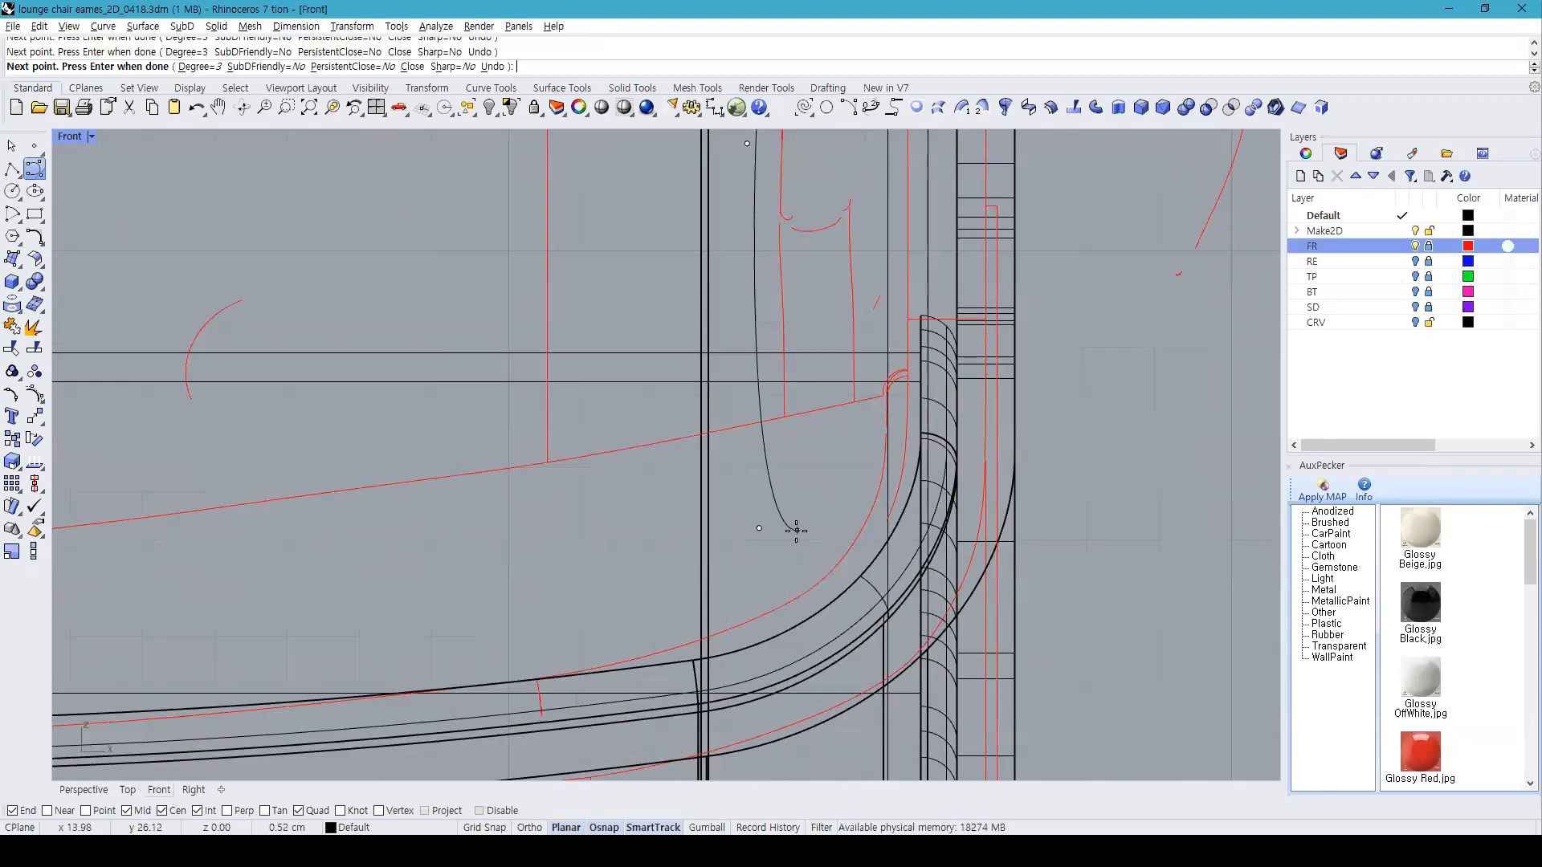
# Step: Continue the armrest curve with a rounded inner corner and a flat base running outward to the side shell
pyautogui.click(794, 527)
pyautogui.scroll(3, 795, 537)
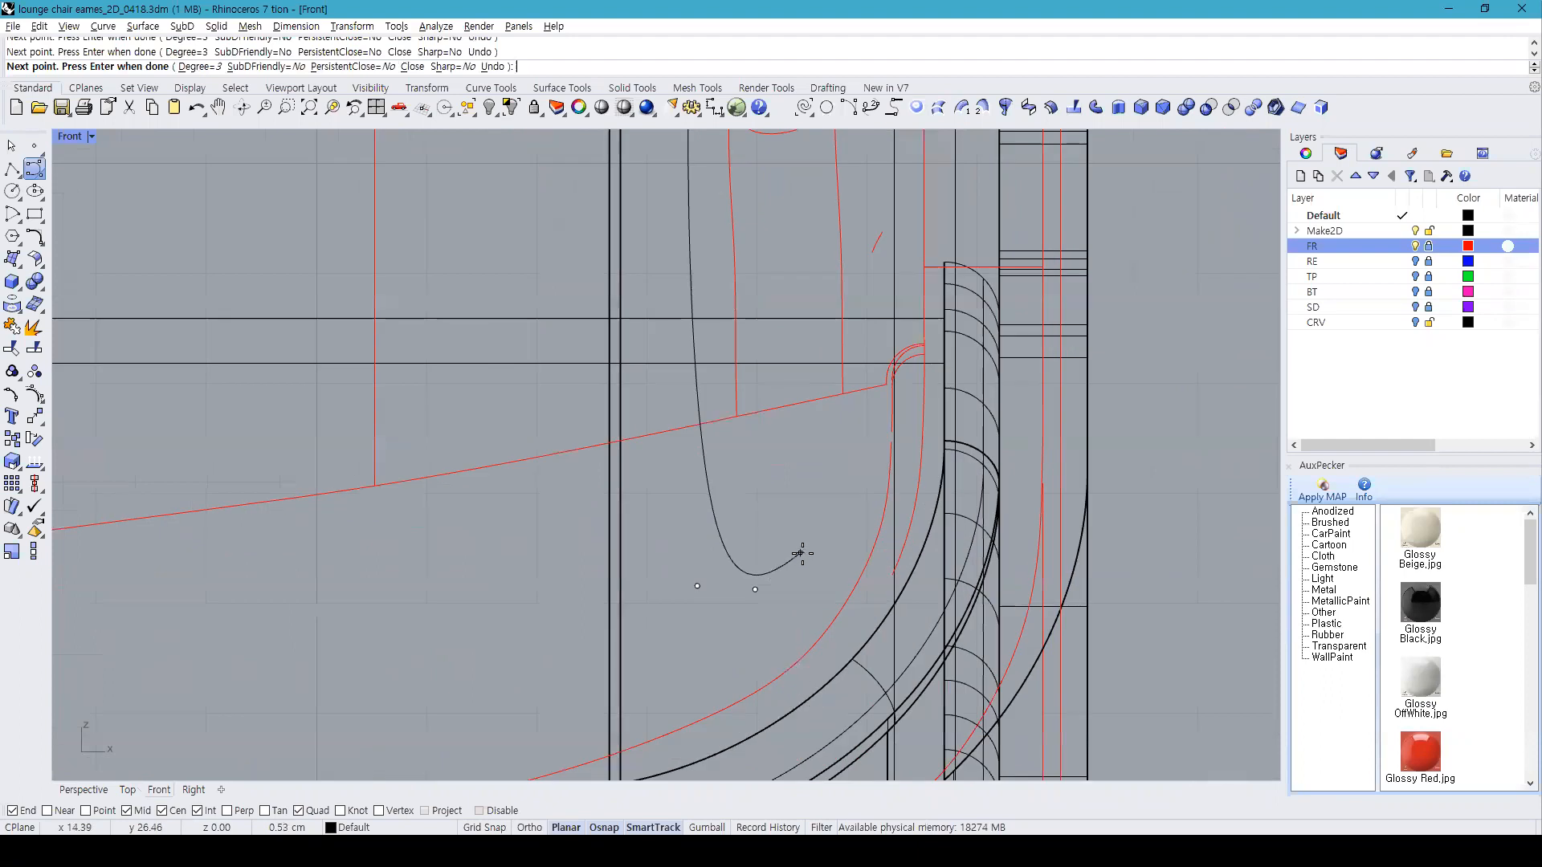
pyautogui.scroll(1, 806, 563)
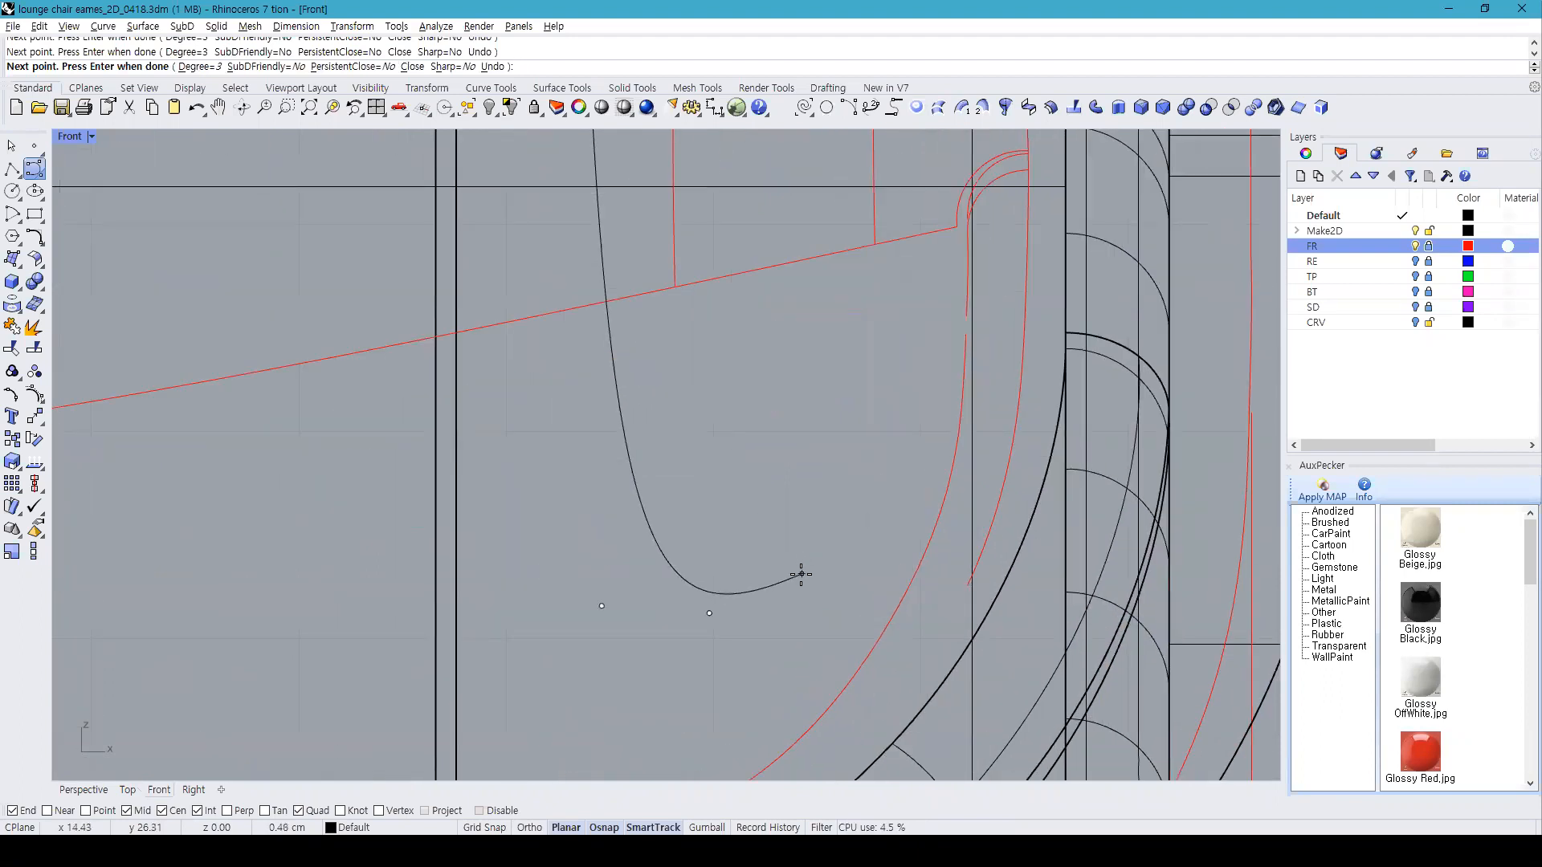
pyautogui.scroll(-6, 799, 575)
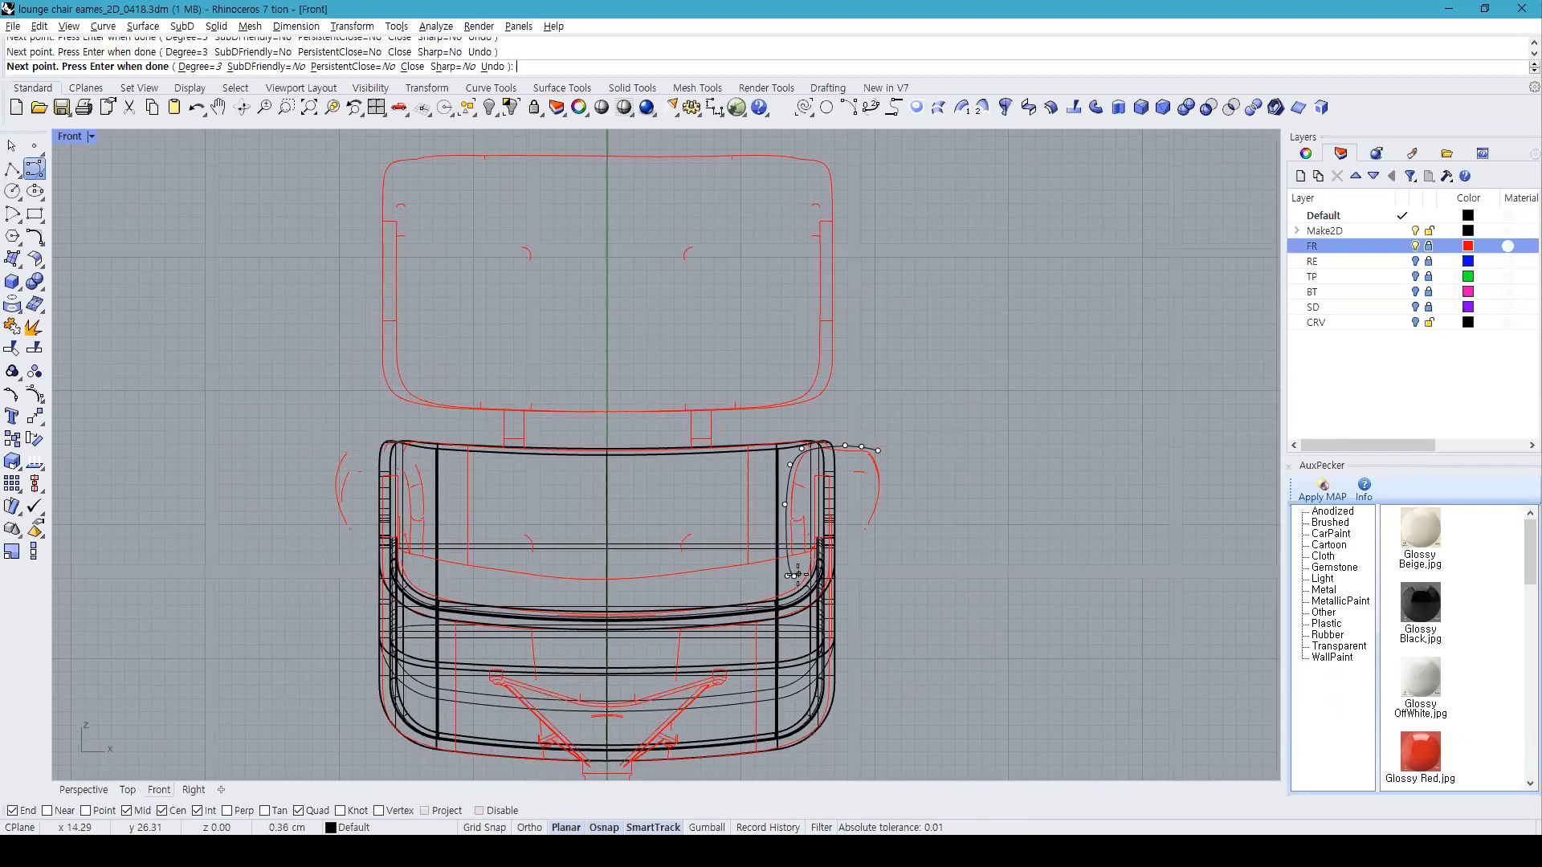
pyautogui.click(795, 575)
pyautogui.click(376, 108)
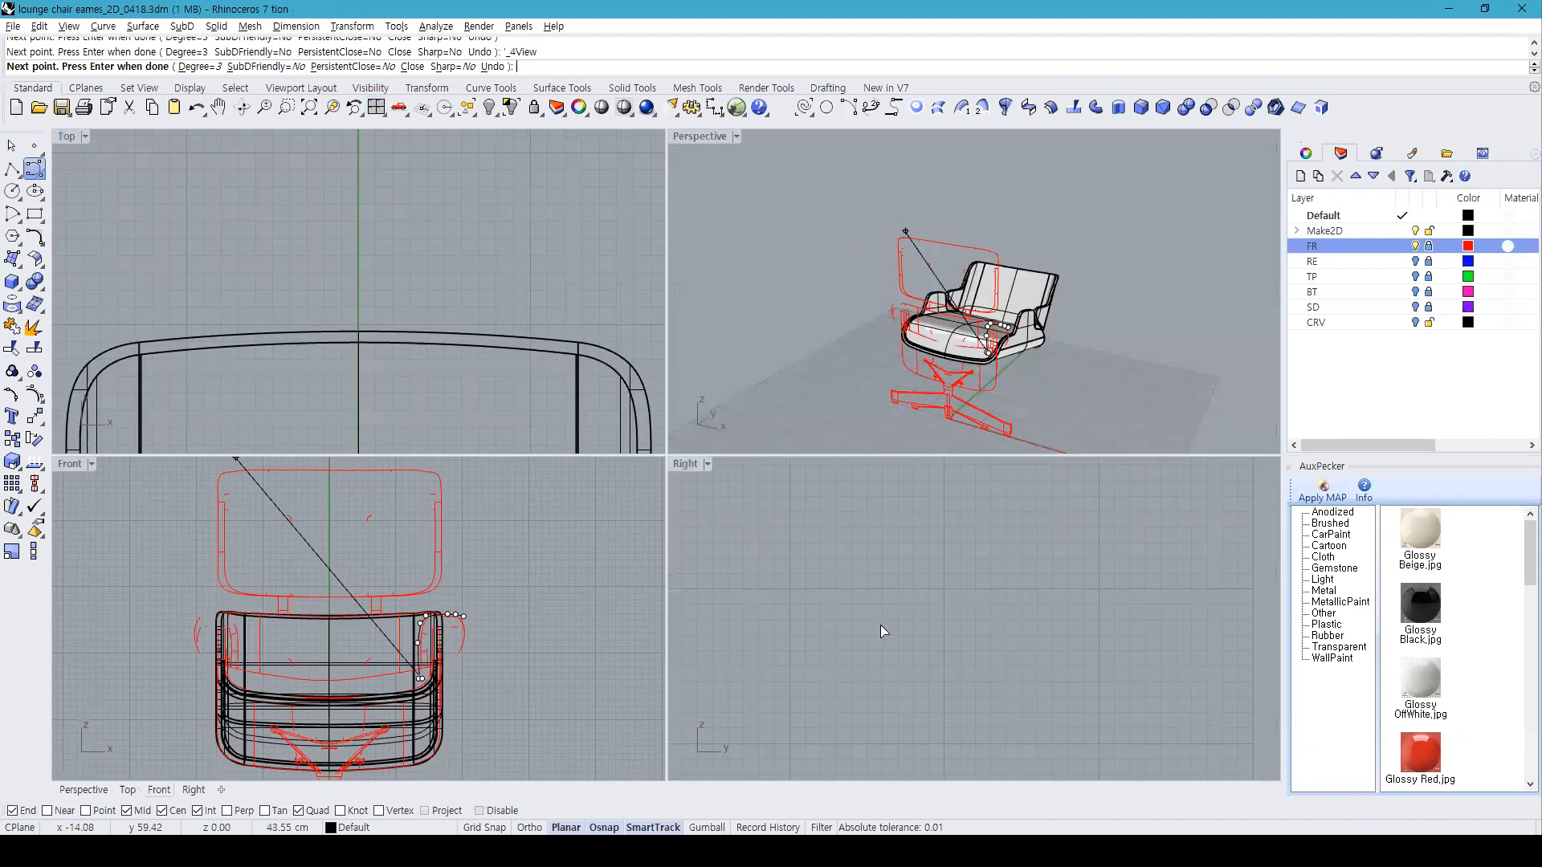
pyautogui.moveTo(923, 385); pyautogui.dragTo(1024, 366, button='right')
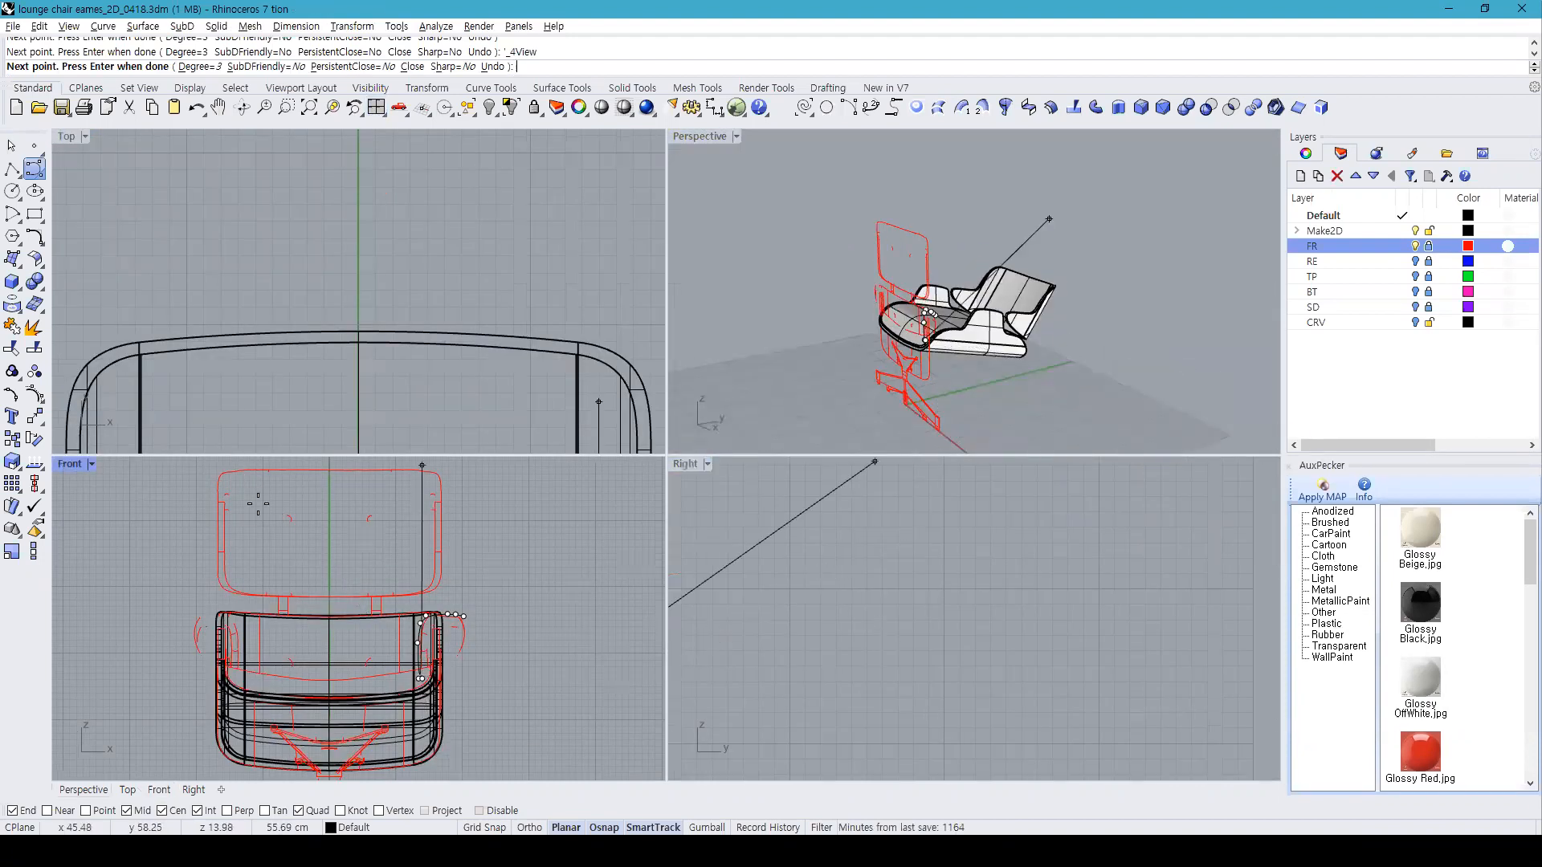
pyautogui.doubleClick(66, 468)
pyautogui.scroll(10, 843, 592)
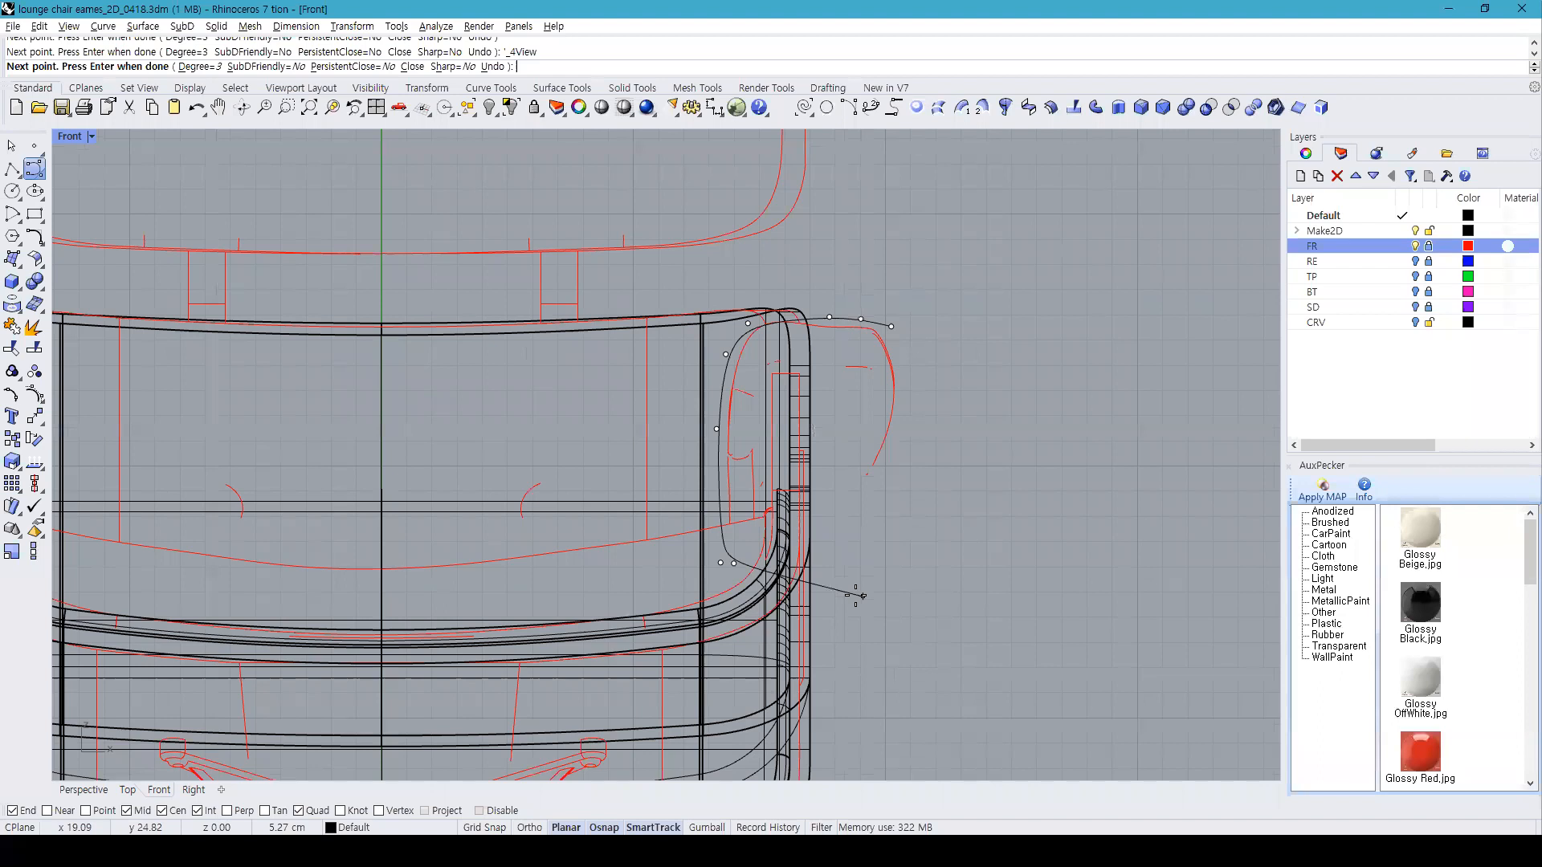
pyautogui.click(806, 583)
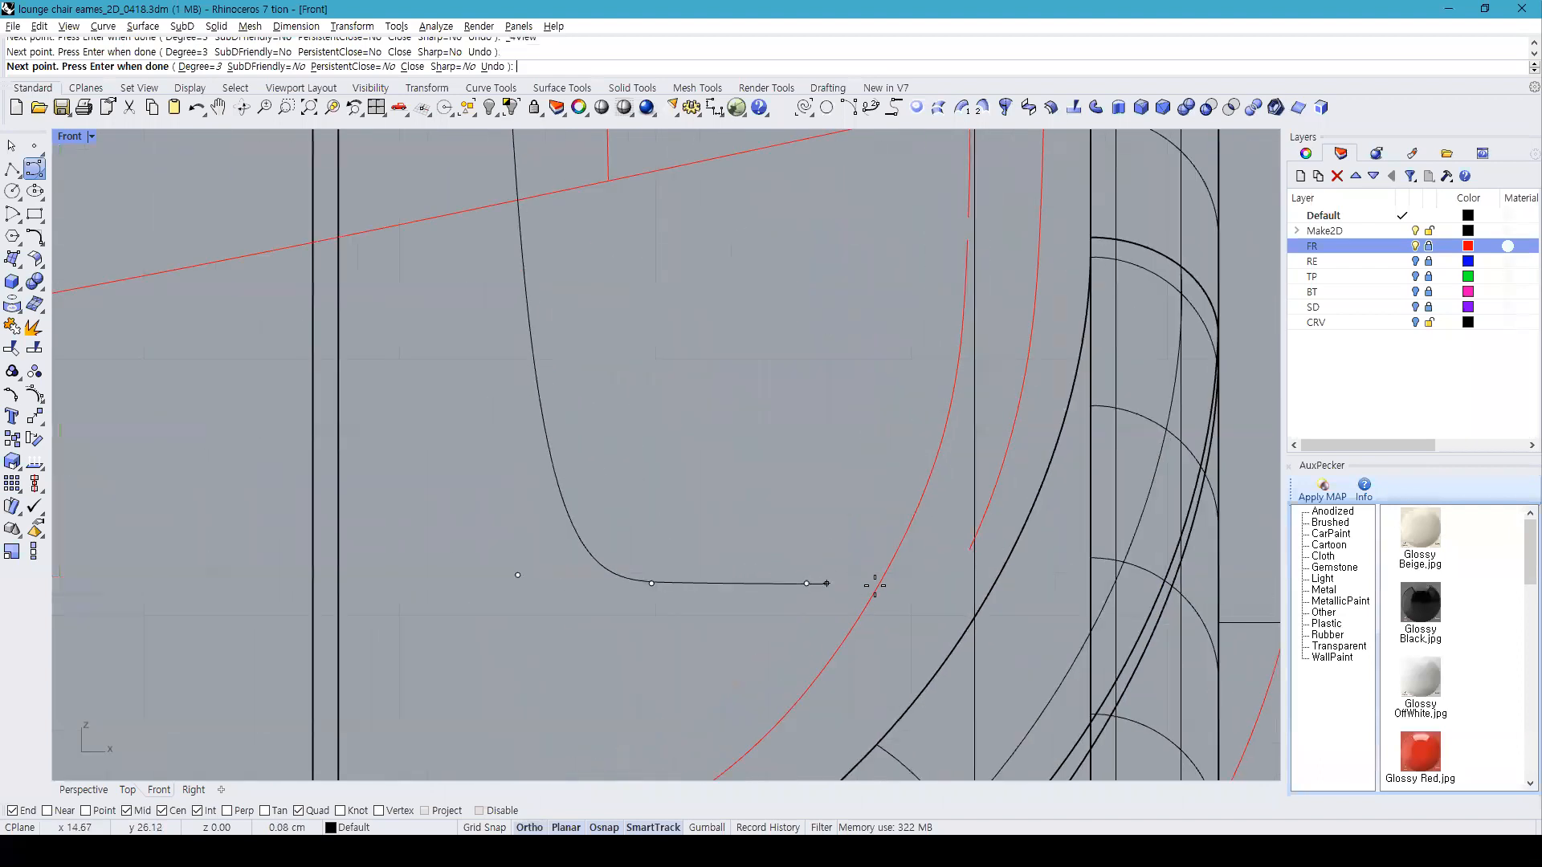
pyautogui.click(941, 584)
pyautogui.scroll(-3, 937, 586)
pyautogui.click(1012, 578)
# Step: Continue the armrest curve around the base's outer corner, straight up along the side shell, and into an outward bend beneath the top
pyautogui.moveTo(1013, 577); pyautogui.dragTo(961, 693, button='right')
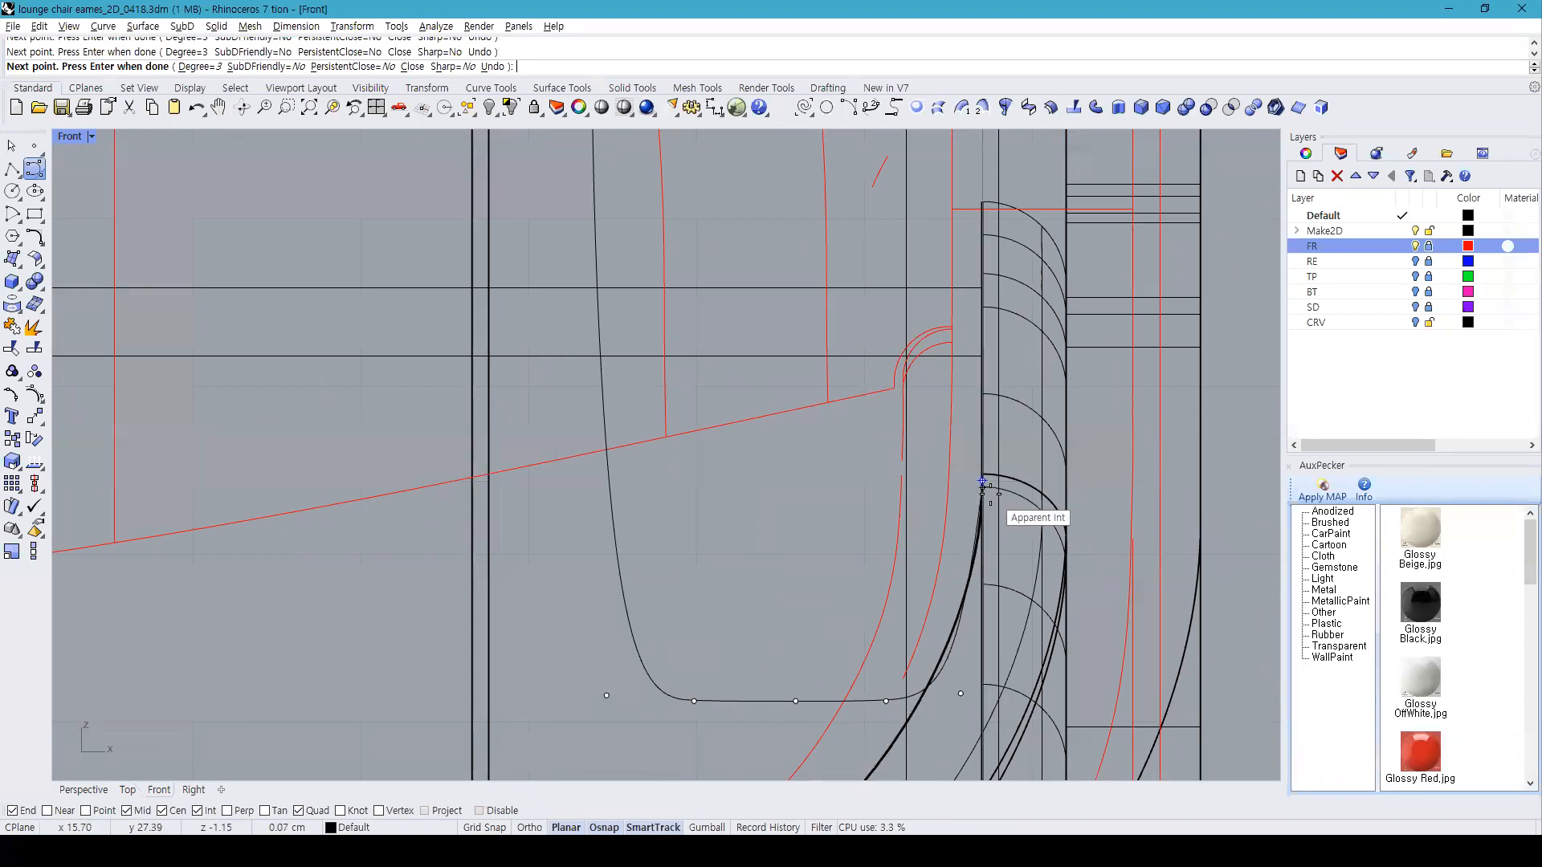
pyautogui.click(983, 482)
pyautogui.scroll(-2, 922, 334)
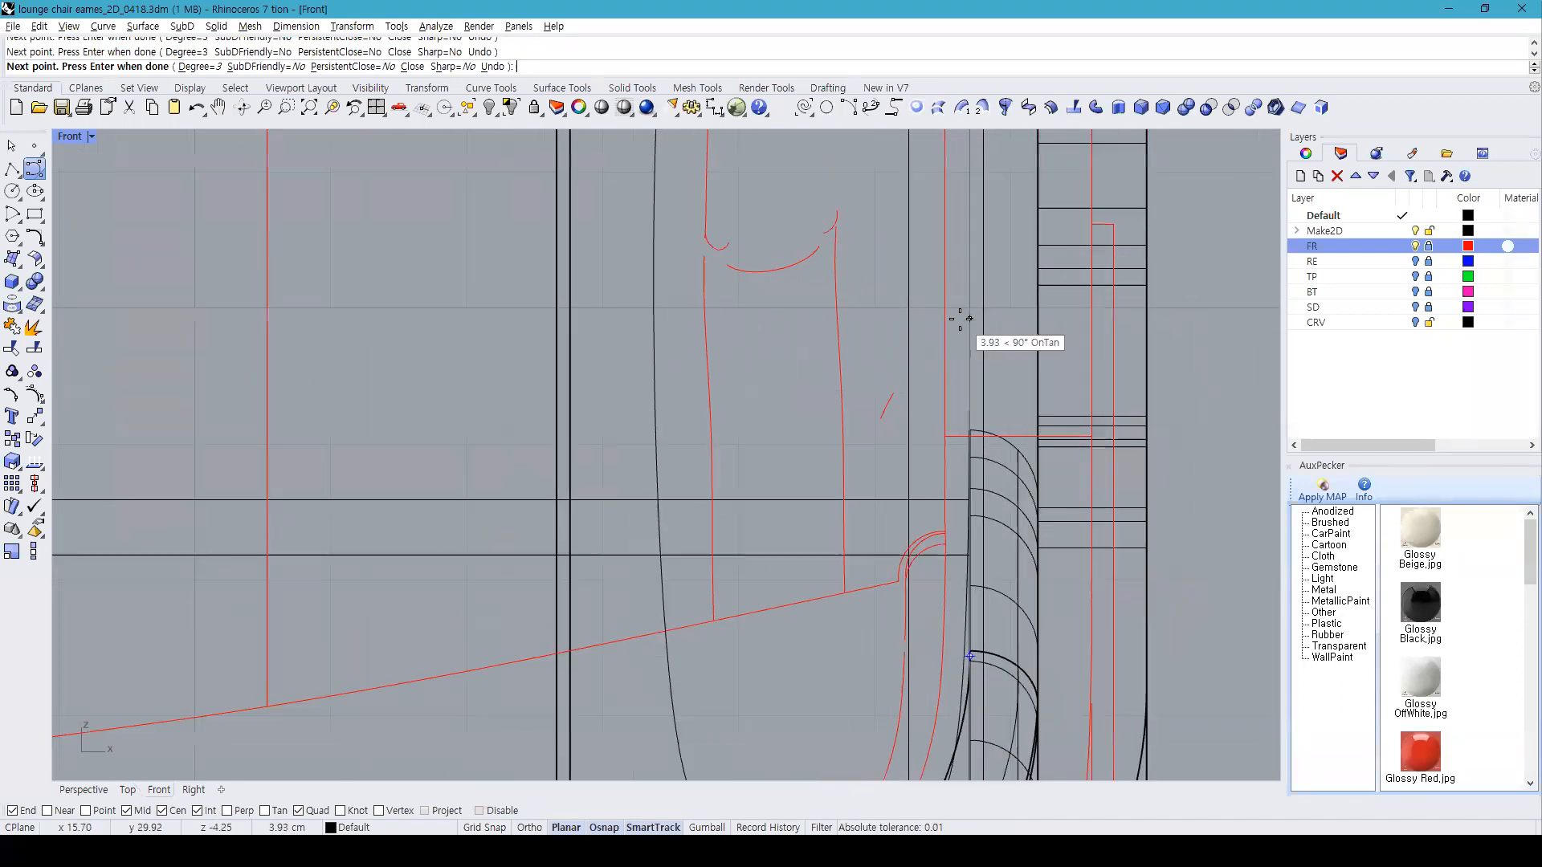
pyautogui.scroll(-4, 959, 361)
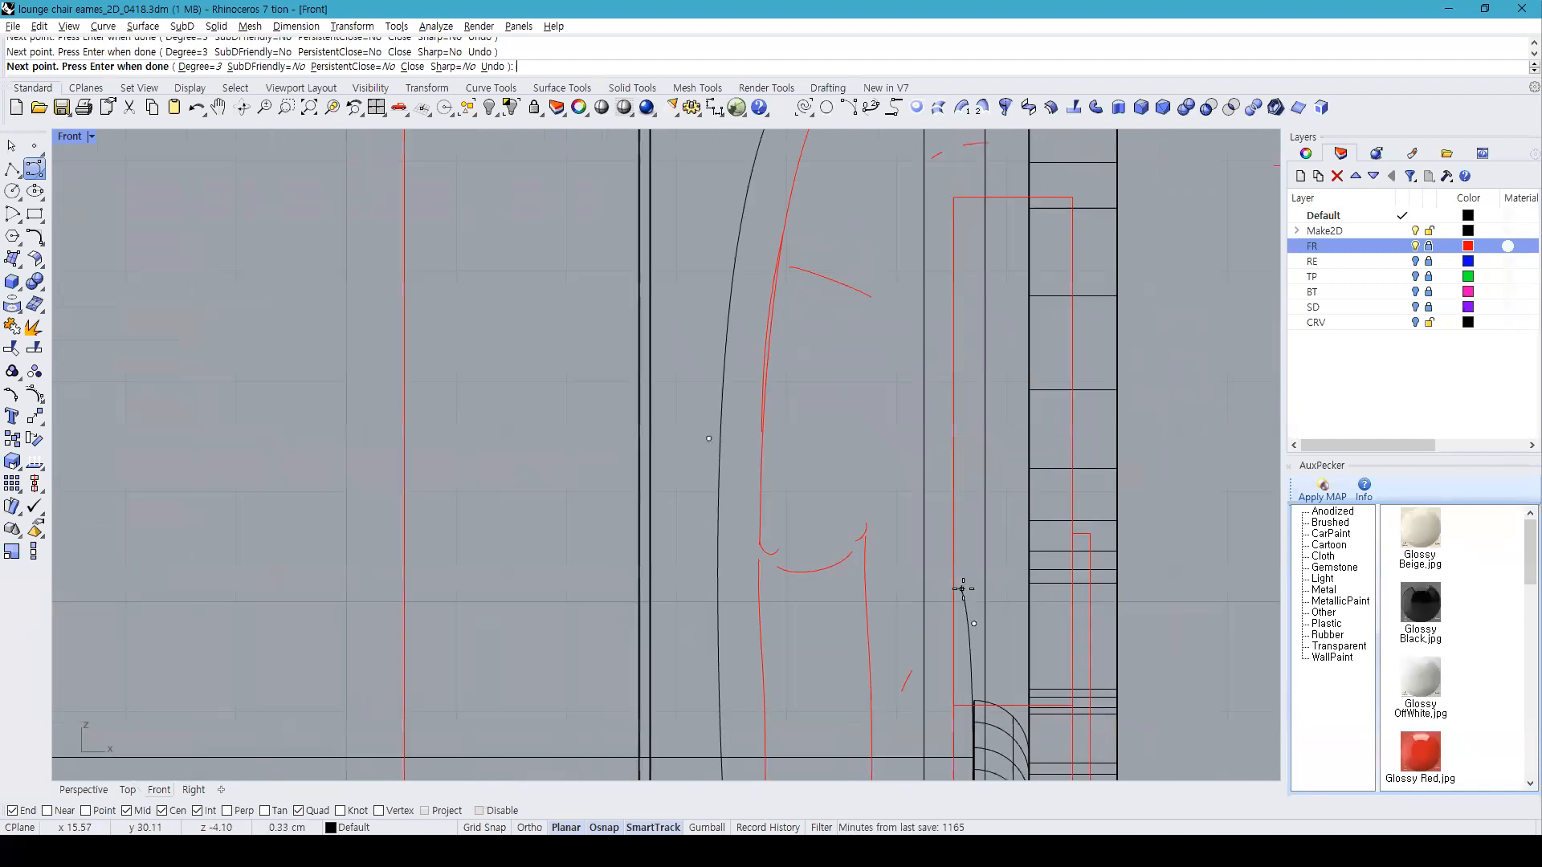
pyautogui.scroll(2, 961, 456)
pyautogui.scroll(-3, 957, 452)
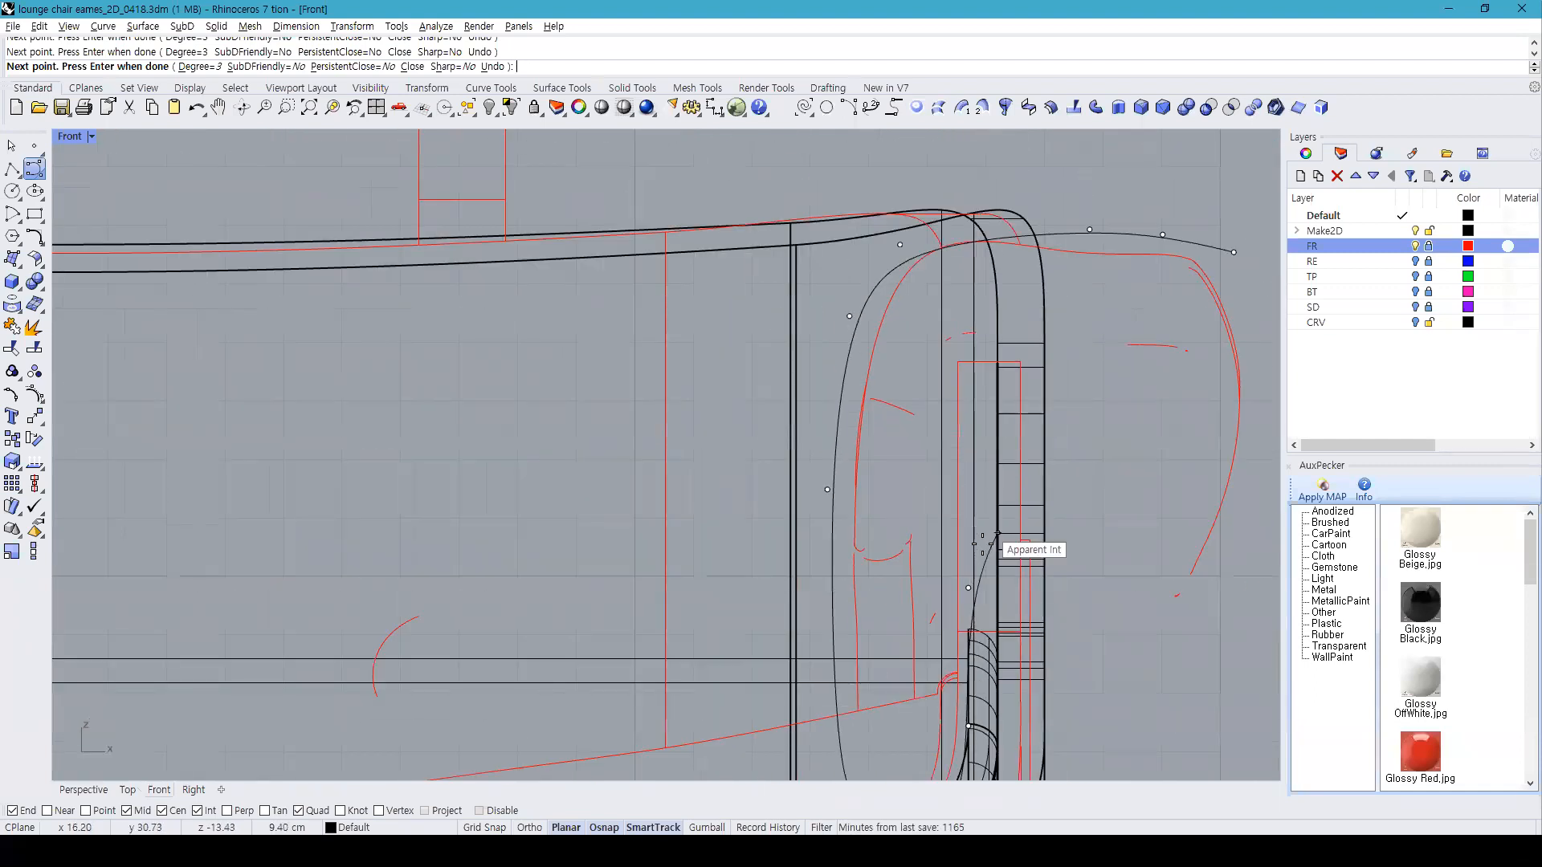
pyautogui.scroll(2, 960, 433)
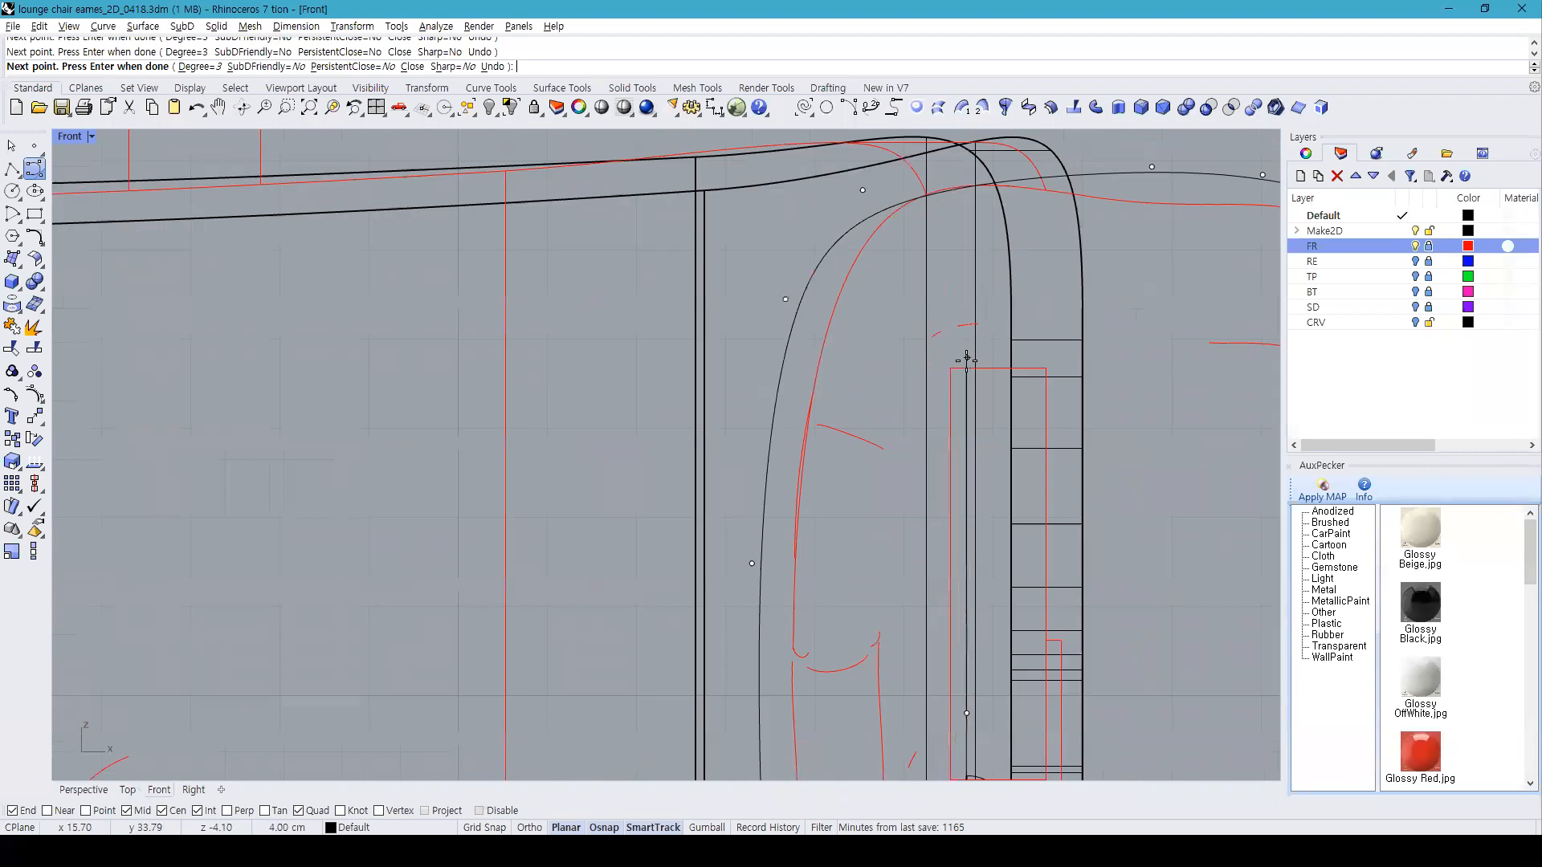
pyautogui.click(966, 400)
pyautogui.click(966, 341)
pyautogui.click(1027, 319)
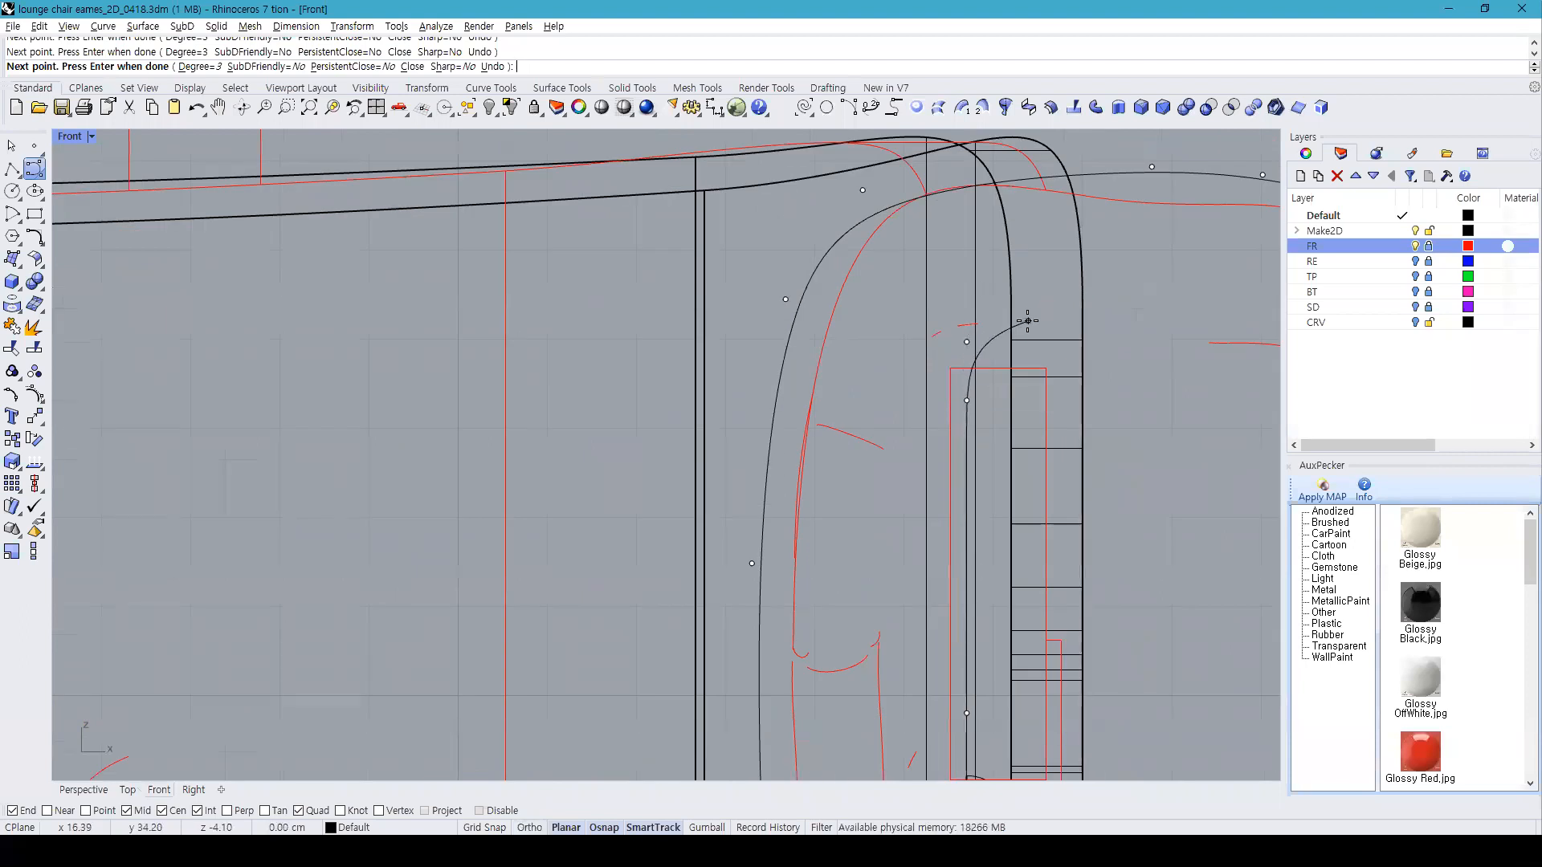
# Step: Run the curve outward along the armrest's underside, round its outer tip, and close it at the start point
pyautogui.moveTo(1143, 323); pyautogui.dragTo(894, 347, button='right')
pyautogui.click(942, 348)
pyautogui.click(1086, 371)
pyautogui.click(1204, 316)
pyautogui.click(1194, 241)
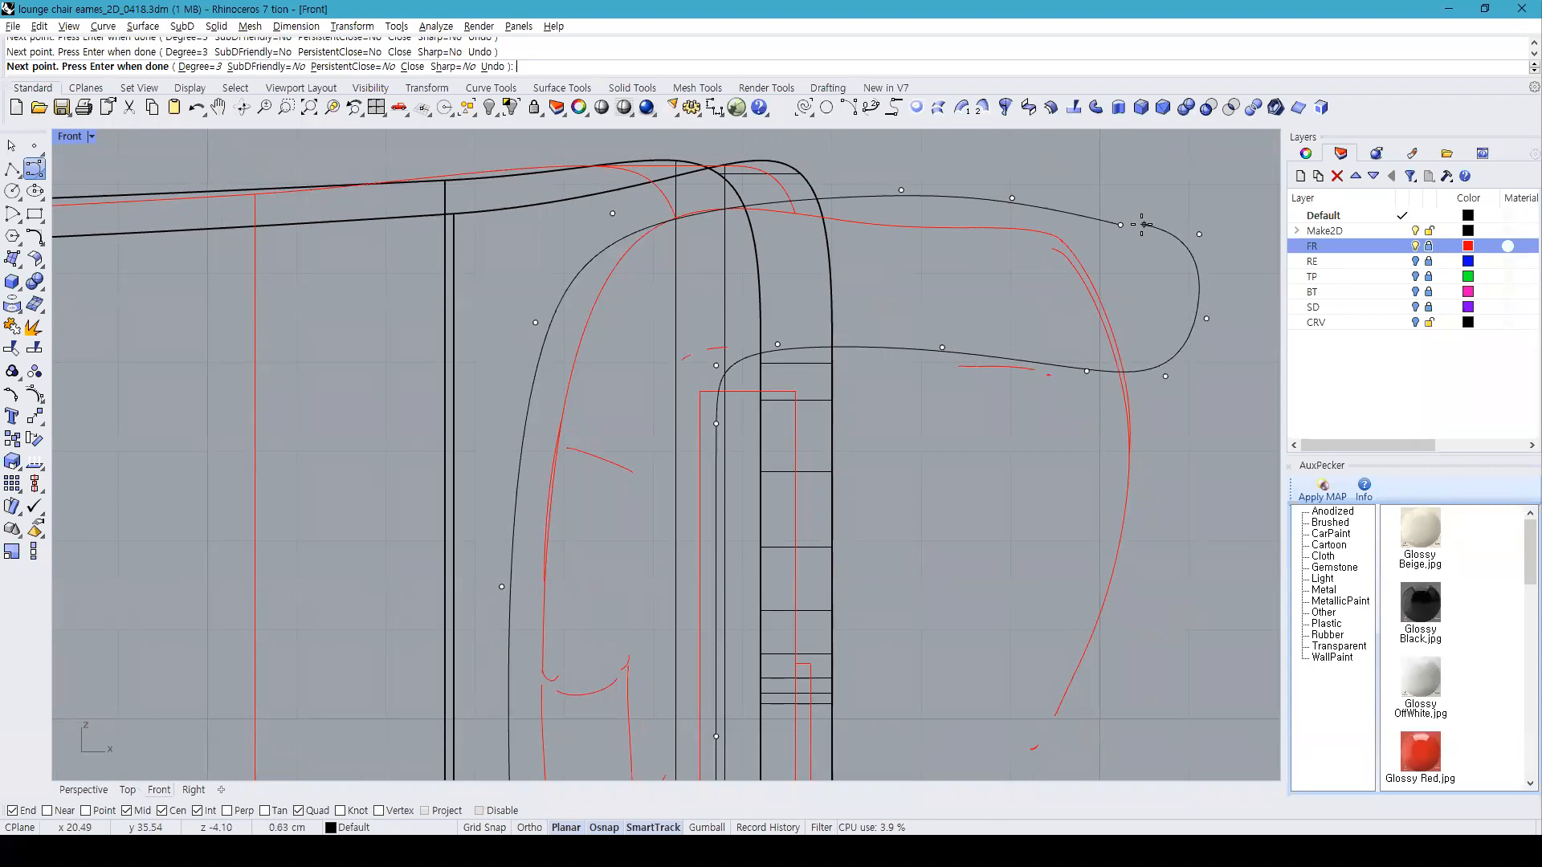
pyautogui.click(1122, 224)
pyautogui.press('Return')
pyautogui.click(1125, 225)
pyautogui.scroll(-5, 885, 392)
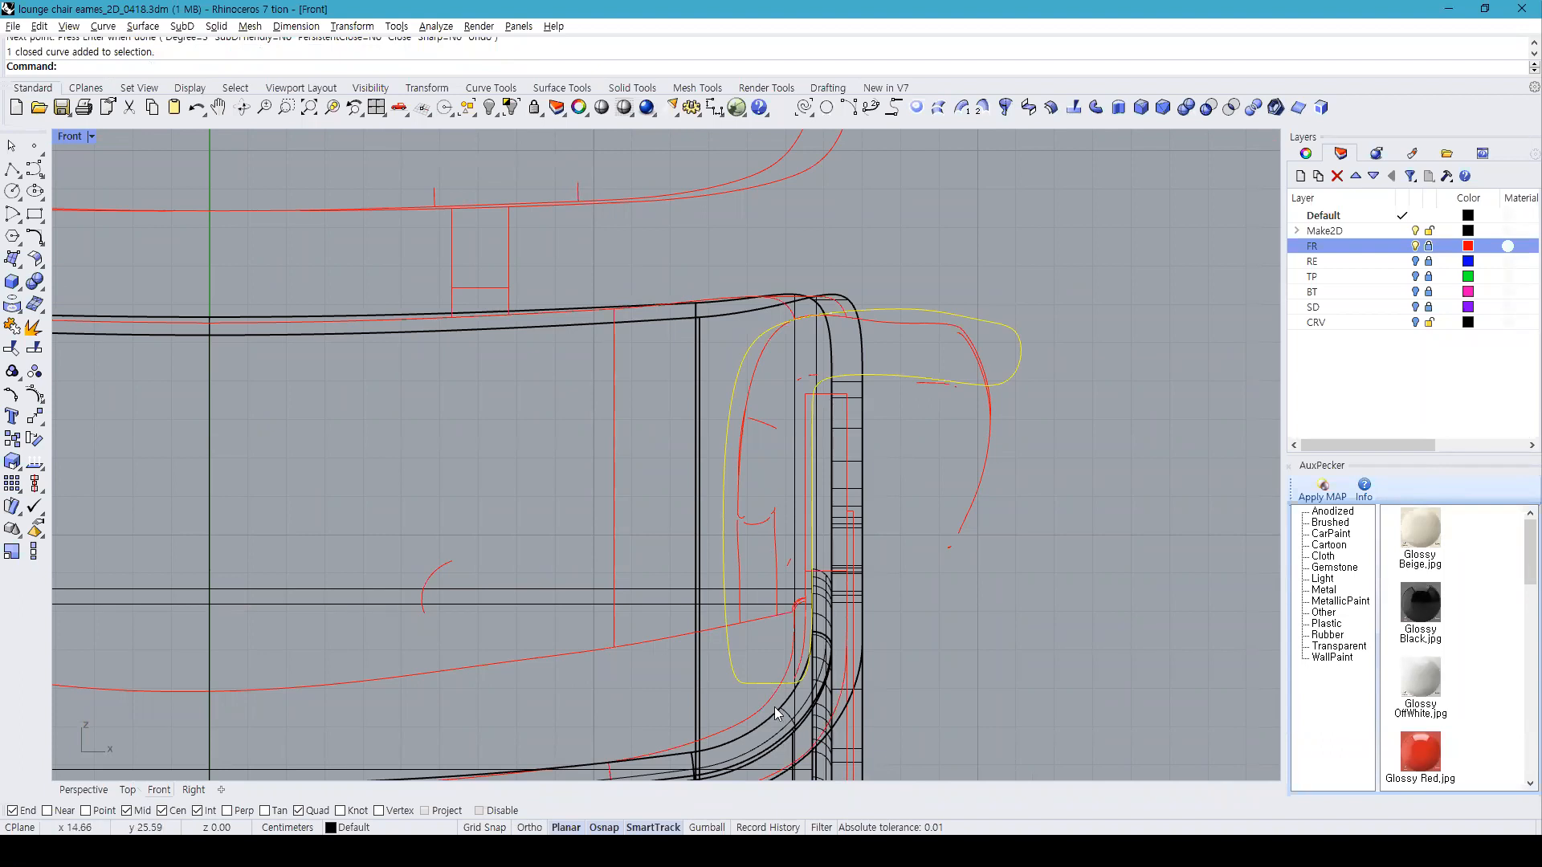
pyautogui.scroll(4, 811, 689)
# Step: Return to the four-view layout and hide the seat and backrest shells, isolating the armrest curve with the FR reference
pyautogui.click(377, 108)
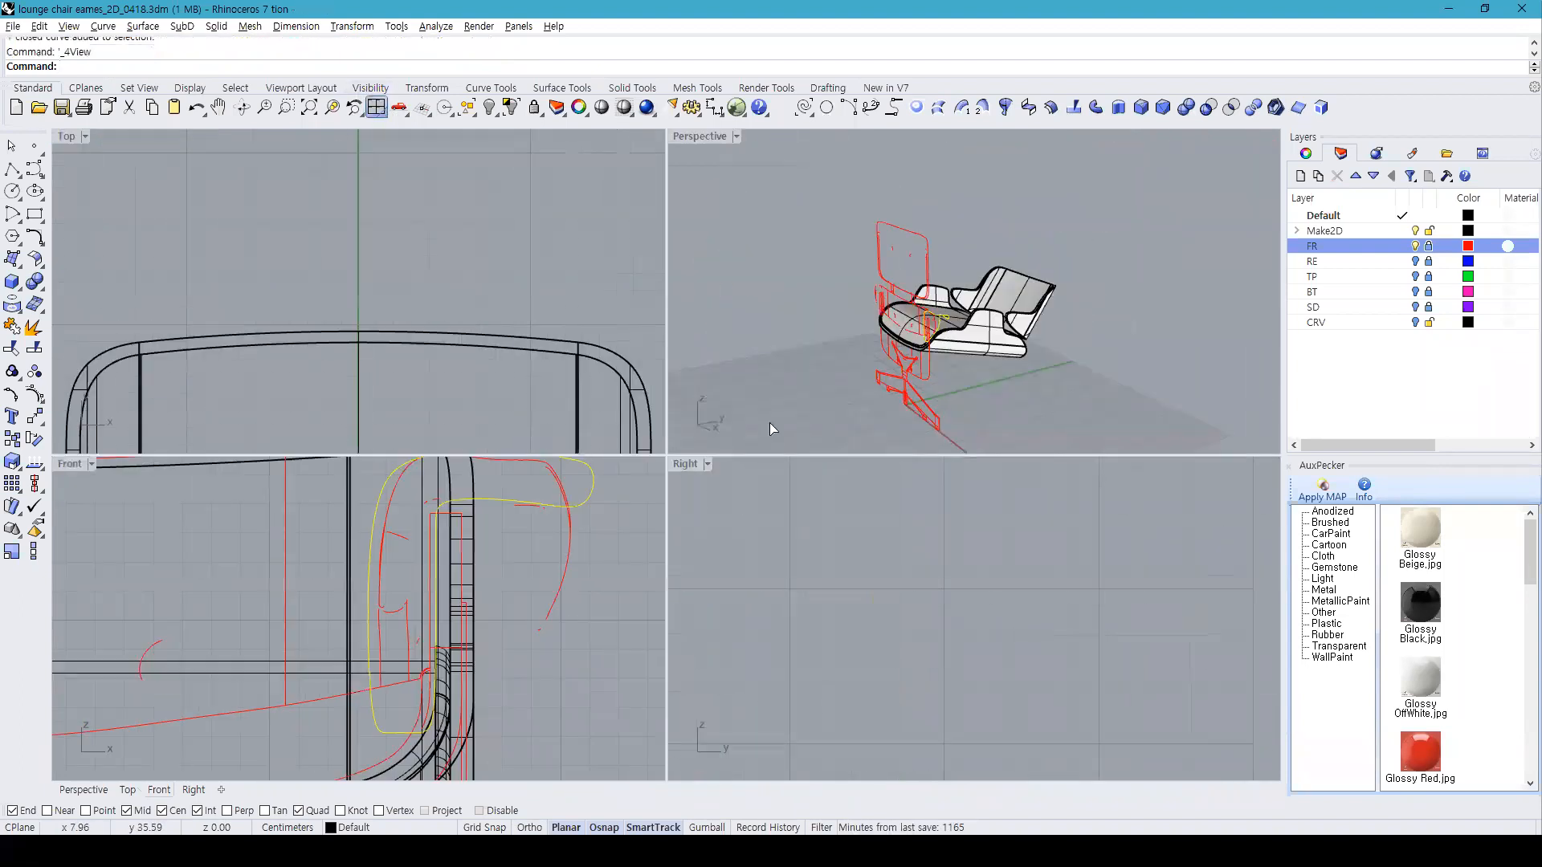
pyautogui.moveTo(981, 367); pyautogui.dragTo(870, 329, button='right')
pyautogui.scroll(6, 931, 299)
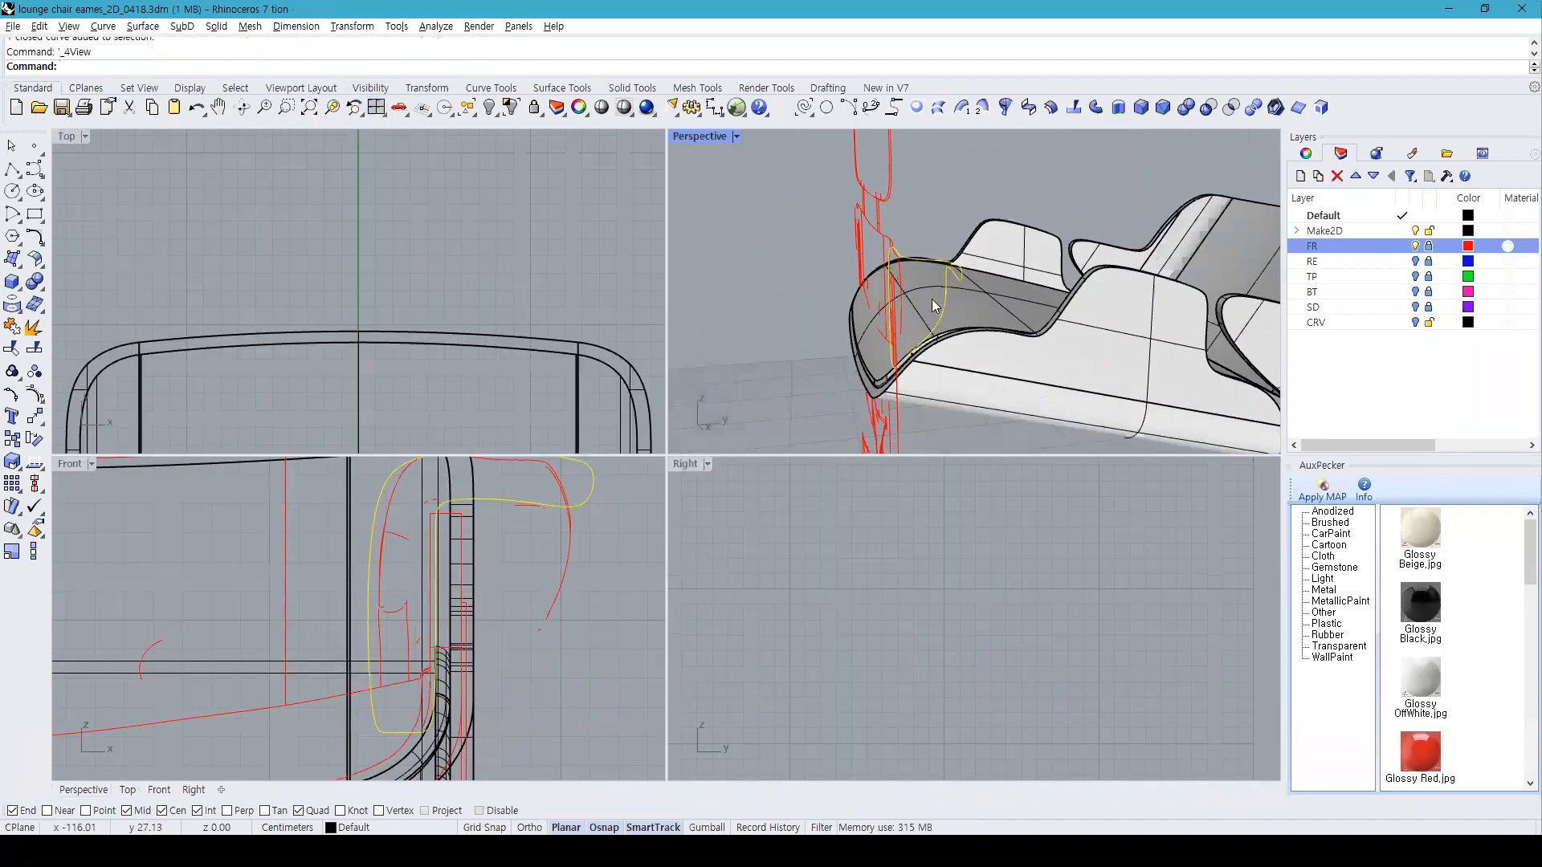
pyautogui.scroll(-4, 972, 606)
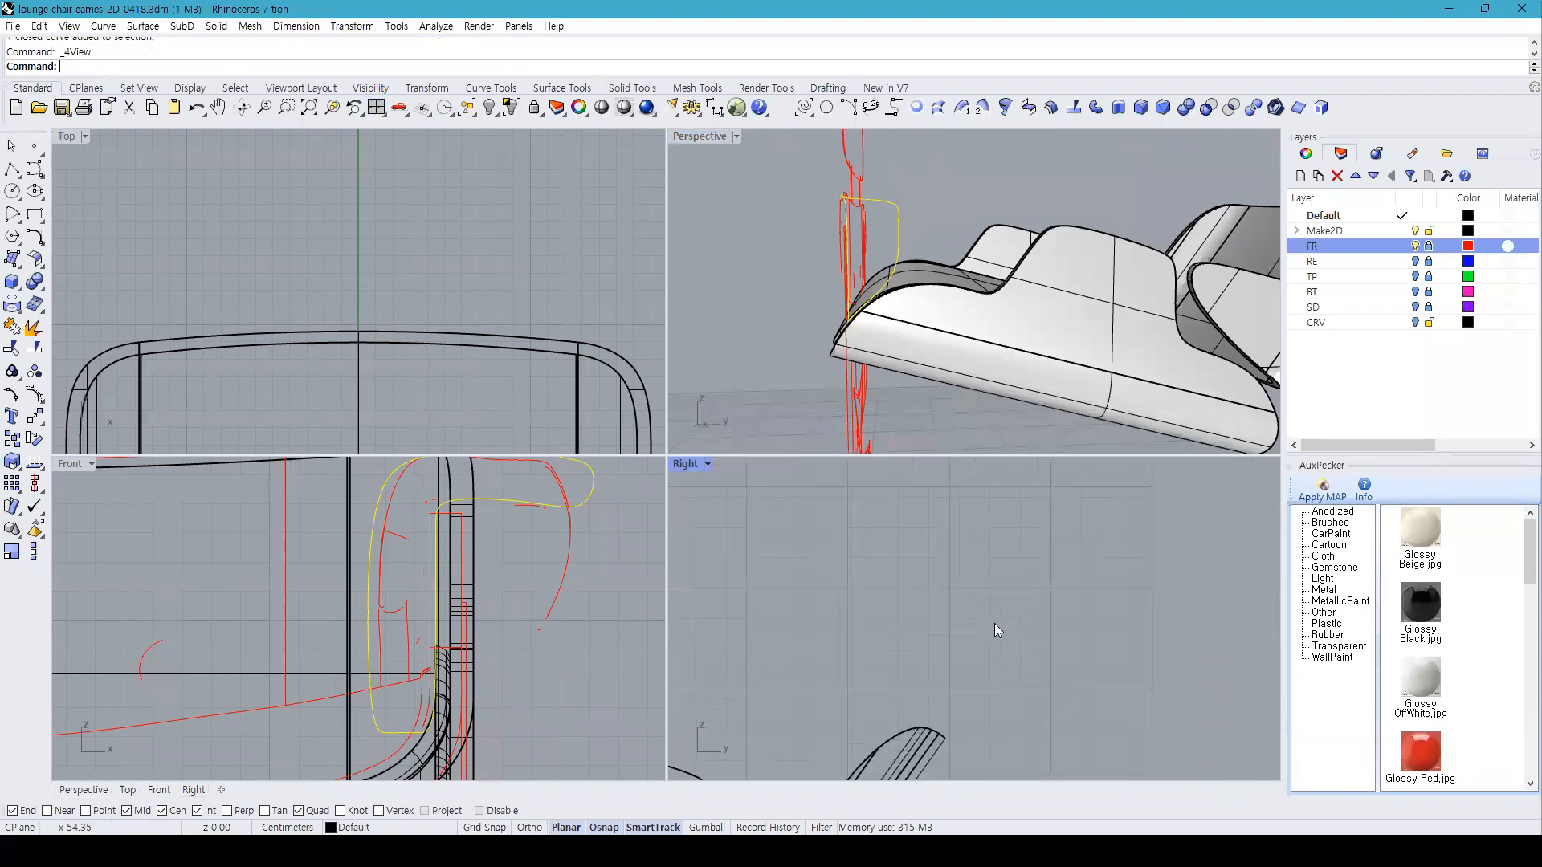
pyautogui.scroll(3, 798, 689)
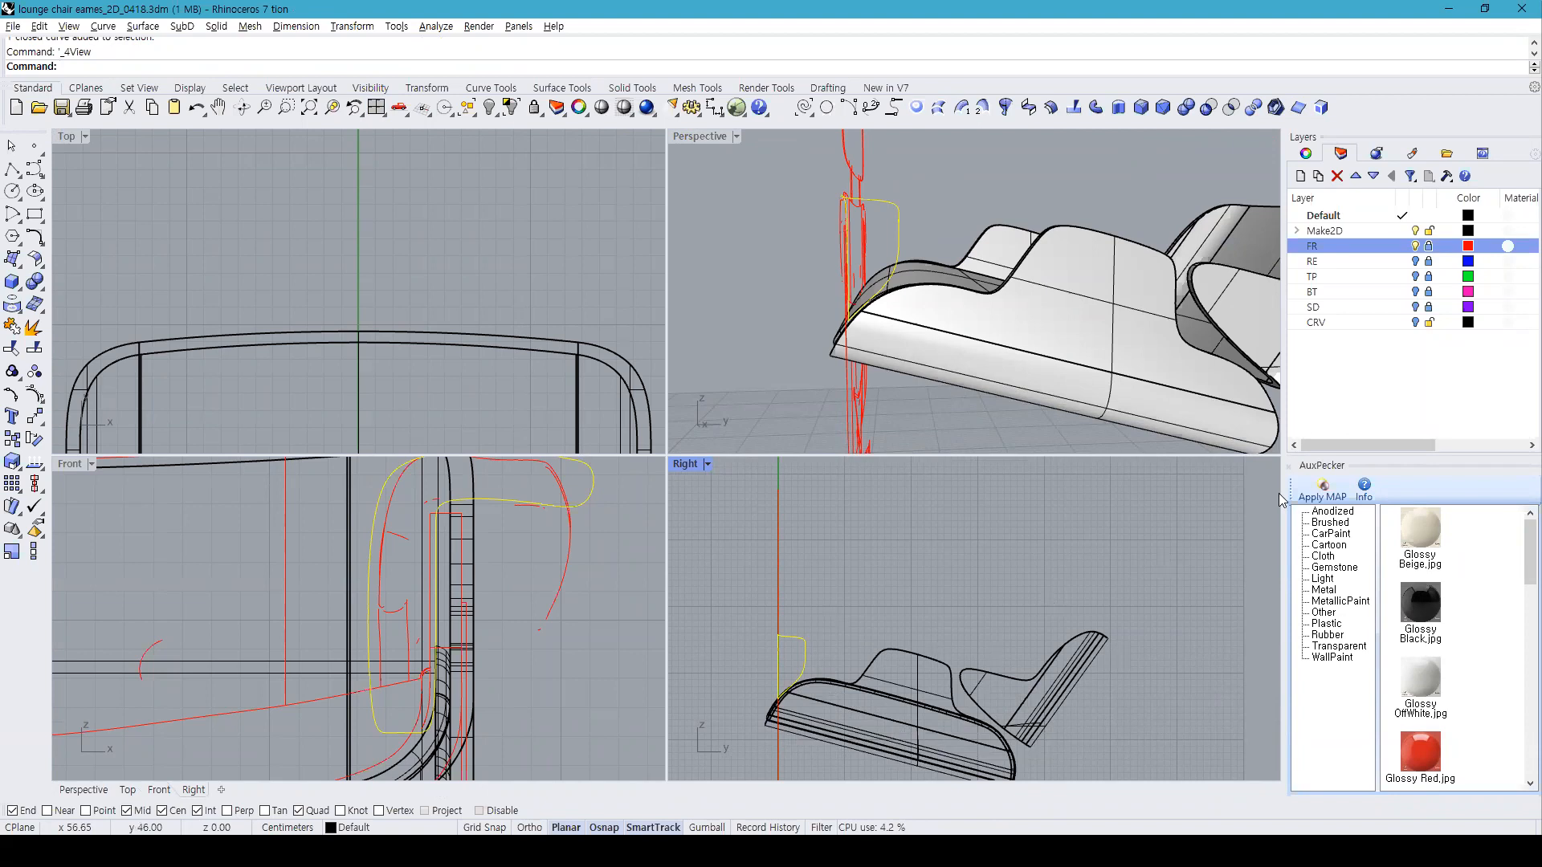
pyautogui.moveTo(1072, 359); pyautogui.dragTo(917, 221)
pyautogui.click(488, 107)
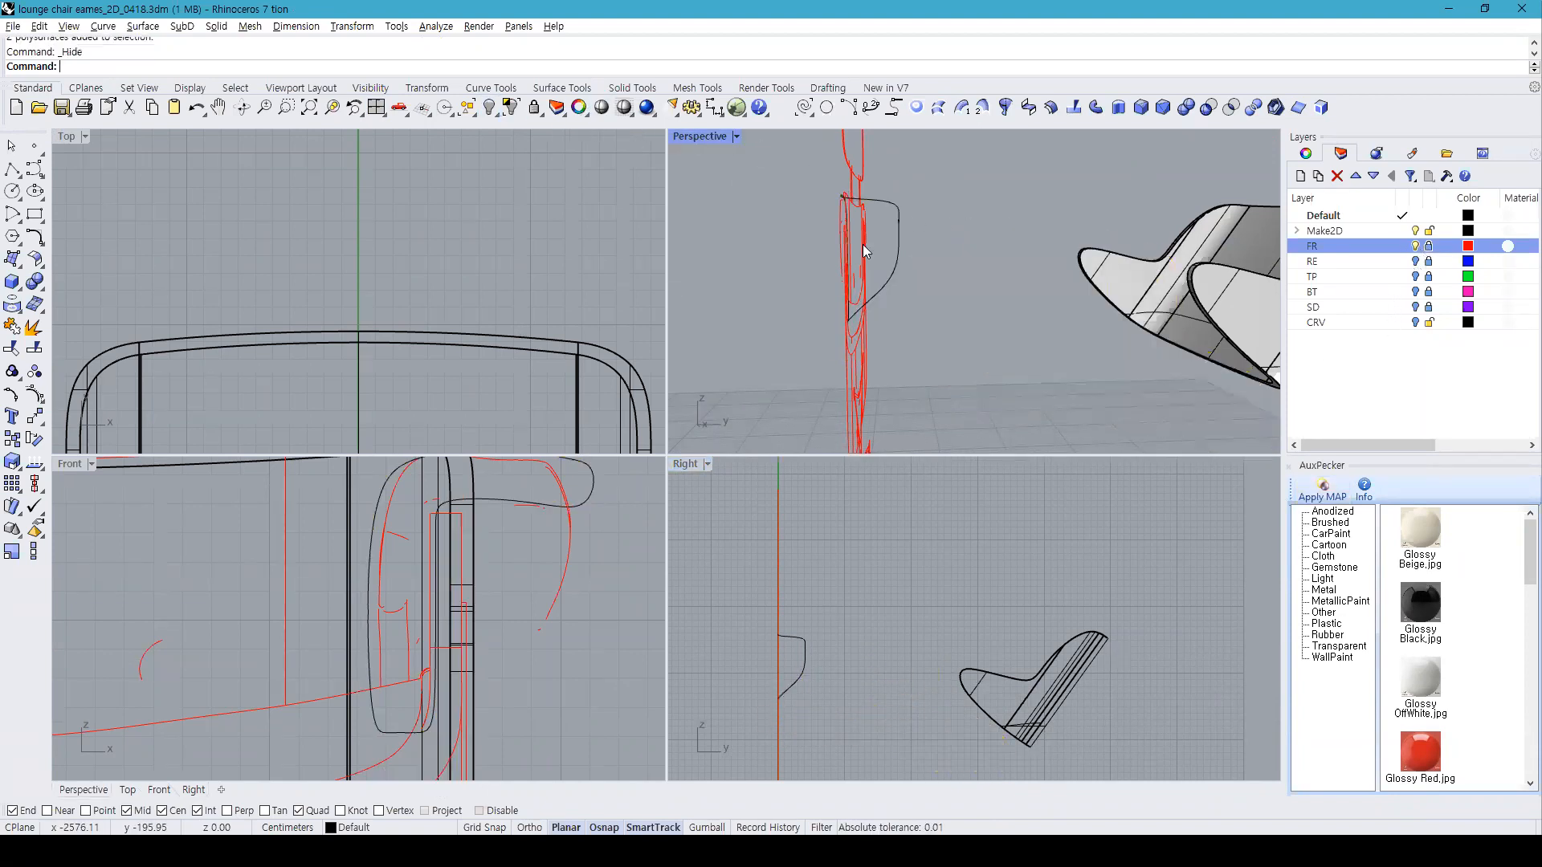
pyautogui.click(1161, 312)
pyautogui.click(489, 108)
# Step: Turn on the armrest curve's control points and move the nine outlying ones onto the FR reference plane in the Right view, using Point and grid snaps
pyautogui.click(890, 278)
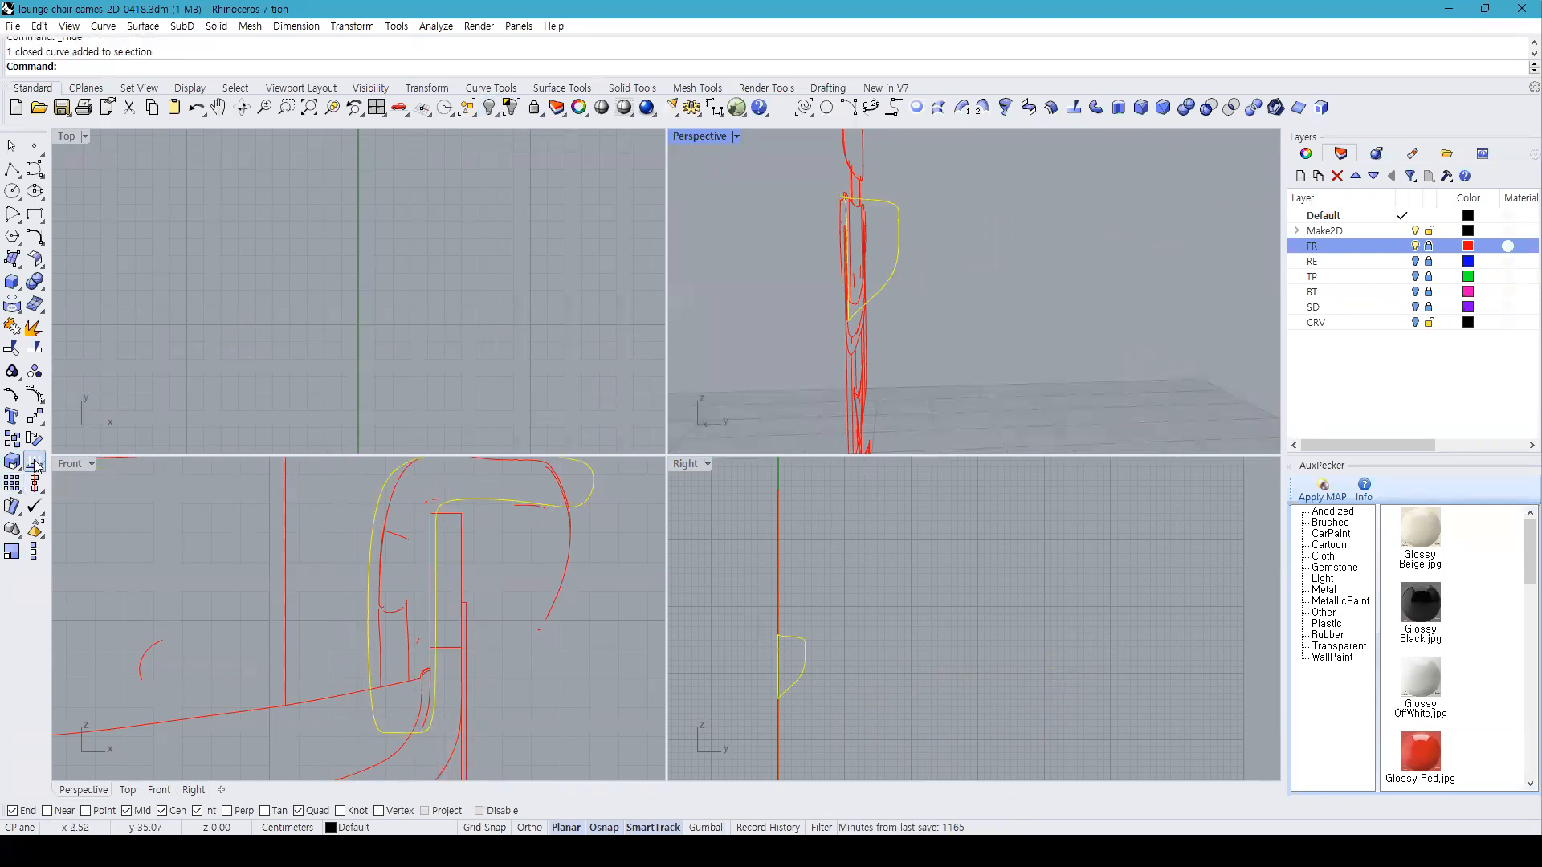
pyautogui.click(33, 395)
pyautogui.moveTo(795, 620); pyautogui.dragTo(817, 715)
pyautogui.scroll(5, 817, 715)
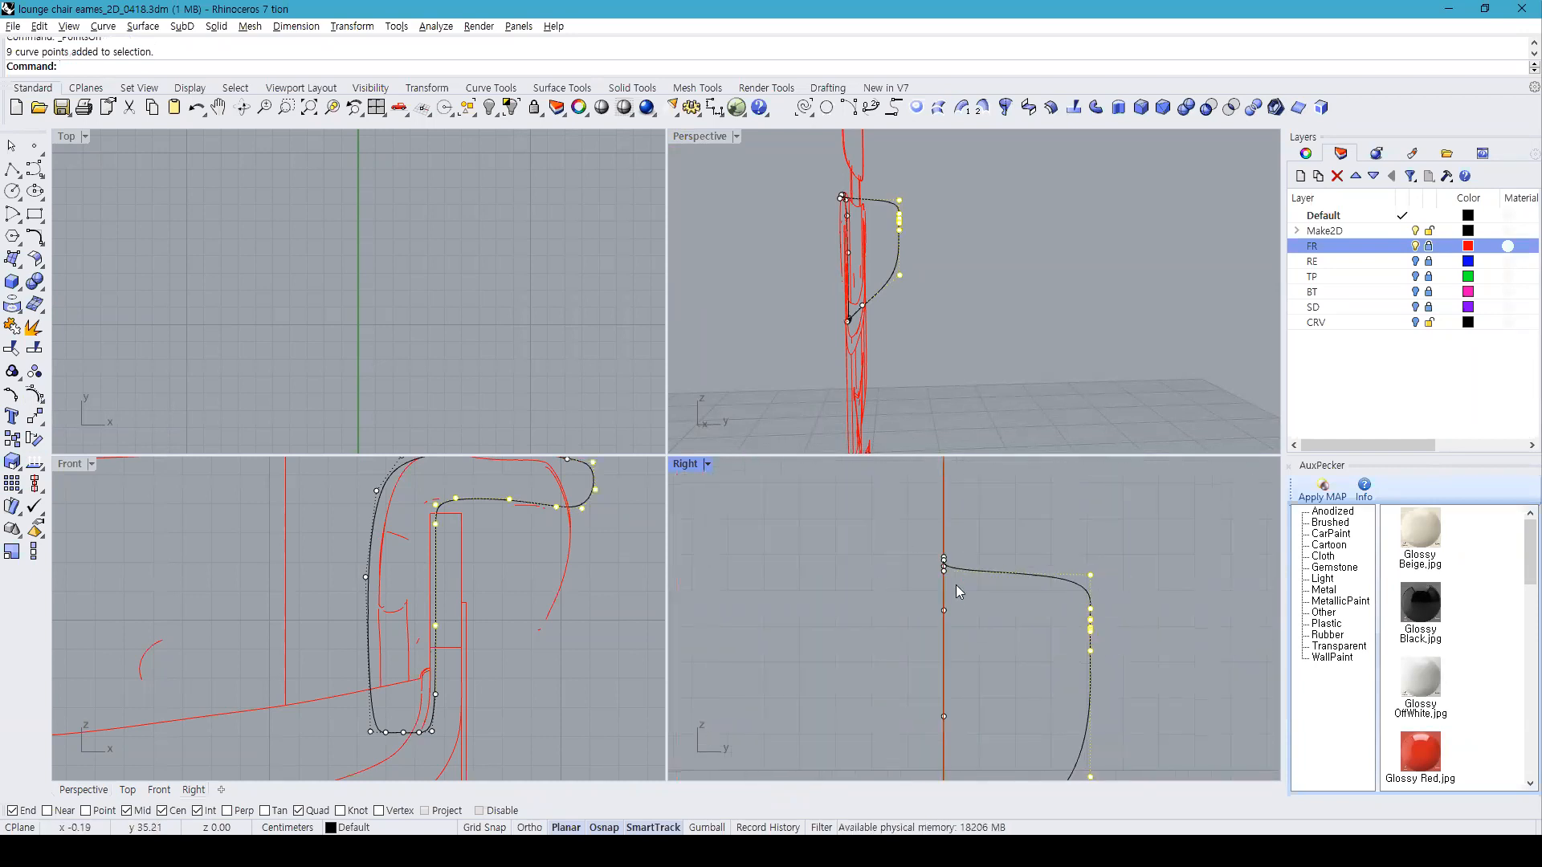
pyautogui.doubleClick(685, 464)
pyautogui.moveTo(689, 467); pyautogui.dragTo(907, 562, button='right')
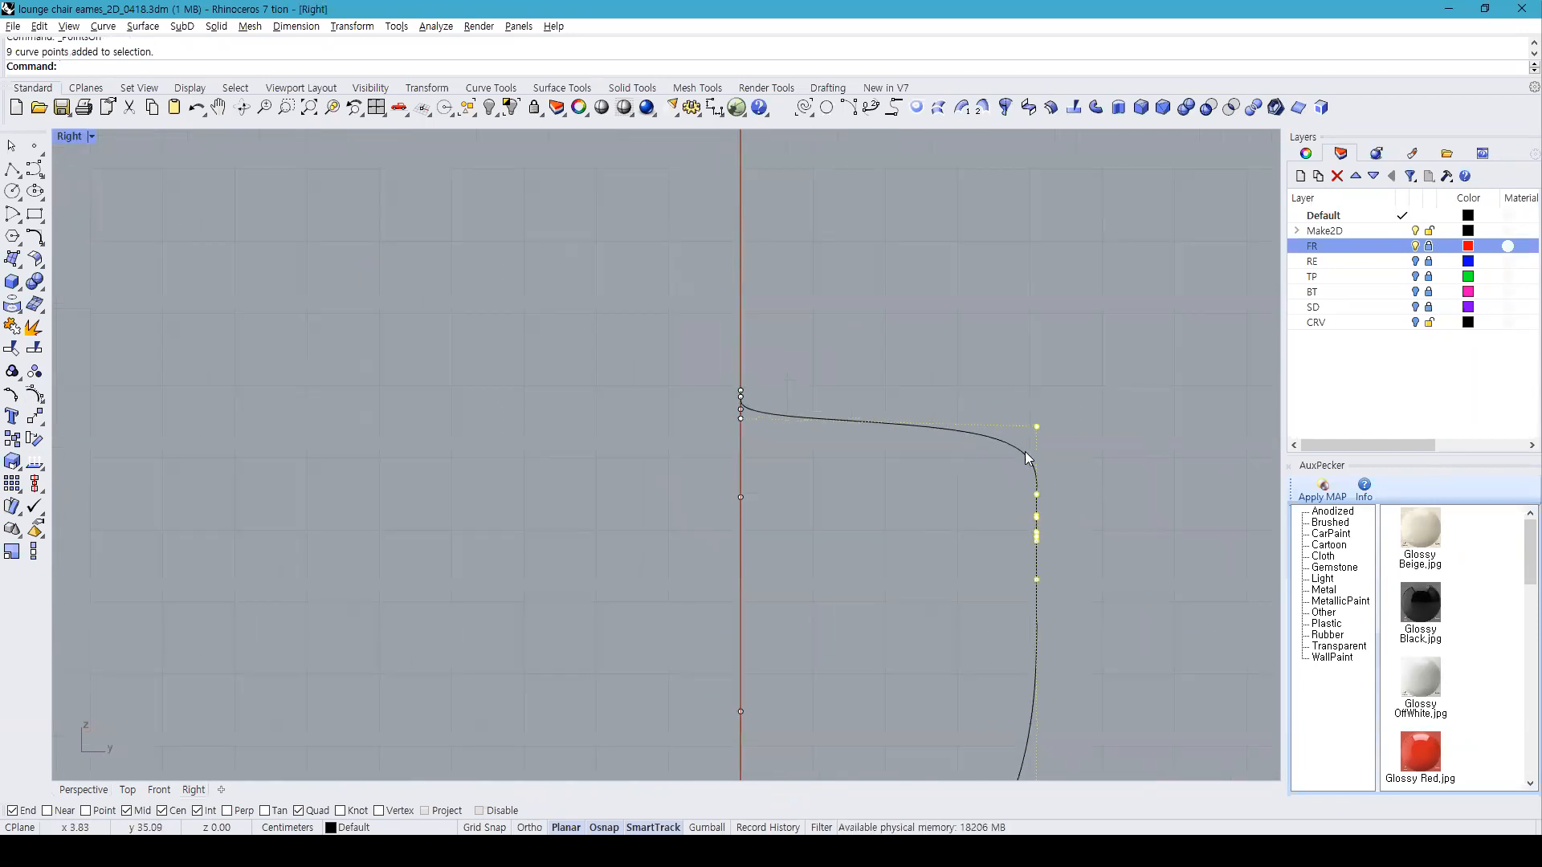
pyautogui.write('m')
pyautogui.press('Return')
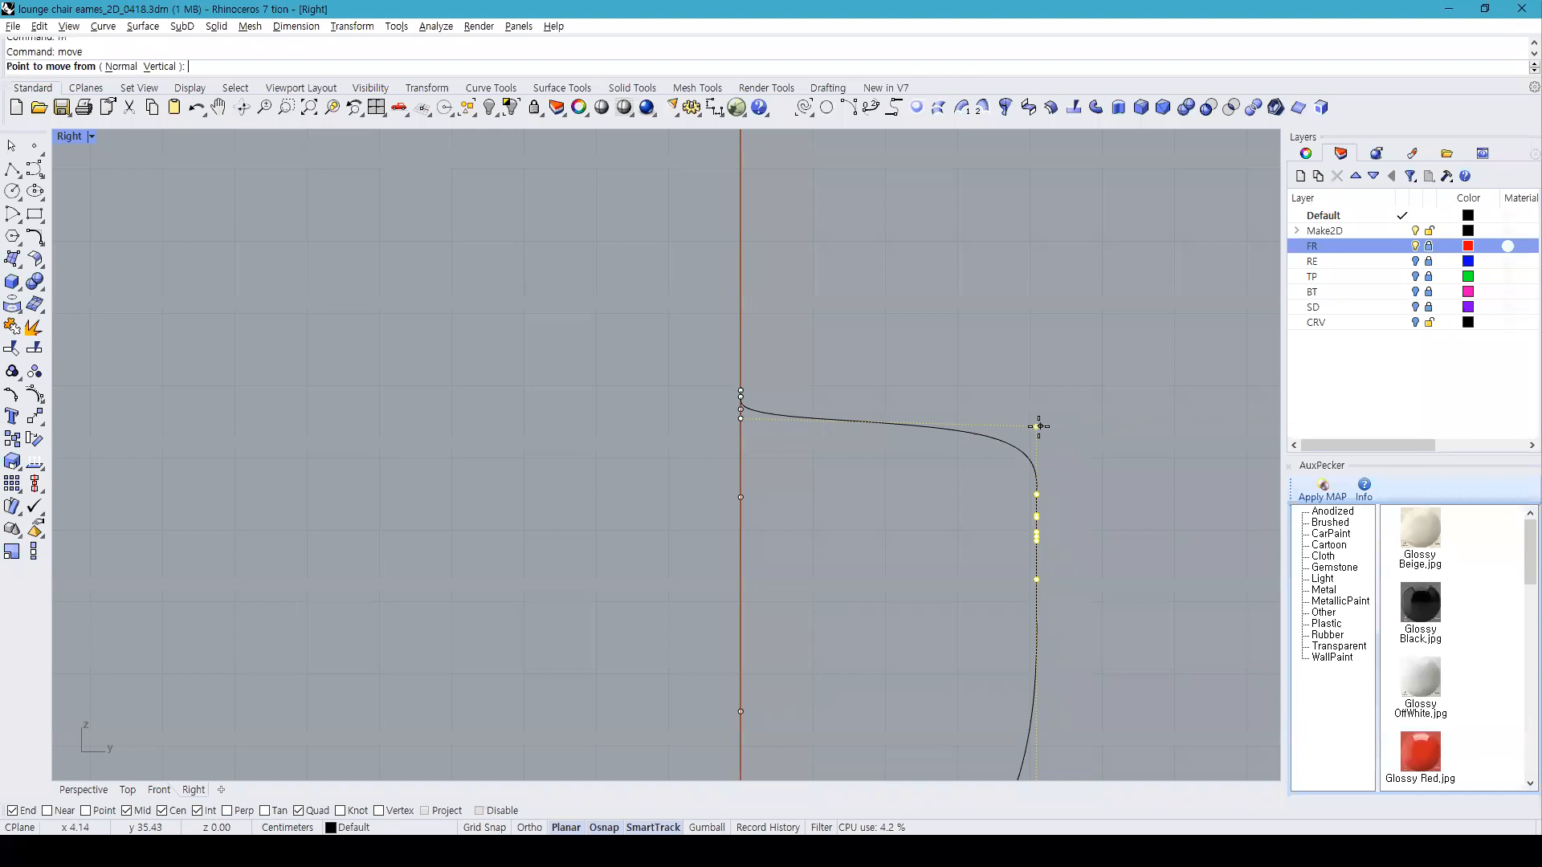
pyautogui.click(86, 811)
pyautogui.click(1036, 427)
pyautogui.scroll(3, 892, 474)
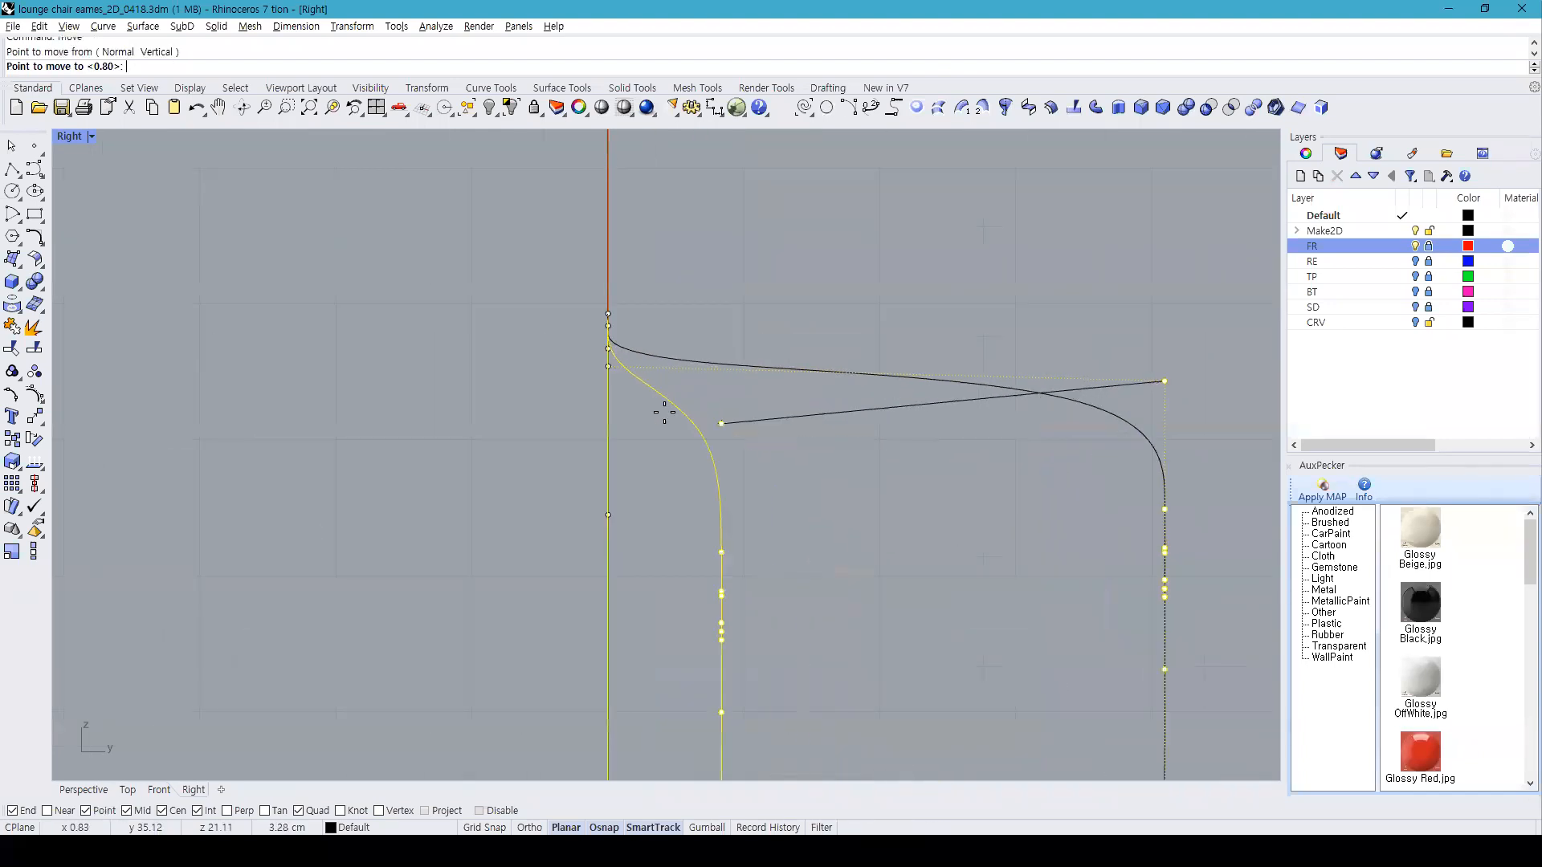
pyautogui.press('F9')
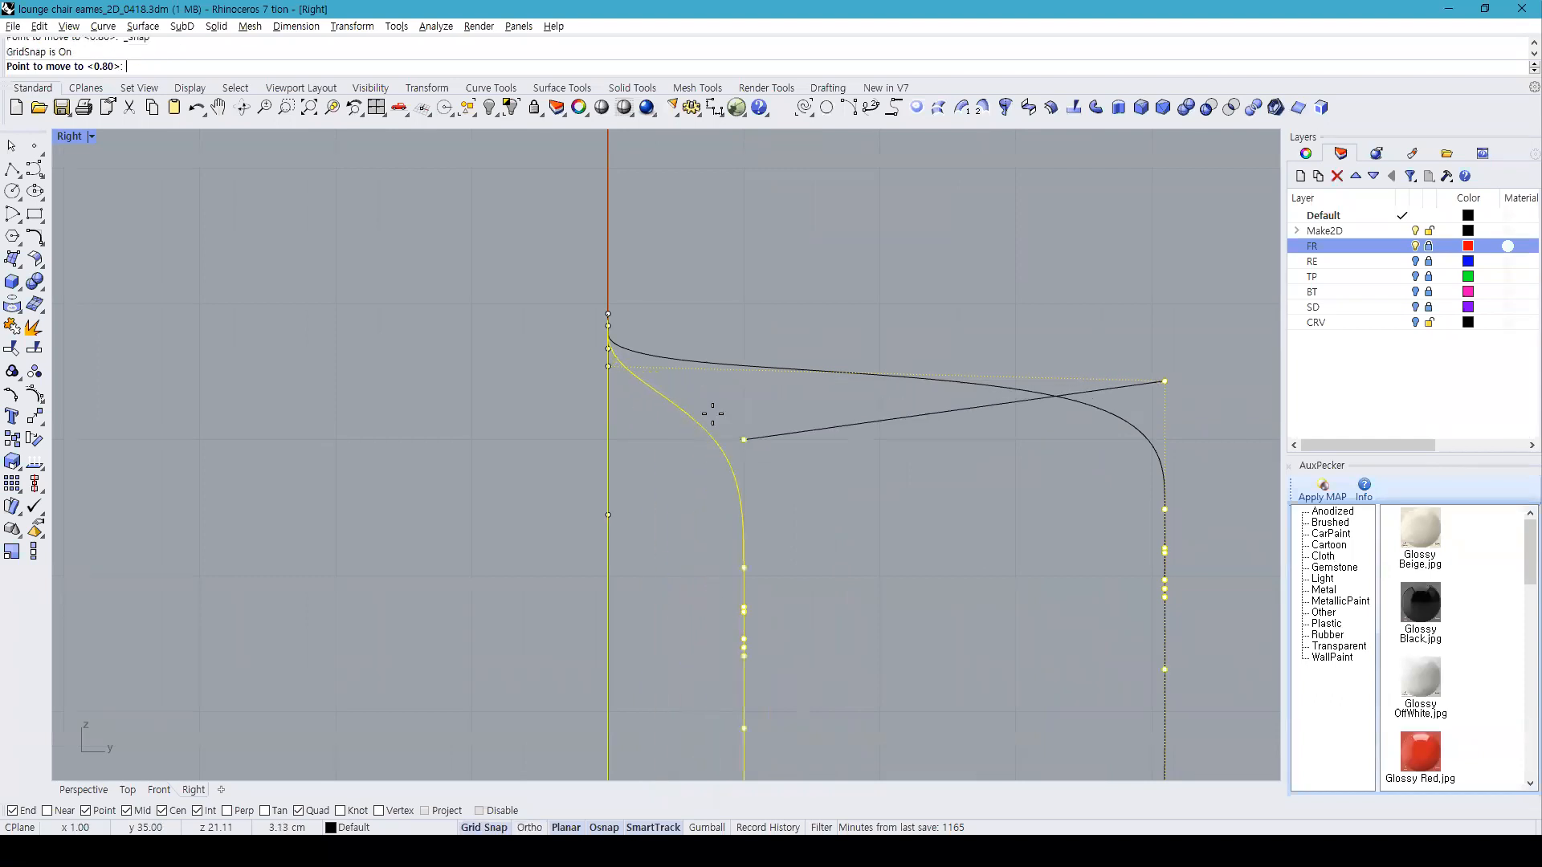
pyautogui.click(650, 416)
pyautogui.scroll(-6, 764, 419)
# Step: Move the remaining outlying control point near the armrest's base horizontally onto the FR reference plane, and turn off the control points
pyautogui.scroll(4, 787, 543)
pyautogui.click(794, 601)
pyautogui.press('Return')
pyautogui.click(794, 601)
pyautogui.scroll(6, 730, 613)
pyautogui.press('F8')
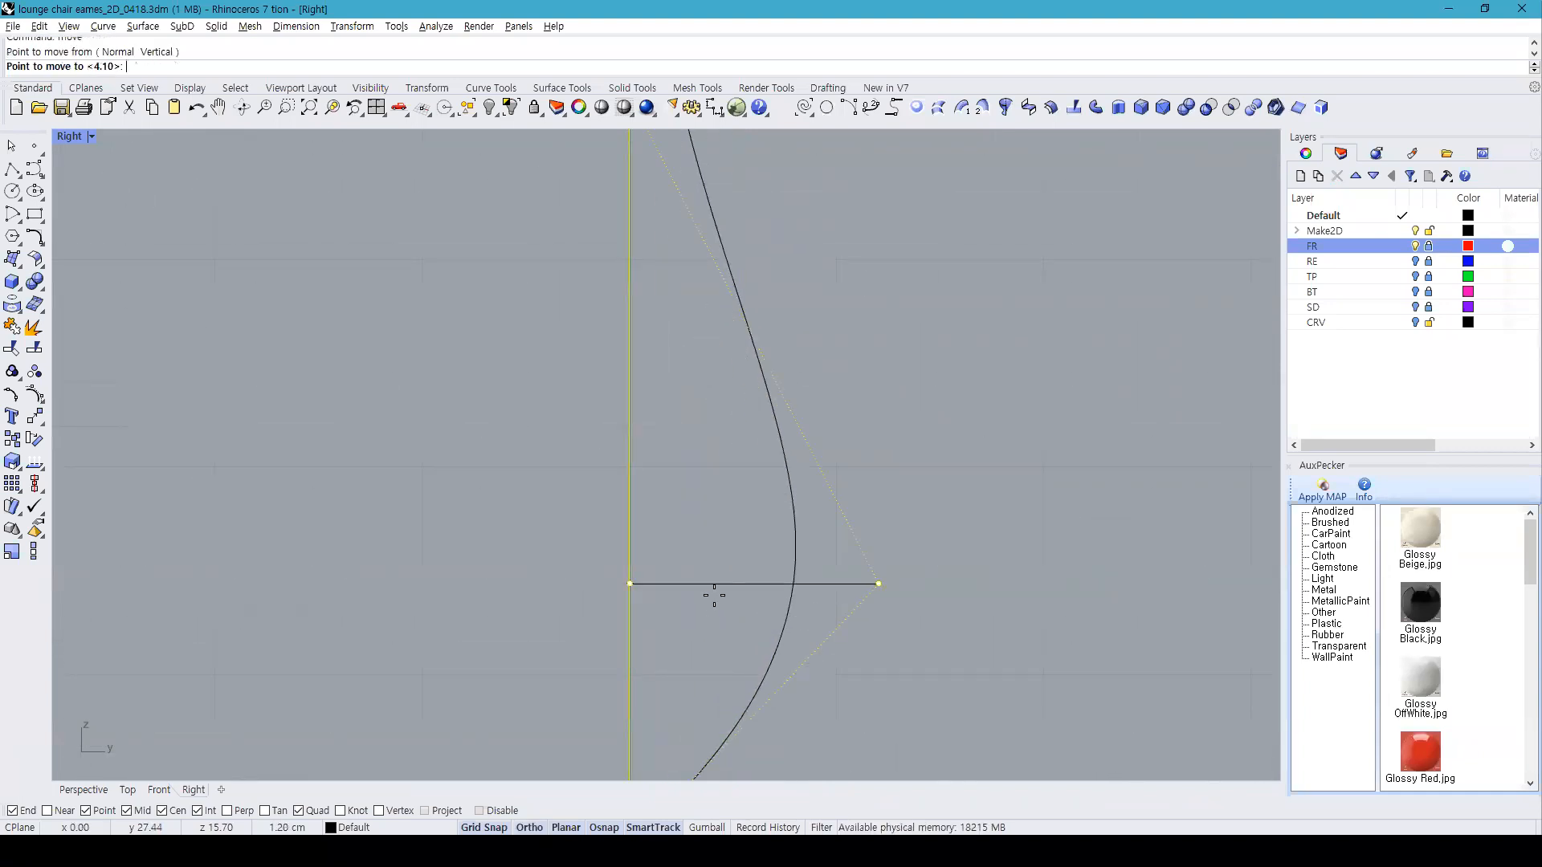
pyautogui.click(707, 598)
pyautogui.scroll(-4, 675, 594)
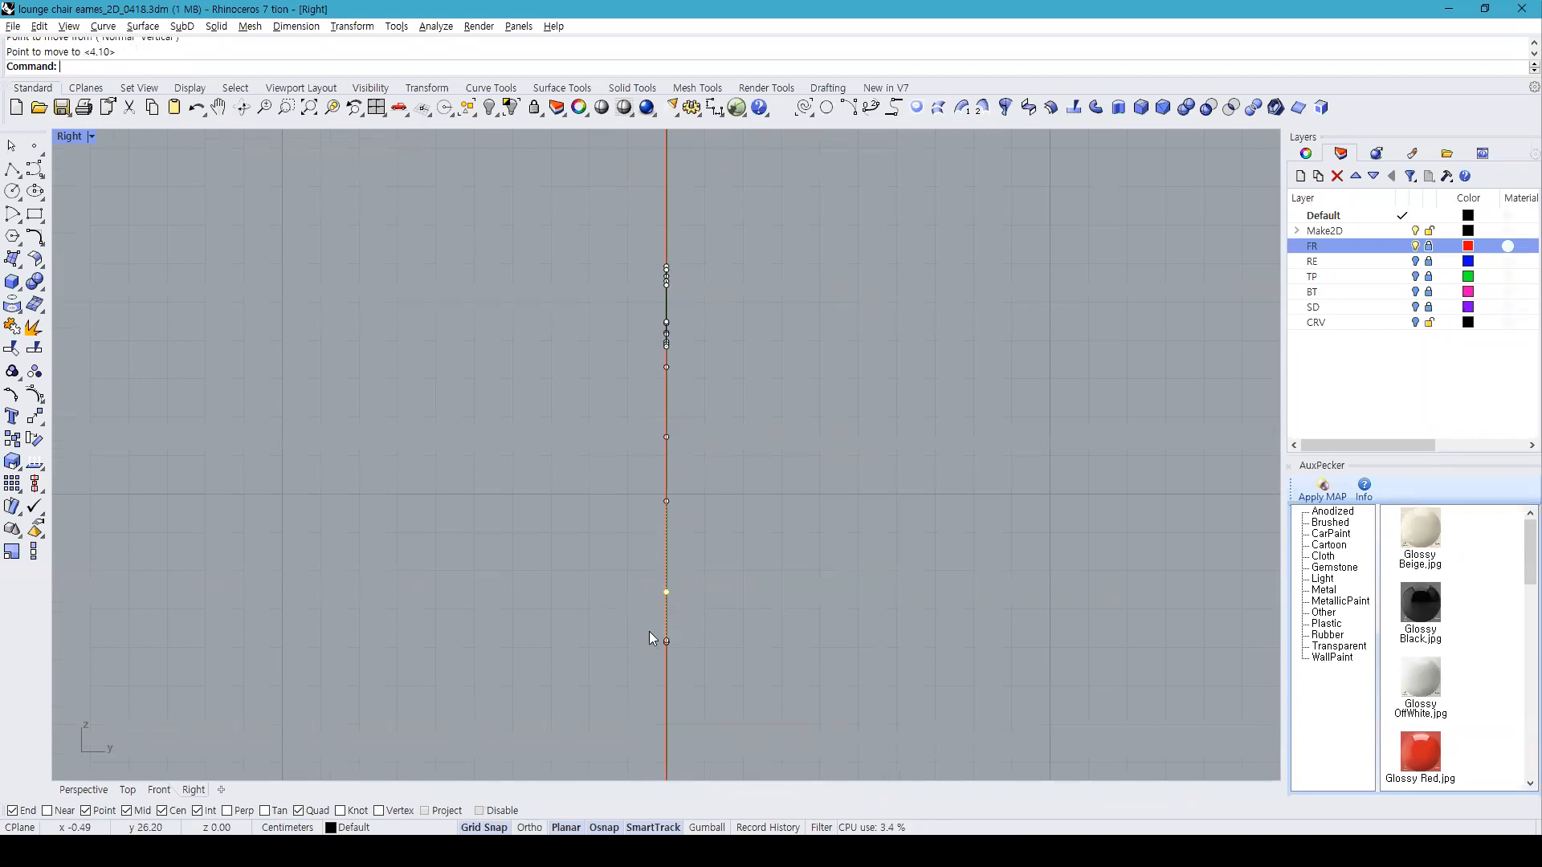
pyautogui.press('Escape')
pyautogui.press('Escape')
# Step: Turn on the SD layer's side reference and move the armrest profile curve to the armrest outline's front edge in the Right view
pyautogui.click(375, 107)
pyautogui.moveTo(811, 367); pyautogui.dragTo(1100, 317, button='right')
pyautogui.click(1108, 296)
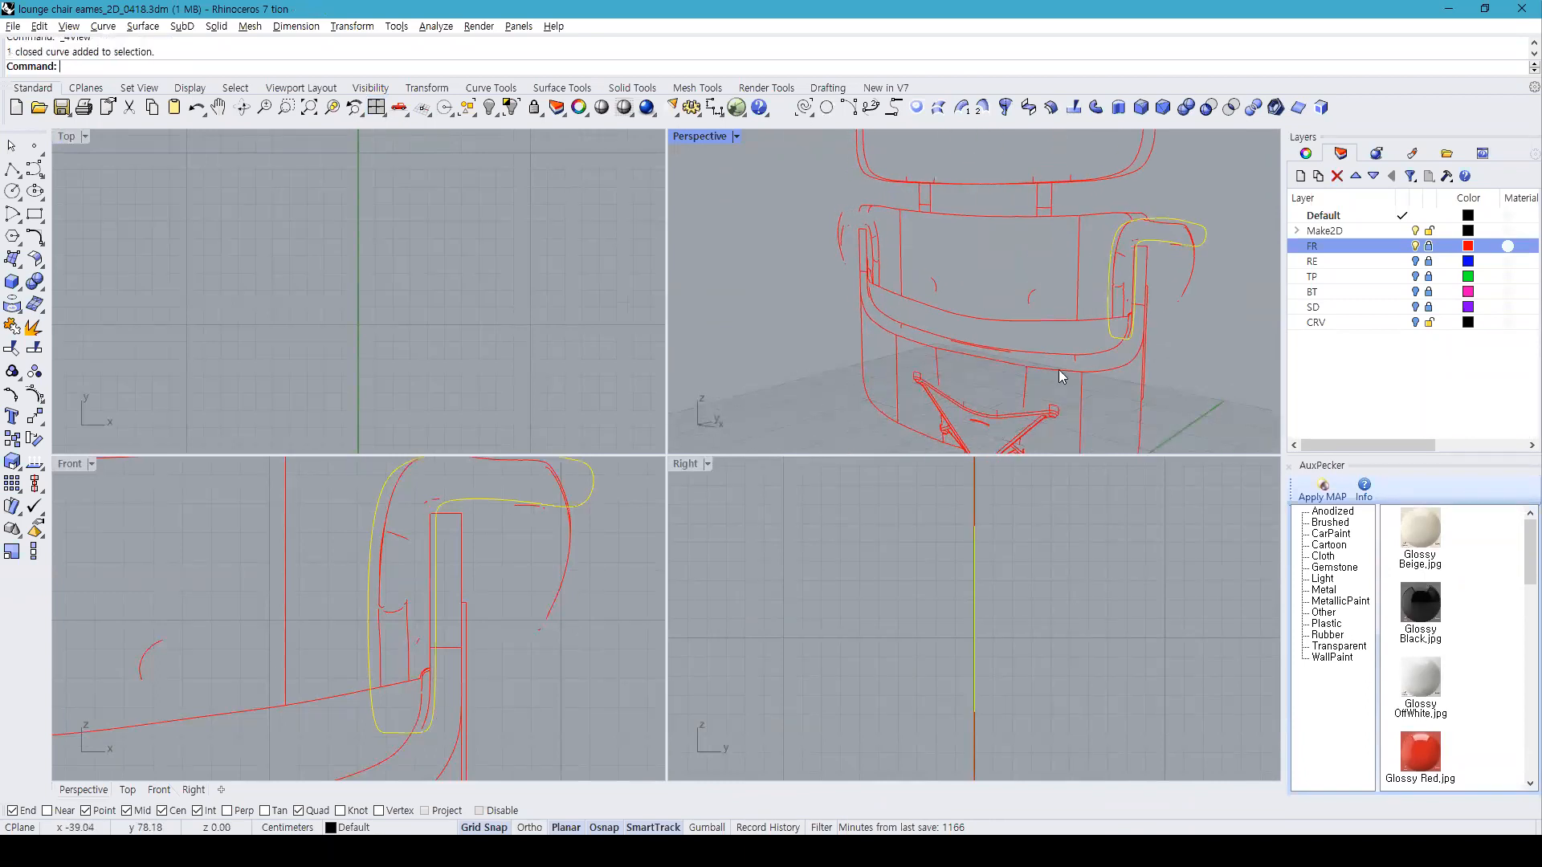
pyautogui.click(1415, 307)
pyautogui.scroll(5, 1007, 645)
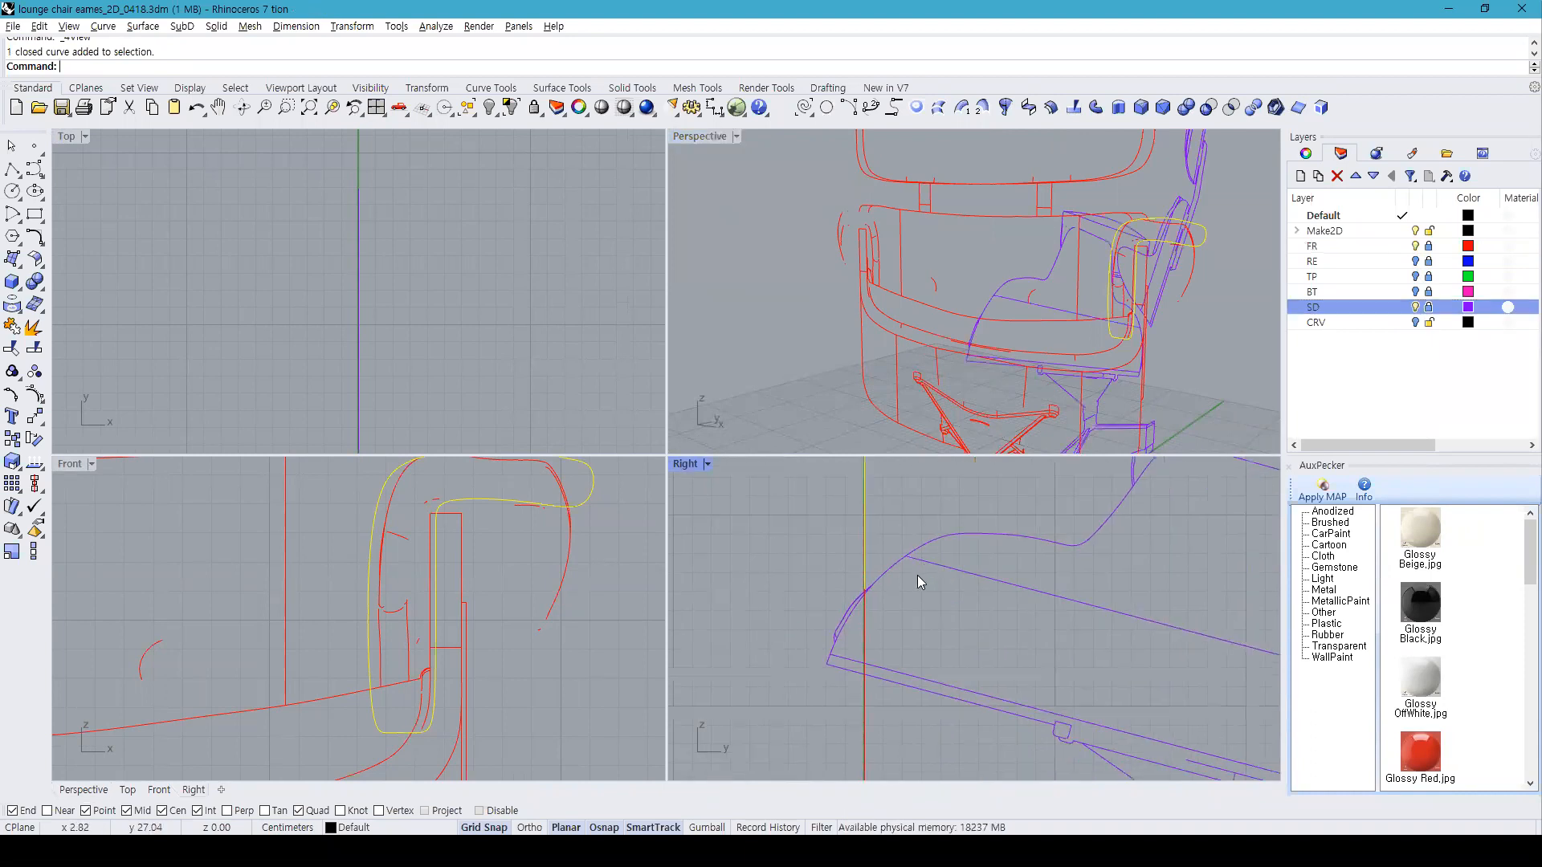
pyautogui.scroll(-2, 858, 646)
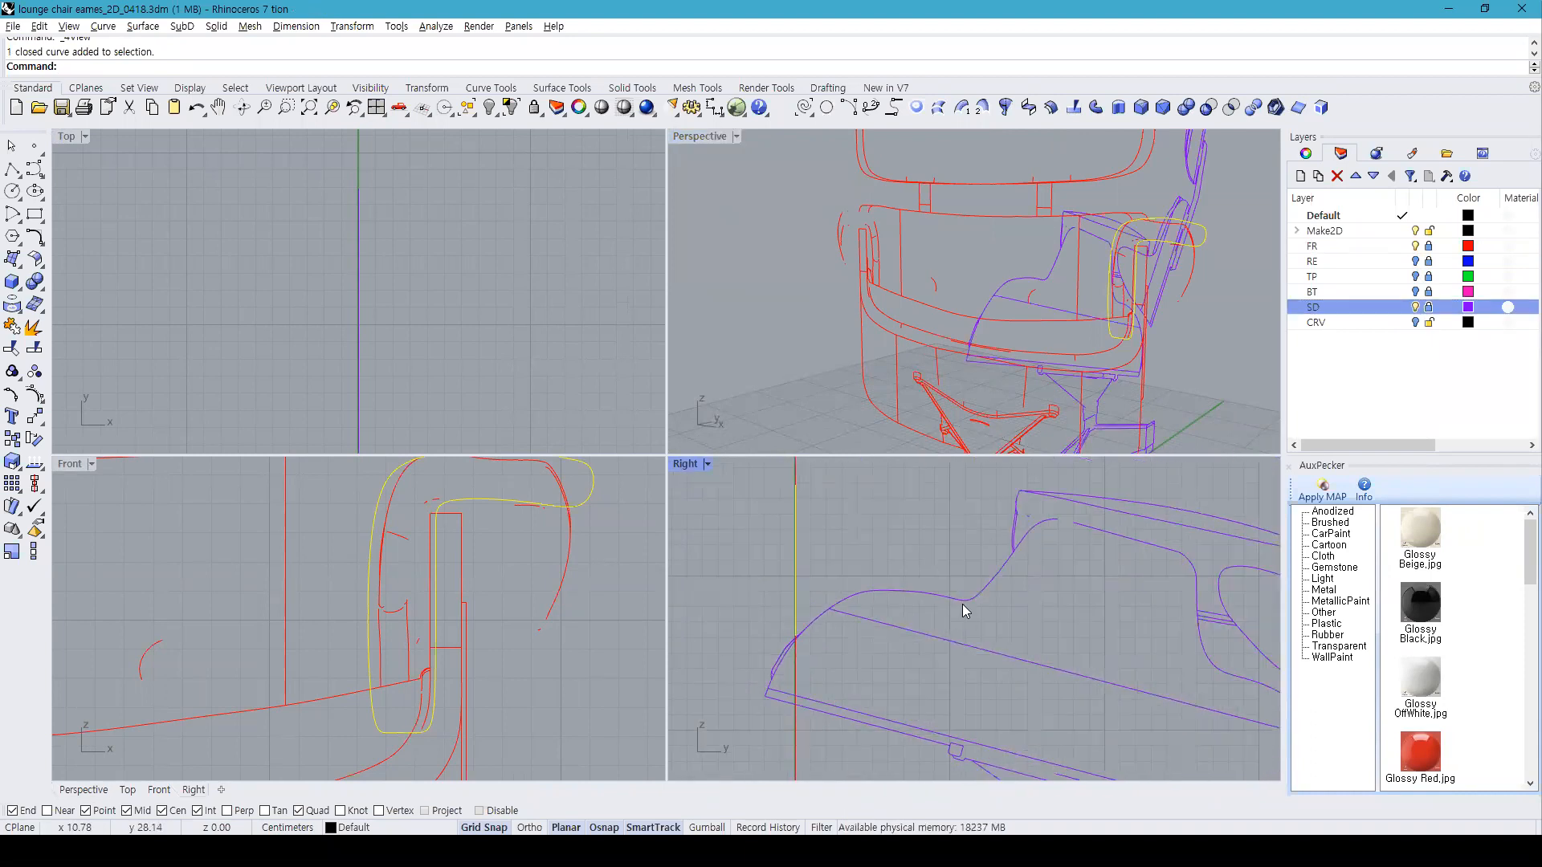
pyautogui.moveTo(976, 607); pyautogui.dragTo(906, 612, button='right')
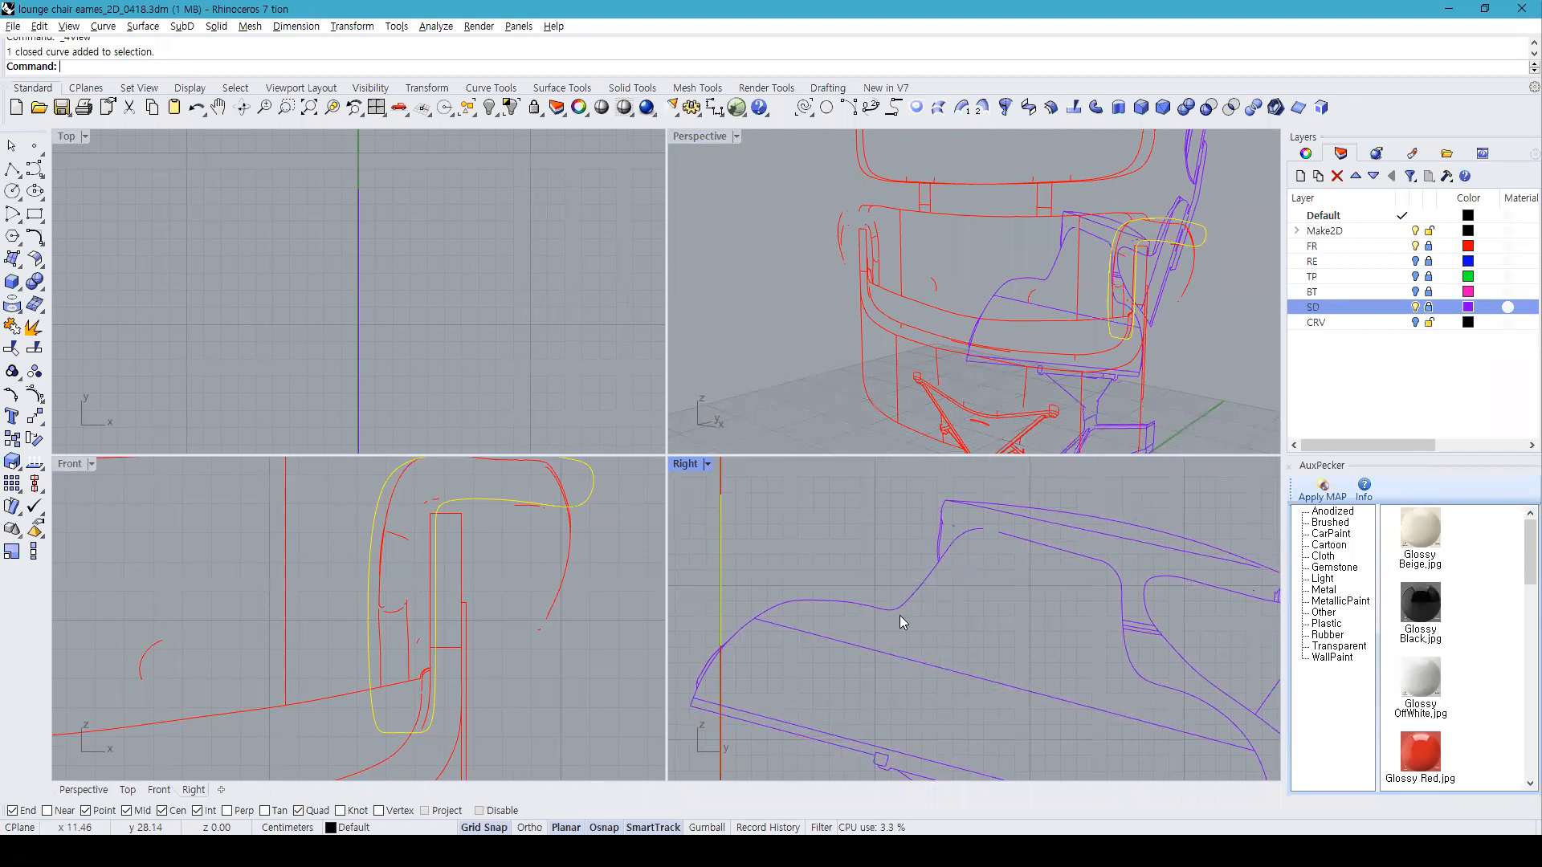
pyautogui.moveTo(1111, 637); pyautogui.dragTo(1007, 616, button='right')
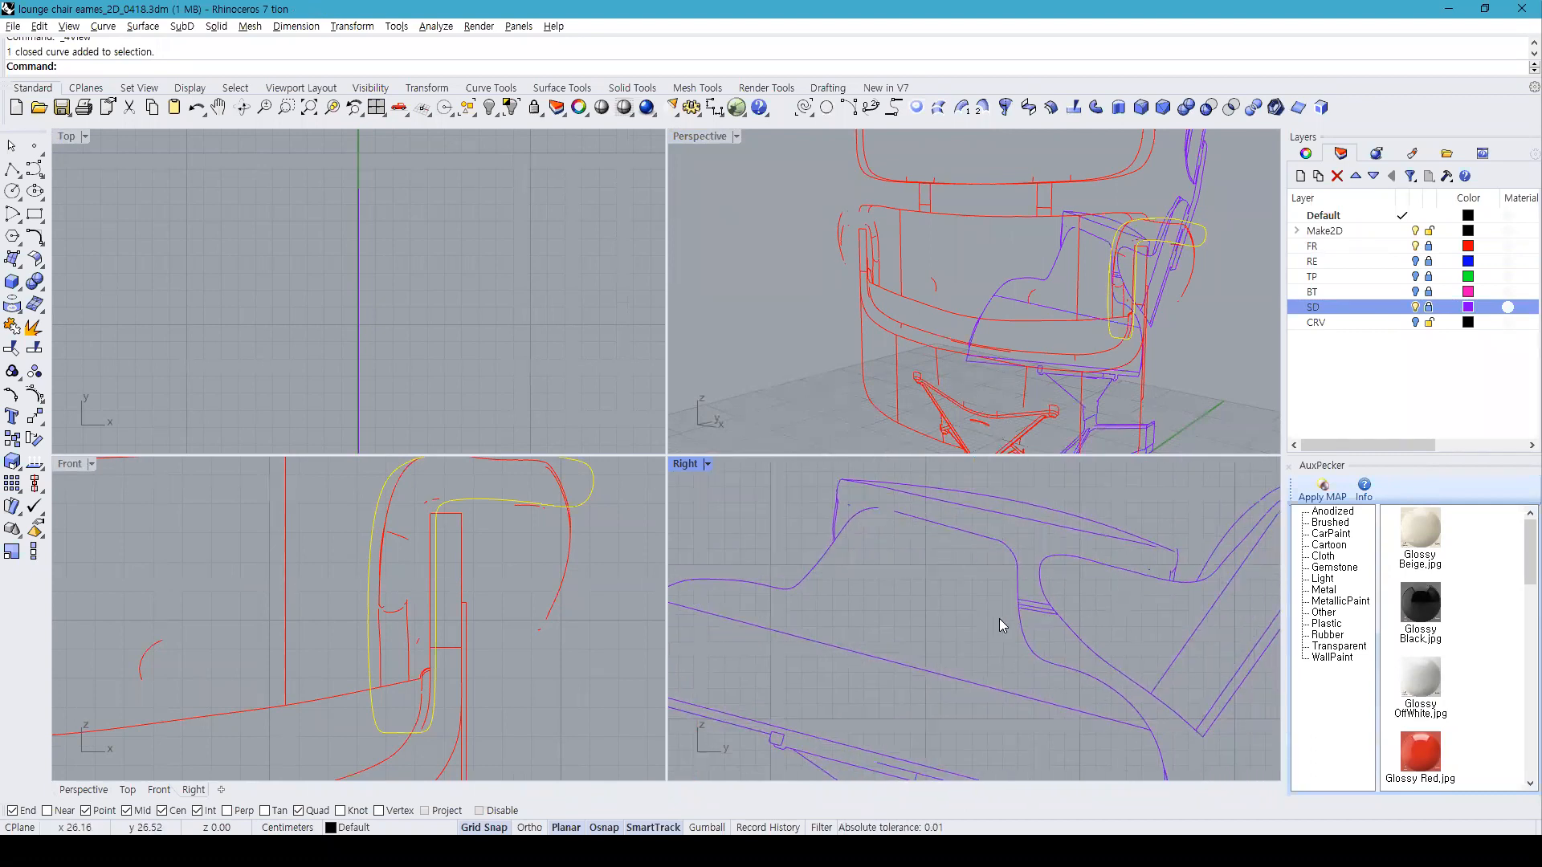
pyautogui.moveTo(976, 649); pyautogui.dragTo(1167, 680, button='right')
pyautogui.moveTo(808, 580); pyautogui.dragTo(1032, 619)
pyautogui.moveTo(1032, 620); pyautogui.dragTo(936, 601, button='right')
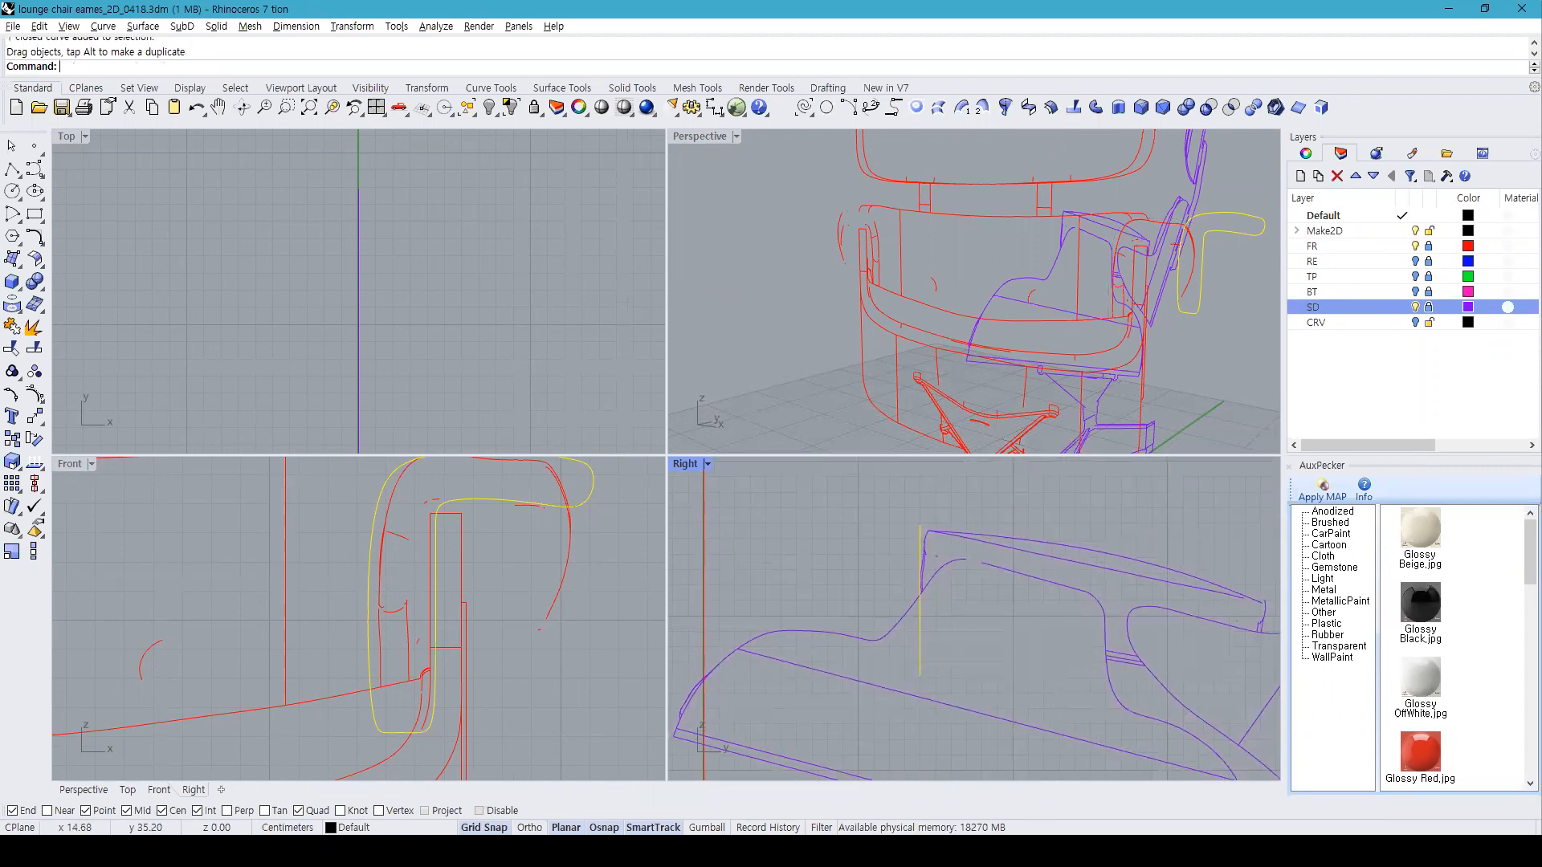
# Step: Rotate the profile curve about its upper end in the Right view, swinging its lower end toward the seat front to slant it
pyautogui.press('Return')
pyautogui.click(922, 526)
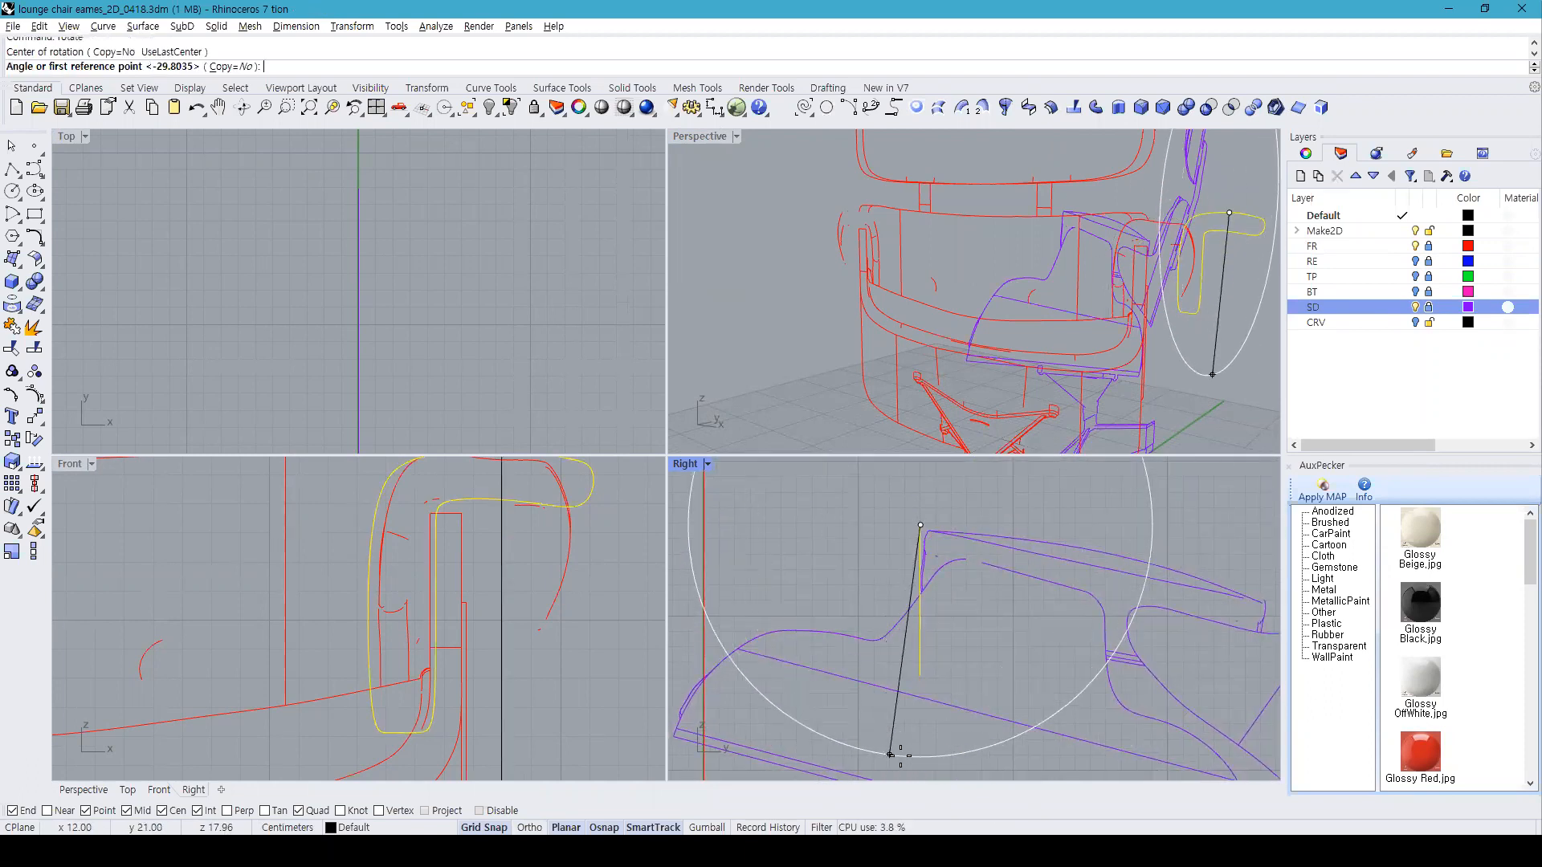
pyautogui.click(920, 755)
pyautogui.click(856, 744)
pyautogui.moveTo(950, 568); pyautogui.dragTo(888, 566, button='right')
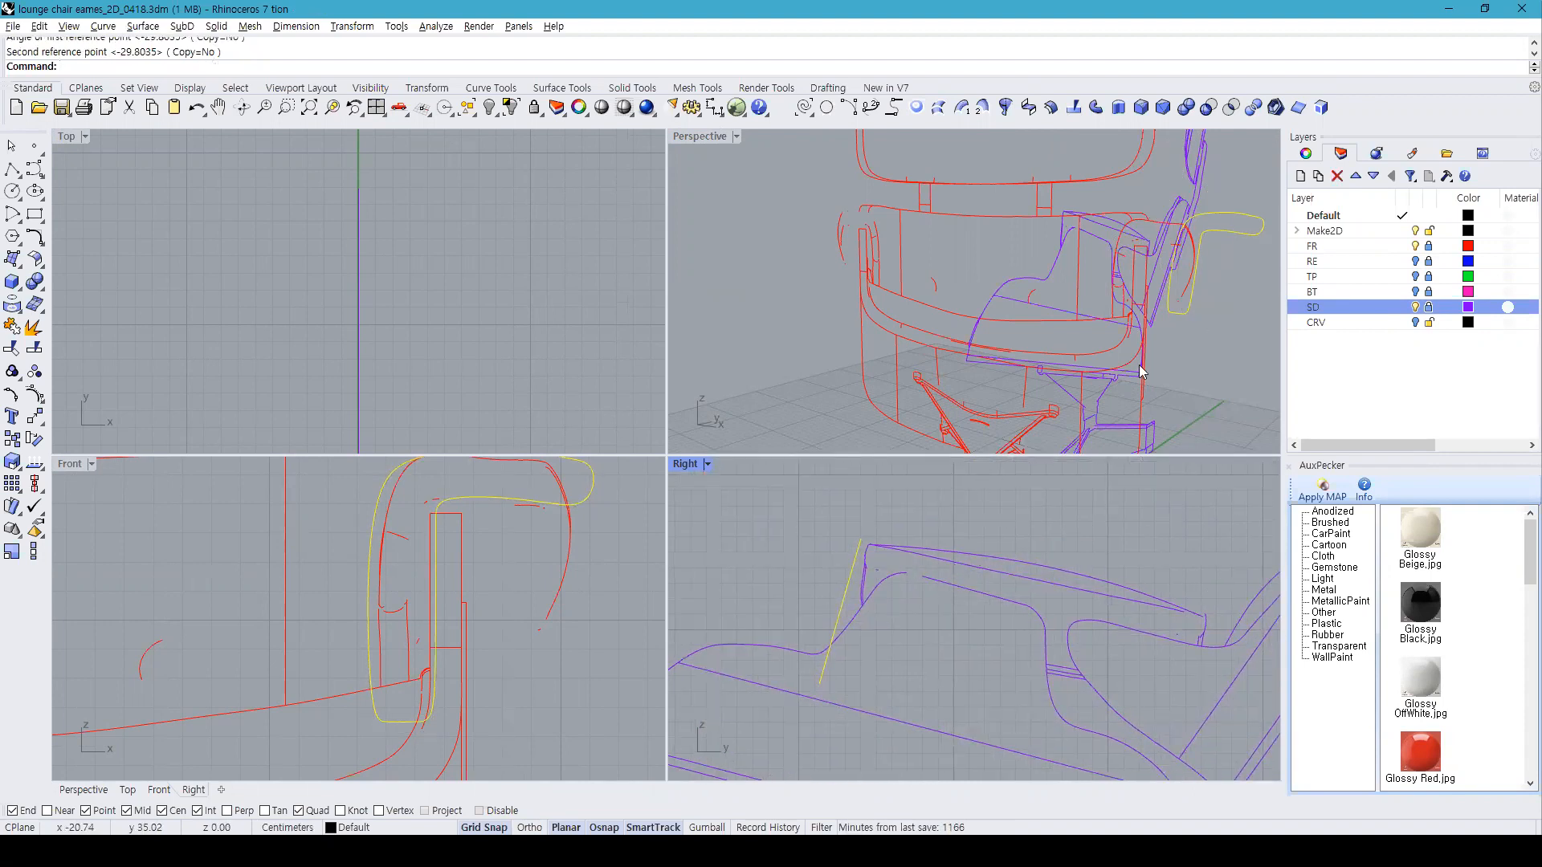
# Step: Show all hidden chair parts and turn off the FR layer, leaving the SD reference on
pyautogui.rightClick(490, 111)
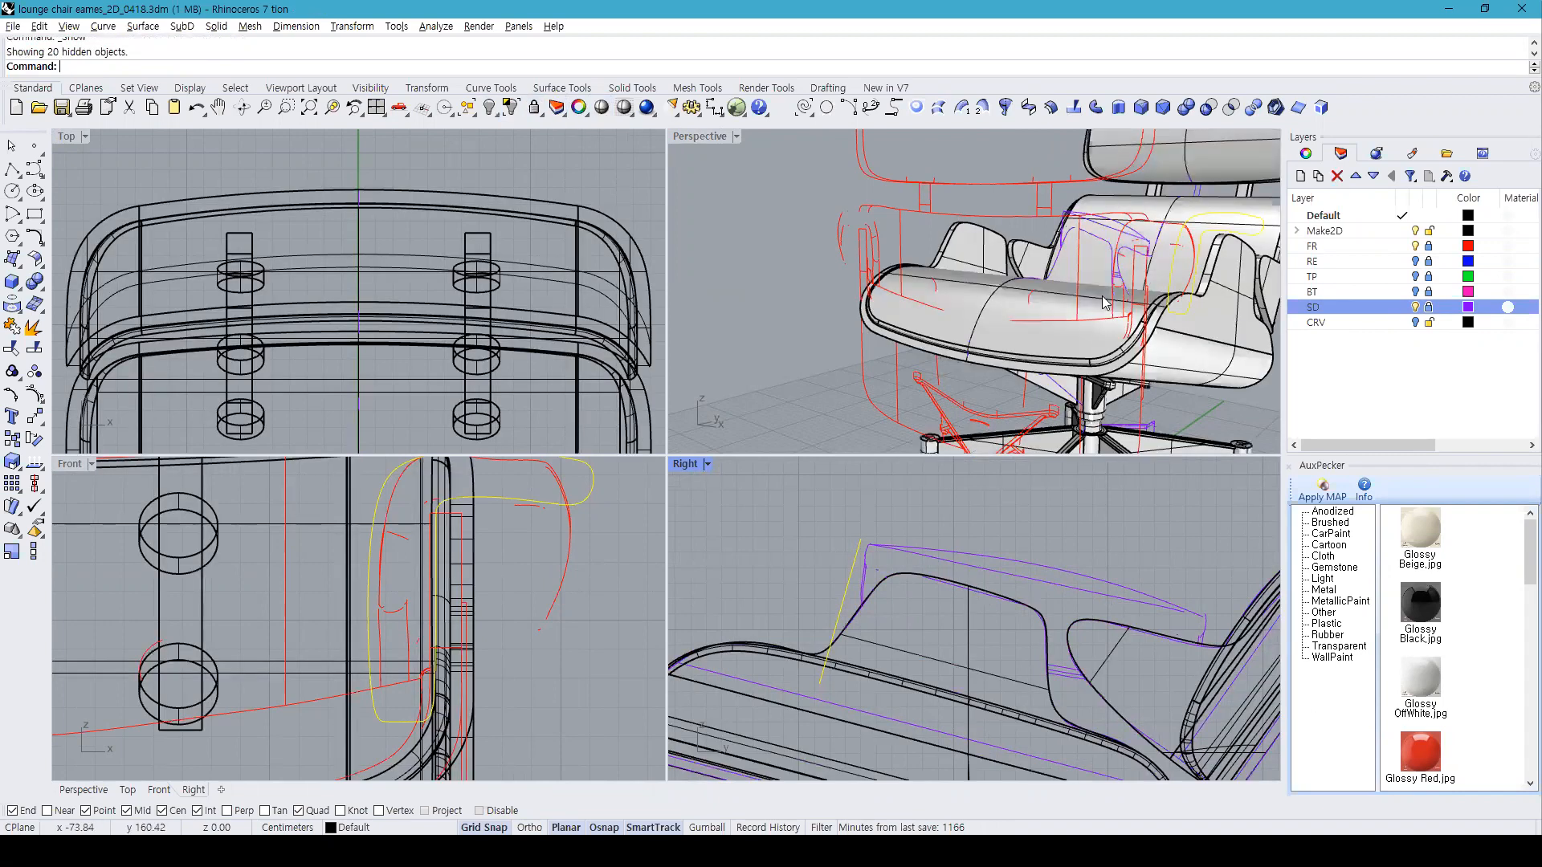
pyautogui.moveTo(1148, 281); pyautogui.dragTo(1016, 324, button='right')
pyautogui.click(1414, 308)
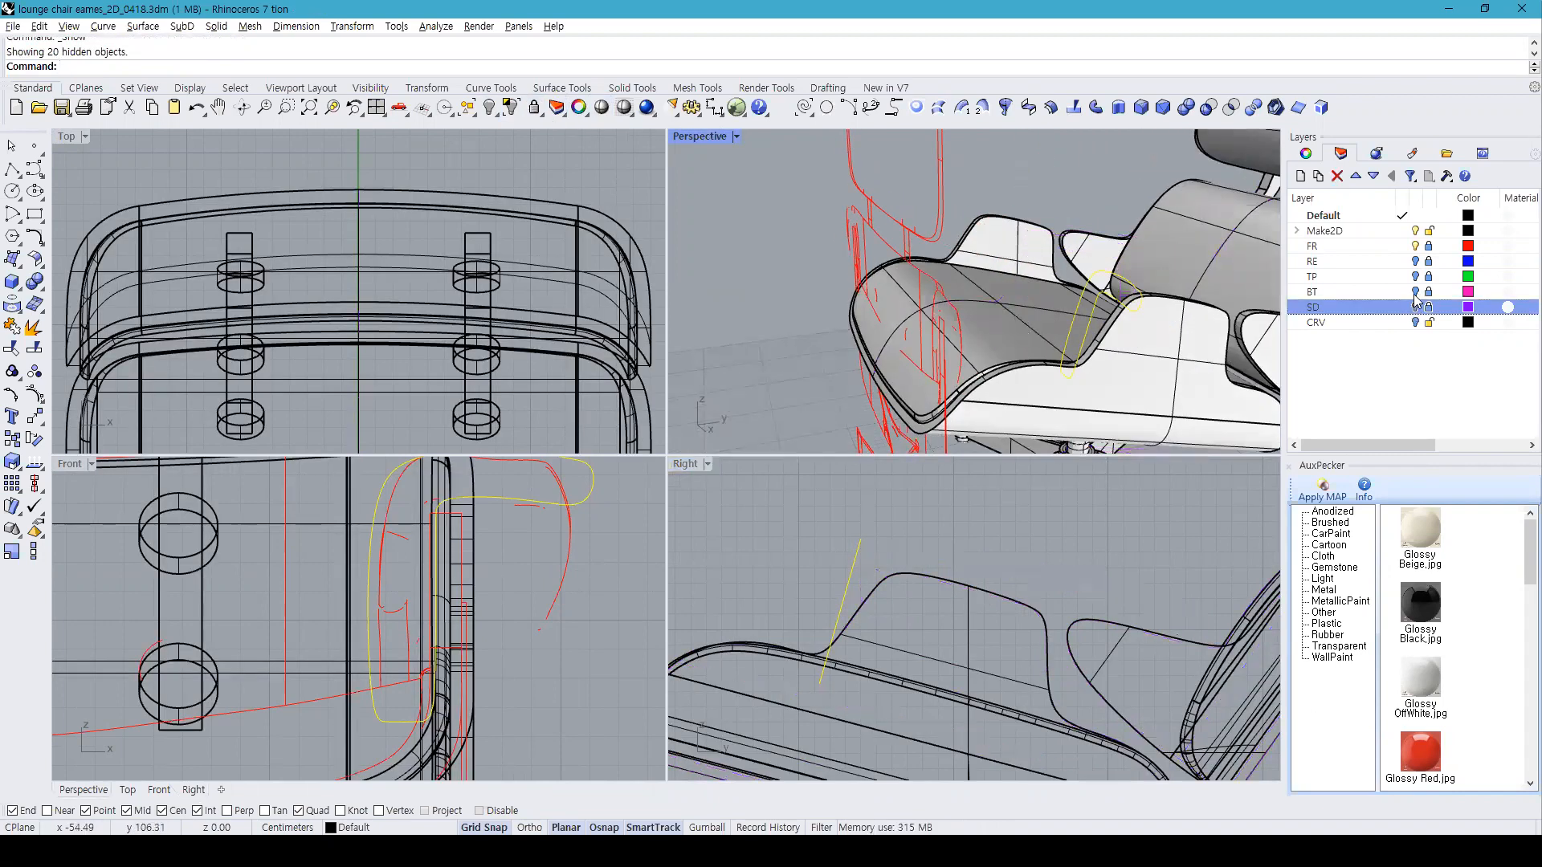
pyautogui.click(1414, 308)
pyautogui.click(1415, 246)
pyautogui.click(1415, 246)
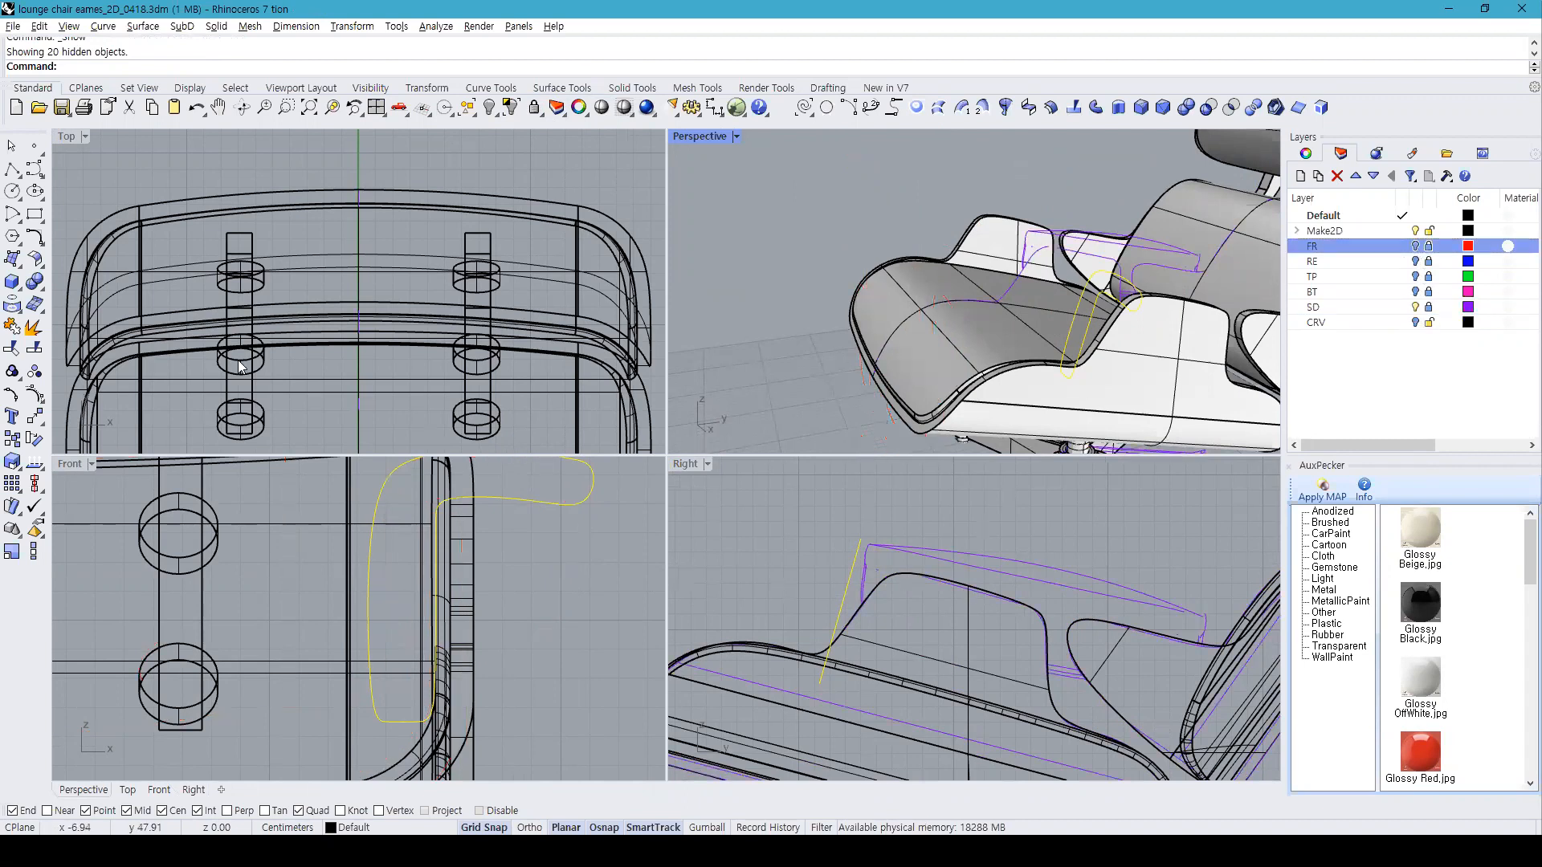
pyautogui.click(14, 282)
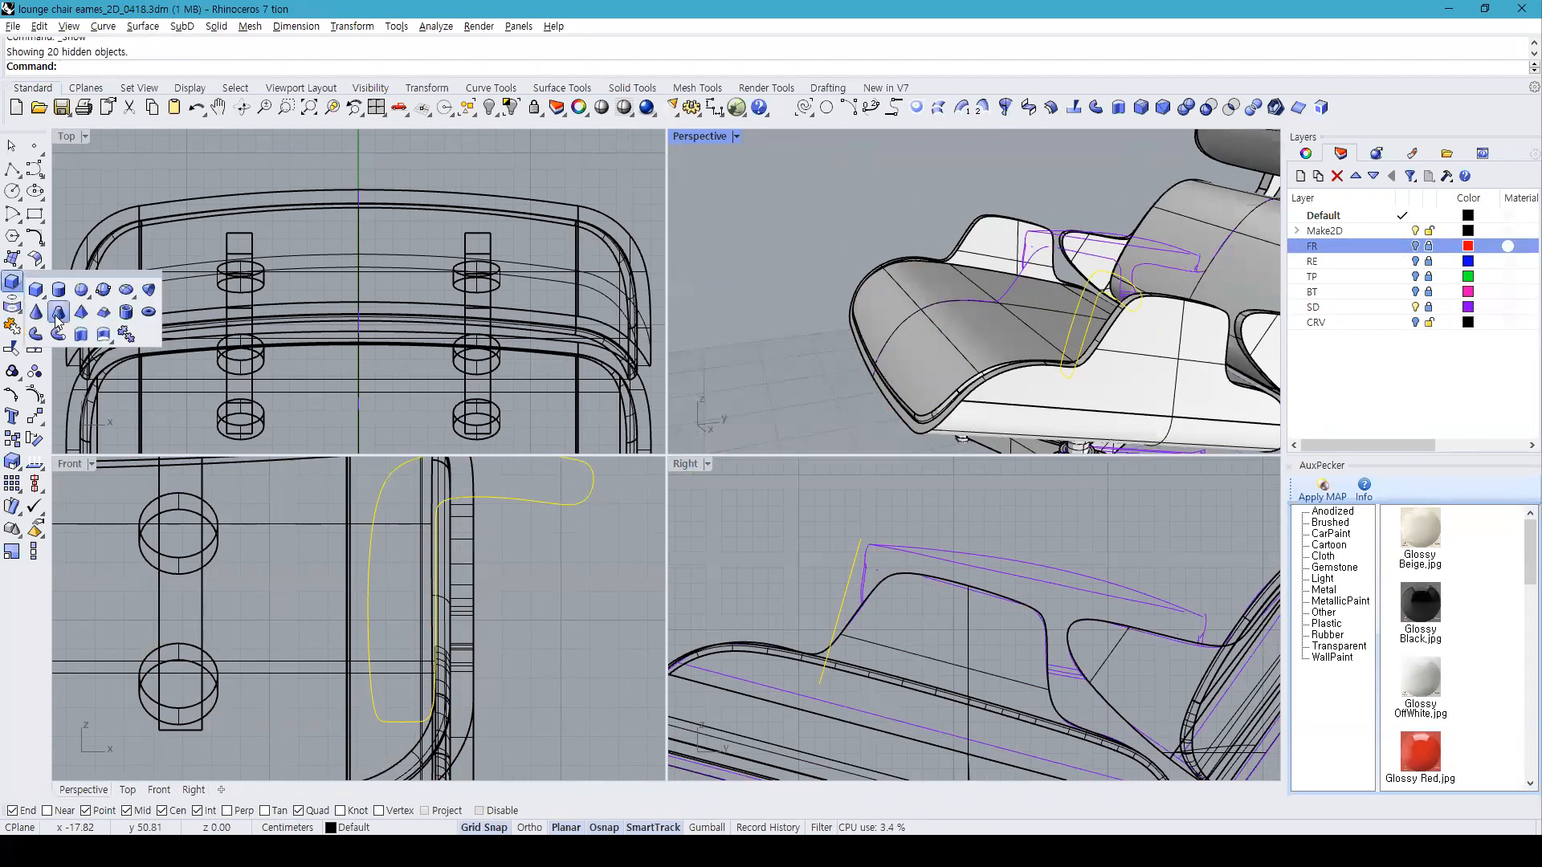
pyautogui.click(78, 341)
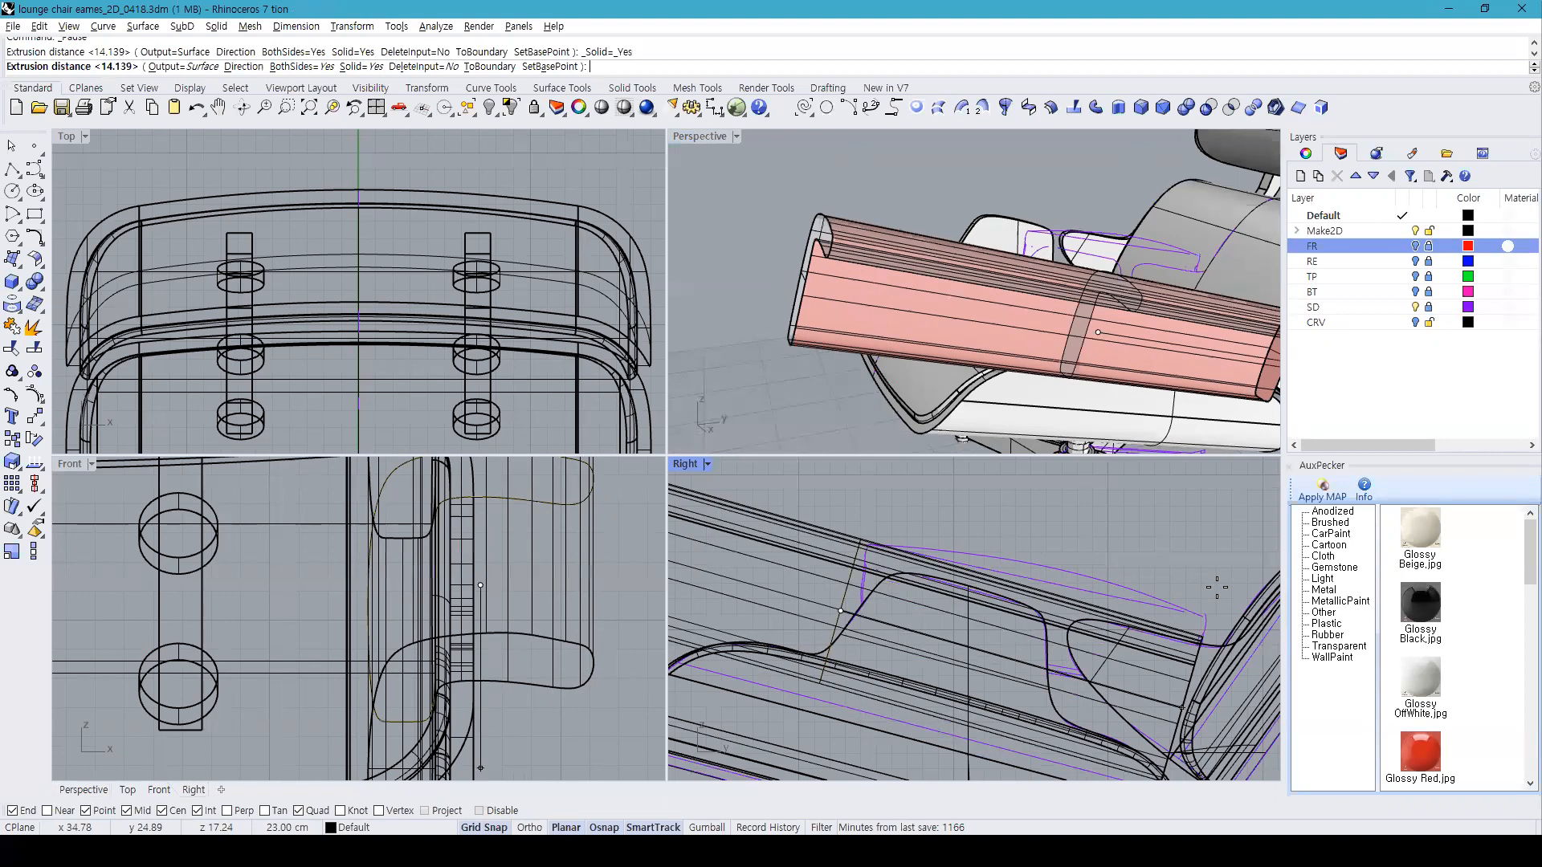
pyautogui.press('Escape')
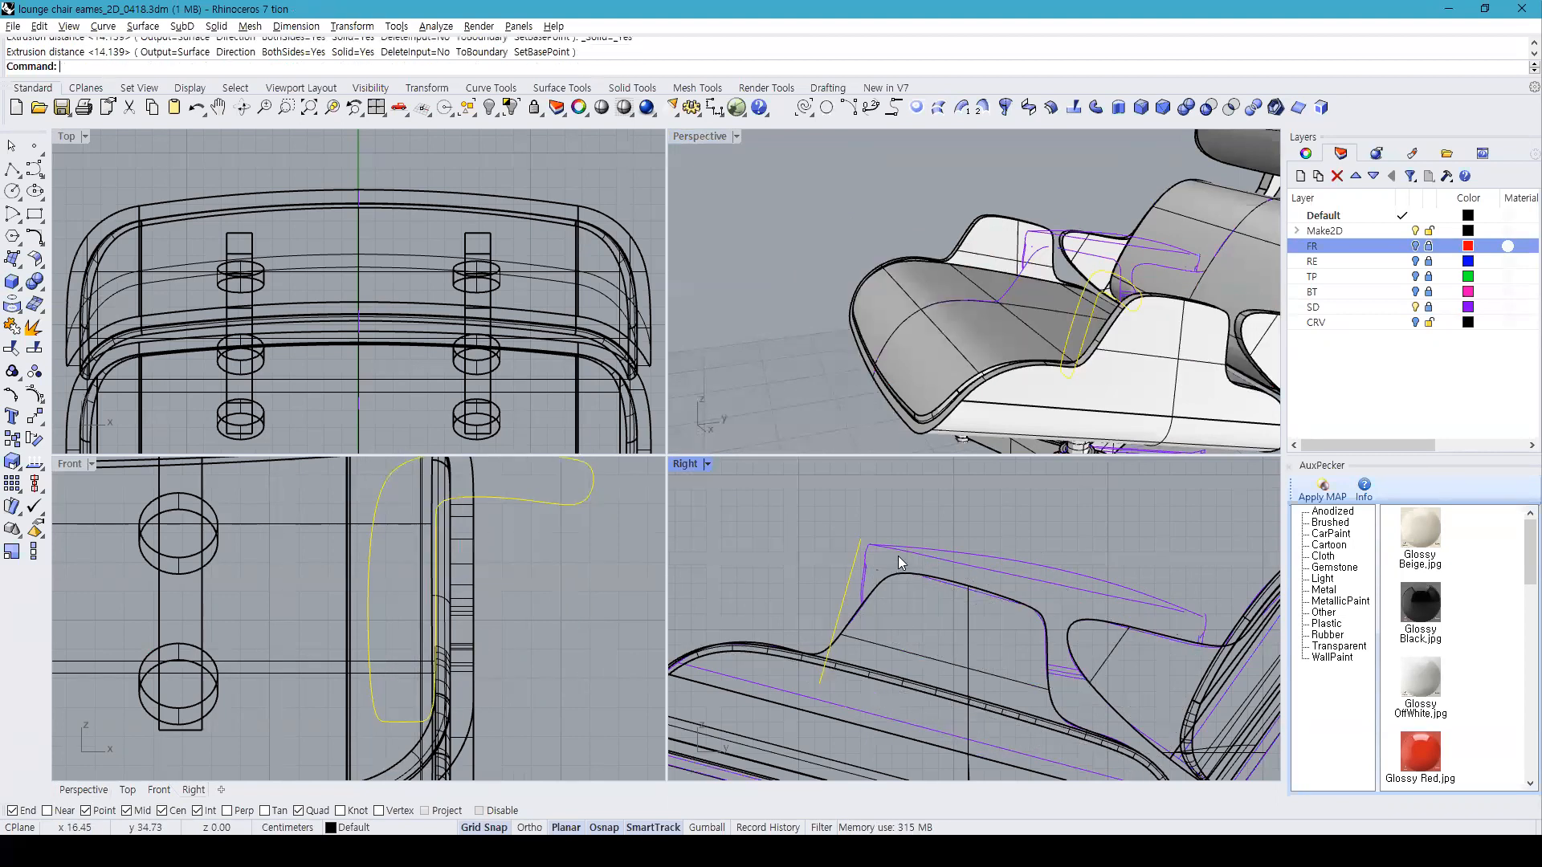
# Step: Extrude the slanted profile curve as a solid to one side only, along a direction set in the Right view, ending at the armrest outline's rear end
pyautogui.write('B')
pyautogui.press('Escape')
pyautogui.press('Return')
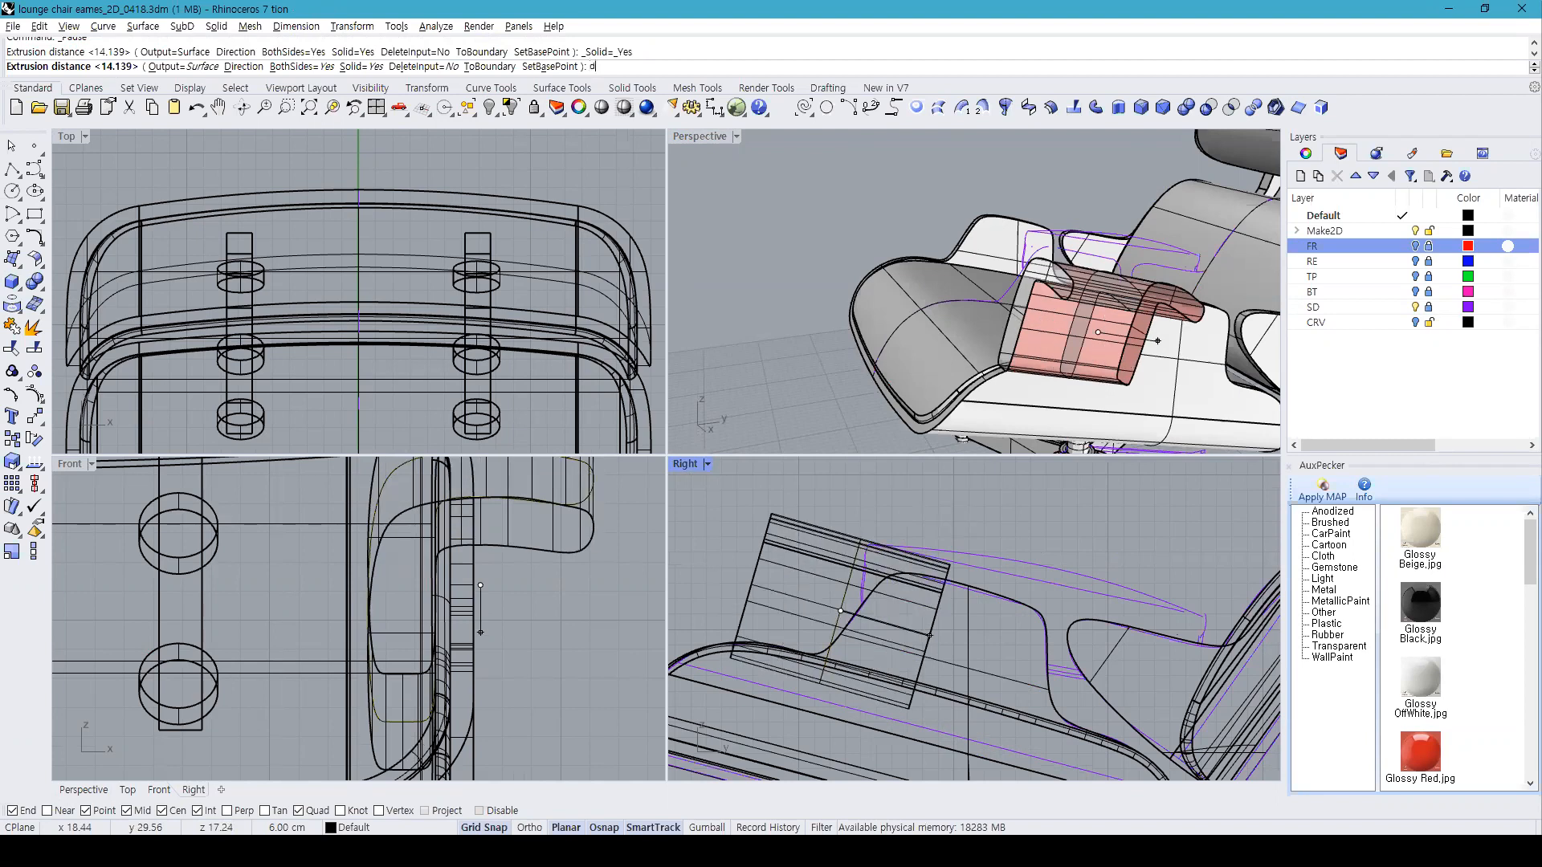
pyautogui.write('d')
pyautogui.press('Return')
pyautogui.click(908, 521)
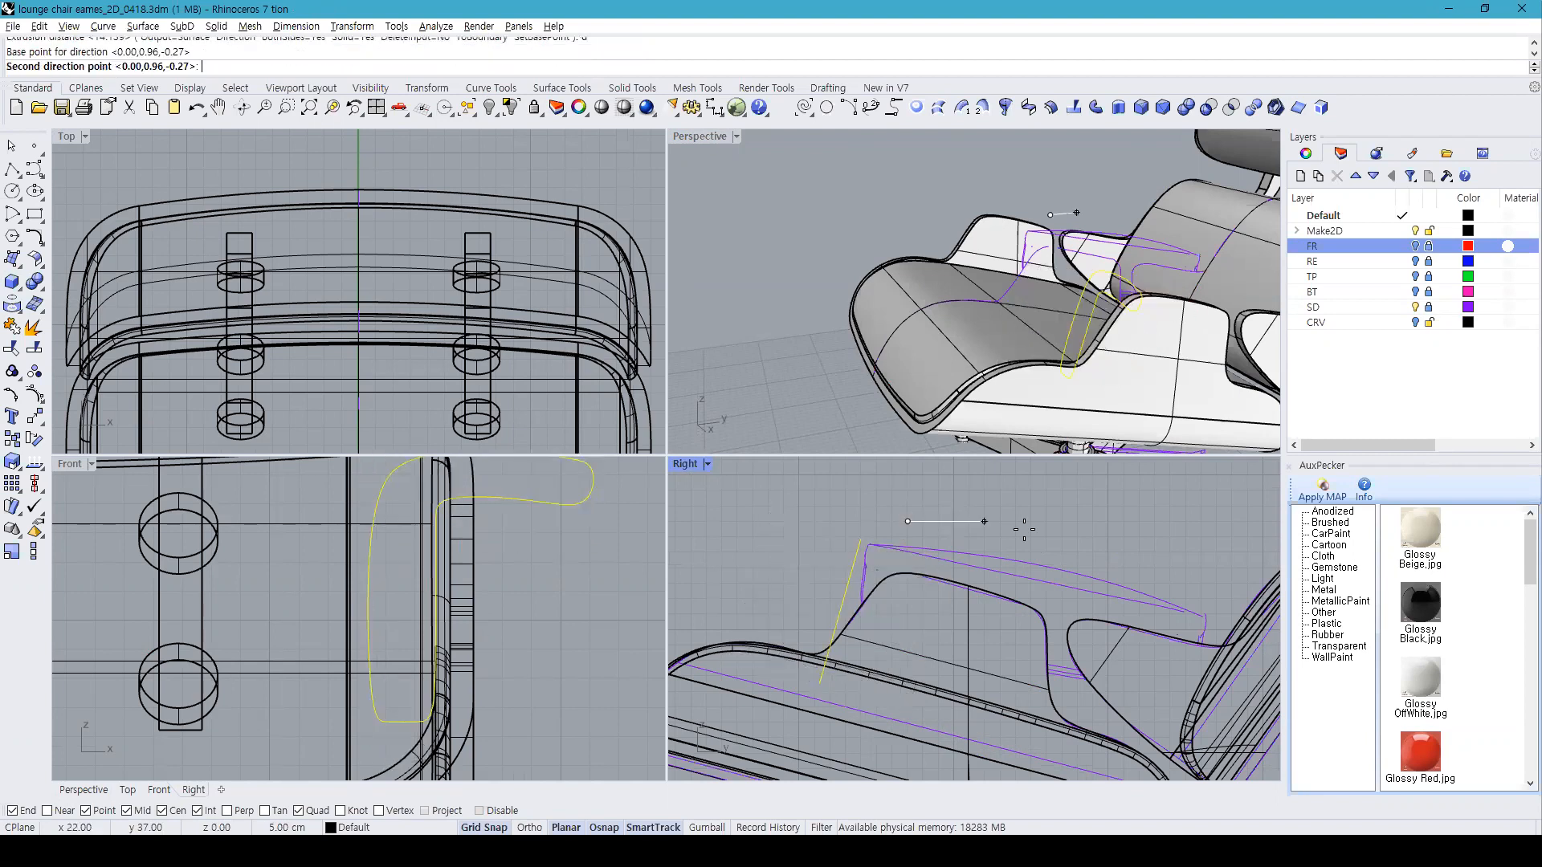
pyautogui.click(1201, 573)
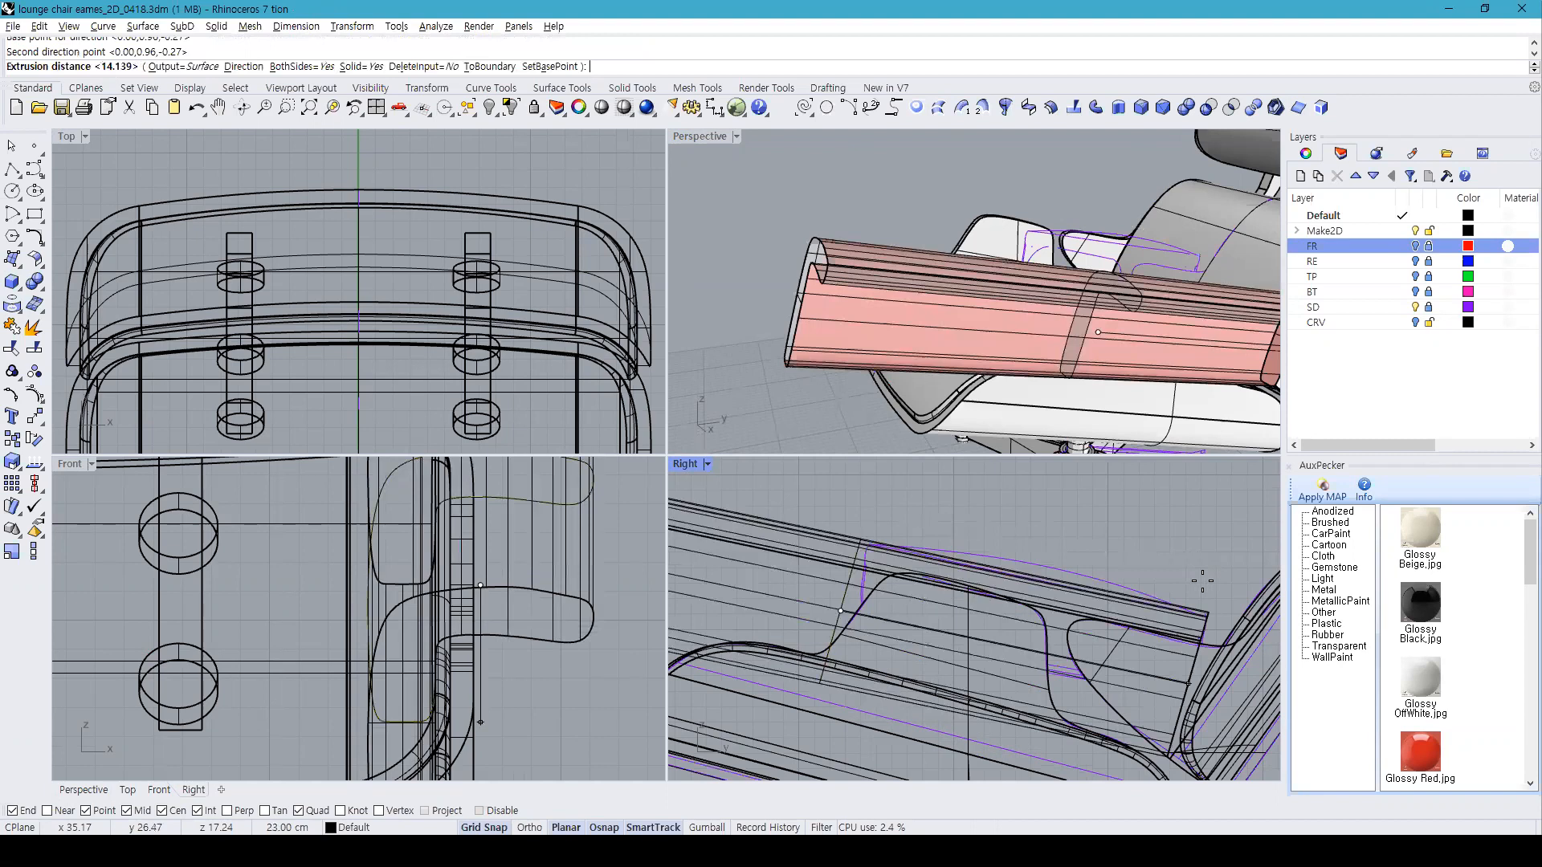
pyautogui.write('b')
pyautogui.press('Return')
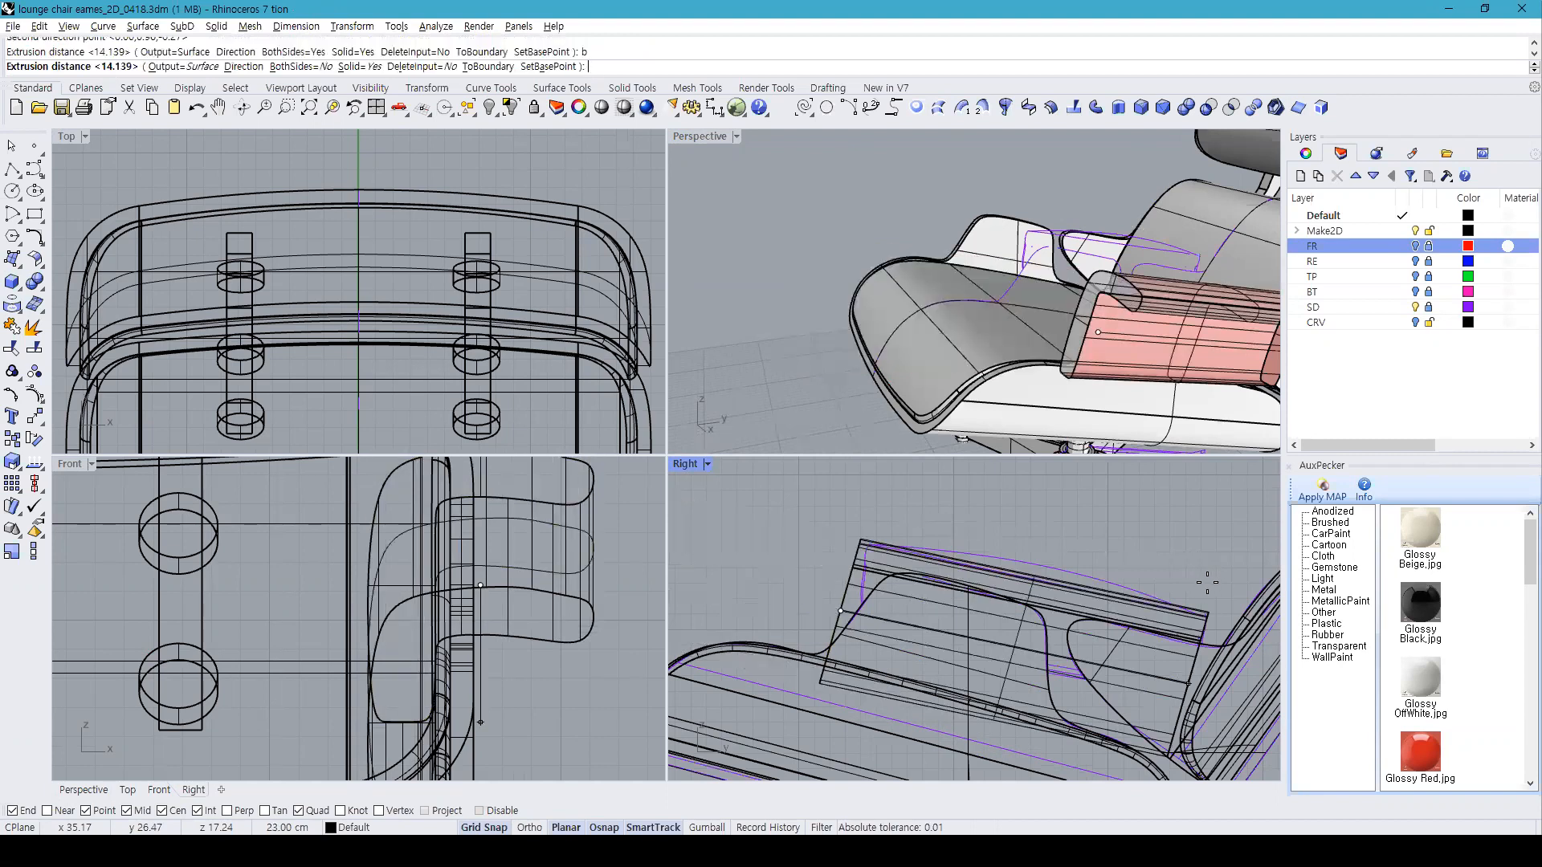
pyautogui.click(1206, 583)
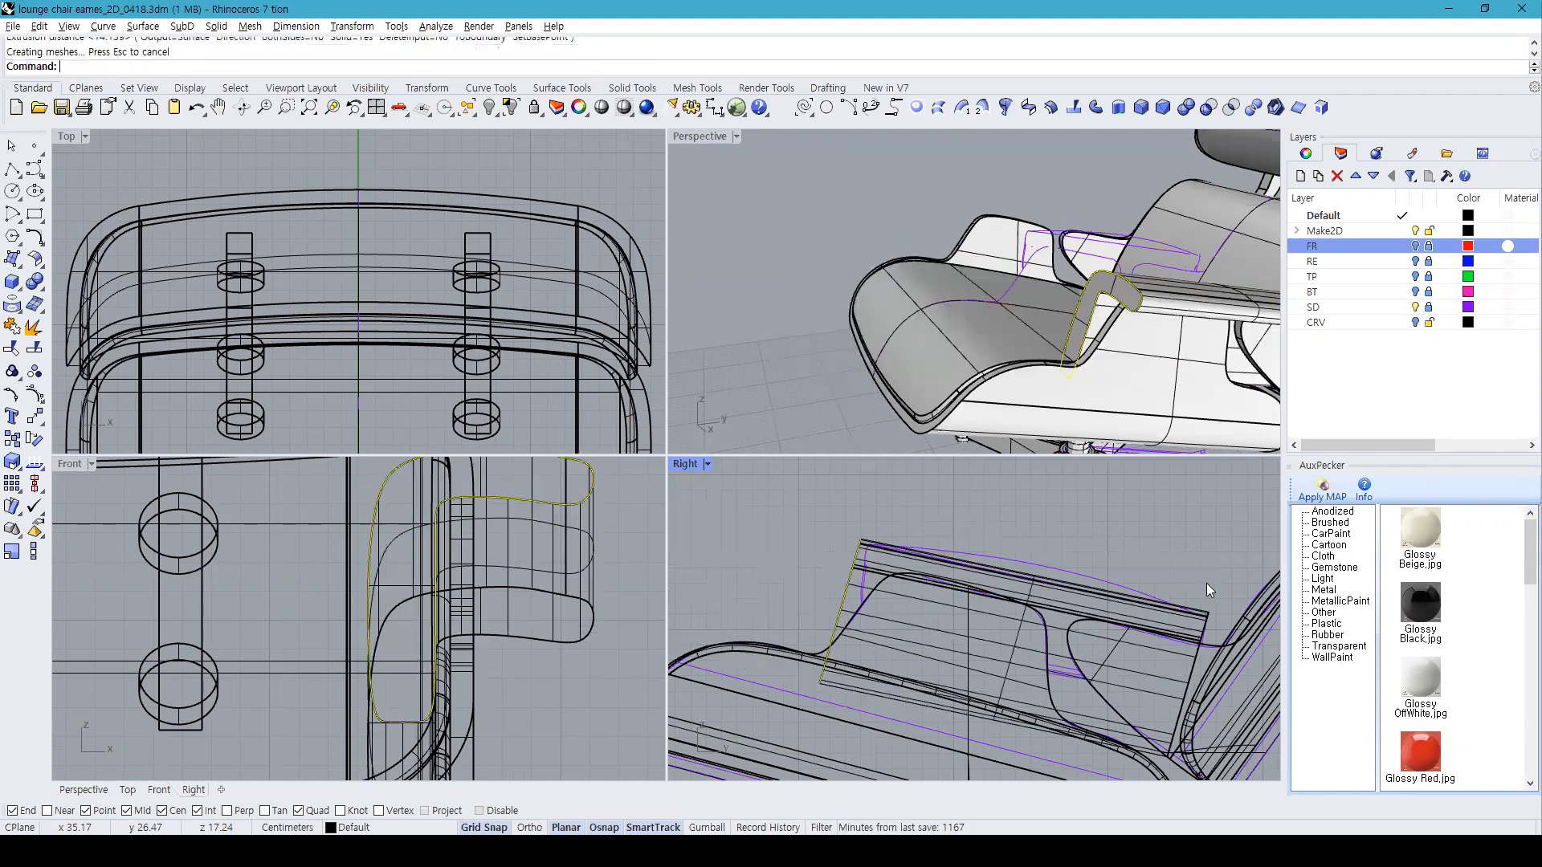
# Step: Explode the extruded armrest solid and delete its front and rear end caps, keeping only the side surface
pyautogui.moveTo(1050, 370); pyautogui.dragTo(1124, 171, button='right')
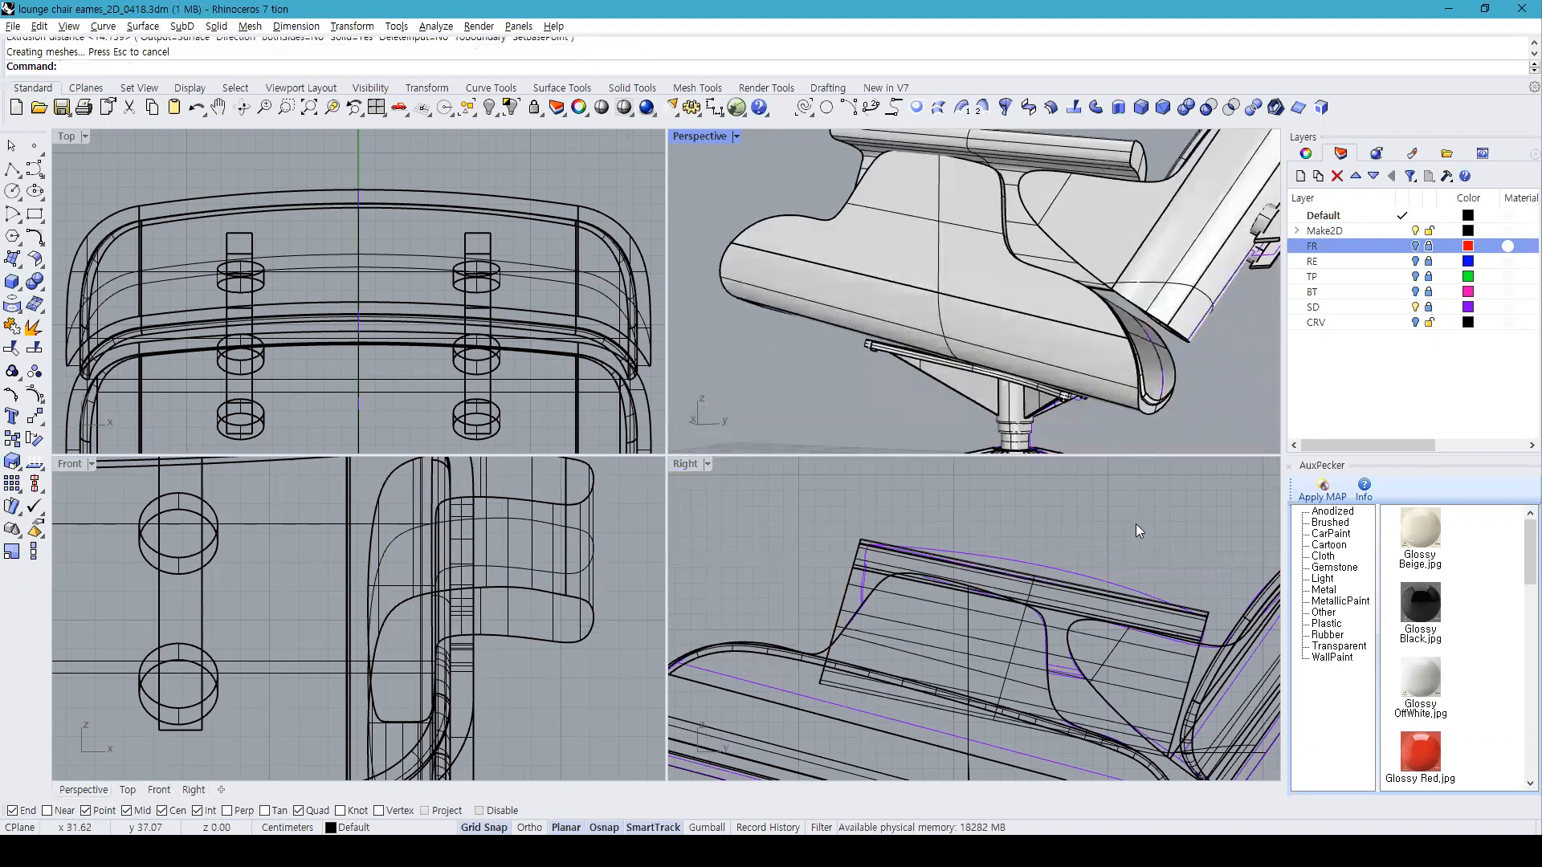
pyautogui.moveTo(1117, 418); pyautogui.dragTo(1087, 284, button='right')
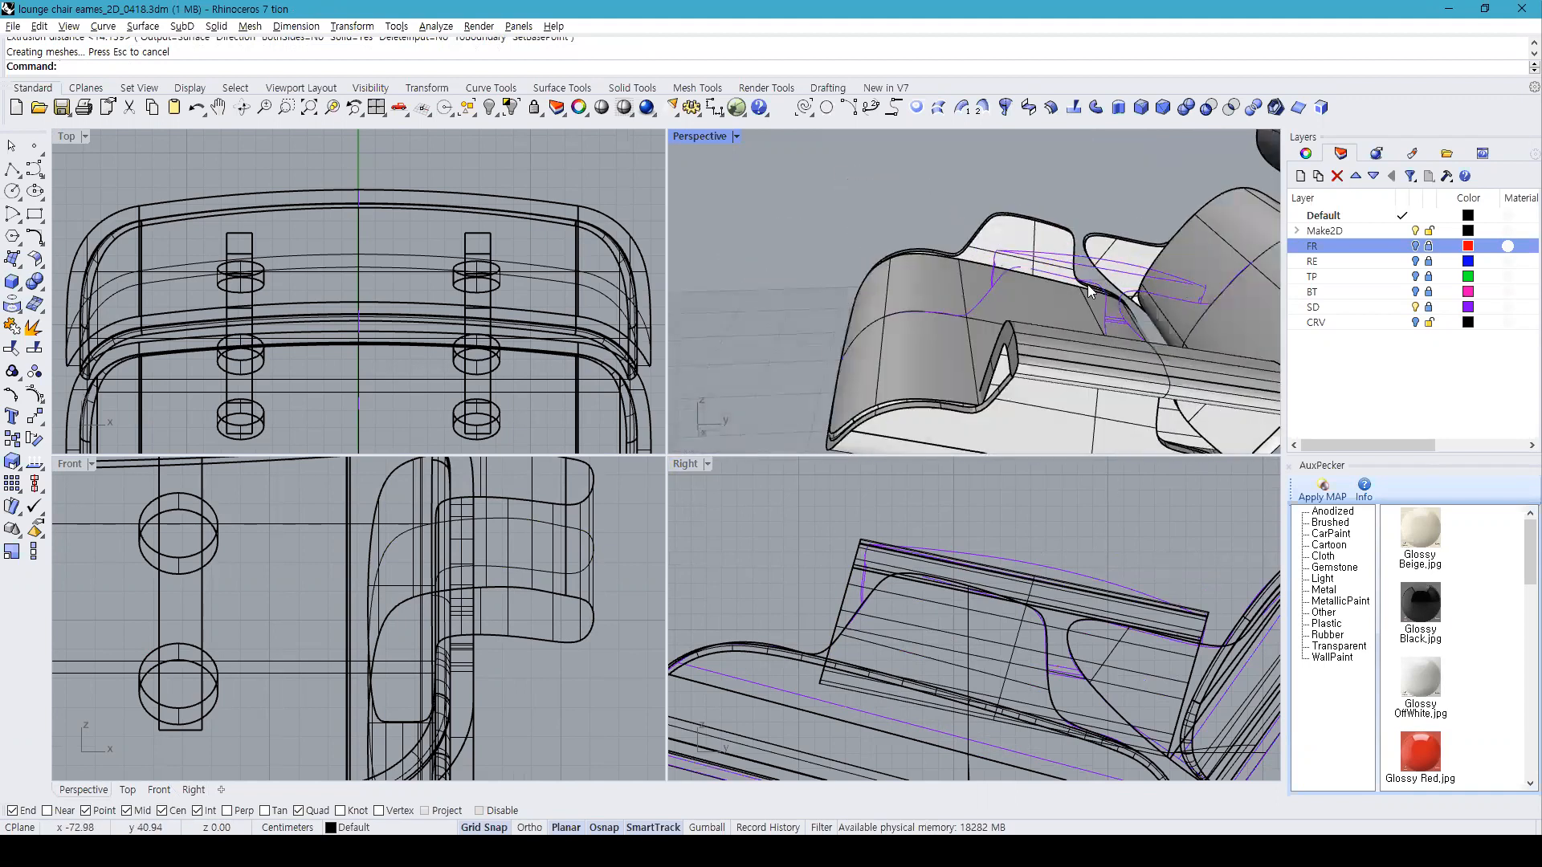
pyautogui.click(1135, 361)
pyautogui.moveTo(1132, 363); pyautogui.dragTo(722, 196, button='right')
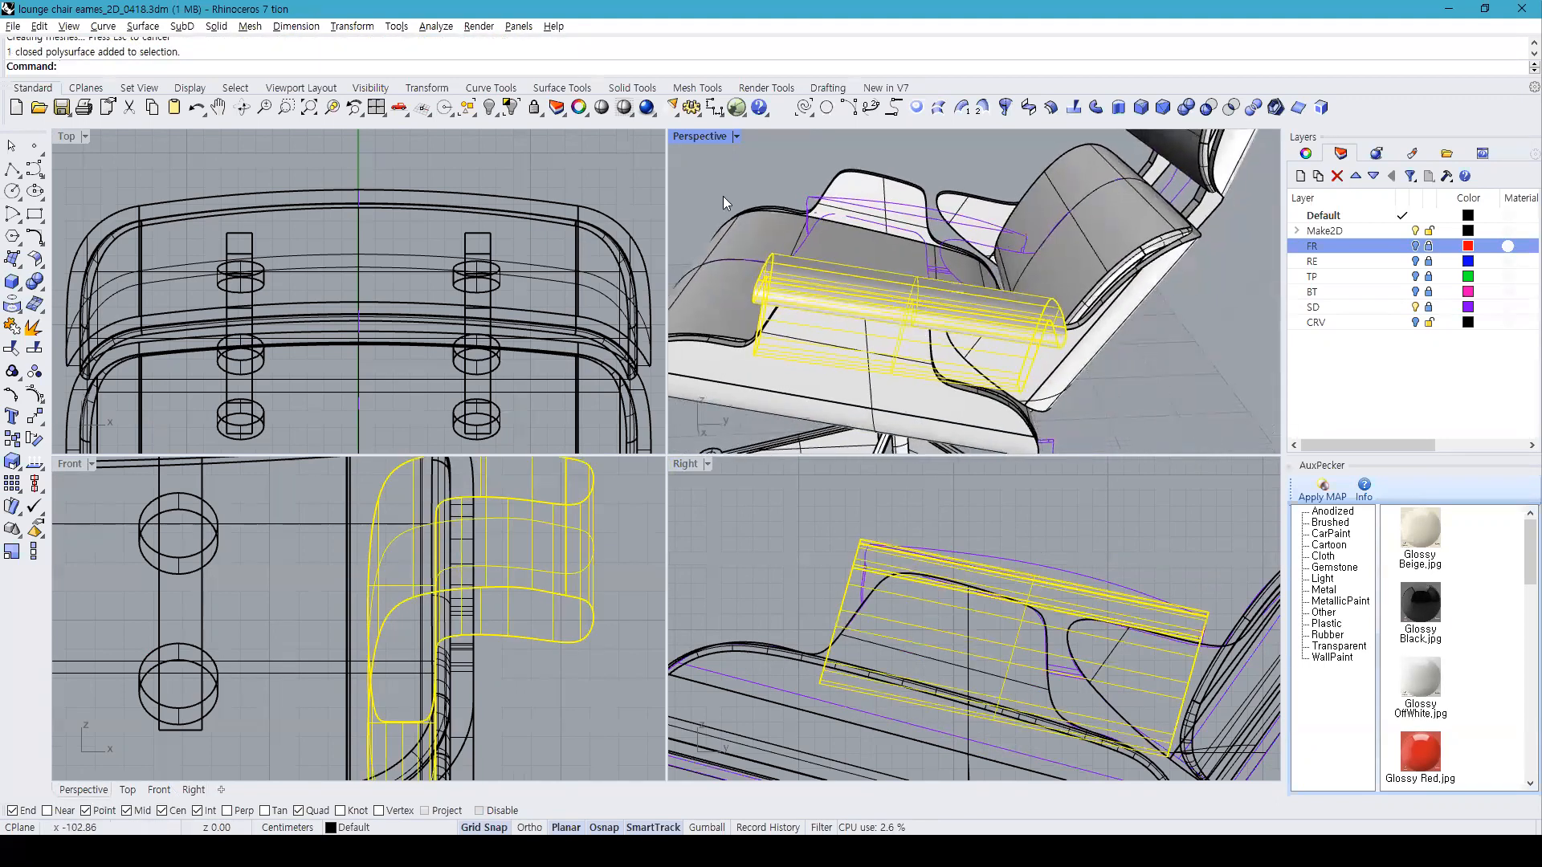
pyautogui.doubleClick(693, 138)
pyautogui.click(34, 327)
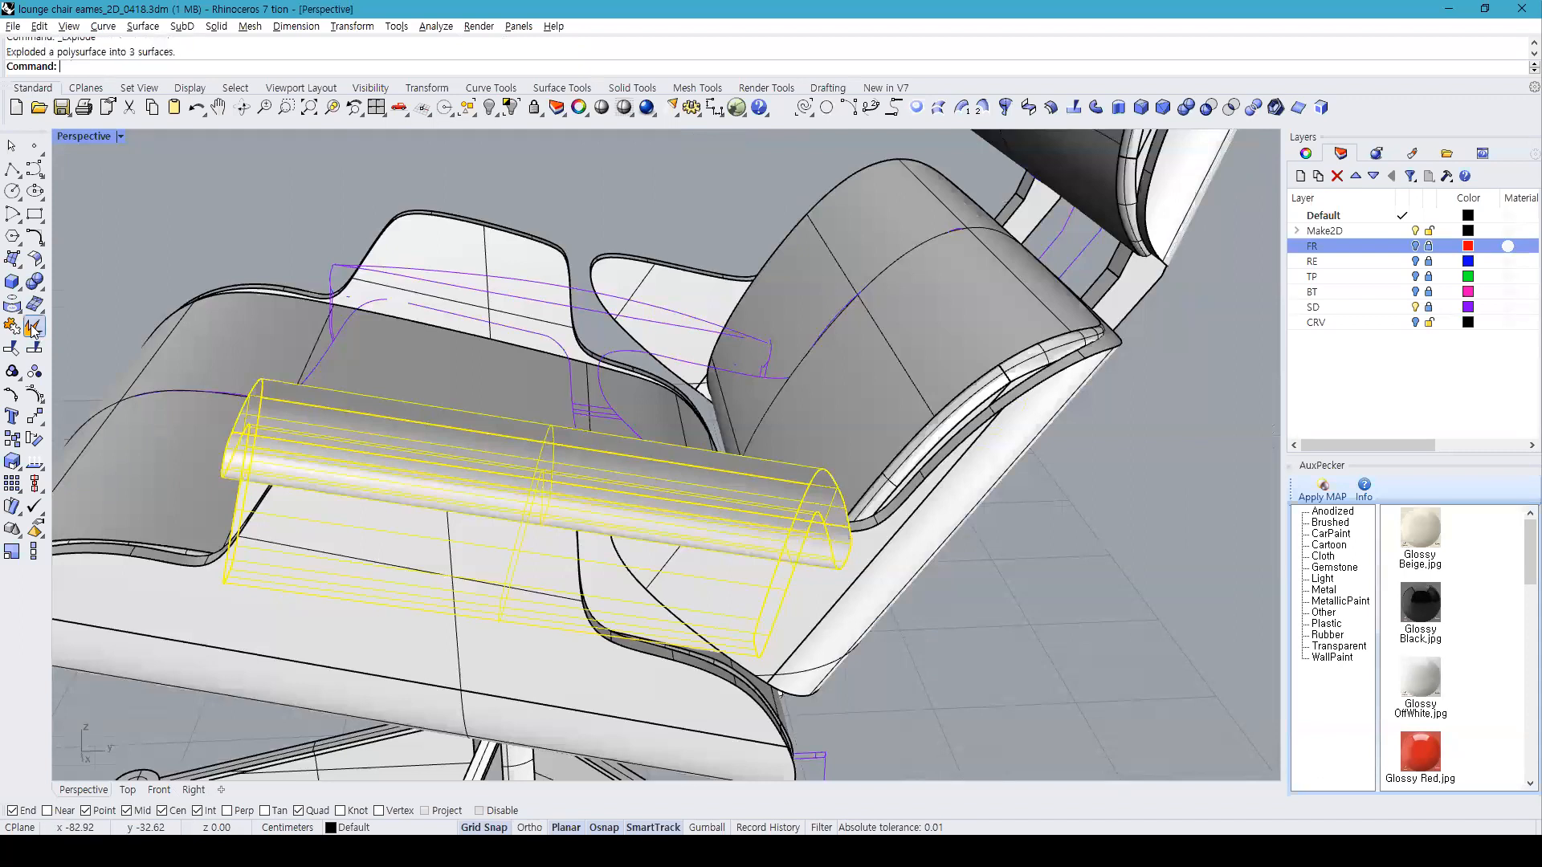
pyautogui.moveTo(236, 257); pyautogui.dragTo(362, 262, button='right')
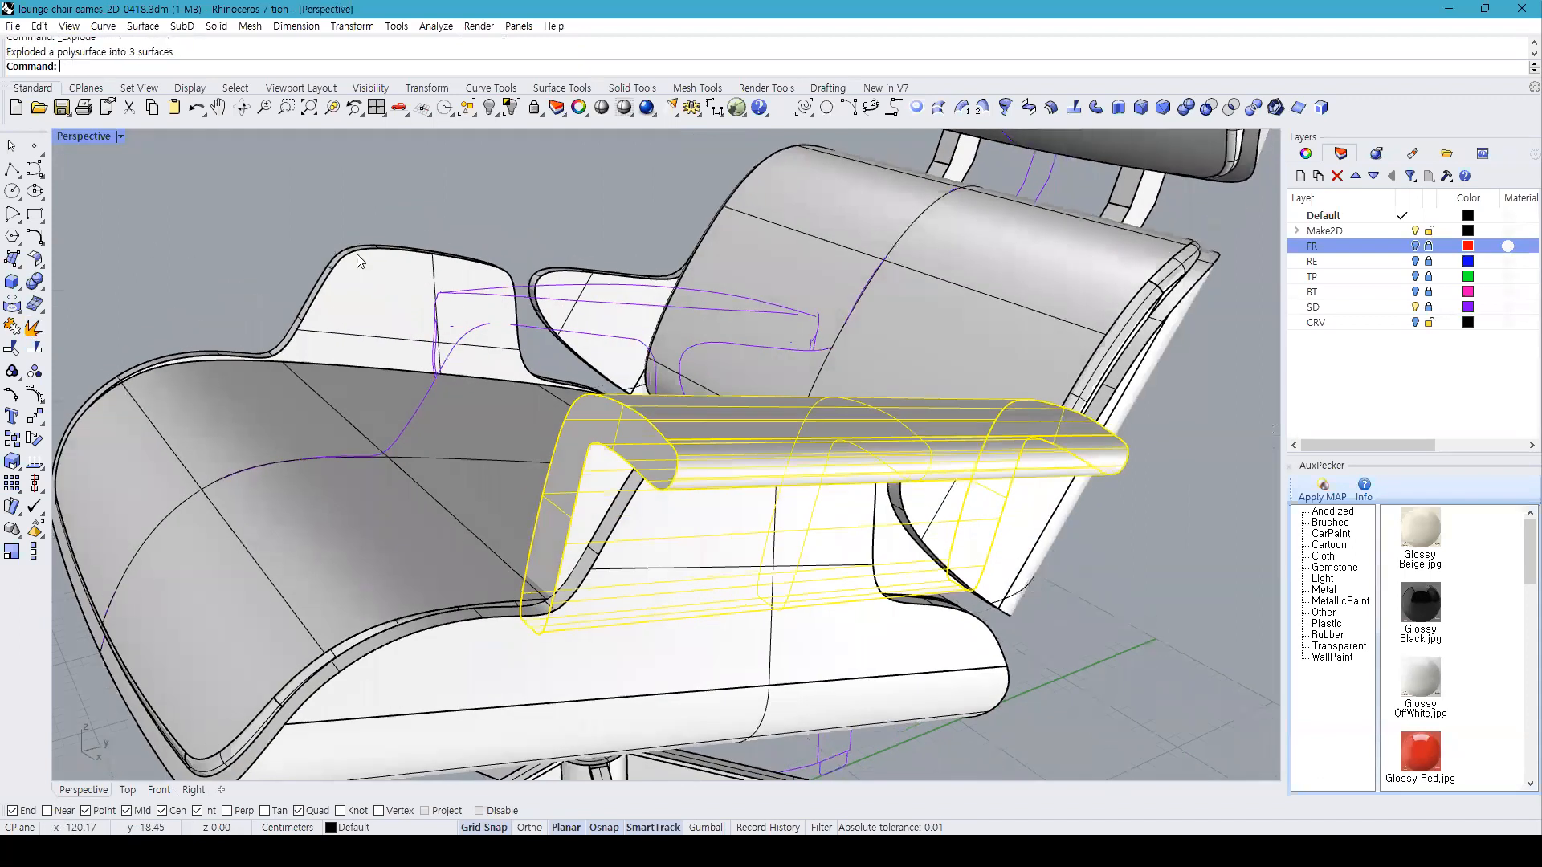
pyautogui.keyDown('ctrl'); pyautogui.click(786, 420); pyautogui.keyUp('ctrl')
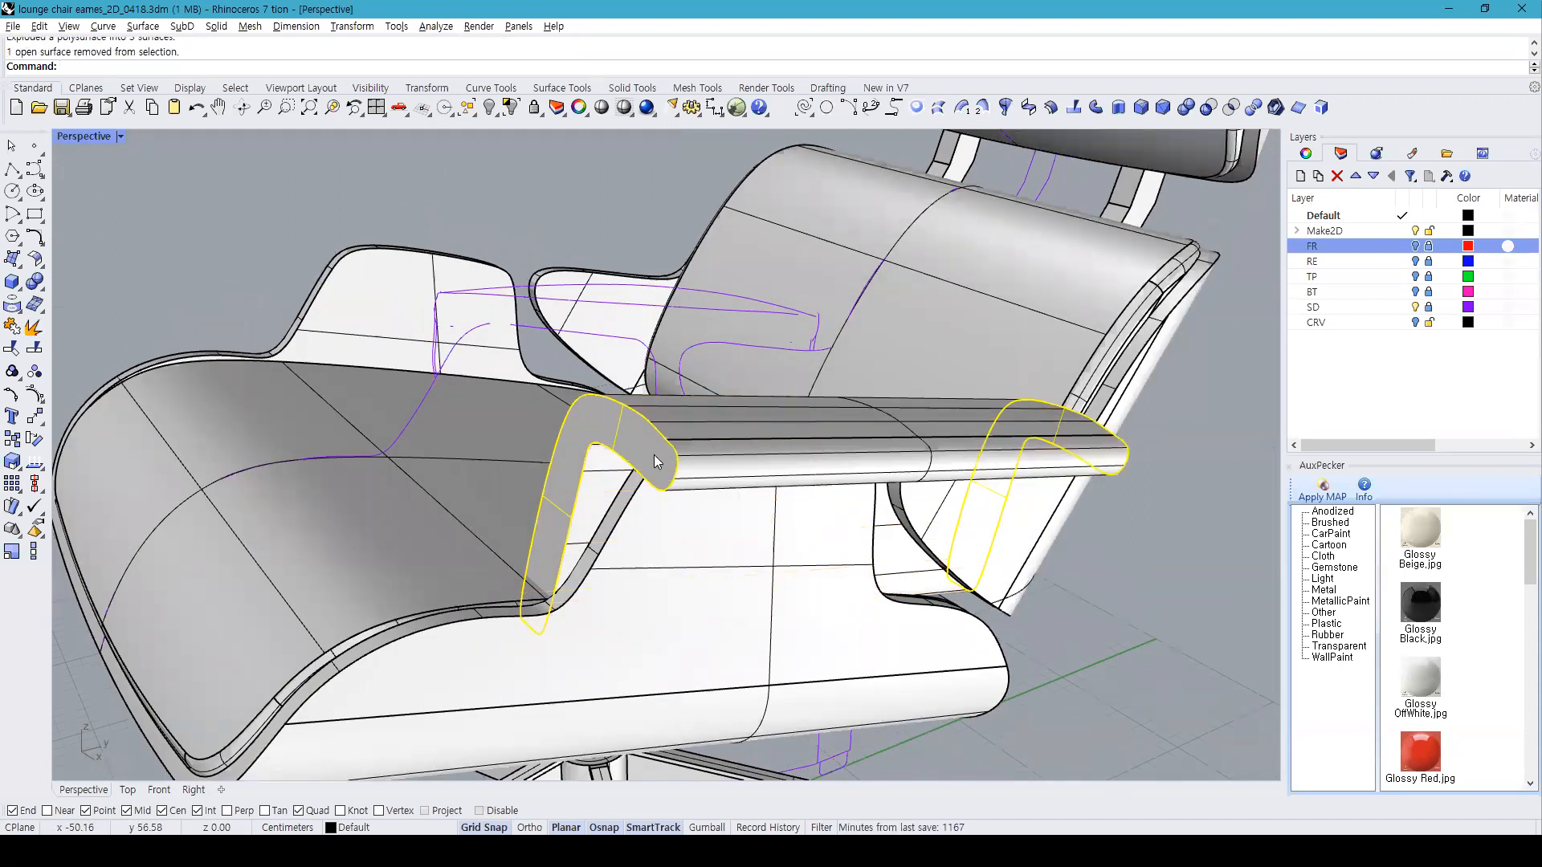
pyautogui.press('Delete')
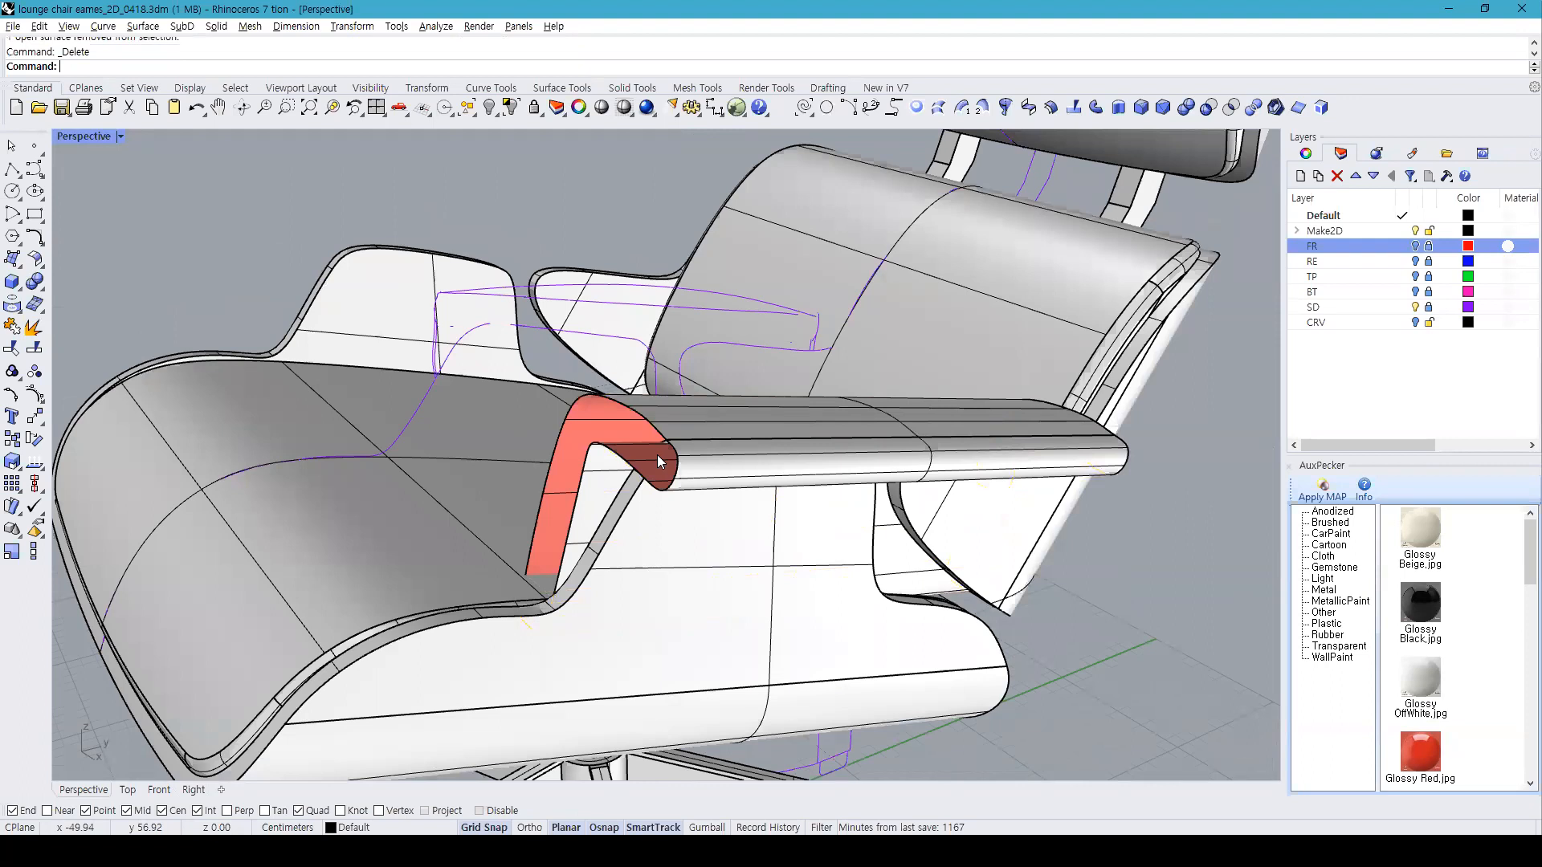
pyautogui.click(768, 421)
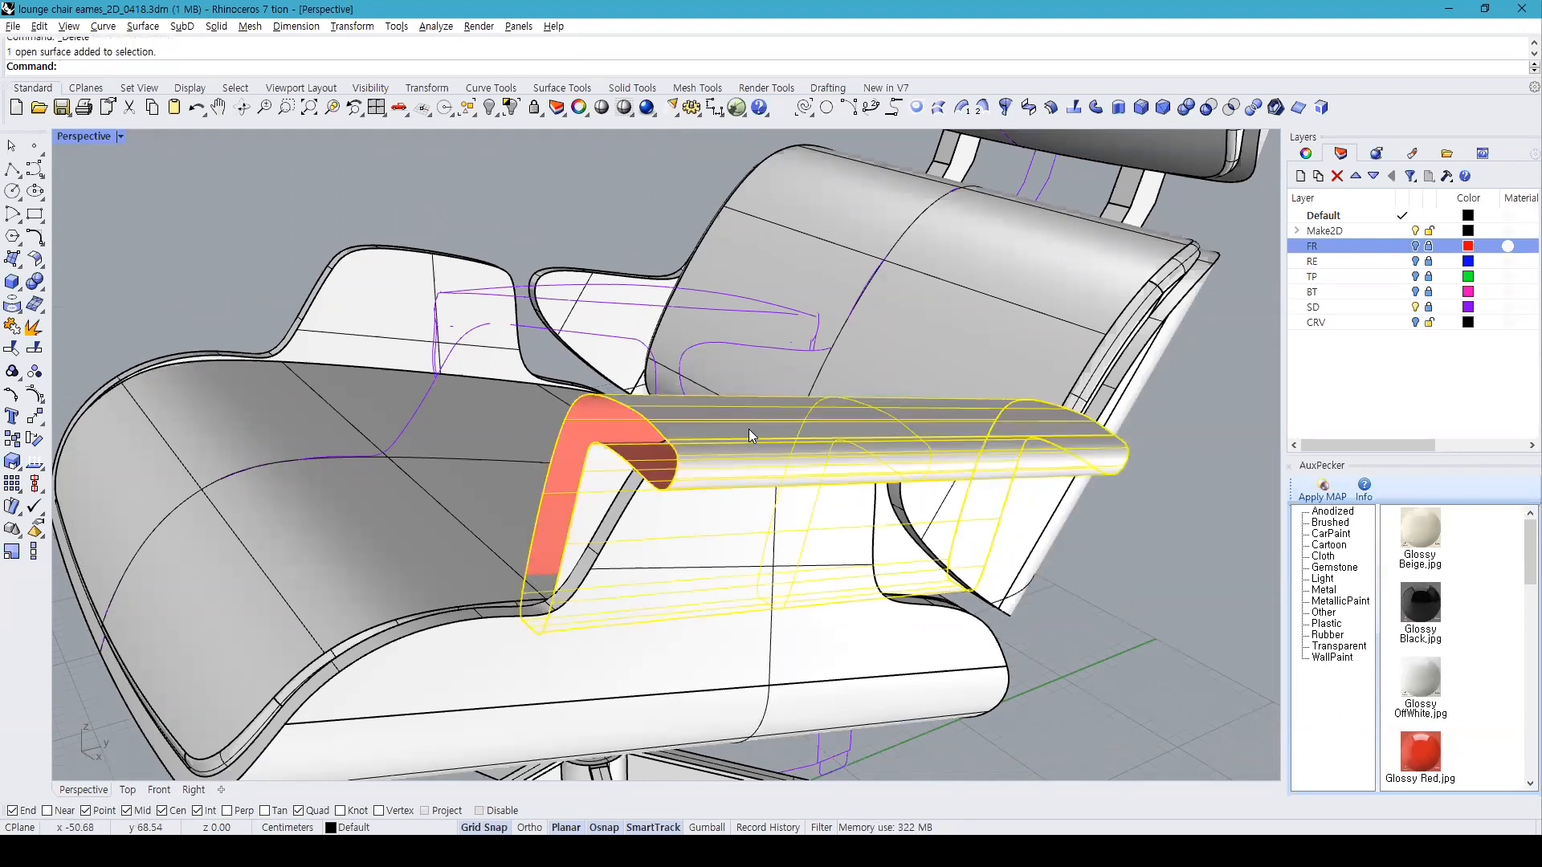
pyautogui.moveTo(748, 429); pyautogui.dragTo(965, 451, button='right')
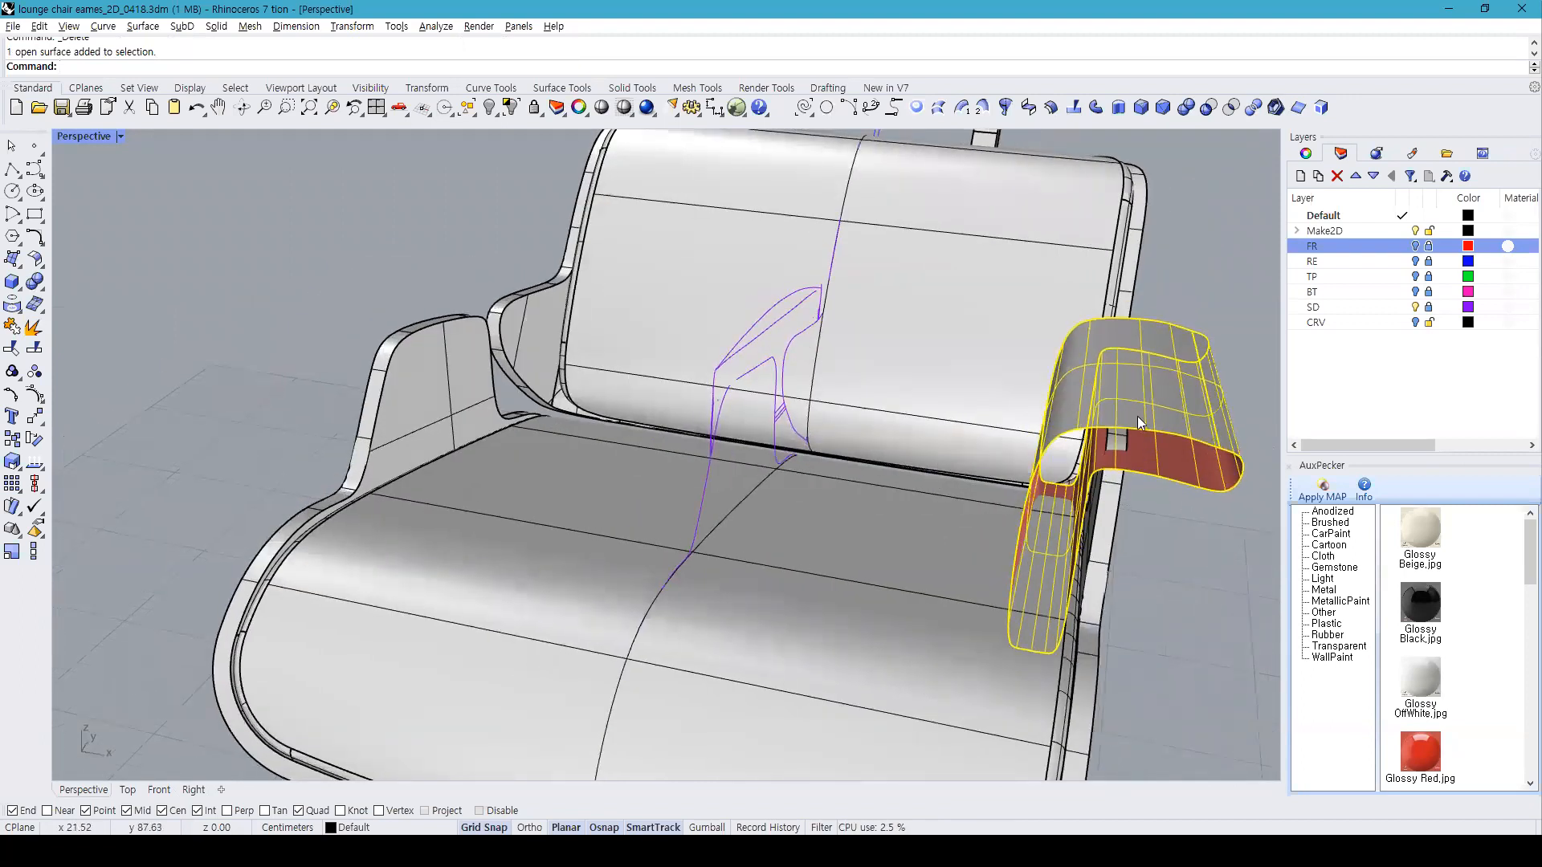
pyautogui.click(34, 259)
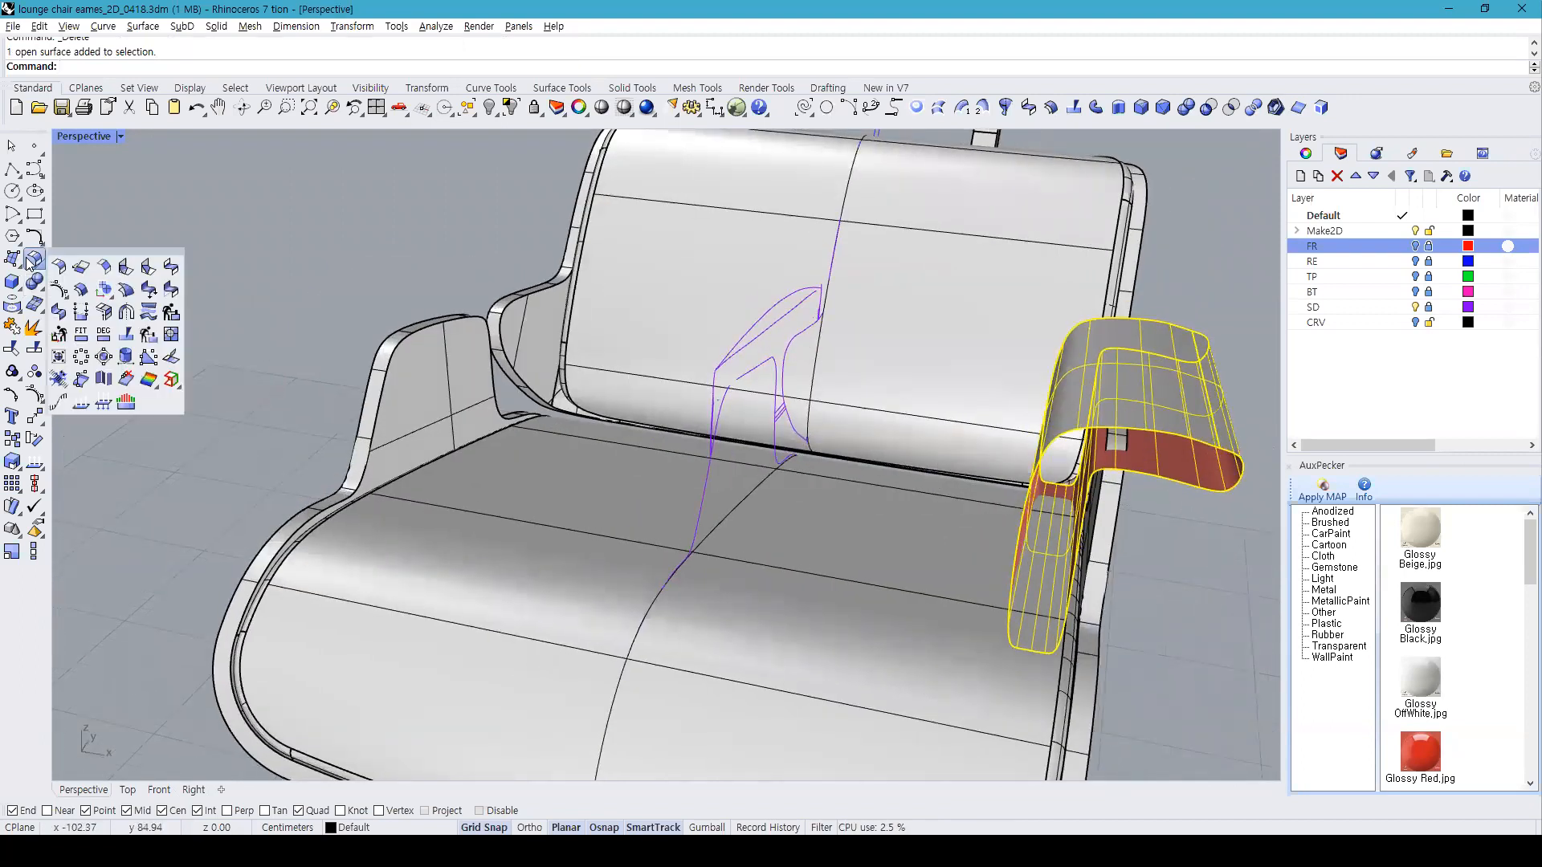
pyautogui.click(171, 313)
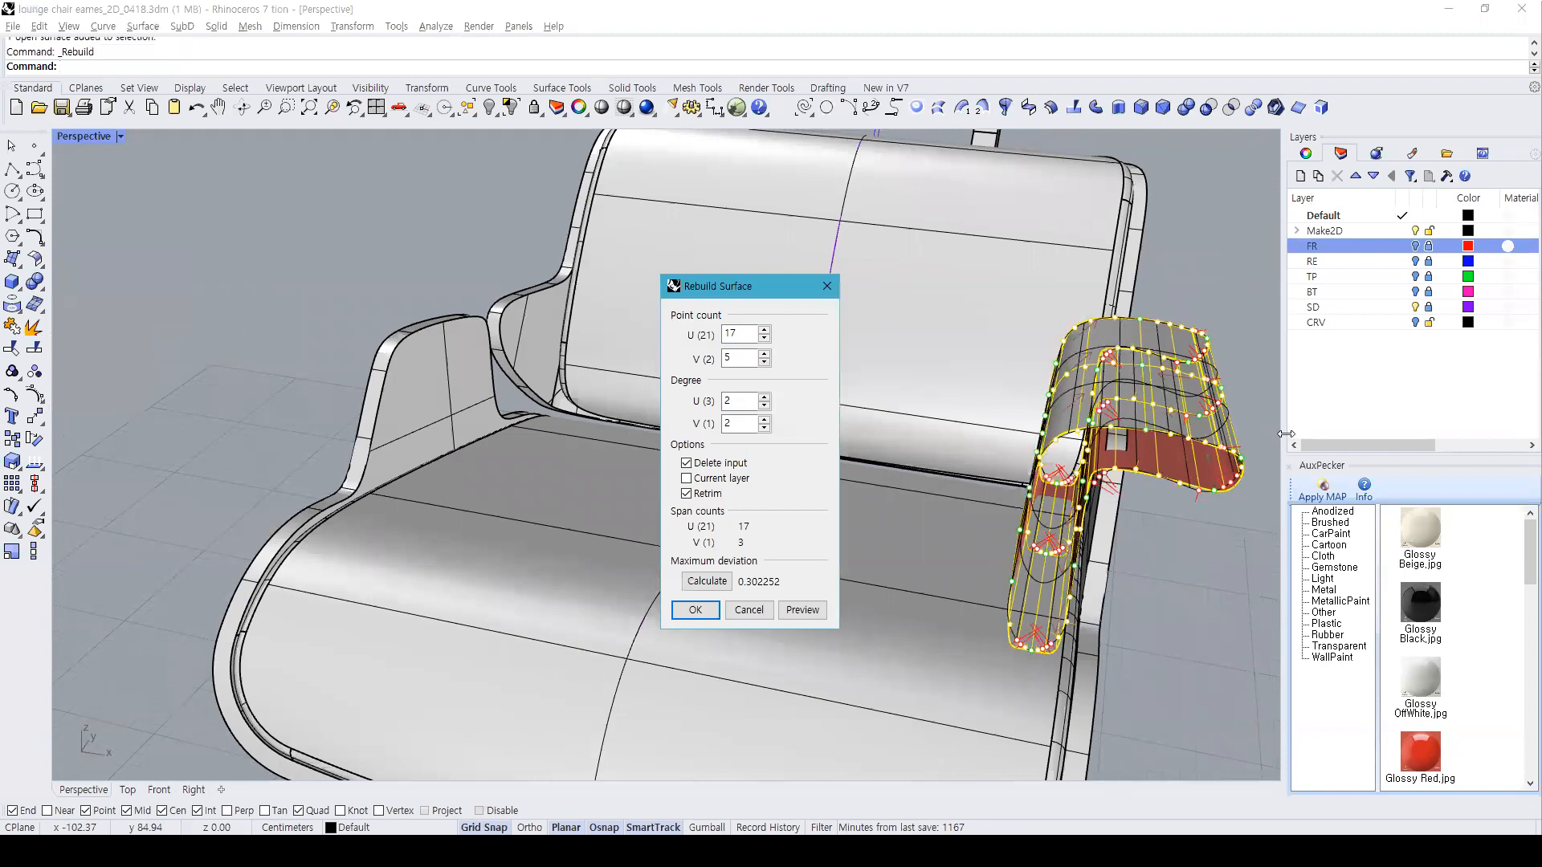
pyautogui.moveTo(1178, 458); pyautogui.dragTo(1099, 525, button='right')
pyautogui.press('Escape')
pyautogui.press('Escape')
pyautogui.click(1061, 538)
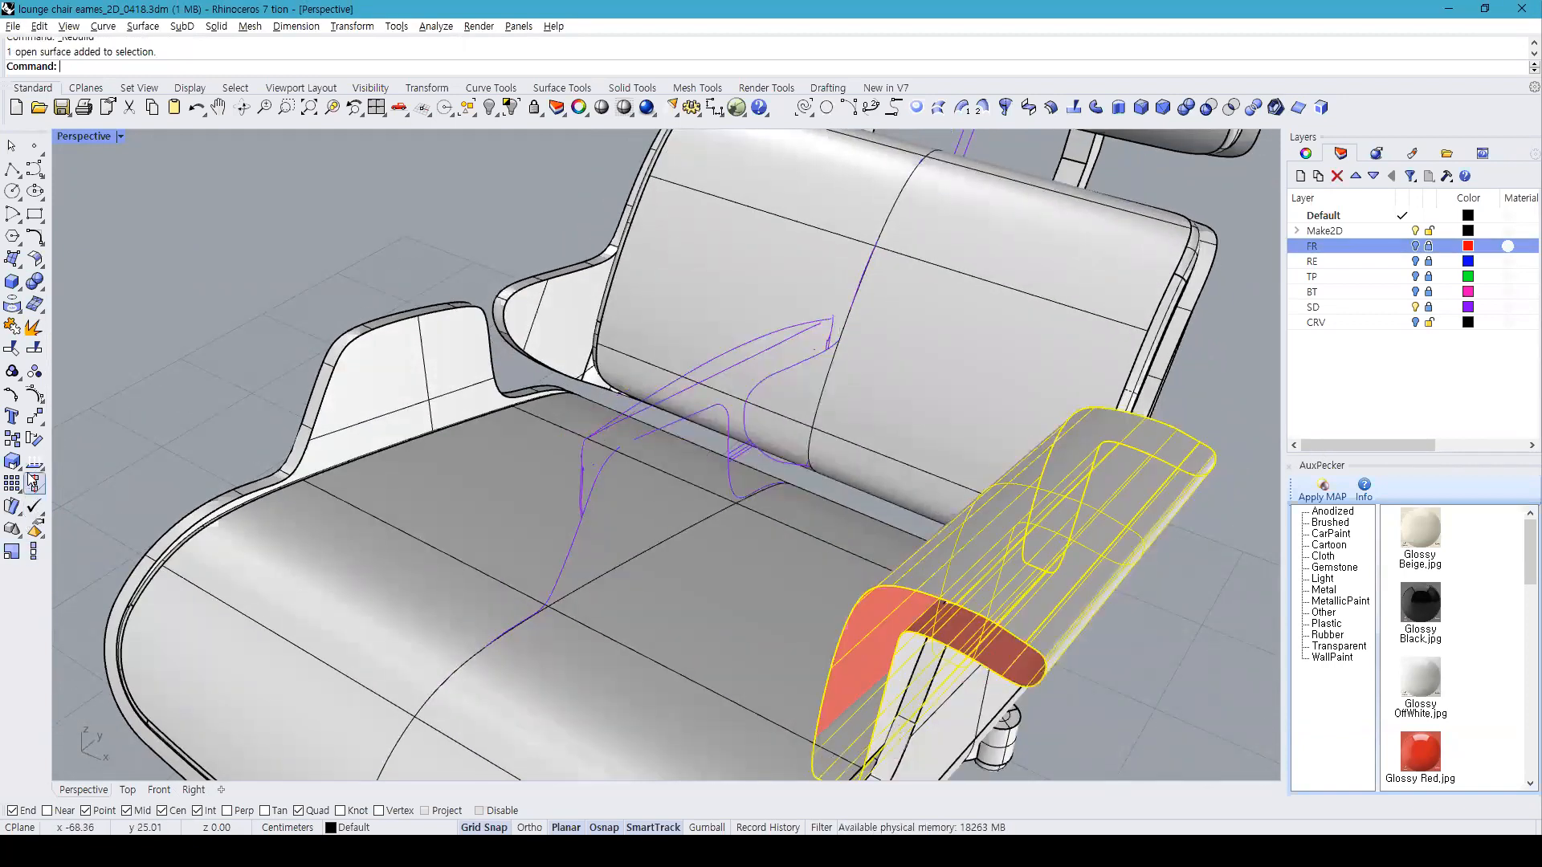
pyautogui.click(34, 396)
pyautogui.moveTo(1134, 589); pyautogui.dragTo(873, 535, button='right')
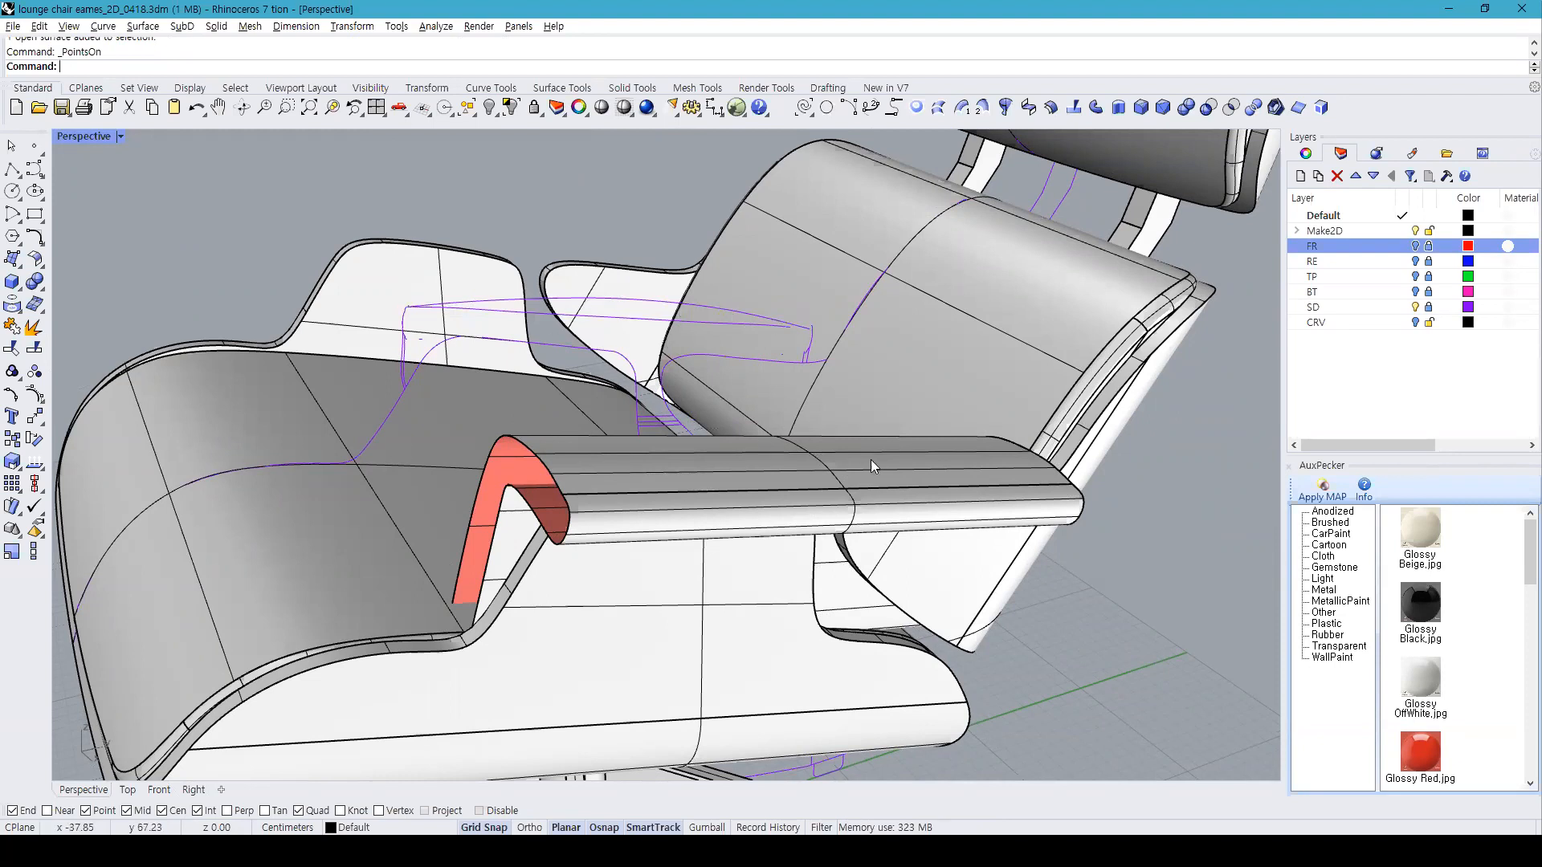
# Step: Rebuild the armrest's open surface with a reduced U point count, a V point count of 5 and degree 2 in both directions
pyautogui.click(687, 498)
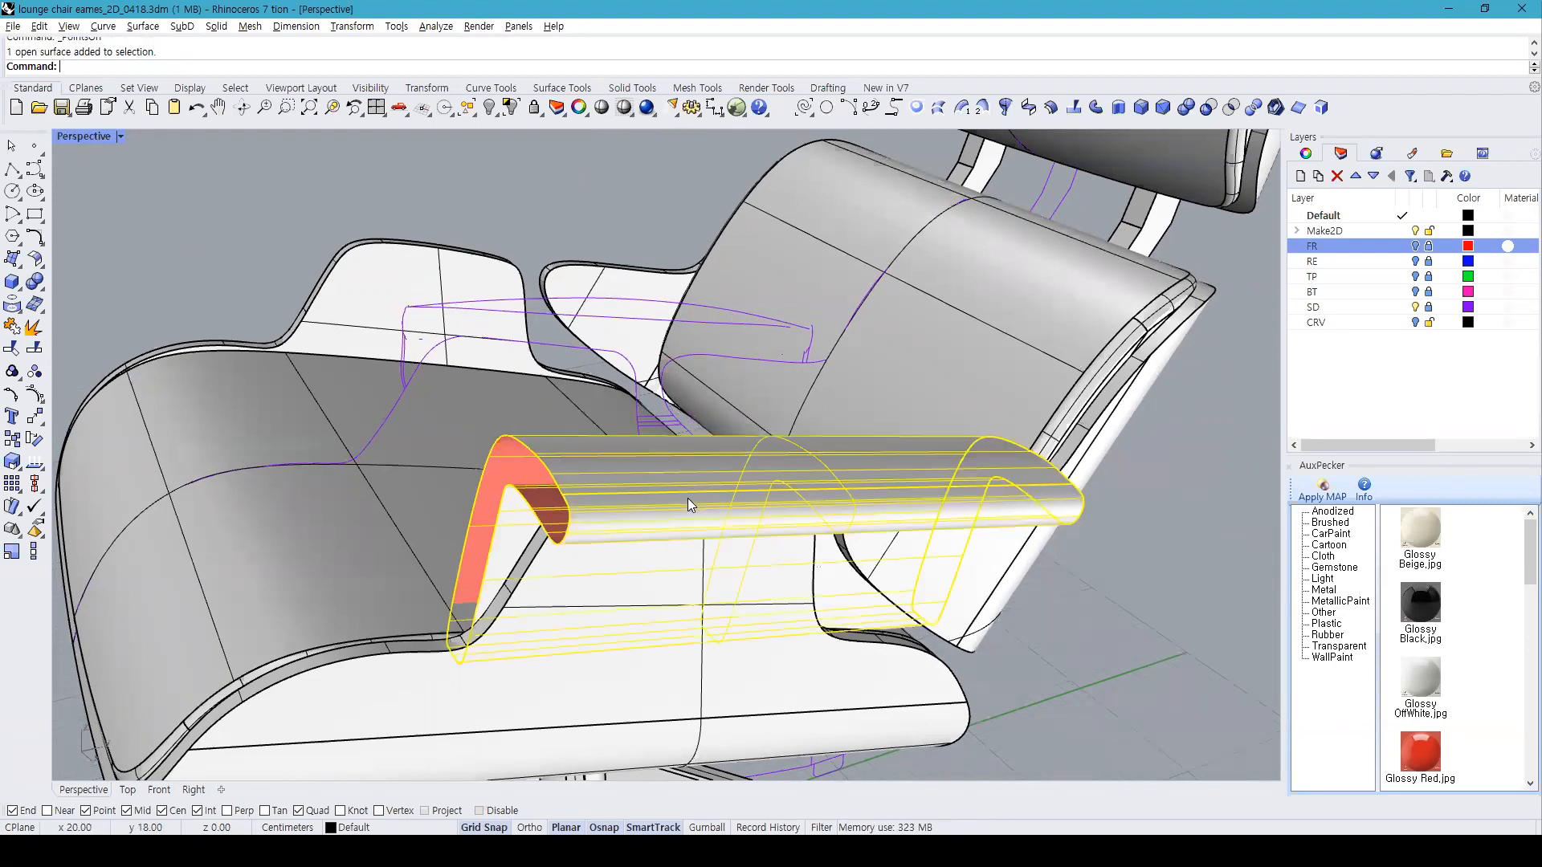
pyautogui.click(35, 260)
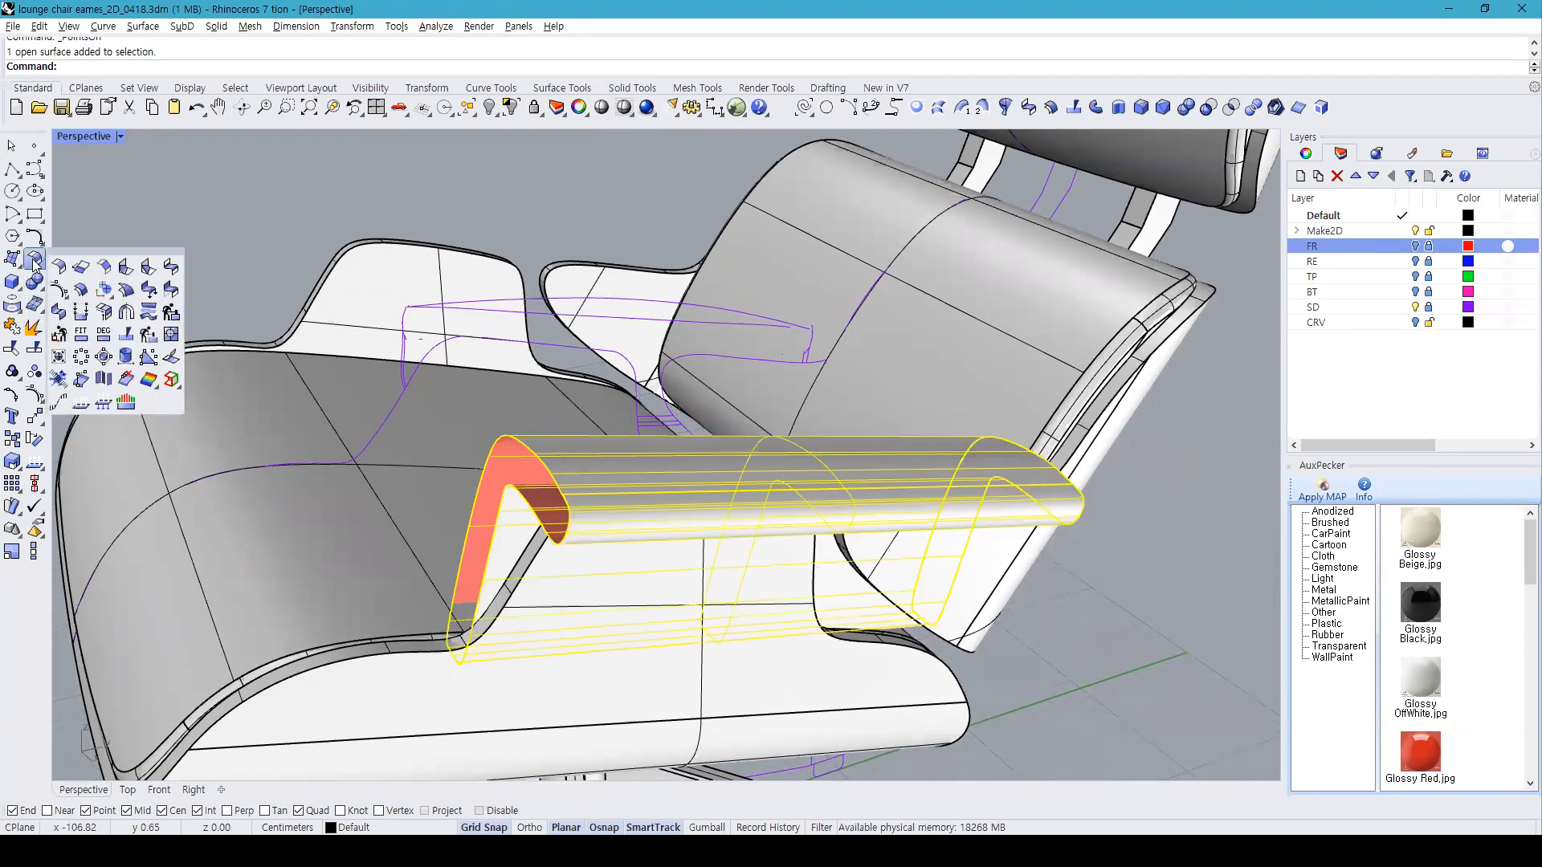
pyautogui.click(172, 313)
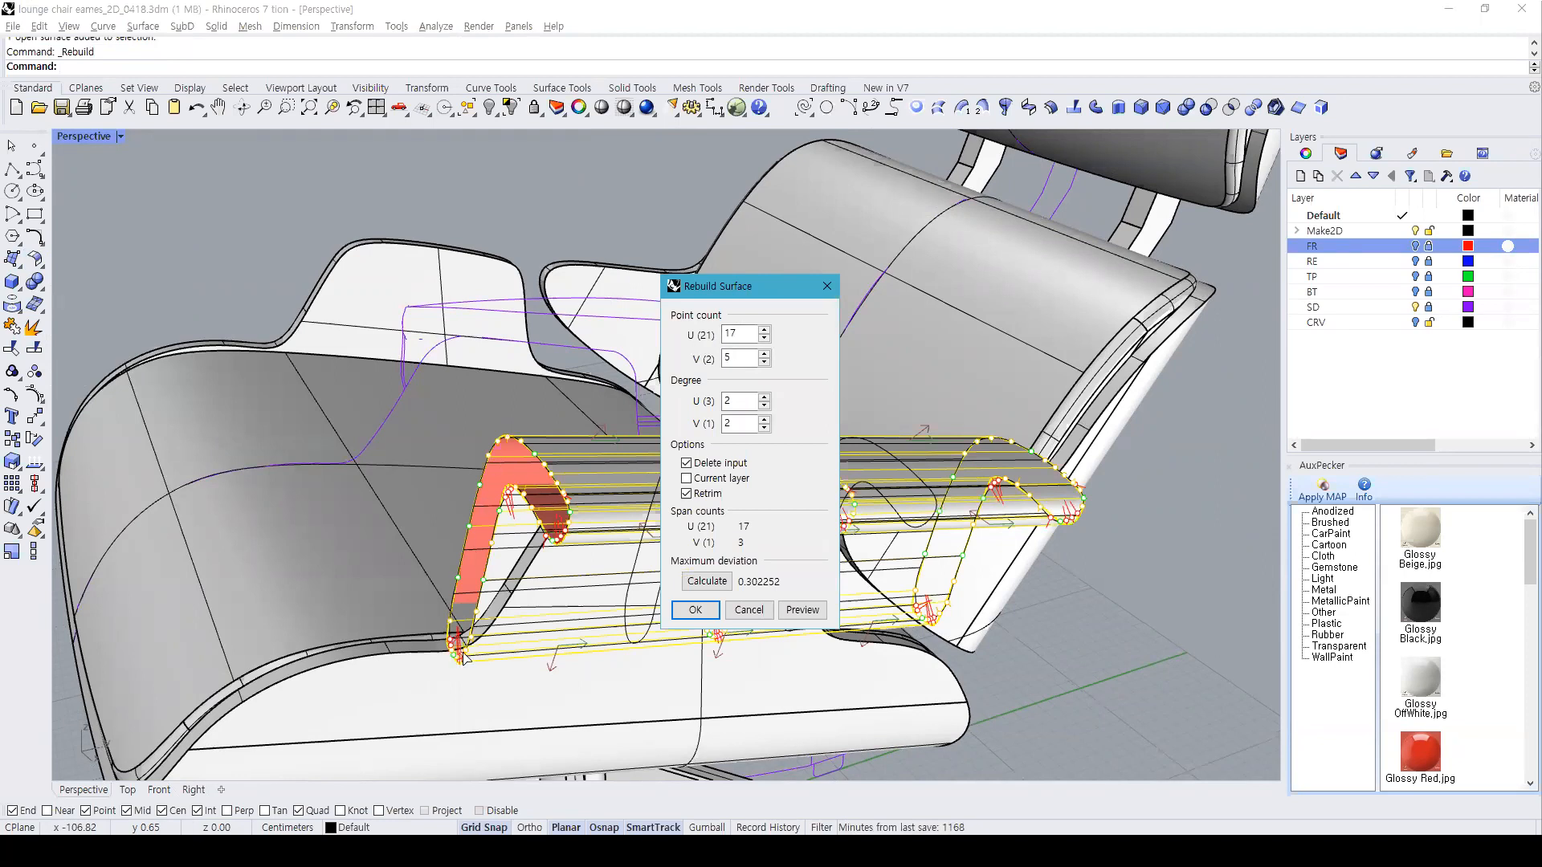
pyautogui.moveTo(753, 333); pyautogui.dragTo(704, 332)
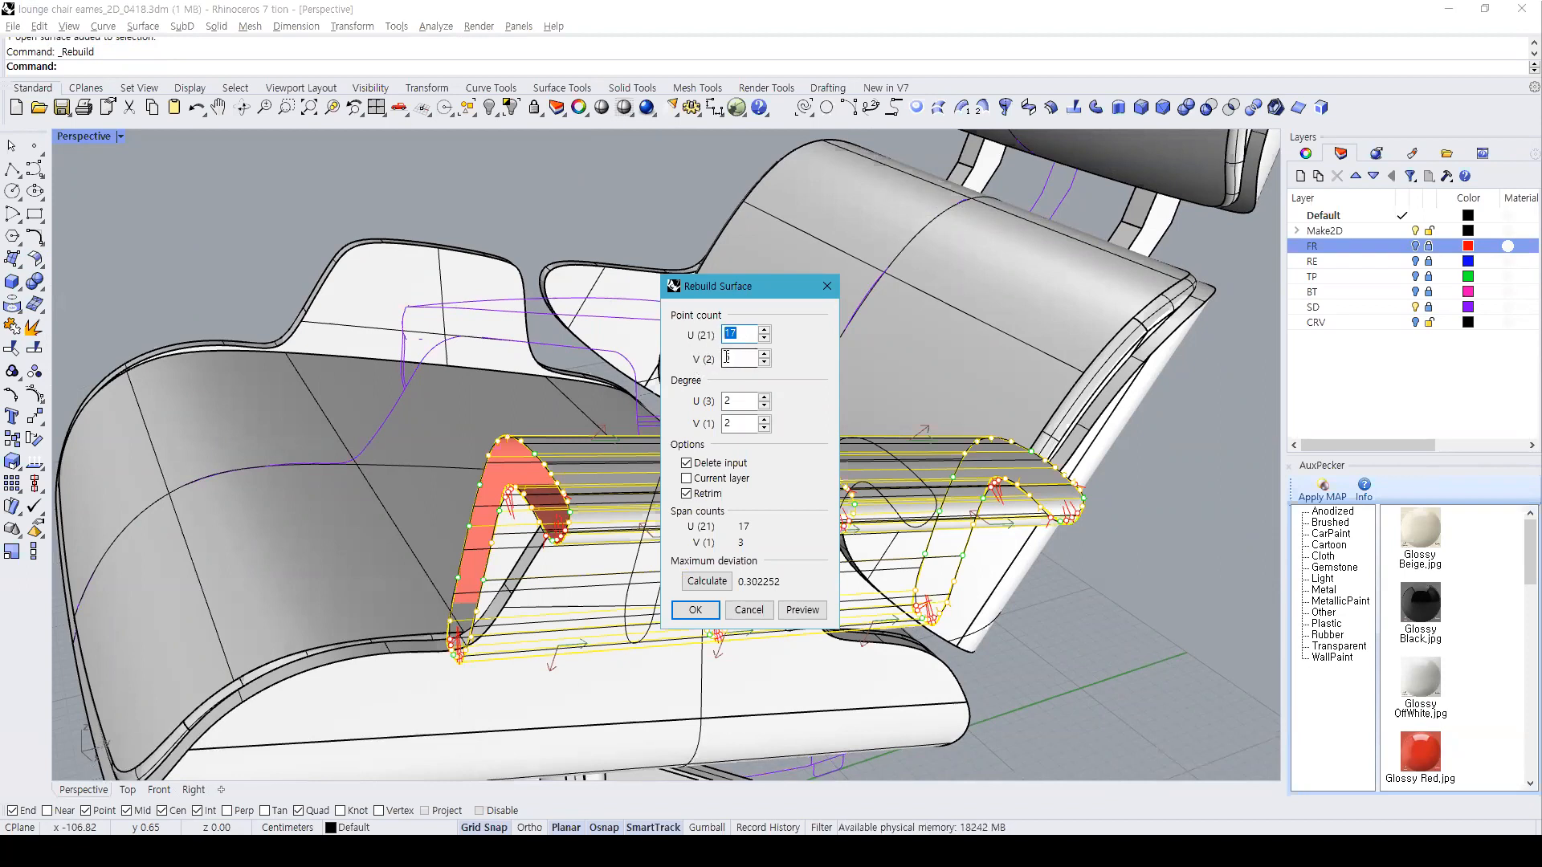
pyautogui.click(695, 611)
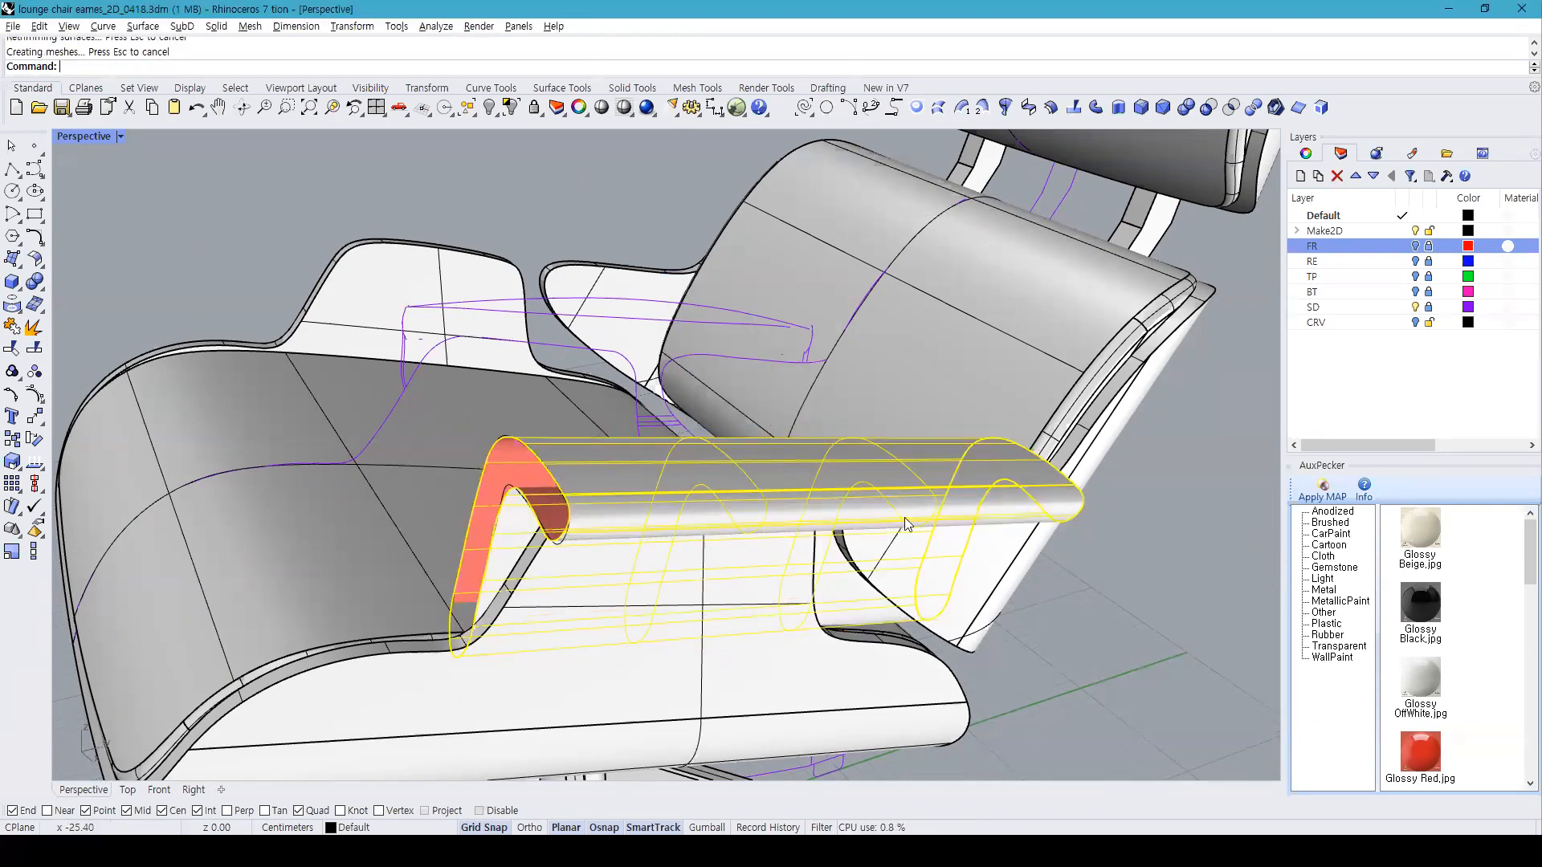
# Step: Show the armrest surface's control points and move the two middle top points up in the Right view toward the SD outline's arch, with Grid Snap off
pyautogui.click(35, 395)
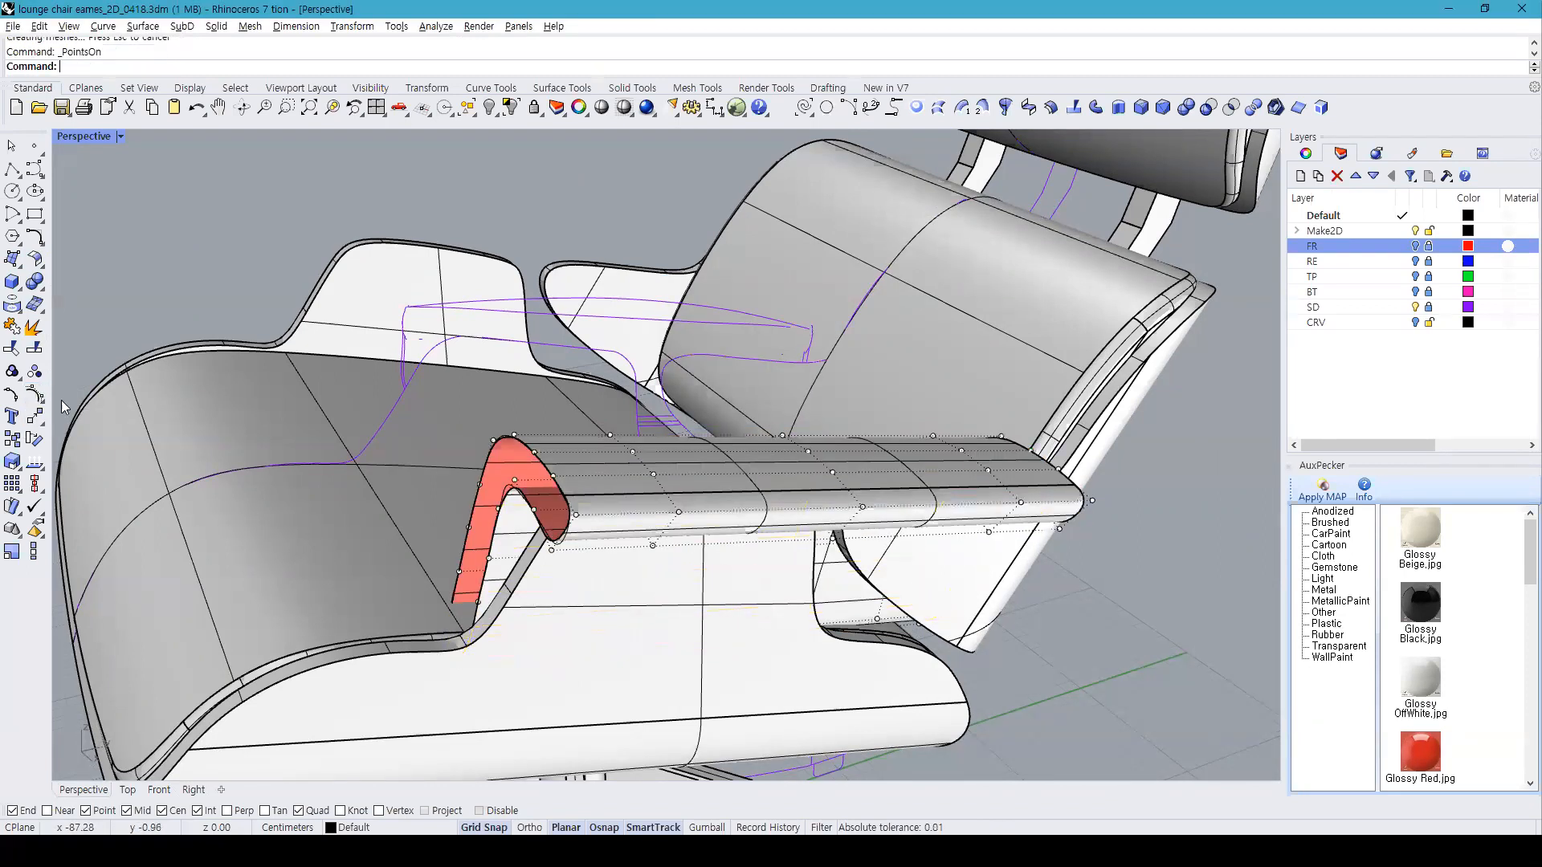
pyautogui.moveTo(562, 554); pyautogui.dragTo(636, 564, button='right')
pyautogui.click(631, 562)
pyautogui.keyDown('shift'); pyautogui.click(638, 594); pyautogui.keyUp('shift')
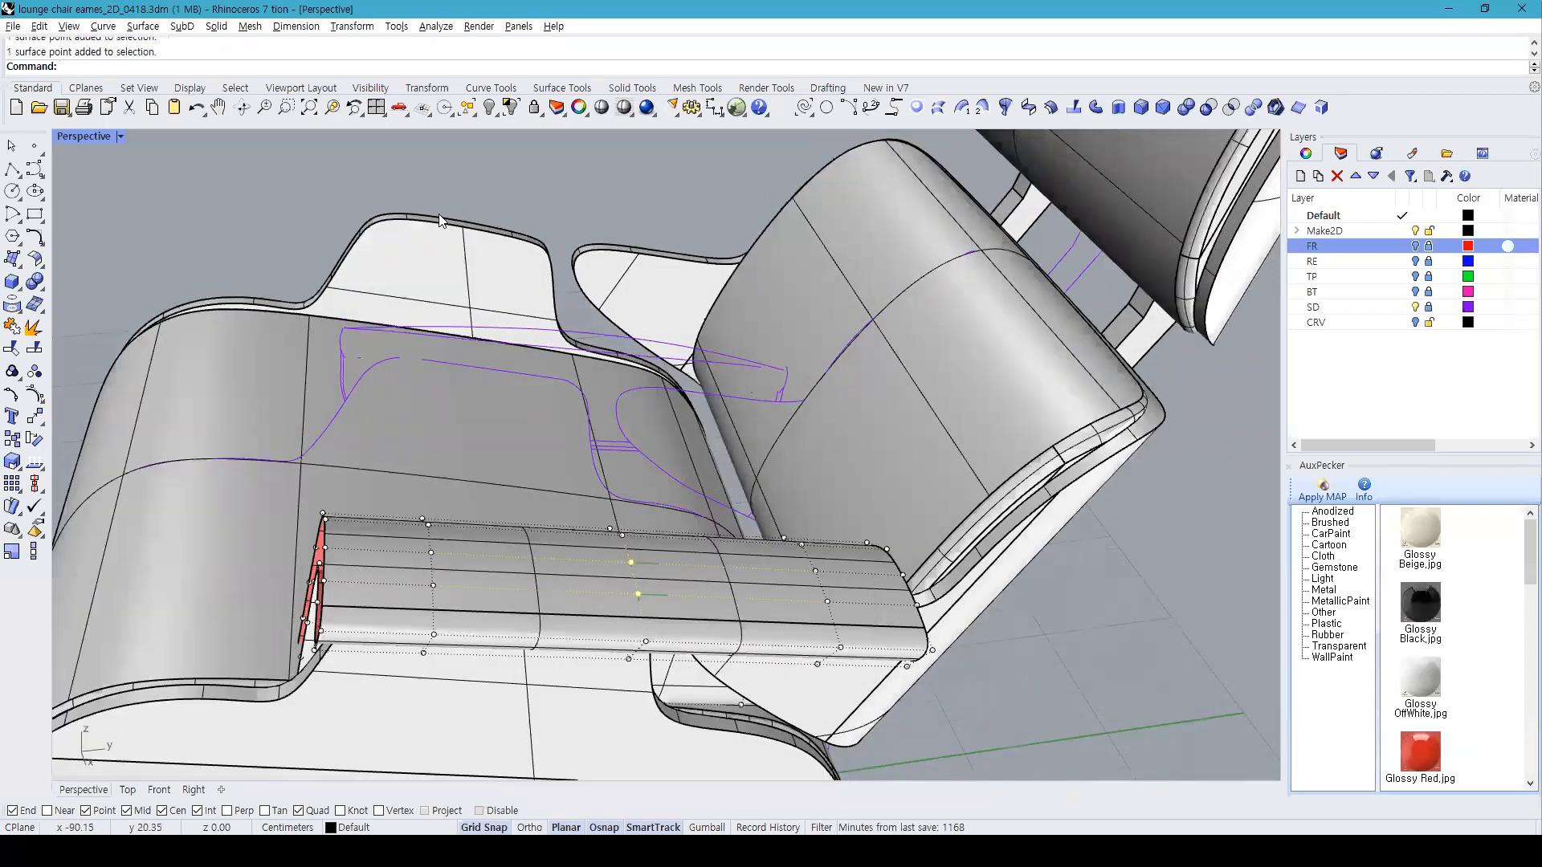
pyautogui.click(376, 106)
pyautogui.scroll(3, 1000, 592)
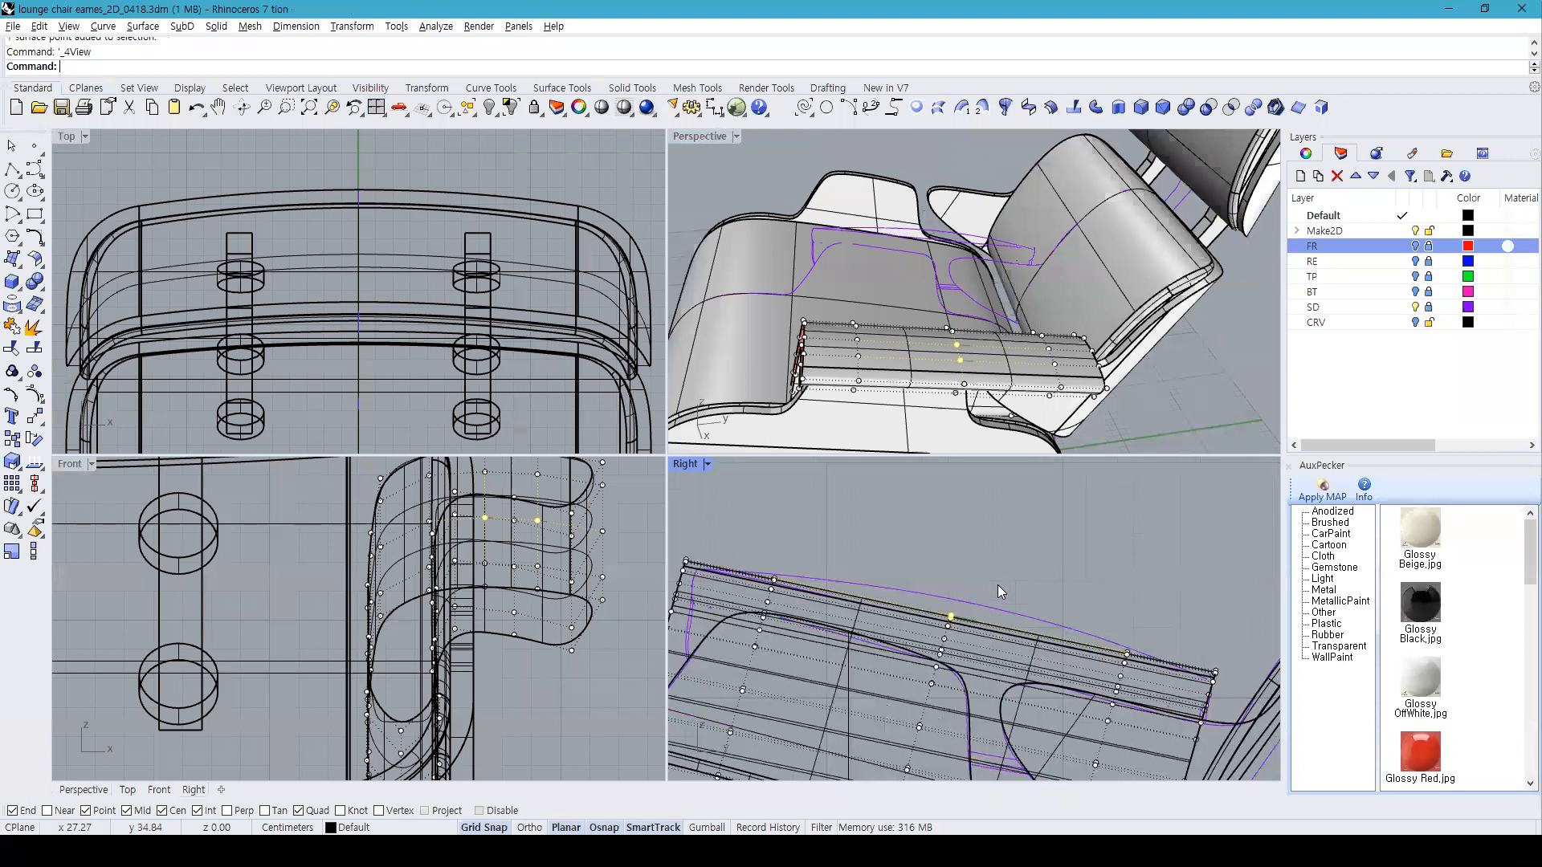
pyautogui.write('ove')
pyautogui.press('Return')
pyautogui.press('F9')
pyautogui.click(1023, 577)
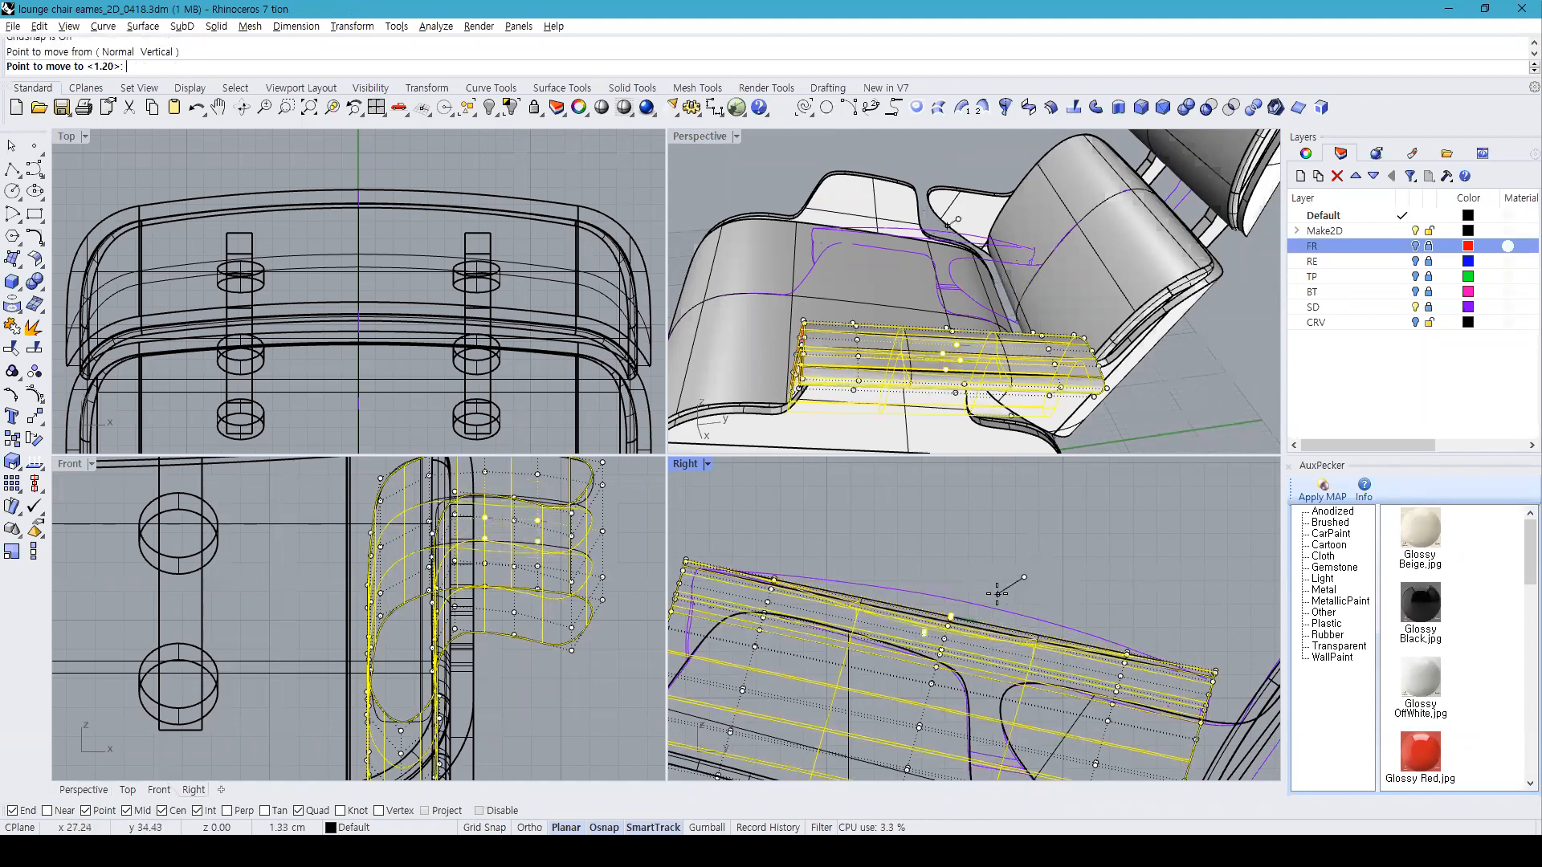
pyautogui.scroll(4, 999, 600)
pyautogui.scroll(-2, 999, 601)
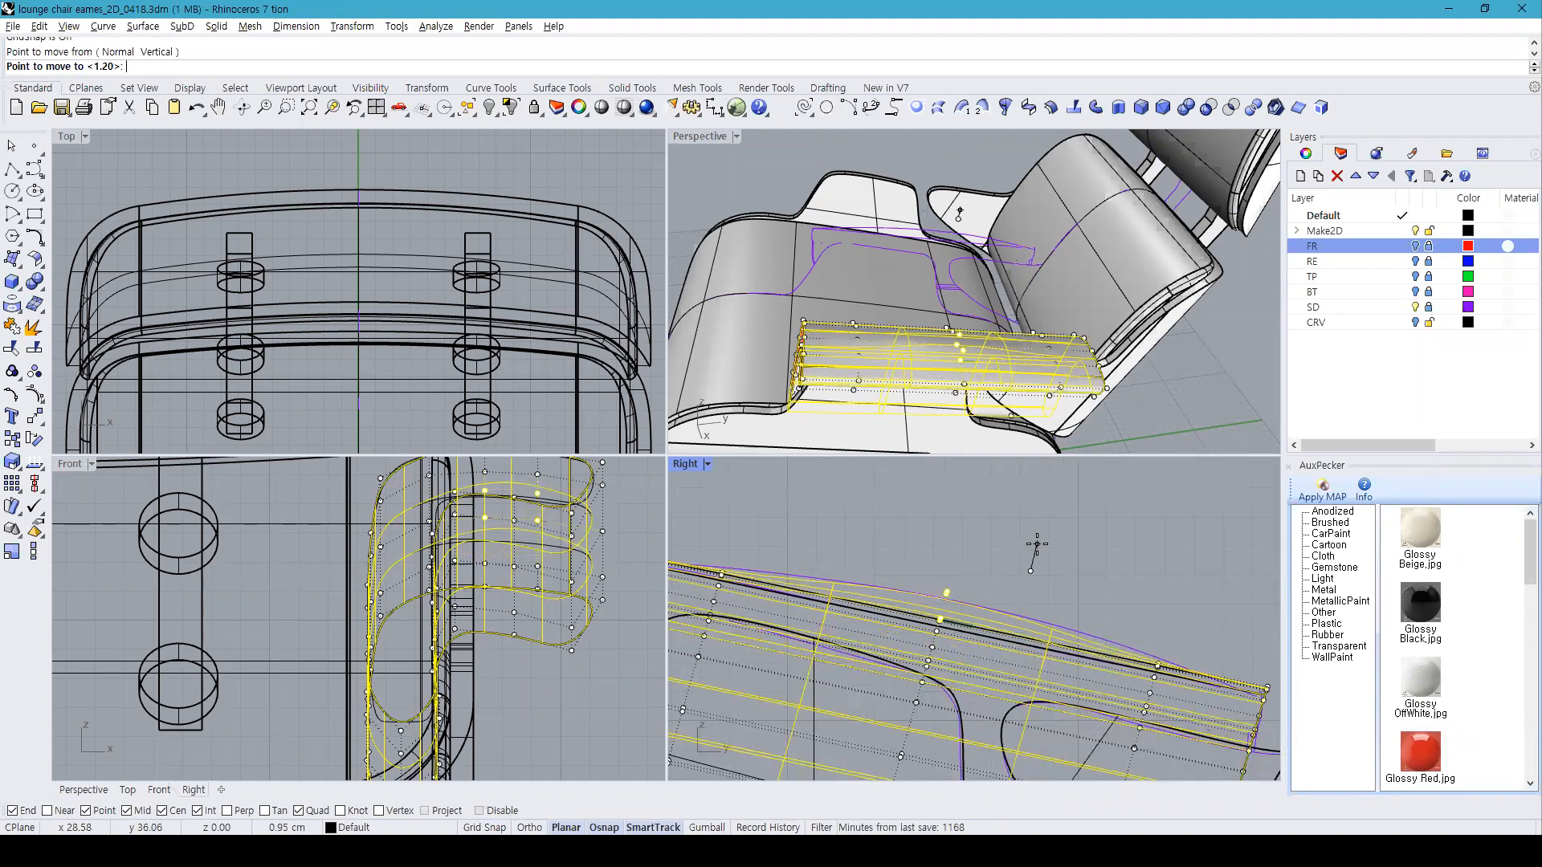
pyautogui.click(1032, 538)
pyautogui.click(856, 356)
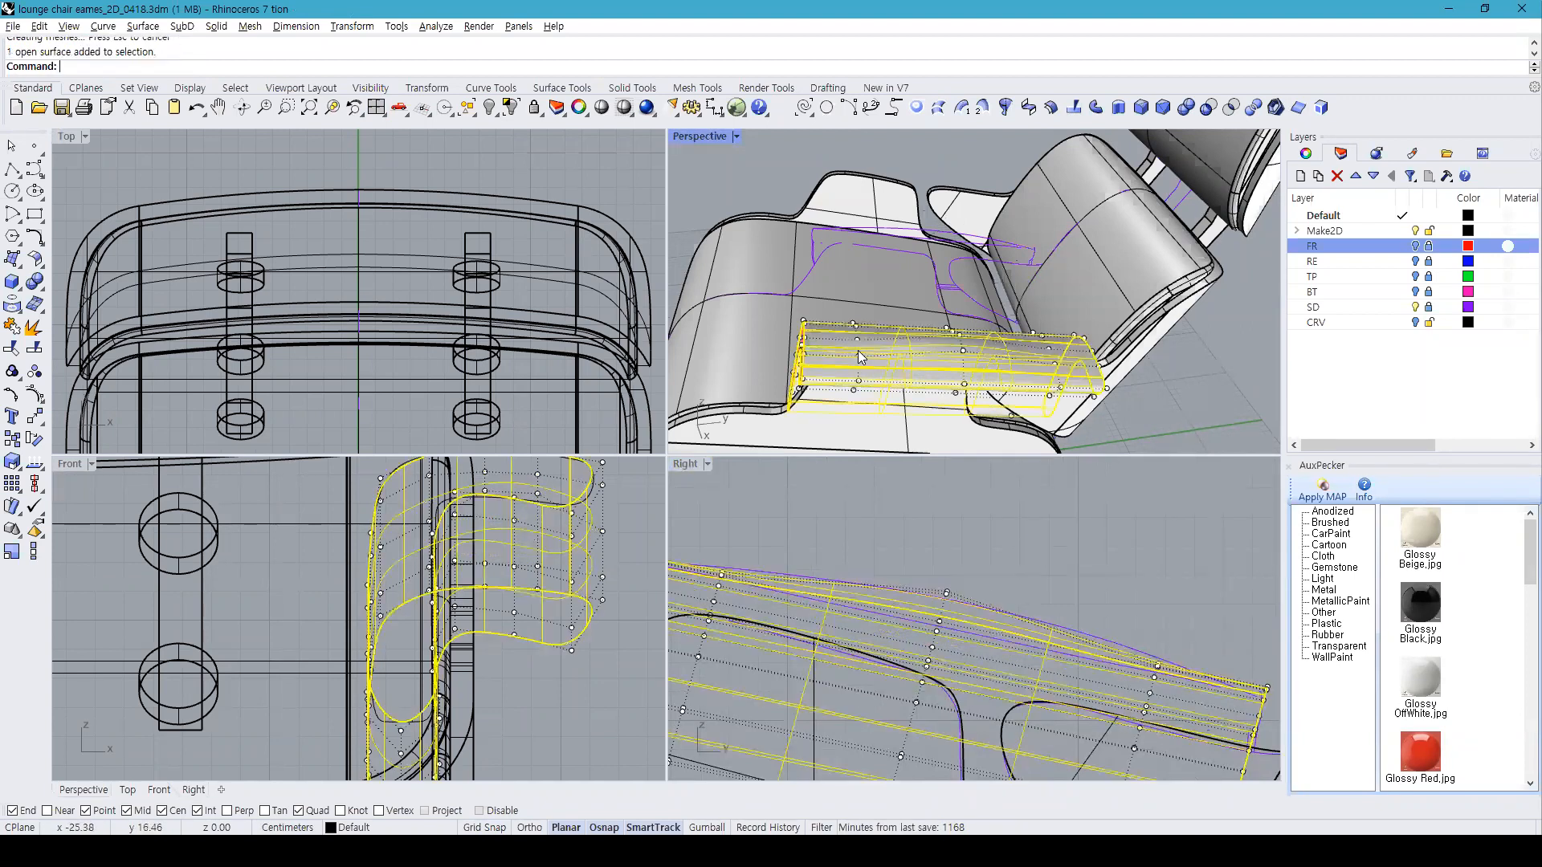
pyautogui.scroll(5, 860, 347)
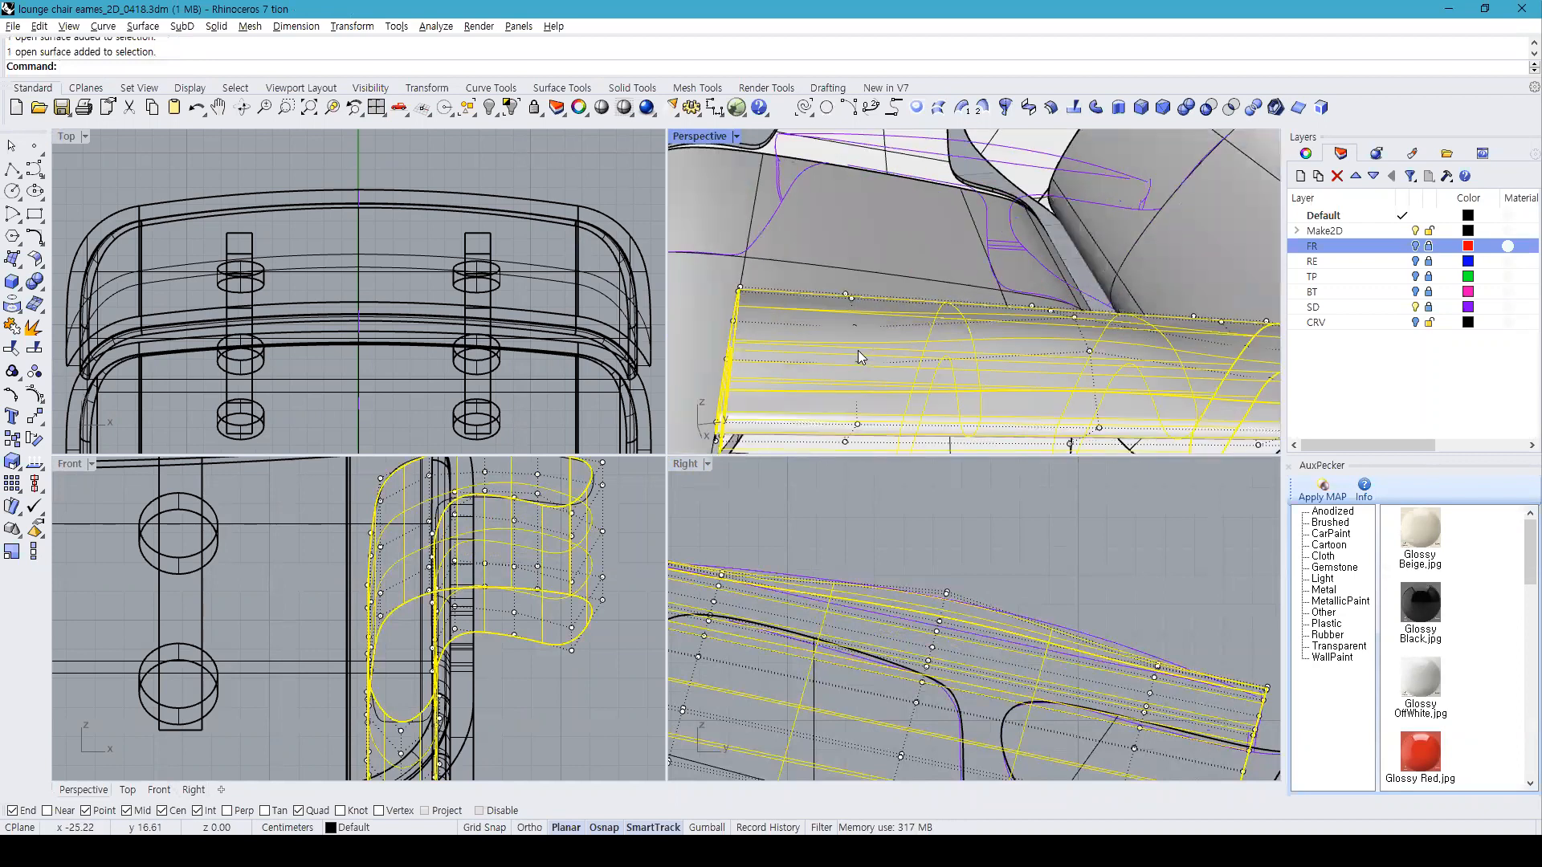
pyautogui.scroll(-6, 504, 315)
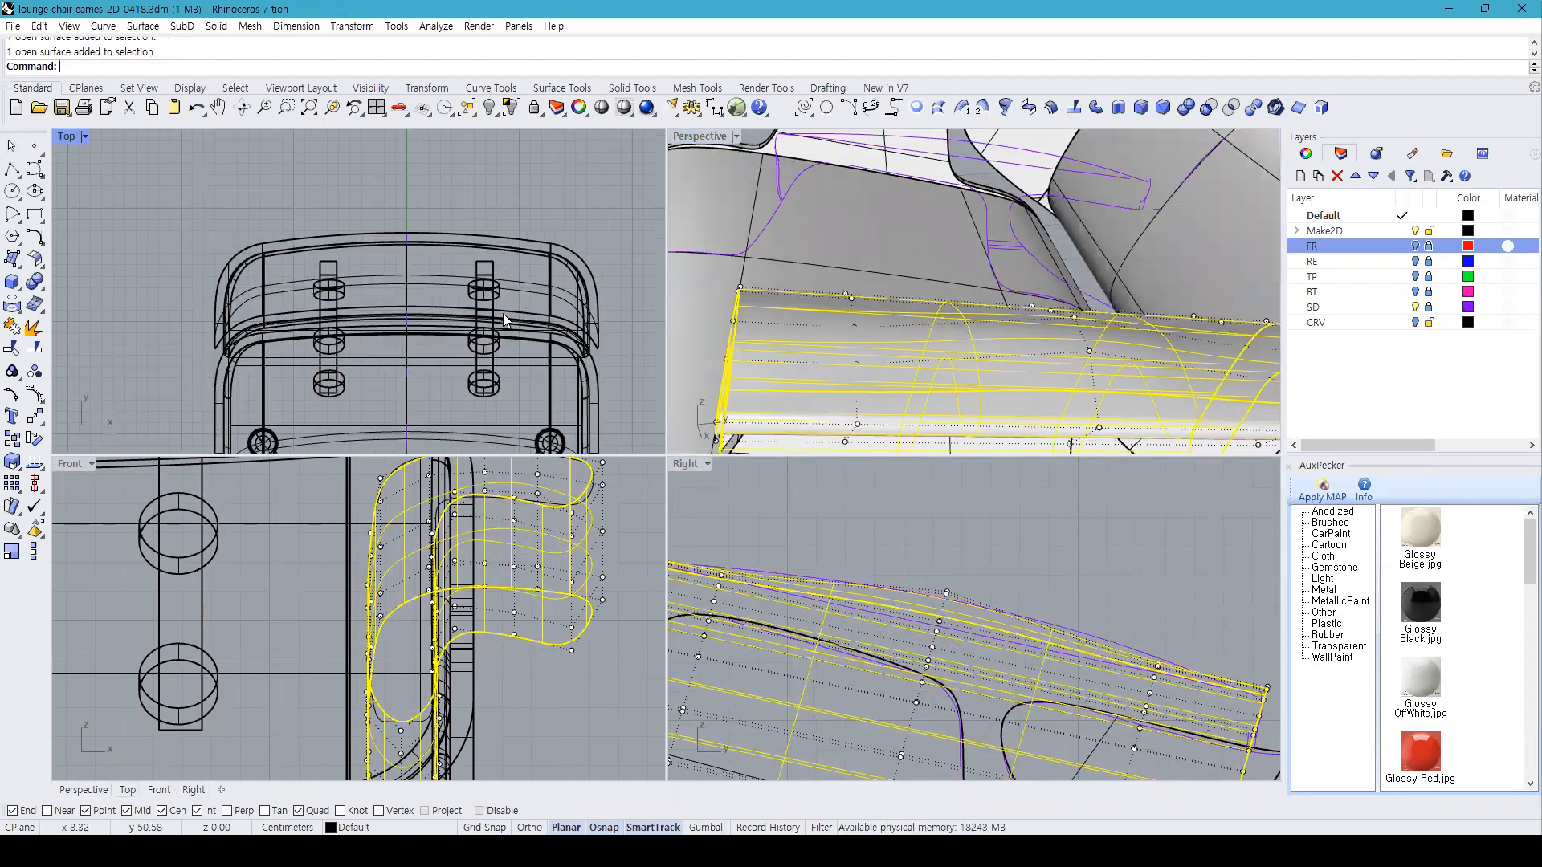
pyautogui.scroll(6, 519, 351)
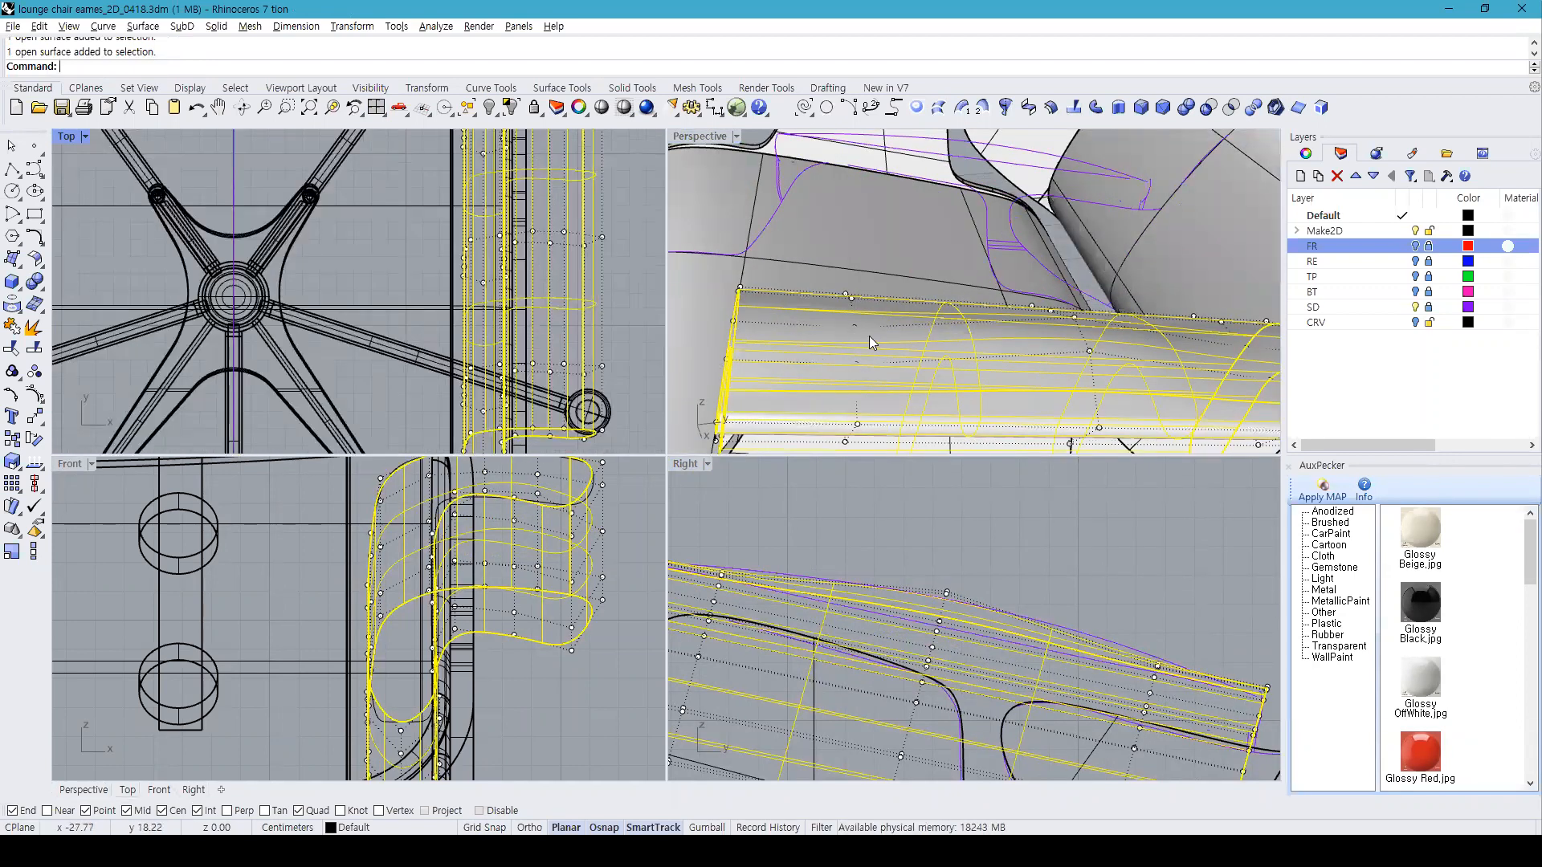
pyautogui.click(684, 141)
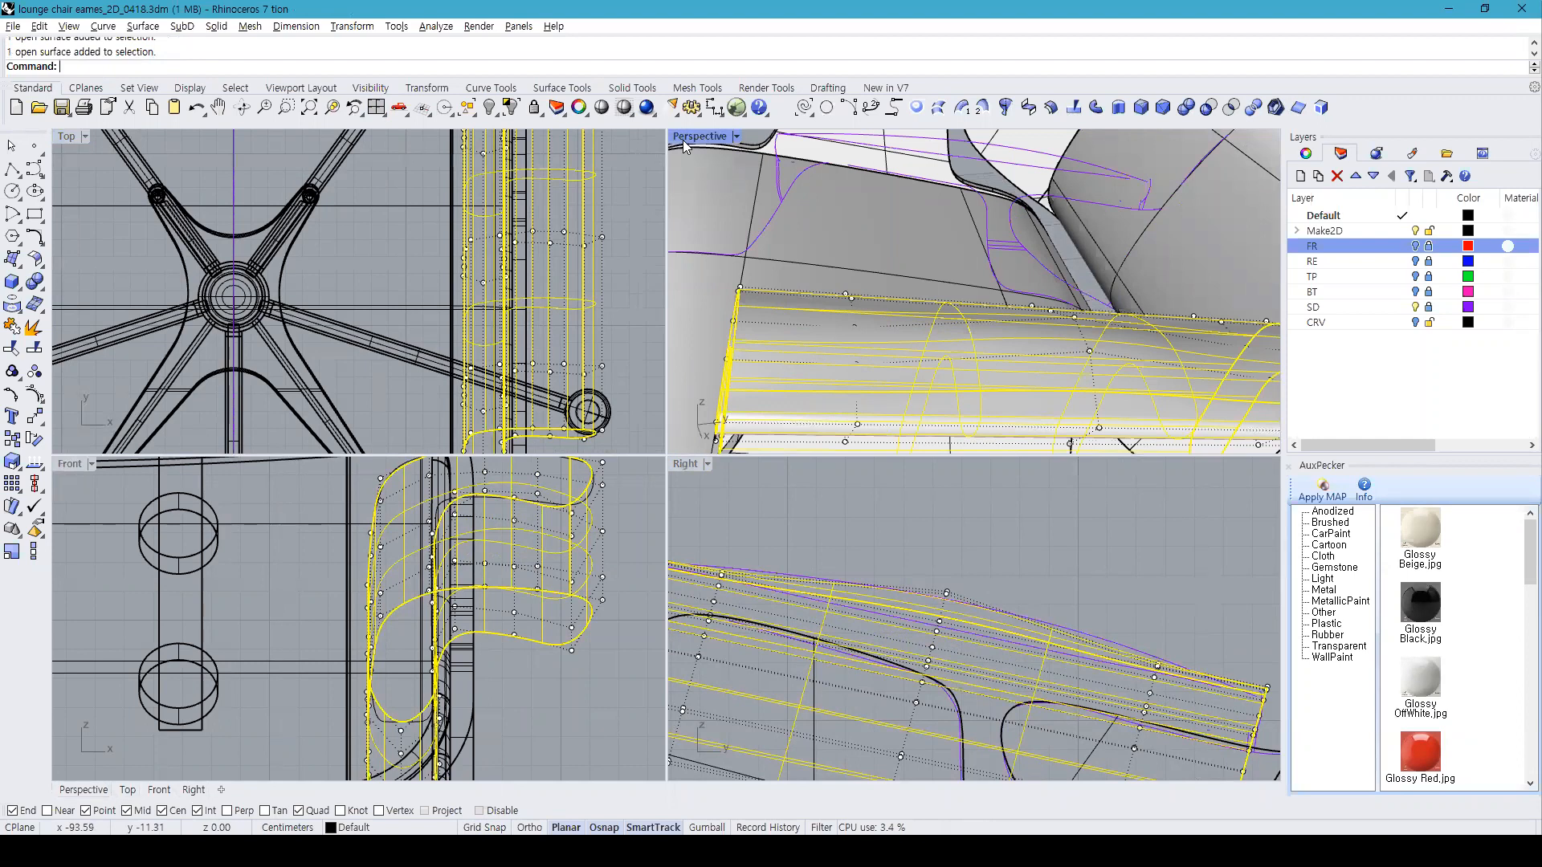
pyautogui.press('Escape')
# Step: Move the four interior top control points at both ends of the armrest surface slightly up in the Right view, then hide the points
pyautogui.click(857, 330)
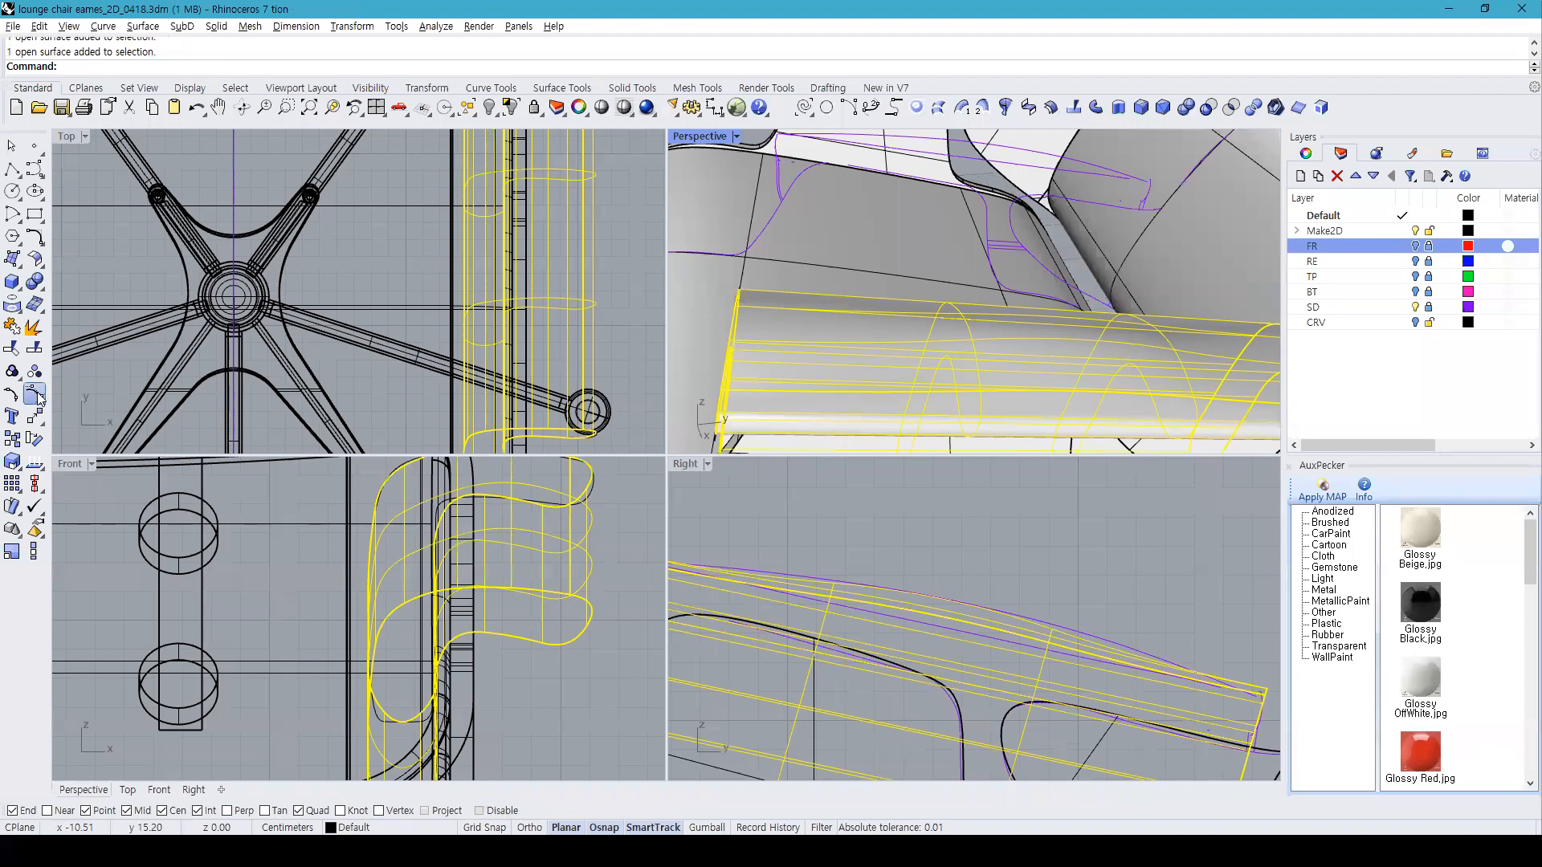
pyautogui.press('F10')
pyautogui.click(853, 326)
pyautogui.click(856, 363)
pyautogui.moveTo(1107, 355); pyautogui.dragTo(1034, 363, button='right')
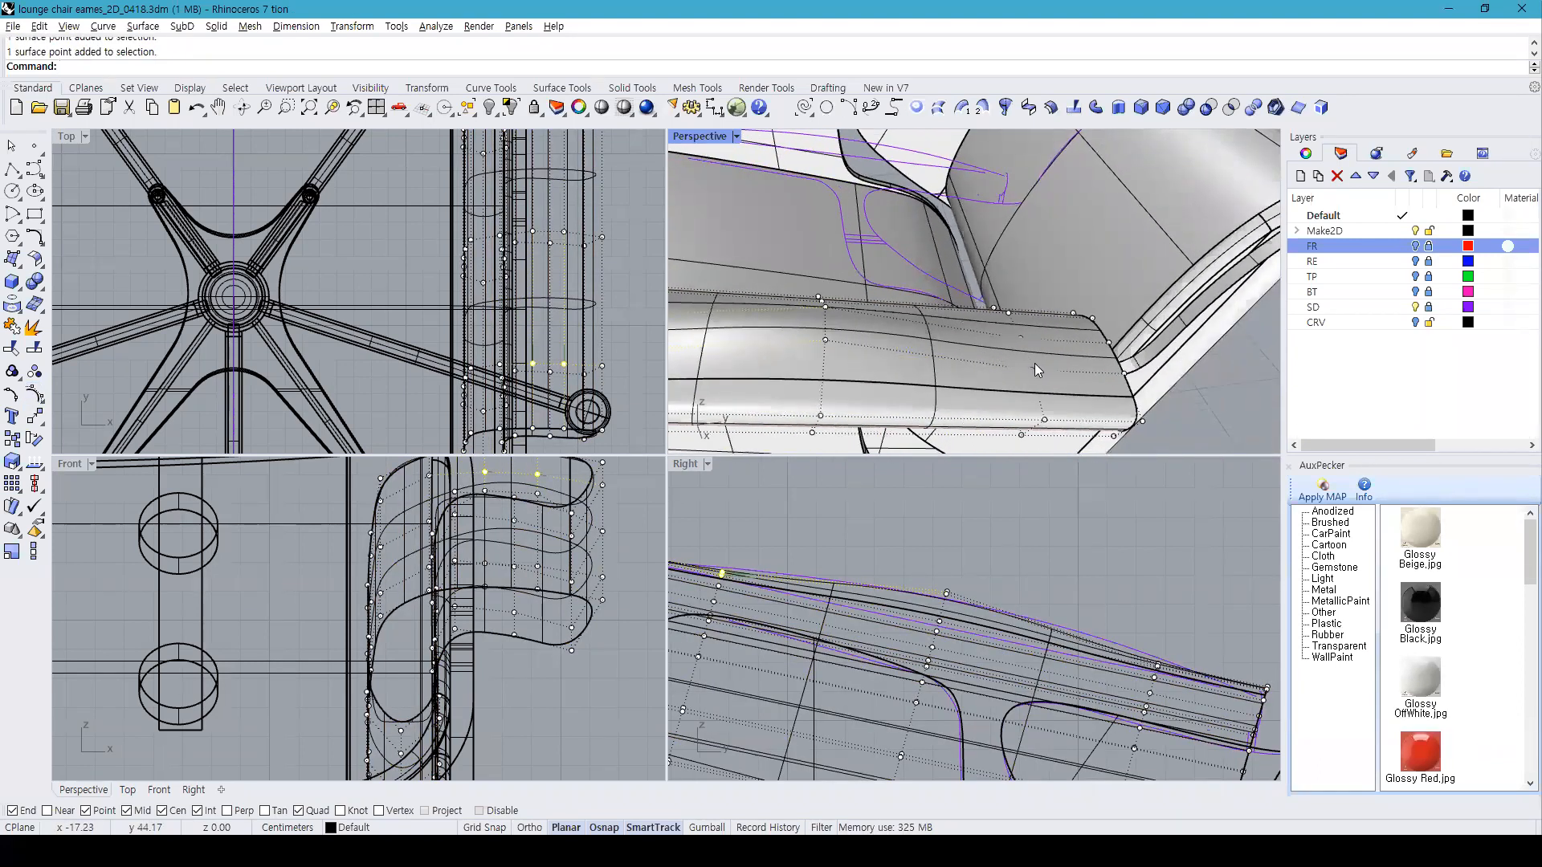
pyautogui.keyDown('shift'); pyautogui.click(1021, 335); pyautogui.keyUp('shift')
pyautogui.keyDown('shift'); pyautogui.click(1021, 337); pyautogui.keyUp('shift')
pyautogui.keyDown('ctrl'); pyautogui.click(1055, 337); pyautogui.keyUp('ctrl')
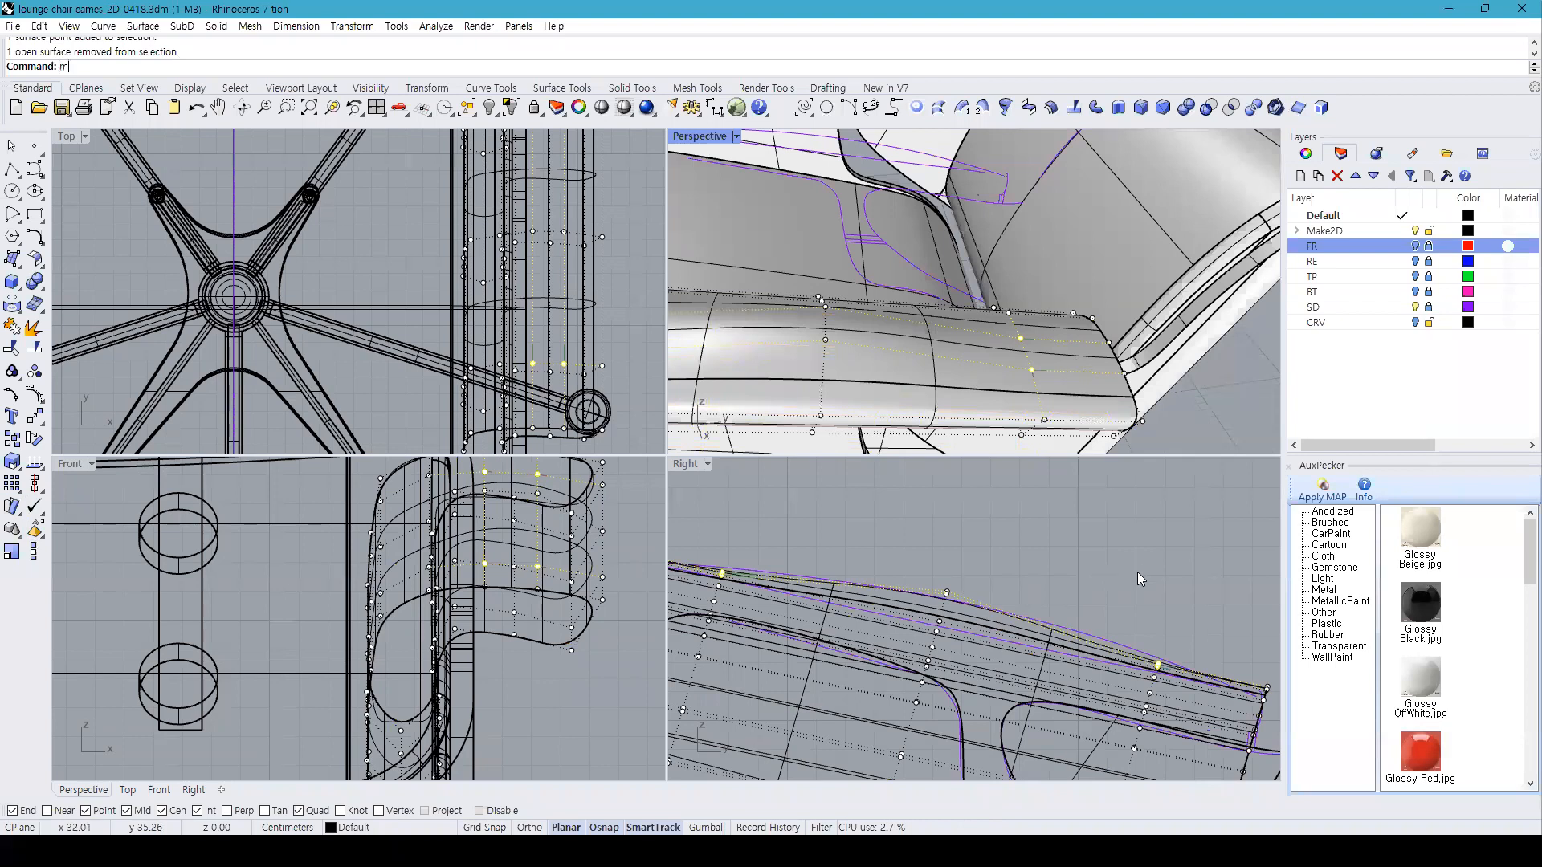
pyautogui.write('ove')
pyautogui.press('Return')
pyautogui.click(1197, 607)
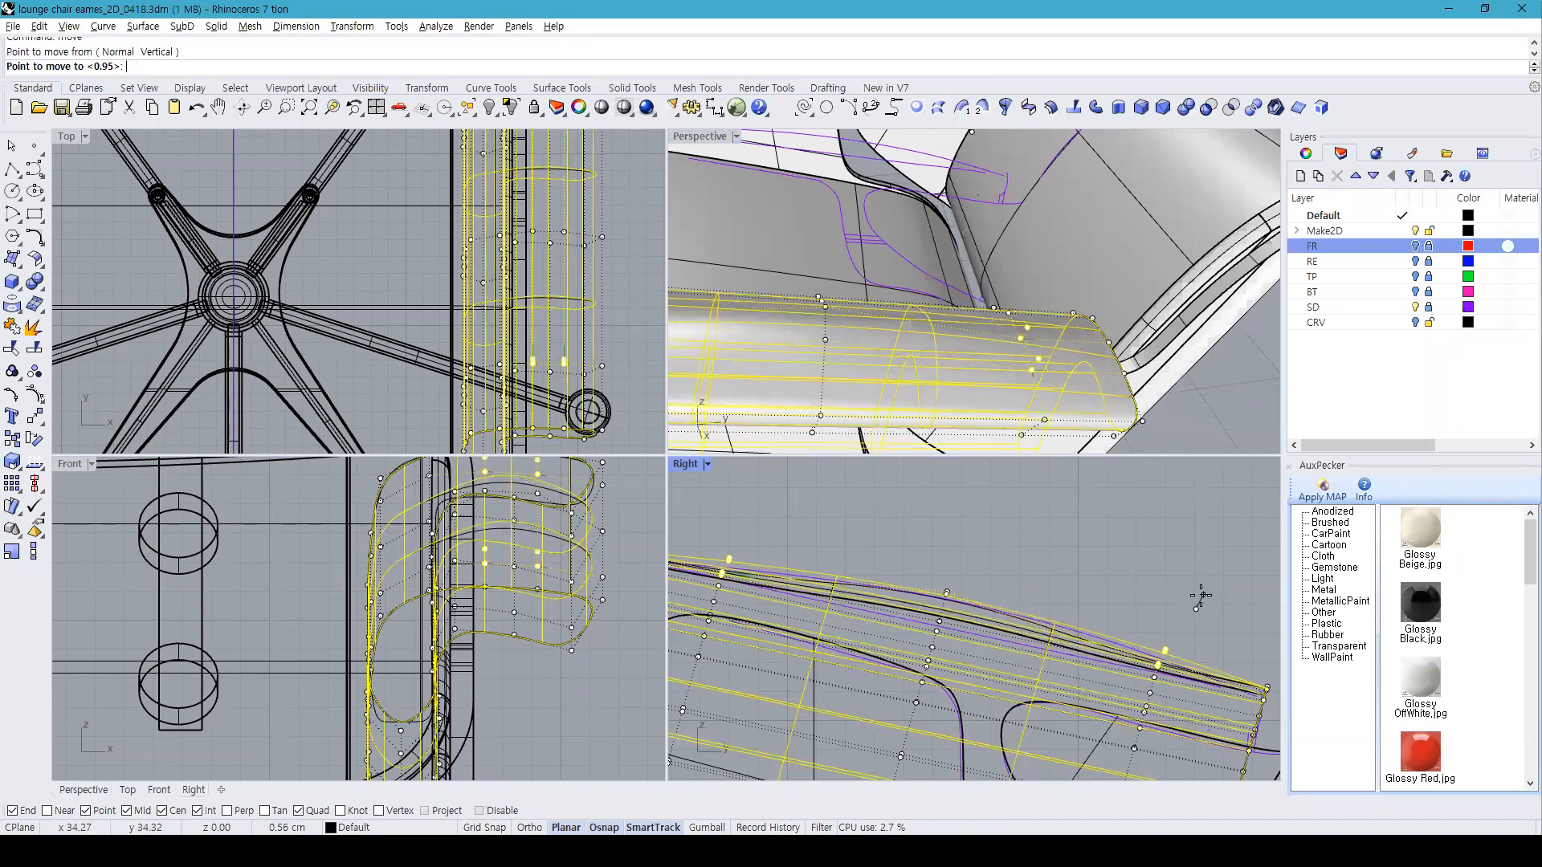
pyautogui.click(1201, 601)
pyautogui.scroll(-4, 1200, 596)
pyautogui.scroll(-3, 1070, 358)
pyautogui.moveTo(1075, 356); pyautogui.dragTo(936, 376, button='right')
pyautogui.press('Escape')
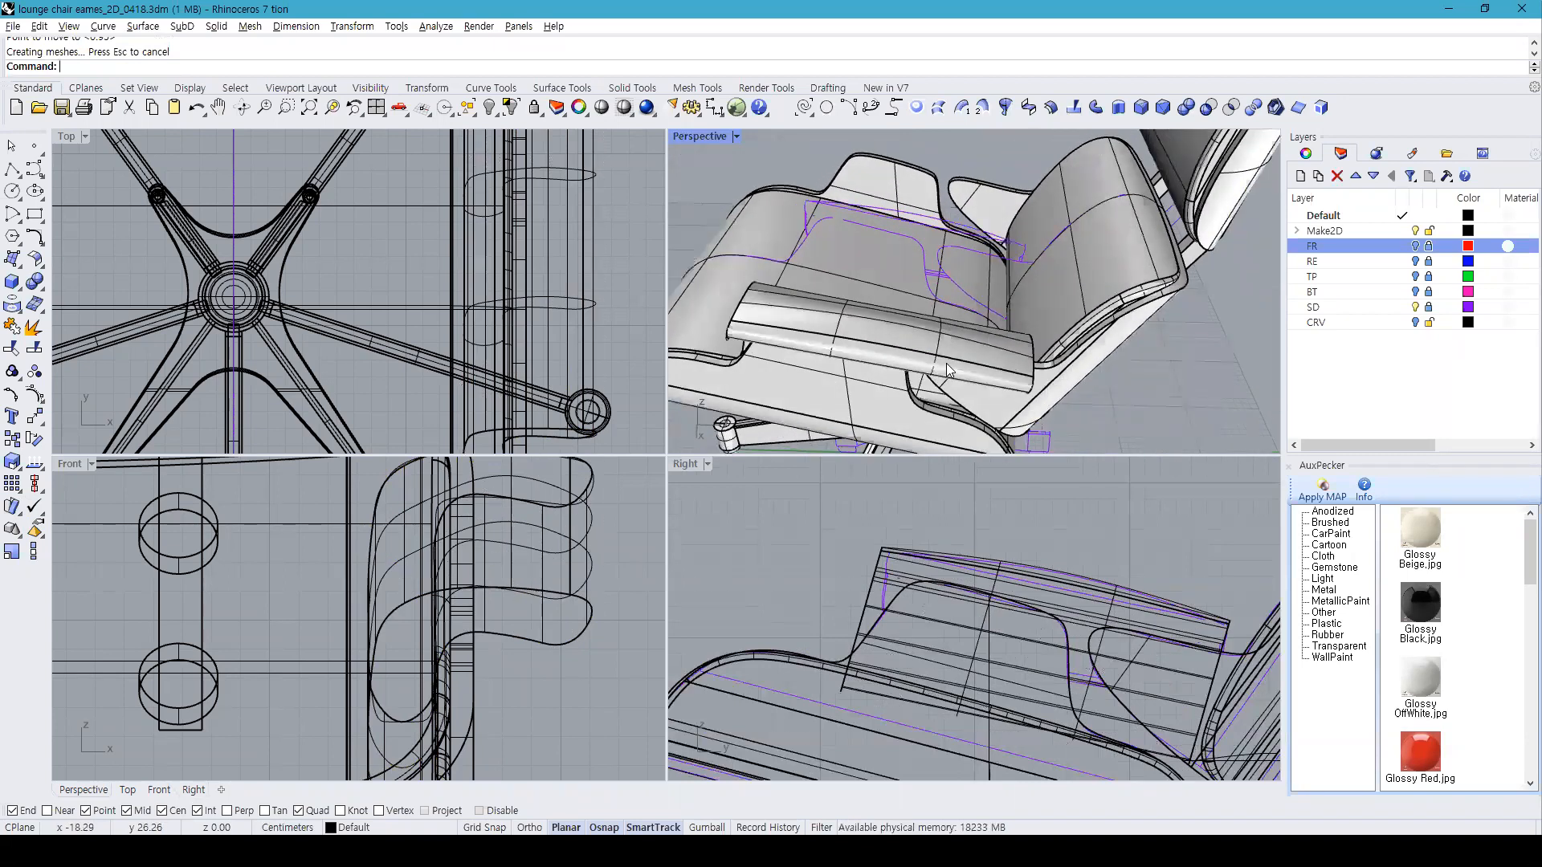
# Step: Cap both open ends of the reshaped armrest surface to make a closed solid
pyautogui.click(946, 368)
pyautogui.moveTo(1006, 441); pyautogui.dragTo(1142, 277, button='right')
pyautogui.press('Escape')
pyautogui.click(1142, 277)
pyautogui.click(1156, 252)
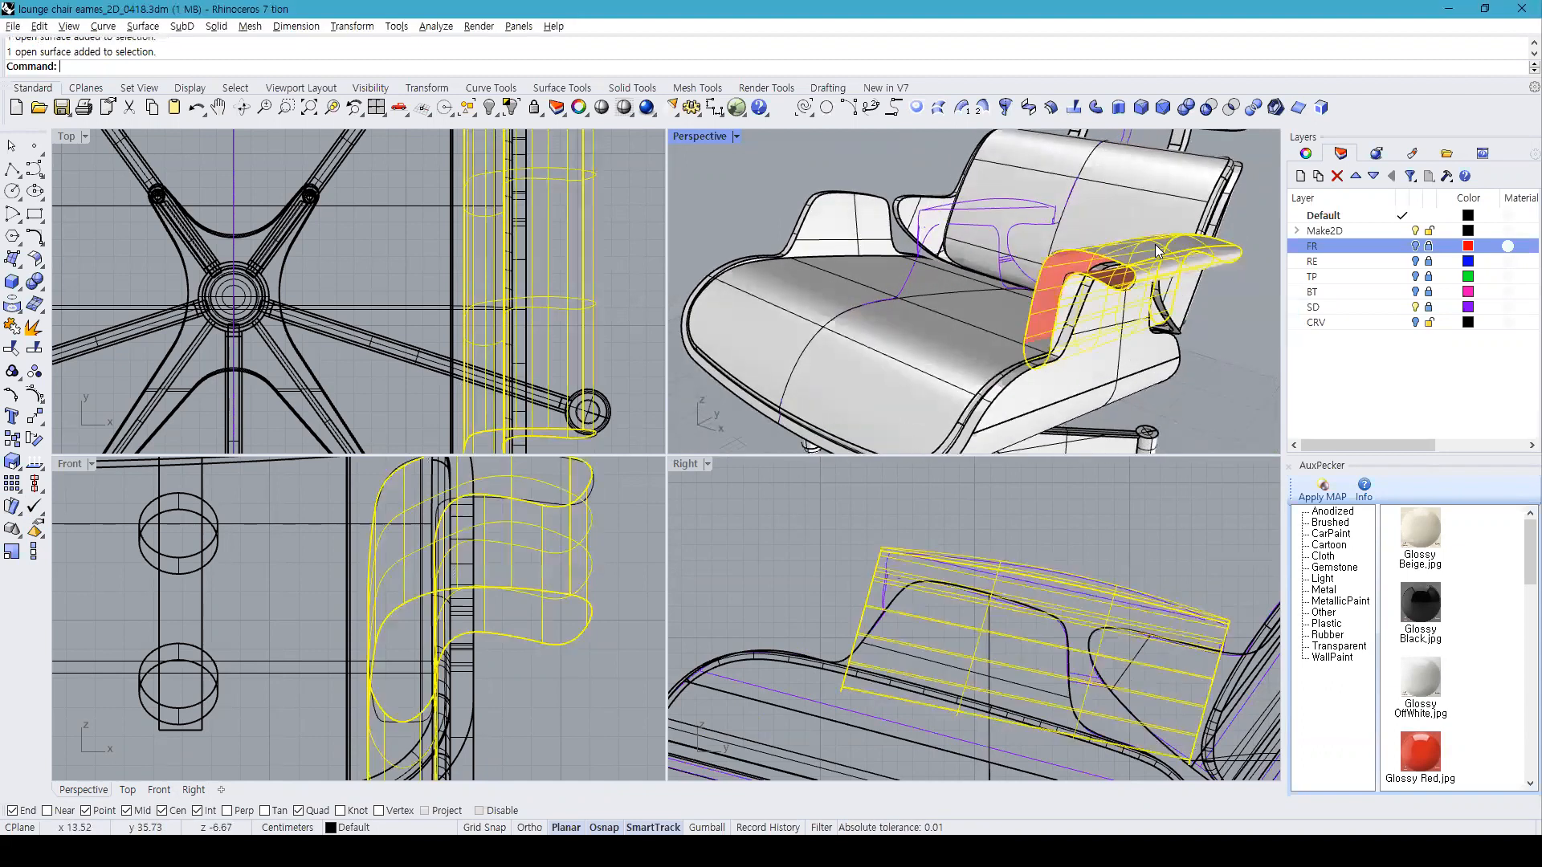
pyautogui.write('cap')
pyautogui.press('Return')
pyautogui.press('Escape')
pyautogui.moveTo(1193, 402); pyautogui.dragTo(1100, 375, button='right')
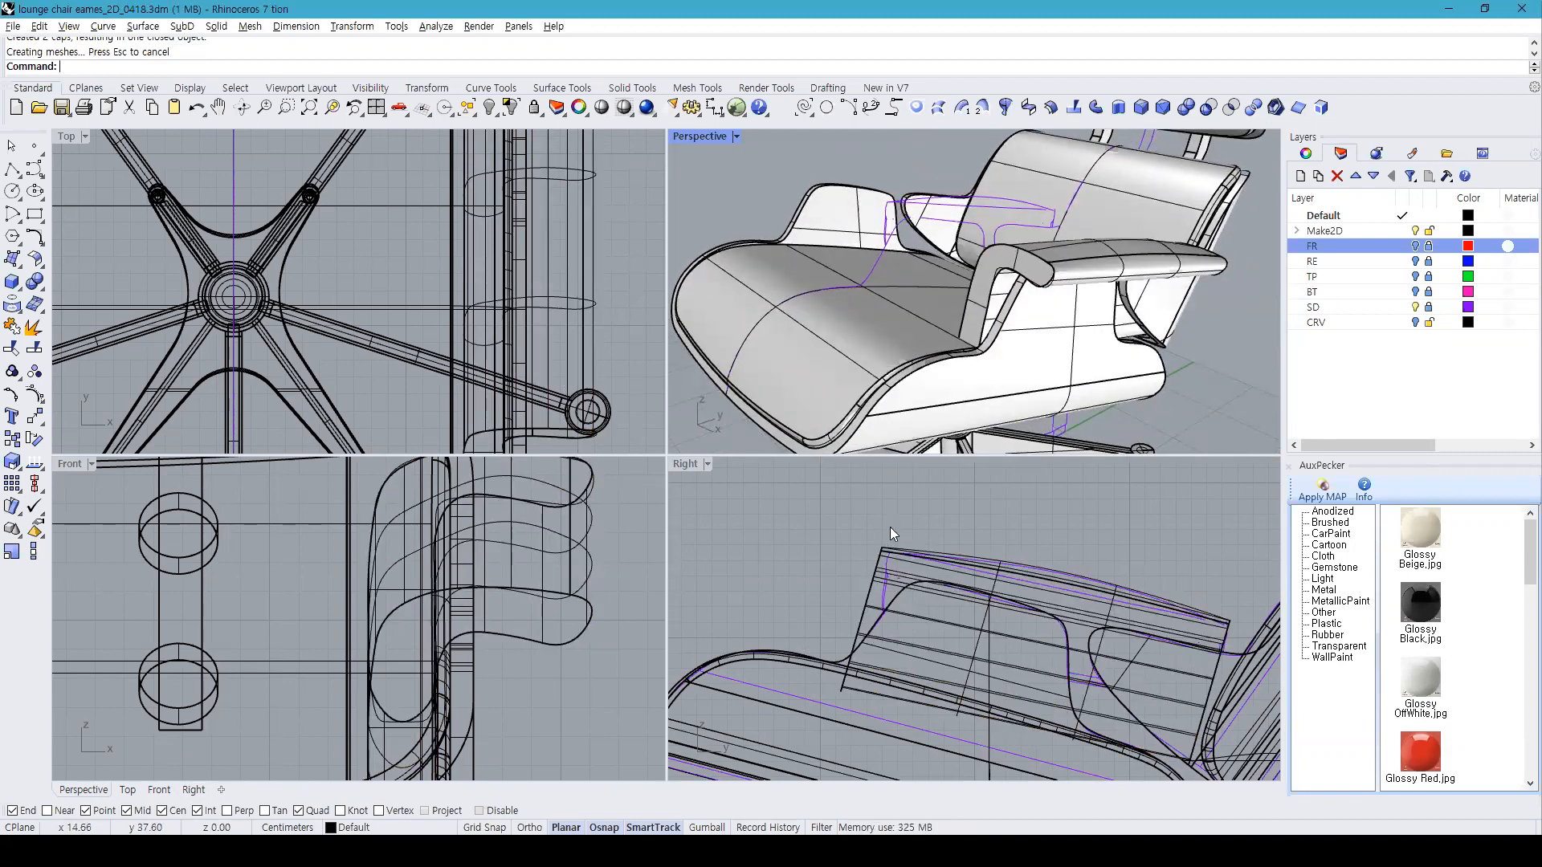
# Step: Draw two slanted lines in the Right view across the armrest, following the front and rear edges of the SD outline
pyautogui.click(681, 465)
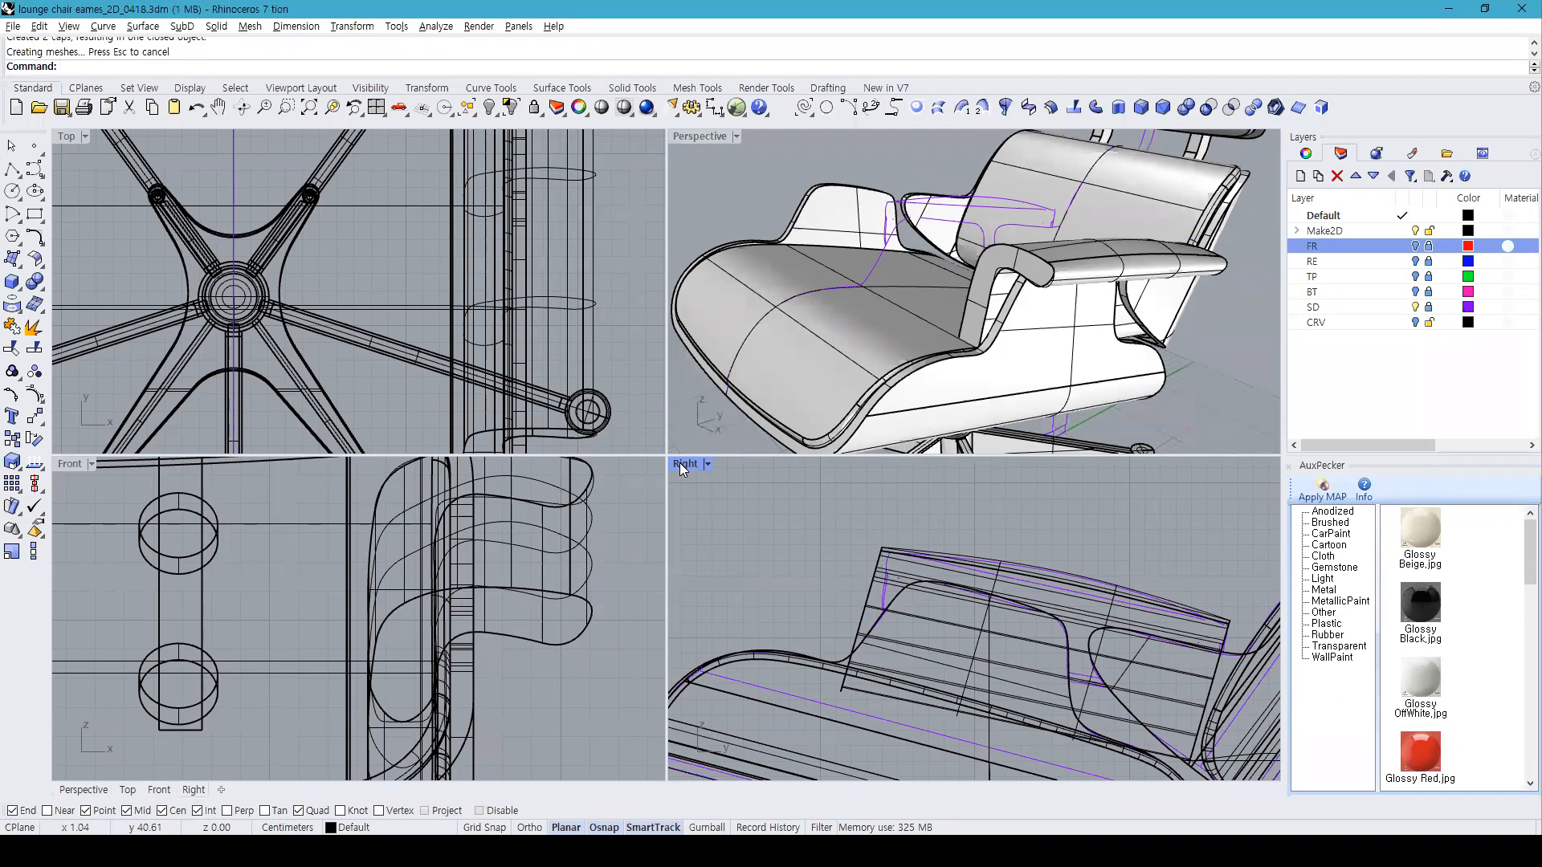
pyautogui.click(874, 610)
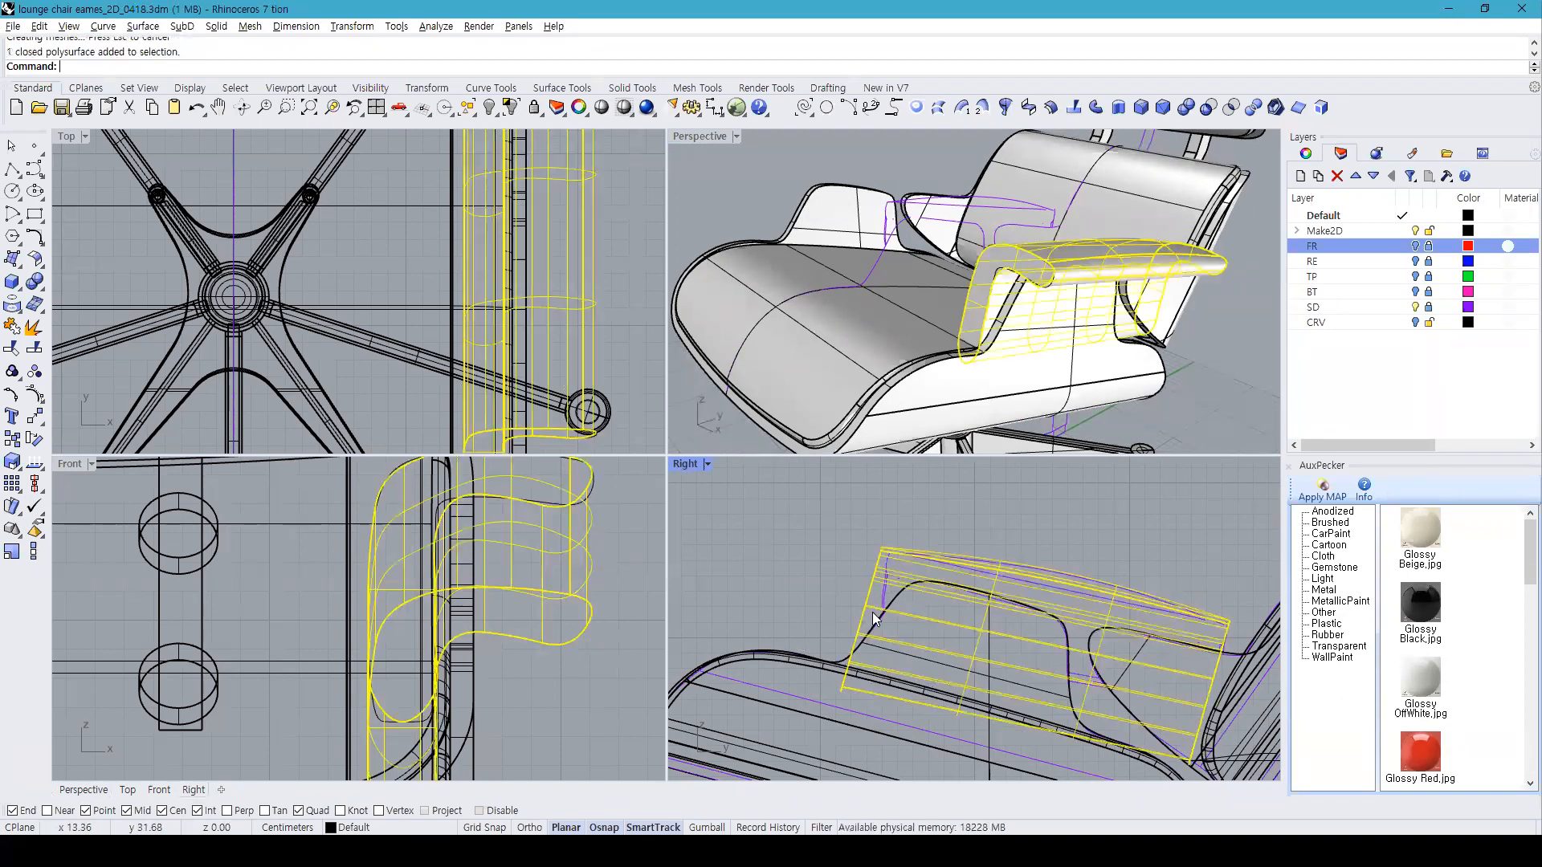
pyautogui.doubleClick(685, 465)
pyautogui.write('line')
pyautogui.press('Return')
pyautogui.click(554, 220)
pyautogui.click(498, 683)
pyautogui.moveTo(1073, 703); pyautogui.dragTo(972, 645, button='right')
pyautogui.press('Return')
pyautogui.click(1082, 339)
pyautogui.click(947, 767)
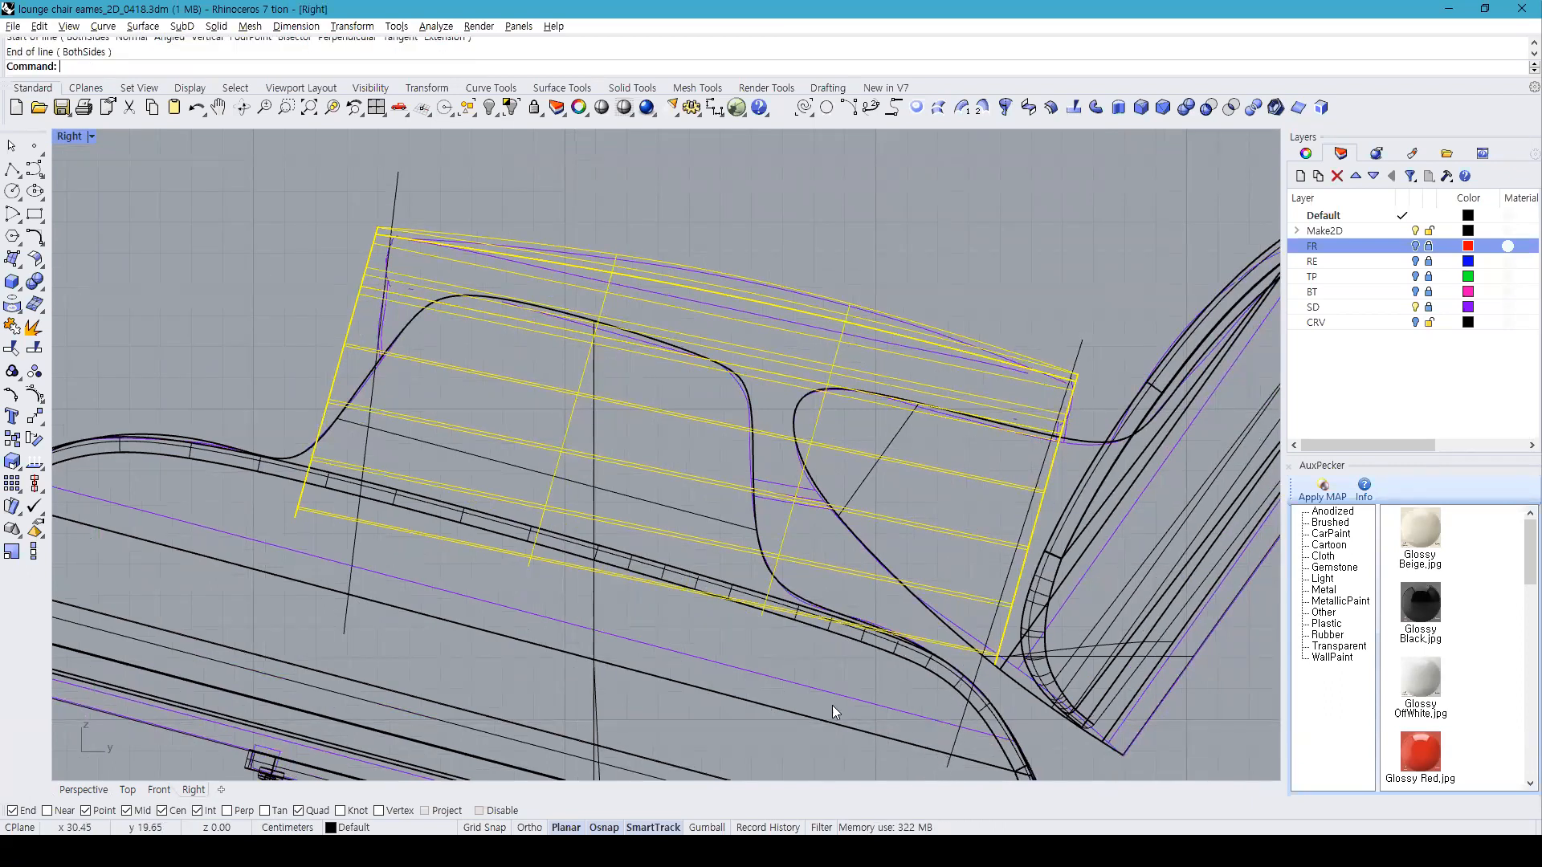
# Step: Split the armrest with the two slanted lines and delete the cut-off front and rear pieces
pyautogui.click(34, 349)
pyautogui.click(393, 201)
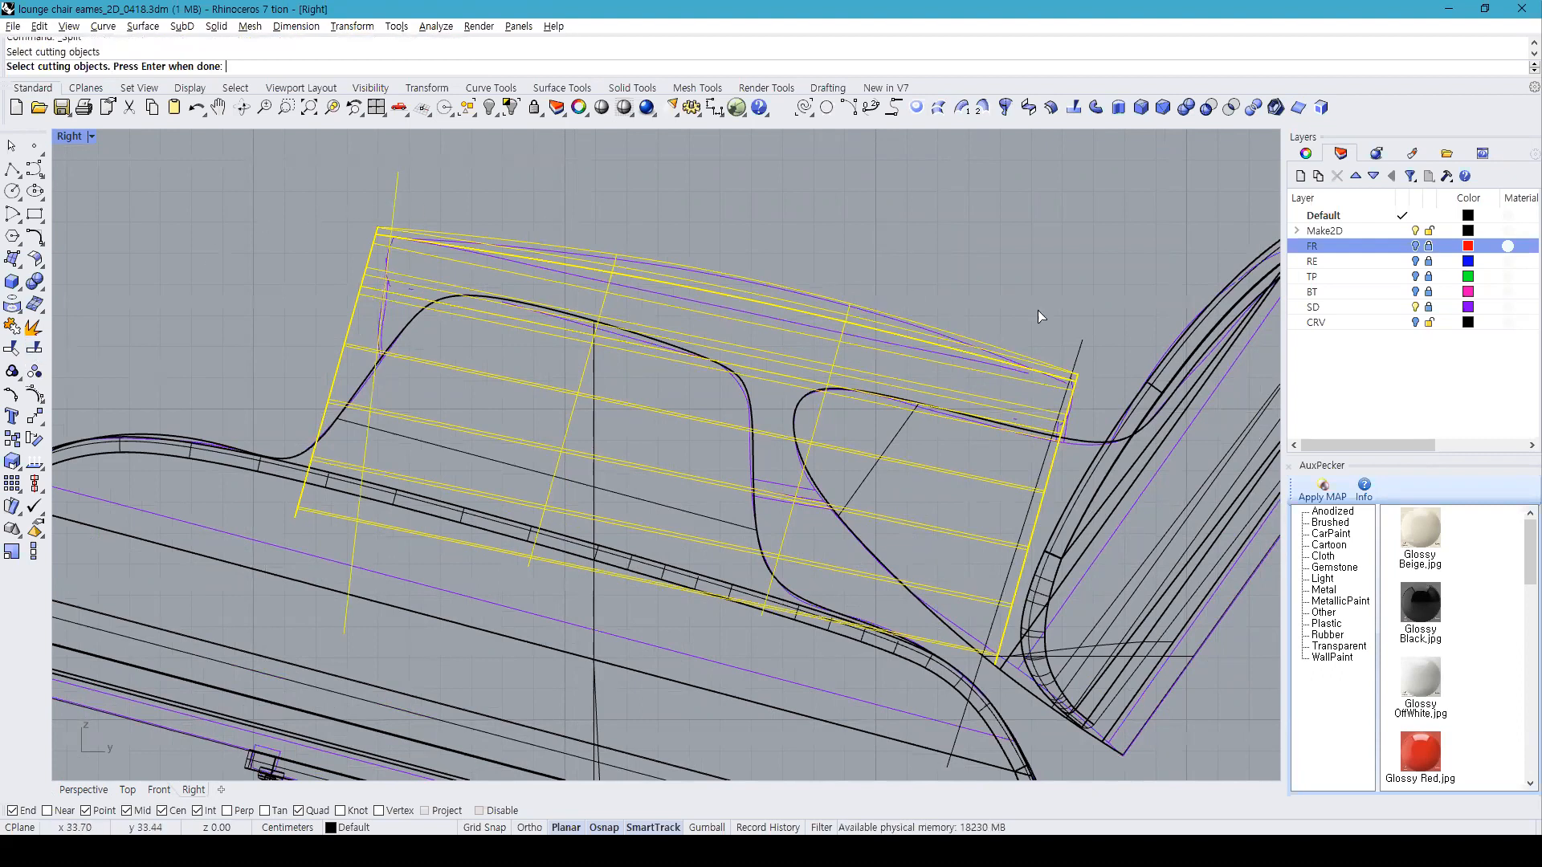
pyautogui.click(1077, 358)
pyautogui.press('Return')
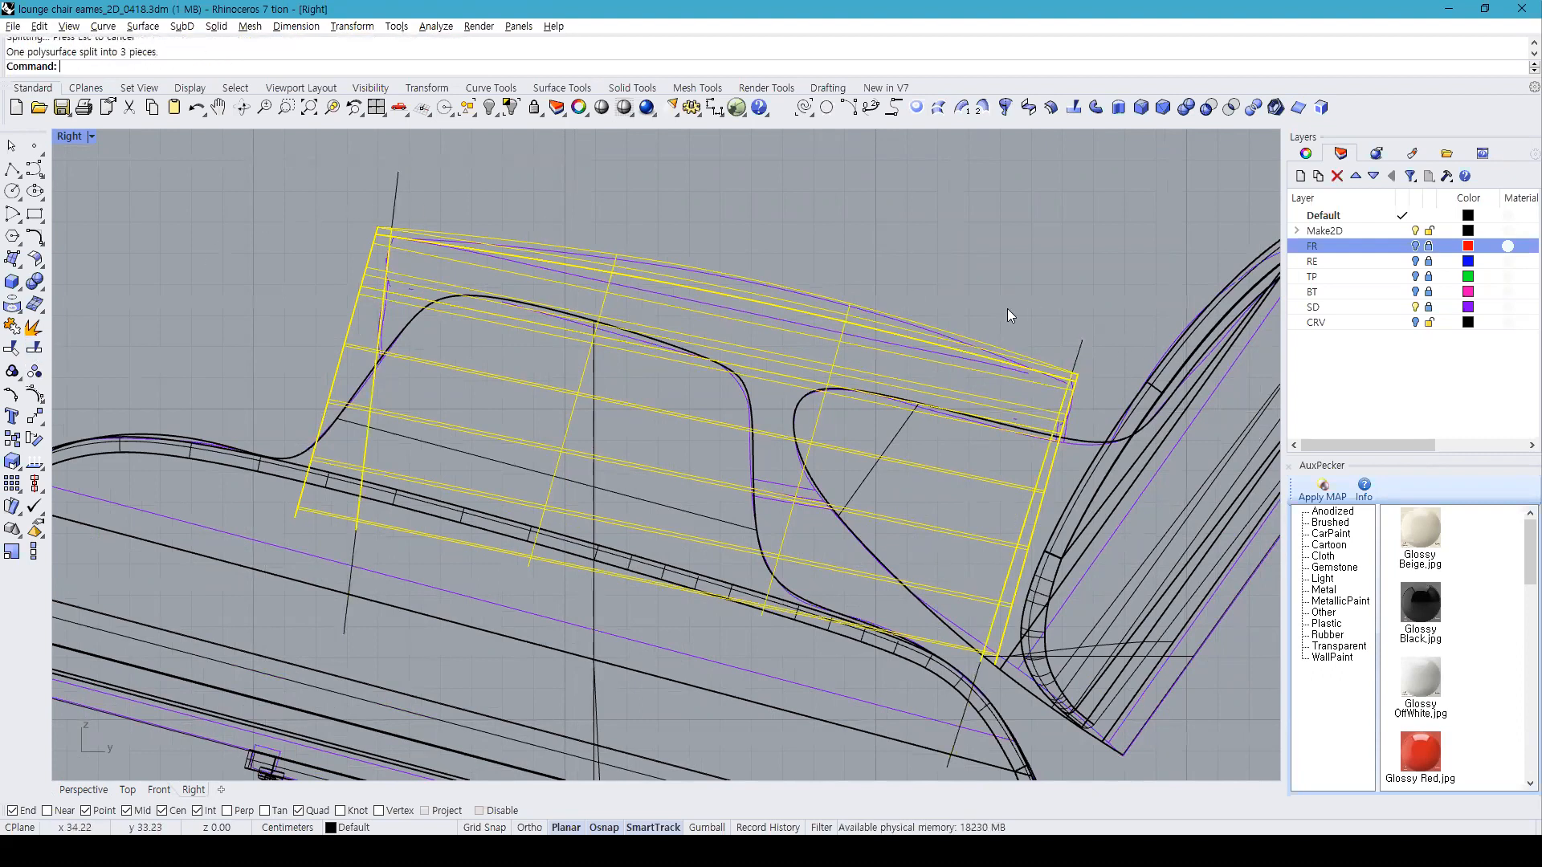
pyautogui.click(350, 353)
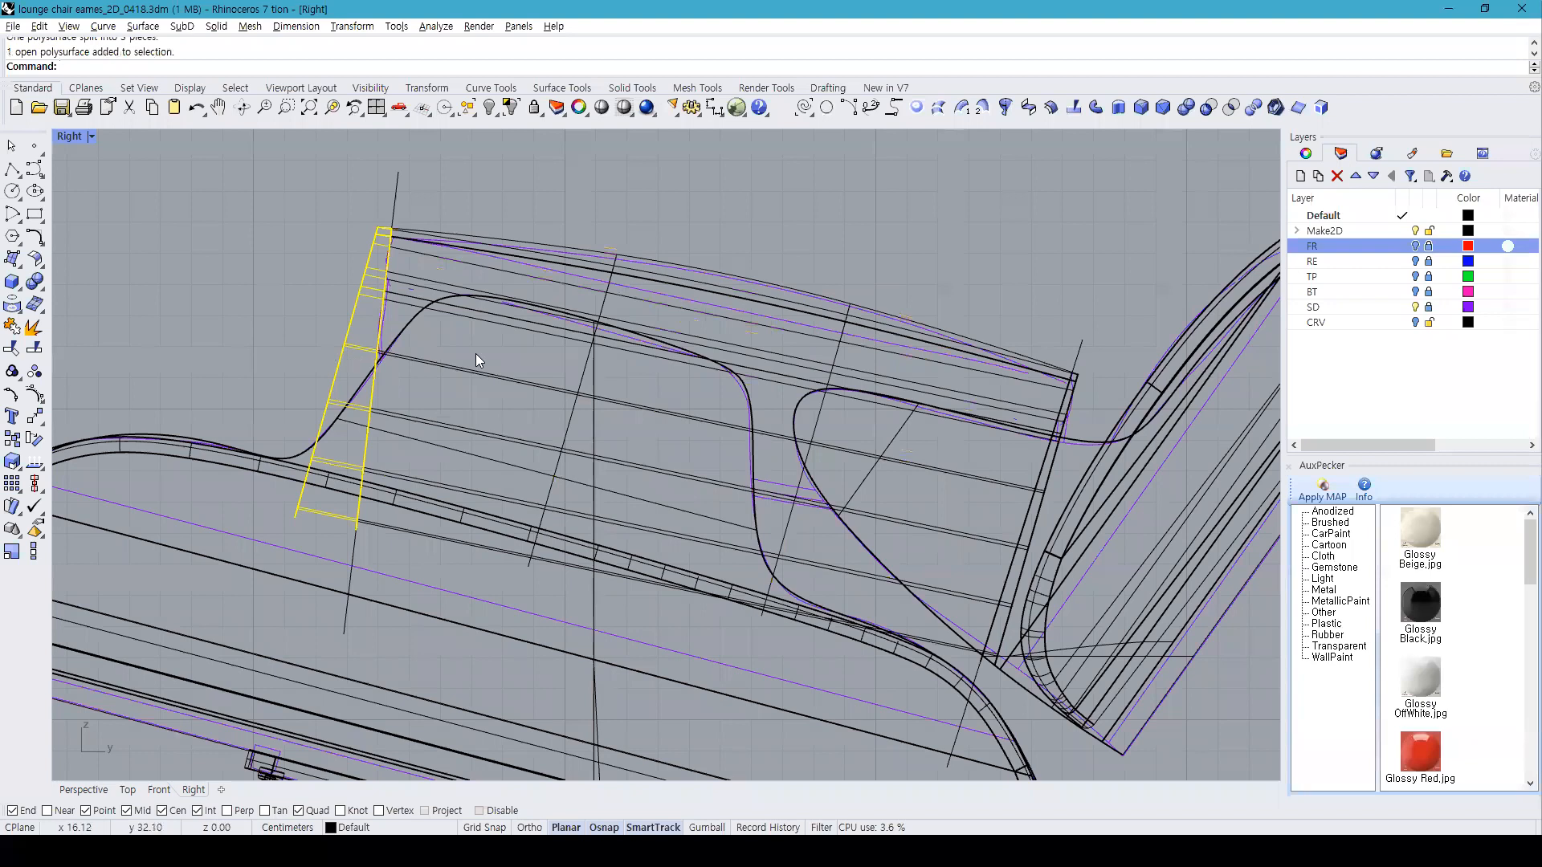
pyautogui.press('Delete')
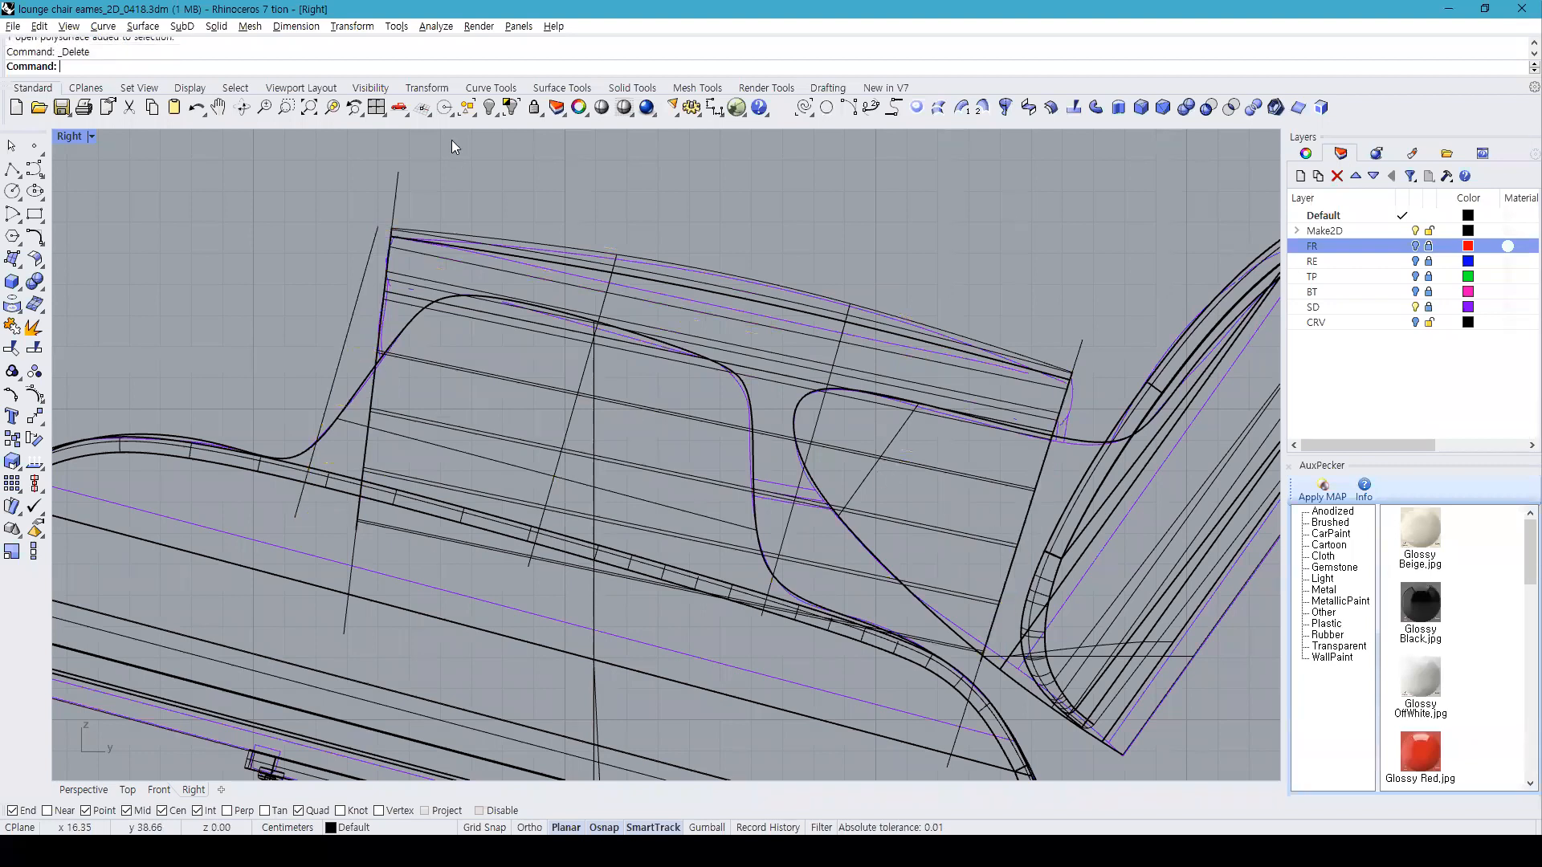
# Step: Cap the open front and rear ends of the trimmed armrest
pyautogui.click(377, 106)
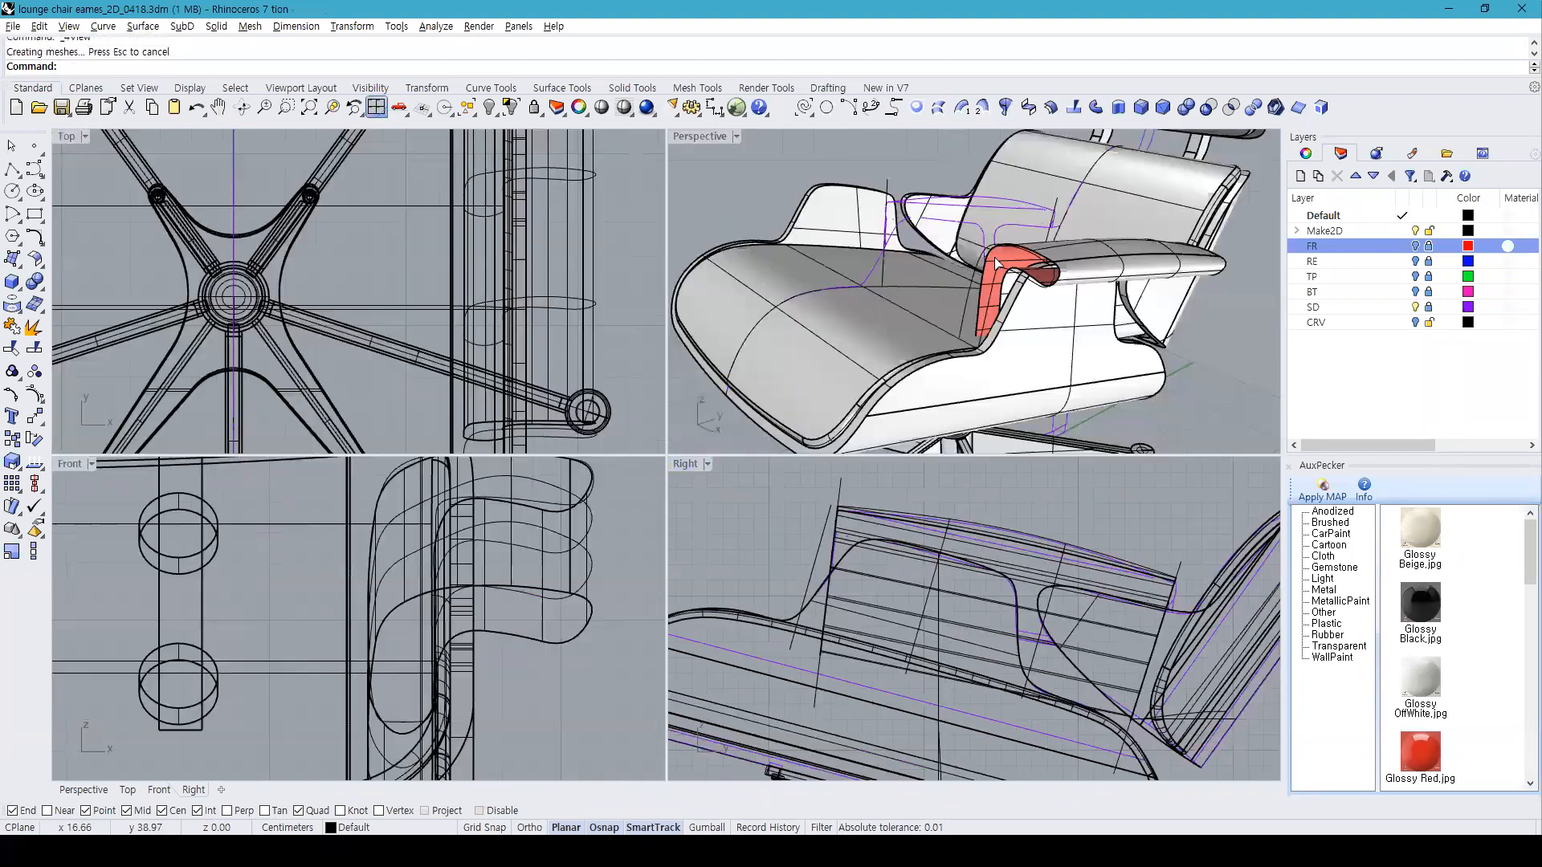
pyautogui.click(1086, 266)
pyautogui.write('cap')
pyautogui.press('Return')
pyautogui.press('Escape')
pyautogui.moveTo(955, 326); pyautogui.dragTo(1201, 329, button='right')
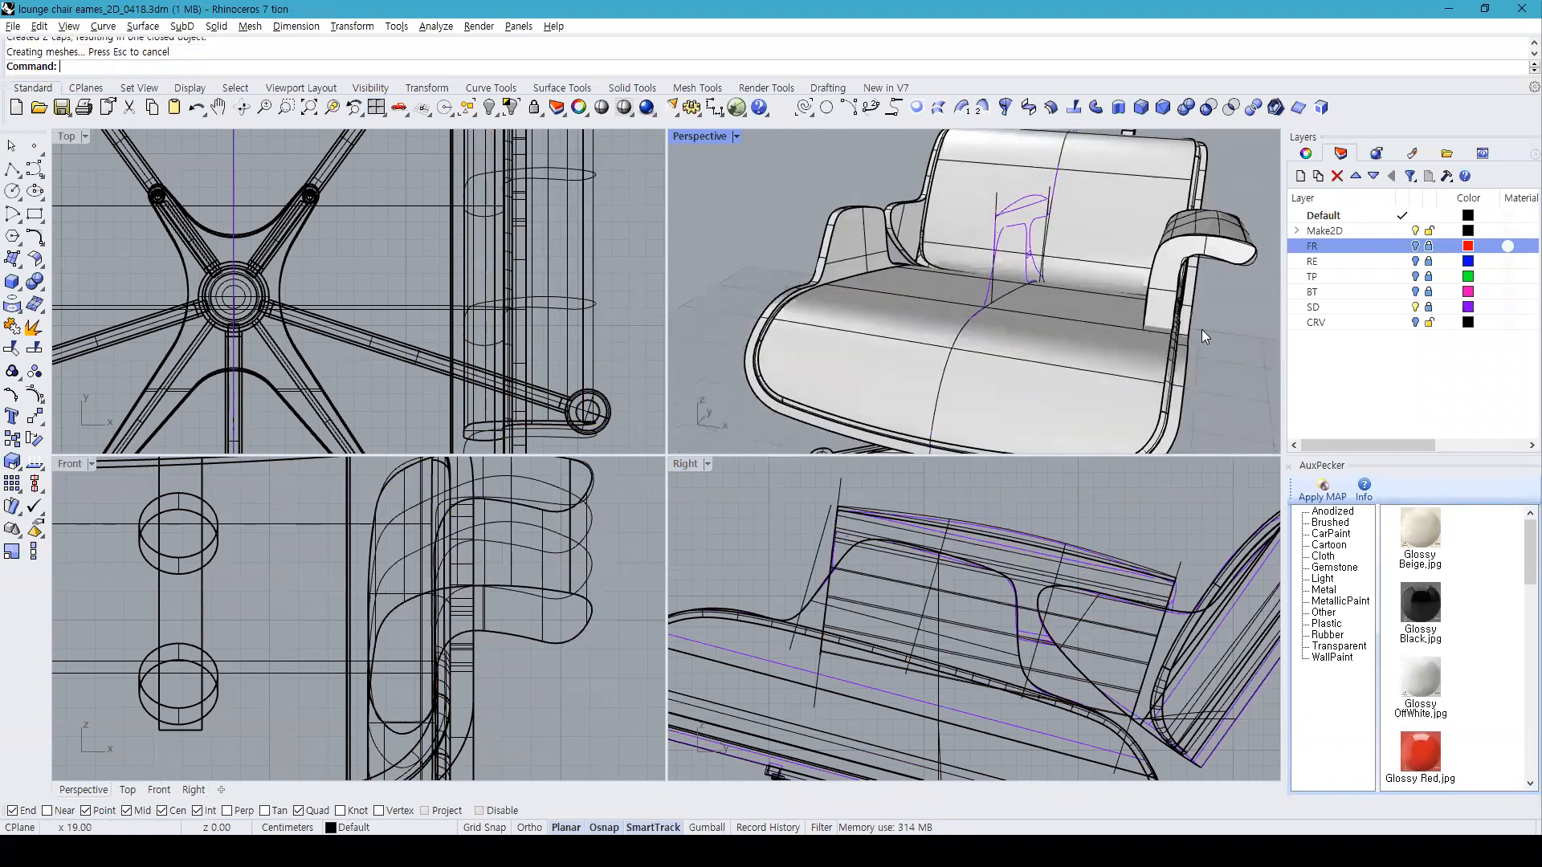
# Step: Draw a line in the Right view along the seat shell's upper edge, from ahead of the armrest to its lower rear corner
pyautogui.doubleClick(682, 463)
pyautogui.moveTo(912, 635); pyautogui.dragTo(946, 604, button='right')
pyautogui.moveTo(828, 518); pyautogui.dragTo(968, 491, button='right')
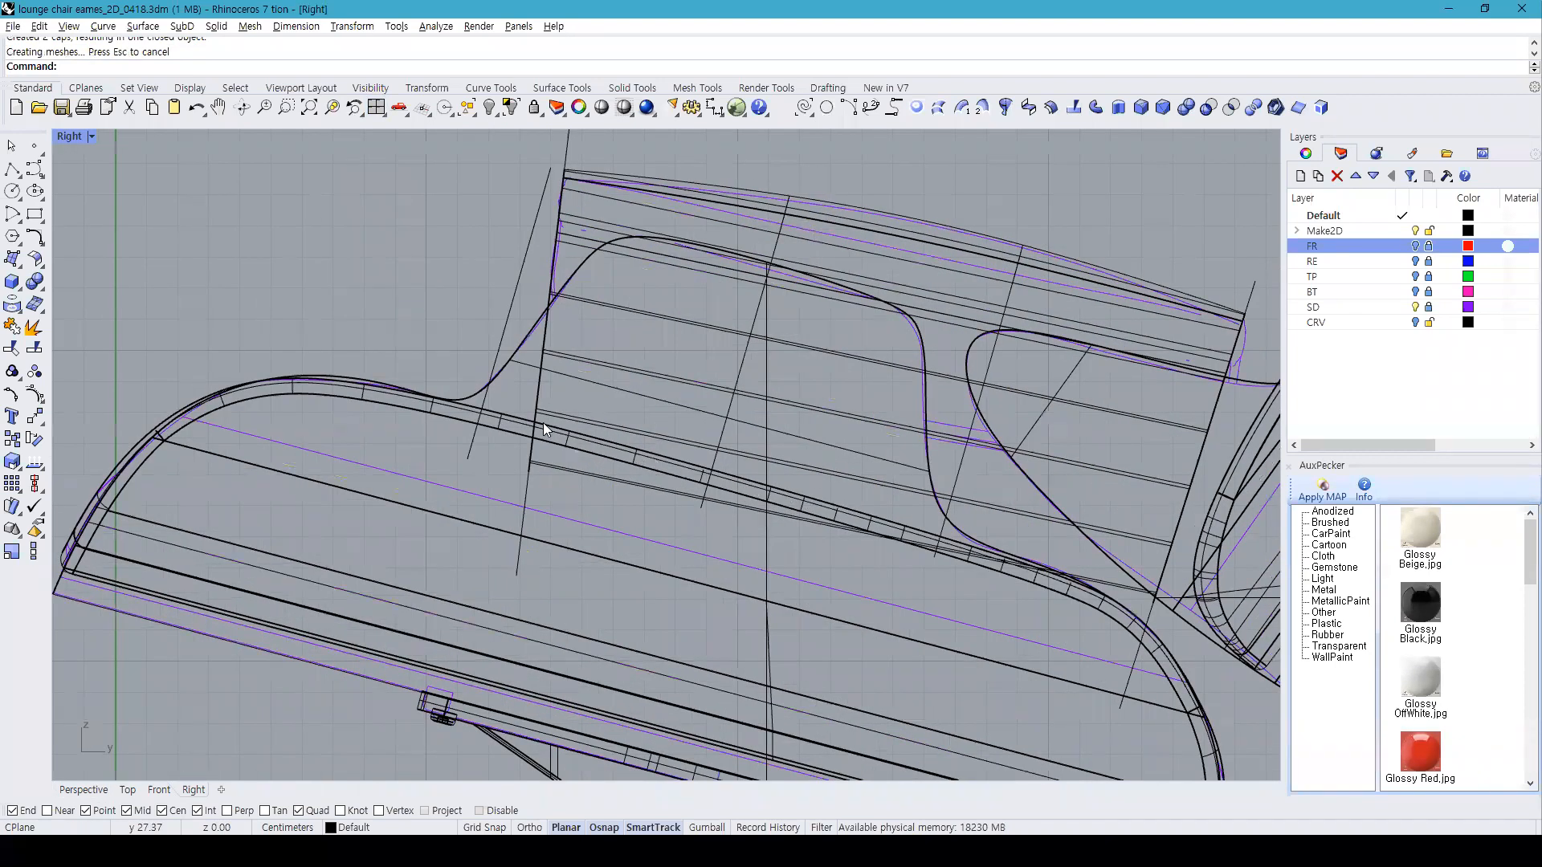
pyautogui.scroll(2, 514, 409)
pyautogui.write('line')
pyautogui.press('Return')
pyautogui.click(495, 401)
pyautogui.scroll(-2, 495, 402)
pyautogui.scroll(5, 855, 580)
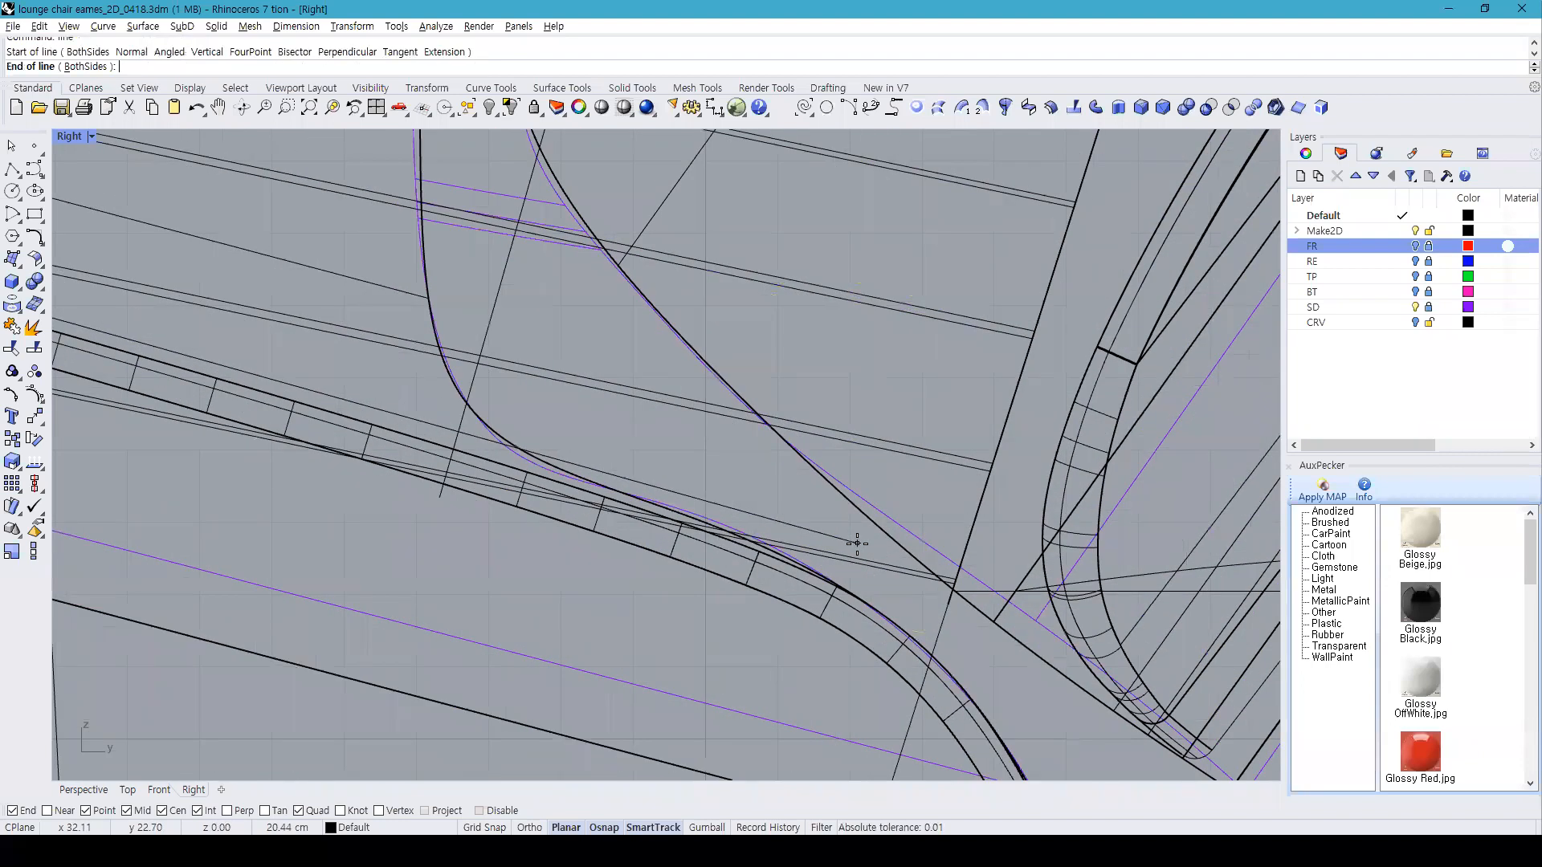
pyautogui.scroll(2, 975, 599)
pyautogui.click(967, 590)
# Step: Split the armrest with the line along the seat edge and delete the strip below it
pyautogui.click(944, 573)
pyautogui.scroll(-4, 907, 577)
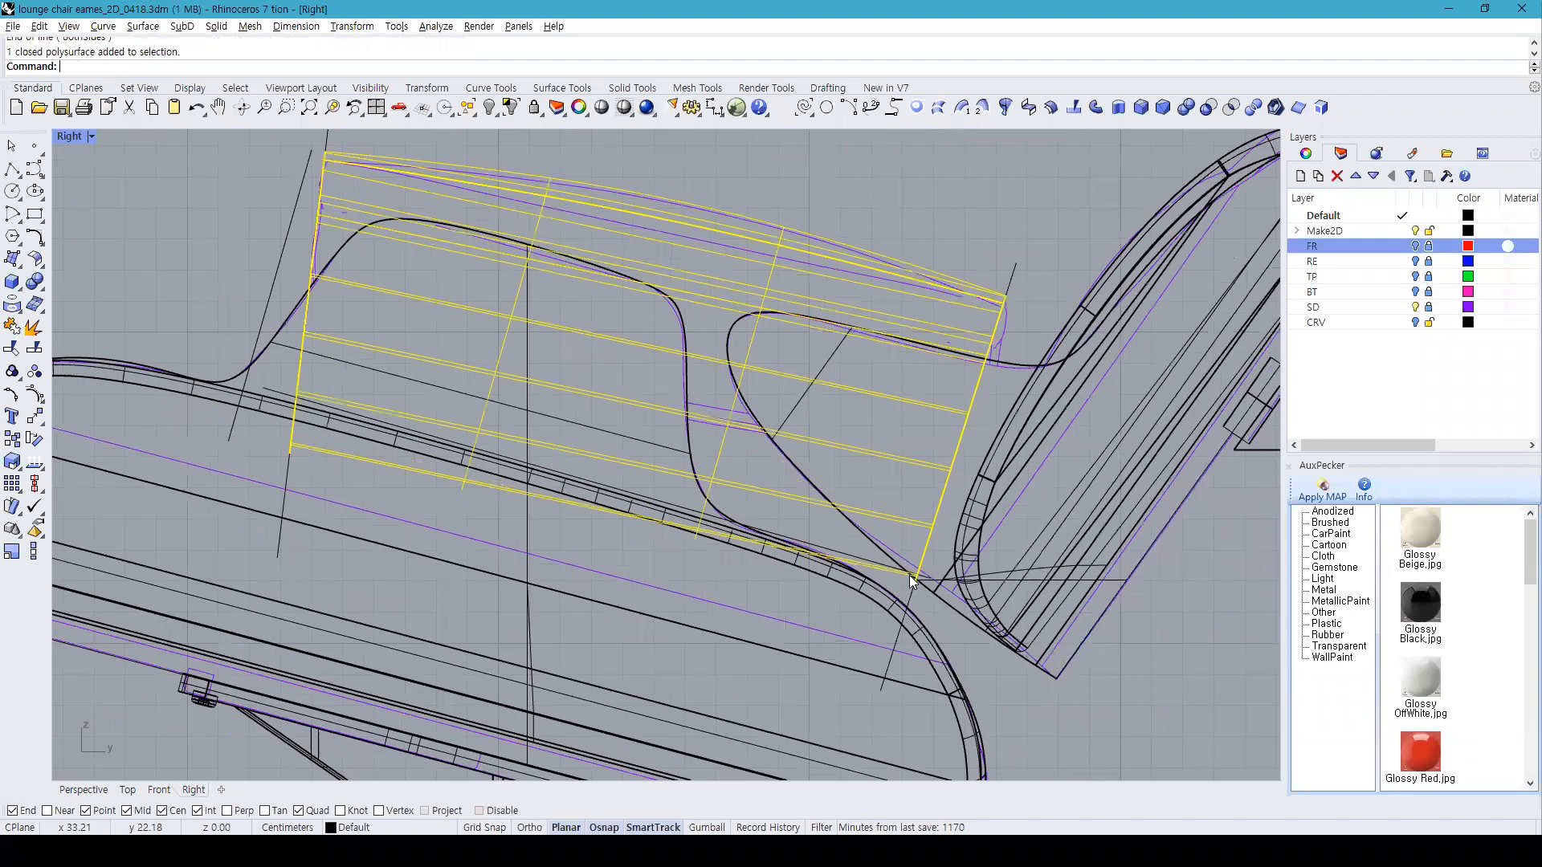
pyautogui.click(34, 350)
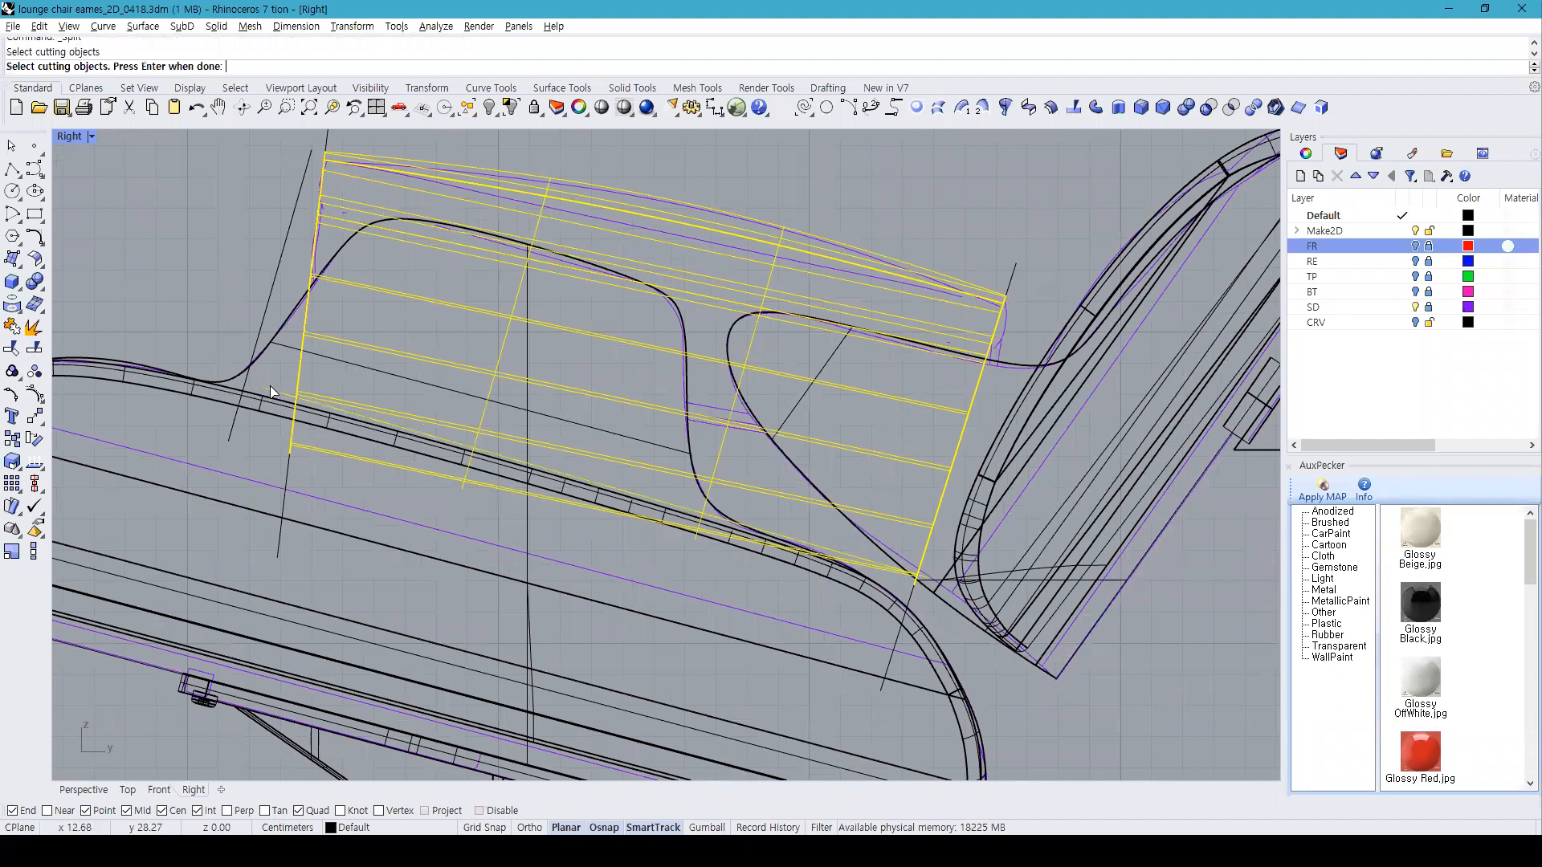
pyautogui.click(371, 417)
pyautogui.press('Return')
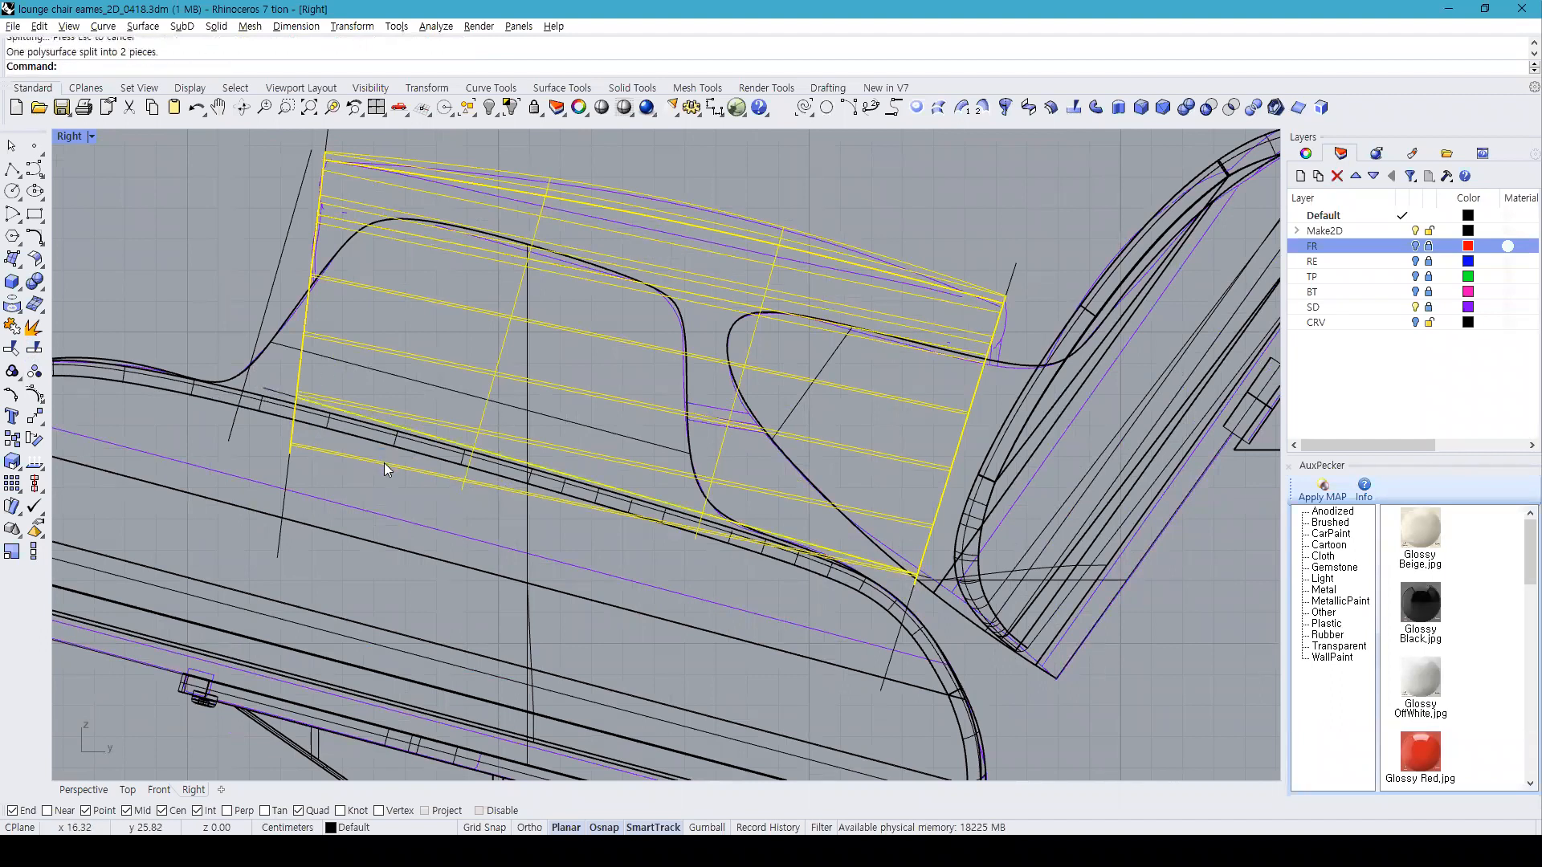
pyautogui.click(383, 463)
pyautogui.press('Delete')
# Step: Cap the open underside of the armrest to close the solid
pyautogui.click(482, 414)
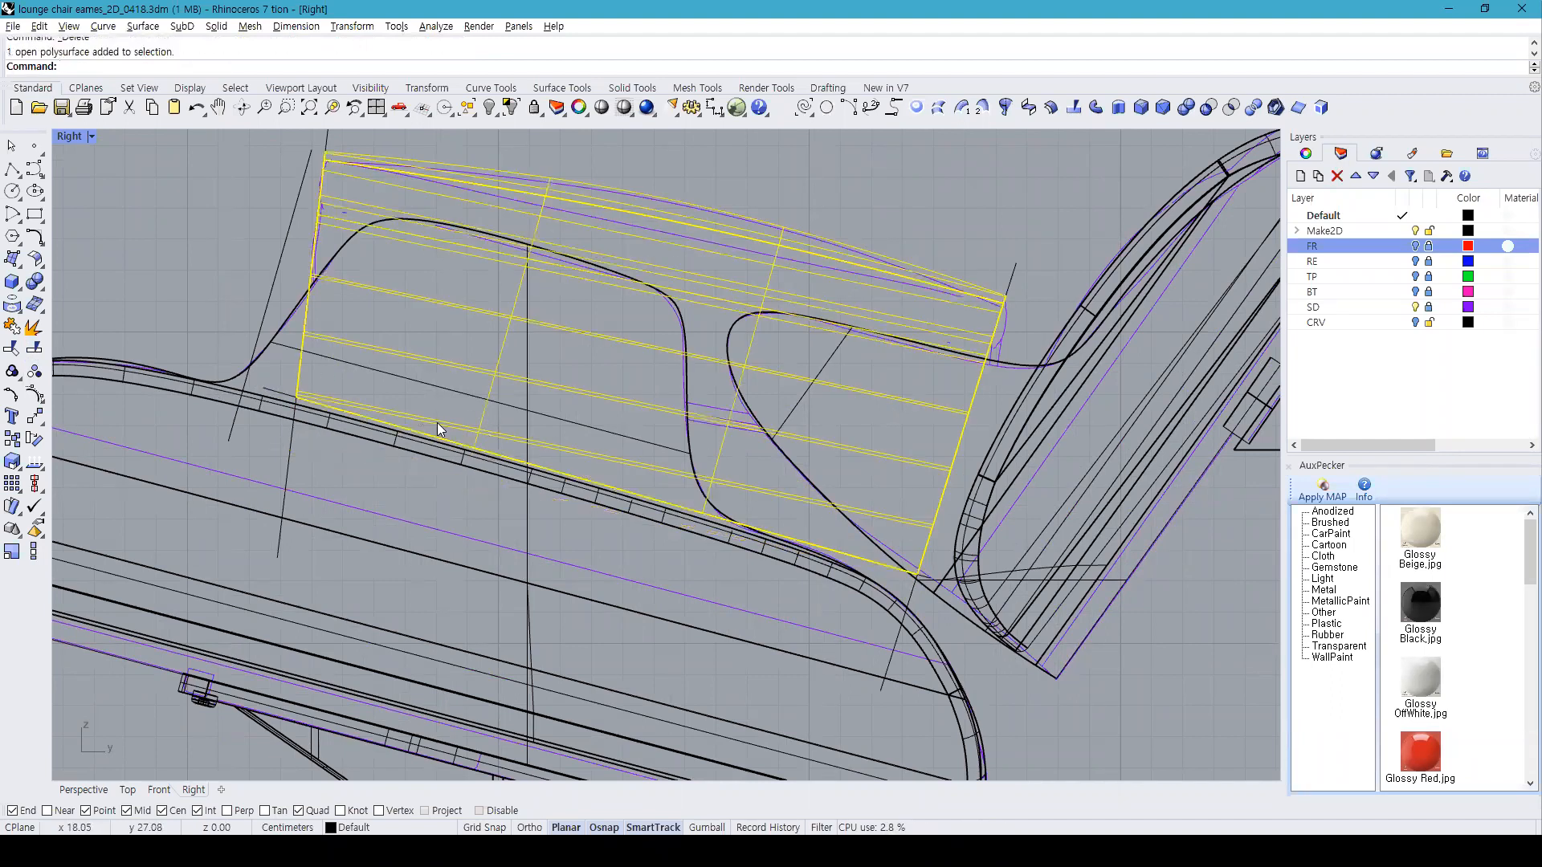
pyautogui.press('Return')
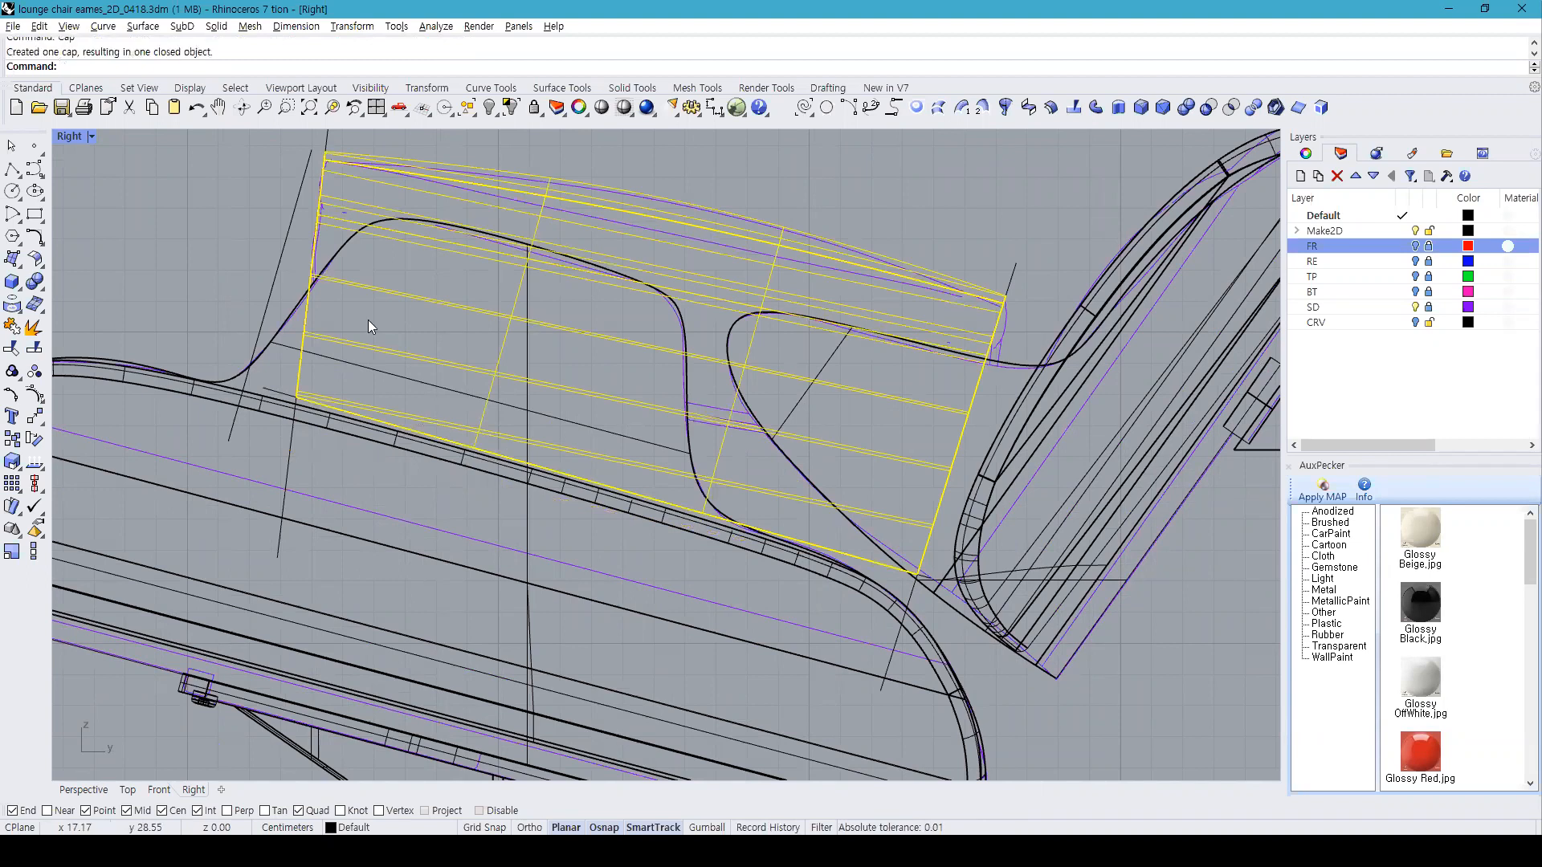
pyautogui.click(376, 106)
pyautogui.moveTo(1077, 321); pyautogui.dragTo(1156, 373, button='right')
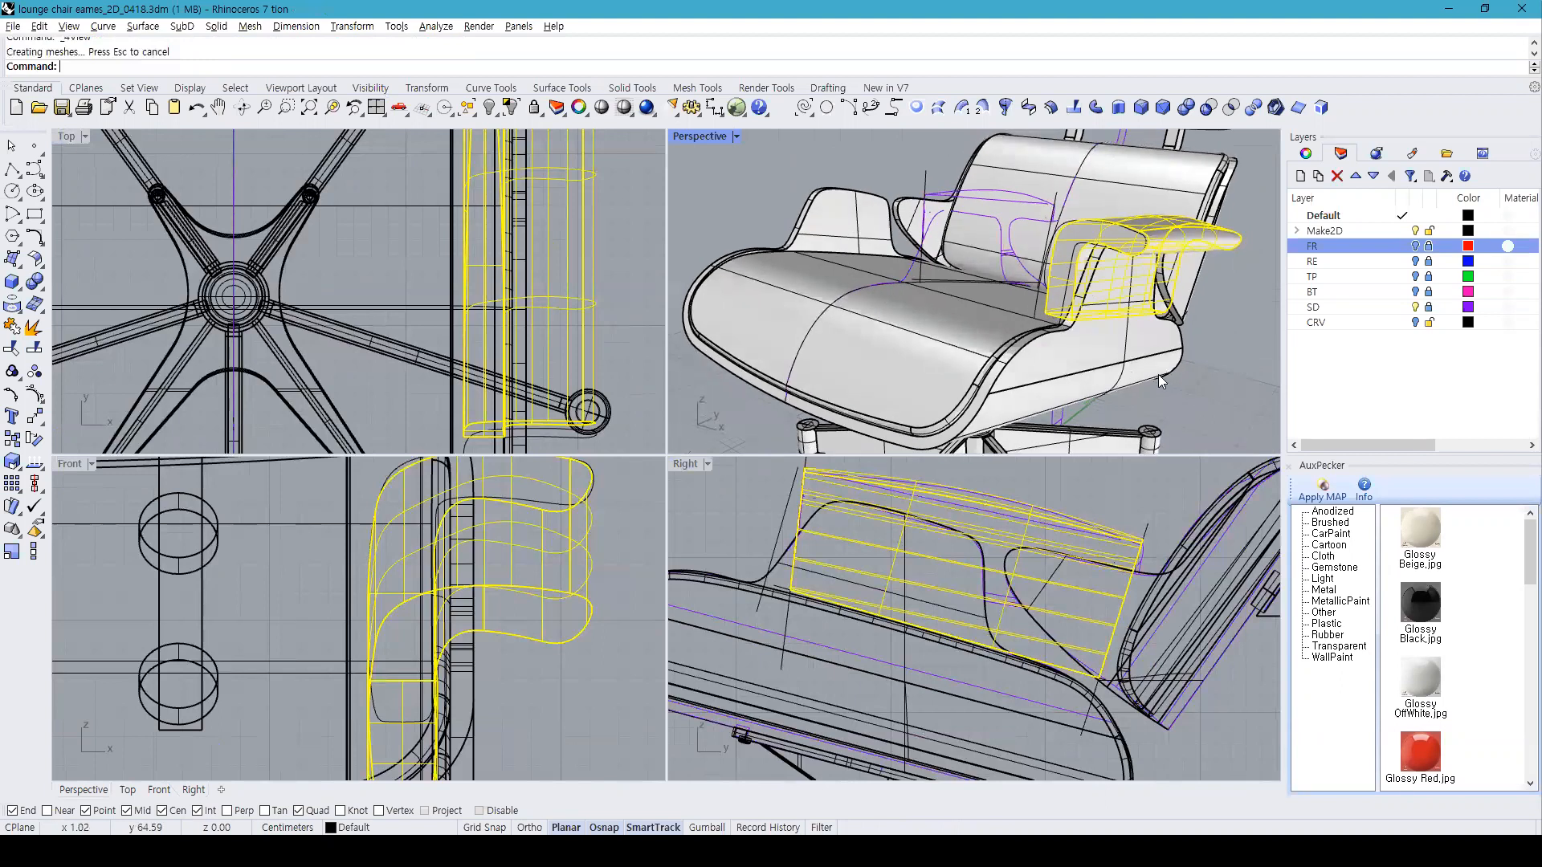
pyautogui.click(1158, 374)
pyautogui.moveTo(1070, 335); pyautogui.dragTo(1028, 379, button='right')
# Step: Isolate the armrest, turn on the BT reference layer and maximize the Top view
pyautogui.click(586, 330)
pyautogui.scroll(-4, 586, 331)
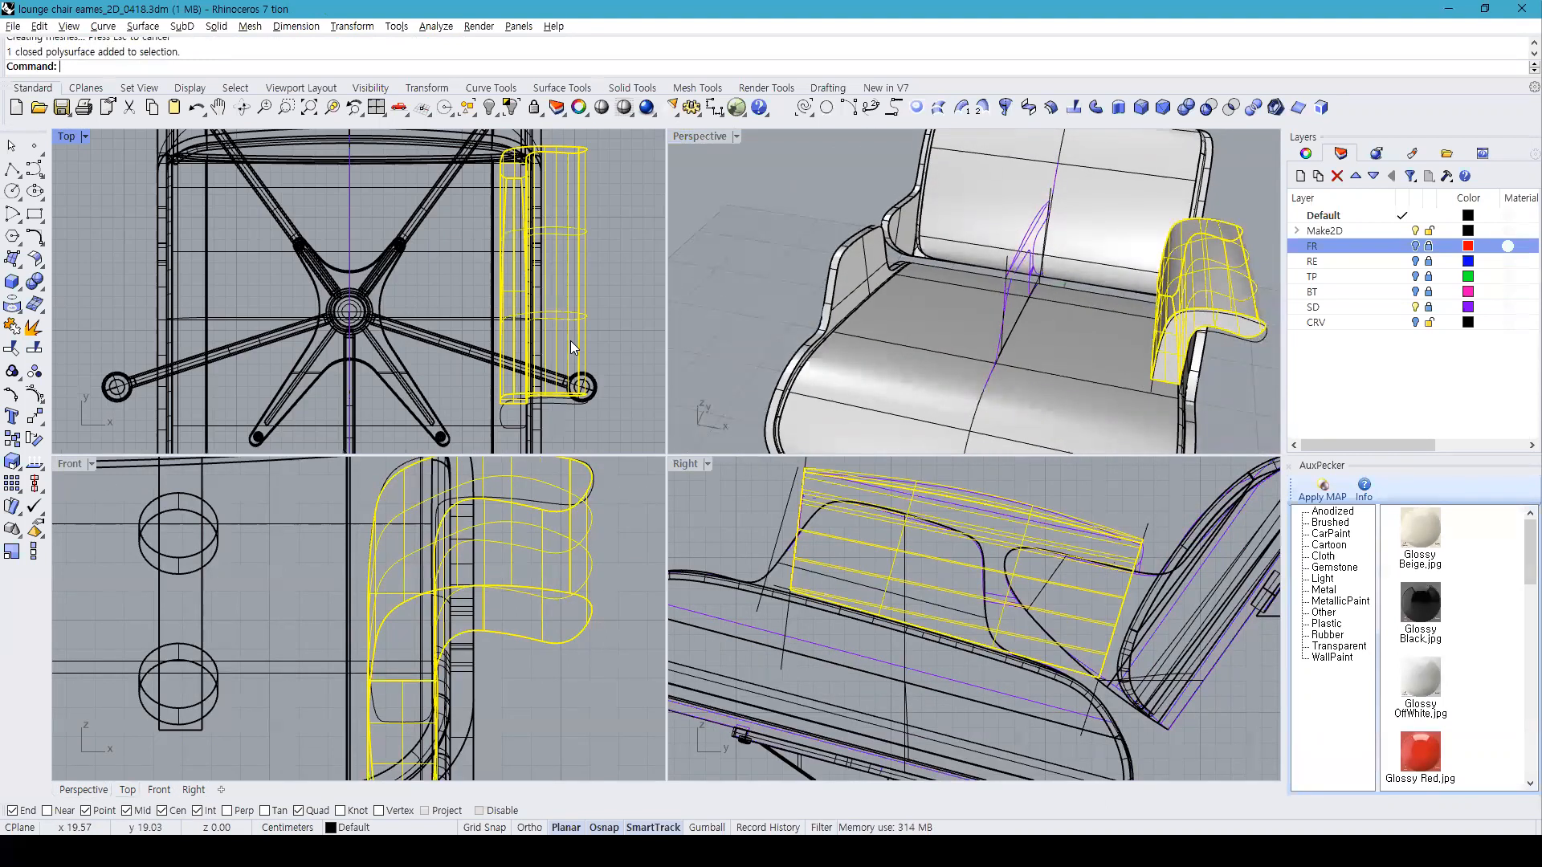
pyautogui.click(511, 117)
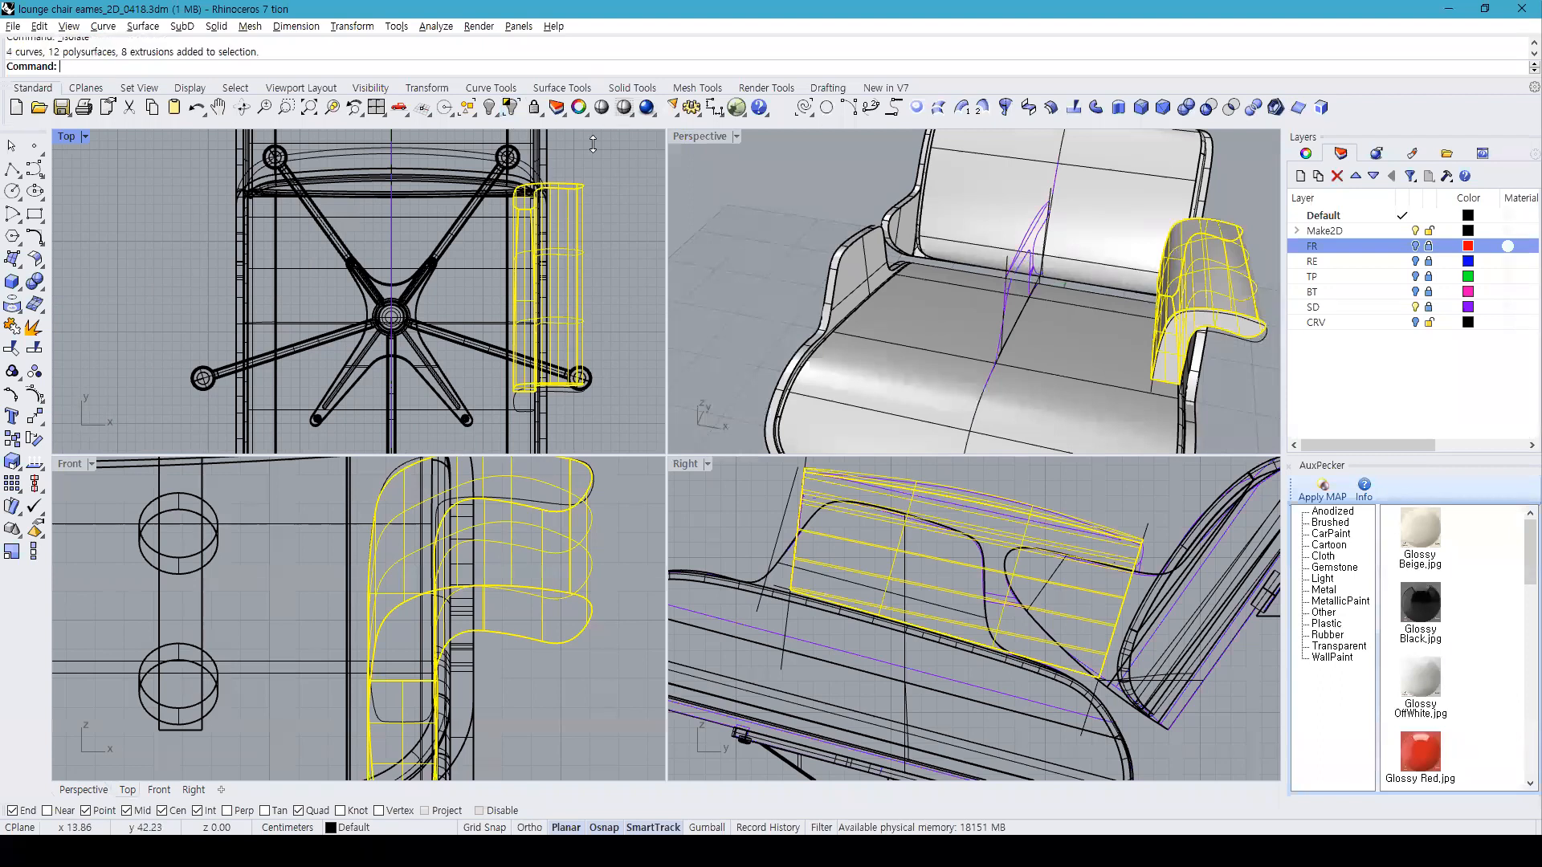
pyautogui.click(1416, 293)
pyautogui.click(1415, 292)
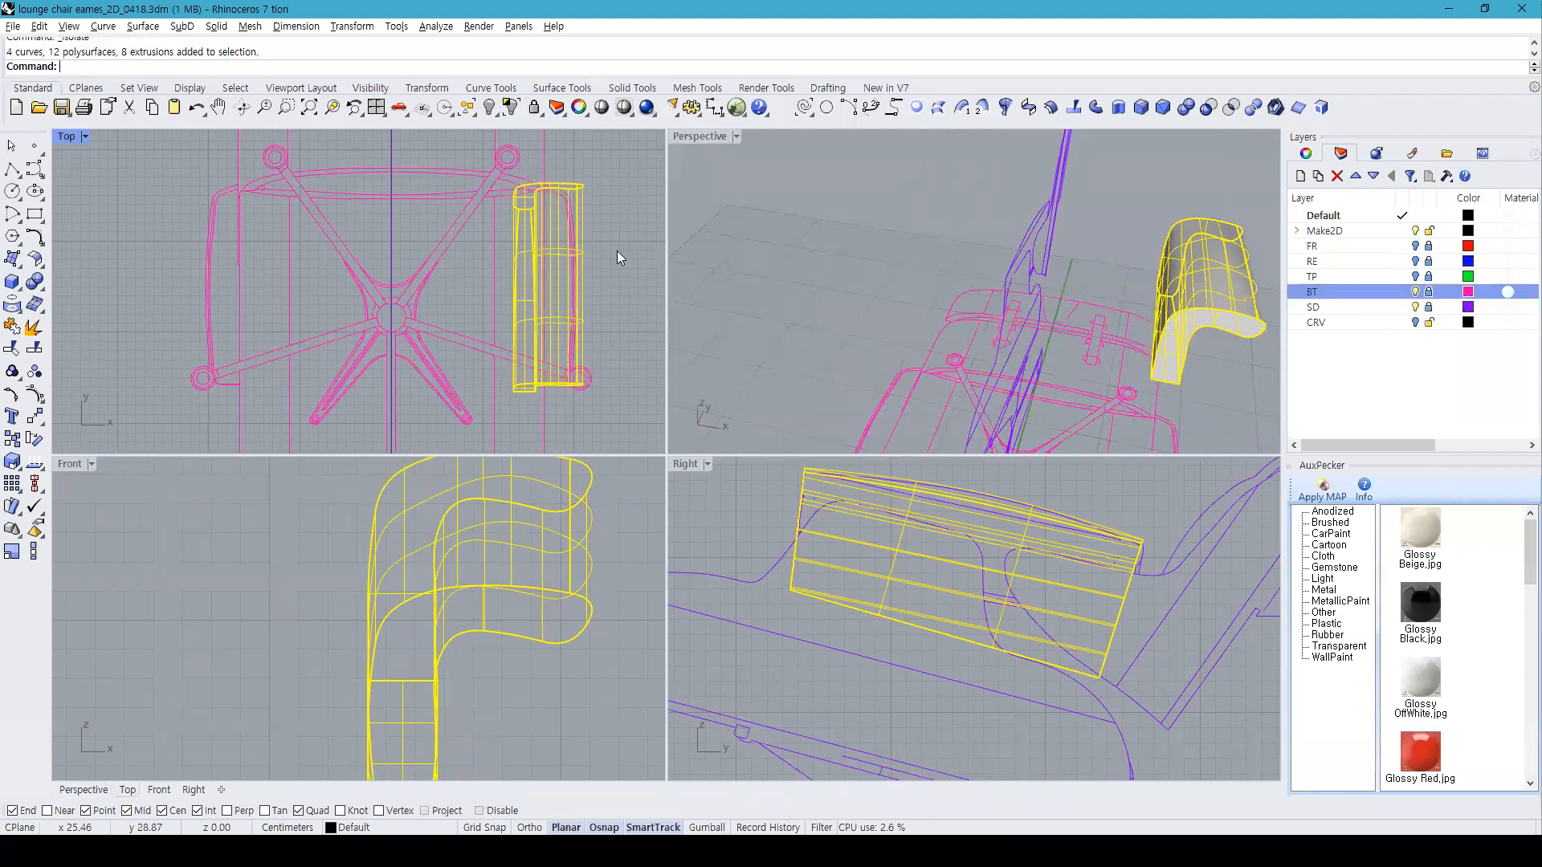
pyautogui.doubleClick(64, 138)
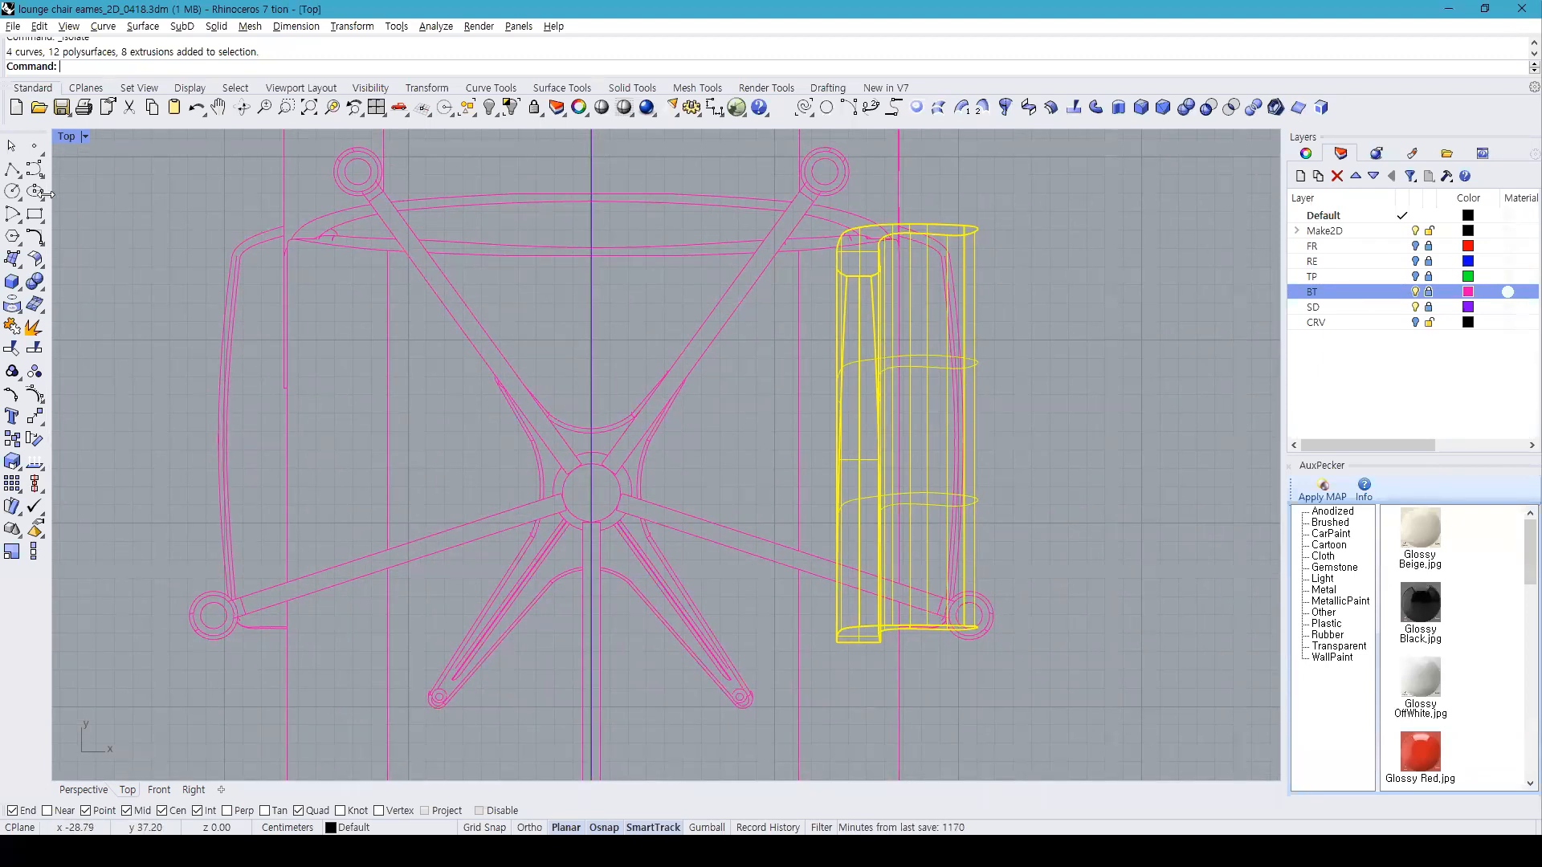
# Step: Draw a start-end-direction arc in the Top view along the bowed outer edge of the BT armrest outline, extending past both armrest ends
pyautogui.click(848, 107)
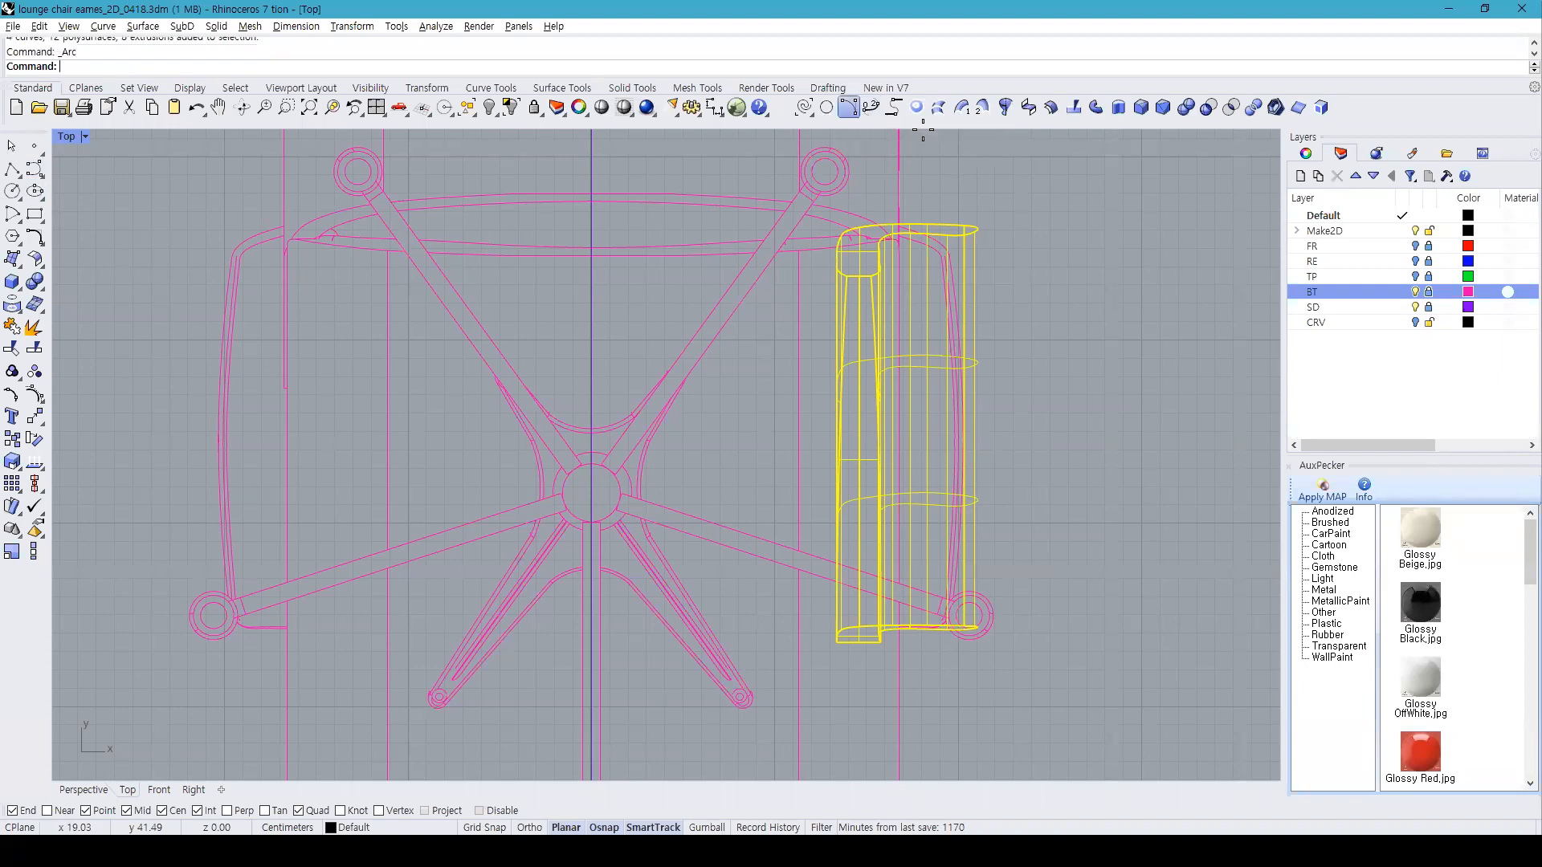
pyautogui.click(939, 198)
pyautogui.click(939, 703)
pyautogui.click(1023, 702)
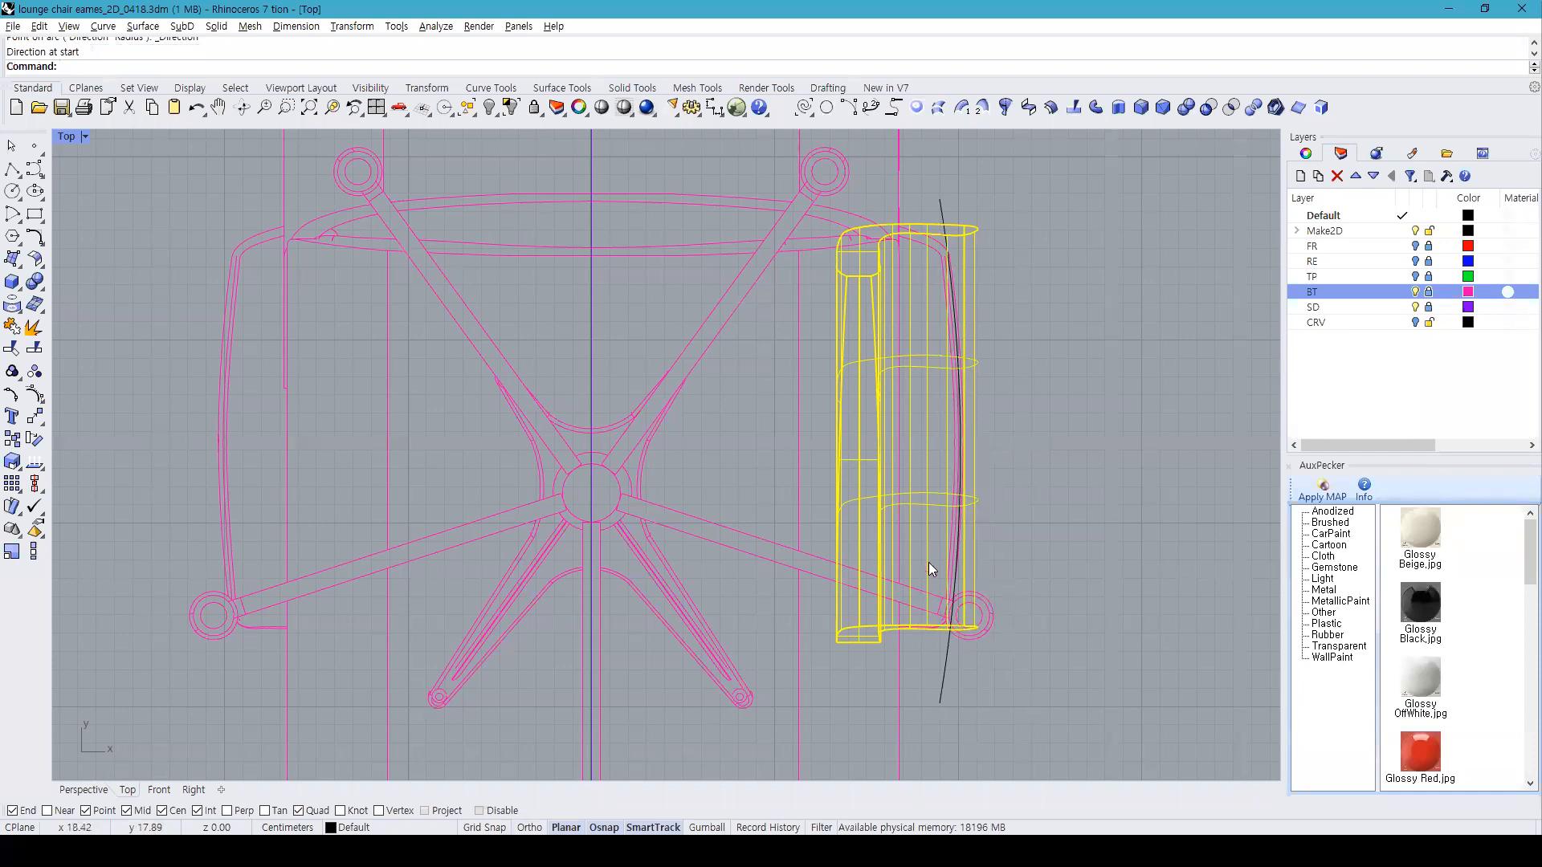
# Step: Try to split the armrest with the arc and delete the strip outside it
pyautogui.click(34, 348)
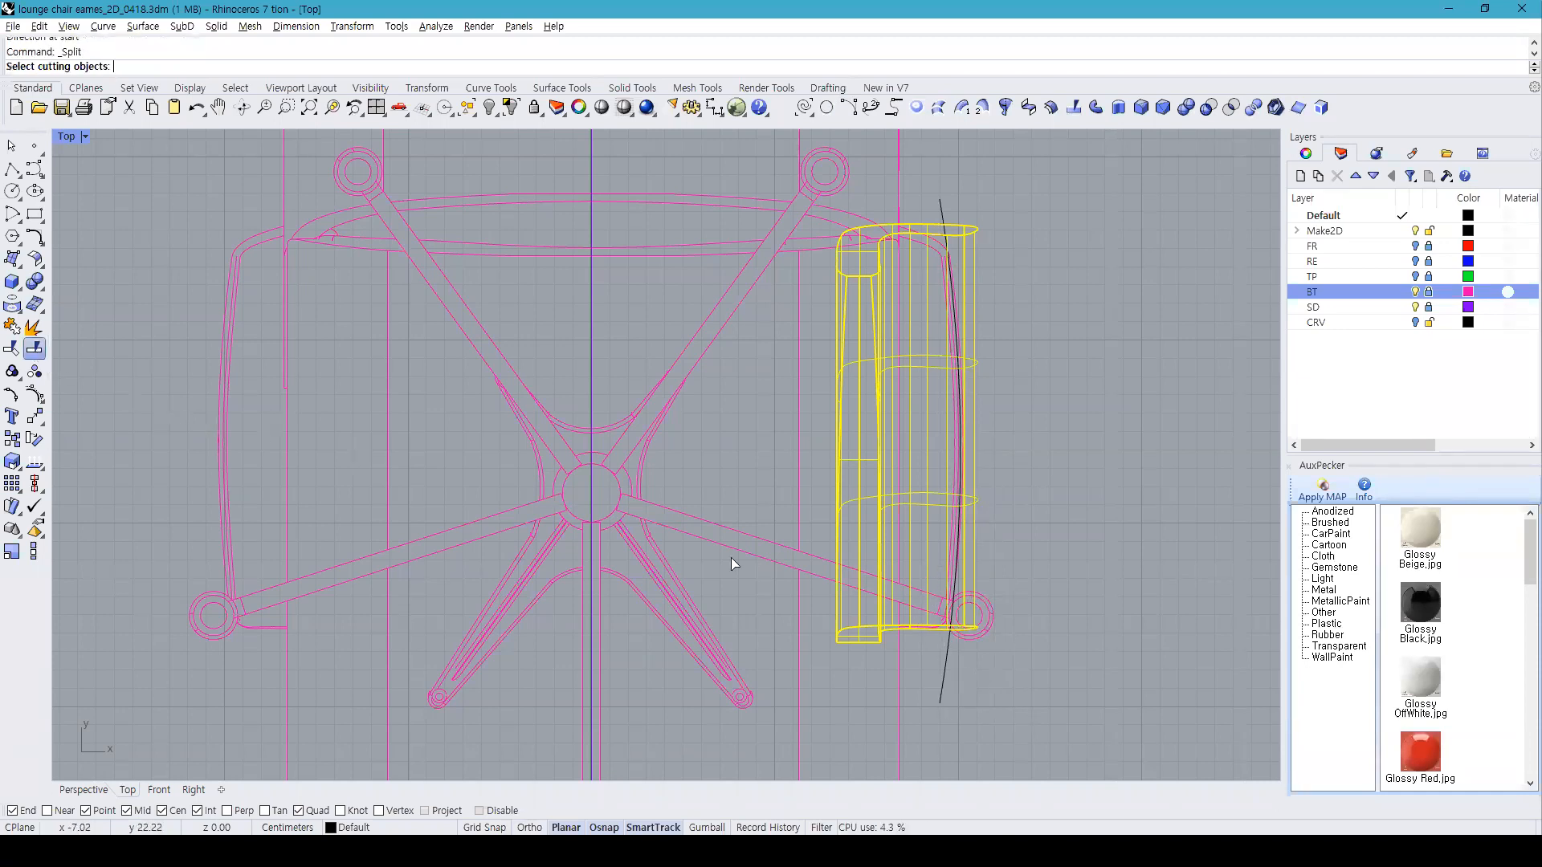
pyautogui.click(946, 665)
pyautogui.press('Return')
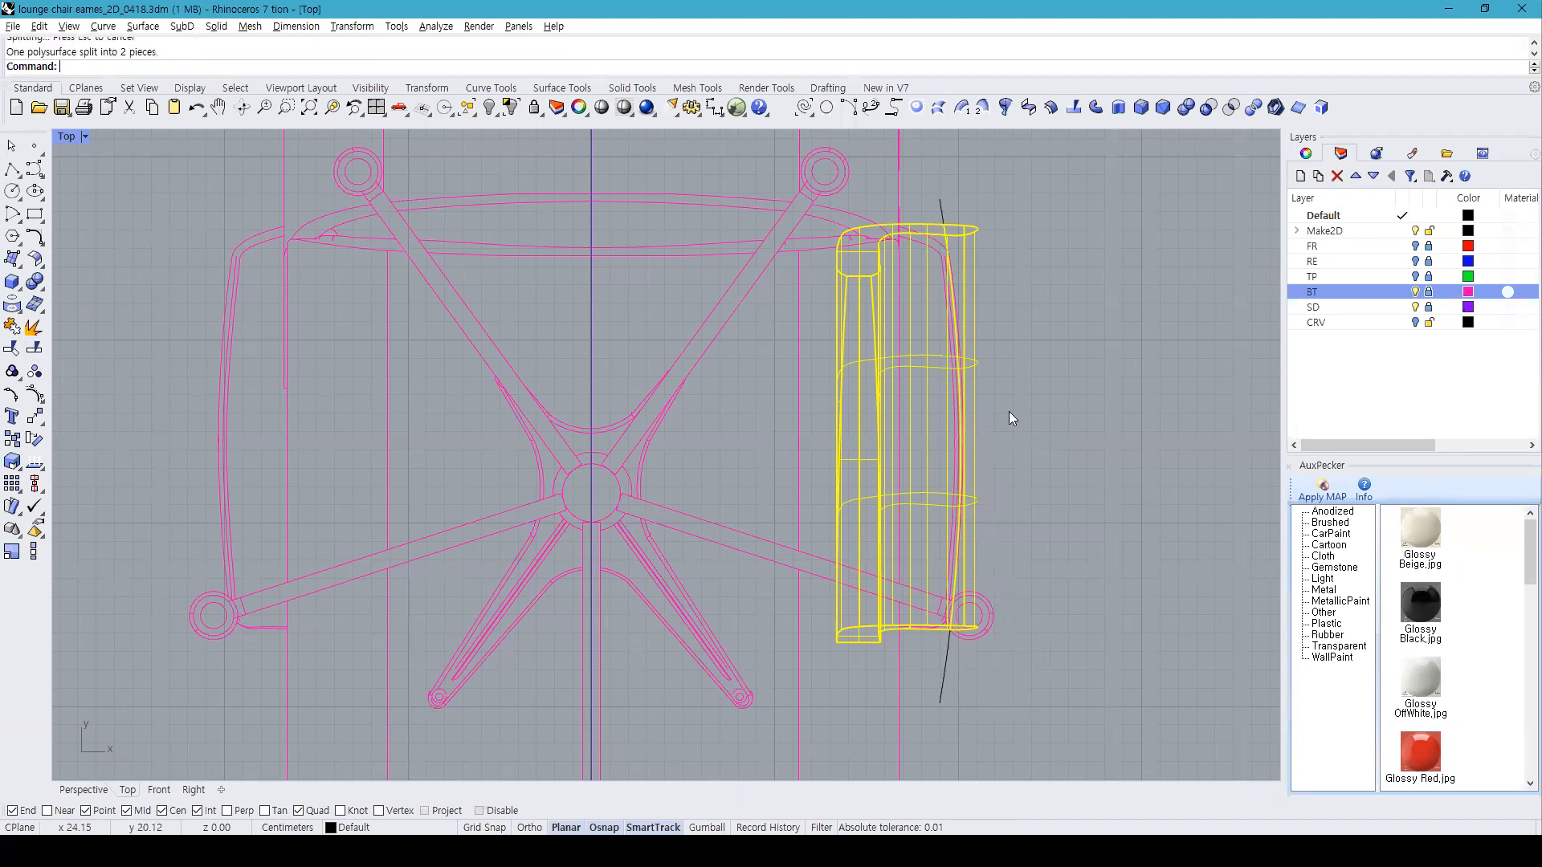
pyautogui.click(979, 278)
pyautogui.press('Delete')
pyautogui.click(865, 368)
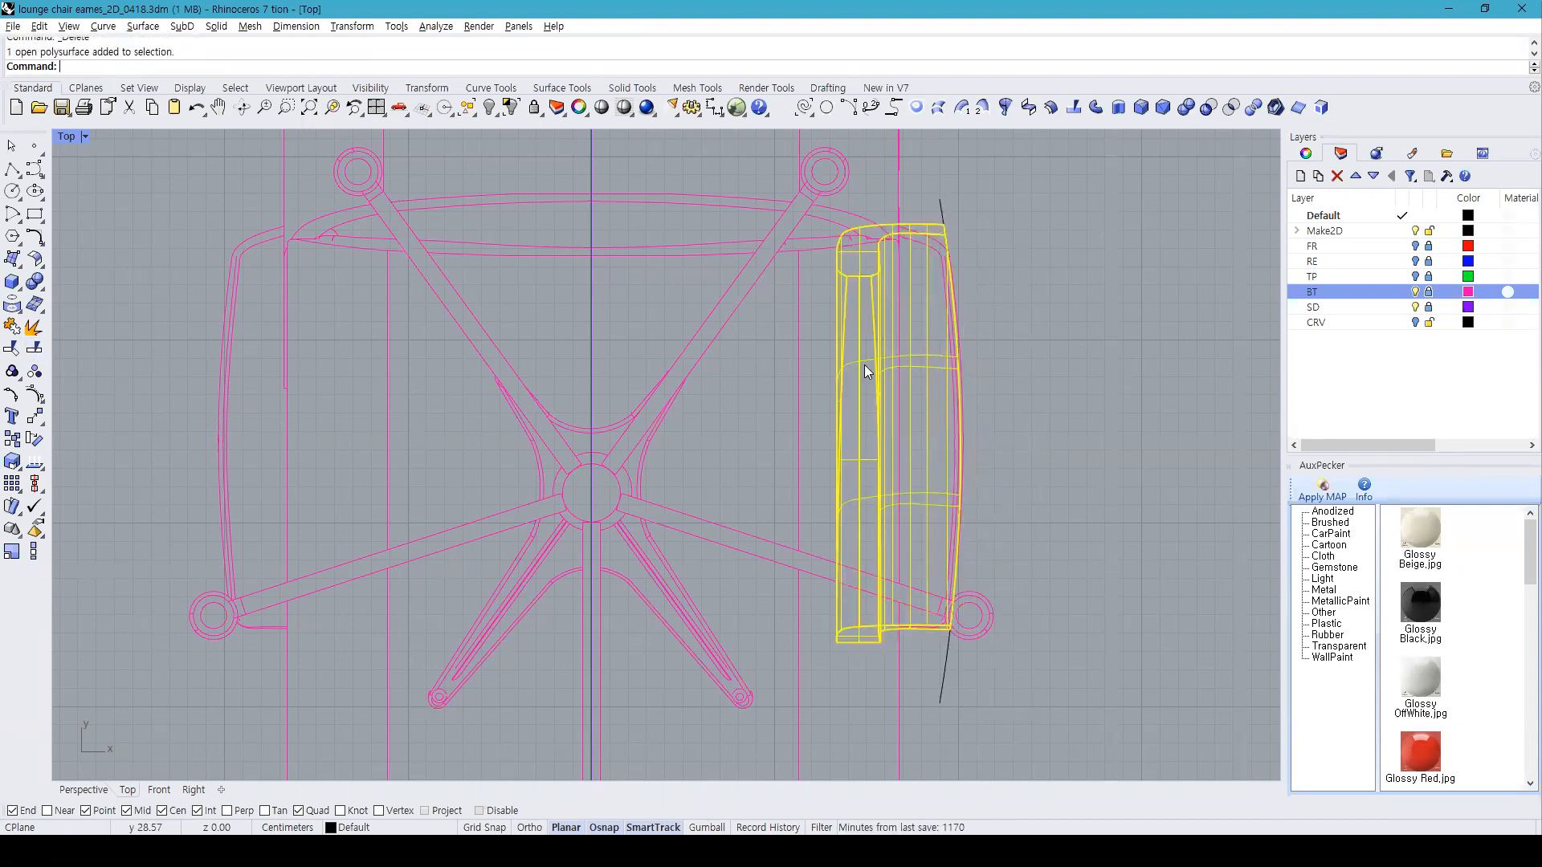
pyautogui.hotkey('ctrl', 'z')
# Step: Extrude the arc straight up from the Top-view plane into a vertical cutting surface reaching above the armrest
pyautogui.click(941, 207)
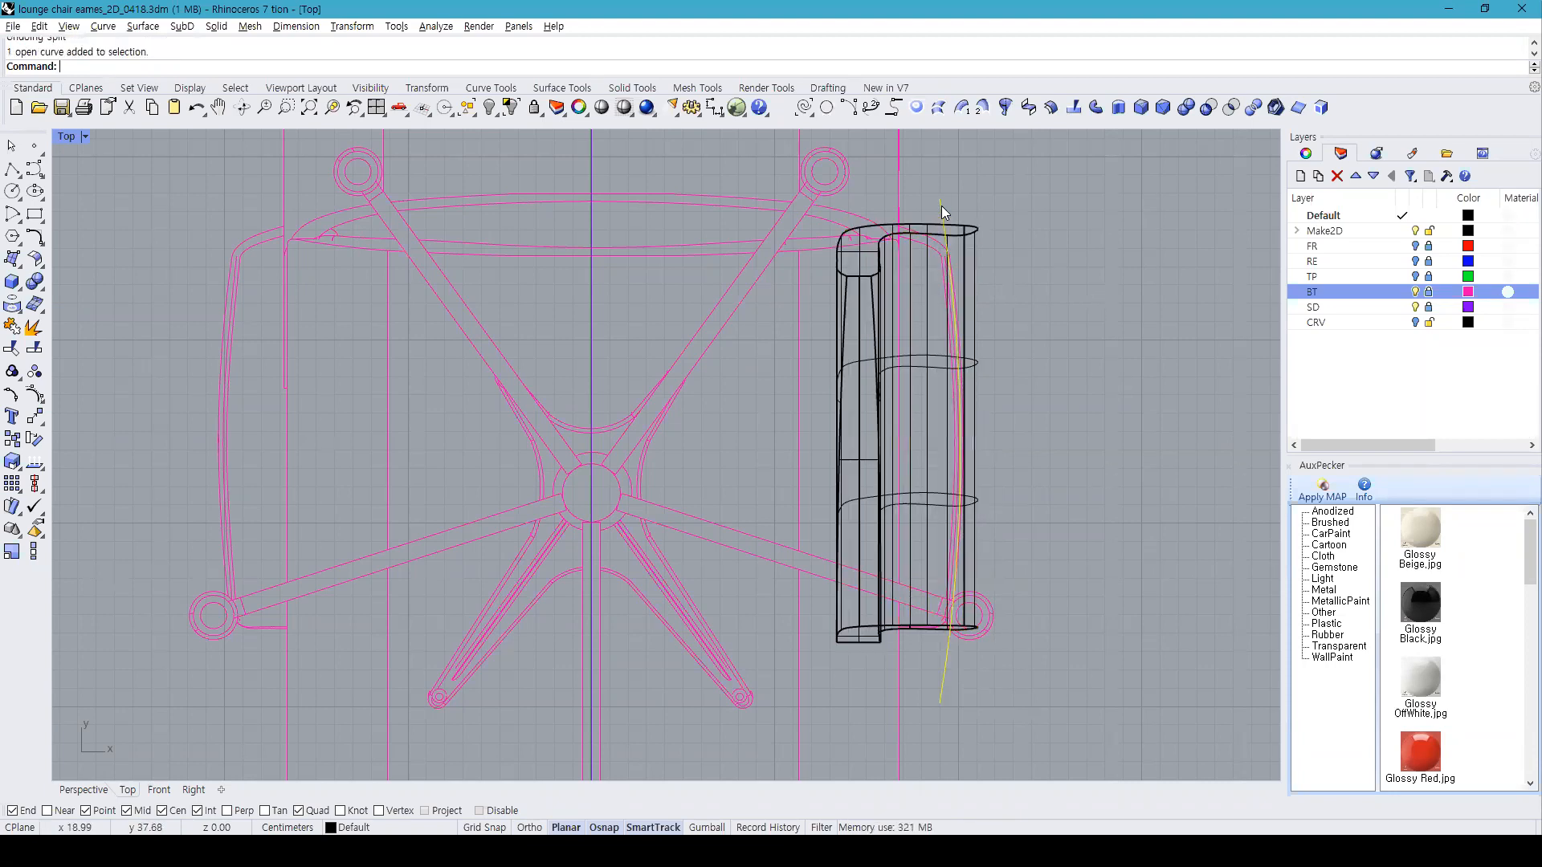
pyautogui.click(377, 107)
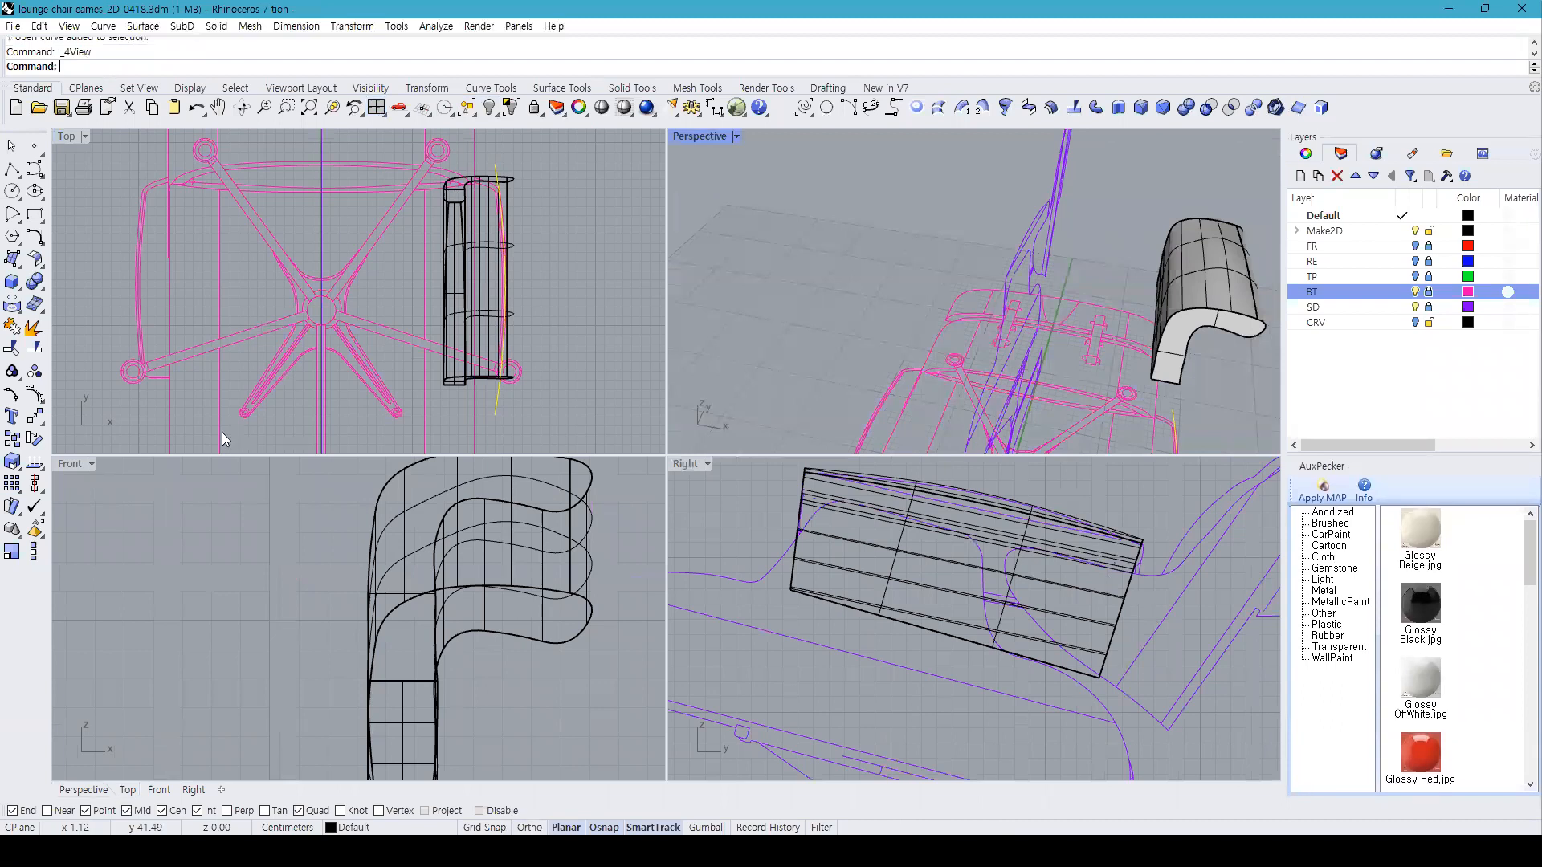
pyautogui.click(12, 281)
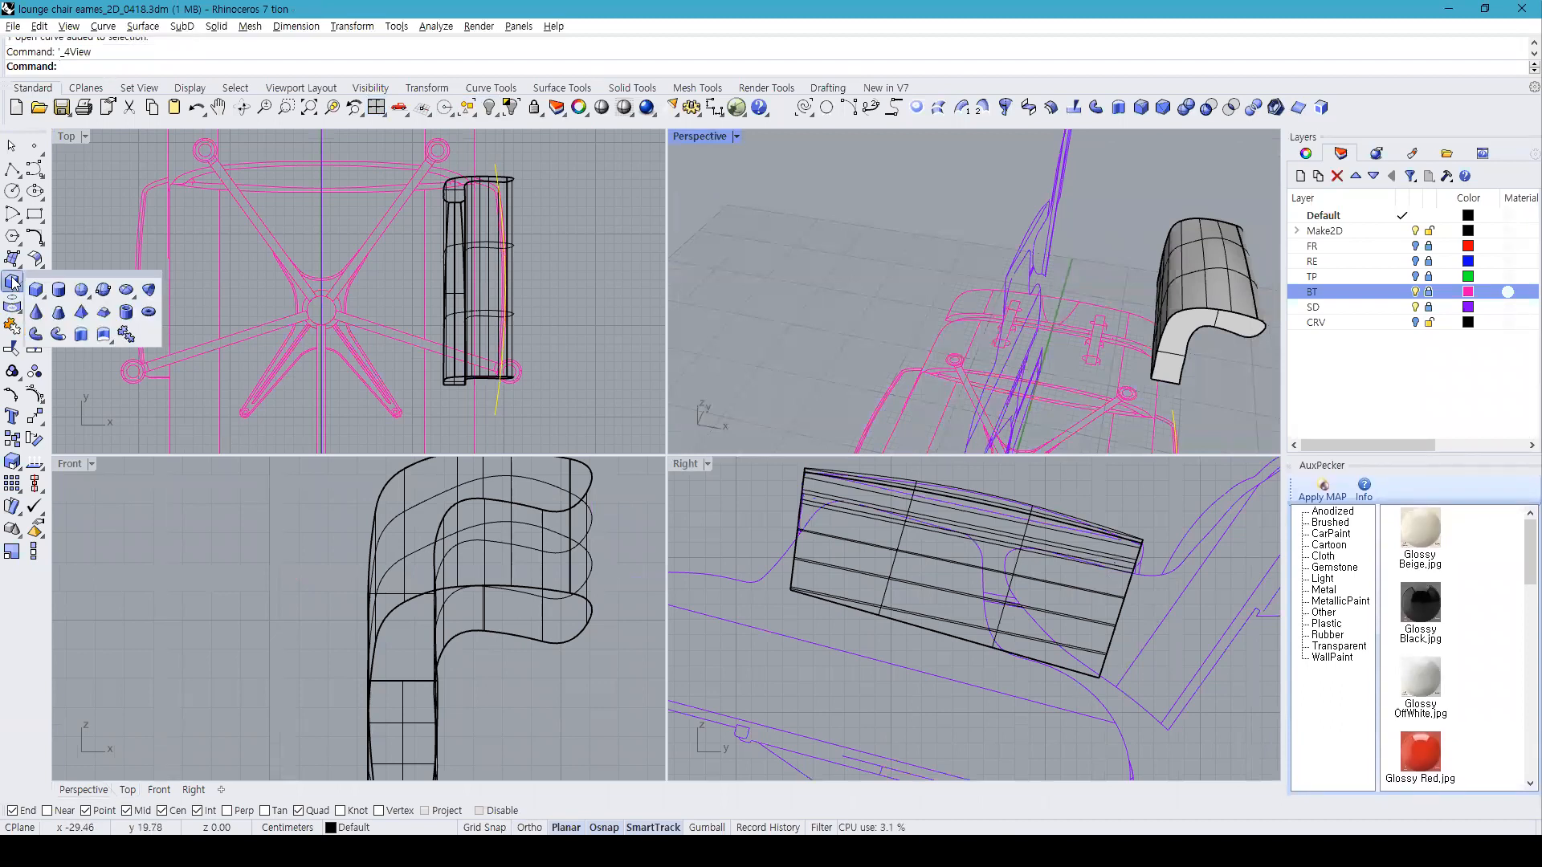
pyautogui.click(82, 333)
pyautogui.moveTo(620, 624); pyautogui.dragTo(578, 730, button='right')
pyautogui.click(552, 494)
pyautogui.moveTo(923, 337); pyautogui.dragTo(1086, 331, button='right')
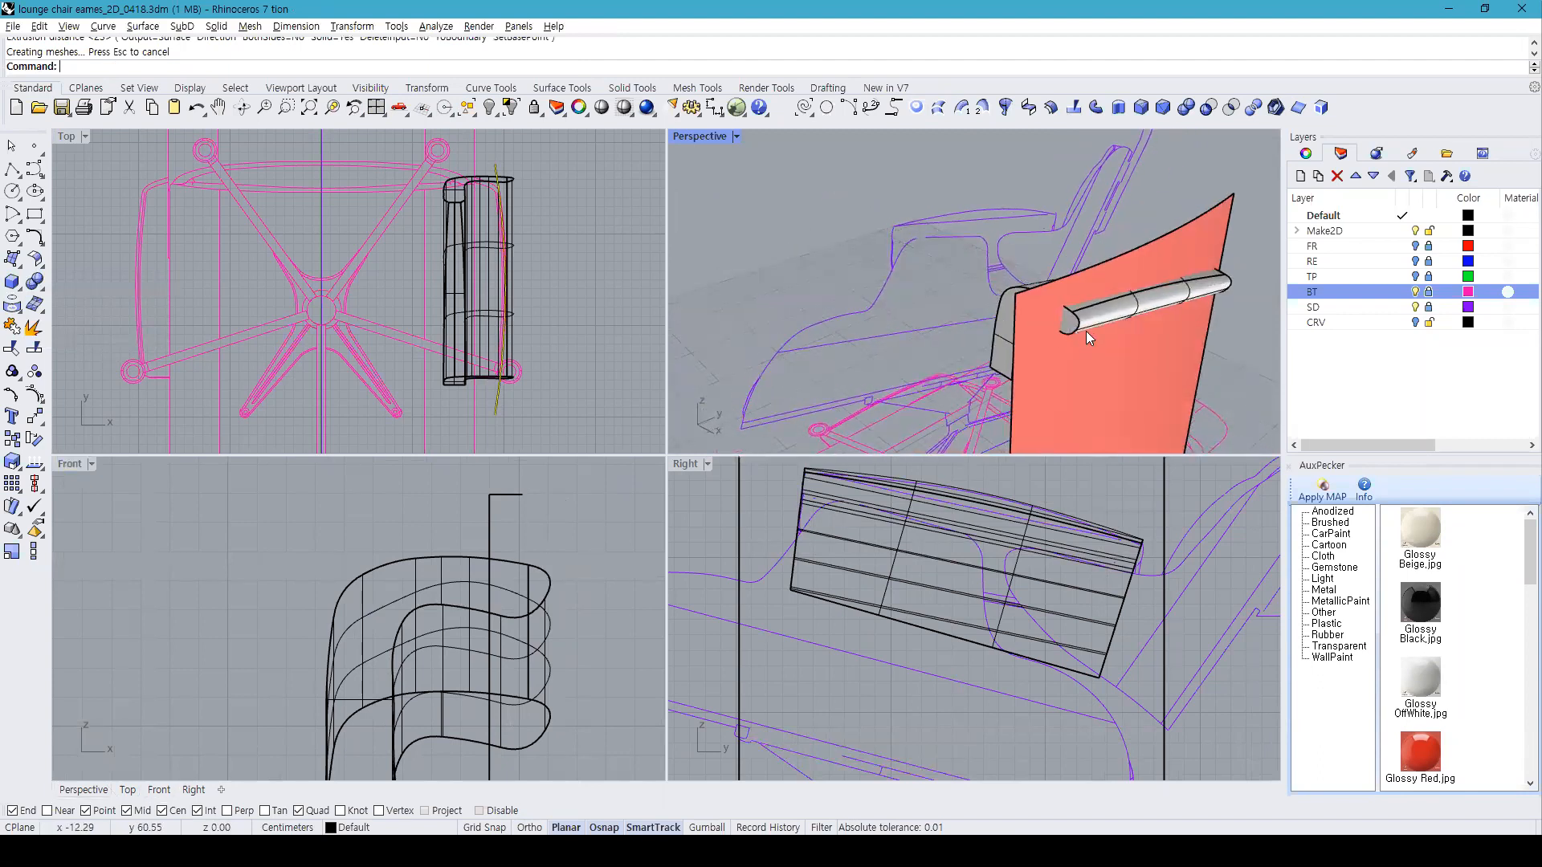
# Step: Boolean split the armrest solid with the vertical cutting surface, then delete the surface and the outer strip
pyautogui.click(1084, 318)
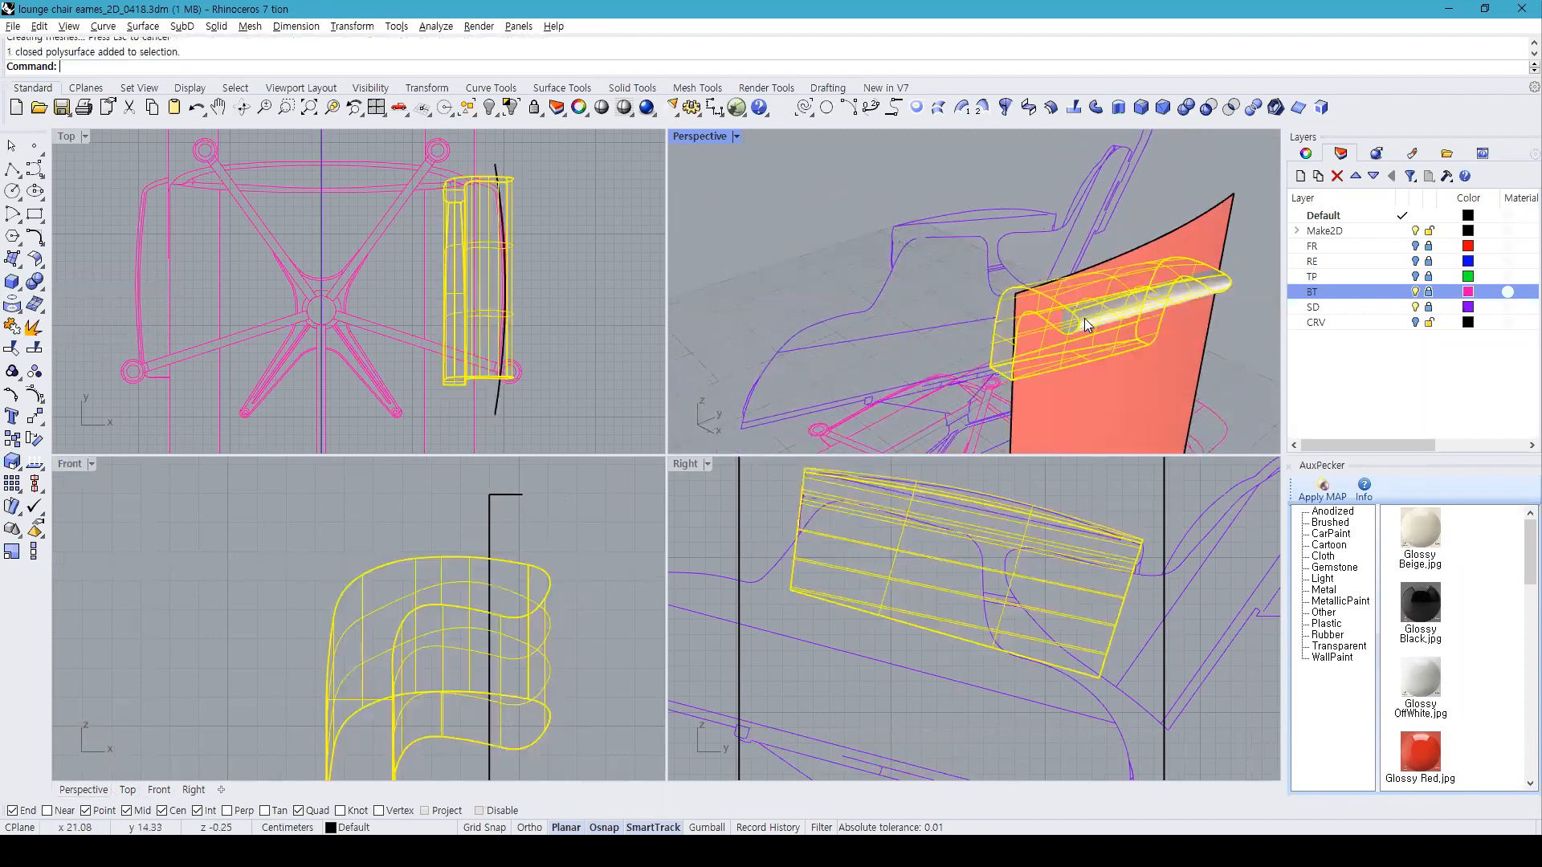
pyautogui.click(37, 286)
pyautogui.click(126, 289)
pyautogui.click(1149, 388)
pyautogui.press('Return')
pyautogui.click(1124, 394)
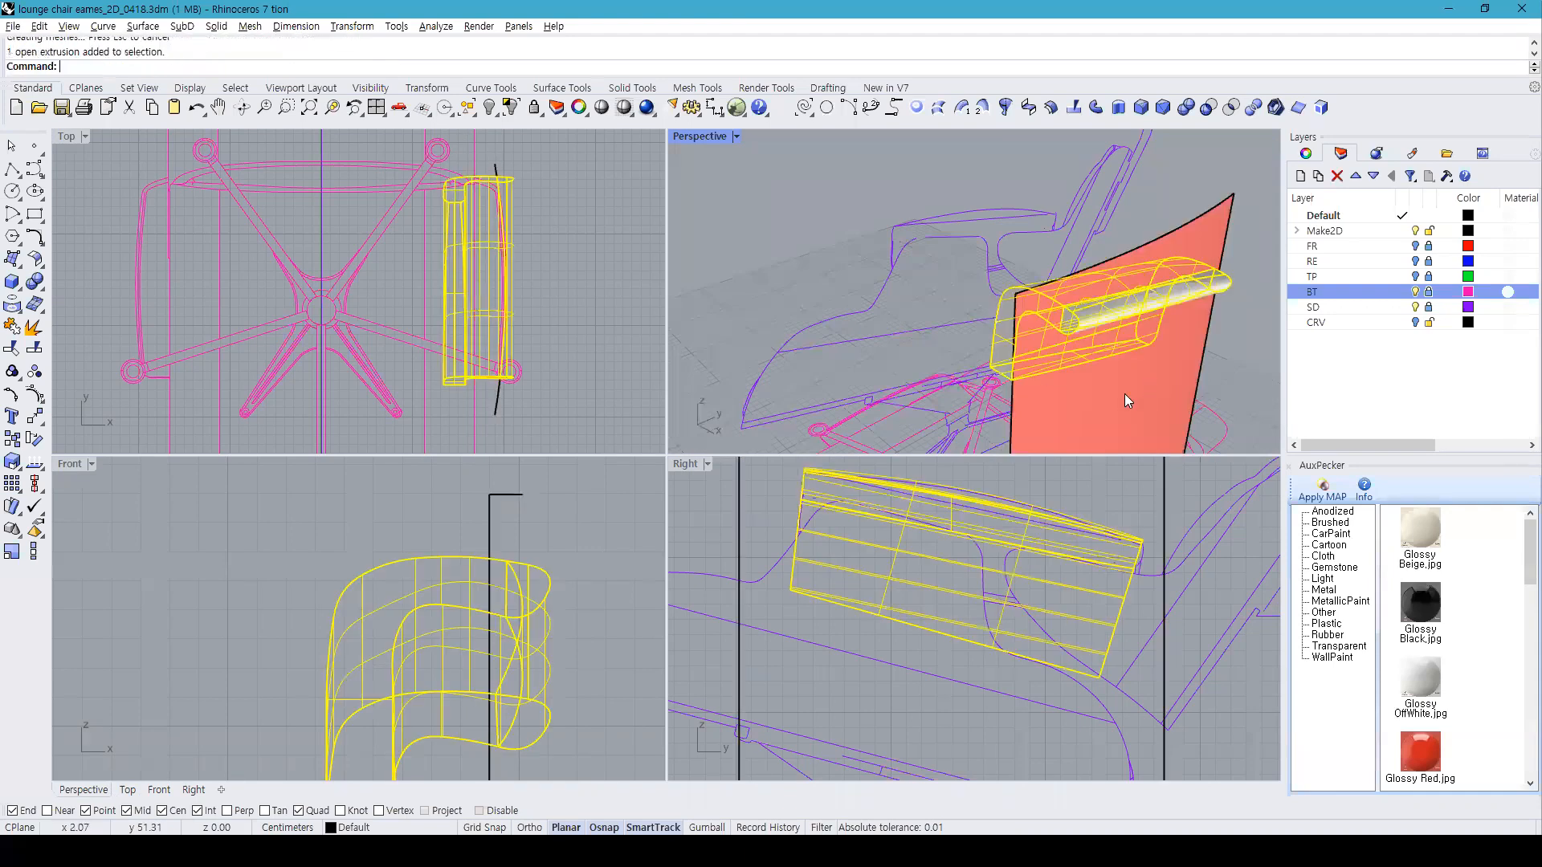
pyautogui.press('Delete')
pyautogui.click(1092, 310)
pyautogui.press('Delete')
pyautogui.moveTo(1092, 310); pyautogui.dragTo(1178, 337, button='right')
# Step: Switch to the browser and examine the armrest corners and edges in several Eames lounge chair photos
pyautogui.hotkey('alt', 'Tab')
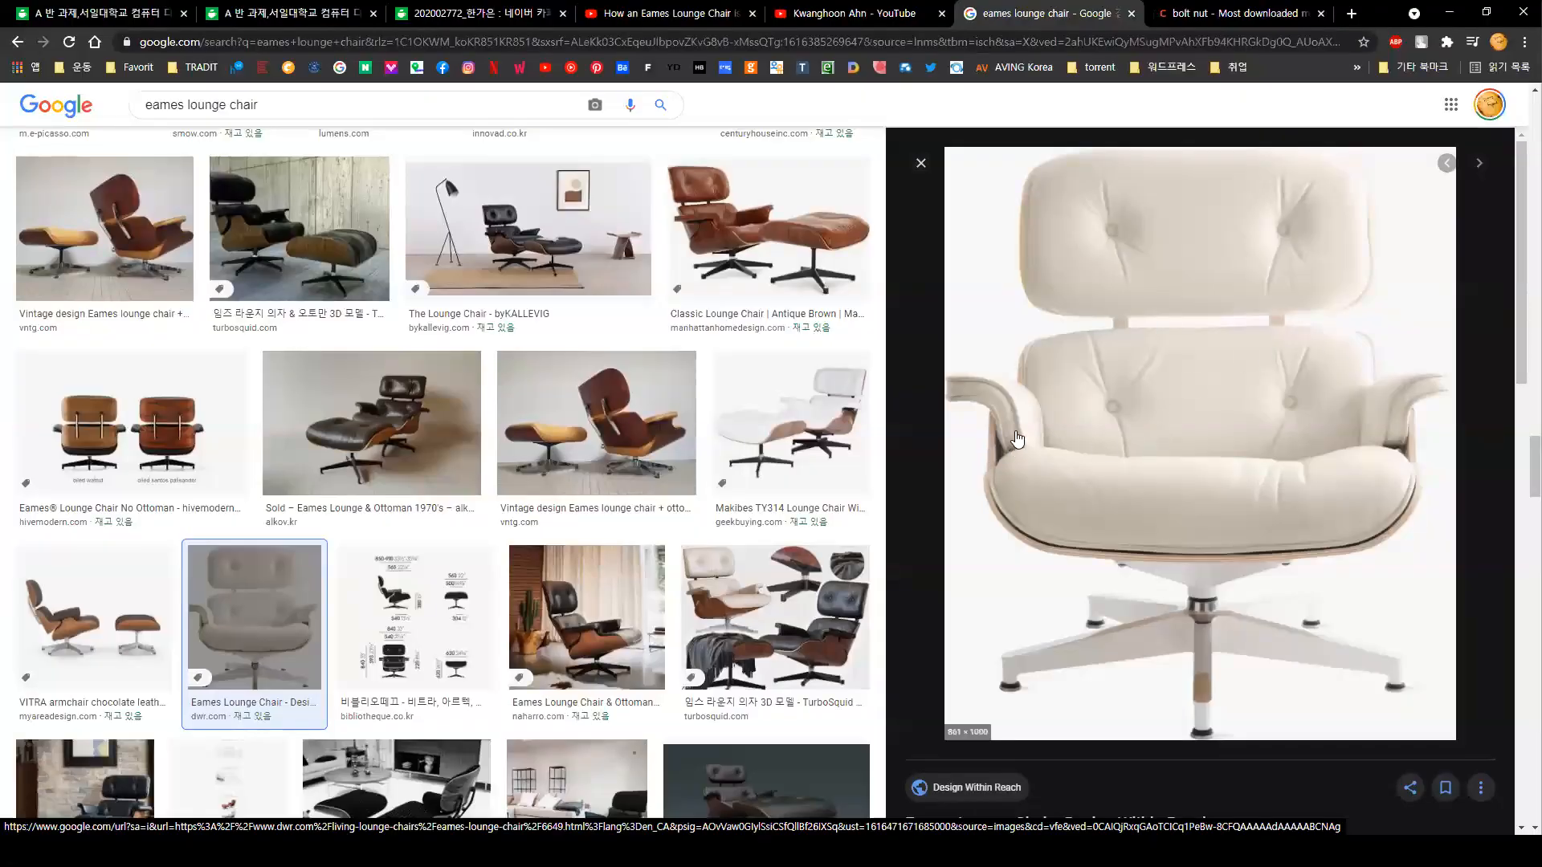
pyautogui.click(606, 649)
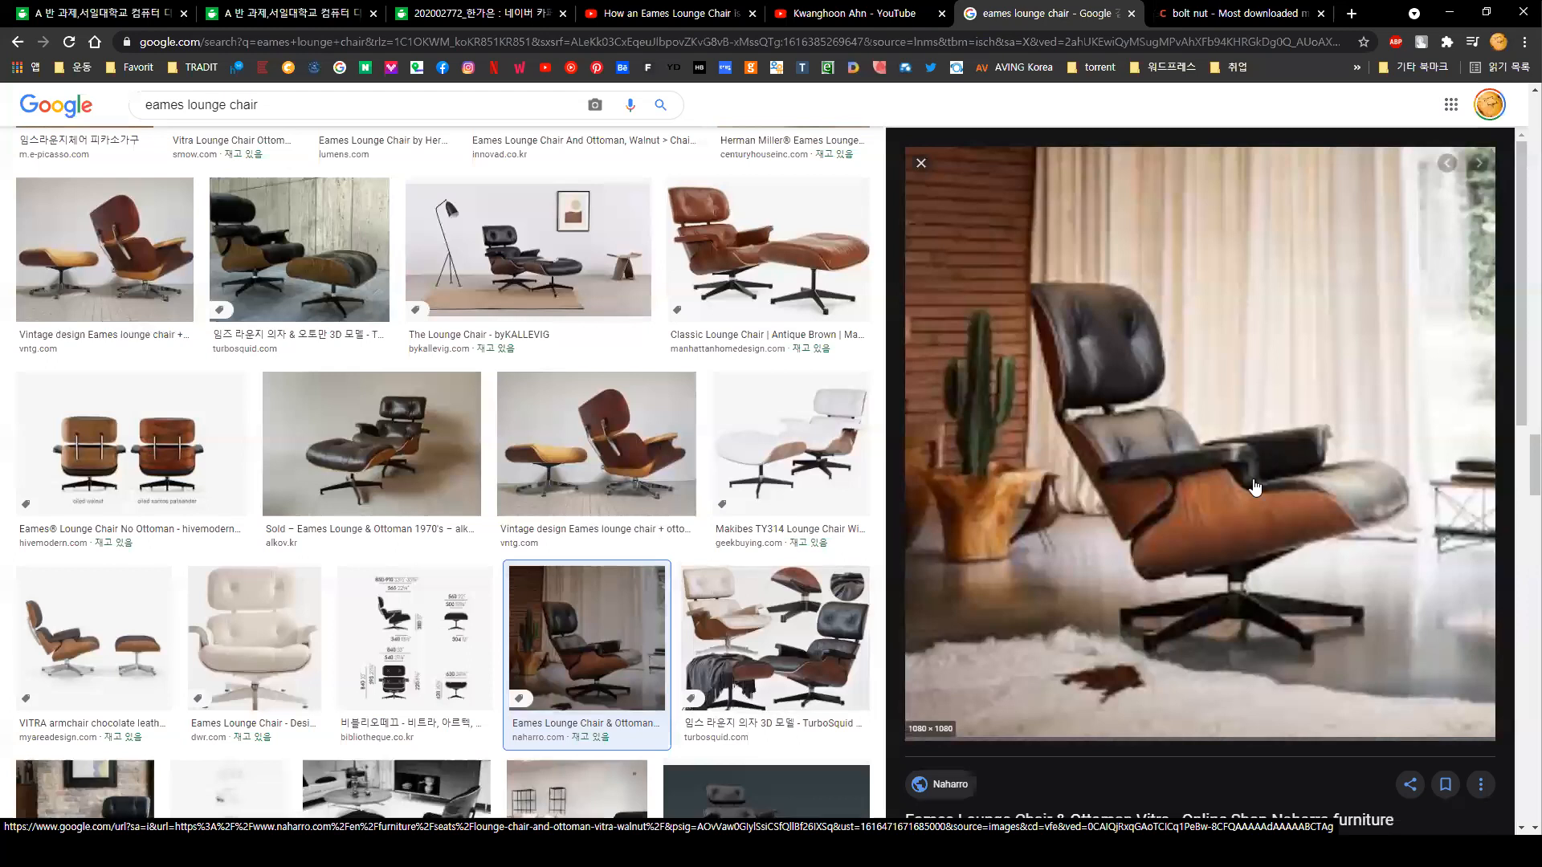
pyautogui.click(763, 257)
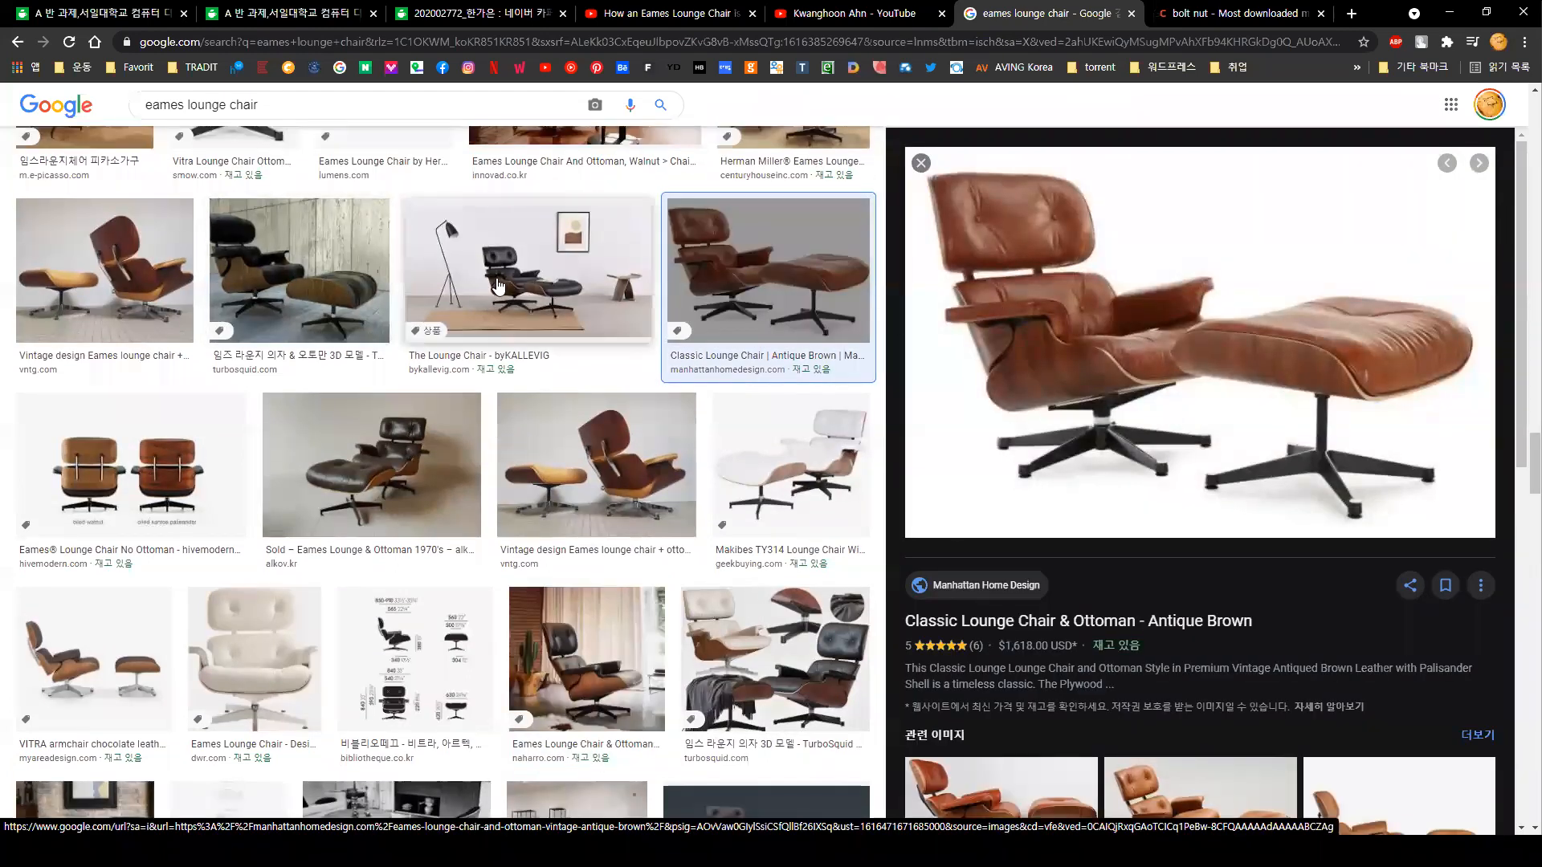
pyautogui.click(506, 371)
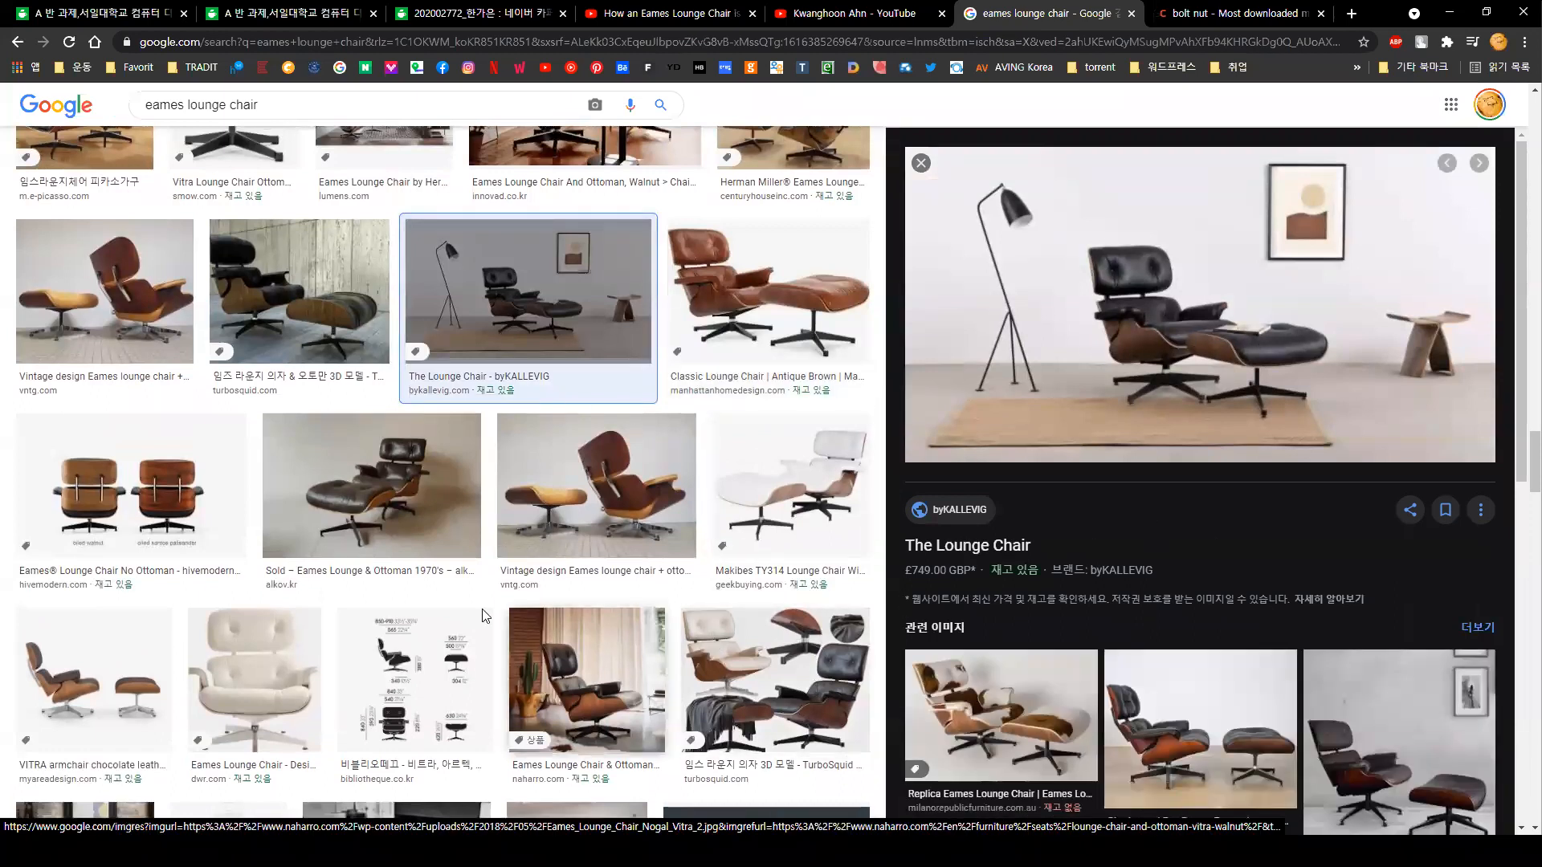
pyautogui.scroll(-4, 122, 378)
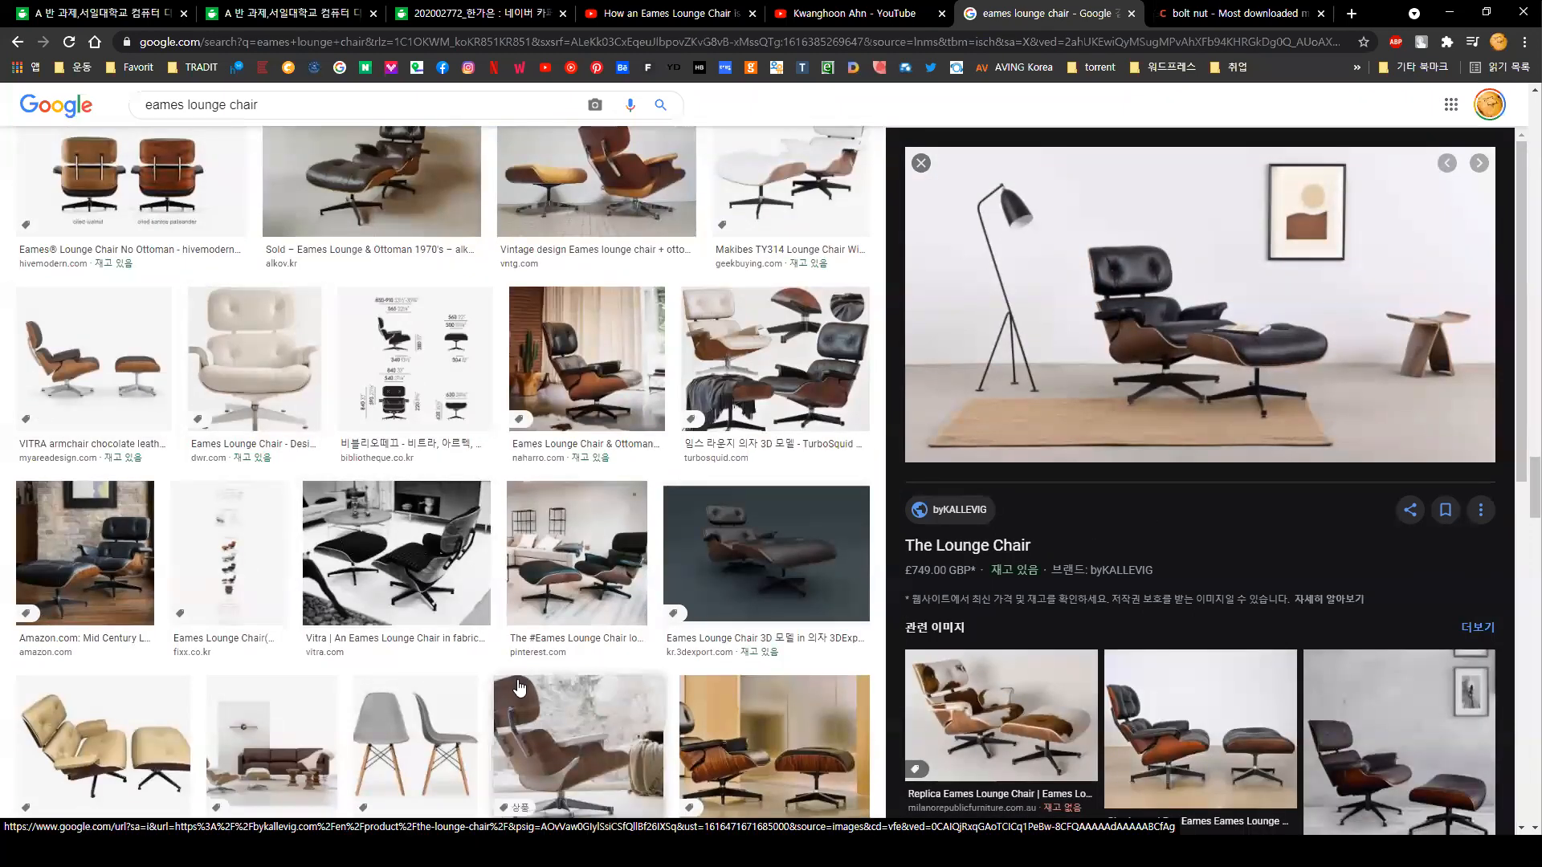
pyautogui.scroll(-4, 528, 688)
pyautogui.click(103, 425)
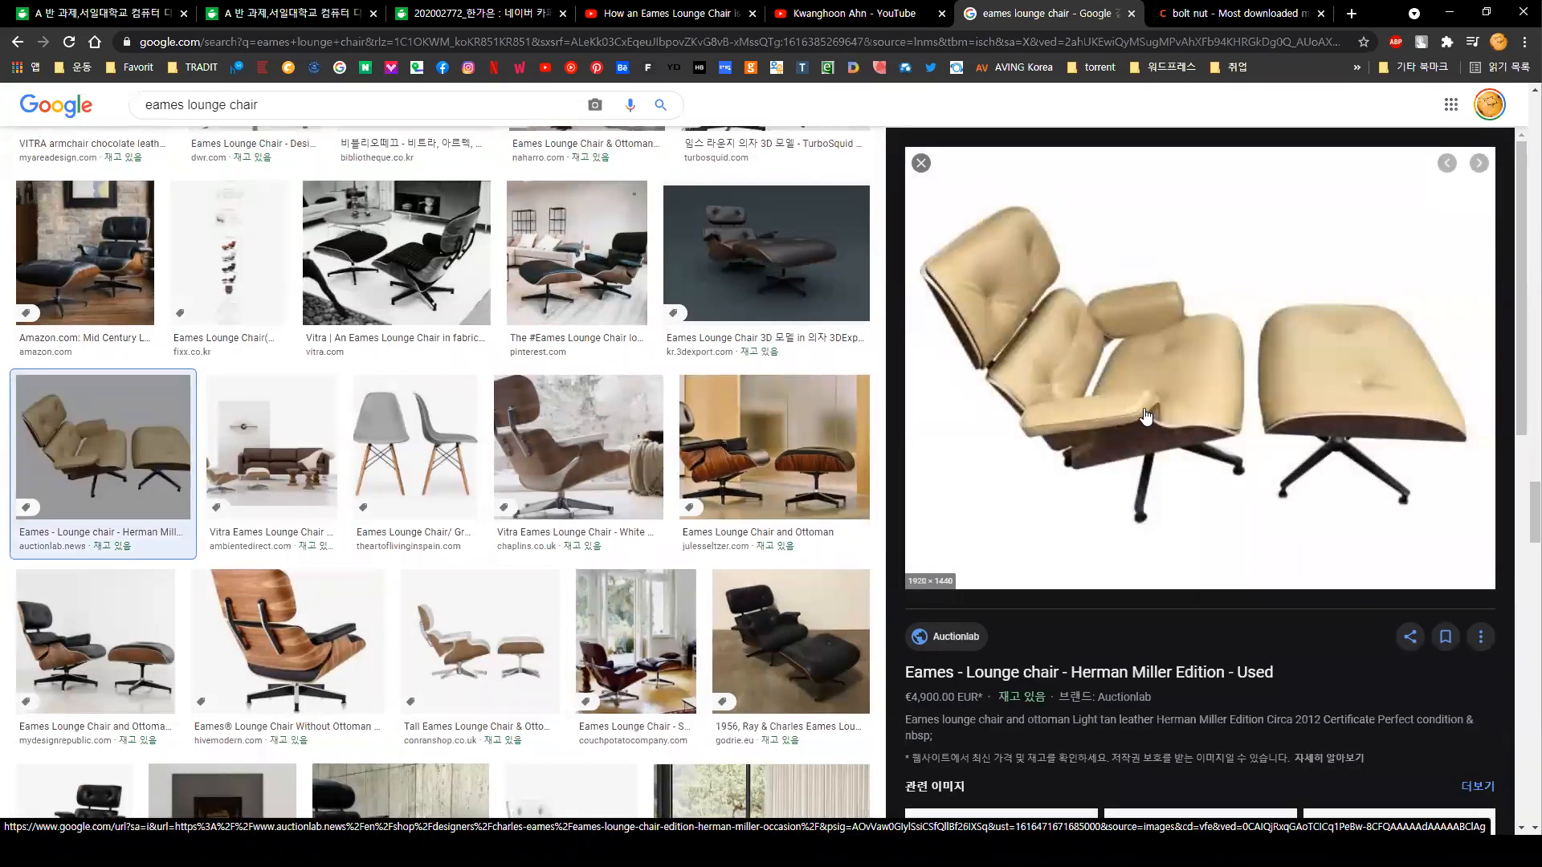
# Step: Return to Rhino and fillet the corner edge at the armrest's lower front end with a radius of 2
pyautogui.hotkey('alt', 'Tab')
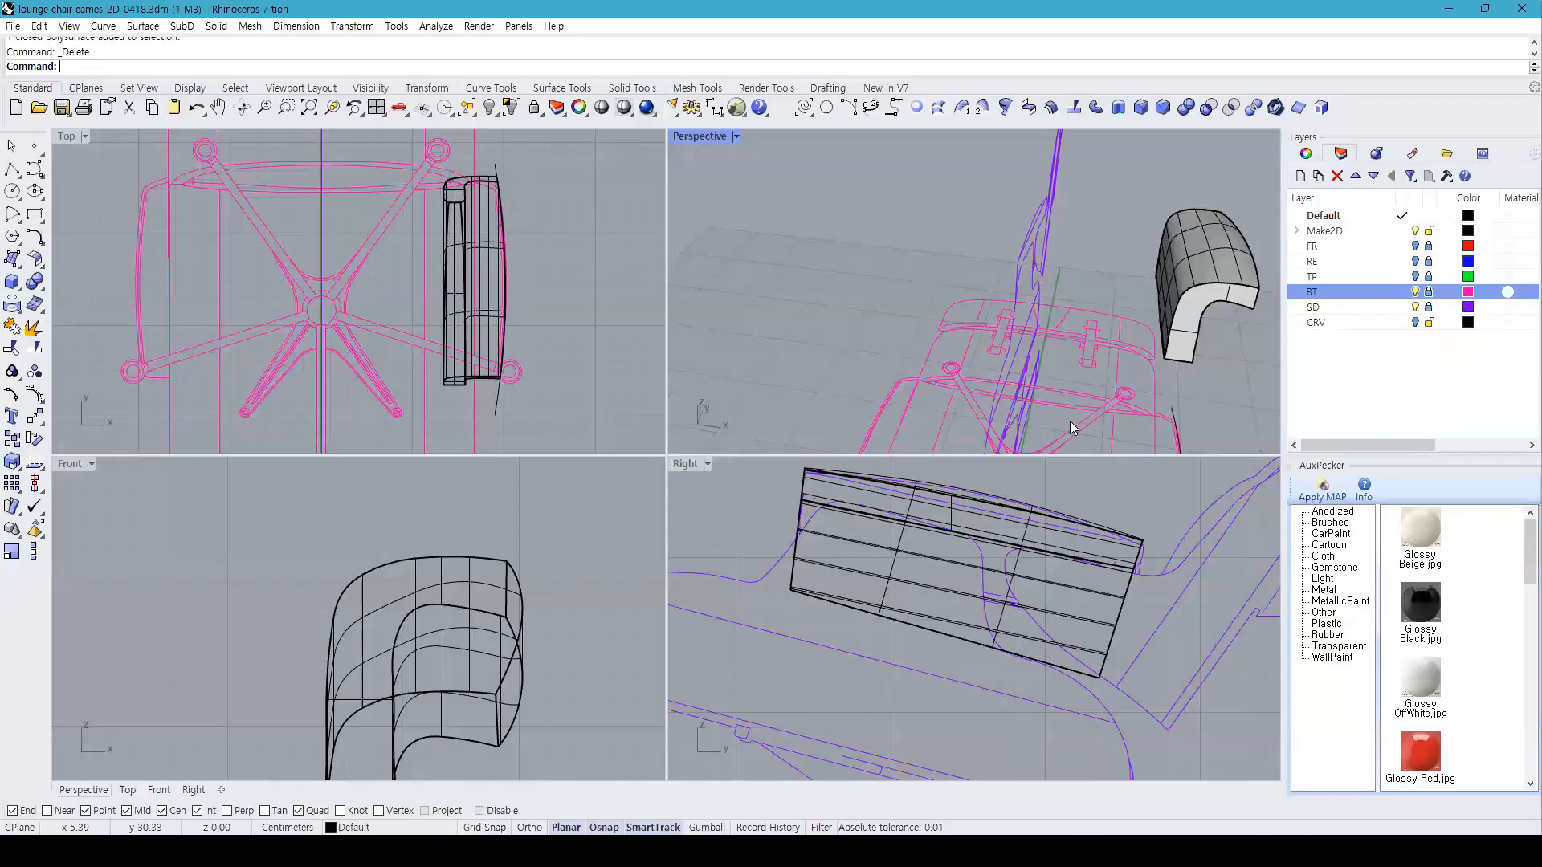
pyautogui.click(1137, 107)
pyautogui.write('2')
pyautogui.press('Return')
pyautogui.click(1177, 369)
pyautogui.press('Return')
pyautogui.press('Return')
# Step: Fillet the remaining three corner edges of the armrest, at both ends, with the same radius of 2
pyautogui.moveTo(1220, 365); pyautogui.dragTo(844, 321, button='right')
pyautogui.press('Return')
pyautogui.click(1138, 326)
pyautogui.press('Return')
pyautogui.press('Return')
pyautogui.press('Return')
pyautogui.click(818, 313)
pyautogui.press('Return')
pyautogui.press('Return')
pyautogui.scroll(3, 845, 321)
pyautogui.press('Return')
pyautogui.click(842, 307)
pyautogui.press('Return')
pyautogui.press('Return')
pyautogui.scroll(-3, 841, 308)
pyautogui.moveTo(841, 309); pyautogui.dragTo(1100, 345, button='right')
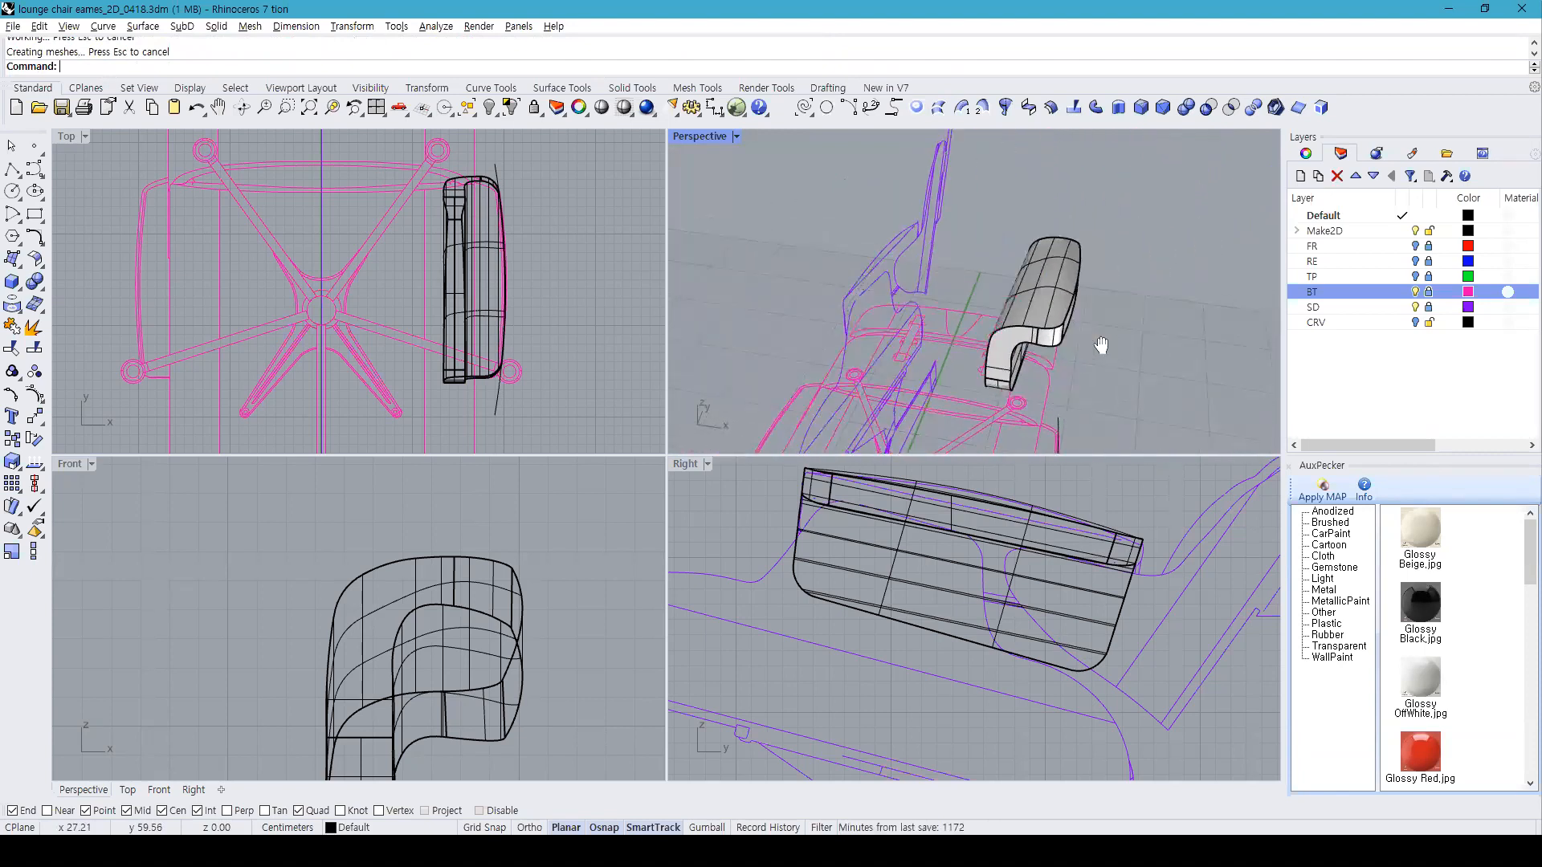
# Step: Maximize the Perspective view and fillet the chained edge loop around the armrest's outer upper face with a radius of 0.2
pyautogui.scroll(2, 1016, 356)
pyautogui.doubleClick(674, 139)
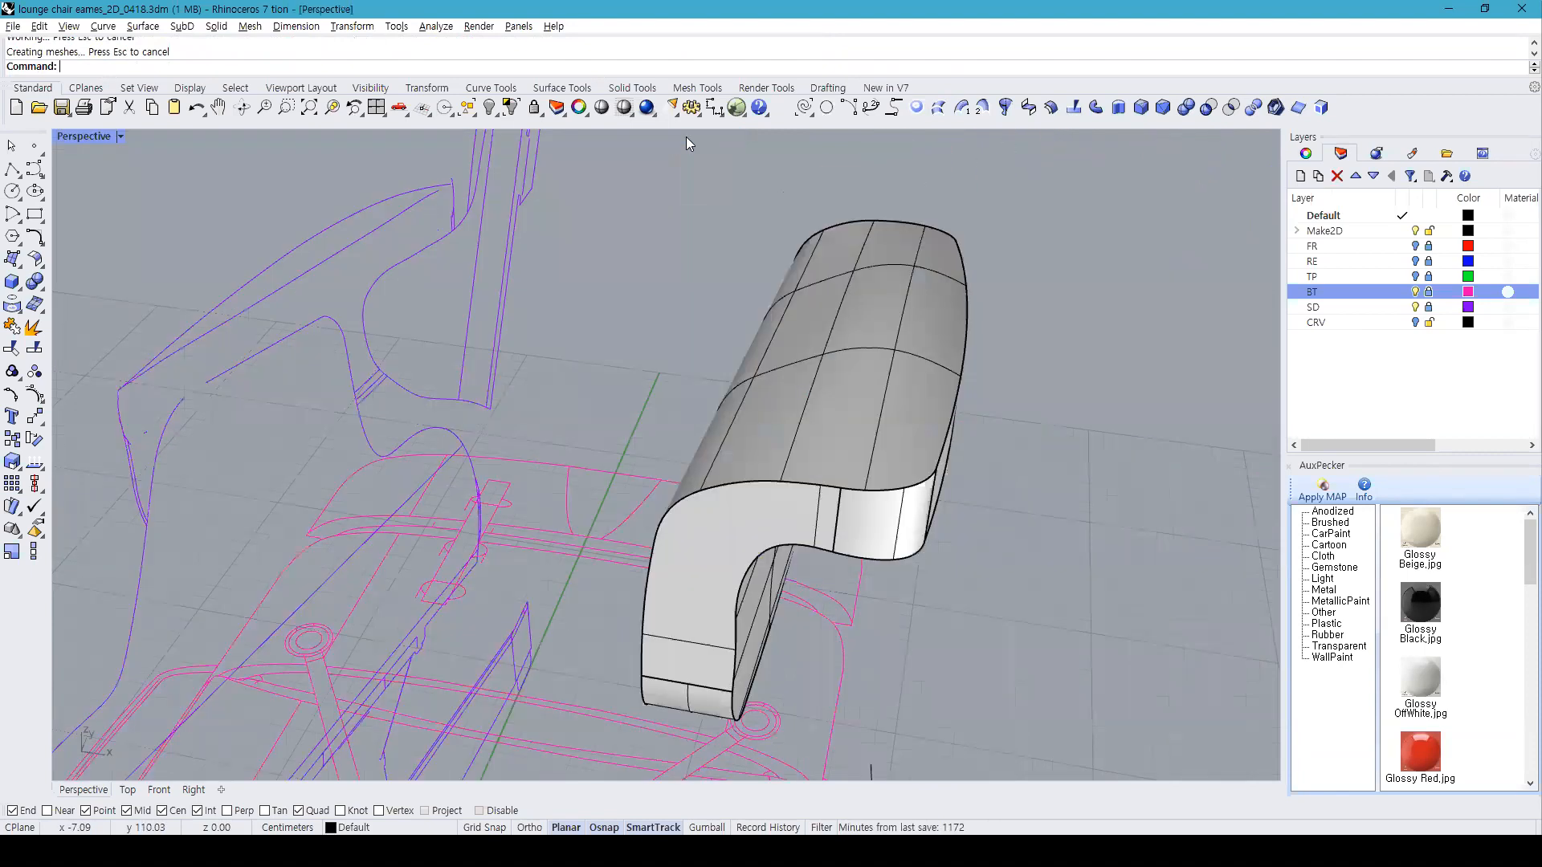
pyautogui.click(1141, 107)
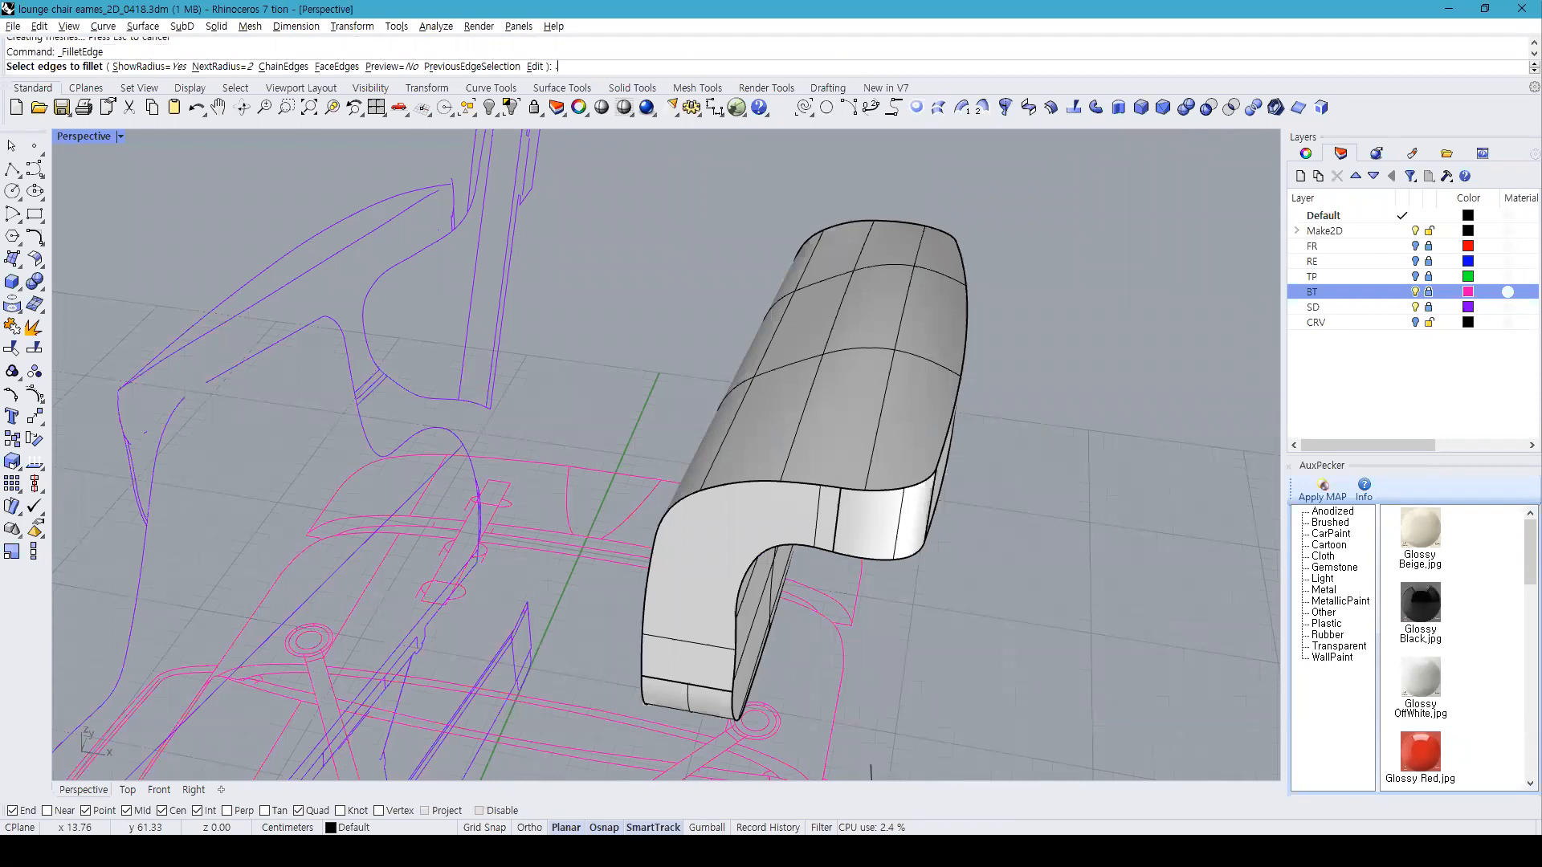
pyautogui.write('.2')
pyautogui.press('Return')
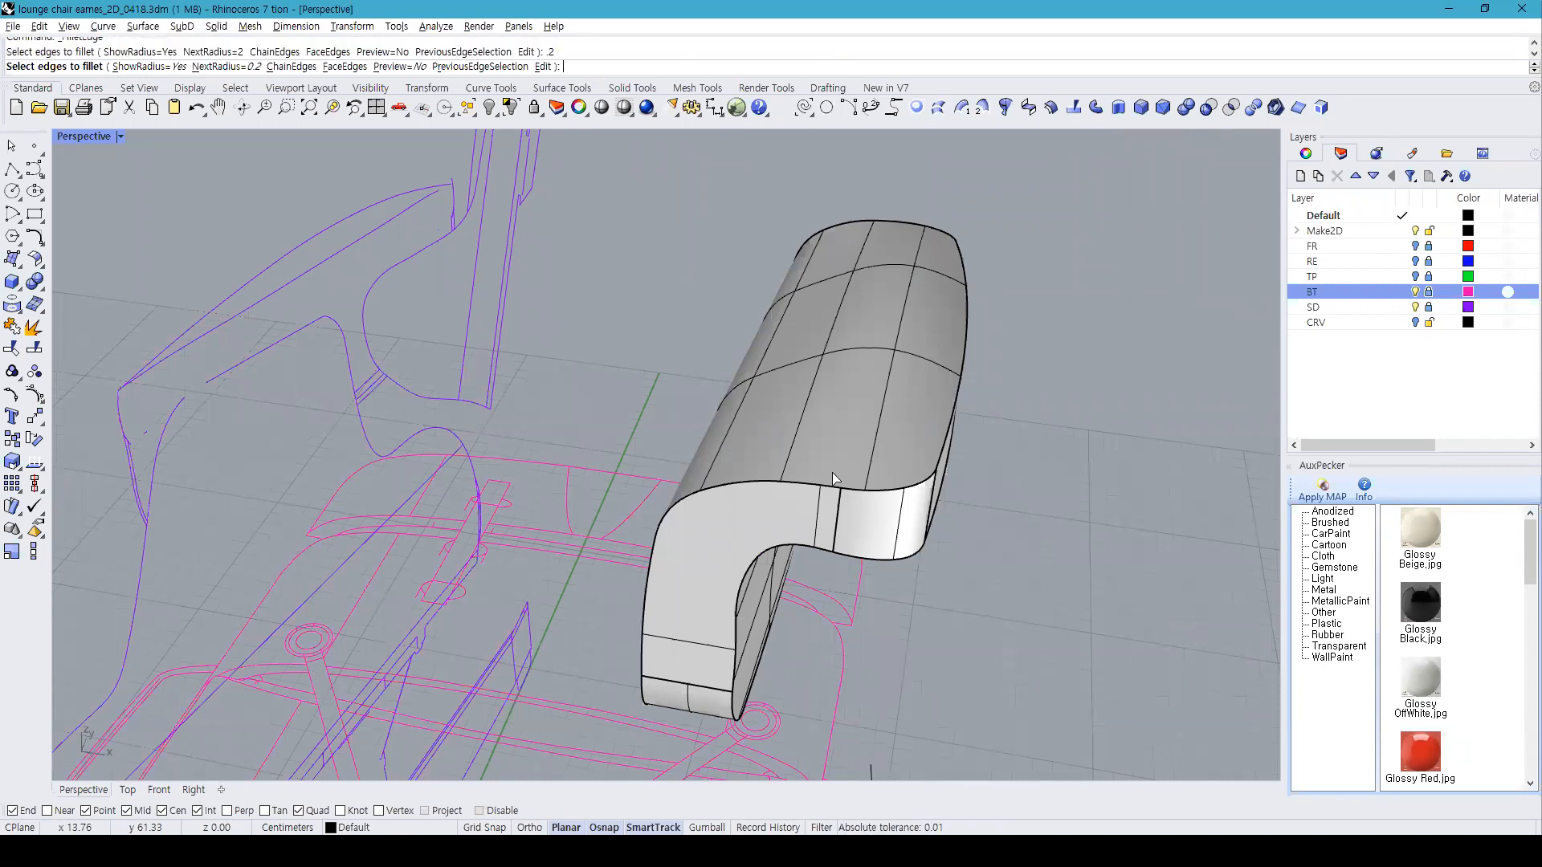
pyautogui.write('c')
pyautogui.press('Return')
pyautogui.click(907, 487)
pyautogui.press('Return')
pyautogui.press('Return')
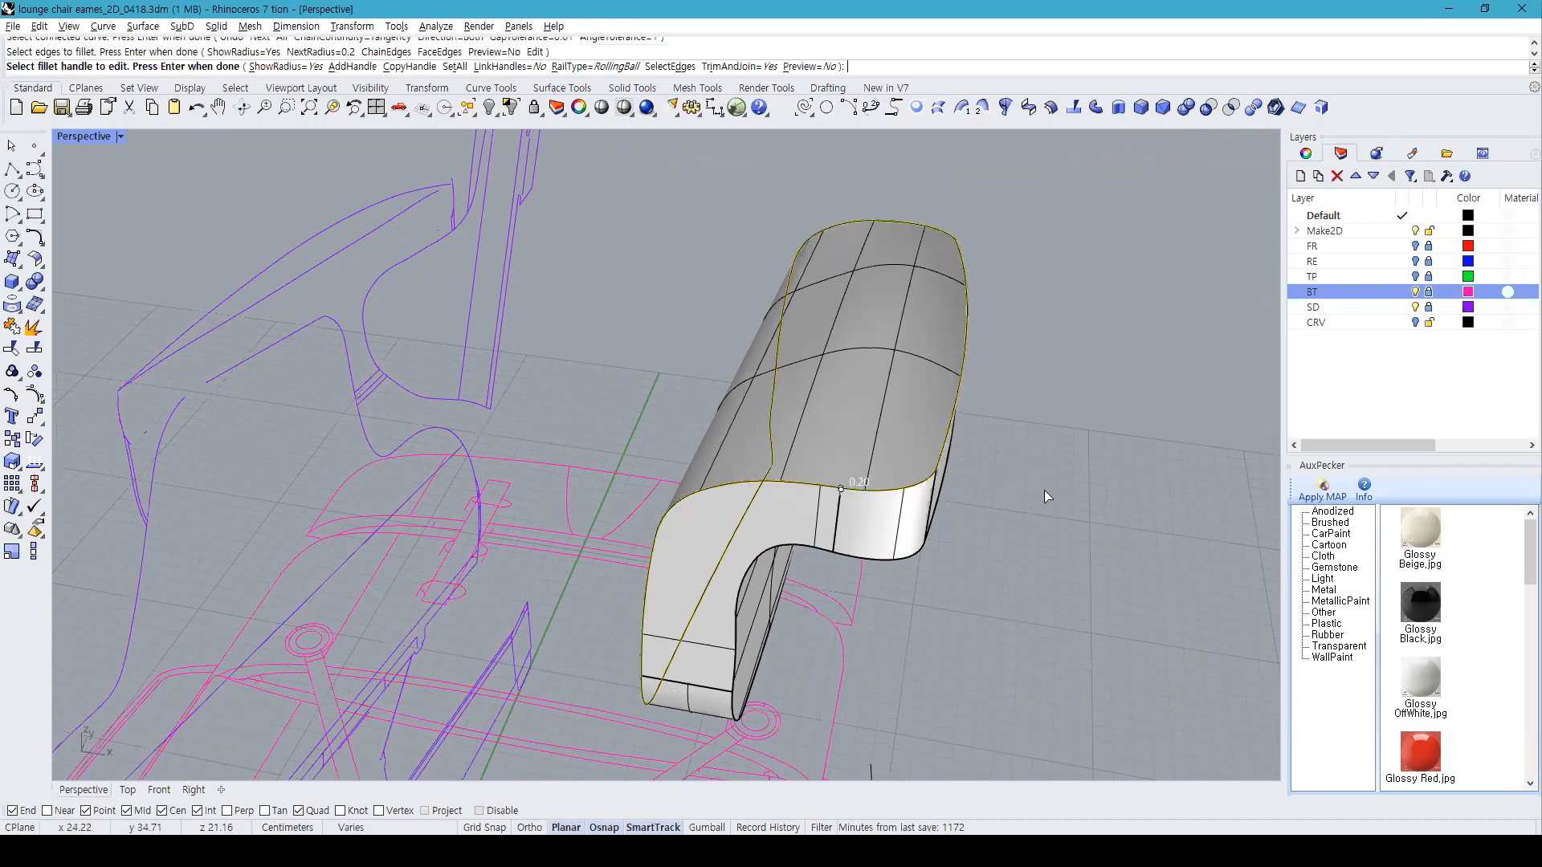
# Step: Fillet the chained edge loop around the armrest's inner underside face with a radius of 0.2
pyautogui.moveTo(1045, 490); pyautogui.dragTo(1007, 314, button='right')
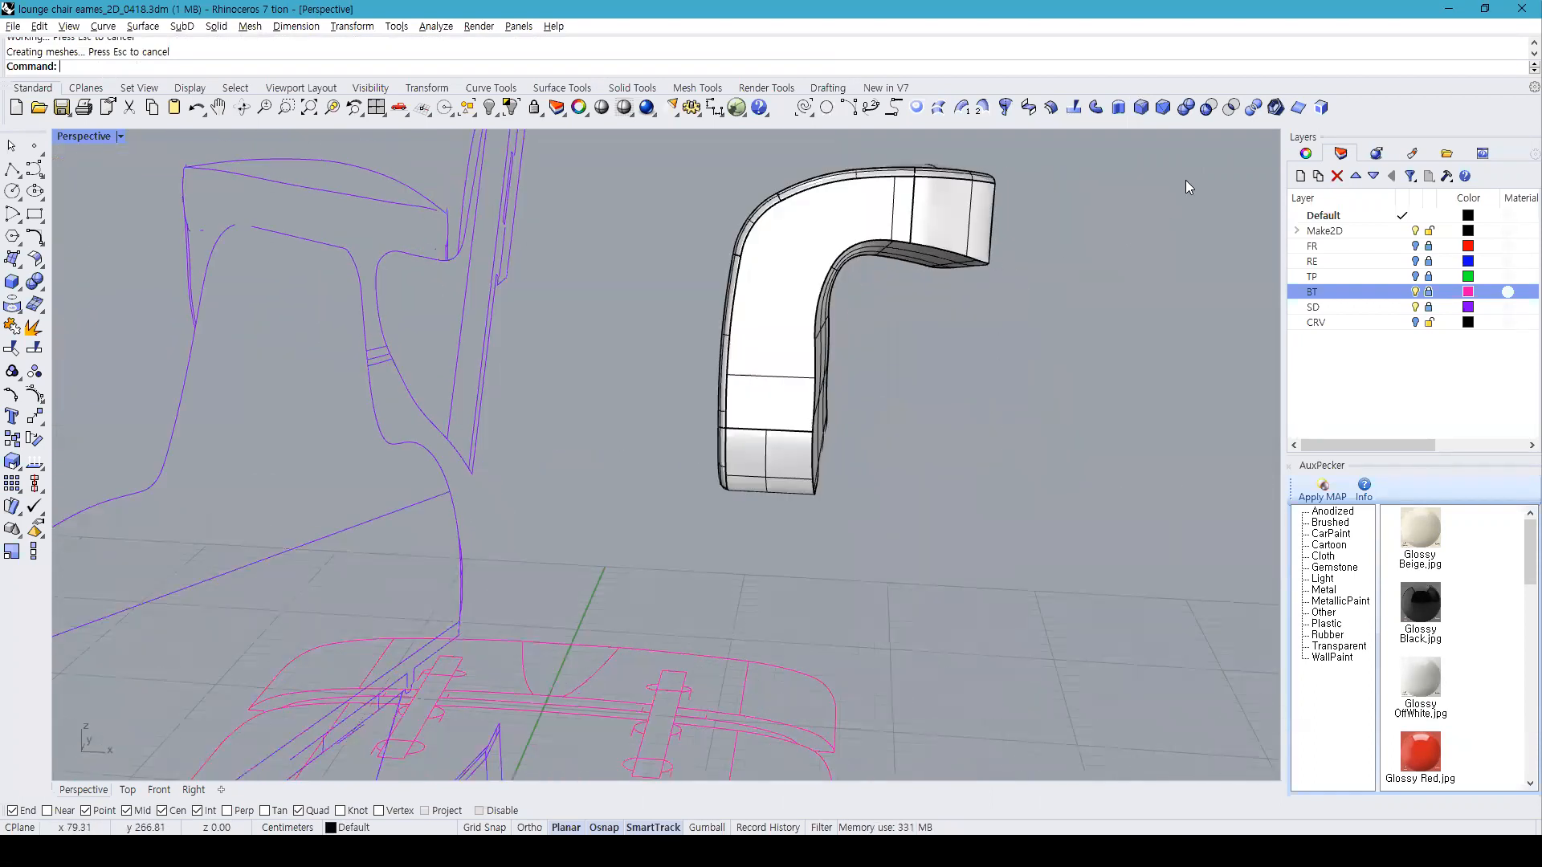
pyautogui.click(1140, 107)
pyautogui.write('c')
pyautogui.press('Return')
pyautogui.click(953, 261)
pyautogui.rightClick(1044, 339)
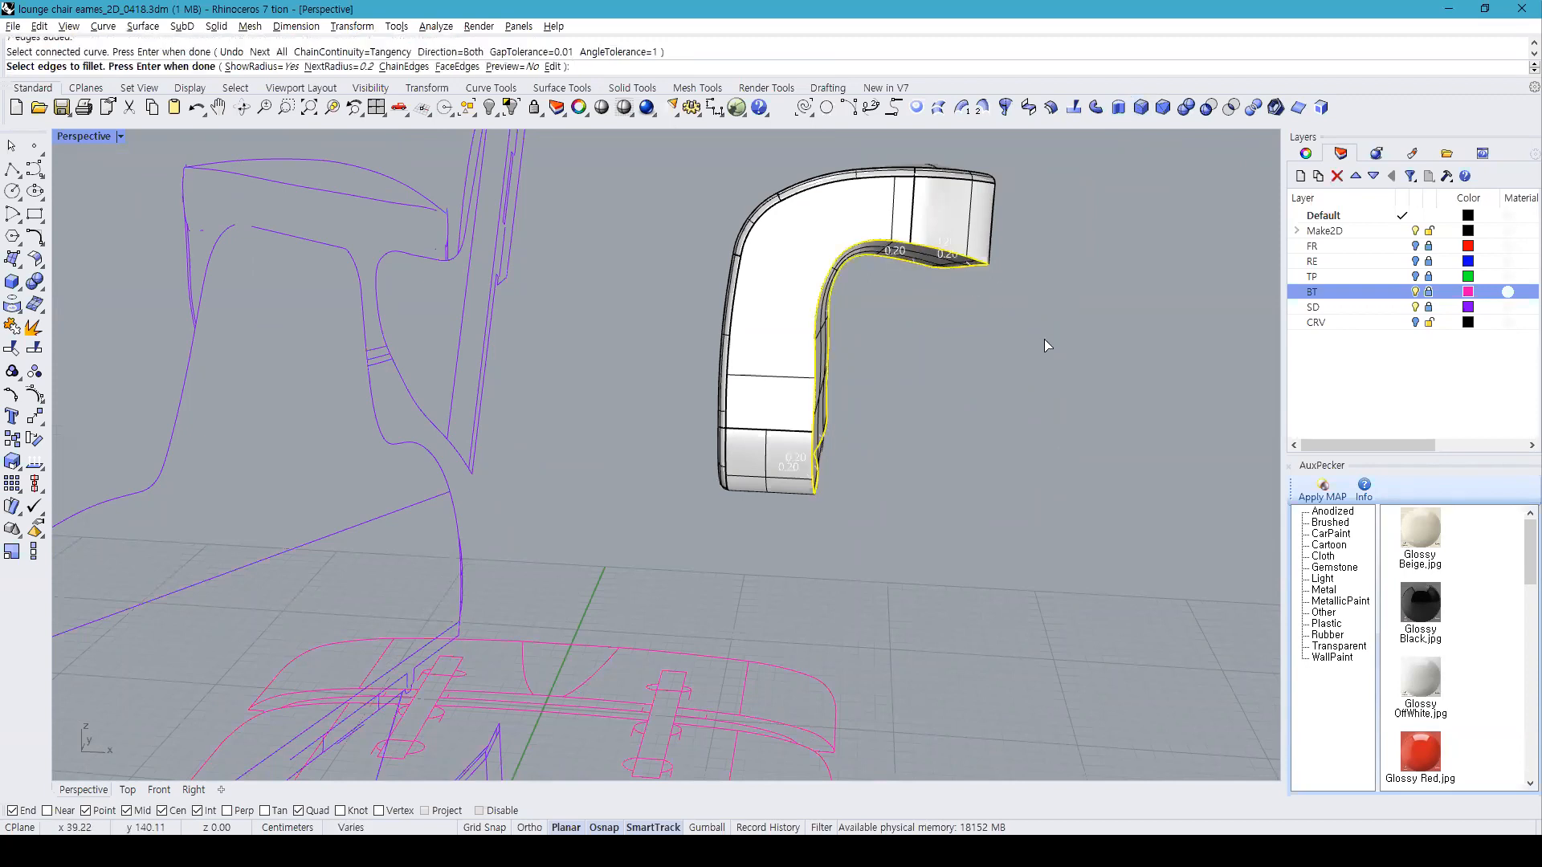
pyautogui.rightClick(1044, 339)
pyautogui.rightClick(1044, 338)
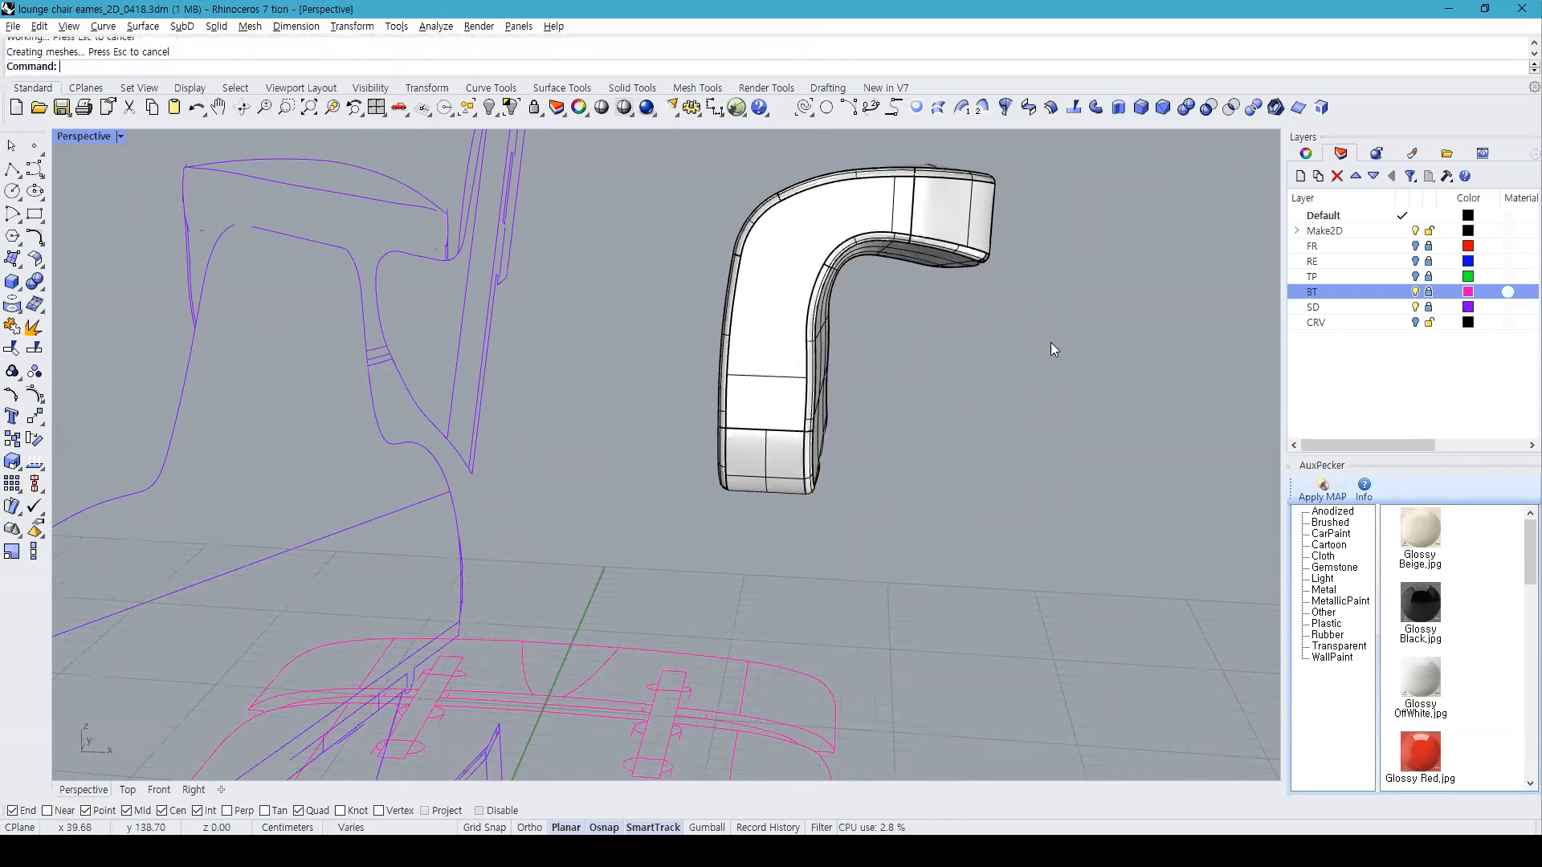
pyautogui.scroll(5, 1050, 343)
pyautogui.moveTo(1050, 343); pyautogui.dragTo(1102, 493, button='right')
pyautogui.scroll(2, 1103, 493)
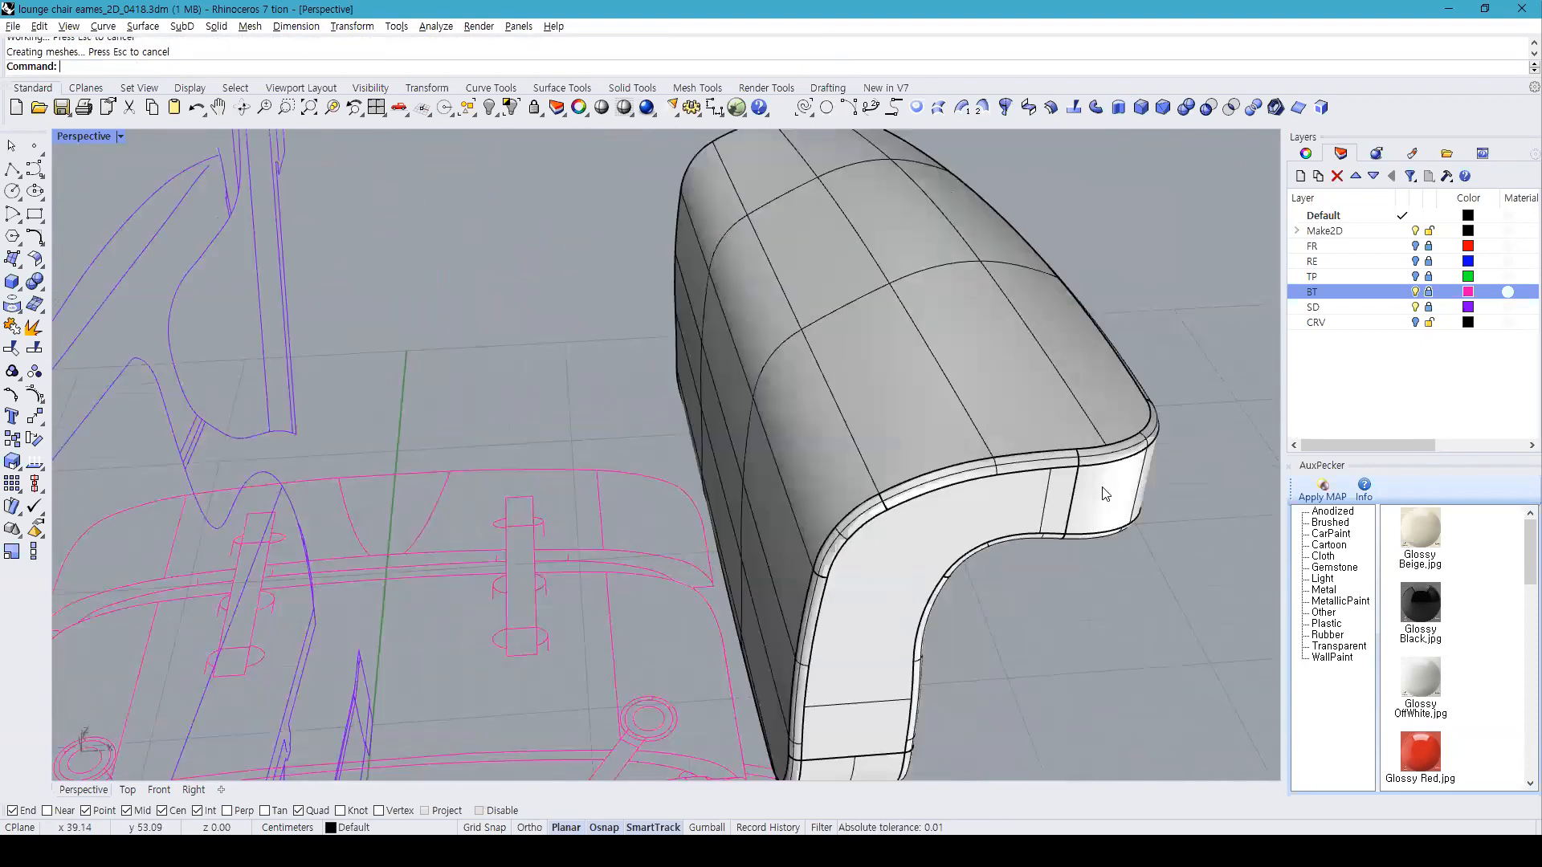
# Step: Switch to the browser and skim the second half of the video "How an Eames Lounge Chair is made" for the armrest construction
pyautogui.hotkey('alt', 'Tab')
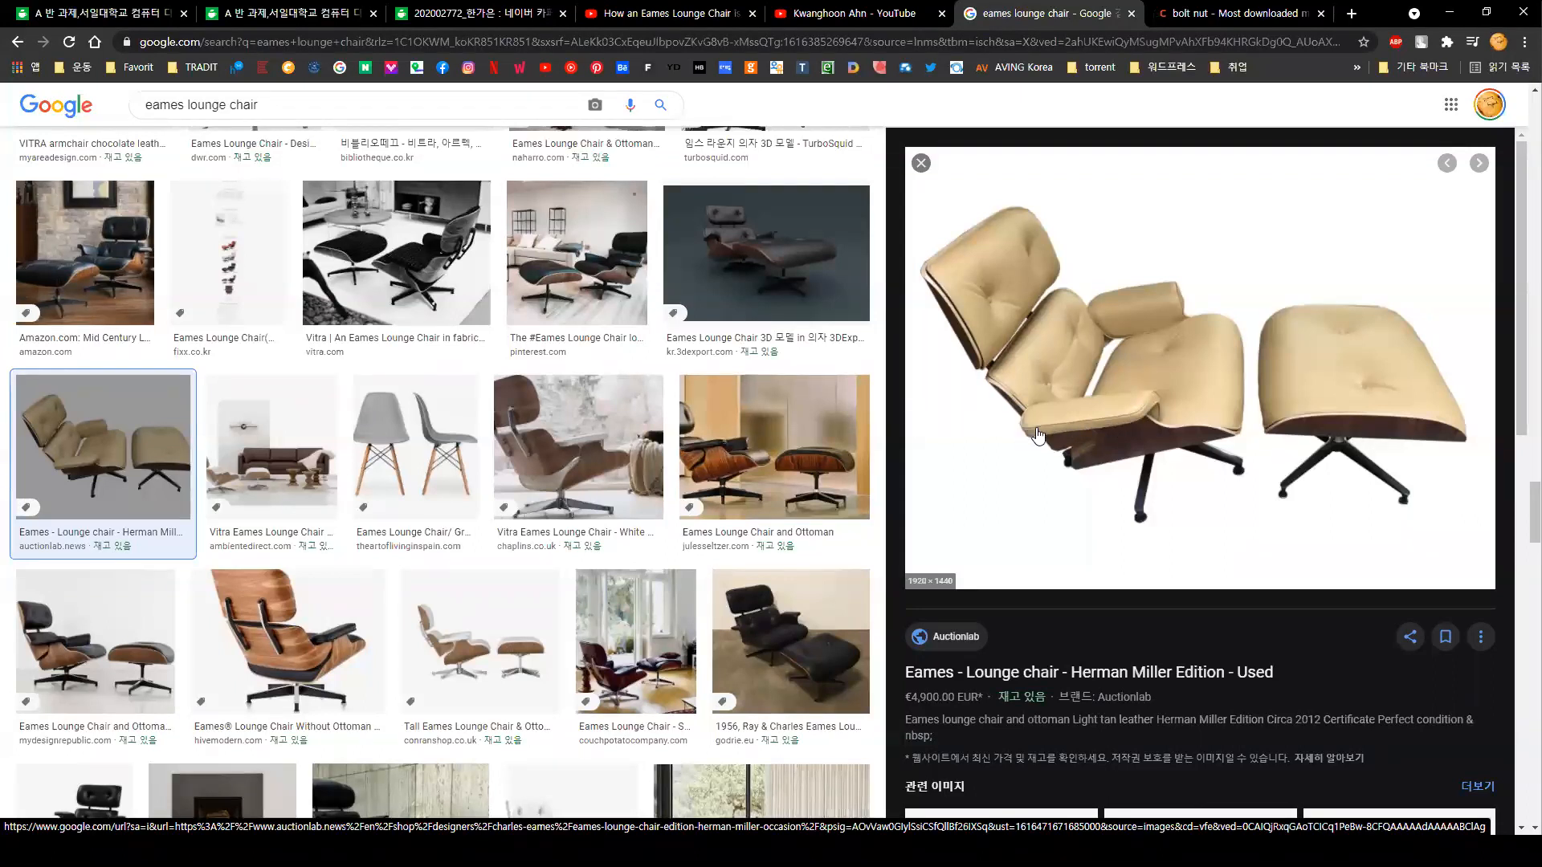
pyautogui.scroll(-4, 624, 644)
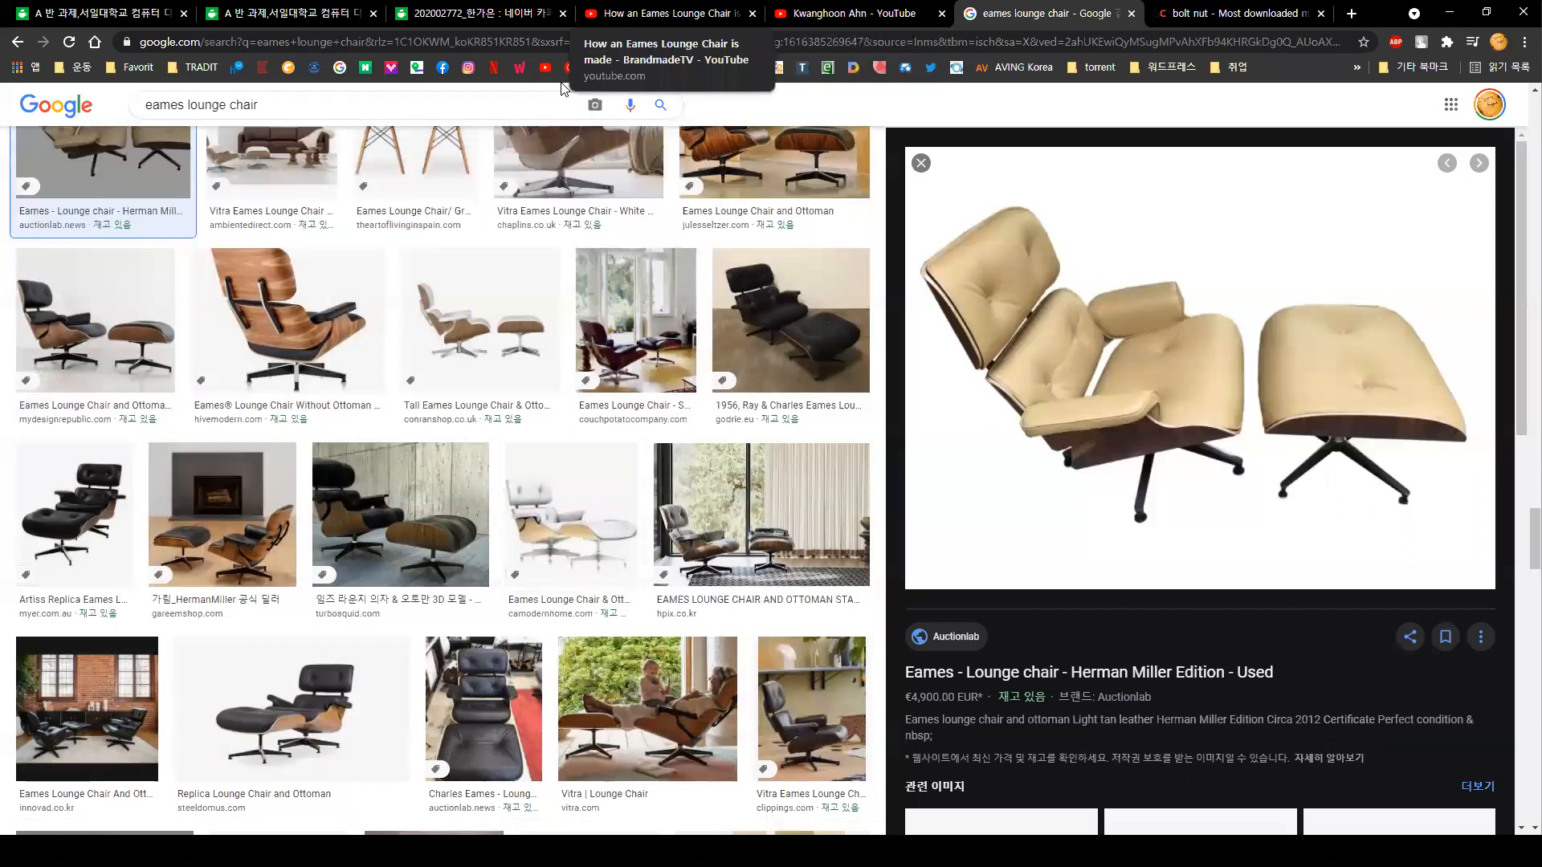
pyautogui.click(643, 13)
pyautogui.click(649, 691)
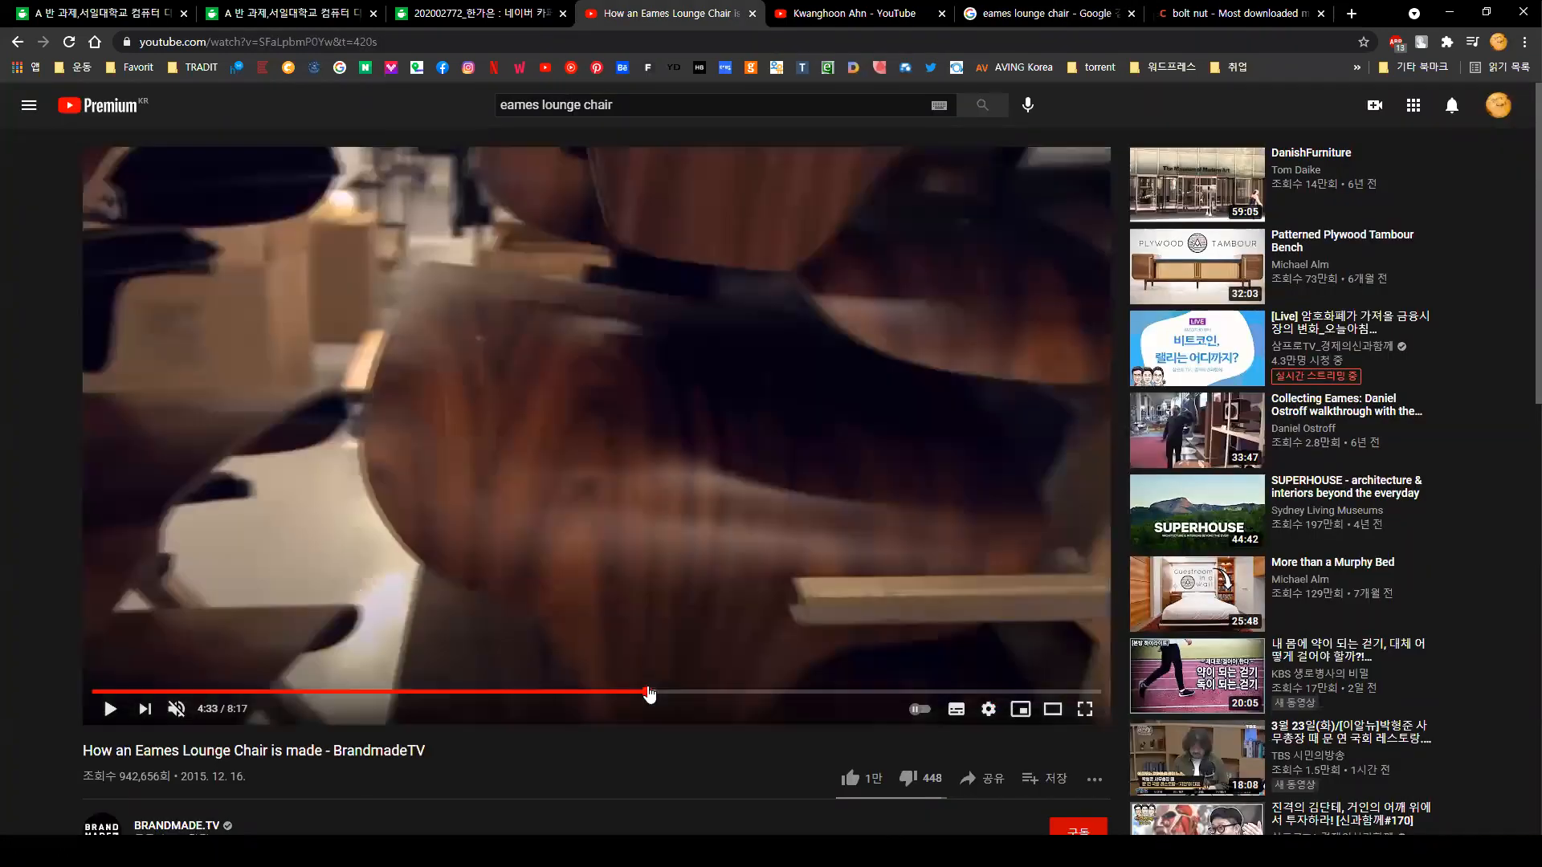
pyautogui.click(690, 691)
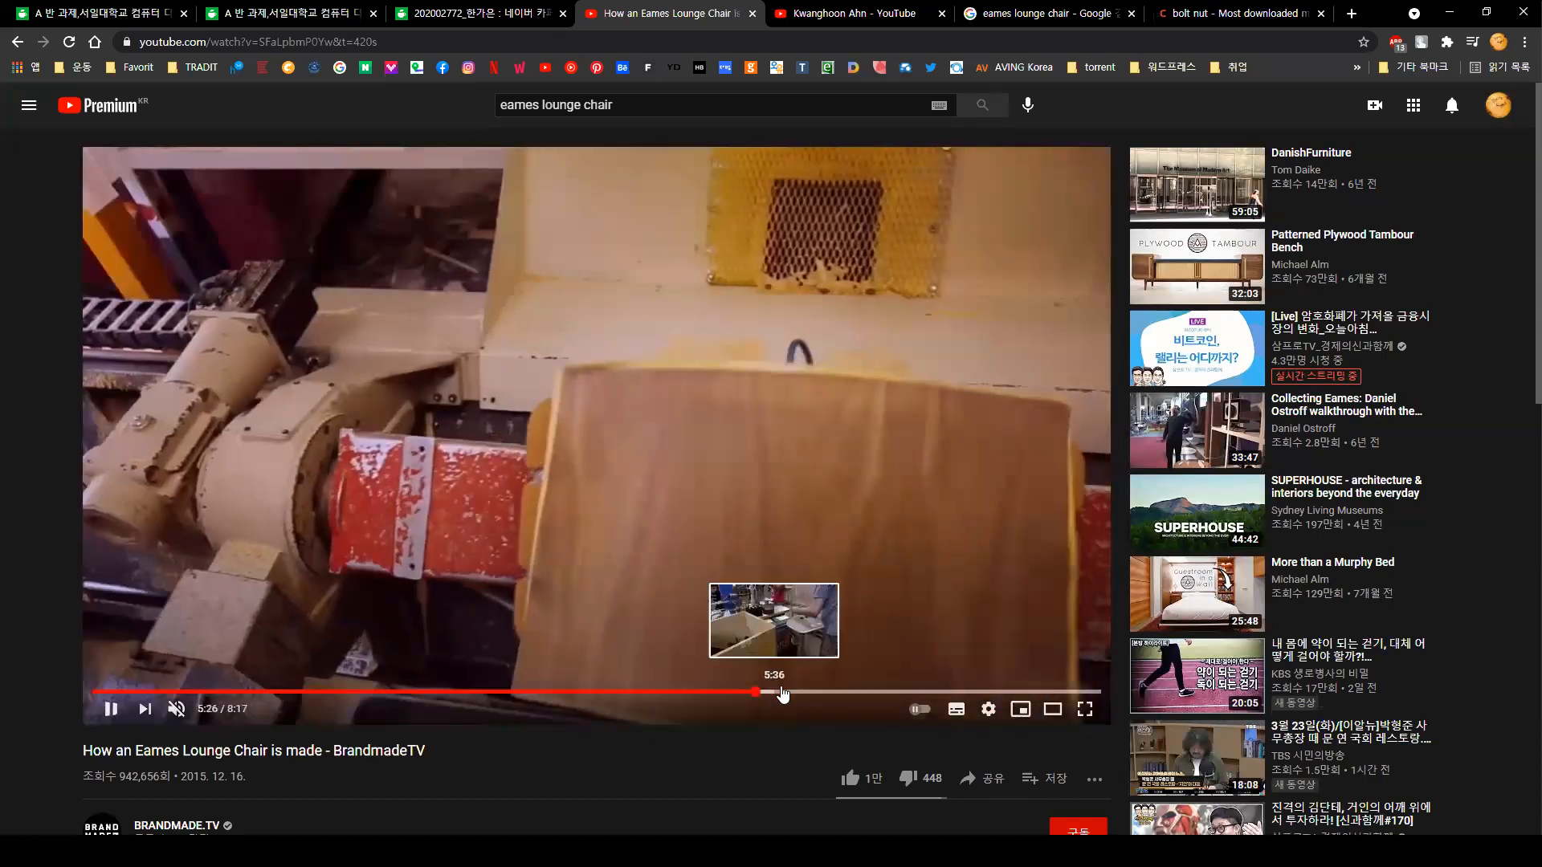
pyautogui.click(784, 692)
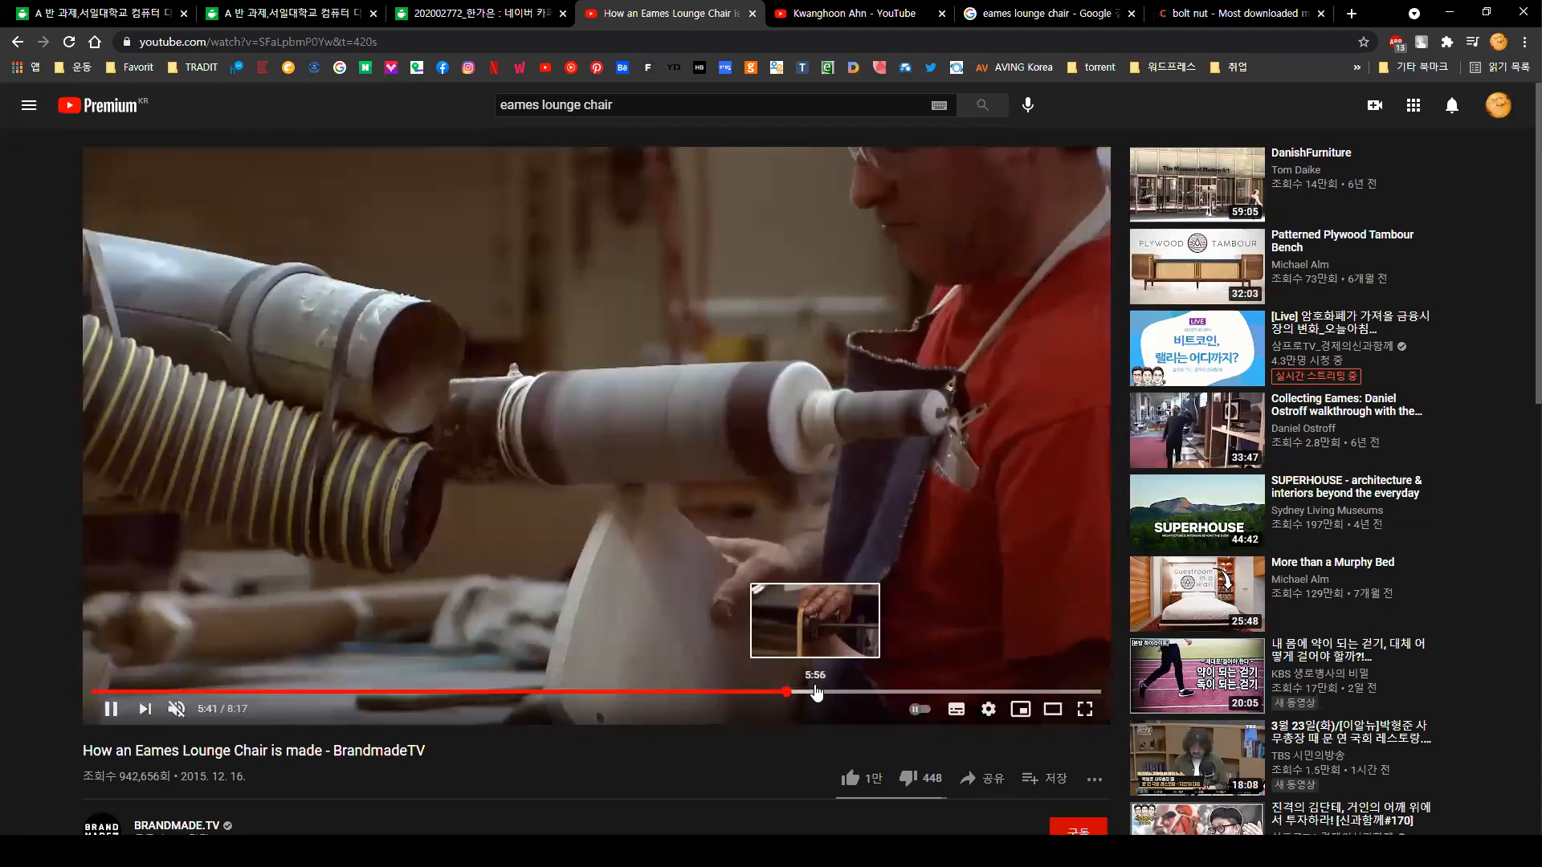
pyautogui.click(838, 692)
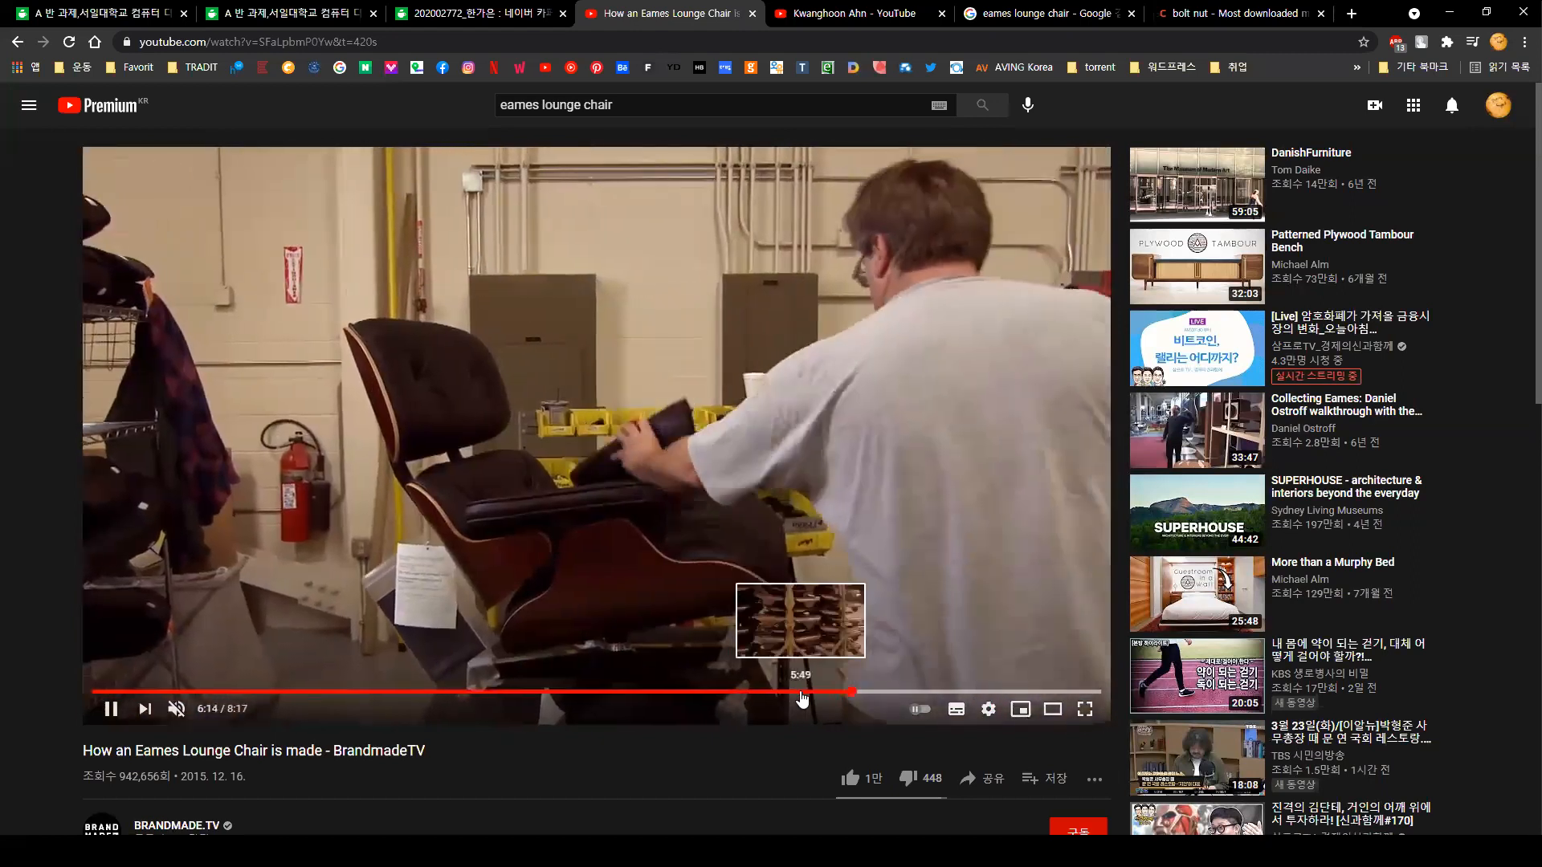
# Step: Scrub back through the making-of video from about 3:27 and pause it at 4:07 to examine the seams and padding
pyautogui.moveTo(801, 695); pyautogui.dragTo(497, 697)
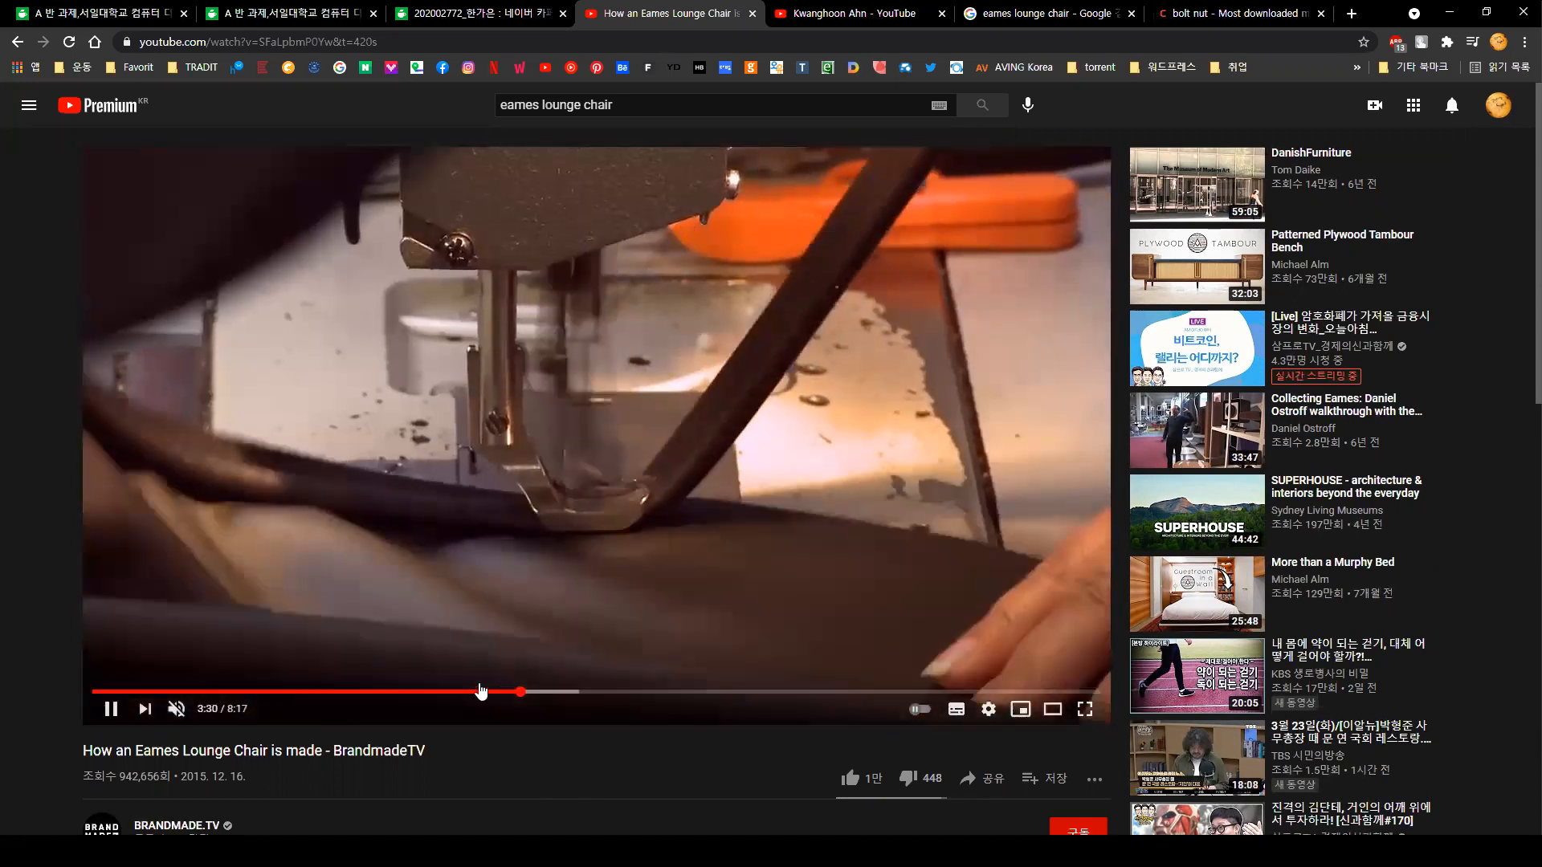
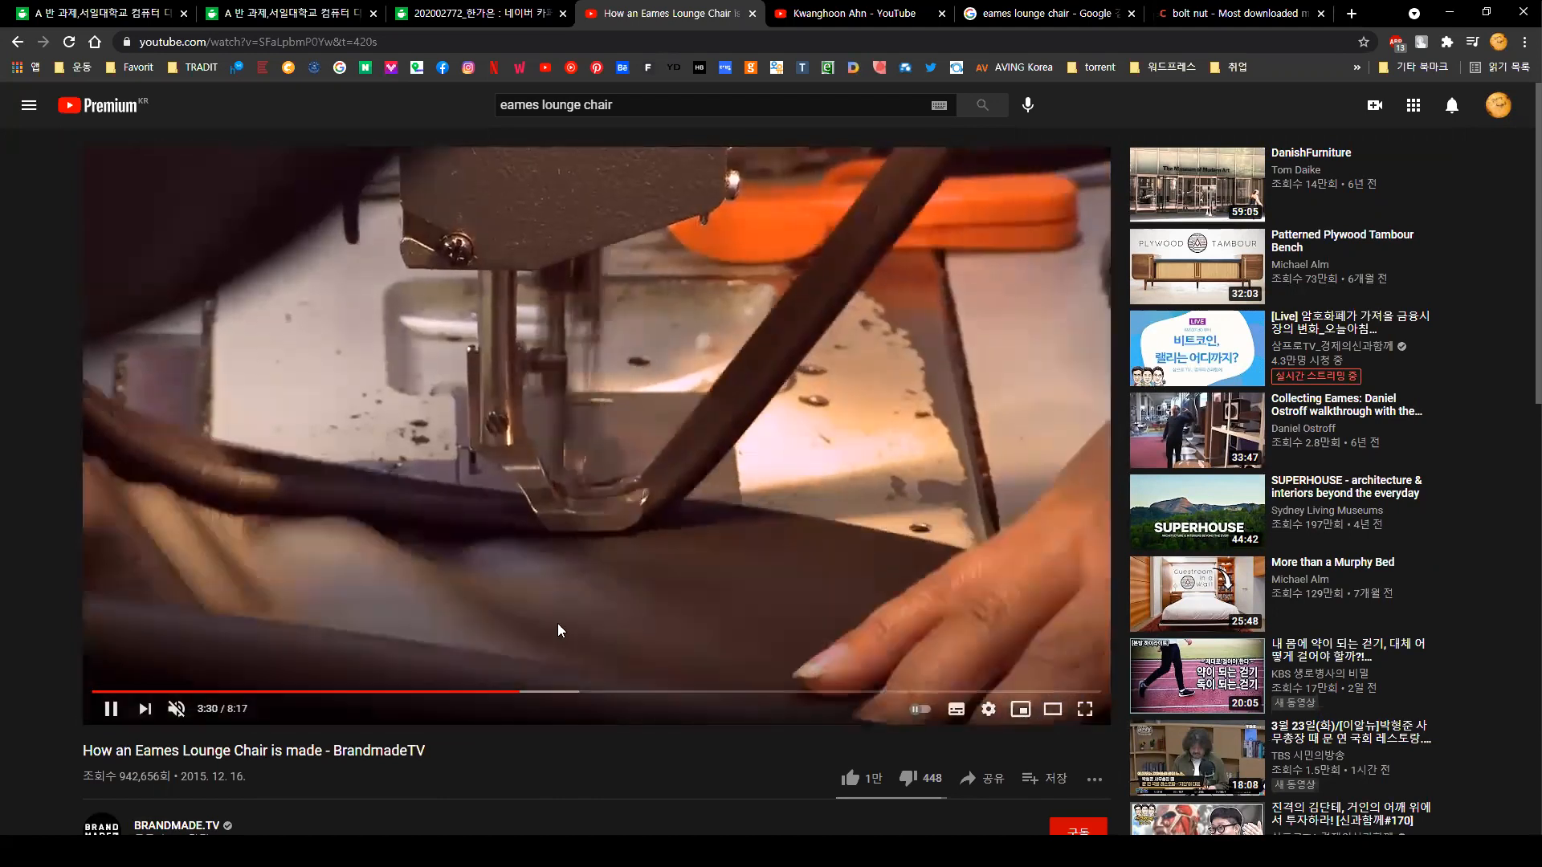
pyautogui.click(511, 695)
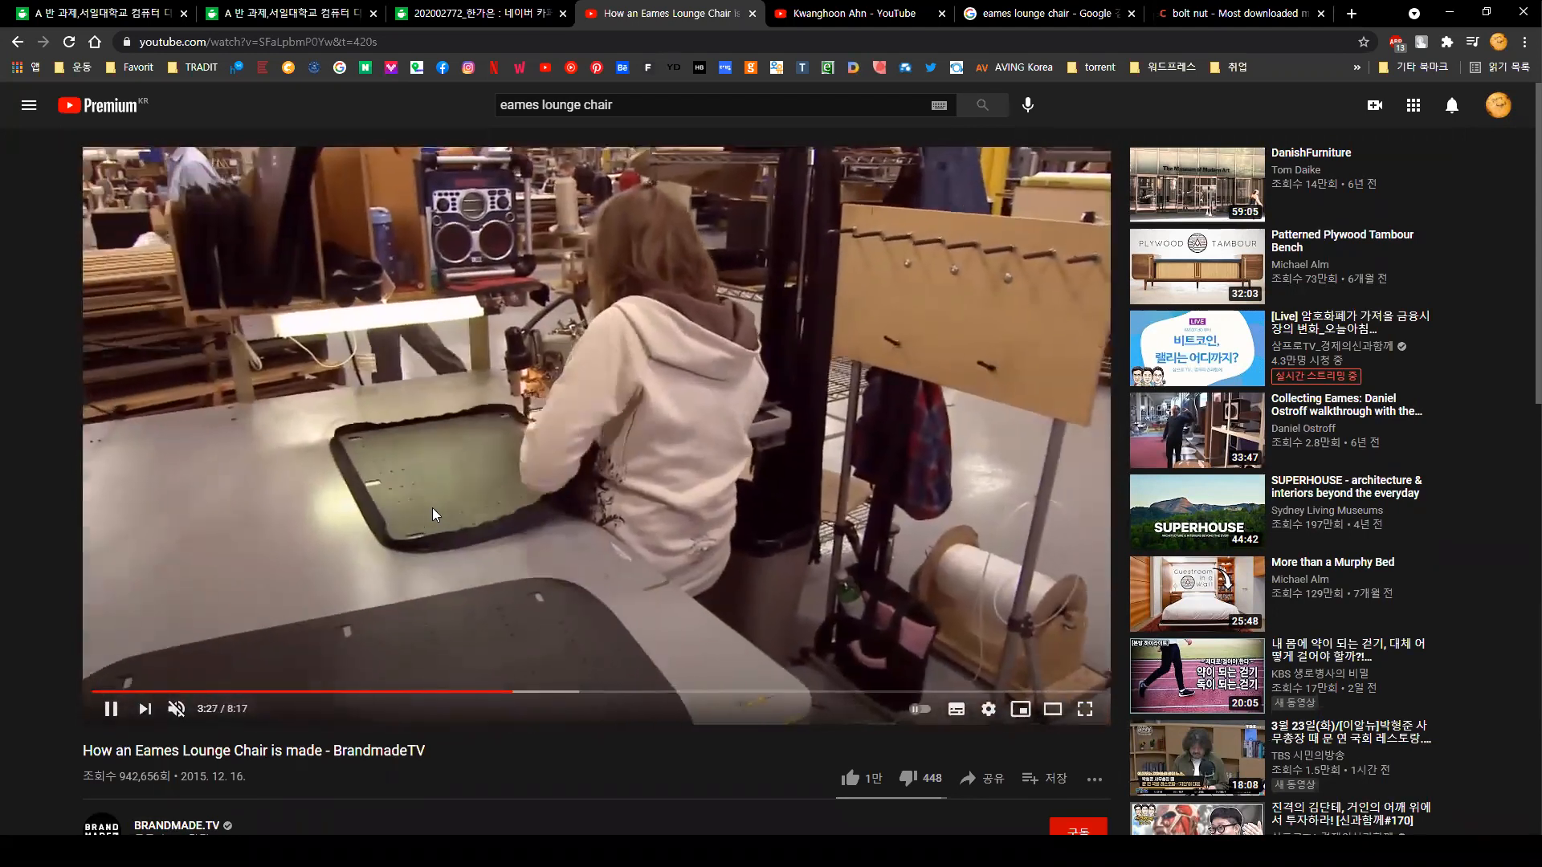
pyautogui.click(526, 694)
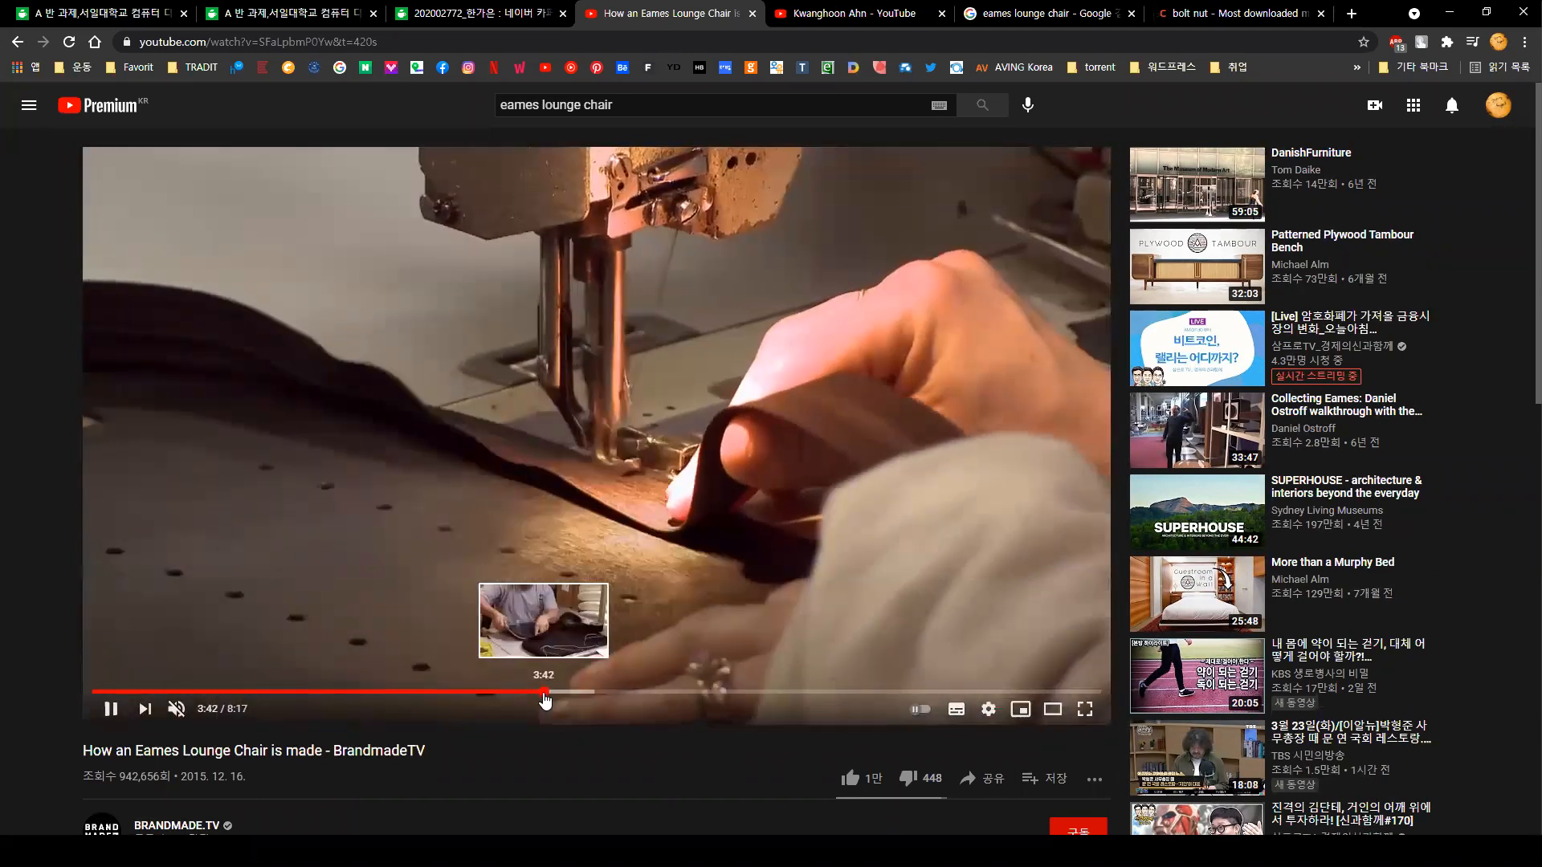
pyautogui.click(554, 697)
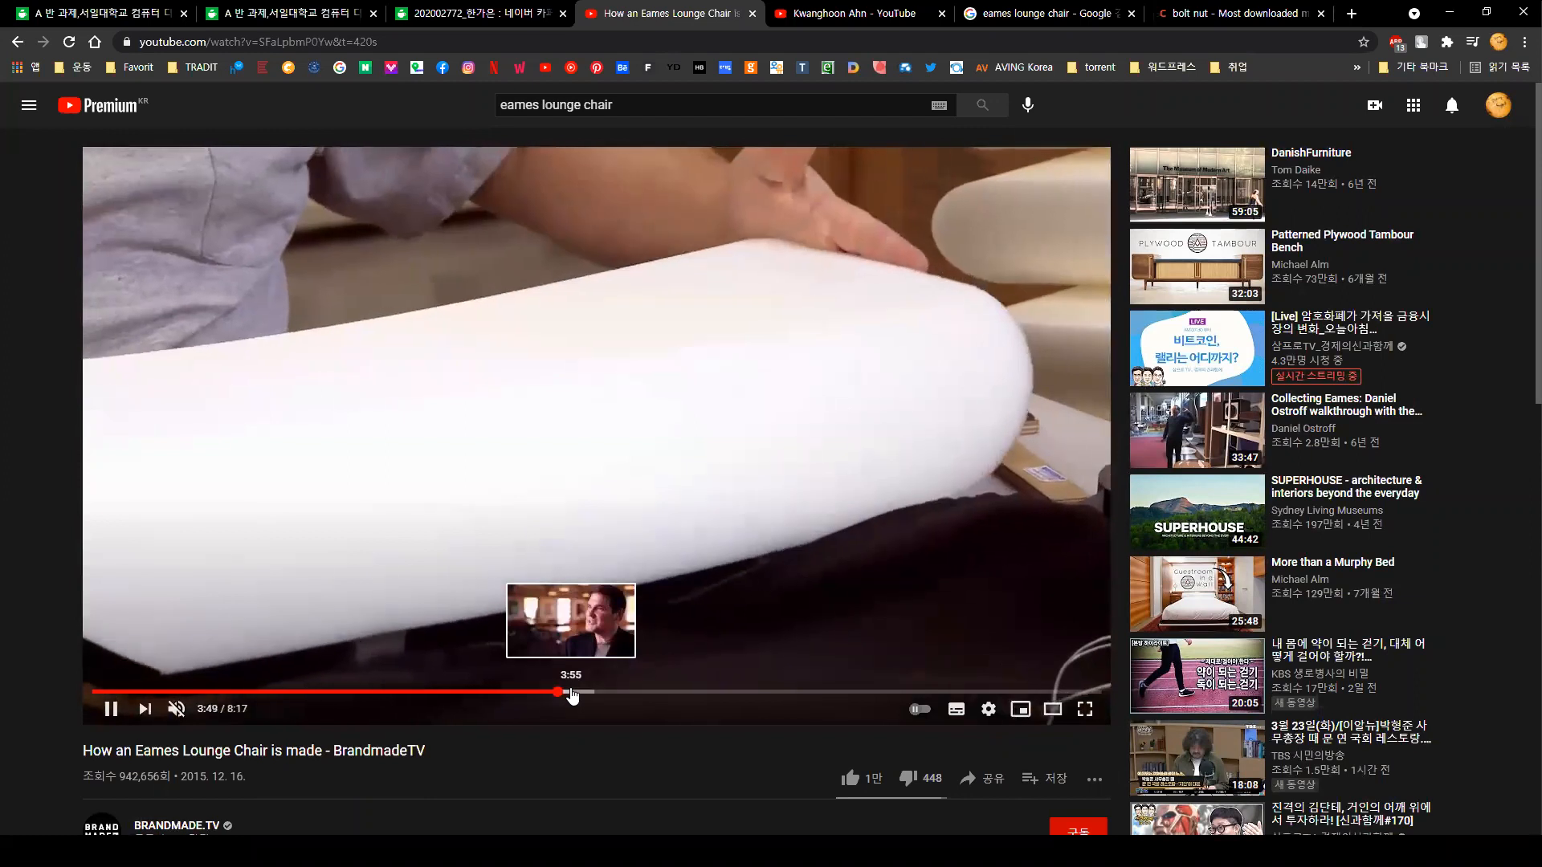
pyautogui.click(584, 696)
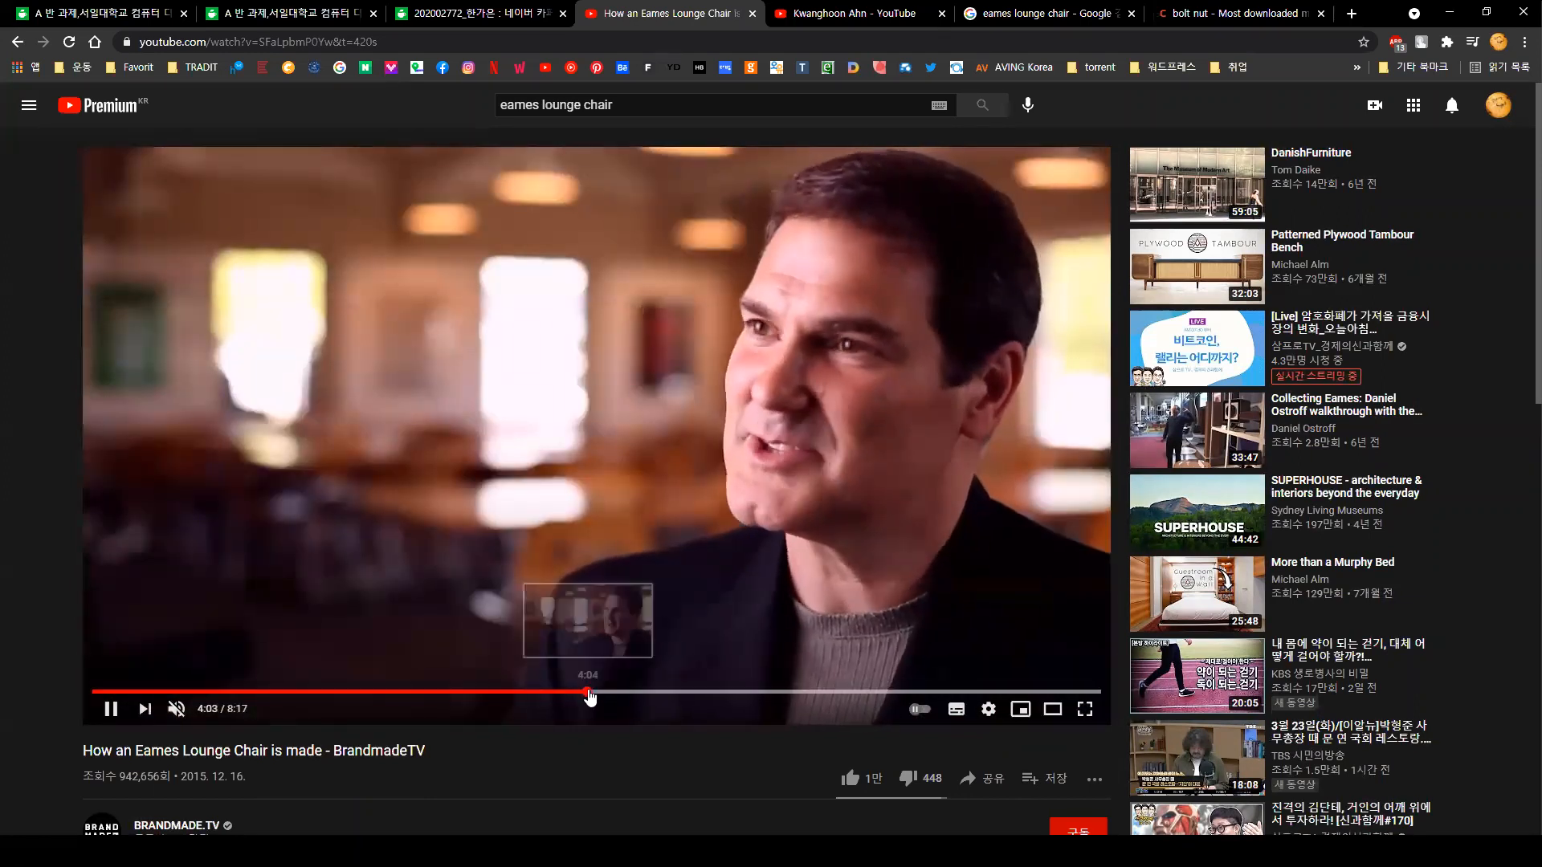
pyautogui.click(595, 695)
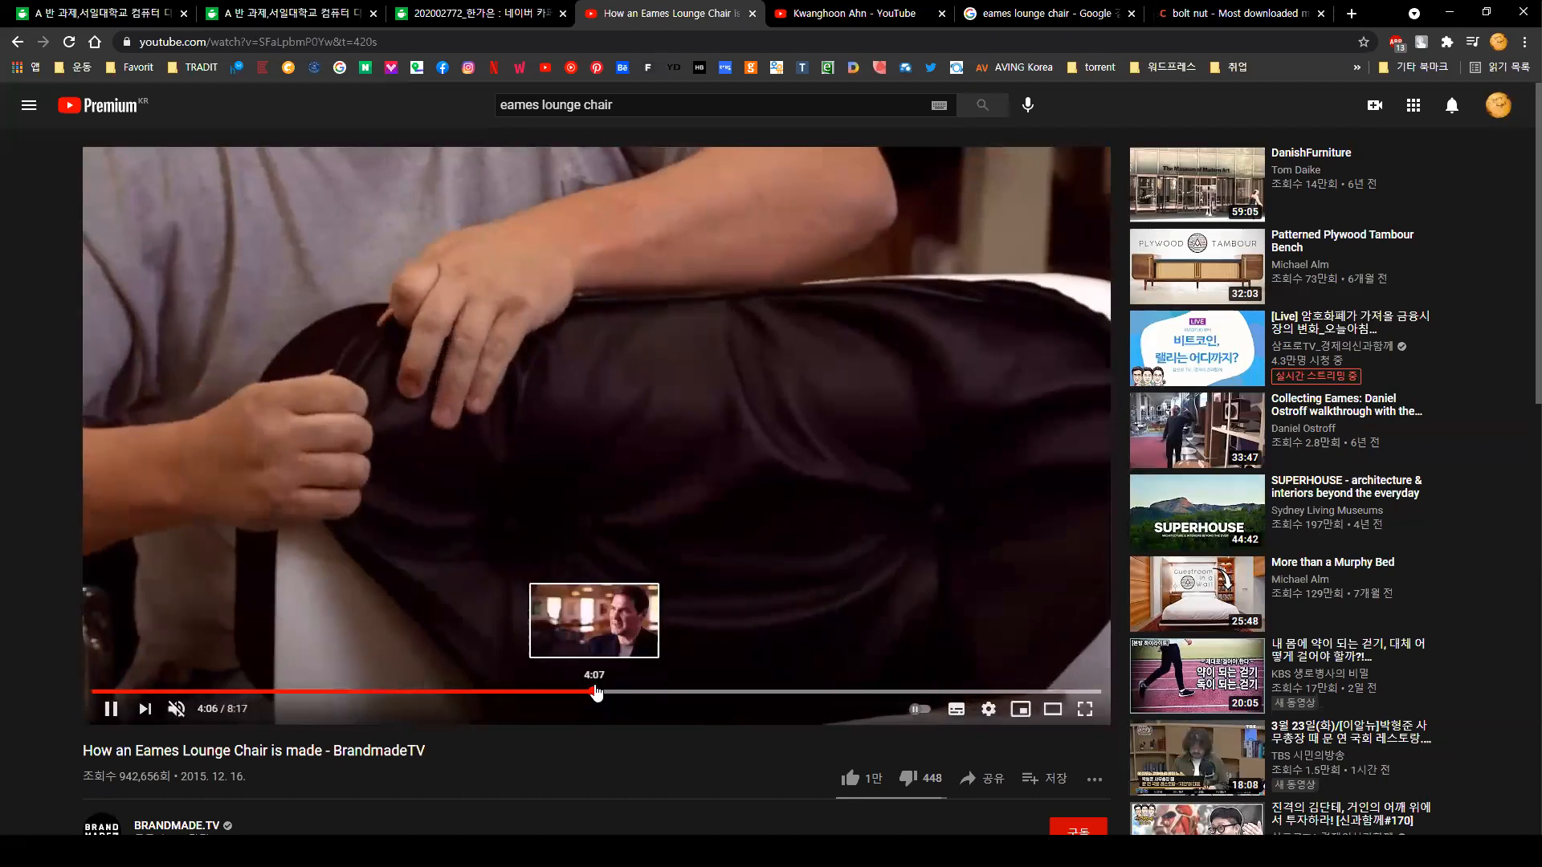
pyautogui.click(592, 434)
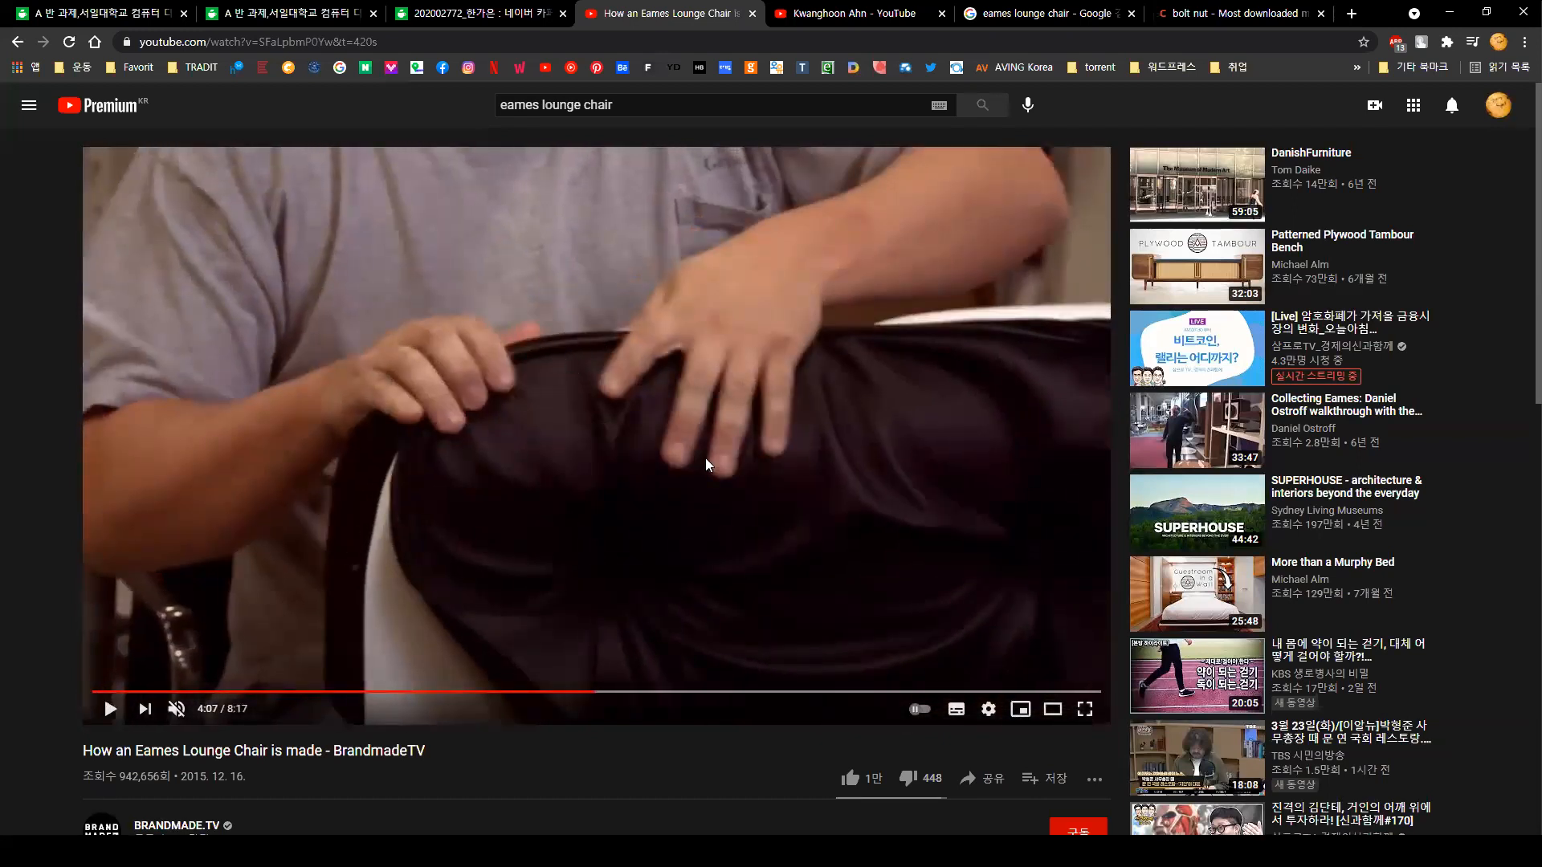
# Step: Switch back to Rhino and select the fillet boundary edges along the armrest's outer face for Duplicate Edge
pyautogui.hotkey('alt', 'Tab')
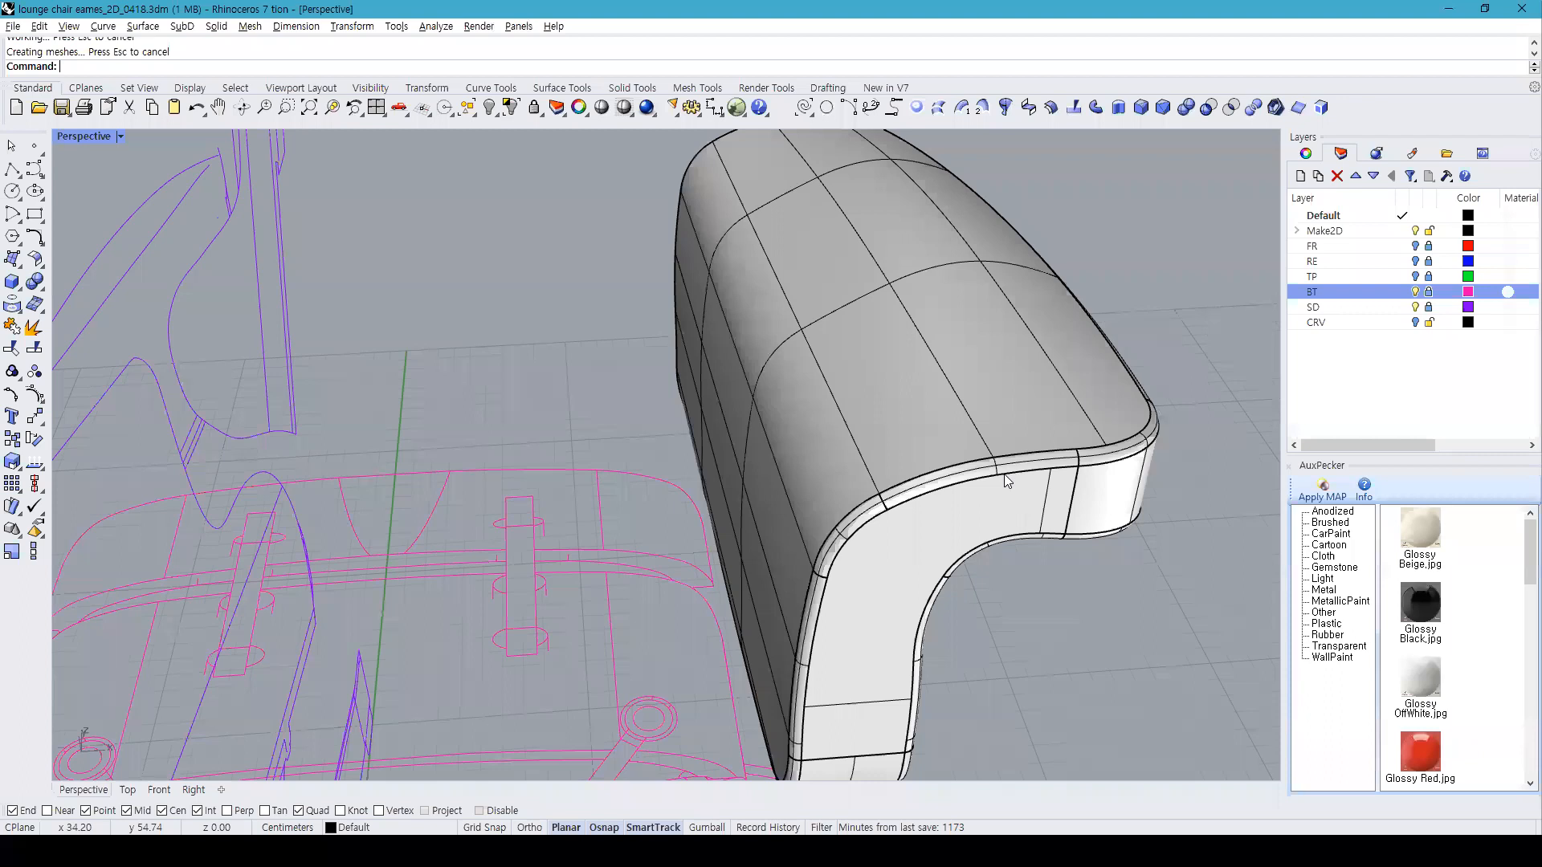
pyautogui.moveTo(989, 475); pyautogui.dragTo(861, 262, button='right')
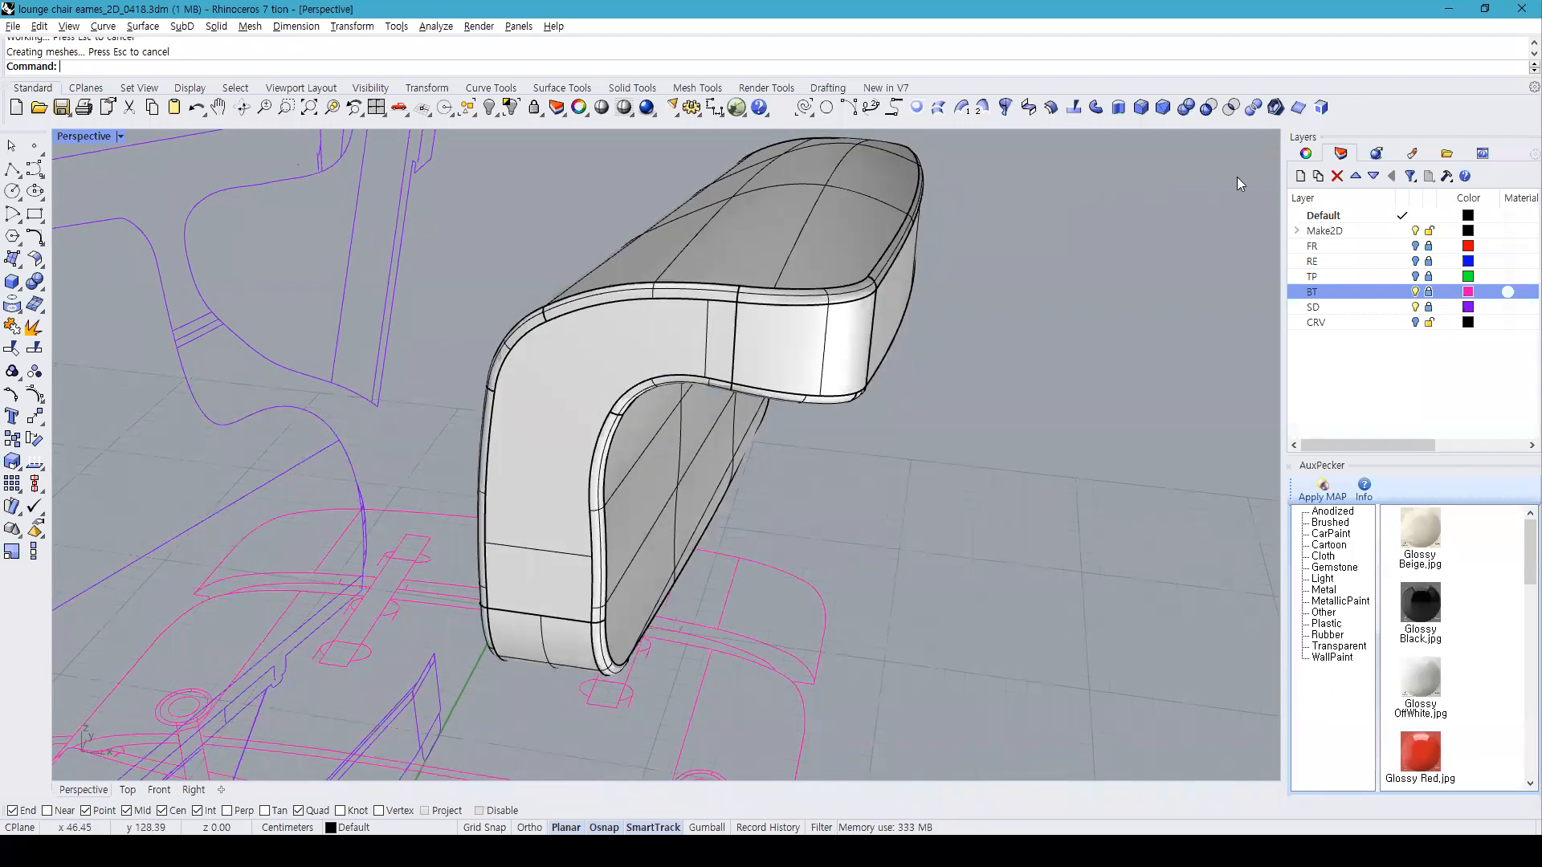
pyautogui.click(20, 312)
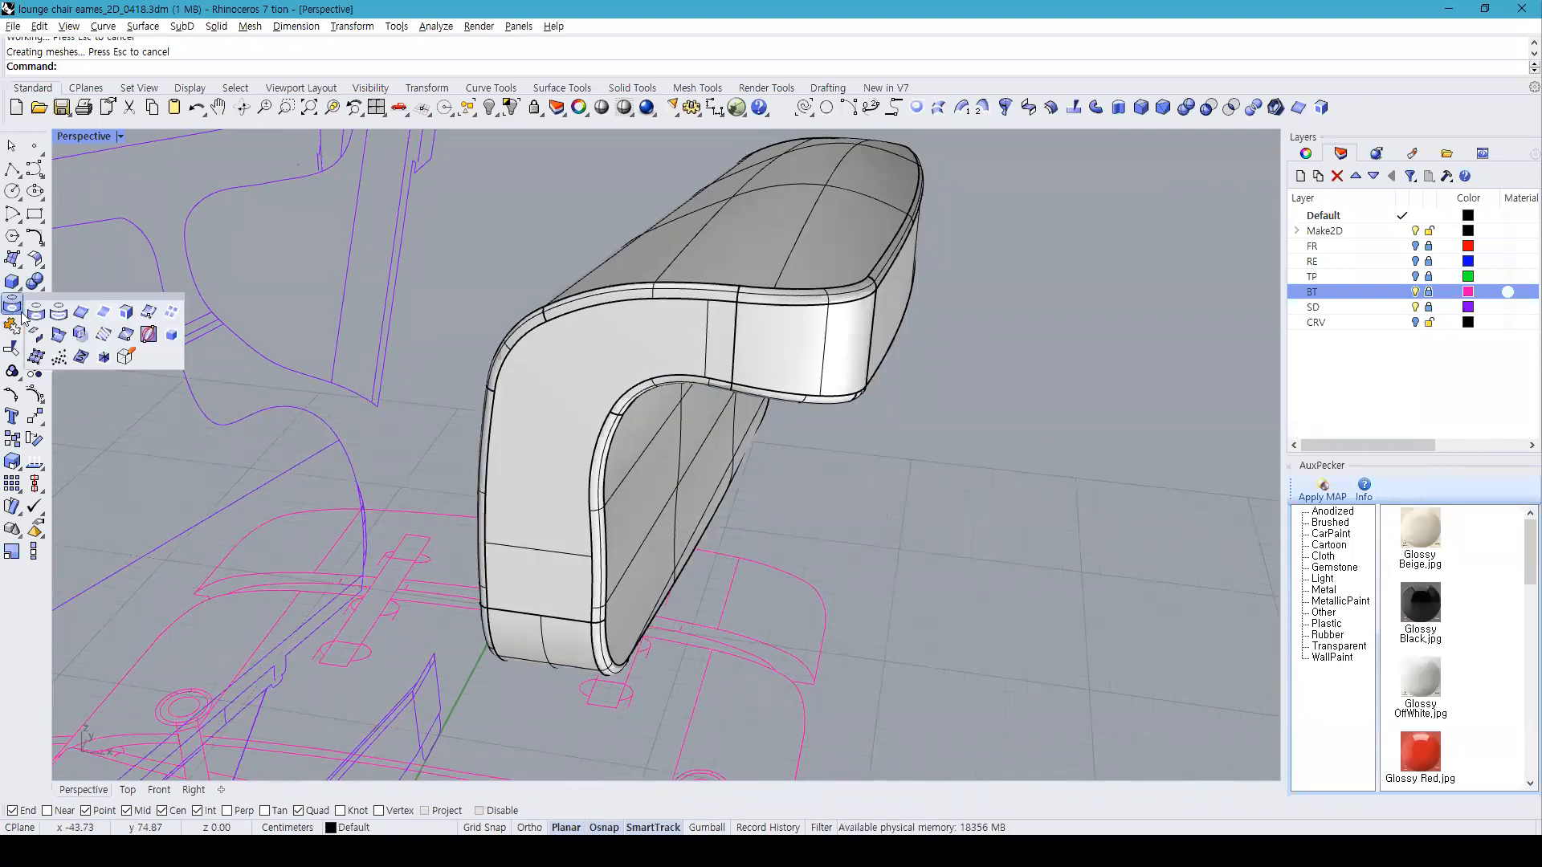
pyautogui.click(83, 319)
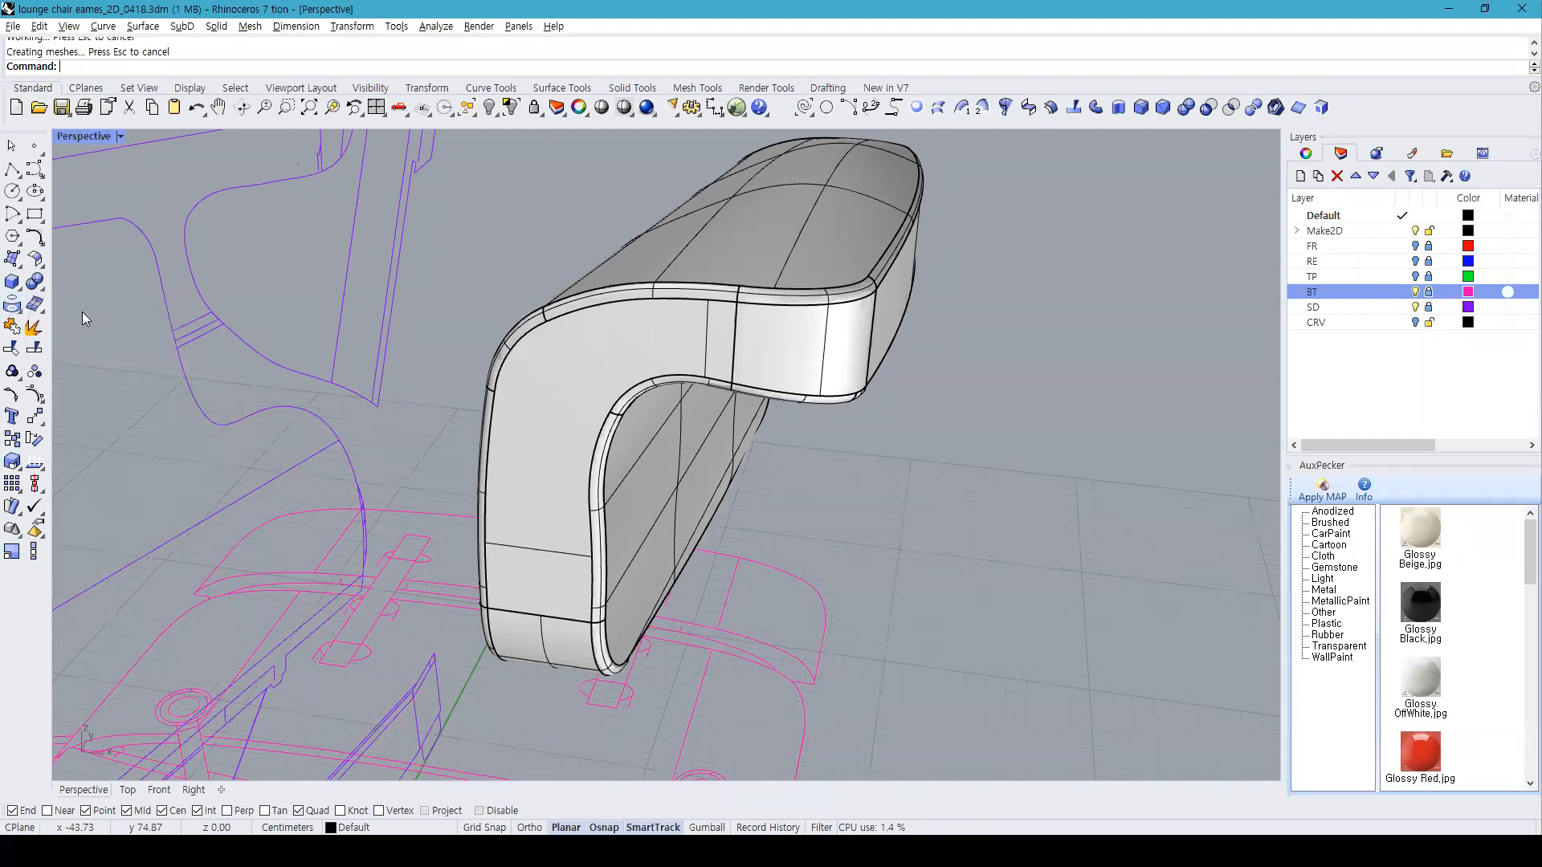
pyautogui.click(799, 305)
pyautogui.click(685, 301)
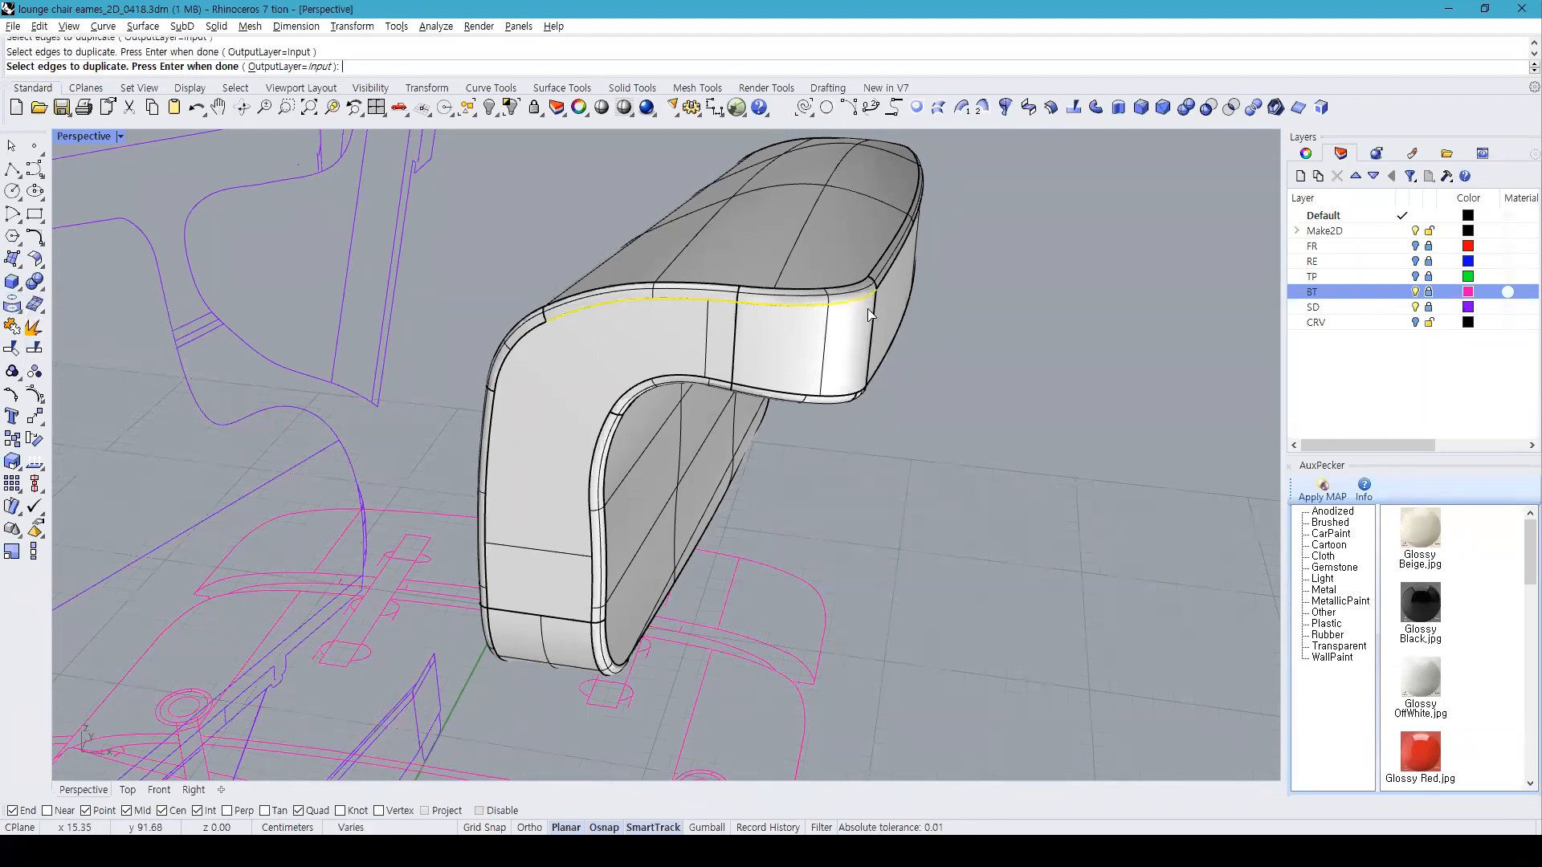
pyautogui.moveTo(1004, 317); pyautogui.dragTo(799, 312, button='right')
pyautogui.click(601, 296)
pyautogui.moveTo(600, 295)
pyautogui.mouseDown(button='right')
pyautogui.moveTo(649, 270)
pyautogui.moveTo(595, 293)
pyautogui.mouseUp(button='right')
pyautogui.click(681, 278)
pyautogui.moveTo(733, 314); pyautogui.dragTo(612, 396, button='right')
pyautogui.click(608, 255)
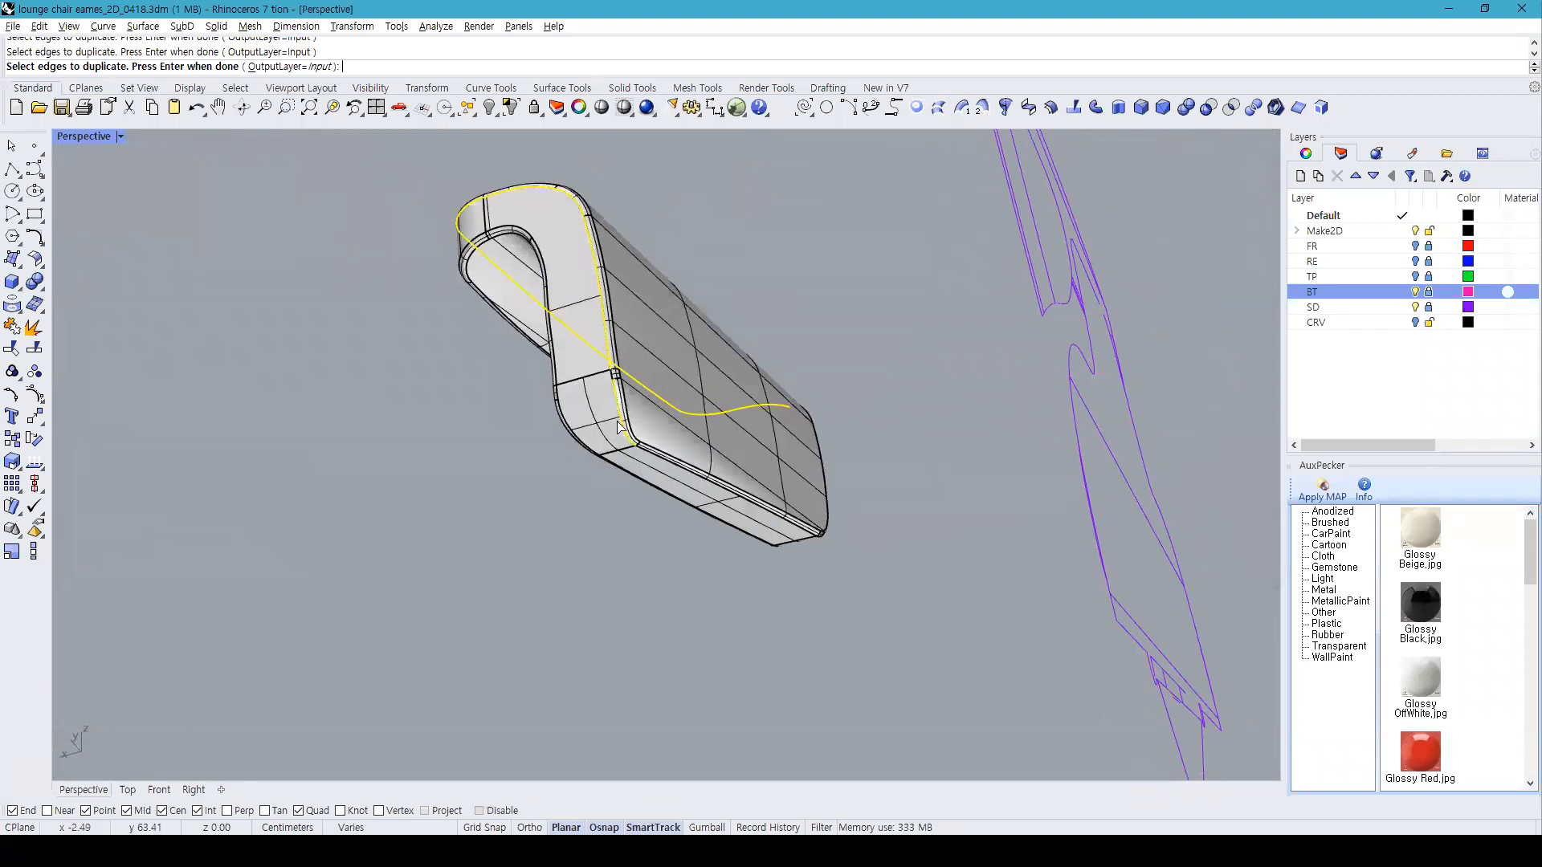
# Step: Add the remaining edges around the armrest's outer face, duplicate them, and join the copies into one closed curve
pyautogui.click(614, 377)
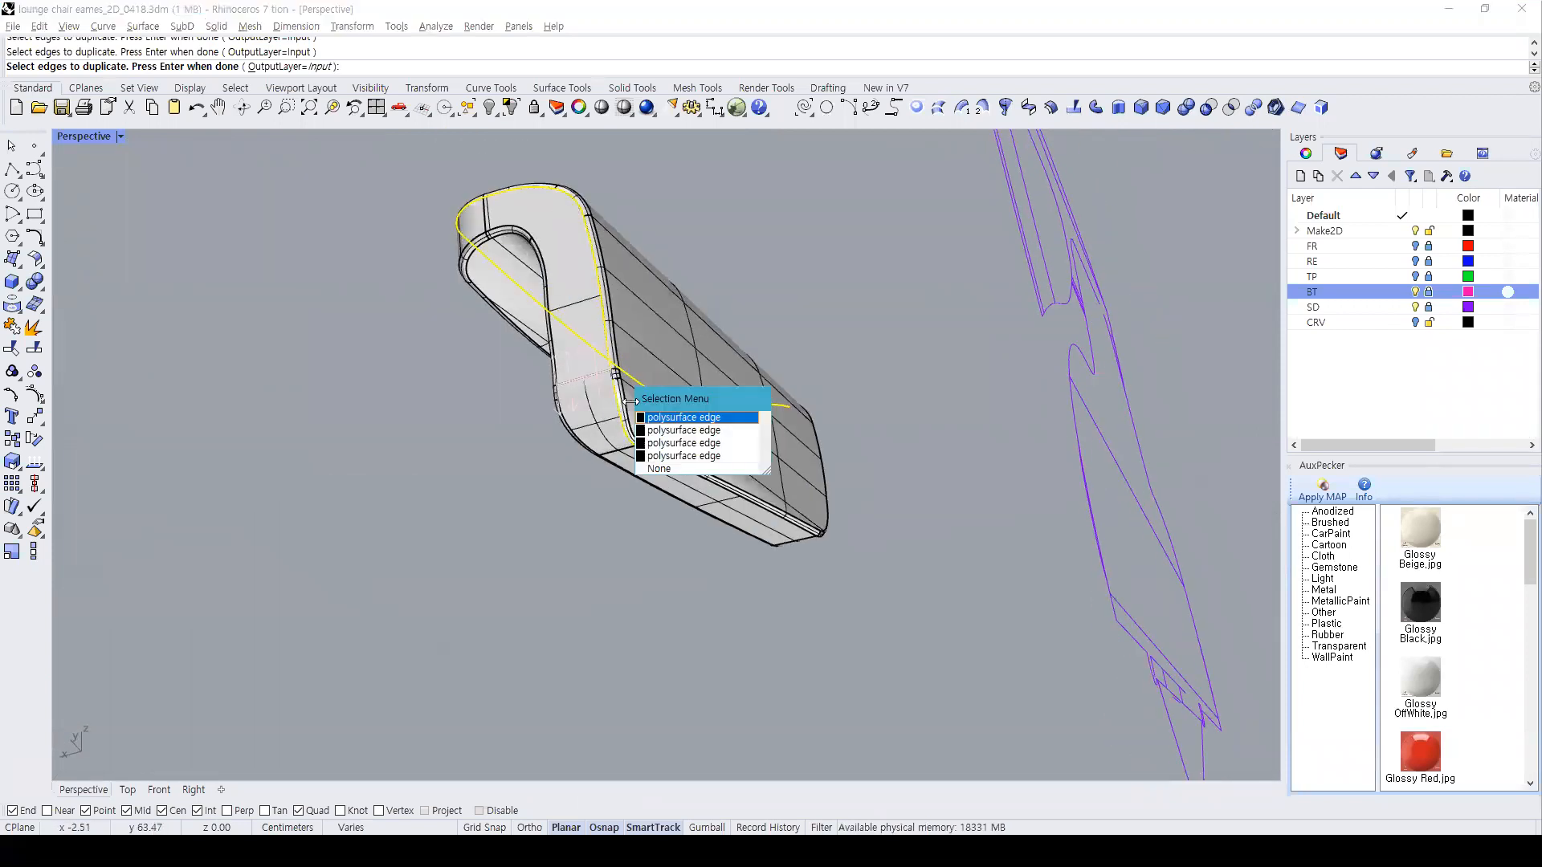
pyautogui.click(643, 452)
pyautogui.moveTo(906, 500); pyautogui.dragTo(857, 314, button='right')
pyautogui.click(876, 240)
pyautogui.moveTo(877, 250); pyautogui.dragTo(875, 315, button='right')
pyautogui.click(877, 265)
pyautogui.moveTo(888, 251); pyautogui.dragTo(860, 391, button='right')
pyautogui.click(845, 416)
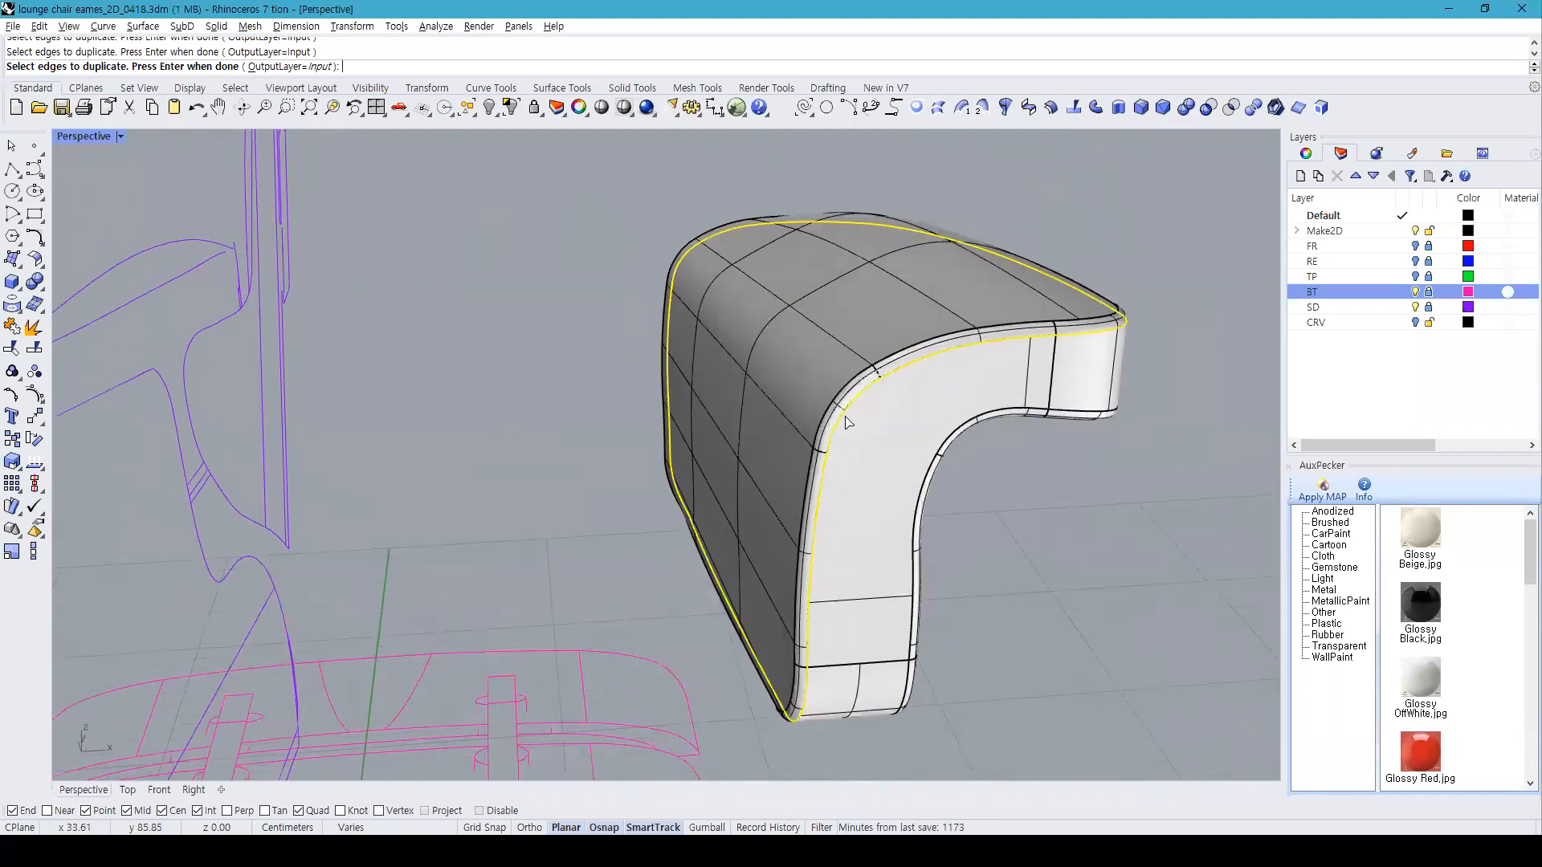
pyautogui.press('Return')
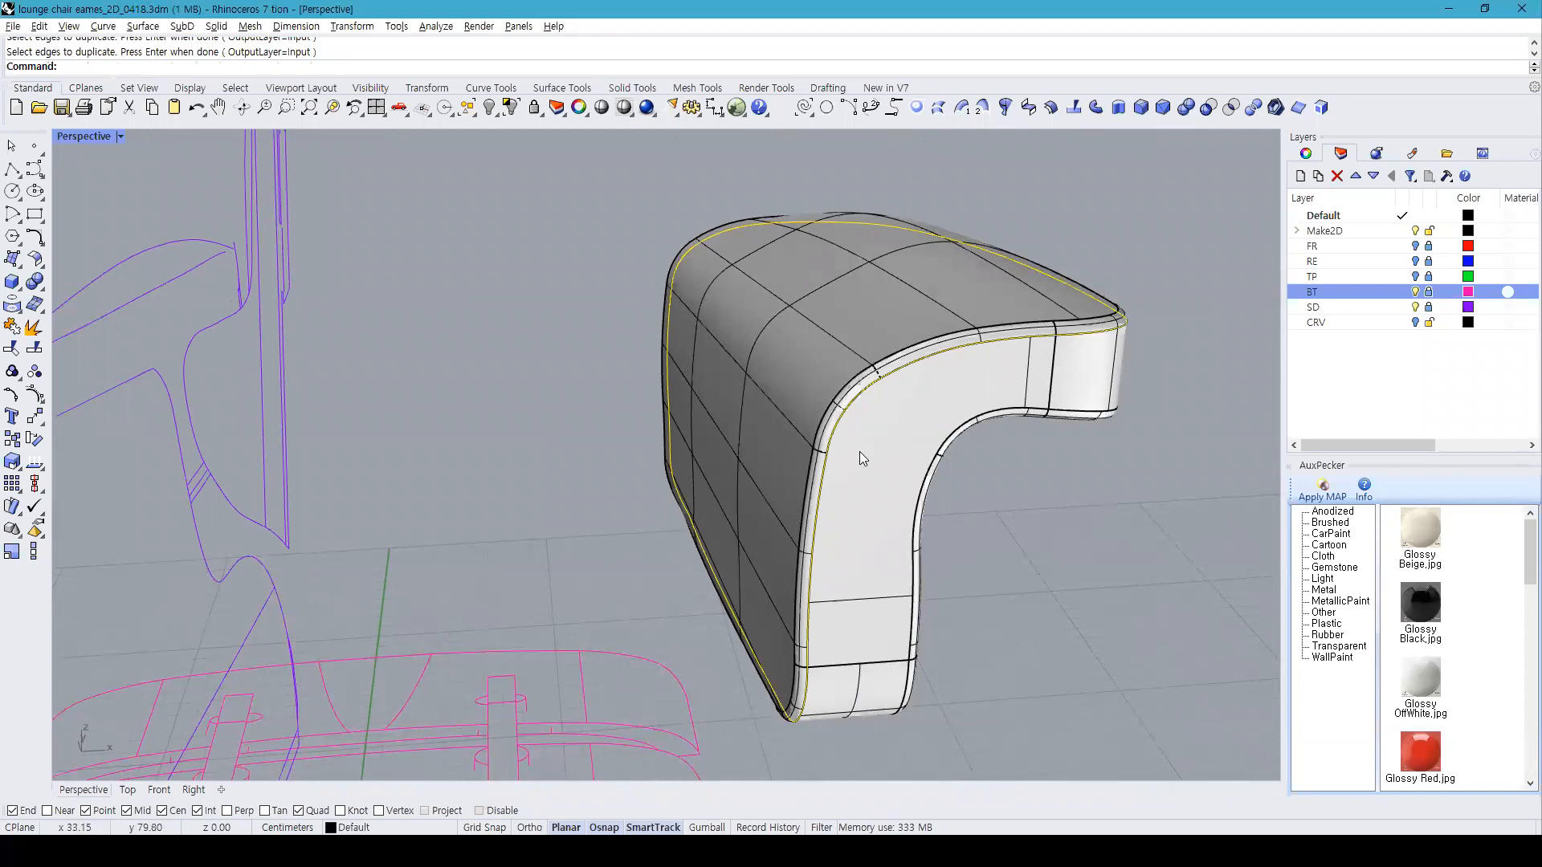
pyautogui.write('j')
pyautogui.press('Return')
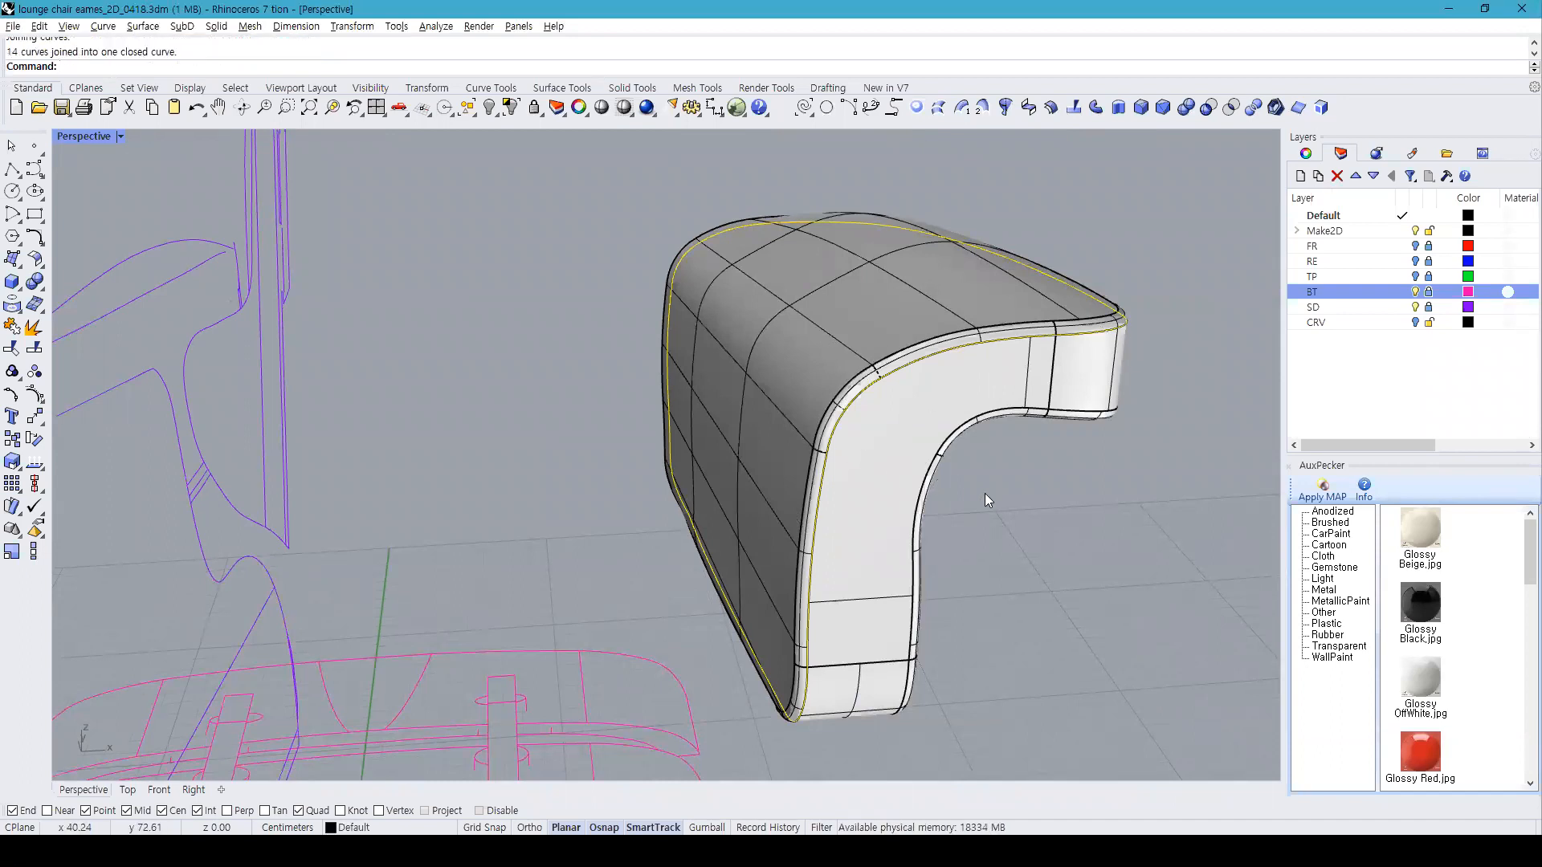
# Step: Try a pipe along the joined edge curve and undo it
pyautogui.click(9, 284)
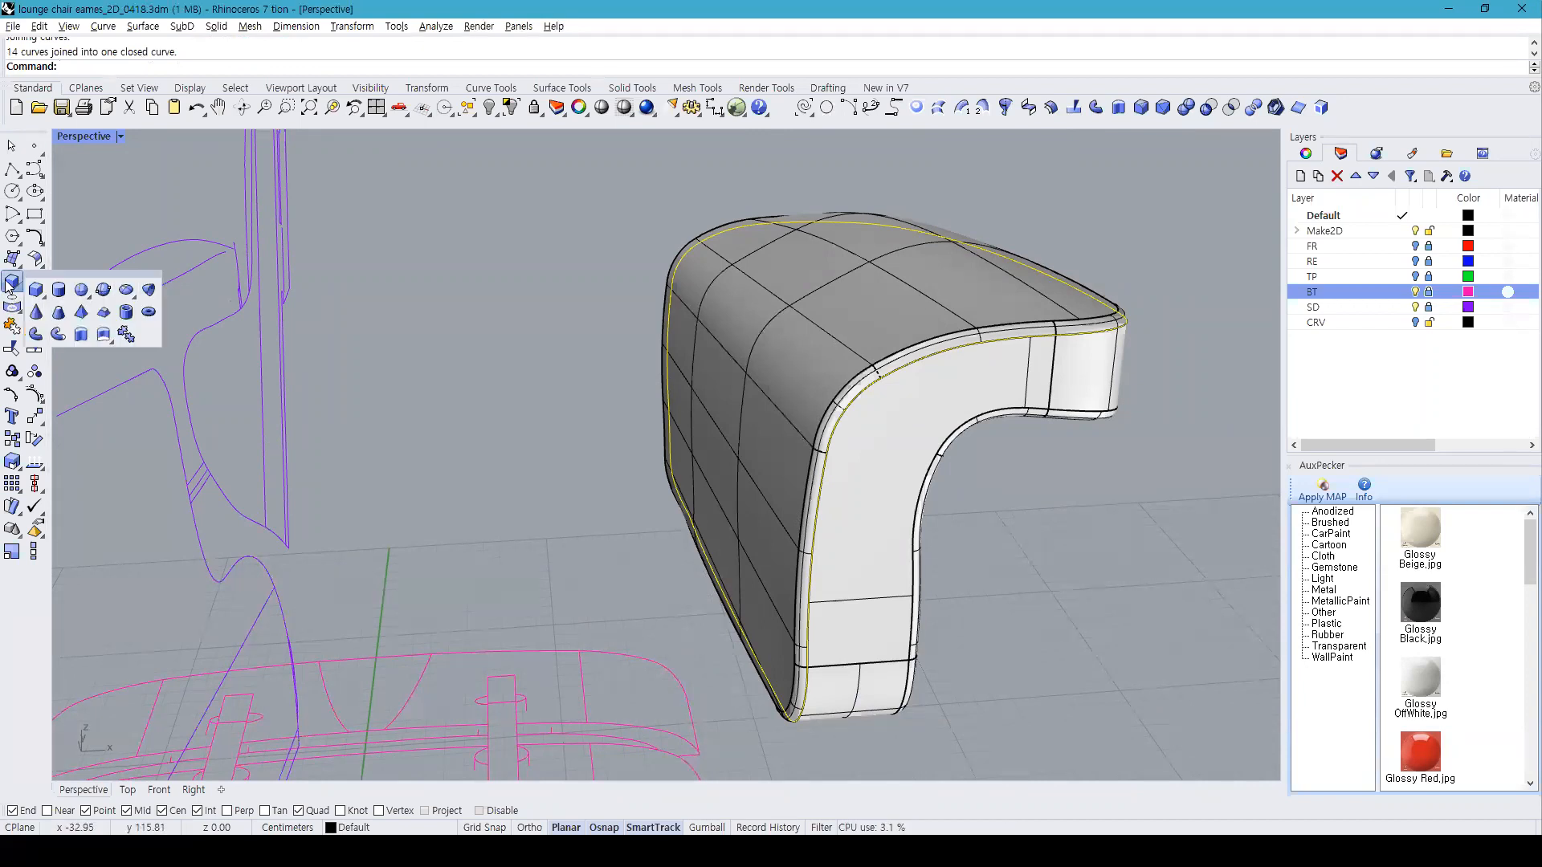
pyautogui.click(36, 334)
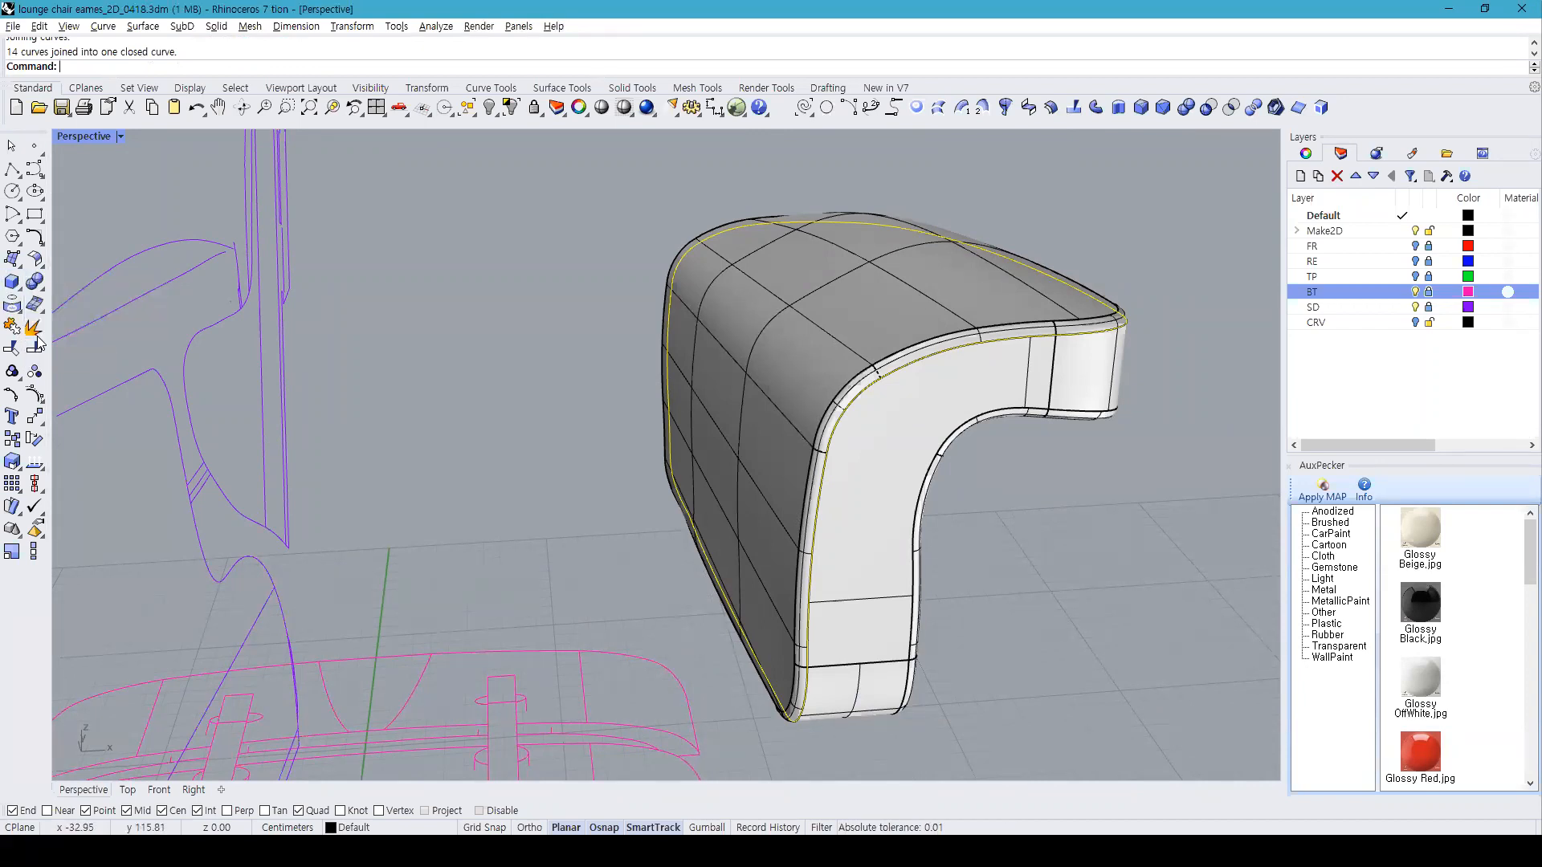
pyautogui.press('Return')
pyautogui.press('Return')
pyautogui.hotkey('ctrl', 'z')
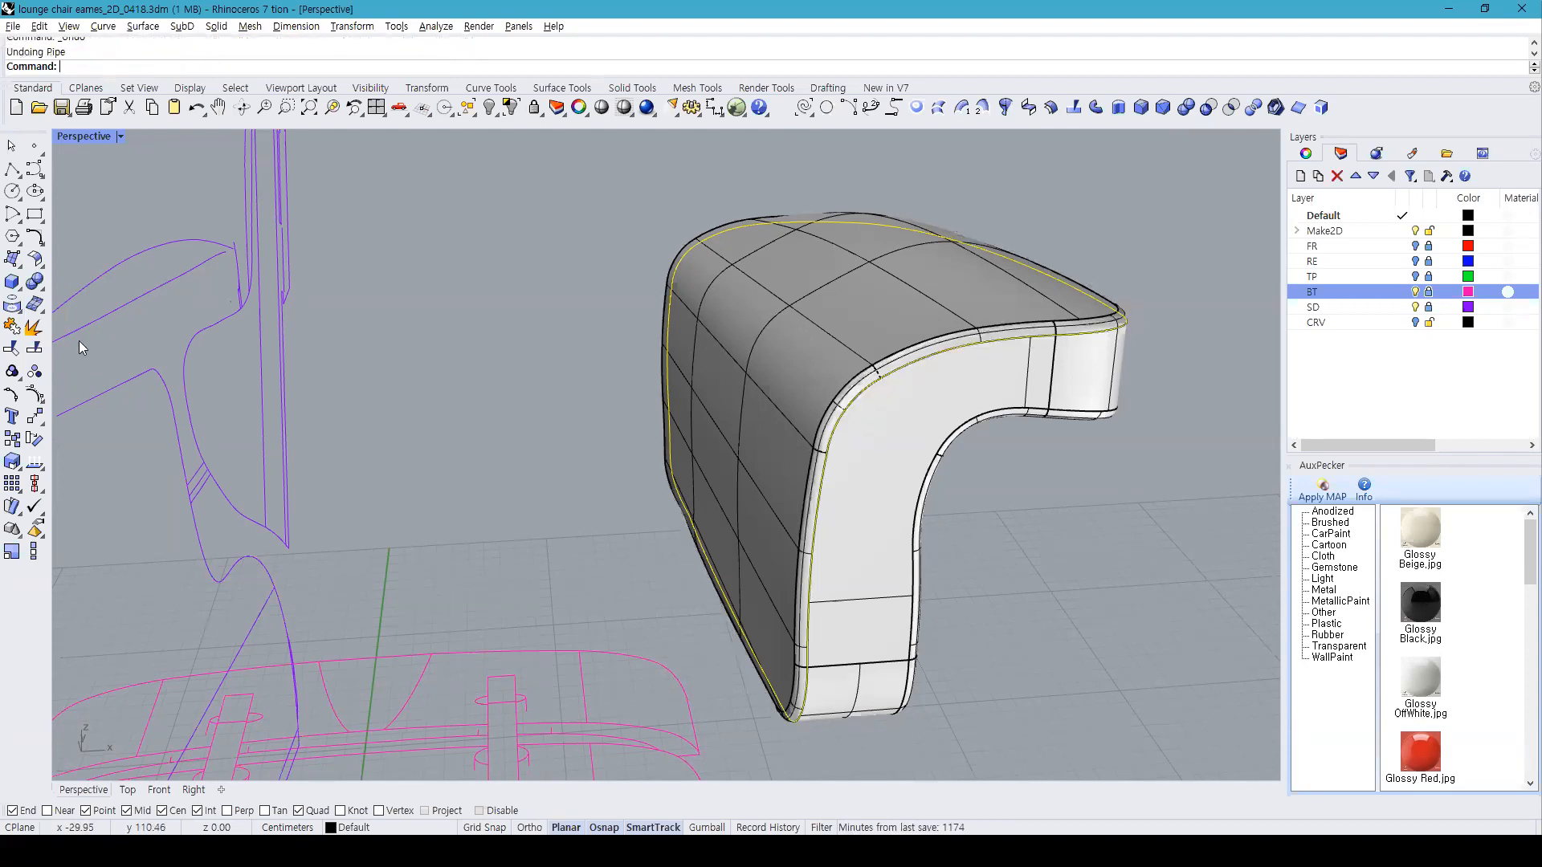
# Step: Build a pipe along the joined edge curve around the armrest's outer face
pyautogui.press('Return')
pyautogui.press('Return')
pyautogui.press('Return')
pyautogui.moveTo(1135, 393); pyautogui.dragTo(602, 406, button='right')
# Step: Boolean-union the edge pipe with the armrest body
pyautogui.click(607, 403)
pyautogui.moveTo(755, 423); pyautogui.dragTo(884, 411, button='right')
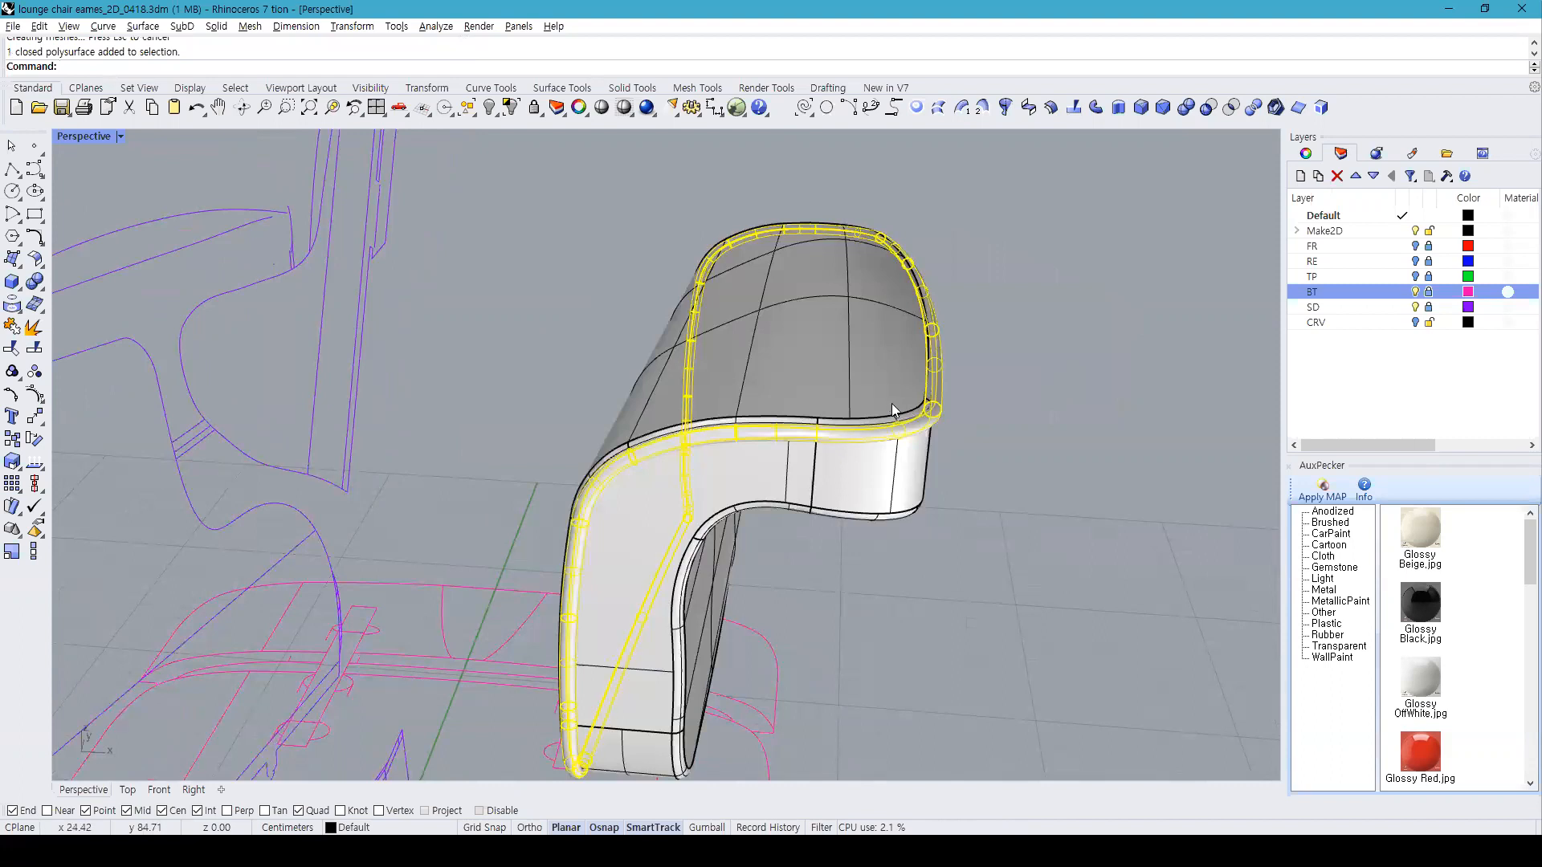
pyautogui.keyDown('shift'); pyautogui.click(895, 362); pyautogui.keyUp('shift')
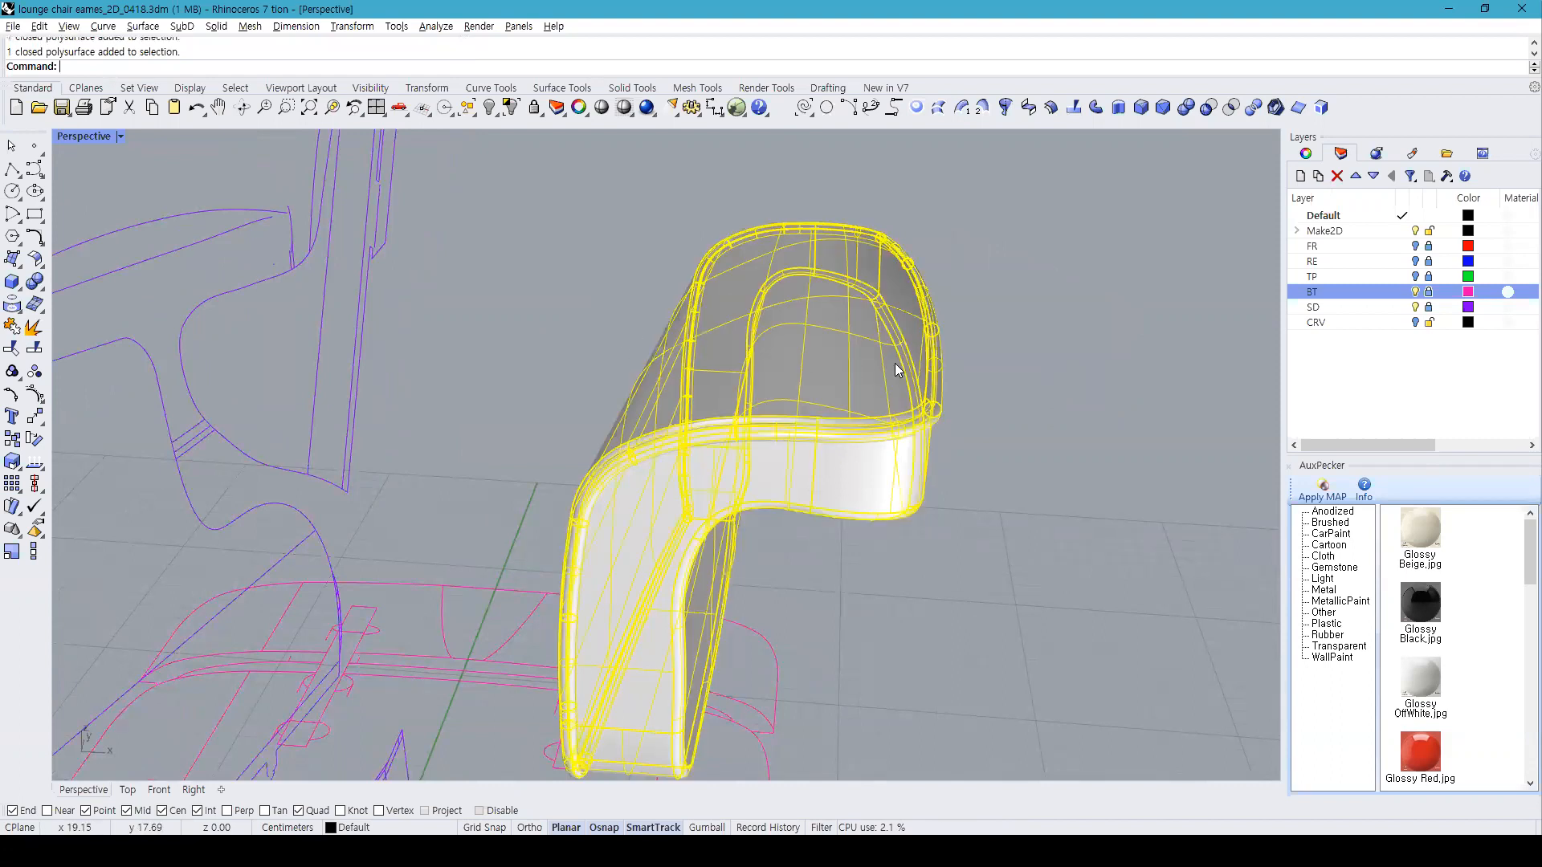
pyautogui.click(1186, 107)
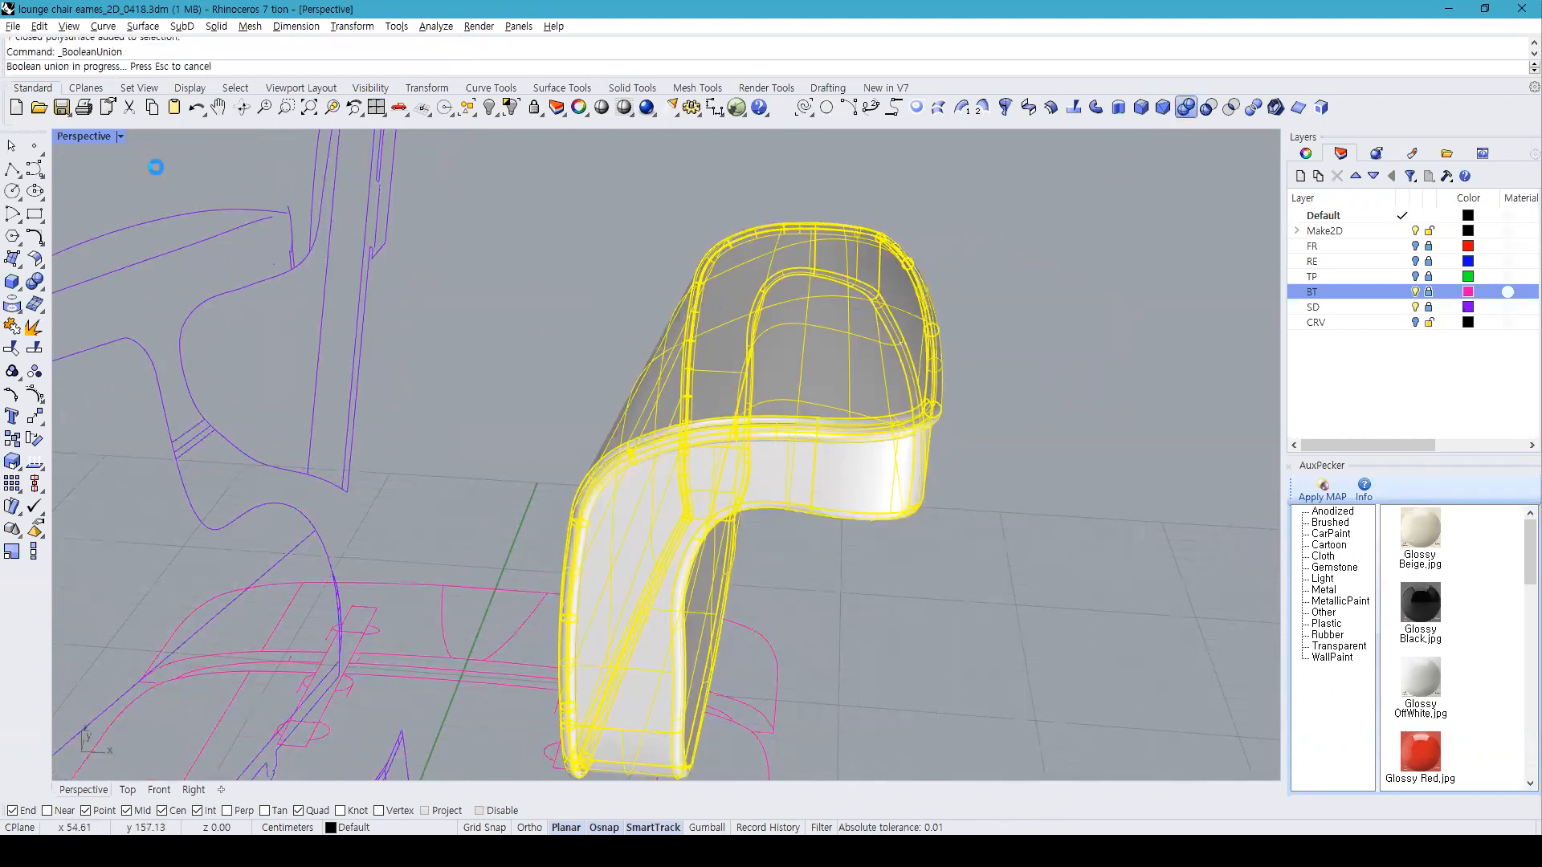
# Step: Set the Perspective view to Rendered display and inspect the piped edge around the armrest from several sides
pyautogui.click(85, 137)
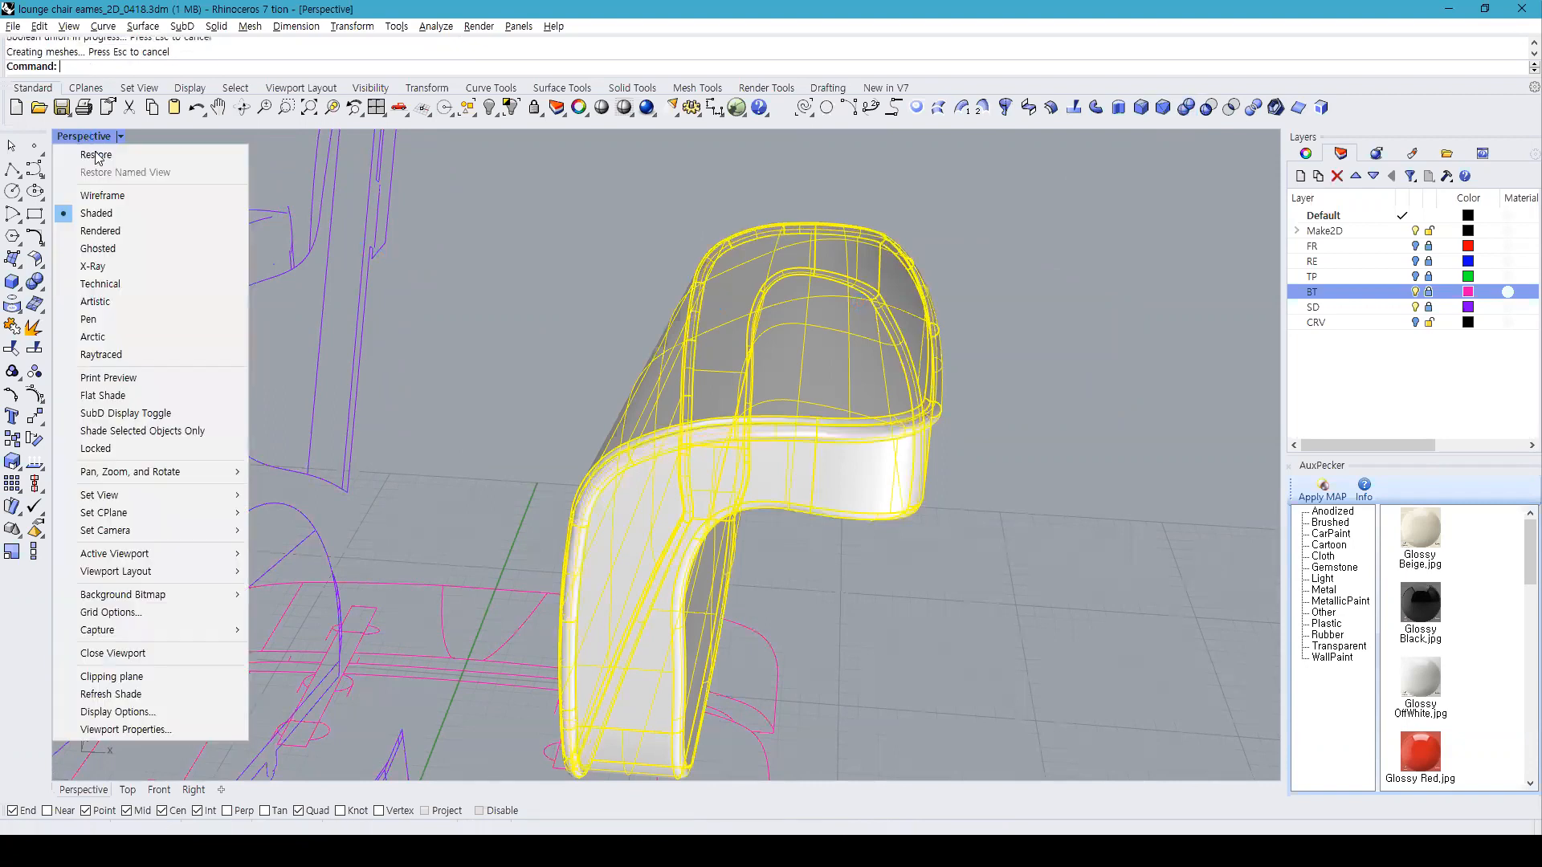
pyautogui.click(138, 232)
pyautogui.click(1008, 419)
pyautogui.click(877, 357)
pyautogui.click(1003, 437)
pyautogui.moveTo(1004, 437); pyautogui.dragTo(1111, 424, button='right')
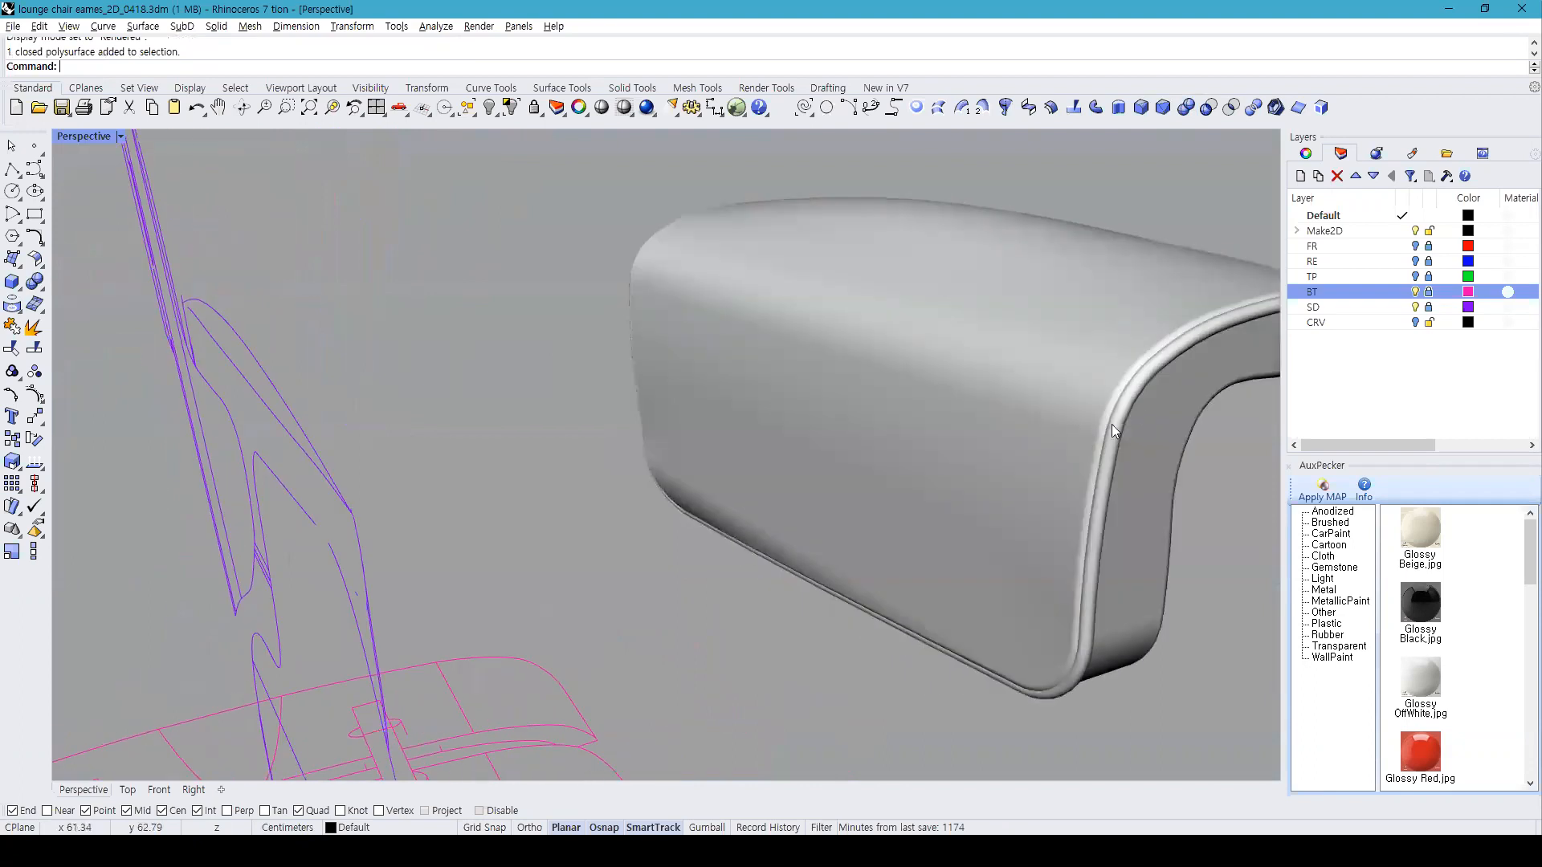
pyautogui.moveTo(1022, 629); pyautogui.dragTo(1070, 529, button='right')
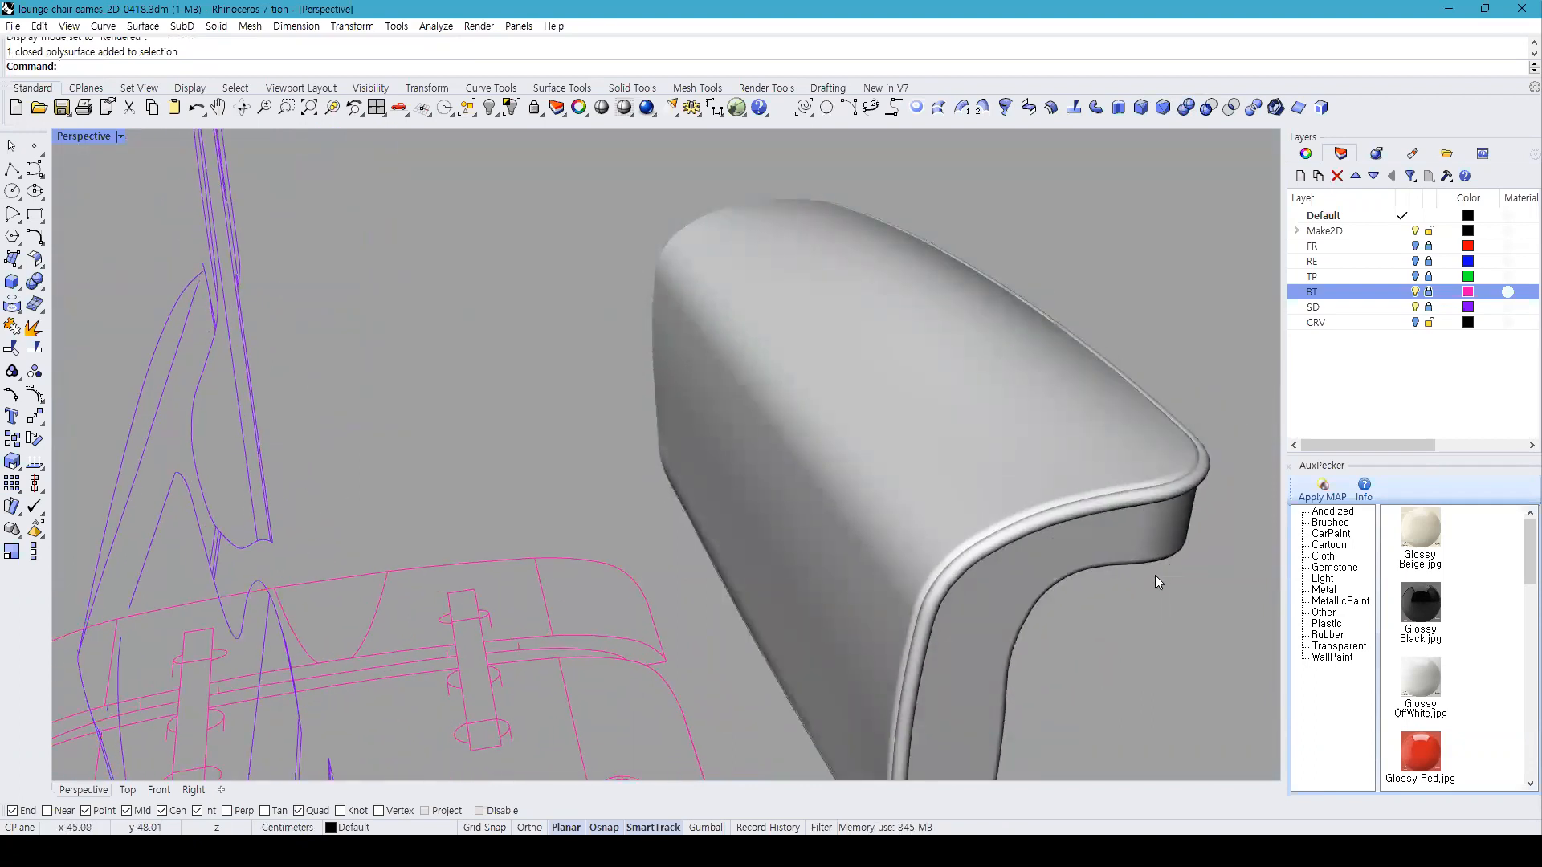
pyautogui.moveTo(1154, 575); pyautogui.dragTo(987, 447, button='right')
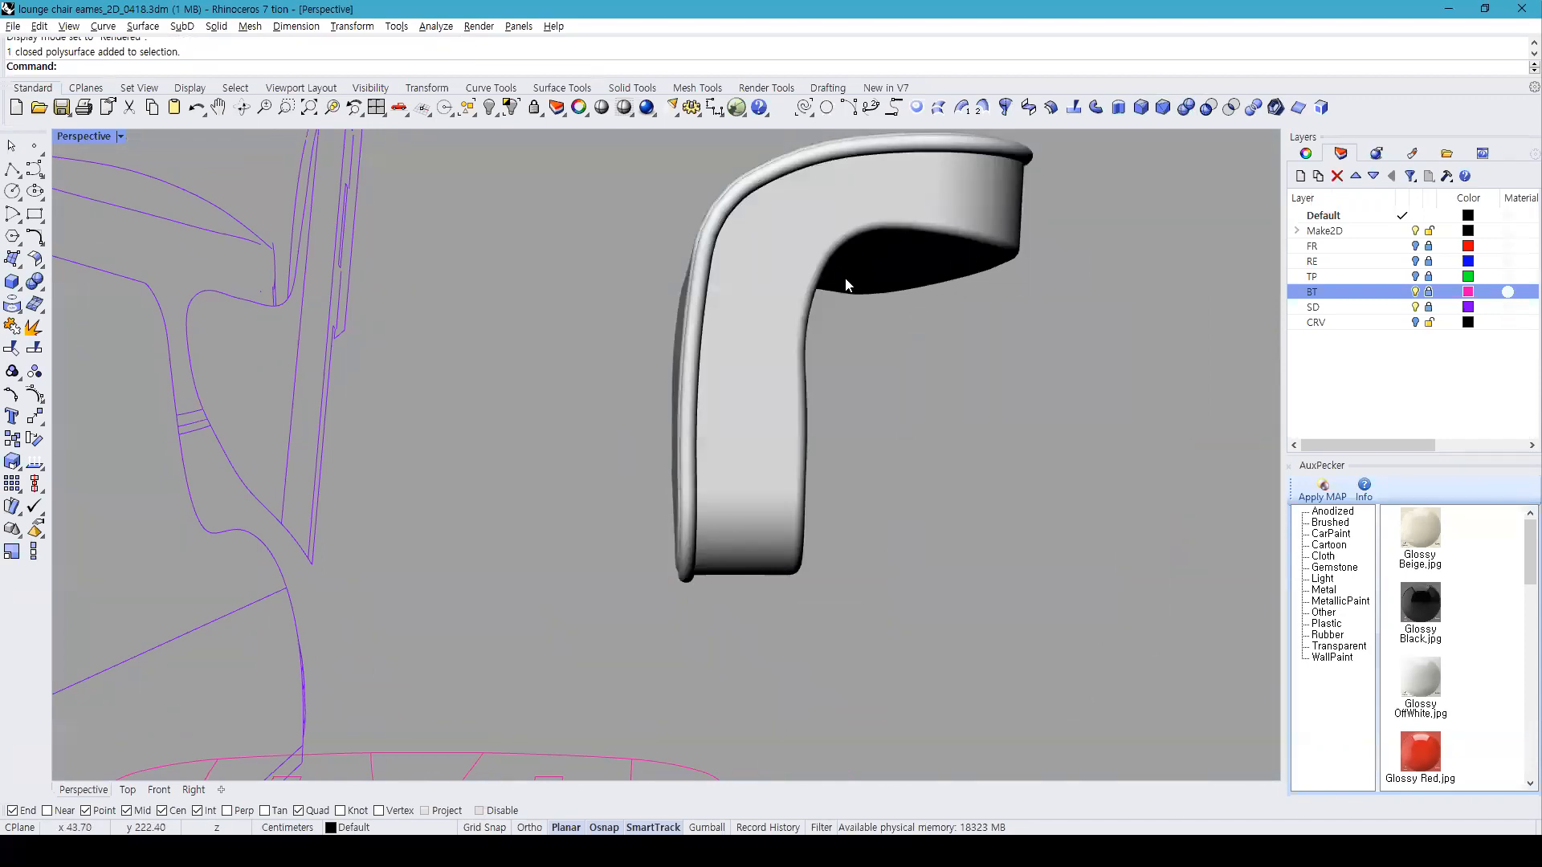
# Step: Switch to the browser's Eames lounge chair image results, check the armrest edge in the reference photo, and return to Rhino
pyautogui.hotkey('alt', 'Tab')
pyautogui.click(1056, 14)
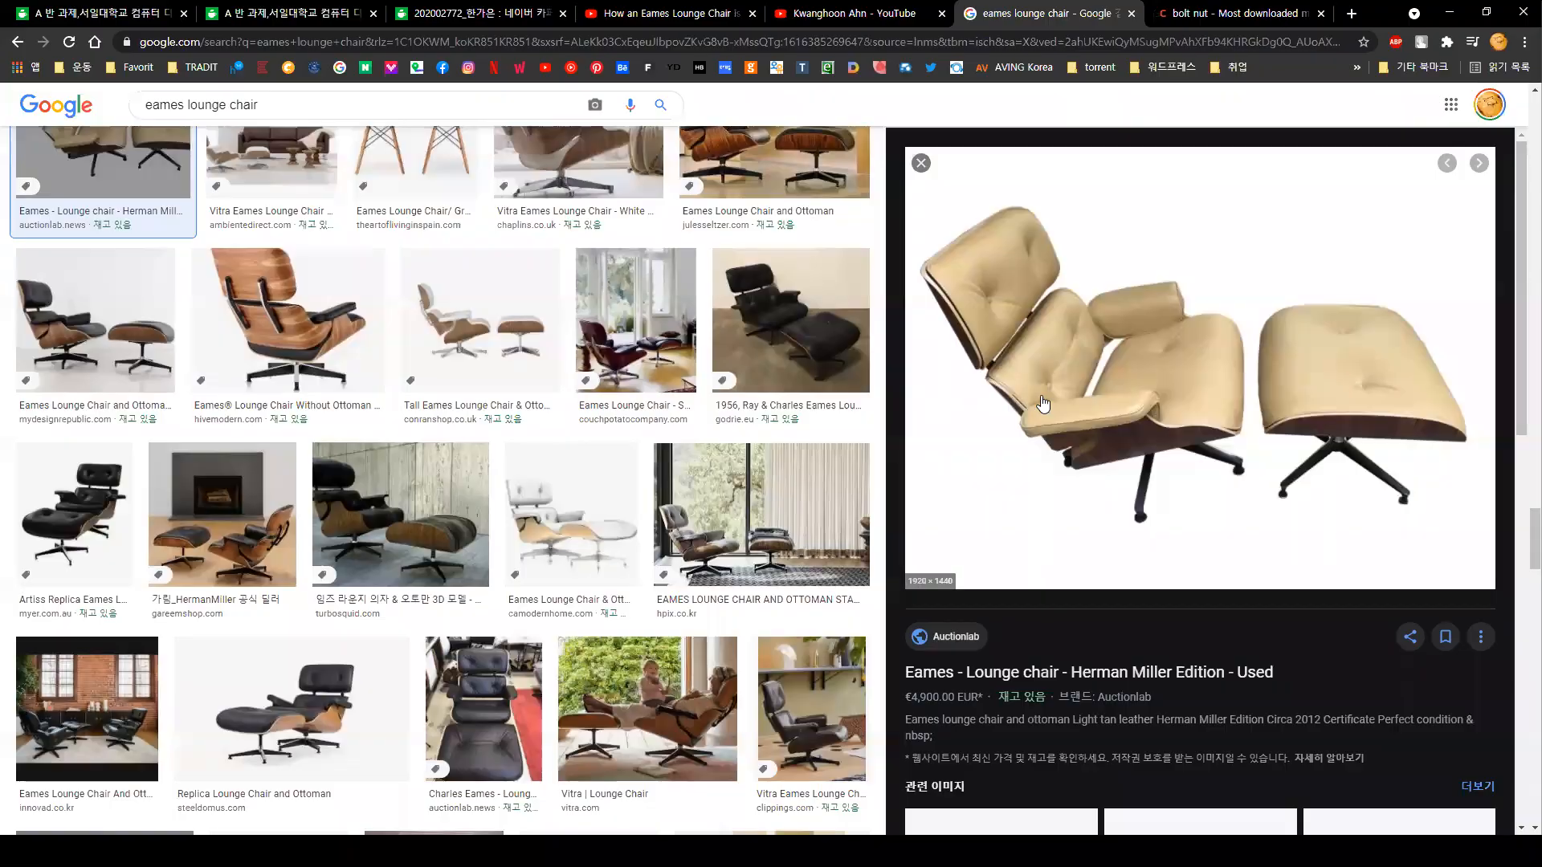
pyautogui.hotkey('alt', 'Tab')
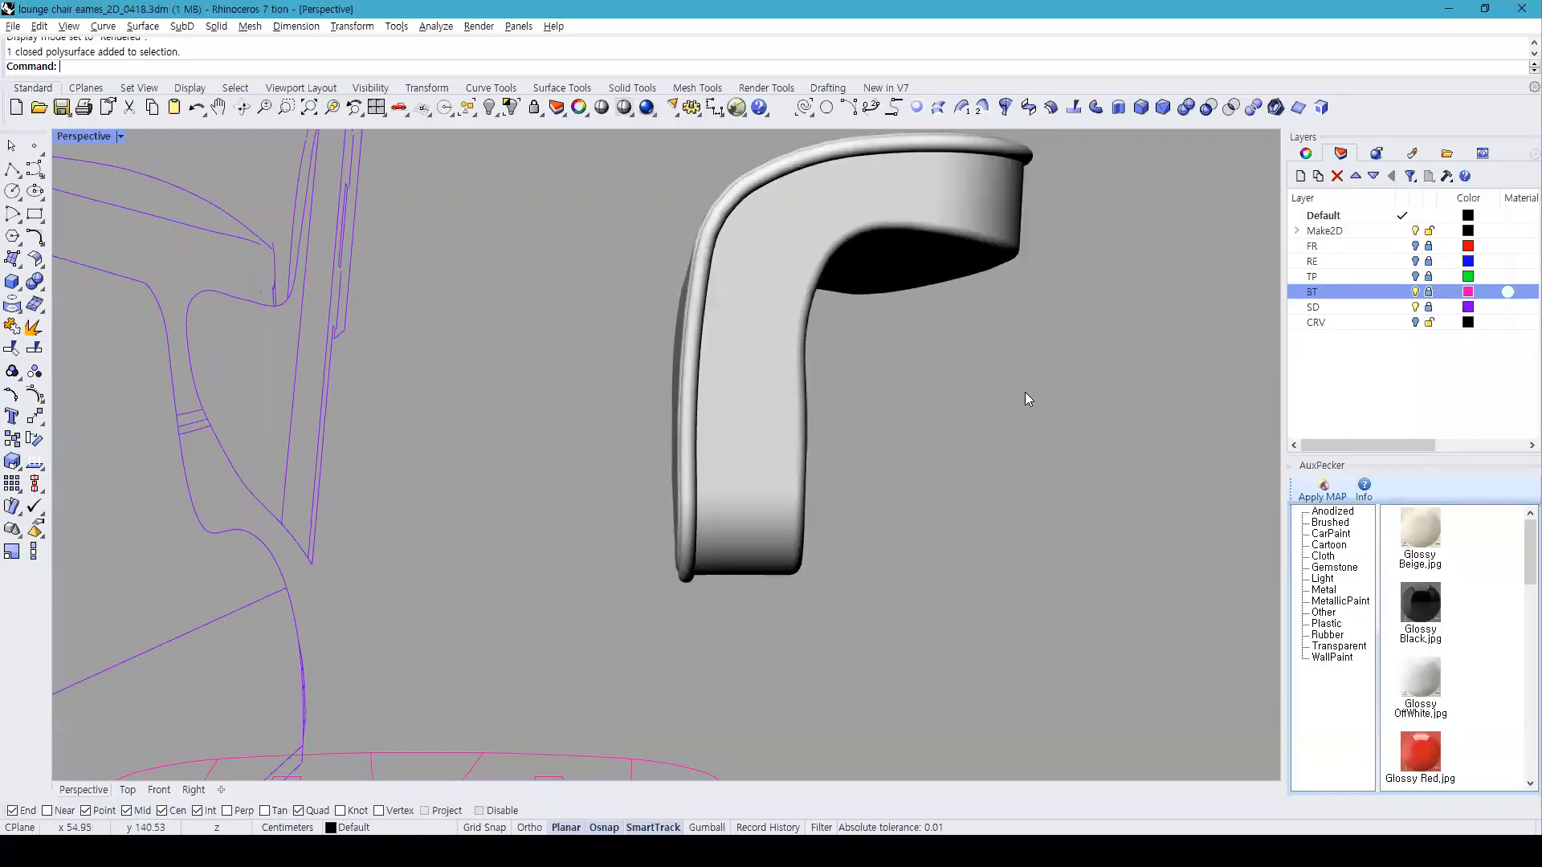
# Step: Set the Perspective view to Shaded display and duplicate the edges around the rim of the armrest's inner face
pyautogui.click(624, 107)
pyautogui.click(1298, 108)
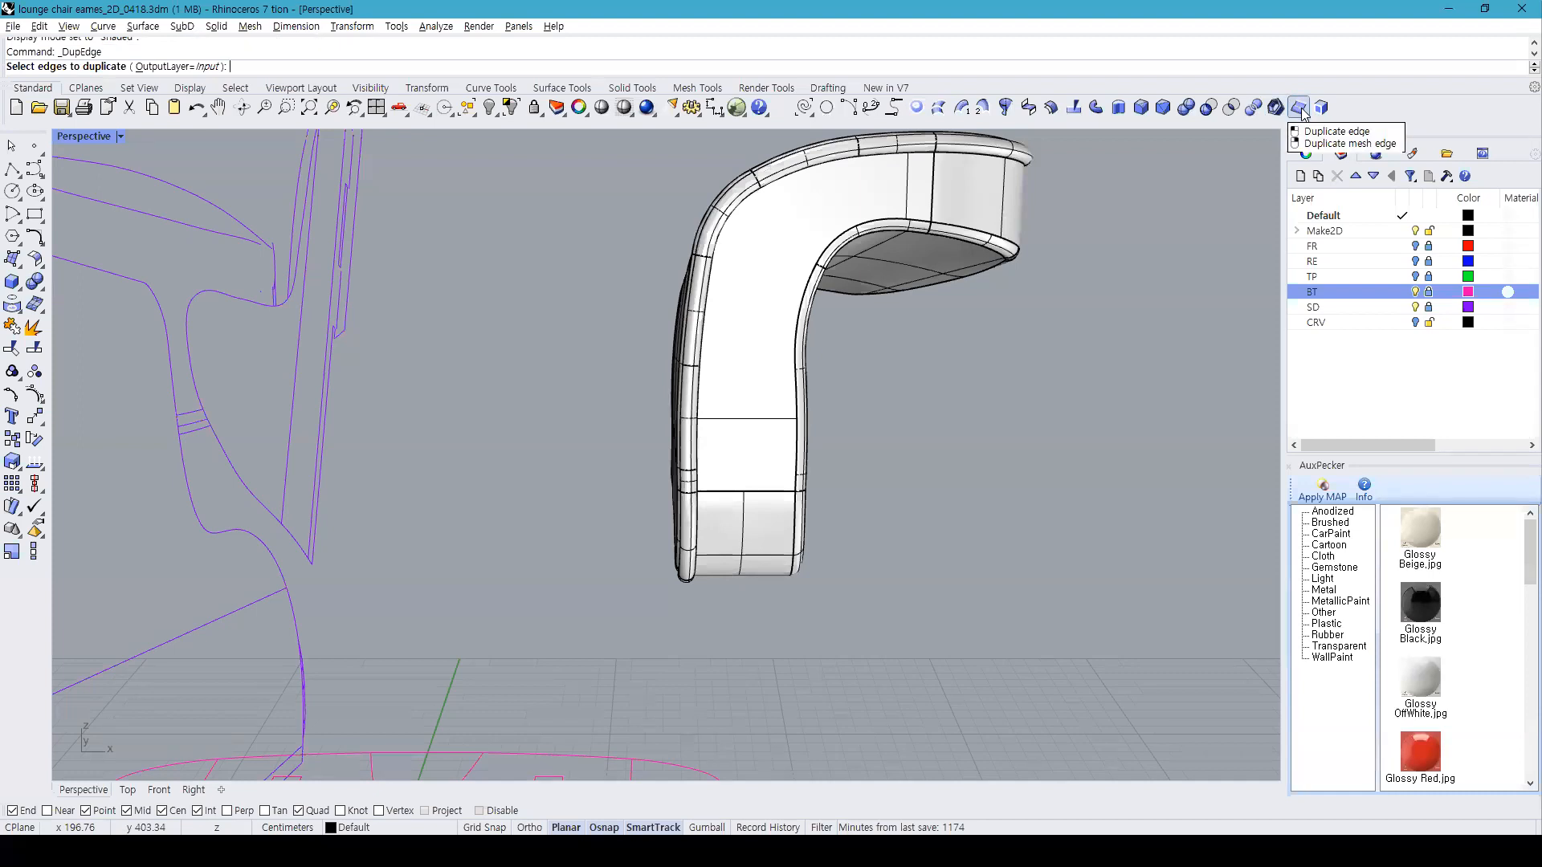
pyautogui.click(964, 231)
pyautogui.click(895, 220)
pyautogui.click(797, 370)
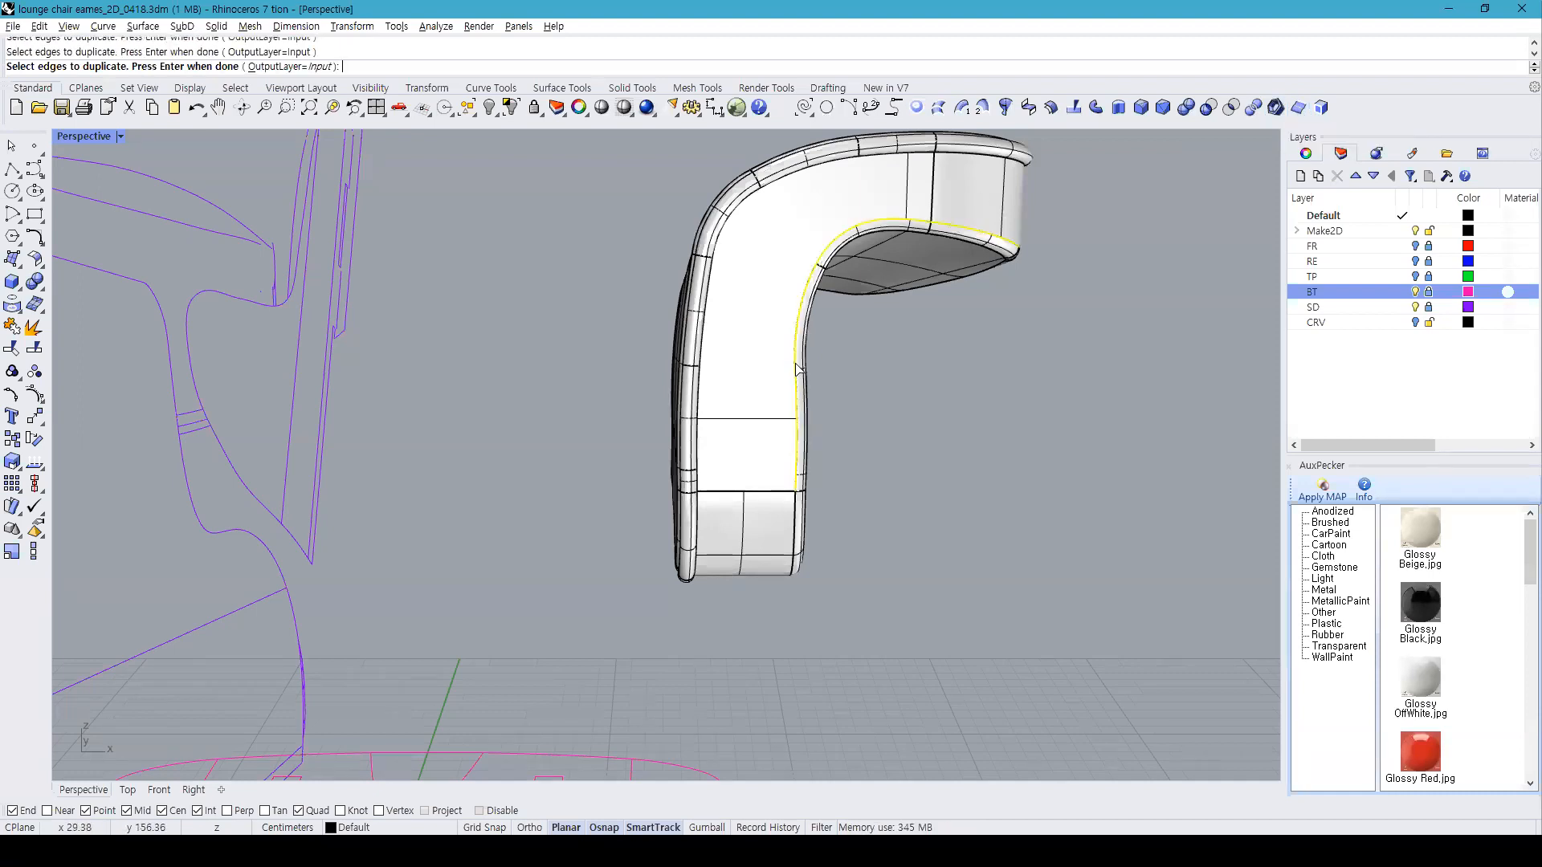
pyautogui.moveTo(798, 521); pyautogui.dragTo(416, 327, button='right')
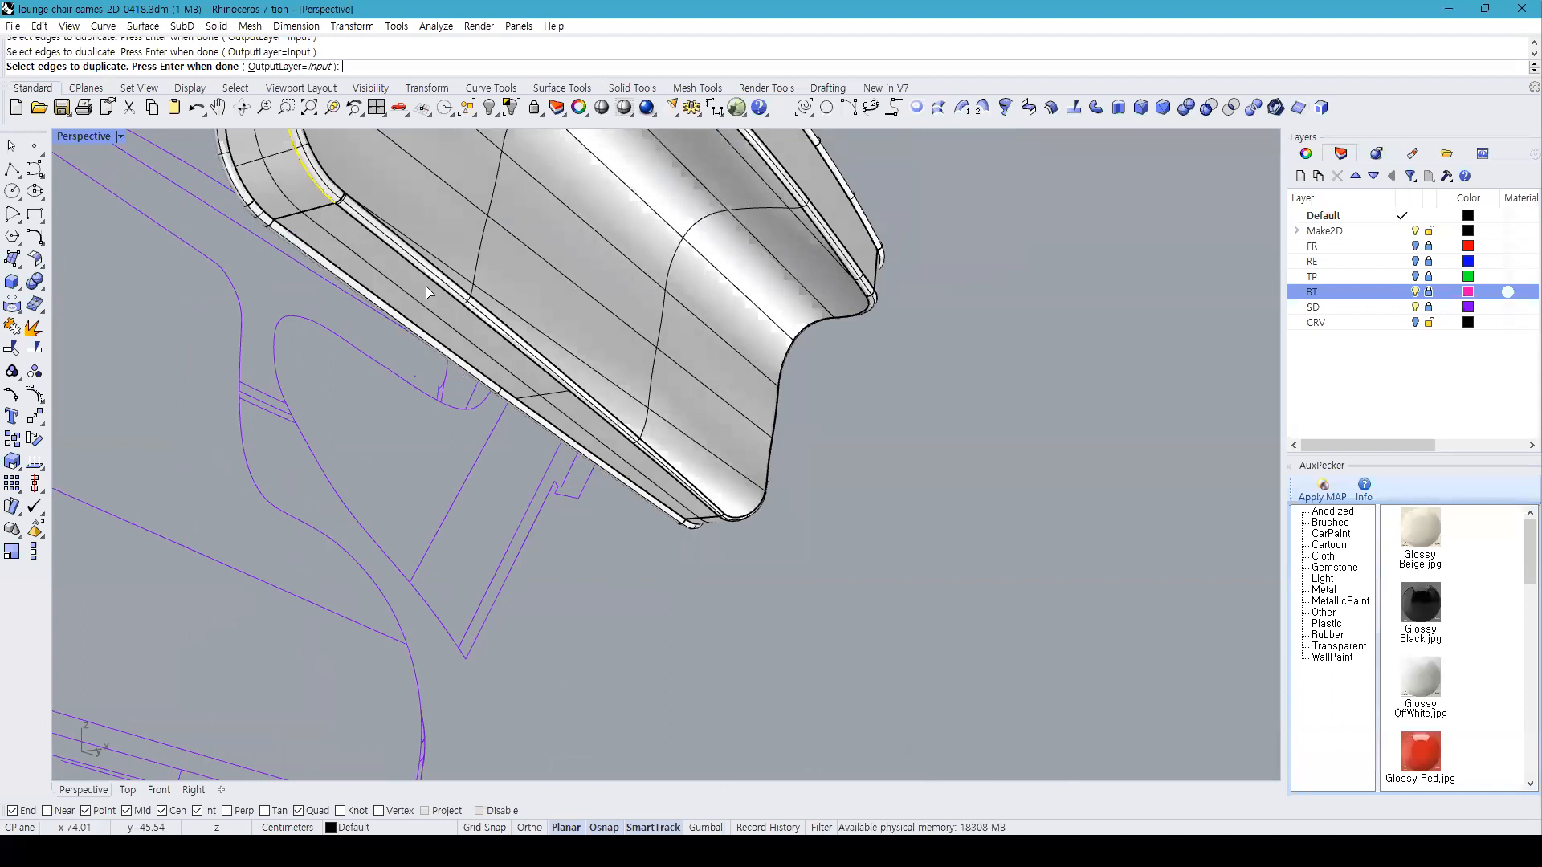
pyautogui.moveTo(819, 407); pyautogui.dragTo(637, 490, button='right')
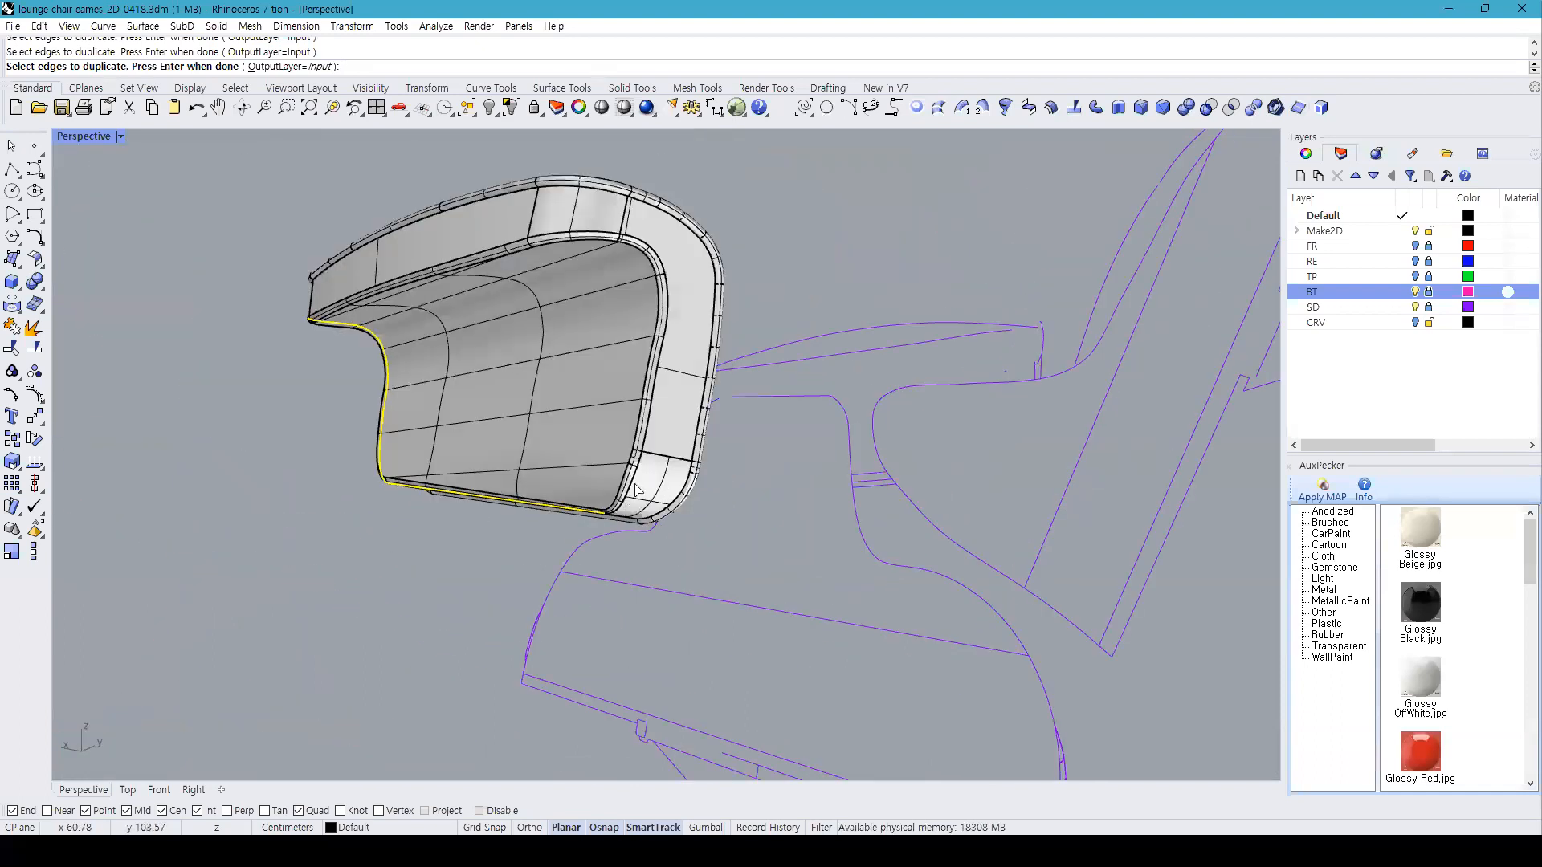
pyautogui.click(647, 444)
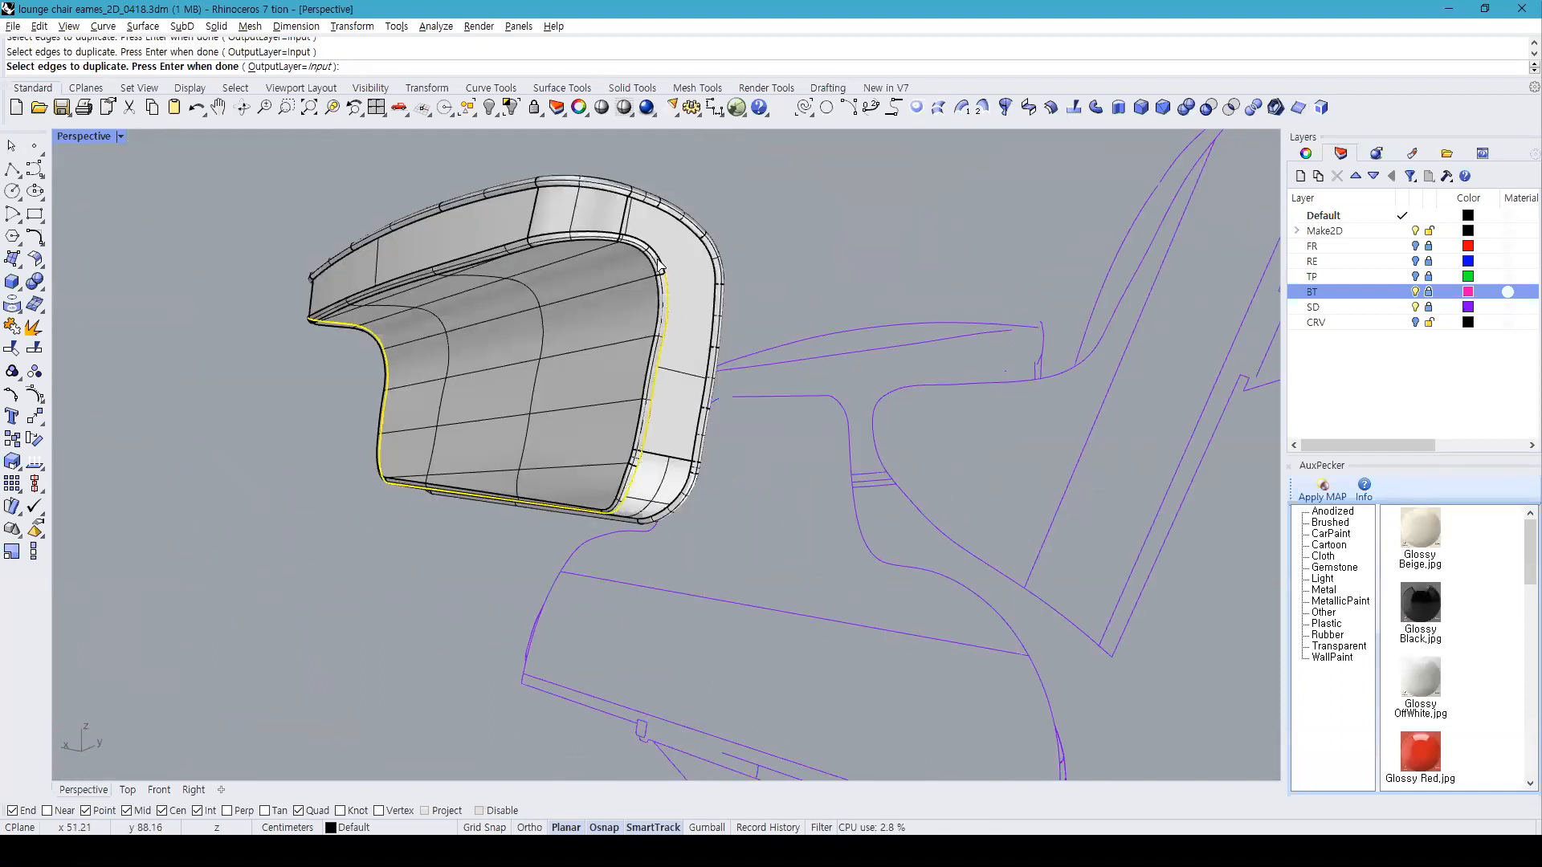
pyautogui.click(494, 261)
pyautogui.moveTo(404, 346); pyautogui.dragTo(693, 319, button='right')
pyautogui.press('Return')
# Step: Join the duplicated armrest edges into one curve and build a pipe of radius 0.15 cm along it
pyautogui.write('j')
pyautogui.press('Return')
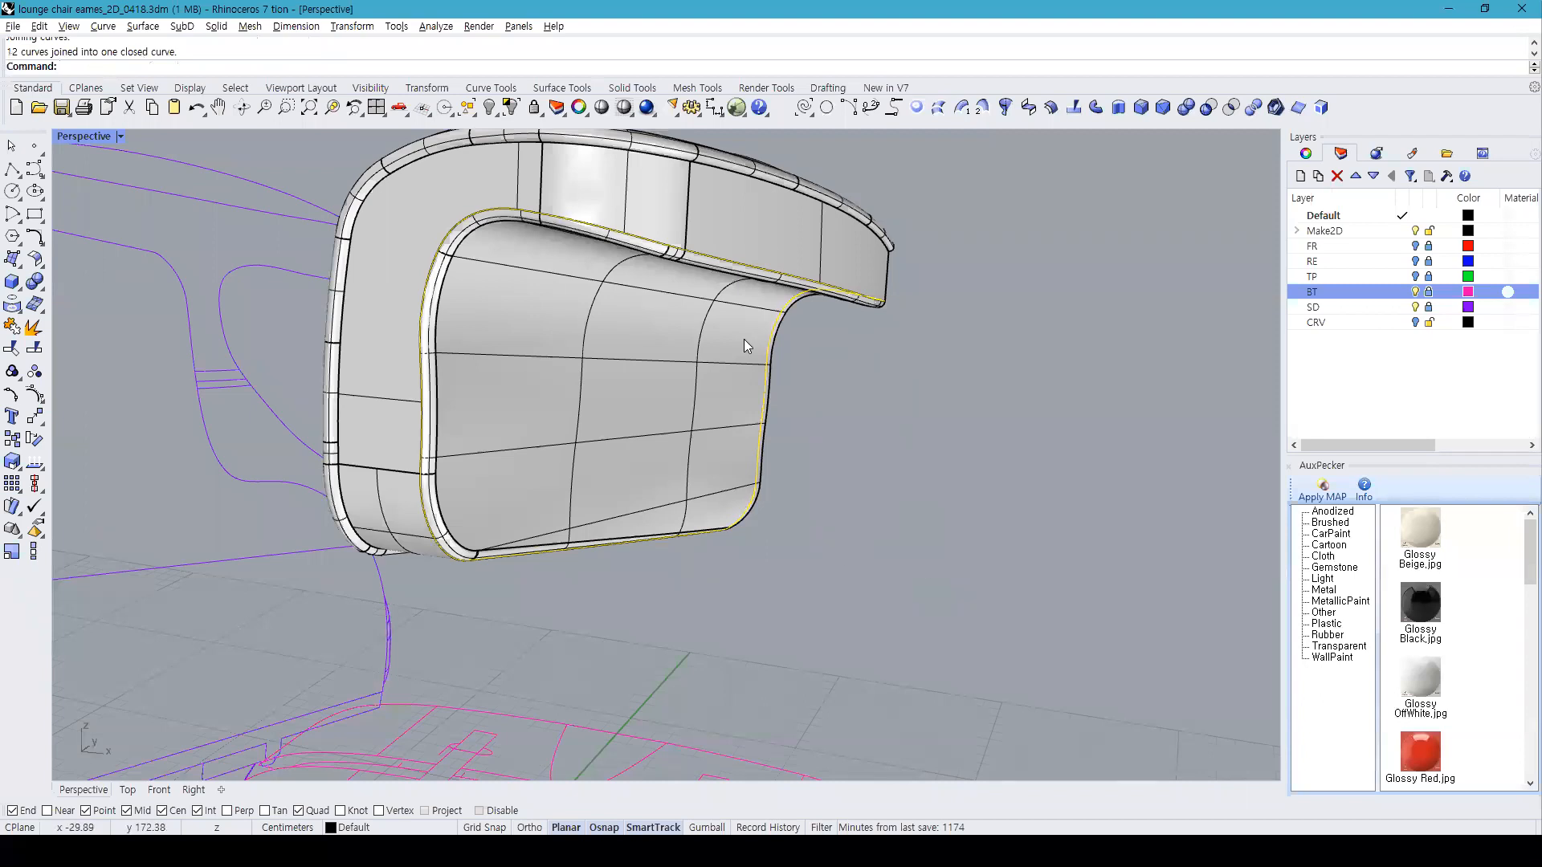
pyautogui.click(12, 282)
pyautogui.click(38, 332)
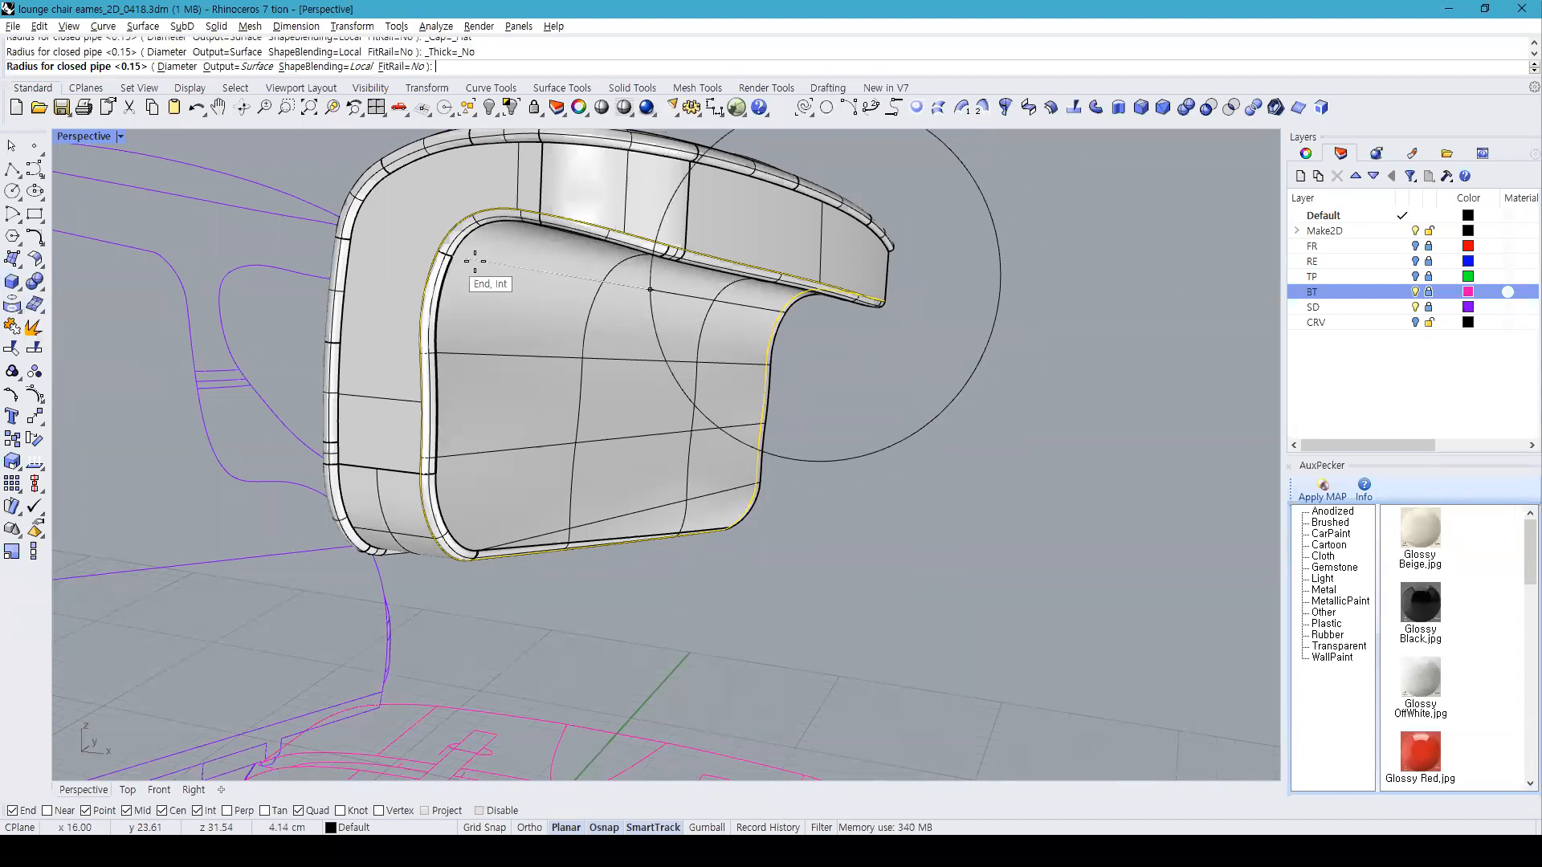
pyautogui.press('Return')
pyautogui.press('Return')
# Step: Boolean-union the inner edge pipe with the armrest body
pyautogui.moveTo(919, 348)
pyautogui.mouseDown(button='right')
pyautogui.moveTo(892, 311)
pyautogui.moveTo(903, 334)
pyautogui.mouseUp(button='right')
pyautogui.click(899, 336)
pyautogui.click(1185, 107)
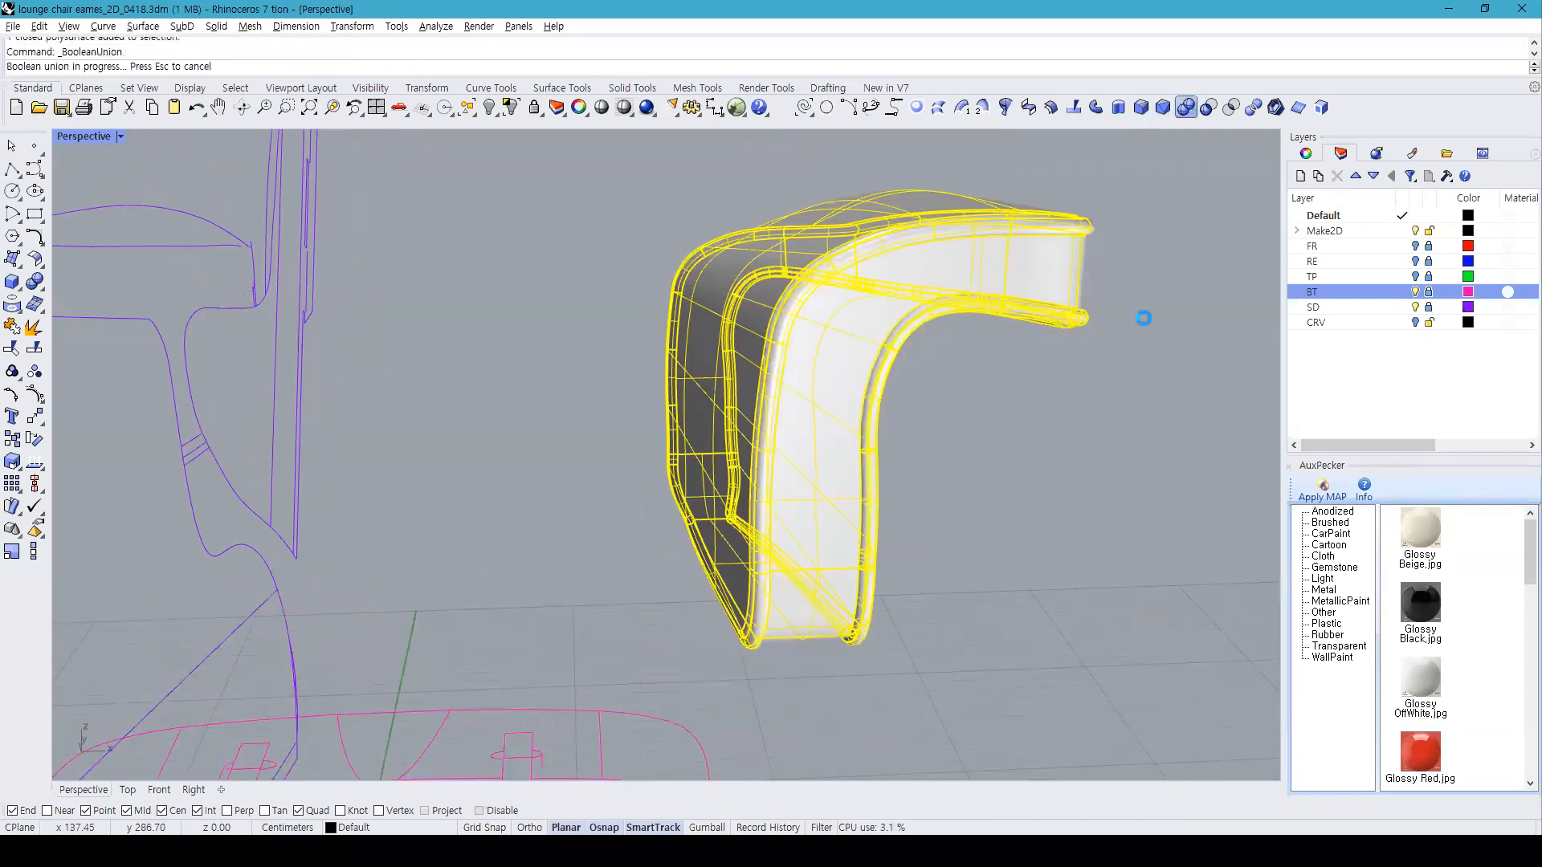
# Step: Apply the Soft Orange rubber material to the armrest and show the Perspective view in Rendered display
pyautogui.click(1326, 624)
pyautogui.scroll(-5, 1464, 654)
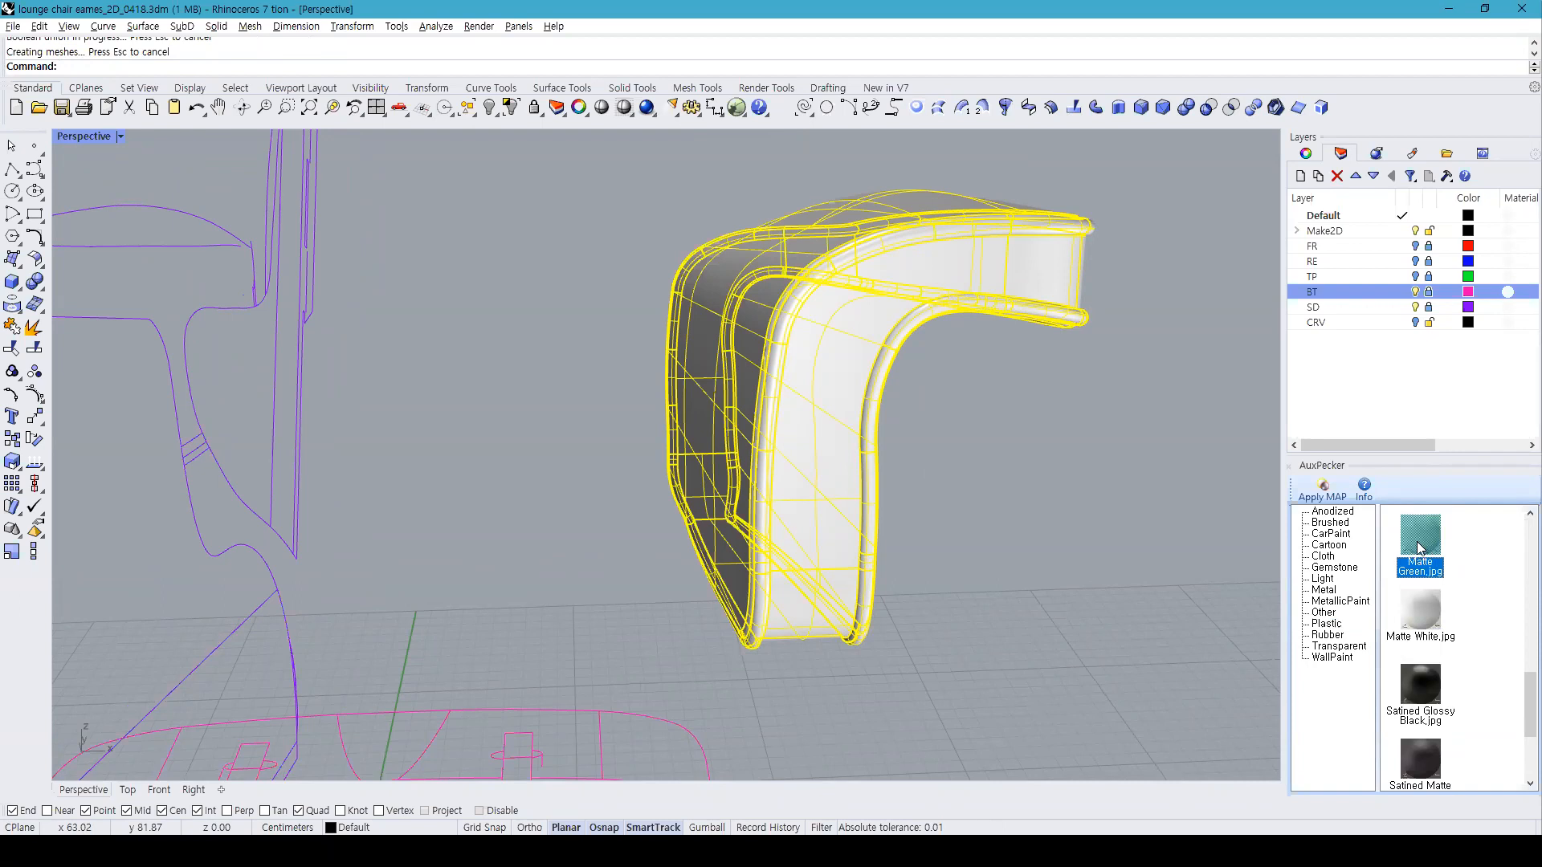
pyautogui.click(1327, 635)
pyautogui.click(1432, 677)
pyautogui.click(1321, 490)
pyautogui.click(88, 137)
pyautogui.click(112, 230)
pyautogui.moveTo(1004, 313); pyautogui.dragTo(589, 212, button='right')
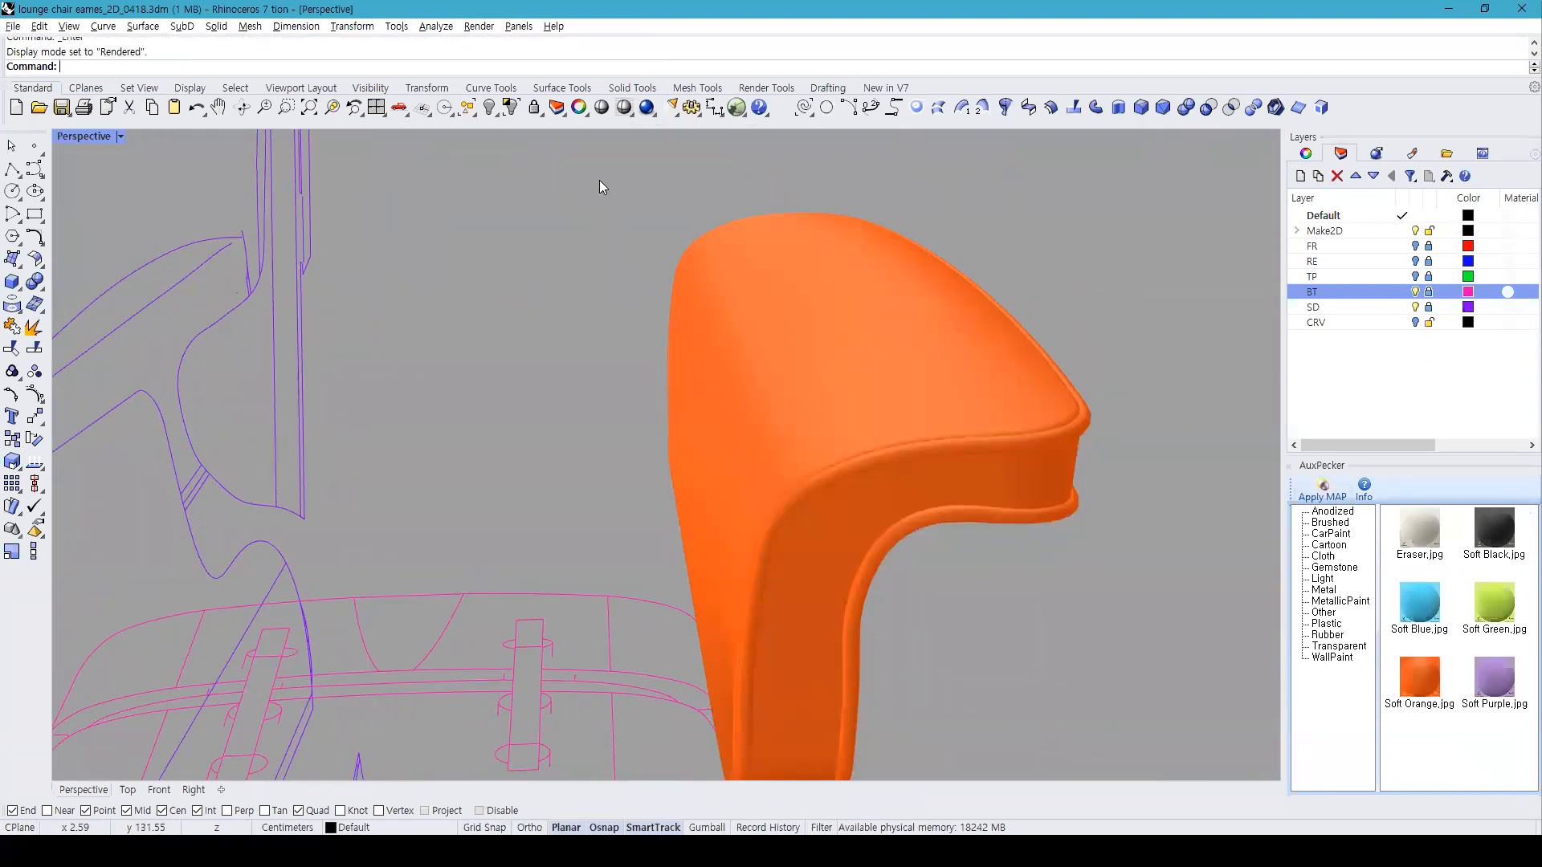
# Step: Mirror a copy of the orange armrest across the chair's centreline in the Top view of the four-view layout
pyautogui.click(823, 276)
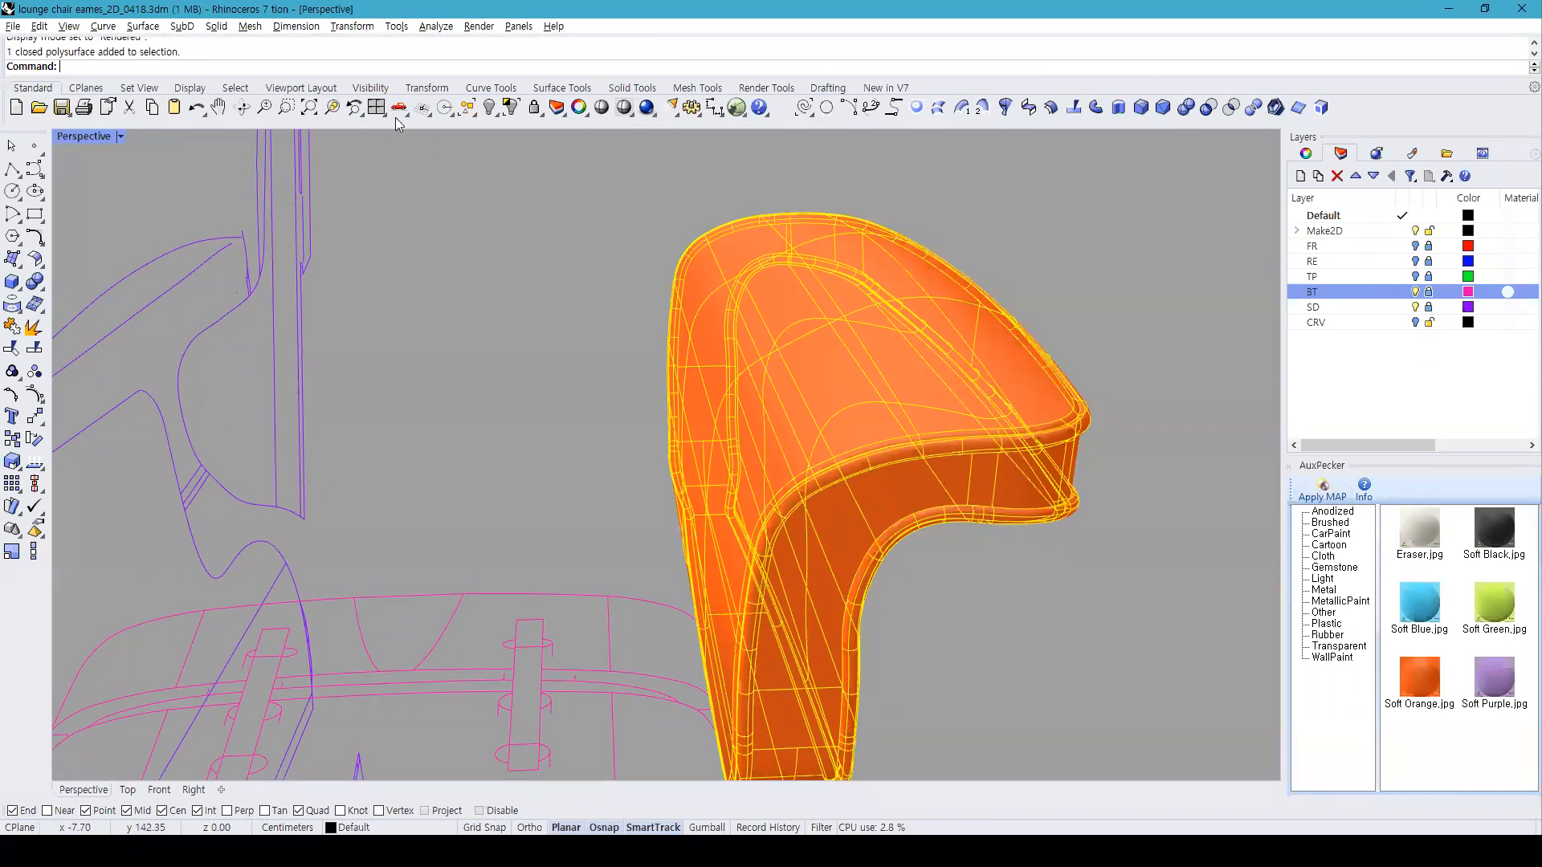
pyautogui.click(376, 107)
pyautogui.moveTo(371, 353); pyautogui.dragTo(492, 330, button='right')
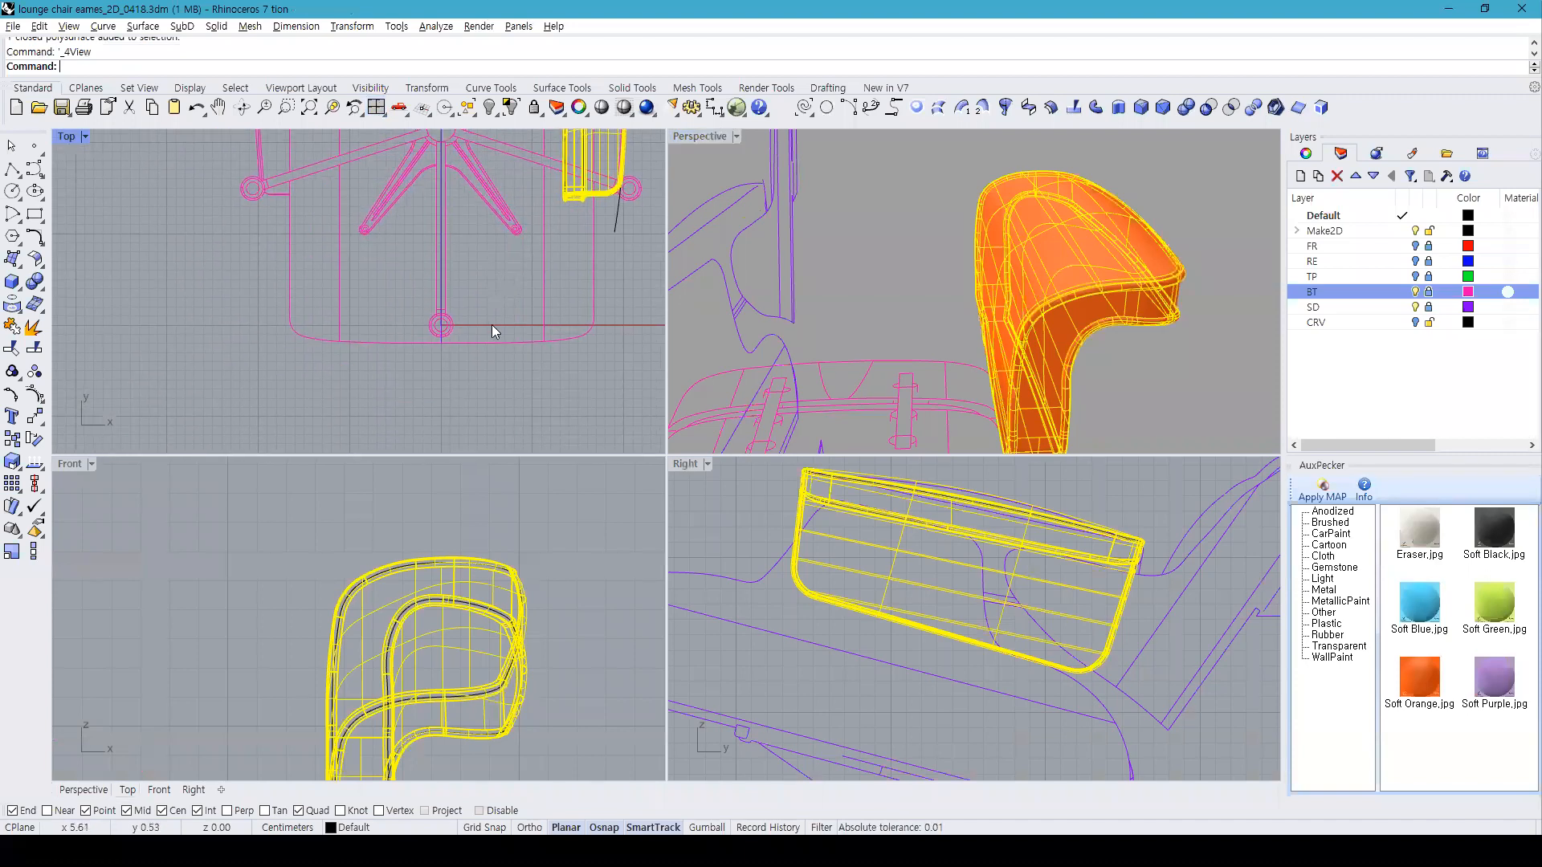
pyautogui.write('mirror')
pyautogui.press('Return')
pyautogui.press('F9')
pyautogui.click(436, 380)
pyautogui.click(442, 405)
pyautogui.press('Escape')
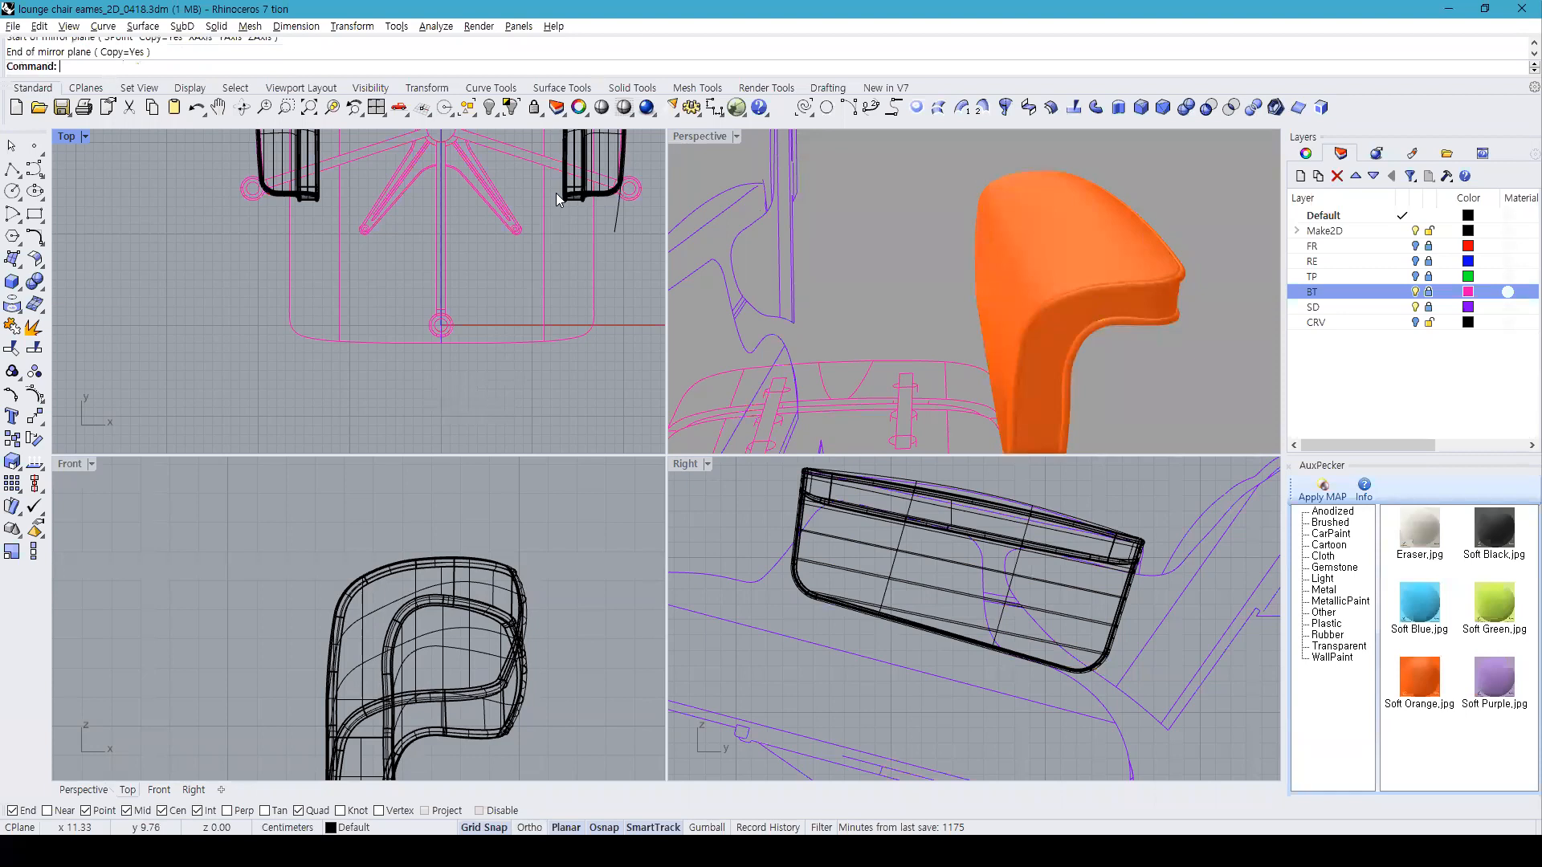
# Step: Show all hidden chair parts and inspect the armrests and seat together in the Perspective view
pyautogui.click(490, 107)
pyautogui.moveTo(1044, 203); pyautogui.dragTo(1124, 177, button='right')
pyautogui.scroll(5, 1124, 183)
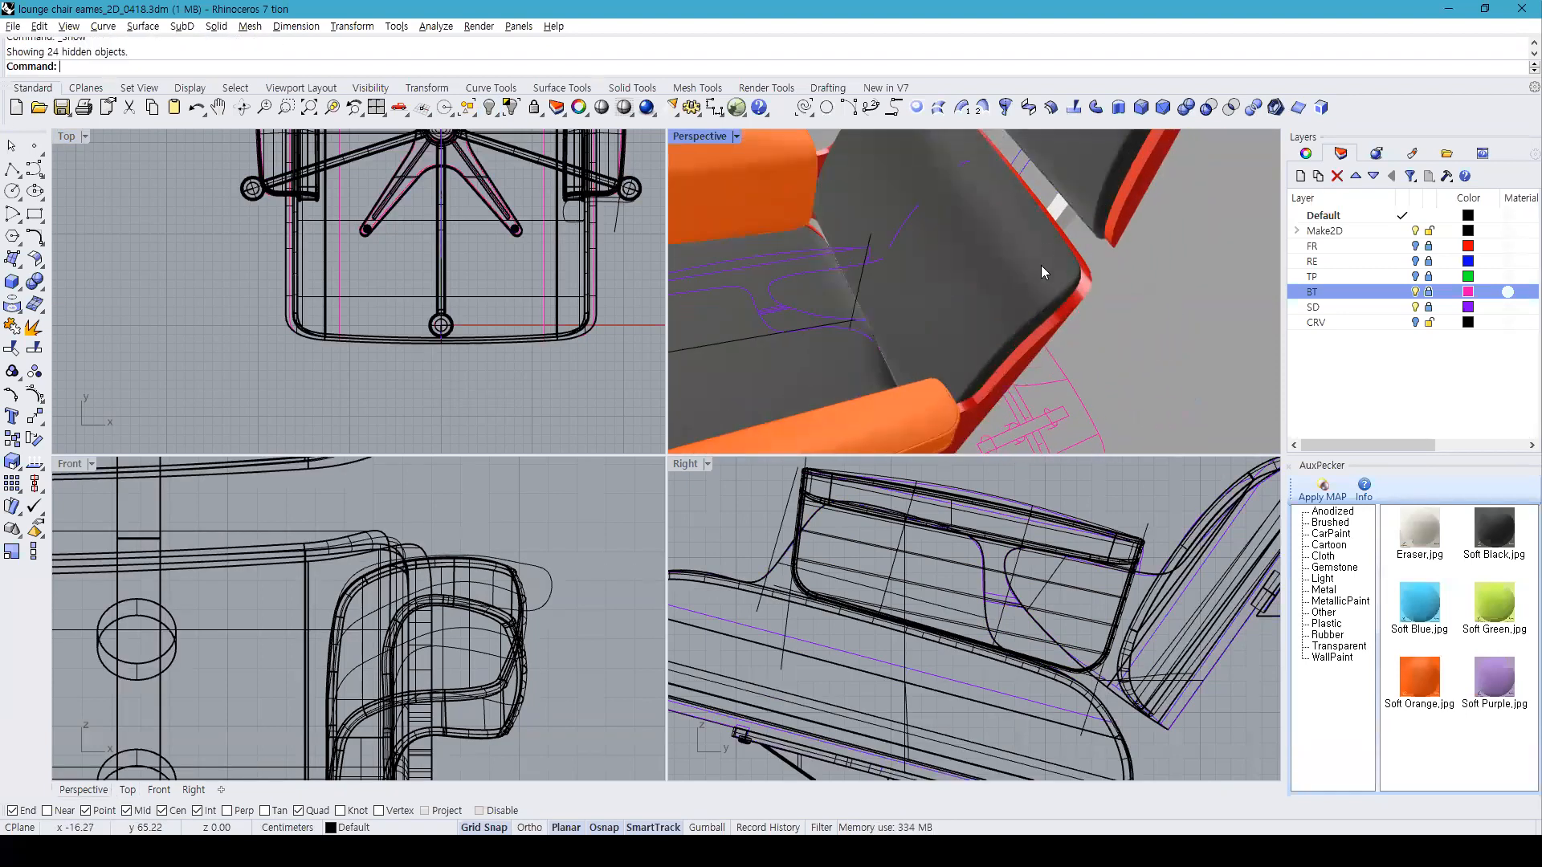
pyautogui.scroll(-3, 967, 344)
pyautogui.moveTo(967, 344); pyautogui.dragTo(811, 427, button='right')
pyautogui.scroll(6, 811, 427)
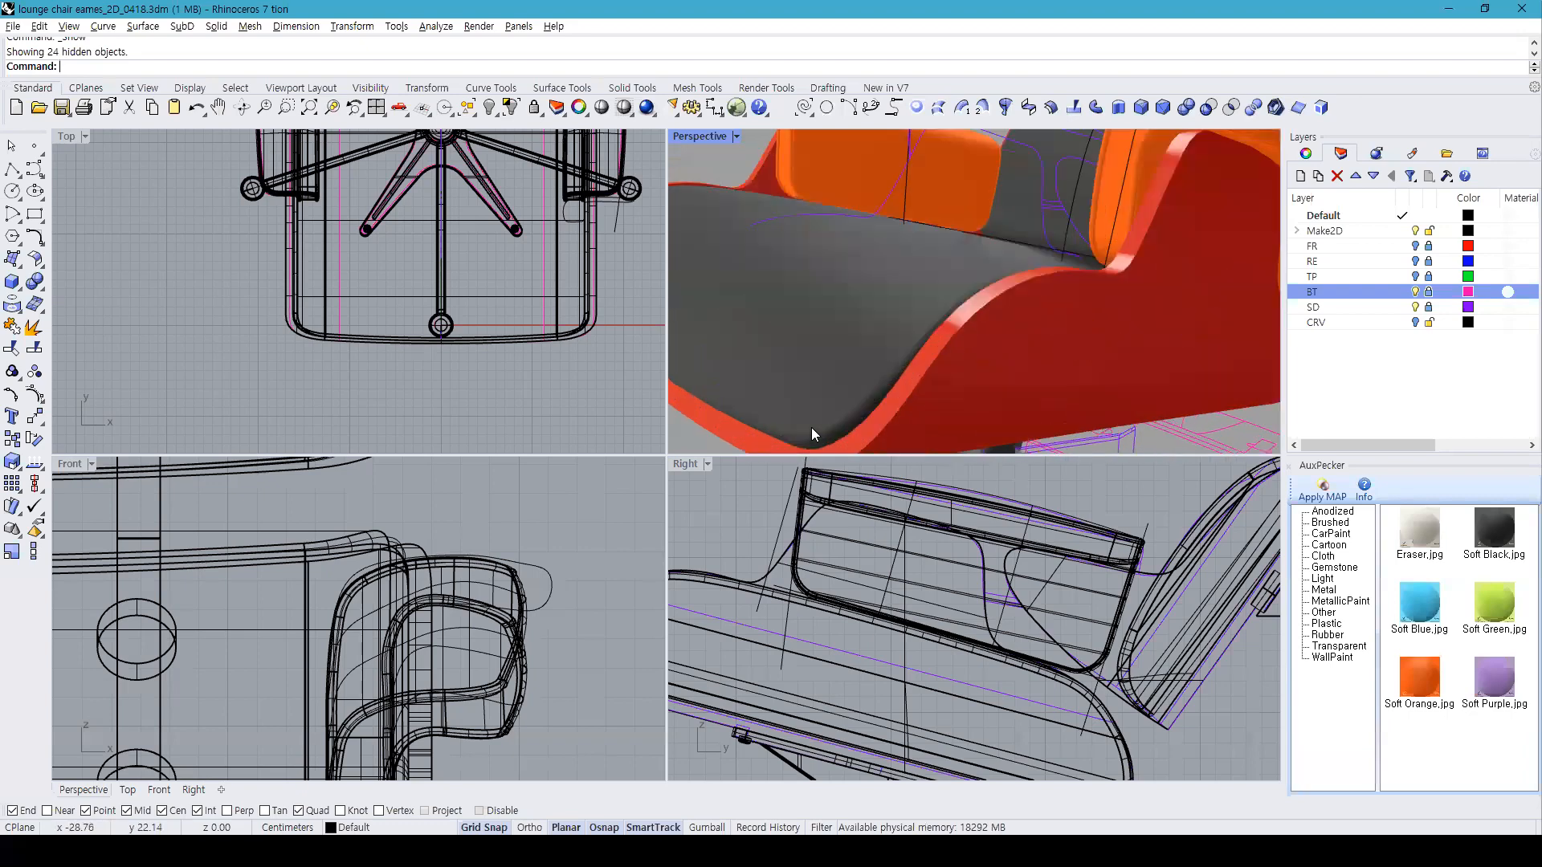
# Step: Check the browser's reference photo, then isolate the seat, backrest and headrest cushions in a maximized, Shaded Perspective view
pyautogui.click(816, 429)
pyautogui.hotkey('alt', 'Tab')
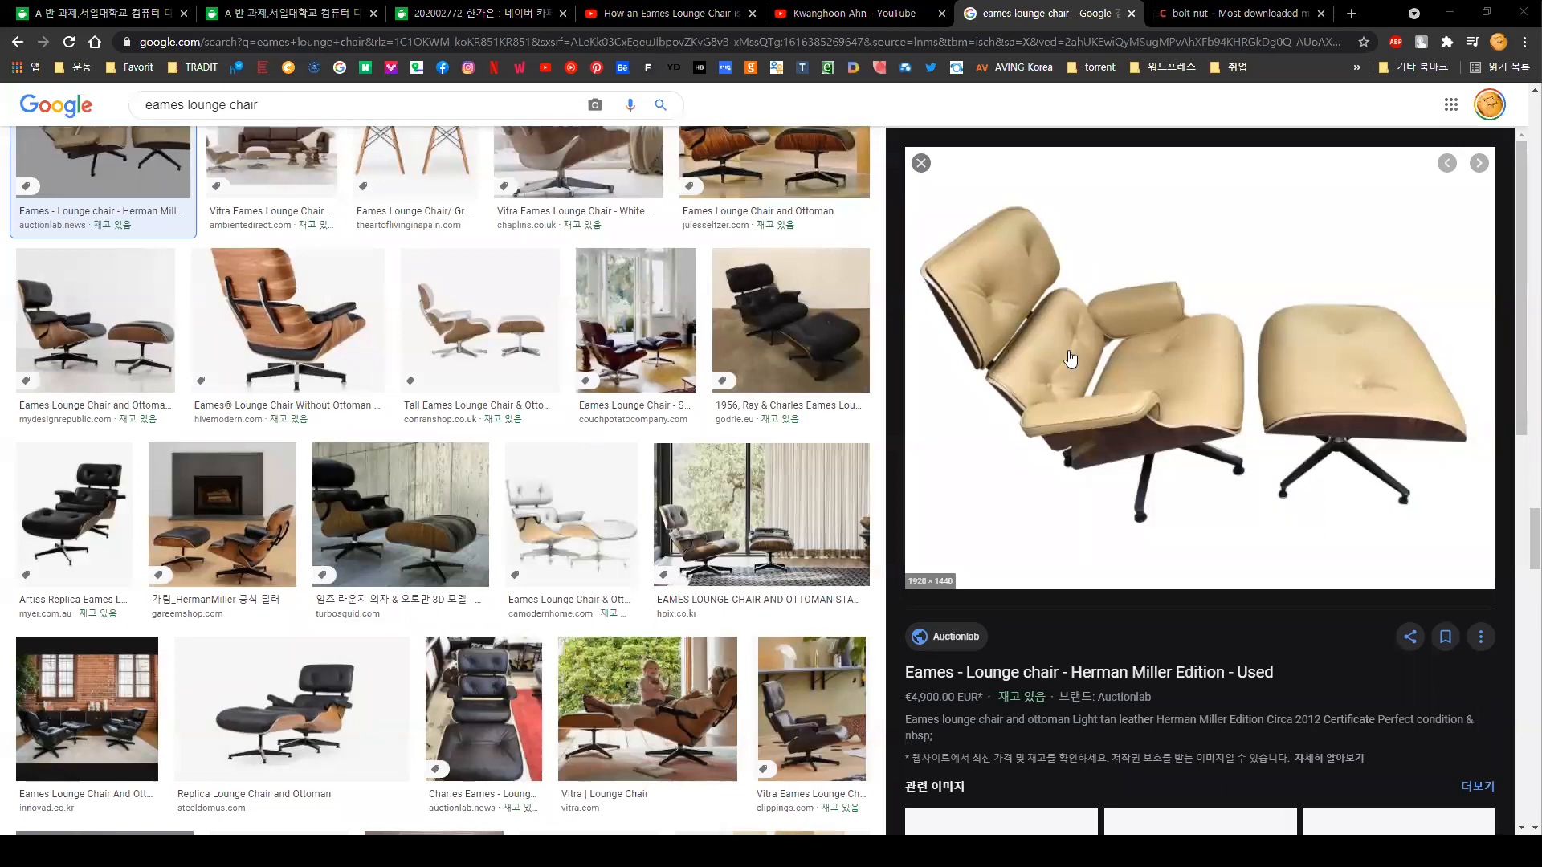
pyautogui.hotkey('alt', 'Tab')
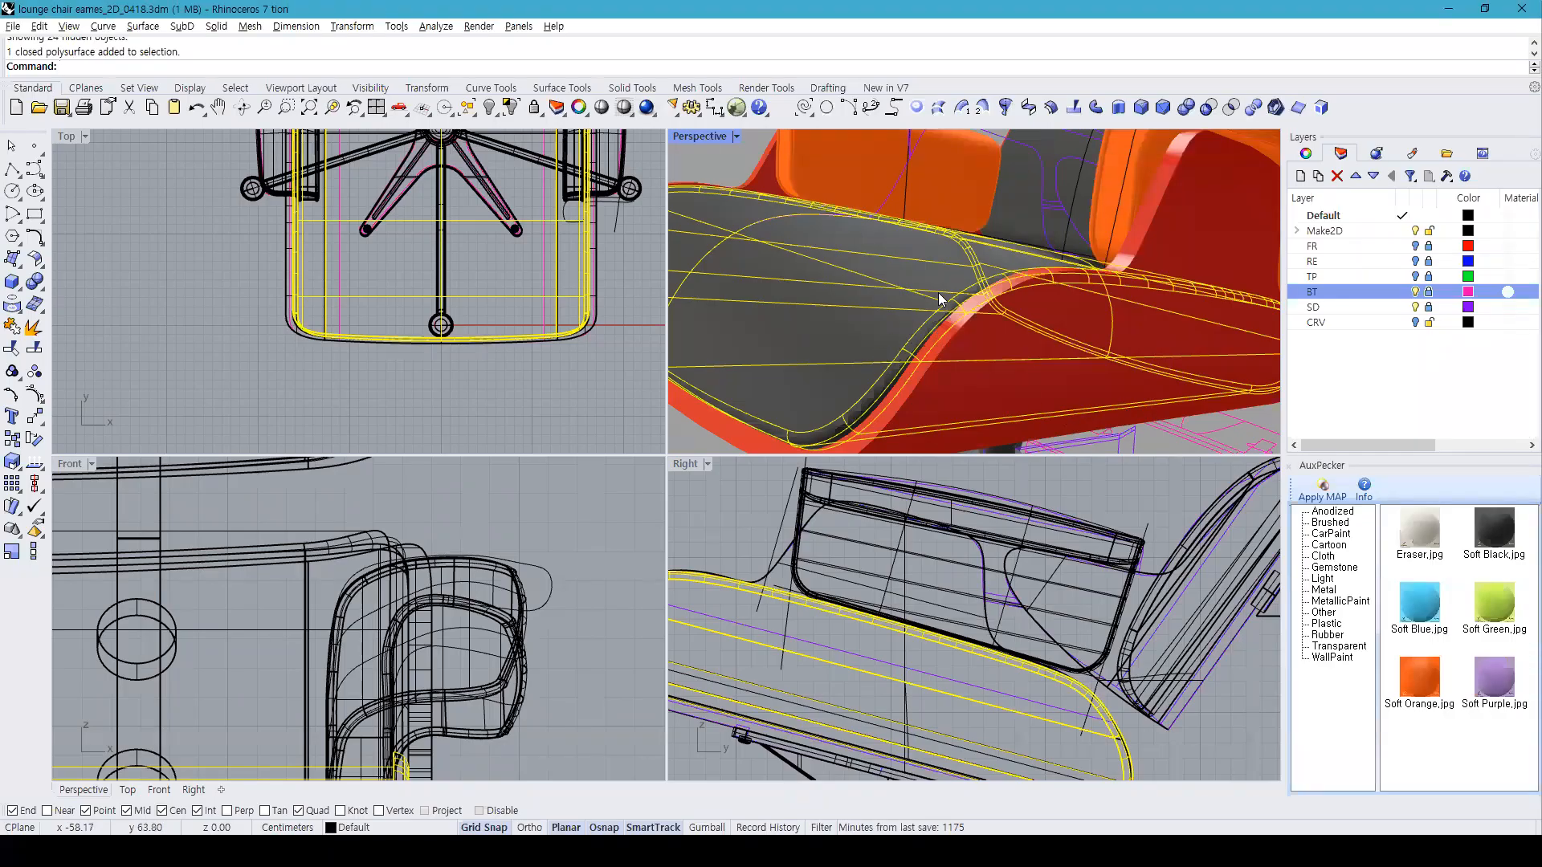
pyautogui.scroll(-5, 911, 336)
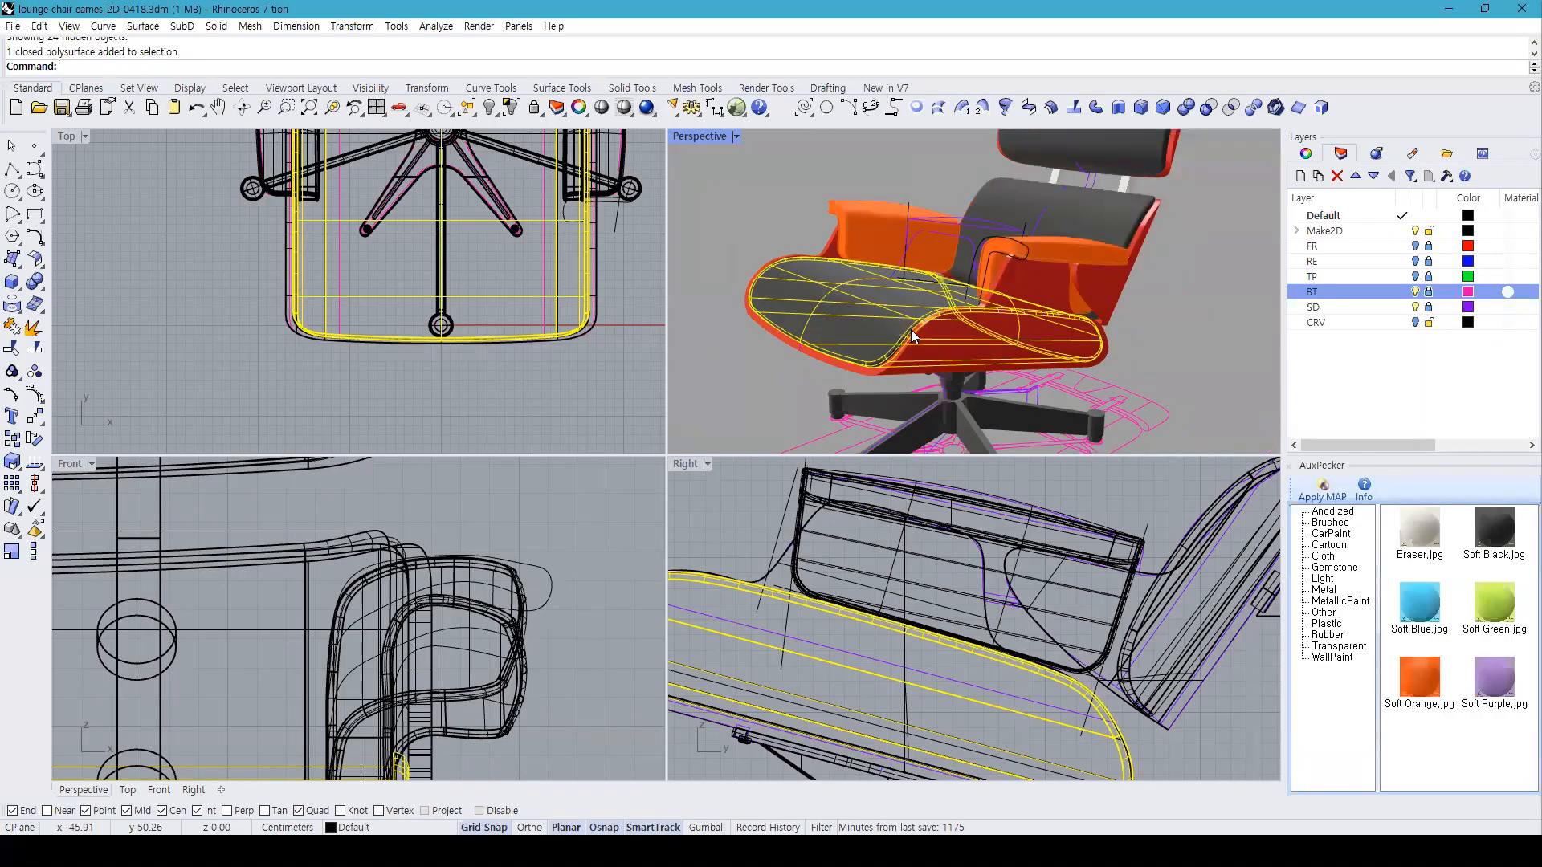
pyautogui.keyDown('shift'); pyautogui.click(1092, 212); pyautogui.keyUp('shift')
pyautogui.keyDown('shift'); pyautogui.click(1126, 143); pyautogui.keyUp('shift')
pyautogui.click(511, 106)
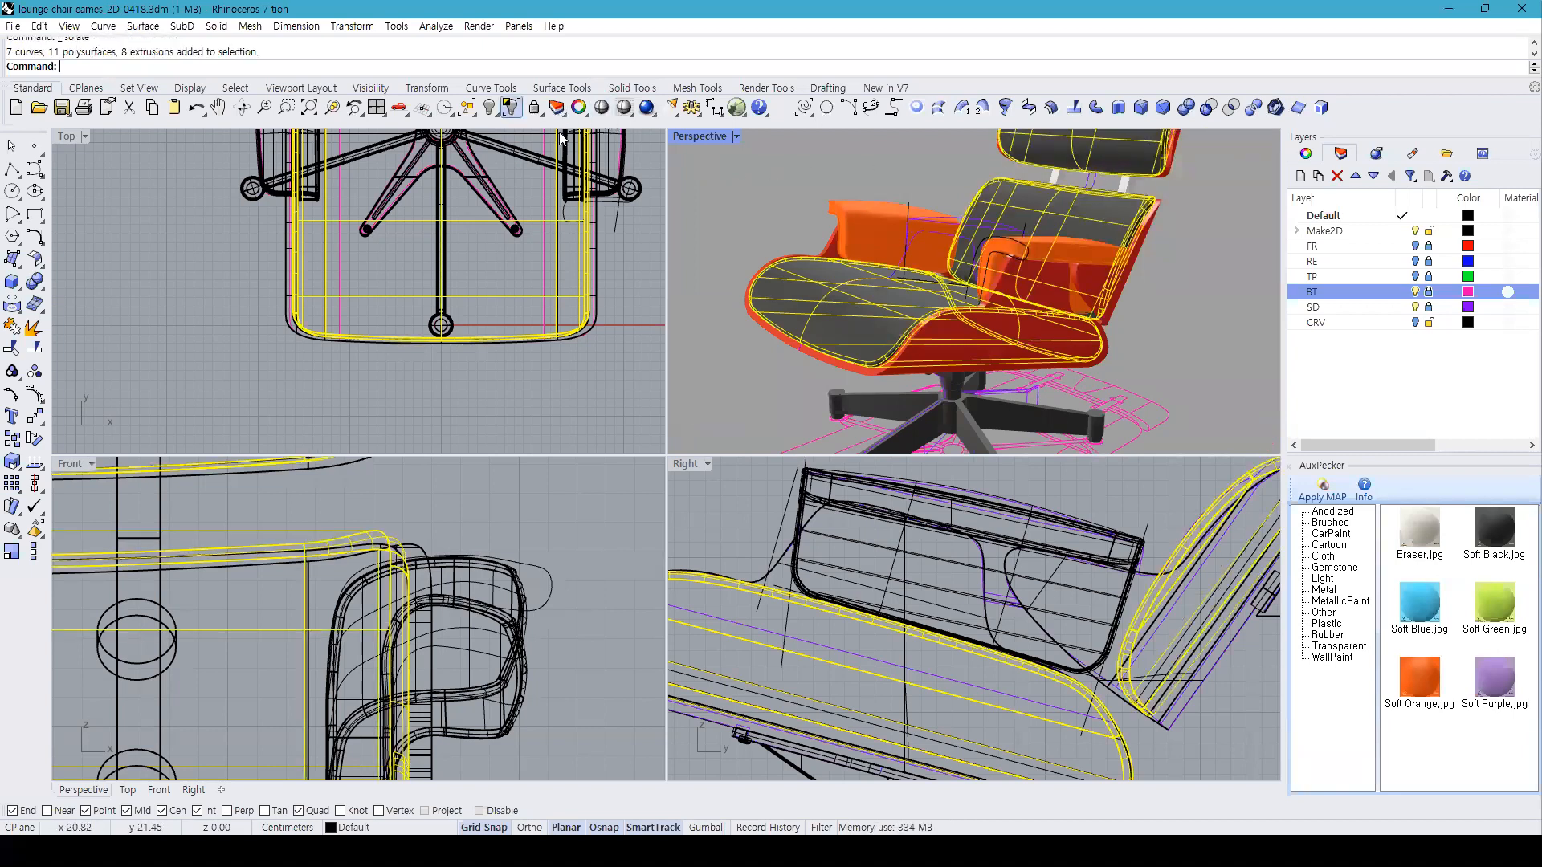
pyautogui.click(625, 109)
pyautogui.doubleClick(715, 138)
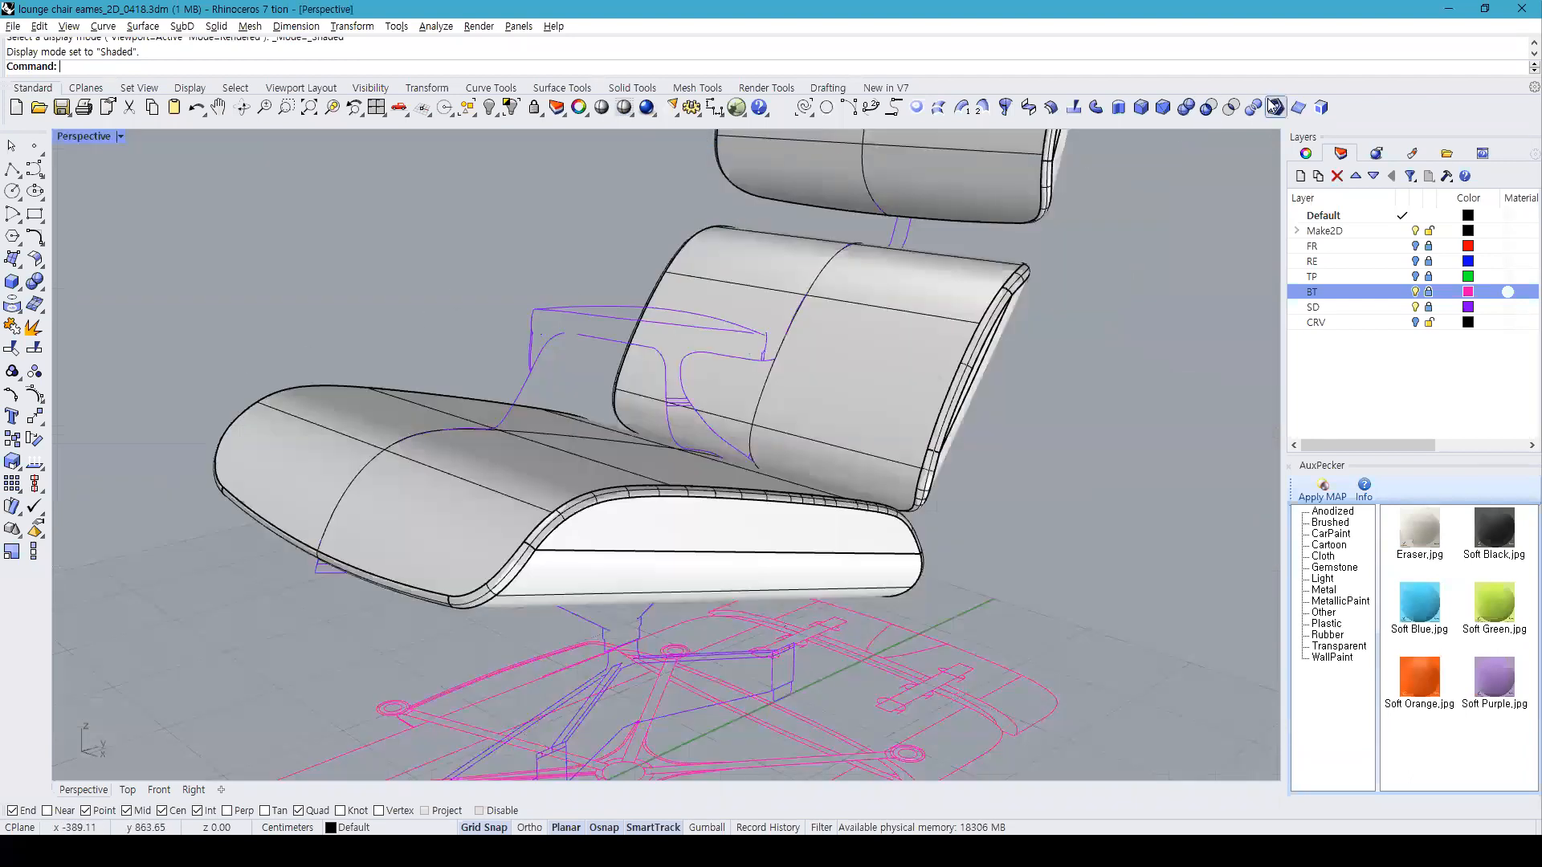
pyautogui.click(14, 309)
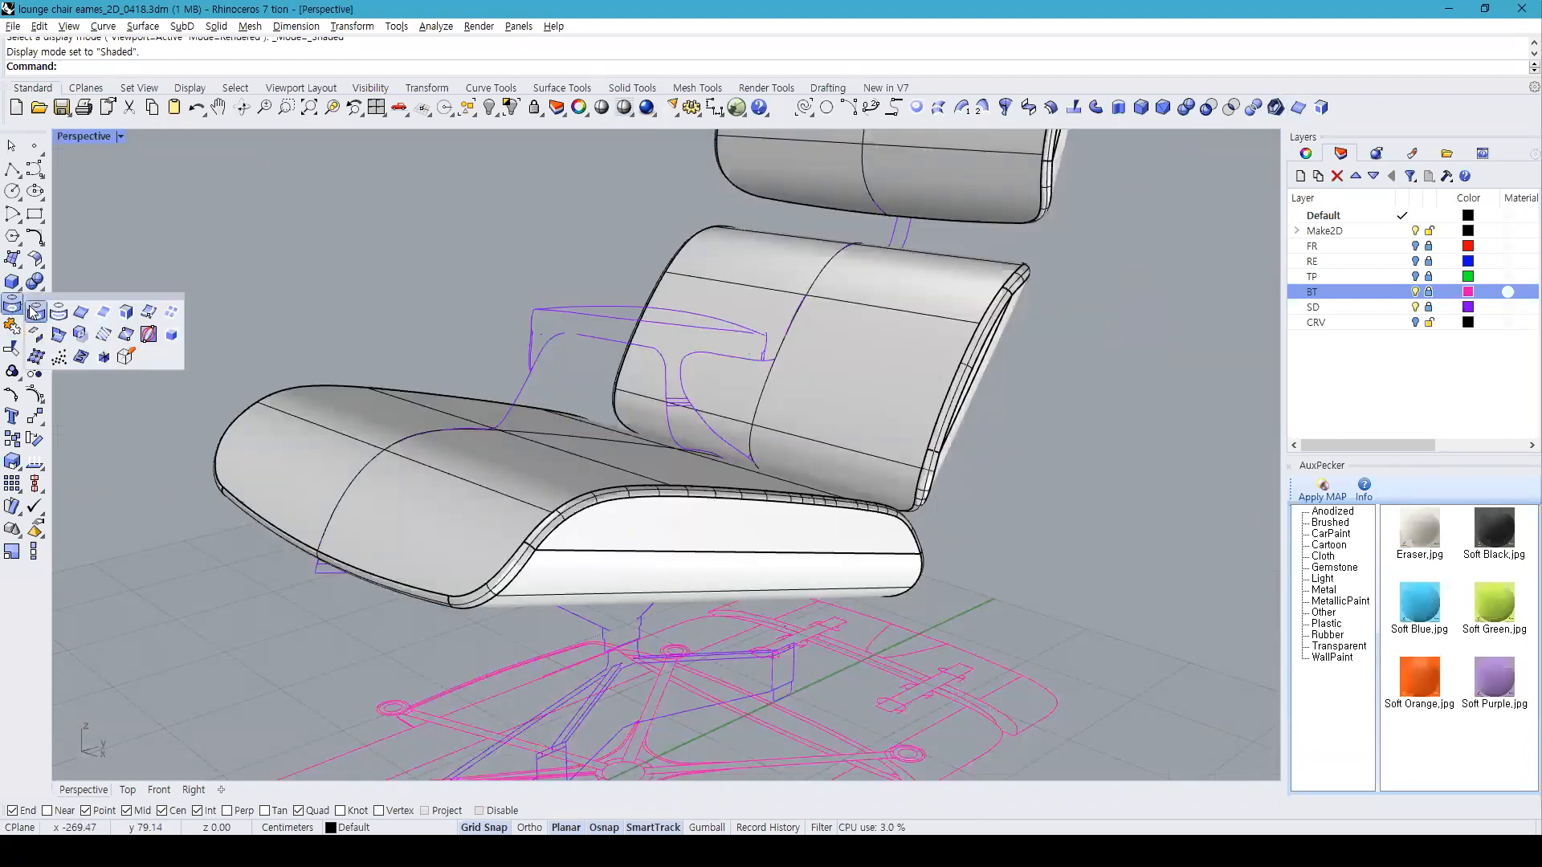
pyautogui.click(82, 312)
pyautogui.click(507, 571)
pyautogui.click(431, 592)
pyautogui.click(556, 518)
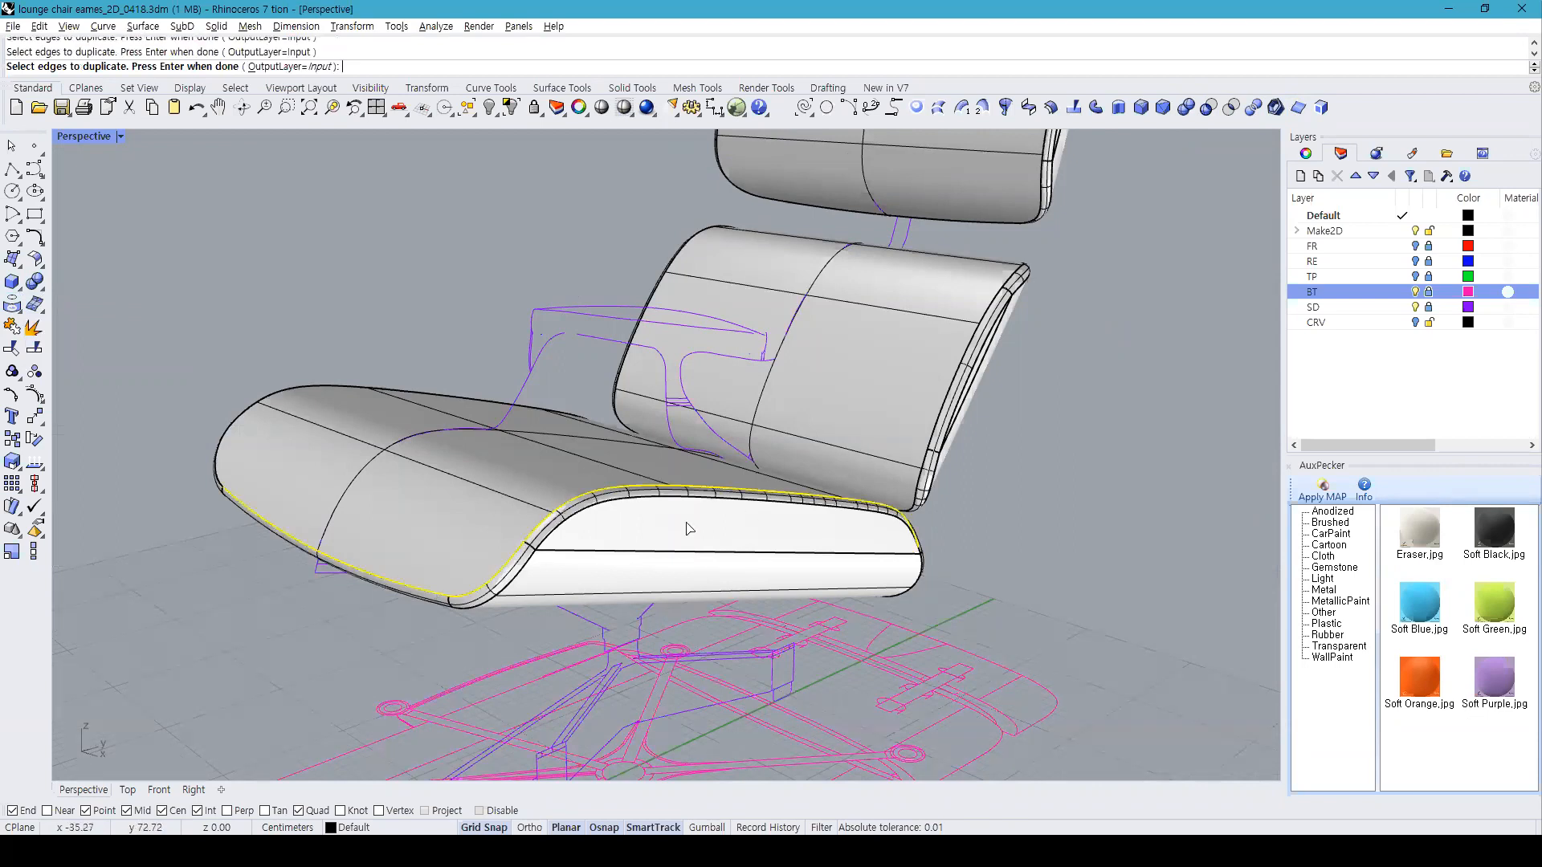
# Step: Switch to the browser, examine the seat edge in the black lounge chair and ottoman photo, and return to Rhino
pyautogui.hotkey('alt', 'Tab')
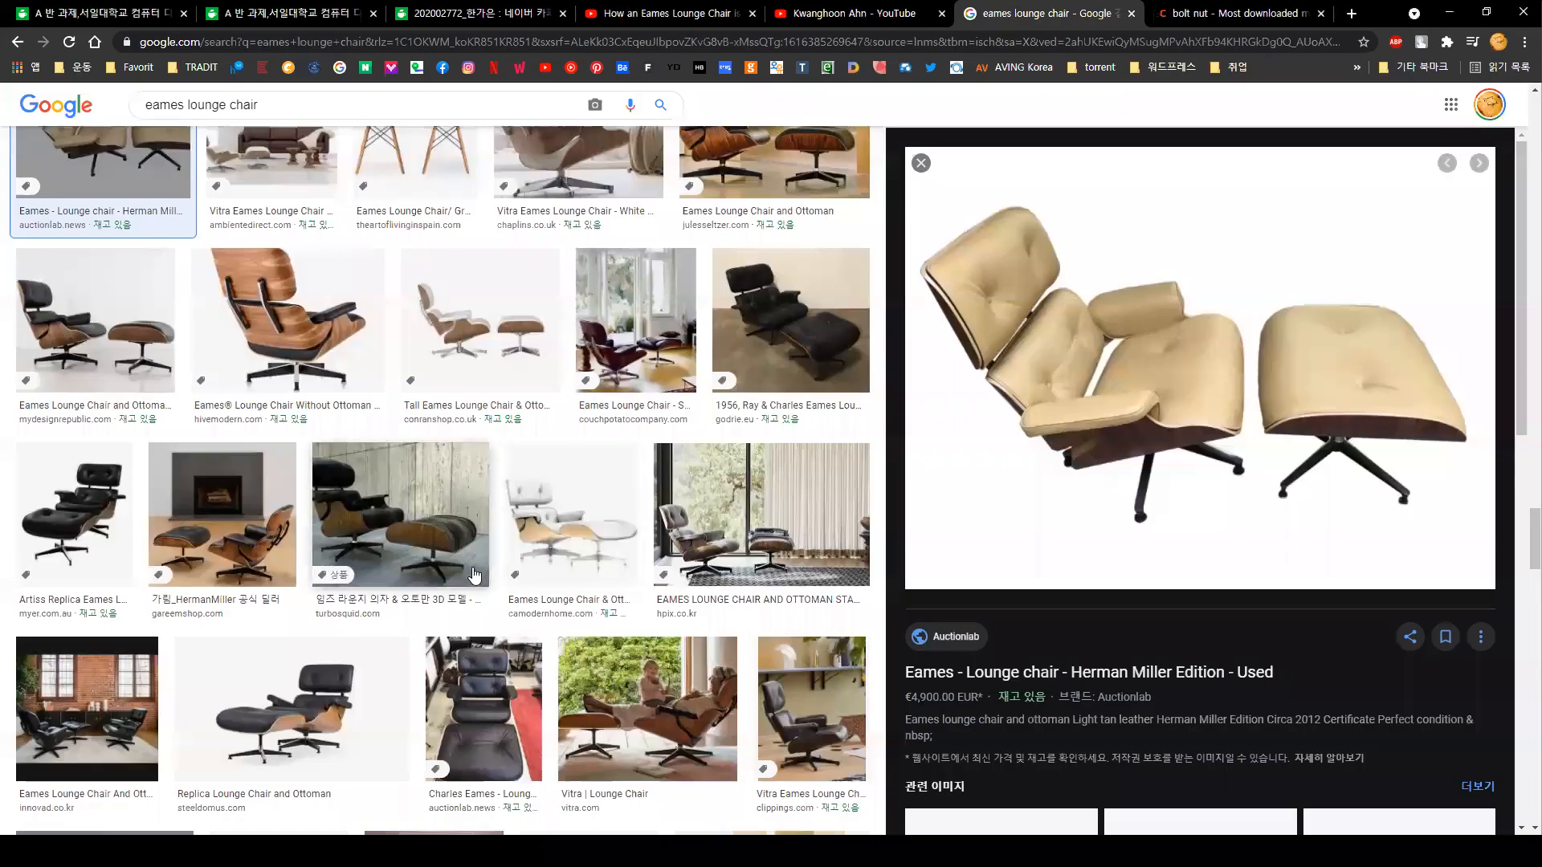
pyautogui.click(120, 333)
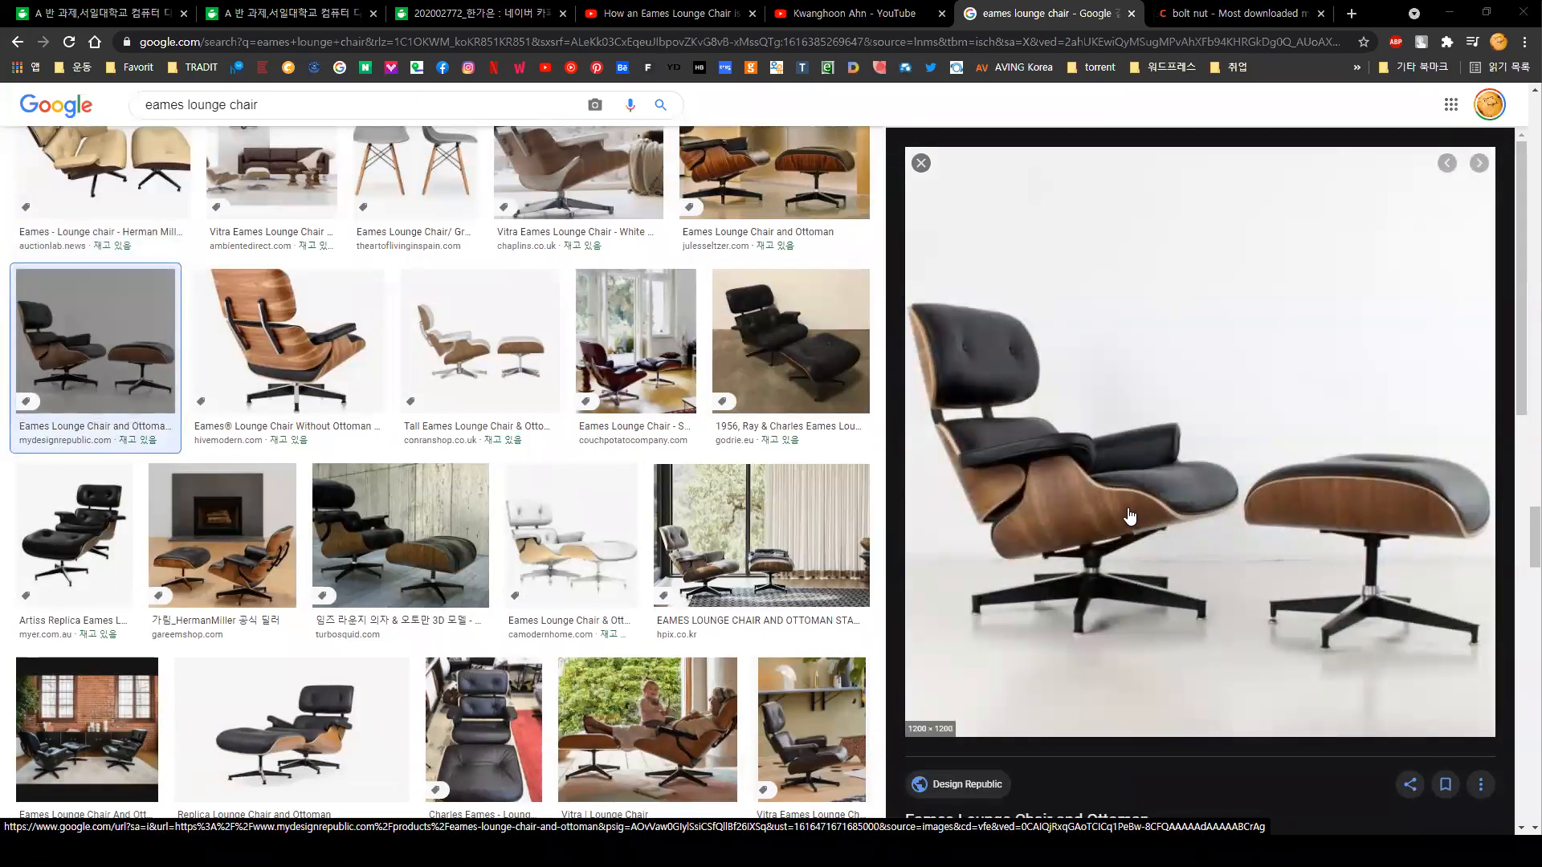
pyautogui.hotkey('alt', 'Tab')
pyautogui.press('Escape')
pyautogui.click(565, 526)
pyautogui.press('Escape')
# Step: Duplicate and join the seat cushion's outer edge loop, and build a pipe of radius 0.15 cm along it
pyautogui.click(1298, 107)
pyautogui.click(585, 518)
pyautogui.moveTo(534, 570); pyautogui.dragTo(987, 499, button='right')
pyautogui.click(630, 469)
pyautogui.moveTo(630, 470)
pyautogui.mouseDown(button='right')
pyautogui.moveTo(713, 420)
pyautogui.moveTo(708, 454)
pyautogui.moveTo(726, 450)
pyautogui.moveTo(634, 514)
pyautogui.moveTo(695, 558)
pyautogui.moveTo(633, 461)
pyautogui.mouseUp(button='right')
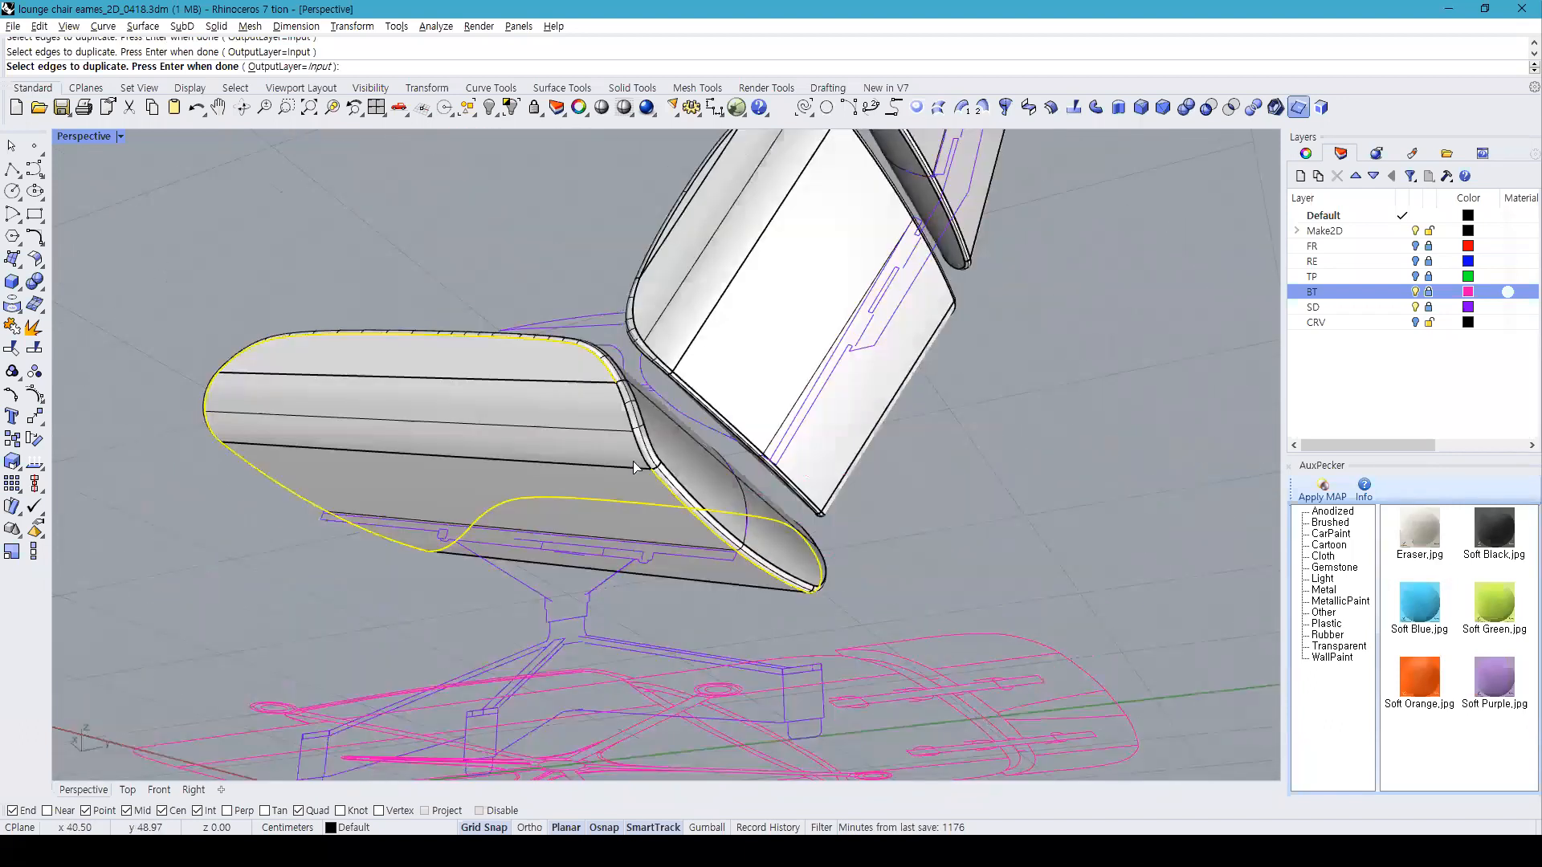
pyautogui.press('Return')
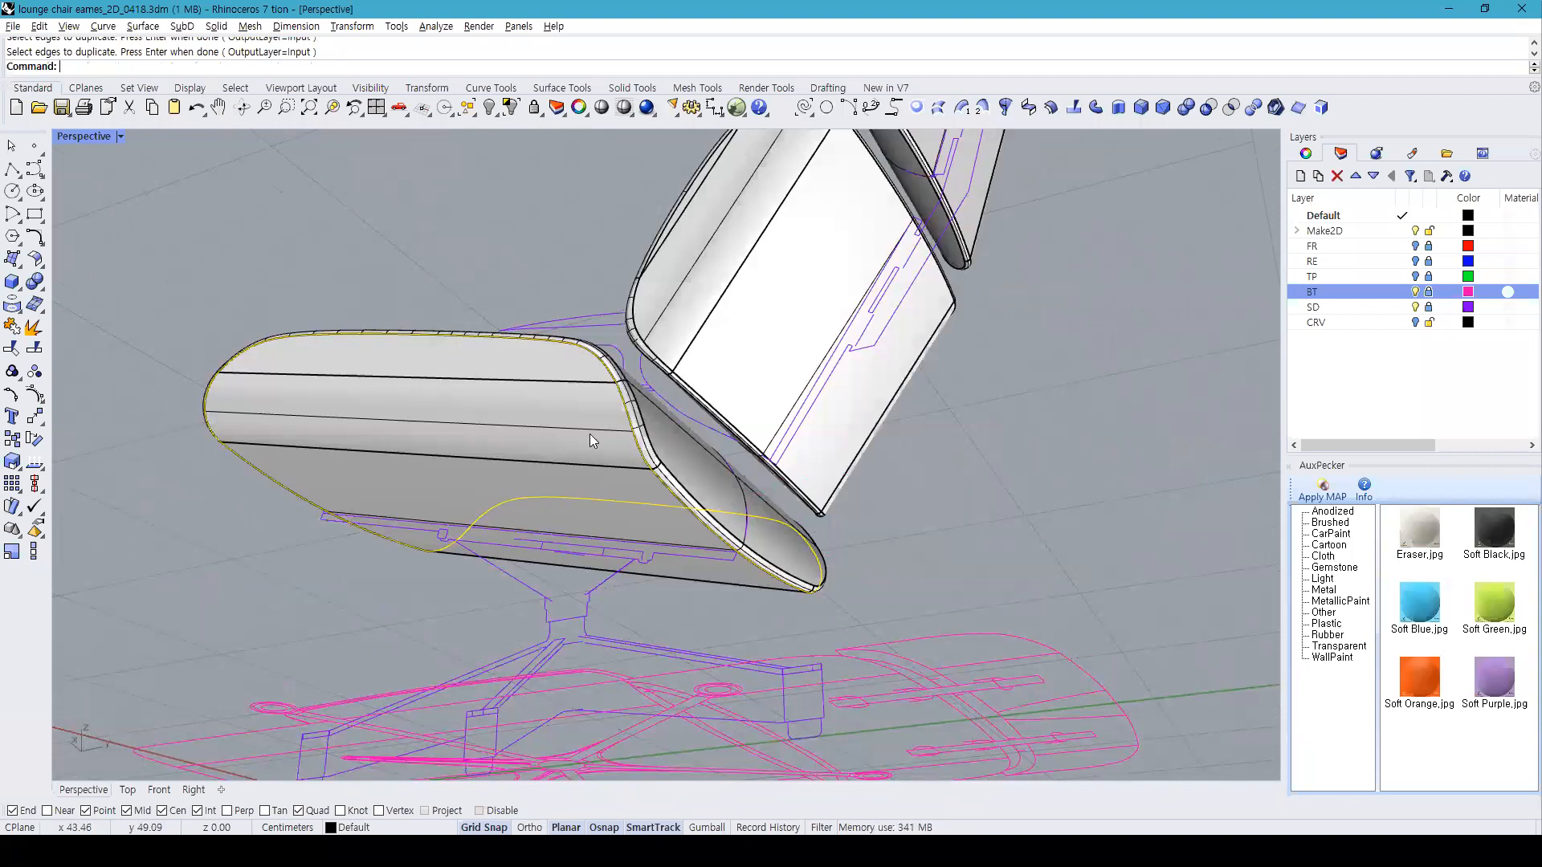
pyautogui.hotkey('ctrl', 'j')
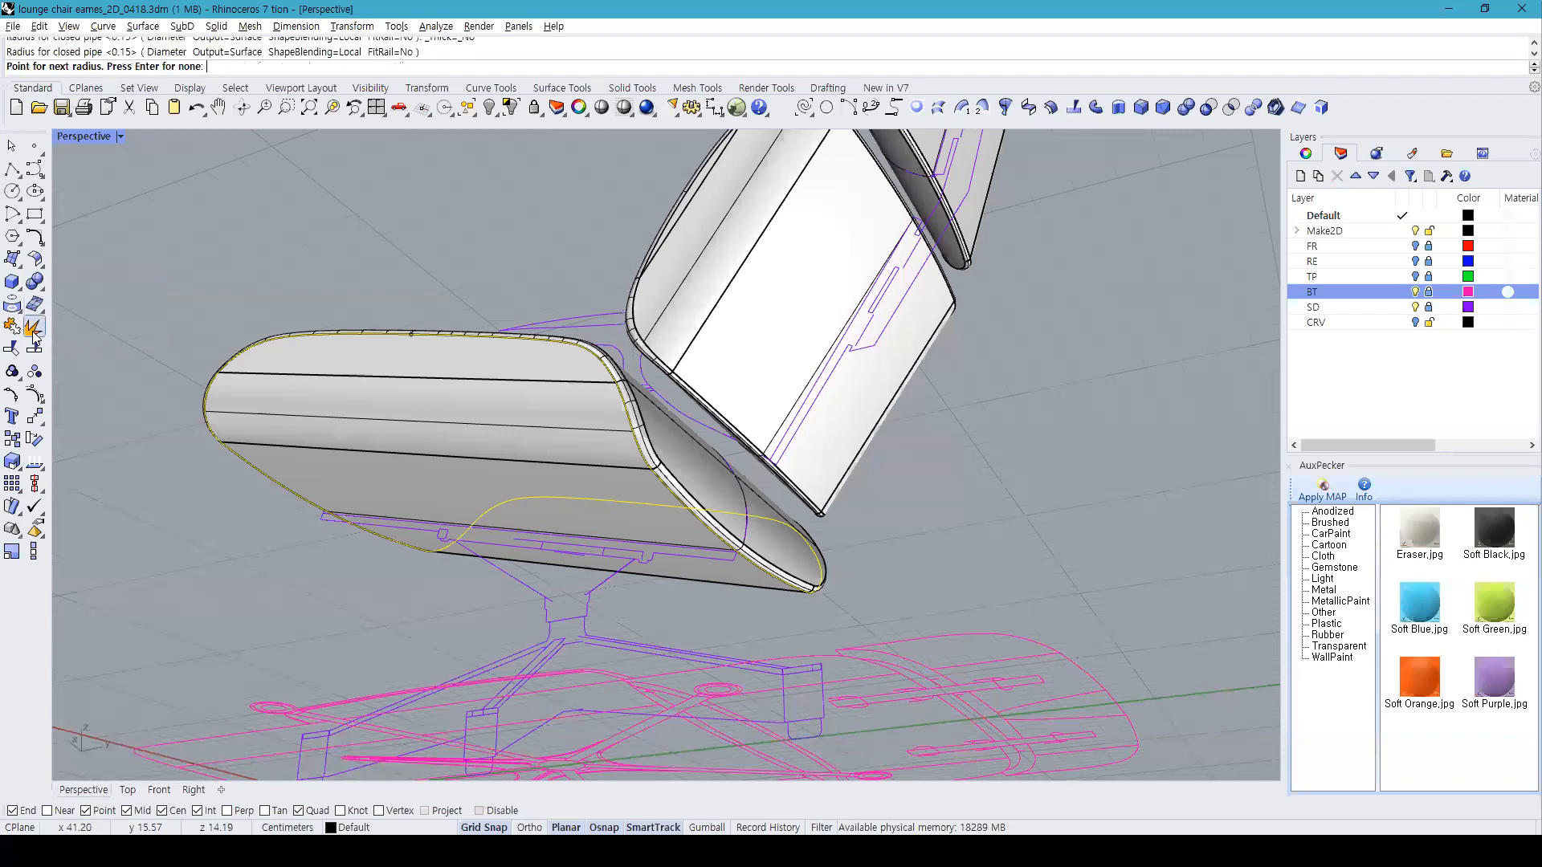
# Step: Try to Boolean-union the edge pipe with the seat cushion
pyautogui.click(629, 431)
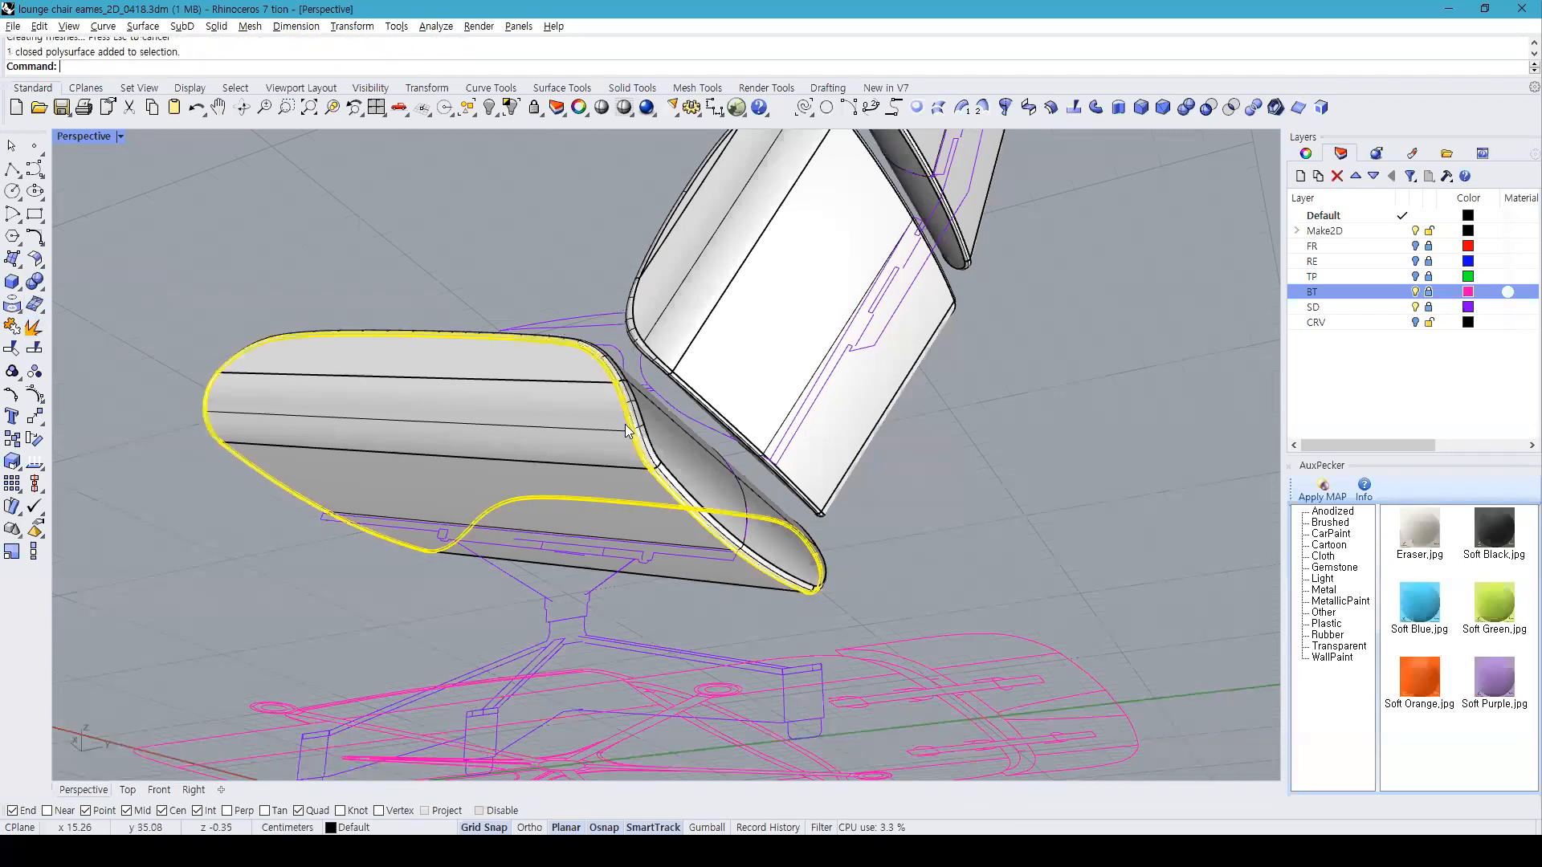
pyautogui.keyDown('shift'); pyautogui.click(660, 442); pyautogui.keyUp('shift')
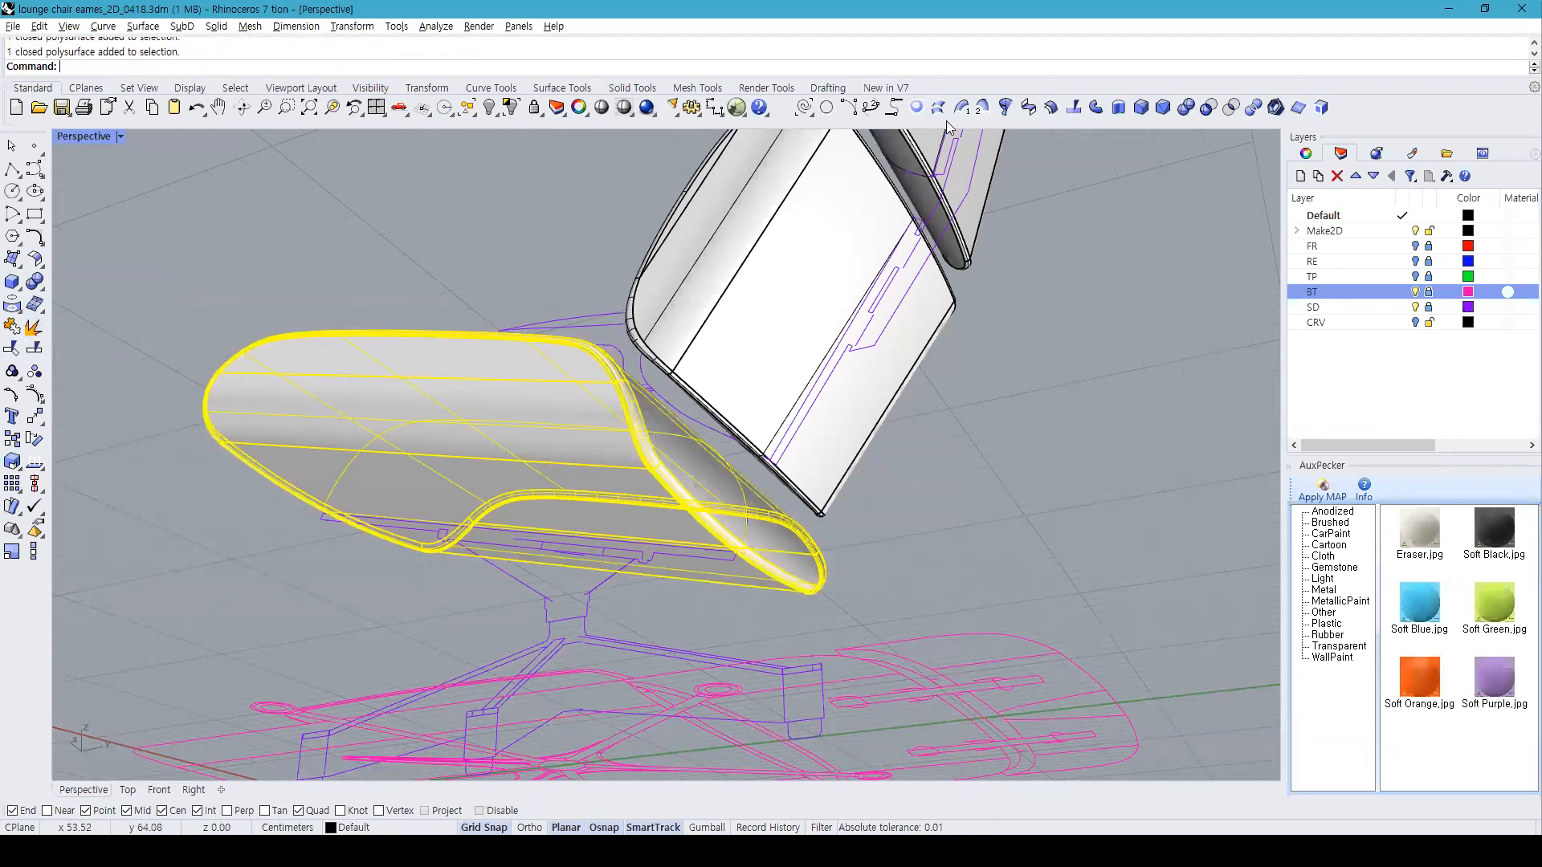
pyautogui.click(1181, 110)
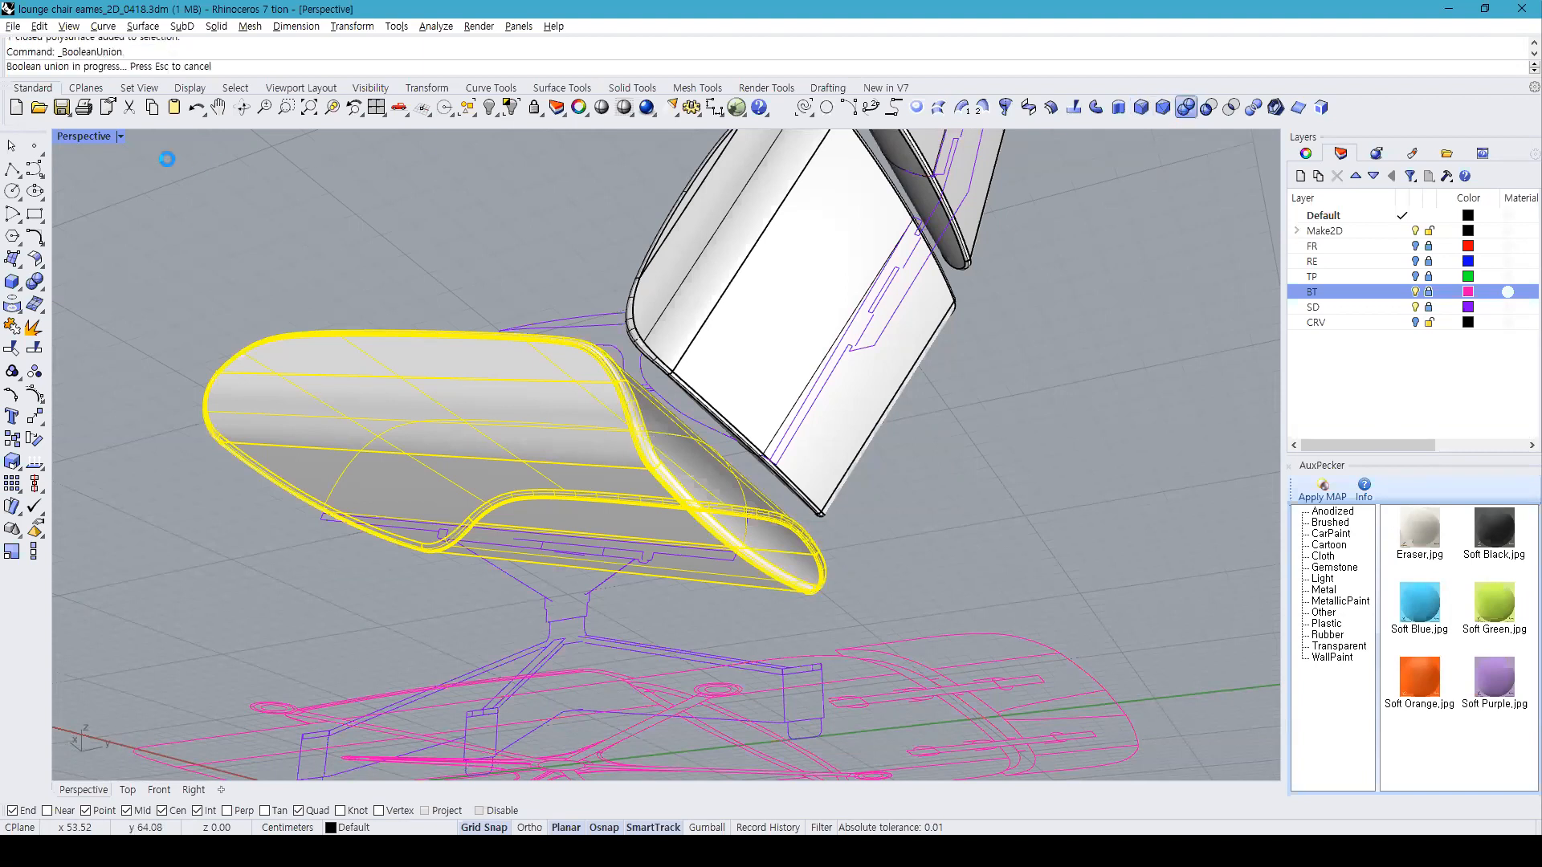
# Step: Set the Perspective view to Rendered display and inspect the piped edge along the seat cushion's side
pyautogui.click(74, 136)
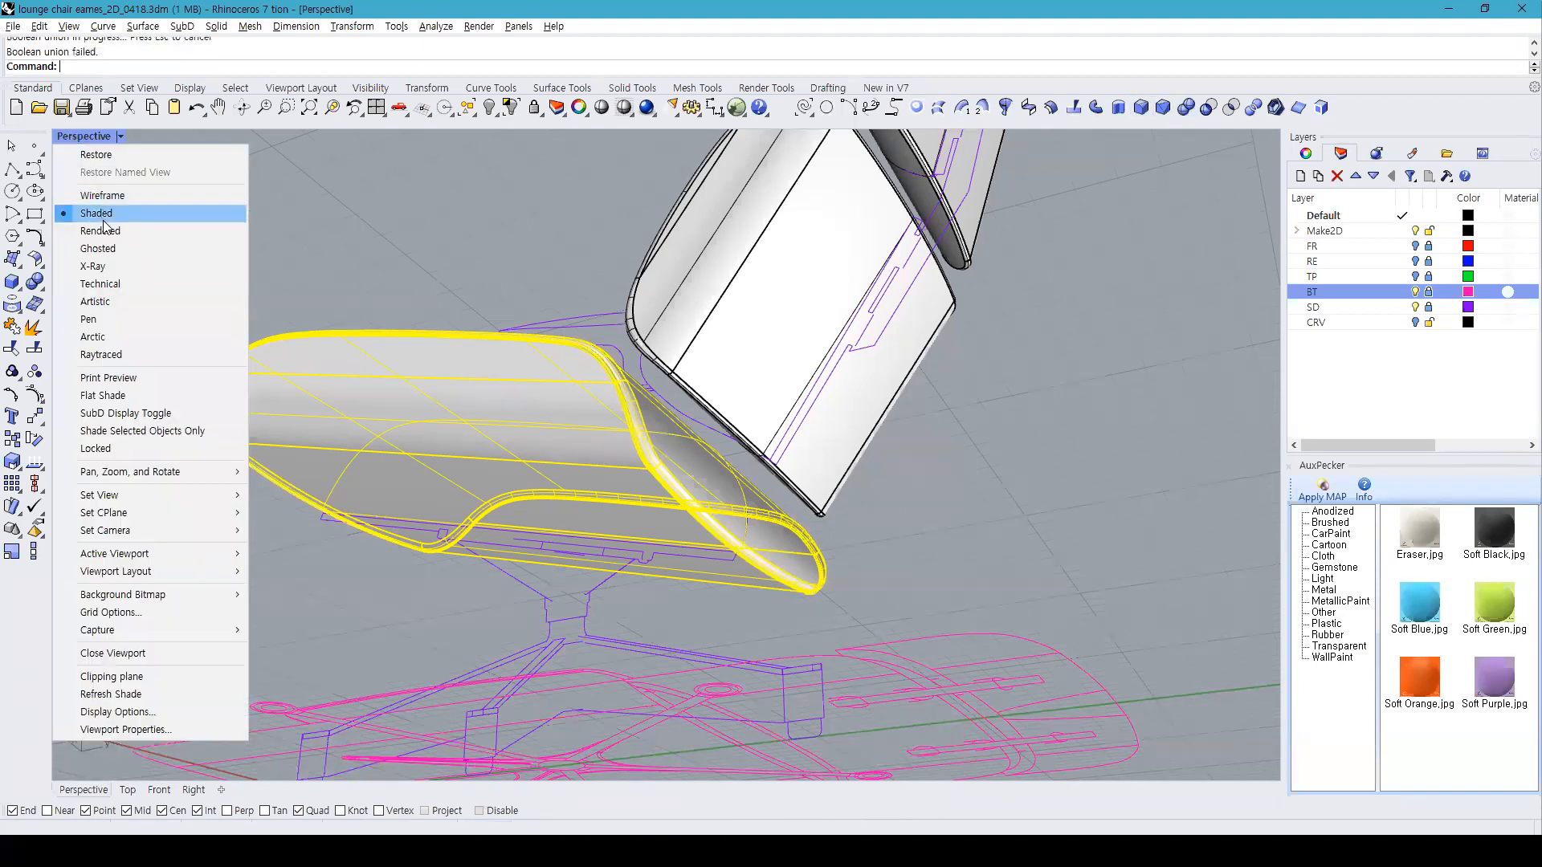
pyautogui.click(102, 216)
pyautogui.moveTo(485, 298); pyautogui.dragTo(647, 485, button='right')
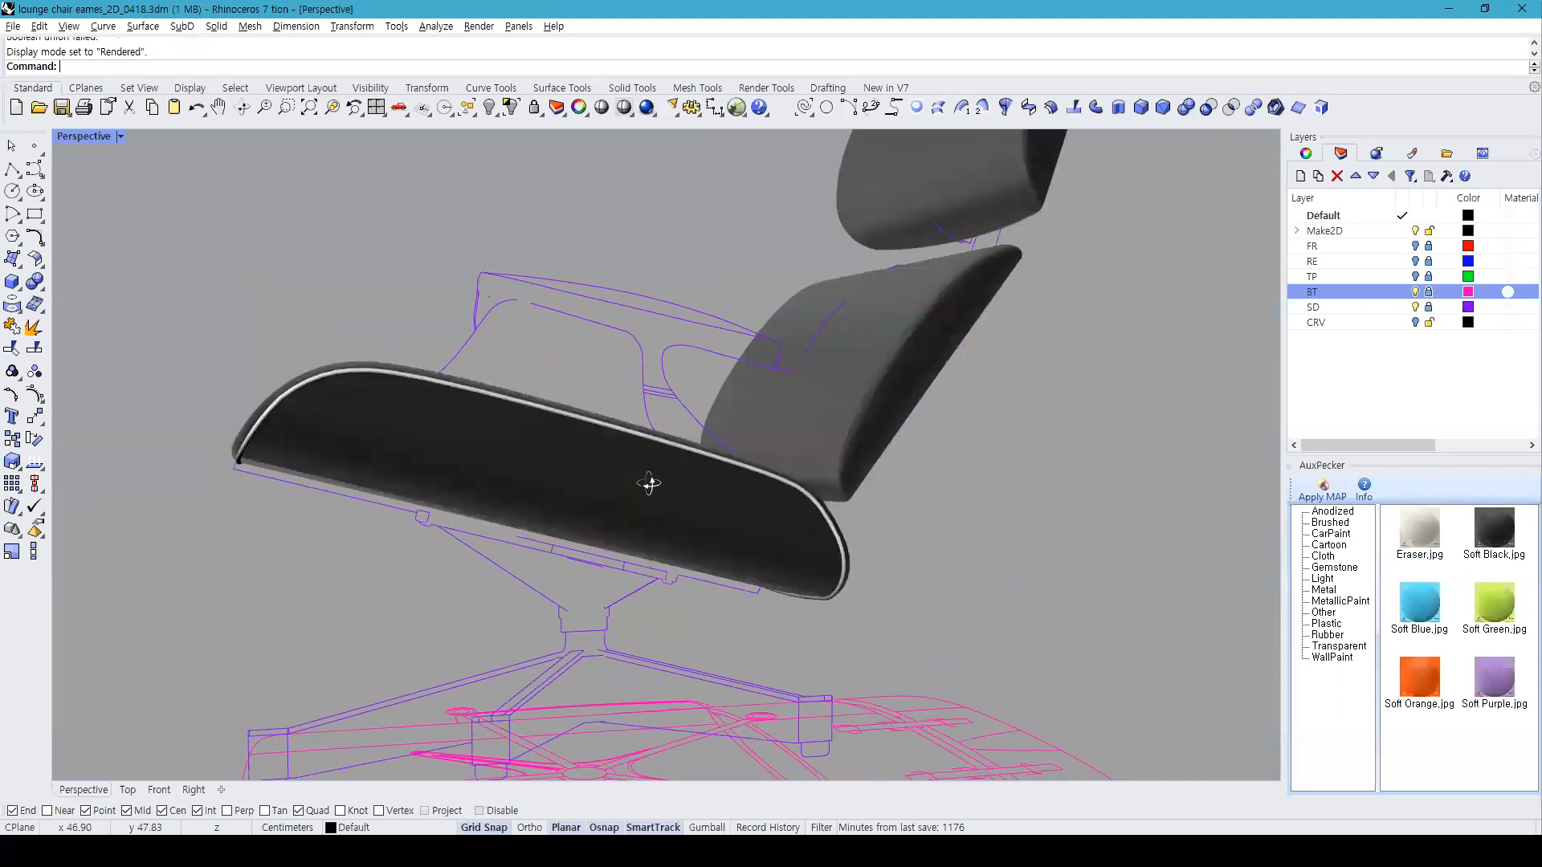
pyautogui.scroll(5, 365, 440)
# Step: Select the seat cushion together with its edge pipe and try the Boolean union again
pyautogui.click(384, 424)
pyautogui.click(373, 435)
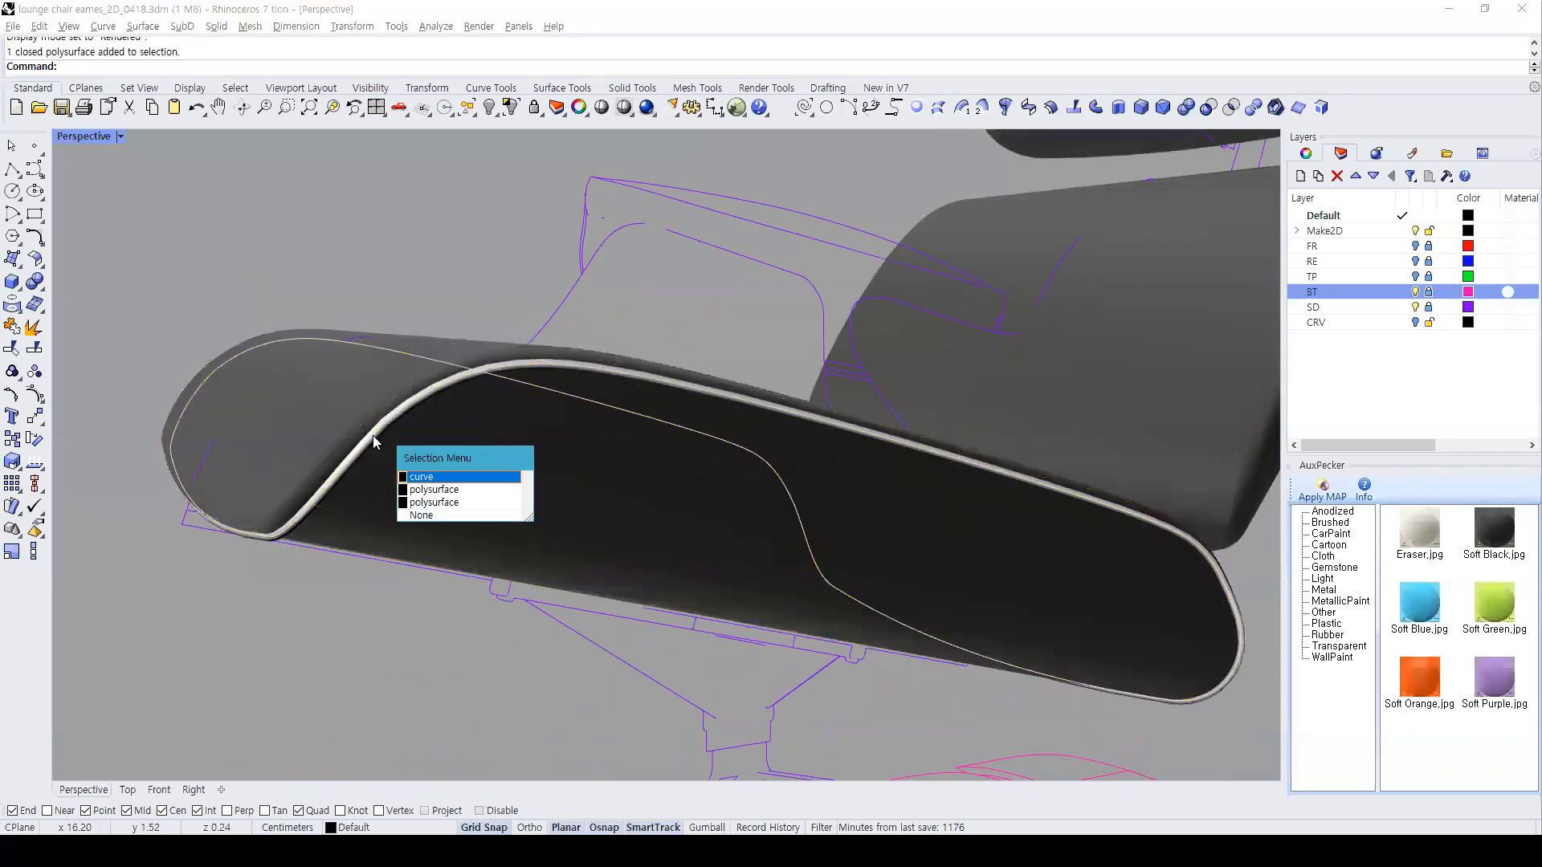
pyautogui.click(420, 503)
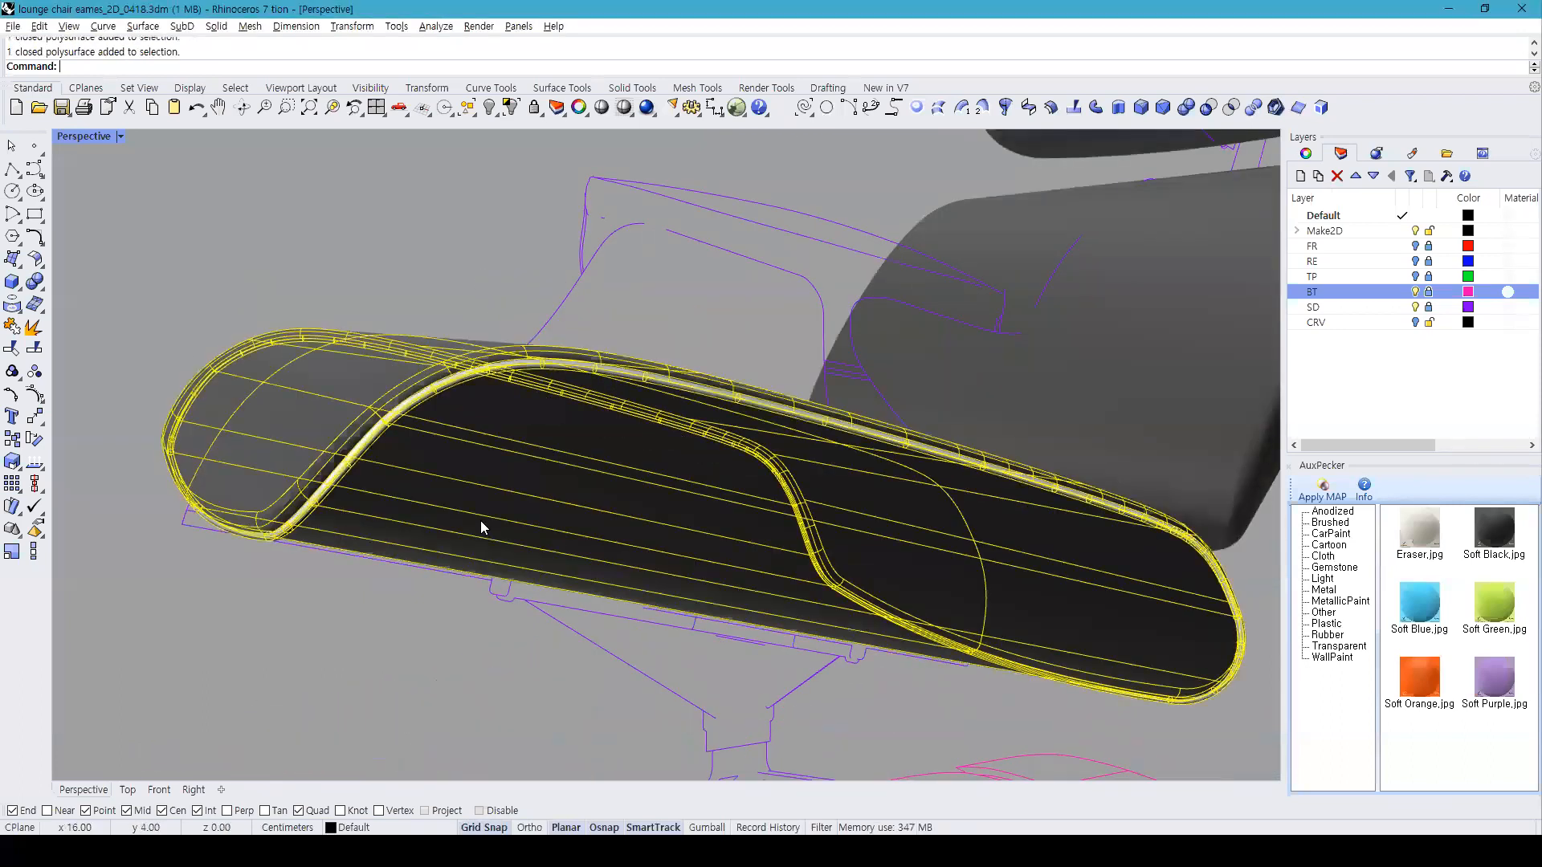
pyautogui.click(1185, 107)
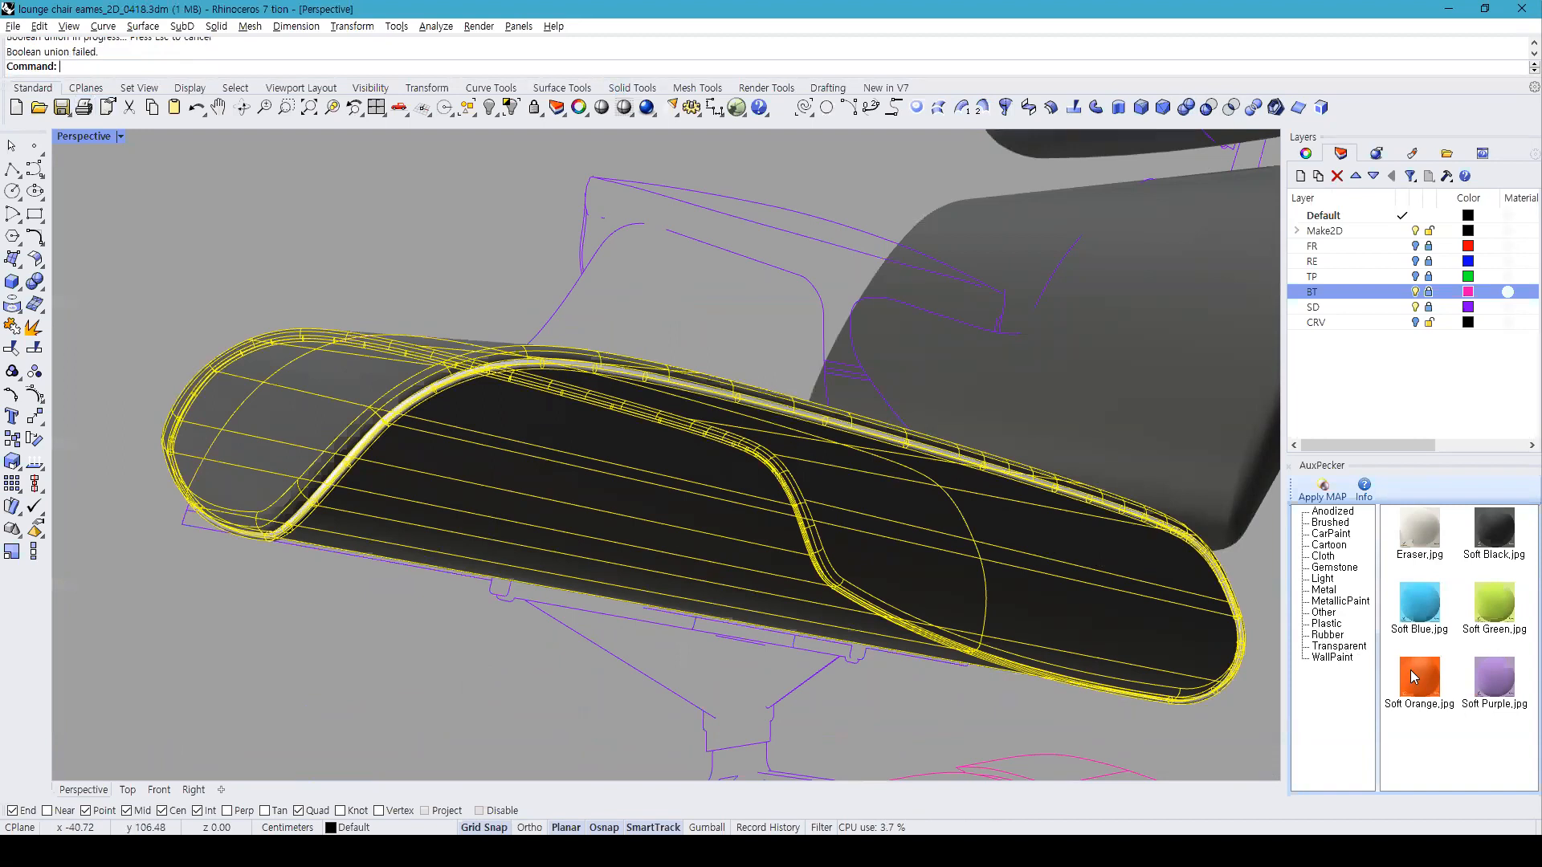
# Step: Apply the Soft Orange material to the seat cushion and its edge pipe, and return the Perspective view to Shaded display
pyautogui.click(1411, 671)
pyautogui.click(1323, 490)
pyautogui.click(429, 244)
pyautogui.moveTo(429, 244); pyautogui.dragTo(282, 262, button='right')
pyautogui.moveTo(721, 317)
pyautogui.mouseDown(button='right')
pyautogui.moveTo(869, 379)
pyautogui.moveTo(1022, 403)
pyautogui.moveTo(596, 149)
pyautogui.mouseUp(button='right')
pyautogui.hotkey('ctrl', 'alt', 's')
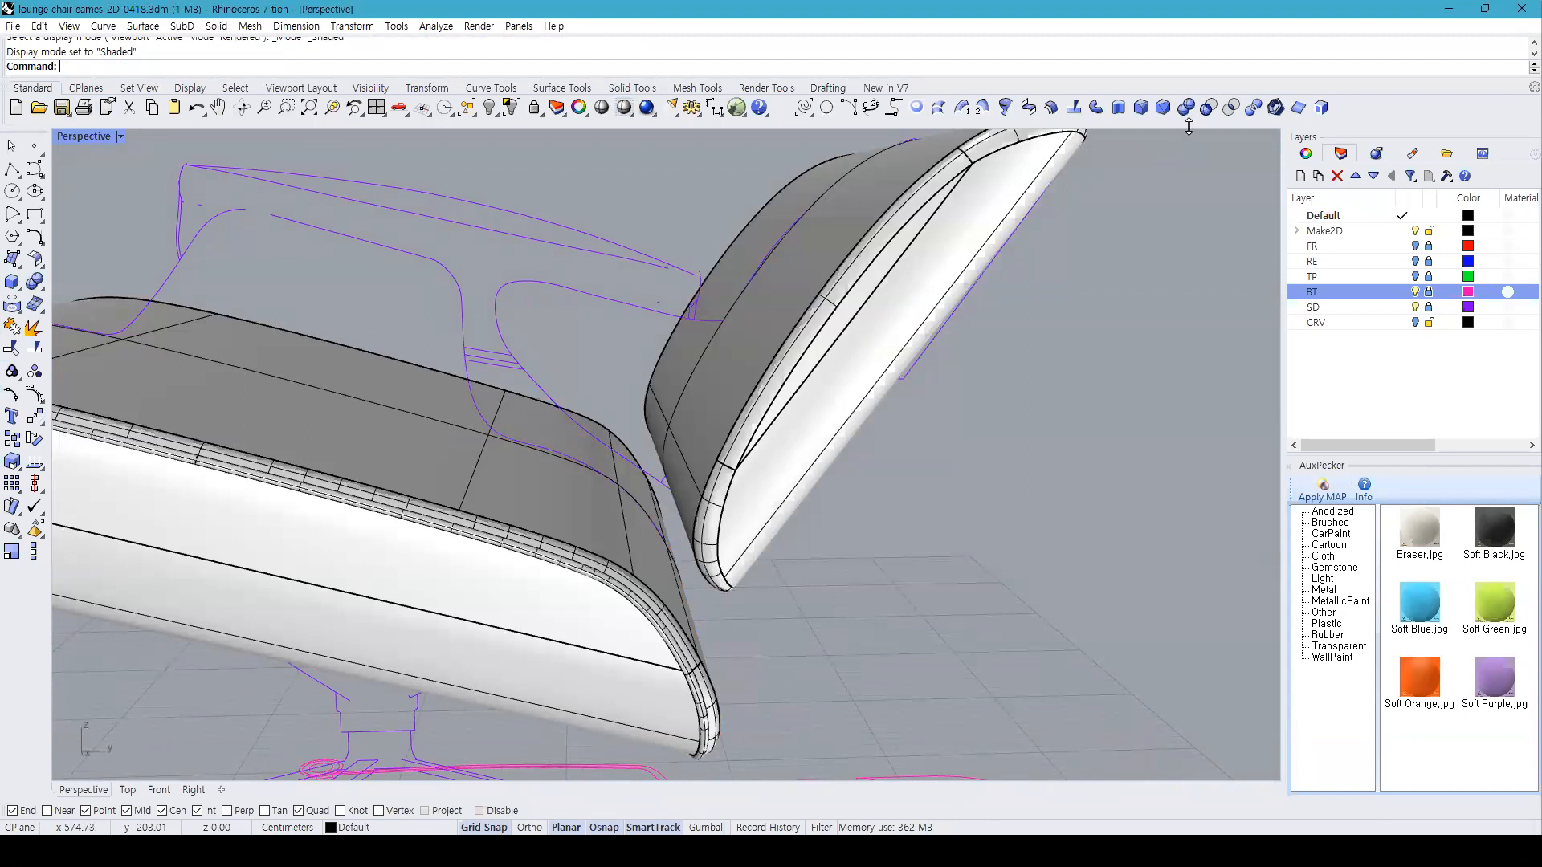
# Step: Duplicate and join the backrest cushion's outer edge loop, and build a pipe of radius 0.15 cm along it
pyautogui.click(1298, 106)
pyautogui.click(918, 212)
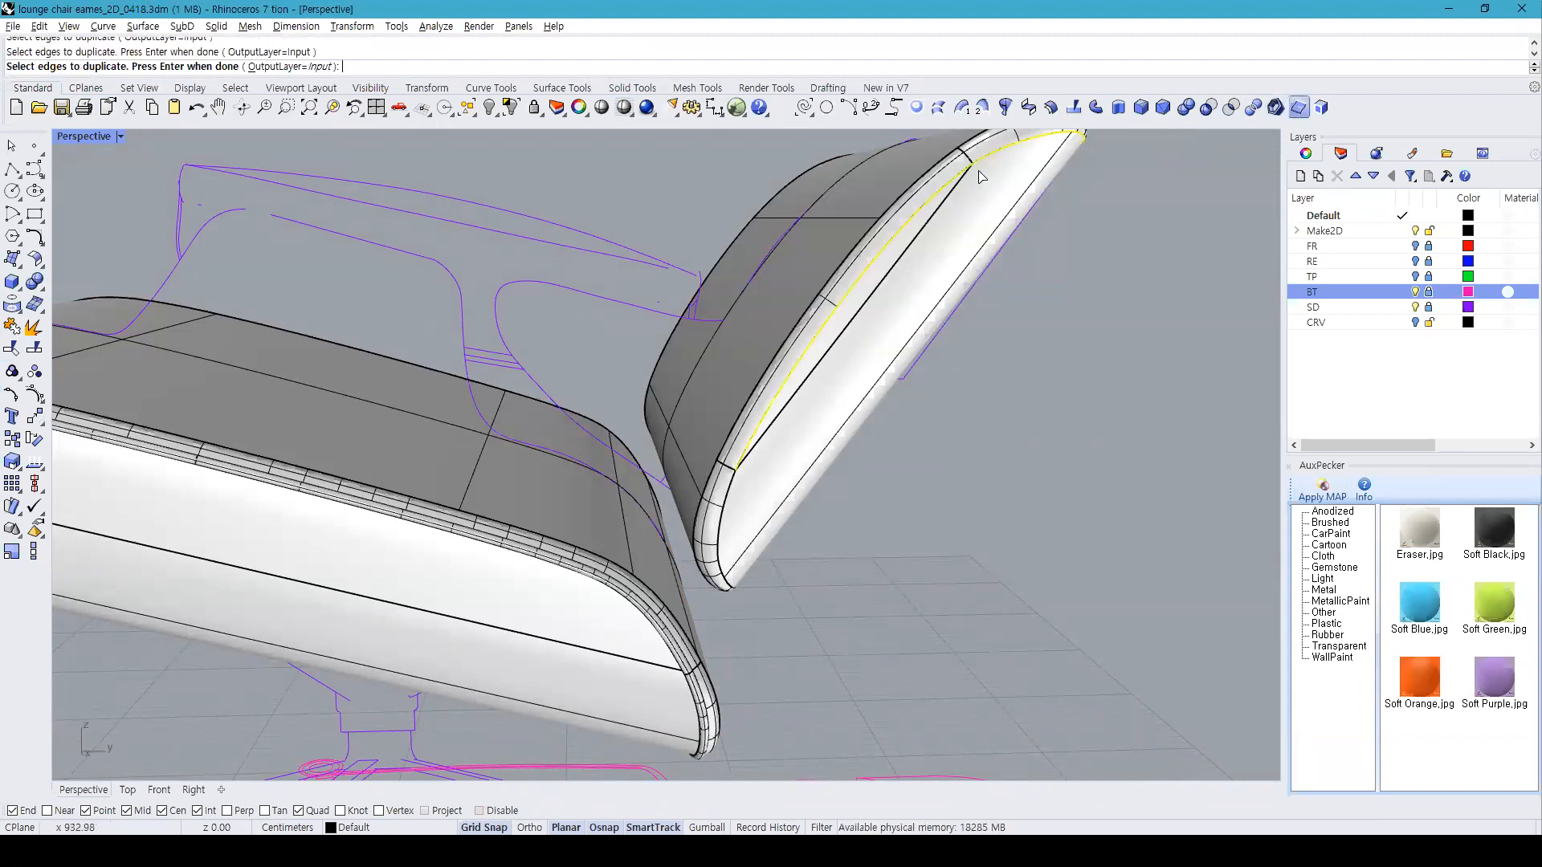
pyautogui.moveTo(722, 510); pyautogui.dragTo(722, 402, button='right')
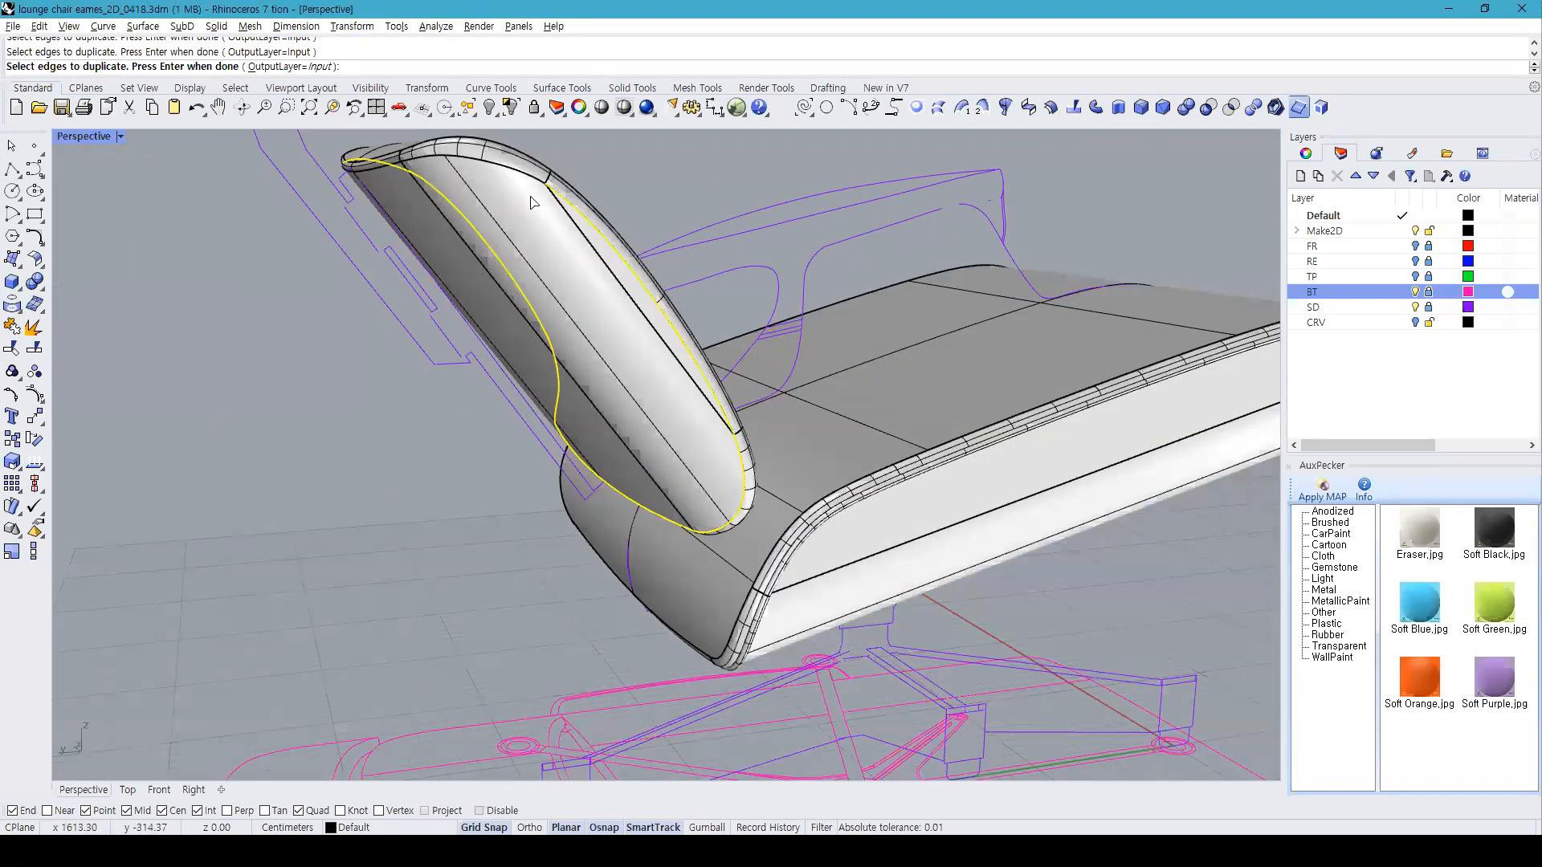
pyautogui.moveTo(333, 196); pyautogui.dragTo(470, 317, button='right')
pyautogui.press('Return')
pyautogui.hotkey('ctrl', 'j')
pyautogui.click(17, 290)
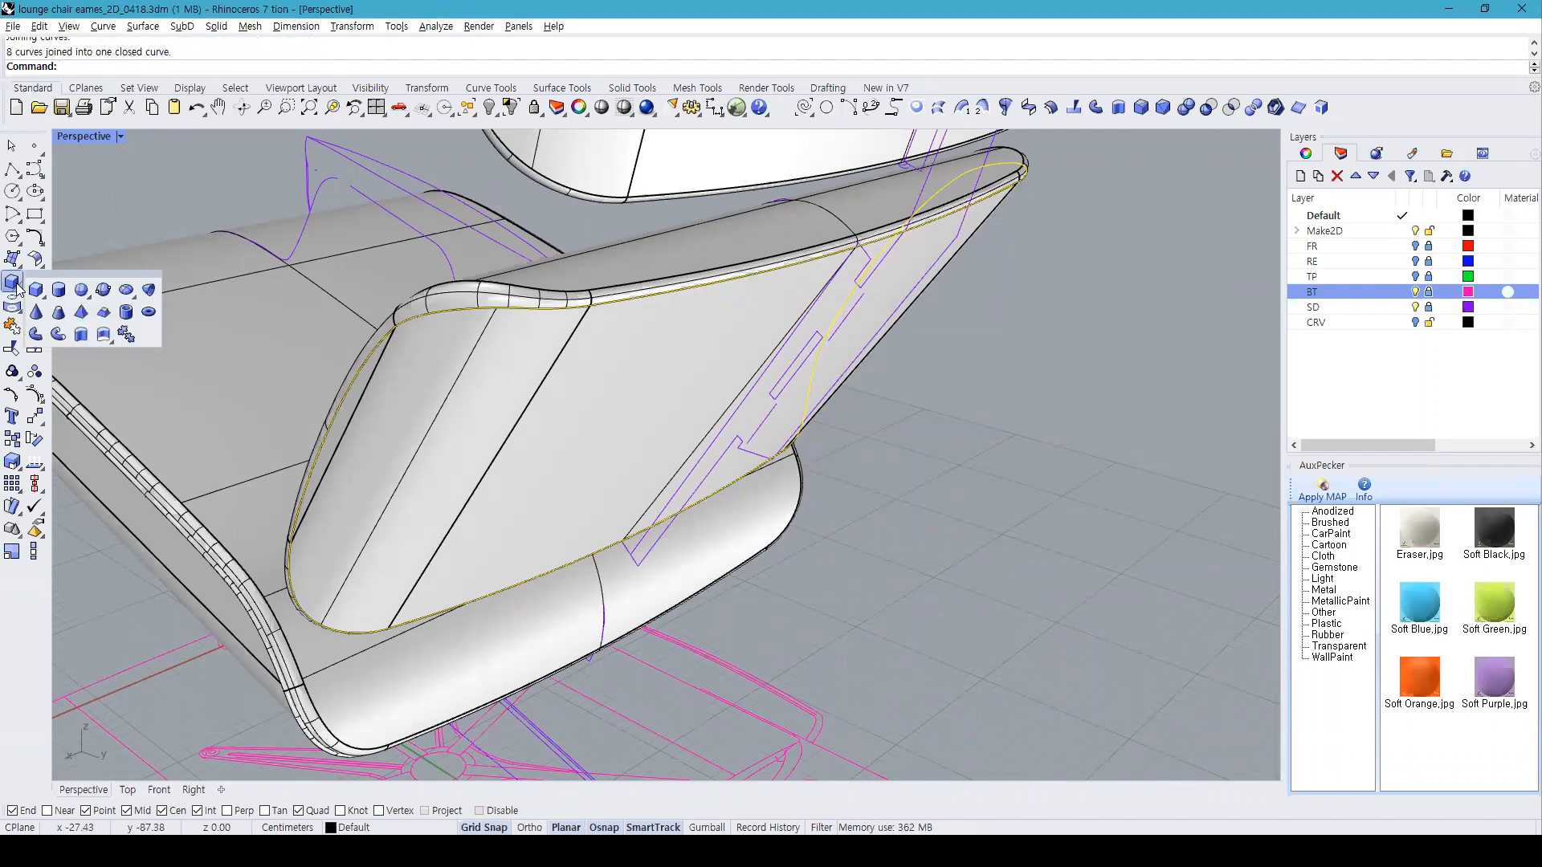
pyautogui.click(37, 336)
pyautogui.press('Return')
pyautogui.press('Return')
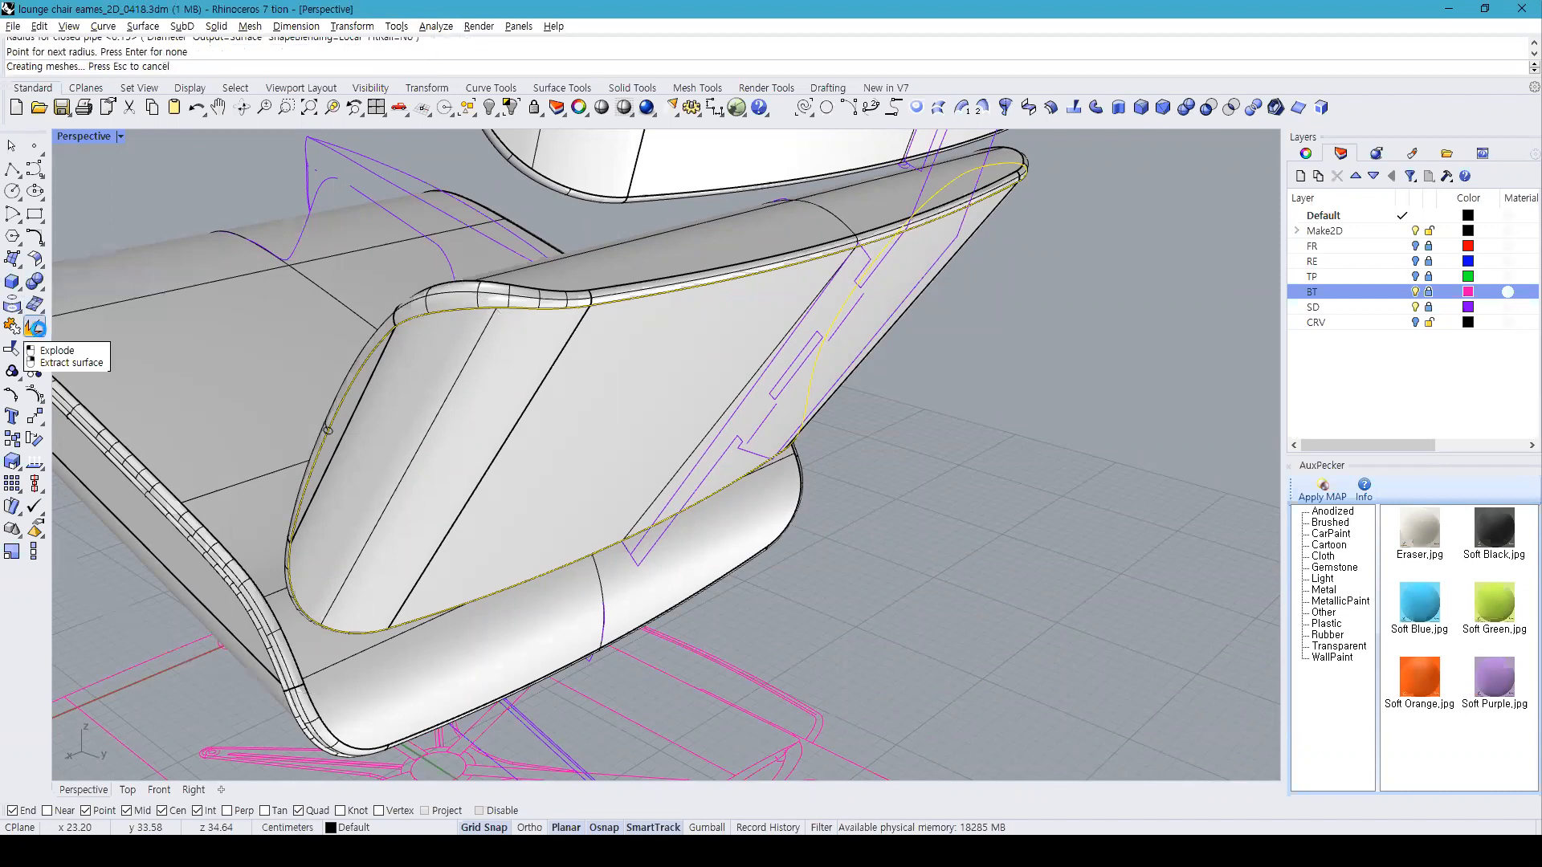
# Step: Try to Boolean-union the backrest cushion with its edge pipe and color them Soft Orange, and undo the attempt
pyautogui.click(538, 313)
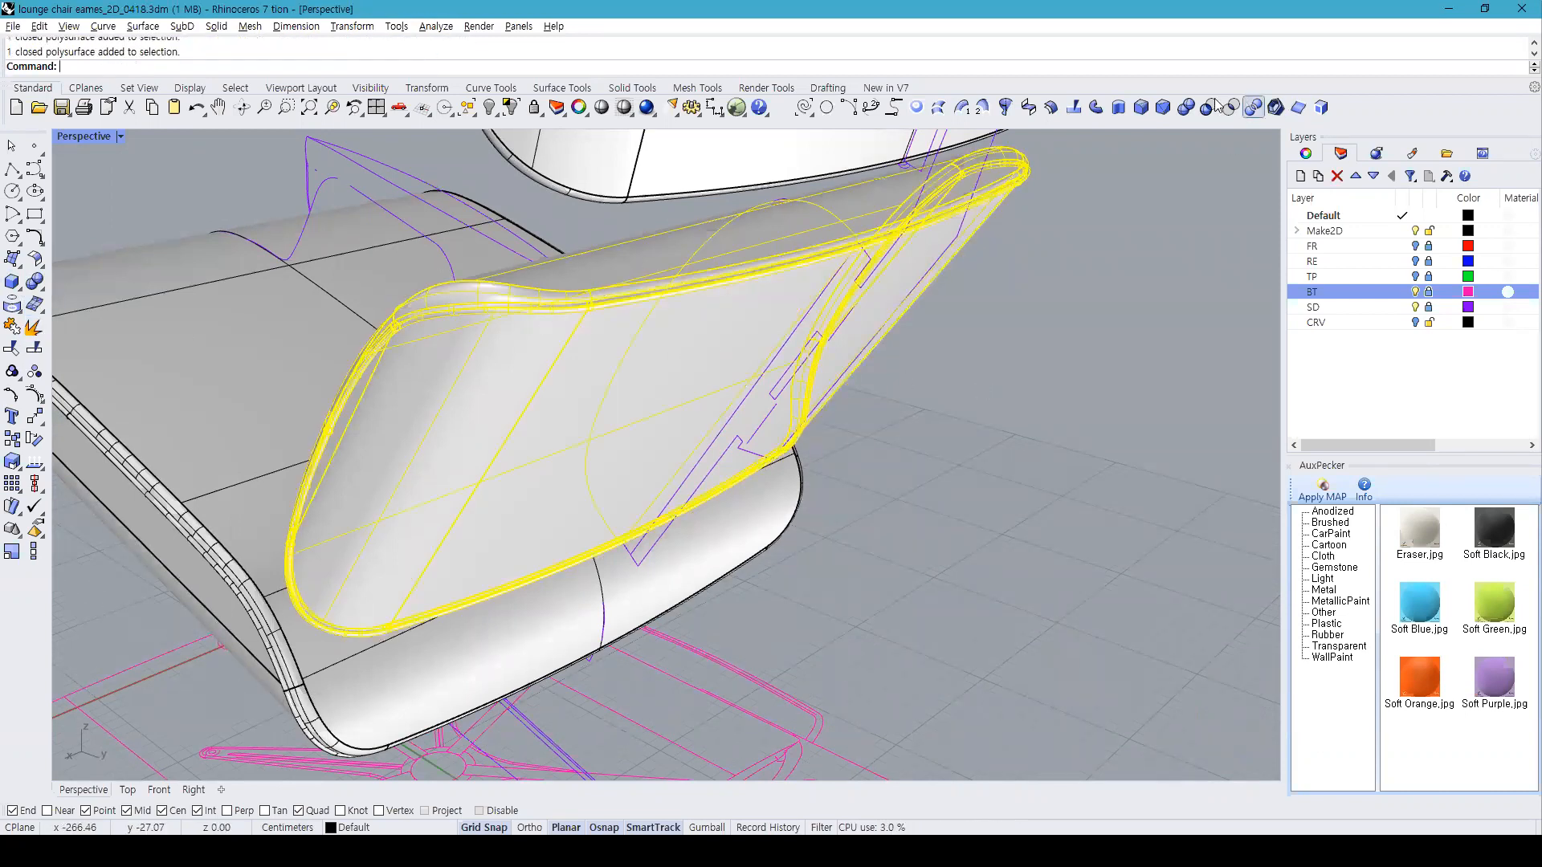
pyautogui.click(1185, 107)
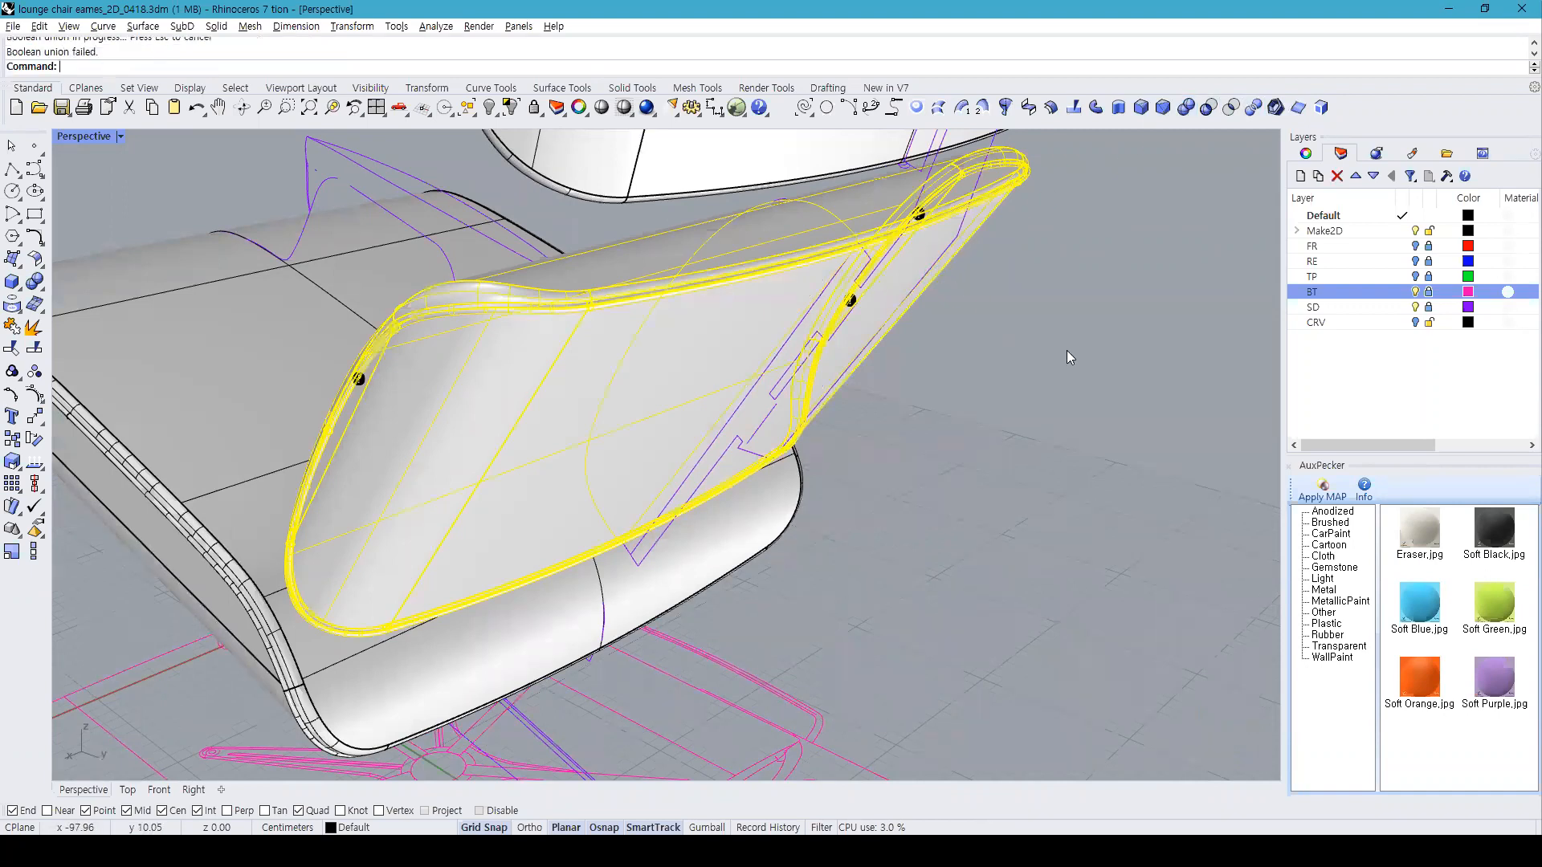
pyautogui.click(1418, 679)
pyautogui.click(1322, 488)
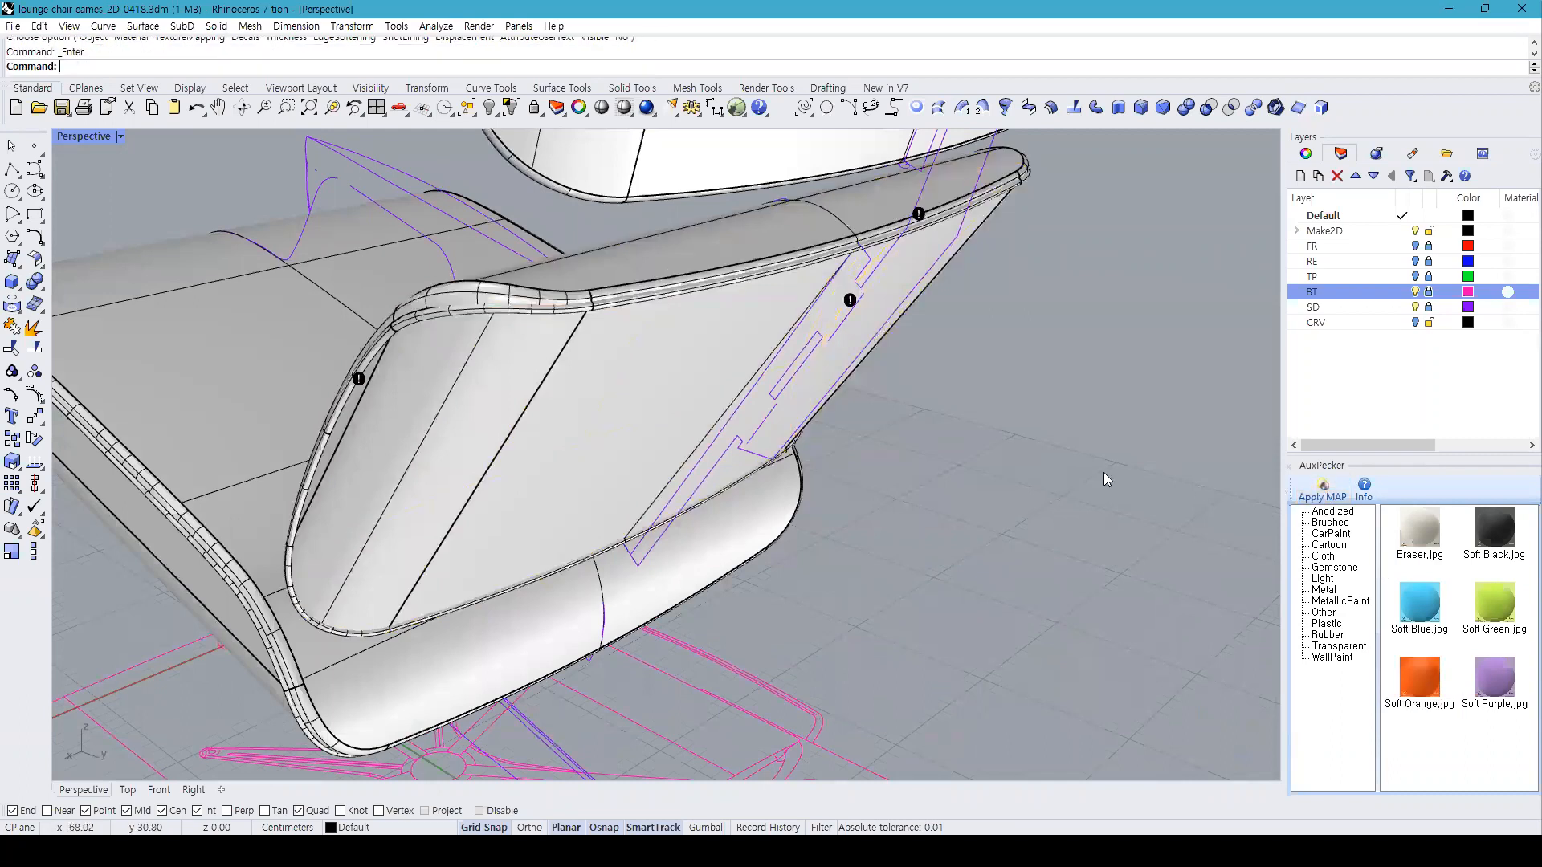
pyautogui.hotkey('ctrl', 'z')
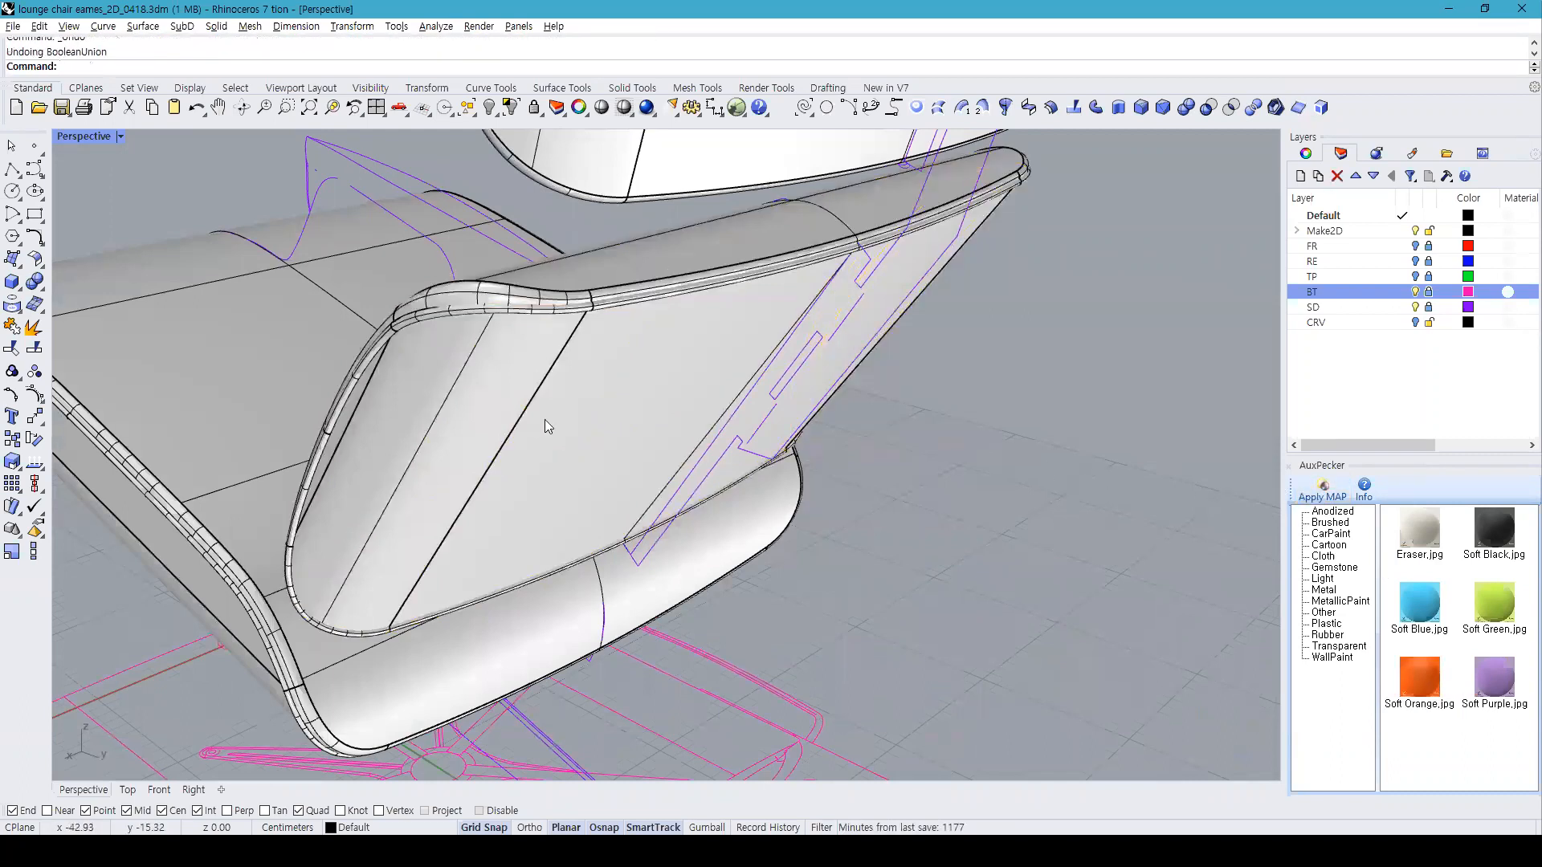
# Step: Apply Soft Orange to the backrest cushion and its edge pipe, and inspect them in Rendered display
pyautogui.click(524, 327)
pyautogui.click(542, 319)
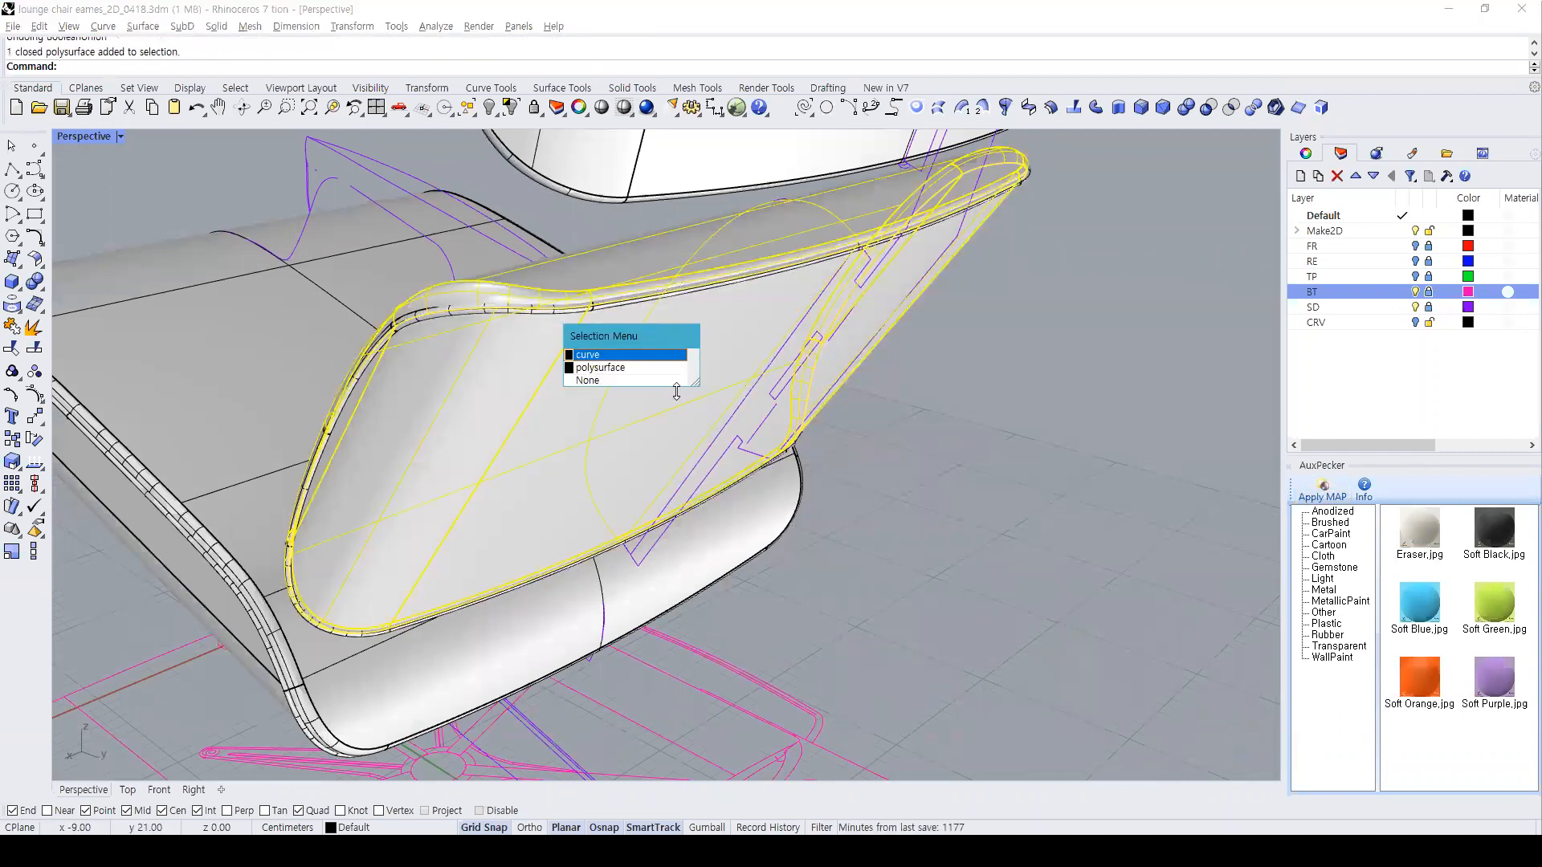
pyautogui.click(599, 367)
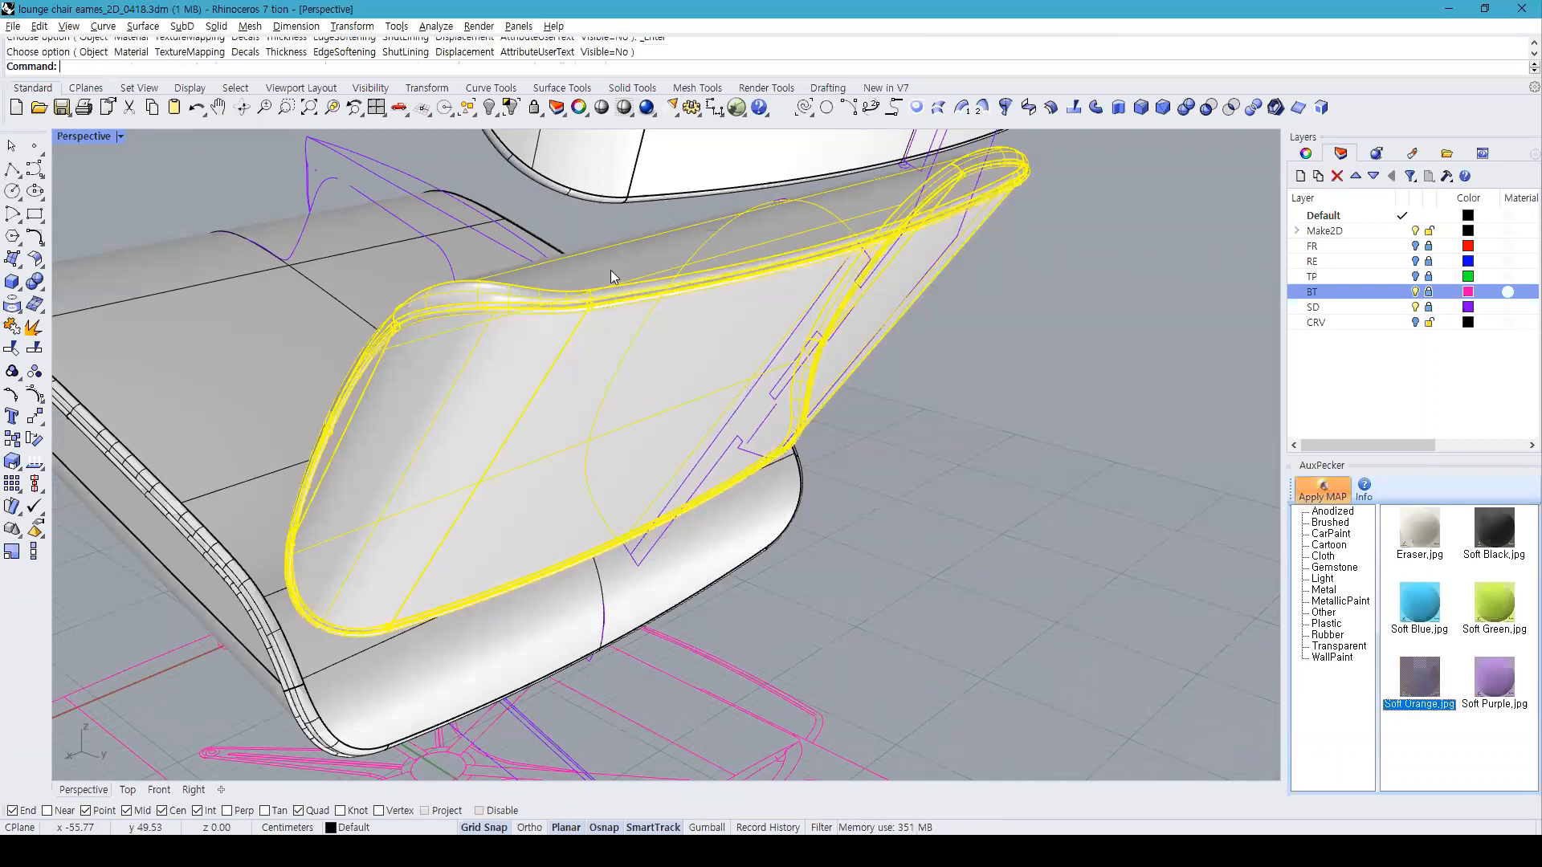
pyautogui.click(90, 136)
pyautogui.click(98, 230)
pyautogui.moveTo(541, 361); pyautogui.dragTo(404, 230, button='right')
# Step: In Shaded display, duplicate and join the headrest cushion's outer edge loop, and build a pipe of radius 0.15 cm along it
pyautogui.click(602, 109)
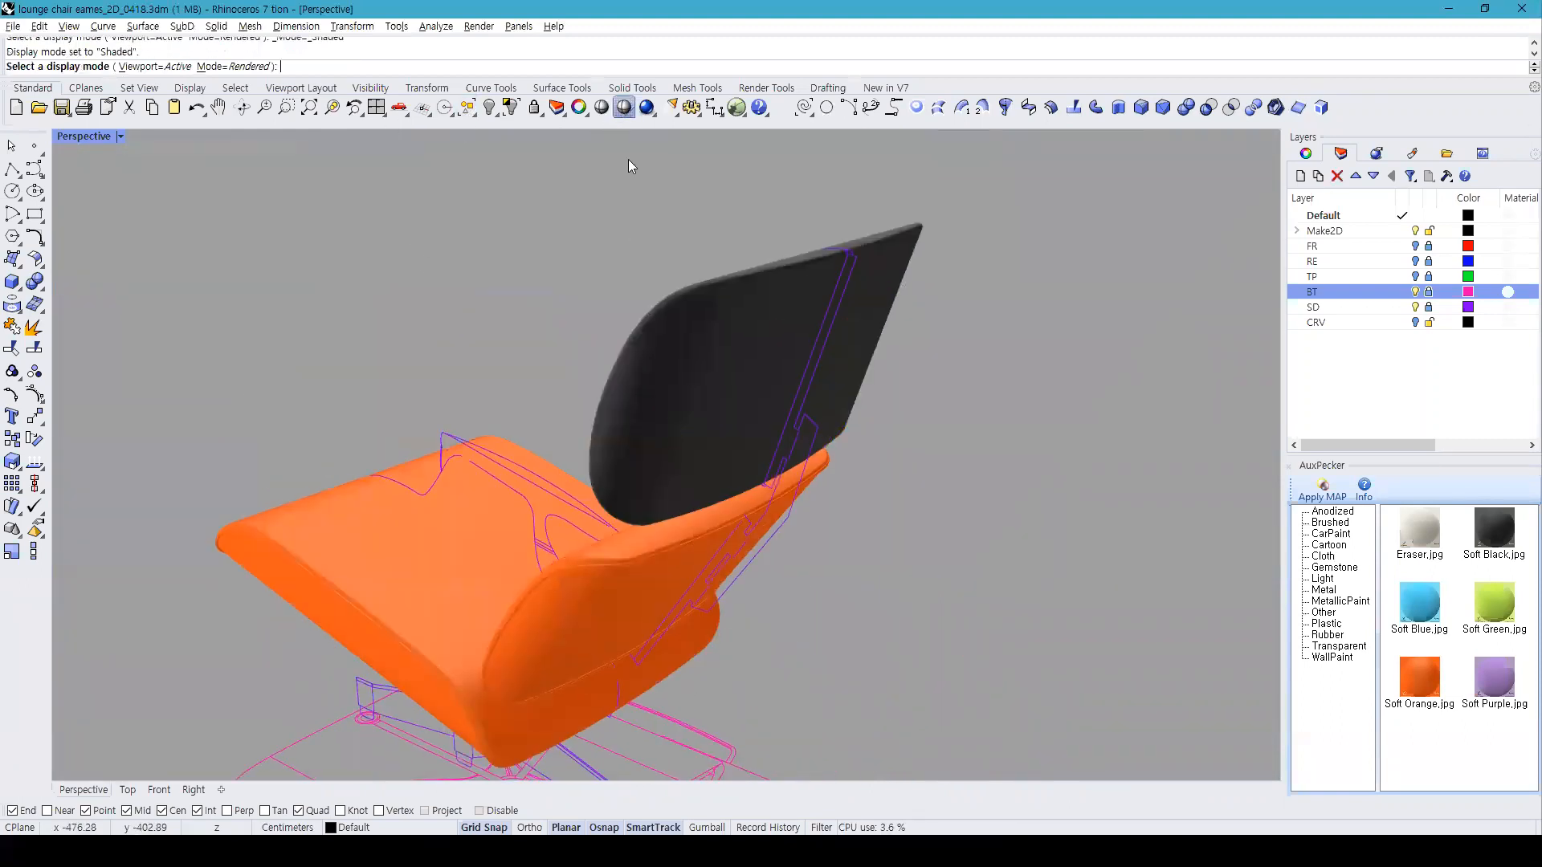
pyautogui.click(1304, 111)
pyautogui.click(751, 286)
pyautogui.click(706, 300)
pyautogui.click(605, 405)
pyautogui.click(599, 432)
pyautogui.moveTo(695, 520); pyautogui.dragTo(552, 362, button='right')
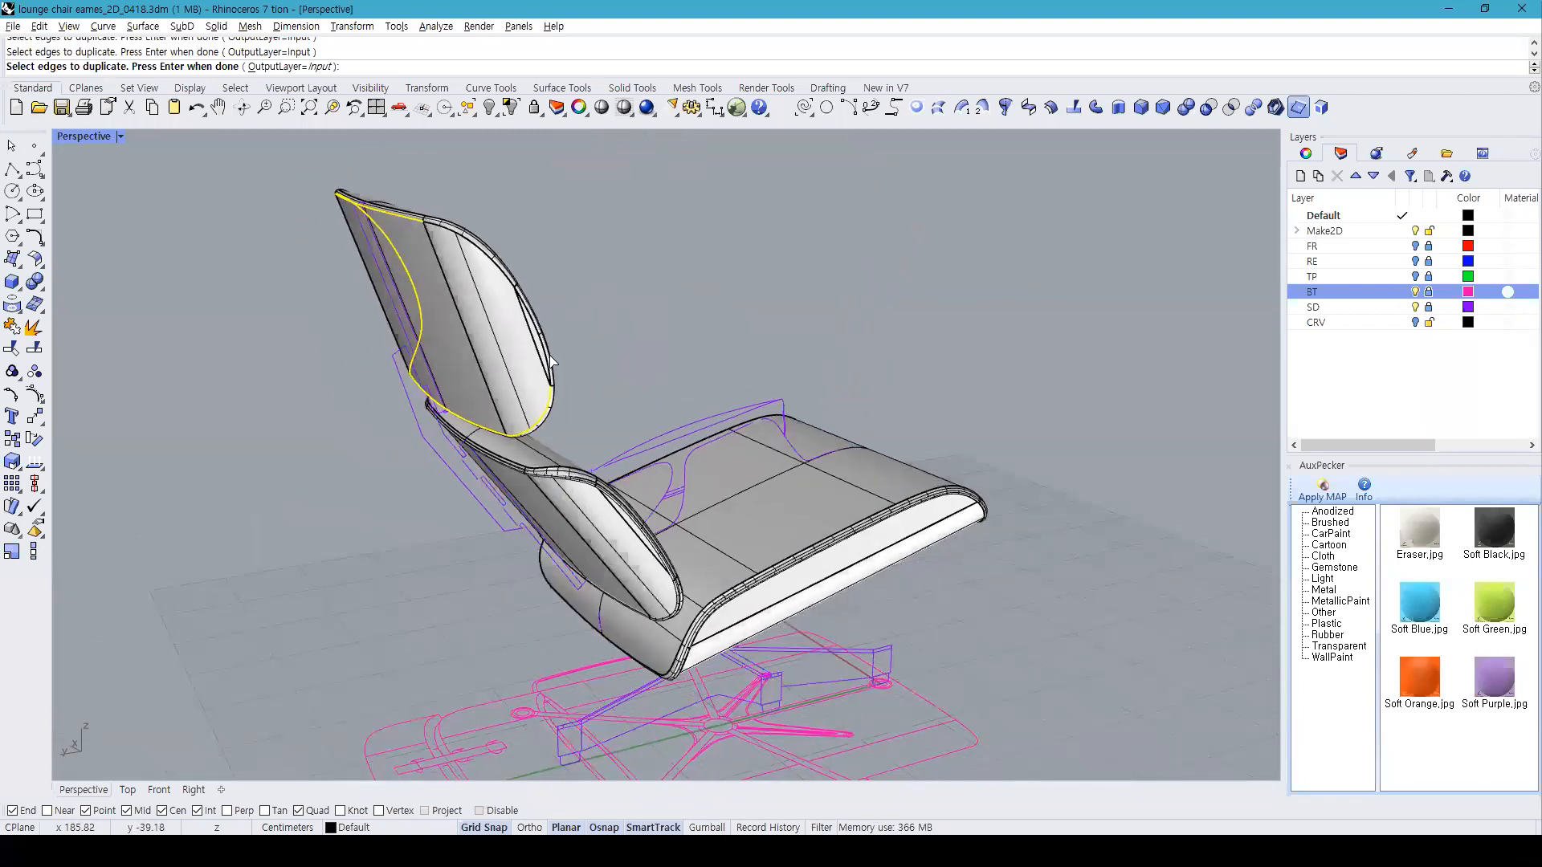
pyautogui.click(512, 283)
pyautogui.press('Return')
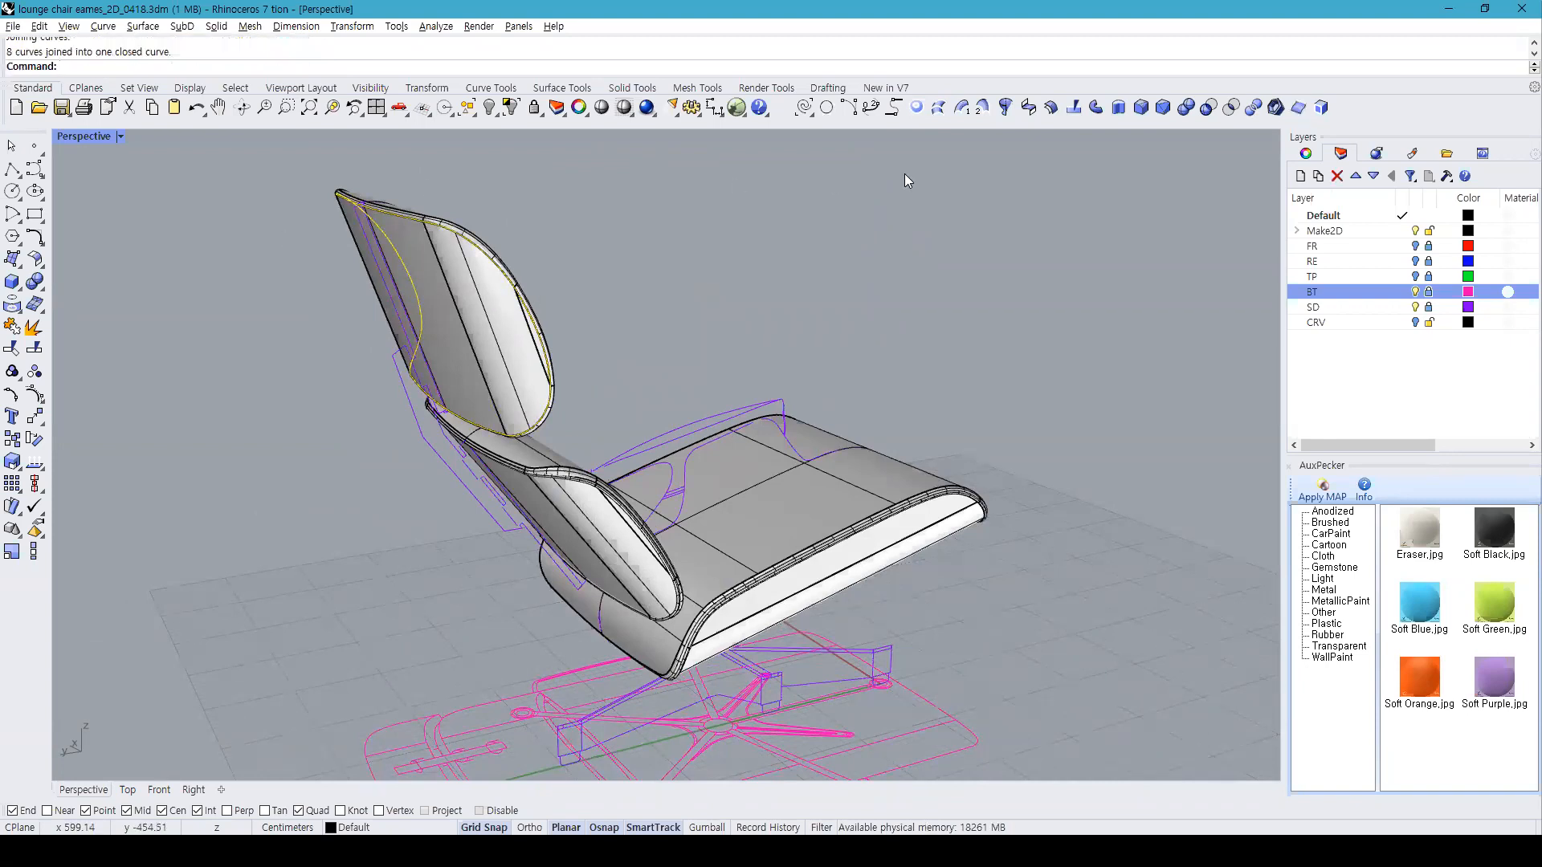
pyautogui.click(12, 285)
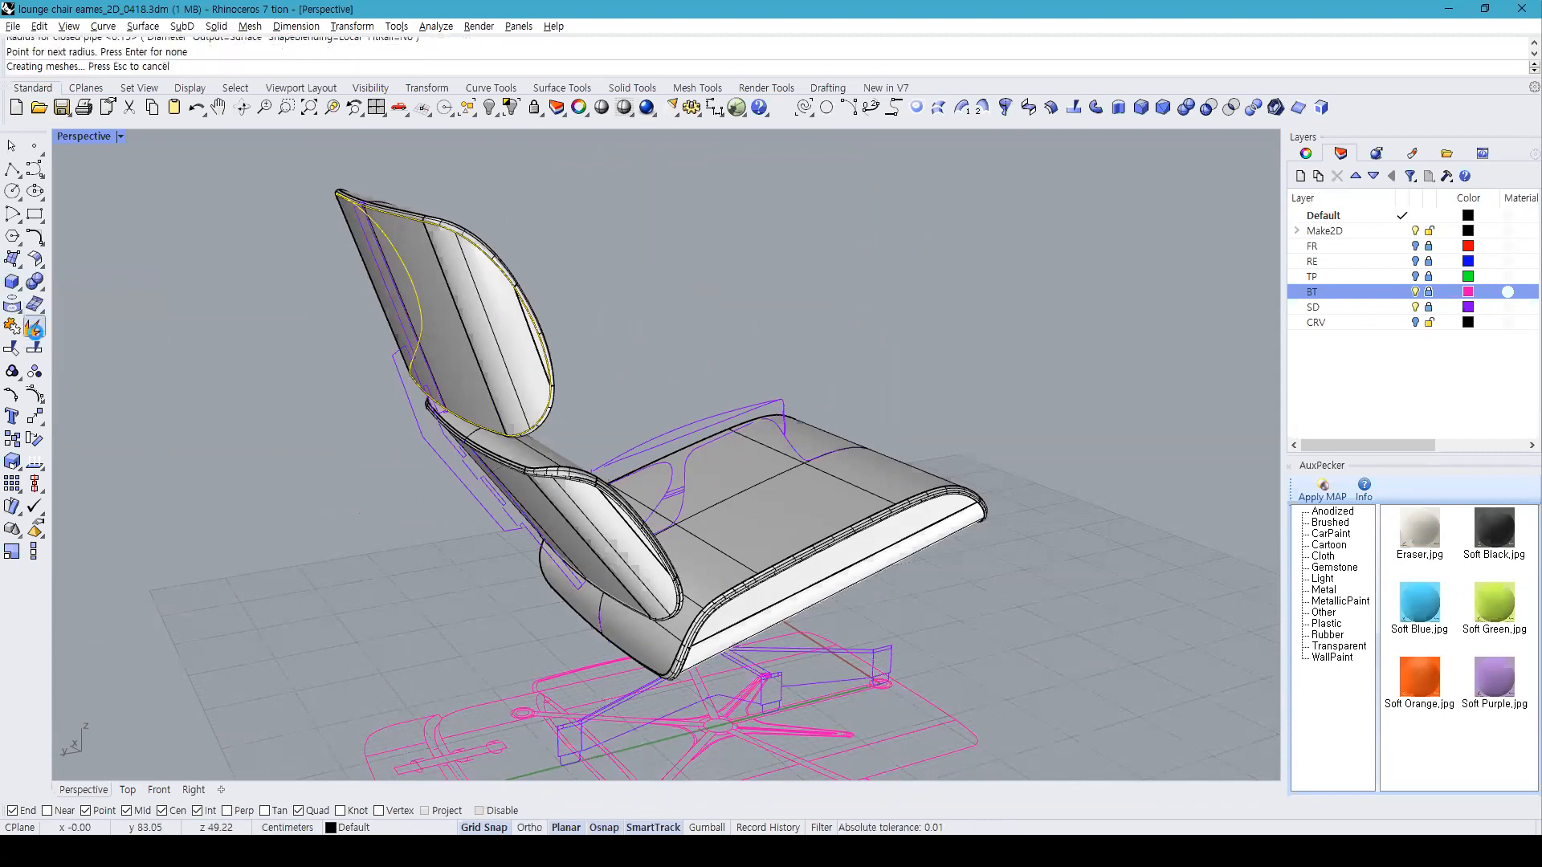
pyautogui.press('Escape')
# Step: Try to Boolean-union the headrest cushion with its edge pipe and apply the Soft Orange material
pyautogui.scroll(3, 459, 248)
pyautogui.scroll(3, 459, 249)
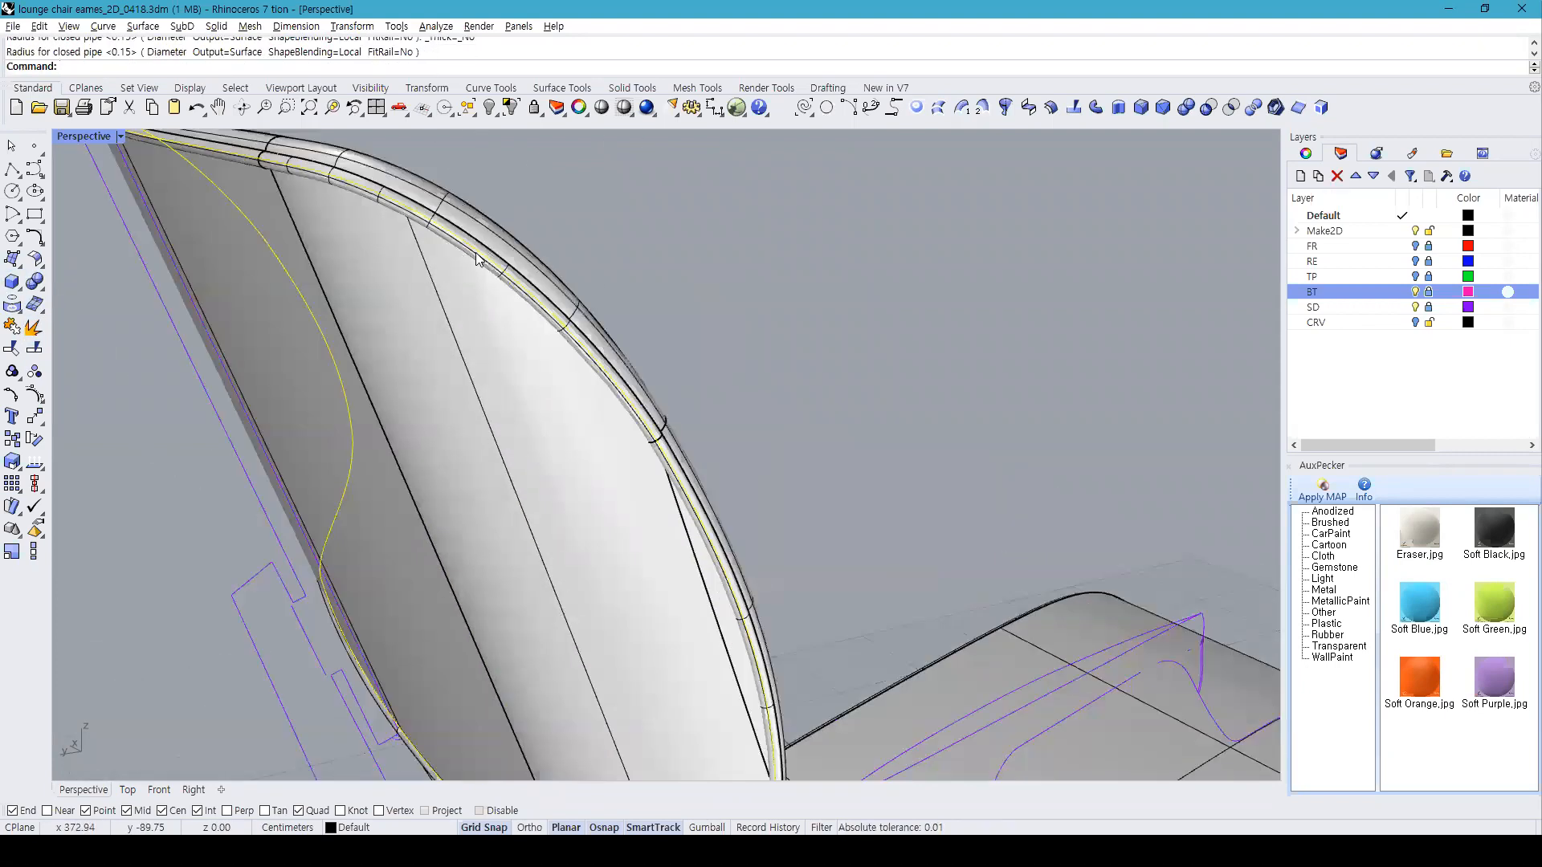
pyautogui.click(519, 254)
pyautogui.keyDown('shift'); pyautogui.click(519, 252); pyautogui.keyUp('shift')
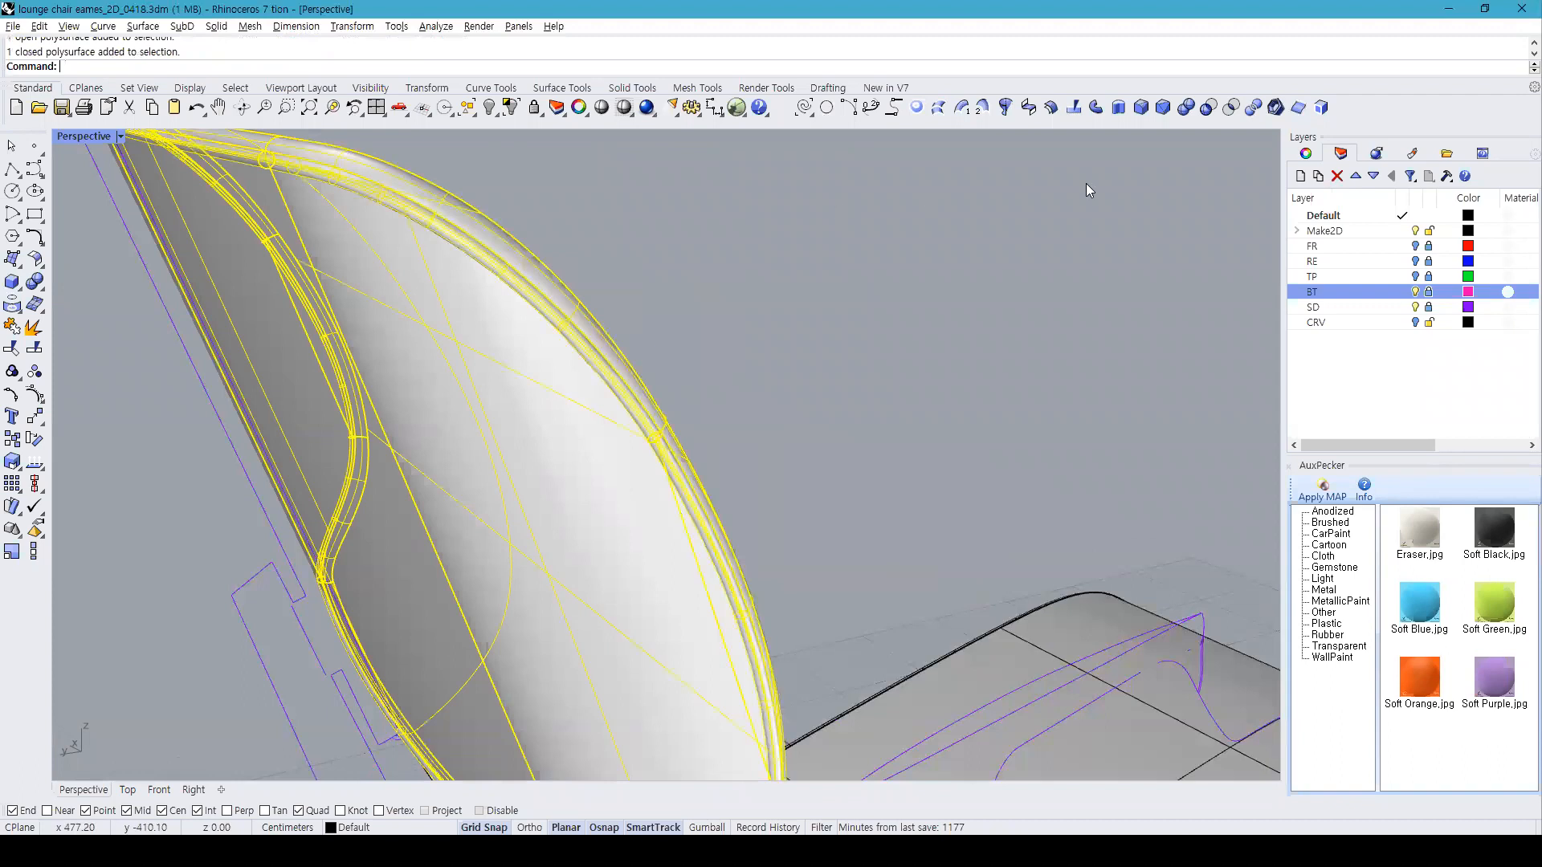
pyautogui.click(1185, 106)
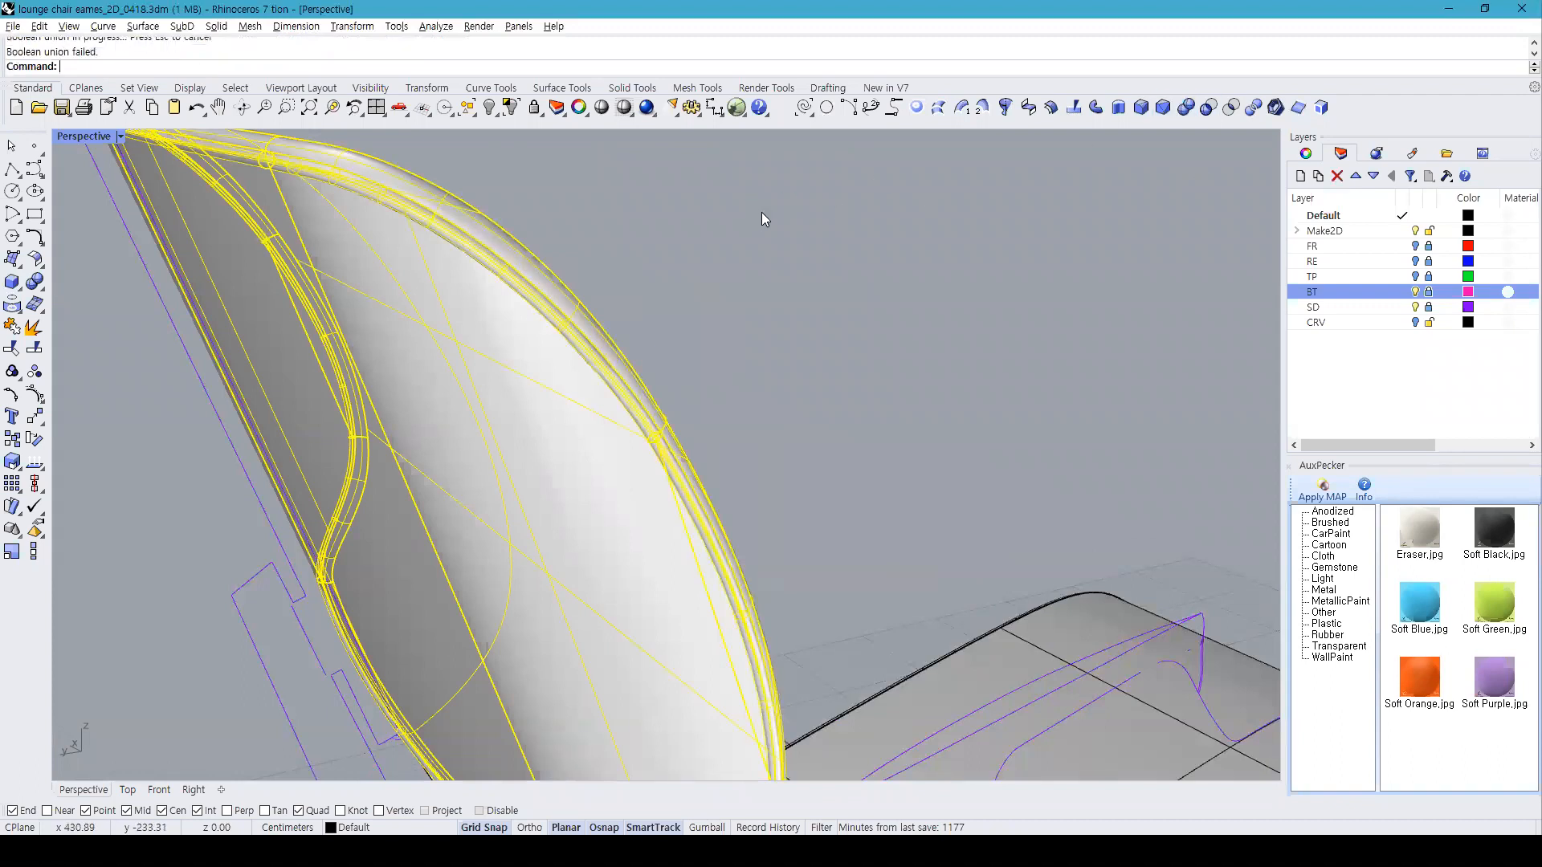
pyautogui.click(1323, 490)
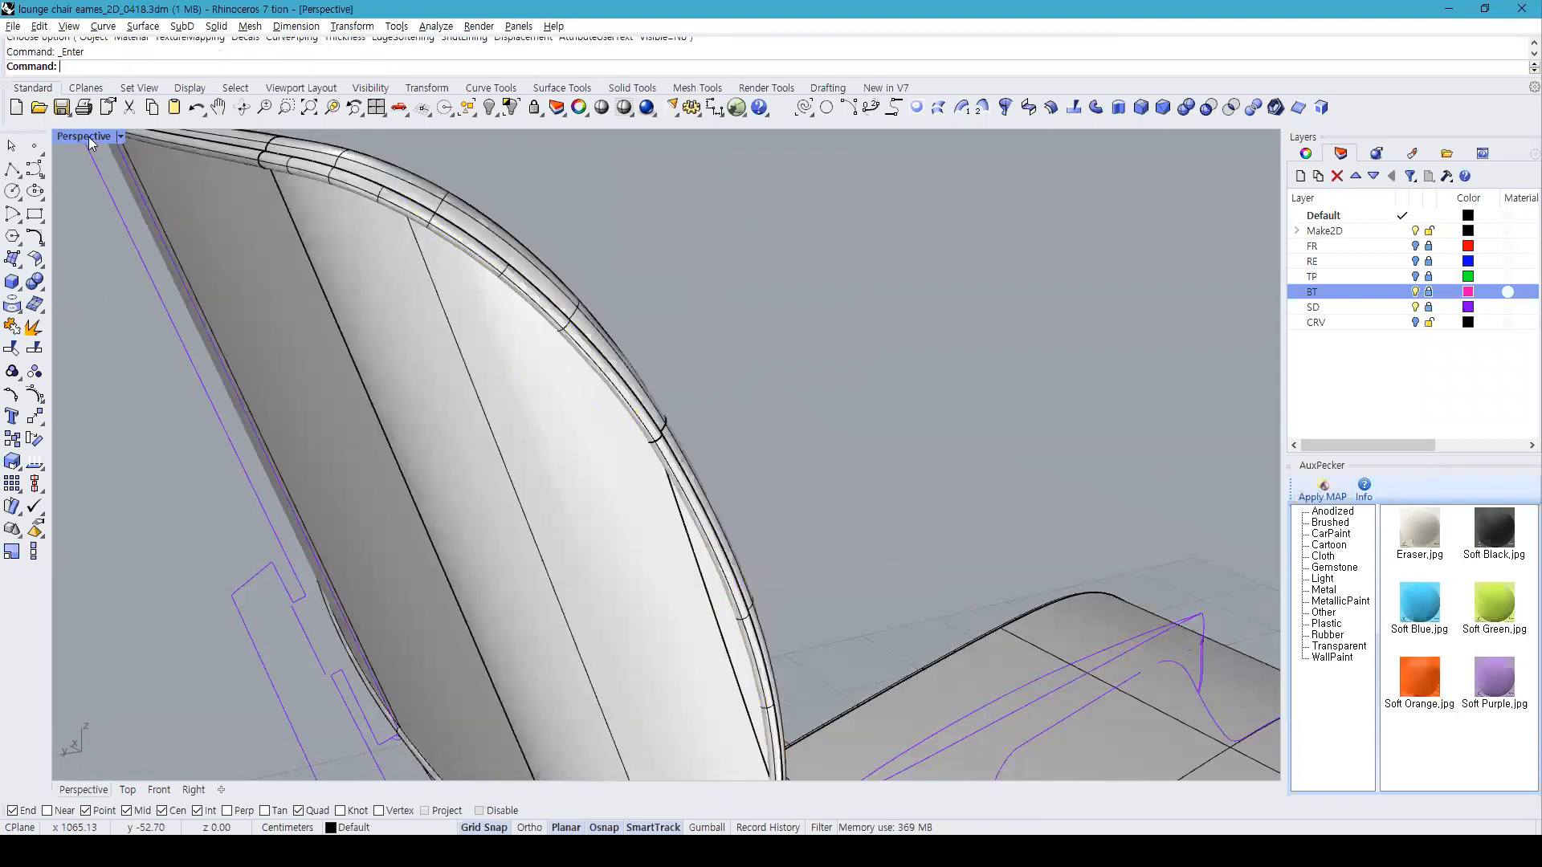
# Step: In Rendered display, undo the last Boolean union attempt and apply Soft Orange to the headrest cushion and its edge pipe
pyautogui.click(89, 137)
pyautogui.click(104, 230)
pyautogui.moveTo(840, 444); pyautogui.dragTo(780, 399, button='right')
pyautogui.hotkey('ctrl', 'z')
pyautogui.hotkey('ctrl', 'z')
pyautogui.click(634, 435)
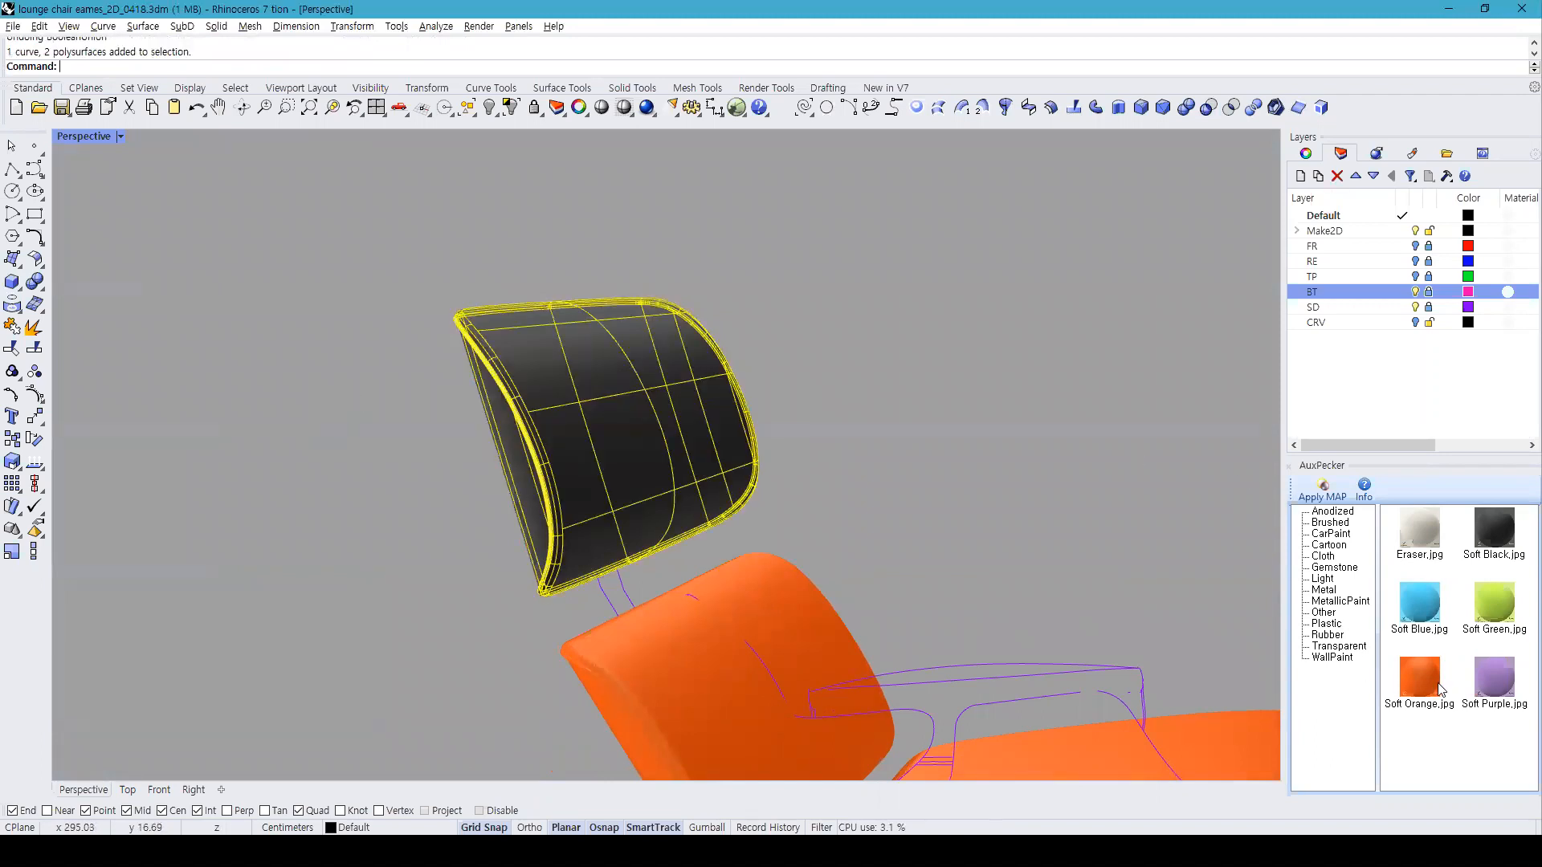
pyautogui.click(1438, 689)
pyautogui.click(1323, 489)
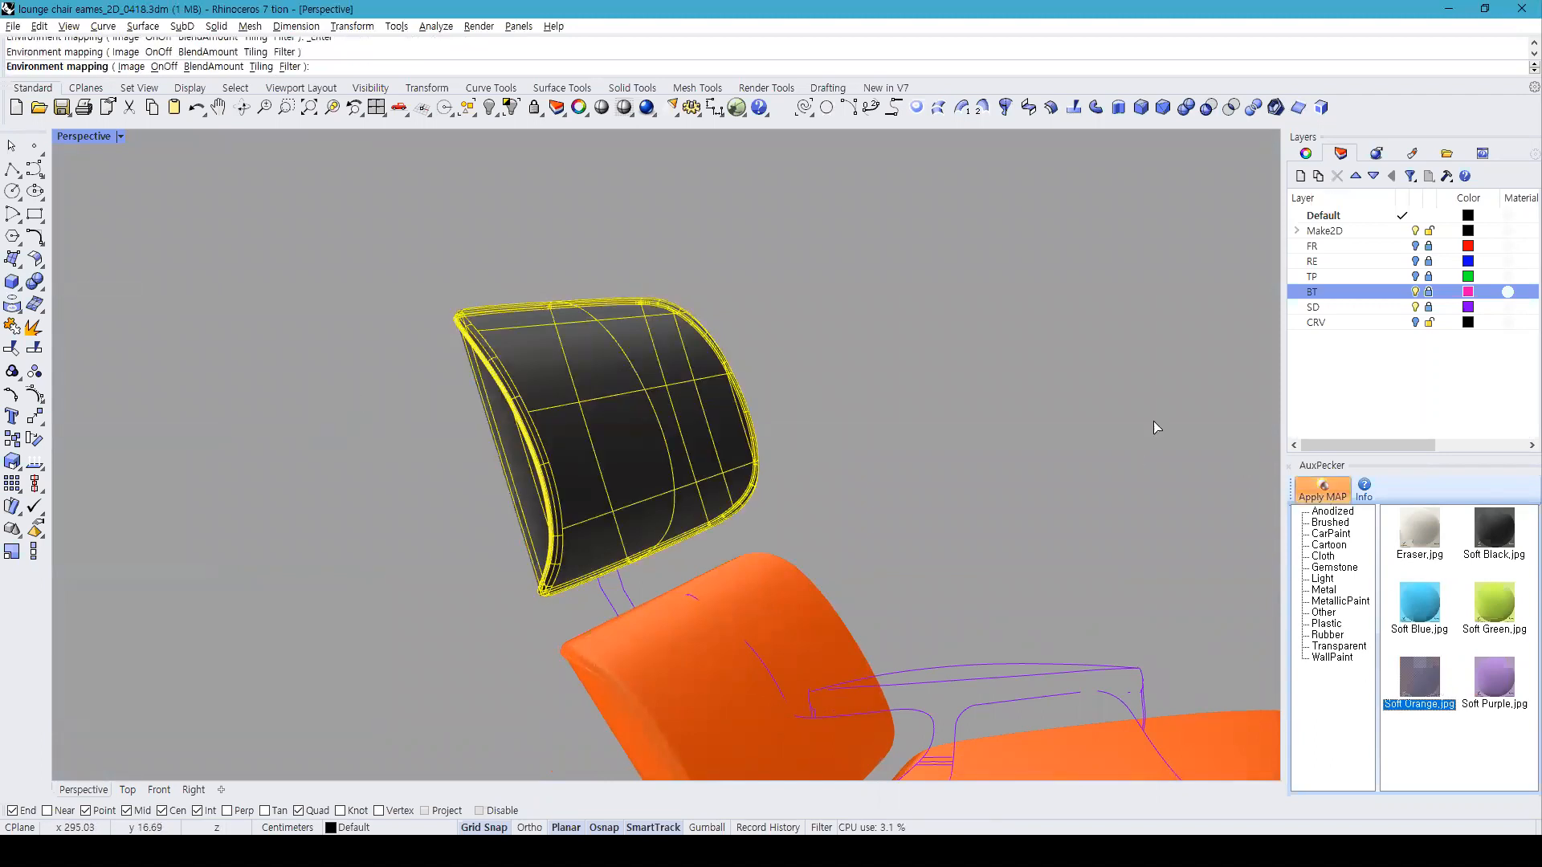
# Step: Show all hidden parts and apply Soft Green to the headrest, backrest and seat shells
pyautogui.click(487, 108)
pyautogui.moveTo(543, 206); pyautogui.dragTo(599, 396, button='right')
pyautogui.click(704, 442)
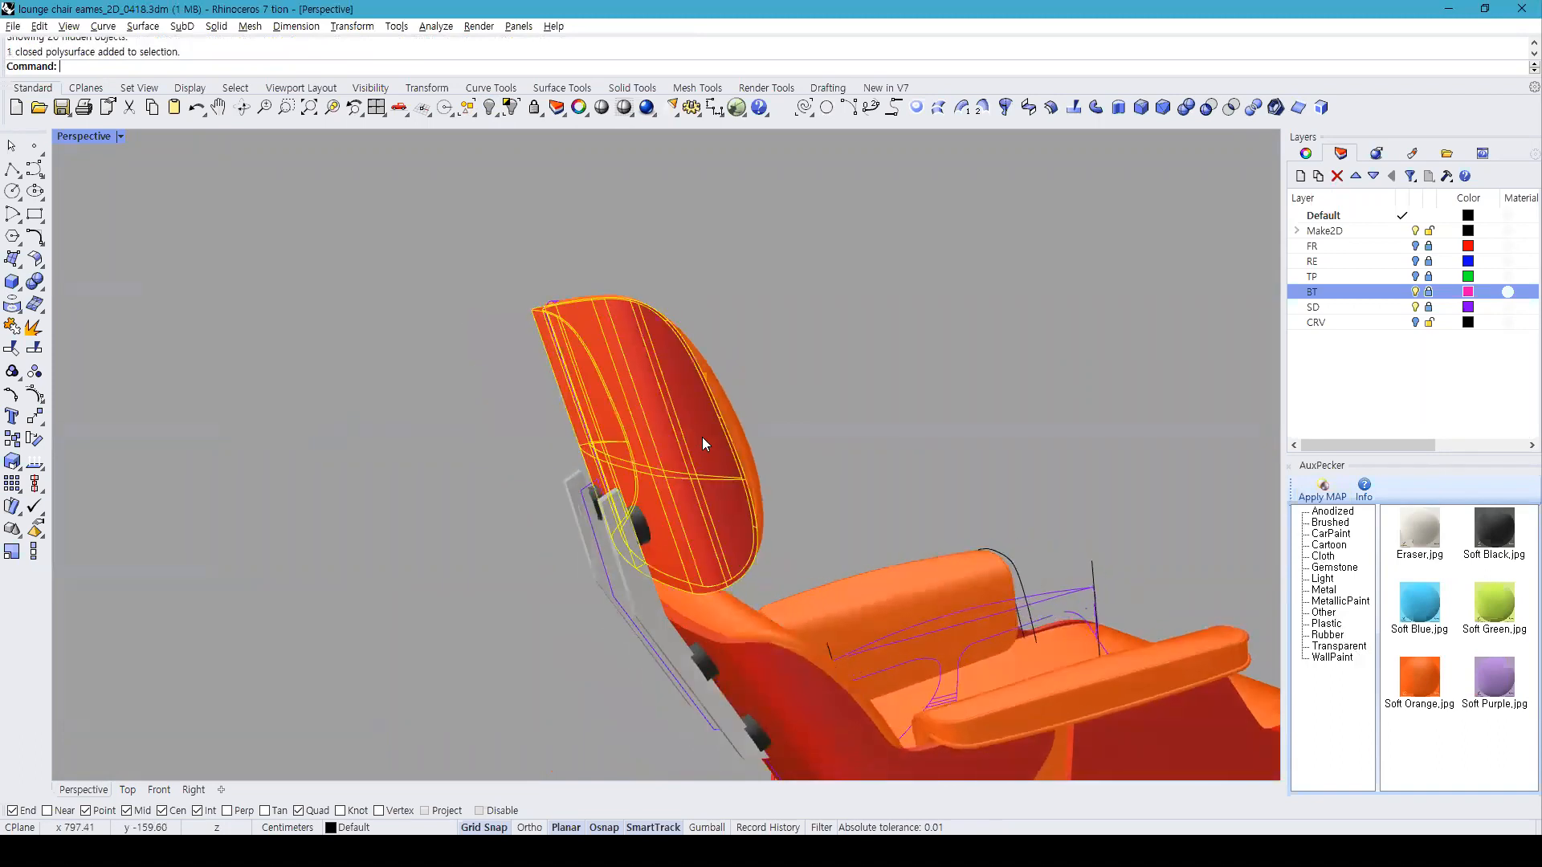
pyautogui.keyDown('shift'); pyautogui.click(800, 708); pyautogui.keyUp('shift')
pyautogui.keyDown('shift'); pyautogui.click(1161, 757); pyautogui.keyUp('shift')
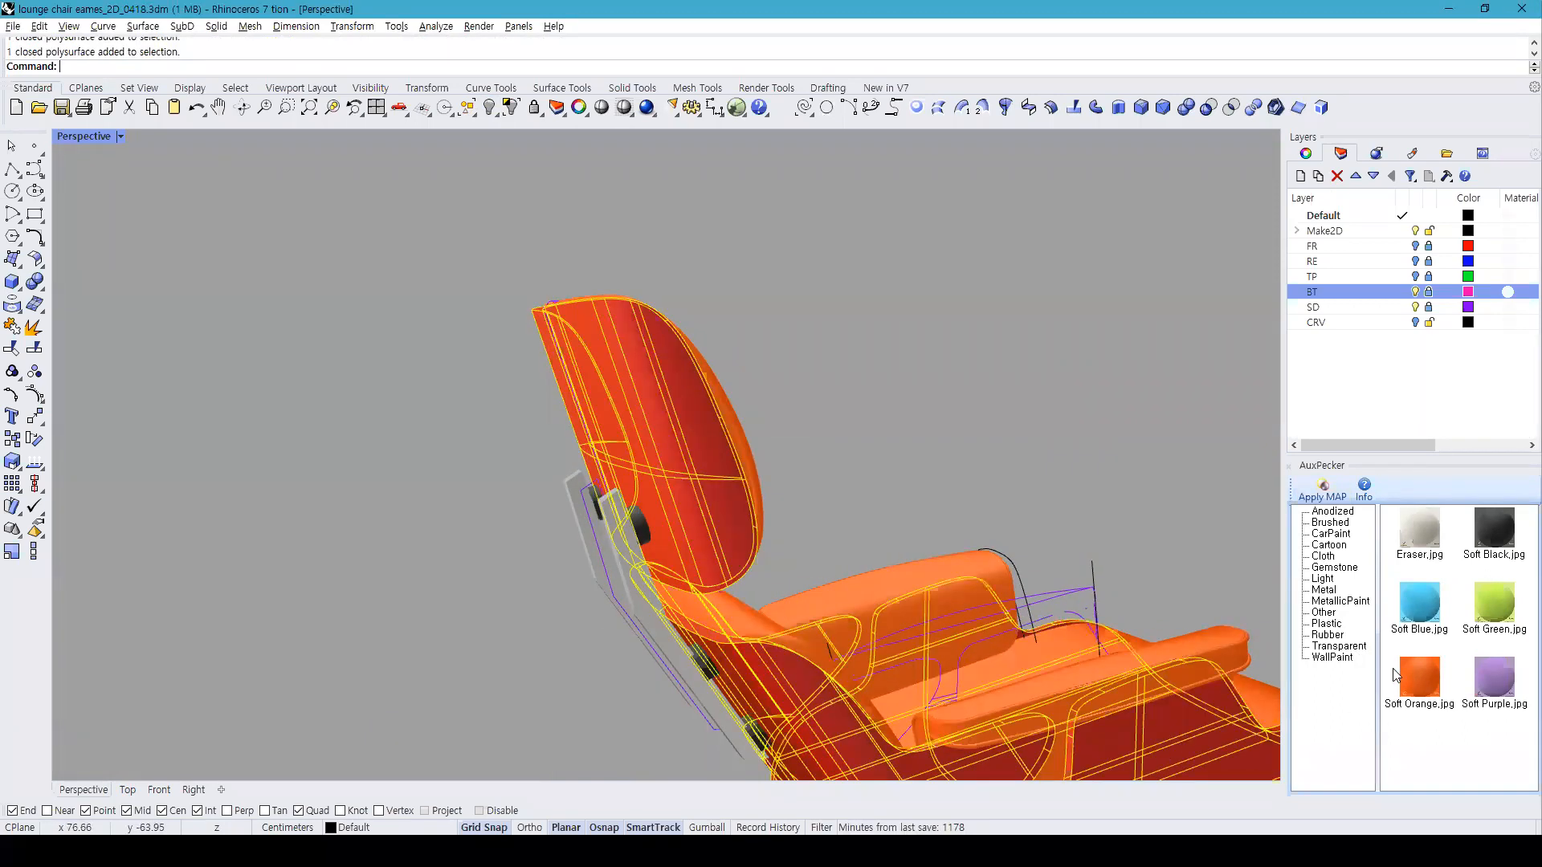
pyautogui.click(1322, 488)
# Step: Hide the BT and SD layers, and move all the curves to the CRV layer
pyautogui.moveTo(1185, 458); pyautogui.dragTo(1235, 172, button='right')
pyautogui.click(1415, 293)
pyautogui.click(1415, 308)
pyautogui.click(803, 108)
pyautogui.moveTo(728, 554); pyautogui.dragTo(466, 554, button='right')
pyautogui.rightClick(1363, 323)
pyautogui.click(1391, 607)
# Step: Examine the rendered chair's armrests, piped cushion edges and green shells from several angles and as a whole
pyautogui.scroll(-6, 1080, 514)
pyautogui.moveTo(1050, 509); pyautogui.dragTo(1159, 516, button='right')
pyautogui.moveTo(854, 571); pyautogui.dragTo(943, 492, button='right')
pyautogui.scroll(3, 808, 484)
pyautogui.scroll(3, 807, 485)
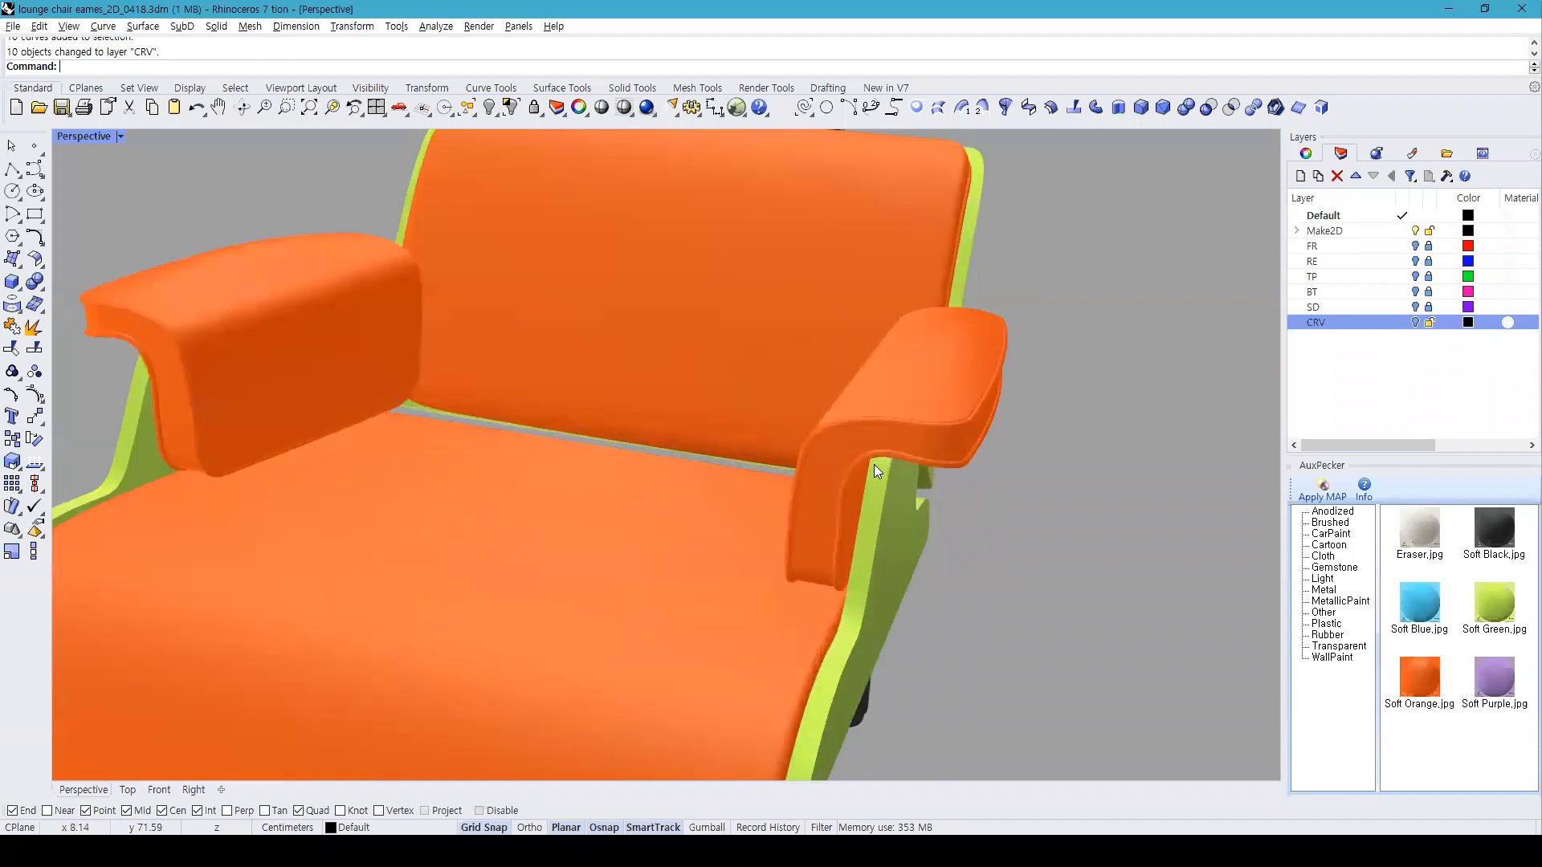
pyautogui.moveTo(852, 543); pyautogui.dragTo(1061, 533, button='right')
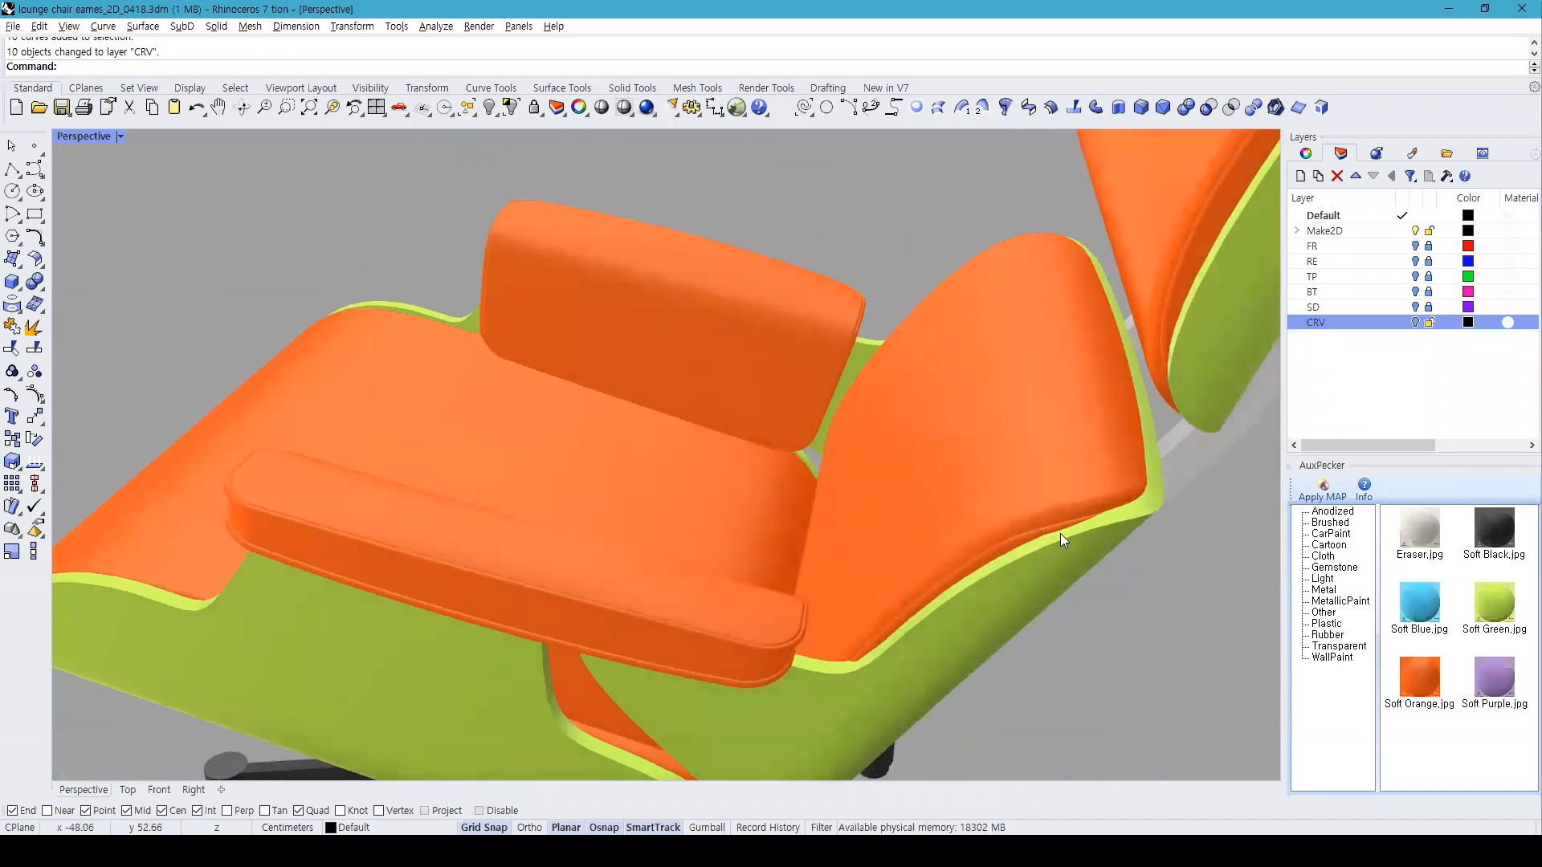
pyautogui.moveTo(1199, 312); pyautogui.dragTo(912, 517, button='right')
pyautogui.moveTo(970, 419); pyautogui.dragTo(980, 450, button='right')
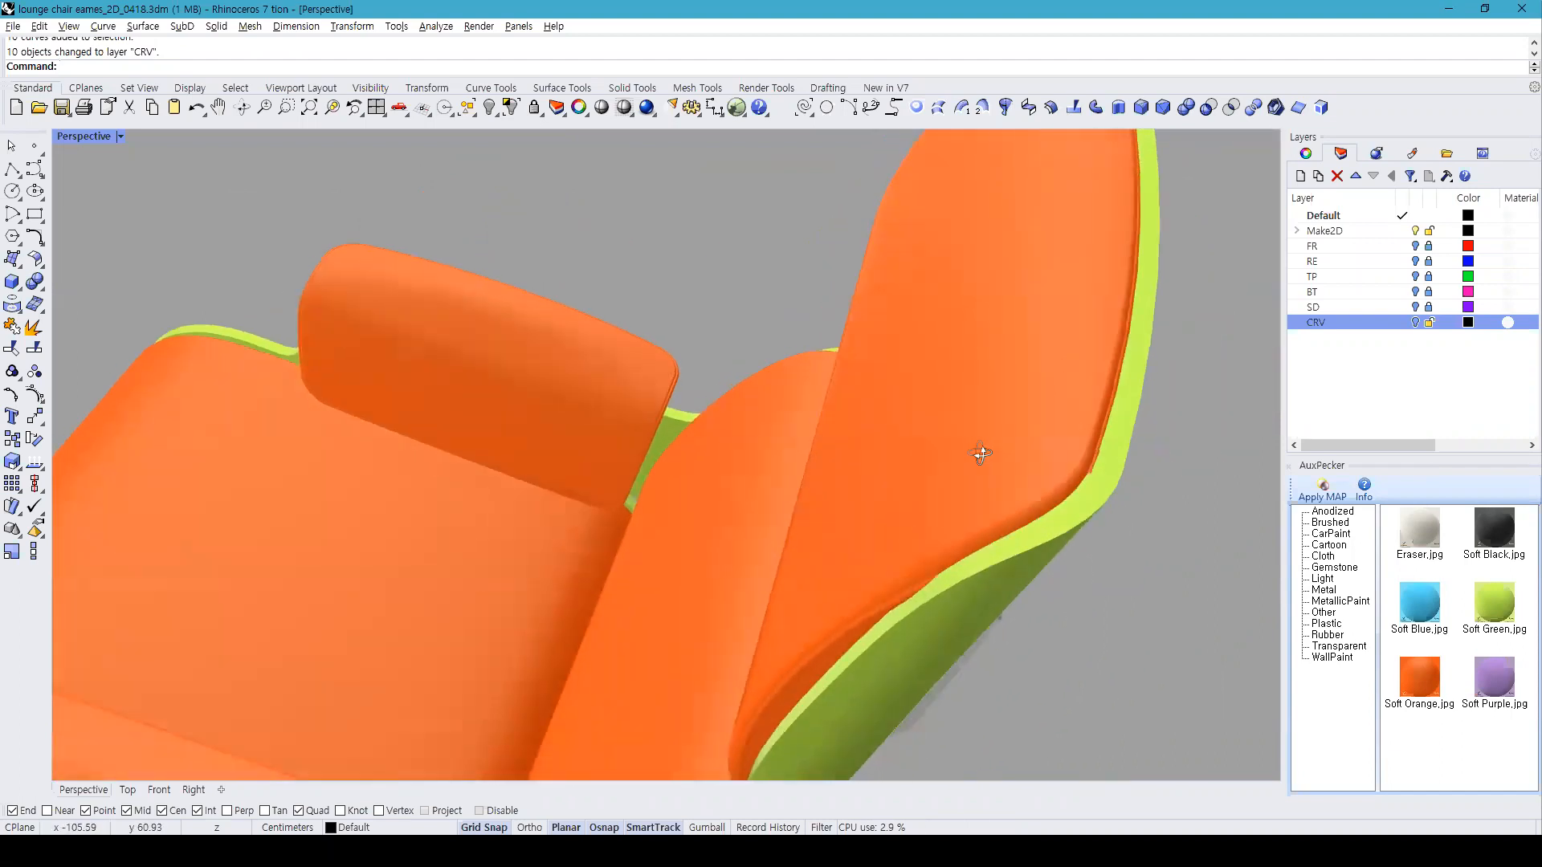
pyautogui.click(1111, 496)
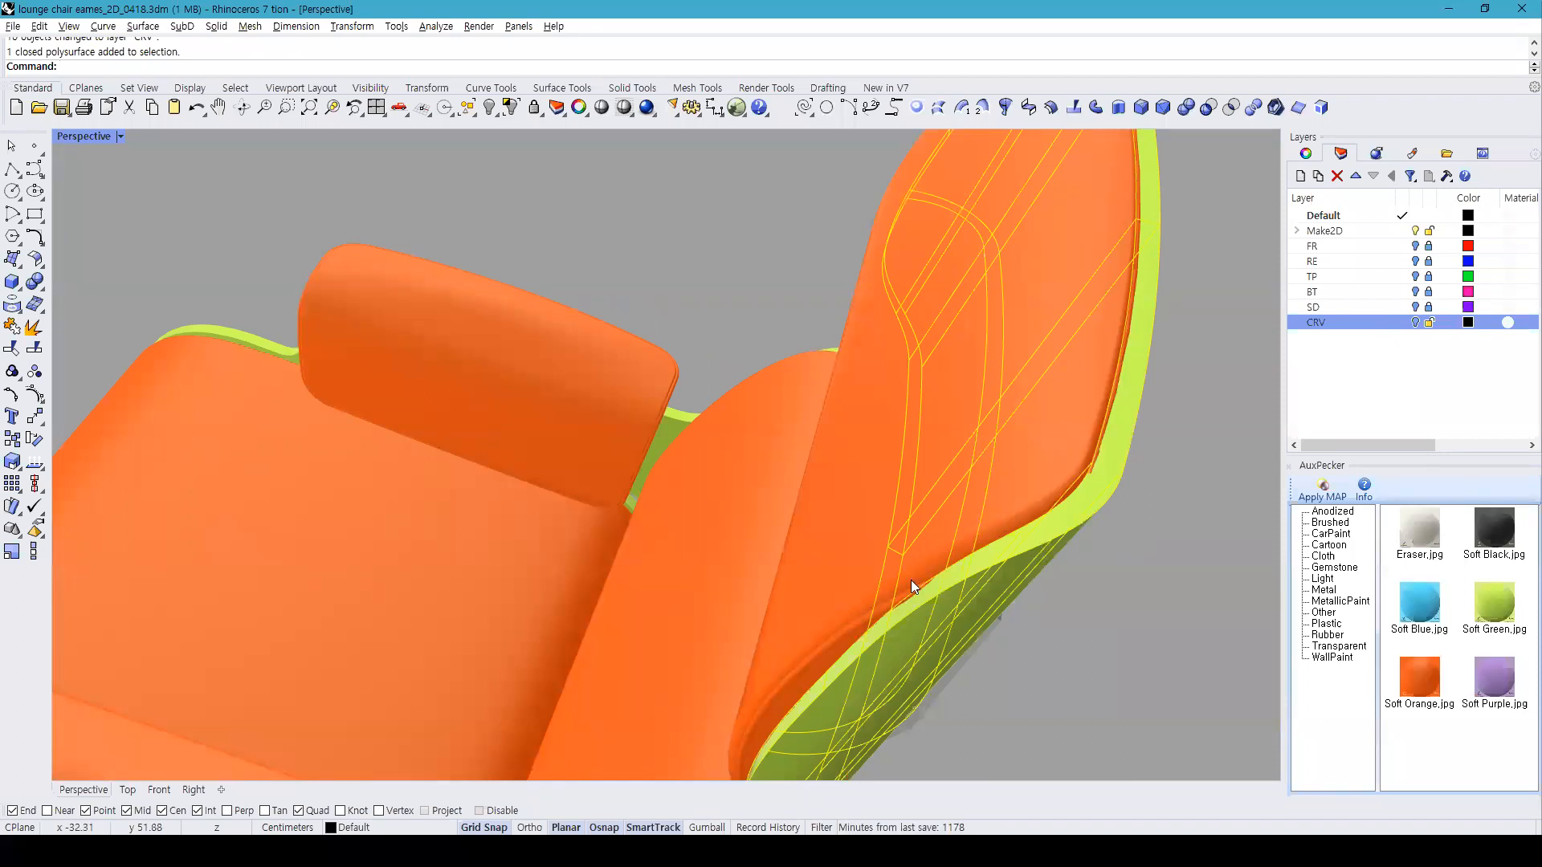
pyautogui.moveTo(1042, 581); pyautogui.dragTo(978, 480, button='right')
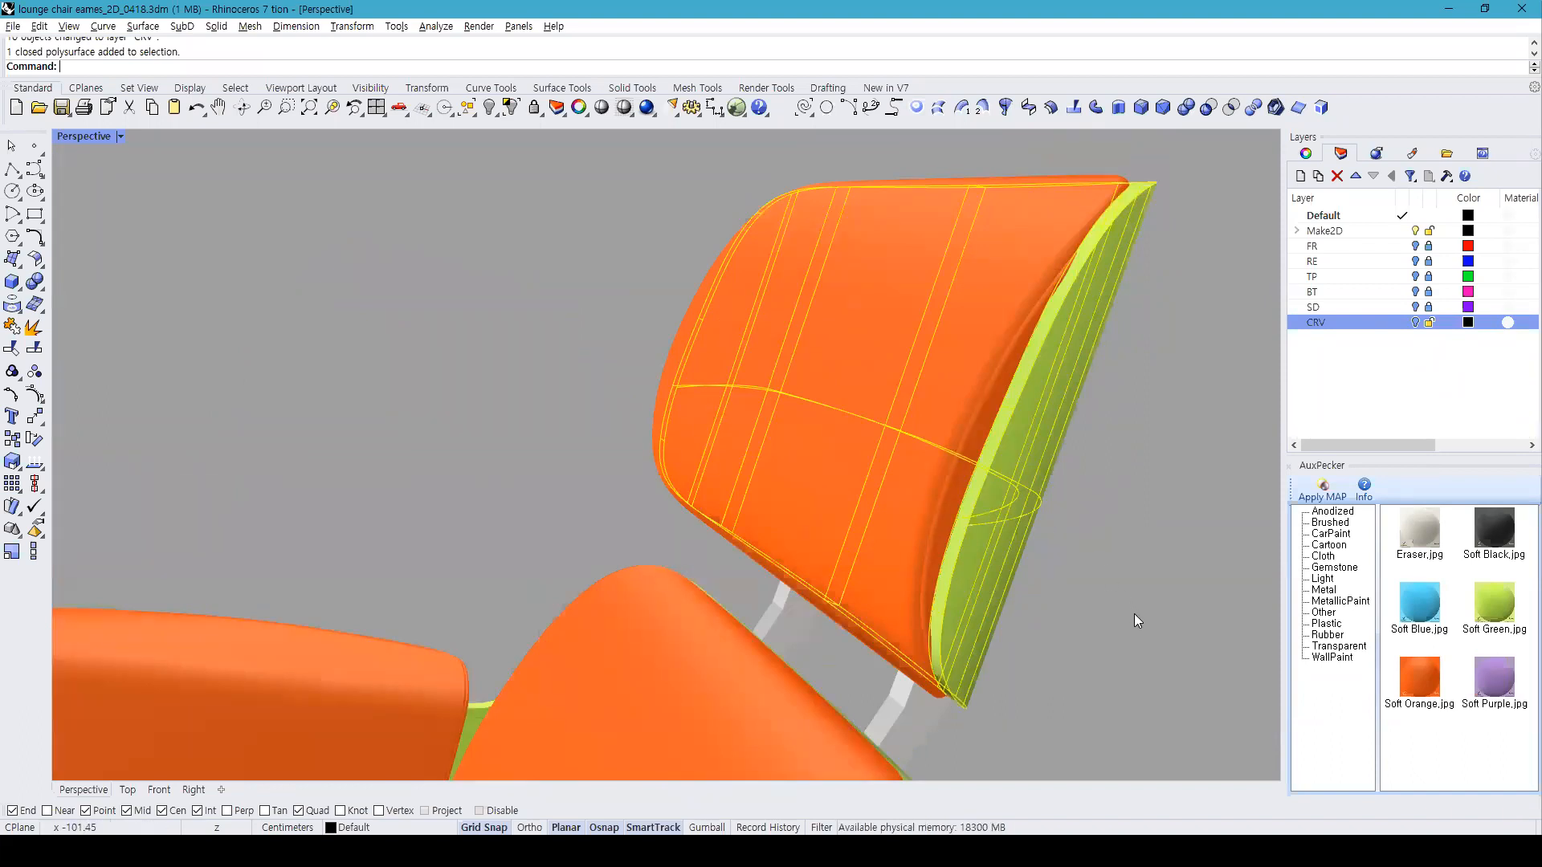
pyautogui.click(1127, 582)
pyautogui.moveTo(1108, 609); pyautogui.dragTo(954, 633, button='right')
pyautogui.scroll(-10, 1034, 506)
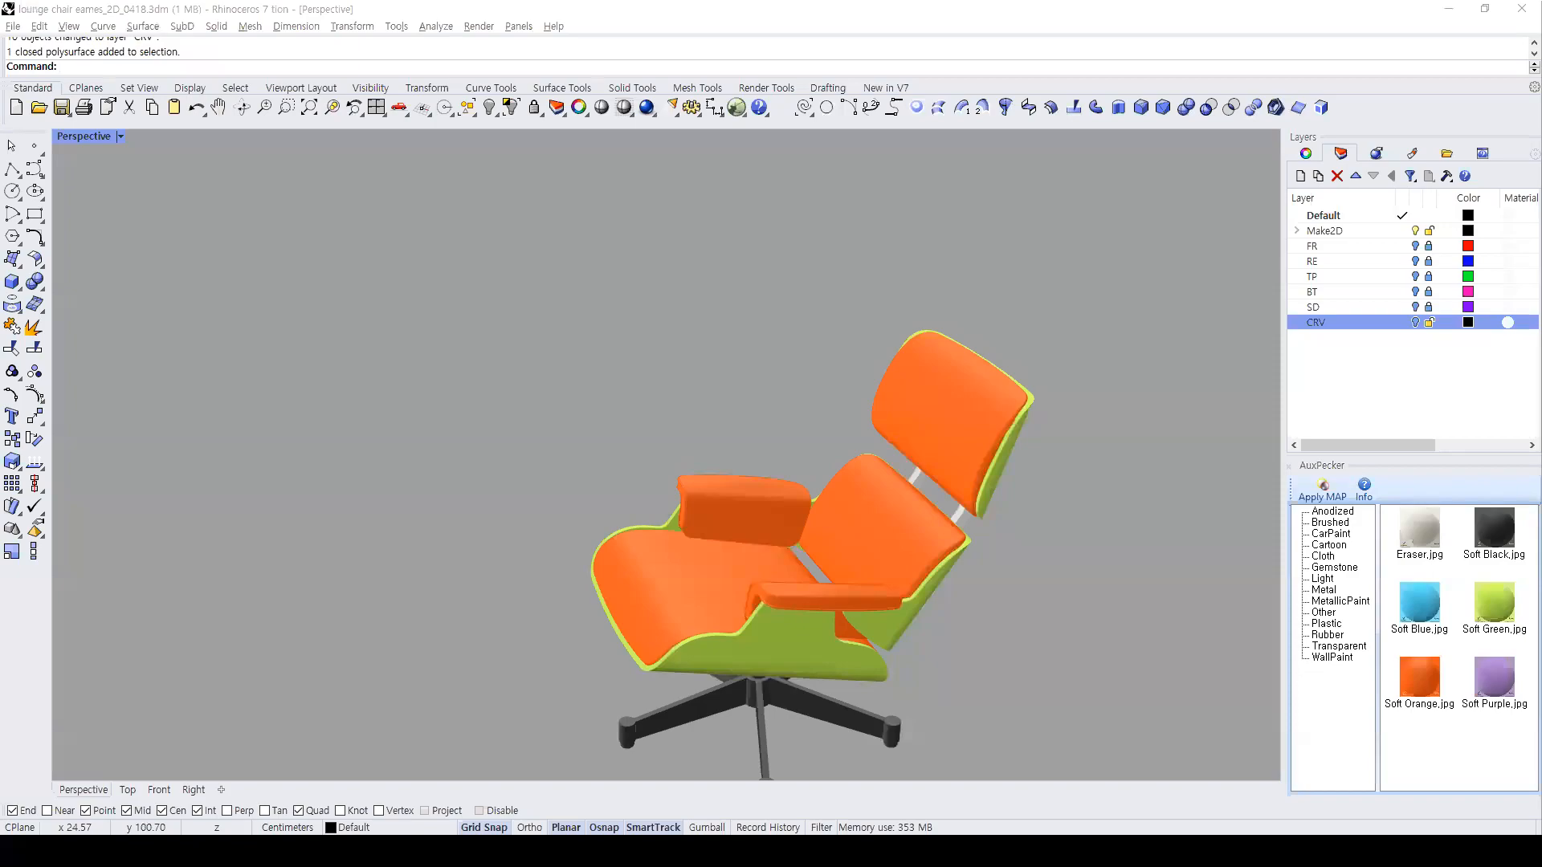
# Step: Switch to the browser to study Eames lounge chair cushion details in a reference photo and the making-of video, and return to Rhino
pyautogui.hotkey('alt', 'Tab')
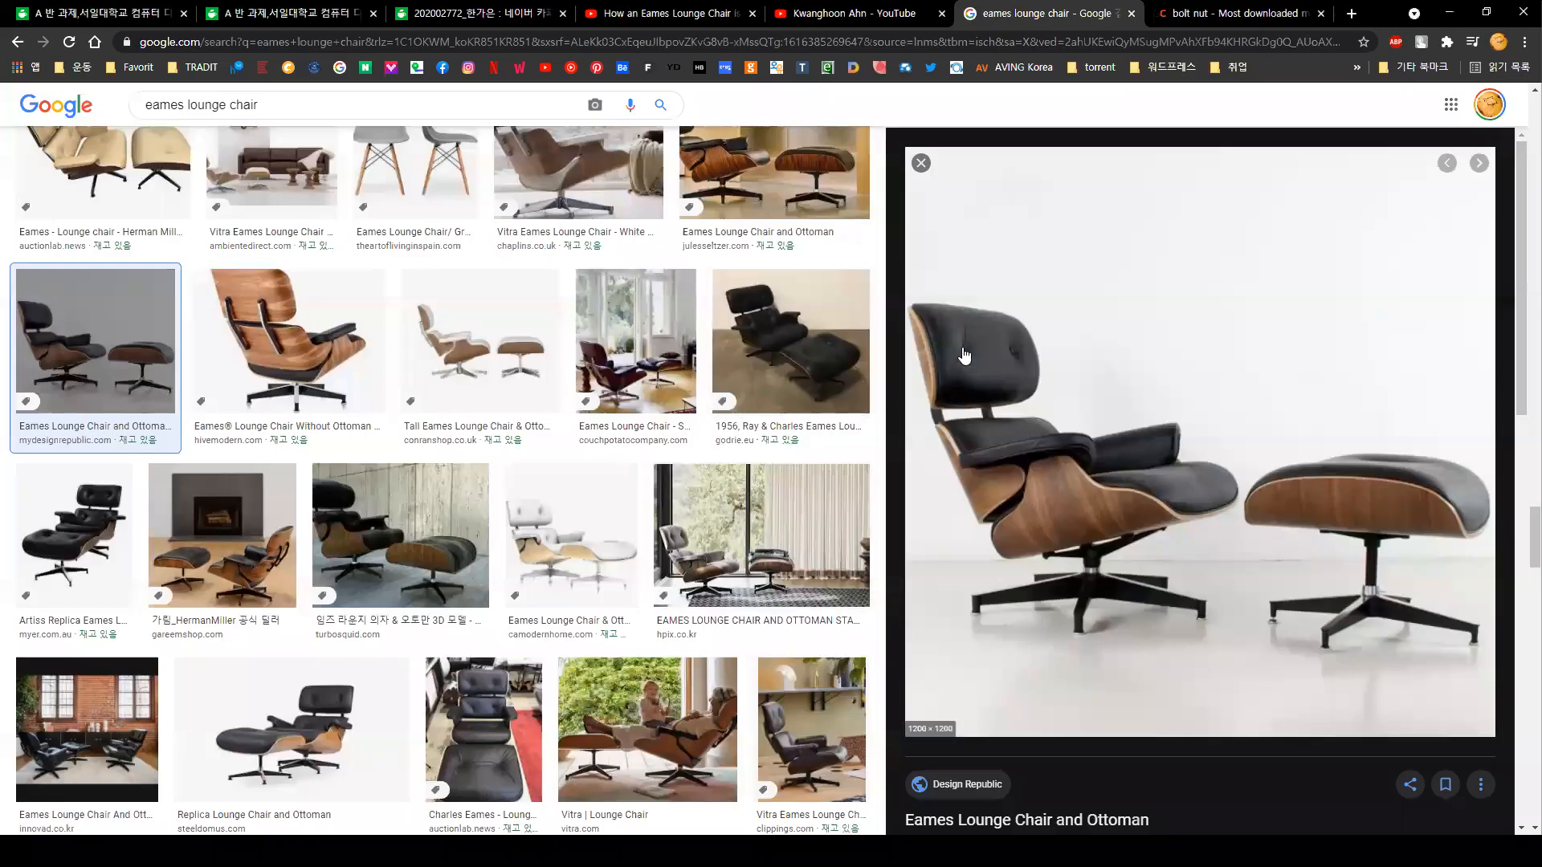
pyautogui.click(84, 498)
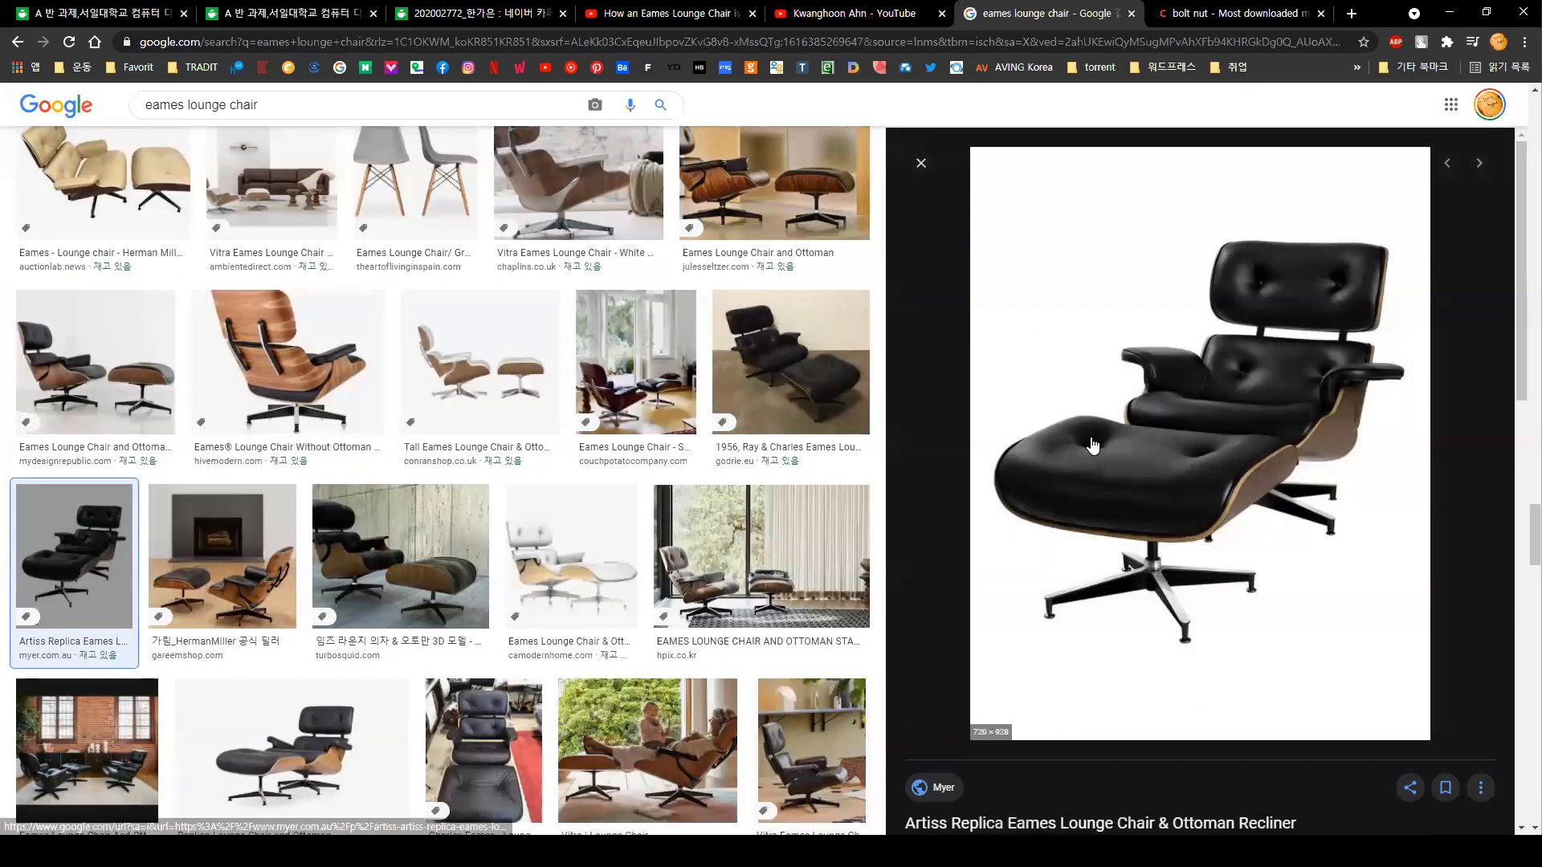
pyautogui.click(692, 14)
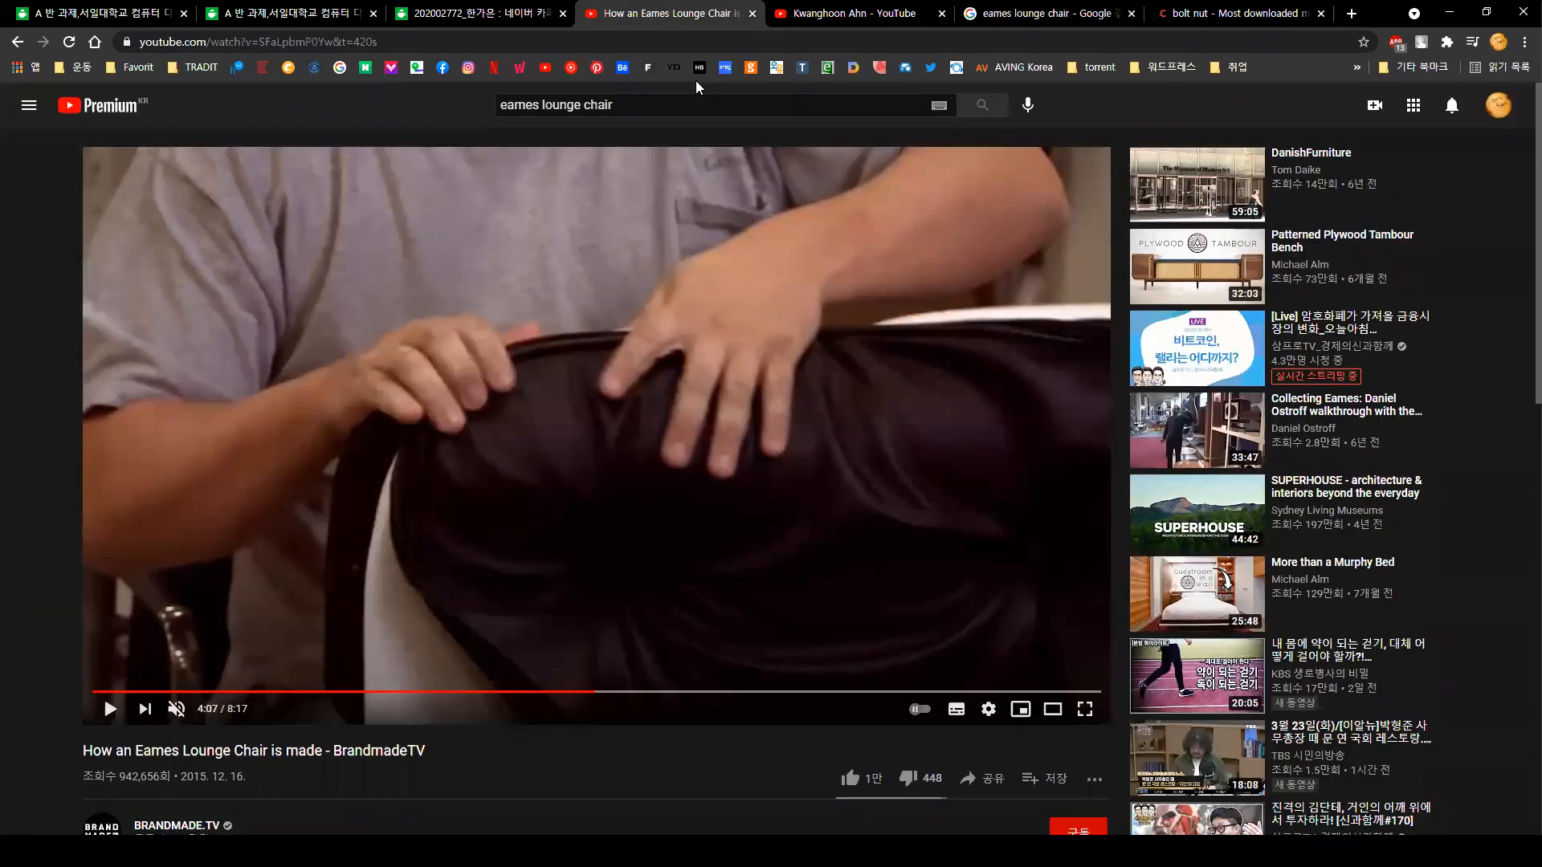
pyautogui.click(731, 553)
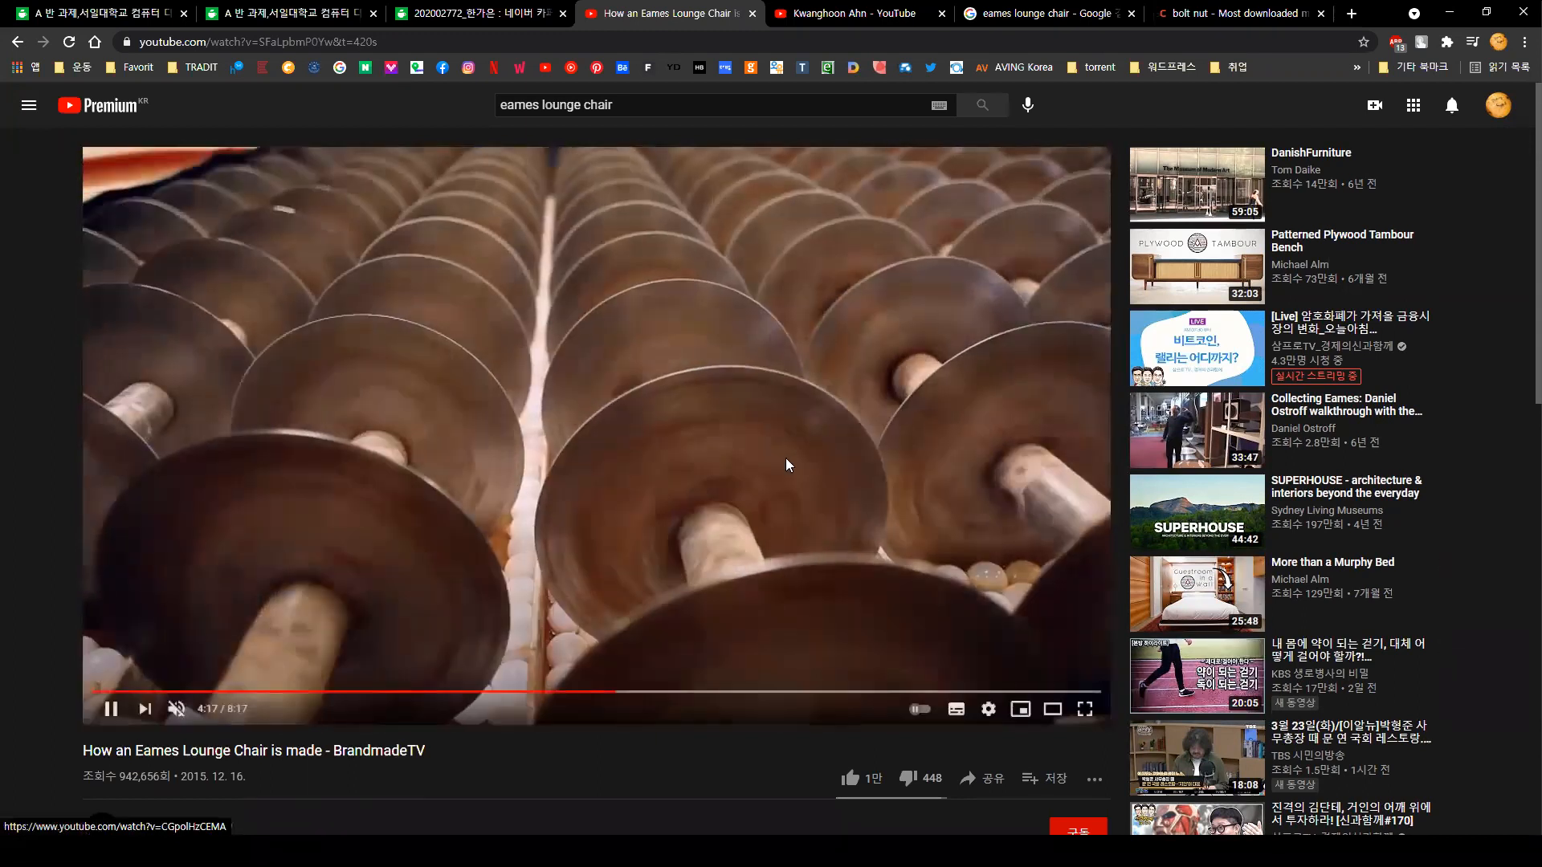
pyautogui.click(788, 466)
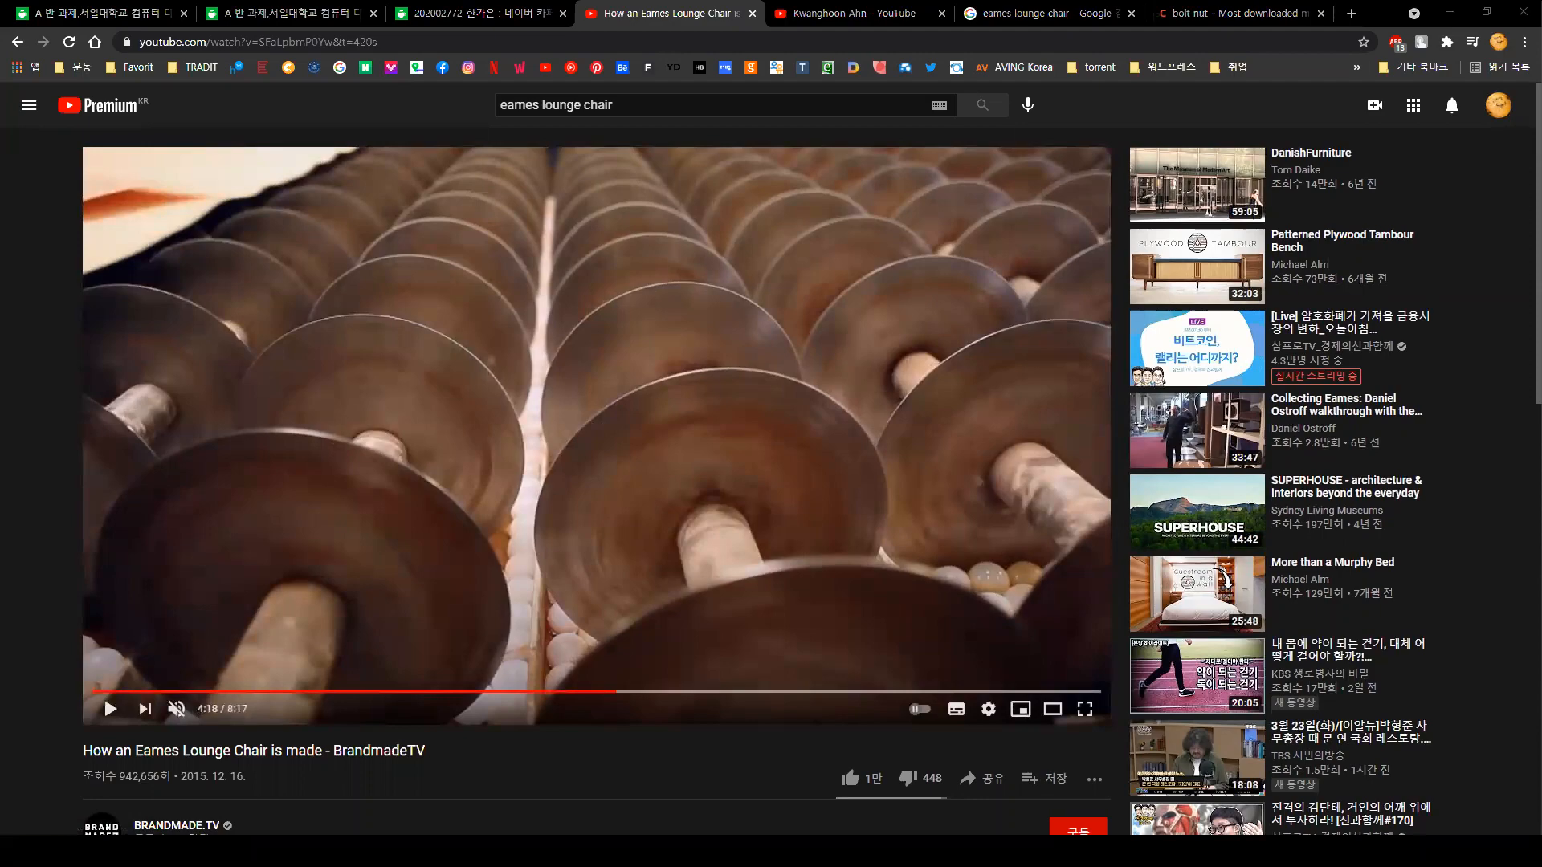
pyautogui.hotkey('alt', 'Tab')
pyautogui.moveTo(1008, 634); pyautogui.dragTo(995, 526, button='right')
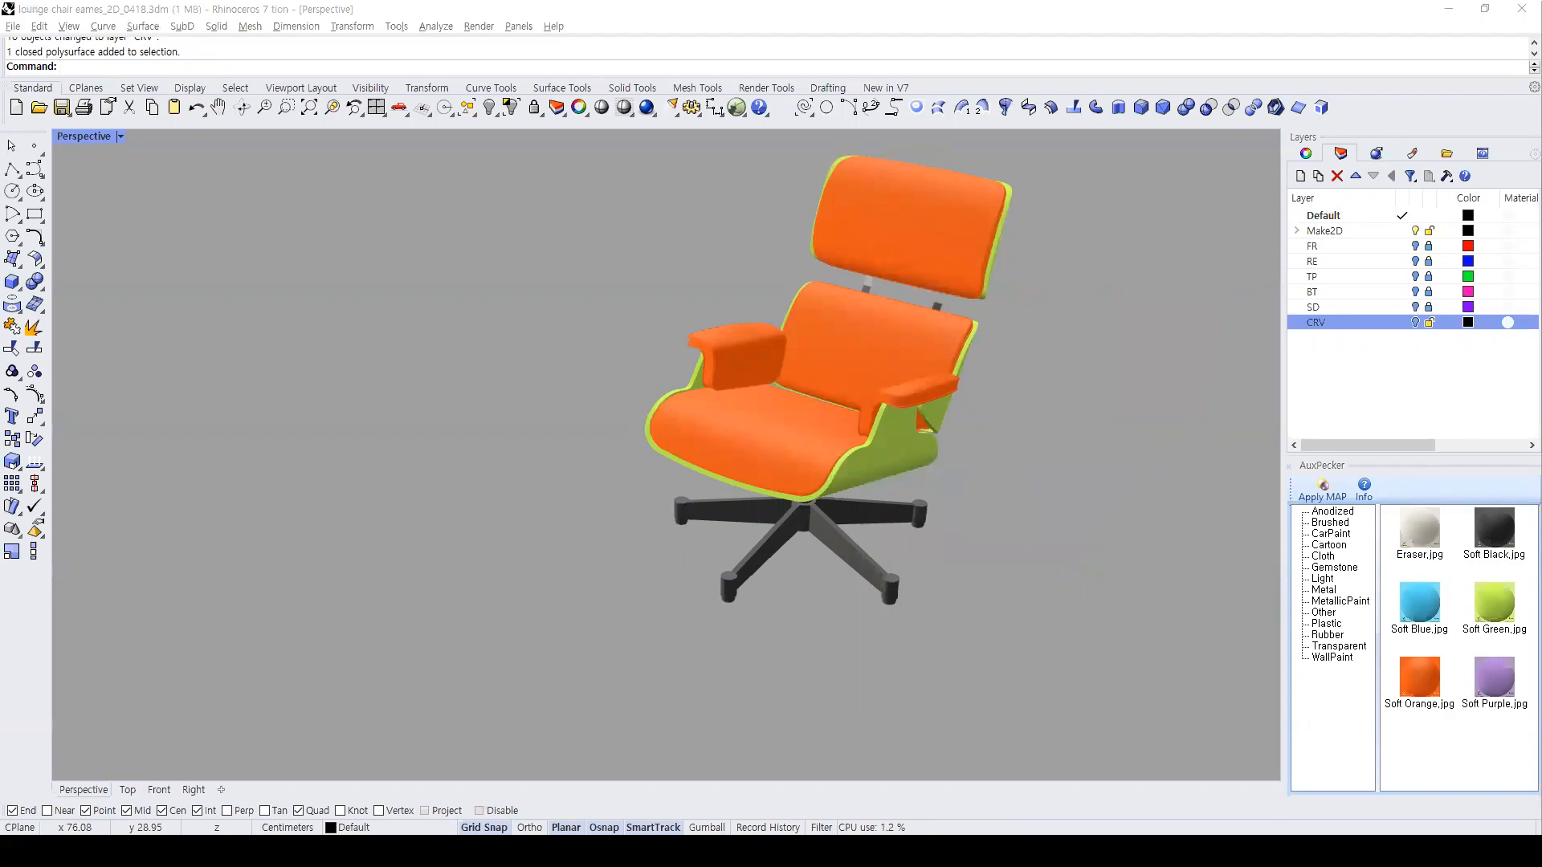
# Step: Switch to the browser, view the black and white Eames lounge chair reference photos in the image results, and return to Rhino
pyautogui.hotkey('alt', 'Tab')
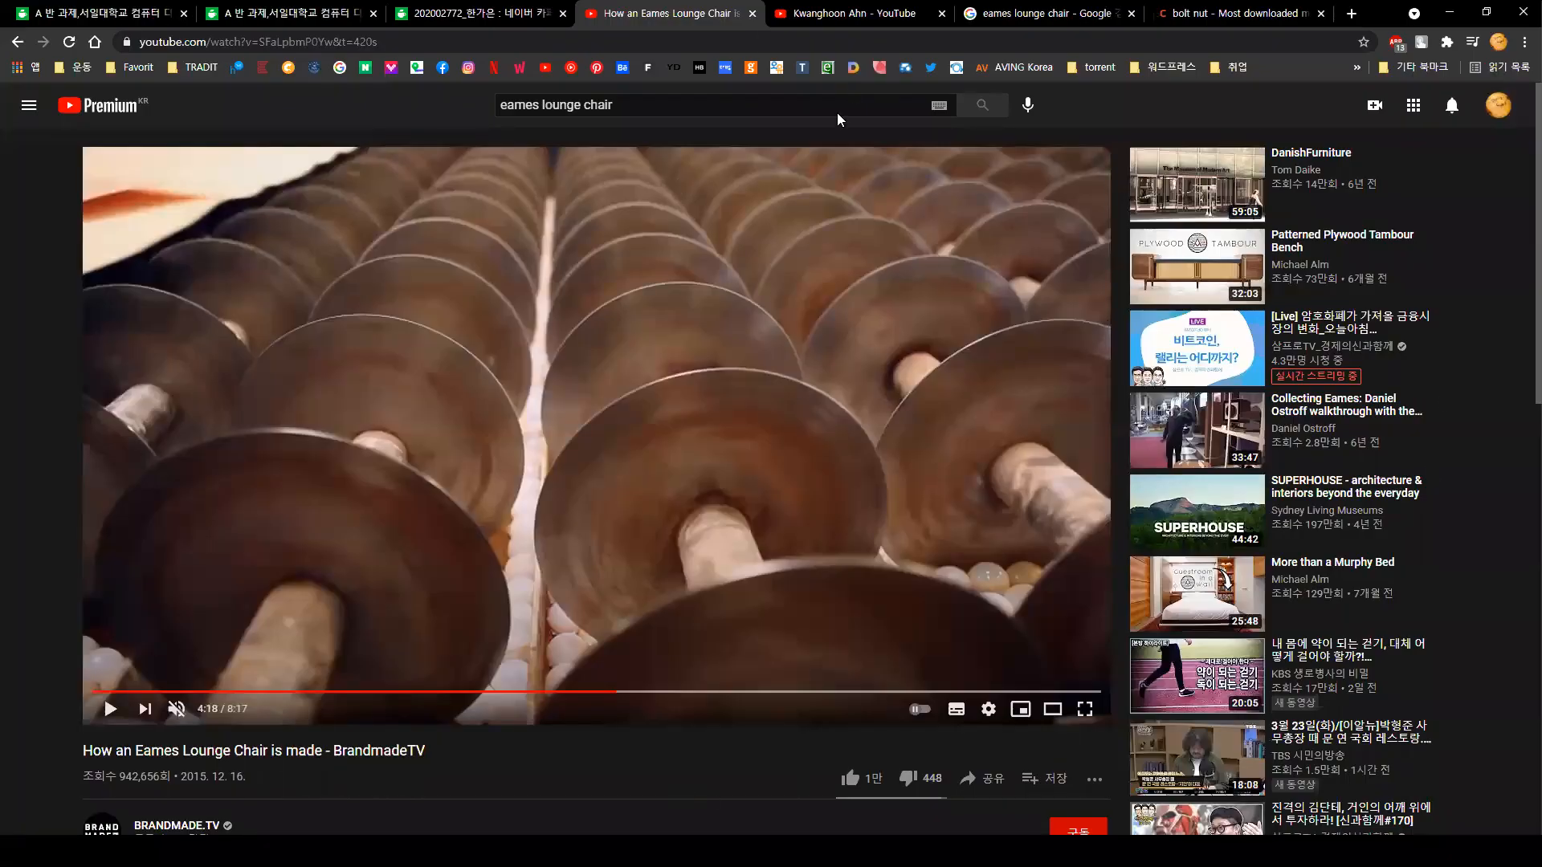
pyautogui.click(1044, 13)
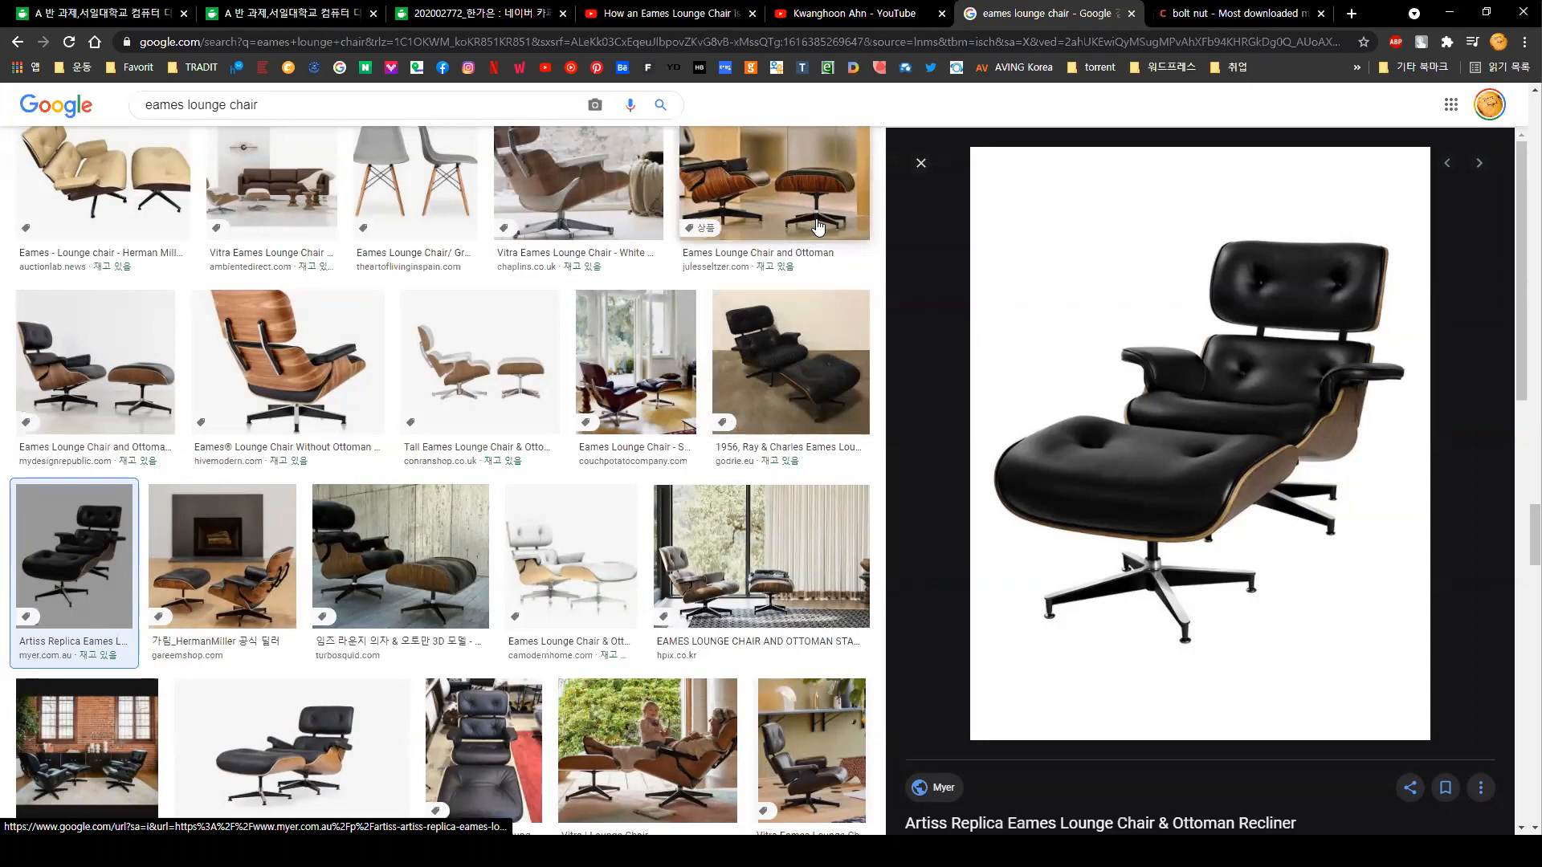
pyautogui.scroll(-2, 399, 598)
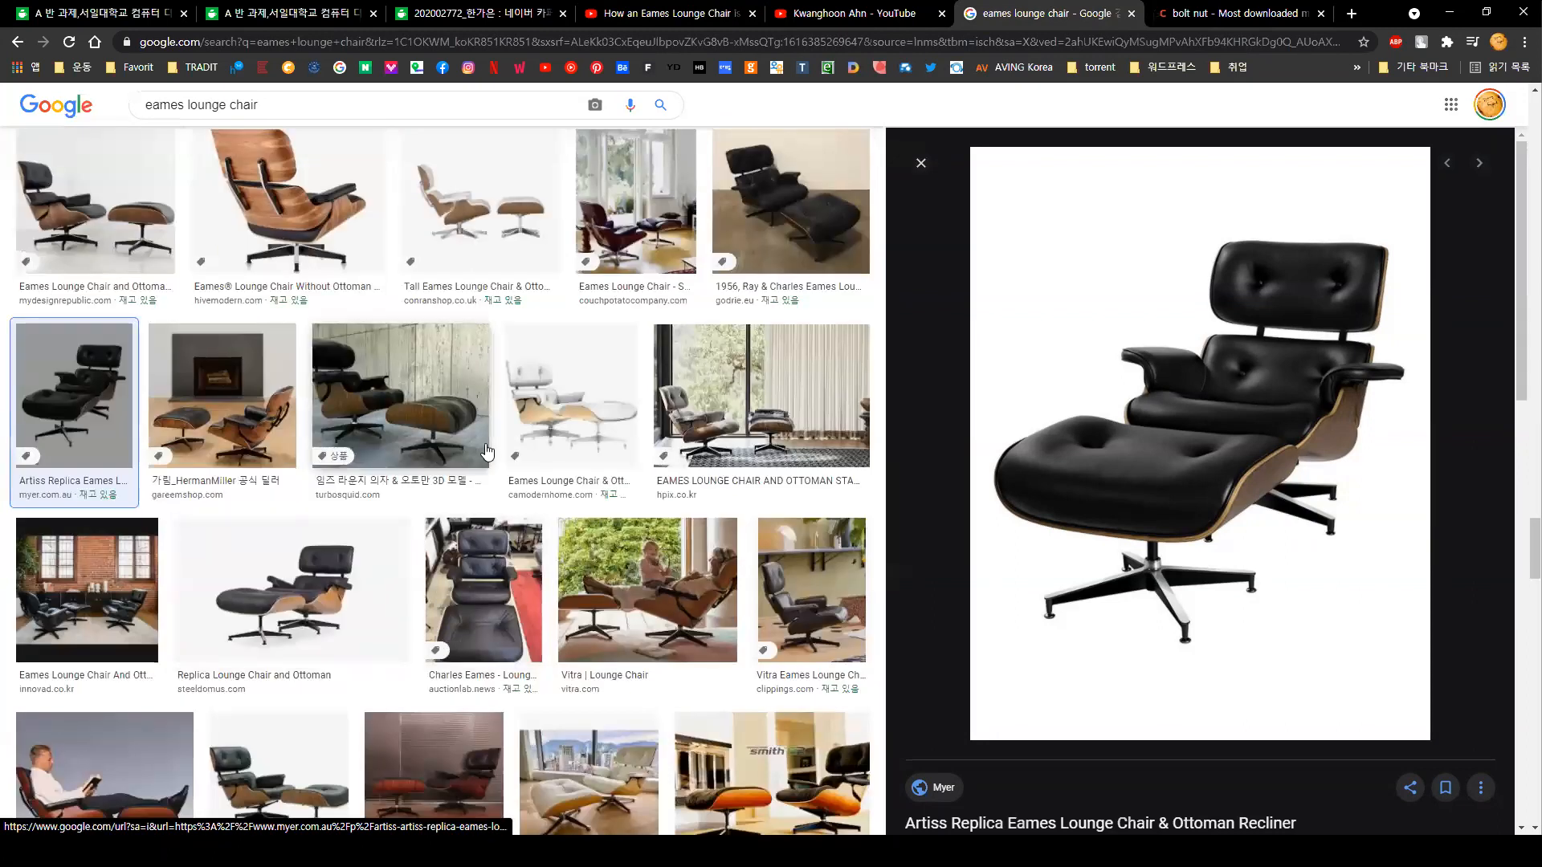
pyautogui.click(572, 420)
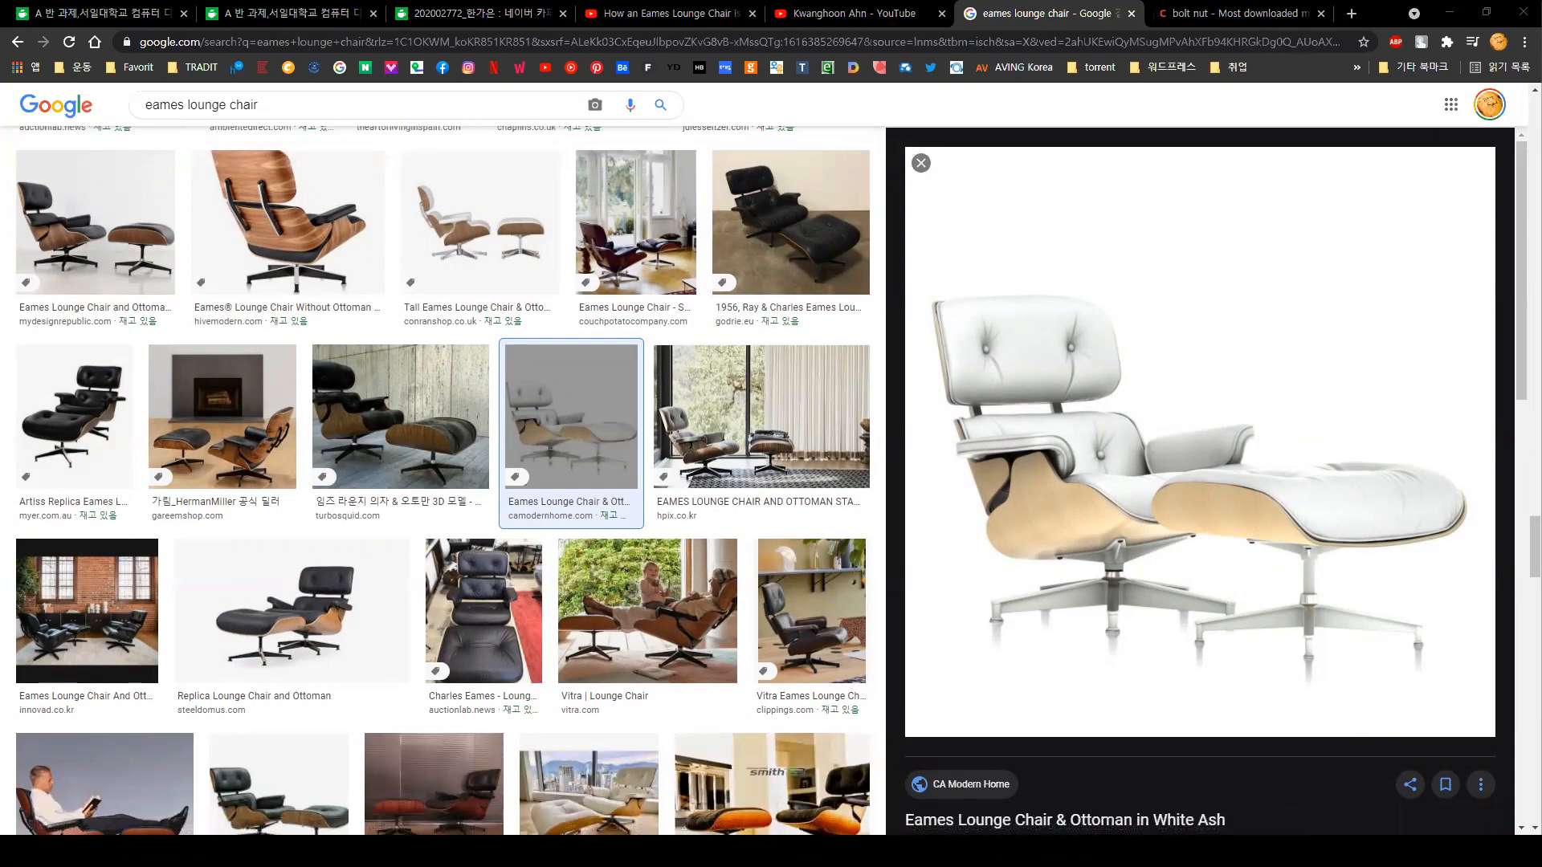
pyautogui.hotkey('alt', 'Tab')
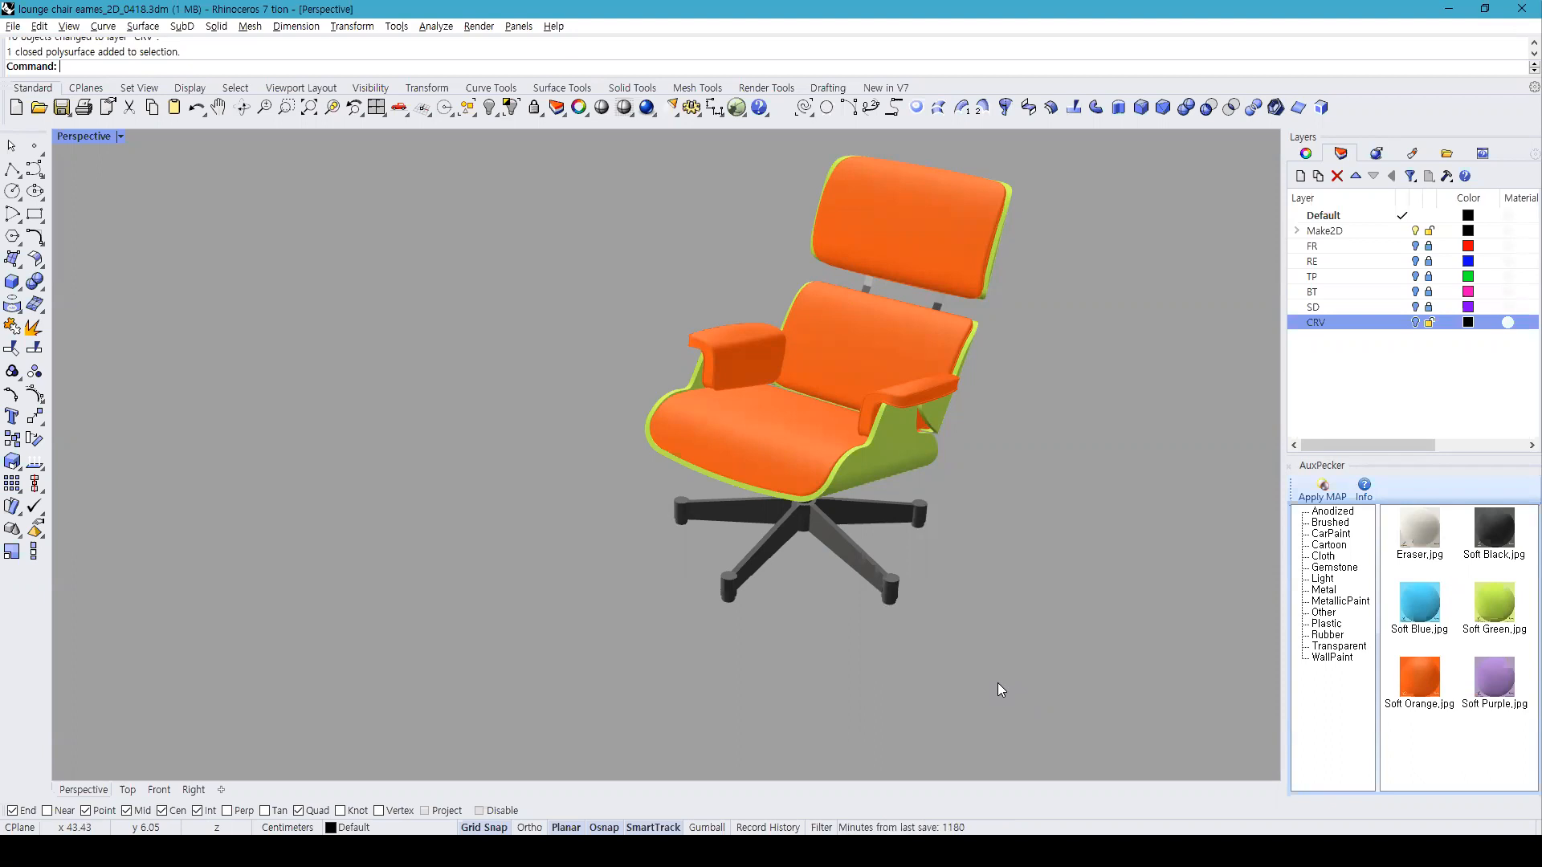
# Step: Examine the colored chair model from the side, from underneath and from the front
pyautogui.moveTo(1013, 701); pyautogui.dragTo(871, 666, button='right')
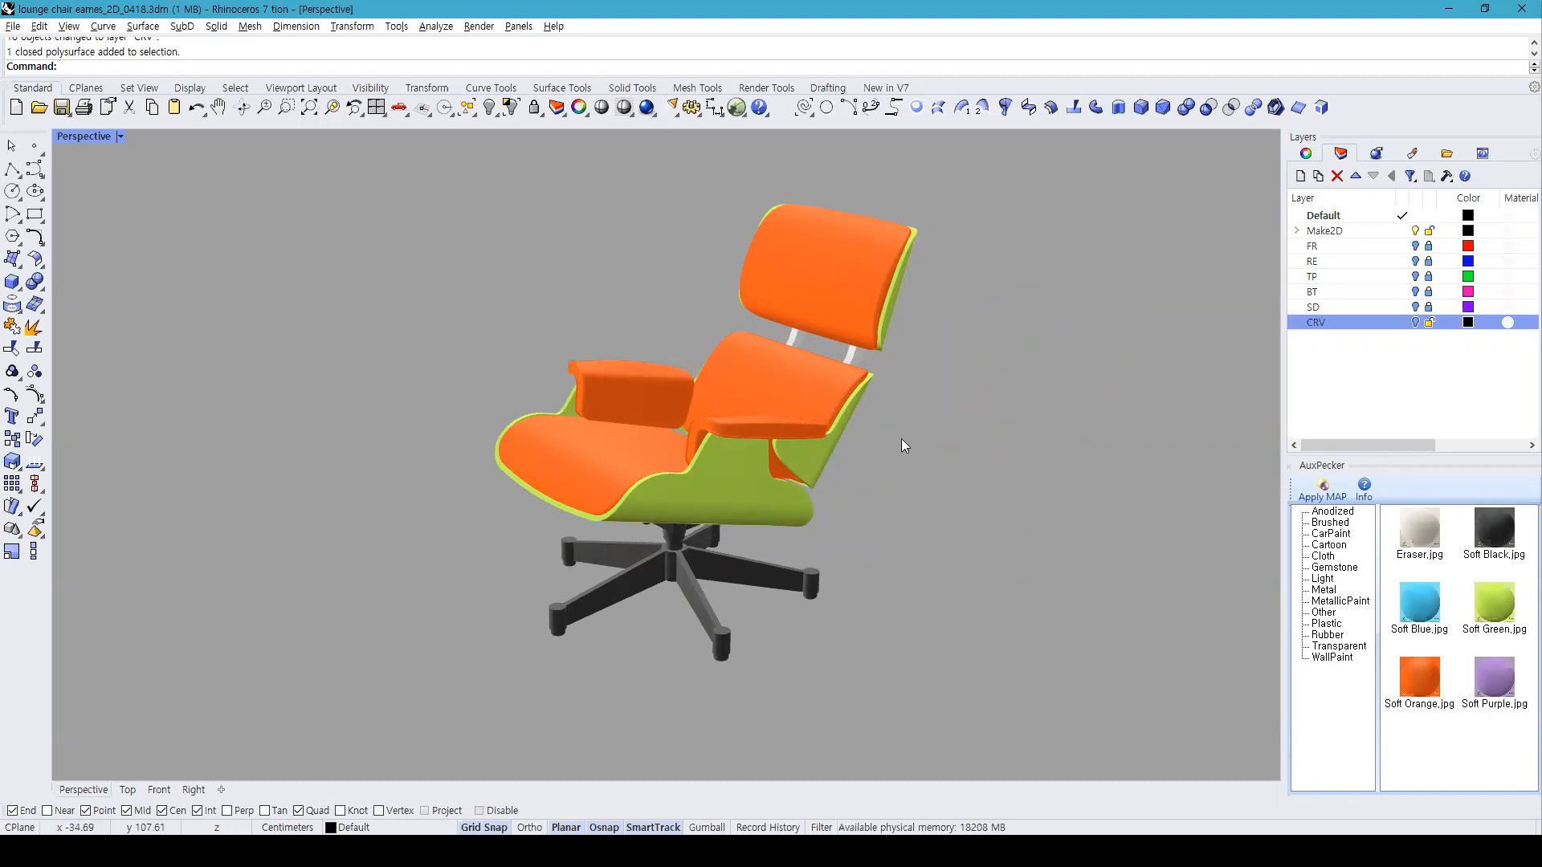
pyautogui.moveTo(888, 533); pyautogui.dragTo(842, 540, button='right')
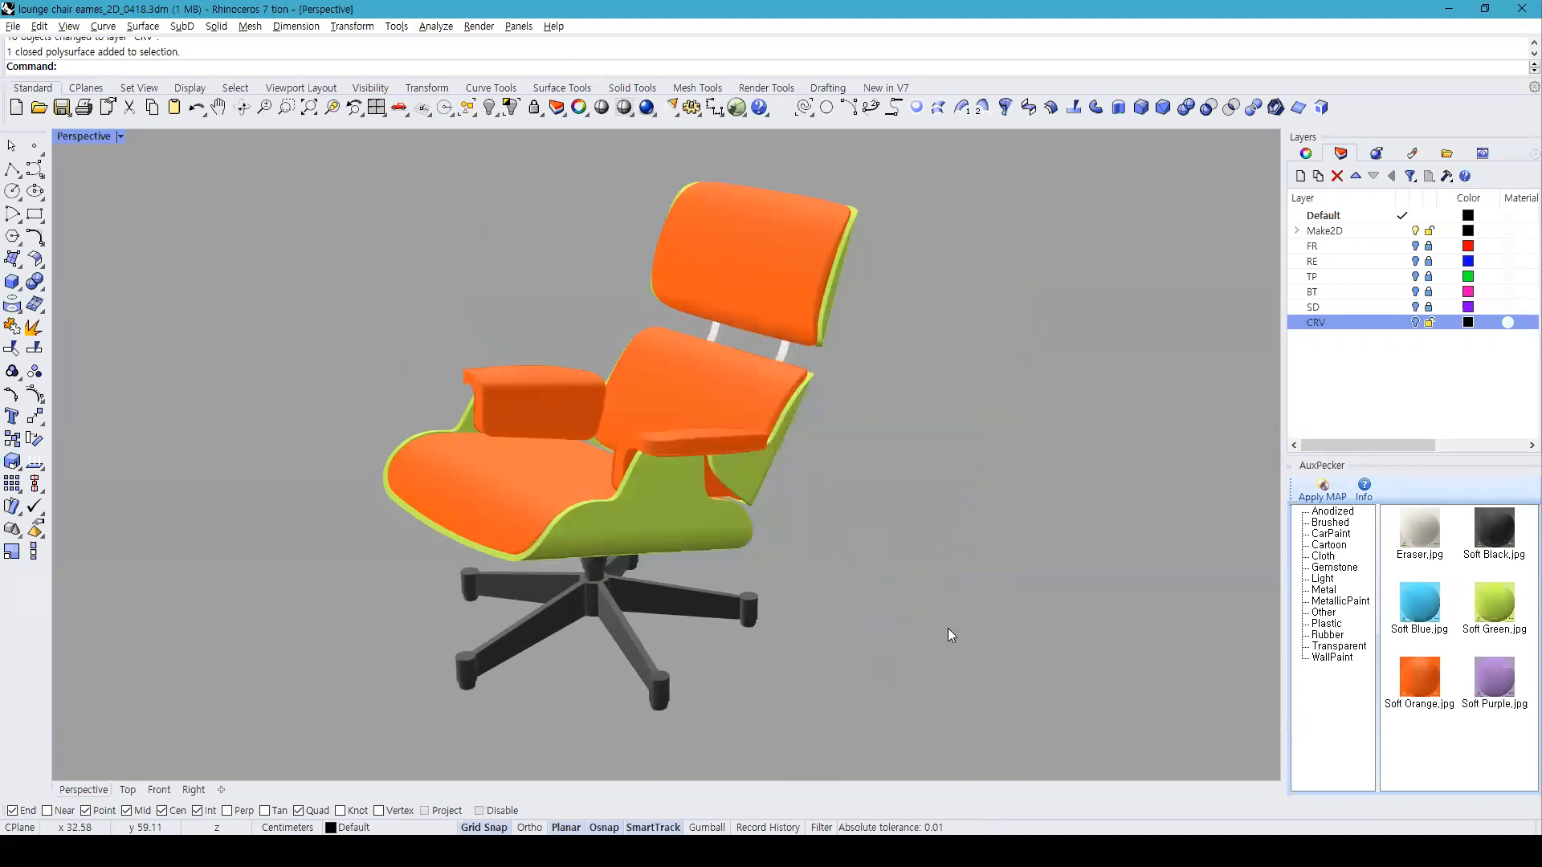
pyautogui.moveTo(915, 602); pyautogui.dragTo(889, 455, button='right')
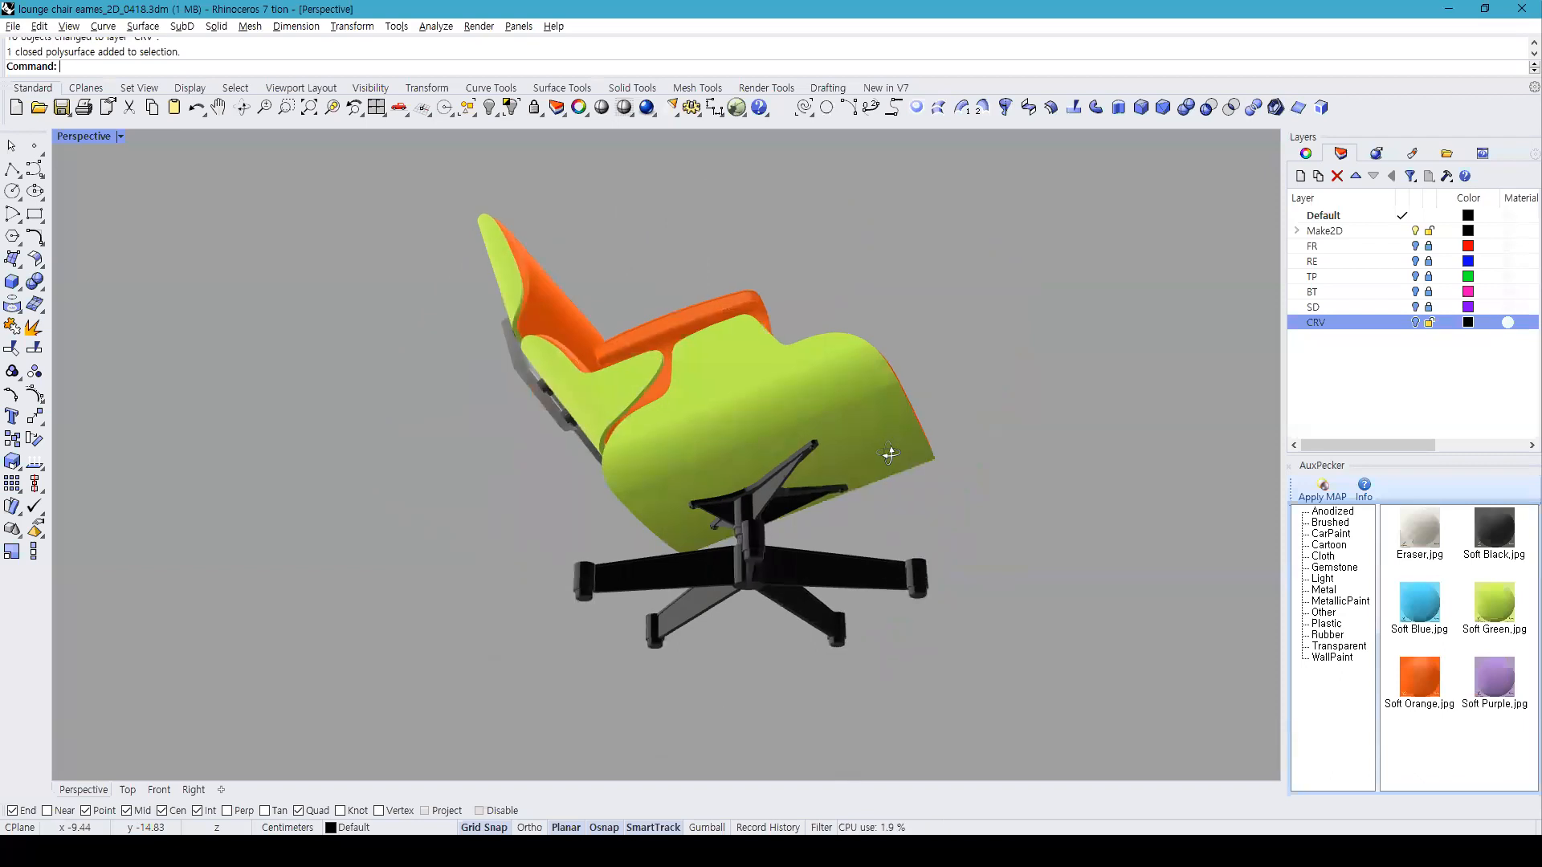
pyautogui.moveTo(891, 451); pyautogui.dragTo(802, 583, button='right')
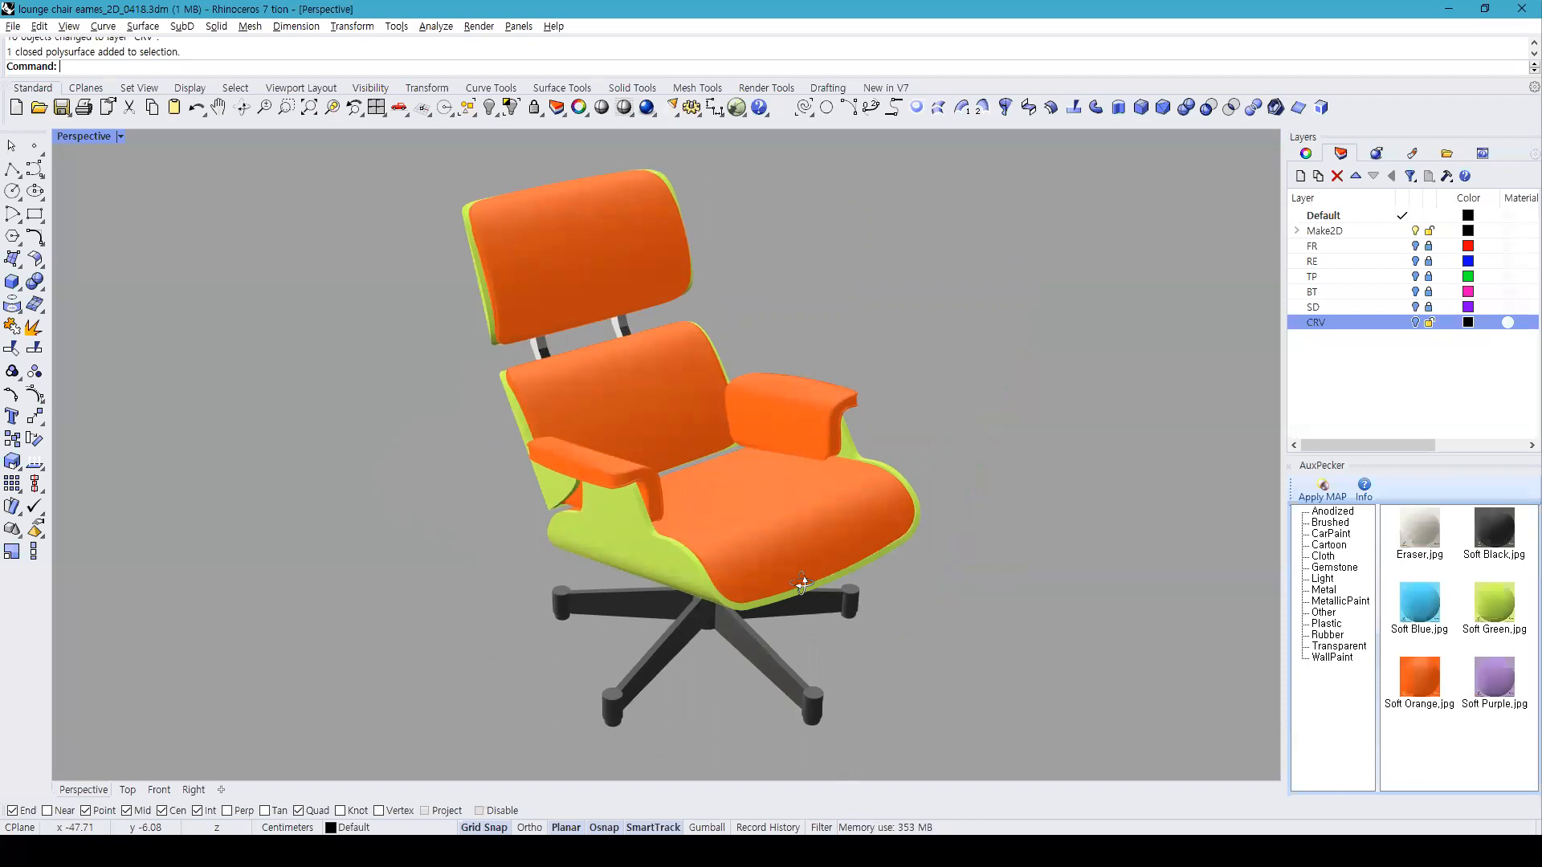
pyautogui.moveTo(801, 584); pyautogui.dragTo(803, 585, button='right')
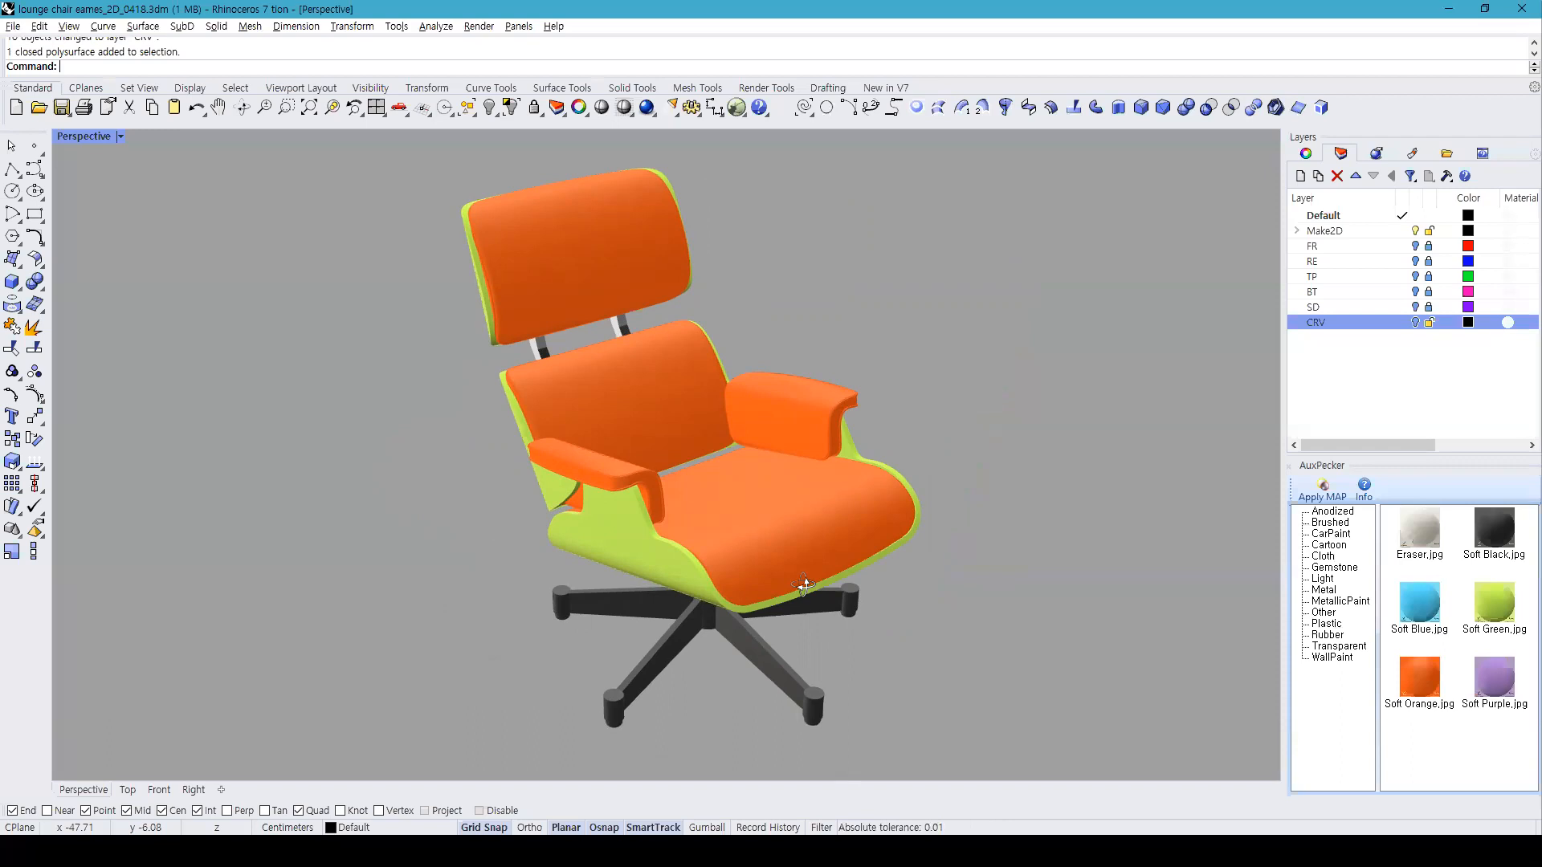
pyautogui.moveTo(803, 585); pyautogui.dragTo(803, 587, button='right')
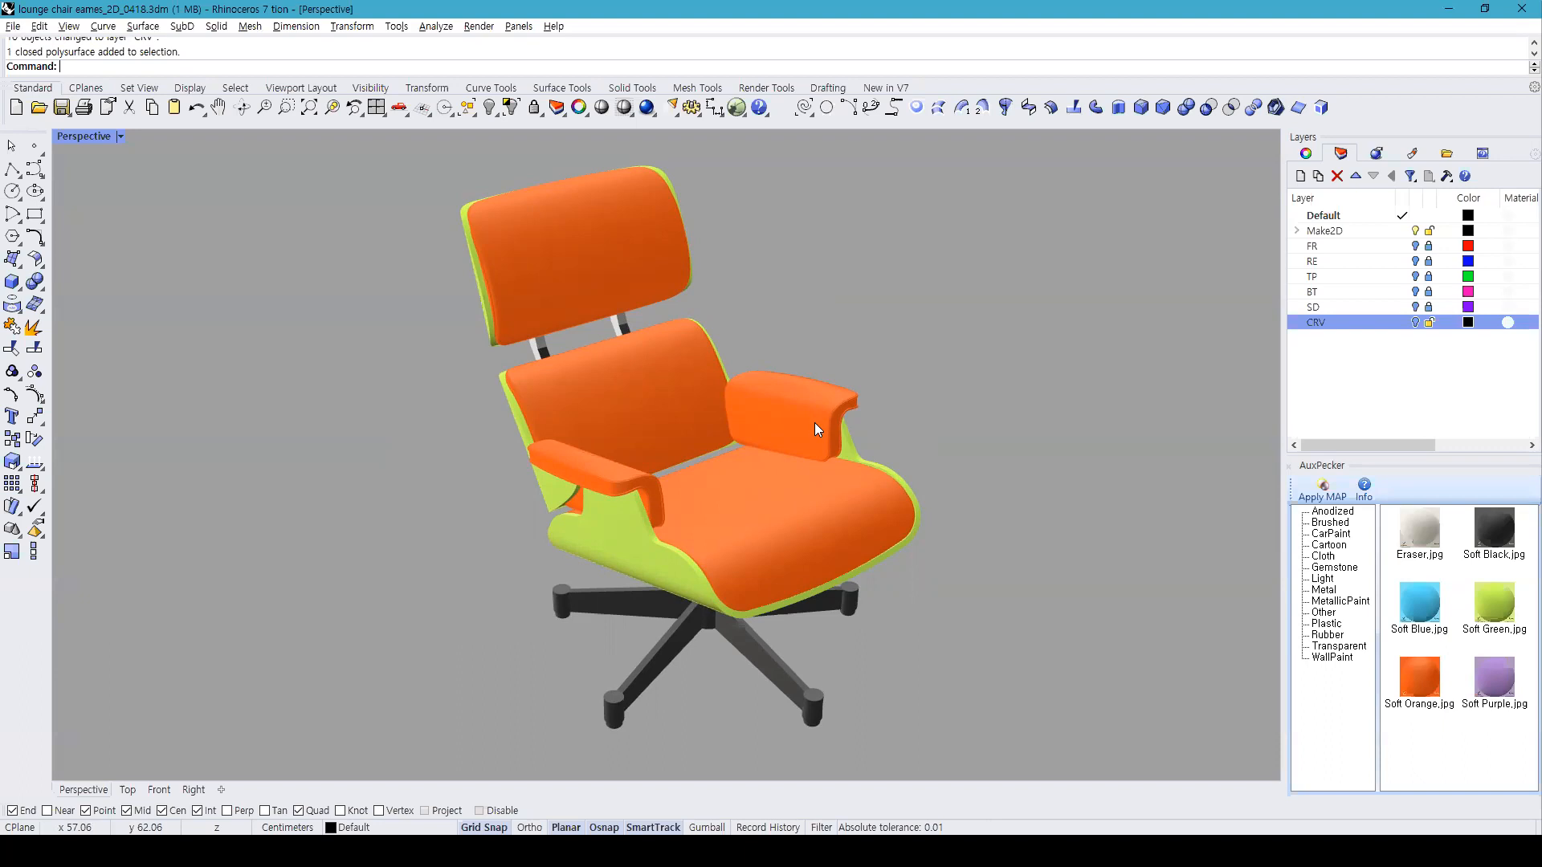
# Step: Sketch a wavy trial control-point curve across the seat and base in the maximized Right view, and undo it
pyautogui.click(376, 107)
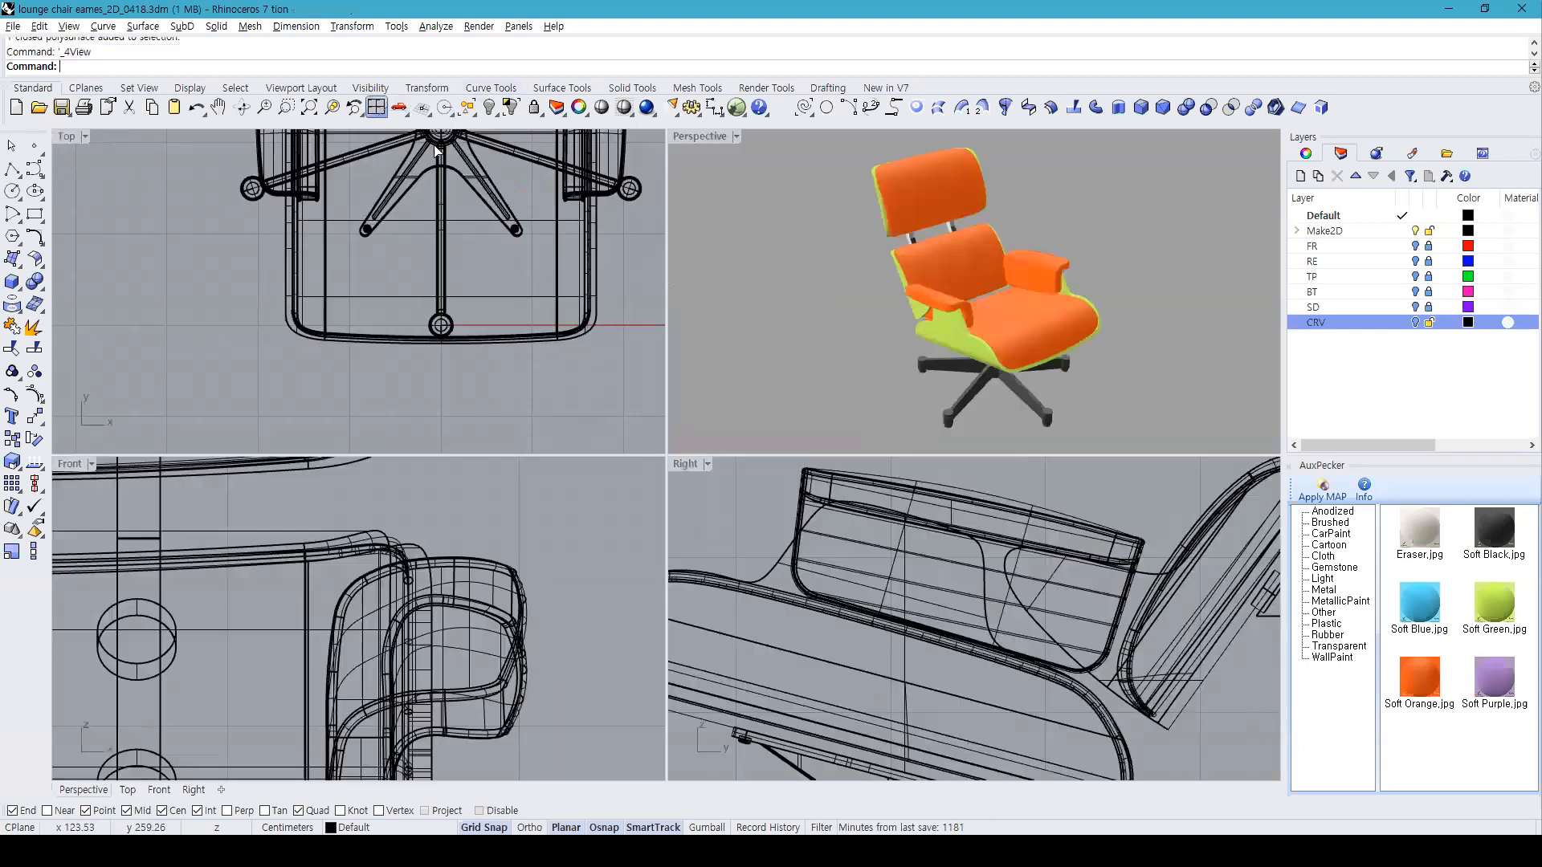
pyautogui.scroll(-5, 960, 563)
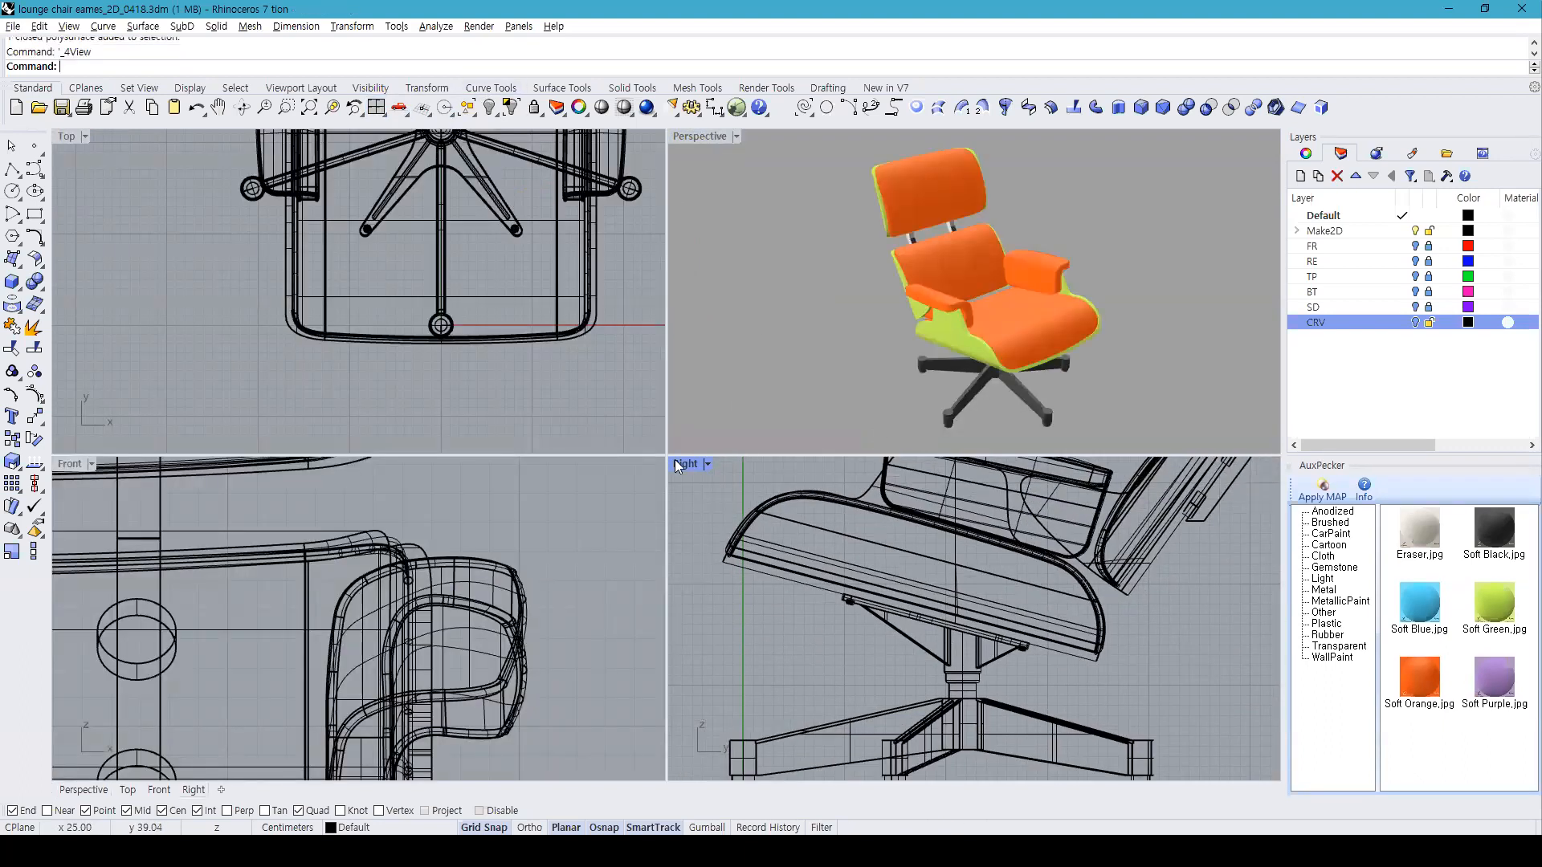
pyautogui.doubleClick(687, 464)
pyautogui.click(34, 170)
pyautogui.click(440, 541)
pyautogui.click(440, 459)
pyautogui.click(481, 440)
pyautogui.click(604, 459)
pyautogui.click(685, 419)
pyautogui.click(665, 337)
pyautogui.click(808, 337)
pyautogui.click(849, 419)
pyautogui.click(888, 479)
pyautogui.click(951, 480)
pyautogui.click(990, 436)
pyautogui.click(1106, 589)
pyautogui.press('Return')
pyautogui.click(1105, 585)
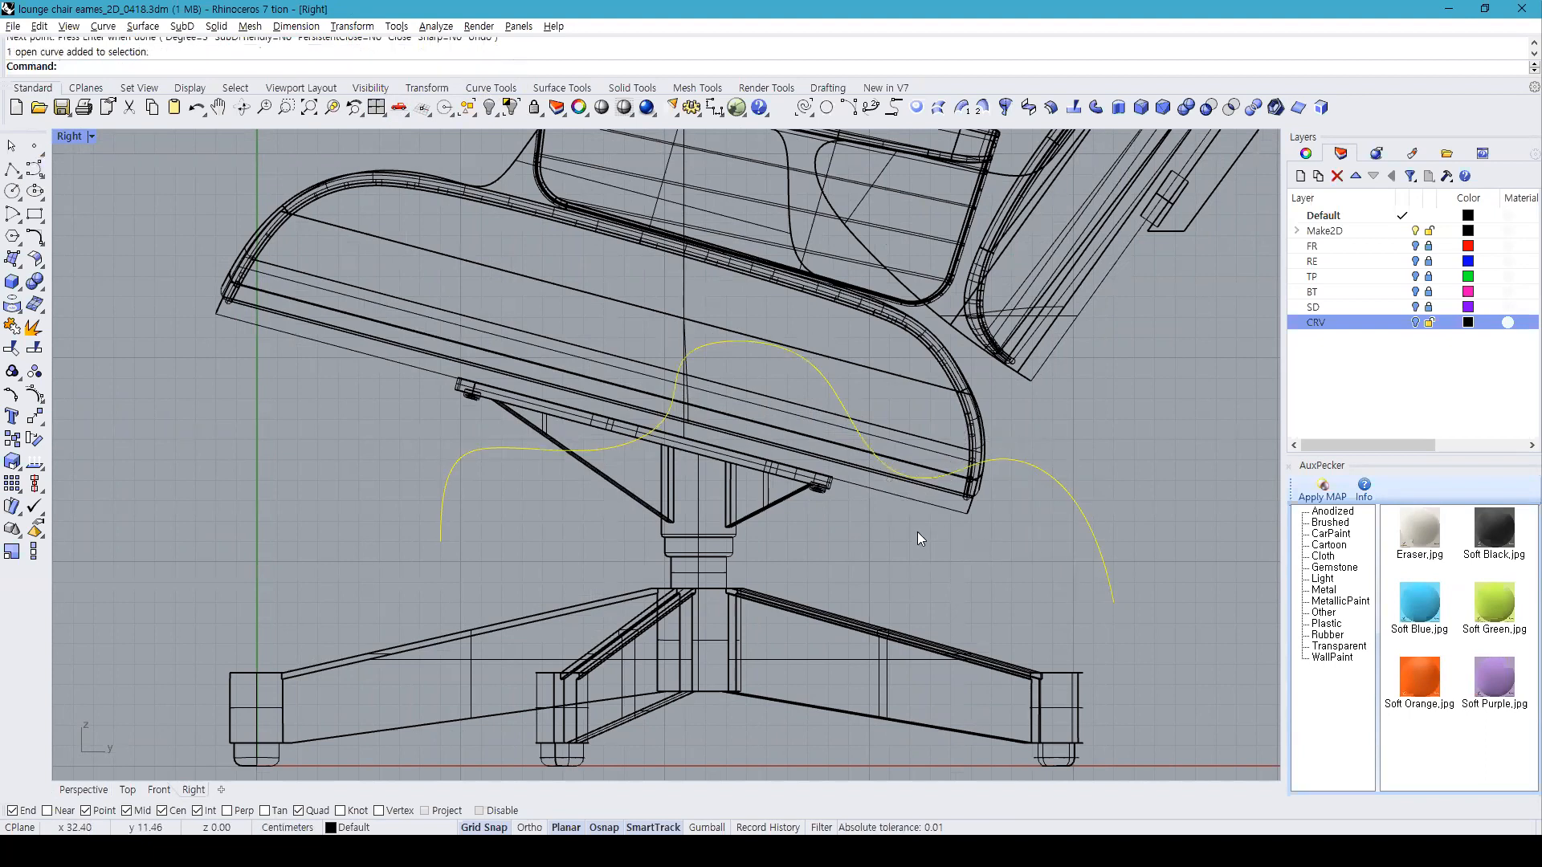
pyautogui.click(377, 108)
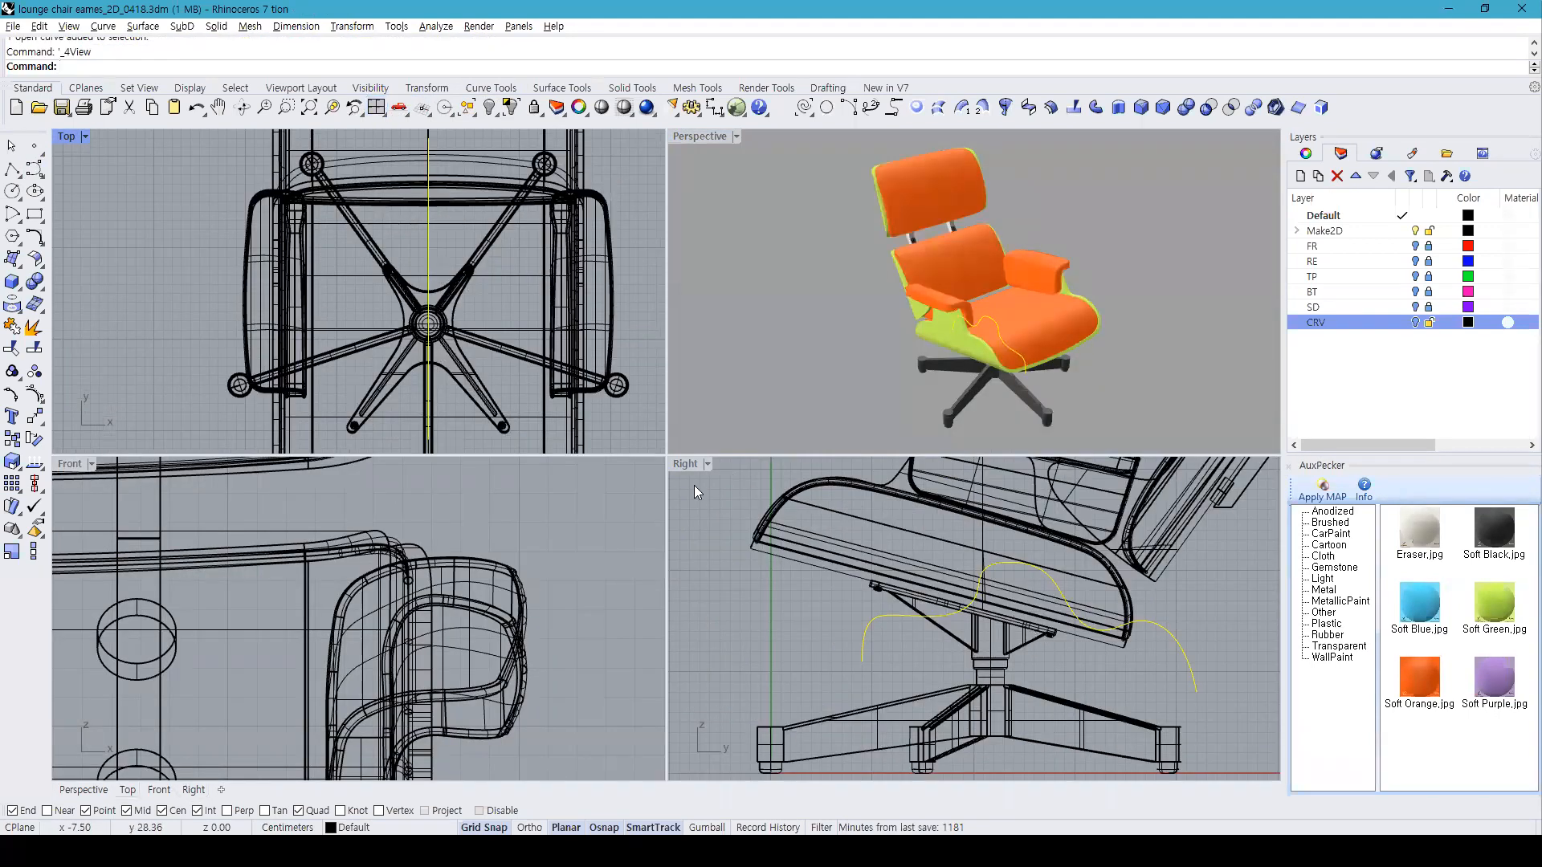
pyautogui.hotkey('ctrl', 'z')
# Step: Try drawing a curve in the Right view through the seat bracket's ends and down past the rear foot, check it in Top view and delete it
pyautogui.click(35, 168)
pyautogui.click(771, 621)
pyautogui.click(781, 591)
pyautogui.click(801, 571)
pyautogui.click(832, 571)
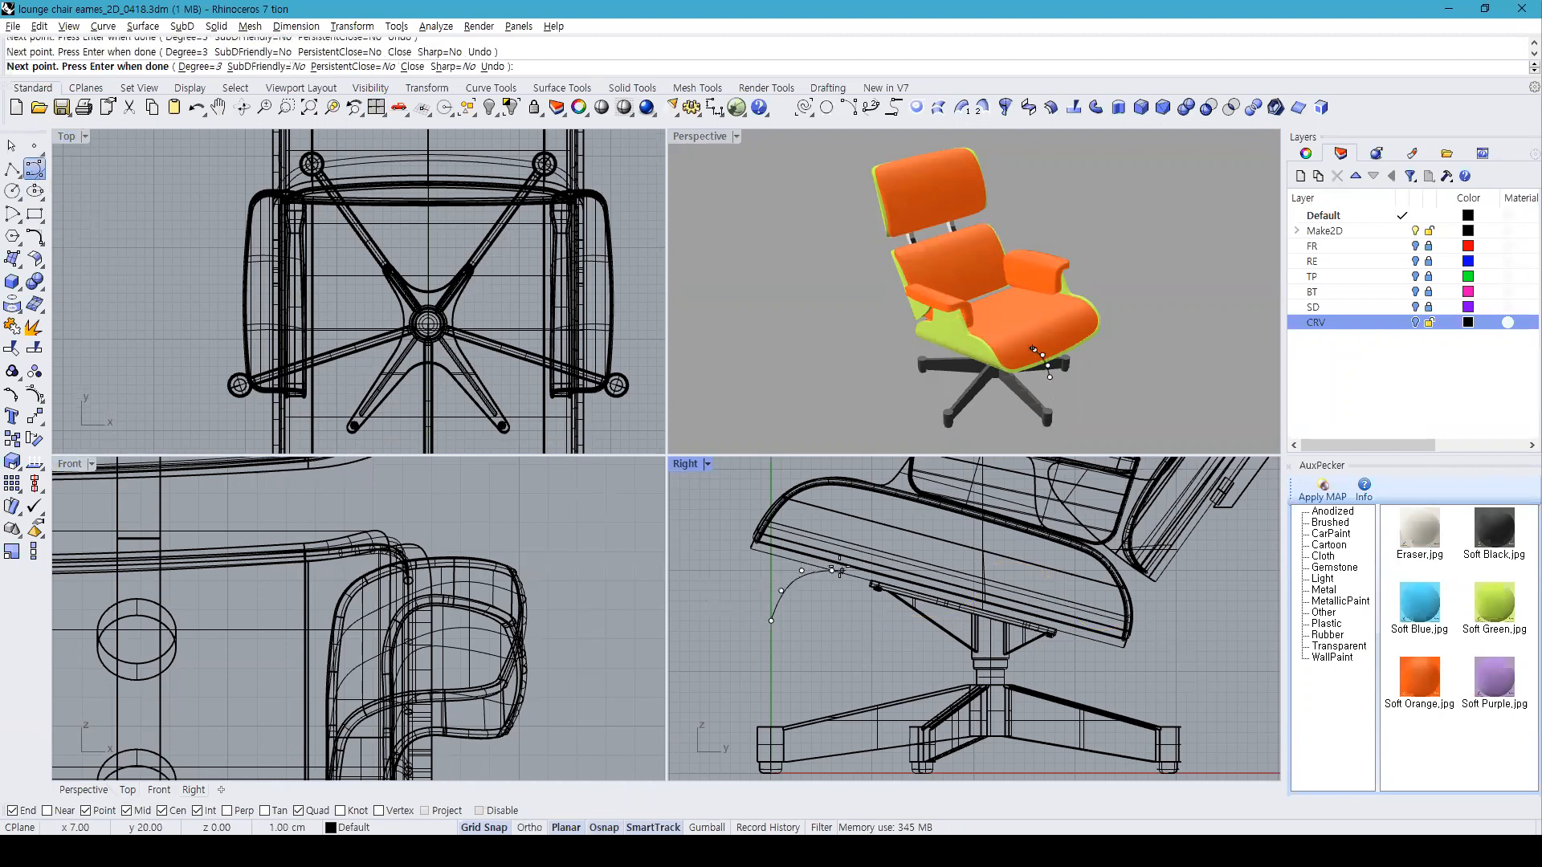
pyautogui.click(876, 582)
pyautogui.click(913, 560)
pyautogui.click(933, 529)
pyautogui.click(1003, 539)
pyautogui.click(1044, 570)
pyautogui.click(1043, 601)
pyautogui.click(1049, 628)
pyautogui.click(1054, 634)
pyautogui.click(1094, 683)
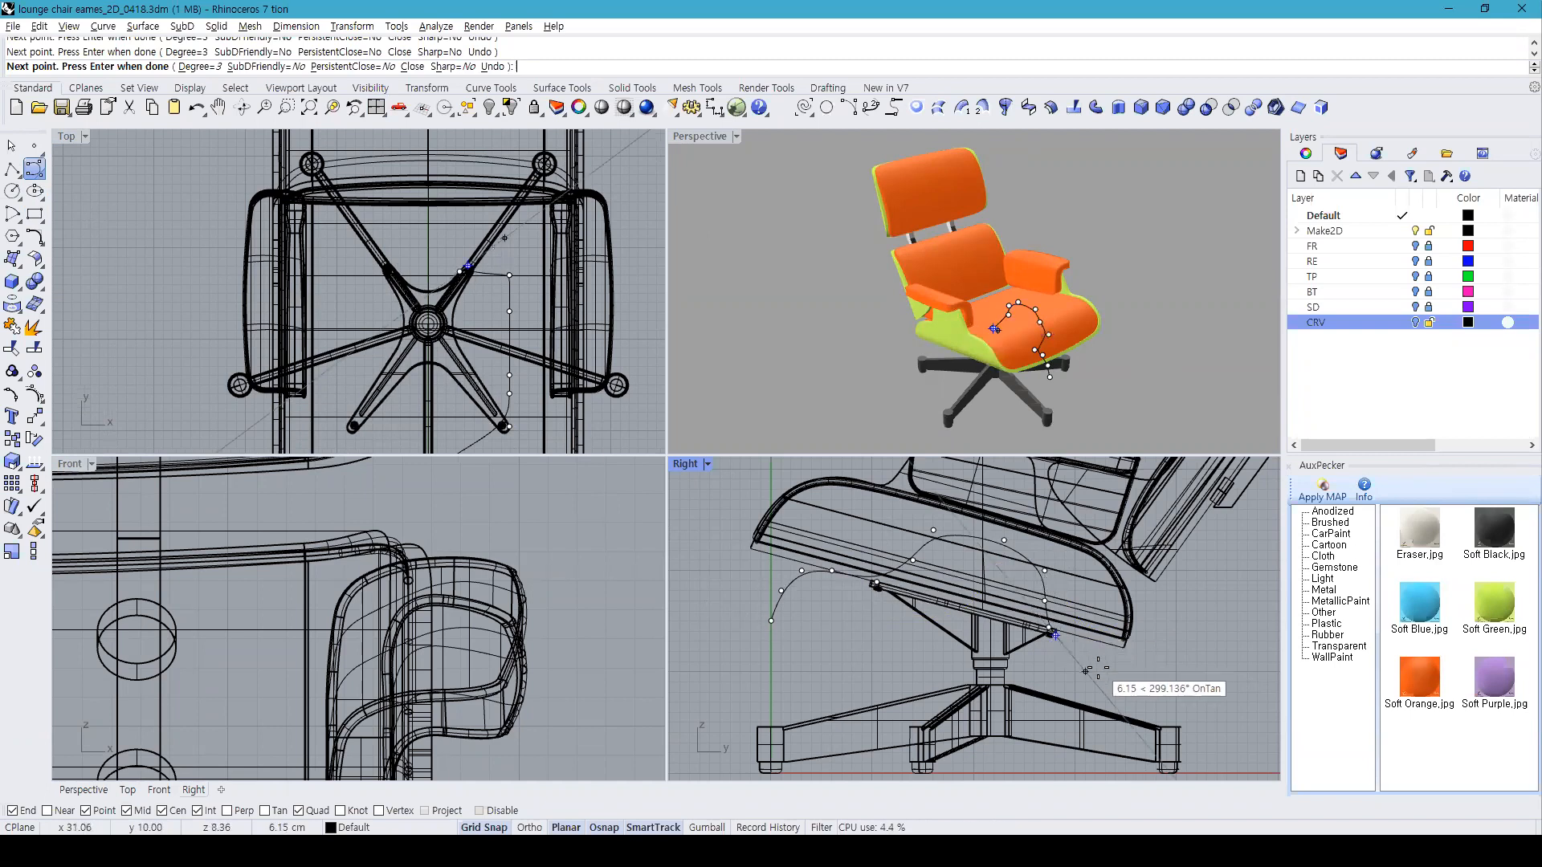
pyautogui.click(1175, 682)
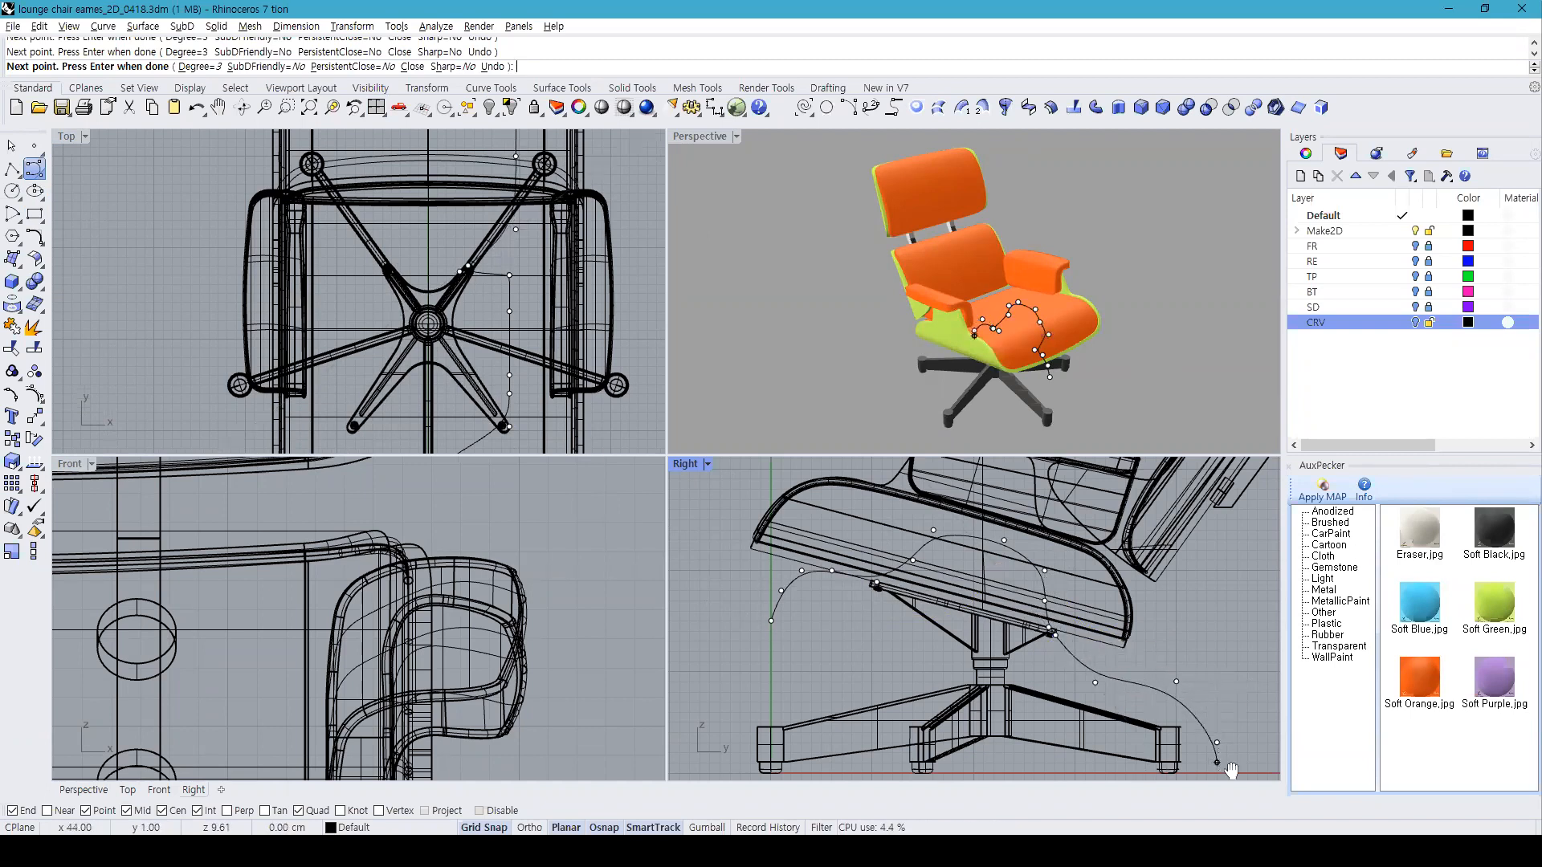
pyautogui.click(1218, 759)
pyautogui.press('Return')
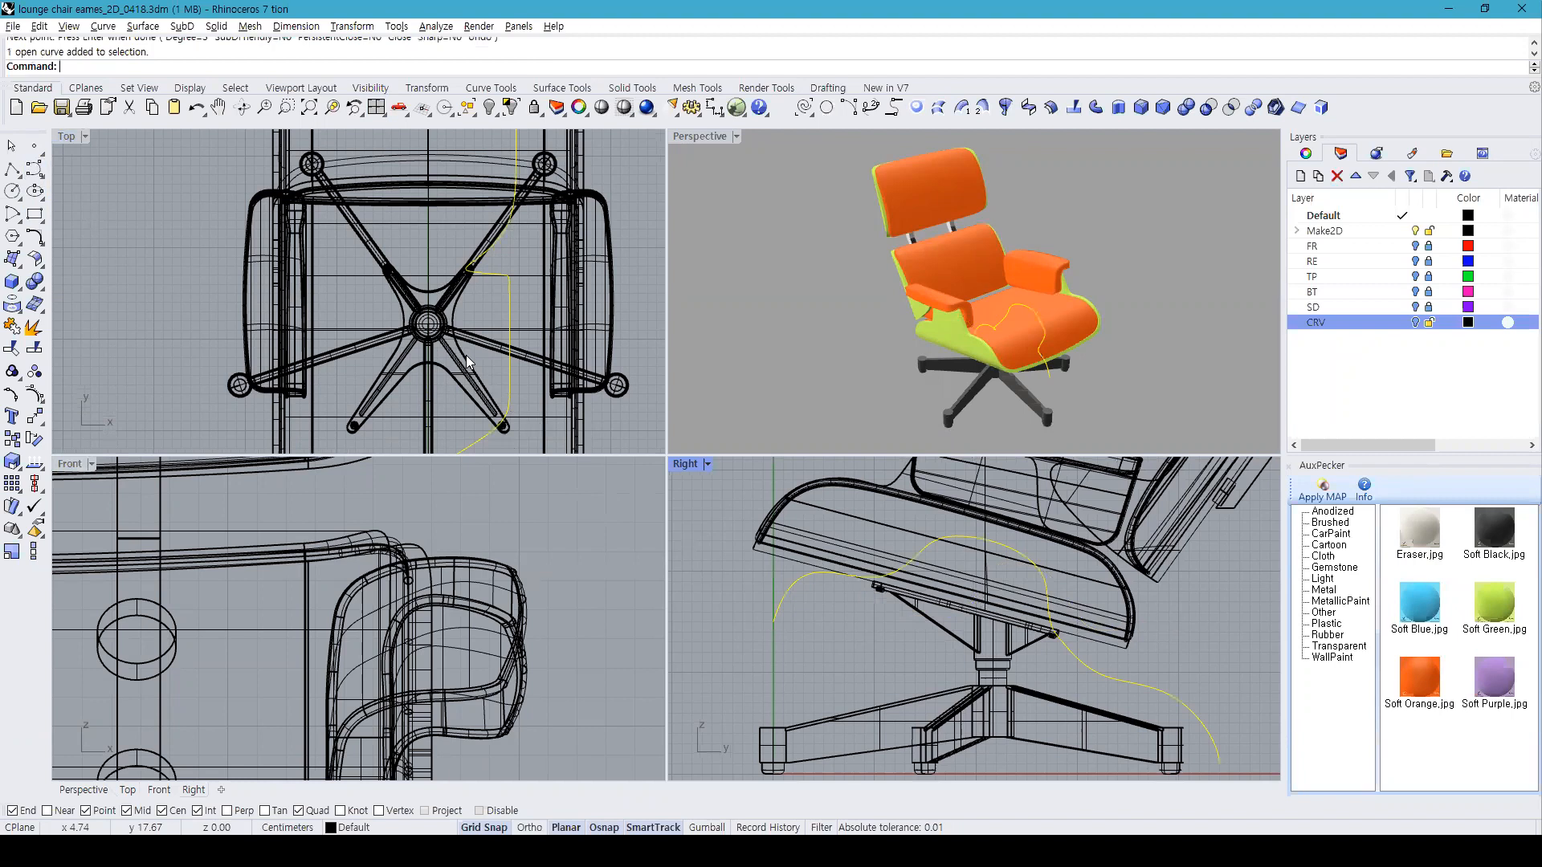
pyautogui.scroll(-5, 478, 358)
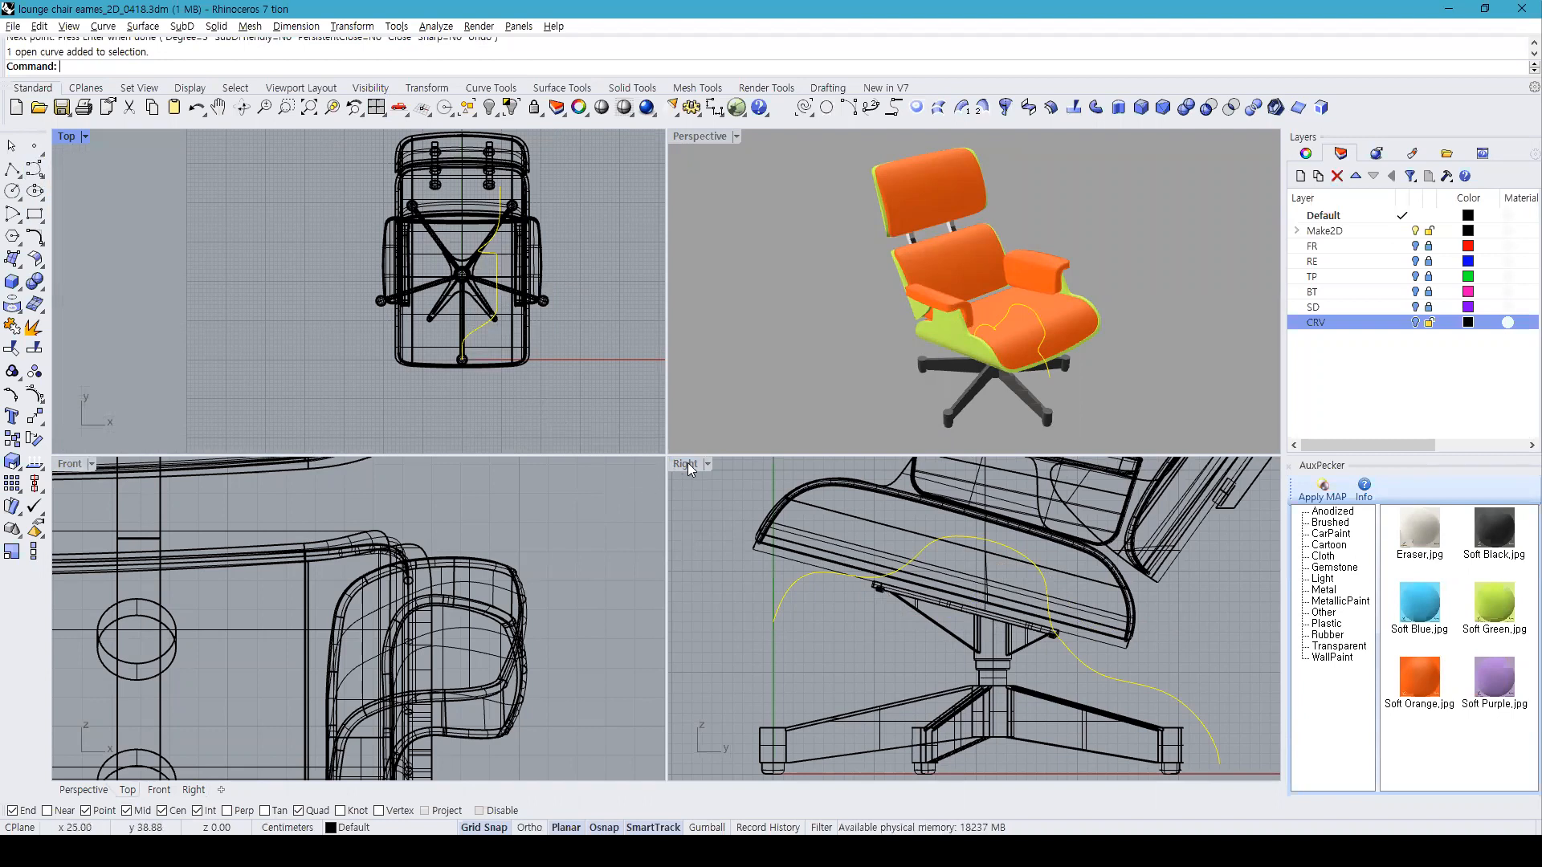
pyautogui.click(807, 613)
pyautogui.click(796, 581)
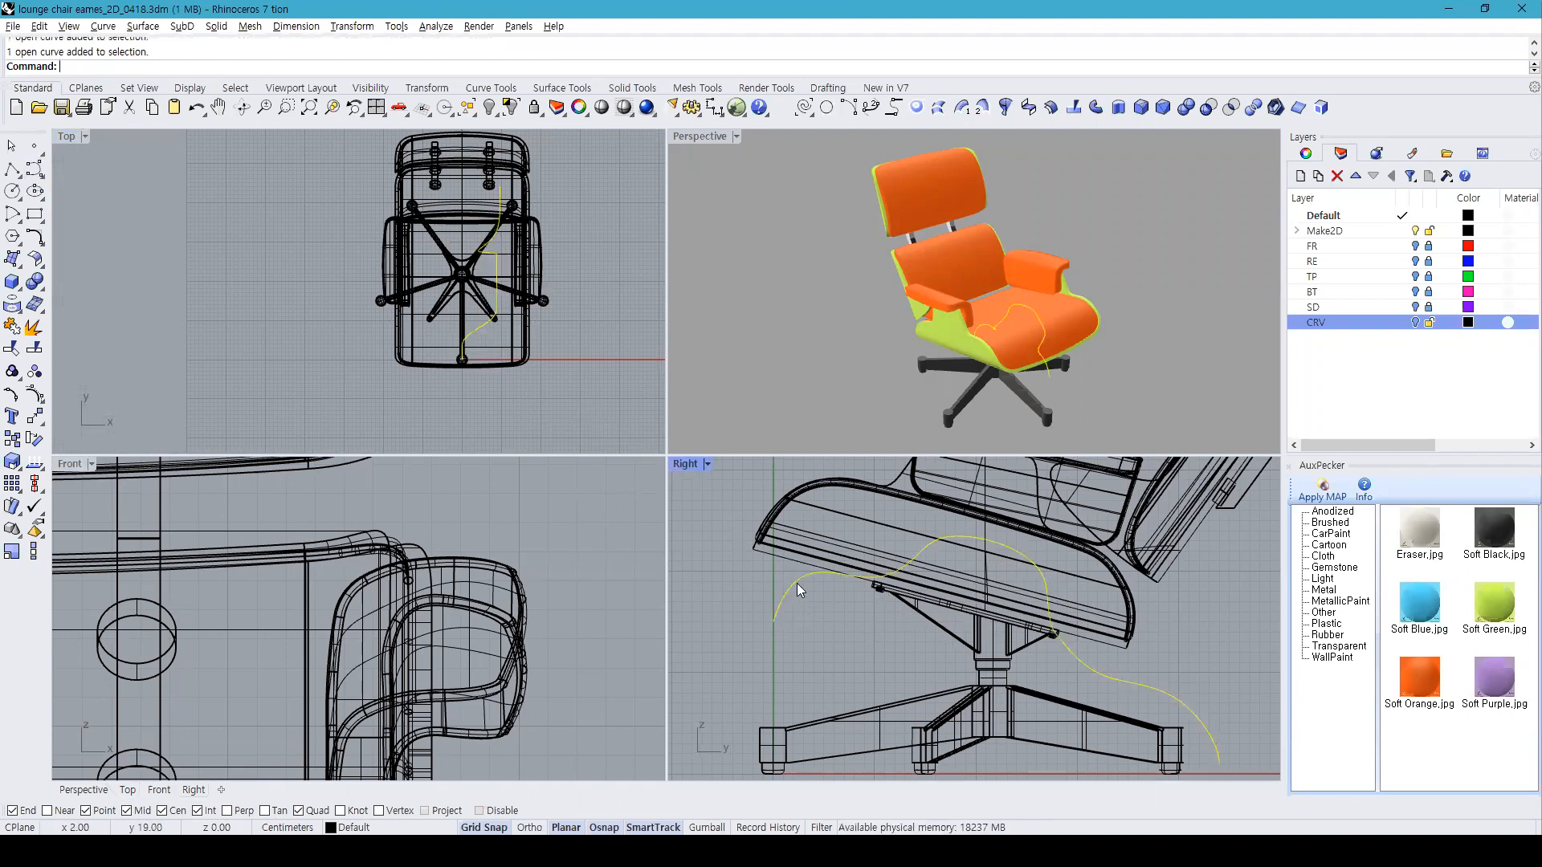
pyautogui.press('Delete')
# Step: Try another degree 3 control-point curve in the Right view, from ahead of the seat to the rear foot, and check its path in Top view
pyautogui.click(33, 168)
pyautogui.click(773, 632)
pyautogui.click(794, 601)
pyautogui.click(832, 610)
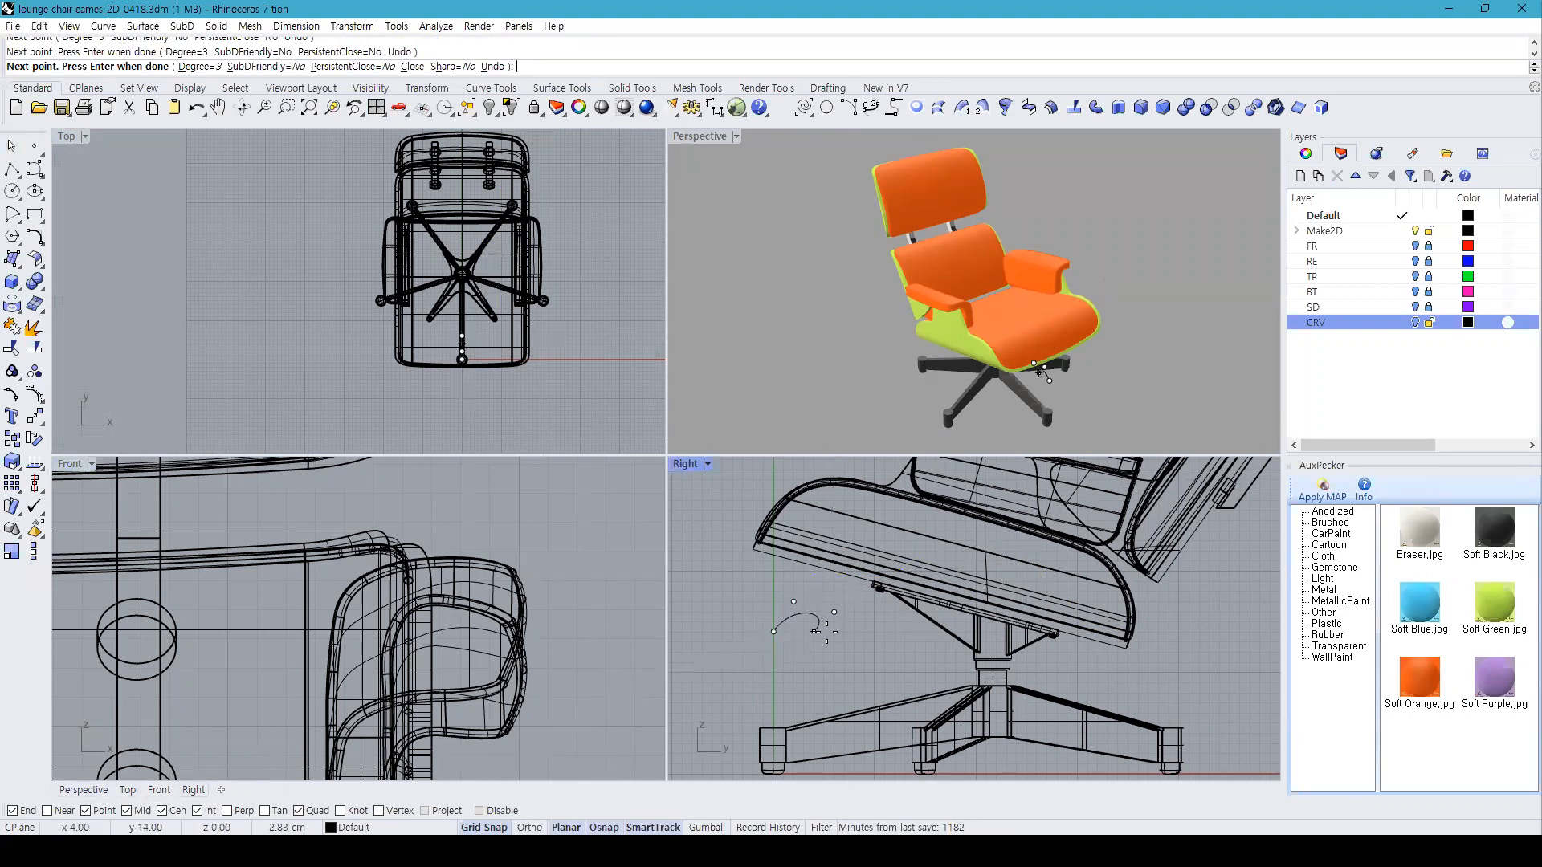
pyautogui.click(873, 589)
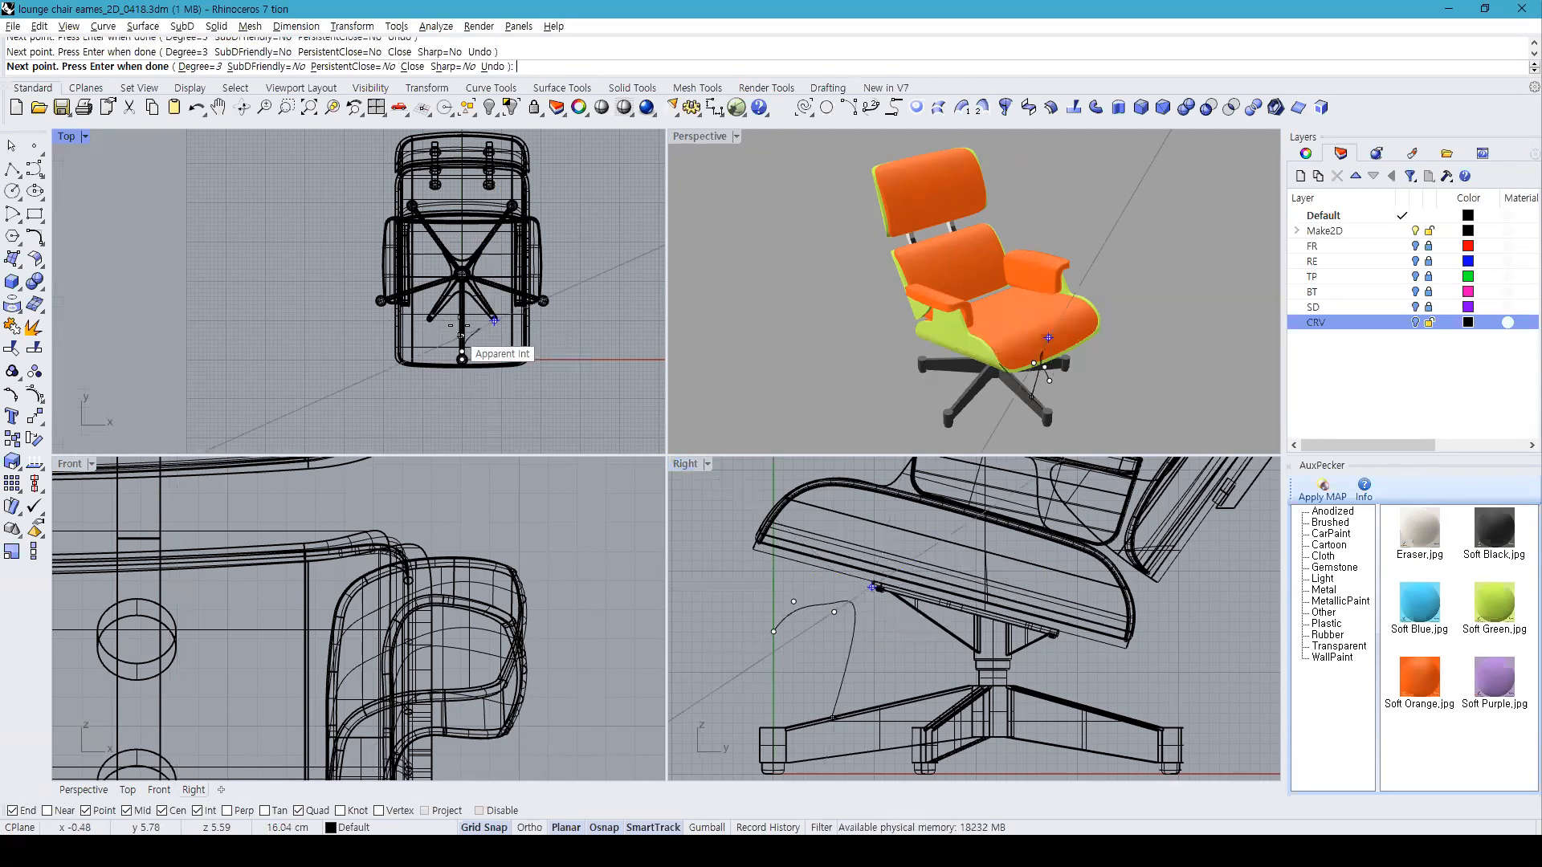
pyautogui.scroll(3, 493, 329)
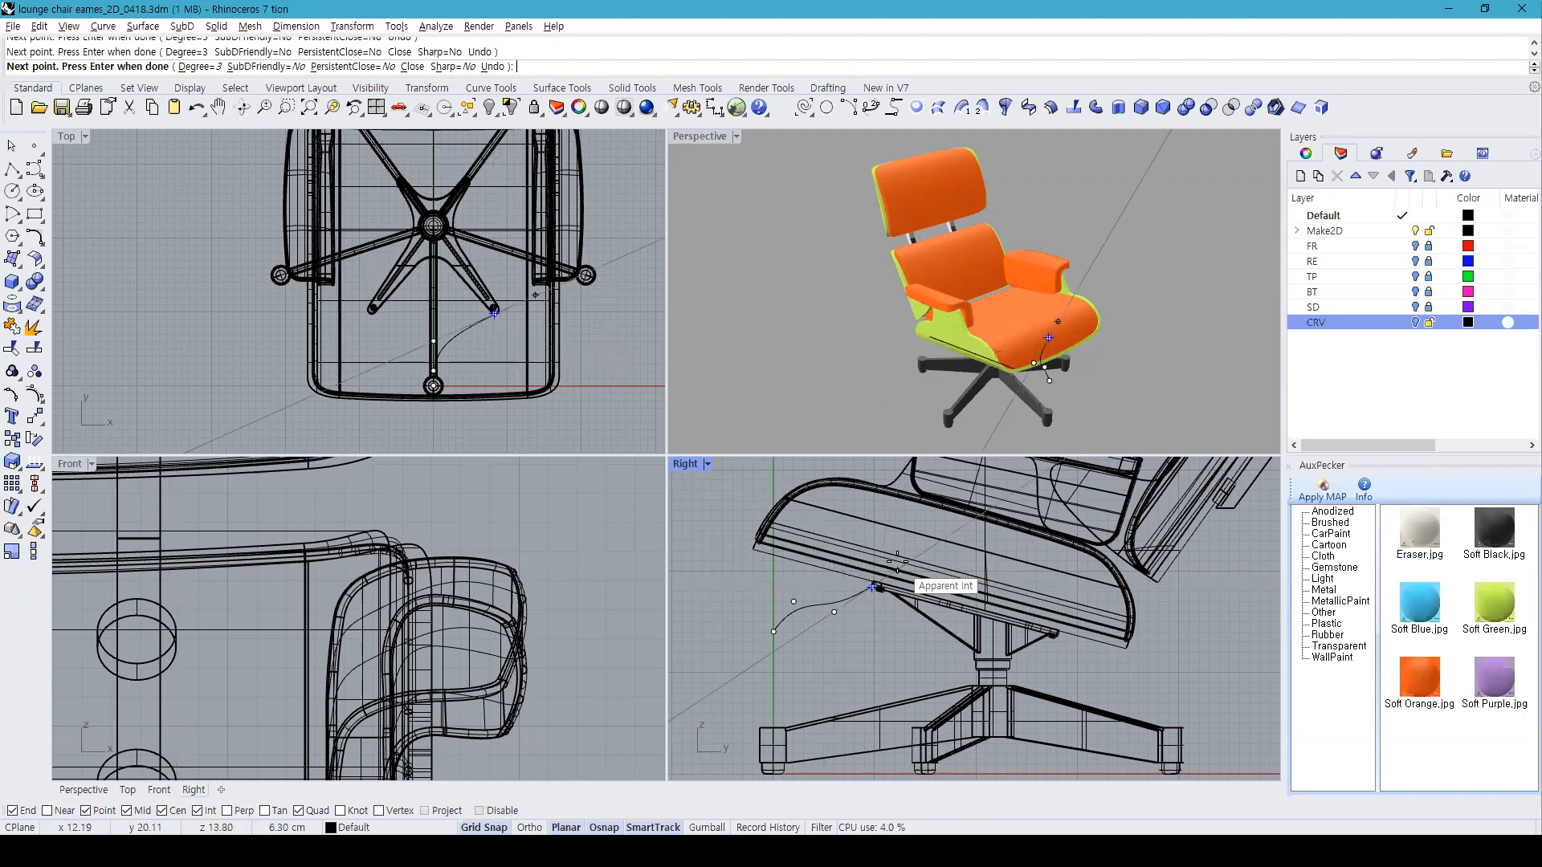
pyautogui.scroll(4, 896, 570)
pyautogui.click(909, 529)
pyautogui.click(1002, 546)
pyautogui.click(1080, 592)
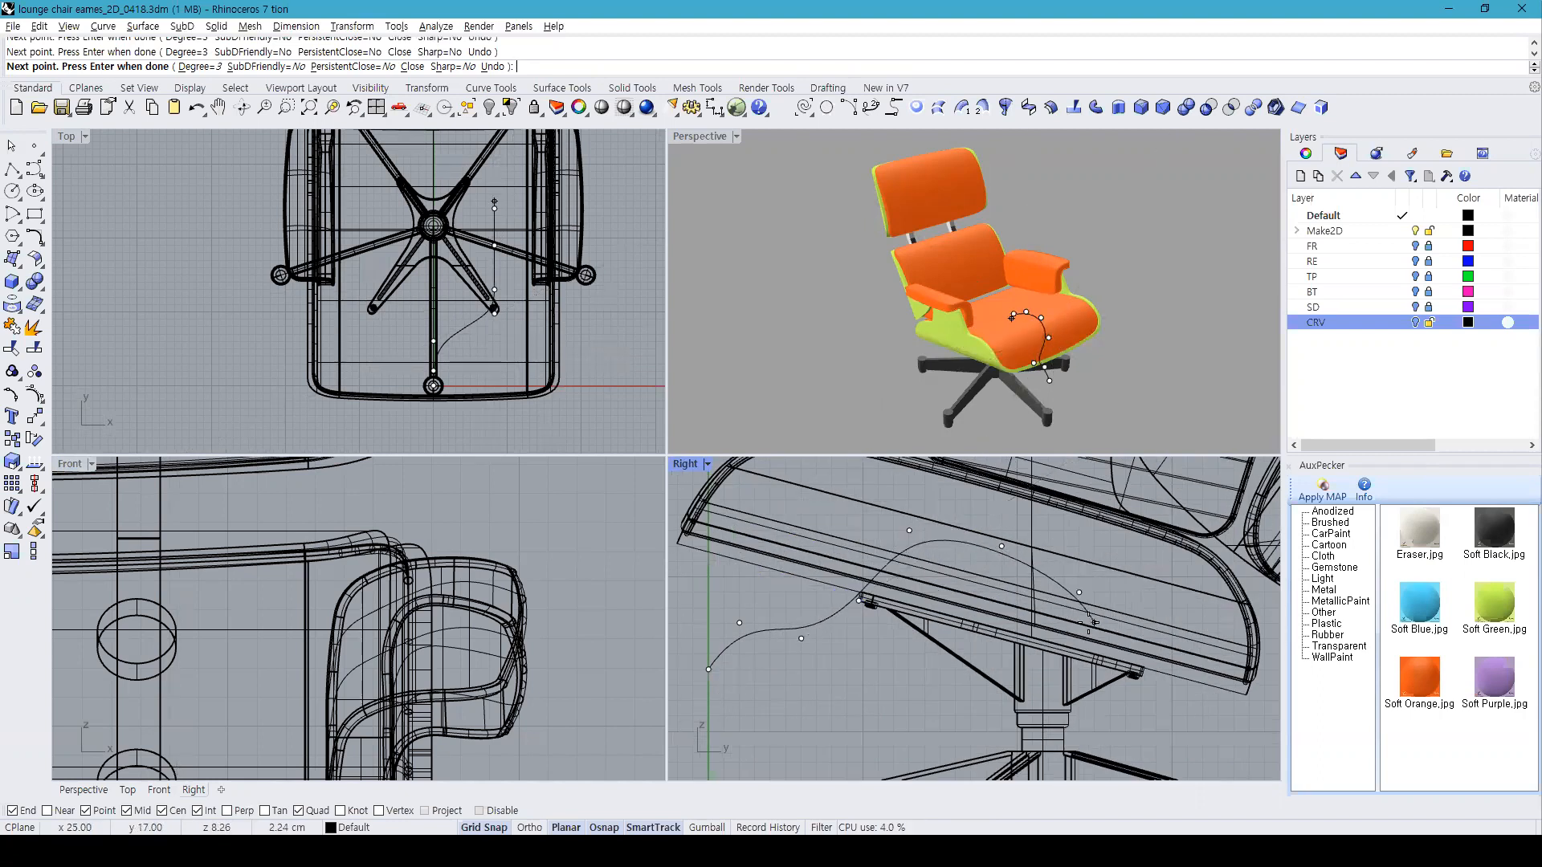
pyautogui.click(1095, 653)
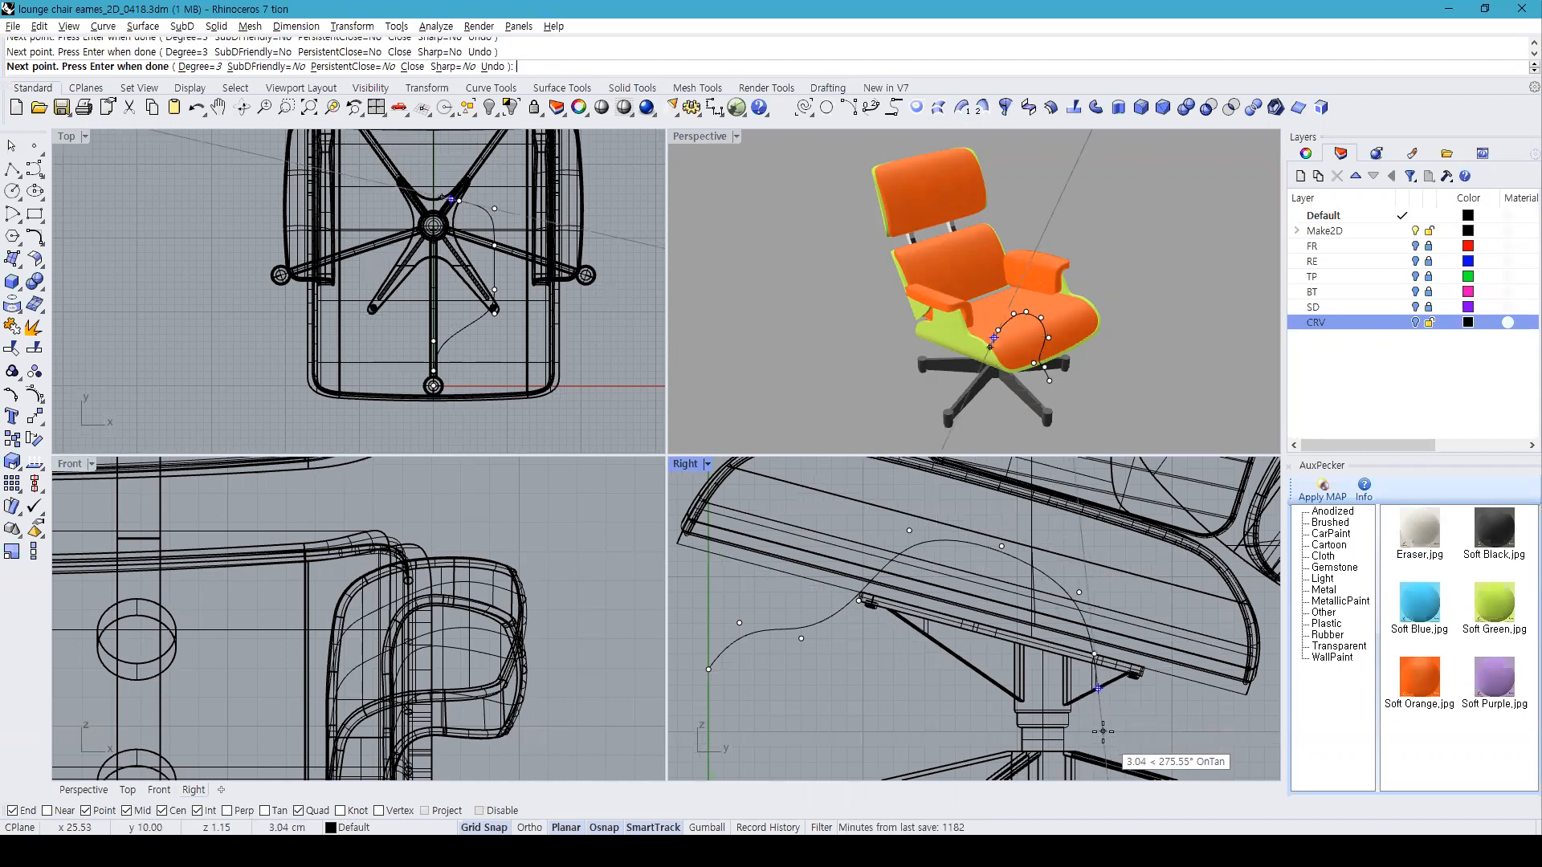
pyautogui.moveTo(1103, 736); pyautogui.dragTo(1046, 662, button='right')
pyautogui.click(1089, 703)
pyautogui.click(1190, 688)
pyautogui.moveTo(1191, 688); pyautogui.dragTo(1048, 601, button='right')
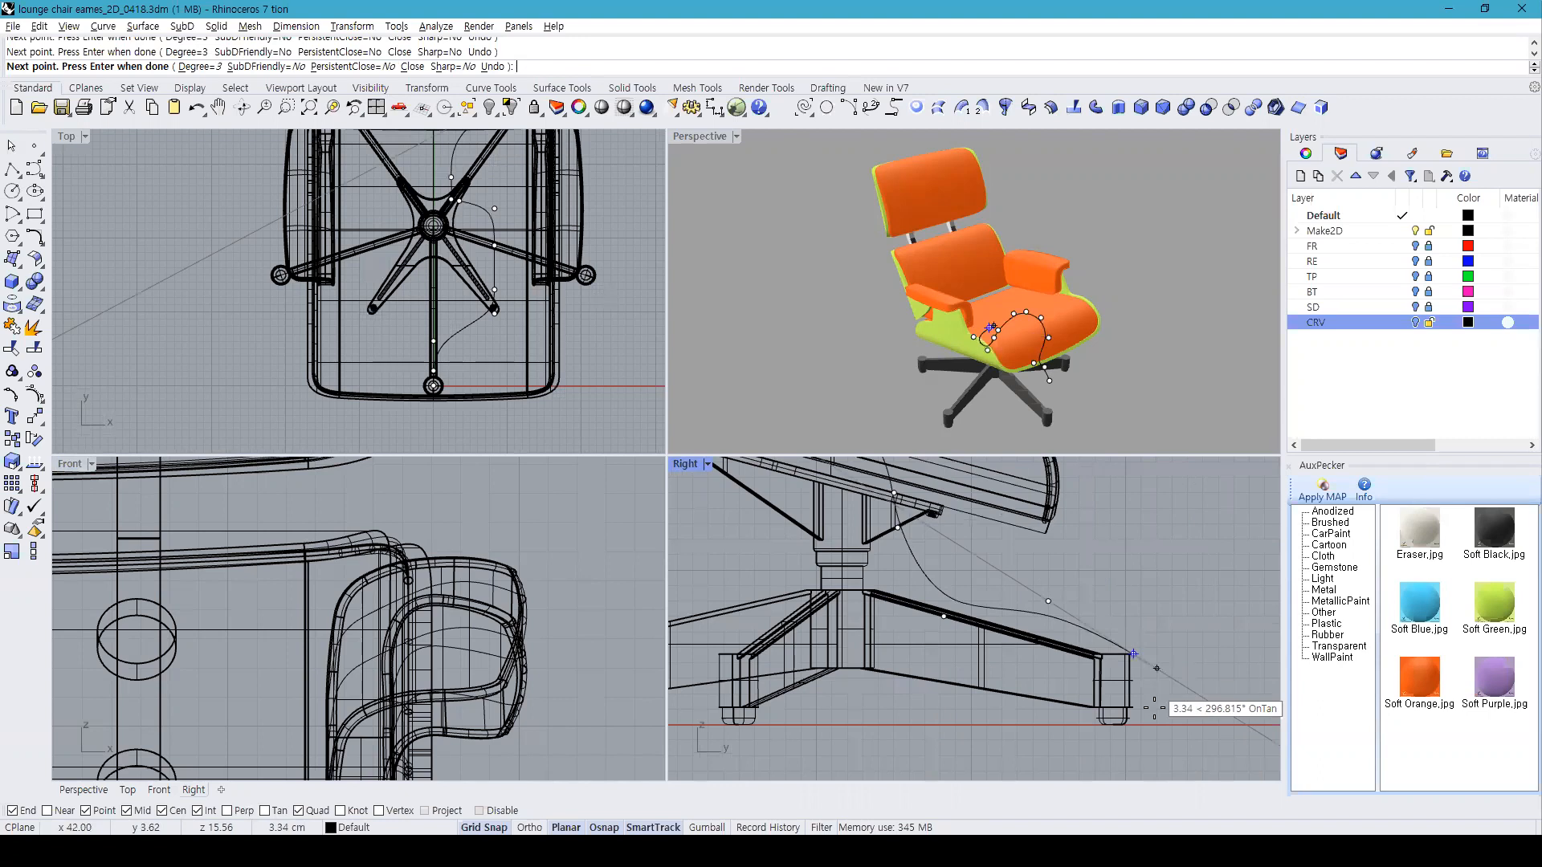
pyautogui.click(1158, 736)
pyautogui.rightClick(1156, 737)
pyautogui.scroll(-3, 1156, 737)
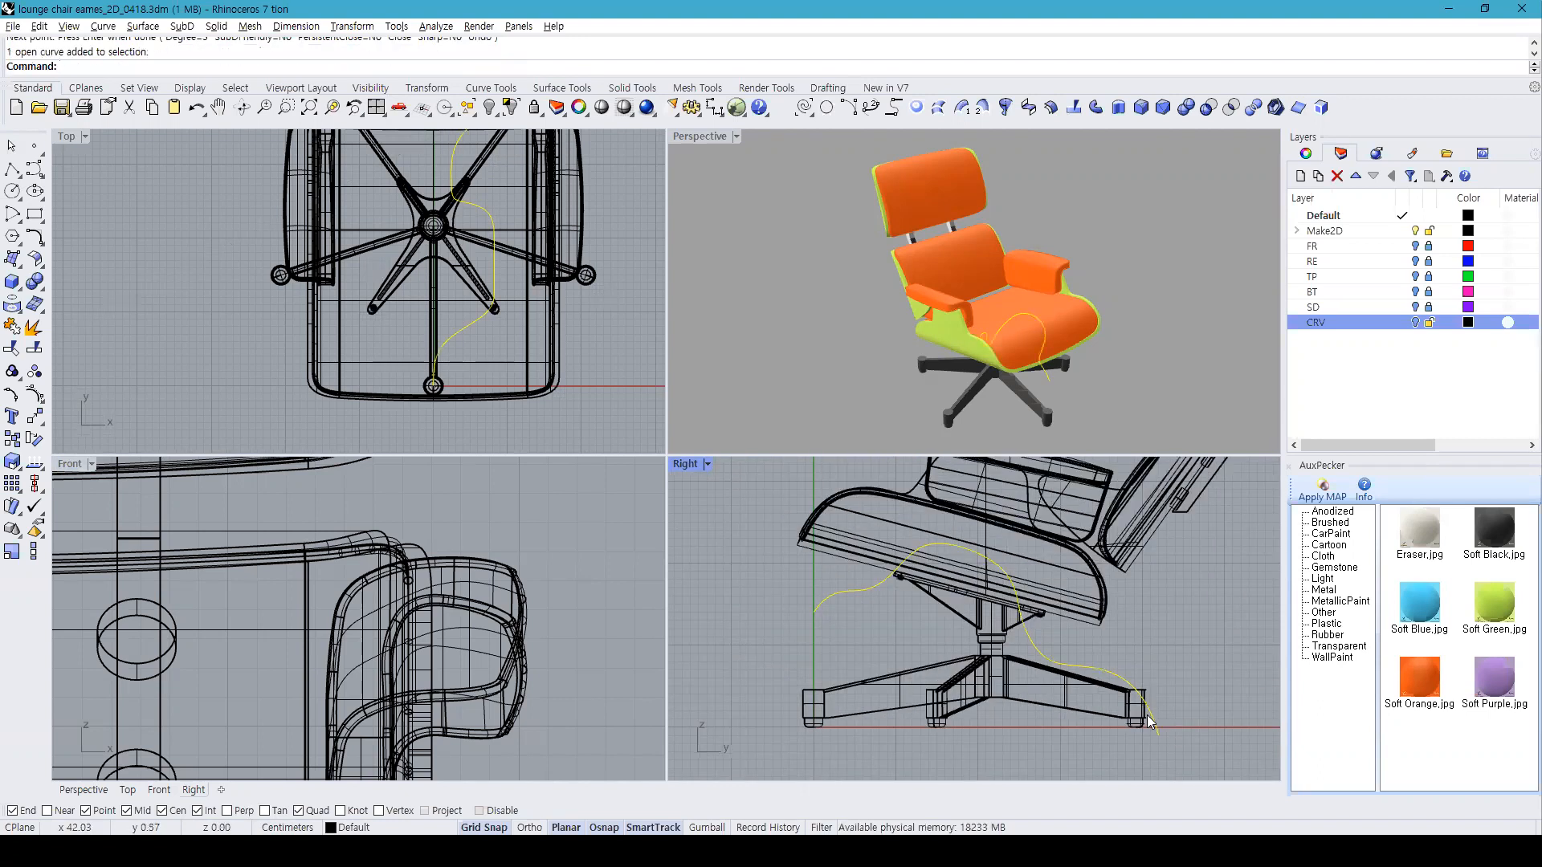
pyautogui.moveTo(482, 196); pyautogui.dragTo(470, 324, button='right')
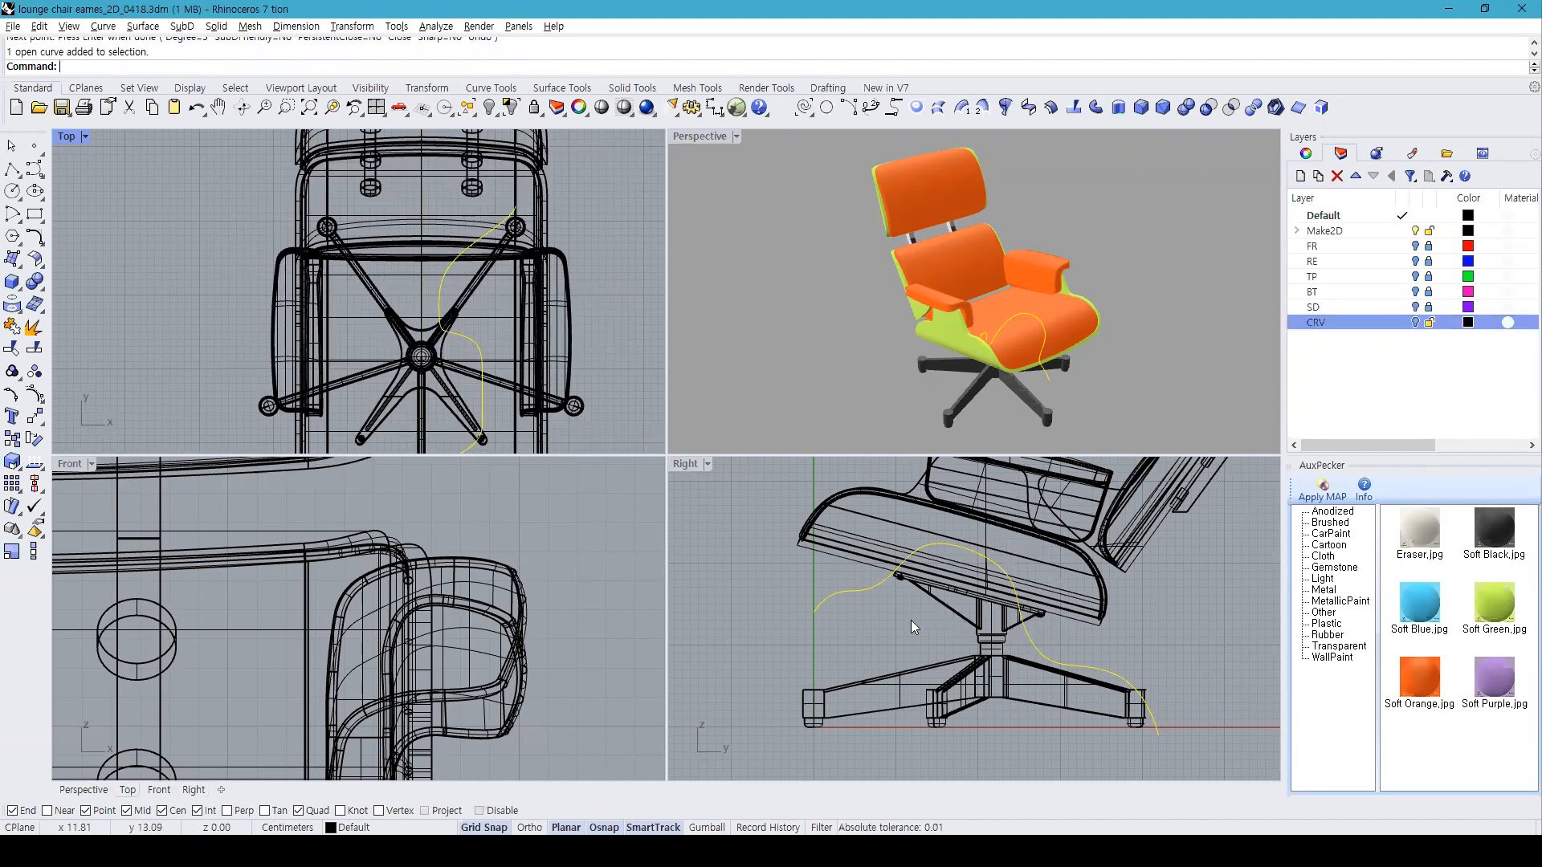
pyautogui.scroll(-3, 1096, 692)
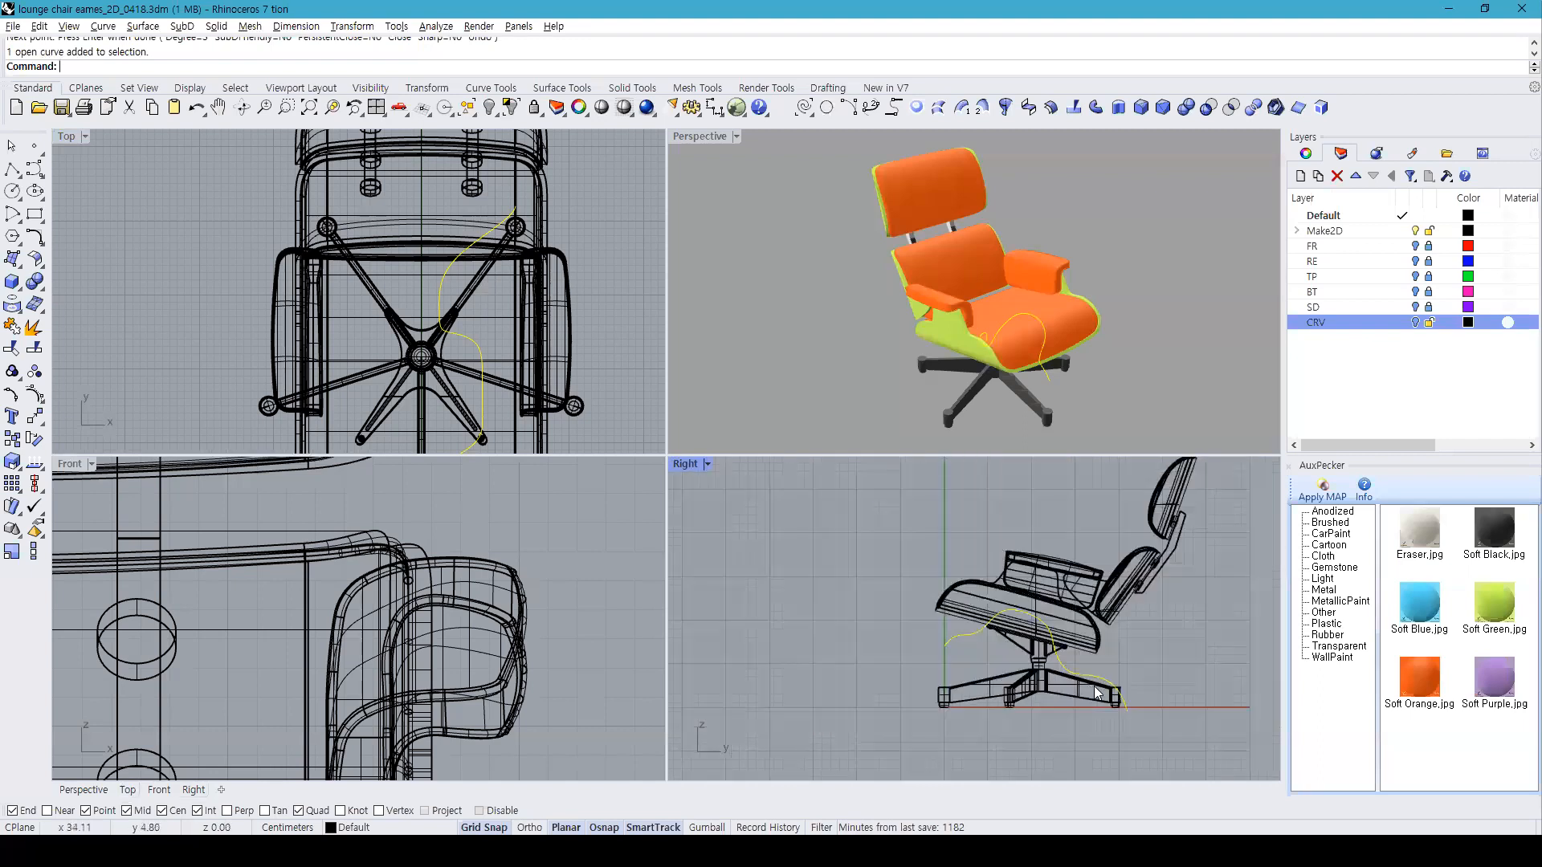
# Step: Delete the 3D chair parts and the trial curve, and show the SD layer's side-view drawing
pyautogui.scroll(-4, 1153, 653)
pyautogui.moveTo(971, 512); pyautogui.dragTo(1244, 755)
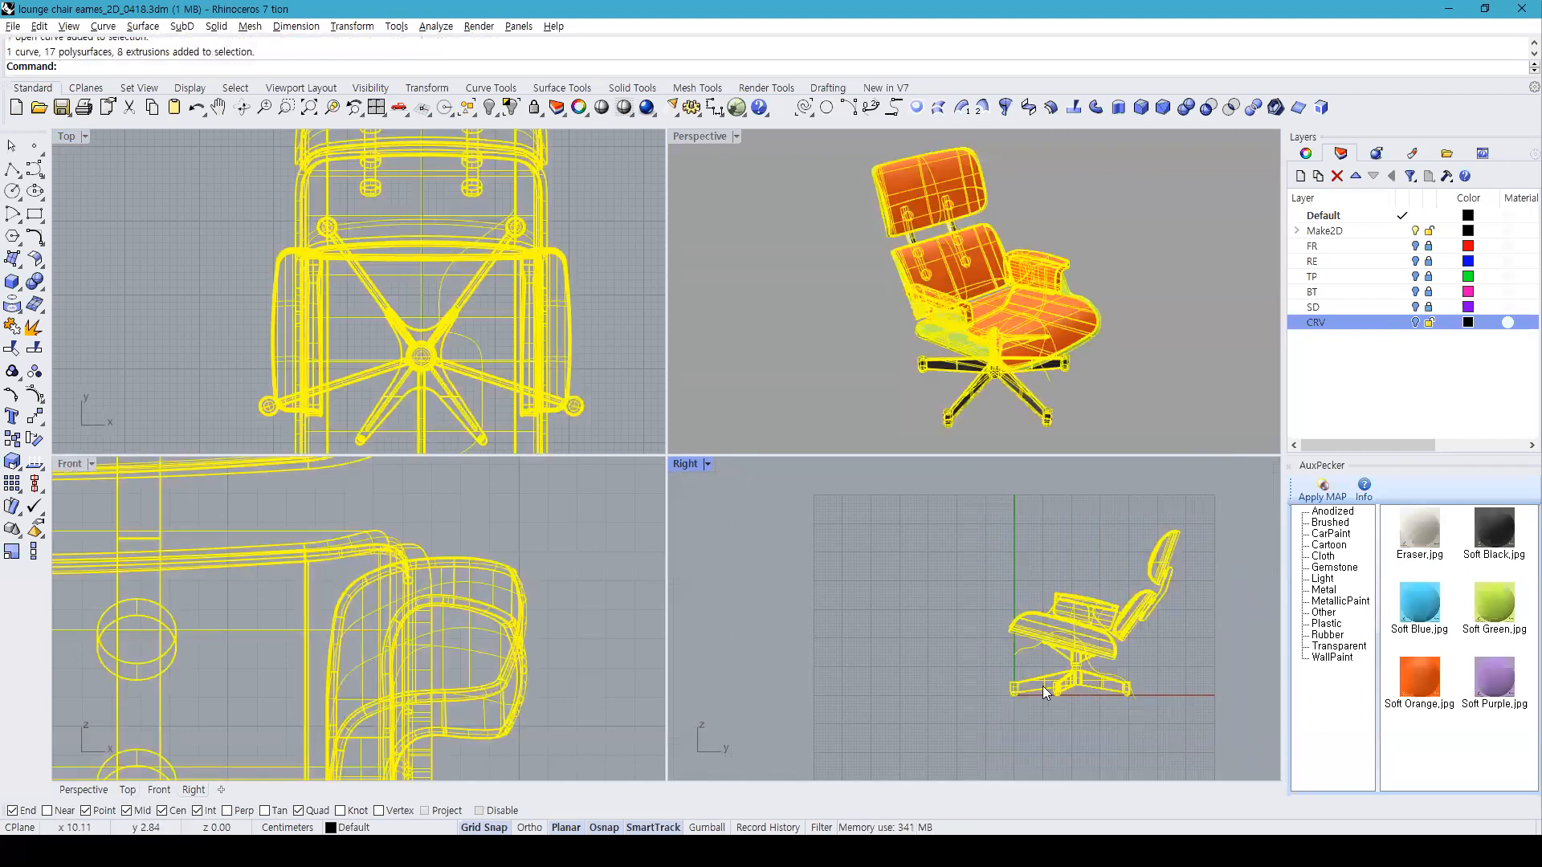
pyautogui.press('Delete')
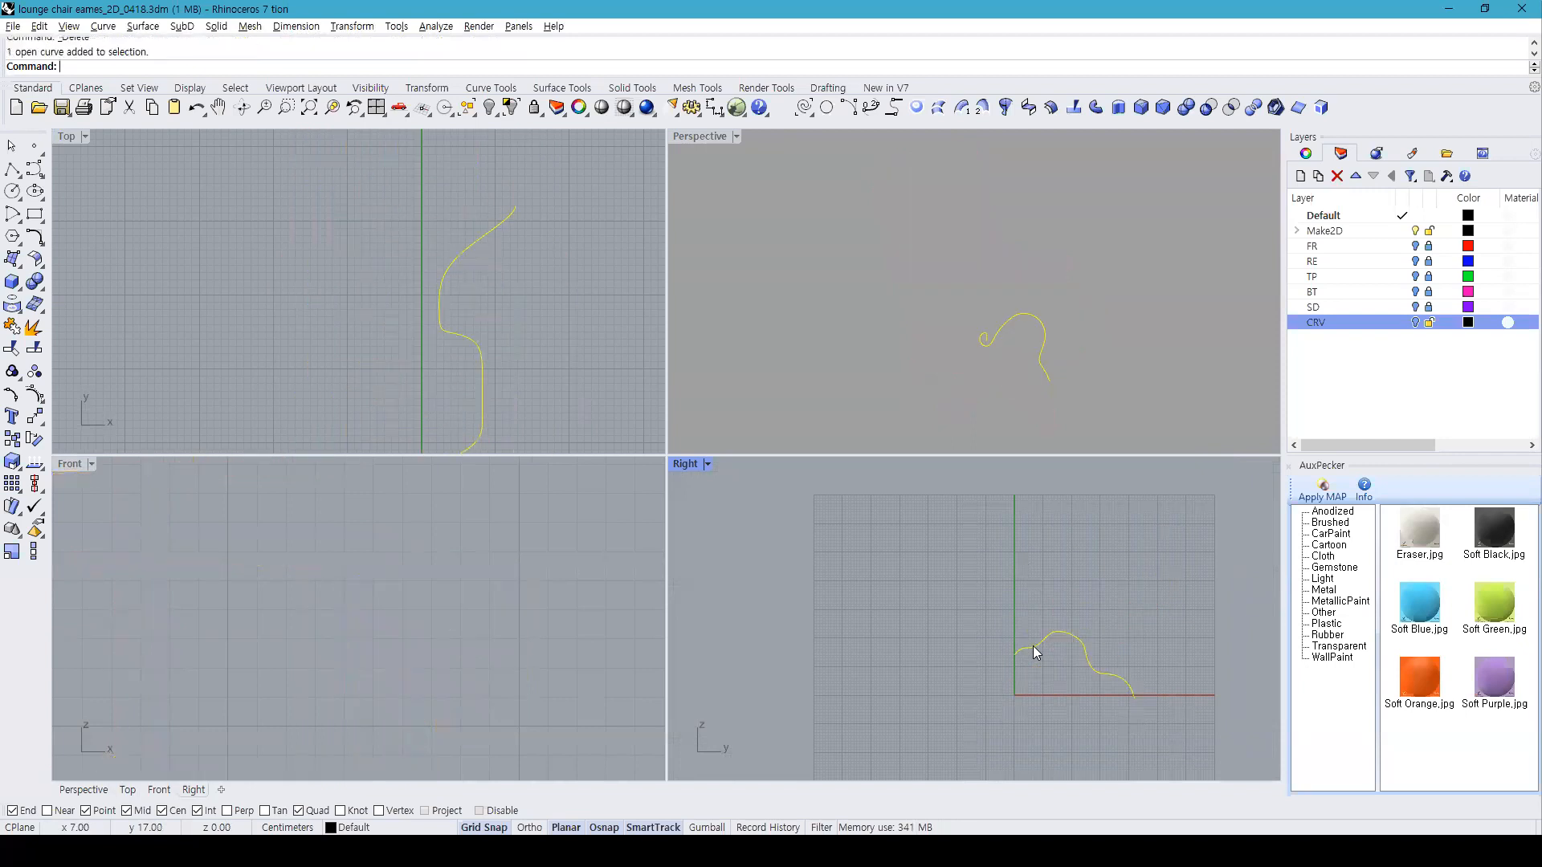
pyautogui.click(1415, 307)
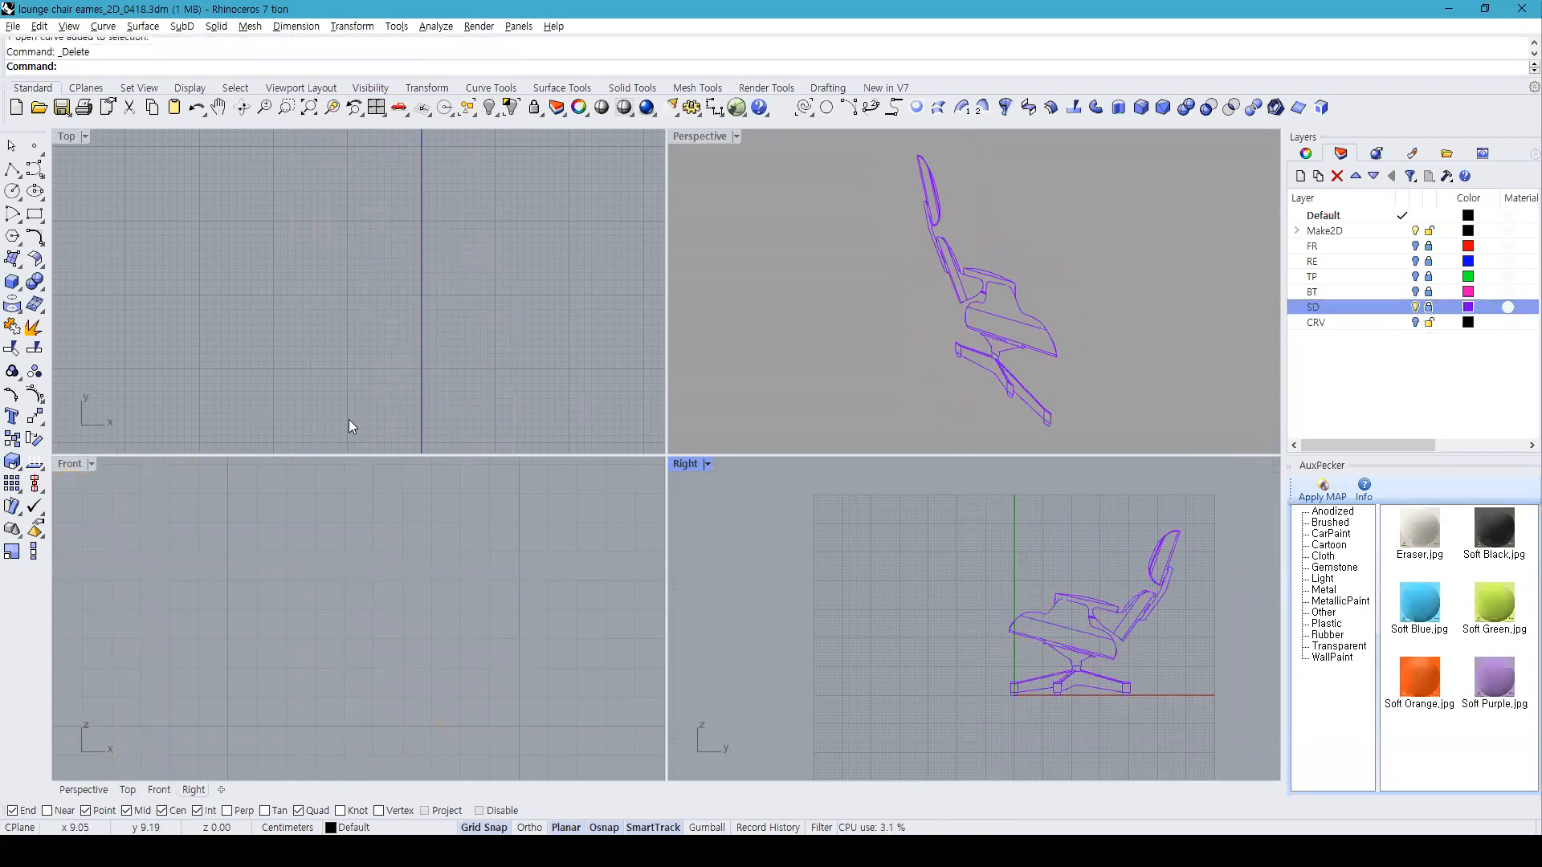
# Step: Try a degree 3 control-point curve in the maximized Right view, from the seat's front lower corner over the armrest outline to the rear lower corner
pyautogui.scroll(-4, 394, 295)
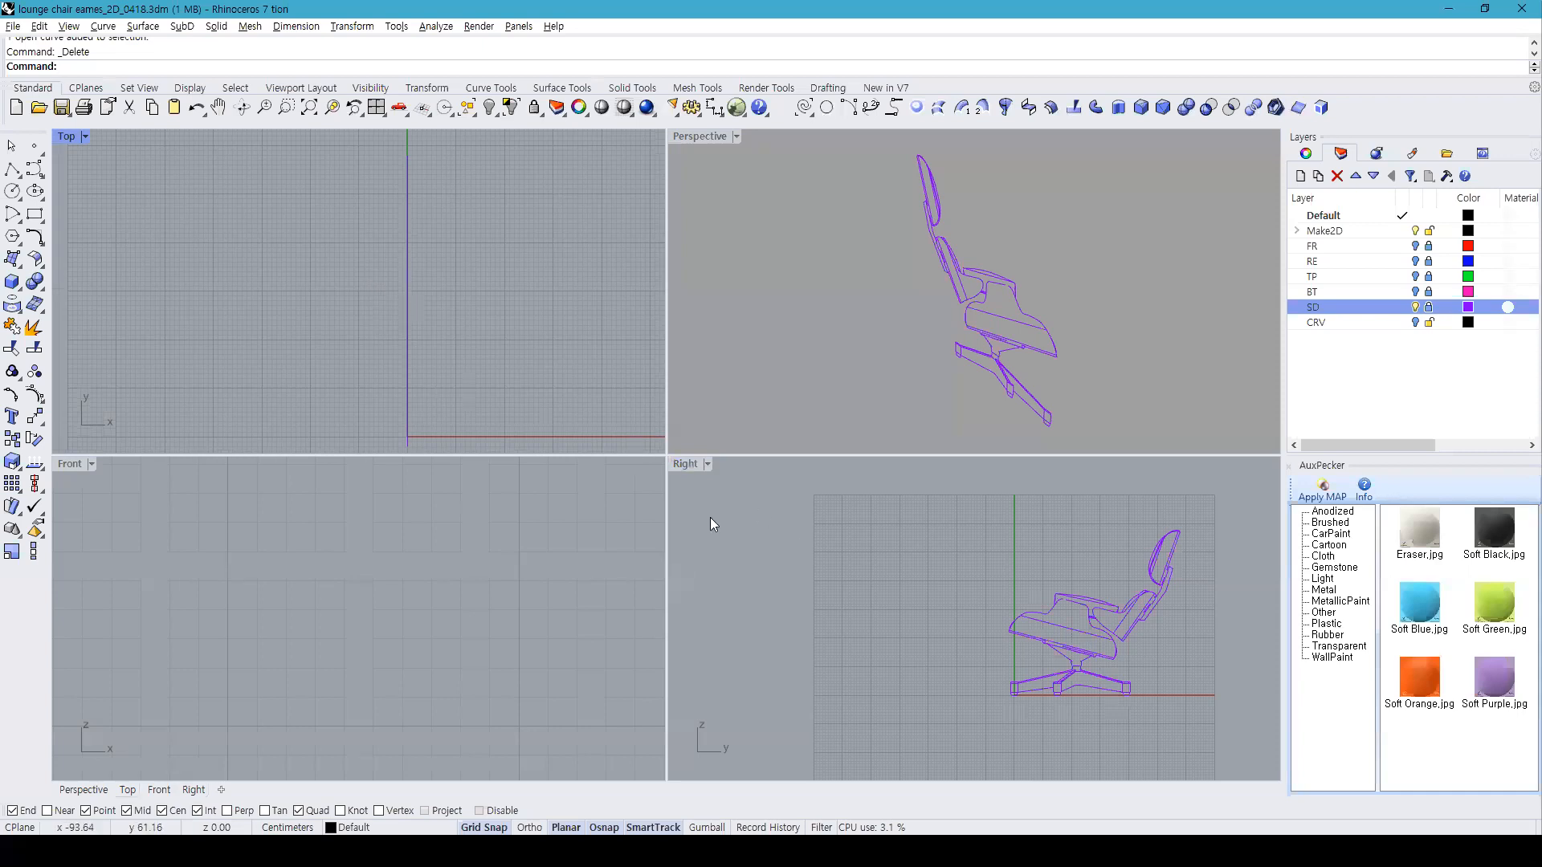
pyautogui.doubleClick(692, 462)
pyautogui.click(35, 172)
pyautogui.scroll(6, 667, 498)
pyautogui.click(525, 468)
pyautogui.click(565, 370)
pyautogui.click(646, 309)
pyautogui.click(748, 329)
pyautogui.click(830, 330)
pyautogui.click(852, 279)
pyautogui.click(892, 227)
pyautogui.click(1063, 296)
pyautogui.click(1116, 318)
pyautogui.click(1095, 406)
pyautogui.click(1136, 451)
pyautogui.click(1177, 452)
pyautogui.moveTo(1202, 472); pyautogui.dragTo(979, 407, button='right')
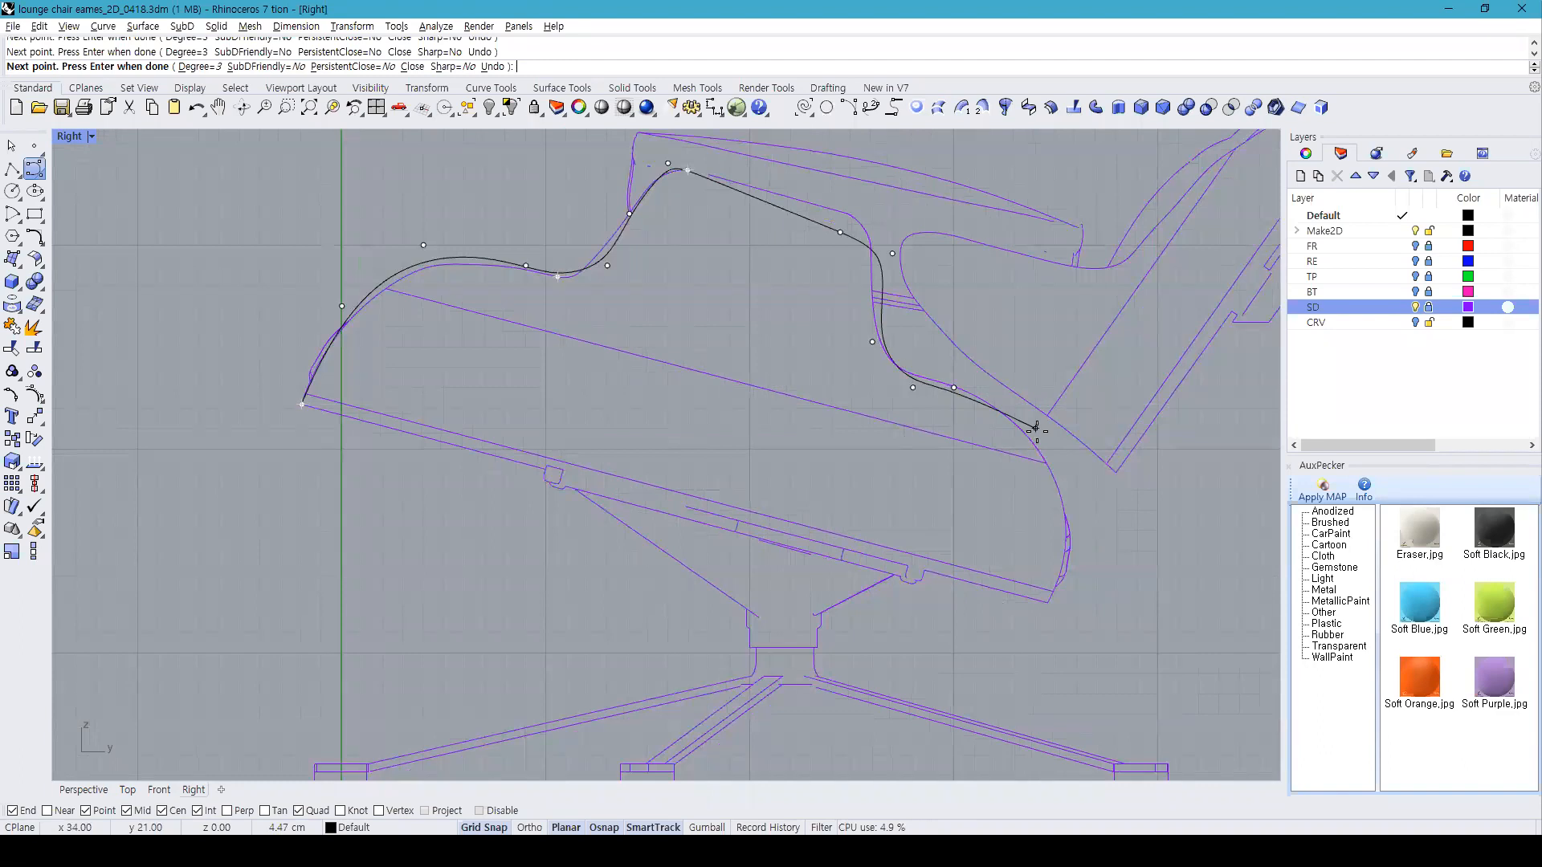
pyautogui.click(1046, 463)
pyautogui.click(1068, 536)
pyautogui.click(1048, 613)
pyautogui.press('Return')
pyautogui.click(1050, 615)
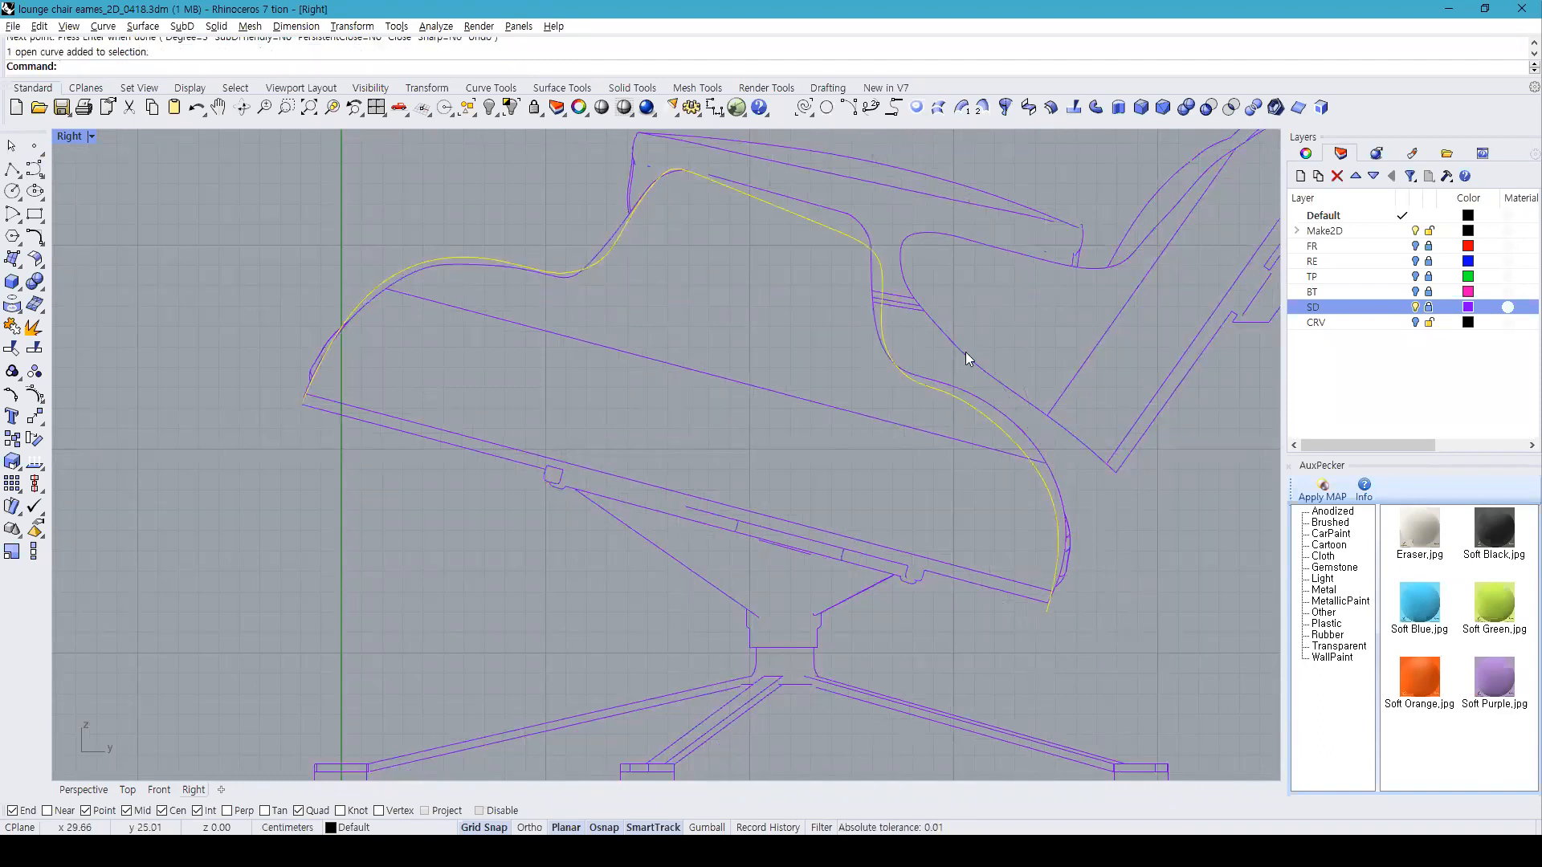
# Step: Check in the four-view layout and from several Perspective angles whether the seat curve lies in the side drawing's plane
pyautogui.click(377, 107)
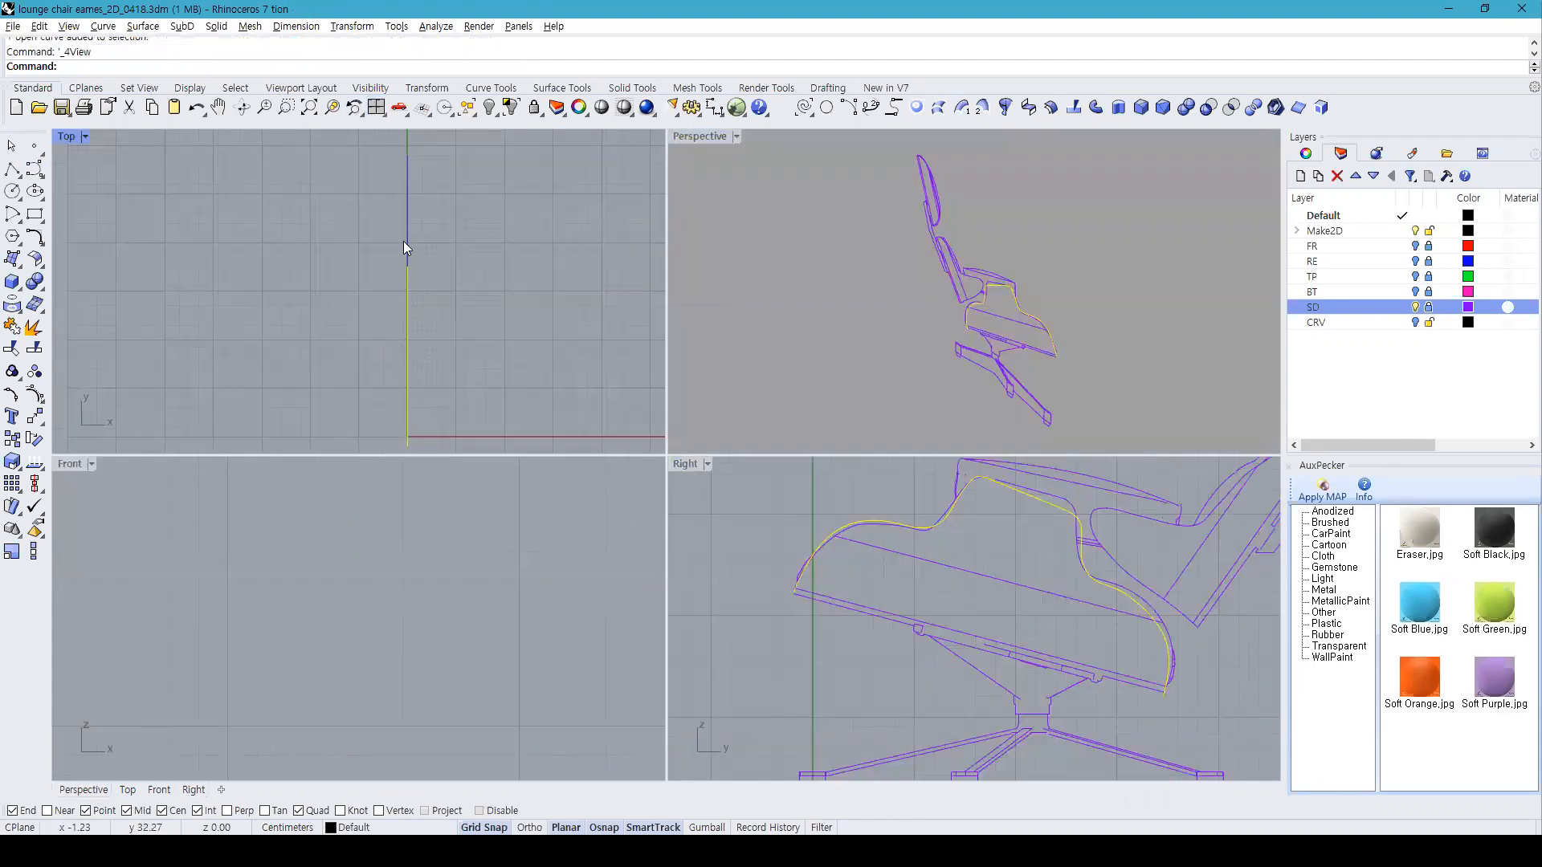
pyautogui.moveTo(1094, 325); pyautogui.dragTo(980, 319, button='right')
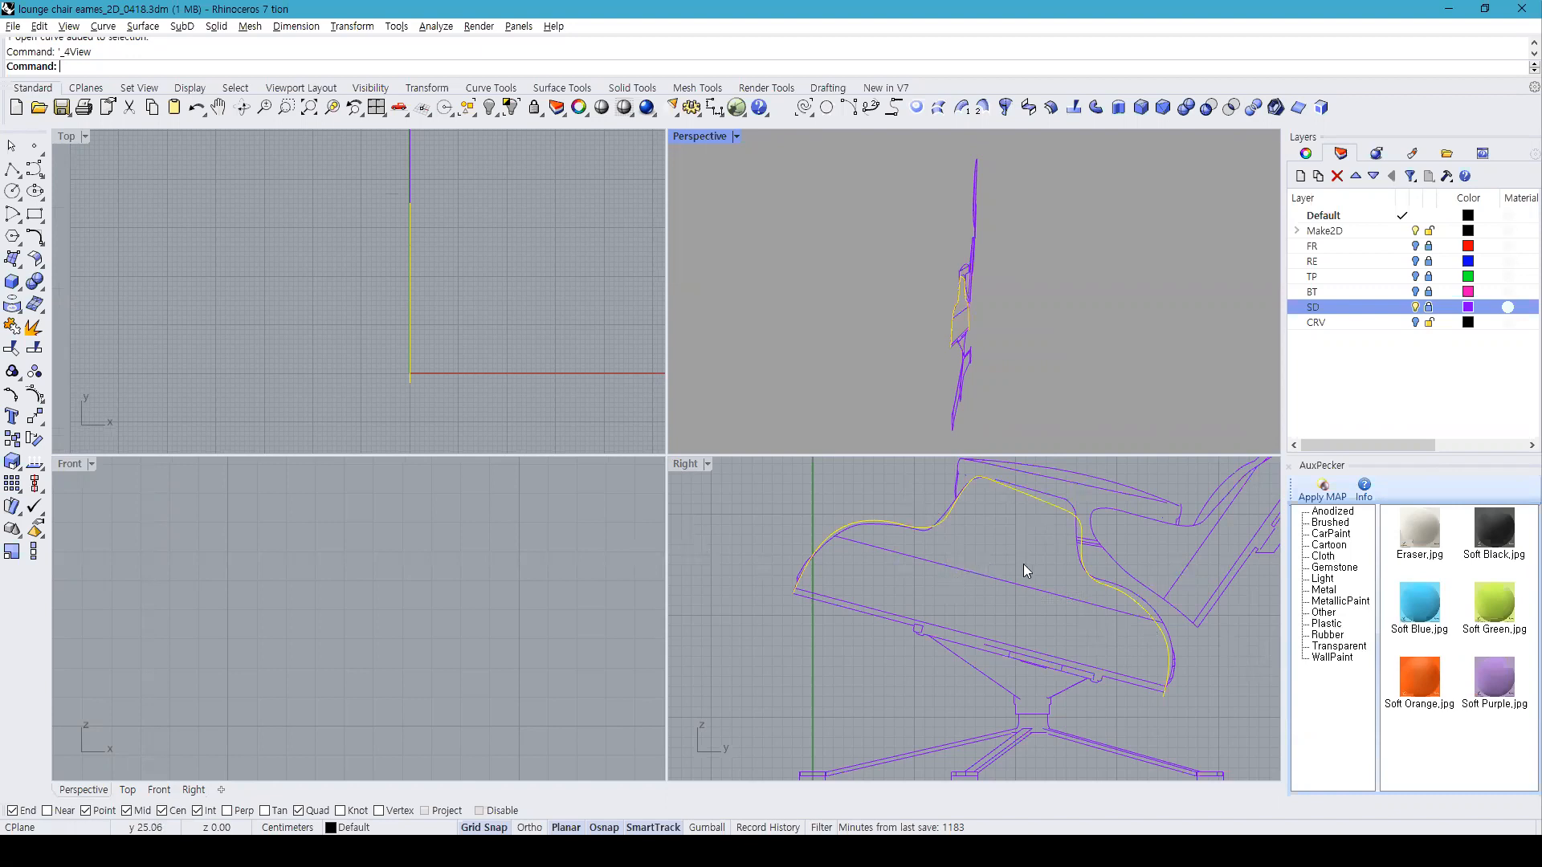
pyautogui.moveTo(1023, 564); pyautogui.dragTo(984, 583, button='right')
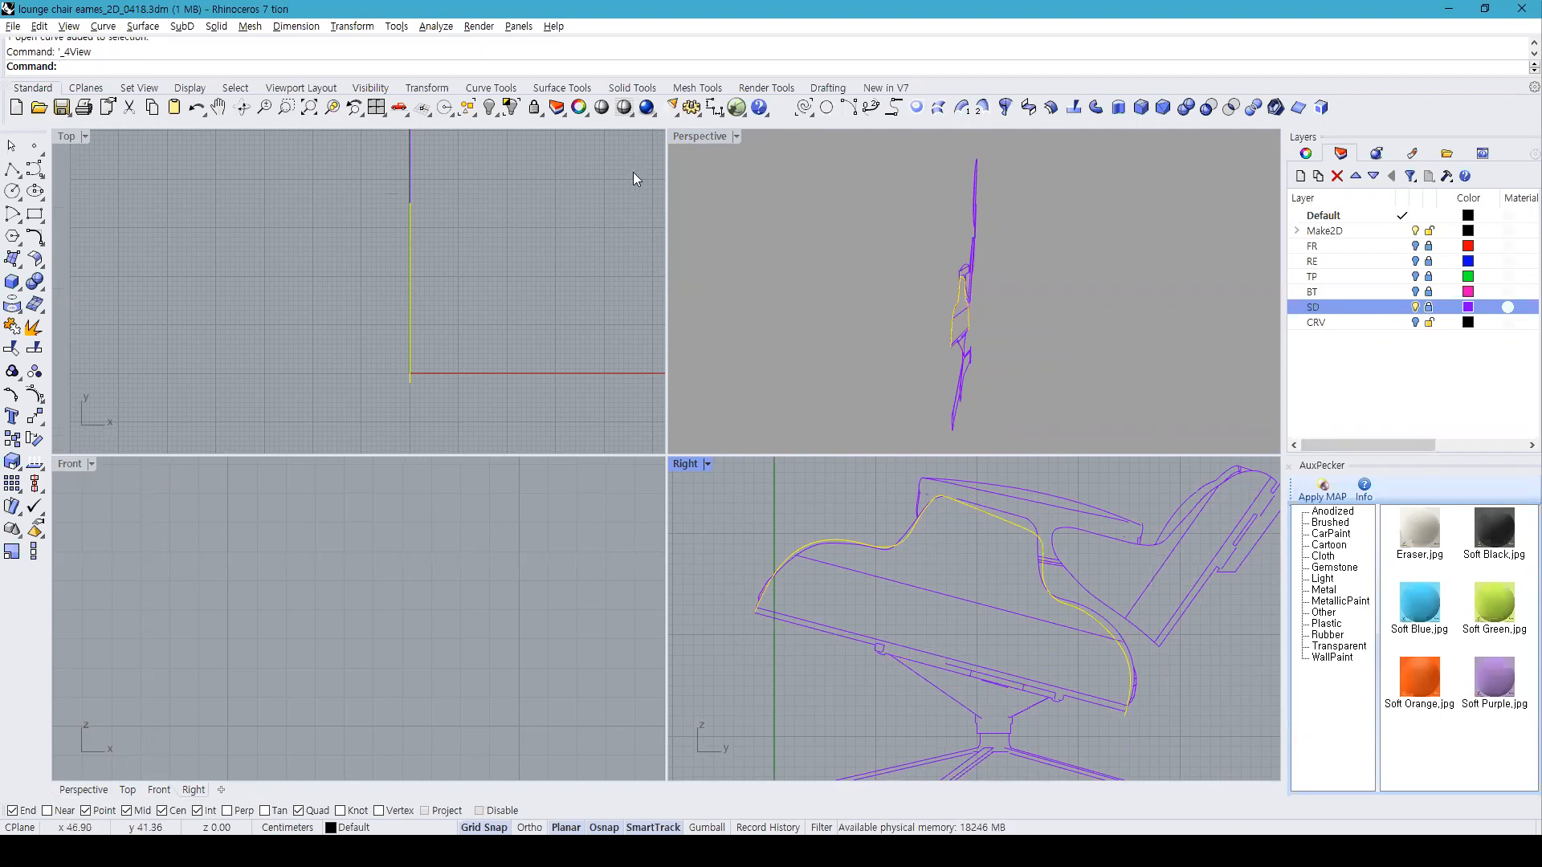
pyautogui.rightClick(496, 113)
pyautogui.moveTo(1004, 310); pyautogui.dragTo(947, 312, button='right')
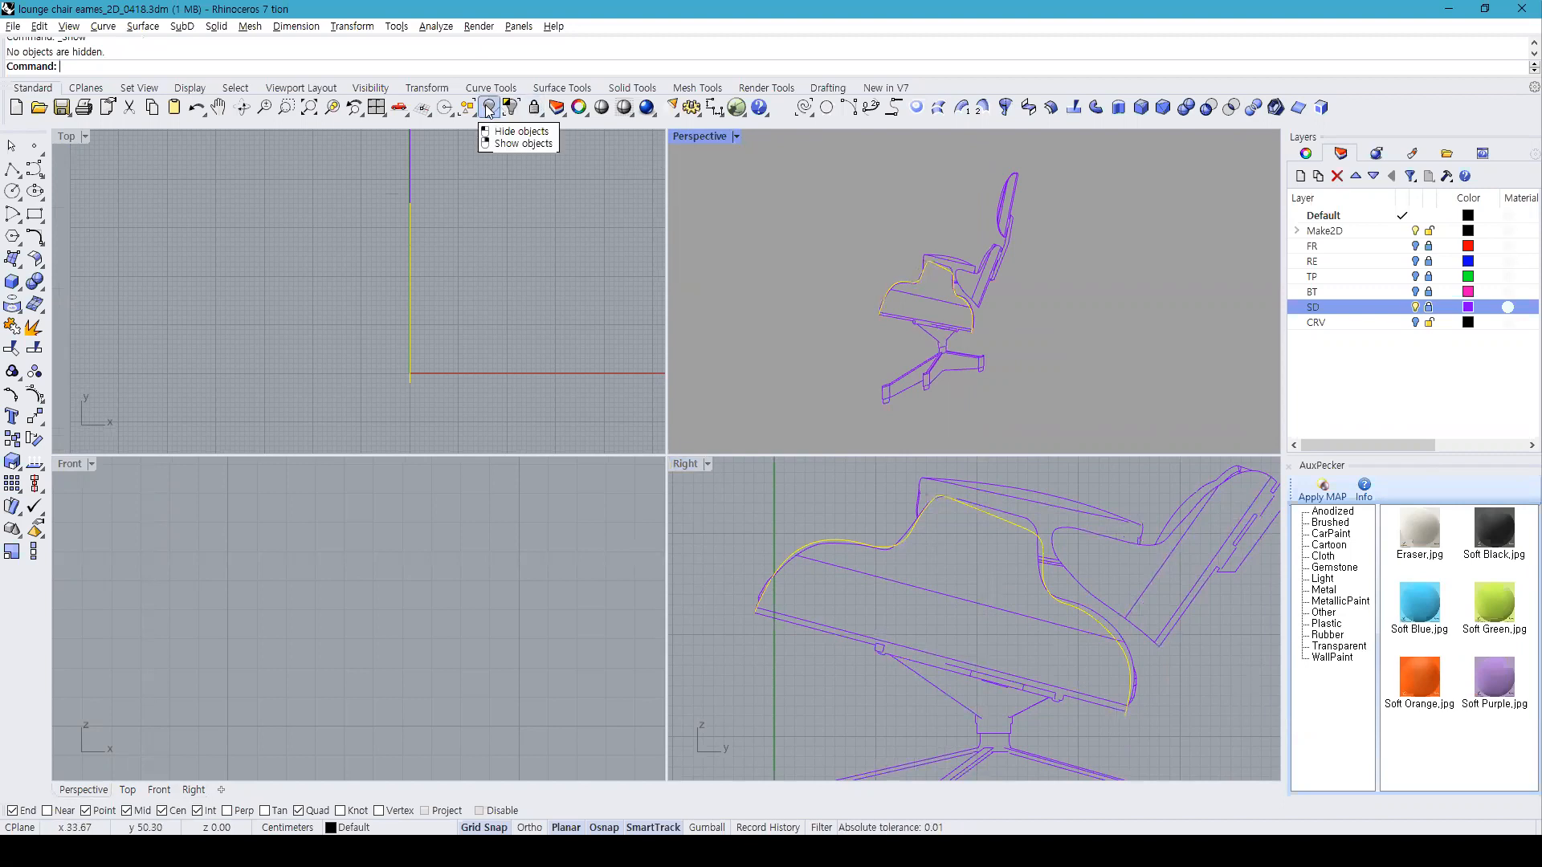
pyautogui.click(1191, 322)
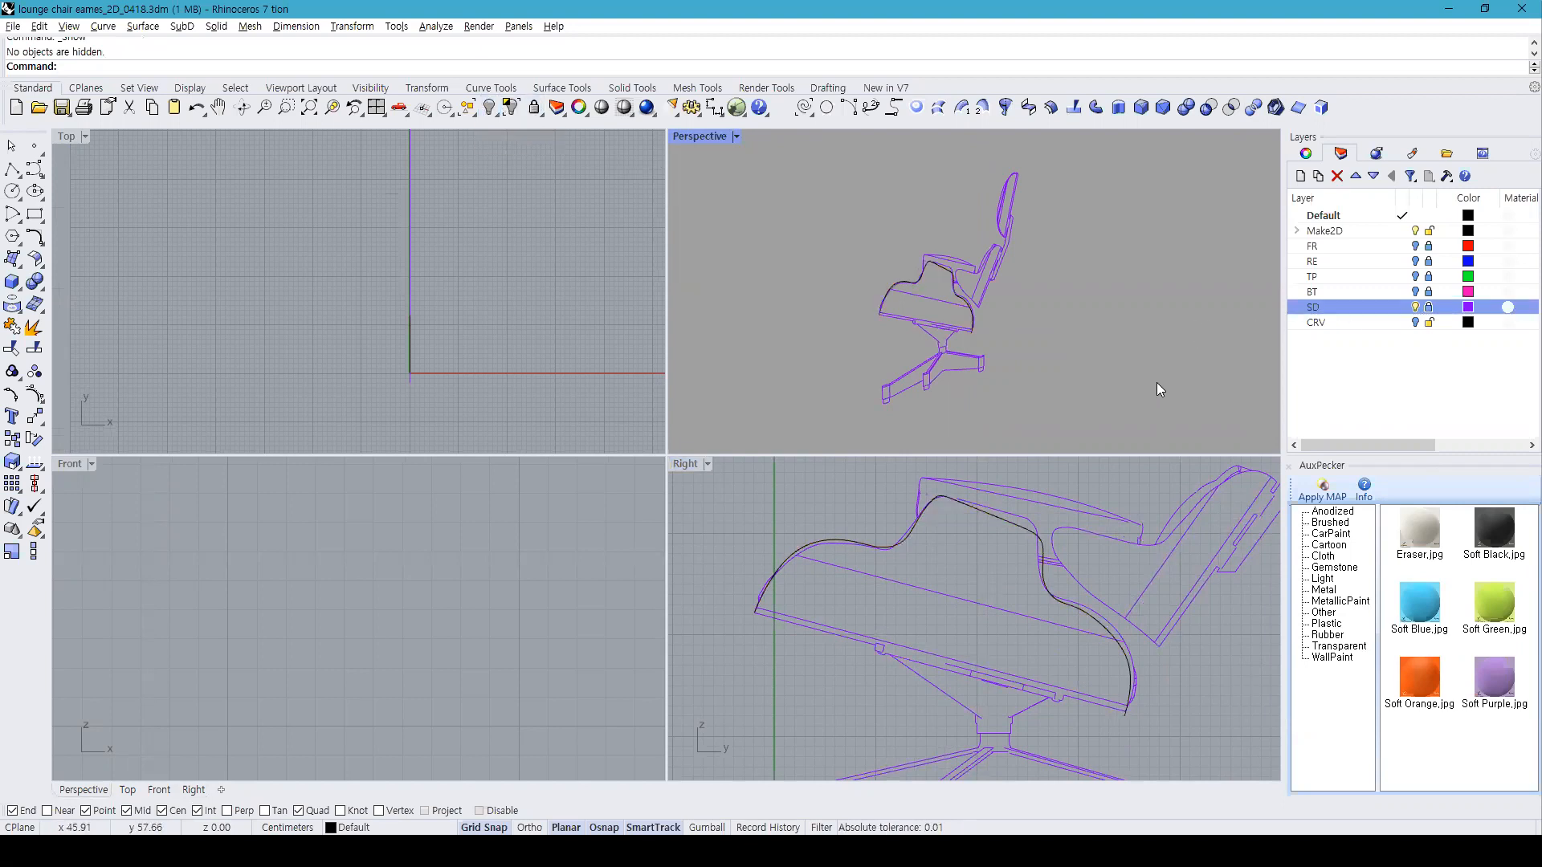
# Step: Undo back to the full 3D chair with the SD layer hidden, and delete the leftover trial curve running through the base
pyautogui.hotkey('ctrl', 'z')
pyautogui.hotkey('ctrl', 'z')
pyautogui.hotkey('ctrl', 'z')
pyautogui.hotkey('ctrl', 'z')
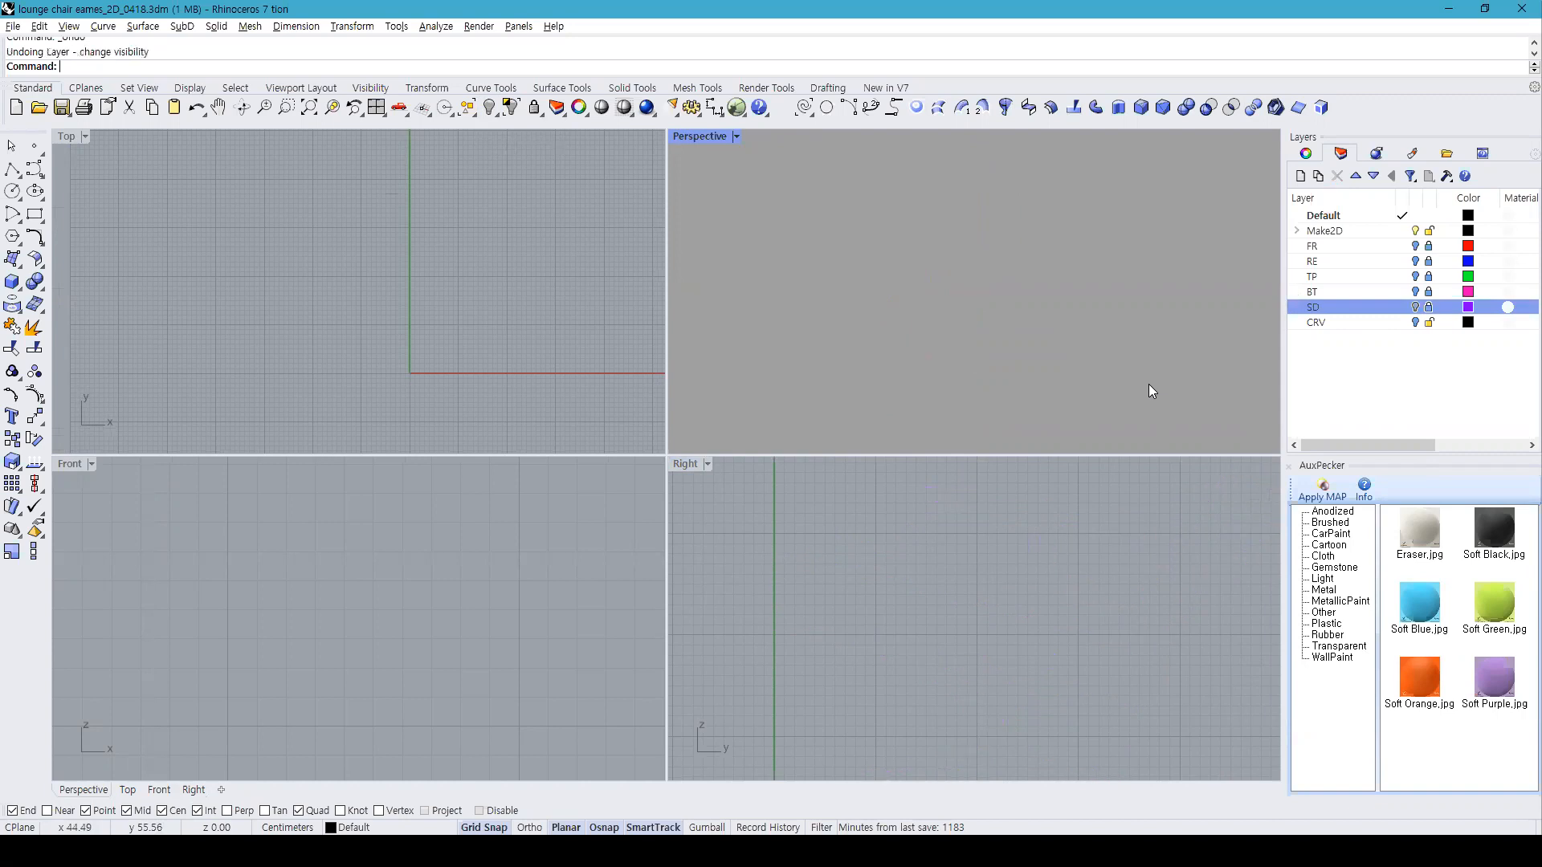
pyautogui.click(1139, 350)
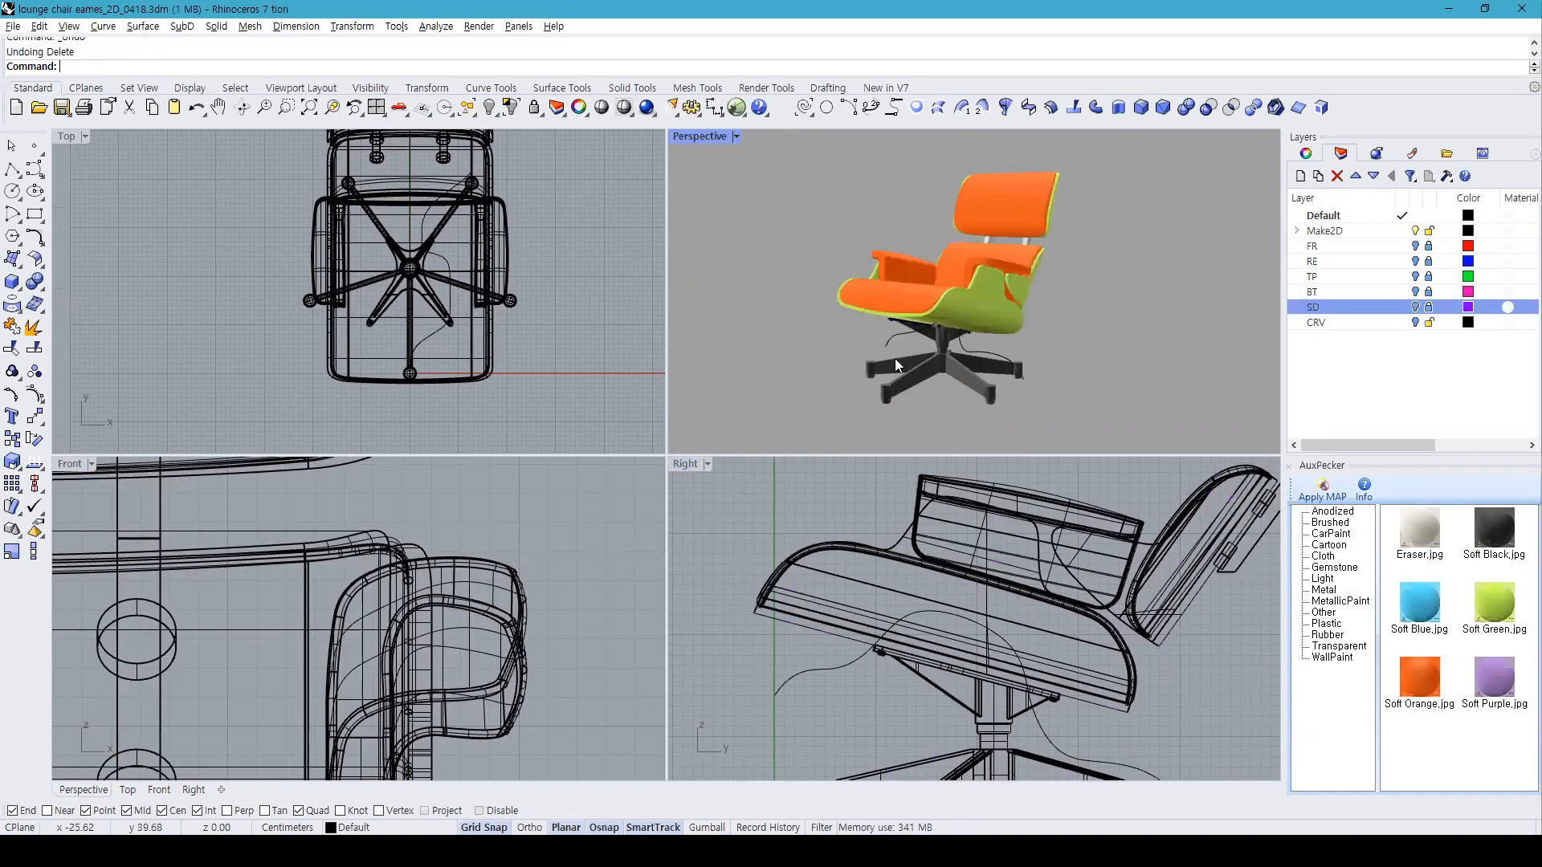
pyautogui.click(892, 342)
pyautogui.press('Delete')
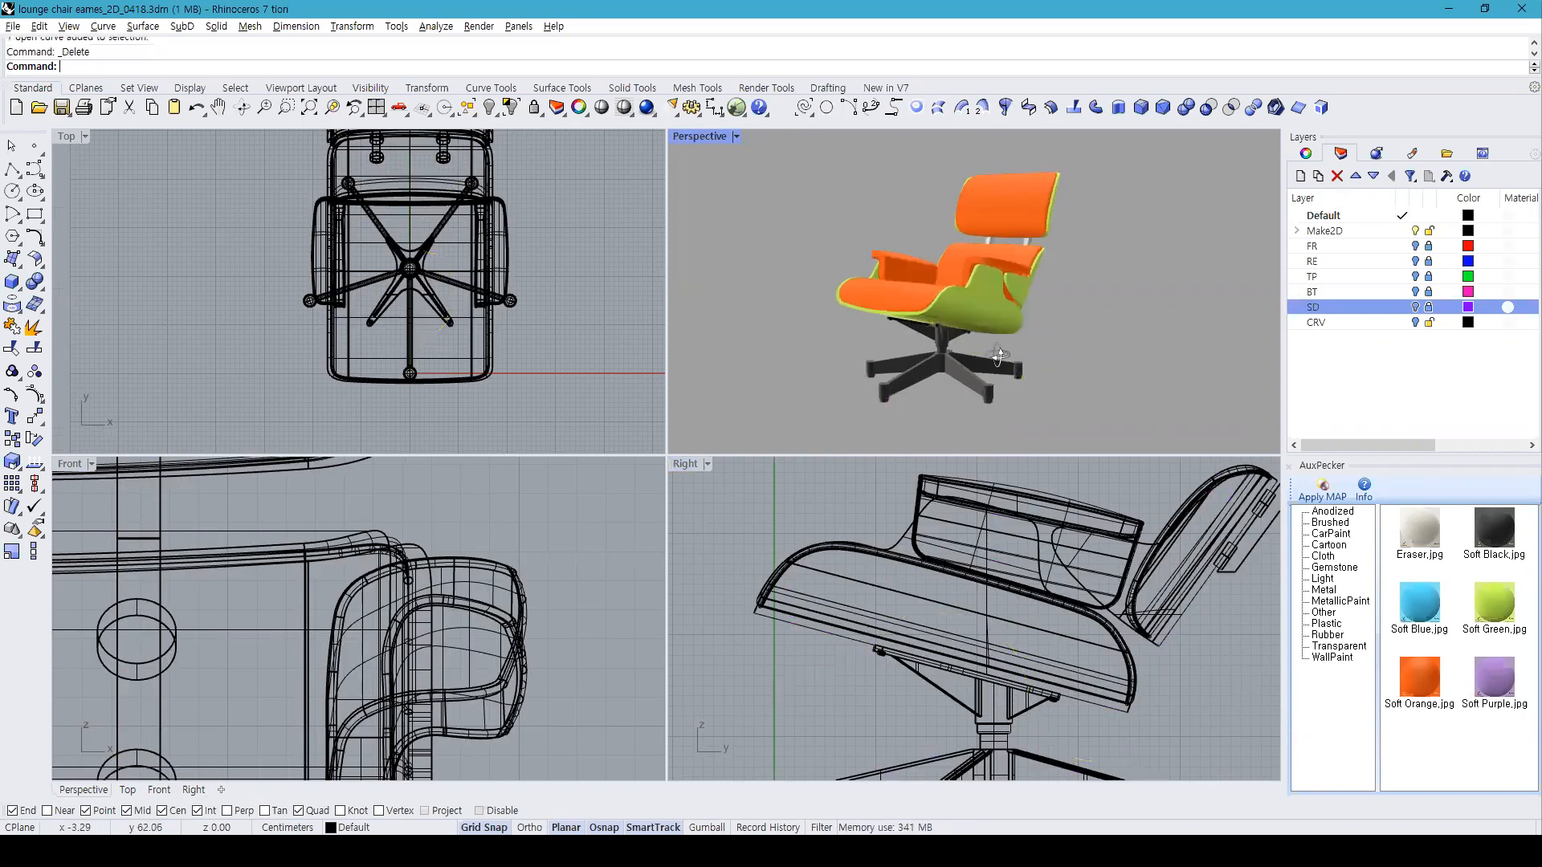
# Step: Examine the shaded chair's cushions and armrests in the maximized Perspective view, and compare them with the white Eames lounge chair photo in the browser
pyautogui.moveTo(914, 371); pyautogui.dragTo(896, 284, button='right')
pyautogui.doubleClick(699, 135)
pyautogui.moveTo(742, 371); pyautogui.dragTo(687, 517, button='right')
pyautogui.scroll(3, 721, 515)
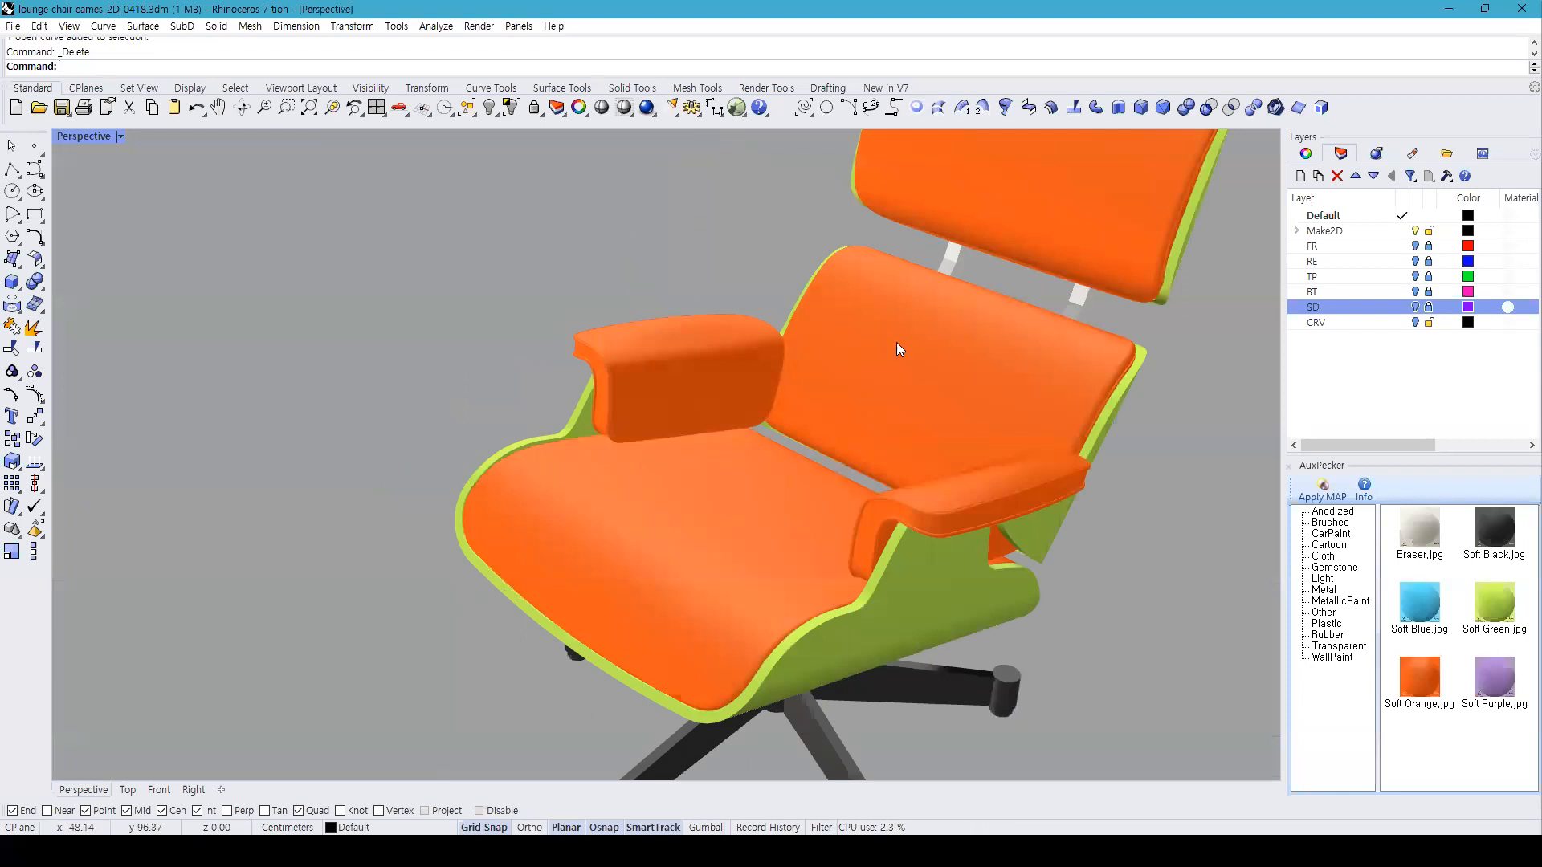
pyautogui.moveTo(1027, 386); pyautogui.dragTo(1048, 313, button='right')
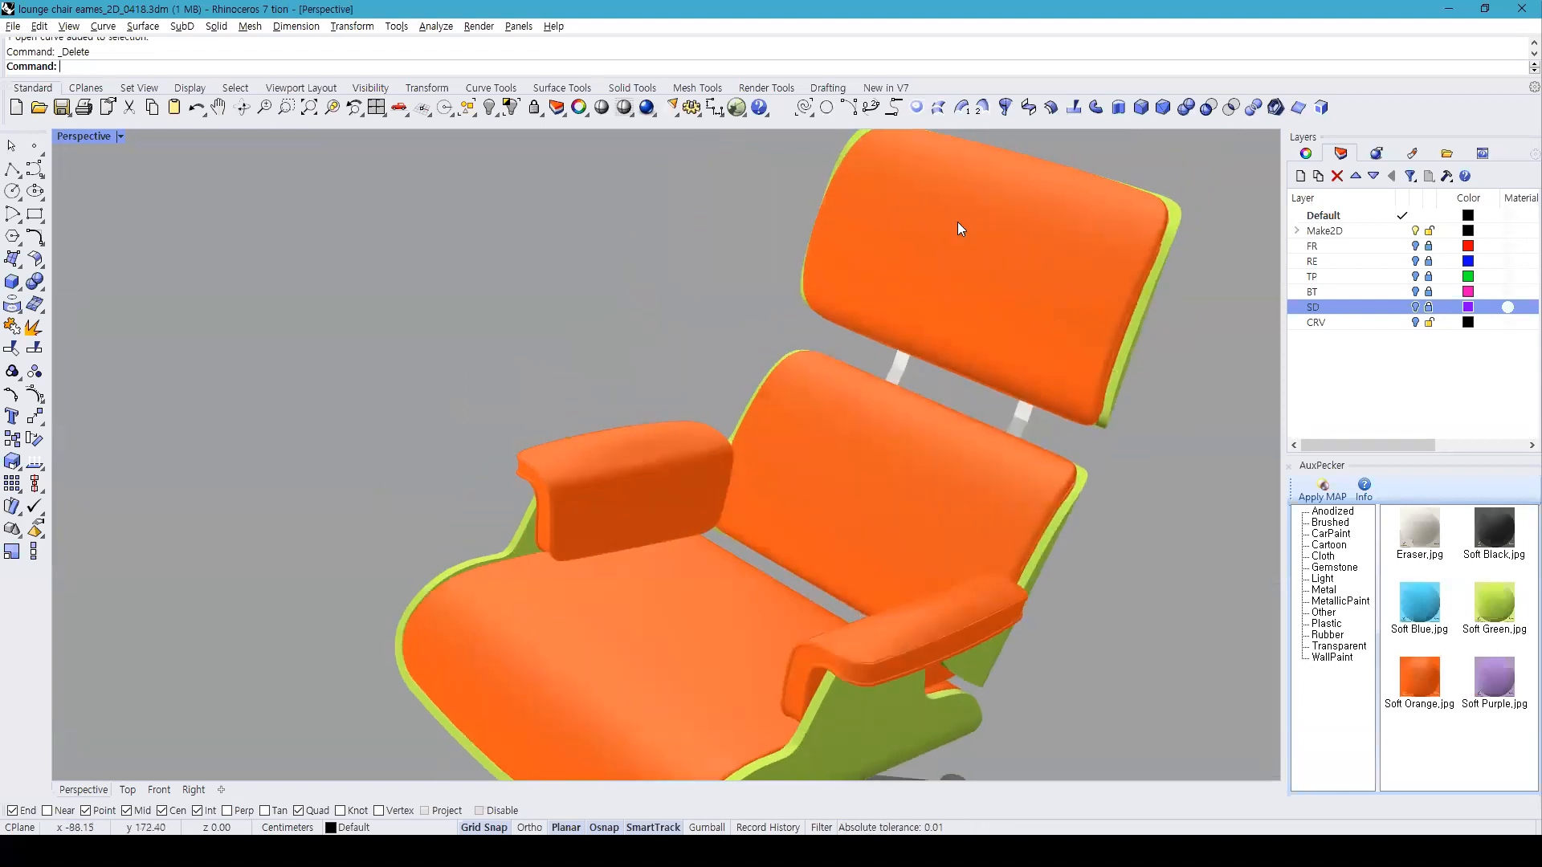
pyautogui.hotkey('alt', 'Tab')
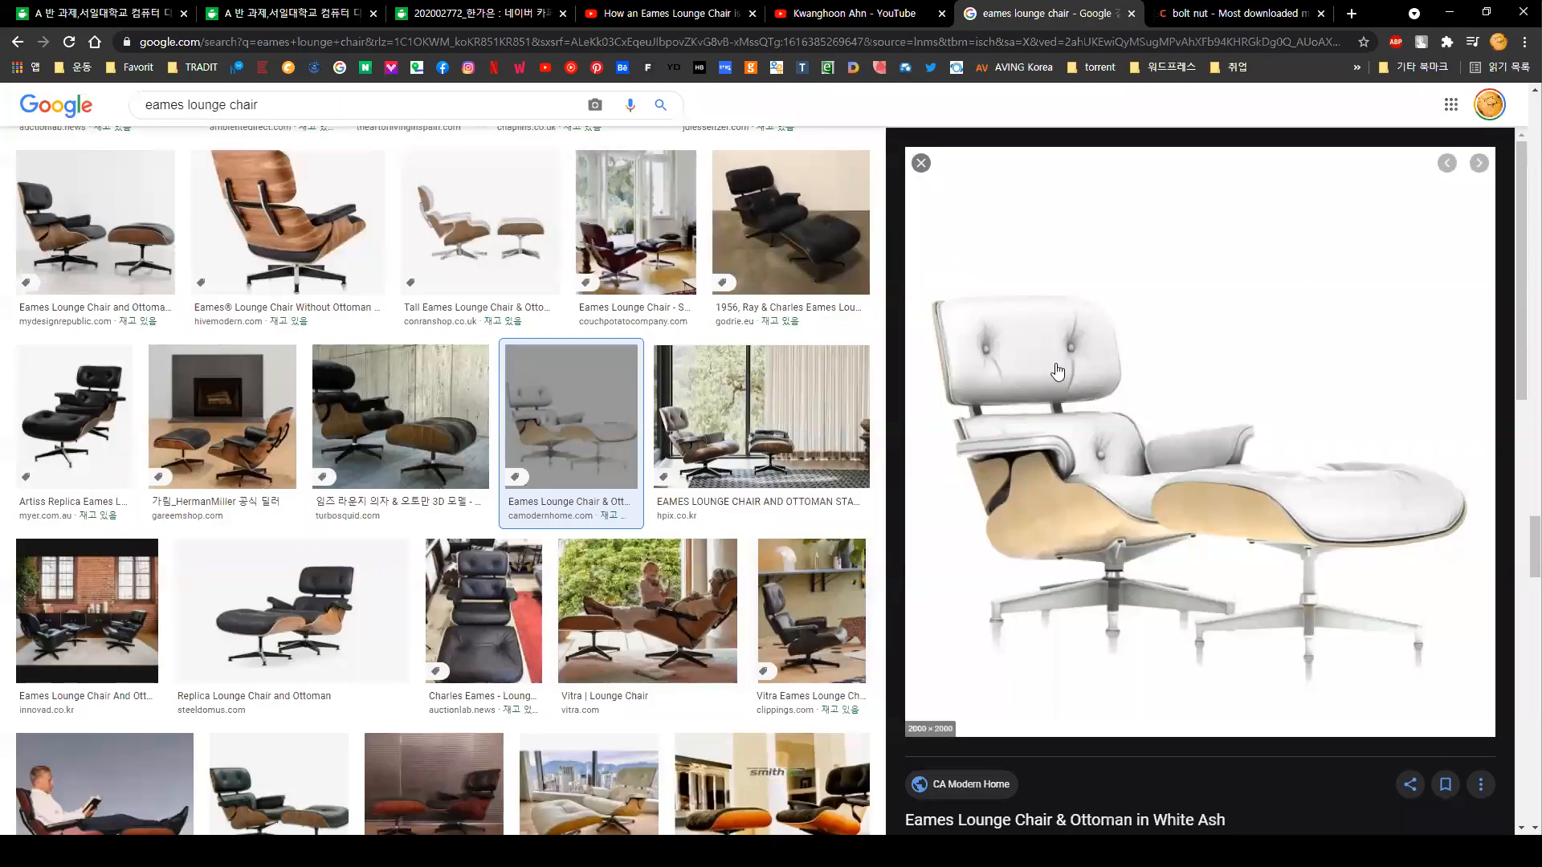
pyautogui.hotkey('alt', 'Tab')
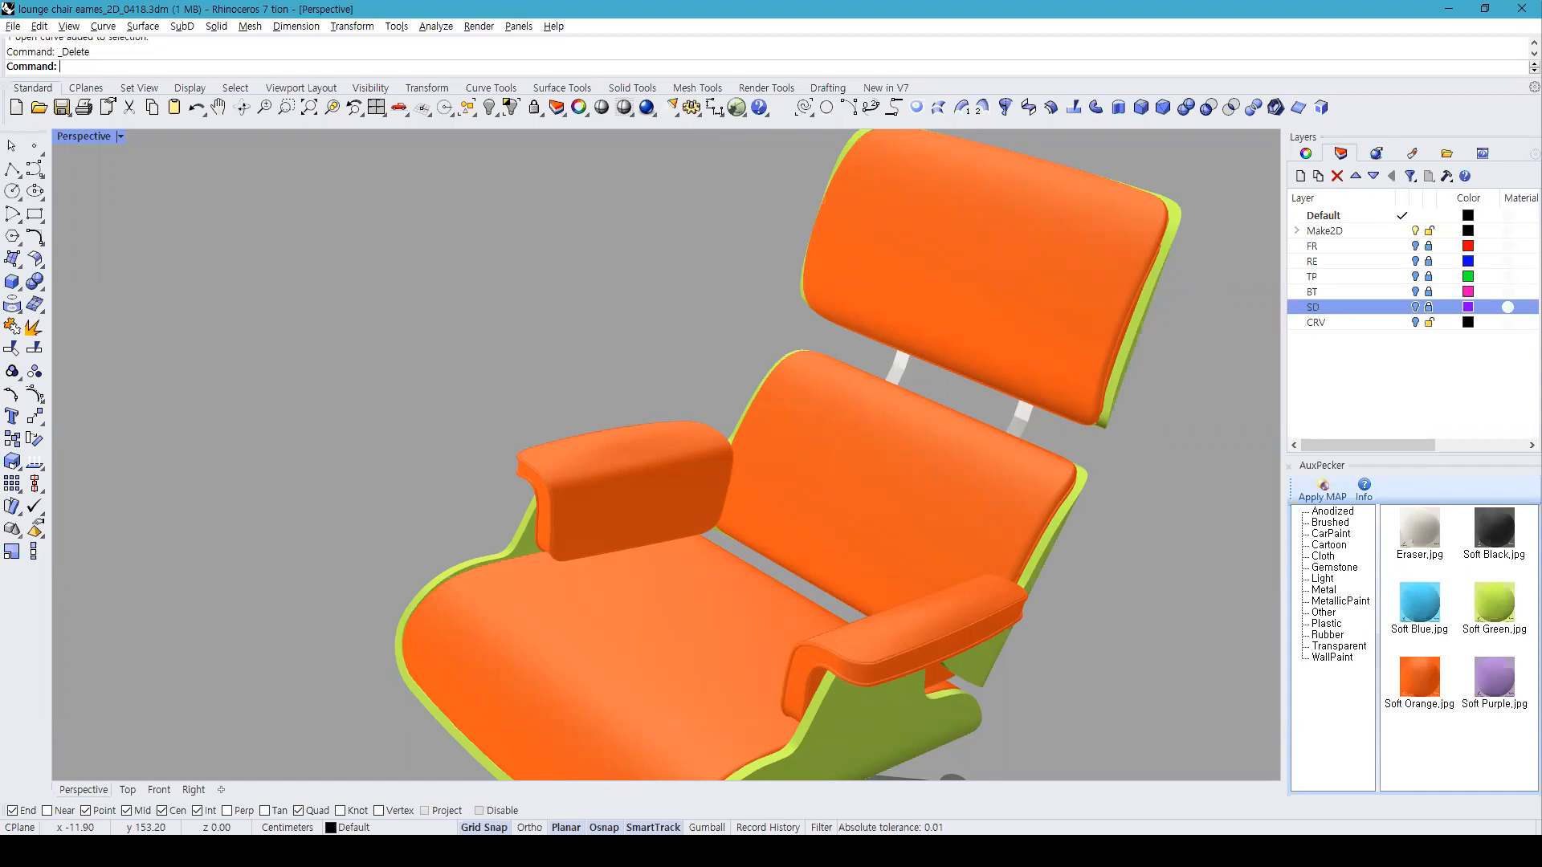
# Step: Switch to the browser, search YouTube for "keyshot 10 crack" in a new tab, and open and pause the first result
pyautogui.hotkey('alt', 'Tab')
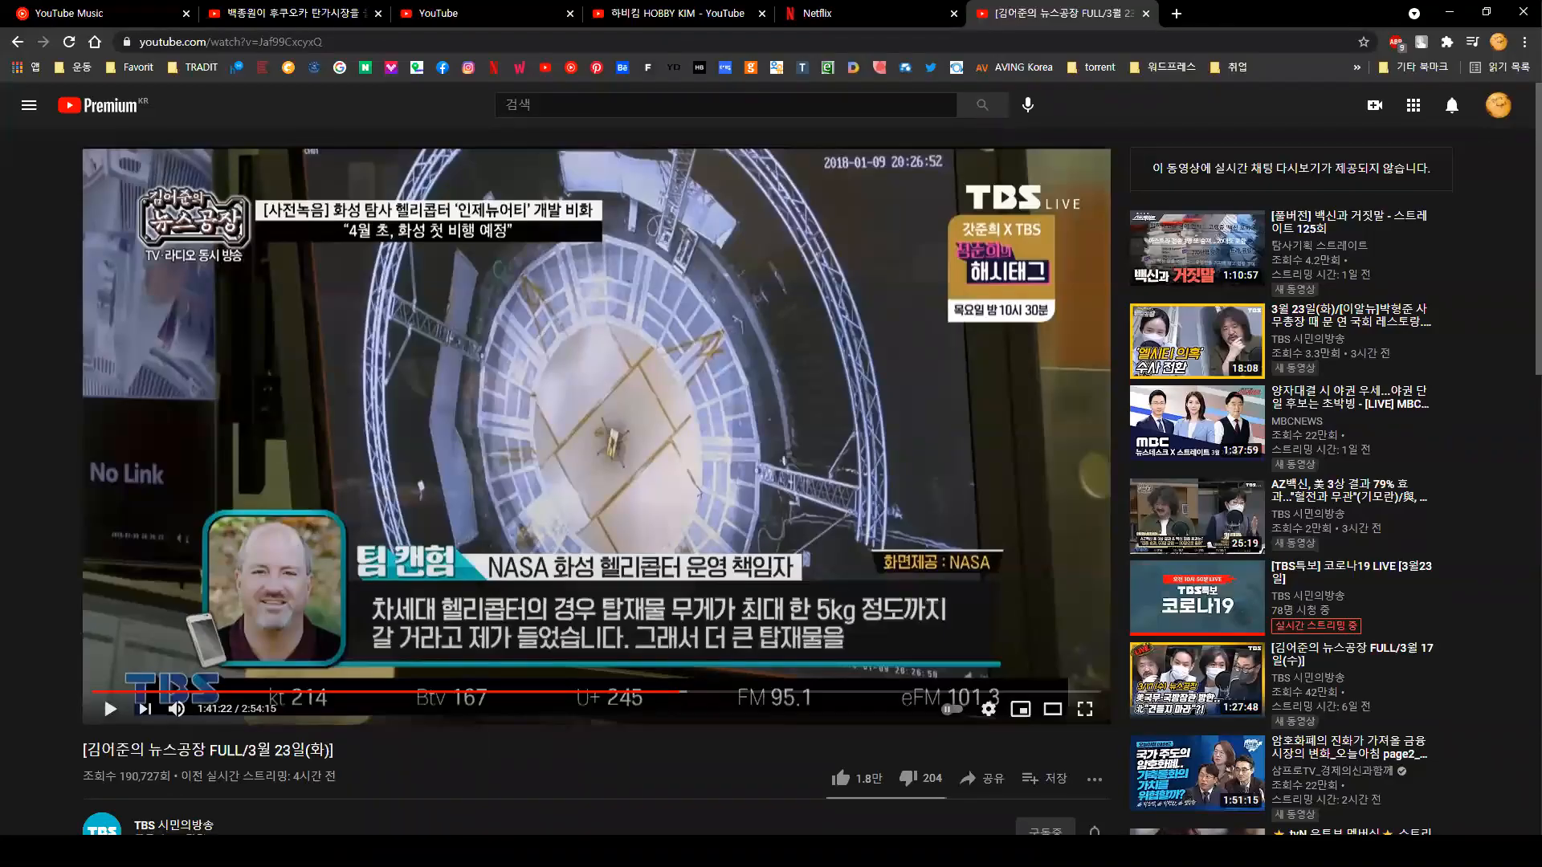
pyautogui.hotkey('alt', 'Tab')
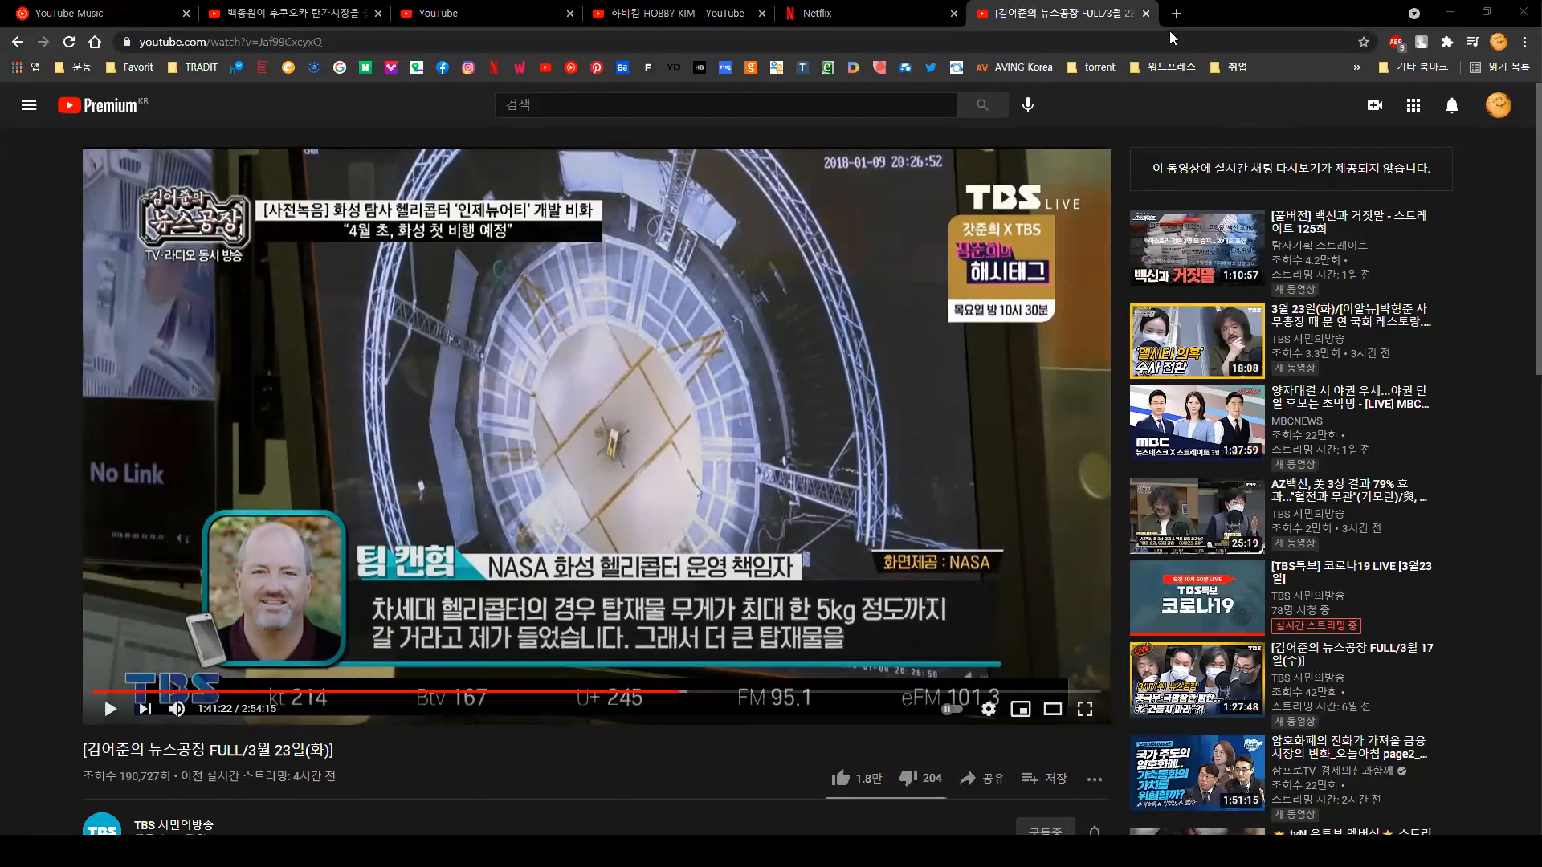
pyautogui.click(1170, 10)
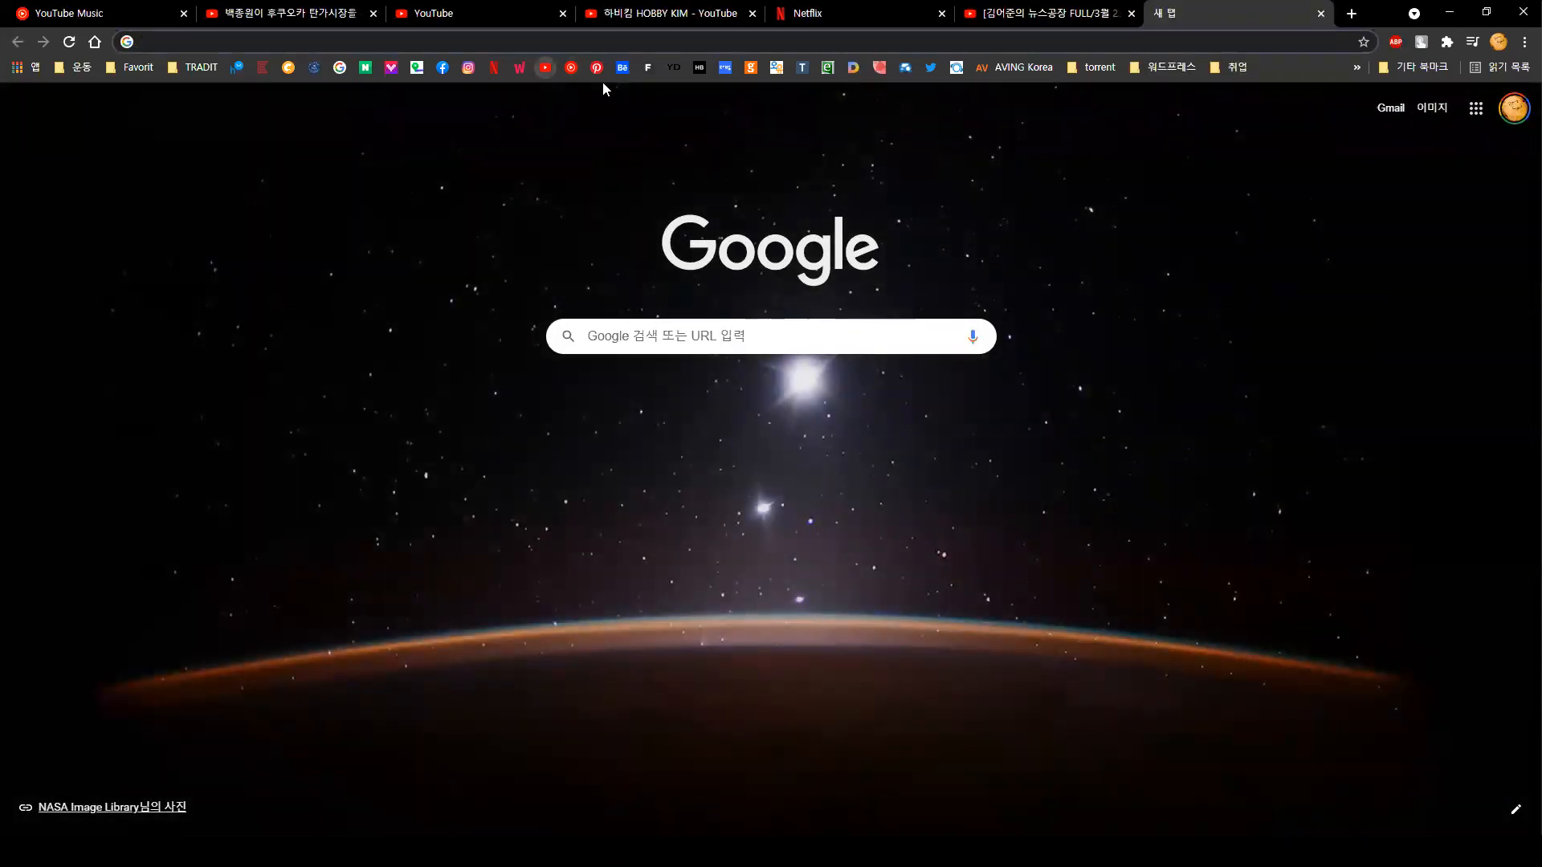
pyautogui.click(545, 68)
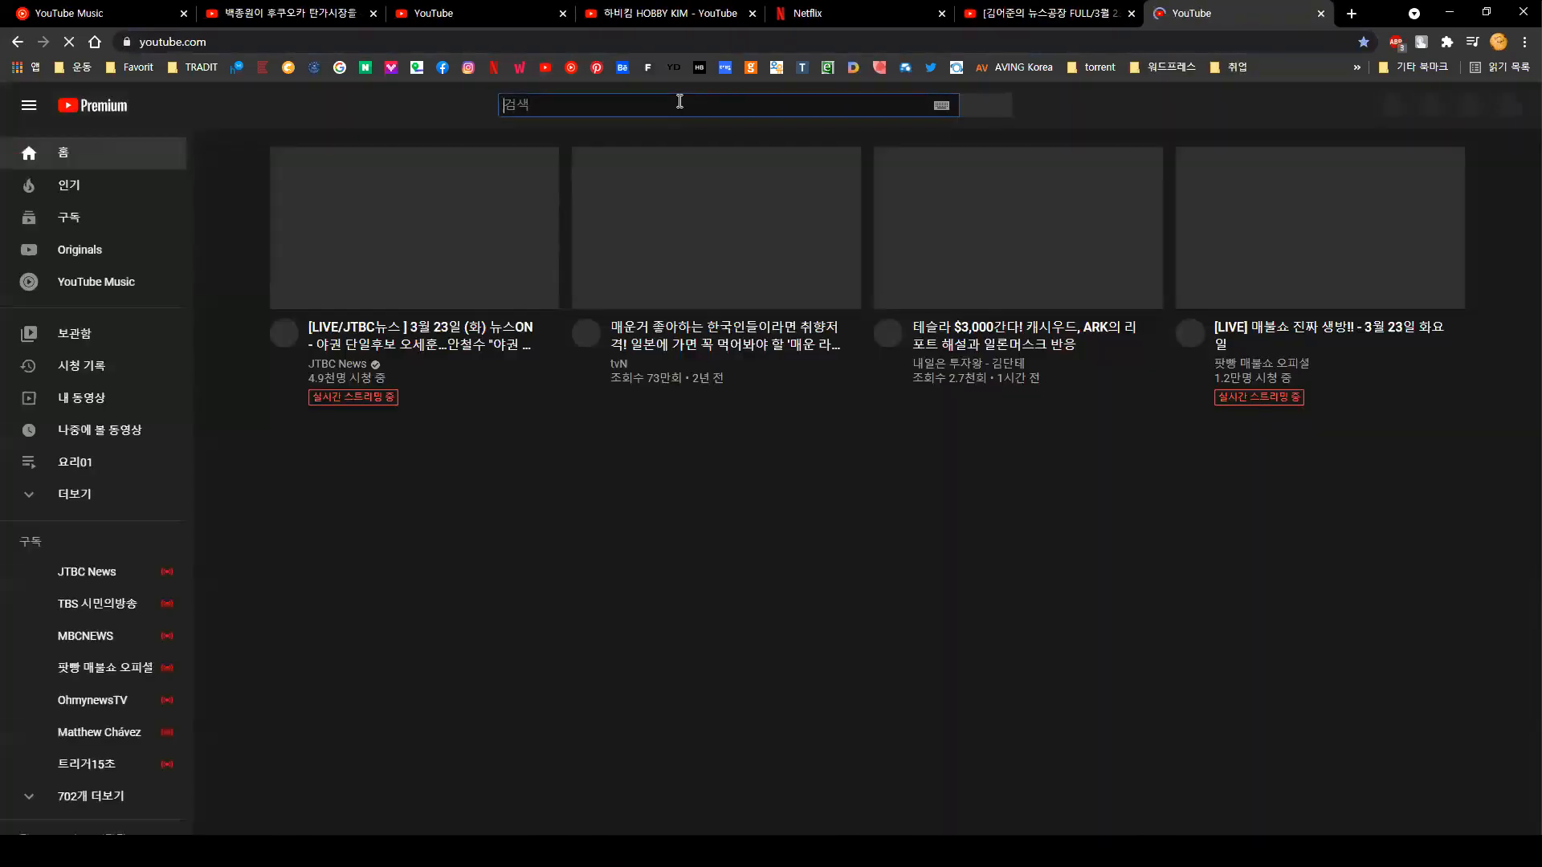
pyautogui.write('key')
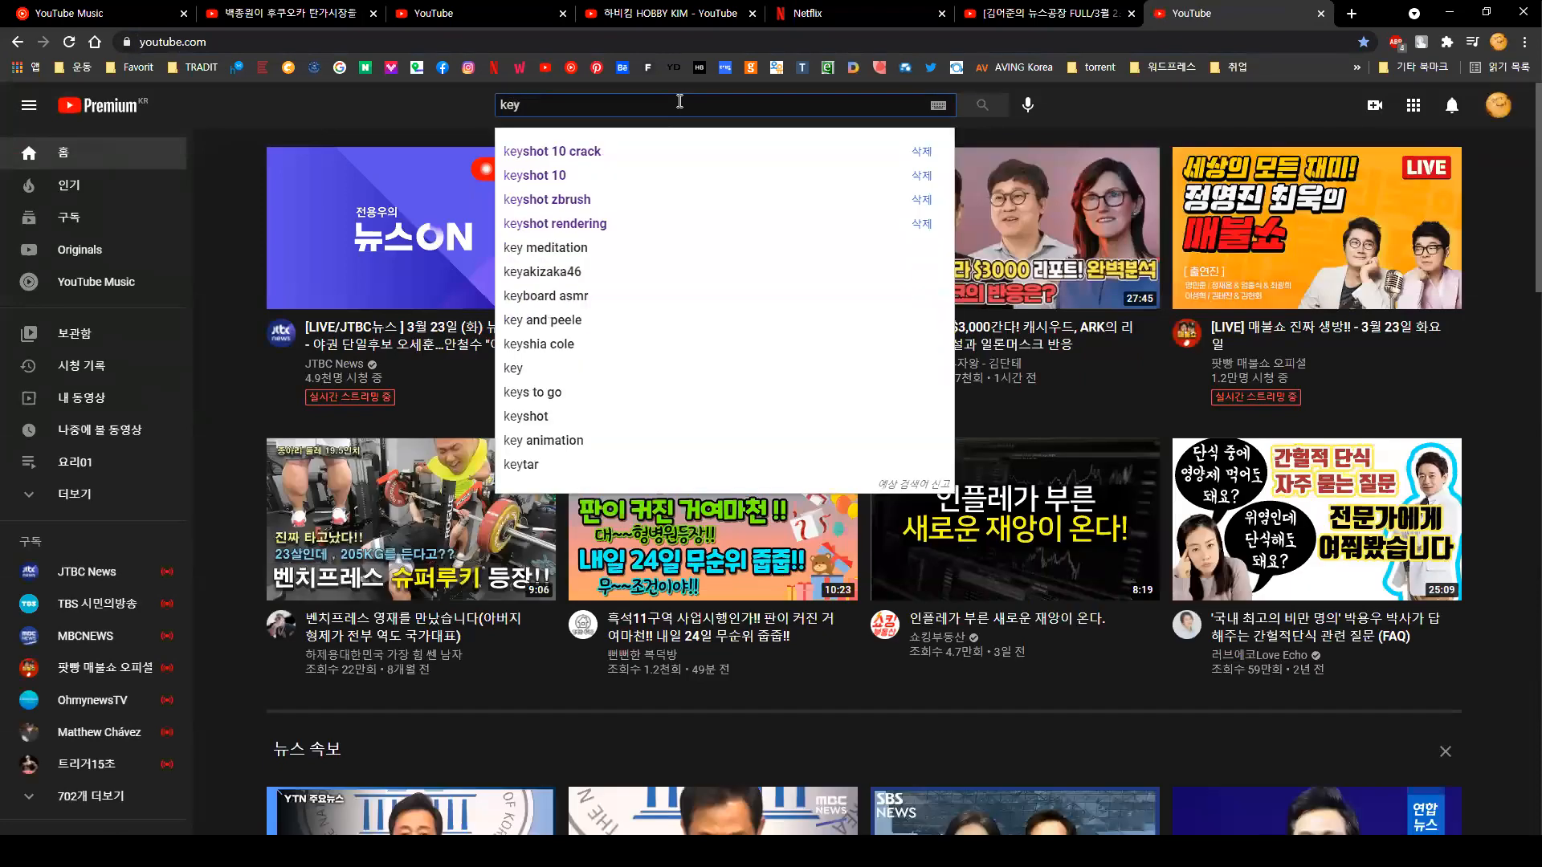
pyautogui.press('Down')
pyautogui.press('Return')
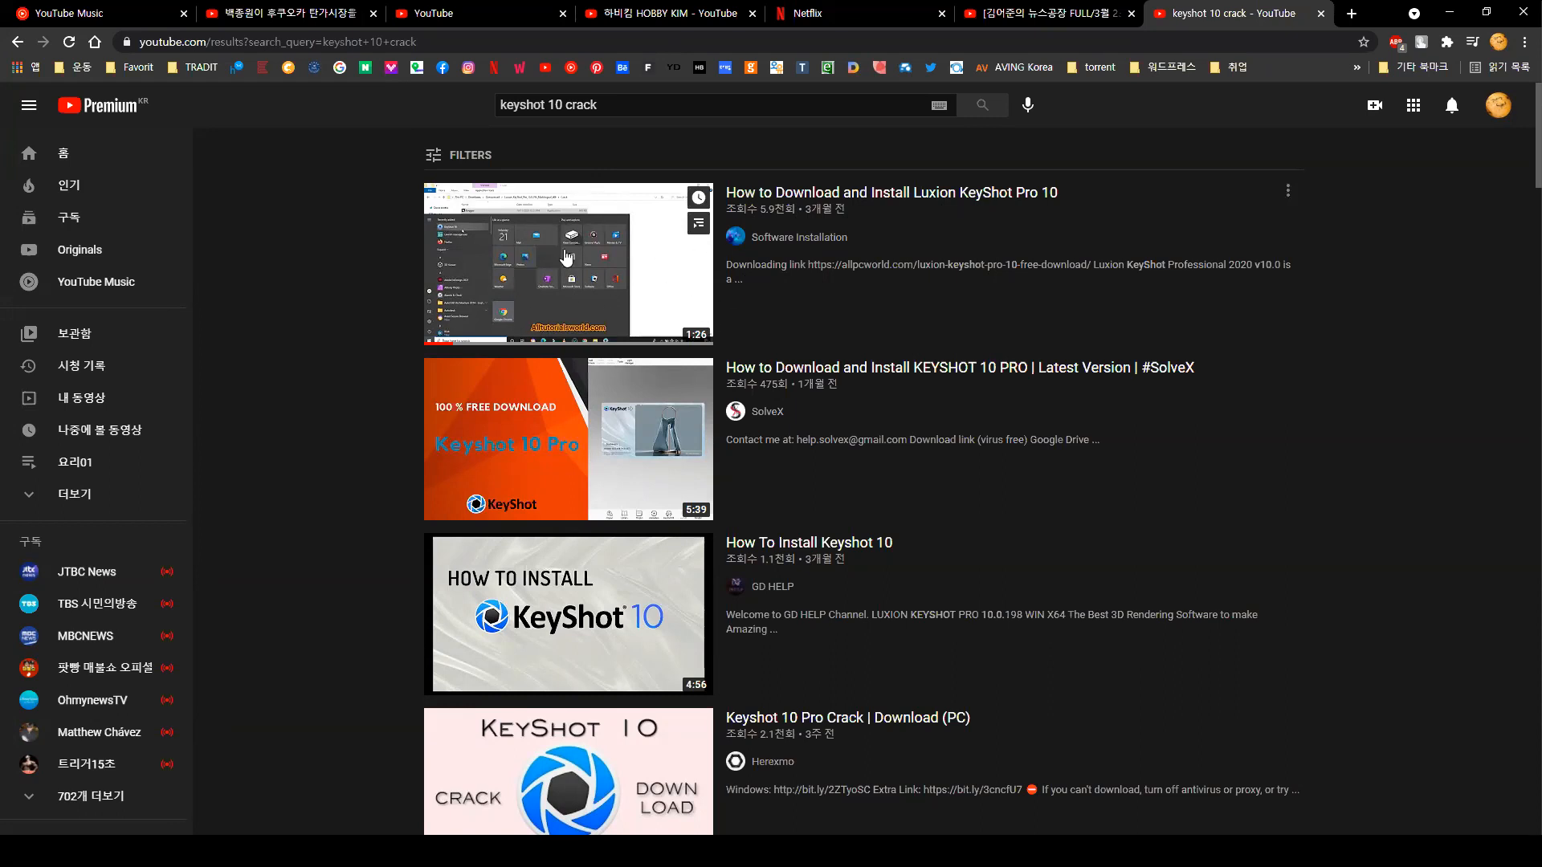
pyautogui.click(867, 330)
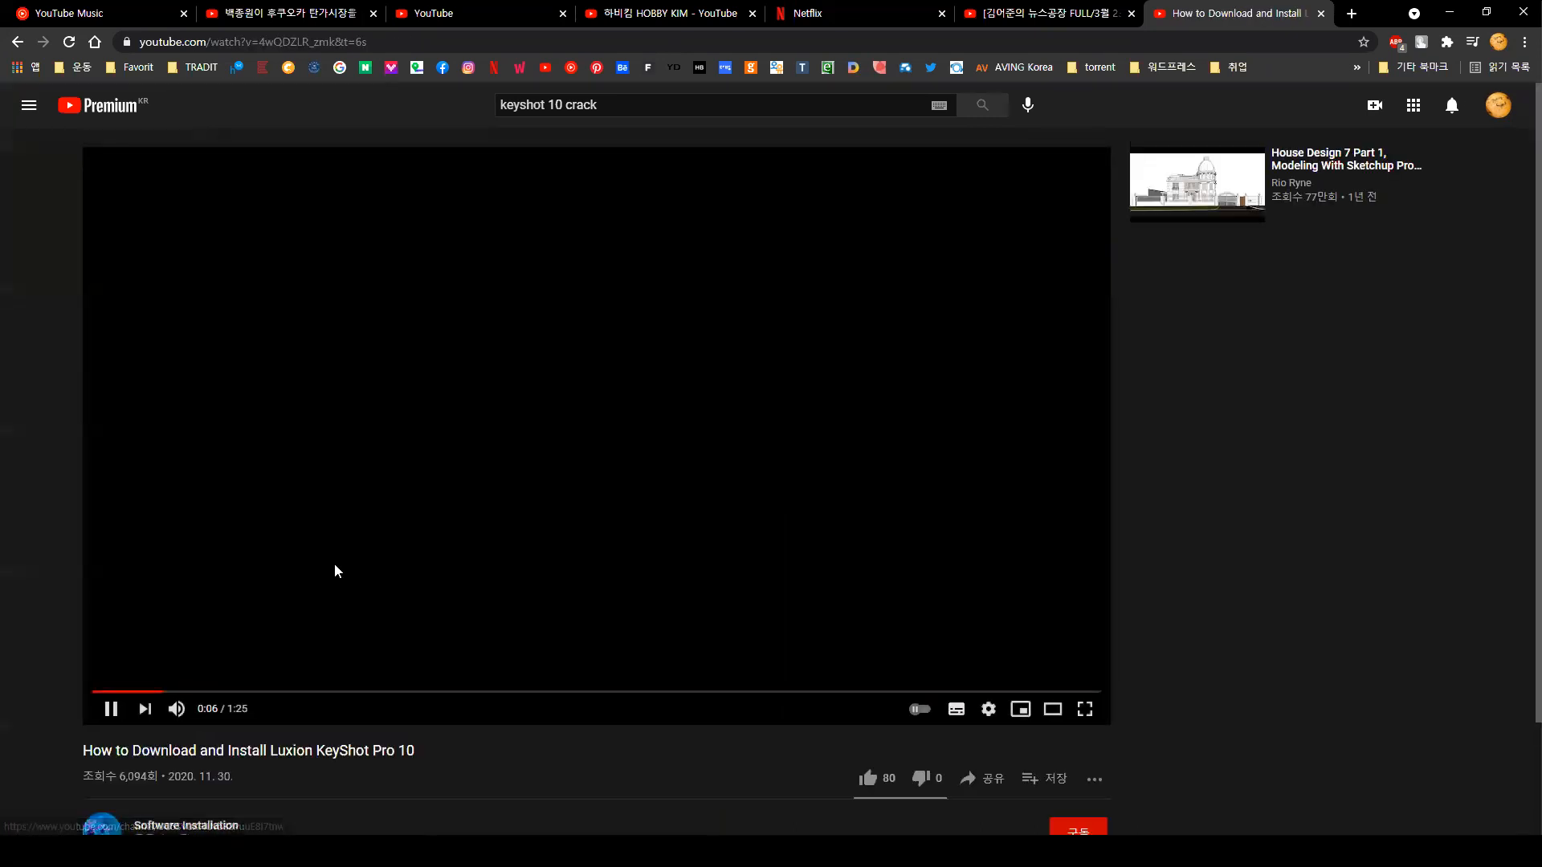
pyautogui.click(676, 543)
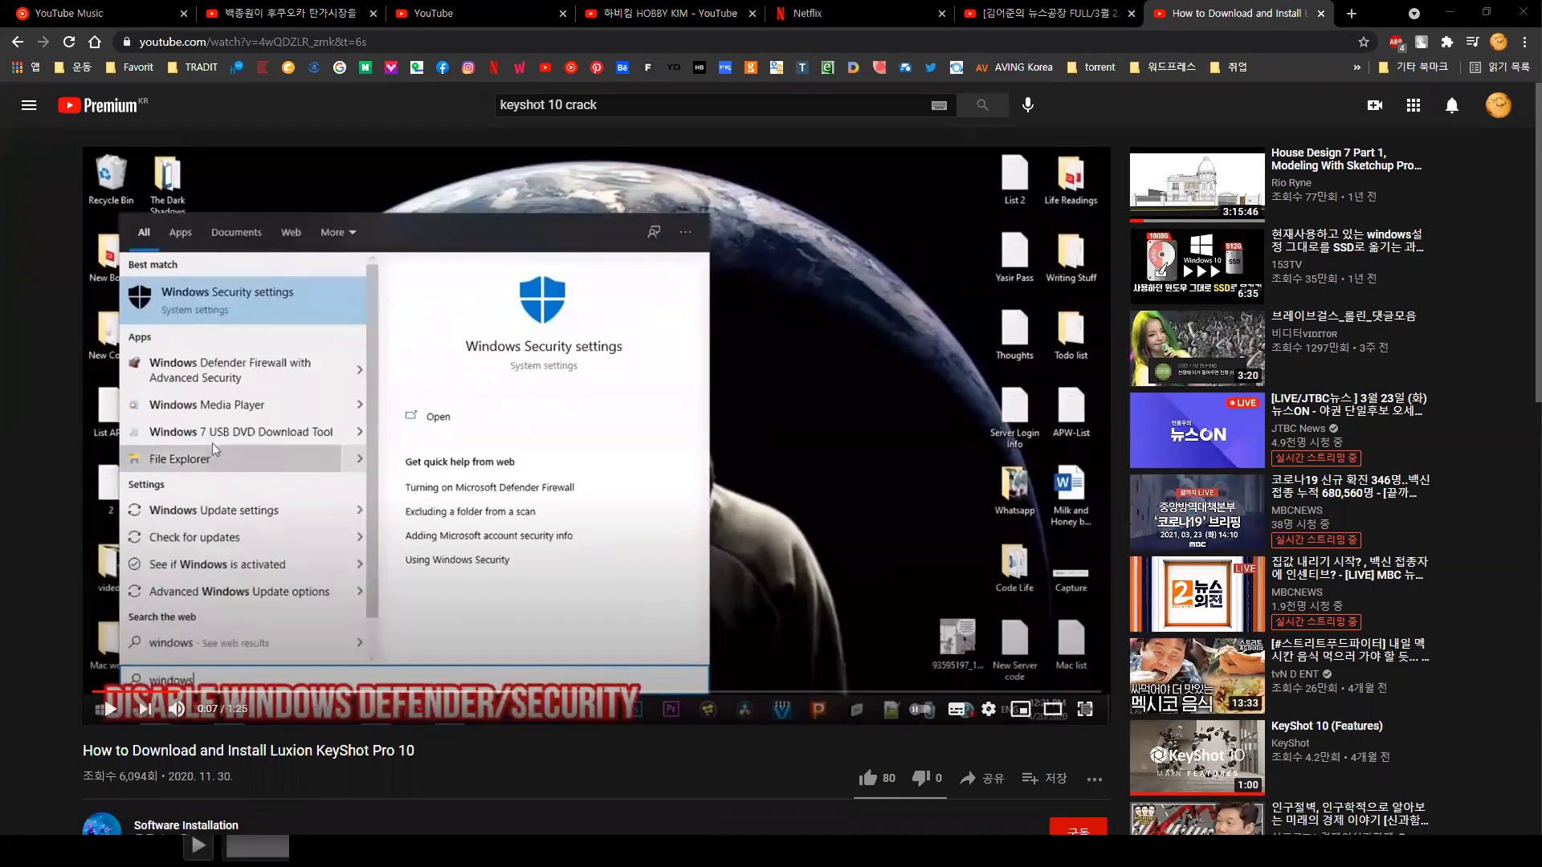
# Step: Switch back to Rhino and view the whole shaded chair from the front in Perspective
pyautogui.hotkey('alt', 'Tab')
pyautogui.click(1418, 614)
pyautogui.moveTo(1146, 558); pyautogui.dragTo(1102, 550, button='right')
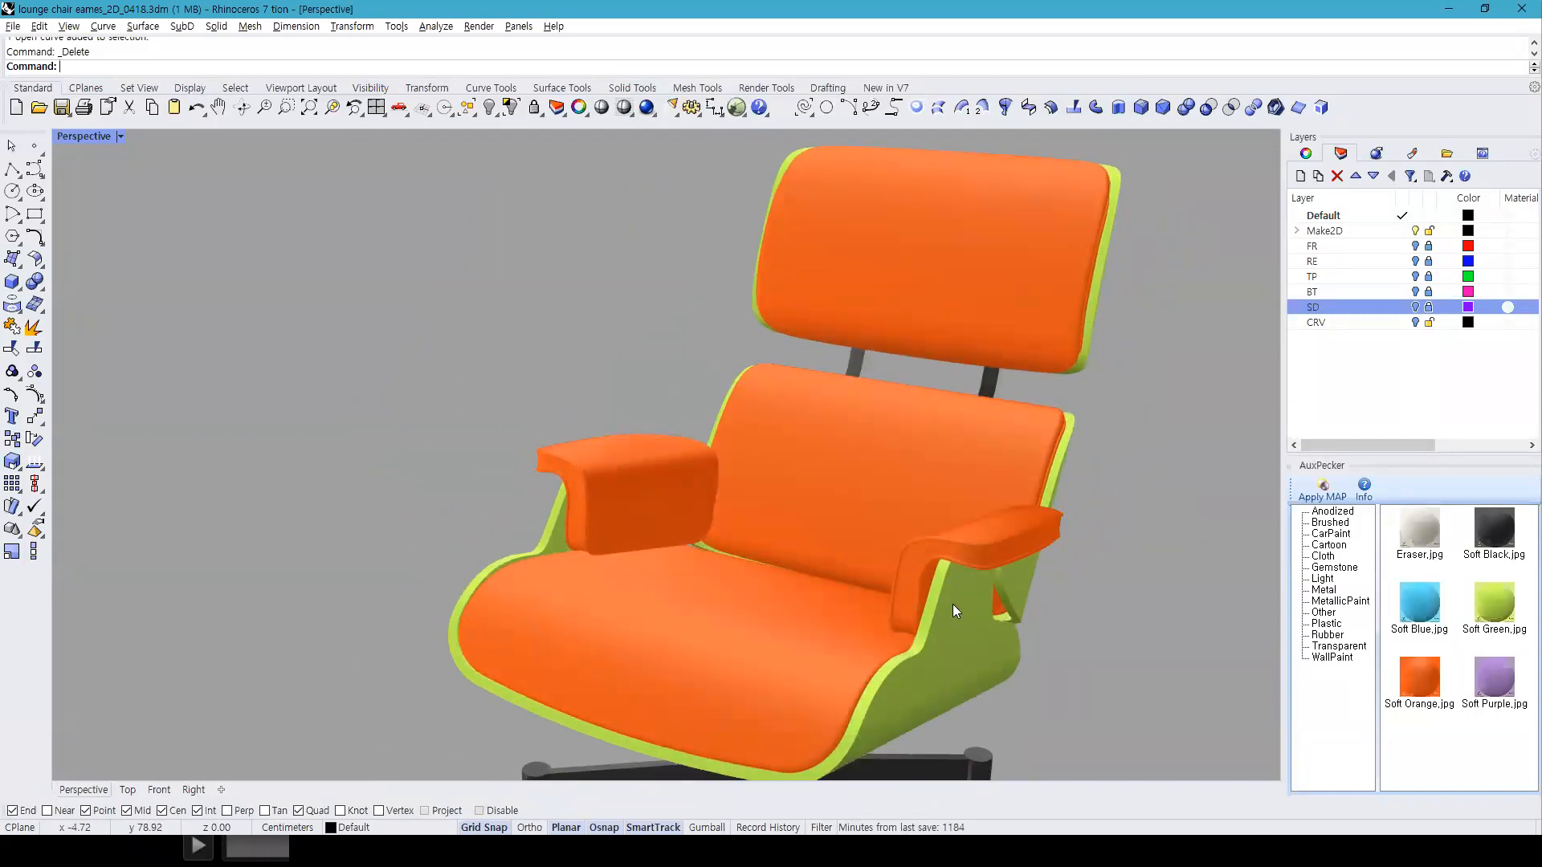
pyautogui.scroll(-4, 954, 605)
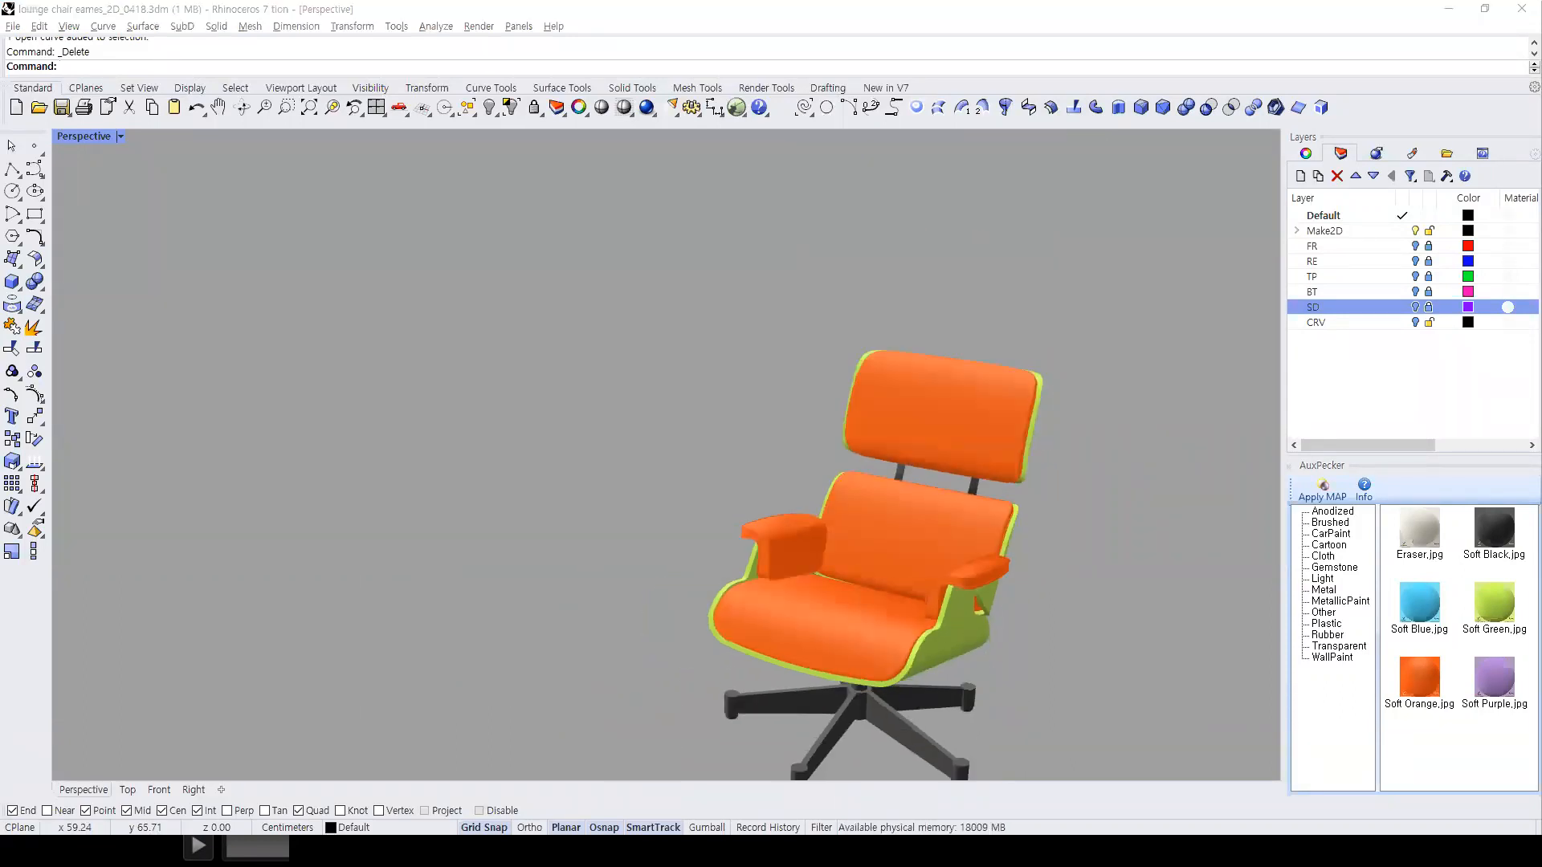
# Step: Switch to the browser's YouTube channel page, browse the uploaded class recordings and open 컴퓨터3D모델링심화B분반 0428
pyautogui.hotkey('alt', 'Tab')
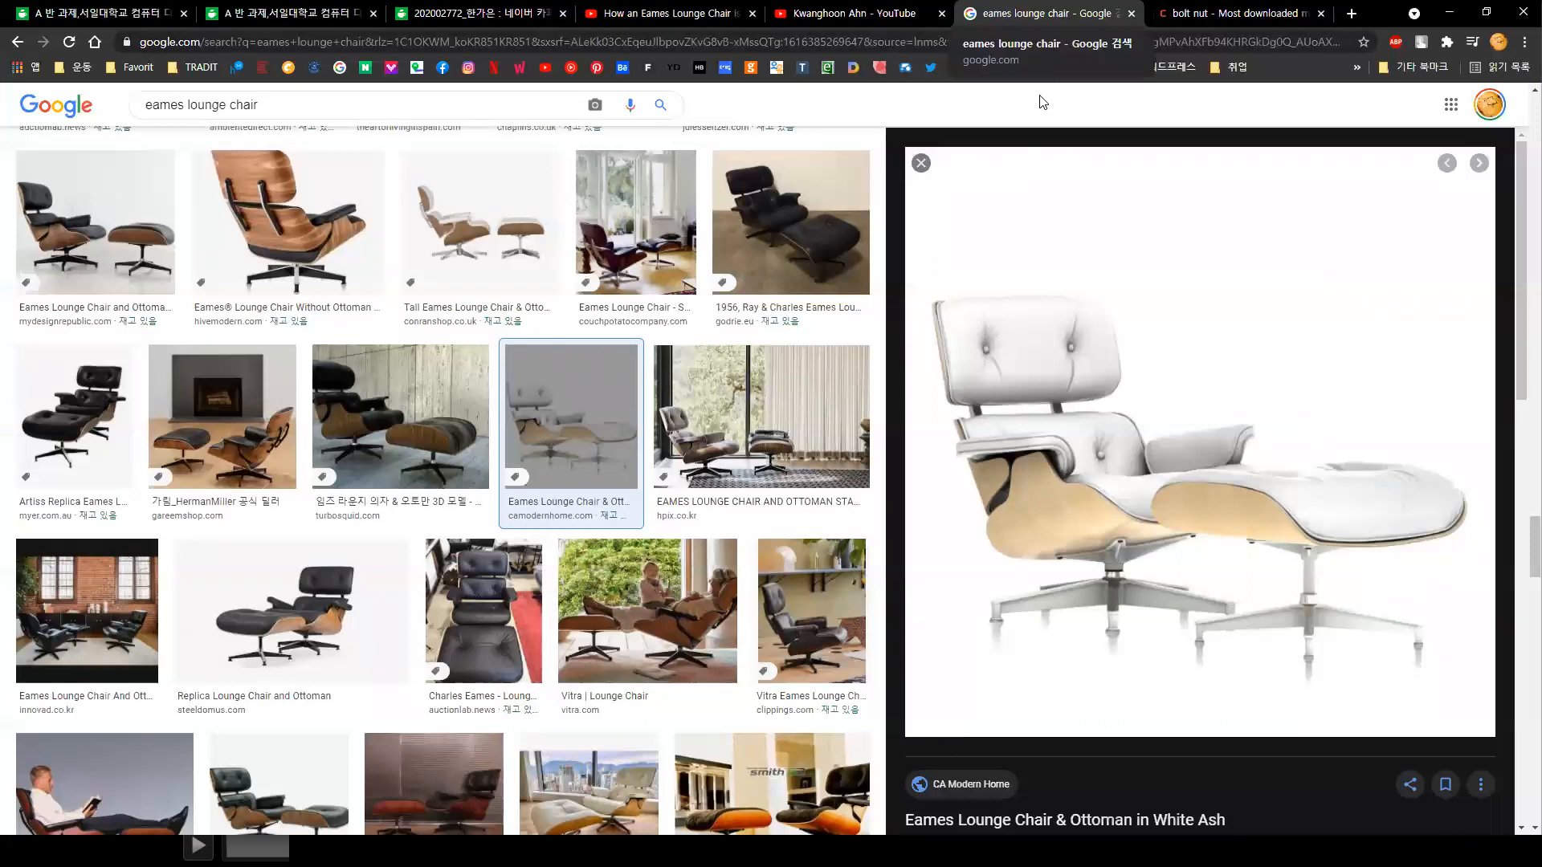
pyautogui.click(856, 14)
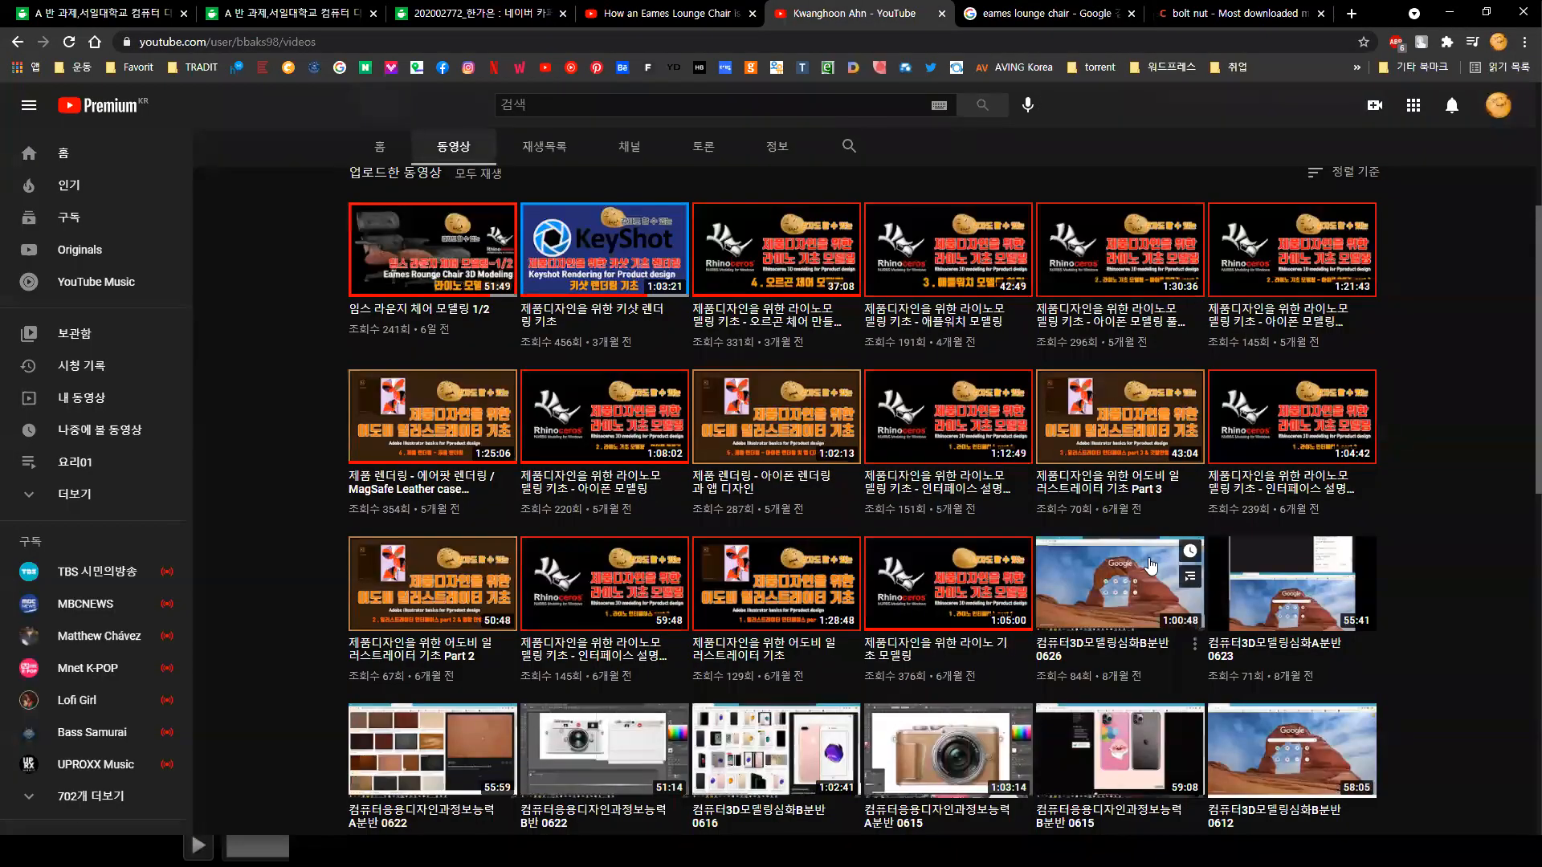
pyautogui.scroll(-3, 1153, 566)
pyautogui.scroll(-2, 1153, 566)
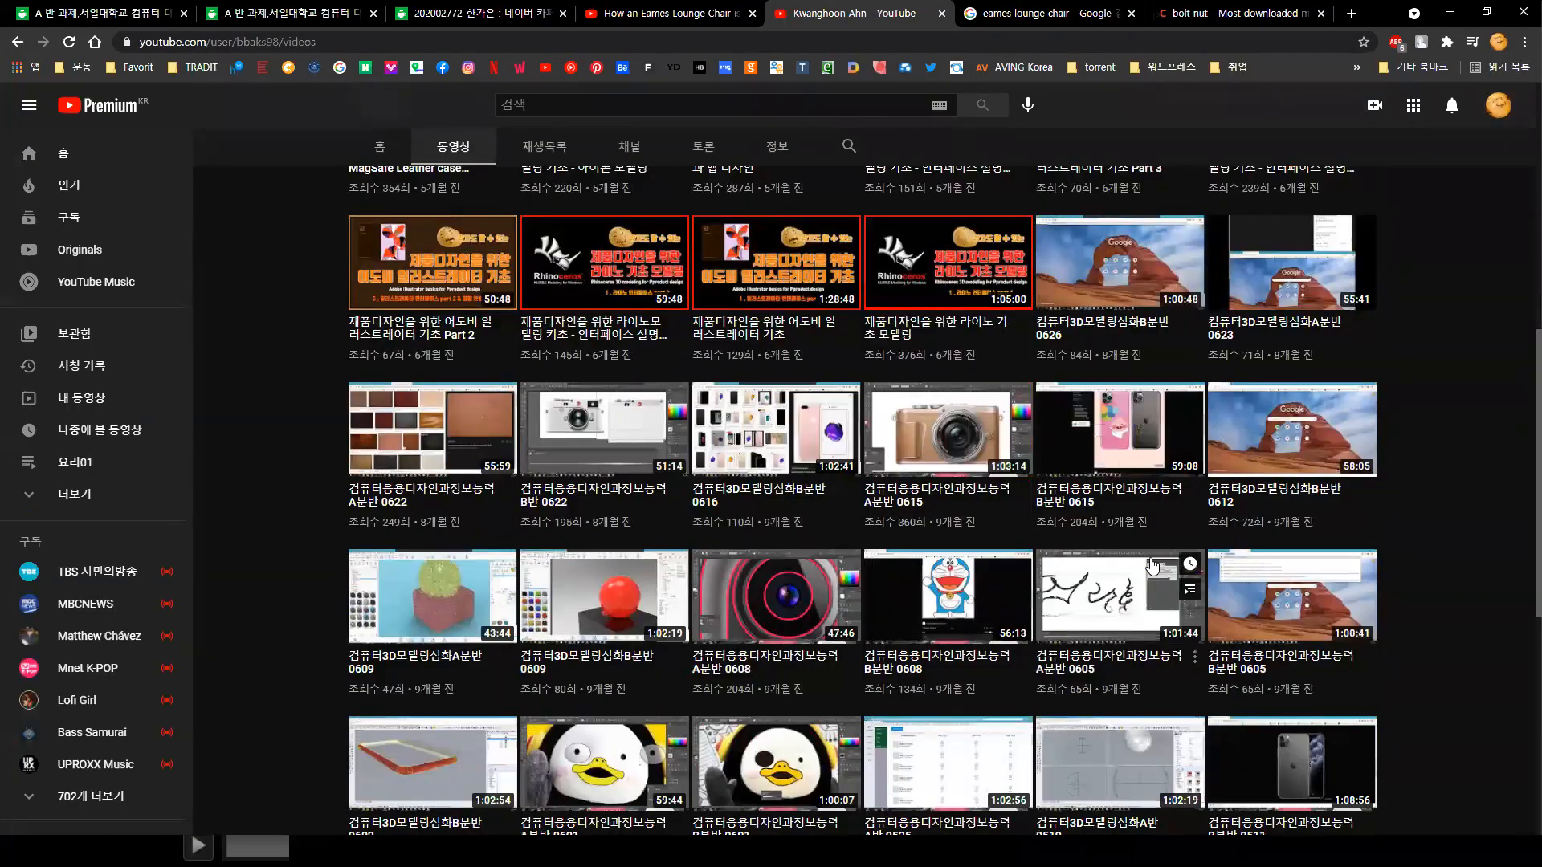
pyautogui.scroll(-1, 1153, 566)
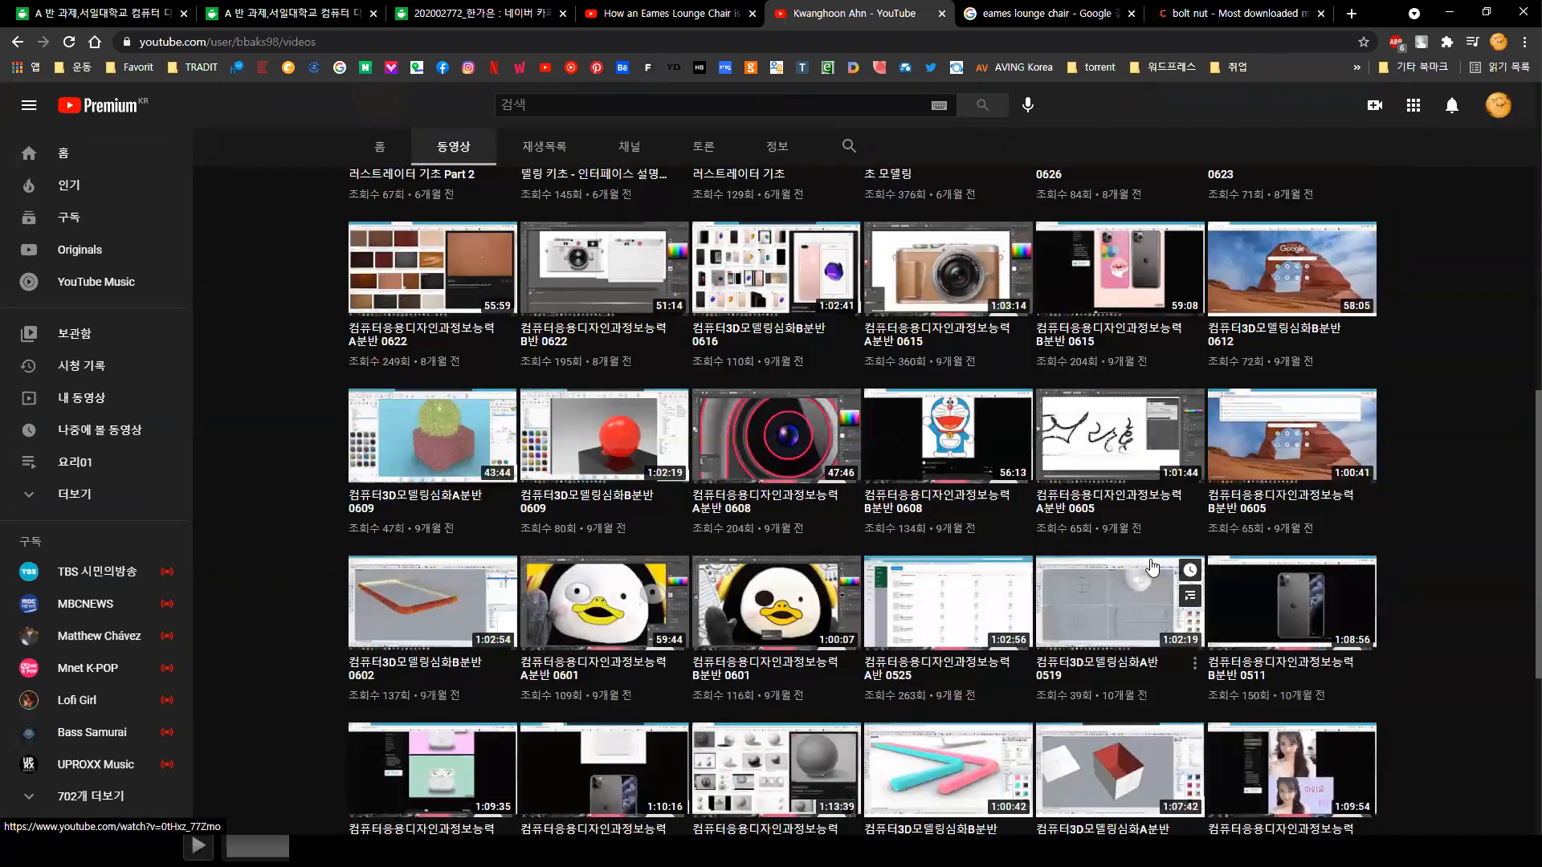
pyautogui.scroll(-2, 1458, 571)
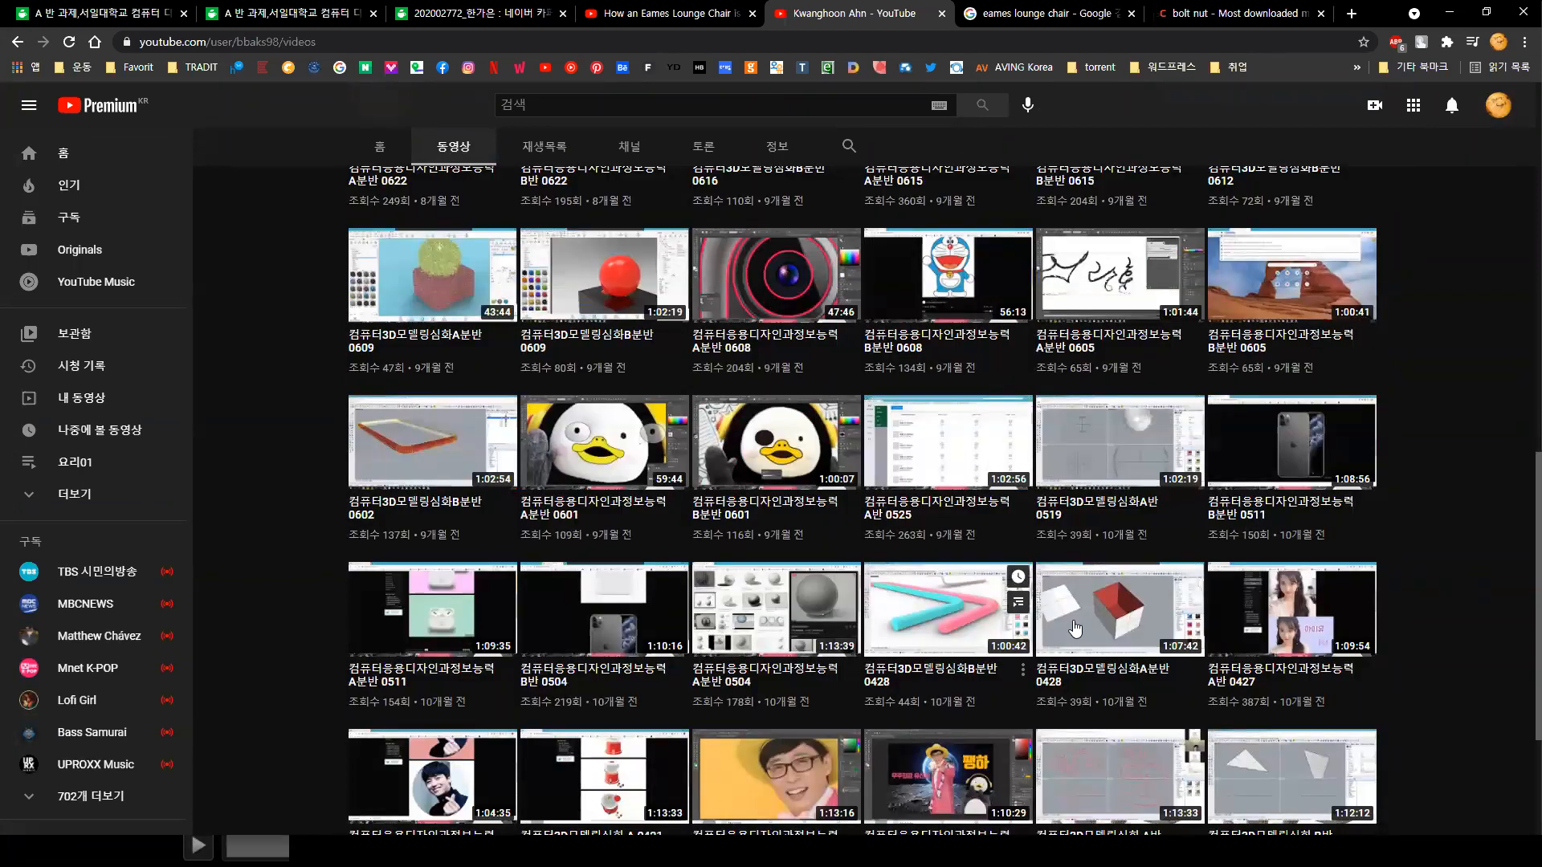
pyautogui.click(932, 638)
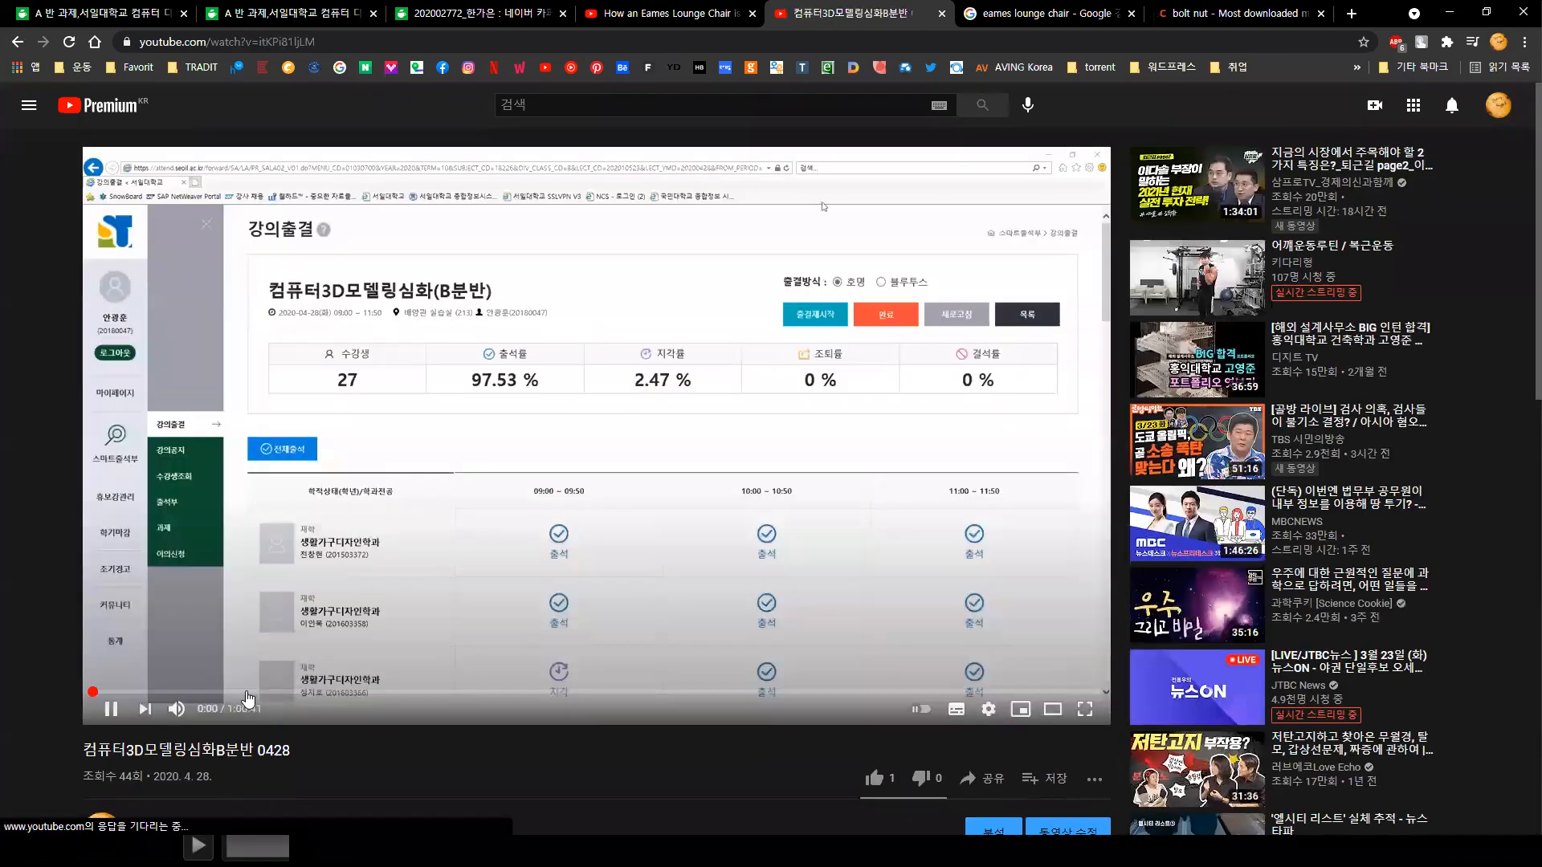
# Step: Skim the class recording up to the part with the cyan and pink pipes, and return to the channel's video list
pyautogui.click(191, 691)
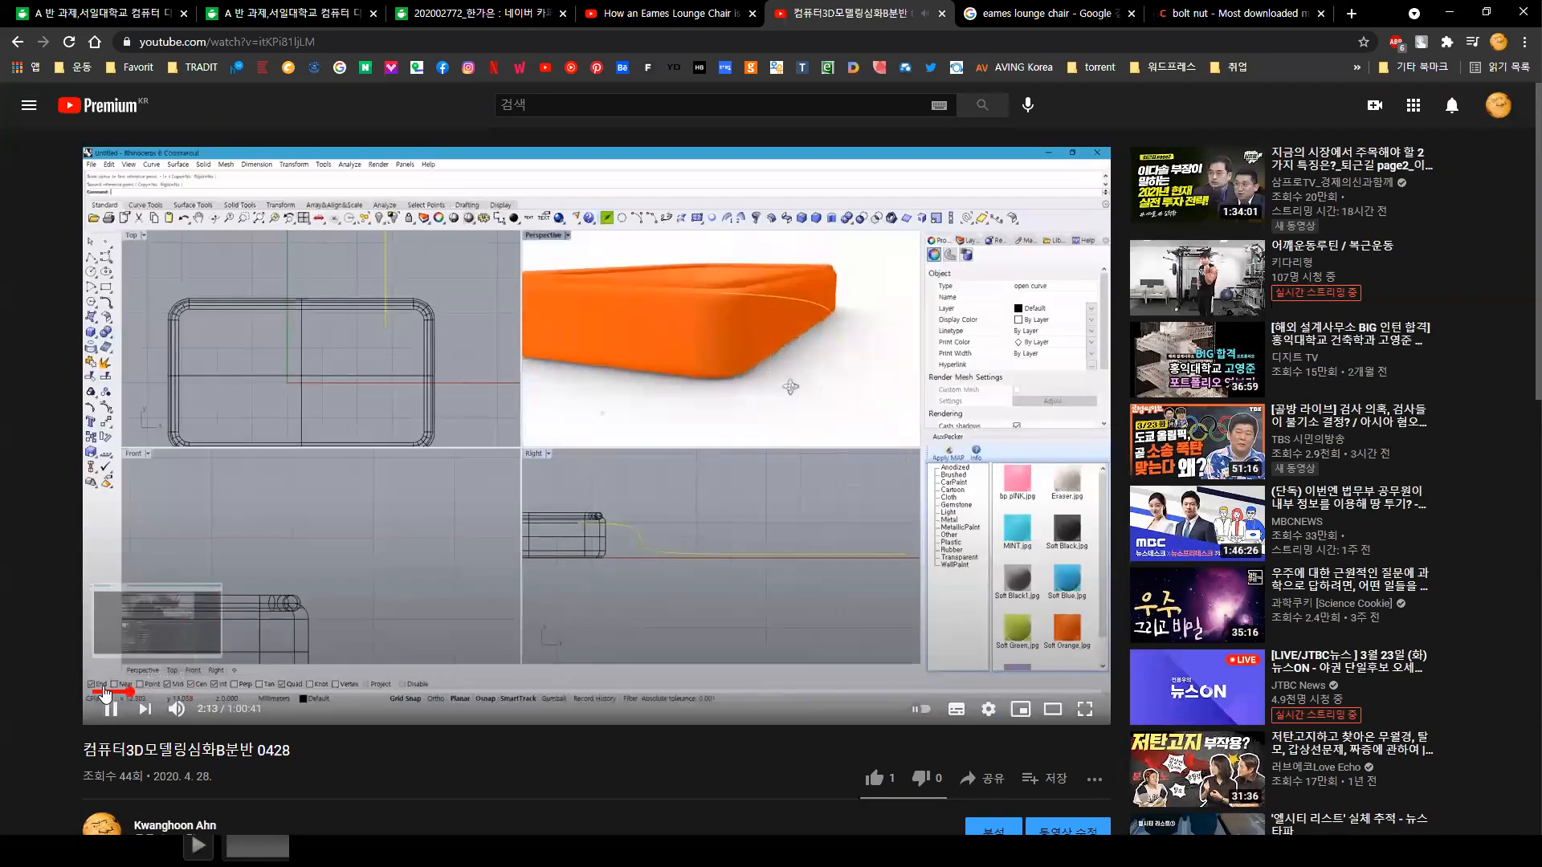
pyautogui.click(107, 691)
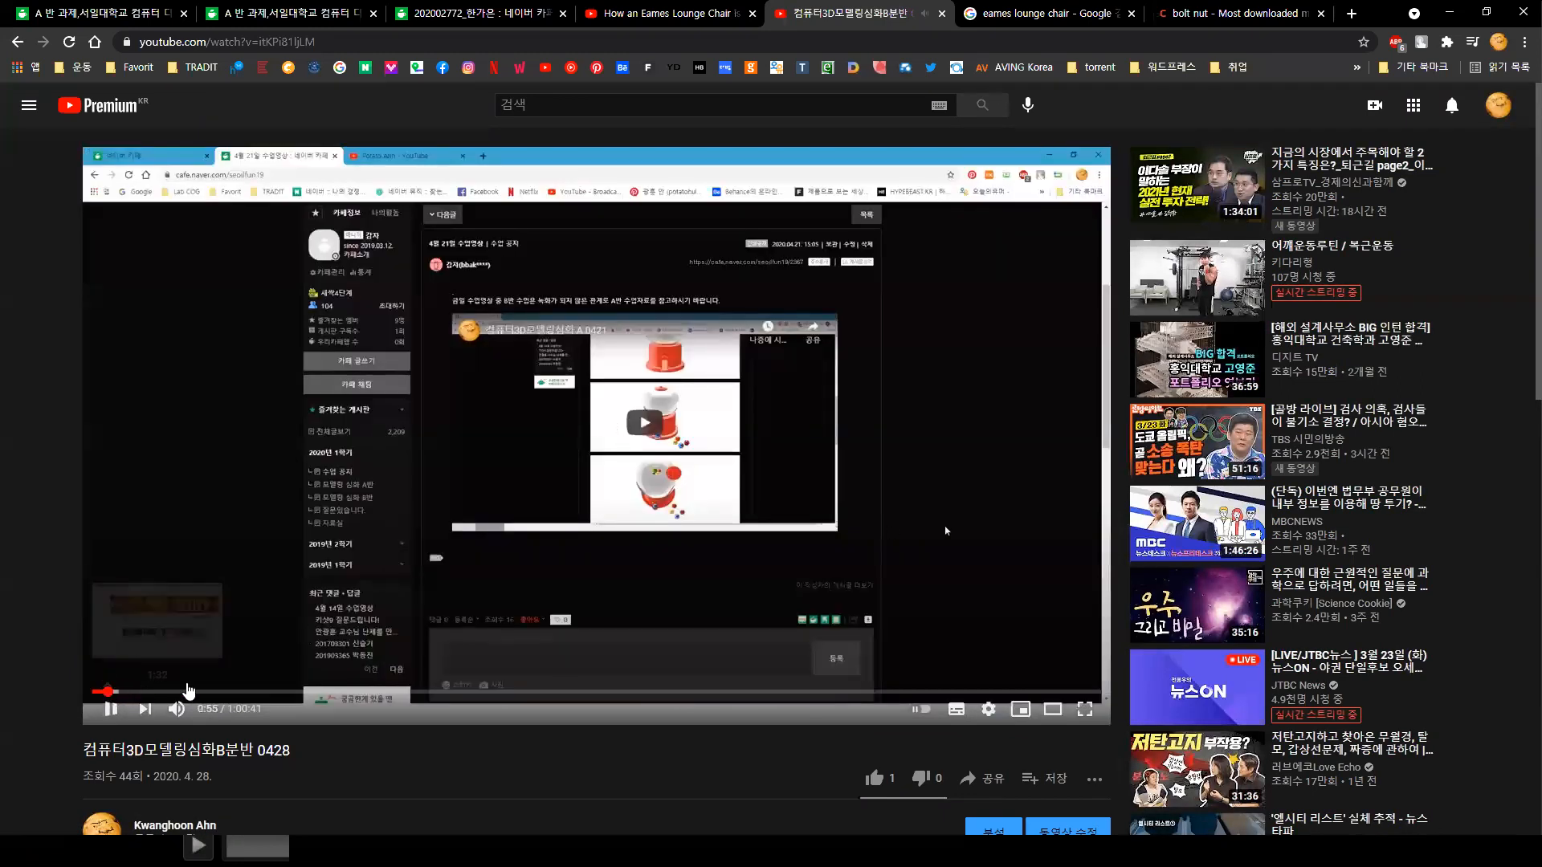
pyautogui.click(271, 692)
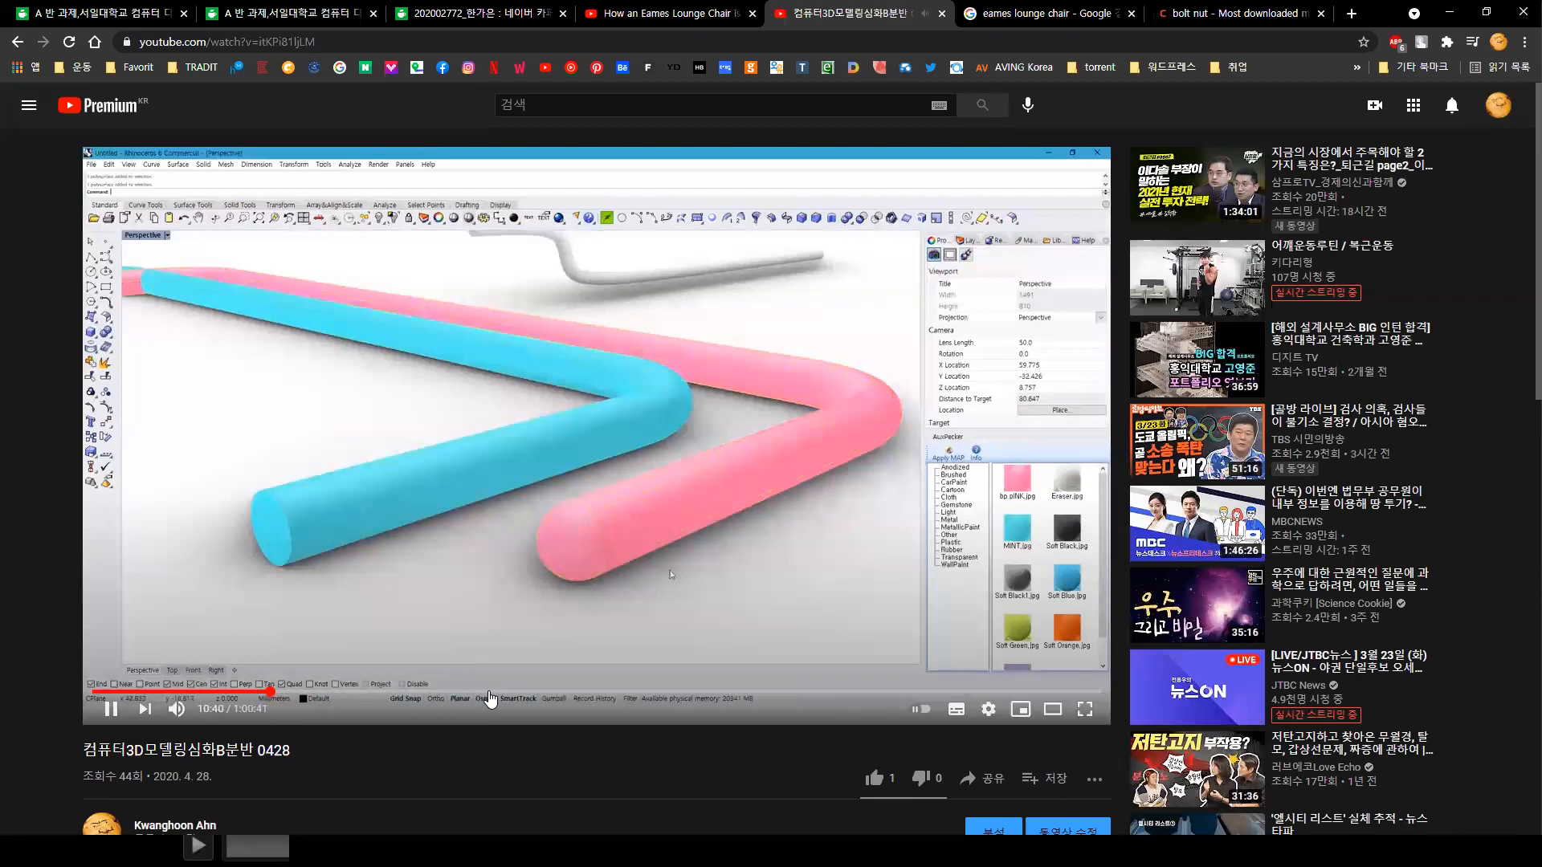
pyautogui.hotkey('alt', 'Left')
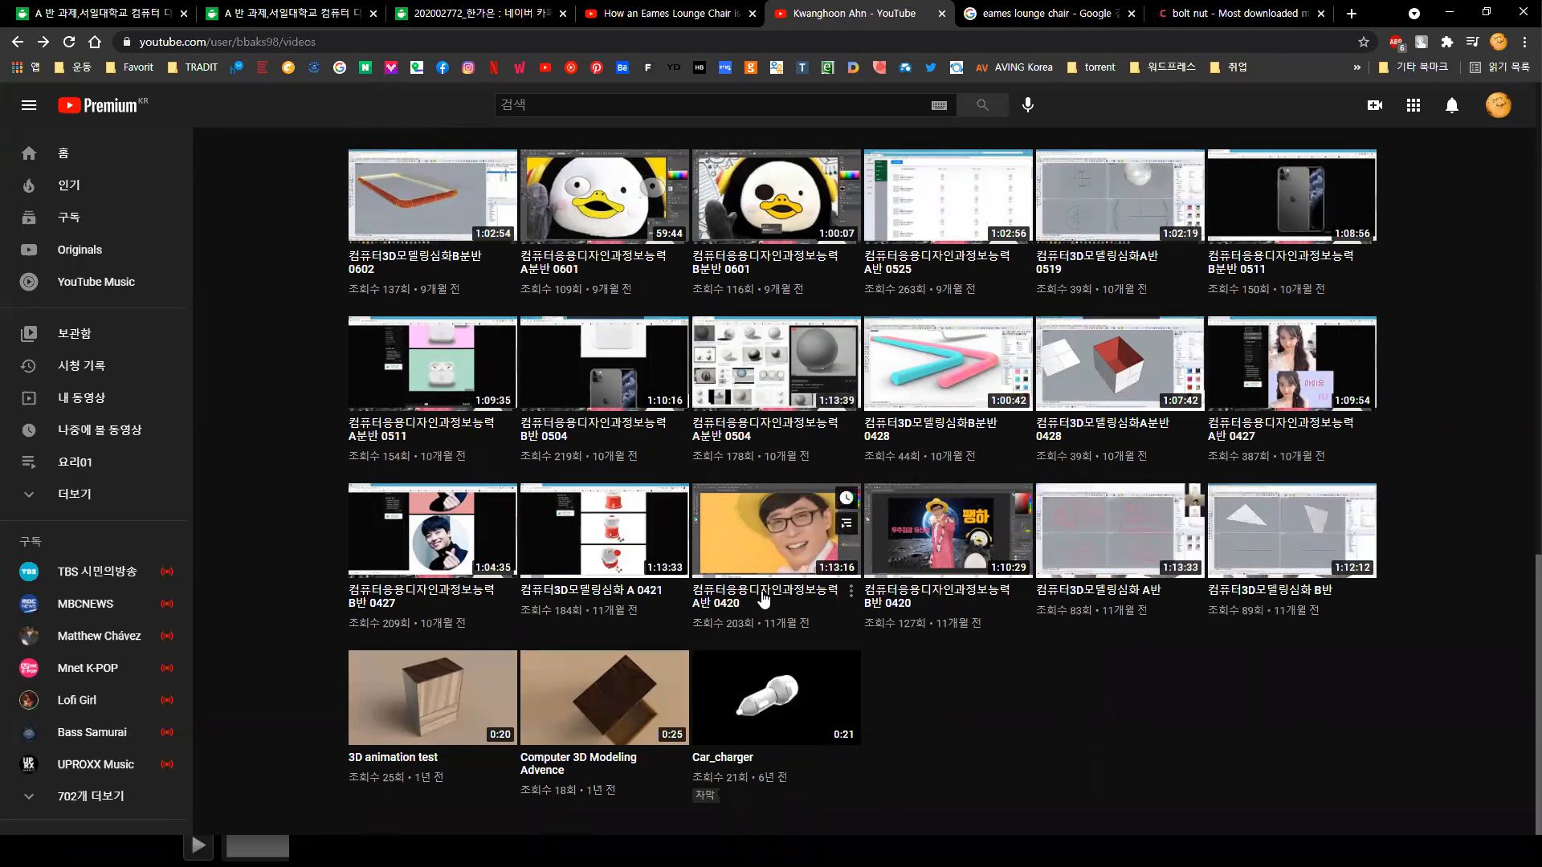
# Step: Open the class recording 컴퓨터3D모델링심화 A반, skim it up to the part with the glossy red surface, and return to the channel's video list
pyautogui.click(1124, 549)
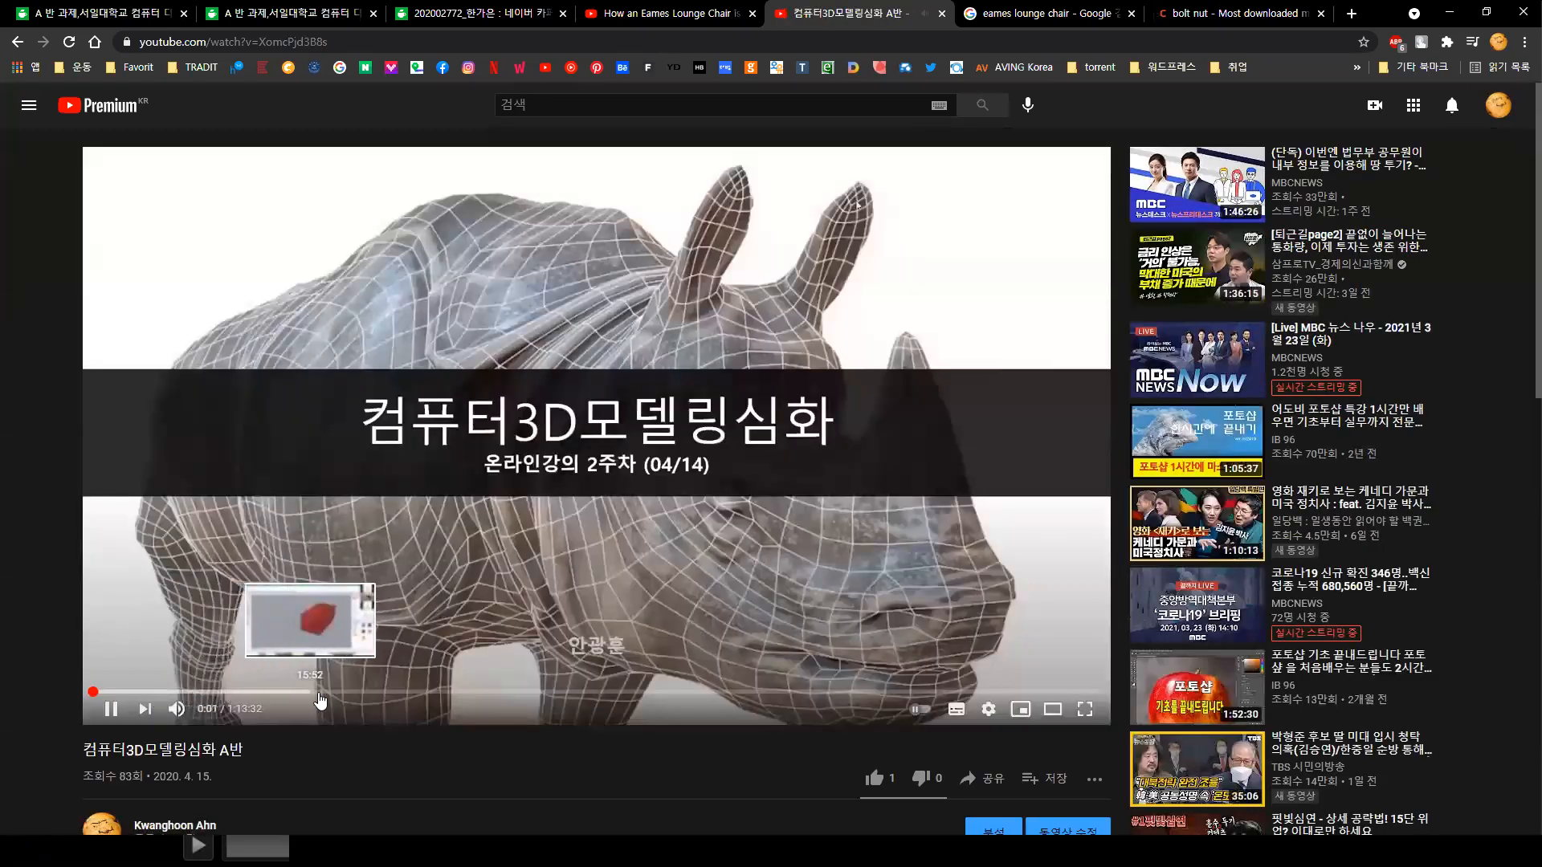
pyautogui.click(397, 701)
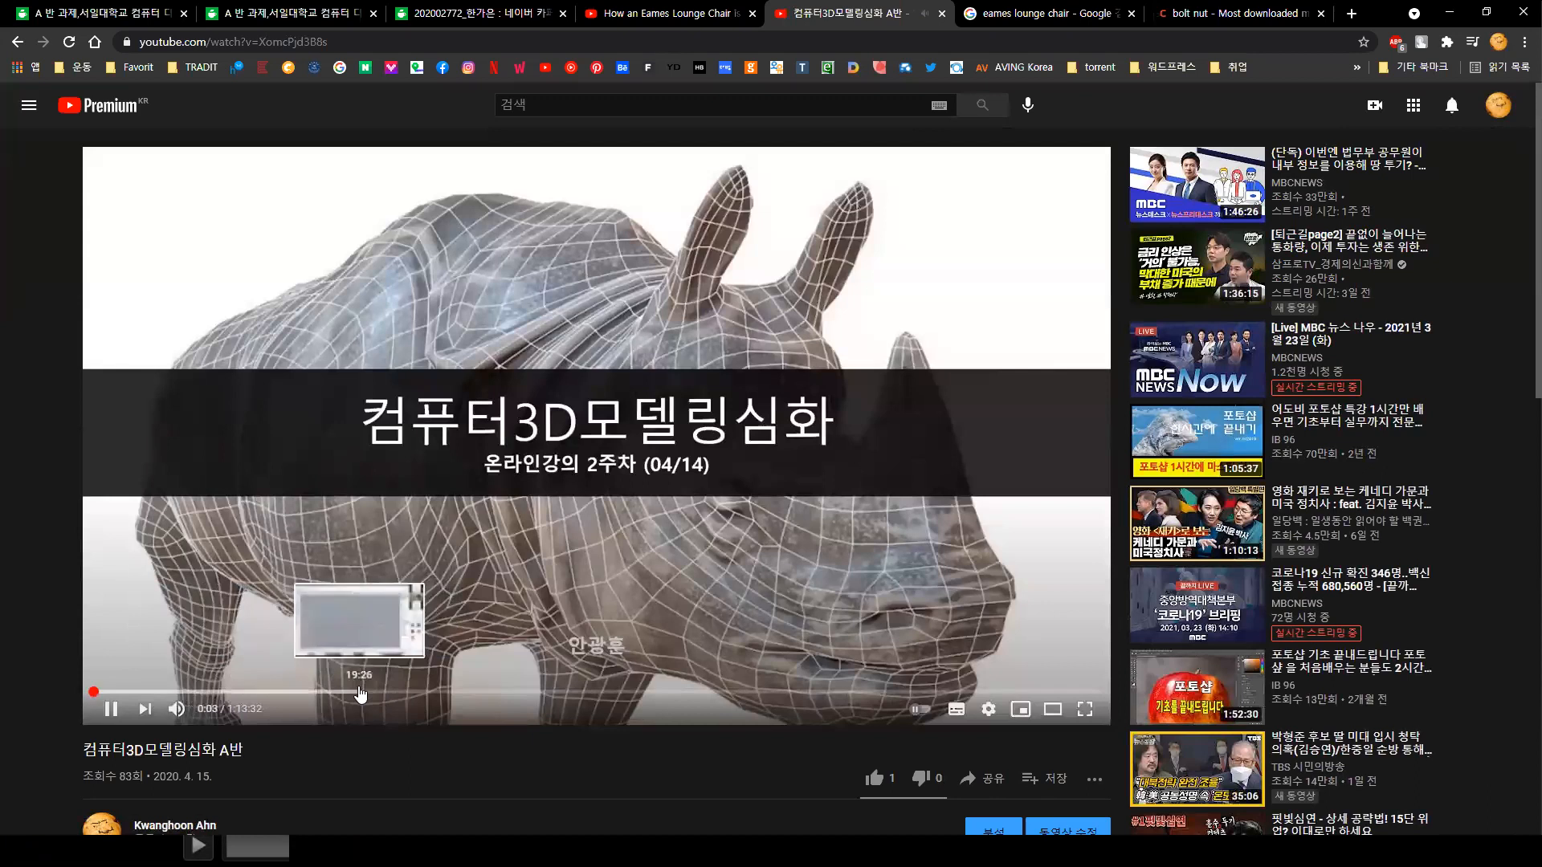
pyautogui.click(359, 693)
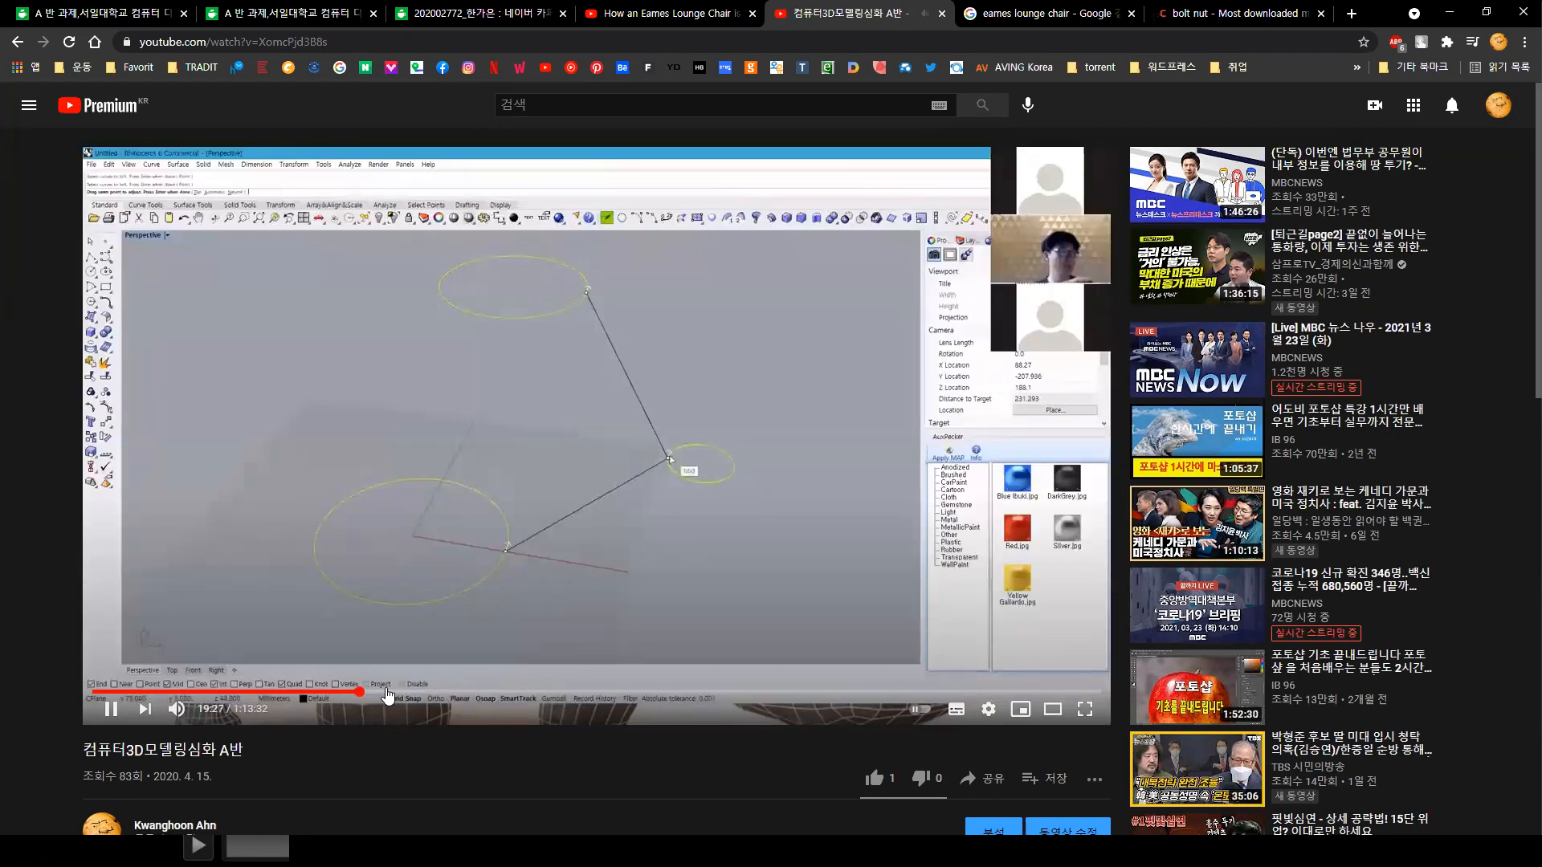
pyautogui.click(473, 692)
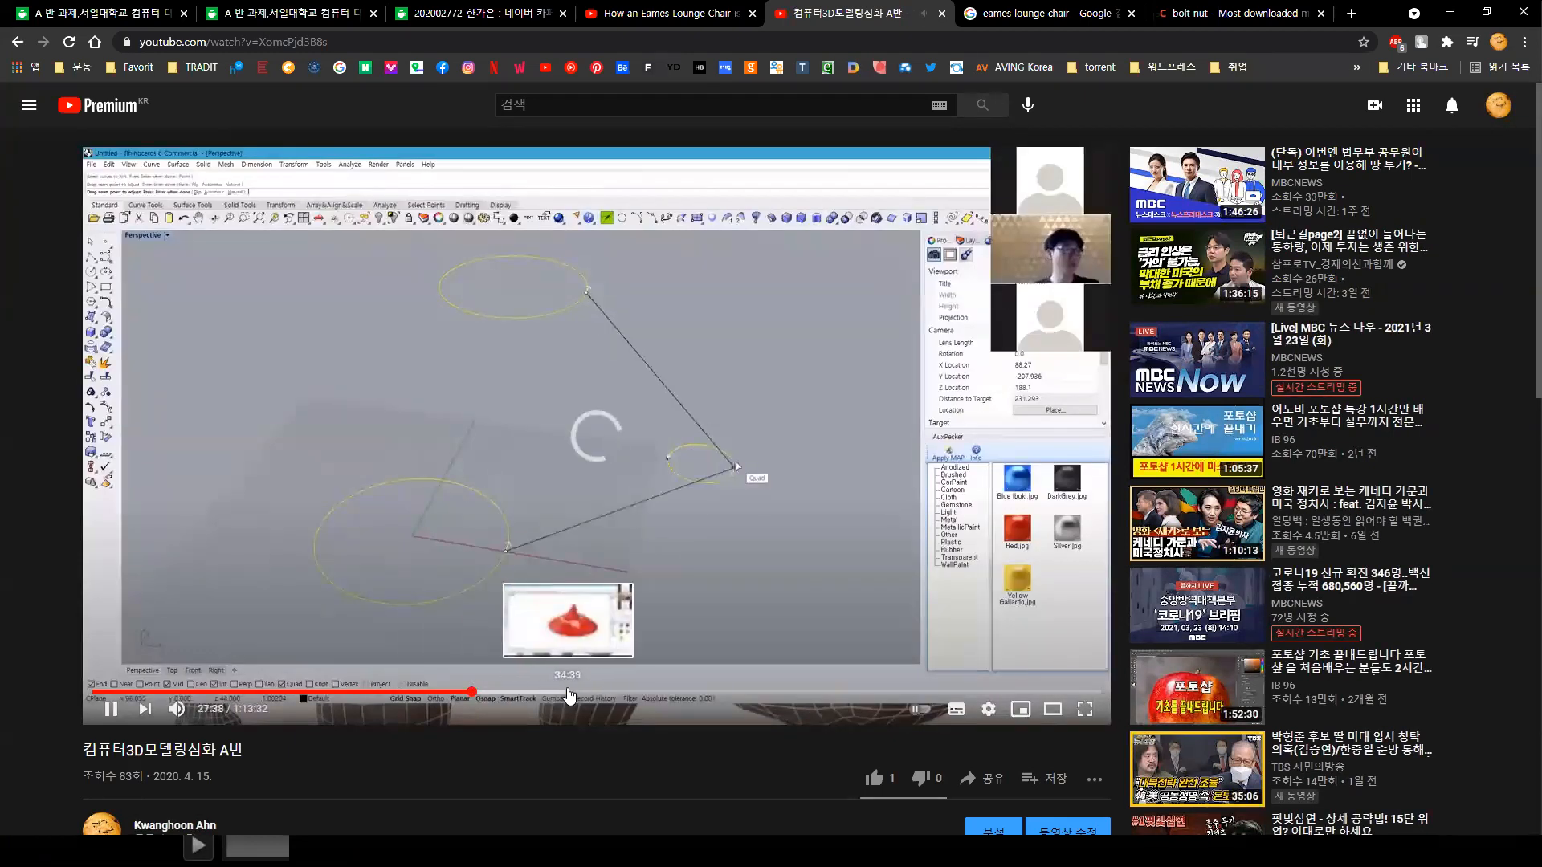
pyautogui.click(549, 692)
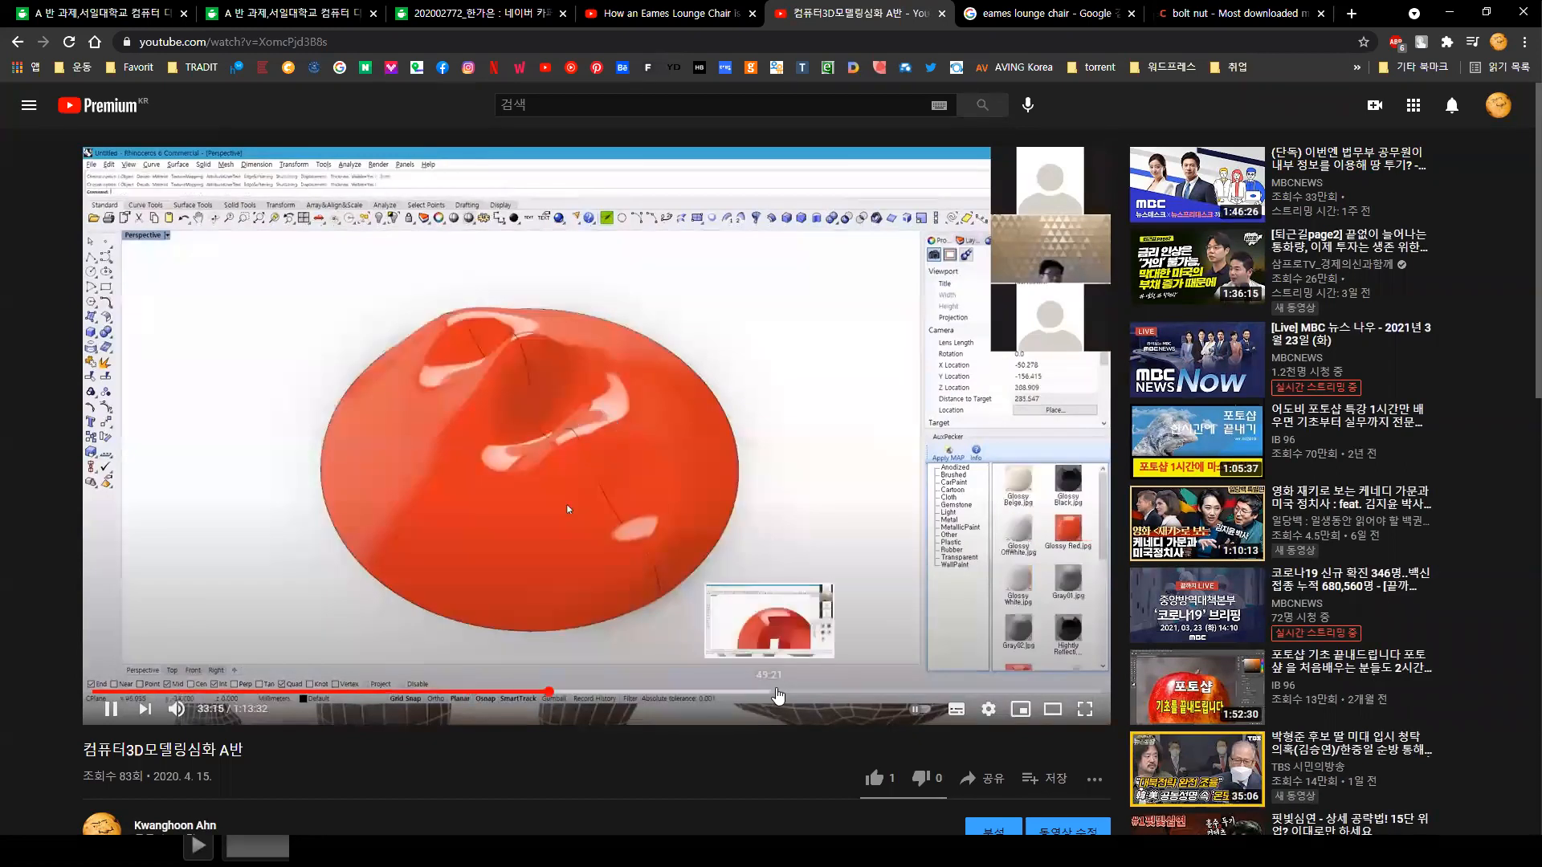
pyautogui.click(727, 516)
pyautogui.hotkey('alt', 'Left')
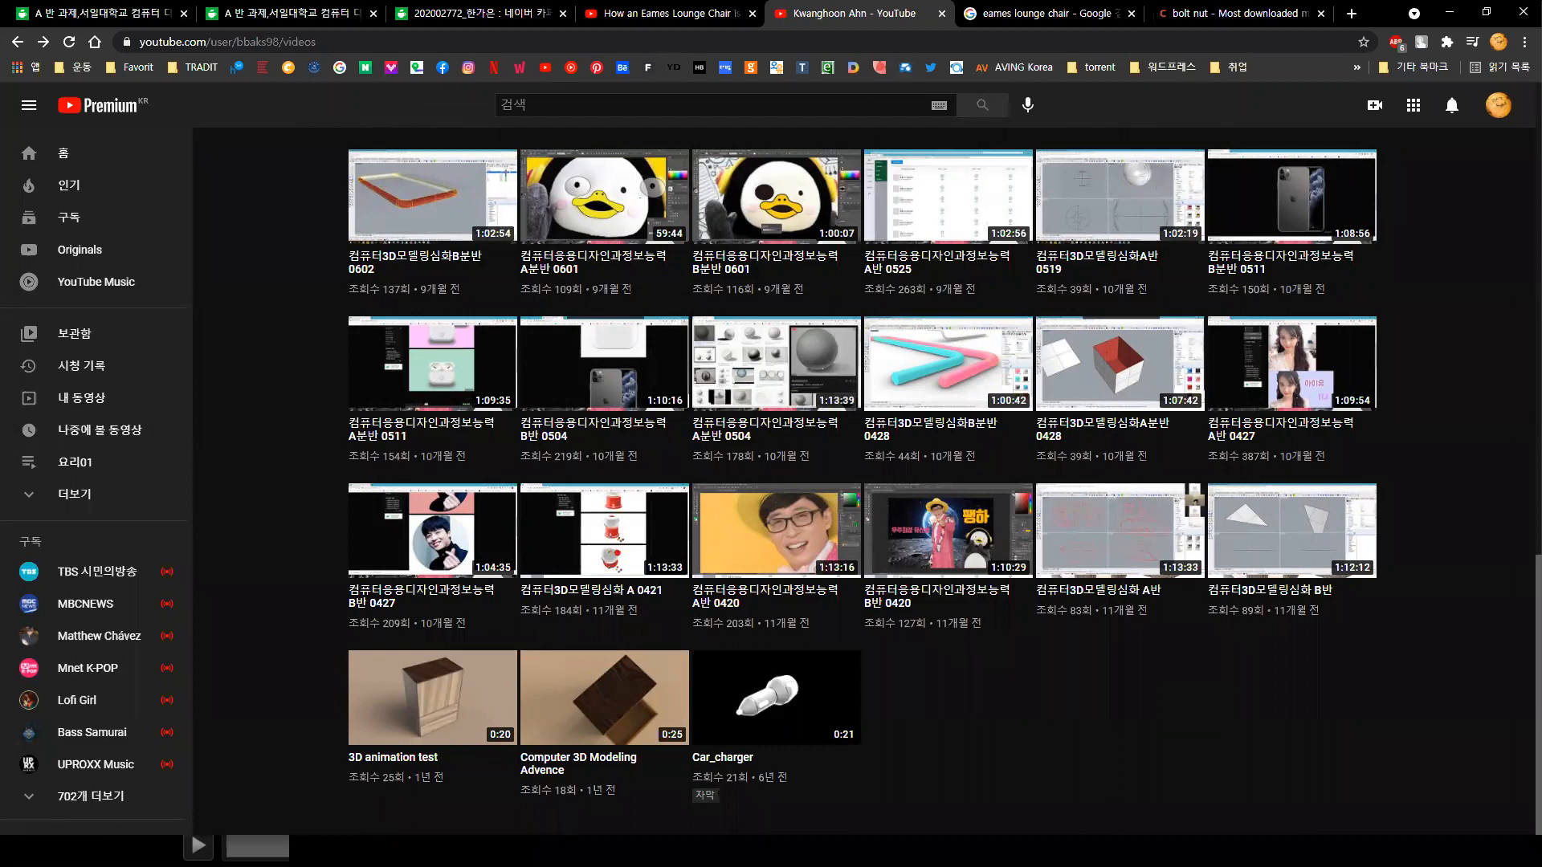
# Step: Switch to the university attendance page in Internet Explorer and set the student marked 지각 to 결석 for all three class periods
pyautogui.hotkey('alt', 'Tab')
pyautogui.scroll(3, 772, 616)
pyautogui.scroll(-7, 774, 616)
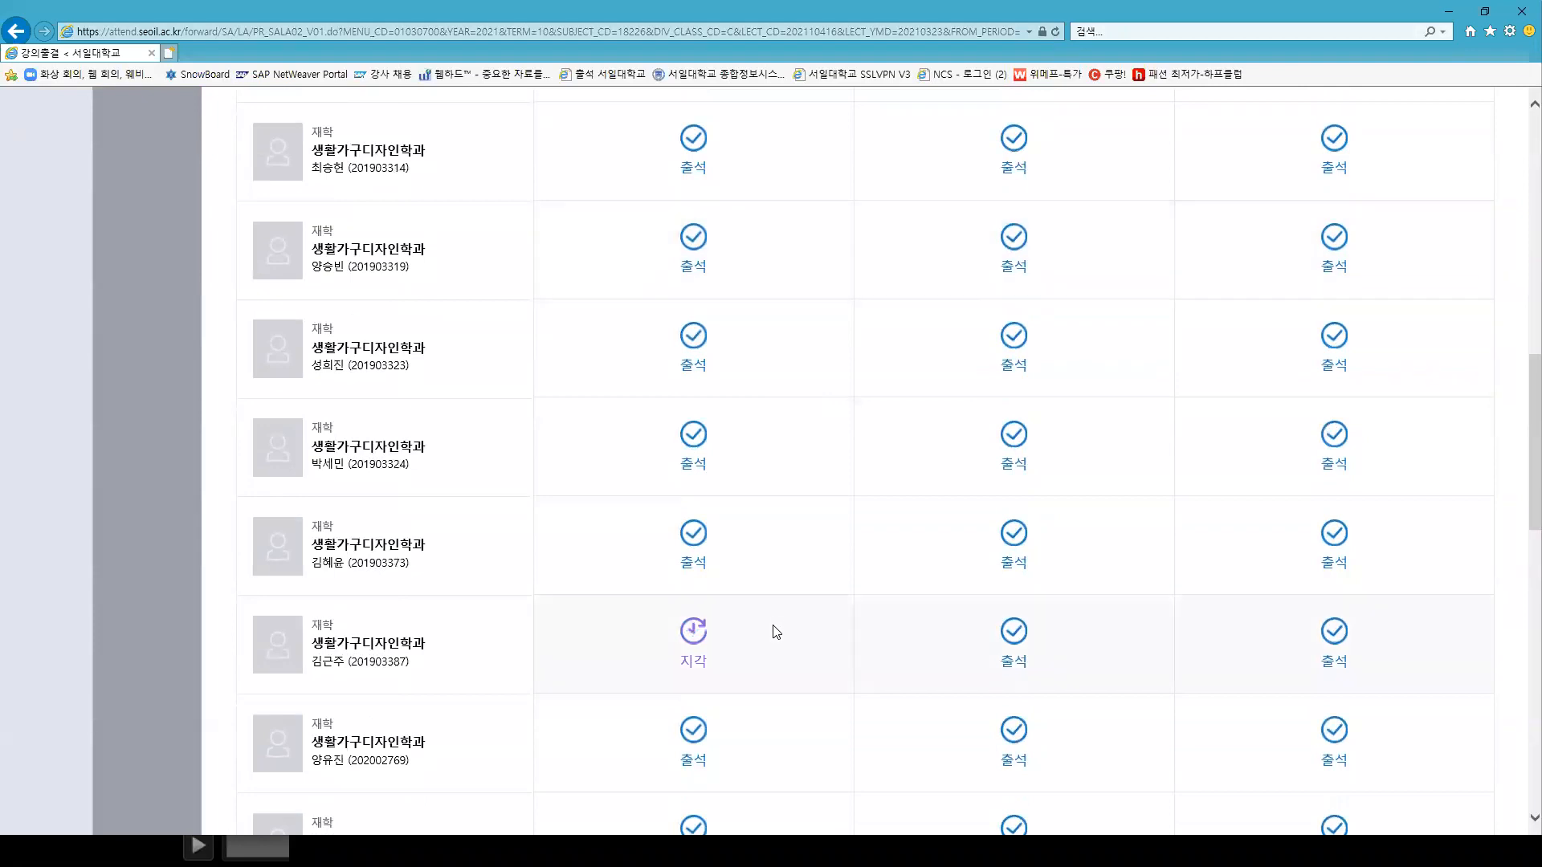
pyautogui.scroll(-1, 776, 632)
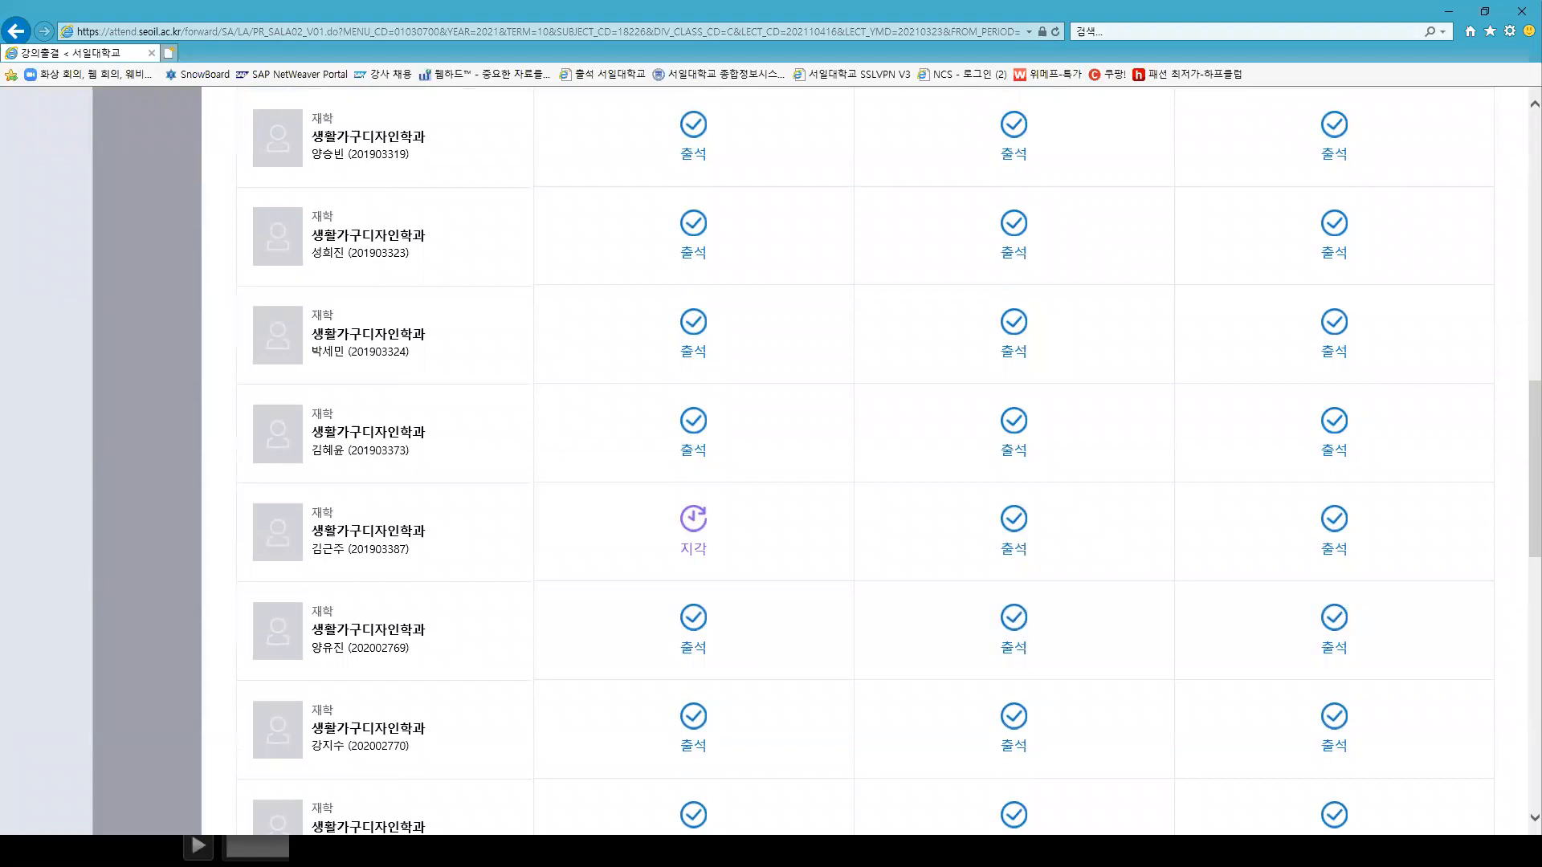
pyautogui.click(693, 523)
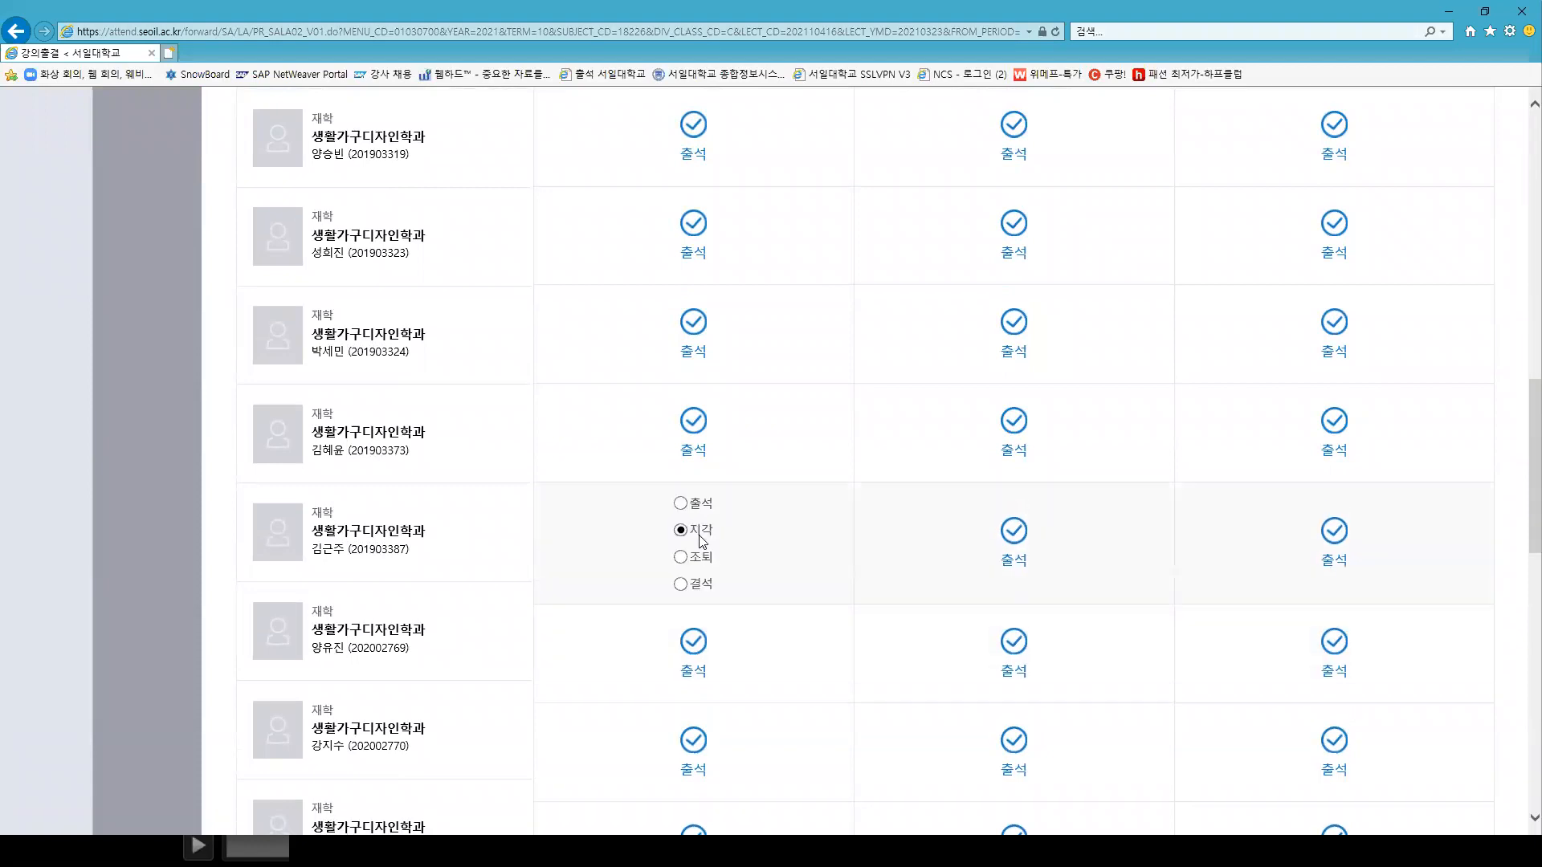
pyautogui.click(697, 586)
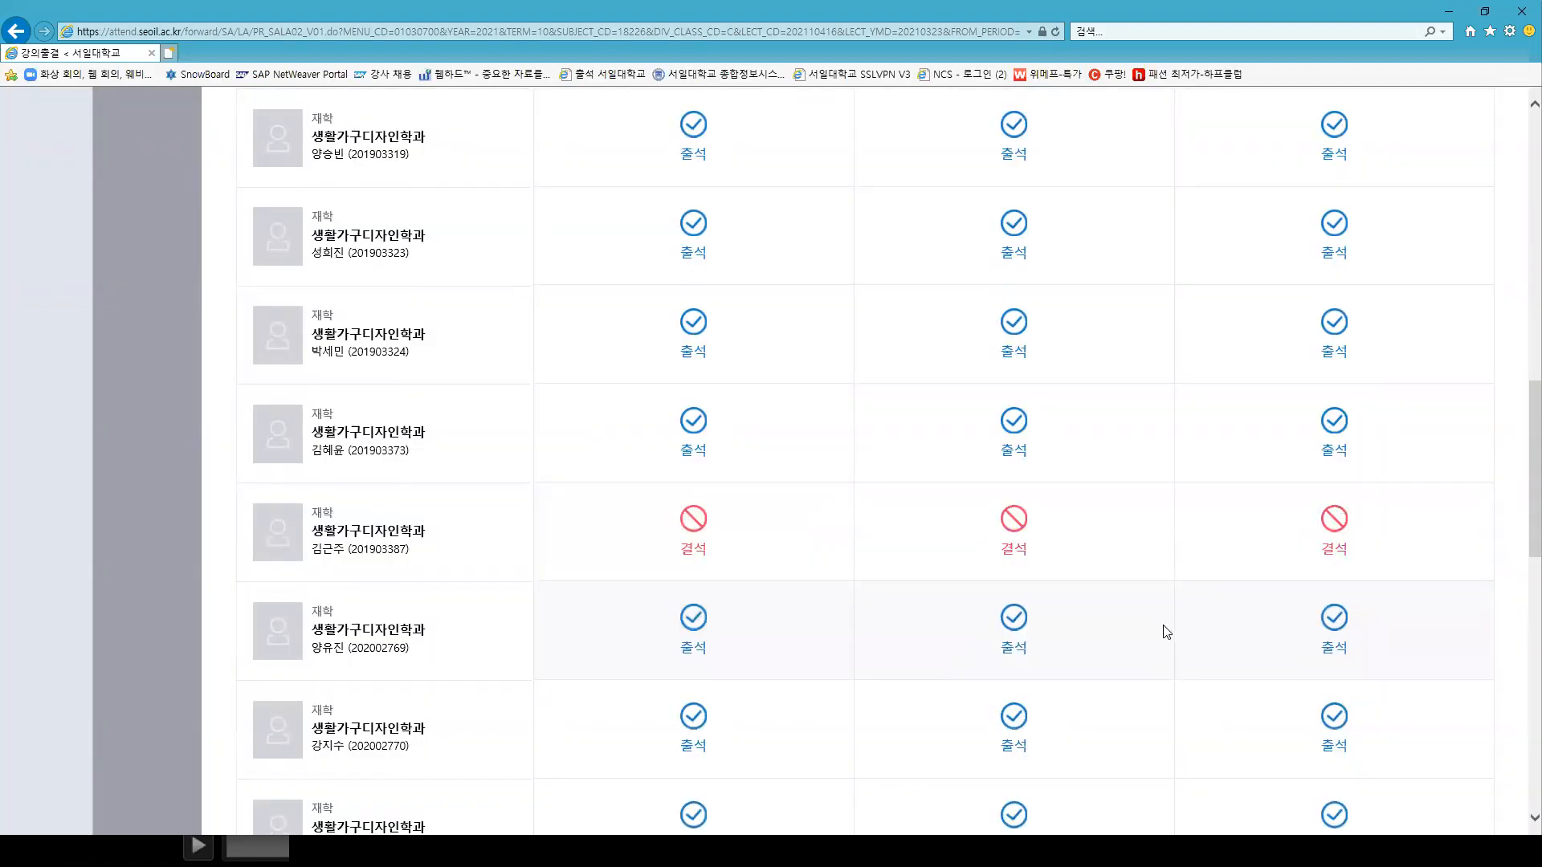